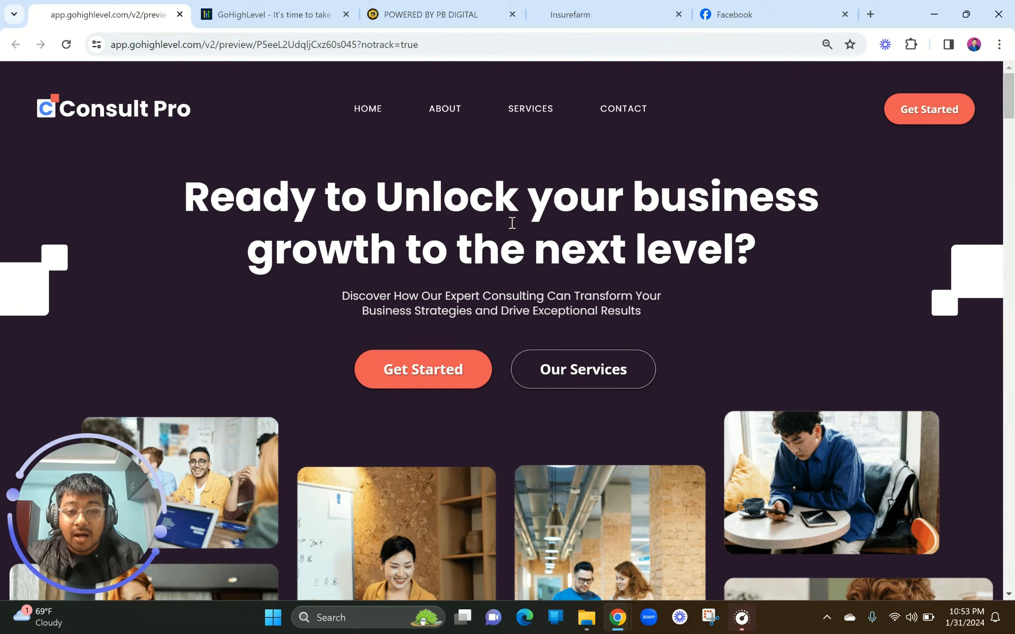
Look through the Consult Pro home page preview from the hero section through the client logos and services to Our Story.
scroll(512, 223, "down", 5)
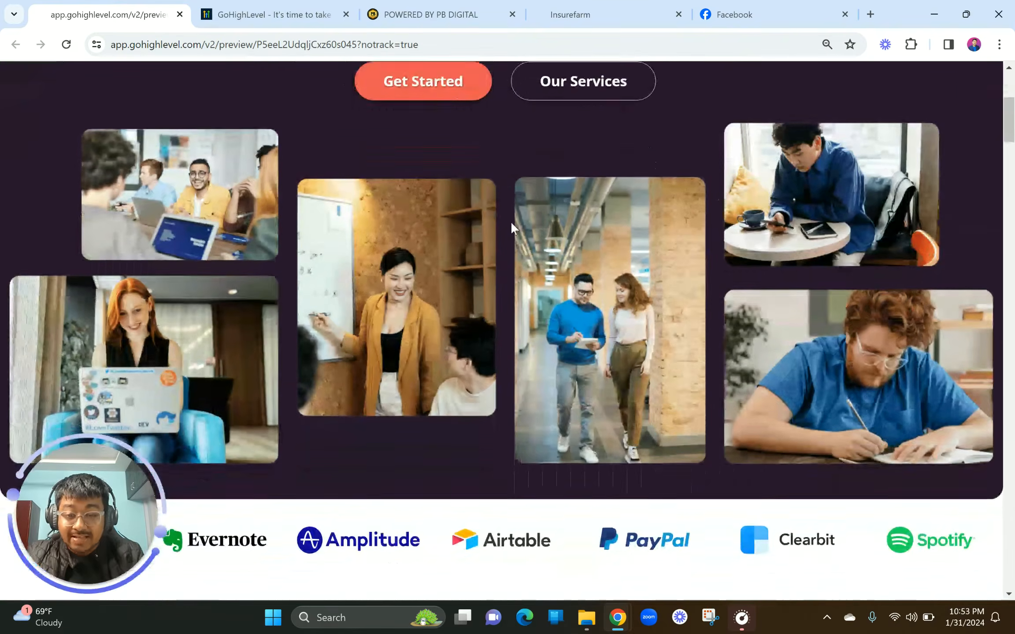
scroll(548, 411, "down", 4)
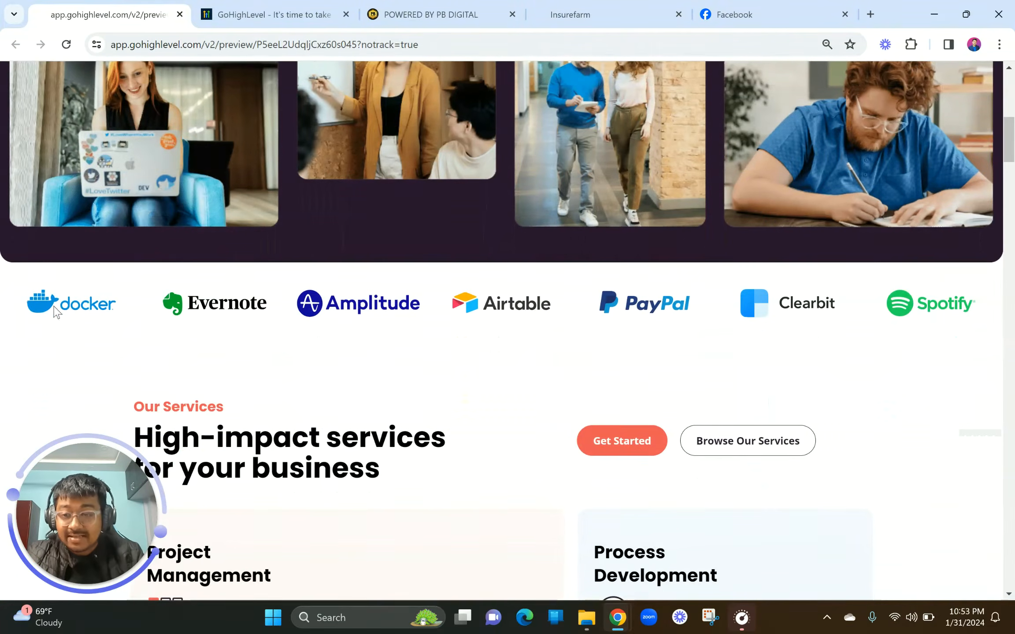
scroll(782, 331, "down", 5)
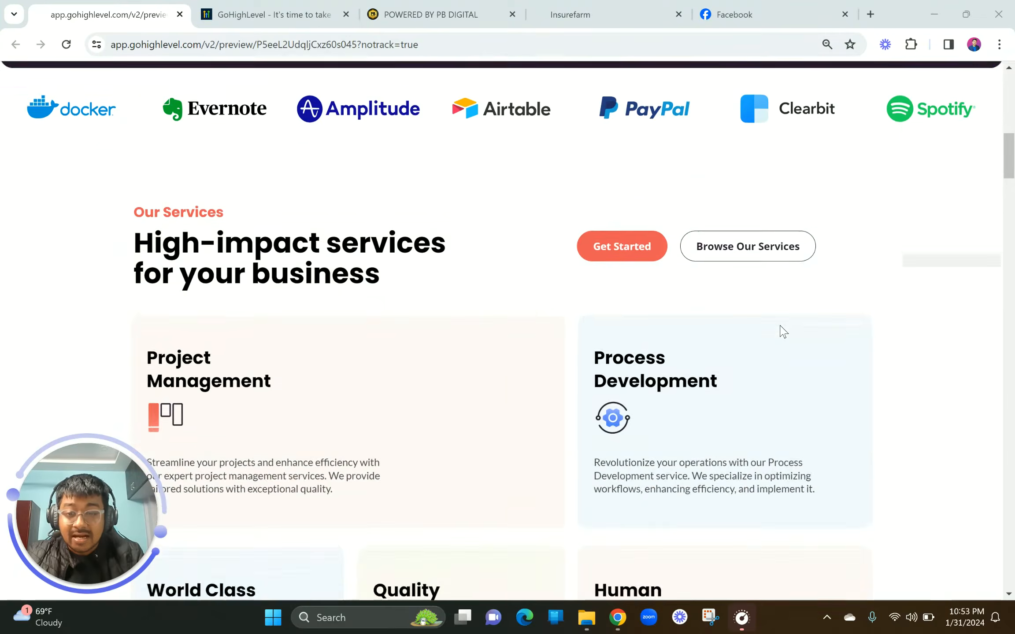
scroll(782, 331, "down", 1)
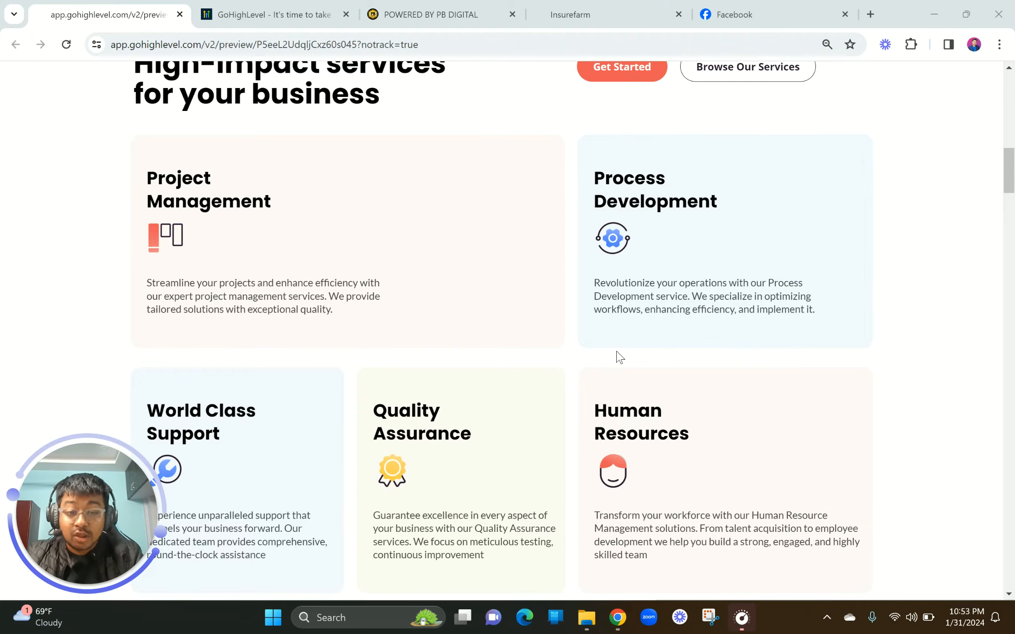
scroll(618, 356, "down", 3)
scroll(618, 356, "down", 6)
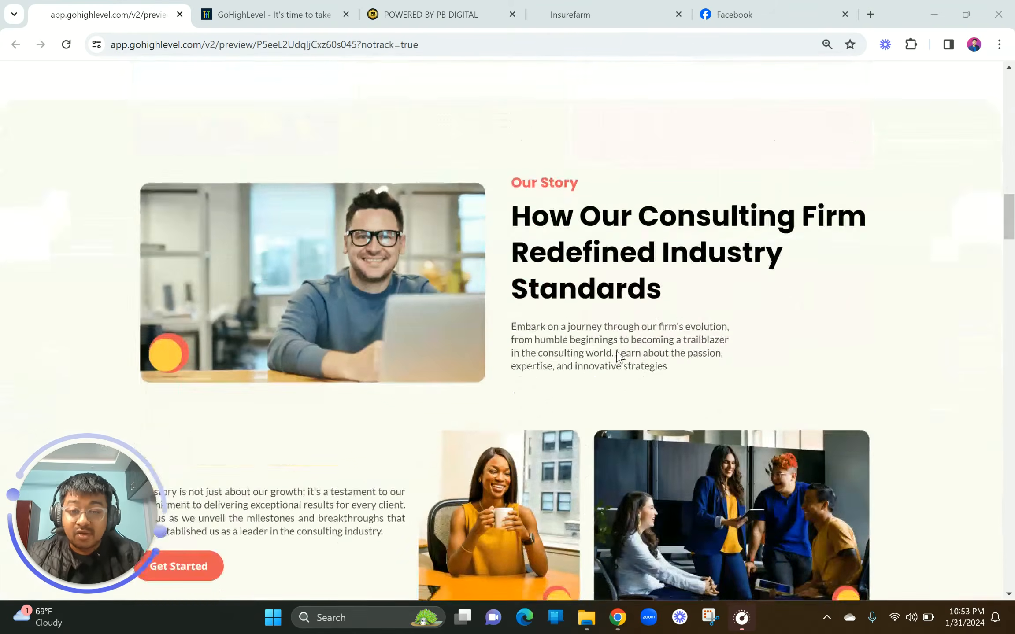
Review the Our Process and User cases sections, highlighting the Individuals card's text.
scroll(580, 387, "down", 7)
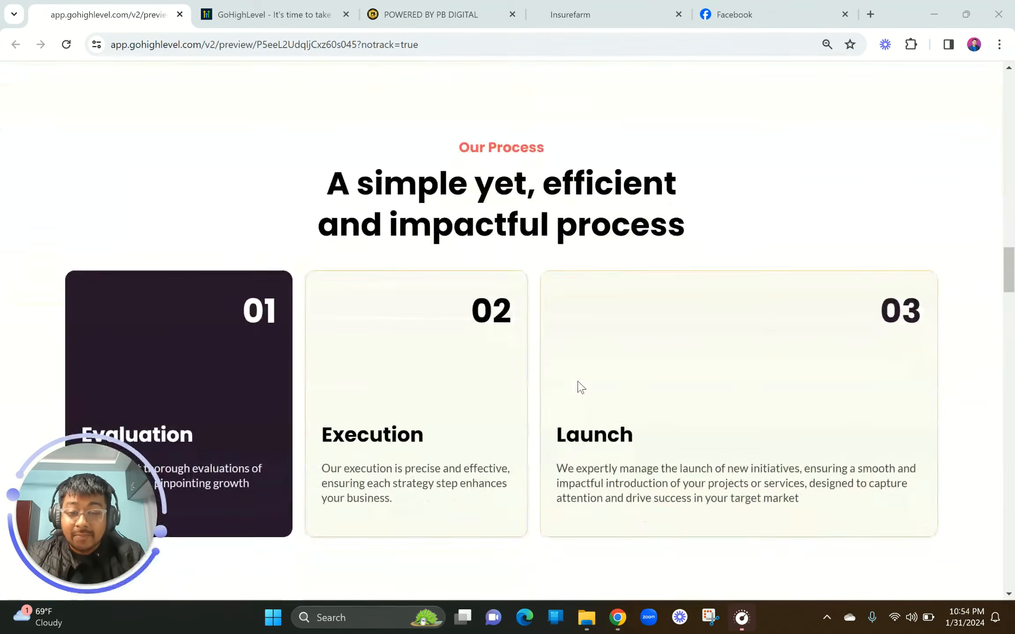
scroll(580, 387, "down", 10)
scroll(578, 386, "down", 6)
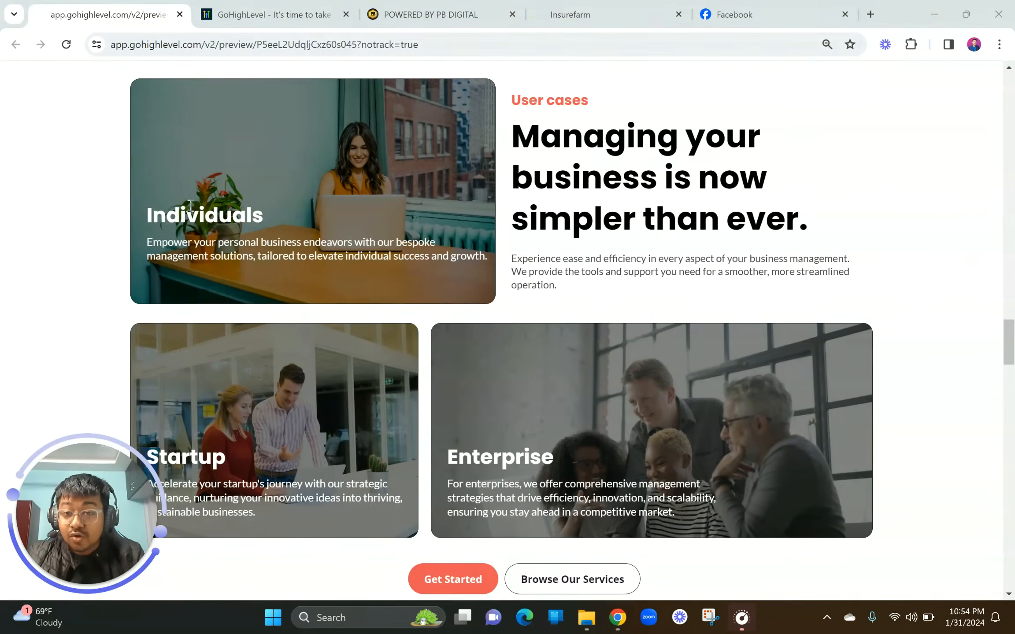
left_click_drag(146, 215, 463, 267)
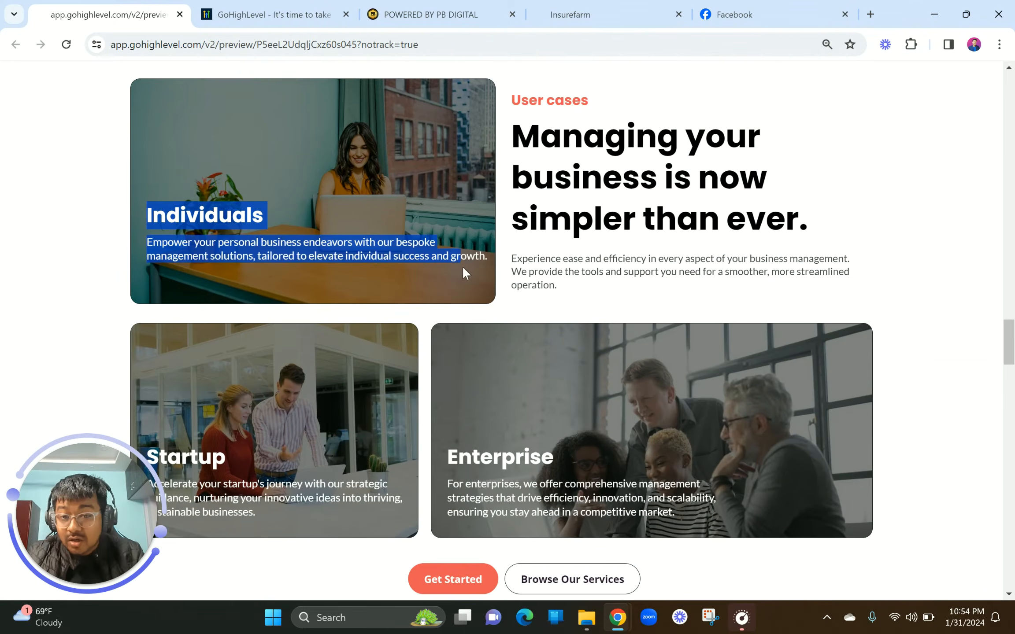
left_click(414, 238)
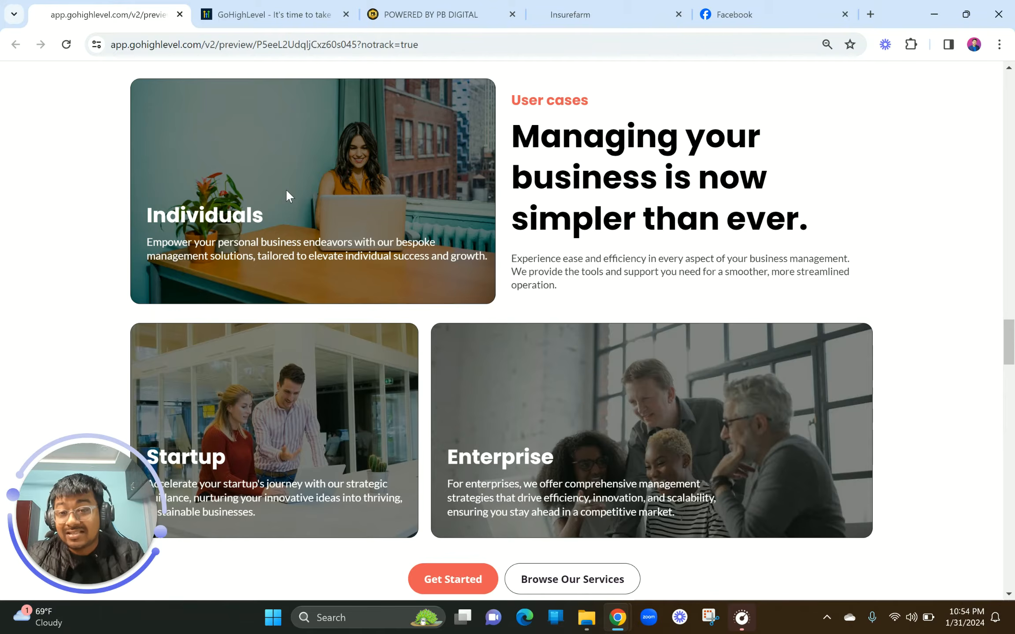
scroll(287, 192, "up", 1)
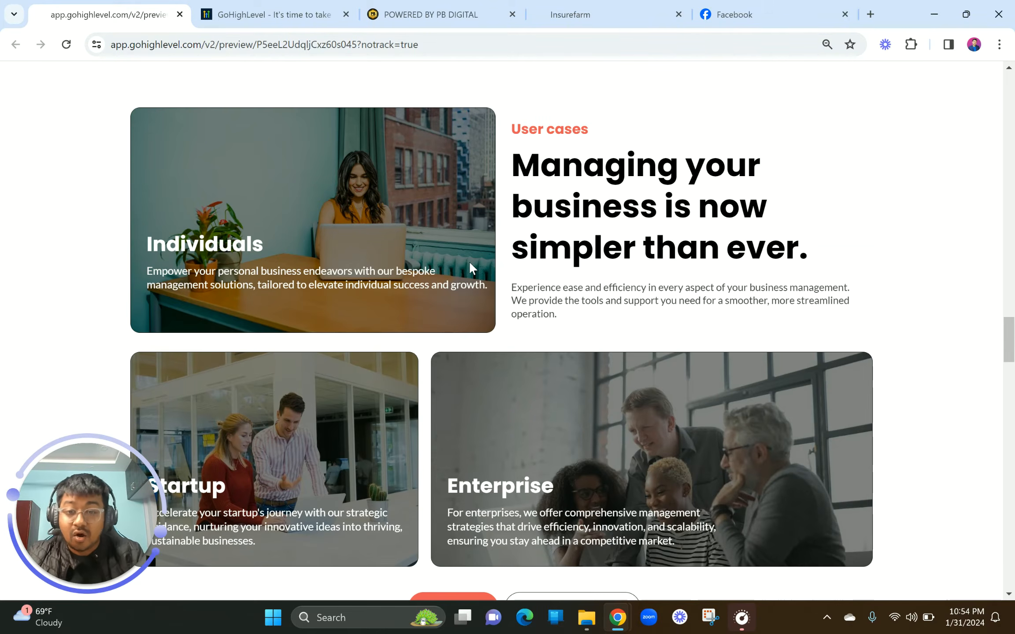
Examine the business statistics cards and the "Why are we the best option for you?" section.
scroll(470, 266, "down", 15)
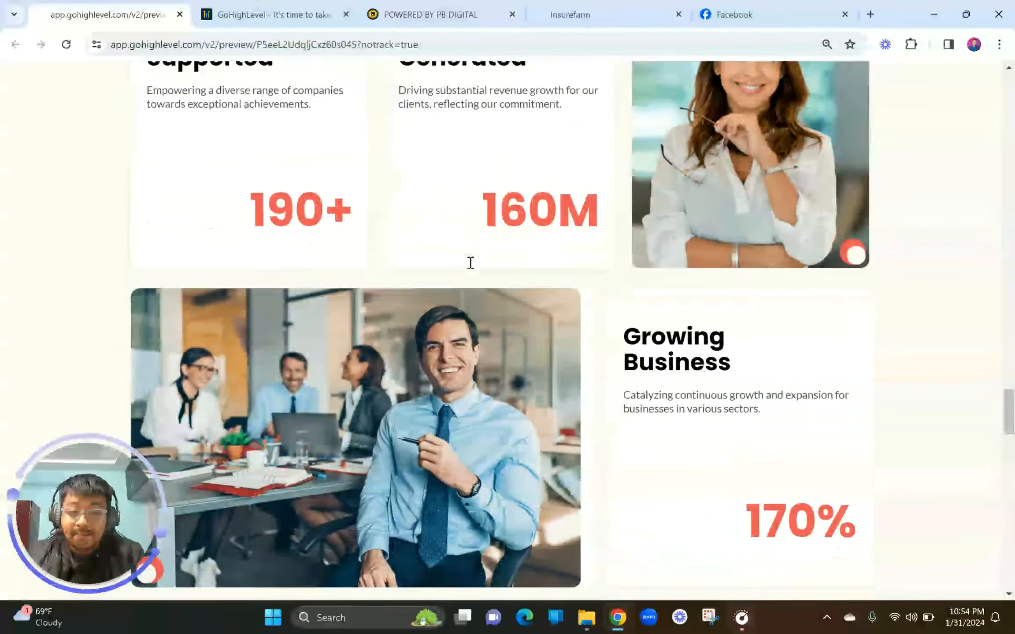
scroll(470, 263, "down", 12)
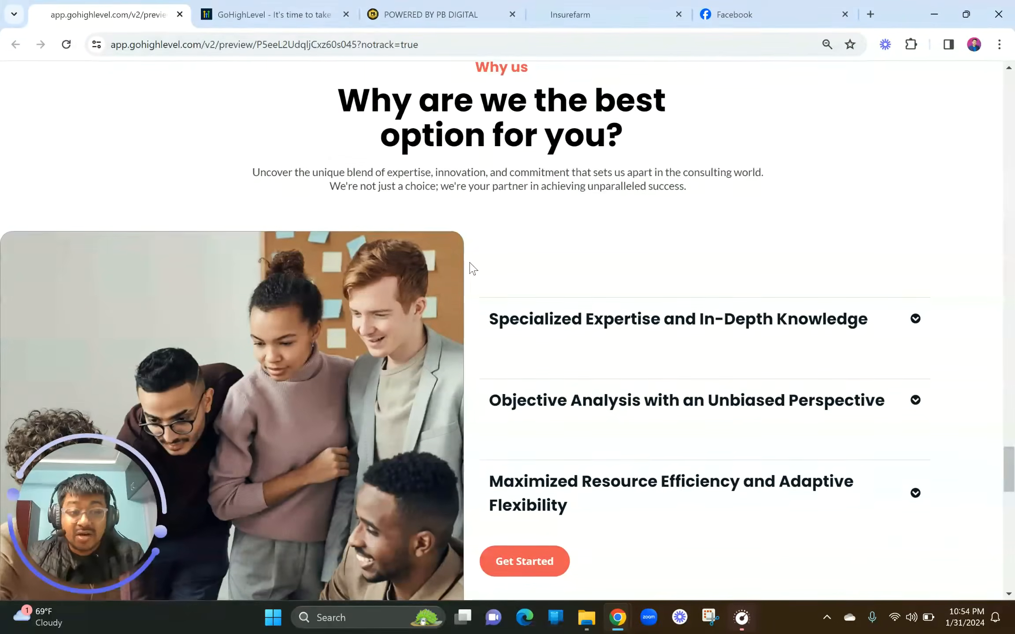
scroll(472, 268, "down", 3)
scroll(473, 267, "up", 3)
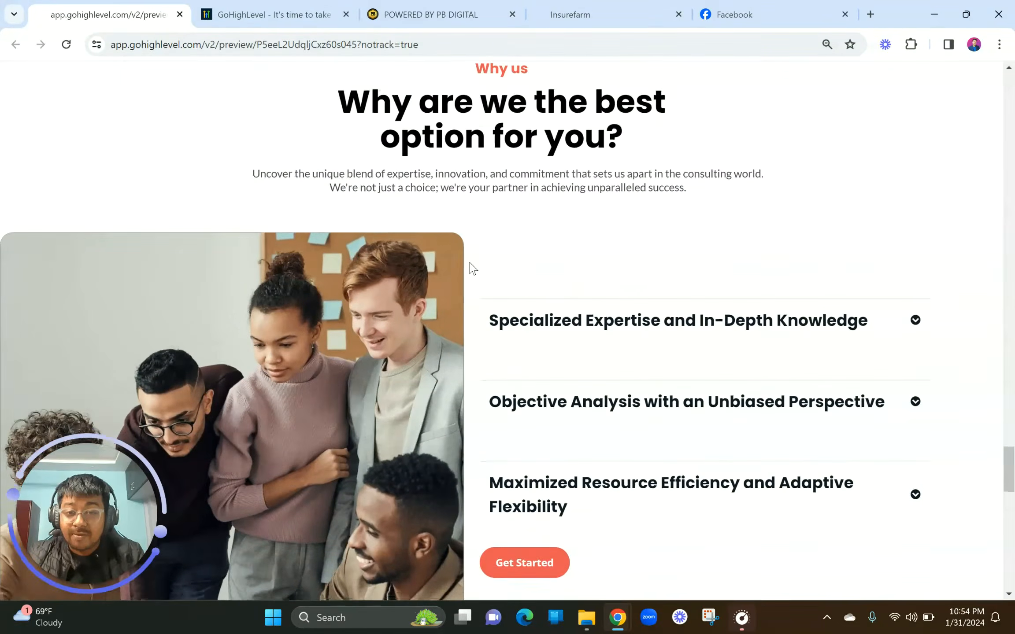
scroll(473, 268, "down", 1)
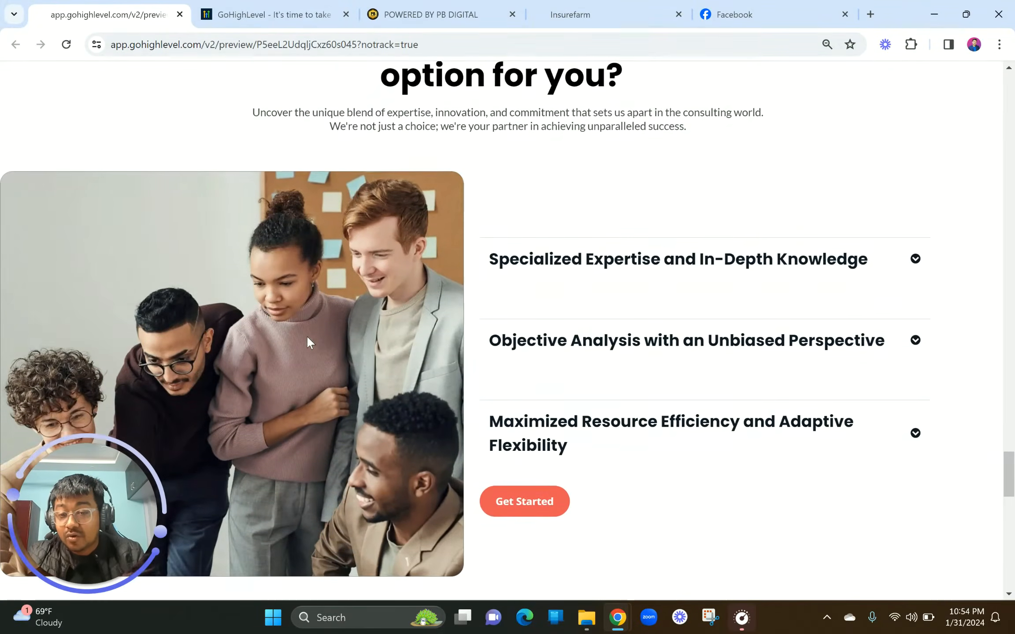
scroll(307, 335, "down", 1)
scroll(365, 256, "up", 4)
scroll(265, 308, "down", 3)
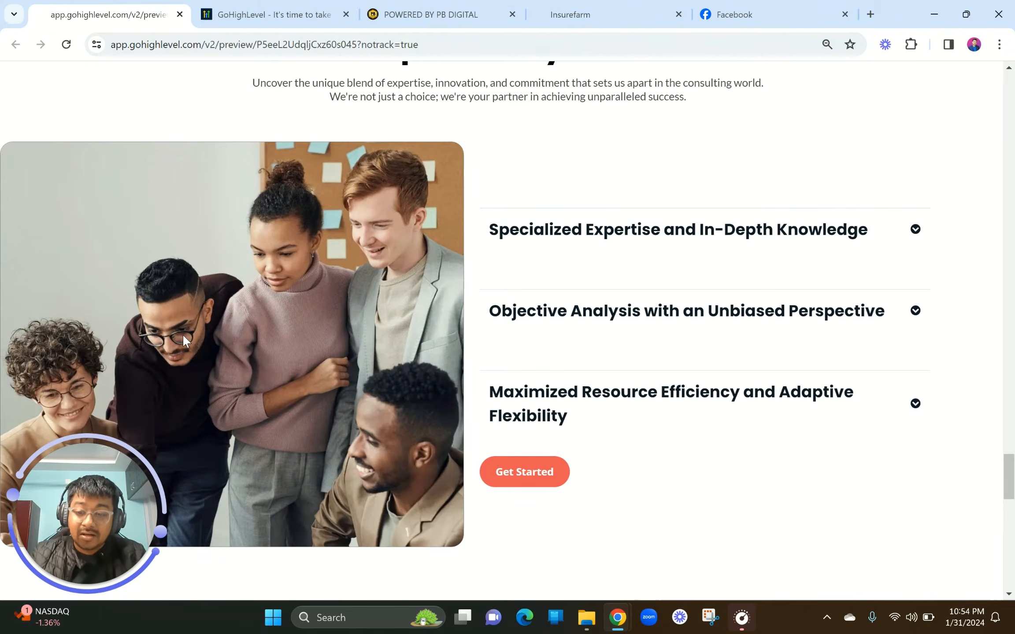
Expand and collapse the Specialized Expertise and Objective Analysis items in the Why us accordion.
left_click(607, 228)
left_click(643, 207)
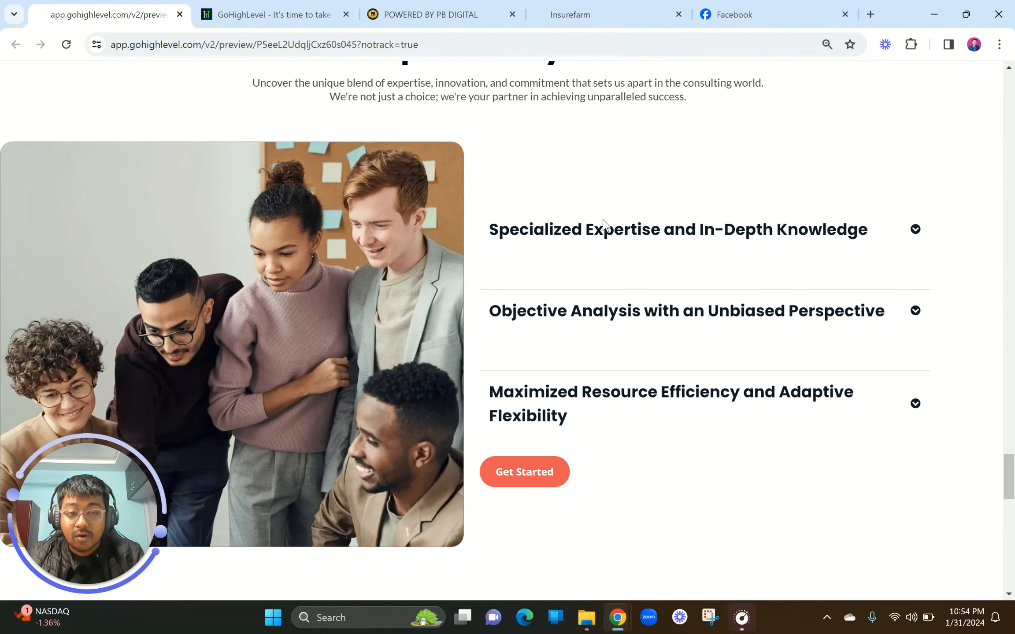
scroll(312, 301, "up", 1)
left_click(555, 355)
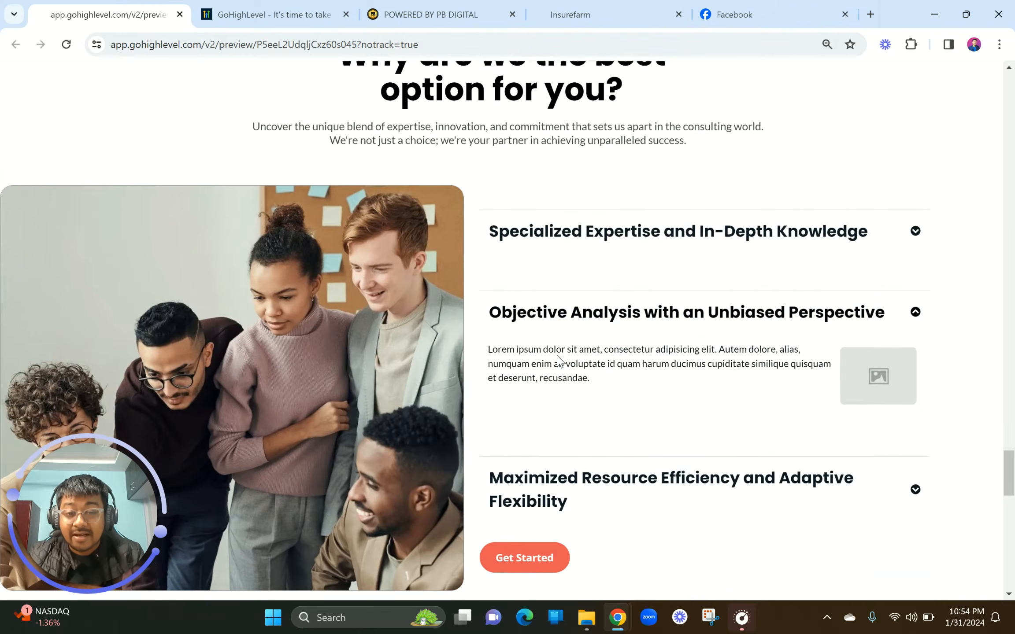
left_click(565, 310)
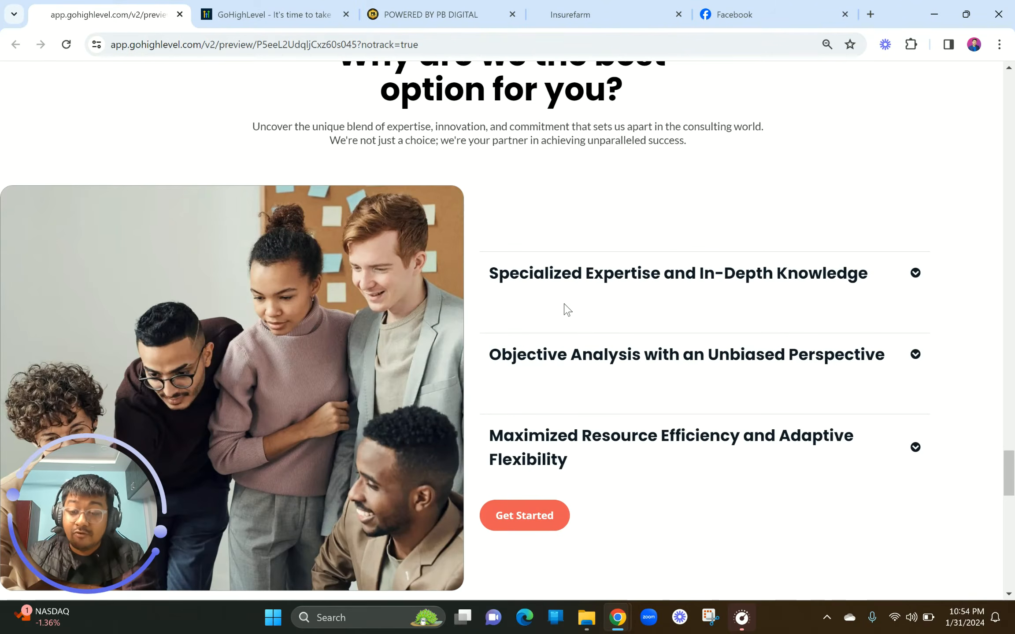
View the "Hear From Our Satisfied Customers" section, highlighting the client testimonial text and clearing the selection.
scroll(566, 309, "down", 10)
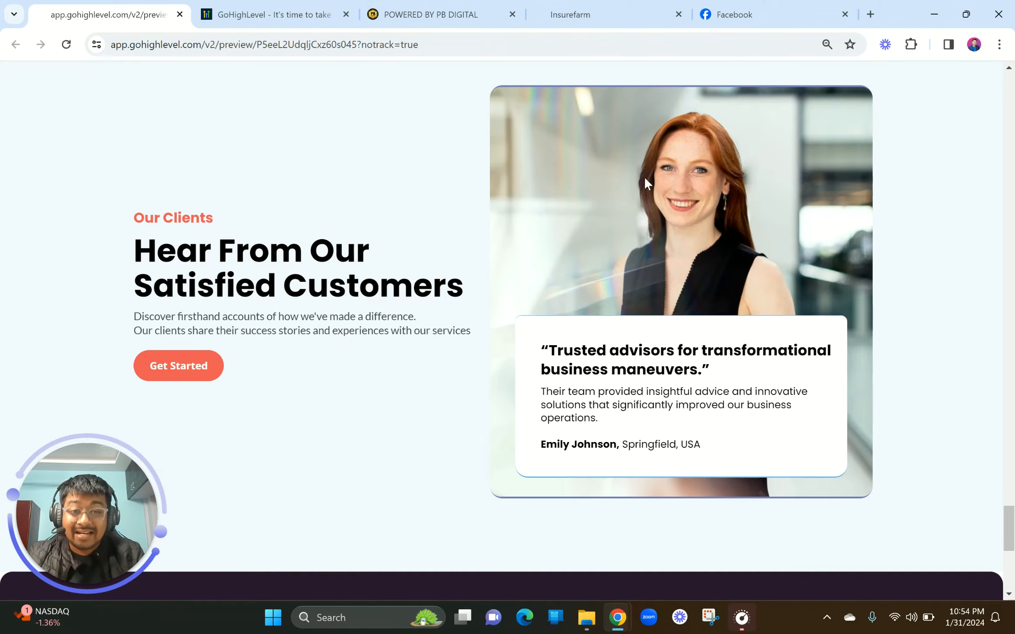
left_click_drag(535, 351, 729, 450)
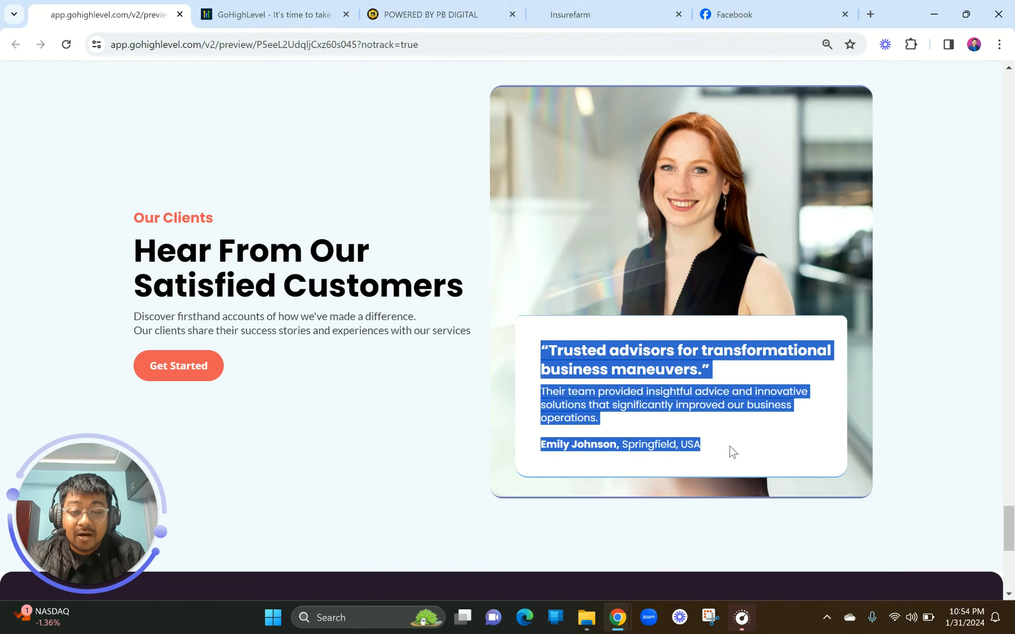
left_click(633, 421)
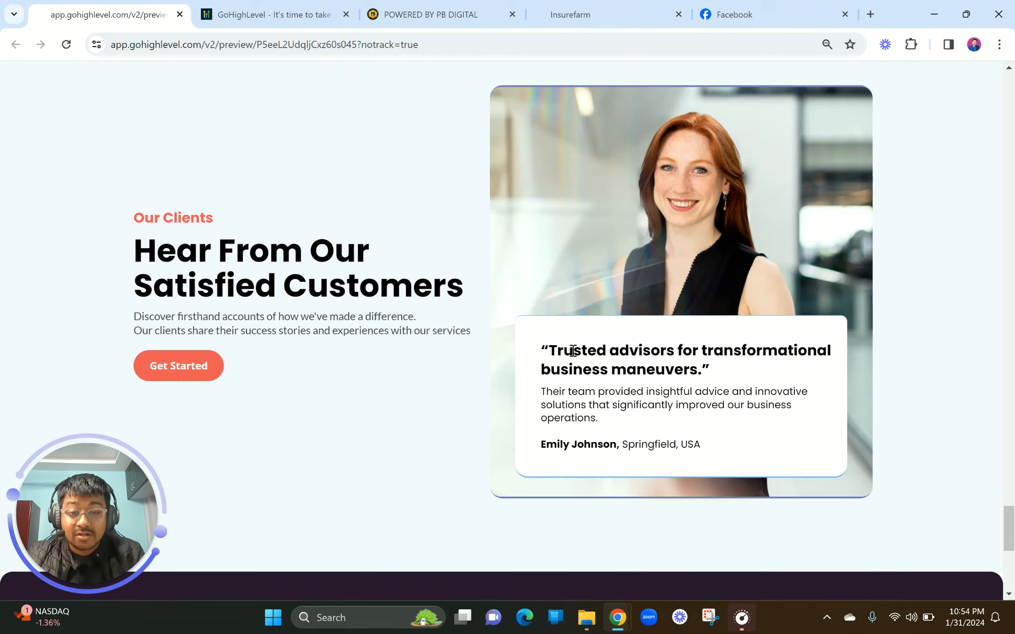
left_click_drag(540, 350, 699, 439)
left_click(700, 438)
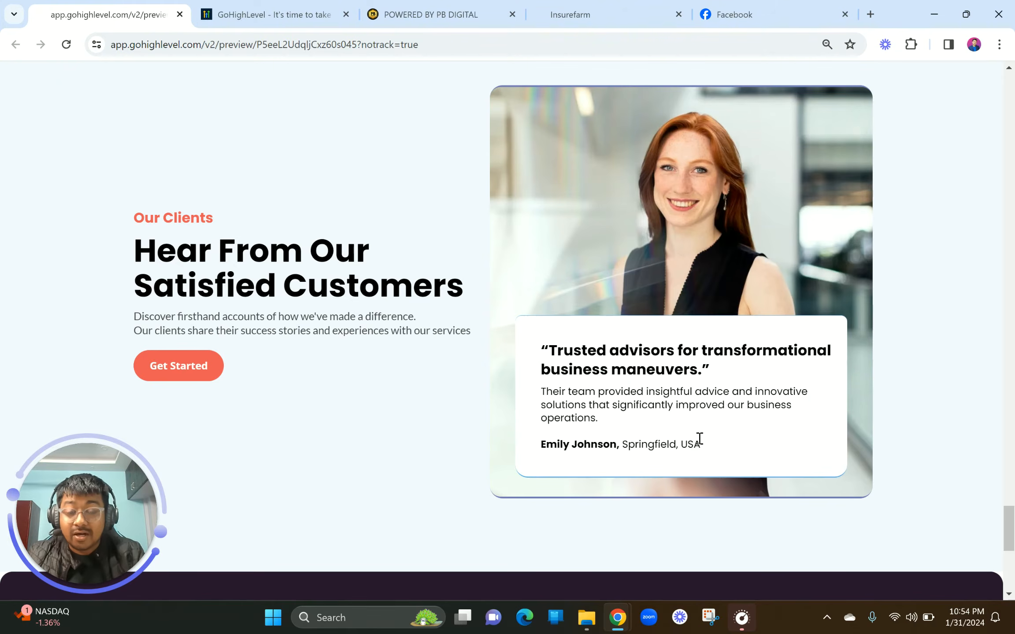
Review the free consultation call to action and the footer, highlighting their contents, and return to the page's hero section.
scroll(699, 438, "down", 8)
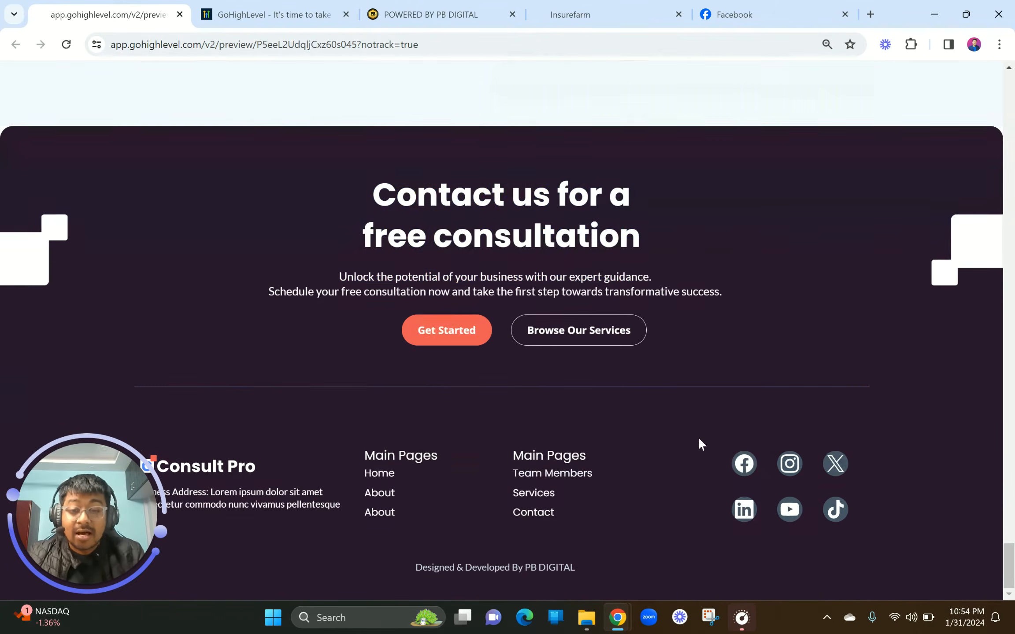
left_click_drag(320, 190, 738, 335)
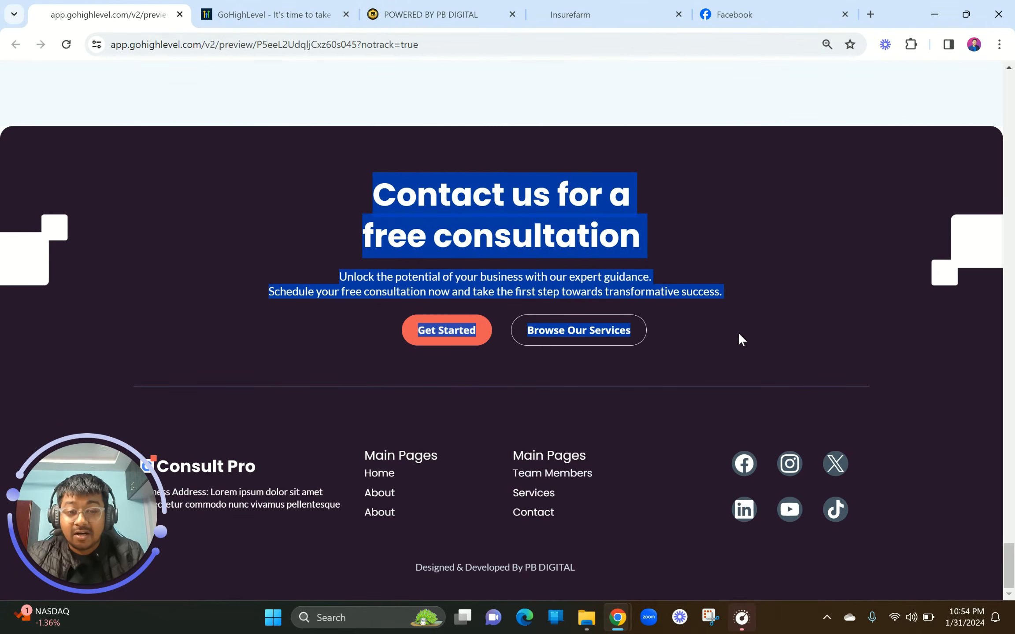
left_click_drag(132, 412, 866, 571)
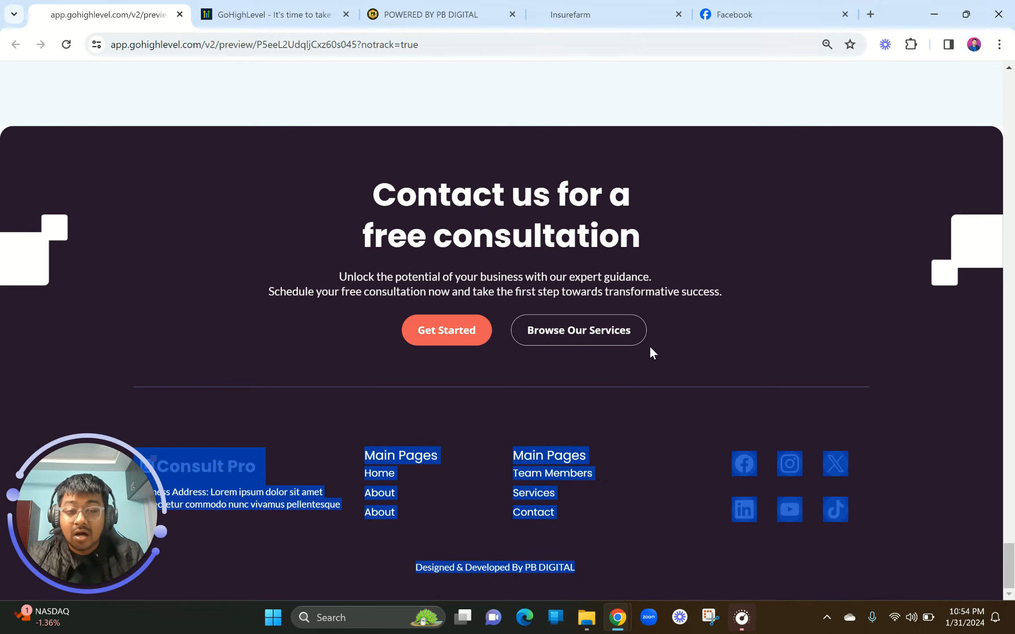
left_click_drag(1013, 567, 1013, 70)
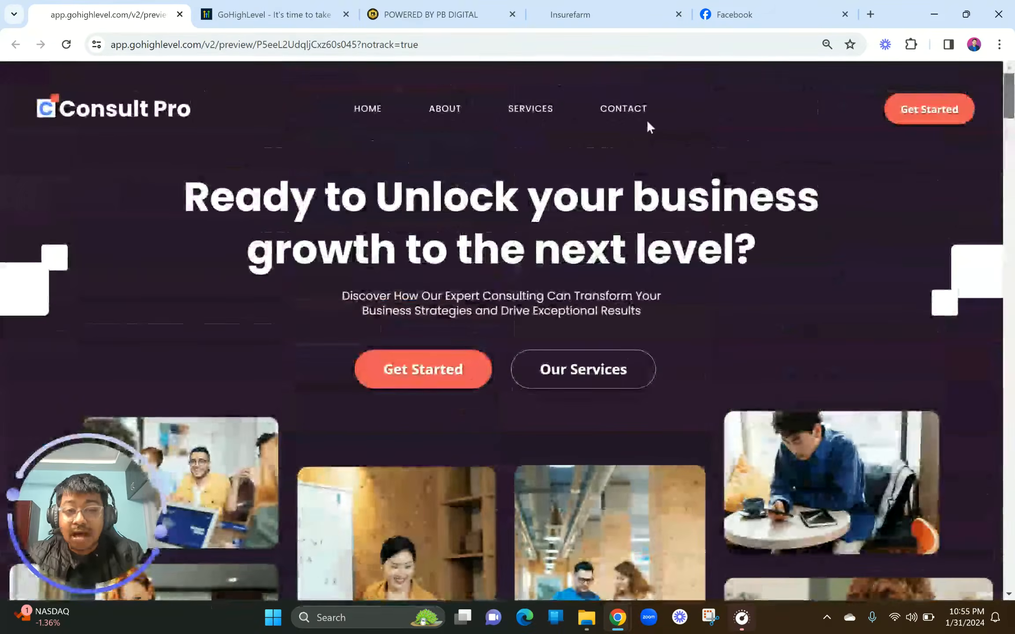
Show the HighLevel 14-day free trial page and its full web address, and return to the Consult Pro preview.
left_click(270, 9)
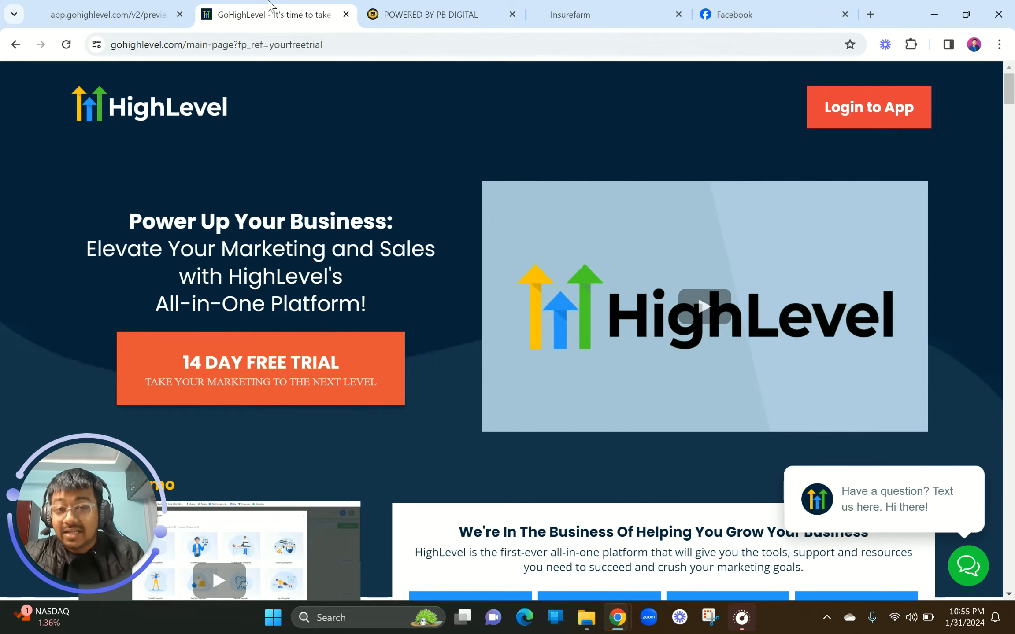
left_click(152, 9)
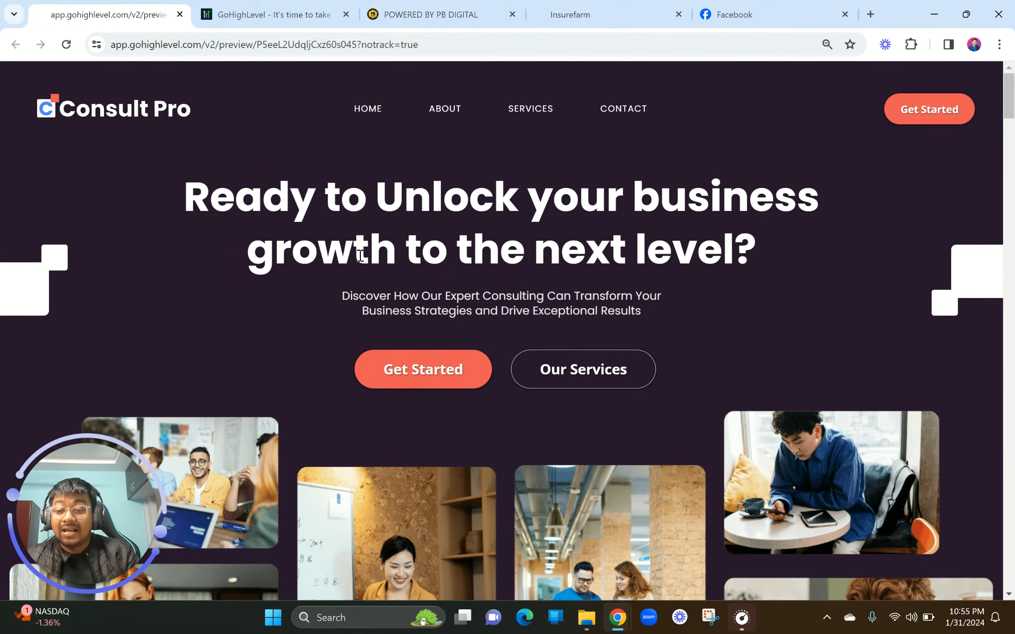
left_click(279, 17)
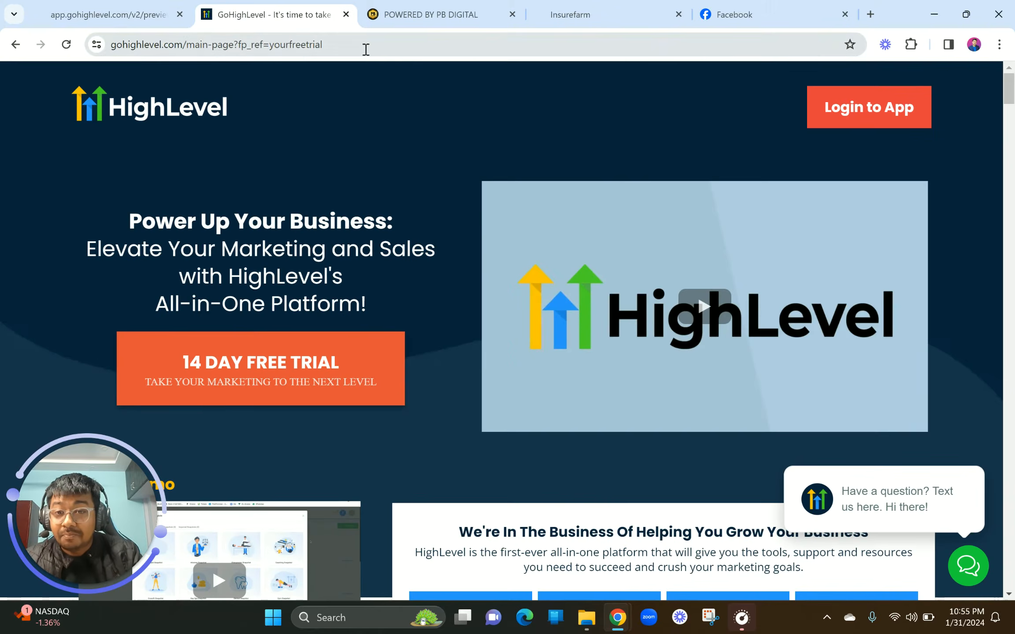
left_click(366, 50)
left_click(336, 42)
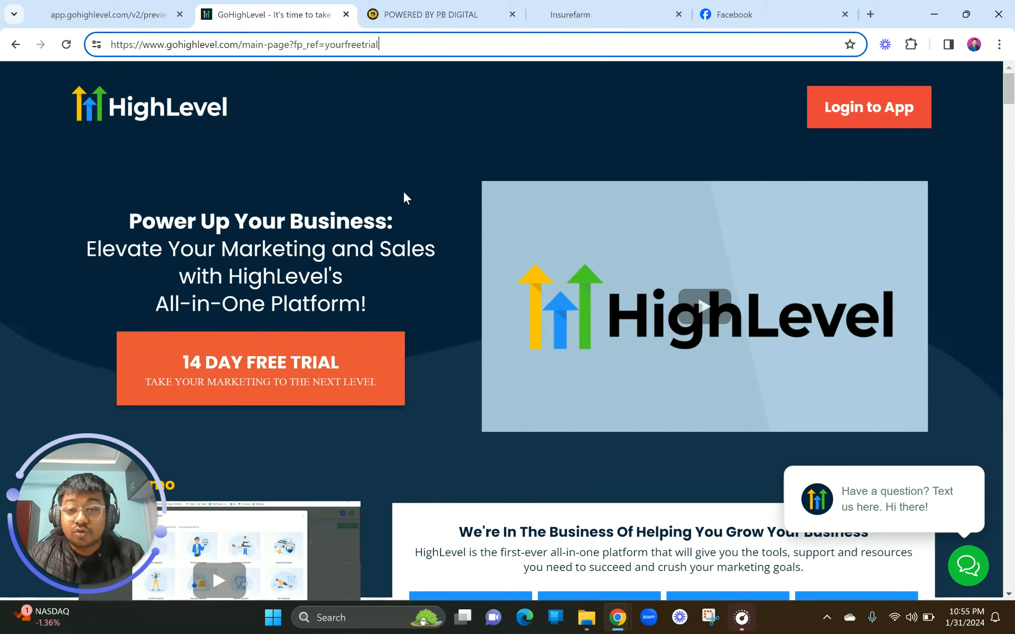
left_click(146, 6)
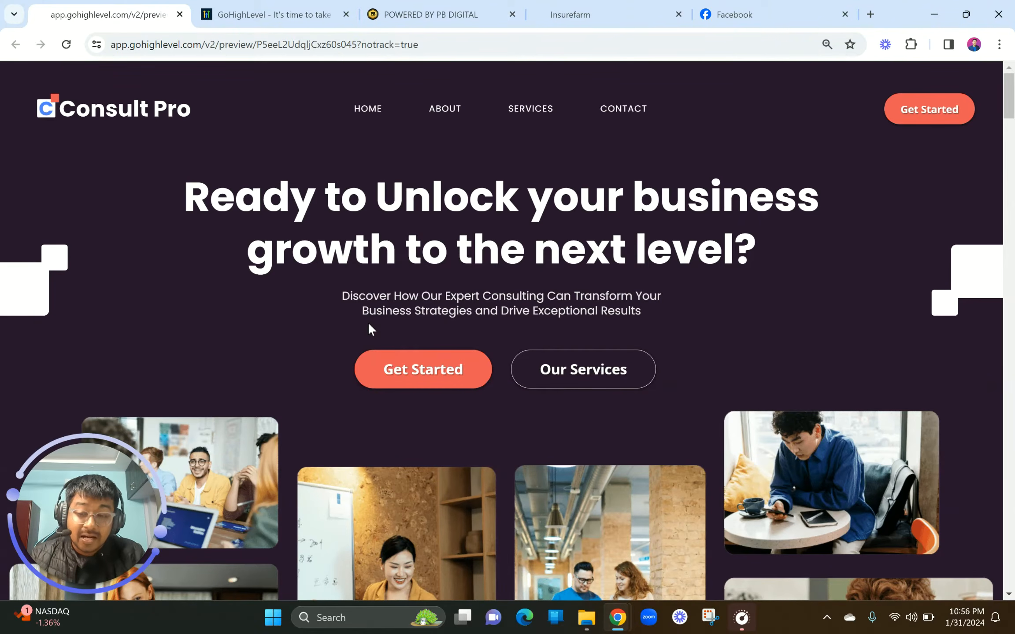
Show the PB Digital website, switch to the designer's Facebook profile and look through its posts.
left_click(463, 5)
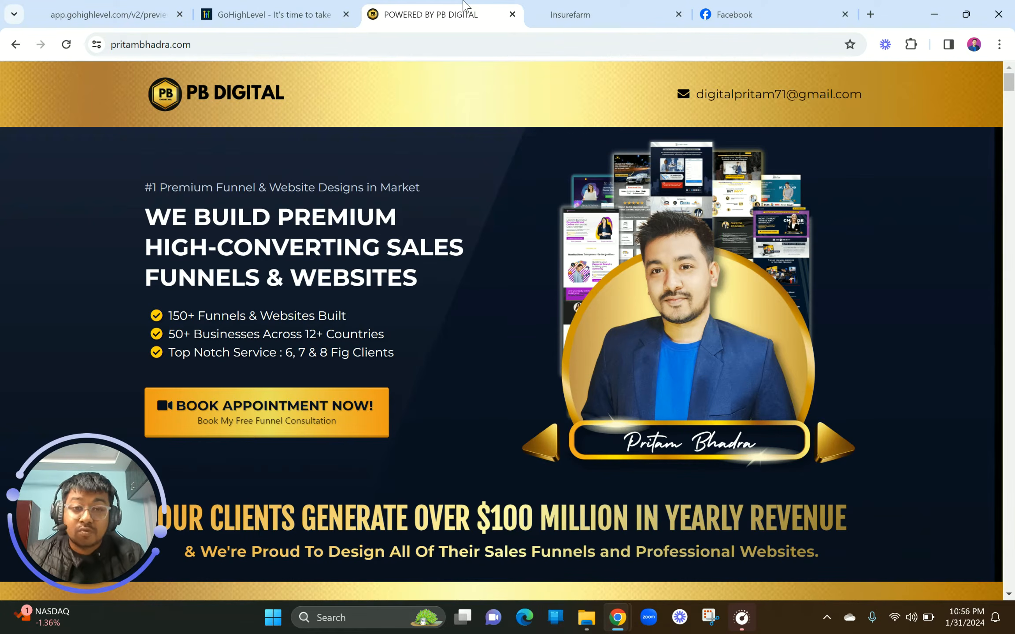
left_click(766, 7)
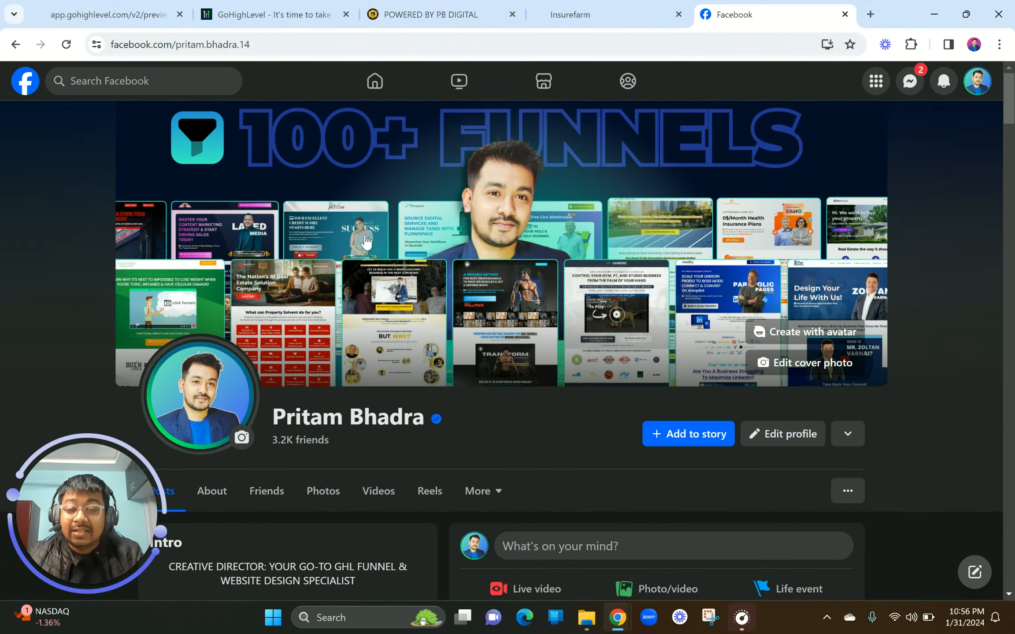
scroll(414, 393, "down", 20)
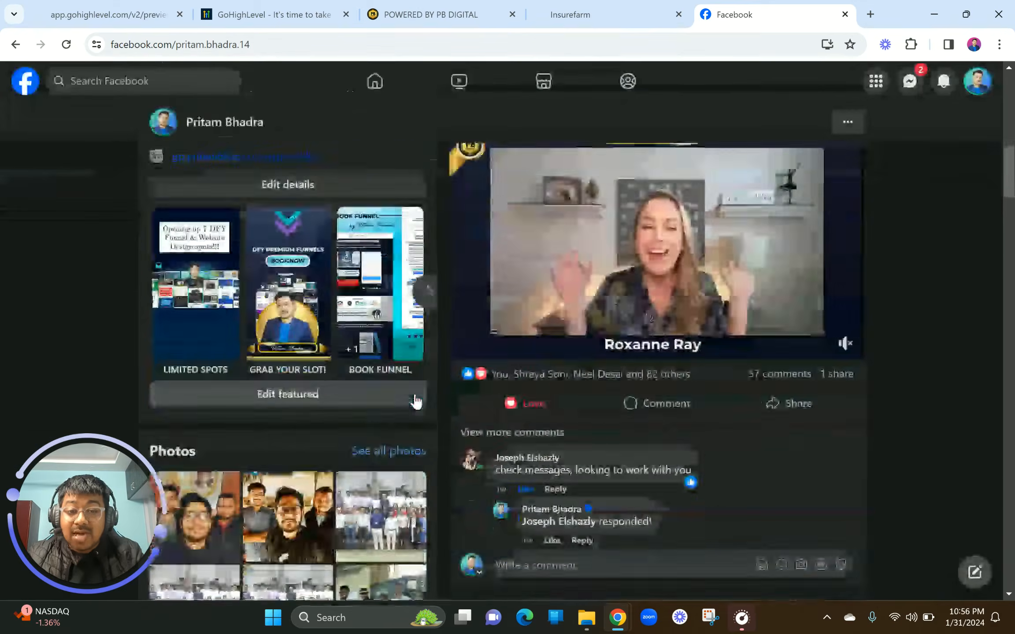
scroll(414, 401, "down", 15)
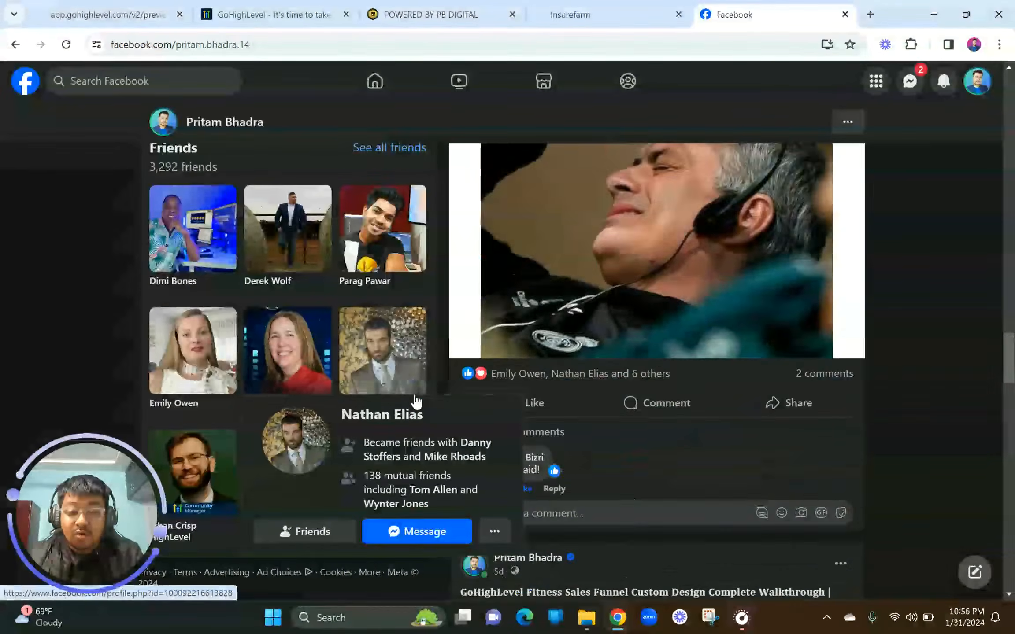
Finish looking through the designer's Facebook profile and return to the Consult Pro preview.
scroll(584, 369, "down", 2)
scroll(584, 369, "up", 12)
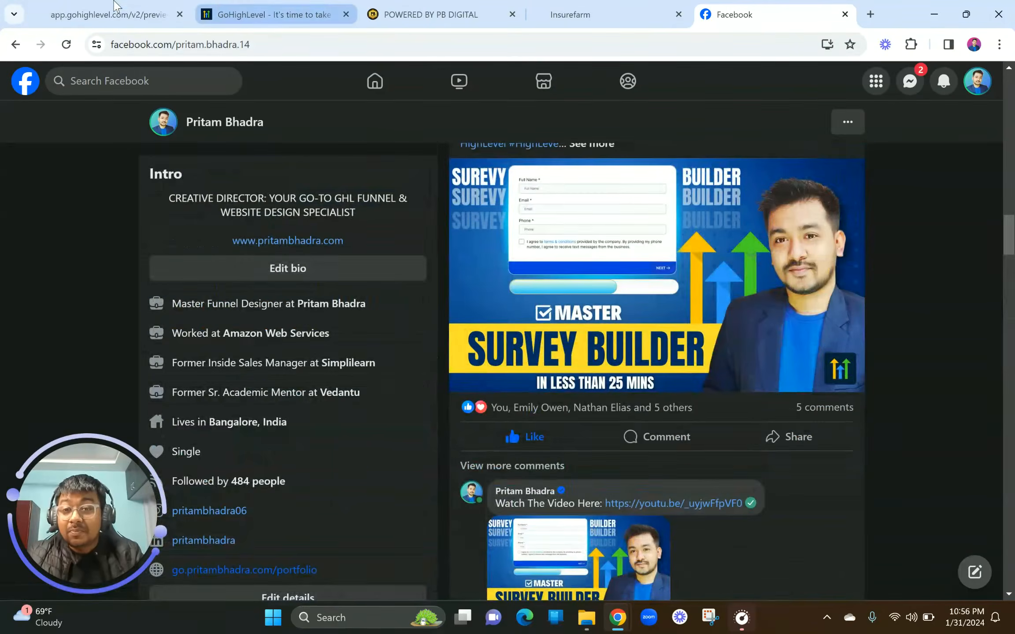
left_click(110, 15)
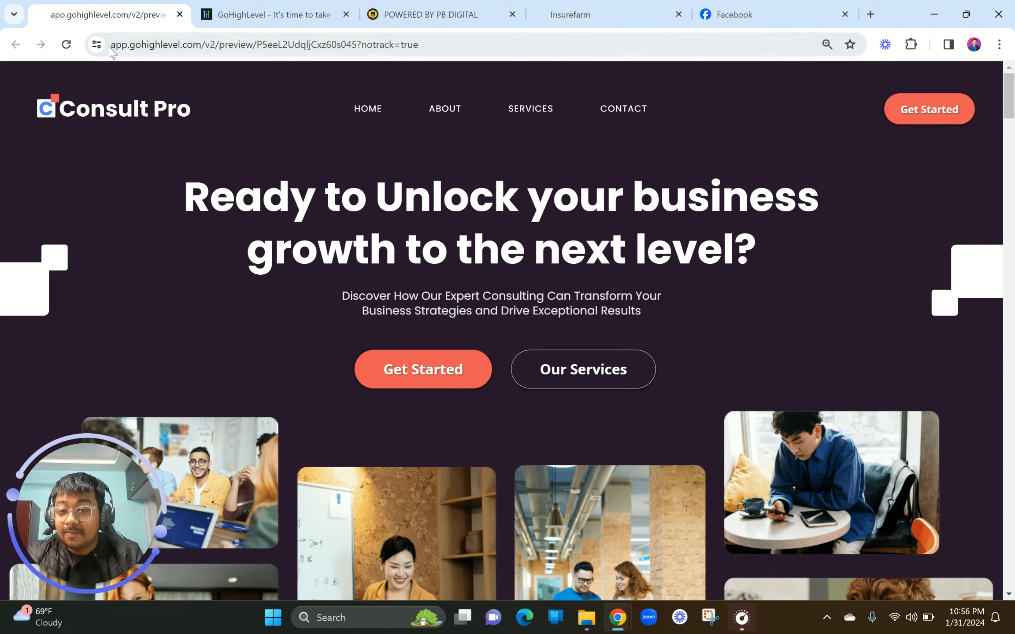
left_click(32, 182)
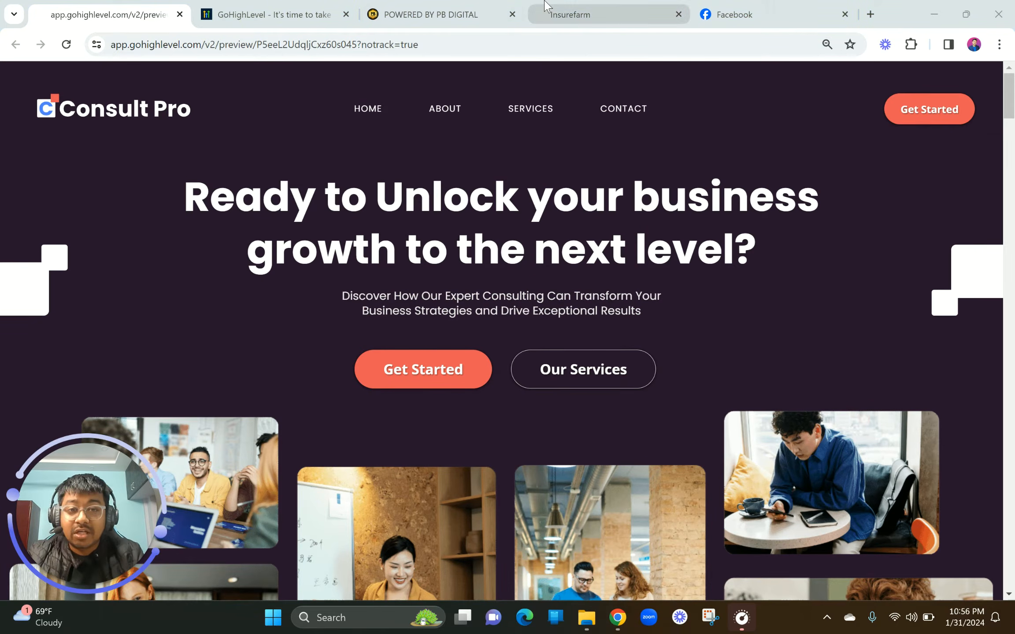
Switch to the GoHighLevel test account and show its Websites list under Sites.
left_click(542, 15)
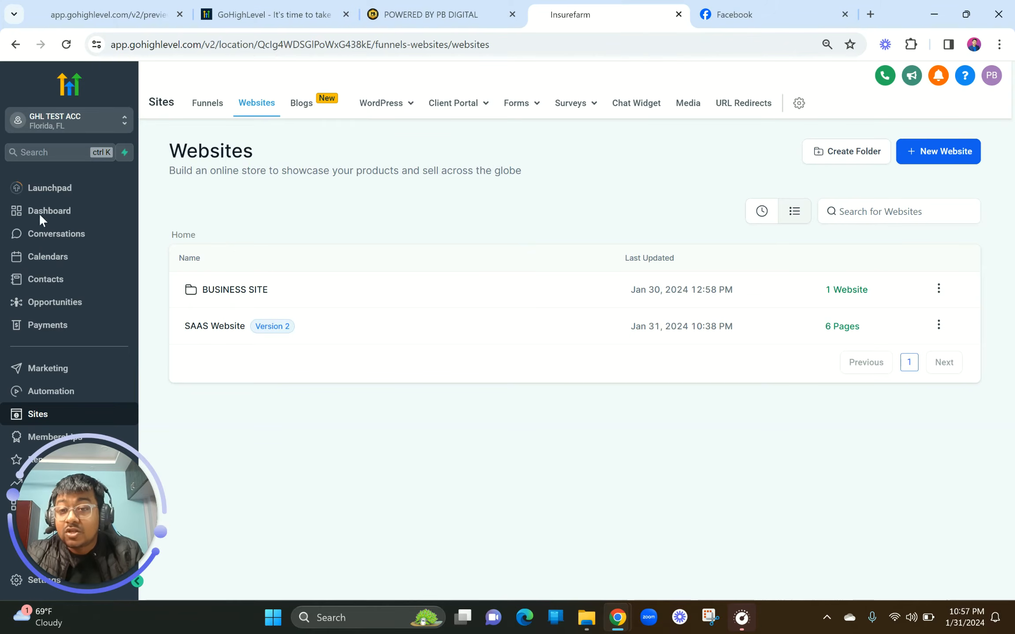
left_click(43, 158)
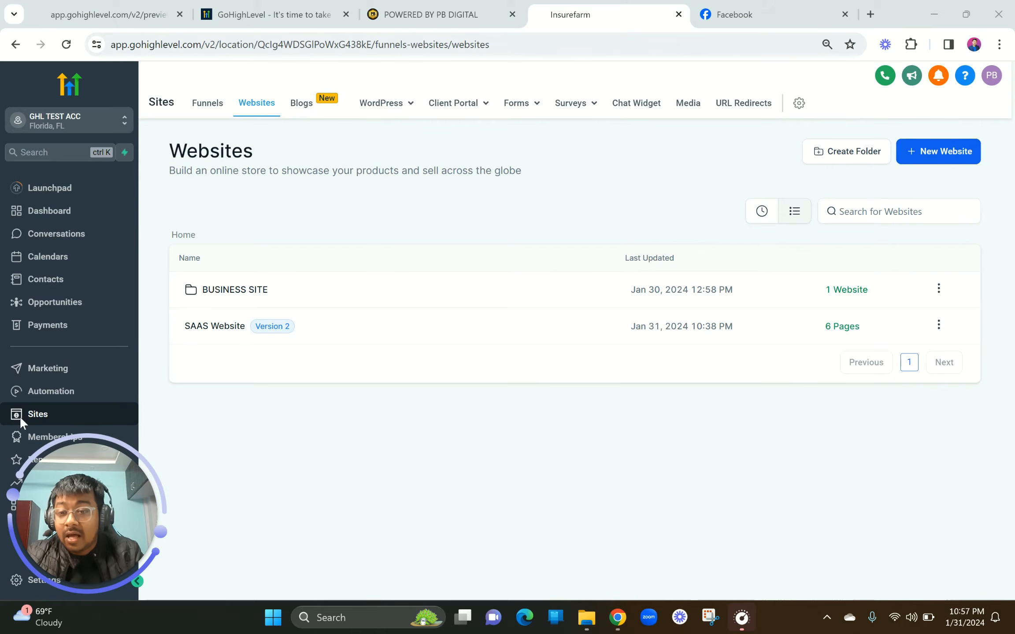
left_click_drag(29, 416, 251, 95)
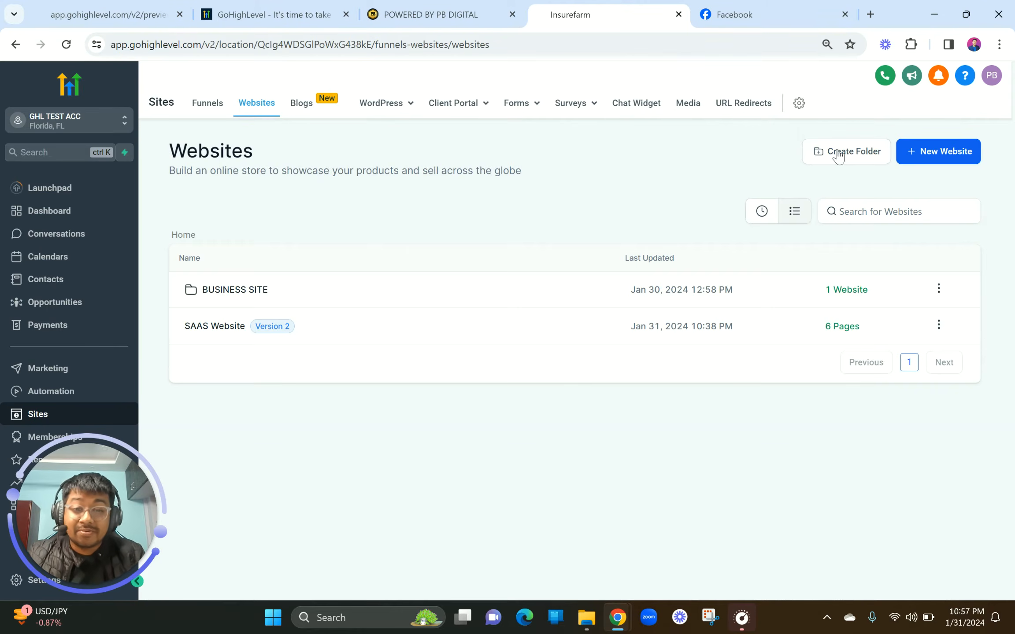
Create a new website from blank named "Consulting Firm Website".
left_click(913, 155)
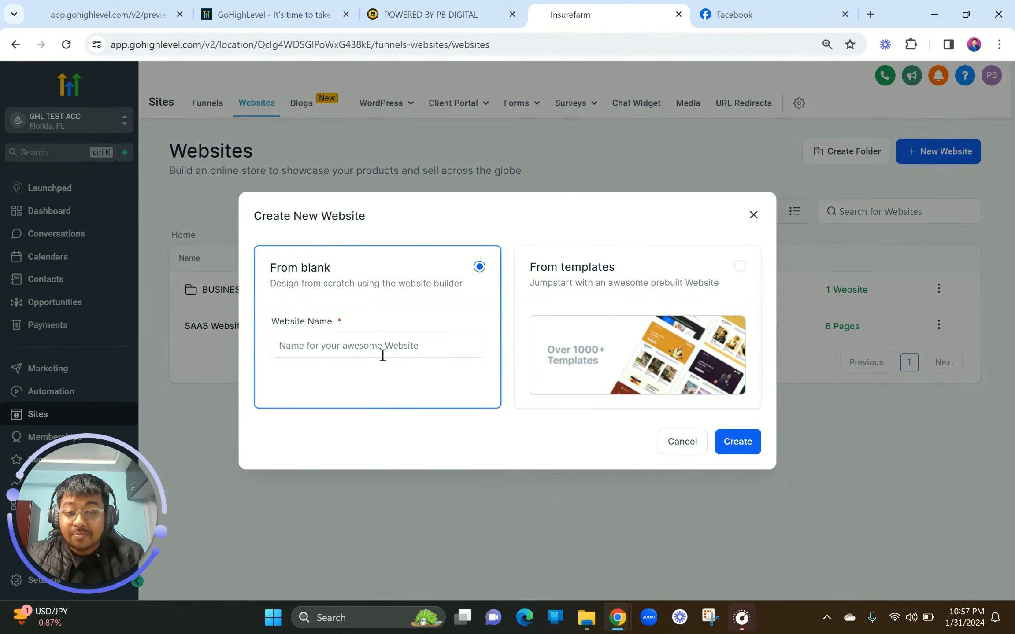
left_click(377, 355)
type("Consulting F")
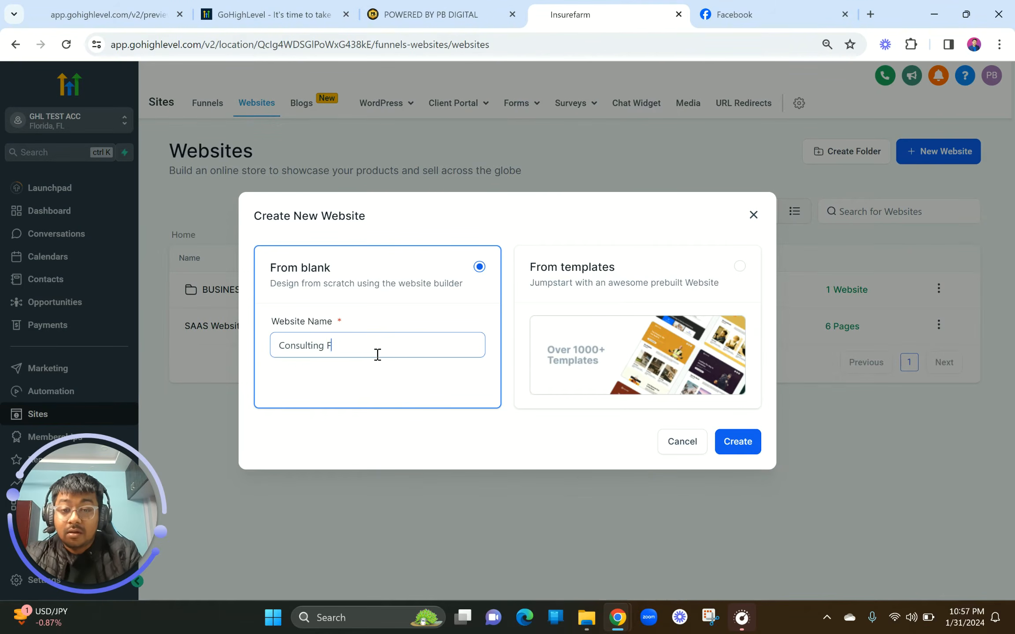
type("ma")
key("BackSpace")
key("BackSpace")
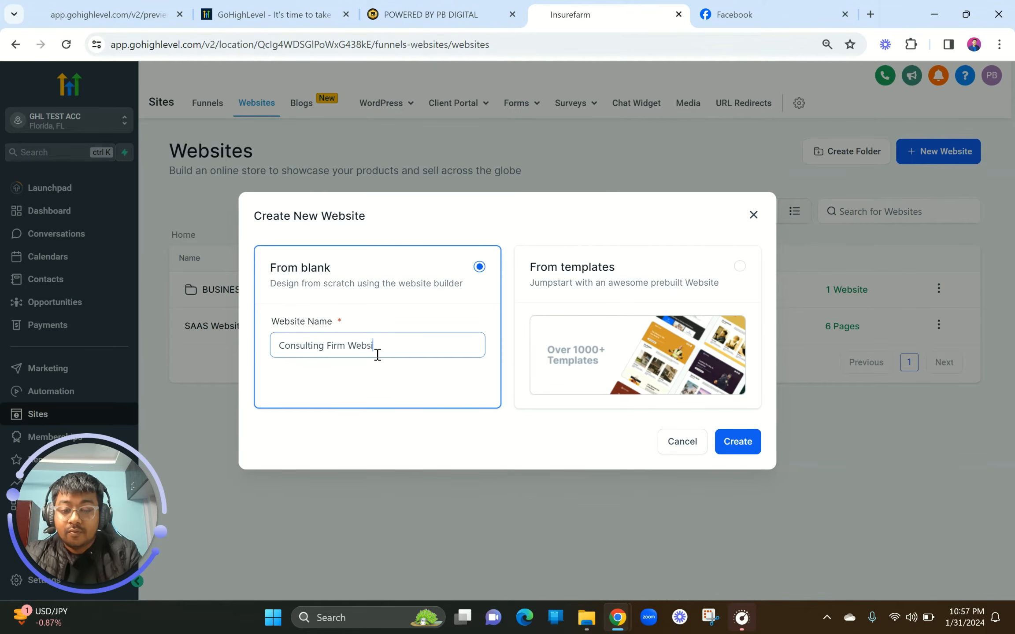
left_click(724, 439)
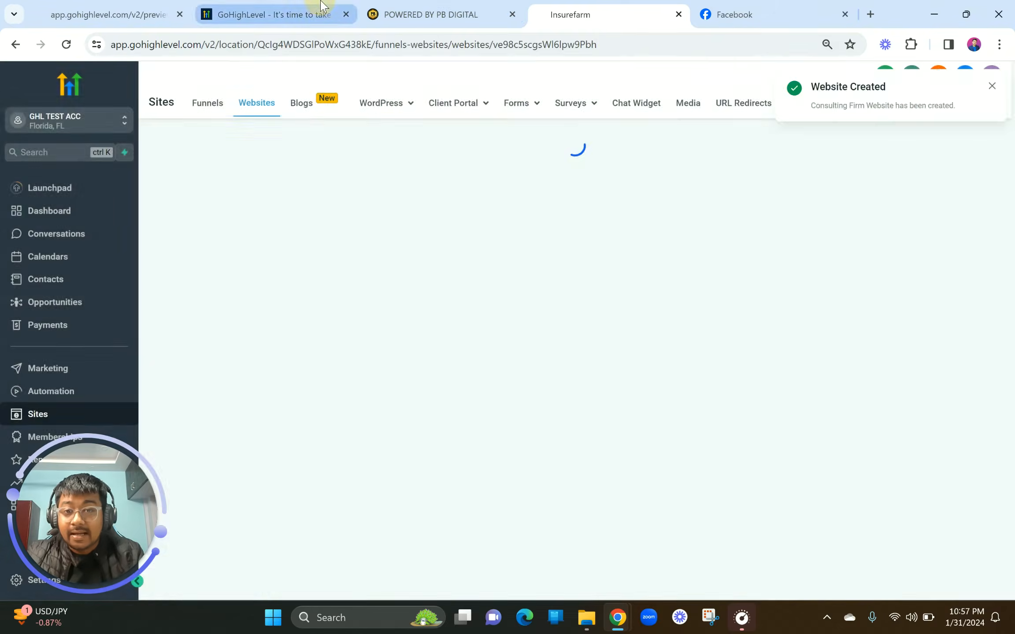
Close the HighLevel free trial, PB Digital and Facebook pages, keeping the new website and the Consult Pro preview open.
left_click(317, 15)
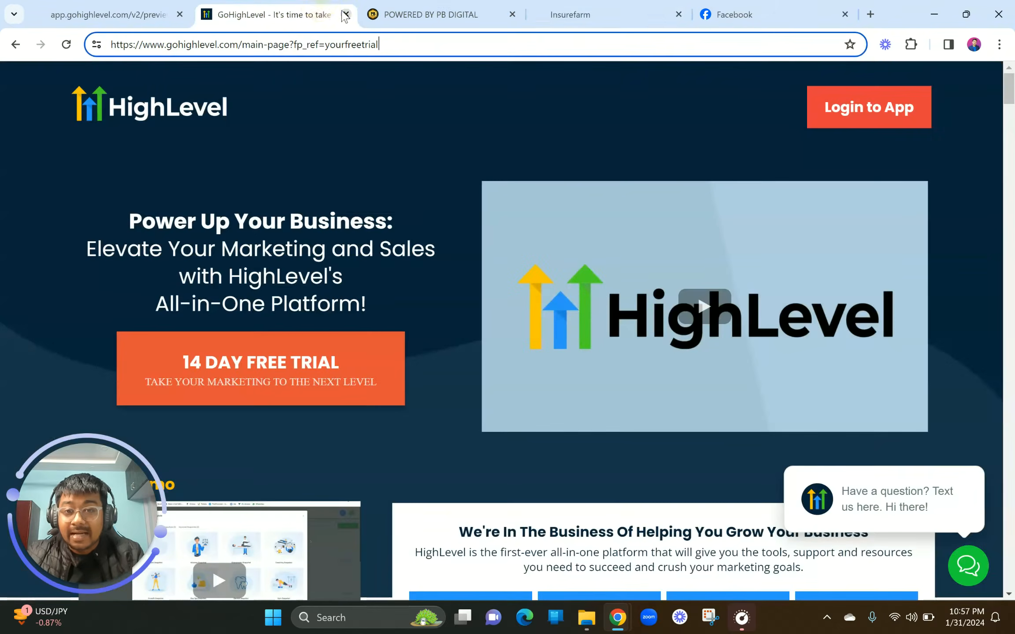
left_click(345, 16)
left_click(346, 16)
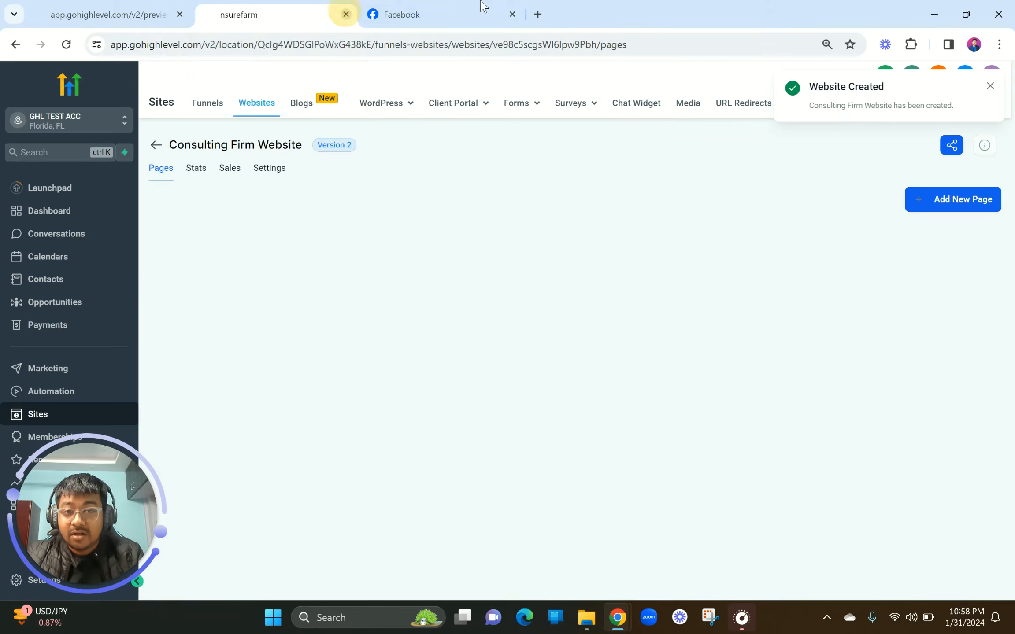
left_click(503, 13)
left_click(512, 16)
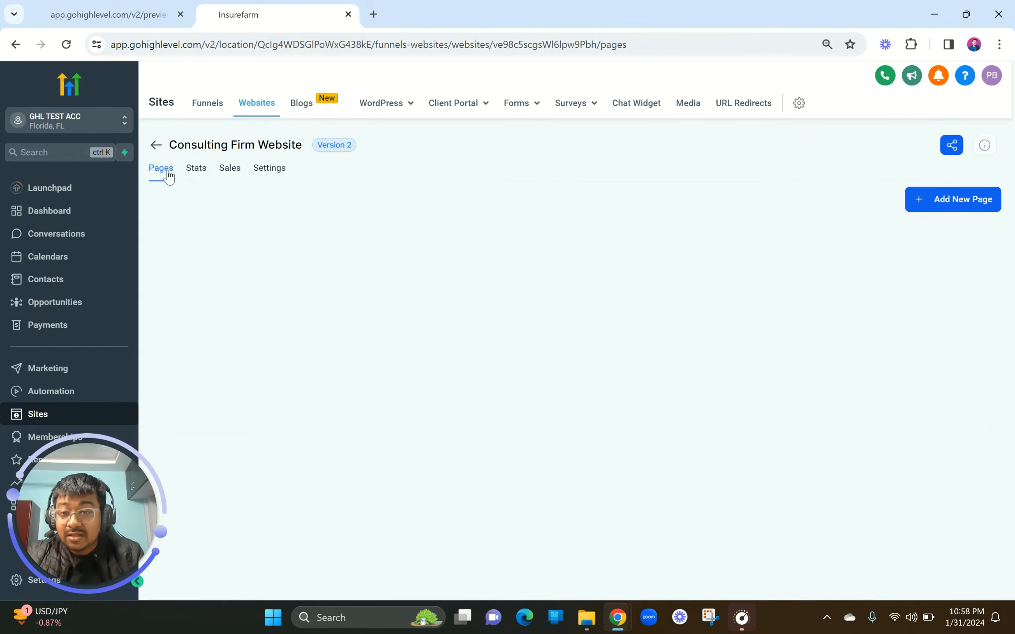
Examine the new website's stats, sales and settings, including its domain, path, tracking code and optimization options.
left_click(191, 175)
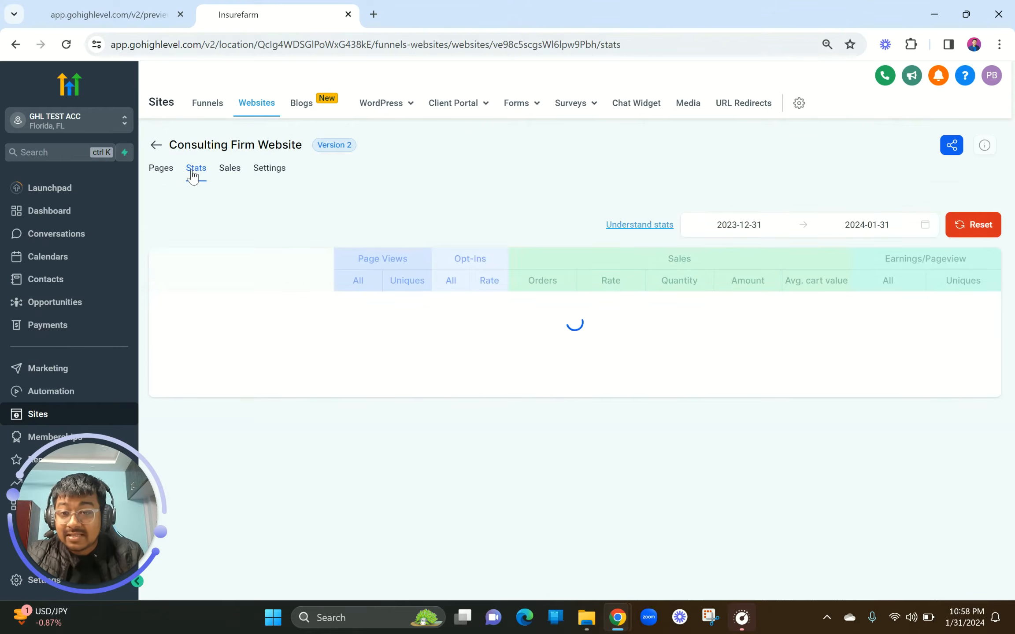
left_click(230, 177)
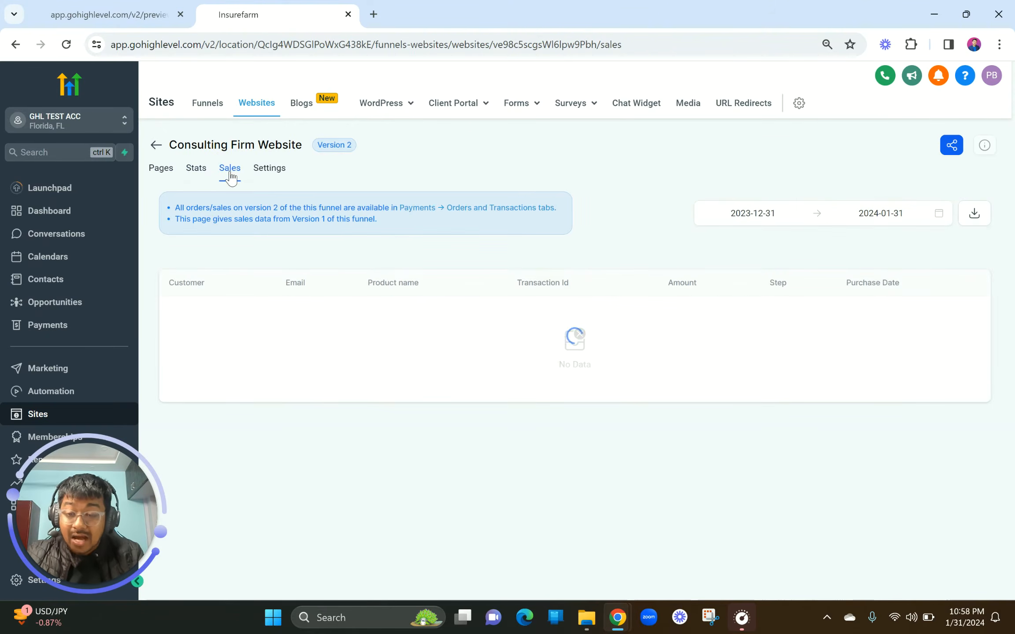
left_click(258, 175)
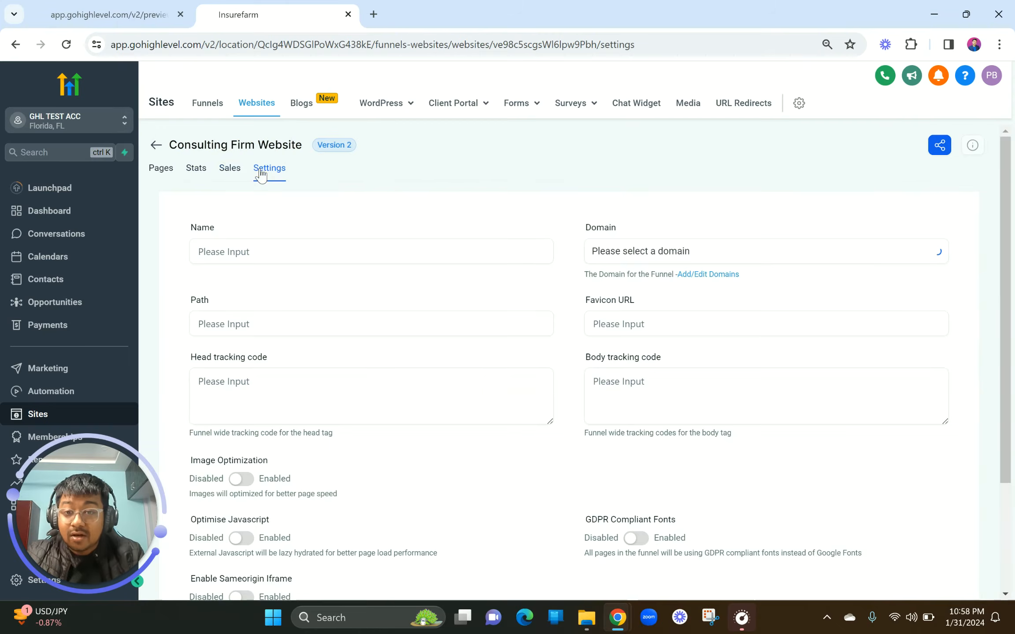
scroll(300, 374, "down", 1)
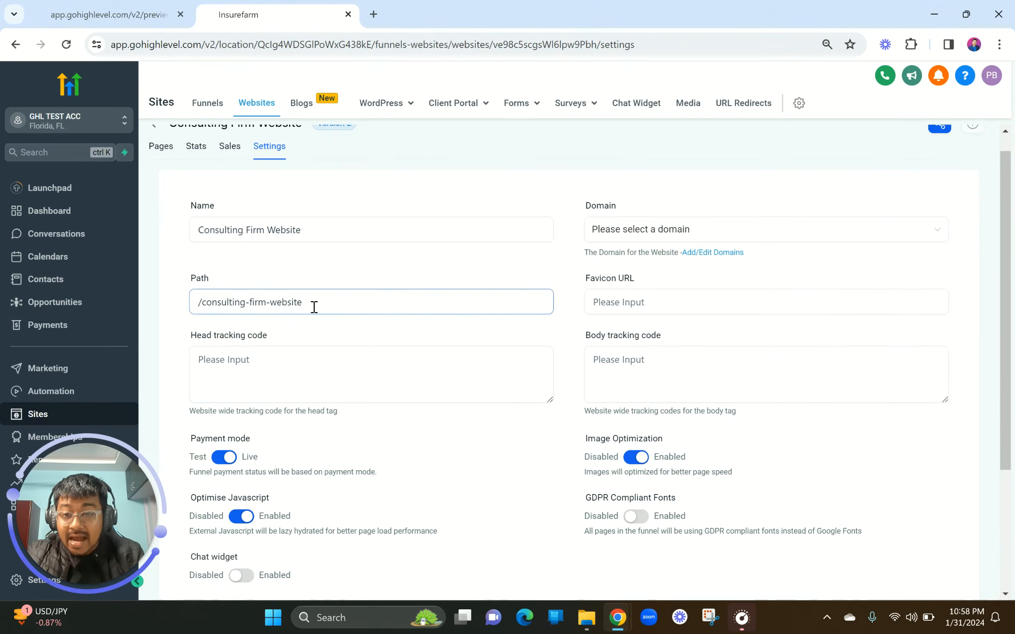
scroll(362, 441, "down", 2)
scroll(362, 442, "up", 2)
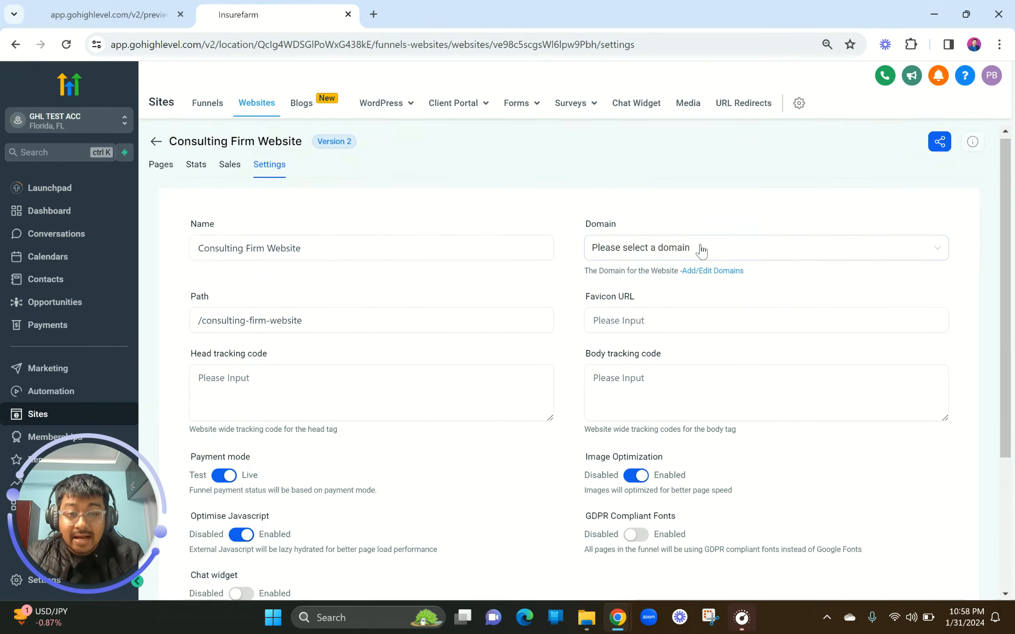
scroll(692, 356, "down", 5)
scroll(663, 170, "up", 1)
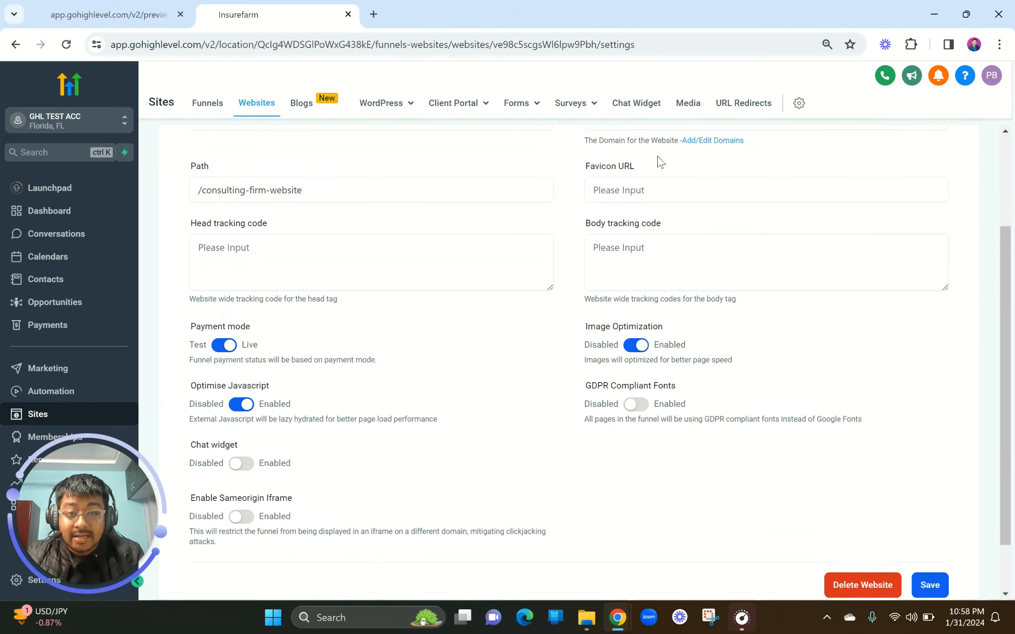
scroll(739, 288, "down", 2)
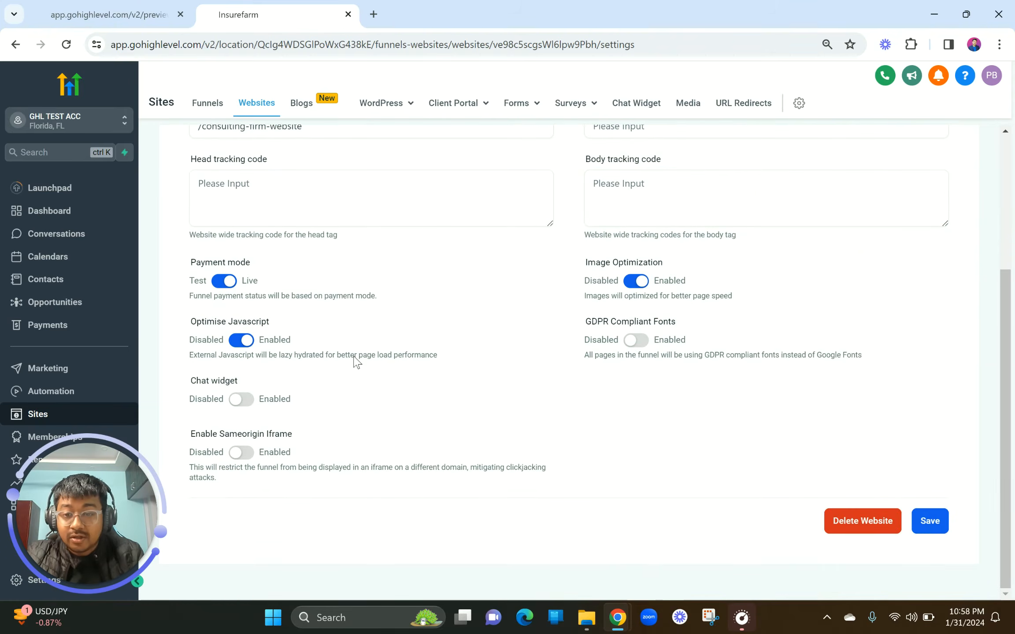
scroll(557, 434, "up", 5)
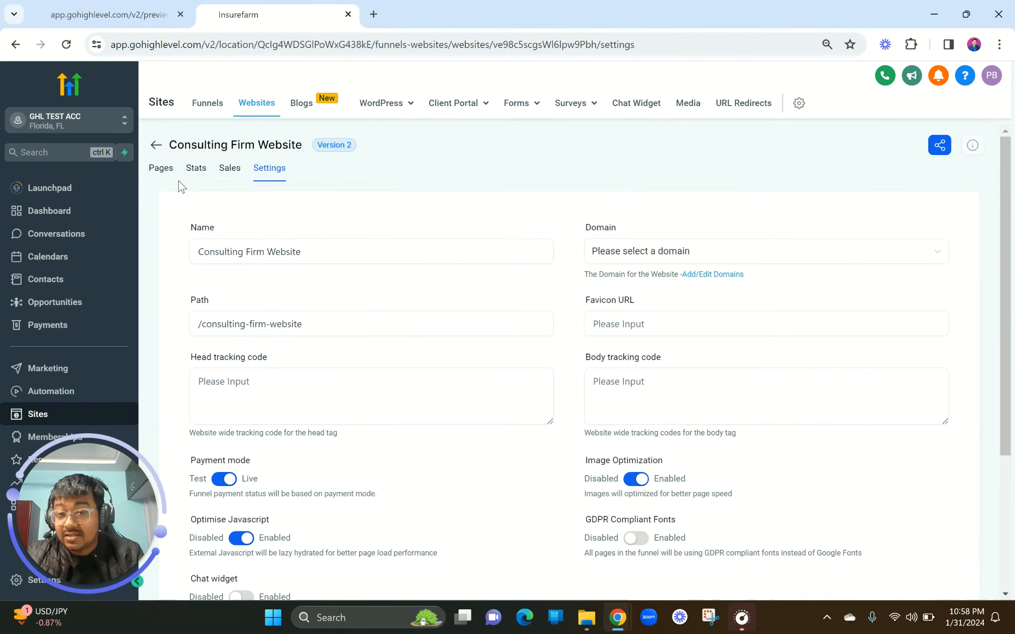
Add a new page to the Consulting Firm Website with the name "Home" and the path "home".
left_click(165, 172)
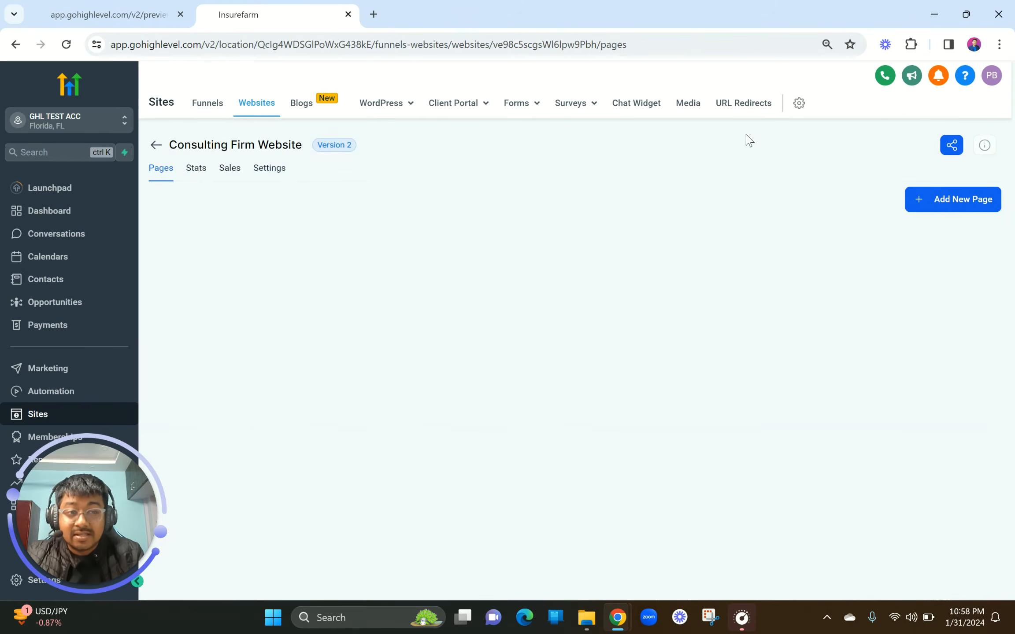
left_click(937, 207)
left_click(478, 265)
type("H")
key("BackSpace")
type("Home")
left_click(404, 331)
type("home")
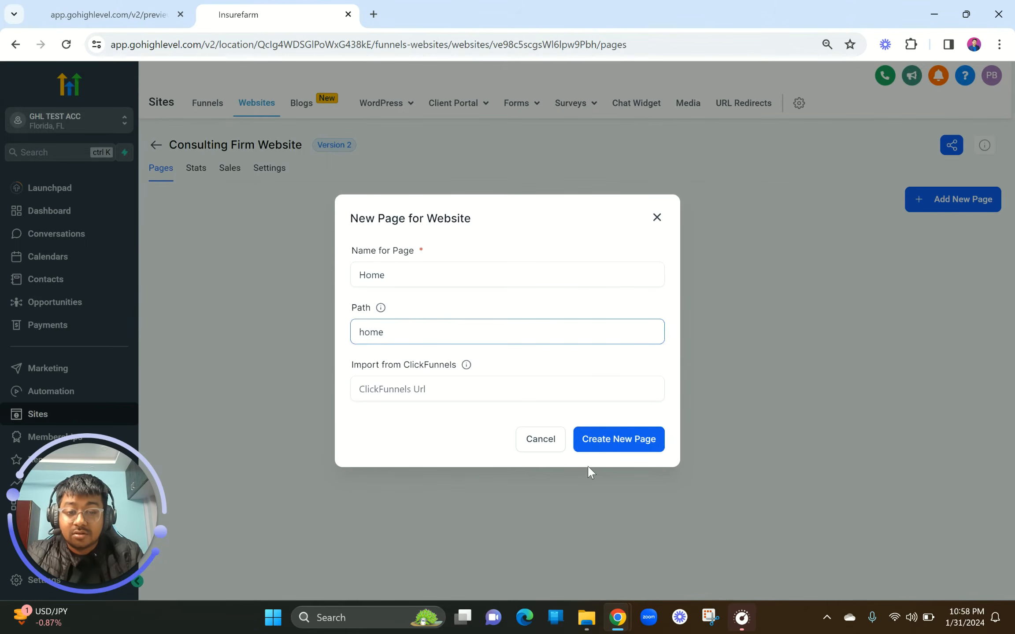
left_click(616, 437)
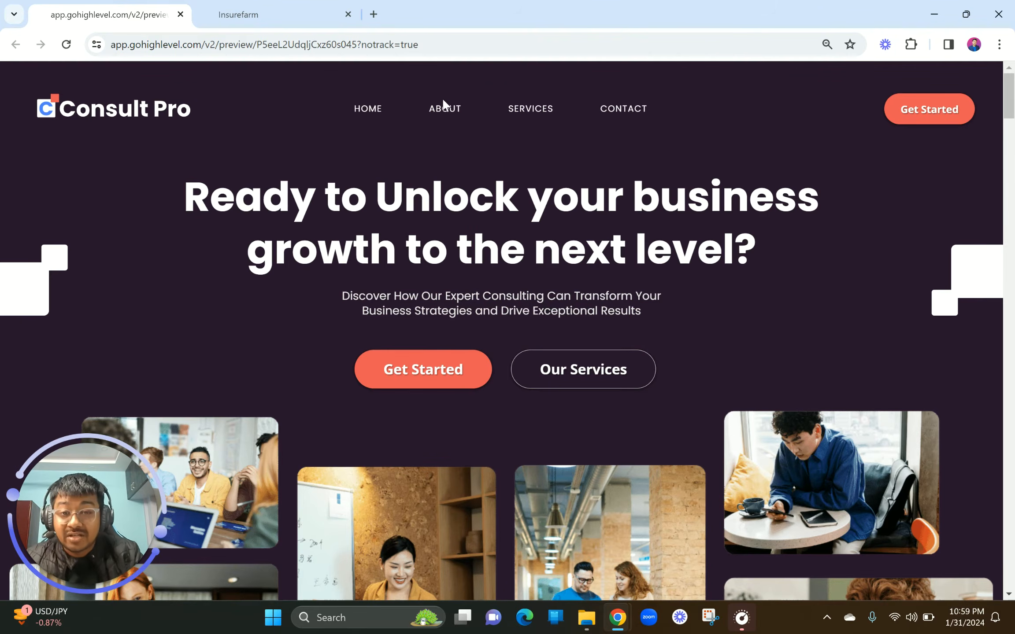
Open the Home page for editing in a new browser tab and place the Consult Pro preview directly beside it.
left_click(269, 7)
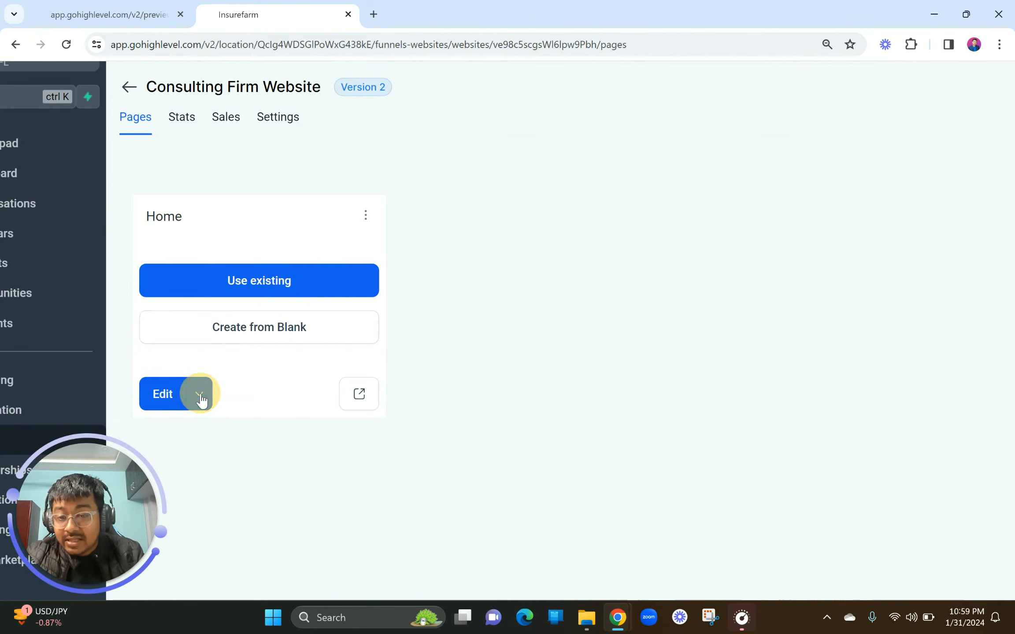
left_click(201, 398)
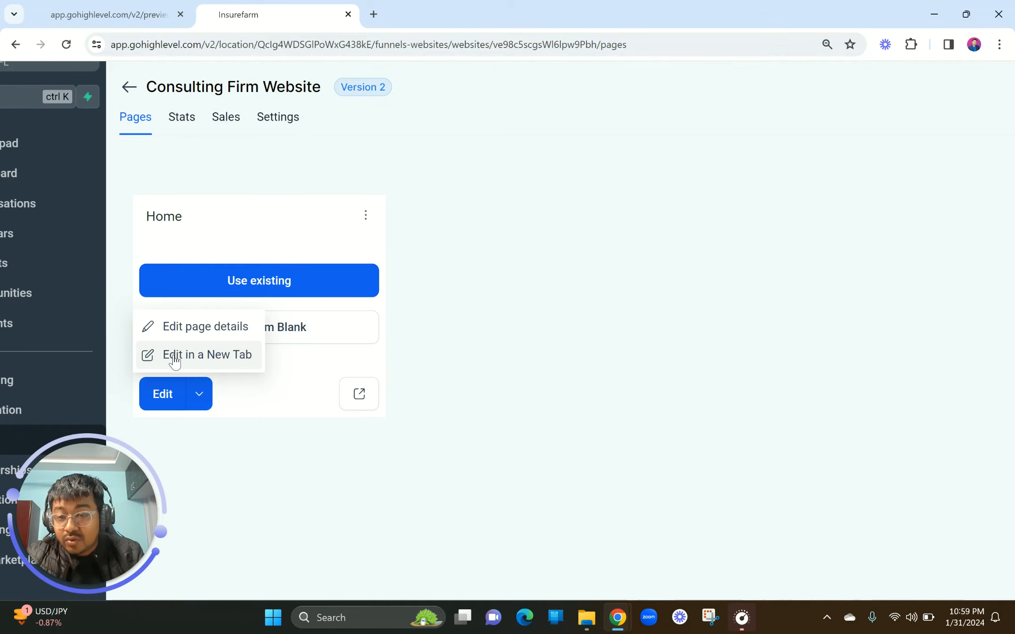
left_click(208, 356)
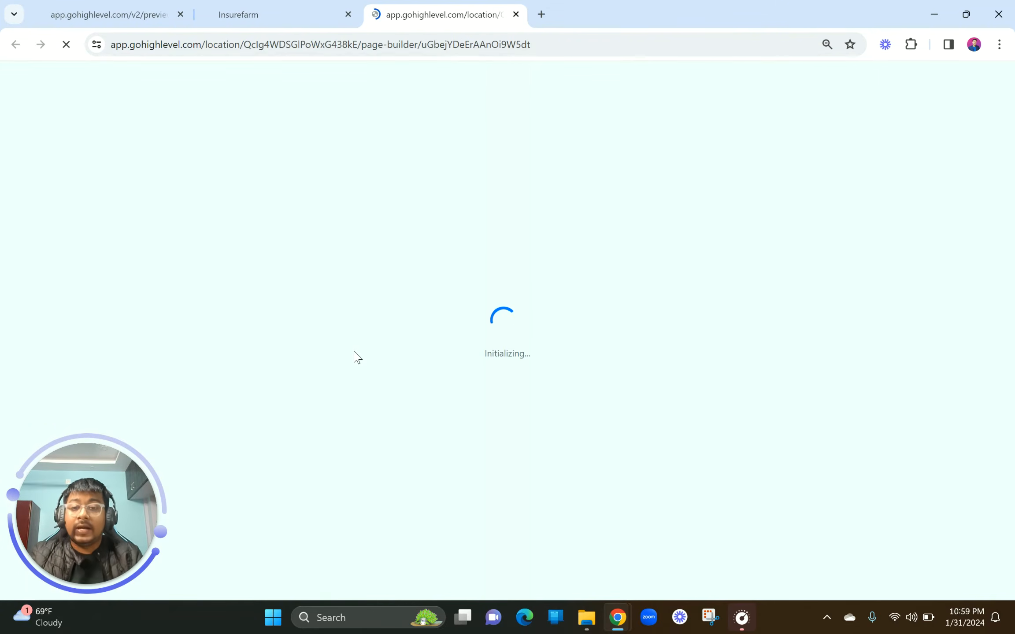
left_click(275, 9)
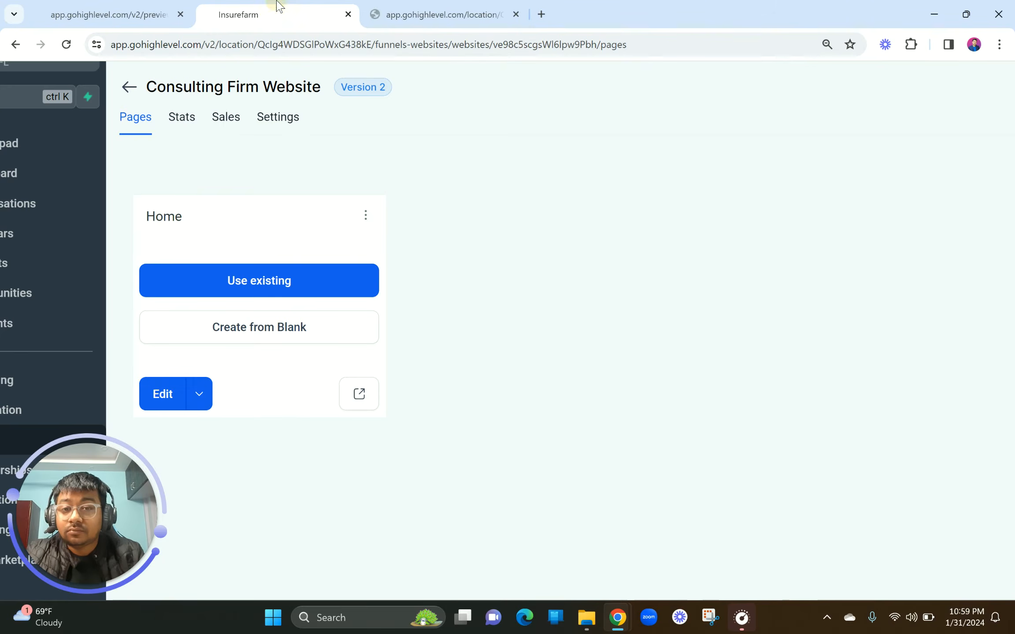
left_click(420, 12)
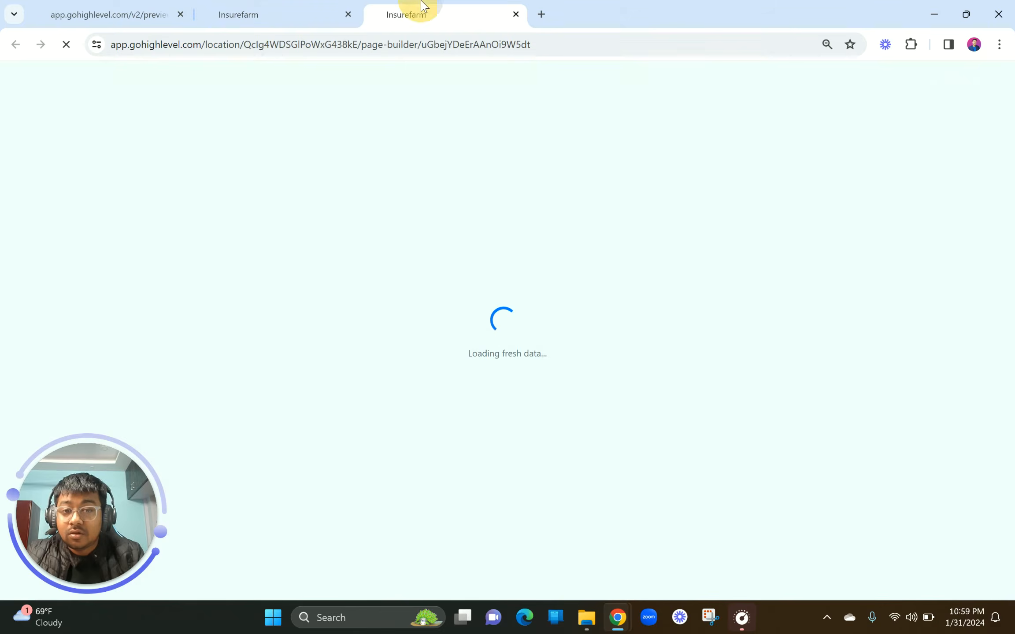
left_click(282, 2)
left_click_drag(108, 4, 269, 3)
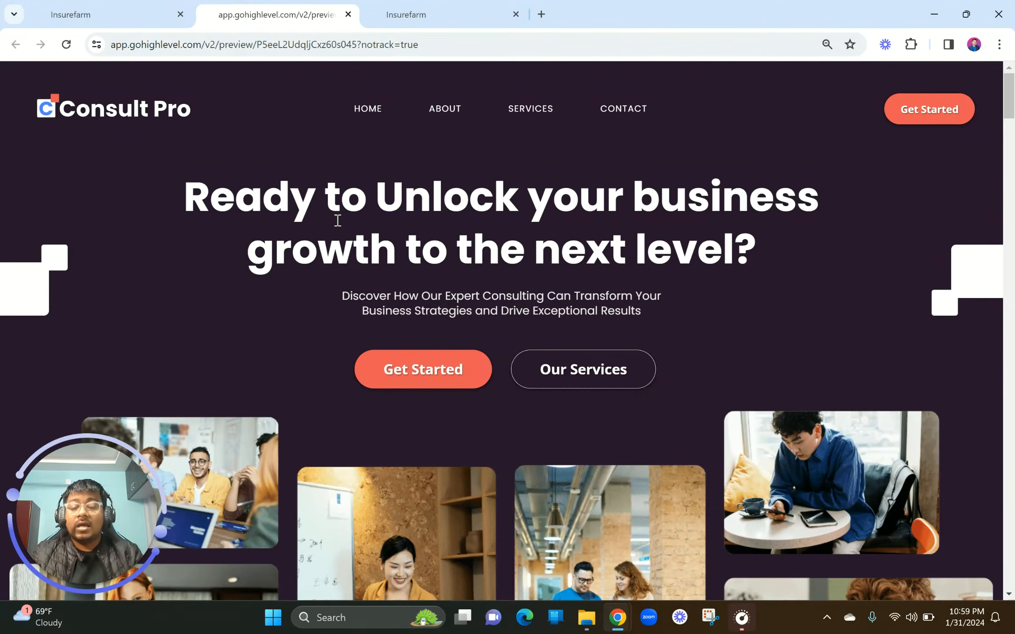
Look over the Consult Pro preview from the hero section to the services heading, and return to the Home page builder.
scroll(377, 326, "down", 4)
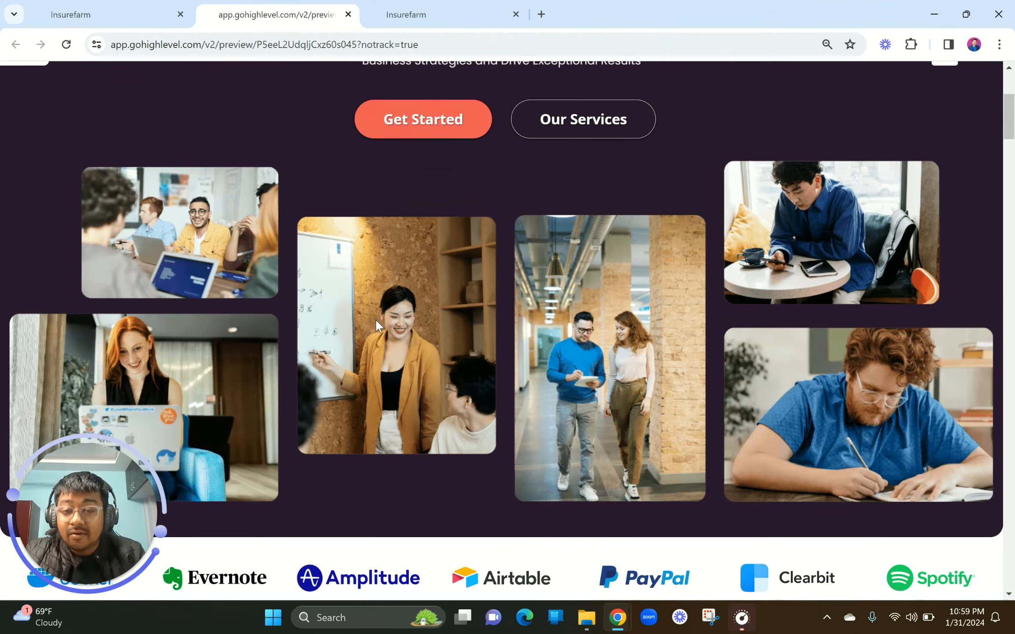
scroll(375, 319, "up", 4)
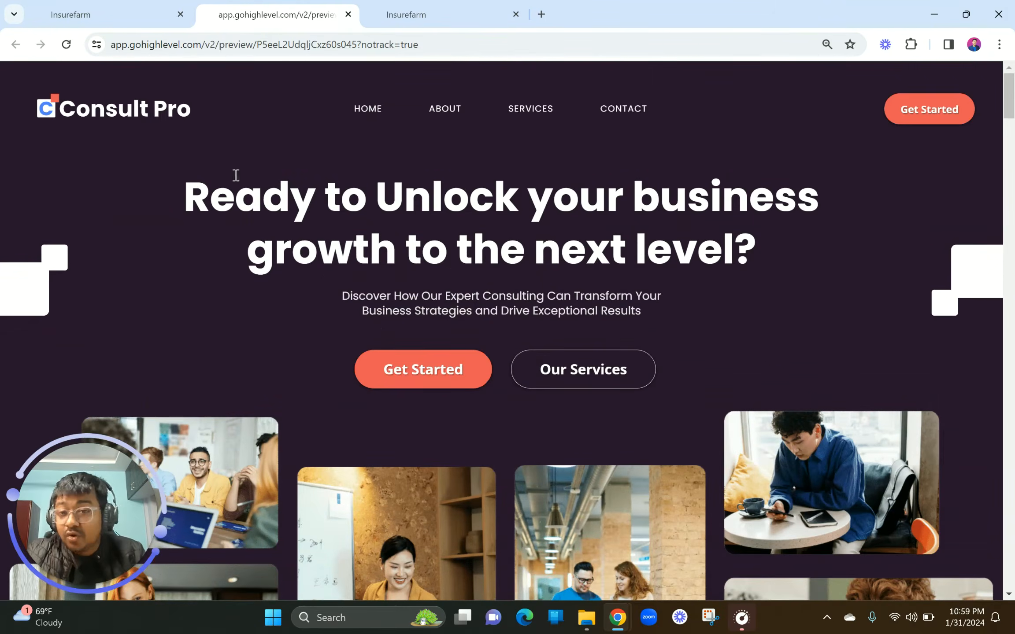
scroll(385, 264, "down", 10)
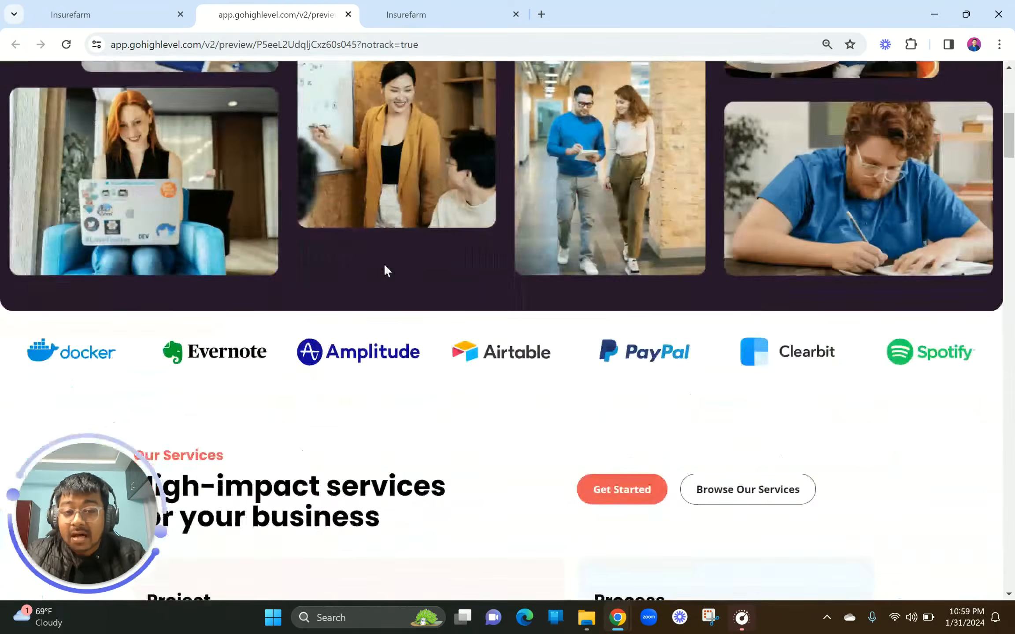
scroll(384, 267, "up", 5)
scroll(384, 268, "up", 6)
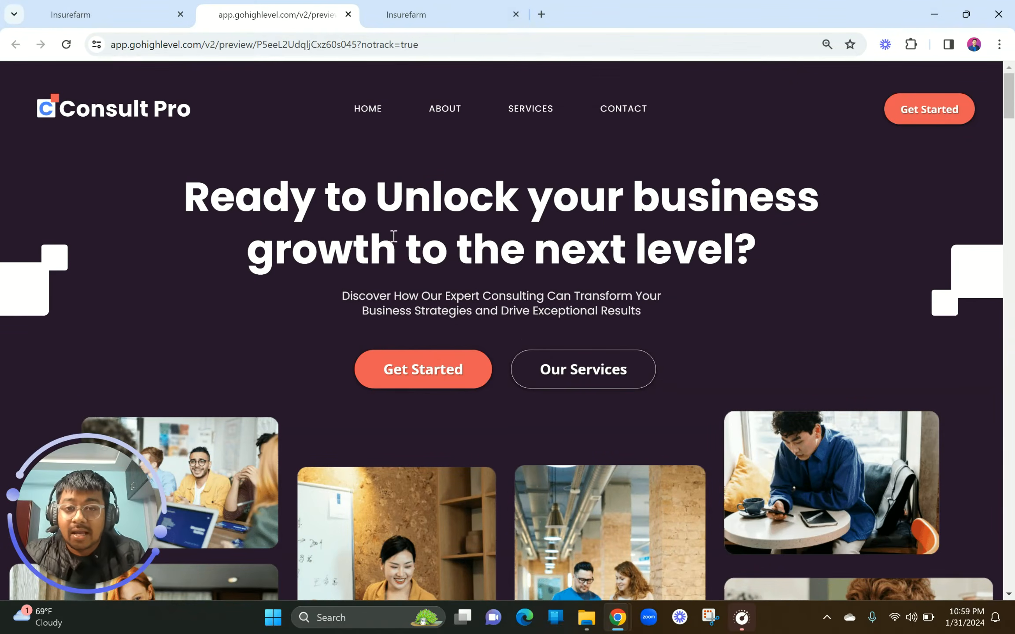
left_click(460, 10)
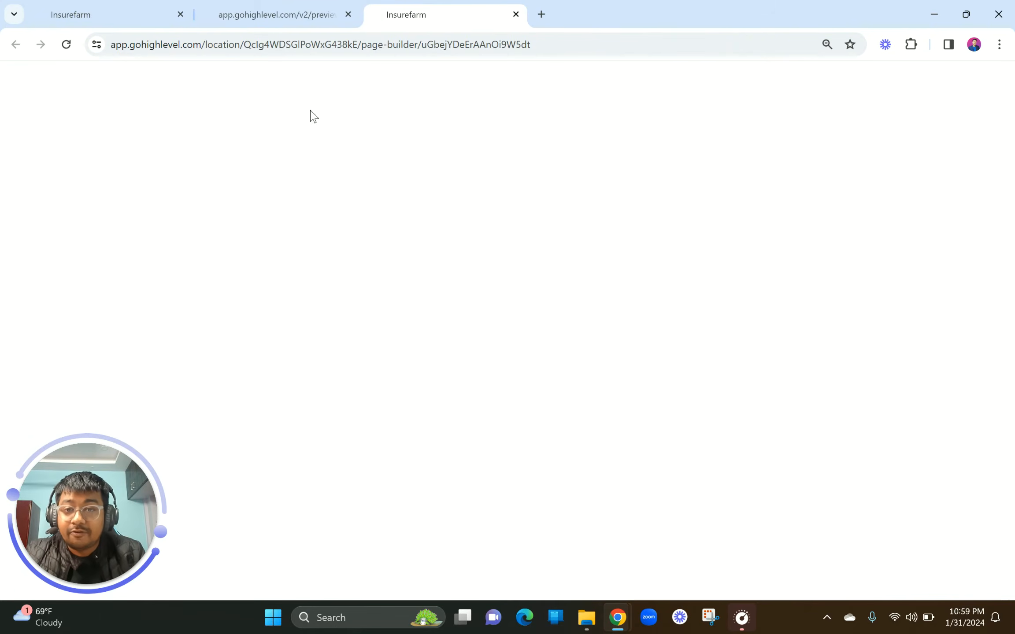
Add a Full Width section to the blank Home page, after checking the Consult Pro preview.
left_click(279, 18)
left_click(453, 9)
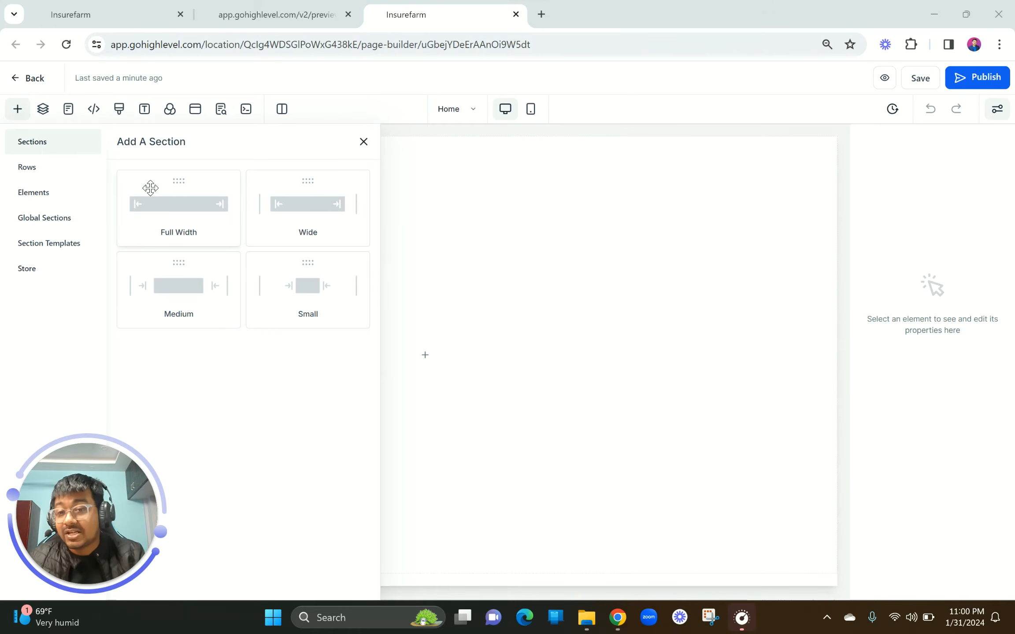
left_click(46, 199)
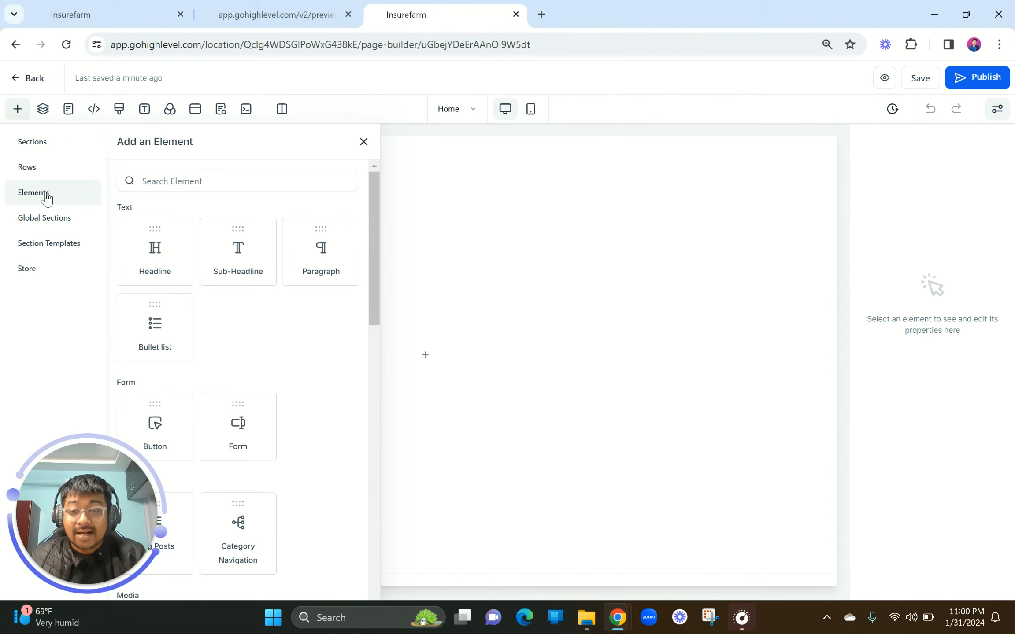
left_click(36, 149)
left_click(199, 219)
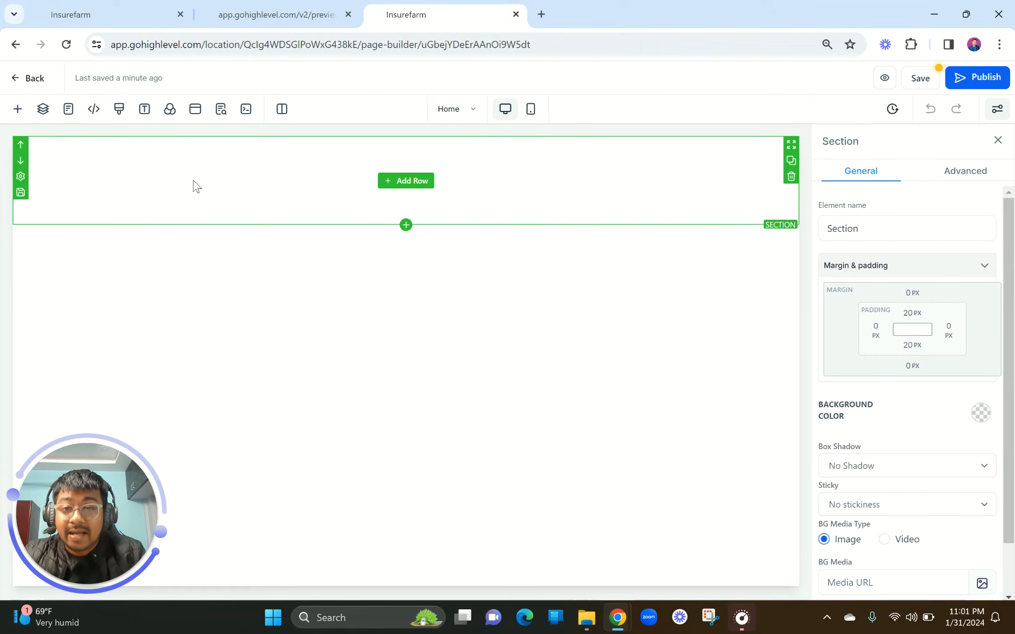
Sample the Consult Pro header's dark background with ColorPick Eyedropper and copy its hex code, 2B152F.
left_click(264, 14)
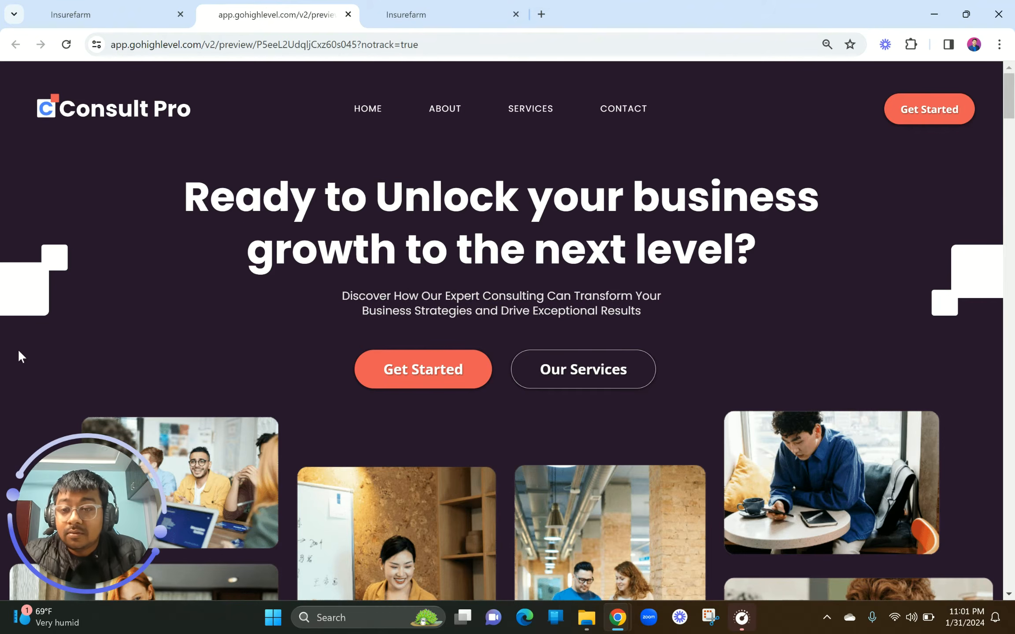
left_click(21, 384)
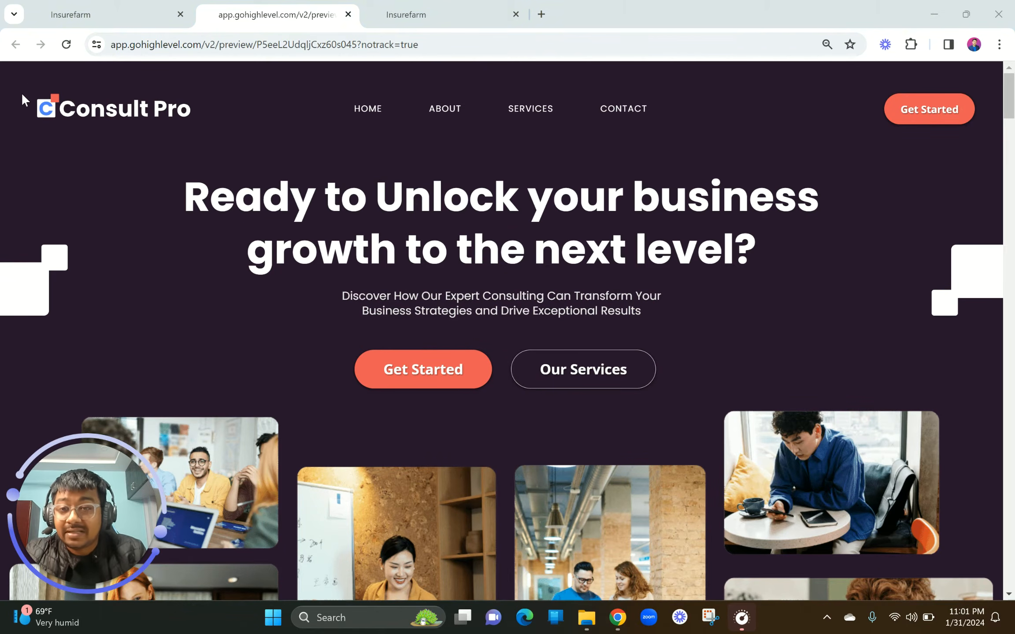
left_click_drag(20, 90, 606, 90)
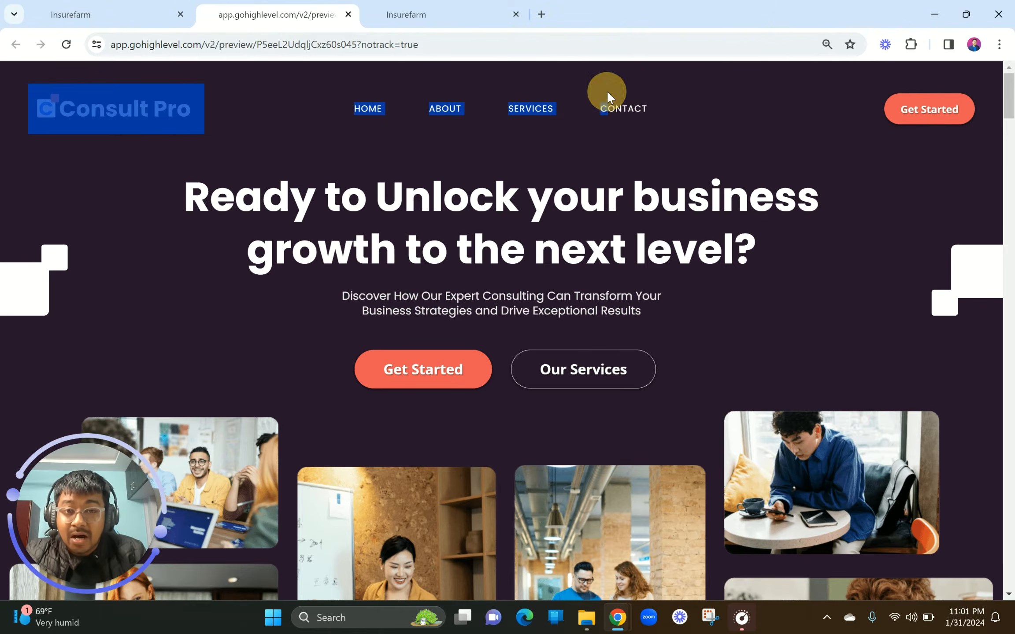
left_click(459, 5)
left_click(316, 6)
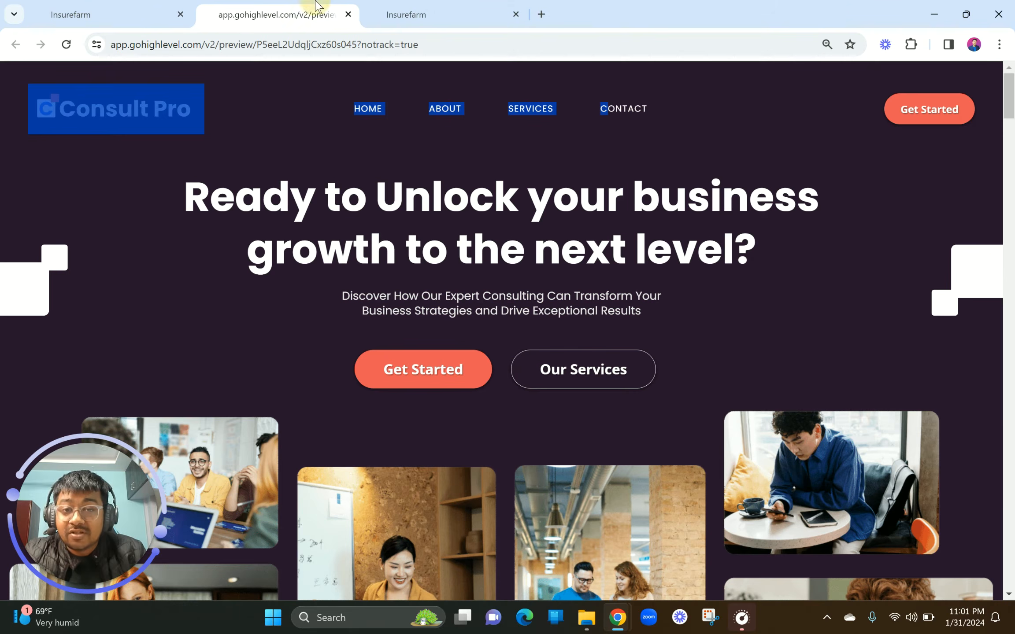
left_click(829, 117)
left_click(911, 45)
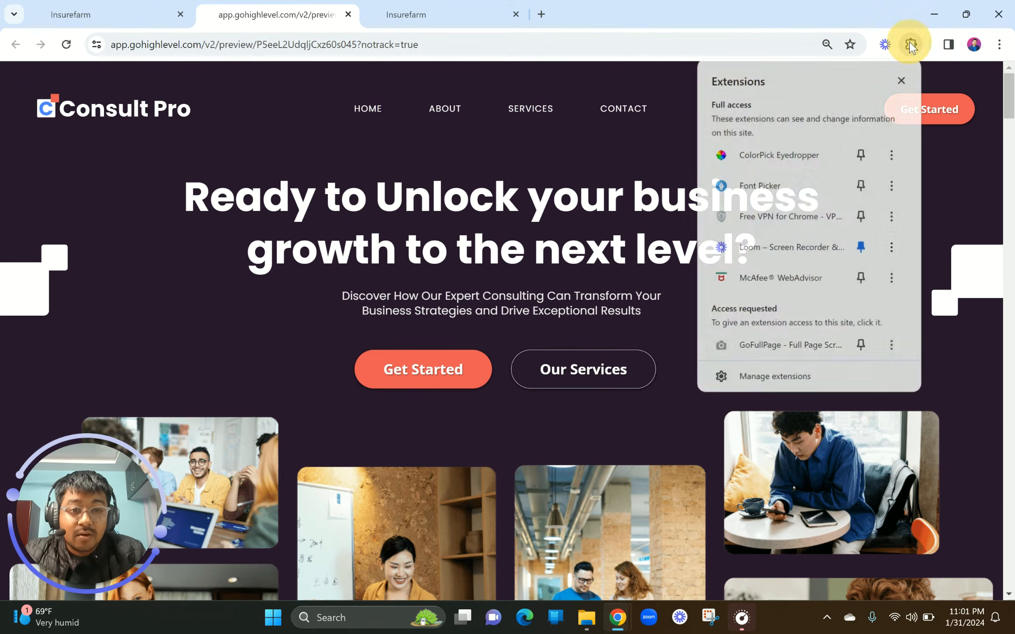
left_click(769, 154)
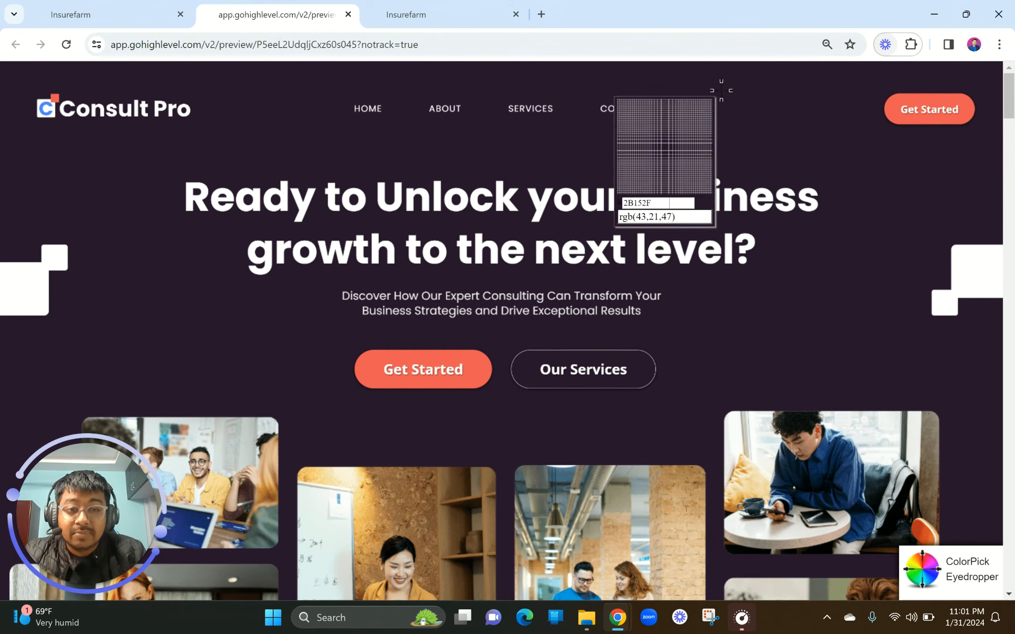
left_click(719, 91)
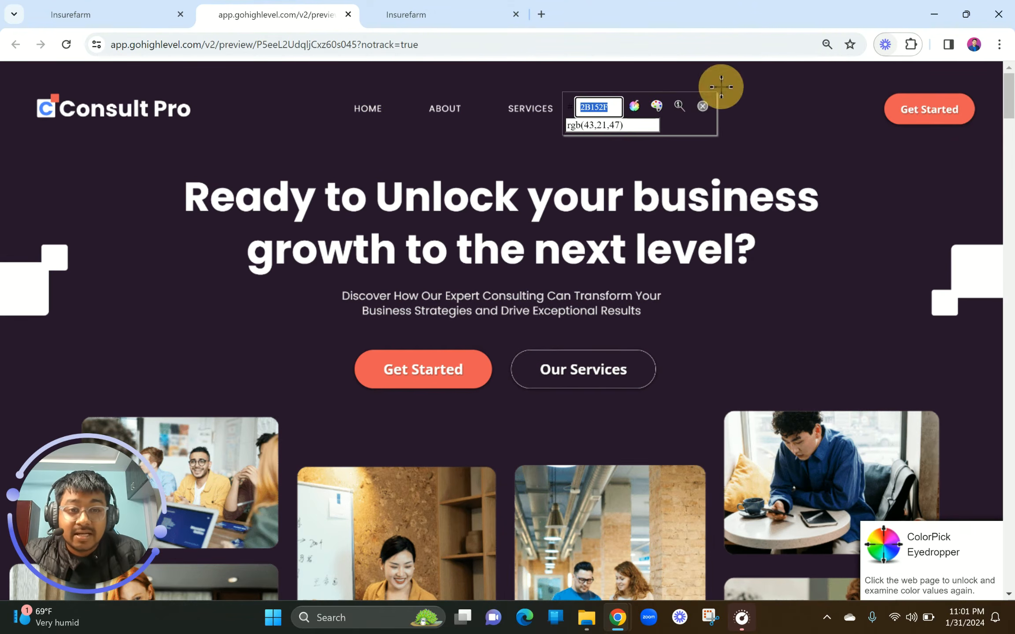
left_click(910, 44)
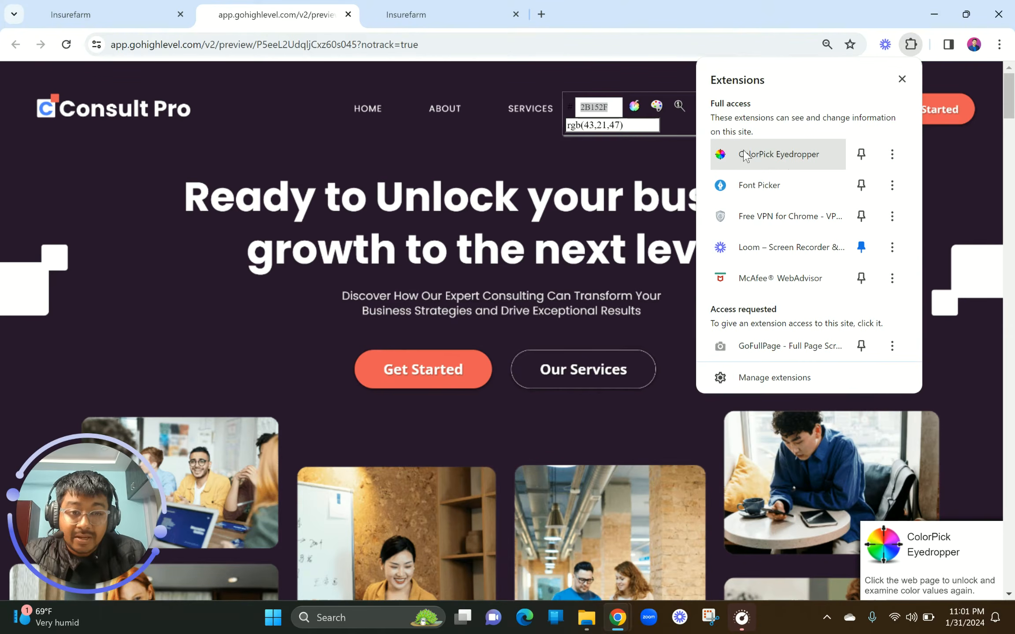
left_click(596, 109)
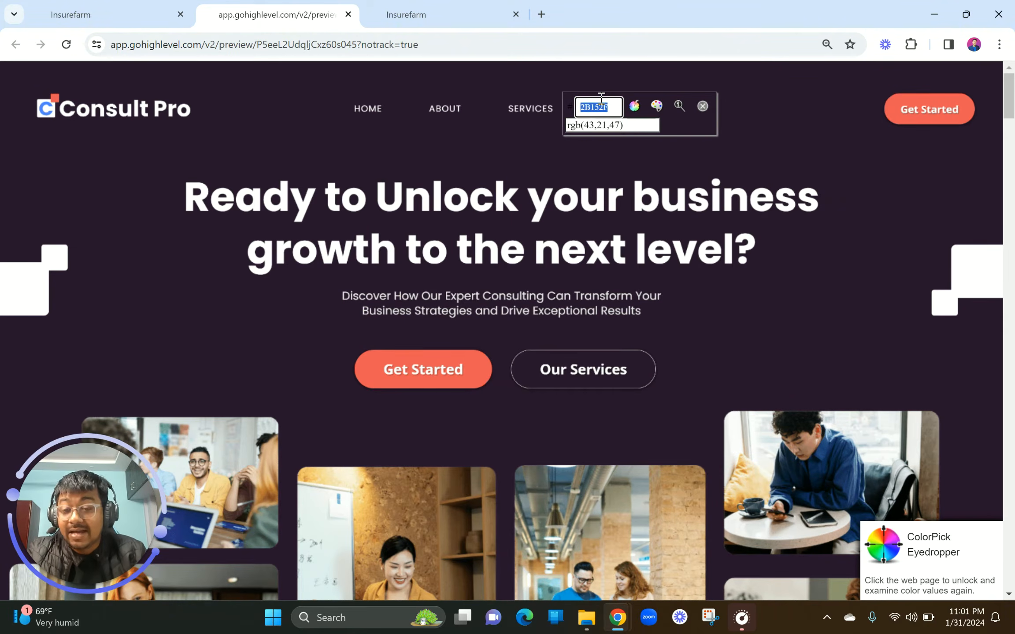
Add the custom color #2B152F in the Home page builder and apply it as the section's background.
left_click(419, 13)
left_click(505, 150)
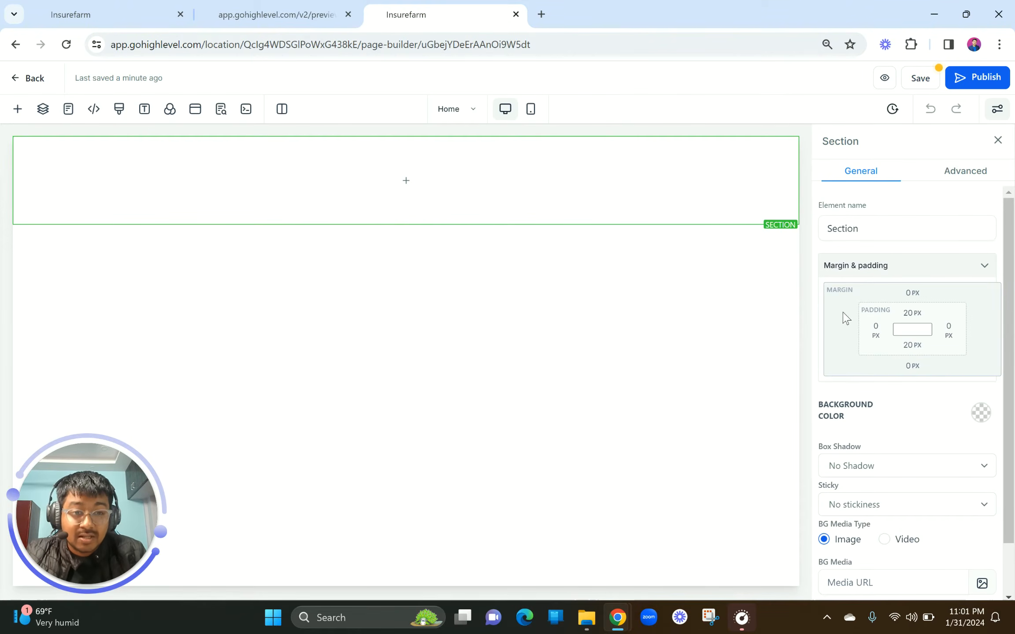
left_click(833, 232)
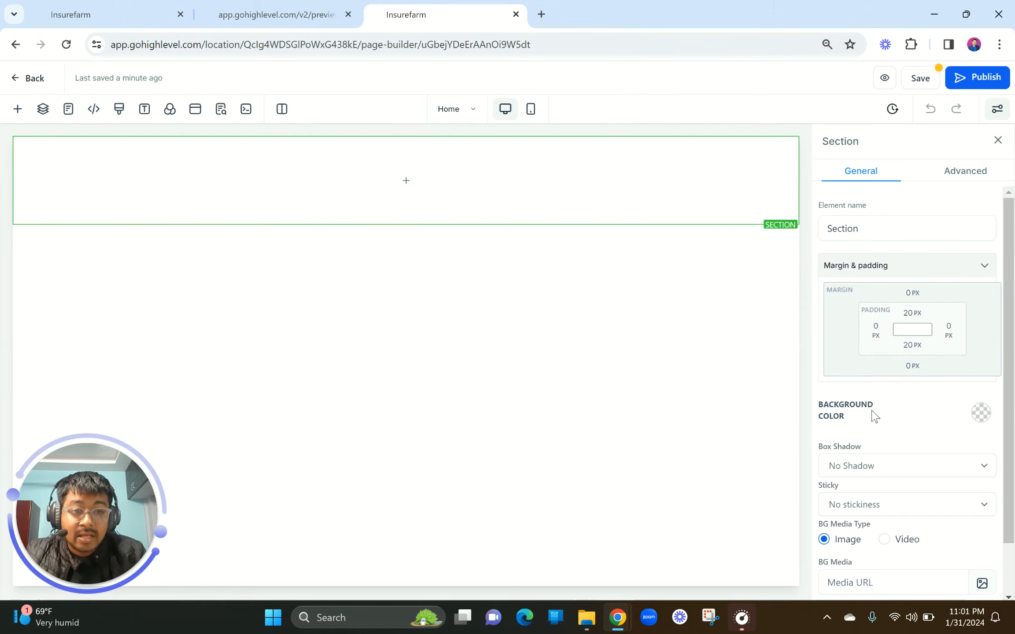
left_click(981, 417)
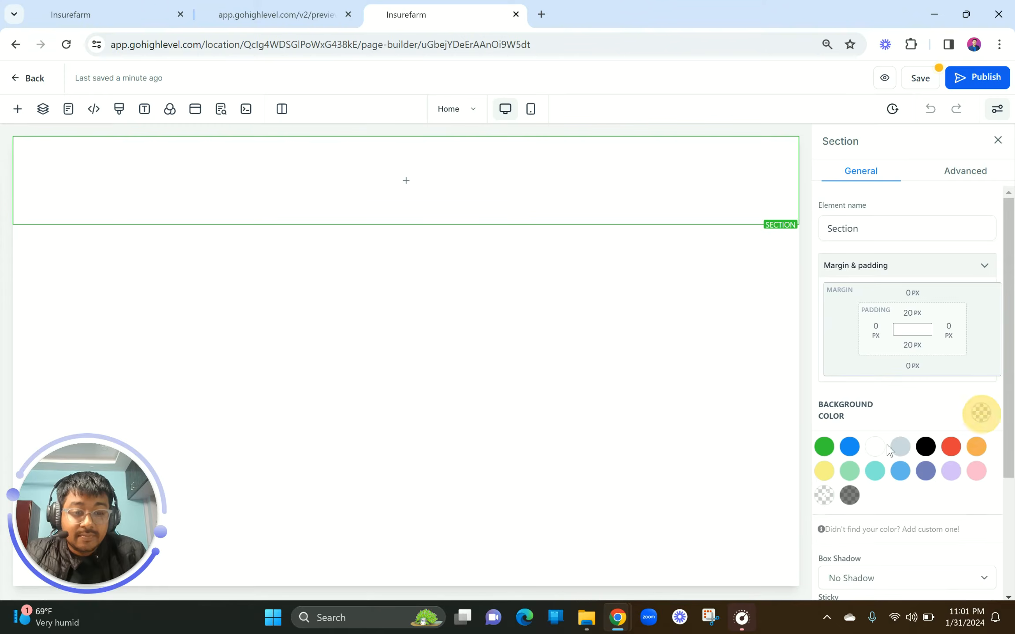
left_click(855, 528)
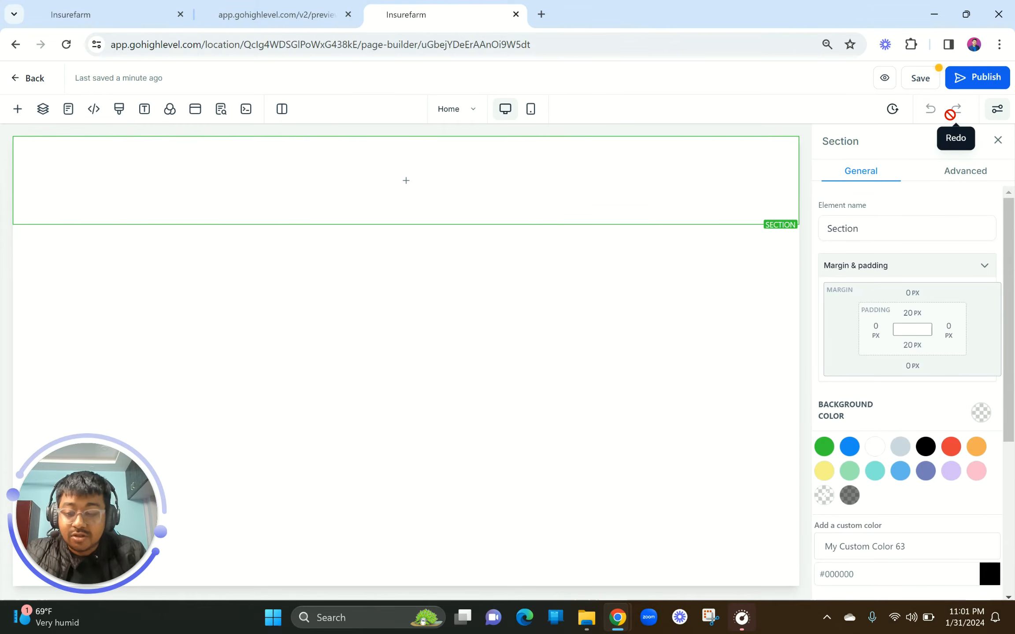
key("ctrl+minus")
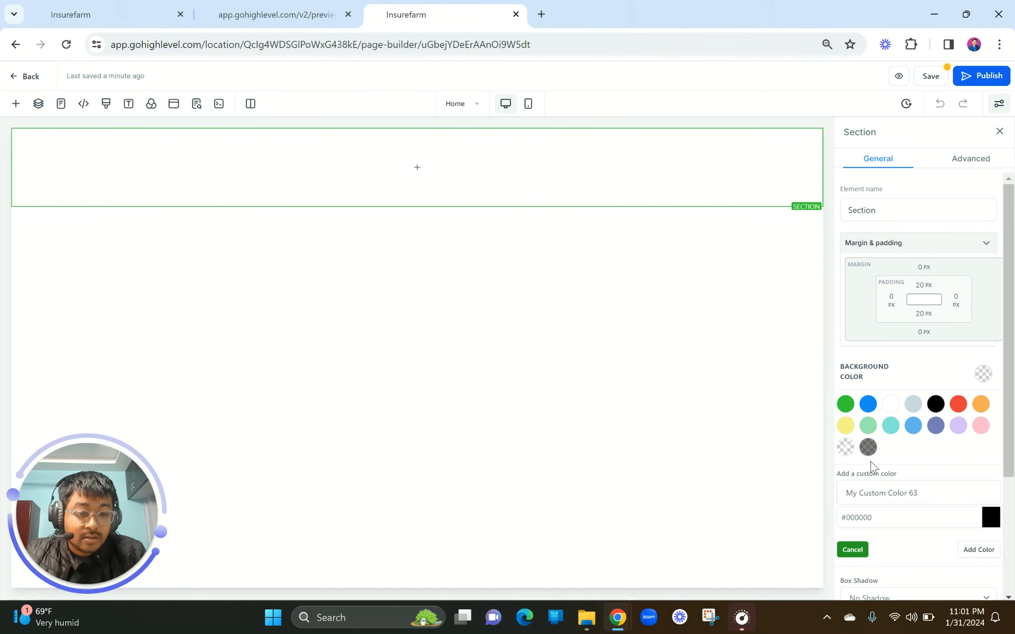
left_click(863, 517)
type("#2B152F")
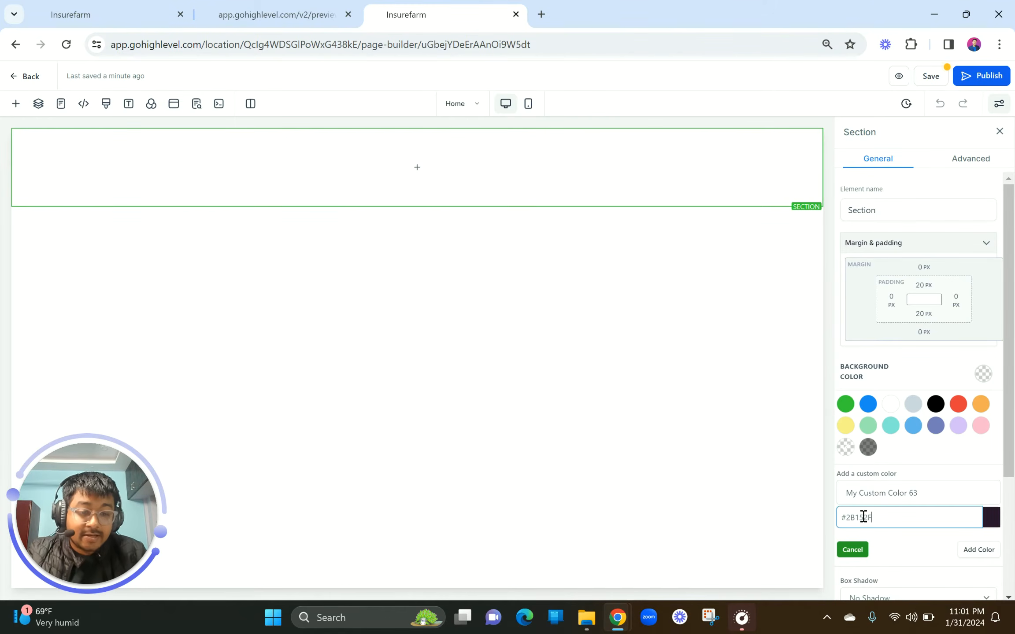
left_click(982, 550)
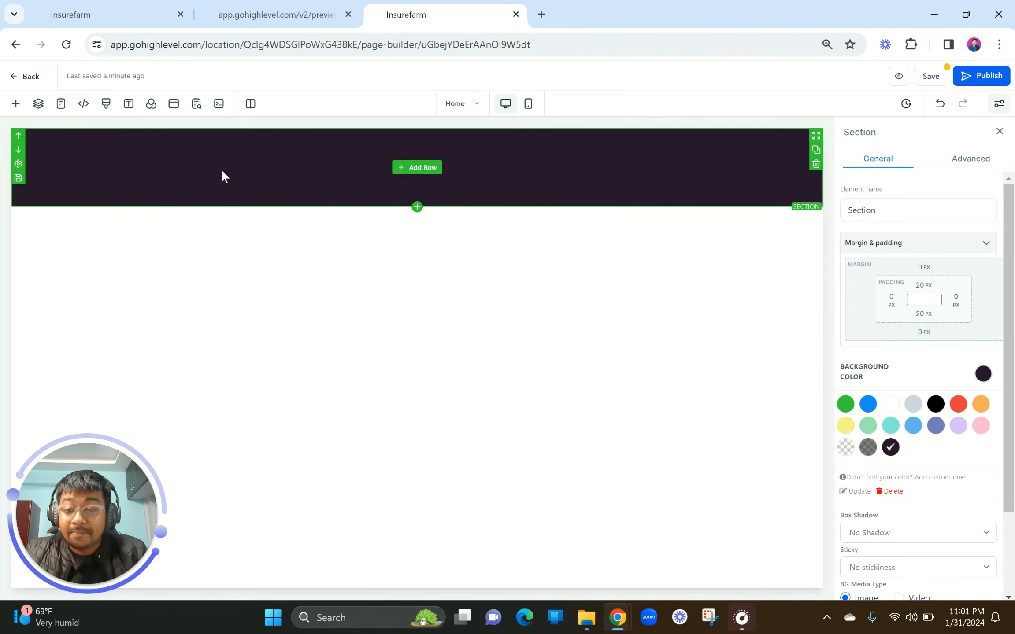
Review the navigation links in the Consult Pro preview's header and add a 2 column row to the dark section.
left_click(300, 13)
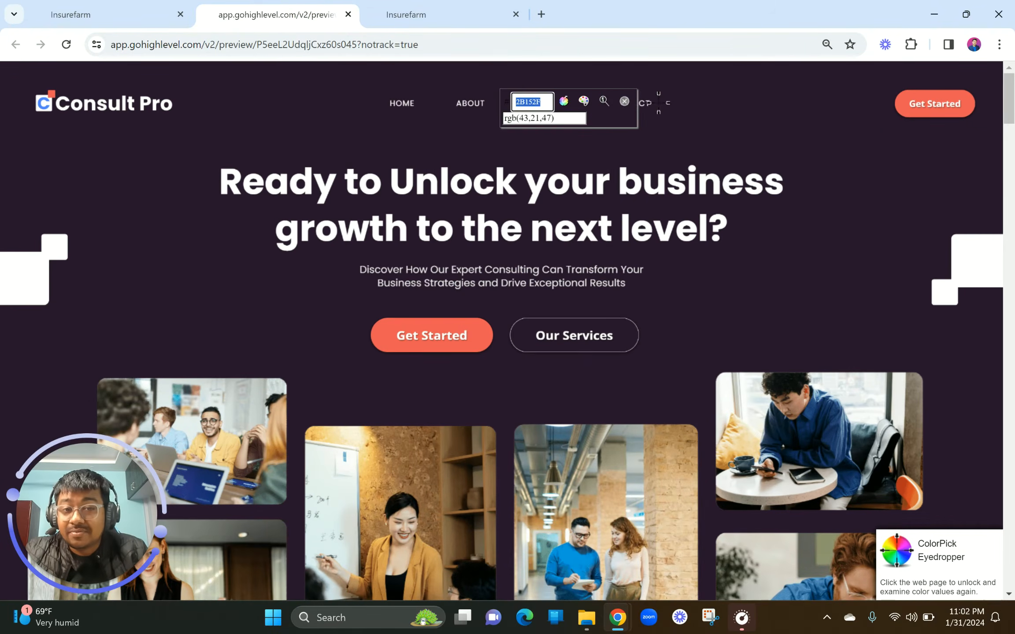
left_click(625, 101)
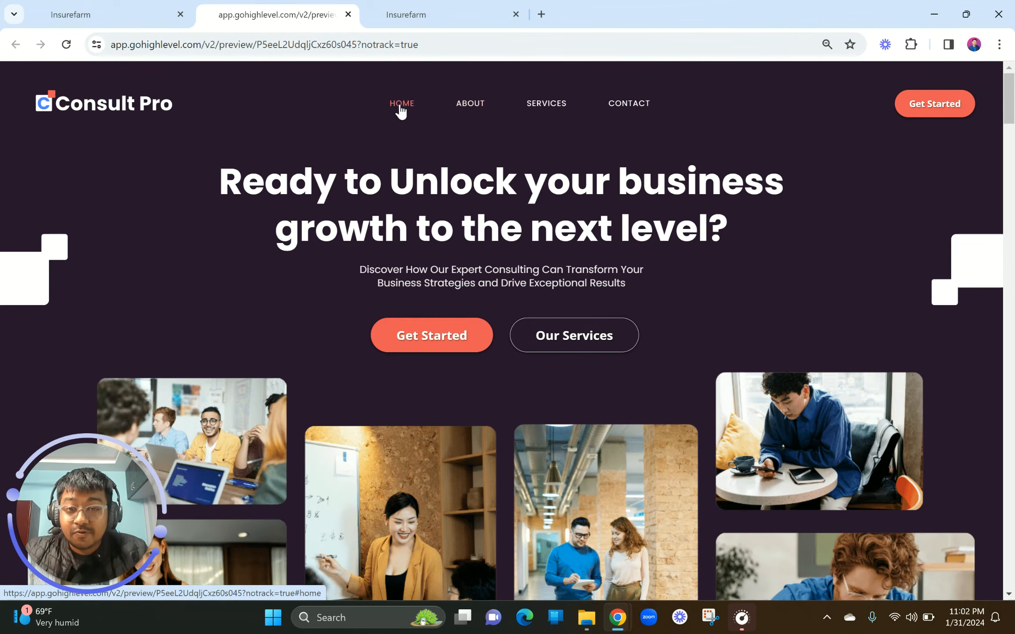
scroll(481, 110, "up", 5)
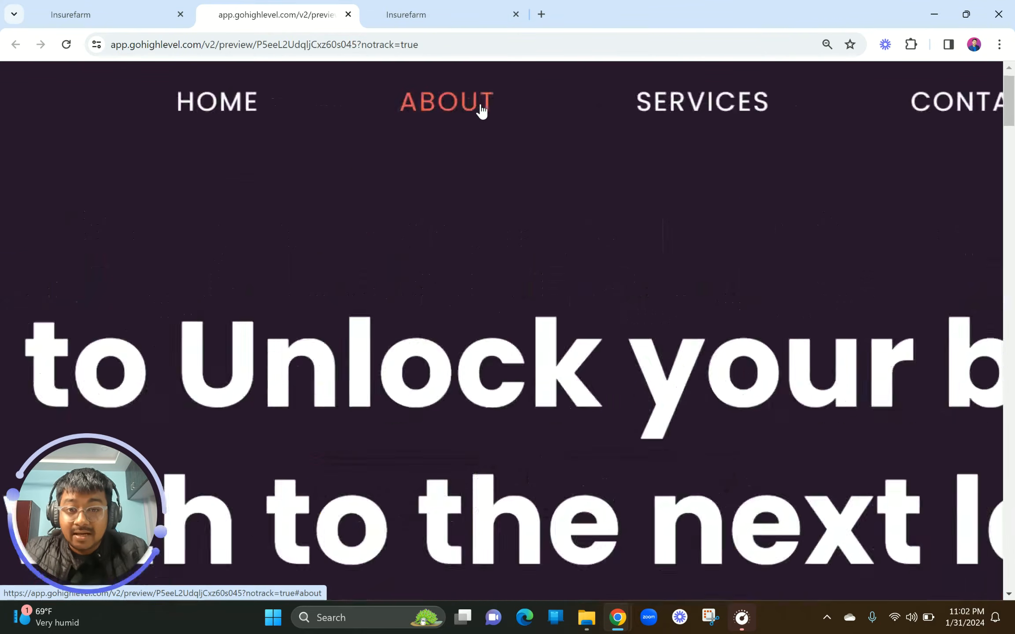
scroll(481, 110, "right", 2)
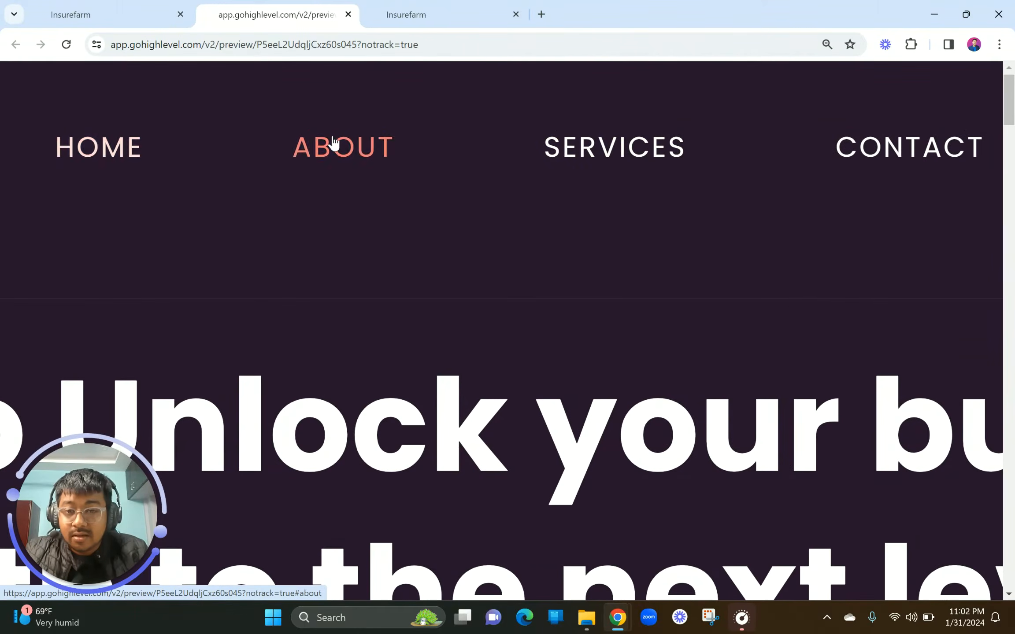
scroll(541, 184, "down", 5)
scroll(541, 181, "down", 3)
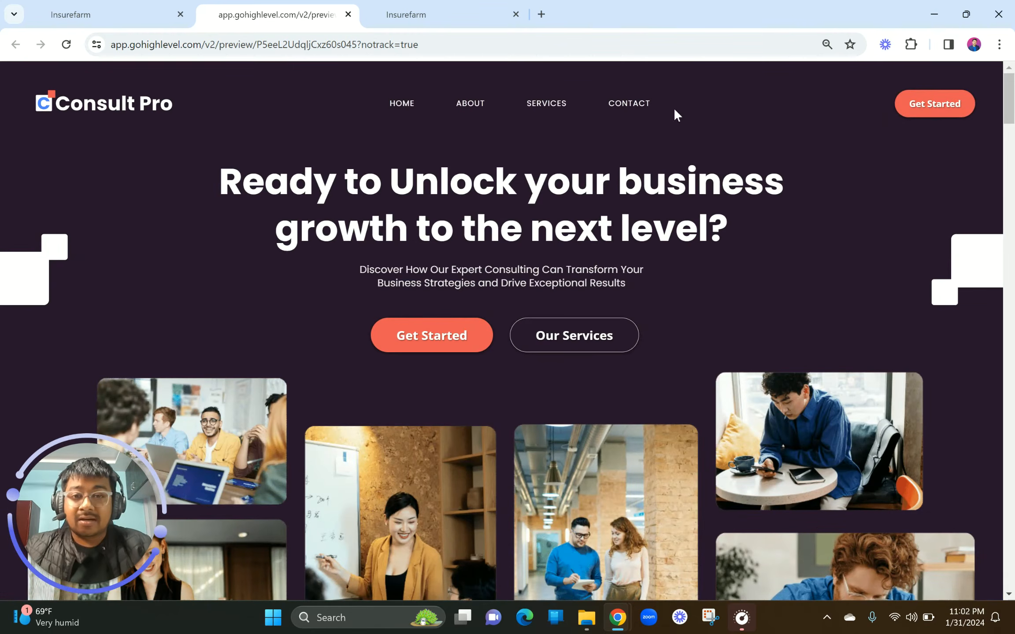
left_click(461, 6)
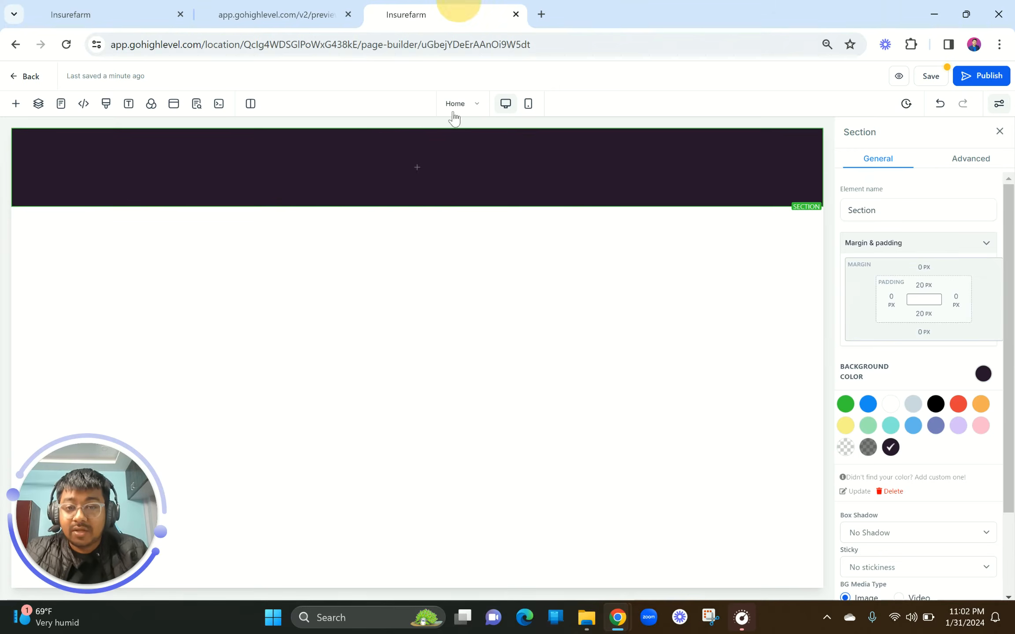
left_click(424, 167)
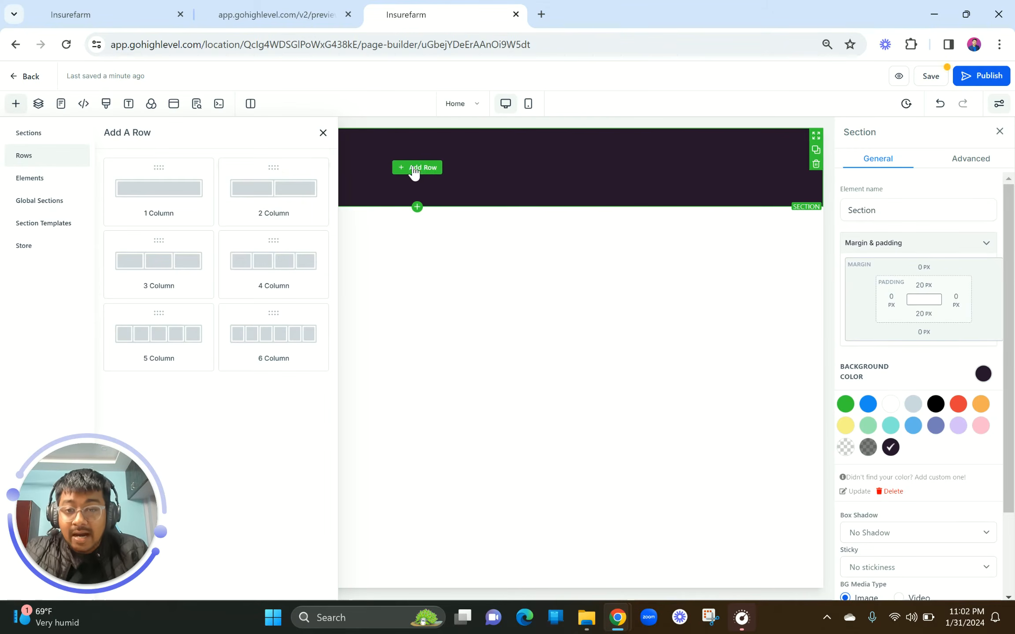
left_click(270, 199)
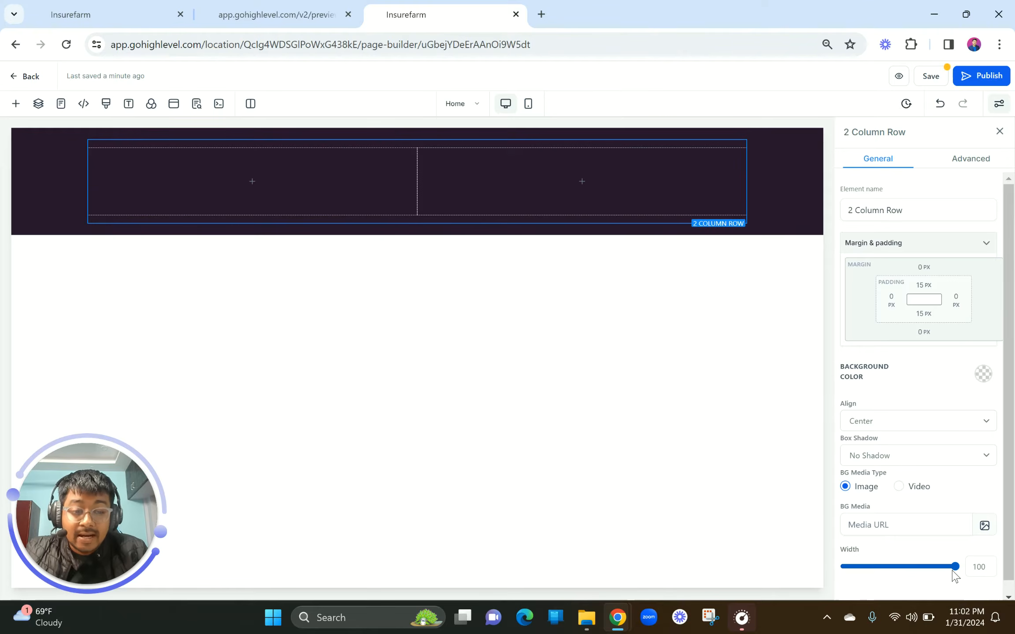
Allow rows to take the entire width of the dark header section.
scroll(952, 576, "down", 1)
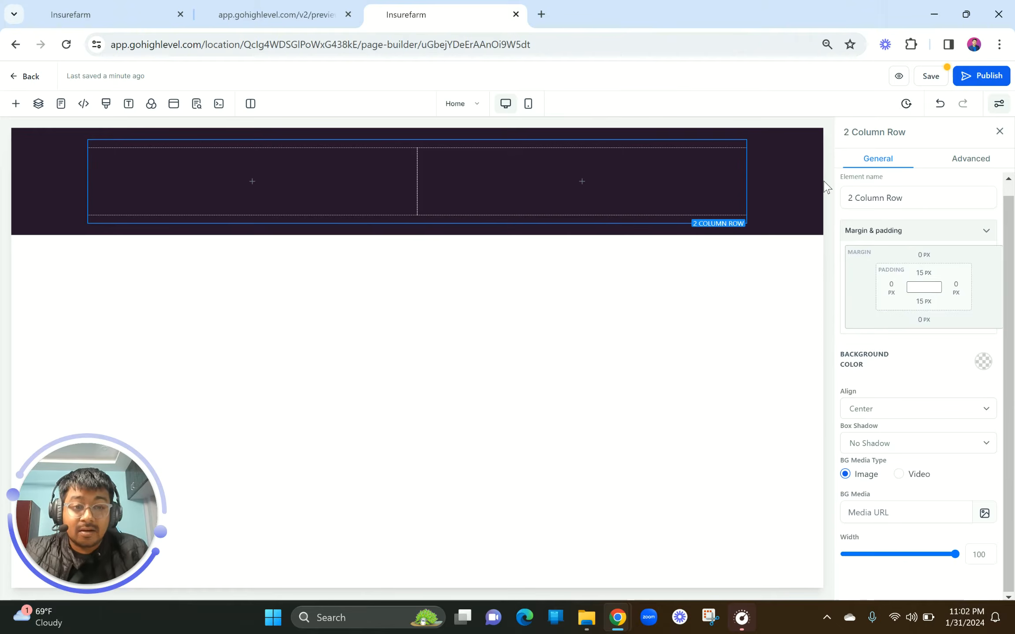
left_click(785, 187)
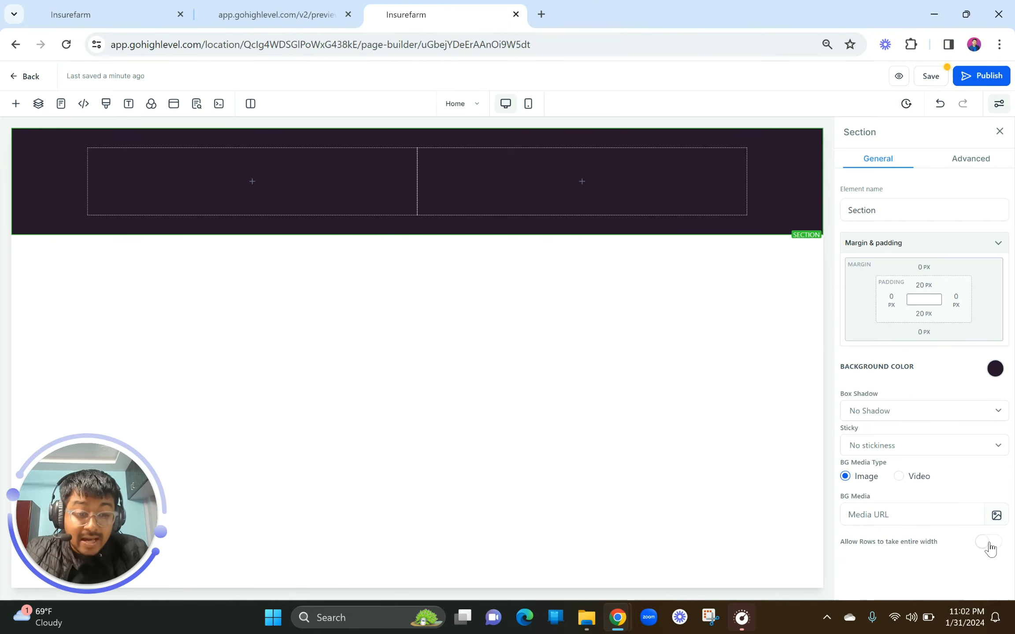
left_click_drag(840, 551, 950, 553)
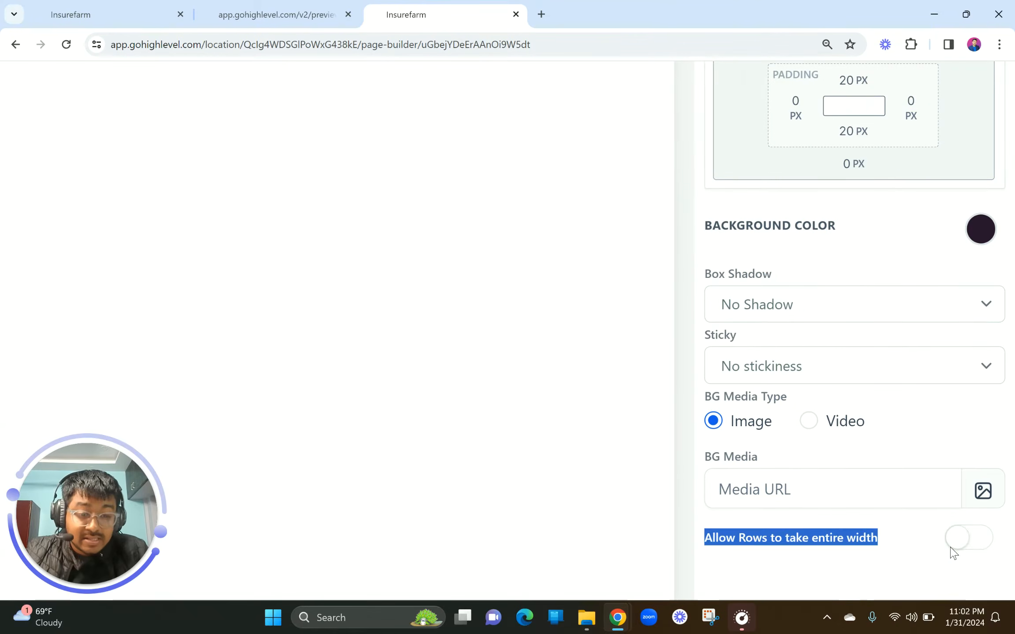
left_click(992, 544)
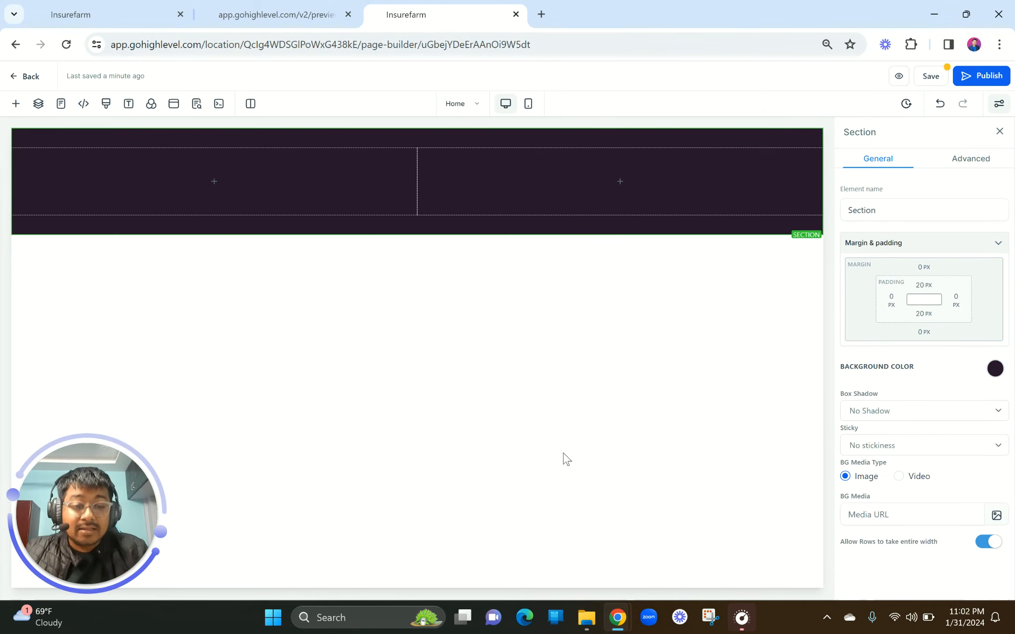
Set the width of the header section's 2 column row to 95.
left_click(621, 140)
scroll(875, 493, "down", 1)
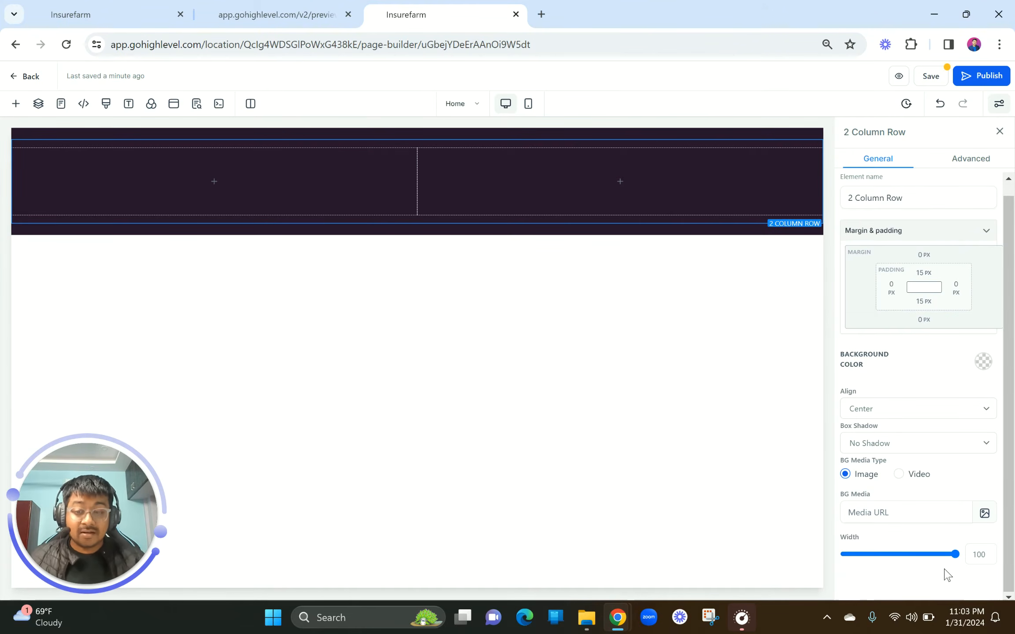
double_click(977, 560)
type("90")
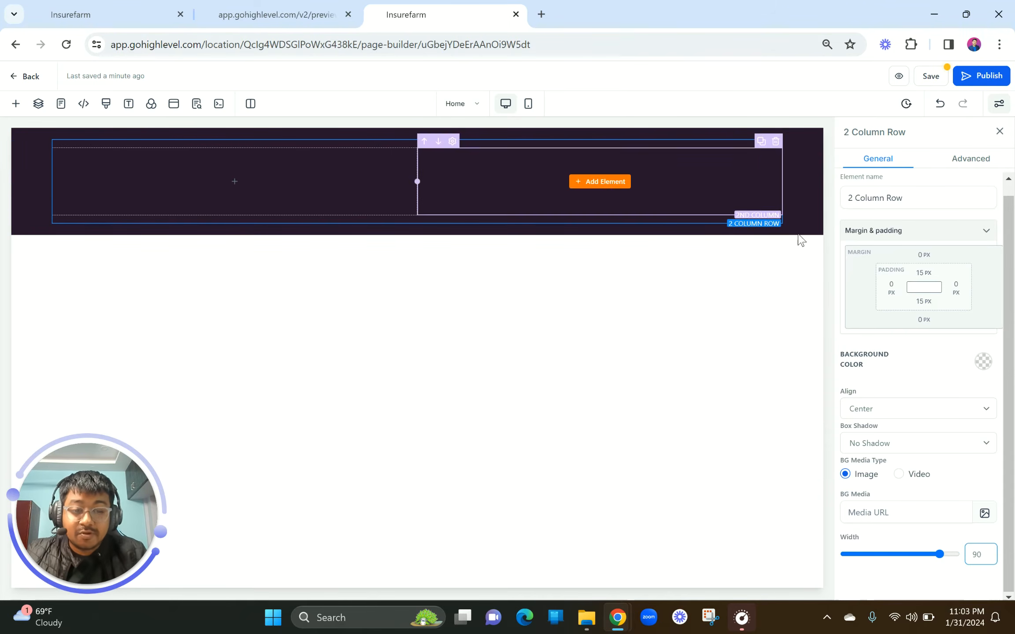
key("BackSpace")
type("5")
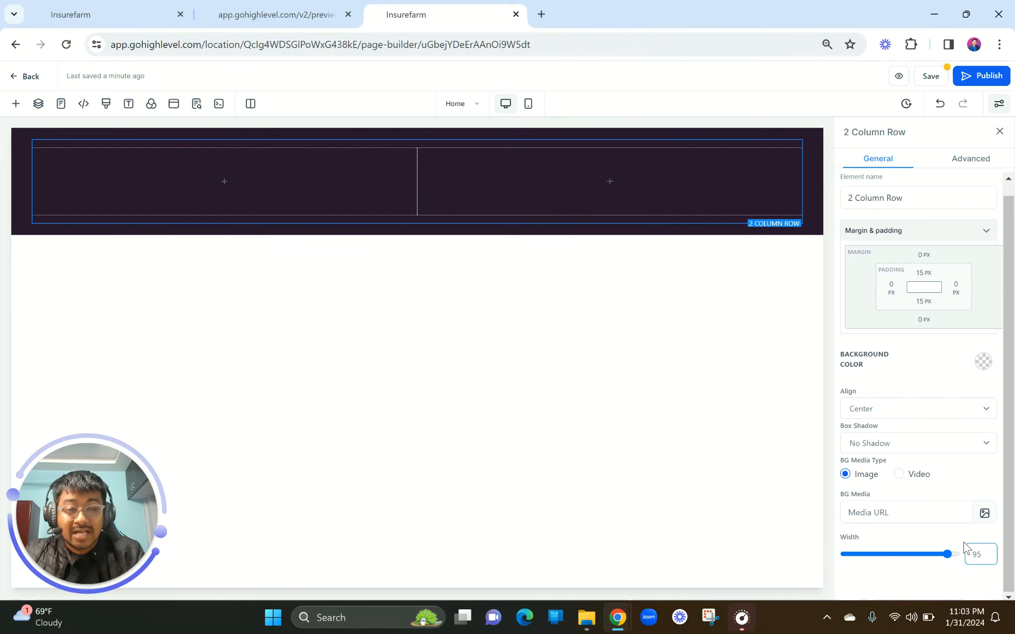
Widen the row's first column to about three quarters of the row and select that column.
left_click_drag(417, 181, 598, 178)
left_click(328, 177)
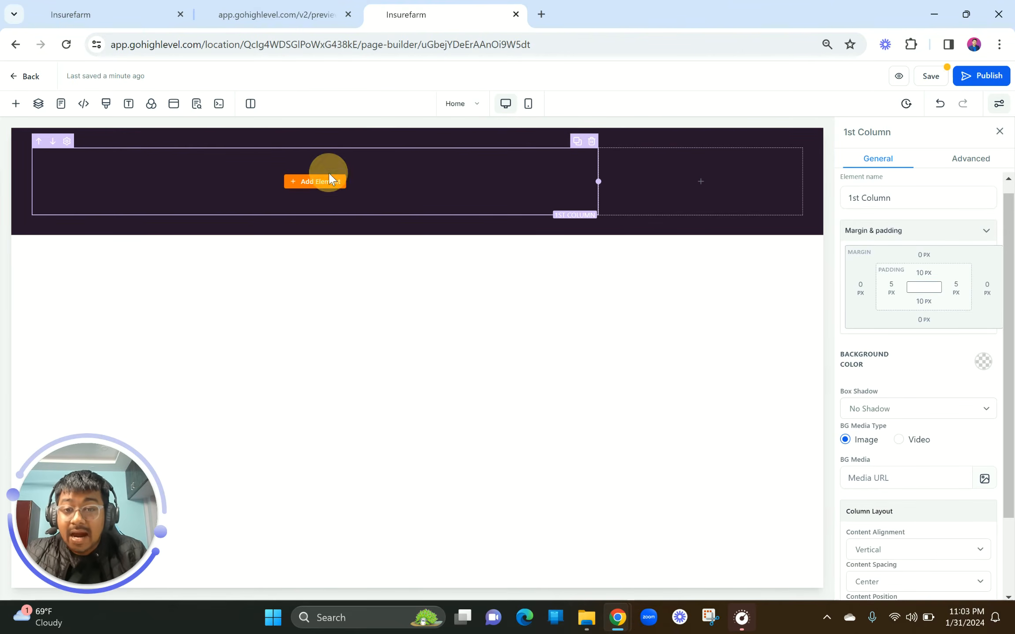
Look through the elements available for the header row's first column, searching for "nav".
left_click(319, 183)
left_click(152, 167)
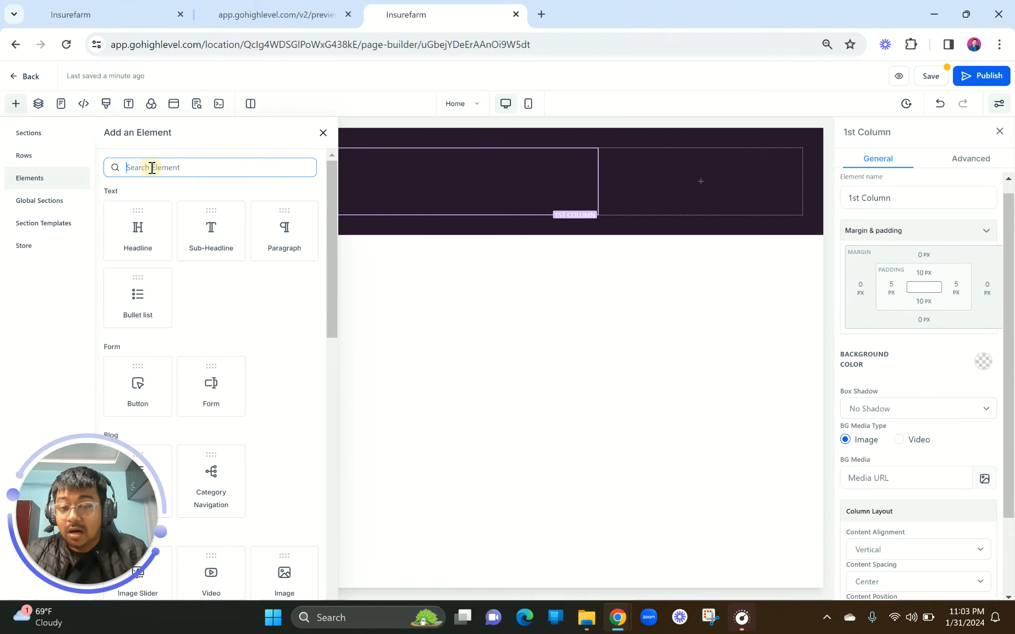
type("nav")
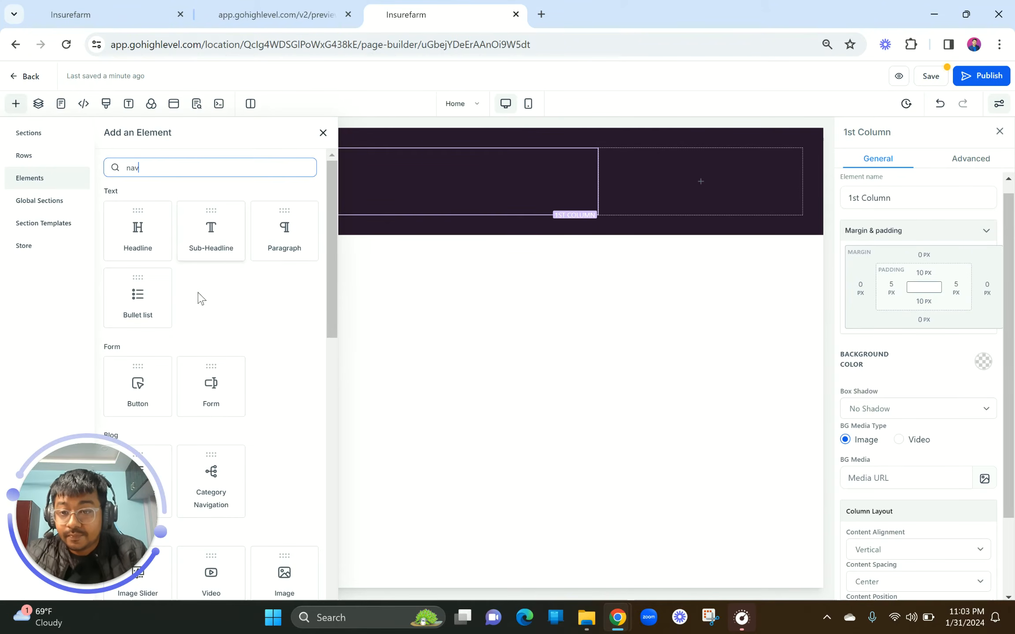
scroll(207, 311, "down", 1)
scroll(207, 312, "down", 4)
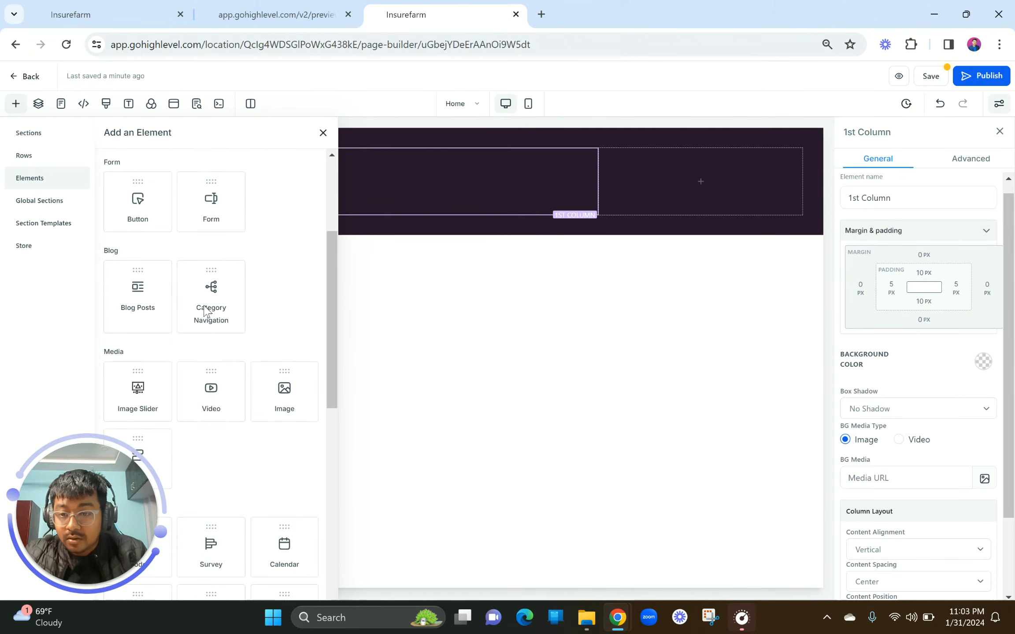
scroll(212, 379, "down", 10)
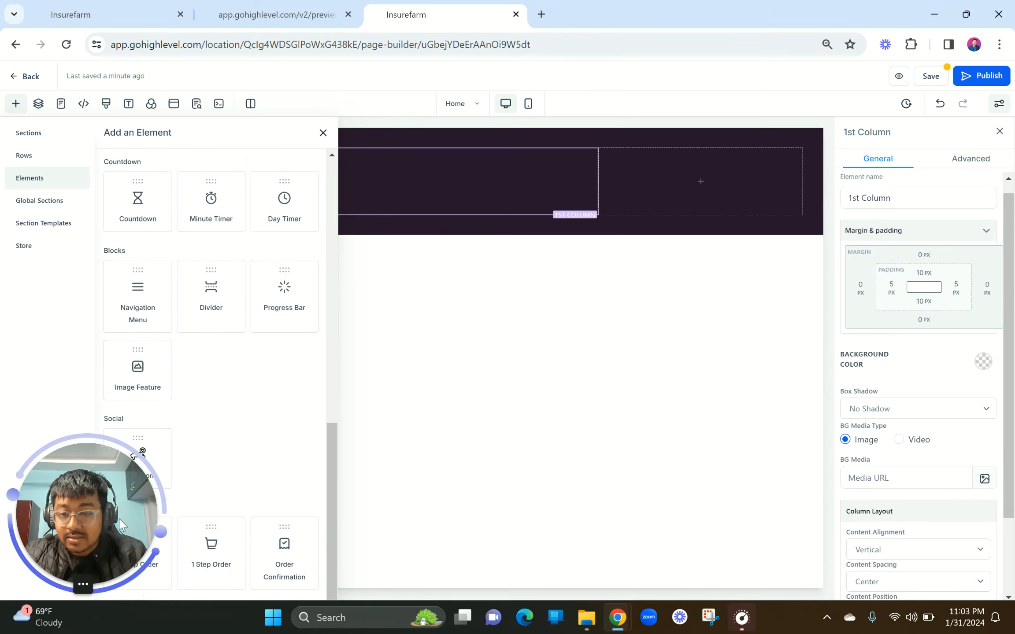
left_click_drag(110, 546, 427, 506)
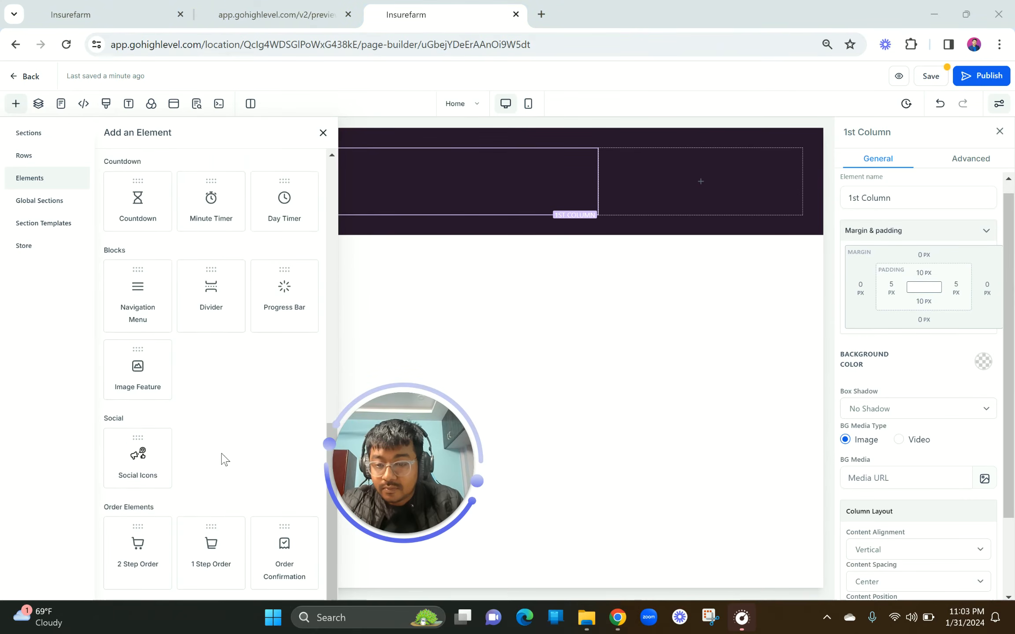
scroll(222, 460, "up", 2)
scroll(222, 458, "up", 12)
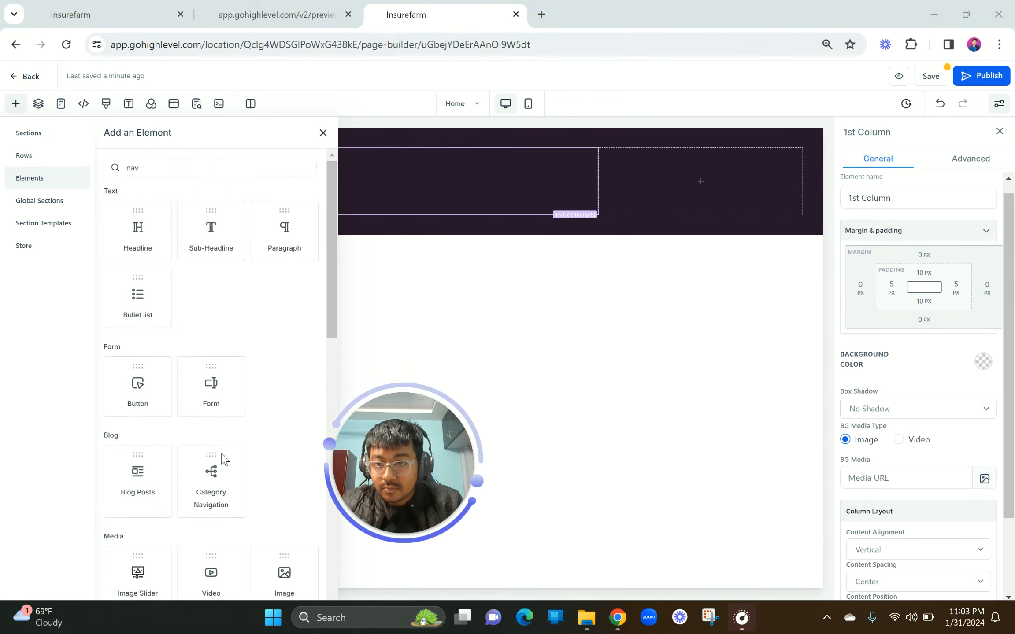
Clear the element search and add a Navigation Menu from the Blocks group to the header row's first column.
left_click(160, 167)
type("i")
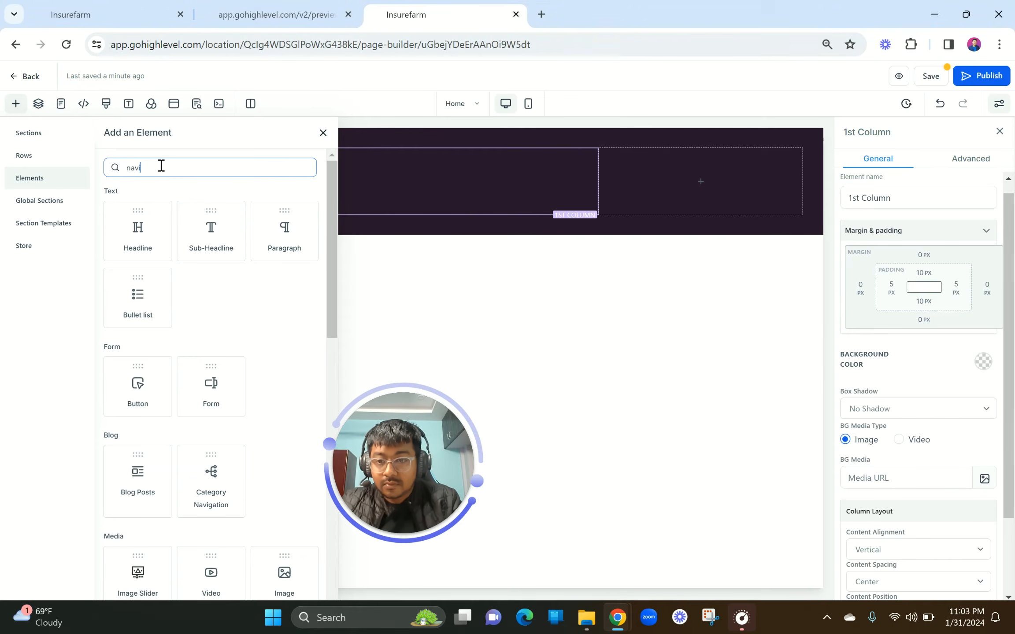
key("BackSpace")
key("BackSpace")
key("BackSpace")
key("BackSpace")
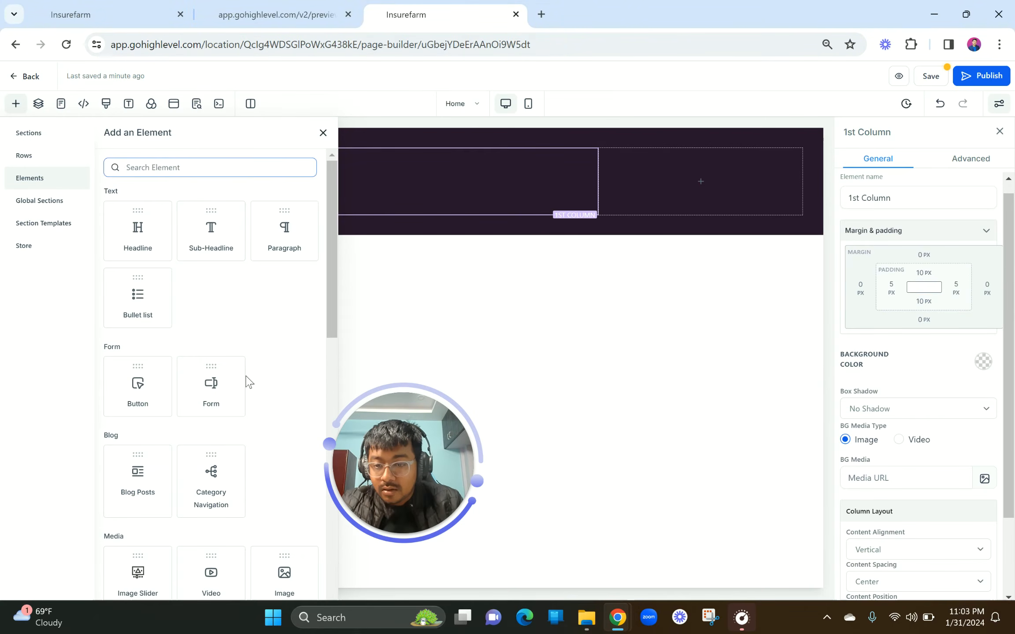
scroll(243, 382, "down", 2)
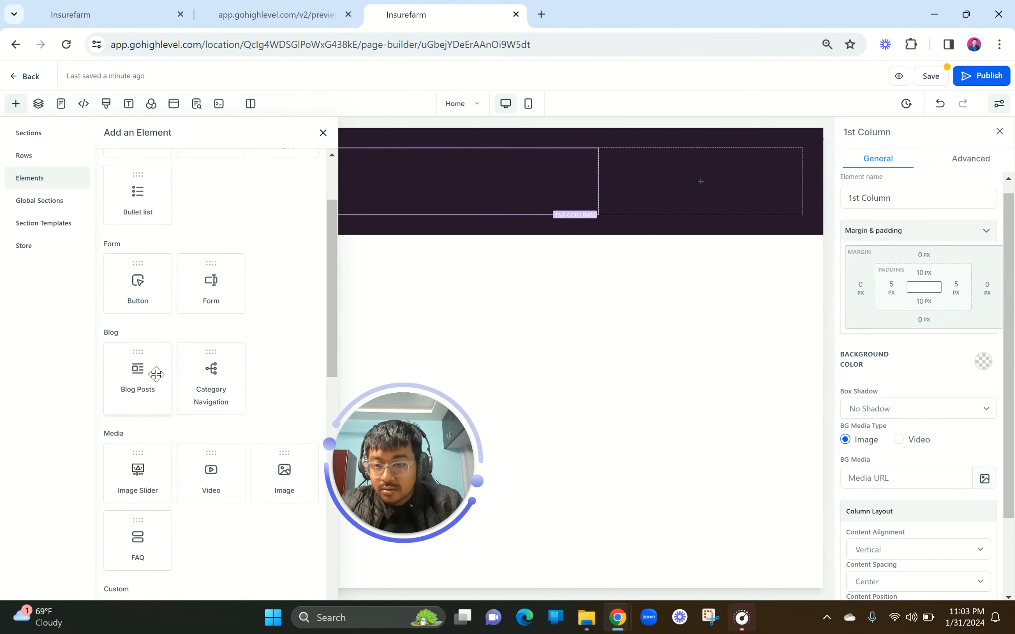
scroll(220, 370, "down", 2)
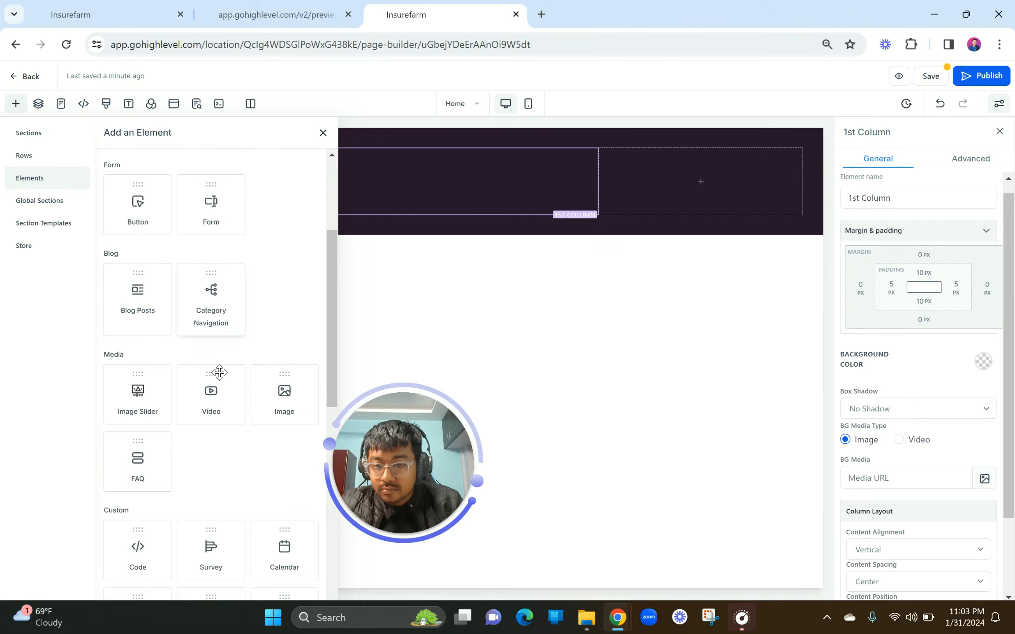
scroll(219, 373, "down", 2)
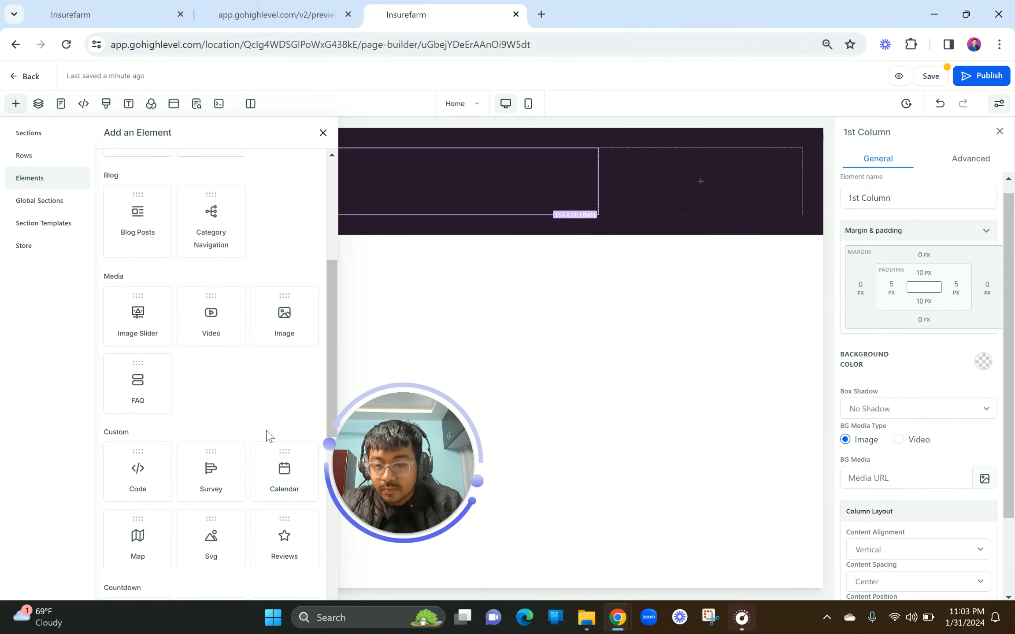
left_click(27, 386)
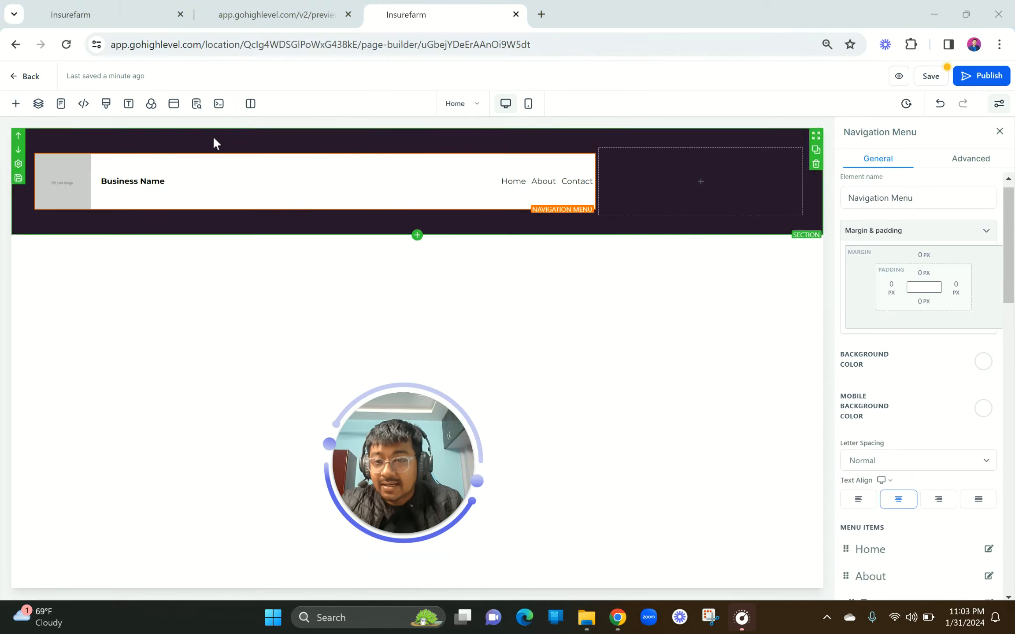
Add a second Navigation Menu below the existing one in the first column, and delete that duplicate.
left_click(15, 103)
scroll(230, 400, "up", 15)
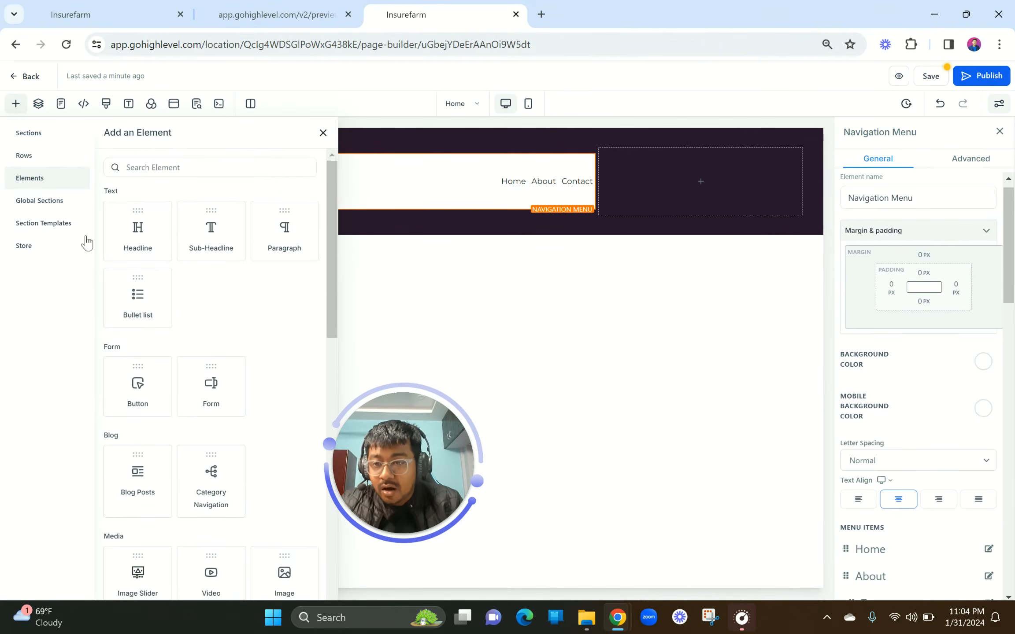
scroll(207, 468, "down", 15)
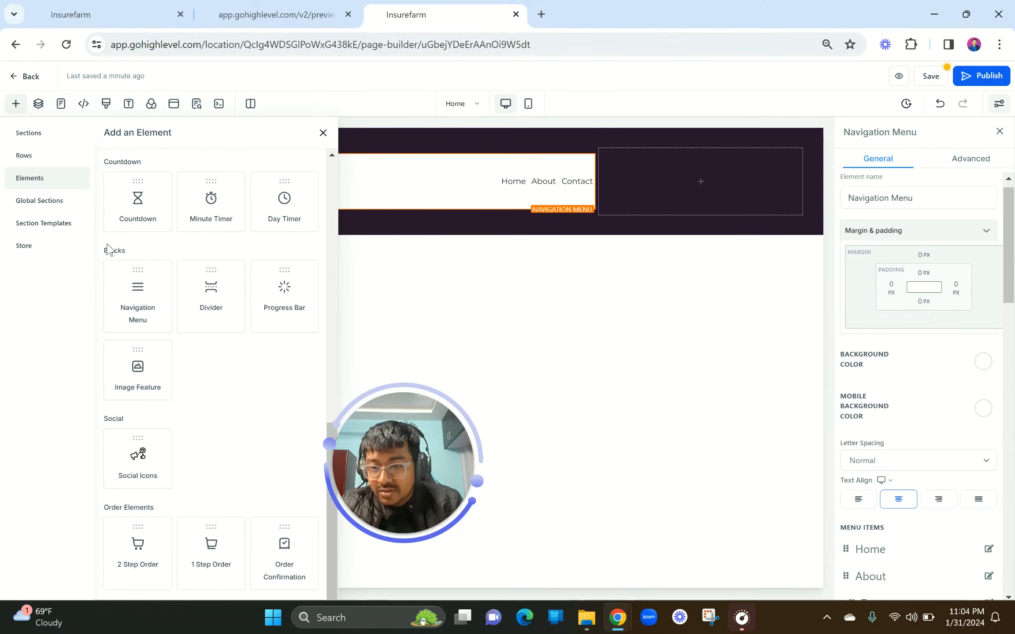
left_click_drag(139, 297, 362, 210)
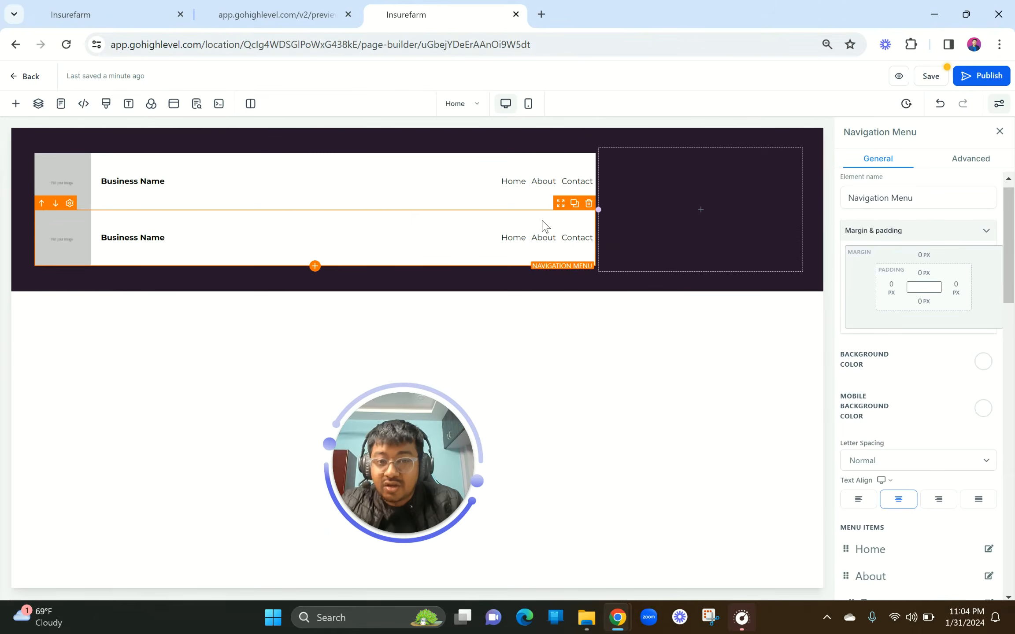
left_click(588, 203)
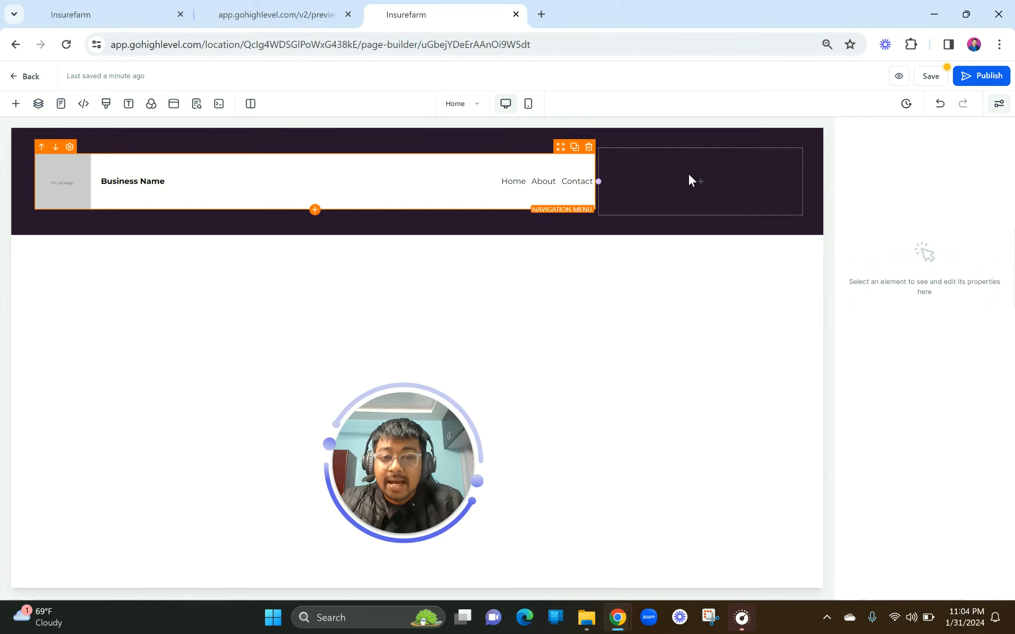
Add a Button element to the header row's second column.
left_click(702, 182)
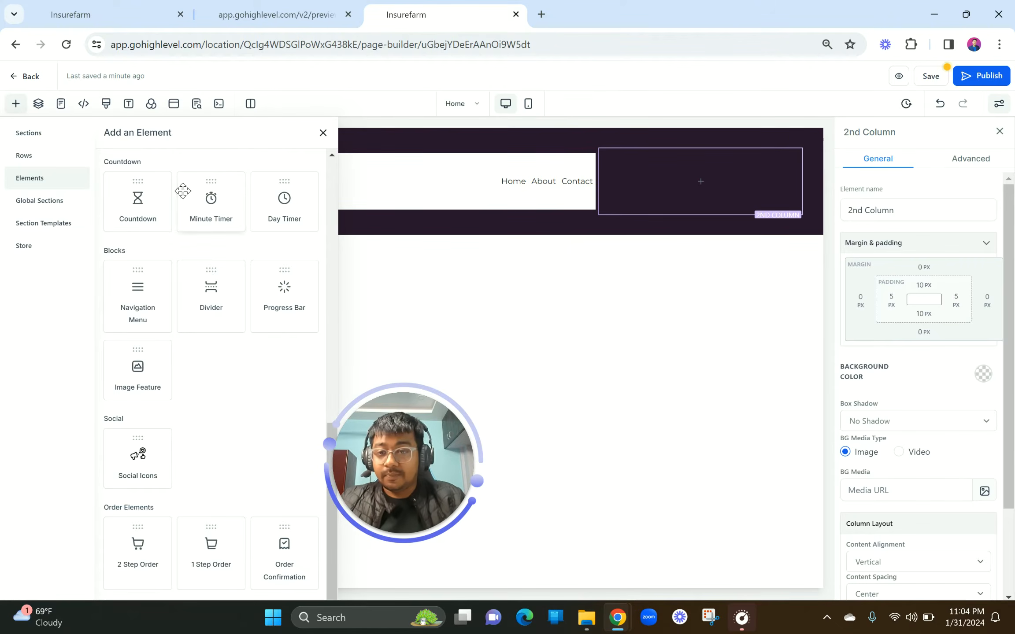
scroll(157, 340, "up", 4)
scroll(158, 340, "up", 5)
left_click(179, 166)
type("button")
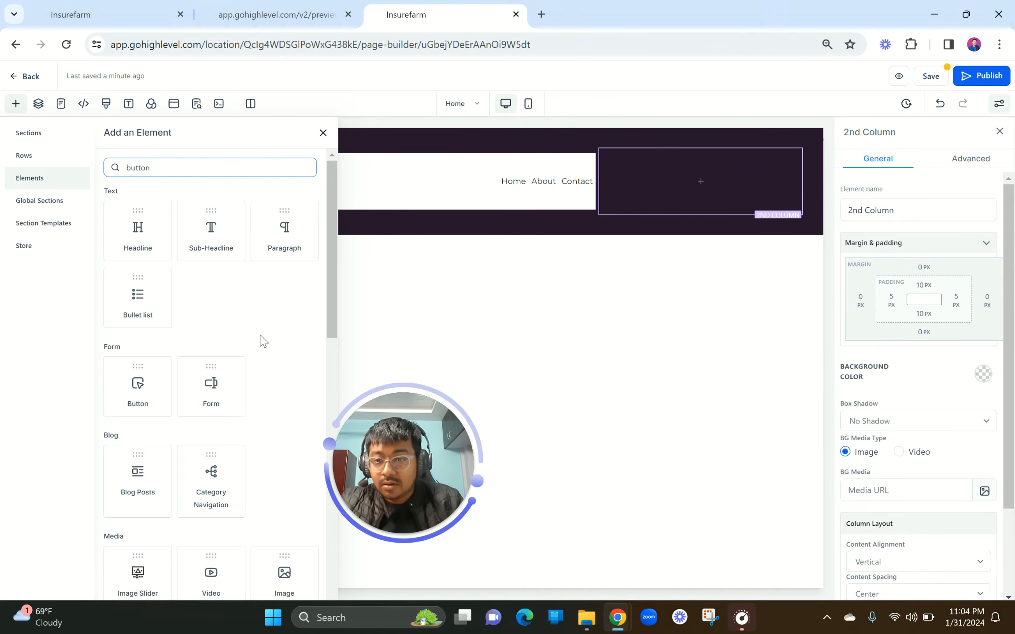
scroll(263, 341, "down", 5)
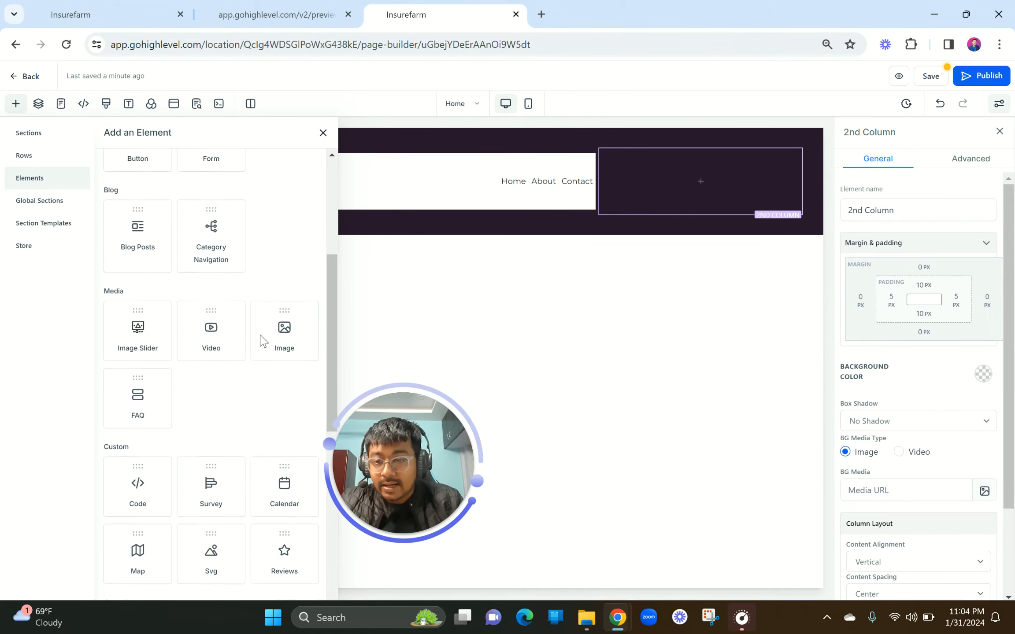
scroll(137, 222, "up", 2)
left_click(139, 215)
left_click_drag(139, 216, 496, 218)
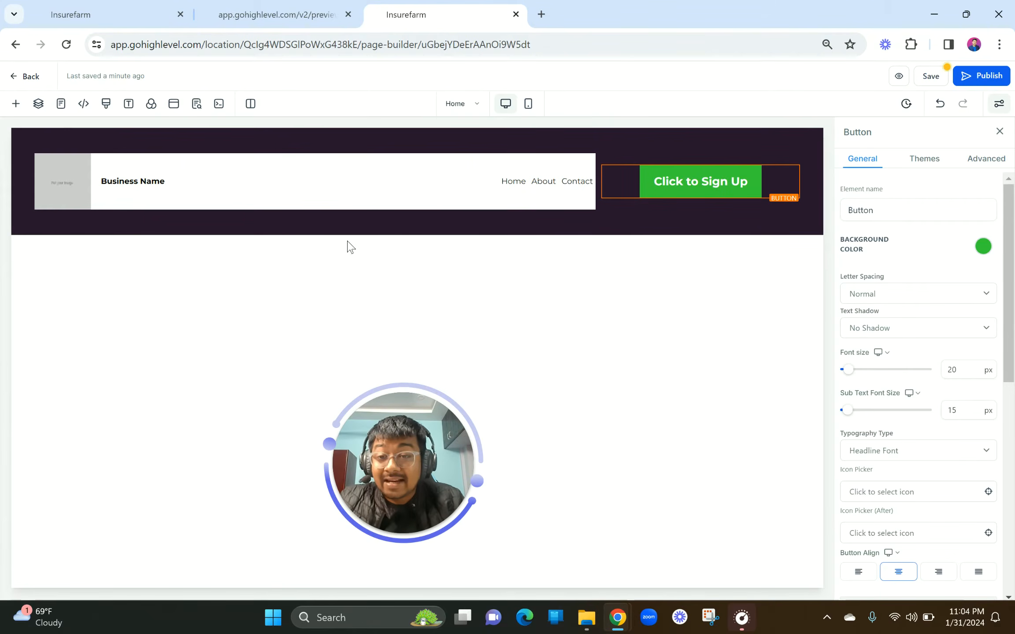
Check the Consult Pro preview's header and set the navigation menu's background color to the section's dark purple.
left_click(295, 14)
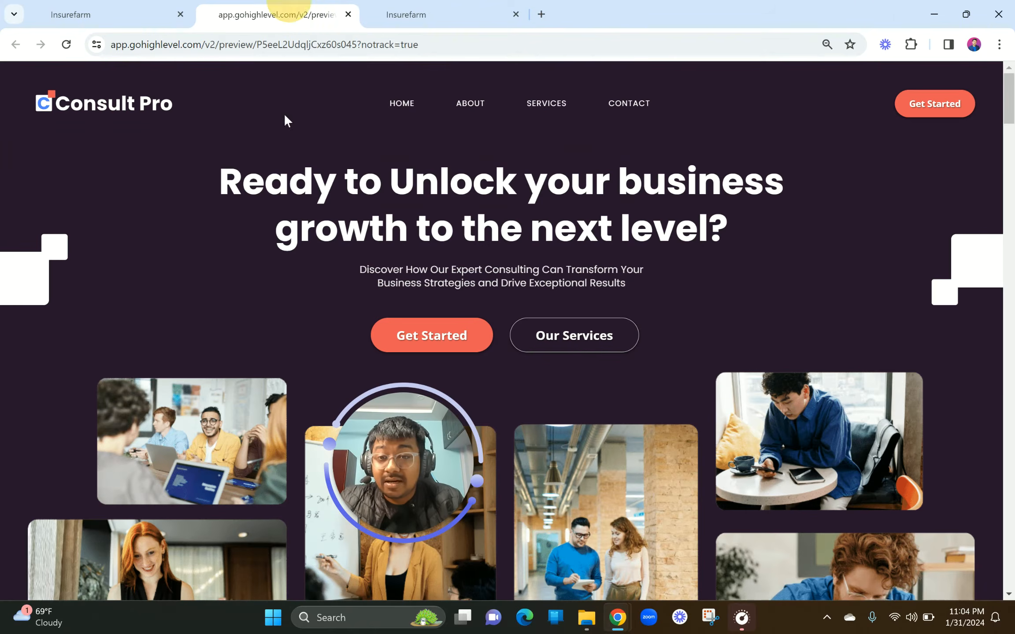
left_click(391, 7)
left_click(281, 180)
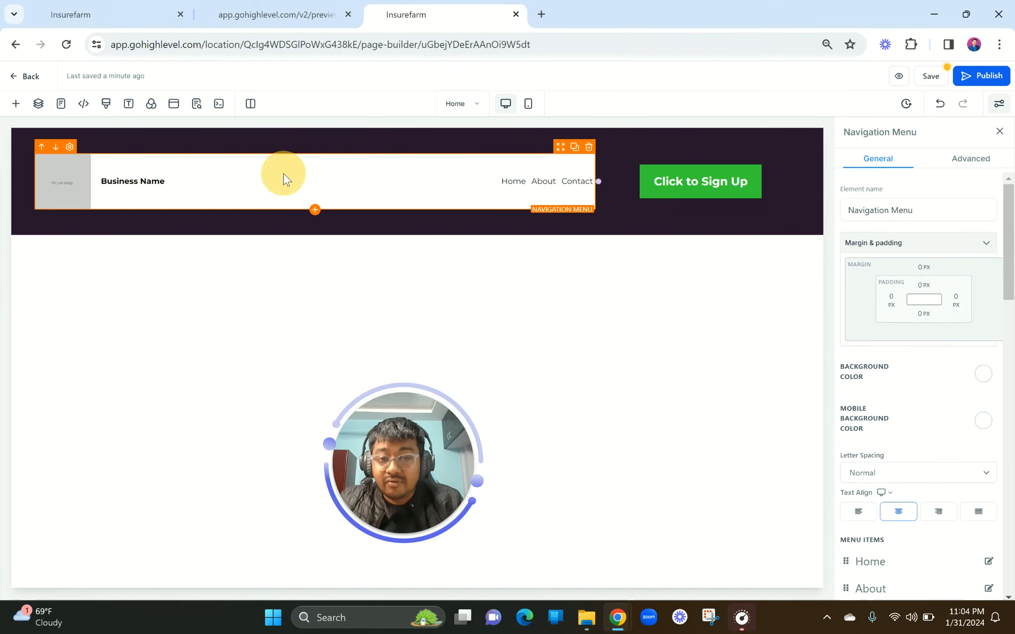
scroll(938, 391, "down", 12)
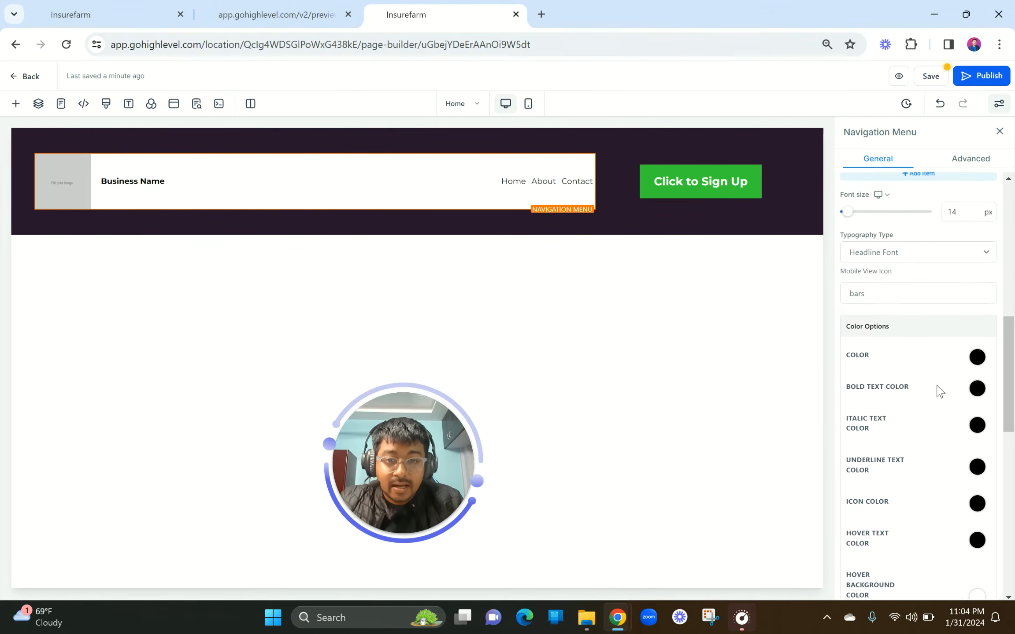
scroll(936, 463, "down", 3)
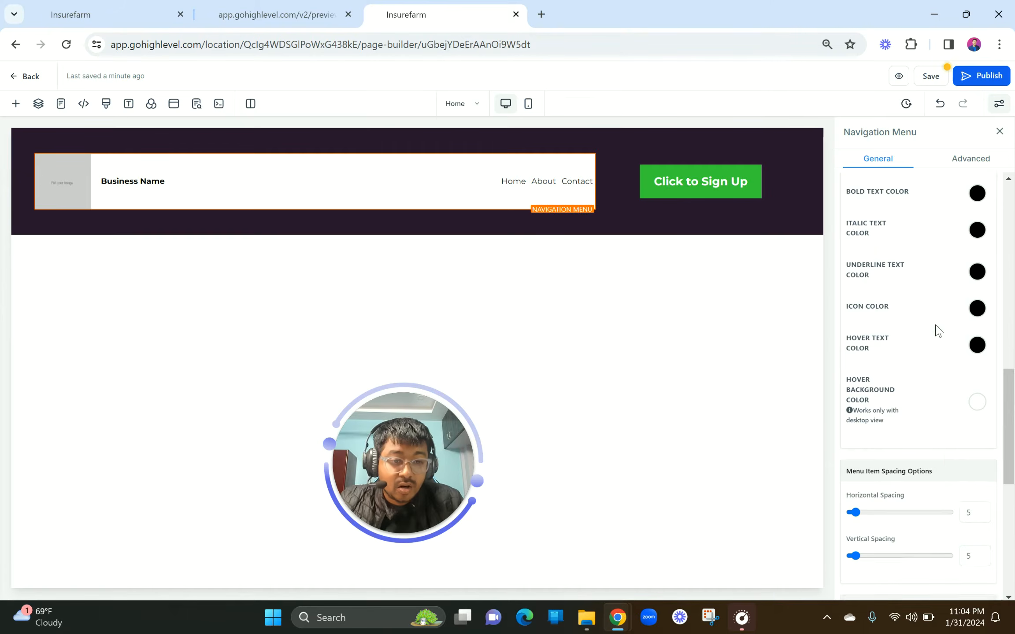
scroll(937, 397, "up", 15)
scroll(888, 395, "down", 1)
scroll(889, 395, "up", 1)
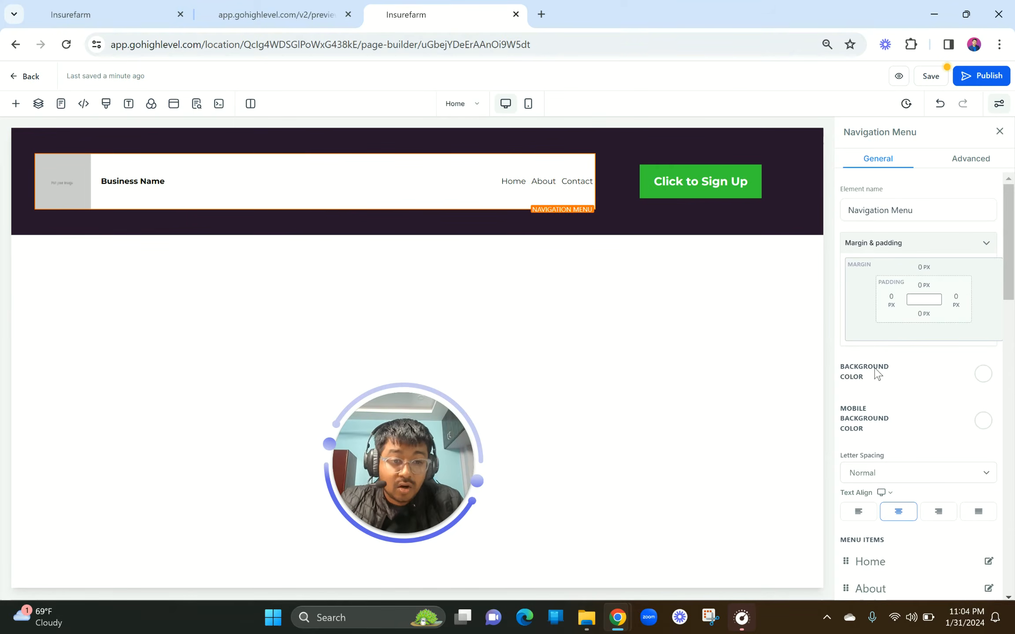
left_click(983, 377)
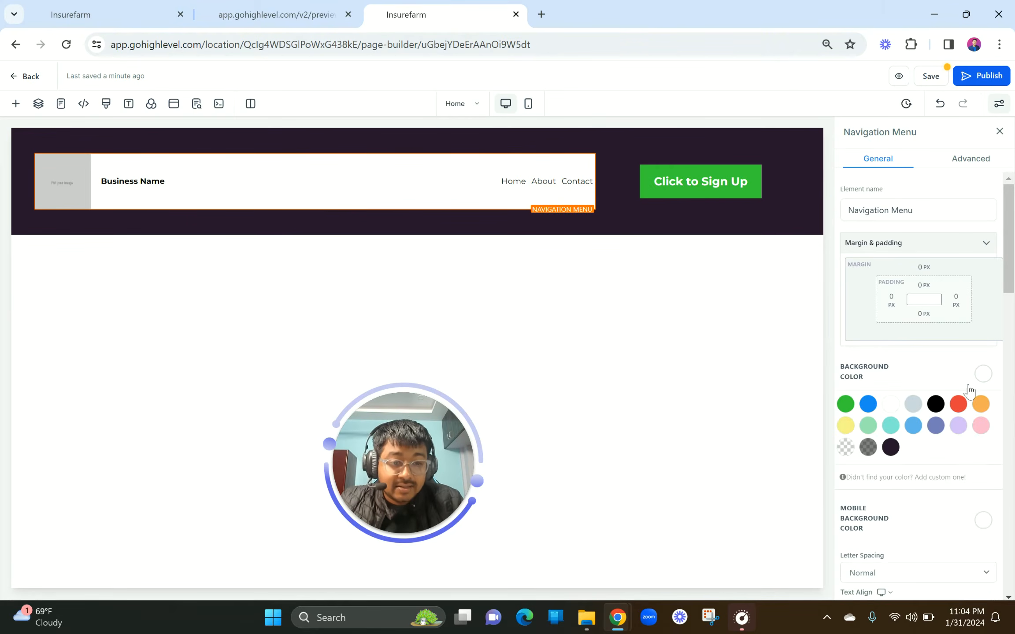
left_click(890, 448)
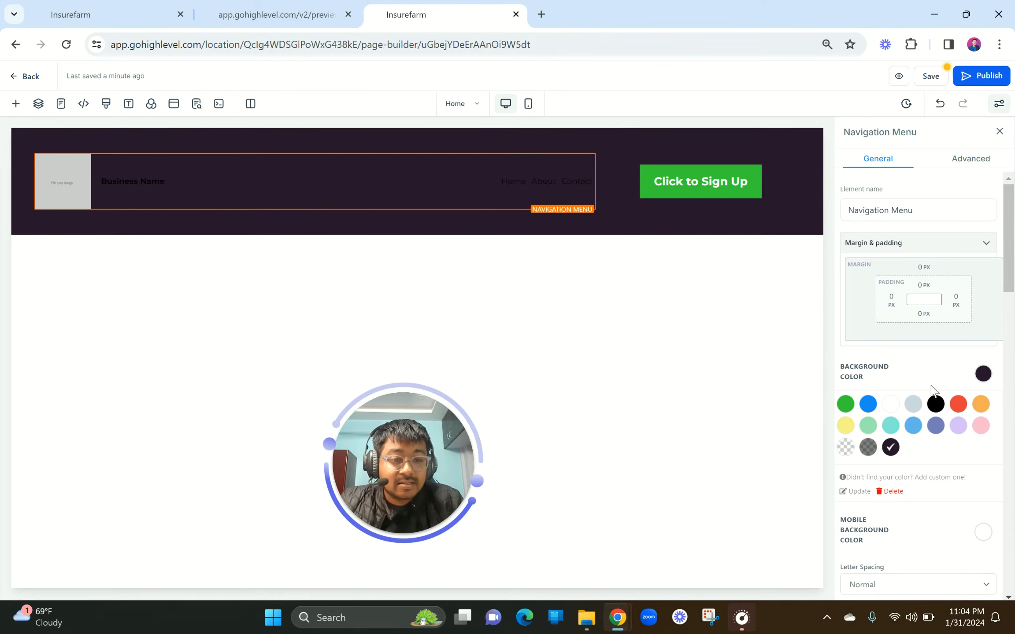
Set the navigation menu's text color and bold text color to white.
scroll(940, 397, "down", 12)
left_click(978, 348)
left_click(896, 373)
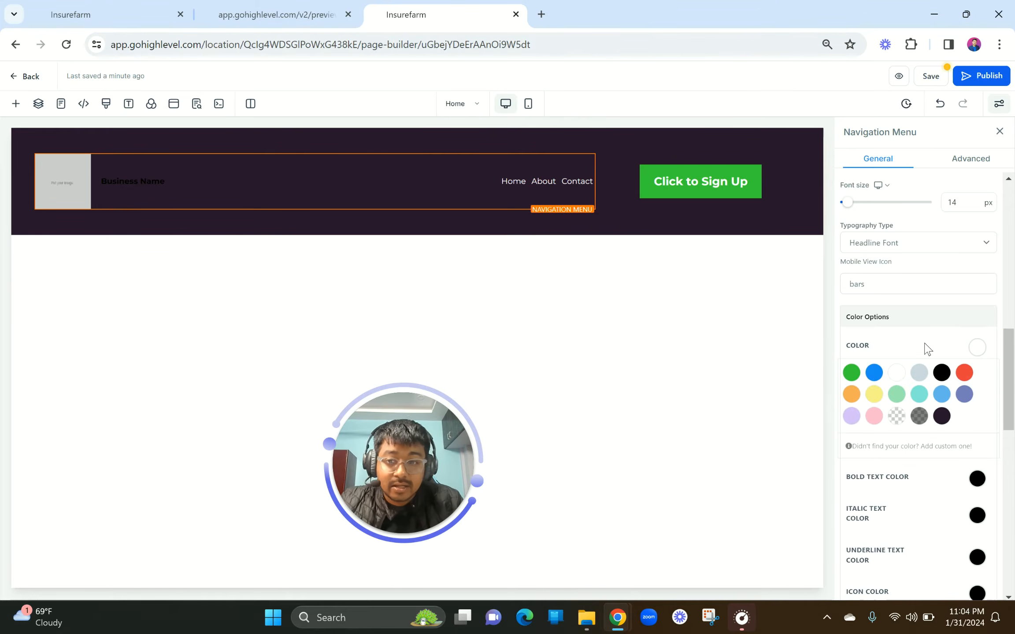
scroll(972, 372, "down", 2)
left_click(977, 385)
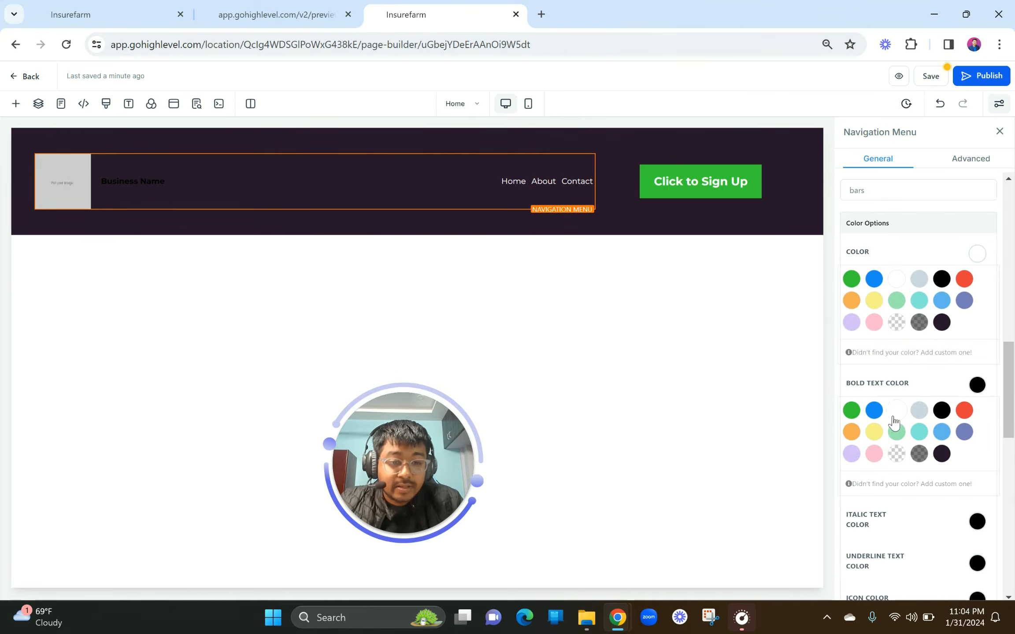
left_click(894, 411)
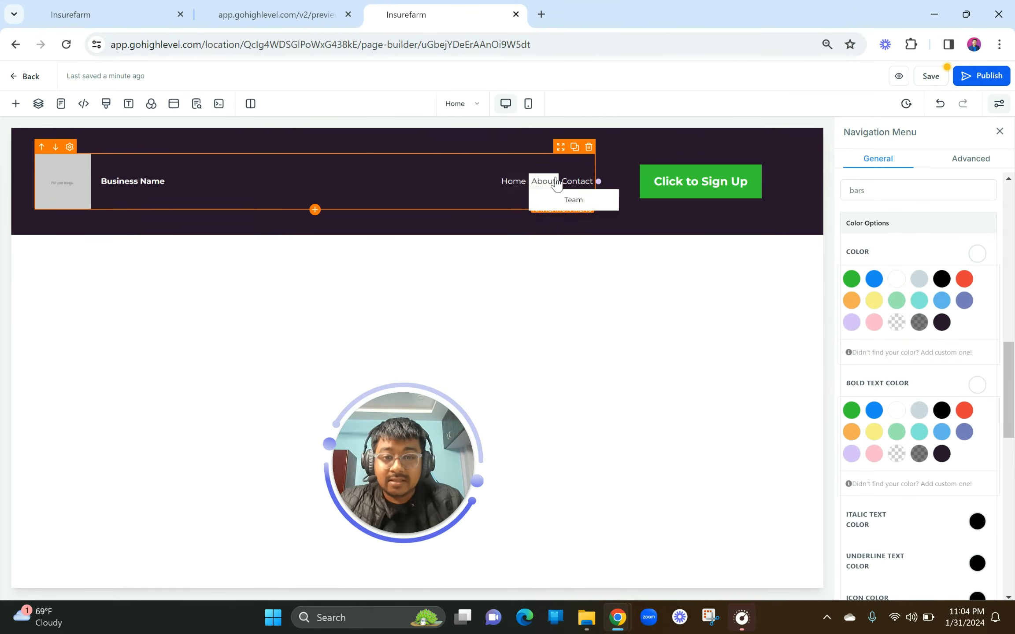
Remove the "Business Name" text from the navigation menu.
scroll(875, 297, "up", 8)
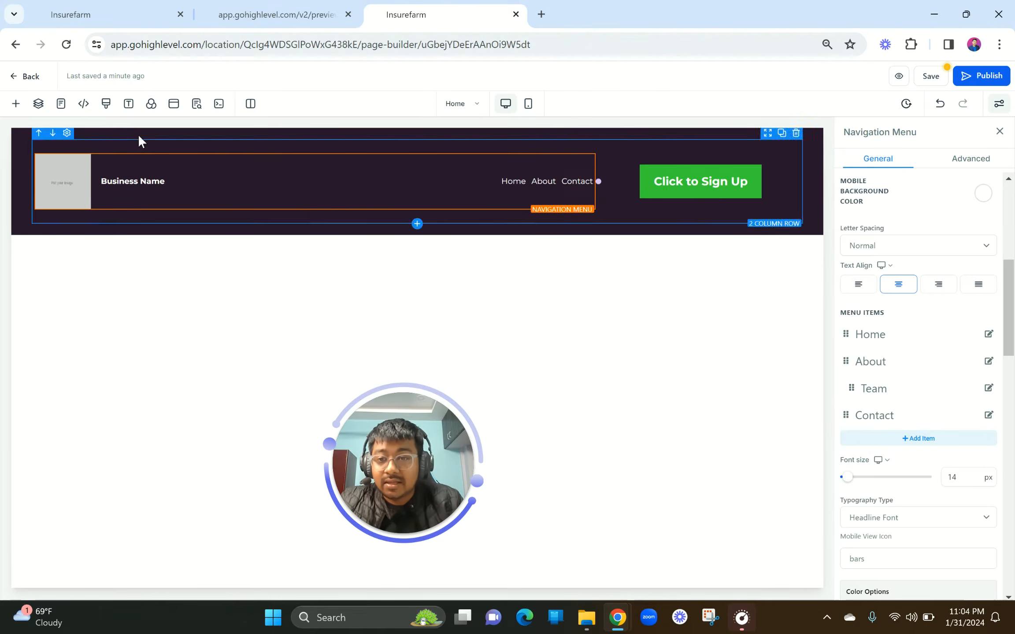
triple_click(136, 183)
key("BackSpace")
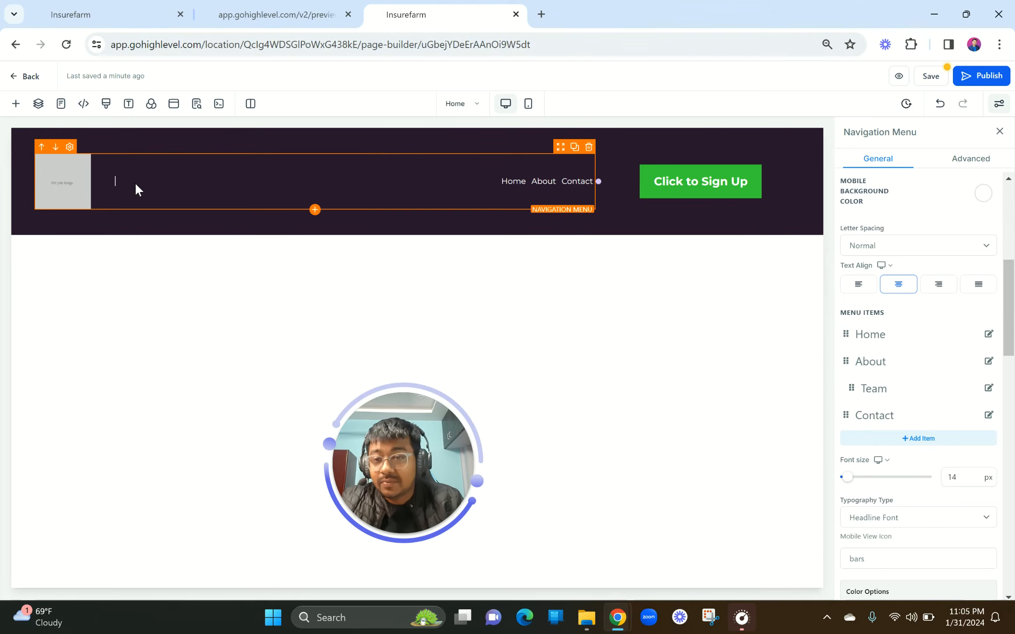
Turn off Optimize Image Load for the navigation menu's brand logo and accept the page-speed warning.
left_click(73, 185)
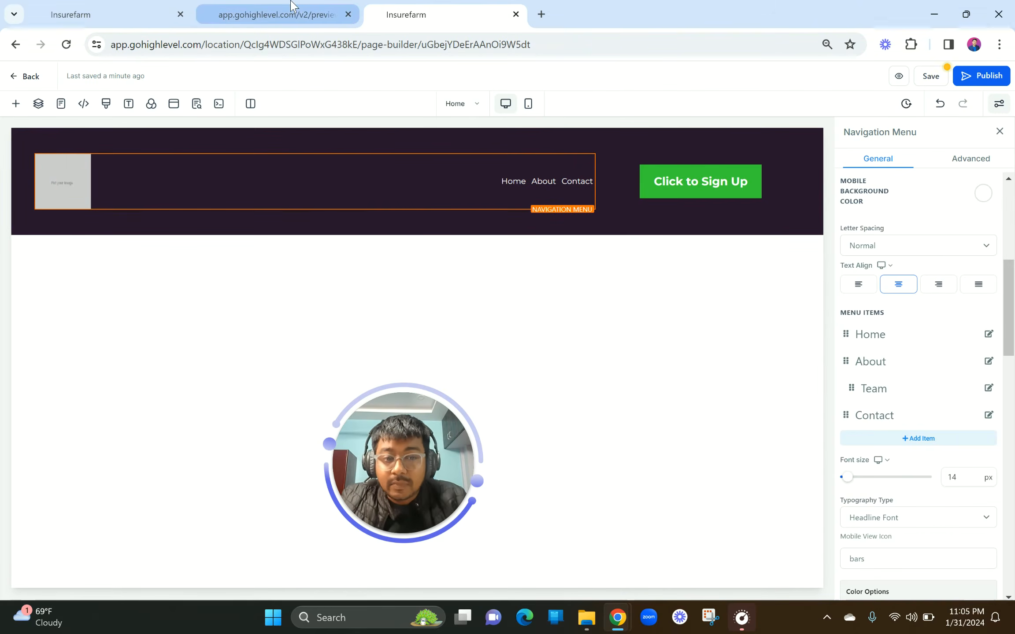
scroll(973, 464, "down", 15)
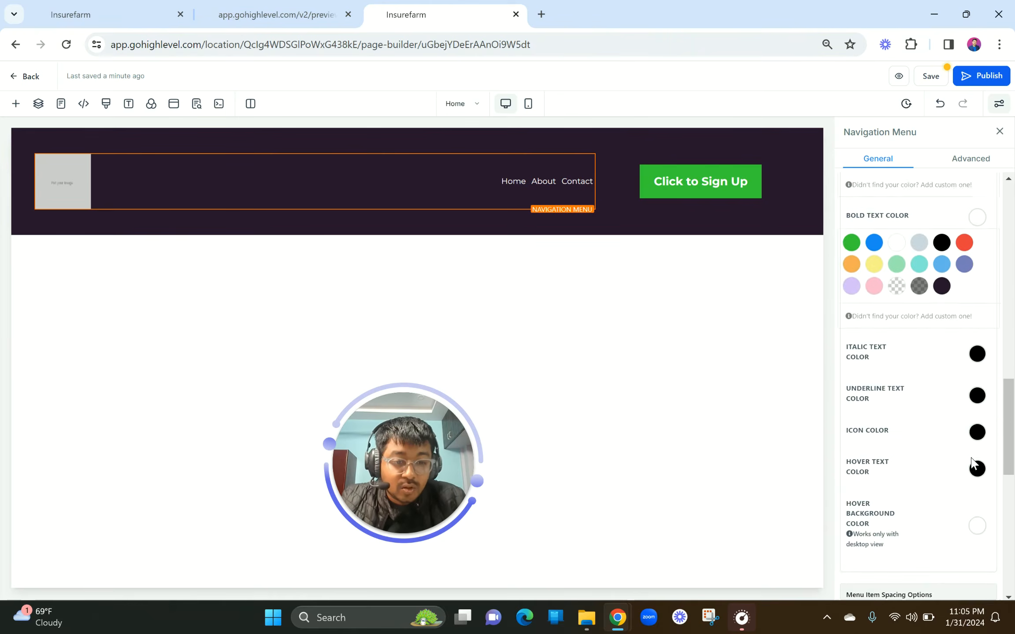
scroll(940, 437, "down", 2)
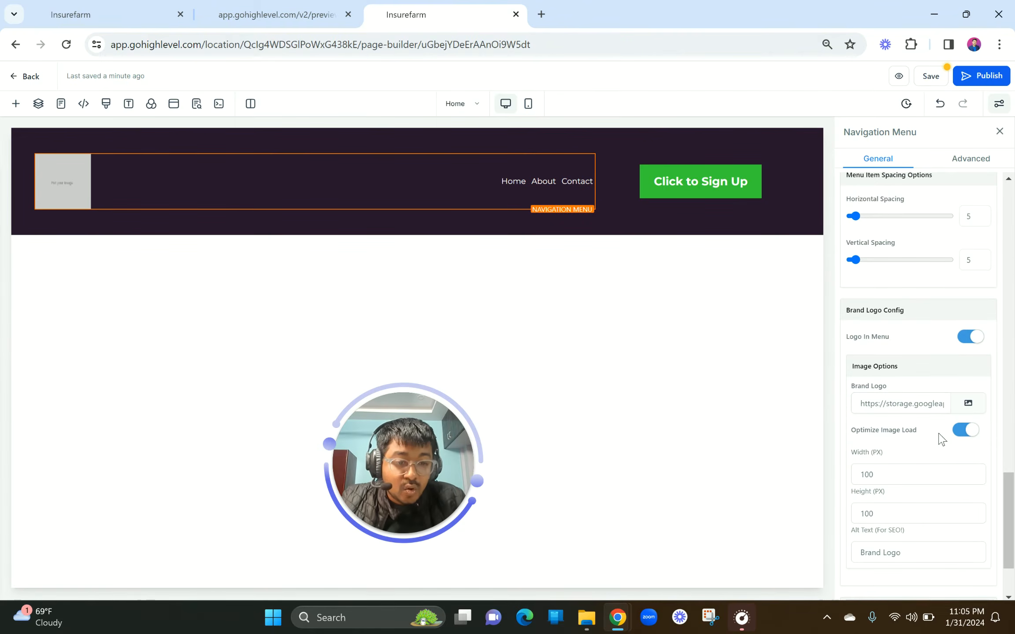
left_click(971, 436)
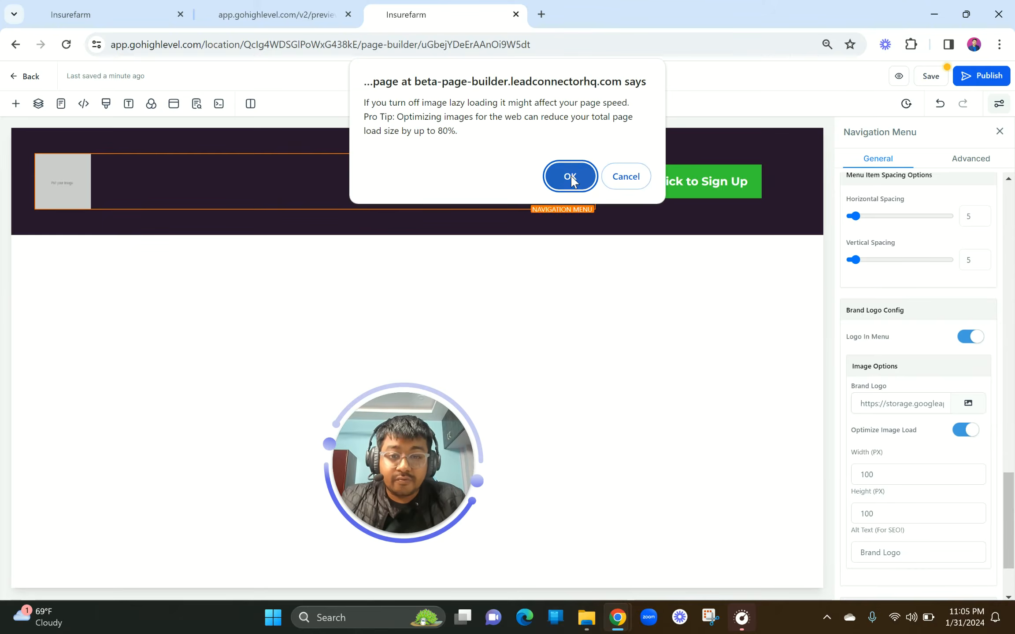
left_click(570, 177)
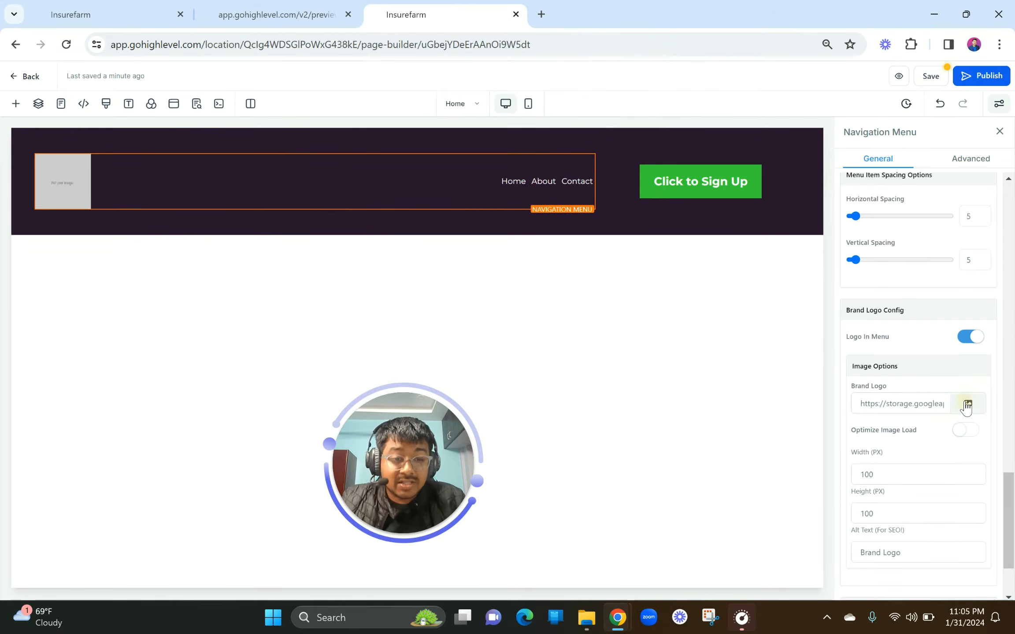
Replace the menu's brand logo with the Consult Pro logo from the BUSS 1 folder inside the Business media folder.
left_click(967, 405)
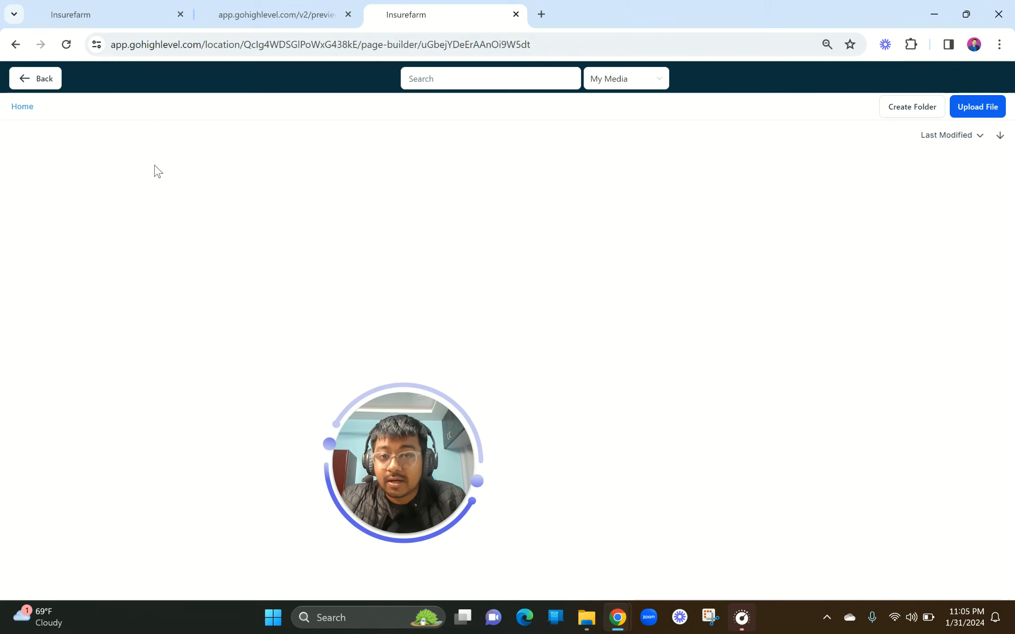
left_click(77, 190)
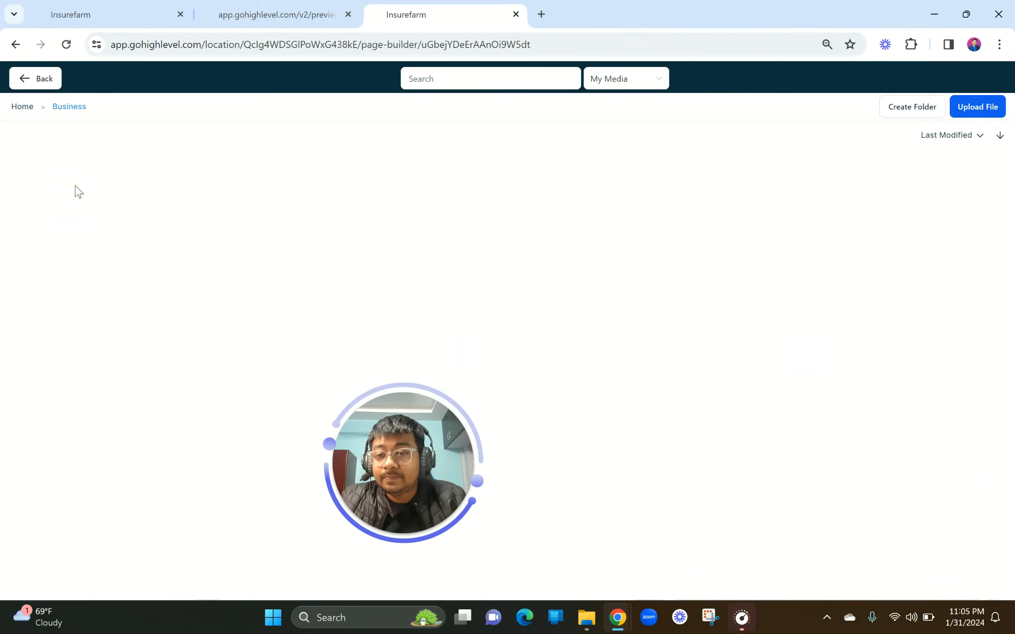
left_click(78, 191)
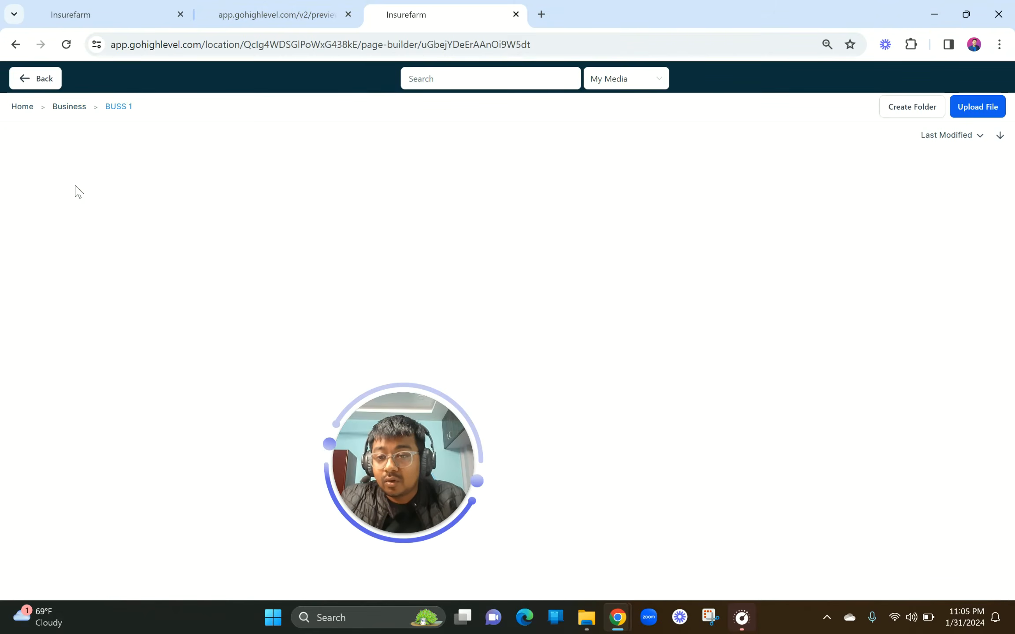
scroll(444, 376, "down", 1)
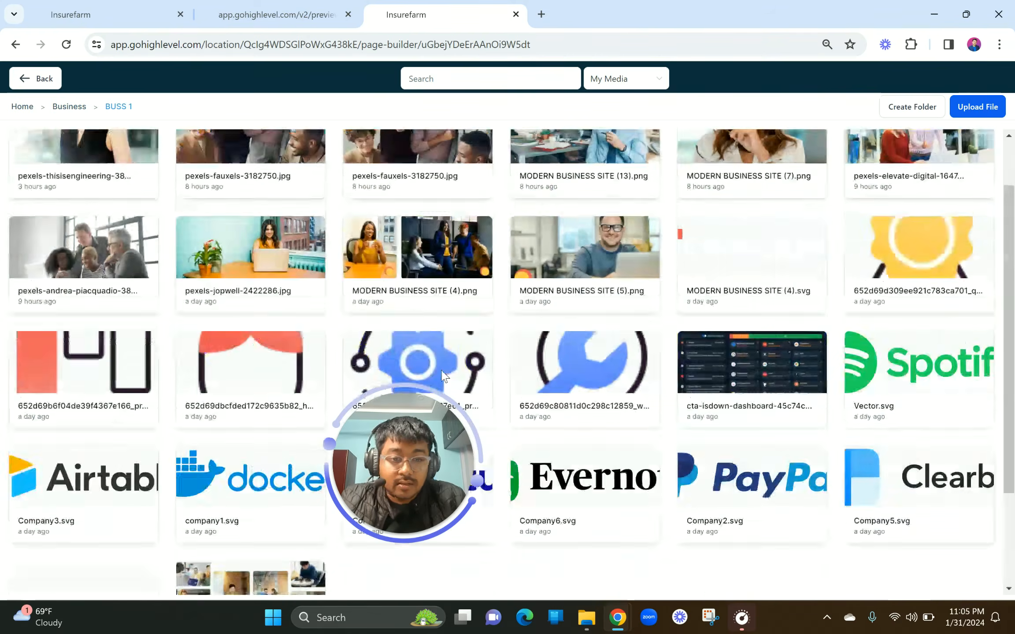
scroll(444, 375, "up", 1)
left_click(783, 285)
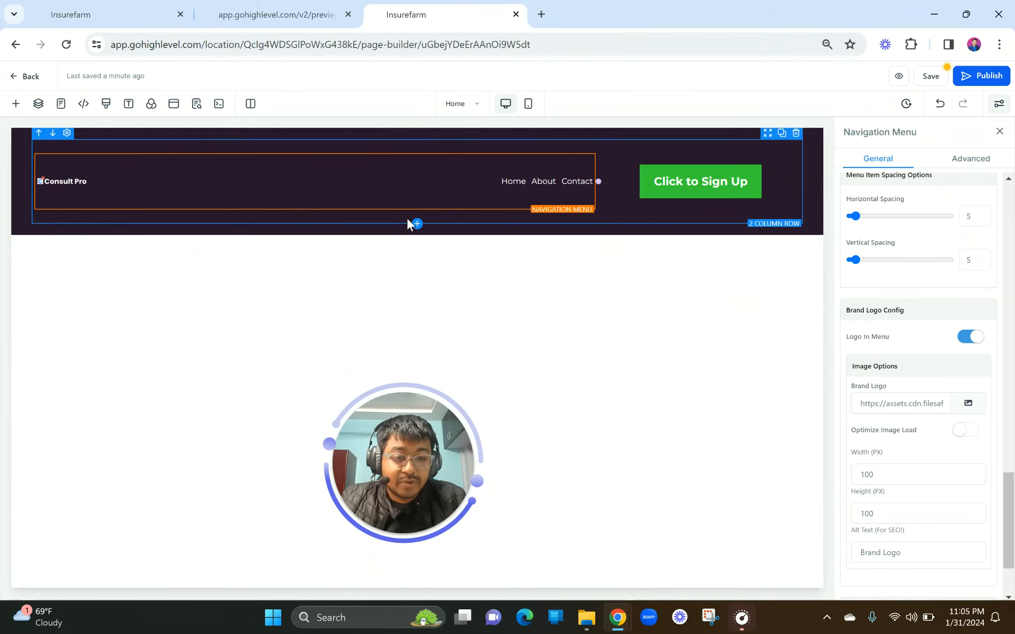
Clear the brand logo's width and set its height to 70 px.
left_click(894, 480)
left_click_drag(894, 480, 838, 480)
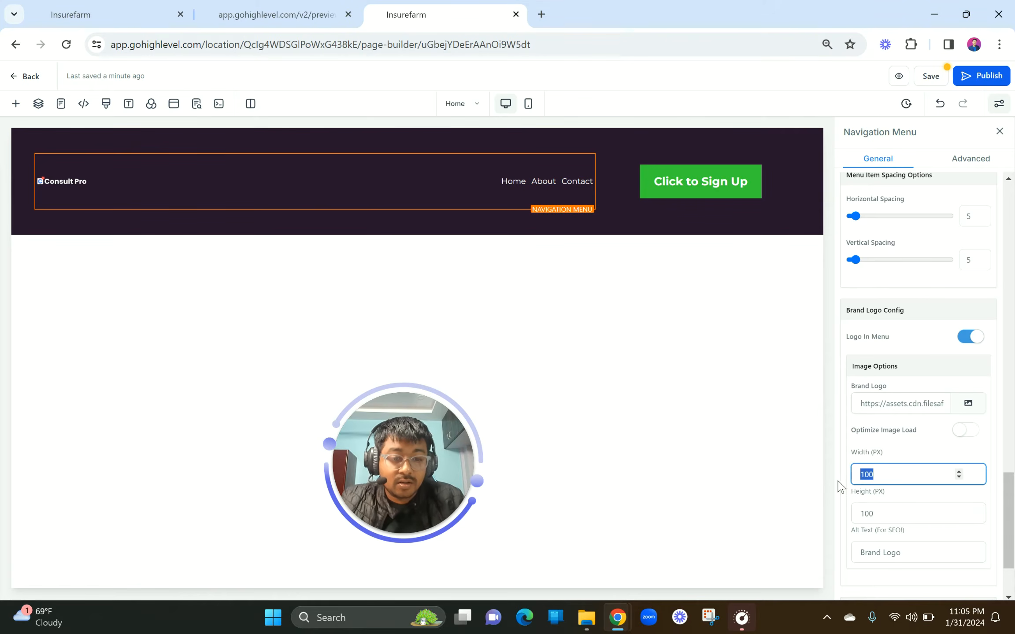
left_click_drag(894, 518, 840, 522)
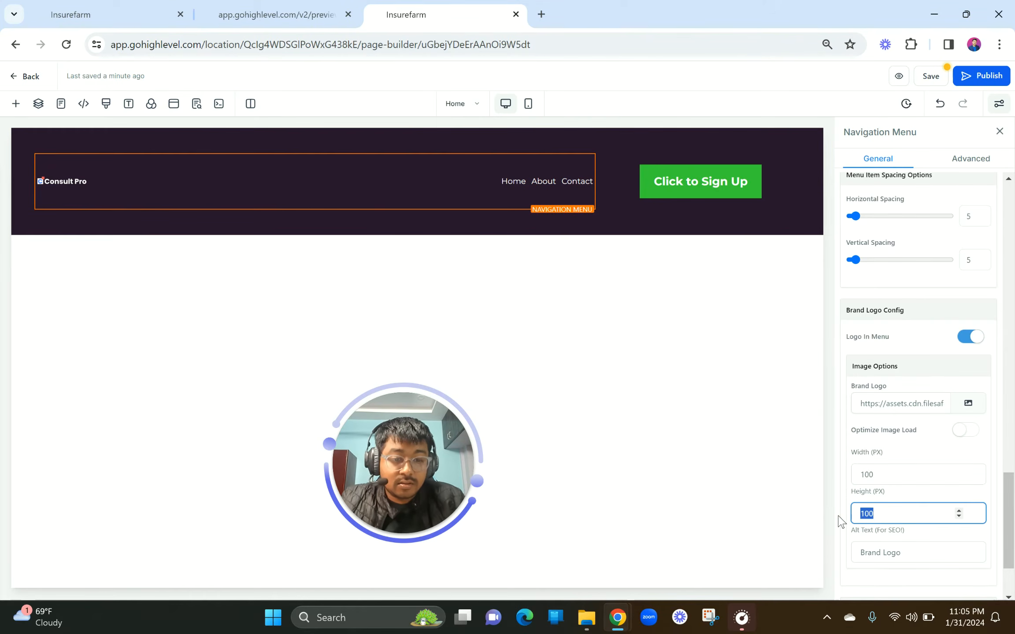
left_click_drag(894, 476, 856, 469)
key("BackSpace")
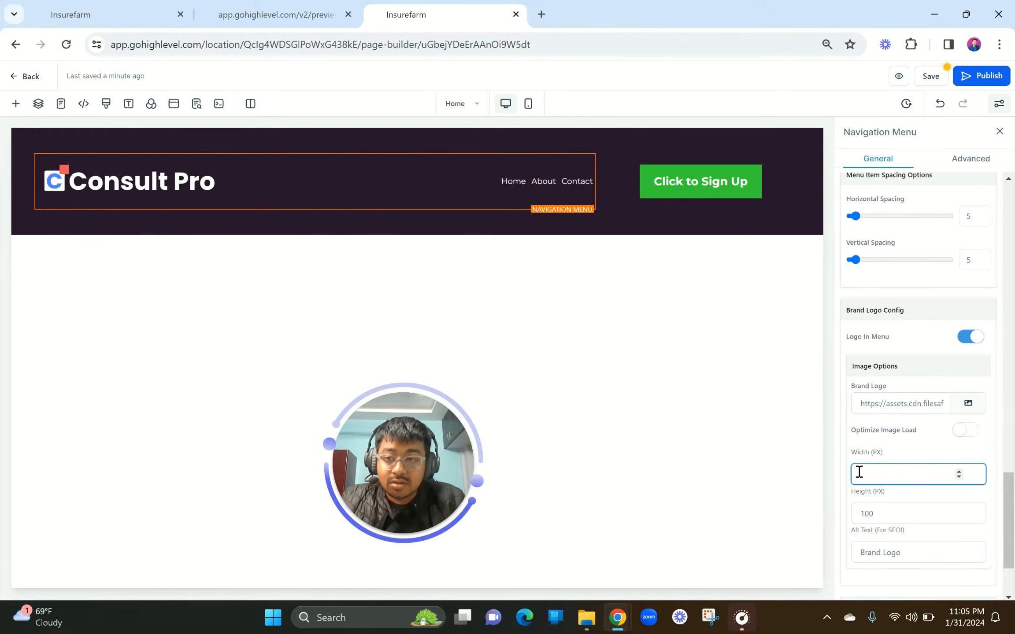
scroll(929, 460, "down", 3)
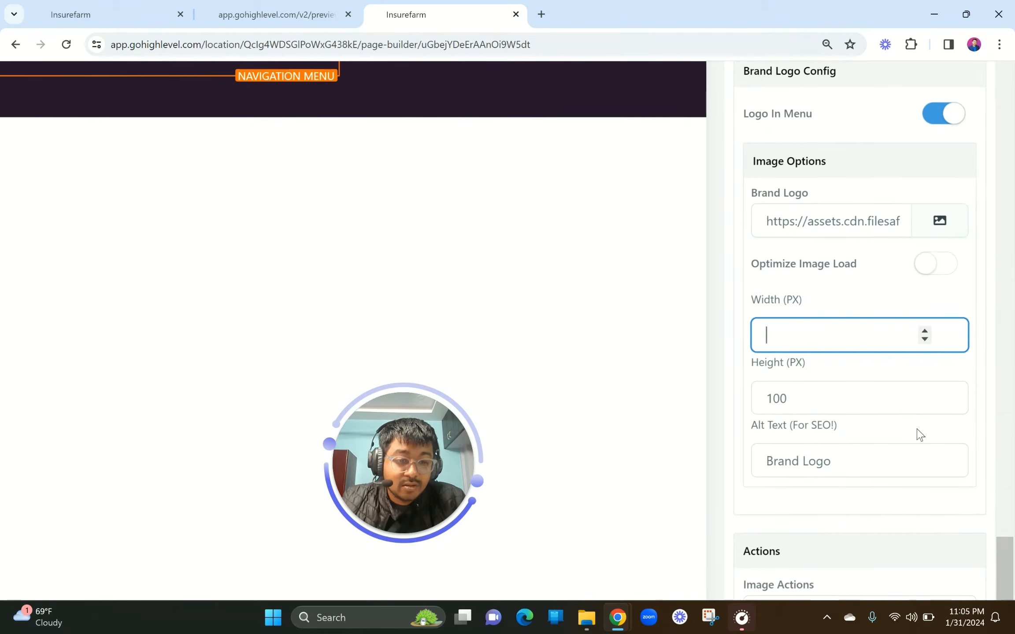
type("1")
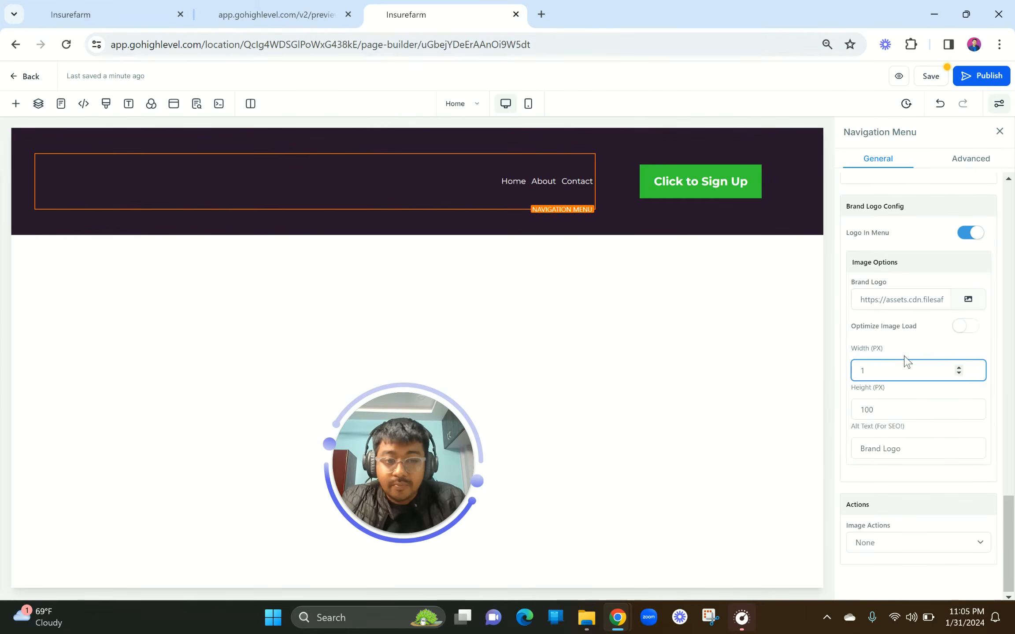
left_click(891, 371)
key("BackSpace")
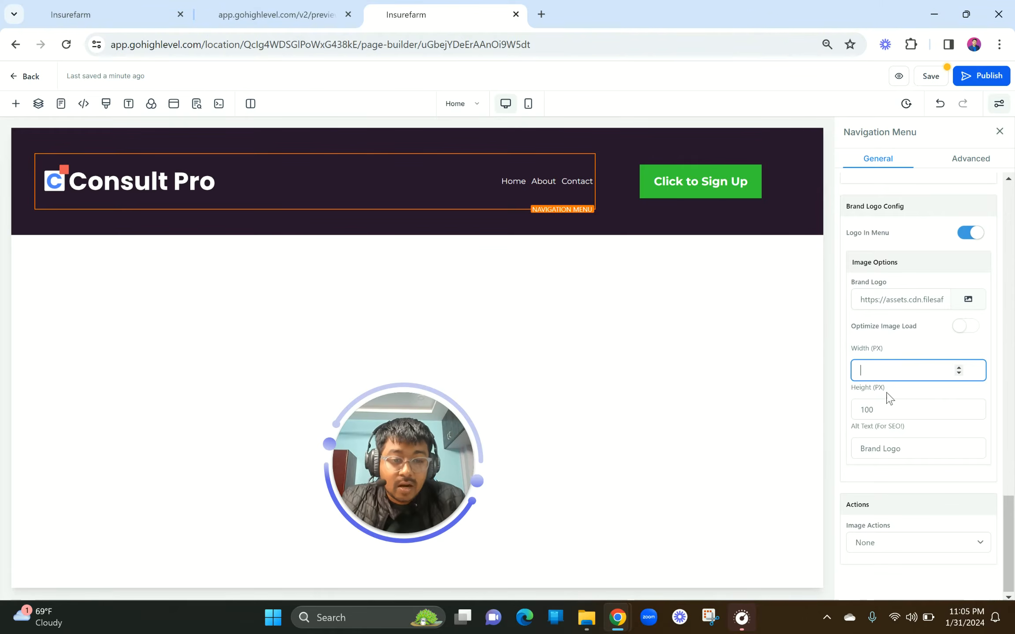
left_click_drag(883, 408, 860, 409)
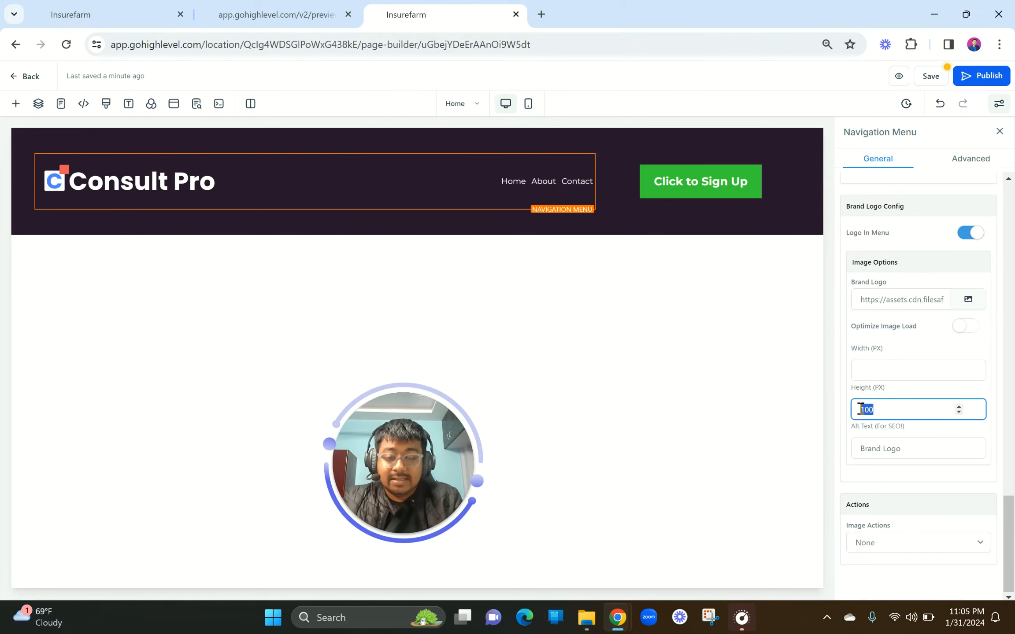
type("70")
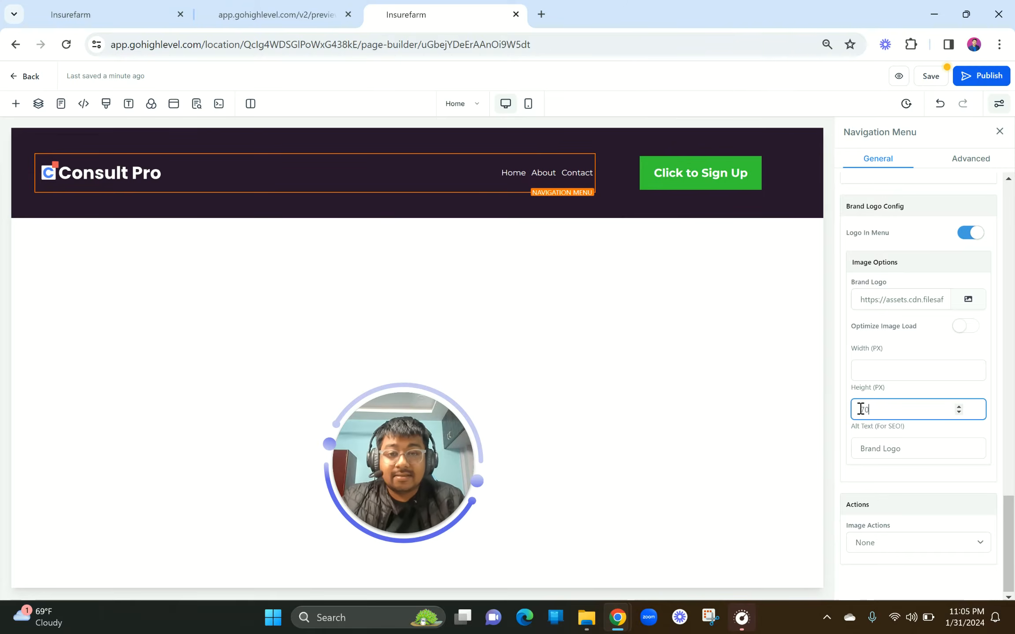
Check the Consult Pro preview's menu and move the Team item out from under About to the top level, between About and Contact.
left_click(273, 14)
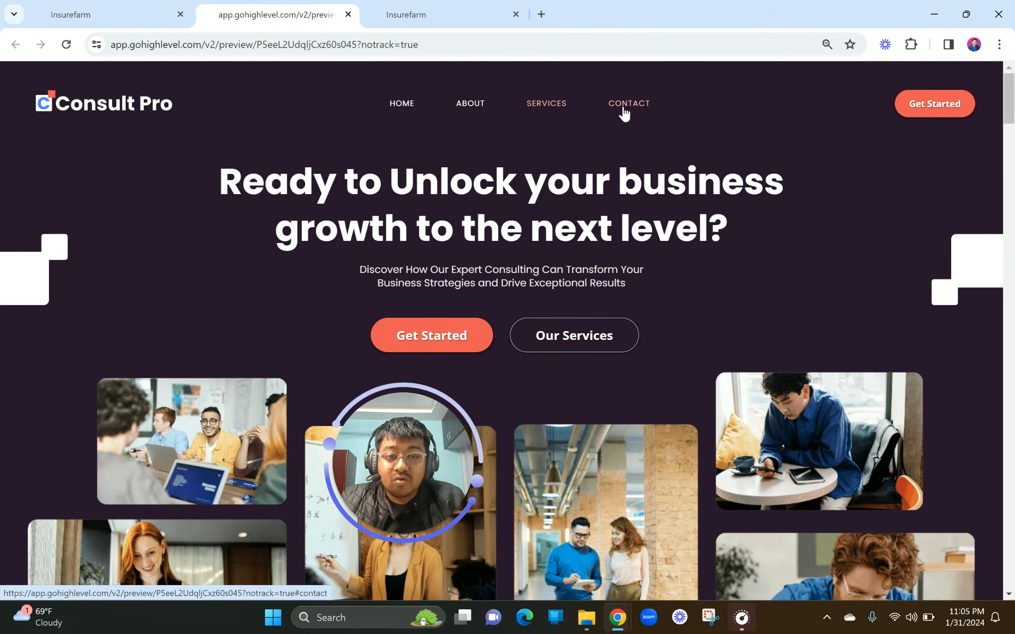
left_click(429, 13)
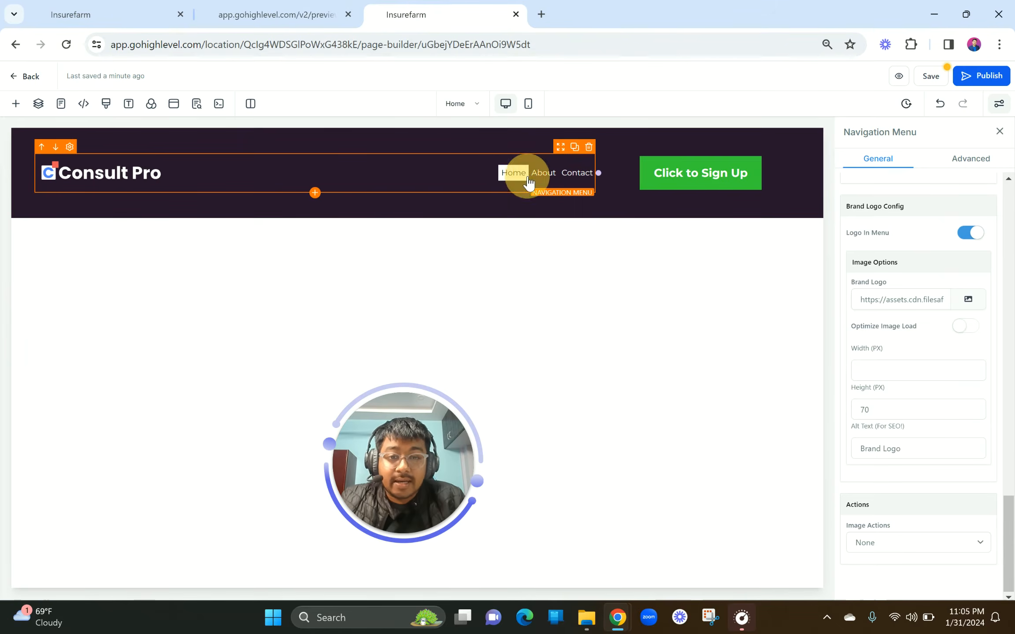
scroll(950, 419, "up", 7)
scroll(950, 420, "up", 10)
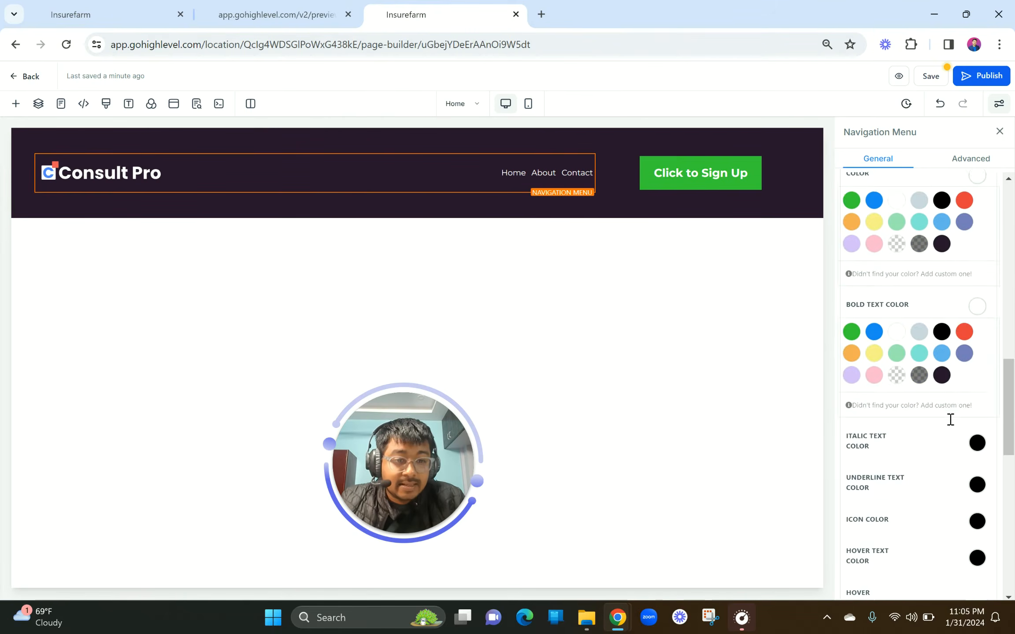
scroll(950, 419, "up", 1)
scroll(950, 420, "down", 2)
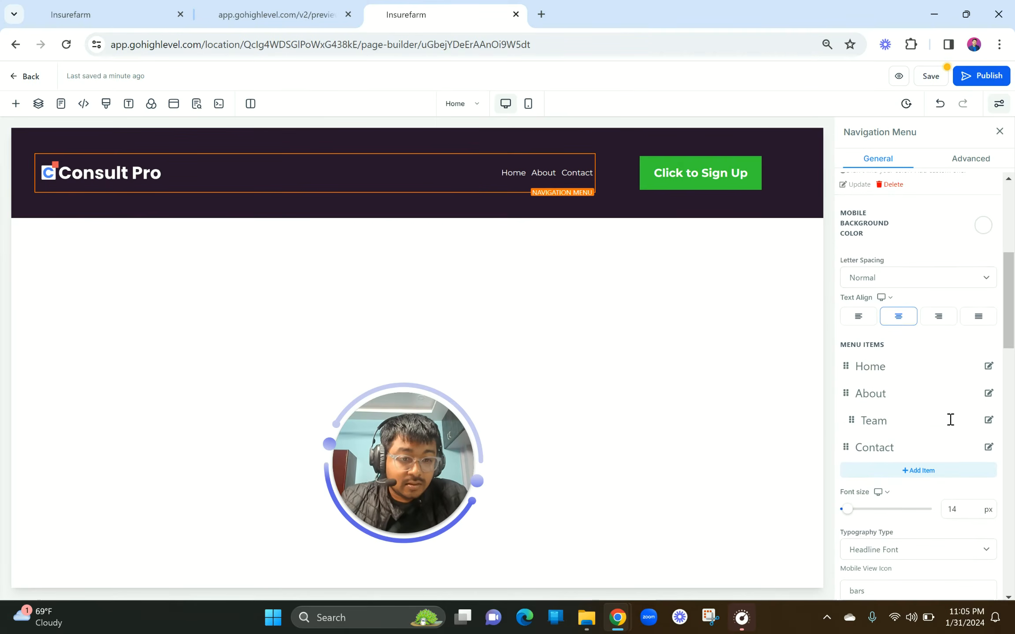
scroll(877, 350, "down", 3)
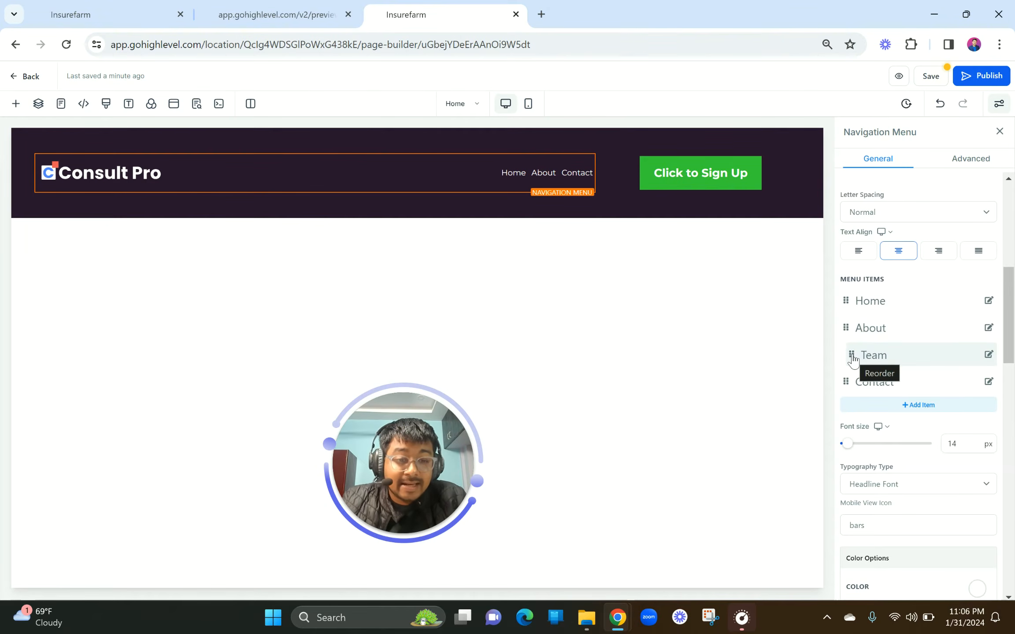
scroll(853, 359, "up", 5)
scroll(853, 359, "right", 3)
scroll(708, 372, "right", 1)
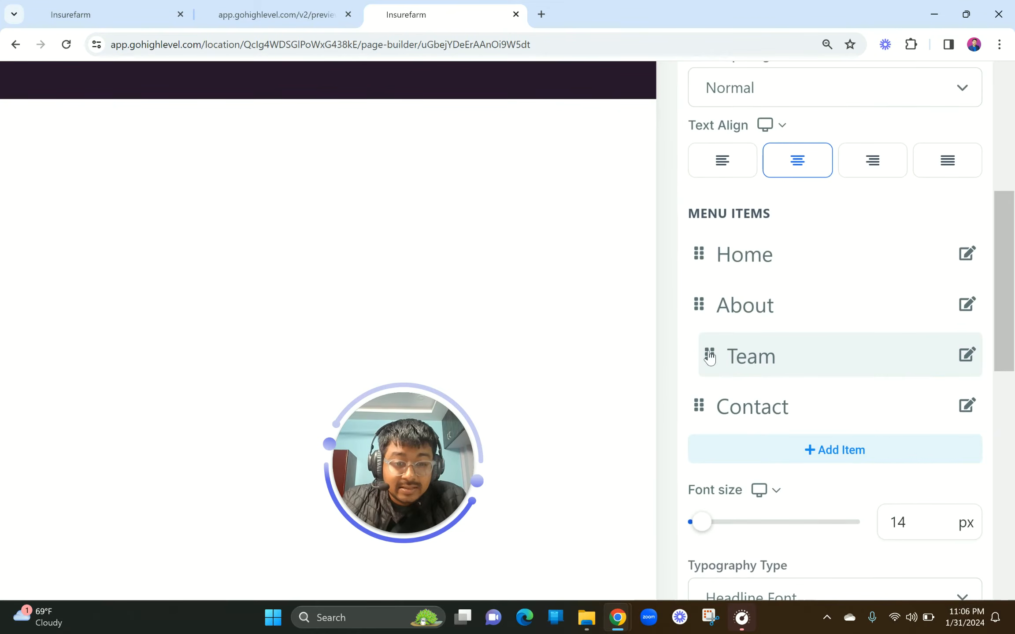
scroll(709, 358, "up", 3)
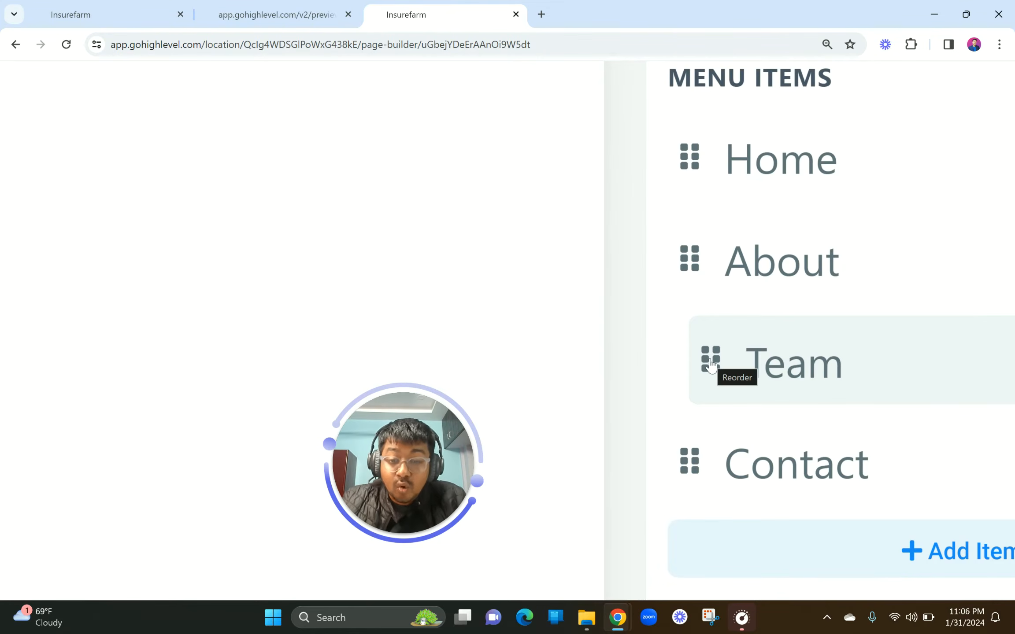
left_click_drag(710, 364, 773, 339)
left_click_drag(775, 301, 678, 377)
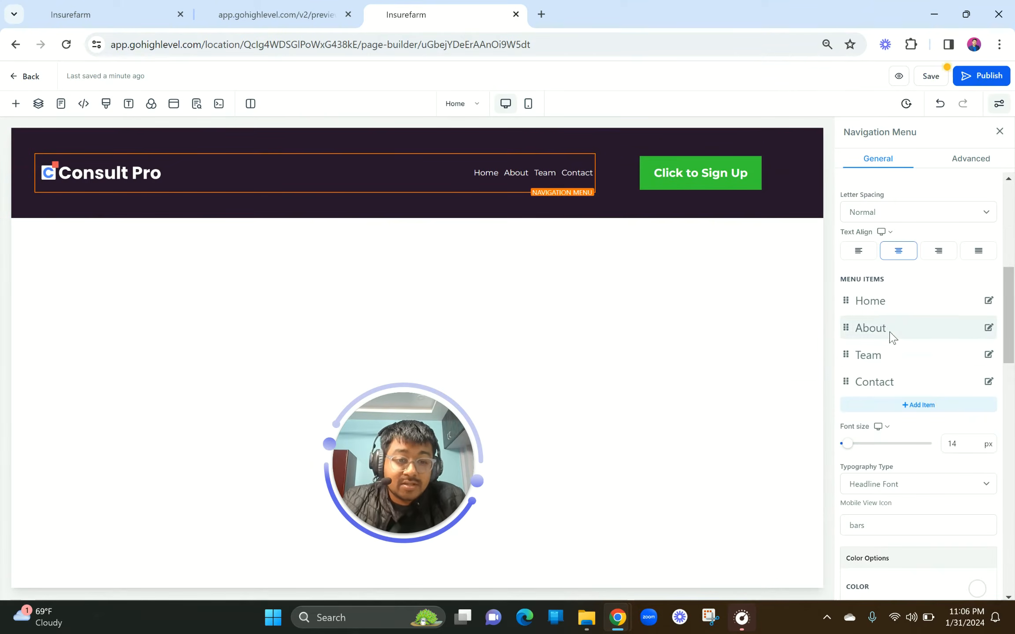
Compare the menu with the Consult Pro preview and set the navigation menu's text transform to Uppercase.
left_click(282, 13)
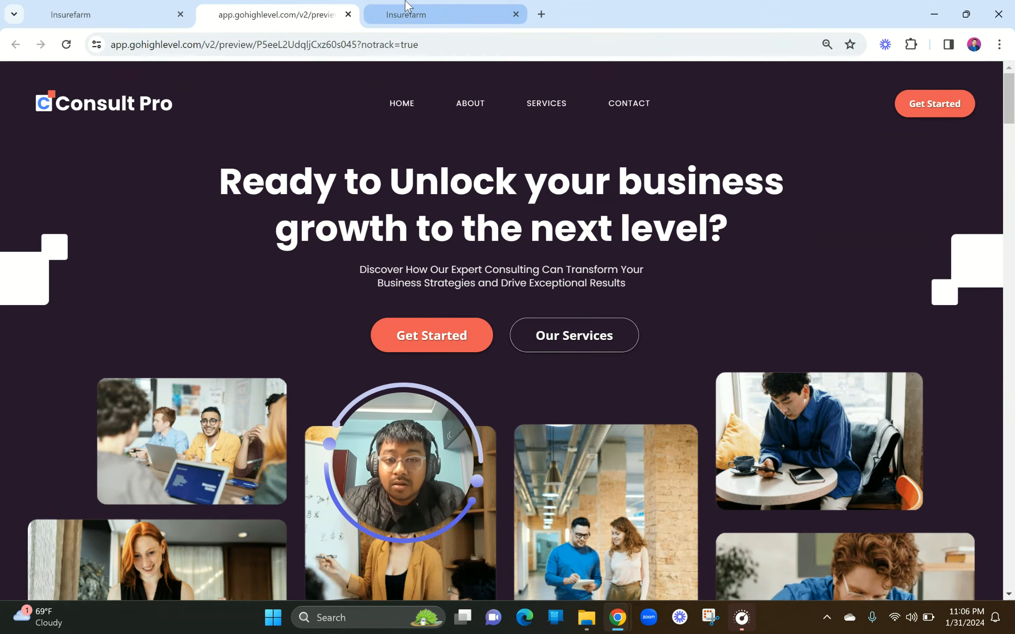
left_click(406, 6)
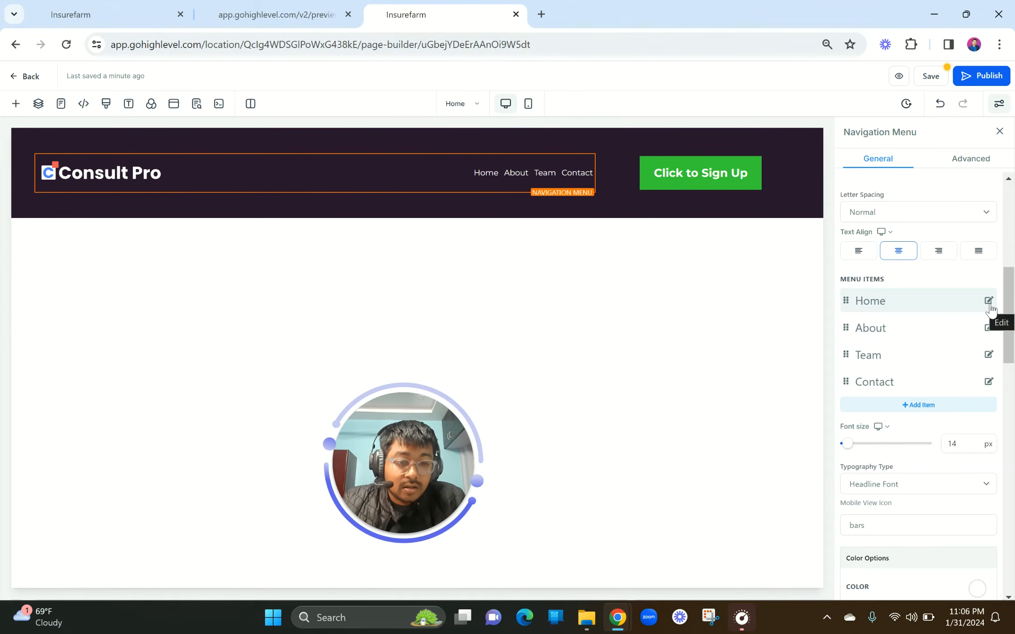
left_click(969, 158)
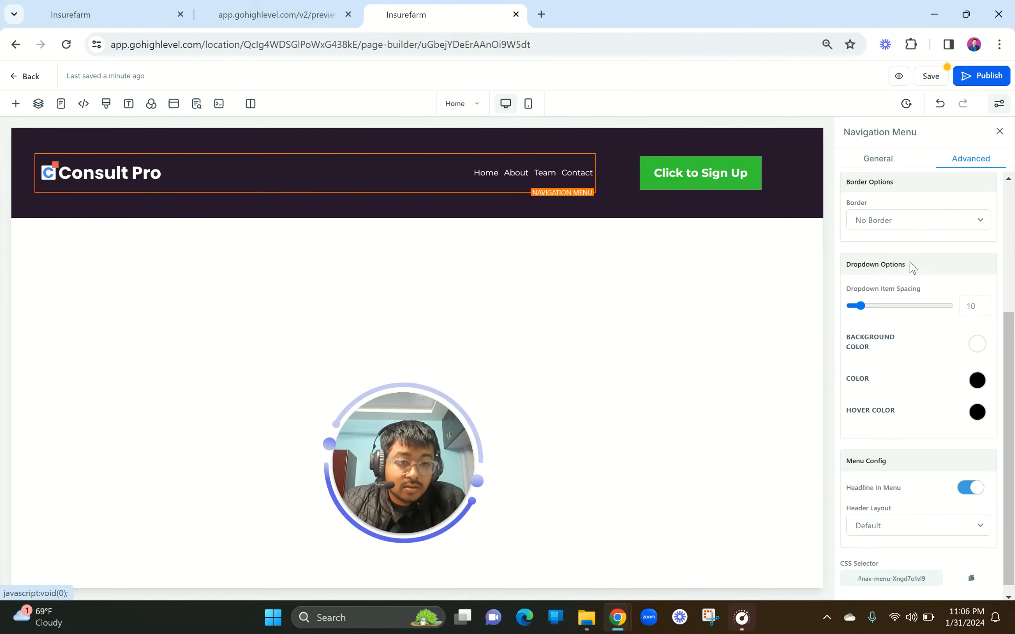
scroll(908, 267, "down", 1)
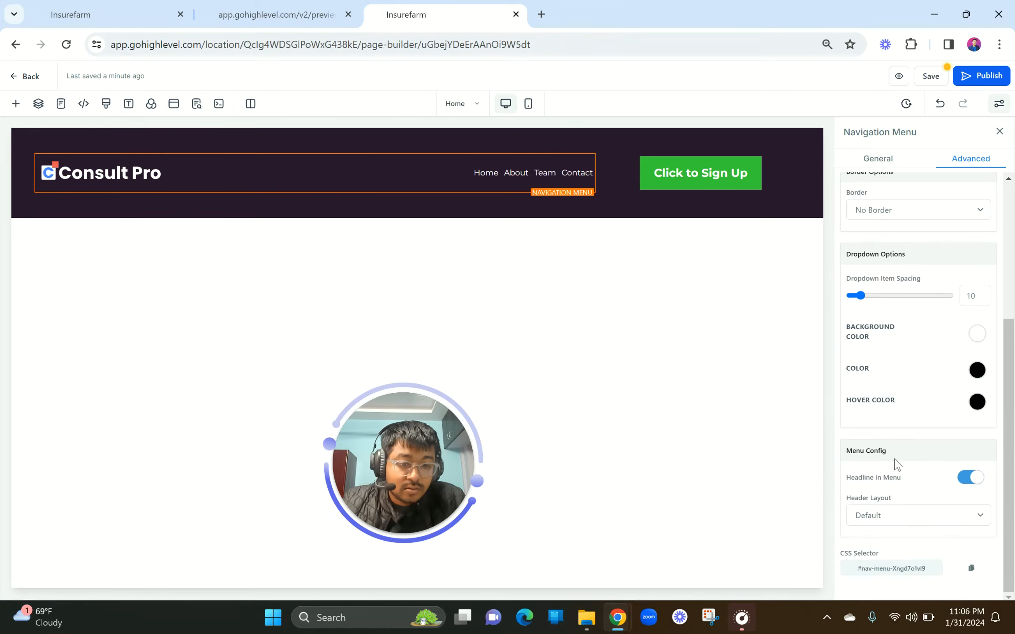
scroll(902, 415, "up", 5)
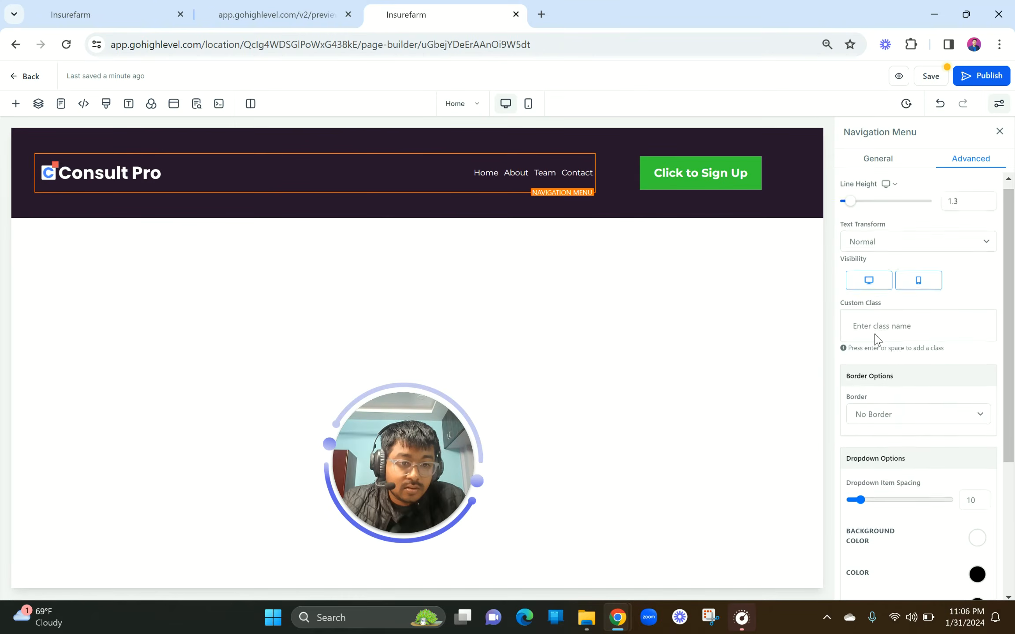
left_click(882, 251)
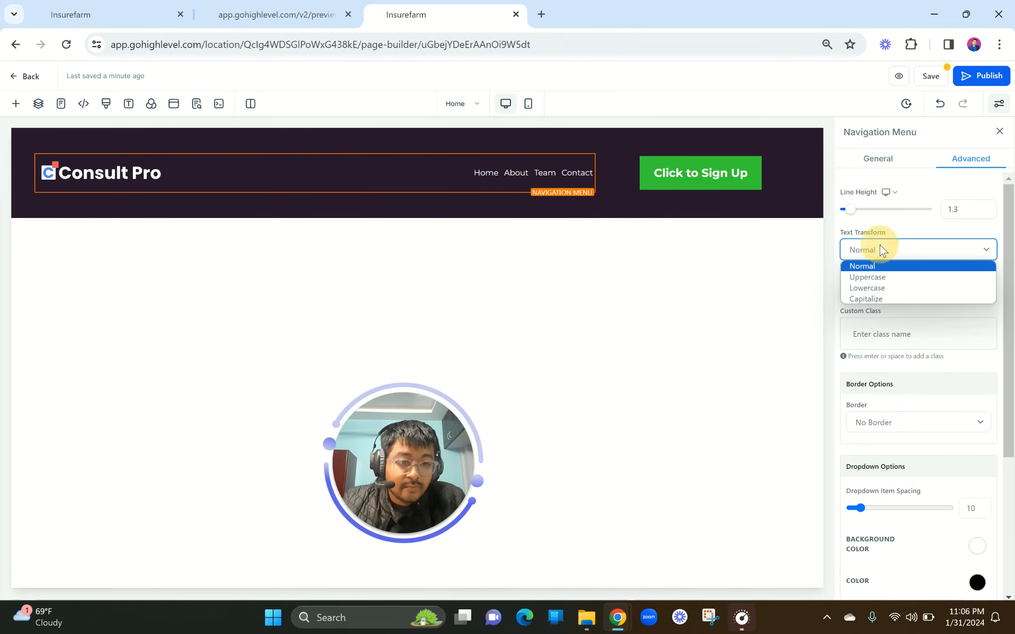
left_click(874, 277)
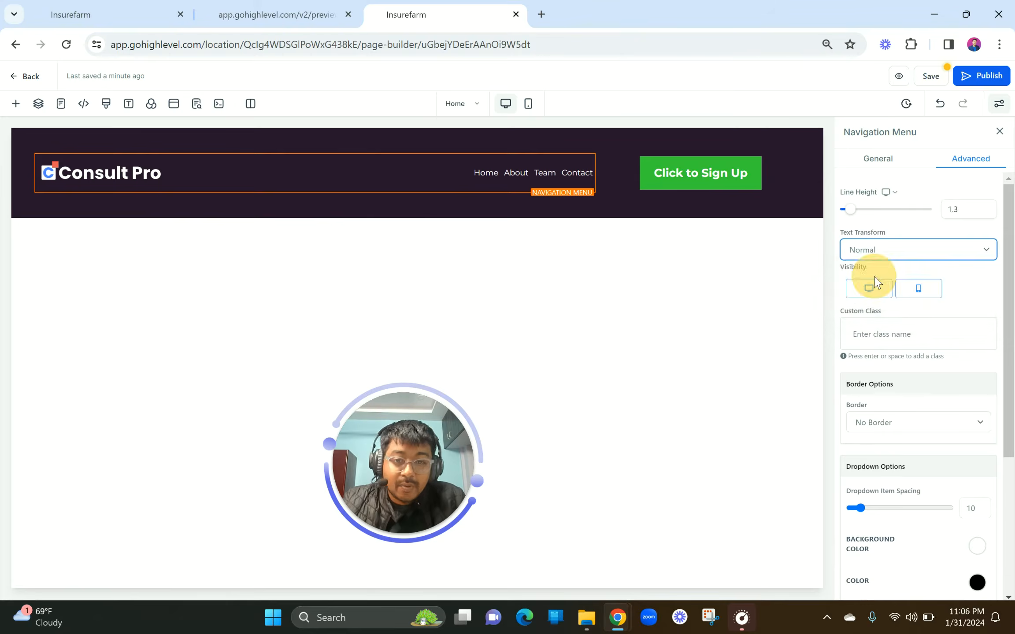
left_click(876, 159)
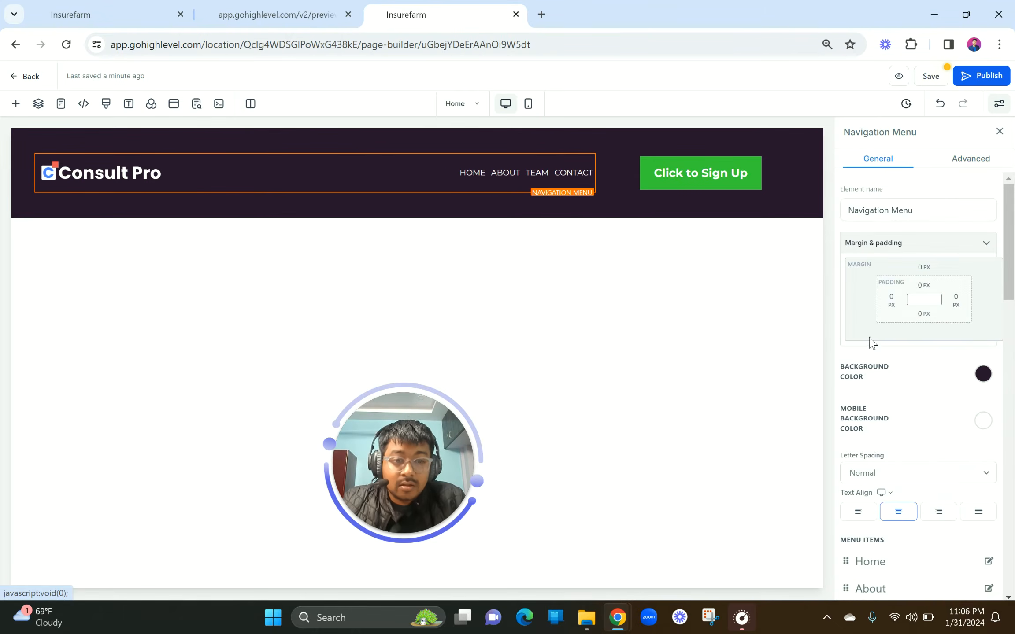
scroll(898, 448, "down", 5)
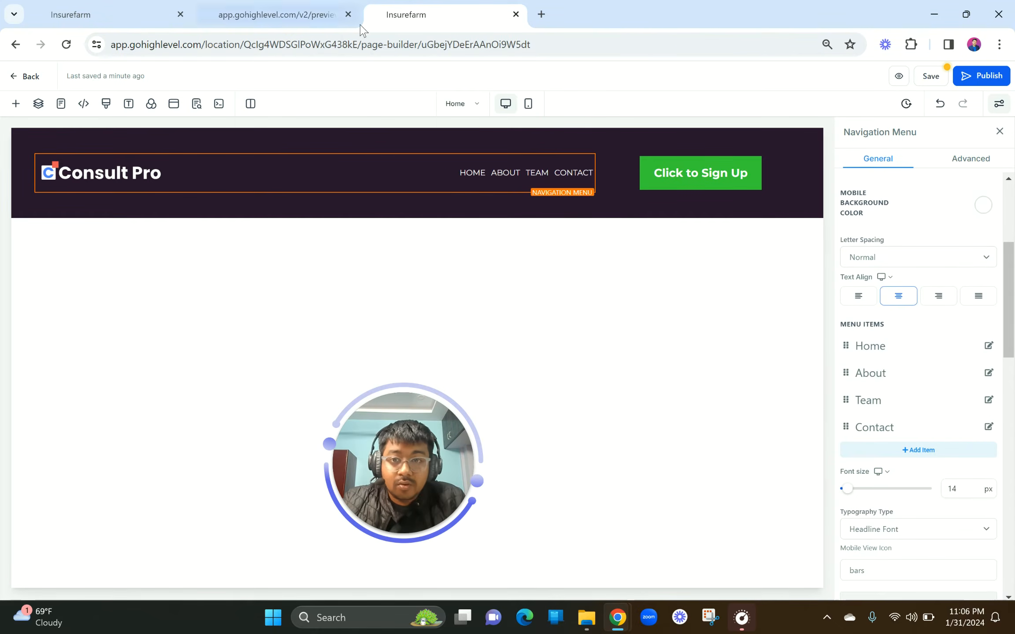
Check the Consult Pro preview's menu and rename the Team menu item to SERVICES.
left_click(299, 10)
left_click(456, 7)
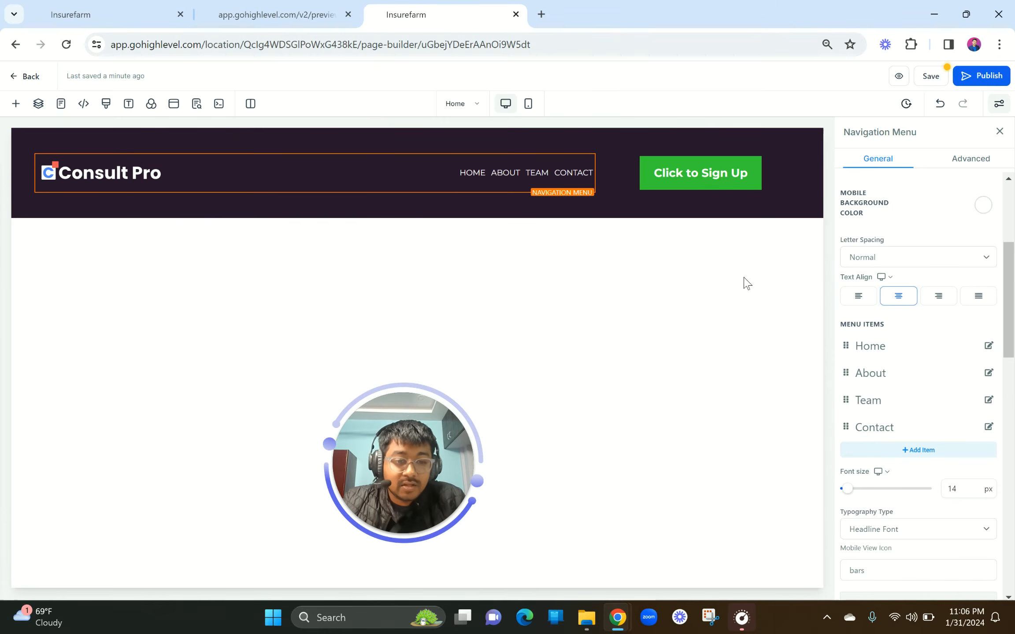
left_click(988, 394)
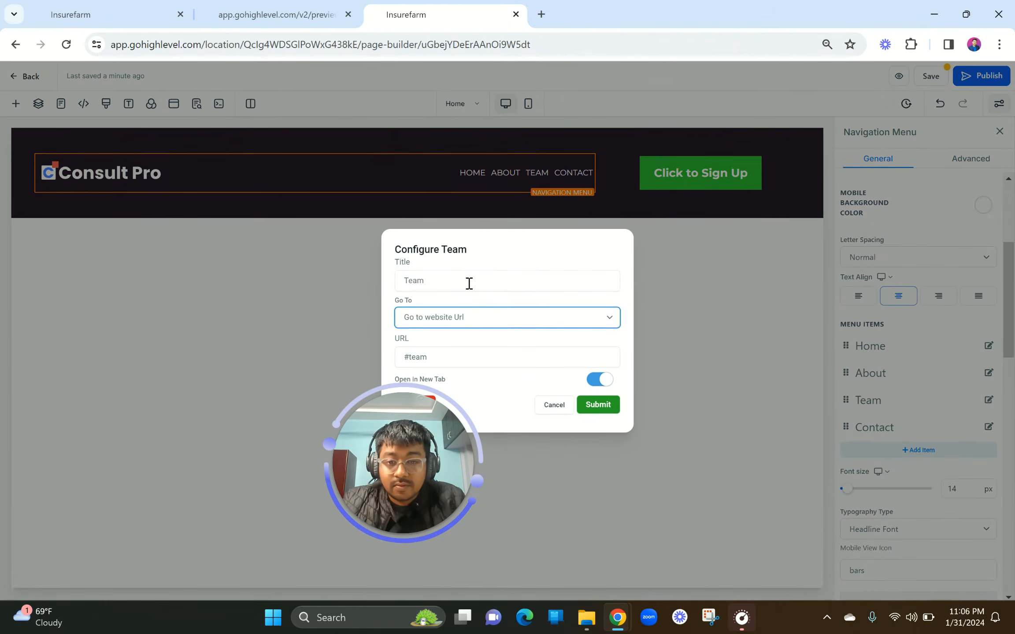
left_click_drag(469, 283, 386, 282)
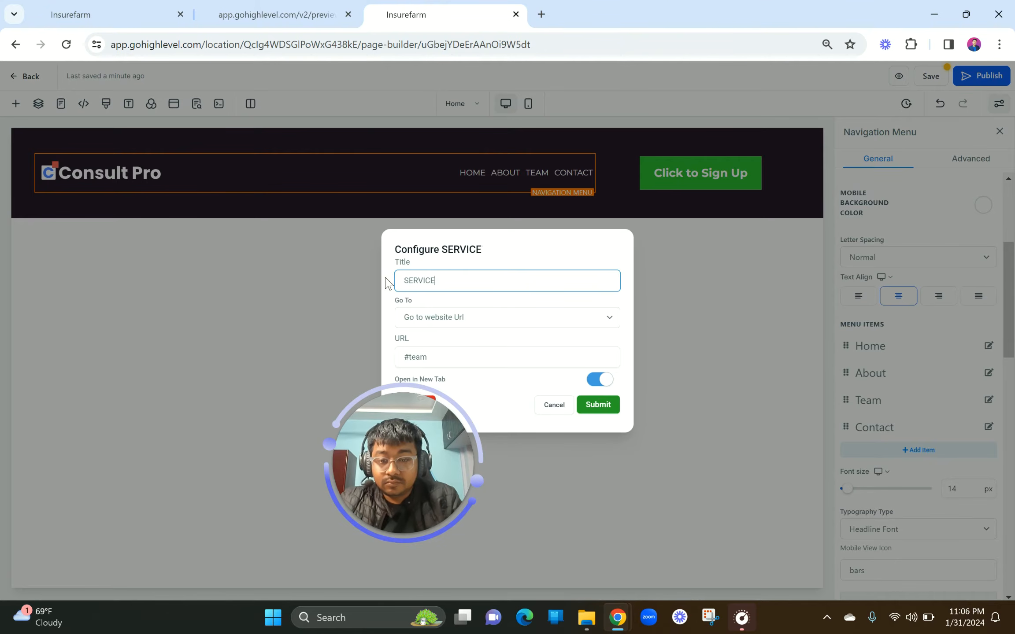
type("SERVICES")
left_click(598, 408)
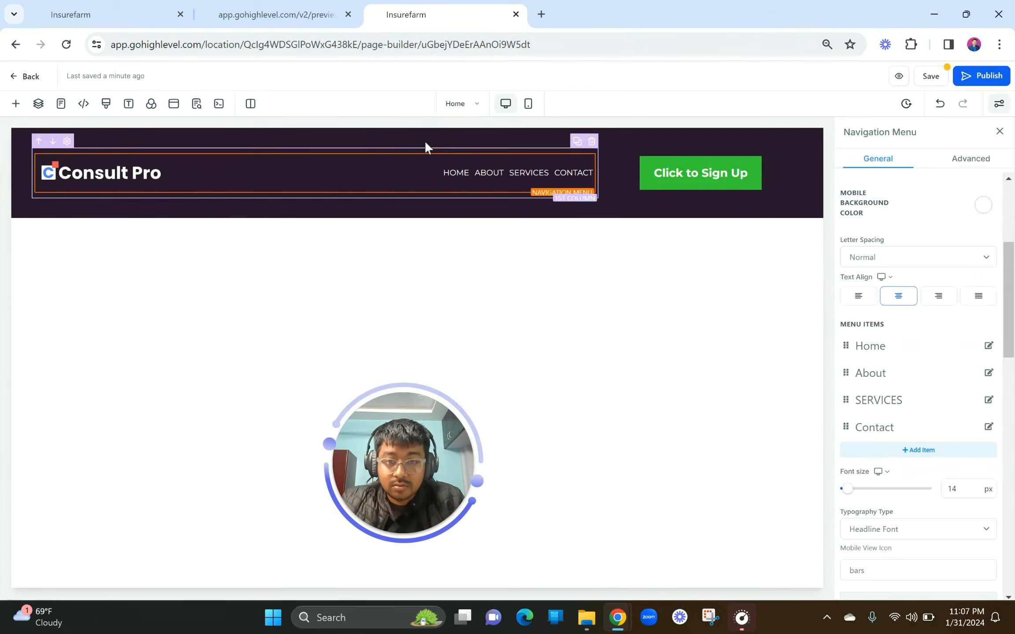
Compare the menu with the Consult Pro preview and widen the menu items' horizontal spacing to about 30.
left_click(303, 11)
left_click(442, 10)
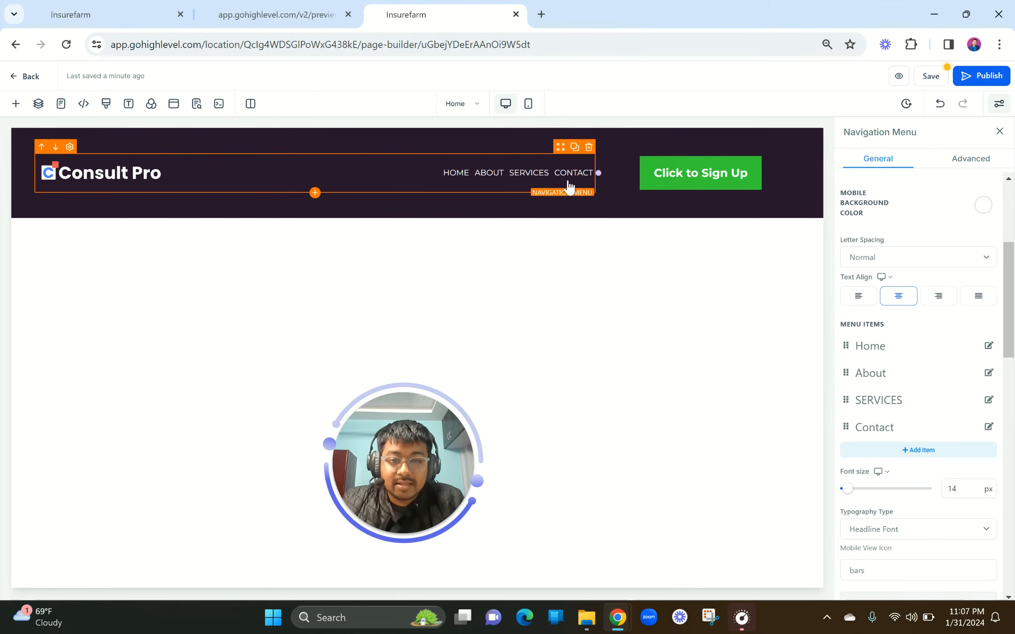
scroll(900, 403, "down", 4)
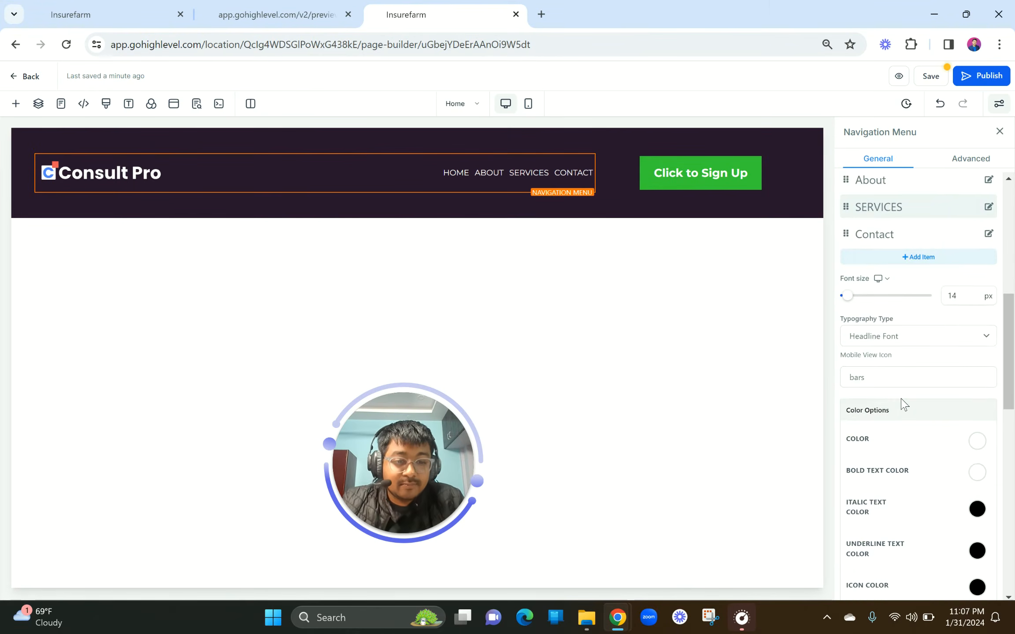
scroll(900, 403, "down", 10)
scroll(900, 403, "down", 6)
scroll(902, 403, "up", 5)
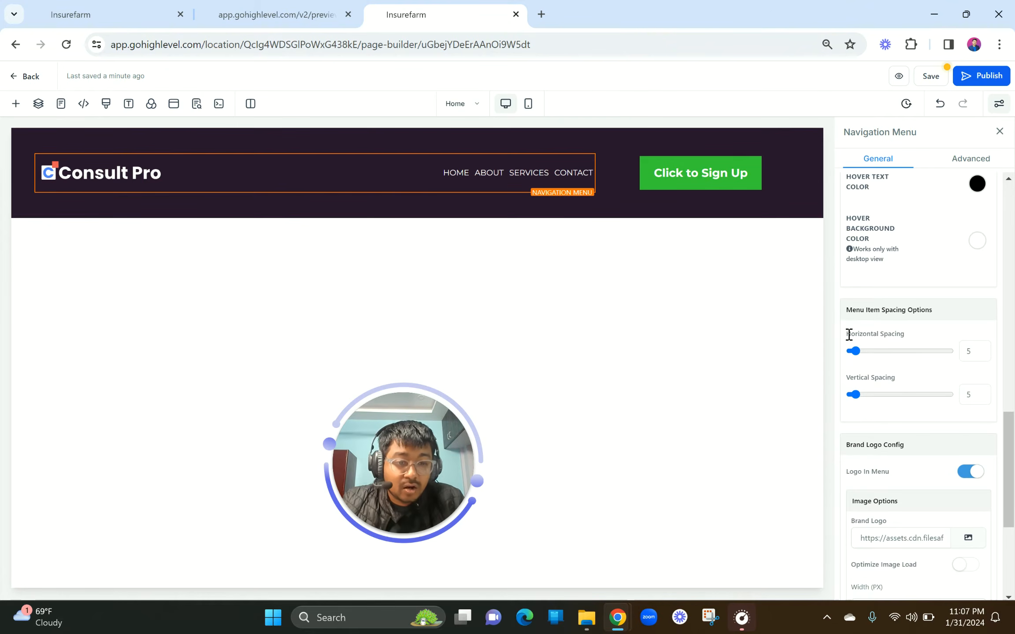
left_click_drag(846, 336, 924, 339)
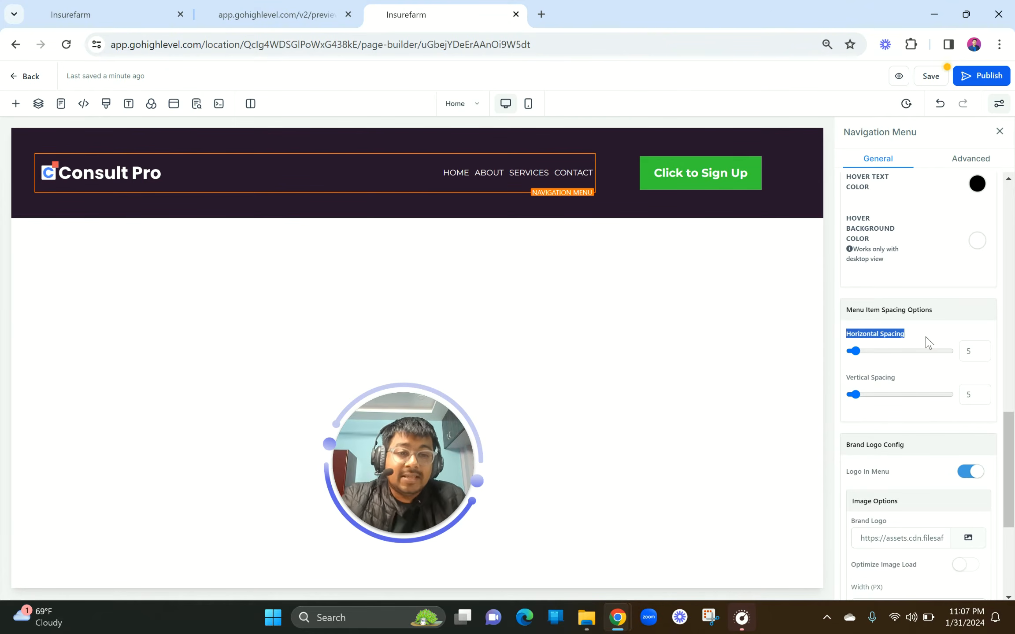
left_click_drag(857, 354, 879, 354)
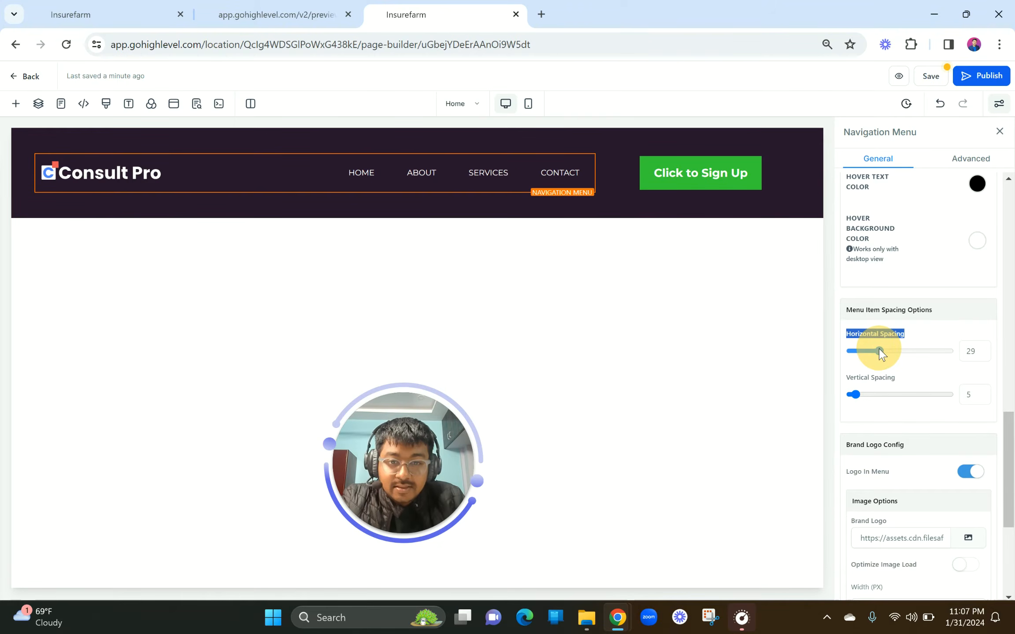
Align the header's Click to Sign Up button to the right within its column.
left_click(676, 176)
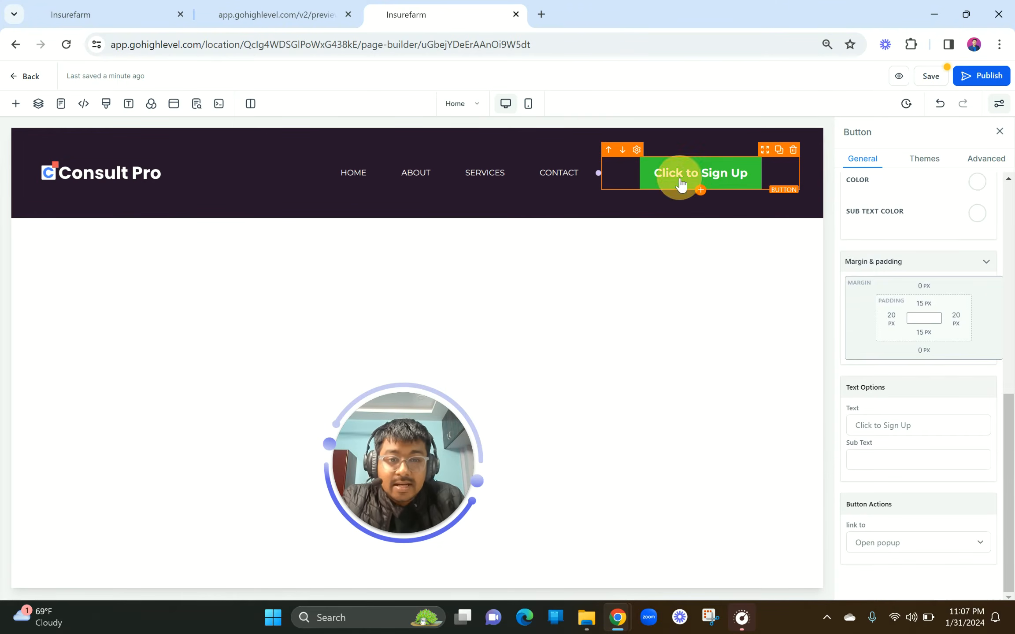
scroll(915, 351, "up", 8)
scroll(914, 351, "down", 3)
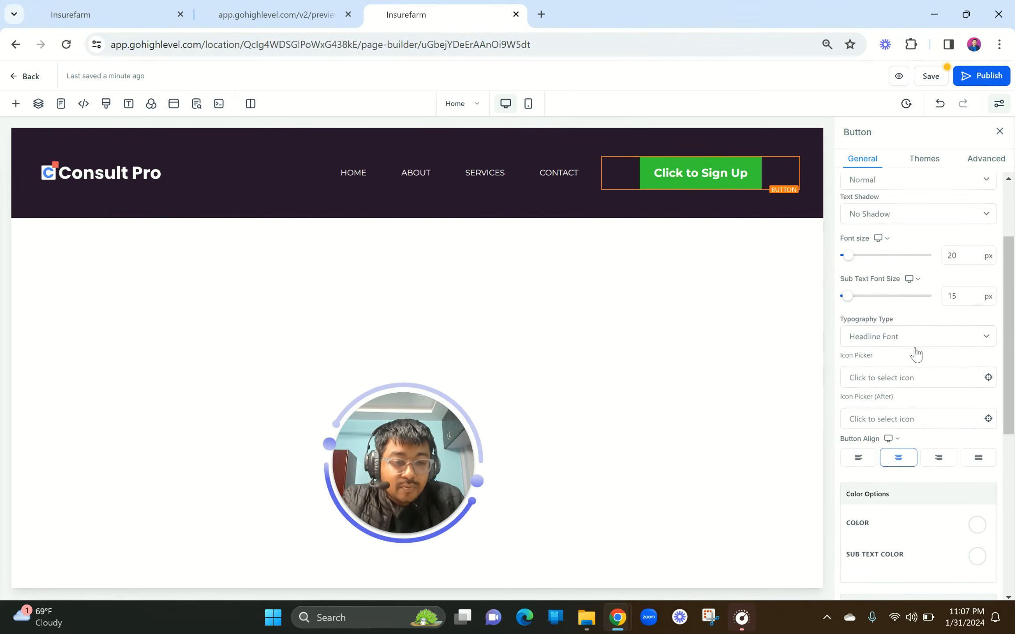
left_click(946, 452)
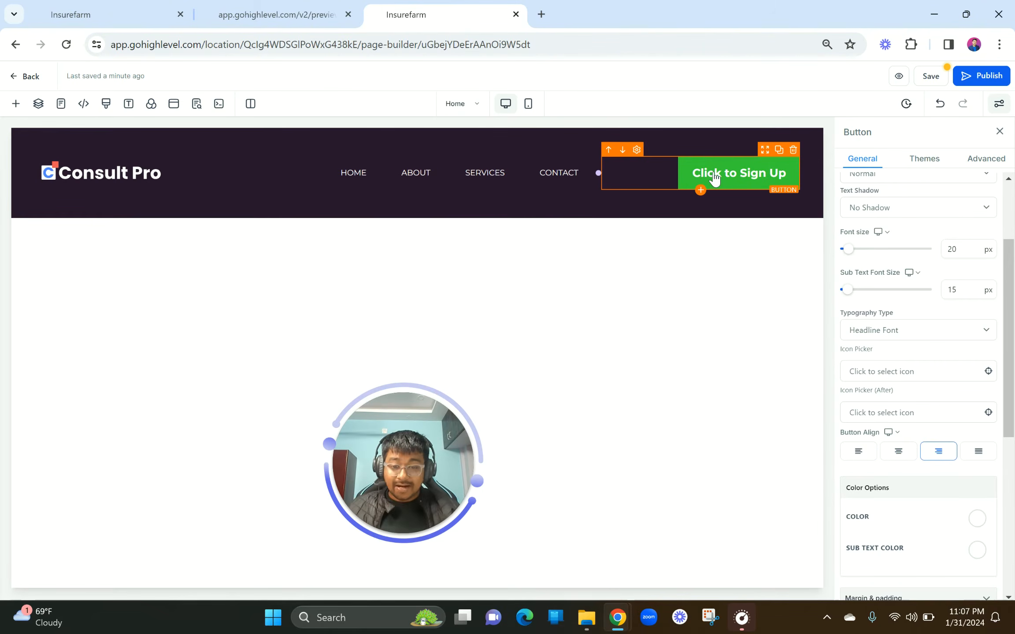
Try to copy the hex code of the preview header's coral Get Started button with ColorPick Eyedropper, and return to the page editor.
left_click(289, 15)
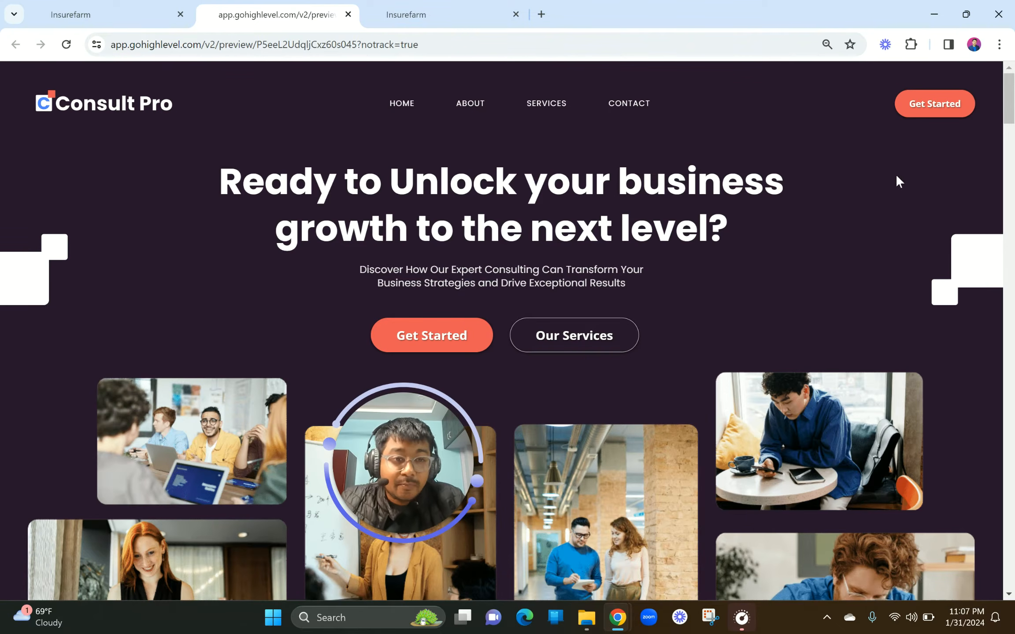
left_click(909, 44)
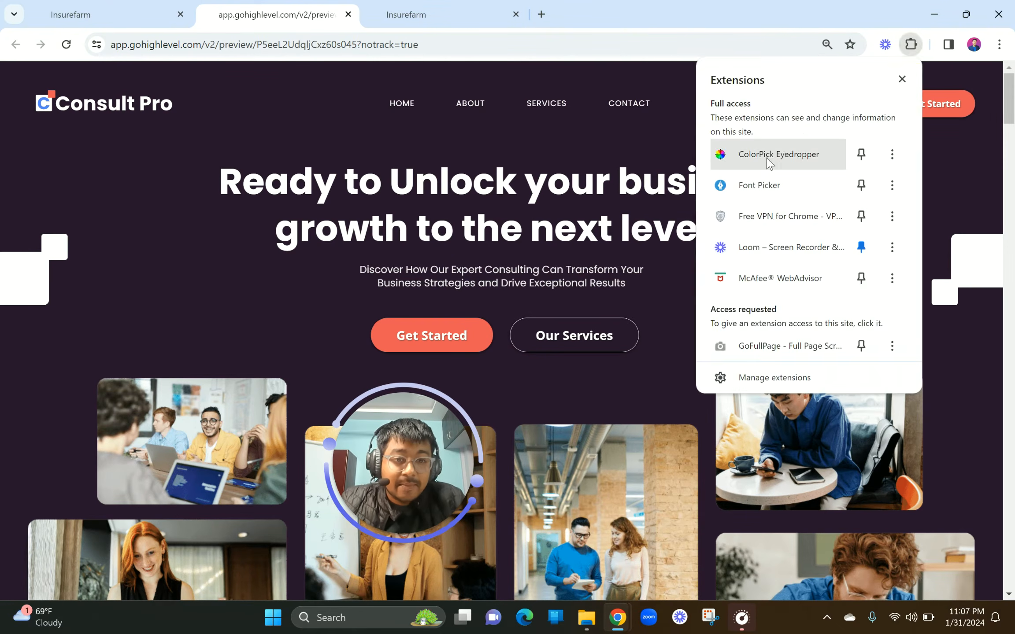
left_click(766, 154)
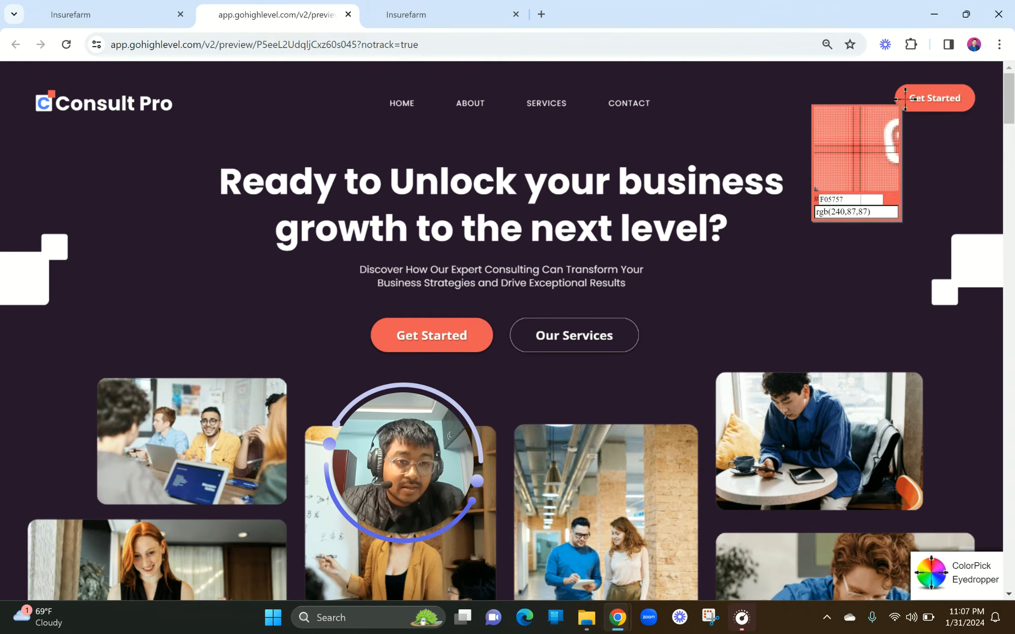
left_click(905, 102)
left_click(789, 117)
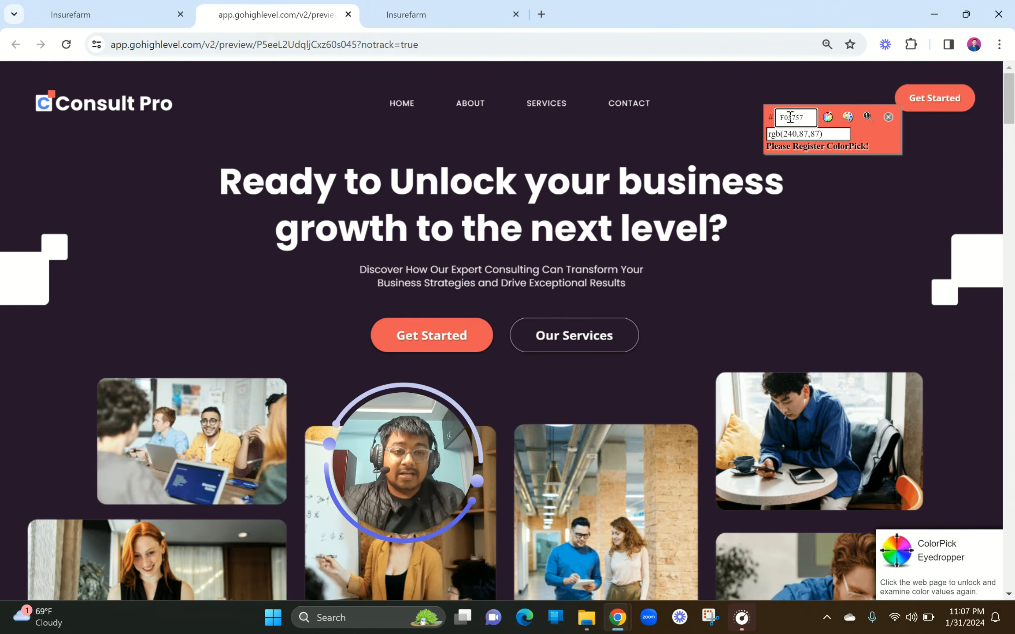
left_click(889, 117)
left_click(438, 11)
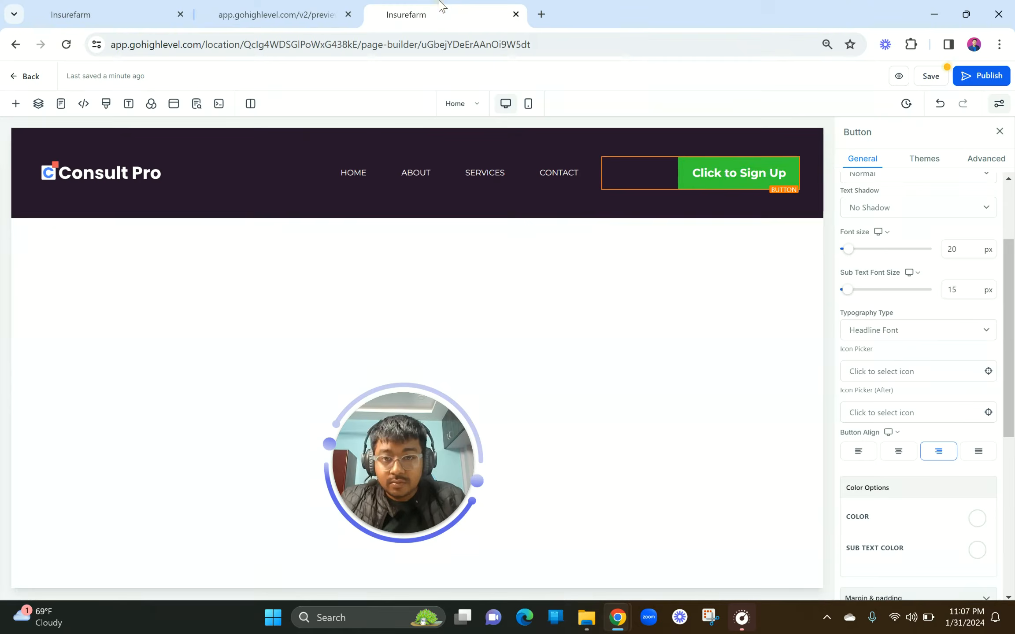
Start adding a custom color in the button's text color options with the code #2B152F.
scroll(895, 260, "down", 5)
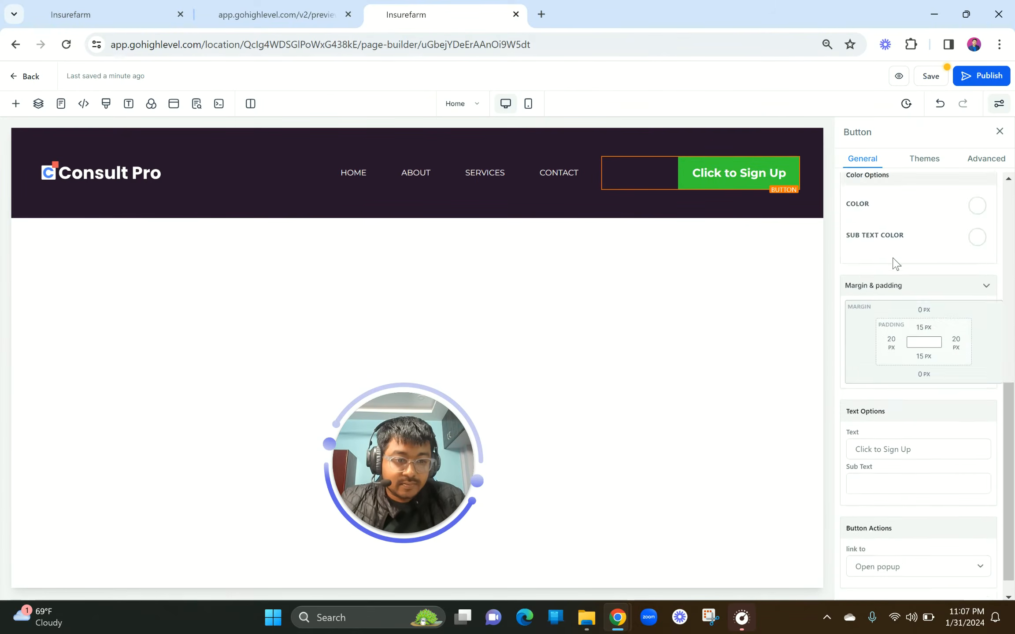
scroll(895, 261, "up", 5)
left_click(977, 322)
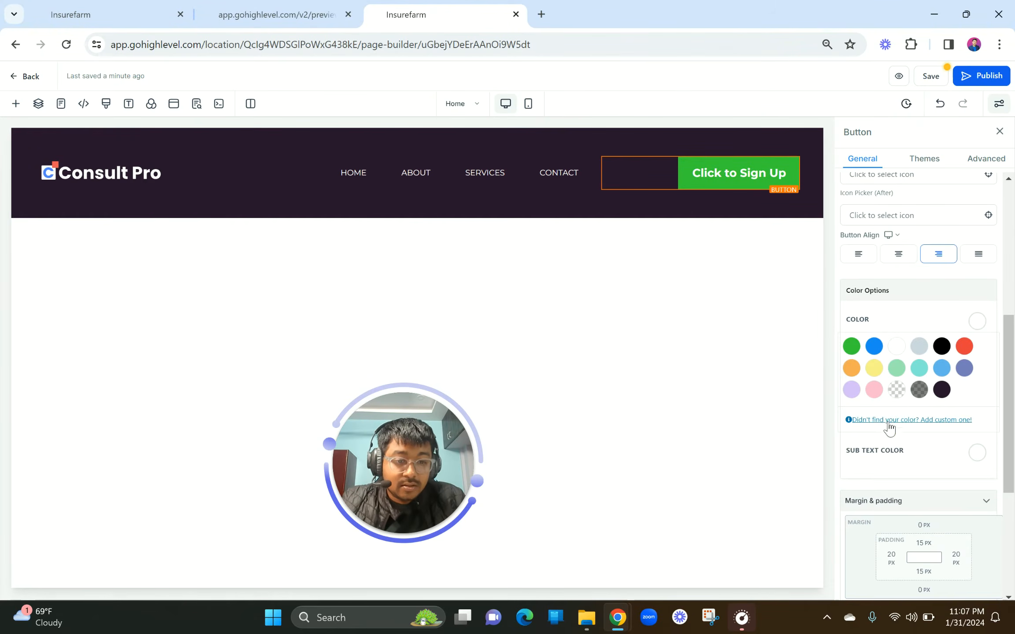
left_click(888, 420)
double_click(870, 458)
type("#2B152F")
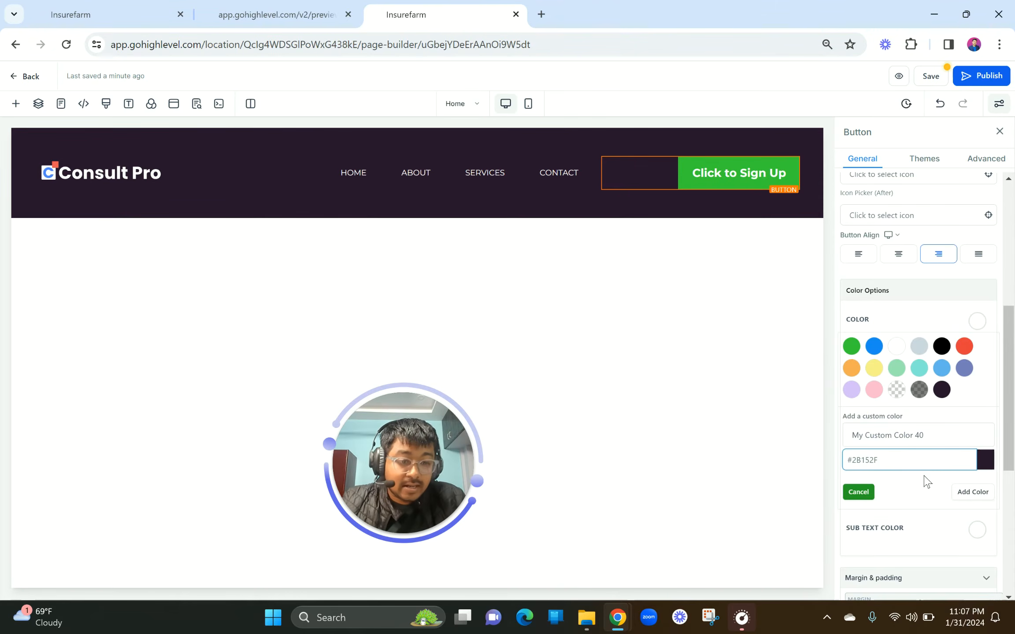
Sample the preview's large coral Get Started button with ColorPick Eyedropper and copy its hex code F05757.
left_click(269, 15)
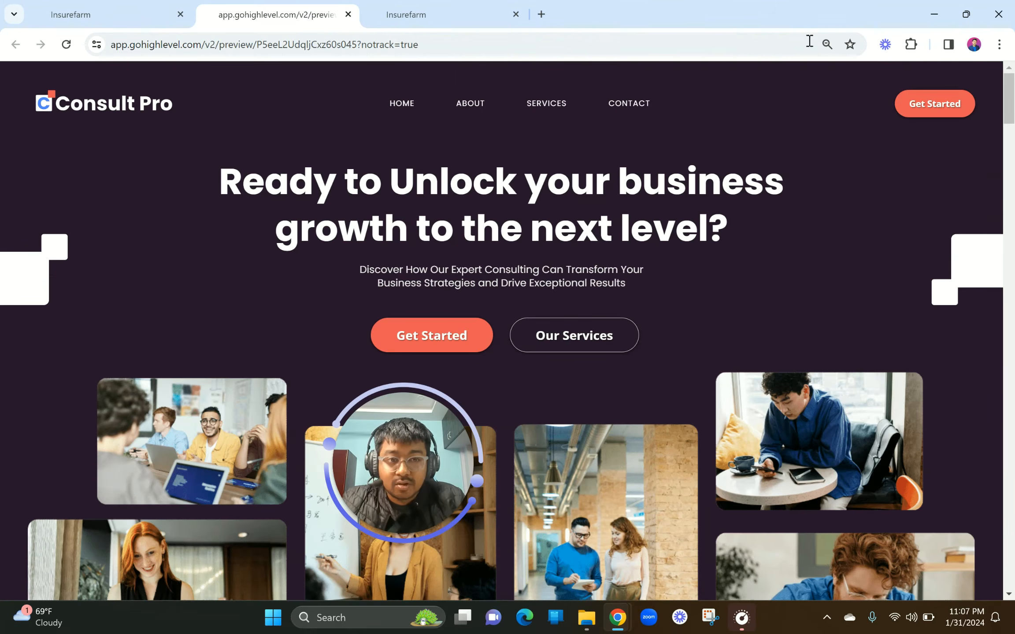
left_click(911, 44)
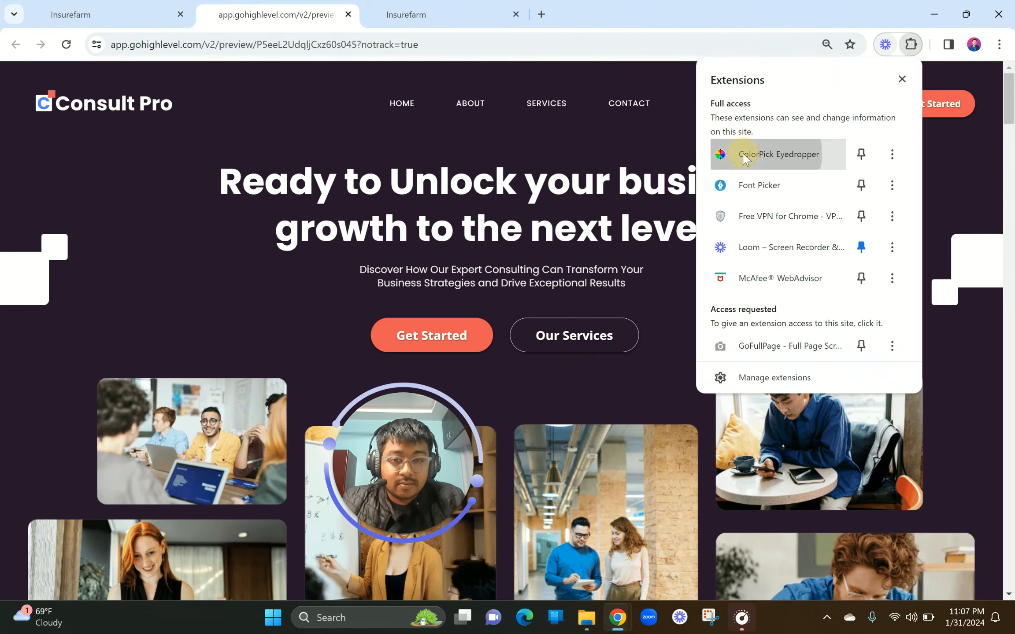
left_click(743, 155)
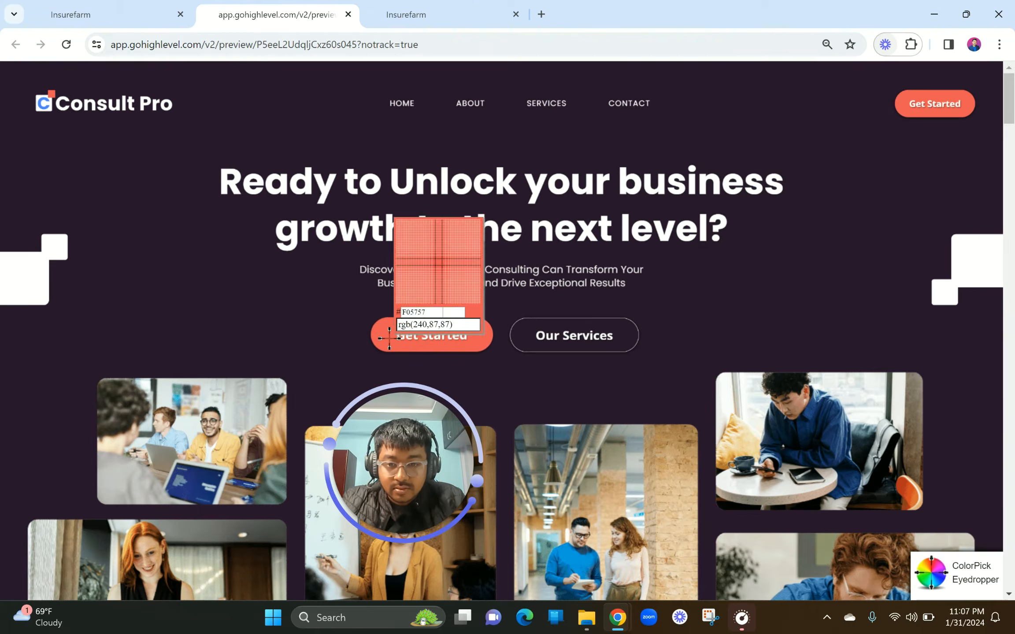
left_click(389, 338)
key("ctrl+c")
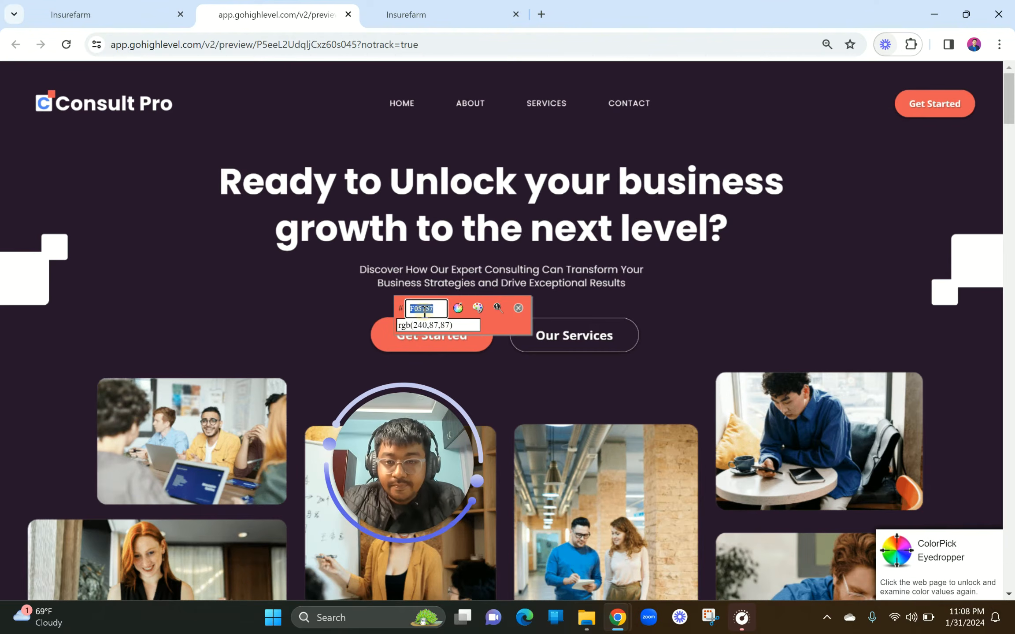
Replace the custom color's code in the page editor with the copied F05757 and add the color to the palette.
left_click(419, 15)
double_click(860, 456)
key("ctrl+v")
left_click(974, 496)
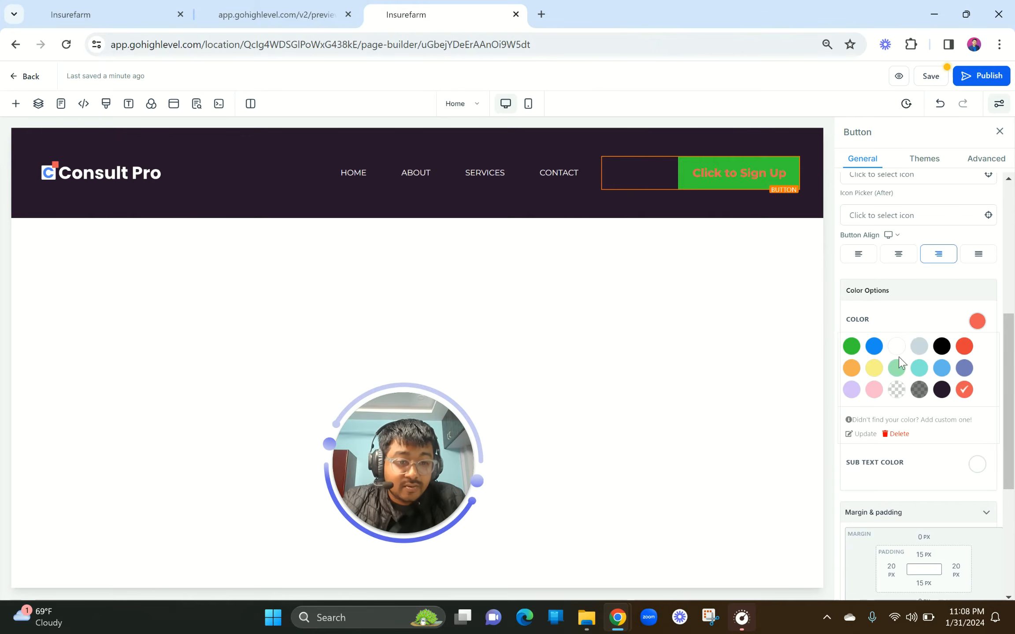
Set the header button's text color to white and its background color to the coral custom color.
left_click(897, 352)
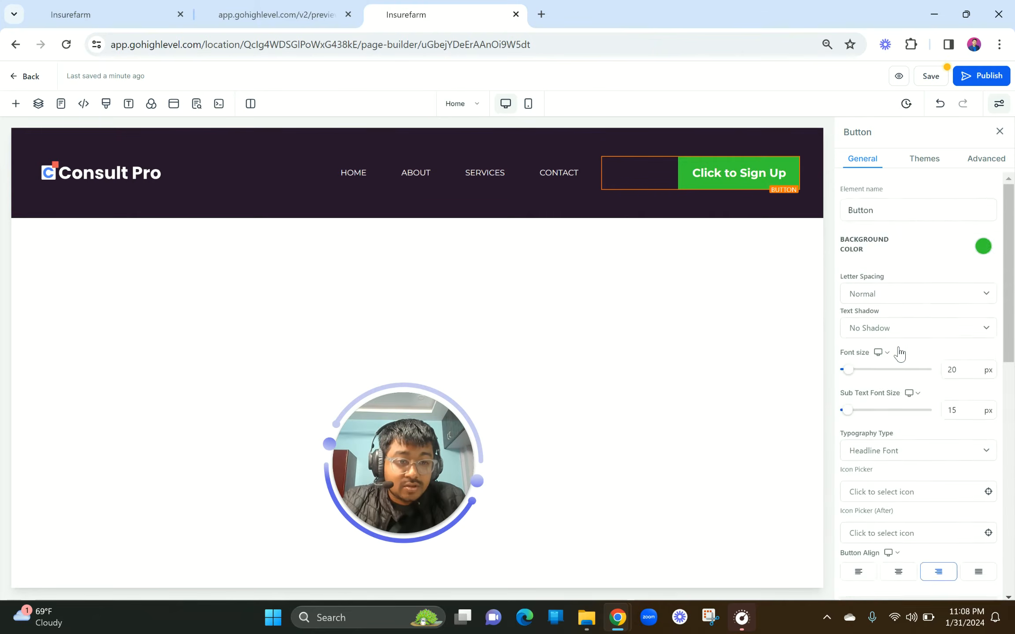
left_click(982, 251)
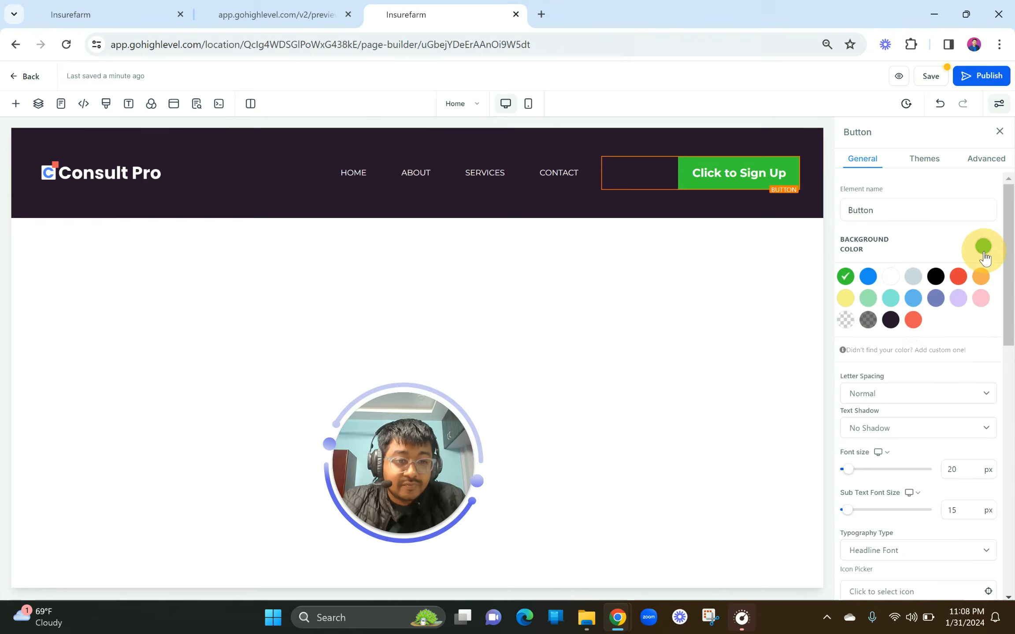
left_click(914, 327)
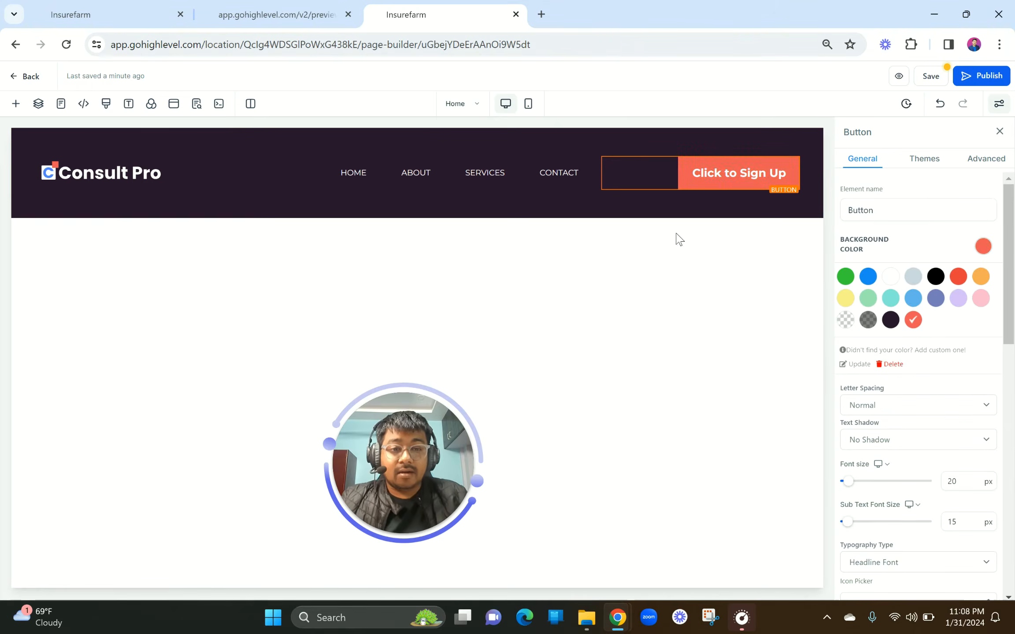
Compare the header button with the preview, change its text to Get Started and set its font size to 16 px.
left_click(313, 6)
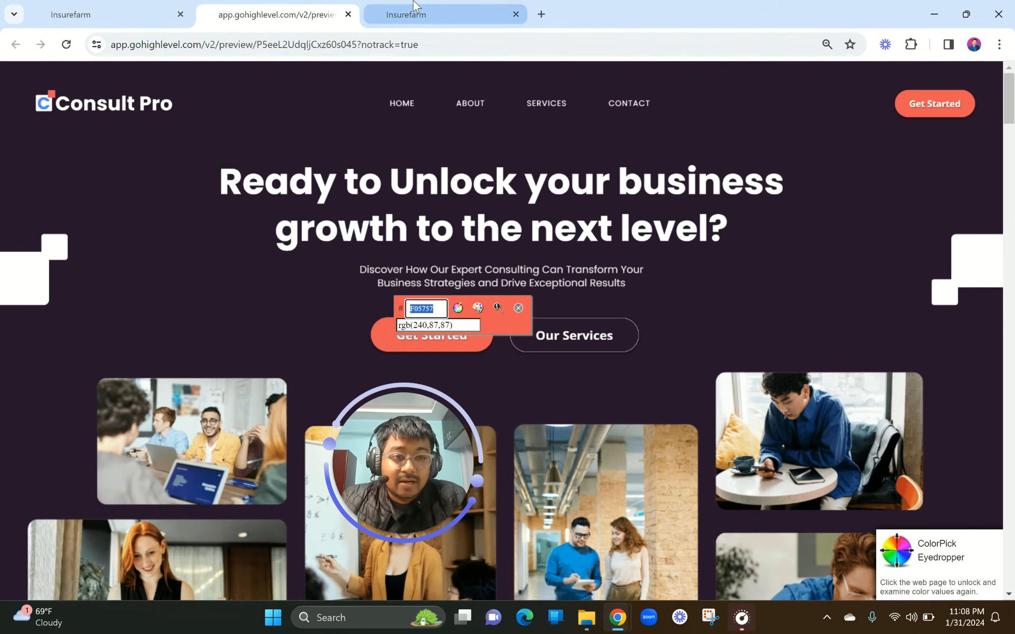
left_click(403, 13)
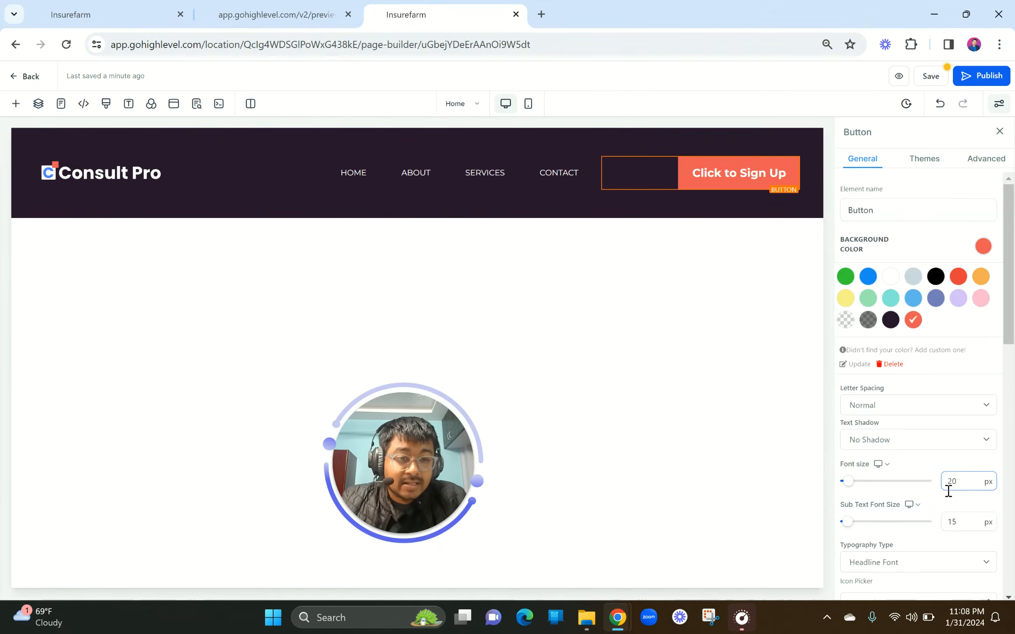
scroll(948, 491, "down", 10)
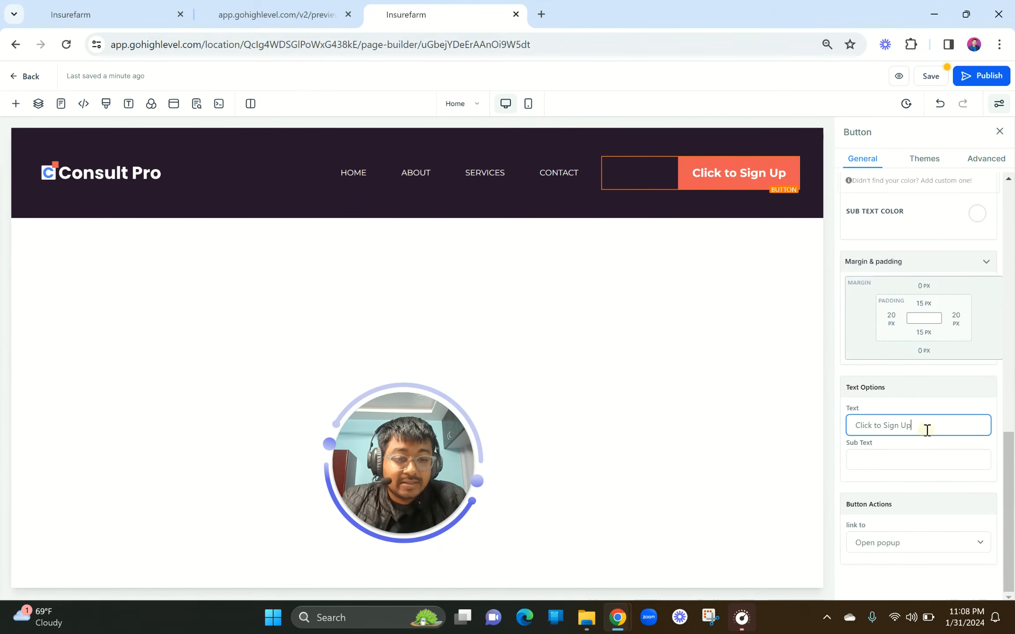
left_click_drag(927, 430, 794, 419)
type("Get S")
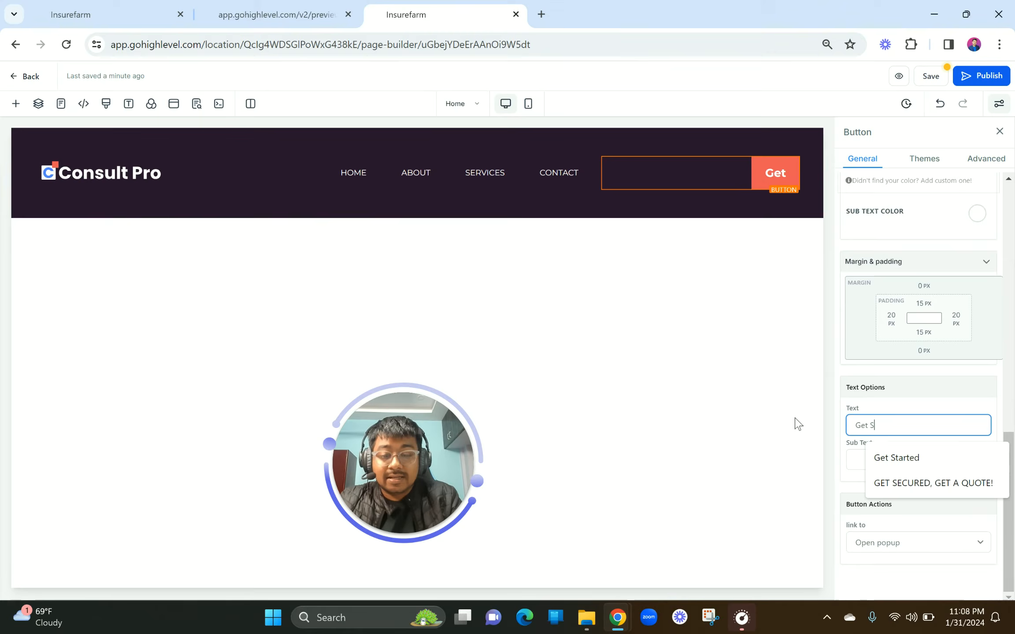
left_click(925, 464)
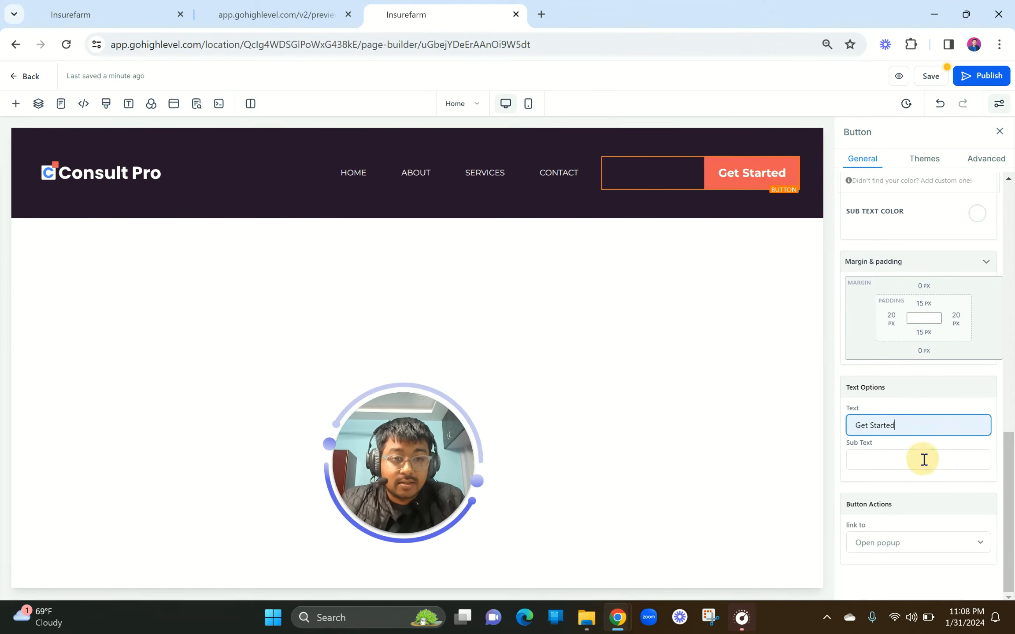
scroll(910, 310, "up", 10)
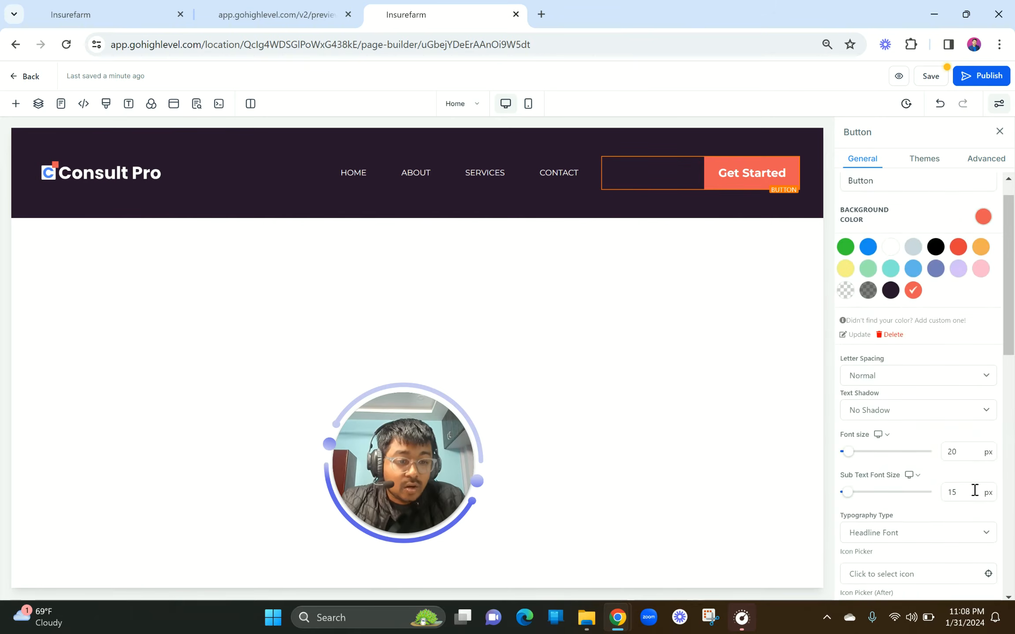
left_click_drag(963, 457, 928, 457)
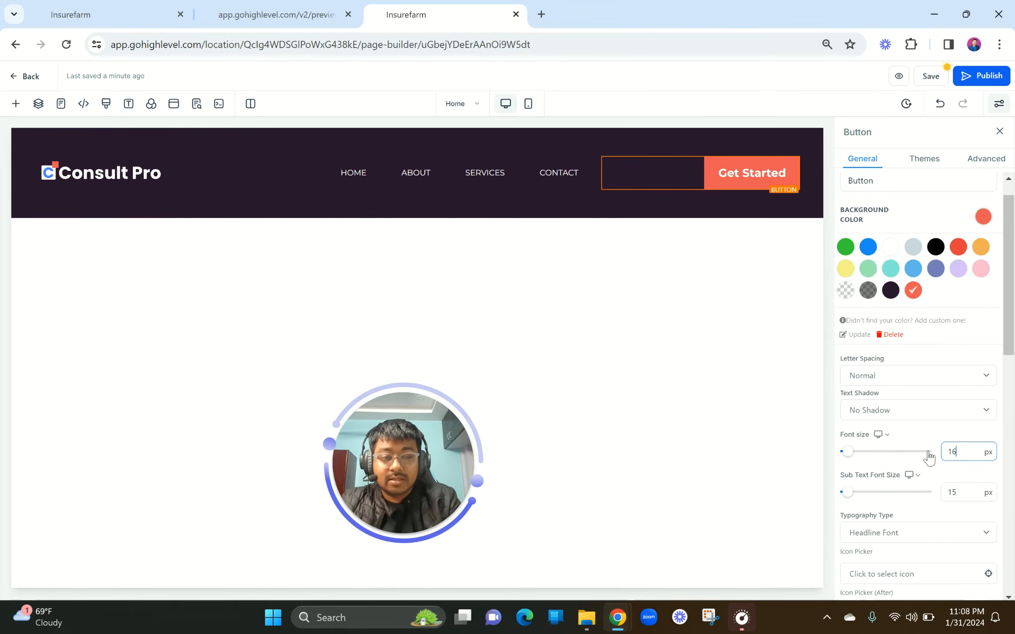
Check the font details of the header Get Started button and of the main headline in the preview.
left_click(294, 16)
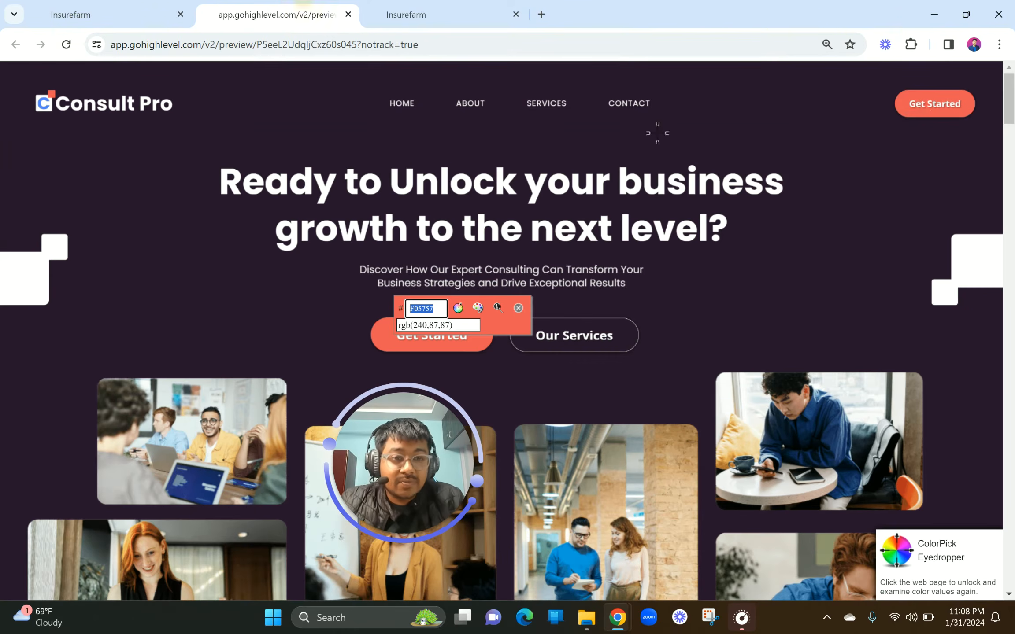
left_click(518, 307)
right_click(924, 101)
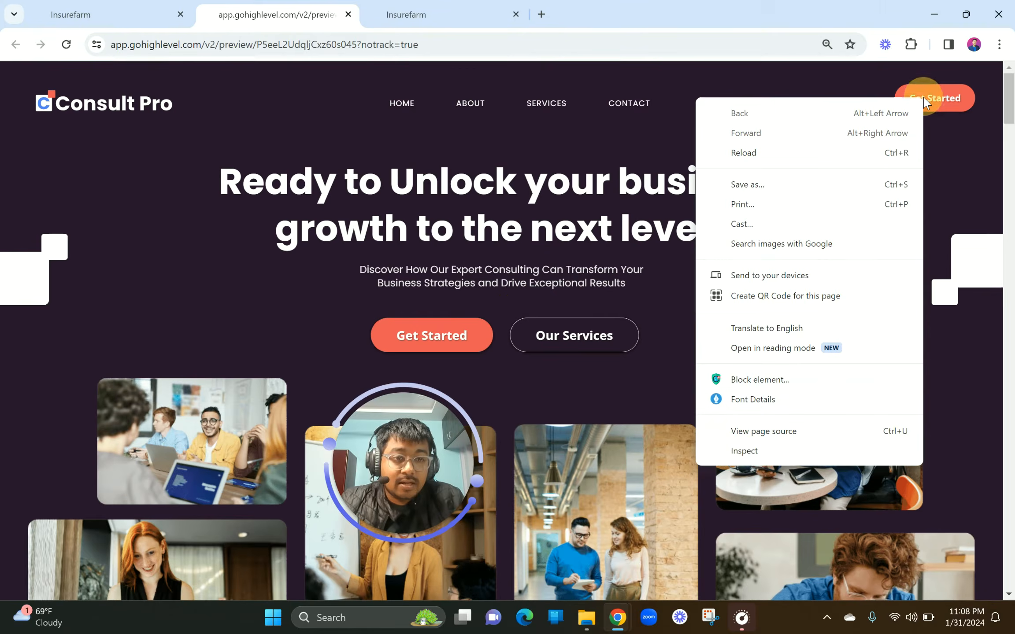
left_click(753, 399)
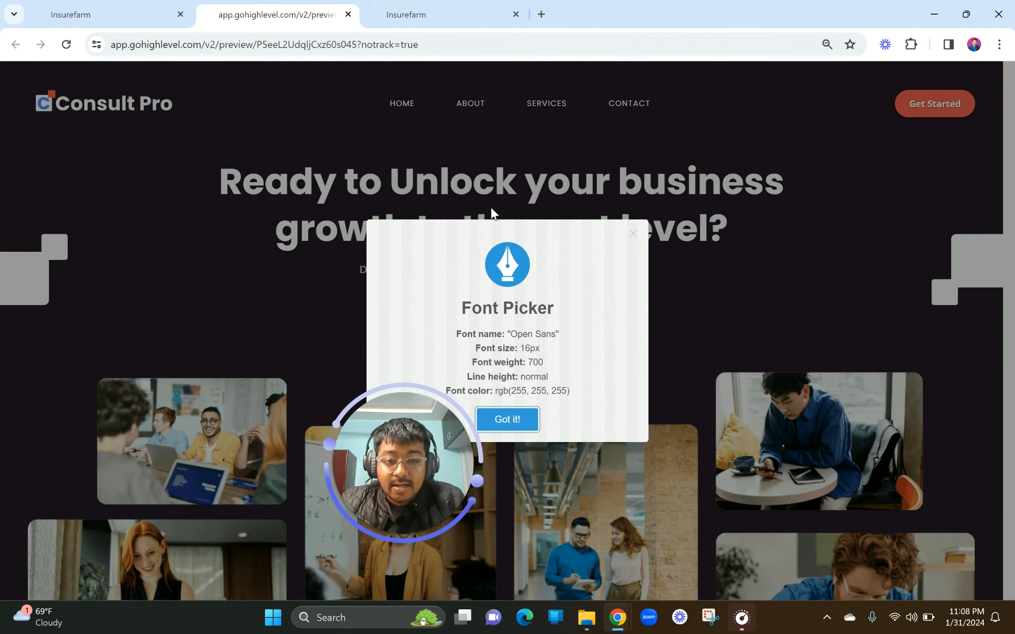
left_click(454, 5)
left_click(289, 9)
left_click(633, 235)
right_click(478, 181)
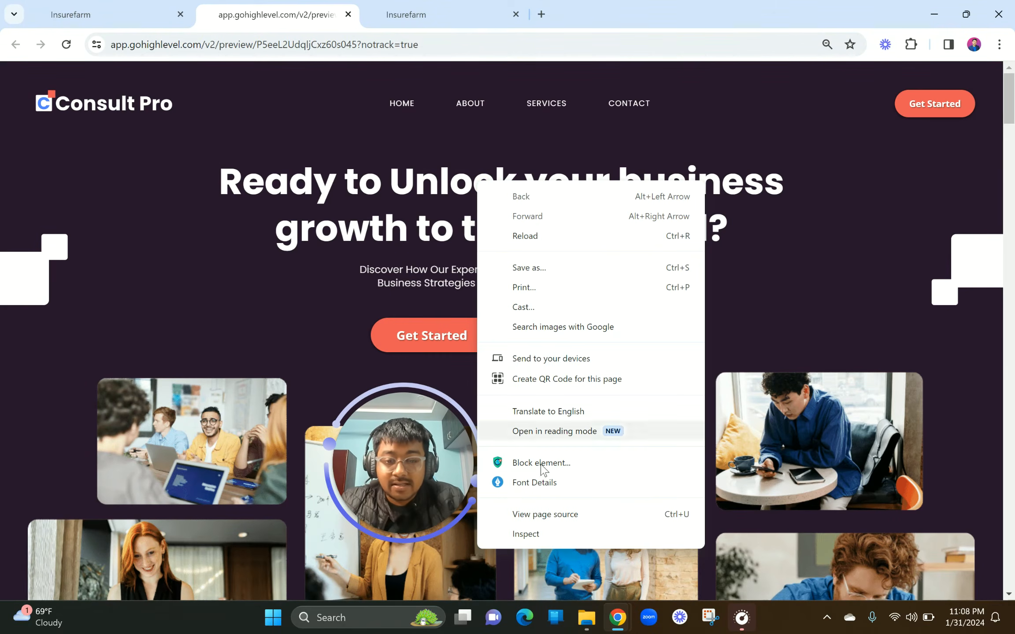
left_click(528, 482)
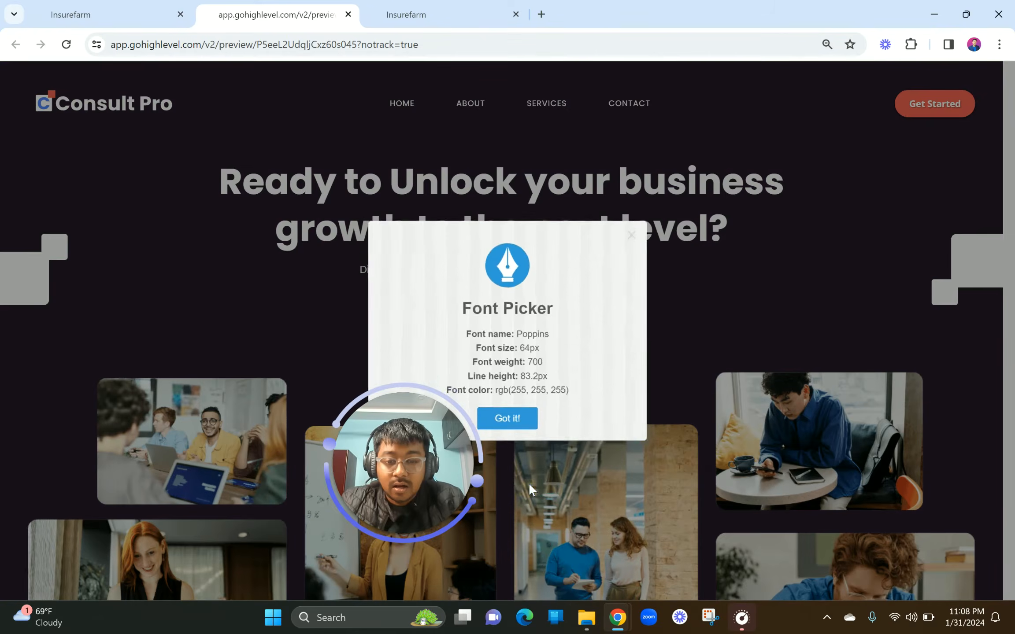
Change the page's headline font to Poppins in the editor's typography settings.
left_click(408, 3)
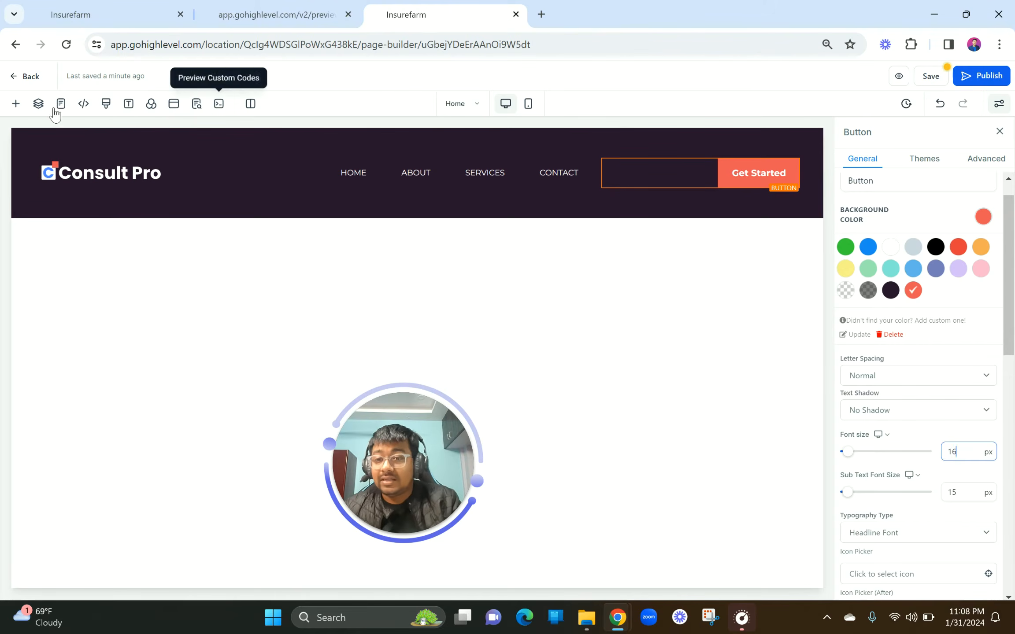
left_click(130, 105)
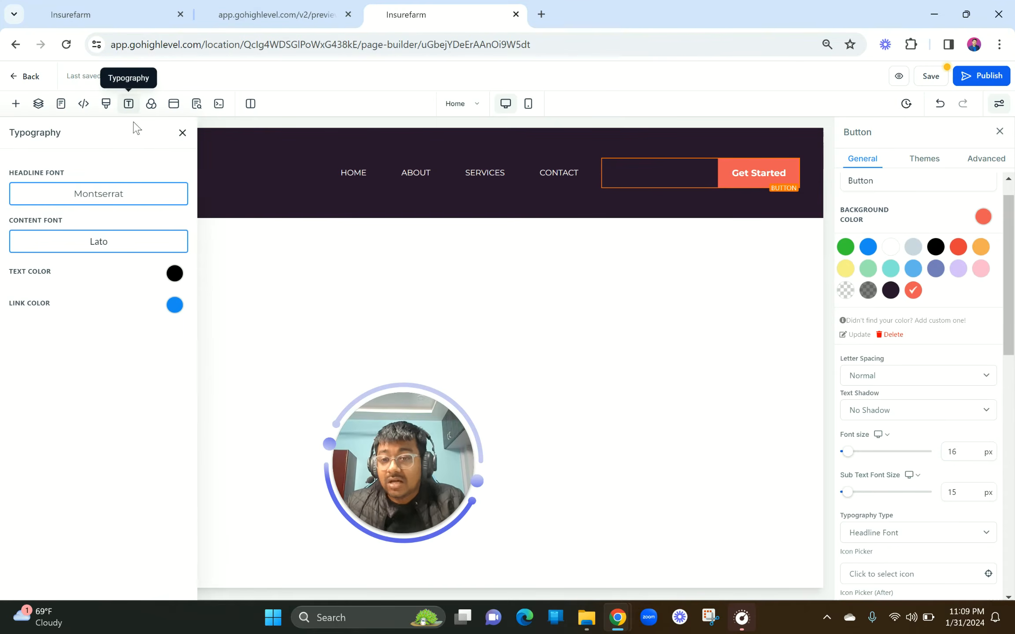
left_click(121, 198)
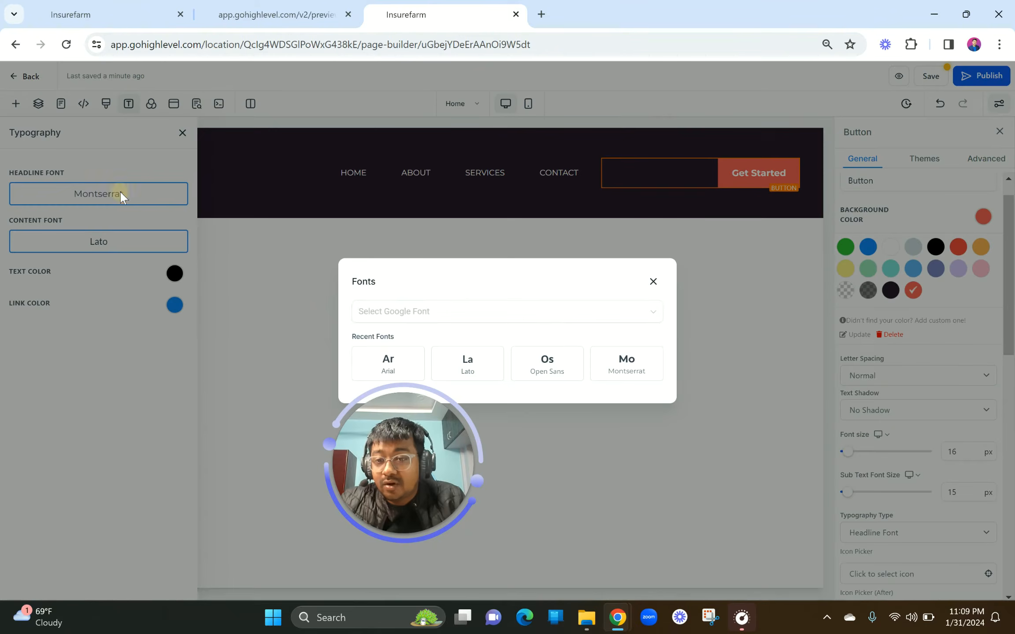
left_click(453, 316)
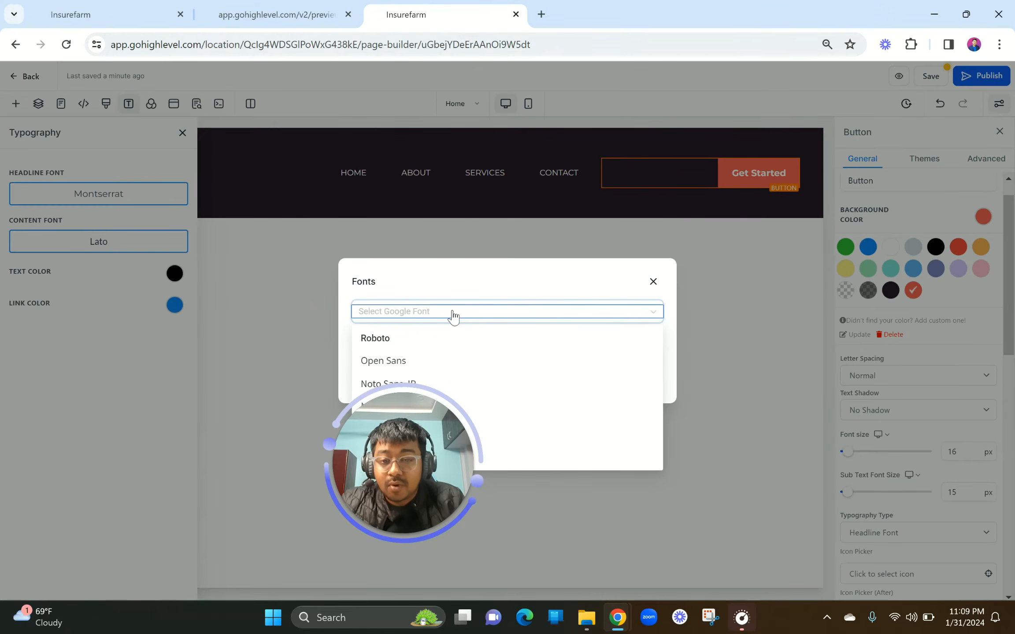
type("popp")
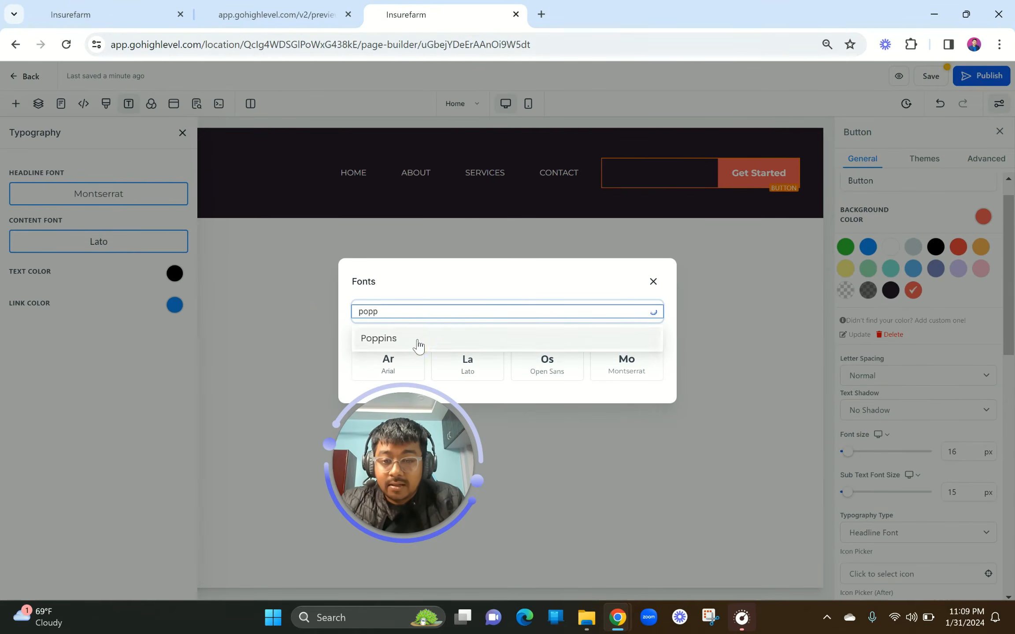
left_click(417, 339)
left_click_drag(399, 461, 87, 470)
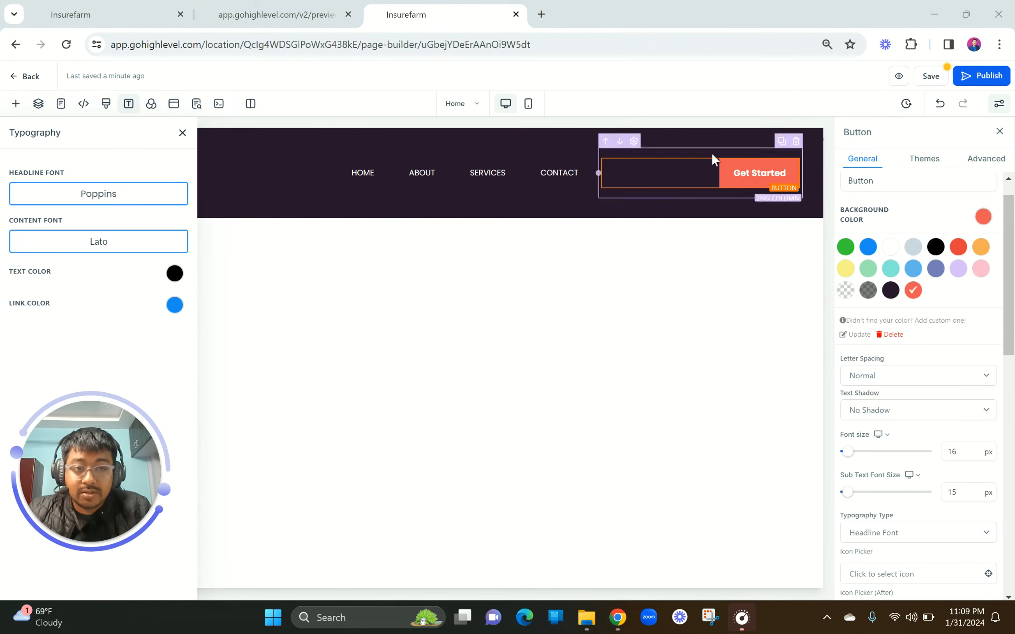
Check the preview header button's font details again and compare them with the general settings of the editor's Get Started button.
left_click(335, 14)
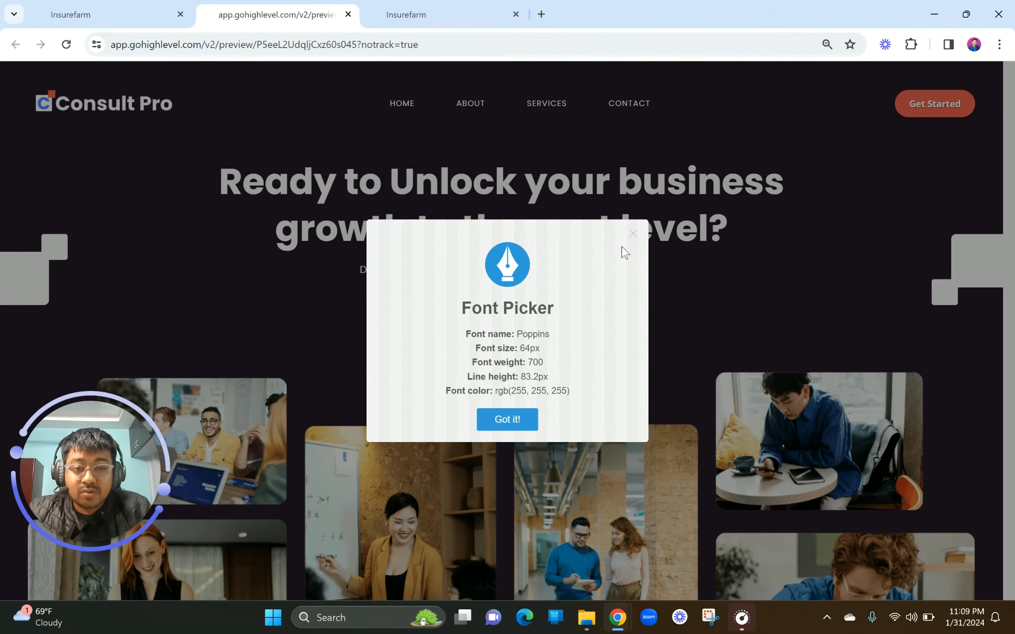
left_click(633, 233)
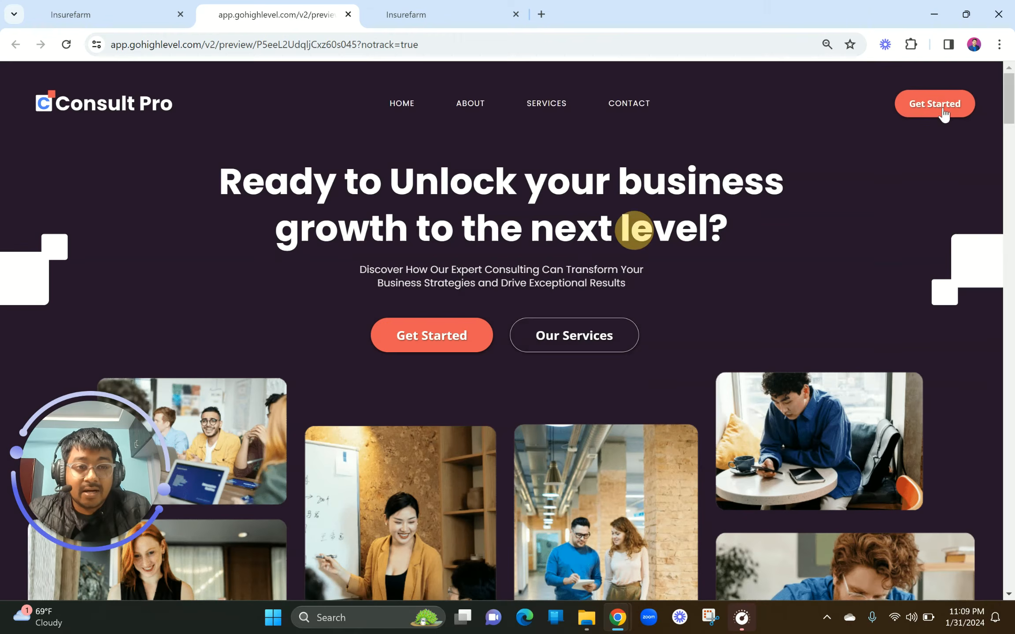
left_click(931, 99)
right_click(931, 99)
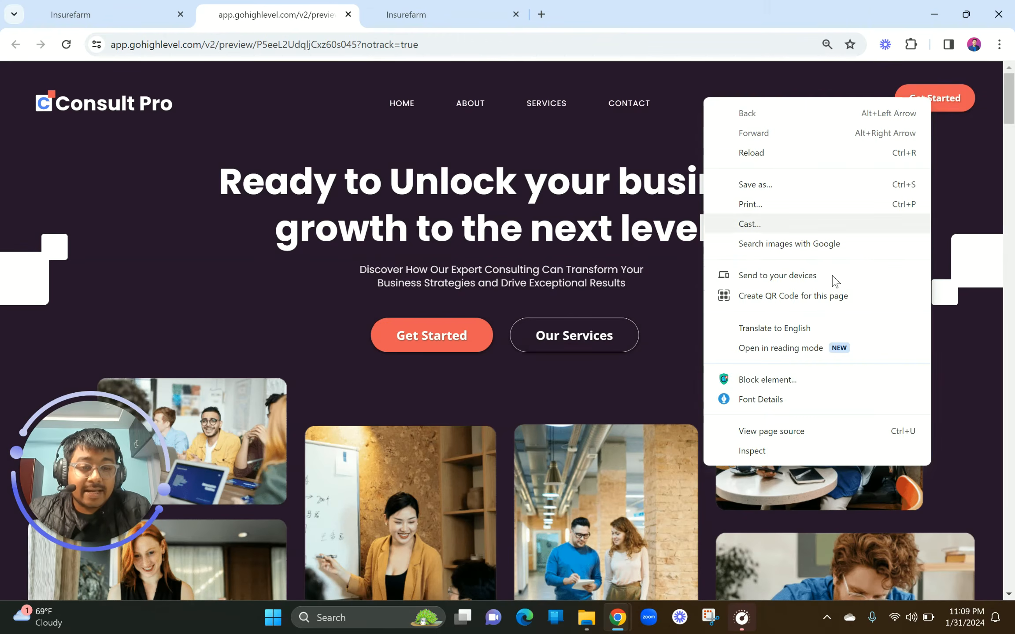
left_click(762, 400)
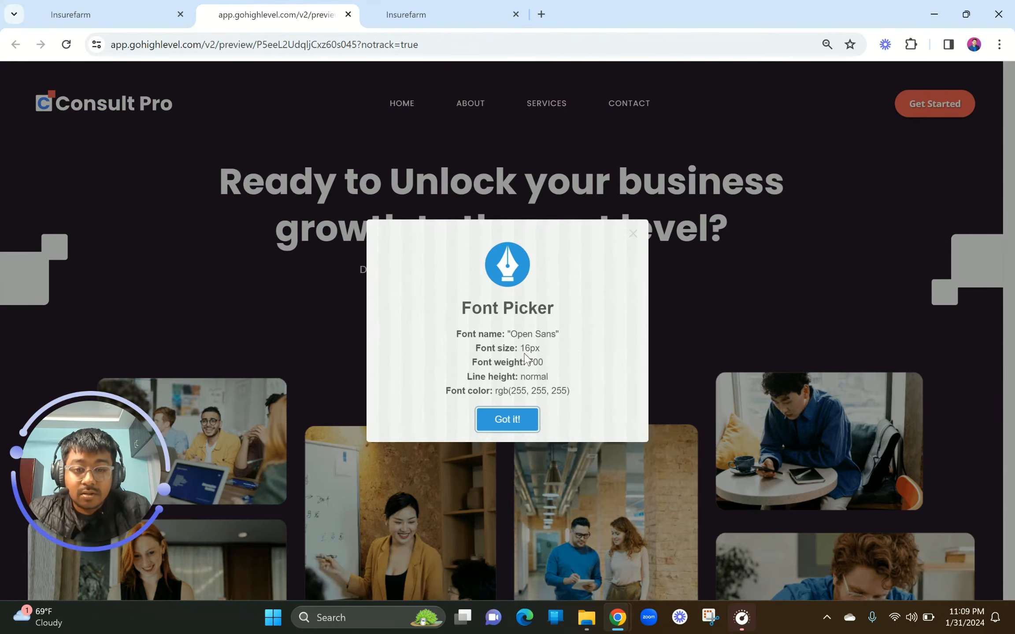
left_click(391, 7)
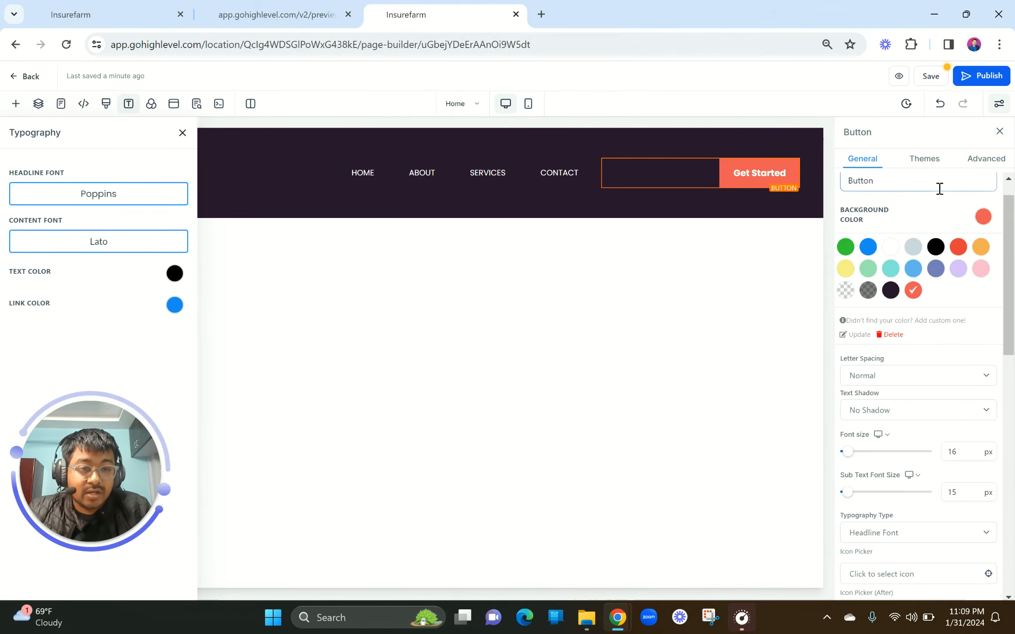
scroll(940, 341, "down", 5)
scroll(941, 341, "up", 6)
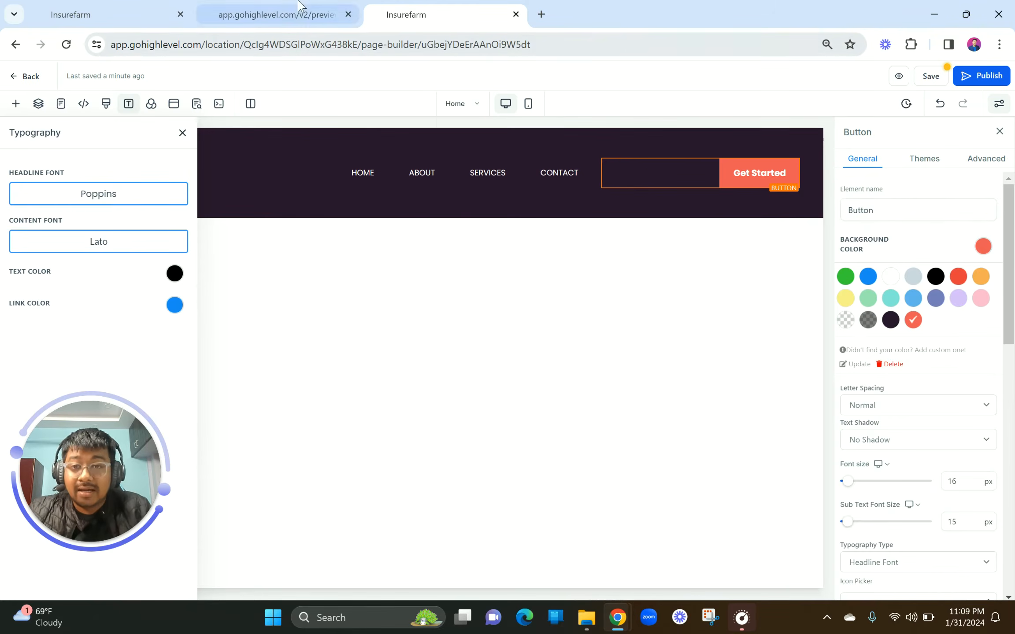
left_click(282, 15)
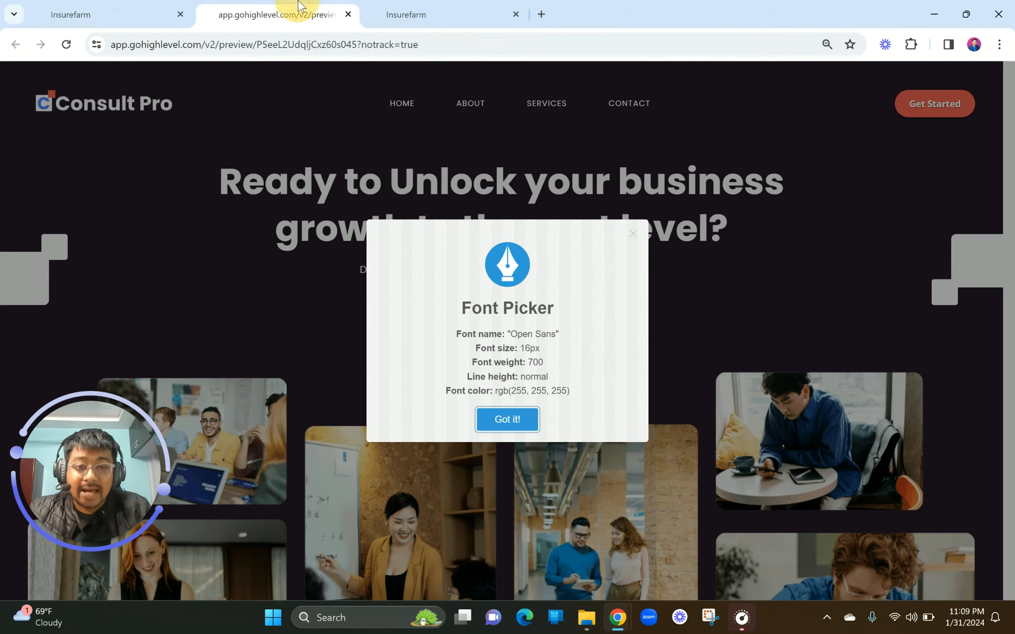
left_click(633, 234)
left_click(406, 9)
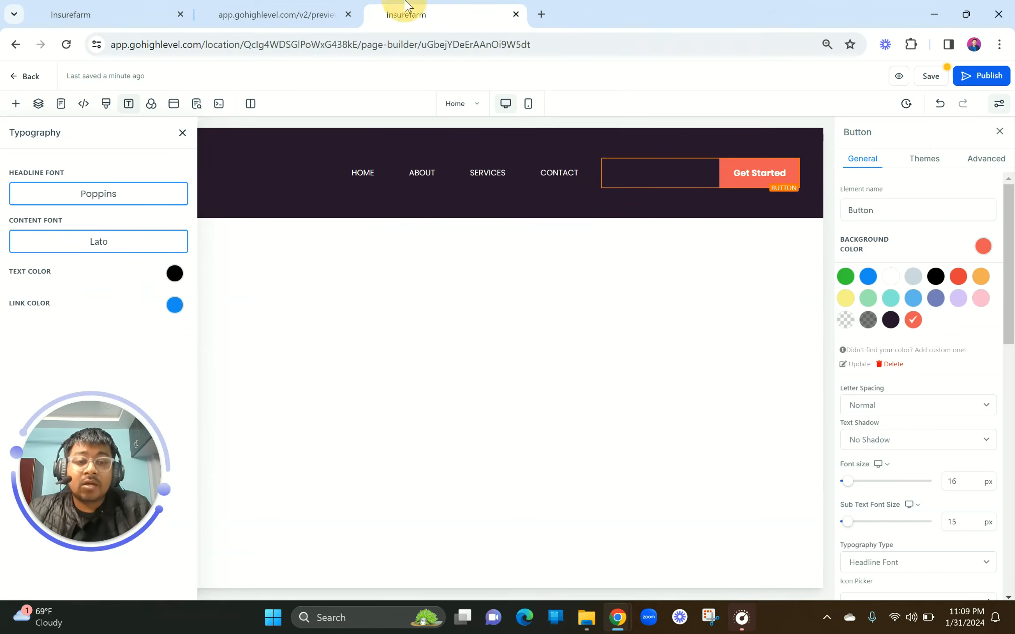
Give the header's Get Started button a full border with a width of 1px.
left_click(935, 160)
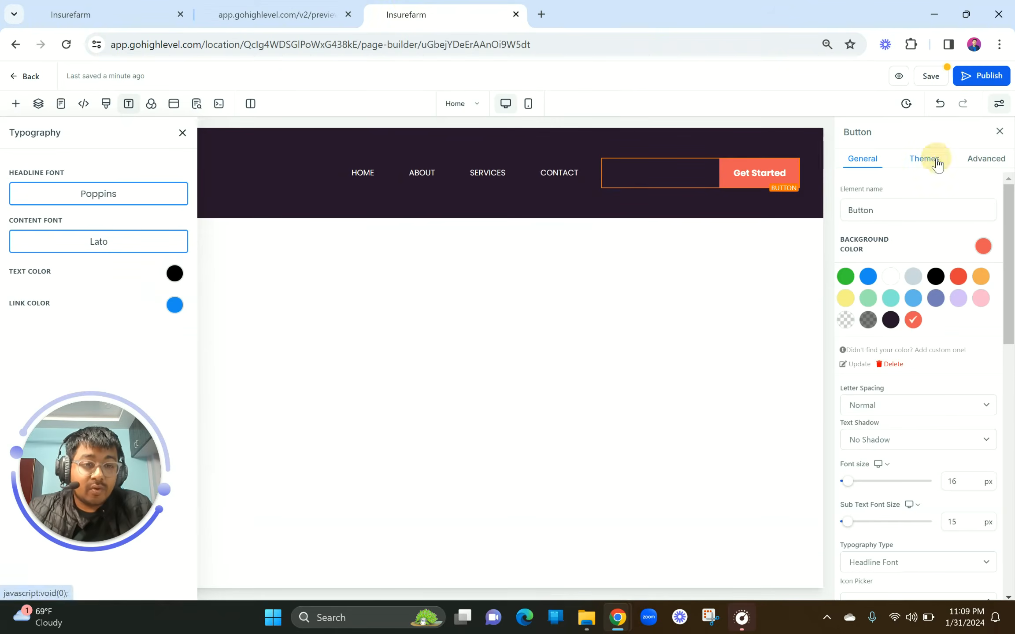
left_click(986, 159)
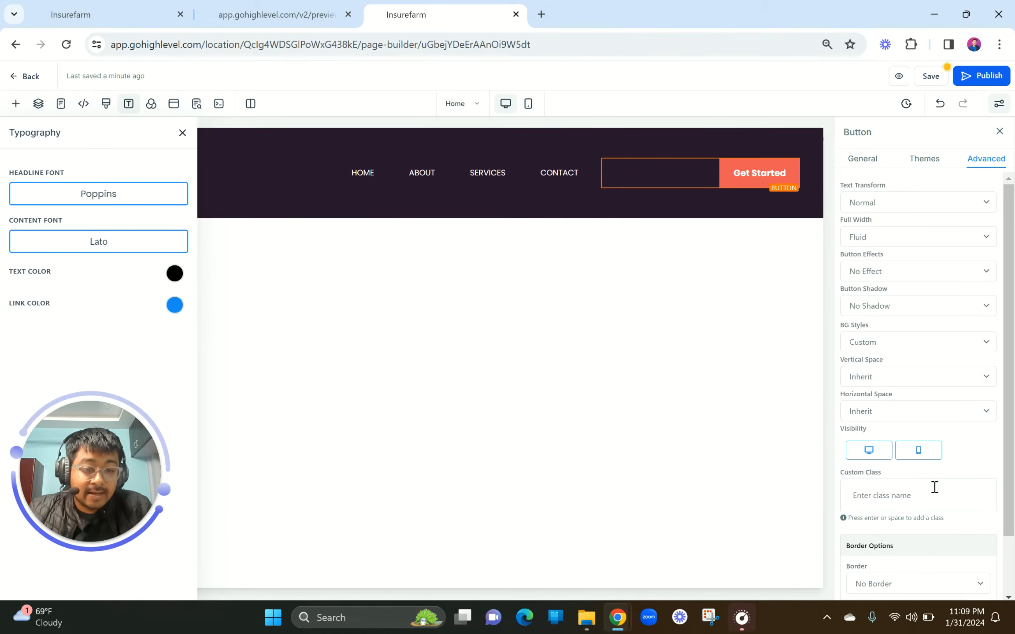
scroll(934, 487, "down", 2)
scroll(926, 430, "up", 2)
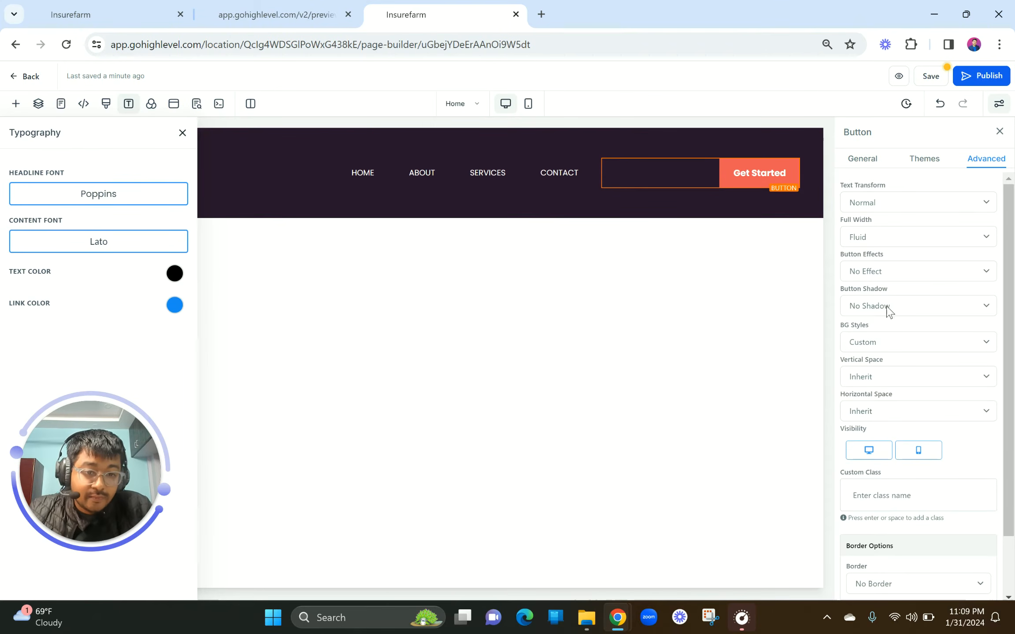
scroll(901, 425, "down", 2)
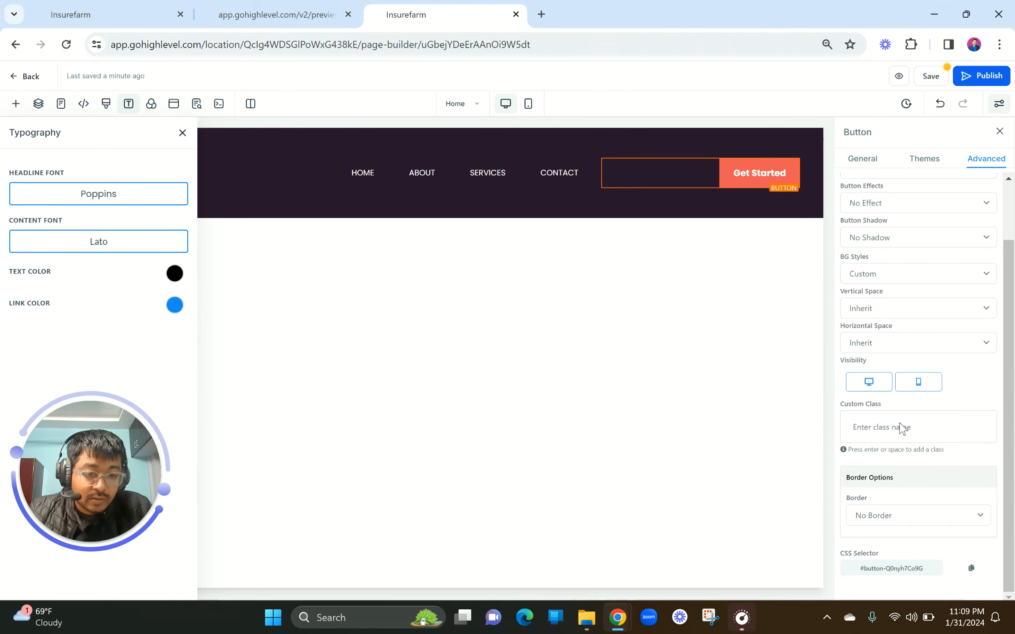
left_click(888, 516)
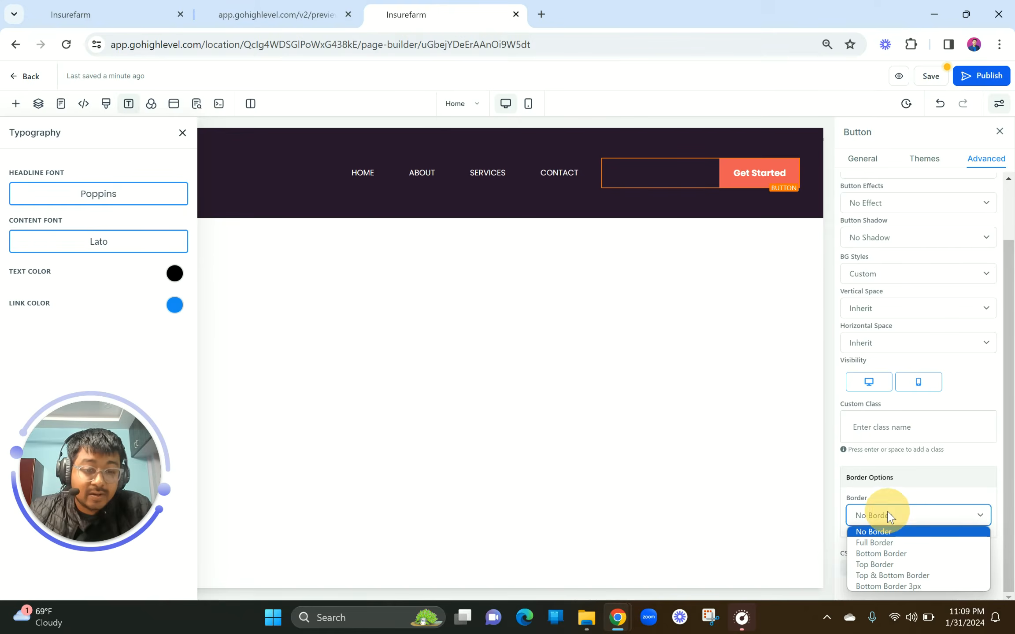
left_click(879, 543)
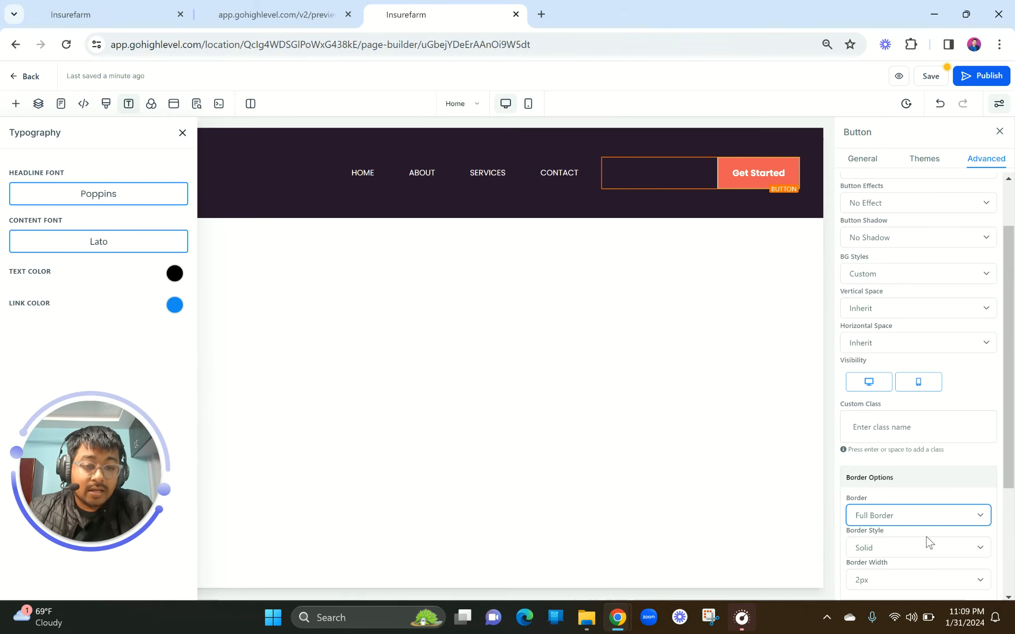
scroll(924, 542, "down", 5)
left_click(907, 410)
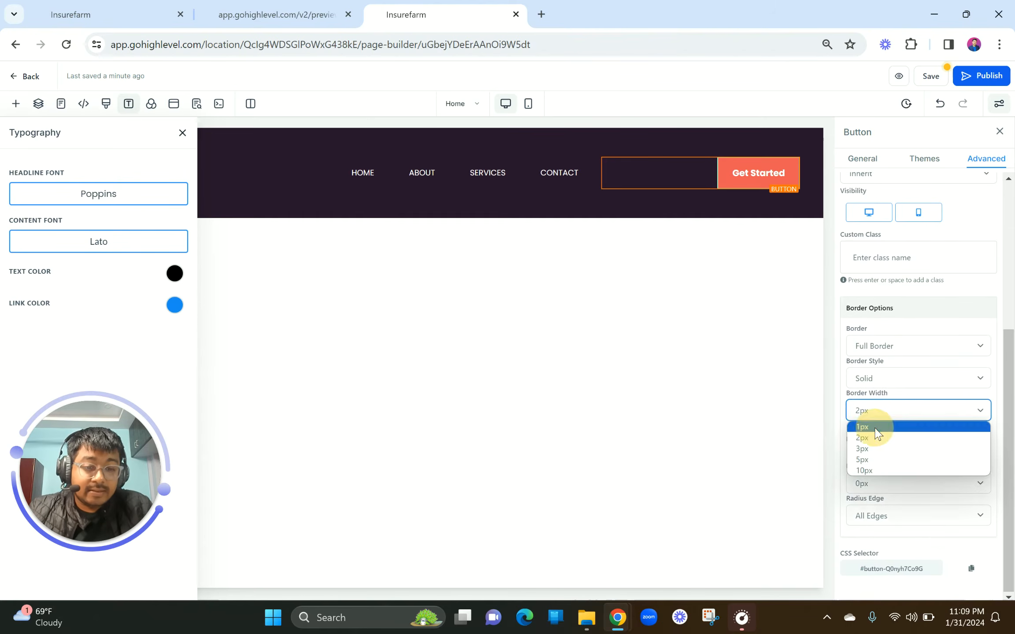
left_click(872, 422)
Set the Get Started button's border color to the custom coral from the palette.
left_click(978, 441)
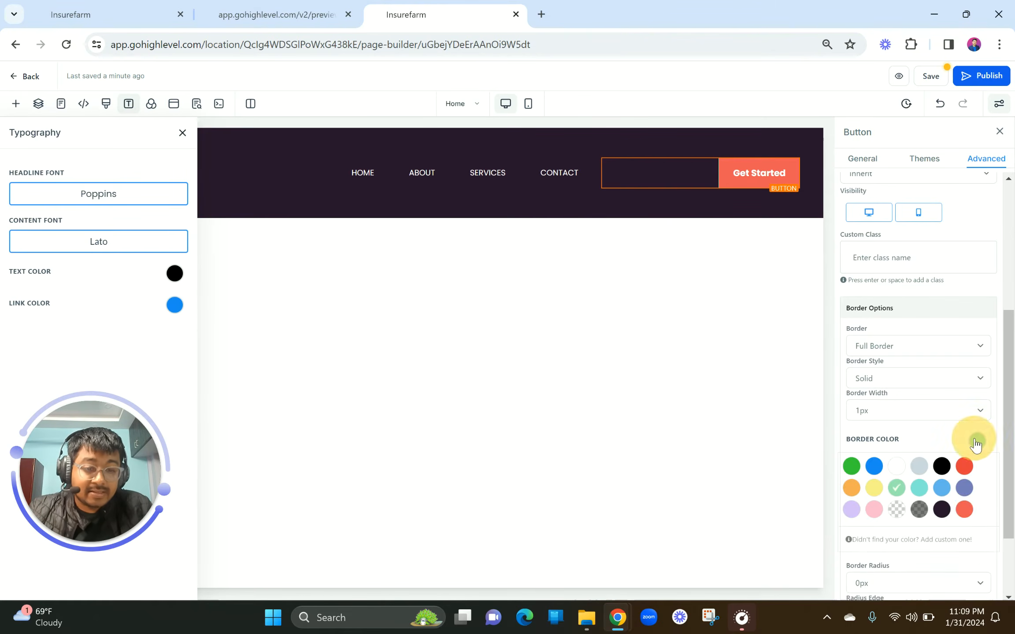
left_click(965, 511)
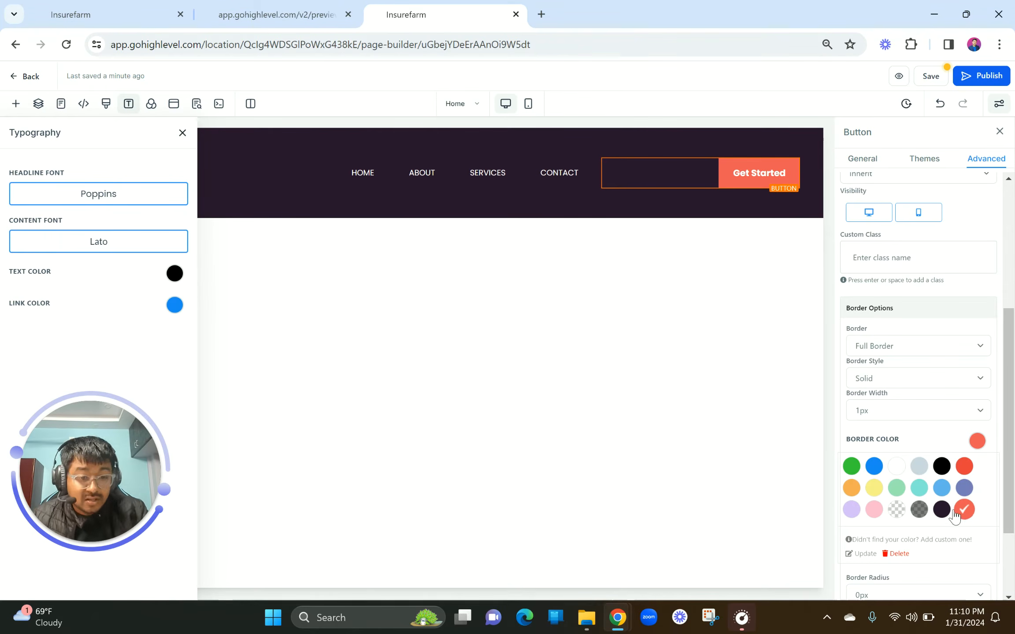
left_click(896, 511)
left_click(963, 510)
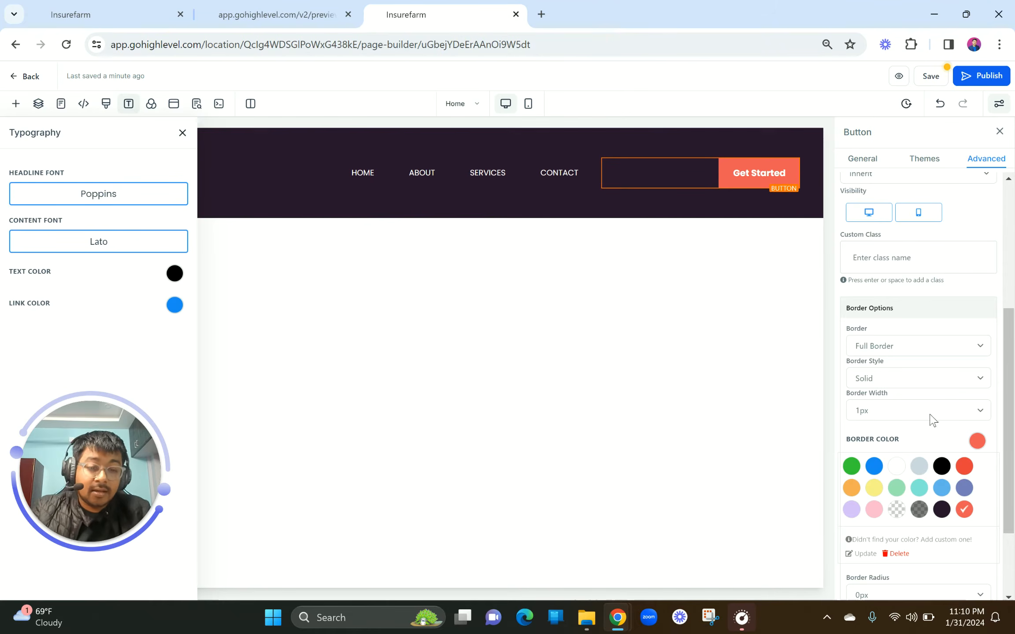
Round the Get Started button with a 150px border radius and deselect it to view the shape.
scroll(947, 479, "down", 3)
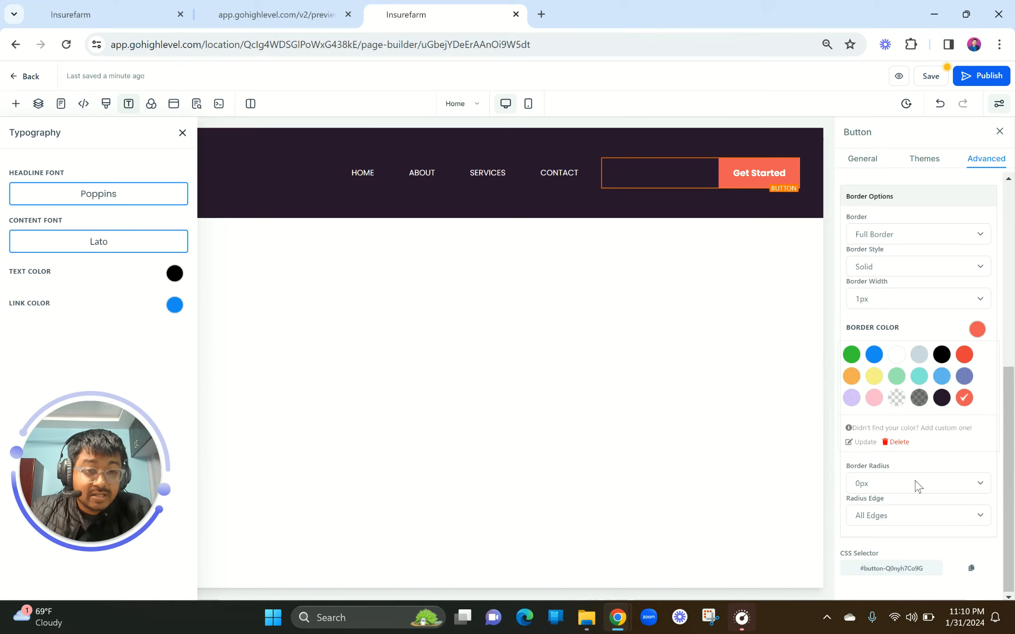
left_click(918, 485)
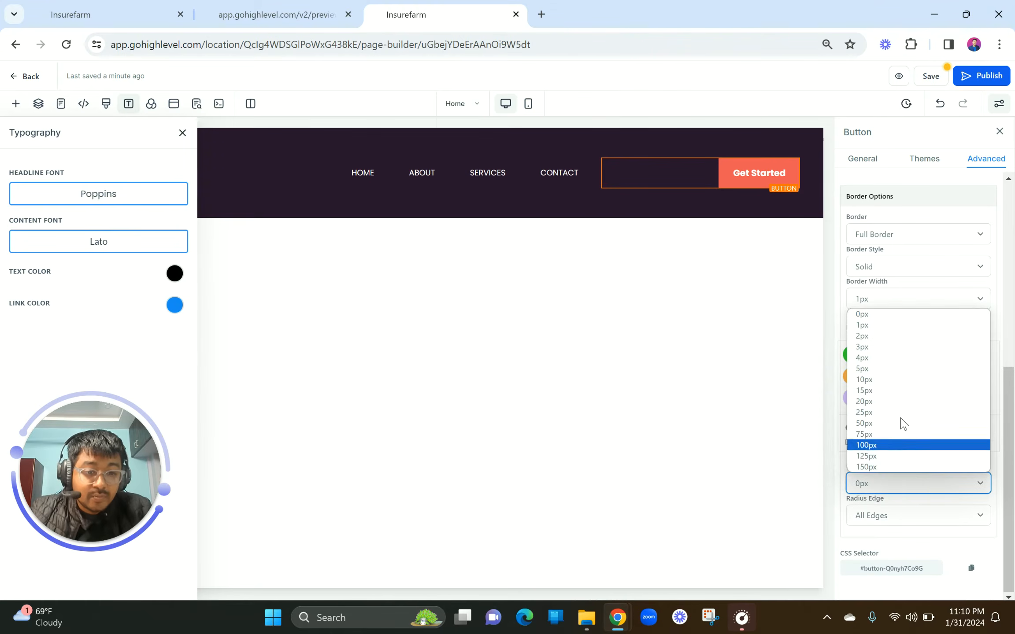
left_click(884, 468)
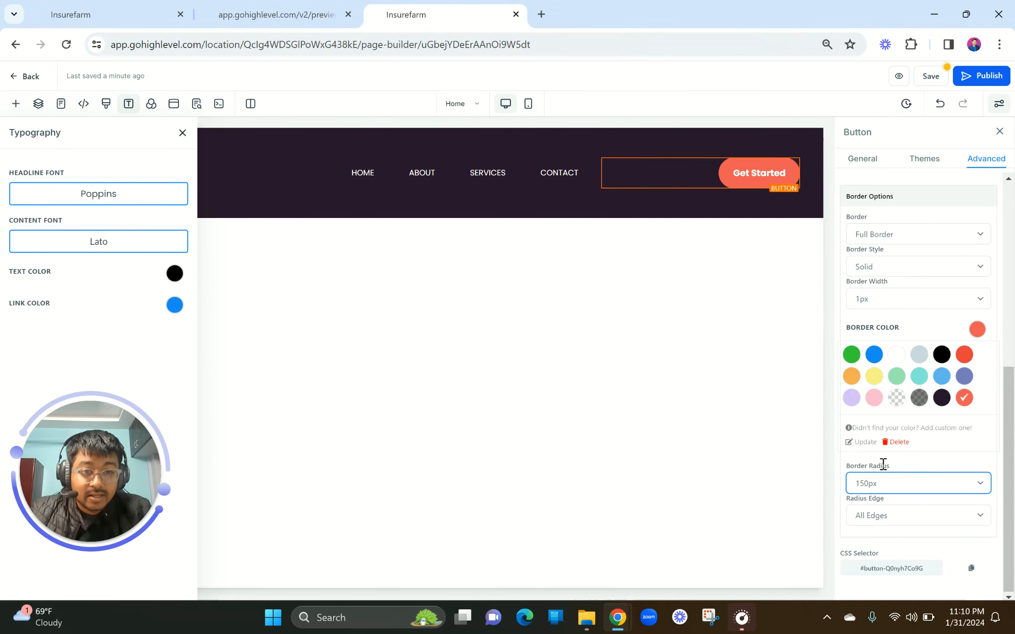
left_click(731, 172)
left_click(724, 209)
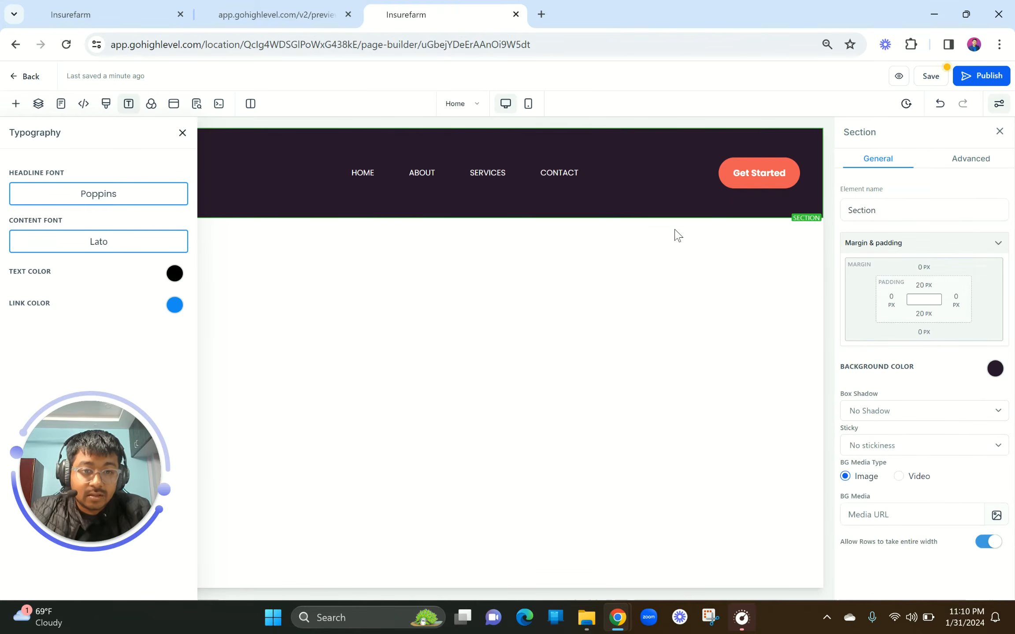
Apply the Elevate (hover) effect to the header's Get Started button and close the typography and button settings.
left_click(748, 173)
left_click(985, 161)
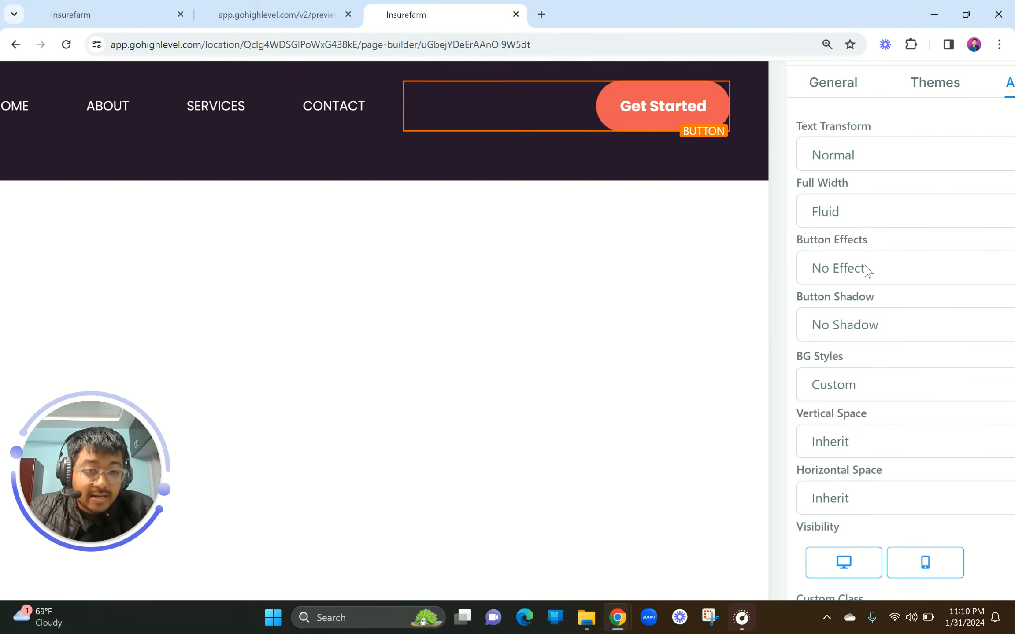
left_click_drag(797, 245, 884, 242)
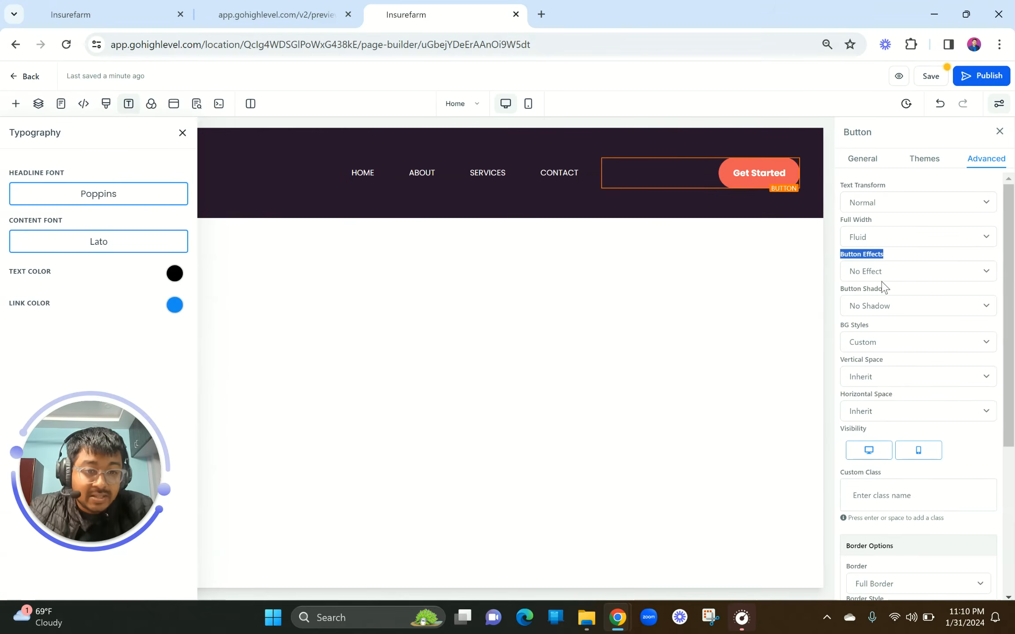
left_click(874, 274)
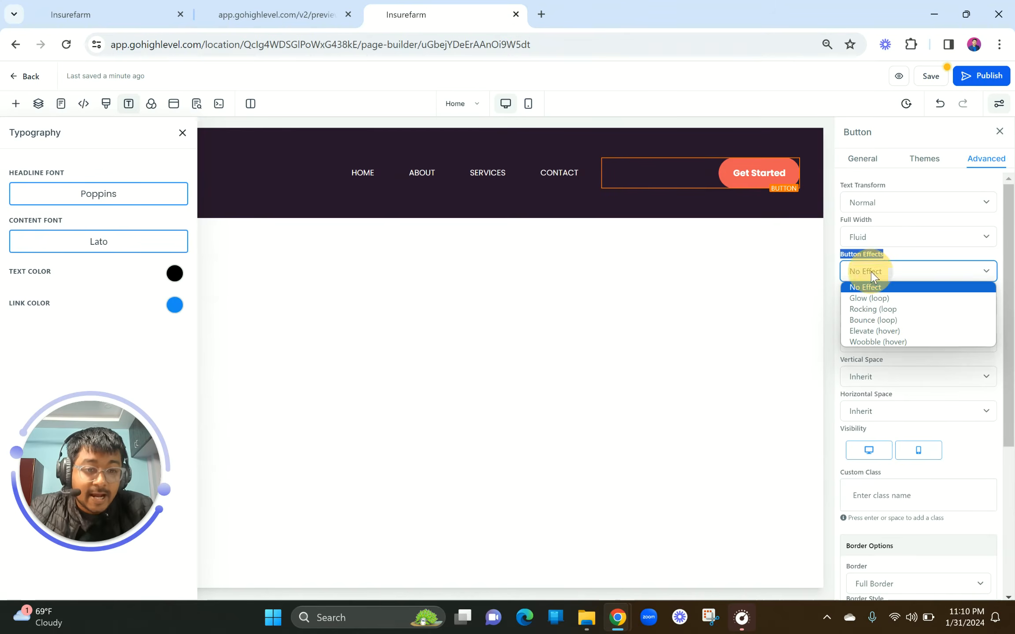
left_click(876, 333)
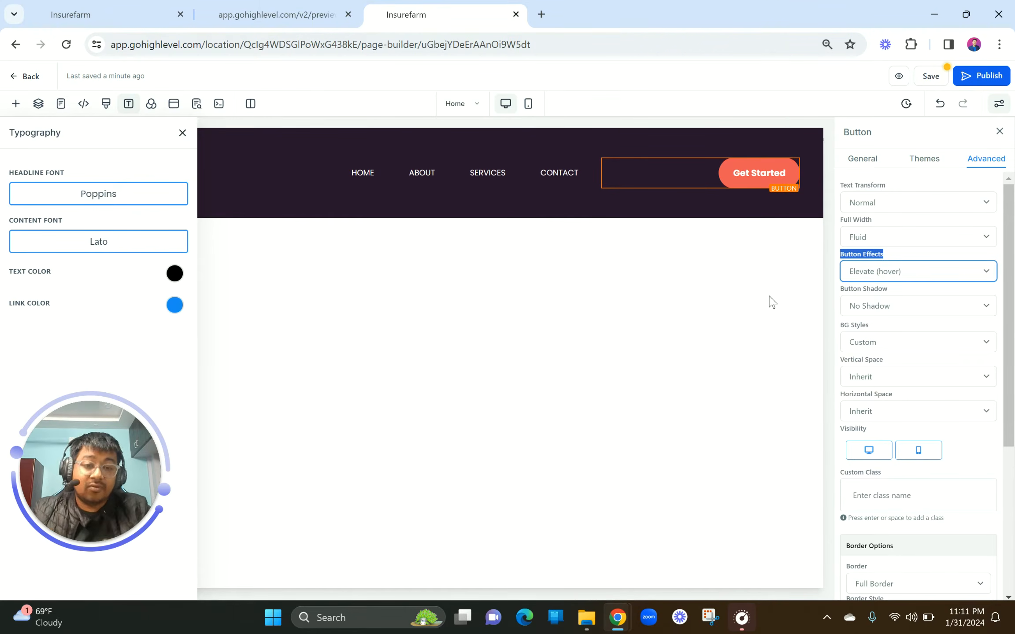
mouse_move(750, 159)
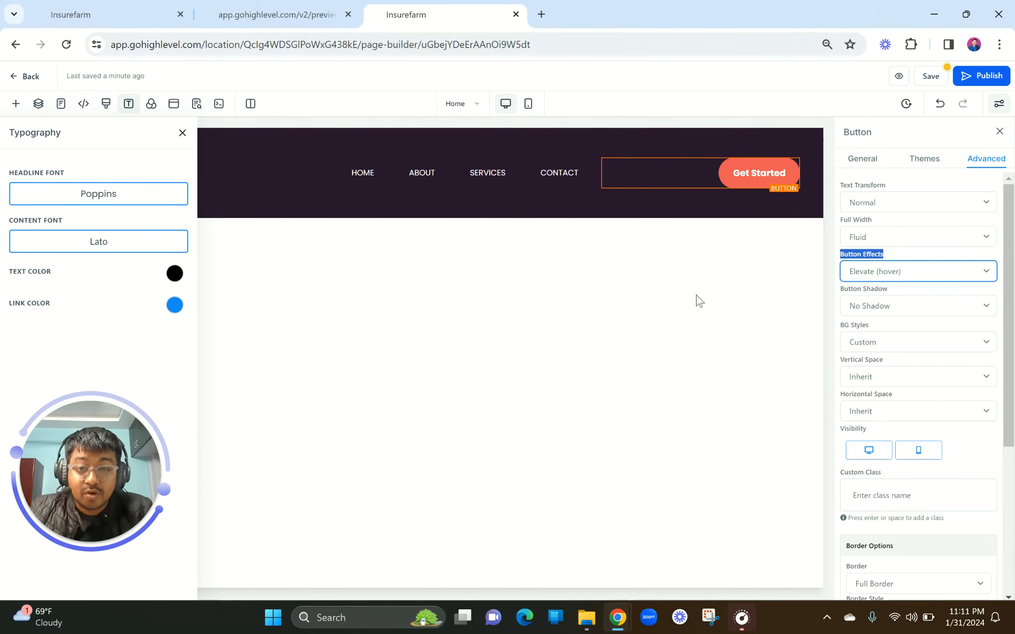
left_click(182, 132)
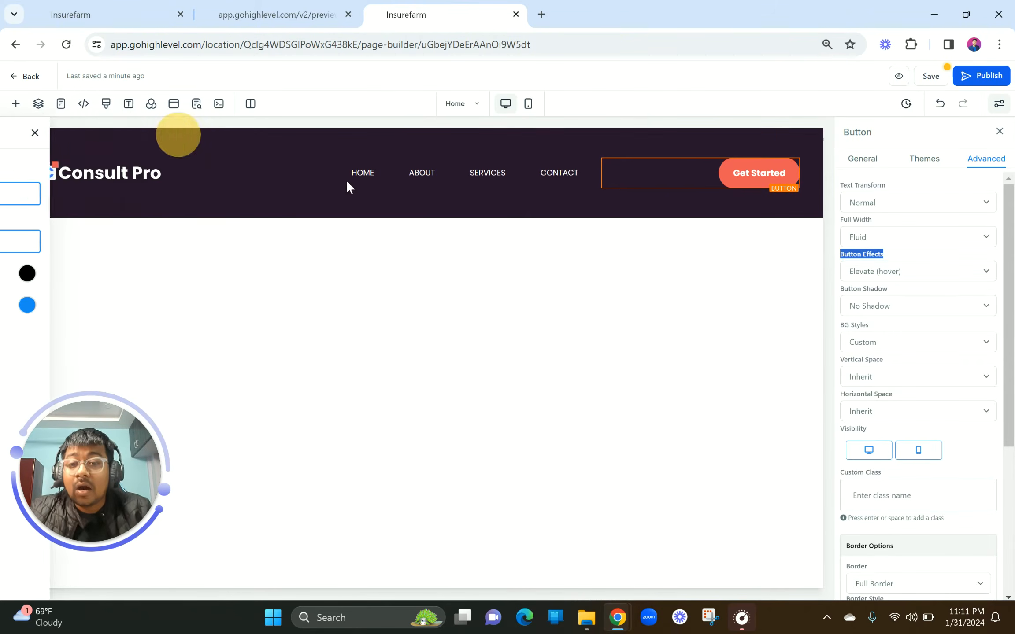
left_click(1005, 135)
left_click(999, 129)
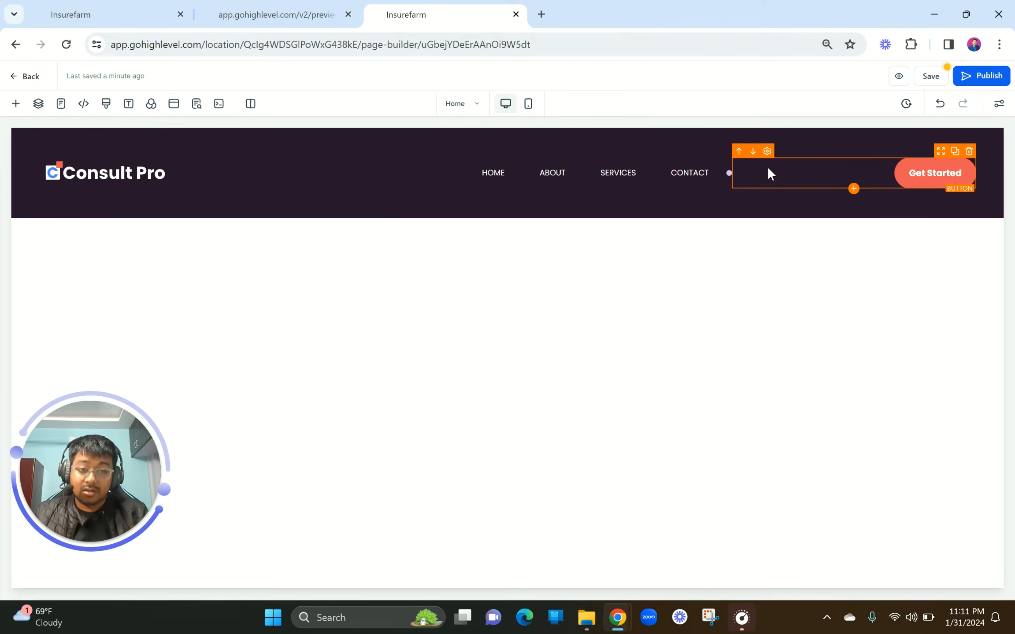
Set the navigation menu's horizontal item spacing to 45 and slightly widen the header's first column.
left_click(691, 173)
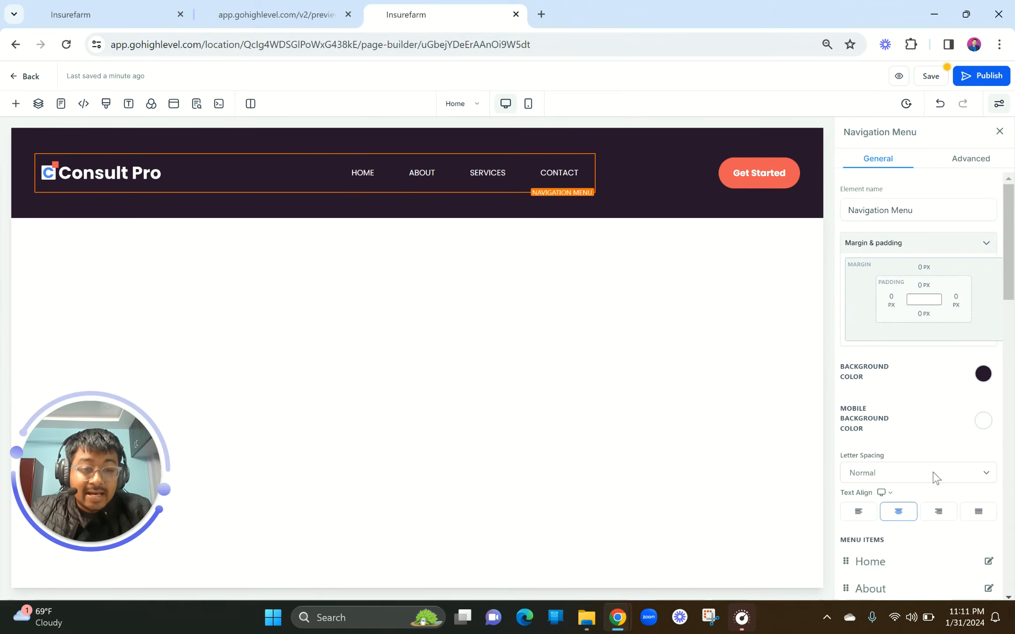
scroll(936, 478, "down", 15)
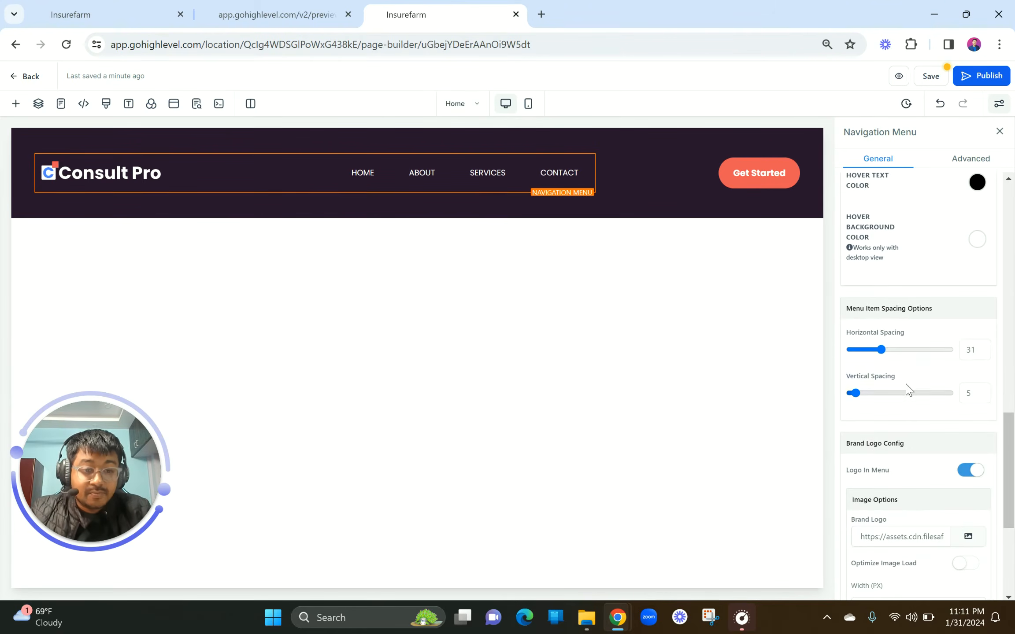
left_click_drag(881, 349, 896, 352)
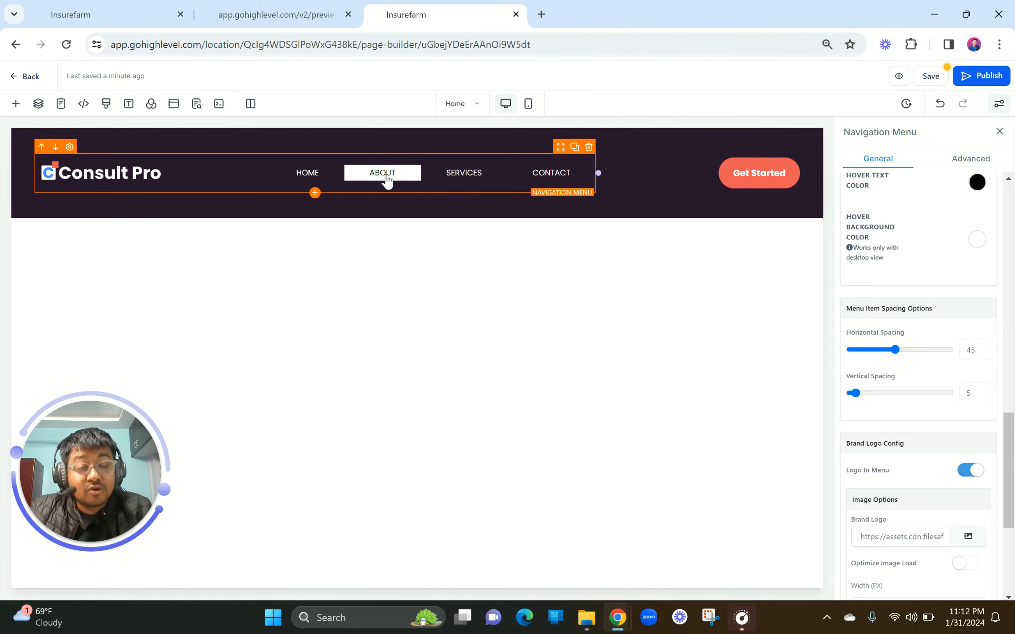
left_click_drag(598, 172, 607, 174)
Set the navigation menu's hover background color to transparent.
left_click(515, 183)
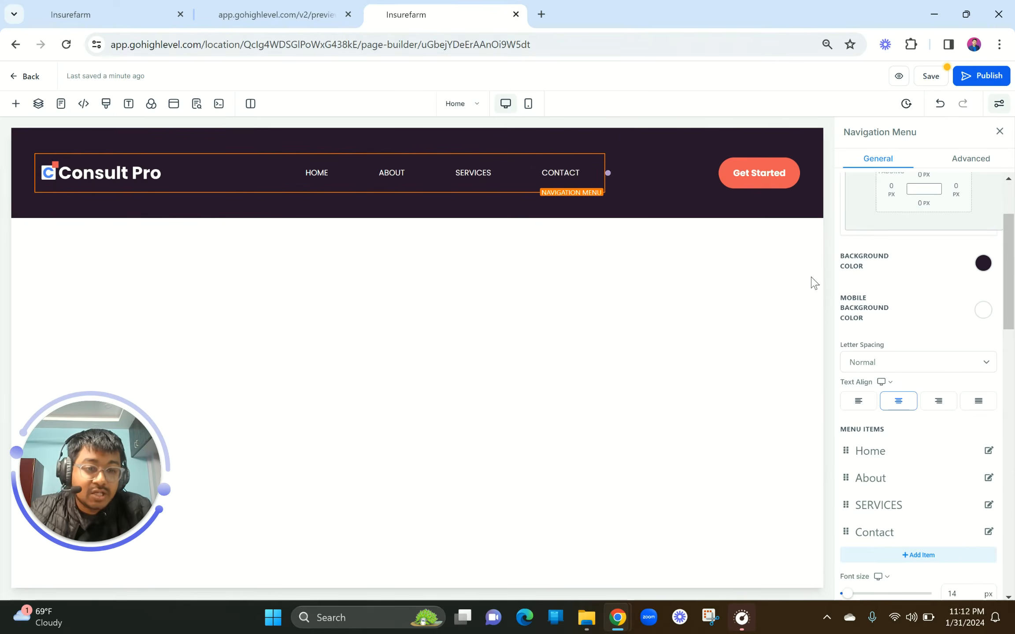
scroll(951, 429, "down", 12)
scroll(951, 429, "up", 3)
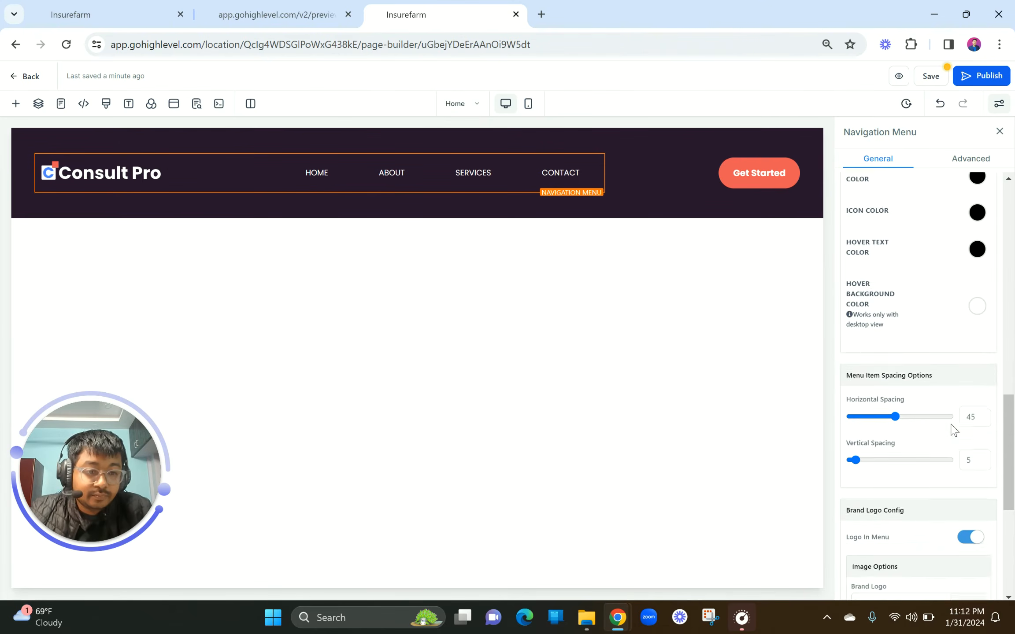
scroll(951, 429, "up", 1)
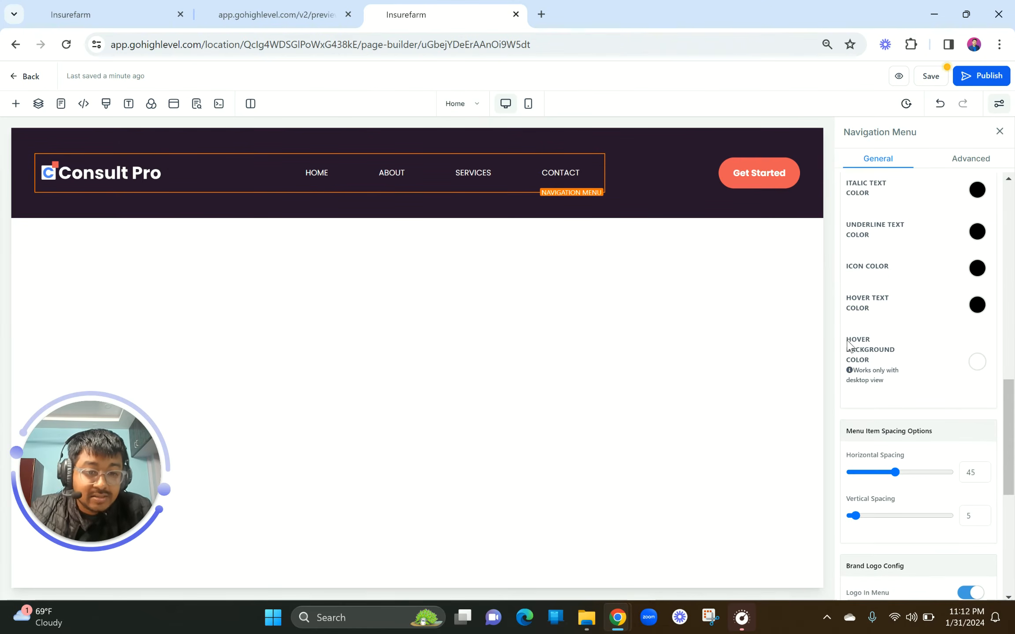
left_click_drag(843, 343, 874, 364)
left_click(976, 362)
left_click(978, 363)
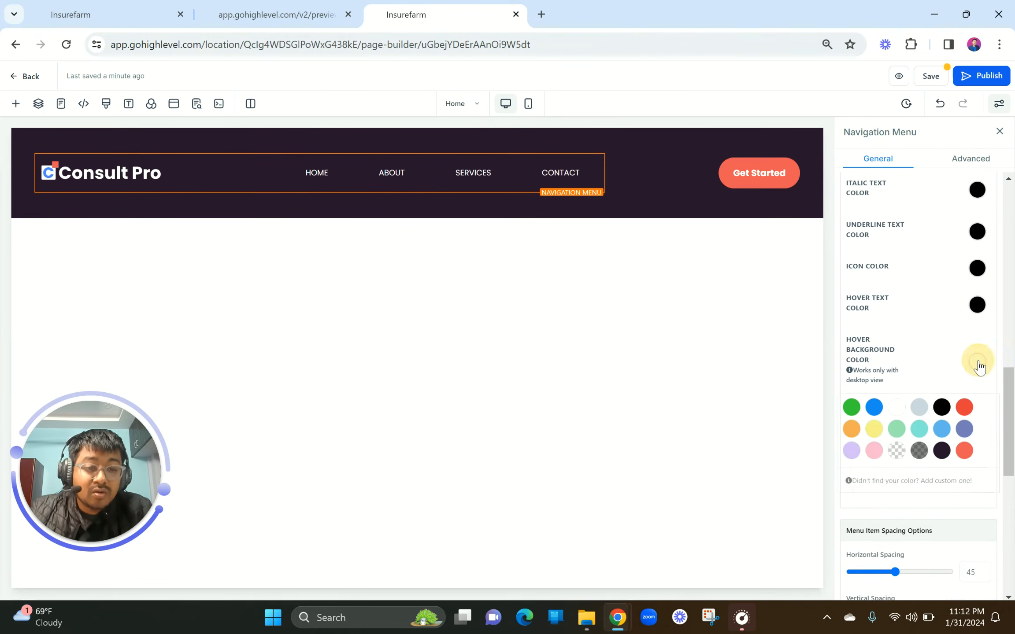
left_click(897, 450)
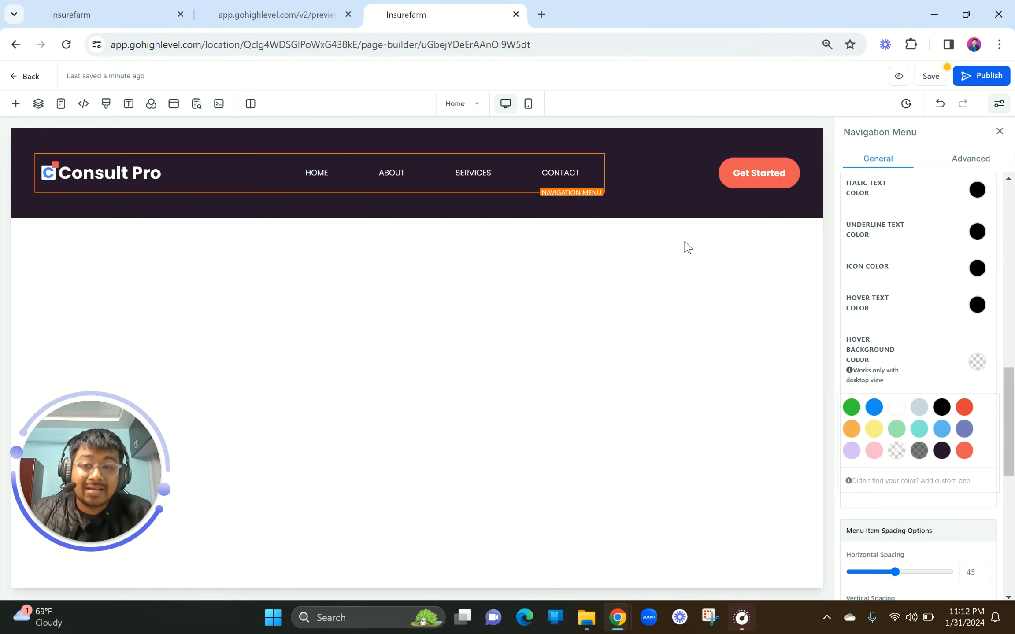
Examine the navigation menu's advanced and general settings for options that control the hover text color.
left_click(977, 161)
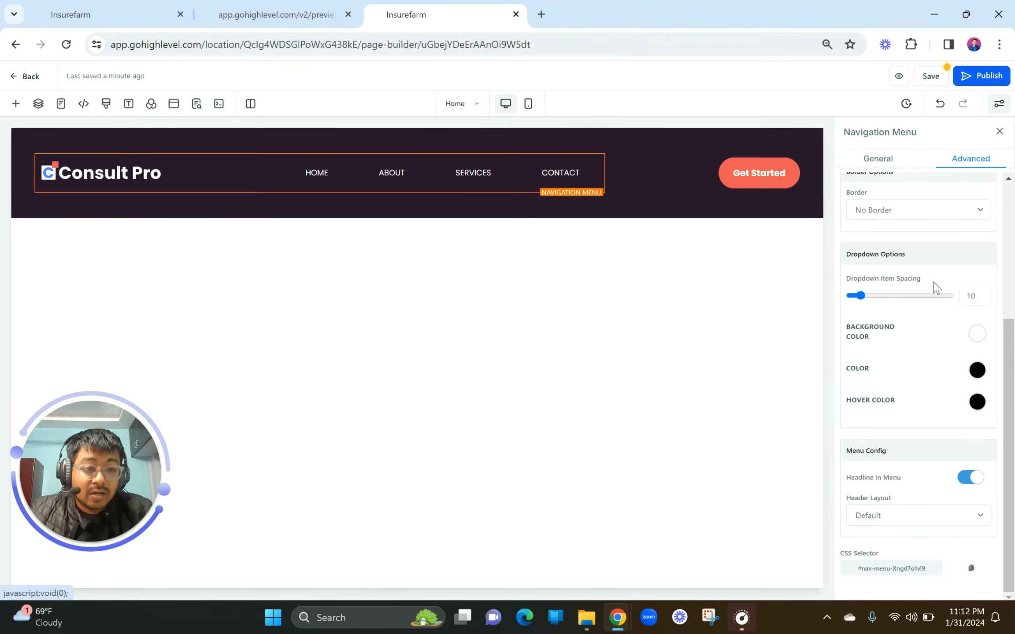
scroll(931, 306, "up", 1)
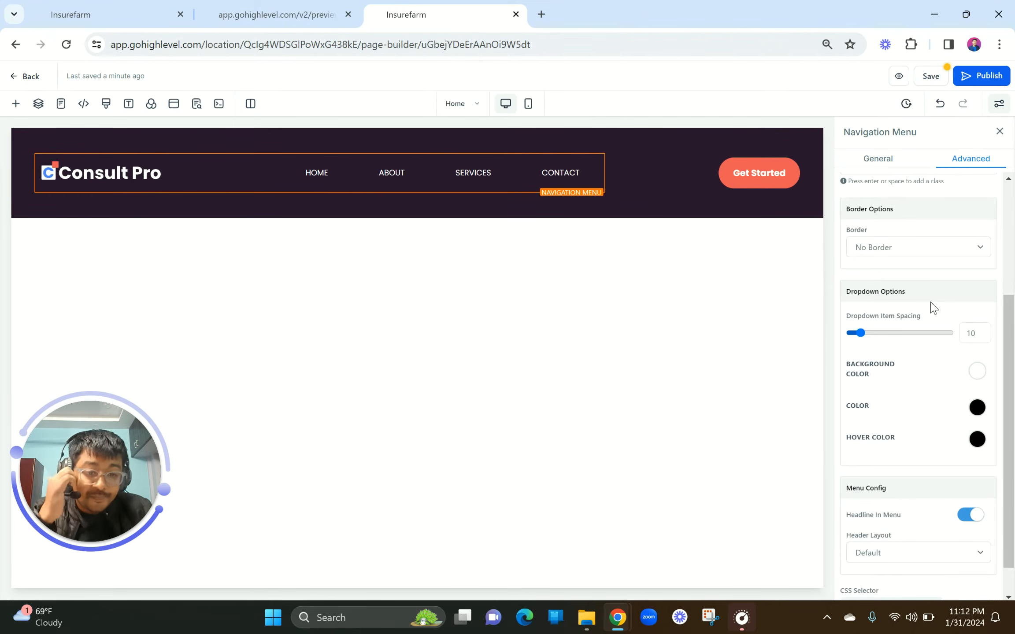
scroll(931, 416, "down", 1)
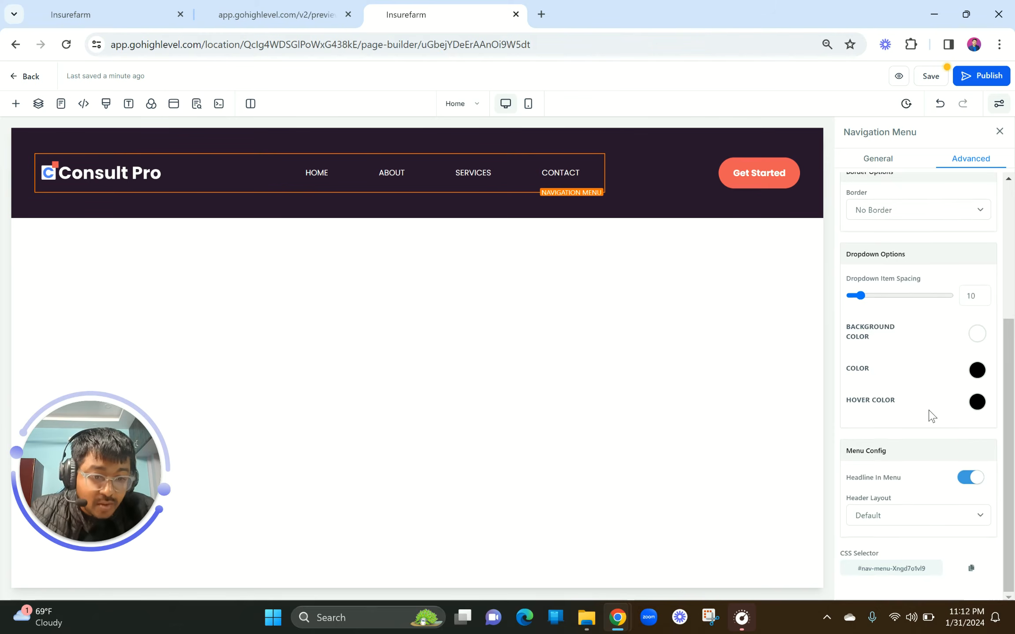
scroll(931, 415, "up", 5)
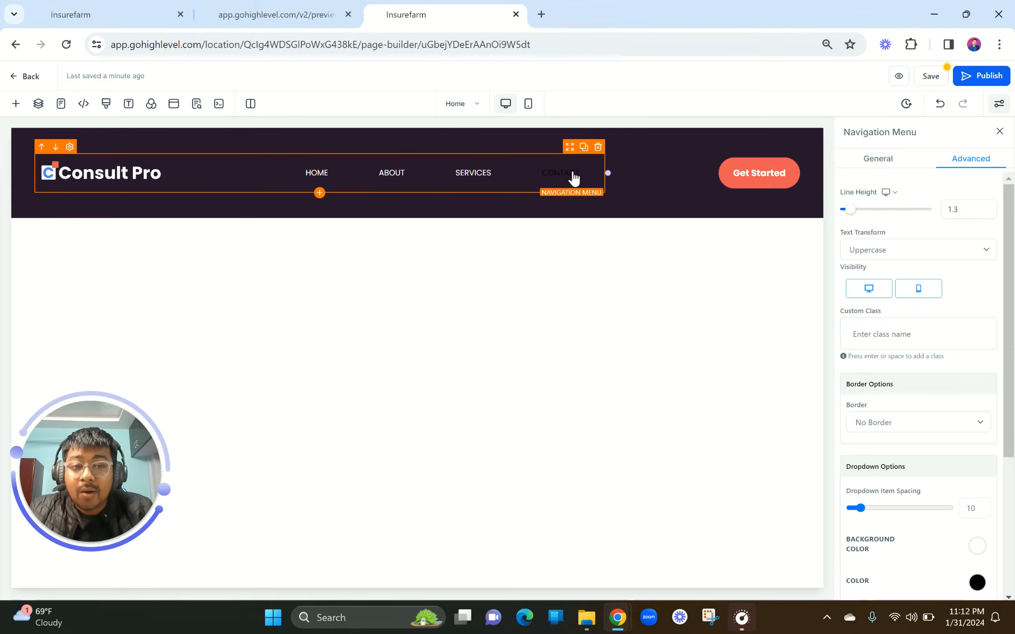
left_click(878, 159)
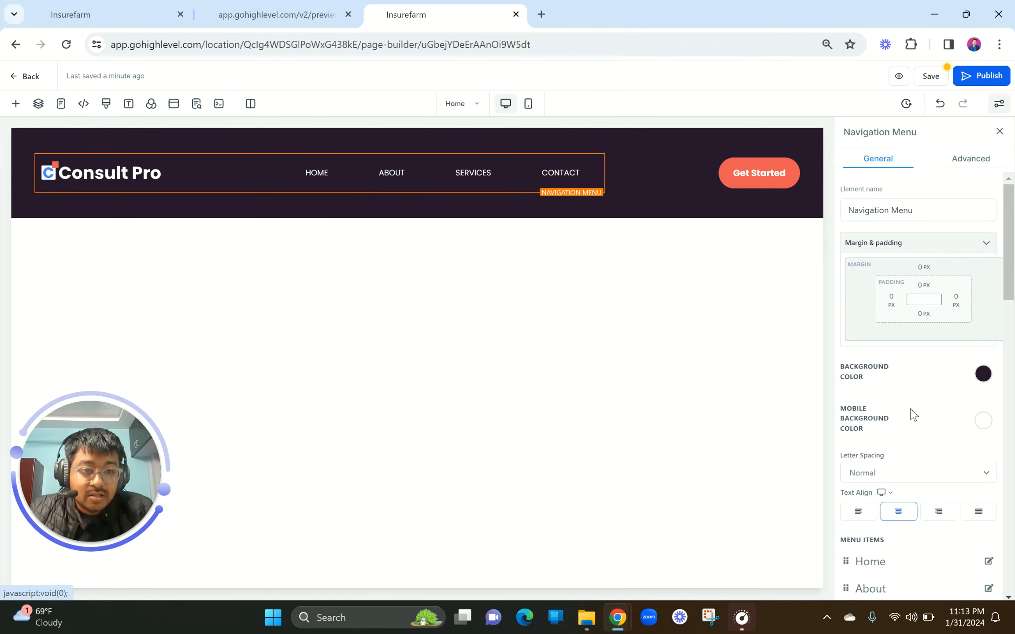
scroll(911, 397, "down", 5)
scroll(912, 414, "down", 6)
scroll(911, 414, "up", 8)
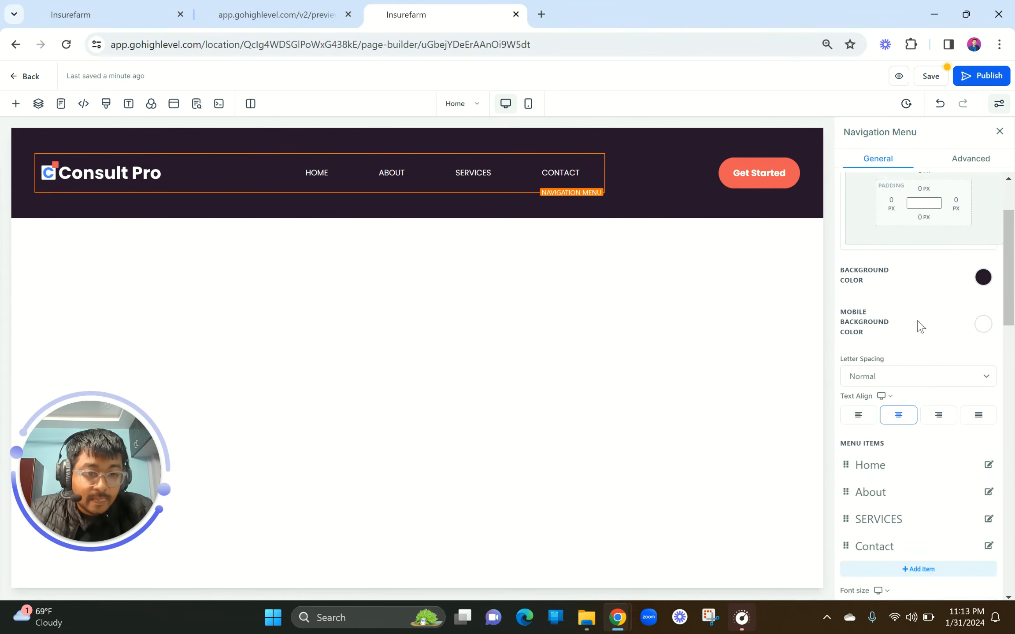
scroll(921, 325, "down", 8)
scroll(920, 326, "up", 1)
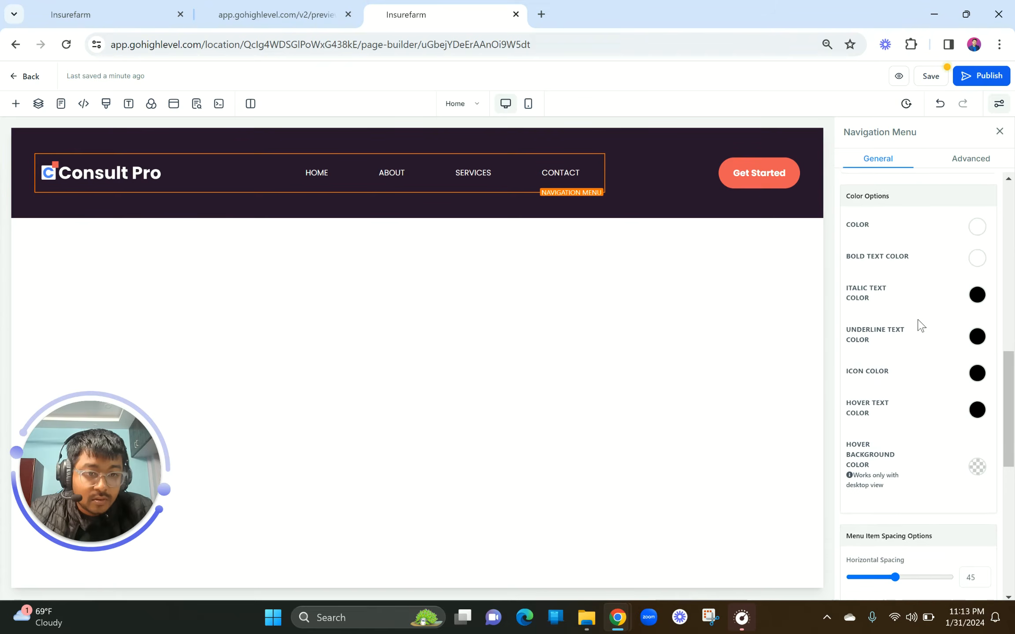
scroll(912, 355, "down", 10)
scroll(914, 359, "up", 8)
scroll(915, 359, "up", 6)
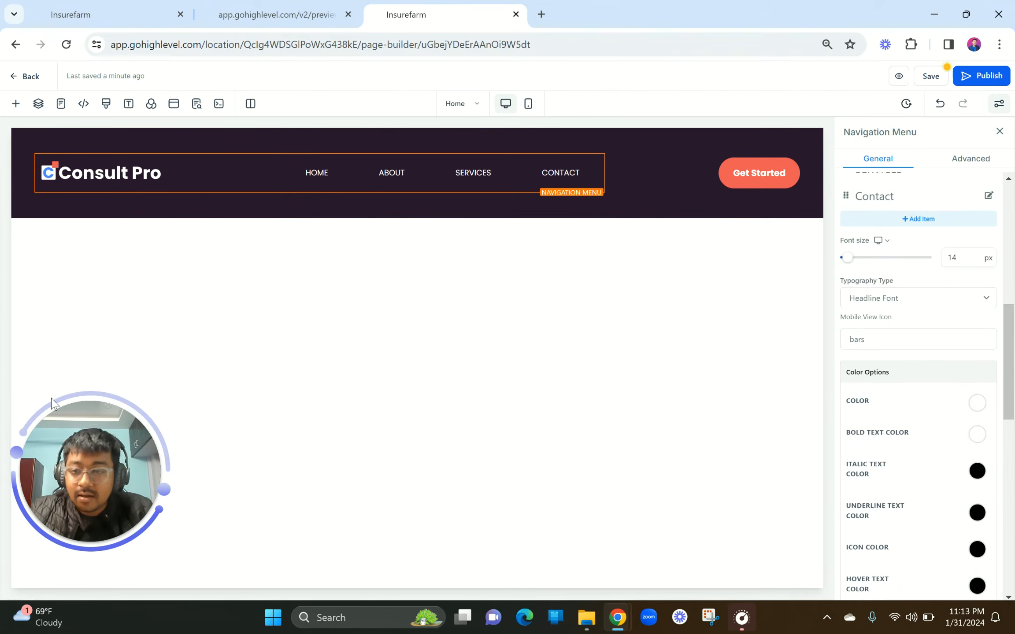
Set the navigation menu's hover text color to the custom coral from the palette.
left_click(26, 385)
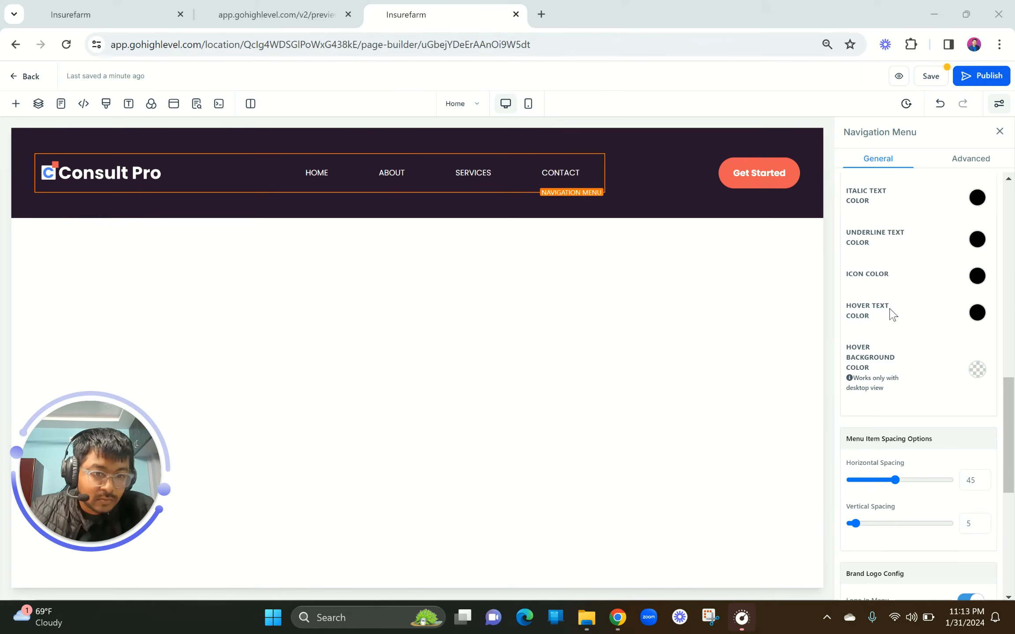
scroll(915, 290, "up", 1)
left_click_drag(846, 330, 888, 348)
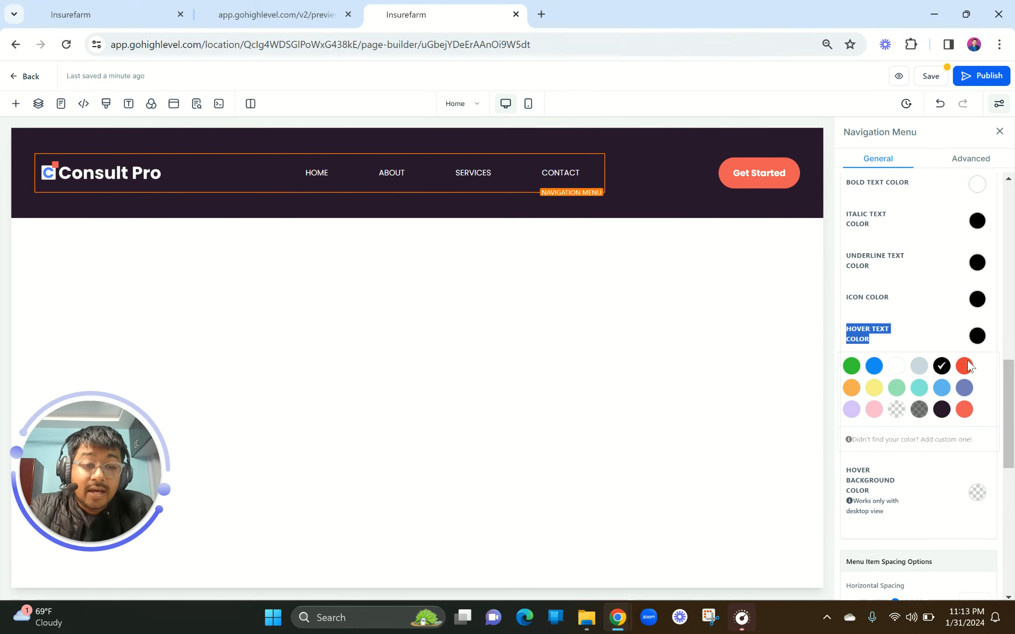
left_click(964, 409)
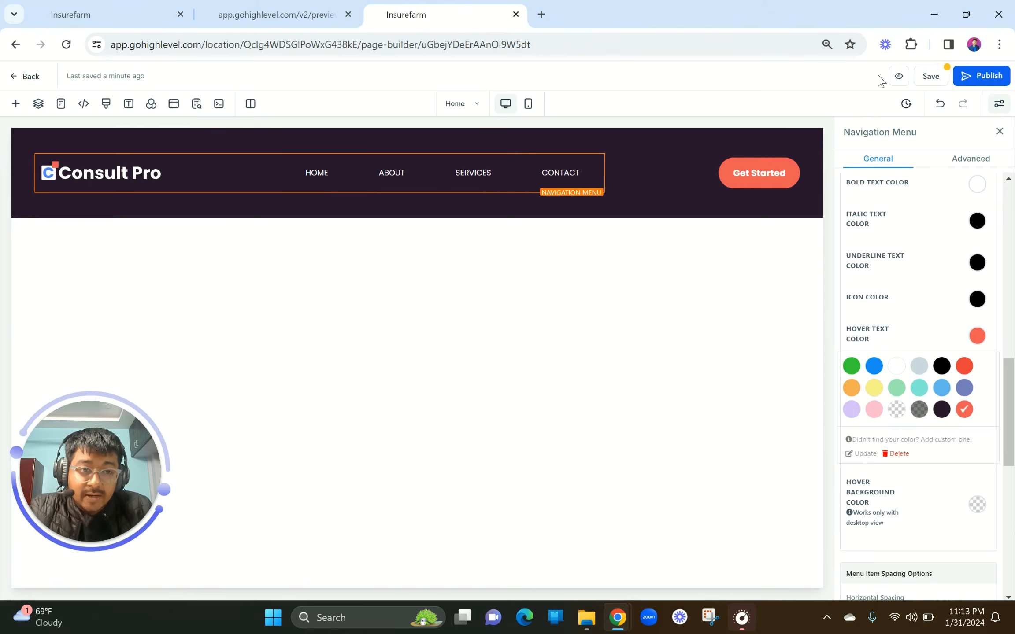
Preview the Home page, enlarge the browser zoom one level, and check the header's menu hover colors.
left_click(897, 76)
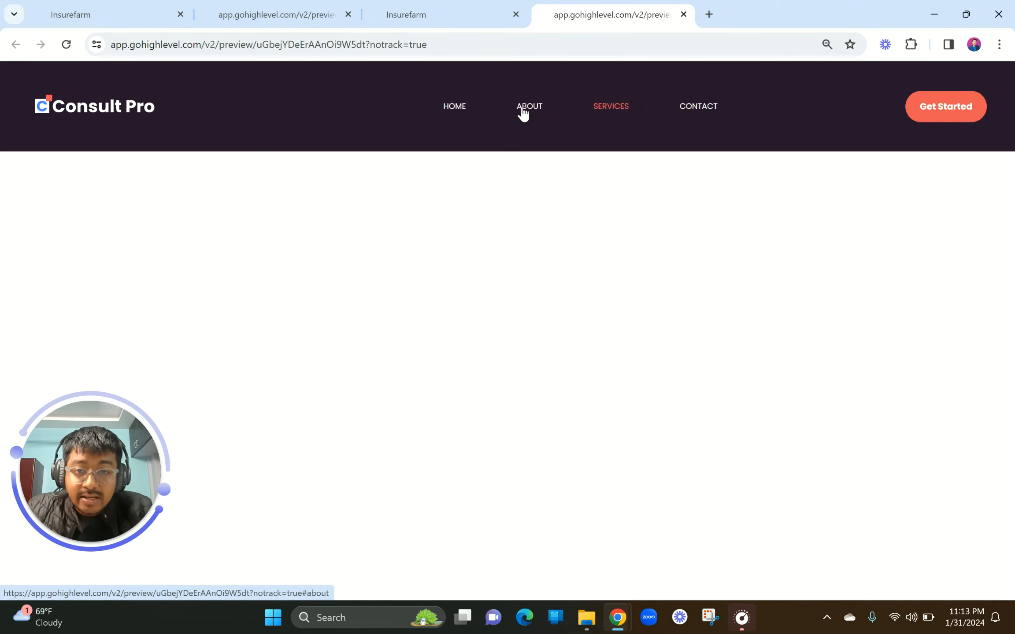
left_click(999, 44)
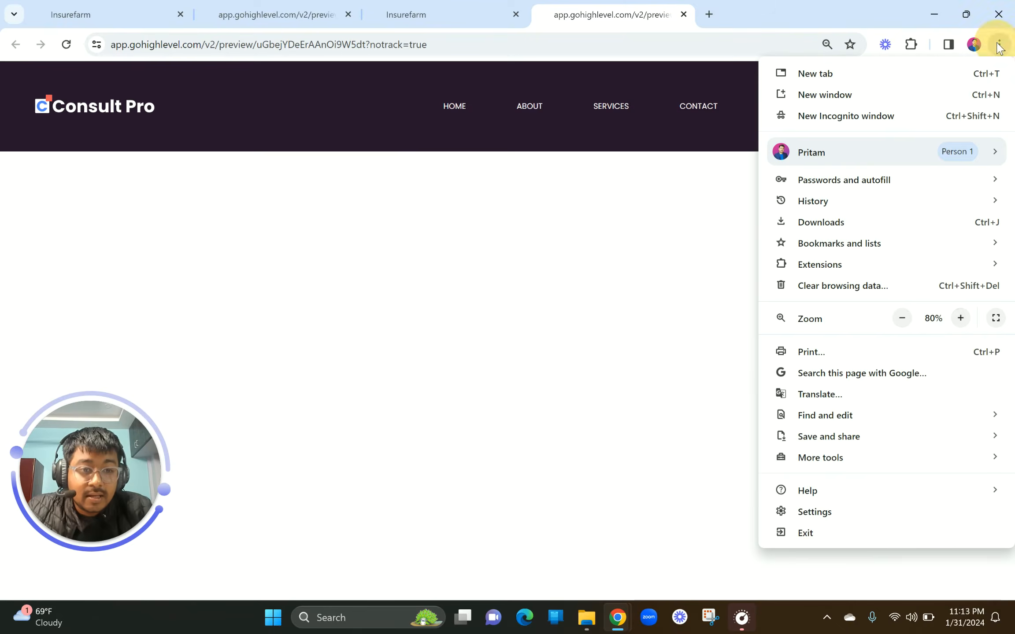
left_click(961, 320)
left_click(607, 277)
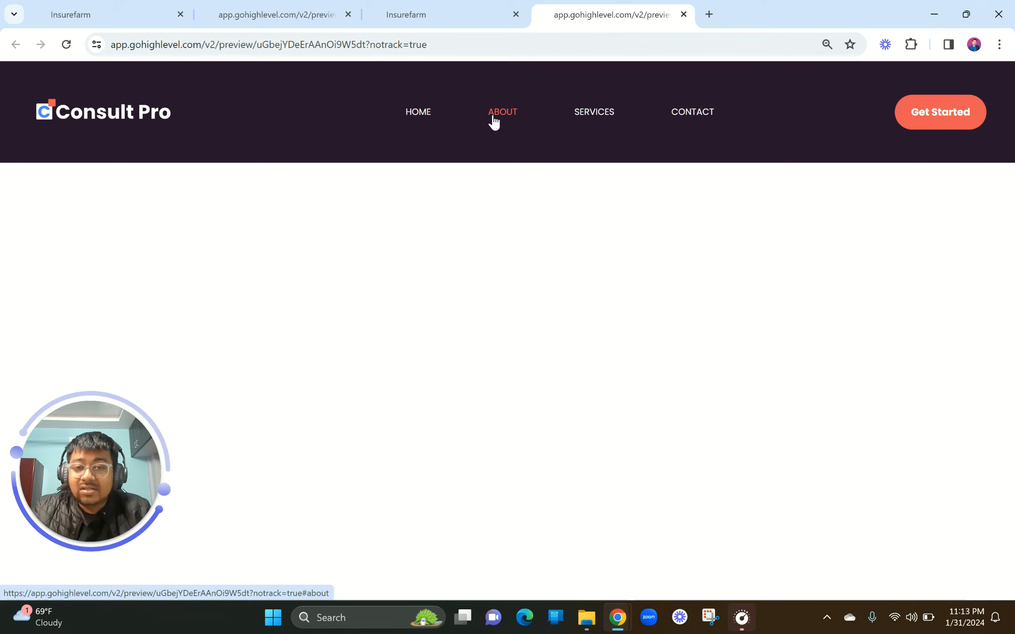
Return to the page editor, dismiss the SEO meta data form, and slightly narrow the header's first column.
left_click(403, 15)
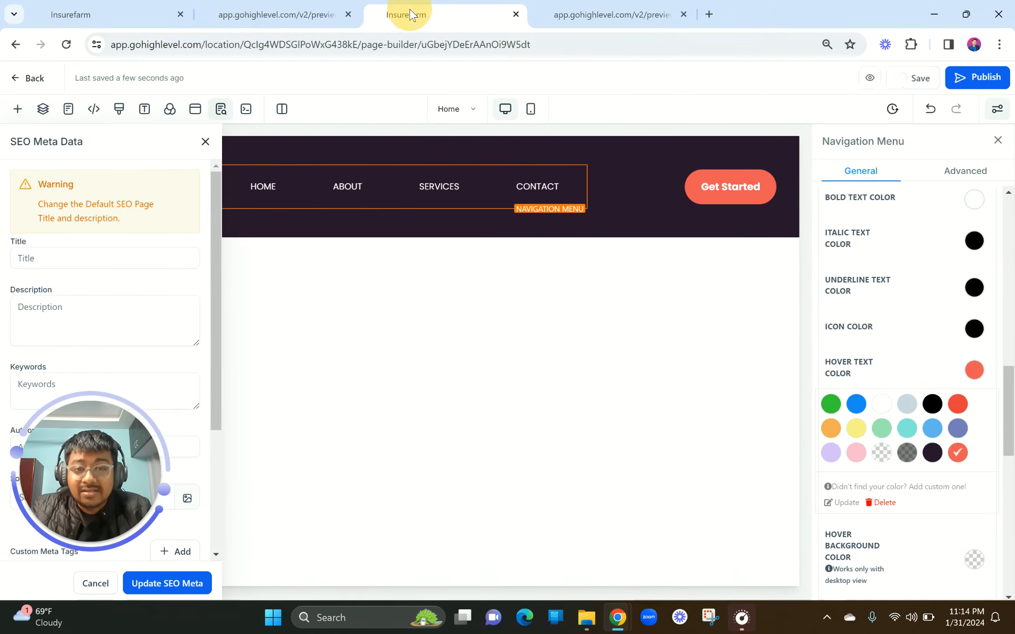
left_click(203, 141)
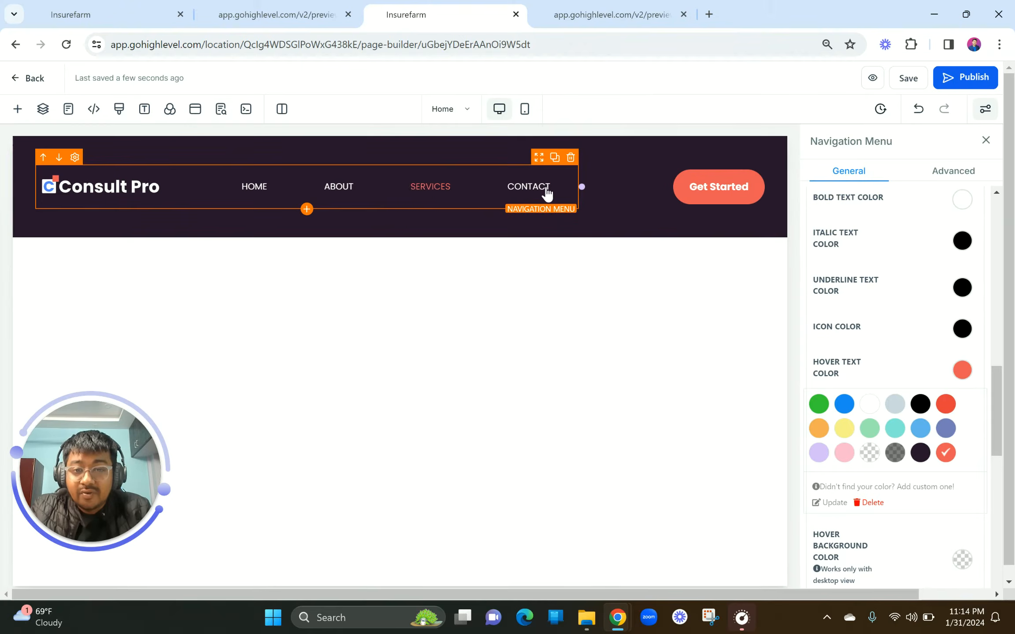
left_click(575, 195)
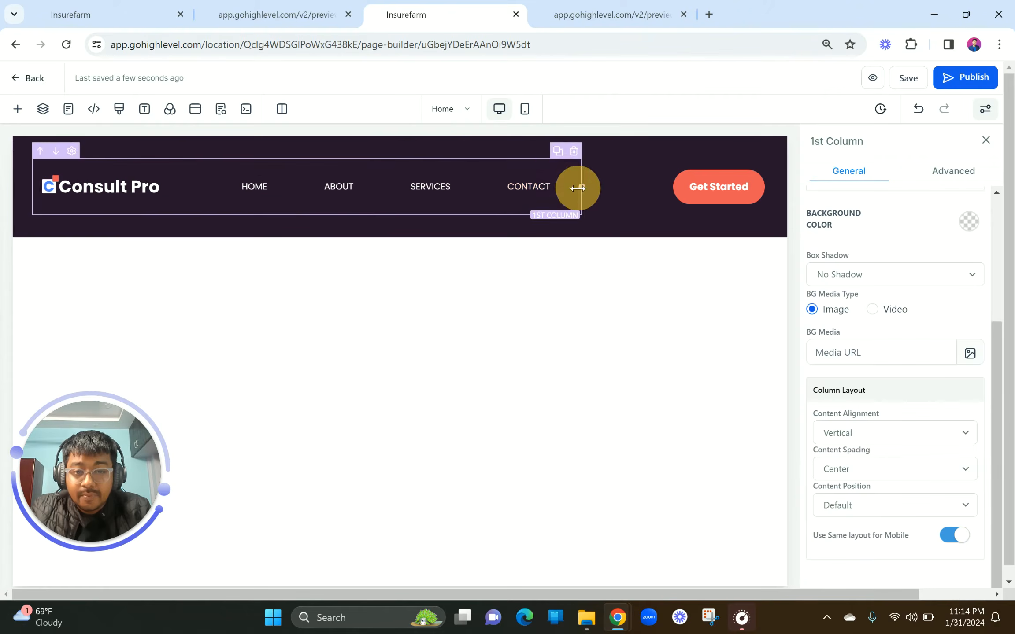
left_click_drag(585, 186, 564, 187)
left_click(982, 141)
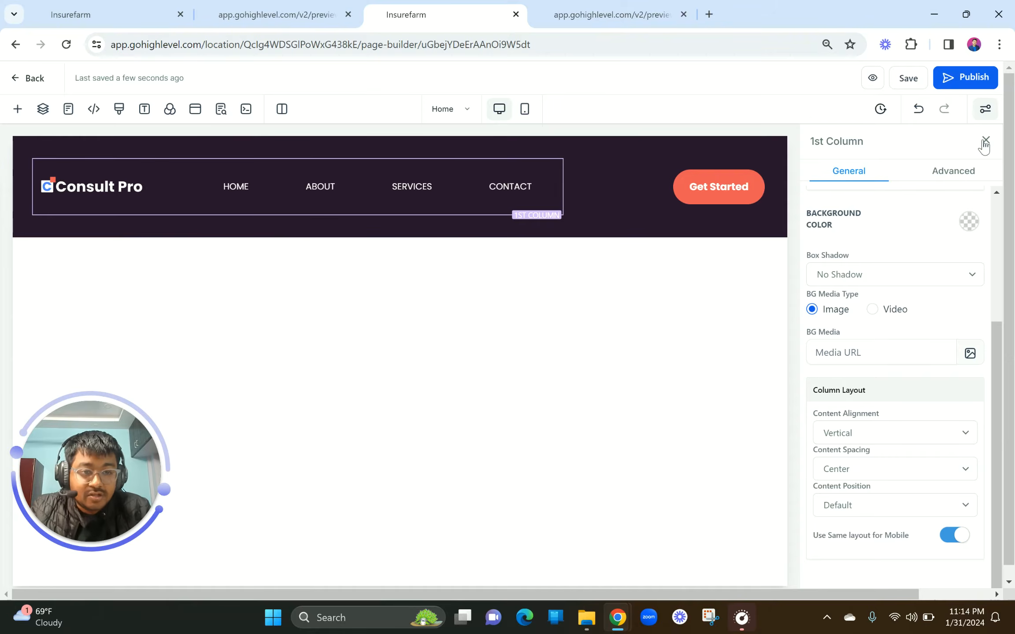
left_click(983, 140)
Reduce the horizontal spacing between the header's navigation menu items.
left_click(630, 201)
scroll(872, 442, "down", 10)
scroll(874, 440, "down", 1)
left_click_drag(868, 326, 856, 326)
Widen the header's first column slightly, then save the page and close the column settings.
left_click_drag(563, 187, 568, 187)
left_click(913, 78)
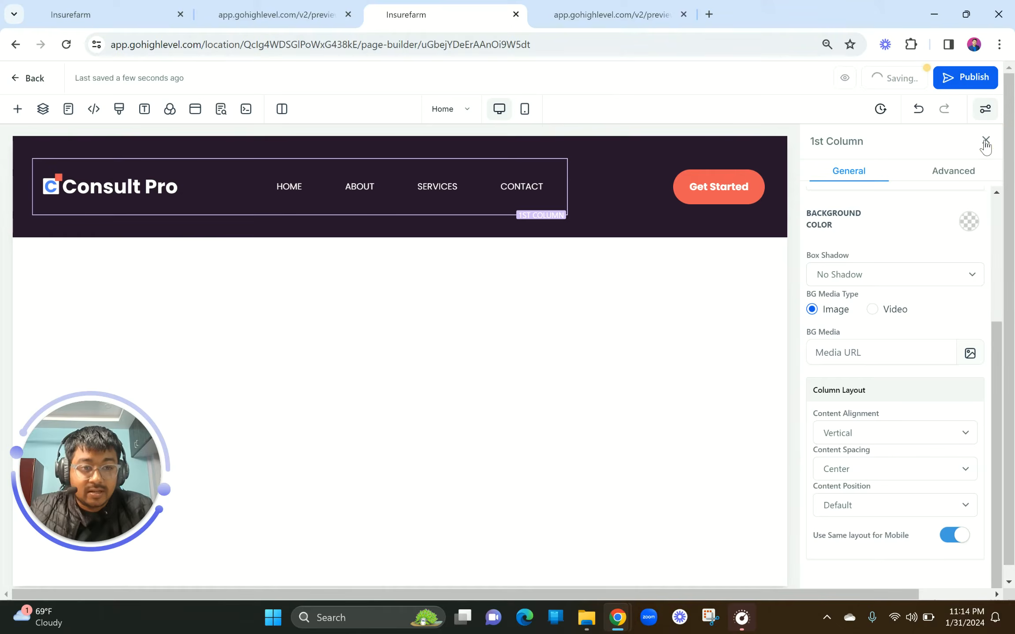
left_click(985, 141)
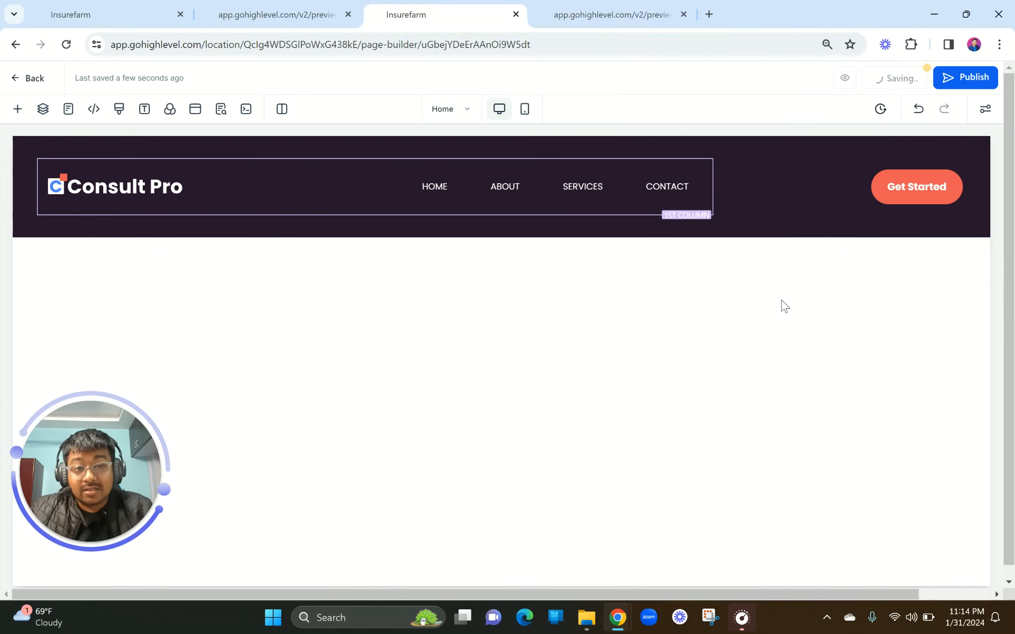
Slightly narrow the header's first column, close its settings, and compare the header with the reference page.
left_click_drag(715, 188, 687, 194)
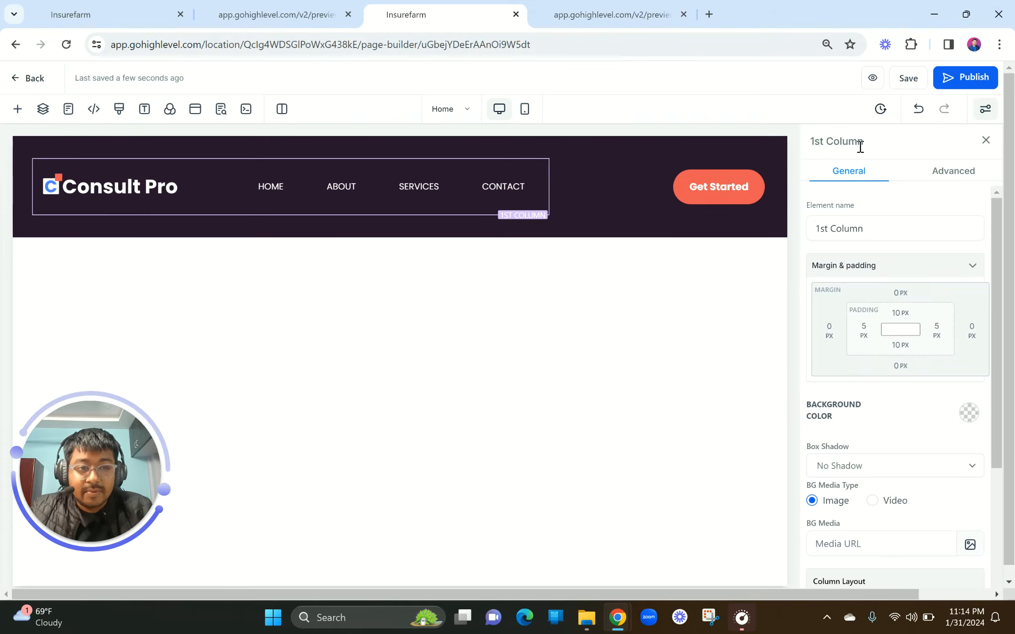
left_click(985, 140)
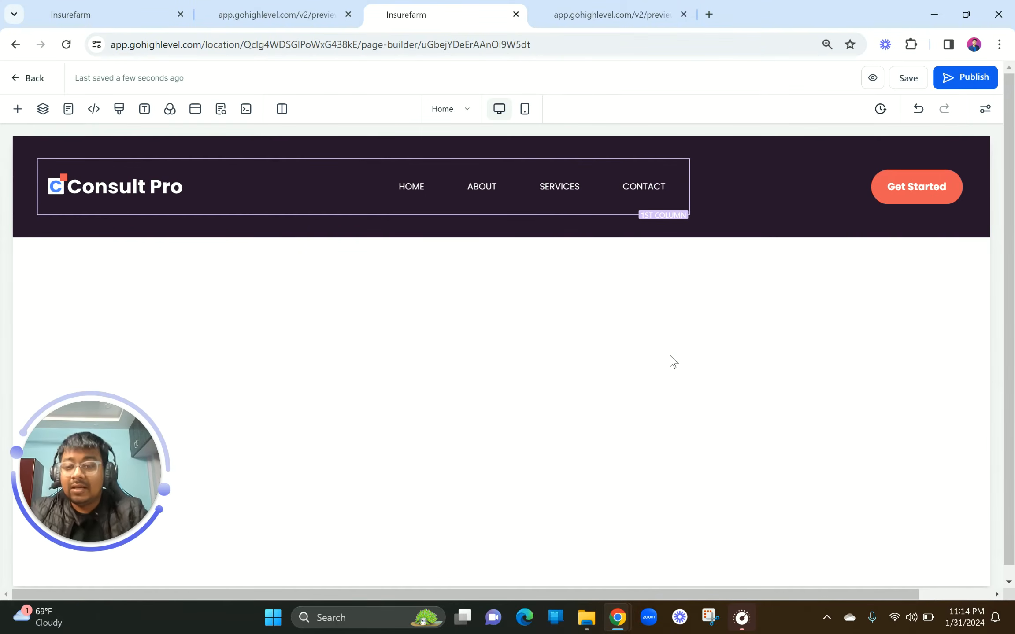
left_click(286, 13)
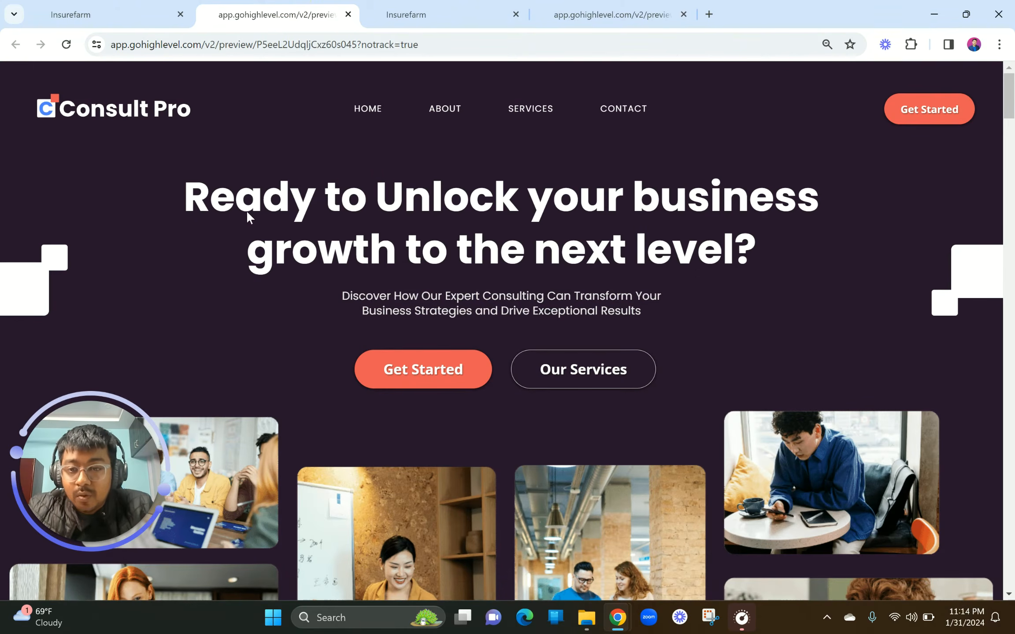
scroll(308, 233, "down", 2)
scroll(309, 237, "up", 2)
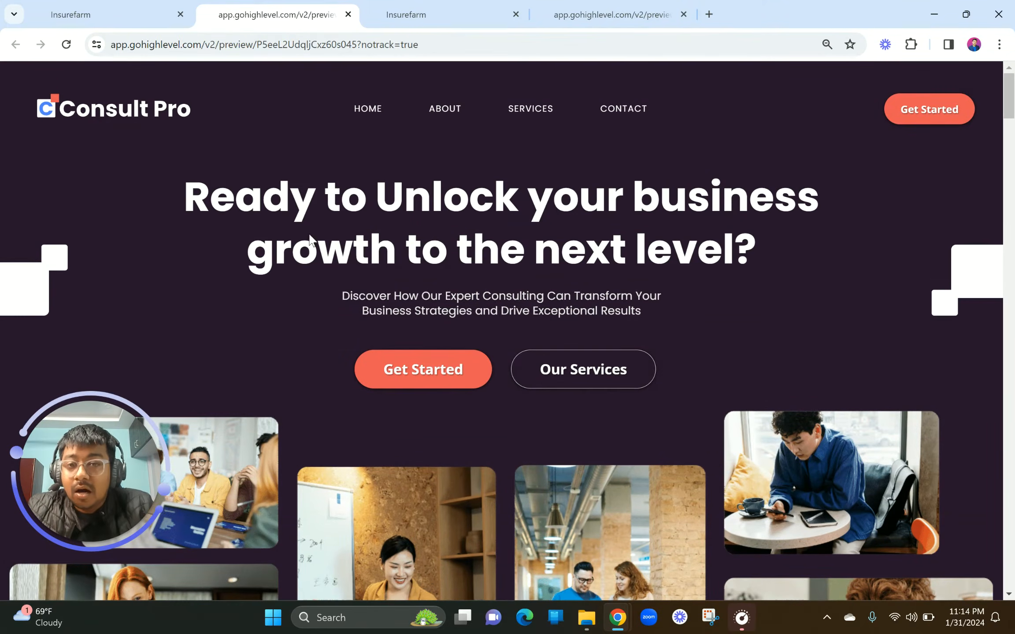
Add a full-width section below the header in the page editor and give it the header's dark purple background color.
left_click(401, 13)
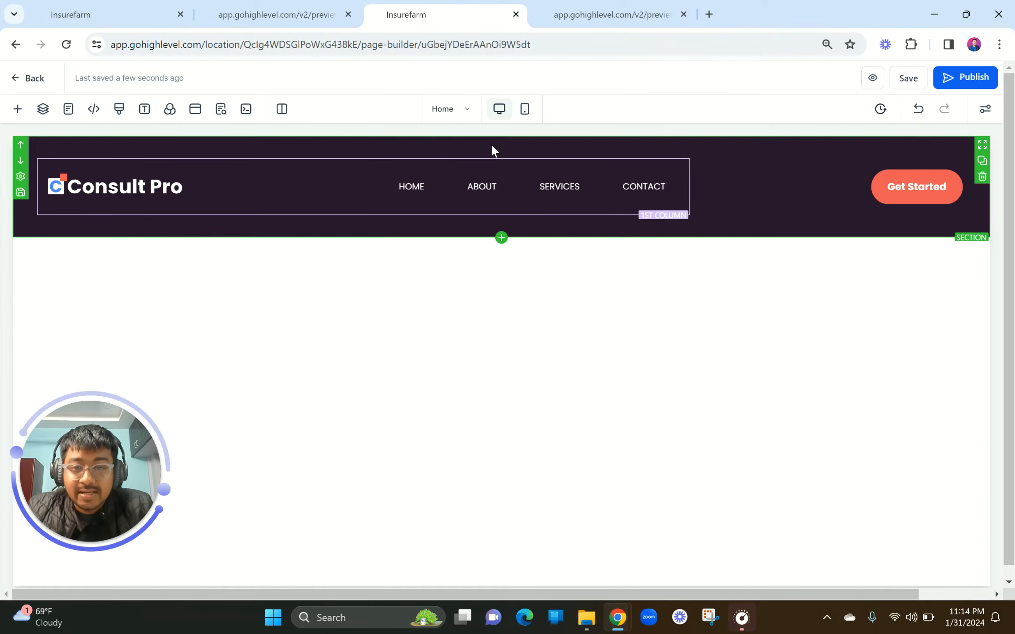
left_click(501, 237)
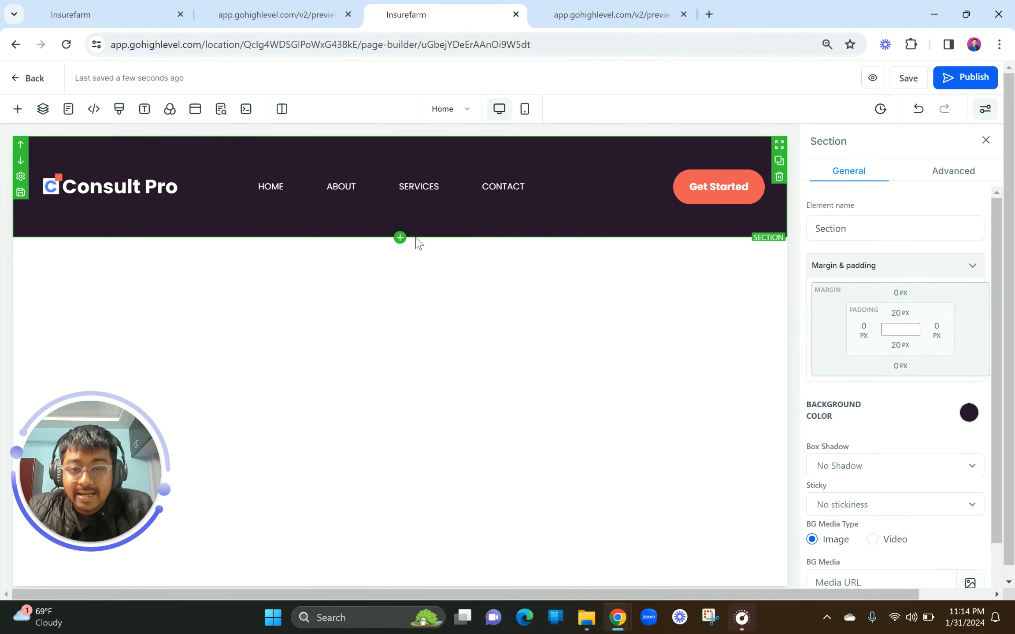
left_click(399, 237)
left_click(195, 225)
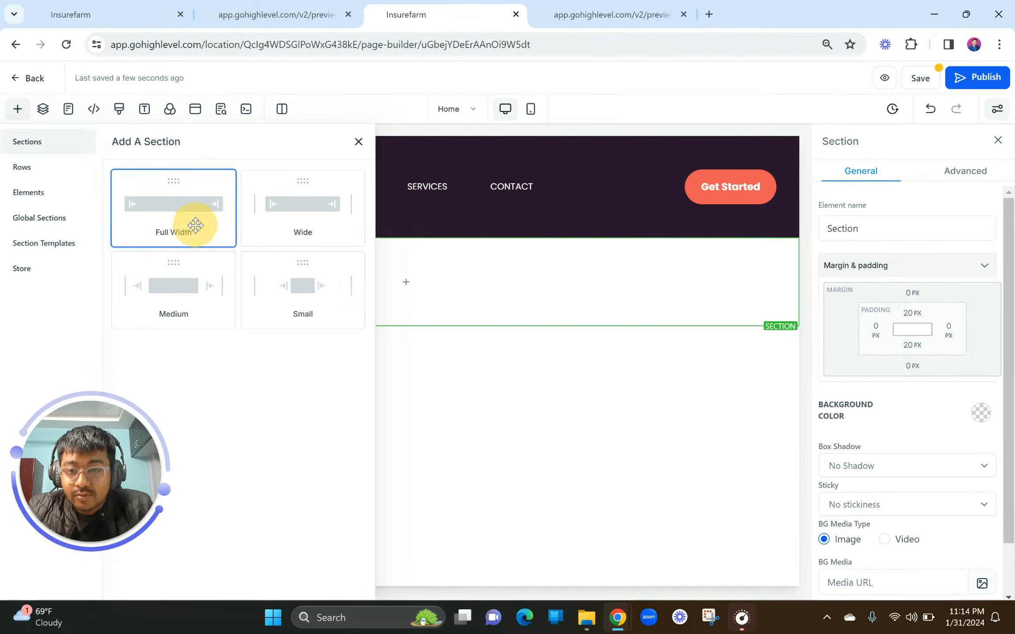
left_click(261, 264)
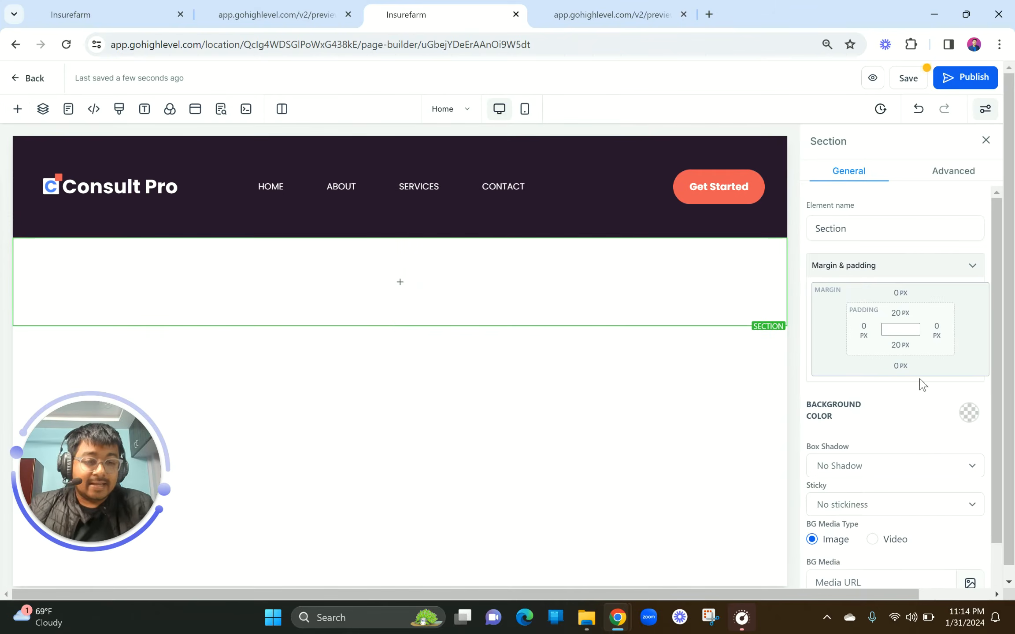
left_click(969, 412)
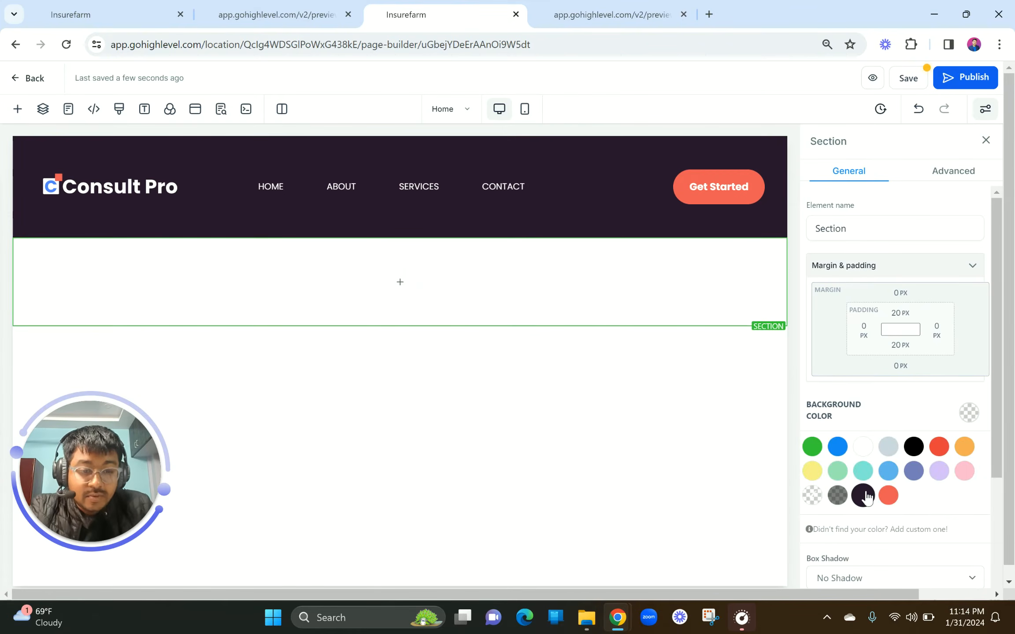
left_click(862, 495)
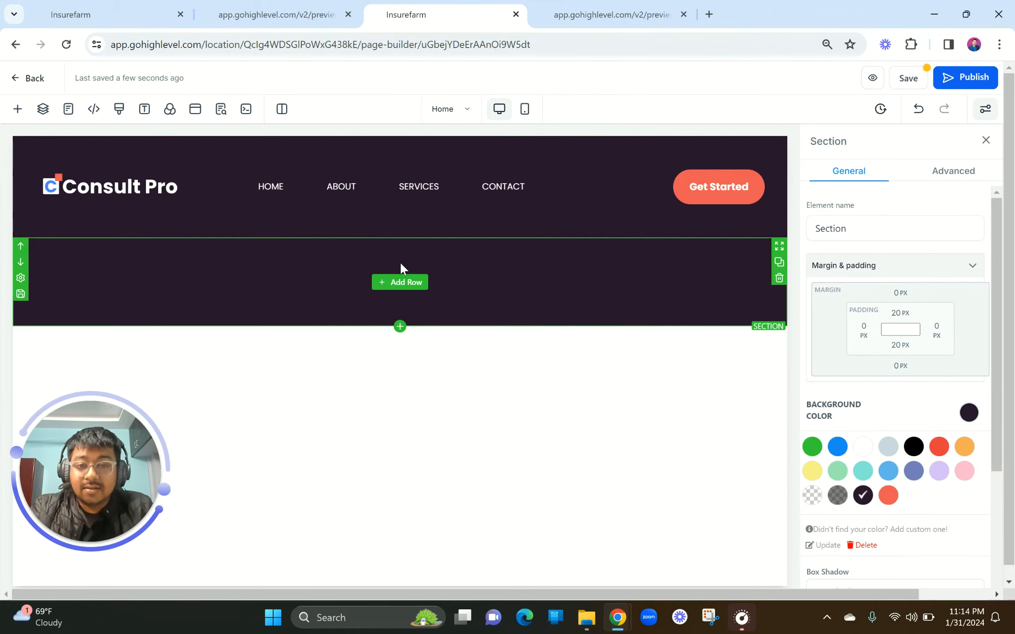
Examine the headline and subheading text of the hero section on the reference page.
left_click(282, 15)
left_click_drag(185, 198, 525, 228)
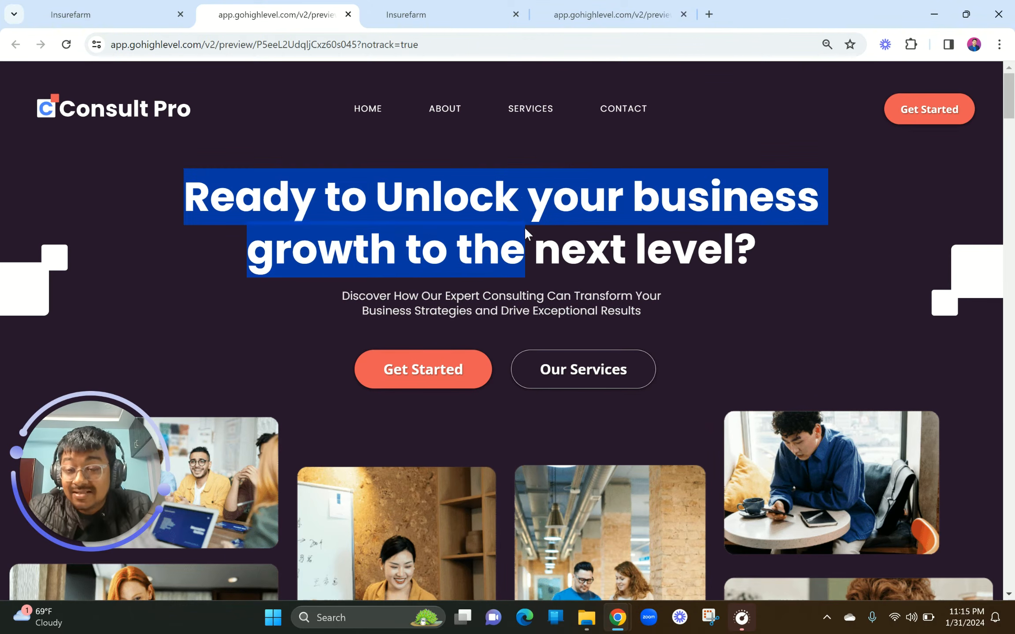
left_click(524, 227)
scroll(524, 226, "down", 1)
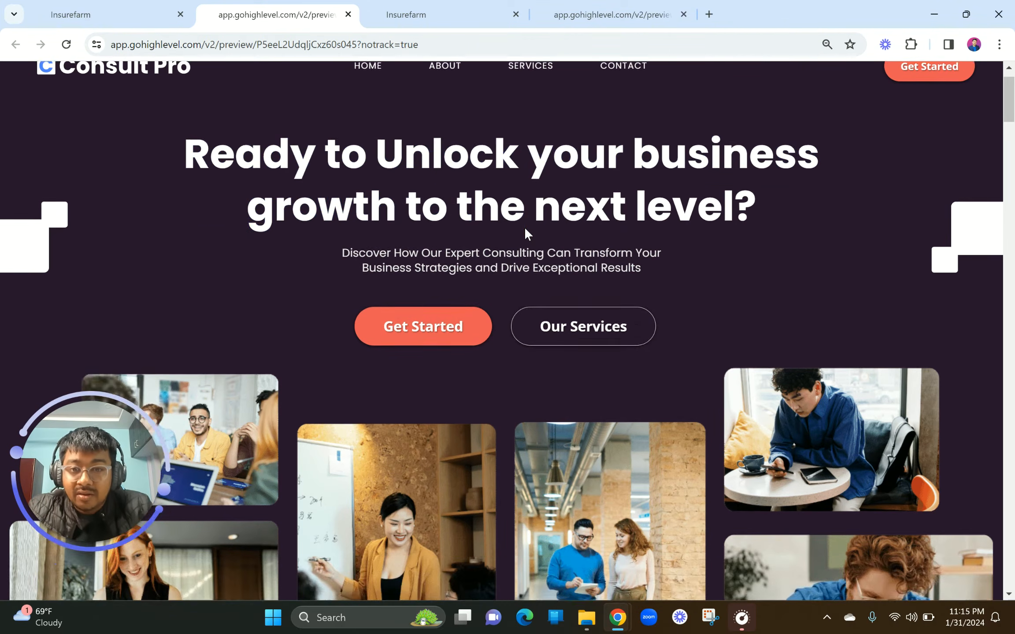
scroll(330, 161, "up", 1)
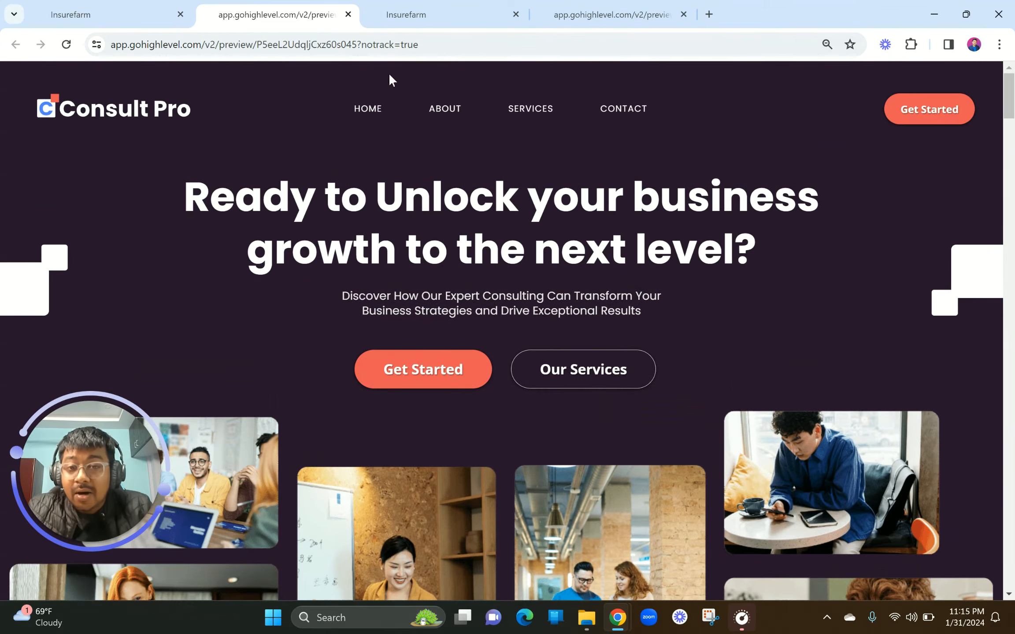
left_click_drag(181, 192, 824, 254)
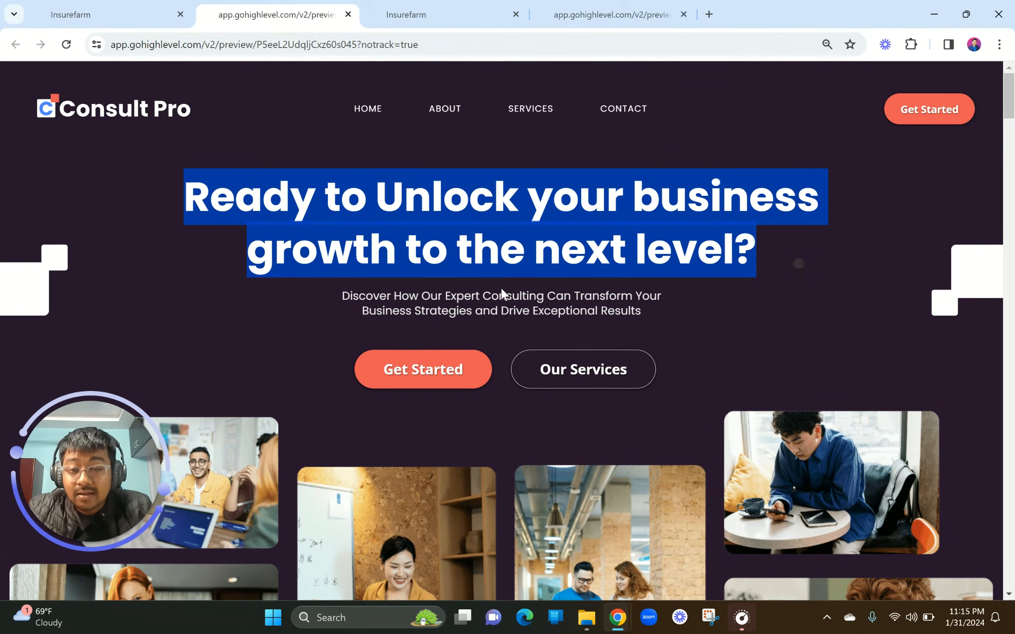
left_click_drag(340, 294, 685, 304)
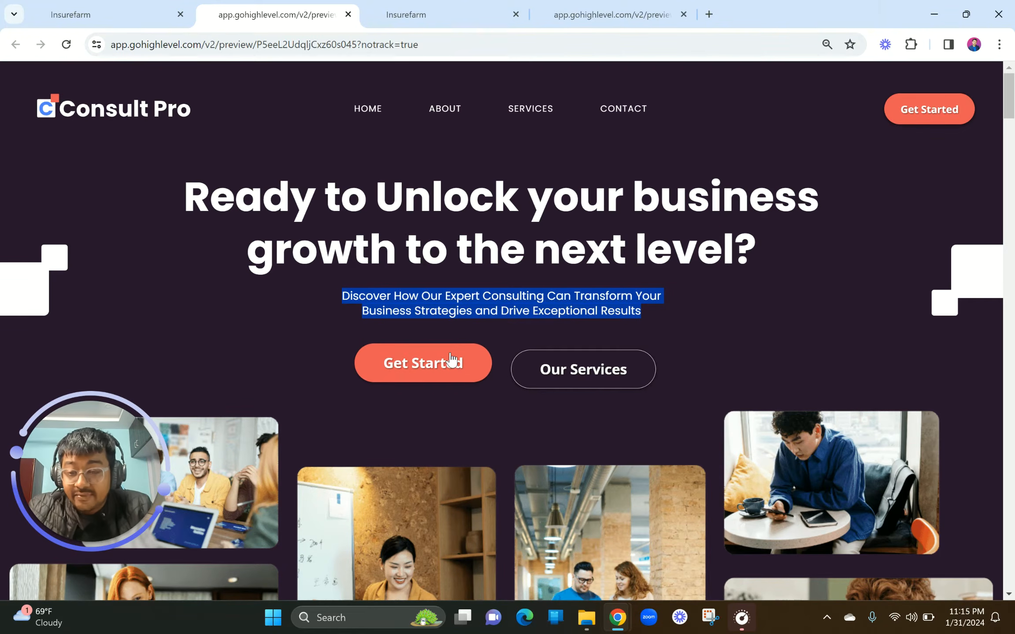
Examine the reference hero's decorative squares, buttons, photo collage and rounded bottom edge, down to the logo strip.
scroll(450, 358, "down", 2)
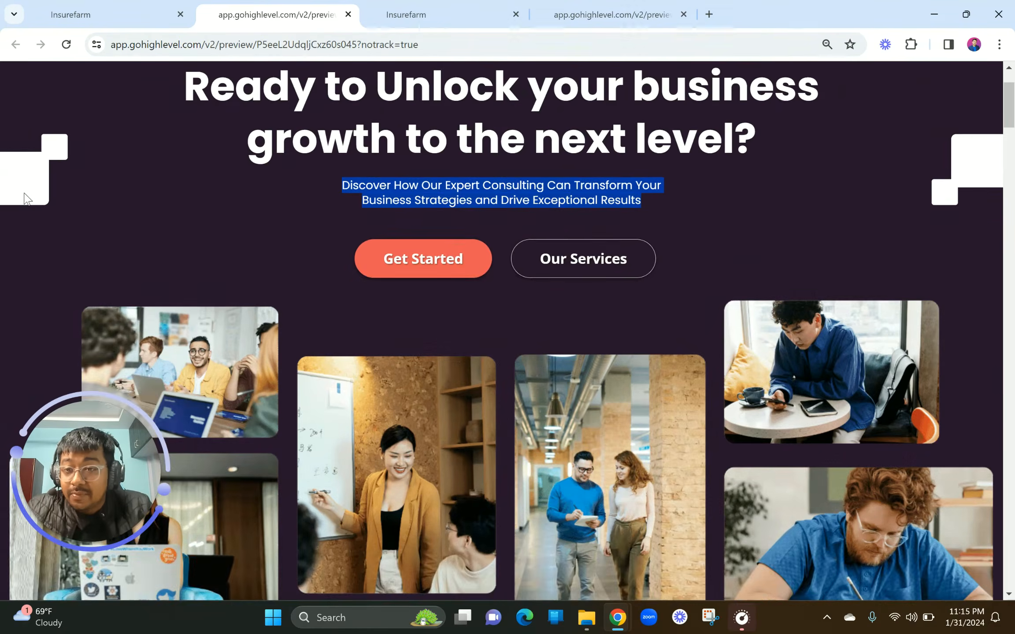
scroll(25, 193, "up", 5)
scroll(68, 131, "up", 1)
scroll(69, 131, "down", 5)
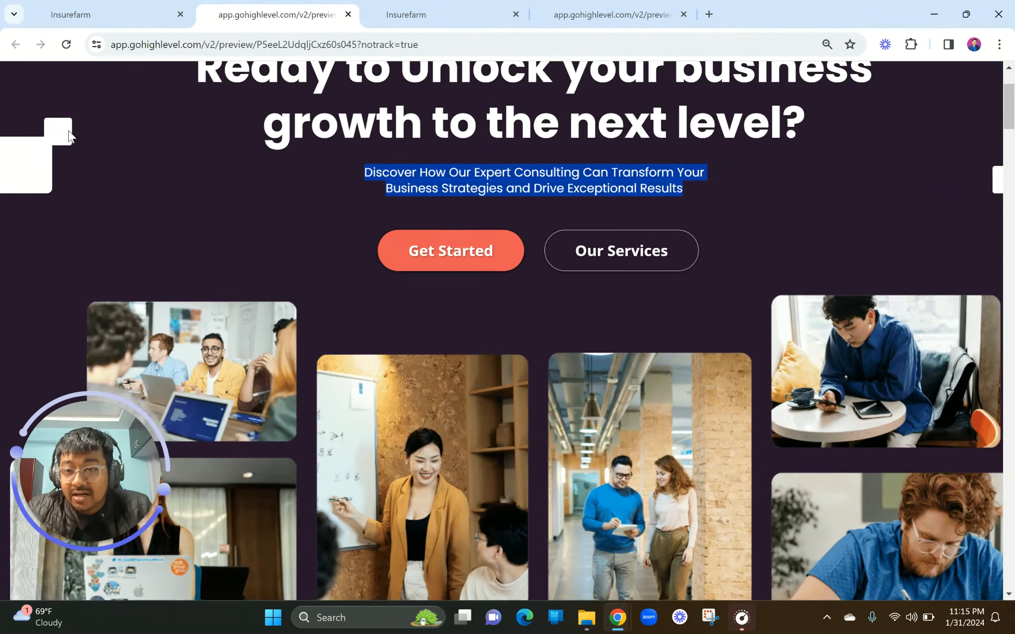
scroll(69, 131, "down", 2)
scroll(859, 230, "down", 4)
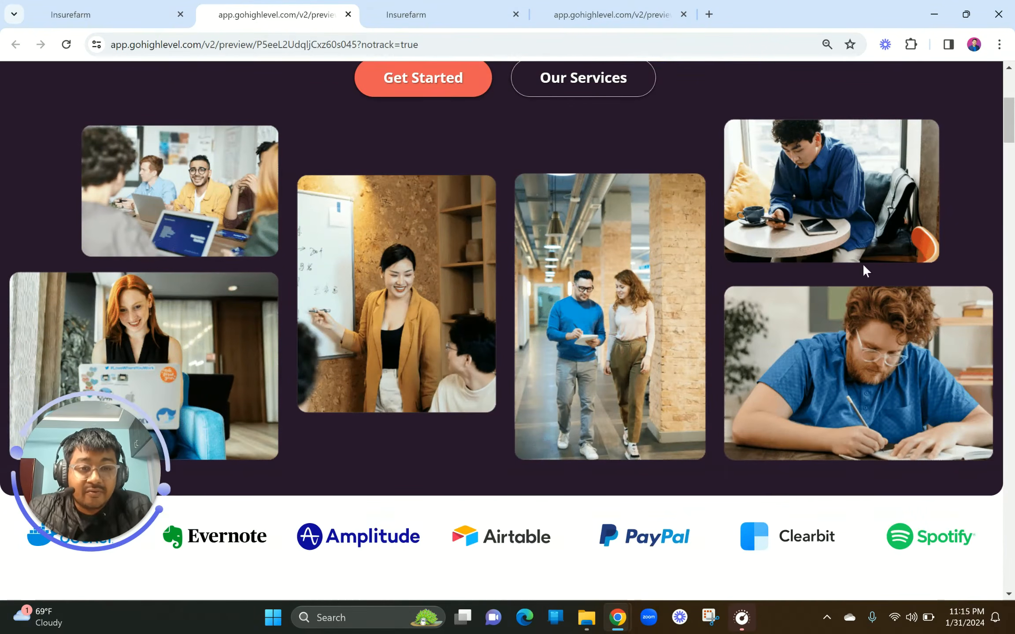
scroll(766, 227, "up", 6)
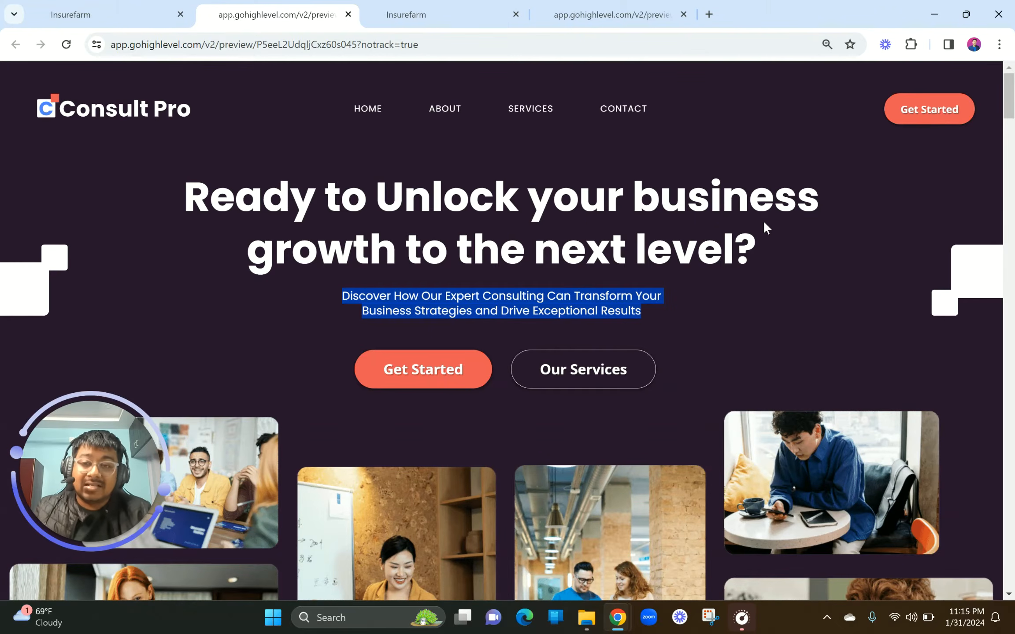
scroll(764, 226, "down", 7)
scroll(763, 226, "up", 1)
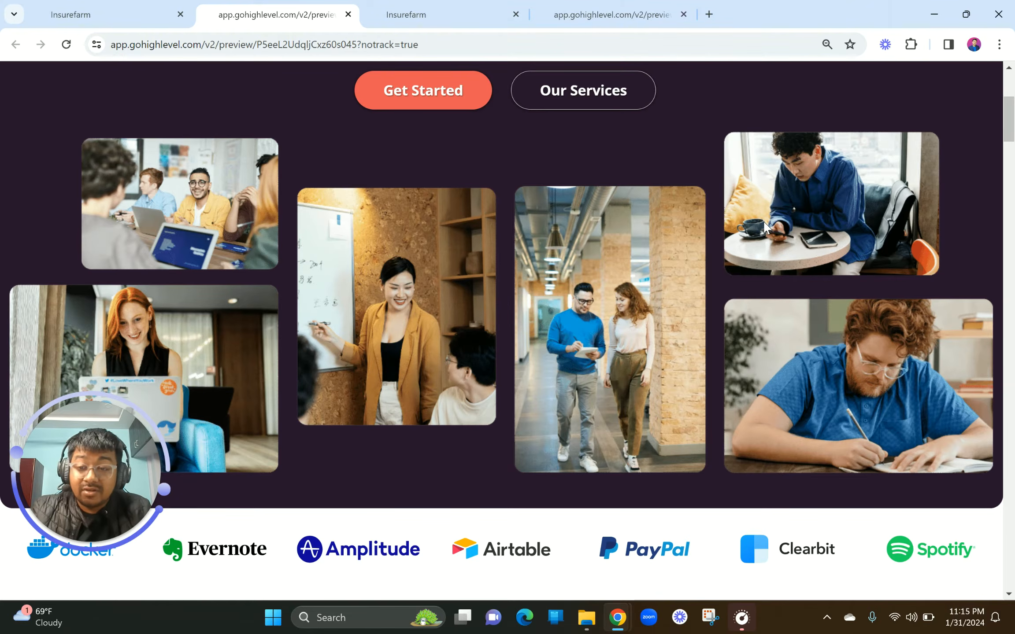
scroll(764, 227, "up", 6)
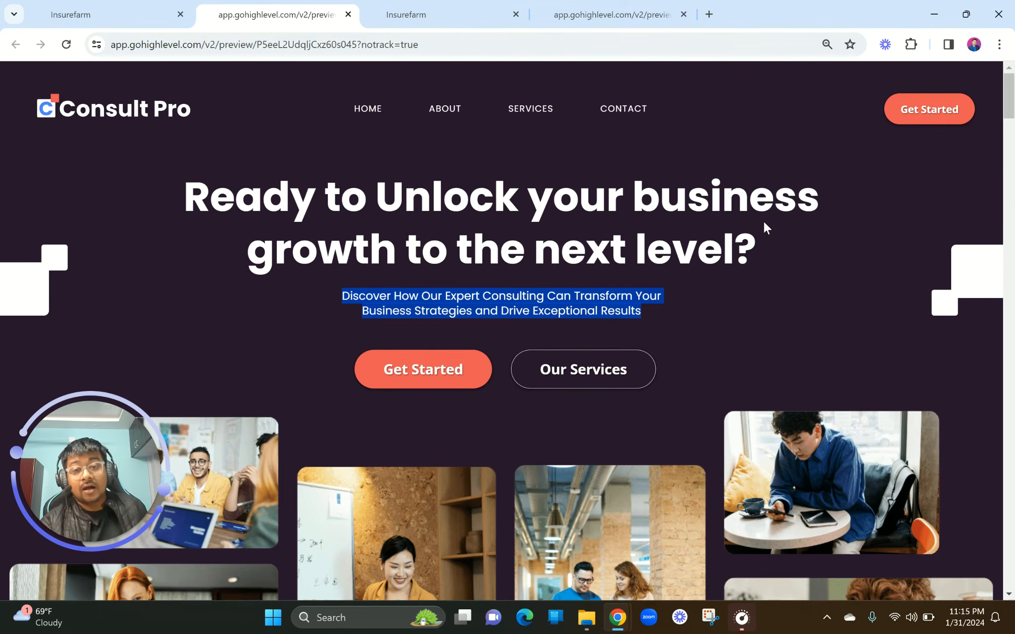
scroll(679, 250, "down", 6)
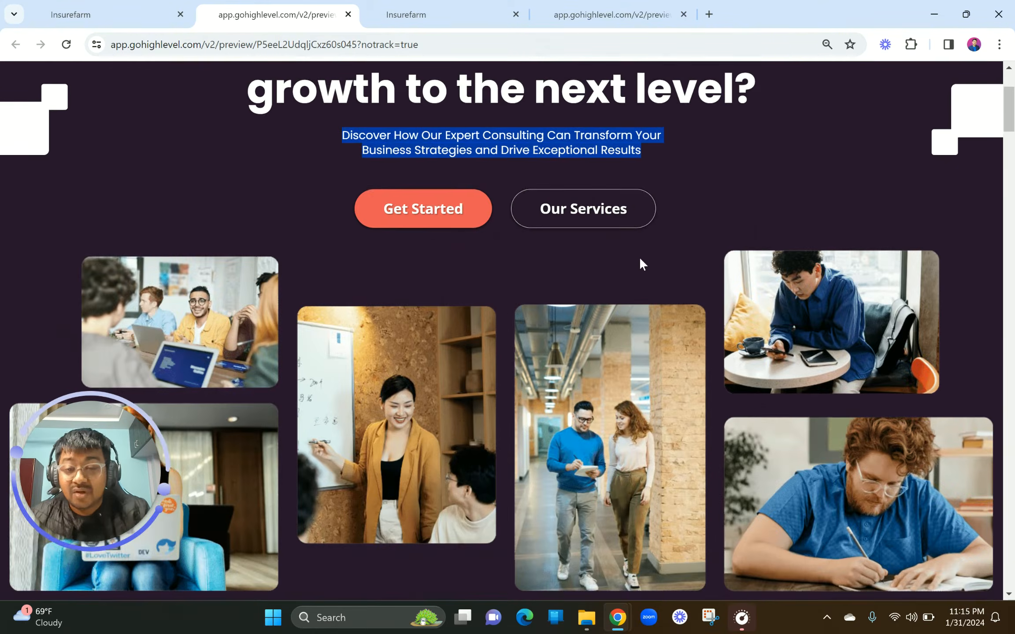
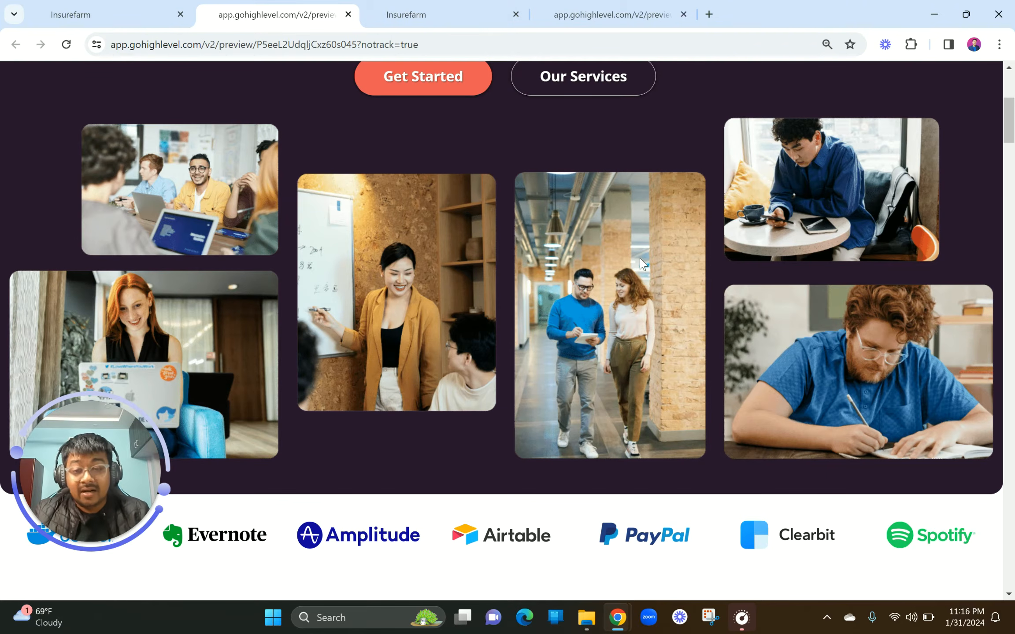
scroll(624, 306, "up", 5)
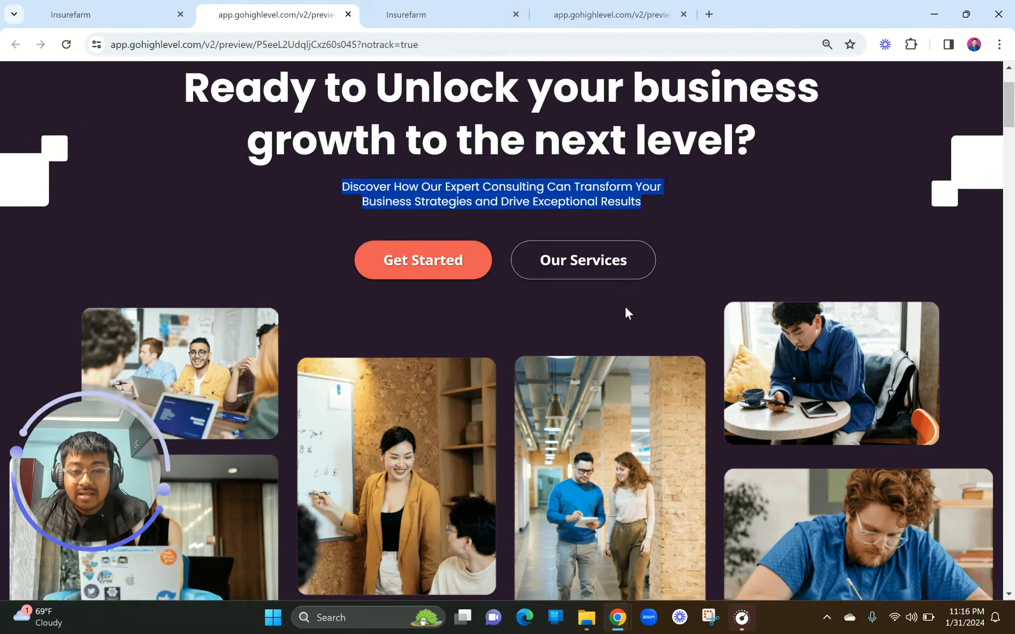
left_click(504, 307)
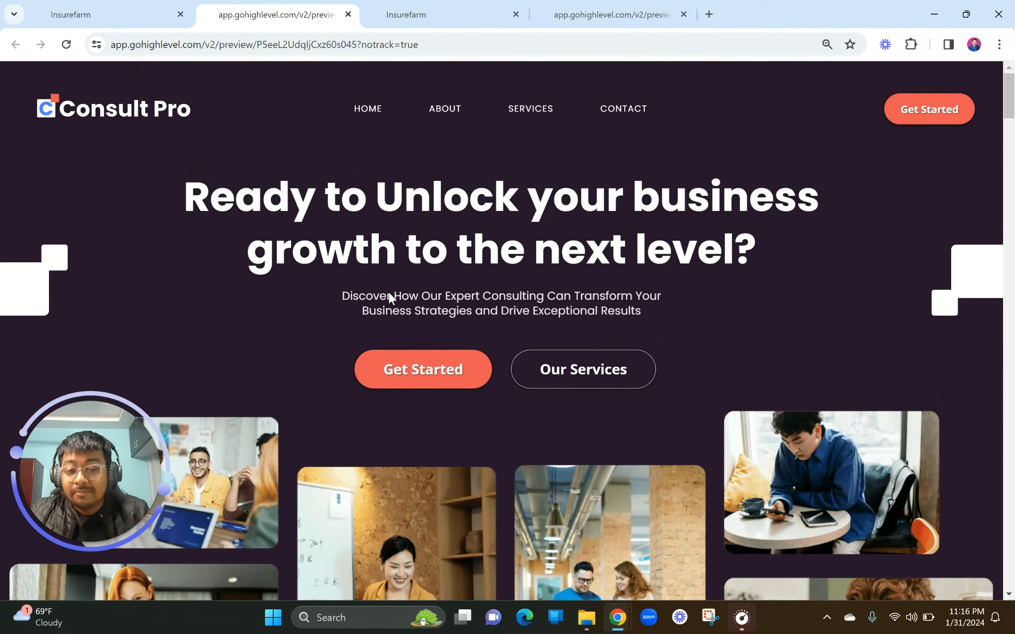
scroll(388, 291, "down", 6)
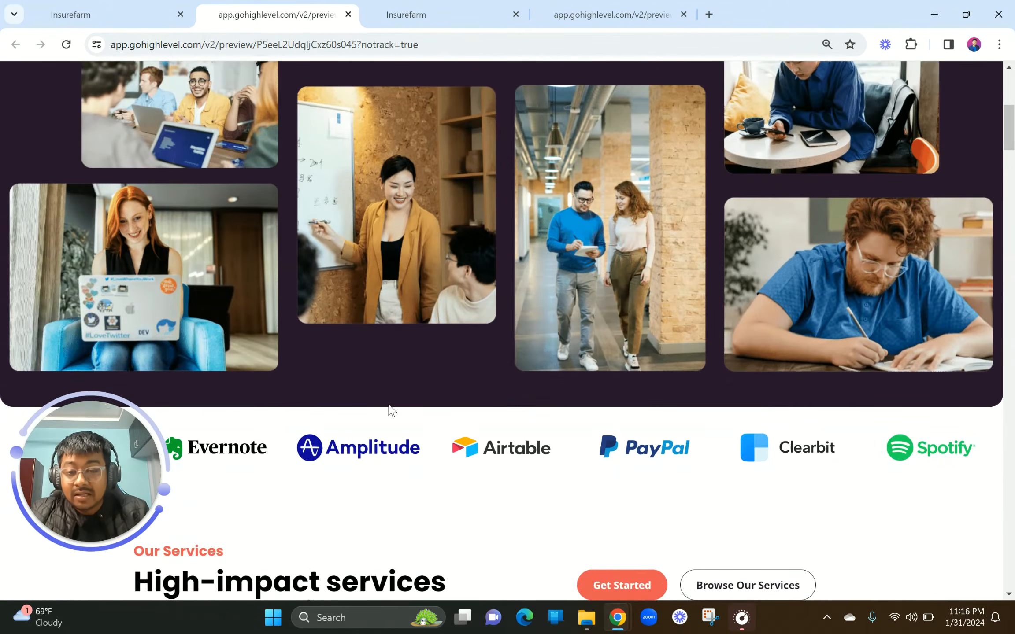
scroll(390, 409, "down", 3)
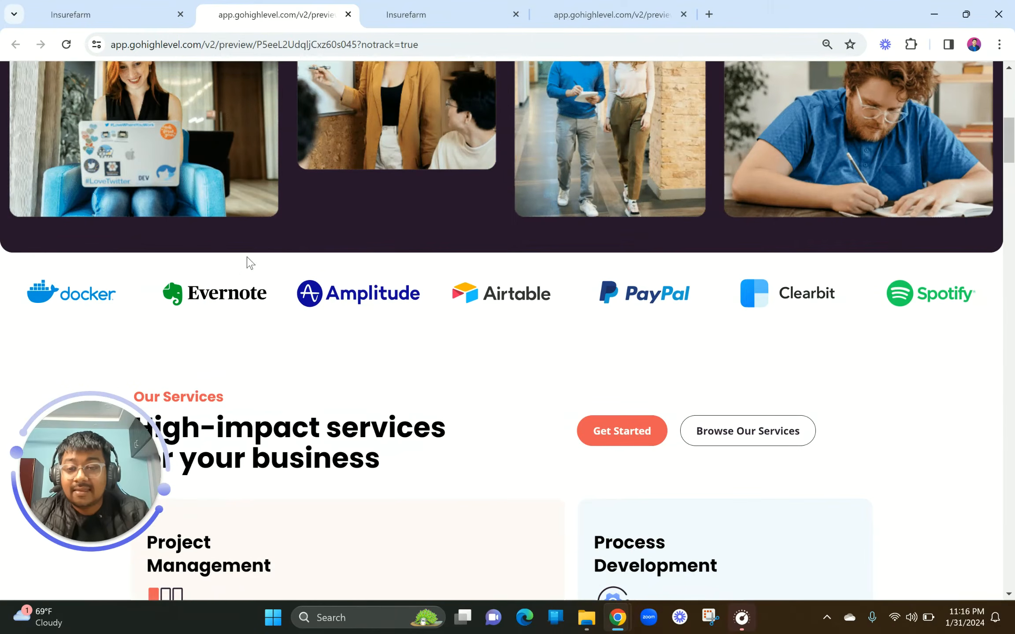
scroll(493, 340, "up", 10)
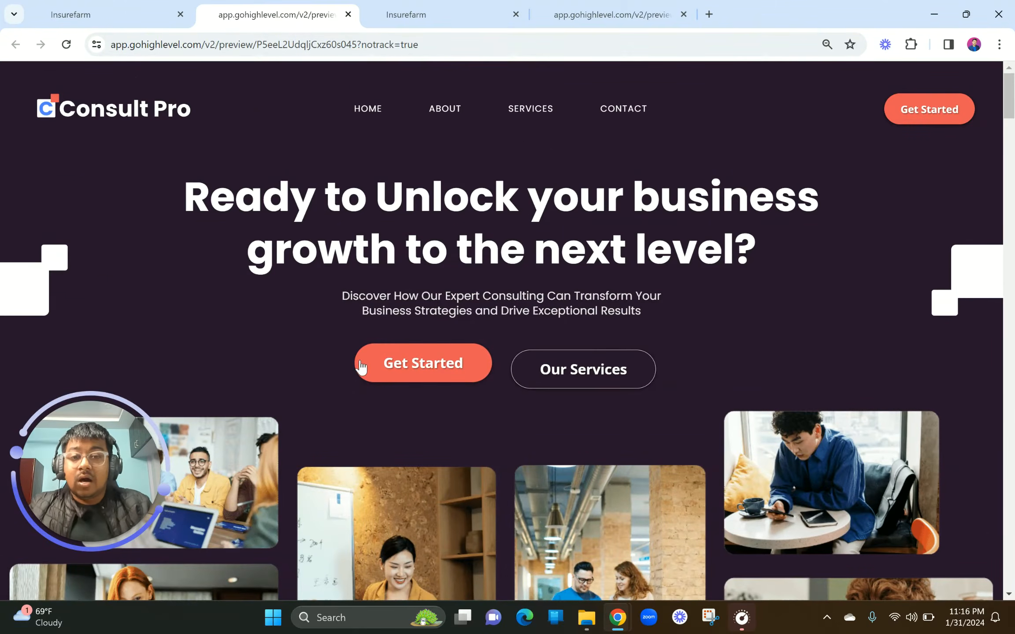
Add a one-column row to the new section in the page editor and place a Headline element in it.
left_click(436, 15)
left_click(393, 284)
left_click(182, 214)
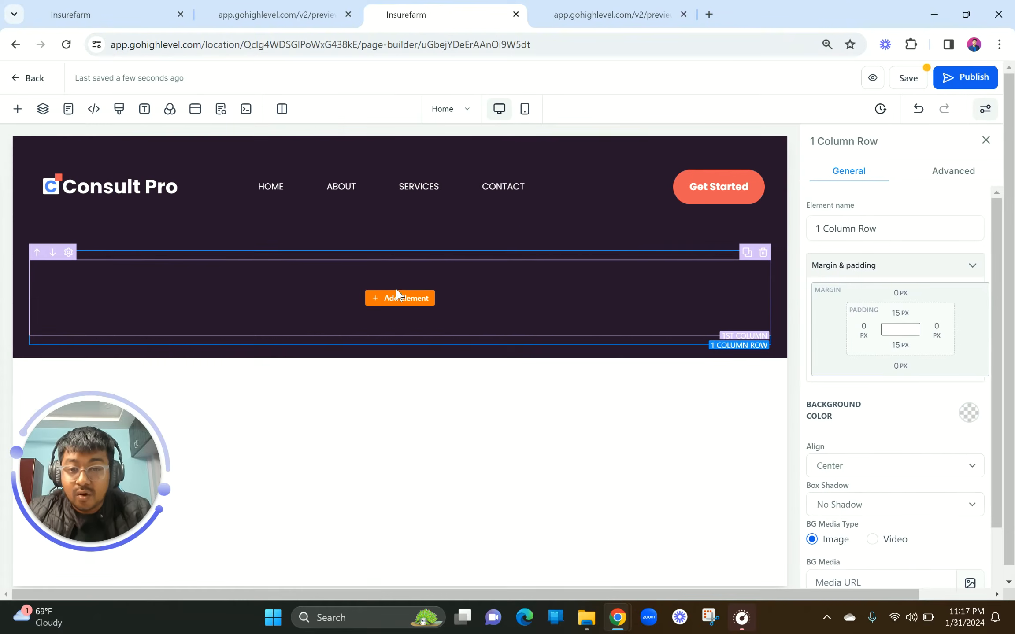
left_click(405, 299)
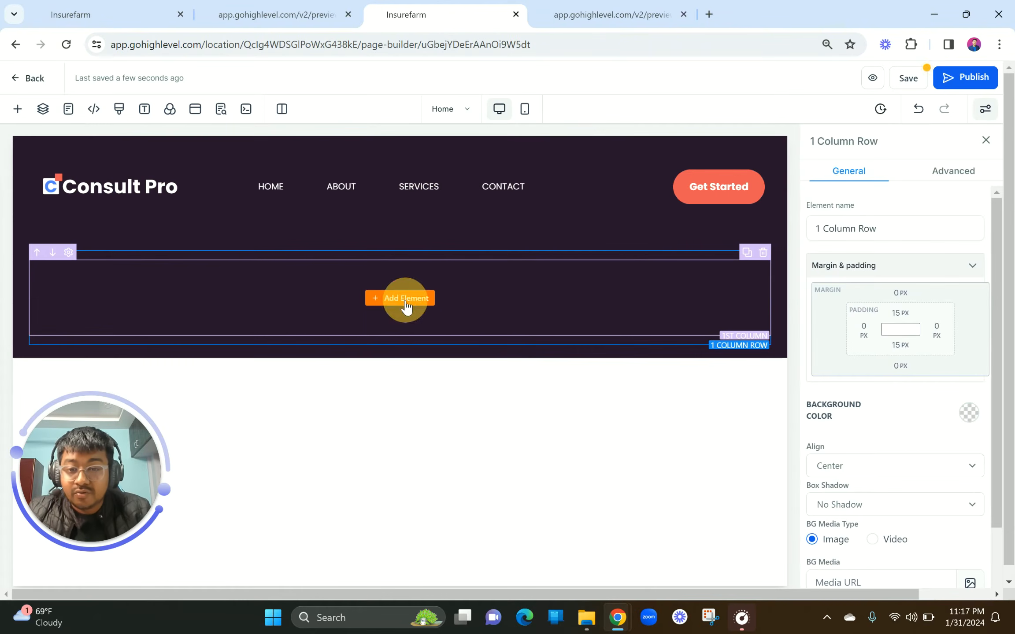
left_click(181, 257)
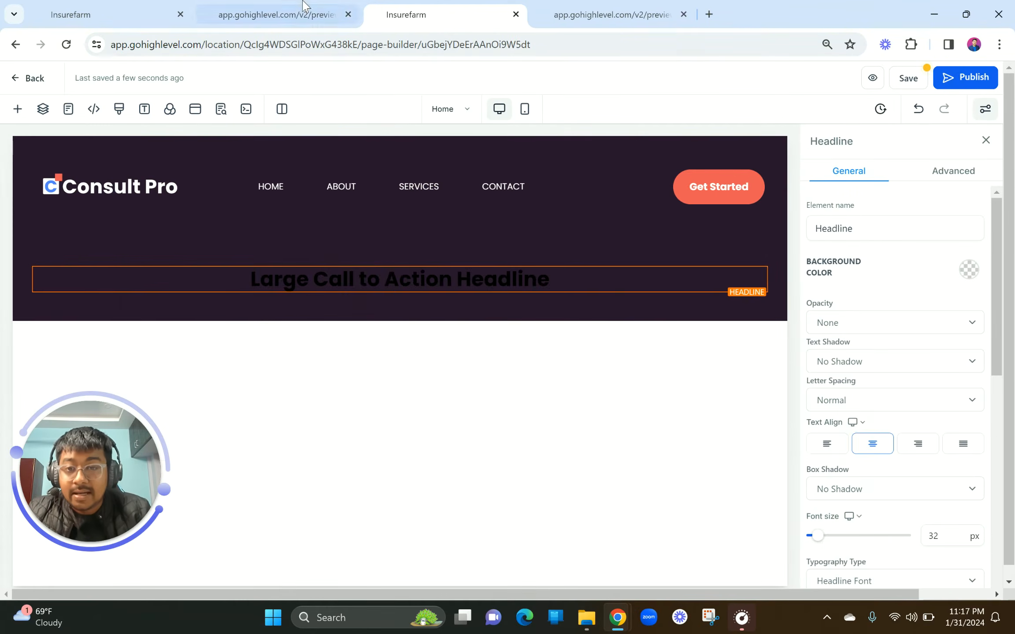
Copy the hero headline "Ready to Unlock your business growth to the next level?" from the reference page.
left_click(310, 5)
left_click_drag(185, 196, 763, 260)
key("ctrl+c")
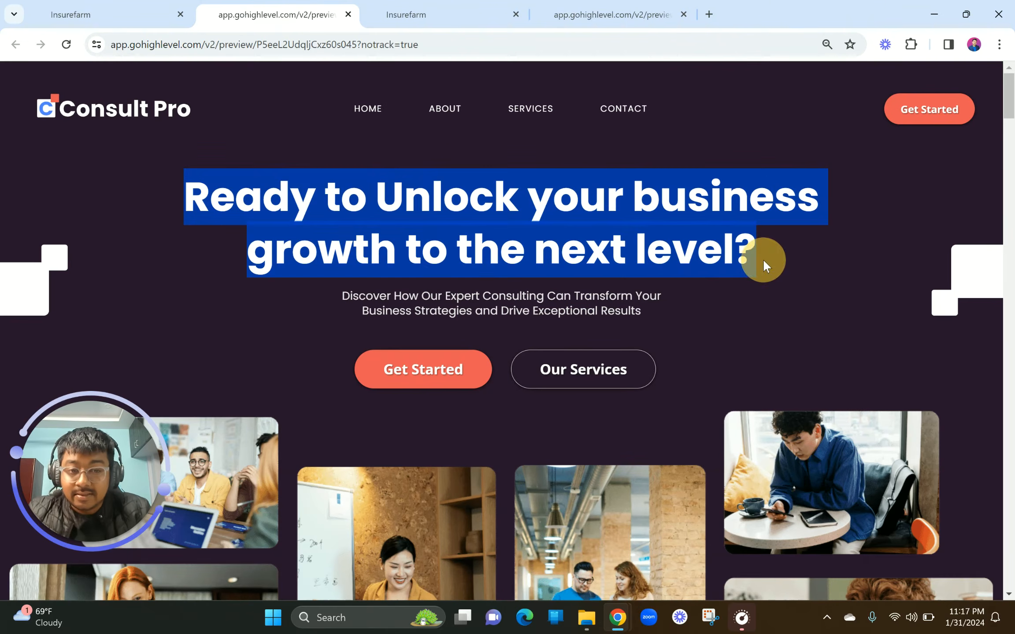
Look up the font details of the reference hero headline and check its font size.
right_click(520, 194)
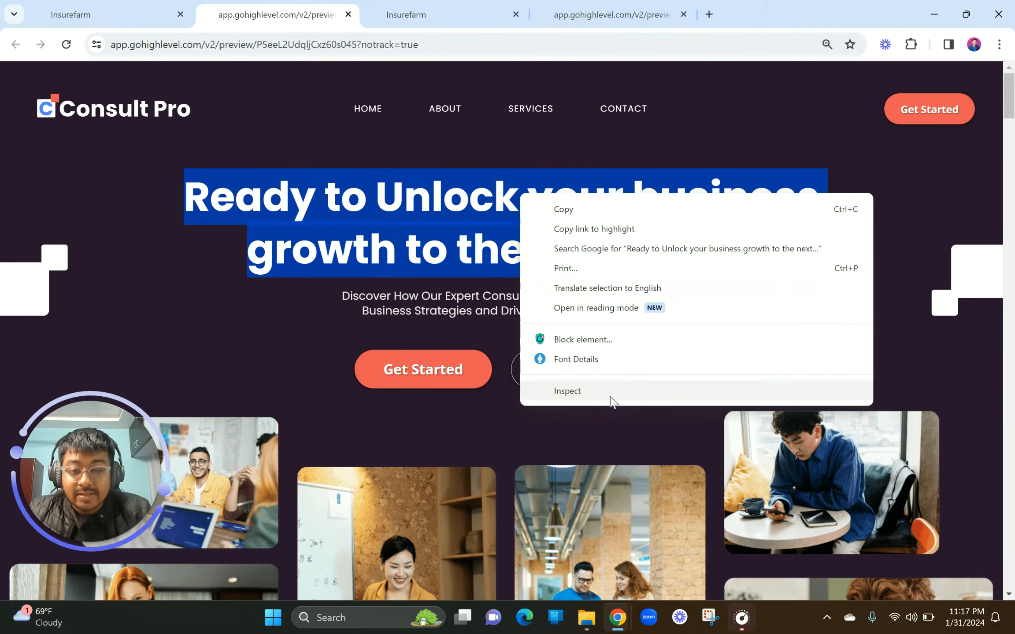
left_click(575, 359)
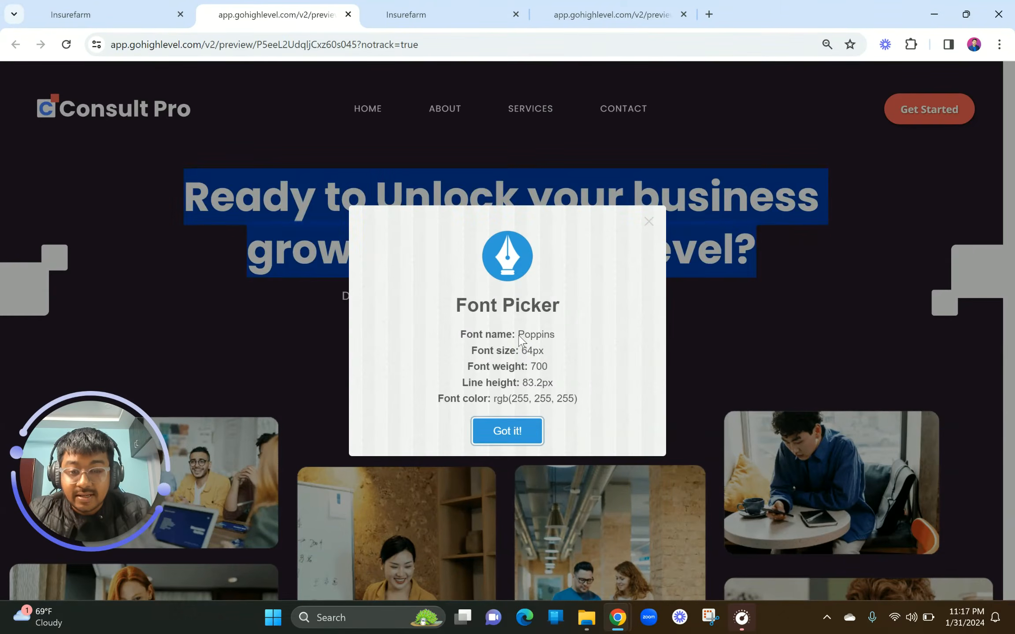
double_click(548, 350)
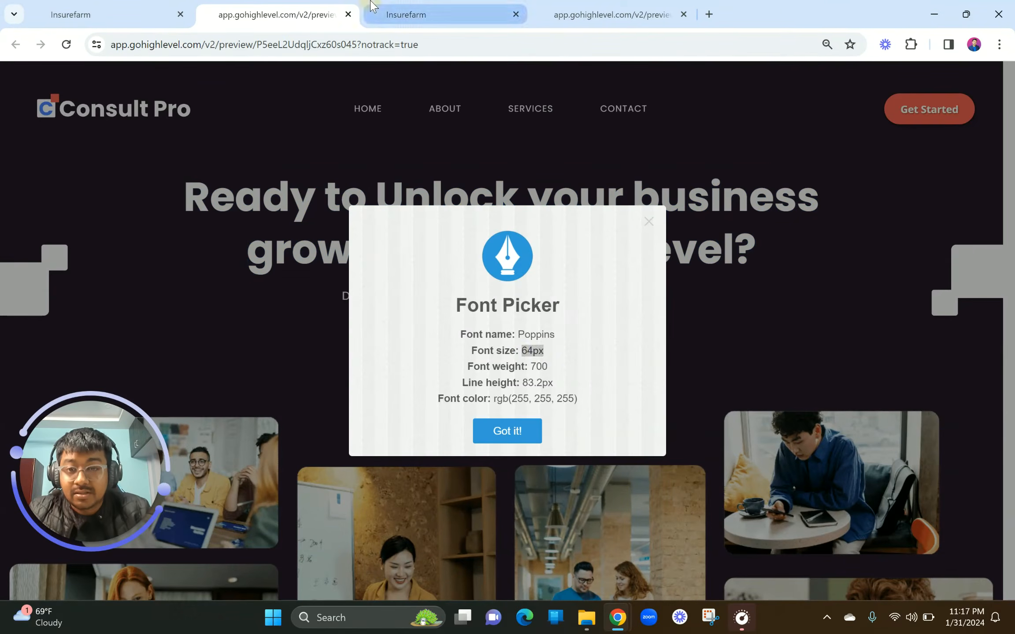
Replace the Headline element's placeholder text with the copied "Ready to Unlock your business growth to the next level?" and remove surplus line breaks.
left_click(405, 14)
triple_click(395, 276)
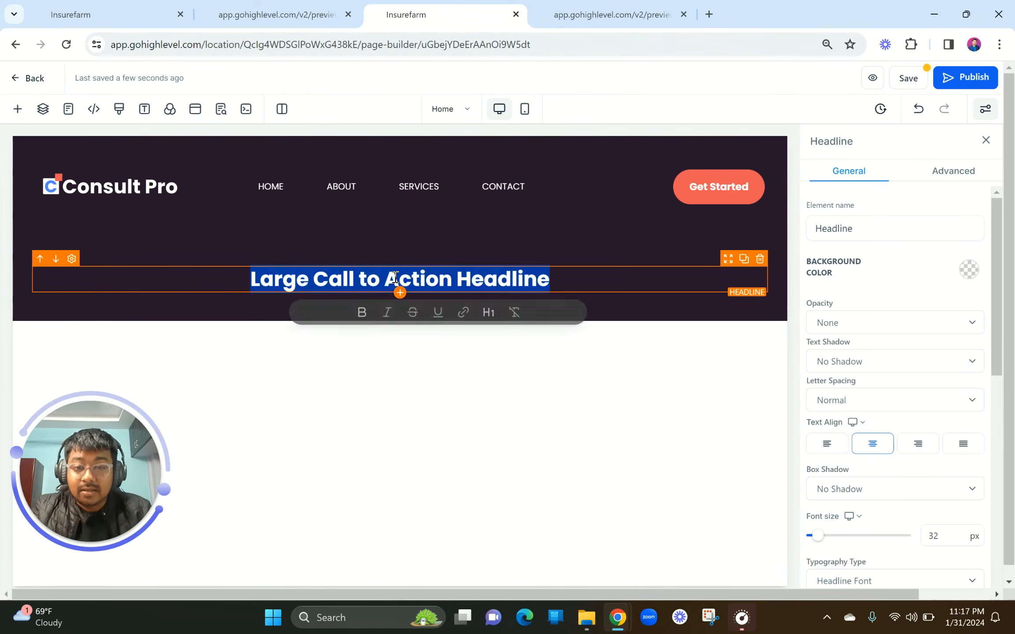
key("ctrl+v")
left_click(237, 335)
key("BackSpace")
key("BackSpace")
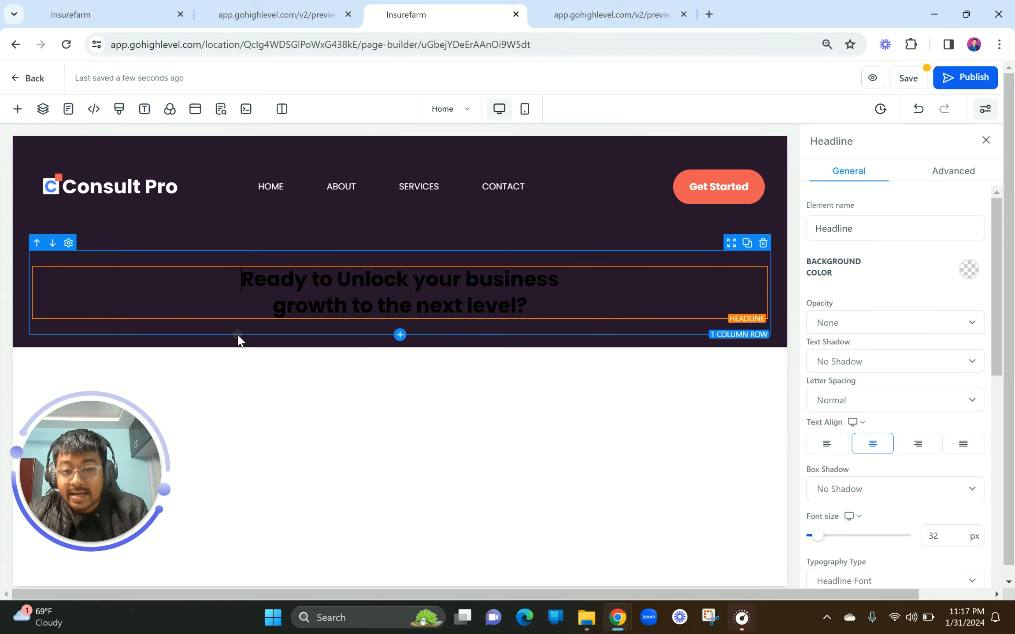
Set the hero headline's font size to 60 px and its bold text color to white.
scroll(935, 539, "down", 1)
left_click_drag(944, 484, 908, 492)
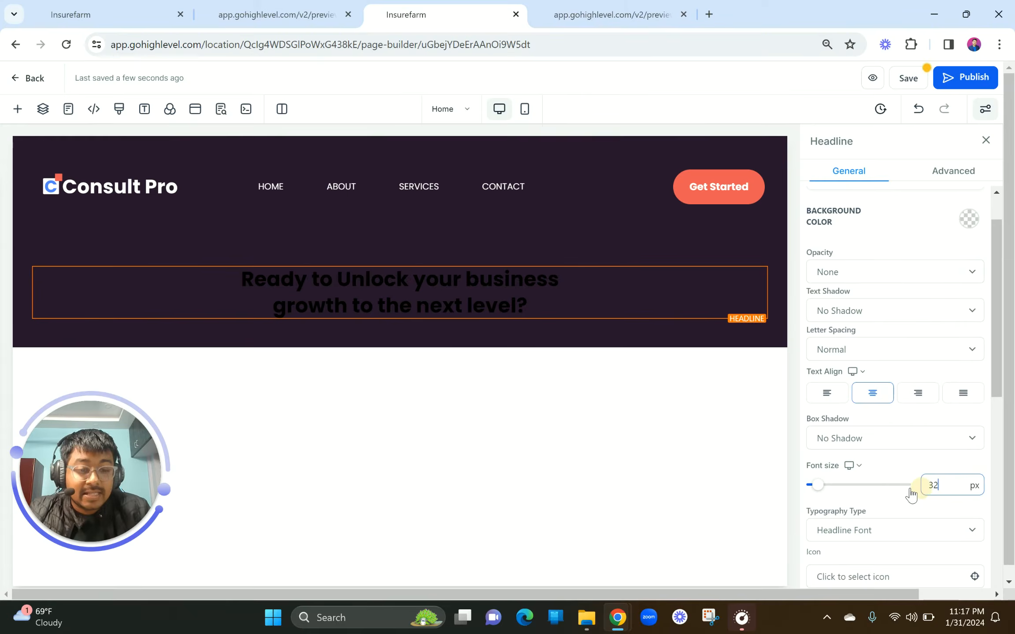
type("60")
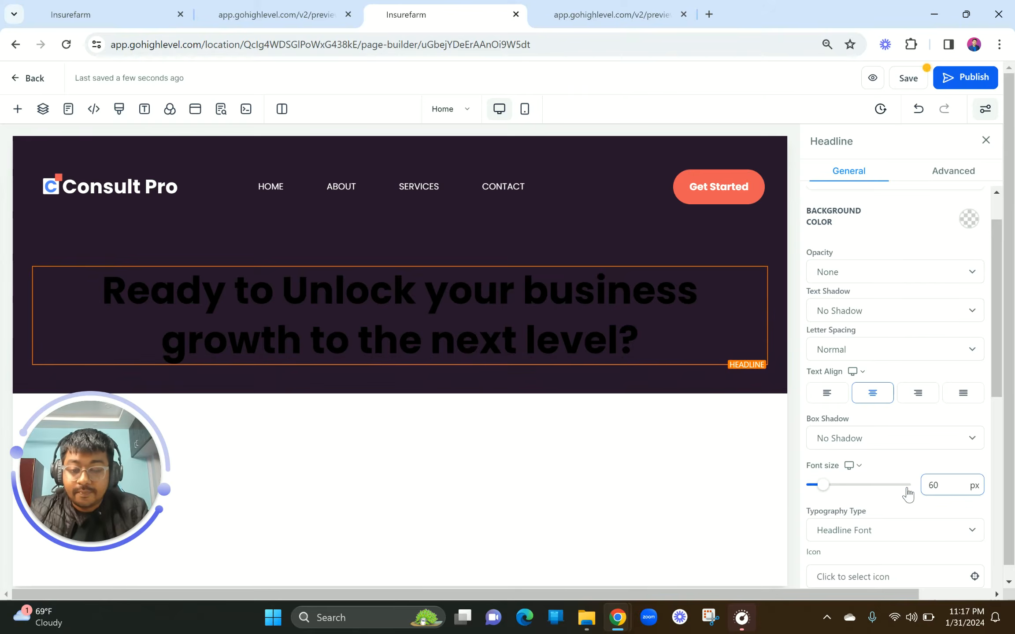
key("ctrl+minus")
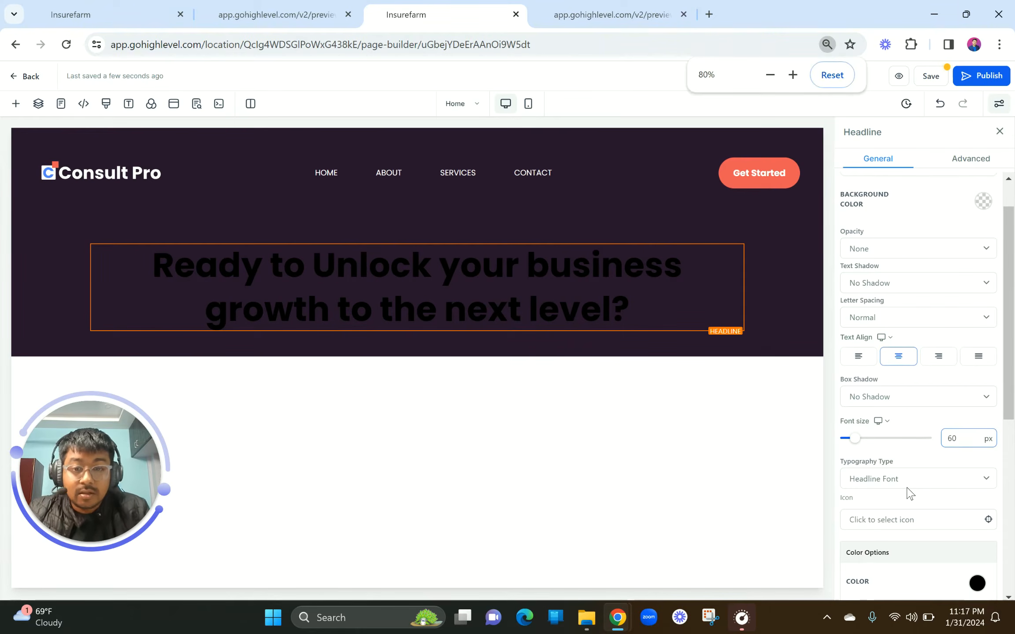
left_click(518, 303)
scroll(951, 456, "down", 4)
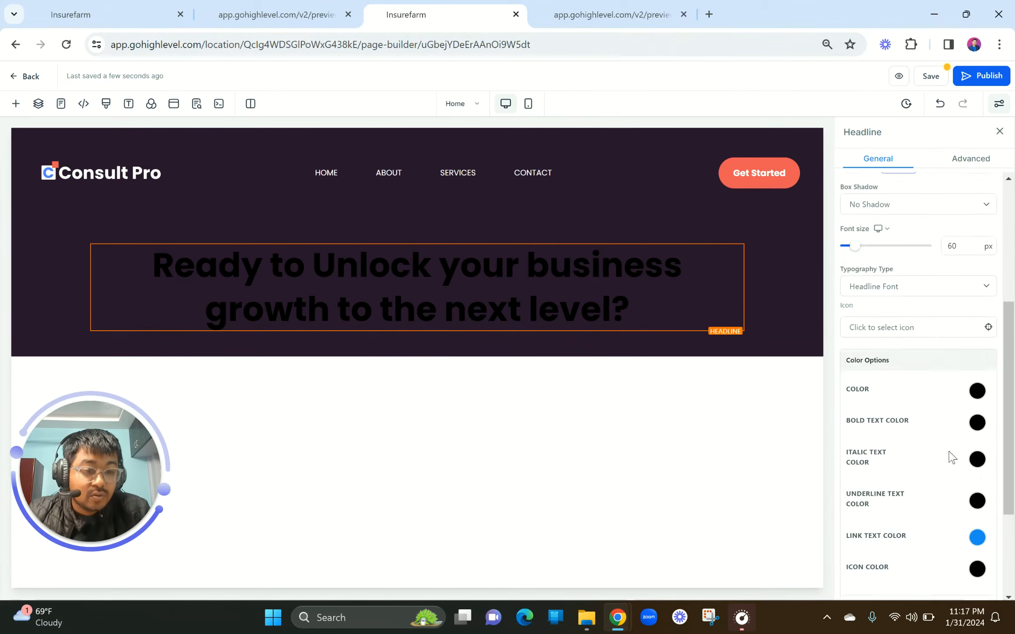
left_click(977, 416)
left_click(894, 449)
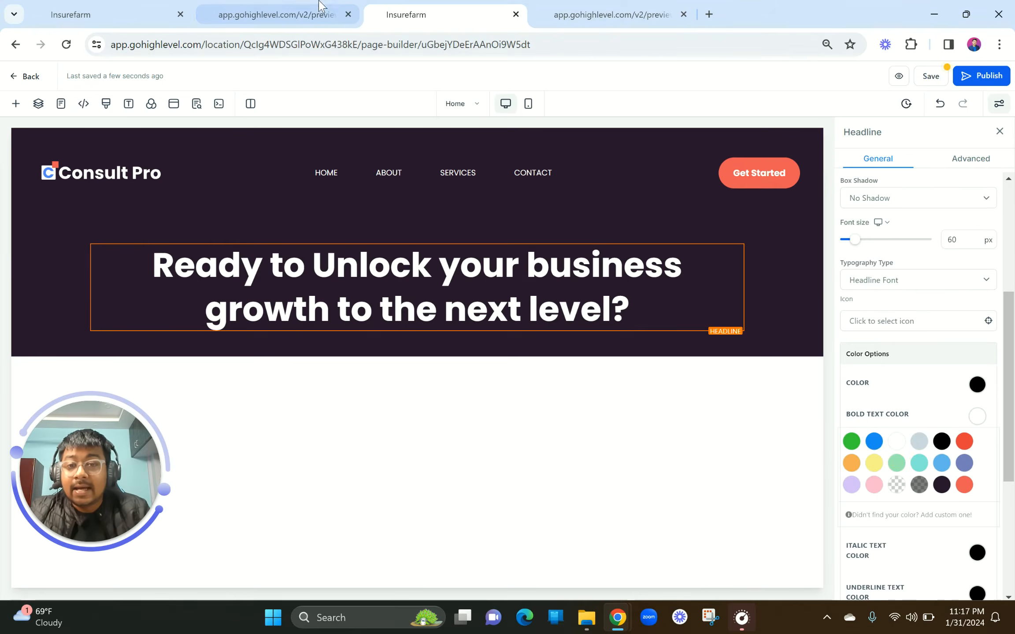
Copy the reference hero's text "Discover How Our Expert Consulting Can Transform Your Business Strategies and Drive Exceptional Results".
left_click(275, 15)
left_click(633, 234)
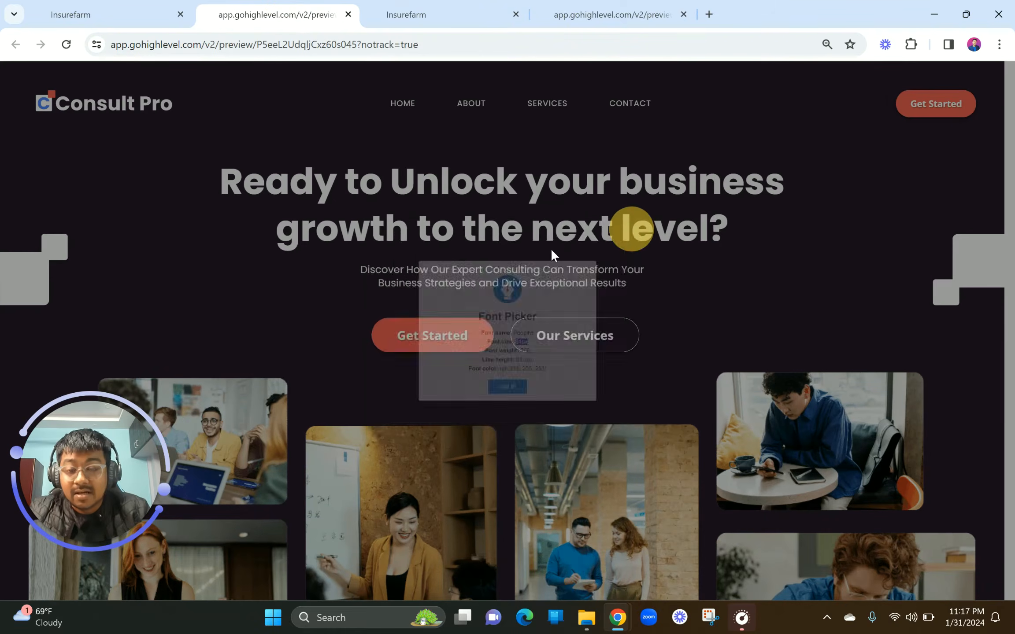
left_click_drag(371, 271, 669, 282)
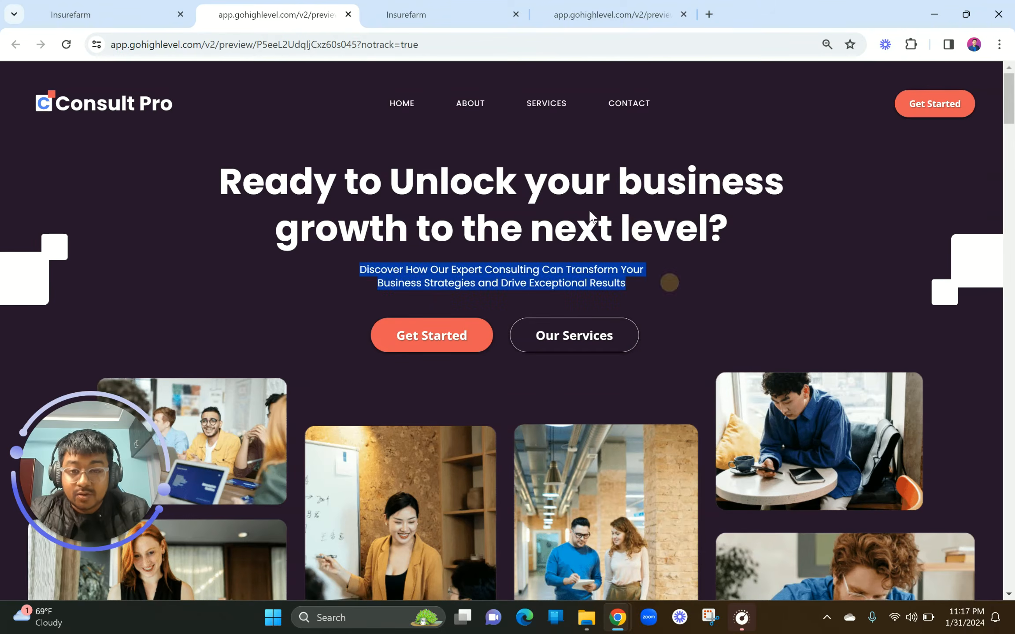
Add a Sub Headline element below the hero headline in the editor and replace its placeholder with the copied reference text.
left_click(405, 14)
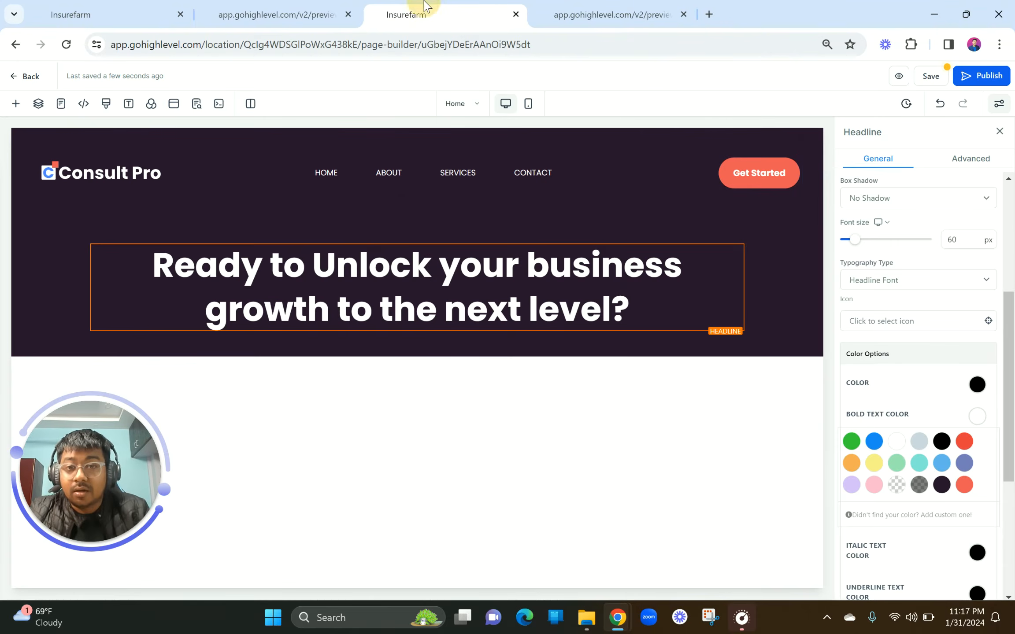
left_click(416, 332)
left_click(227, 243)
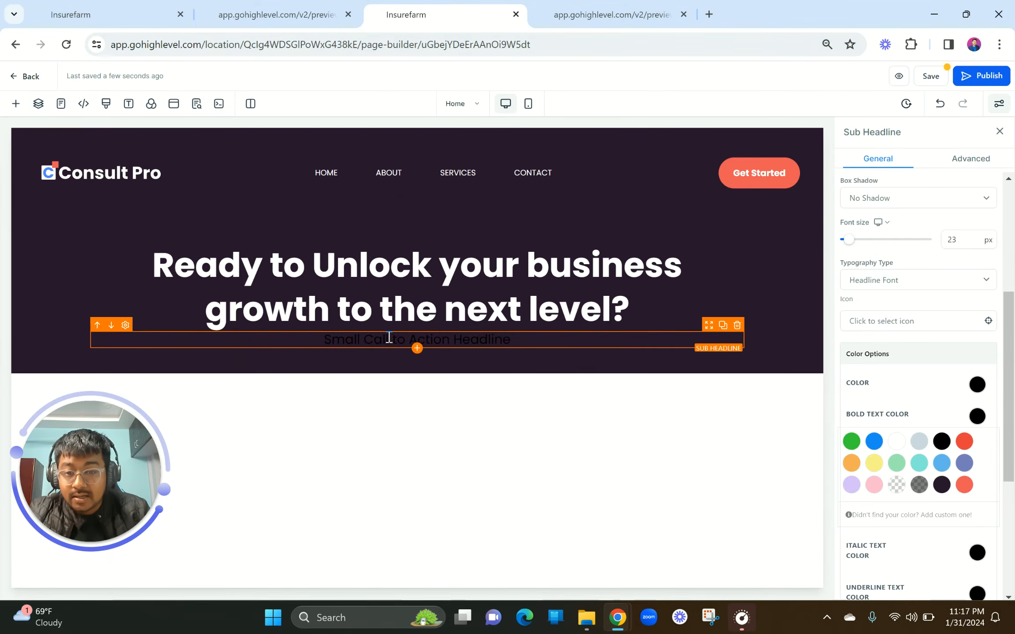
left_click(389, 337)
left_click(221, 377)
key("BackSpace")
key("BackSpace")
Remove the bold formatting from the whole sub-headline and color its text light gray.
key("ctrl+a")
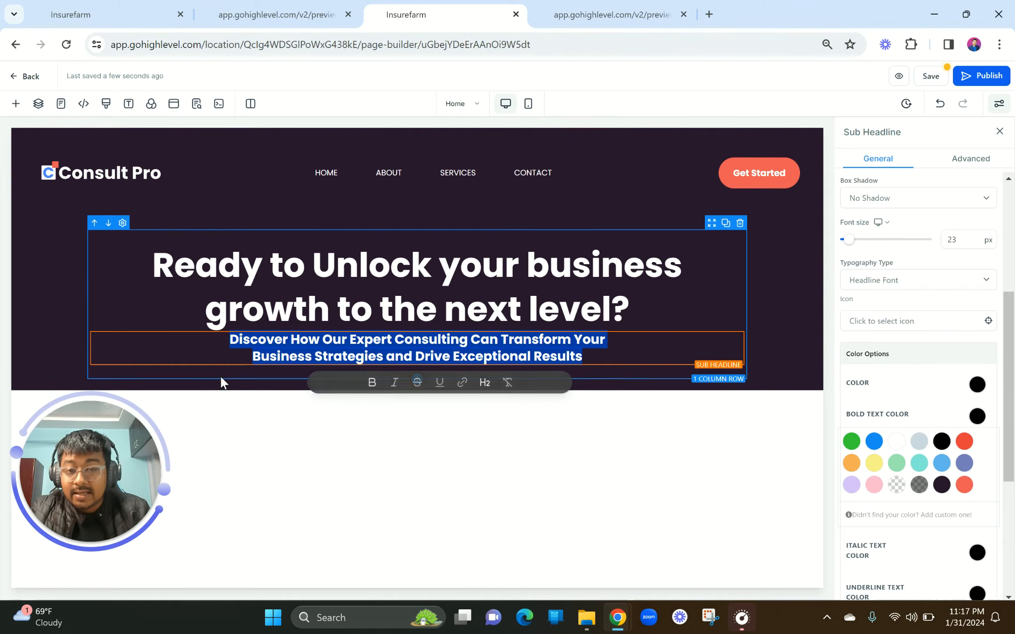
left_click(371, 382)
left_click(976, 385)
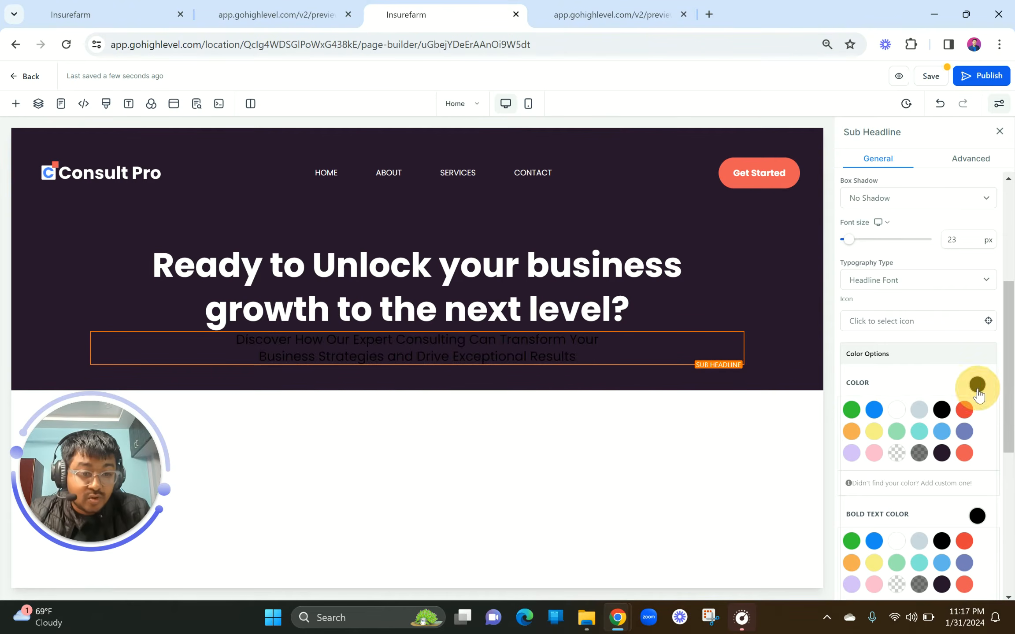
left_click(921, 411)
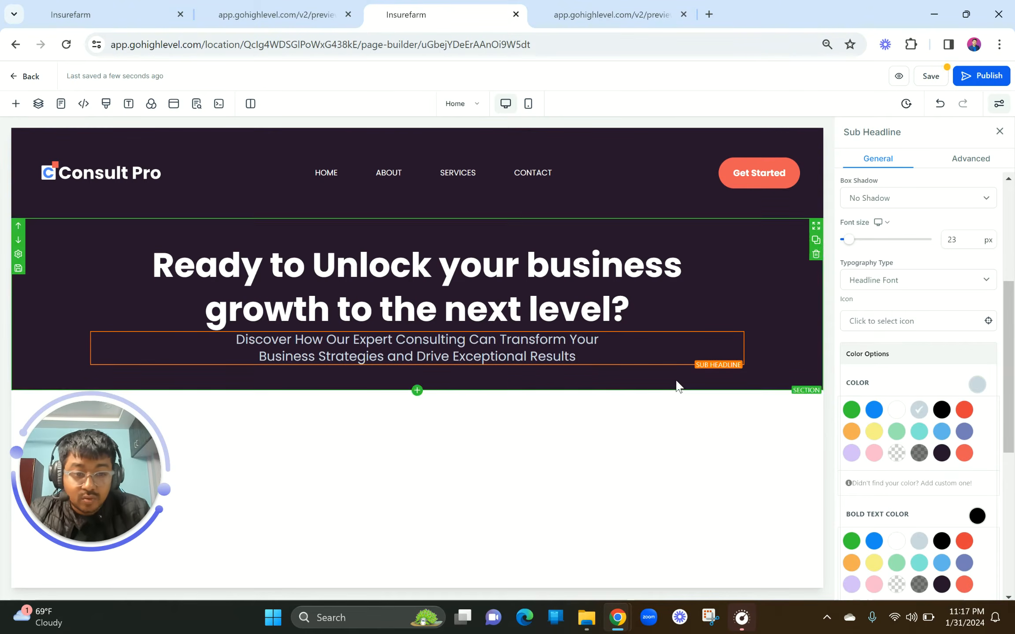
Create the custom color #F6F6F6 and apply it to the sub-headline's text.
left_click(951, 484)
left_click(980, 527)
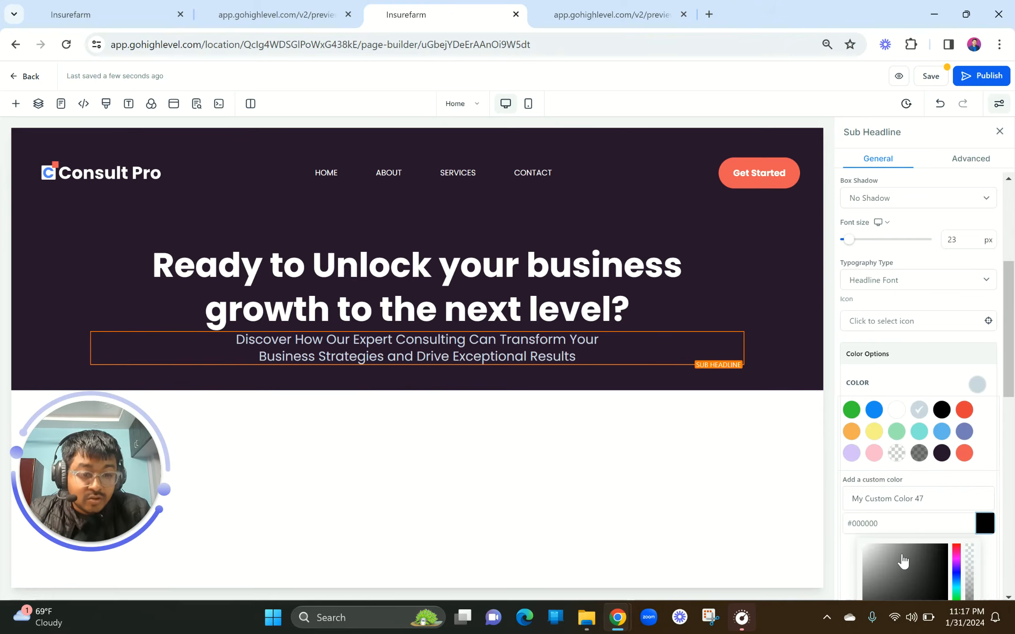
scroll(898, 552, "down", 3)
mouse_move(889, 386)
left_mouse_down()
mouse_move(866, 372)
mouse_move(867, 357)
left_mouse_up()
left_click_drag(1012, 358, 1011, 412)
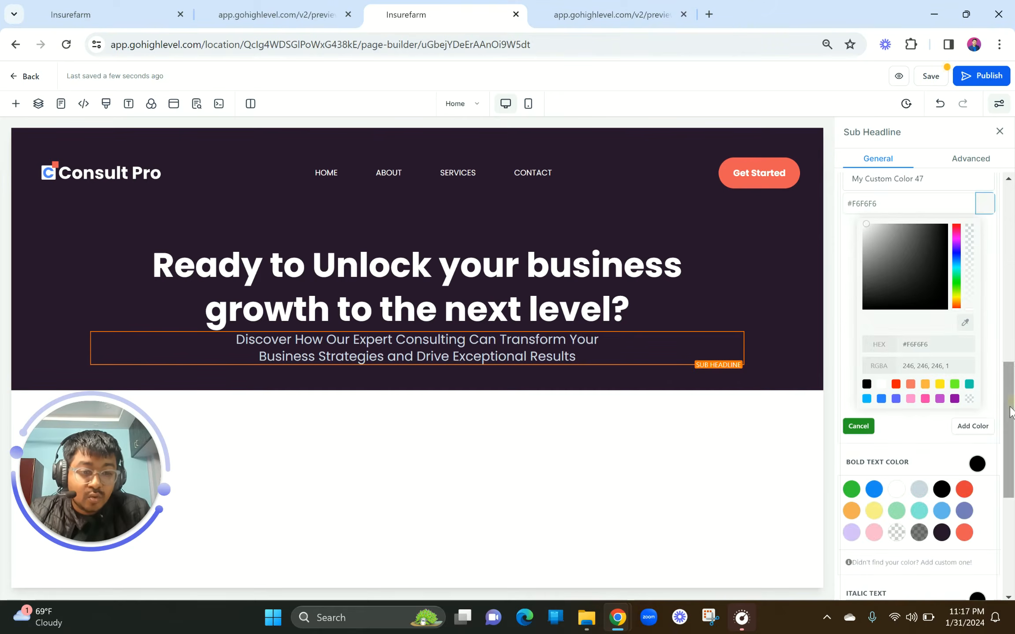
left_click(973, 426)
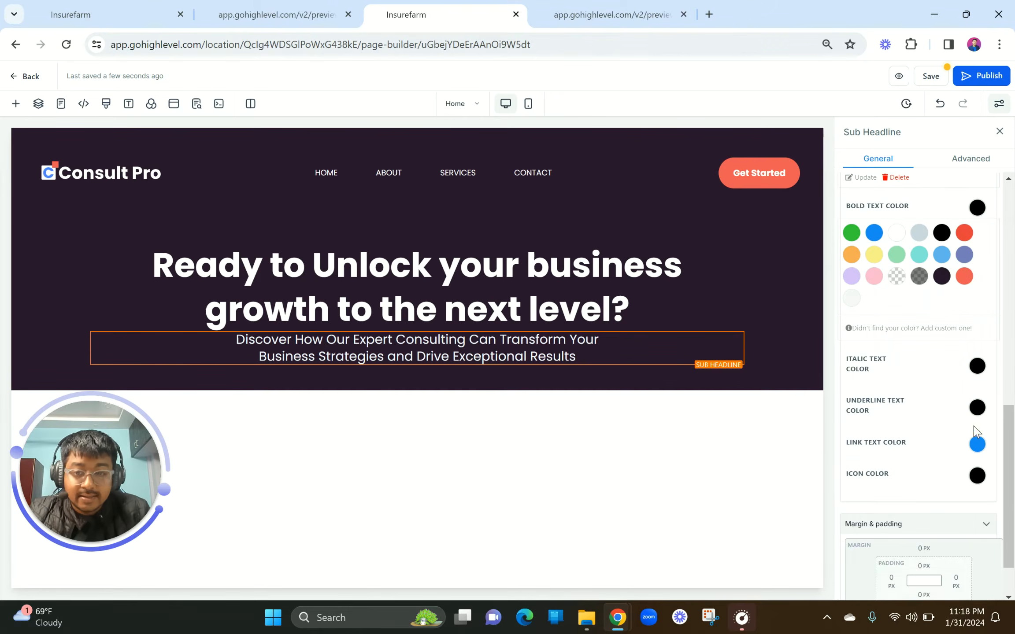
Look up the reference sub-headline's font details and set the editor's sub-headline font size to 18 px.
left_click(309, 14)
right_click(461, 271)
left_click(527, 437)
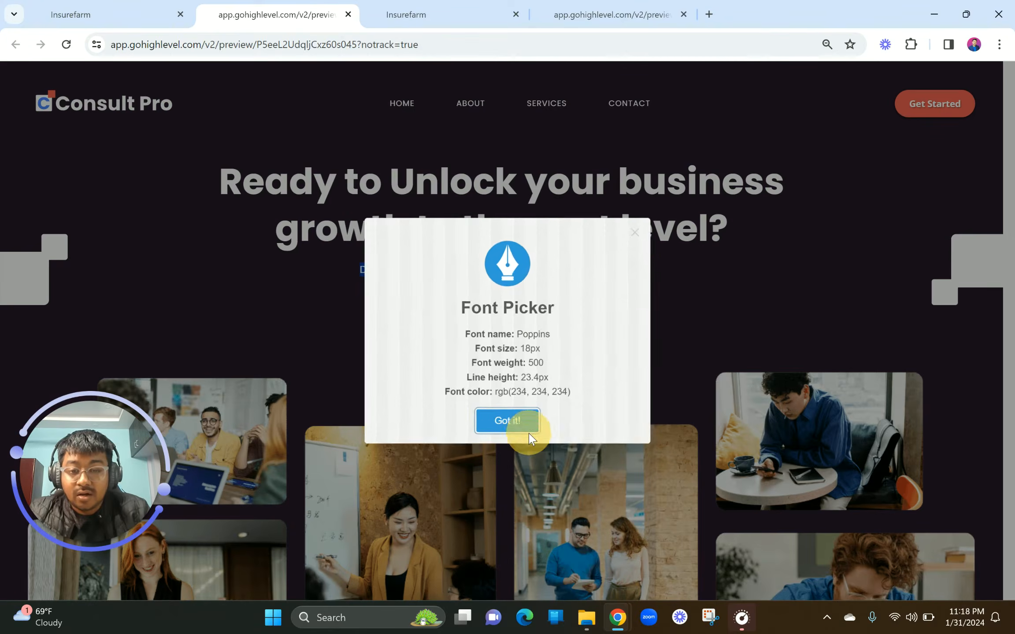
left_click(405, 15)
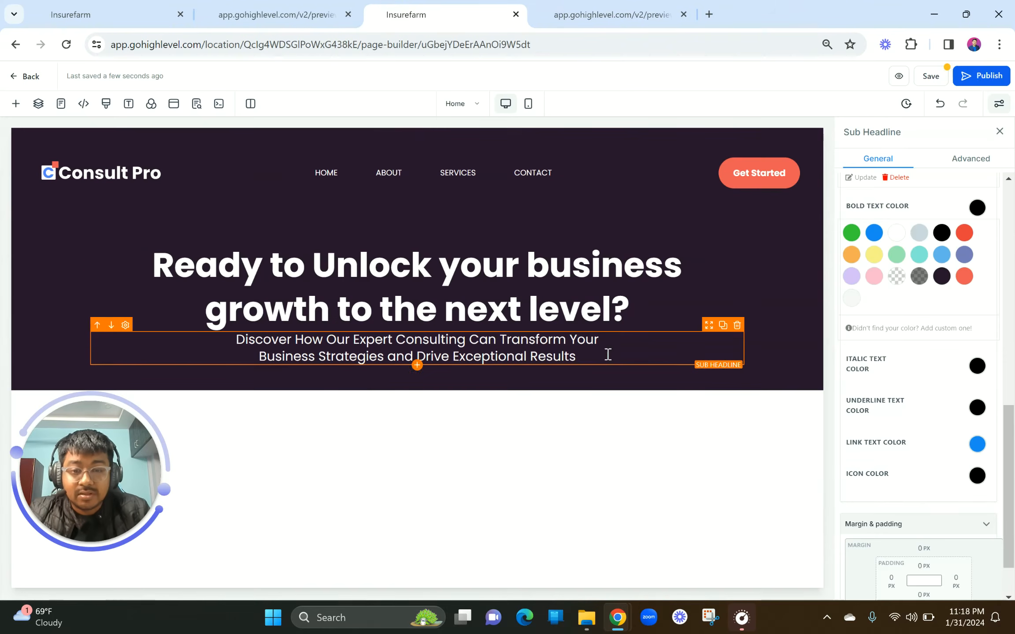
scroll(938, 381, "up", 10)
double_click(967, 385)
type("18")
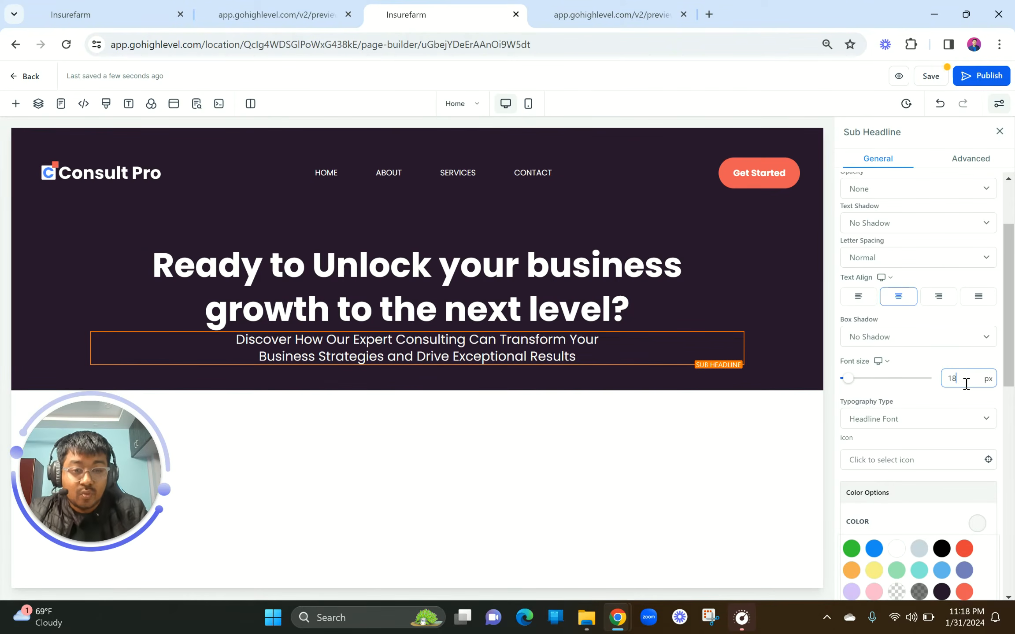
Set the sub-headline's top margin to 10 px.
scroll(938, 454, "down", 8)
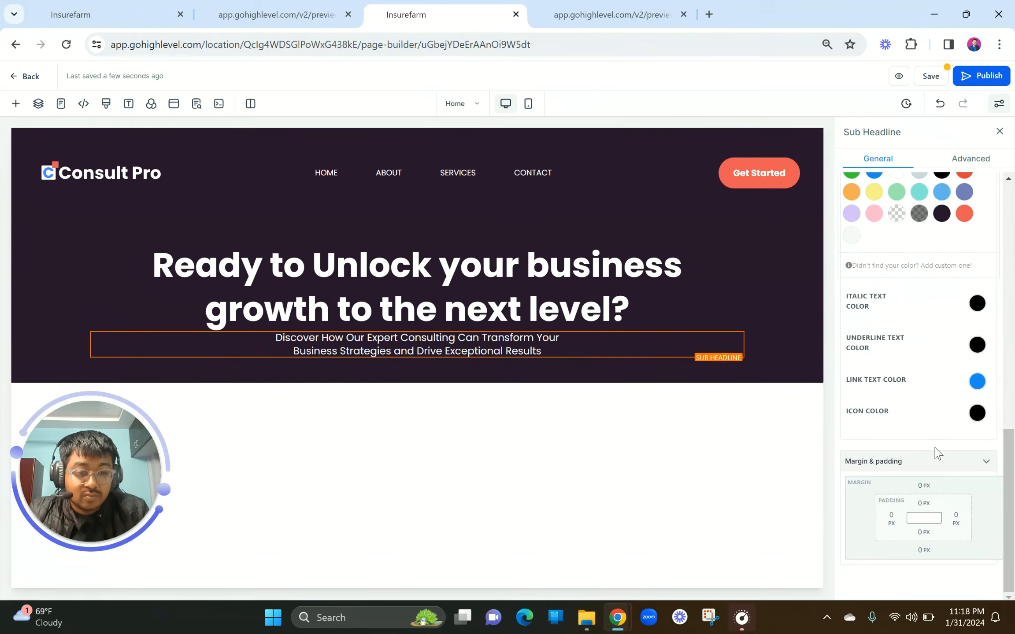
left_click(924, 486)
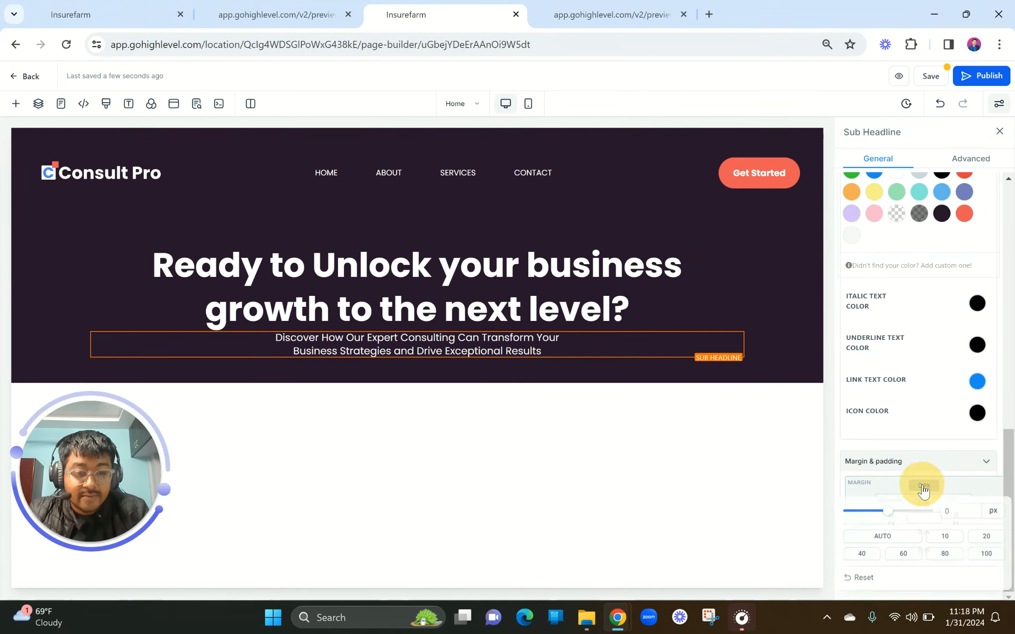
left_click(945, 537)
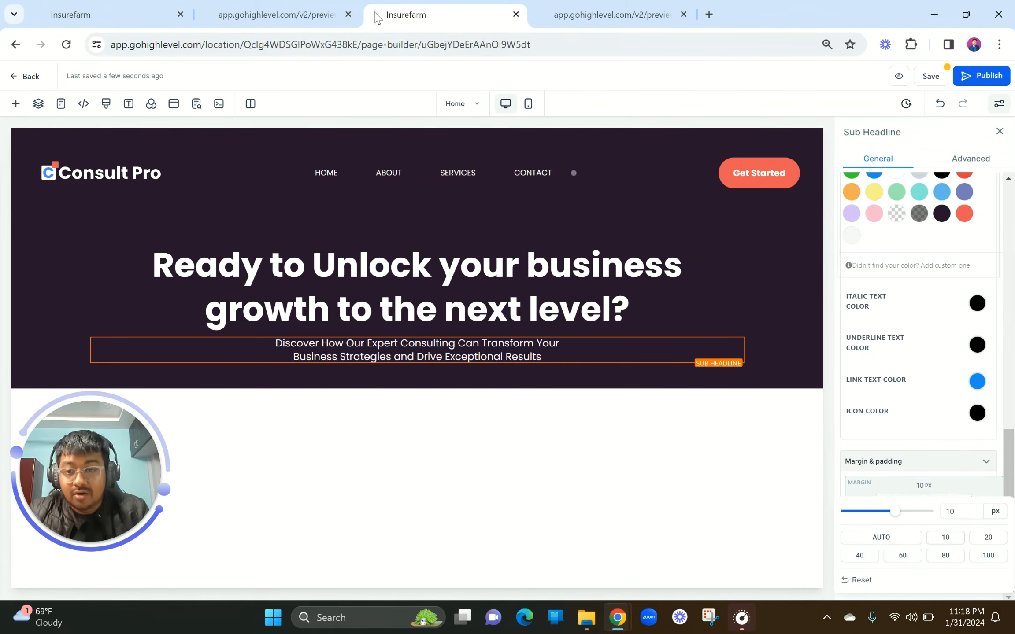
Check the reference page's hero buttons and add a two-column row below the headline row in the editor.
left_click(339, 10)
left_click(634, 233)
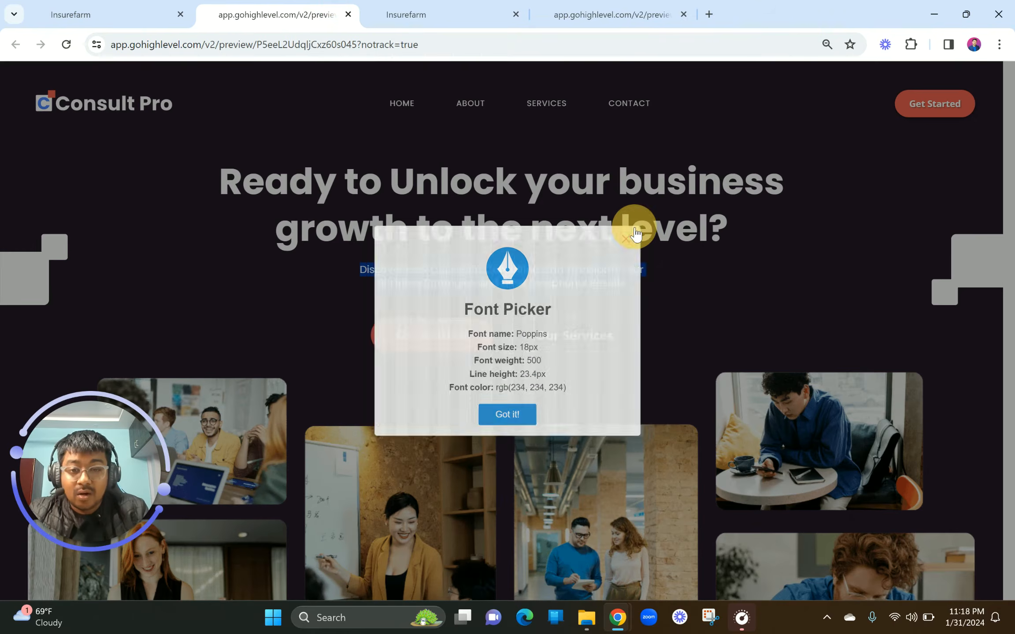
left_click(434, 6)
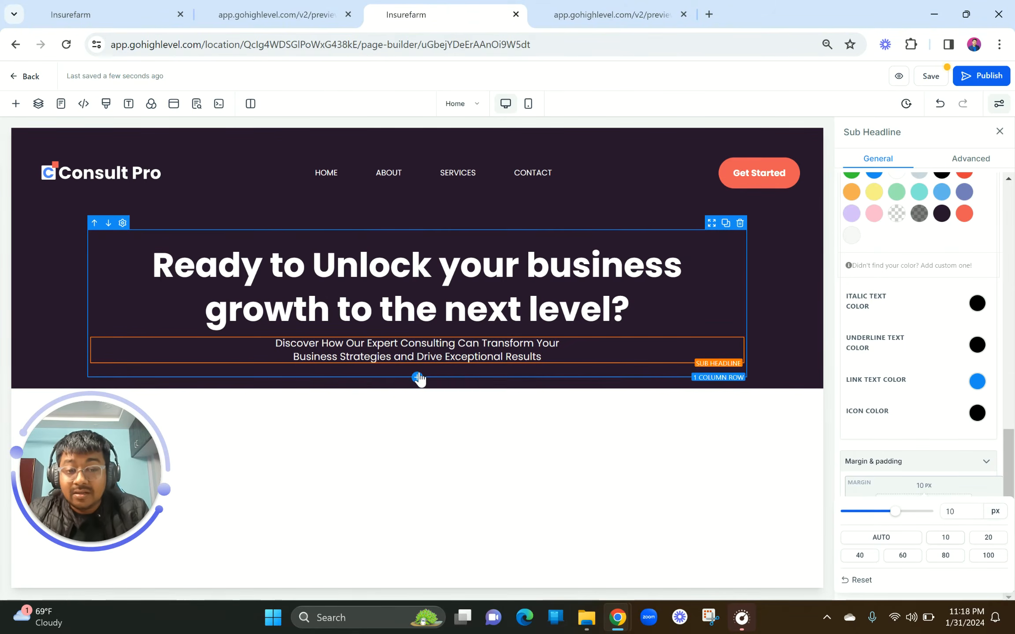
left_click(416, 375)
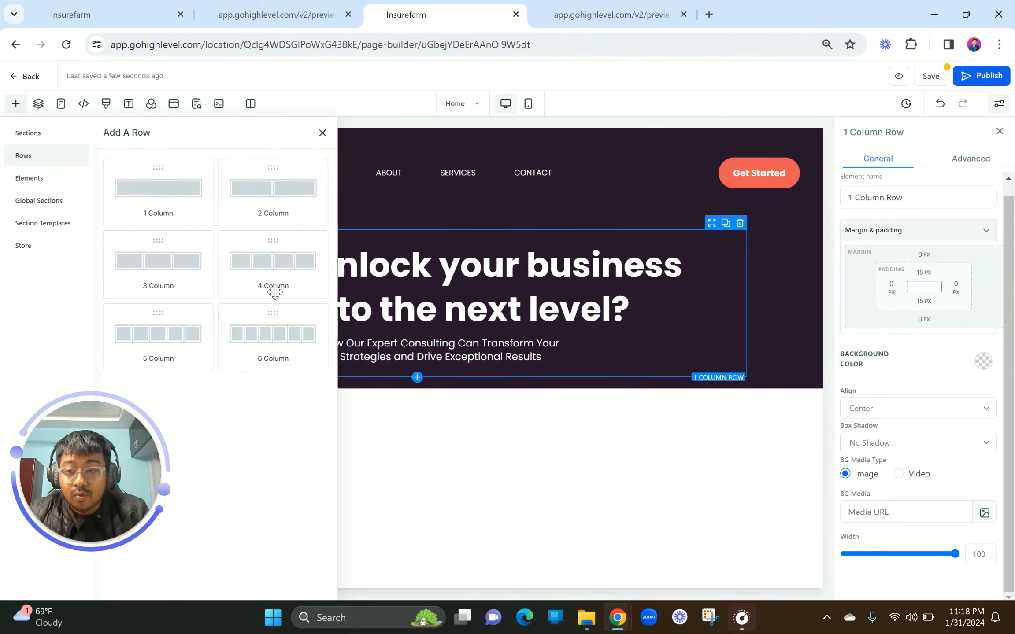
left_click(277, 196)
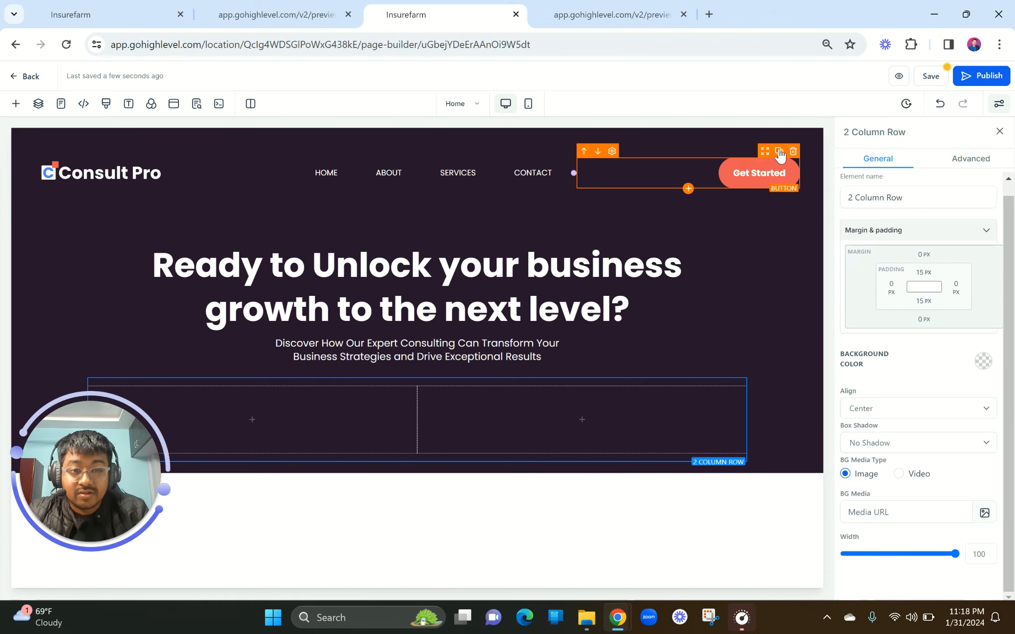
Duplicate the header's Get Started button and move the copy into the first column of the new row.
left_click(778, 151)
left_click_drag(766, 187, 359, 438)
left_click_drag(702, 418, 335, 418)
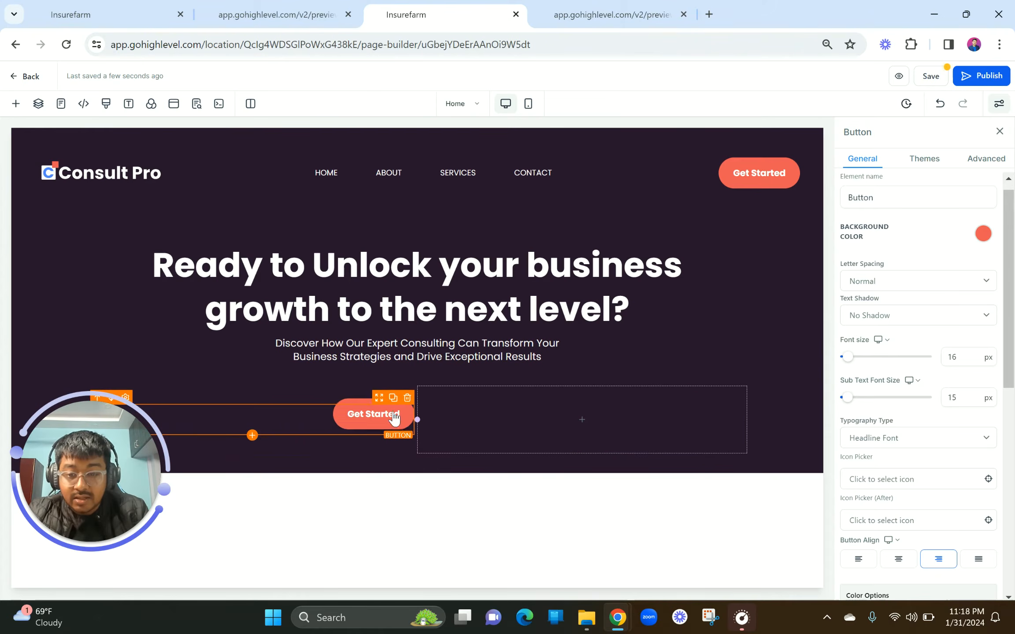
Look up the reference hero's Get Started button font details and set the copied button's font size to 22 px.
double_click(966, 357)
left_click(245, 6)
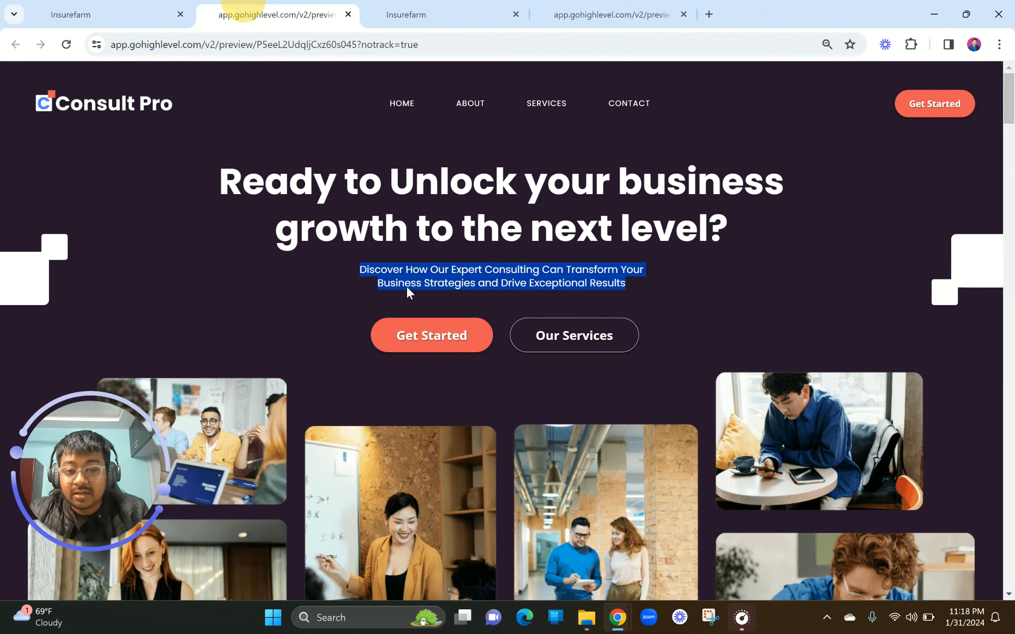
right_click(425, 334)
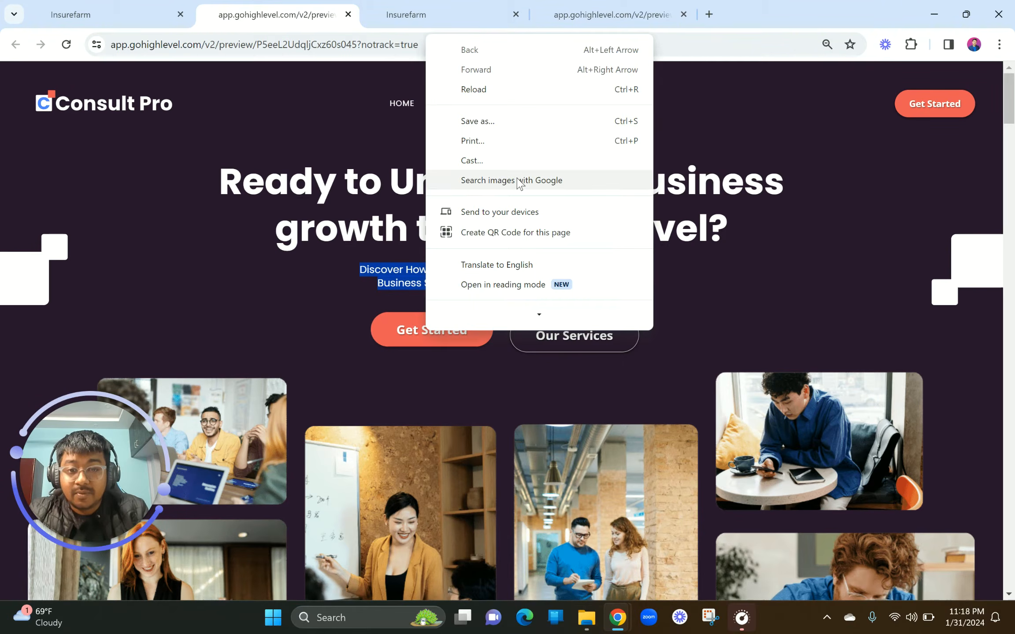
left_click(393, 257)
right_click(409, 339)
scroll(458, 256, "down", 3)
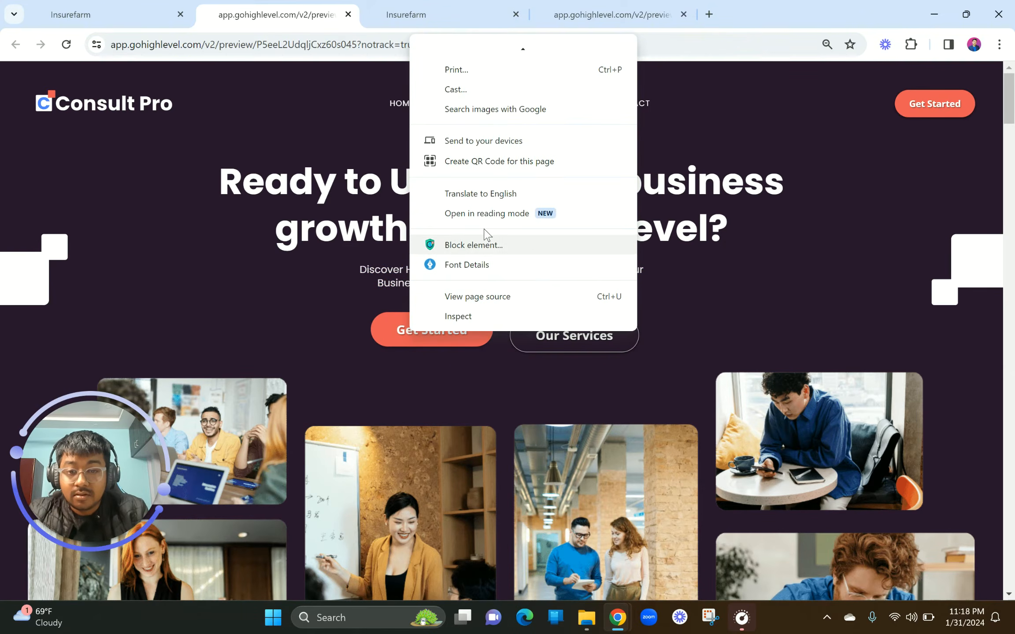
left_click(470, 266)
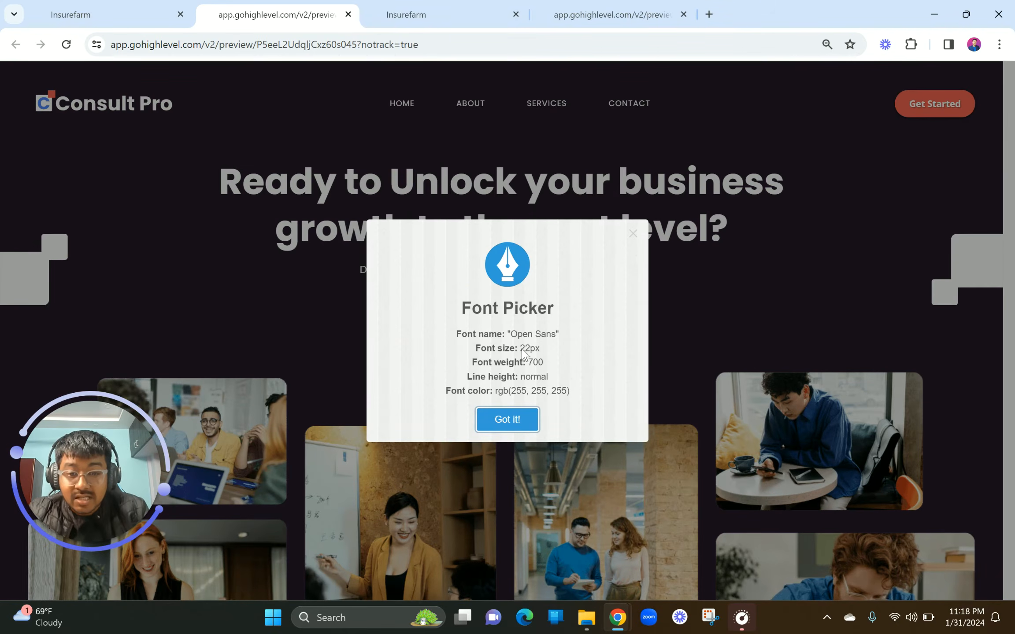
left_click(442, 11)
type("22")
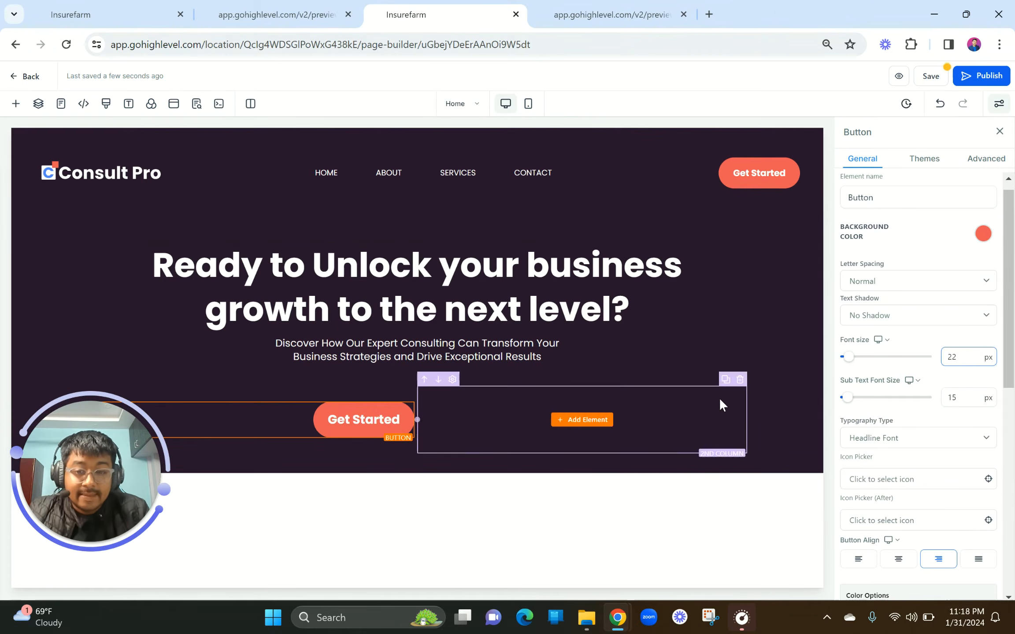
Close the font details on the reference page and compare its hero buttons with the editor's.
left_click(296, 6)
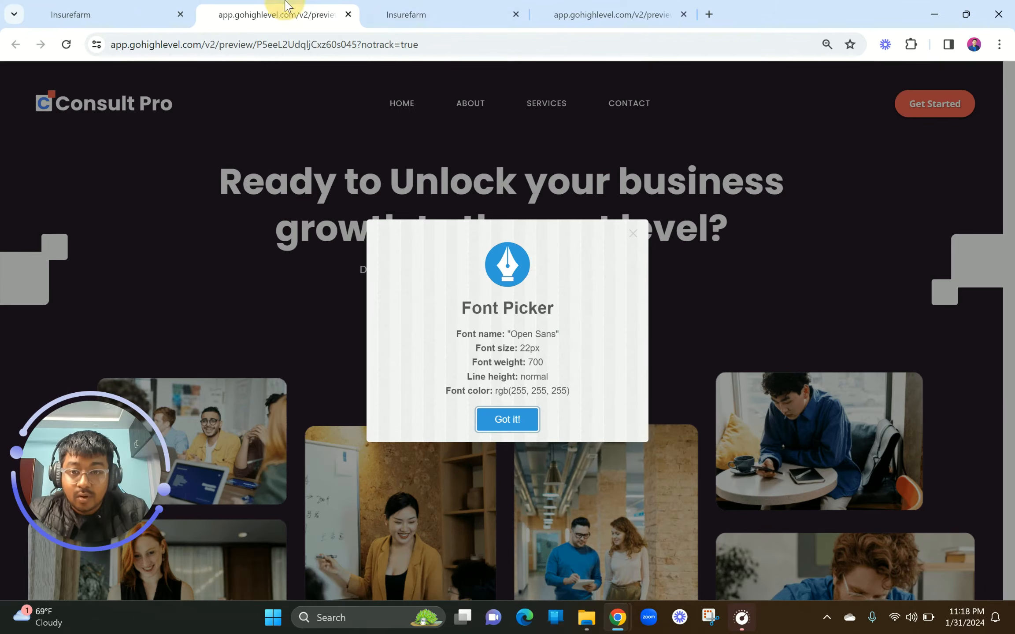
left_click(631, 240)
left_click(406, 14)
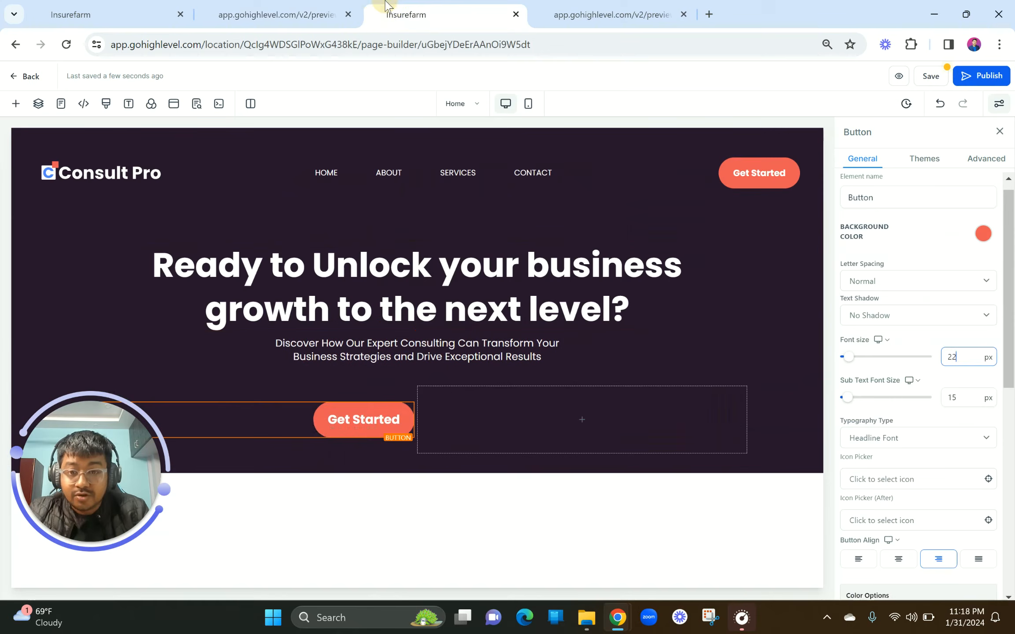
Set the hero Get Started button's left and right padding to 40 px each.
left_click(339, 416)
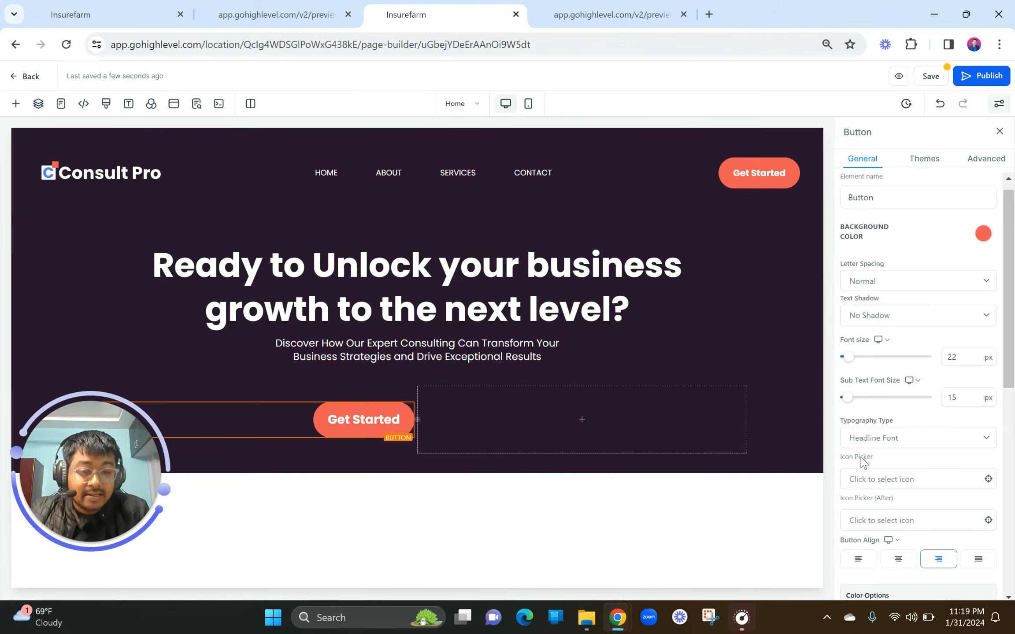
scroll(863, 460, "down", 10)
scroll(863, 463, "up", 1)
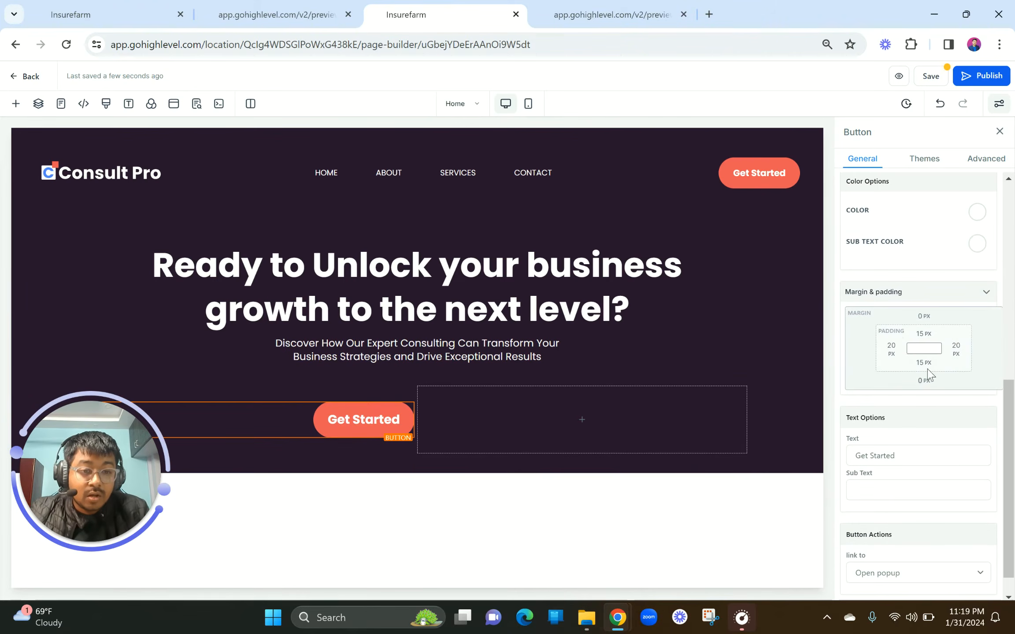
left_click(890, 346)
left_click(913, 405)
left_click(955, 348)
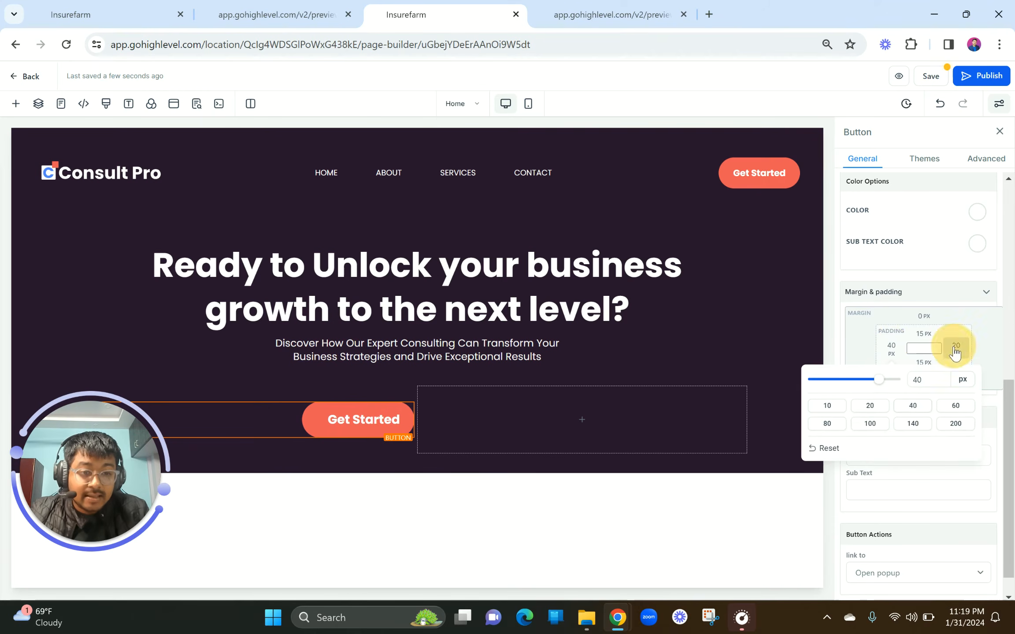
left_click(901, 406)
left_click(394, 311)
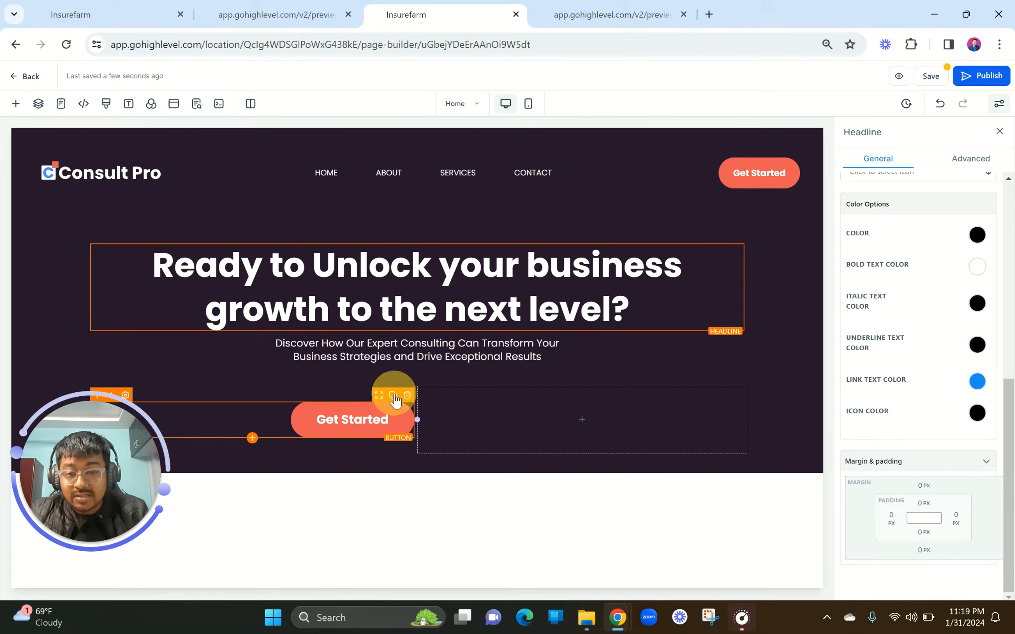
Duplicate the hero Get Started button, move the copy into the row's second column and left-align it.
left_click(394, 396)
left_click_drag(352, 446, 541, 419)
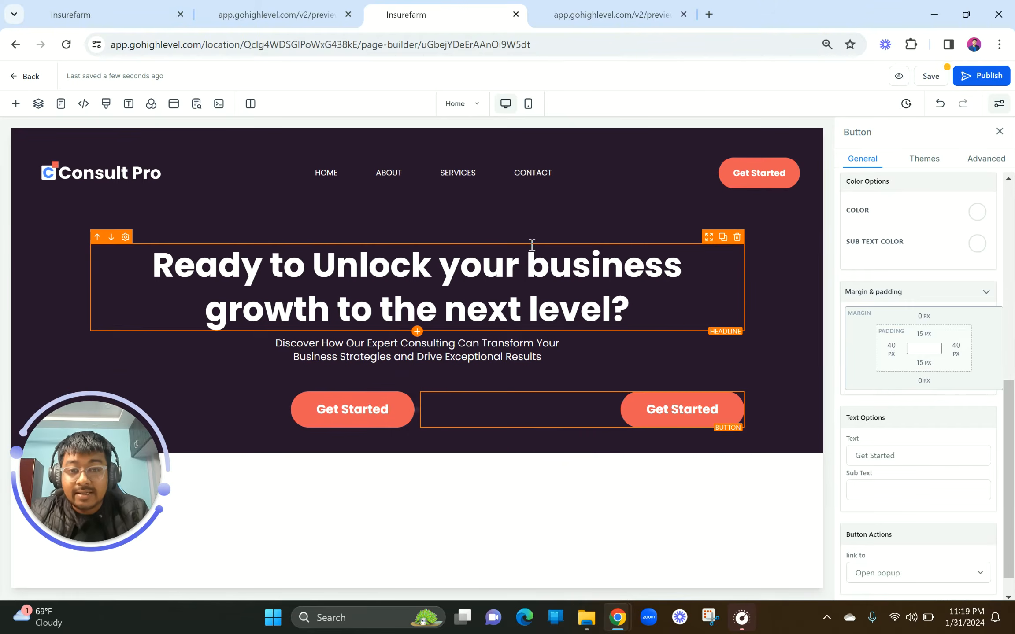
scroll(922, 322, "up", 10)
scroll(924, 324, "down", 2)
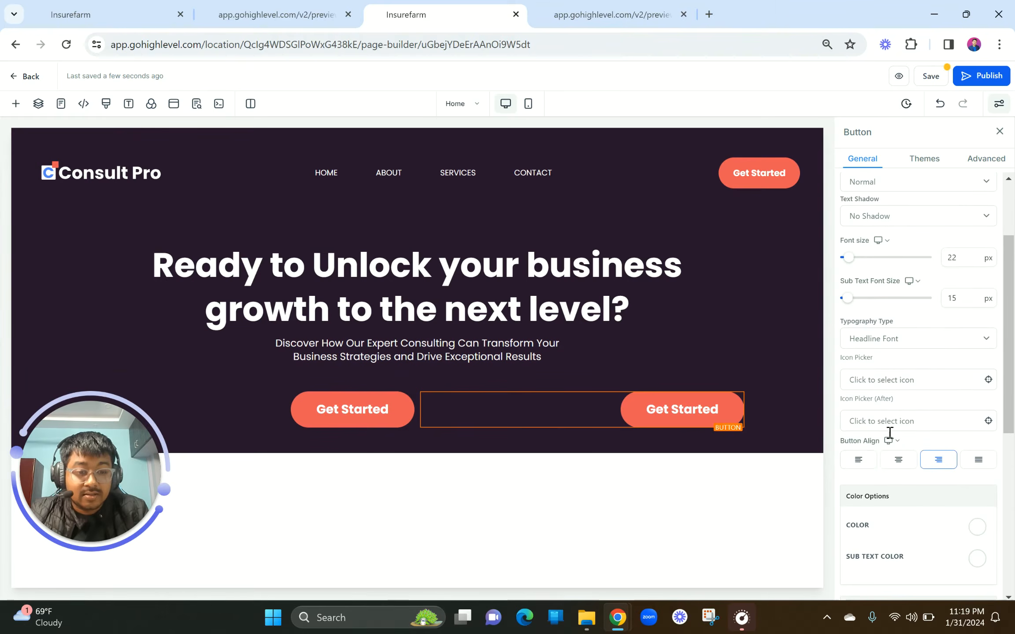
left_click(860, 460)
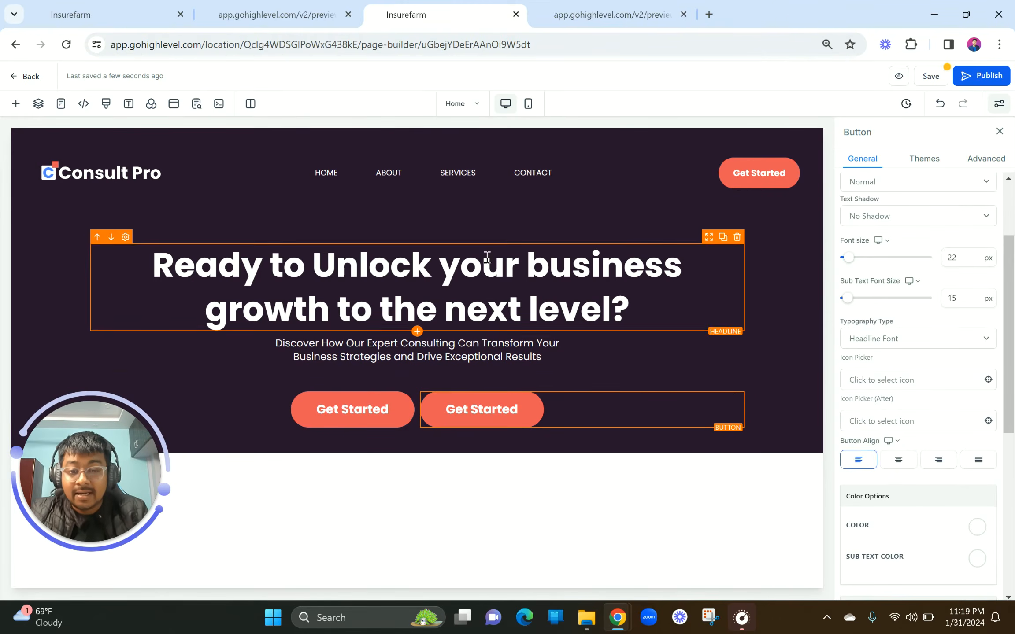
Examine the Our Services button in the reference page's hero and compare it with the copied button in the editor.
left_click(282, 15)
scroll(604, 342, "up", 5)
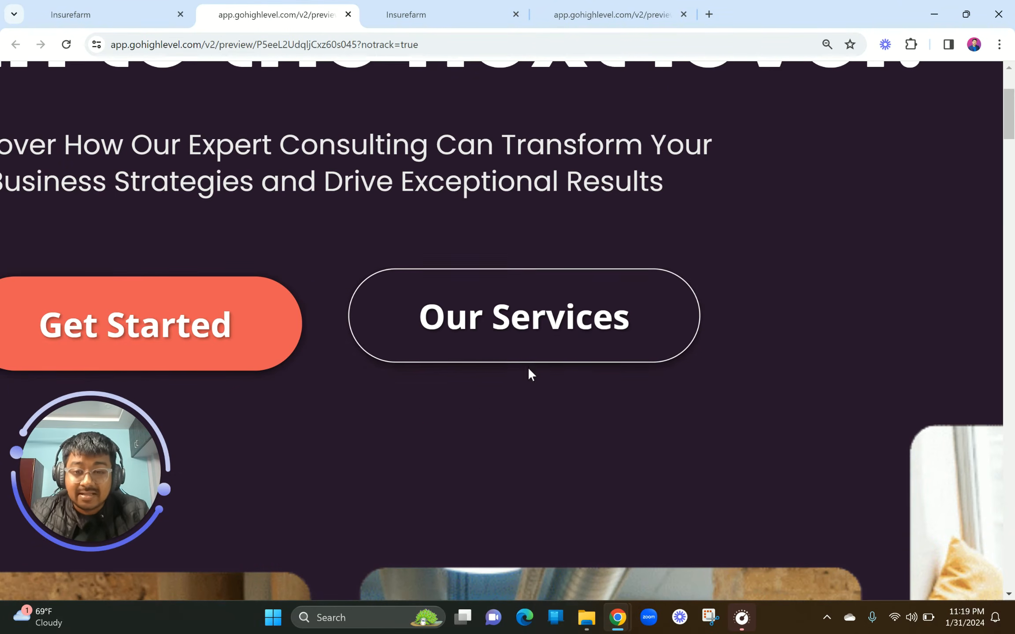
scroll(498, 442, "down", 5)
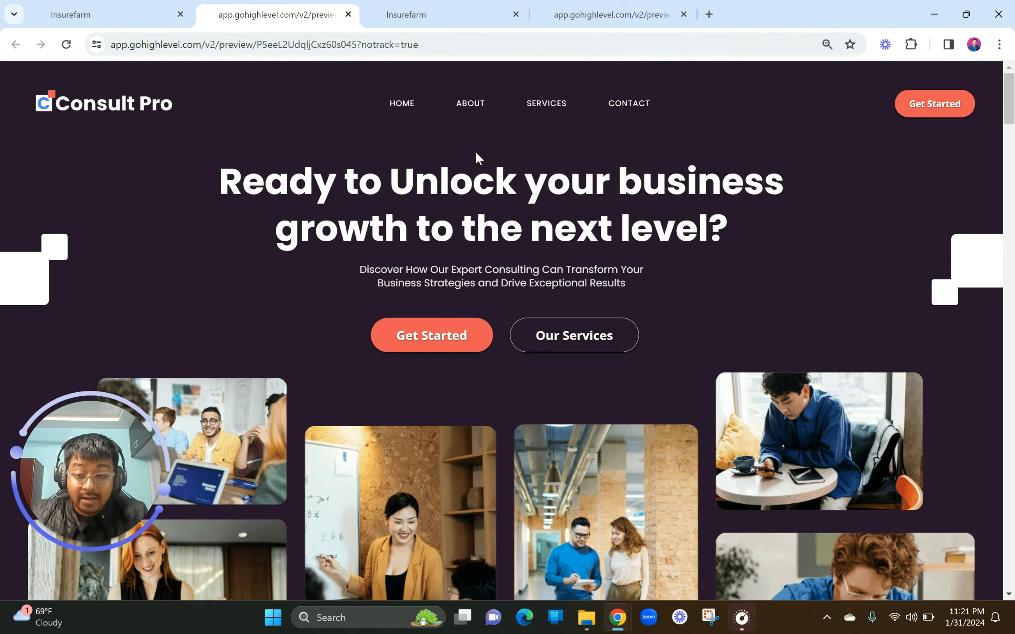
left_click(433, 12)
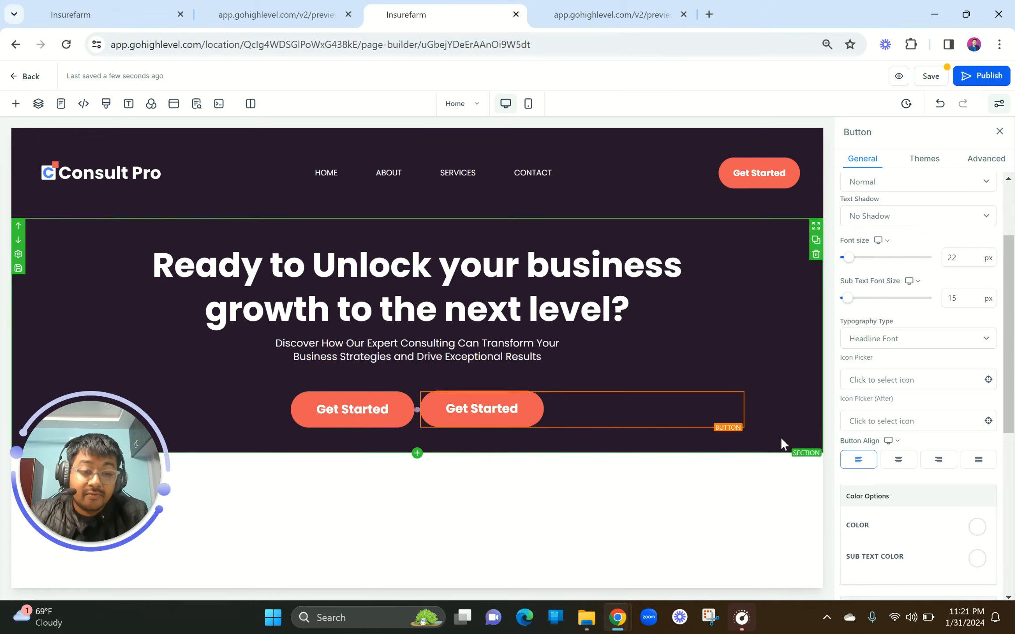
scroll(976, 479, "down", 1)
scroll(976, 479, "down", 5)
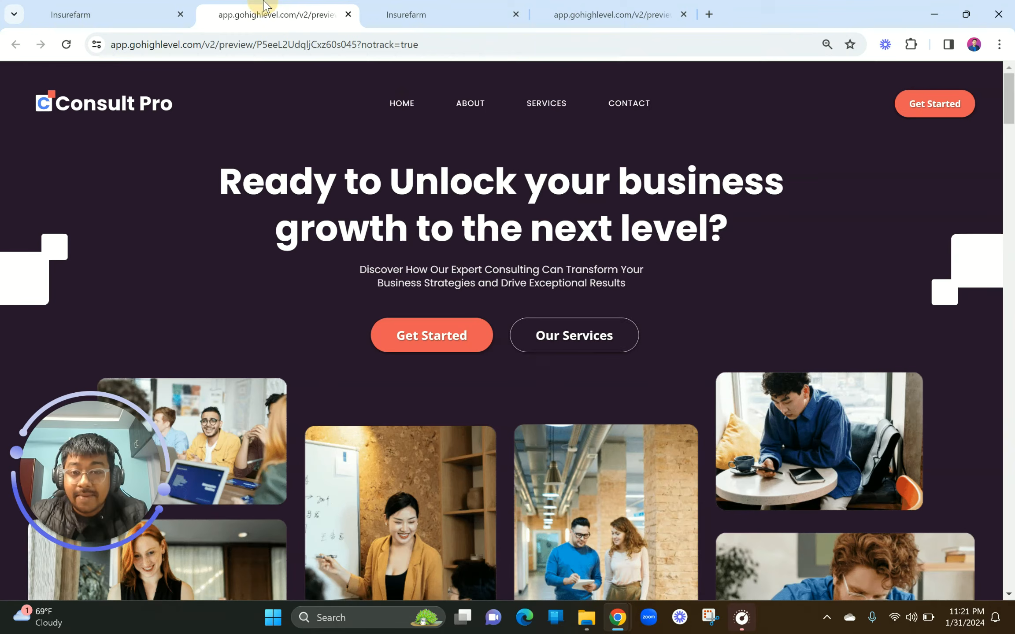
left_click(263, 3)
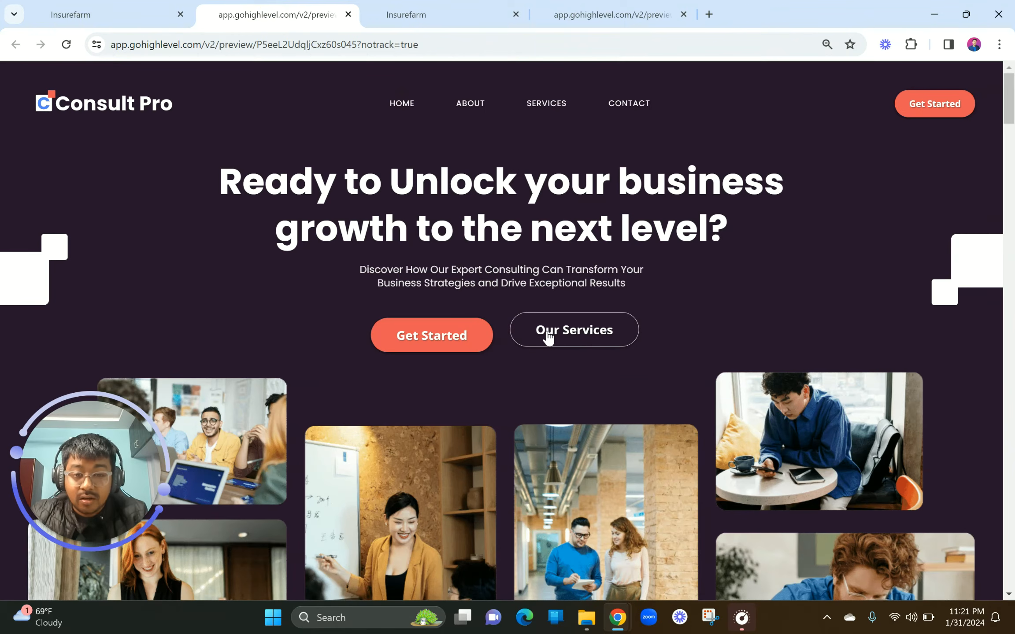
scroll(589, 344, "up", 5, "ctrl")
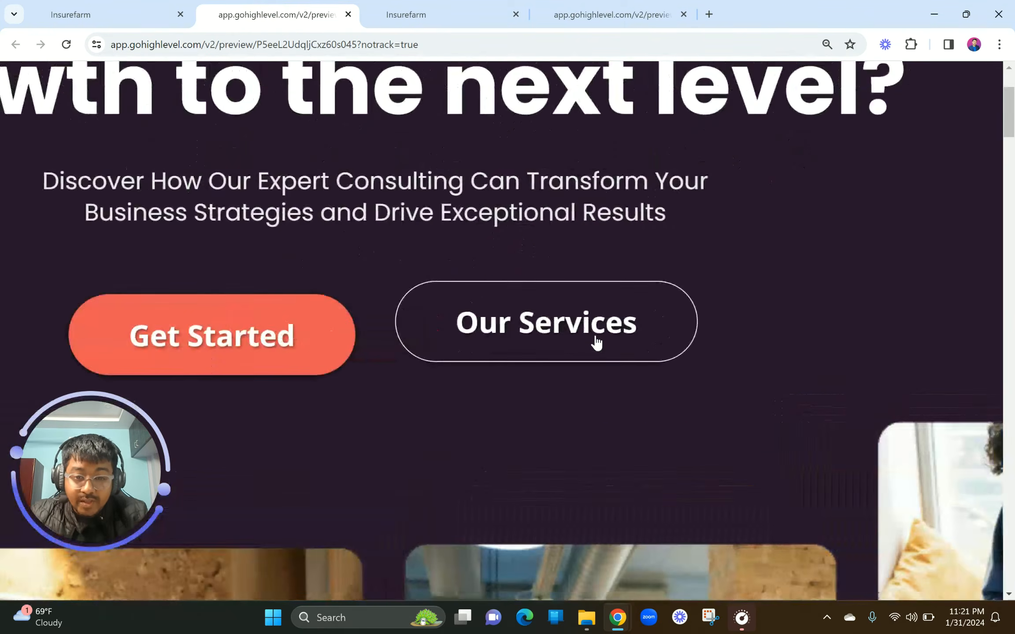
left_click(439, 6)
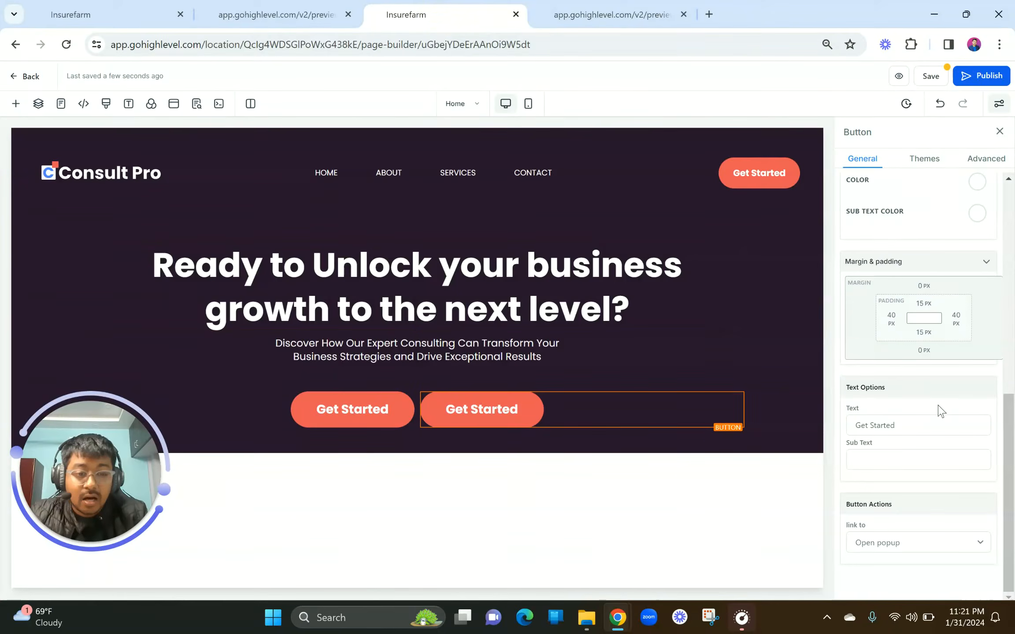
Change the second hero button's text to "Our Services".
left_click(924, 425)
key("ctrl+a")
type("Our")
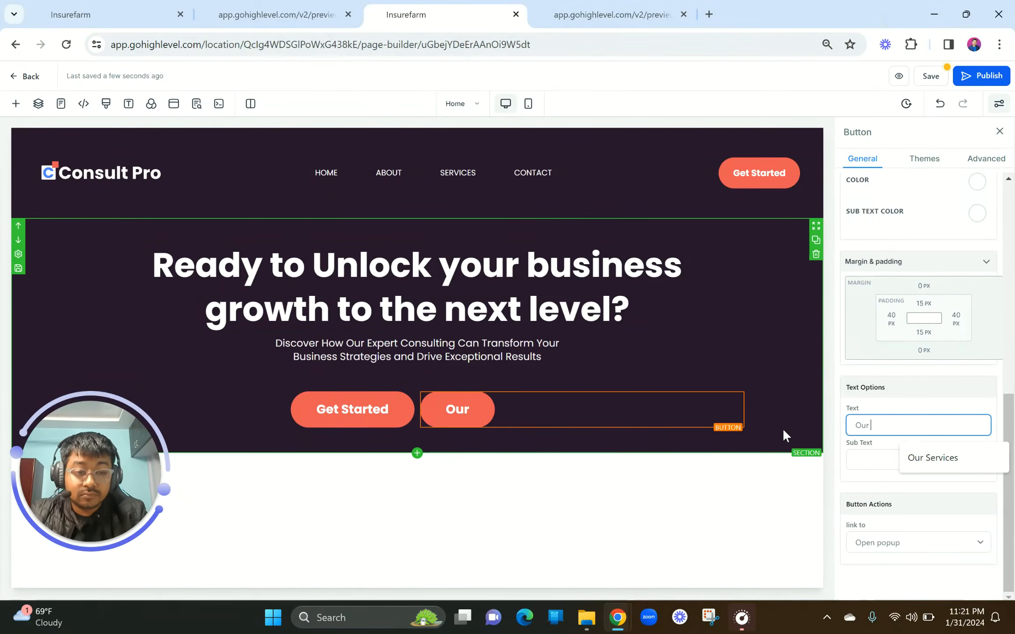
left_click(937, 460)
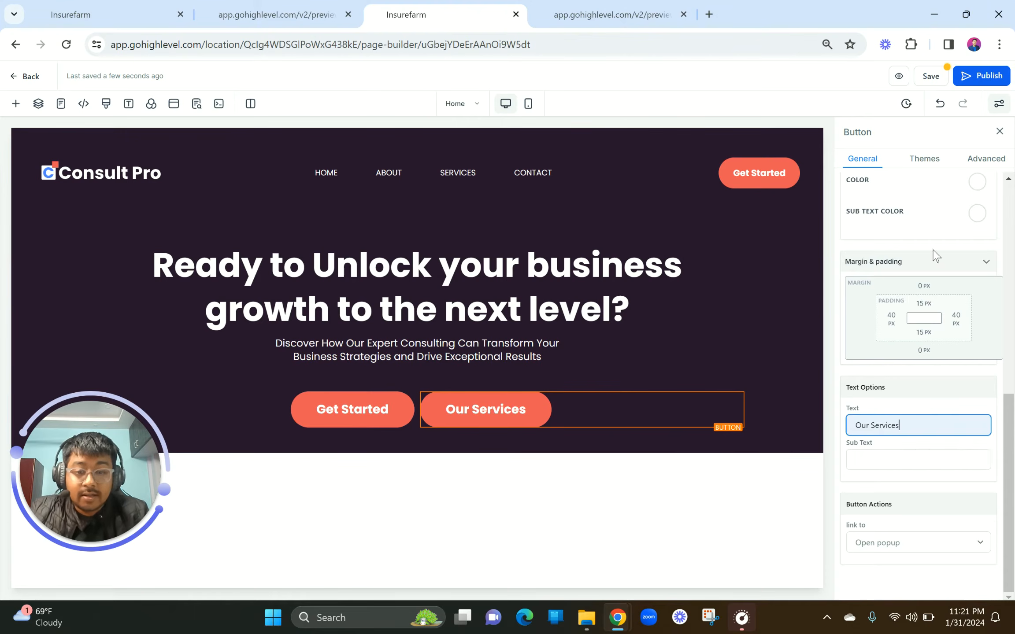
Set the Our Services button's background color to transparent.
scroll(943, 207, "up", 10)
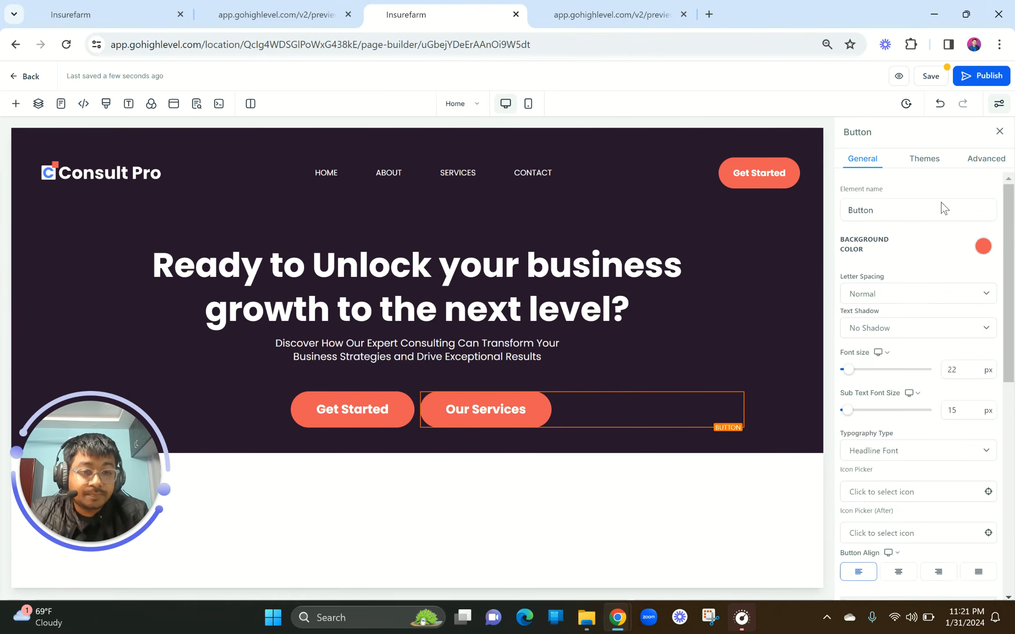
left_click(983, 247)
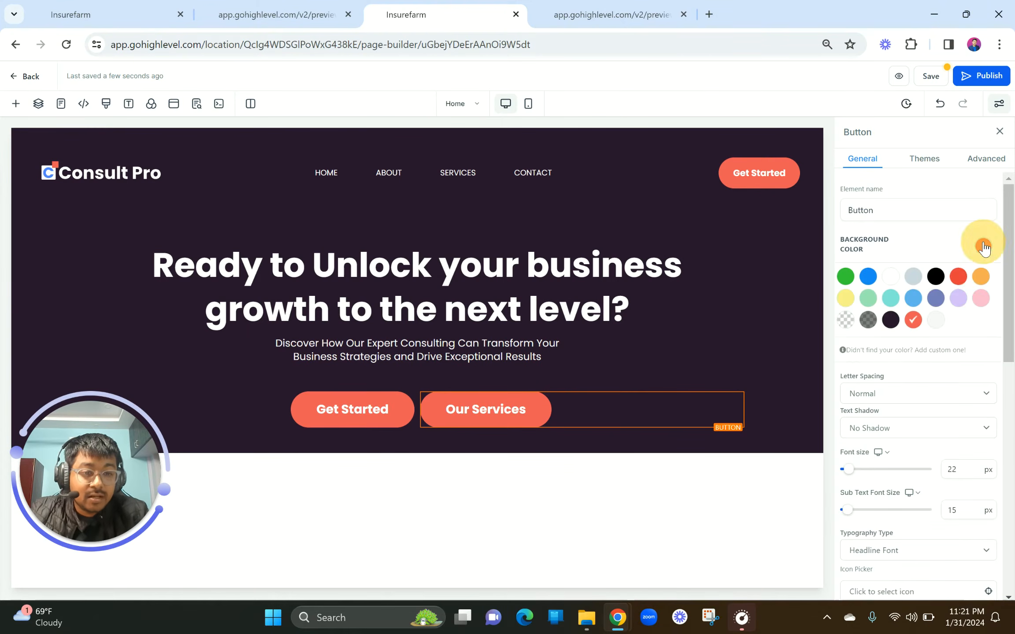
left_click(845, 323)
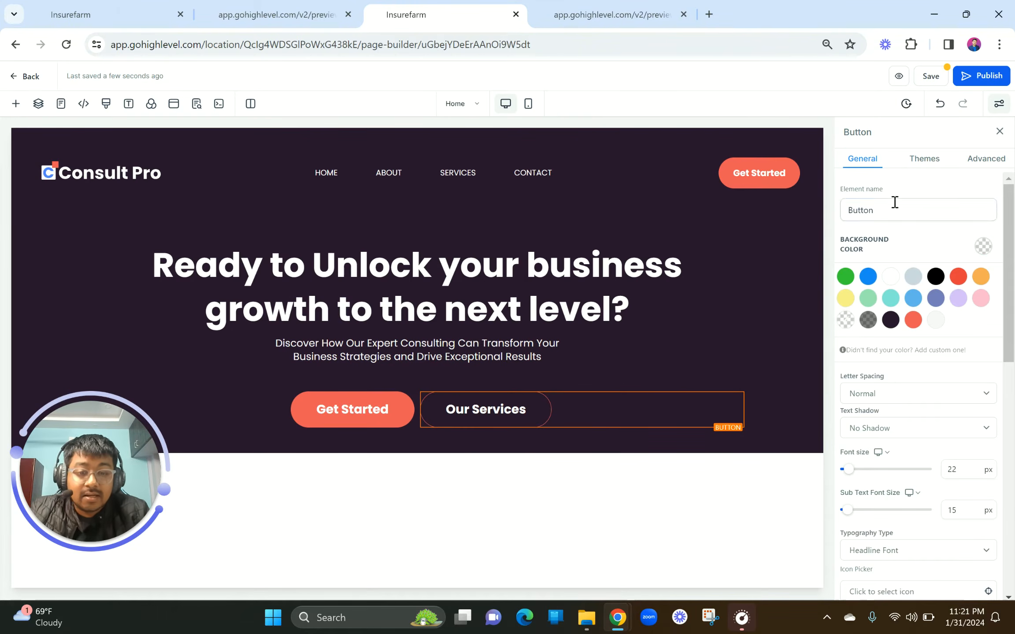
left_click(573, 341)
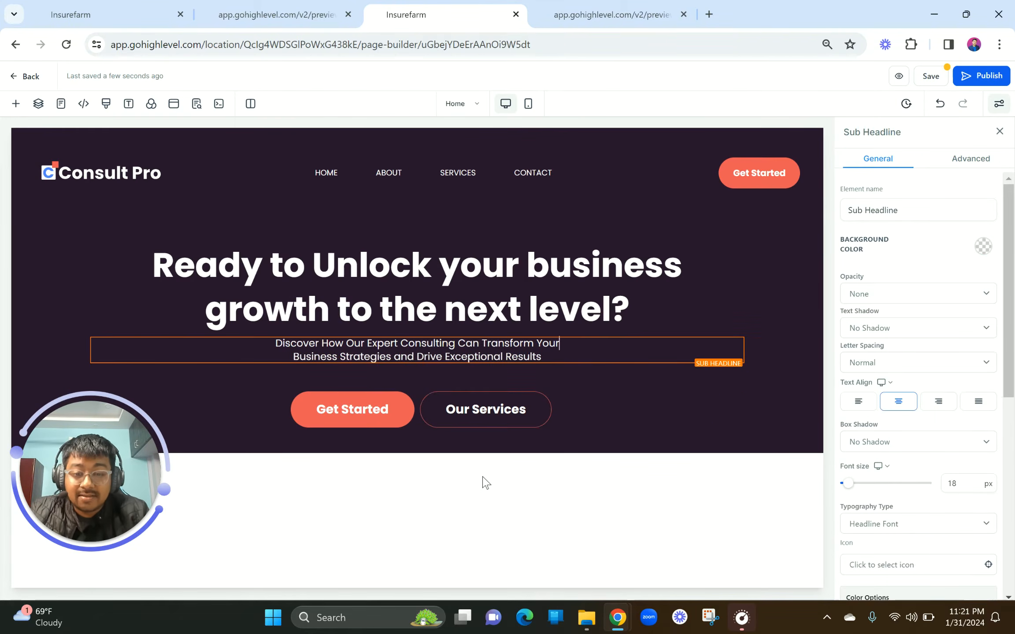
Set the Our Services button's border color to white.
left_click(526, 420)
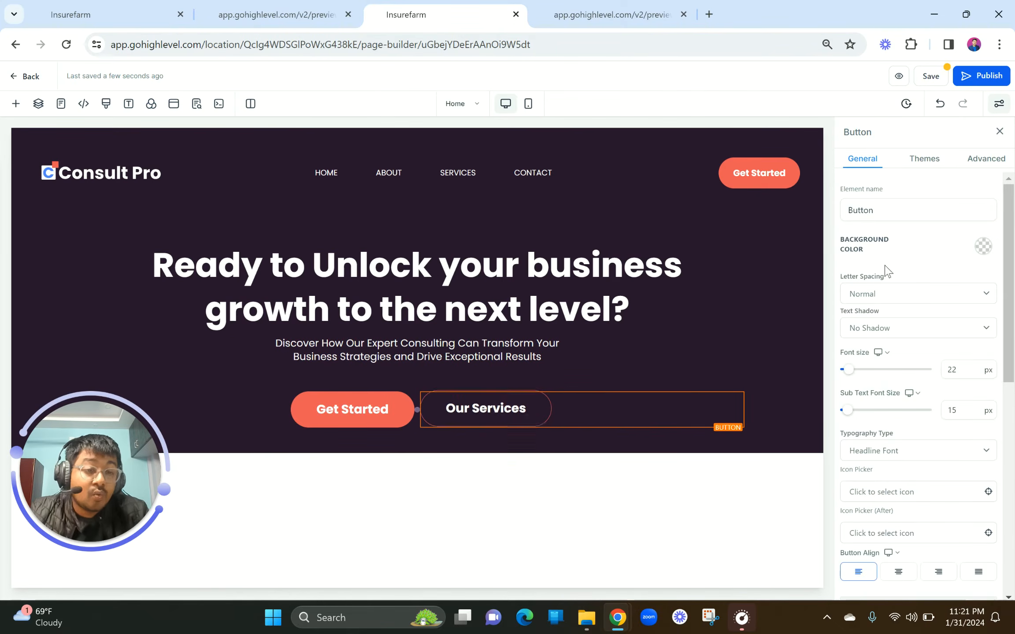
left_click(985, 160)
scroll(943, 429, "down", 5)
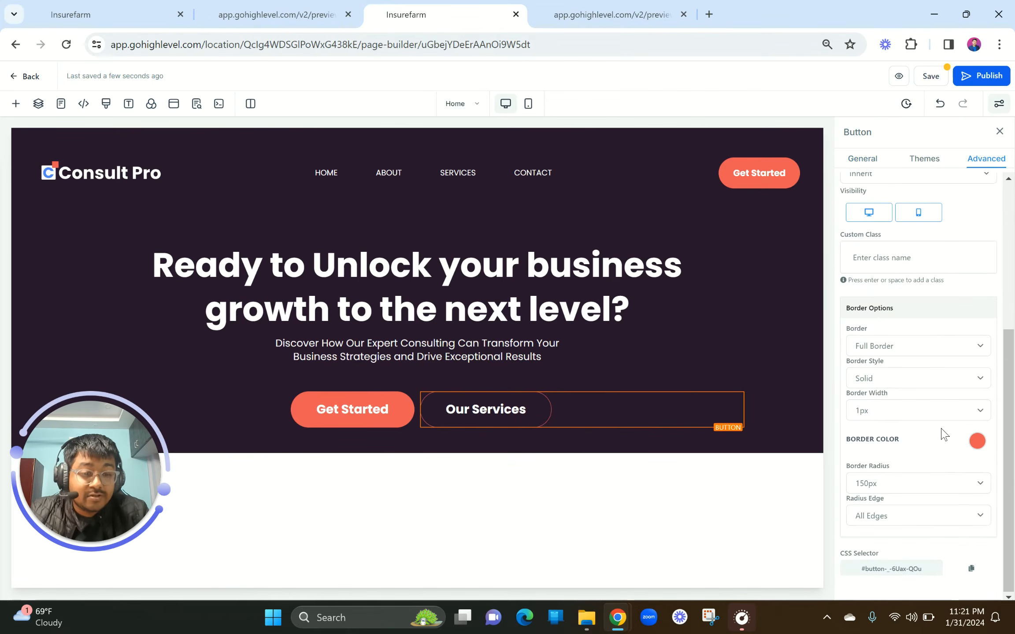
left_click(976, 441)
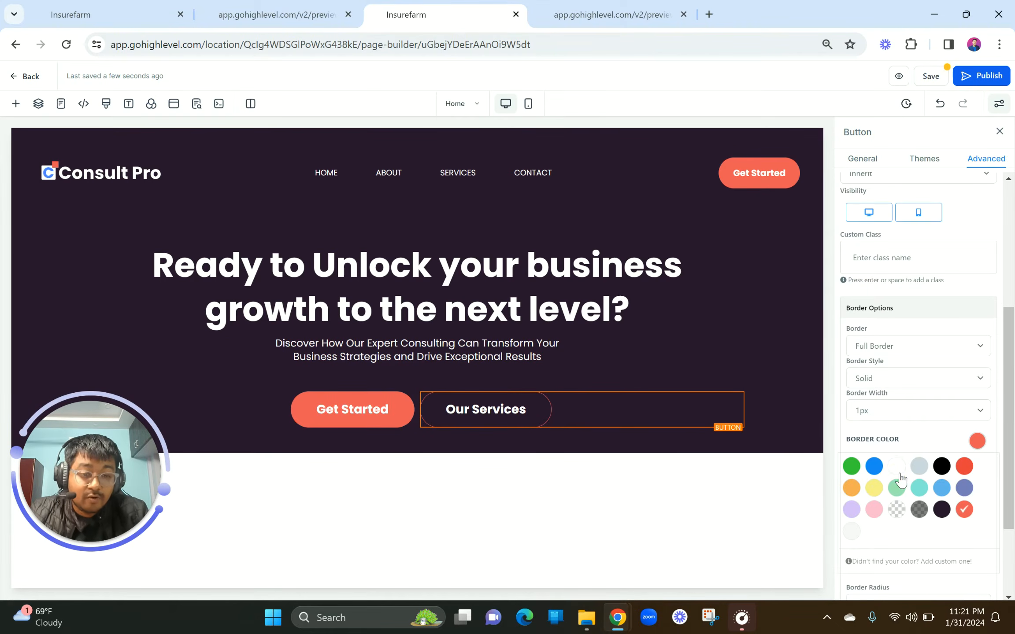
left_click(896, 471)
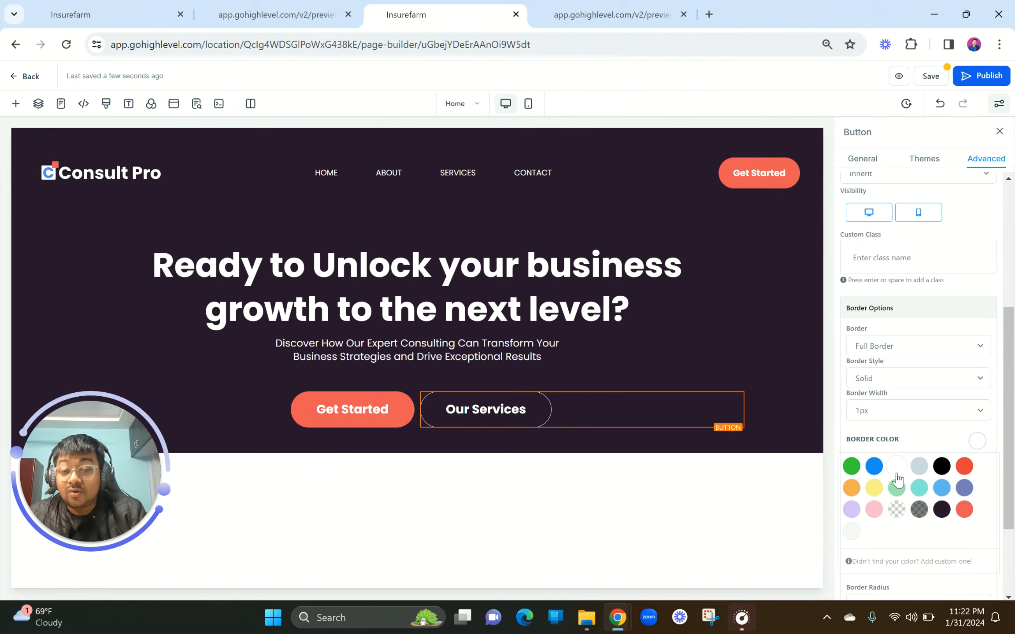
left_click(874, 168)
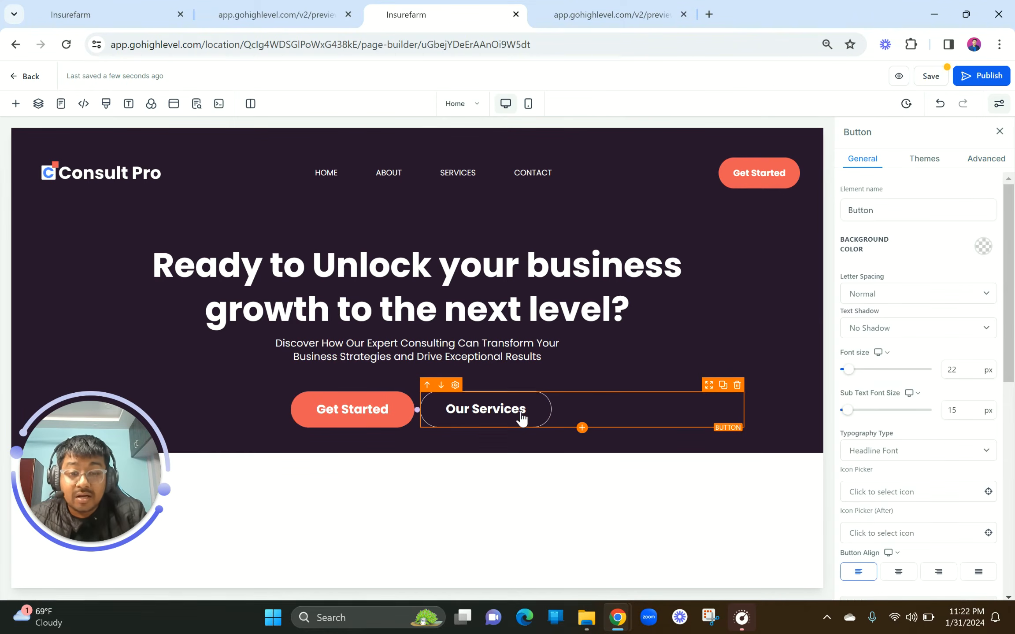
left_click(520, 294)
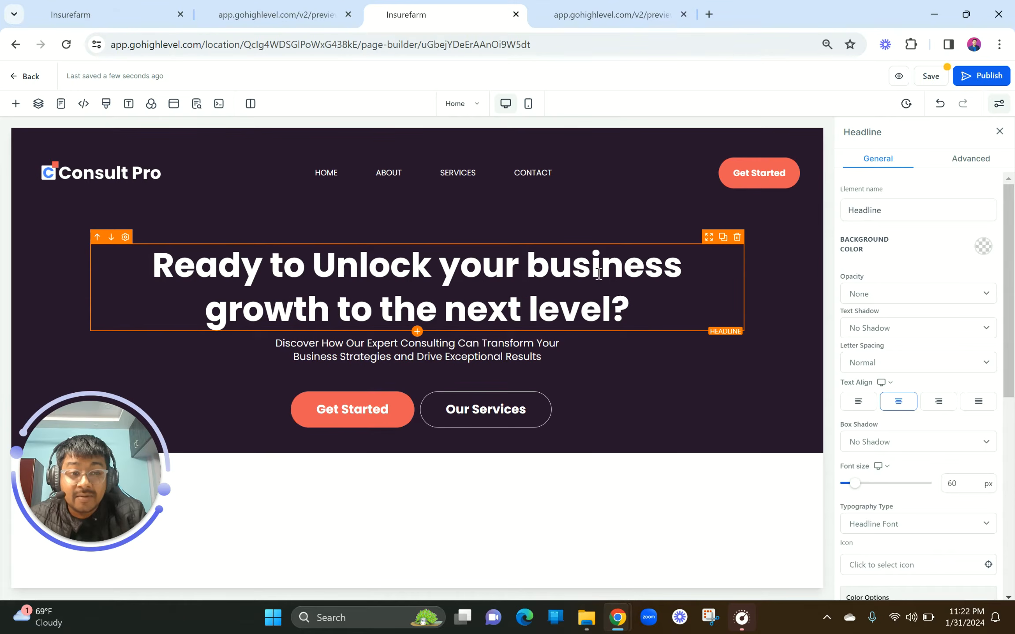
scroll(955, 356, "down", 6)
scroll(955, 357, "up", 8)
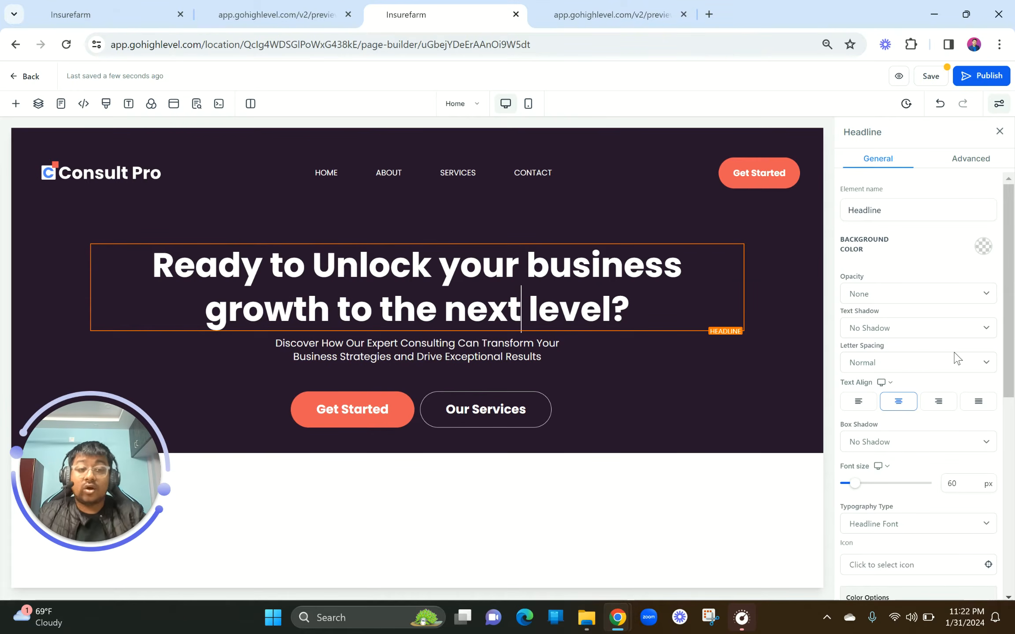
scroll(956, 357, "down", 6)
scroll(956, 358, "up", 6)
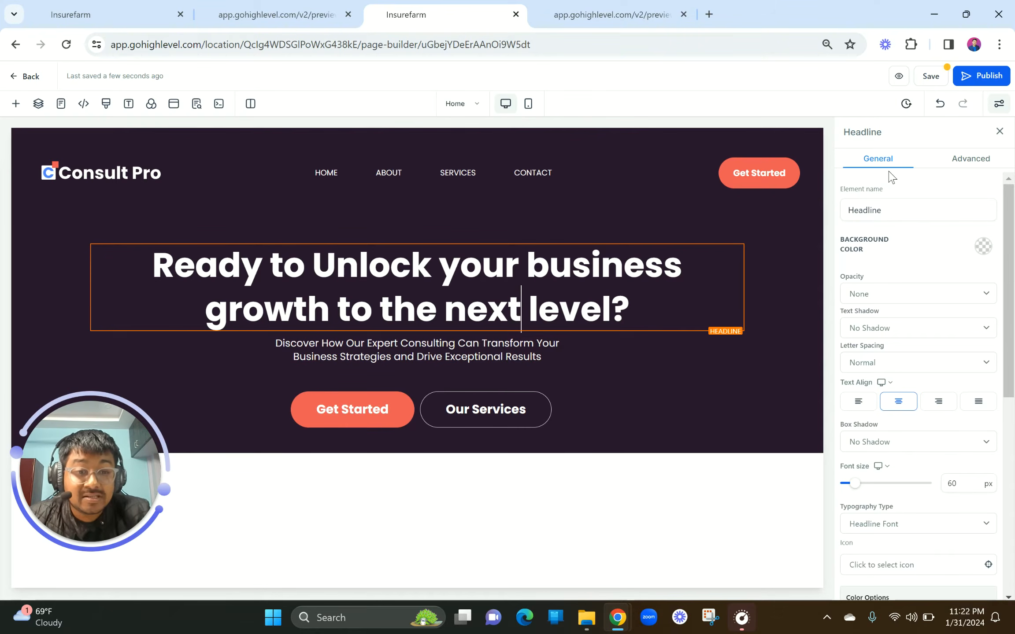
left_click(972, 165)
left_click(464, 417)
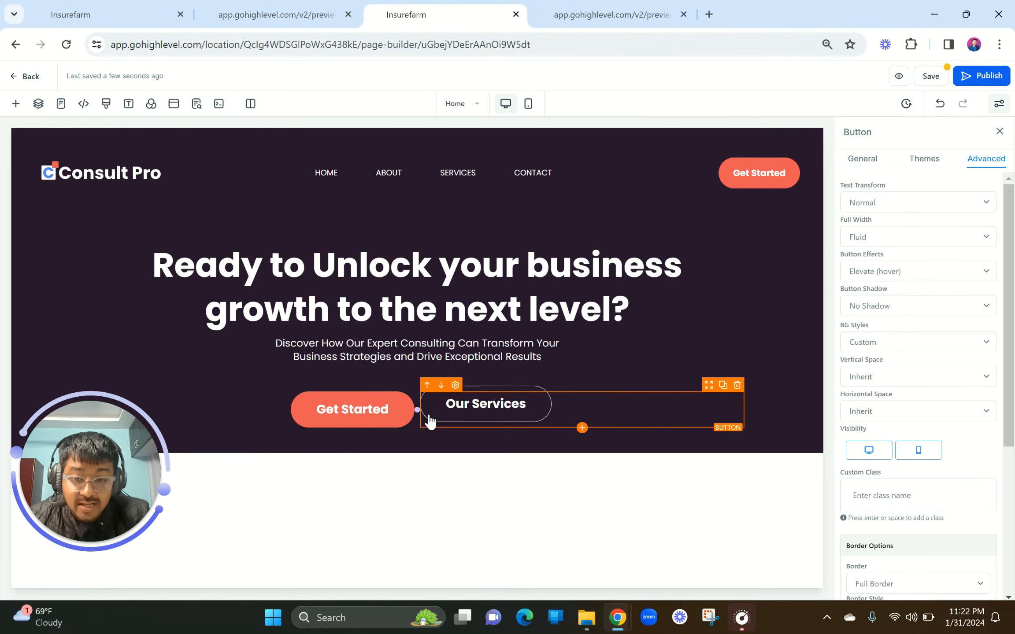
Compare the spacing between the two hero buttons on the reference page with the spacing in the editor.
left_click(277, 15)
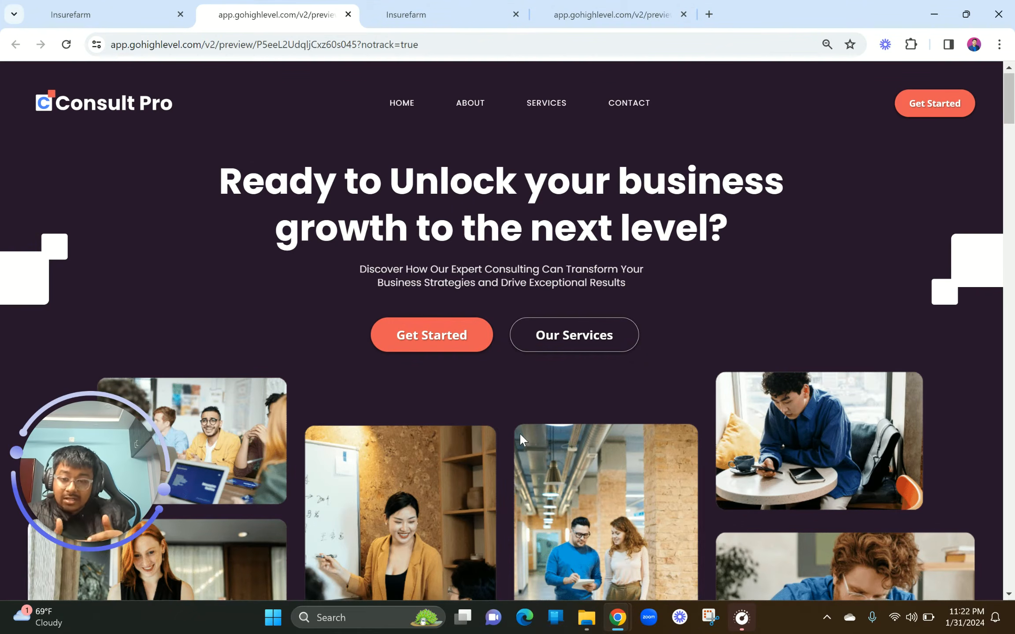
left_click(458, 5)
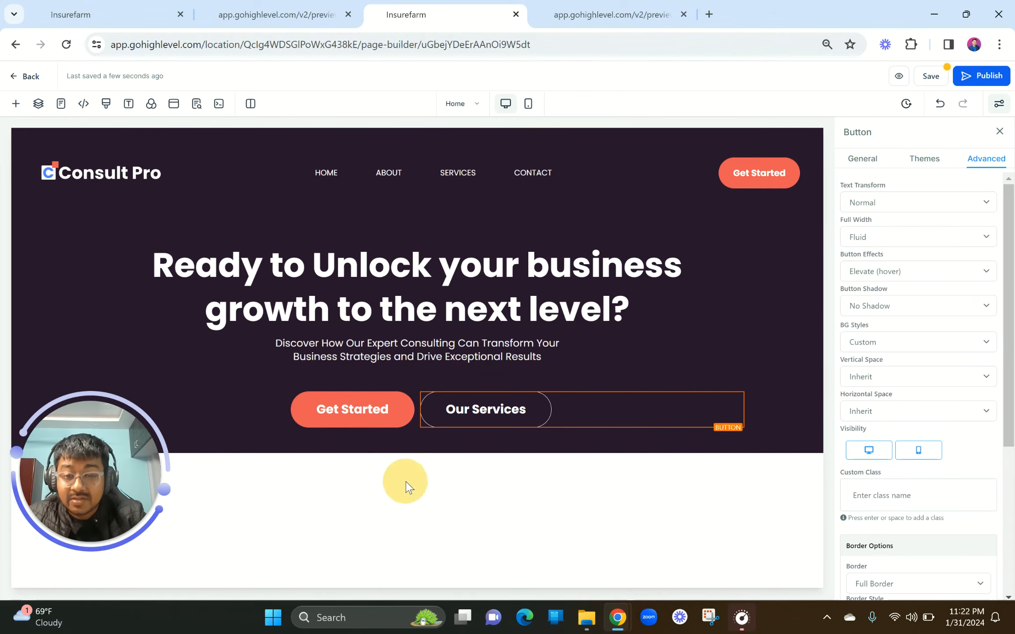
left_click(455, 317)
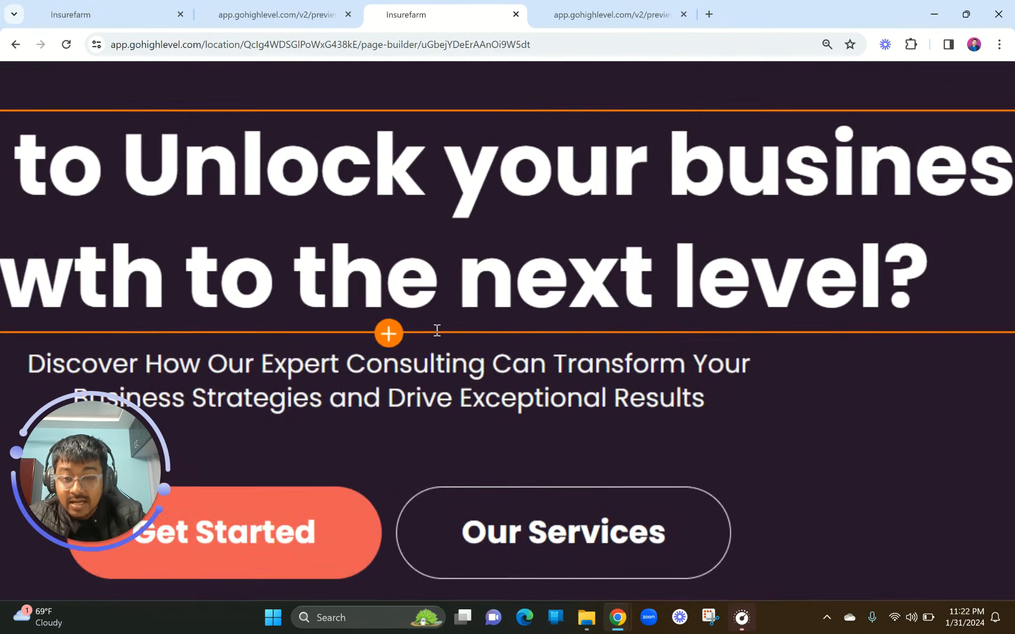
scroll(437, 331, "down", 1)
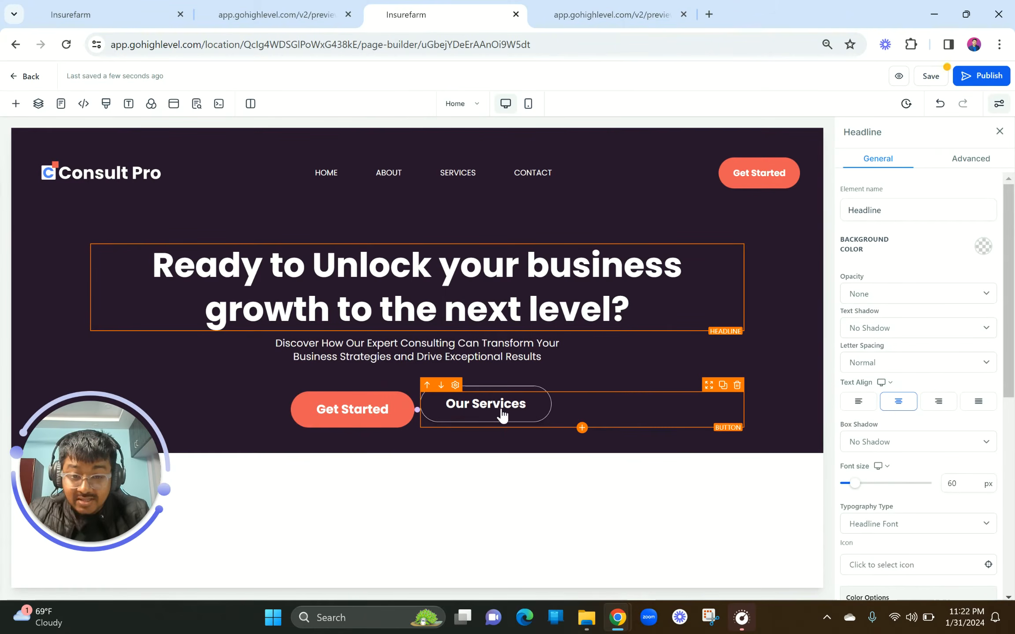
Set the left margin of the column holding the Our Services button to 20 px.
left_click(578, 385)
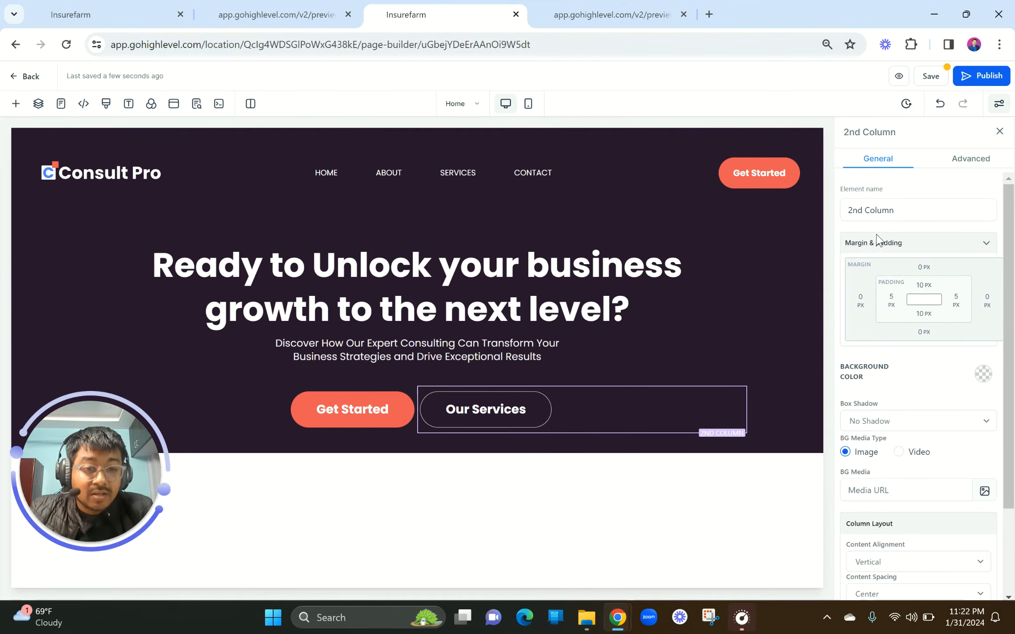
left_click(861, 303)
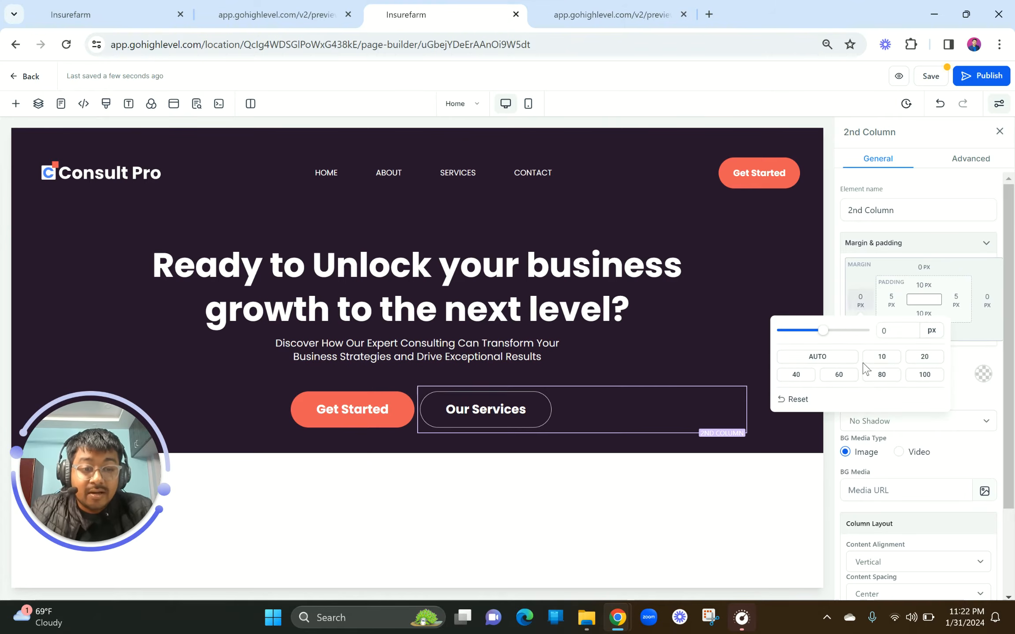
left_click(928, 361)
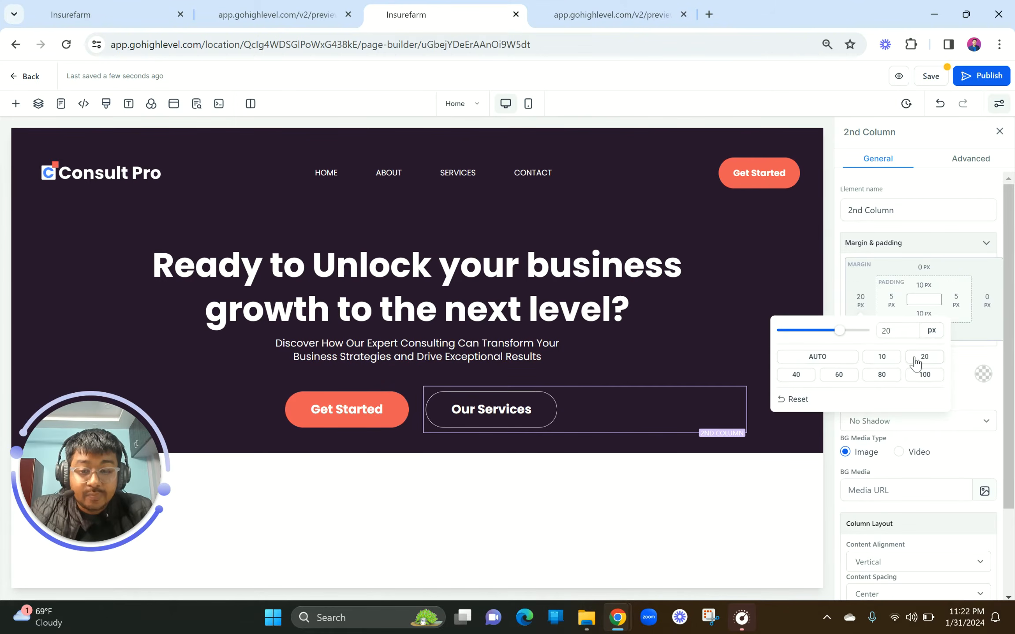
left_click(580, 324)
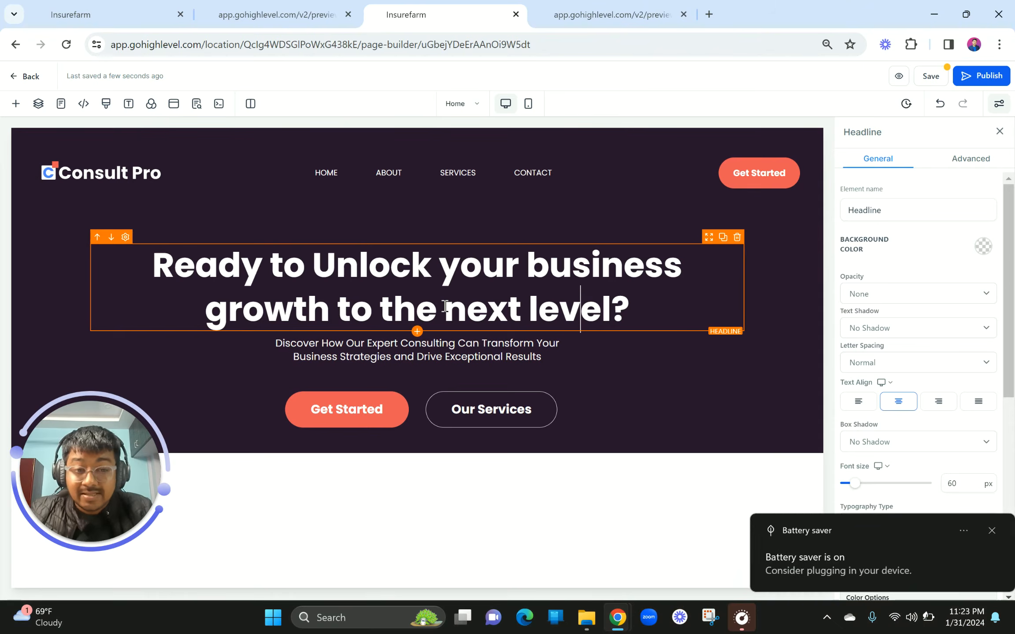
Raise the screen brightness and dismiss the battery saver notification.
key("XF86MonBrightnessUp")
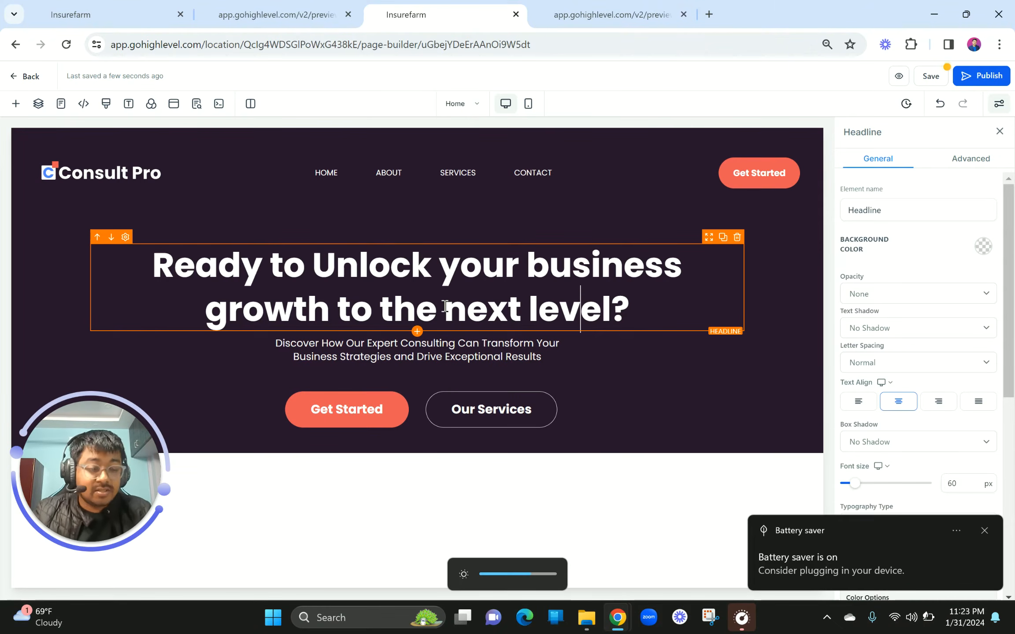
left_click(984, 531)
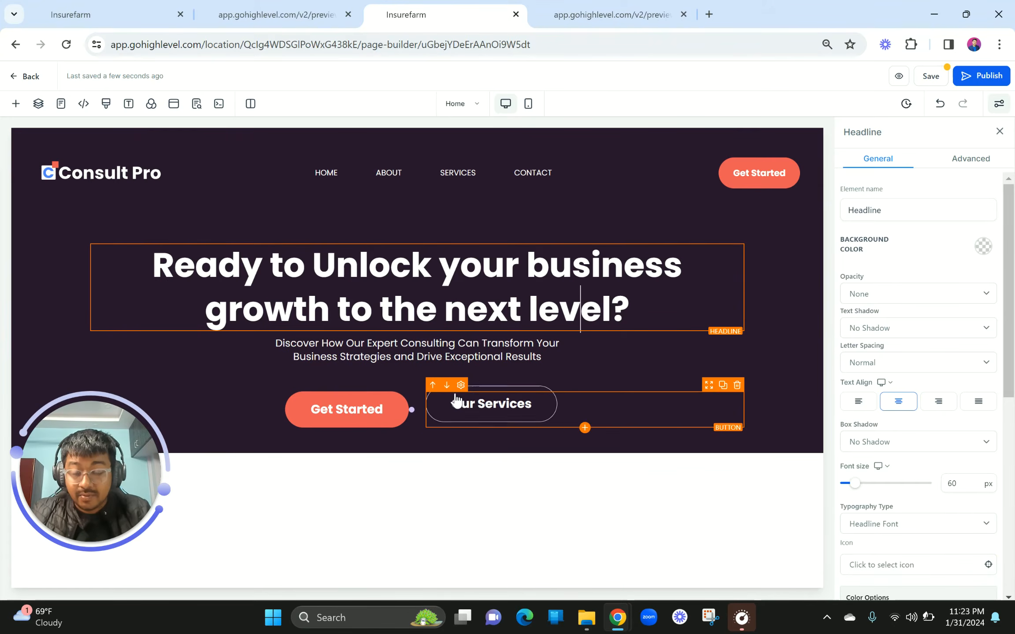
Examine the image collage below the hero buttons on the reference preview page.
key("ctrl+shift+Tab")
scroll(392, 224, "down", 1)
scroll(391, 424, "down", 4)
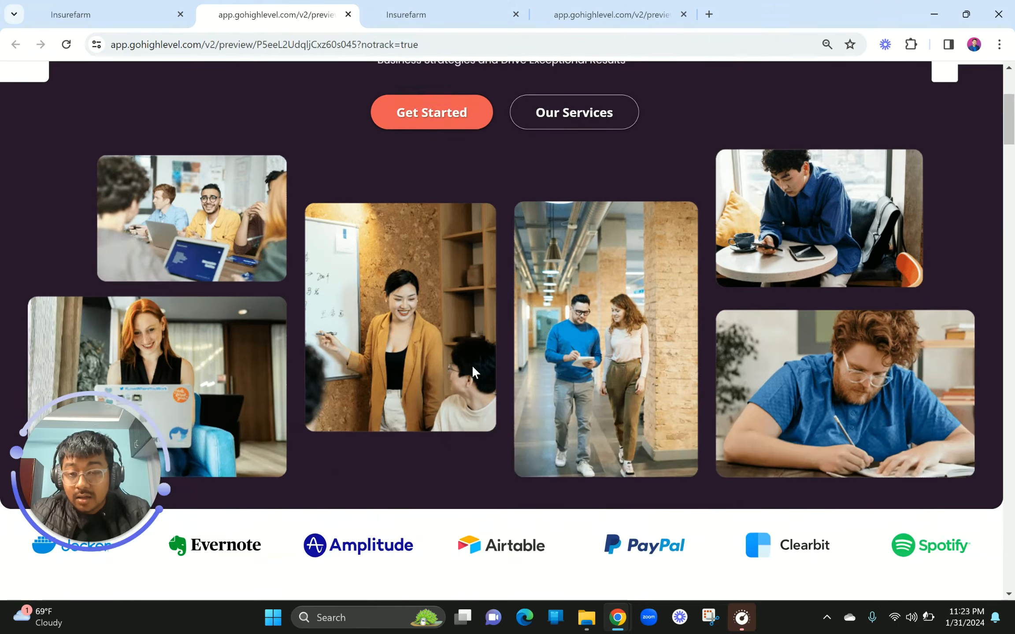
scroll(469, 369, "up", 4)
scroll(691, 464, "down", 3)
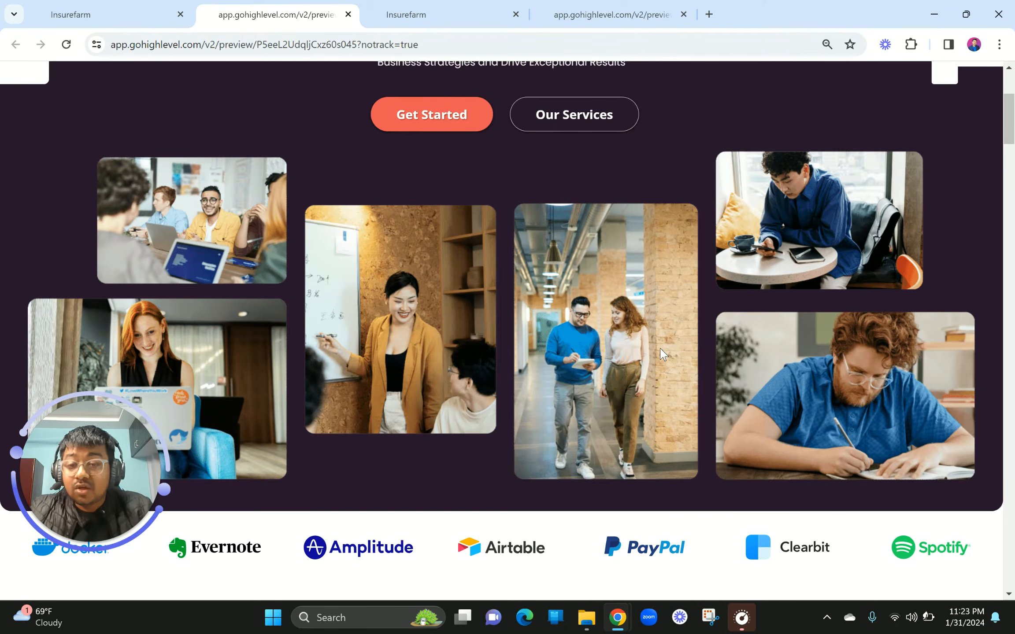
scroll(663, 354, "down", 1)
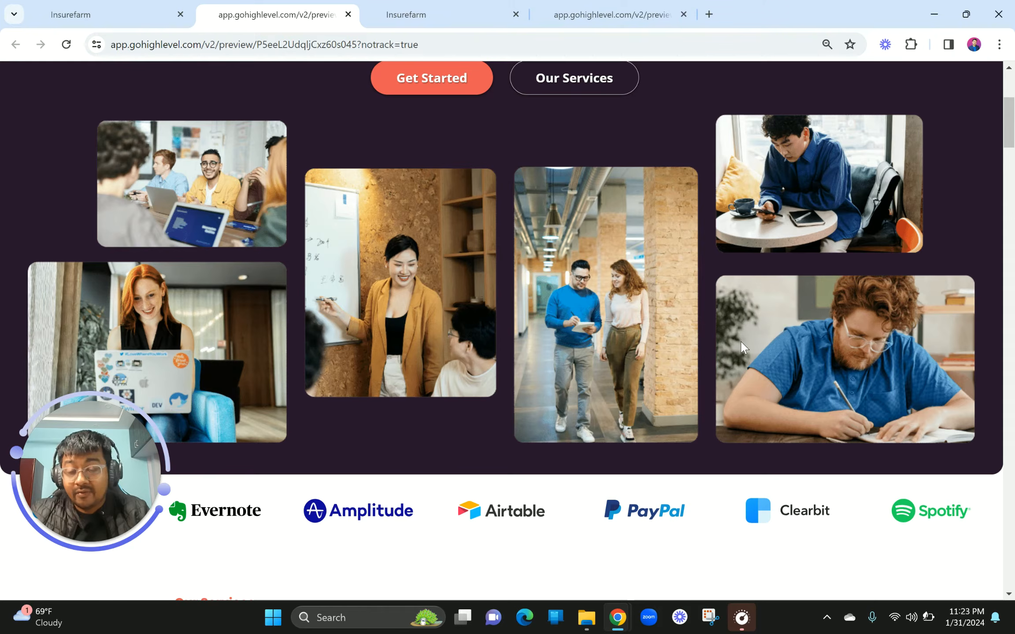
Return to the page editor and add a one-column row directly below the two-button row in the hero section.
left_click(486, 6)
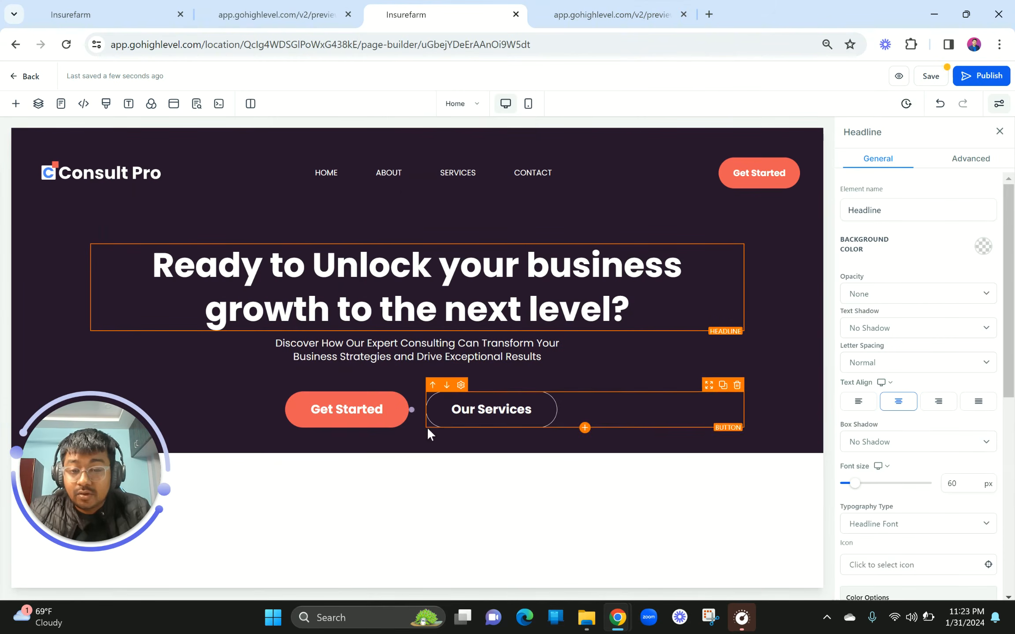
left_click(415, 441)
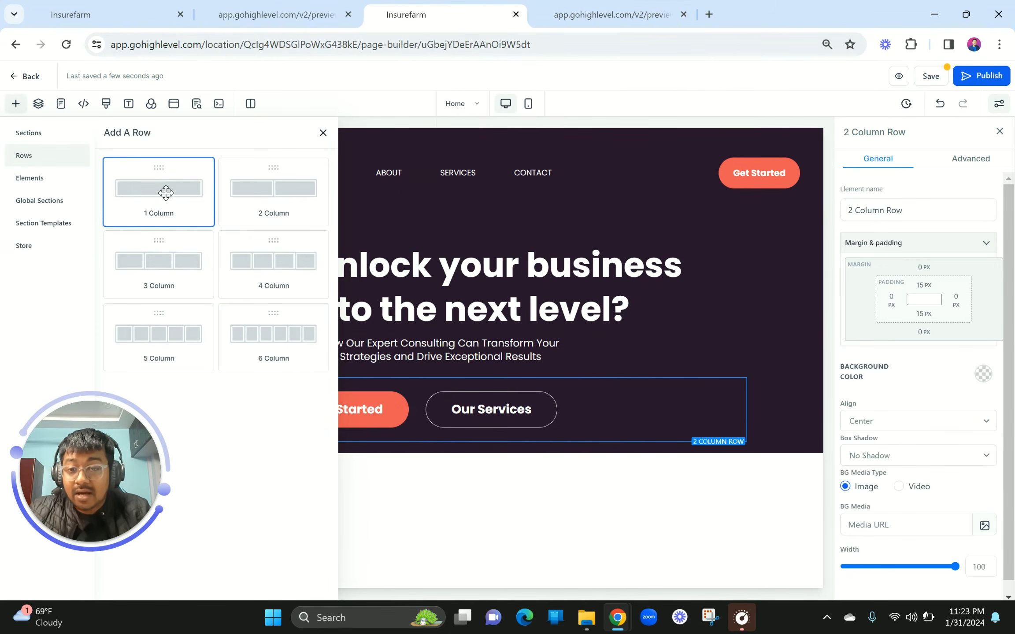
left_click(164, 190)
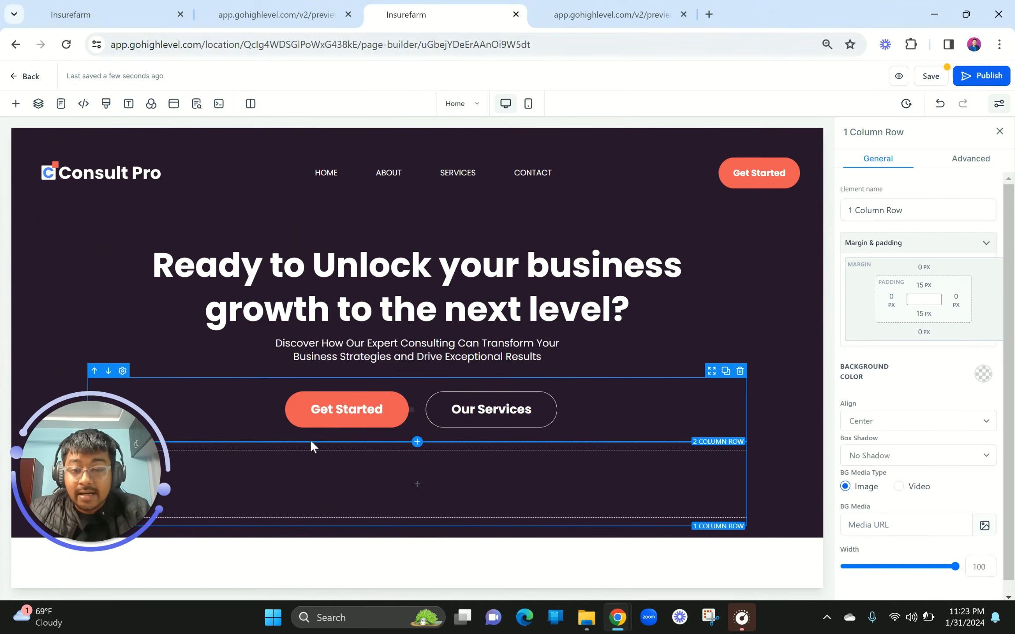
left_click_drag(88, 456, 80, 175)
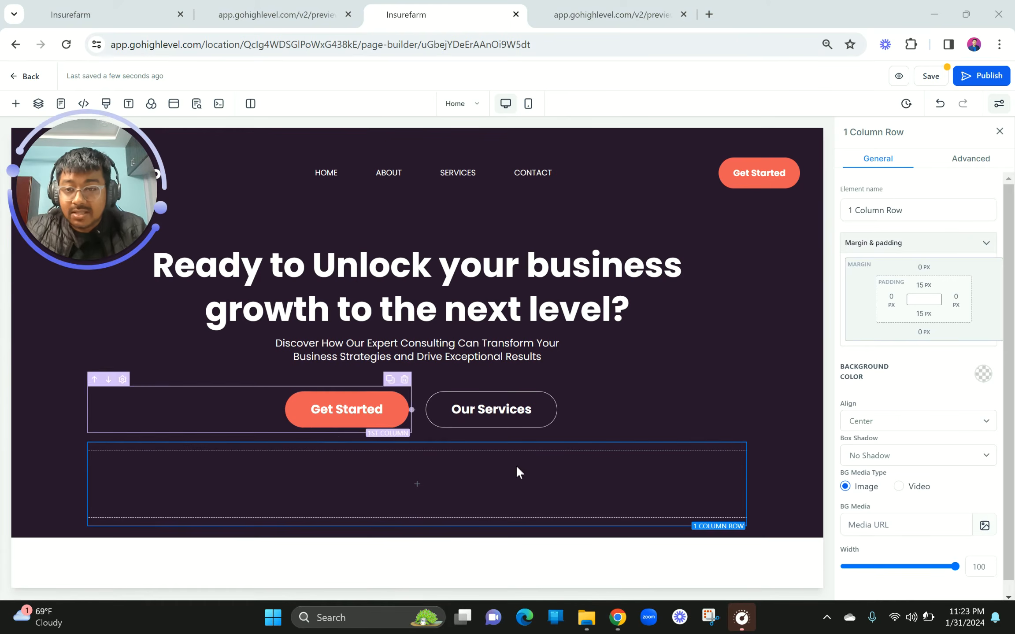
Allow the rows of the hero section to take the entire width.
left_click(554, 446)
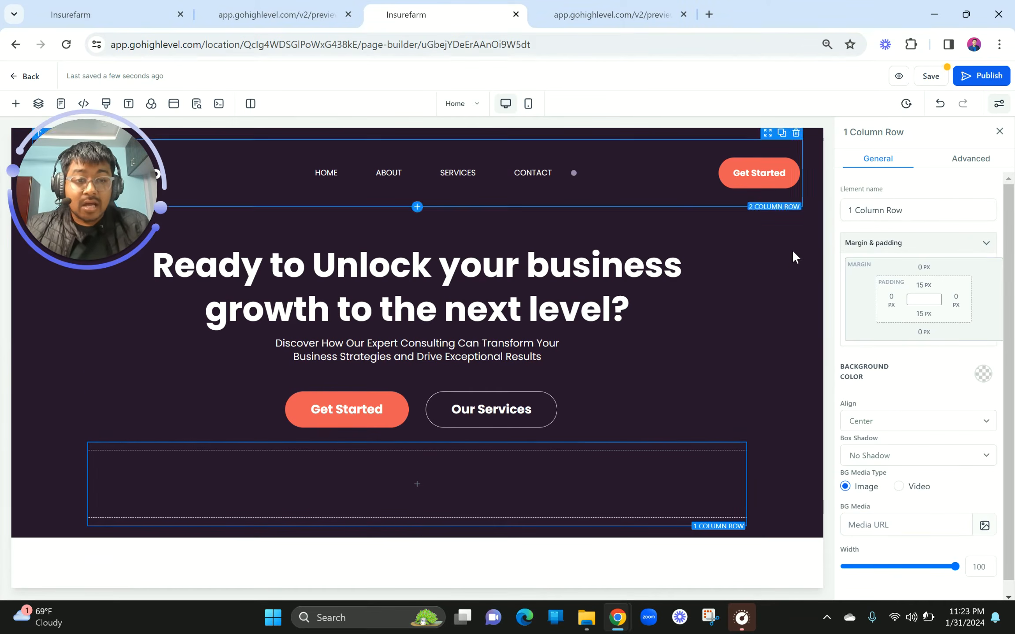
left_click(791, 262)
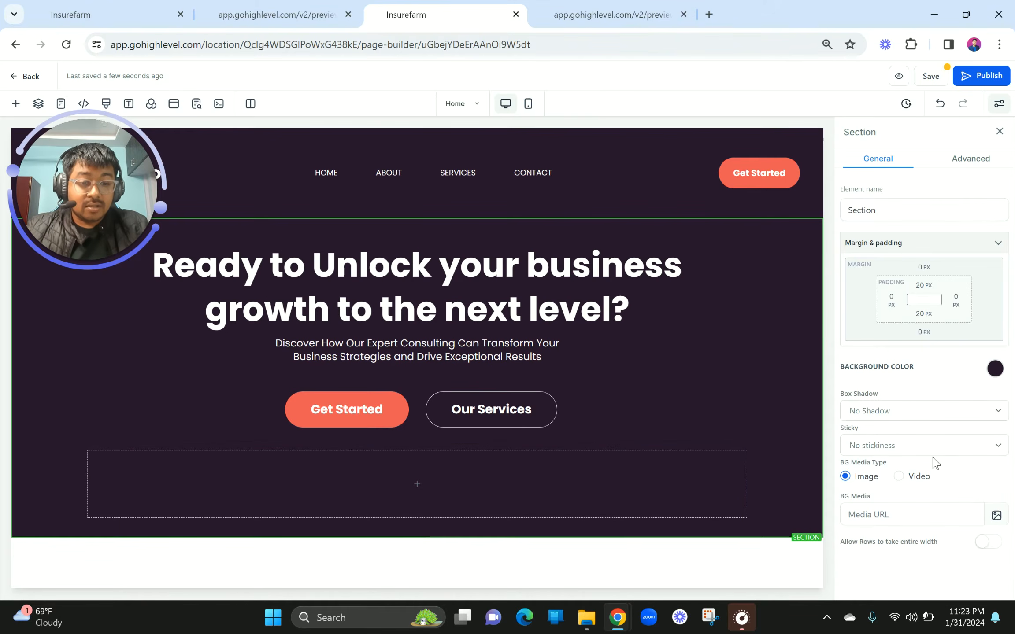
left_click(985, 545)
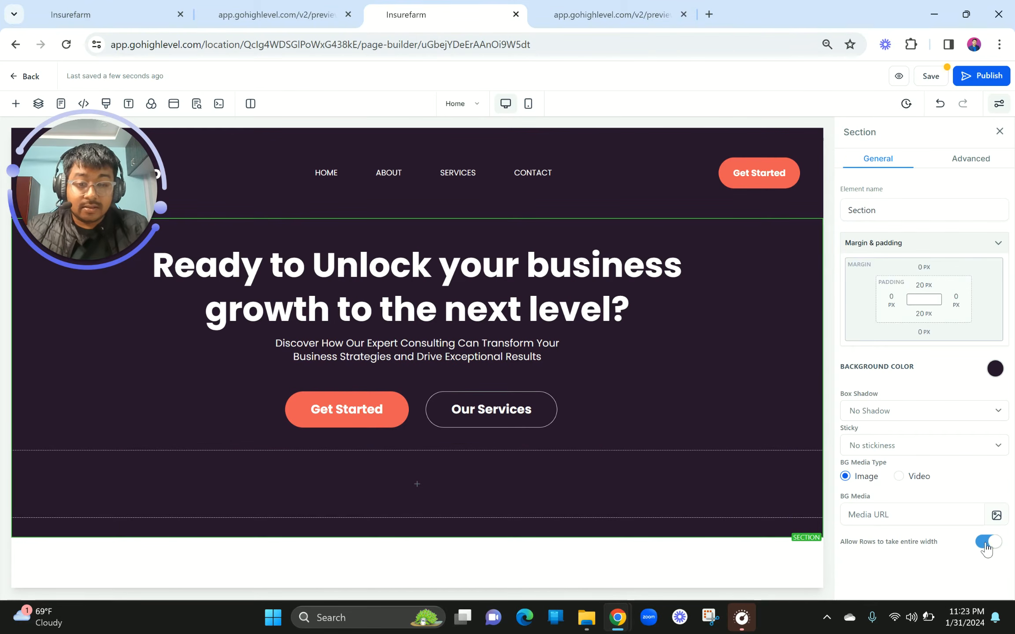
left_click_drag(886, 543, 956, 546)
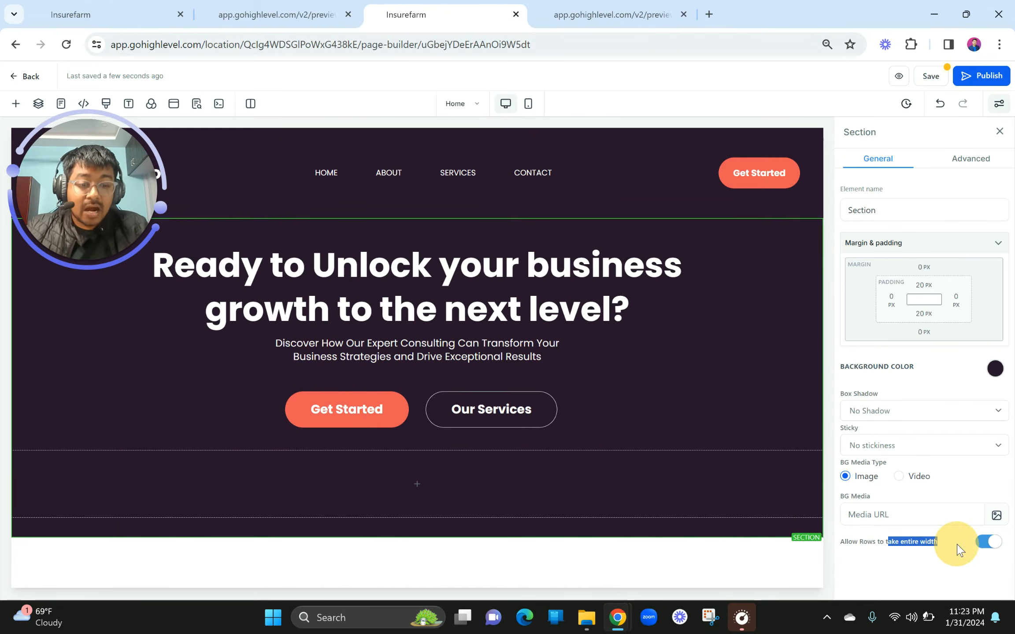
Add an Image element to the empty full-width column below the hero buttons.
mouse_move(406, 490)
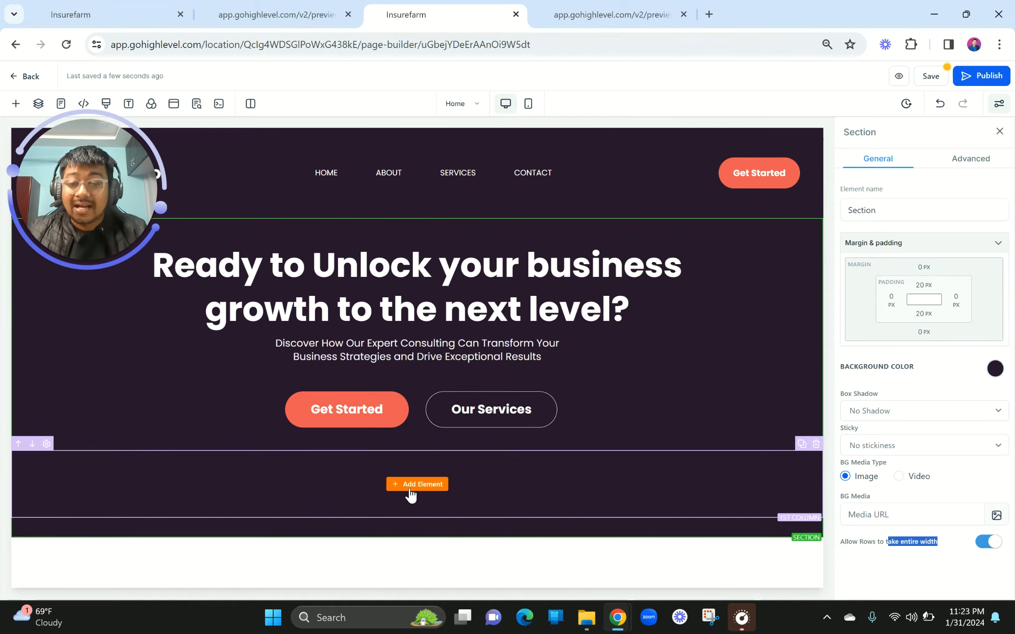
left_click(410, 489)
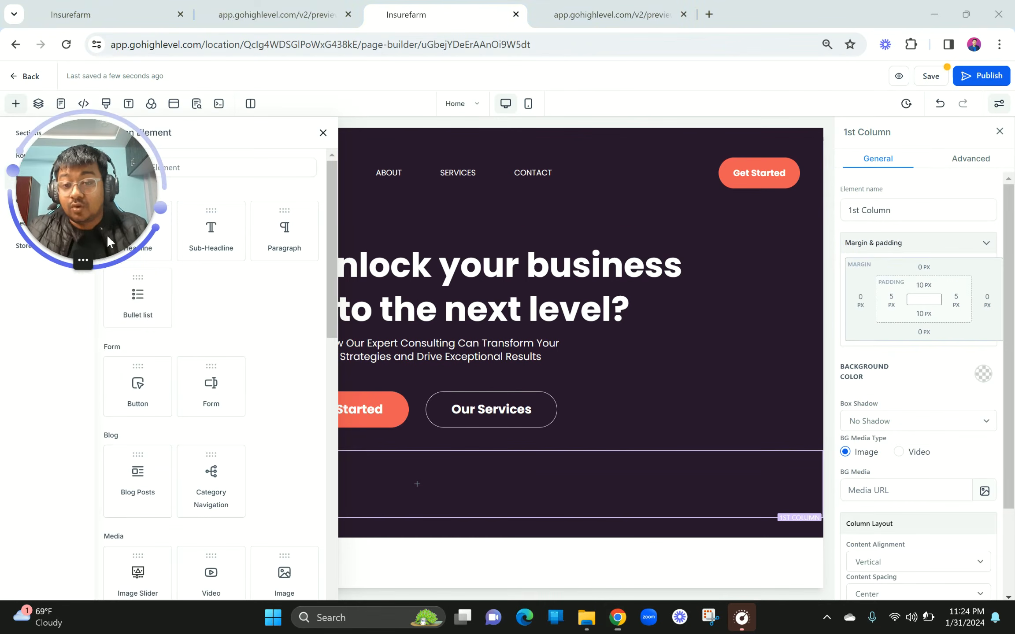
left_click(155, 168)
type("im")
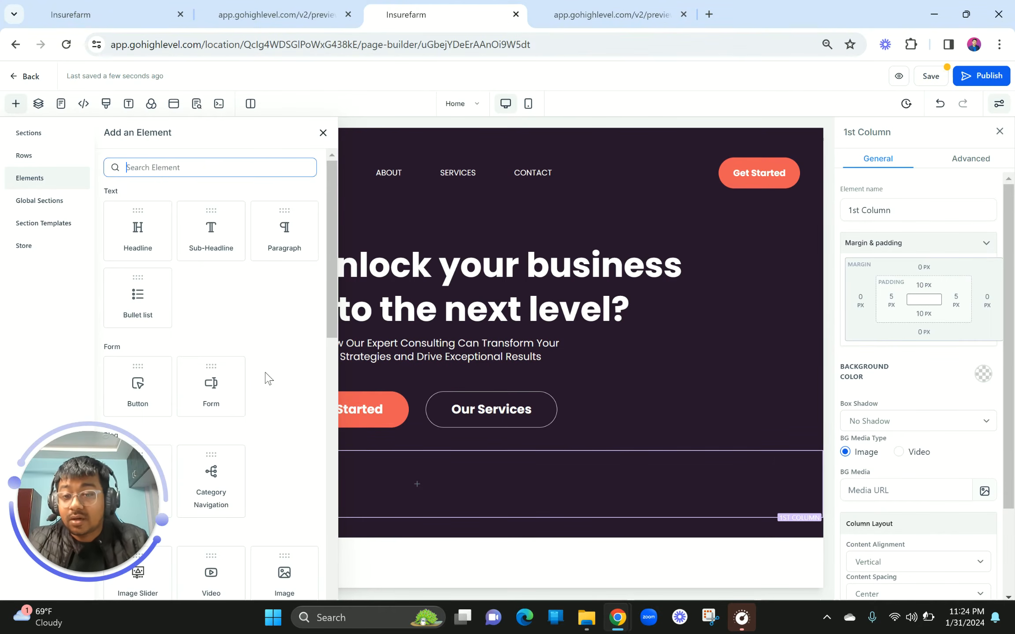
scroll(268, 378, "down", 5)
left_click(282, 335)
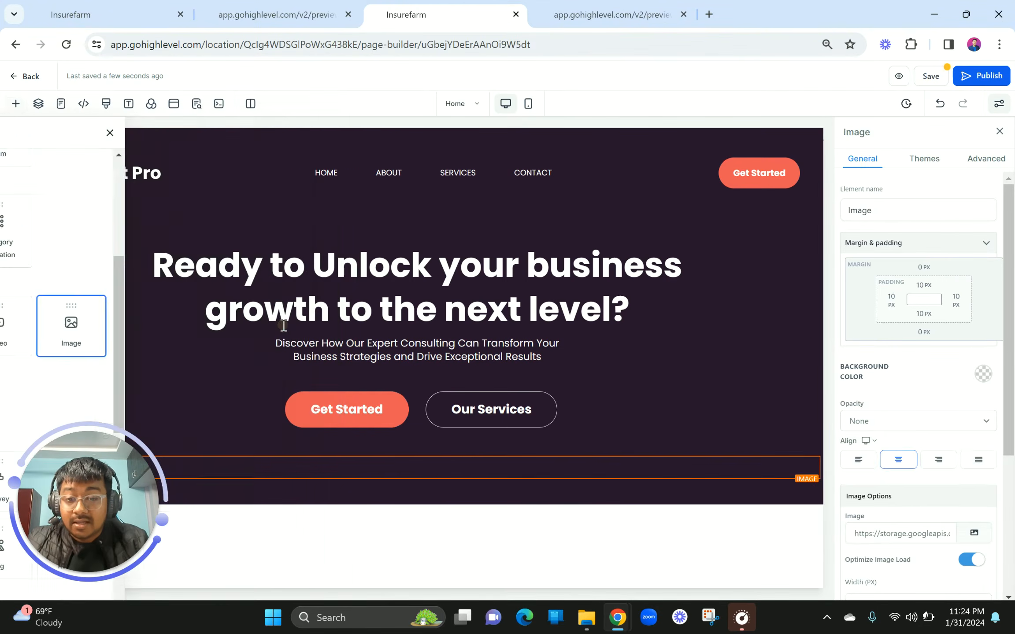
Turn off Optimize Image Load for the new image and open the Business folder in the media library.
left_click(973, 560)
key("Return")
left_click(975, 533)
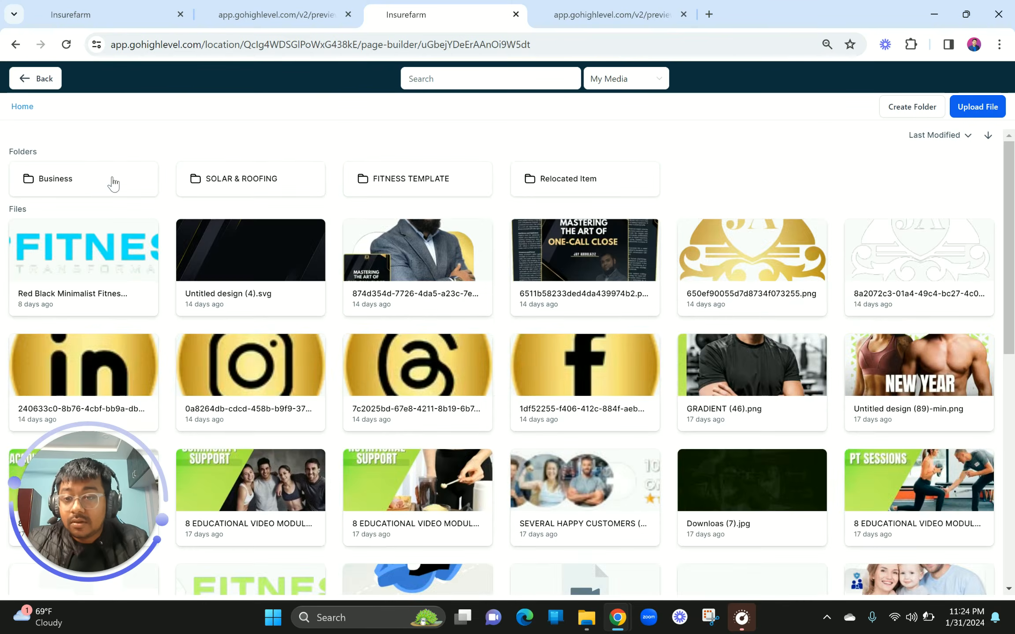
left_click(83, 181)
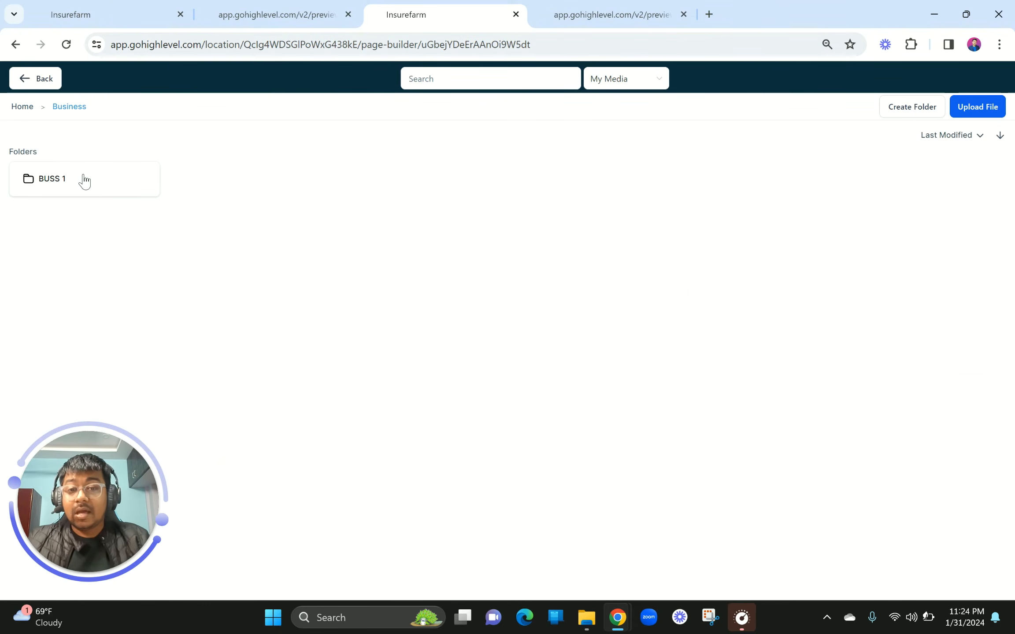
Search the web for "compress png" in a new tab, view the PNG, JPEG and PDF compression pages, and close the tab.
left_click(708, 14)
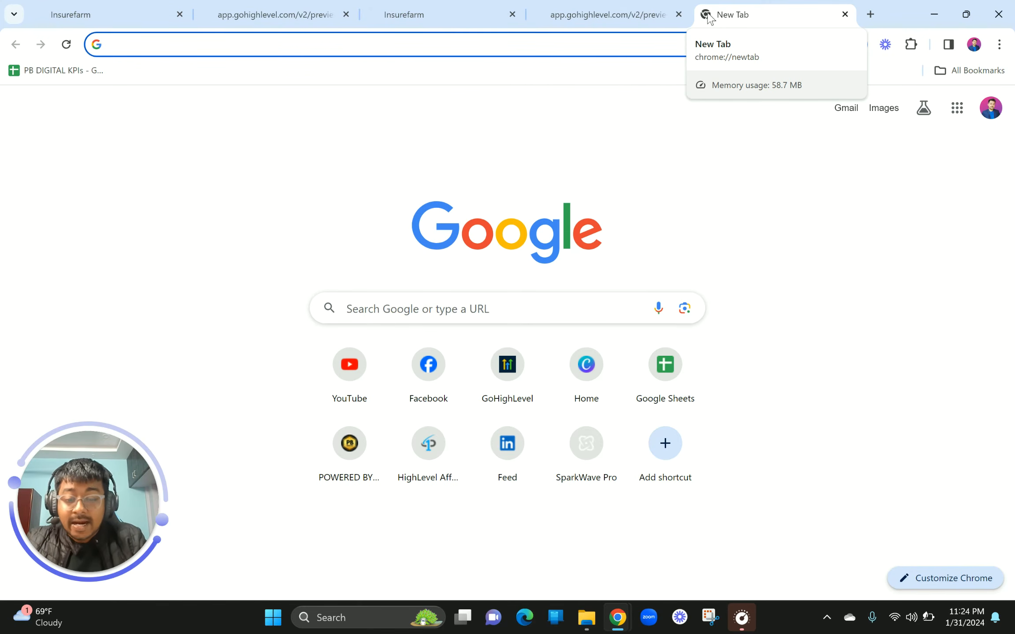
type("compress png")
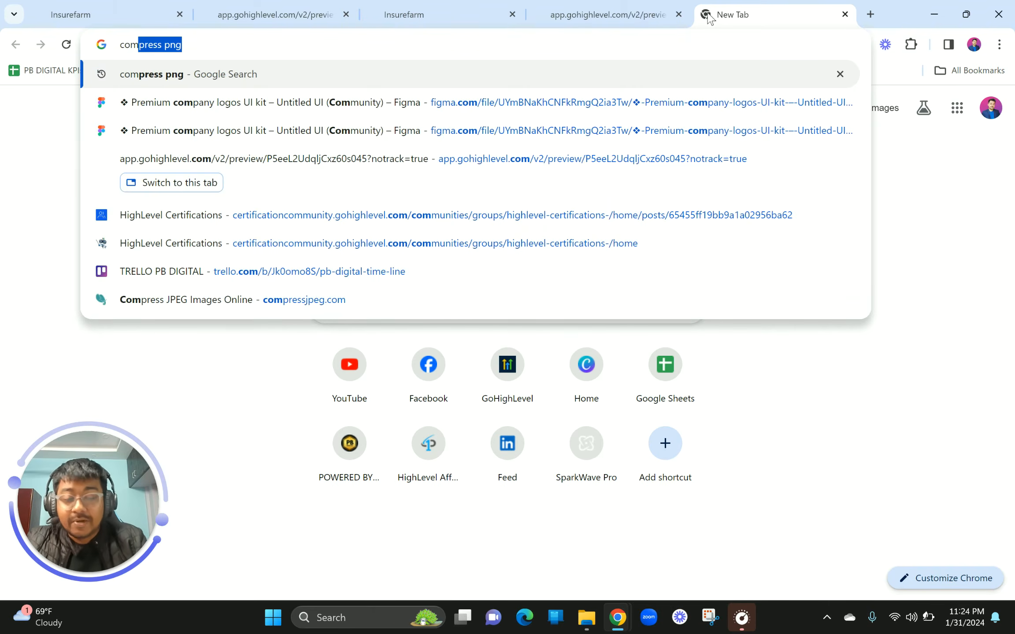
key("Return")
left_click(231, 240)
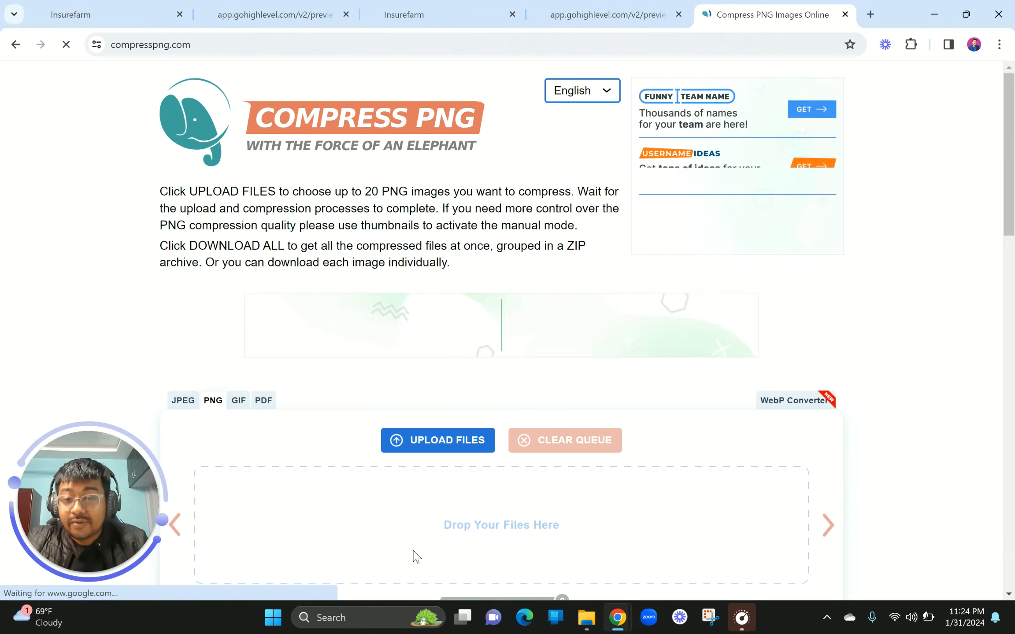
scroll(413, 556, "down", 5)
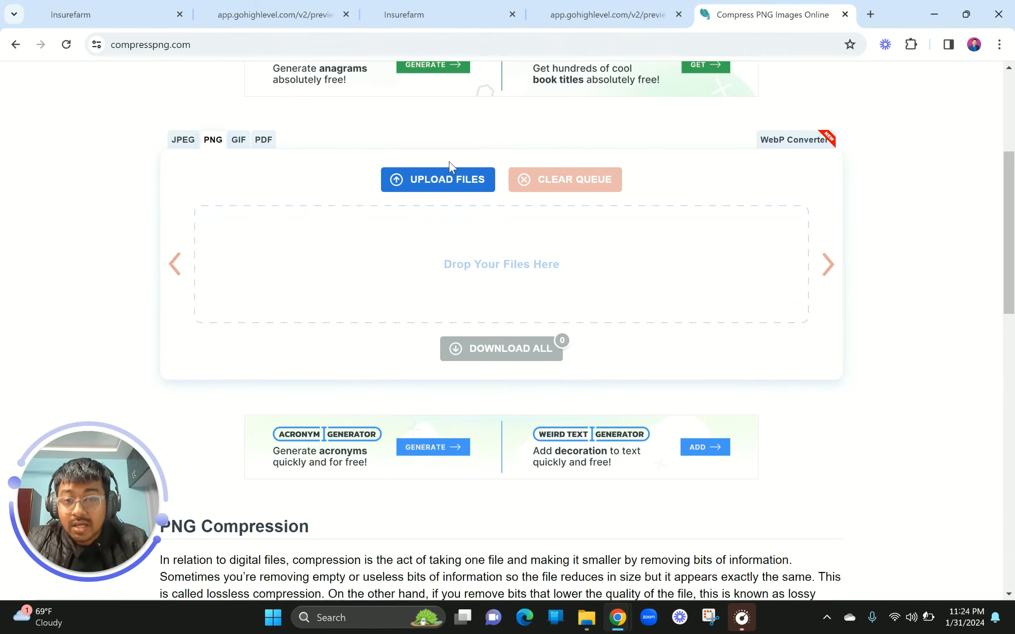
left_click(178, 140)
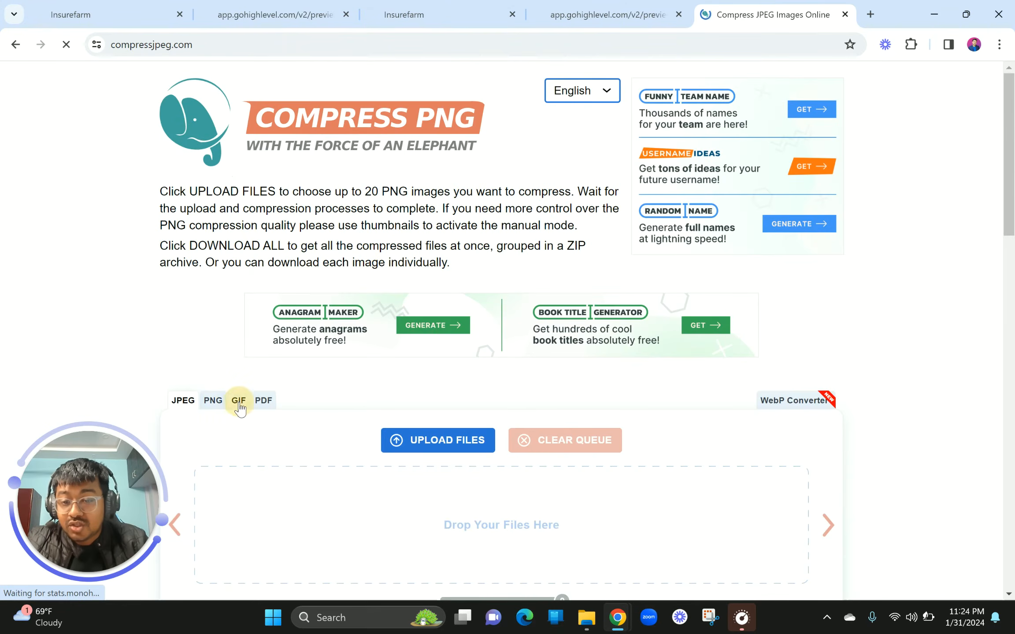
left_click(262, 399)
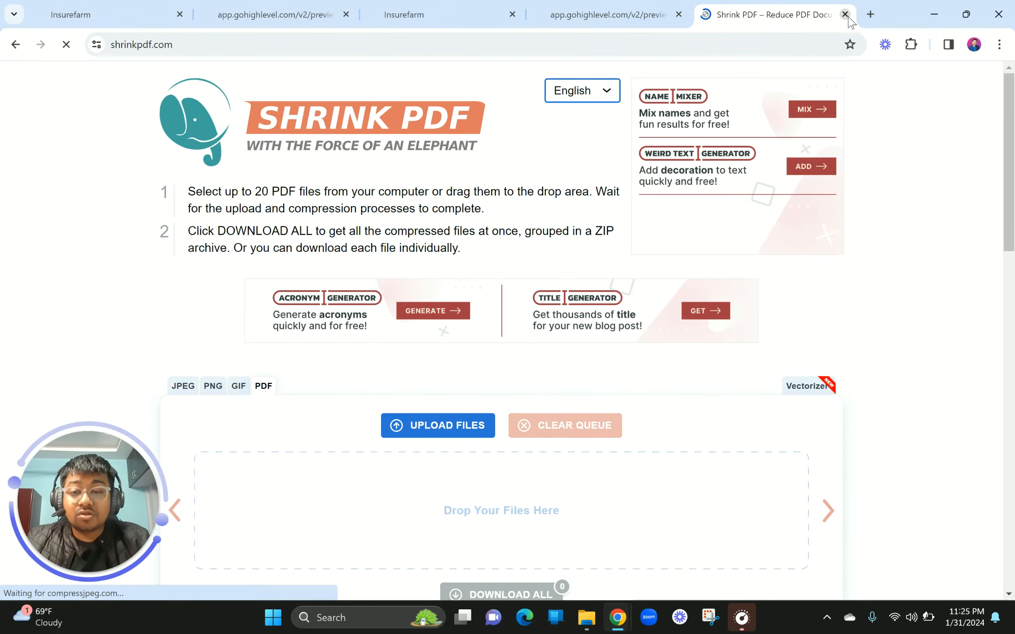
left_click(844, 14)
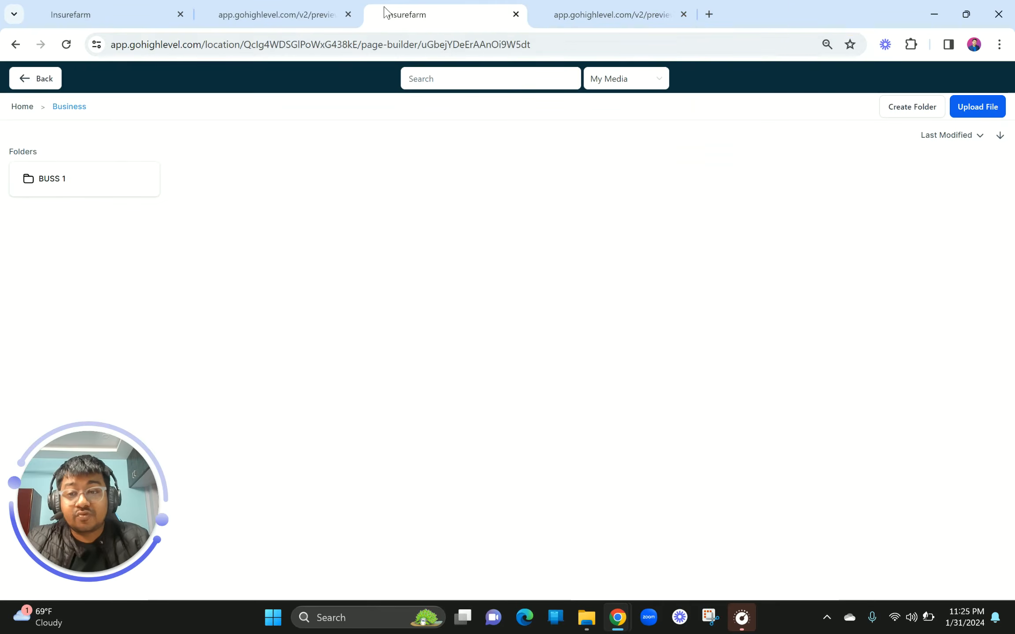
Insert the photo collage of people at work from the BUSS 1 folder into the image element.
double_click(62, 179)
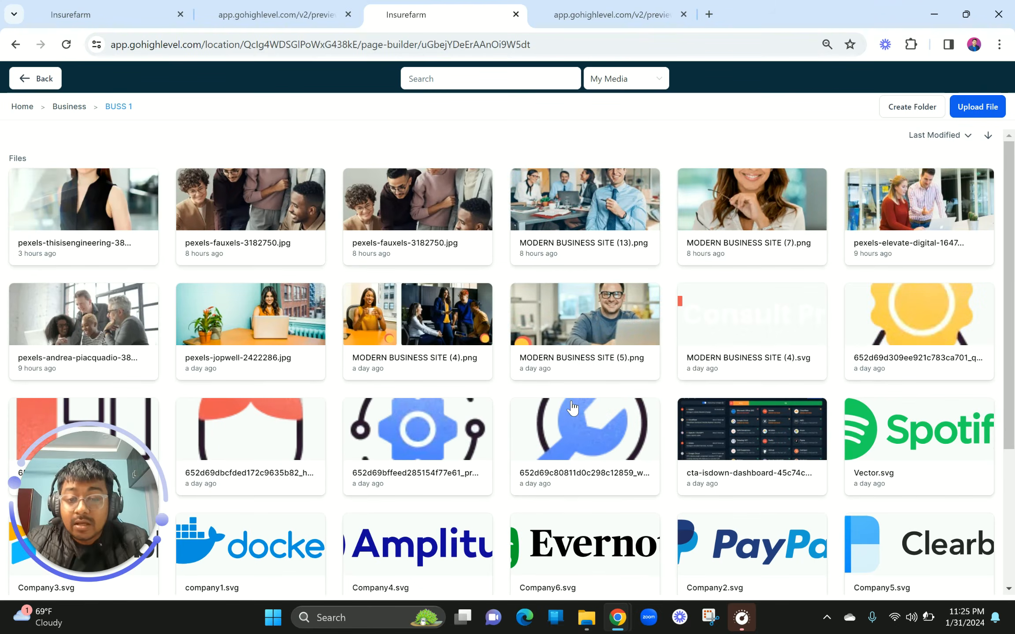
scroll(572, 408, "down", 5)
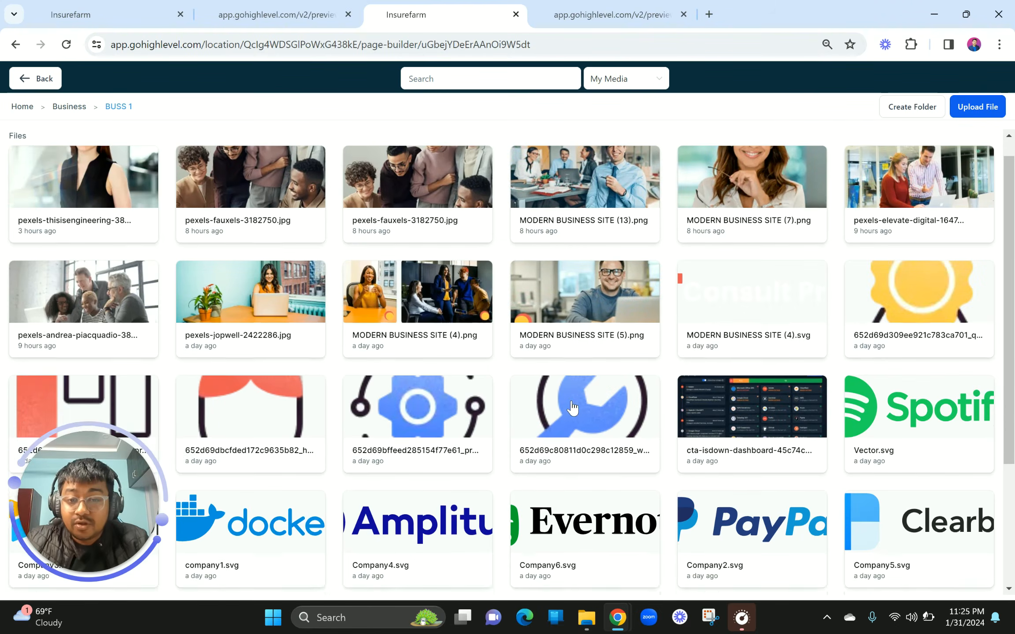
left_click(226, 434)
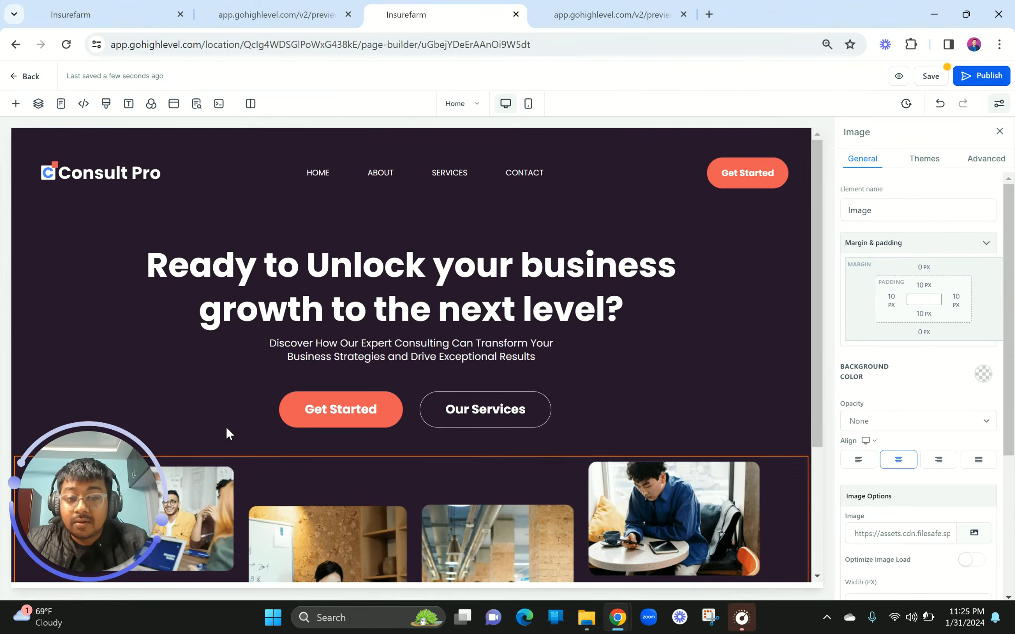
scroll(564, 416, "down", 4)
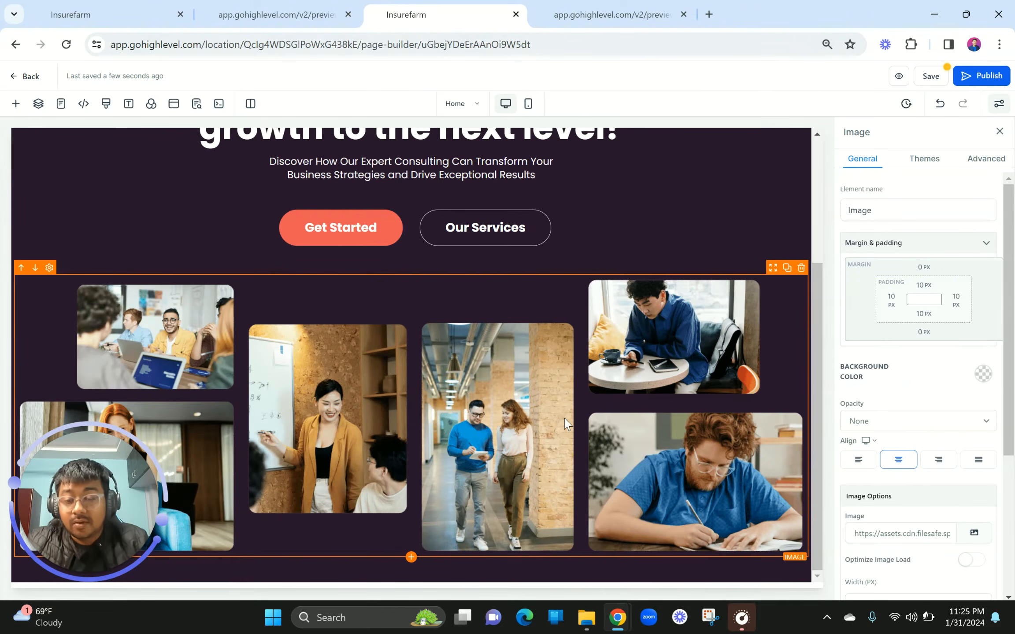
left_click_drag(117, 517, 117, 147)
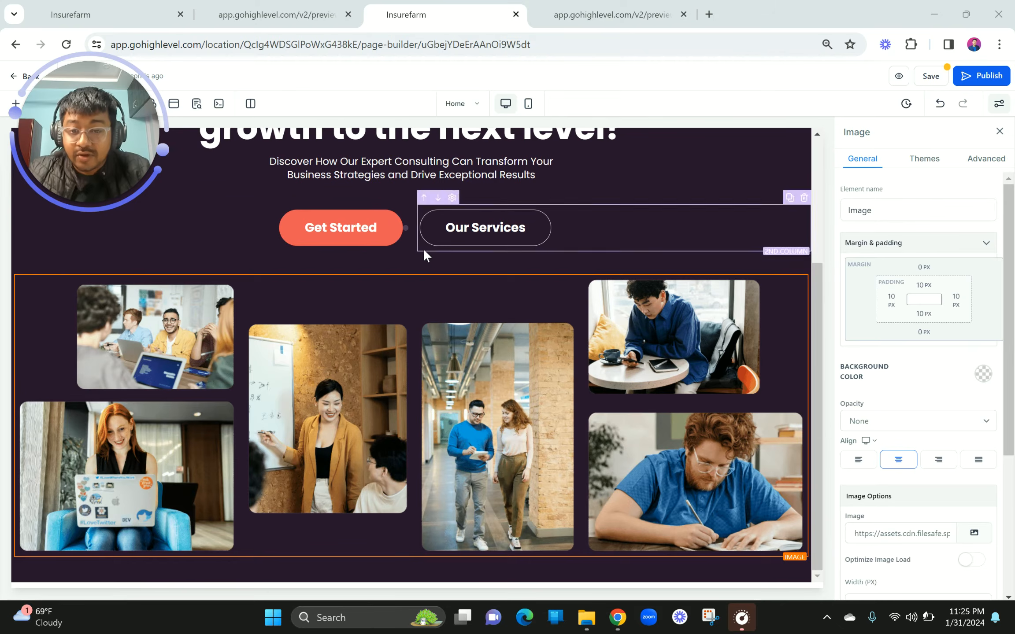
Set the collage image's top padding to 0 px.
scroll(421, 259, "up", 1)
scroll(421, 259, "up", 2)
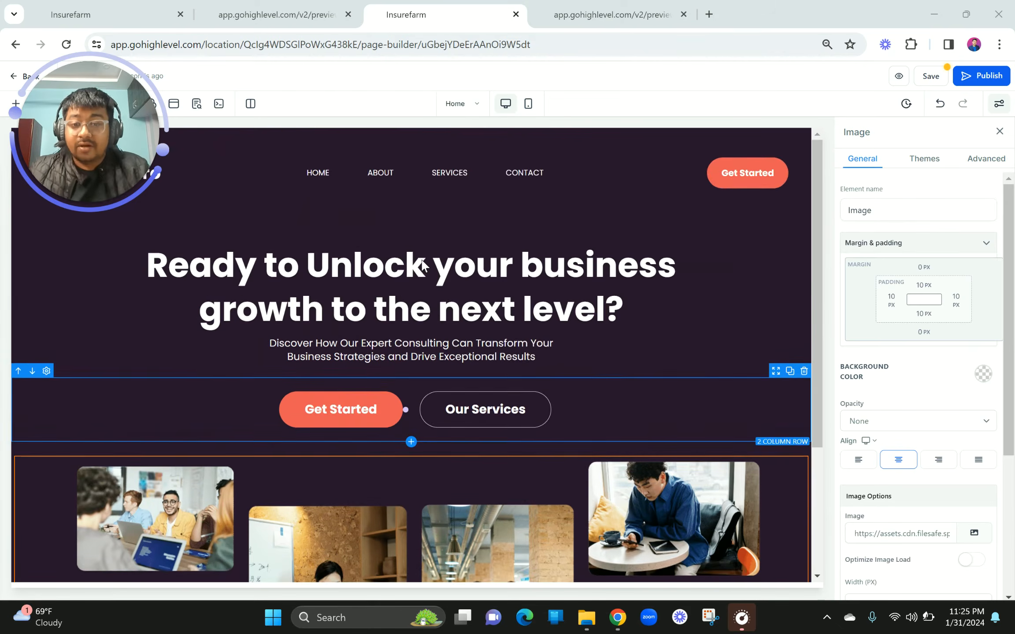
scroll(421, 273, "down", 1)
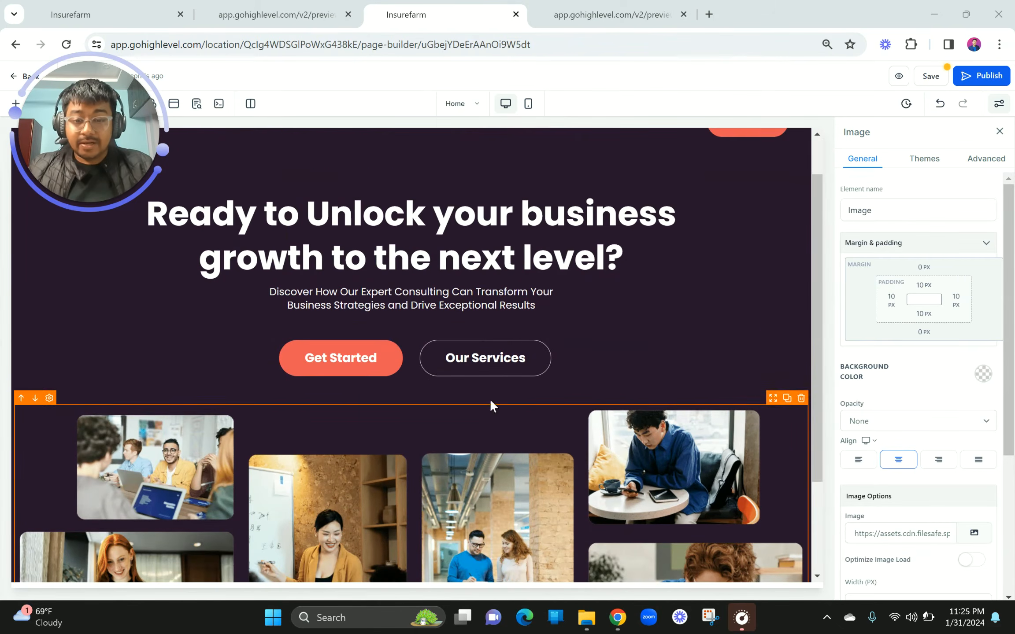
left_click(933, 286)
left_click(859, 311)
left_click_drag(859, 310, 825, 311)
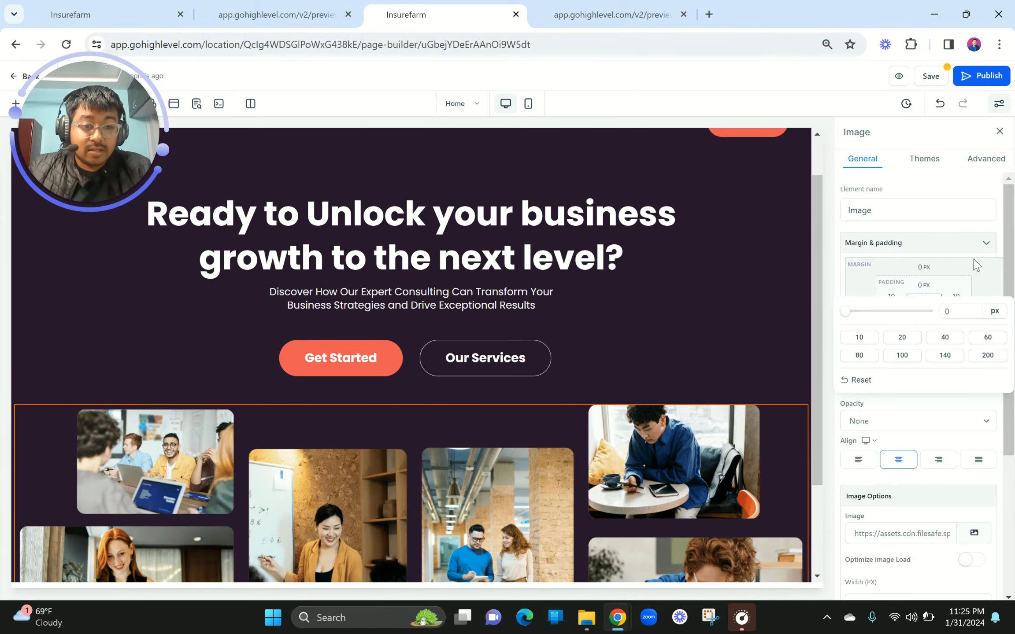
left_click(964, 264)
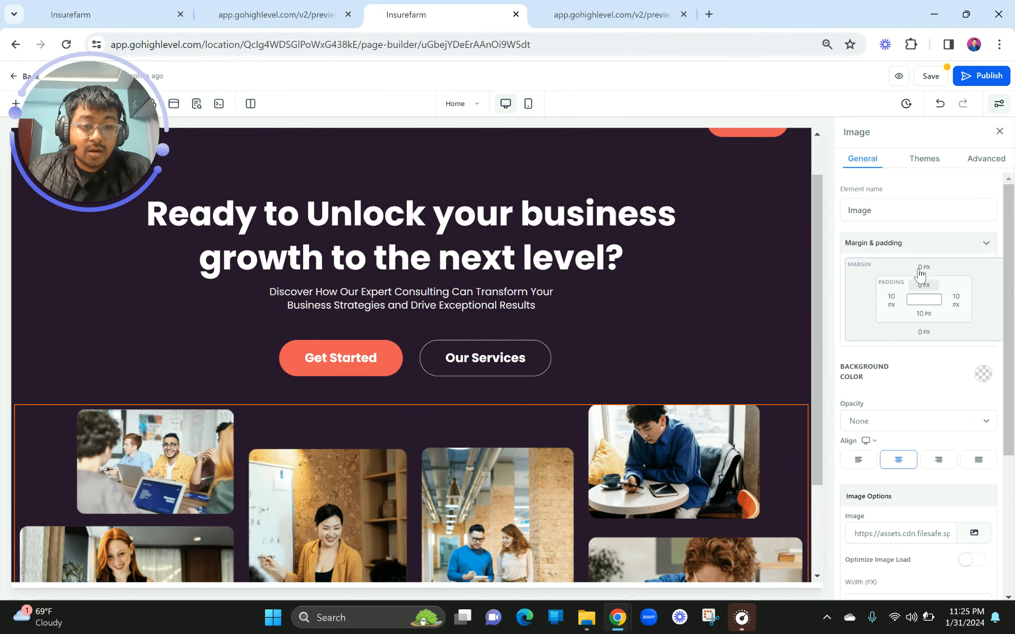
Set the top and bottom padding of the two-column button row to 10 px each.
left_click(539, 391)
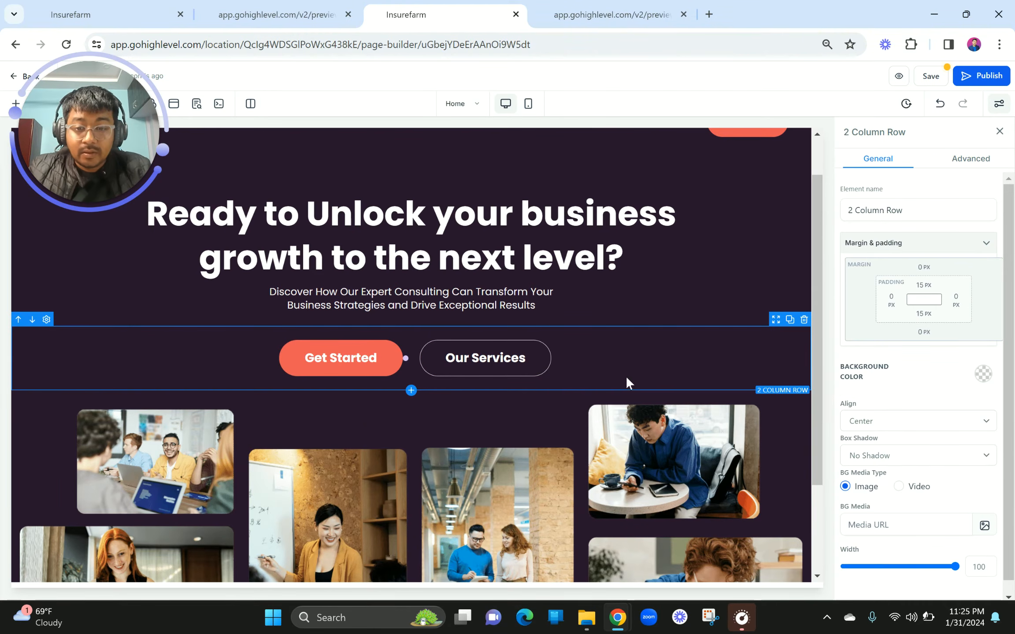
left_click(922, 286)
left_click(859, 338)
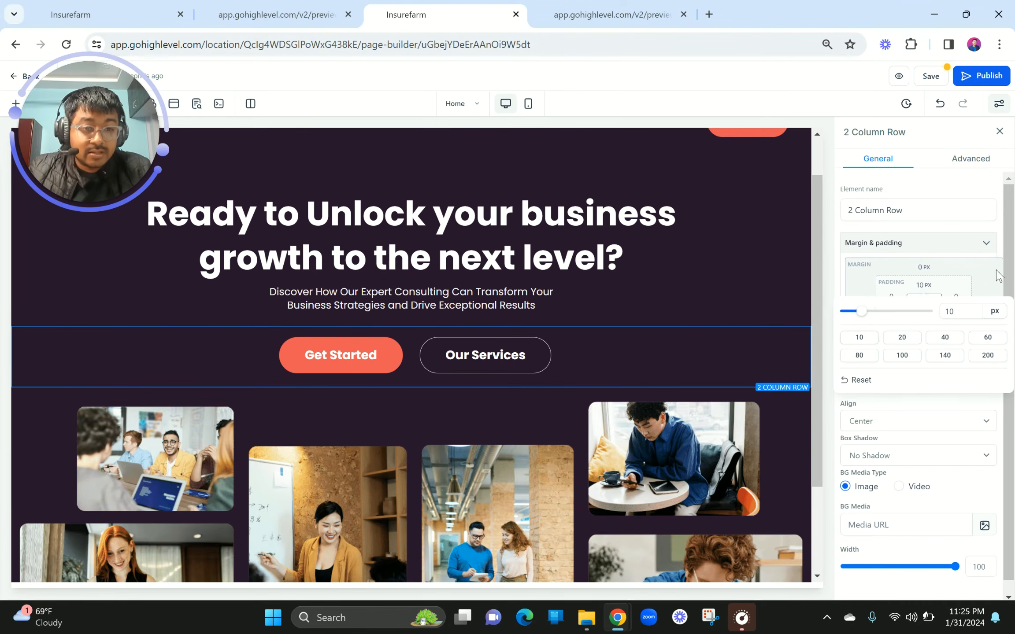
left_click(922, 325)
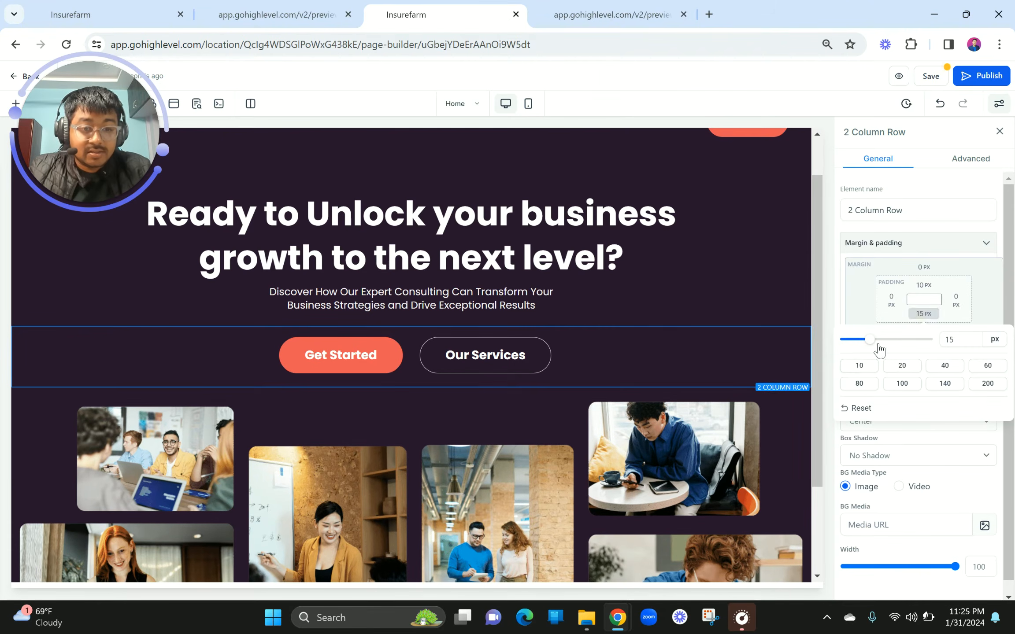
left_click(860, 366)
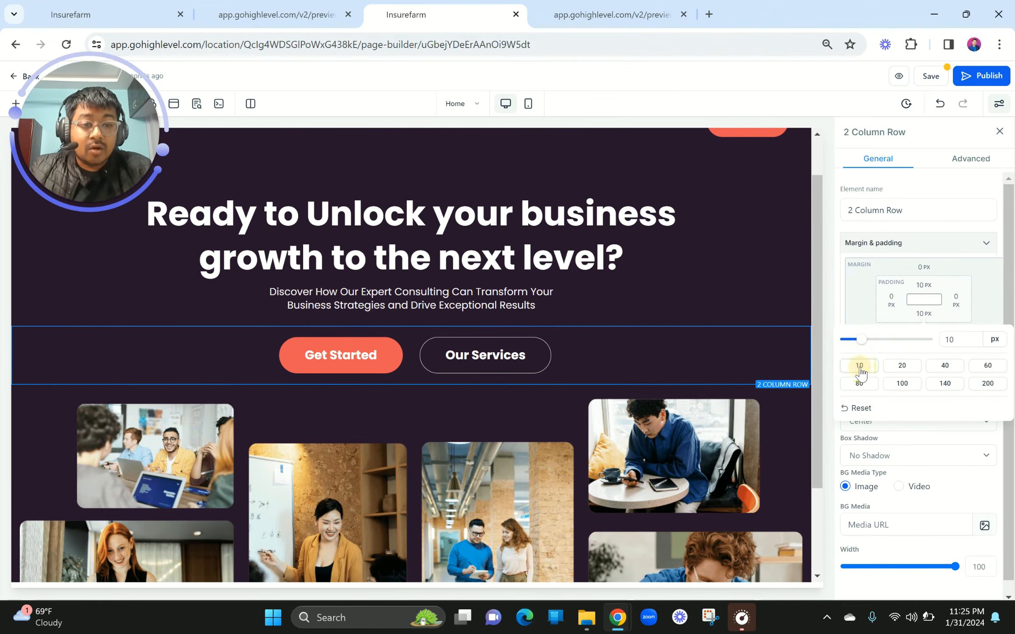
left_click(854, 300)
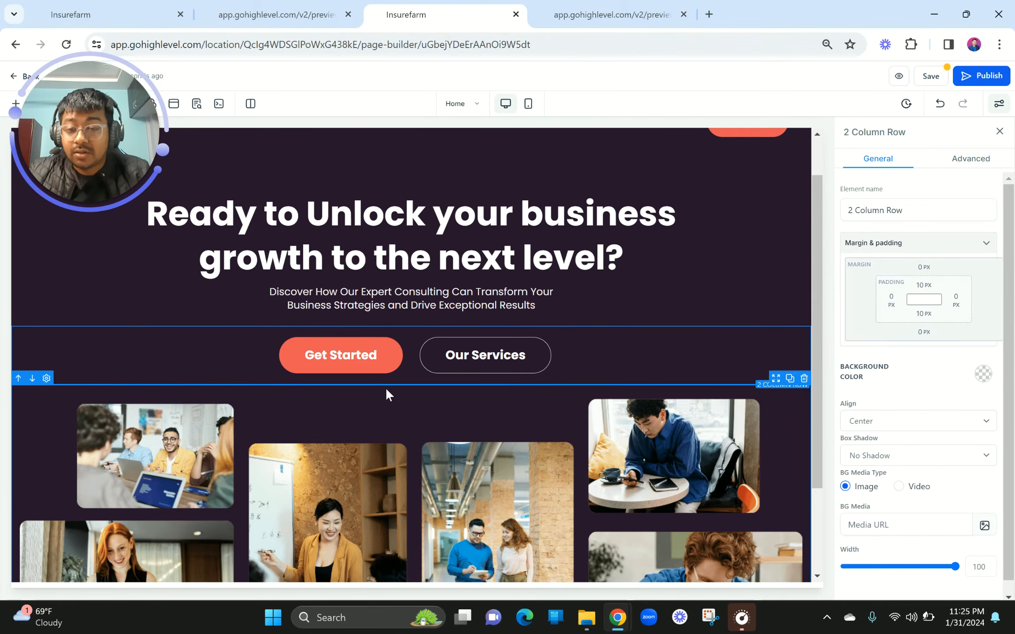
Review the hero section, then switch to the finished site's preview tab and examine its hero layout and white square decorations.
scroll(399, 533, "down", 3)
scroll(400, 533, "up", 4)
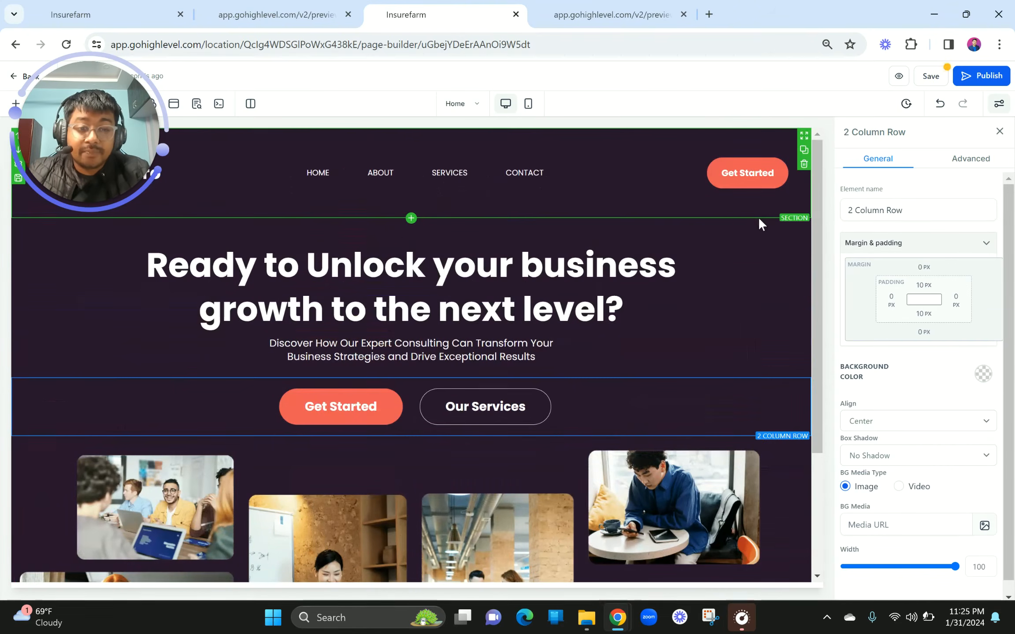
scroll(639, 430, "down", 4)
scroll(640, 431, "up", 4)
scroll(639, 430, "down", 4)
left_click(276, 5)
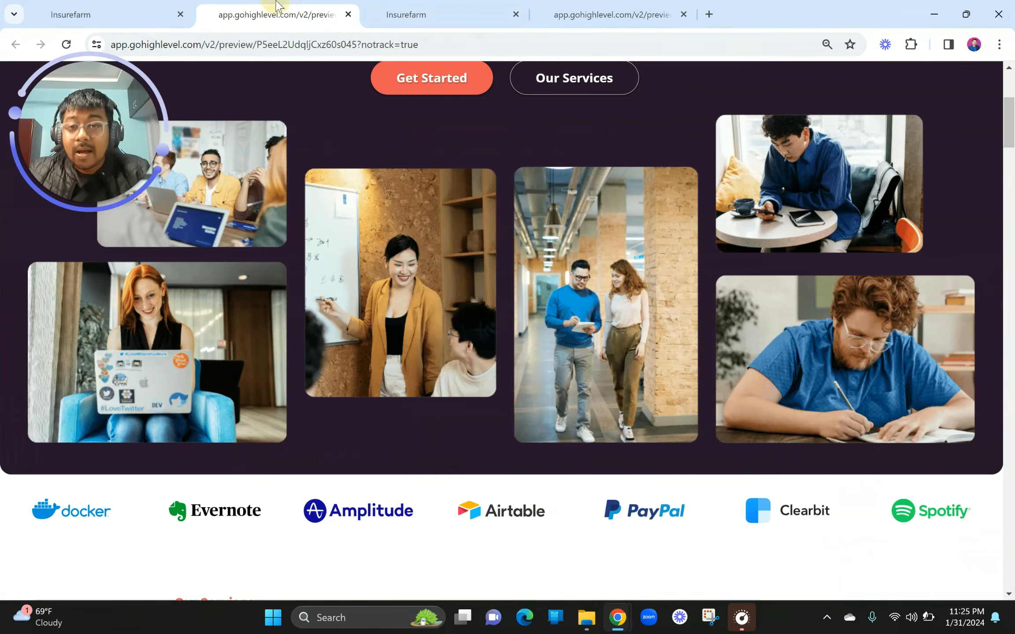
scroll(473, 239, "up", 5)
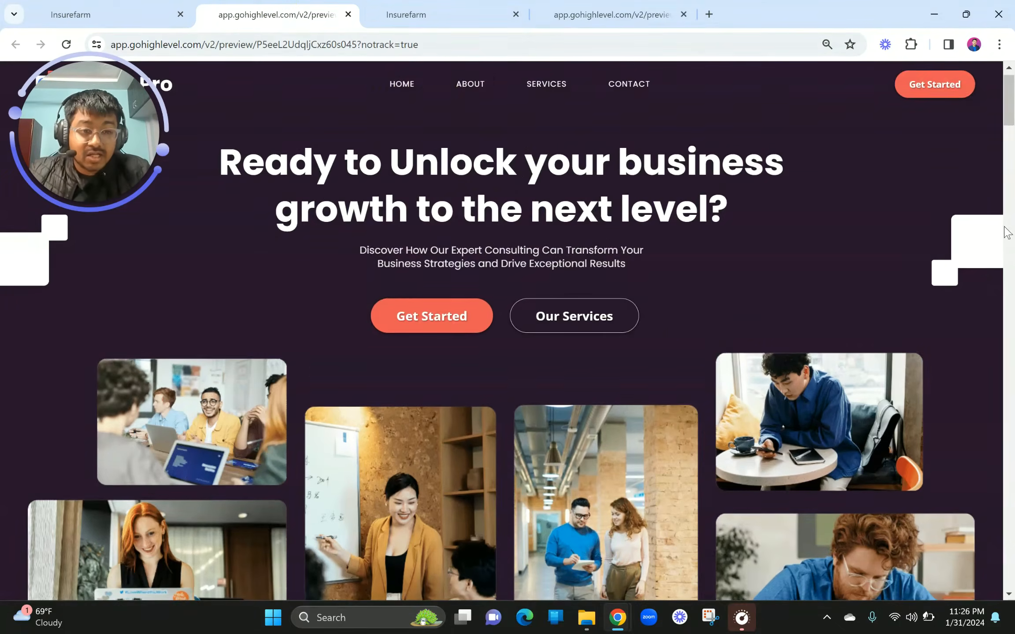
scroll(989, 246, "up", 3)
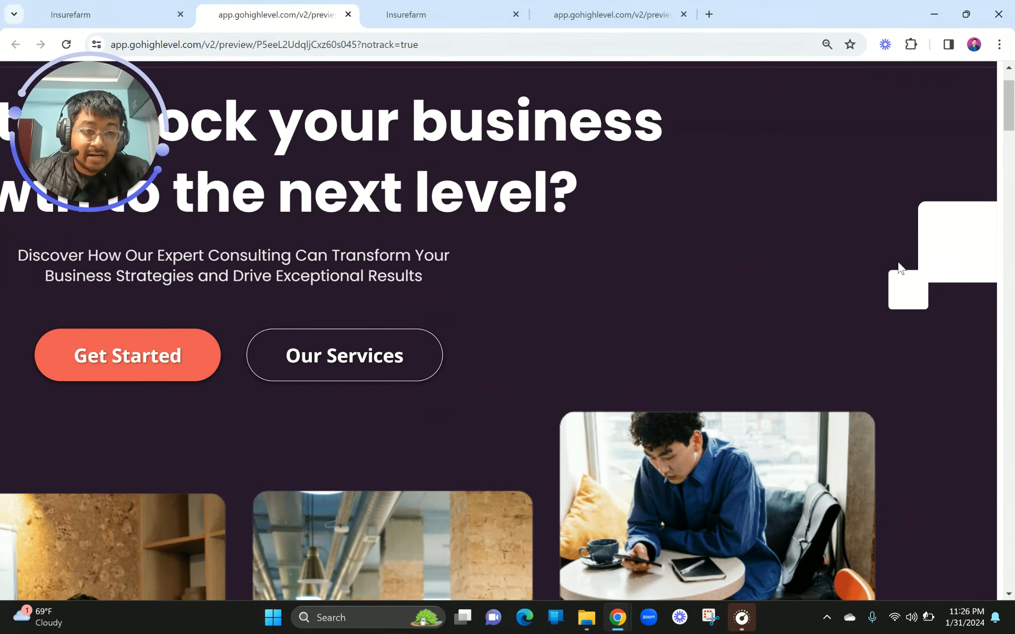
Back in the page builder, set MODERN BUSINESS SITE (3).svg from the Business > BUSS 1 folder as the hero section's background image.
scroll(933, 228, "down", 3)
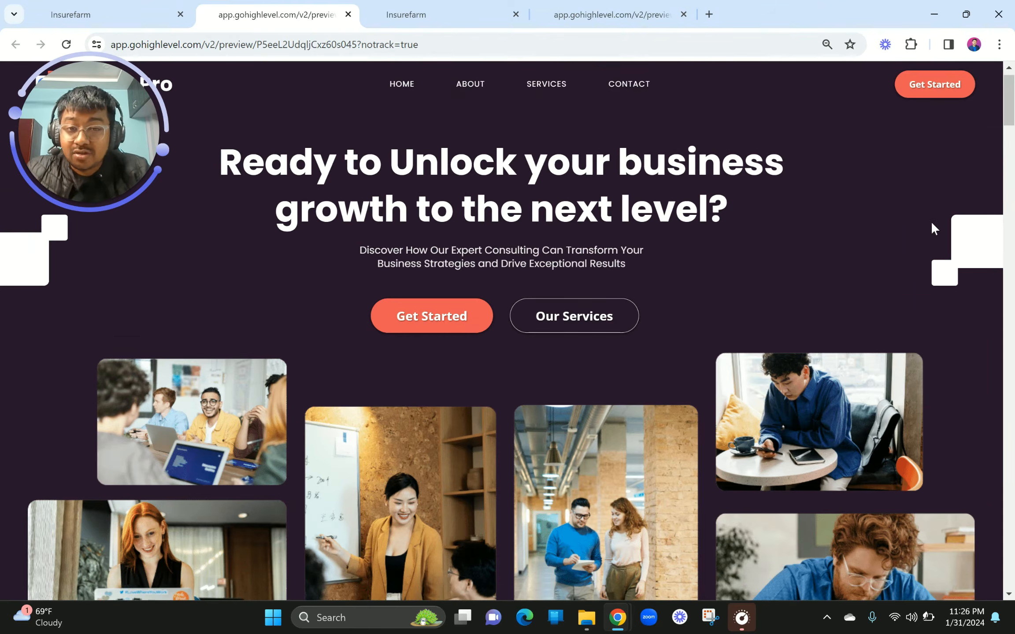
left_click(406, 15)
scroll(446, 266, "up", 4)
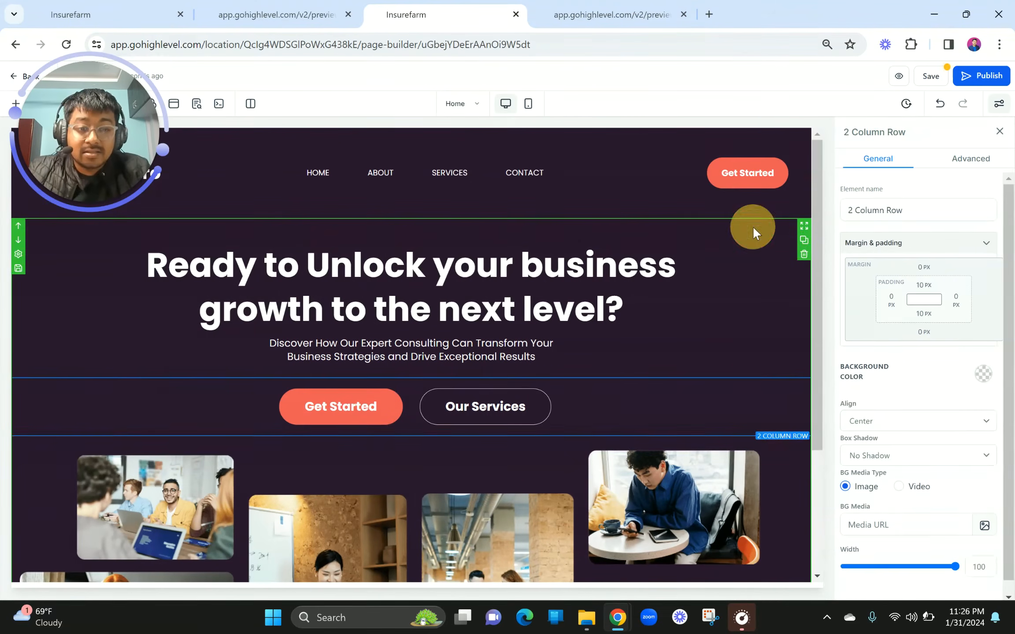
left_click(752, 226)
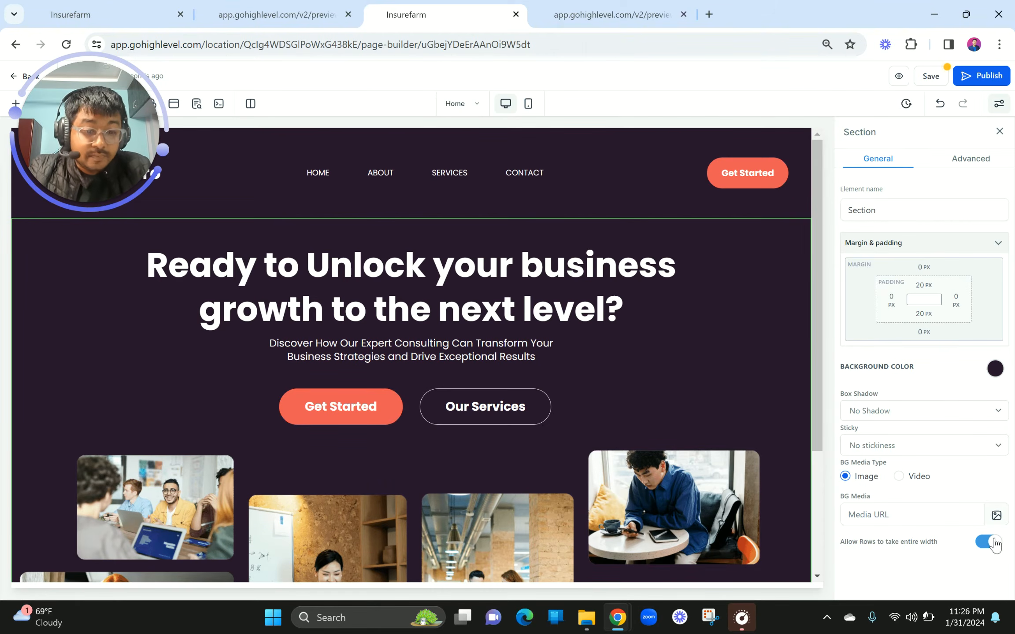
left_click(996, 517)
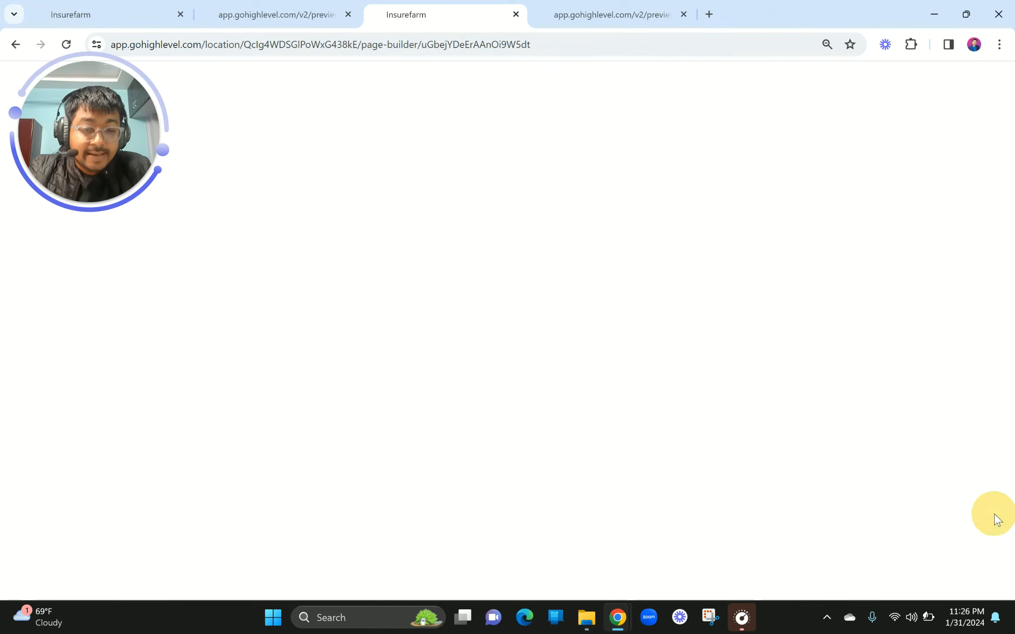
left_click_drag(86, 154, 96, 530)
left_click(95, 187)
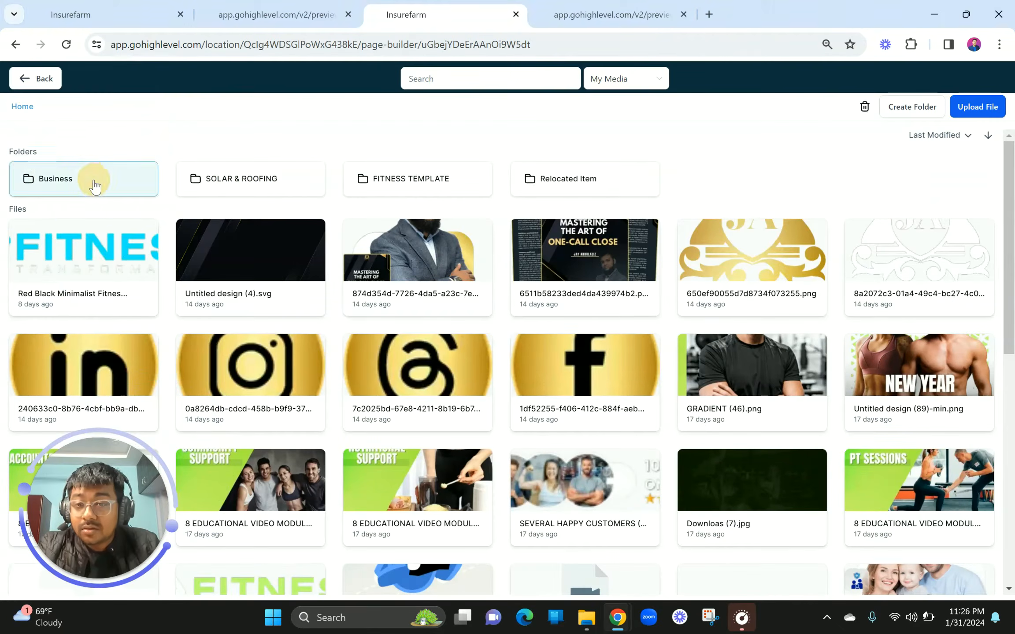
left_click(94, 188)
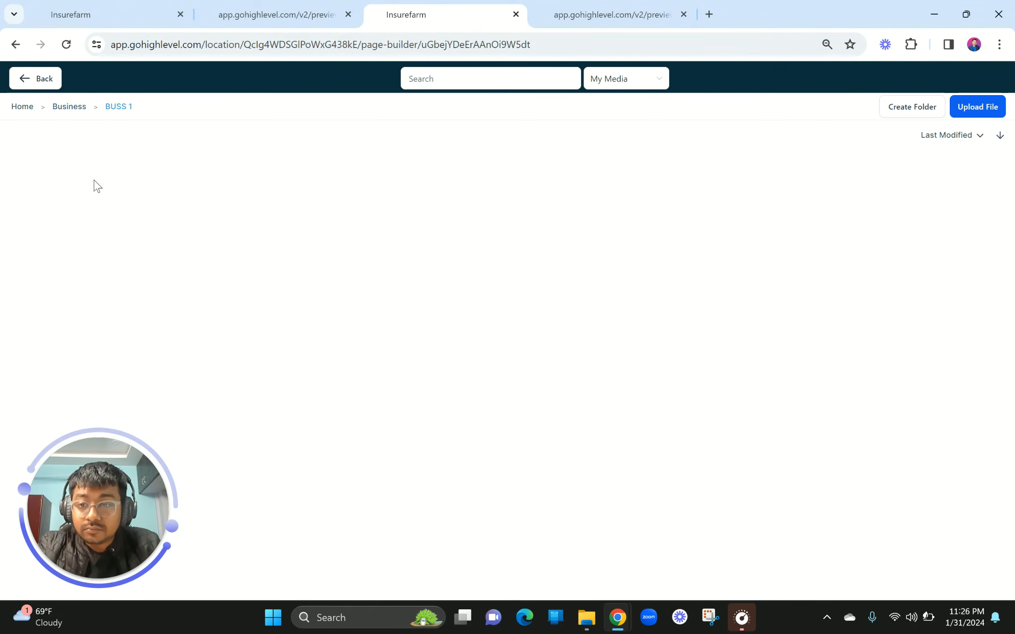
scroll(571, 412, "down", 5)
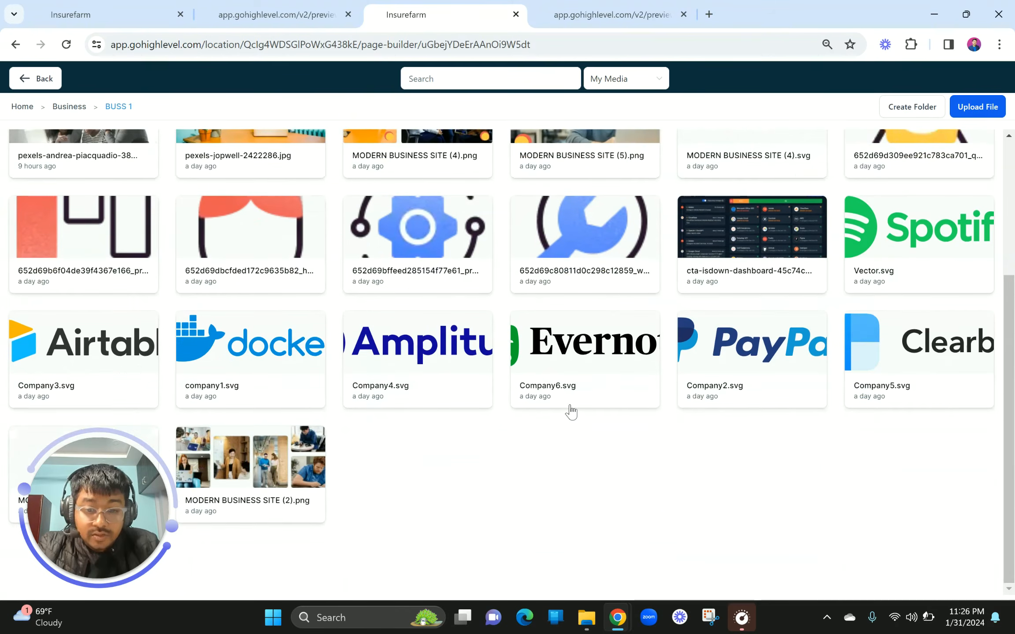
left_click_drag(165, 524, 290, 519)
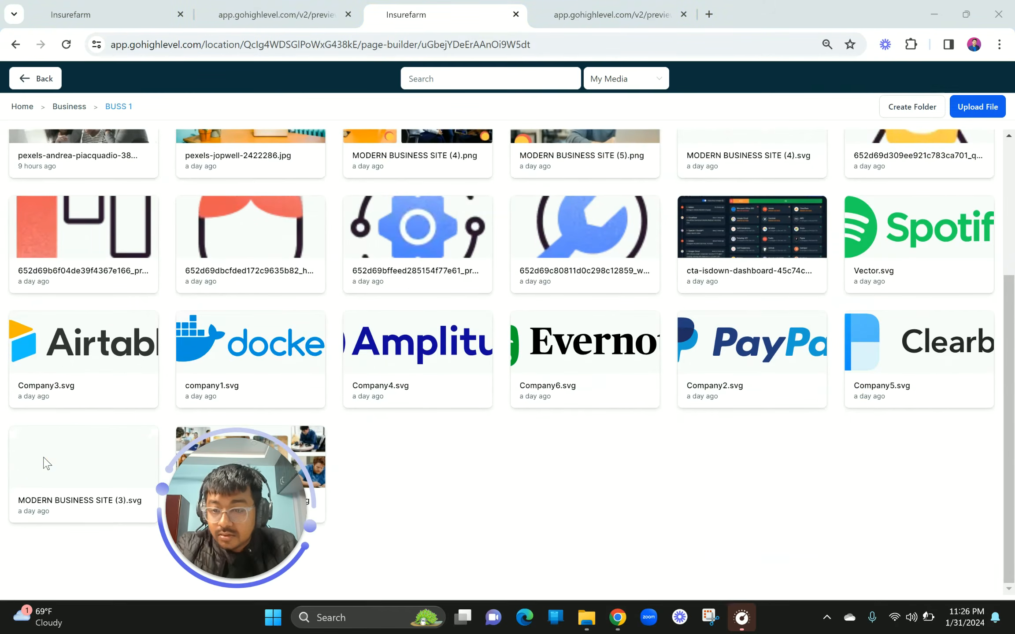
left_click(68, 468)
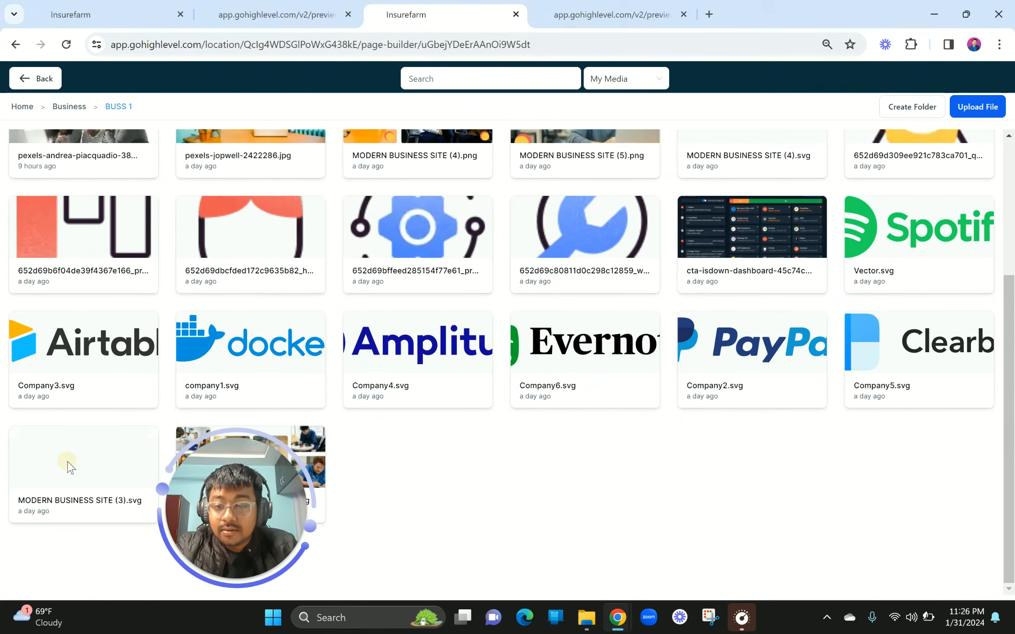
left_click_drag(287, 517, 150, 535)
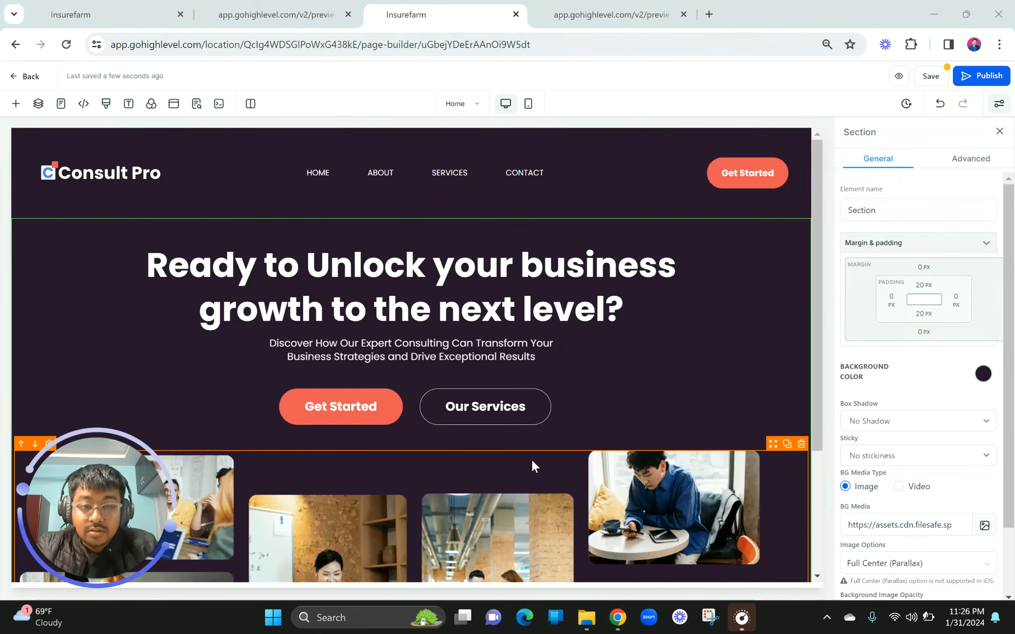
Set the hero section's background image option to Fill 100% Width.
scroll(531, 459, "down", 5)
scroll(531, 459, "up", 5)
scroll(281, 351, "down", 2)
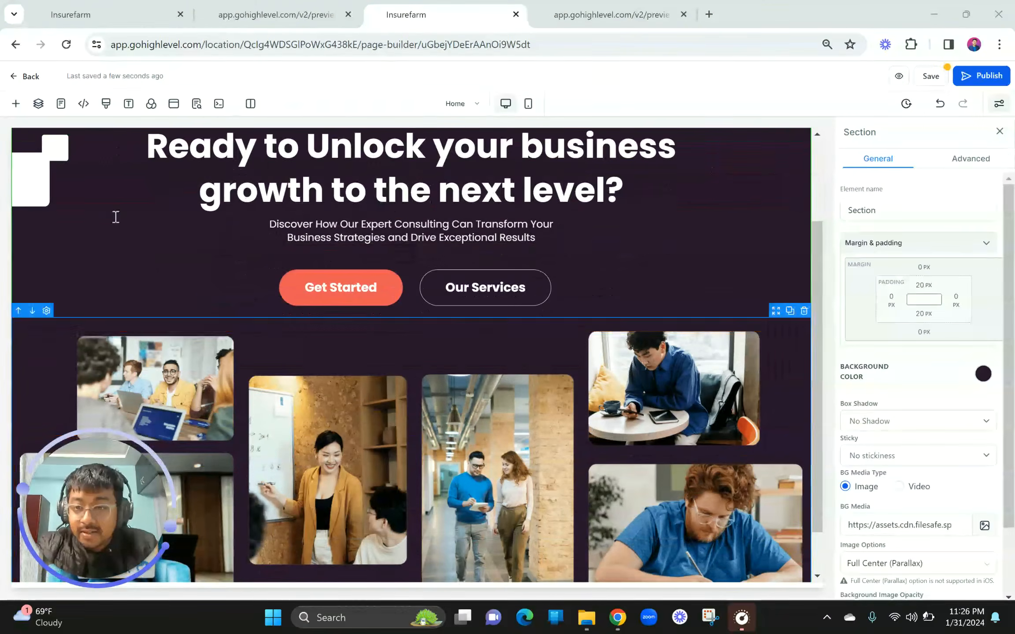
scroll(362, 389, "up", 3)
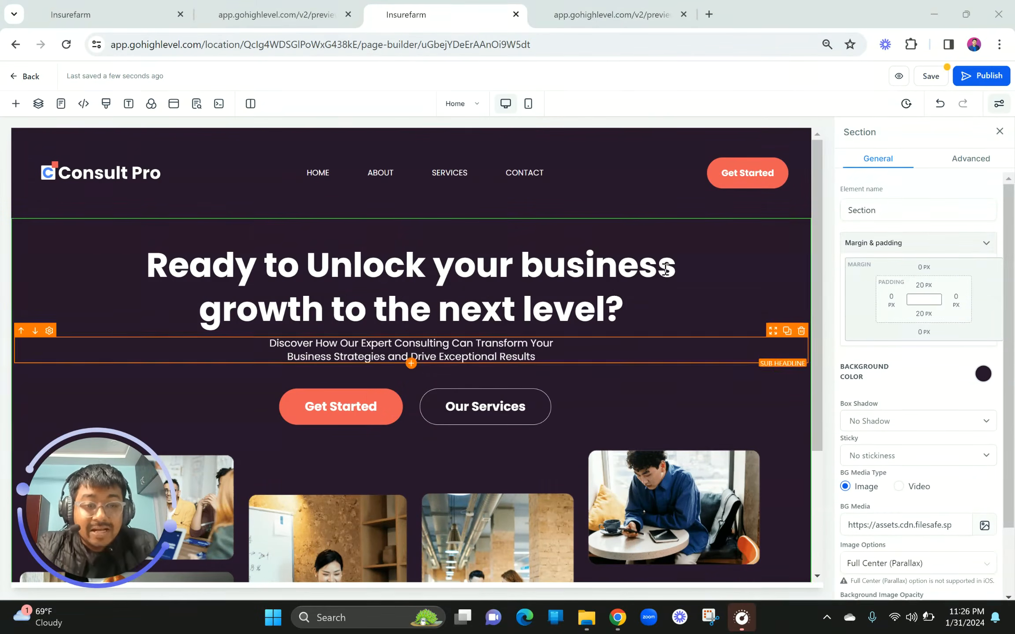
scroll(905, 447, "down", 2)
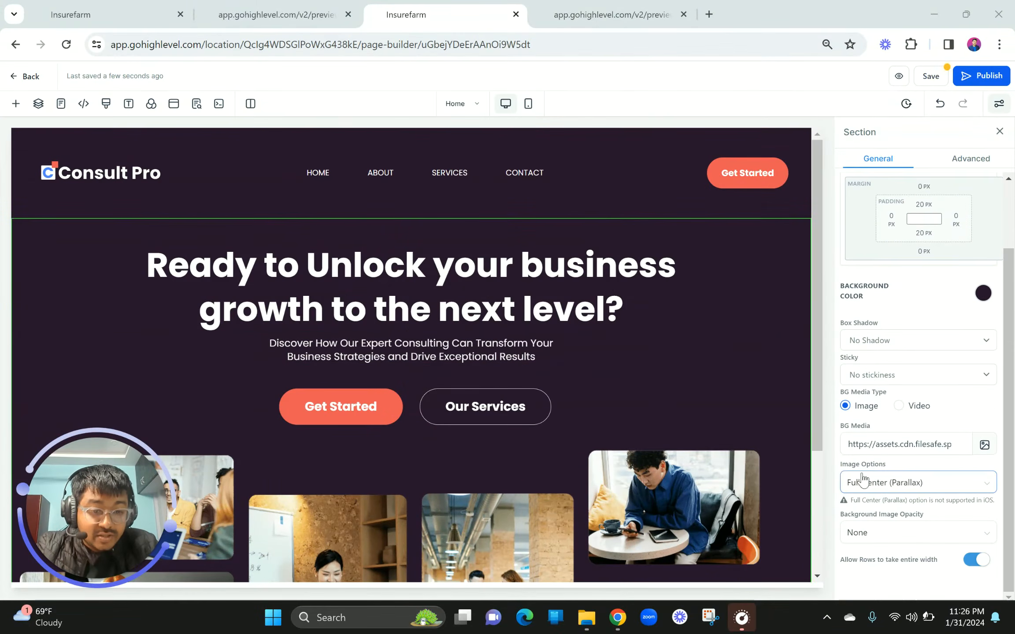
double_click(842, 463)
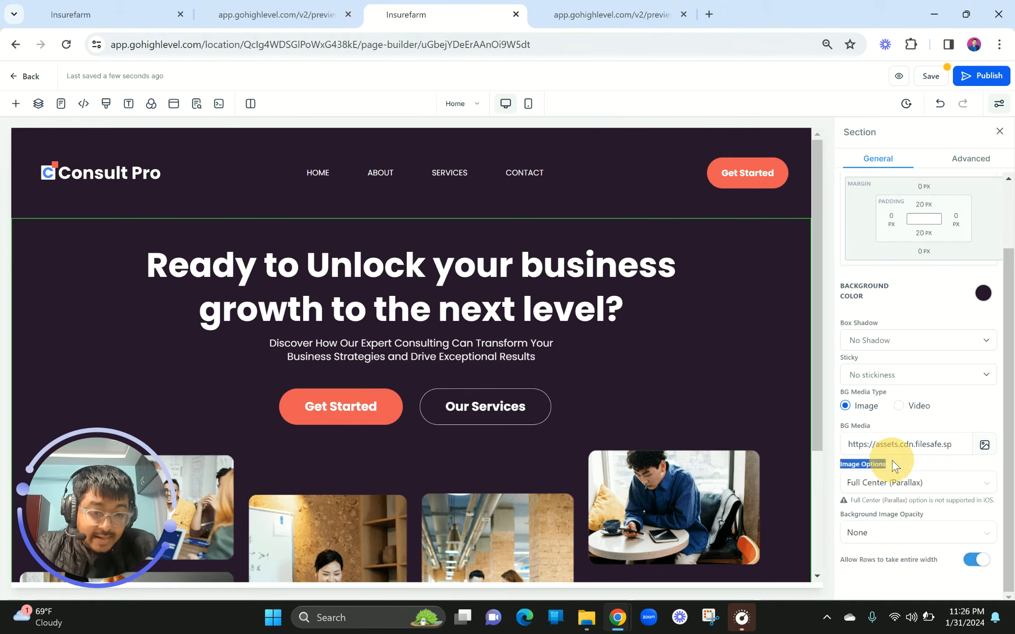
left_click(894, 485)
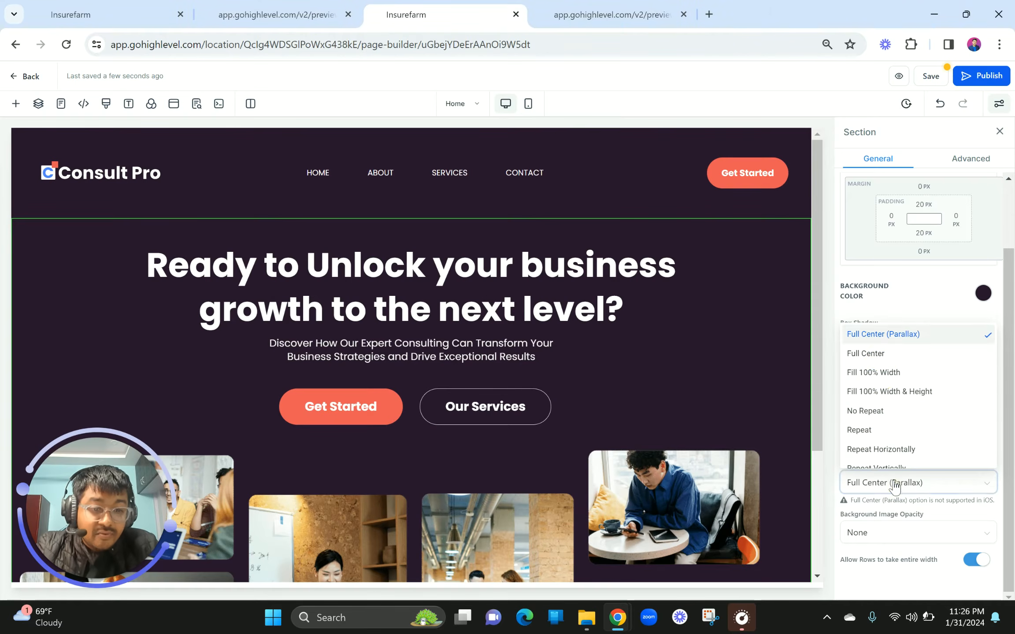
left_click(884, 373)
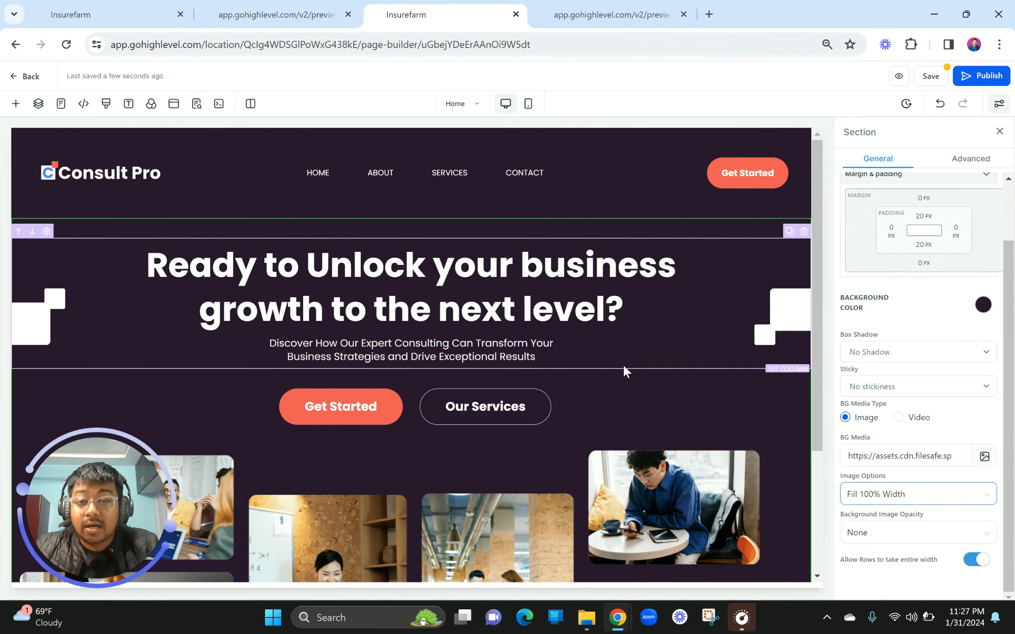
Compare with the finished site's preview, then set the header section's padding to 10 px at the top and 5 px at the bottom.
left_click(304, 14)
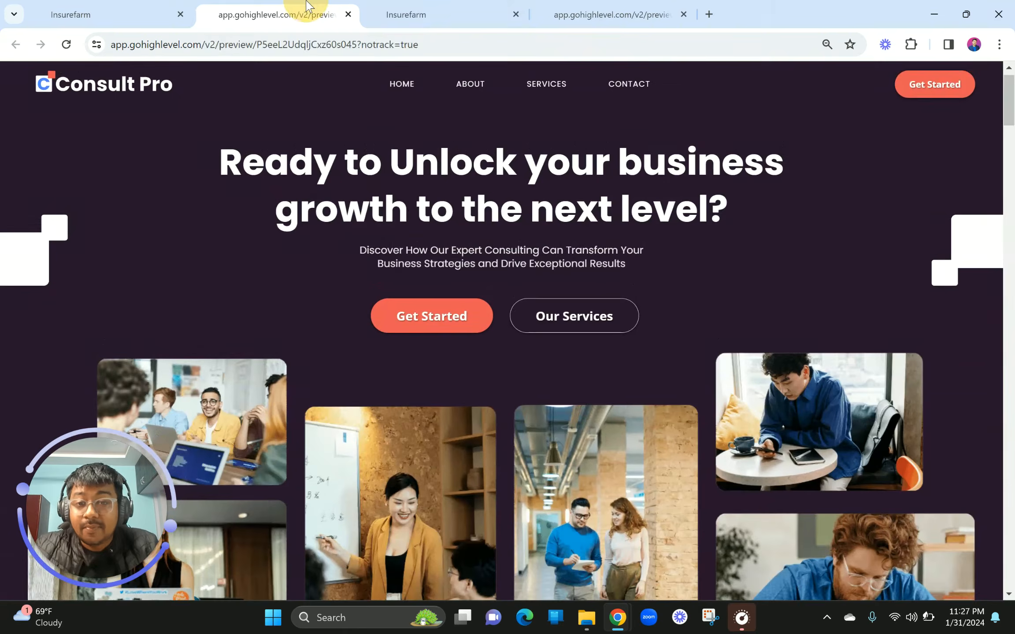
left_click(424, 6)
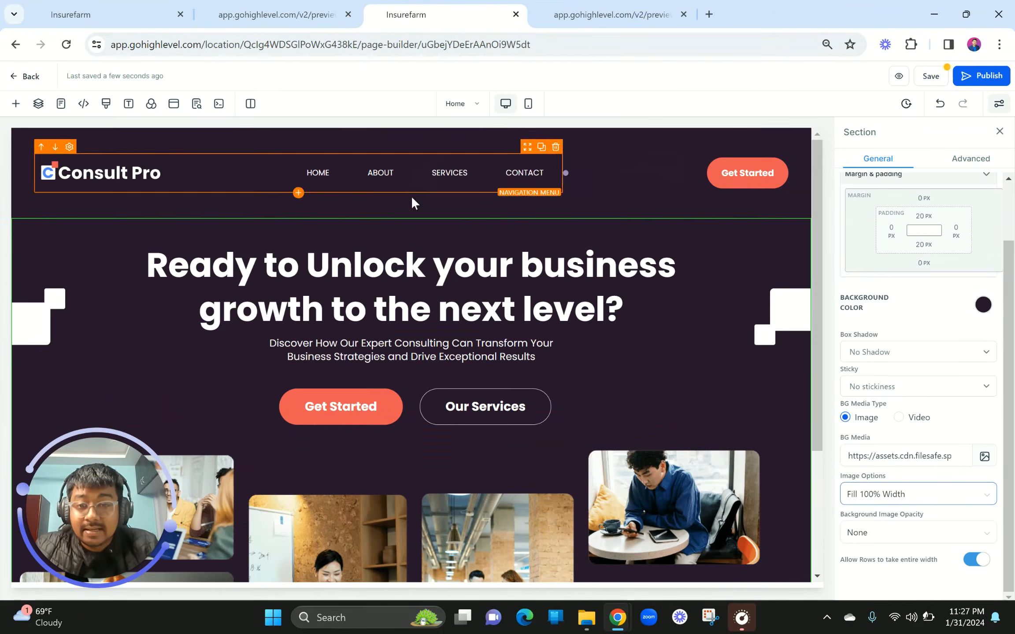
left_click(430, 214)
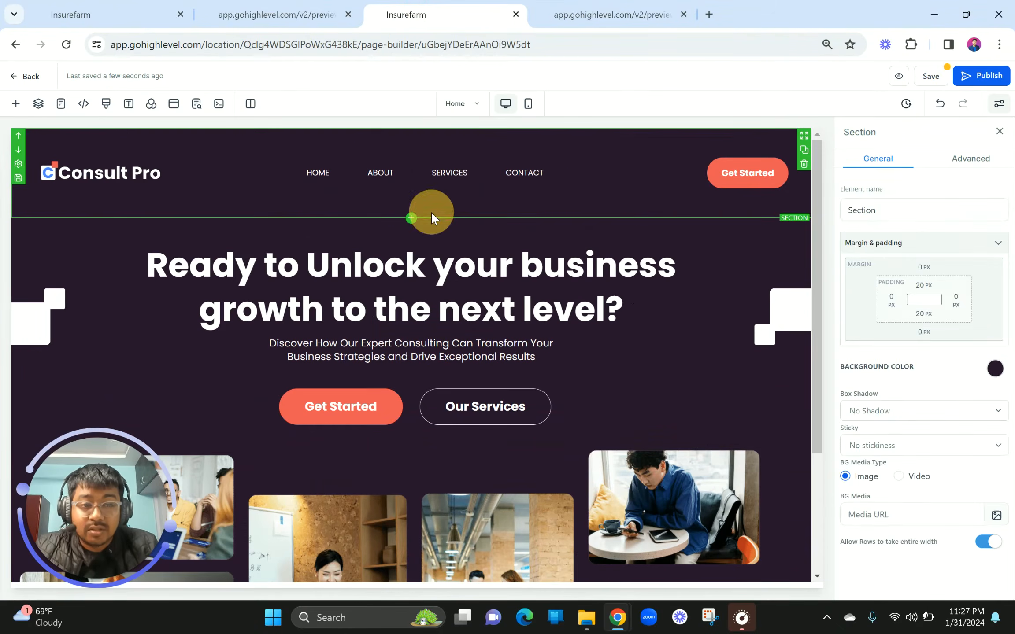
left_click(923, 287)
left_click(859, 337)
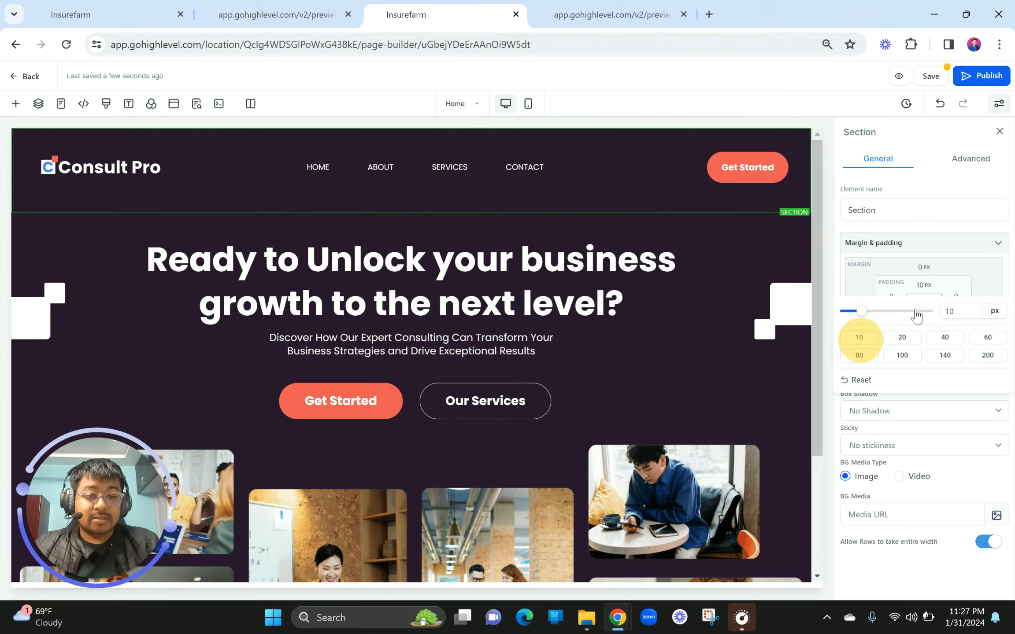
left_click(990, 271)
left_click(924, 315)
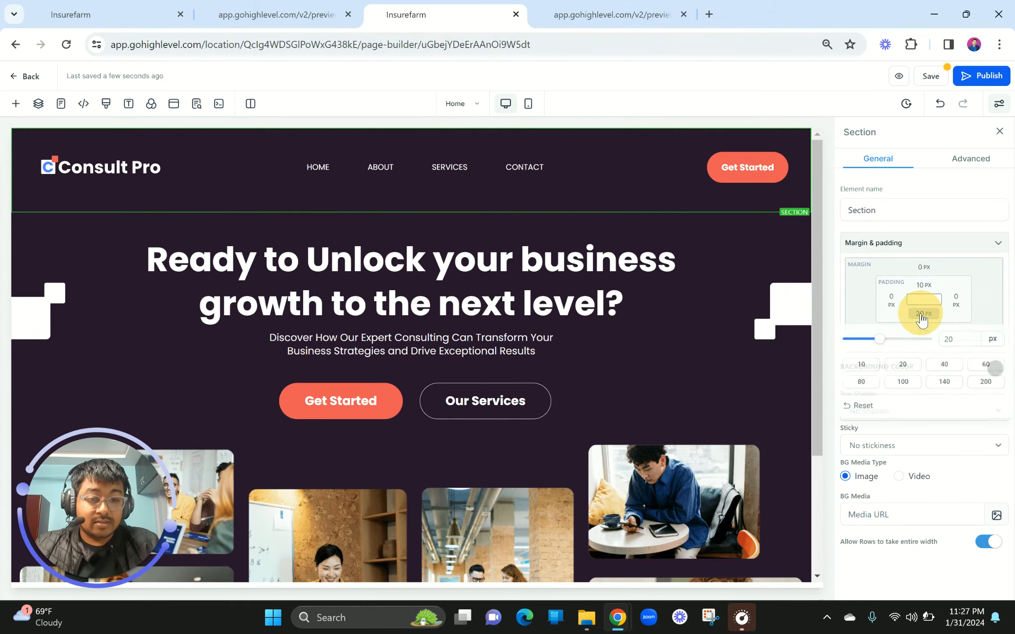
double_click(943, 339)
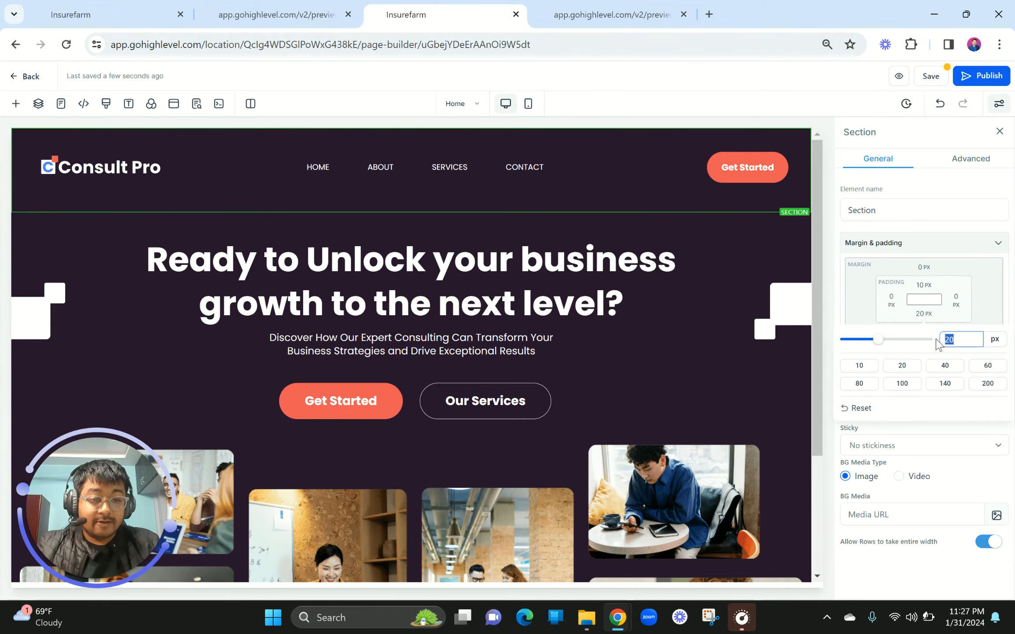
left_click(474, 199)
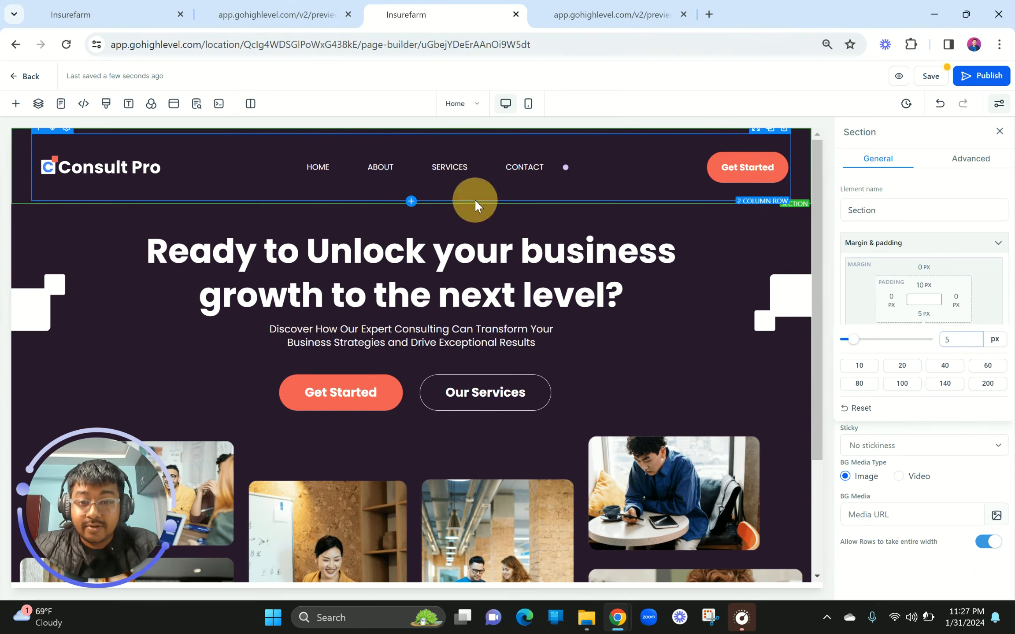
Reduce the hero section's top padding.
left_click(449, 211)
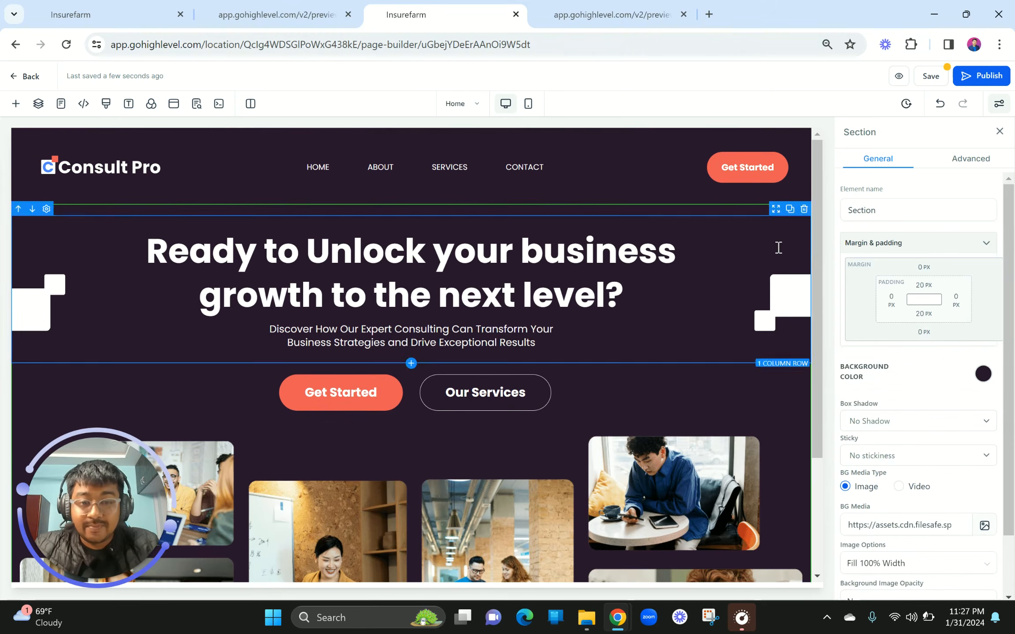
left_click(922, 286)
double_click(961, 311)
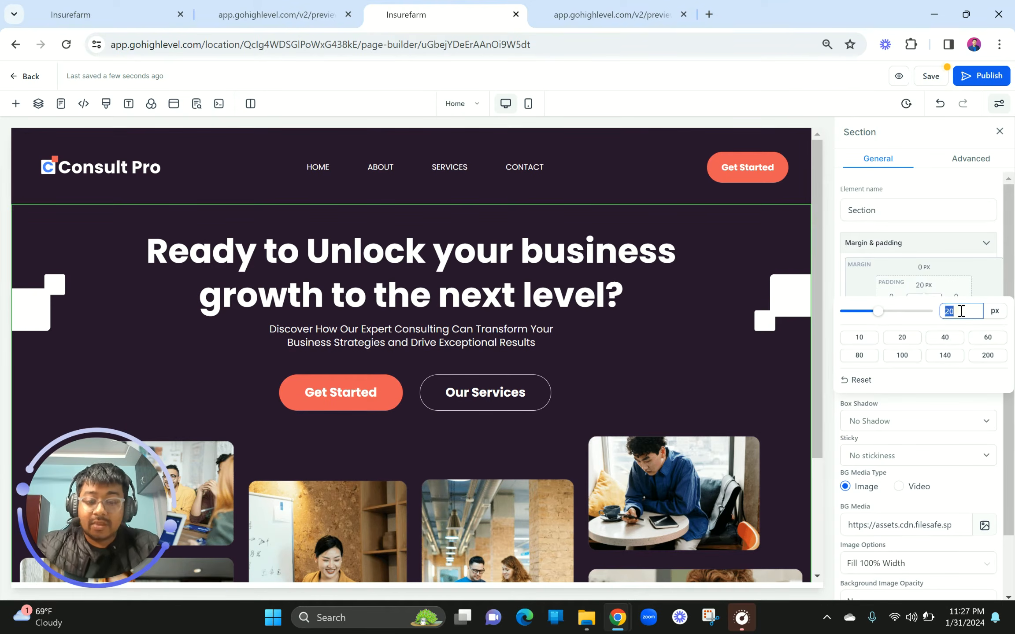
left_click(743, 316)
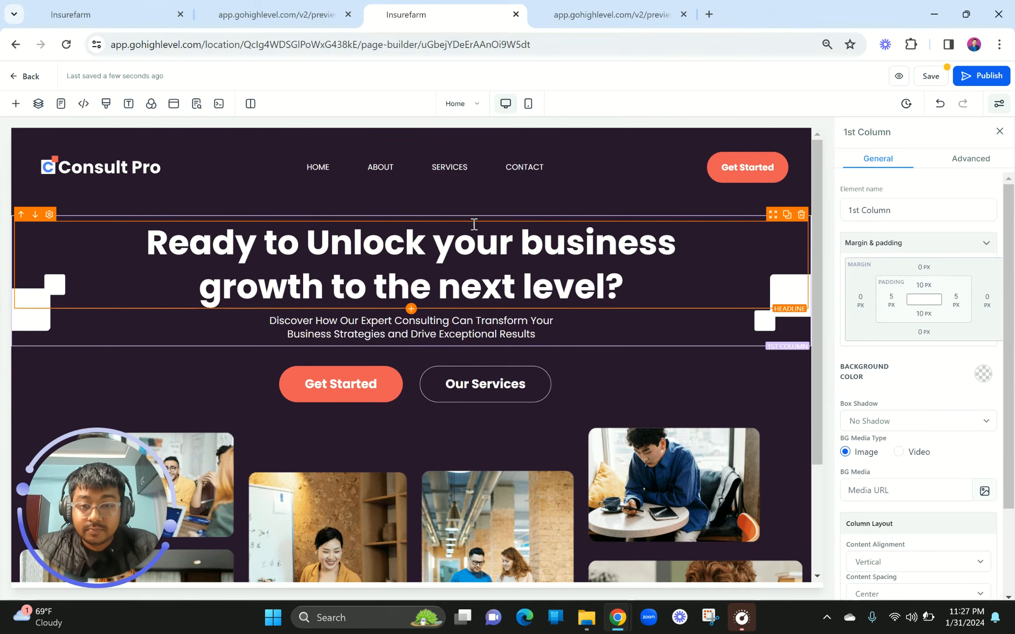
Set the top padding of the one-column headline row to 5 px.
left_click(451, 208)
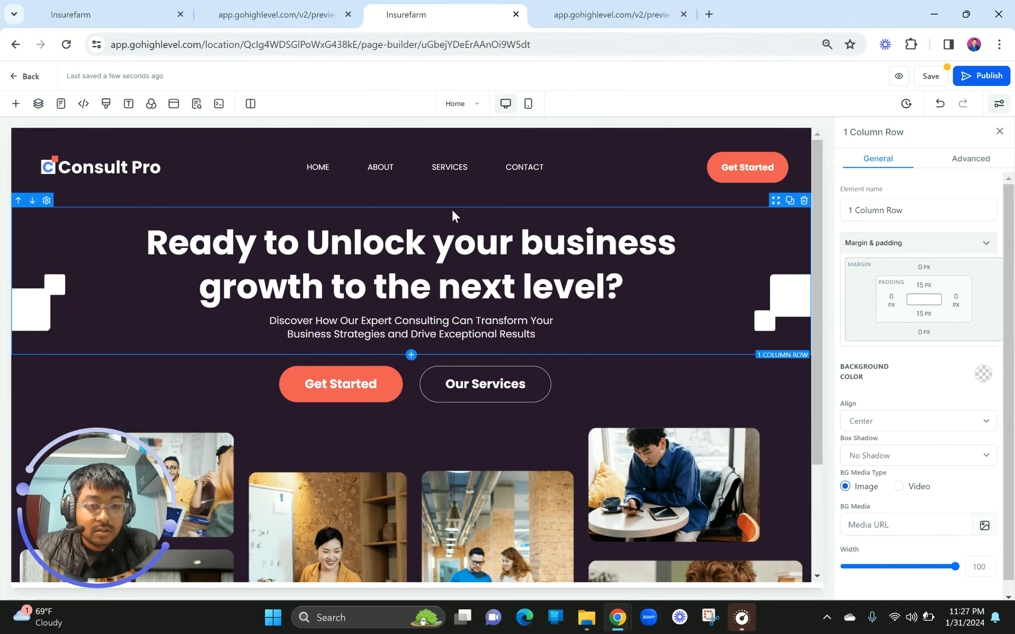
left_click(918, 286)
double_click(953, 309)
left_click(542, 240)
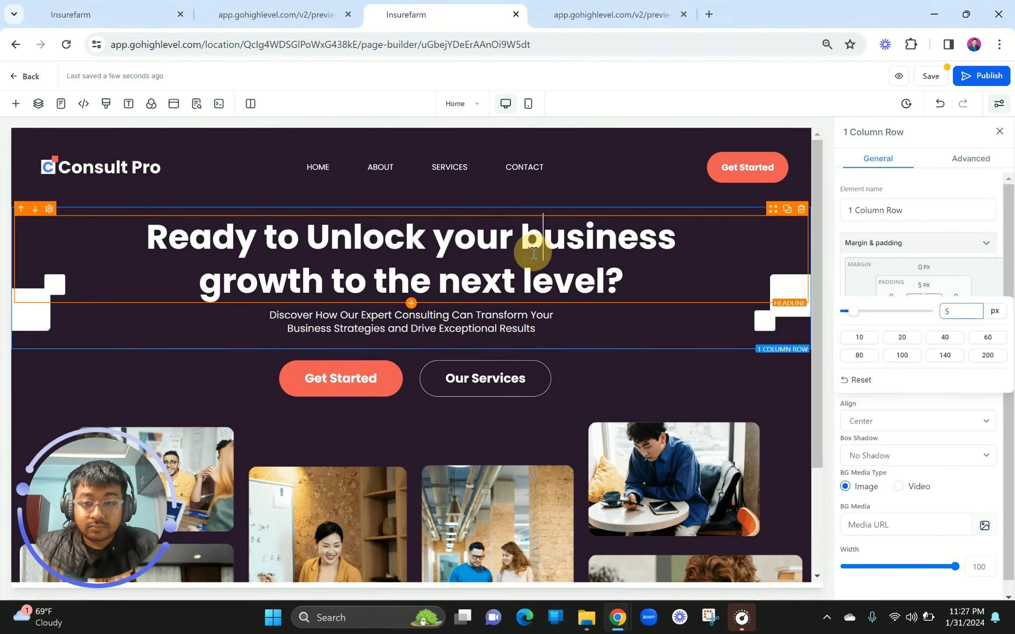
Set the bottom padding of the header's two-column navigation row to 0 px.
left_click(442, 195)
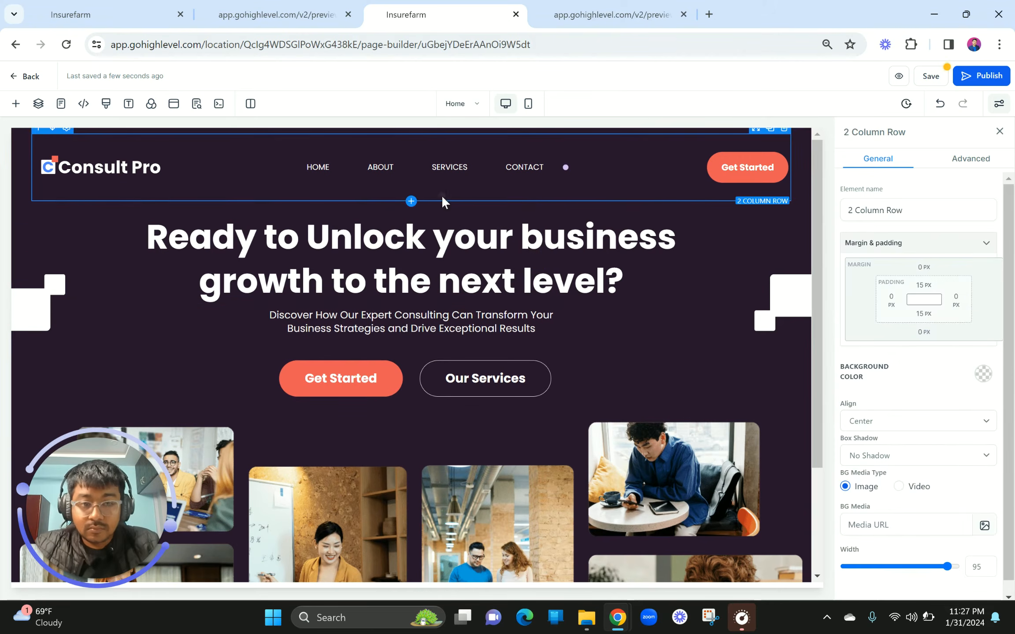
left_click(920, 317)
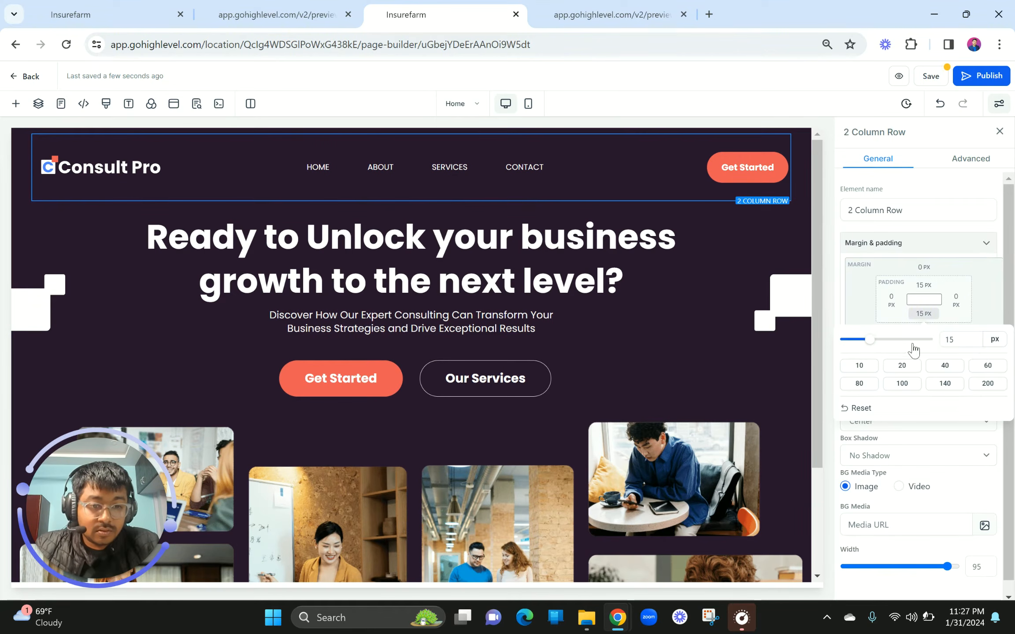
left_click_drag(870, 346, 818, 342)
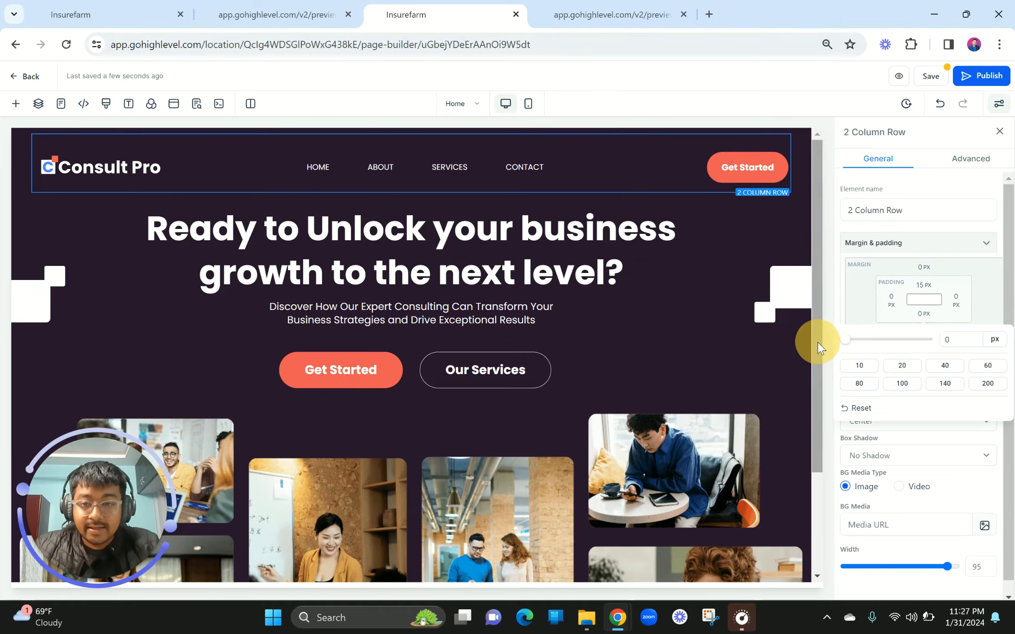
left_click(596, 358)
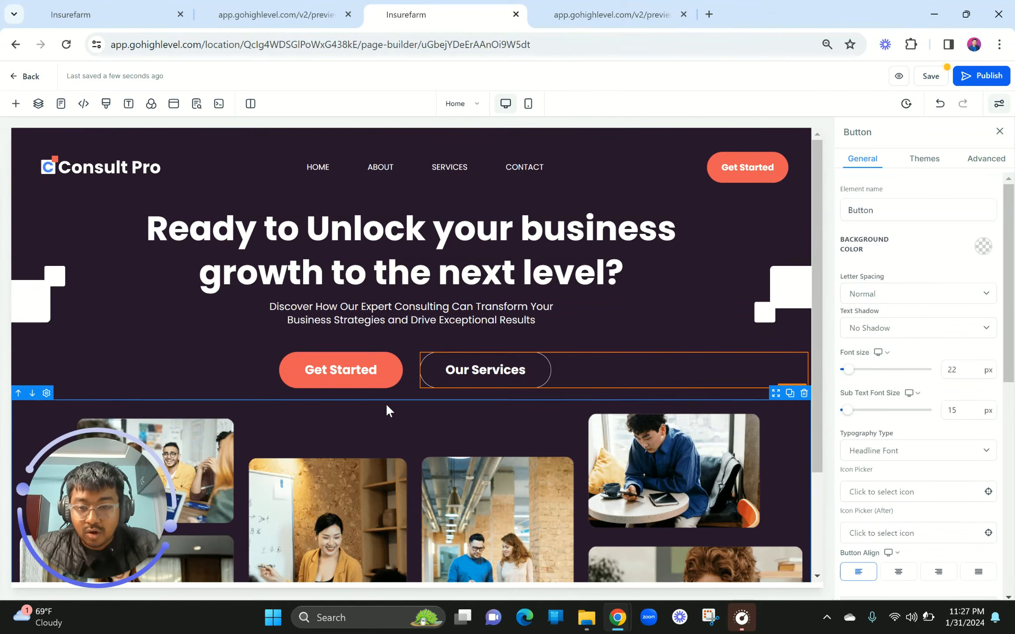
Review the hero section down to the collage, then switch to the finished site's preview and examine the hero's lower edge and corners.
left_click(521, 299)
scroll(684, 427, "down", 3)
scroll(685, 428, "up", 3)
scroll(684, 427, "down", 3)
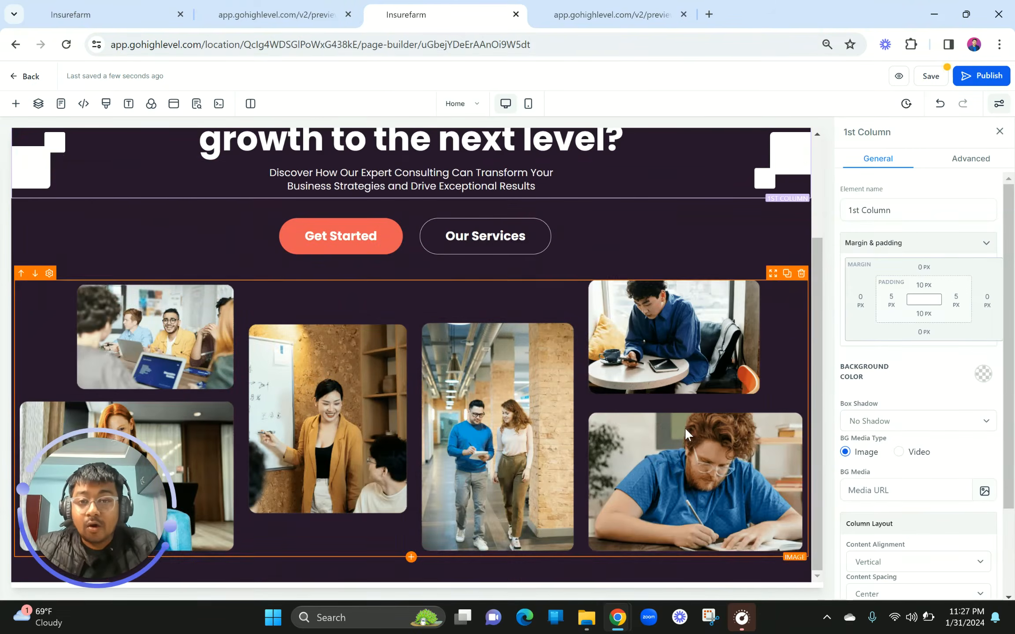
left_click(275, 15)
scroll(478, 372, "down", 7)
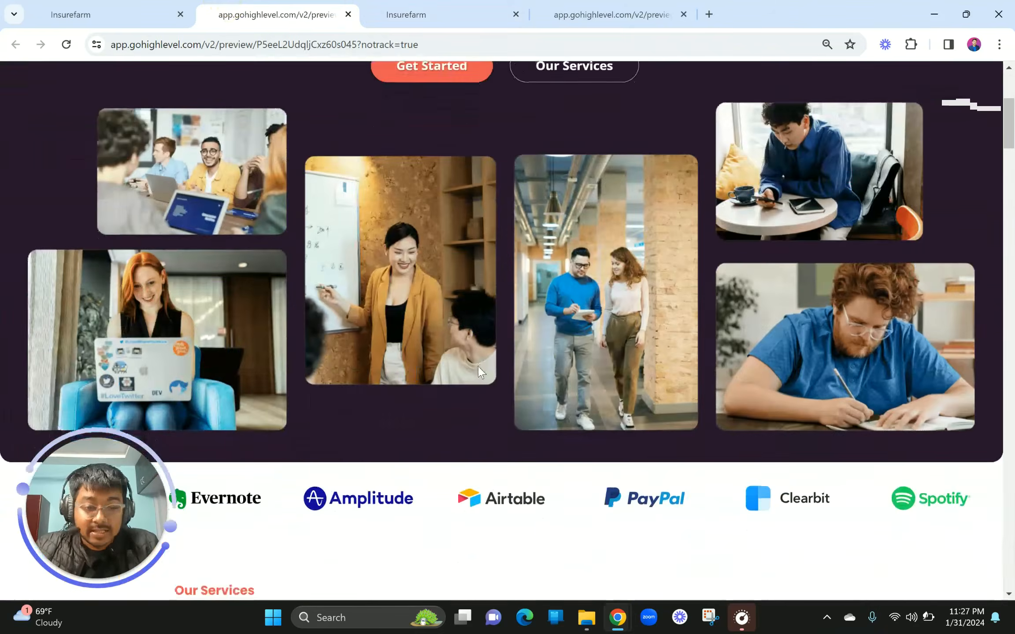
scroll(1012, 401, "up", 5, "ctrl")
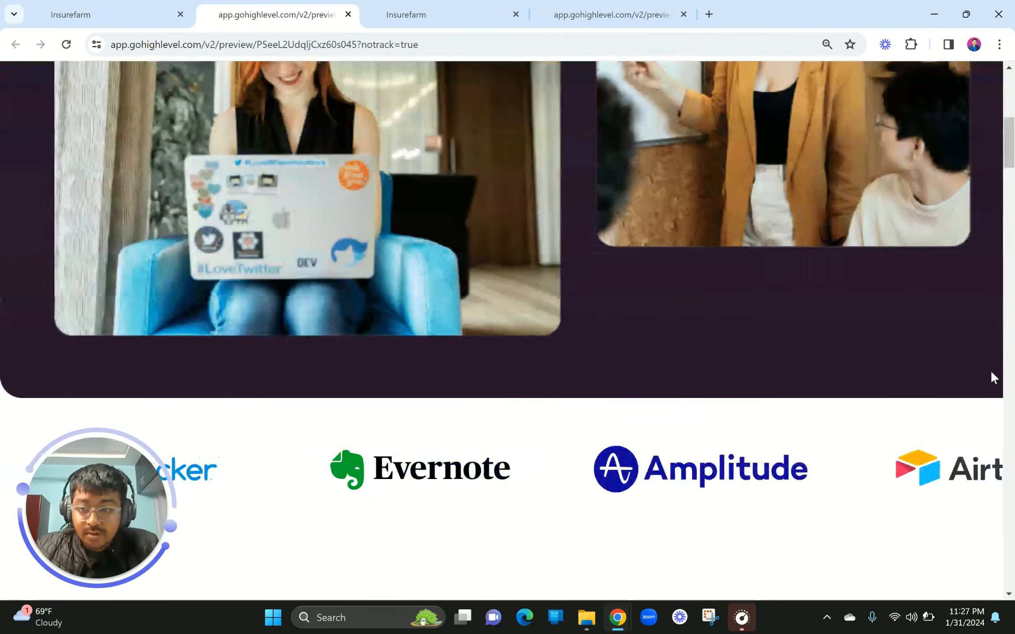
Recheck the hero's lower edge in the reference preview, then give the hero section in the page builder a bottom border.
scroll(378, 349, "up", 1)
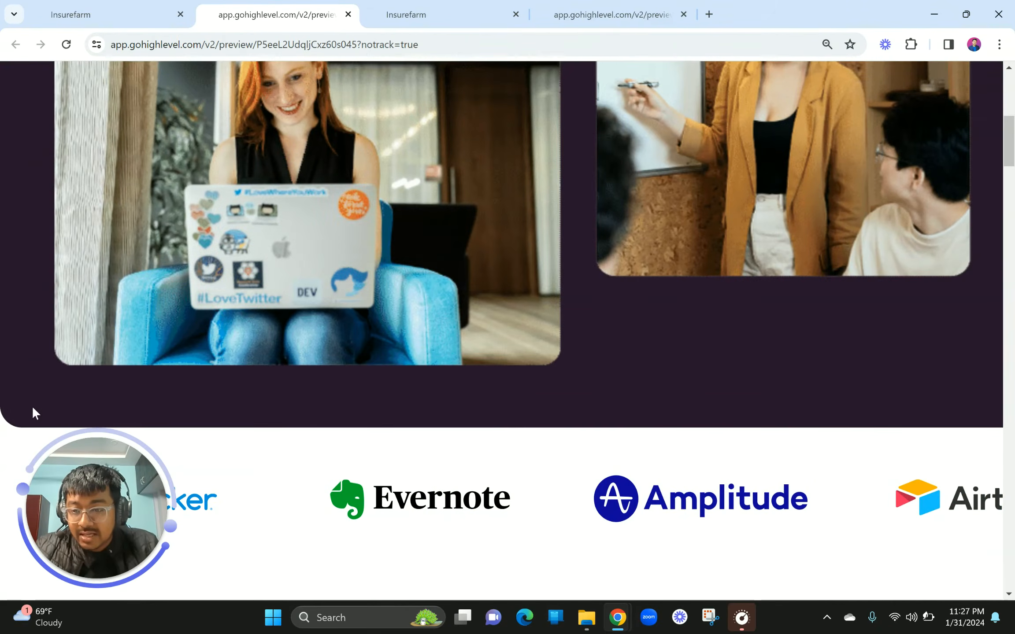
scroll(187, 335, "down", 5)
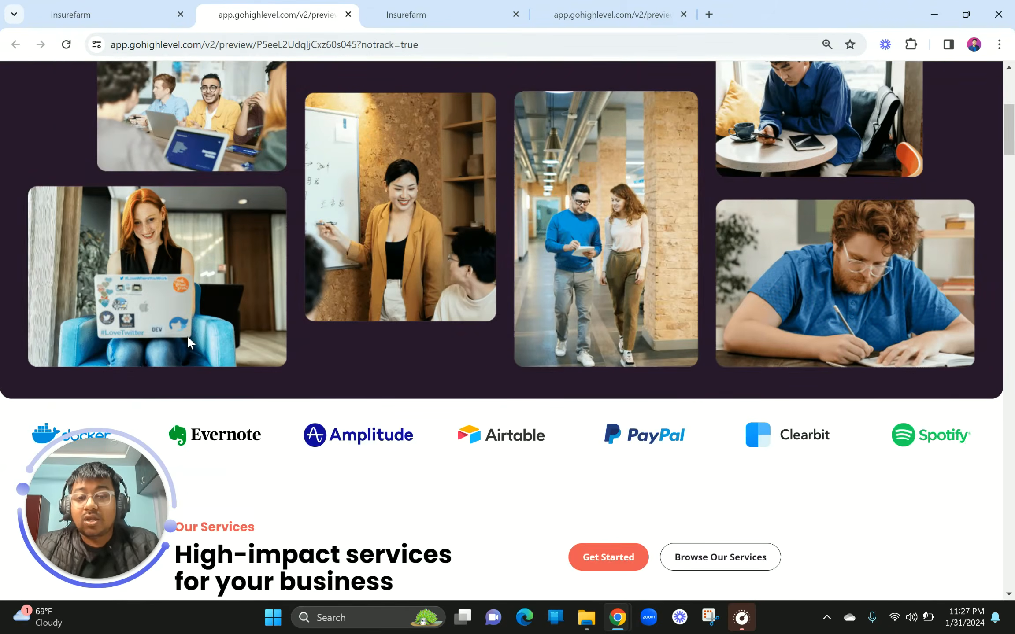
left_click(422, 3)
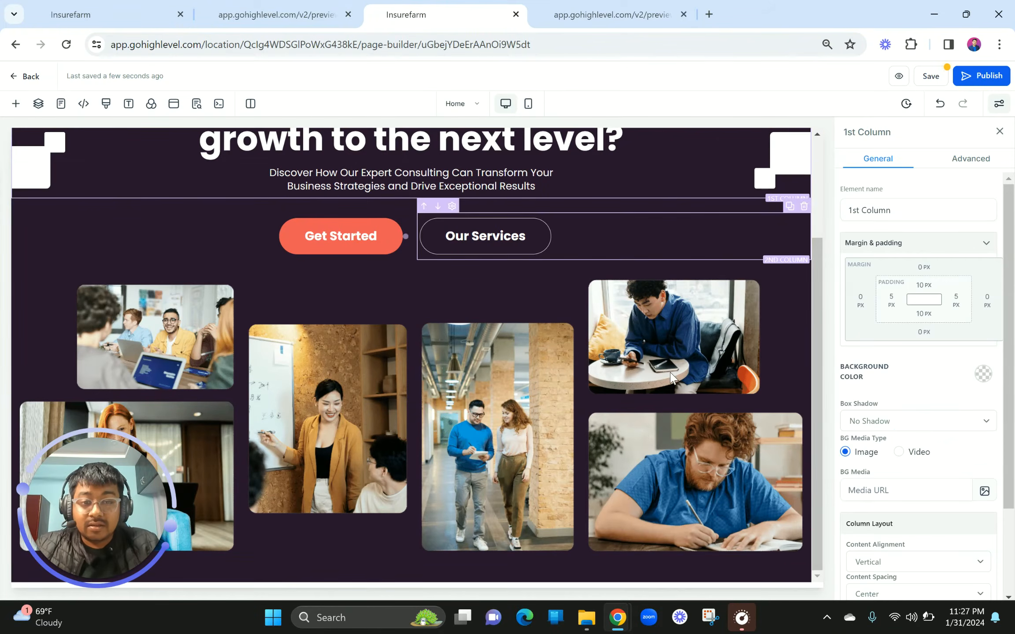
left_click(377, 582)
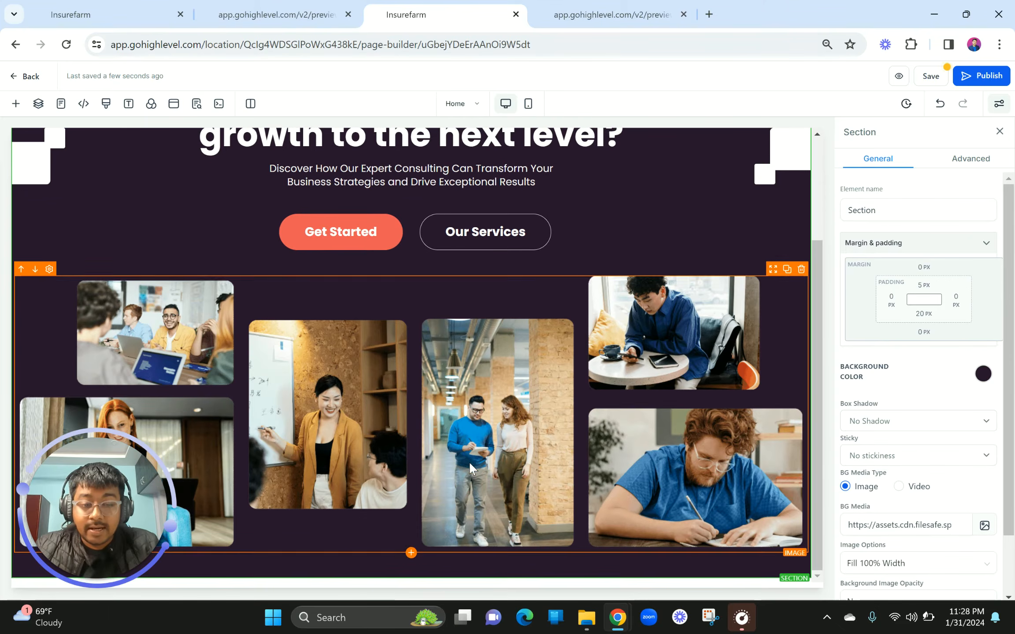
left_click(967, 165)
left_click(901, 242)
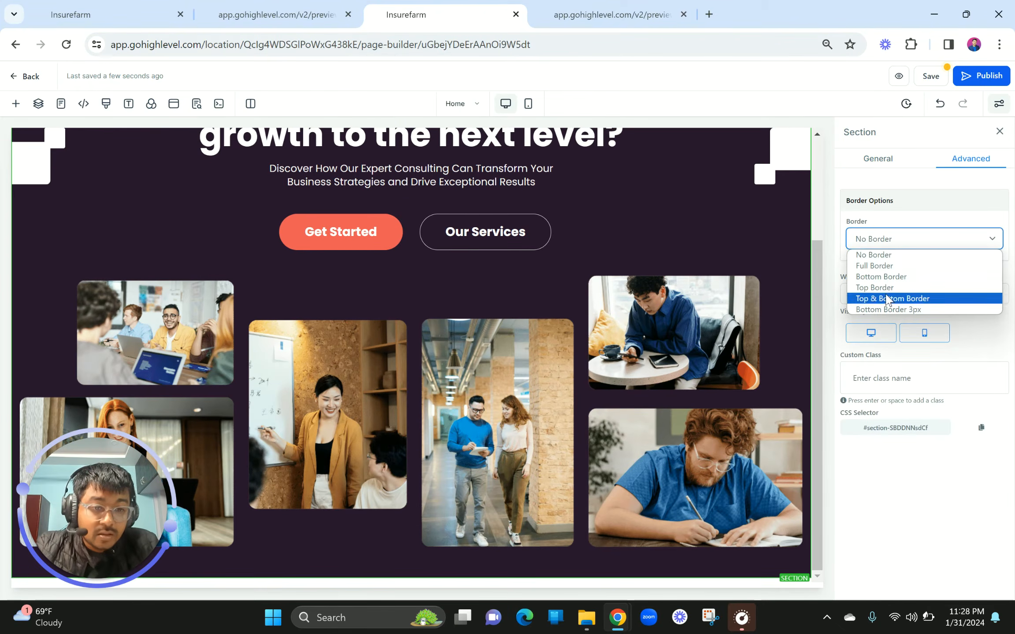
left_click(882, 277)
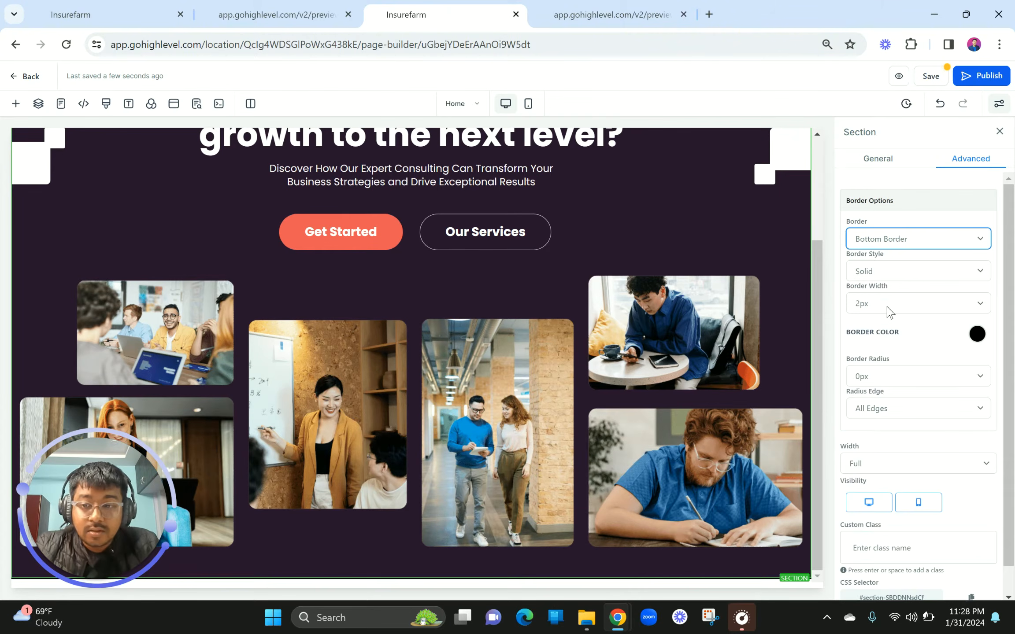
Set the hero section's bottom border to 1px wide in the dark purple that matches its background.
key("XF86AudioLowerVolume")
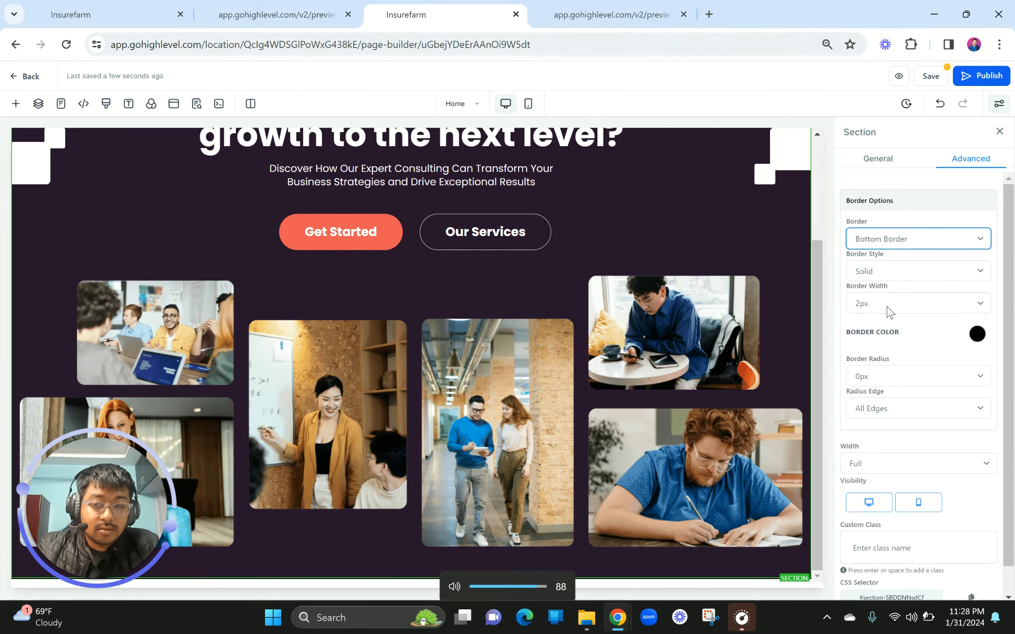
left_click(888, 311)
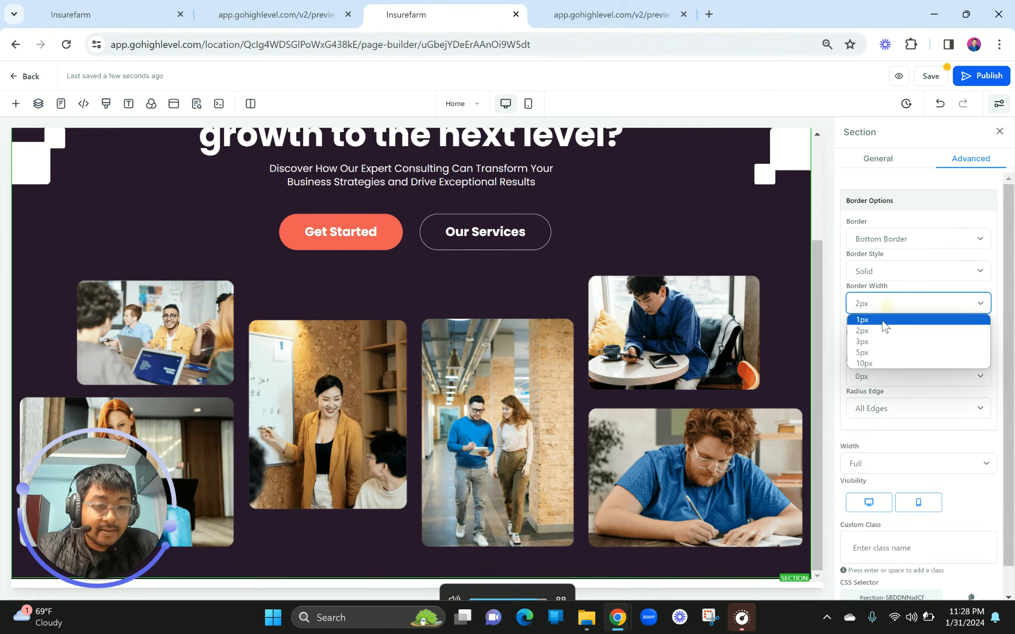
left_click(879, 323)
left_click(975, 334)
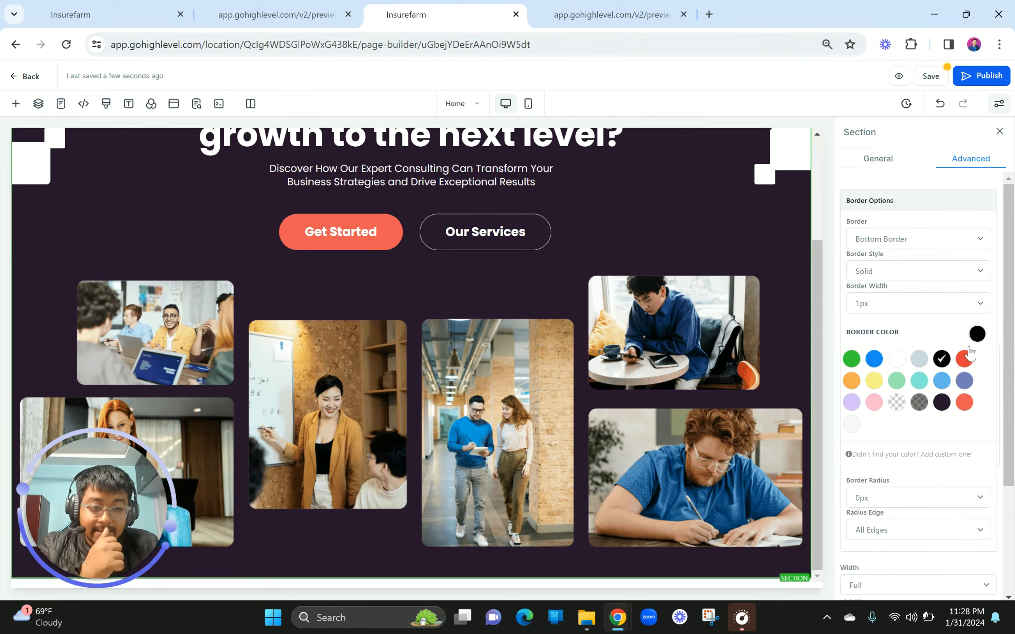
left_click(943, 403)
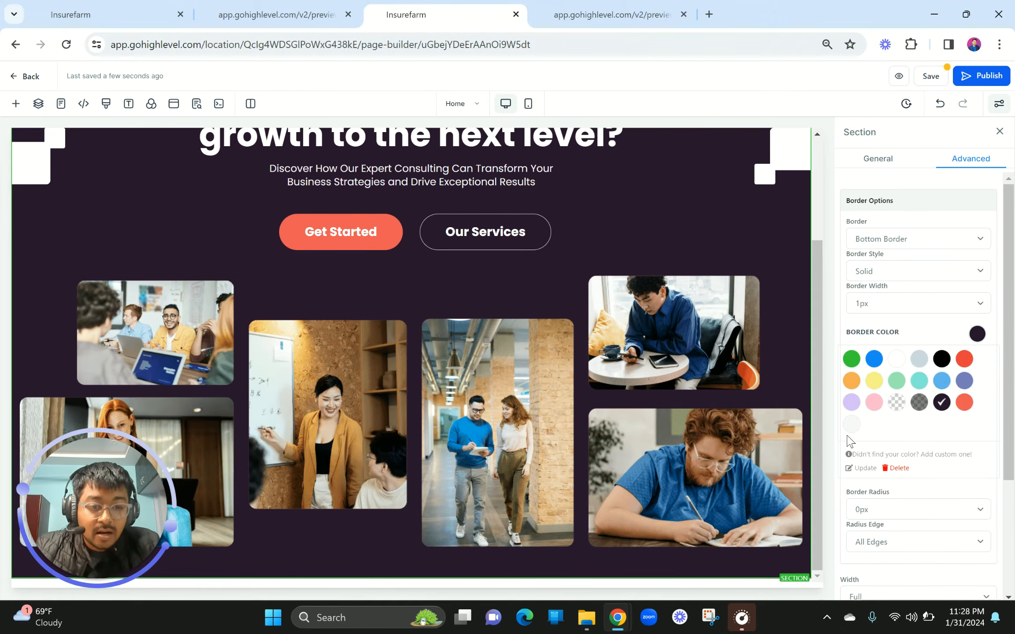
Try a 50px border radius on the hero section and settle on 25px.
scroll(939, 437, "down", 3)
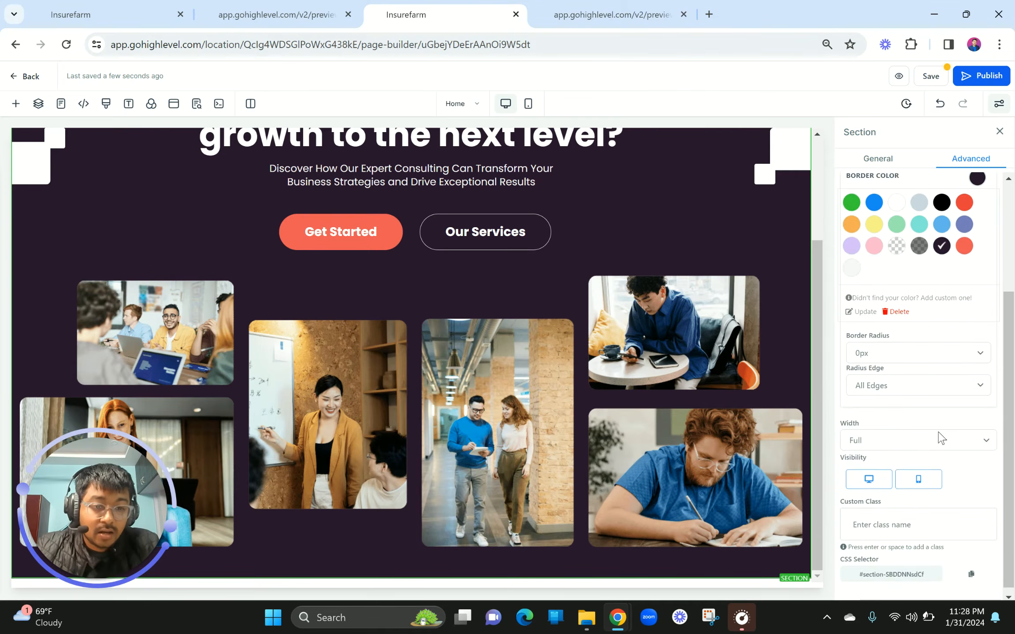
scroll(940, 438, "down", 1)
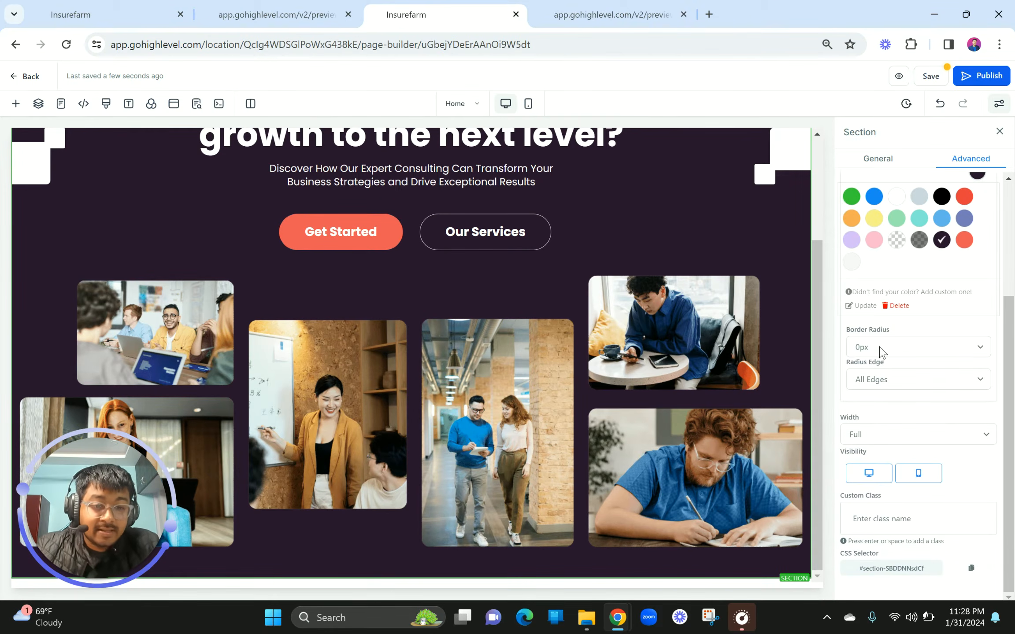
left_click(880, 348)
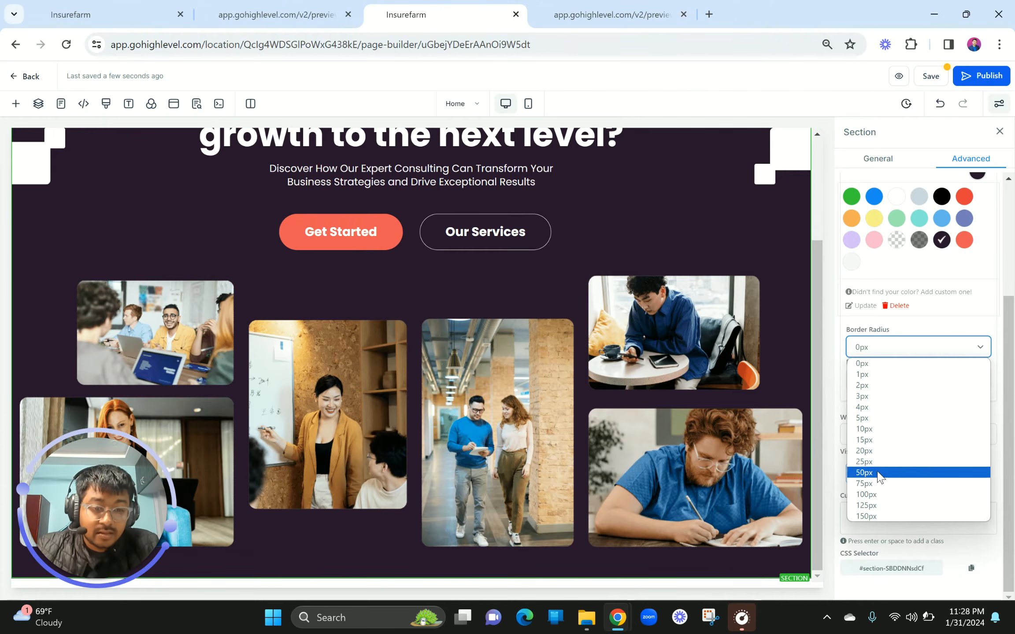
left_click(879, 473)
left_click(871, 352)
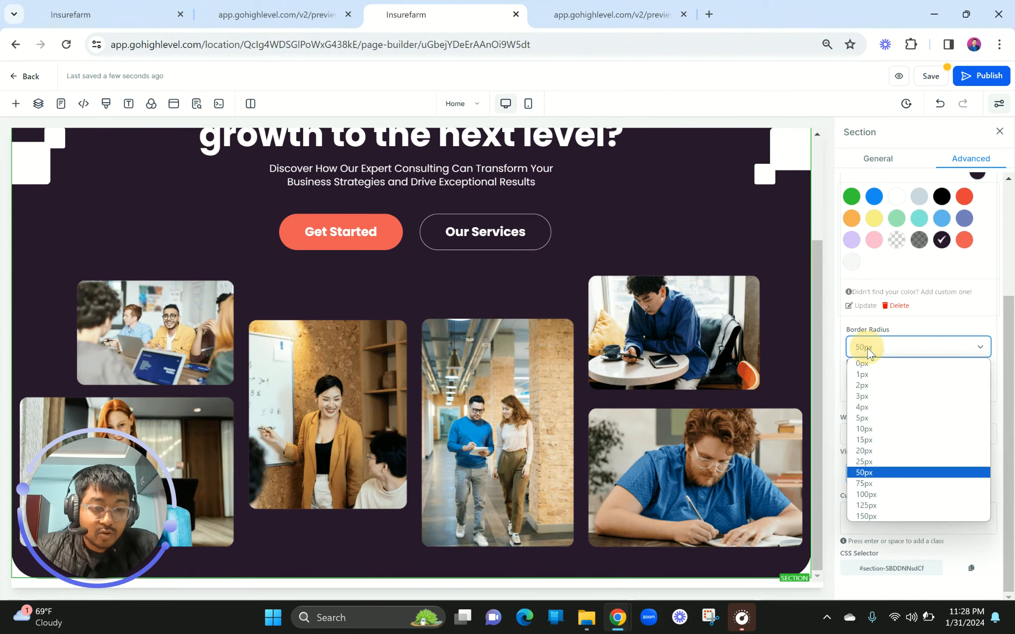
left_click(879, 462)
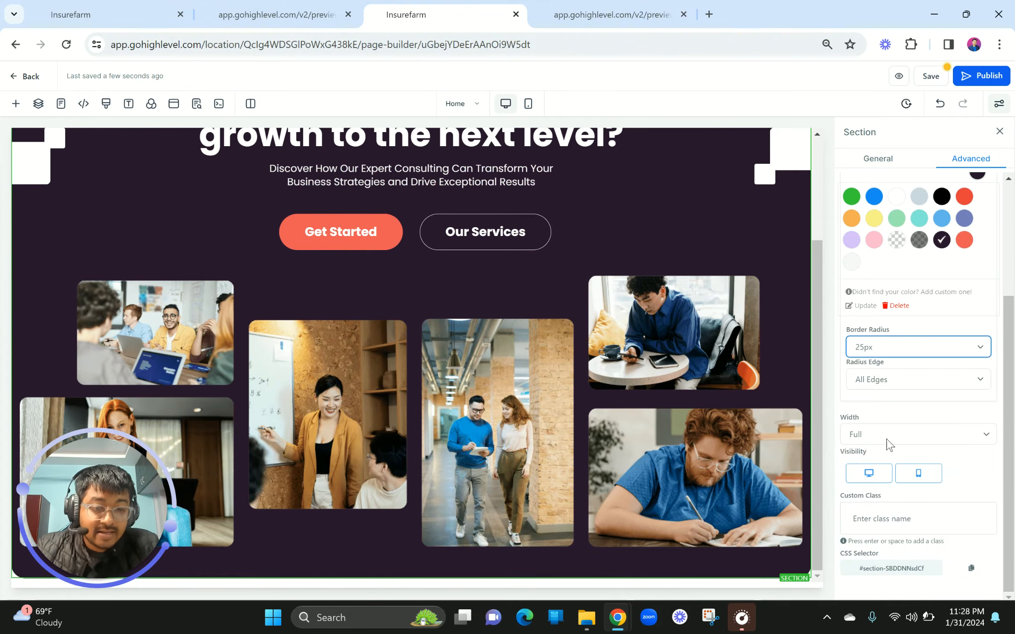
Limit the hero section's corner rounding to Bottom Only Edges.
left_click(889, 443)
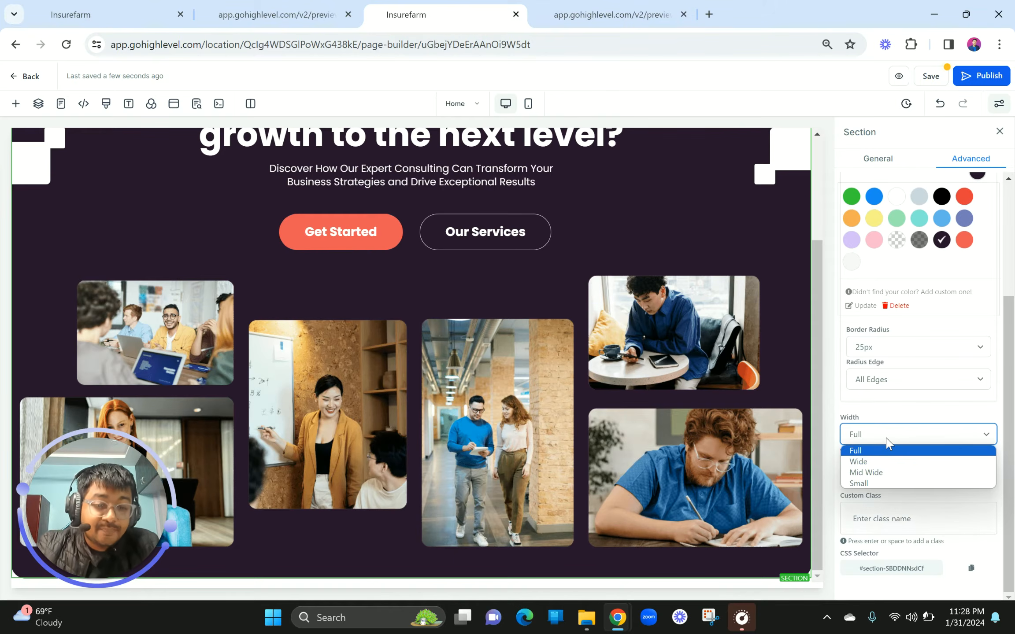
left_click(886, 438)
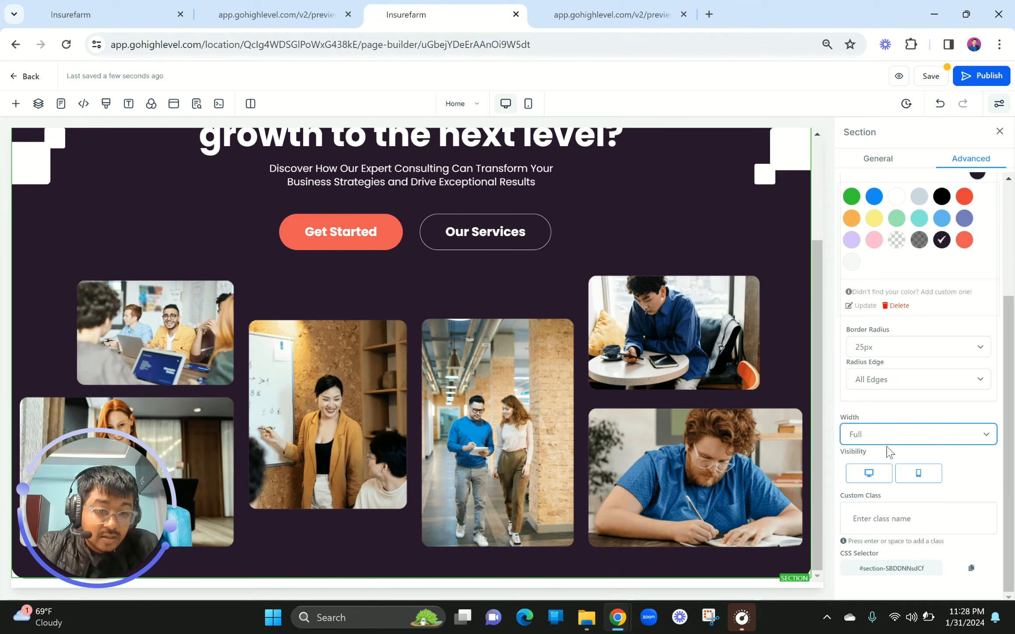
left_click(884, 381)
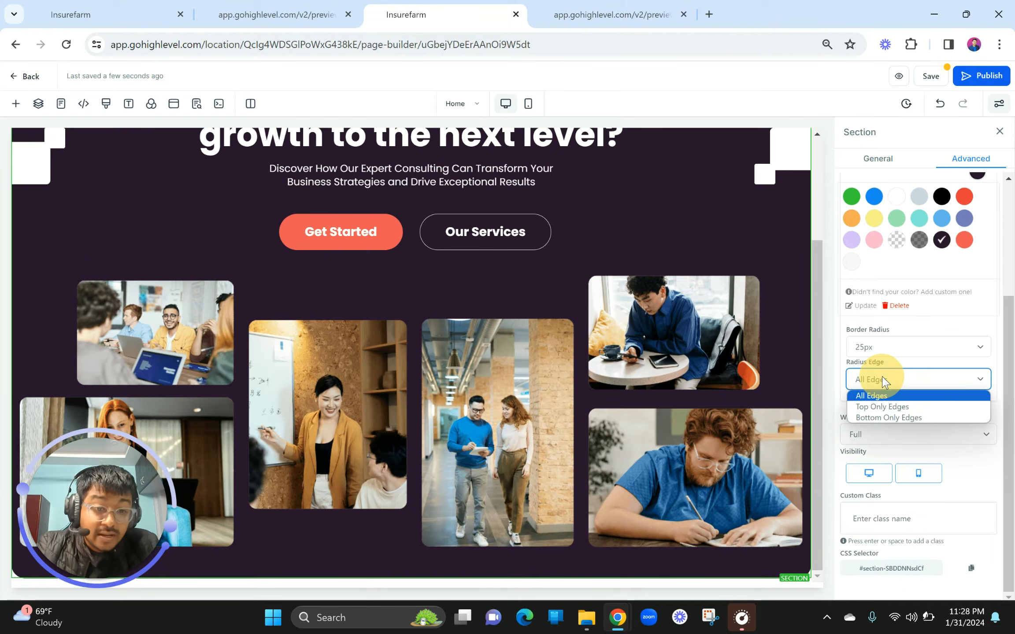
left_click(888, 419)
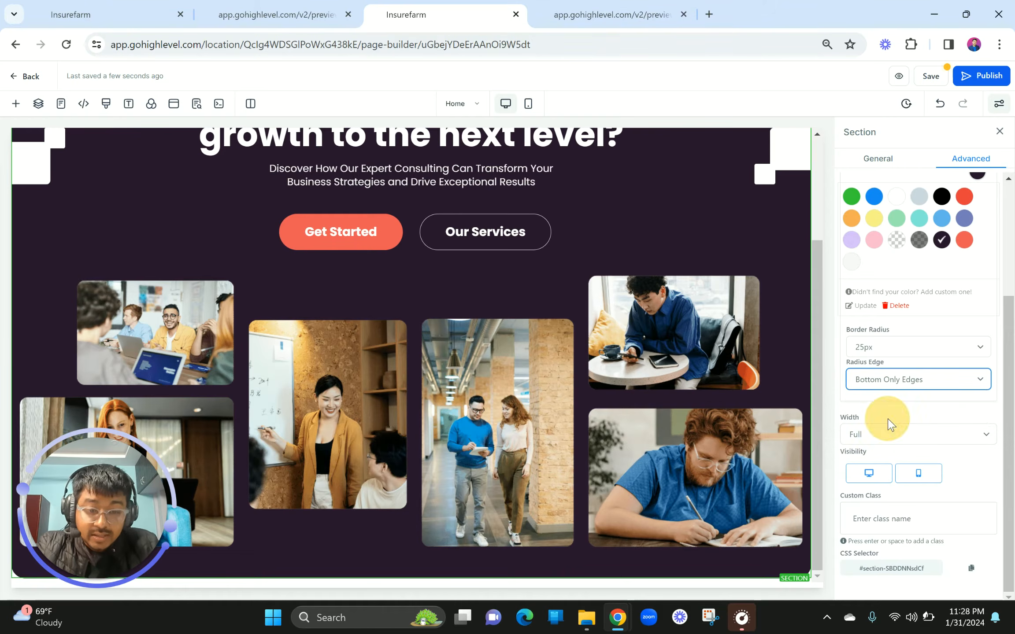
scroll(736, 424, "up", 3)
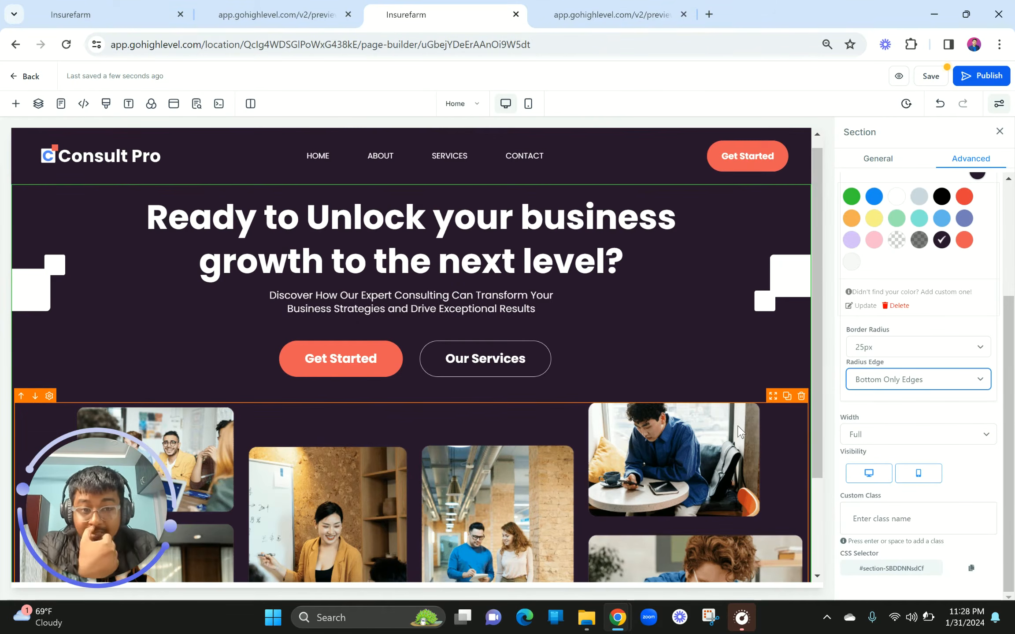
scroll(739, 429, "down", 3)
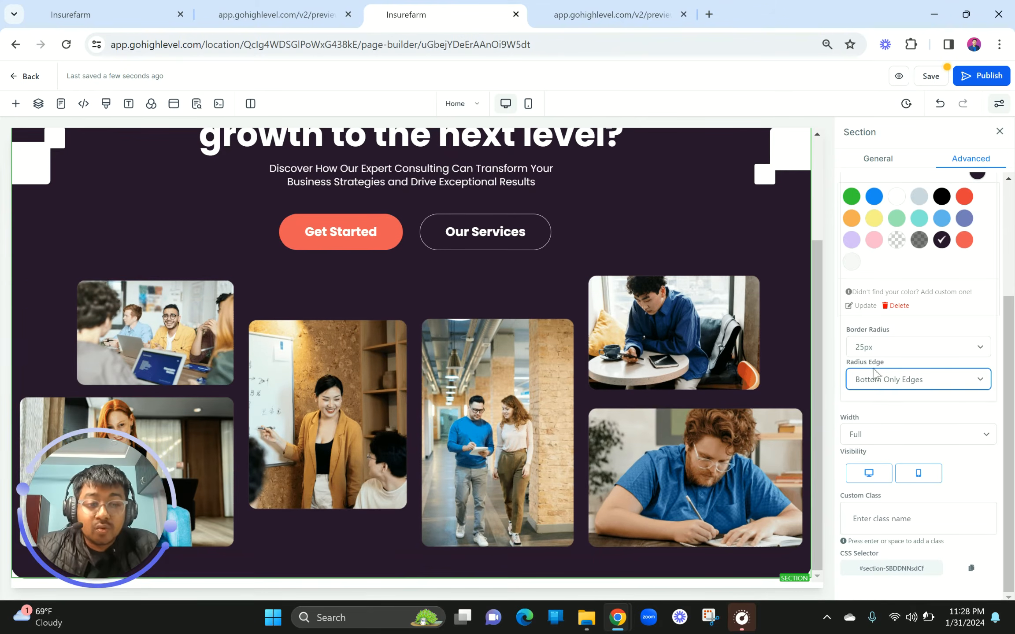
Save the page and open its preview to check the hero section down to its lower corners.
left_click_drag(840, 330, 907, 332)
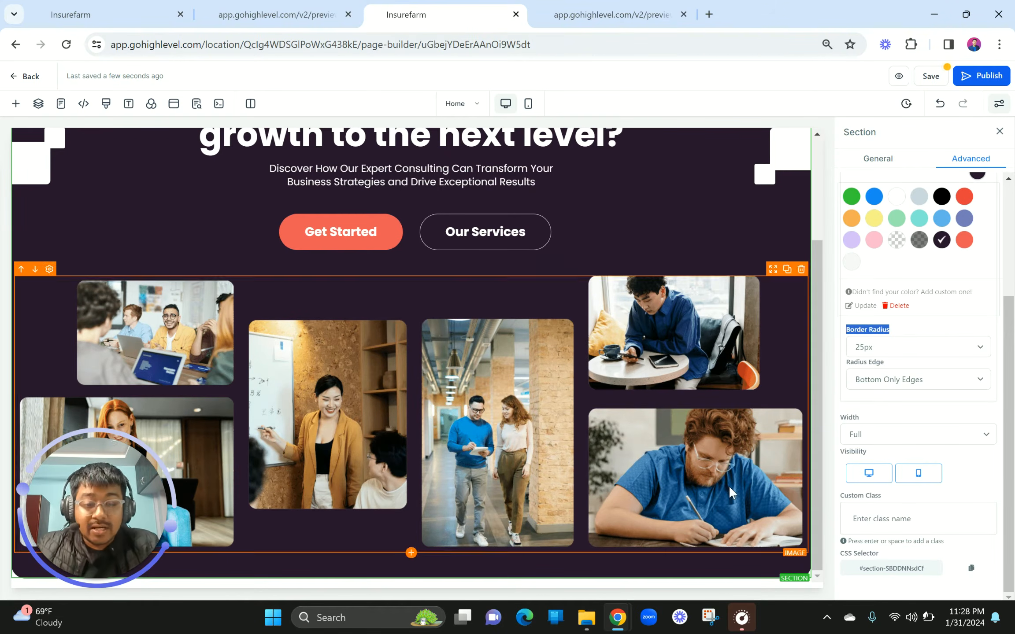
scroll(728, 485, "up", 3)
scroll(729, 485, "down", 1)
scroll(728, 486, "down", 2)
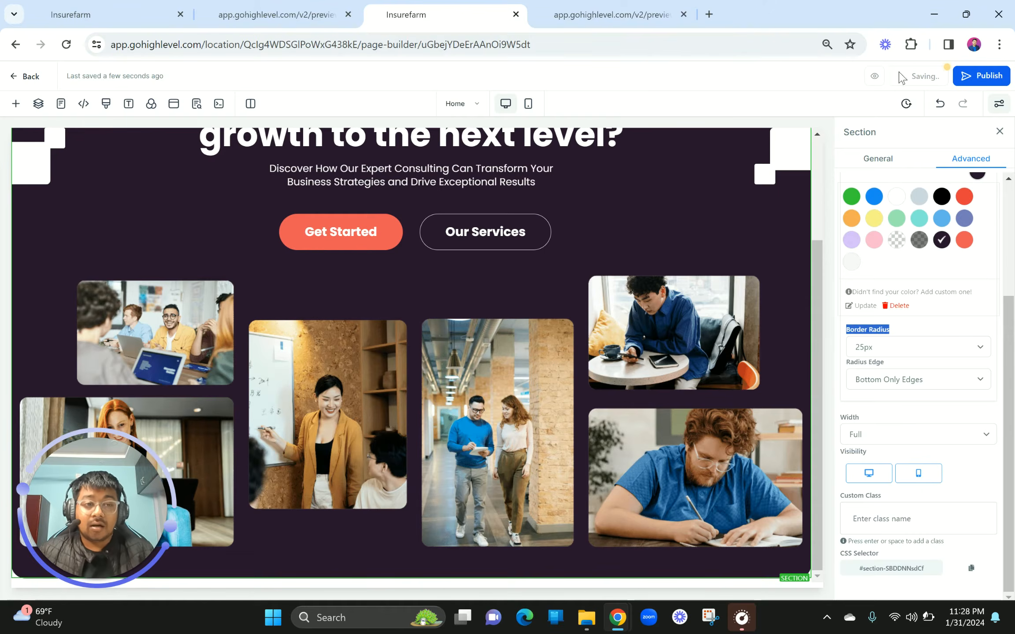
left_click(899, 73)
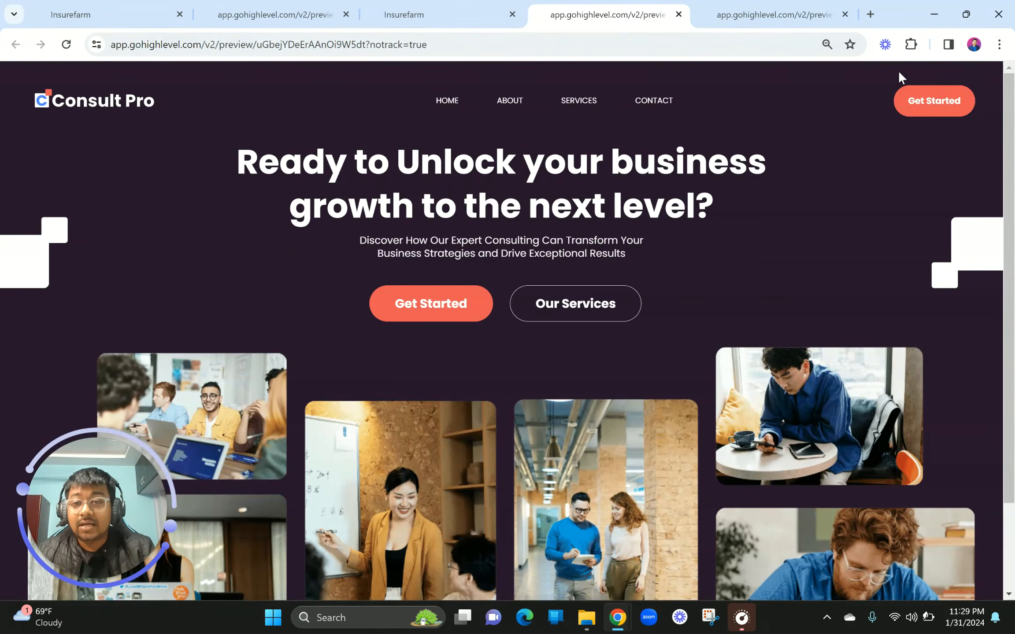
scroll(763, 229, "down", 2)
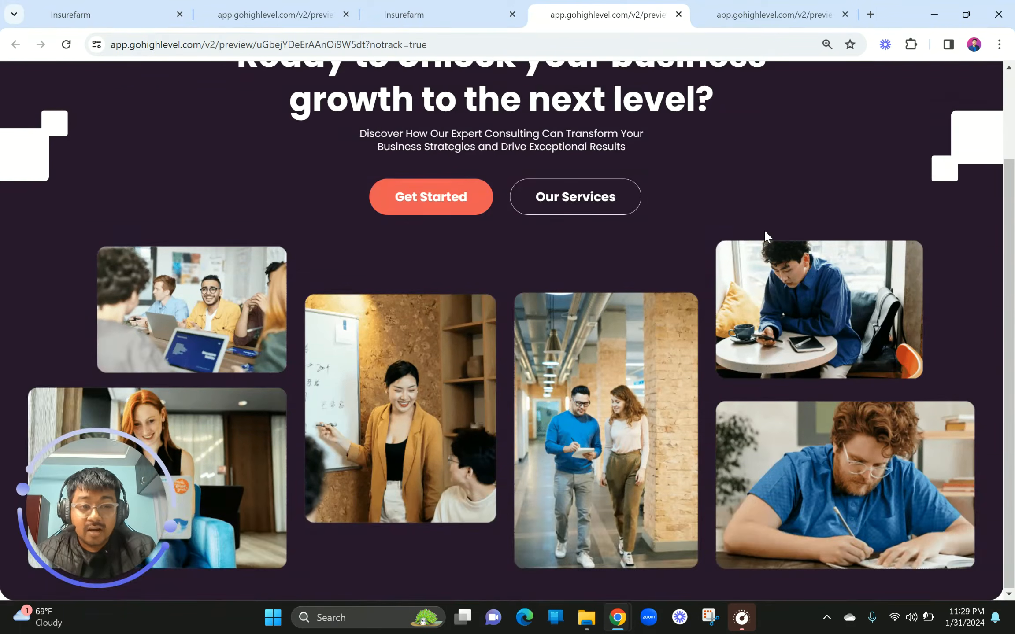
Compare the header, headline and collage in the new page preview with the finished reference preview.
left_click(278, 6)
scroll(368, 235, "up", 7)
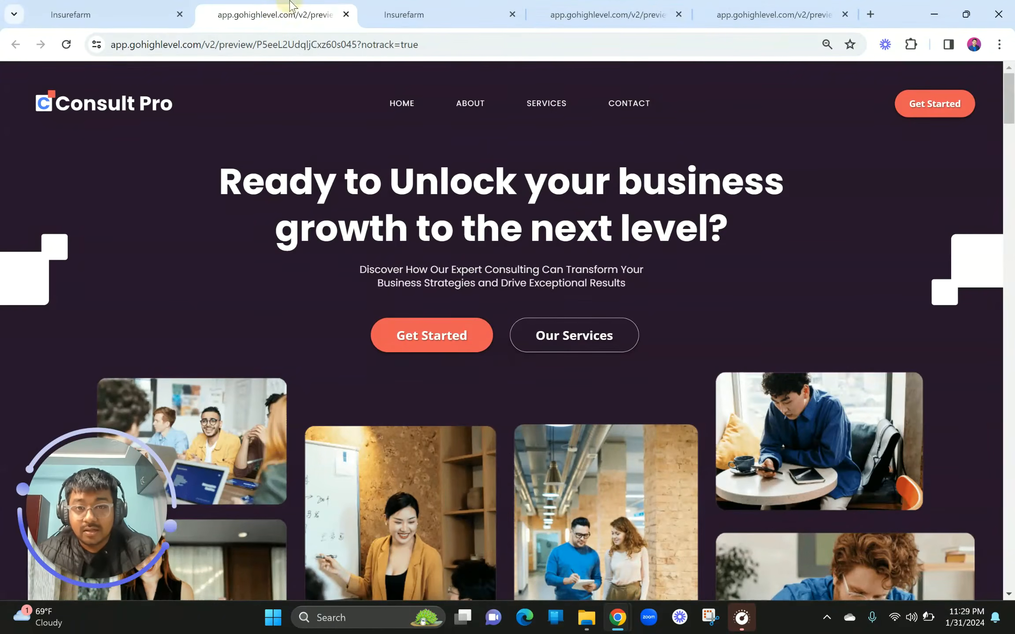
left_click_drag(290, 2, 426, 2)
left_click(563, 3)
scroll(522, 212, "up", 2)
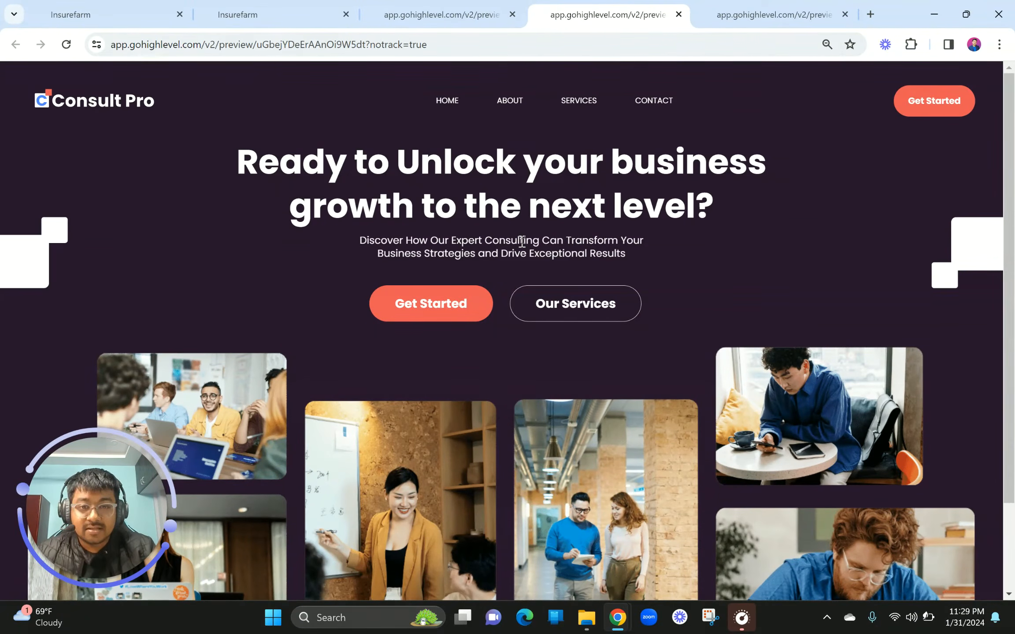
scroll(361, 344, "down", 2)
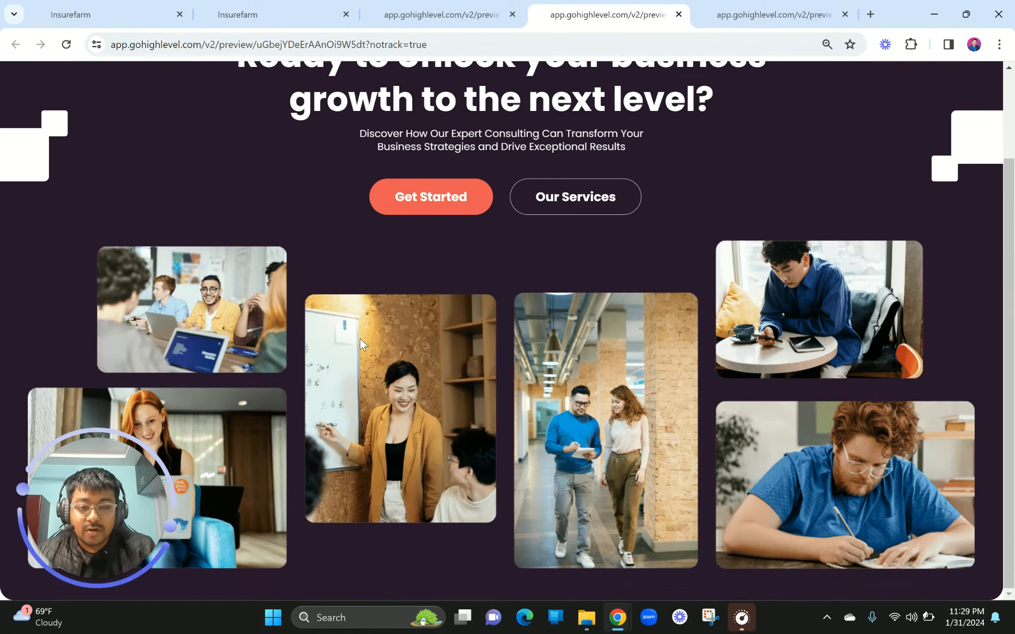
scroll(361, 344, "up", 2)
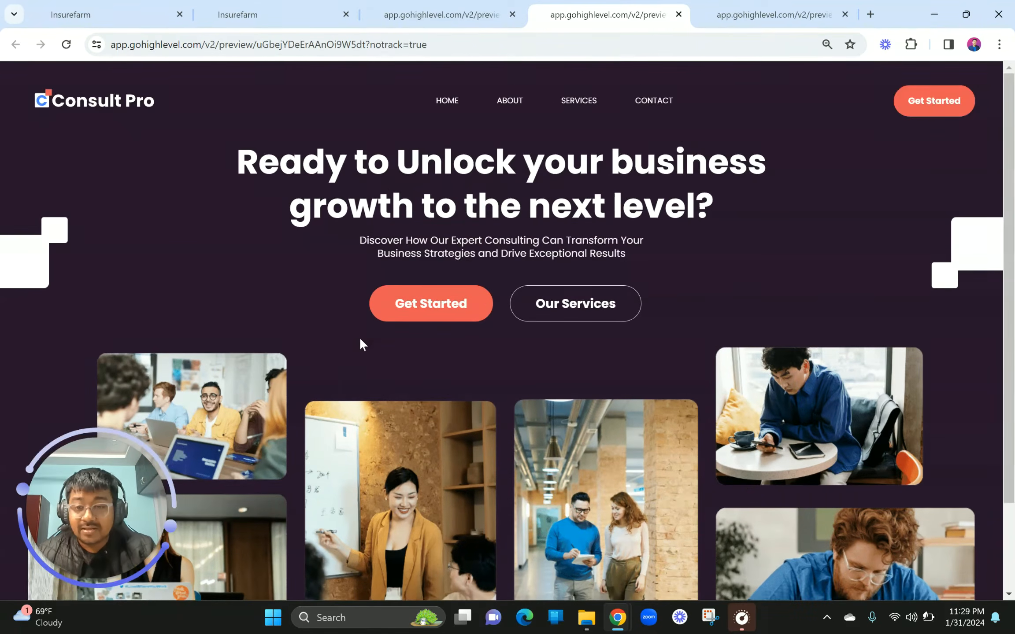
left_click_drag(438, 15, 271, 13)
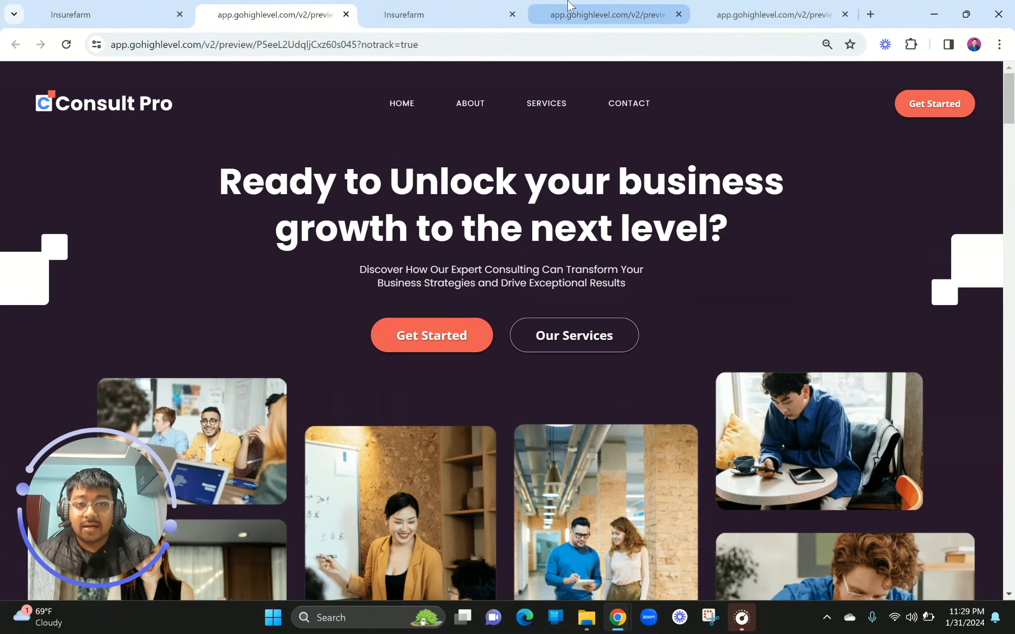
Return to the page builder and set the brand logo height in the navigation menu to 80 px.
left_click(441, 13)
scroll(185, 179, "up", 3)
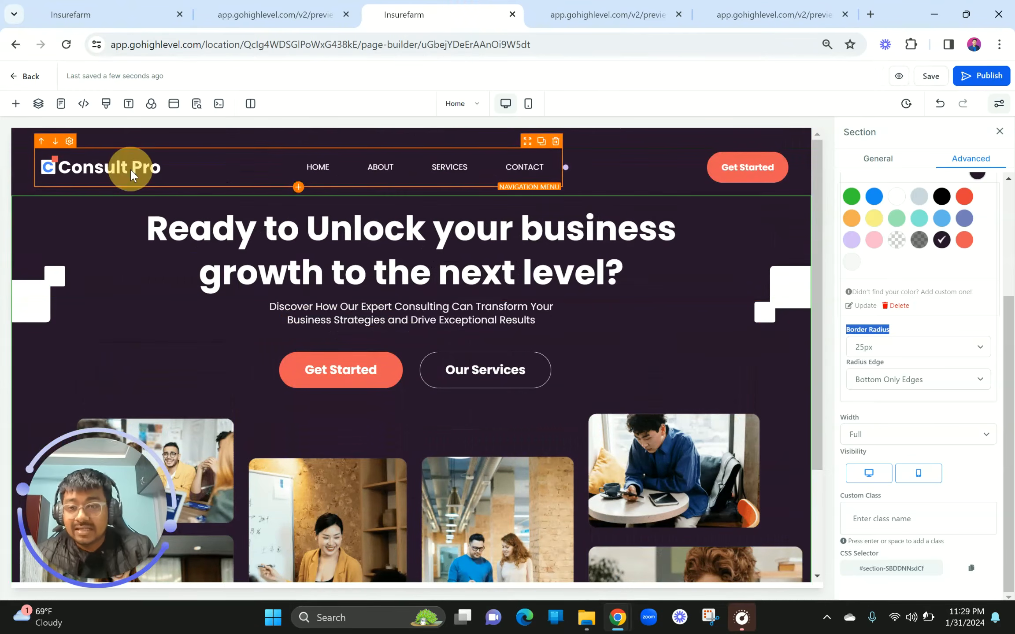
left_click(132, 175)
scroll(969, 396, "down", 6)
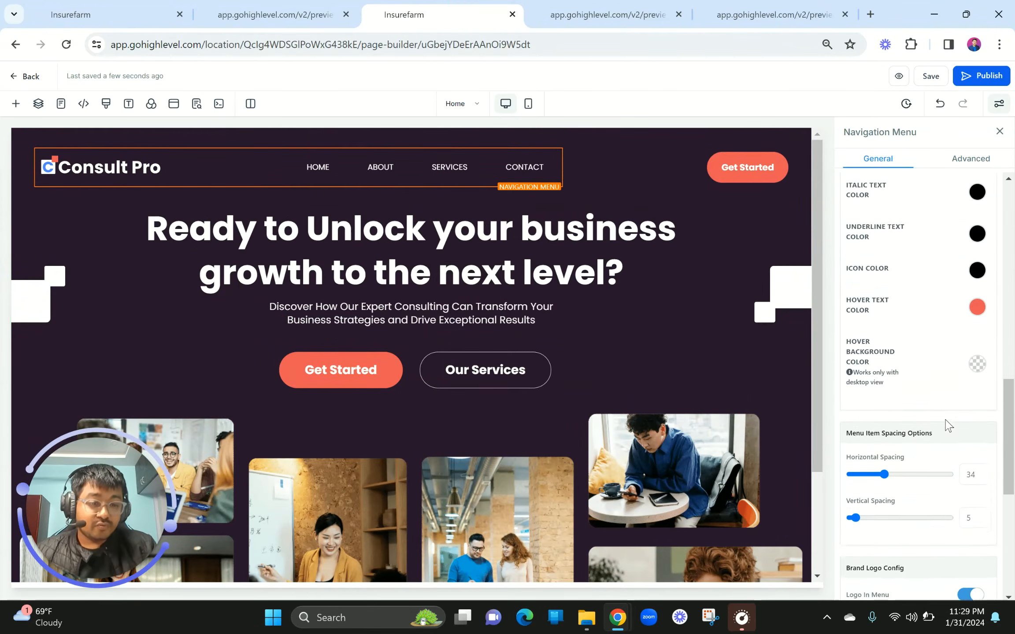
scroll(952, 423, "down", 3)
scroll(971, 415, "down", 5)
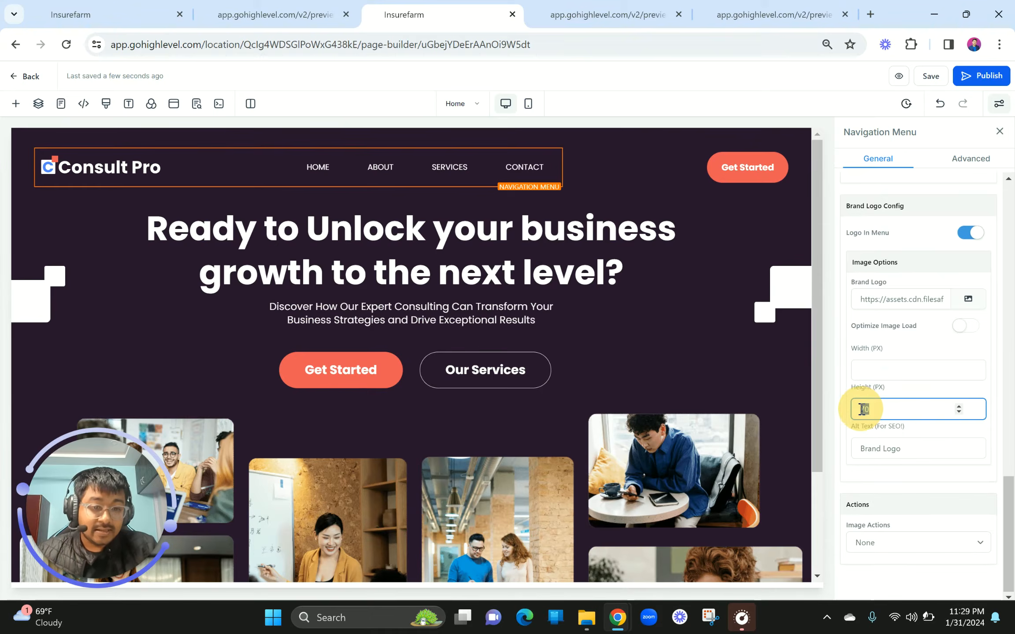
type("80")
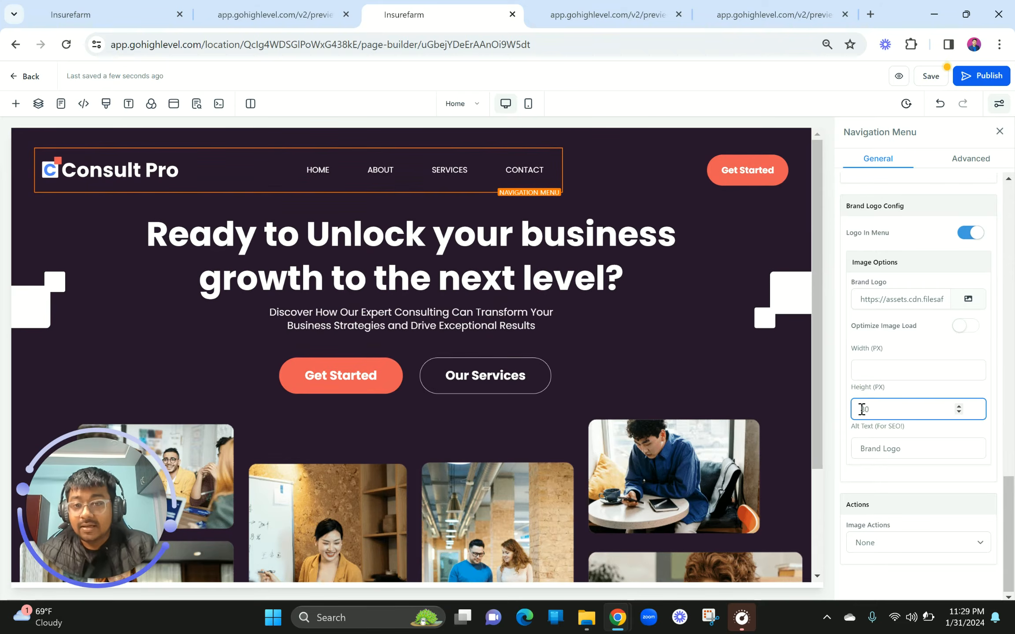
scroll(493, 401, "down", 1)
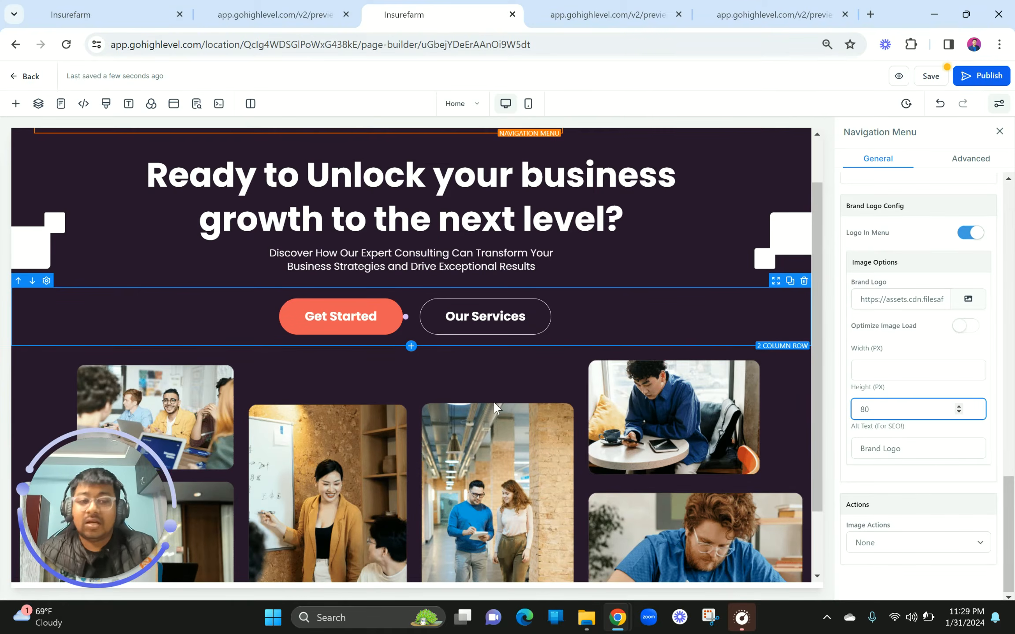
Check the company logo strip directly beneath the hero section in the finished reference preview.
scroll(493, 401, "down", 1)
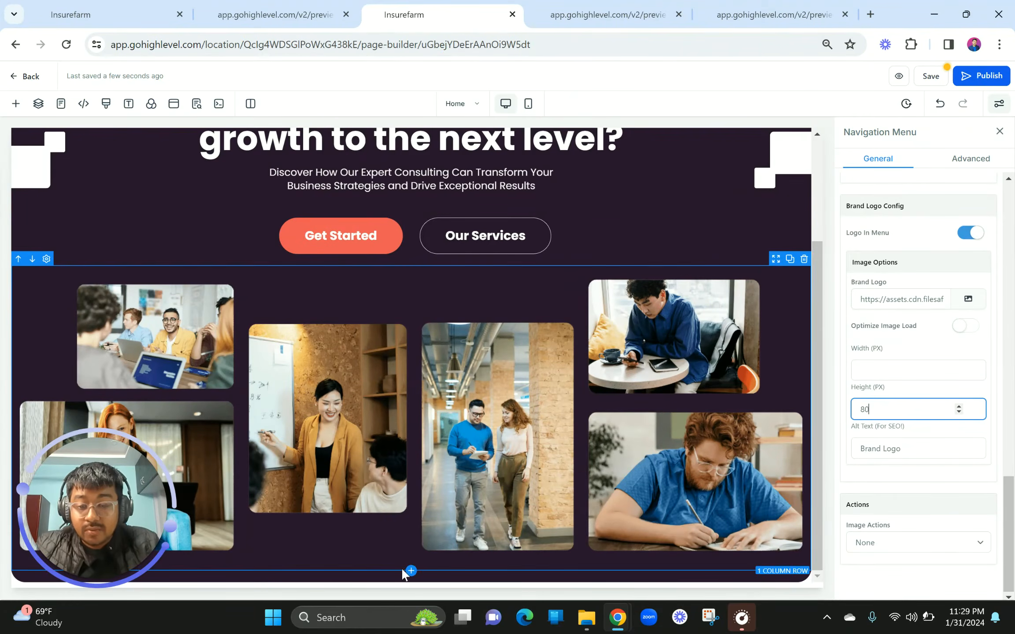
left_click(273, 14)
scroll(386, 430, "down", 6)
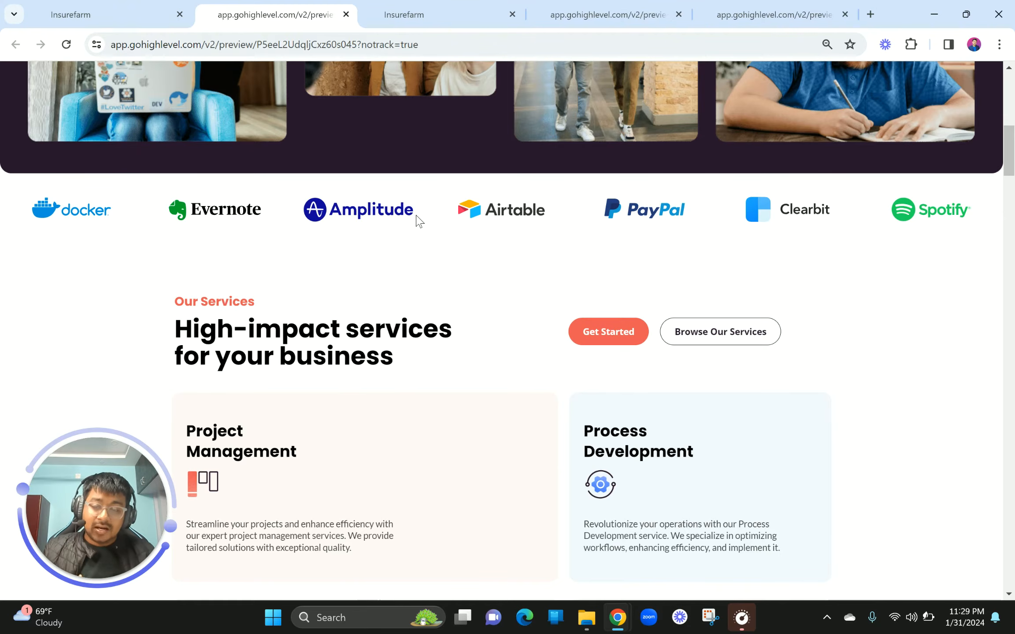
left_click(426, 3)
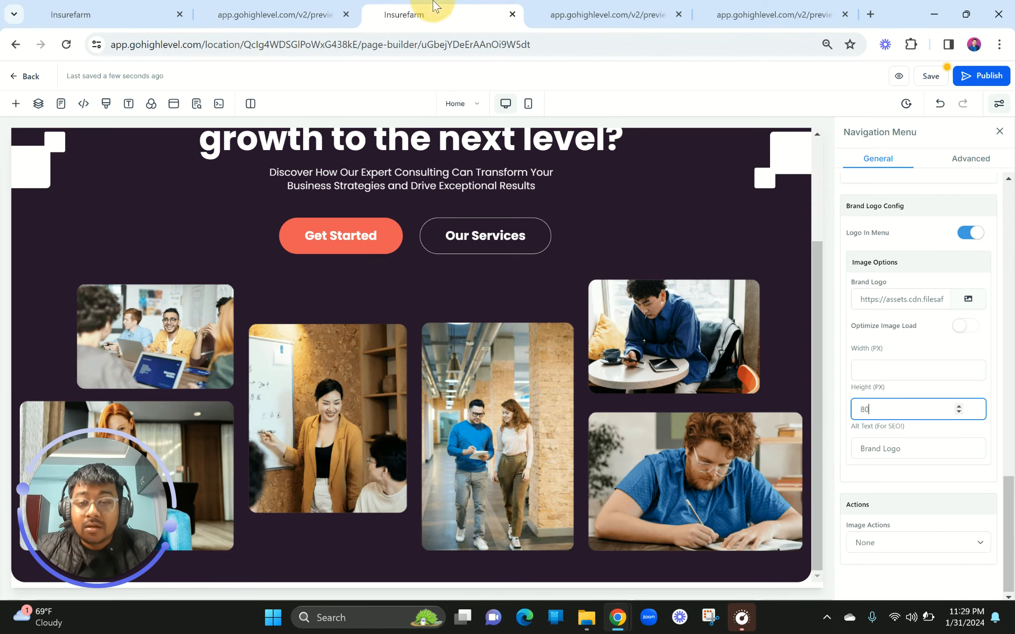
Add a blank section below the hero section and allow its rows to take the entire width.
left_click(409, 580)
left_click(136, 185)
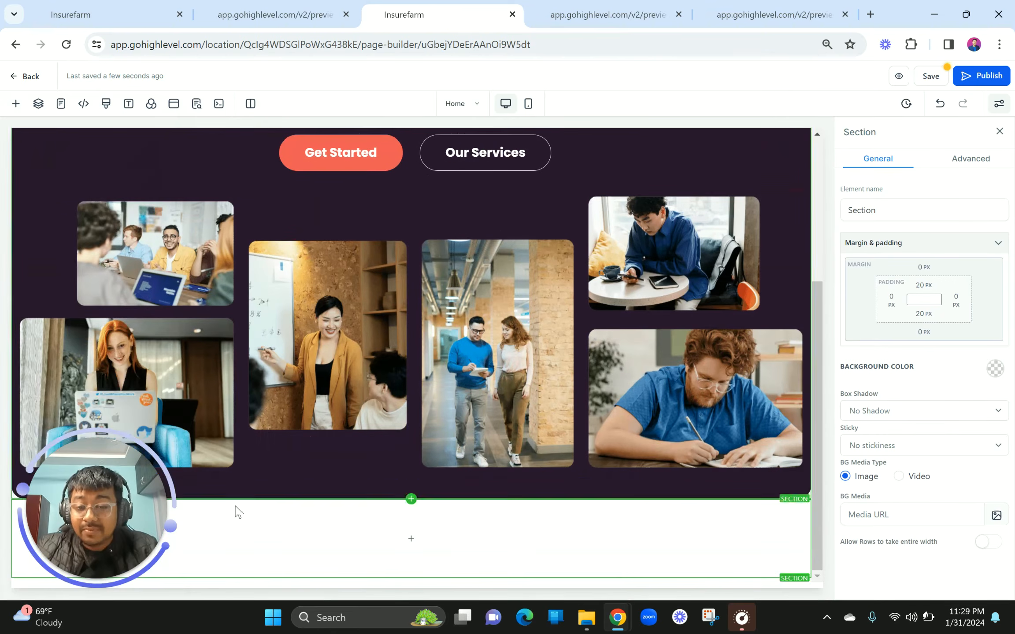
left_click_drag(121, 520, 108, 187)
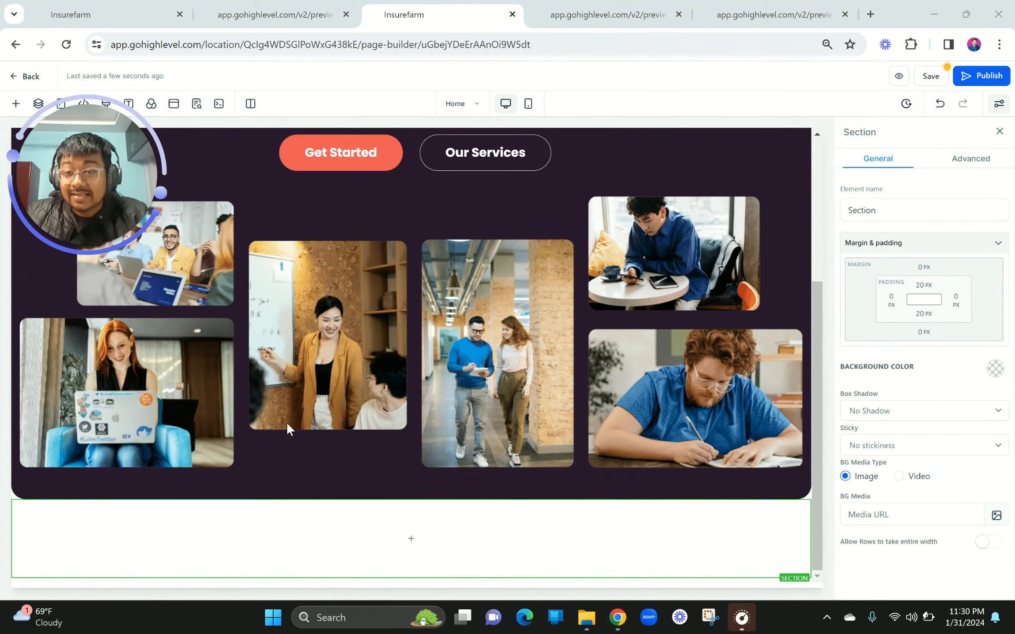
mouse_move(423, 515)
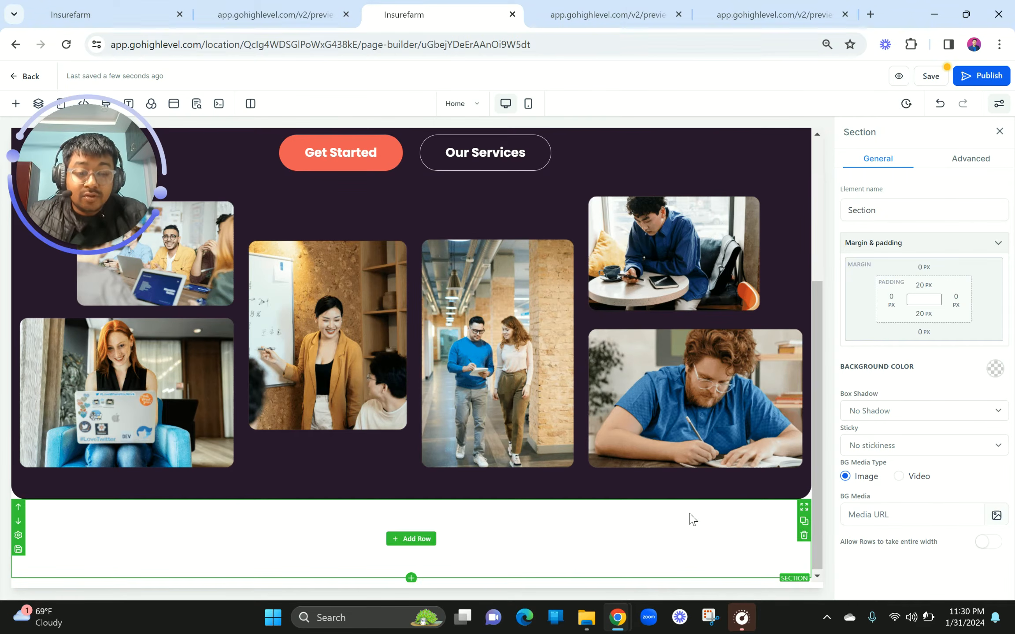
left_click(988, 541)
Add a 6 Column row to the new section and duplicate its last column to match the seven logos in the reference.
left_click(266, 15)
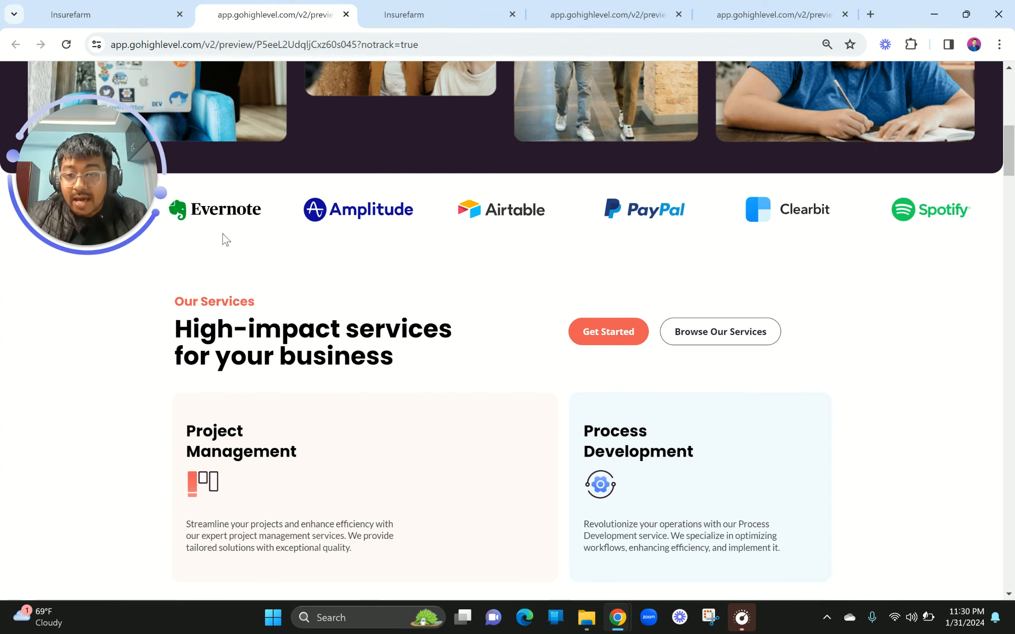
left_click_drag(82, 187, 86, 478)
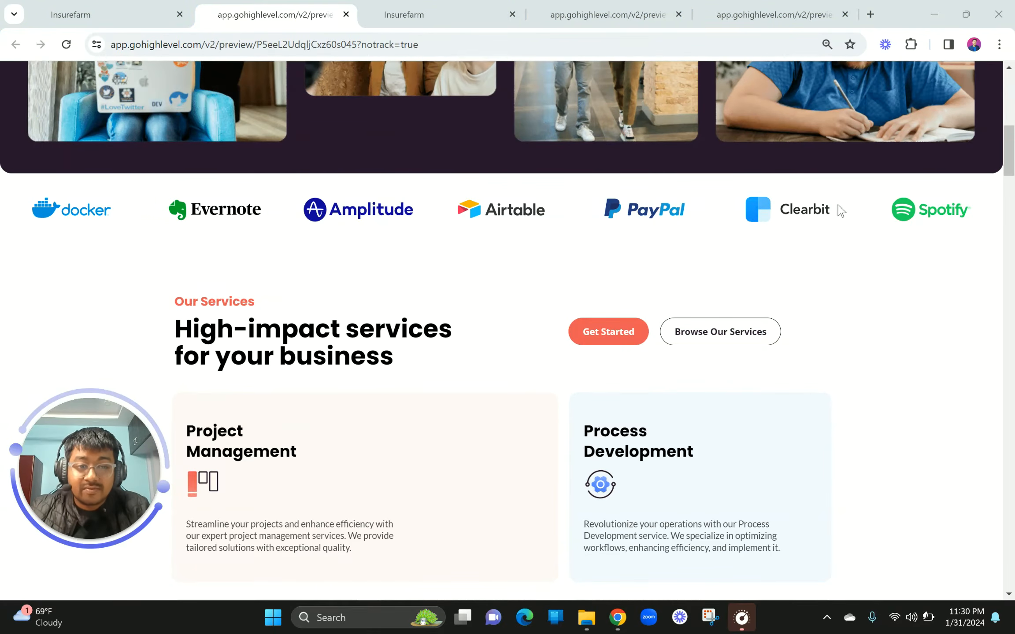
left_click(410, 13)
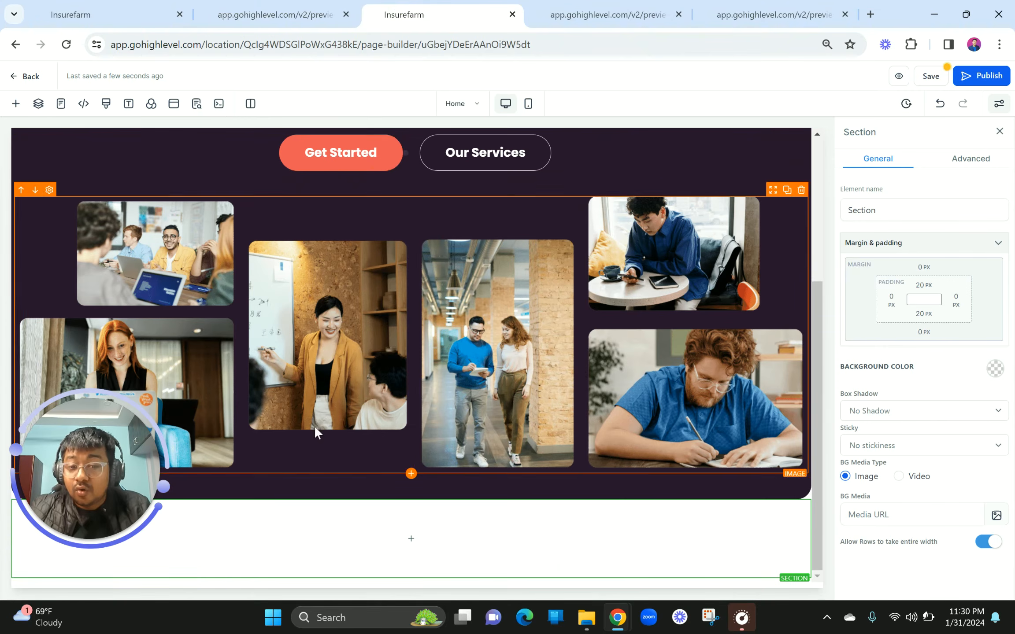
left_click(410, 540)
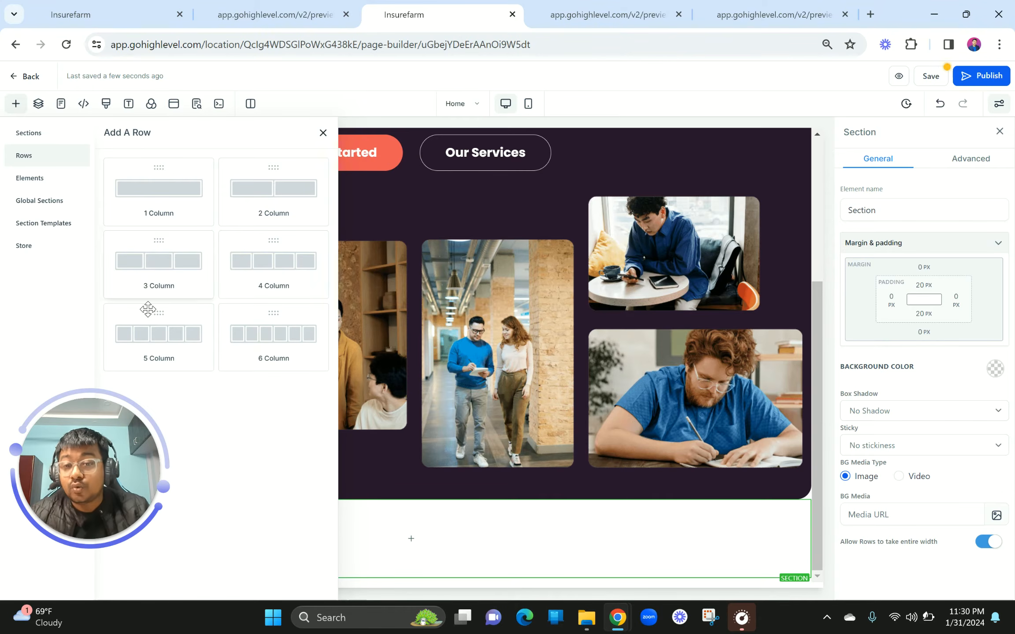
left_click(272, 339)
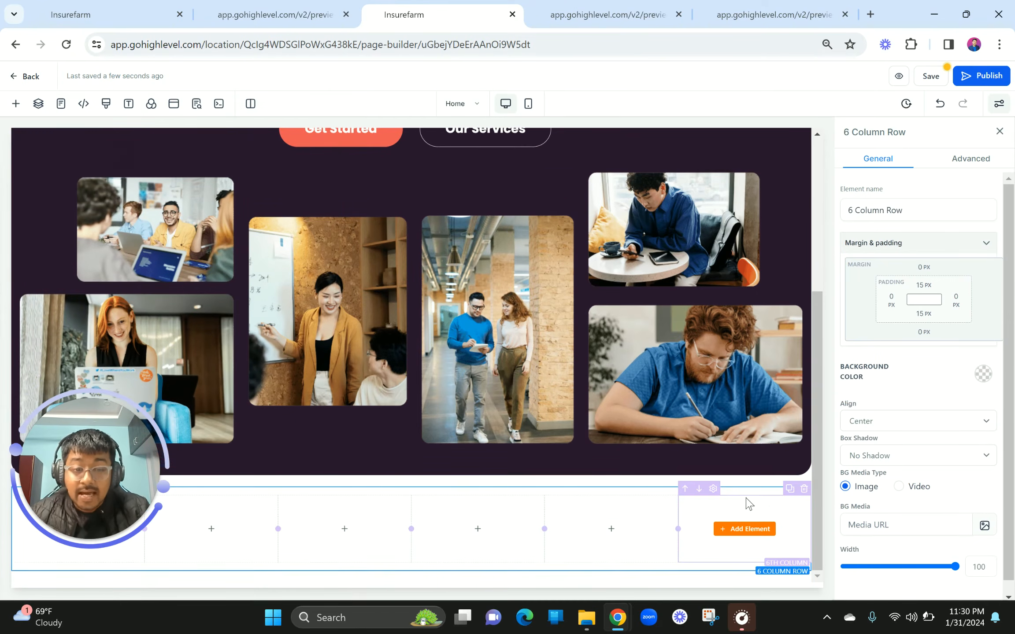
left_click(790, 488)
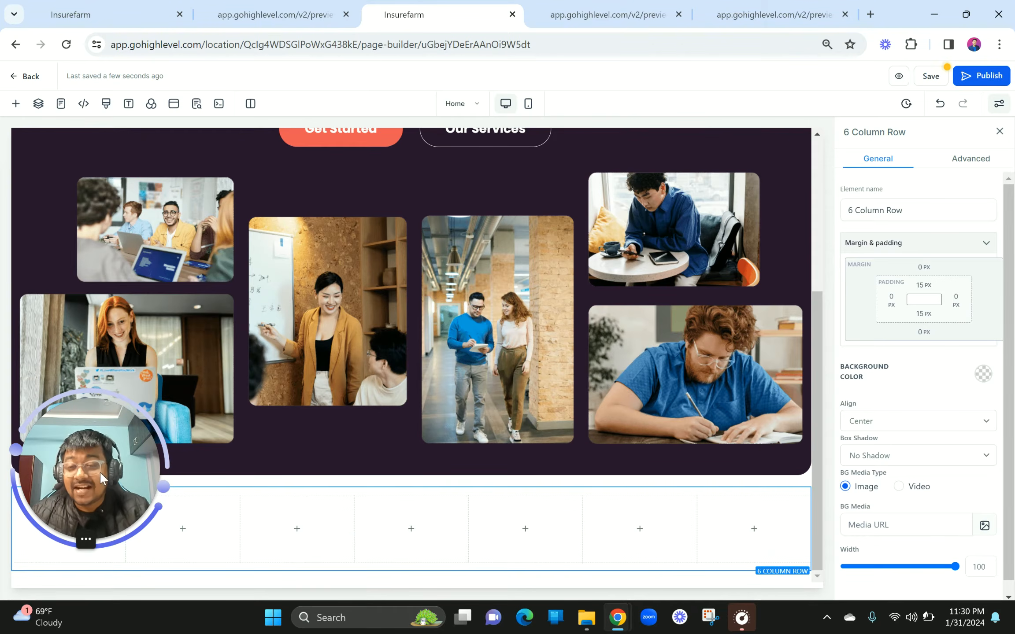
Add an Image element to the first column of the new row.
left_click_drag(100, 471, 119, 232)
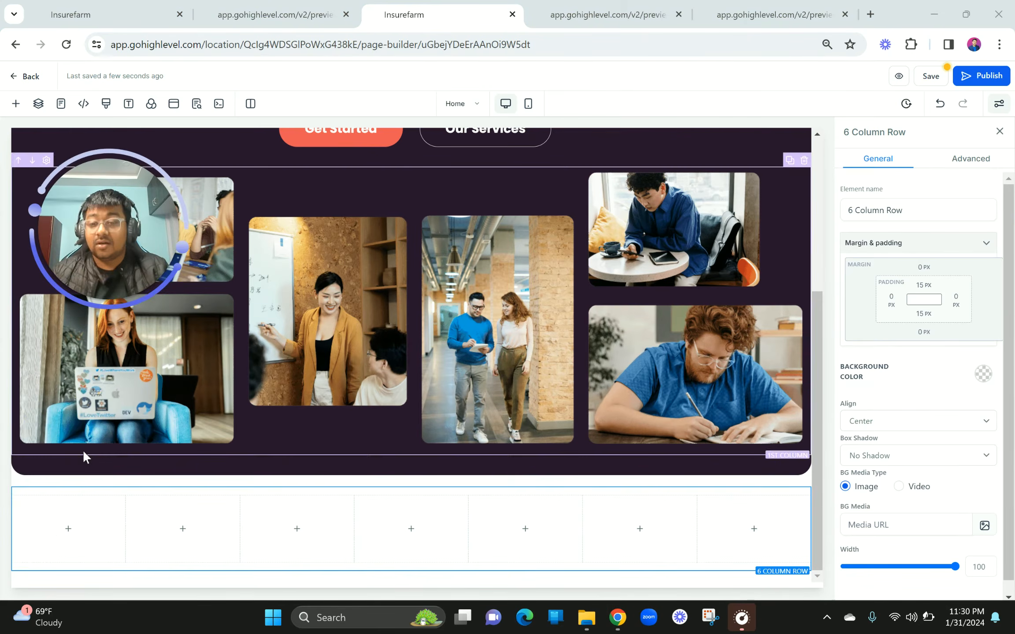
left_click(74, 527)
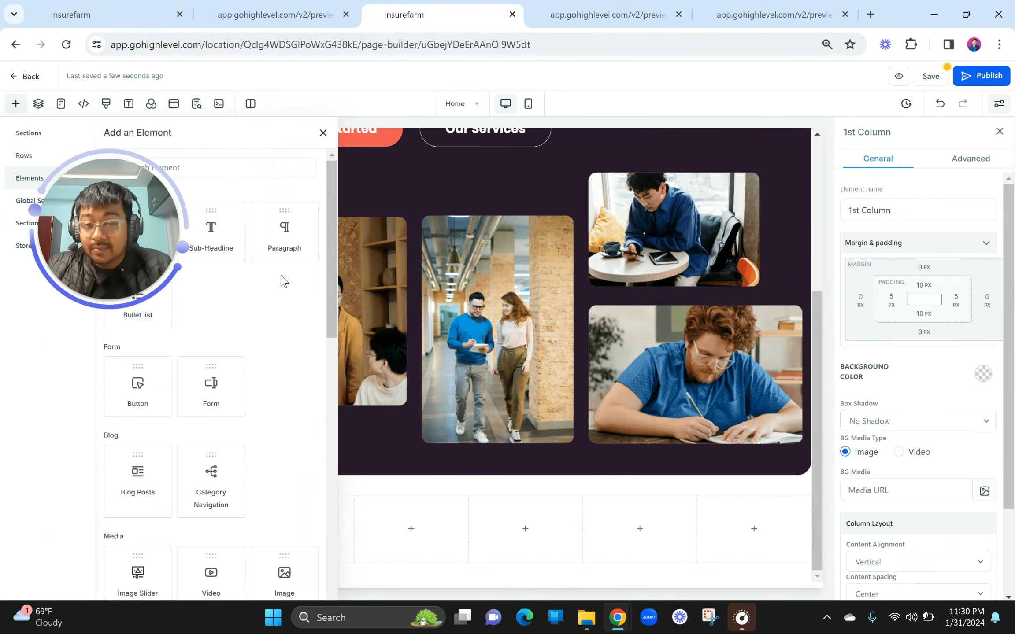
left_click_drag(152, 251, 124, 535)
left_click(188, 167)
type("image")
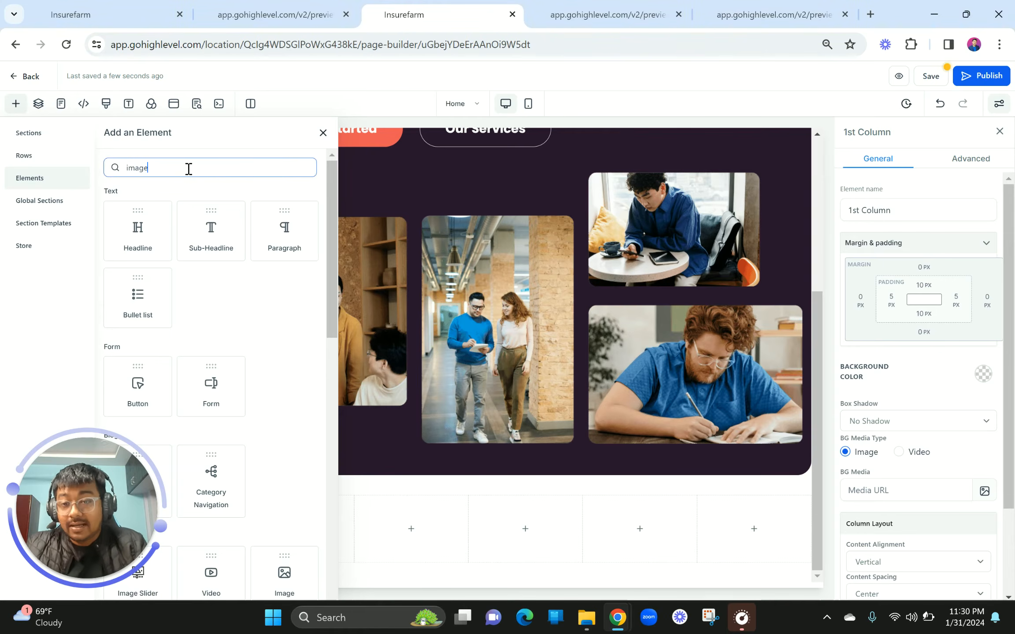
key("BackSpace")
key("BackSpace")
key("BackSpace")
key("BackSpace")
key("BackSpace")
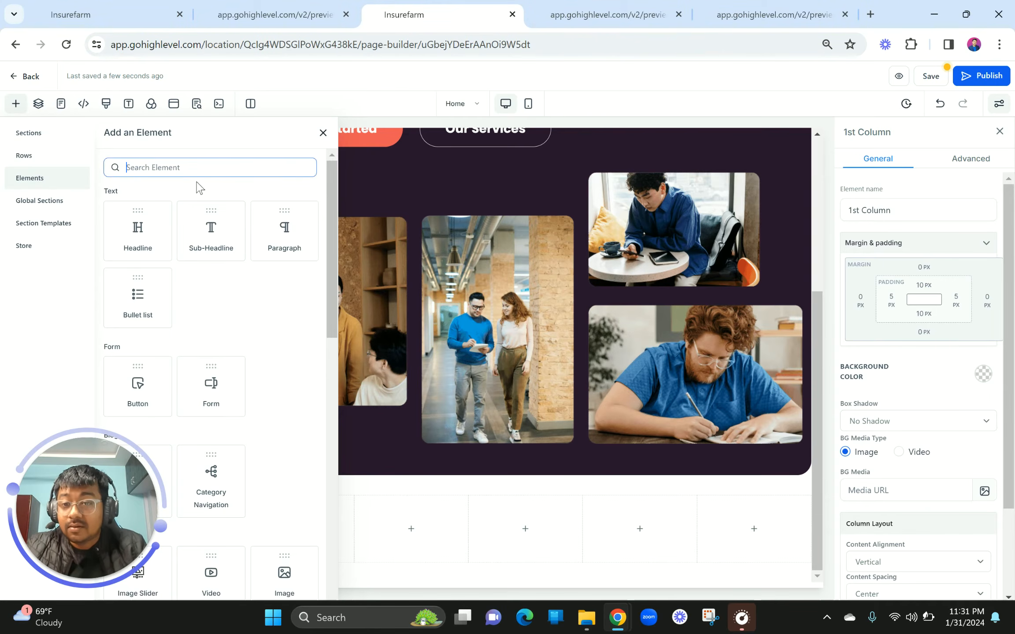
scroll(297, 344, "down", 4)
left_click(255, 419)
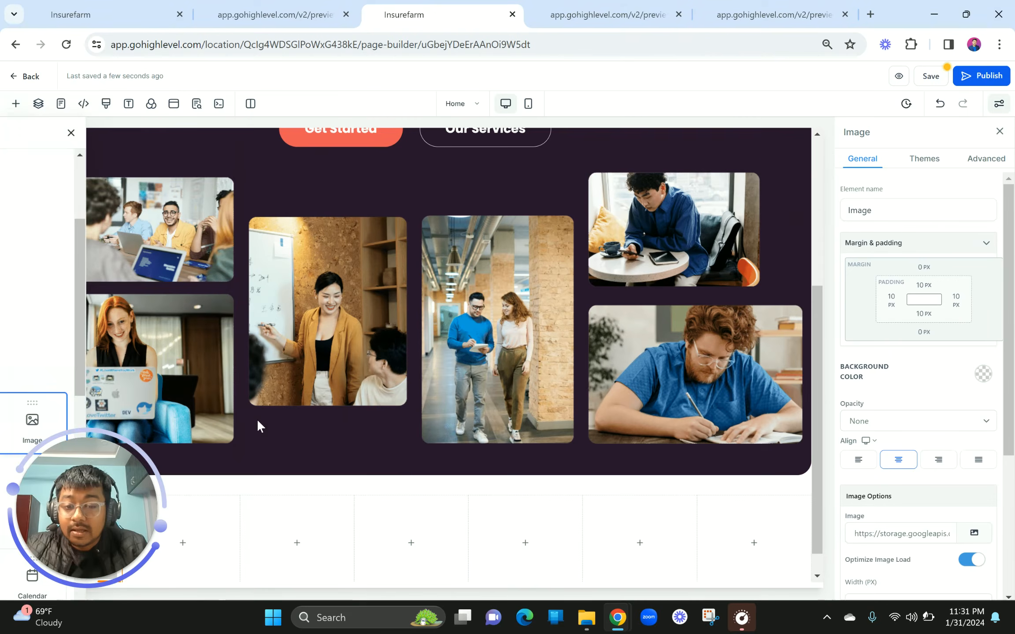
left_click_drag(134, 485, 141, 323)
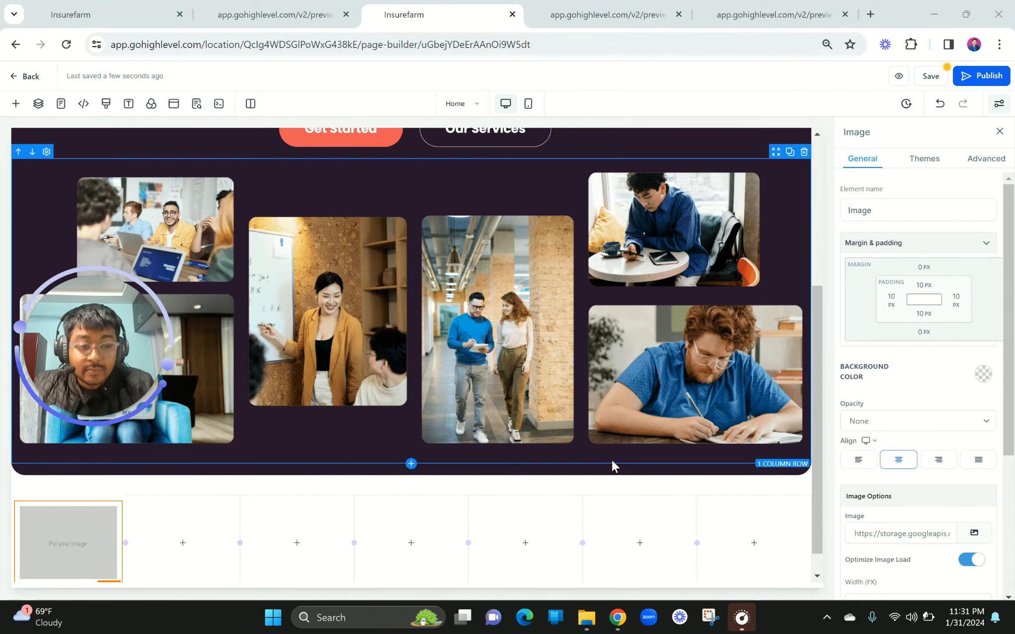
Set the new image's top and bottom padding to 0 px and turn off Optimize Image Load.
left_click(922, 287)
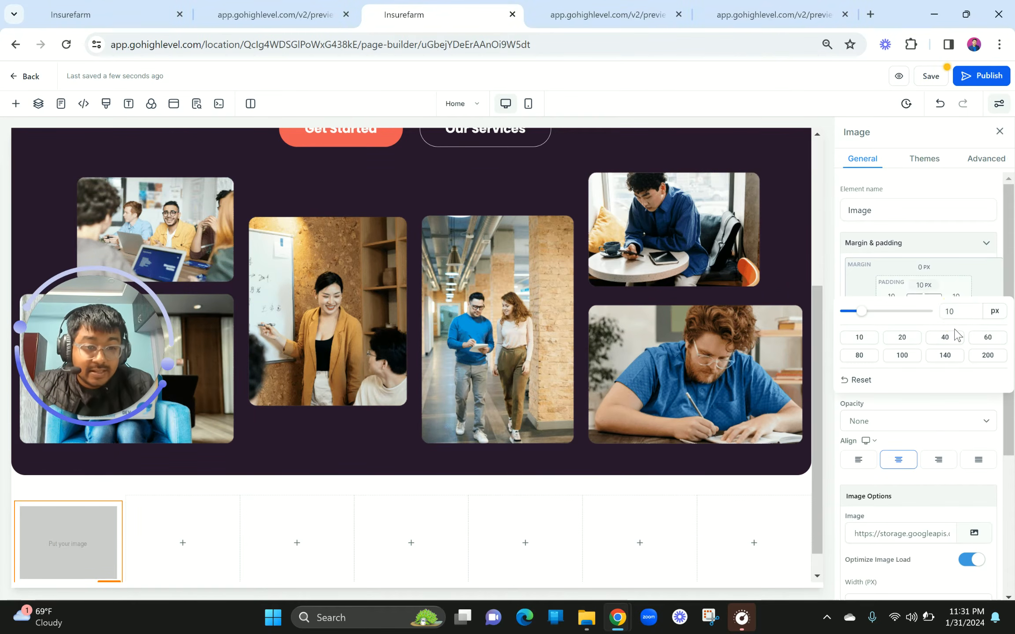
double_click(962, 314)
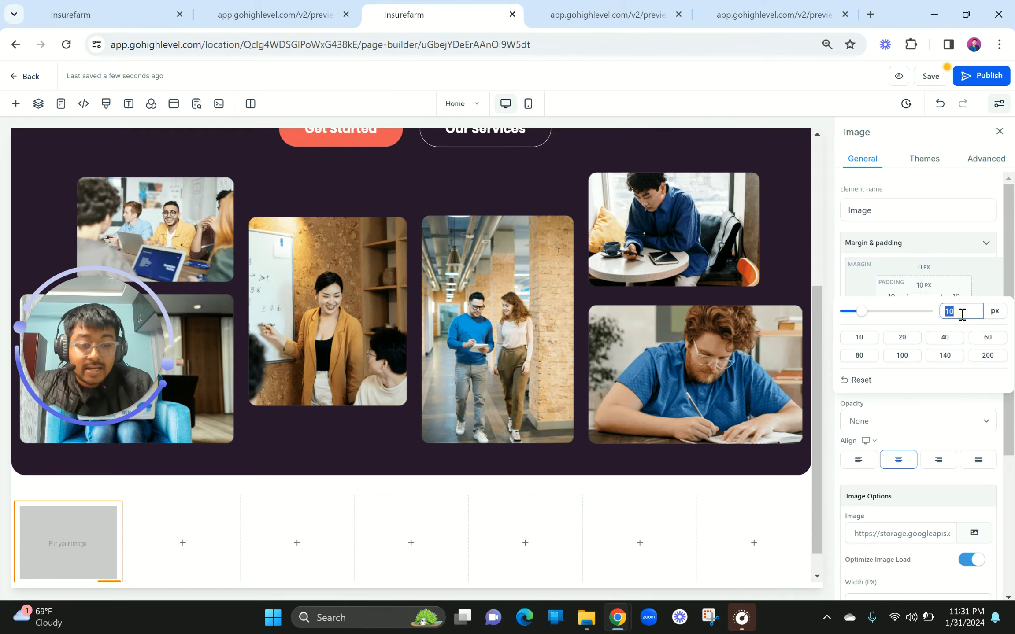
left_click(981, 286)
left_click(924, 318)
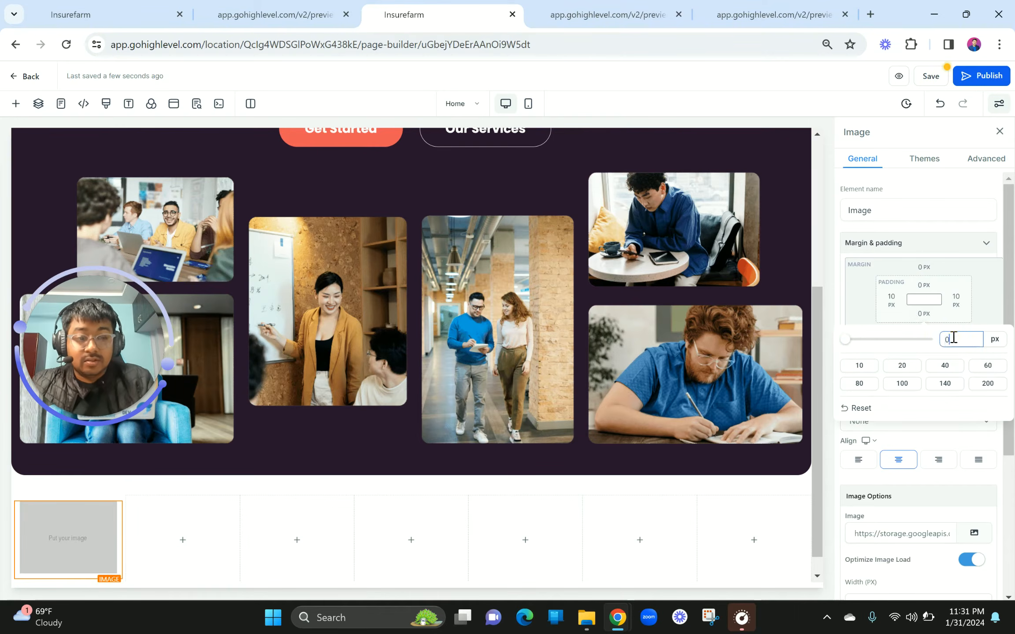
left_click(991, 295)
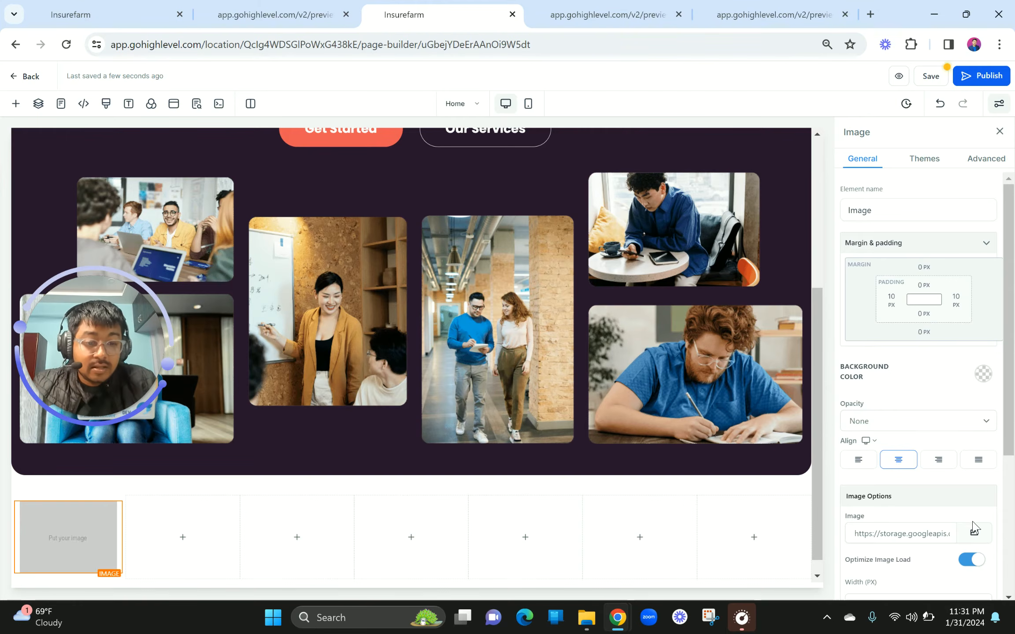
left_click(971, 561)
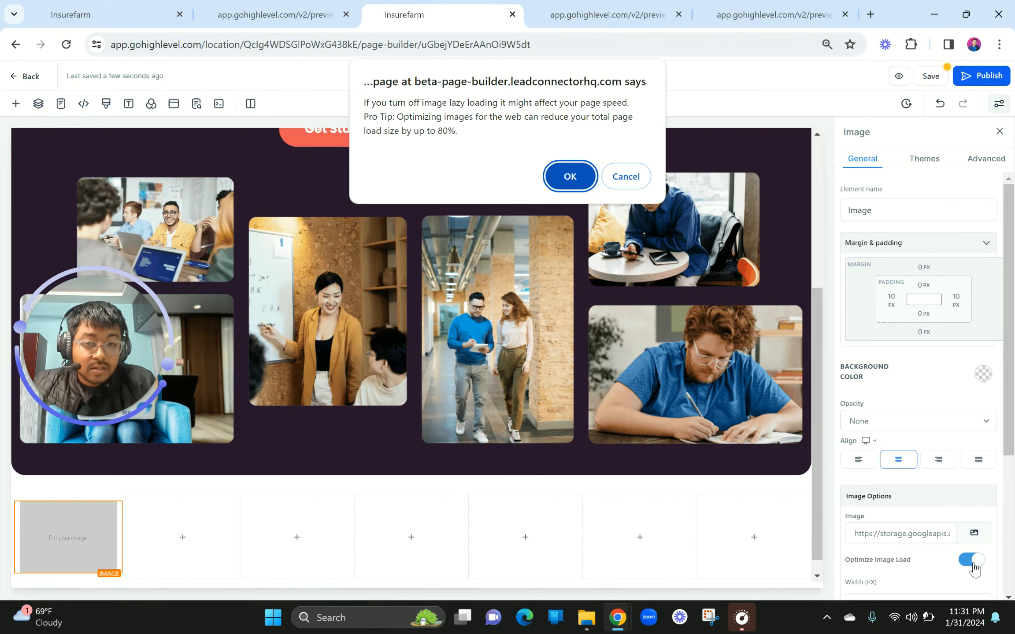
left_click(570, 176)
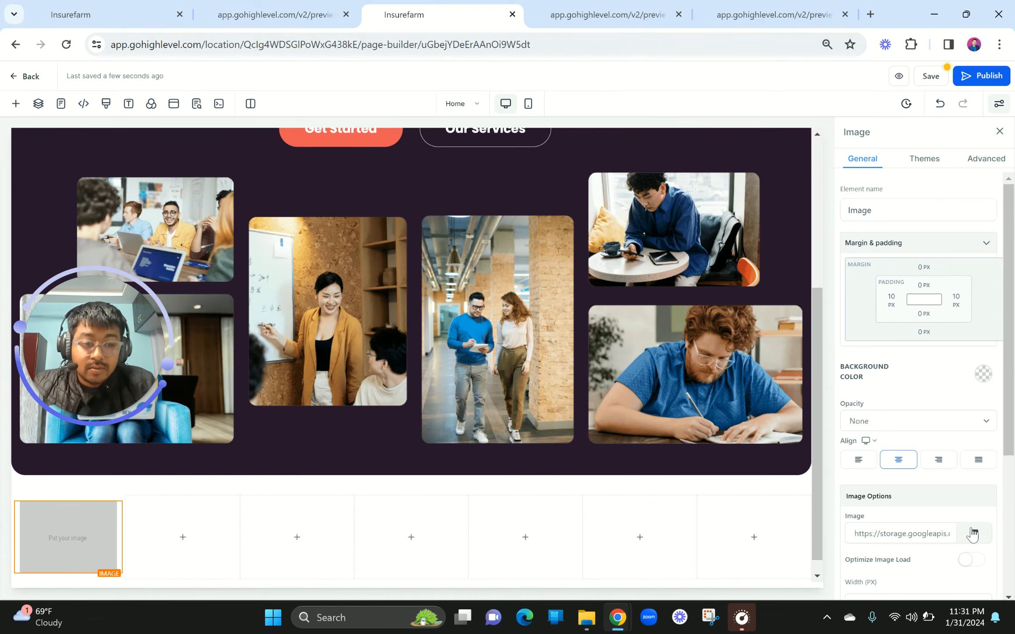
Replace the placeholder image with the Docker logo company1.svg from the Business > BUSS 1 media folder, following the reference's logo order.
left_click(261, 6)
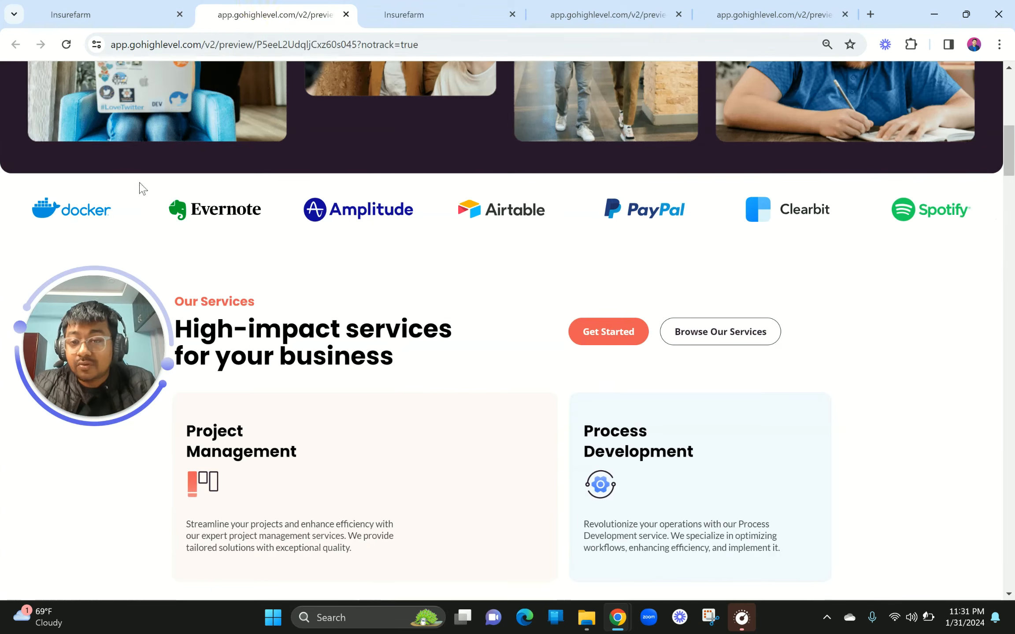
left_click(378, 10)
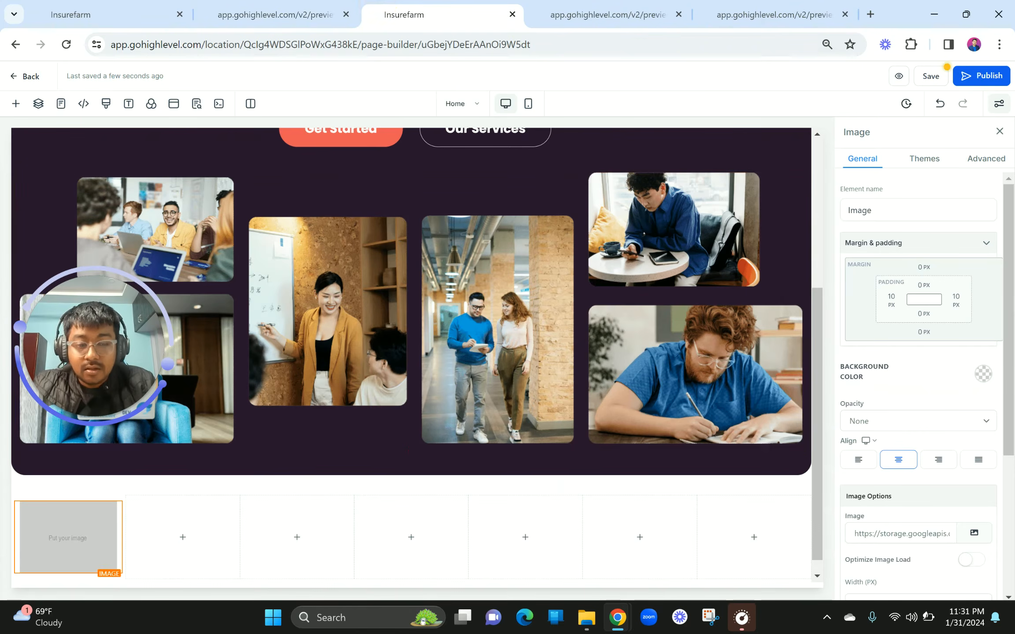
left_click(975, 533)
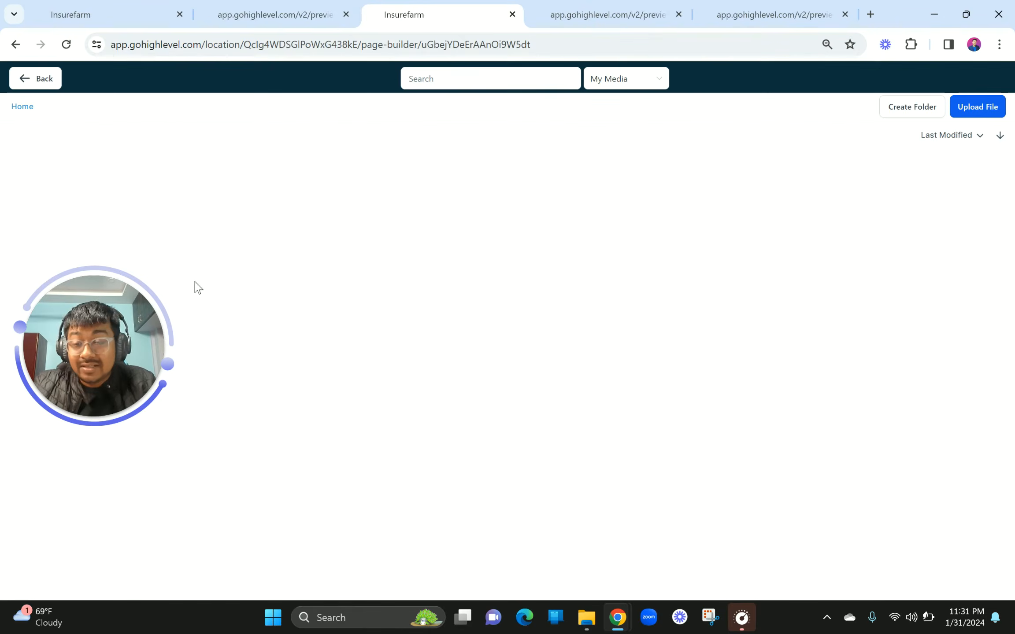
left_click(71, 178)
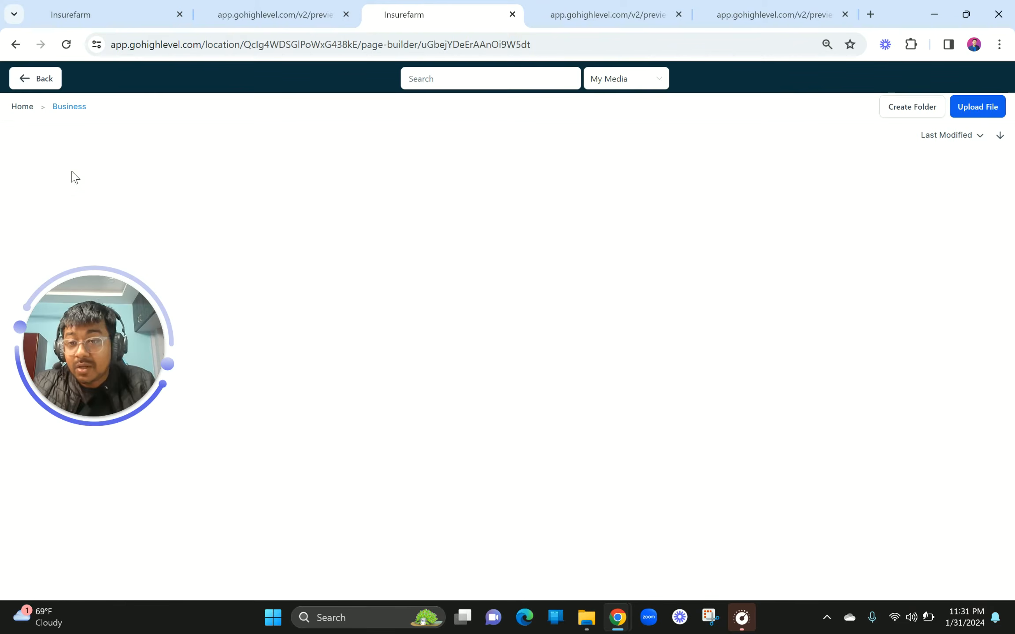
left_click(56, 170)
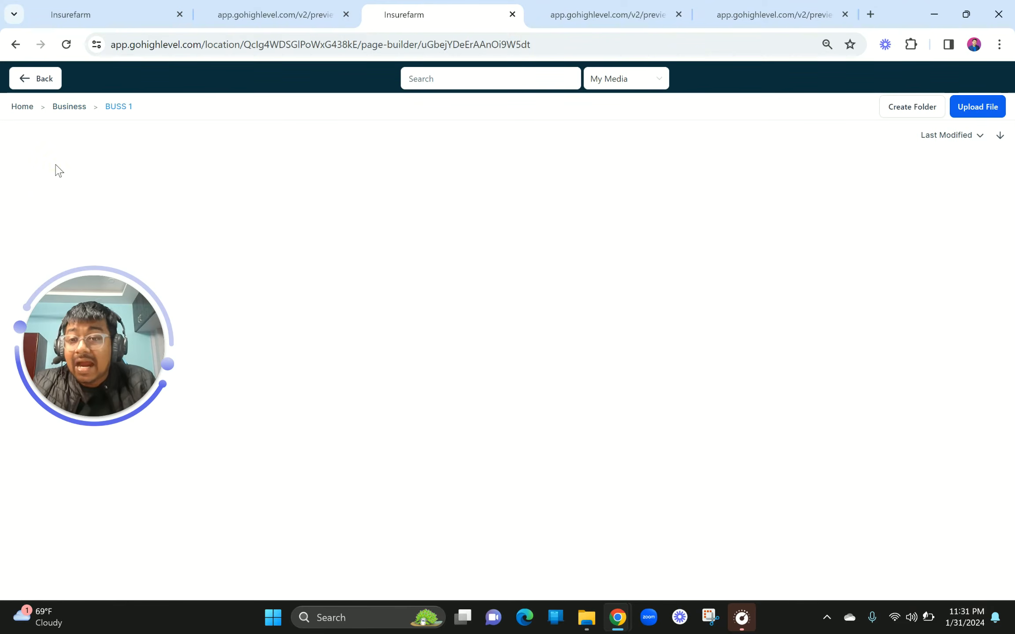
scroll(511, 425, "down", 3)
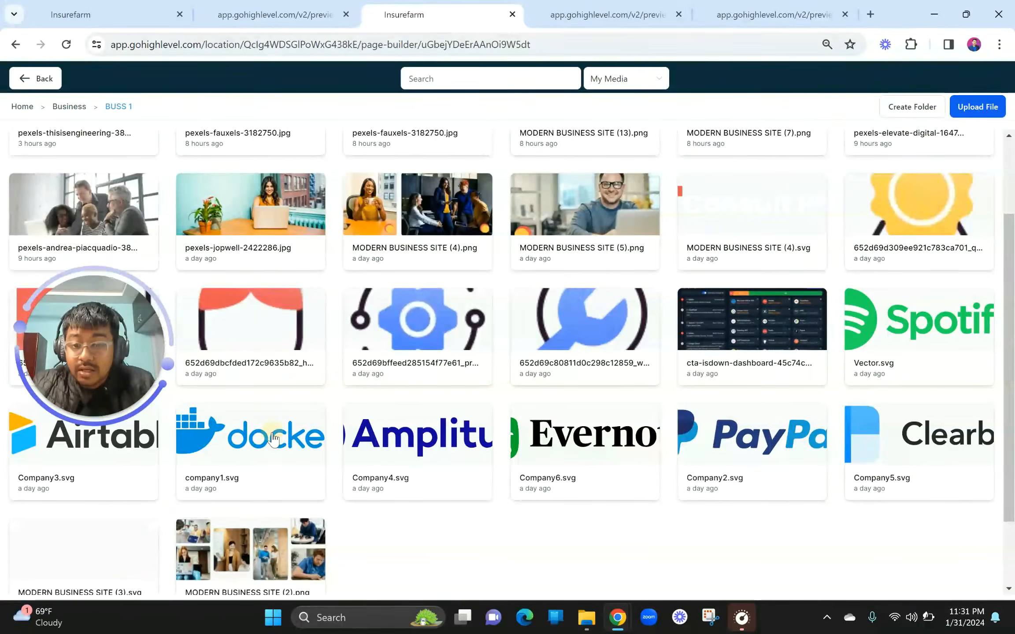
left_click(273, 439)
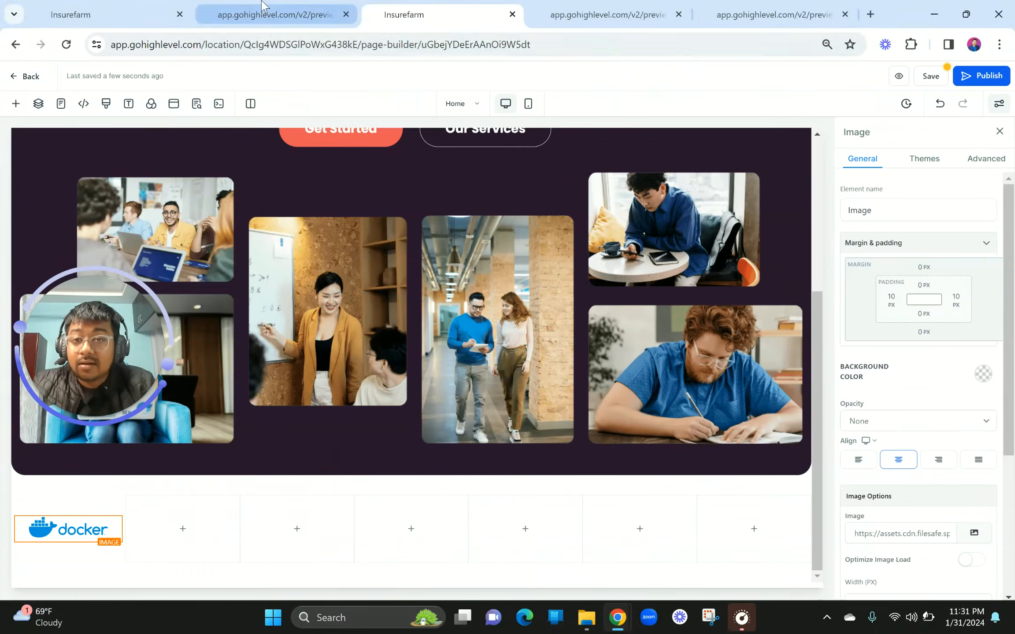
Duplicate the Docker logo image and move the copies so that each of the remaining six columns holds one.
left_click(273, 15)
left_click(488, 8)
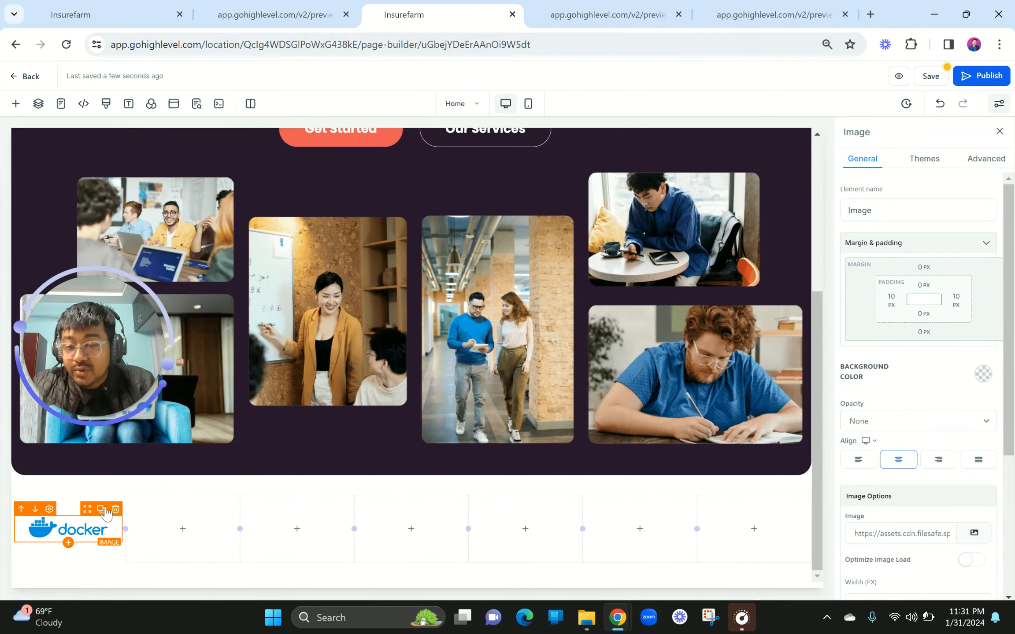
left_click(101, 510)
left_click_drag(88, 498, 445, 515)
left_click(216, 509)
left_click(330, 511)
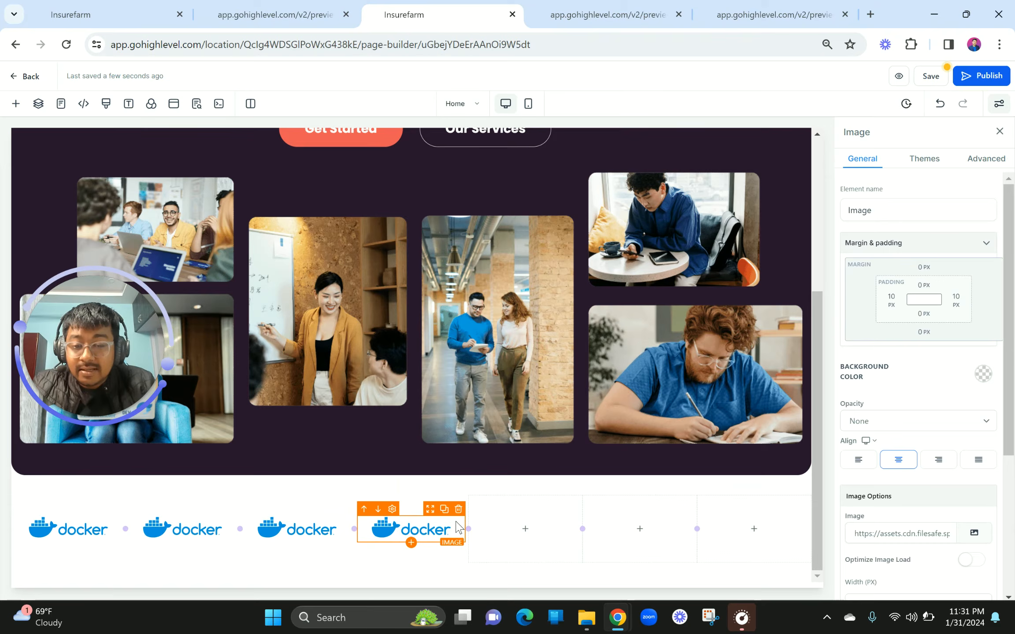
left_click(444, 510)
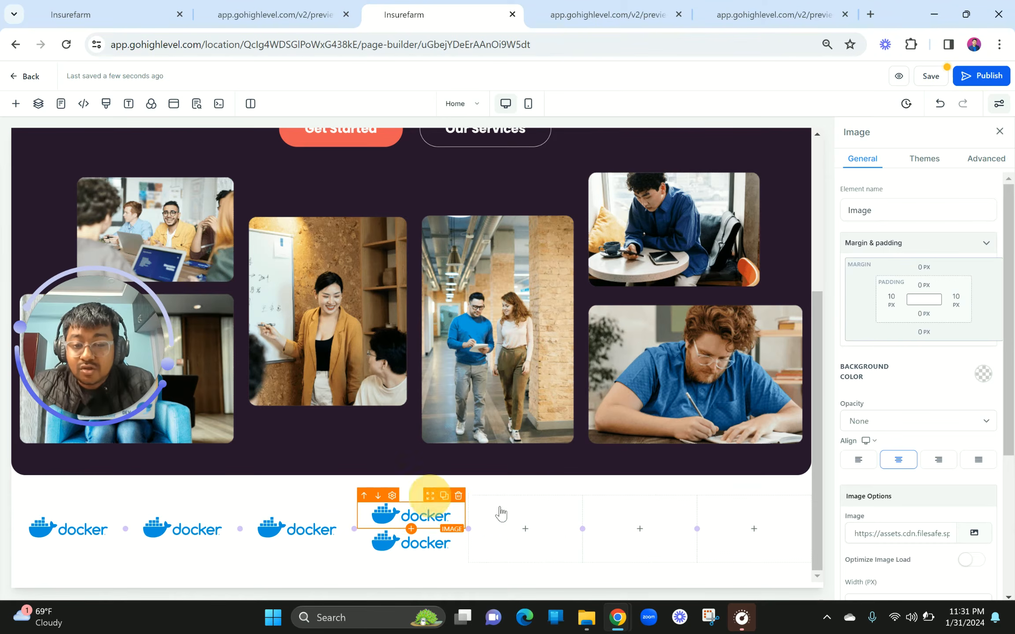
left_click_drag(501, 513, 519, 529)
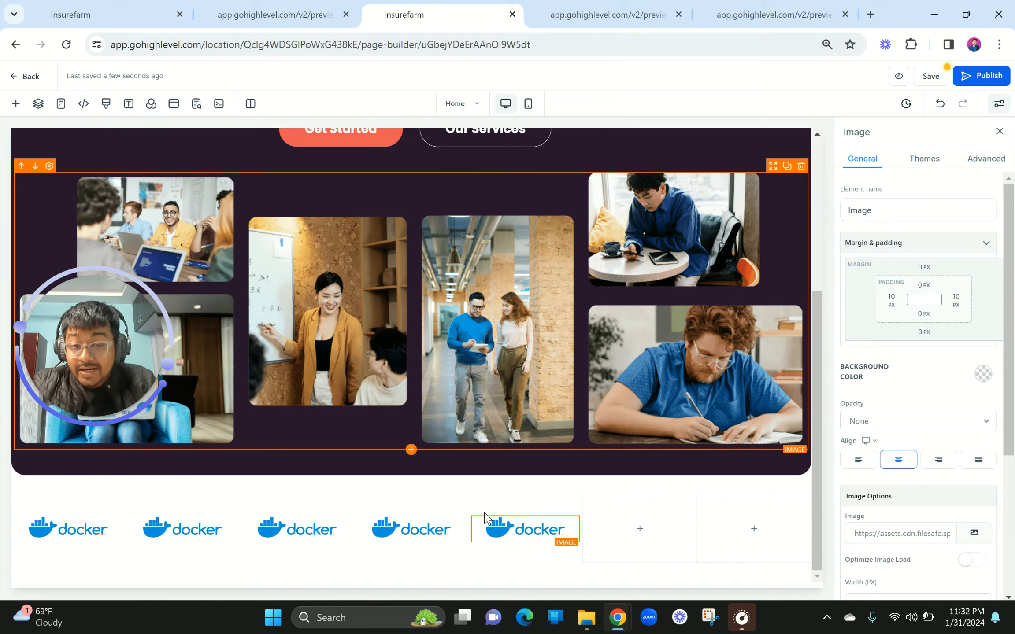
left_click(557, 510)
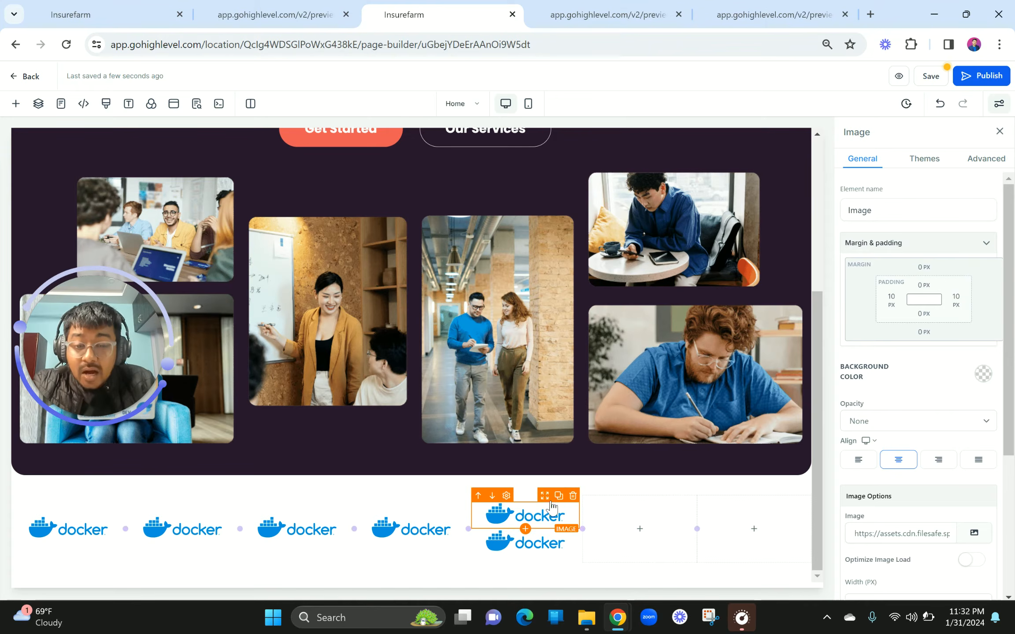
left_click_drag(545, 496, 639, 515)
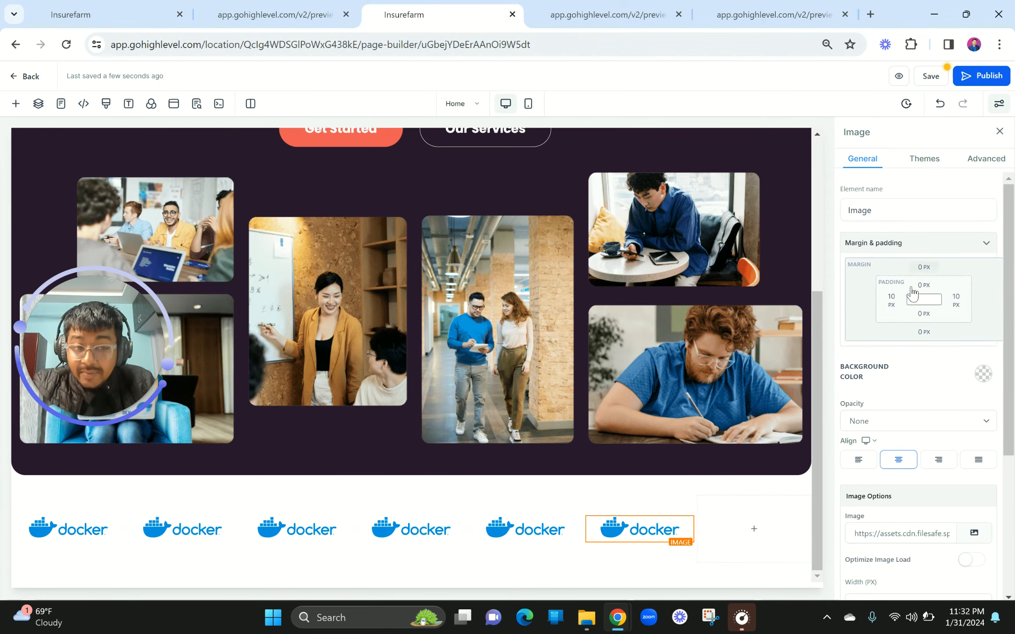
left_click(672, 510)
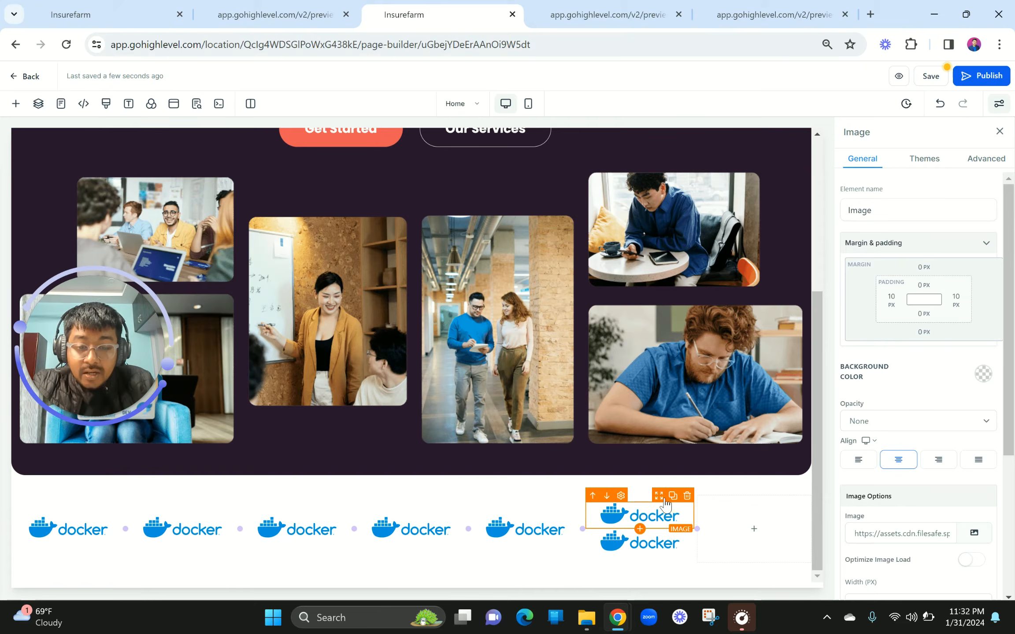
left_click_drag(654, 502, 751, 522)
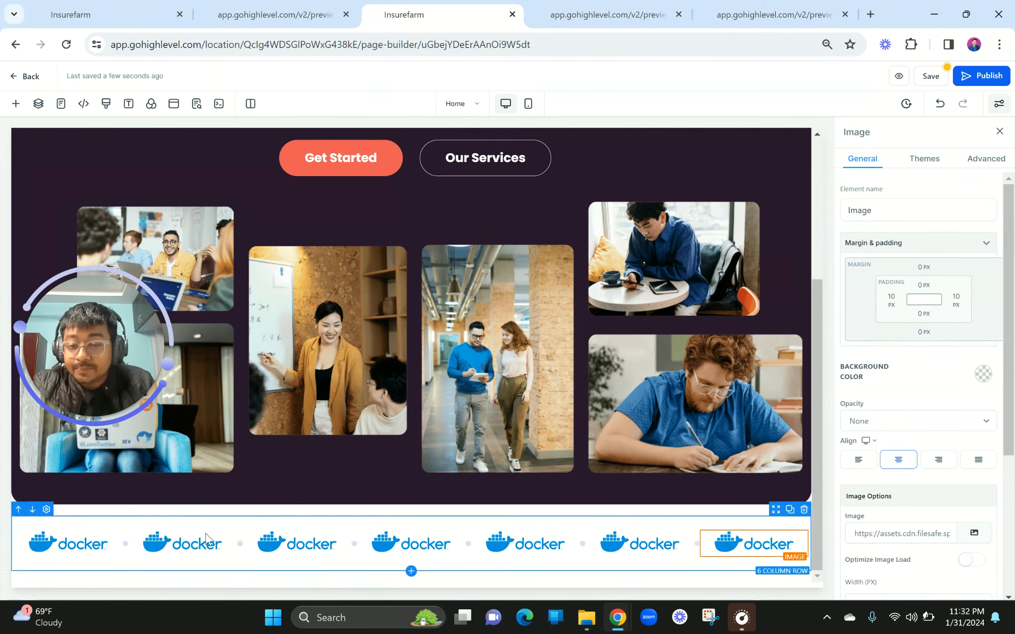
Replace the second column's logo with the Evernote logo Company6.svg from the Business > BUSS 1 media folder, matching the reference.
left_click(284, 13)
left_click(396, 13)
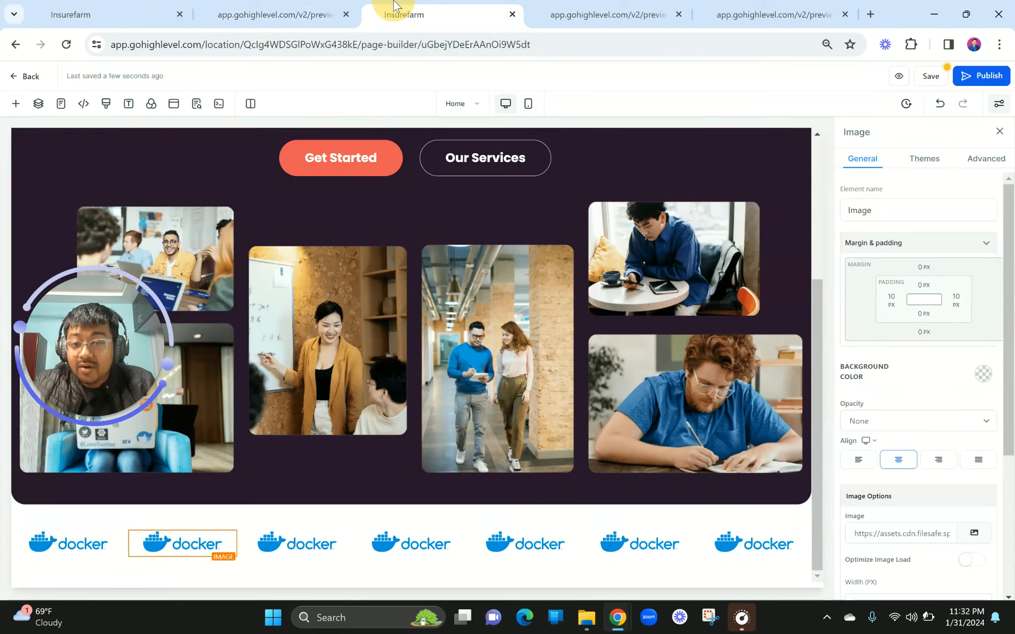
left_click(974, 534)
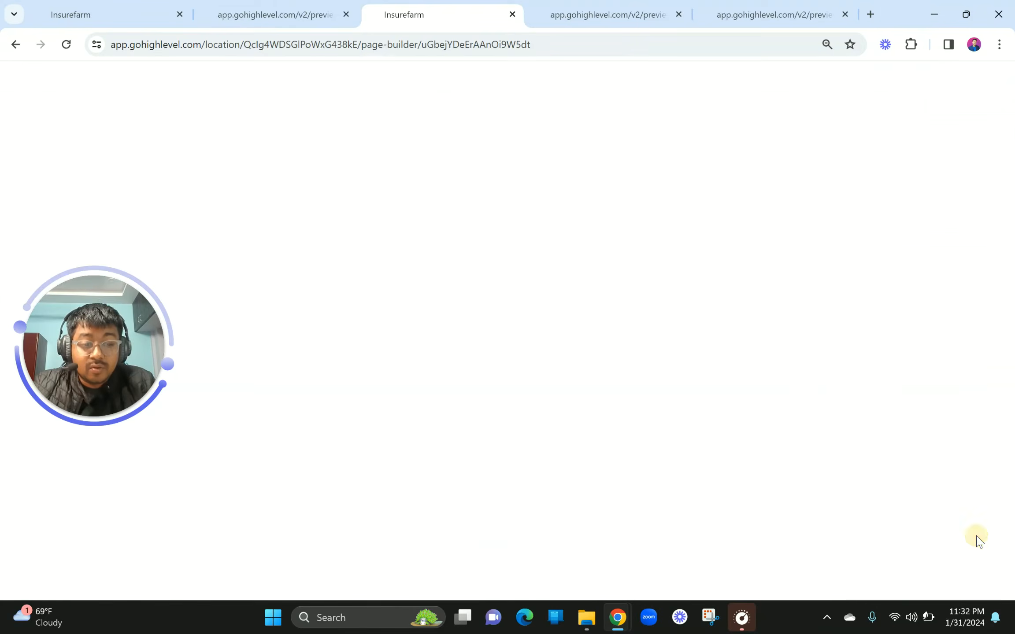
left_click(82, 189)
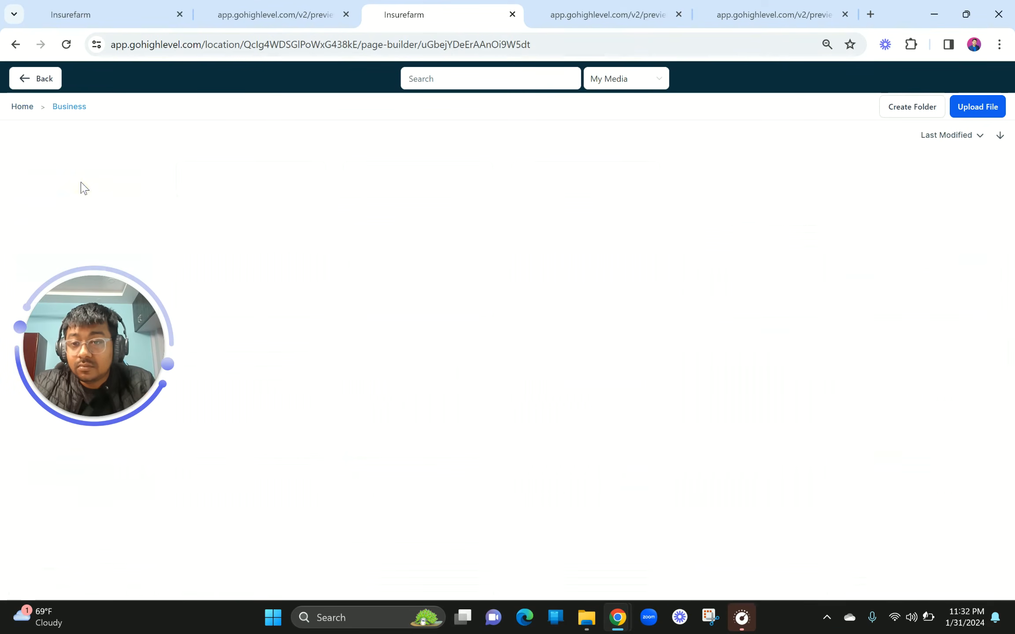
left_click(82, 190)
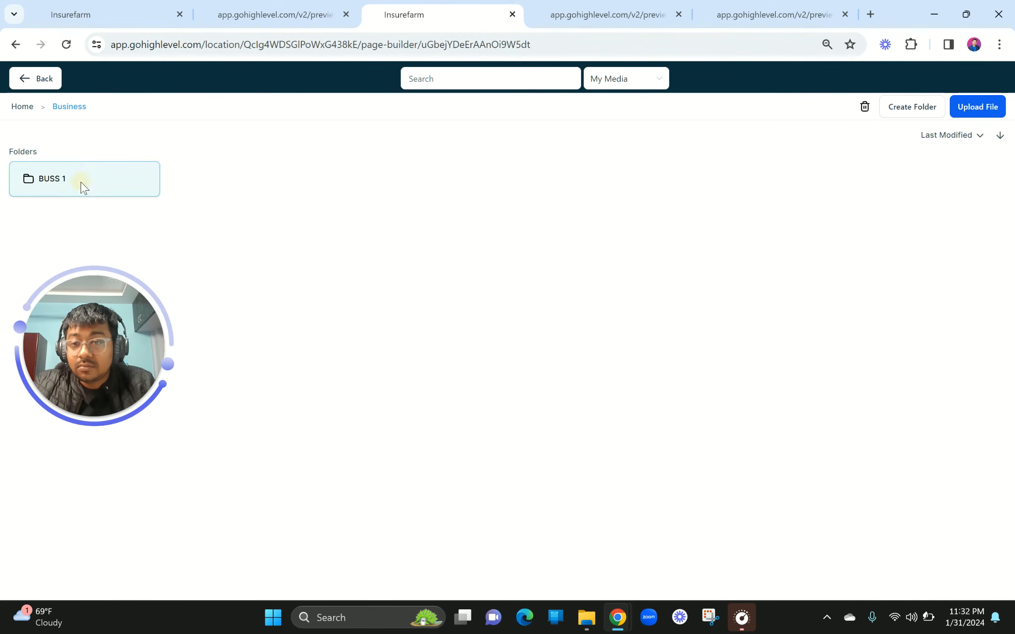
scroll(600, 364, "down", 3)
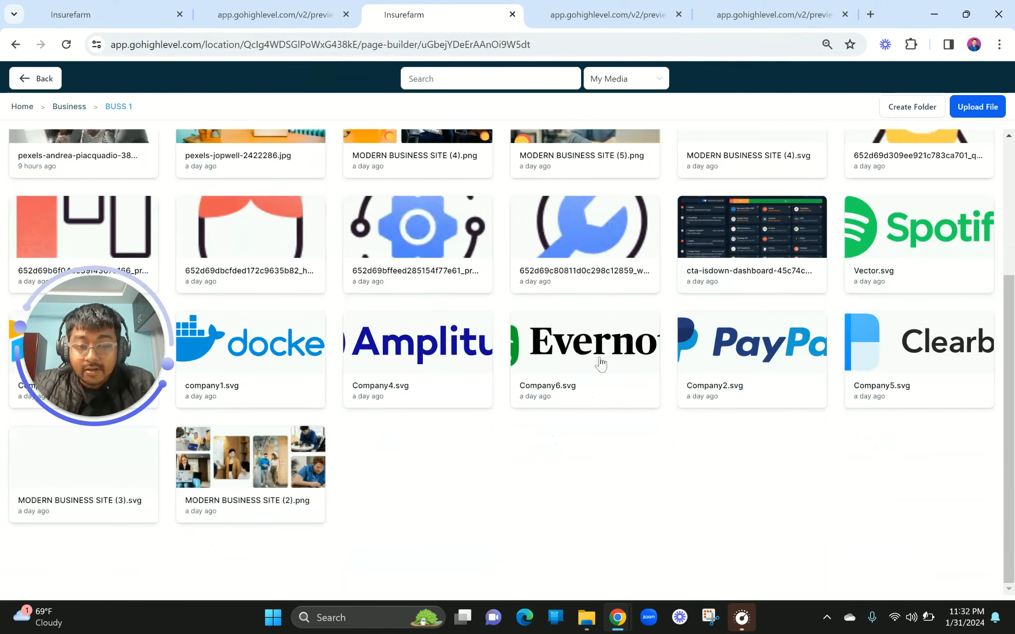
left_click(602, 351)
Replace the third column's logo with the Amplitude logo Company4.svg from the Business > BUSS 1 media folder, matching the reference.
left_click(304, 15)
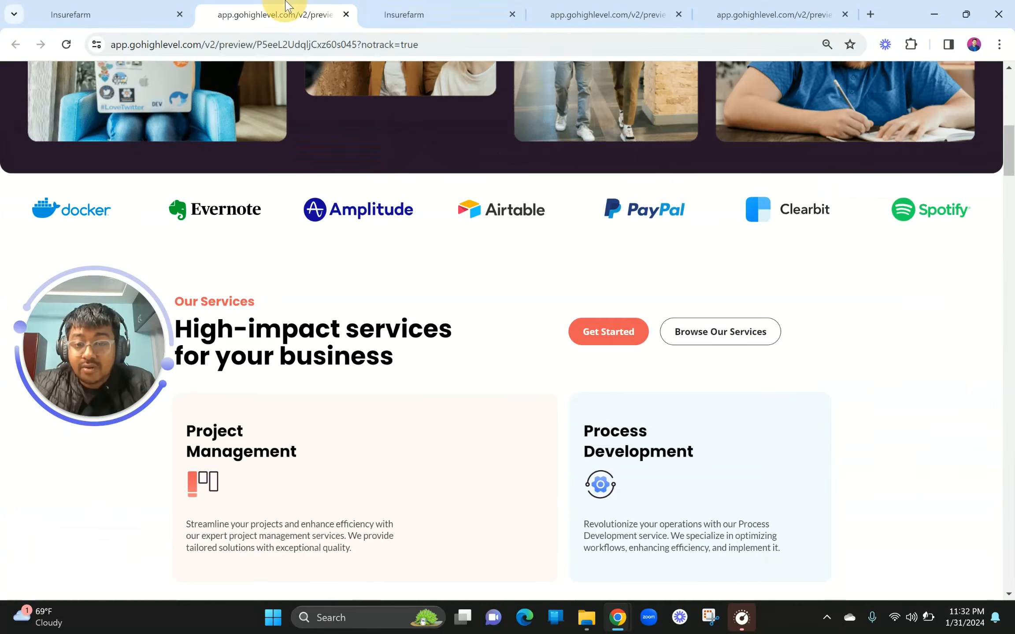
left_click(439, 6)
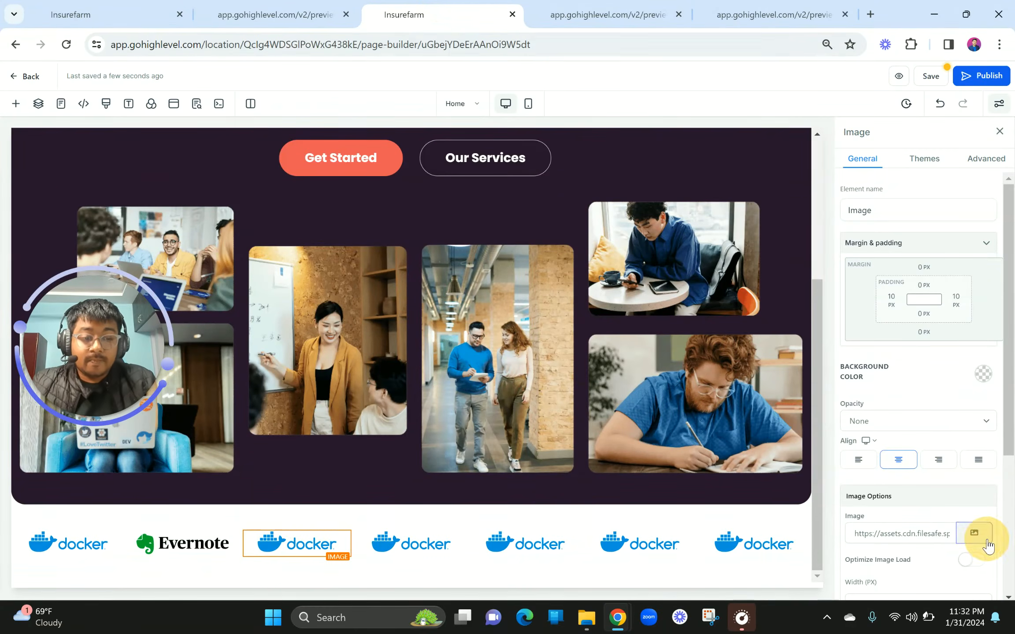
left_click(975, 533)
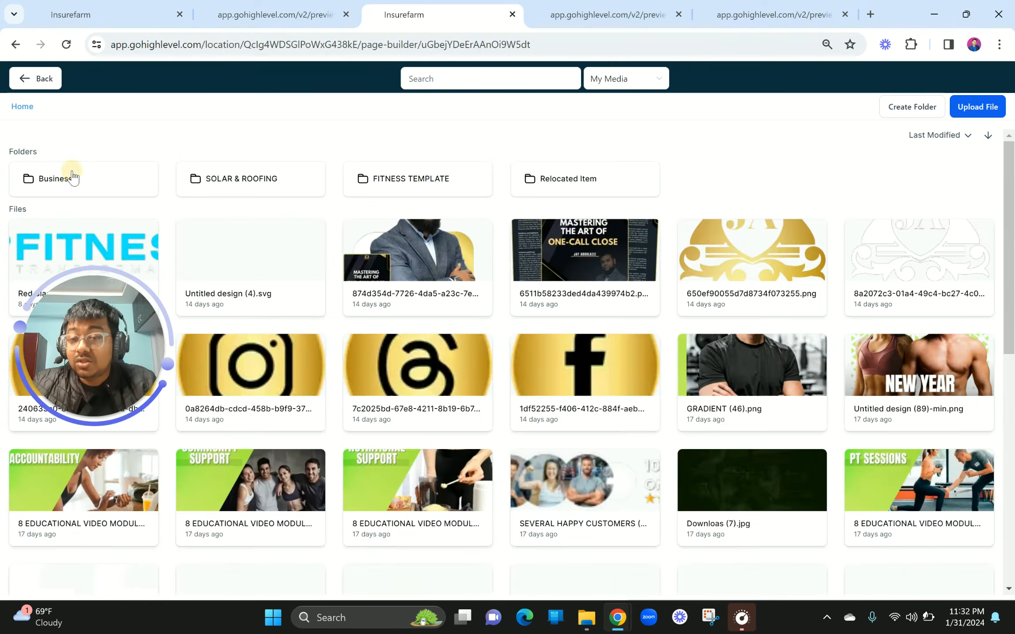
left_click(72, 177)
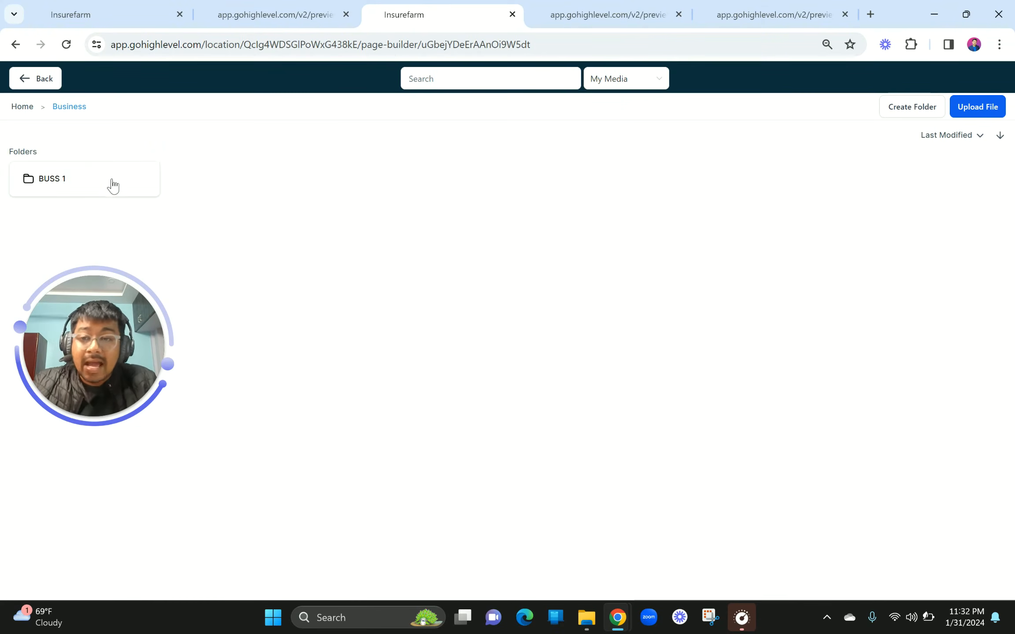
left_click(109, 180)
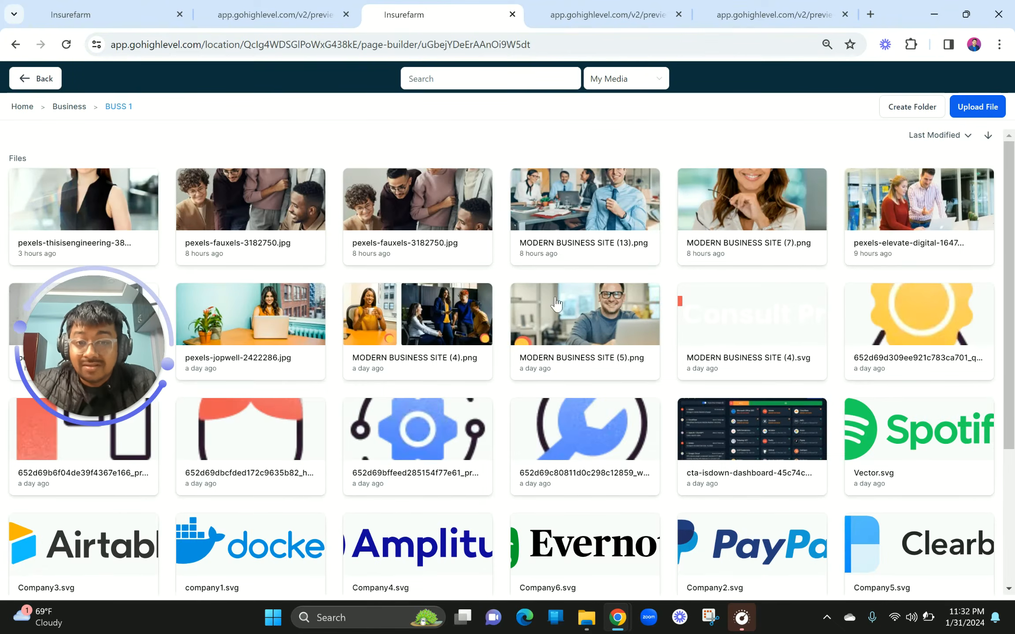
scroll(574, 428, "down", 3)
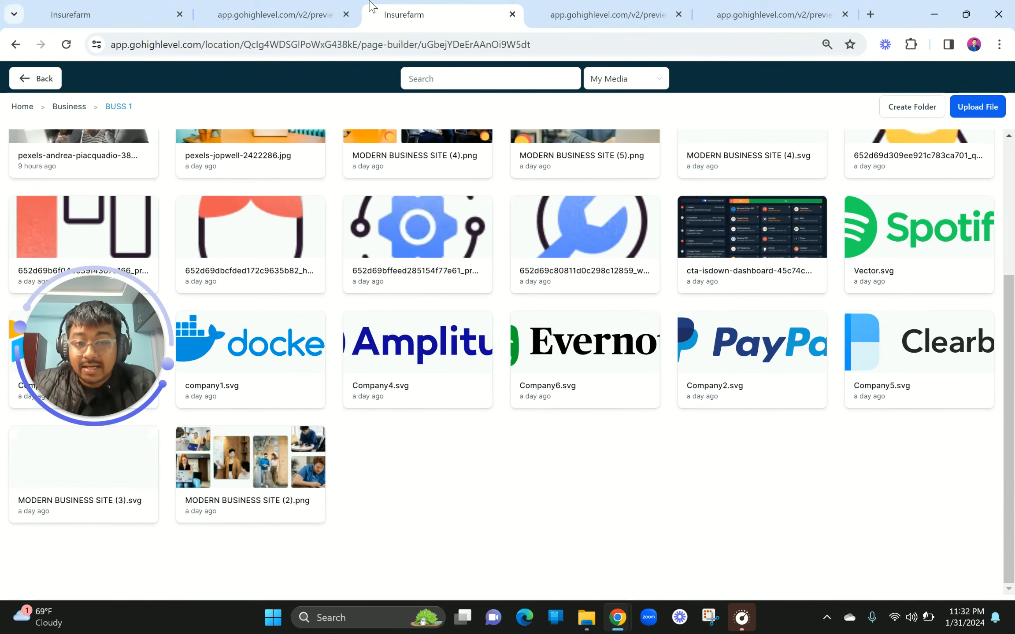
left_click(400, 352)
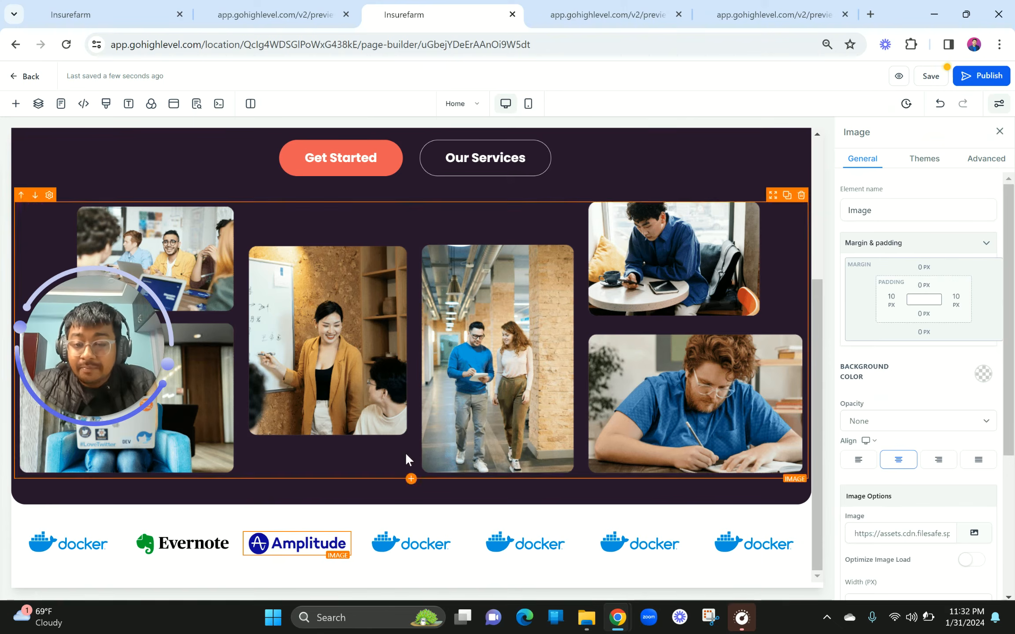
Replace the fourth column's logo with the Airtable logo Company3.svg from Business > BUSS 1, checking the logo order in the reference.
left_click(264, 14)
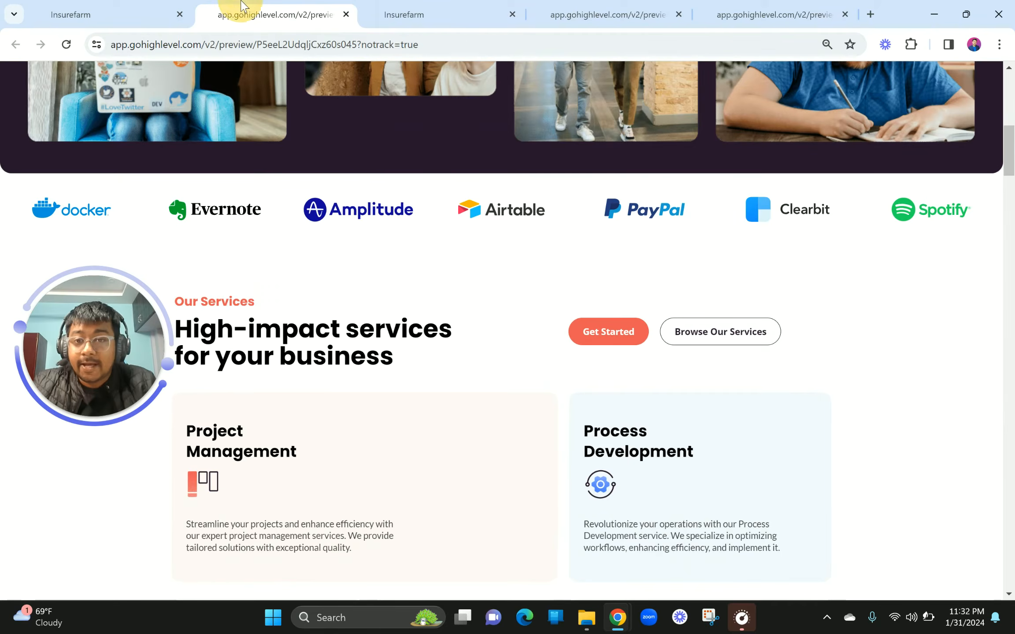
left_click(399, 7)
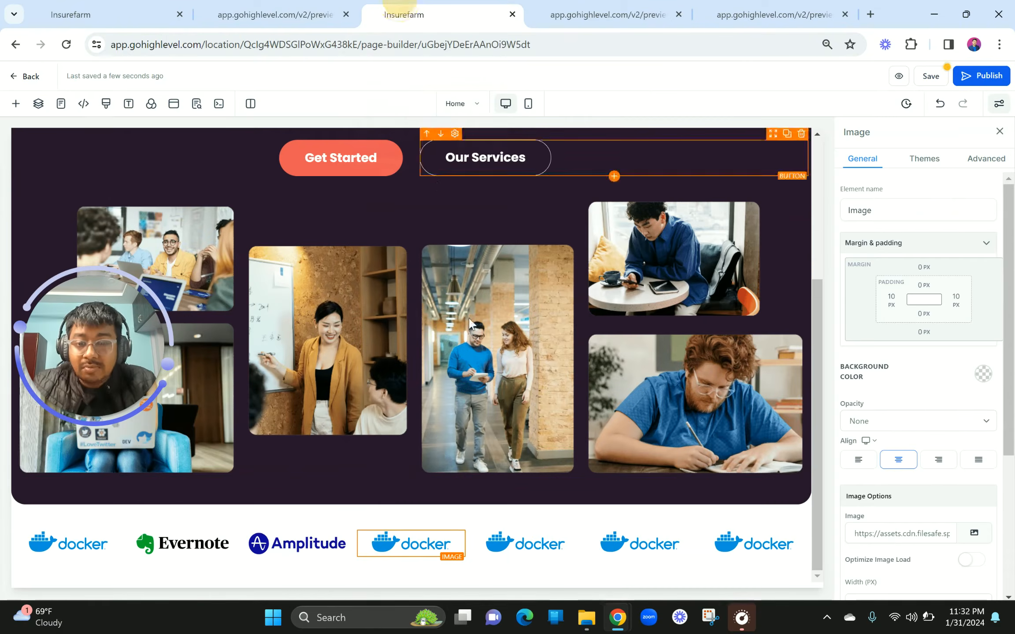
scroll(933, 478, "down", 2)
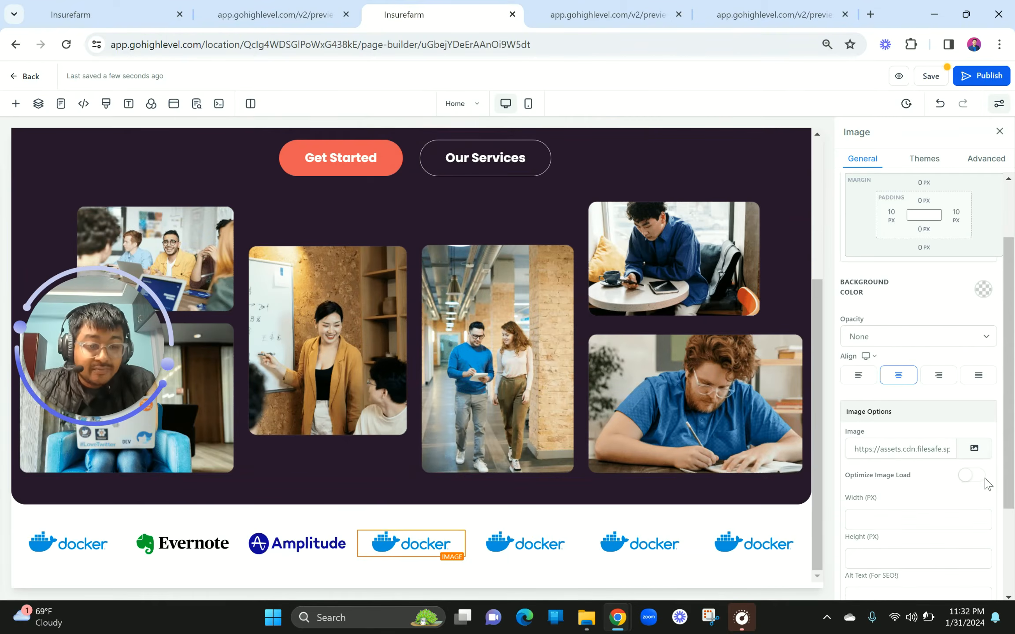
left_click(975, 449)
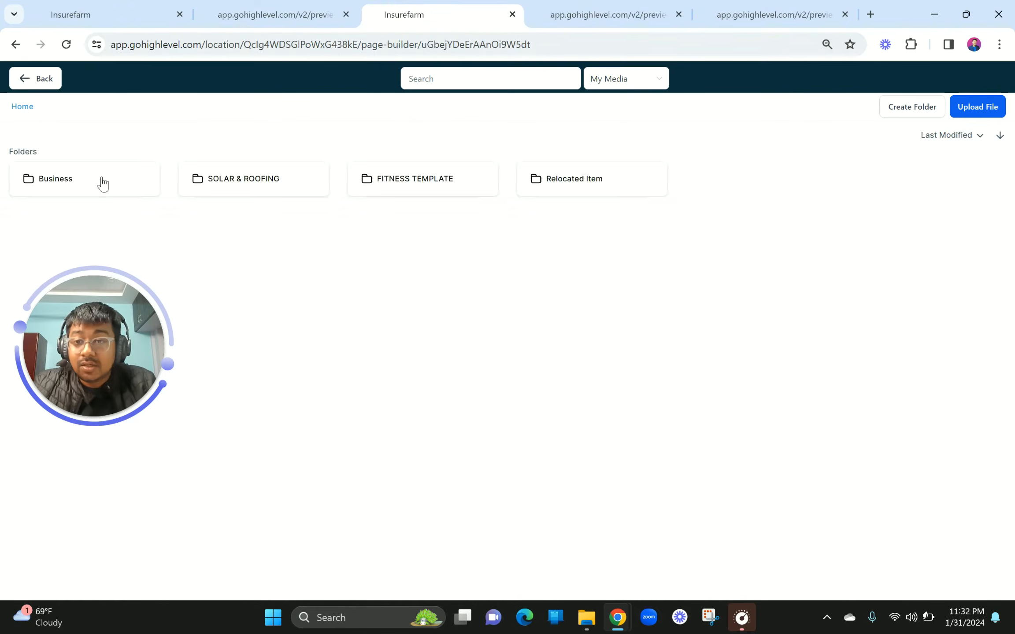
left_click(83, 184)
left_click(287, 13)
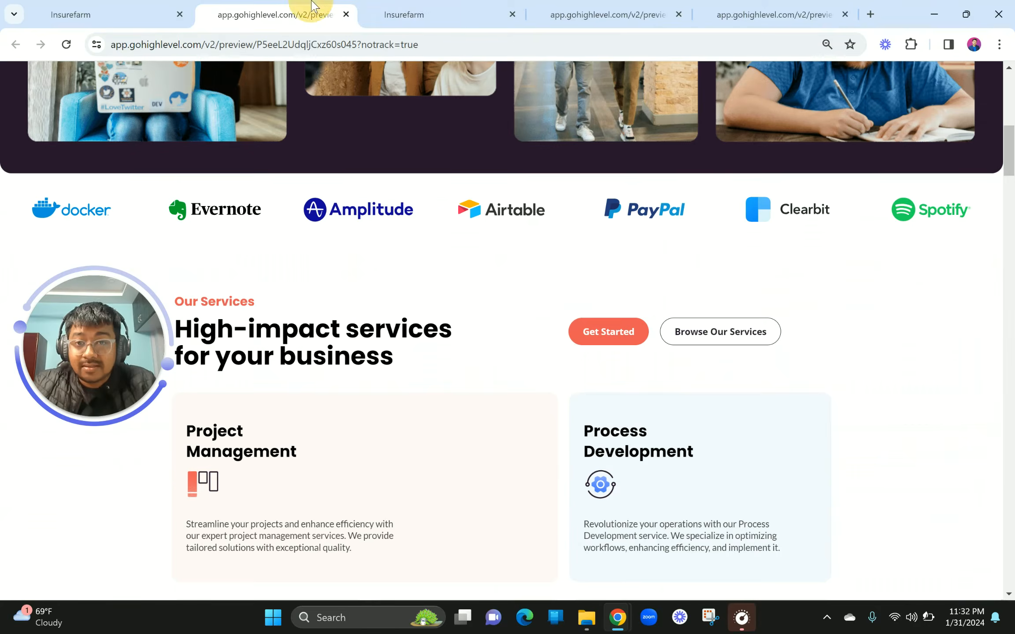
left_click(419, 13)
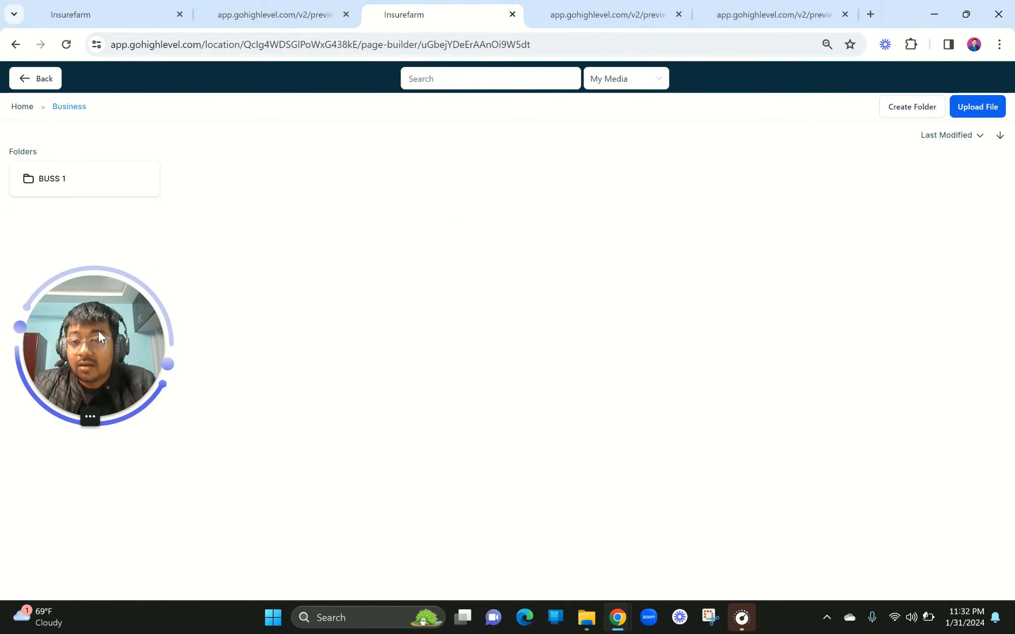
left_click(108, 182)
left_click(282, 14)
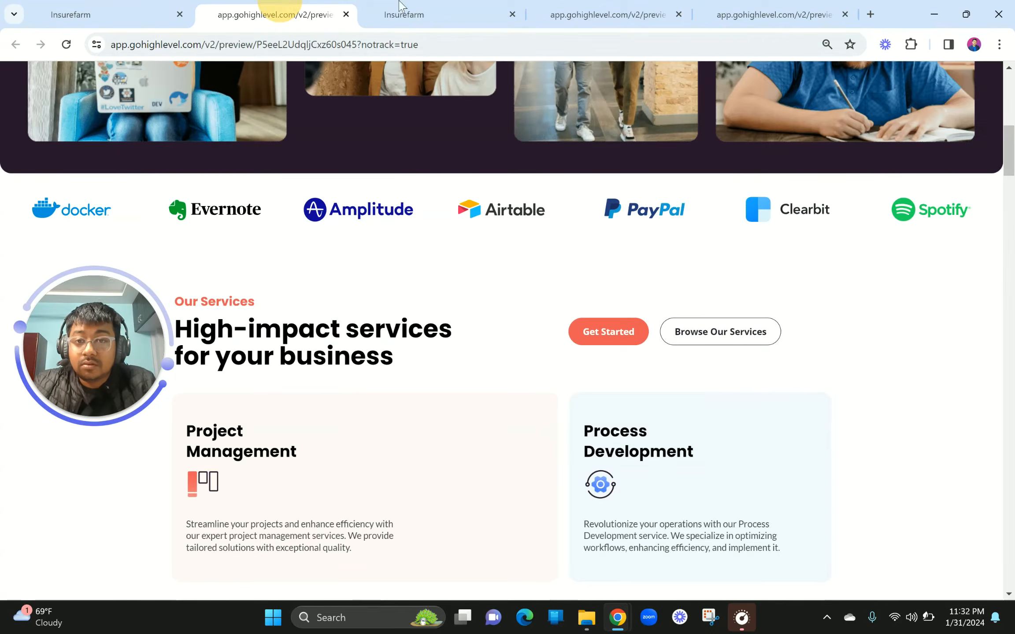
left_click(421, 7)
left_click(302, 6)
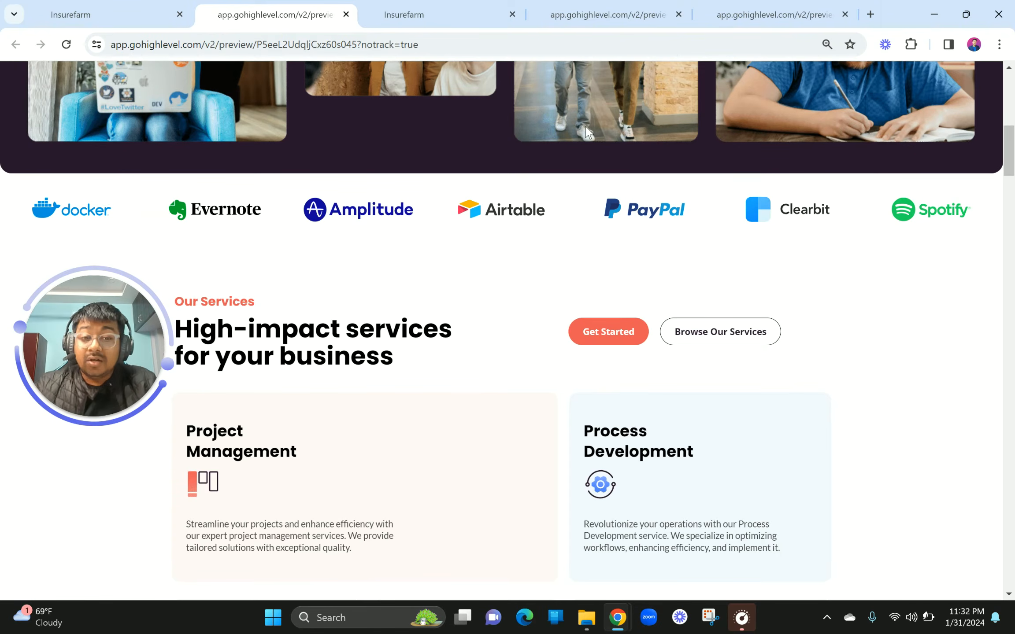
left_click(468, 6)
scroll(213, 446, "down", 3)
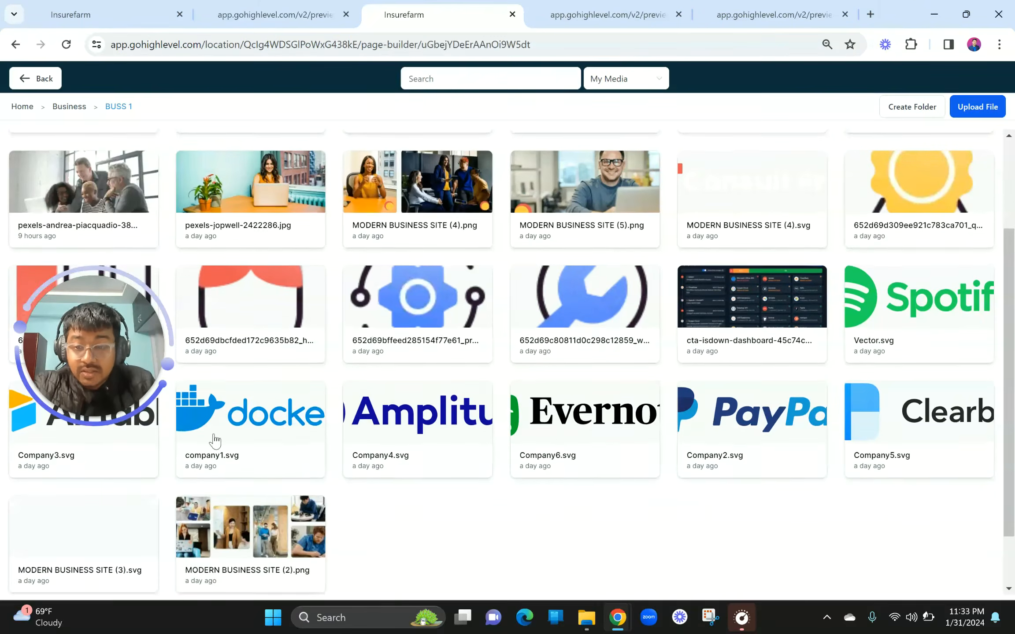
scroll(96, 456, "up", 1)
left_click(62, 469)
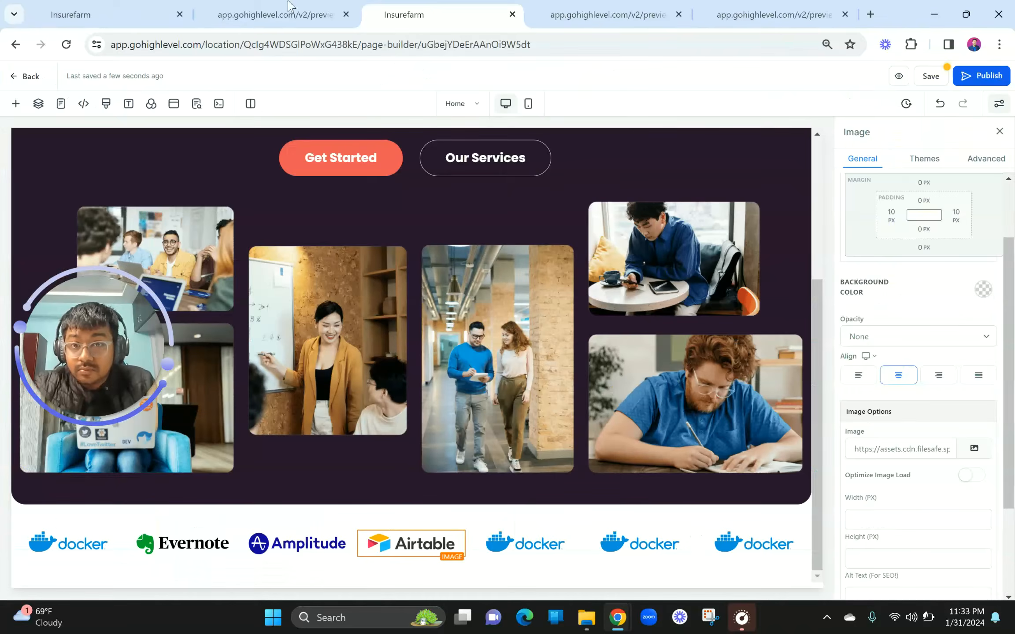
Replace the fifth column's logo with the PayPal logo Company2.svg from the Business > BUSS 1 media folder, matching the reference.
left_click(265, 6)
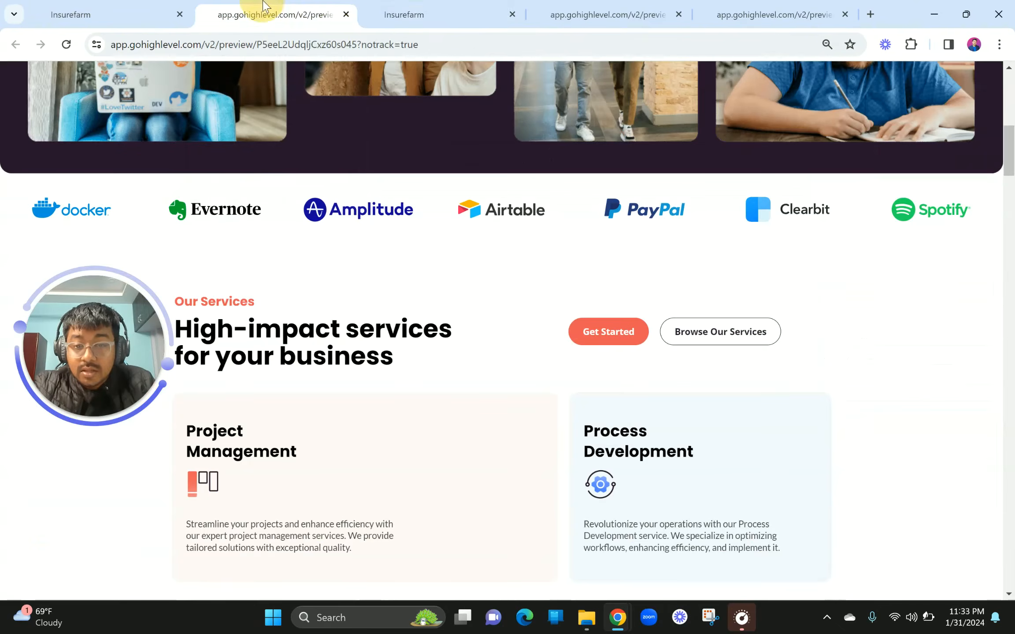
left_click(426, 5)
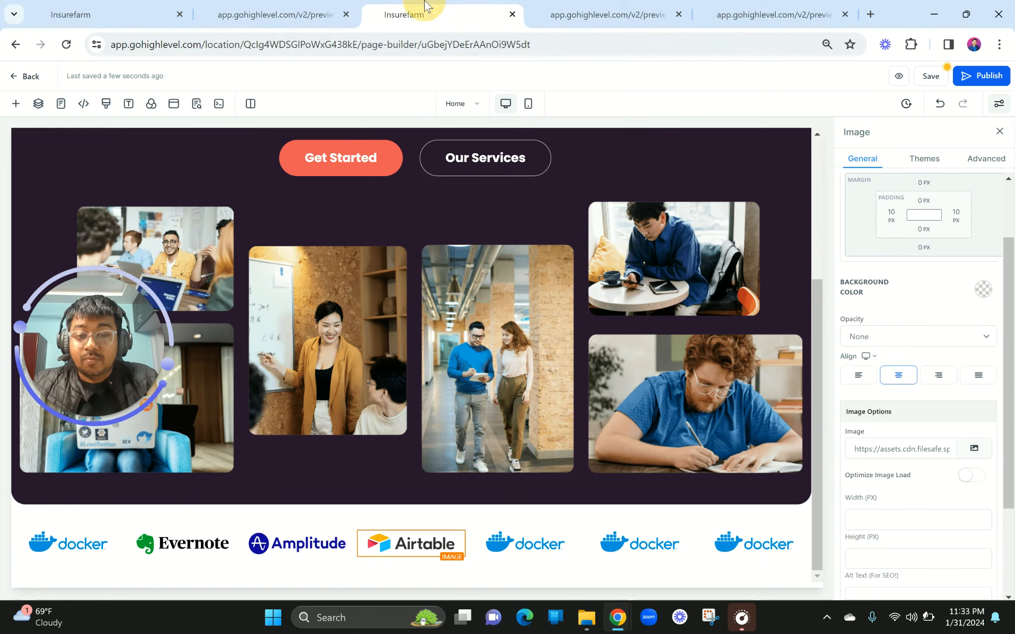
left_click(522, 548)
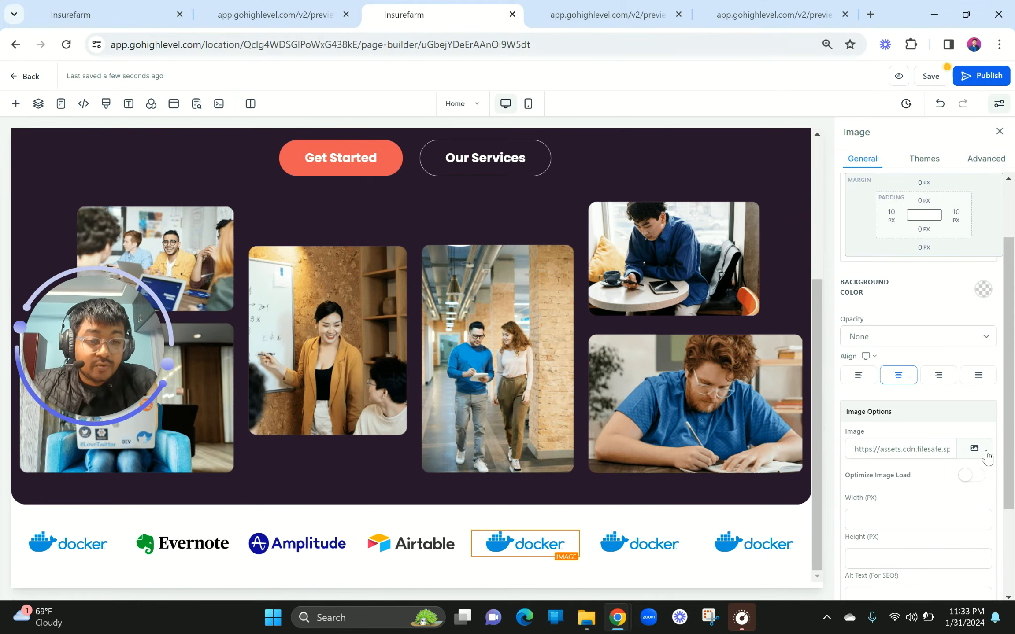
left_click(978, 451)
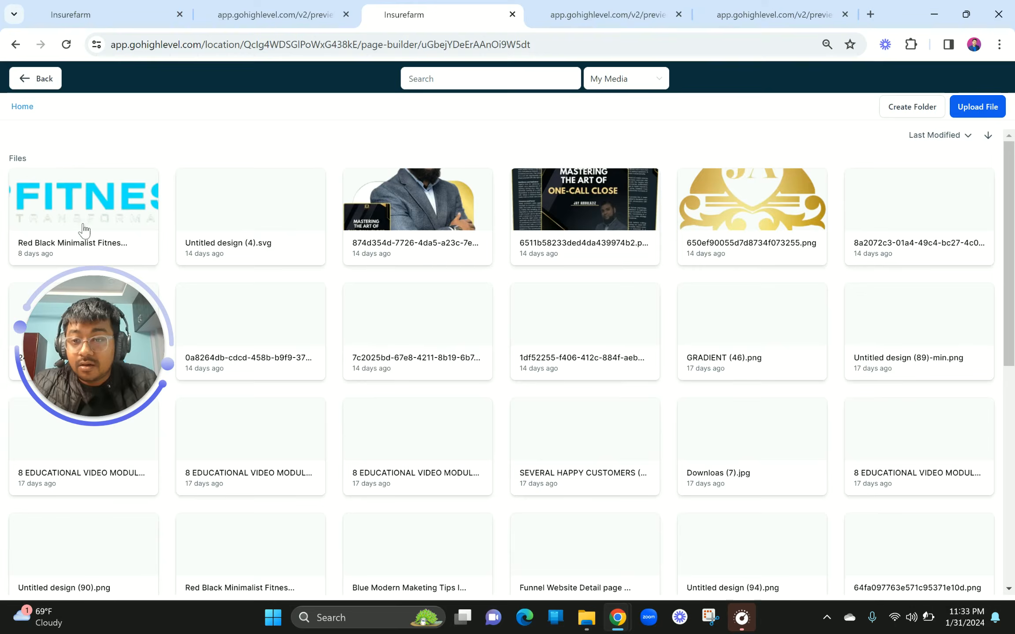
left_click_drag(79, 218, 76, 188)
left_click(75, 189)
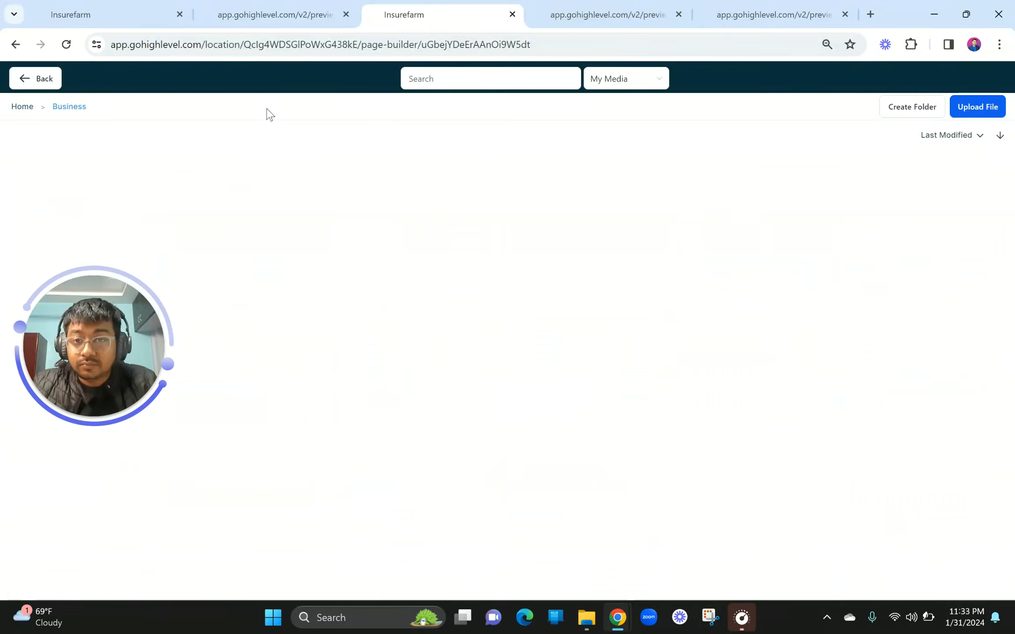
left_click(273, 14)
left_click(430, 8)
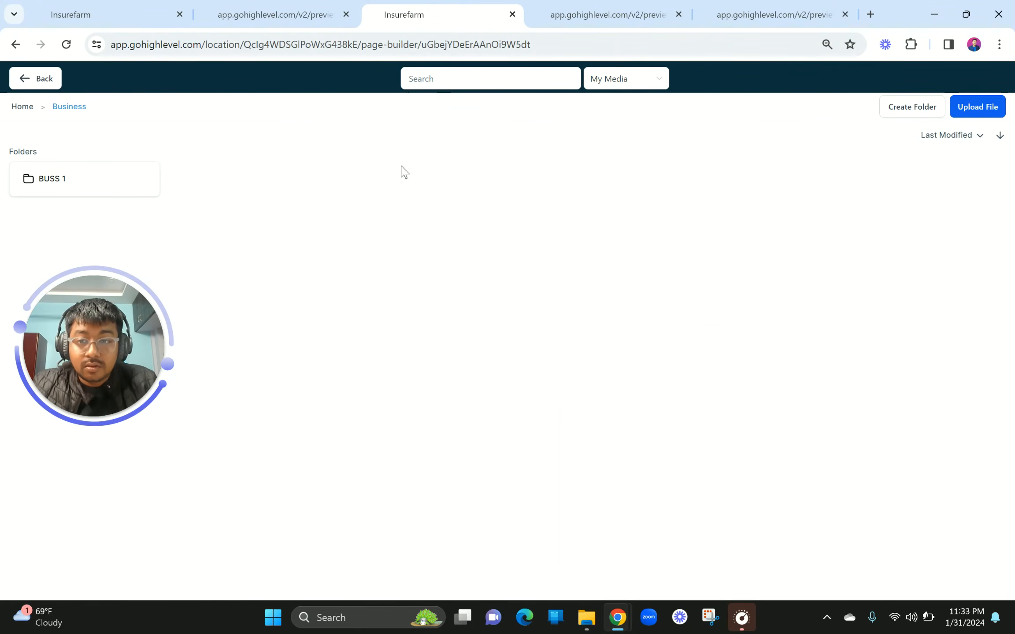
left_click(125, 192)
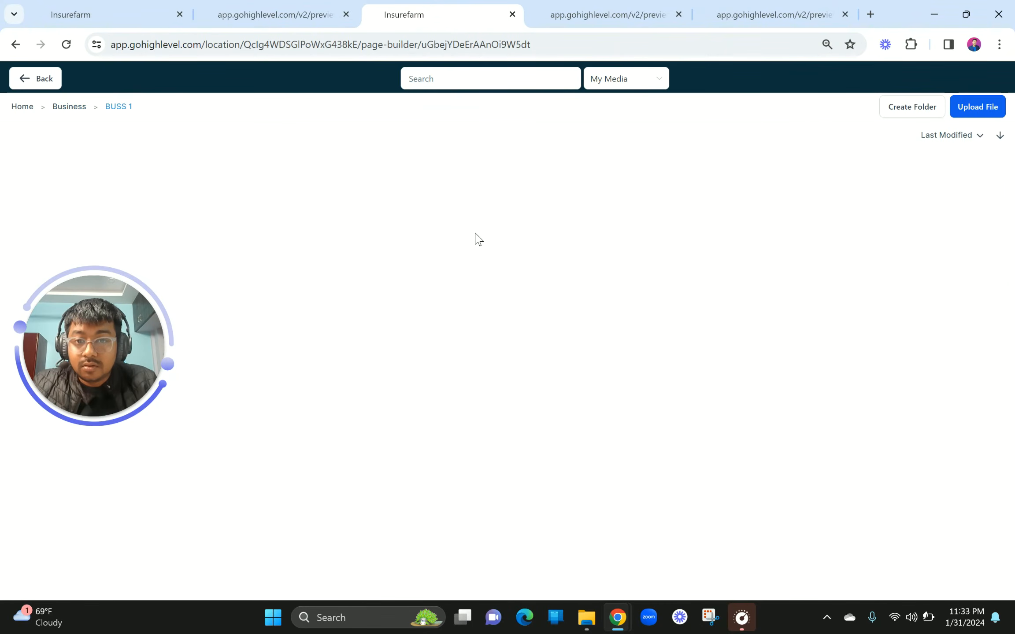
scroll(515, 380, "down", 5)
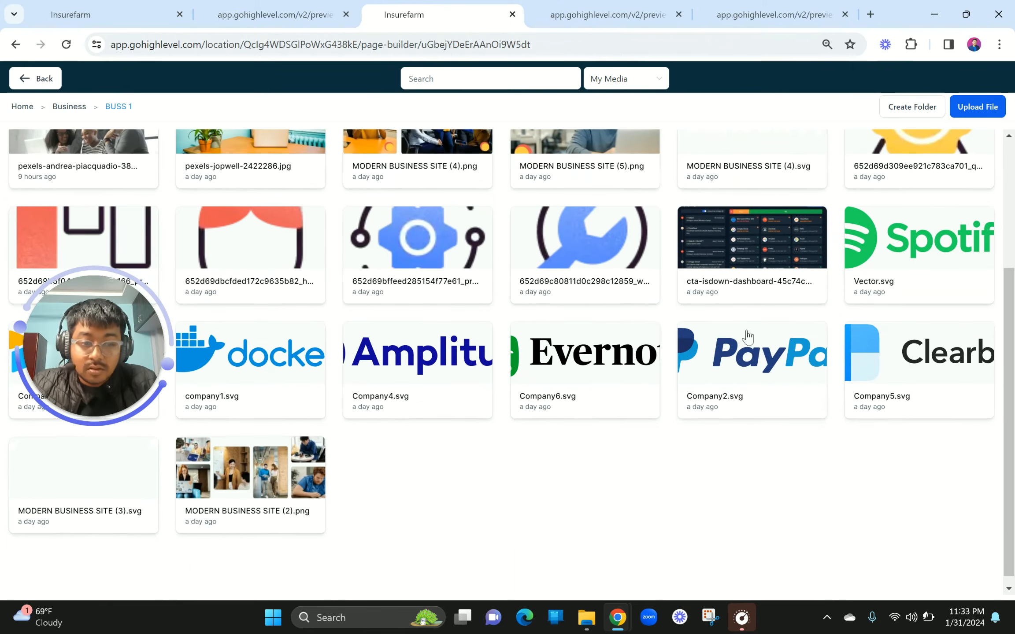
left_click(735, 373)
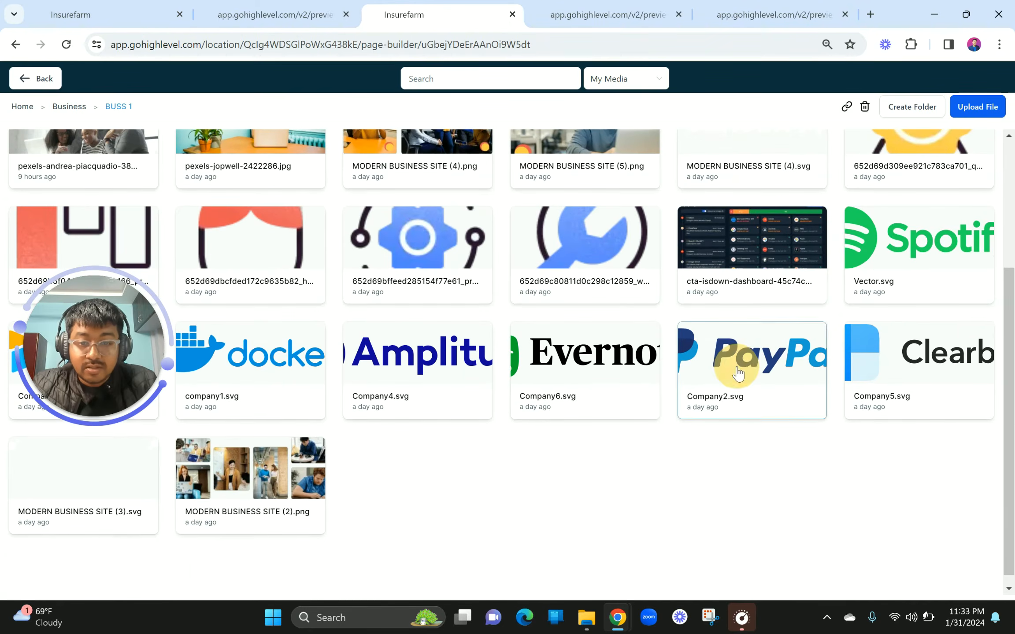
Replace the sixth column's logo with the Clearbit logo Company5.svg from the Business > BUSS 1 media folder, matching the reference.
left_click(311, 6)
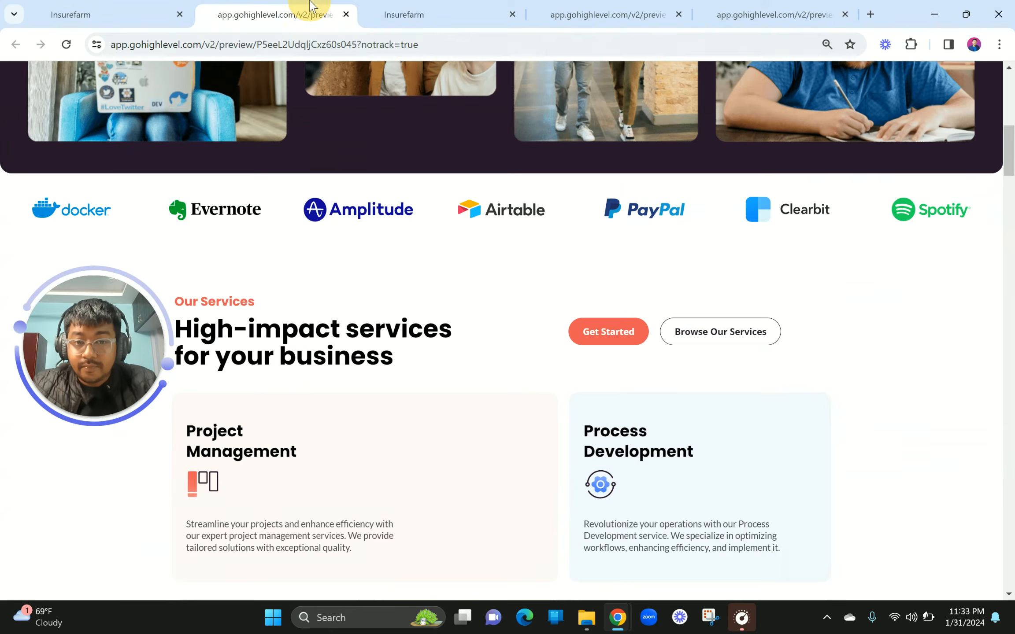
left_click(414, 9)
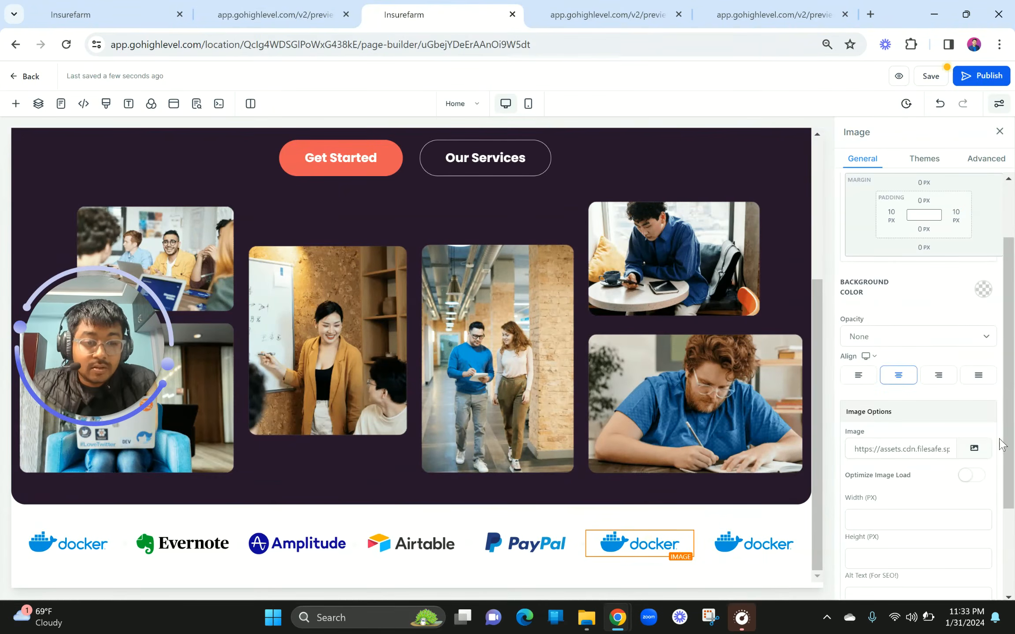
left_click(974, 448)
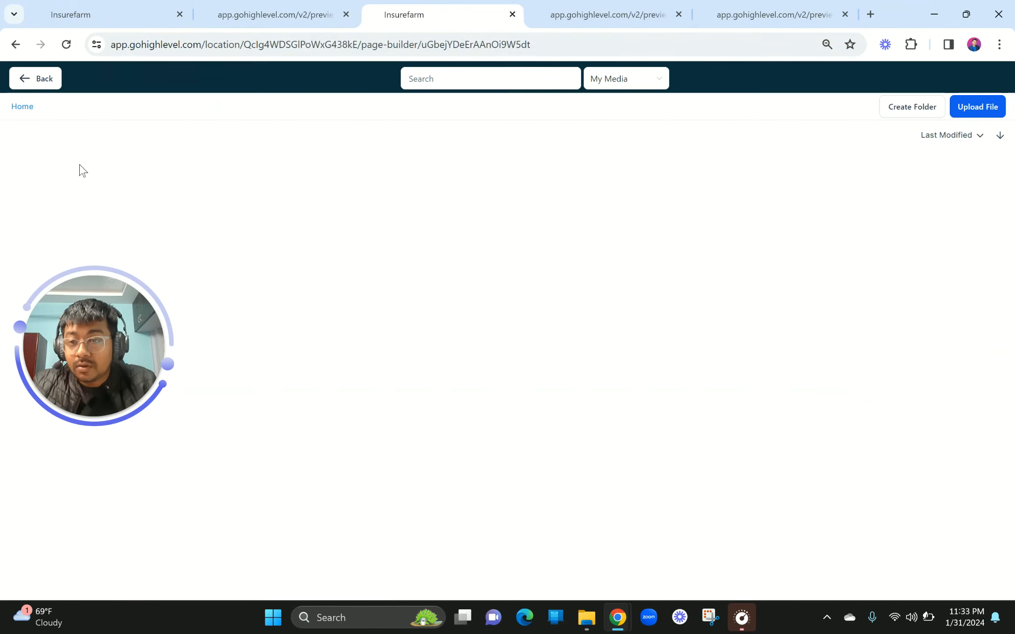
left_click(73, 188)
left_click(299, 6)
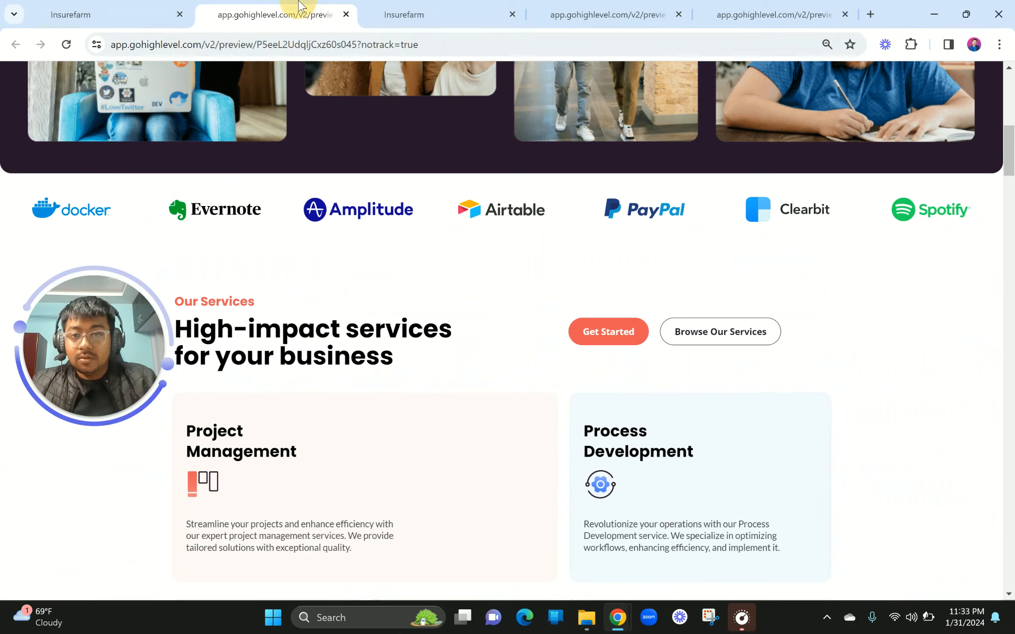
left_click(384, 6)
left_click(91, 190)
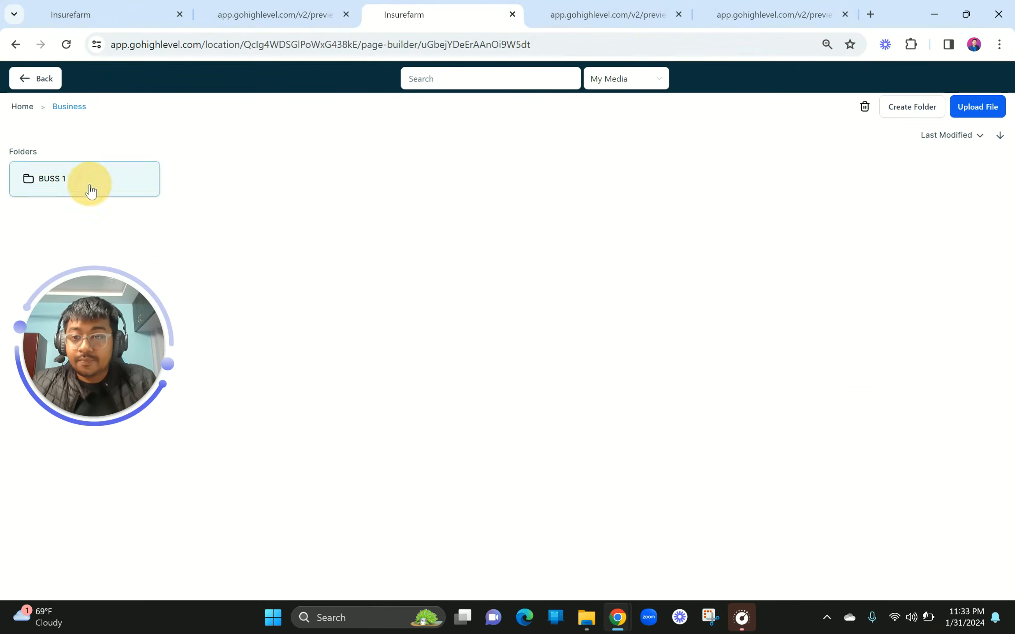
scroll(612, 316, "down", 5)
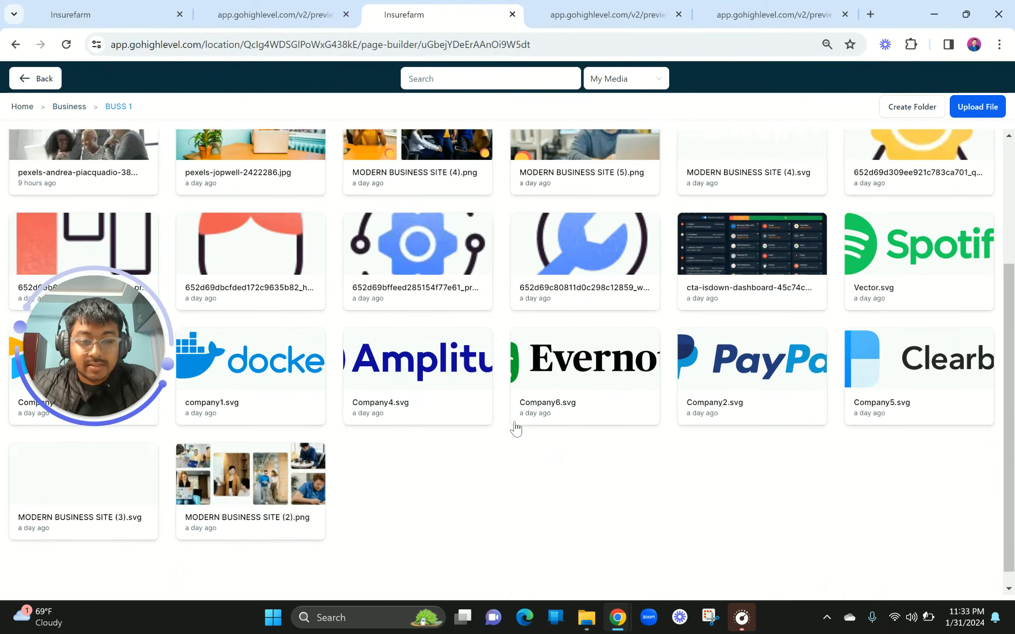
left_click(893, 348)
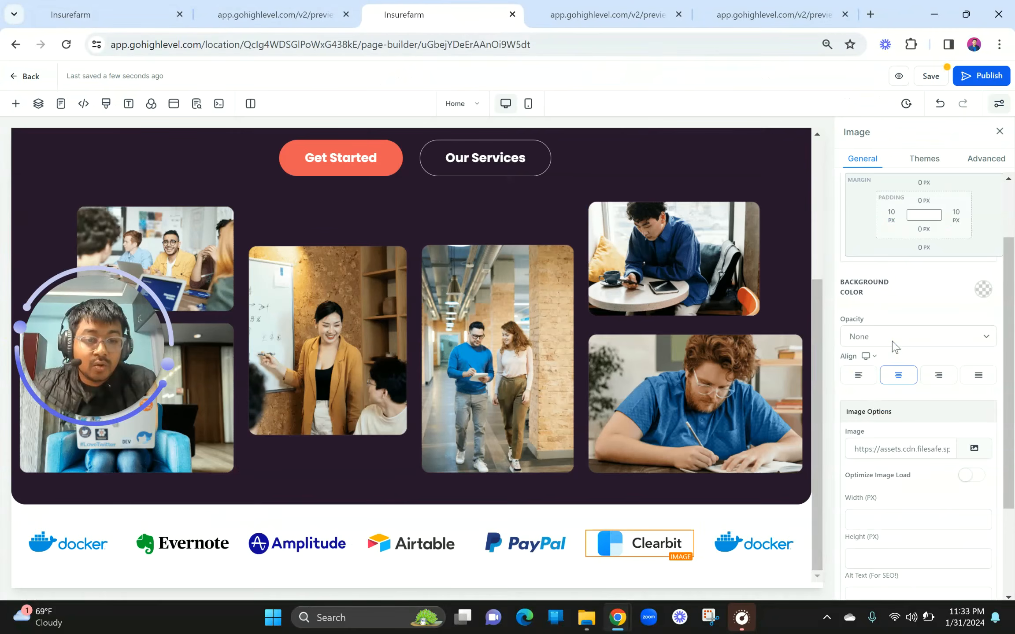
Replace the seventh column's logo with the Spotify logo Vector.svg from the Business > BUSS 1 media folder.
left_click(744, 557)
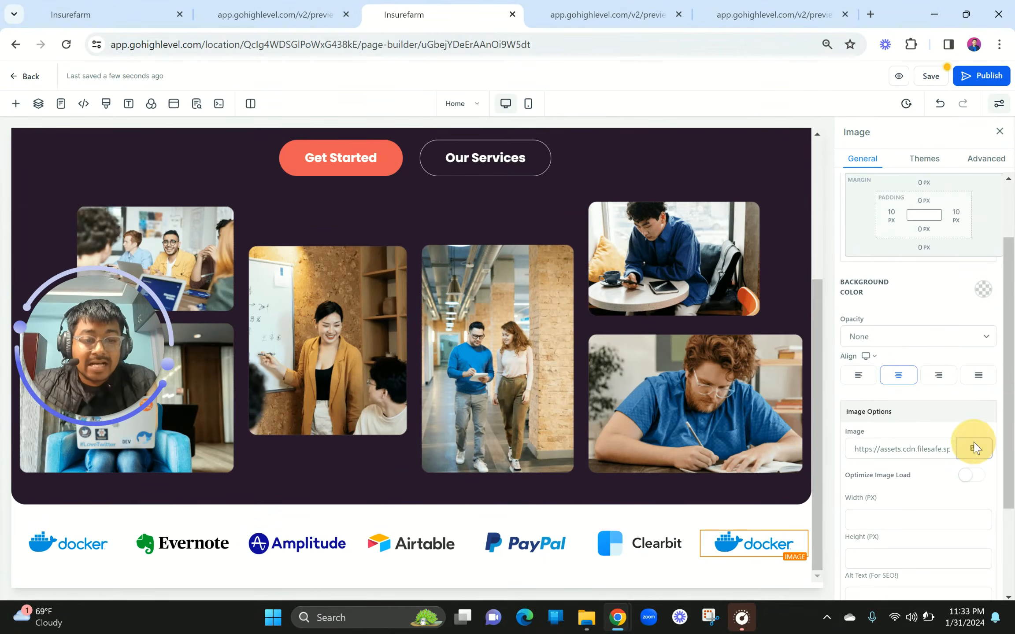
left_click(974, 449)
left_click(280, 38)
left_click(277, 15)
left_click(416, 6)
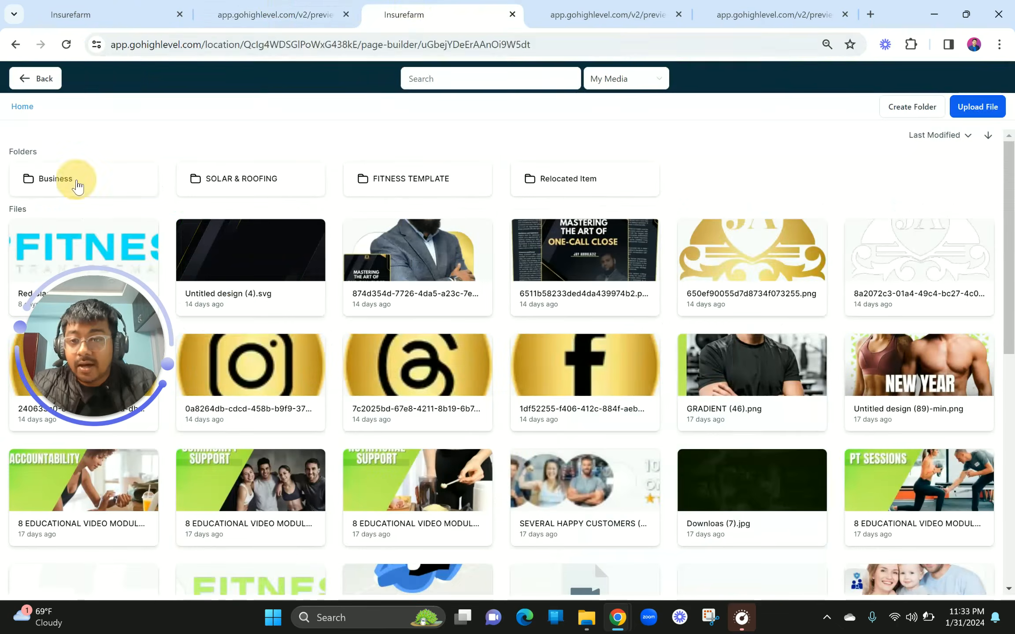
left_click(76, 179)
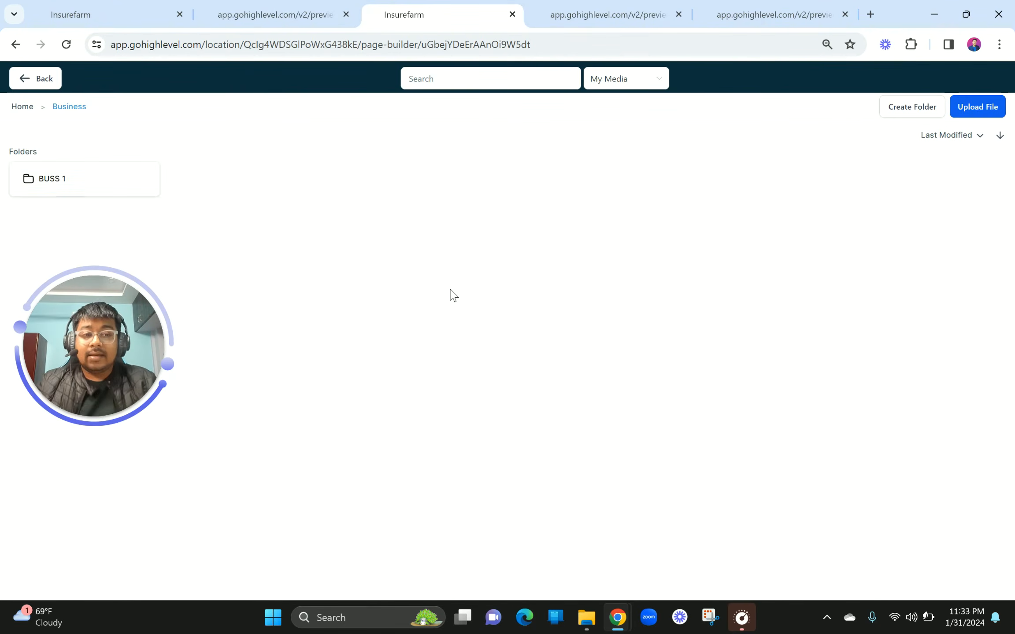
left_click(129, 183)
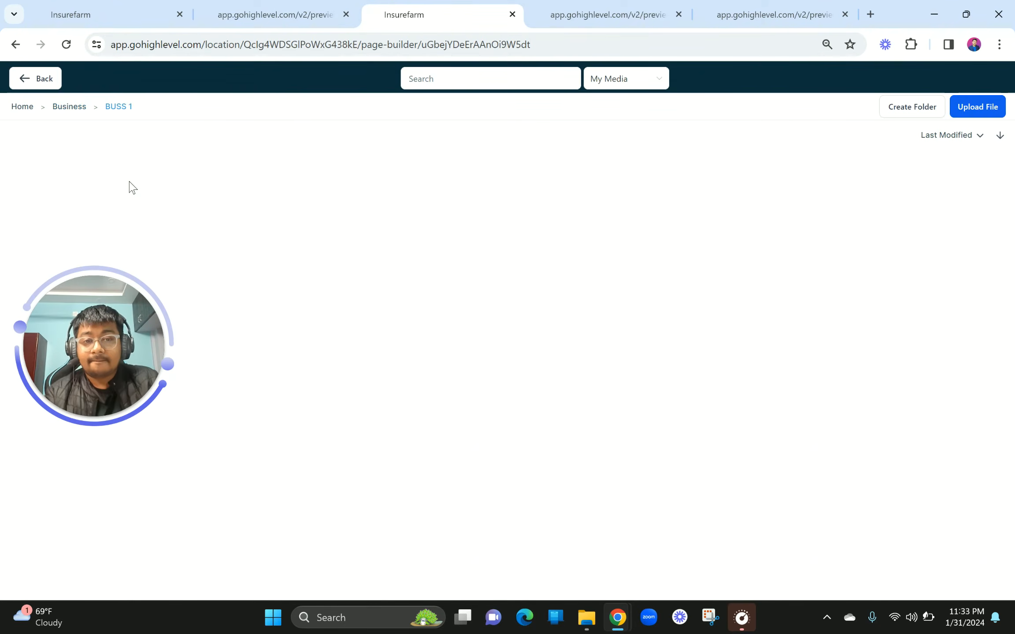
left_click(904, 430)
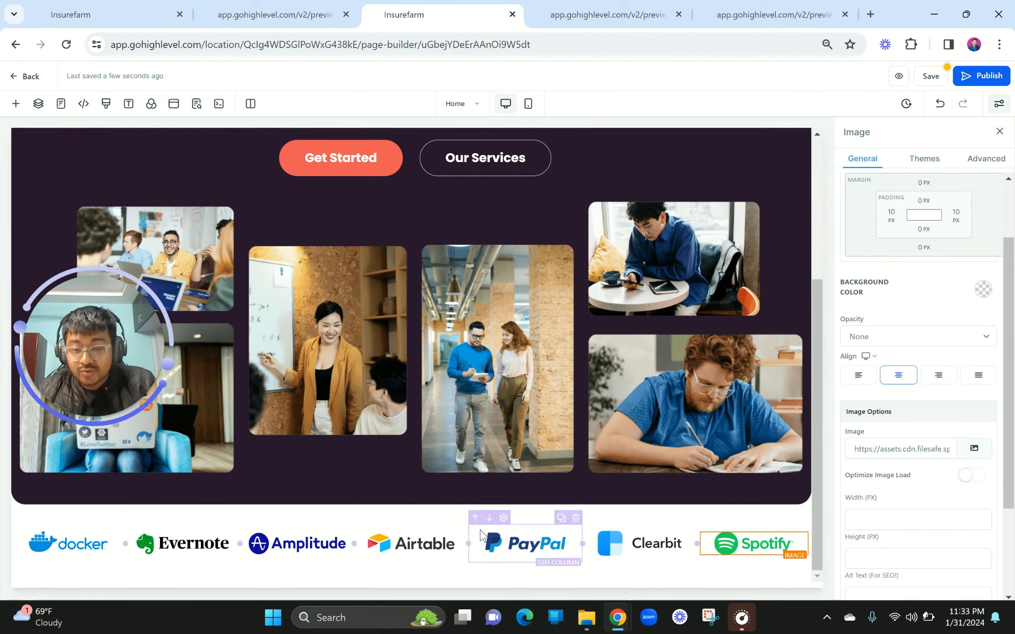
Compare the completed company logo strip with the logo strip in the reference preview.
left_click(295, 13)
scroll(522, 202, "up", 5)
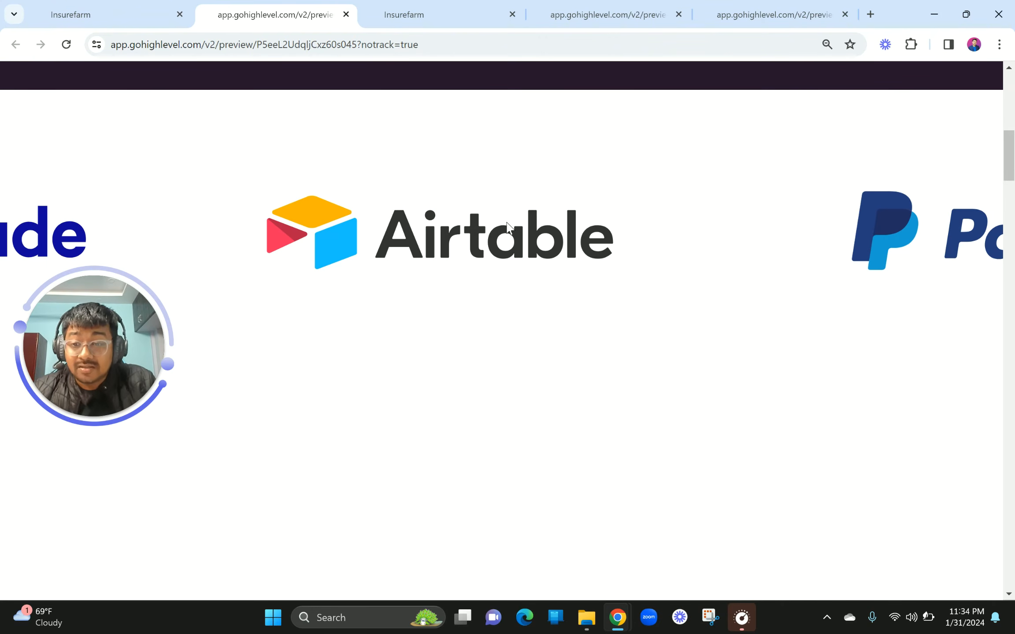
scroll(507, 227, "down", 5)
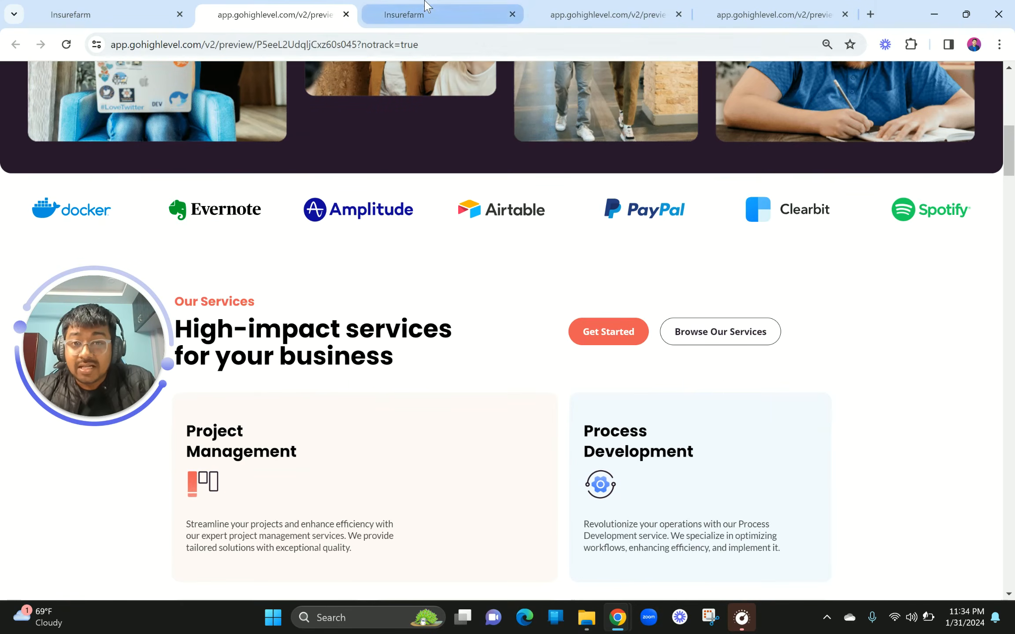
mouse_move(425, 5)
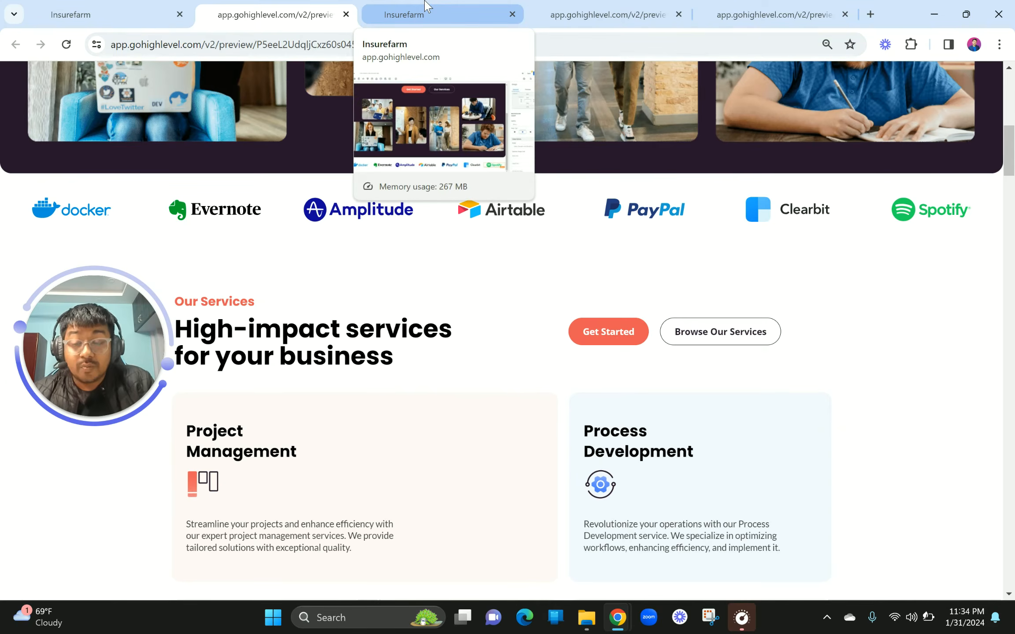
left_click(425, 6)
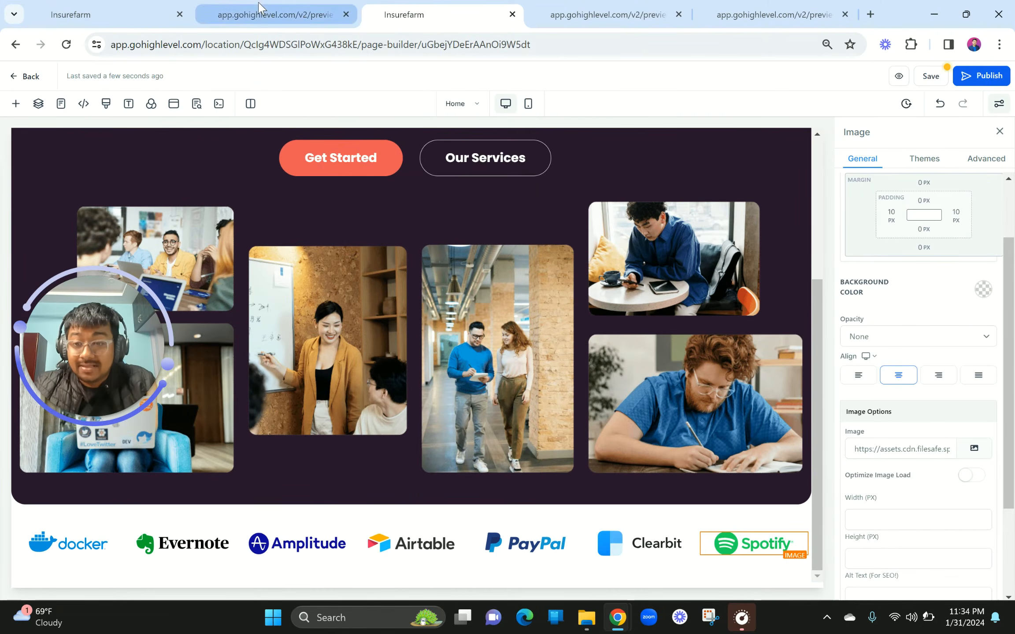
Examine the Our Services section in the reference preview, including its heading, buttons and service card layout.
left_click(275, 14)
scroll(332, 339, "down", 2)
scroll(331, 339, "down", 1)
scroll(290, 285, "up", 1)
left_click_drag(147, 325, 131, 487)
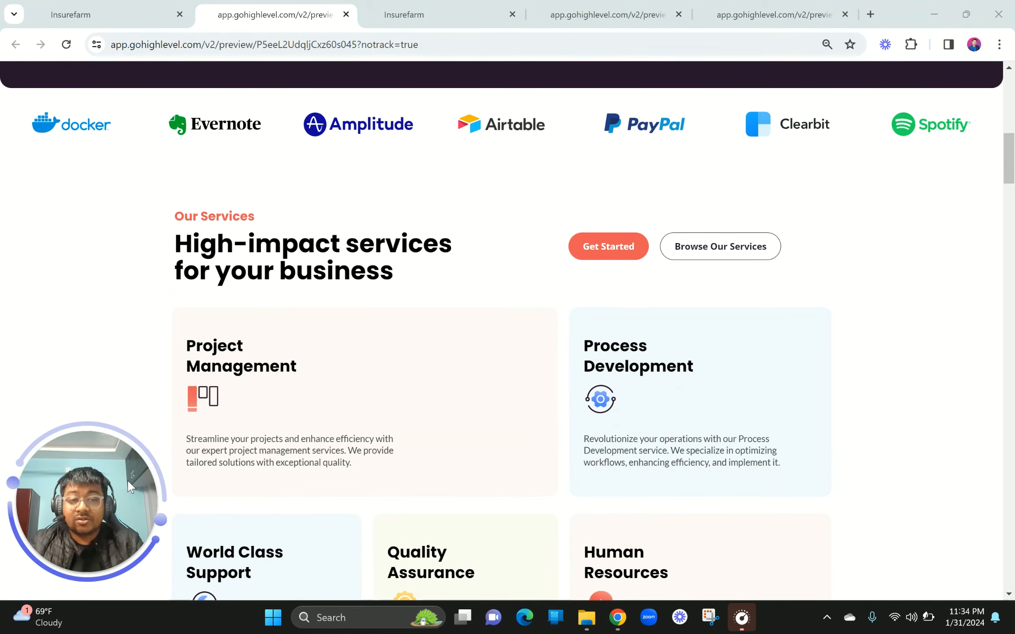
scroll(204, 440, "down", 2)
scroll(204, 440, "down", 1)
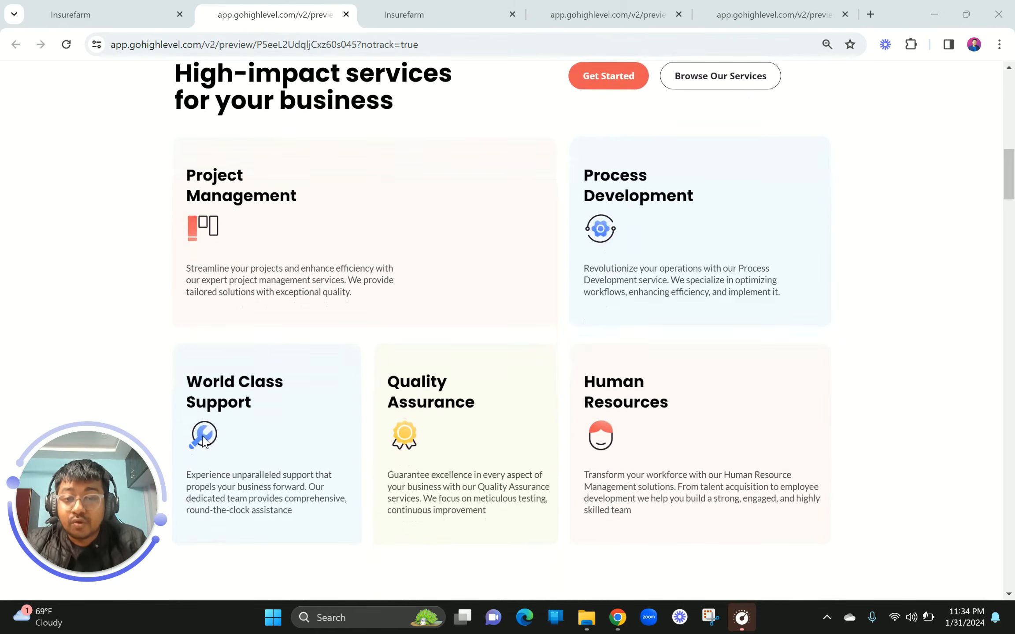
scroll(204, 440, "up", 1)
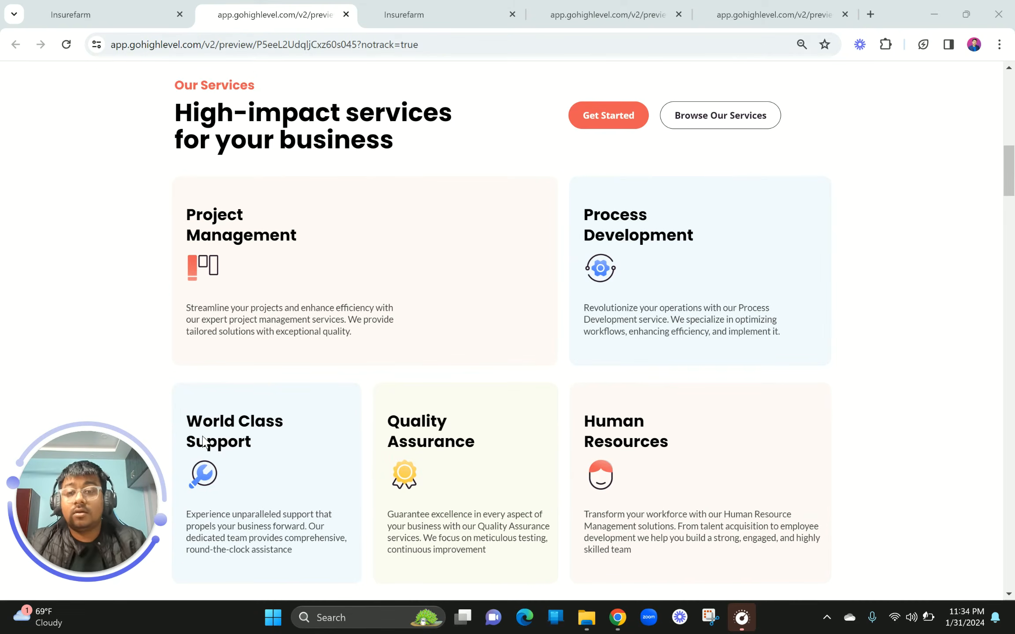
Add a new blank section directly below the company logo strip in the page builder.
left_click(401, 7)
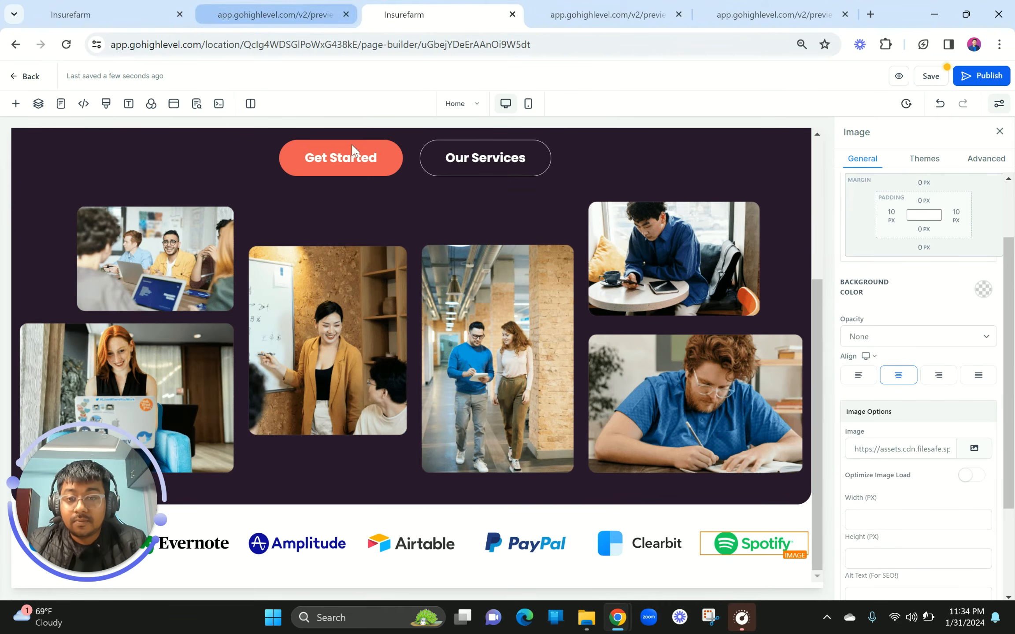
scroll(410, 577, "down", 1)
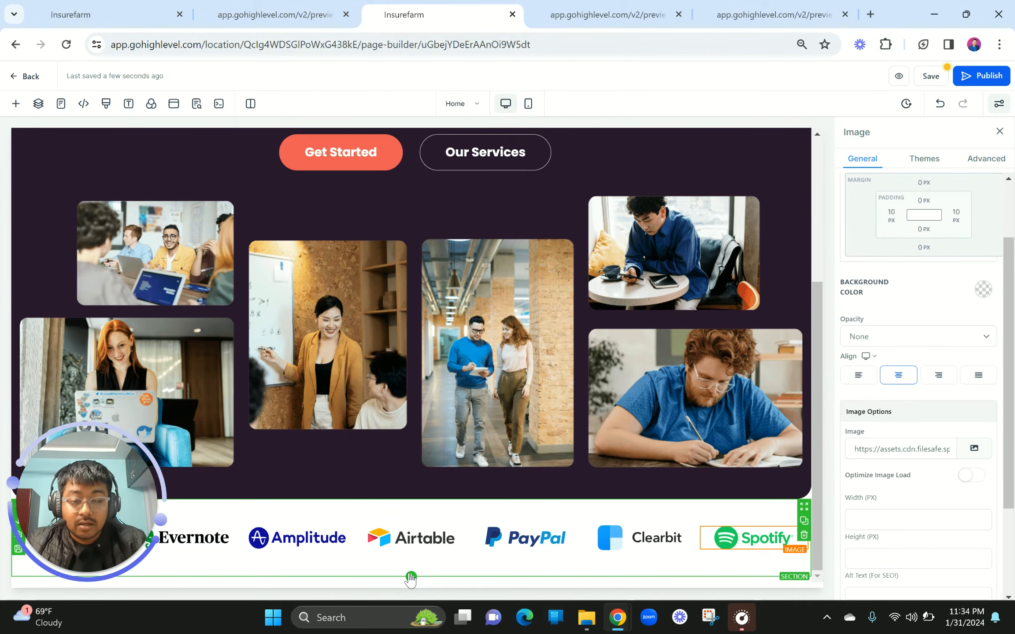
left_click(410, 576)
left_click(168, 204)
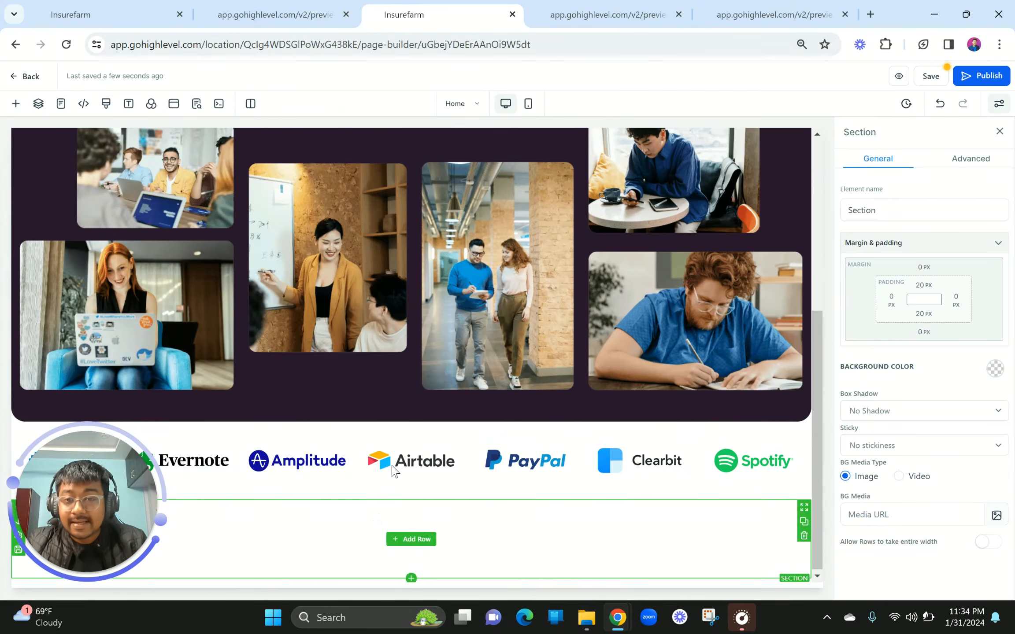
Examine how the reference's Our Services header row arranges the subheading, the headline and the two buttons.
left_click(273, 15)
scroll(295, 203, "up", 2)
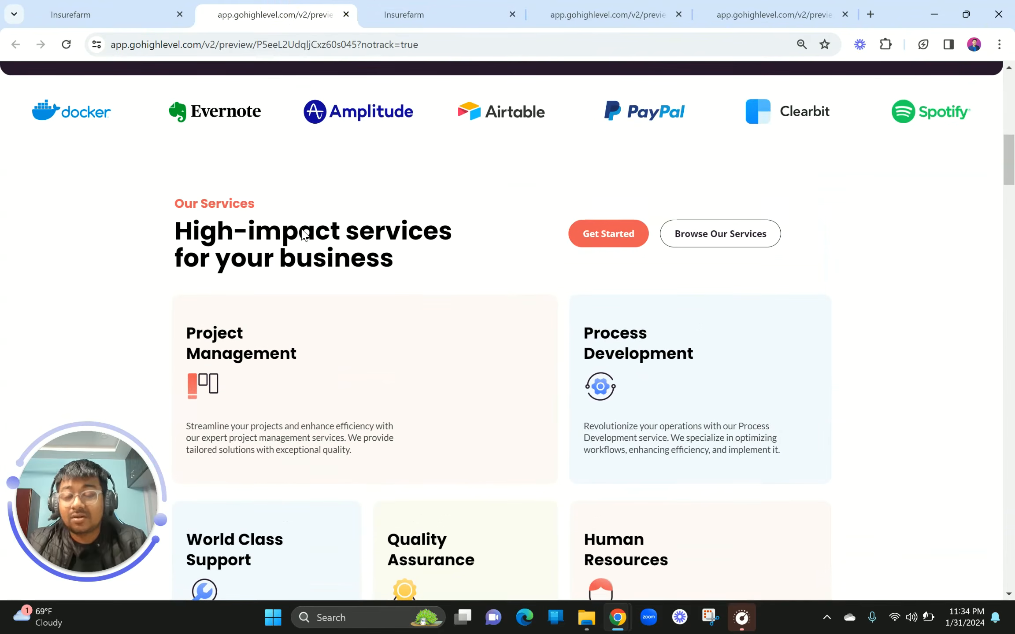
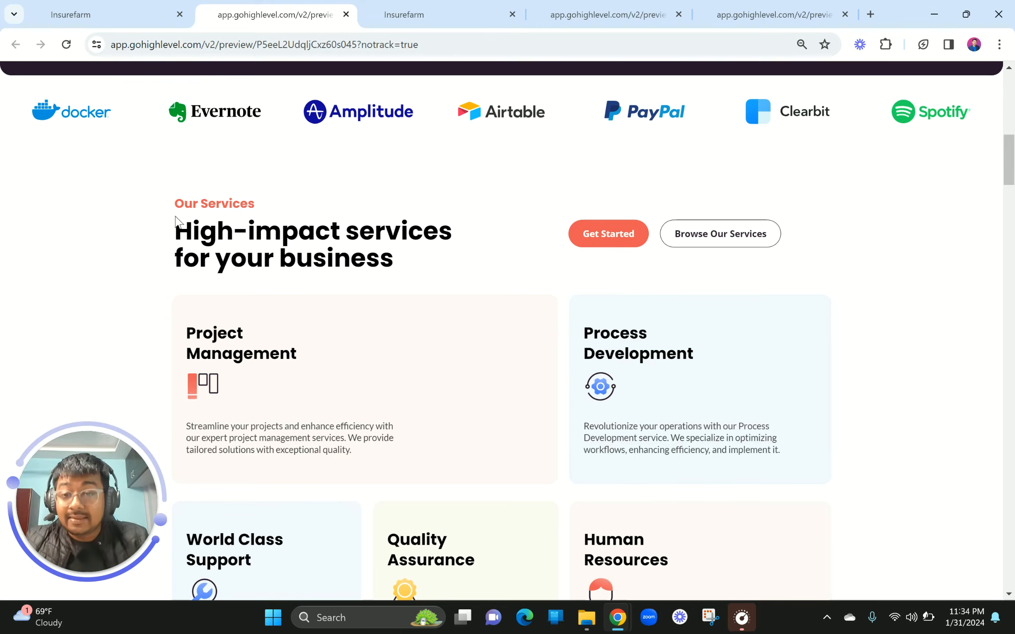
left_click_drag(196, 208, 450, 272)
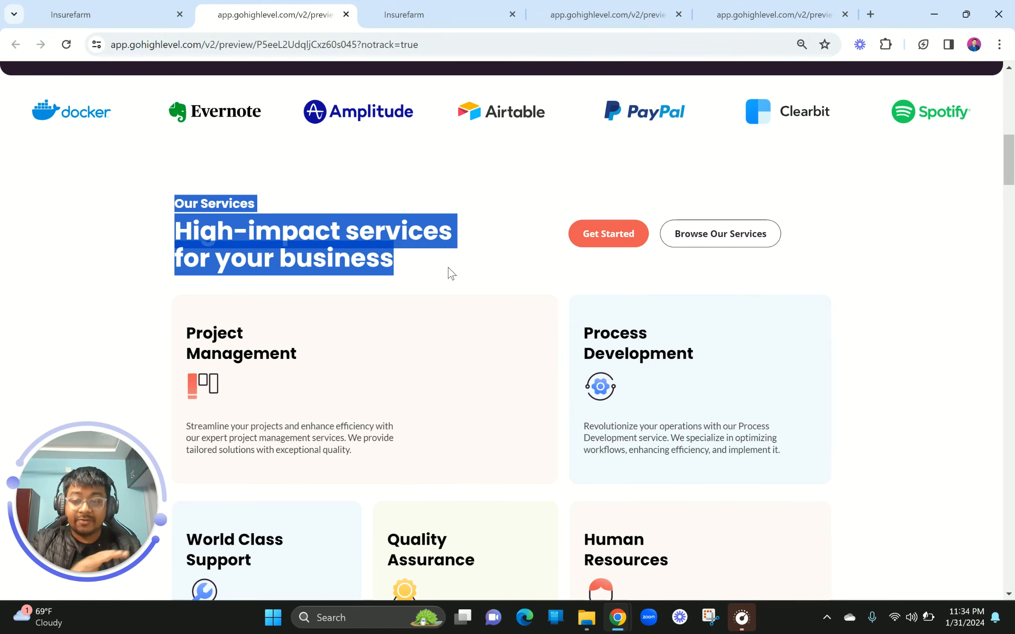
left_click_drag(571, 180, 504, 189)
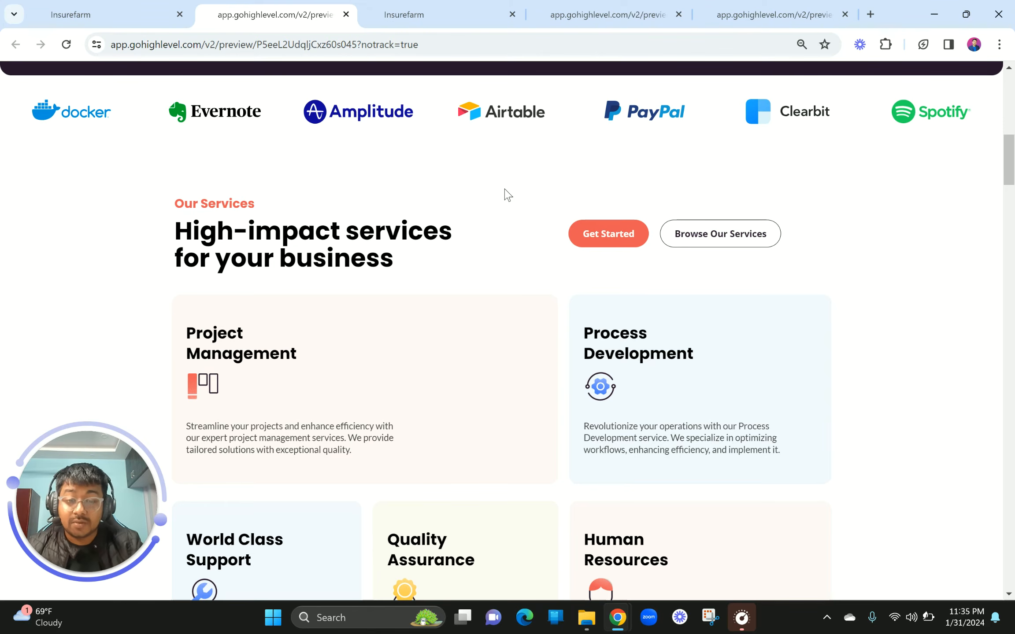
Examine the reference's Our Services buttons and how the service cards are split into a two-card row and a three-card row.
left_click_drag(554, 225, 657, 258)
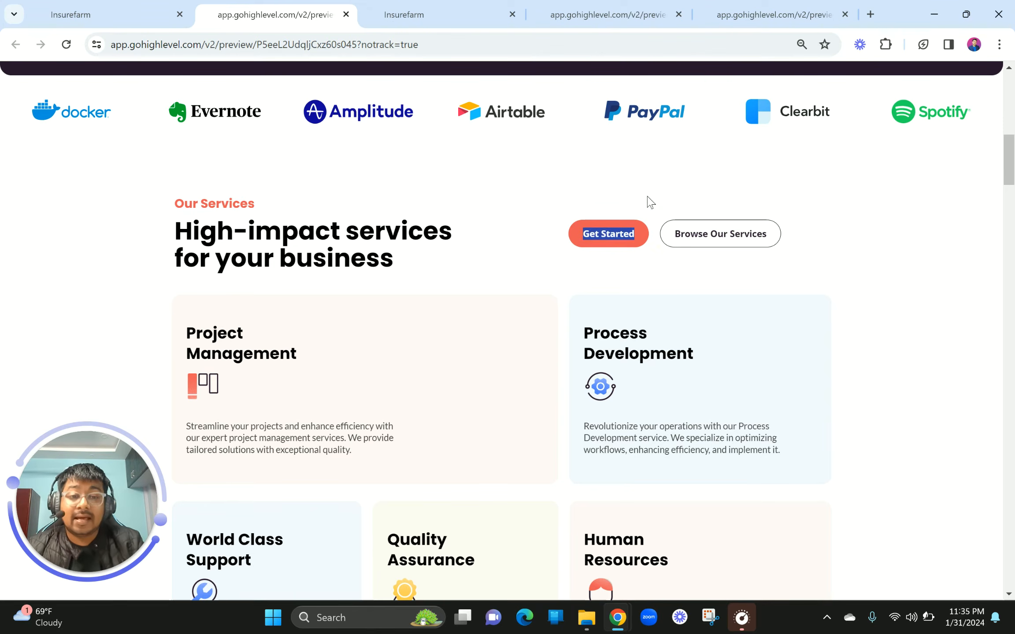
left_click_drag(650, 202, 787, 248)
scroll(787, 247, "down", 1)
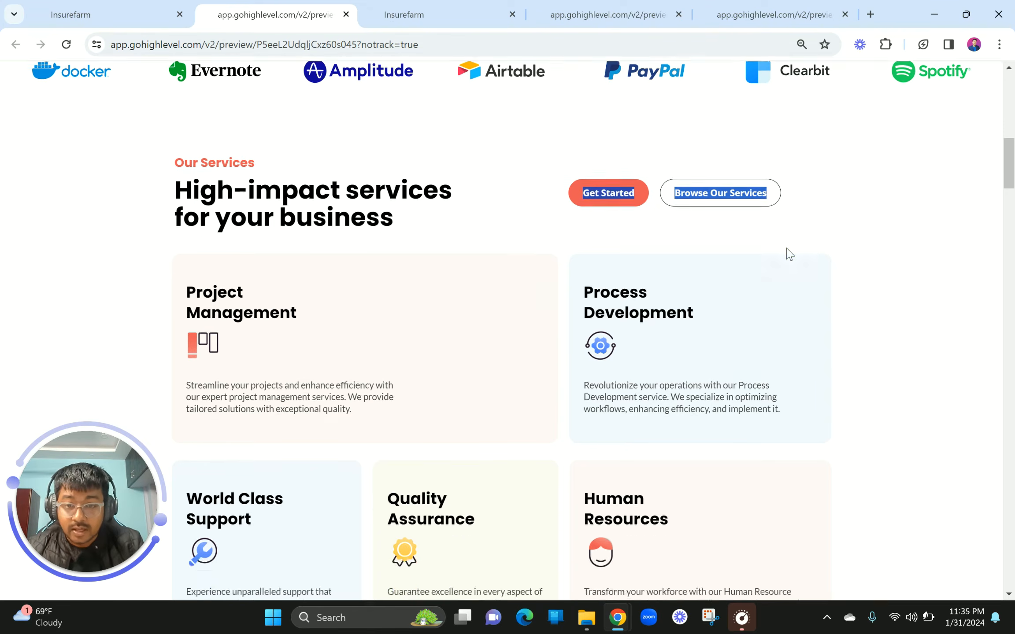
scroll(789, 254, "down", 1)
left_click_drag(324, 218, 824, 386)
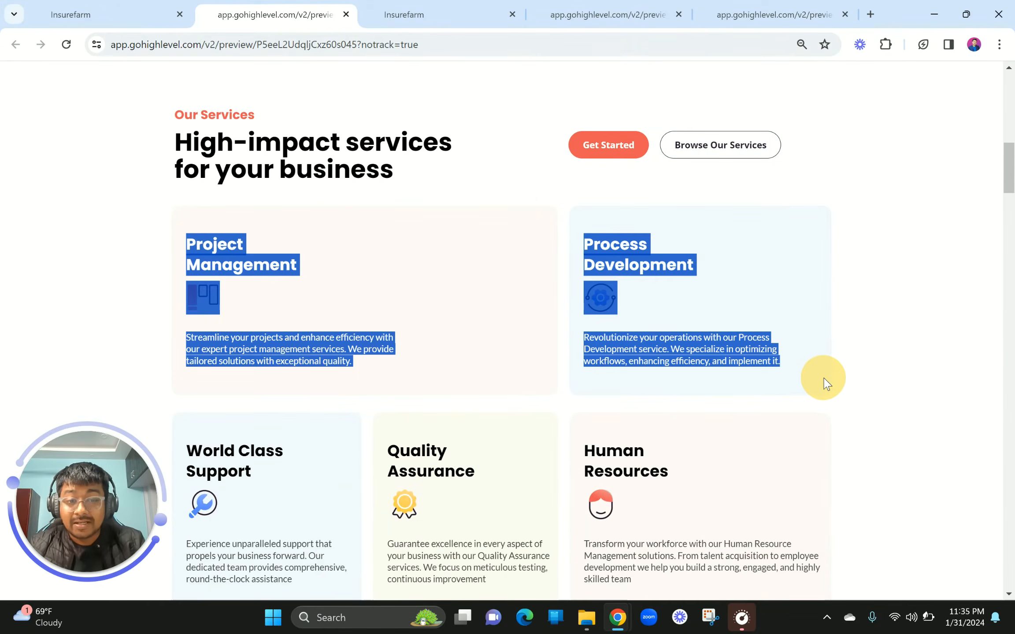
left_click(312, 238)
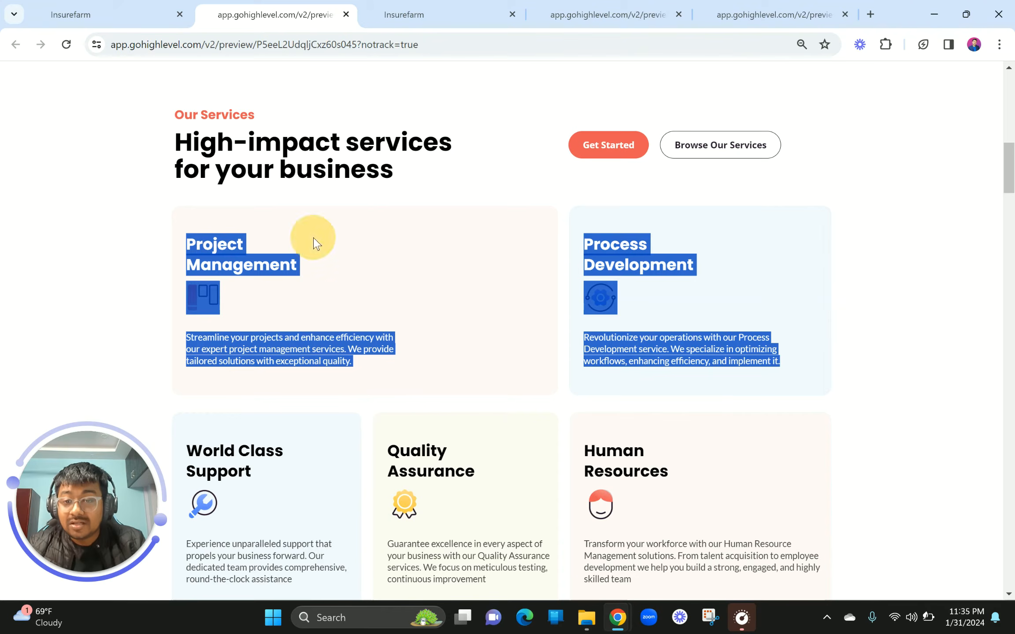
left_click_drag(179, 234, 831, 382)
scroll(832, 380, "down", 3)
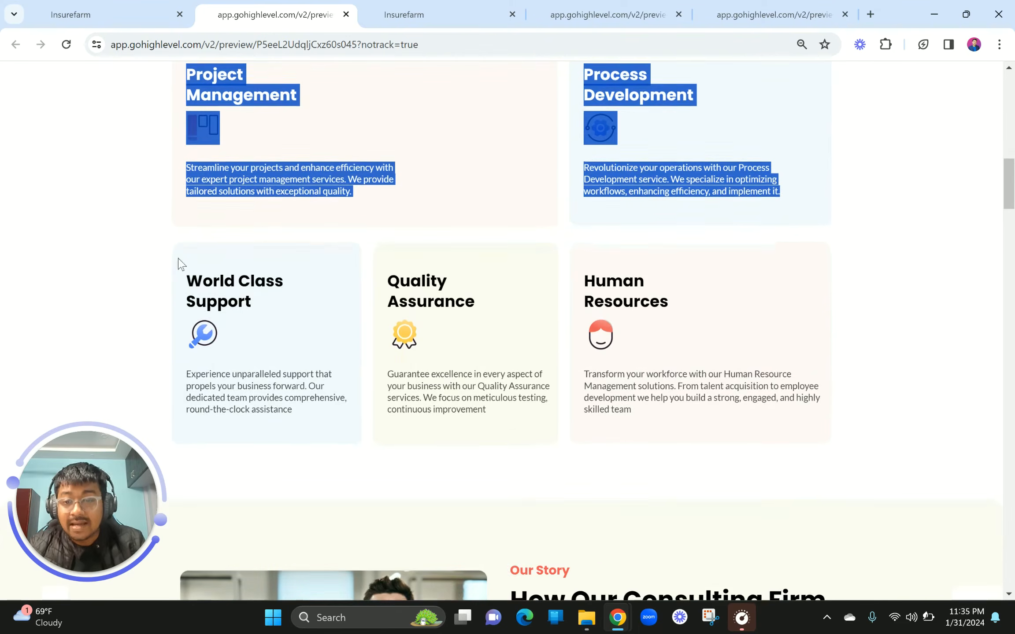
left_click_drag(152, 250, 854, 410)
Switch to the page builder and add a 3 Column row to the blank section below the logo strip.
left_click(416, 14)
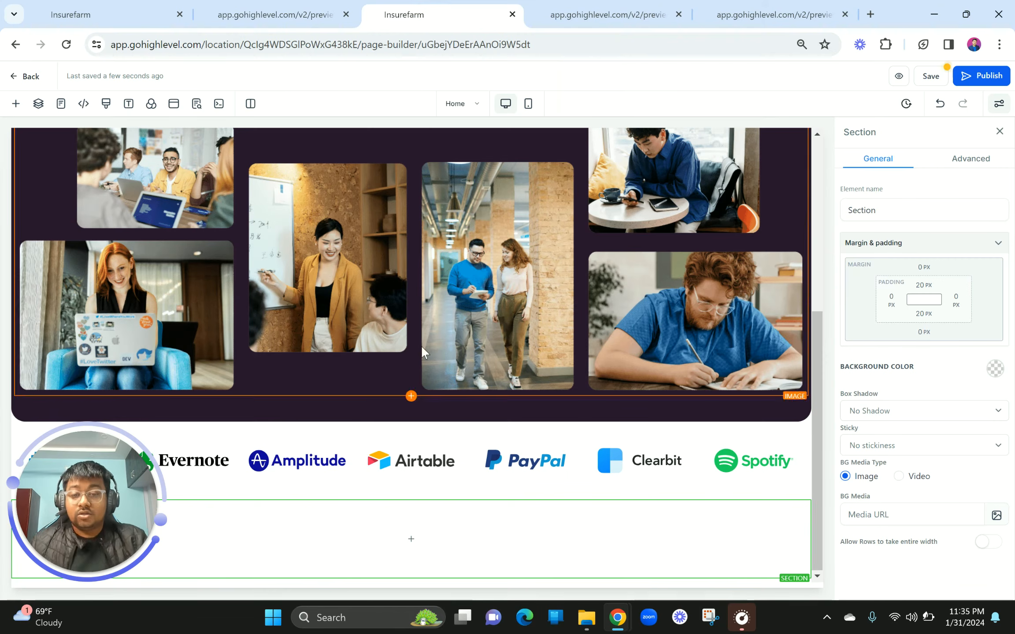
left_click(412, 542)
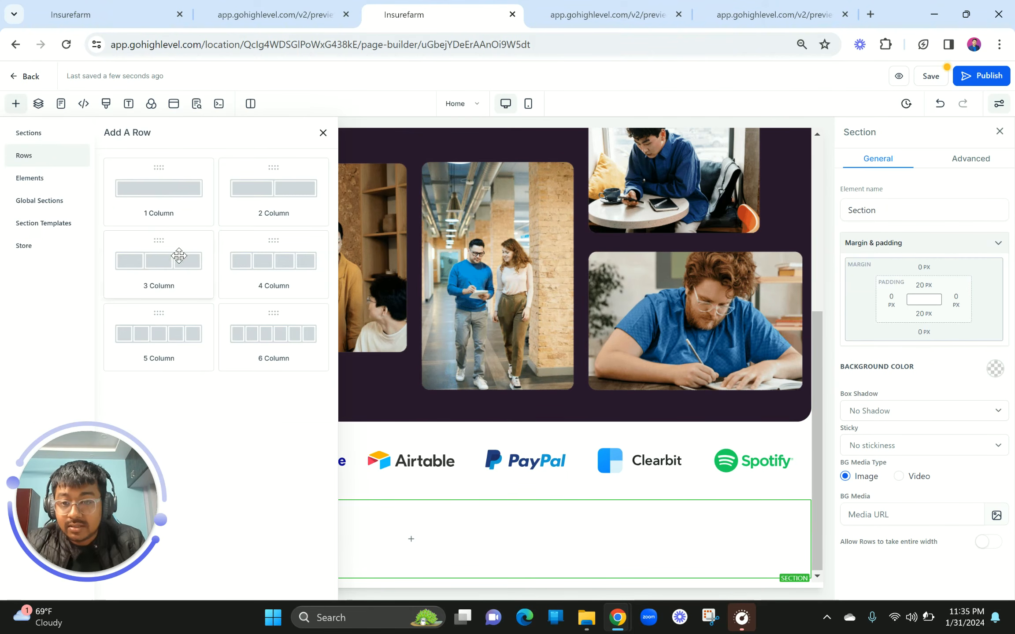
left_click(179, 256)
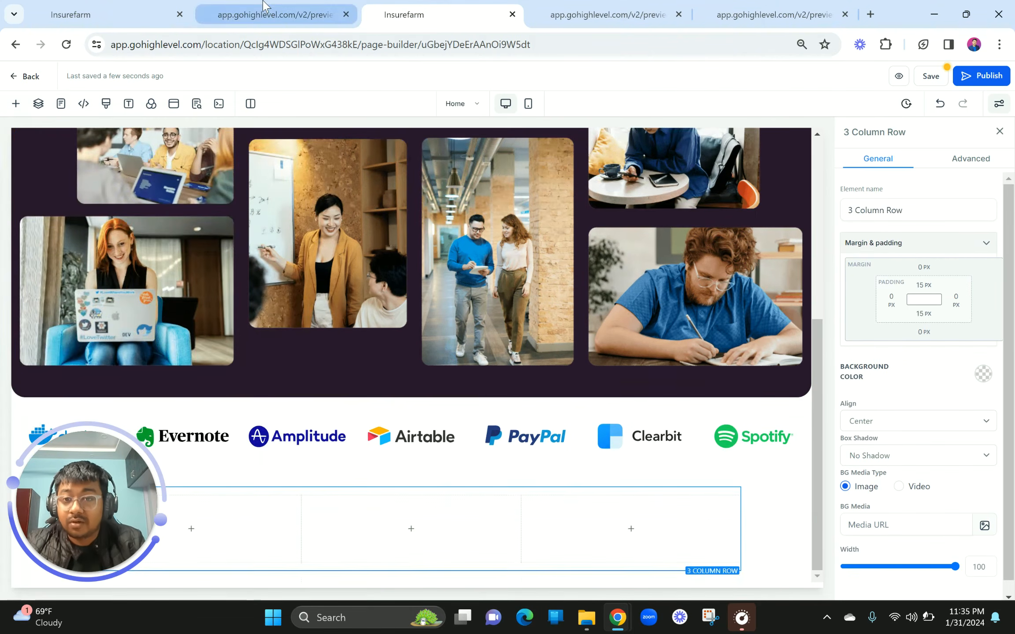
Copy the "Our Services" subheading text from the reference preview and inspect its font details.
left_click(264, 9)
scroll(290, 224, "up", 3)
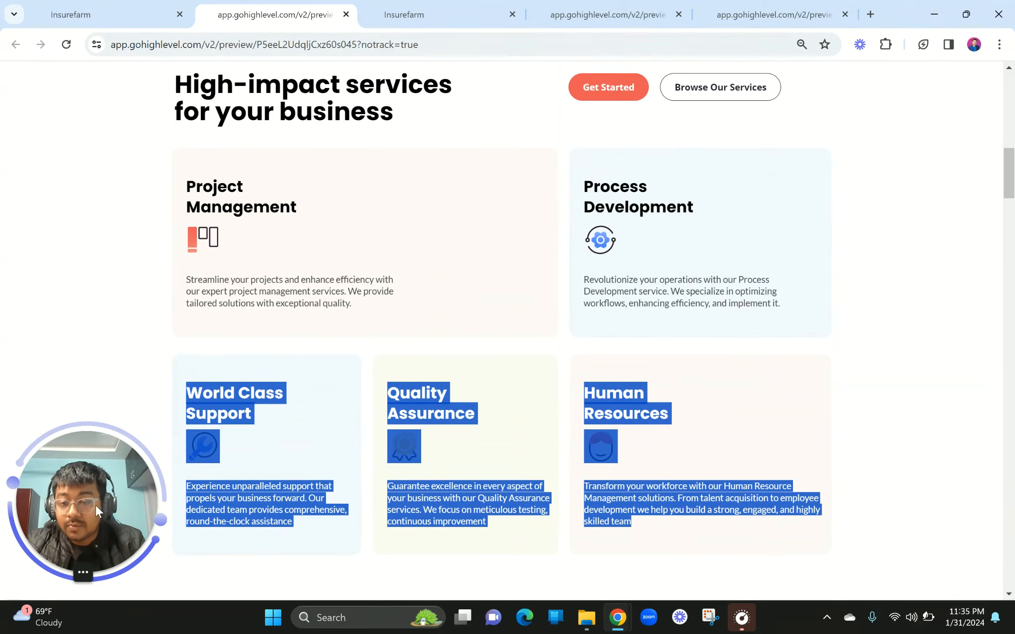
left_click(67, 572)
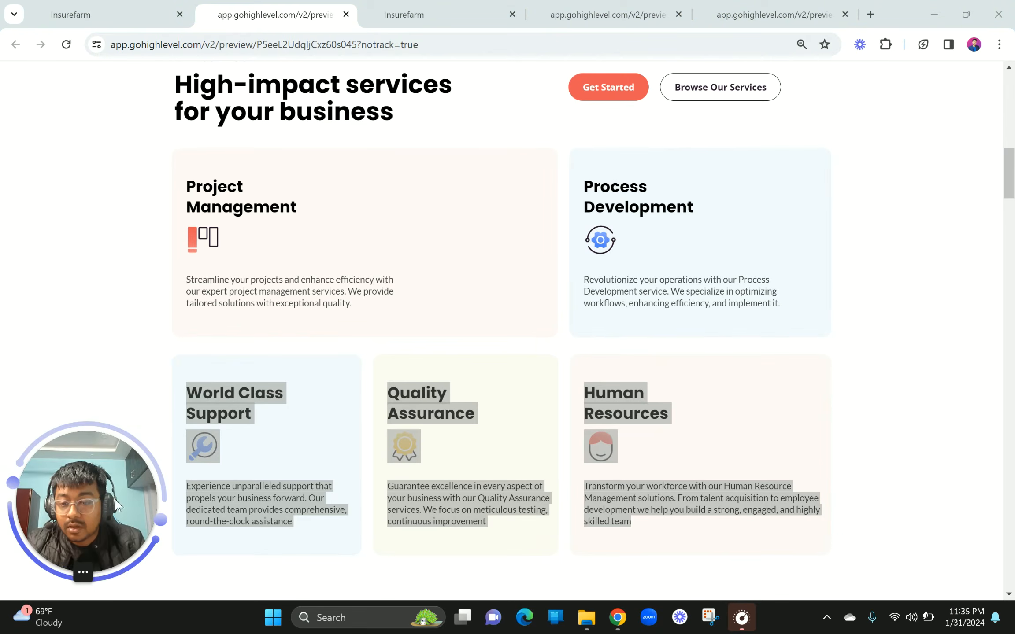
left_click_drag(99, 517, 94, 322)
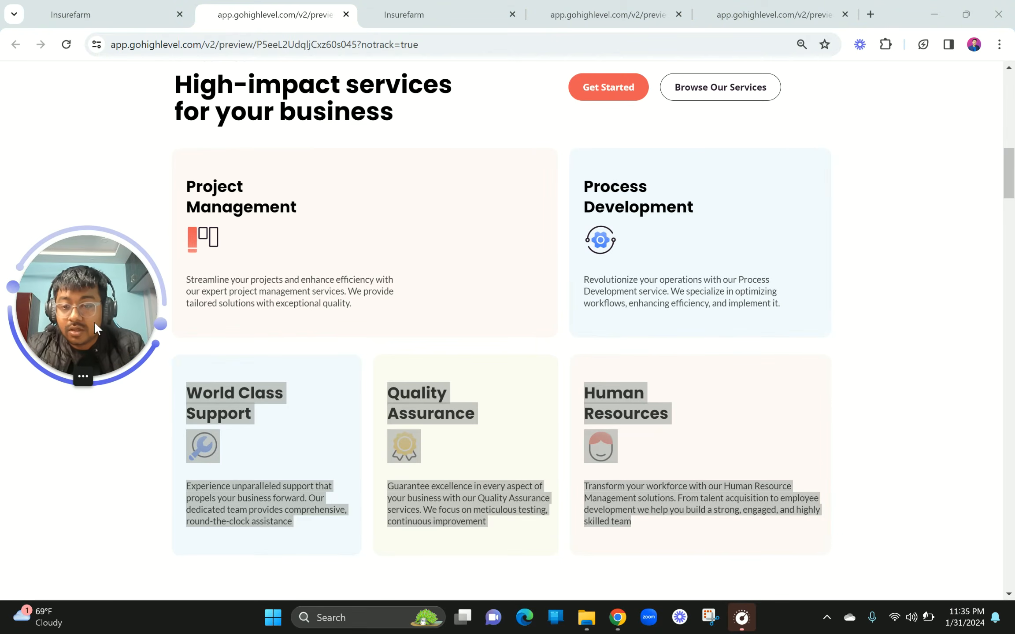
scroll(273, 331, "up", 2)
left_click(221, 183)
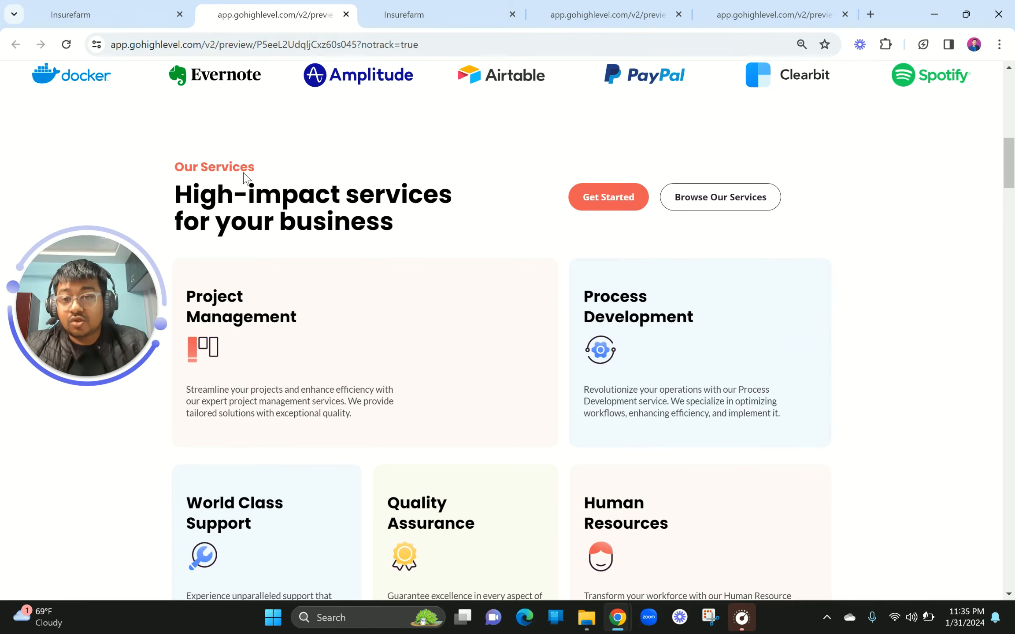
left_click_drag(261, 167, 177, 170)
key("ctrl+c")
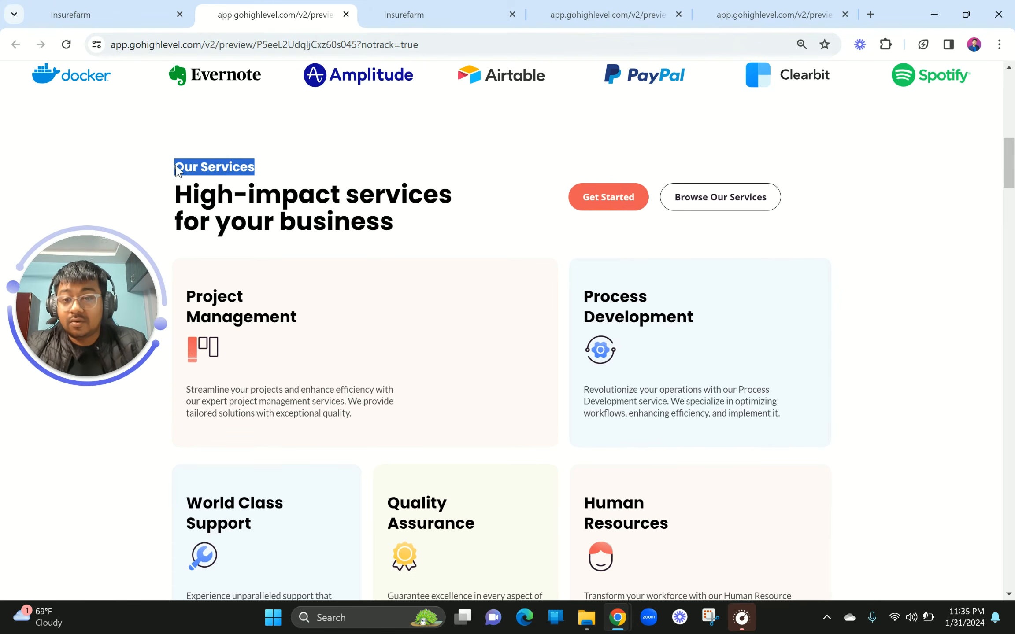
right_click(211, 167)
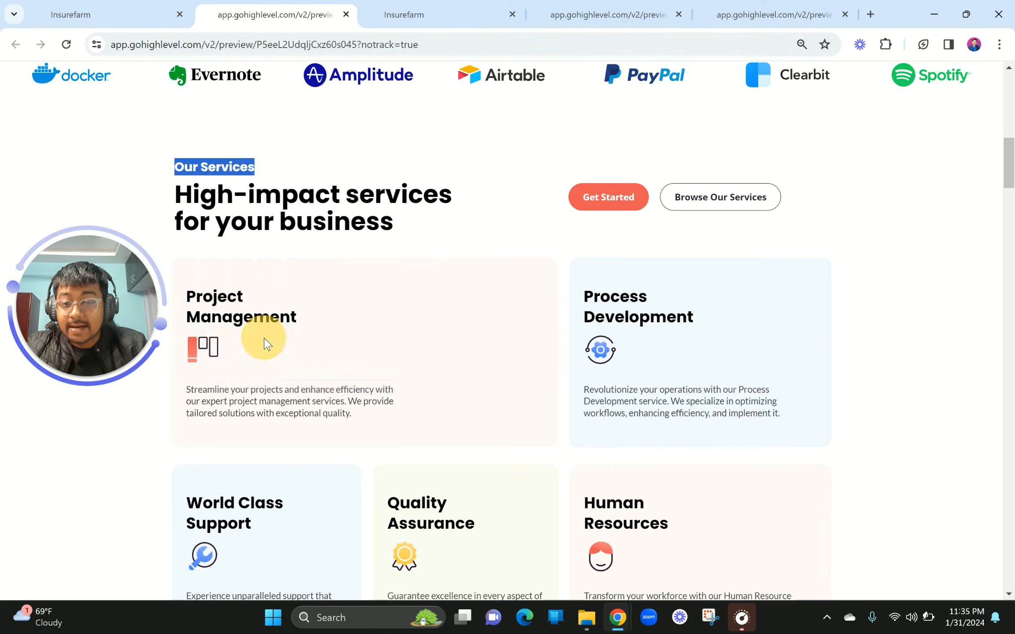
left_click(266, 334)
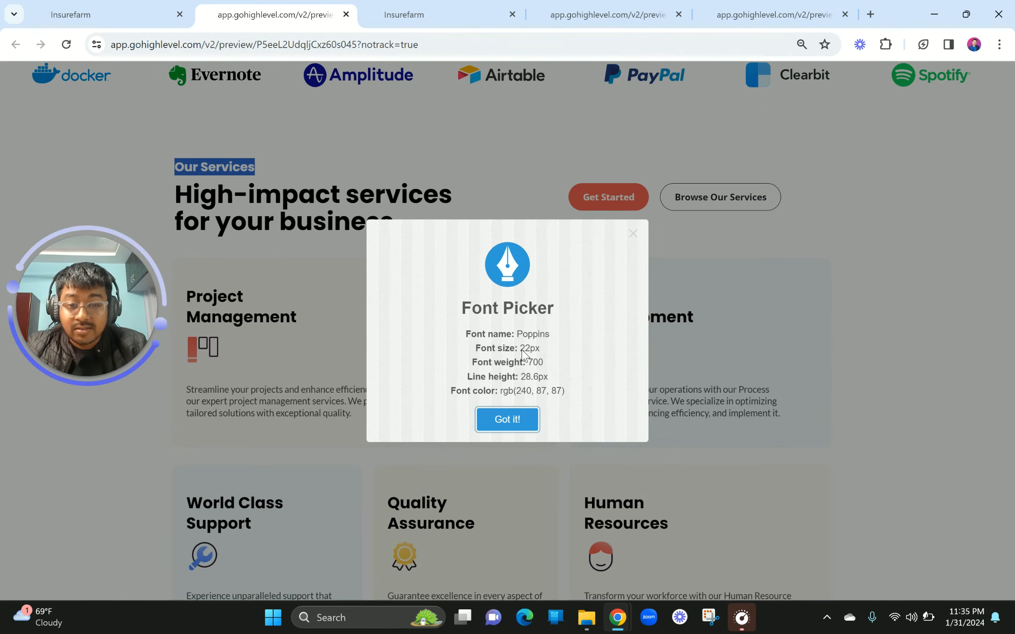
Add a headline in the new row's first column in the page builder and replace its text with "Our Services".
left_click(430, 13)
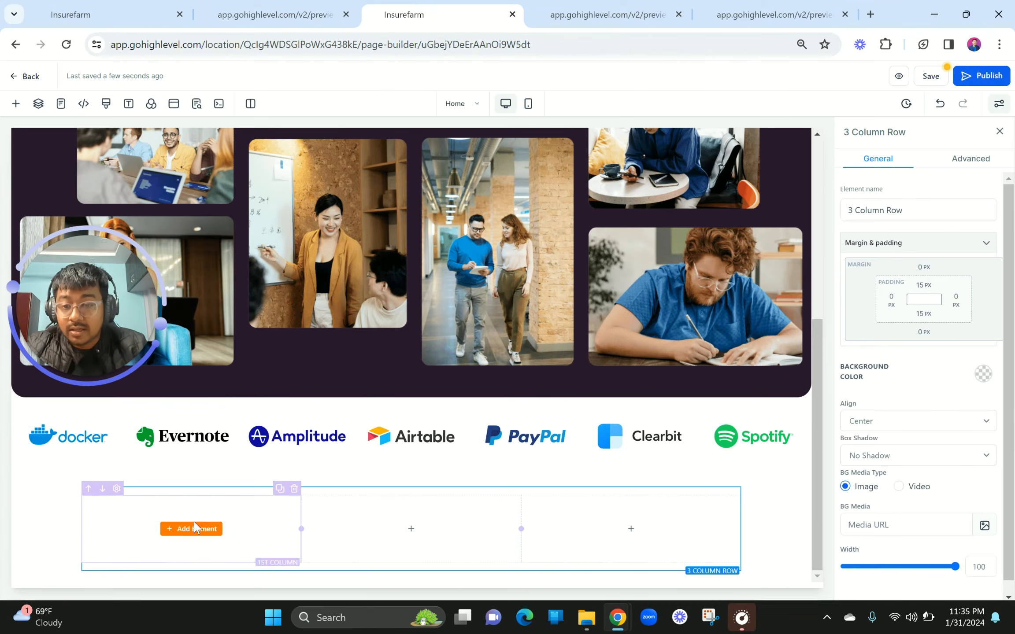
left_click(194, 529)
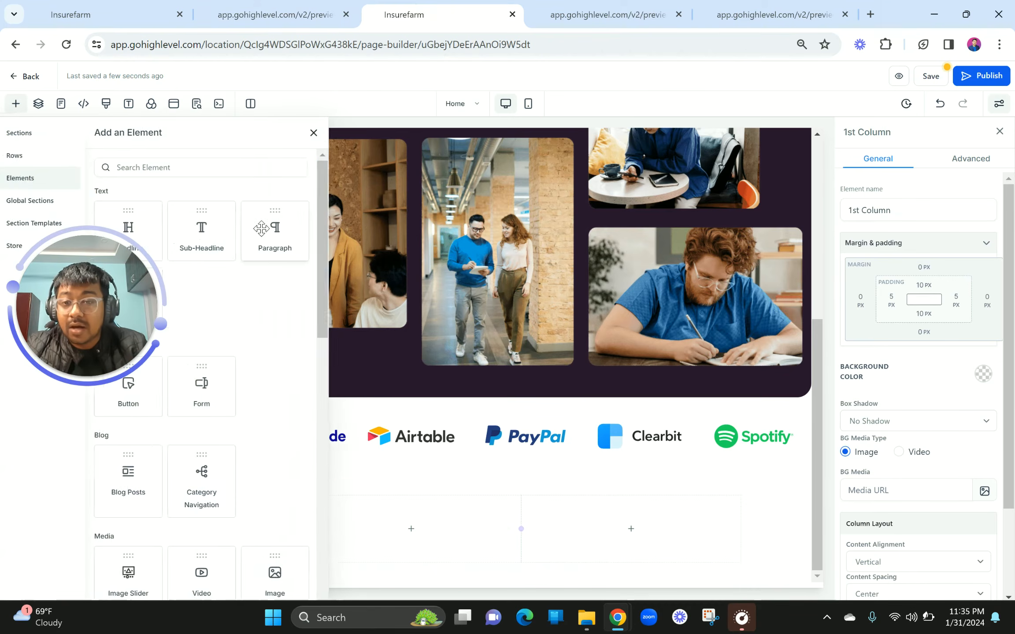
left_click(149, 219)
left_click_drag(119, 346, 770, 118)
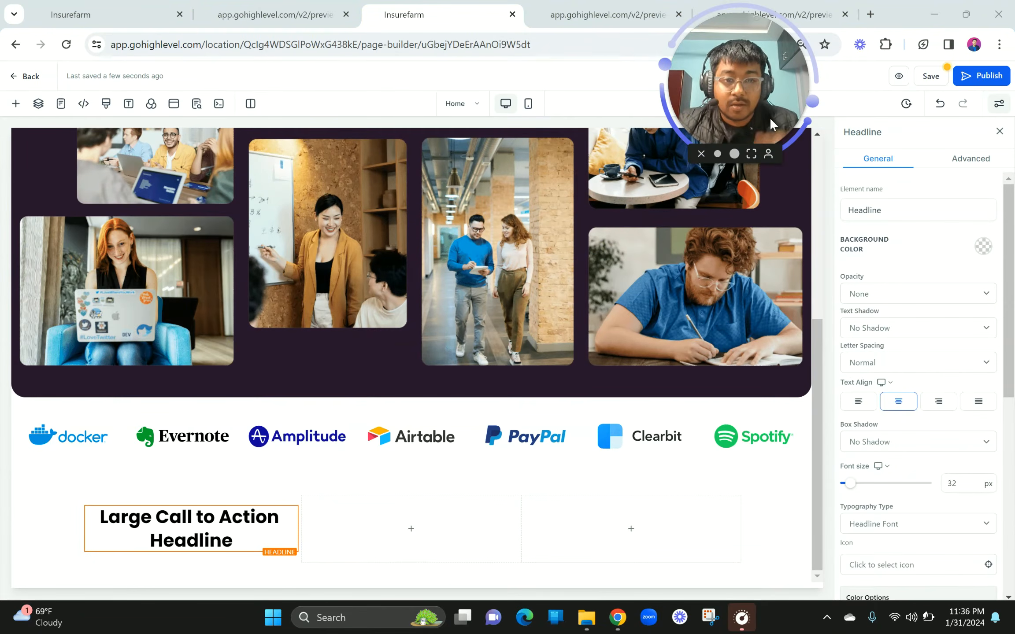
left_click(267, 542)
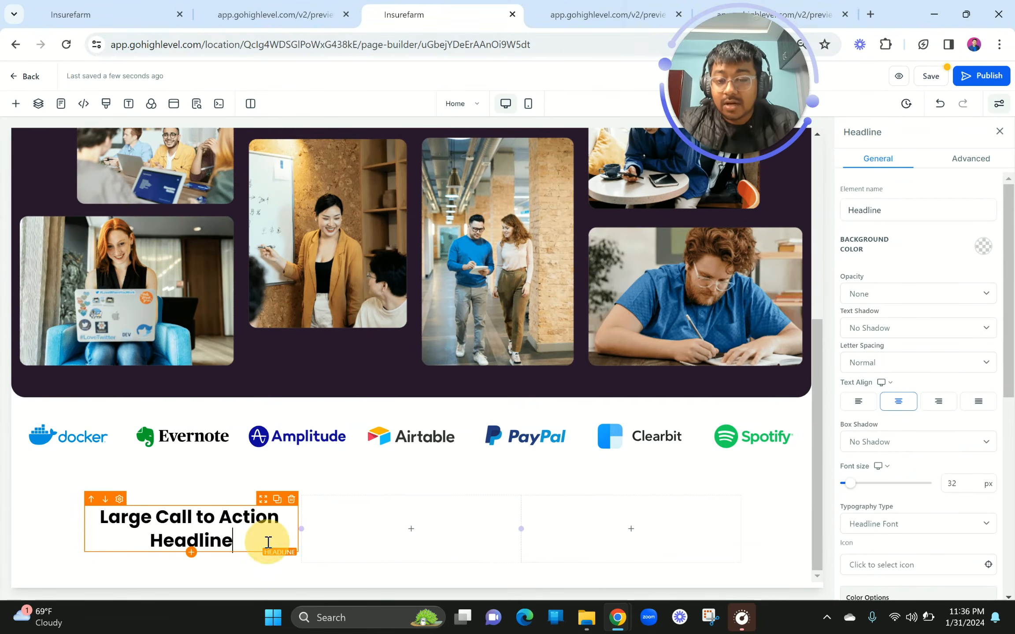
key("ctrl+a")
key("ctrl+v")
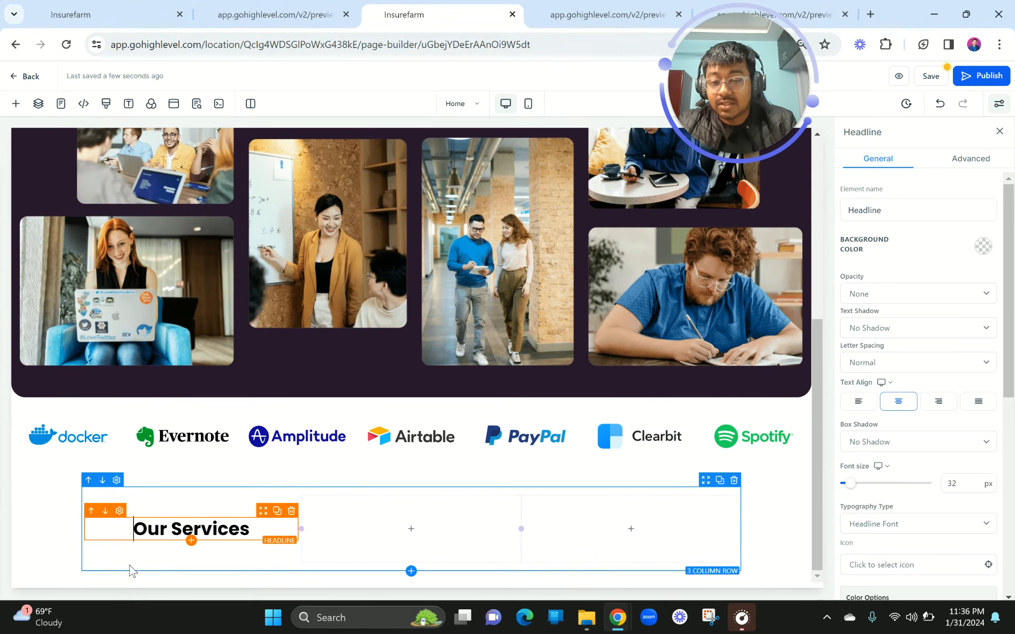
Left-align the "Our Services" headline and set its font size to 22 px.
left_click(858, 401)
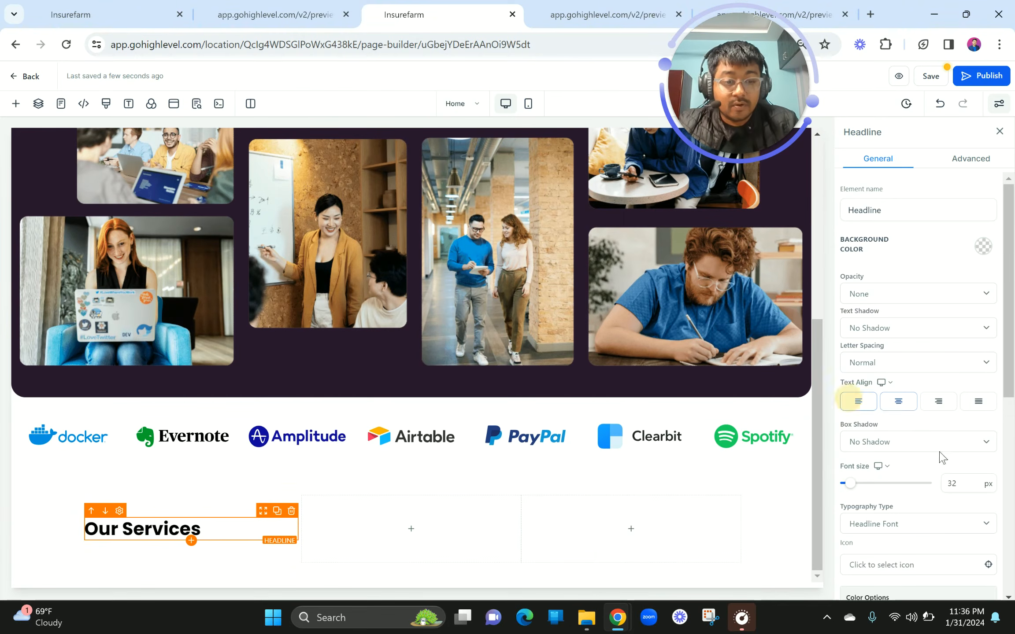
double_click(943, 482)
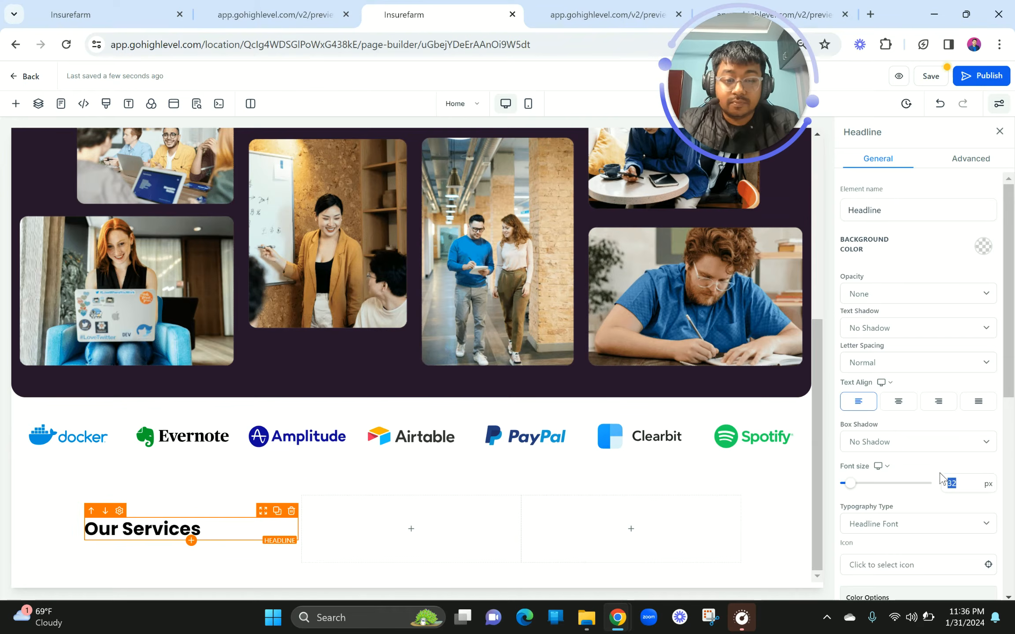
left_click(461, 507)
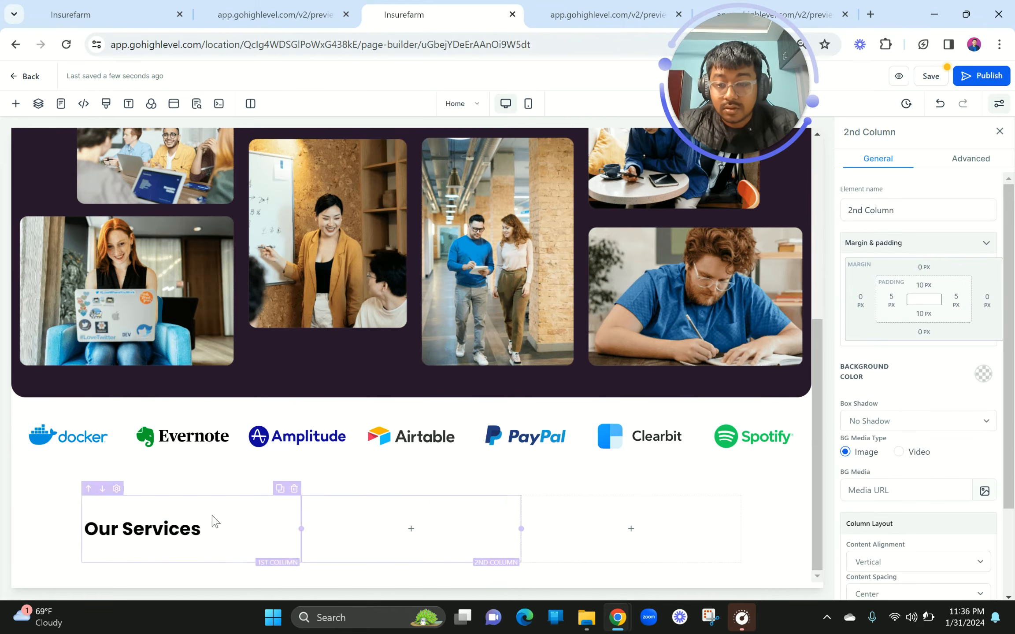
left_click(201, 529)
double_click(953, 484)
type("22")
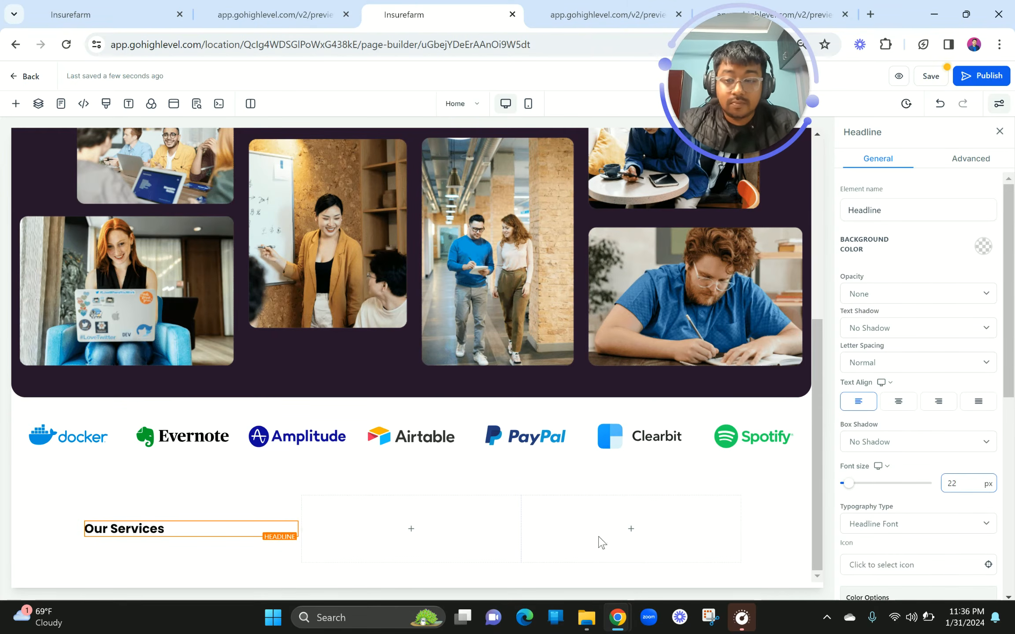
Set the bold text color of the "Our Services" headline to the coral red swatch.
scroll(905, 420, "down", 5)
scroll(905, 421, "down", 3)
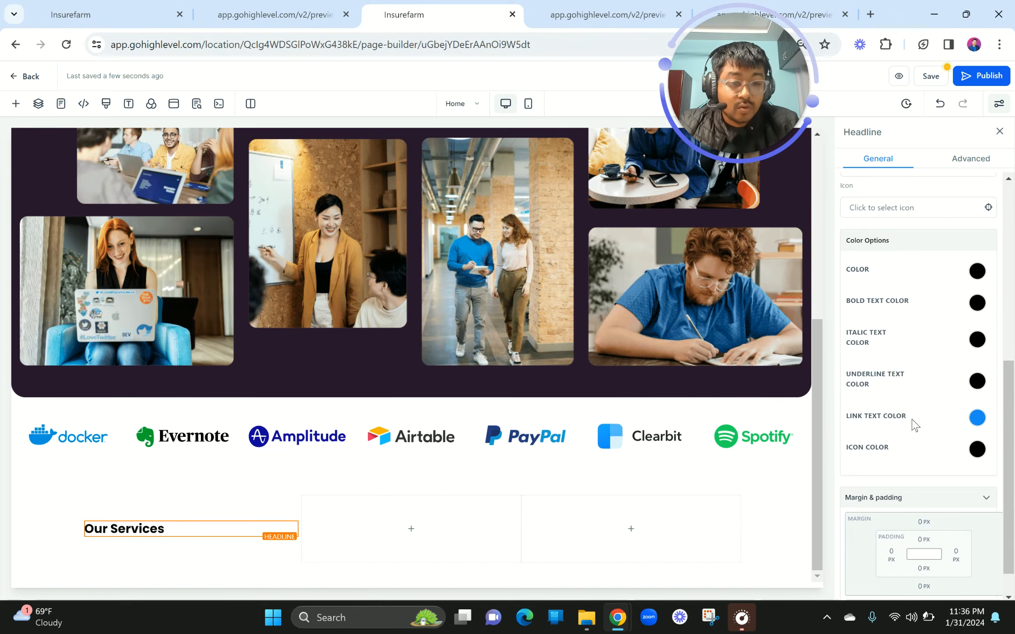
left_click(976, 304)
left_click(965, 372)
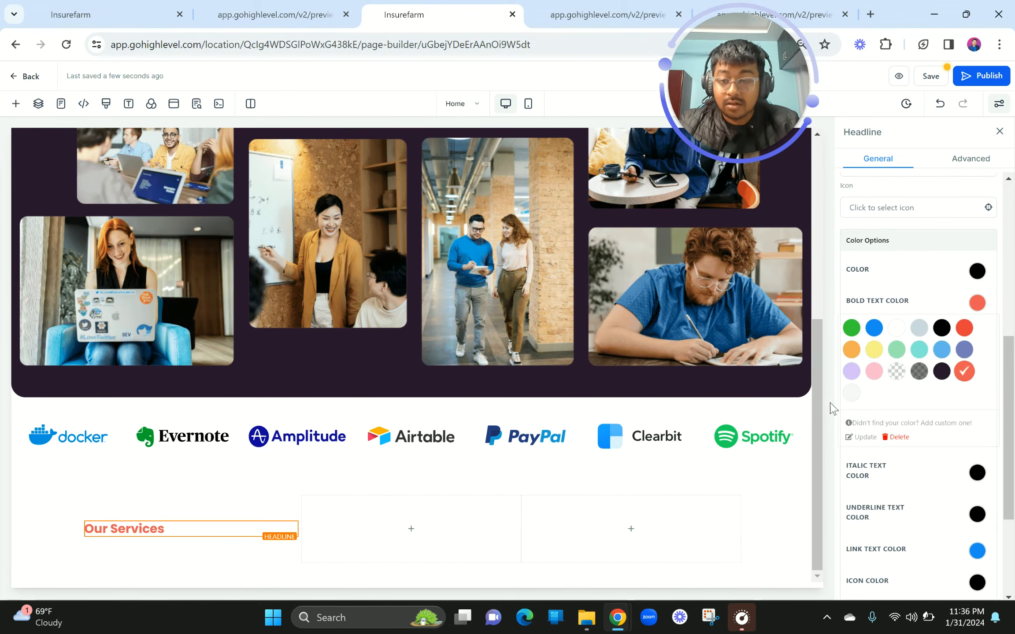
Copy the headline "High-impact services for your business" from the reference preview and return to the page builder.
left_click(293, 7)
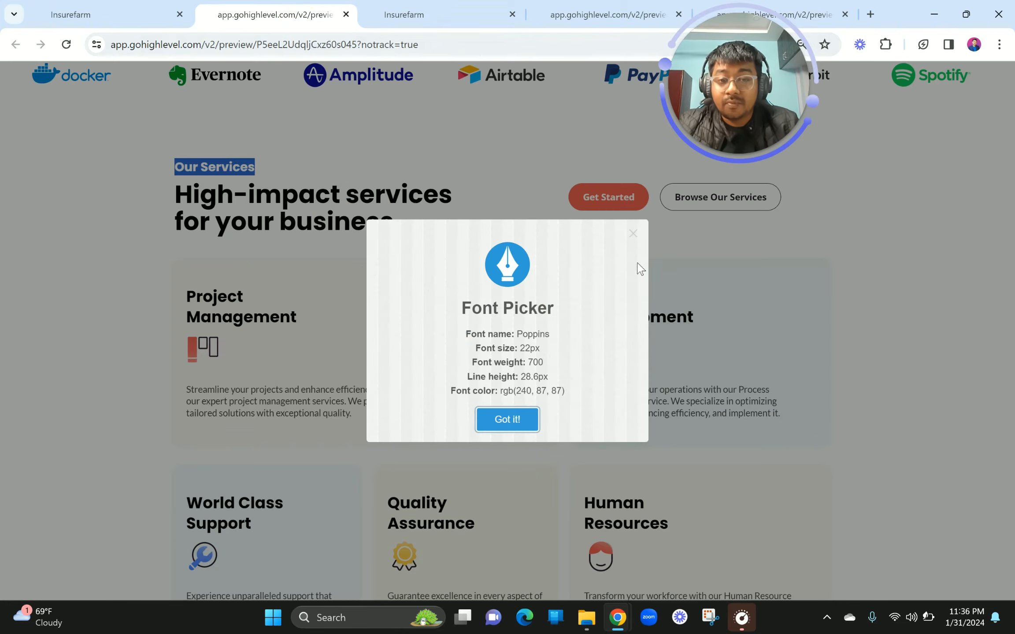
left_click(632, 233)
left_click_drag(167, 196, 447, 230)
key("ctrl+c")
left_click(421, 13)
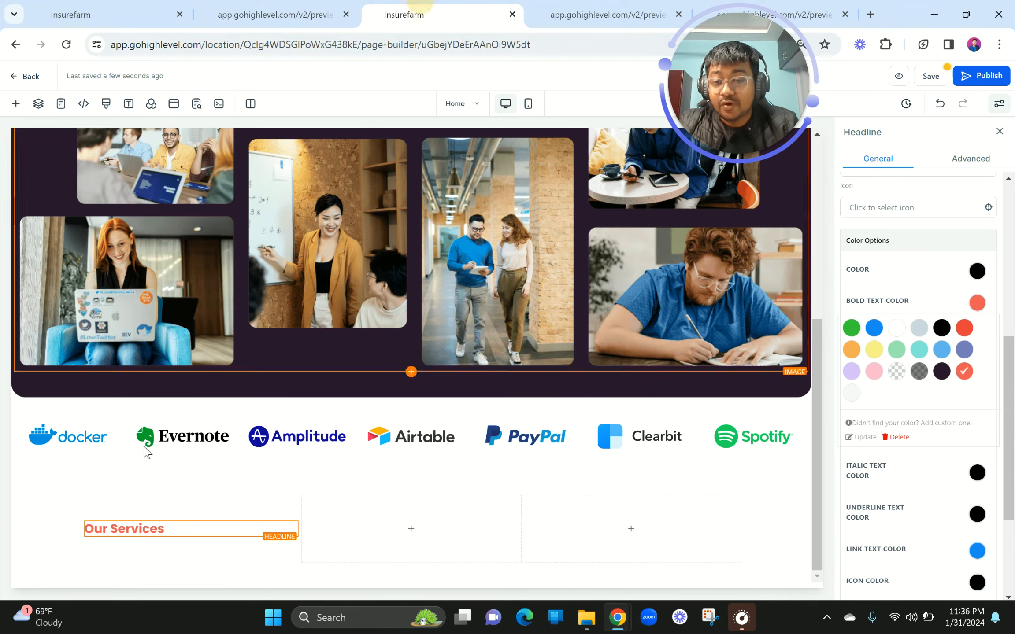
Add a left-aligned headline reading "High-impact services for your business" directly below "Our Services" in the first column.
left_click(190, 536)
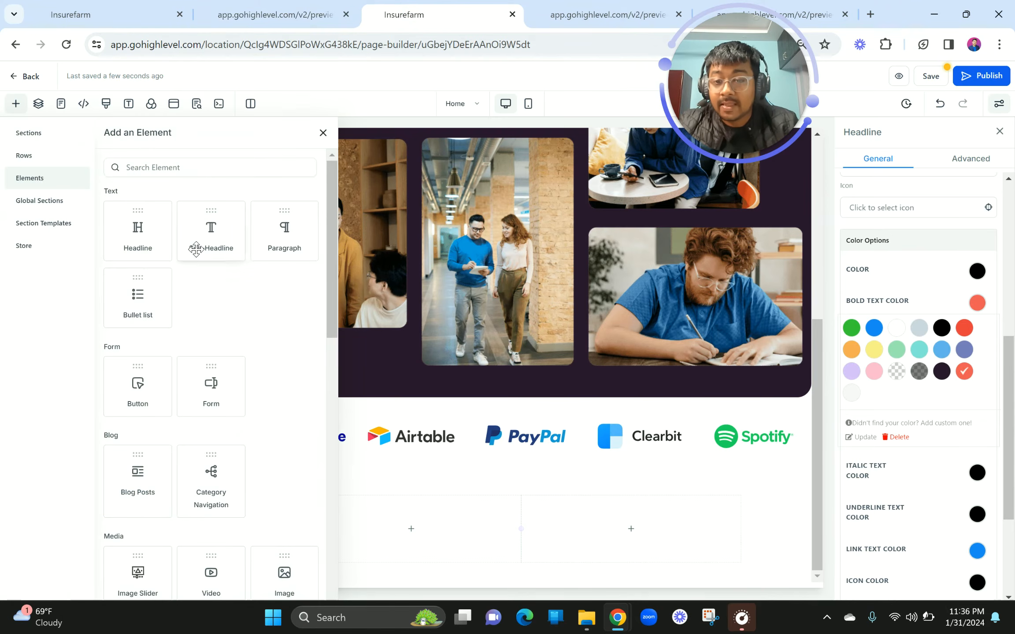
left_click_drag(148, 234, 227, 557)
double_click(227, 554)
key("ctrl+v")
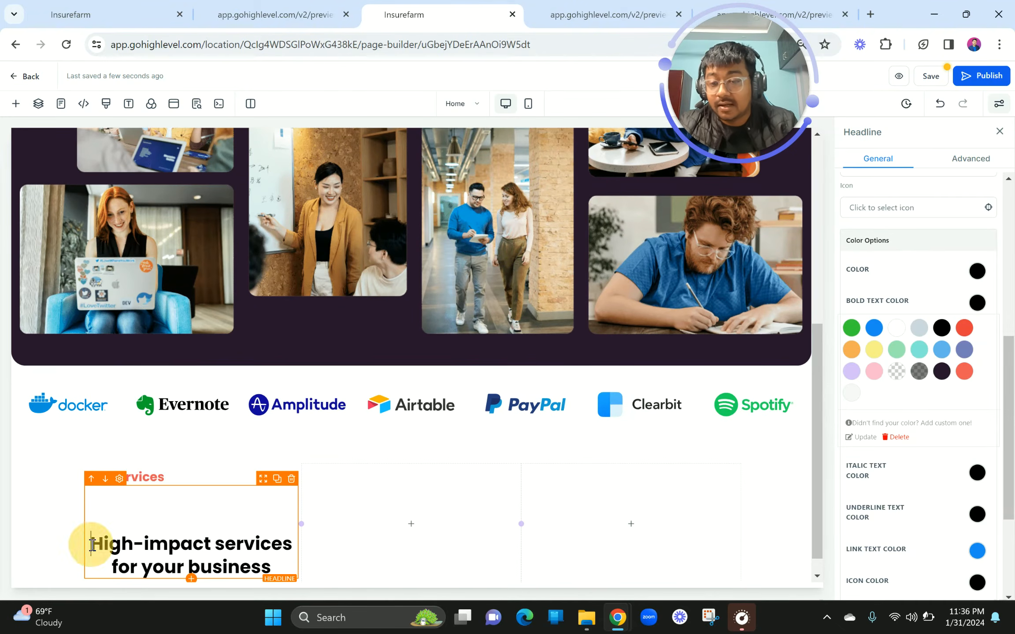
scroll(882, 363, "up", 6)
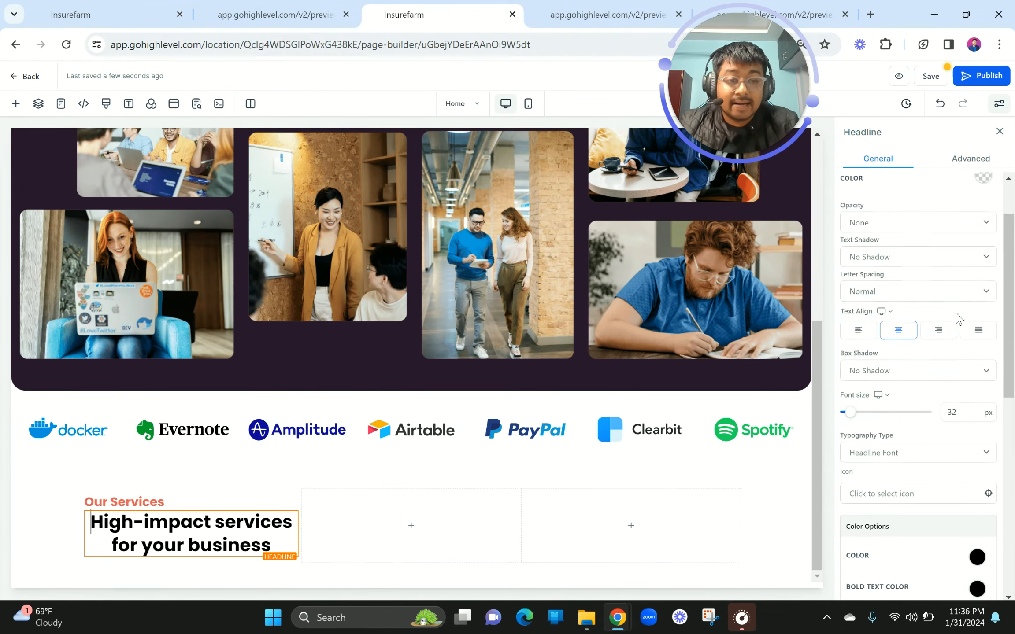
left_click(846, 390)
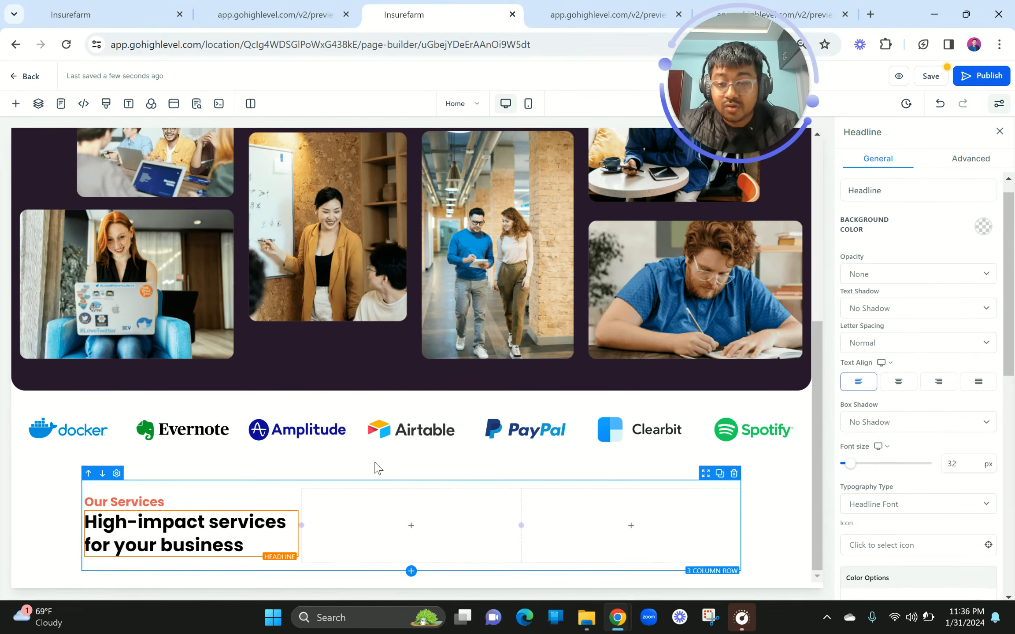
Check the font details of the "High-impact services for your business" headline in the reference preview and return to the page builder.
left_click(272, 6)
right_click(268, 194)
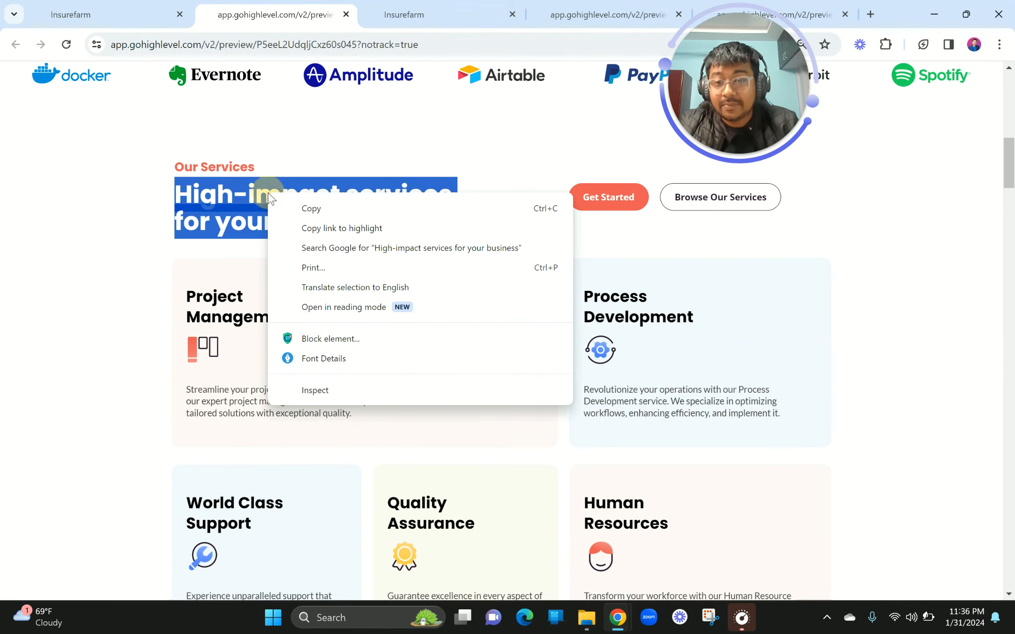
left_click(332, 367)
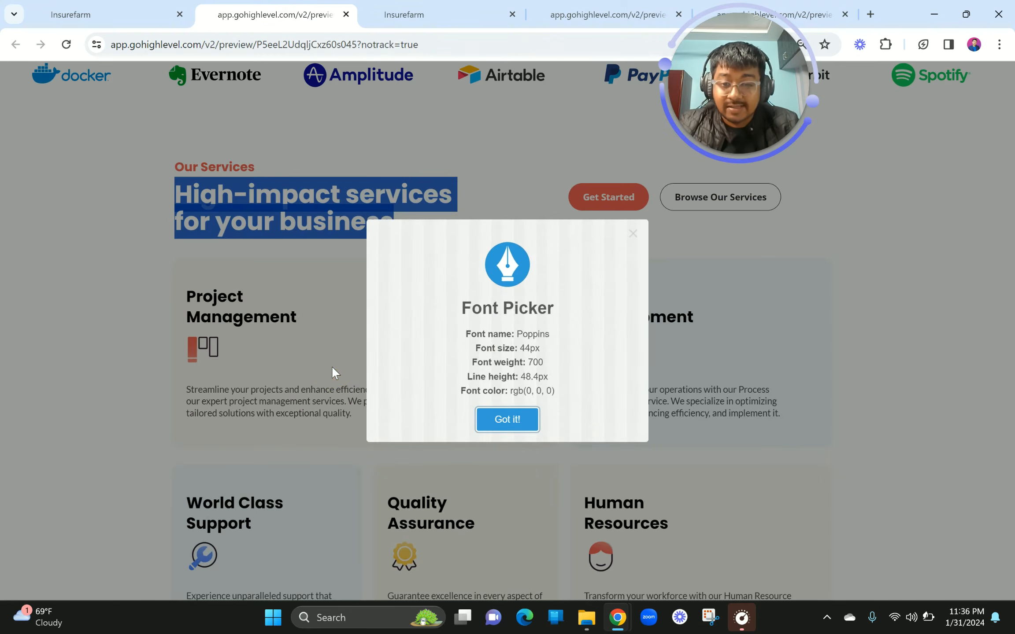
left_click(387, 6)
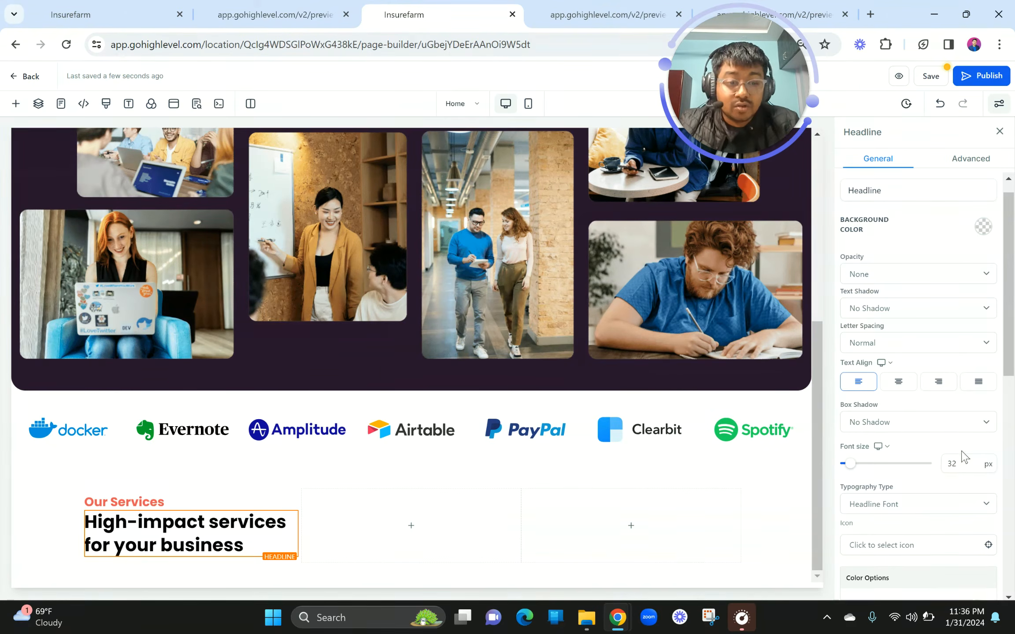
Set the font size of the "High-impact services for your business" headline to 44 px.
double_click(963, 473)
type("44")
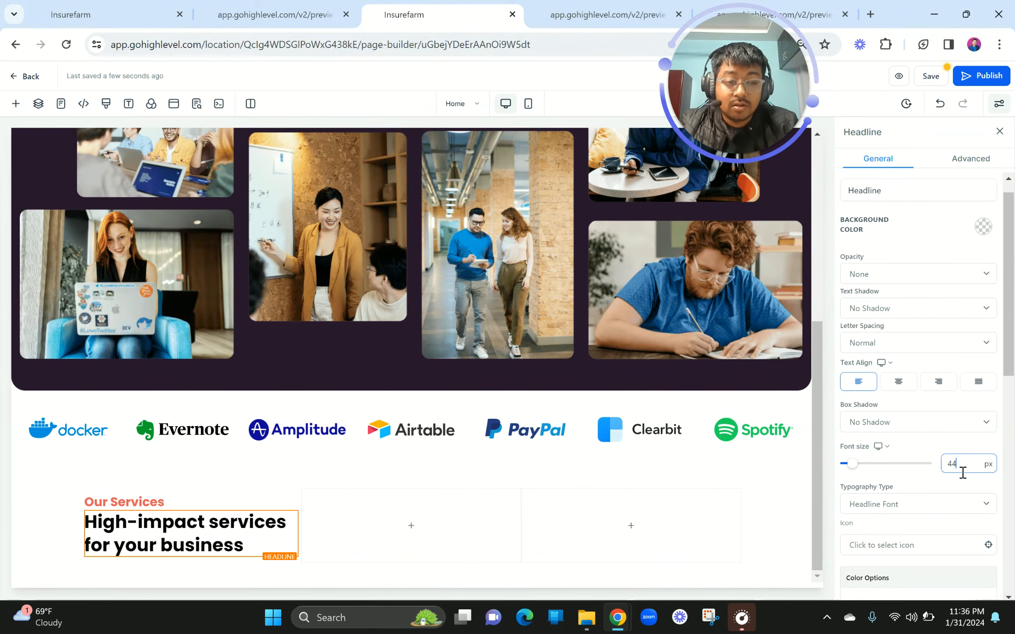
left_click_drag(910, 482, 800, 503)
left_click(801, 499)
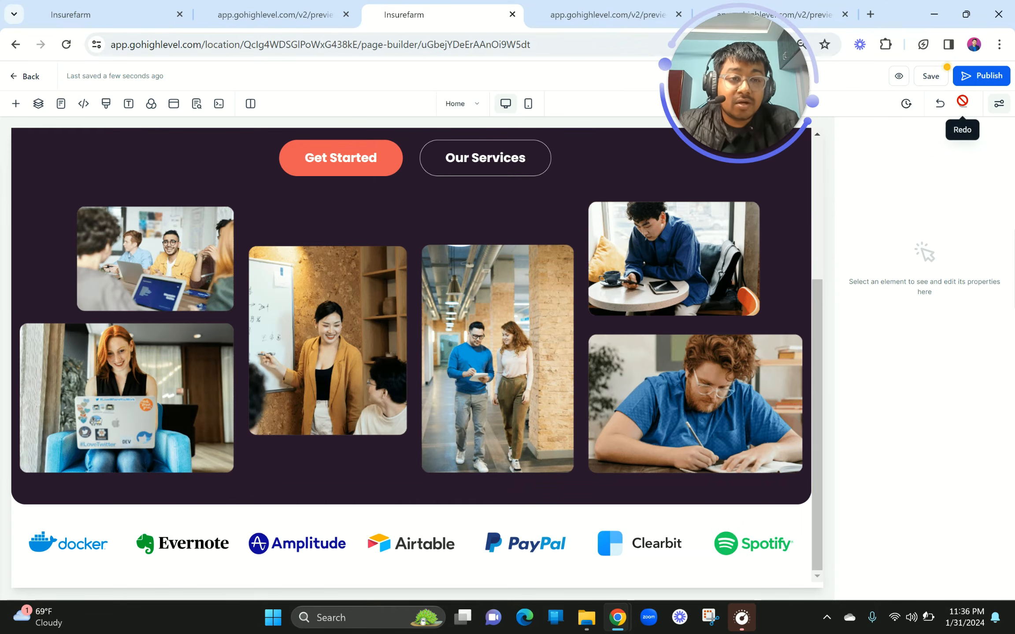
scroll(962, 102, "up", 5)
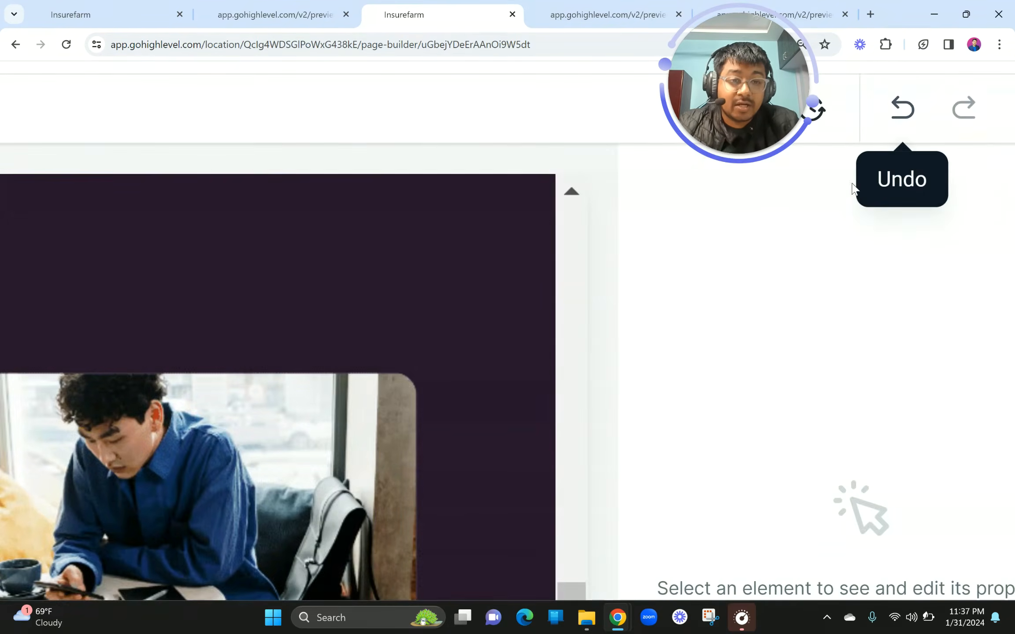
scroll(793, 222, "down", 5)
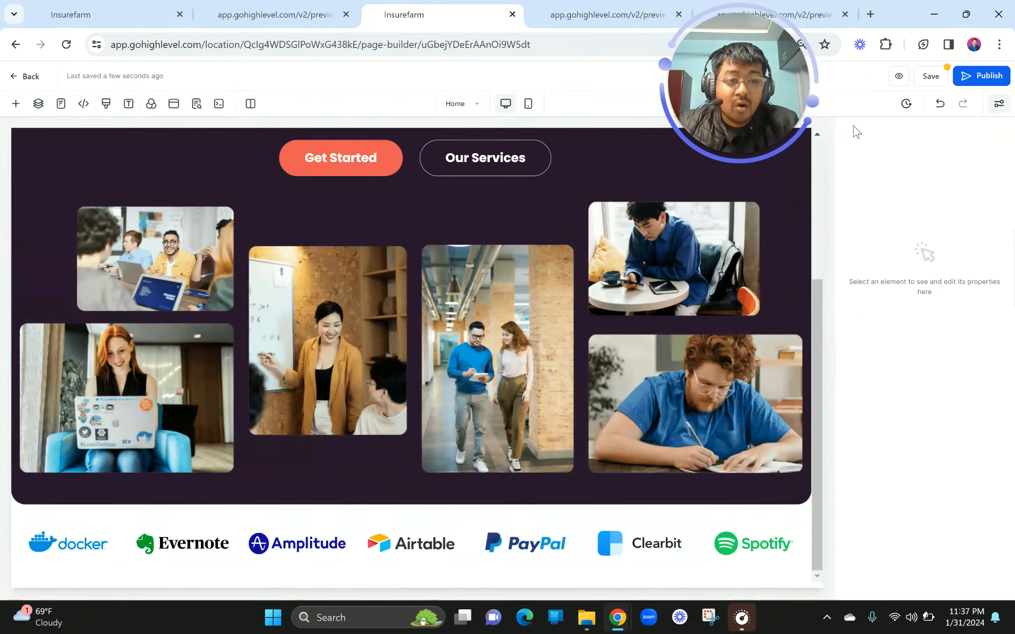
left_click(940, 103)
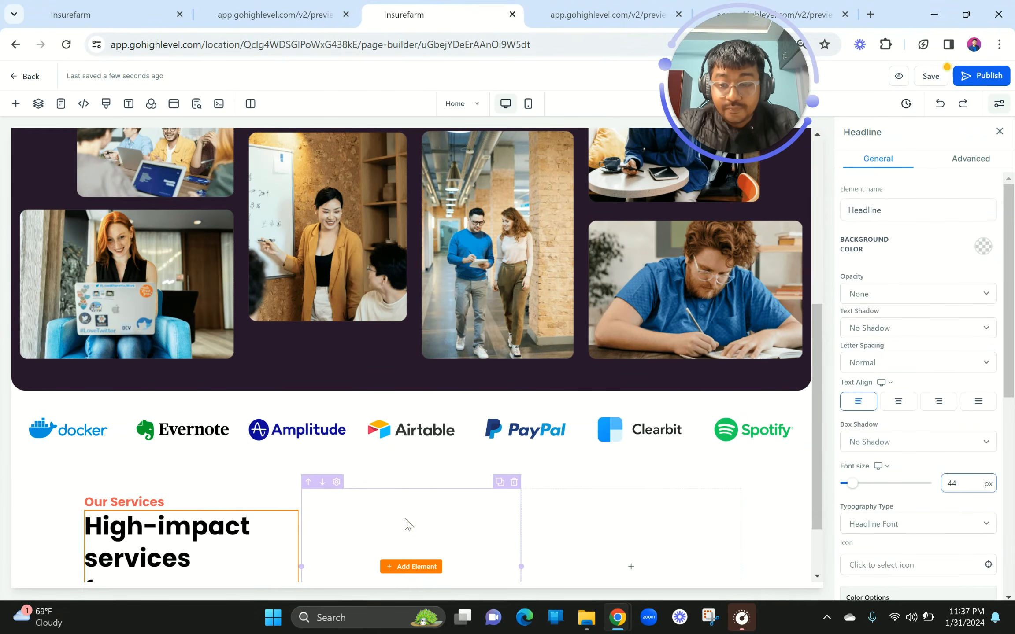
Dismiss the font details in the reference preview, compare the two-line headline layout with the built one, and return to the page builder.
left_click(405, 519)
scroll(405, 524, "down", 2)
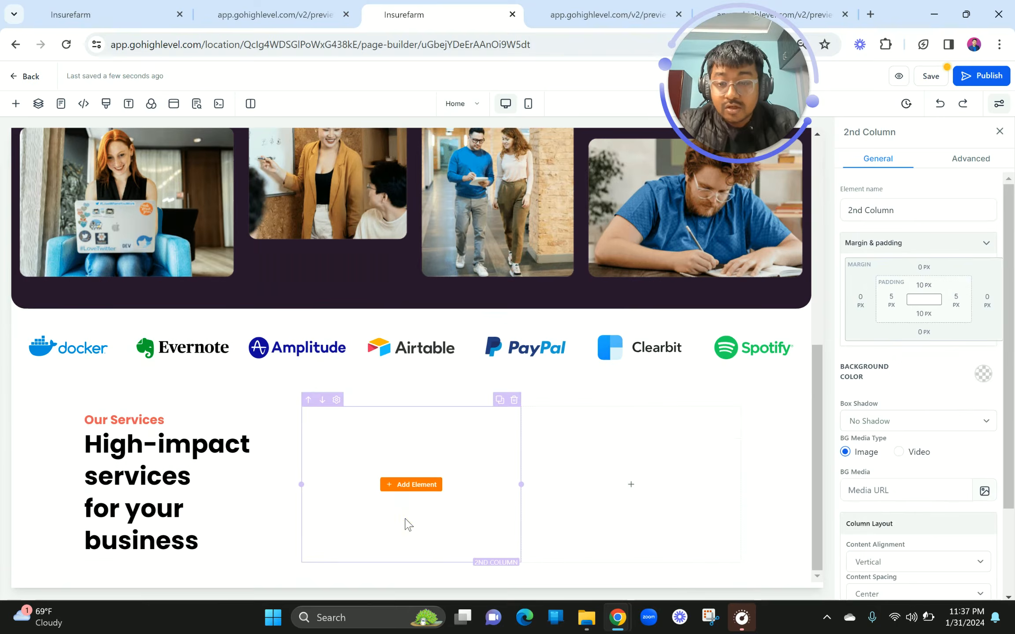
left_click(164, 442)
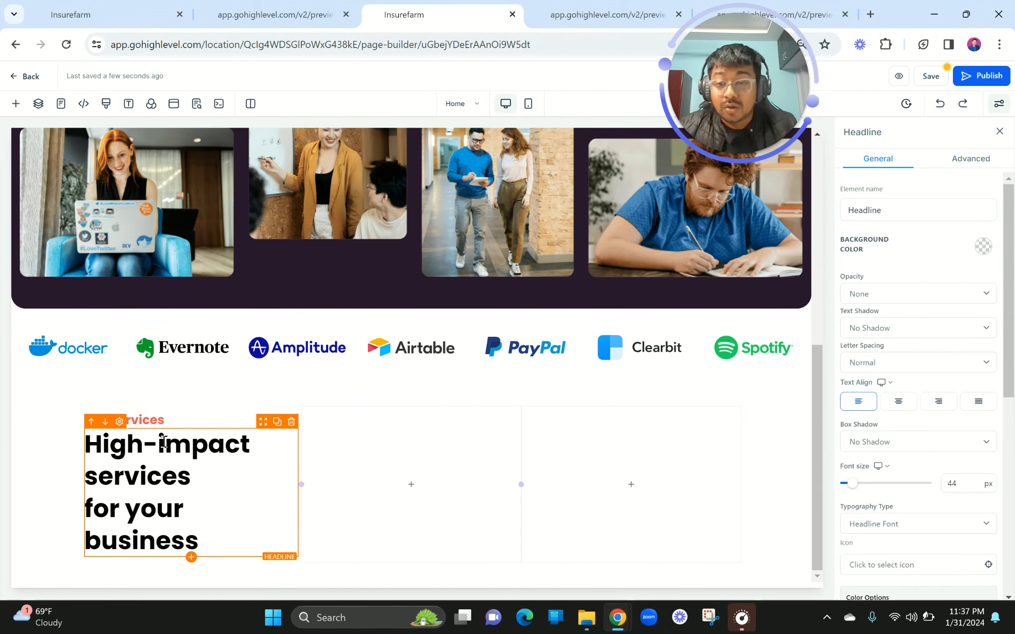
left_click(258, 5)
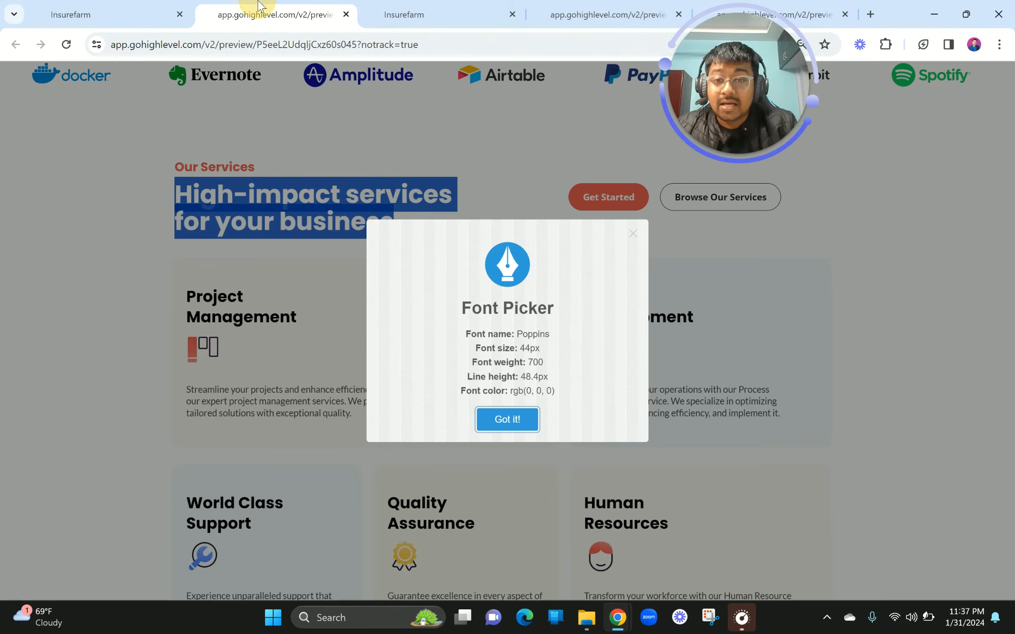
left_click(632, 235)
left_click(420, 204)
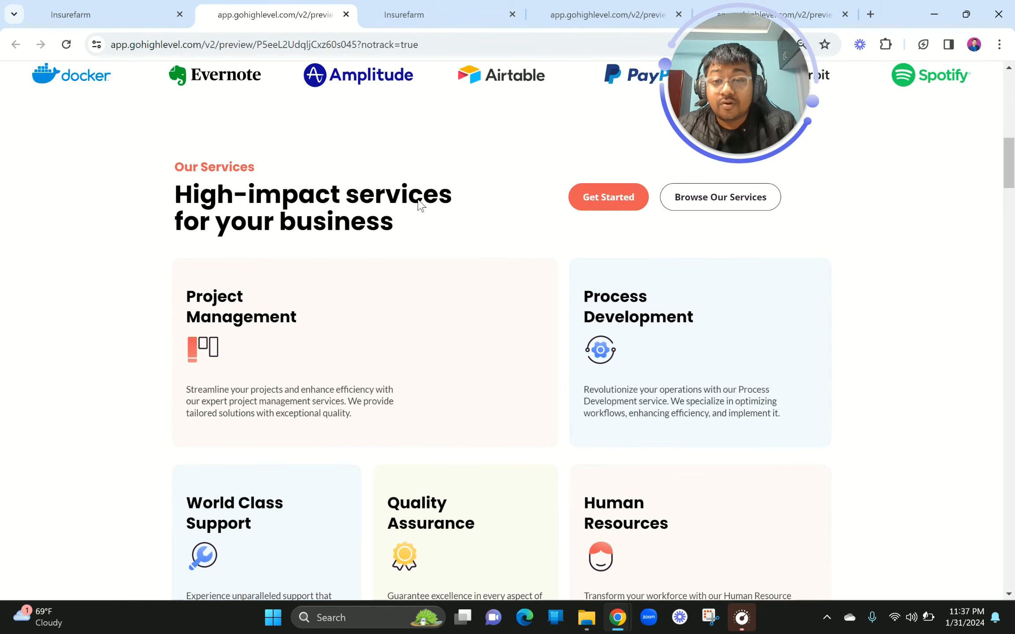
left_click(460, 5)
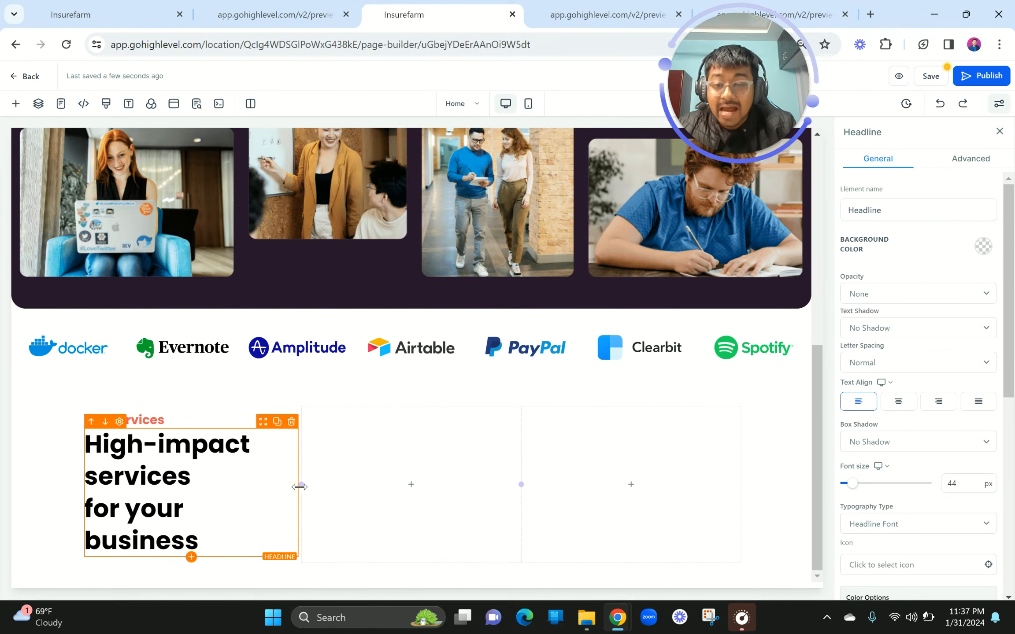
Widen the first column so the headline fits on two lines, and shift the second column's far edge outward.
scroll(309, 539, "up", 5)
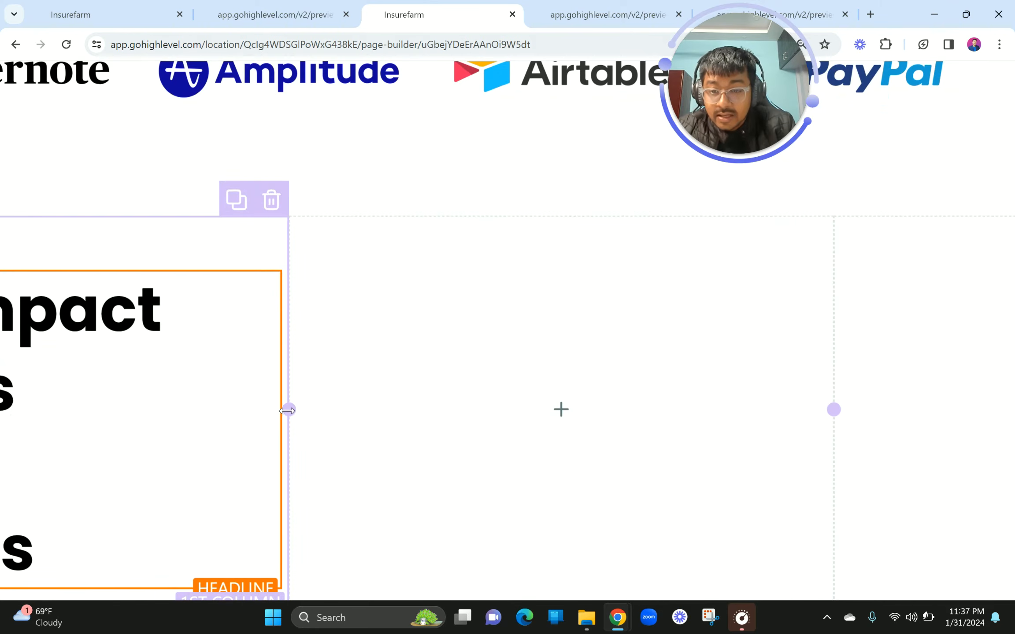
left_click_drag(287, 411, 532, 462)
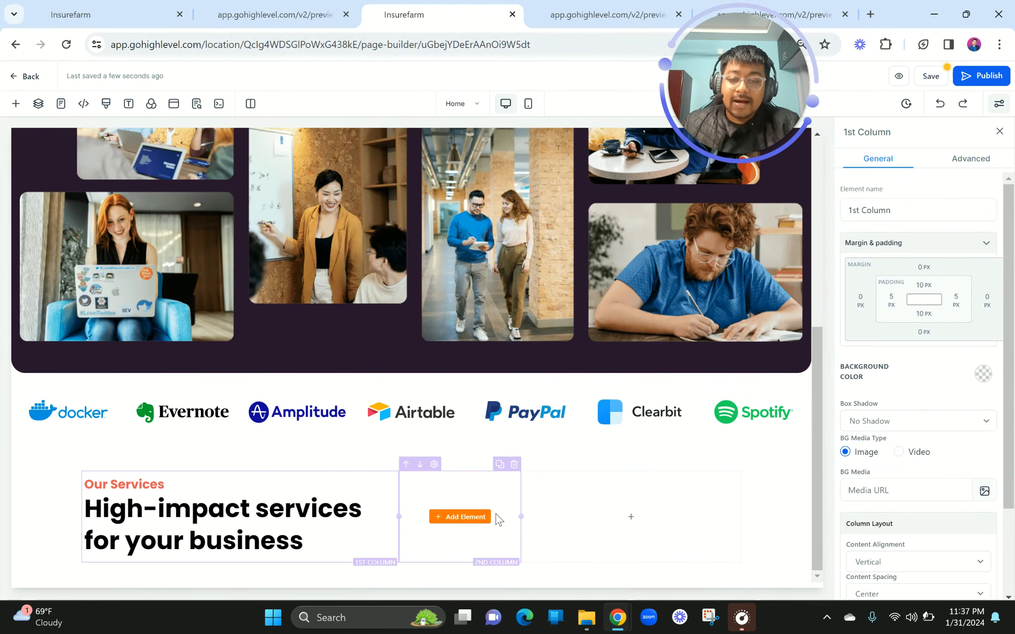
left_click_drag(521, 518, 559, 516)
Duplicate the navigation header's "Get Started" button and move the copy into the second column of the services header row.
left_click(275, 13)
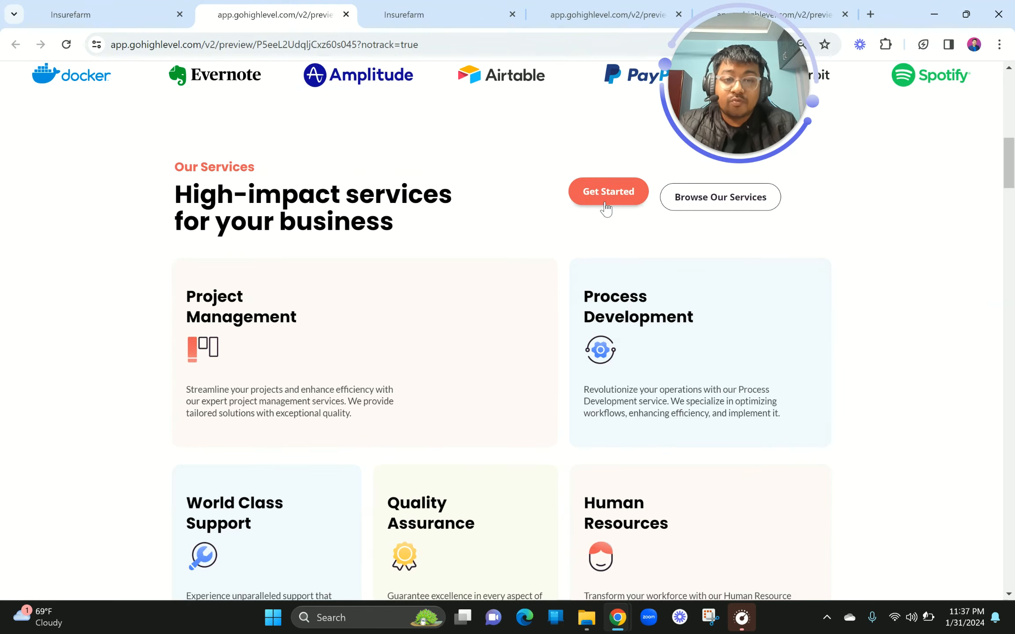
left_click(460, 6)
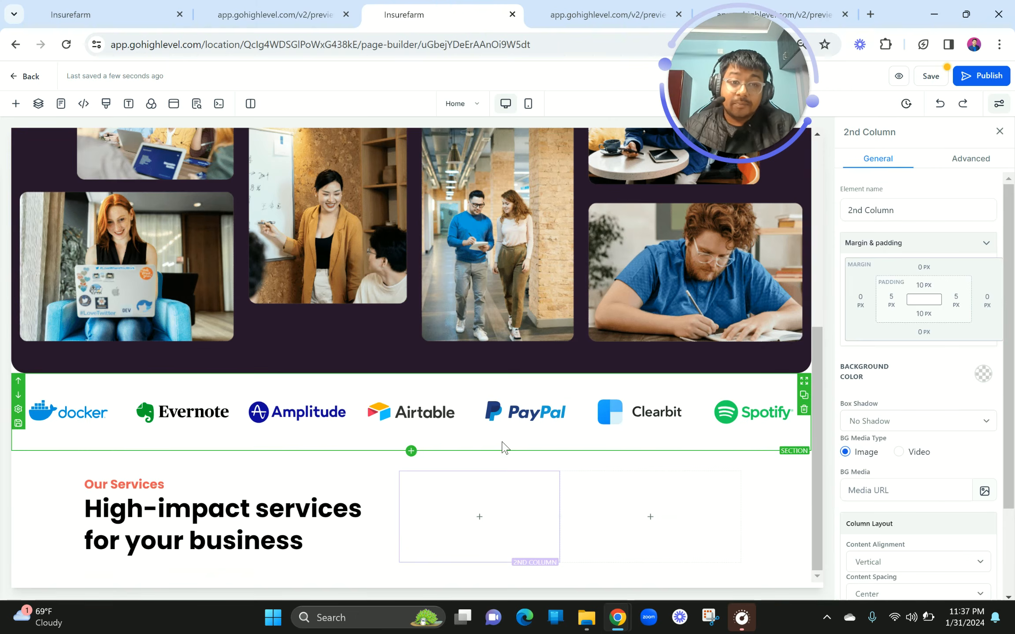
scroll(501, 440, "up", 8)
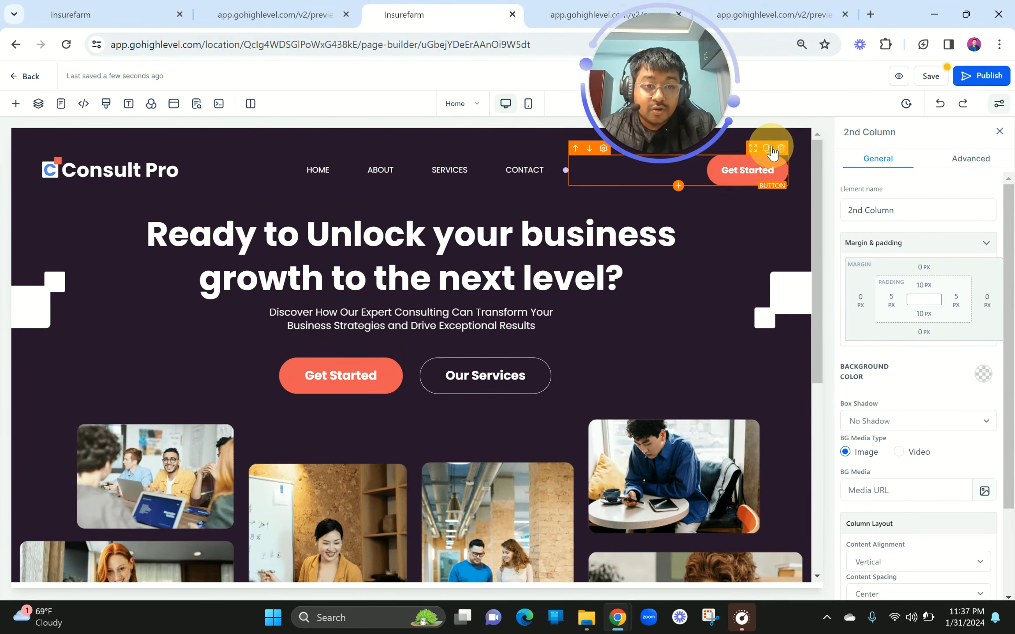
left_click(767, 148)
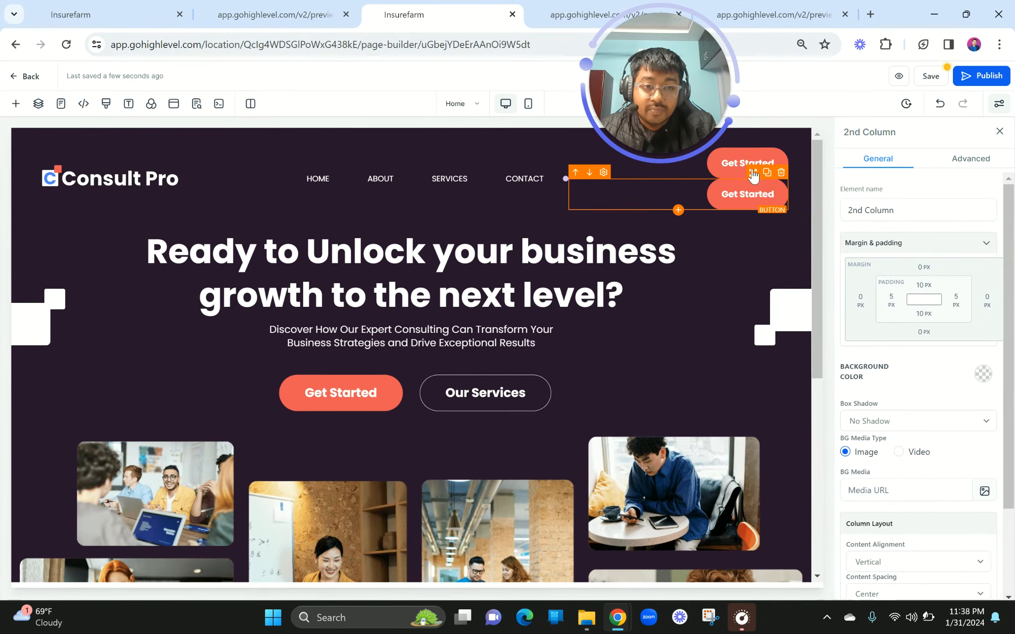
left_click_drag(754, 178, 513, 493)
Duplicate the hero's outlined "Our Services" button and move the copy into the third column of the services header row.
scroll(552, 405, "up", 5)
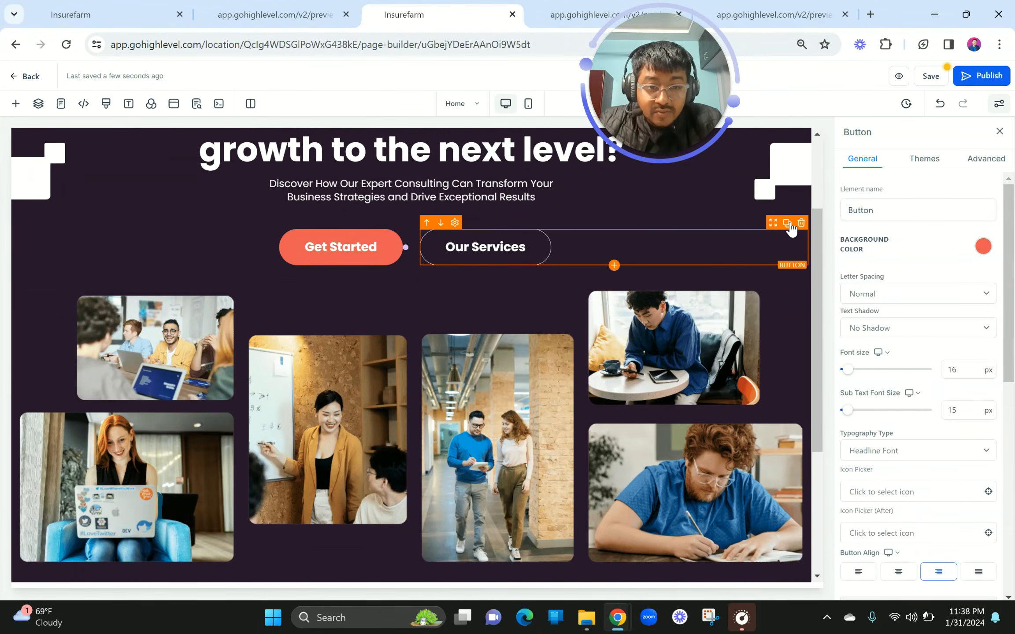
left_click(787, 223)
left_click(725, 304)
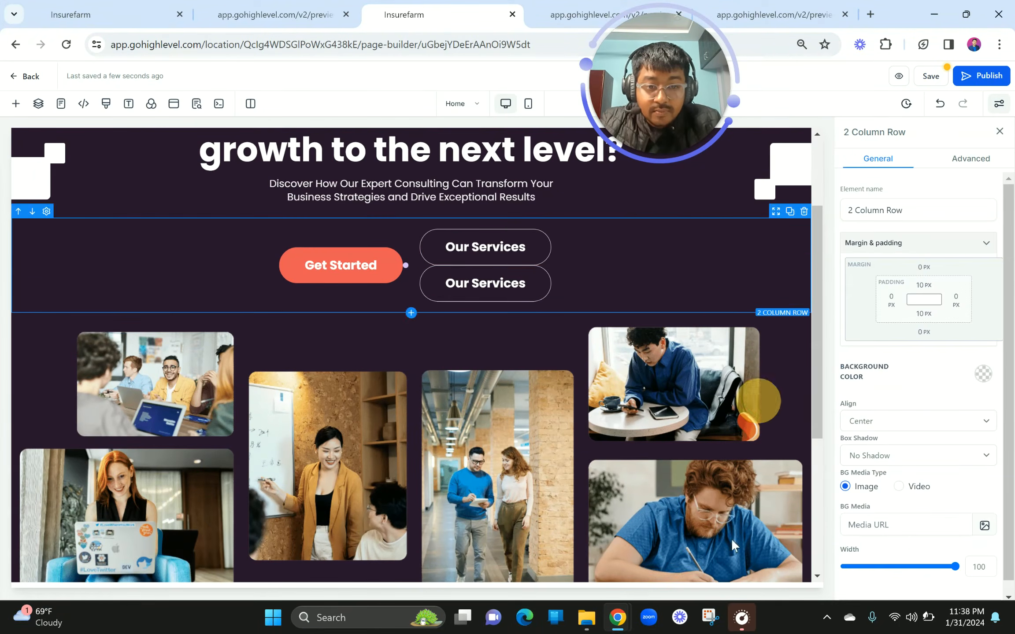
left_click_drag(774, 259, 725, 569)
scroll(640, 490, "down", 5)
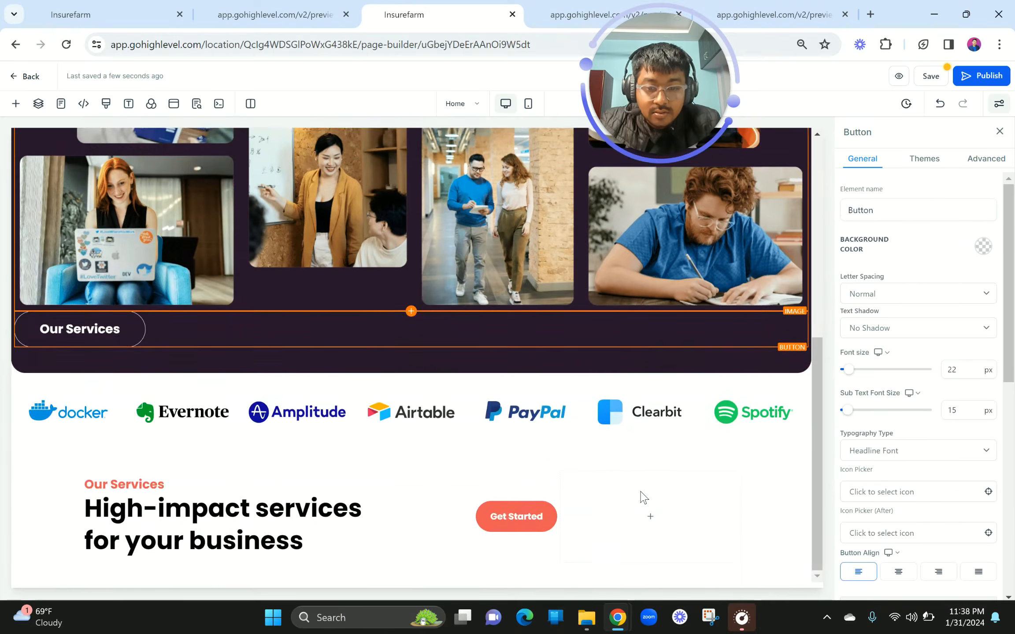
left_click_drag(770, 319, 704, 538)
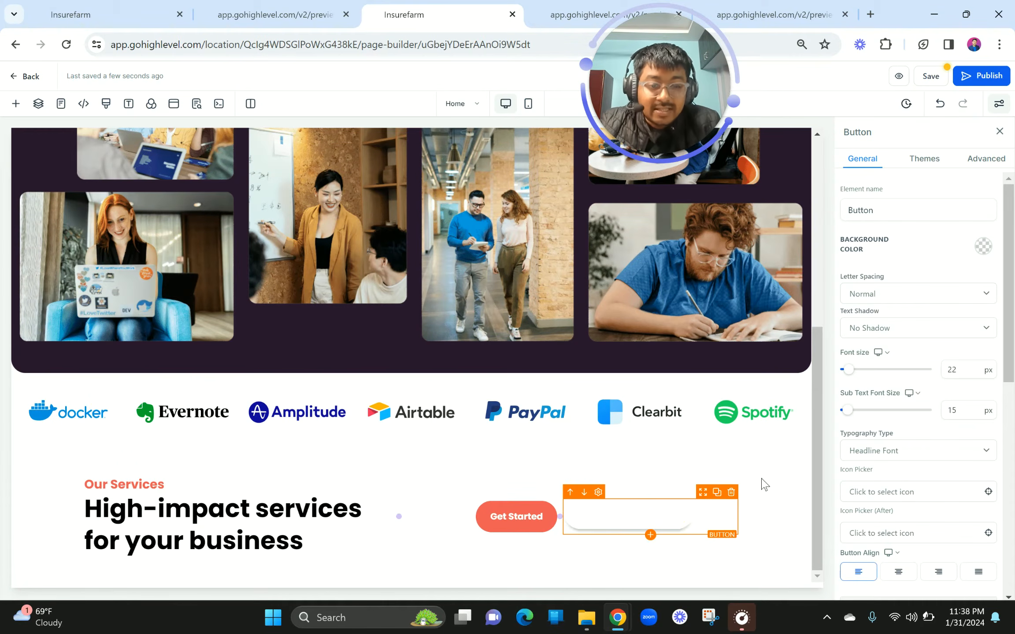
Set both the text color and the border color of the copied "Our Services" button to black.
scroll(942, 379, "down", 7)
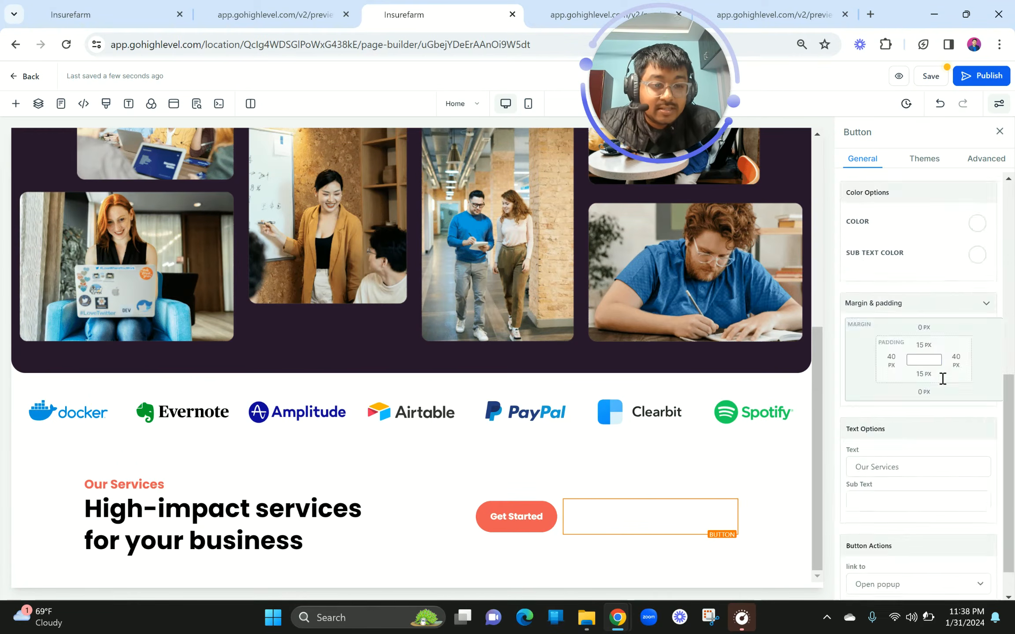
left_click(977, 326)
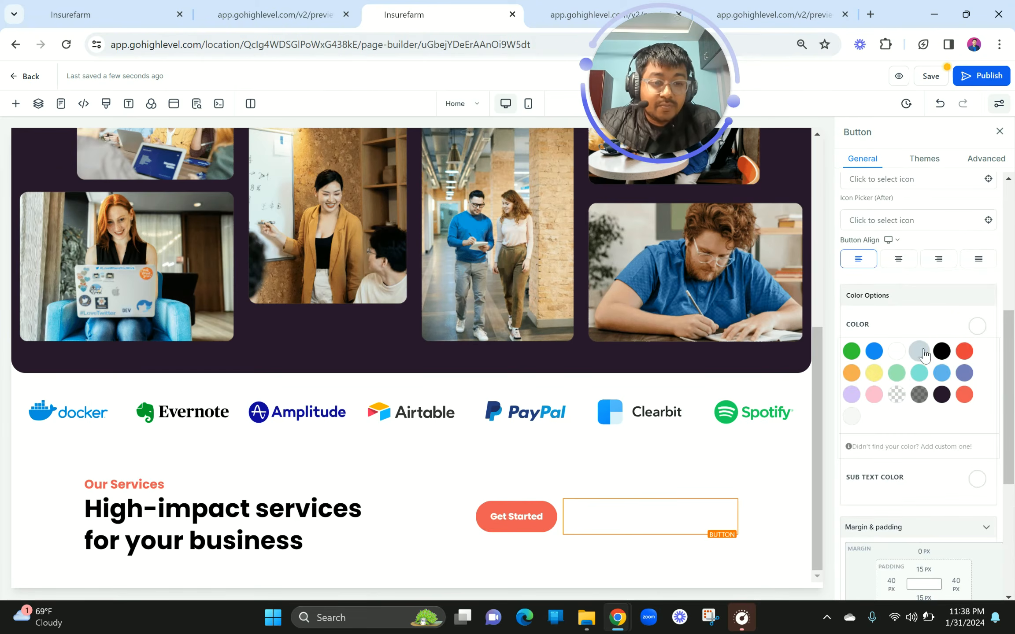
left_click(947, 355)
left_click(987, 159)
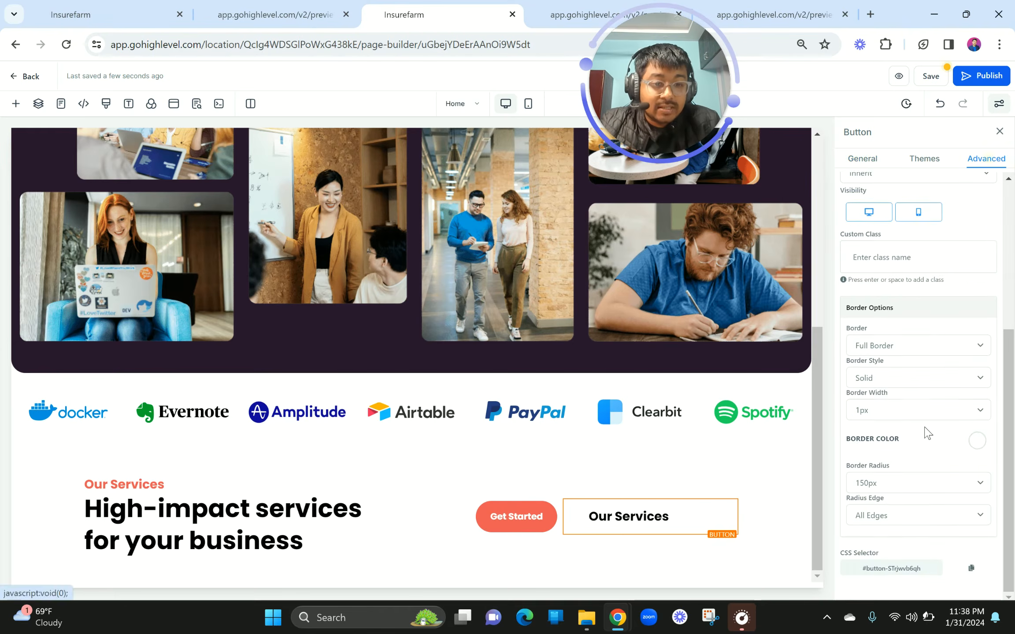
left_click(977, 441)
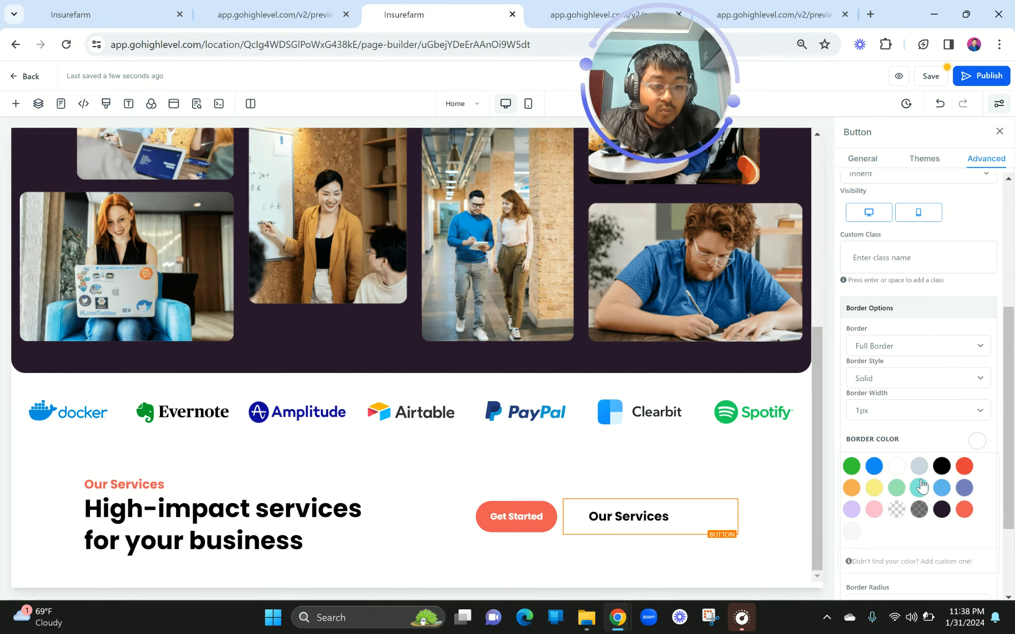
left_click(942, 473)
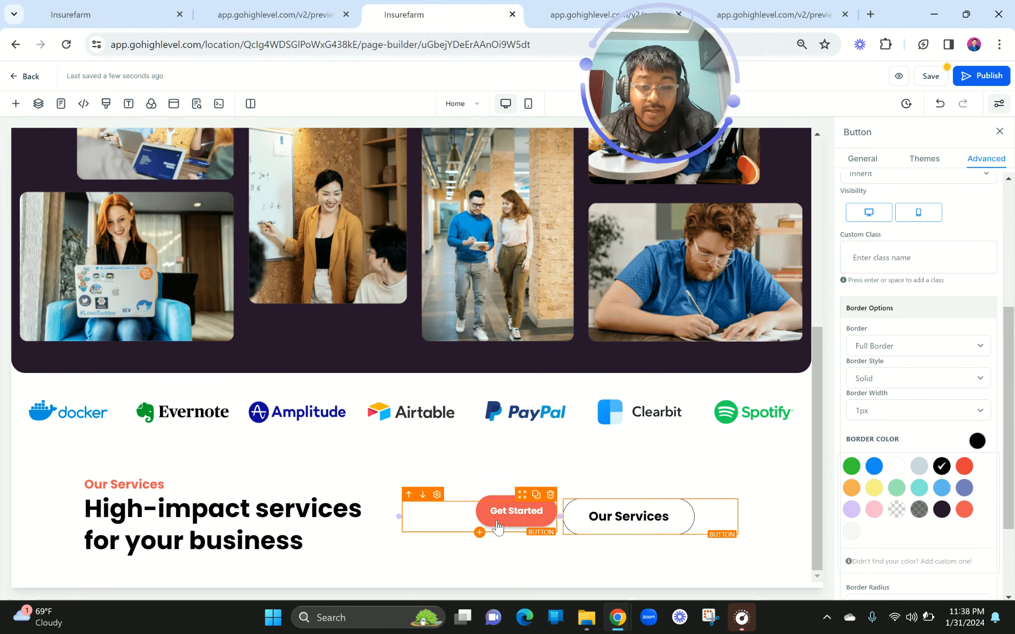
Compare the buttons with the reference preview, then delete the outlined "Our Services" button from the third column.
left_click(264, 6)
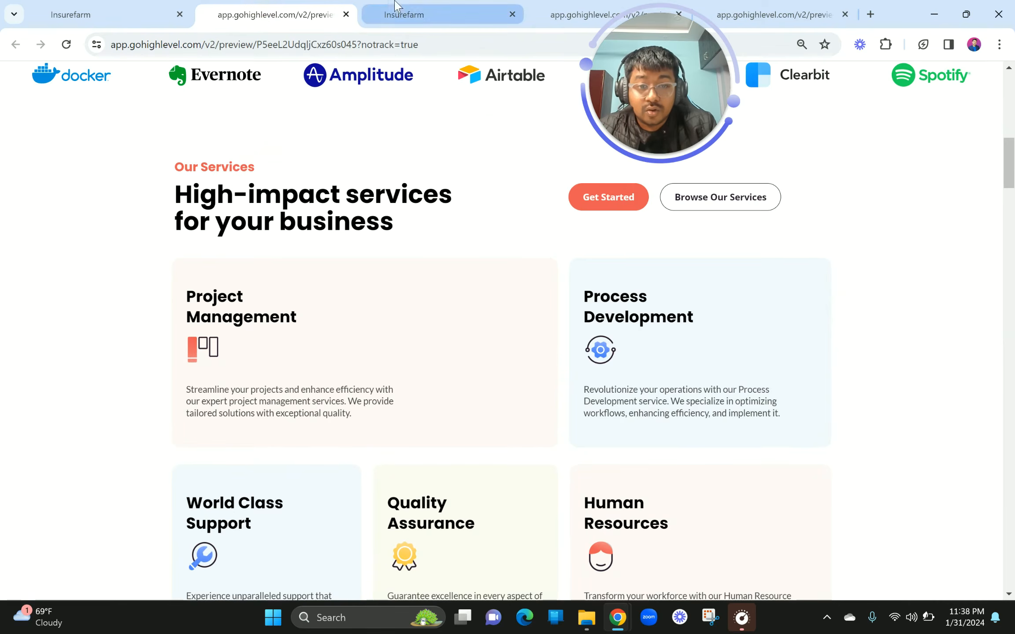
left_click(414, 6)
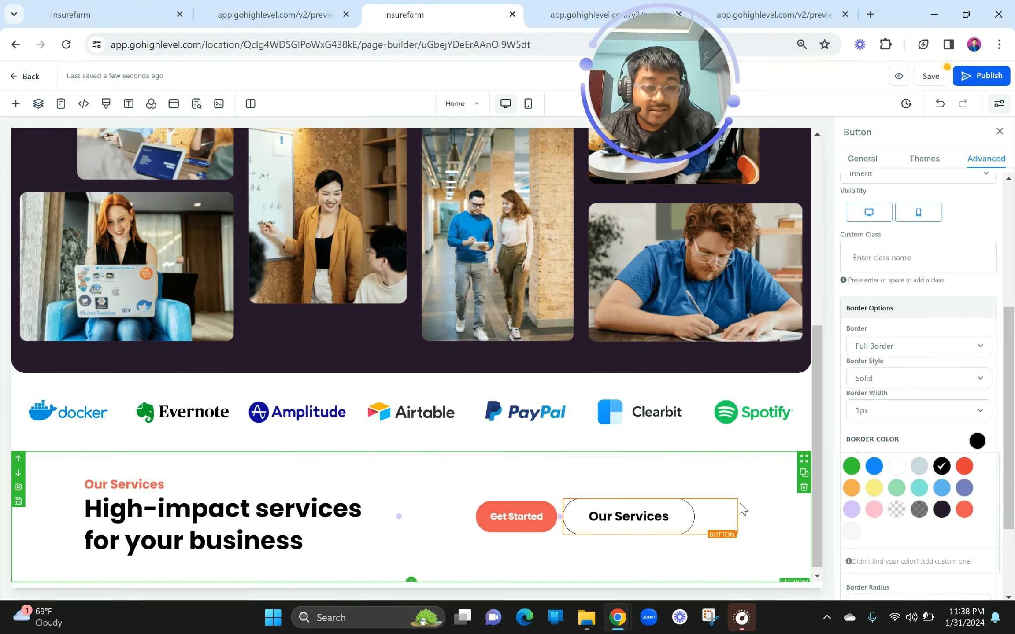
left_click(731, 493)
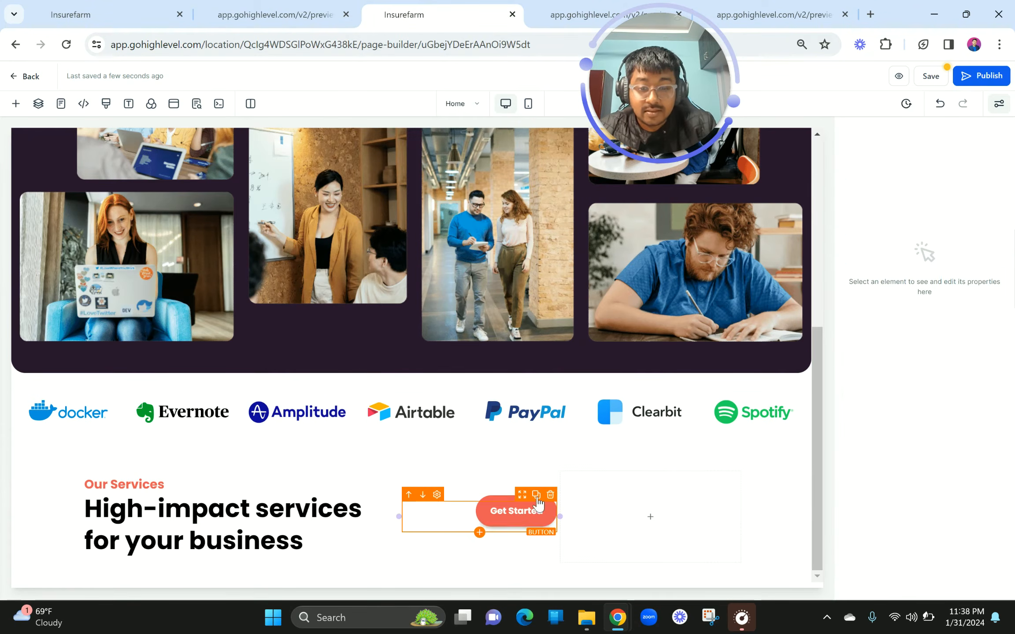
Place a copy of the second column's "Get Started" button in the third column and align it left.
left_click_drag(526, 516, 665, 507)
scroll(934, 416, "down", 5)
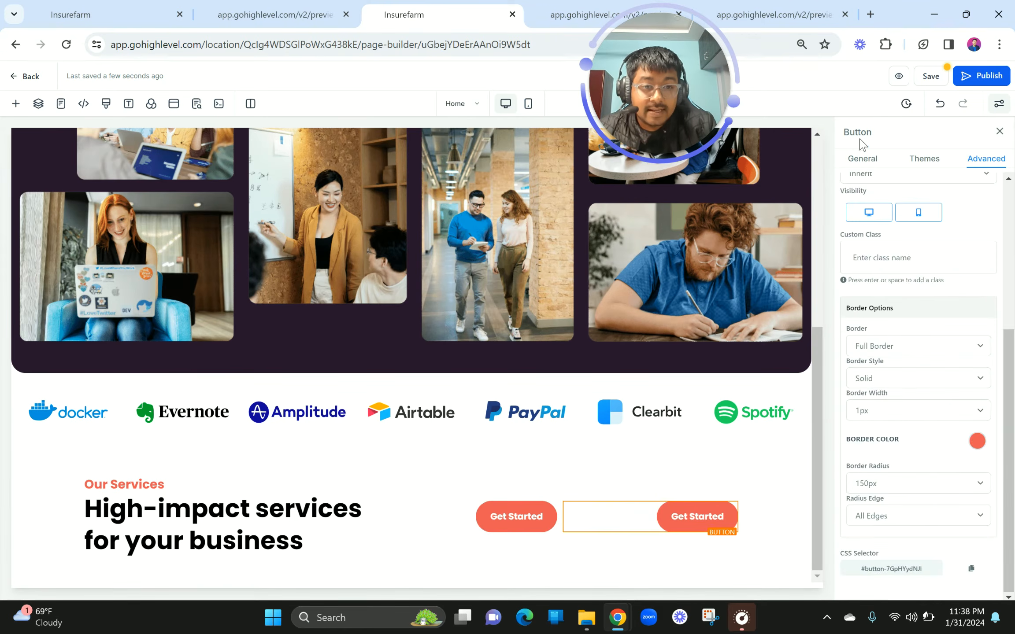
left_click(862, 159)
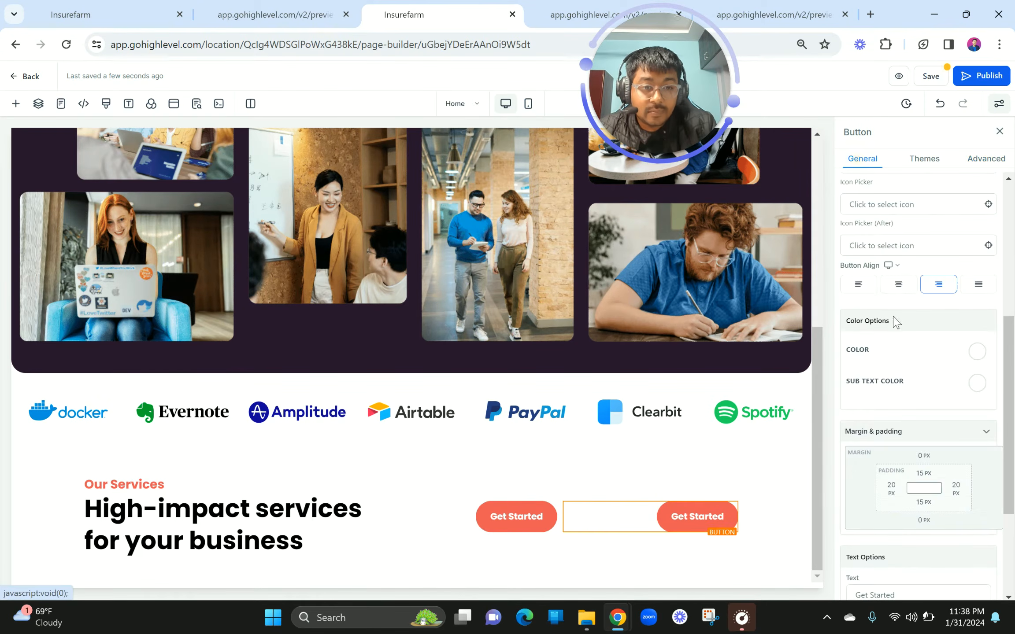
left_click(861, 285)
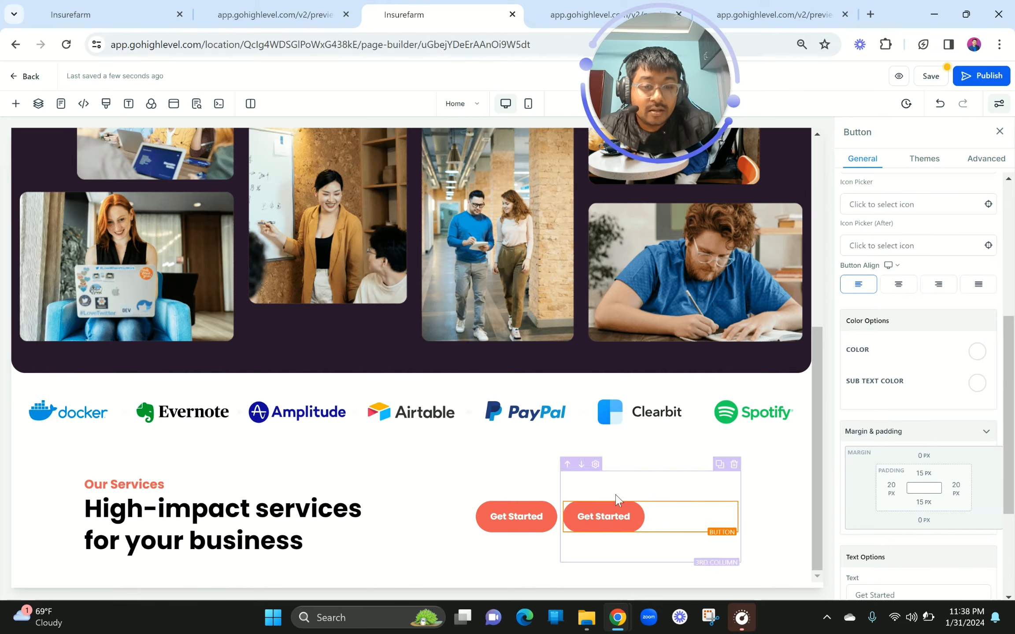
Check the second button's label in the reference preview and change the third column's button text to "Browse Our Services".
left_click(260, 9)
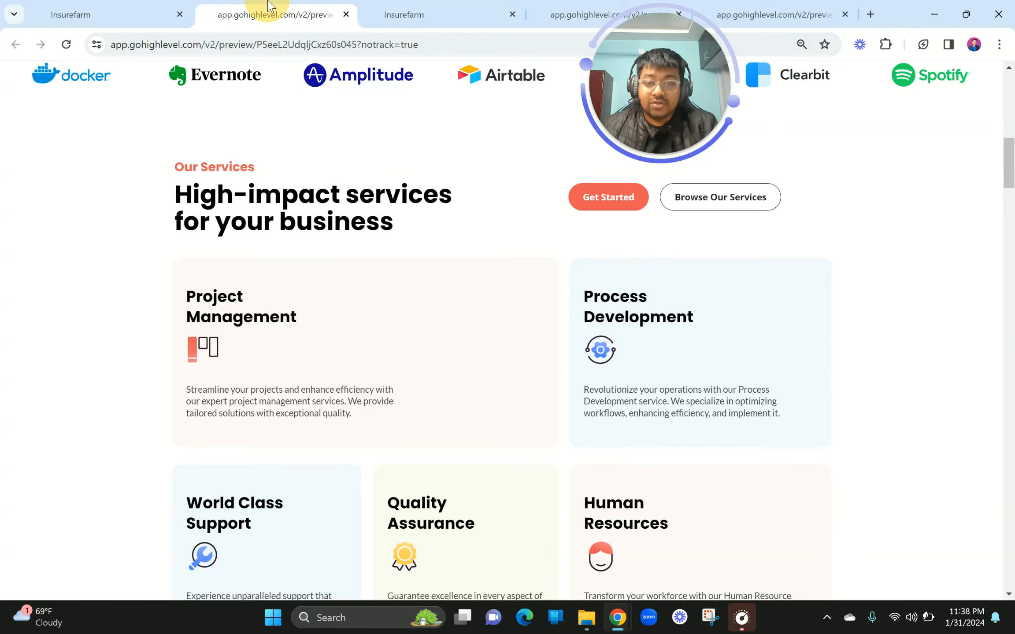
left_click(442, 7)
scroll(1008, 462, "down", 4)
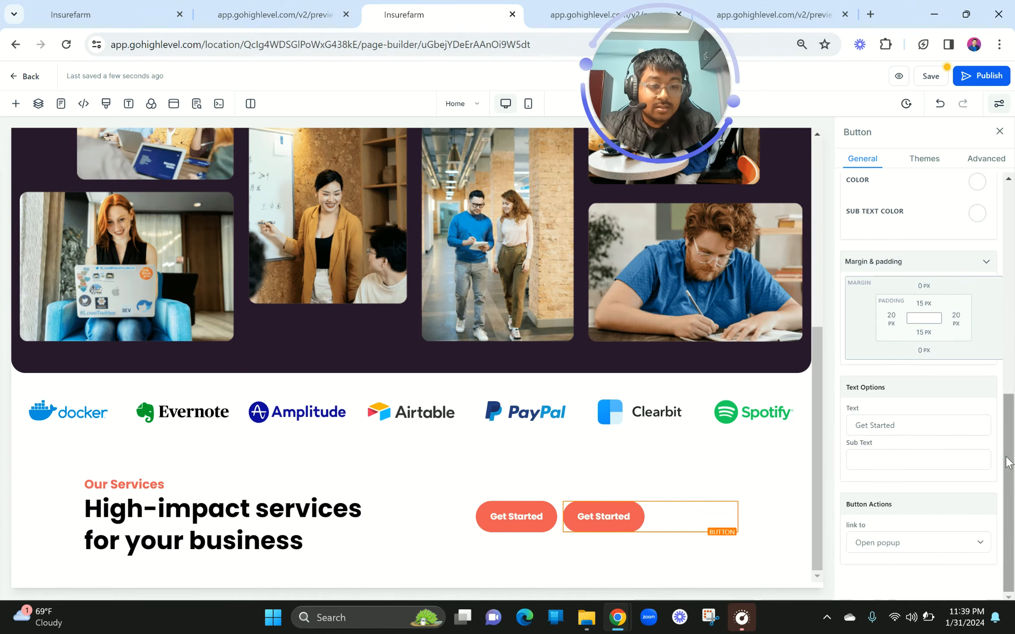
triple_click(911, 426)
type("Br")
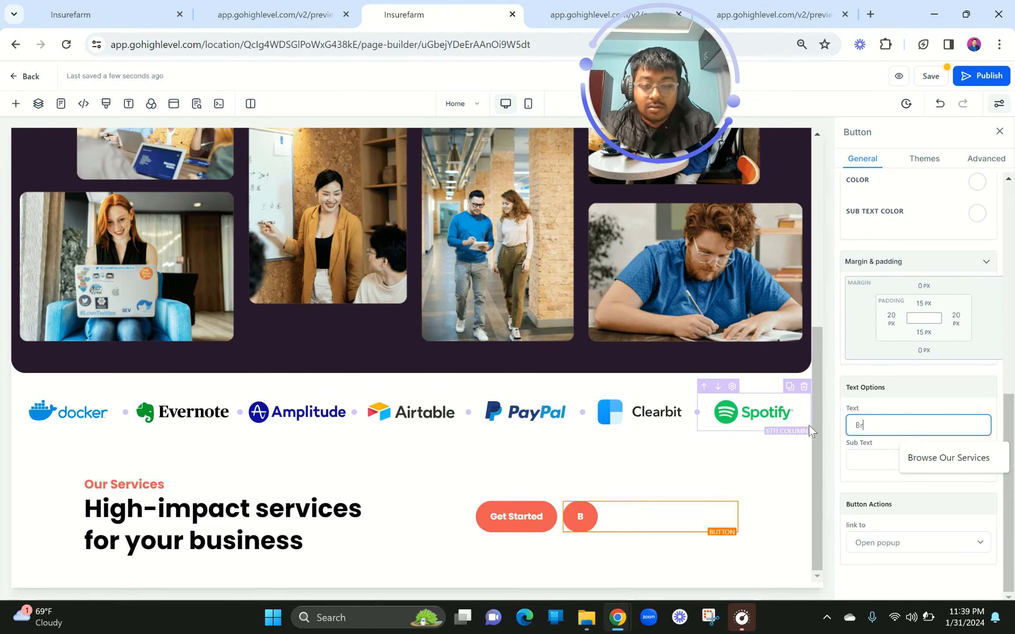
left_click(916, 458)
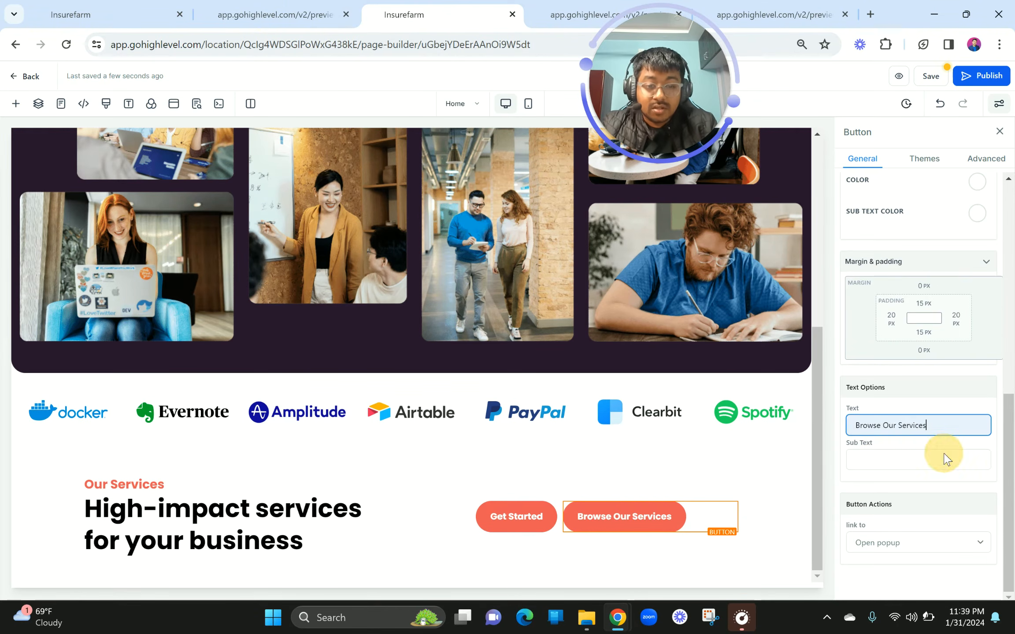
Set the text color of the "Browse Our Services" button to black.
scroll(945, 253, "up", 3)
scroll(947, 253, "down", 3)
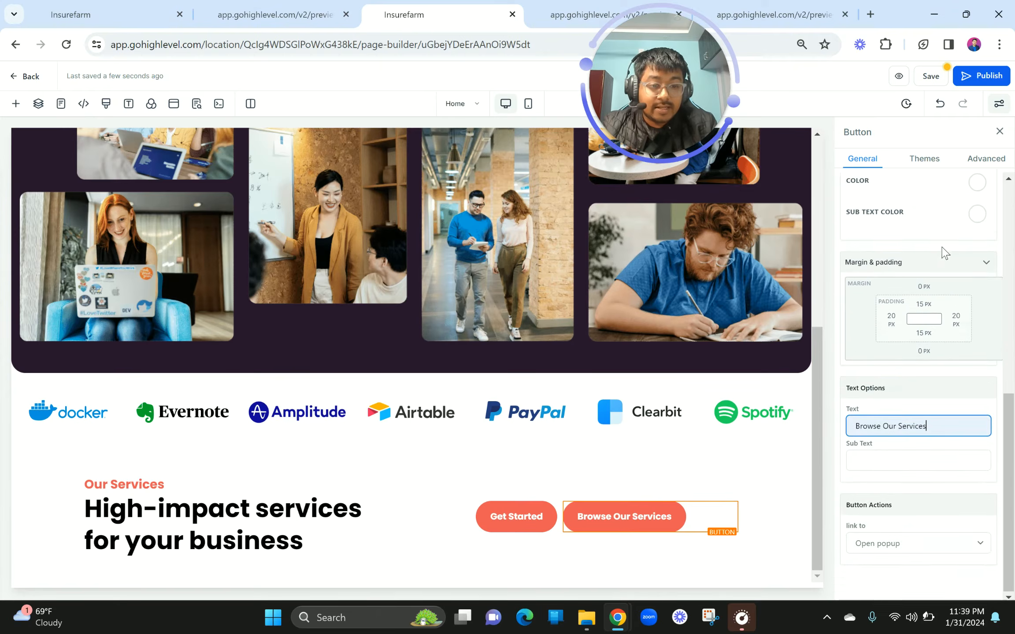
scroll(951, 253, "up", 3)
left_click(977, 292)
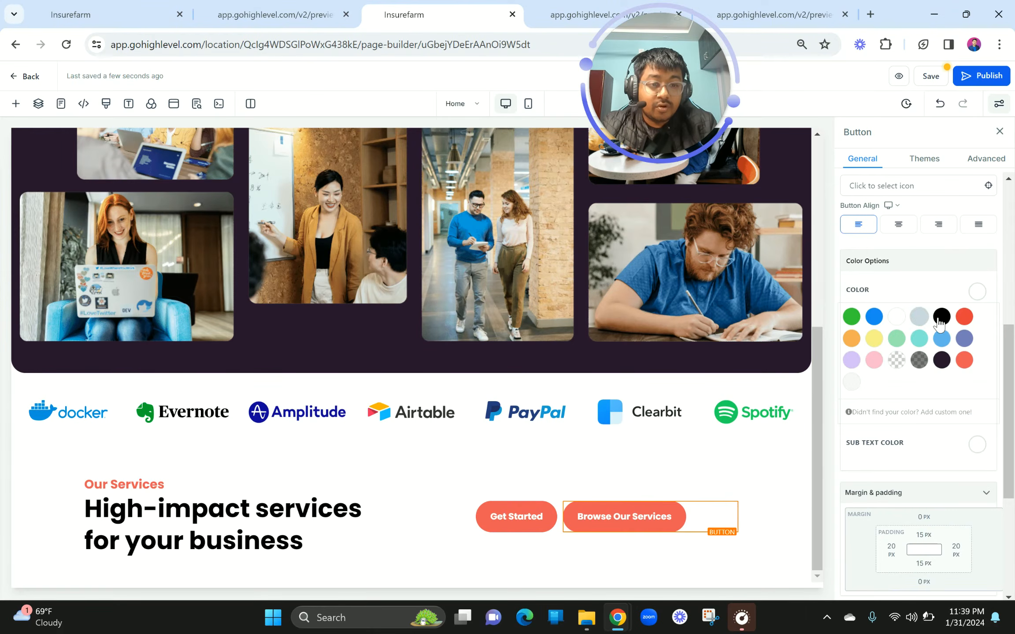
left_click(942, 316)
Make the "Browse Our Services" button's background transparent.
scroll(925, 251, "up", 5)
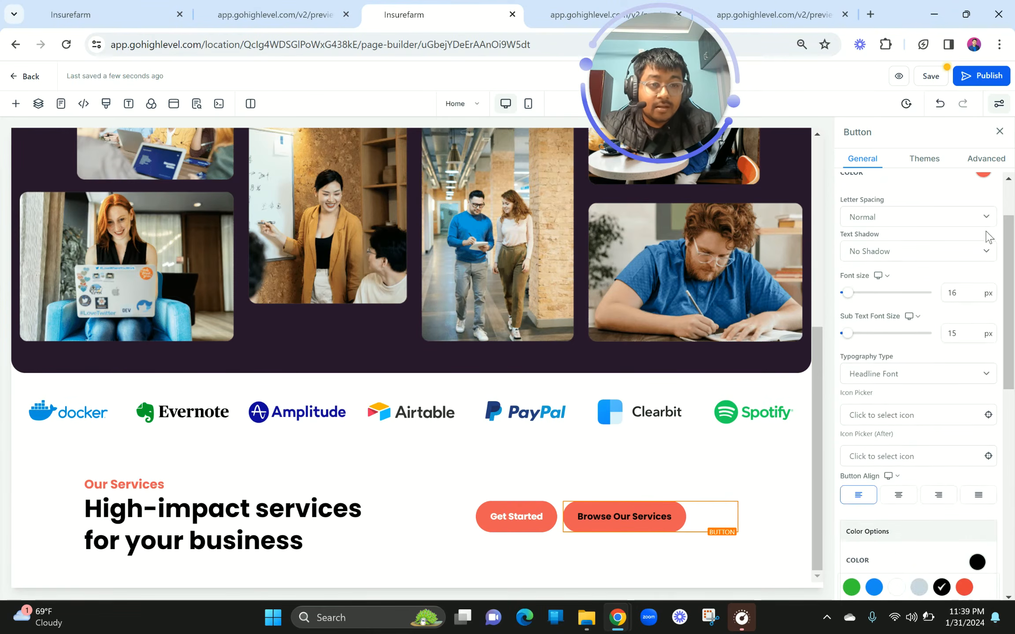
left_click(983, 177)
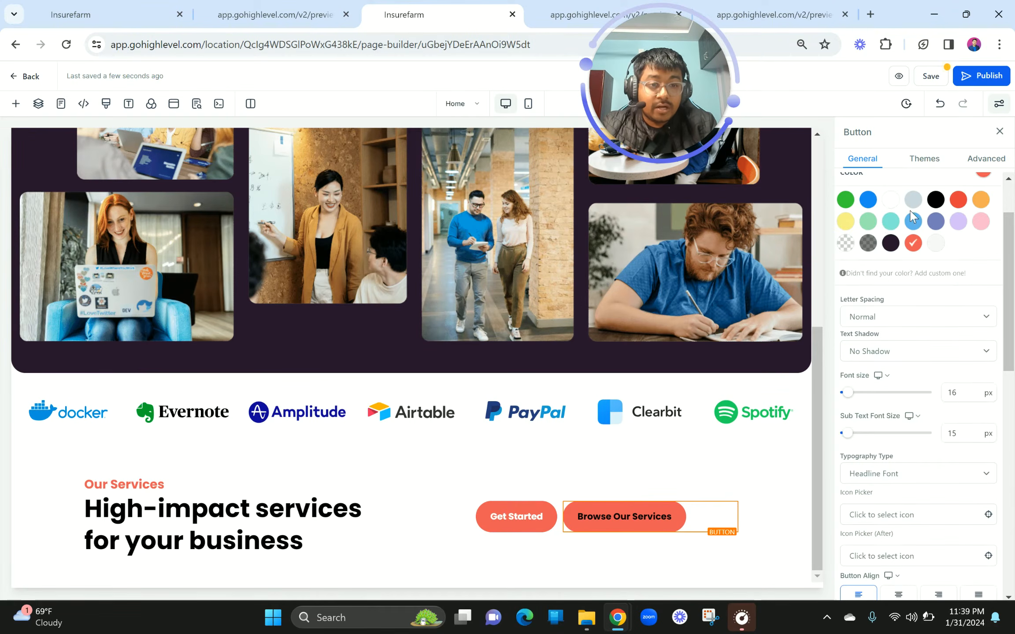
left_click(849, 244)
Set the border color of the "Browse Our Services" button to black.
left_click(986, 158)
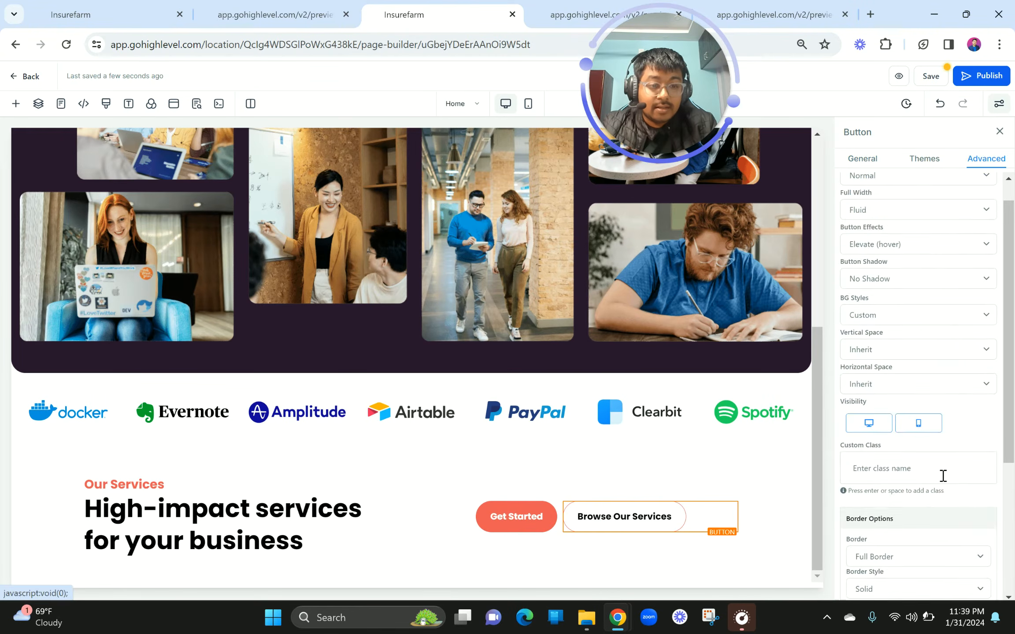
scroll(951, 454, "down", 5)
left_click(976, 446)
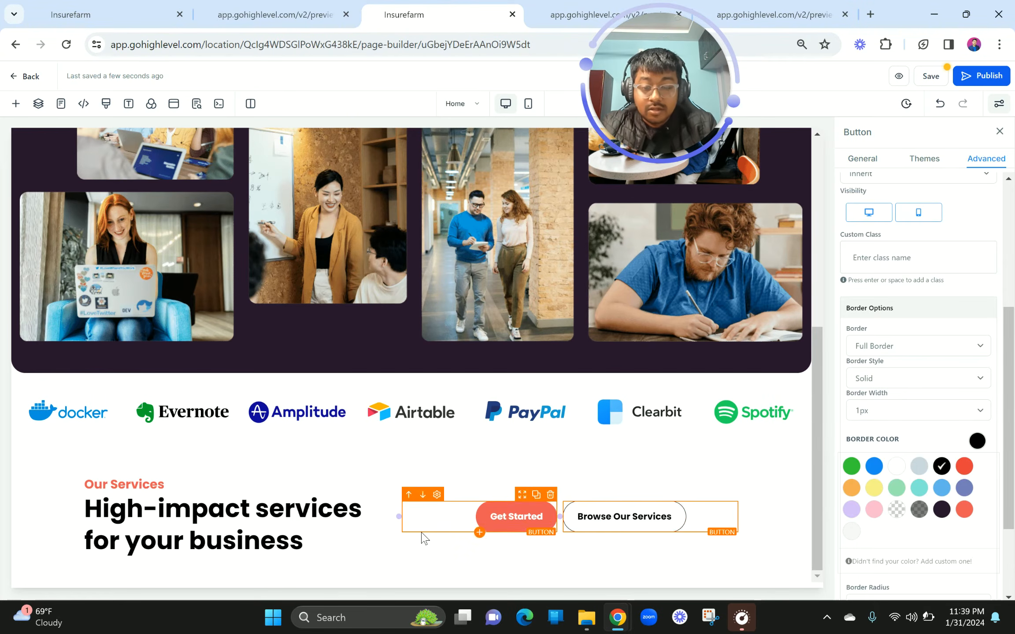
left_click(295, 412)
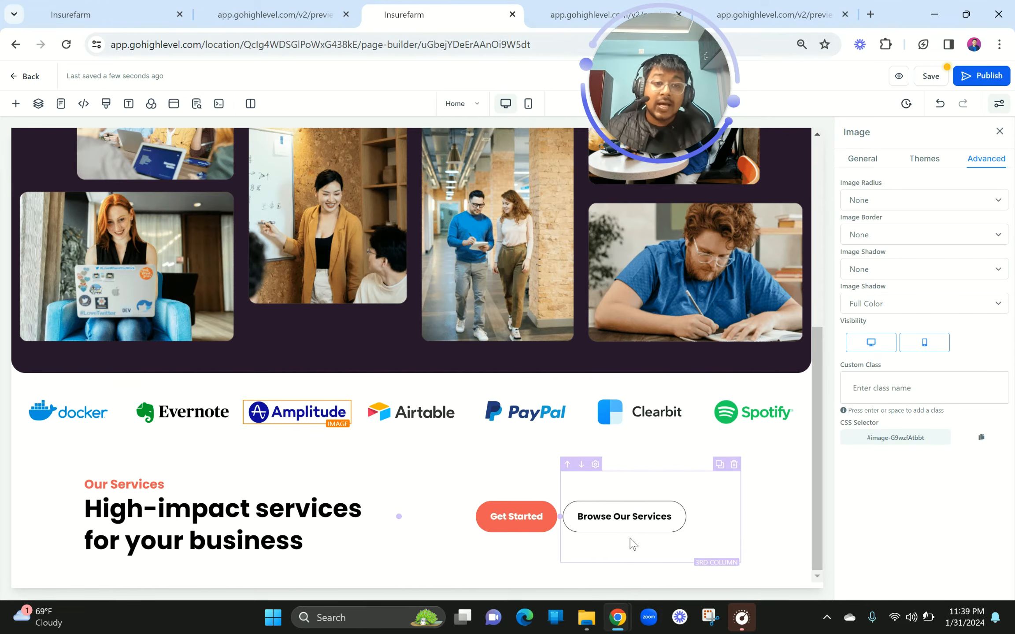
Set the left margin of the services header row's third column to 20 px.
scroll(630, 538, "up", 5)
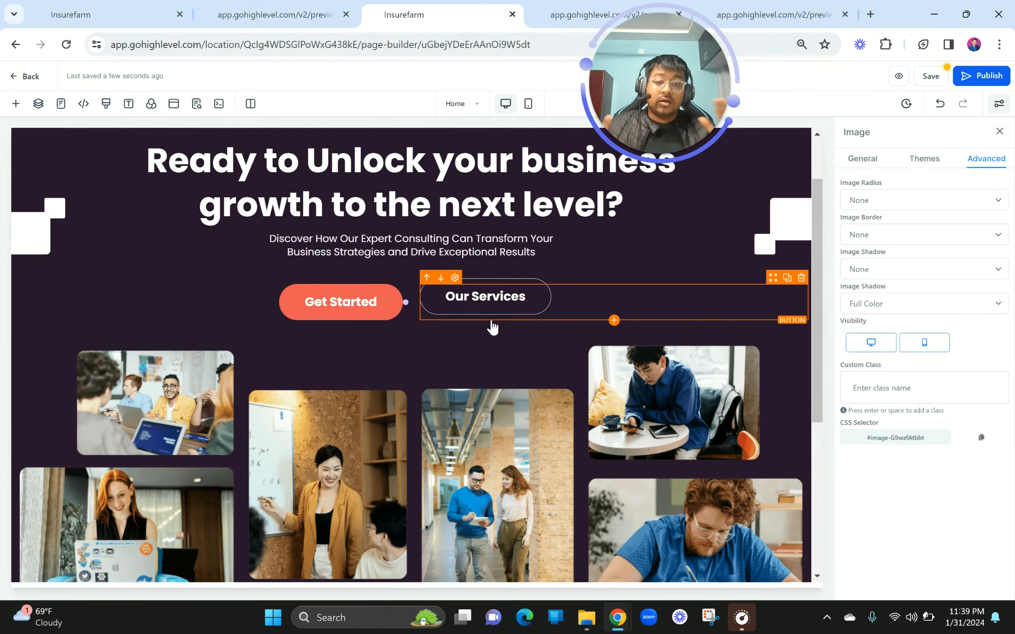
scroll(492, 328, "down", 5)
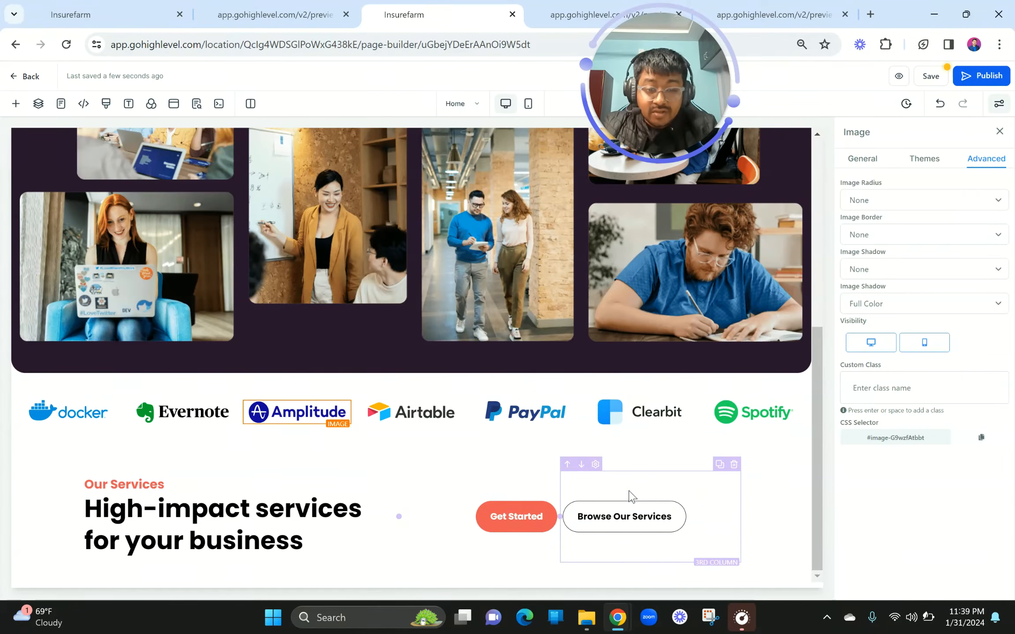
left_click(632, 496)
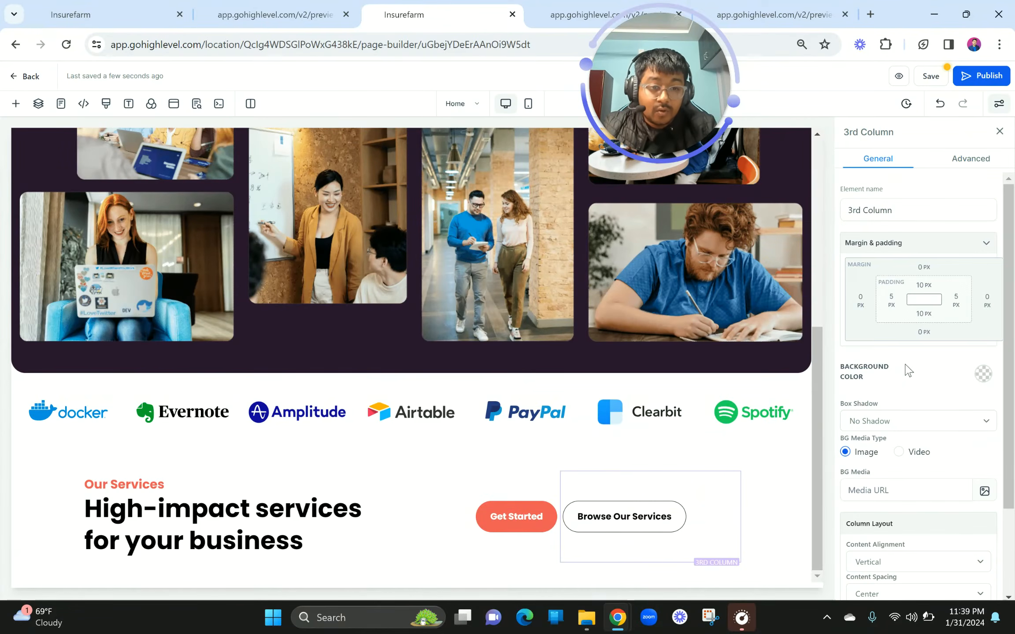
left_click(864, 308)
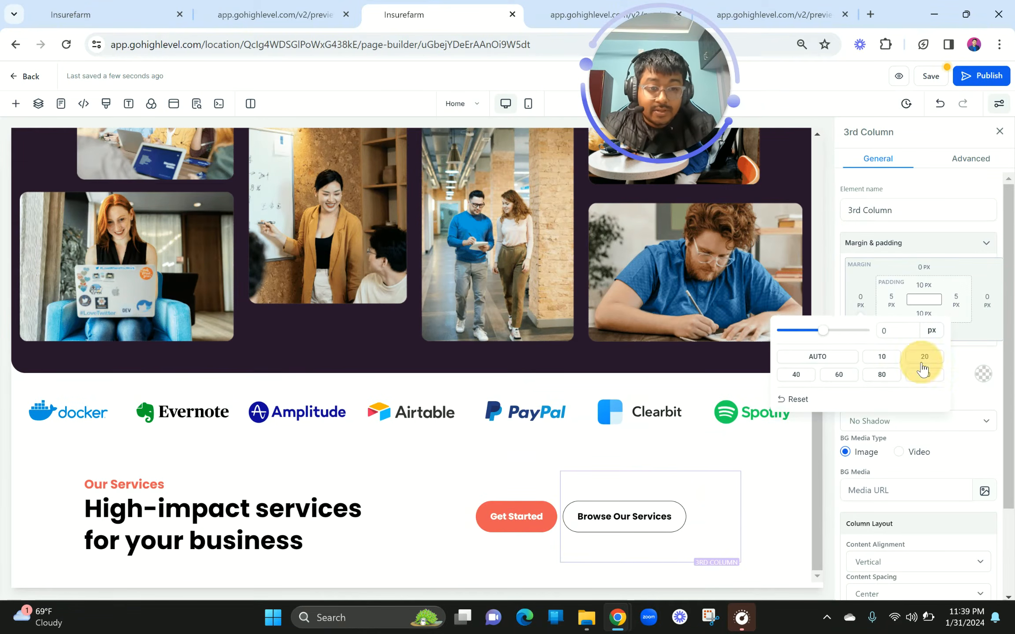
left_click(923, 359)
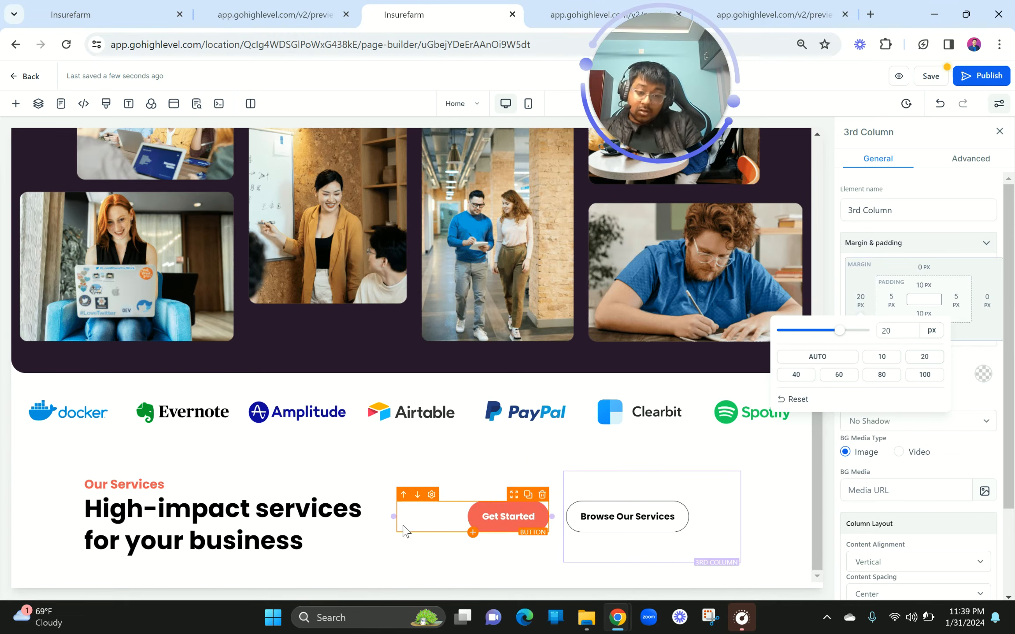
Examine the layout and contents of the service cards below the services header in the reference preview.
left_click(281, 6)
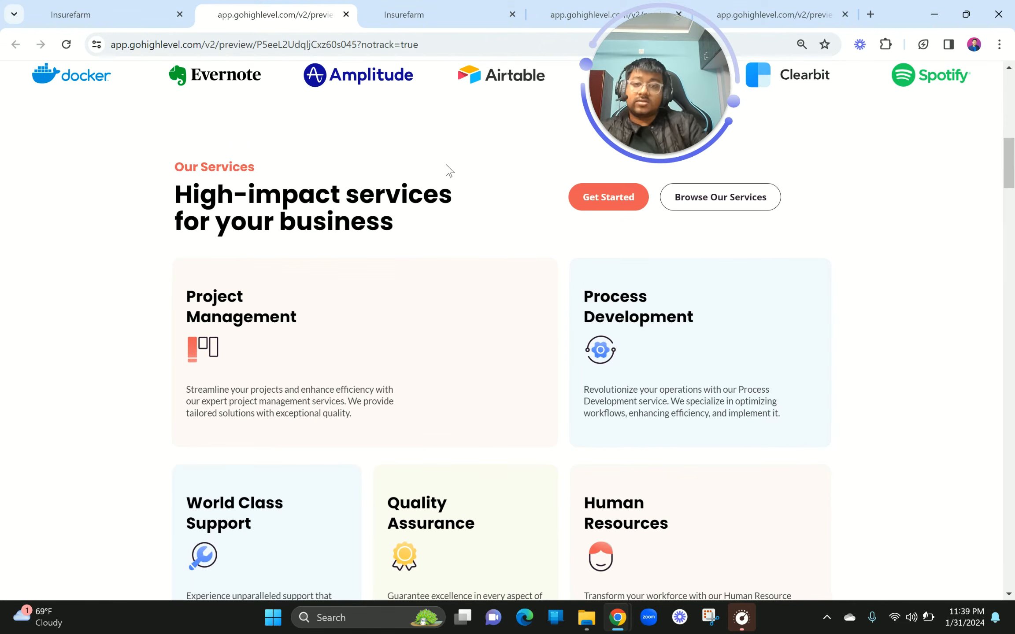
scroll(448, 169, "down", 2)
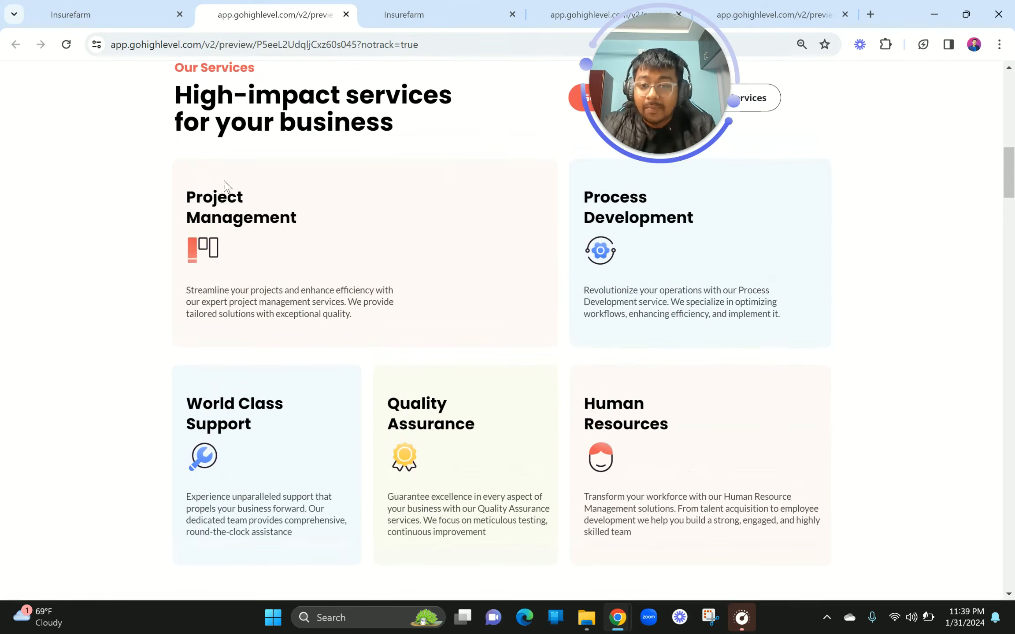
left_click_drag(167, 182, 793, 510)
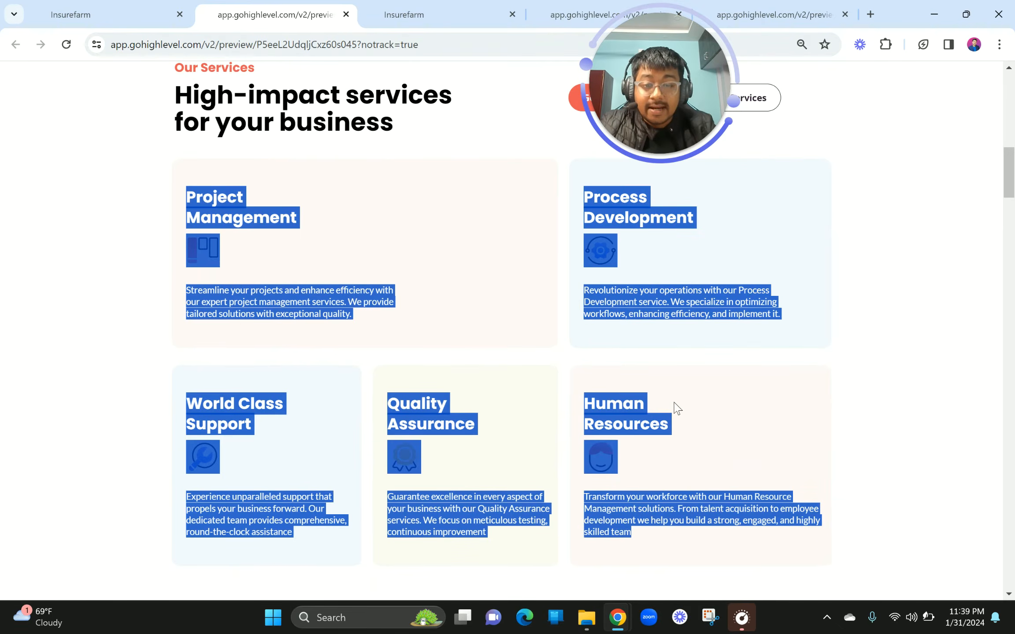
left_click(664, 392)
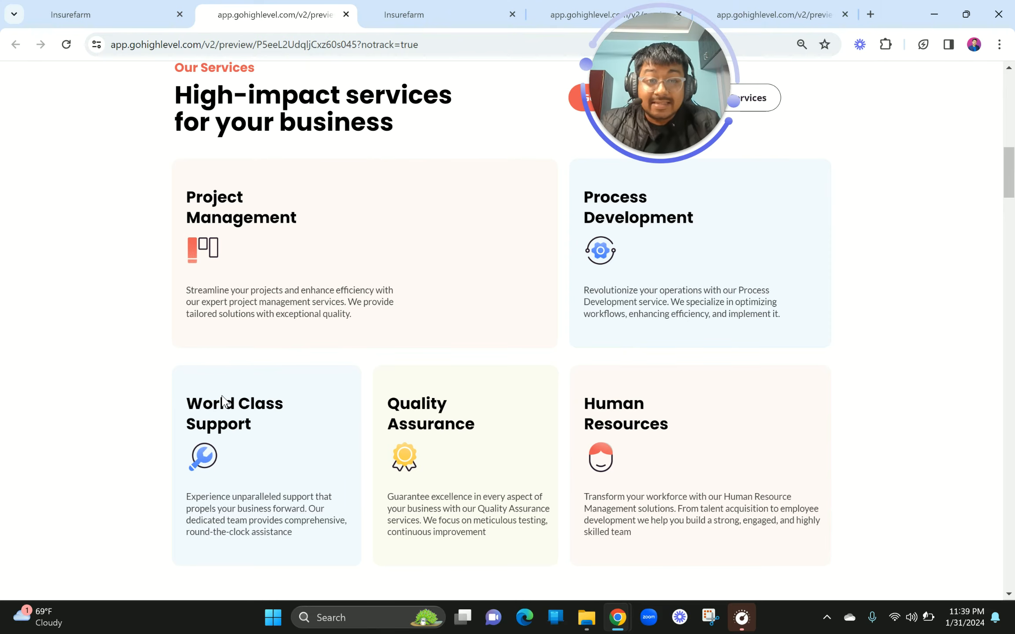
scroll(399, 432, "down", 1)
scroll(398, 431, "up", 1)
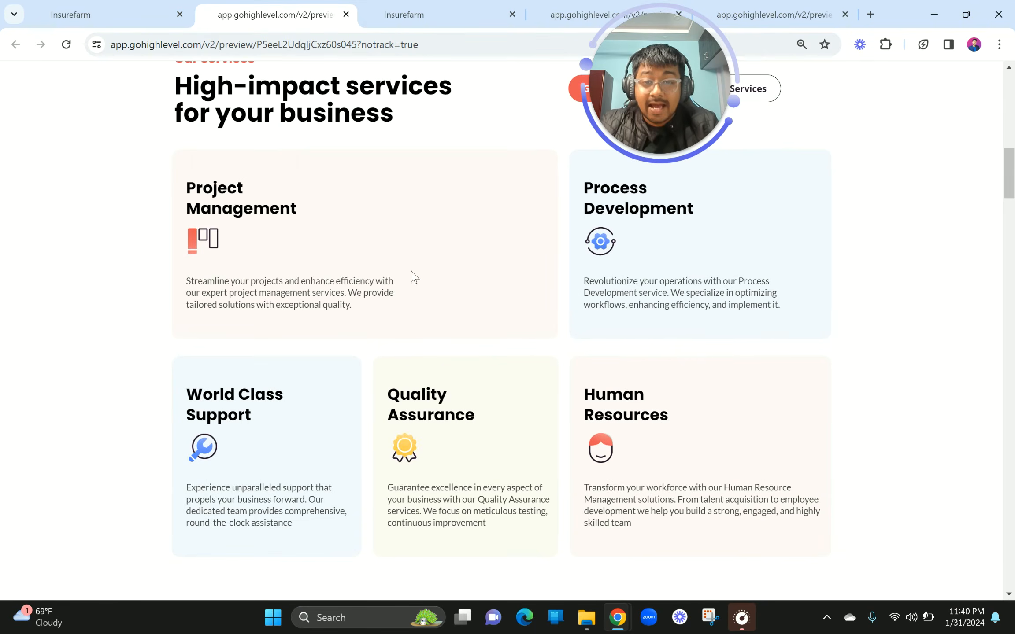
Add a two-column row directly beneath the services header row in the page builder, checking the card layout in the reference preview.
left_click(424, 13)
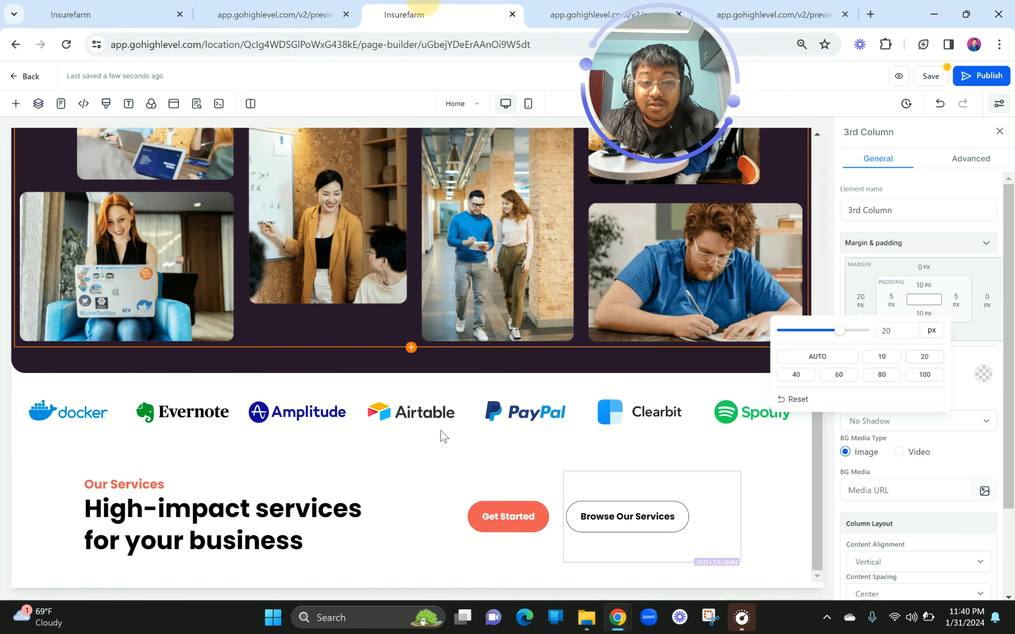
left_click(530, 314)
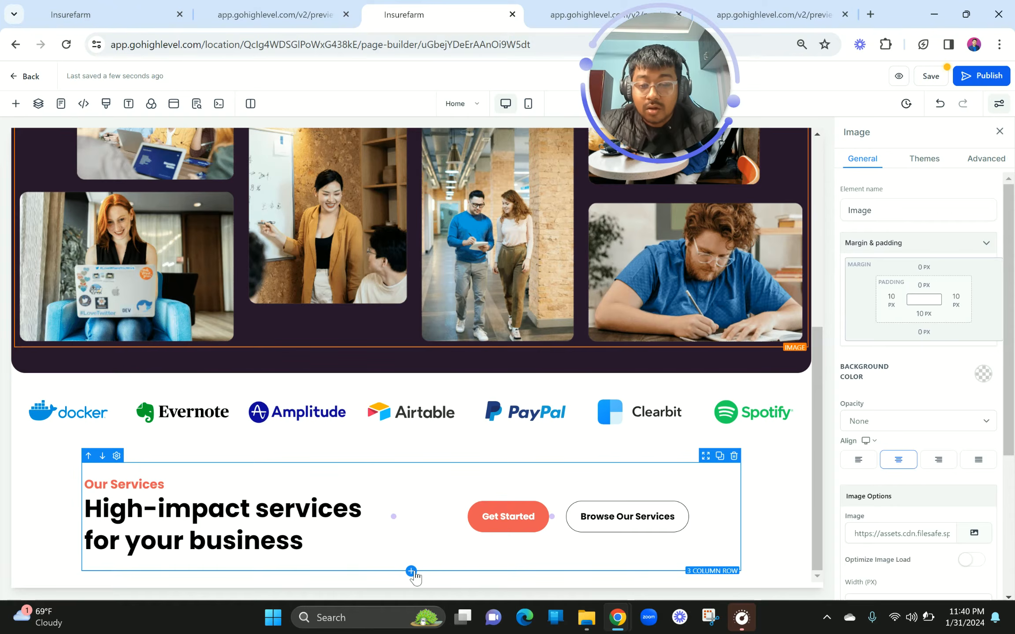
left_click(411, 571)
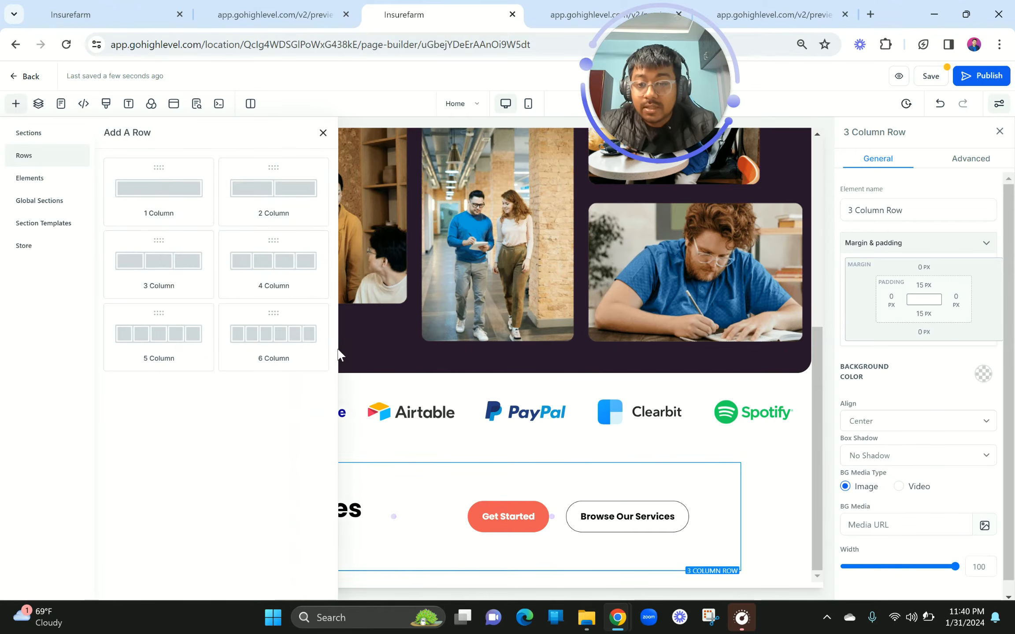
left_click(281, 13)
left_click(430, 12)
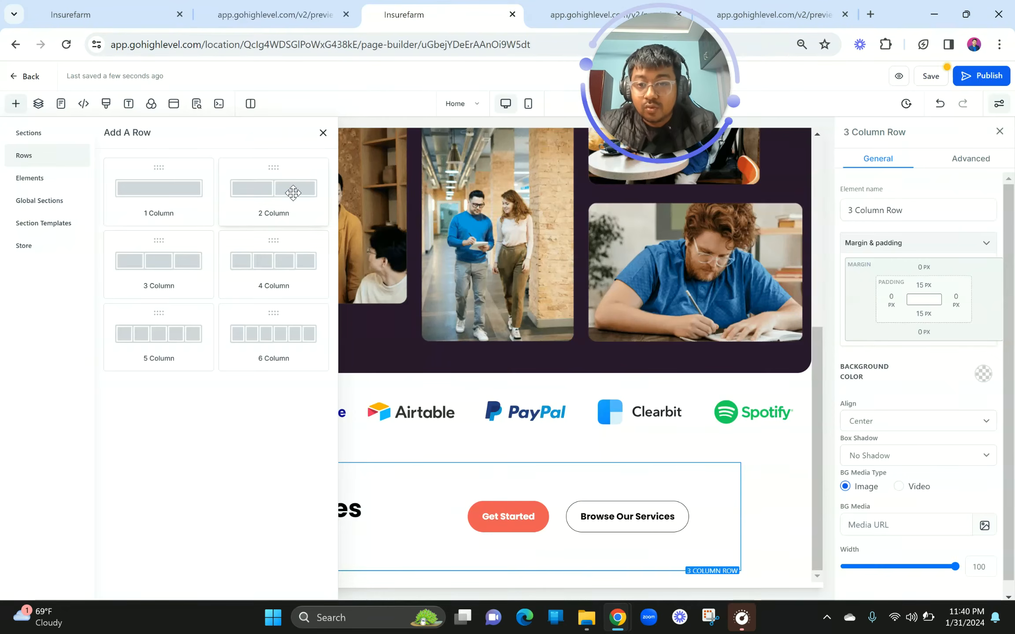
left_click_drag(293, 193, 358, 522)
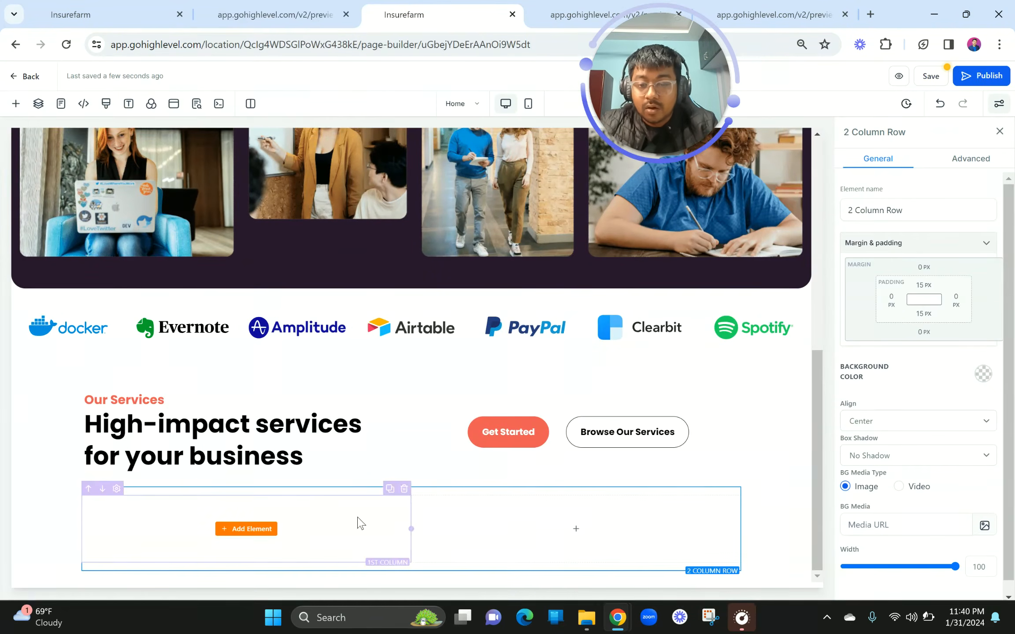
Review the service cards in the reference preview and copy the Project Management card's background color with ColorPick Eyedropper.
left_click(270, 13)
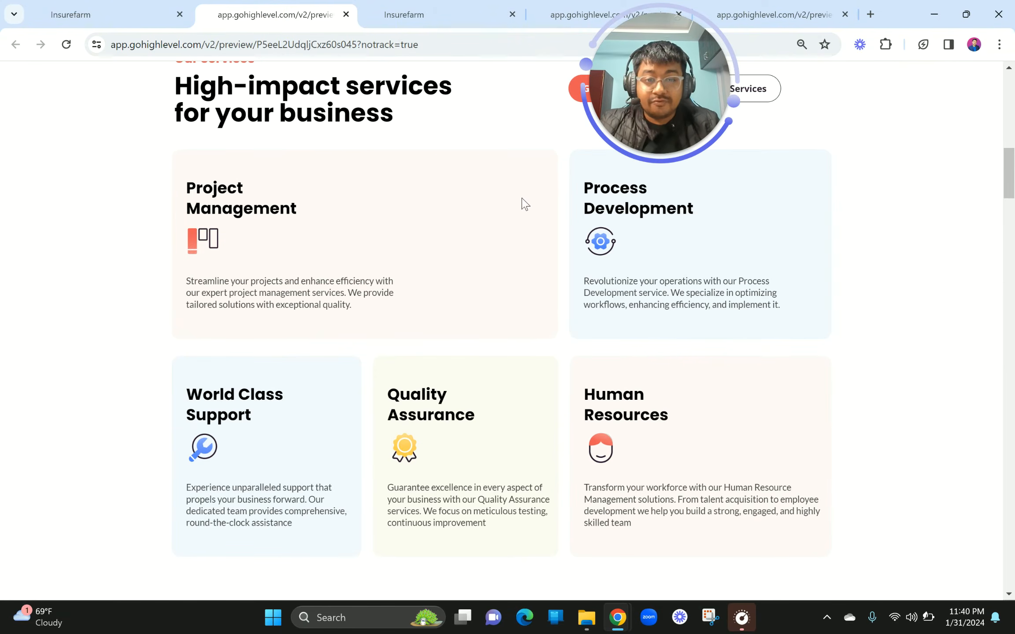
scroll(357, 294, "down", 3)
scroll(358, 295, "up", 3)
left_click(403, 13)
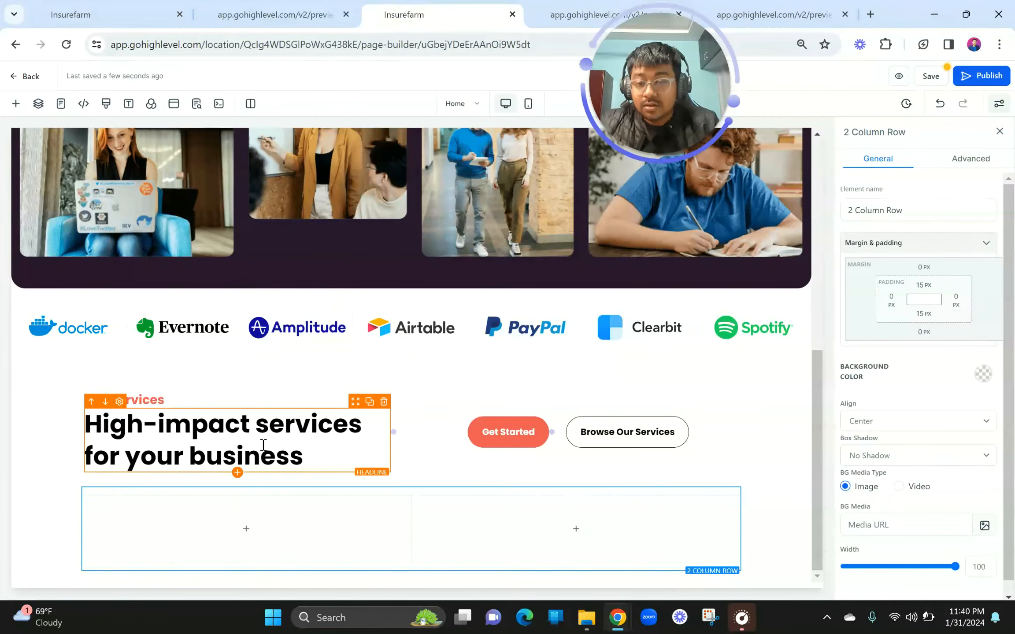
left_click(308, 14)
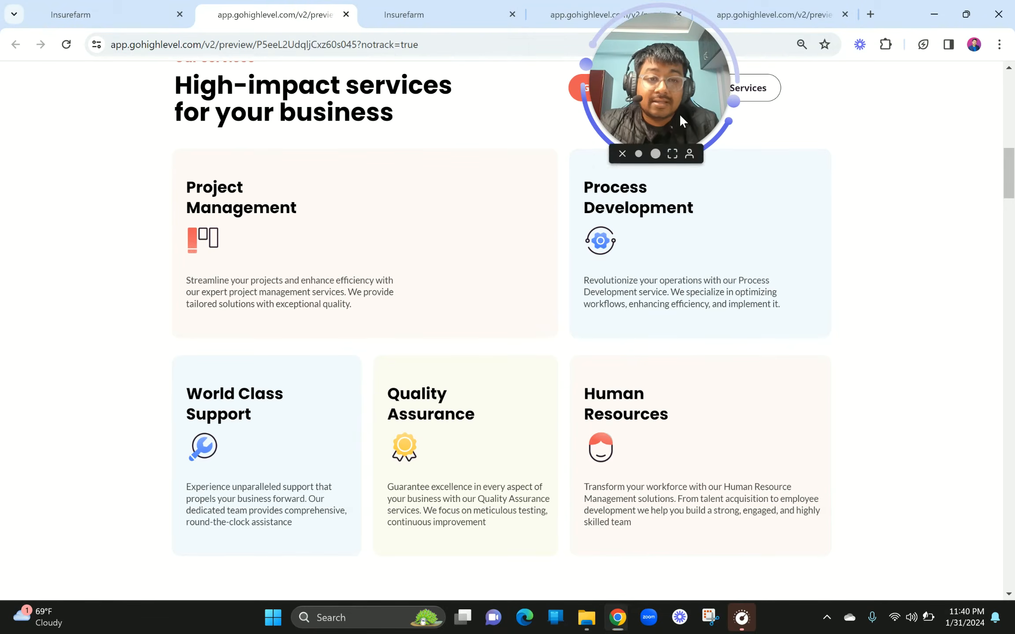
left_click_drag(679, 113, 973, 321)
left_click(888, 48)
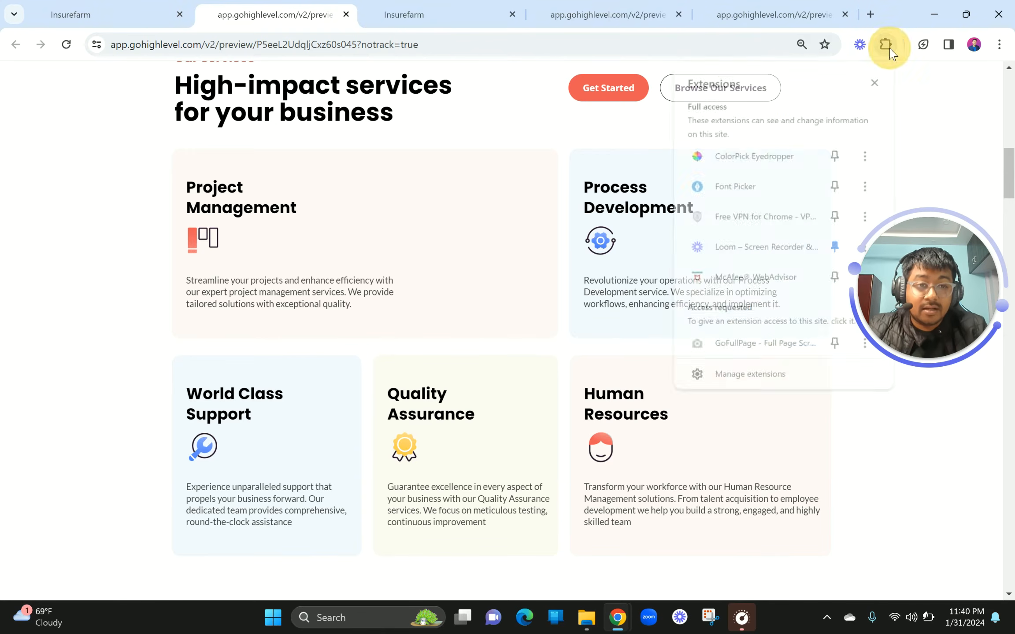
left_click(745, 158)
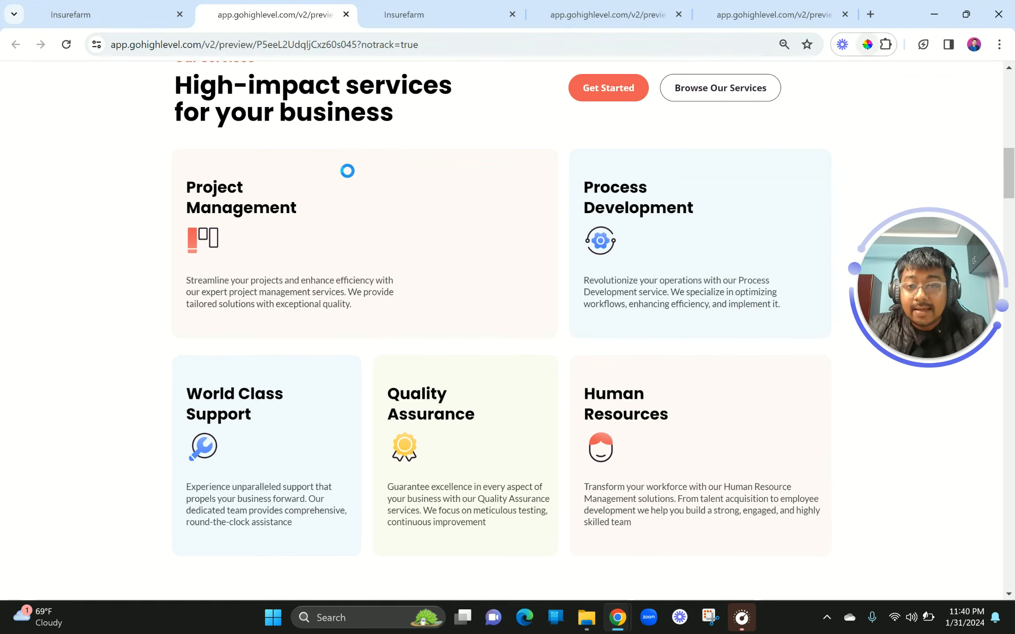
left_click(348, 167)
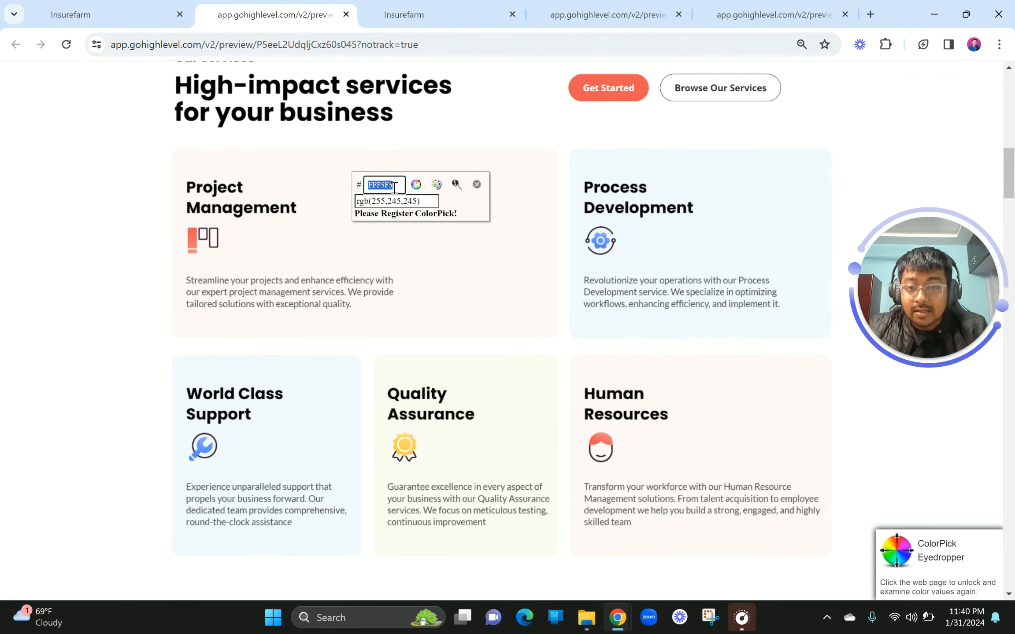
left_click(477, 184)
Set the background of the new two-column row's first column in the page builder to the custom color #FFF5F5.
left_click(431, 10)
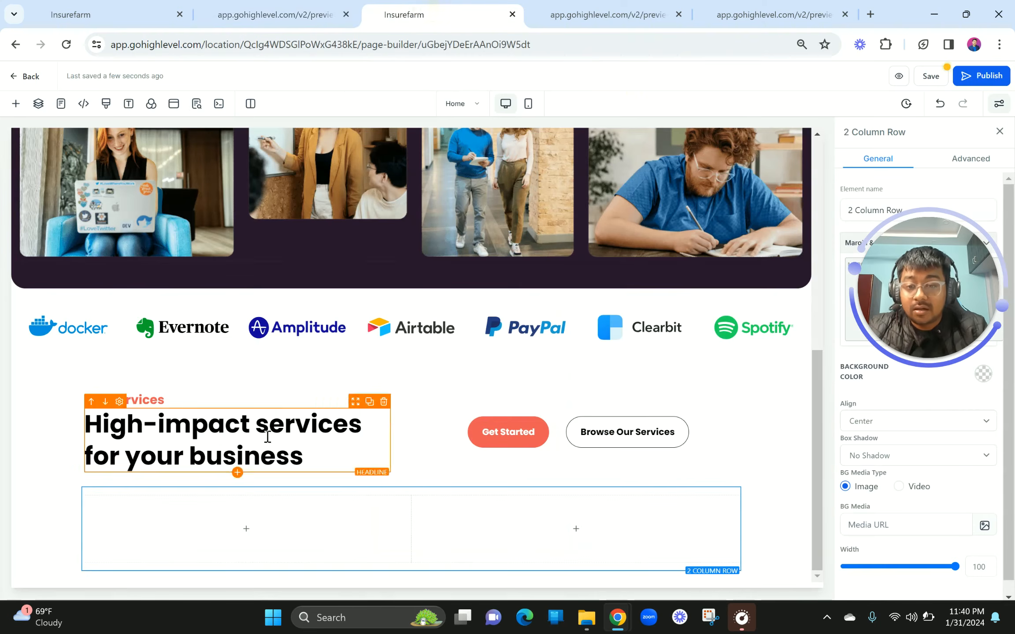
left_click(295, 535)
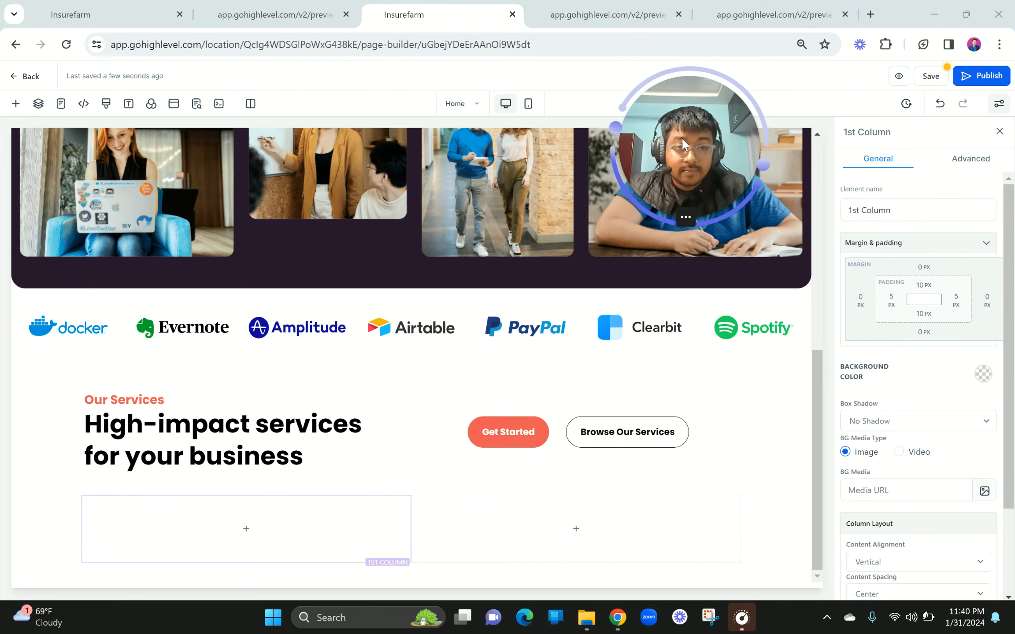
left_click(984, 375)
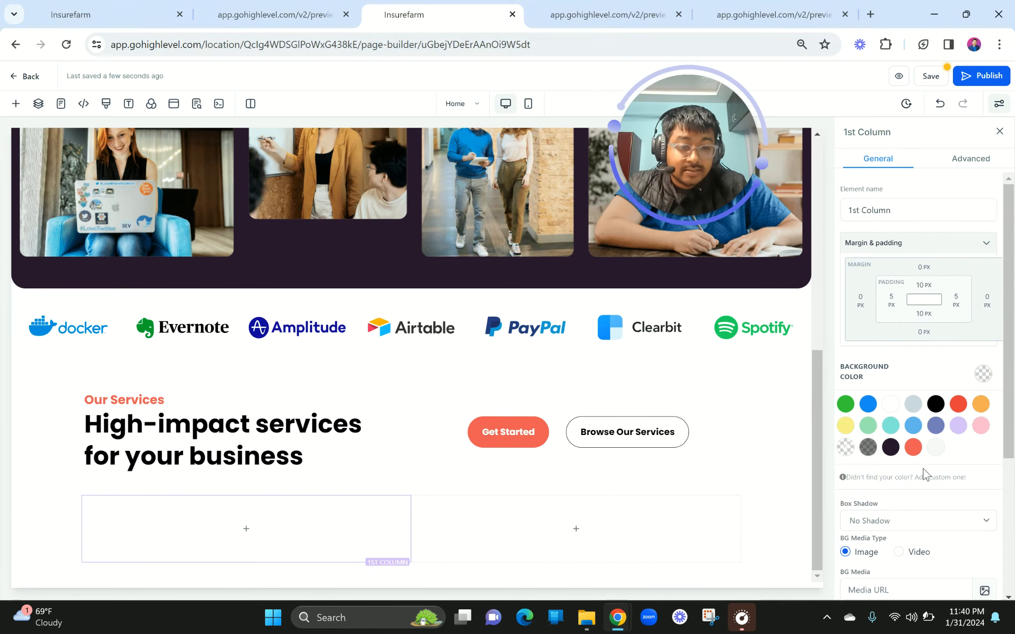
left_click(920, 479)
double_click(862, 519)
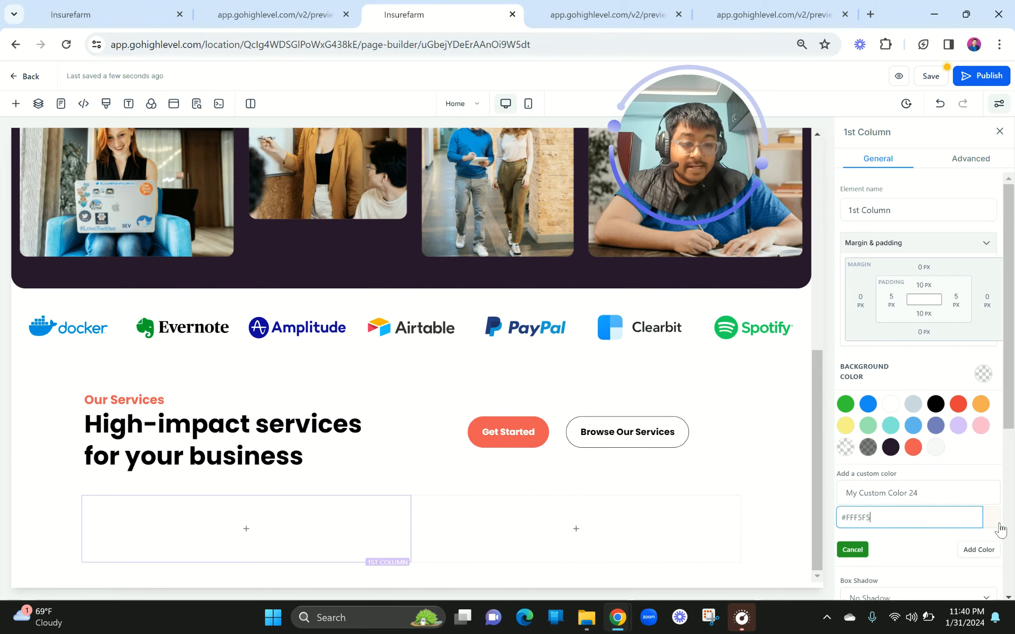
left_click(981, 550)
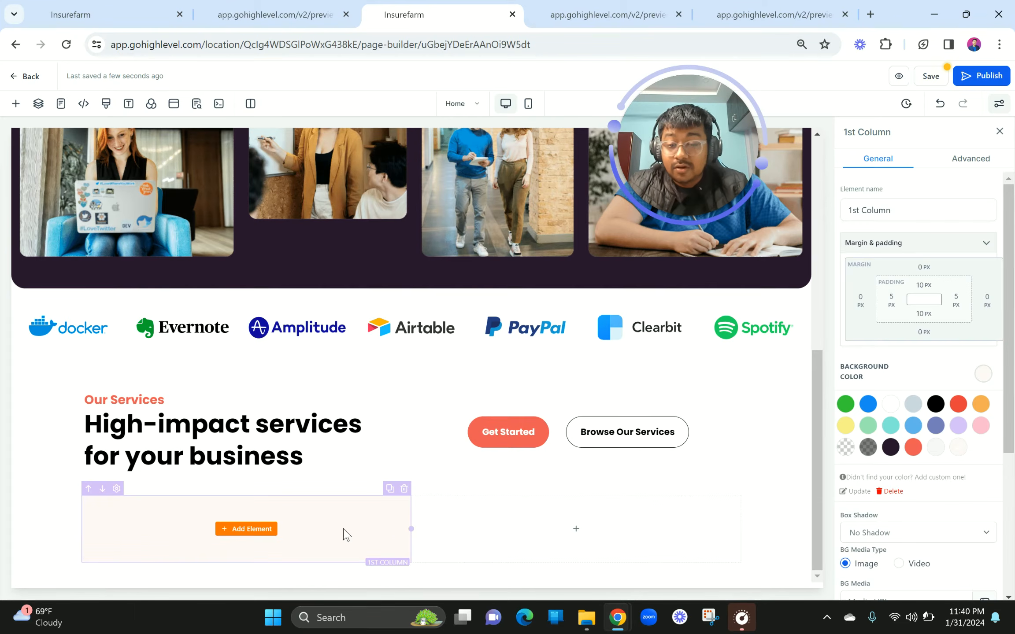
Sample the Process Development card's background color in the reference preview with ColorPick Eyedropper.
left_click(263, 14)
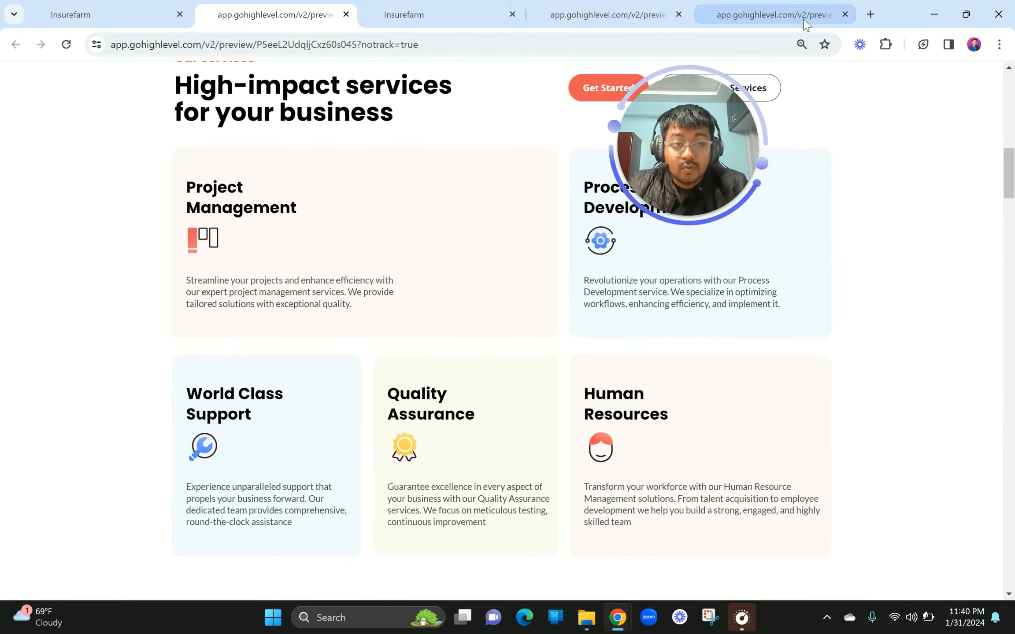
left_click(886, 44)
left_click(797, 159)
left_click(785, 237)
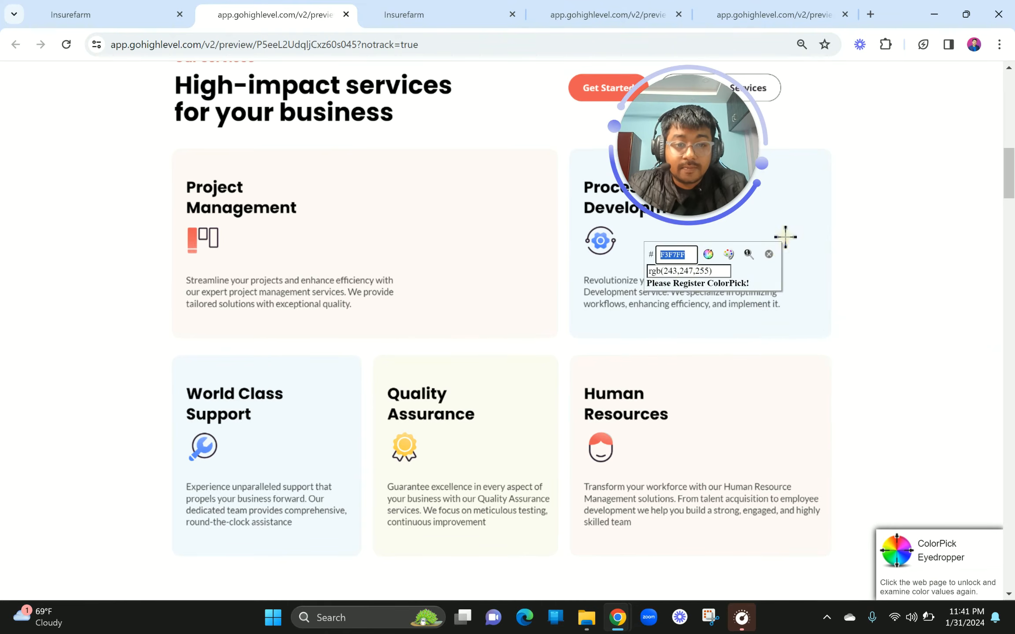
Set the background of the two-column row's second column in the page builder to the custom color #F3F7FF.
left_click(440, 14)
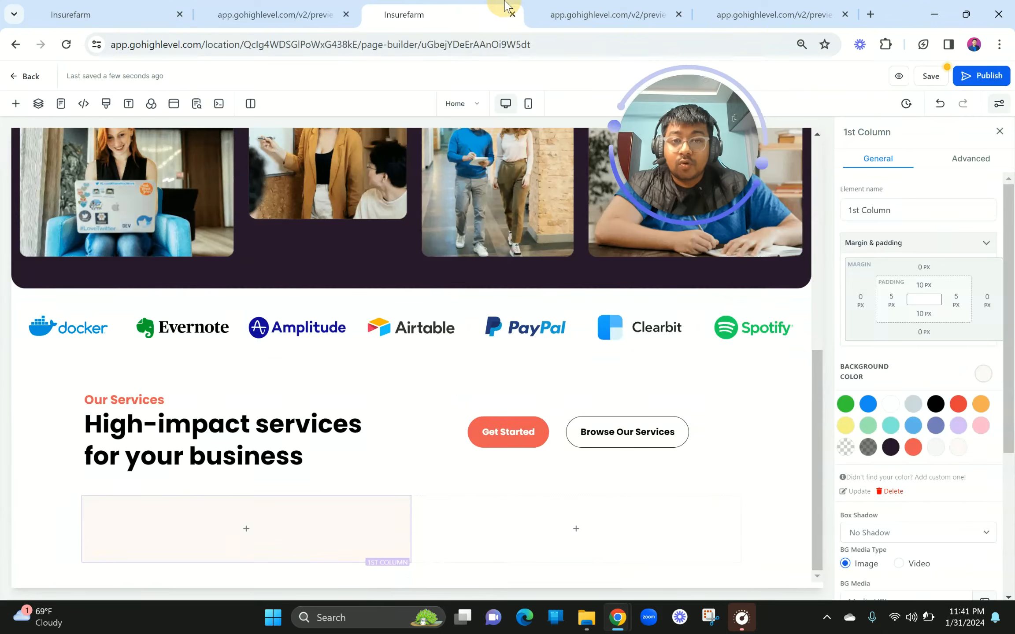
left_click(483, 529)
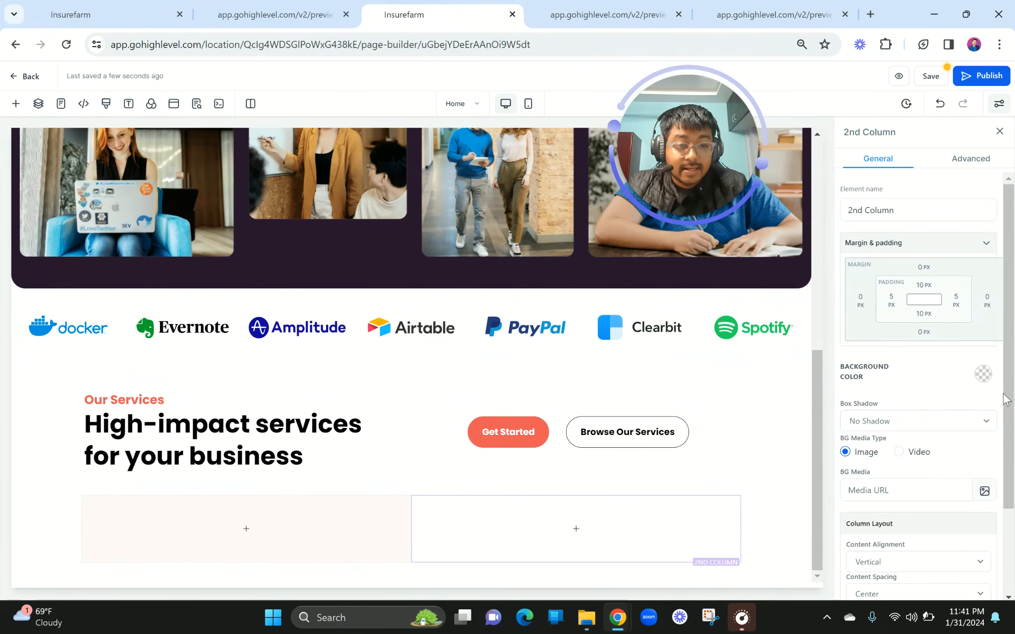
left_click(982, 373)
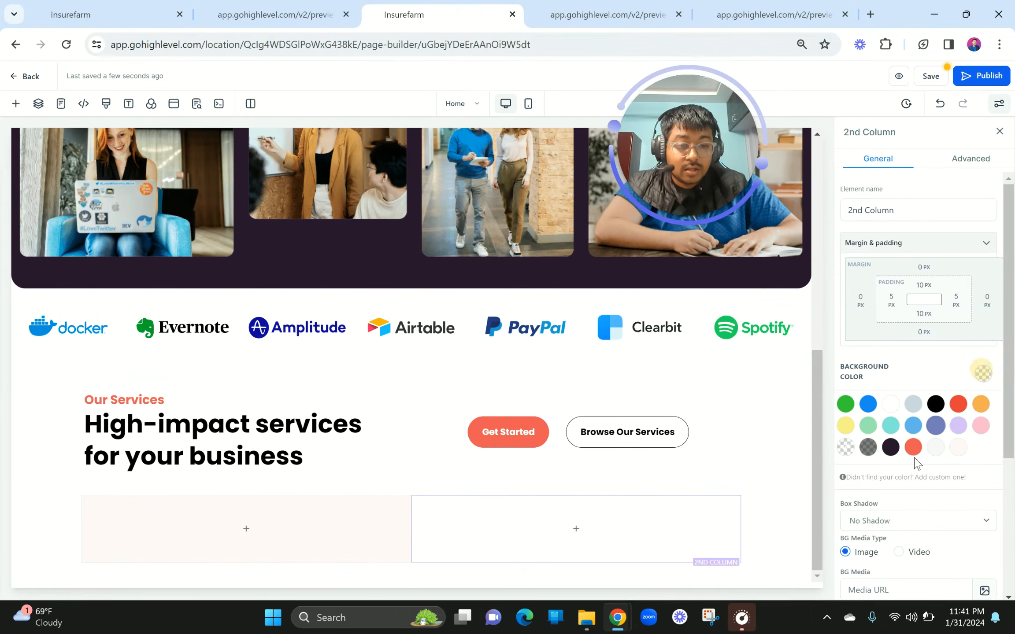
left_click(924, 479)
left_click(866, 518)
type("#F3F7FF")
left_click(979, 550)
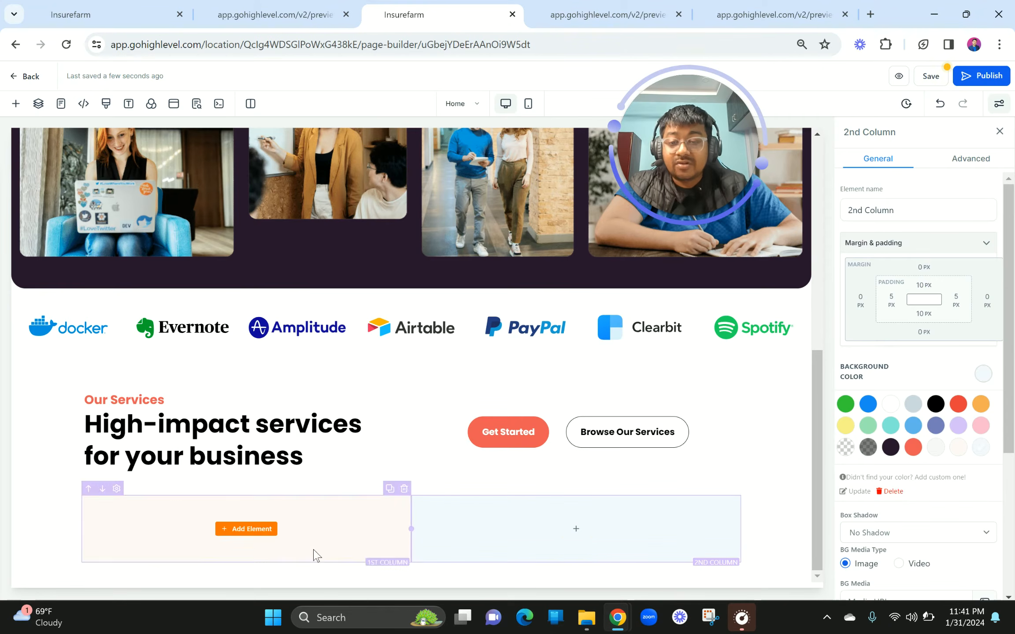
Give the row's first column a full 1px border in the saved cream color that matches its background.
left_click(256, 6)
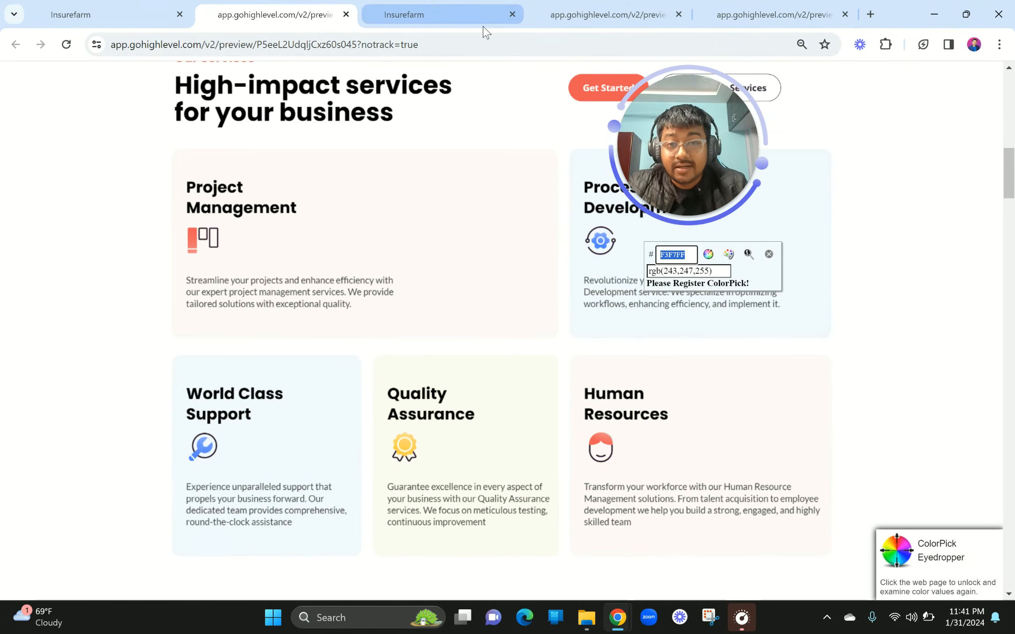
left_click(439, 6)
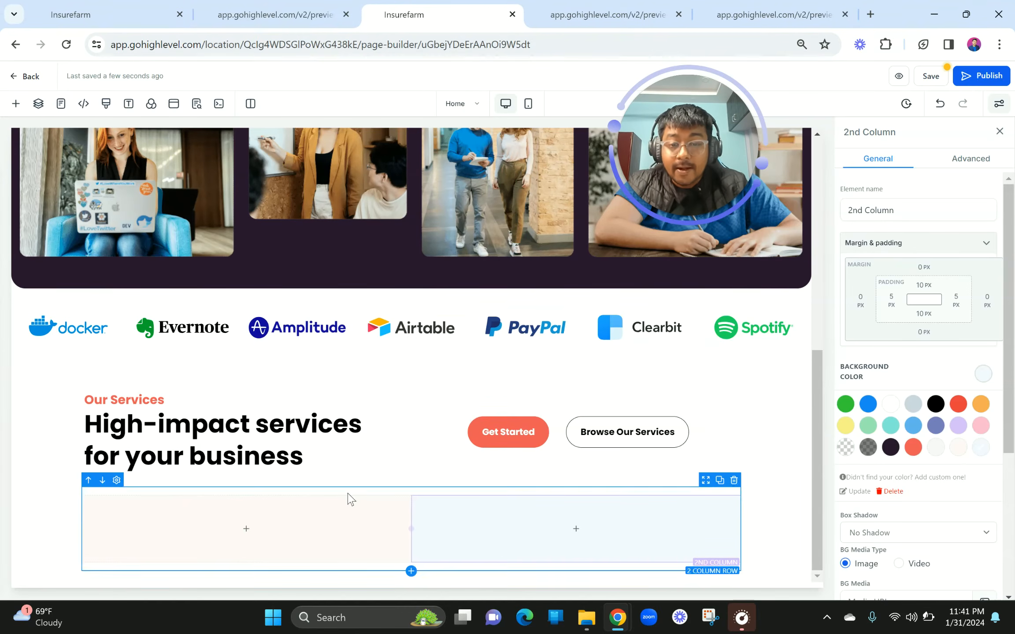
left_click(273, 550)
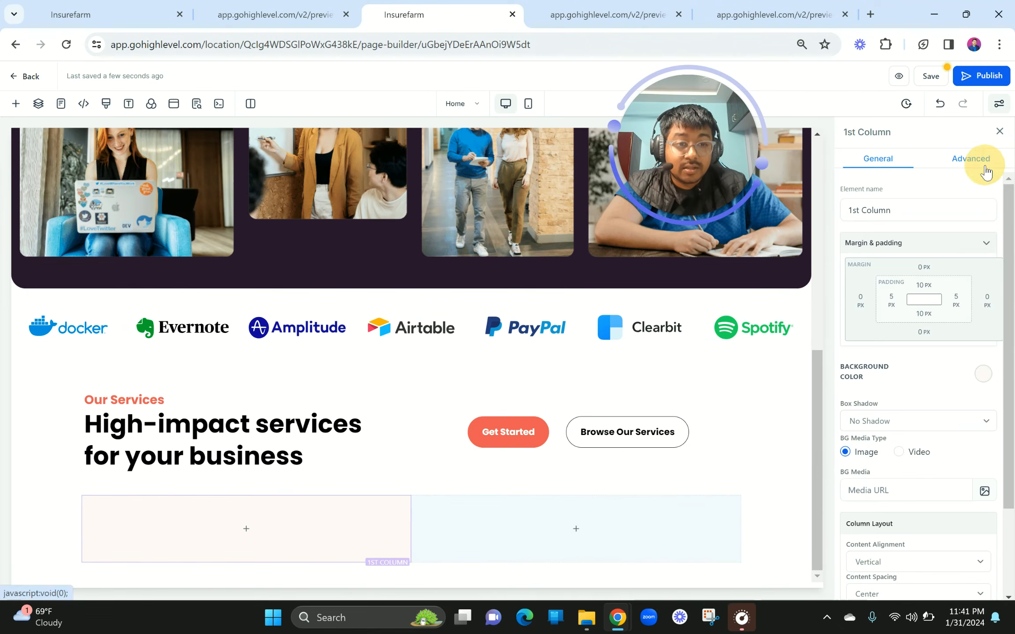
left_click(972, 160)
left_click(877, 239)
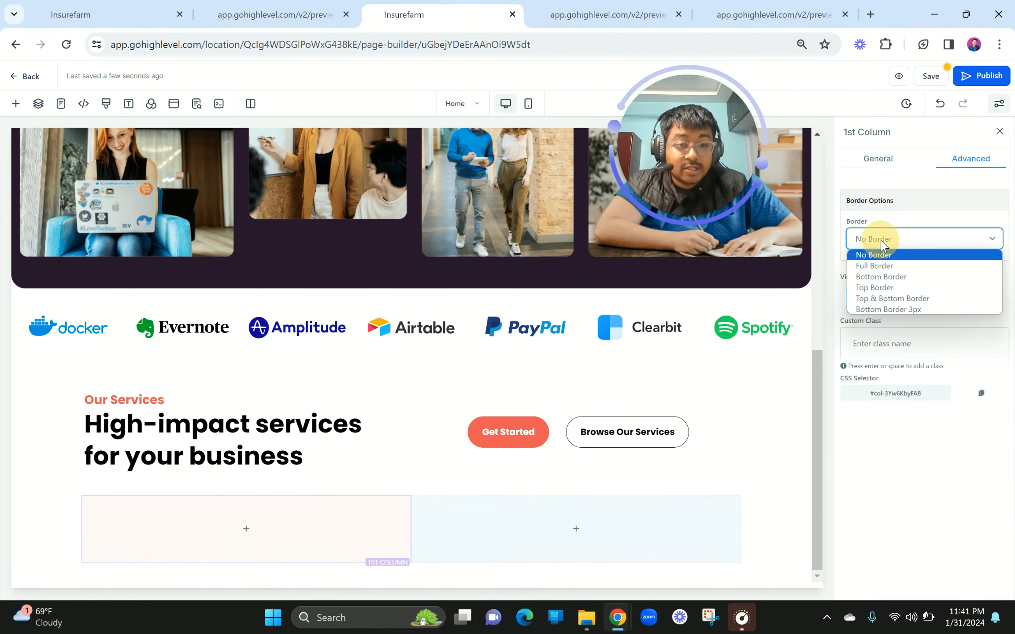
left_click(882, 265)
left_click(889, 303)
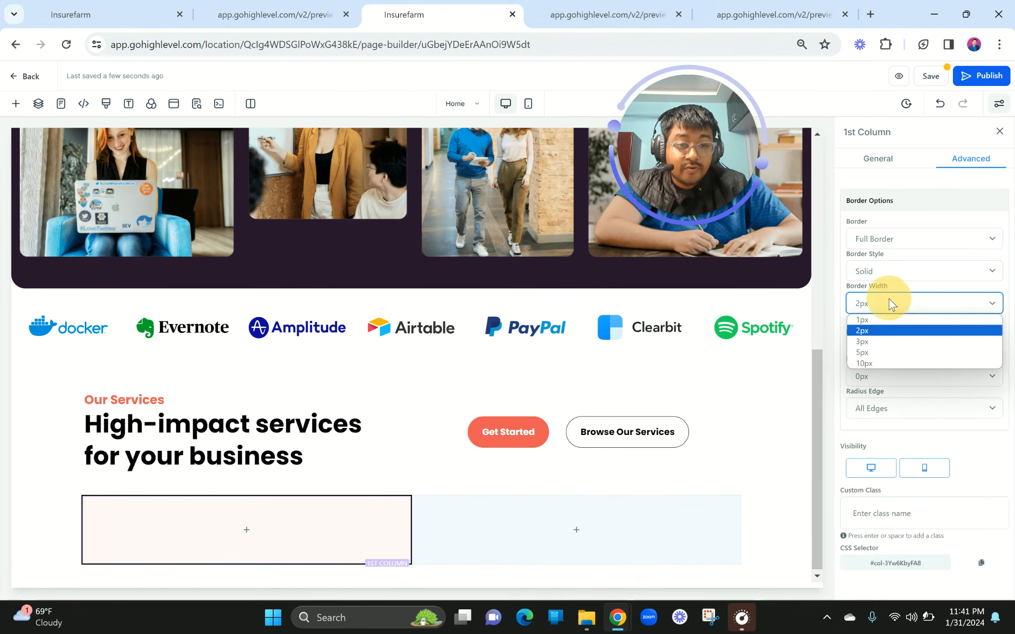
left_click(886, 323)
left_click(988, 334)
left_click(874, 424)
Round the first column's corners with a 15px border radius.
scroll(907, 386, "down", 3)
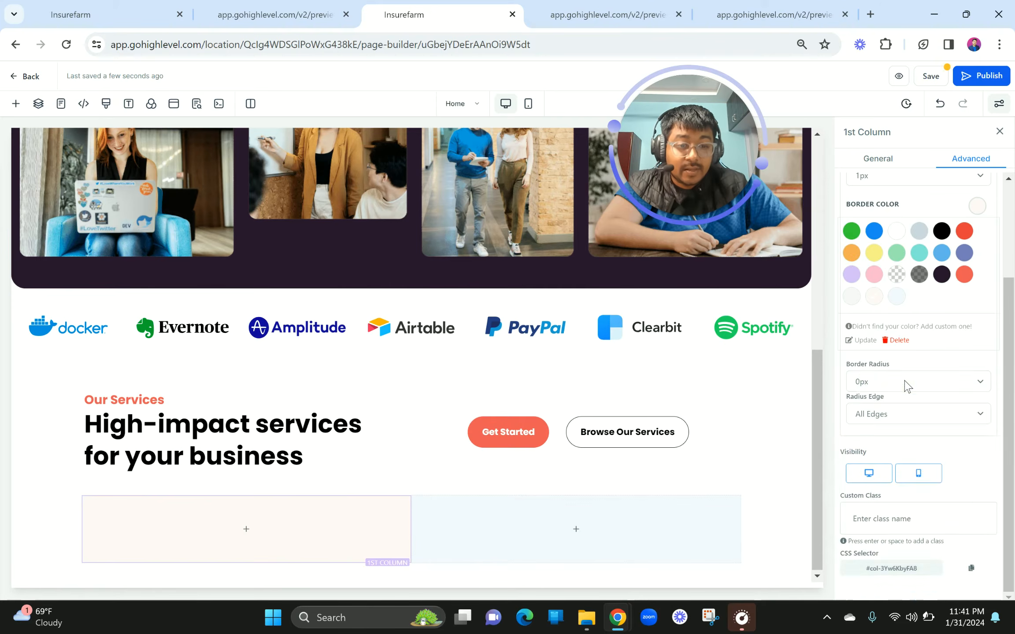
left_click(873, 382)
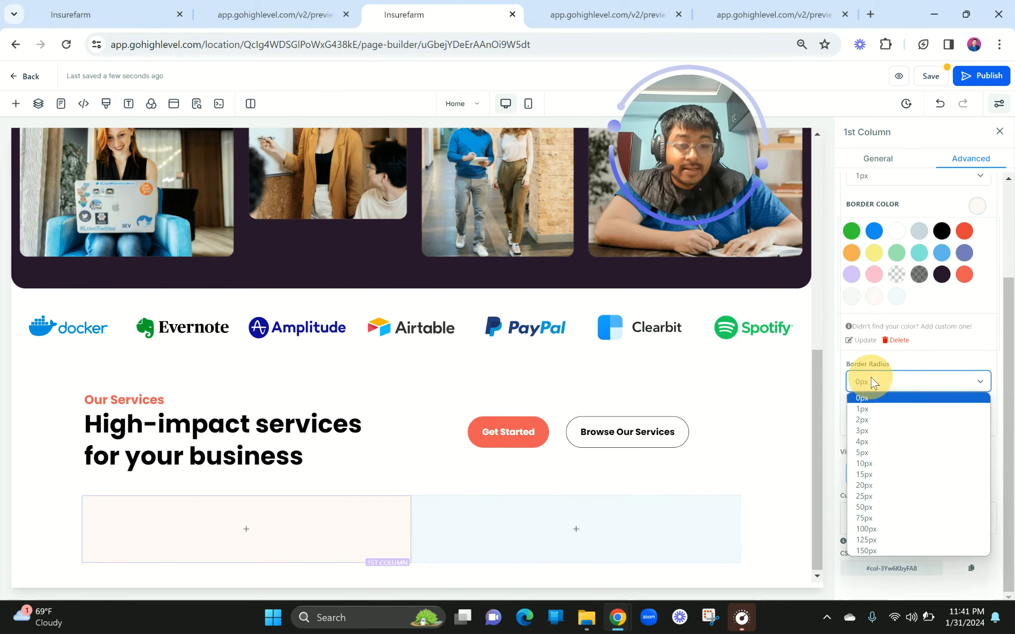
left_click(870, 486)
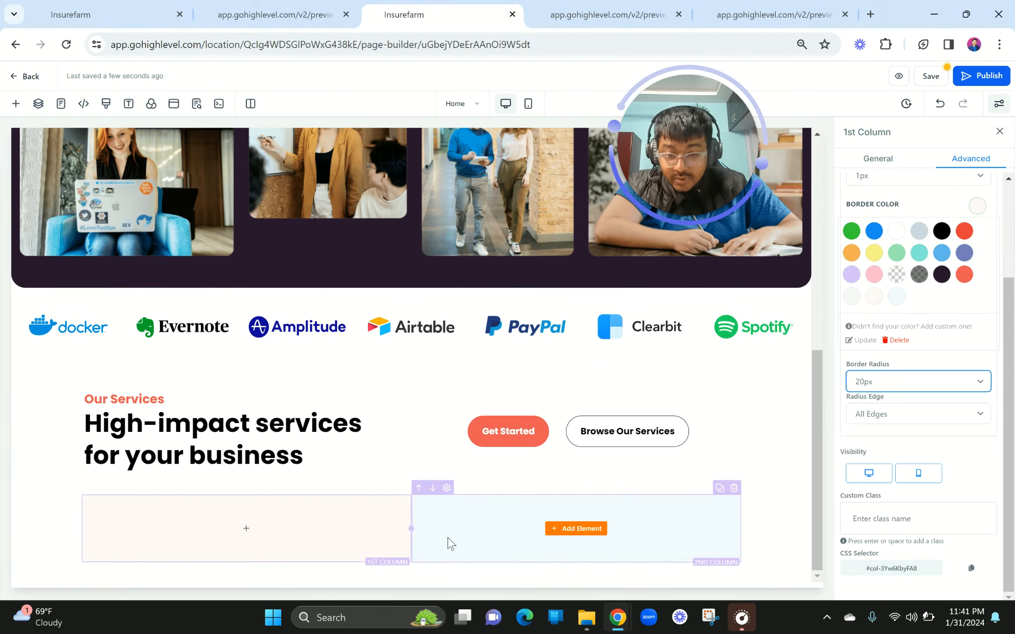
left_click(874, 382)
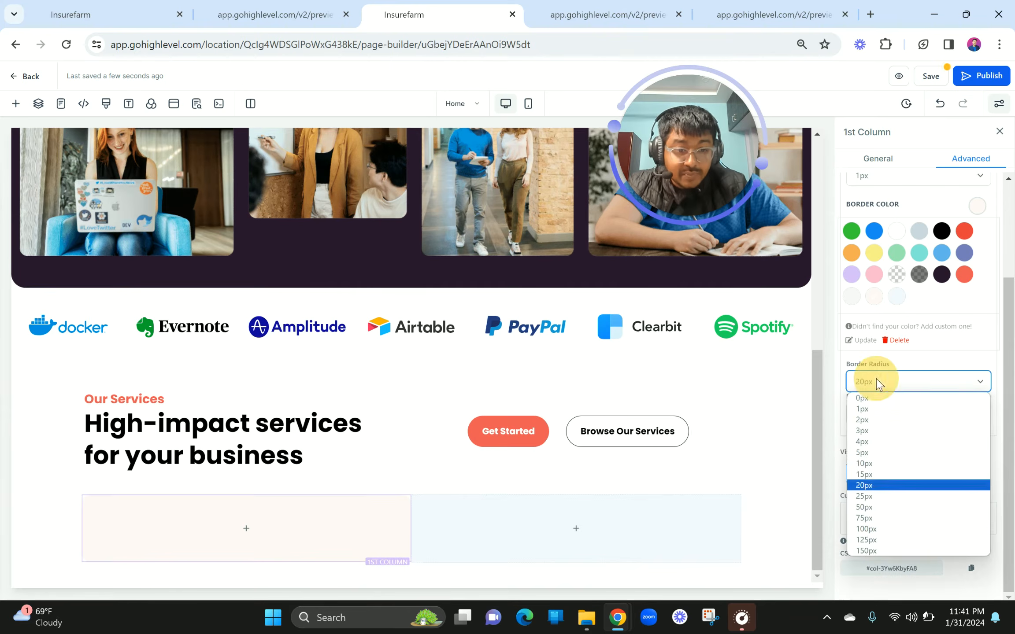
left_click(863, 474)
Give the row's second column a full 1px border in the saved pale blue color that matches its background.
left_click(480, 520)
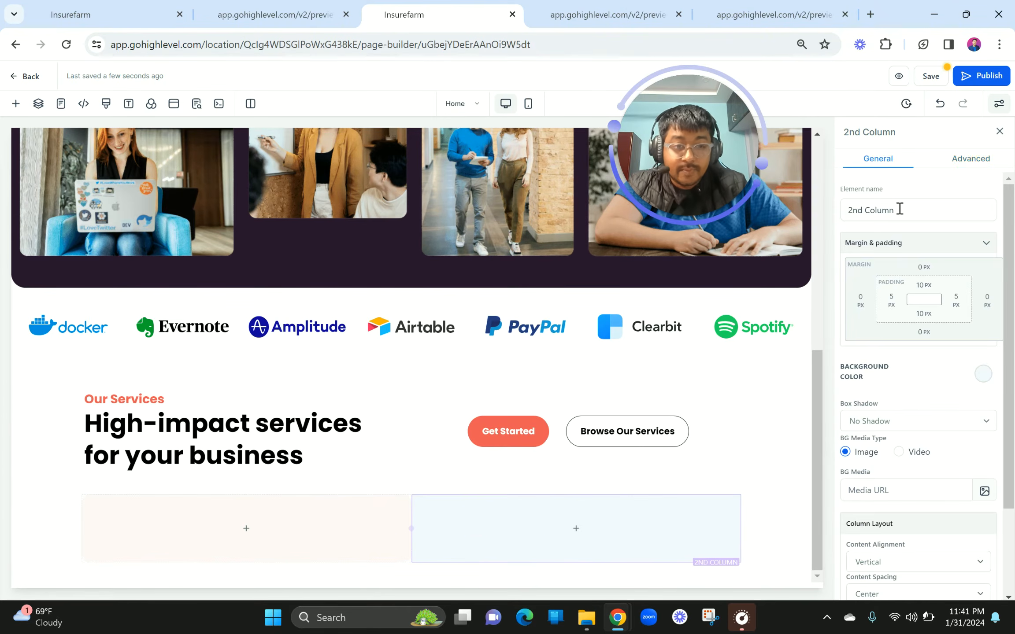
left_click(970, 159)
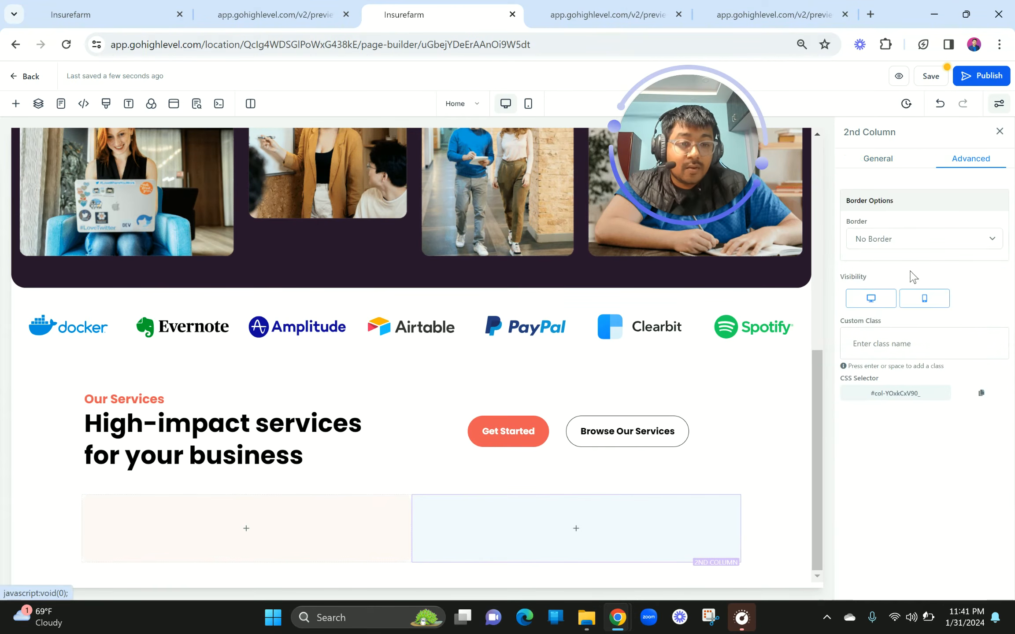
left_click(921, 240)
left_click(874, 264)
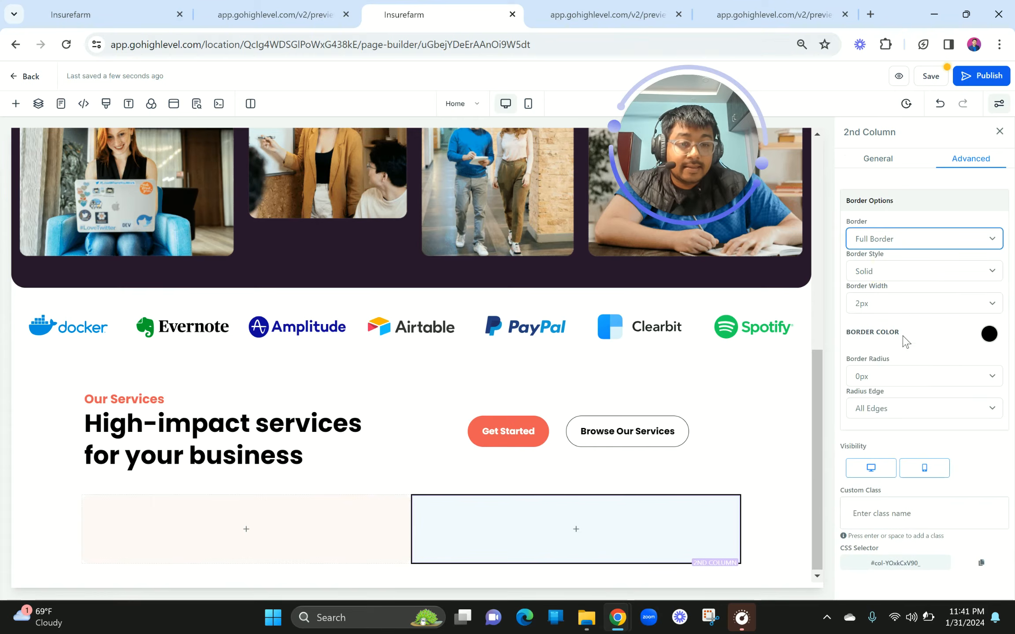
left_click(881, 306)
left_click(875, 321)
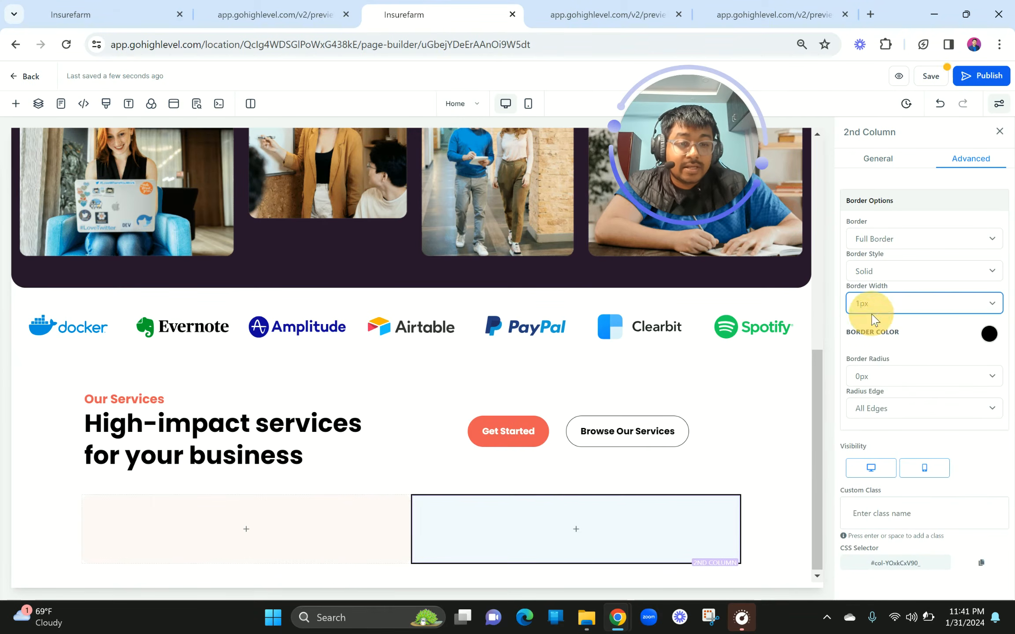
left_click(989, 334)
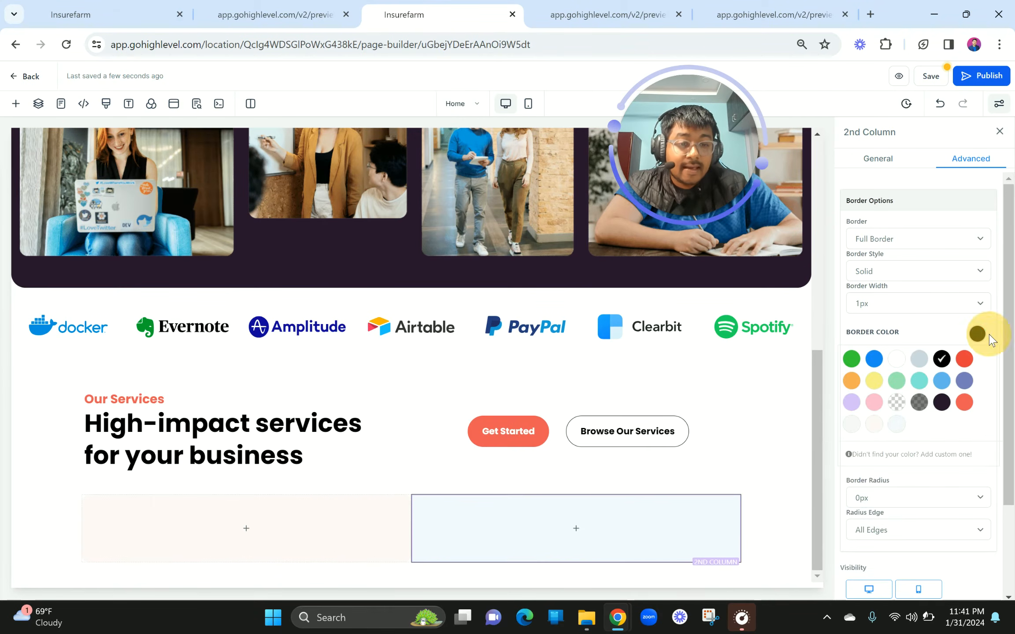
left_click(897, 425)
Round the second column's corners with a 15px border radius.
scroll(966, 428, "down", 3)
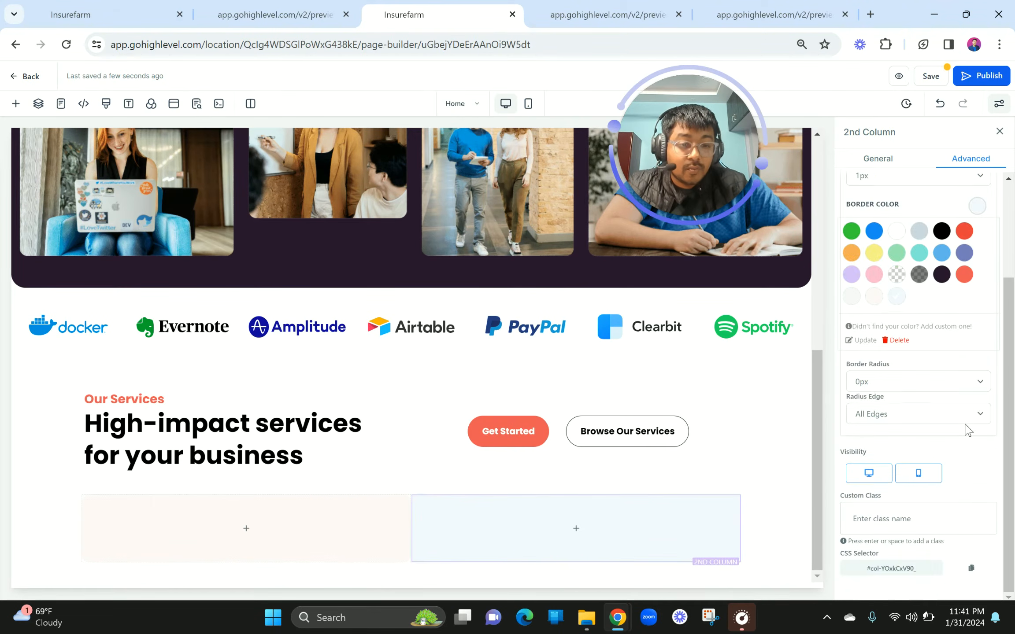
left_click(877, 383)
left_click(874, 475)
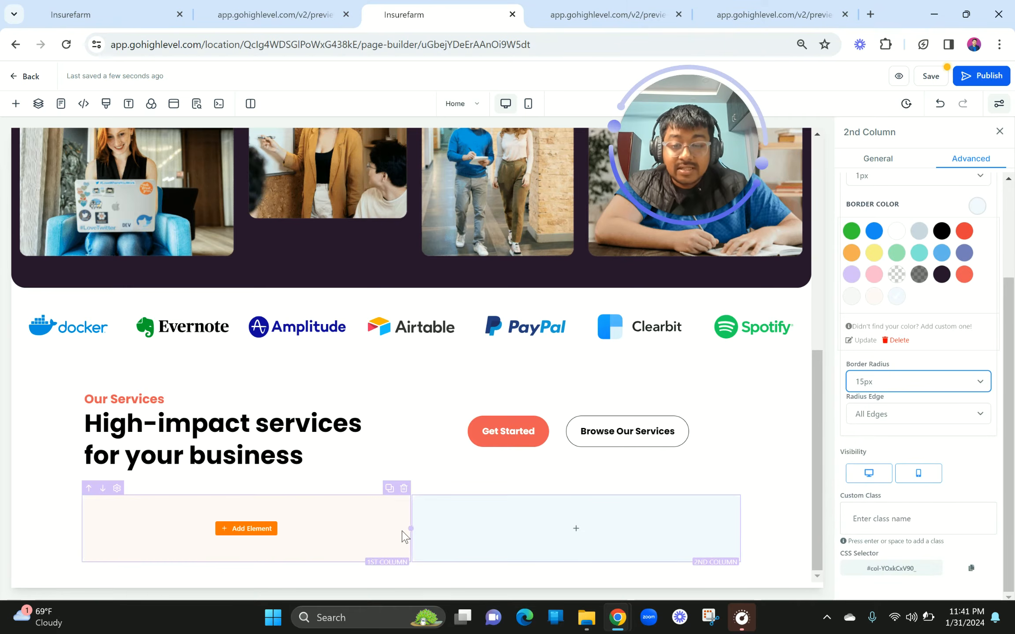
Check the card proportions in the reference preview and widen the first column in the page builder to about 60% of the row.
left_click(264, 13)
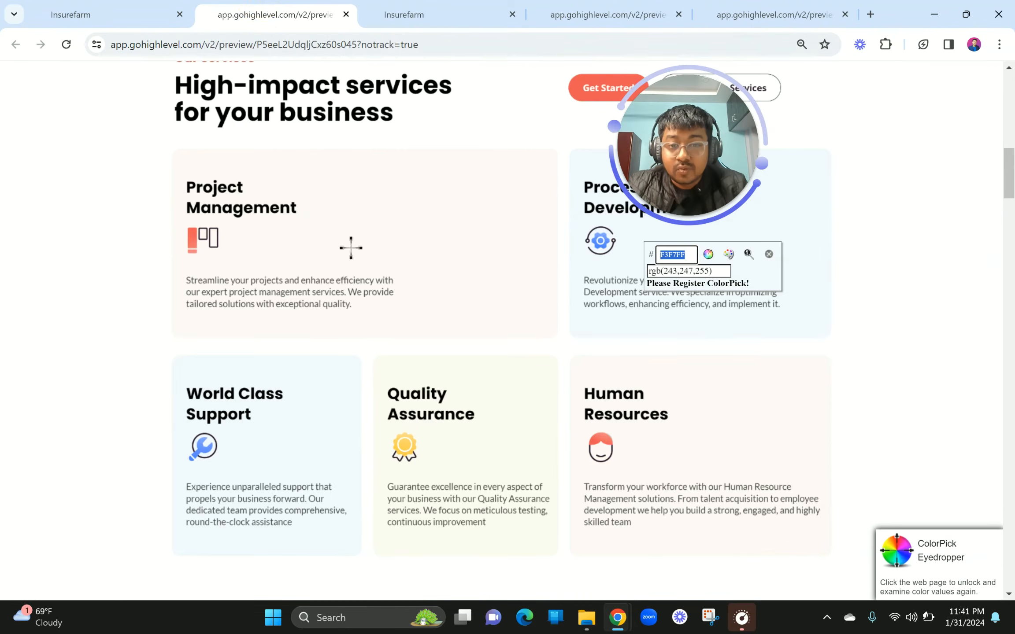
scroll(349, 249, "up", 3)
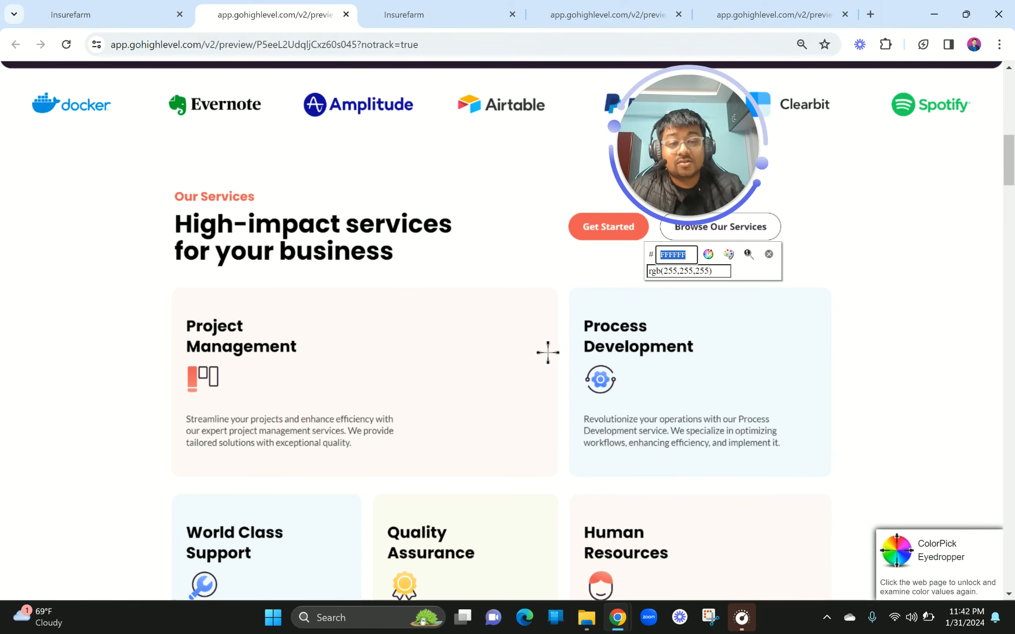
left_click(442, 11)
left_click_drag(409, 528, 477, 530)
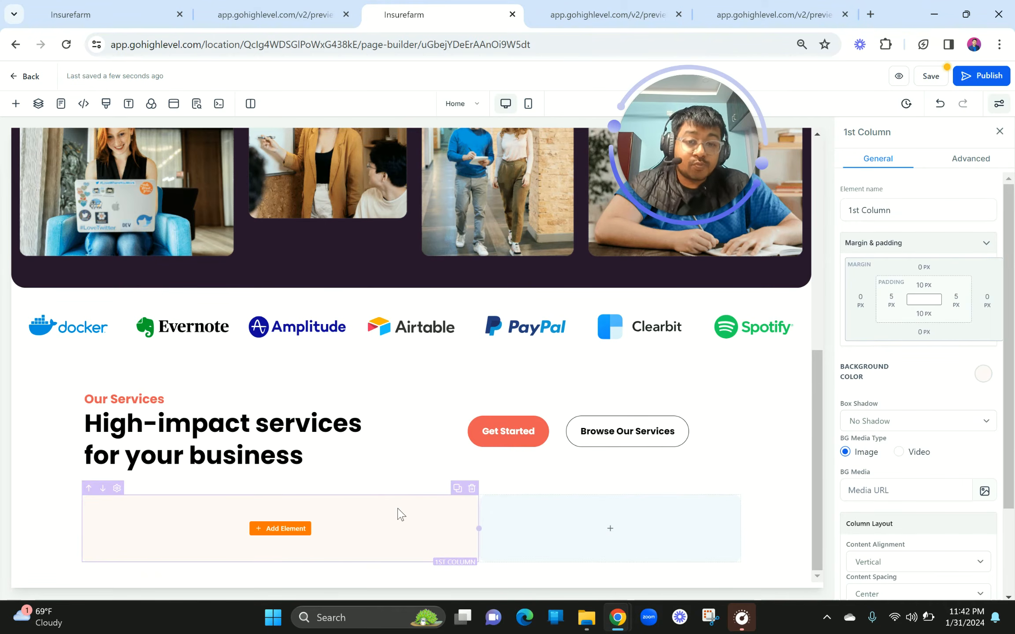
Check the gap between the cards in the reference preview and set the second column's left margin to 20 px in the page builder.
left_click(273, 15)
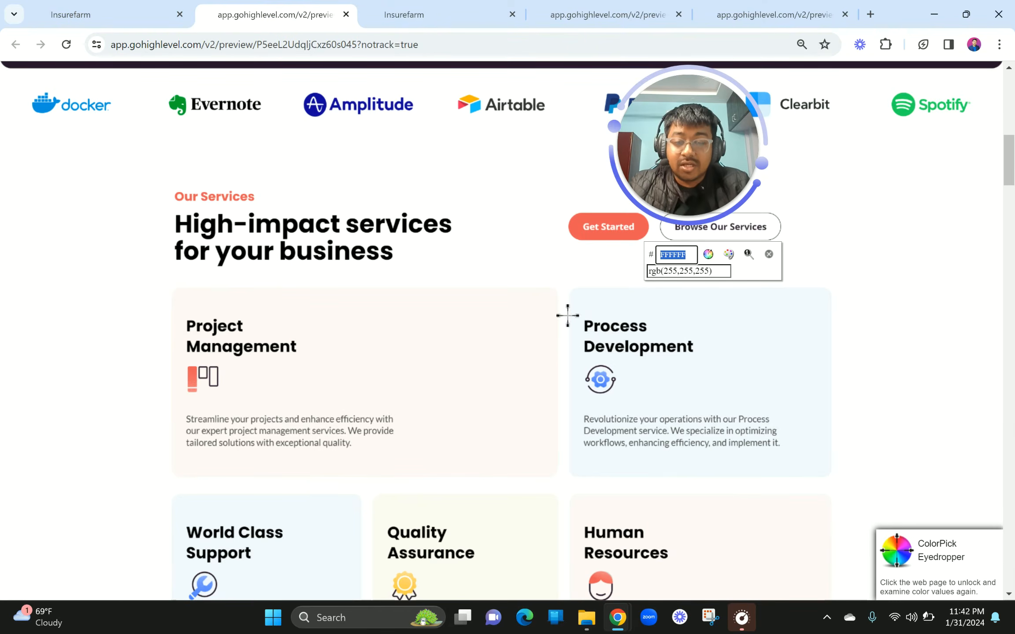
left_click(421, 13)
left_click(551, 509)
left_click(861, 304)
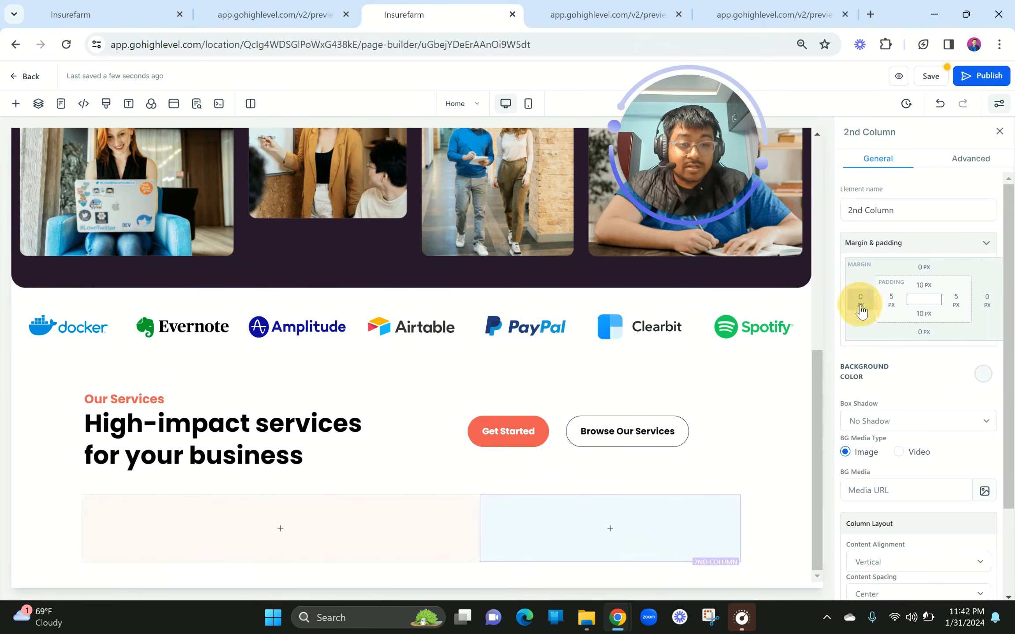
left_click(924, 357)
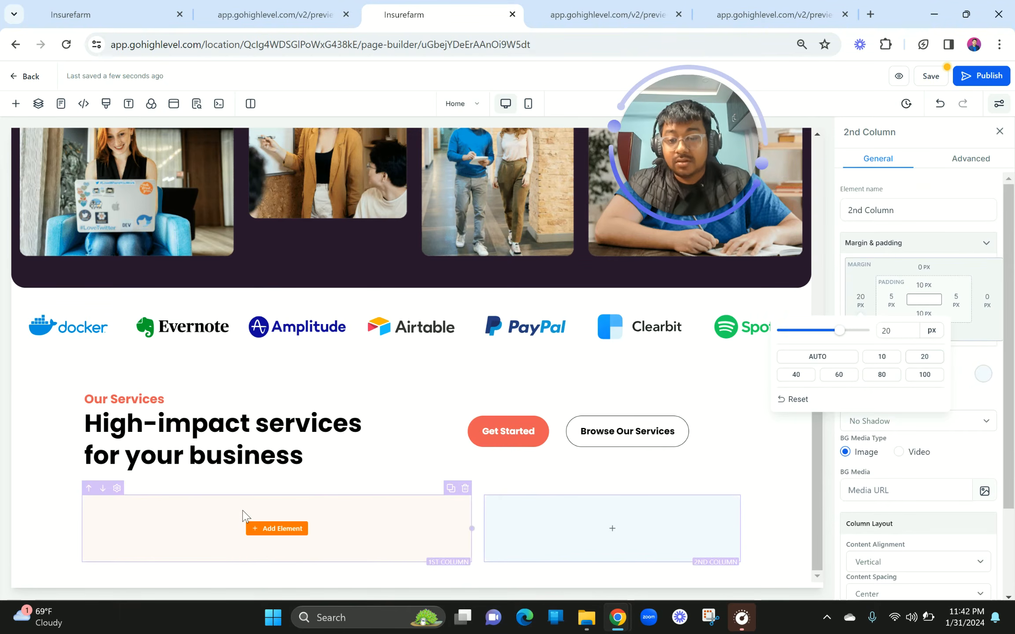
left_click(614, 436)
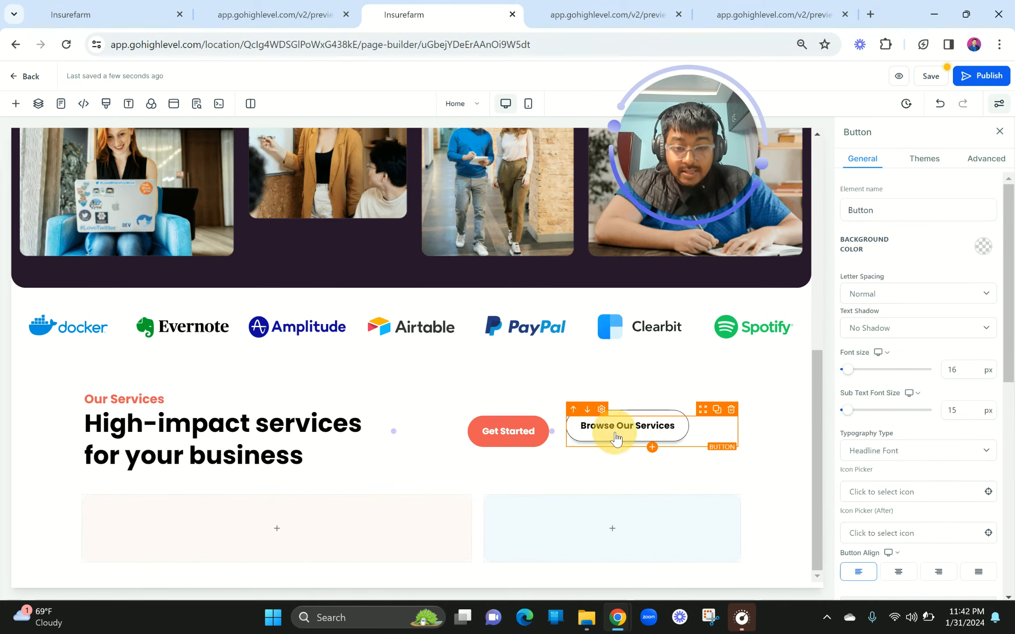
Compare the card corners in the reference preview with the second column's border settings in the page builder.
left_click(305, 13)
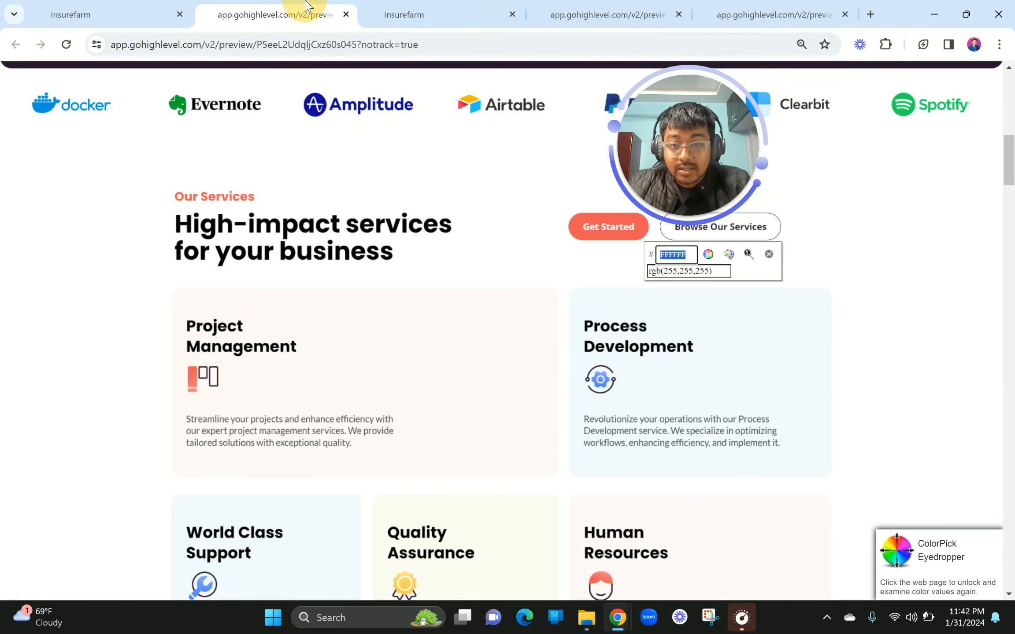
left_click(447, 6)
left_click(569, 528)
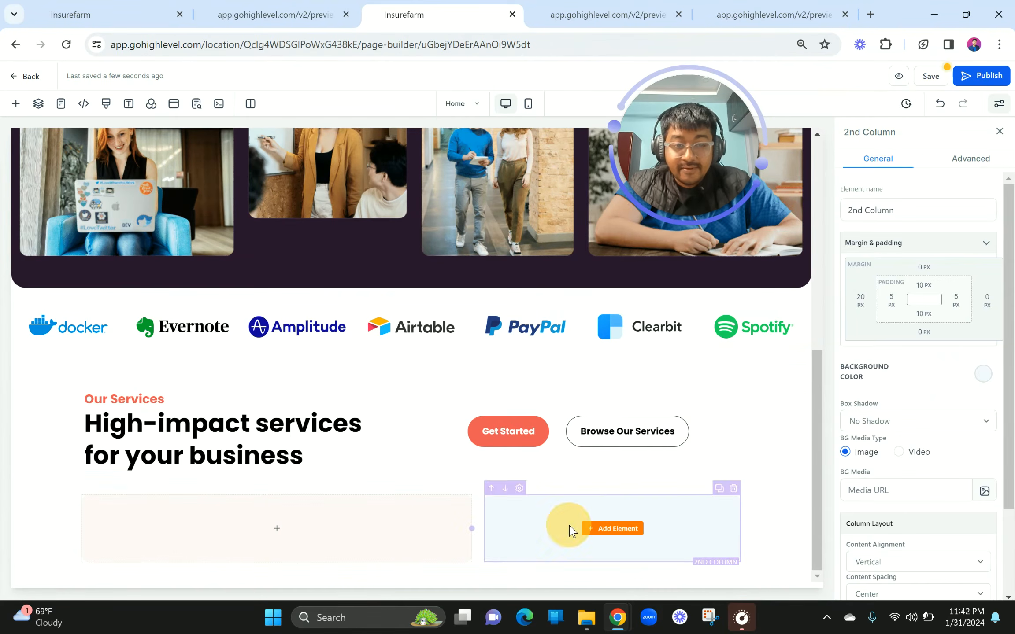
left_click(963, 161)
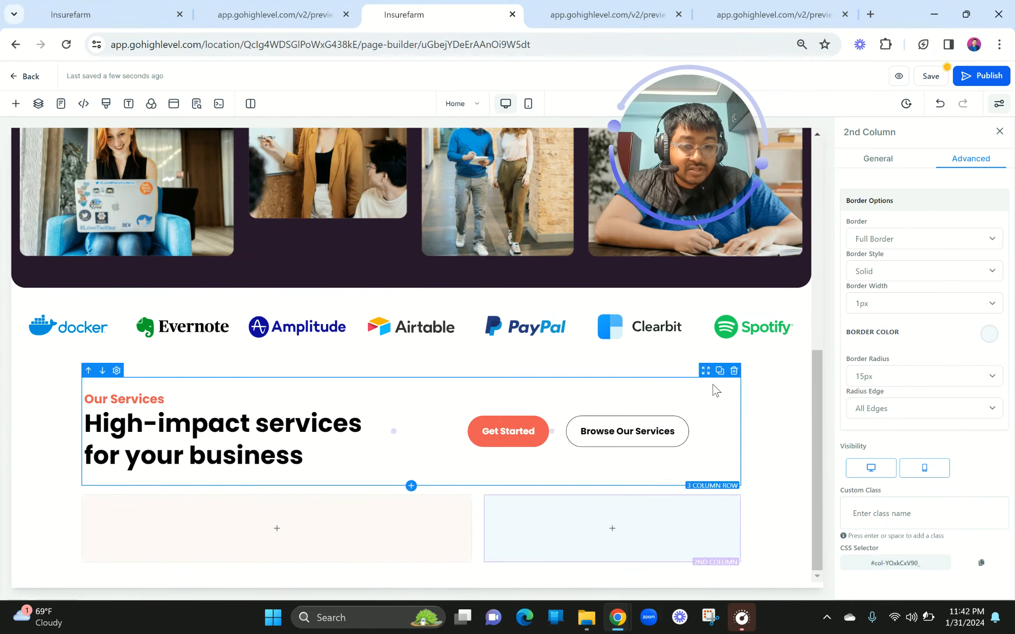
Close ColorPick Eyedropper in the reference preview and examine the Project Management card's heading, icon and description text.
left_click(269, 15)
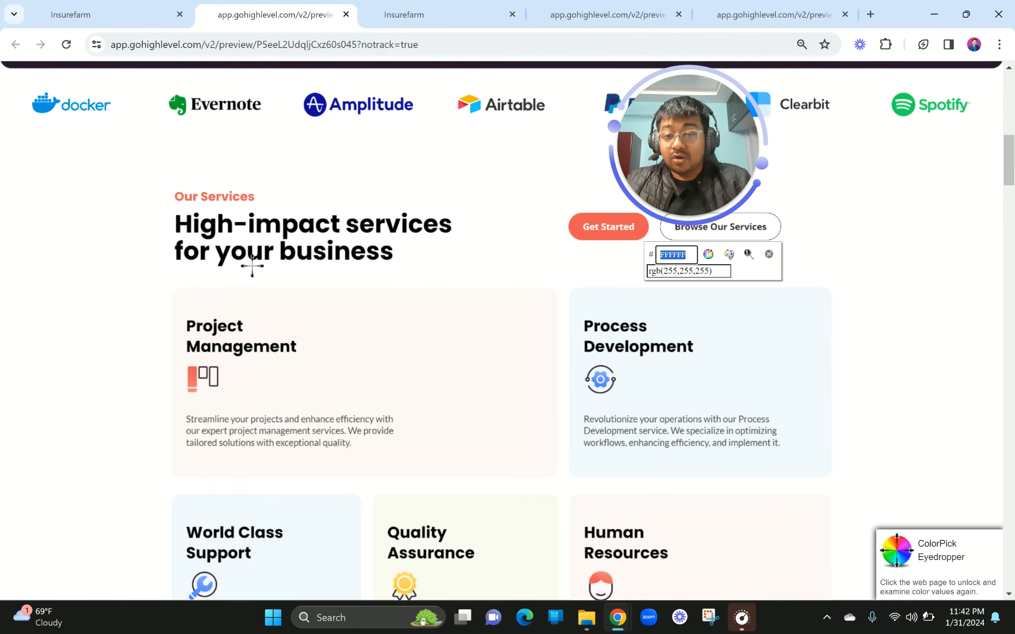
left_click(704, 272)
left_click(769, 255)
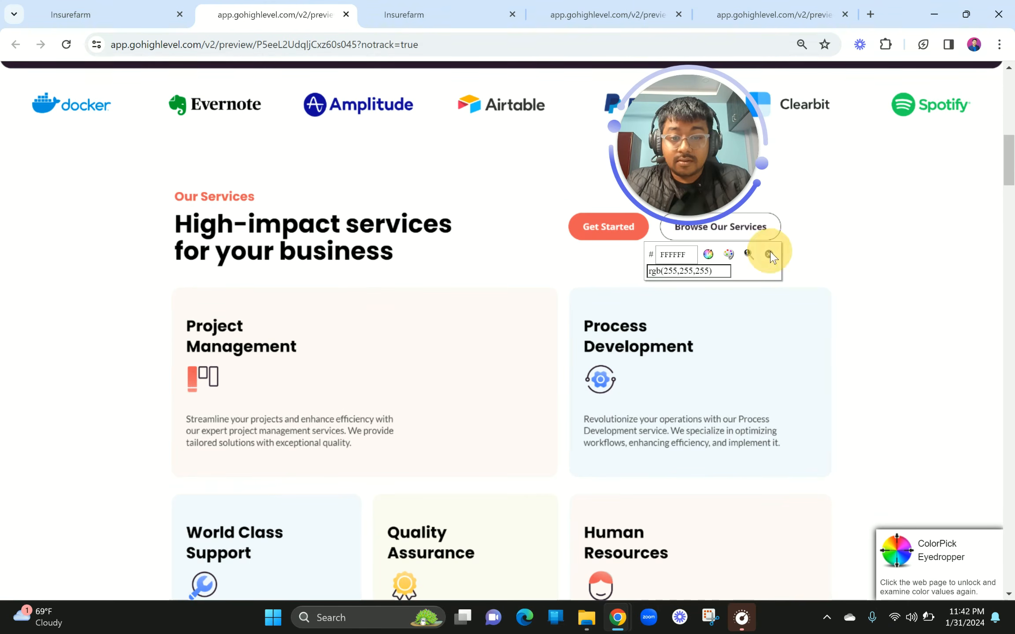
left_click_drag(182, 338, 328, 345)
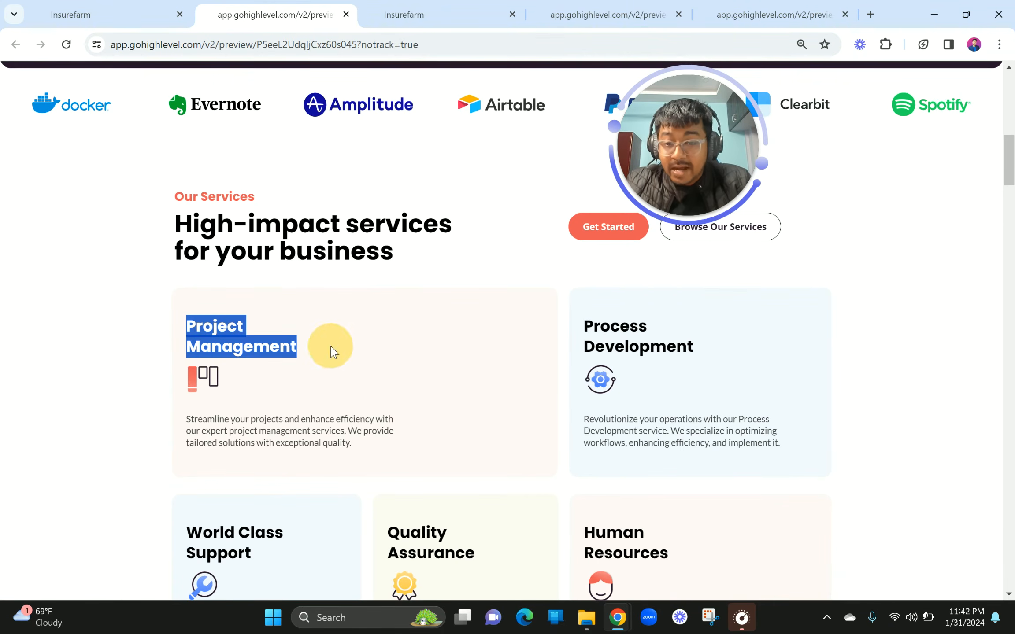
left_click(205, 382)
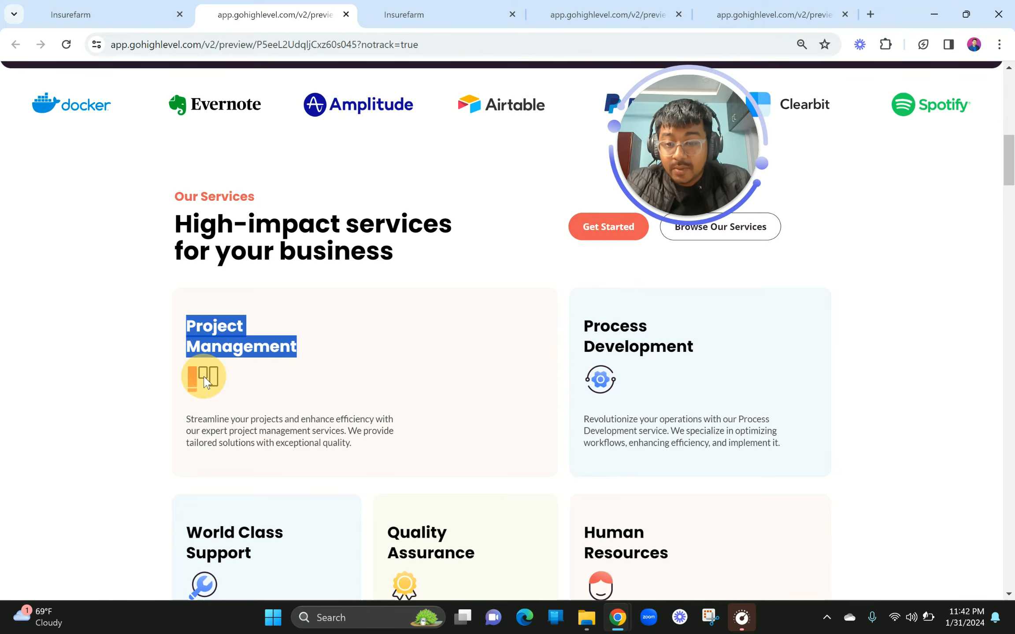
left_click_drag(185, 416, 375, 450)
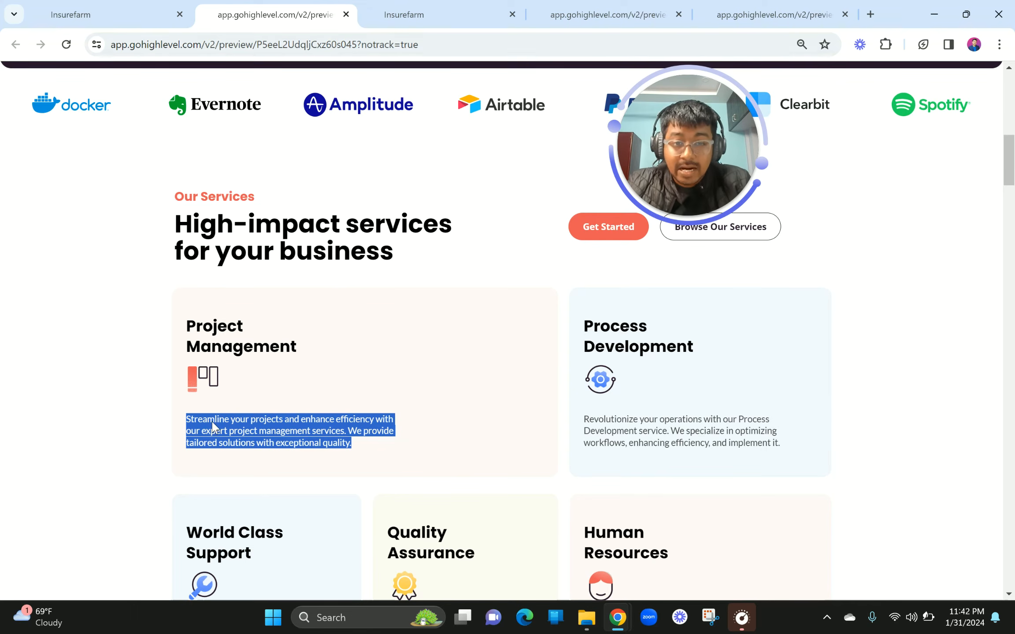
Review the Project Management card in the reference preview and add a sub-headline to the first service-card column in the page builder.
left_click(266, 418)
scroll(265, 414, "up", 3)
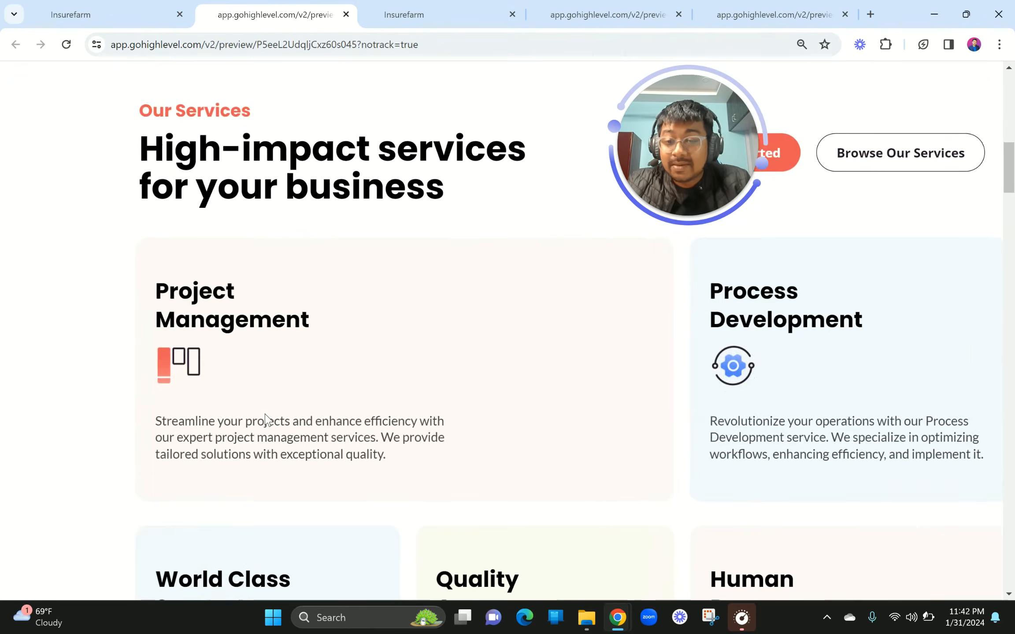
scroll(265, 415, "down", 1)
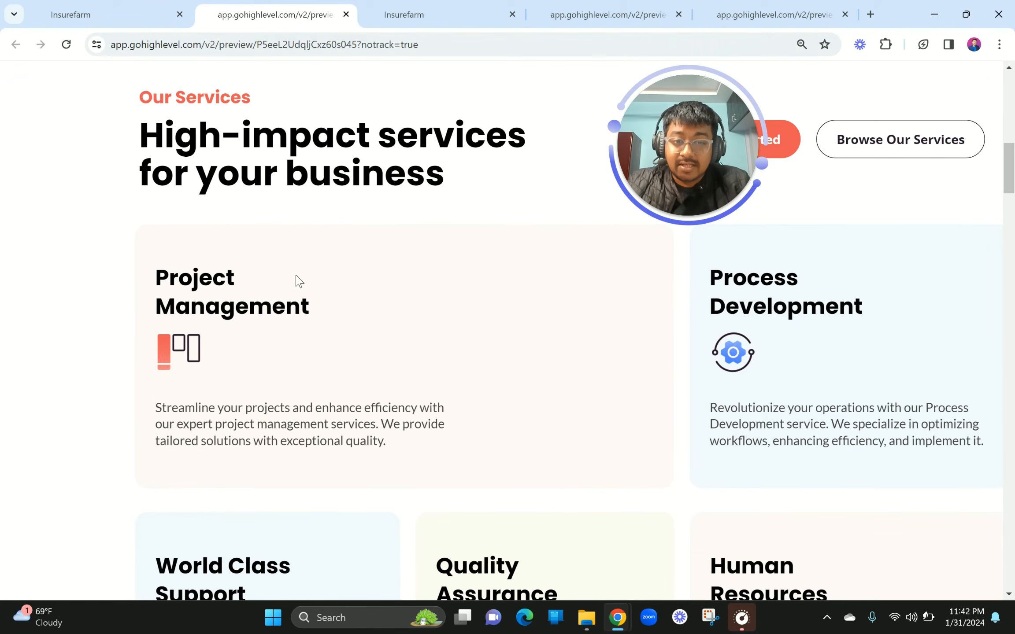
scroll(299, 281, "down", 3)
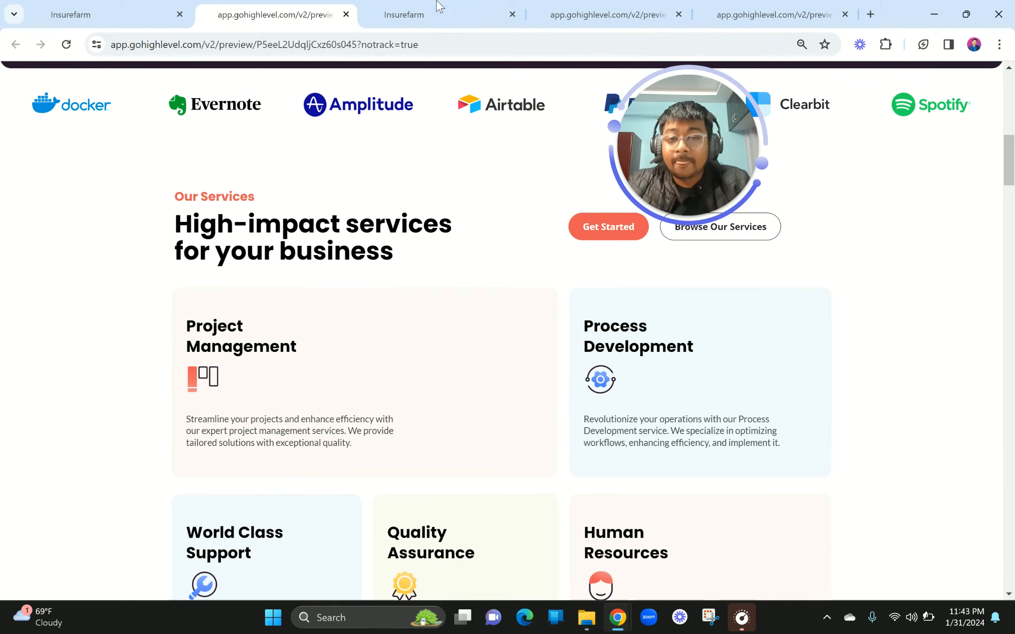
left_click(442, 13)
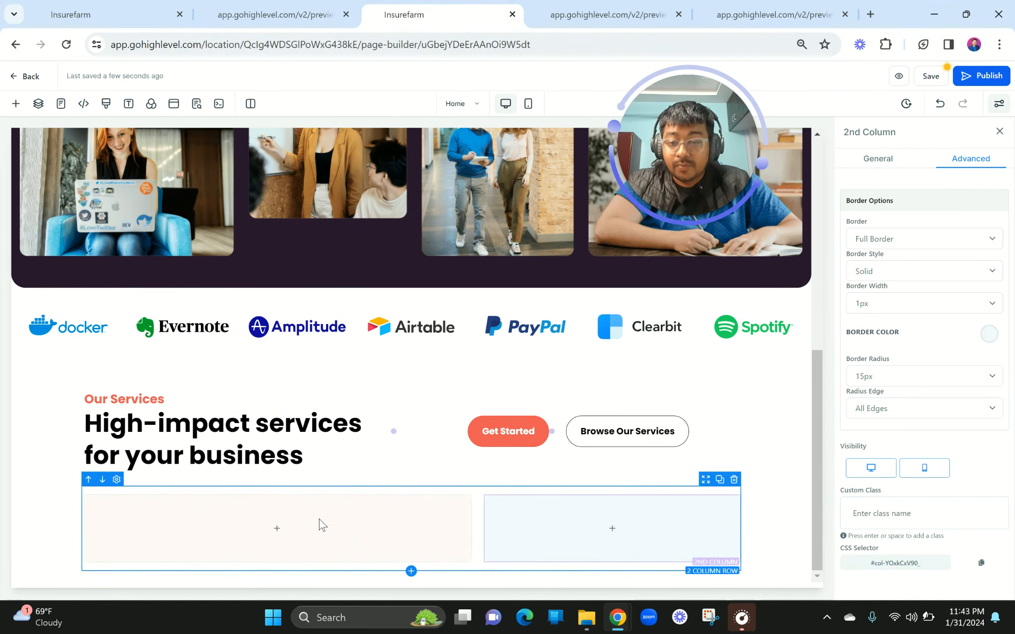
left_click(282, 532)
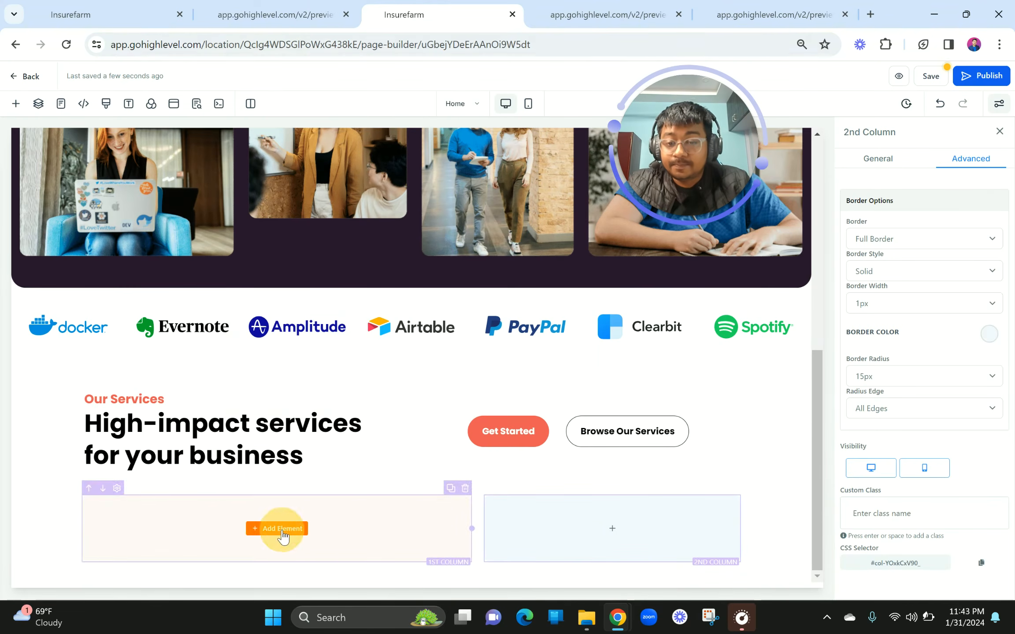
left_click(203, 223)
Copy the "Project Management" heading in the reference preview and look up its font details with Font Picker.
left_click(257, 7)
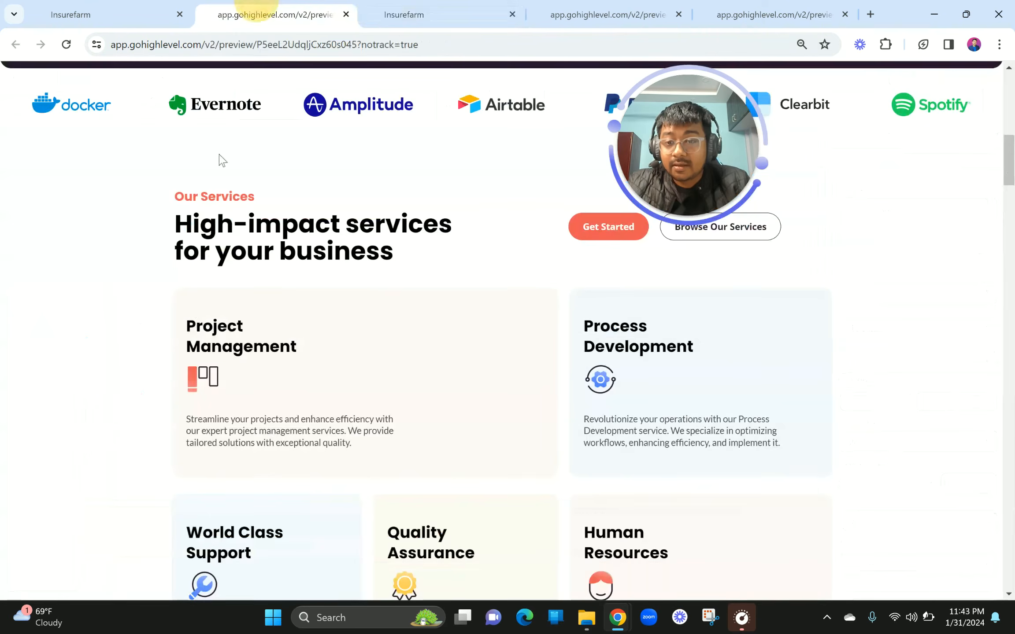
mouse_move(188, 331)
left_mouse_down()
mouse_move(310, 363)
mouse_move(202, 339)
left_mouse_up()
key("ctrl+c")
left_click(297, 346)
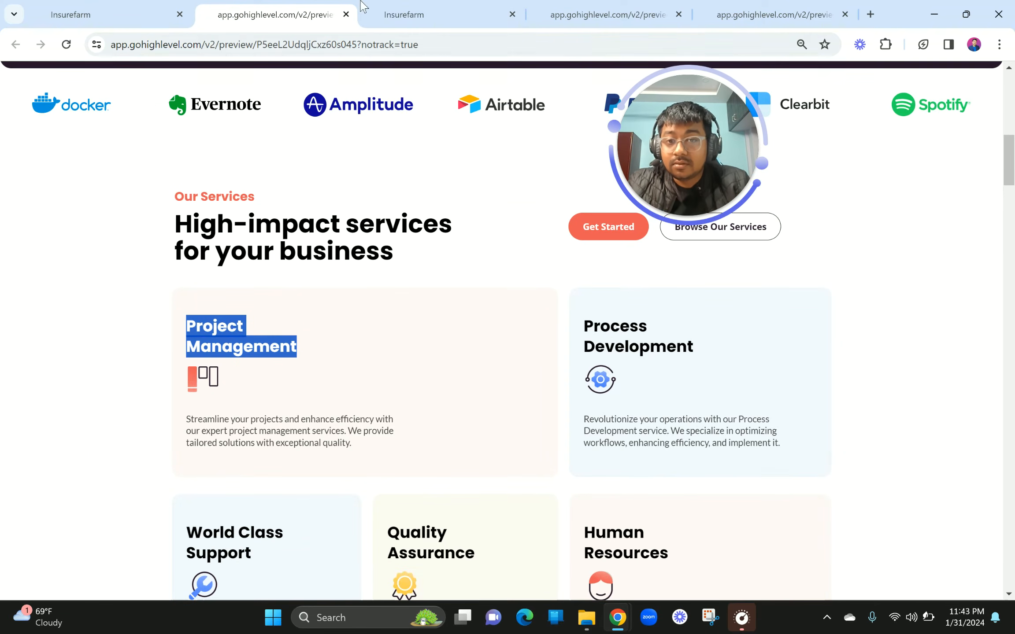
right_click(226, 331)
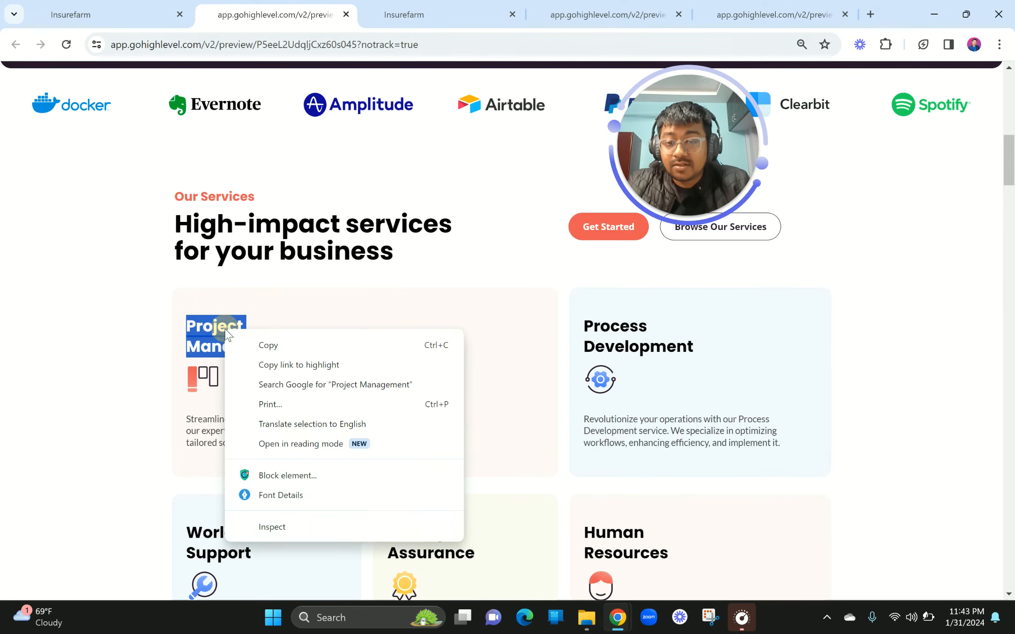
left_click(280, 497)
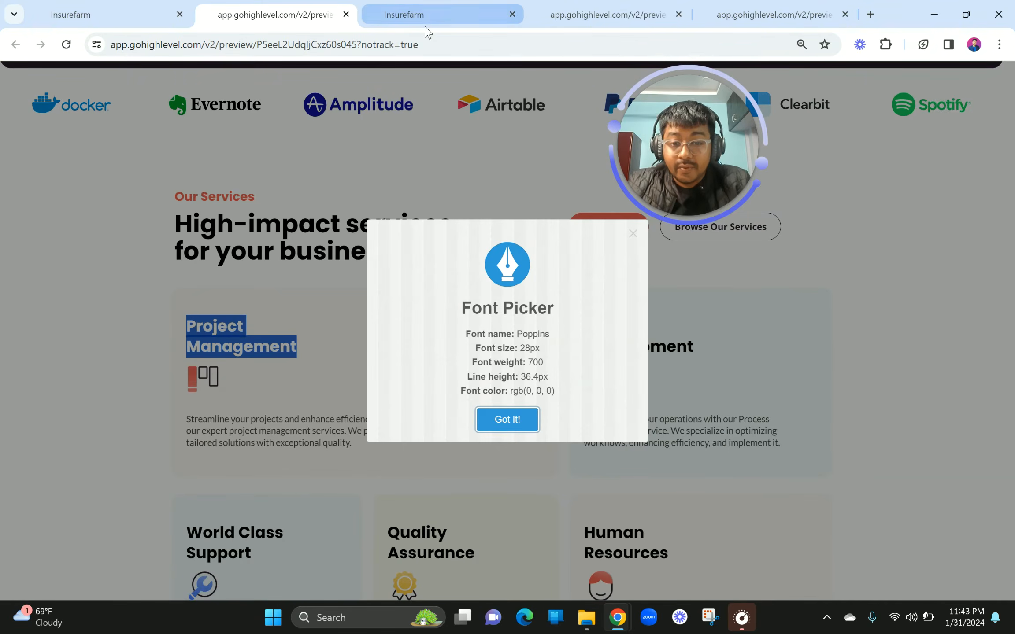
Replace the new sub-headline's placeholder text in the page builder with the copied heading "Project Management".
left_click(445, 6)
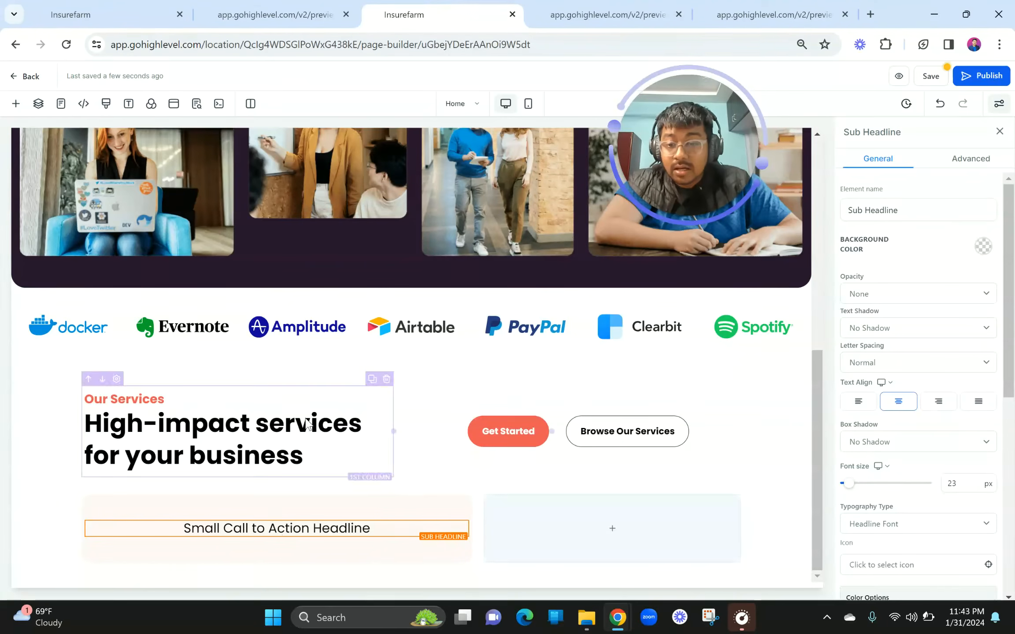
left_click(381, 522)
double_click(379, 524)
key("ctrl+v")
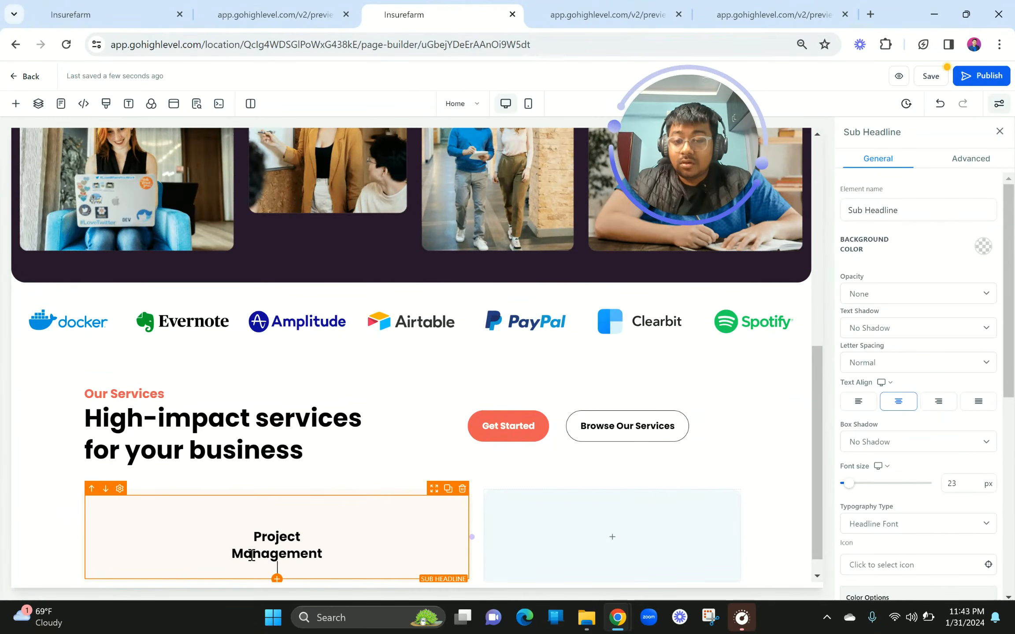
left_click(249, 543)
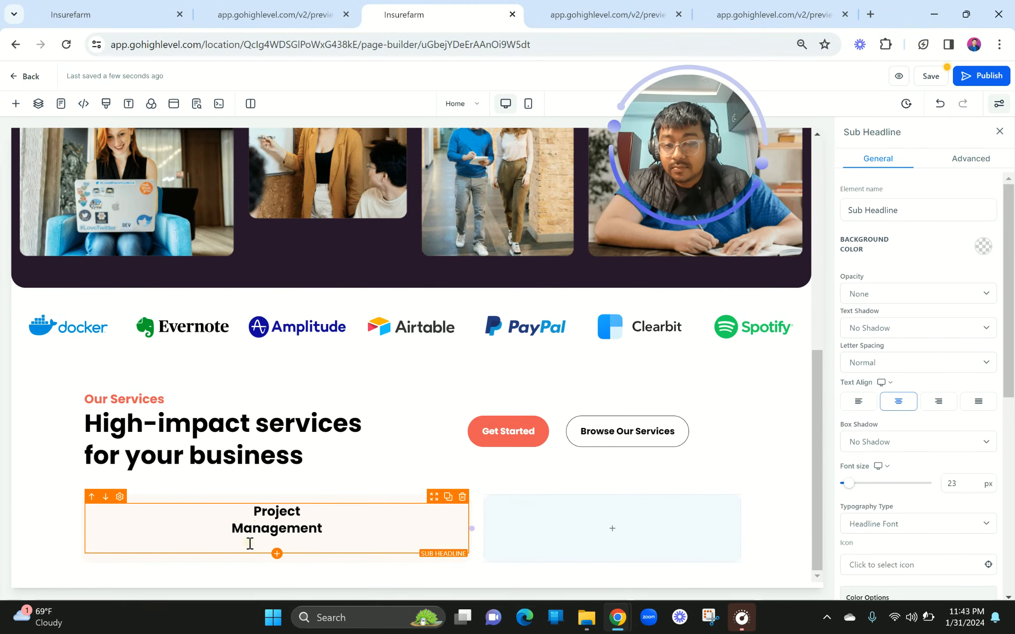
Set the Project Management sub-headline's font size to 28 px and align its text left.
left_click(971, 483)
key("BackSpace")
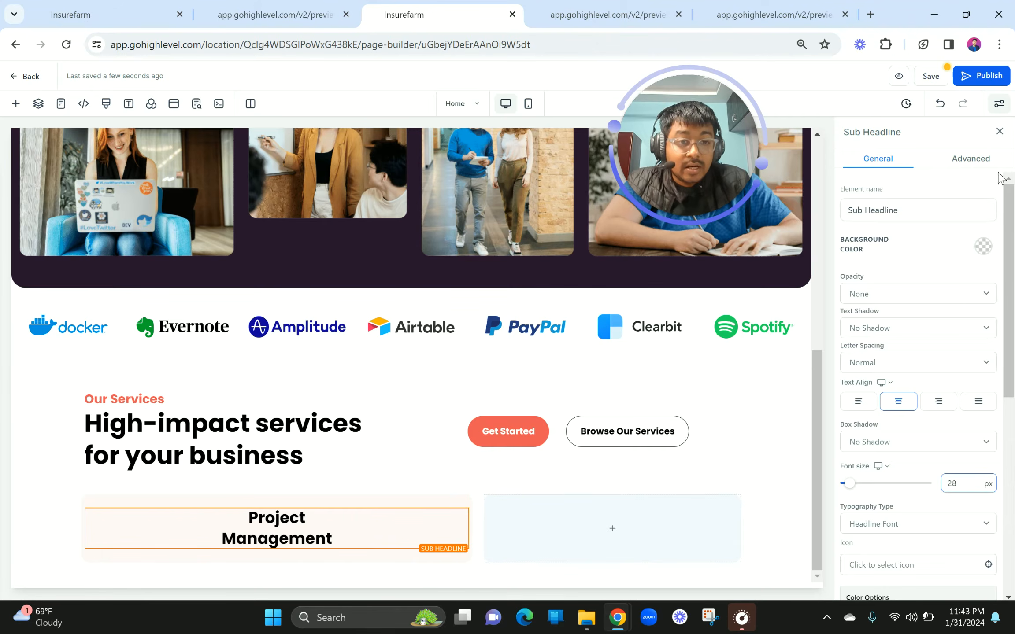
scroll(887, 348, "down", 1)
left_click(867, 337)
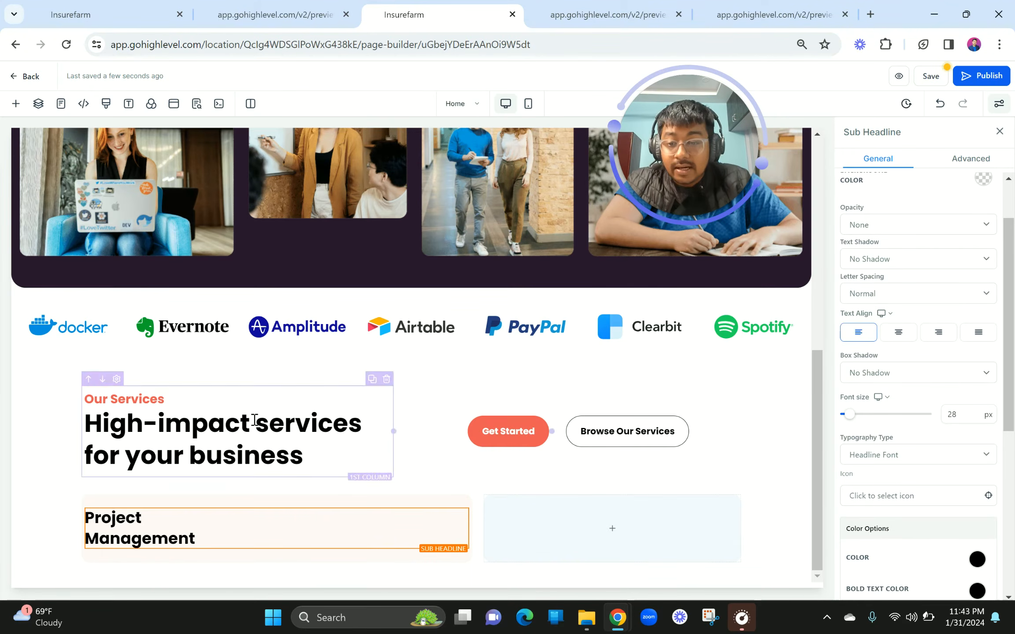
Close Font Picker in the reference preview and copy the Project Management card's description text.
left_click(273, 15)
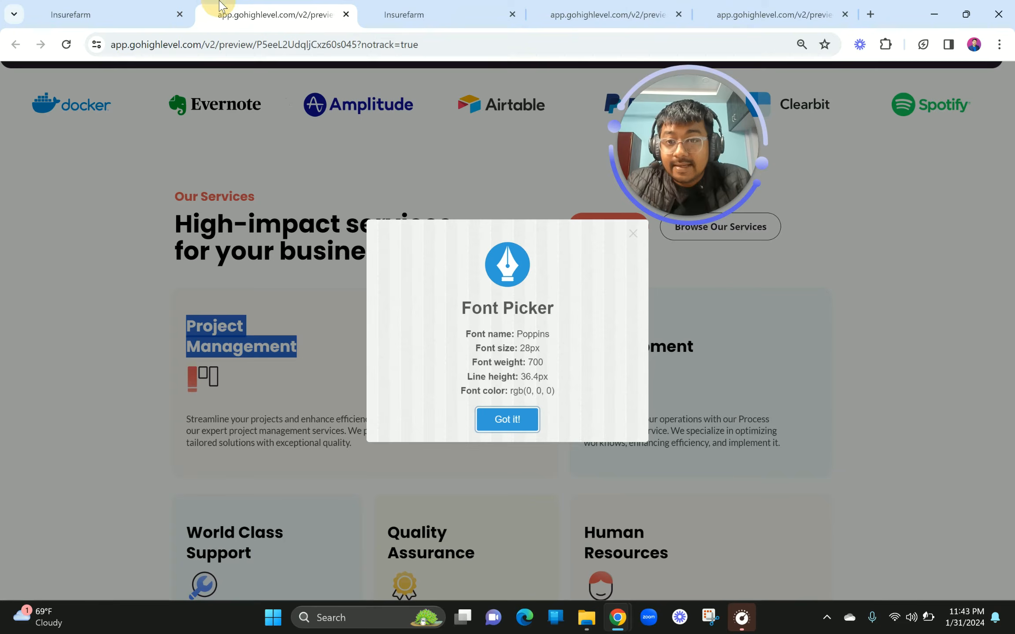
left_click(641, 234)
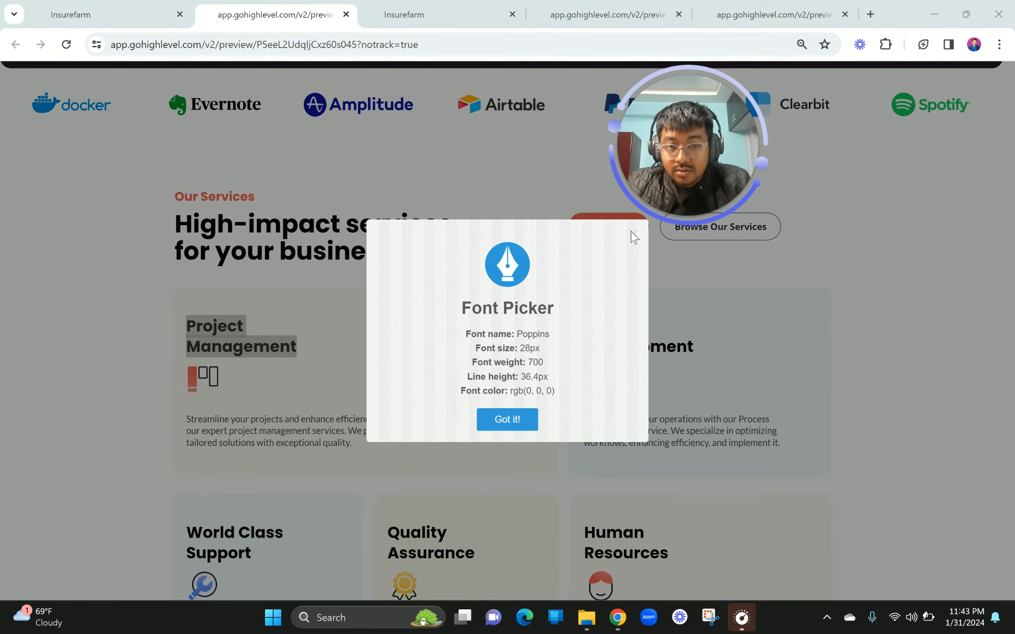
left_click(490, 422)
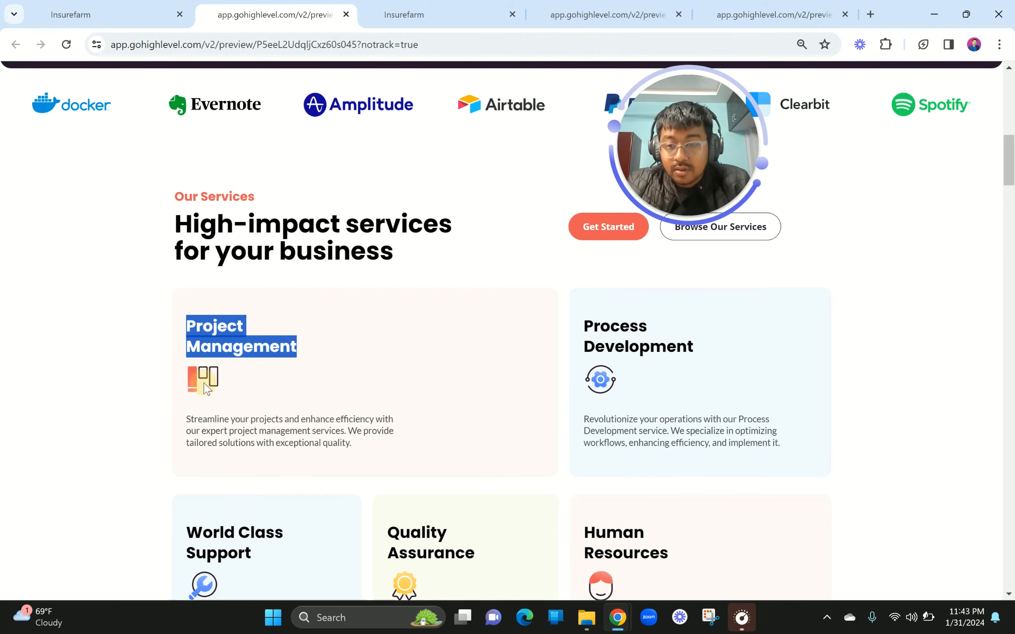
left_click_drag(186, 417, 355, 452)
key("ctrl+c")
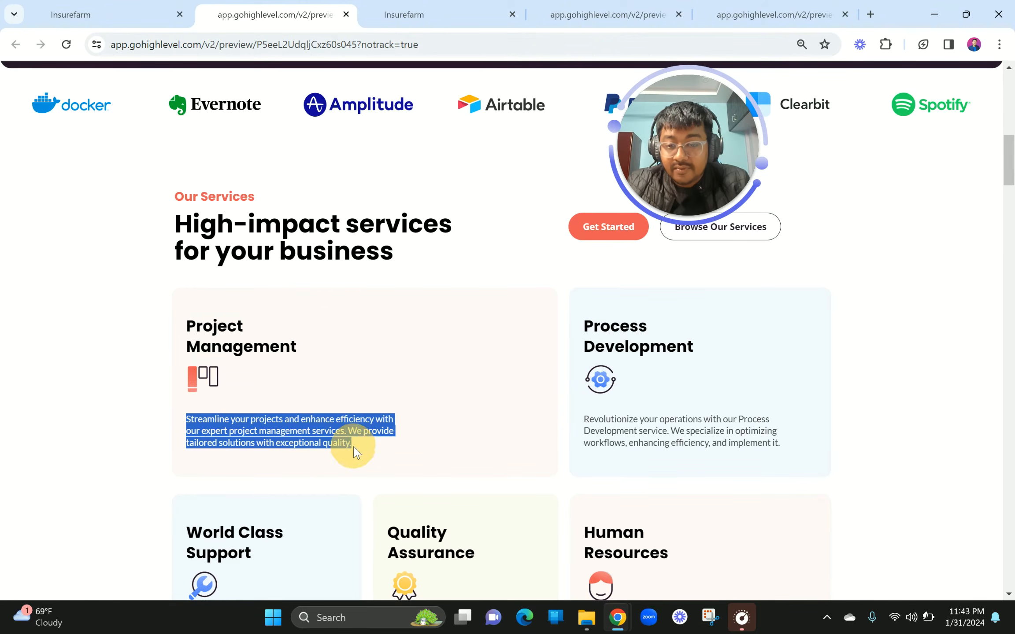
Add an image element below the Project Management heading in the page builder and turn off its Optimize Image Load option.
left_click(410, 13)
left_click(276, 549)
left_click(198, 172)
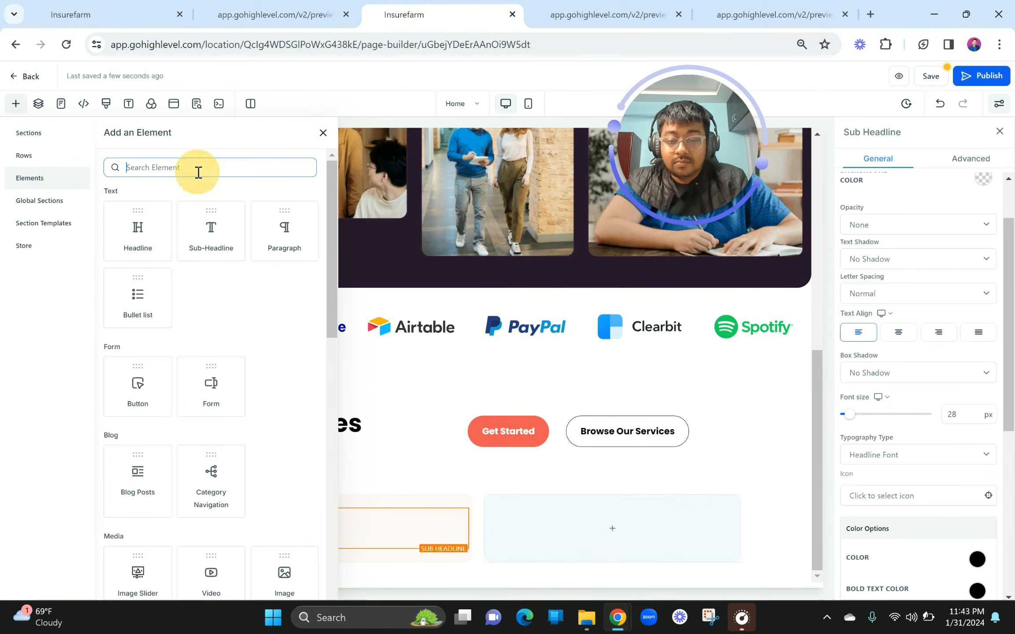
type("image")
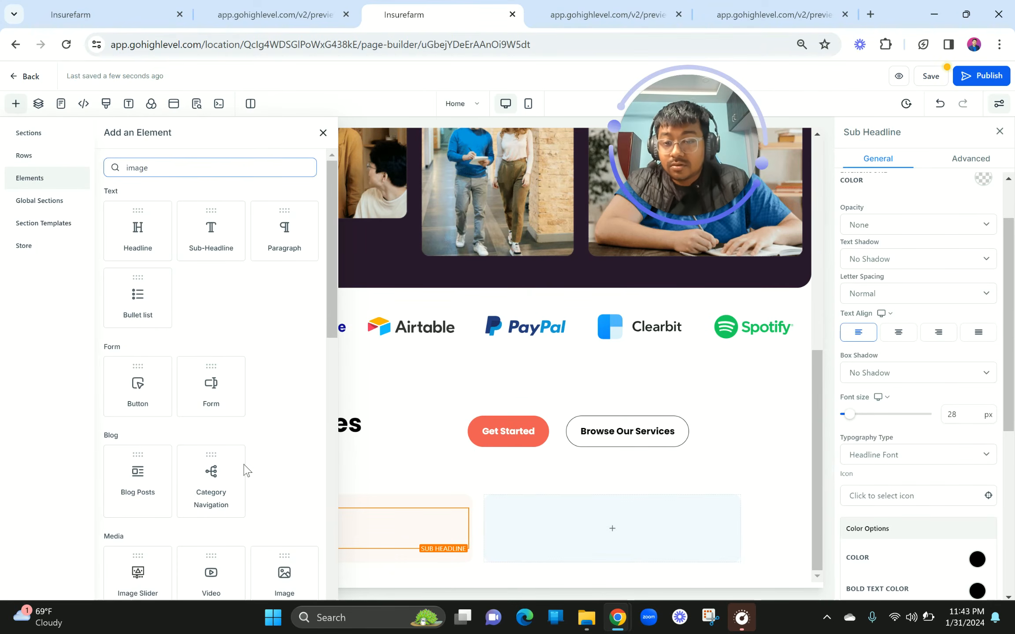
left_click(284, 573)
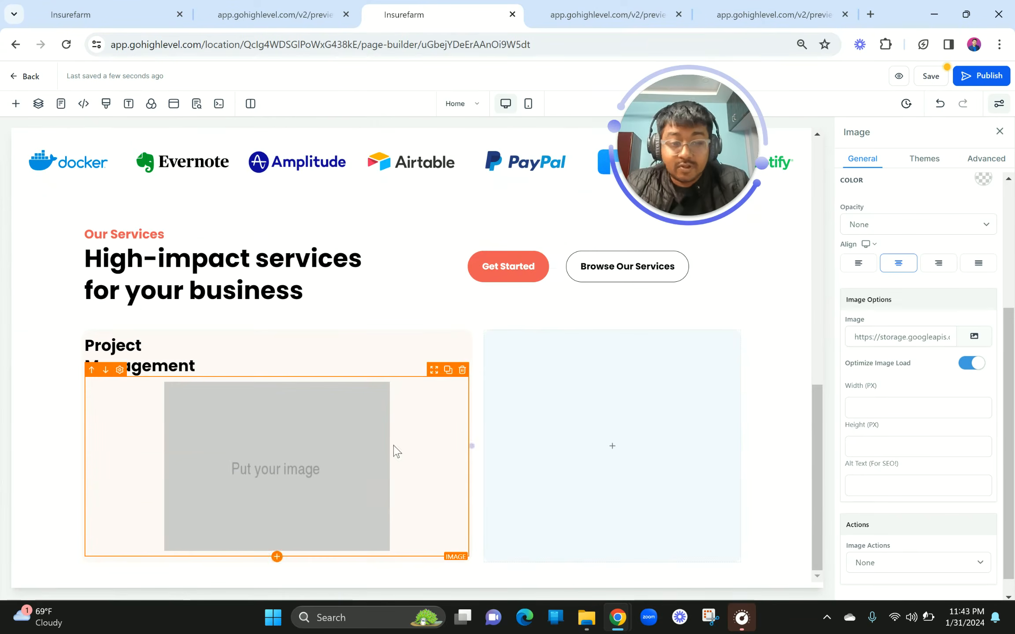
left_click(972, 363)
key("Return")
Check the description's place in the reference preview and add a paragraph element below the image placeholder in the page builder.
left_click(277, 557)
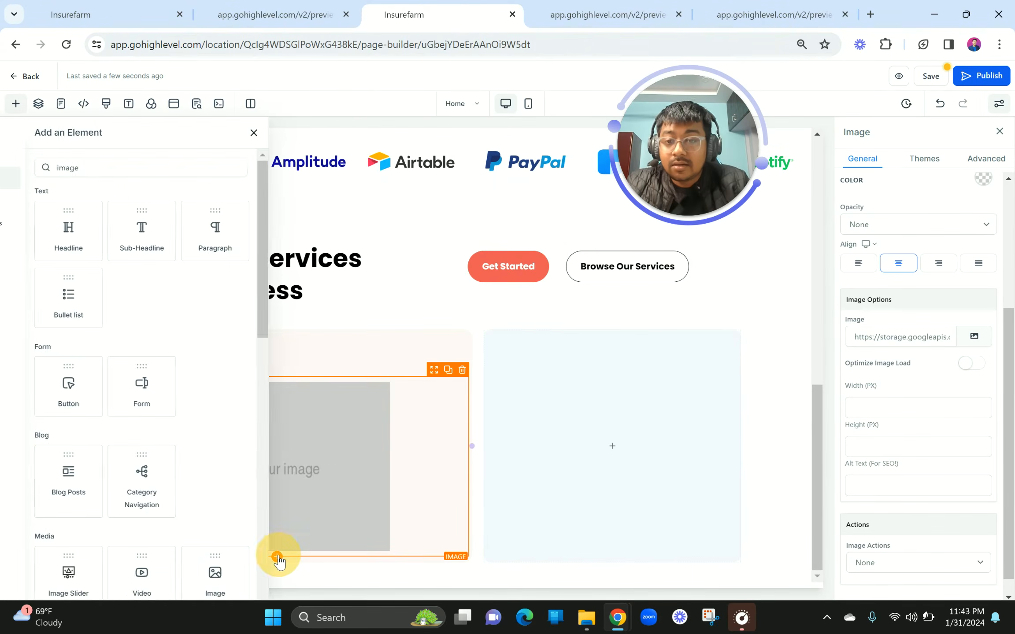
left_click(253, 6)
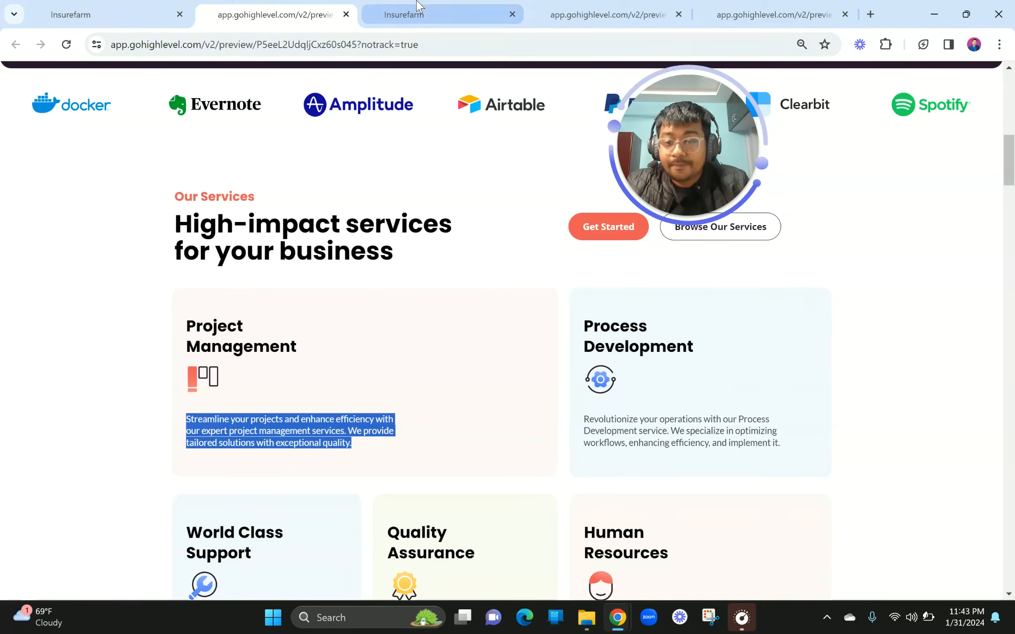
left_click(417, 6)
left_click(275, 227)
Replace the paragraph's placeholder text with the copied description beginning "Streamline your projects and enhance efficiency".
left_click(244, 568)
key("ctrl+a")
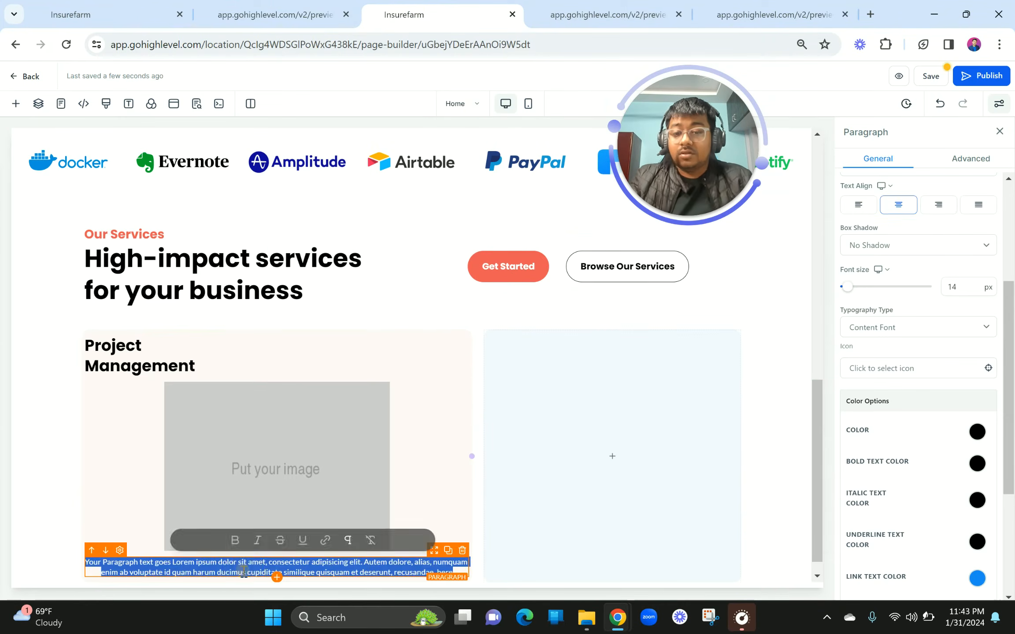
key("ctrl+v")
left_click(186, 553)
key("BackSpace")
key("BackSpace")
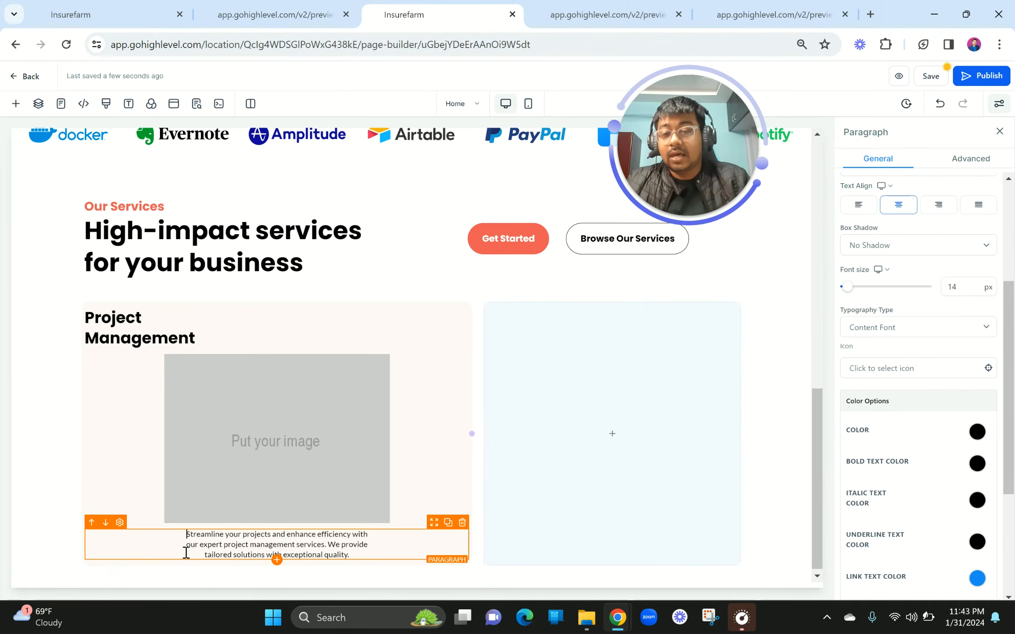
Check the spacing above the Project Management heading in the reference preview and set the sub-headline's top margin to 40 px in the page builder.
scroll(266, 449, "down", 1)
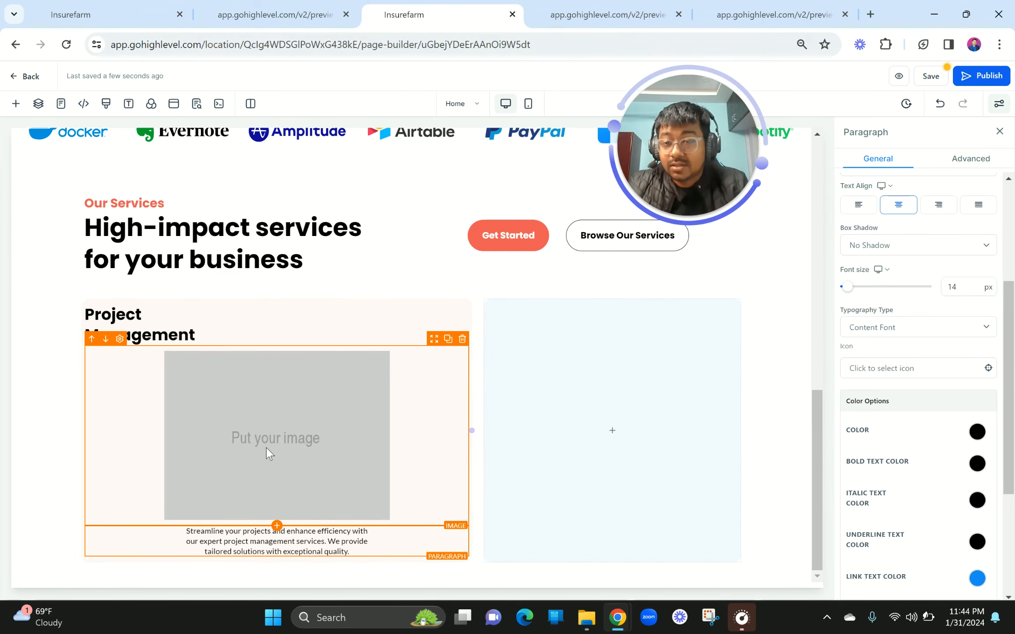
left_click(181, 333)
left_click(278, 14)
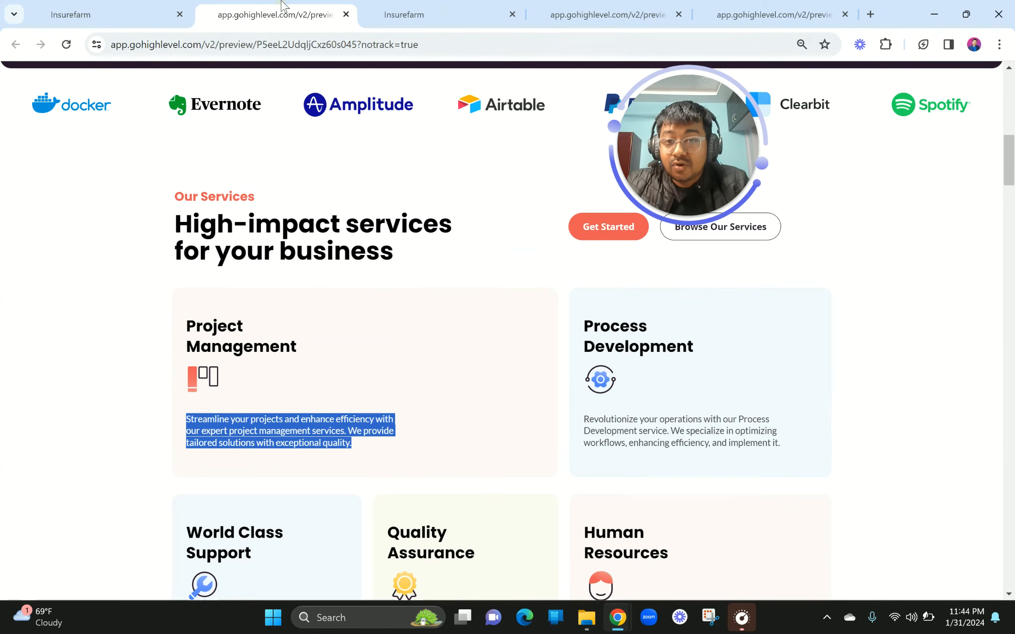
scroll(204, 315, "up", 4)
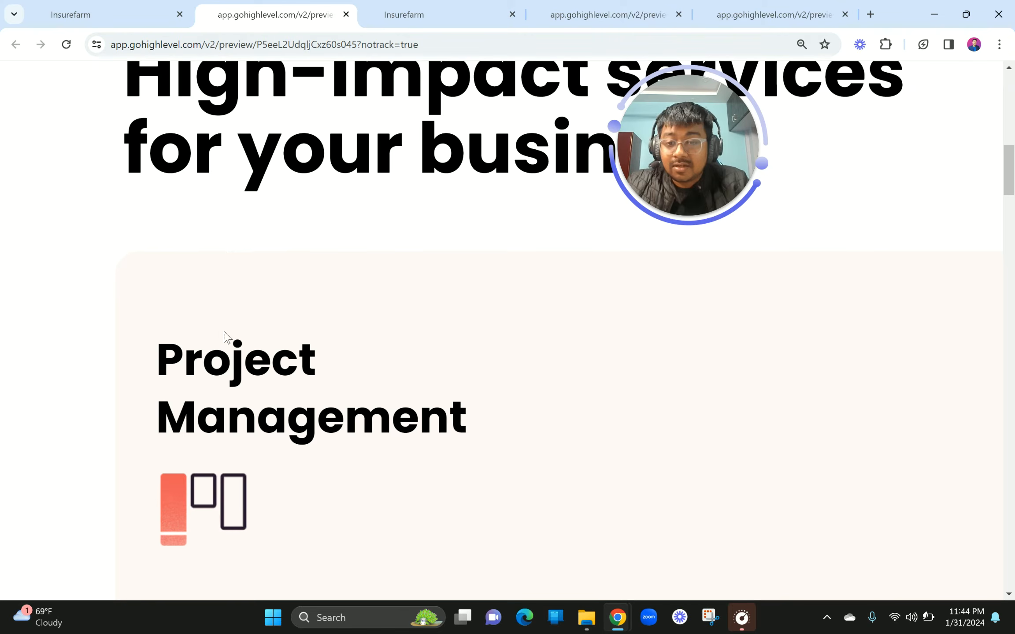
scroll(234, 310, "down", 1)
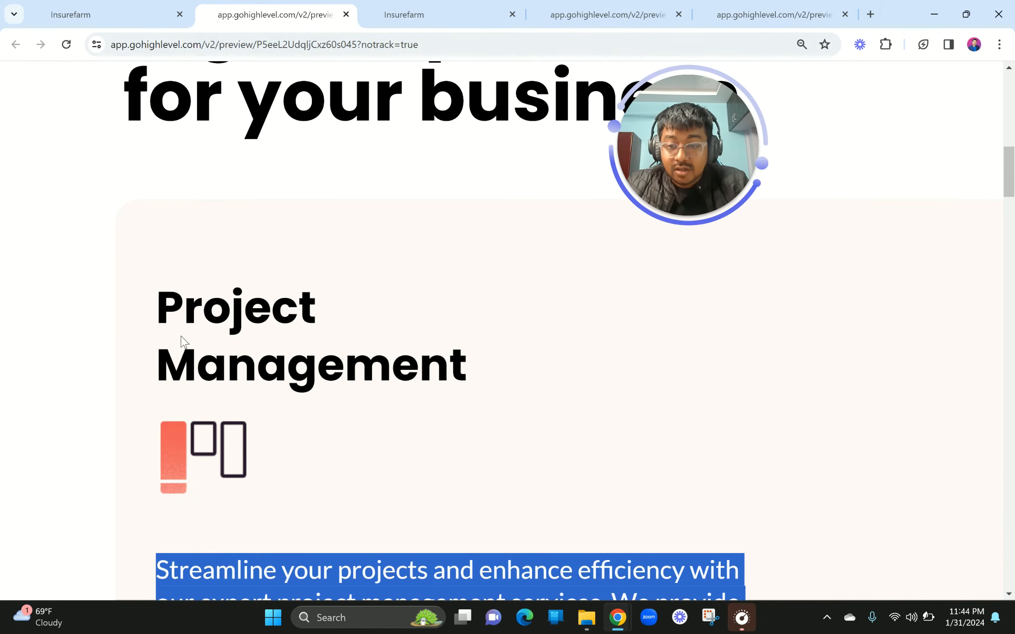
scroll(184, 341, "down", 2)
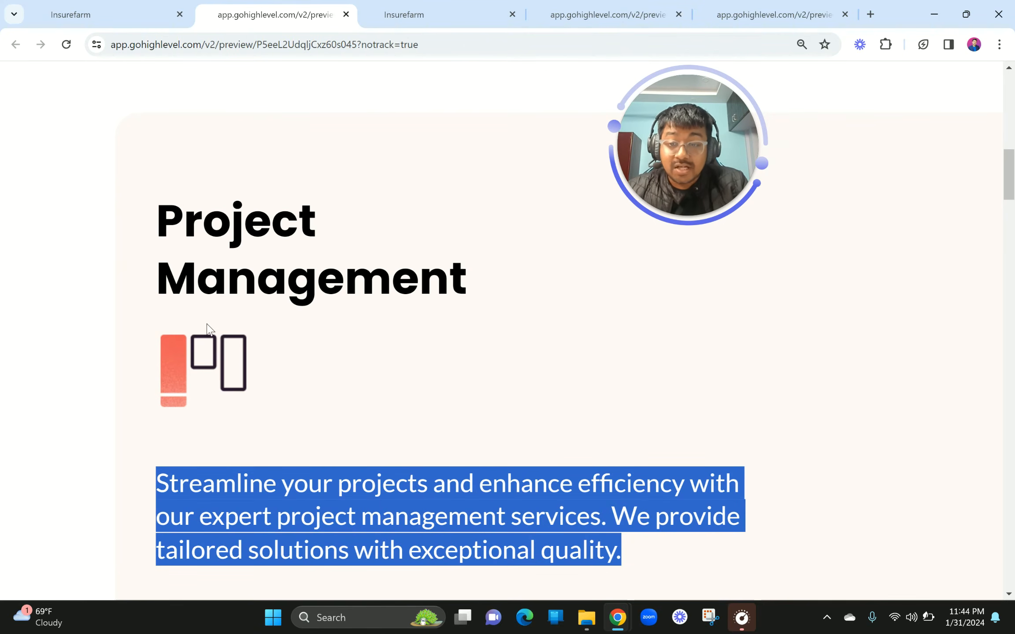
scroll(207, 316, "down", 7, "ctrl")
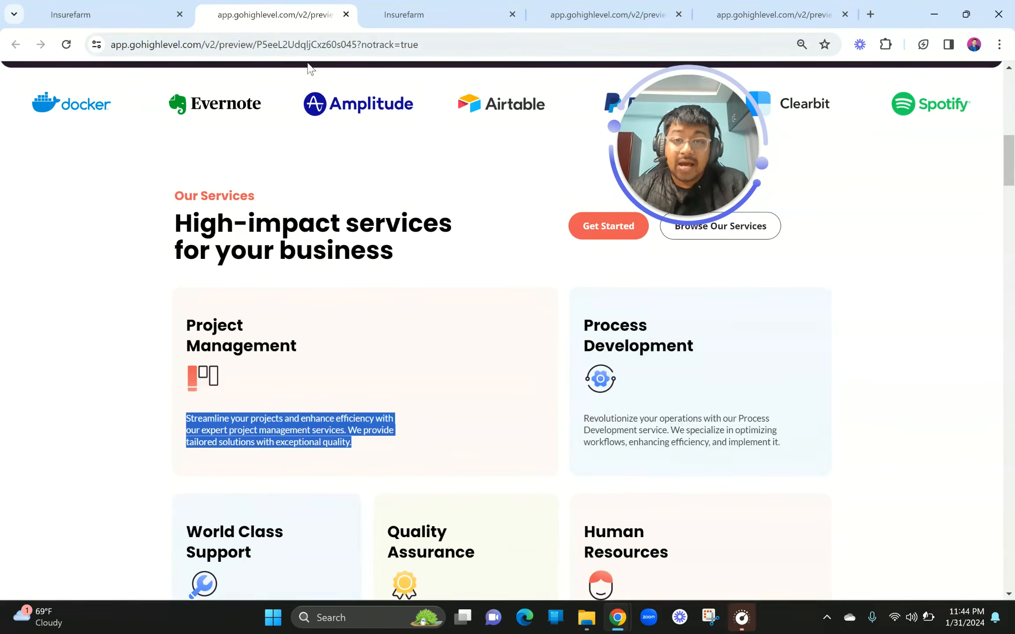
left_click(436, 5)
left_click(193, 329)
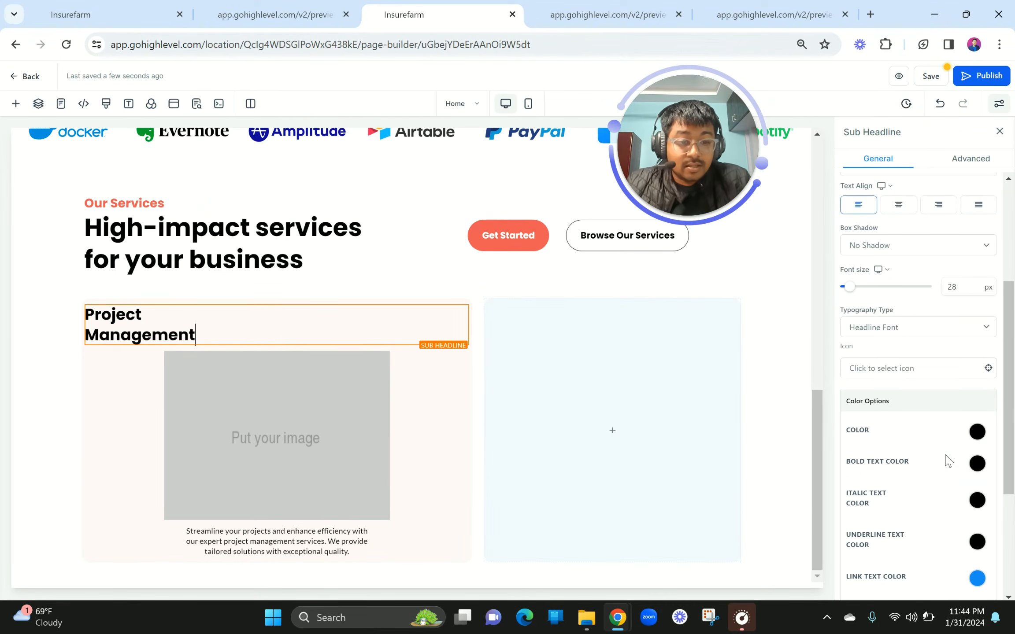
scroll(947, 460, "down", 5)
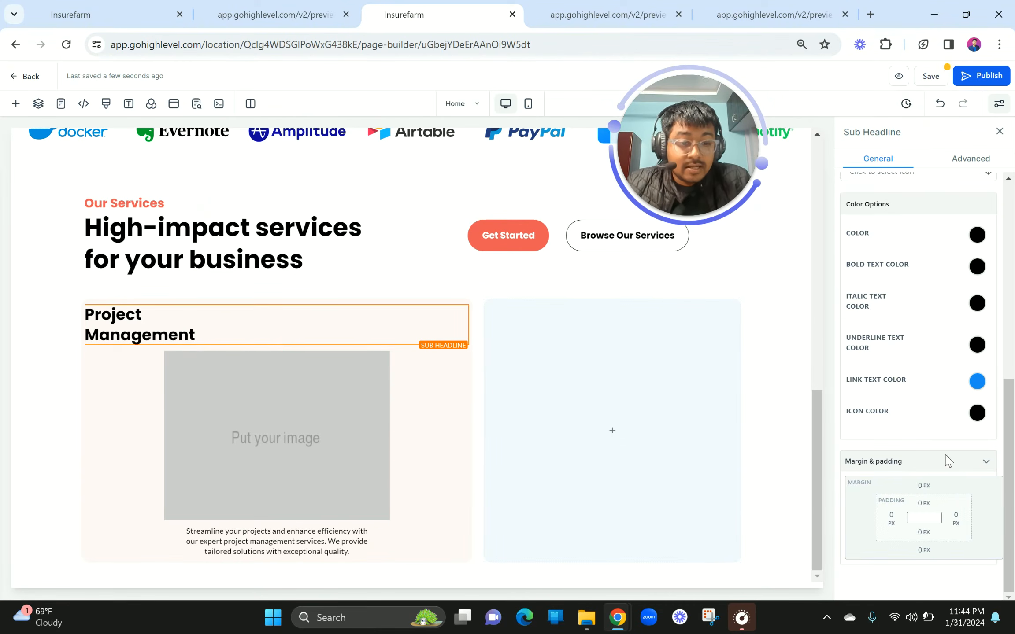
left_click(924, 486)
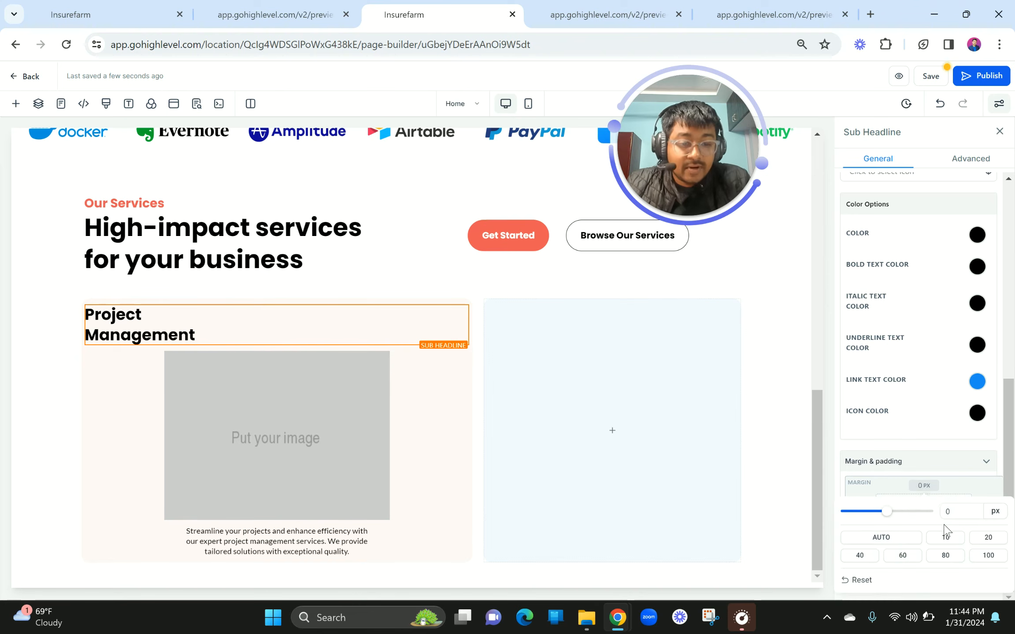
left_click(861, 556)
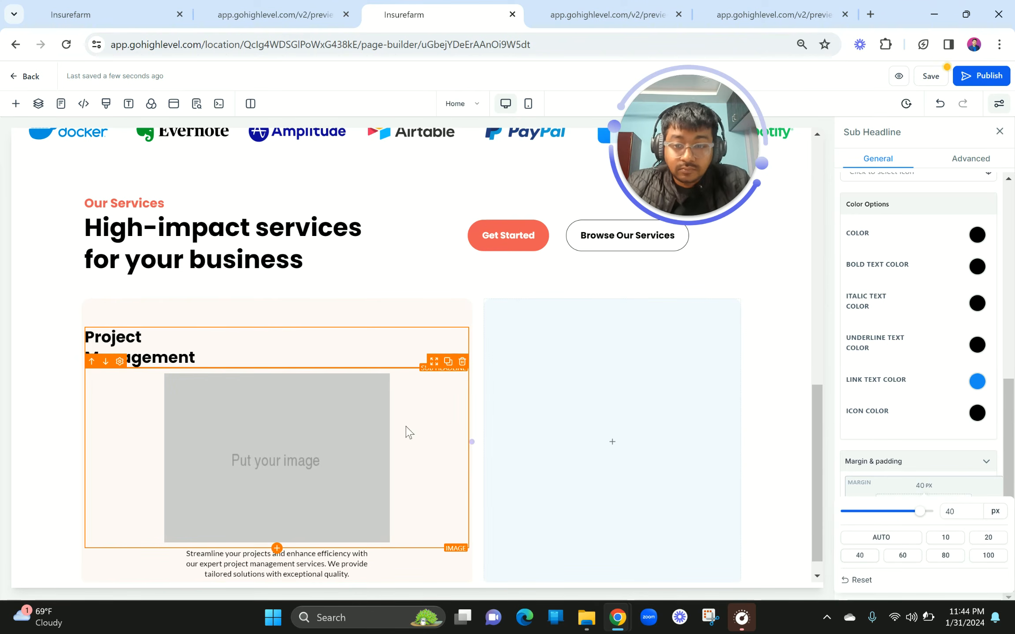
Set the top margin of the image placeholder below the Project Management heading to 20 px.
left_click(190, 388)
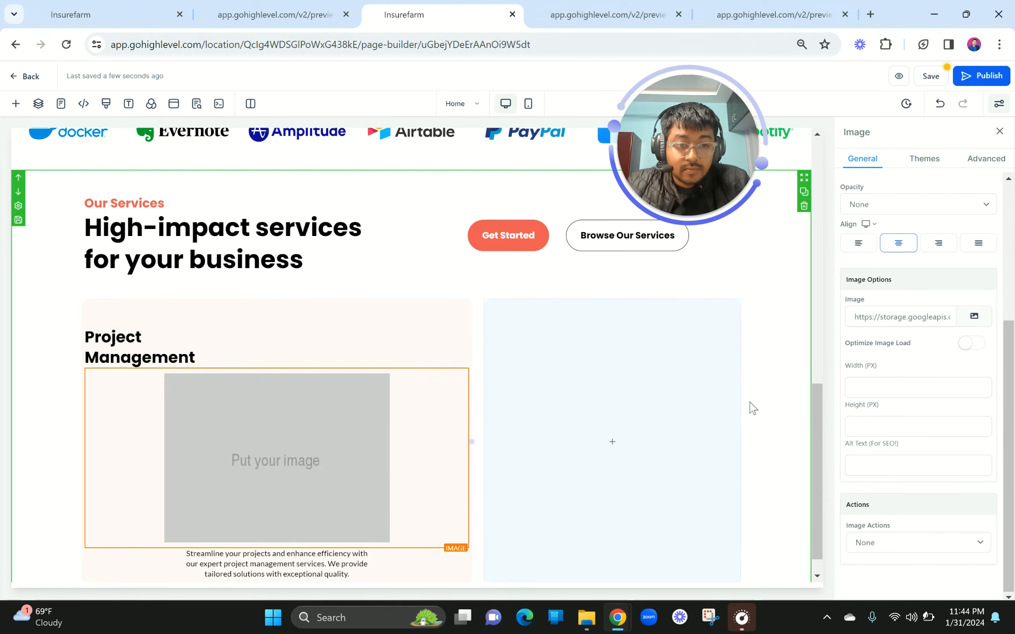
scroll(942, 295, "up", 5)
left_click(924, 268)
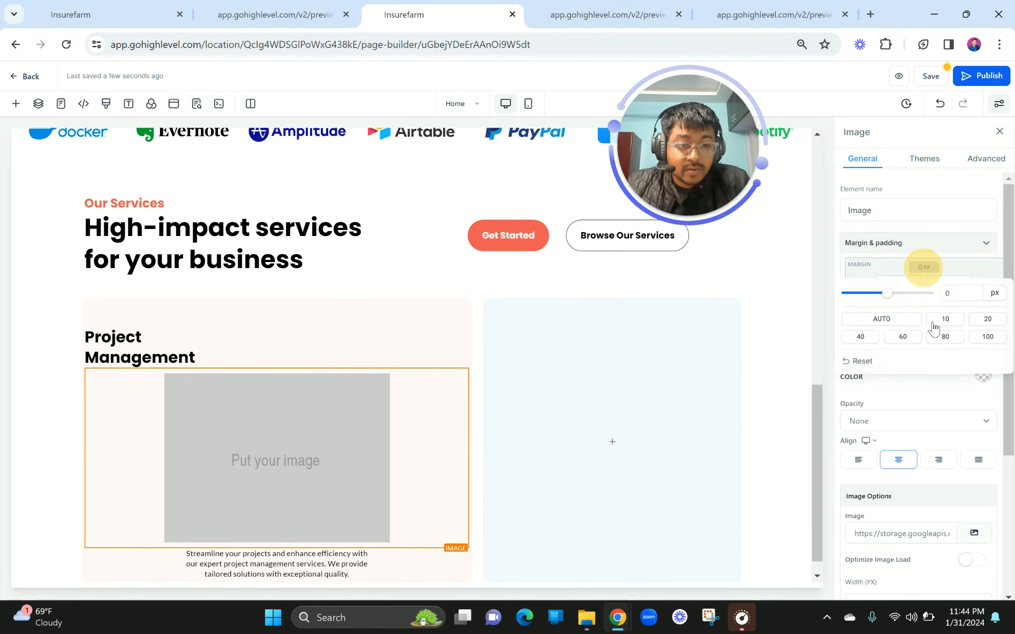
left_click(988, 319)
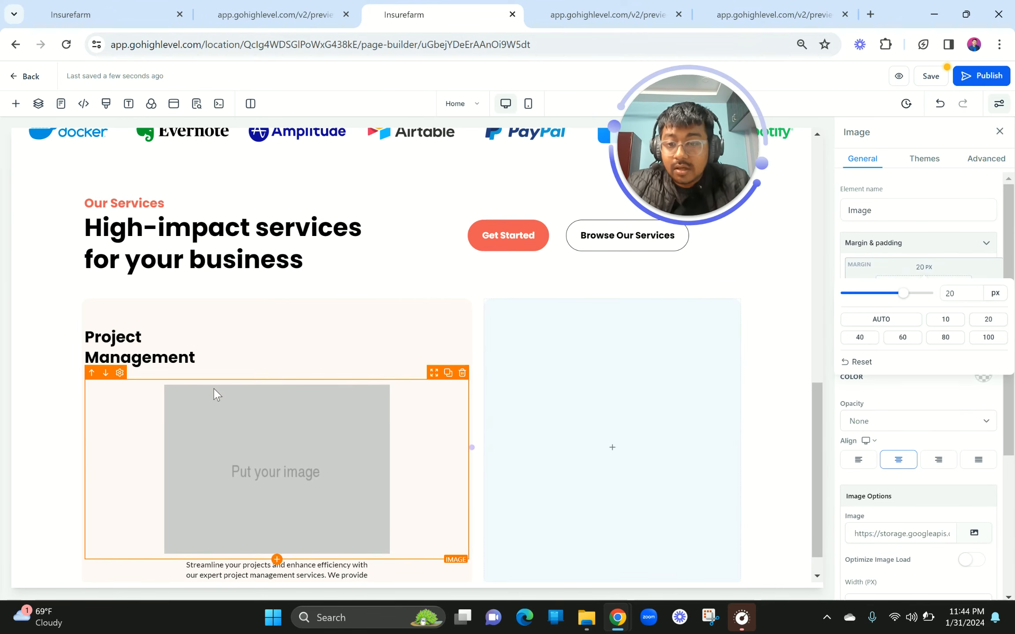
Set the Project Management sub-headline's left padding to 20 px in the page builder, comparing its indentation with the reference preview.
left_click(170, 334)
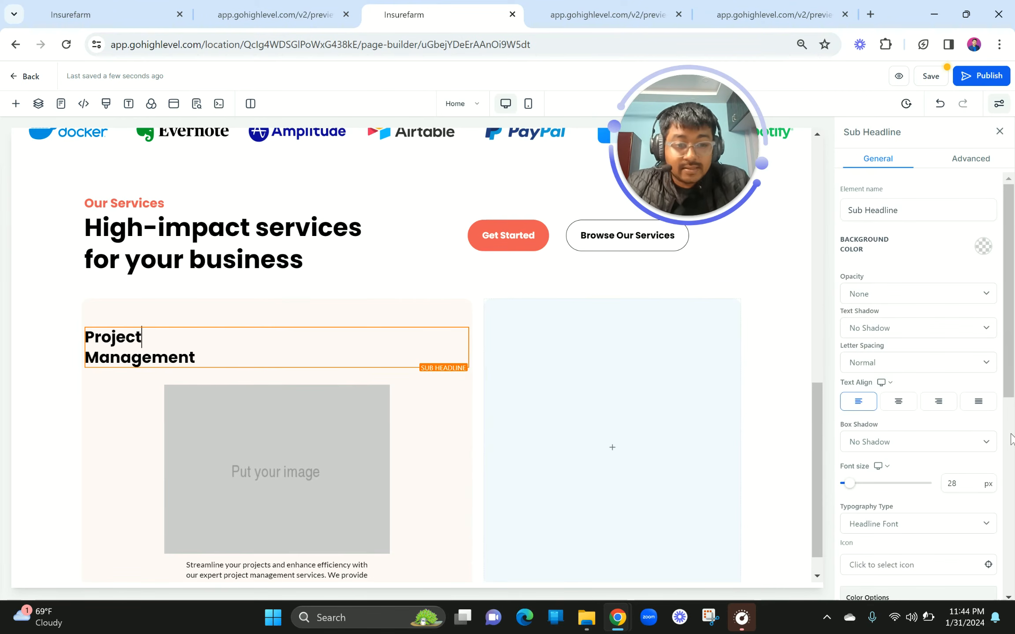
scroll(934, 405, "down", 8)
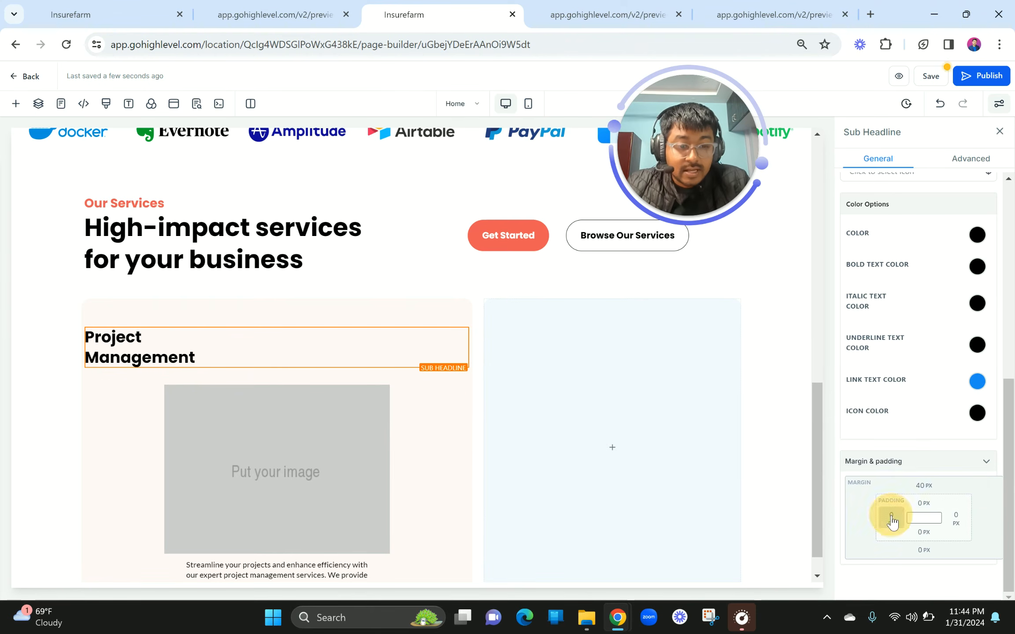
left_click(891, 520)
left_click(912, 447)
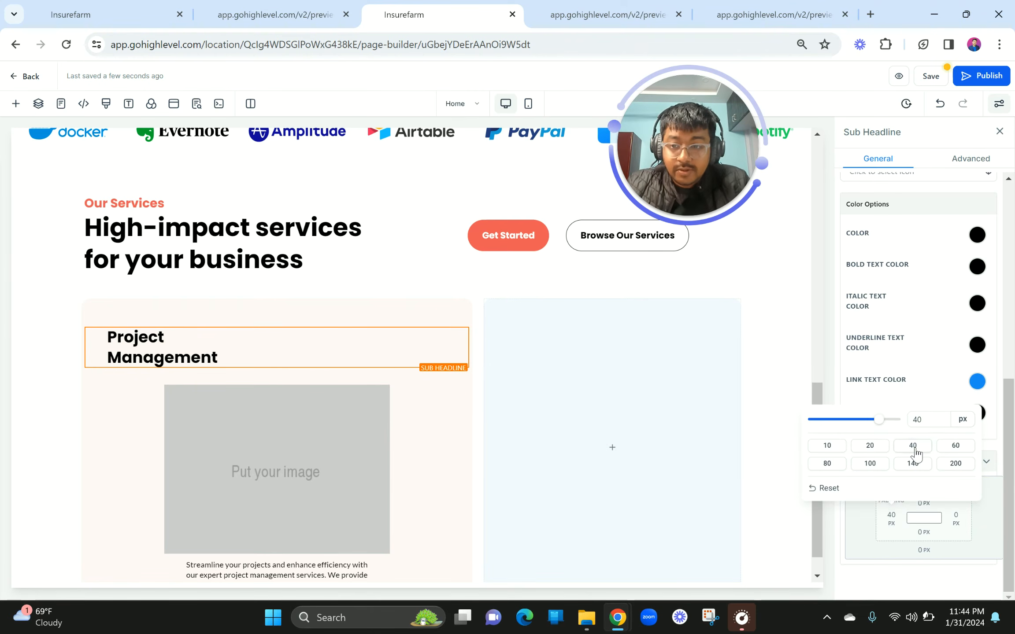
left_click(350, 10)
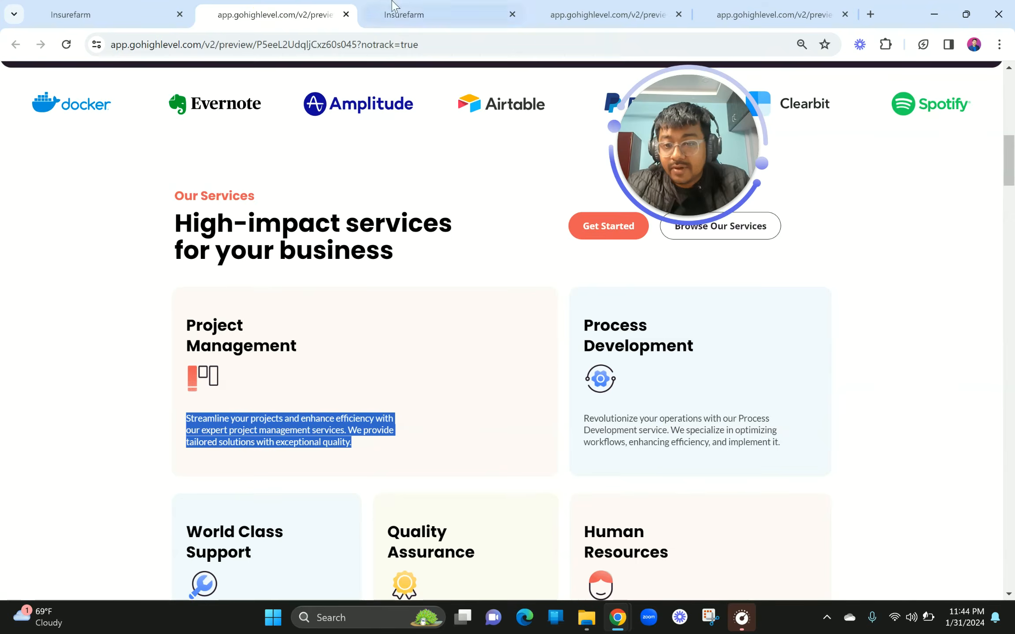
left_click(370, 5)
left_click(870, 445)
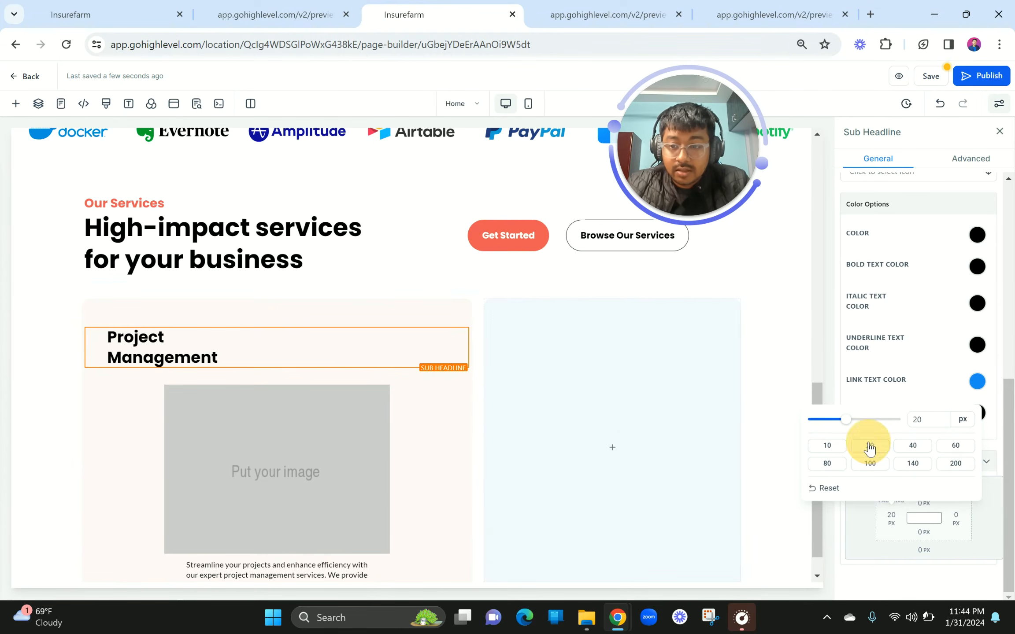
Check the Project Management icon in the reference preview and open the Business > BUSS 1 media folder for the image placeholder.
left_click(262, 447)
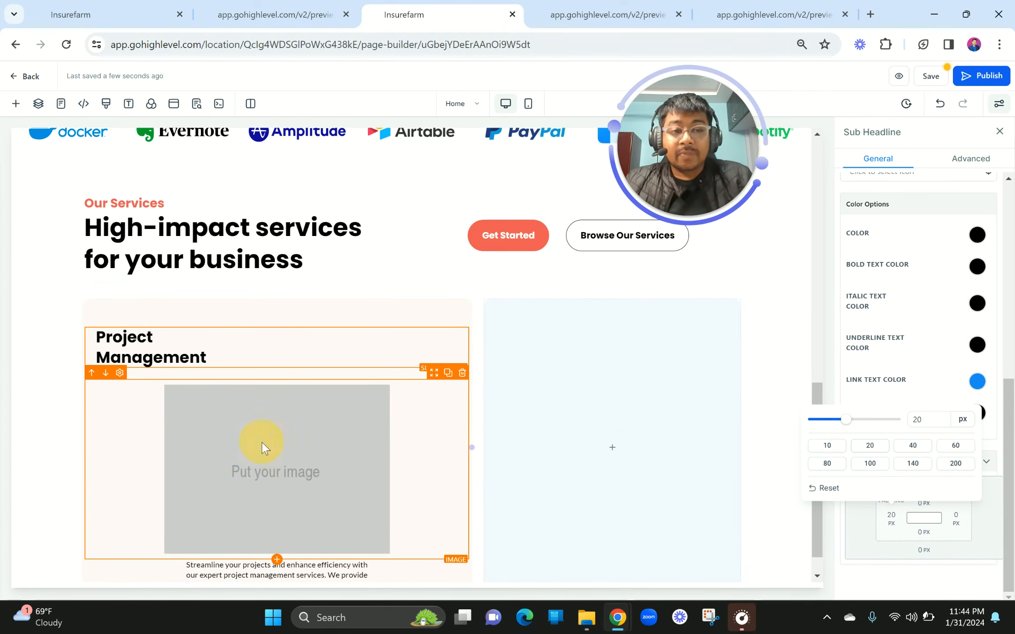
left_click(272, 14)
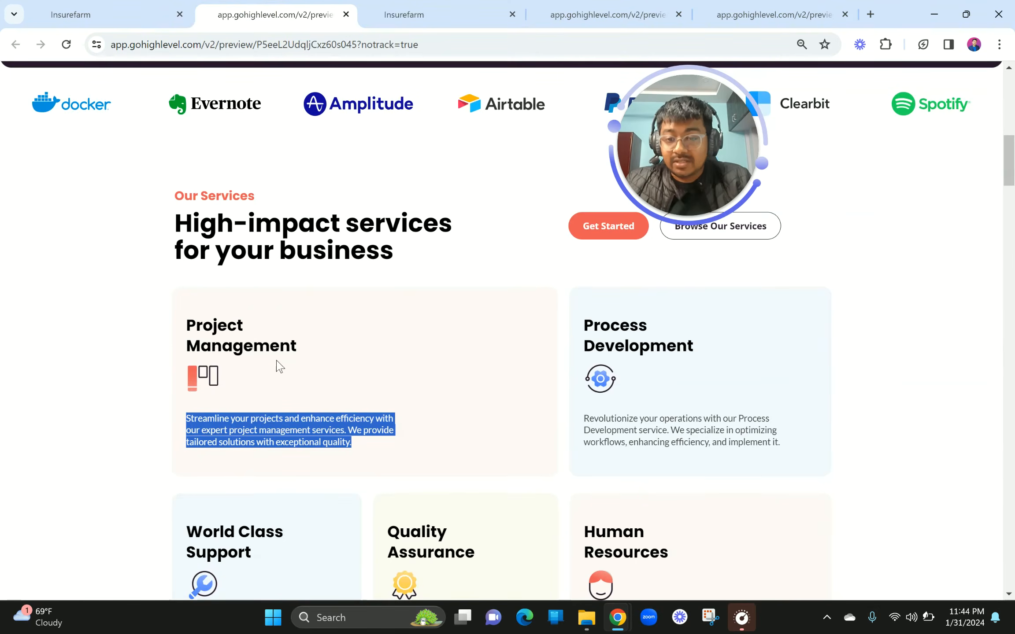
left_click(443, 8)
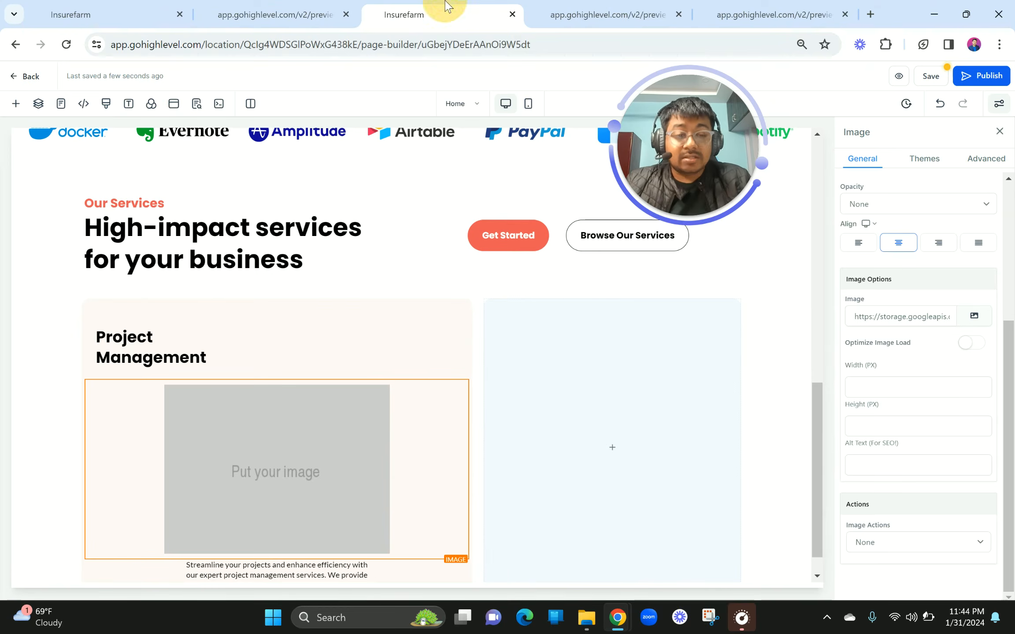
left_click(976, 318)
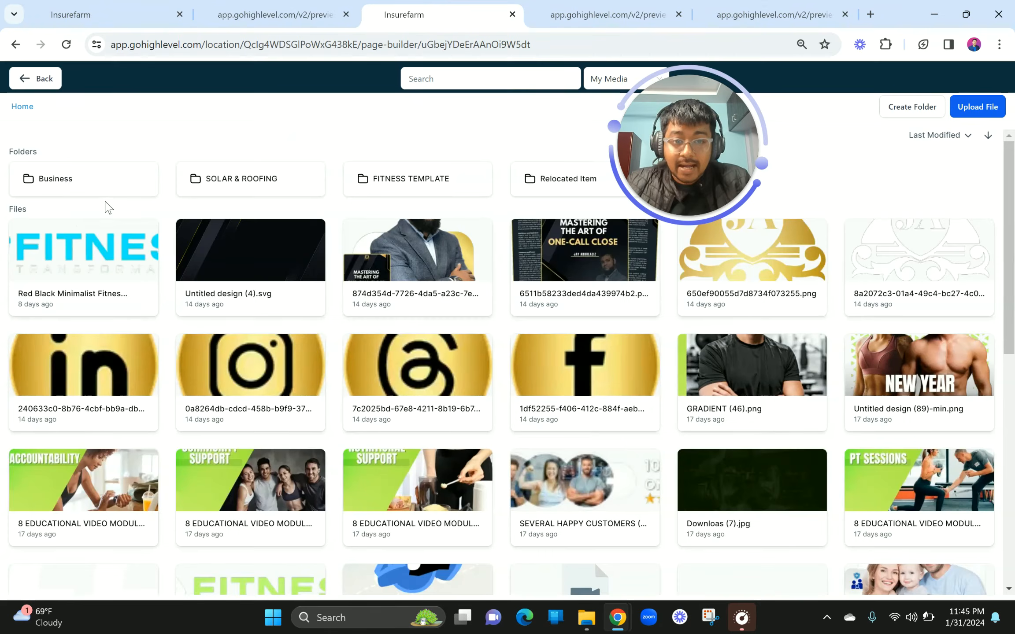
left_click(66, 181)
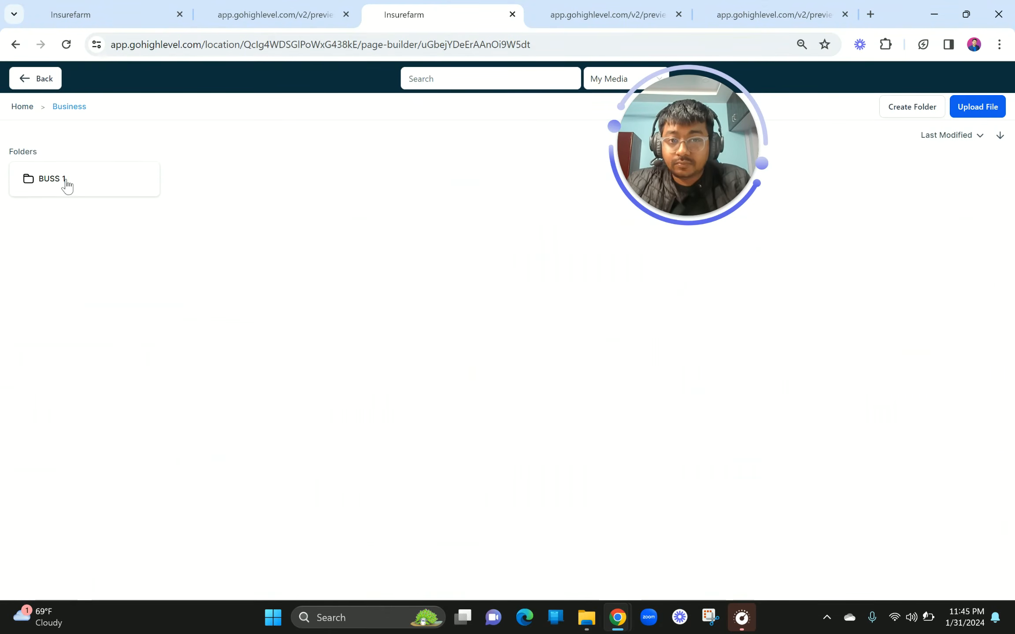
left_click_drag(674, 135, 670, 37)
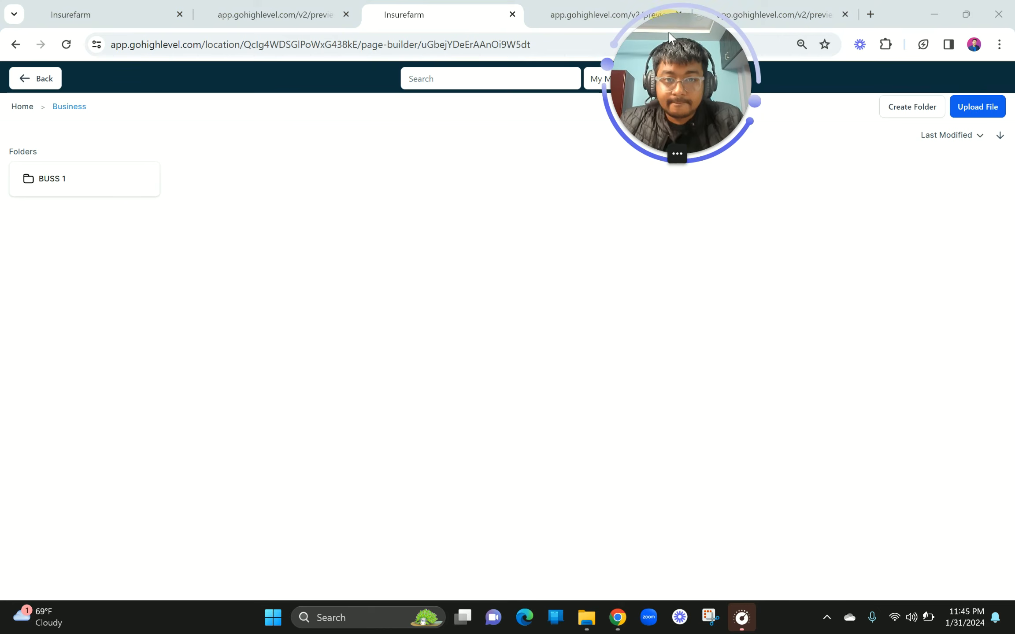
left_click(57, 173)
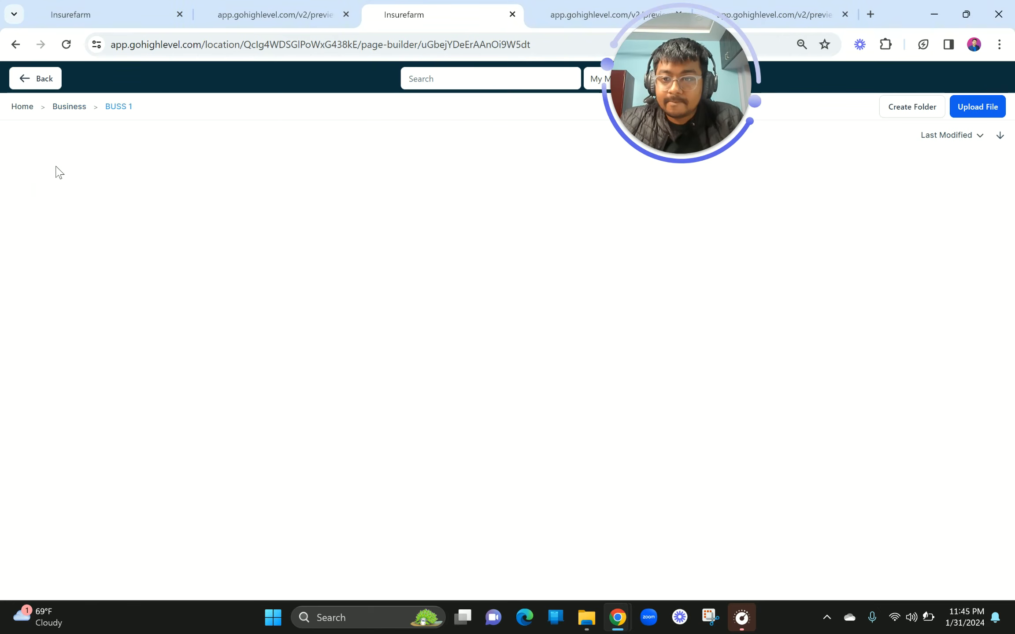
Set the Project Management icon's height to 70 px and align it left.
left_click(88, 436)
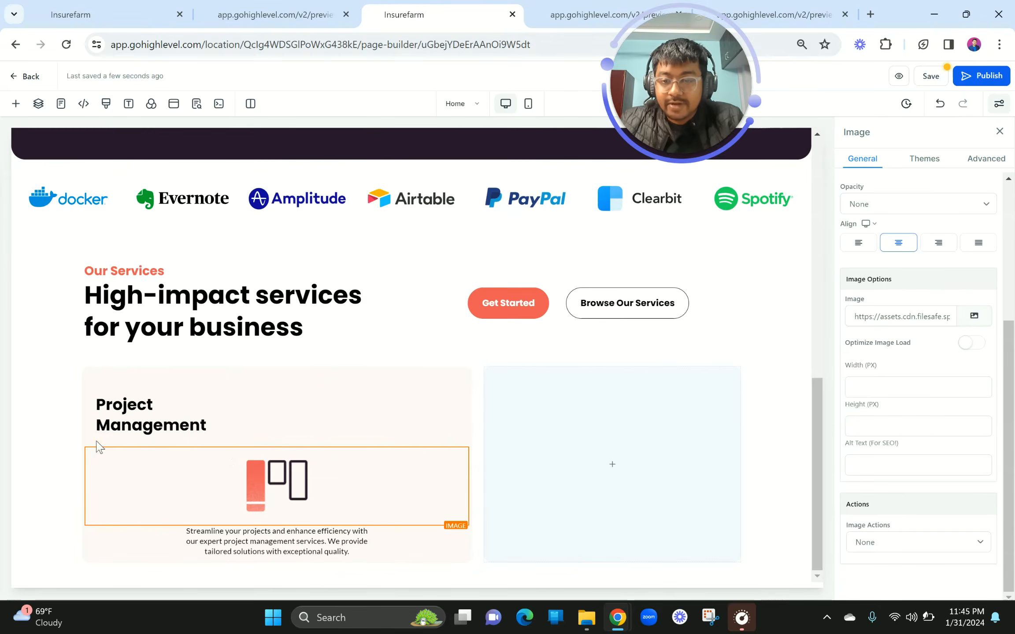
left_click(878, 378)
left_click(862, 422)
type("100")
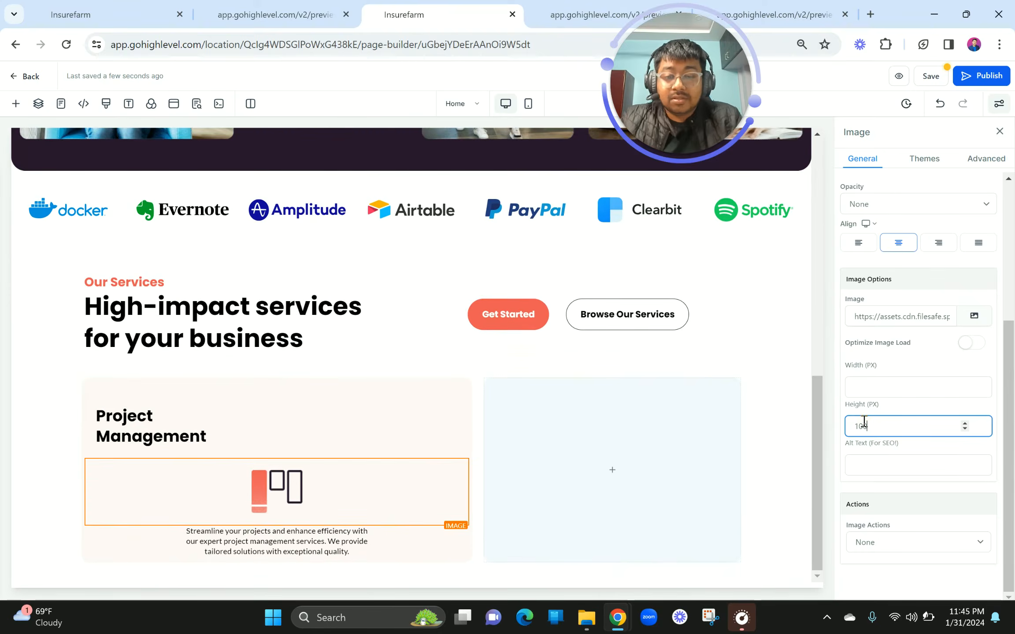
left_click_drag(881, 425, 842, 425)
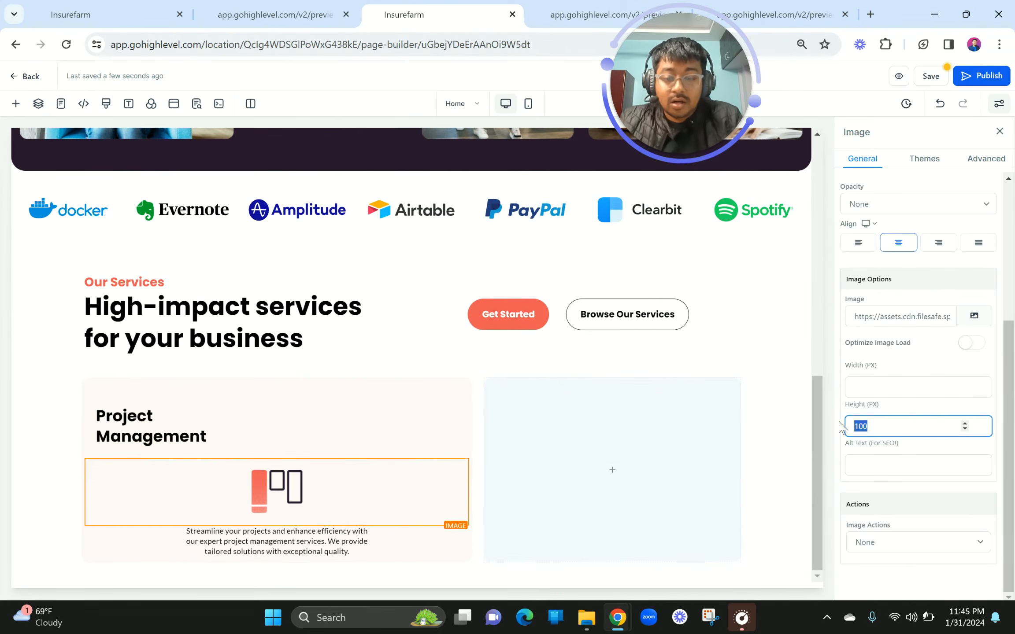
type("70")
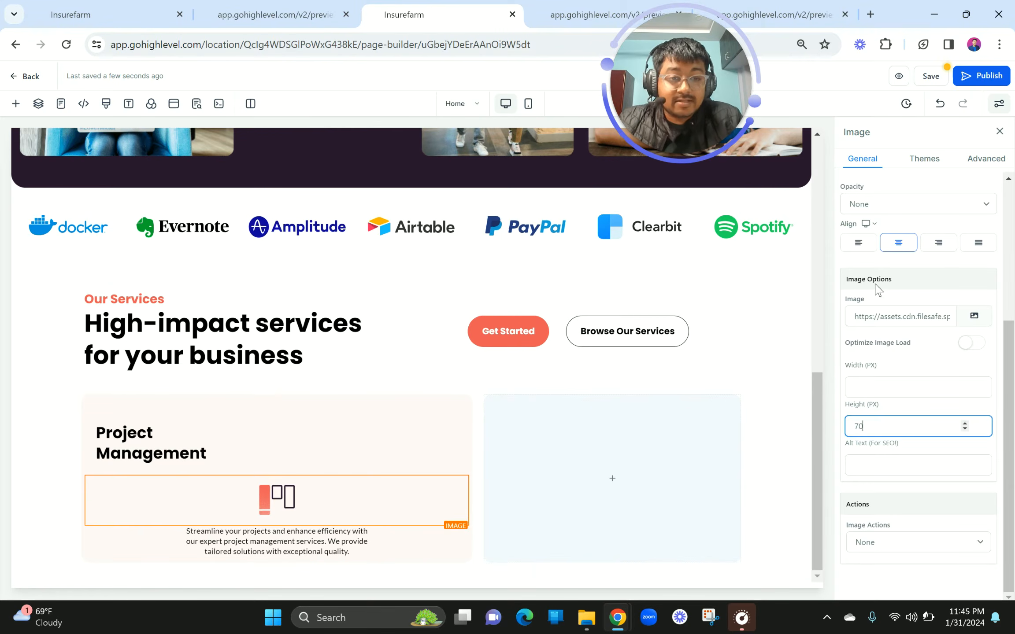
left_click(859, 243)
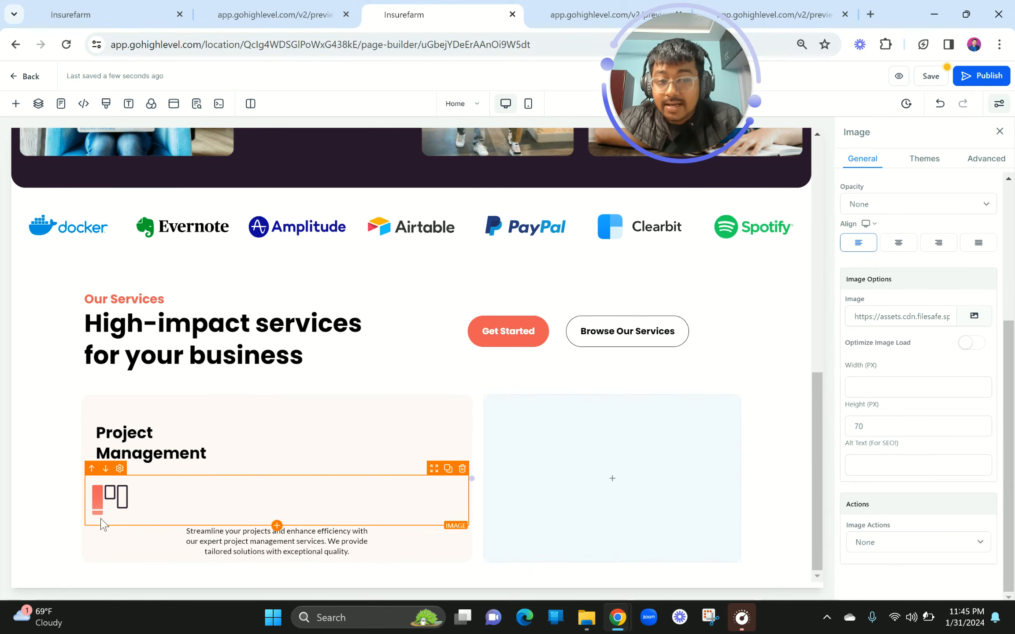
Check the Project Management subheadline's padding and set the icon's left padding to 20 px to match.
left_click(163, 452)
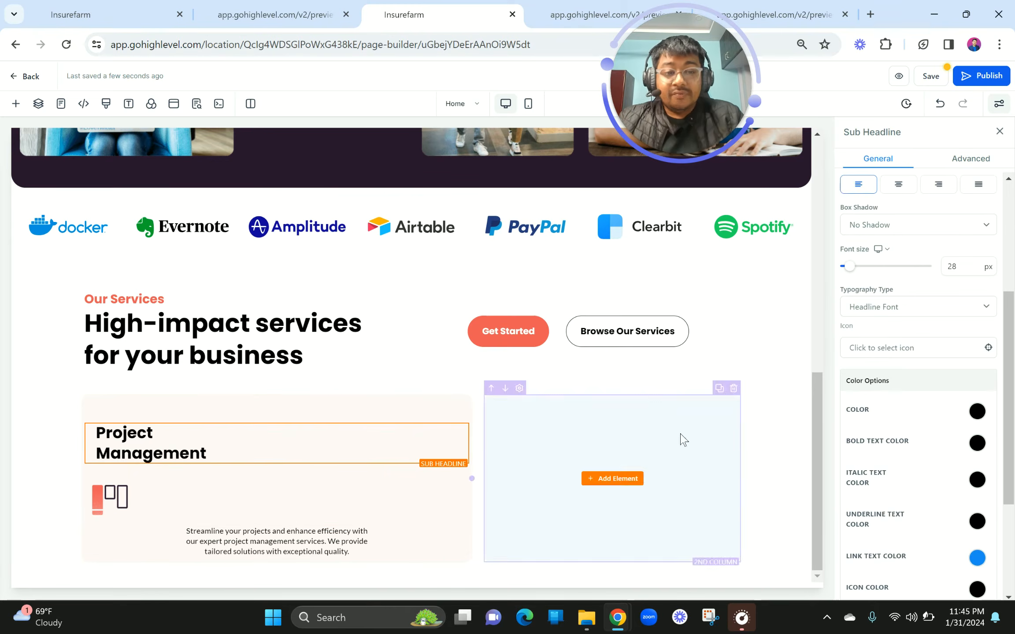
scroll(895, 357, "down", 6)
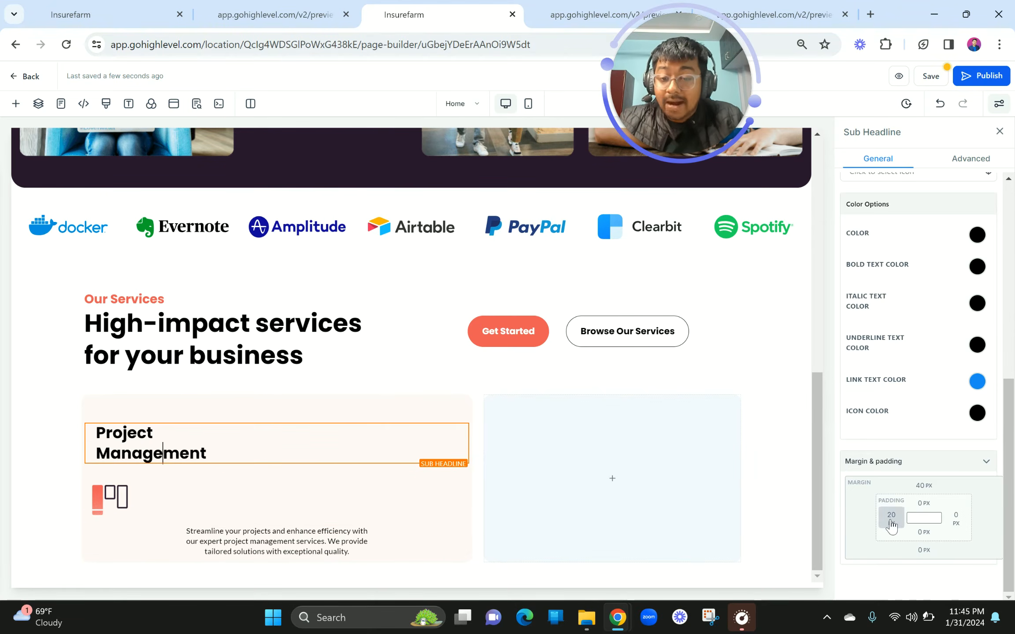
left_click(194, 515)
scroll(962, 414, "up", 5)
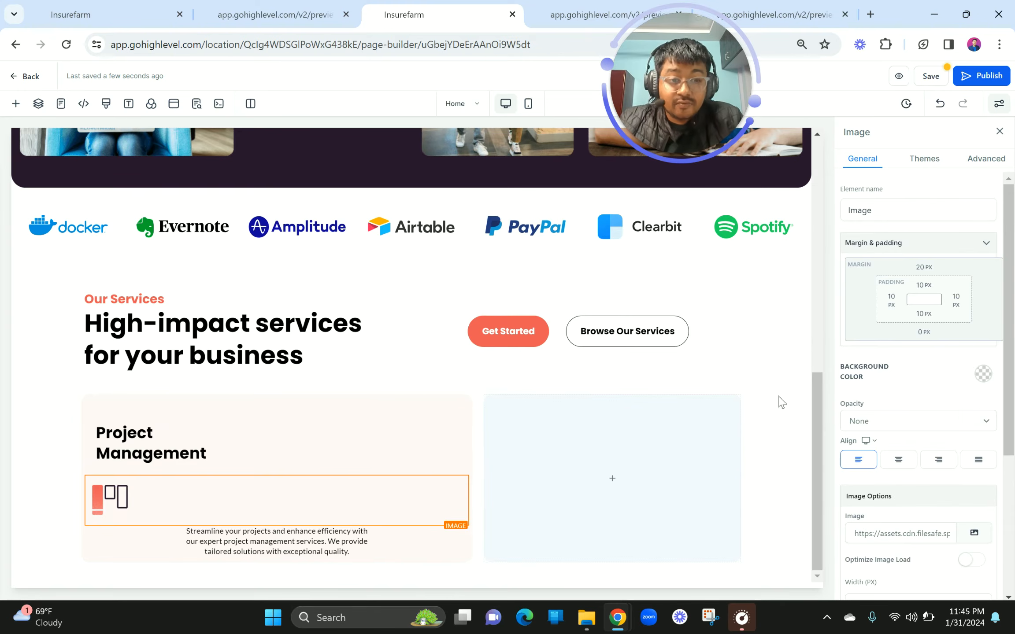
left_click(890, 300)
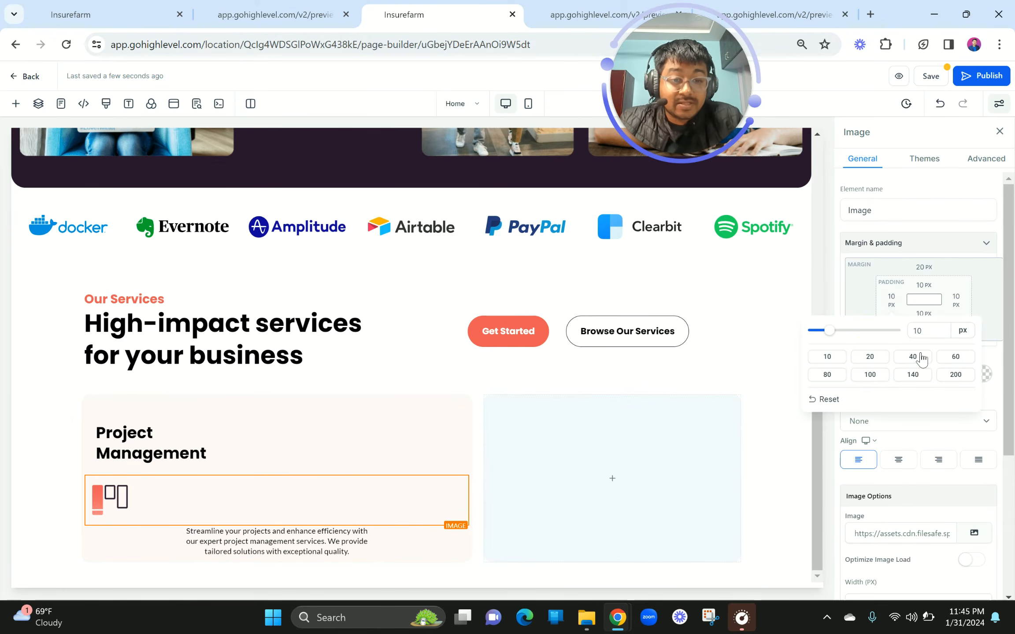
left_click(869, 357)
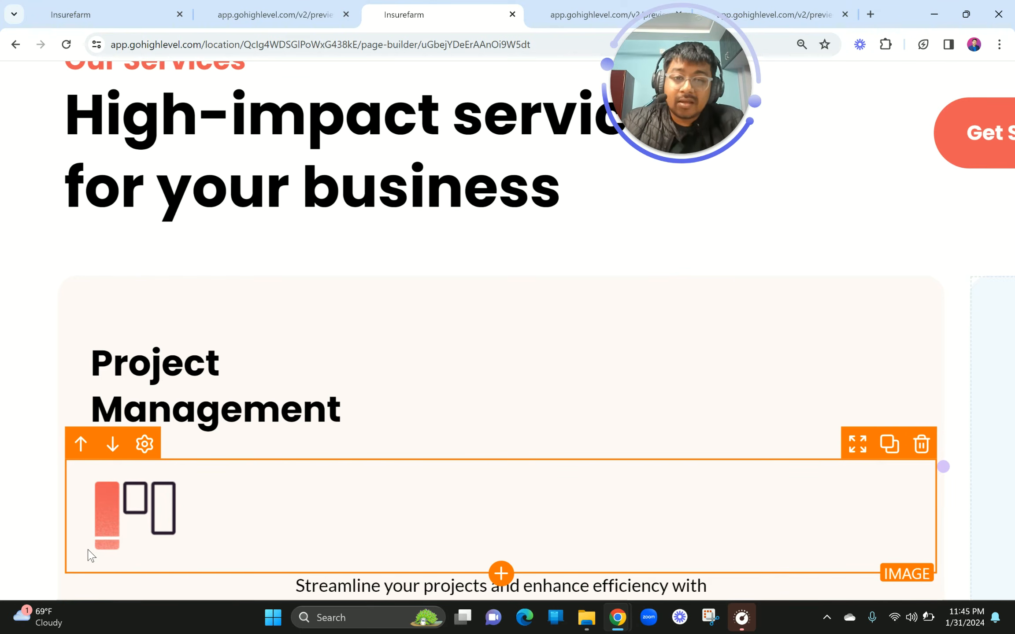
left_click(90, 556)
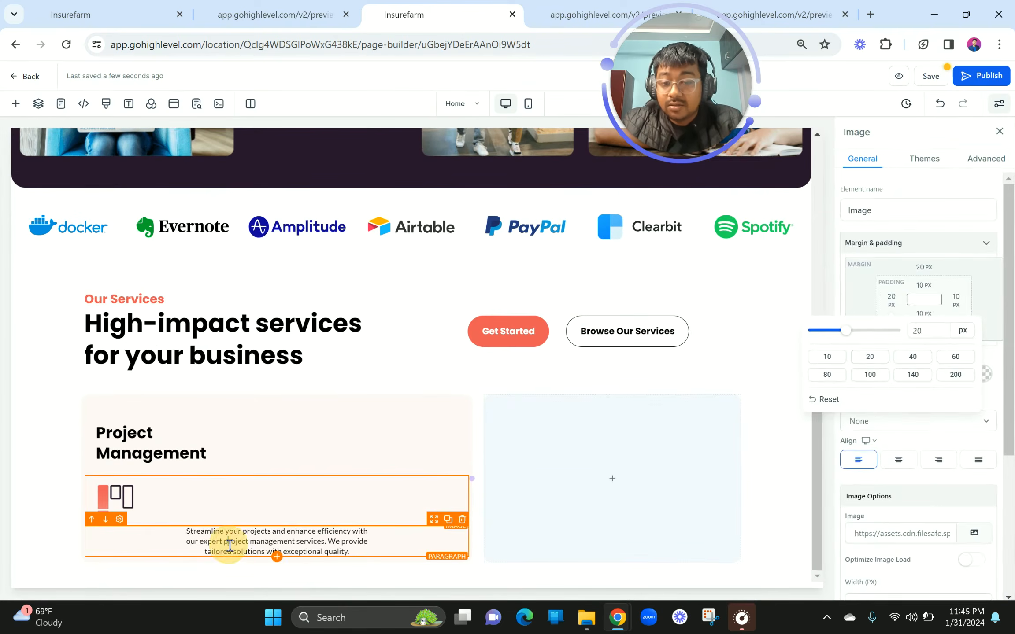
Align the Project Management card's description paragraph left and give it a left padding of 20 px.
left_click(230, 546)
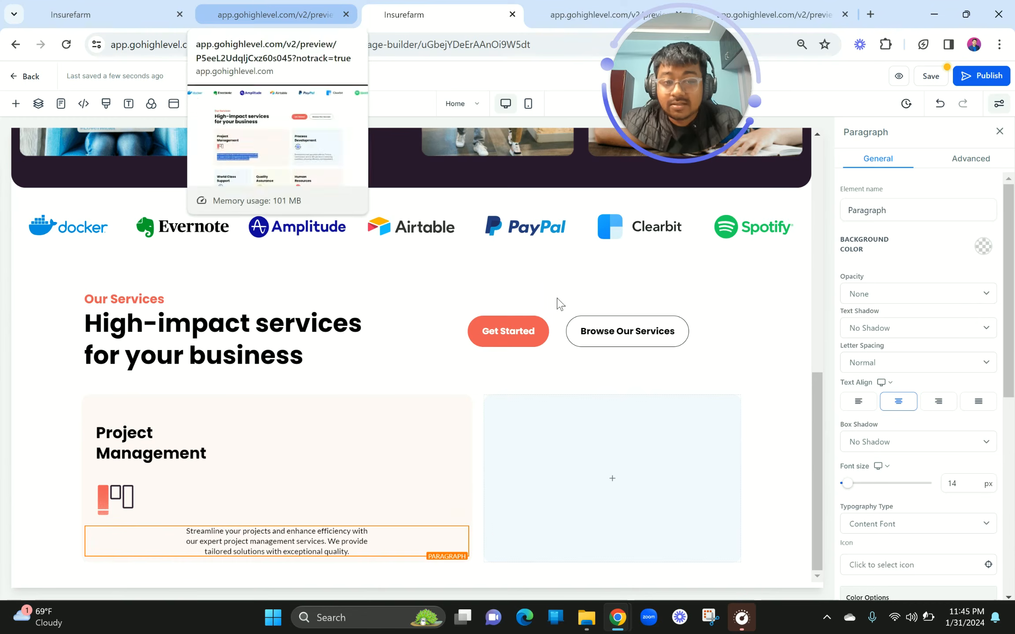
left_click(861, 409)
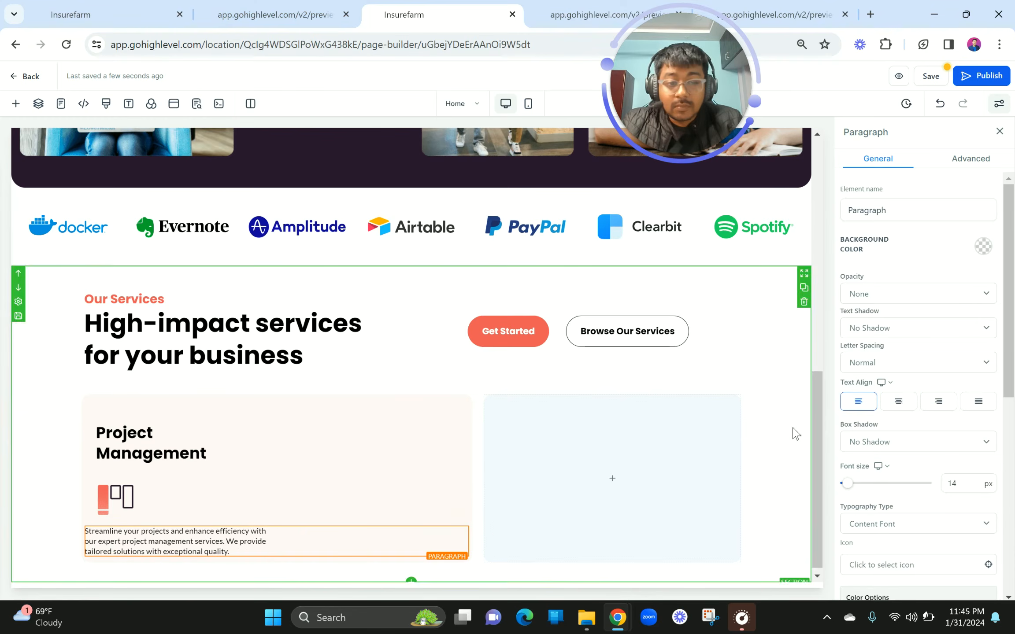
scroll(944, 454, "down", 10)
left_click(888, 517)
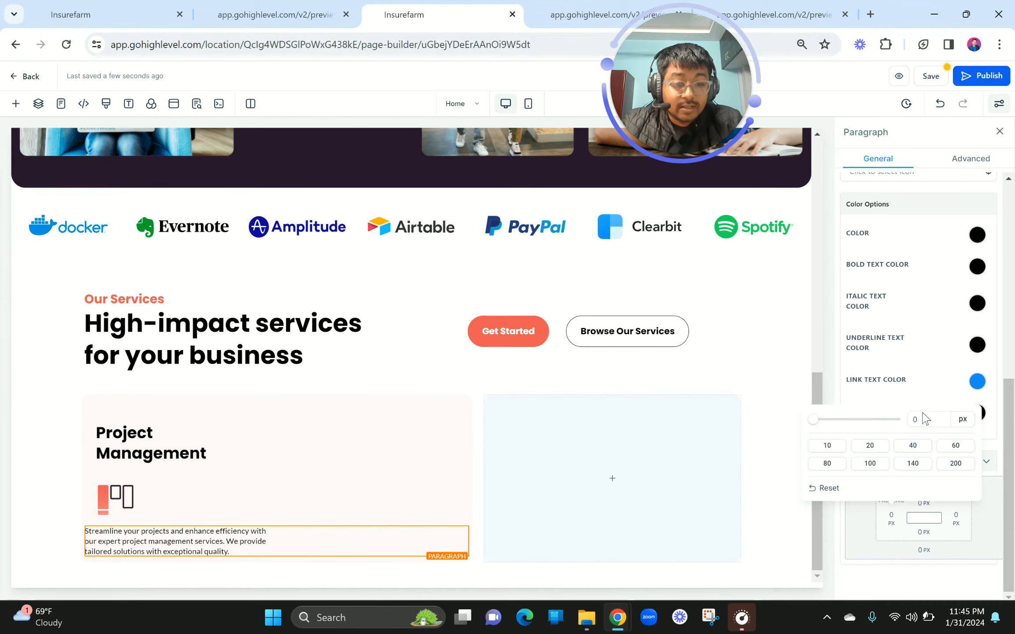
left_click(870, 447)
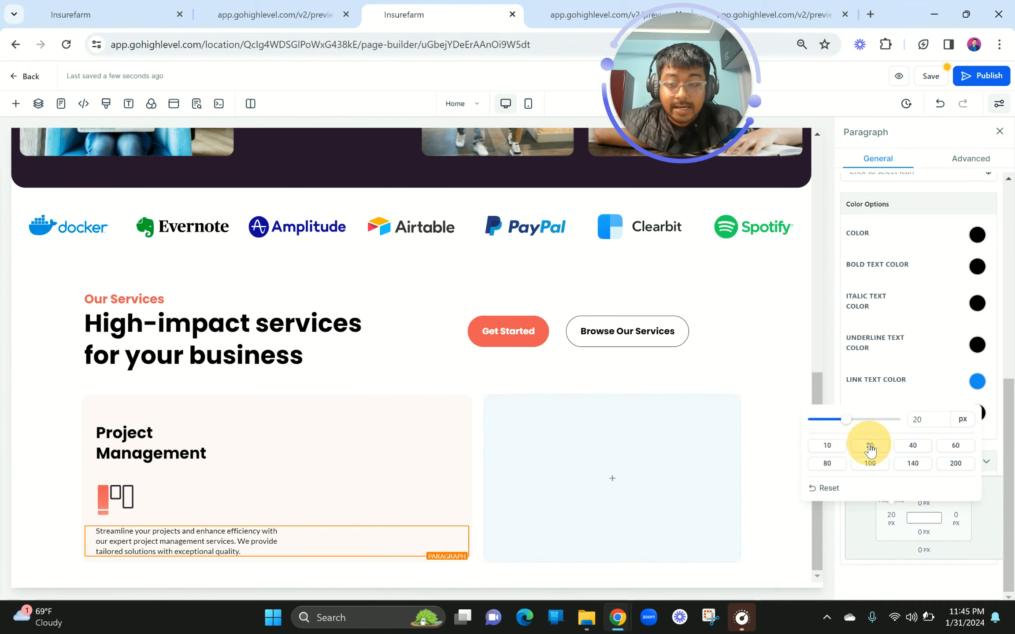
Inspect the description's font details on the reference preview page and set the paragraph's font size to 16 px.
left_click(265, 14)
right_click(251, 418)
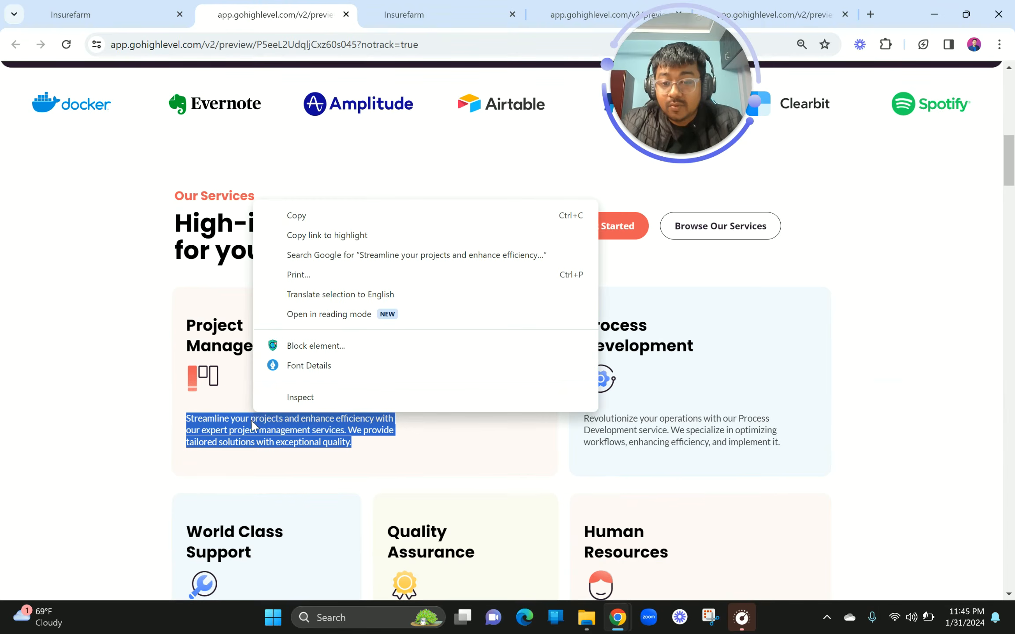
left_click(325, 372)
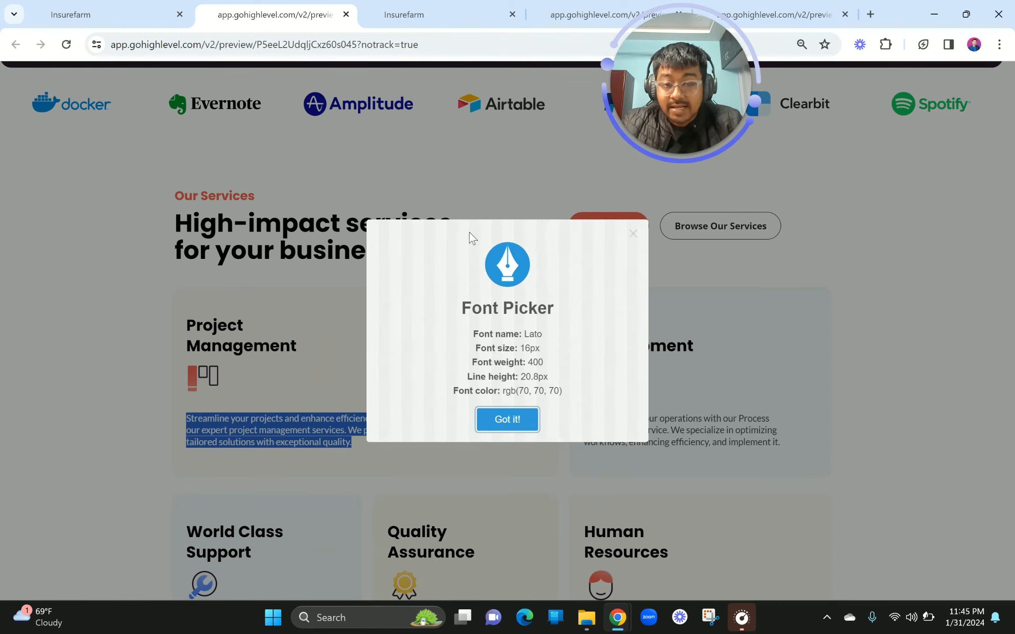
left_click(408, 5)
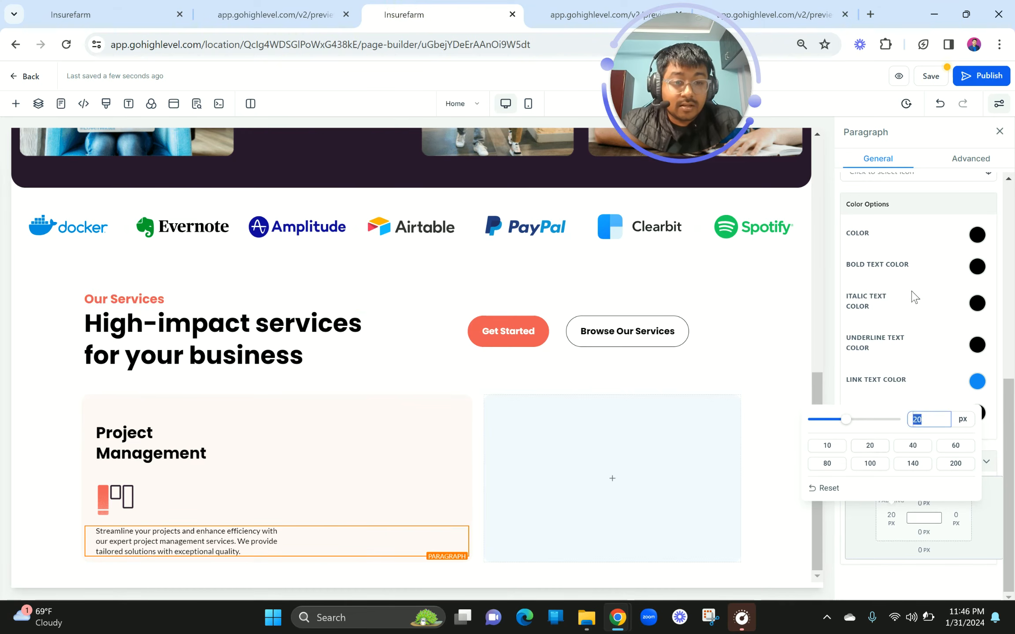
scroll(913, 294, "up", 7)
double_click(939, 402)
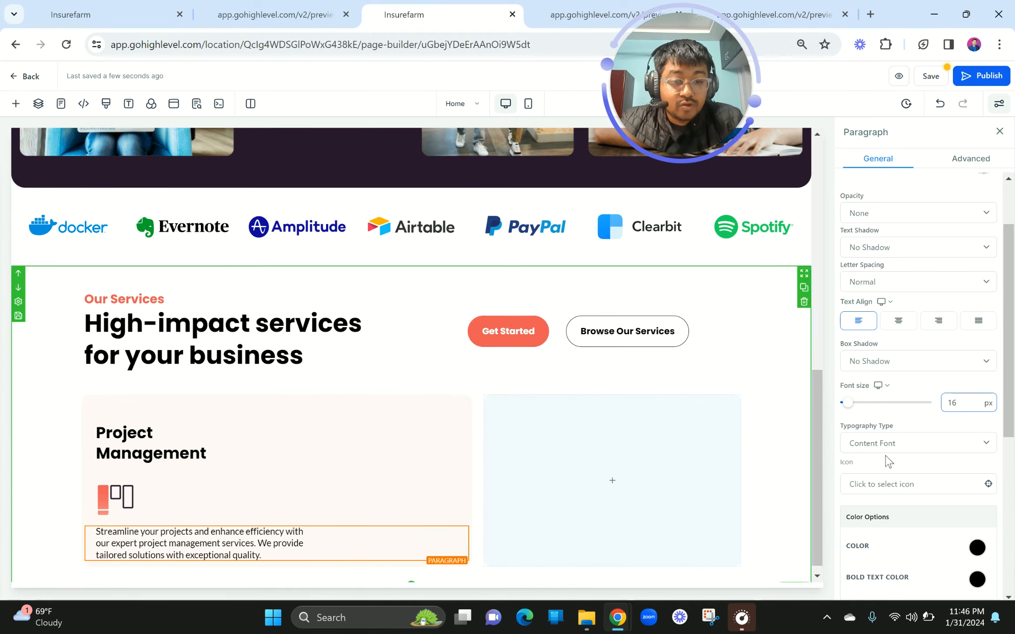
Compare the card with the reference preview and set the description paragraph's bottom margin to 40 px.
scroll(901, 460, "down", 5)
left_click(287, 5)
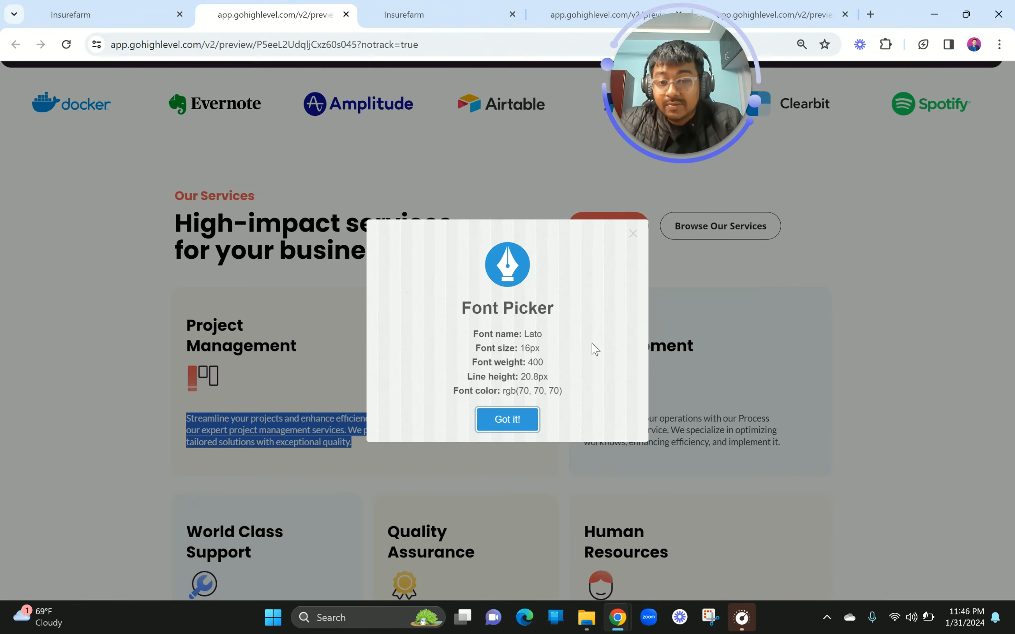
left_click(506, 420)
left_click(286, 476)
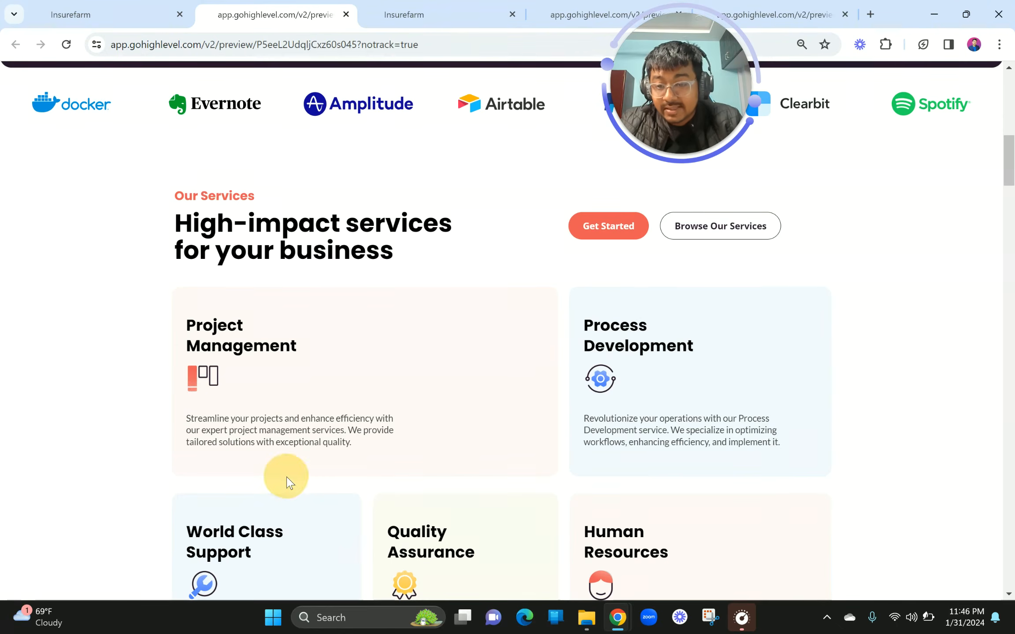
left_click(376, 6)
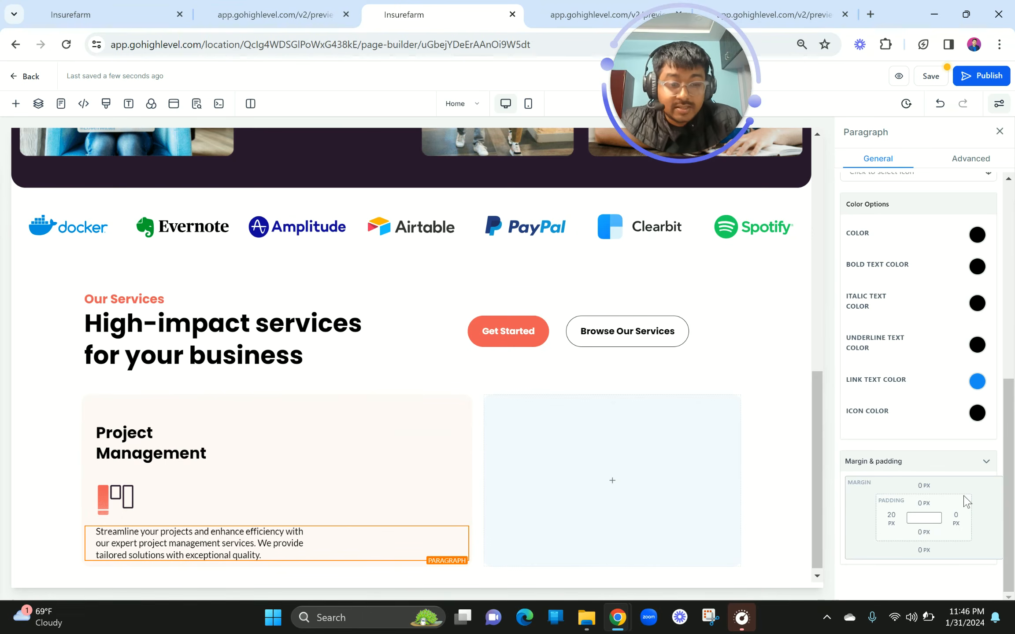
left_click(924, 550)
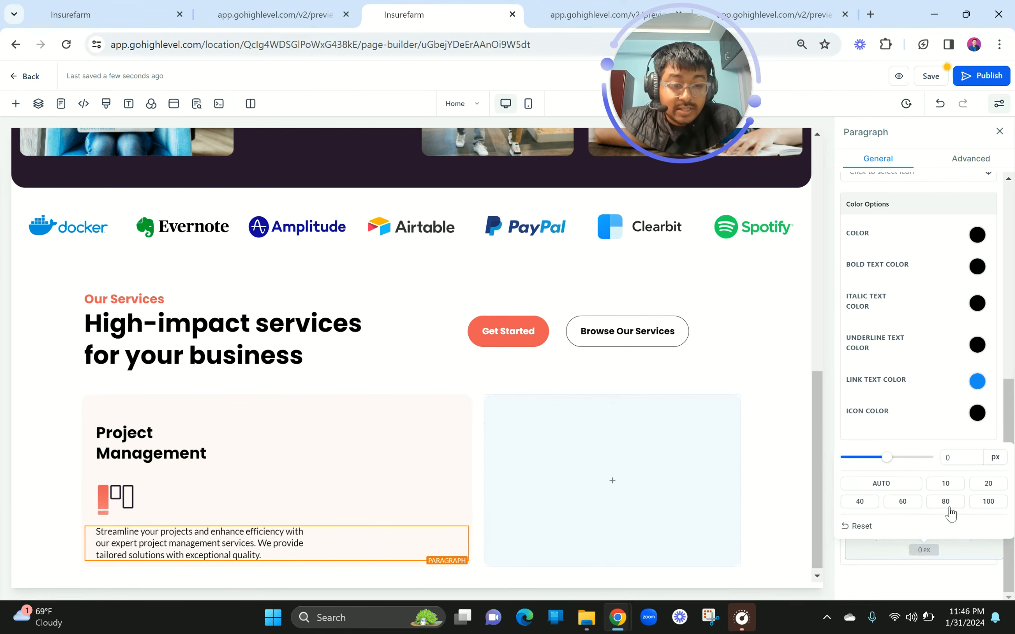
left_click(859, 501)
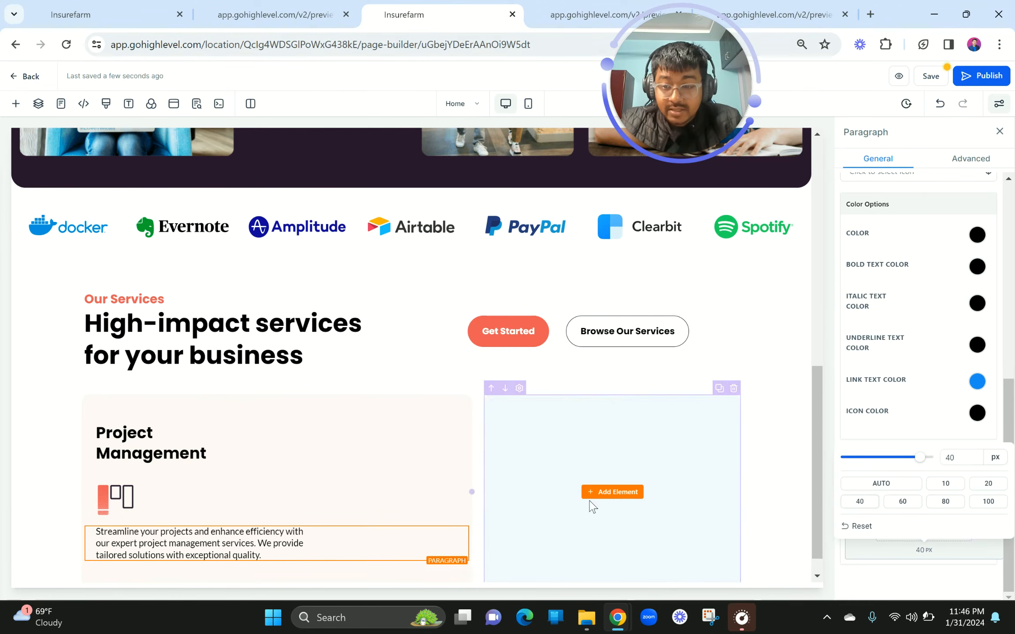
scroll(591, 502, "down", 1)
left_click(374, 322)
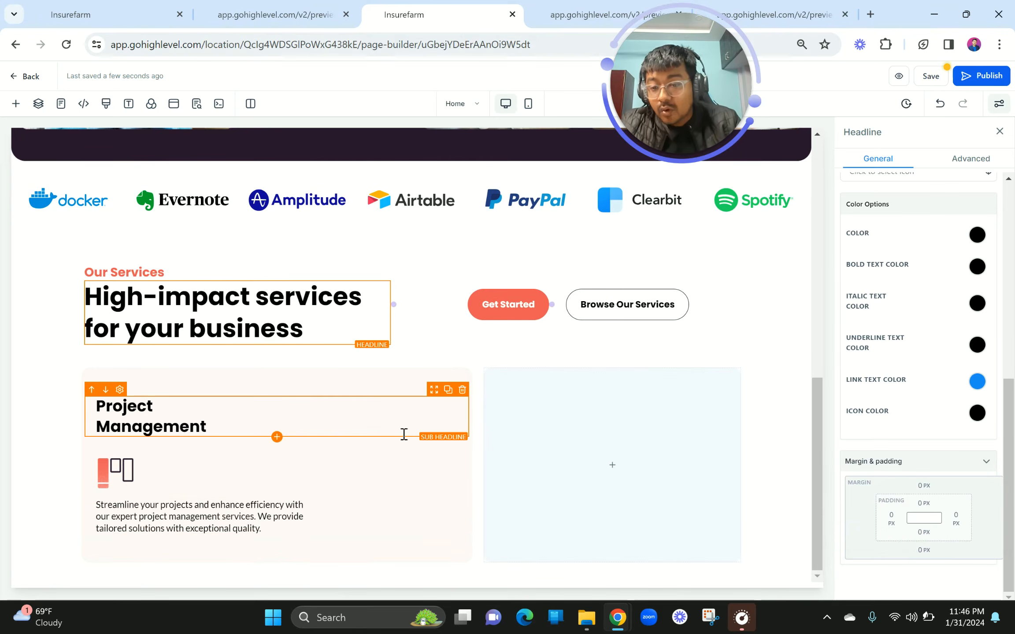
Try copying the Project Management heading into the second column and duplicating the icon, and delete both copies.
left_click(298, 8)
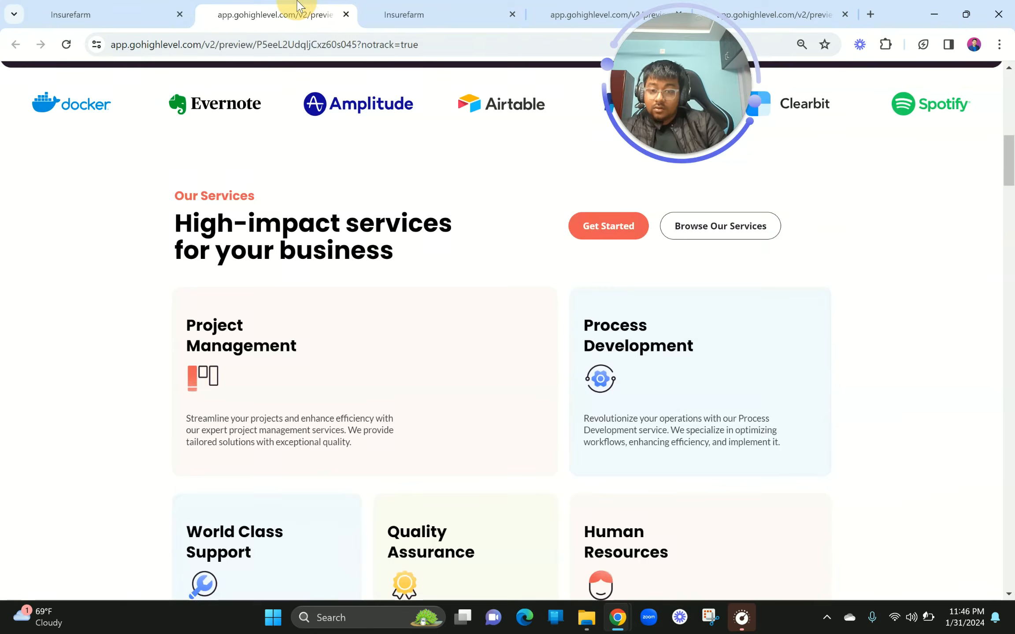
left_click(414, 10)
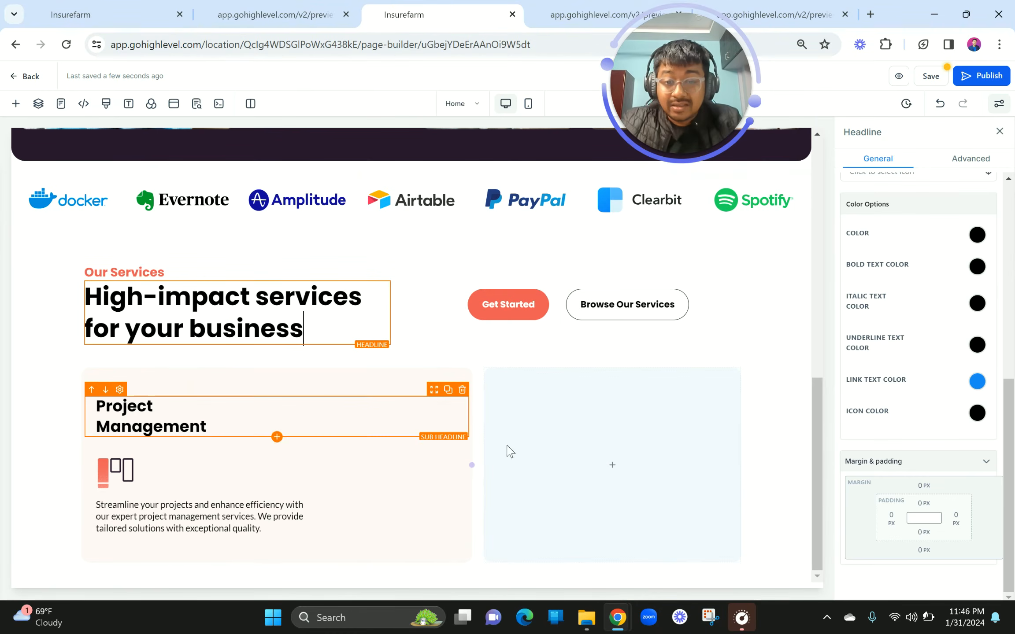
left_click(449, 392)
left_click_drag(435, 390, 675, 411)
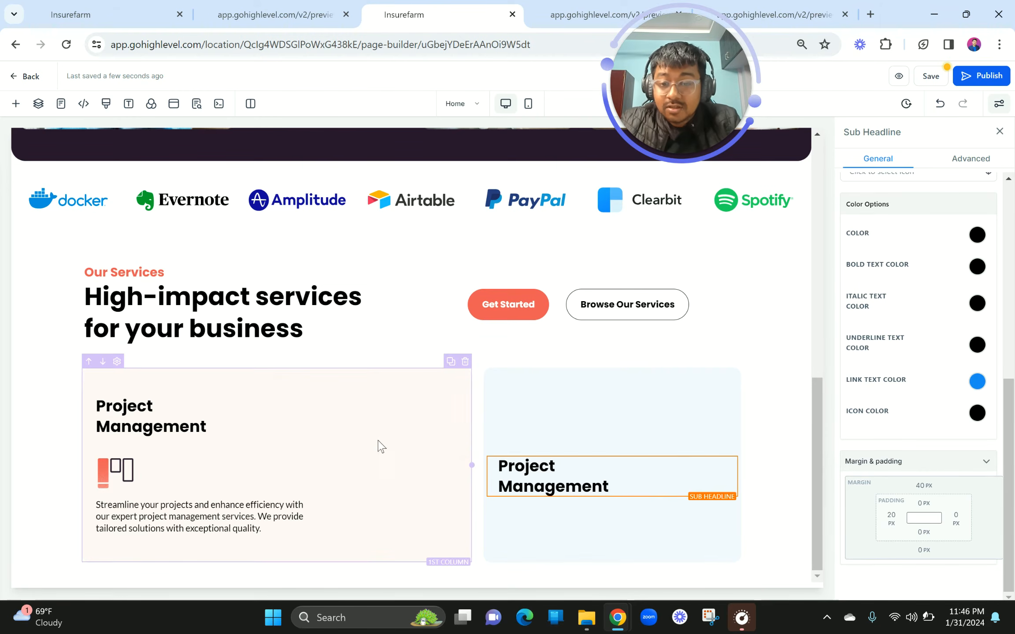
left_click(449, 442)
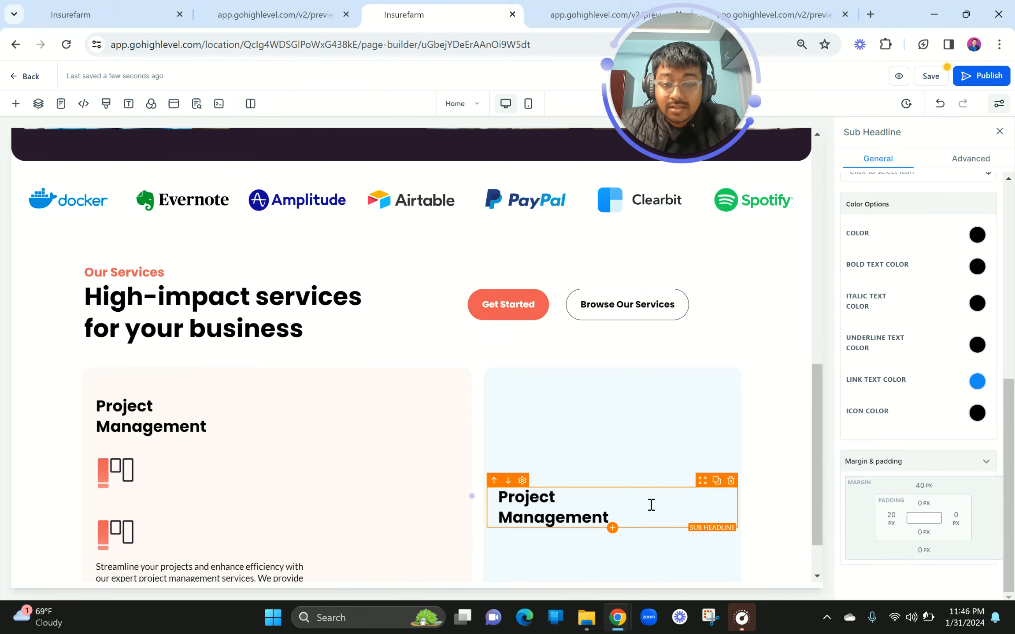
left_click(731, 480)
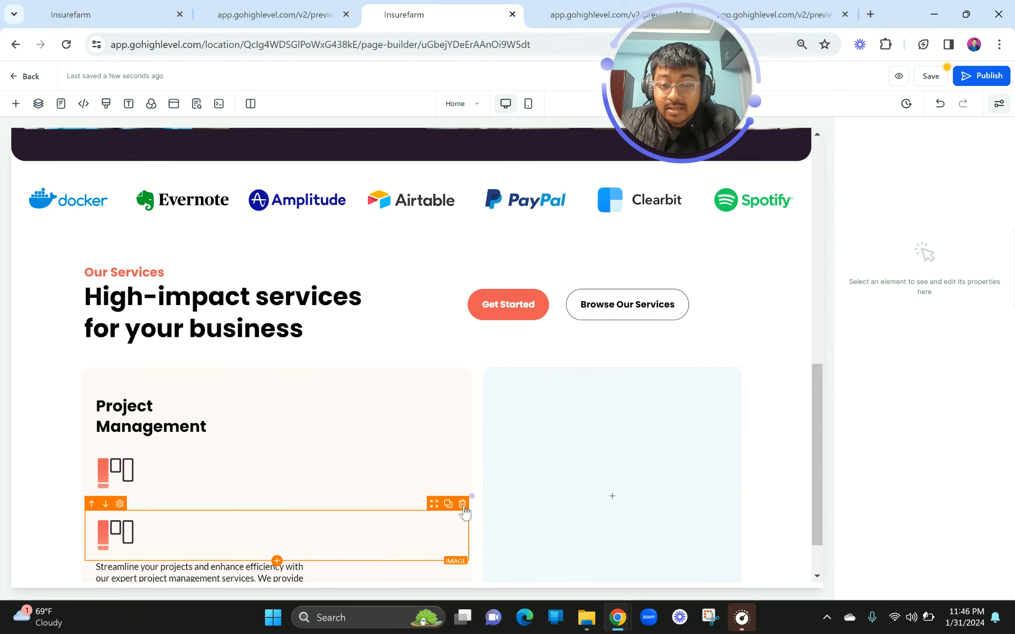
left_click(462, 503)
Compare the Project Management card's spacing with the reference preview and set the description paragraph's top margin to 20 px.
left_click(214, 12)
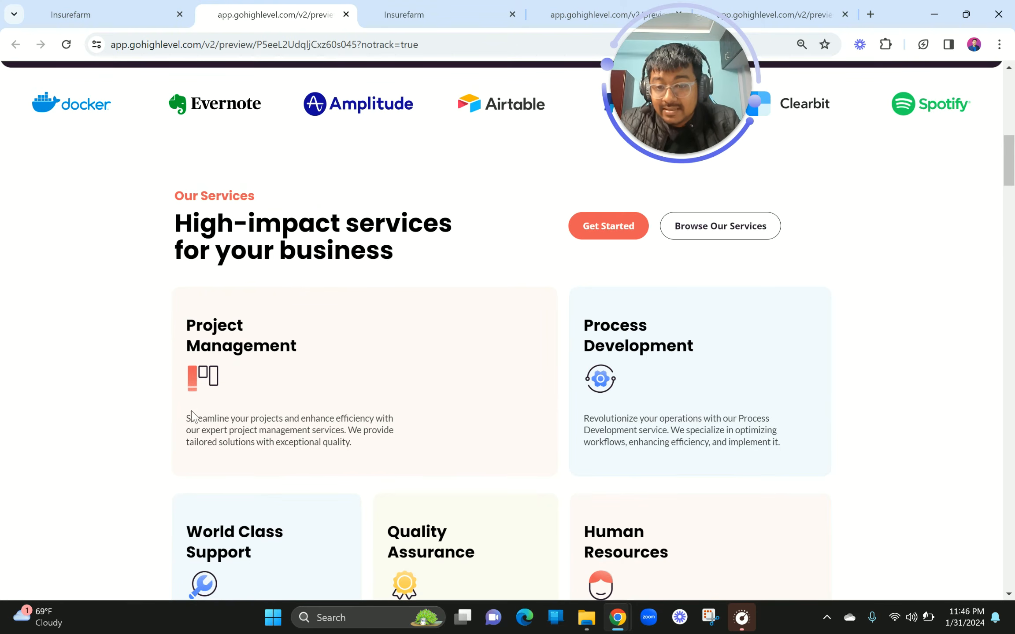
scroll(192, 414, "up", 5)
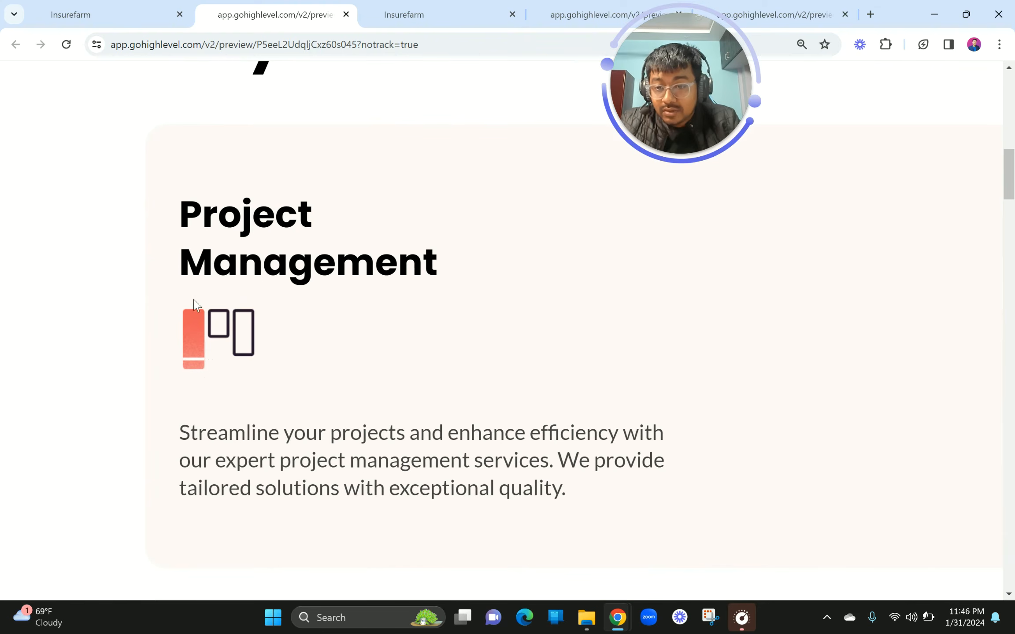
left_click(398, 13)
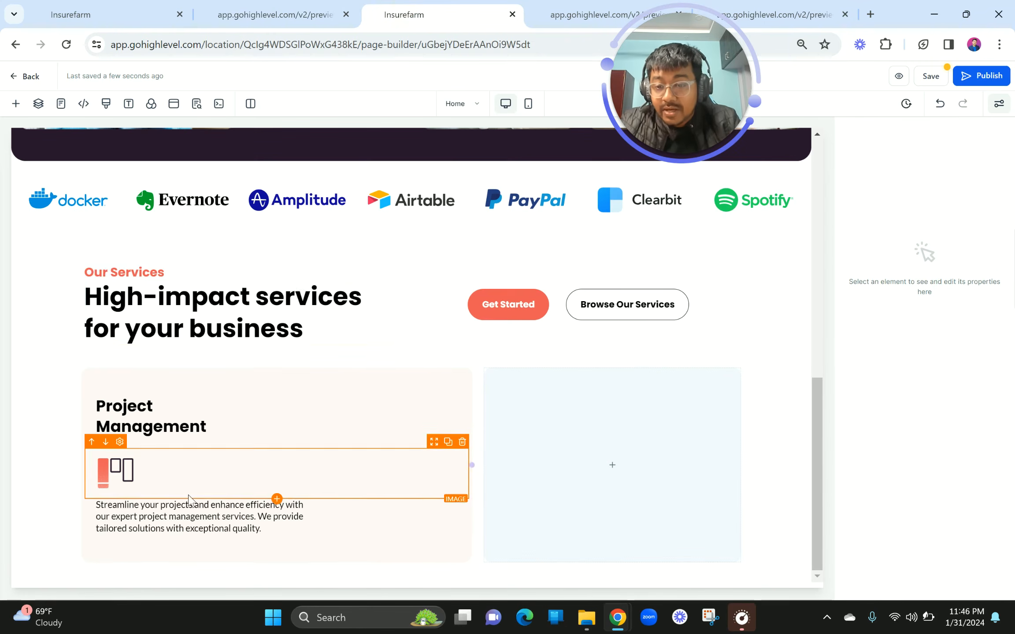
left_click(127, 524)
scroll(947, 506, "down", 5)
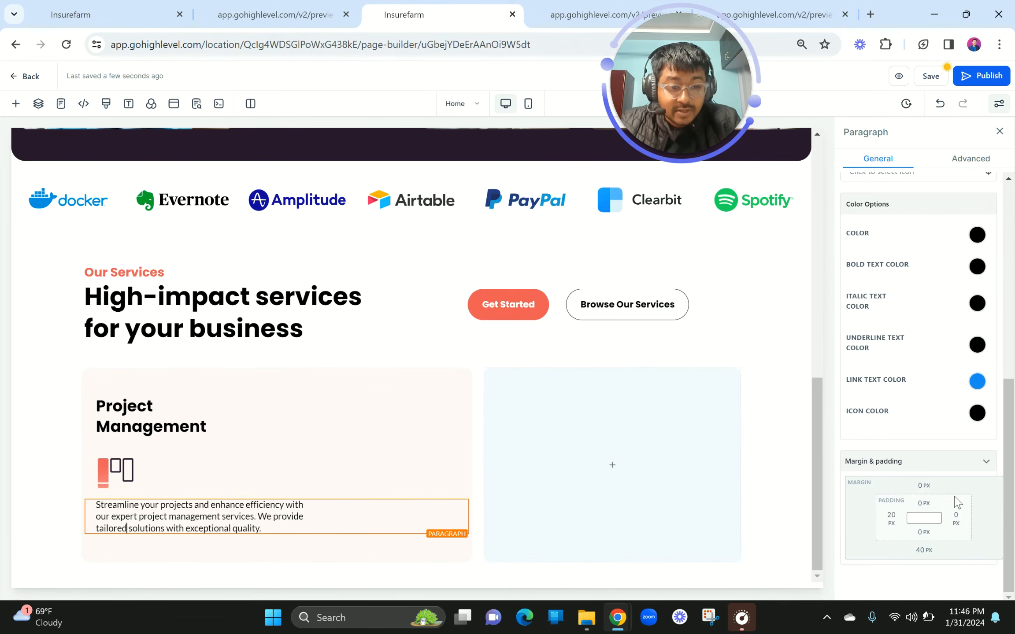
left_click(923, 486)
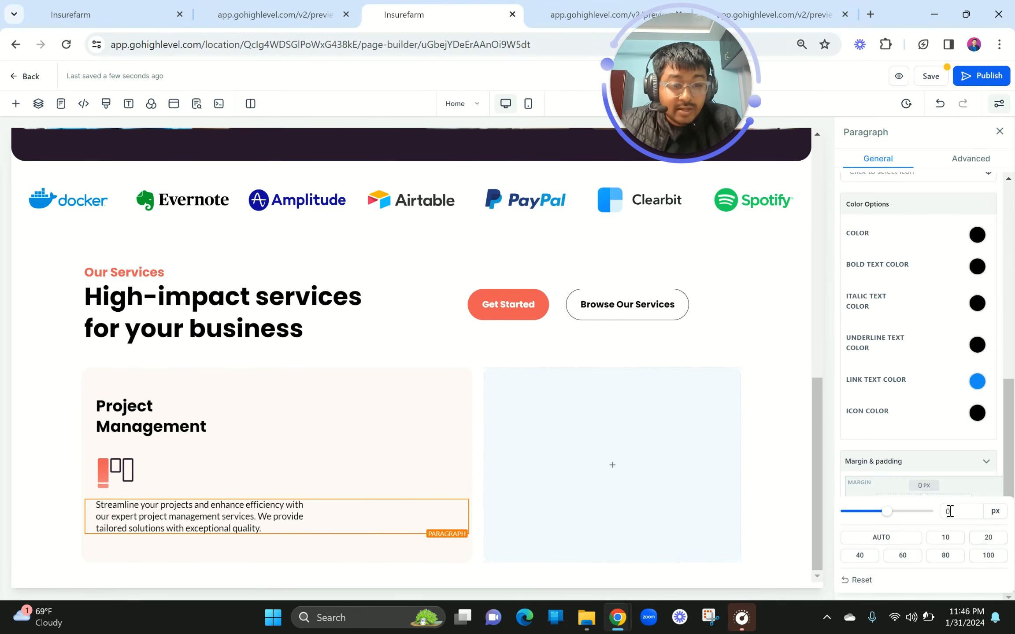
left_click(987, 537)
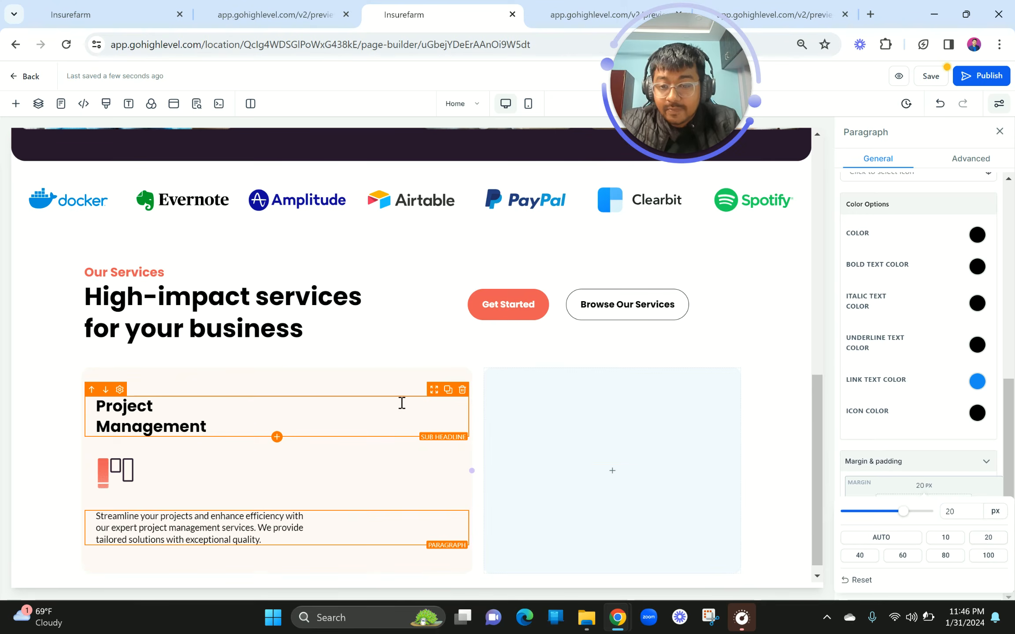
Duplicate the Project Management heading, icon and description, and move the copies into the empty blue second column in the same order.
left_click(448, 390)
left_click_drag(434, 390, 690, 401)
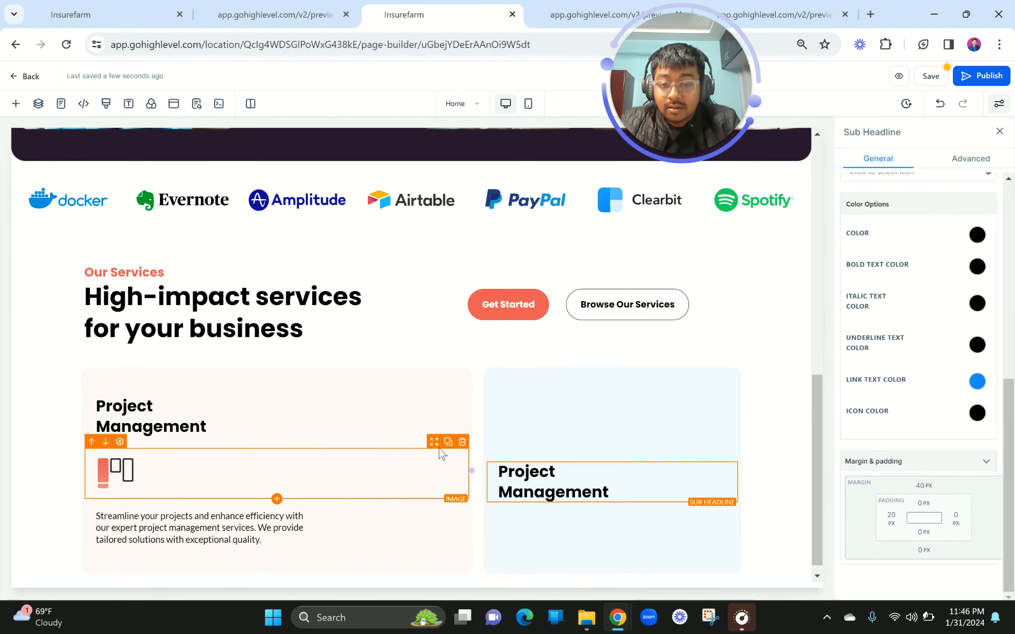
left_click(448, 442)
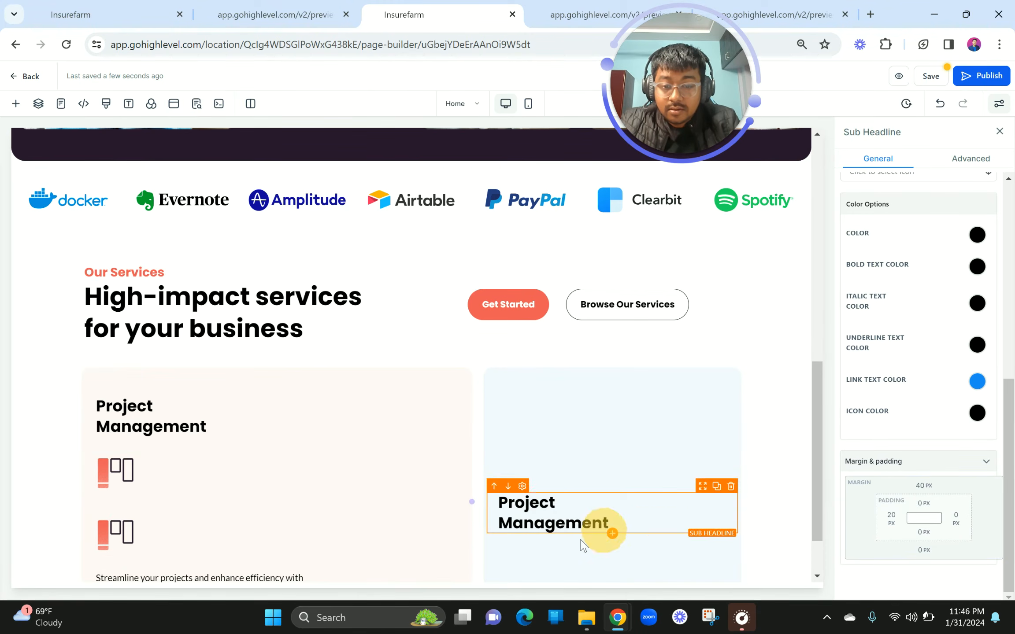
left_click_drag(433, 441, 582, 541)
left_click(448, 507)
left_click_drag(436, 502, 646, 565)
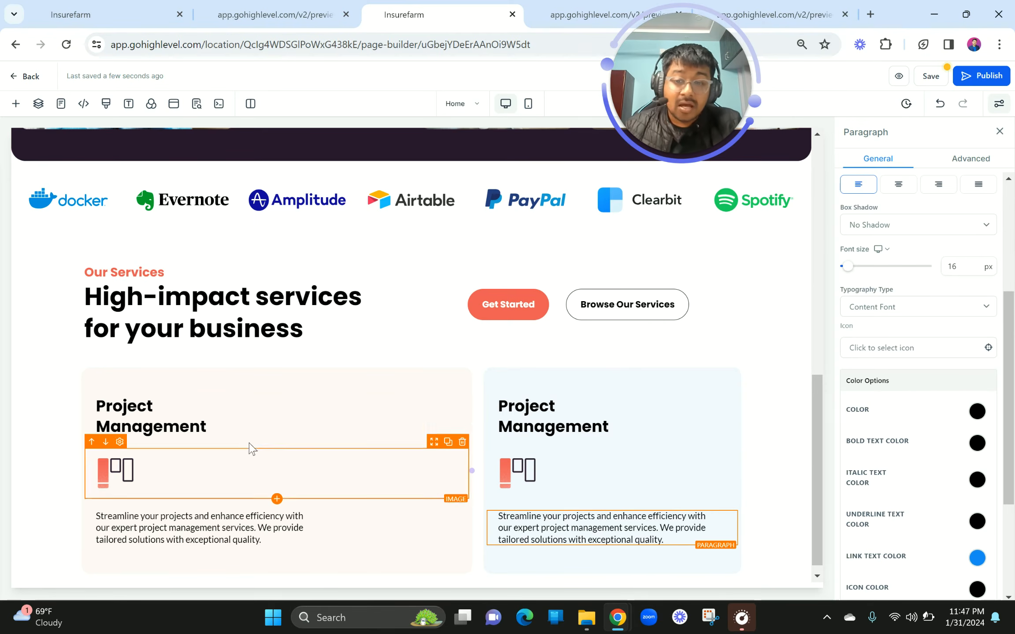
Replace the second card's heading with "Process Development" copied from the reference preview, and remove the extra blank line above it.
left_click(203, 421)
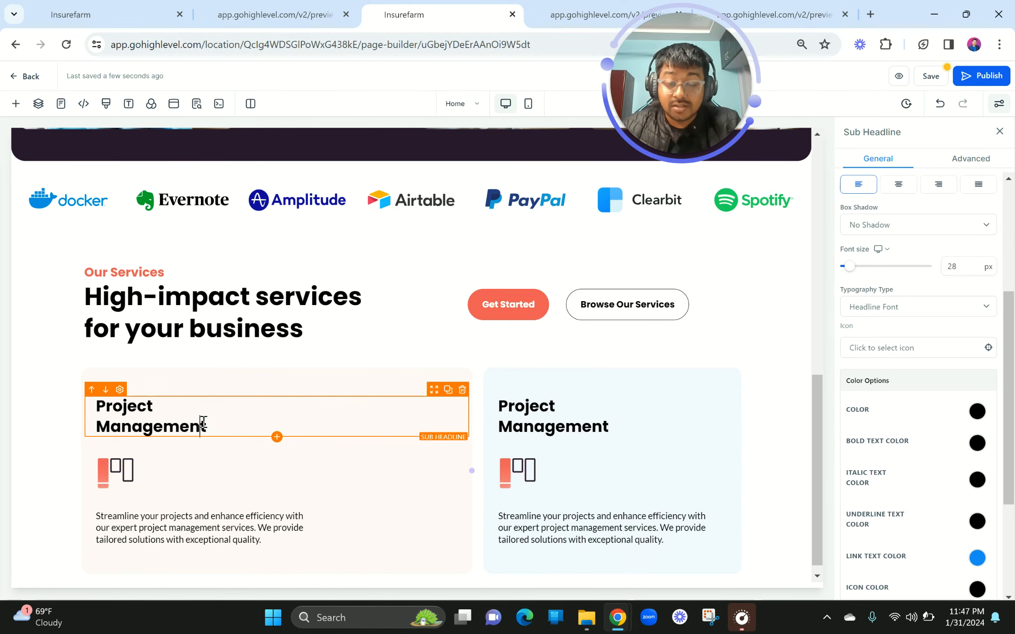
left_click(535, 418)
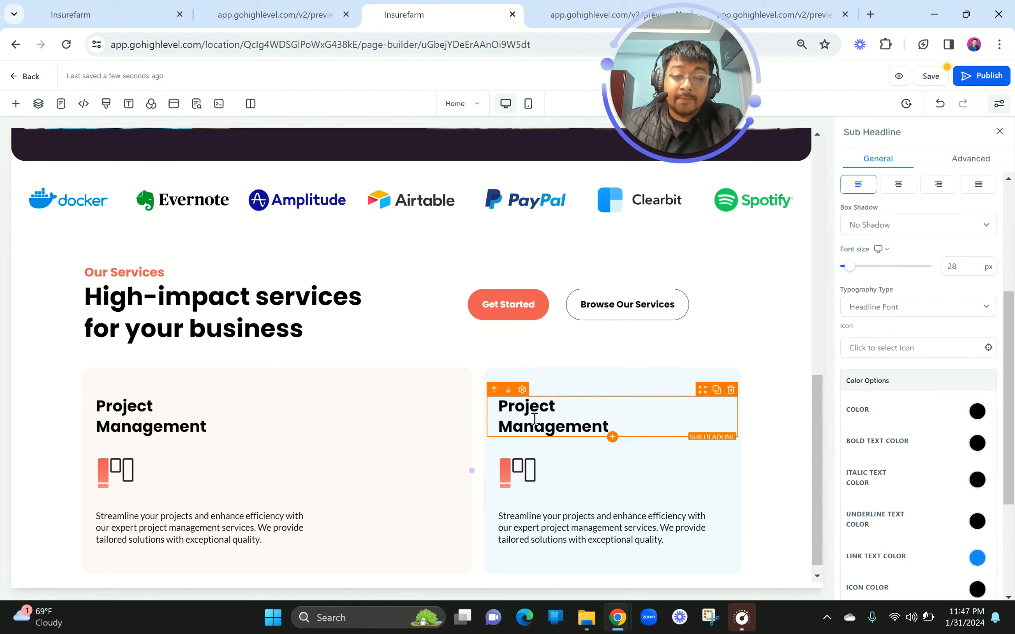
left_click(282, 14)
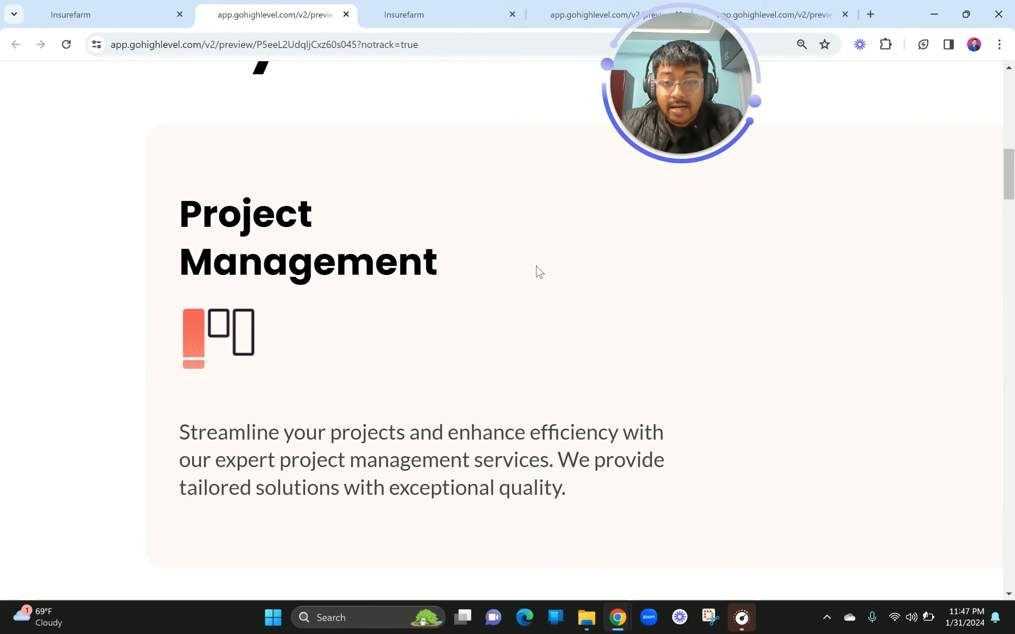
left_click_drag(580, 323, 724, 355)
key("ctrl+c")
left_click(404, 15)
triple_click(551, 420)
key("ctrl+v")
left_click(502, 446)
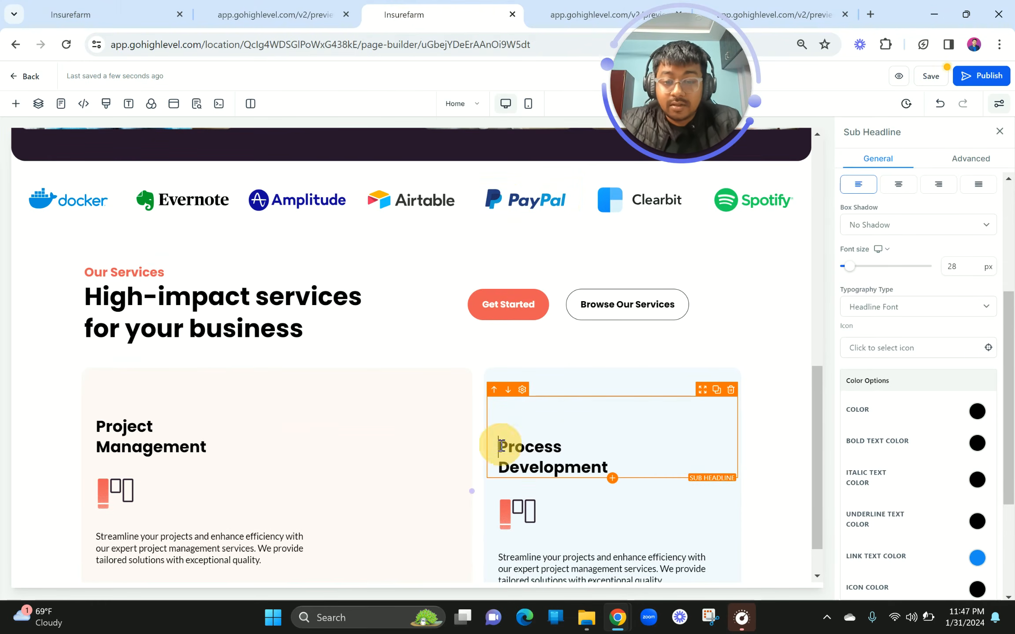
key("BackSpace")
Replace the Process Development card's icon with the blue gear image from the media library folder Business > BUSS 1.
left_click(568, 467)
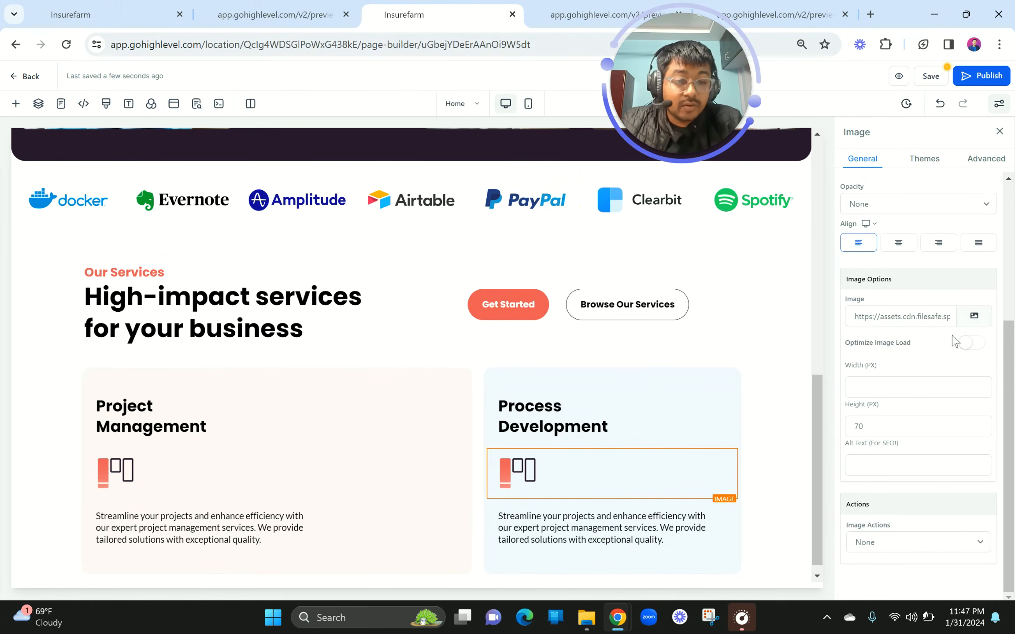
left_click(289, 6)
left_click(461, 3)
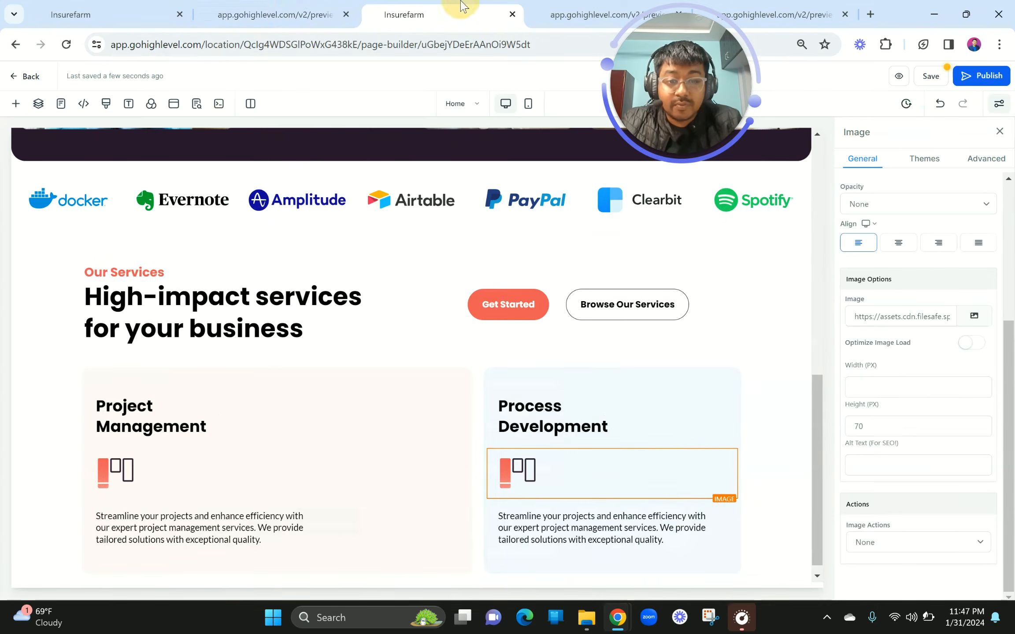
left_click(974, 316)
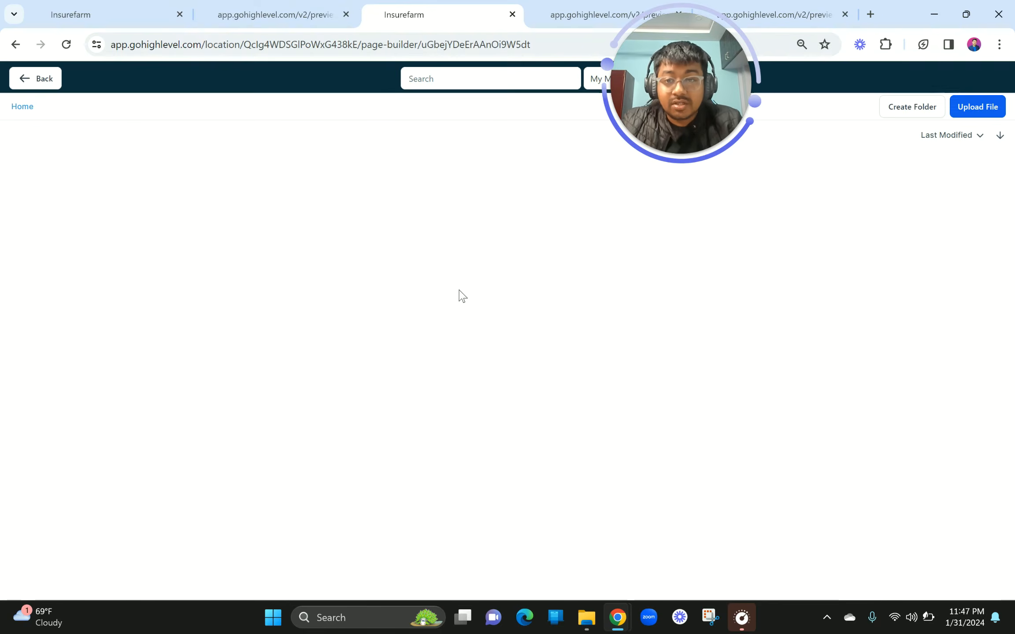
double_click(68, 180)
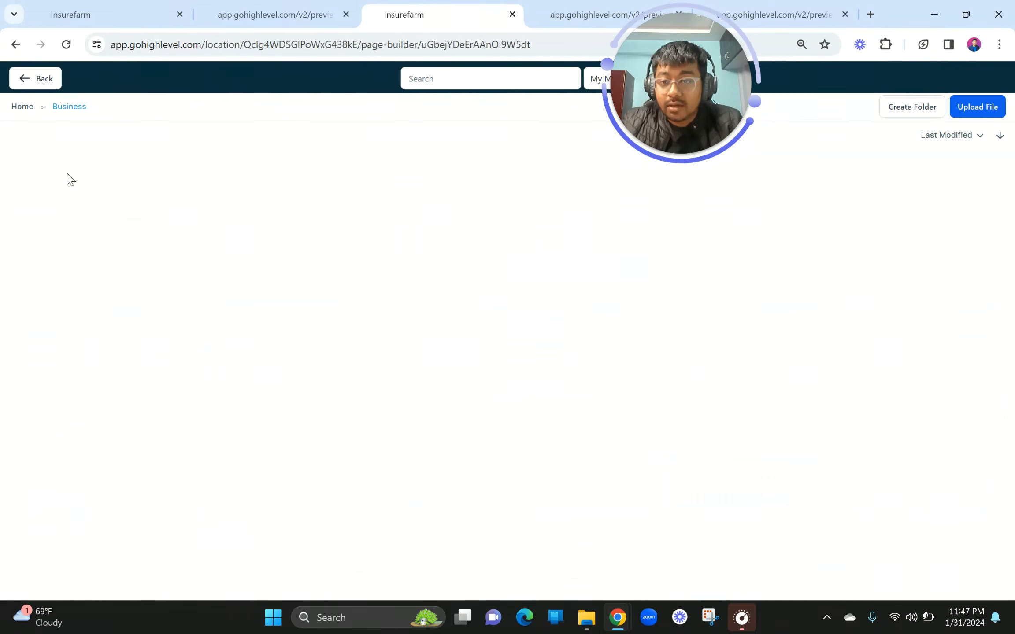
double_click(67, 178)
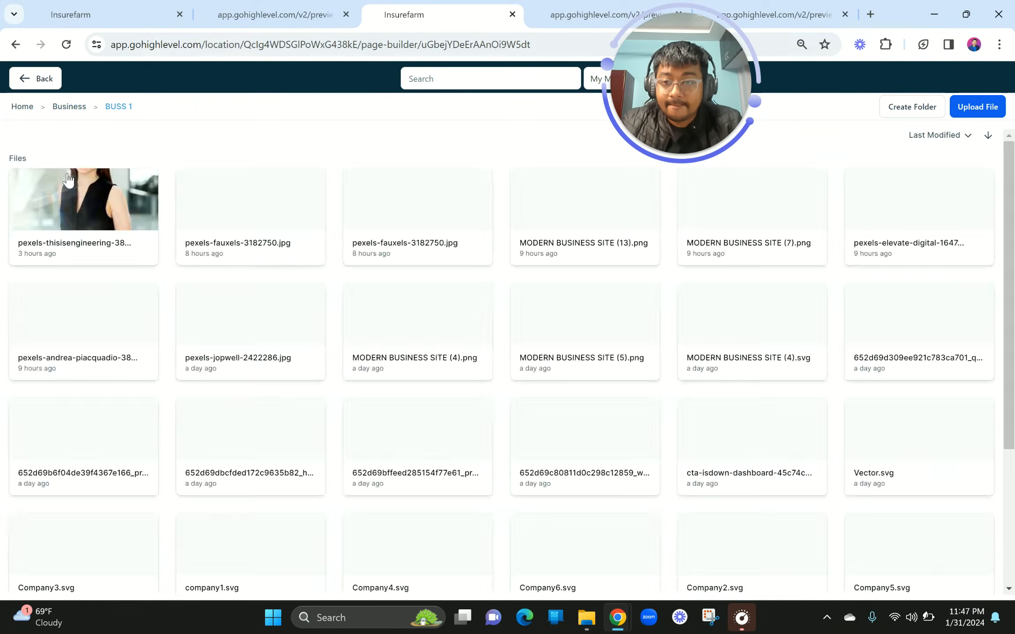
left_click(433, 463)
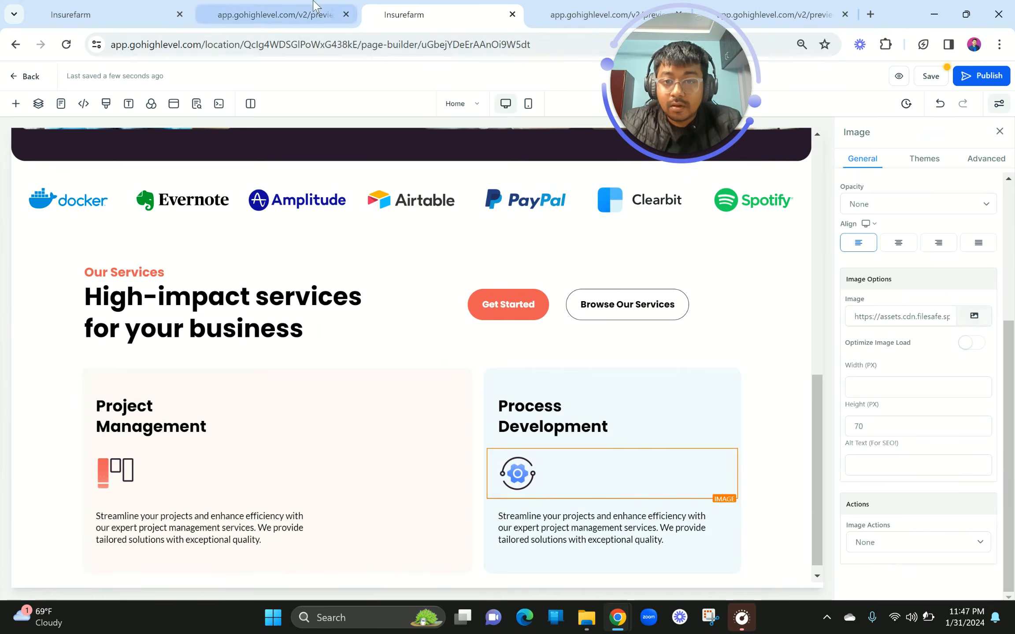
Replace the Process Development card's description with the reference preview's "Revolutionize your operations" text and remove the blank line above it.
left_click(314, 6)
left_click_drag(589, 419, 827, 464)
key("ctrl+c")
left_click(408, 10)
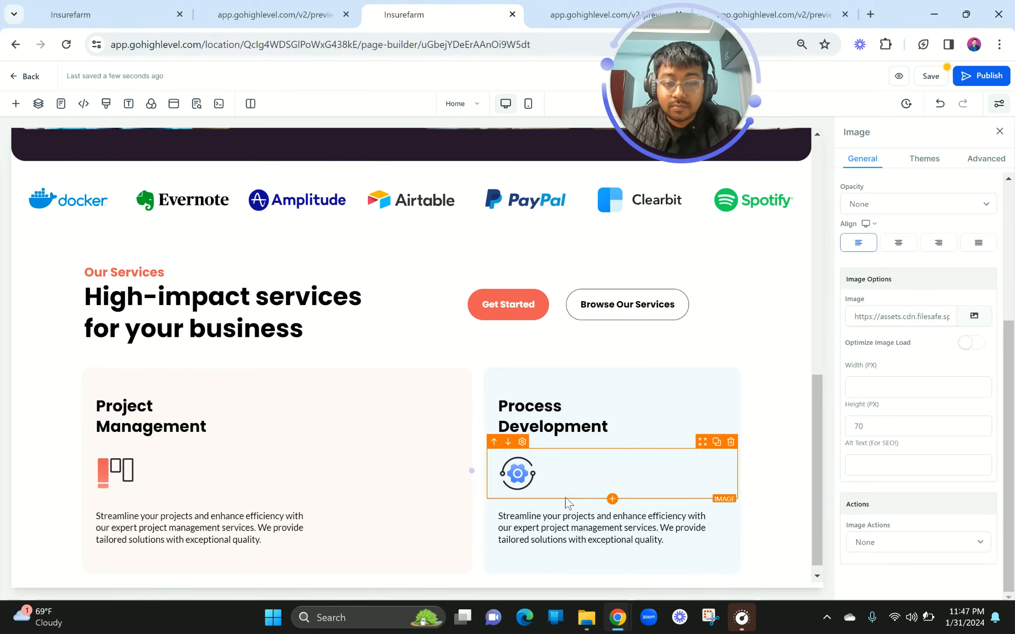
triple_click(557, 528)
key("ctrl+v")
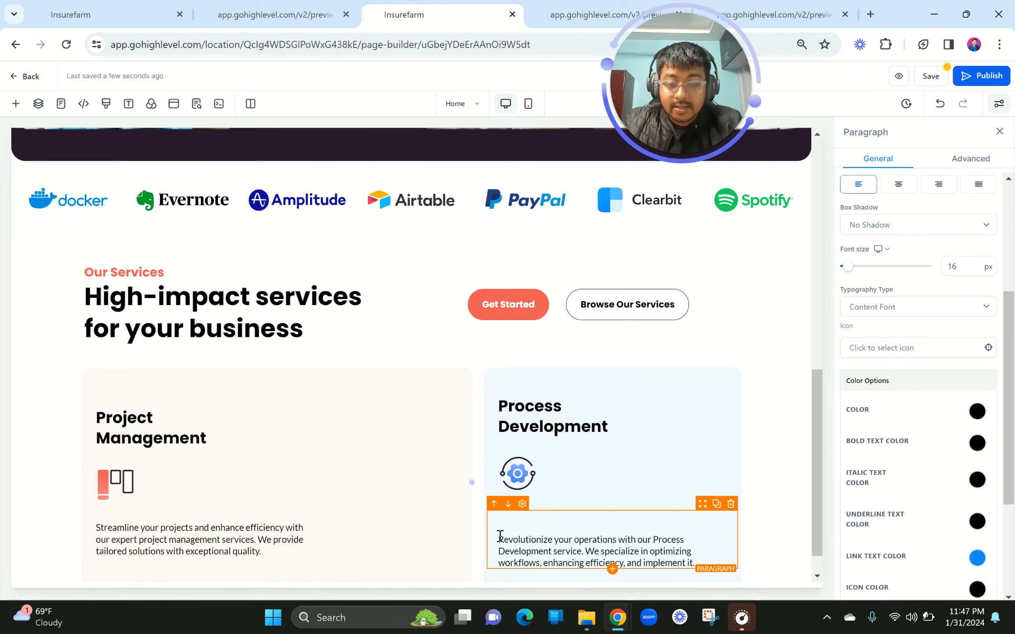
key("BackSpace")
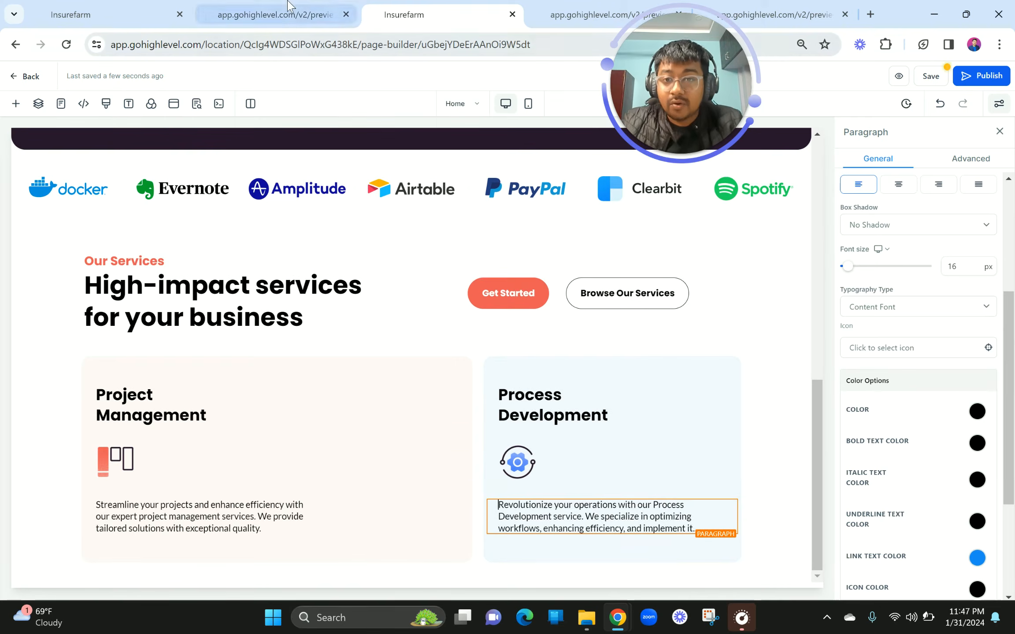
Check the second row of service cards on the reference preview and duplicate the two-column card row in the page builder.
key("ctrl+shift+Tab")
scroll(512, 423, "down", 5)
scroll(511, 423, "down", 1)
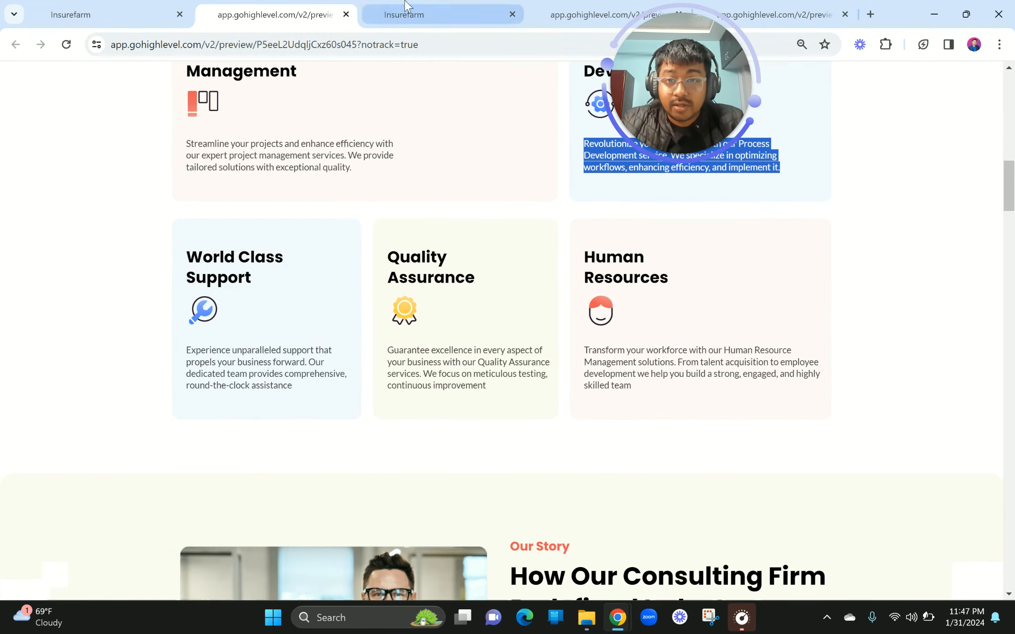
left_click(514, 10)
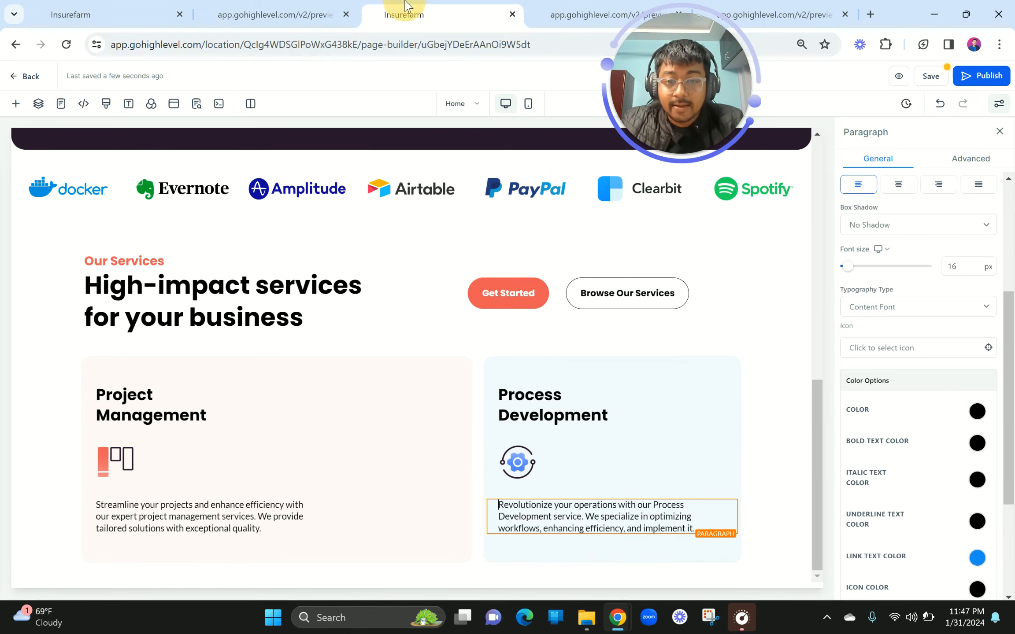
left_click(709, 359)
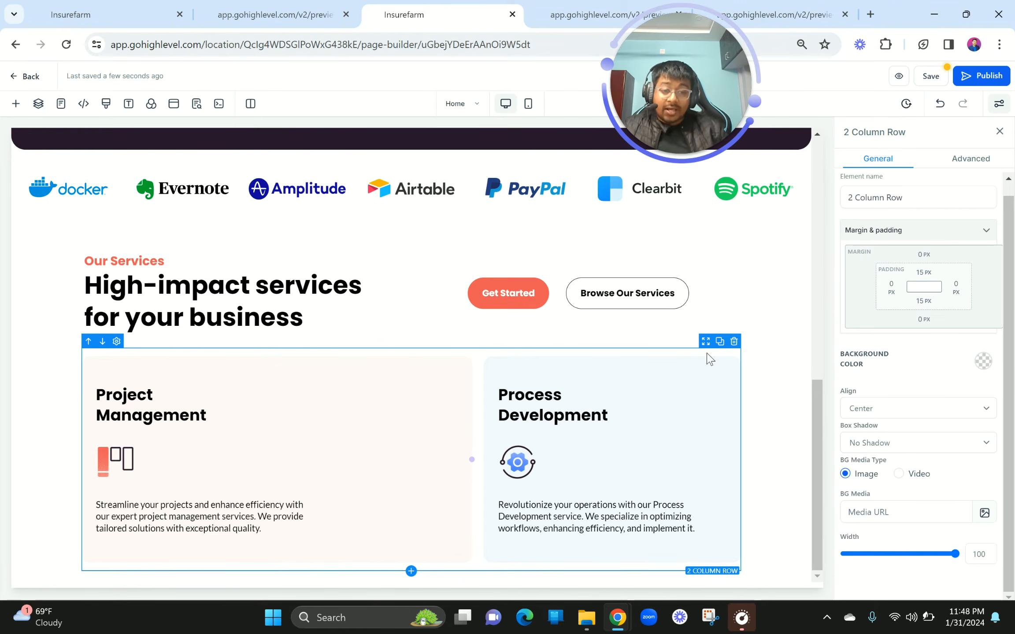
left_click(719, 343)
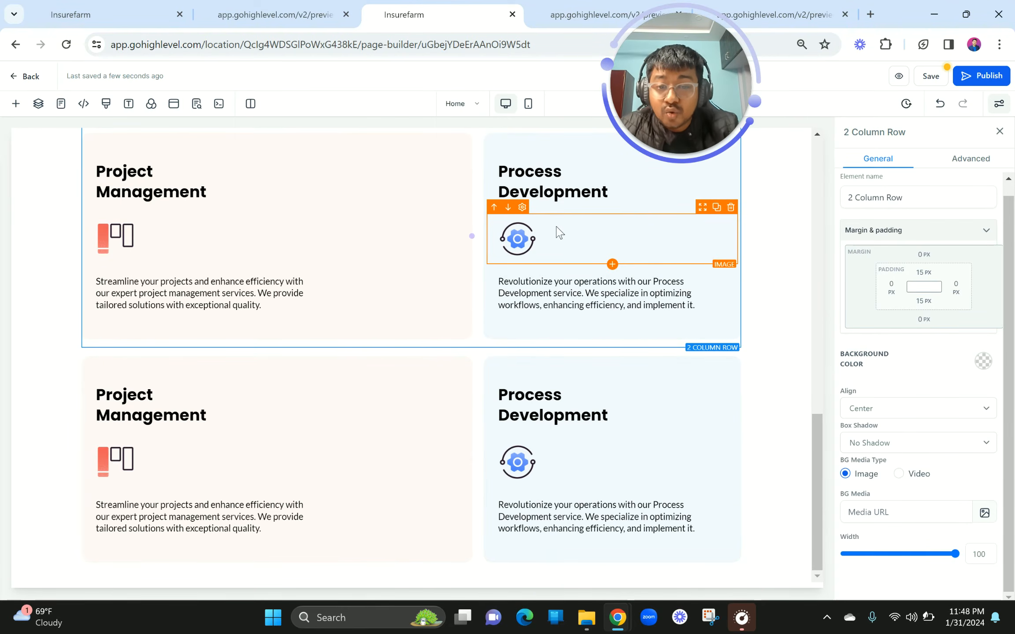
Duplicate the Project Management column in the lower row to make three cards, and give the middle column a left margin of 20 px.
left_click(298, 10)
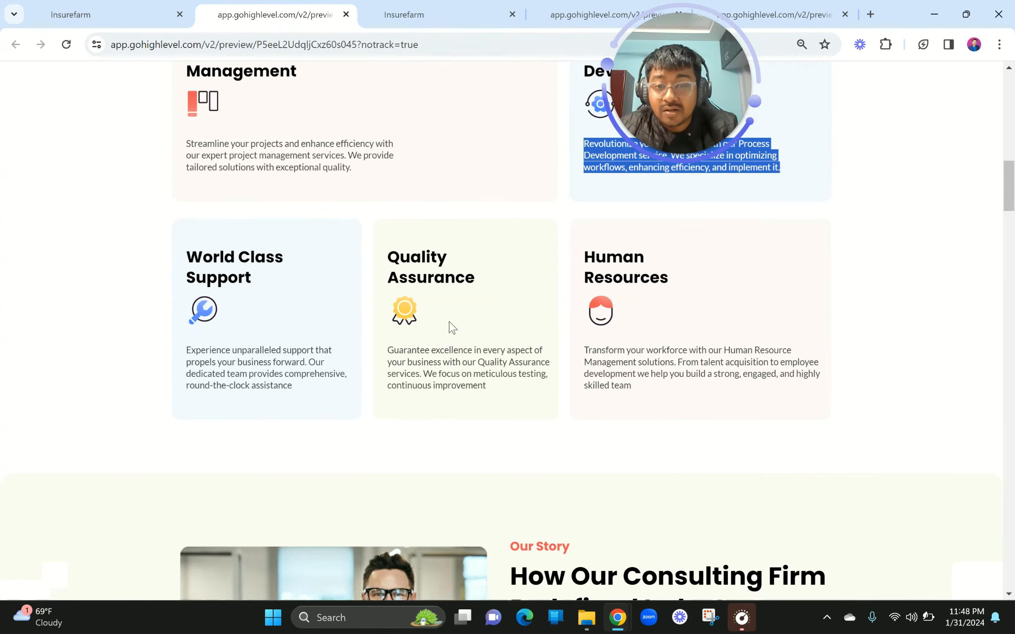
left_click(502, 12)
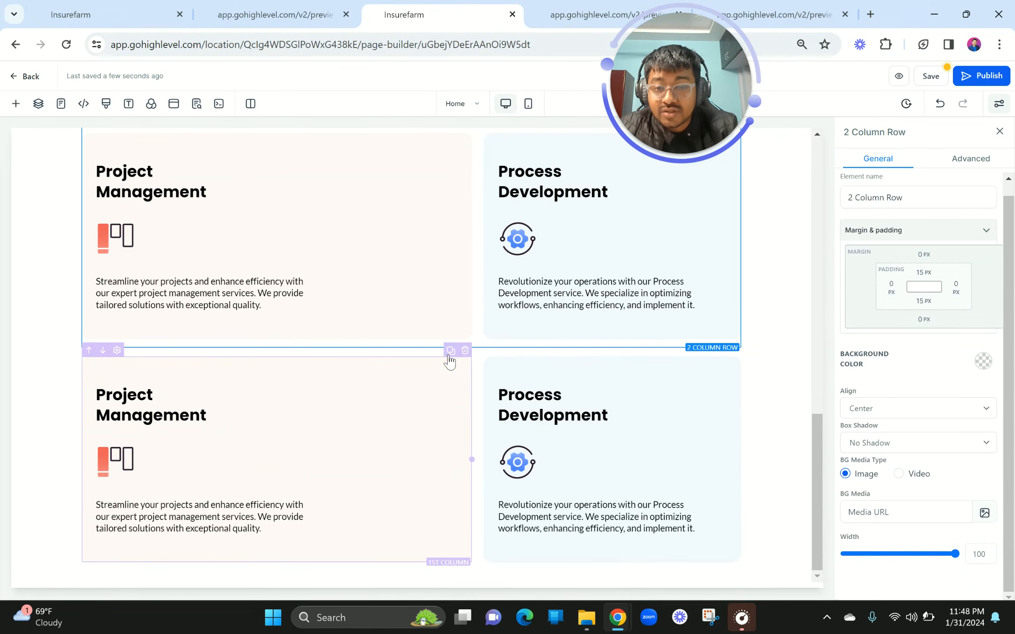
left_click(449, 352)
left_click(442, 364)
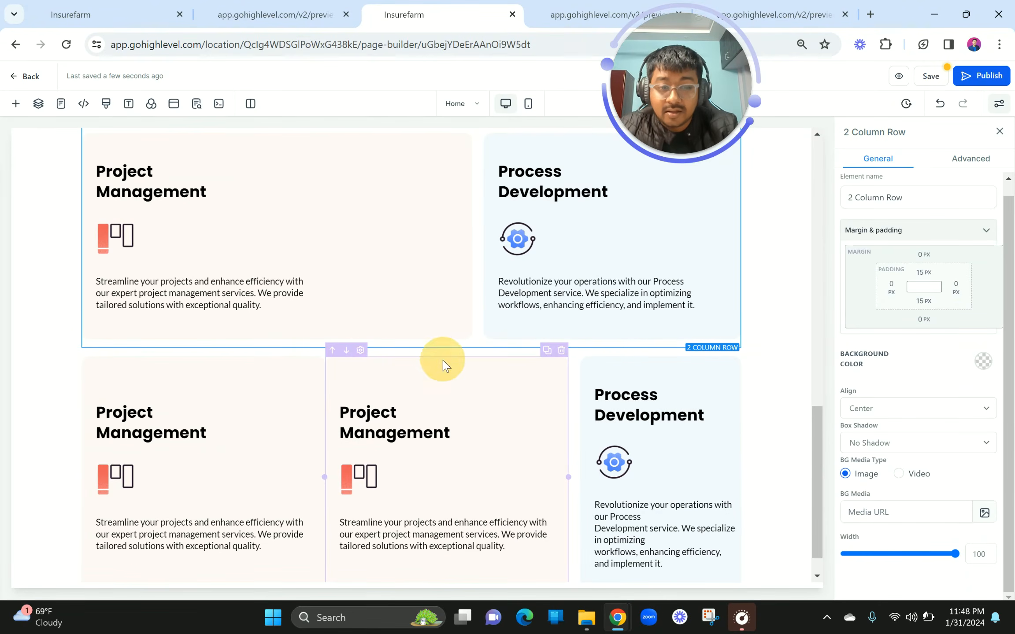
left_click(860, 194)
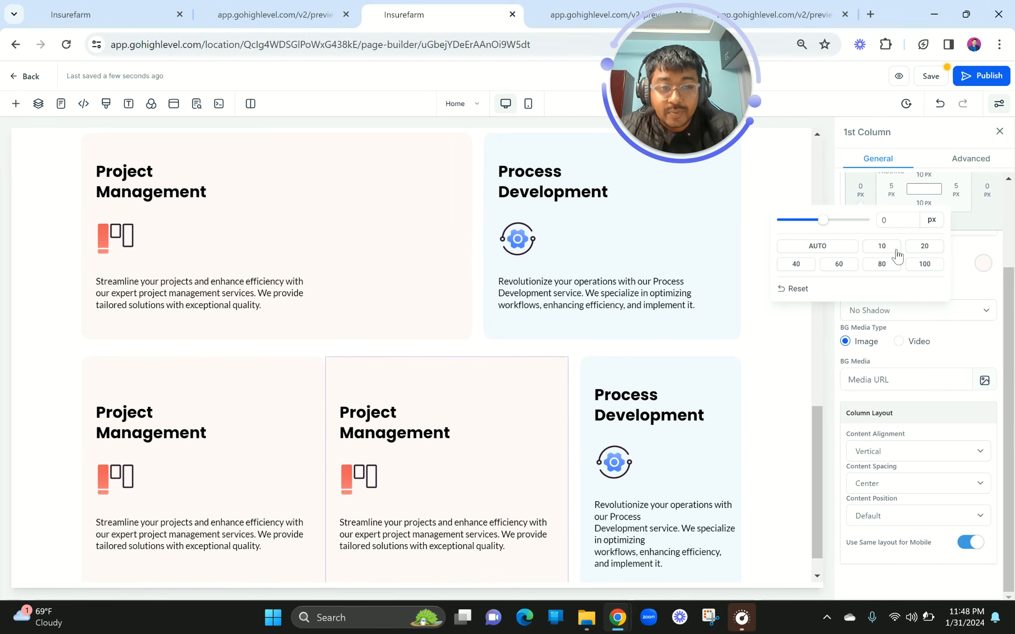
left_click(924, 247)
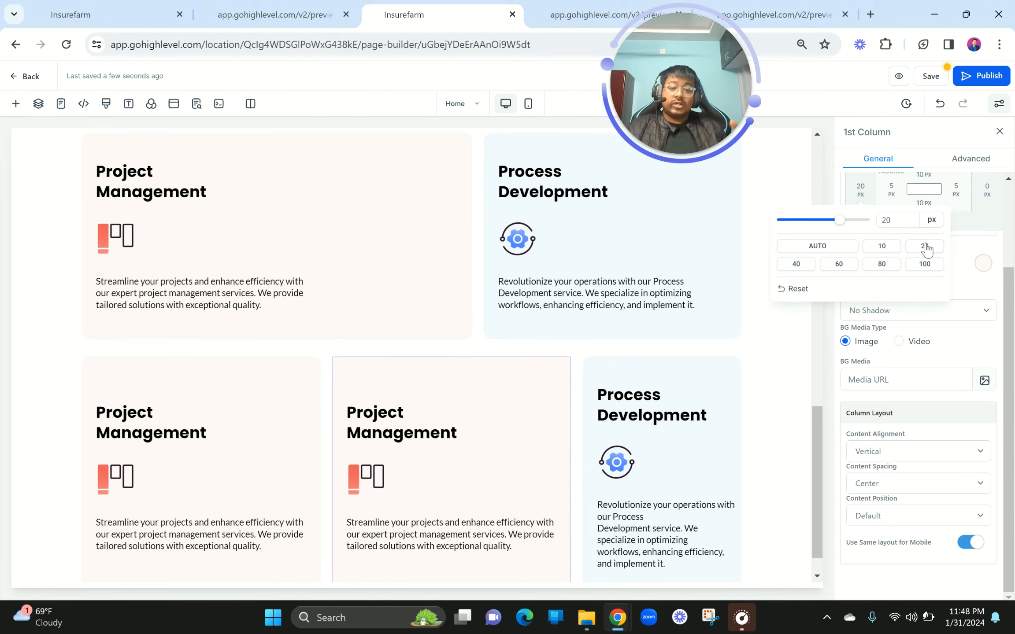
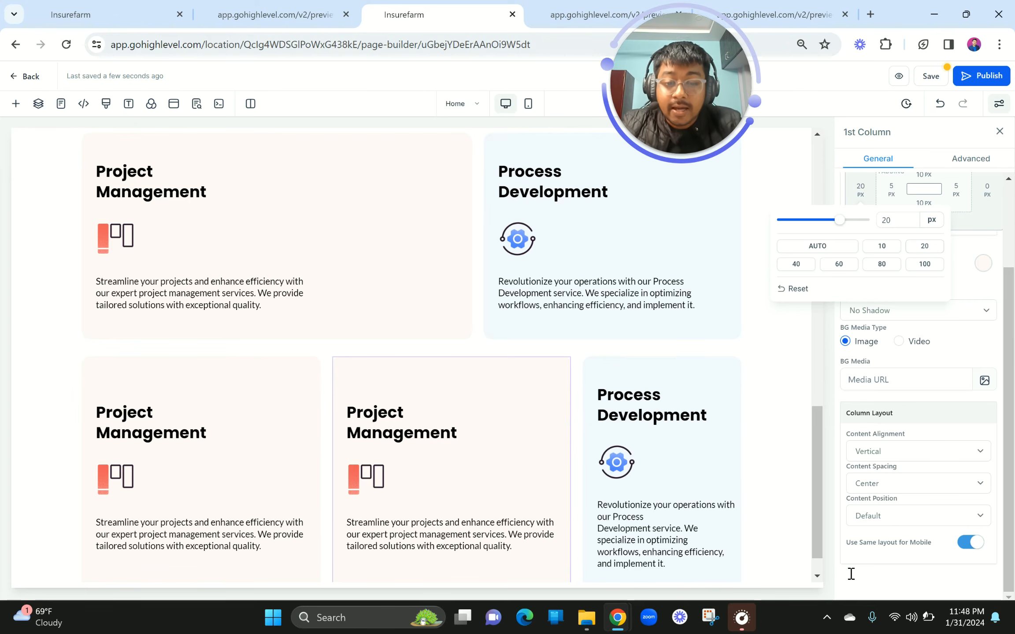
Resize the lower row's columns so the first two cards are narrow and the third is as wide as the card above it.
left_click_drag(568, 477, 469, 464)
left_click(566, 478)
left_click_drag(320, 483, 266, 447)
scroll(265, 463, "down", 1)
left_click(580, 431)
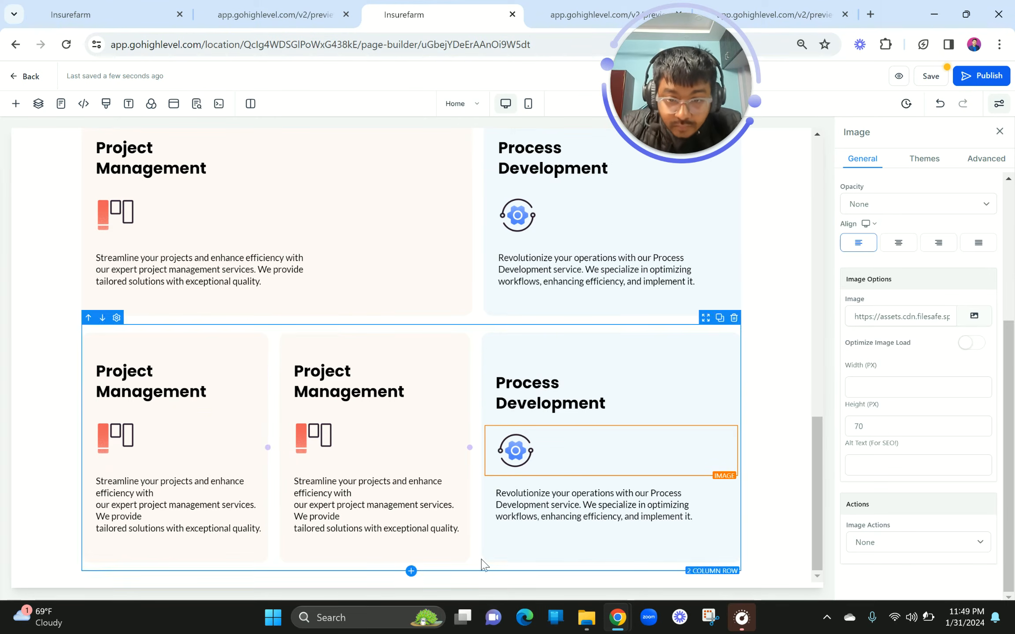
Check the second row's card colours on the reference preview and set the lower row's first card background to the saved light blue.
left_click(318, 13)
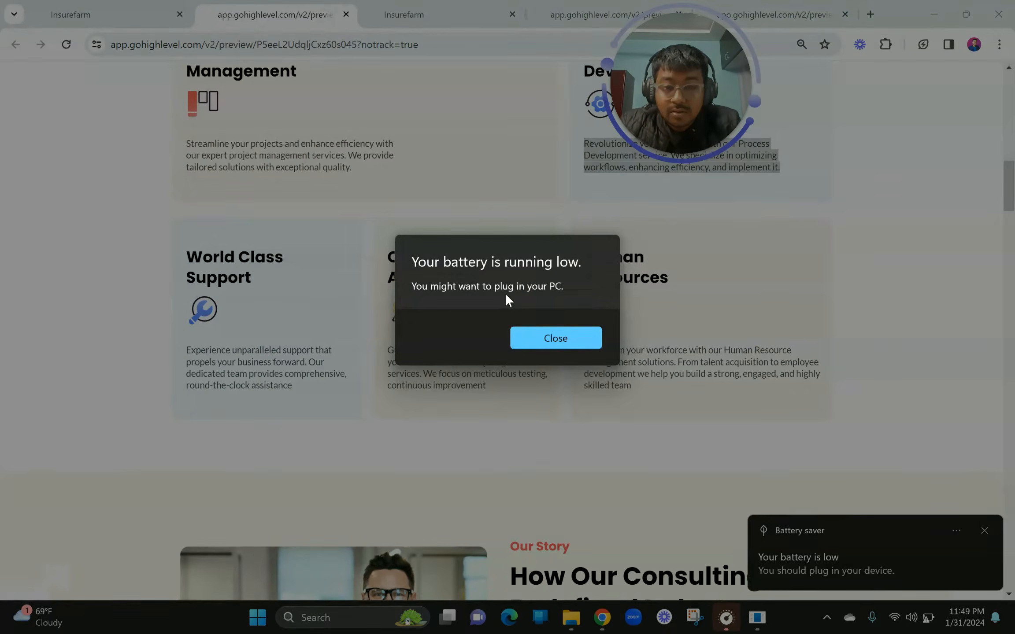
left_click(538, 336)
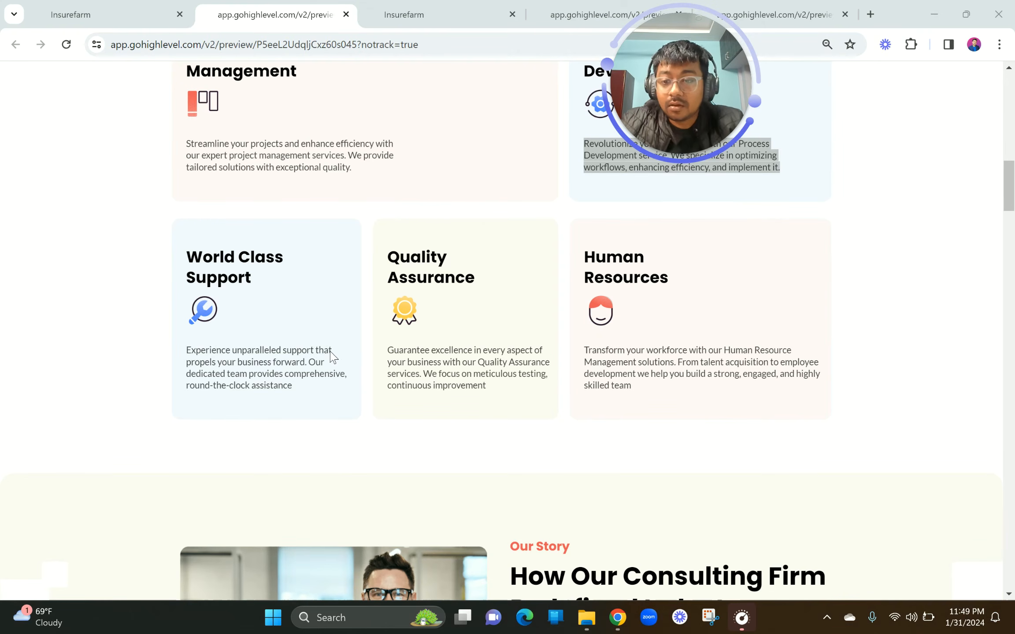
left_click(418, 13)
left_click(294, 7)
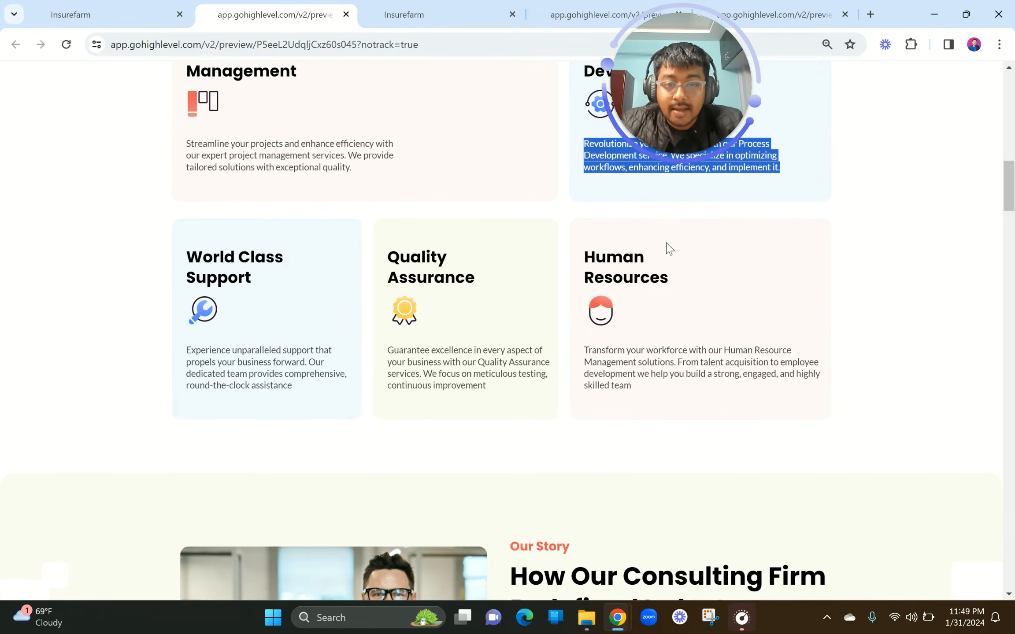
left_click(418, 9)
left_click(236, 348)
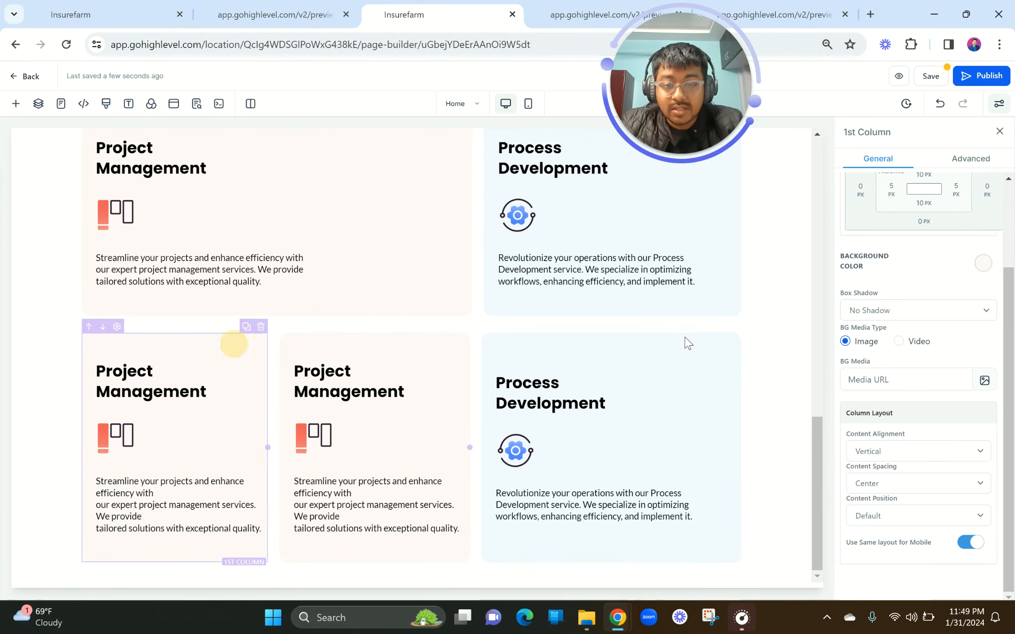
left_click(986, 271)
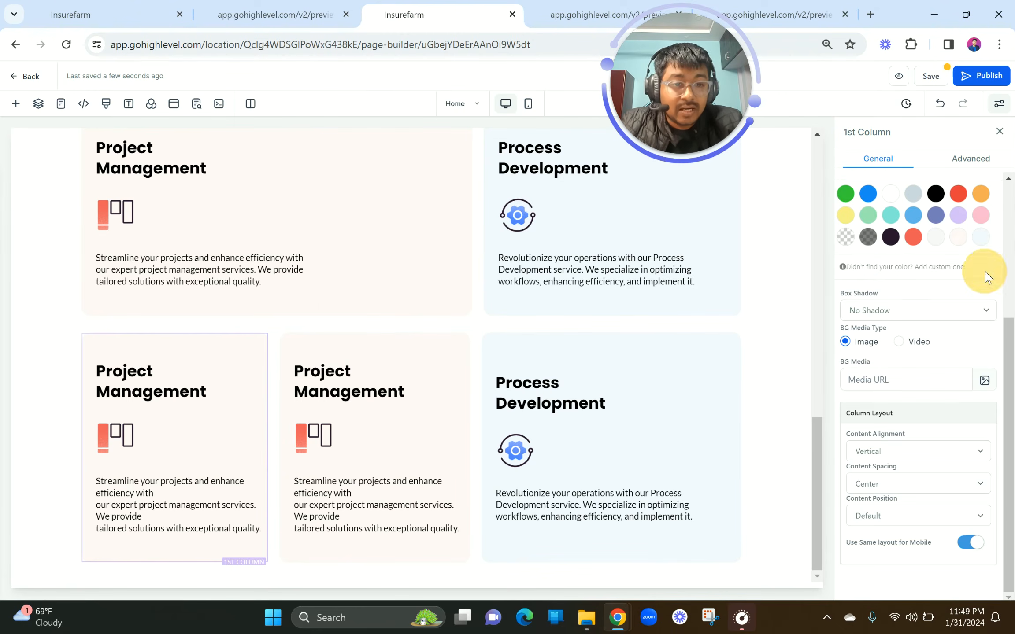
left_click(981, 238)
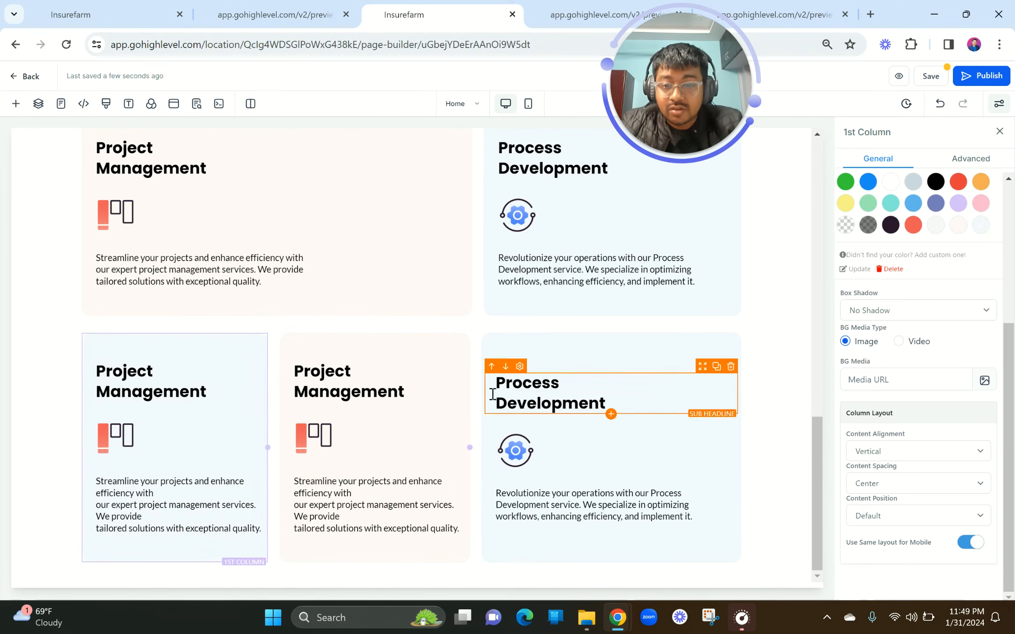
Set the background colour of the lower row's third card to the saved light peach swatch.
left_click(575, 344)
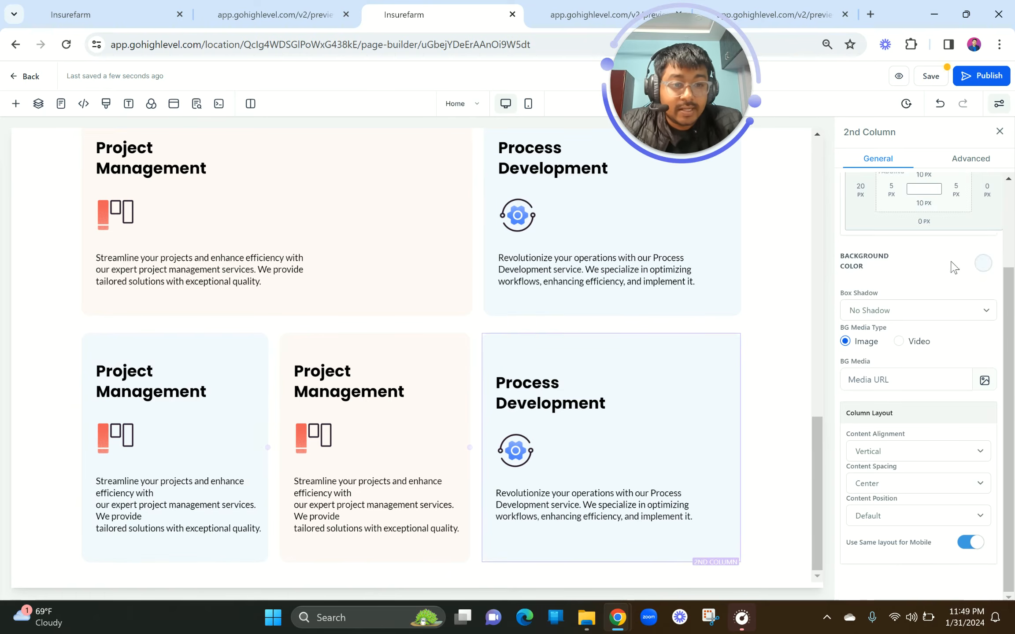
left_click(985, 268)
left_click(959, 238)
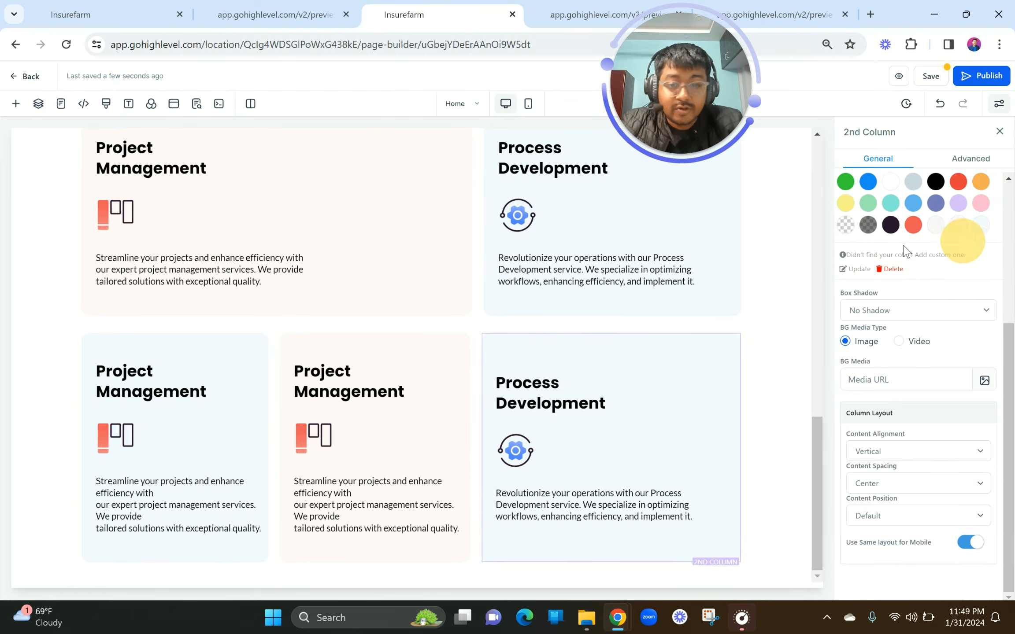
Sample the Quality Assurance card's background colour on the reference preview with the ColorPick Eyedropper and return to the page builder.
left_click(343, 5)
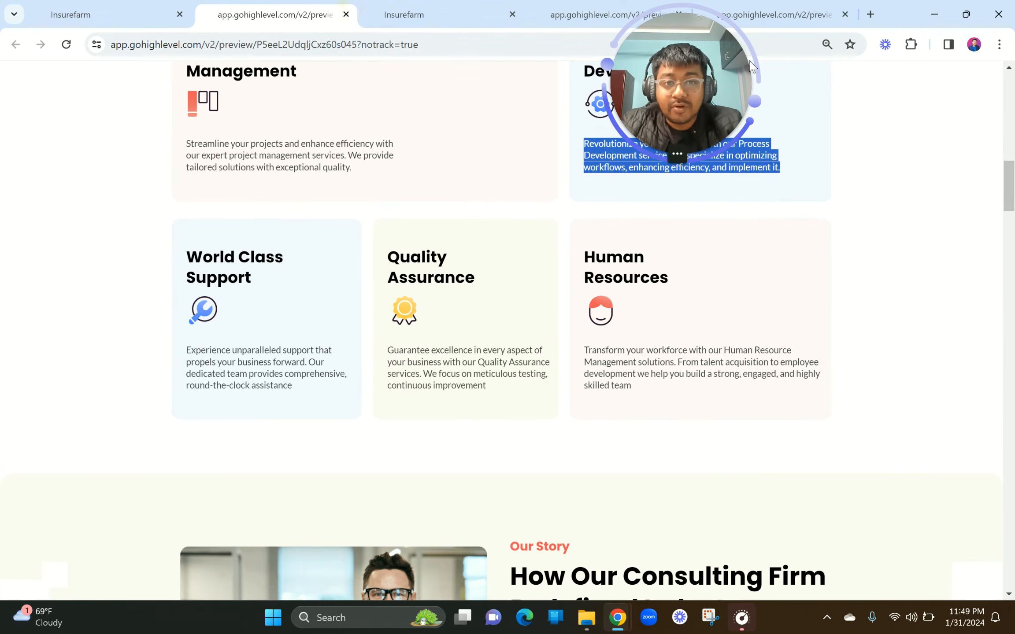
left_click(910, 44)
left_click(793, 154)
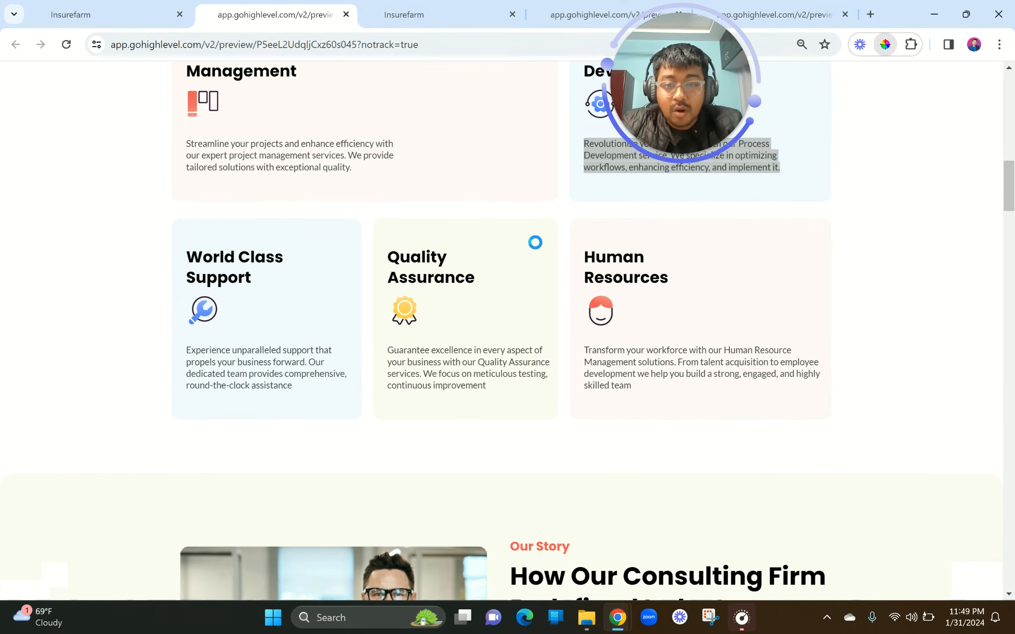
left_click(535, 242)
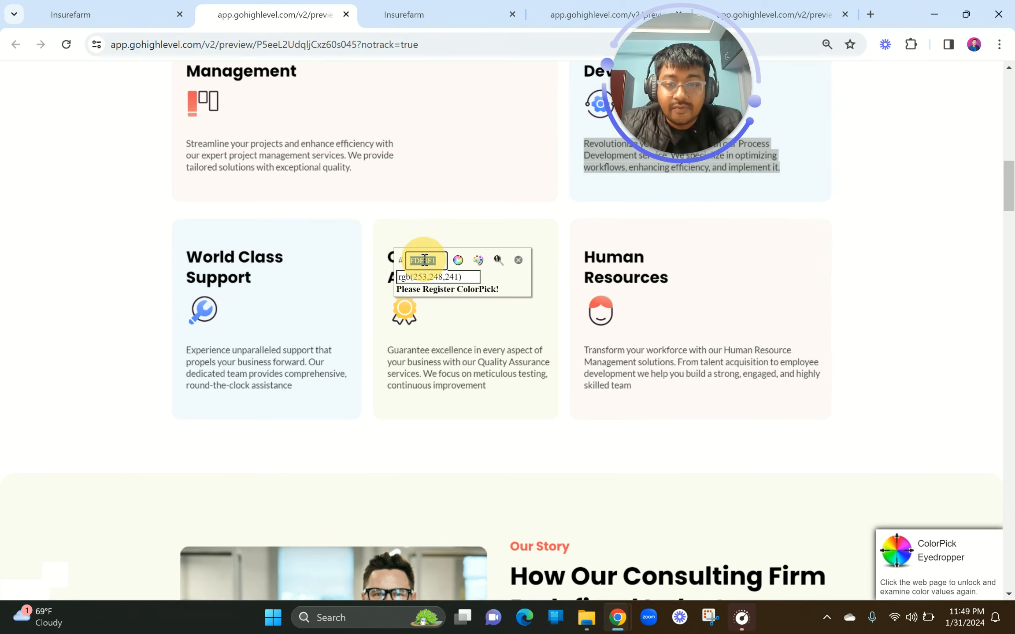
left_click(460, 10)
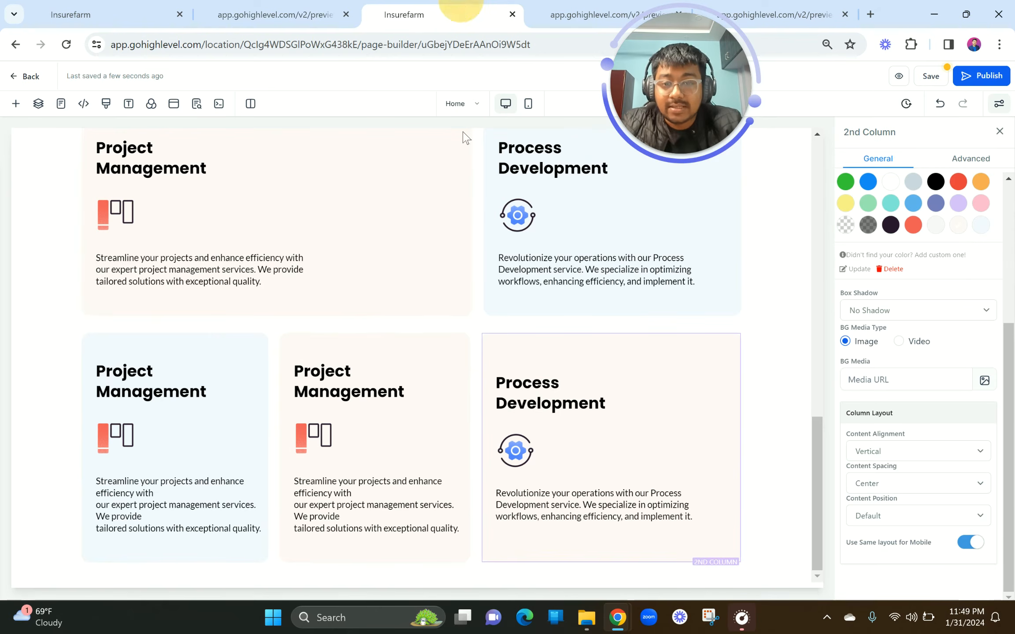
Add the sampled pale green as a custom colour and apply it as the background of the lower row's middle card.
left_click(430, 341)
left_click(982, 264)
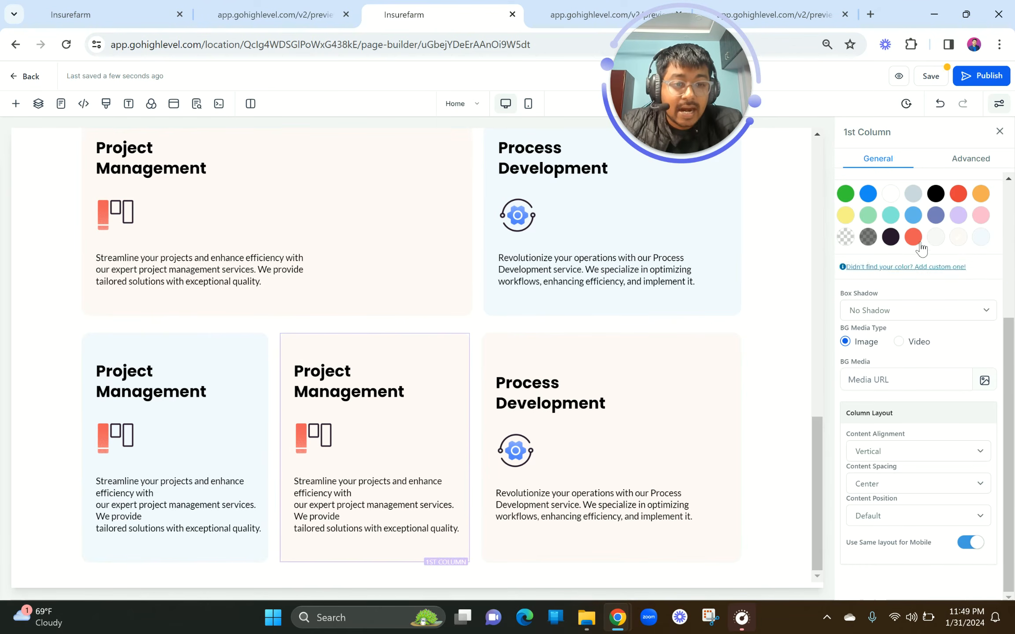
left_click(911, 266)
left_click(867, 230)
key("ctrl+a")
type("#FDF8F1")
left_click(983, 264)
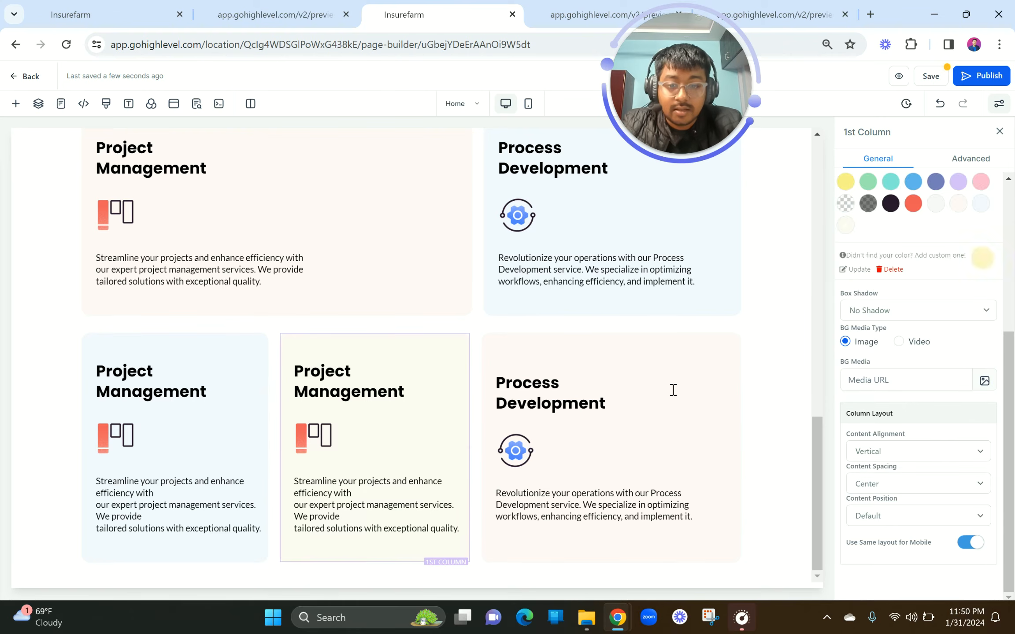
left_click(599, 492)
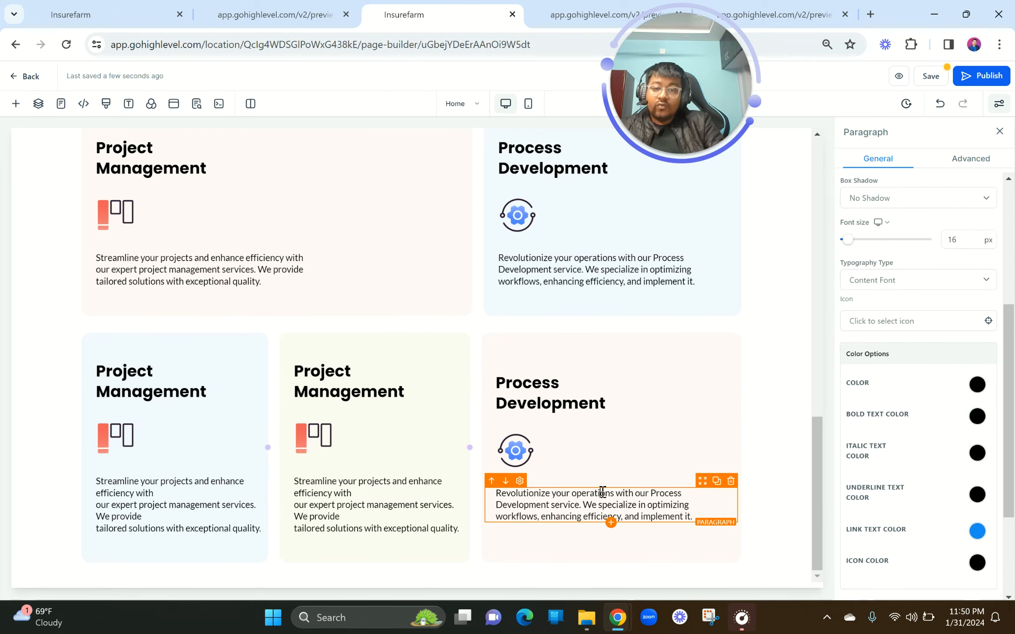
scroll(603, 493, "up", 2)
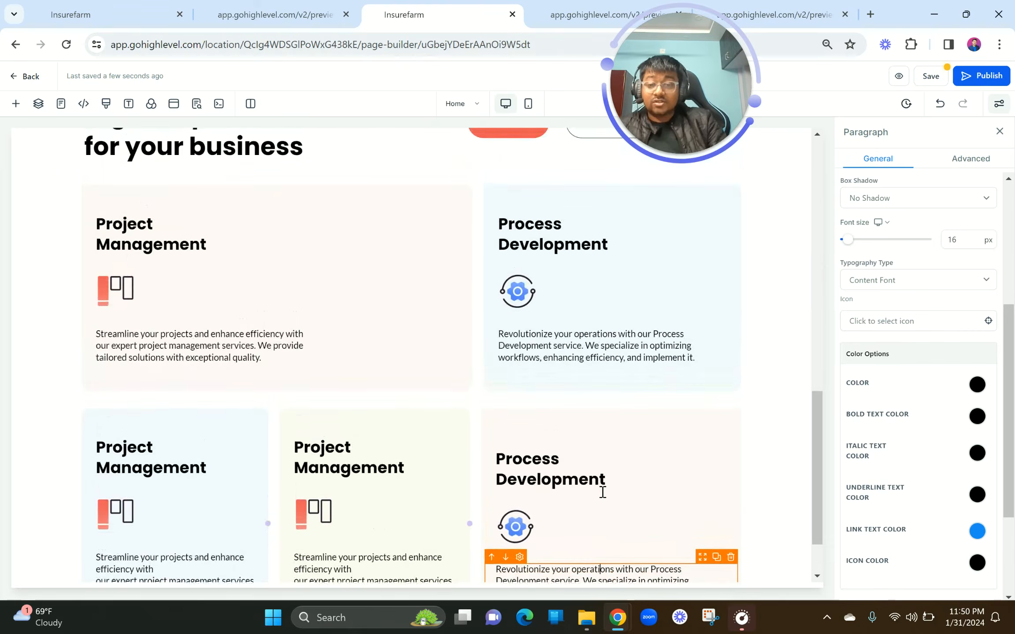
scroll(602, 492, "down", 2)
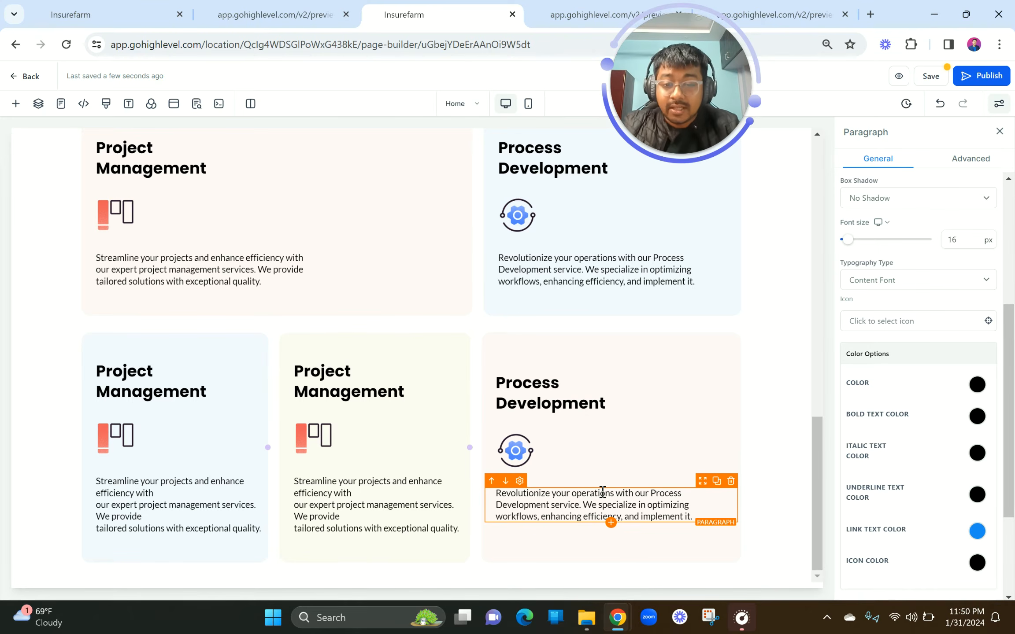
Replace the lower row's first card heading with "World Class Support" from the reference preview, remove the blank lines above it and bold "Support".
left_click(284, 9)
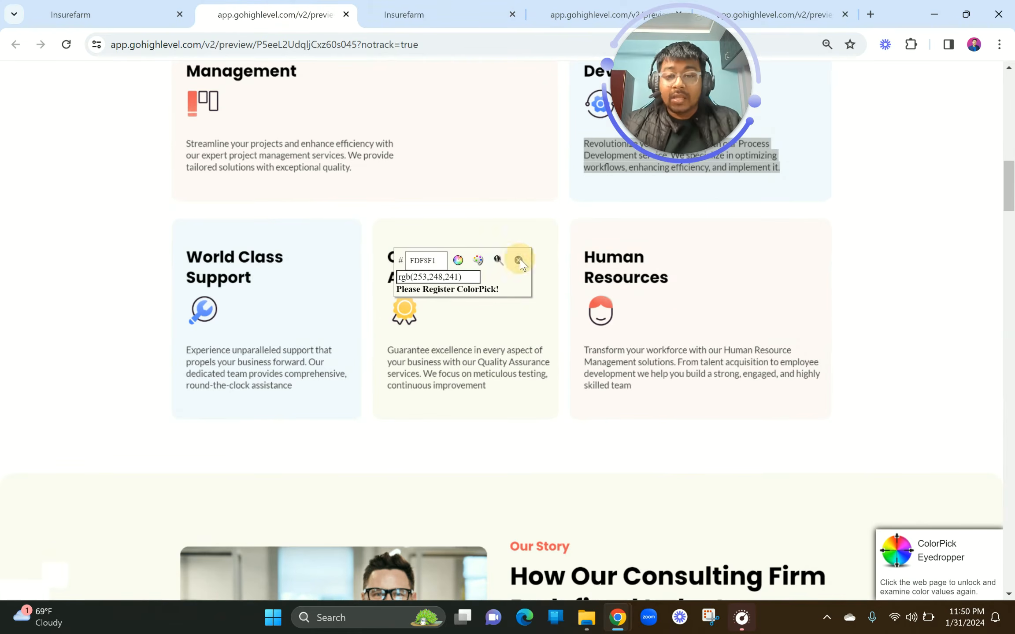
left_click(518, 260)
left_click_drag(184, 259, 294, 287)
key("ctrl+c")
left_click(383, 13)
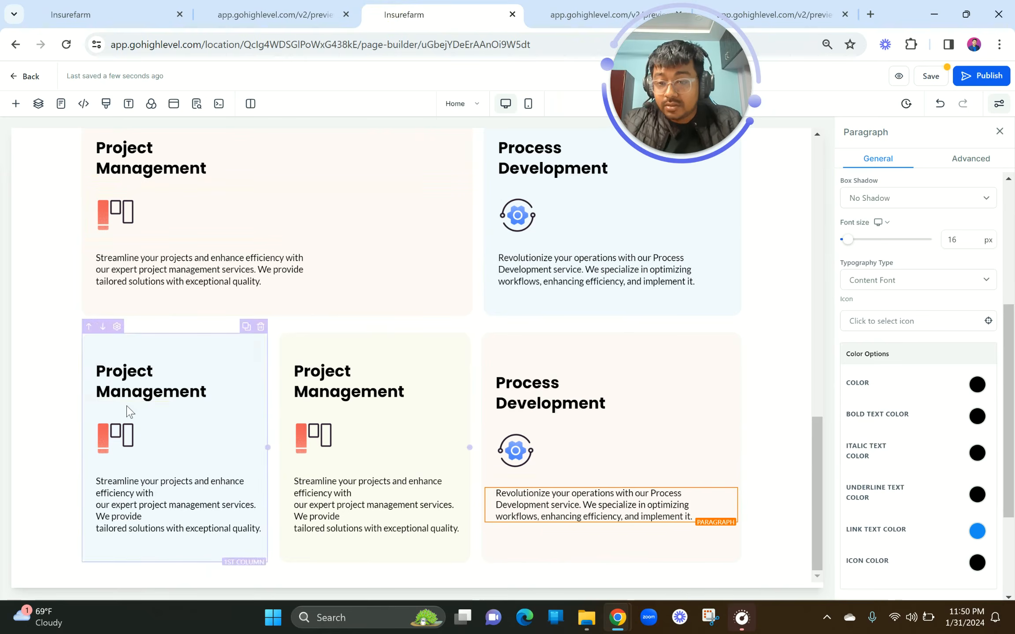
left_click(136, 380)
key("ctrl+a")
key("ctrl+v")
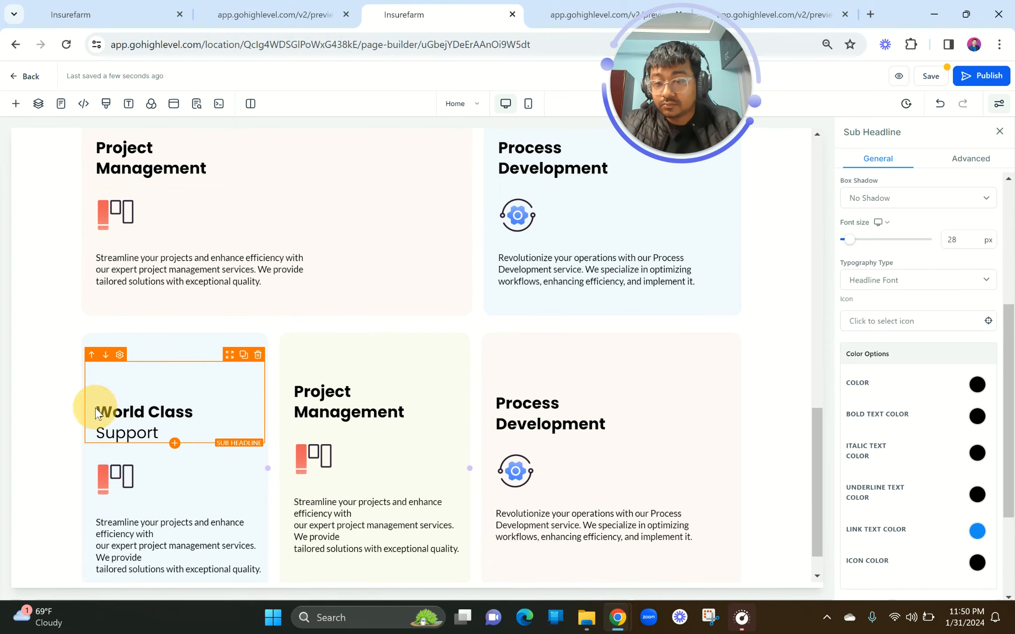
key("BackSpace")
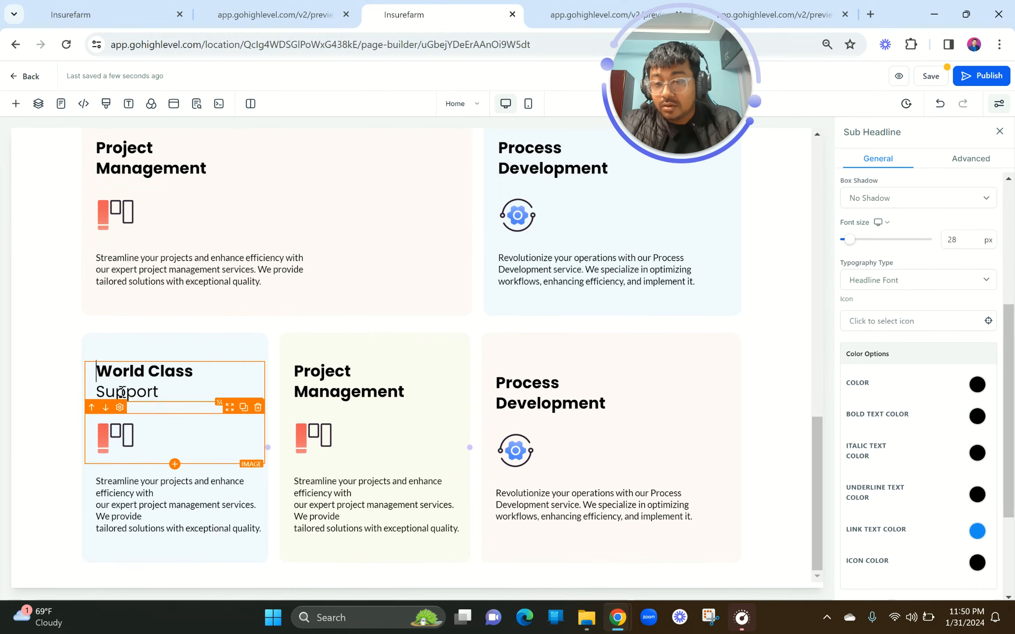
double_click(125, 391)
left_click(93, 421)
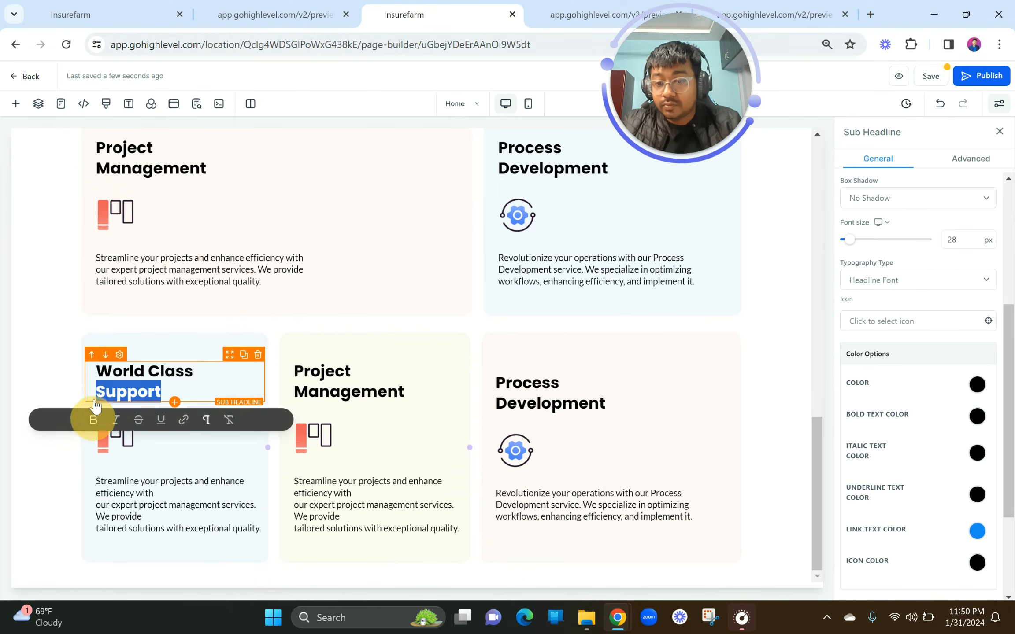
Replace the World Class Support card's description with the reference preview's "Experience unparalleled support" text and remove the blank line above it.
left_click(243, 3)
left_click_drag(187, 348, 301, 399)
key("ctrl+c")
left_click(403, 15)
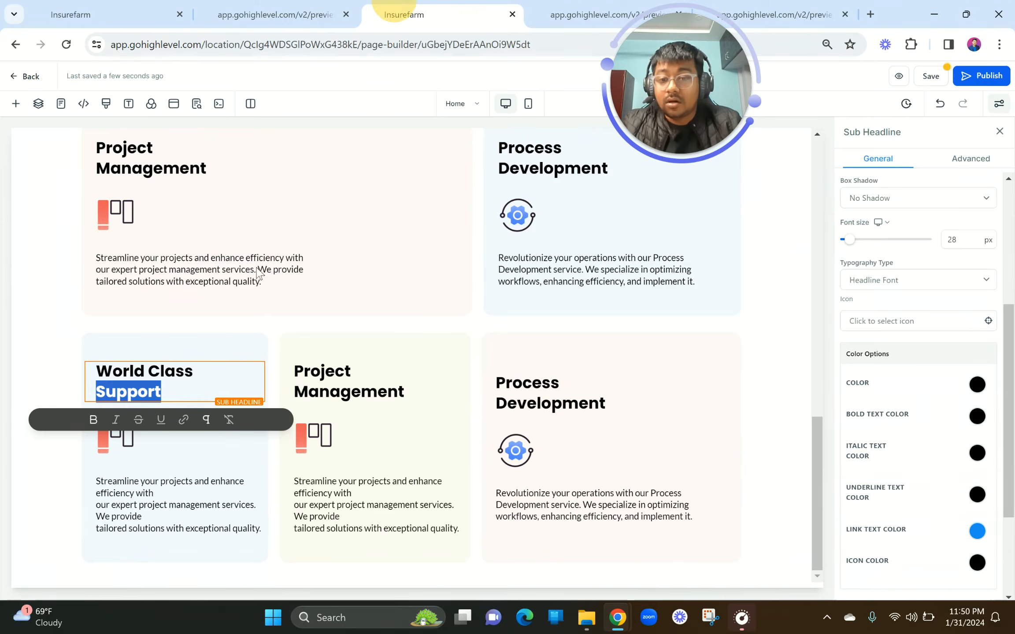
left_click(186, 480)
key("ctrl+a")
key("ctrl+v")
left_click(97, 495)
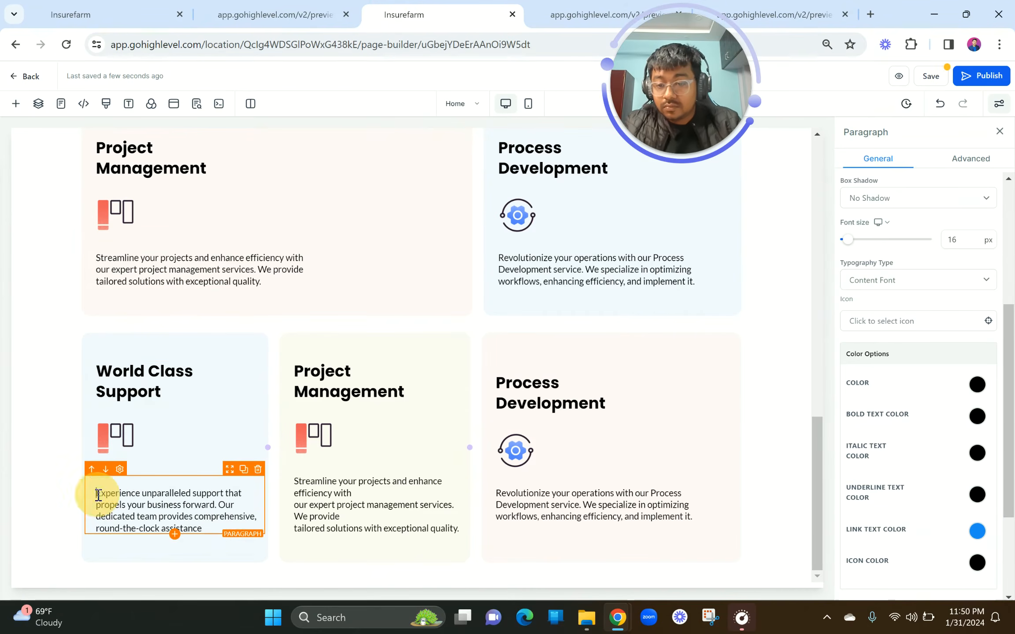
key("BackSpace")
Replace the middle card's heading with "Quality Assurance" from the reference preview, remove the blank lines above it and bold "Assurance".
left_click(275, 14)
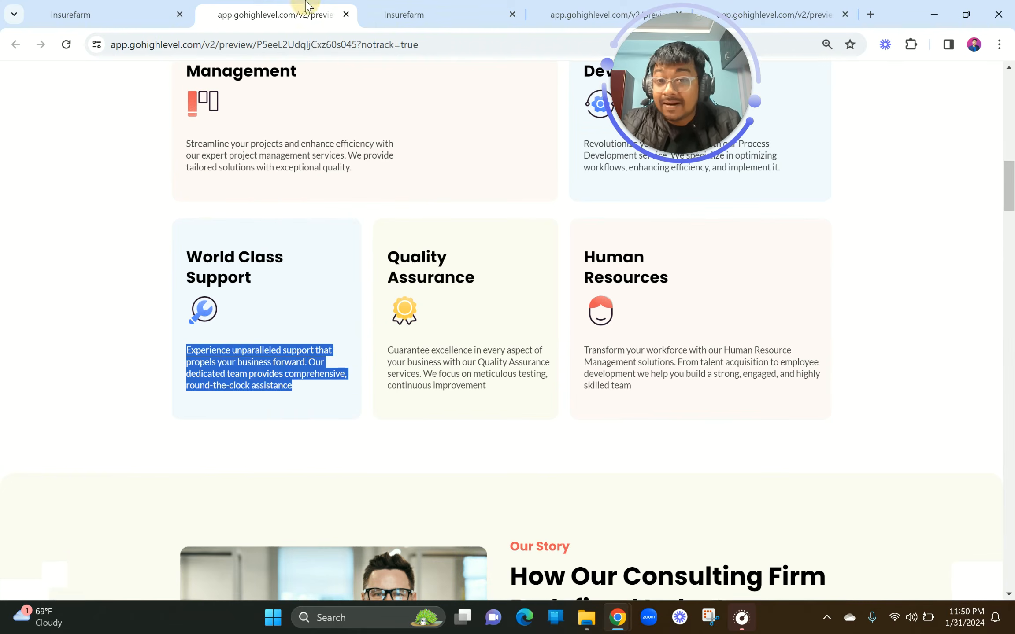
left_click_drag(387, 256, 478, 280)
key("ctrl+c")
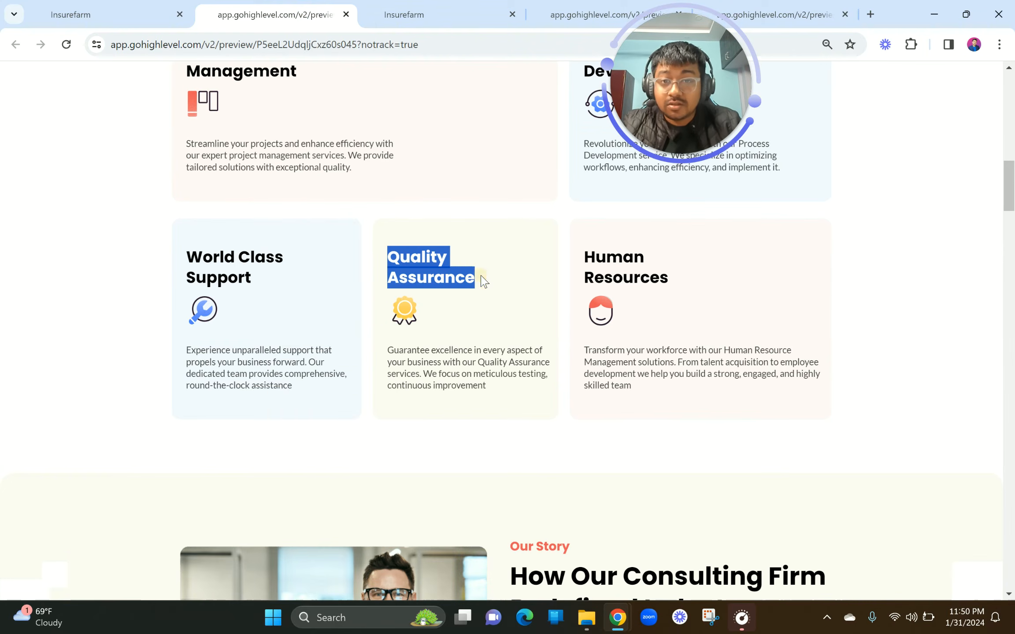
left_click(461, 2)
left_click(344, 384)
triple_click(343, 384)
key("ctrl+v")
left_click(294, 419)
key("BackSpace")
key("BackSpace")
double_click(330, 391)
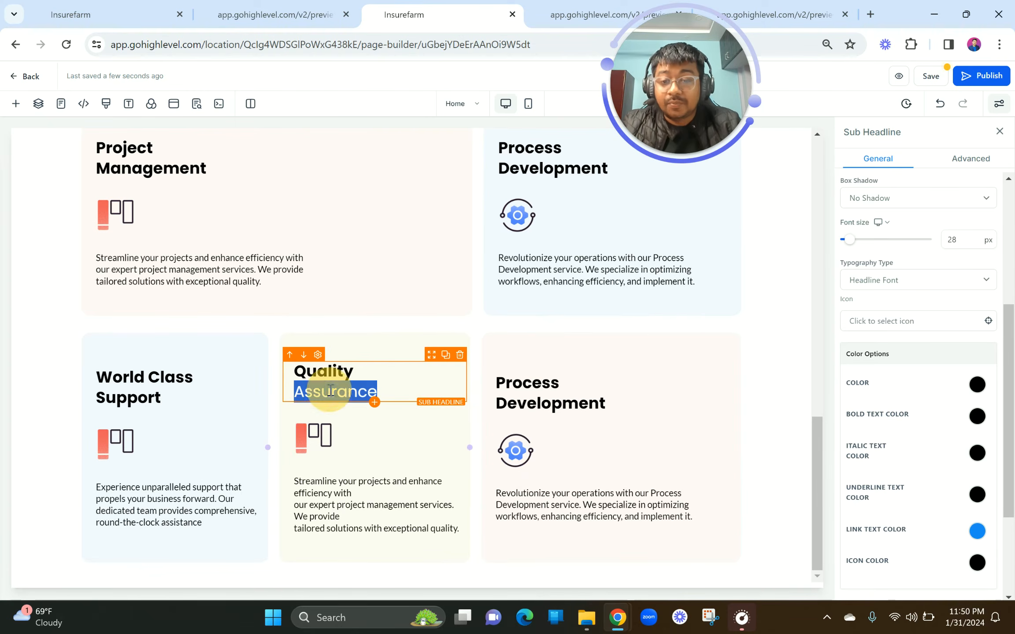
left_click(302, 422)
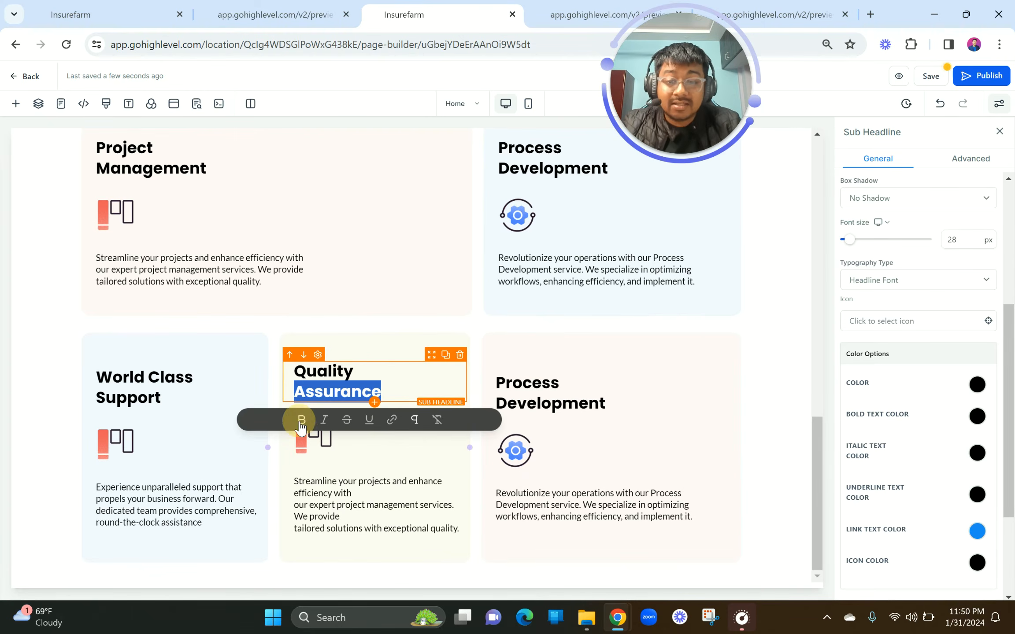
Replace the Quality Assurance card's description with the reference preview's "Guarantee excellence in every aspect" text and remove the blank line above it.
left_click(252, 4)
left_click_drag(388, 351, 500, 385)
key("ctrl+c")
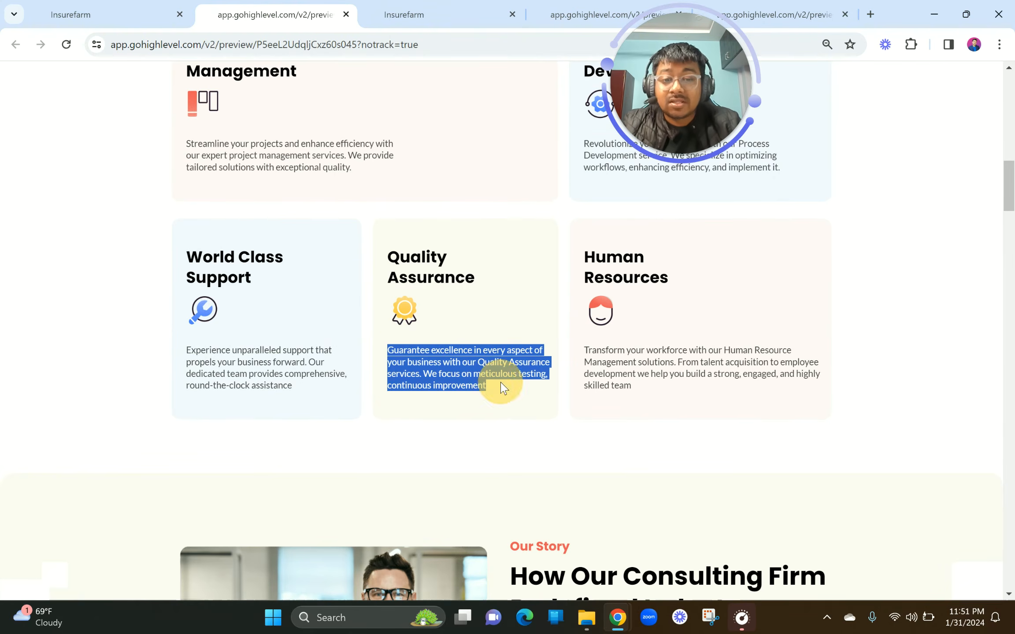
left_click(445, 8)
left_click(365, 506)
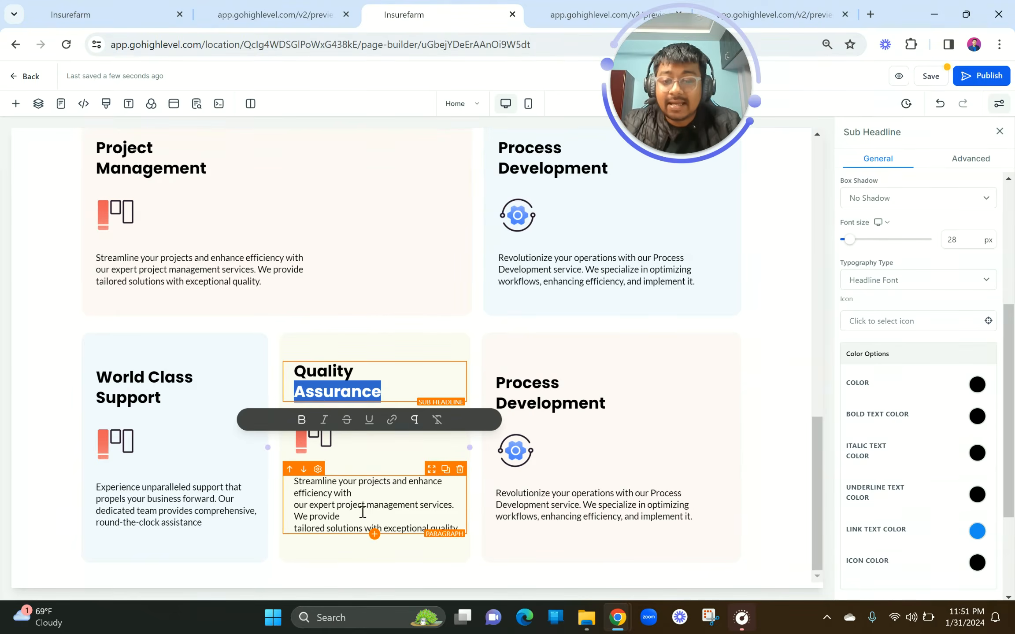
key("ctrl+a")
key("ctrl+v")
left_click(294, 493)
Replace the lower row's third card description with the reference preview's "Transform your workforce" text and remove the blank line above it.
left_click(326, 6)
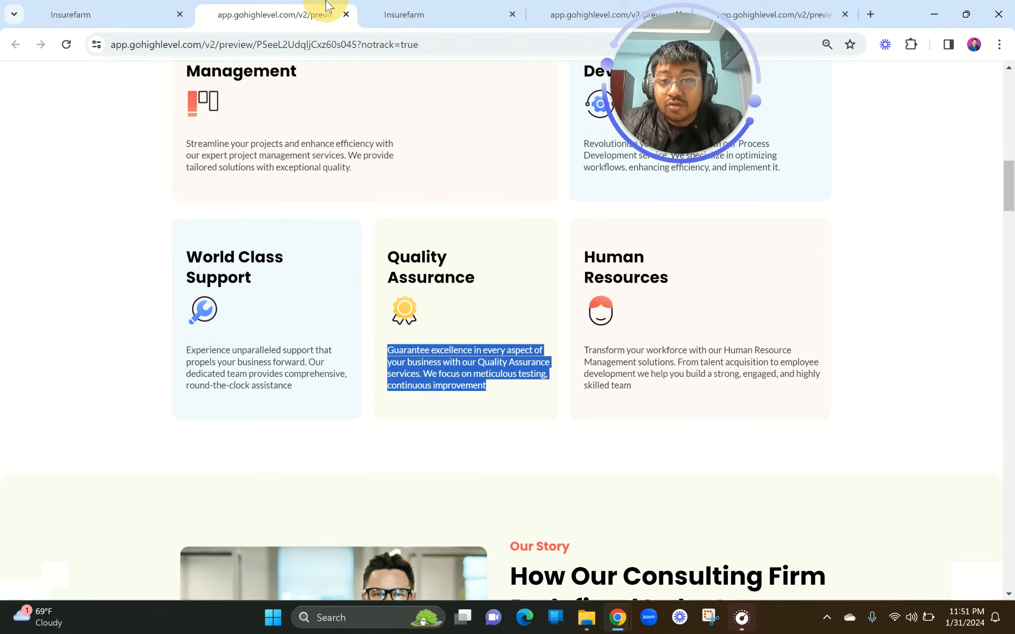
left_click_drag(587, 353, 643, 390)
key("ctrl+c")
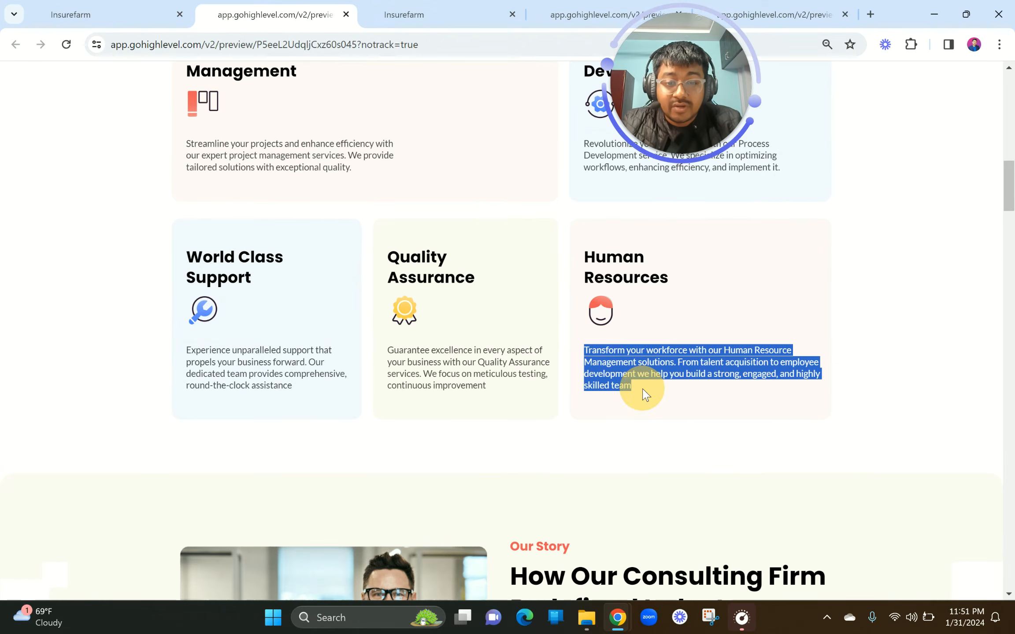
left_click(466, 7)
left_click(564, 498)
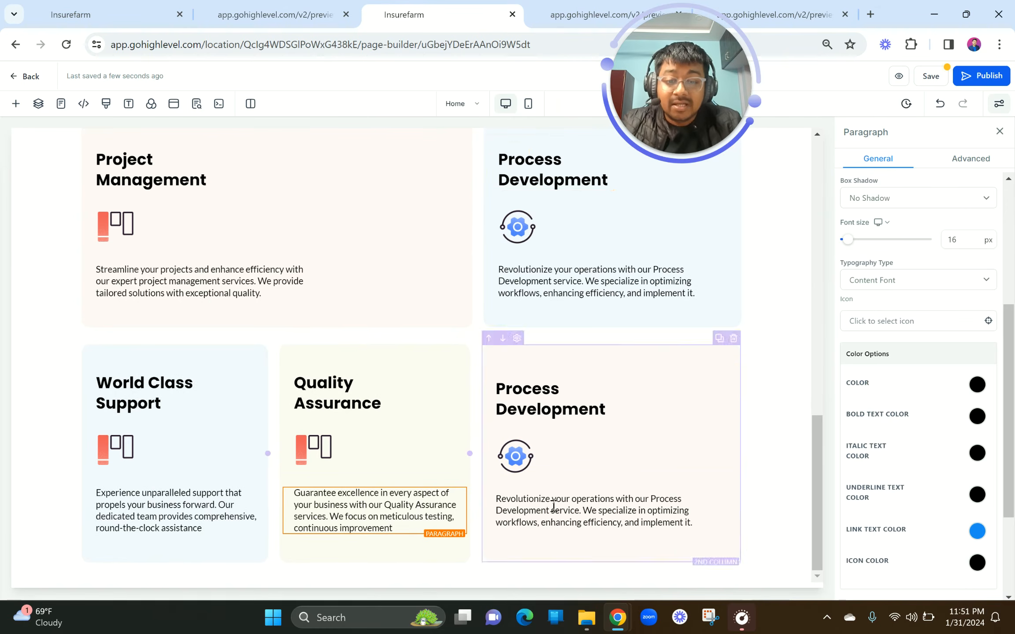
triple_click(557, 511)
key("ctrl+v")
left_click(497, 512)
key("BackSpace")
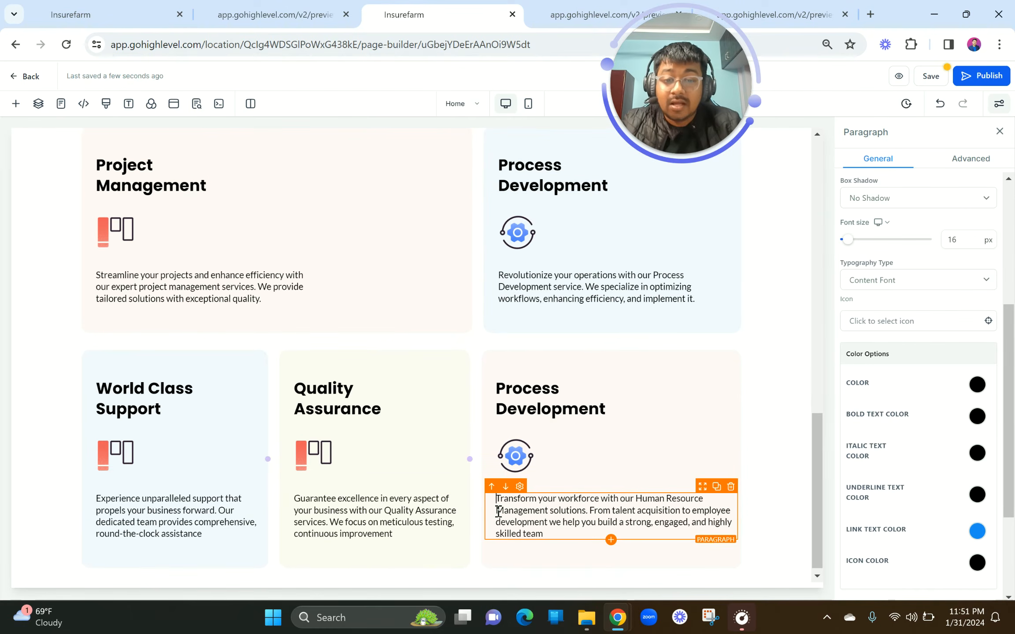
Replace the lower row's third card heading with "Human Resources" from the reference preview, remove the blank lines above it and bold "Resources".
left_click(325, 7)
left_click_drag(574, 254, 715, 283)
key("ctrl+c")
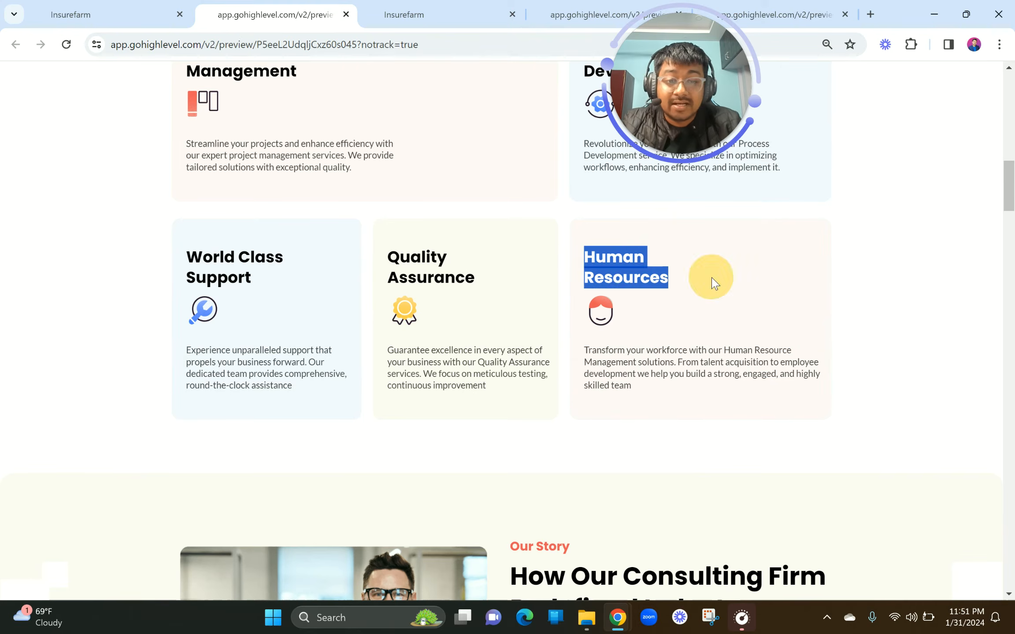
left_click(434, 6)
left_click(538, 398)
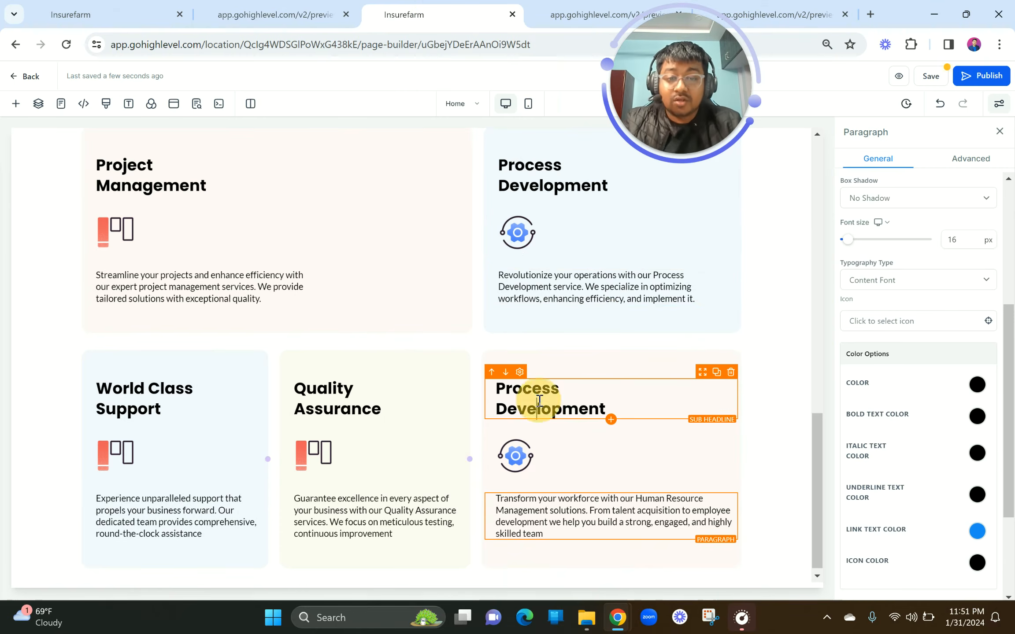
key("ctrl+a")
key("ctrl+v")
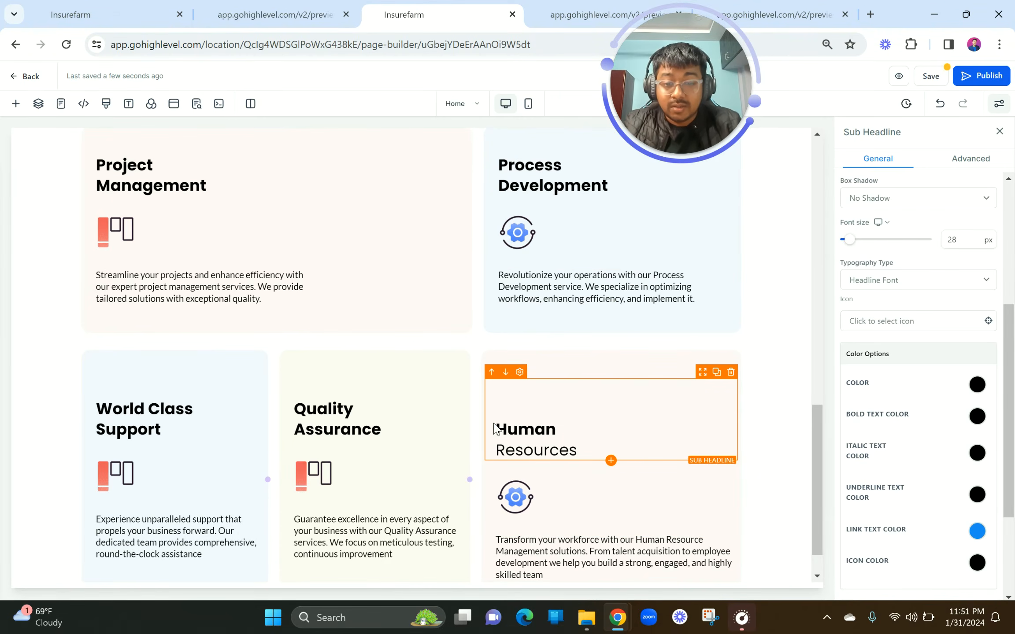
left_click(497, 427)
key("BackSpace")
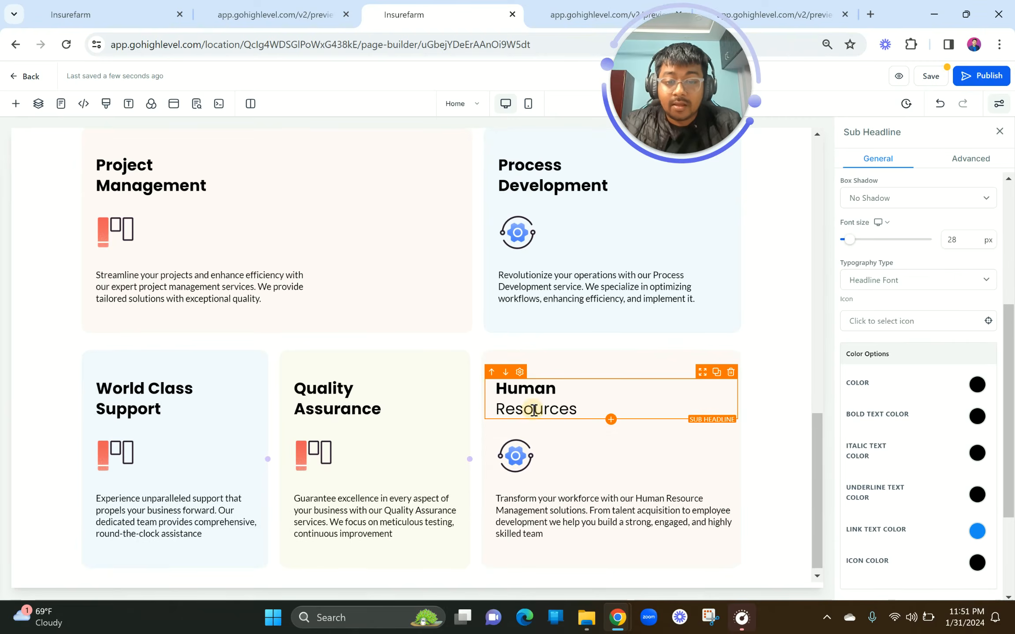
double_click(535, 409)
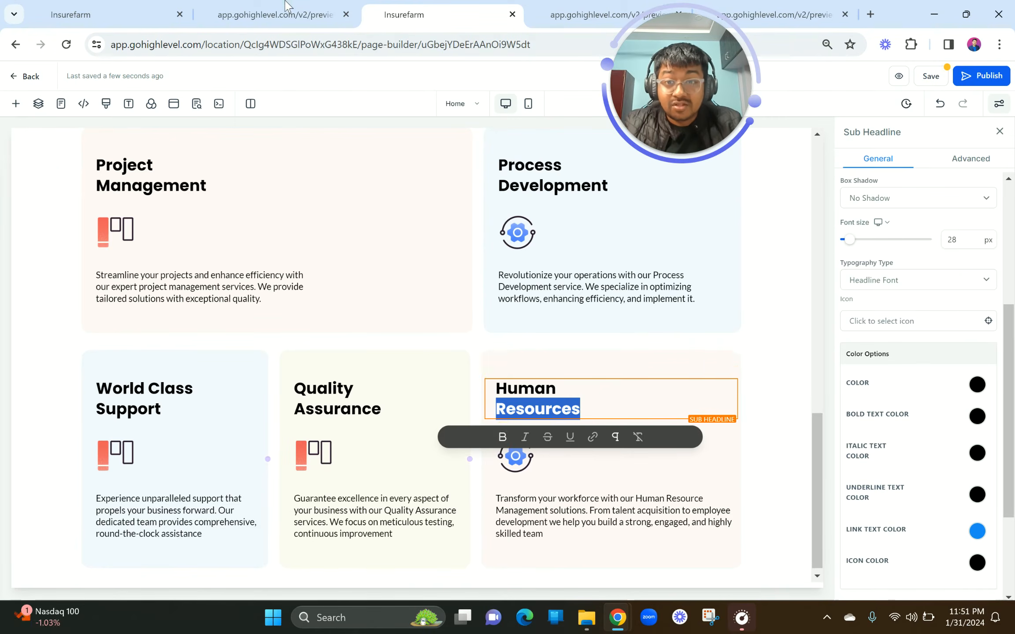
Paste the reference preview's "Quality Assurance" heading into the middle card again, remove the blank lines above it and bold "Assurance".
left_click(286, 6)
left_click_drag(386, 265, 498, 278)
key("ctrl+c")
left_click(458, 8)
left_click(336, 402)
key("ctrl+a")
key("ctrl+v")
left_click(295, 428)
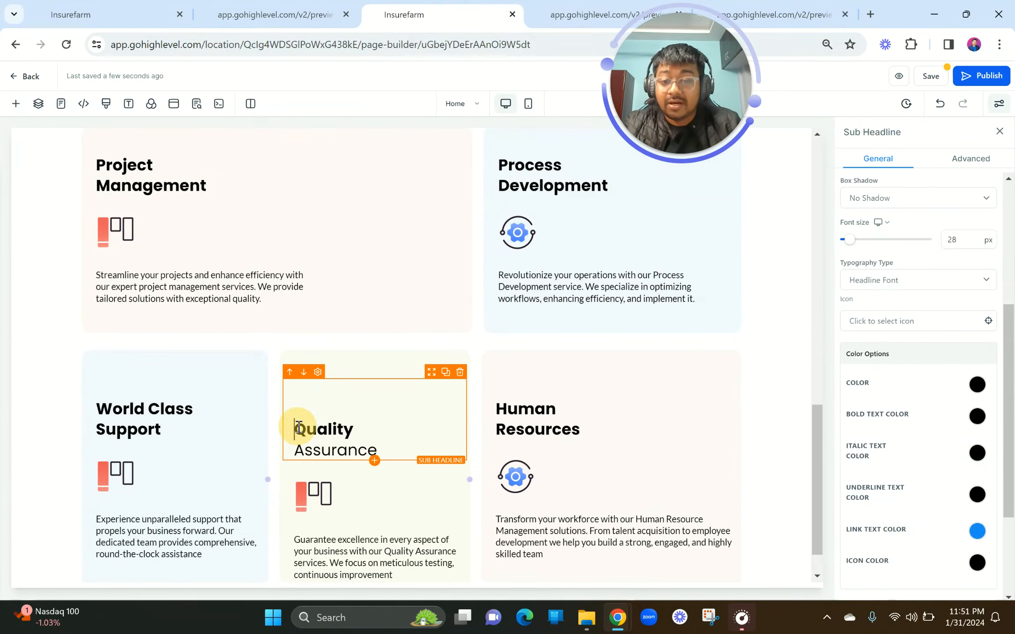
key("BackSpace")
key("BackSpace")
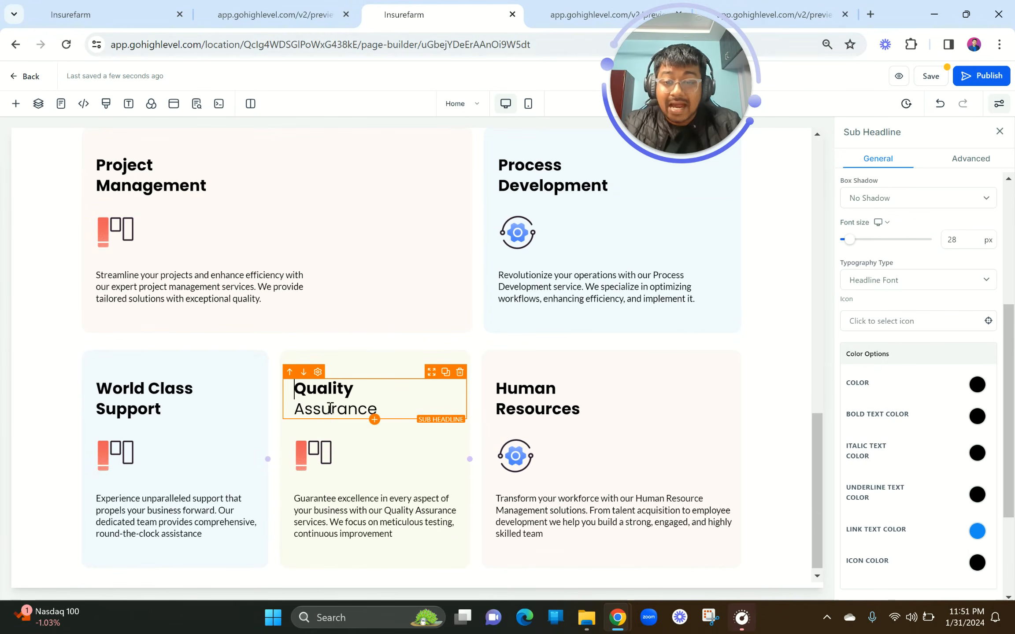
double_click(329, 409)
left_click(303, 438)
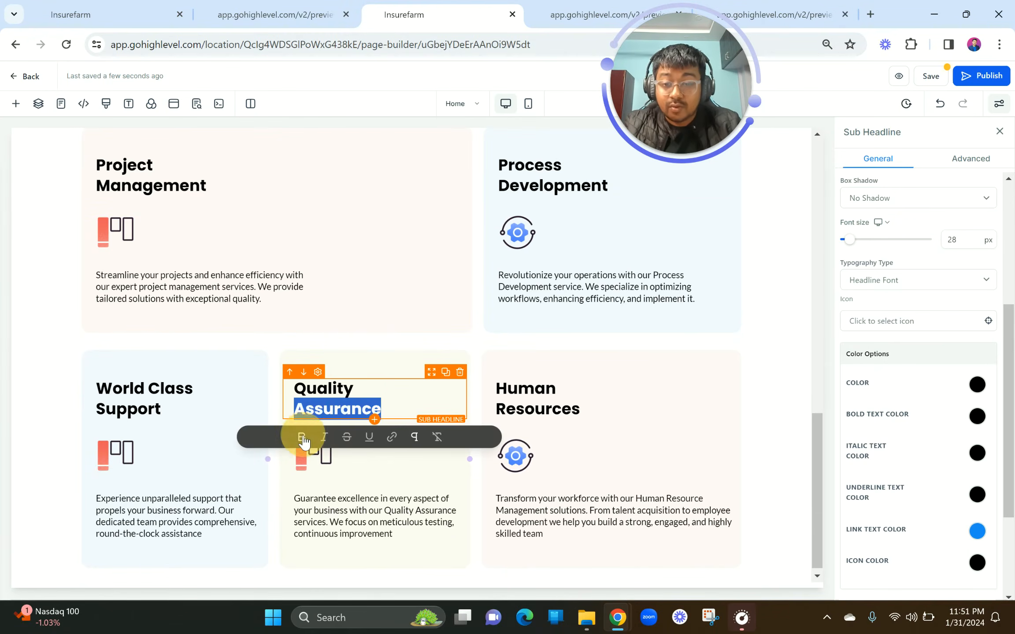
Replace the World Class Support card's icon with the blue wrench image from the media library's Business > BUSS 1 folder.
left_click(193, 410)
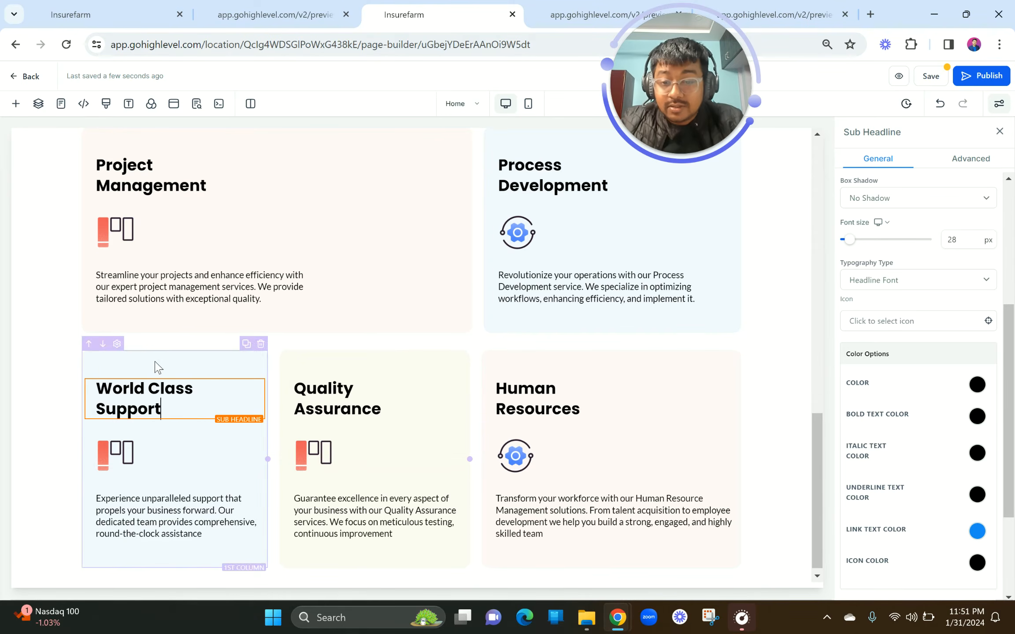
left_click(115, 451)
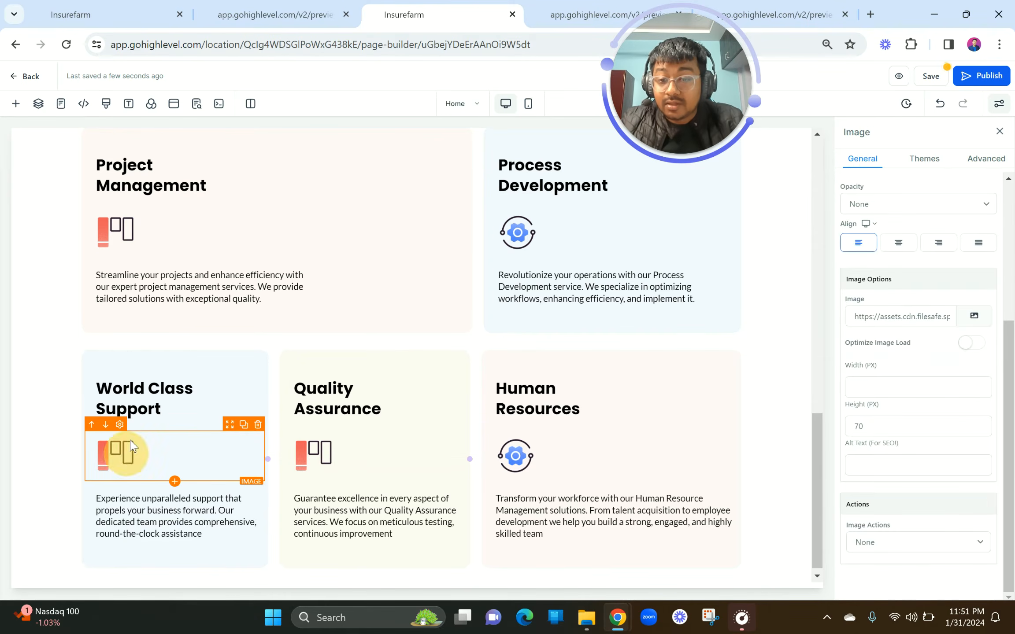
left_click(251, 13)
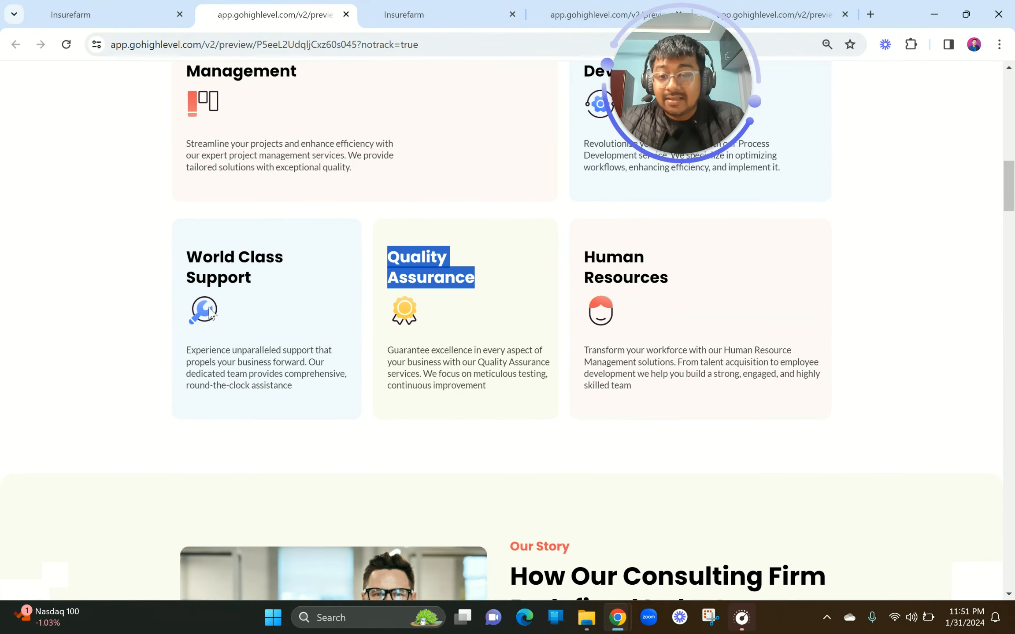
left_click(416, 11)
left_click(974, 327)
left_click(972, 311)
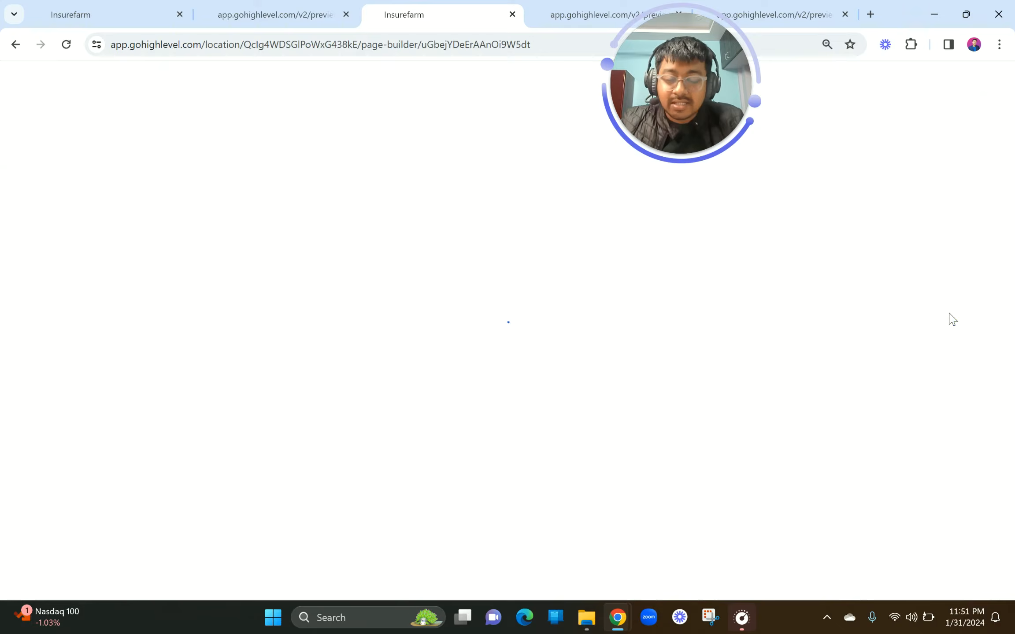
left_click(100, 177)
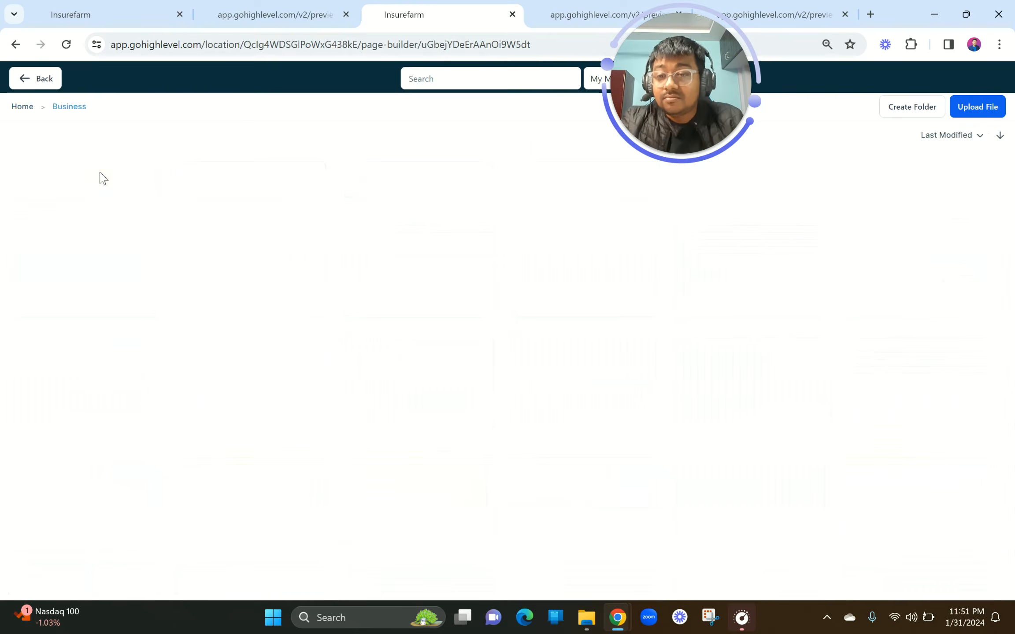
left_click(273, 14)
left_click(395, 8)
left_click(90, 192)
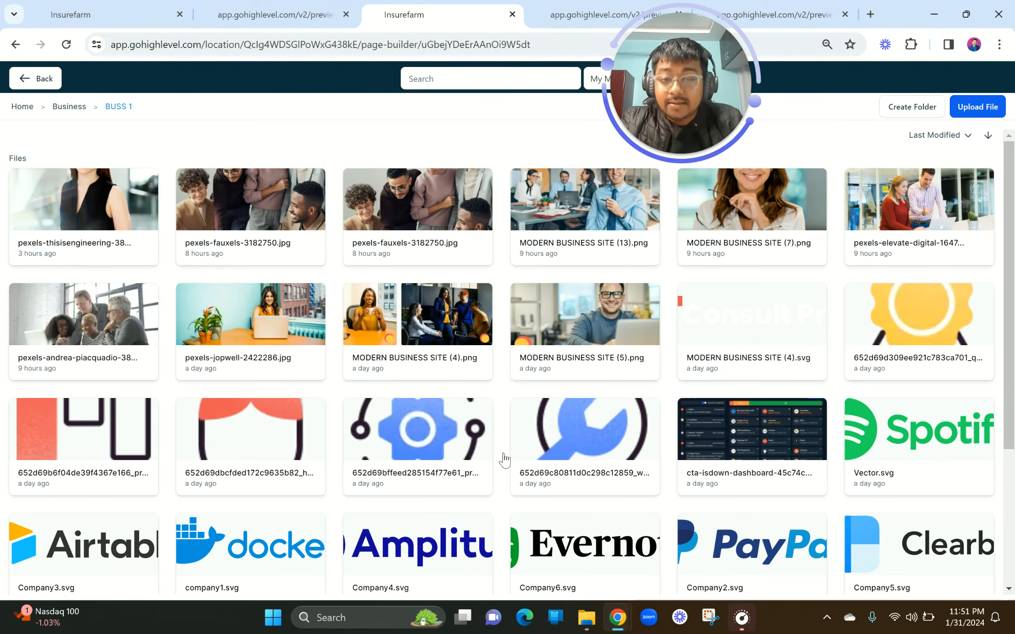
left_click(596, 438)
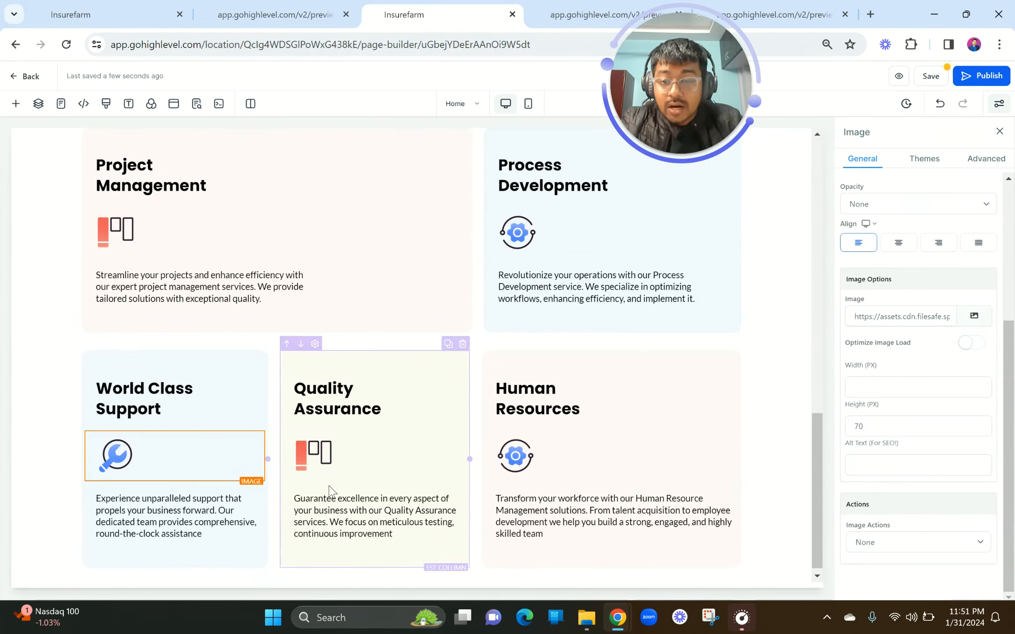
Replace the Quality Assurance card's icon with the yellow award badge image from the BUSS 1 media folder.
left_click(313, 458)
left_click(973, 316)
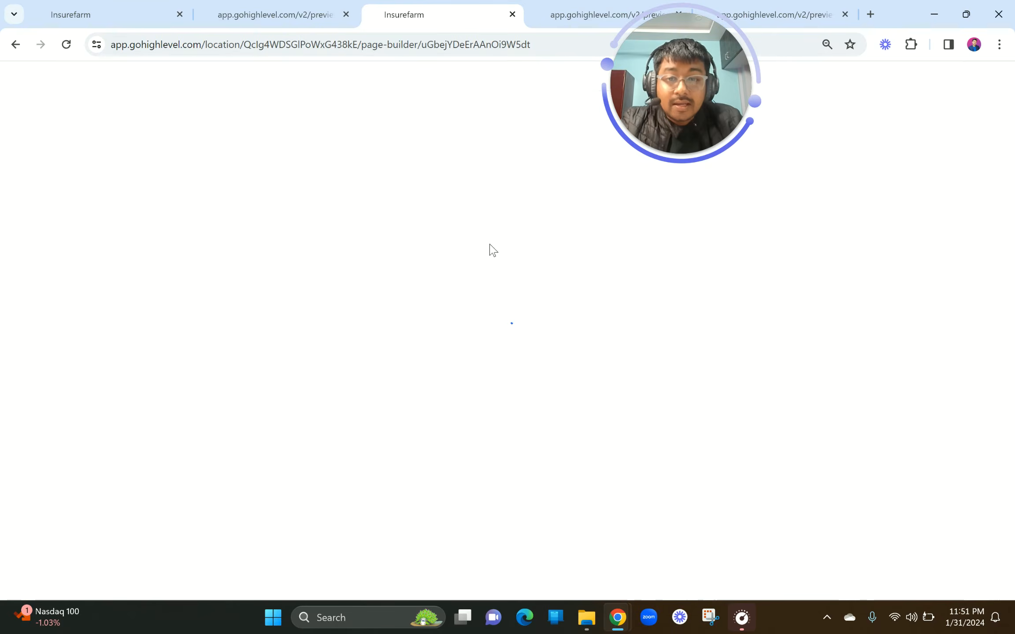
left_click(85, 188)
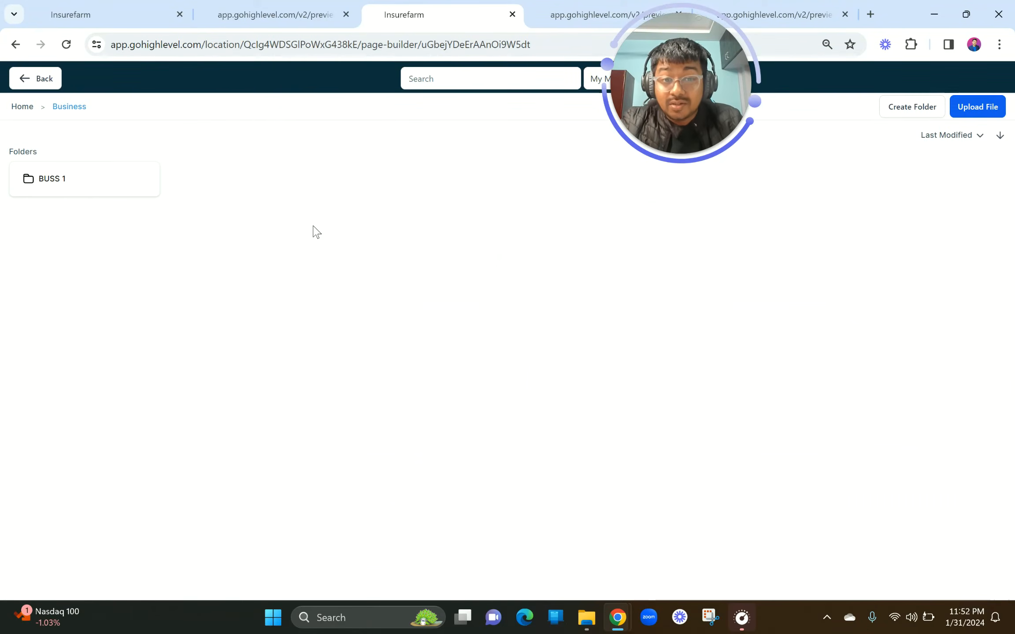
left_click(78, 181)
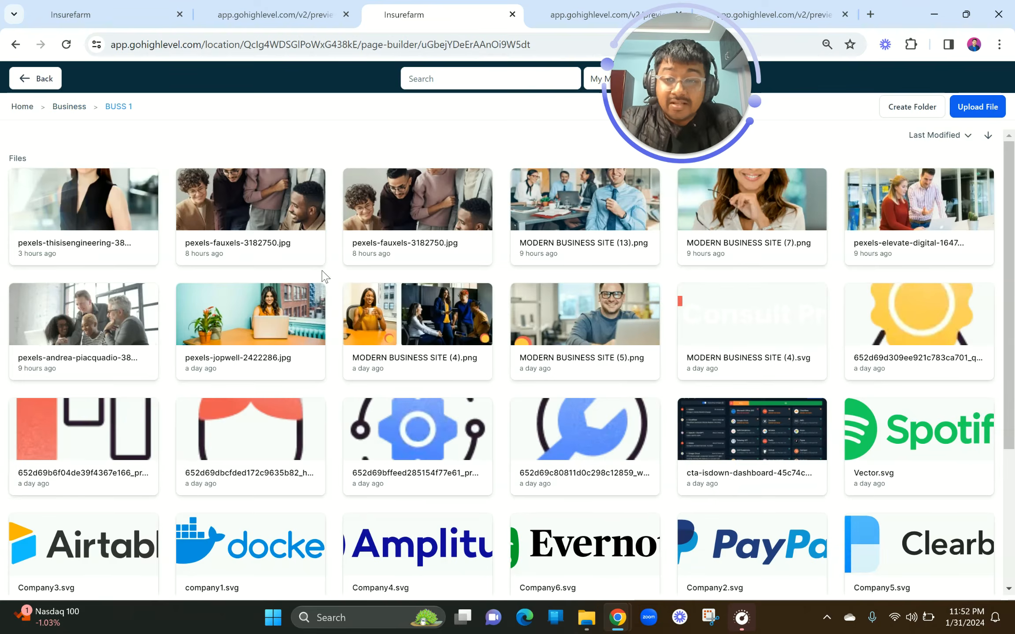
left_click(893, 311)
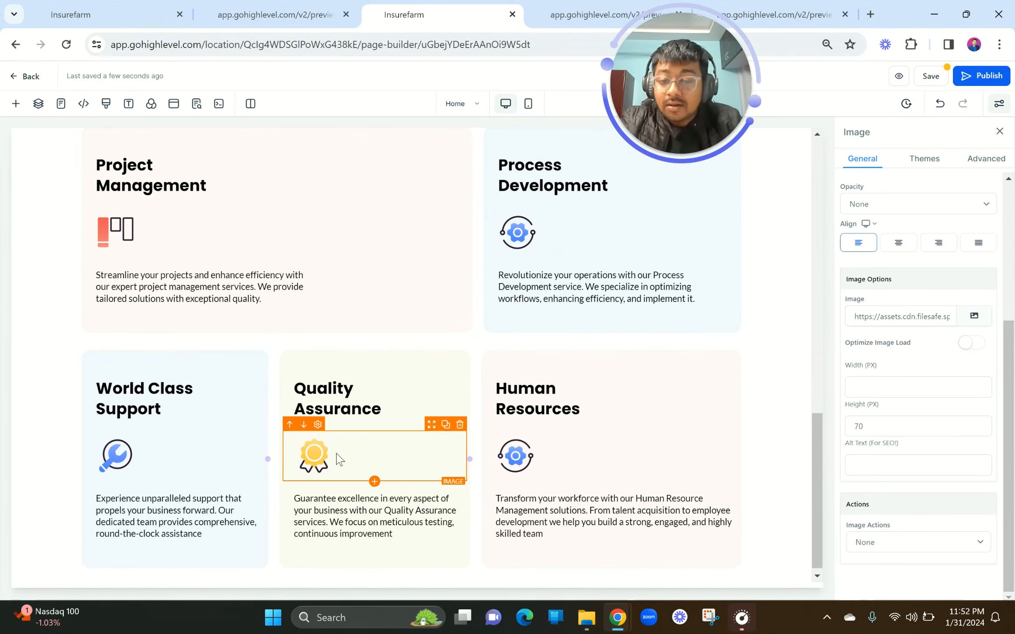
Replace the Human Resources card's icon with the red-haired face image from the BUSS 1 media folder.
left_click(527, 464)
left_click(987, 316)
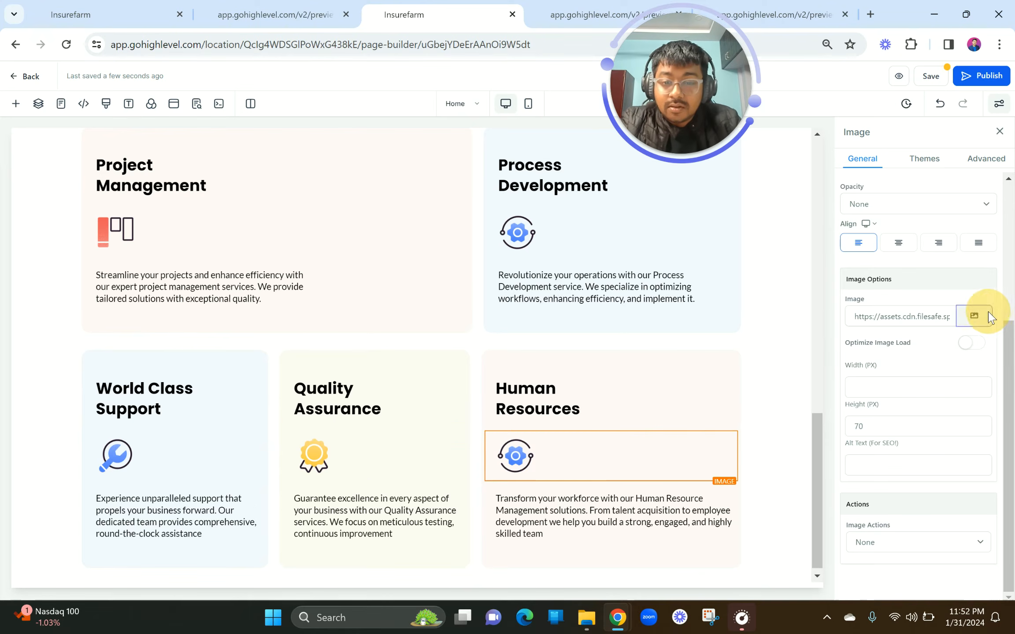
double_click(74, 194)
left_click(88, 177)
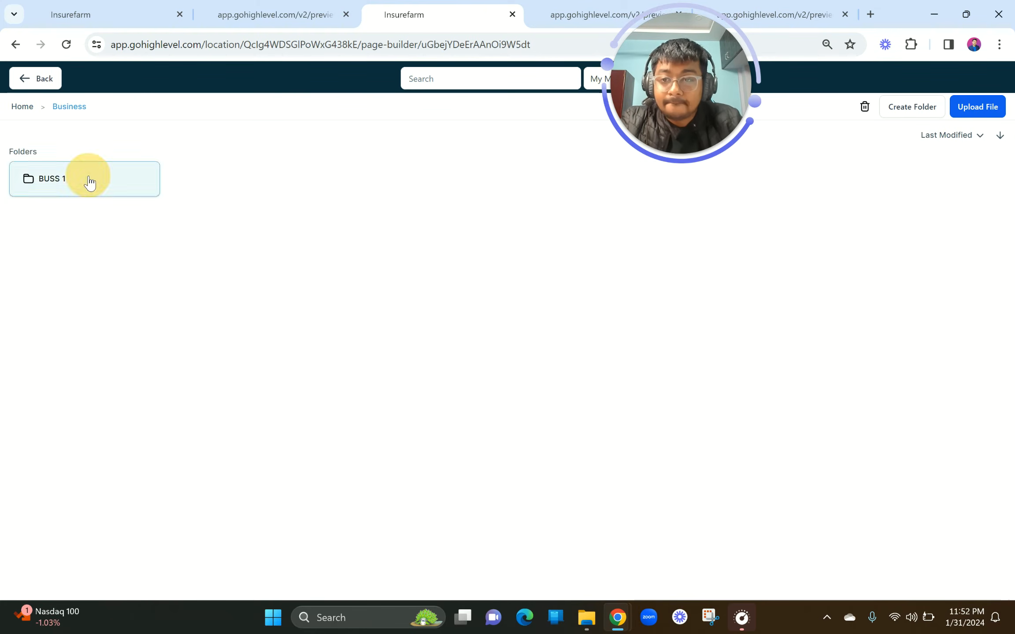
double_click(89, 181)
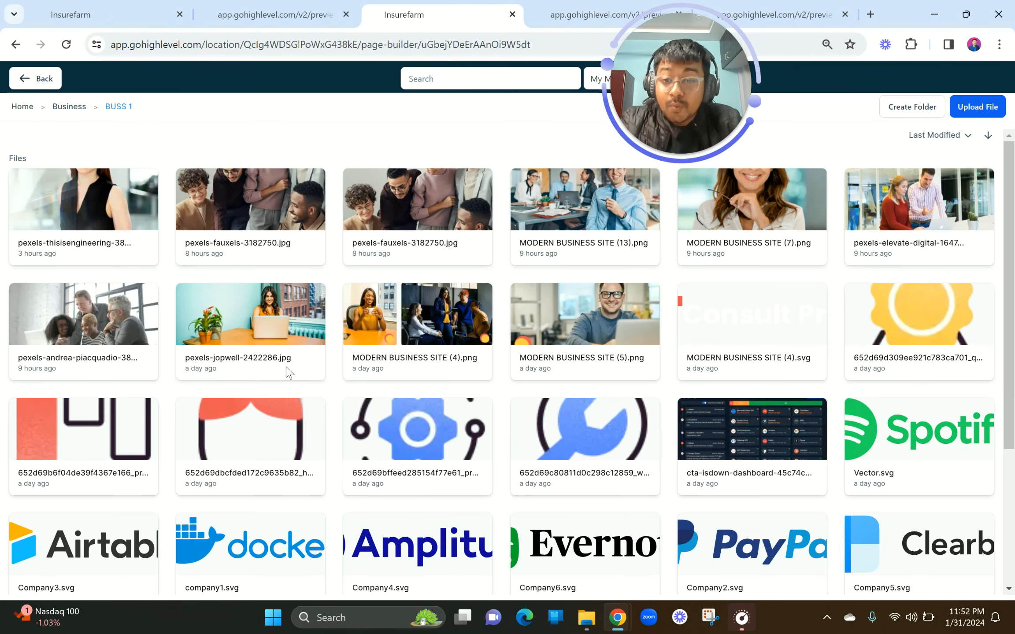
double_click(243, 447)
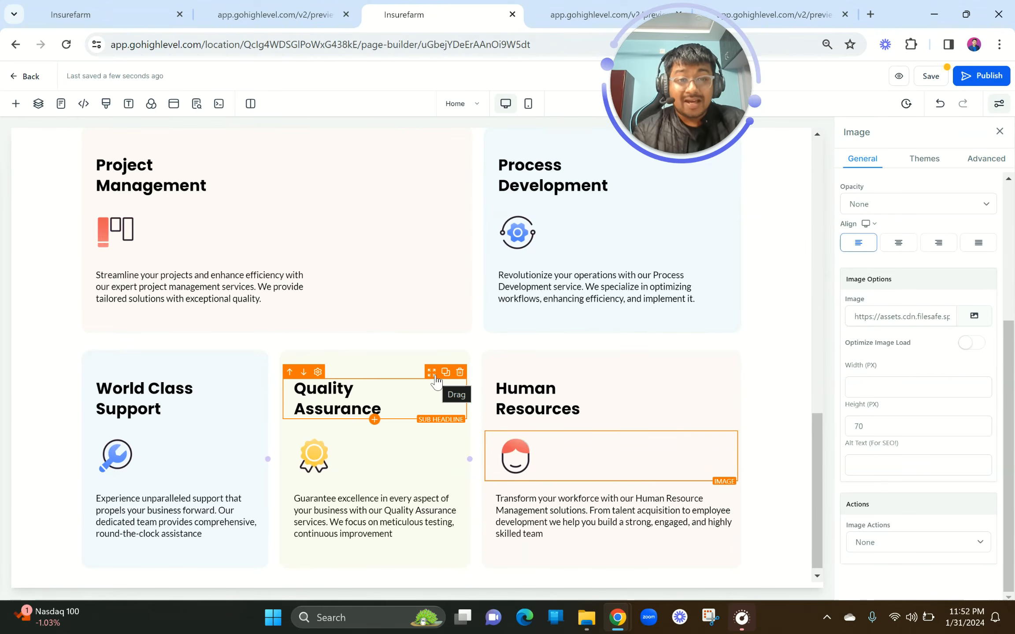
Look over the built page up to its hero section and open the PB Digital website in a new browser tab.
scroll(436, 381, "up", 10)
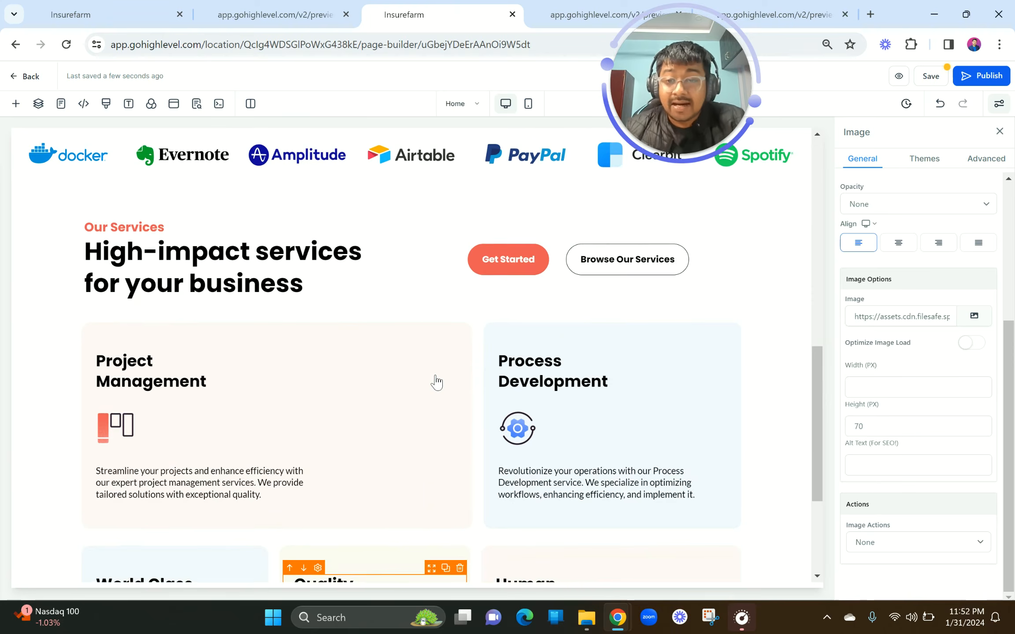
scroll(436, 381, "up", 5)
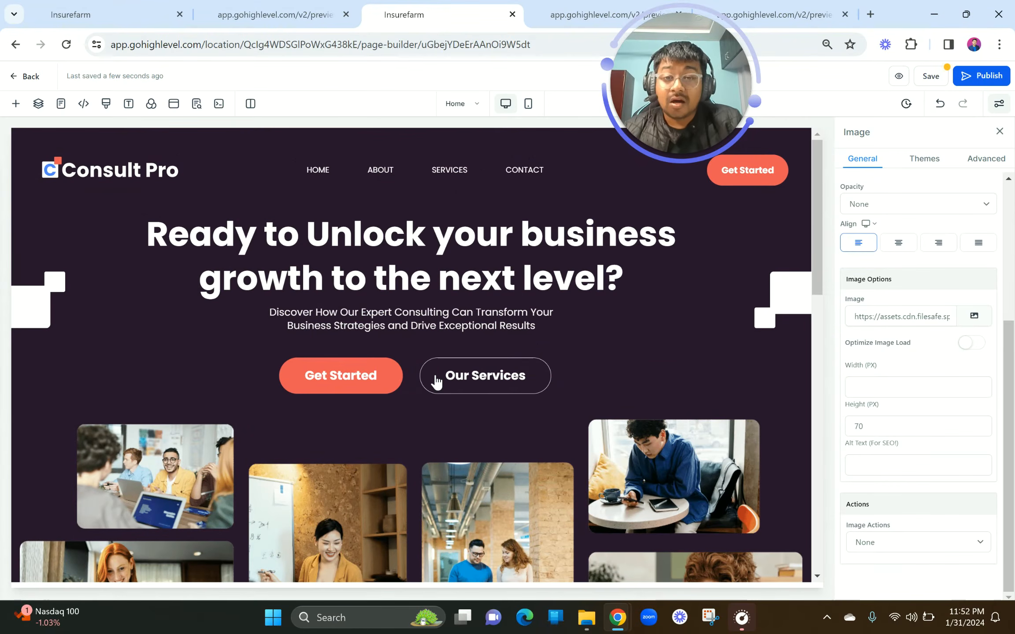
left_click(870, 14)
type("pr")
key("Return")
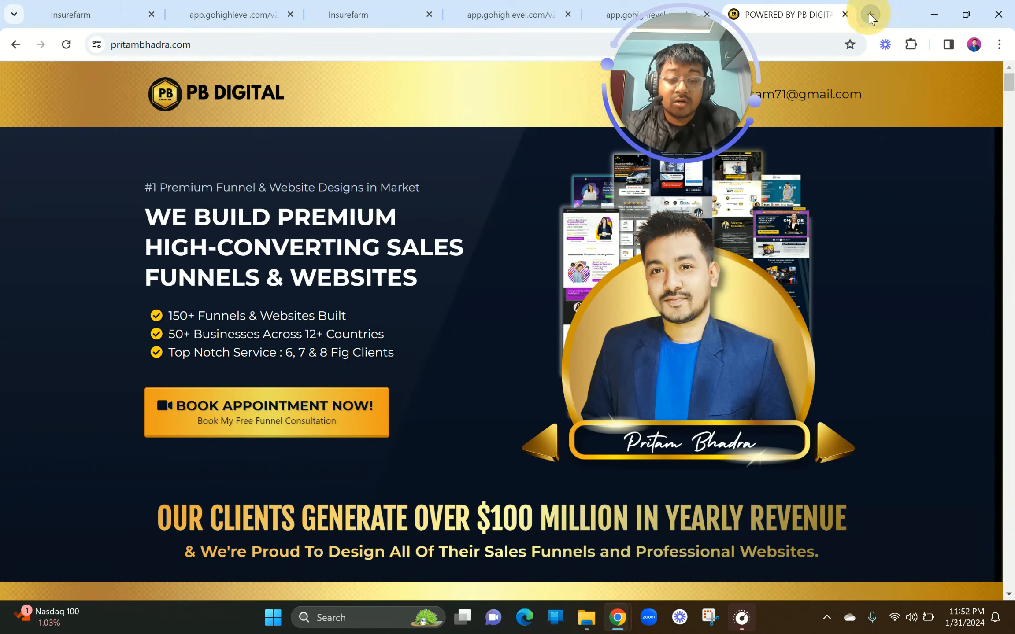
Open LinkedIn in another browser tab, go to the account owner's profile and highlight its follower count.
left_click(869, 14)
type("link")
key("Return")
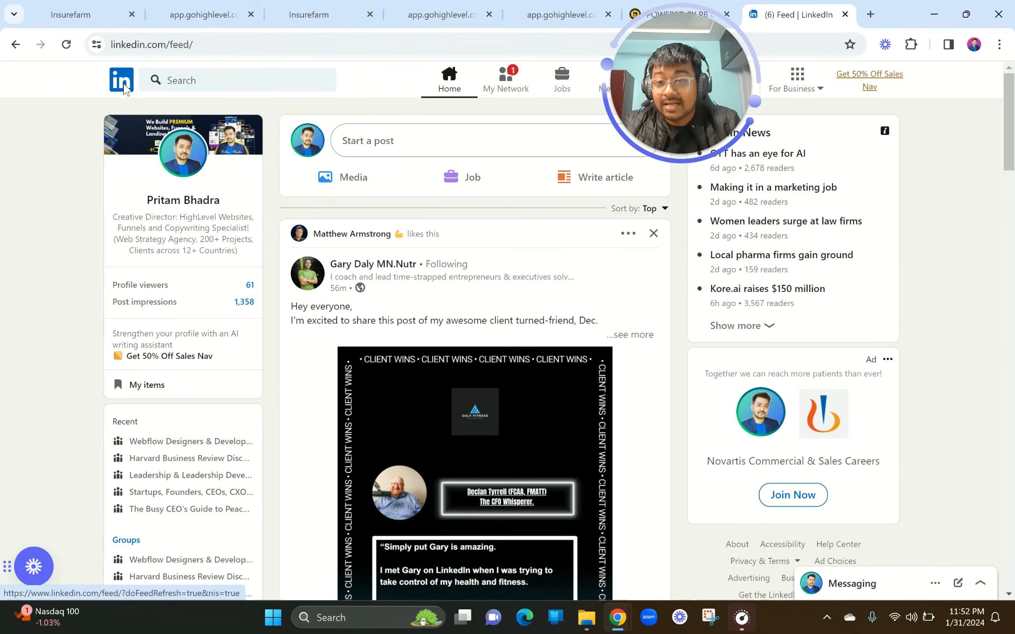
left_click(184, 163)
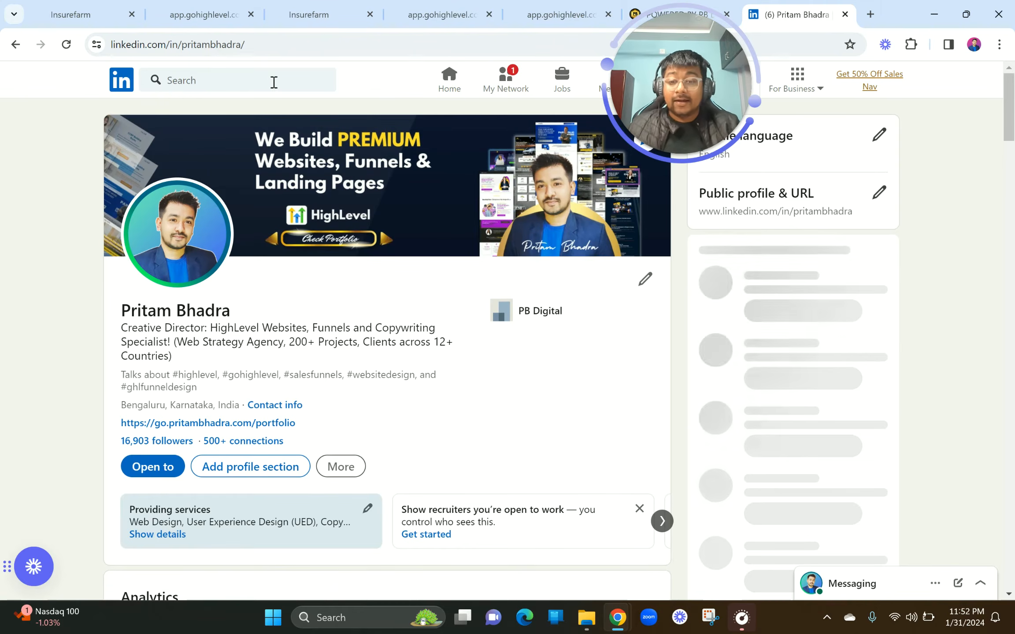
left_click_drag(120, 442, 202, 447)
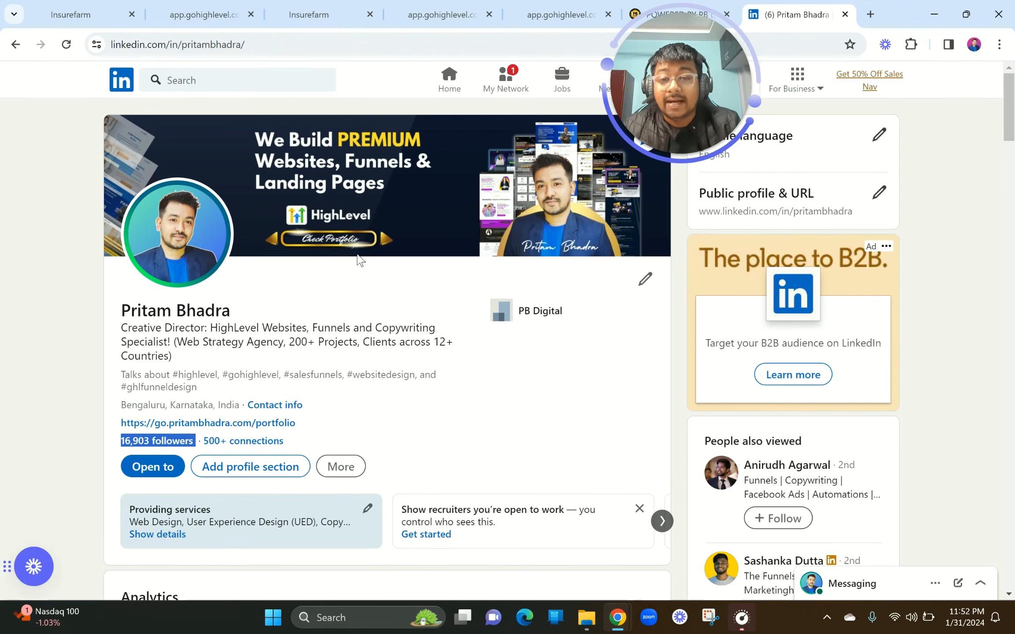
scroll(282, 410, "down", 2)
scroll(282, 409, "up", 2)
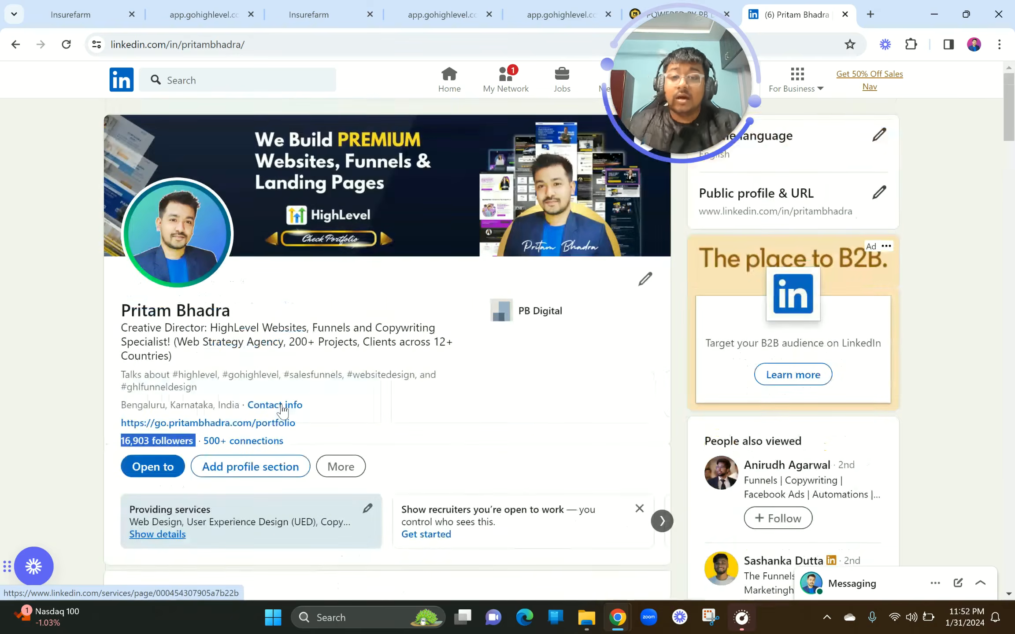
Return to the page builder, check the finished Our Services cards and launch a preview of the page.
left_click(399, 17)
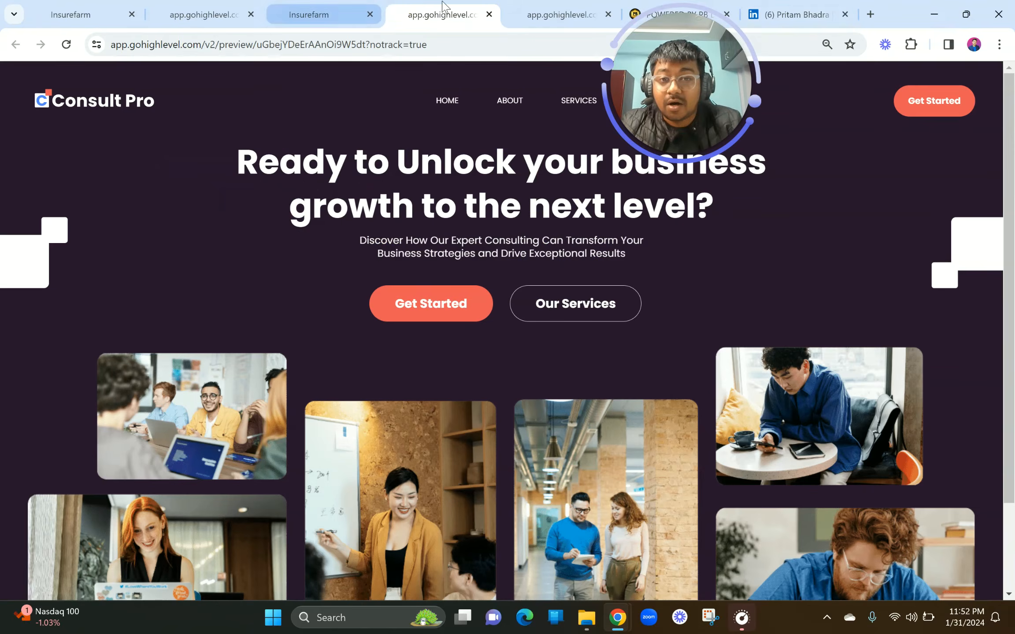
left_click(551, 14)
left_click(309, 14)
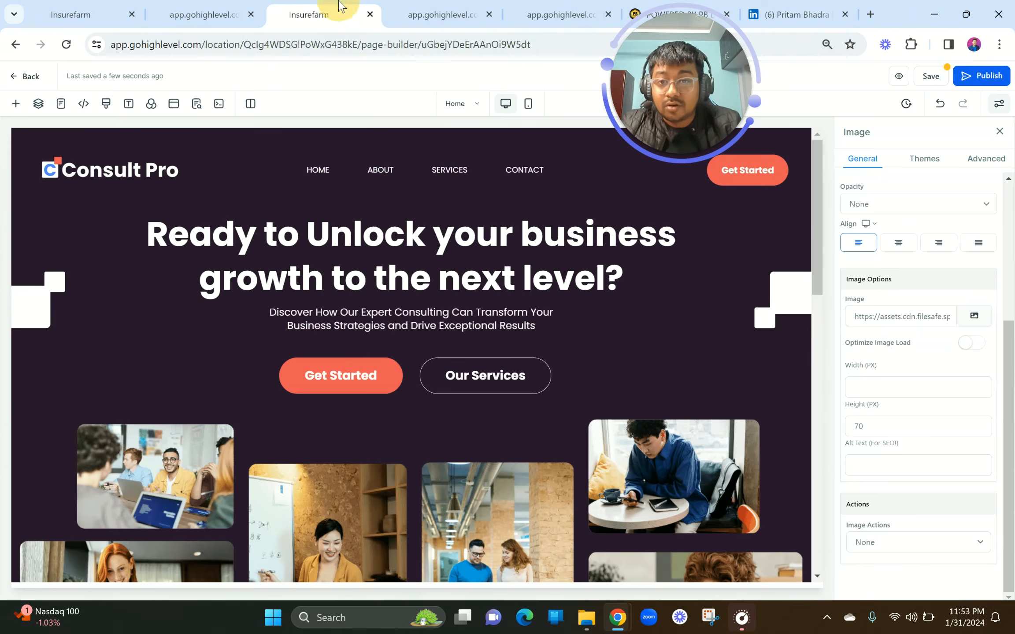
scroll(328, 462, "down", 15)
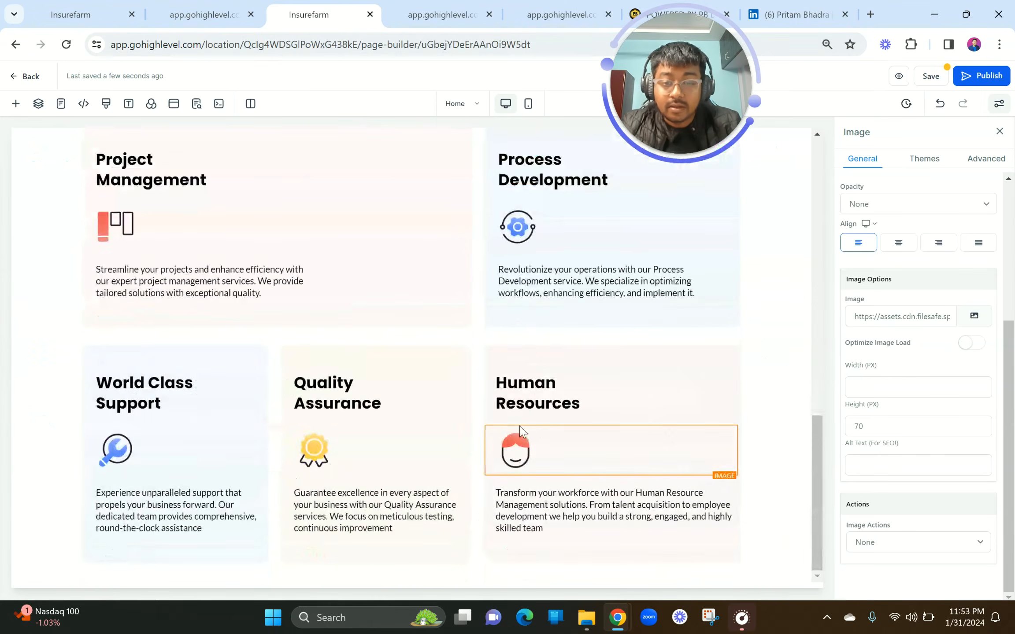
scroll(473, 413, "up", 5)
scroll(473, 412, "down", 5)
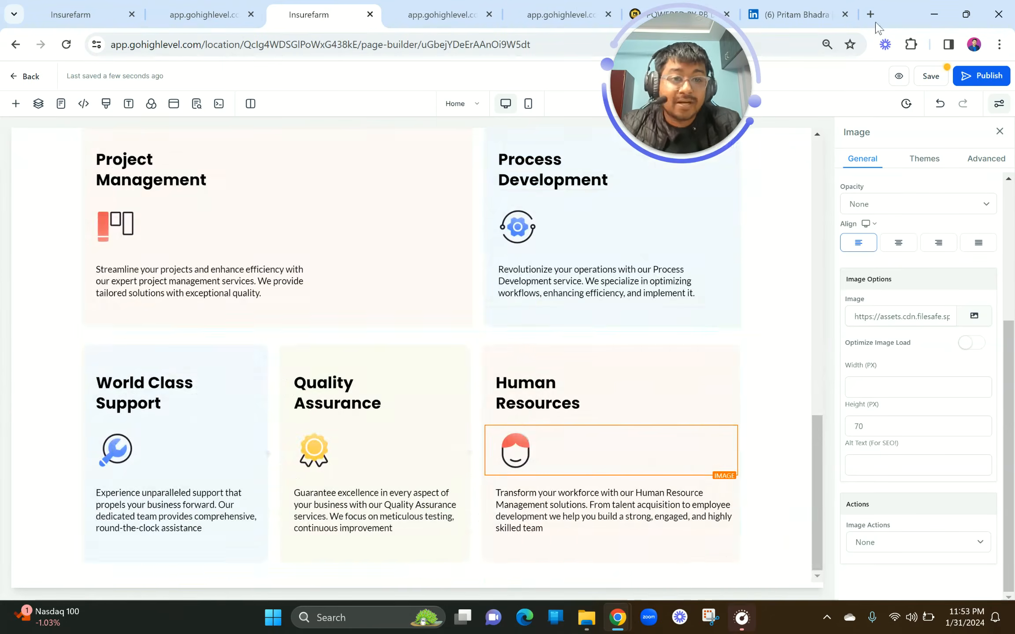
left_click(896, 77)
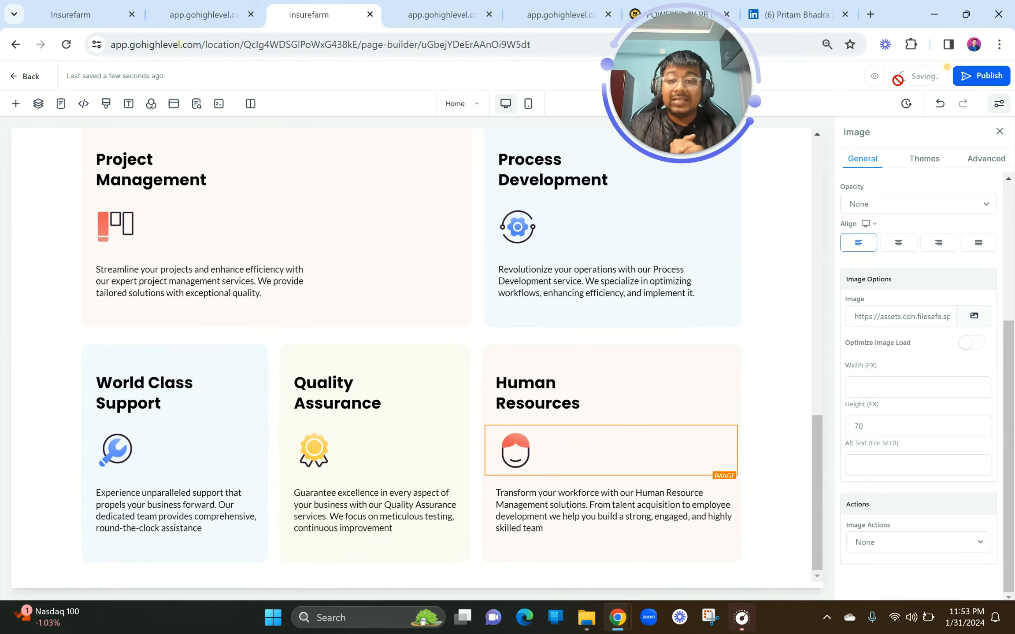
Preview the built page down to its Our Services cards, close the preview and examine the reference page's Our Story section.
left_click(874, 76)
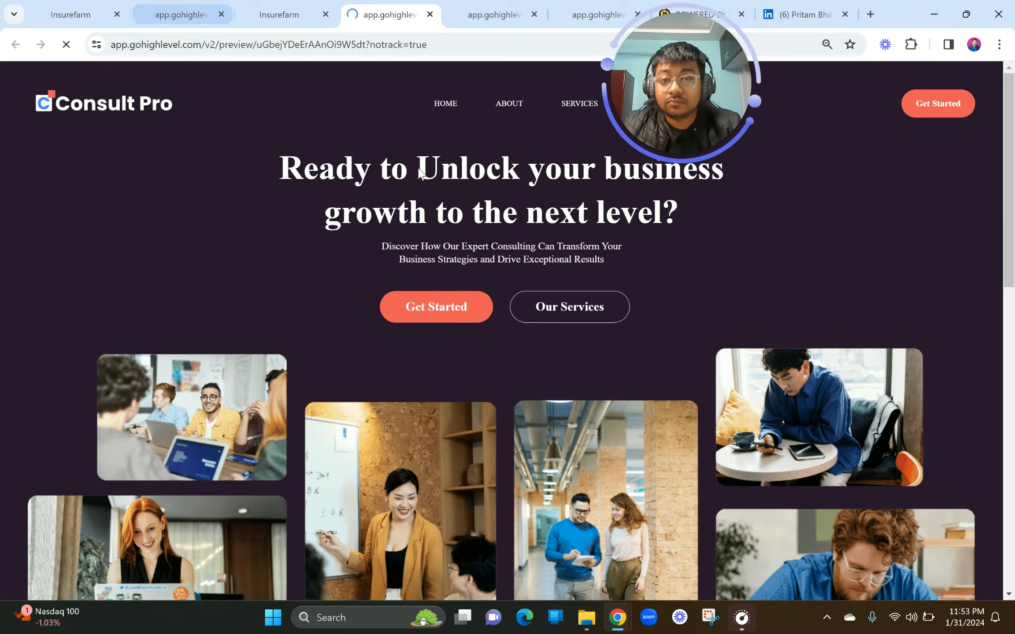
scroll(473, 401, "down", 10)
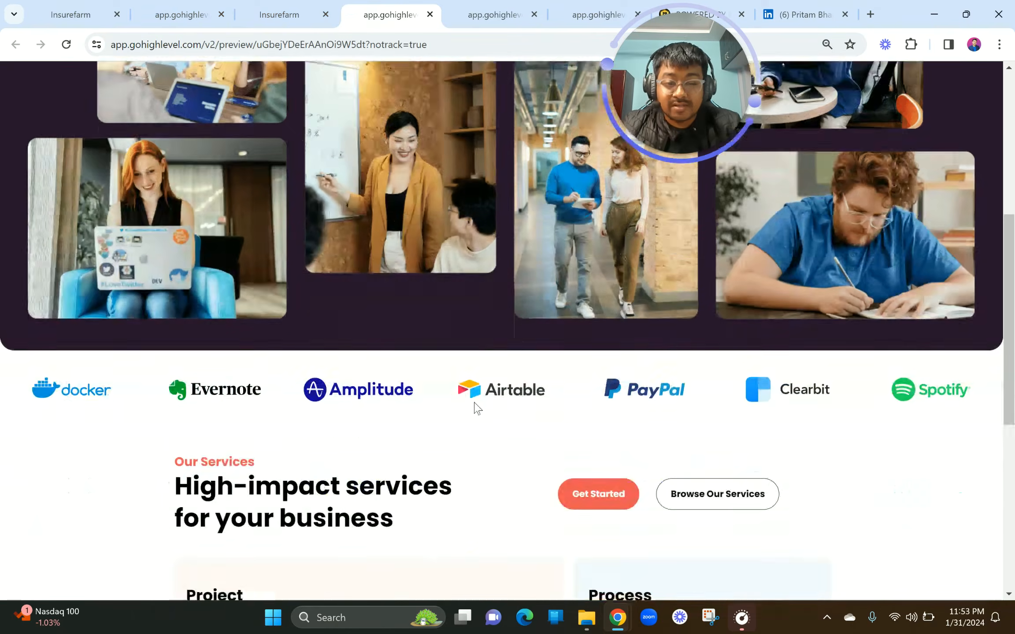
scroll(413, 345, "down", 7)
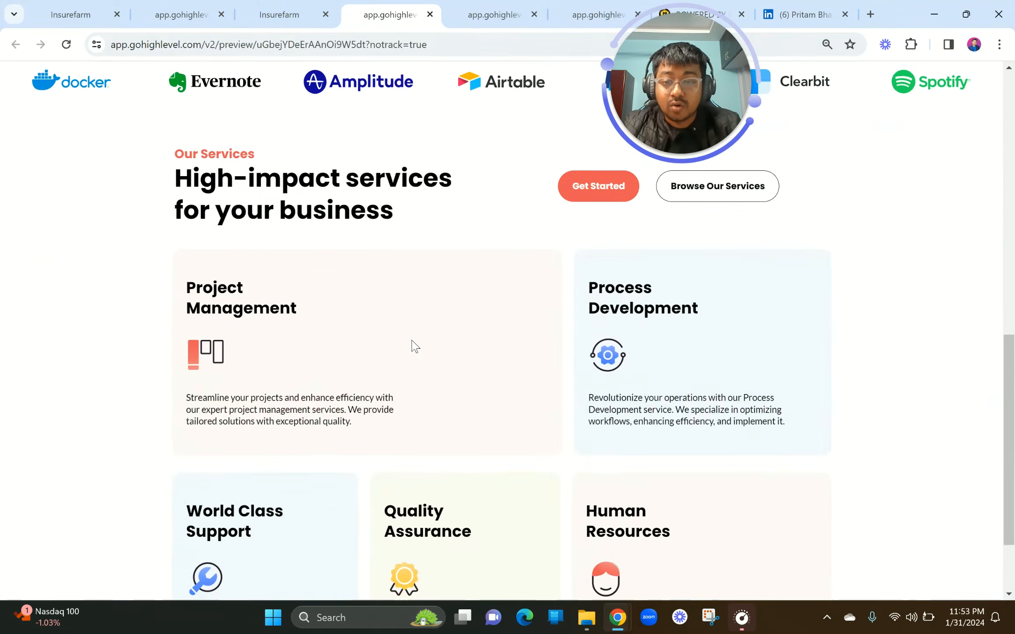
scroll(413, 344, "up", 3)
scroll(412, 345, "down", 3)
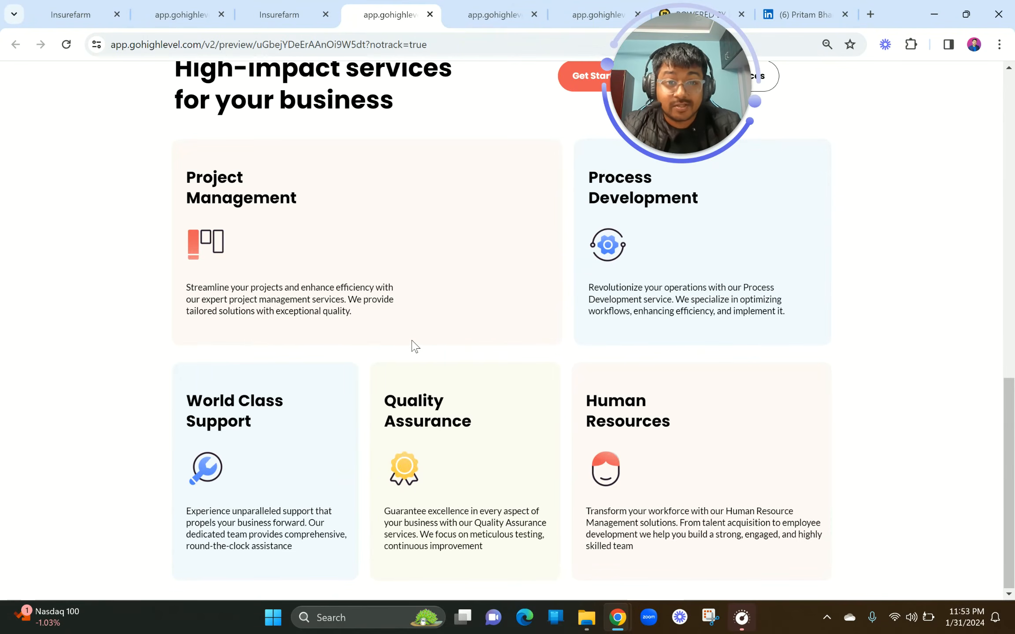
left_click(430, 15)
left_click(185, 15)
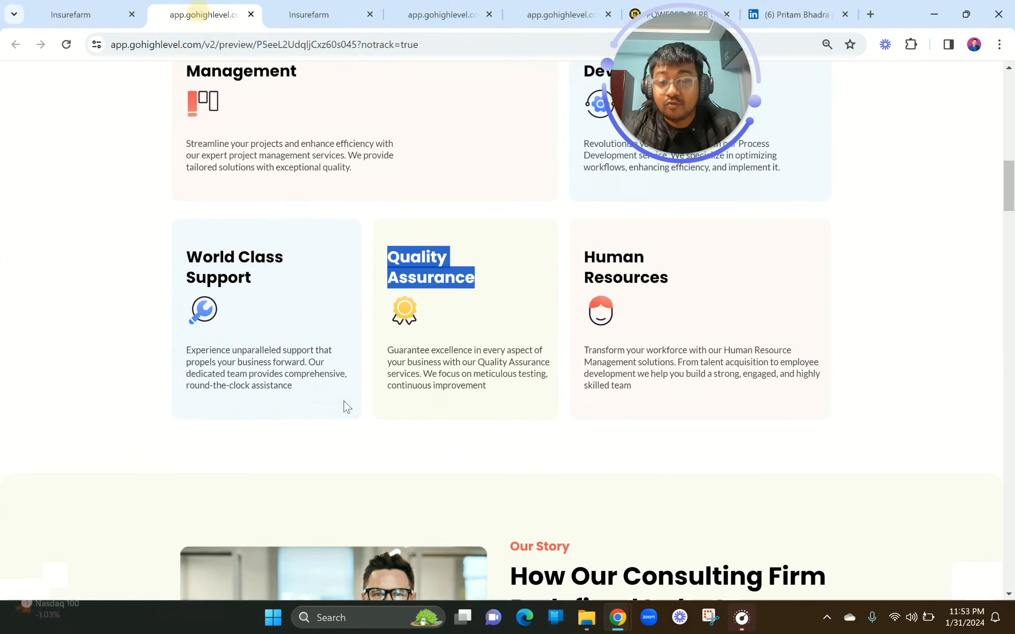
scroll(343, 401, "down", 3)
scroll(344, 402, "down", 2)
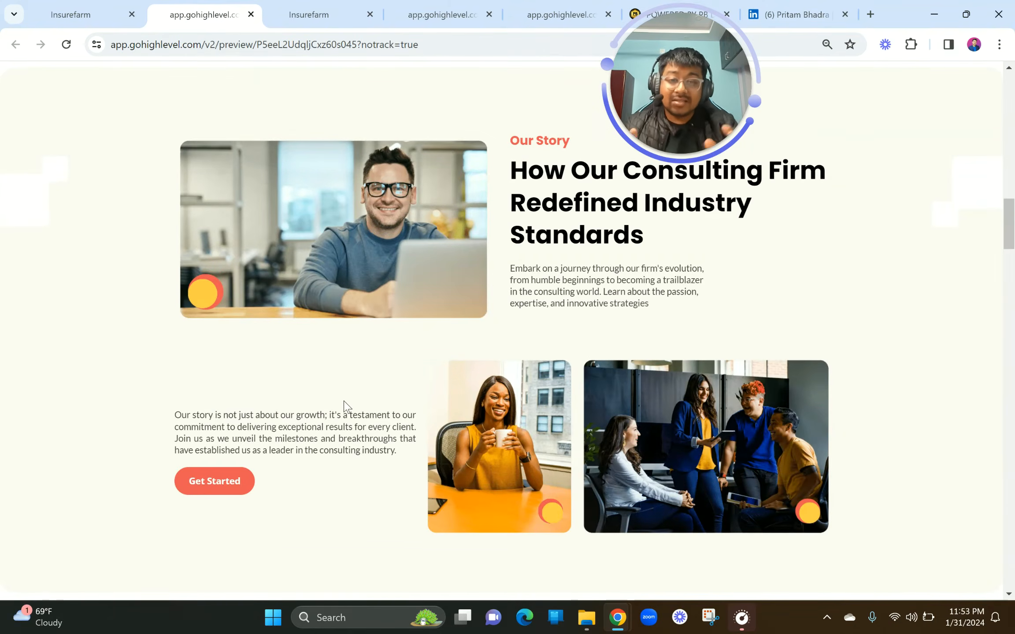
scroll(344, 402, "up", 1)
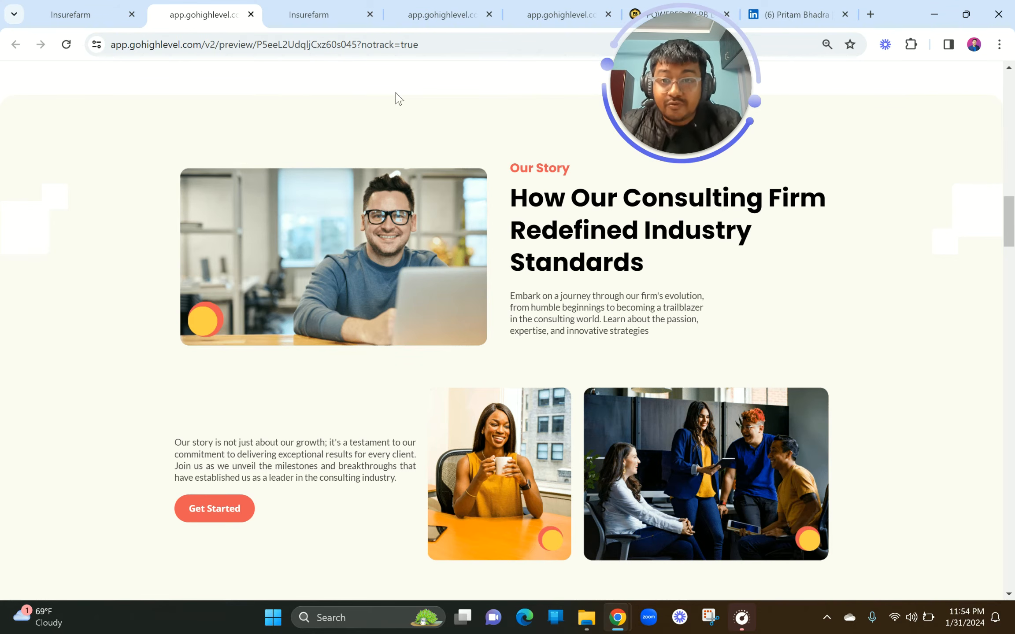
Set the top margin of the row holding the Our Services heading and buttons to 40 px in the page builder.
left_click(337, 13)
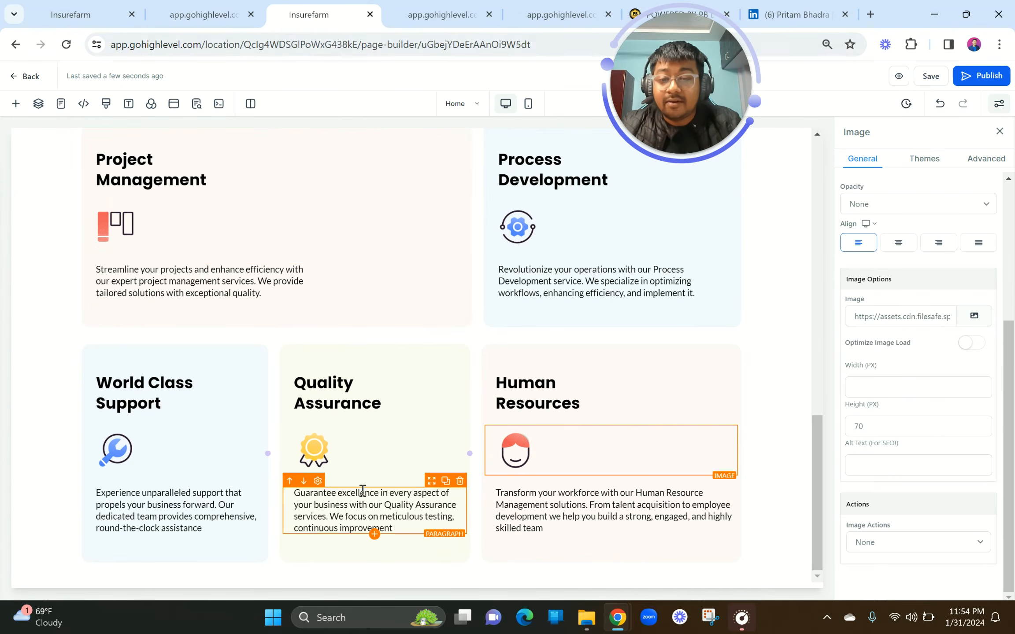
scroll(314, 218, "up", 3)
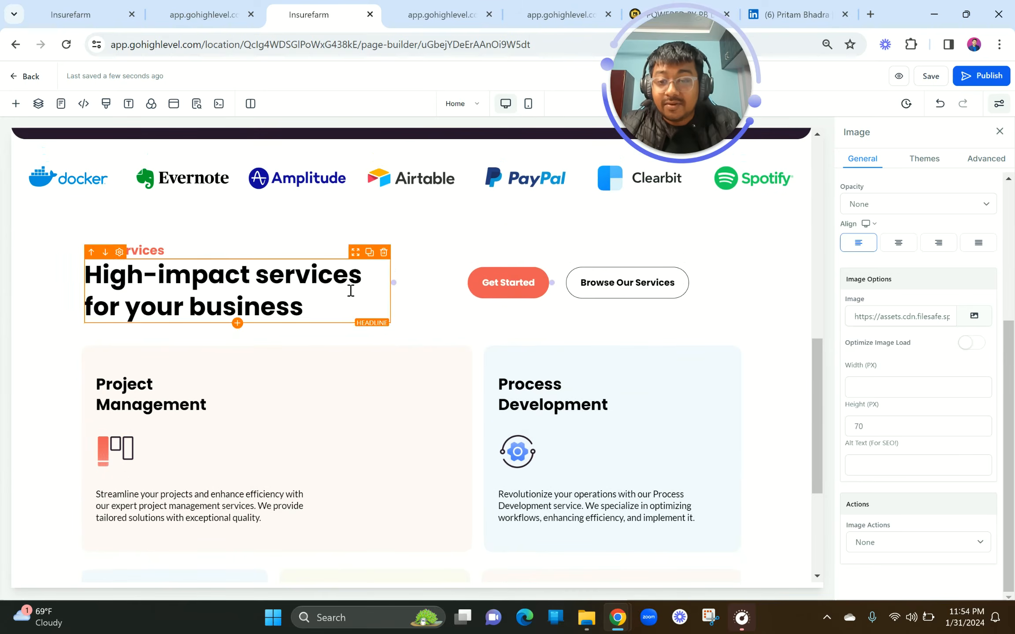
left_click(417, 238)
left_click(924, 255)
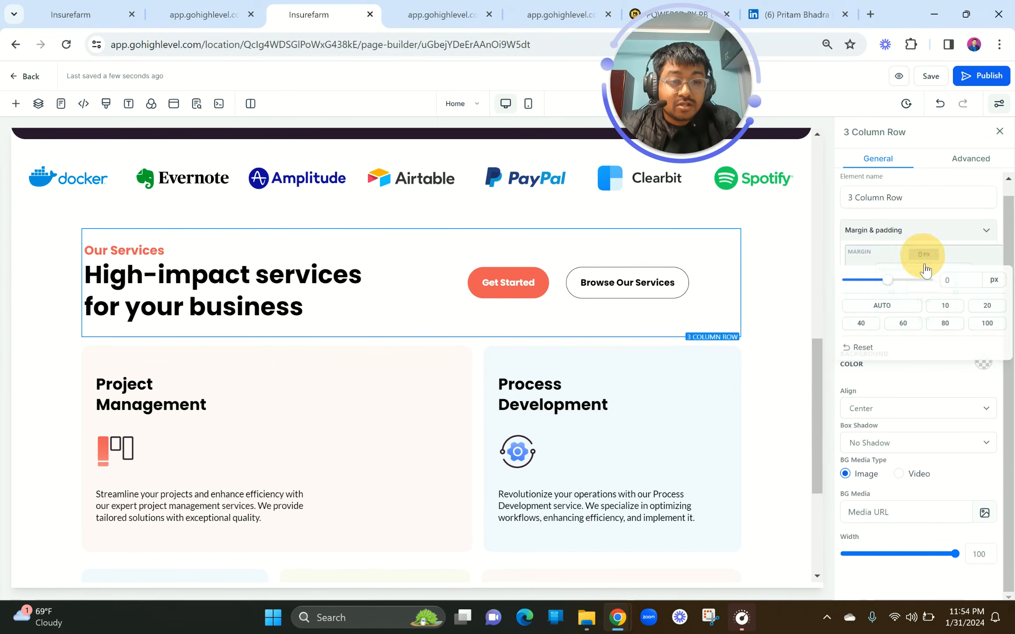
left_click(863, 326)
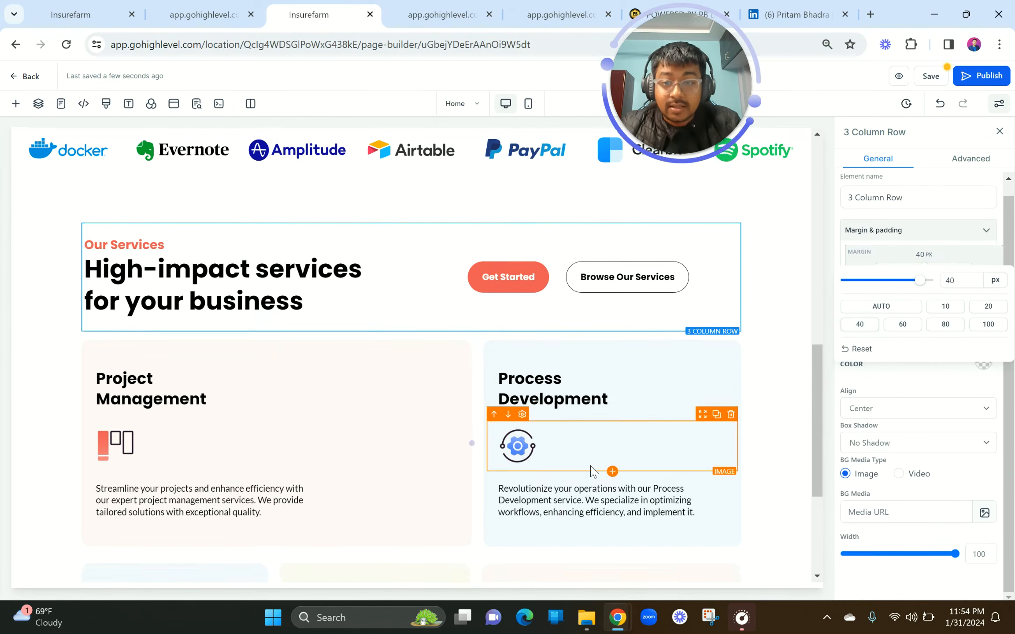
Set the bottom margin of the row holding the World Class Support, Quality Assurance and Human Resources cards to 60 px.
scroll(608, 469, "down", 5)
left_click(395, 568)
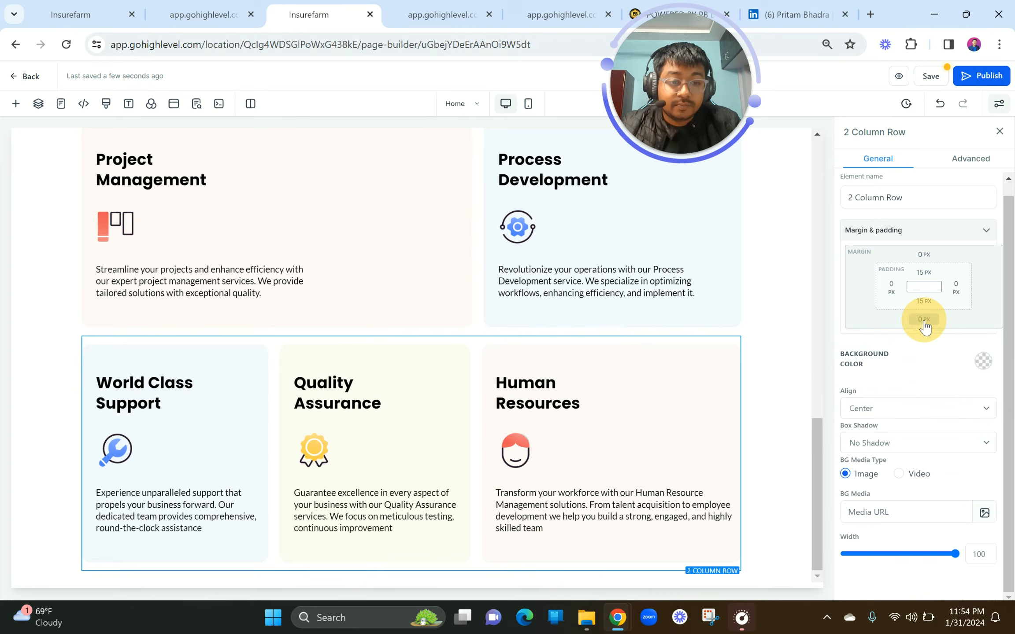
left_click(923, 320)
left_click(902, 390)
scroll(580, 507, "down", 1)
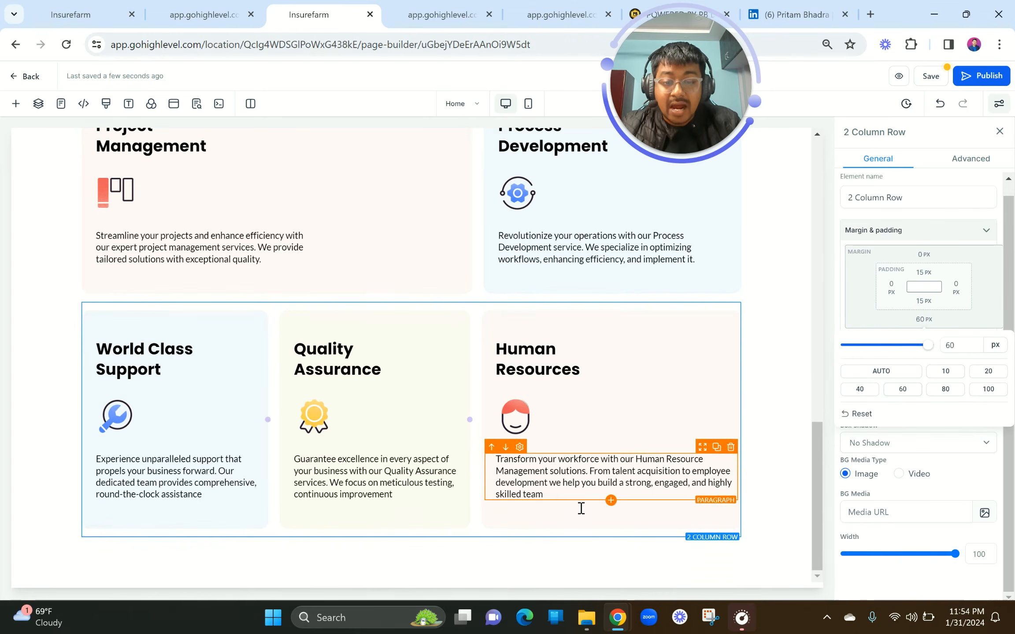
Add a Full Width section below the service cards and give it the pale cream background used by the reference's Our Story section.
left_click(412, 581)
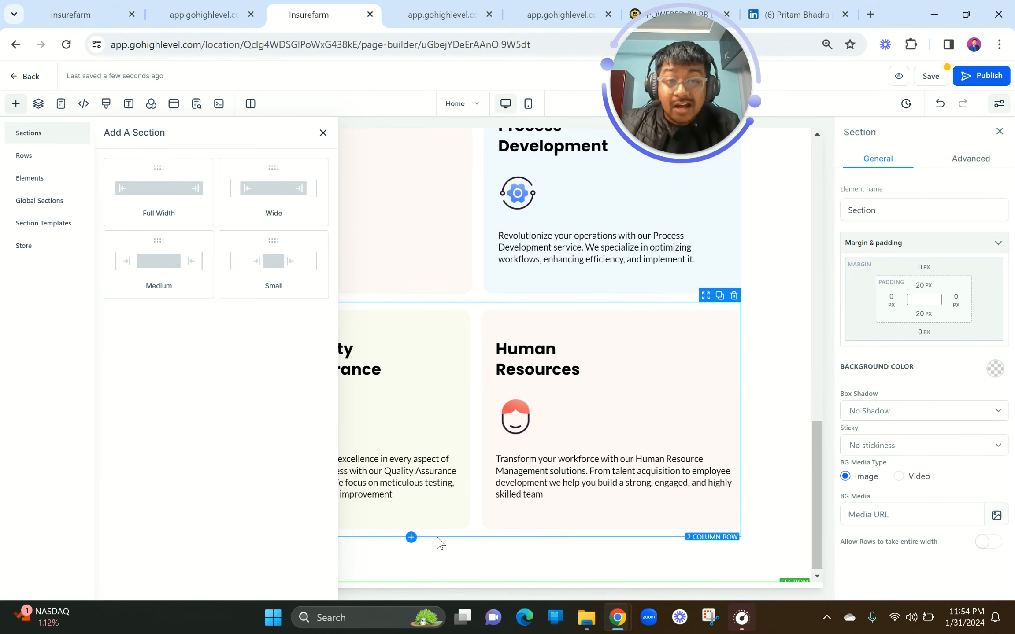
left_click_drag(146, 181, 474, 416)
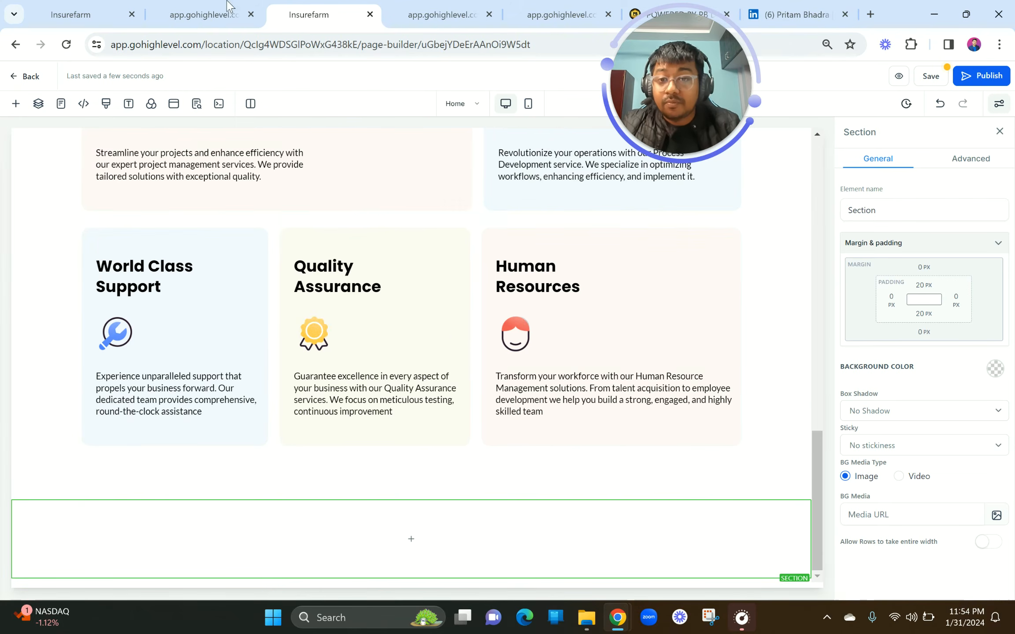
left_click(206, 8)
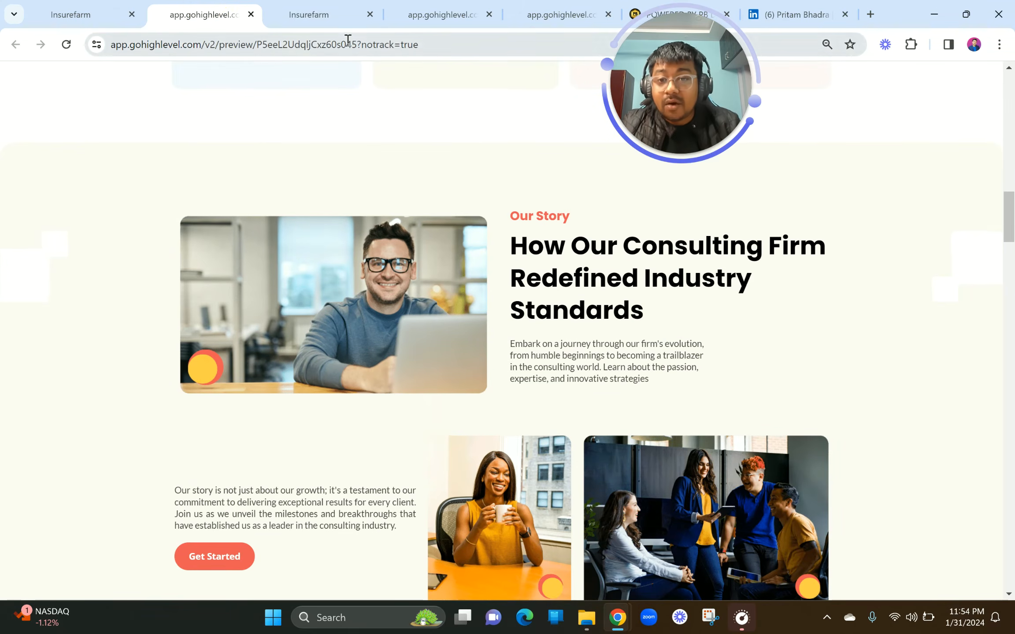
scroll(219, 286, "down", 2)
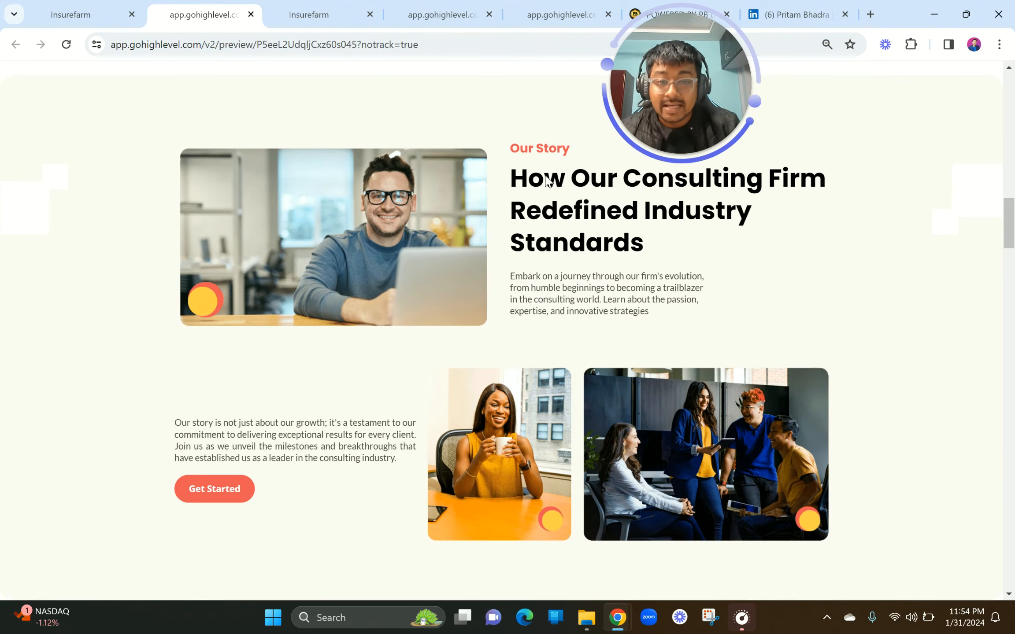
left_click_drag(500, 143, 717, 326)
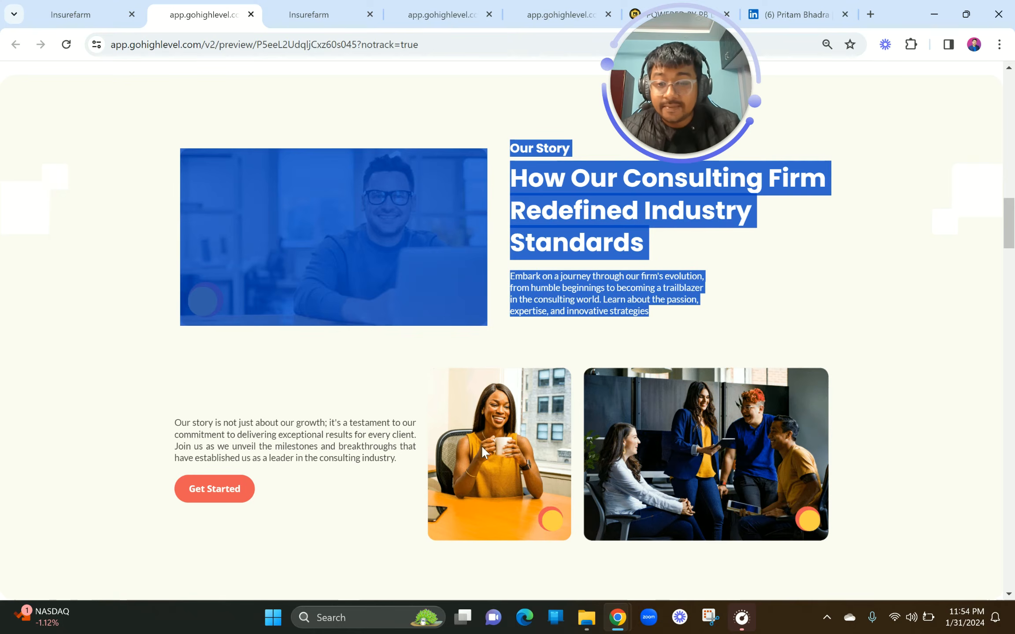
left_click(285, 435)
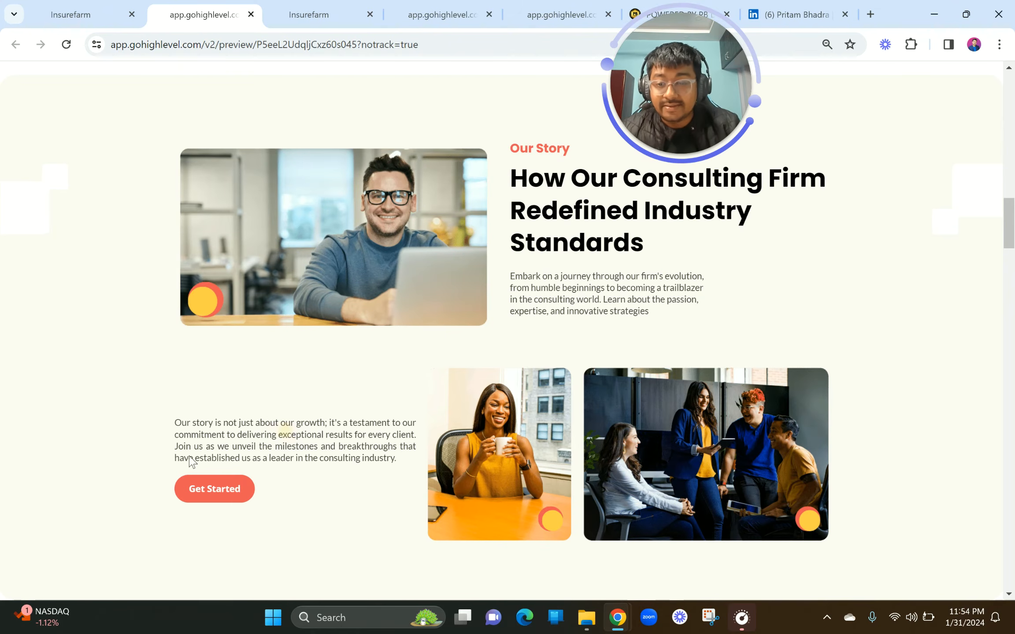
scroll(24, 196, "up", 5)
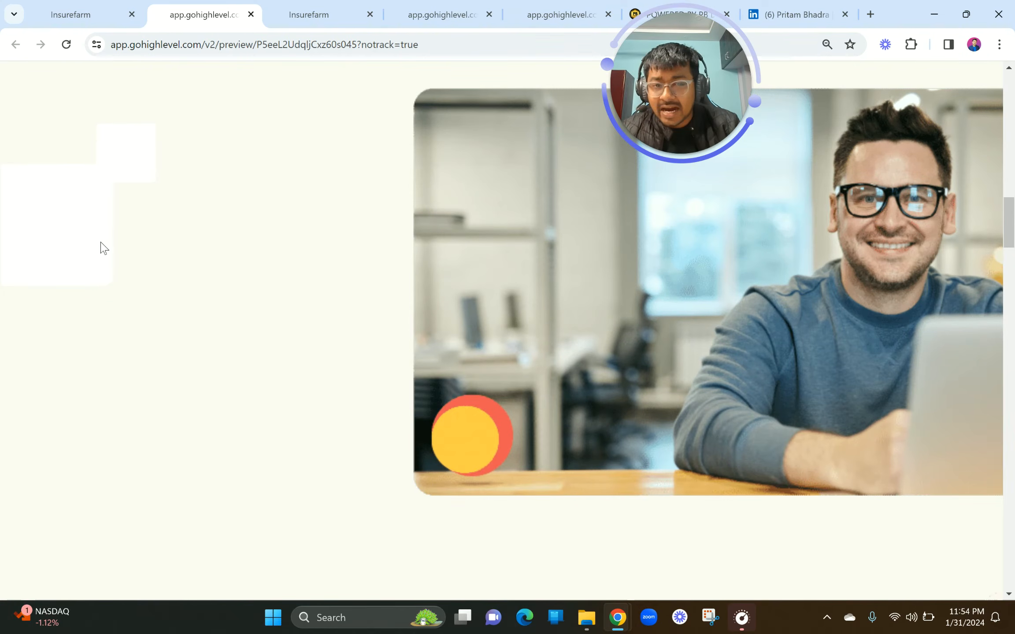
scroll(102, 248, "down", 5)
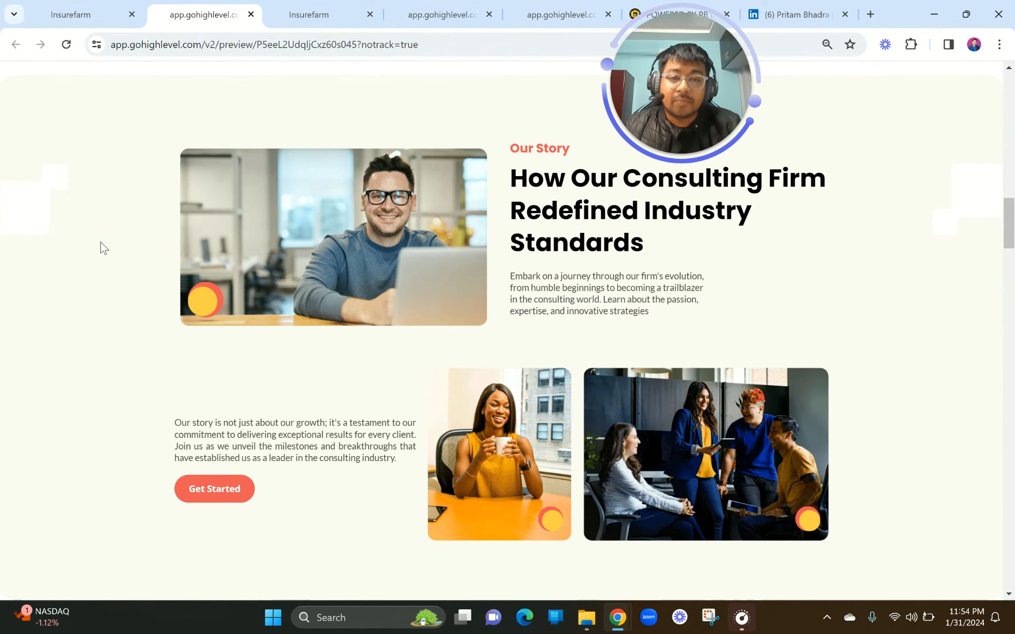
left_click(322, 15)
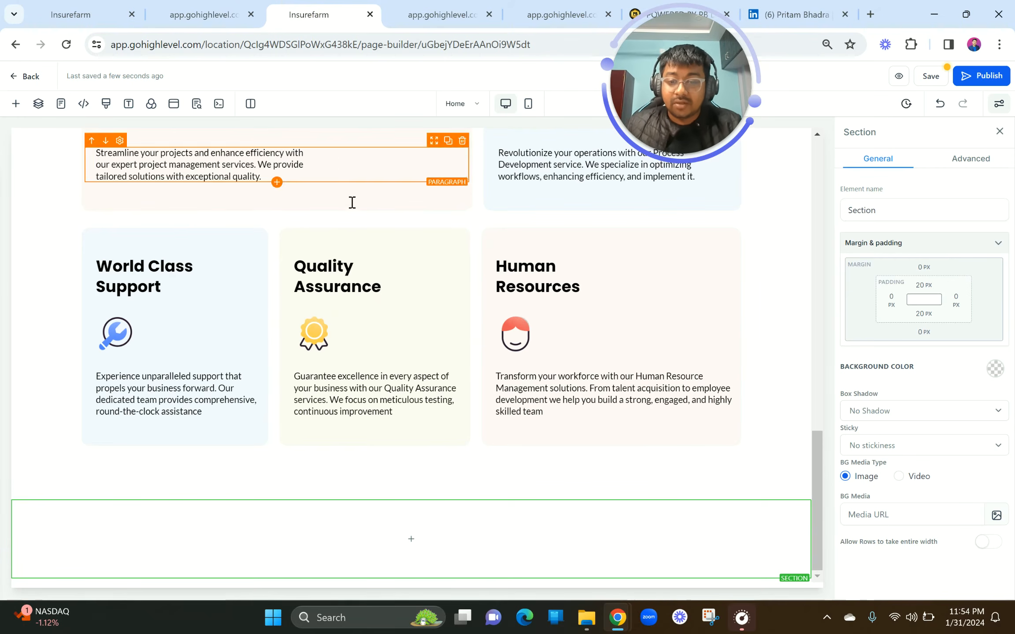
left_click(329, 512)
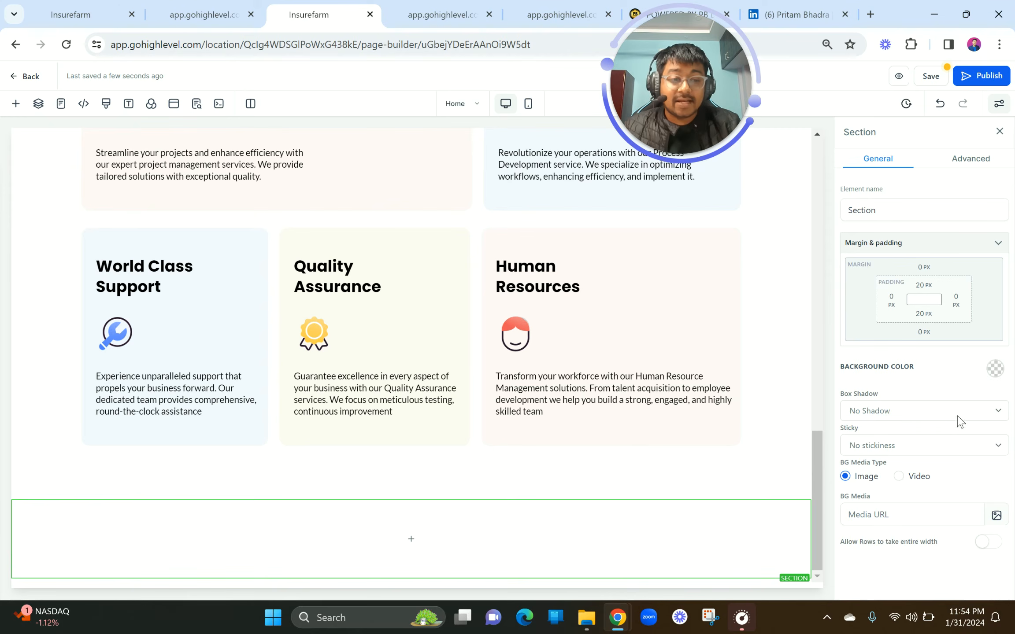
left_click(996, 369)
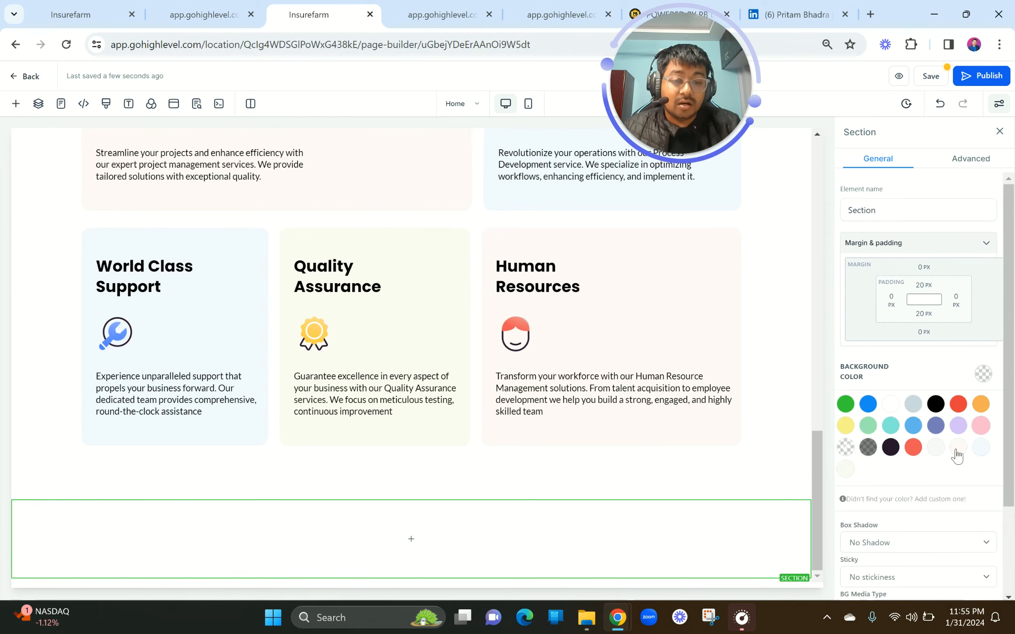
left_click(845, 471)
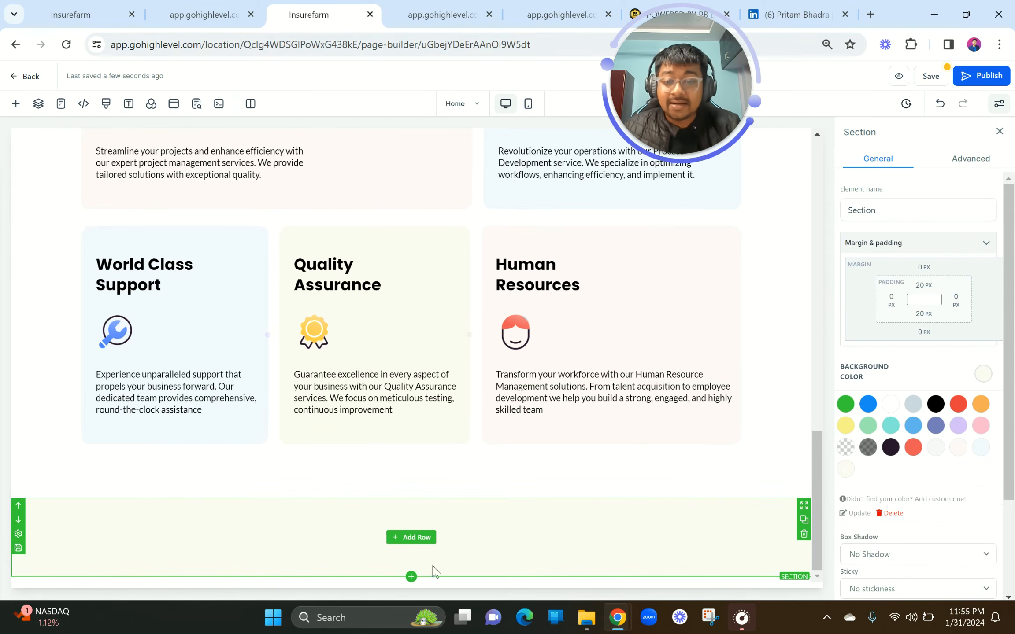
Examine how the reference's Our Story section arranges its images, heading, paragraphs and Get Started button into rows and columns.
left_click(202, 15)
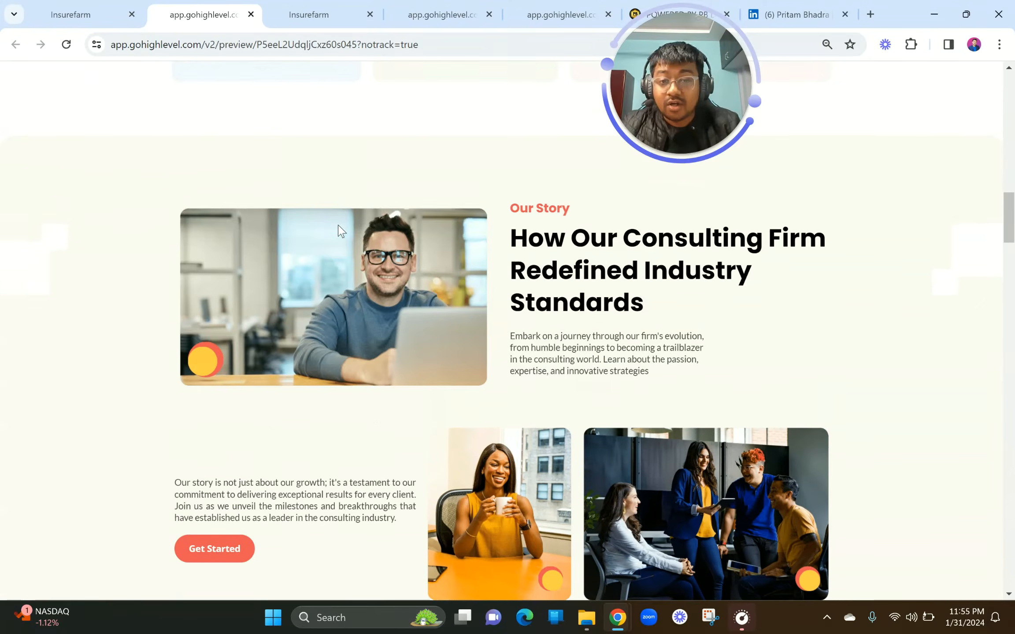
left_click_drag(178, 218, 737, 374)
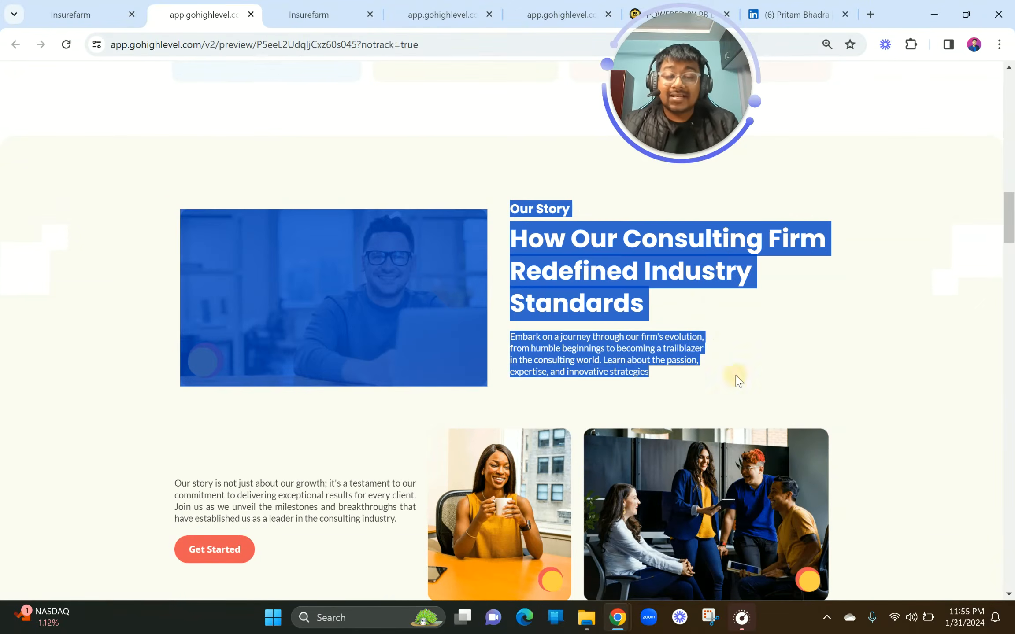
left_click(736, 374)
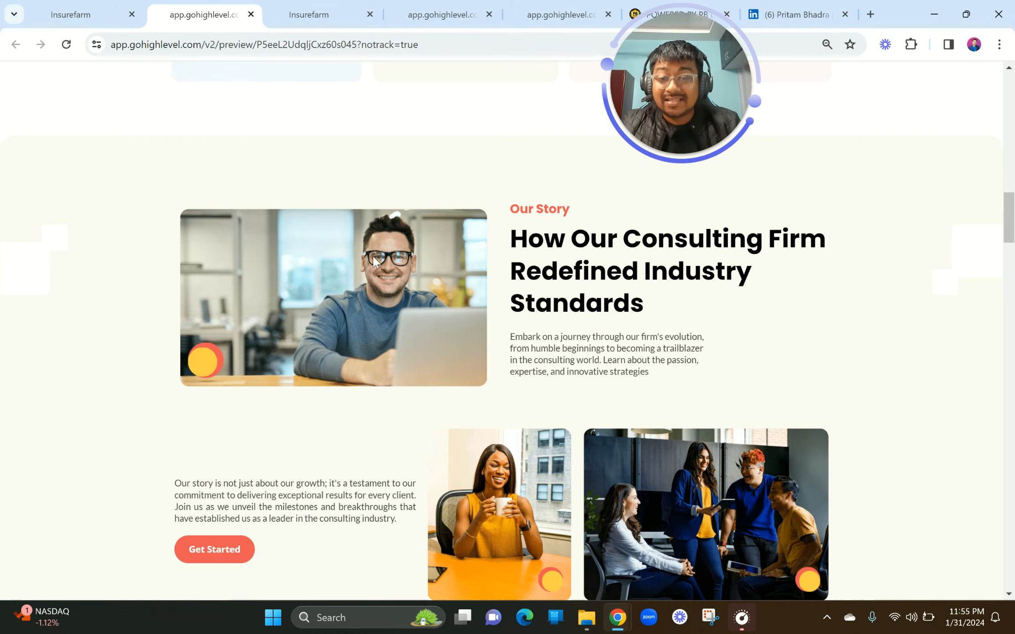
left_click_drag(163, 194, 484, 395)
left_click(485, 394)
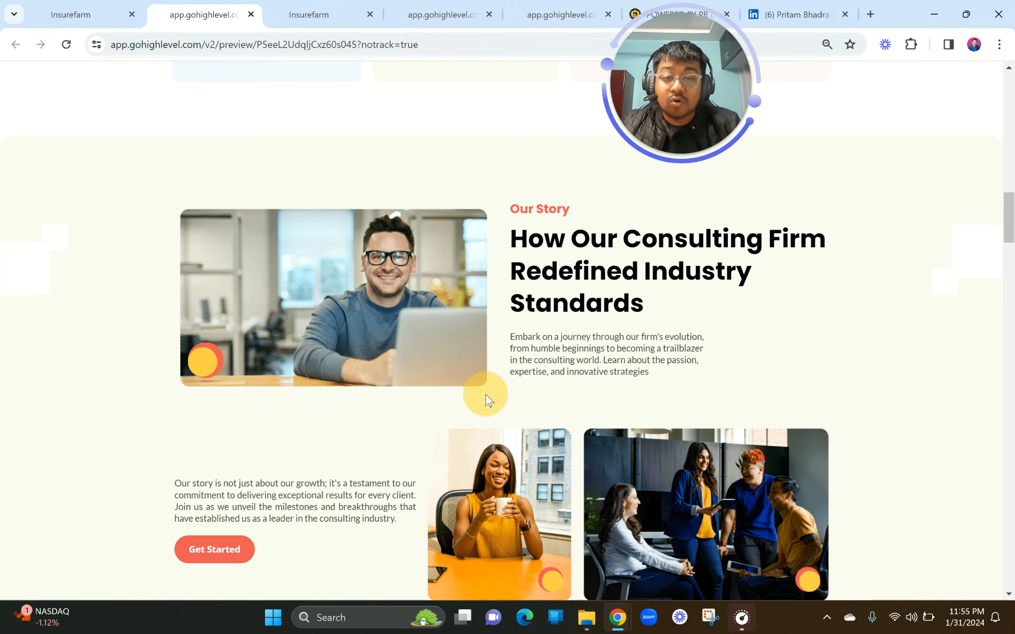
left_click_drag(497, 208, 846, 387)
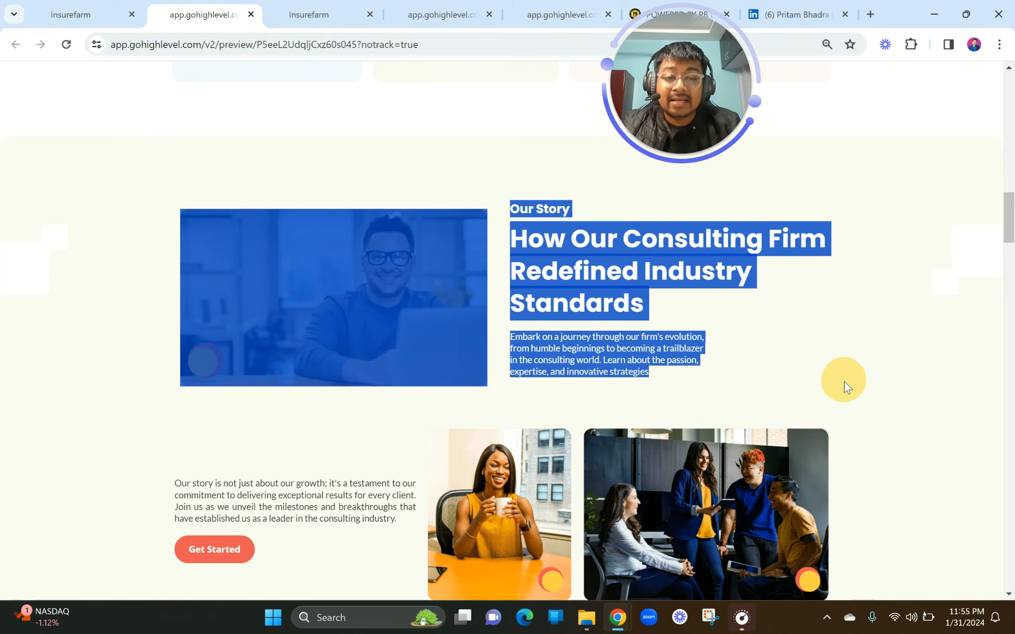
left_click(787, 355)
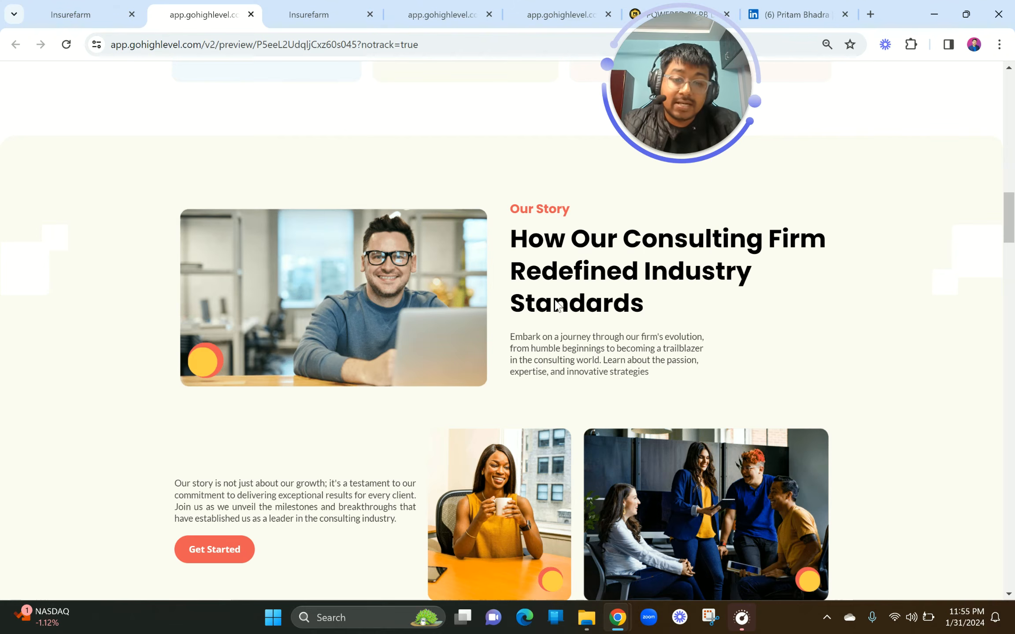
left_click_drag(507, 203, 714, 389)
scroll(714, 389, "down", 3)
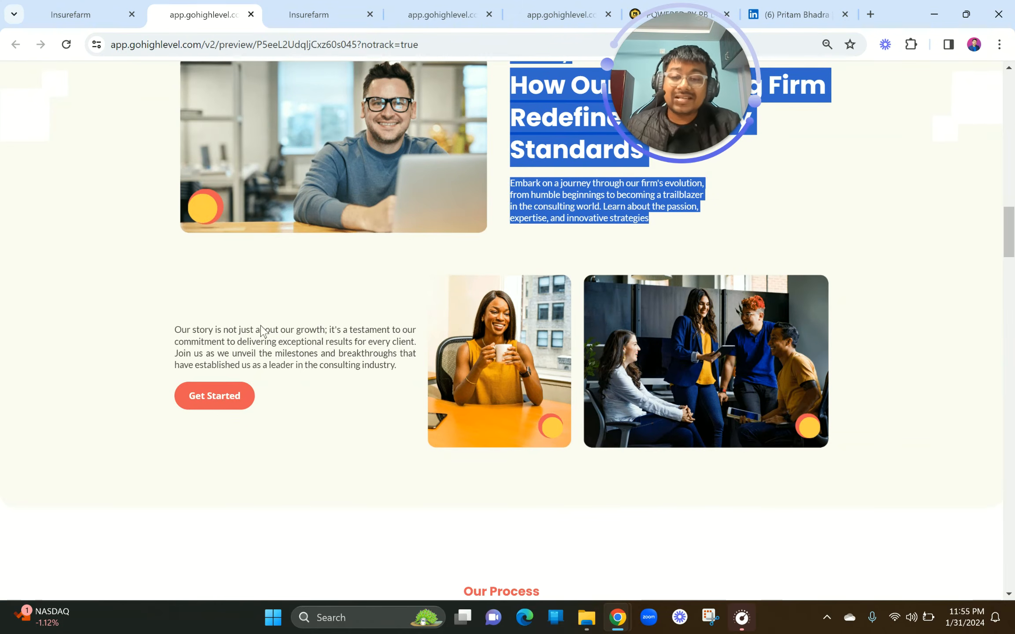
left_click_drag(167, 295, 378, 476)
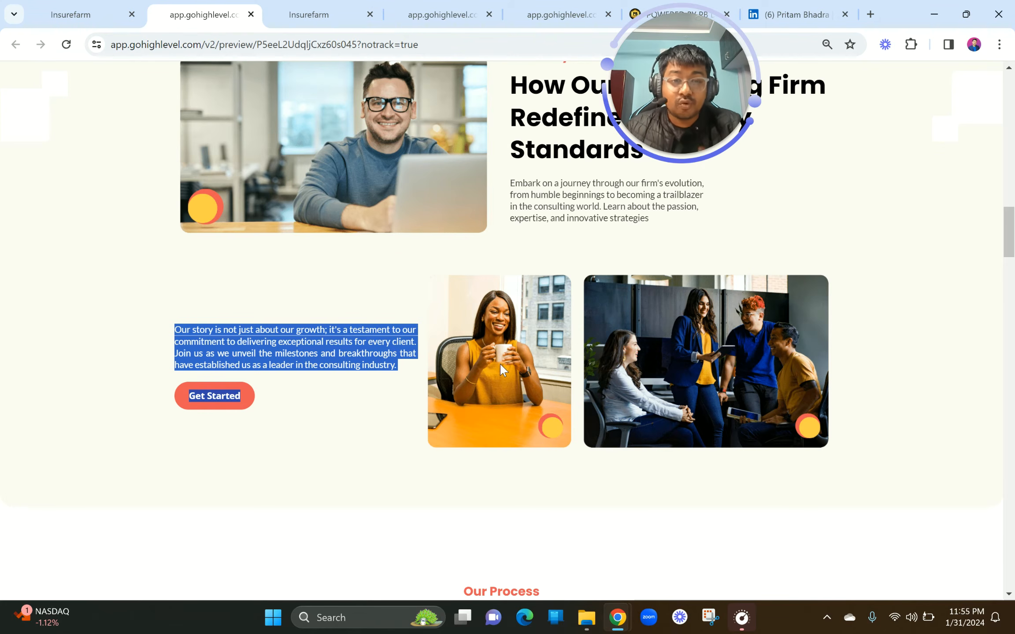
Add a 2 Column row to the empty cream section below the service cards in the page builder.
left_click(308, 15)
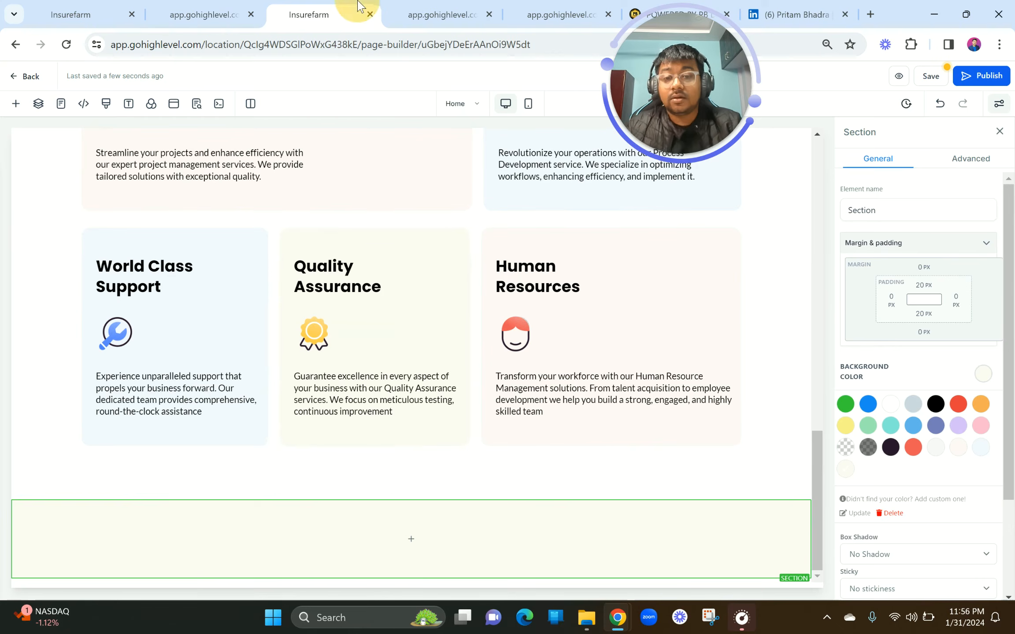
left_click(420, 537)
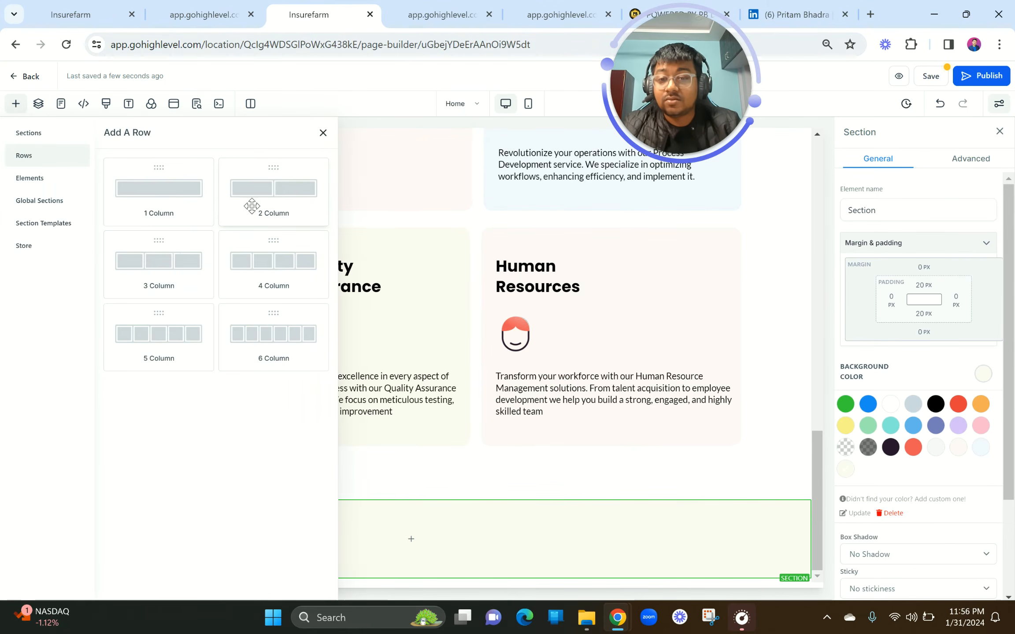
left_click(260, 204)
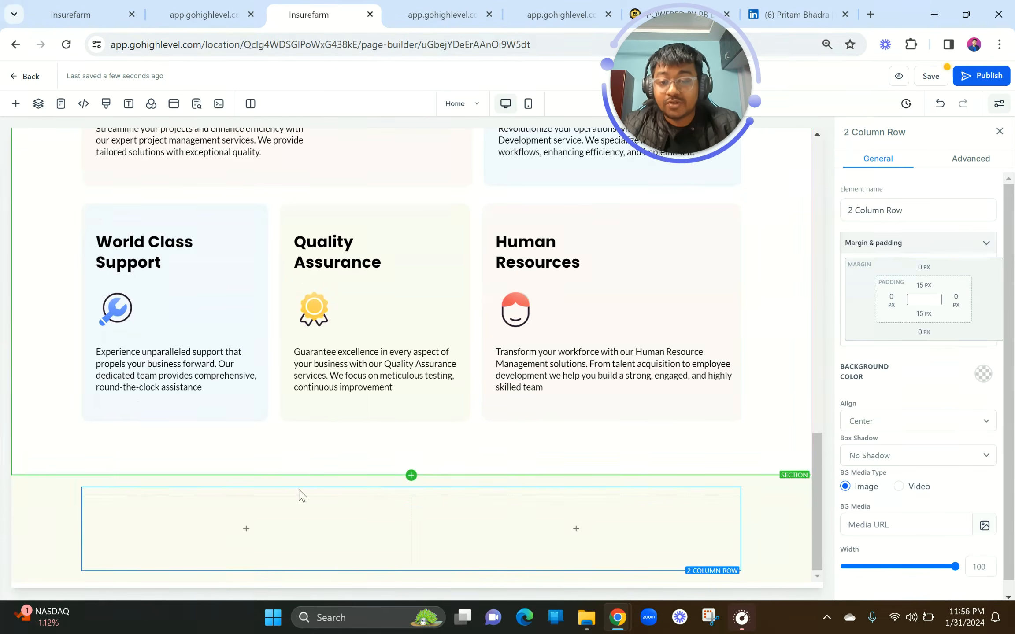
Add an Image element to the first column of the new row and turn off Optimize Image Load.
left_click(203, 14)
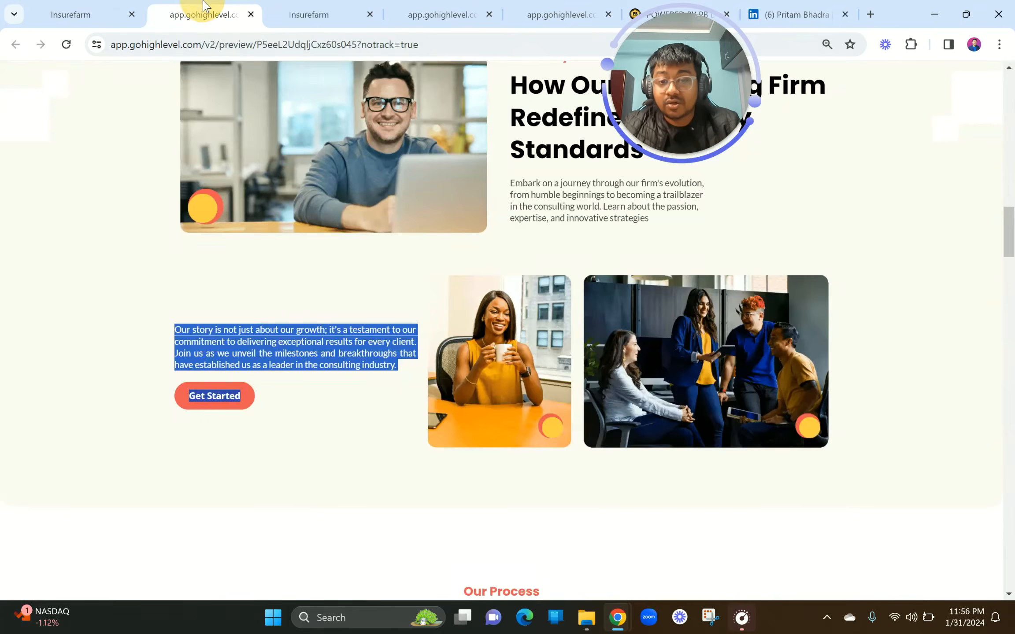
left_click(308, 14)
left_click(246, 535)
left_click(185, 166)
type("image")
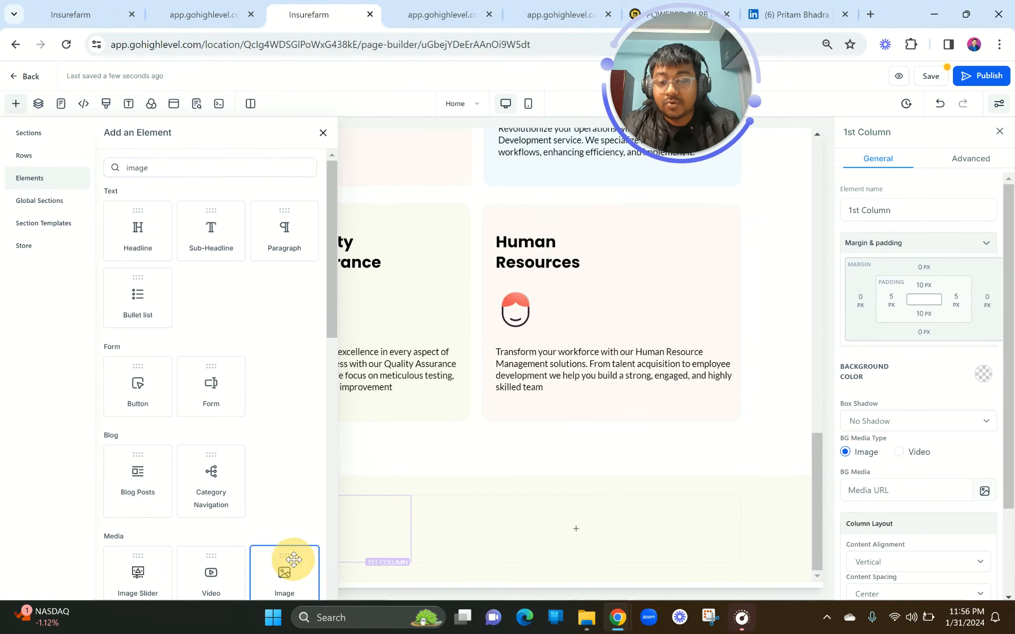
left_click(285, 568)
left_click(976, 559)
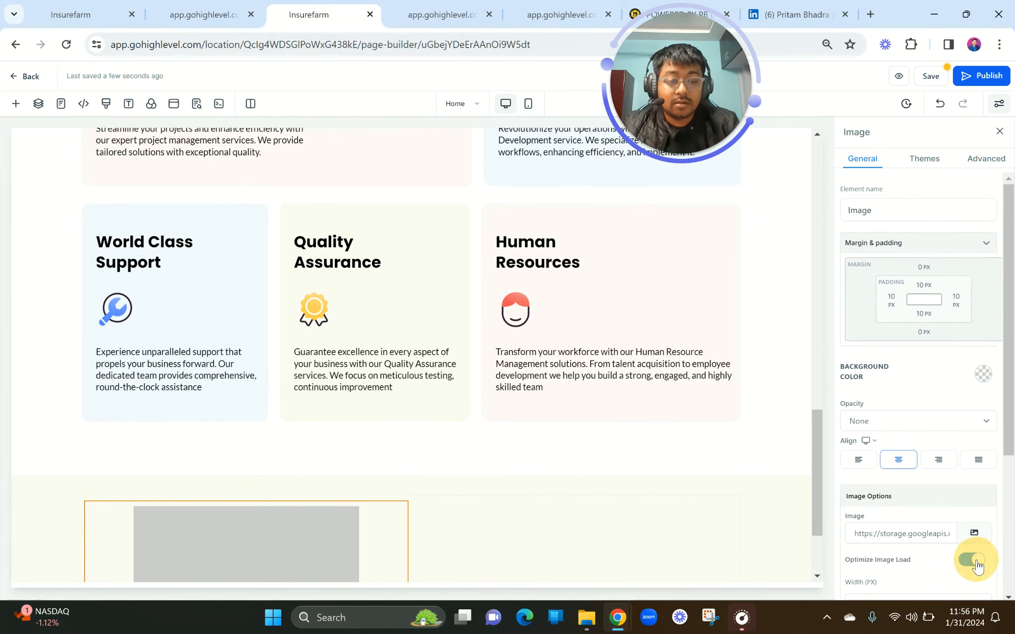
Set the image element's source to MODERN BUSINESS SITE (5).png from the Business > BUSS 1 media folder.
left_click(974, 534)
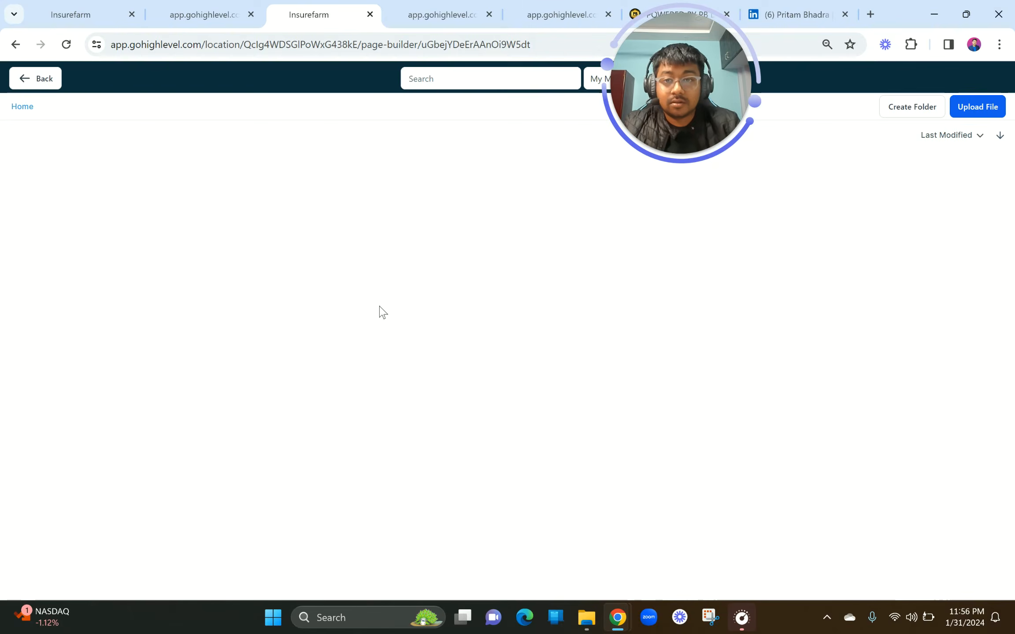
left_click(90, 180)
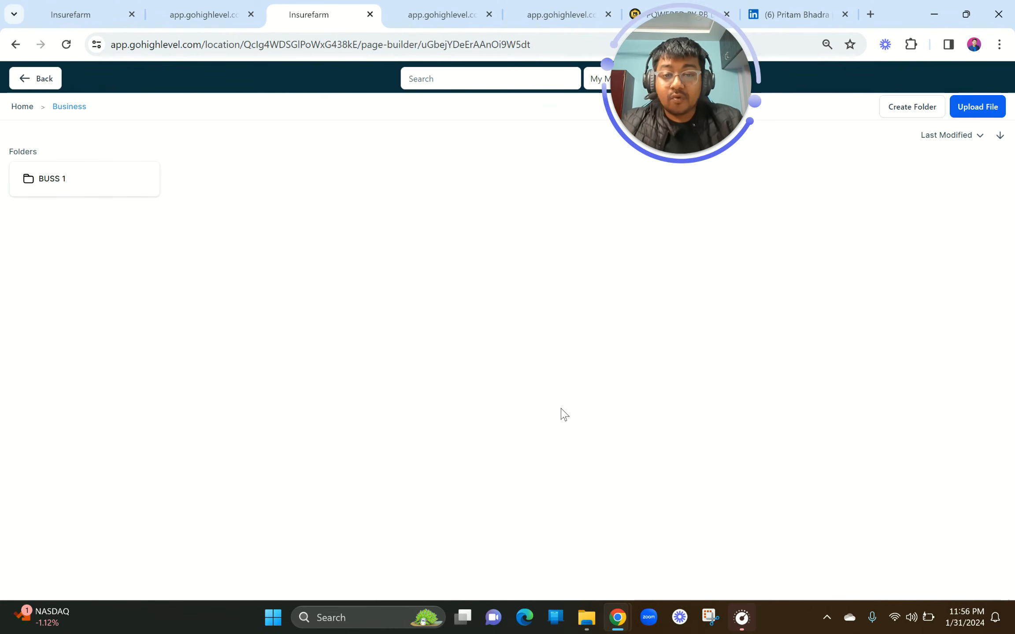
left_click(201, 6)
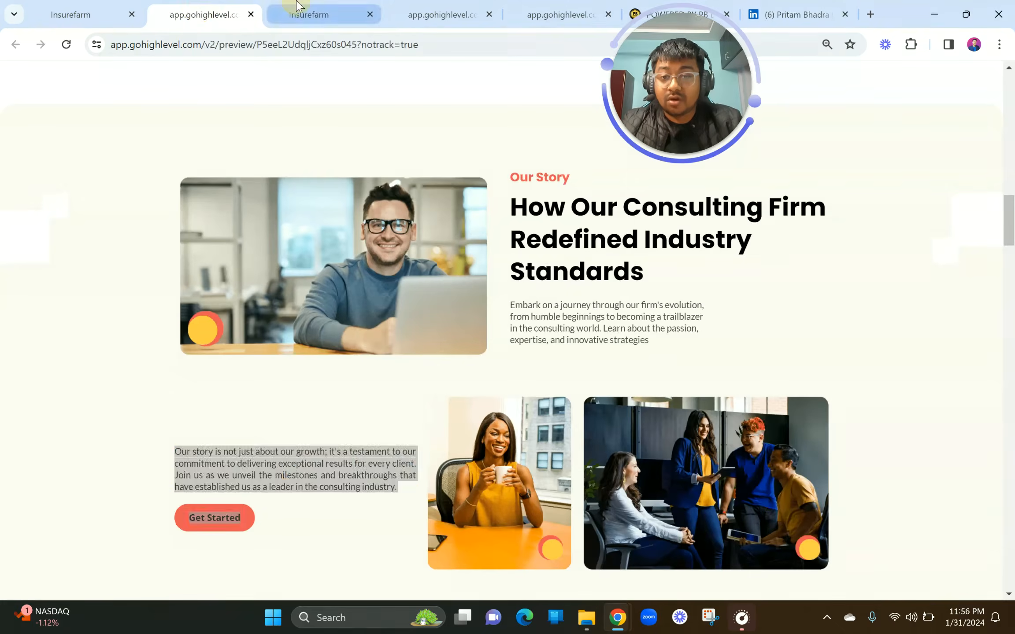
left_click(294, 8)
left_click(128, 173)
left_click(128, 173)
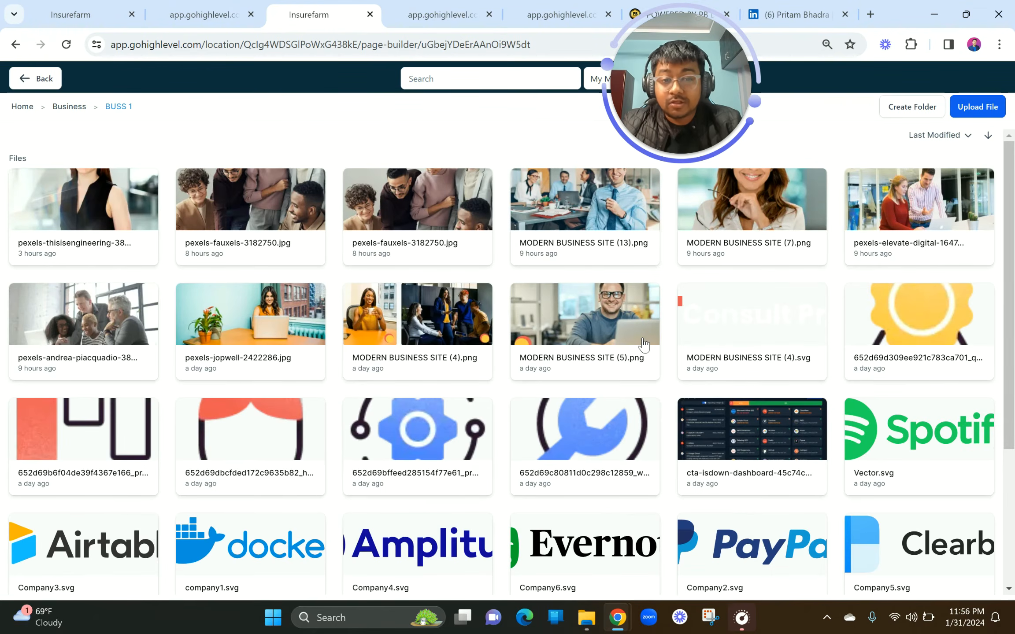
left_click(591, 311)
scroll(308, 475, "down", 3)
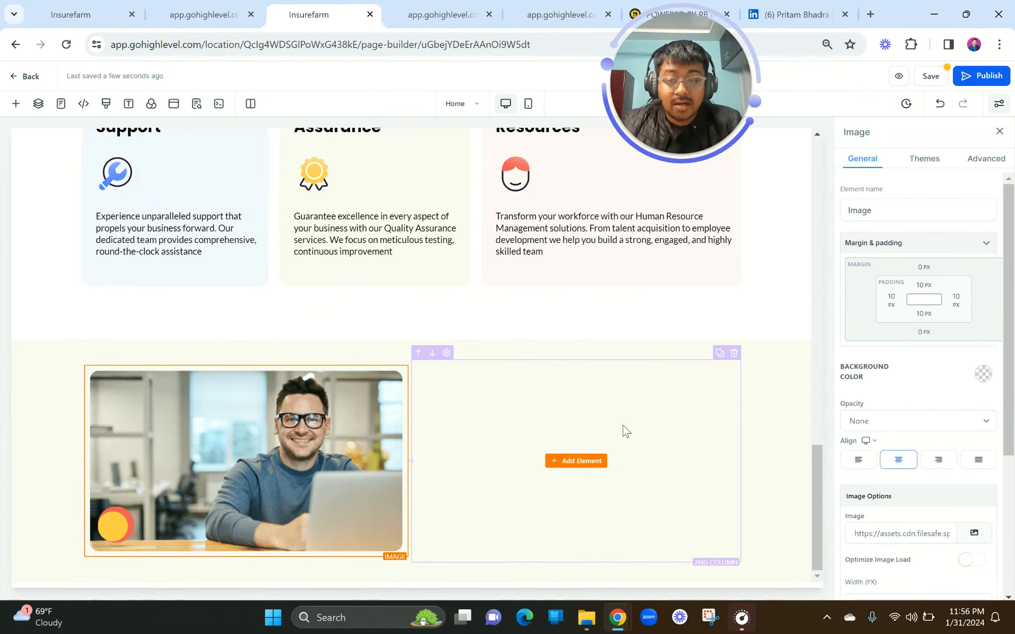
scroll(162, 487, "up", 5)
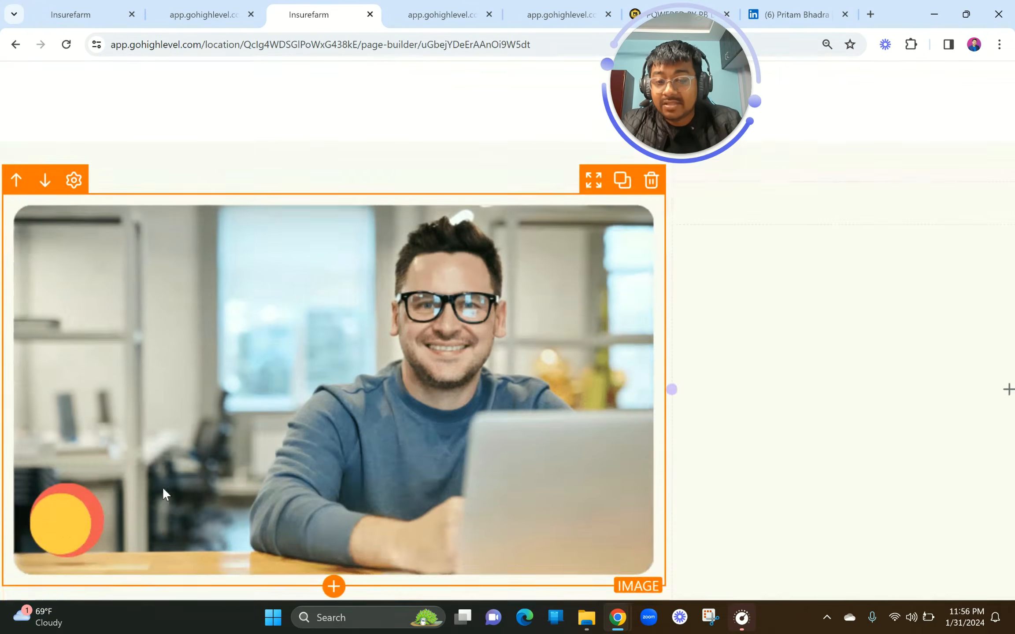
scroll(161, 486, "down", 3)
scroll(161, 487, "down", 2)
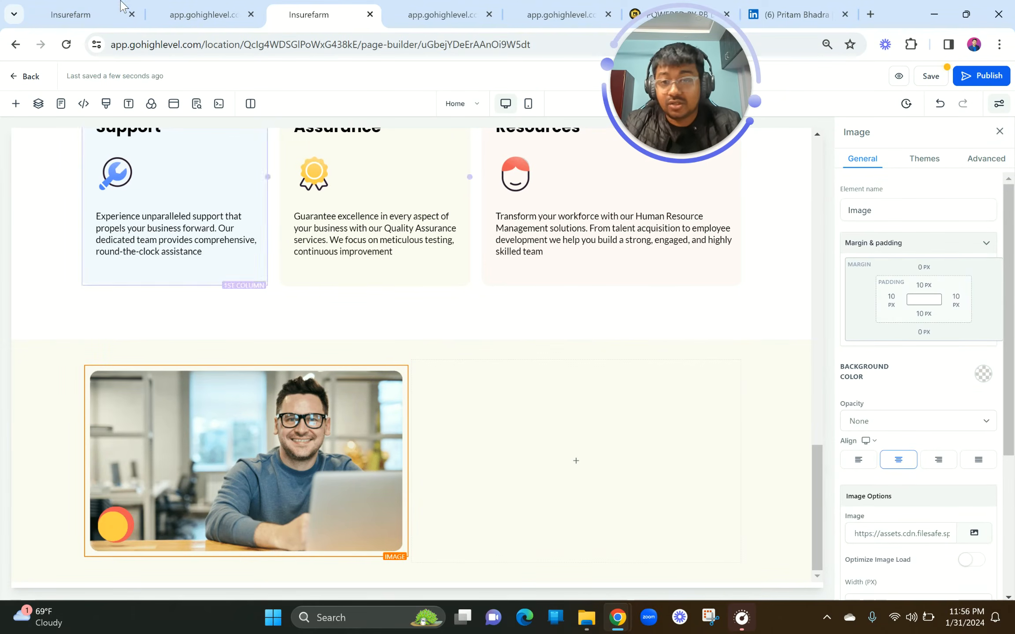
Duplicate the Our Services headline and move the copy into the empty second column beside the new image.
scroll(245, 190, "up", 5)
scroll(245, 190, "up", 3)
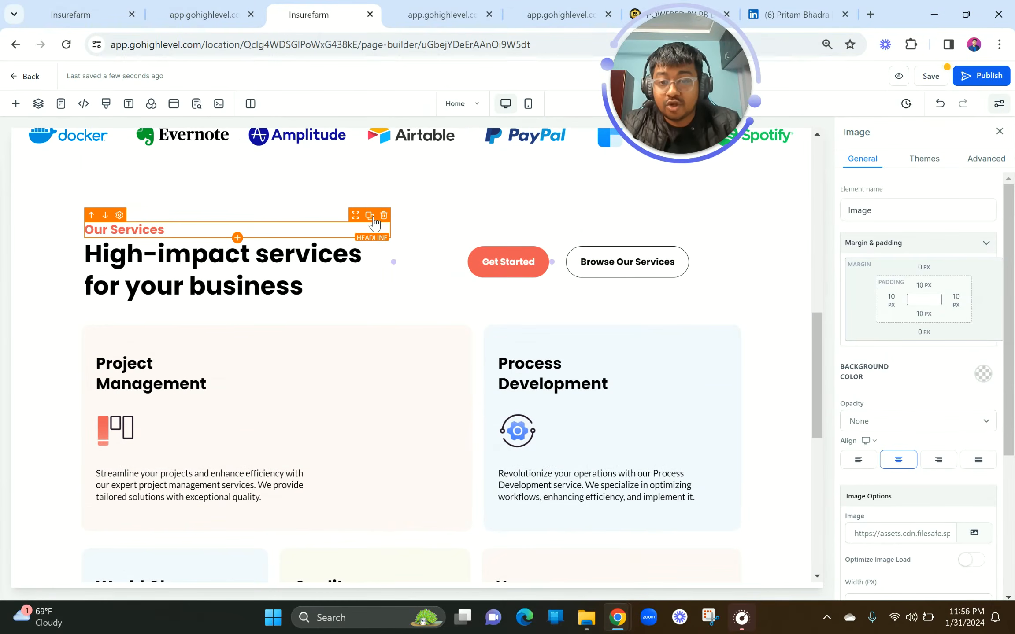
left_click(369, 215)
scroll(351, 182, "down", 1)
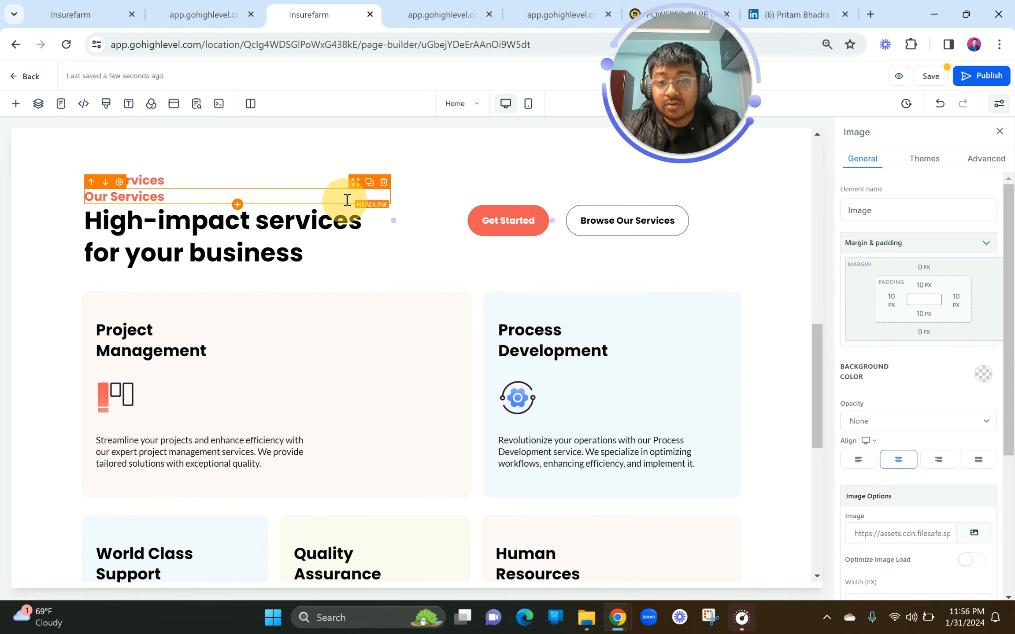
left_click_drag(354, 177, 639, 573)
scroll(626, 509, "down", 5)
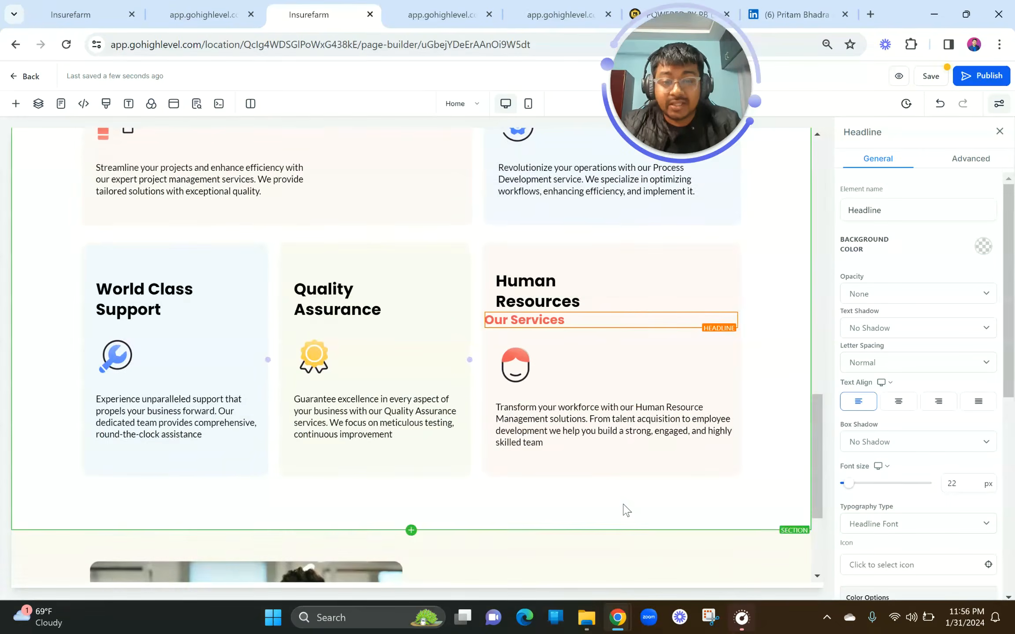
left_click_drag(701, 220, 693, 496)
Copy the heading text "How Our Consulting Firm Redefined Industry Standards" from the reference page.
left_click(228, 9)
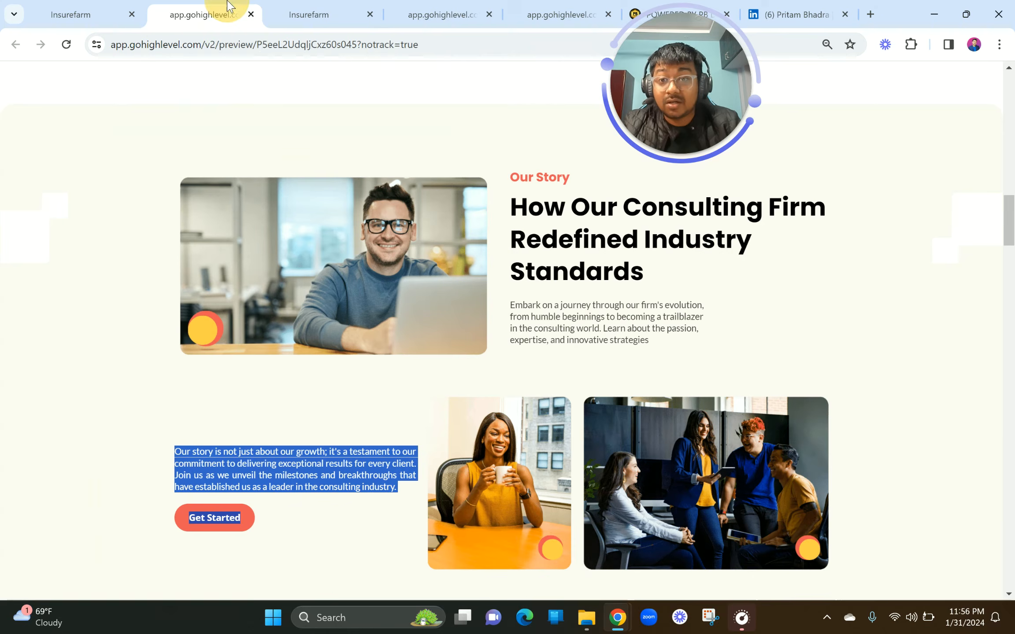
left_click_drag(515, 215, 679, 272)
key("ctrl+c")
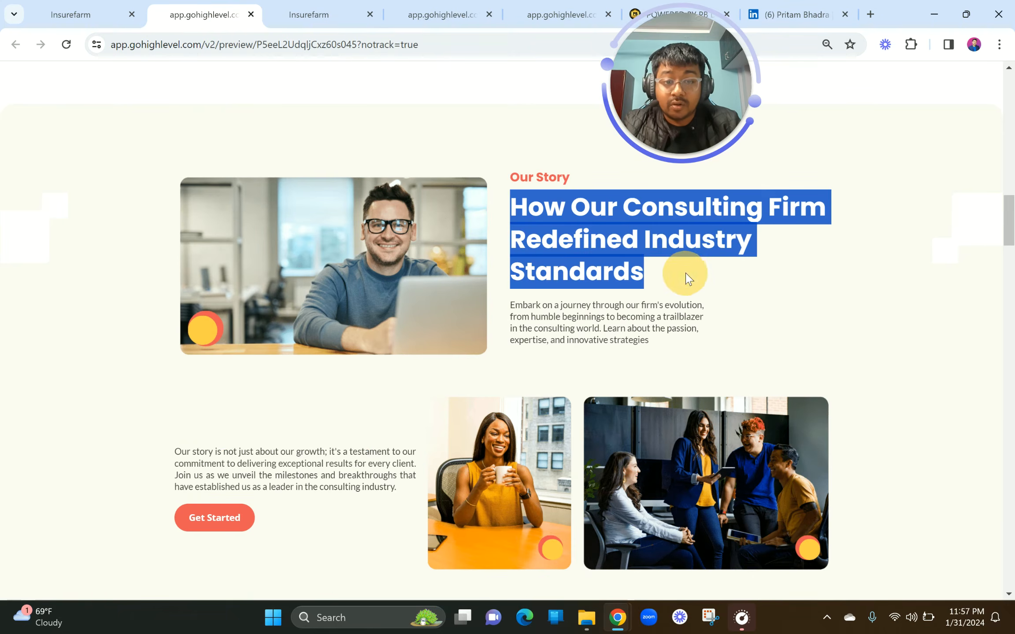
left_click(300, 13)
Inspect the font properties of the reference's Our Story heading with Font Picker.
left_click(211, 6)
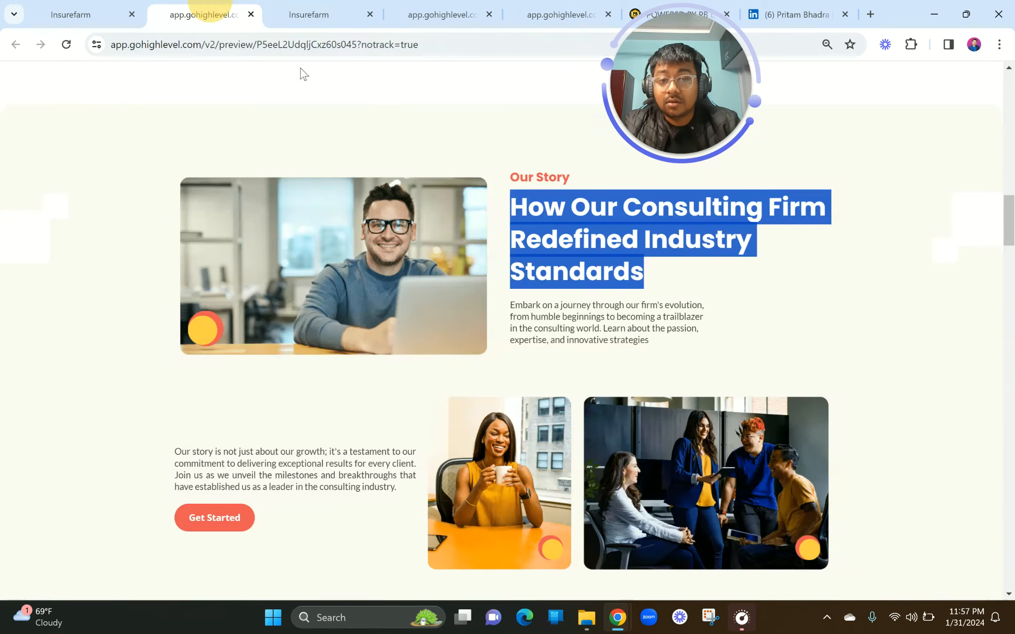
right_click(552, 212)
left_click(609, 380)
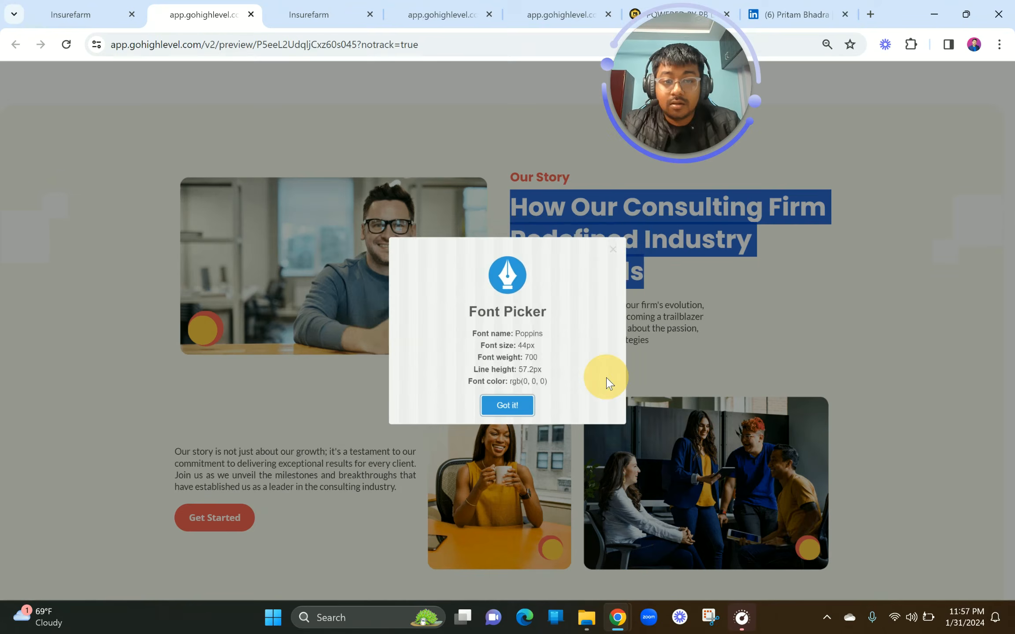
Duplicate the "High-impact services for your business" headline and place the copy under the small headline beside the new image.
left_click(344, 6)
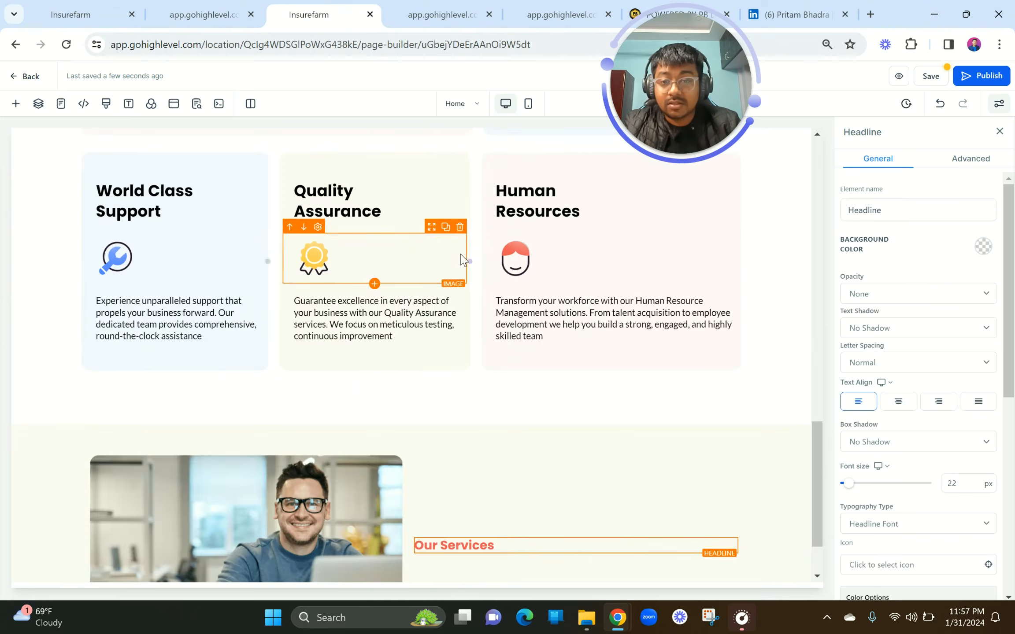
scroll(462, 259, "up", 2)
scroll(528, 220, "down", 1)
scroll(389, 212, "up", 5)
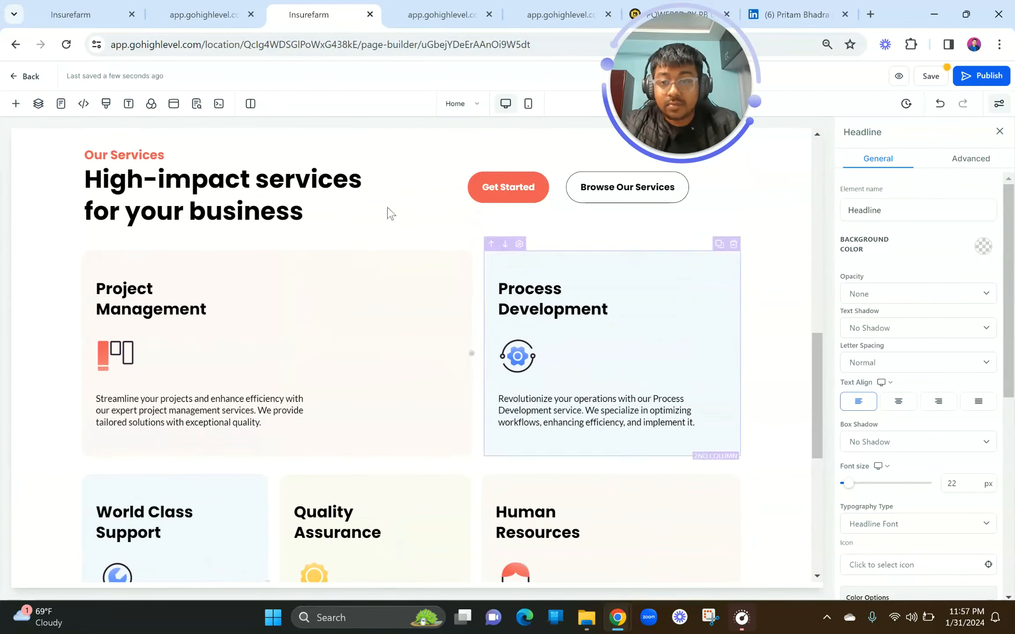
left_click(370, 157)
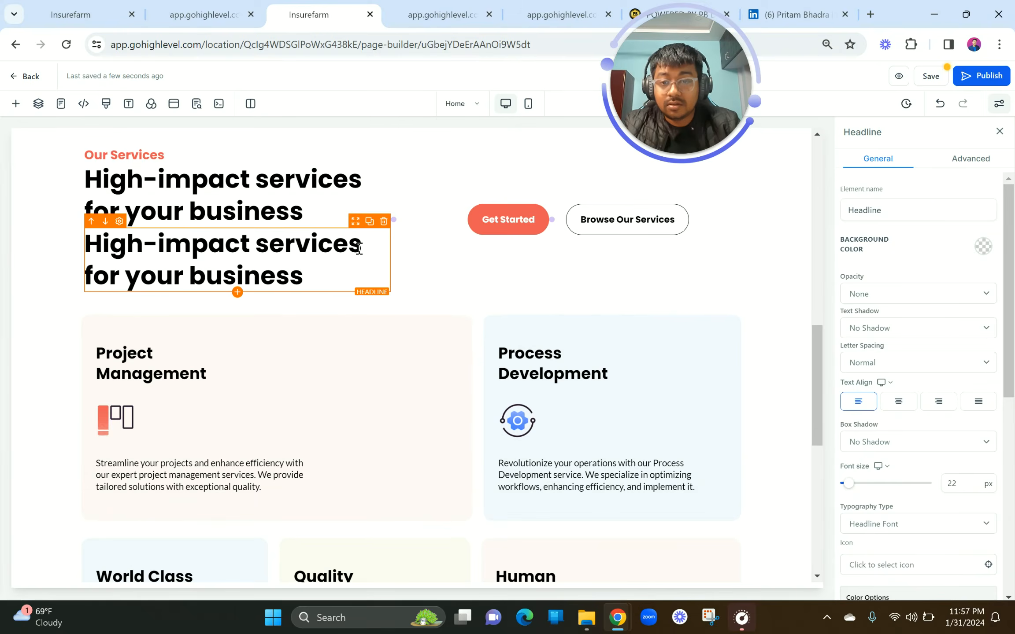
left_click_drag(355, 224, 592, 486)
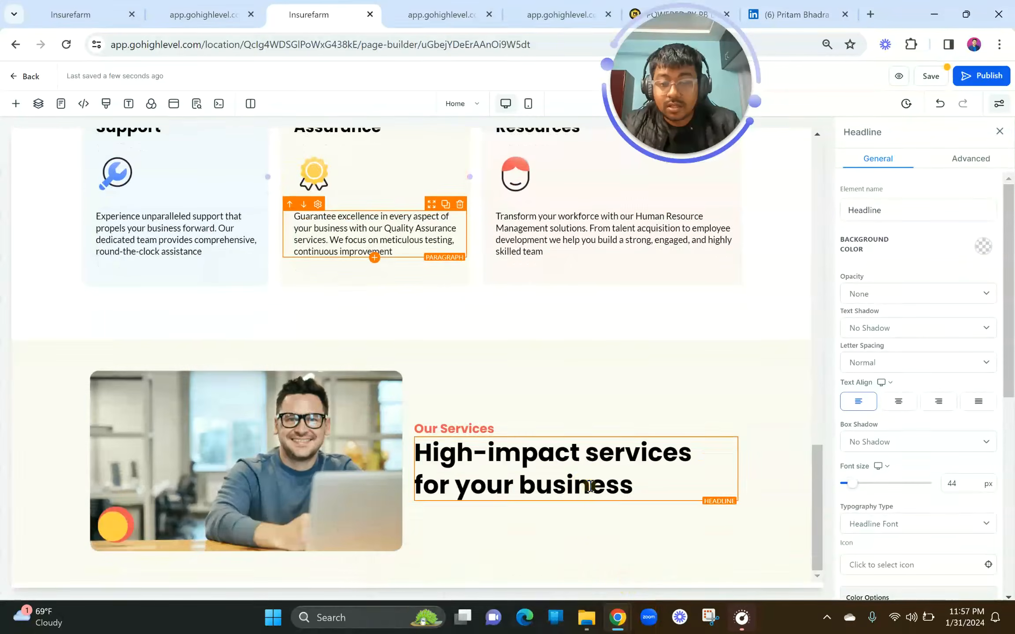
Replace the copied headline's text with "How Our Consulting Firm Redefined Industry Standards", remove the leading blank line and make it bold.
triple_click(544, 473)
key("ctrl+v")
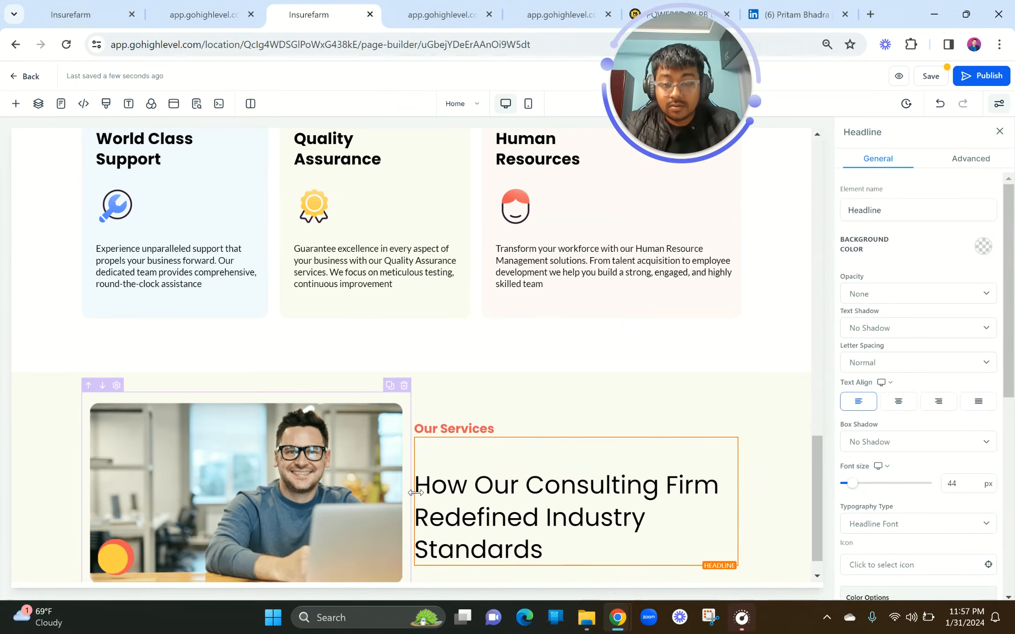
left_click(415, 492)
left_click(417, 487)
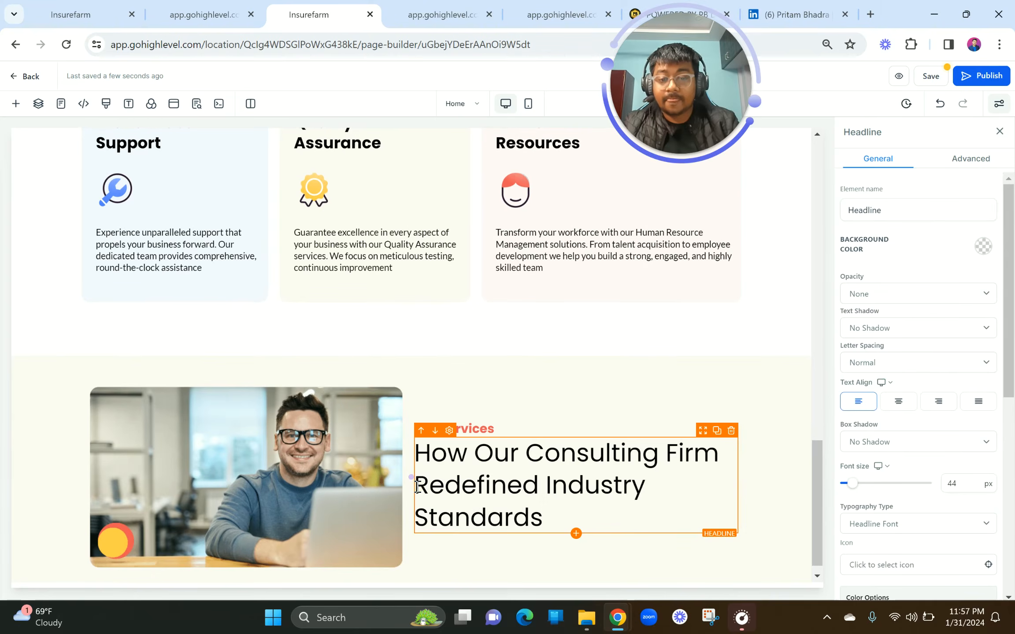
triple_click(417, 487)
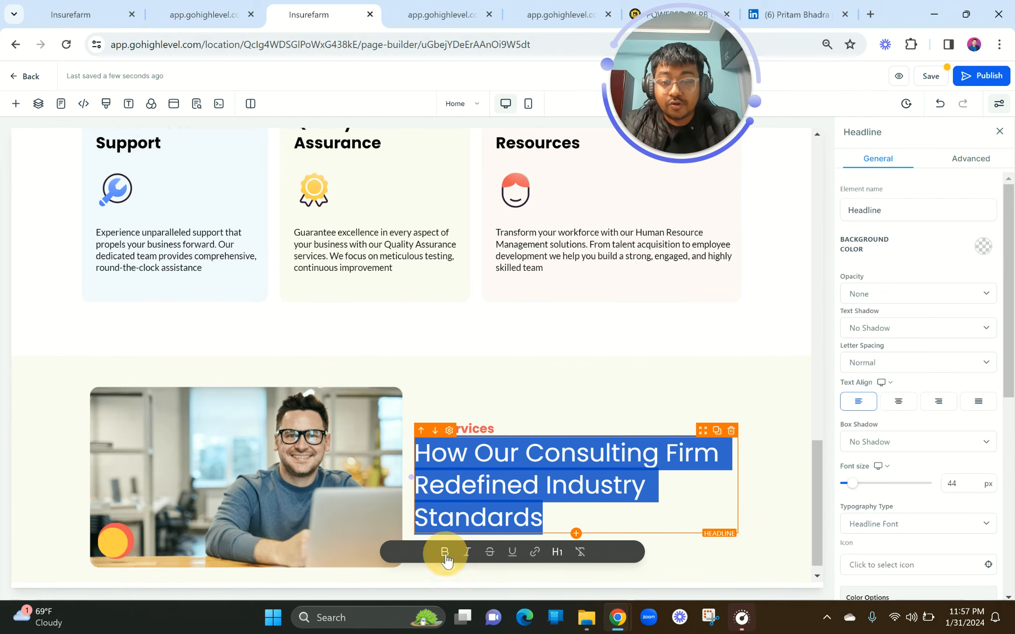
left_click(445, 552)
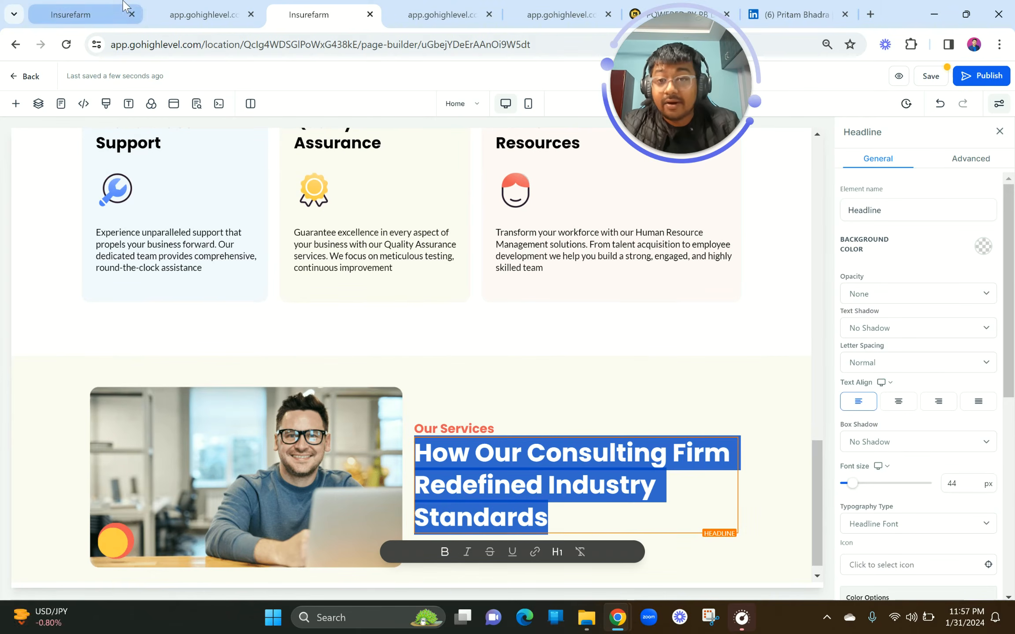
Copy the "Embark on a journey through our firm's evolution" paragraph from the reference page's Our Story section.
left_click(189, 14)
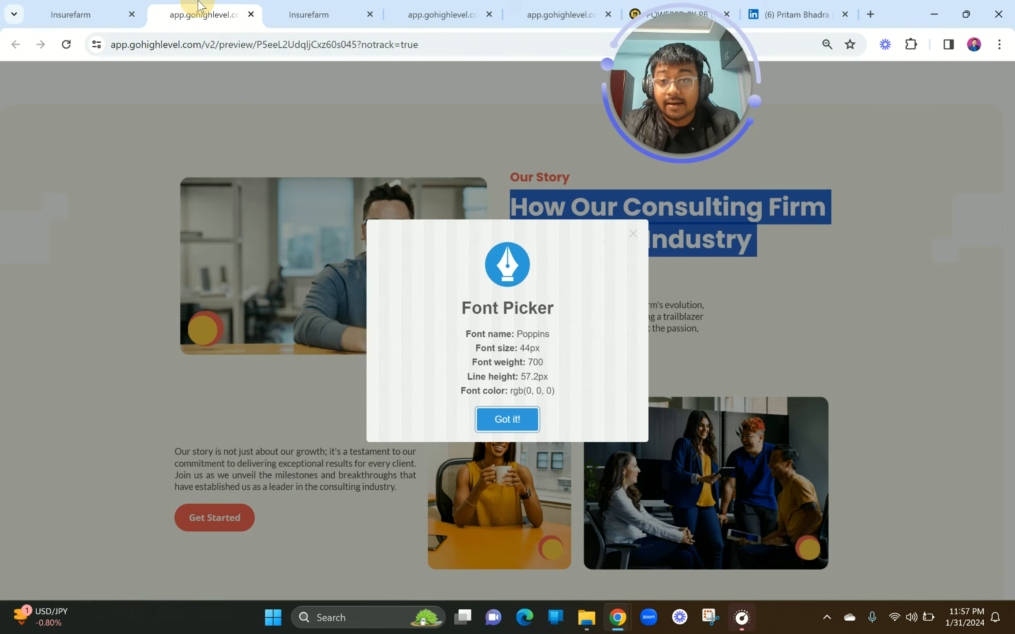
left_click(502, 422)
left_click_drag(511, 311, 649, 340)
key("ctrl+c")
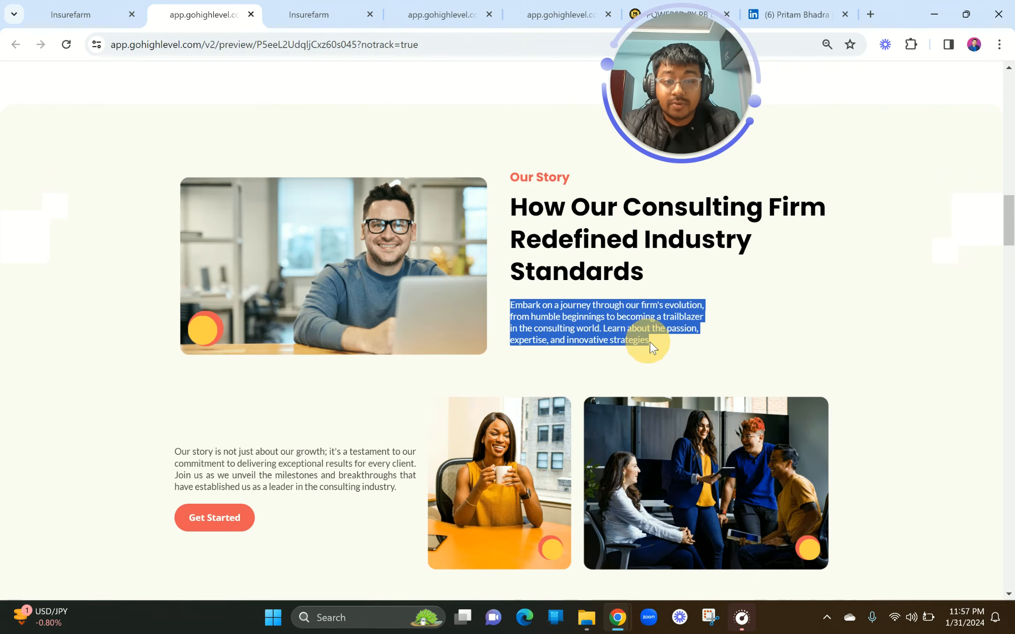
Duplicate the Human Resources card's paragraph in the page builder and move the copy below the consulting firm heading.
left_click(356, 13)
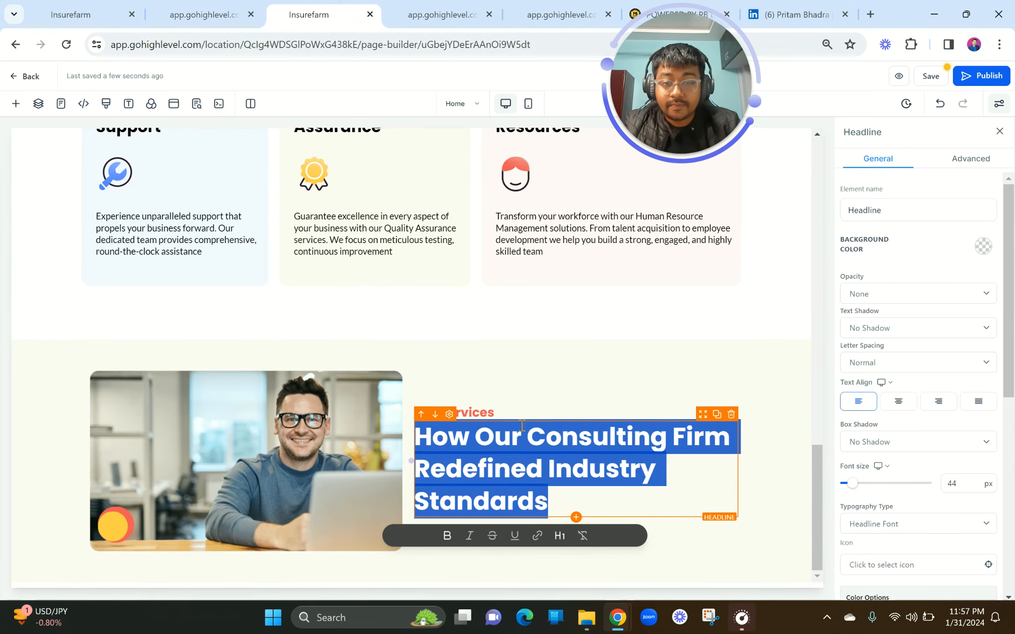
left_click(716, 204)
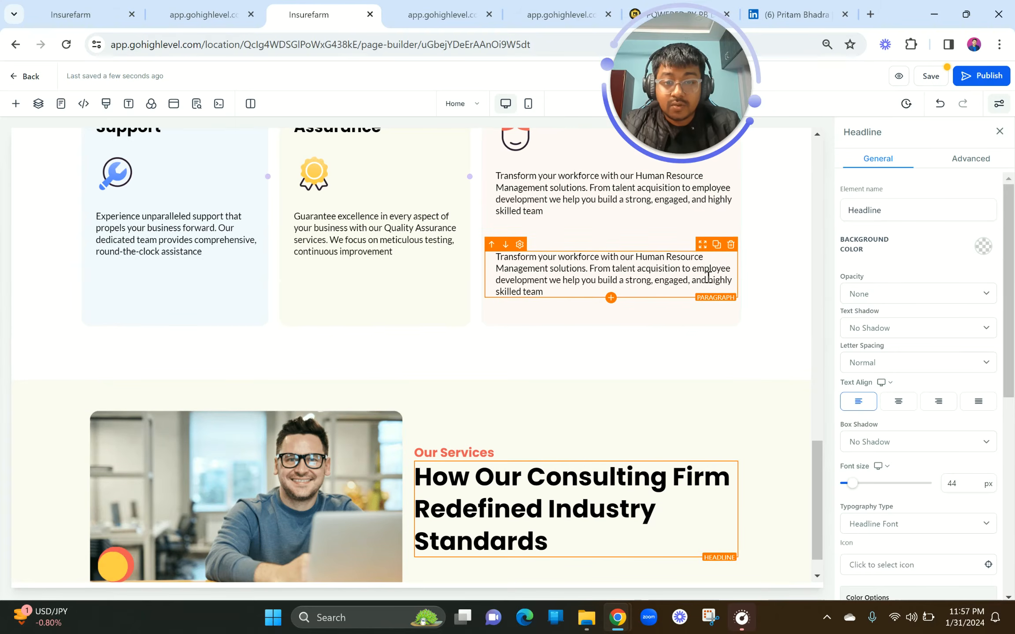
left_click_drag(702, 247, 628, 545)
Replace the moved paragraph's text with the copied "Embark on a journey" paragraph and remove the blank line above it.
left_click(566, 525)
key("ctrl+a")
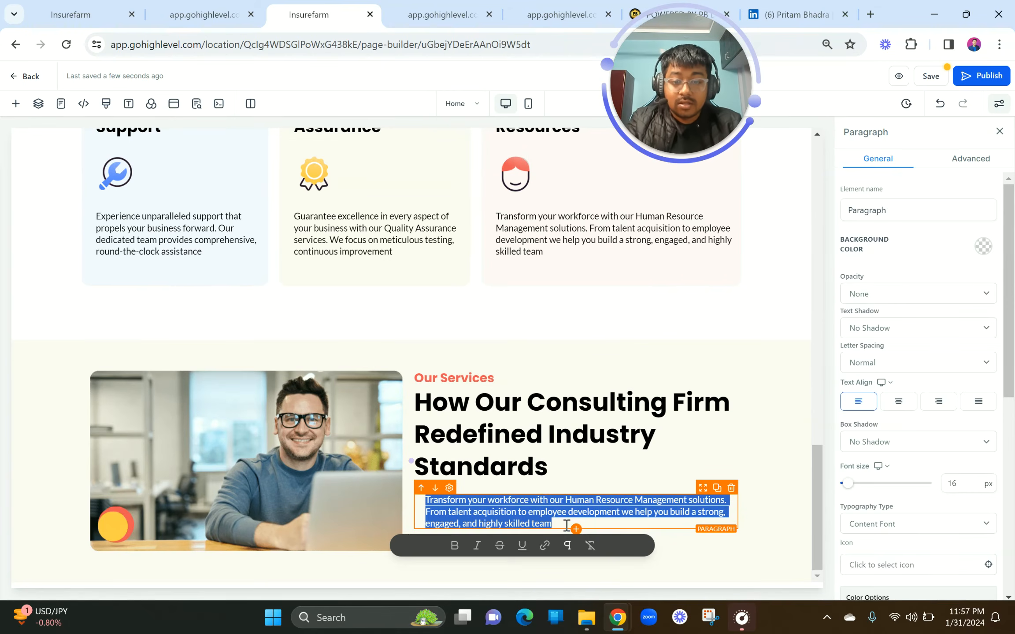
key("ctrl+v")
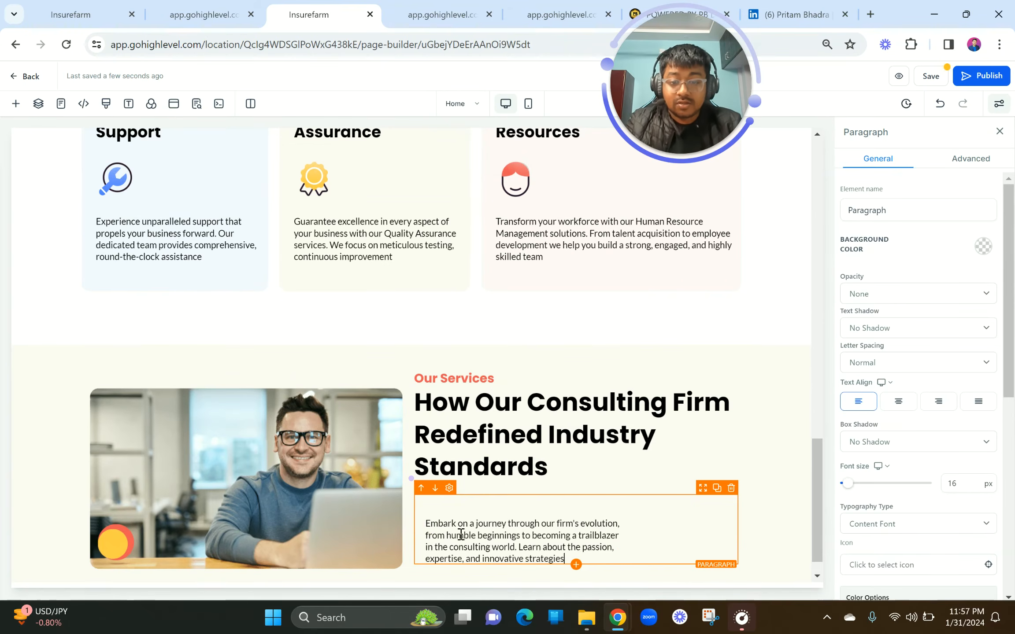
left_click(427, 524)
key("BackSpace")
key("BackSpace")
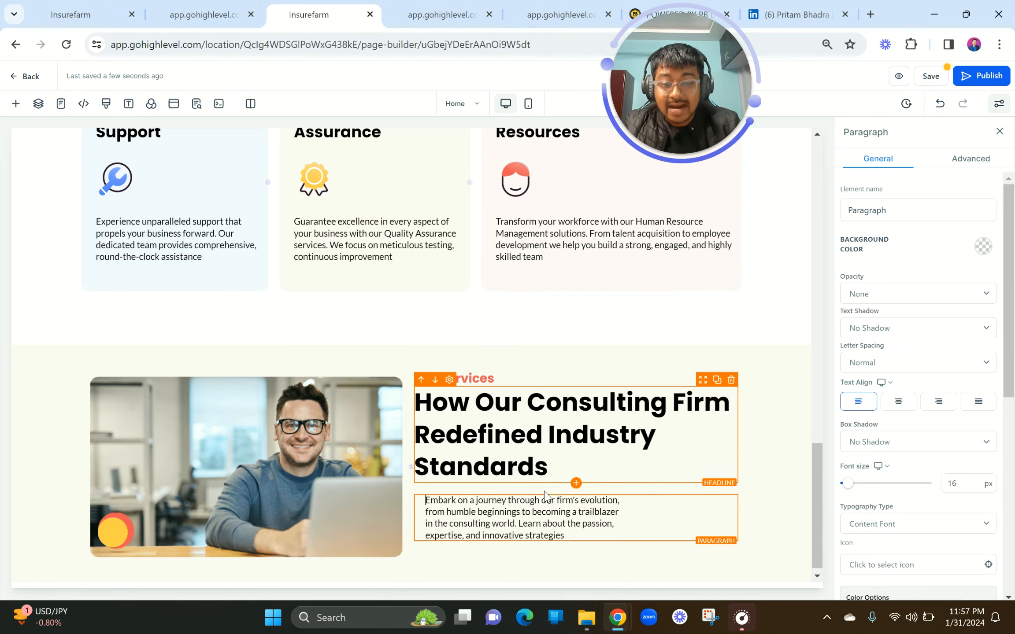
Set the left padding of the "Embark on a journey" paragraph to 0 px.
left_click(533, 511)
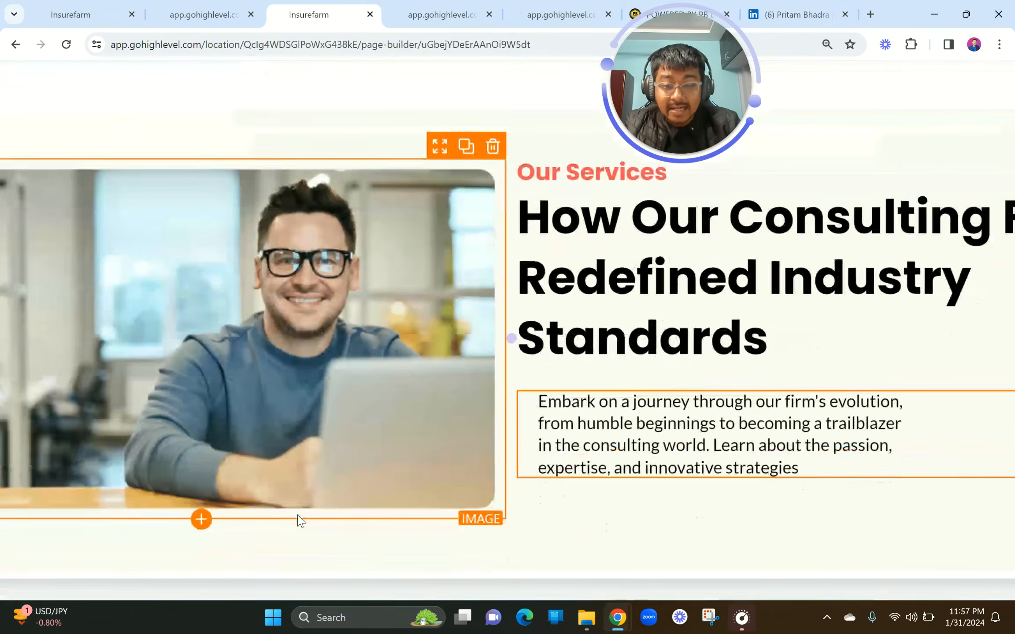
left_click(279, 377)
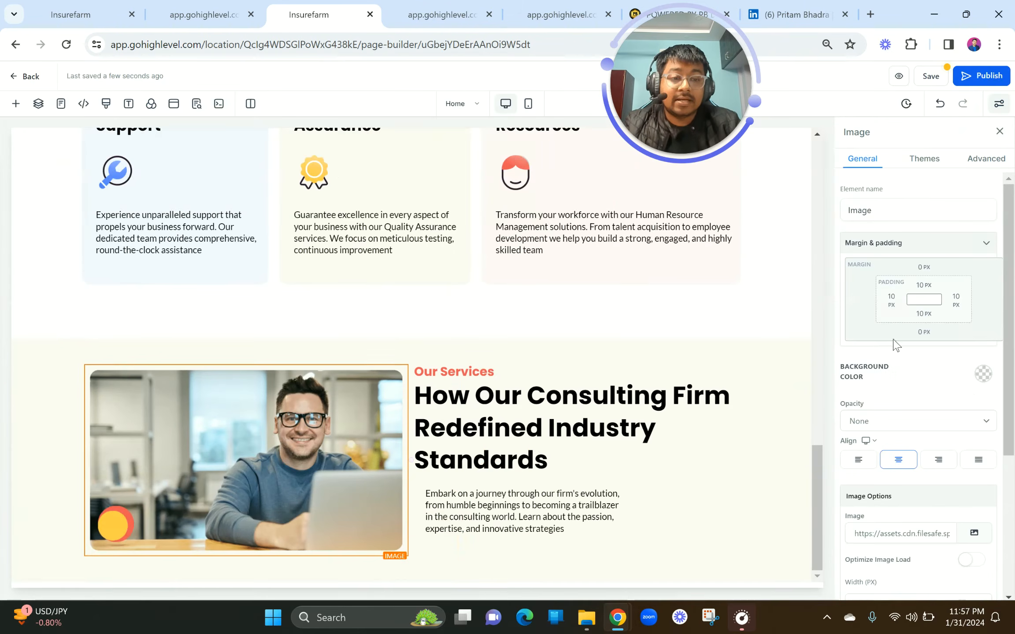
left_click(888, 303)
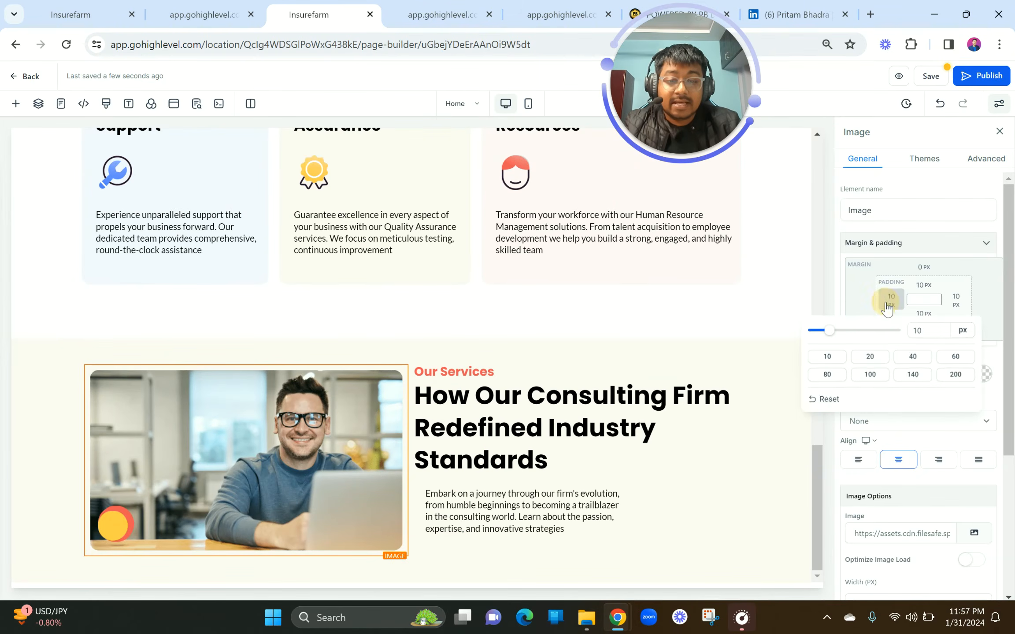
left_click(578, 492)
scroll(894, 429, "down", 5)
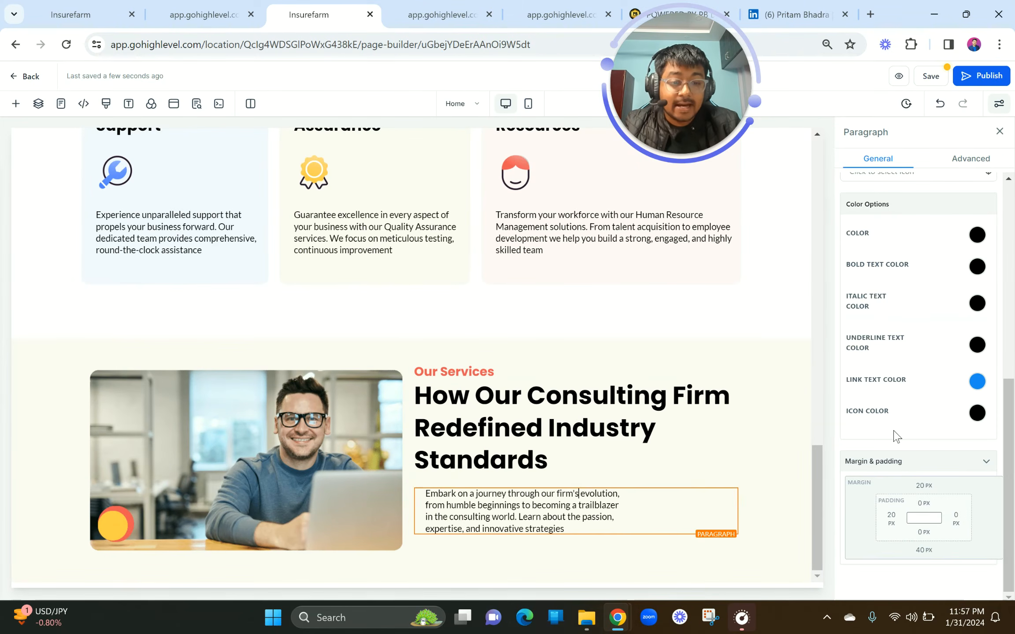
left_click(890, 515)
left_click(925, 422)
type("0")
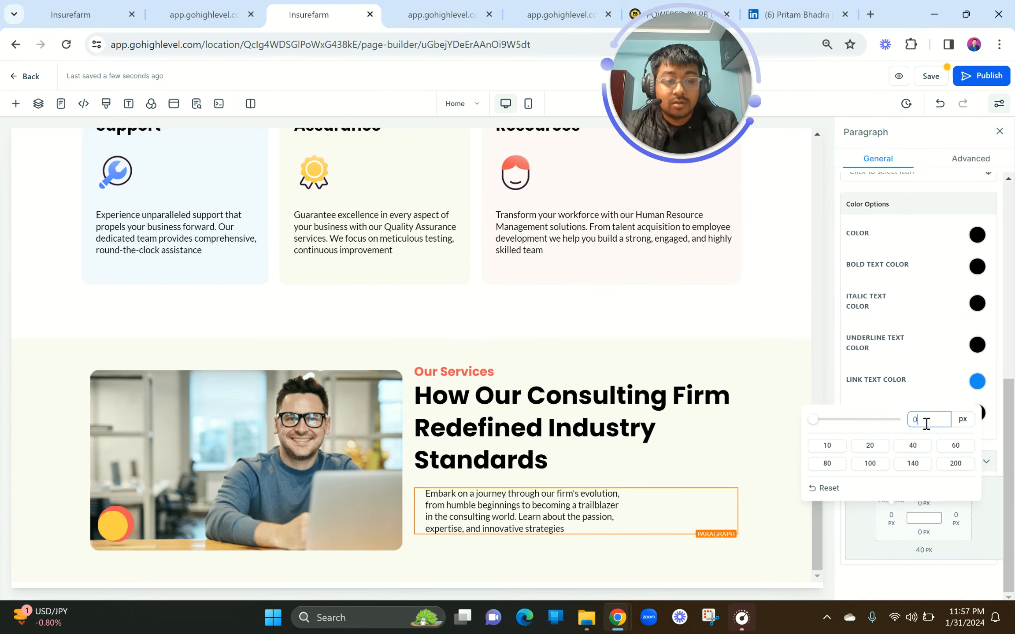
left_click(679, 403)
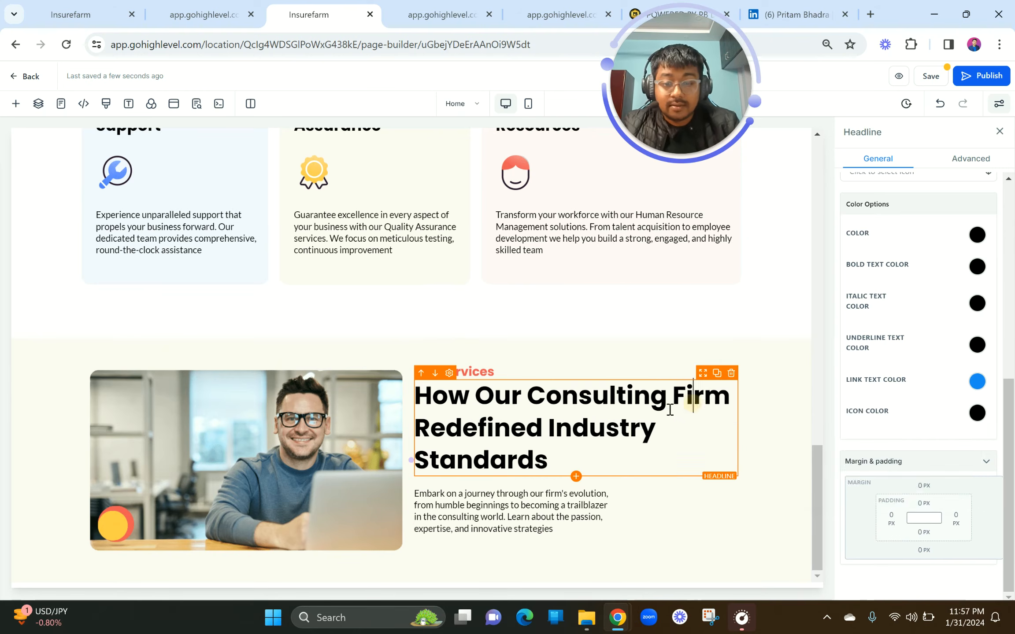
Set the top and right padding of the image beside the consulting firm heading to 0 px.
left_click(372, 412)
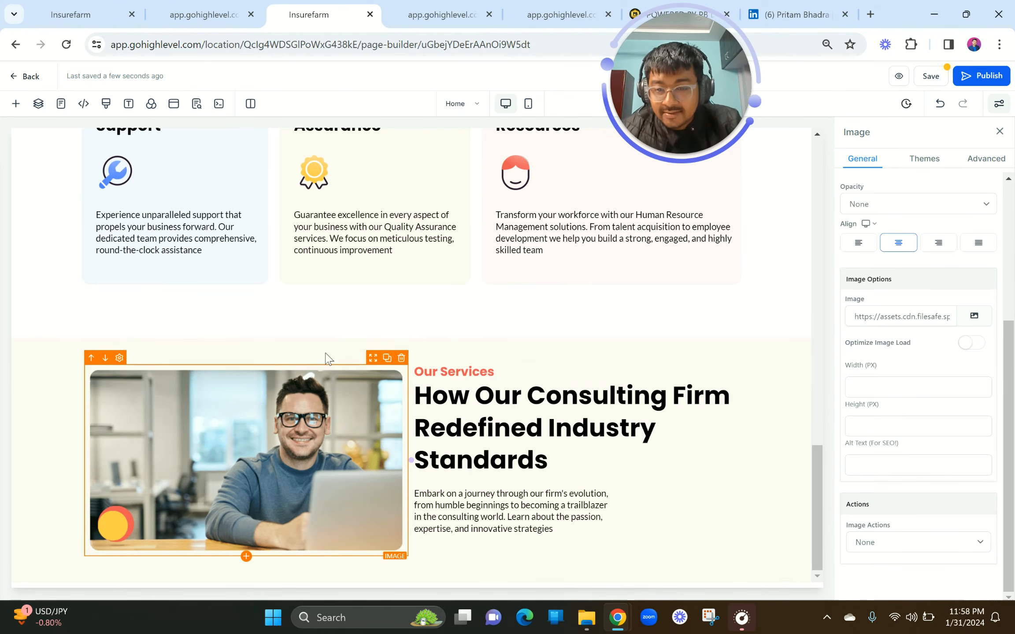
scroll(945, 440, "up", 5)
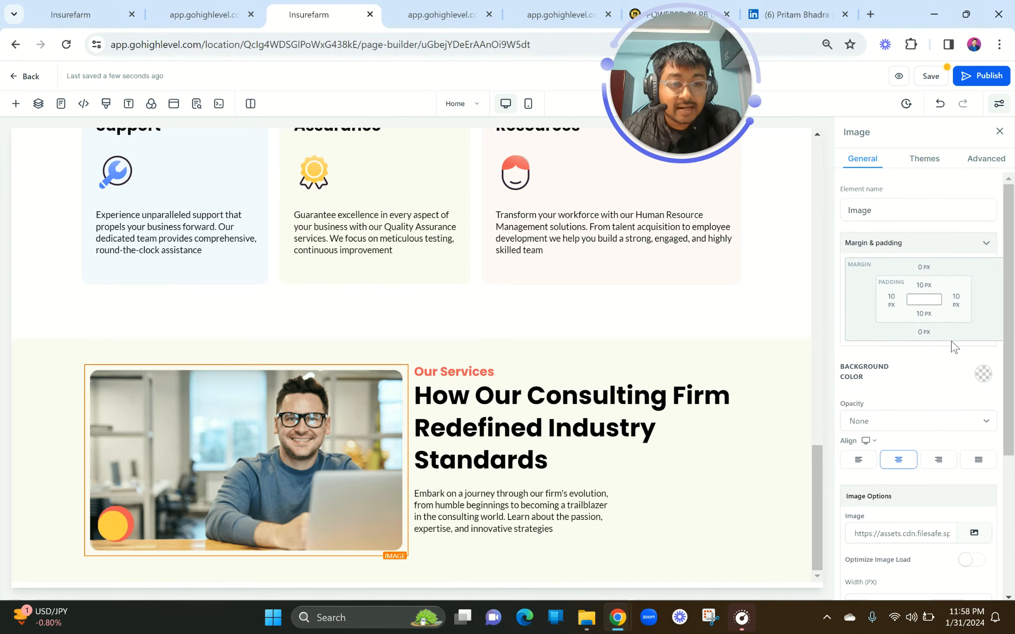
left_click(925, 286)
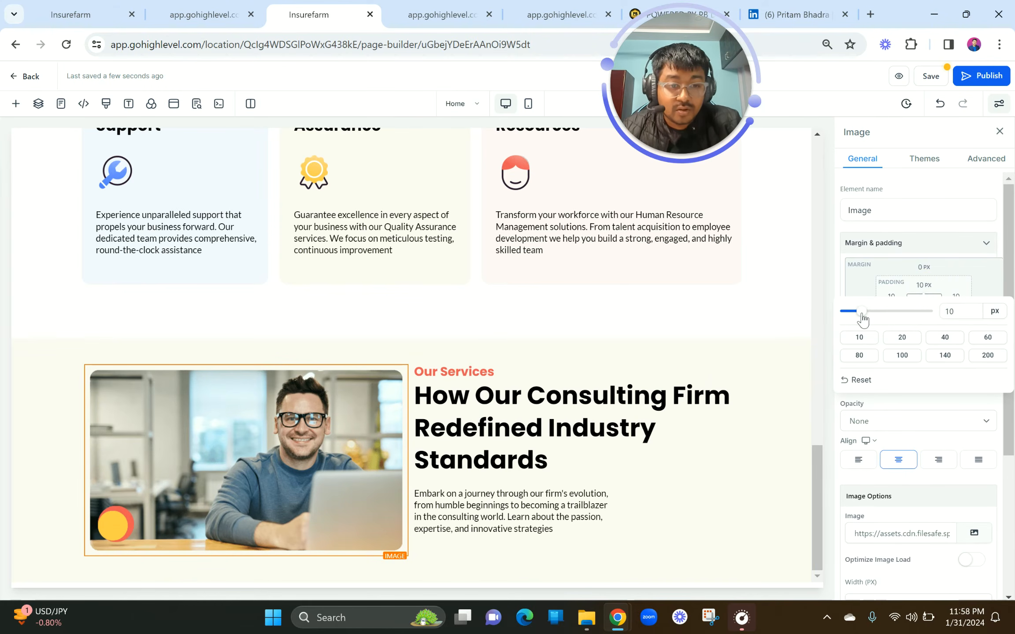
left_click_drag(861, 317, 811, 306)
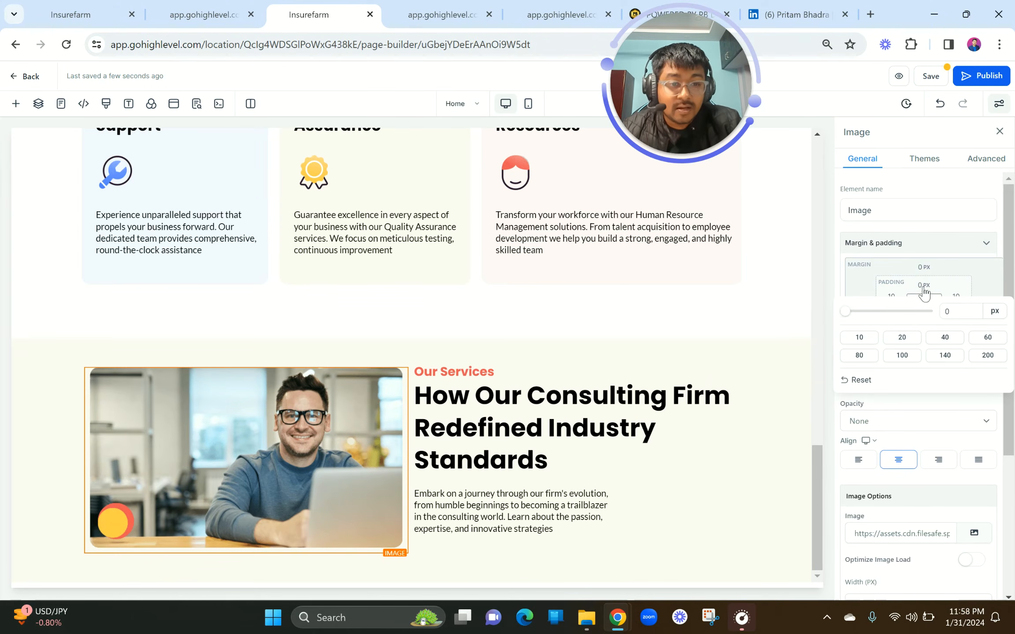
left_click(924, 313)
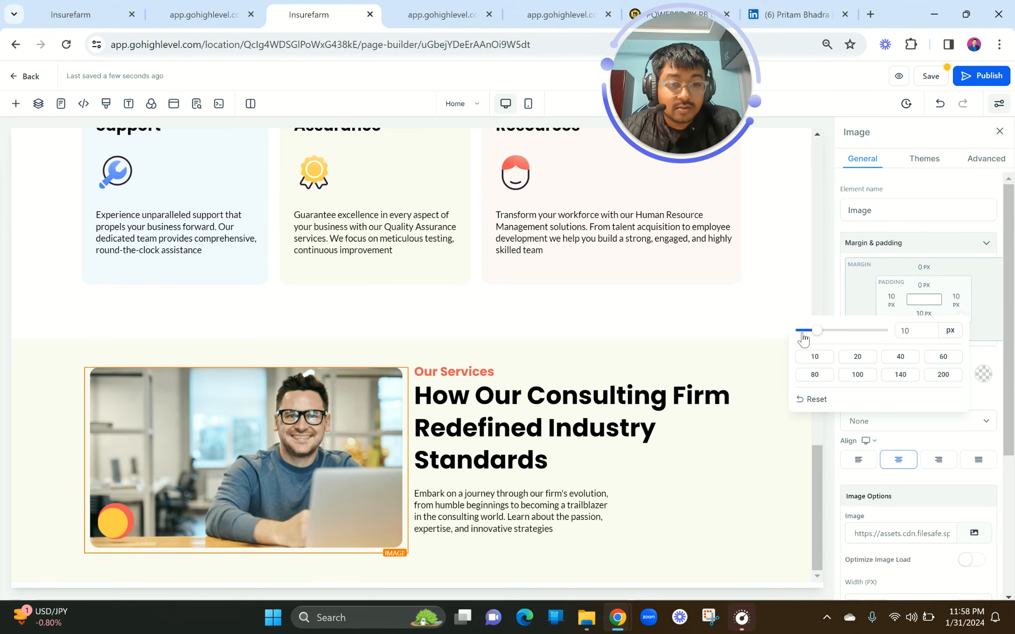
left_click_drag(819, 338, 761, 335)
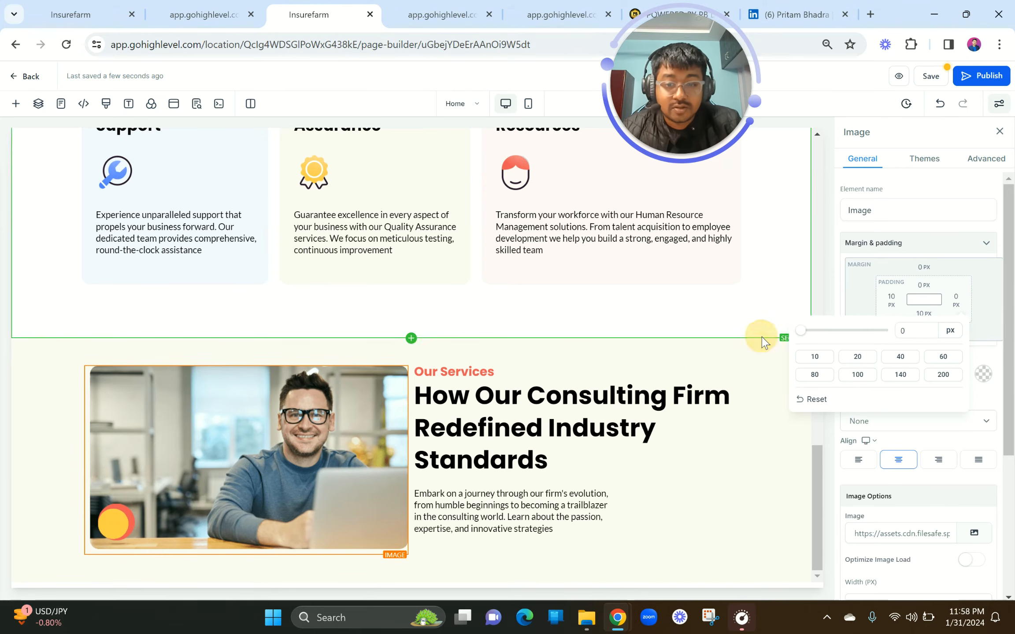
left_click(525, 413)
Check the spacing on the reference page and set the text column's left margin to 20 px.
left_click(190, 6)
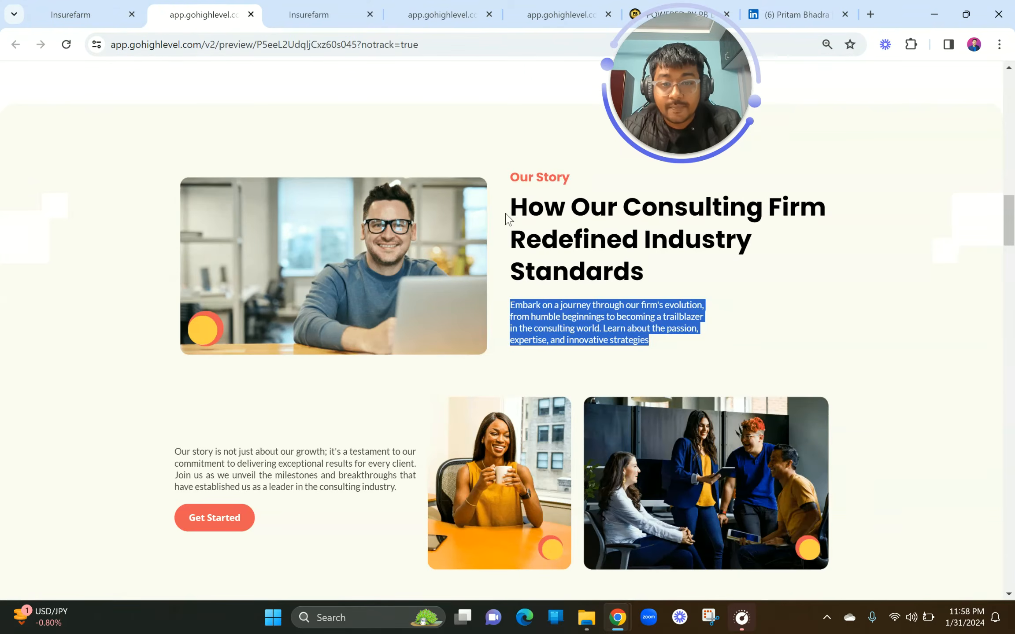
scroll(506, 222, "up", 5)
scroll(487, 248, "down", 5)
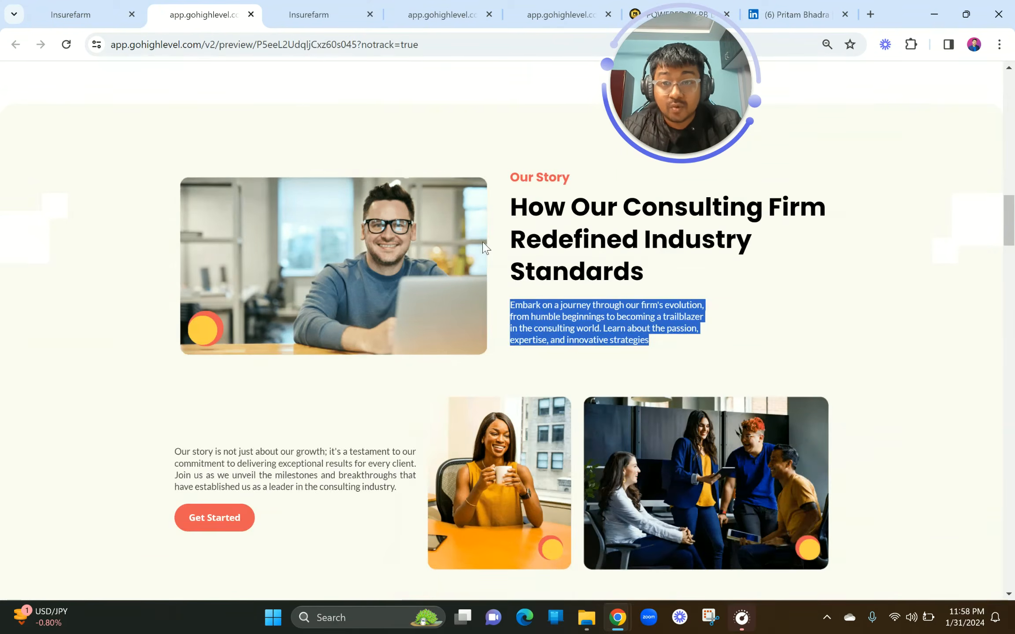
left_click(284, 9)
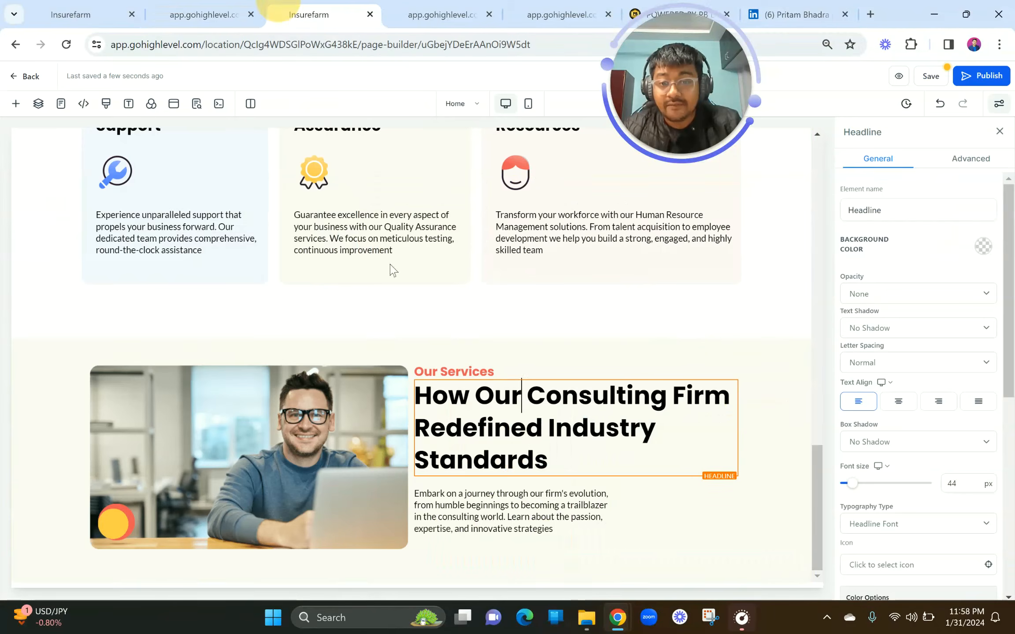
left_click(493, 549)
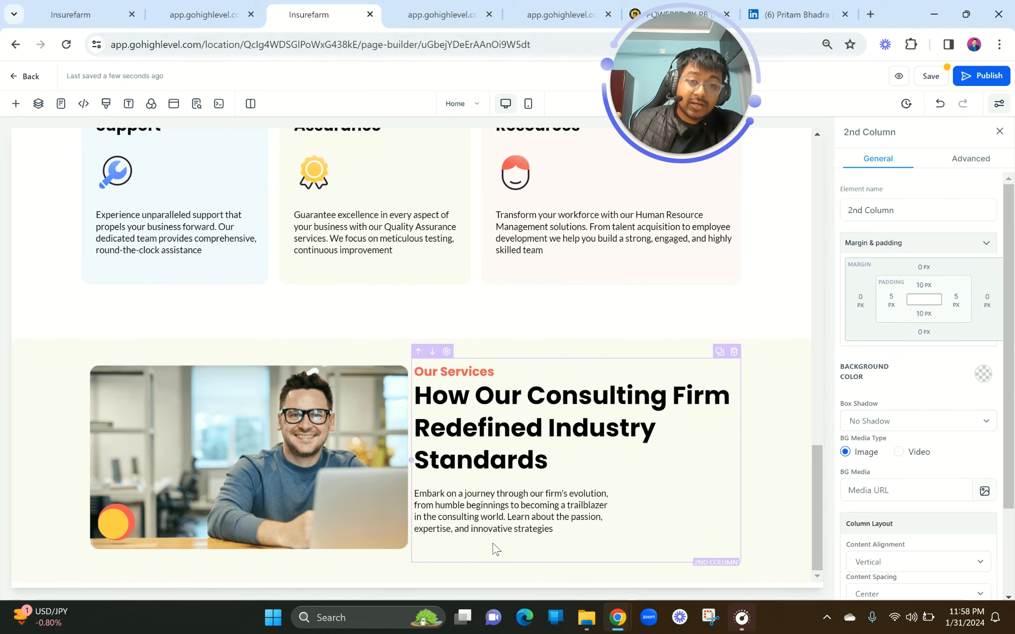
left_click(859, 310)
left_click(925, 356)
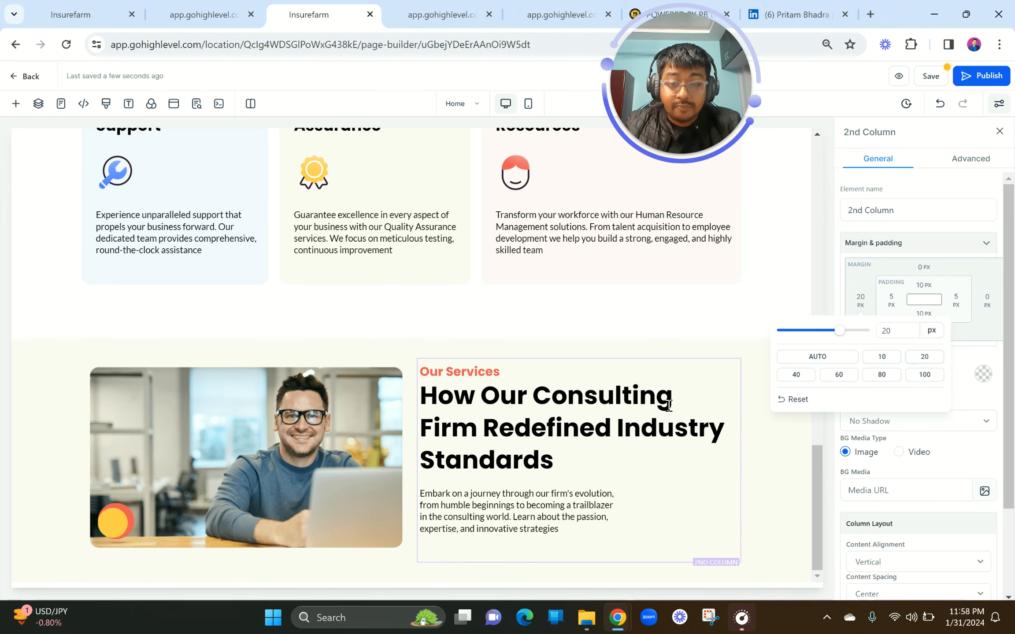
left_click(502, 436)
Set the top margin of the two-column row holding the image and consulting firm text to 80 px.
left_click(472, 313)
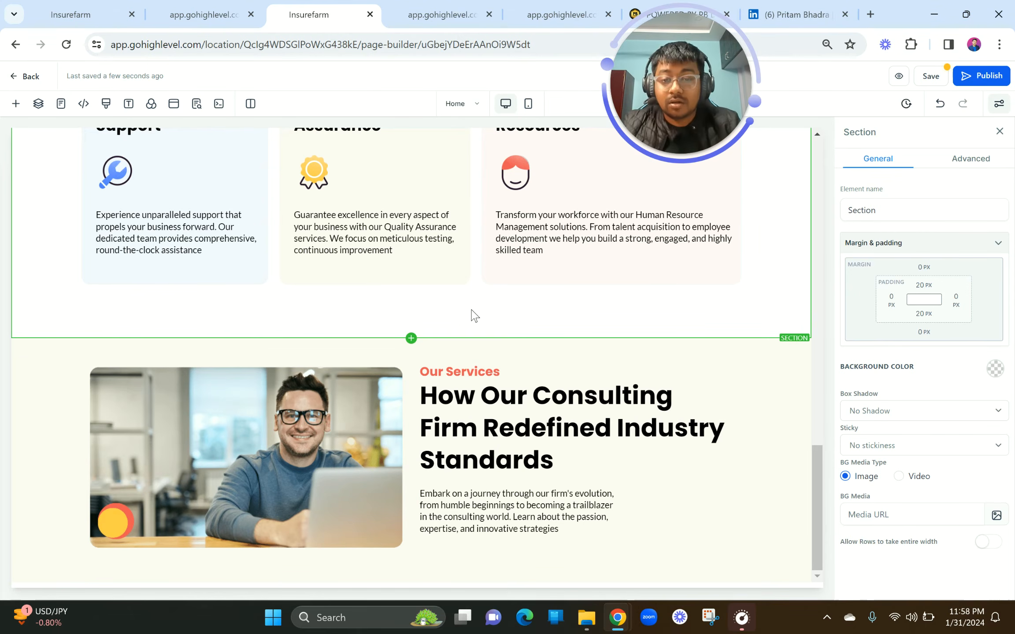
left_click(453, 355)
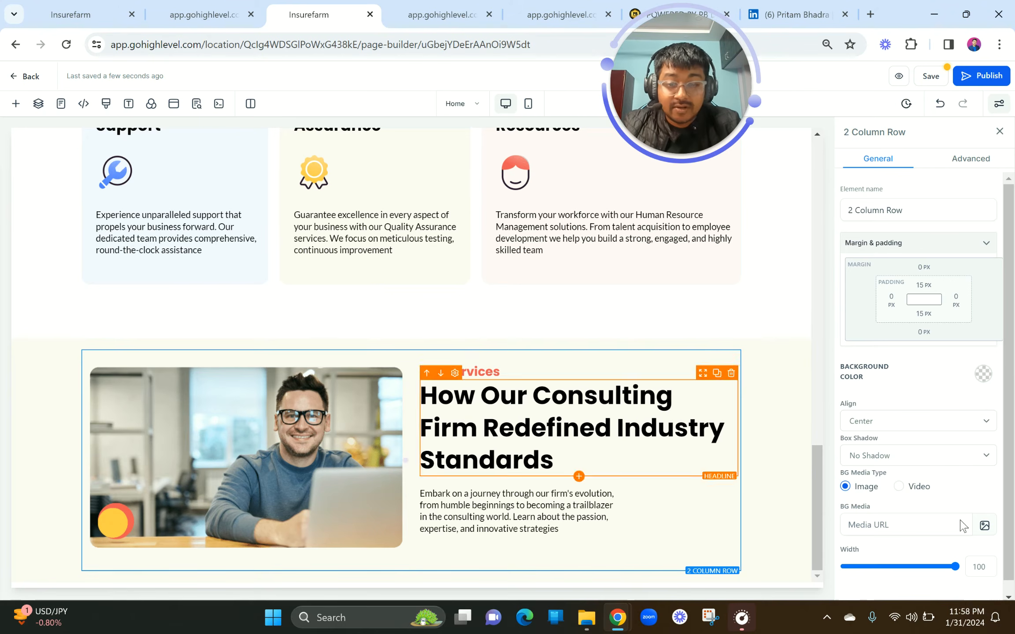
left_click(921, 268)
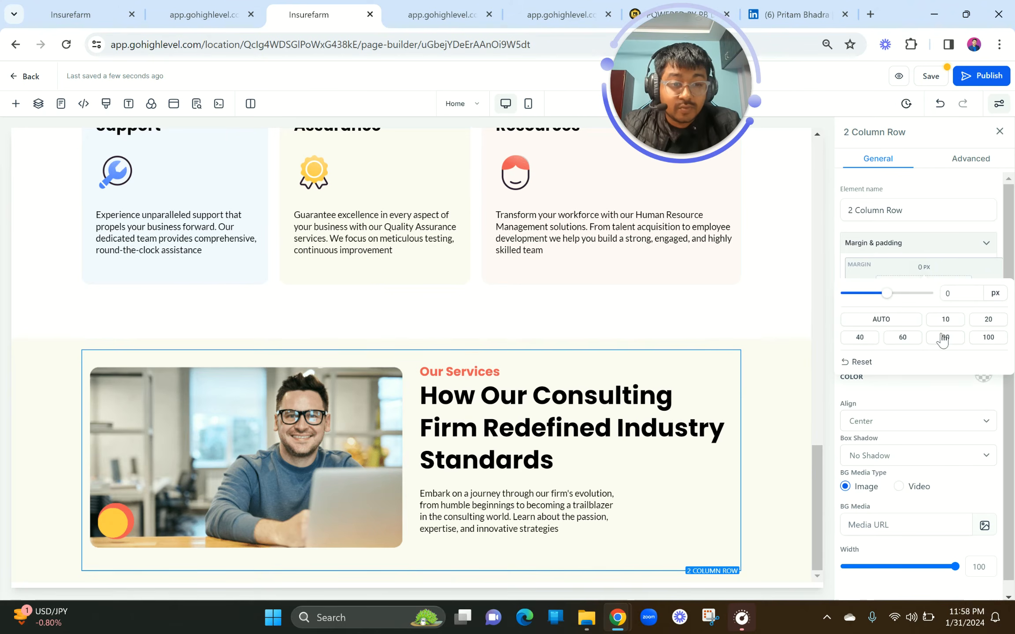
left_click(946, 341)
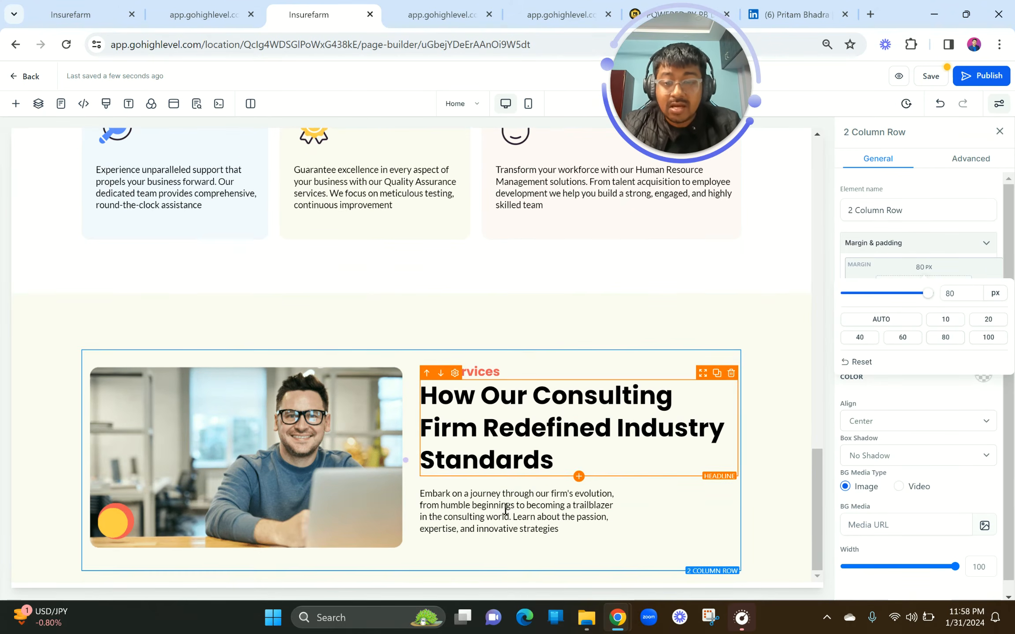
Duplicate the row with the image and consulting firm text, and remove the lower row's top margin.
left_click(190, 6)
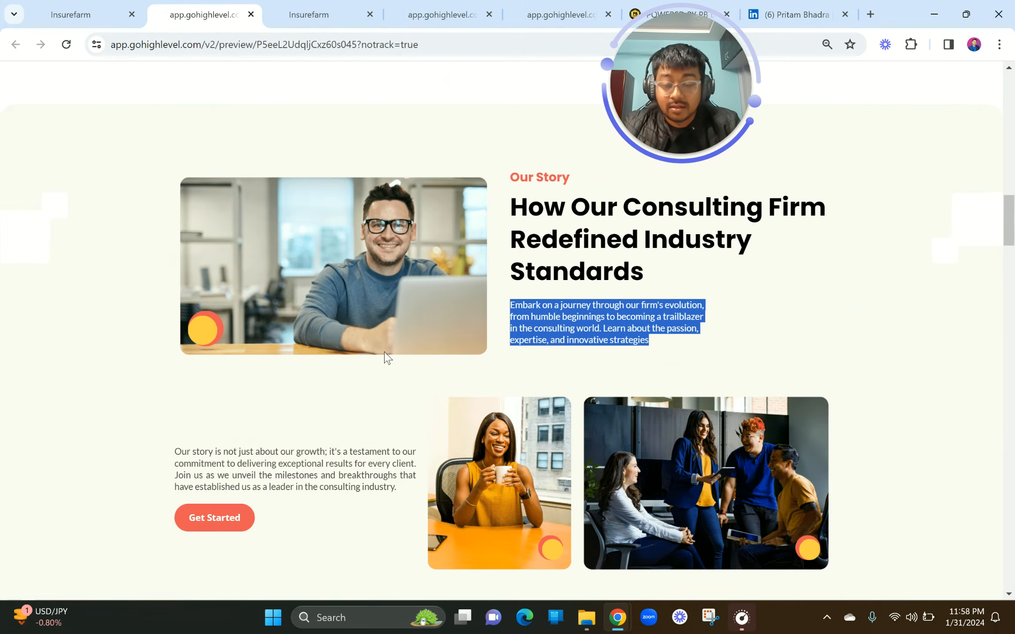
scroll(384, 357, "down", 3)
left_click(331, 6)
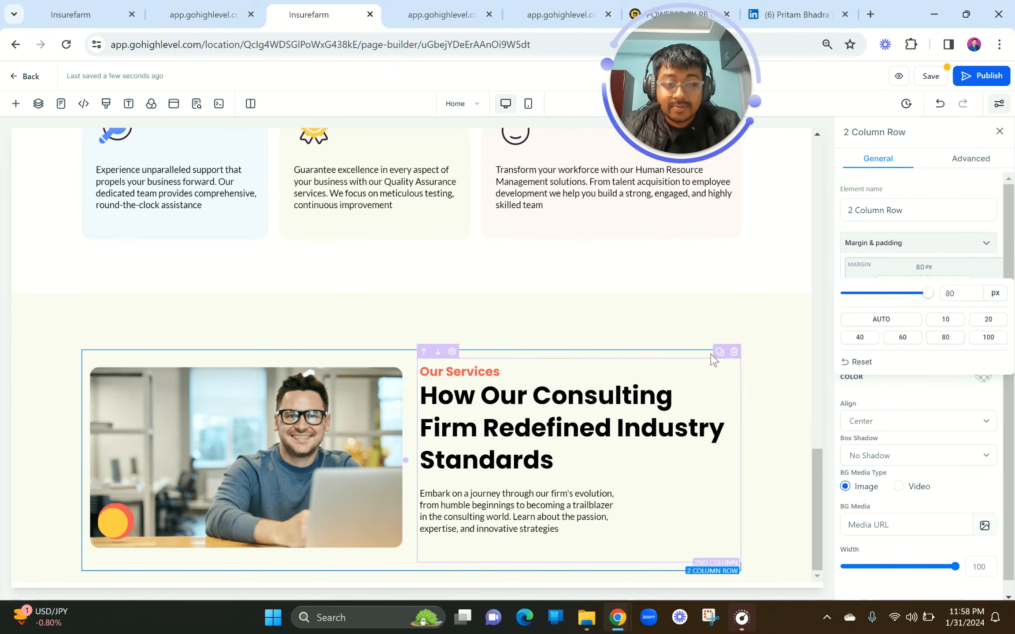
left_click(719, 343)
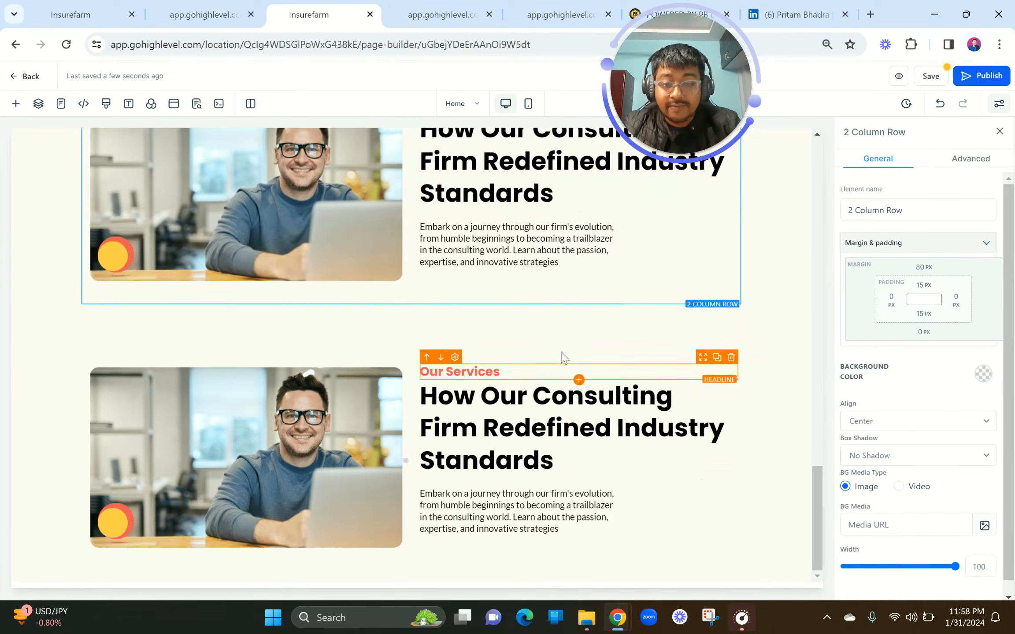
left_click(579, 354)
left_click(916, 269)
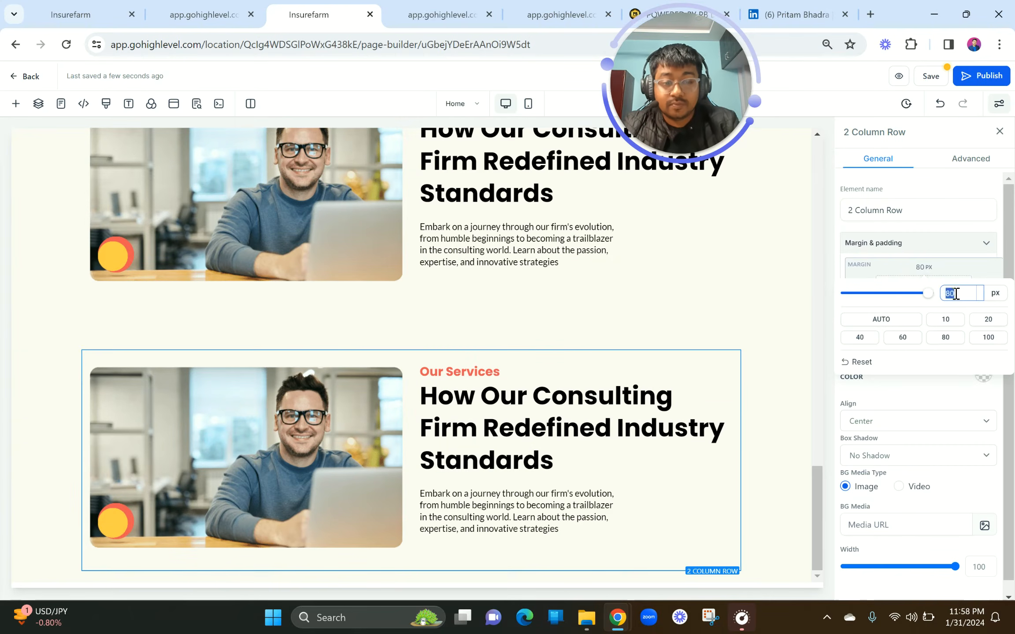
left_click(549, 493)
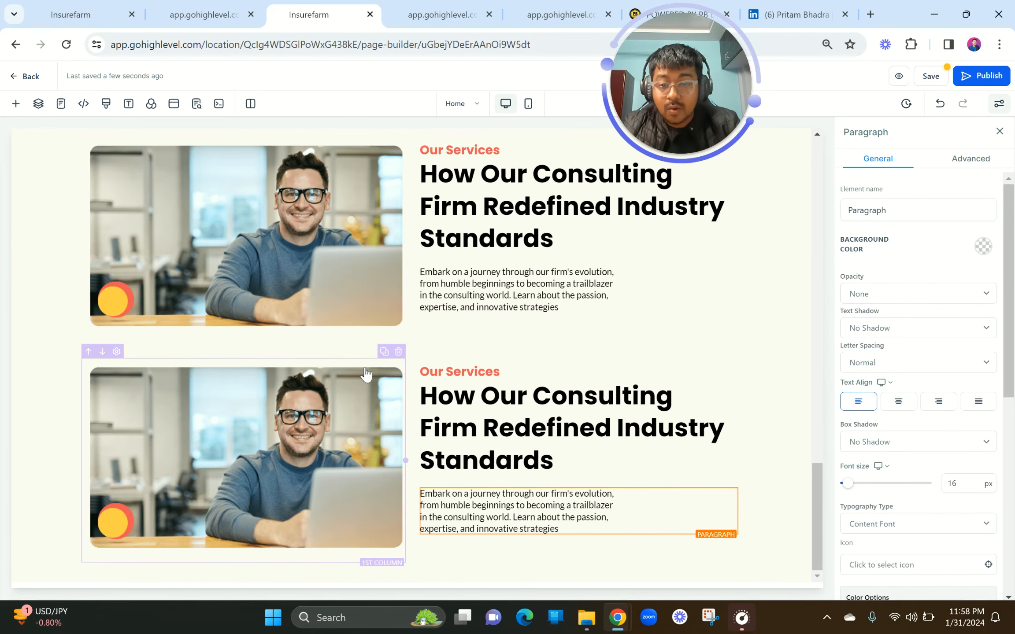
Swap the lower row's columns so the text precedes the image, and delete both of its headlines.
left_click(102, 351)
key("ctrl+a")
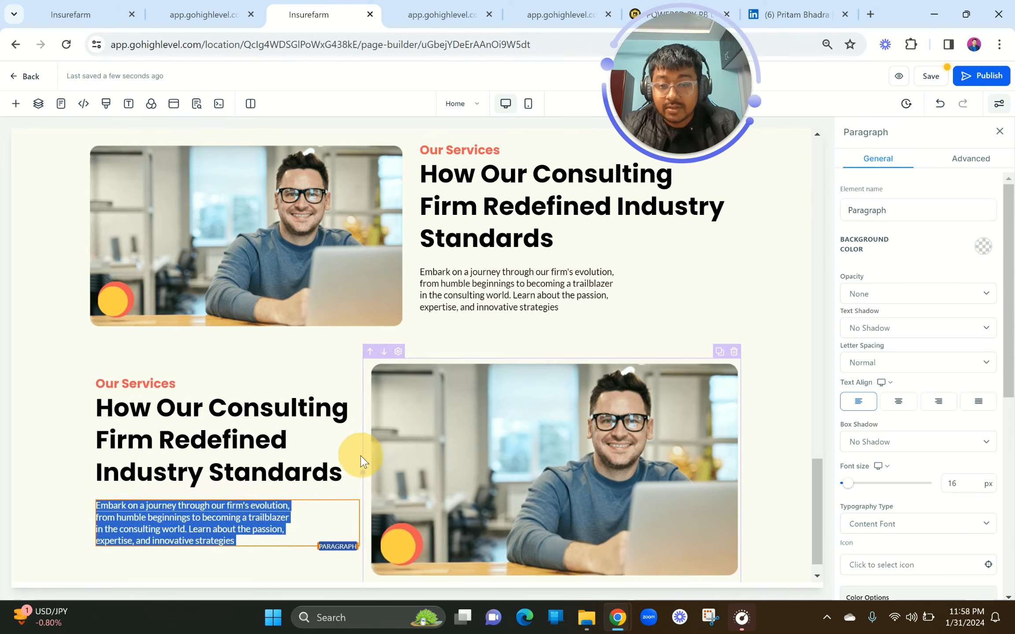
left_click(360, 458)
left_click(226, 454)
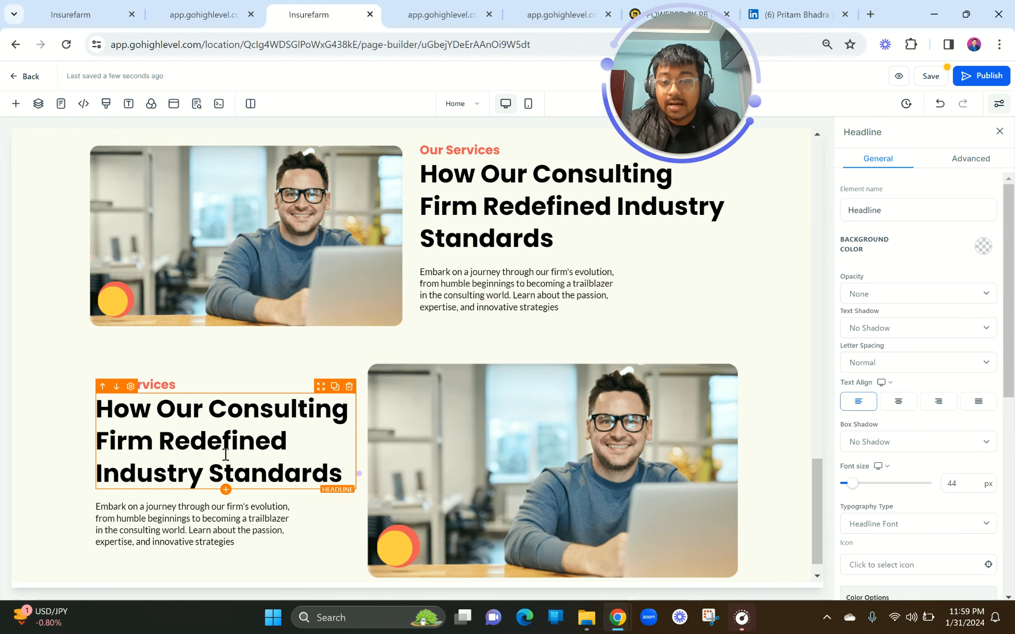
left_click(350, 387)
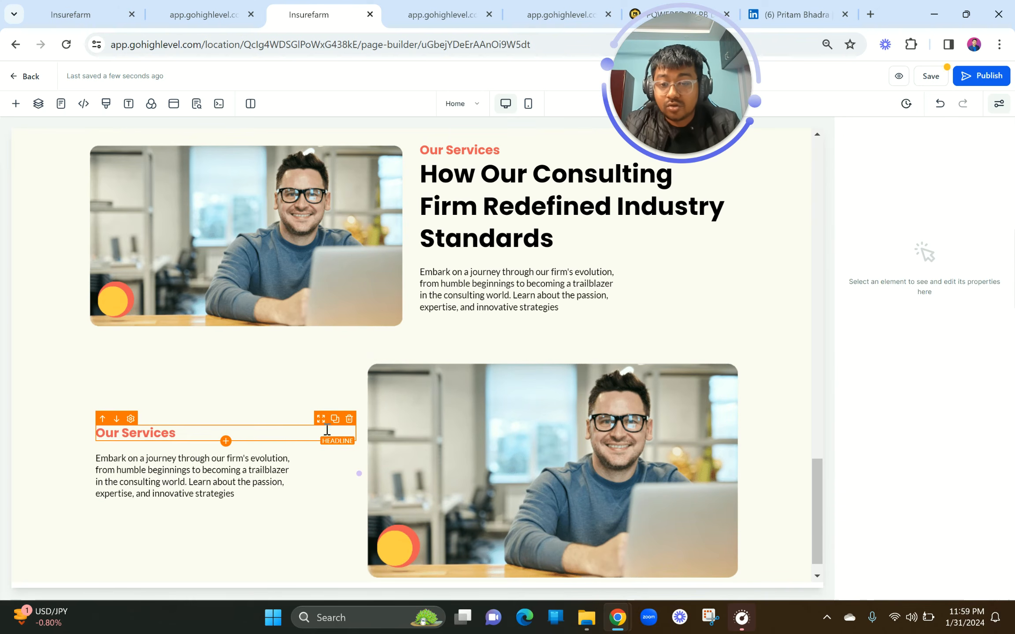
left_click(349, 419)
Replace the lower row's paragraph with the "Our story is not just about our growth" text copied from the reference page.
left_click(247, 13)
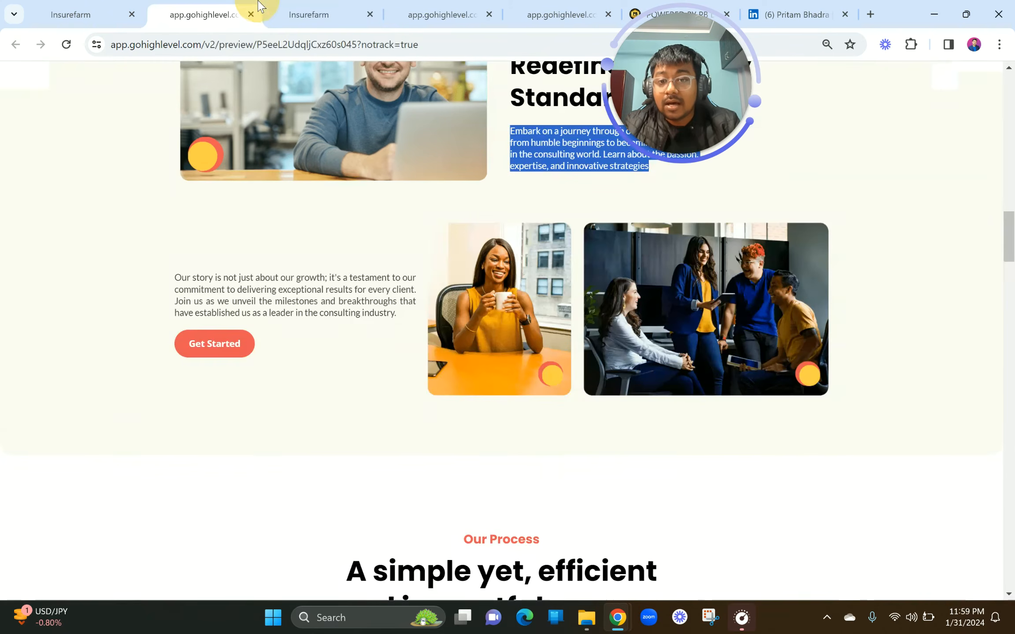
left_click_drag(168, 282, 399, 311)
key("ctrl+c")
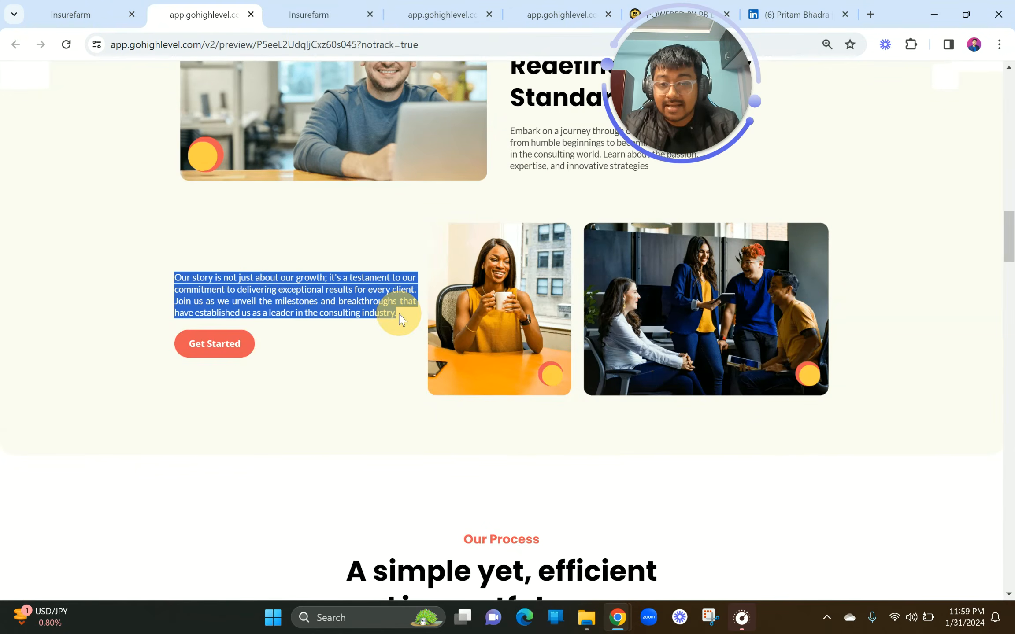
left_click(309, 9)
left_click(162, 478)
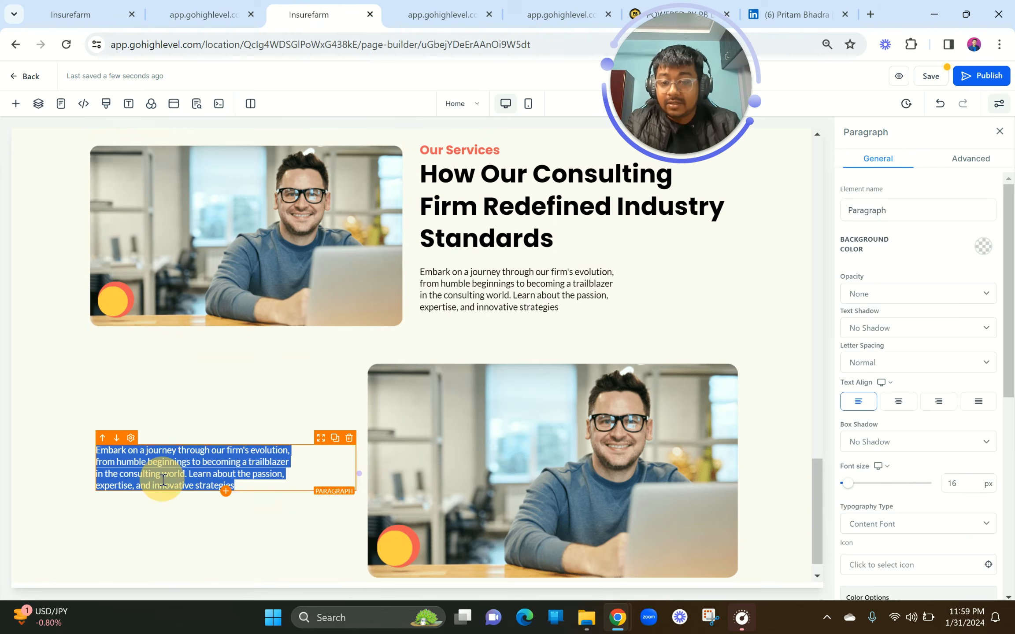
key("ctrl+a")
key("ctrl+v")
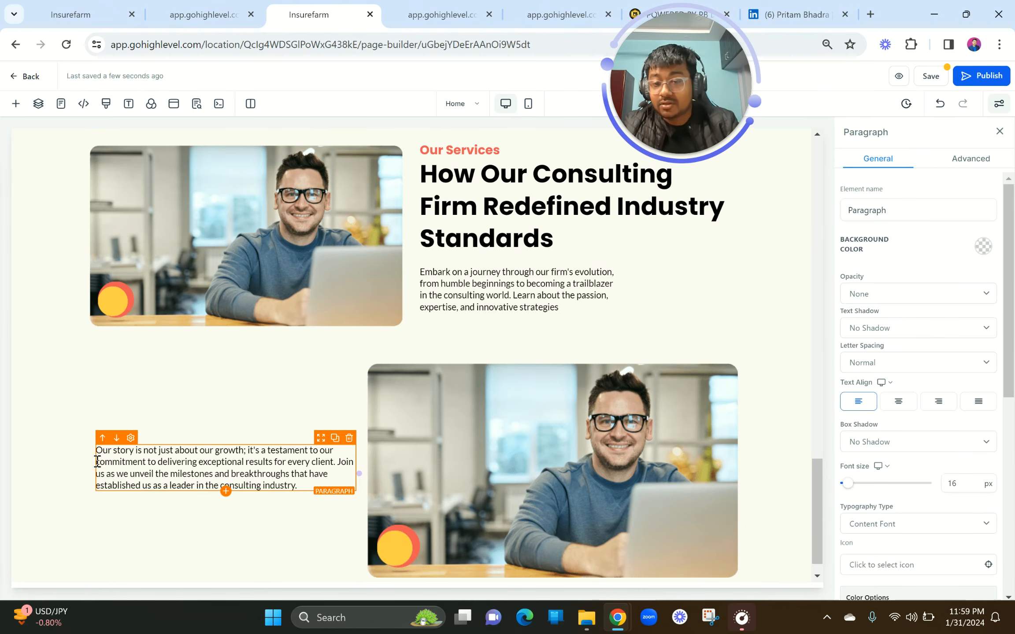
Duplicate the Get Started button in the Our Services section.
scroll(370, 423, "up", 10)
scroll(369, 423, "up", 3)
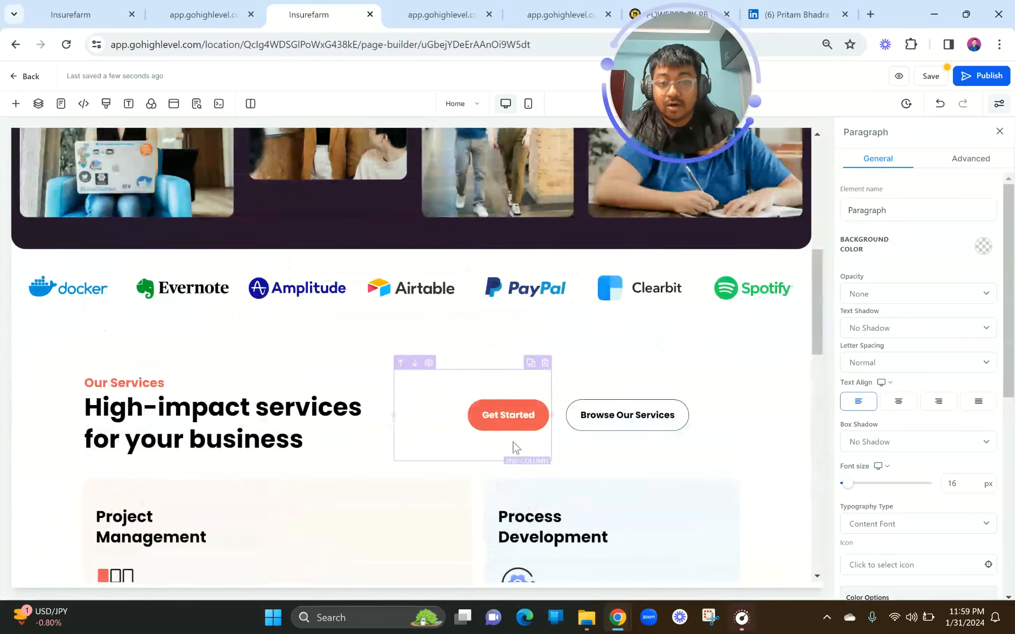
left_click(528, 392)
scroll(522, 460, "down", 2)
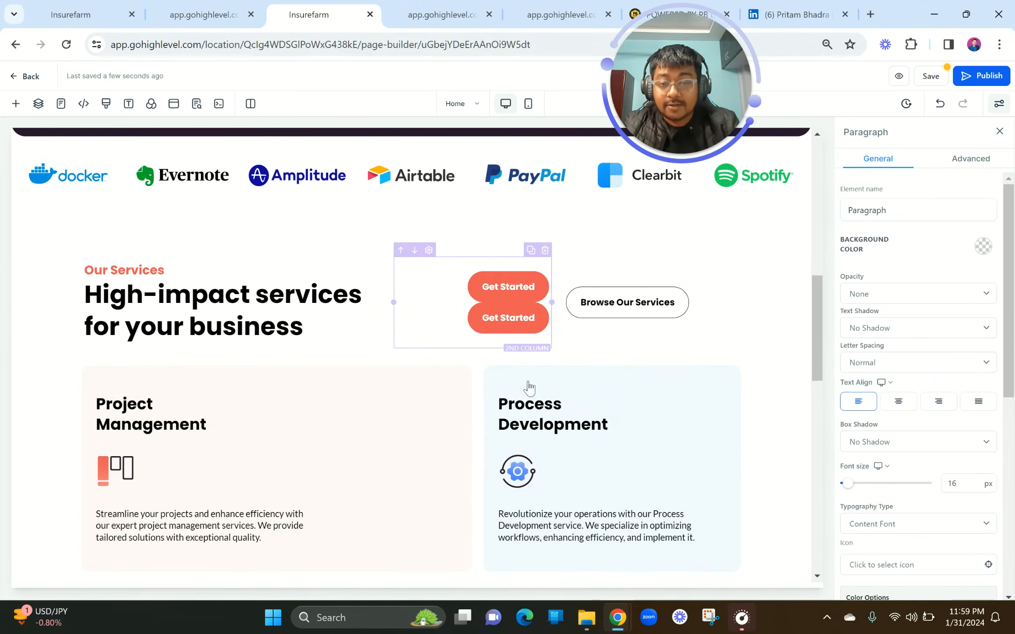
Move the duplicated Get Started button beneath the "Our story is not just about our growth" paragraph and align it left.
left_click_drag(518, 308, 529, 551)
scroll(535, 525, "down", 7)
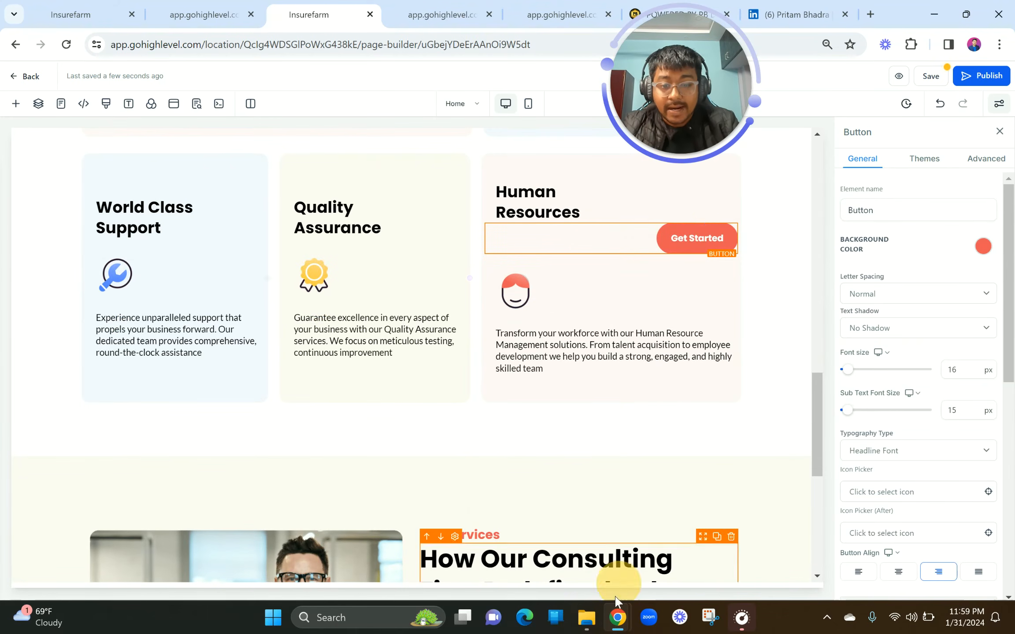
left_click_drag(696, 238, 600, 537)
scroll(600, 537, "down", 5)
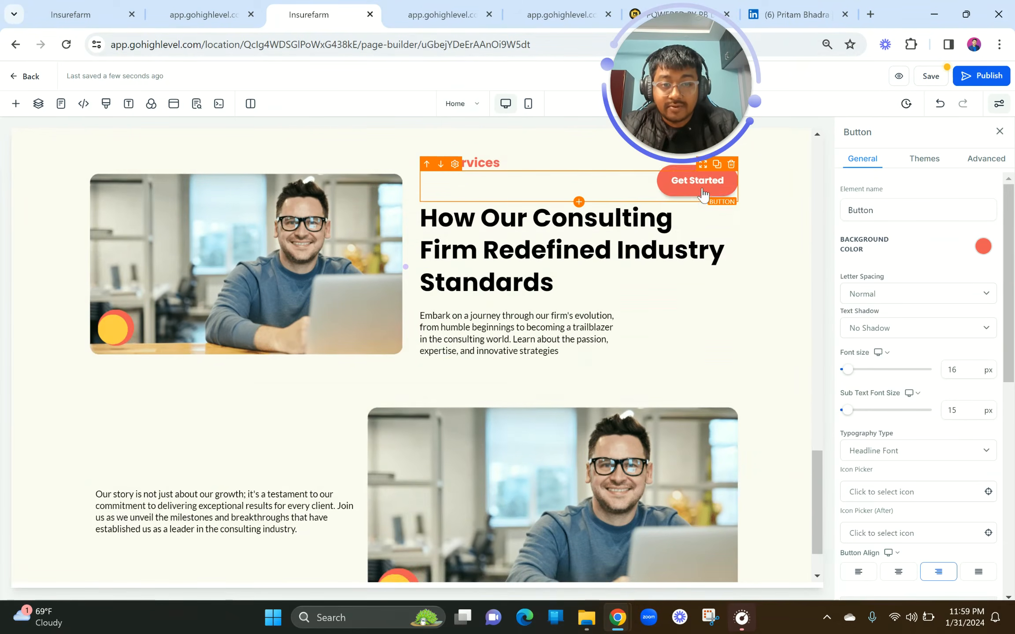
scroll(704, 194, "up", 1)
left_click_drag(703, 194, 305, 515)
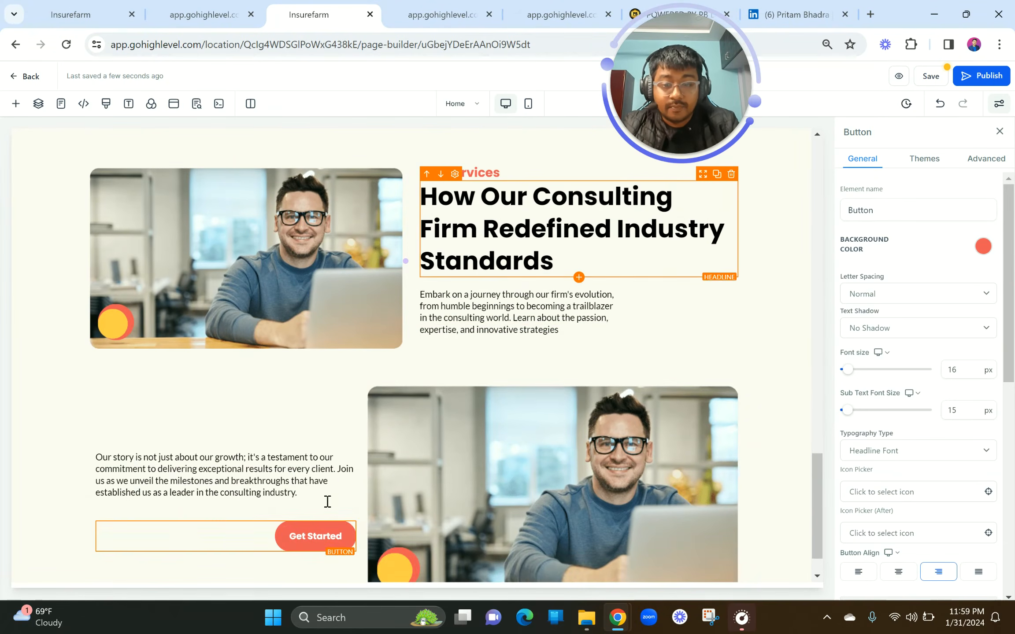
left_click(856, 572)
scroll(904, 401, "down", 8)
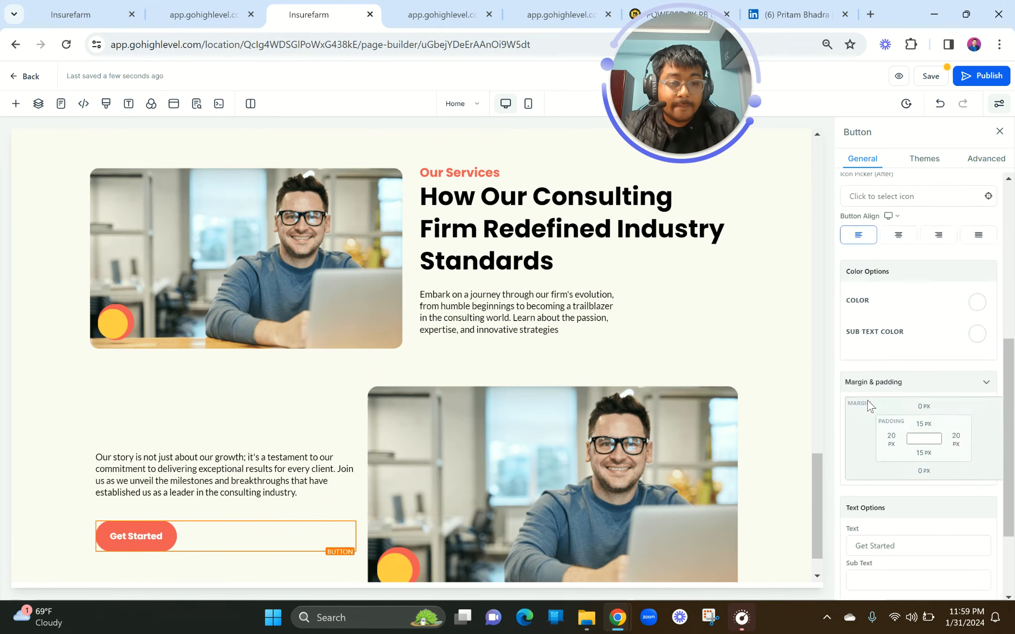
Reduce the bottom margin of the "Our story is not just about our growth" paragraph to tighten the gap above the button.
left_click(283, 493)
left_click(245, 468)
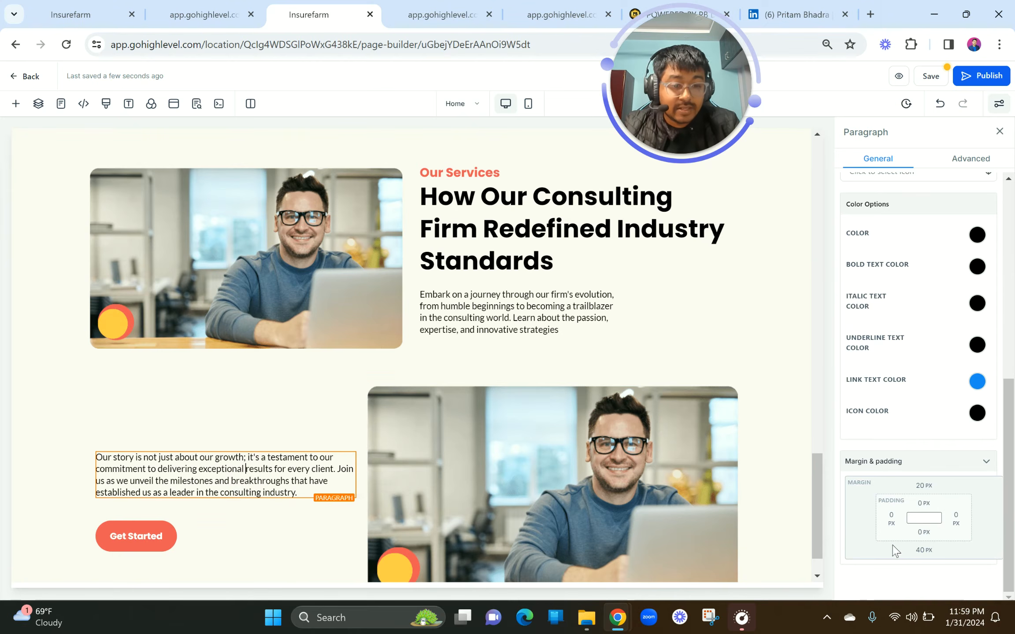
left_click(922, 551)
left_click(975, 486)
Replace the lower row's image with MODERN BUSINESS SITE (4).png from the media library's Business > BUSS 1 folder.
left_click(497, 506)
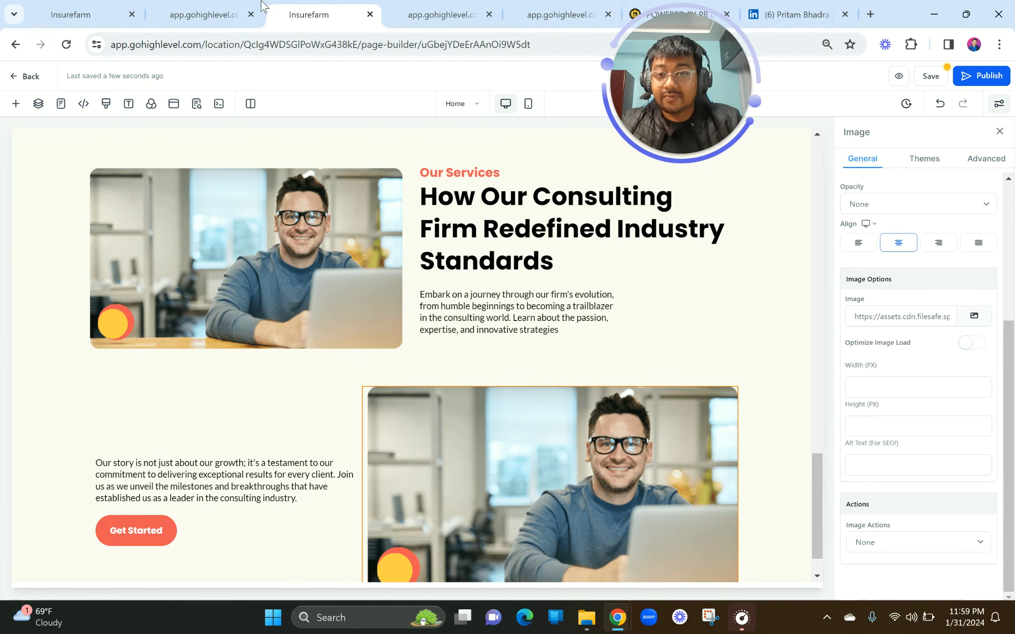
left_click(217, 4)
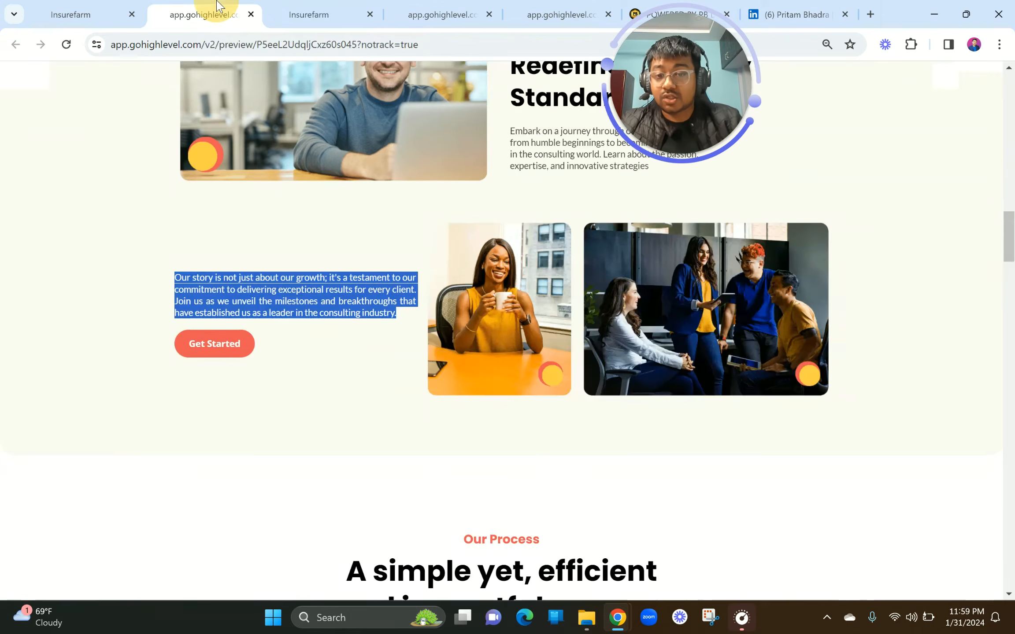
left_click(290, 39)
left_click(317, 14)
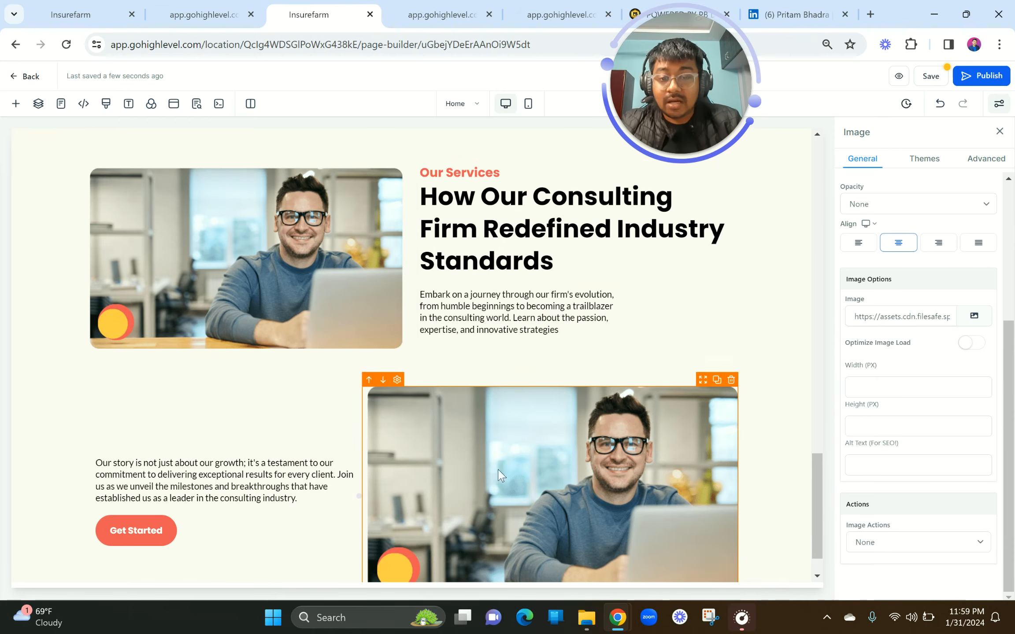
left_click(972, 317)
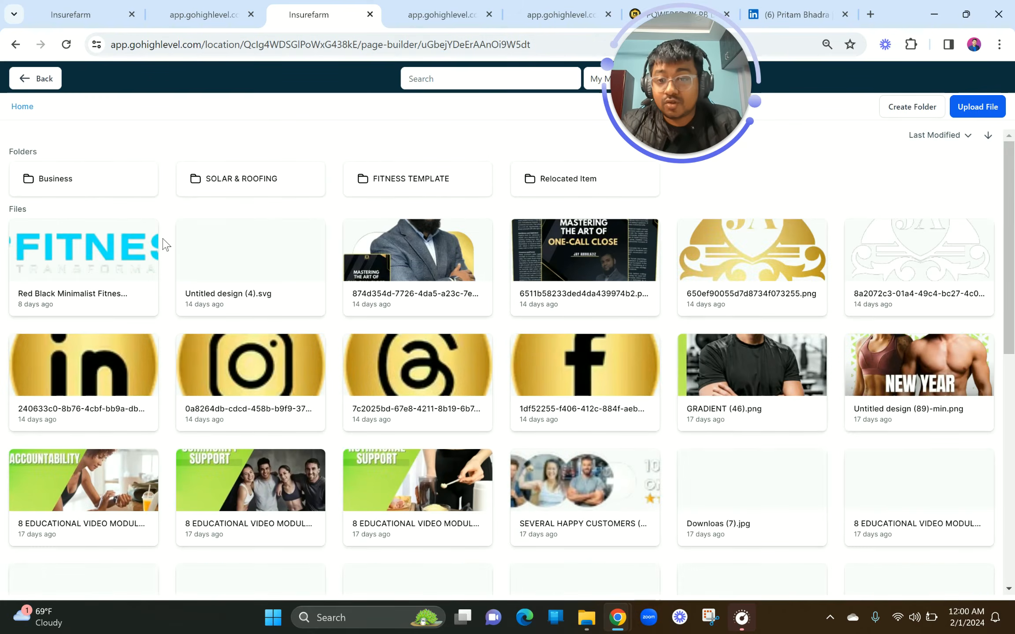
double_click(82, 177)
left_click(212, 12)
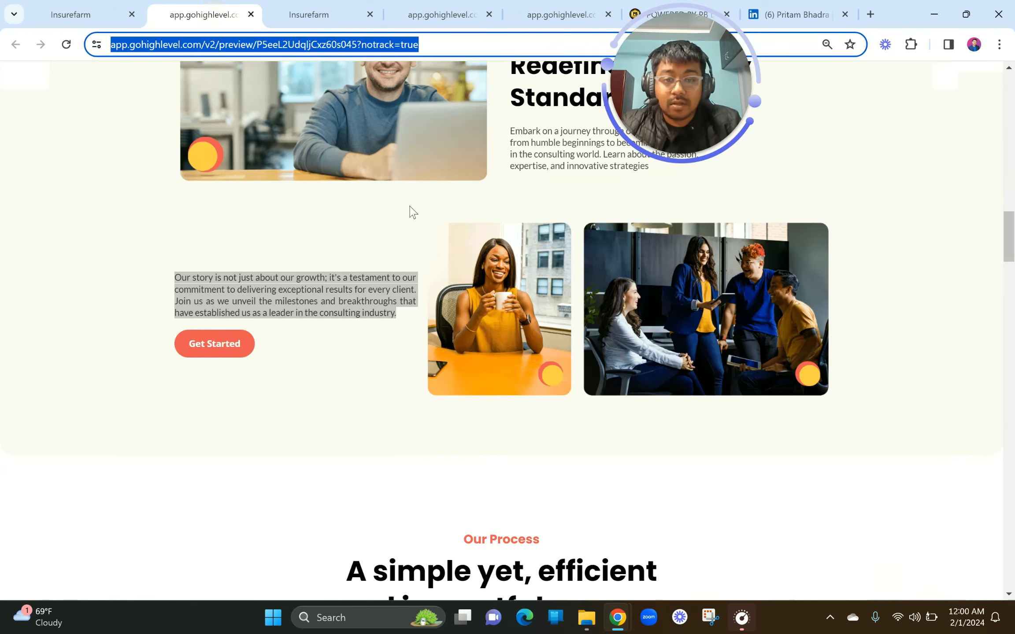
left_click(269, 10)
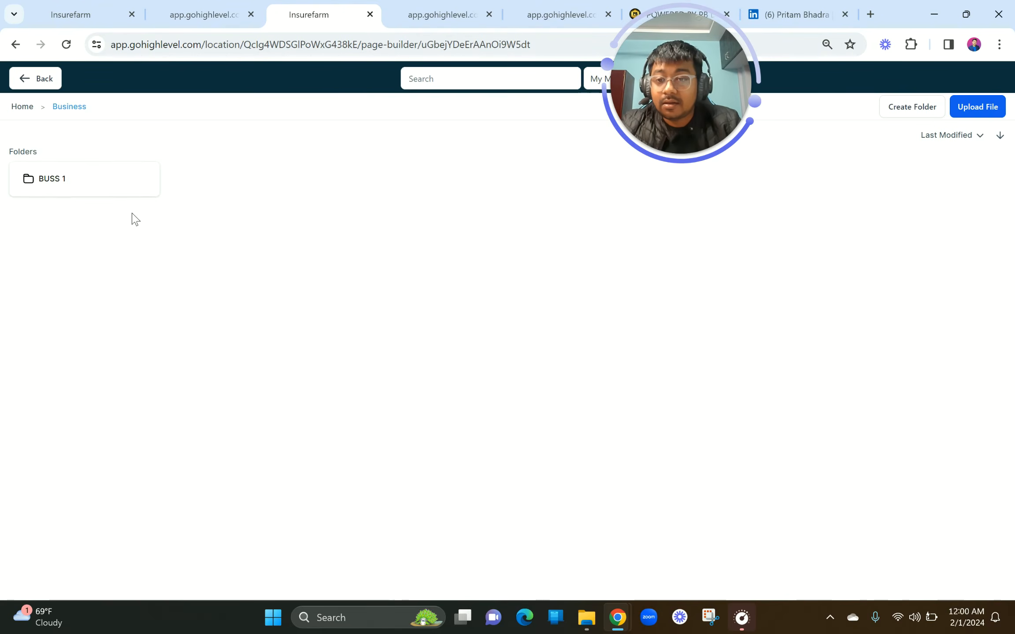
double_click(83, 178)
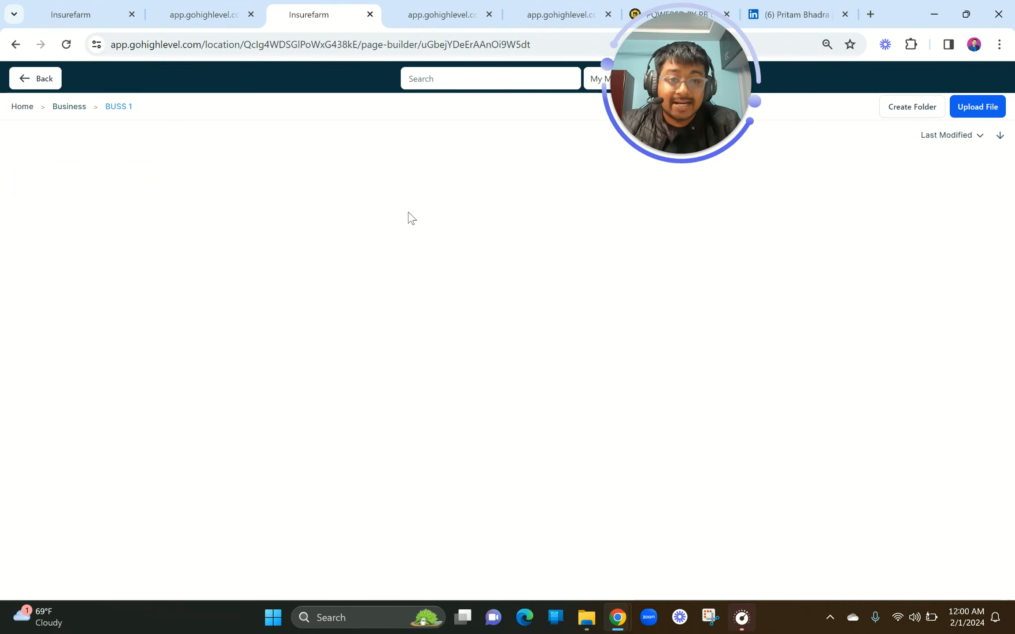
left_click(405, 333)
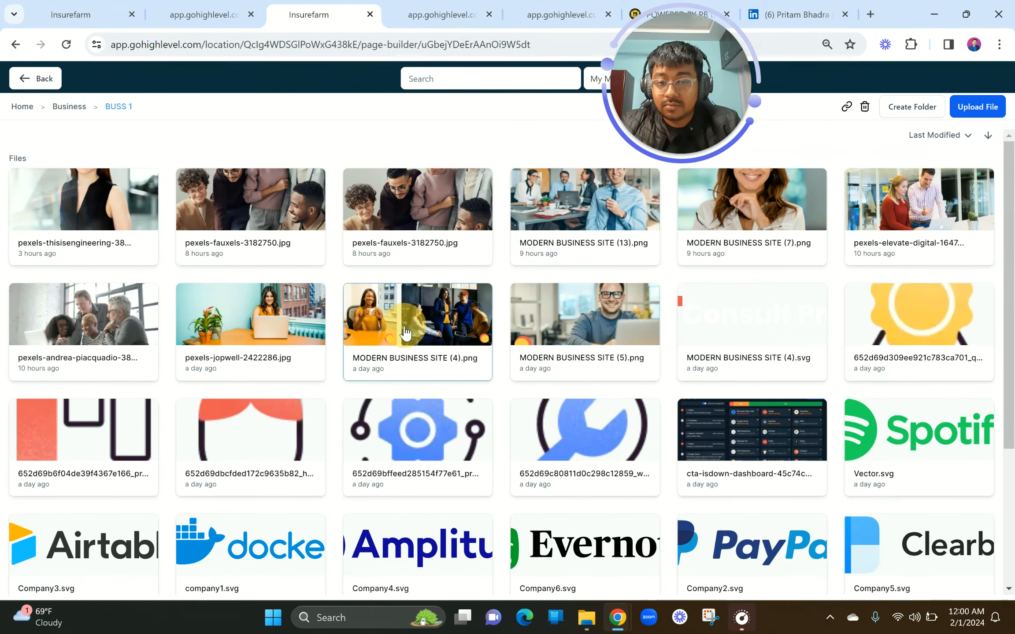
Widen the lower row's image column by shifting its boundary with the paragraph column, and select the new image.
left_click_drag(359, 480, 323, 480)
left_click(366, 474)
left_click(628, 394)
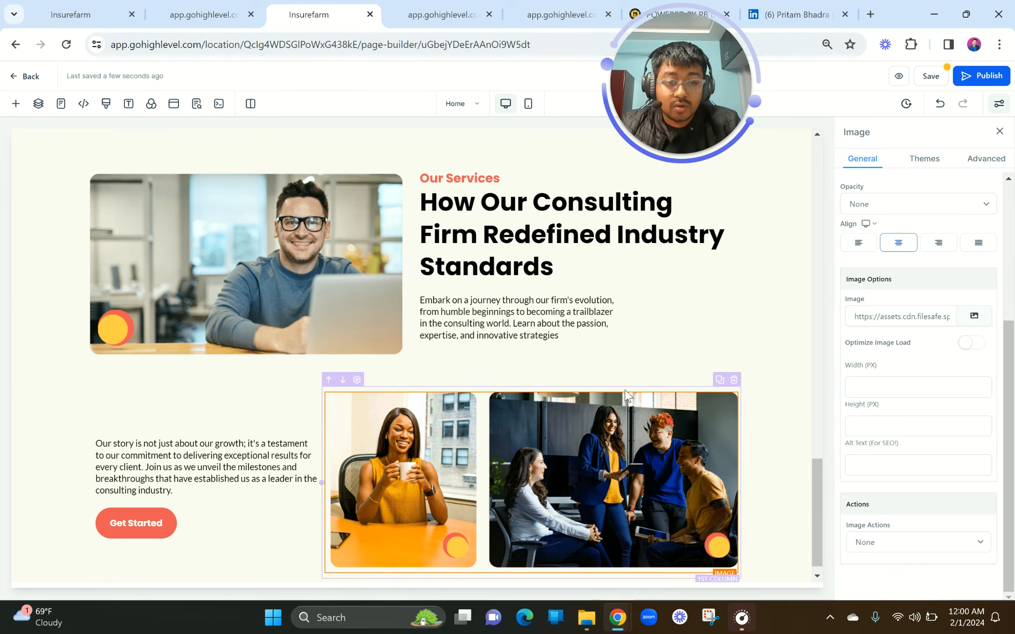
Set the left and bottom padding of the lower row's image to 0 px.
scroll(900, 341, "up", 5)
left_click(891, 300)
double_click(924, 330)
type("0")
left_click(985, 283)
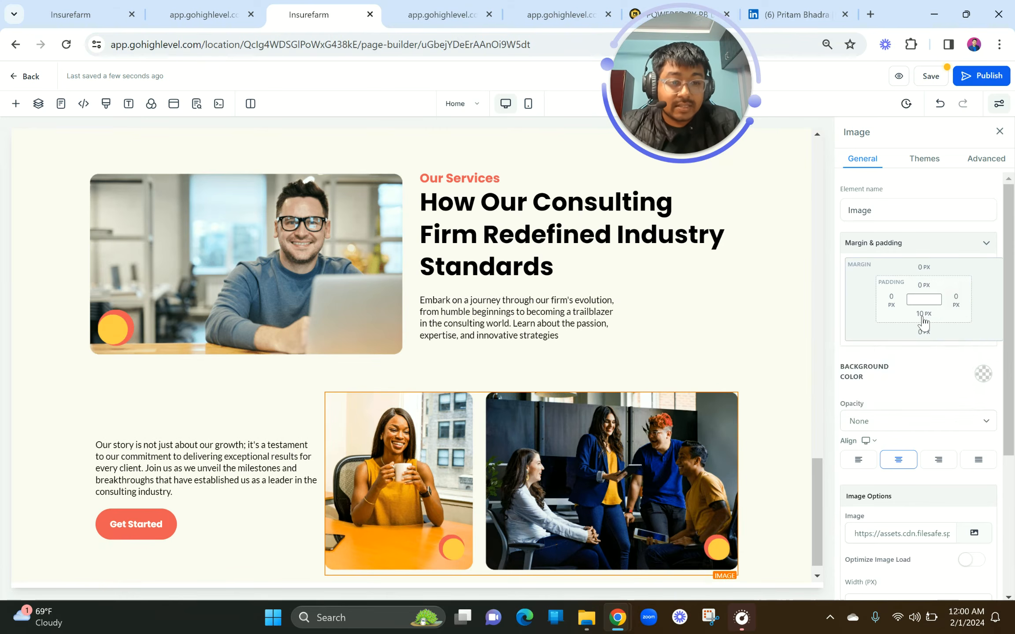
left_click(922, 323)
double_click(958, 339)
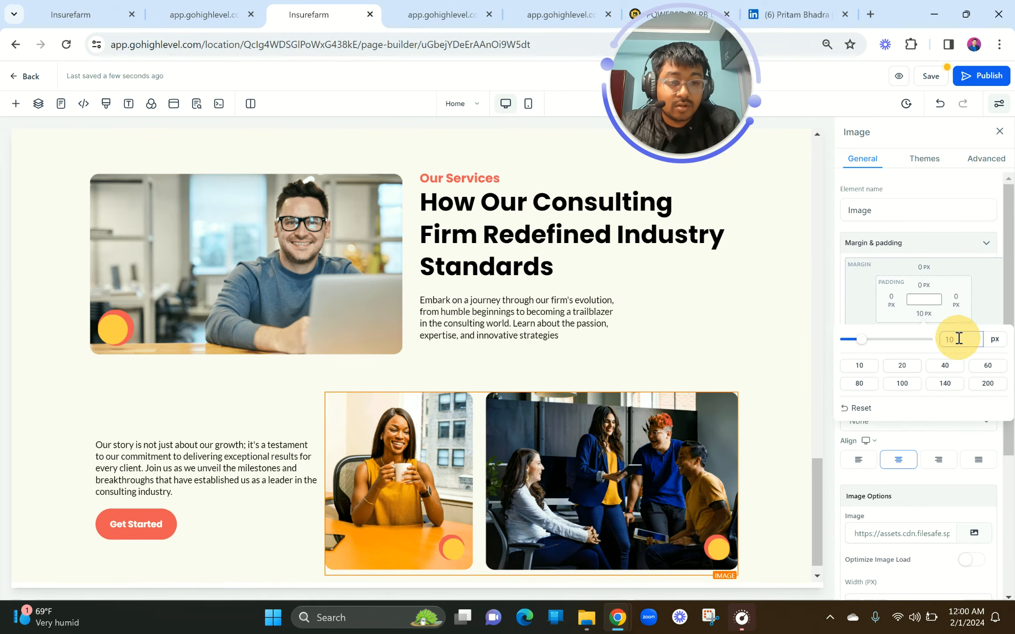
left_click(991, 302)
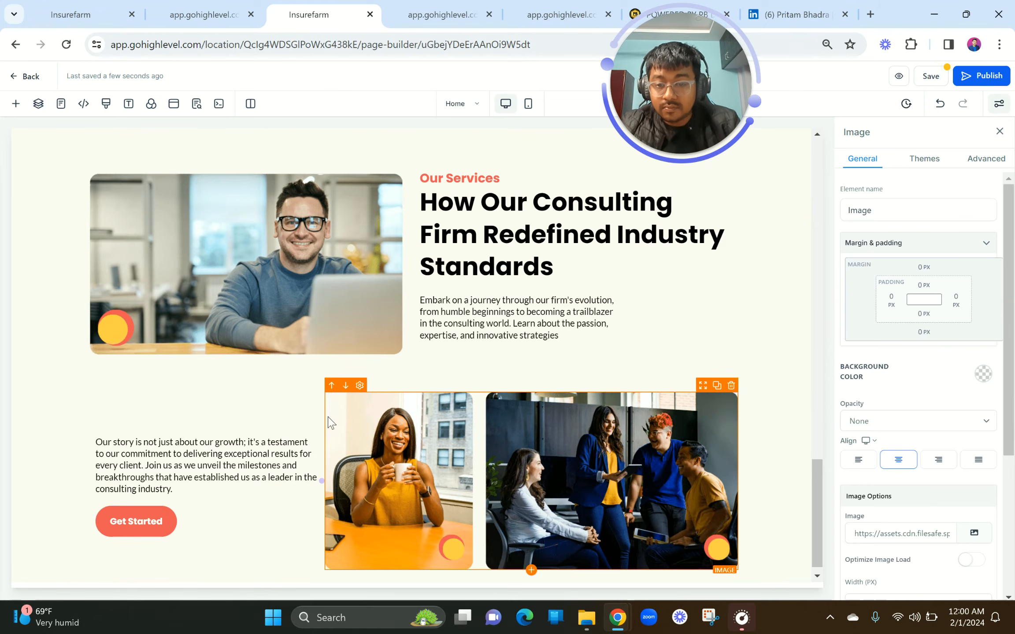
Set the left margin of the column holding the lower row's image to 10 px.
left_click(405, 394)
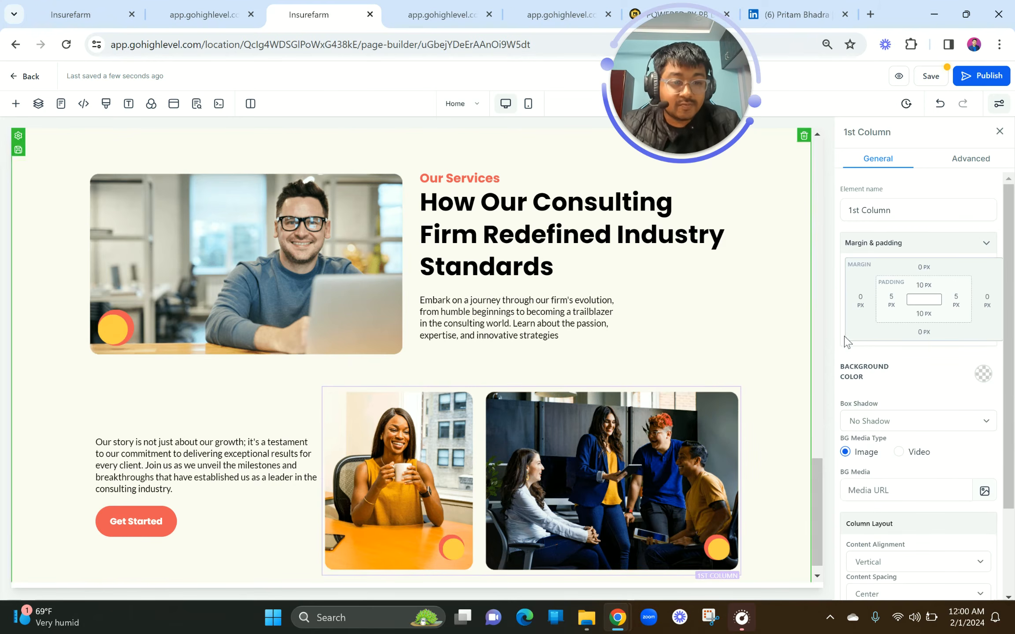
left_click(858, 300)
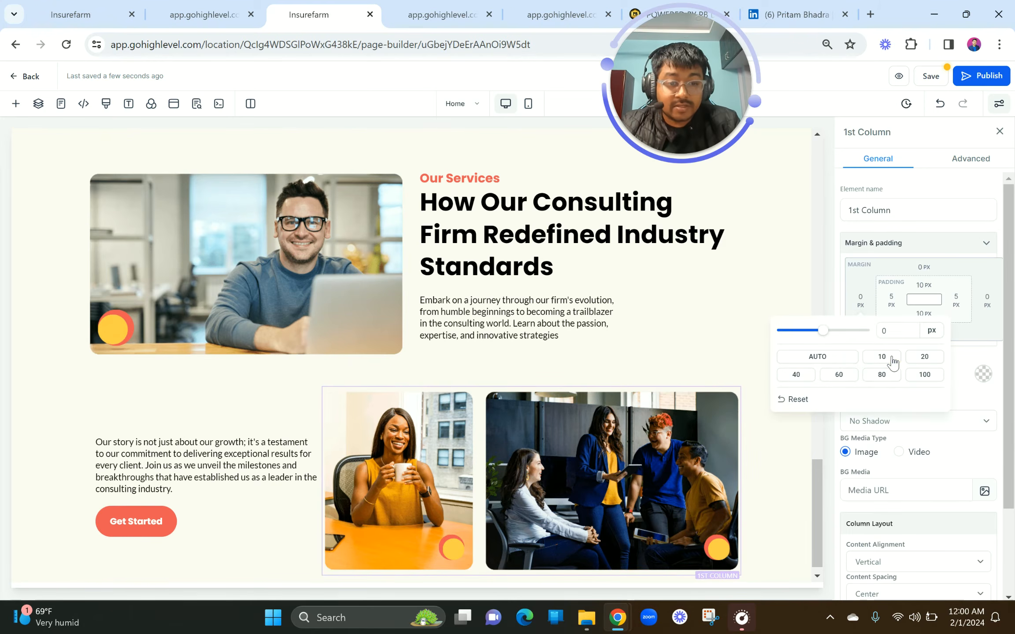
left_click(890, 358)
left_click(508, 335)
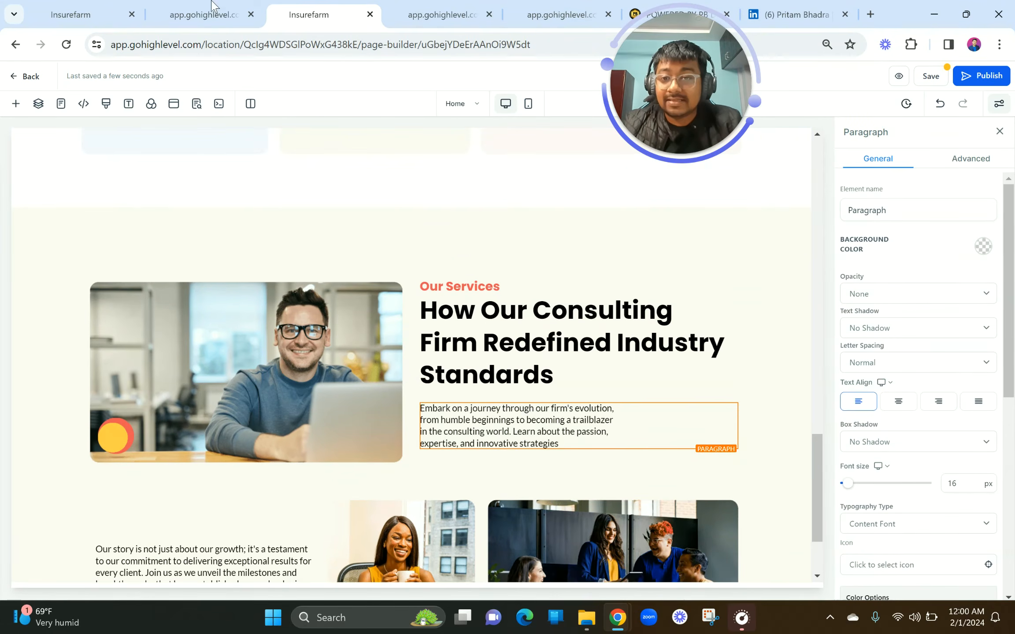
Compare the section with the reference page and set the lower two-column row's bottom margin to 40 px.
left_click(204, 6)
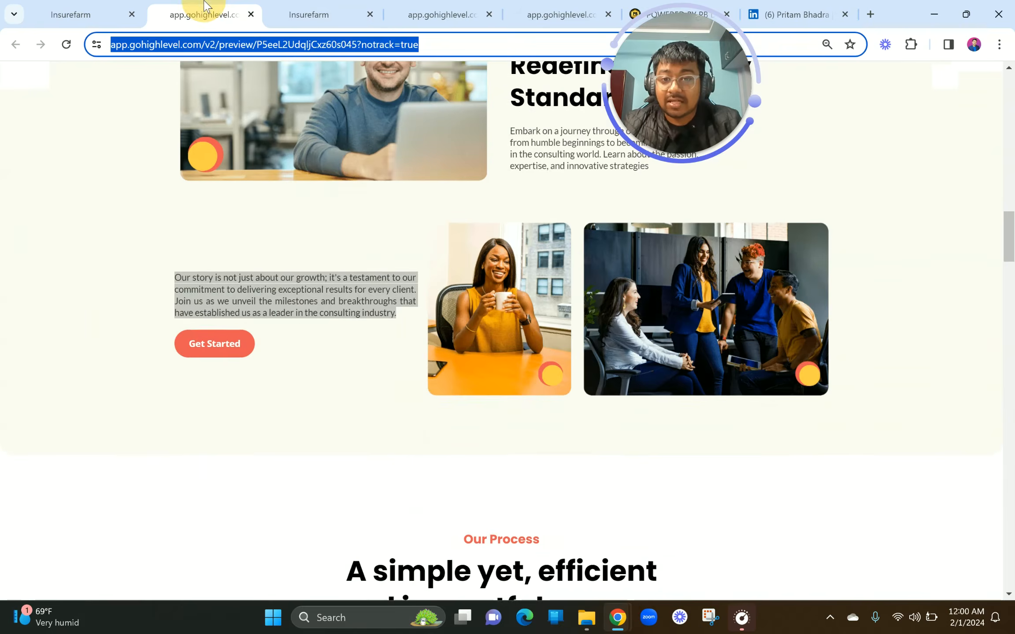
scroll(269, 220, "up", 5)
scroll(269, 221, "down", 2)
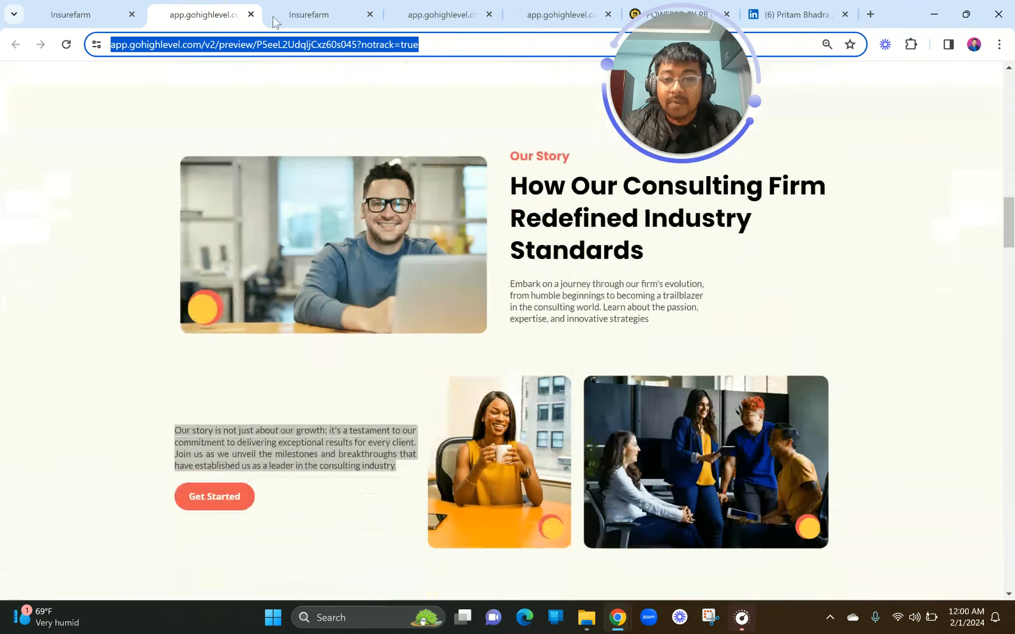
left_click(307, 6)
scroll(403, 513, "down", 4)
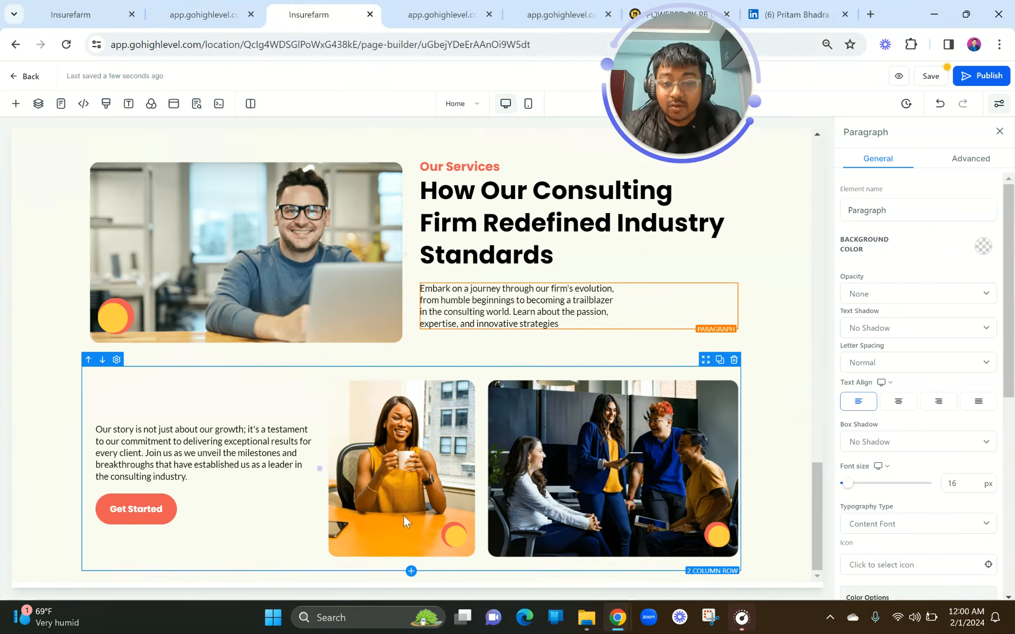
left_click(405, 569)
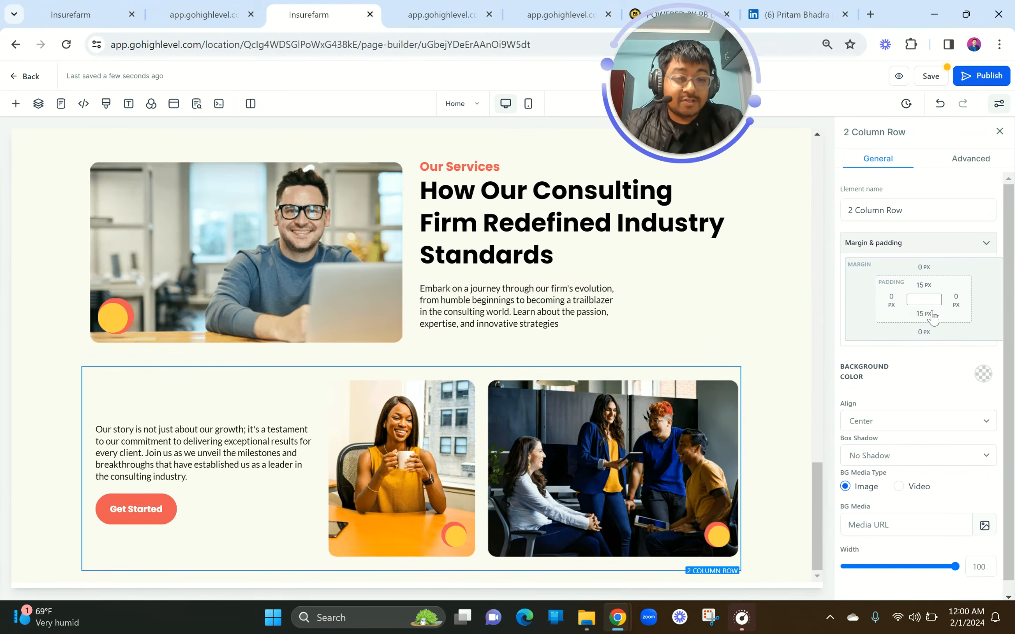
left_click(919, 334)
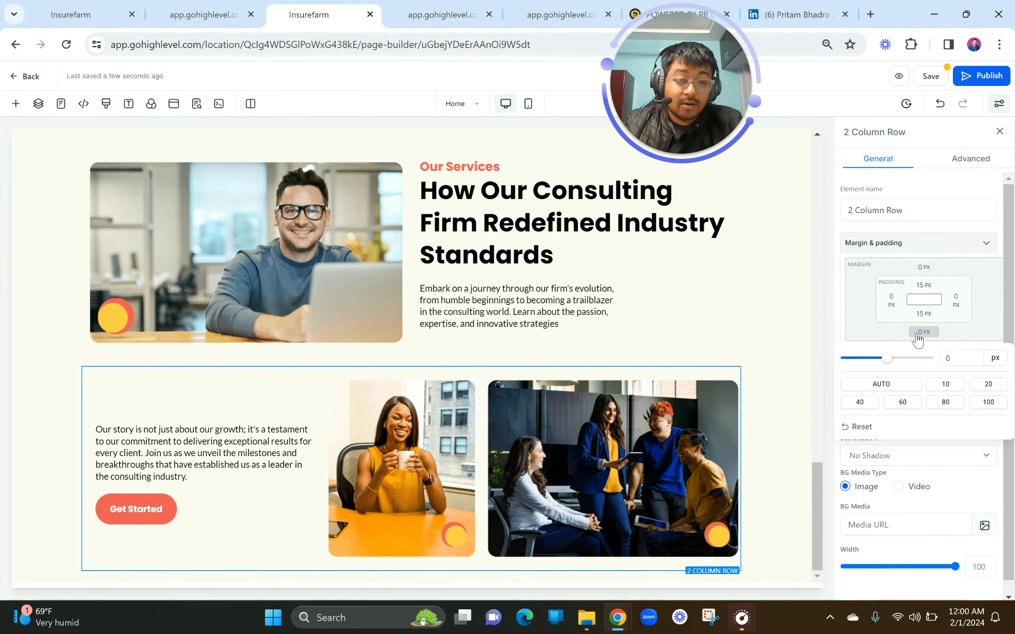
left_click(866, 402)
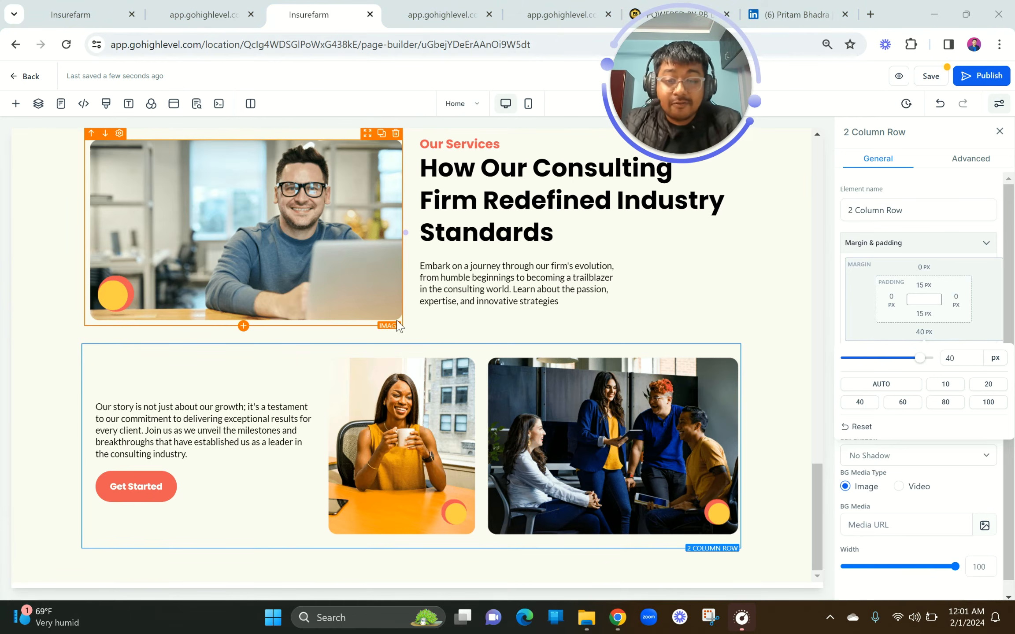
Review the built page from the consulting firm section up to the hero section and back down.
scroll(398, 326, "up", 3)
scroll(398, 326, "up", 15)
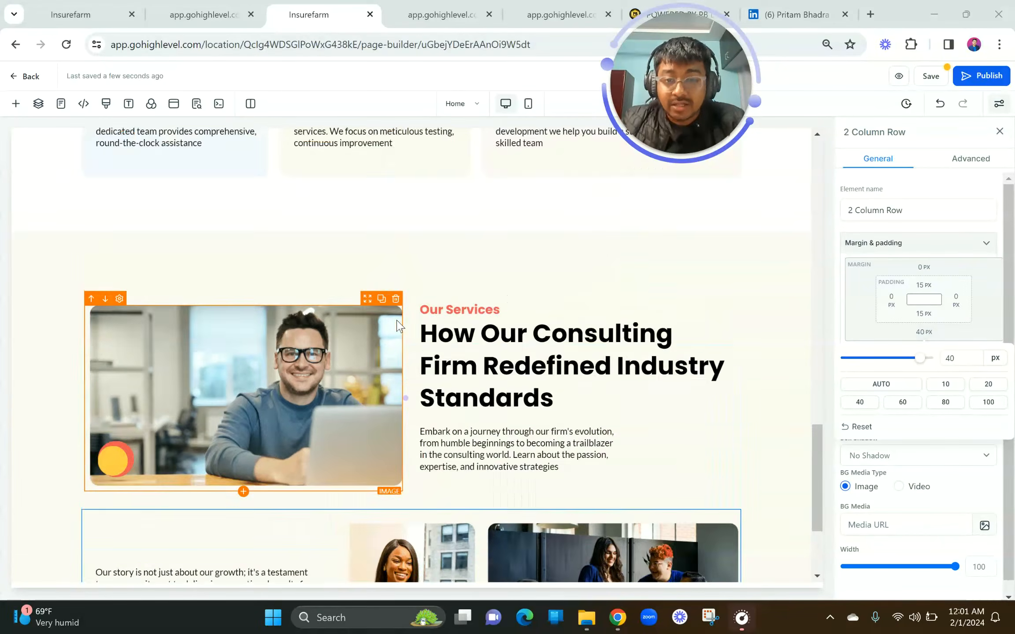
scroll(398, 326, "down", 20)
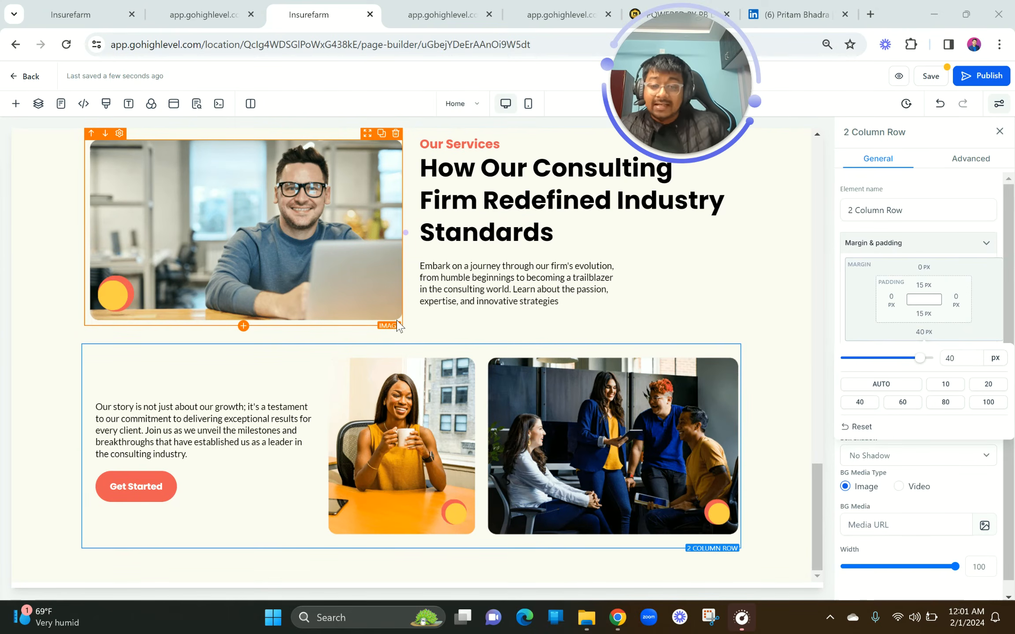
scroll(398, 326, "up", 20)
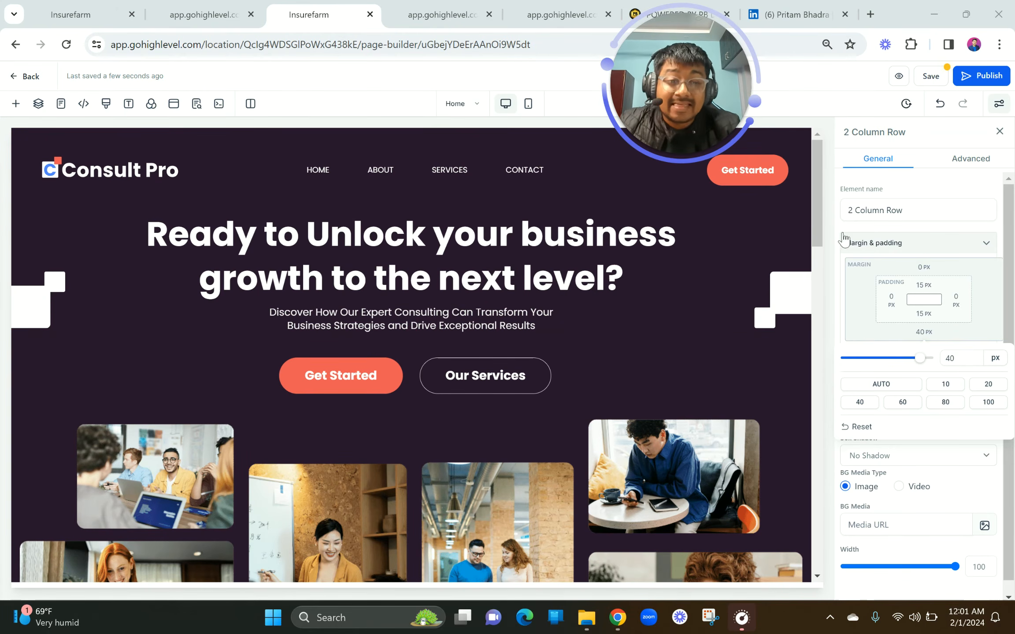
left_click_drag(817, 199, 801, 575)
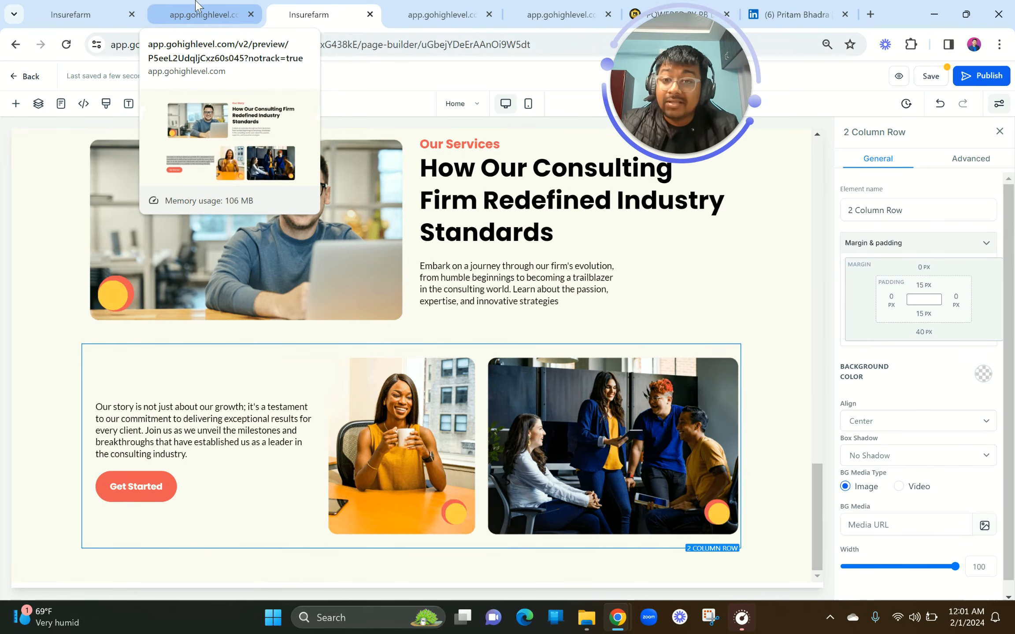
Examine the Our Process section on the reference page, including its heading and three step cards, and return to the page builder.
left_click(197, 6)
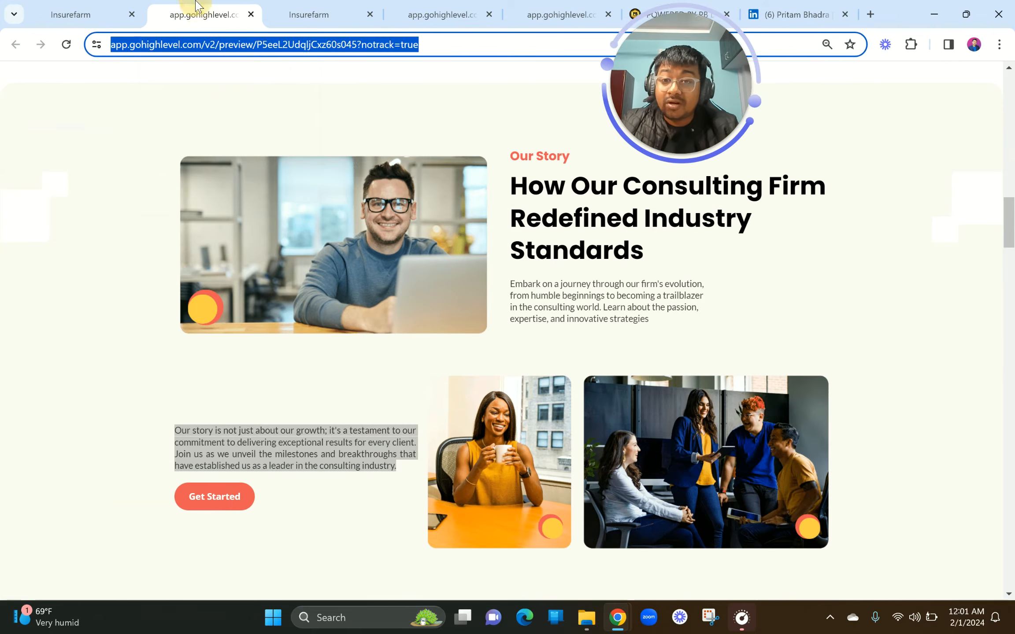
left_click(308, 438)
scroll(308, 437, "down", 7)
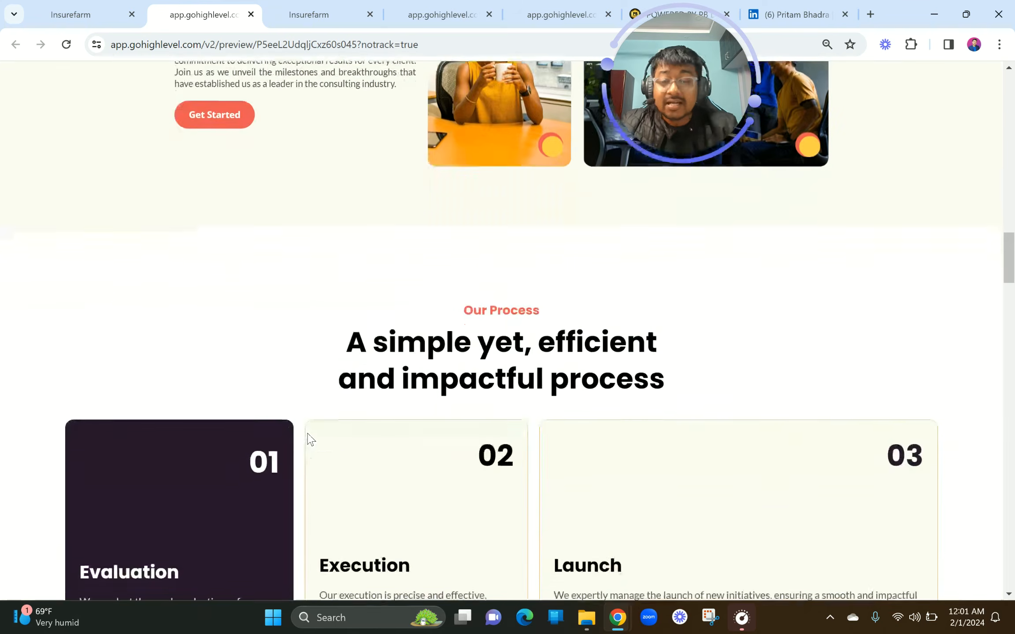
scroll(310, 438, "down", 3)
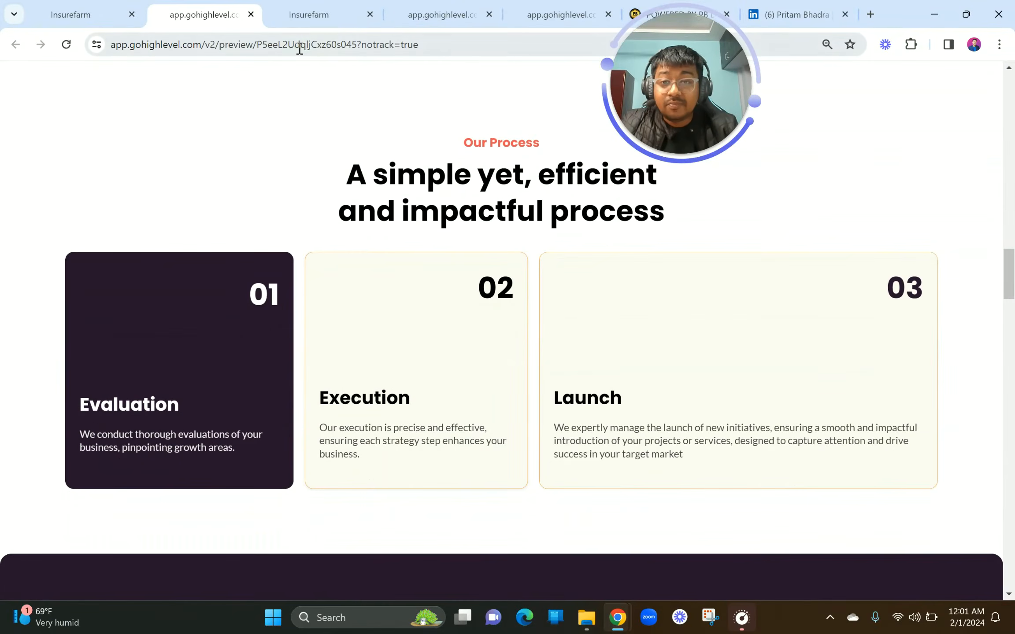
left_click(308, 15)
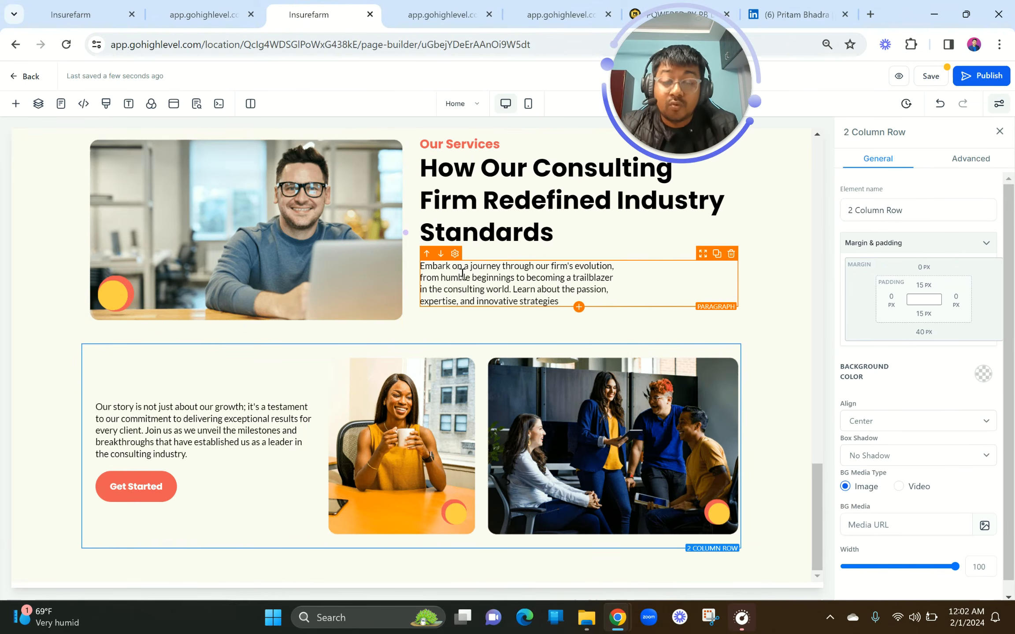
scroll(462, 274, "up", 4)
scroll(460, 272, "down", 4)
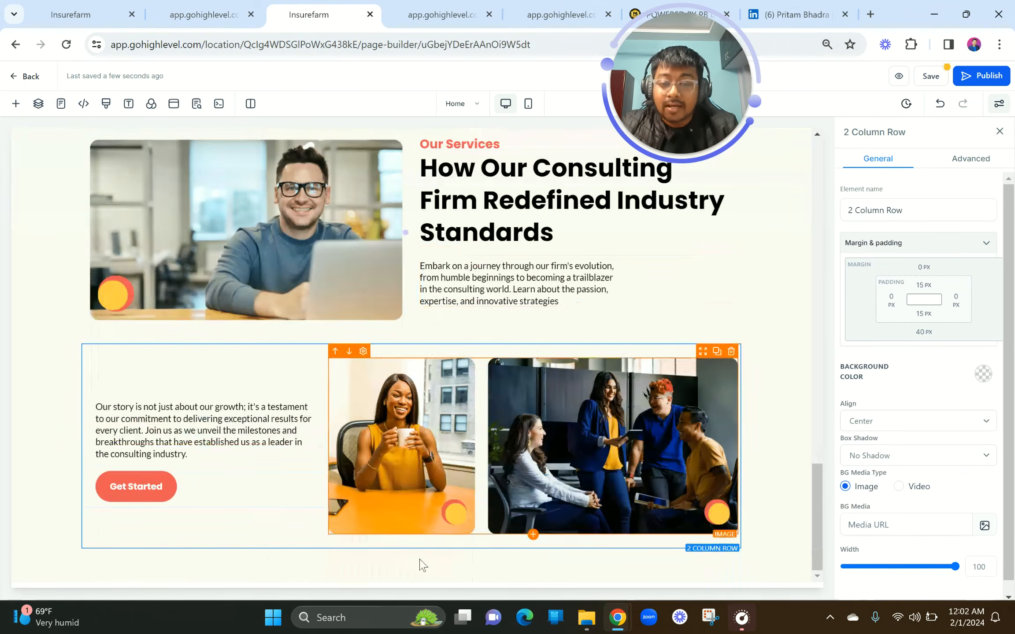
Add a full-width section directly below the consulting firm story section.
scroll(469, 379, "up", 5)
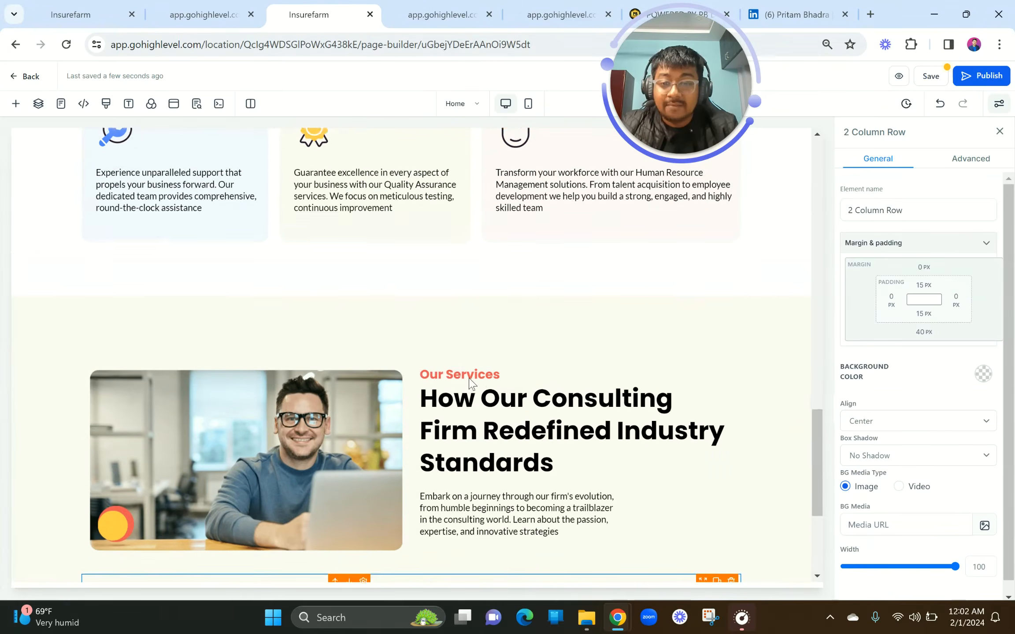
left_click(466, 310)
scroll(464, 306, "down", 5)
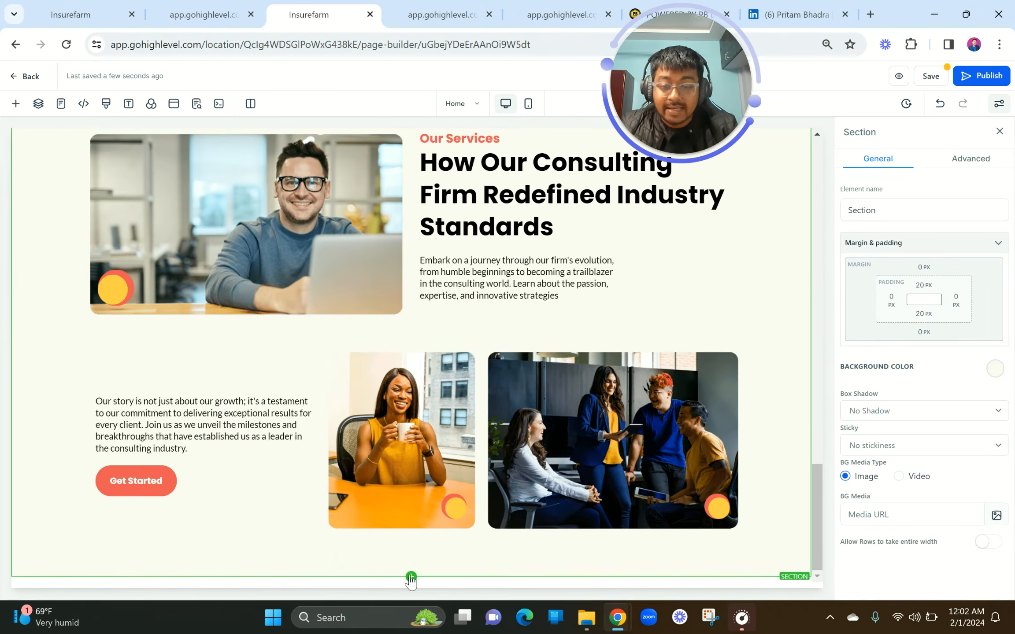
left_click(411, 577)
left_click(152, 196)
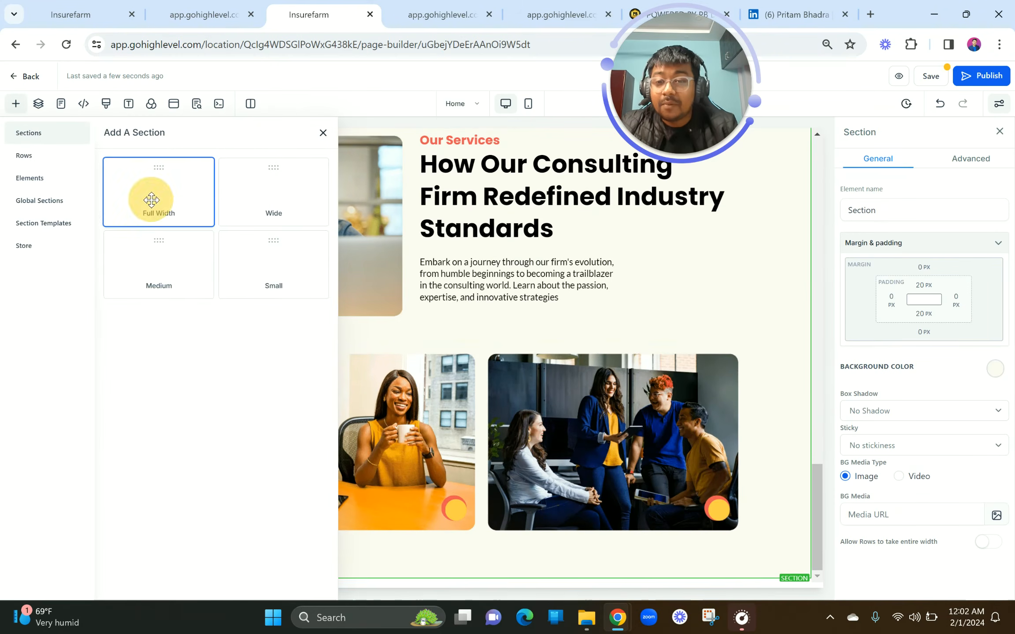
scroll(405, 435, "down", 2)
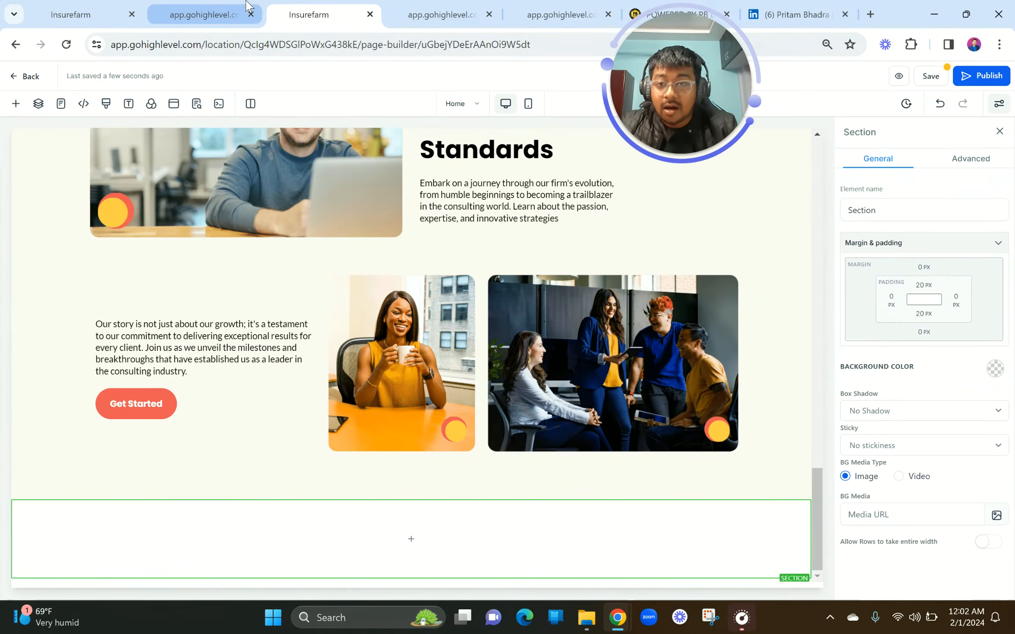
Check the Our Process heading layout on the reference page and add a one-column row to the new section.
left_click(204, 15)
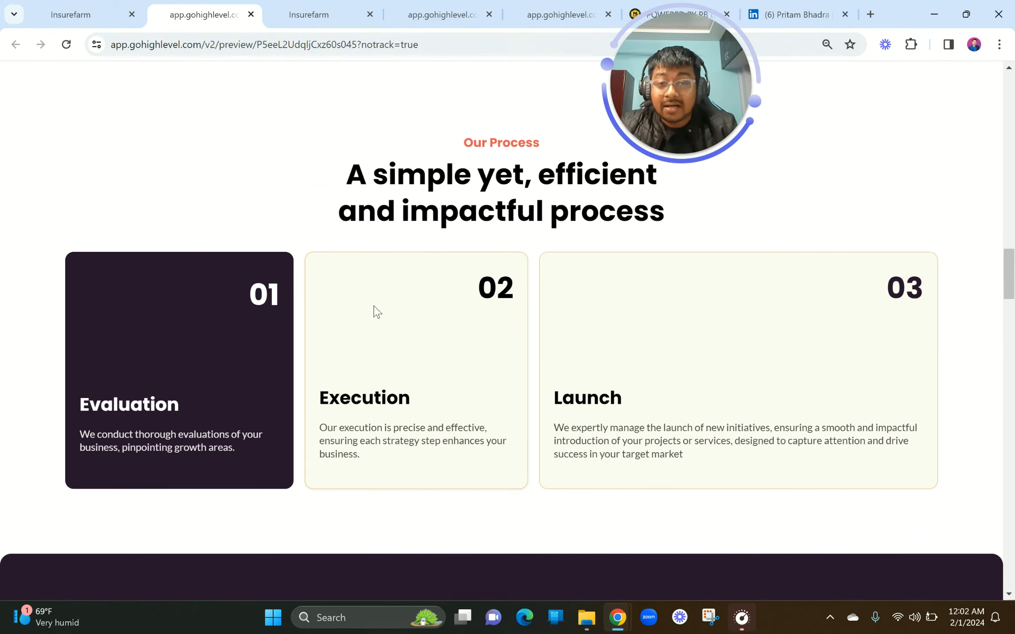
scroll(374, 312, "up", 3)
scroll(375, 312, "down", 3)
scroll(374, 312, "up", 1)
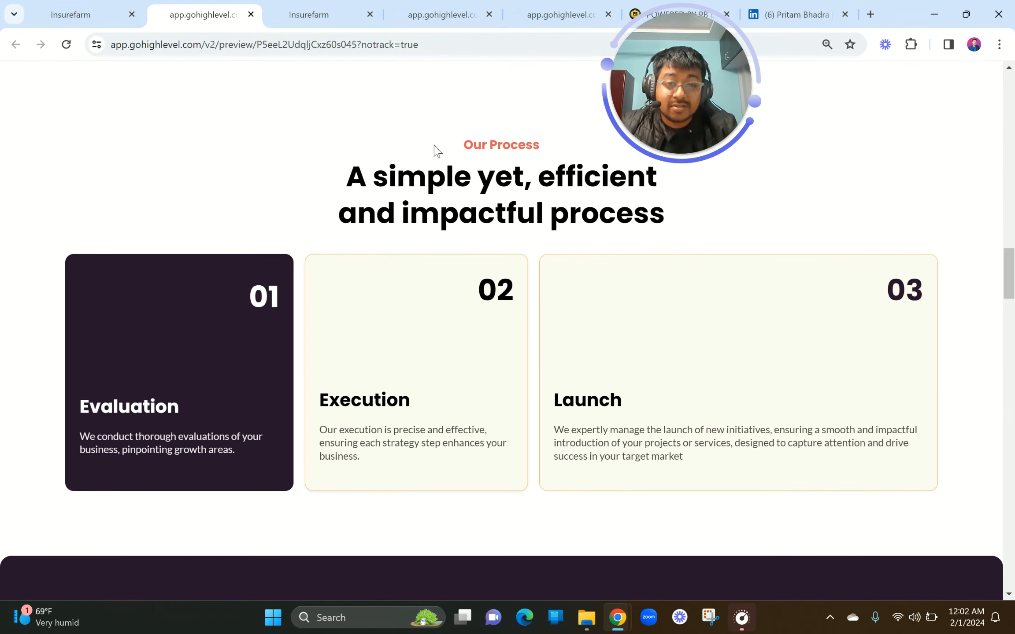
left_click(333, 9)
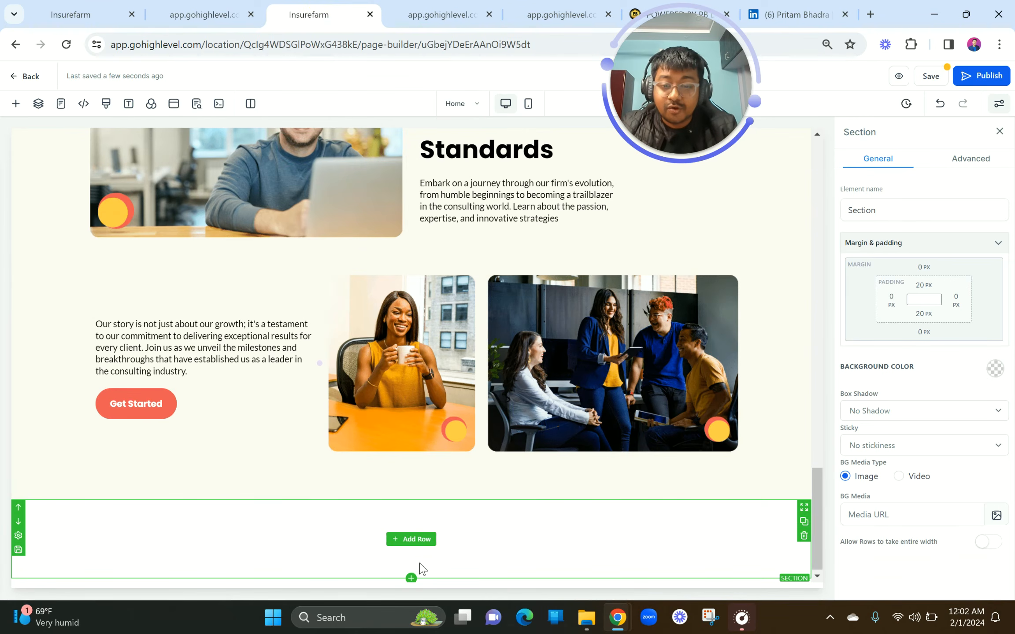
left_click(410, 539)
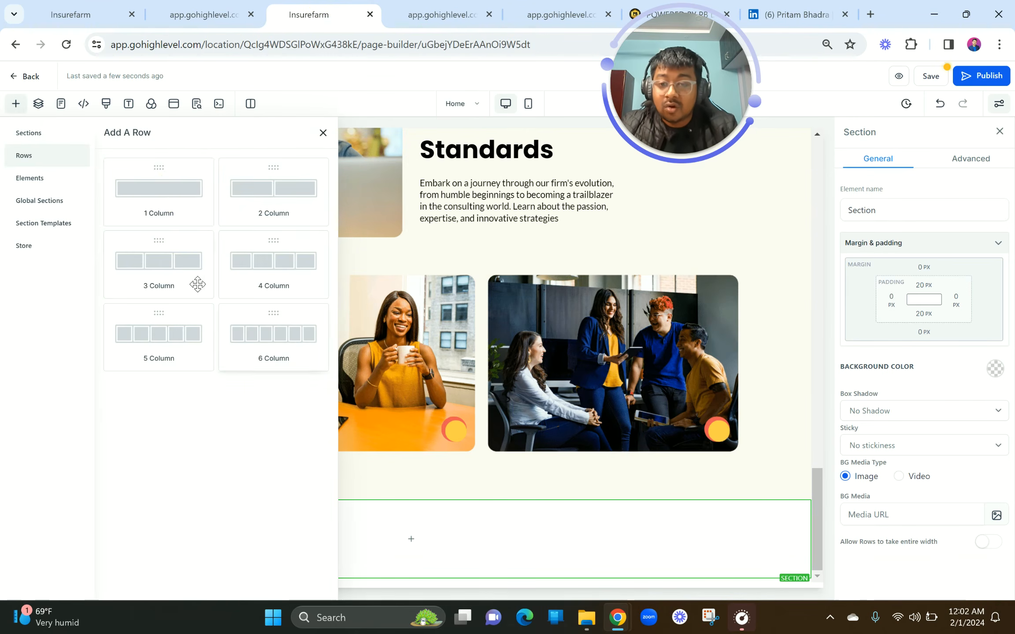
left_click(178, 191)
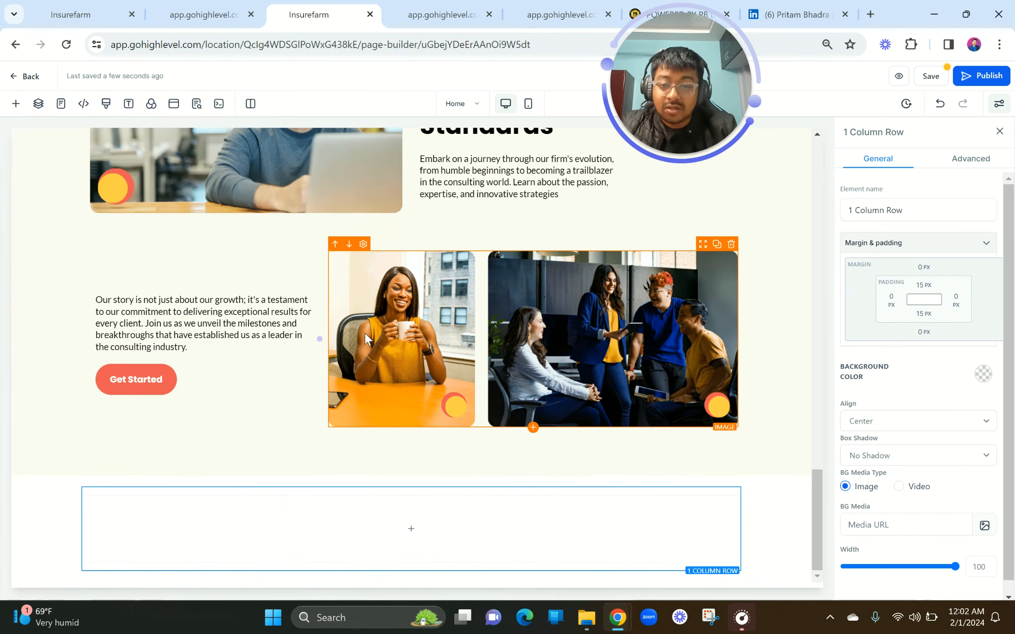
Duplicate the "Our Services" headline above the consulting firm heading and place the copy, center-aligned, in the new one-column row.
left_click(192, 6)
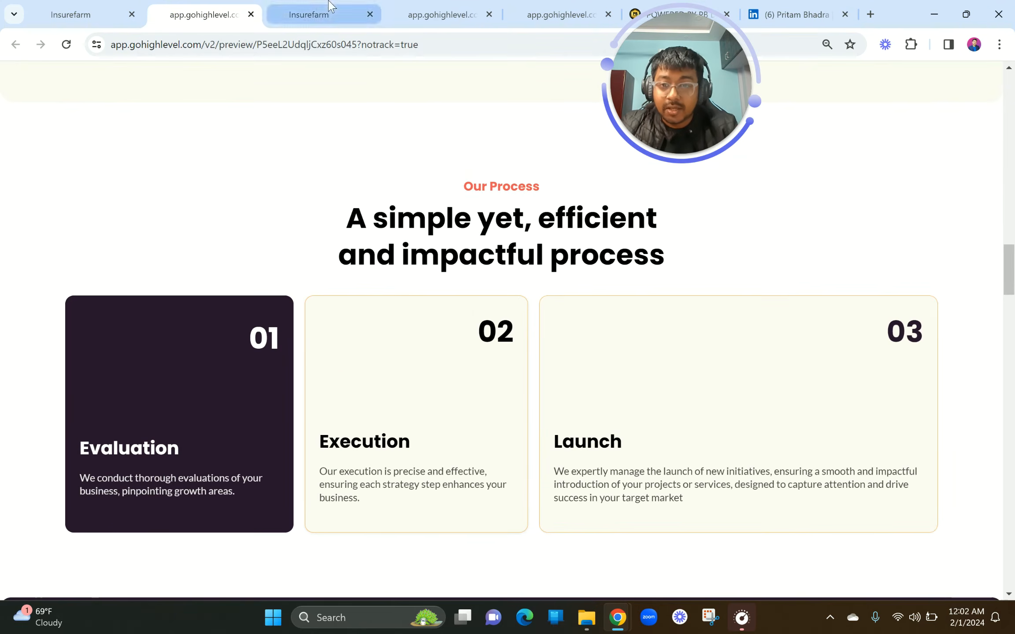
left_click(331, 10)
scroll(369, 263, "up", 5)
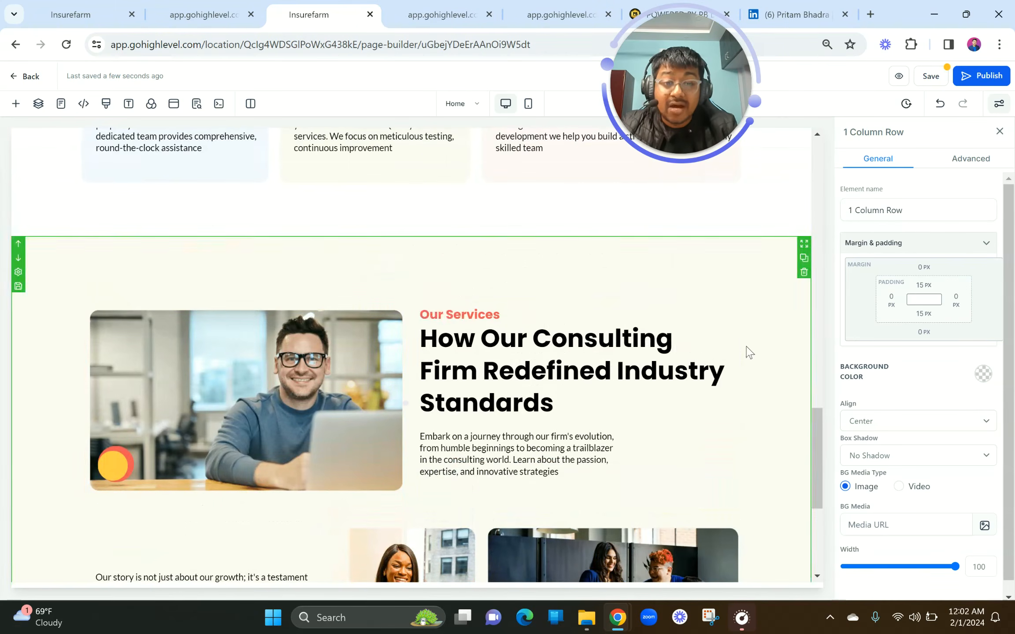
left_click(717, 300)
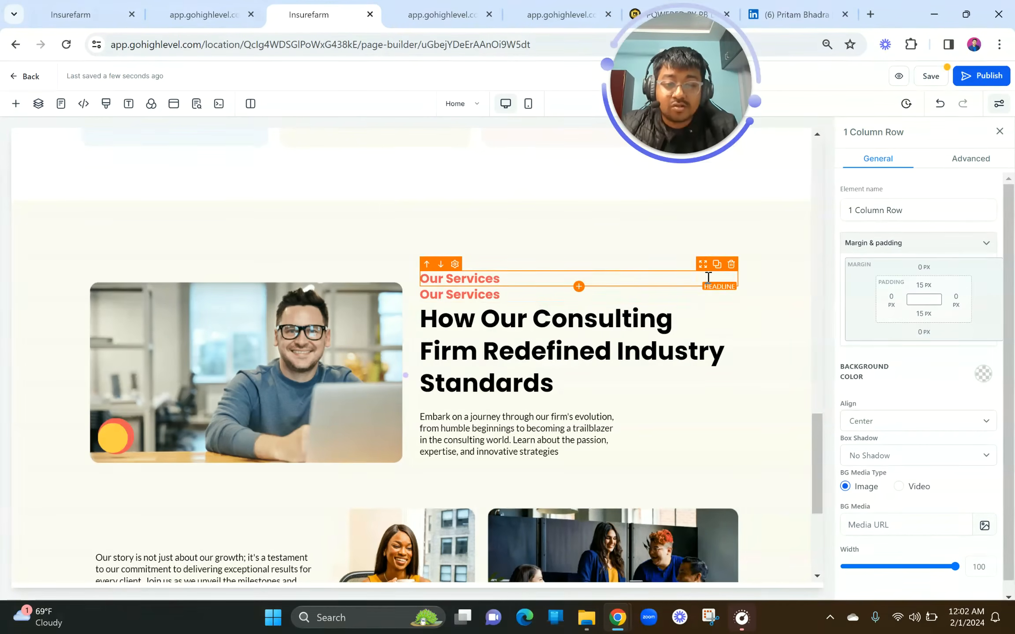
mouse_move(703, 265)
left_mouse_down()
mouse_move(679, 580)
mouse_move(698, 272)
mouse_move(708, 273)
left_mouse_up()
left_click(708, 273)
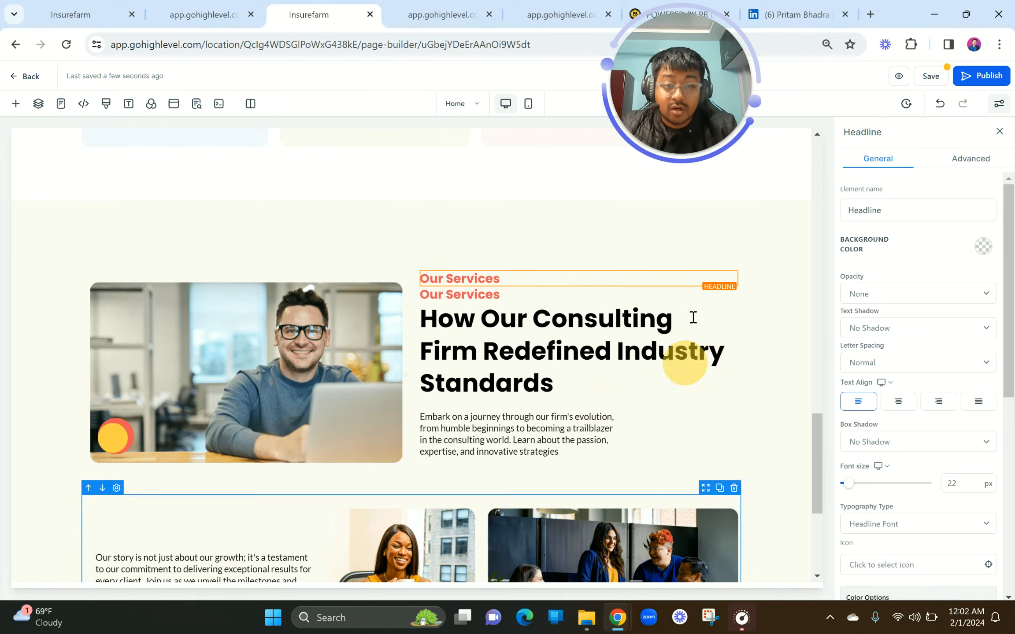
left_click_drag(704, 270, 666, 549)
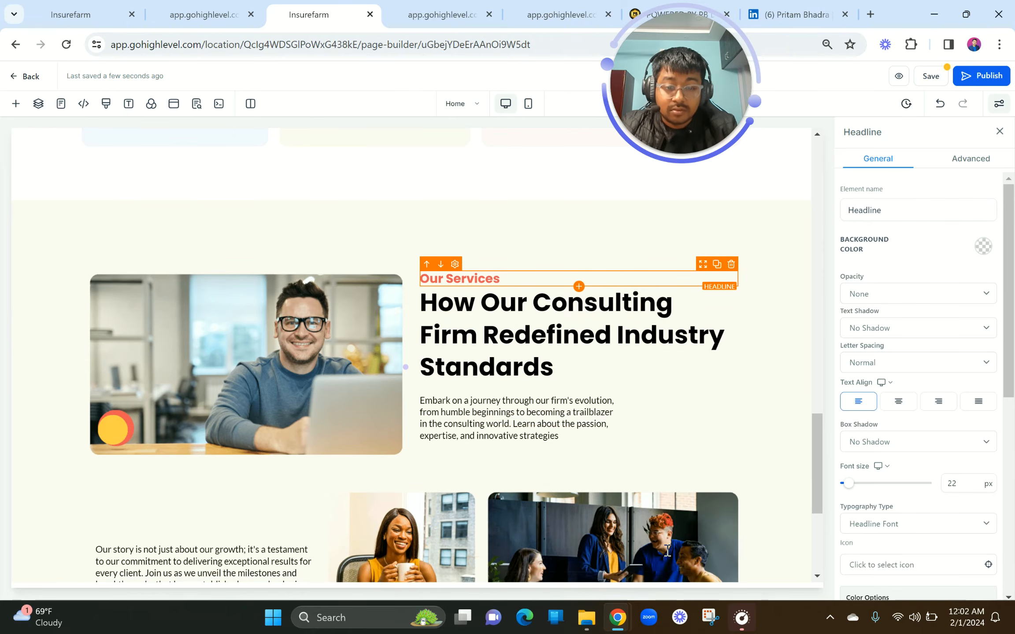
scroll(666, 548, "down", 5)
left_click_drag(704, 409, 647, 555)
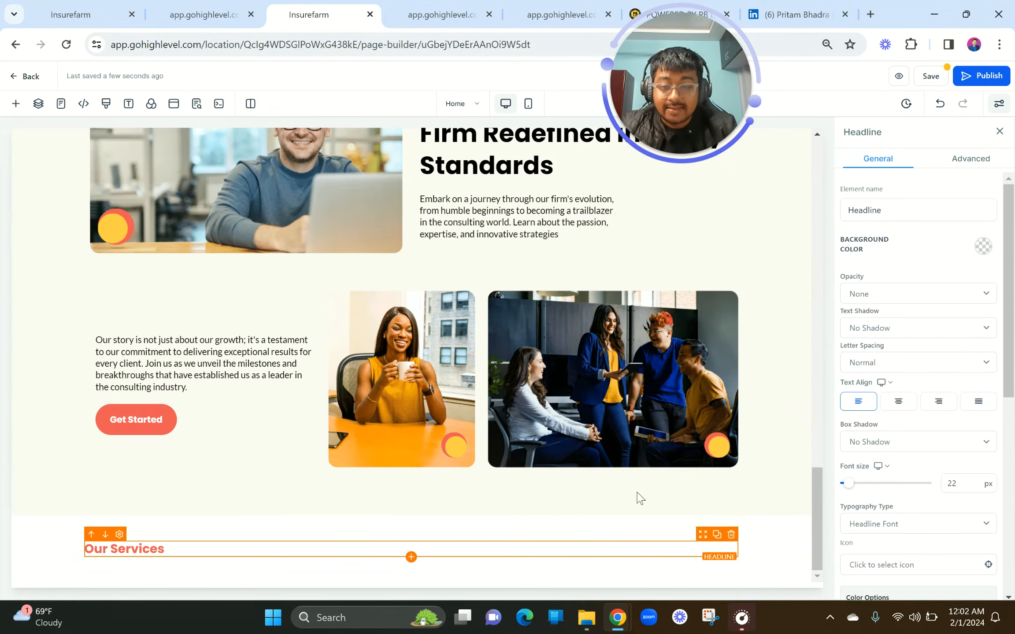
left_click(899, 401)
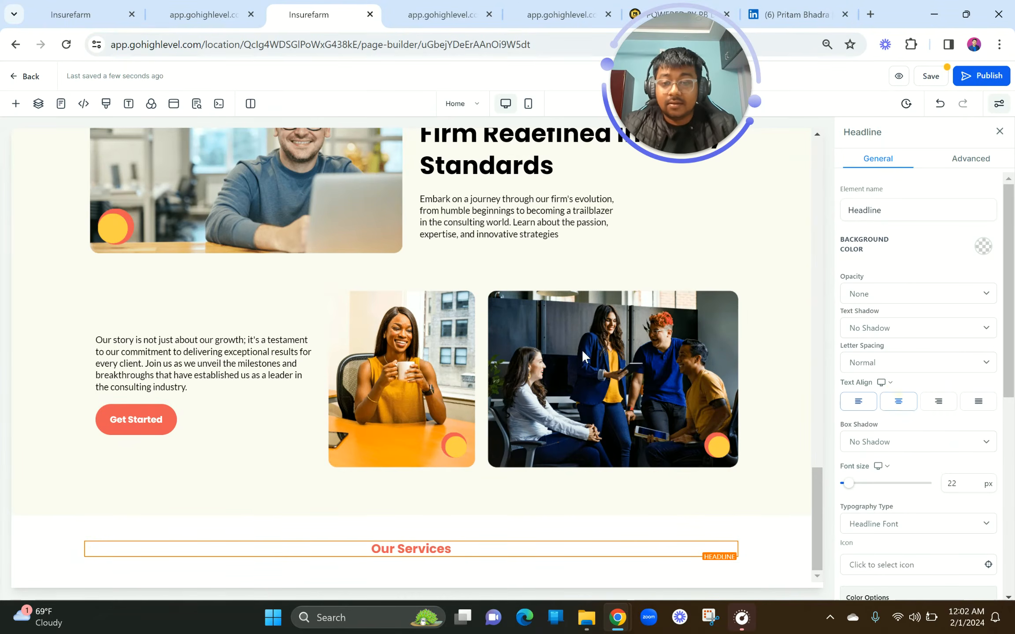
Check the reference page and change the small headline above the consulting firm heading to "Our Story".
scroll(542, 364, "up", 6)
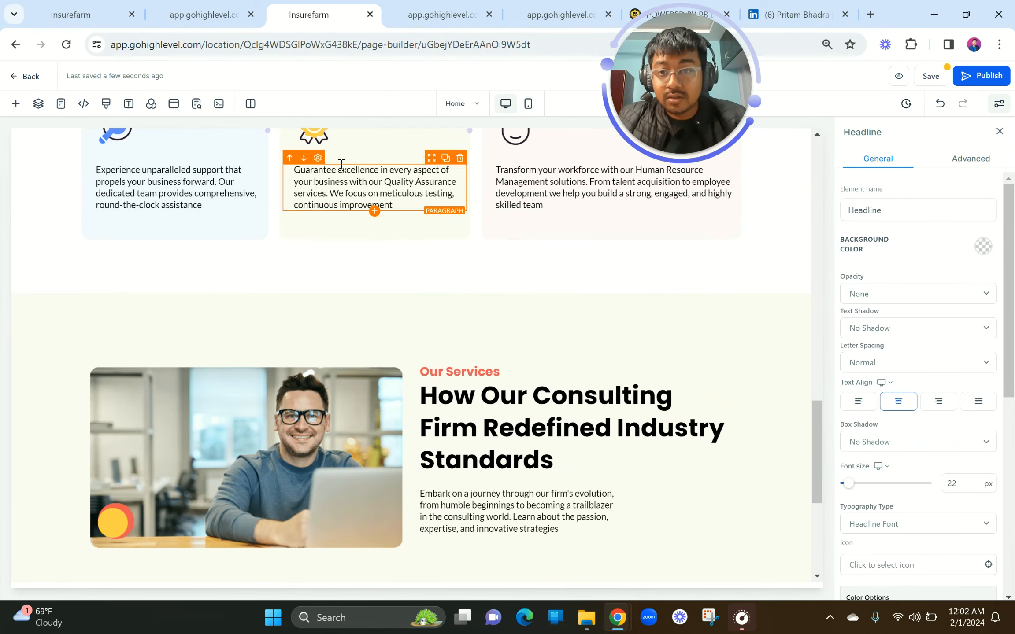
left_click(214, 6)
scroll(415, 256, "up", 10)
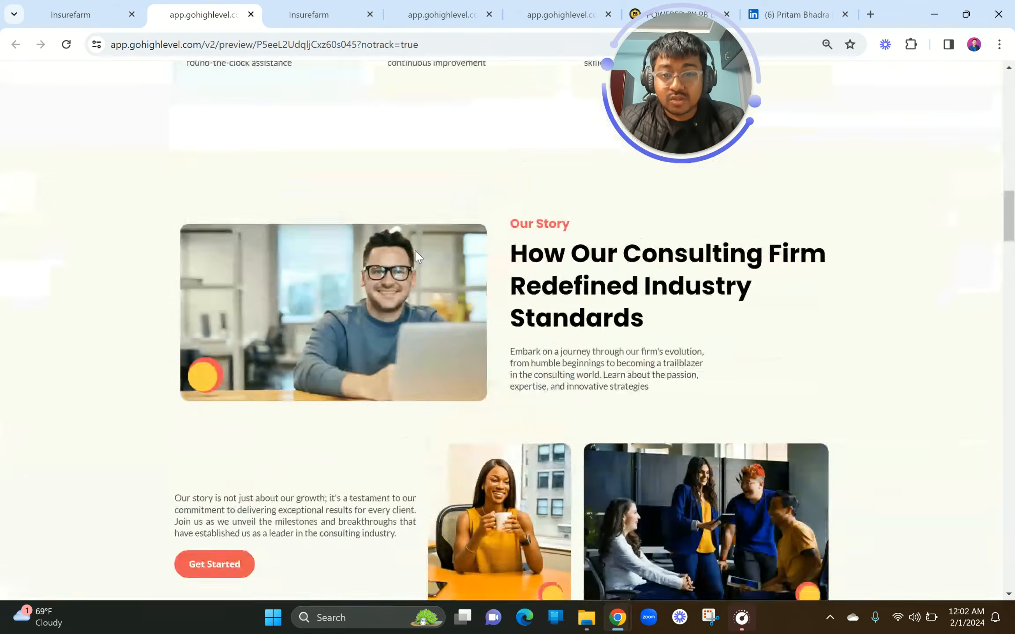
left_click(294, 6)
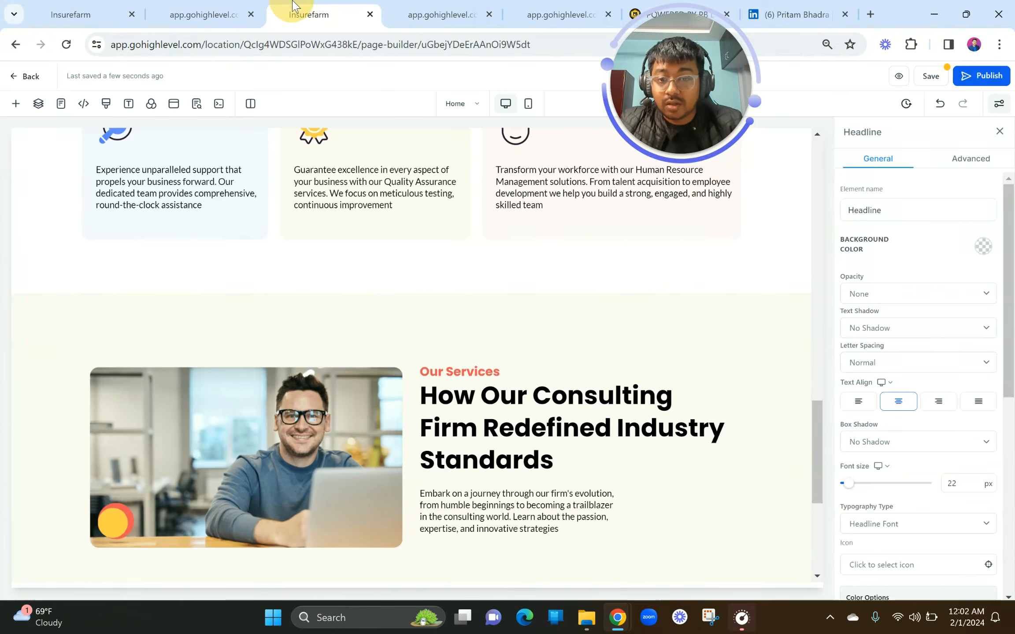
left_click(484, 371)
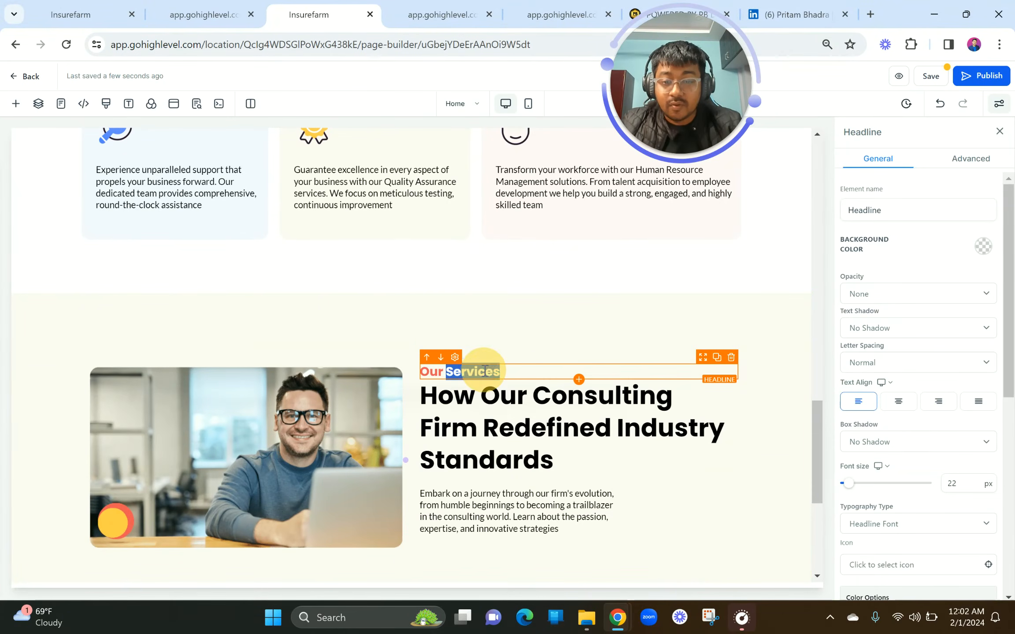
double_click(484, 371)
type("Story")
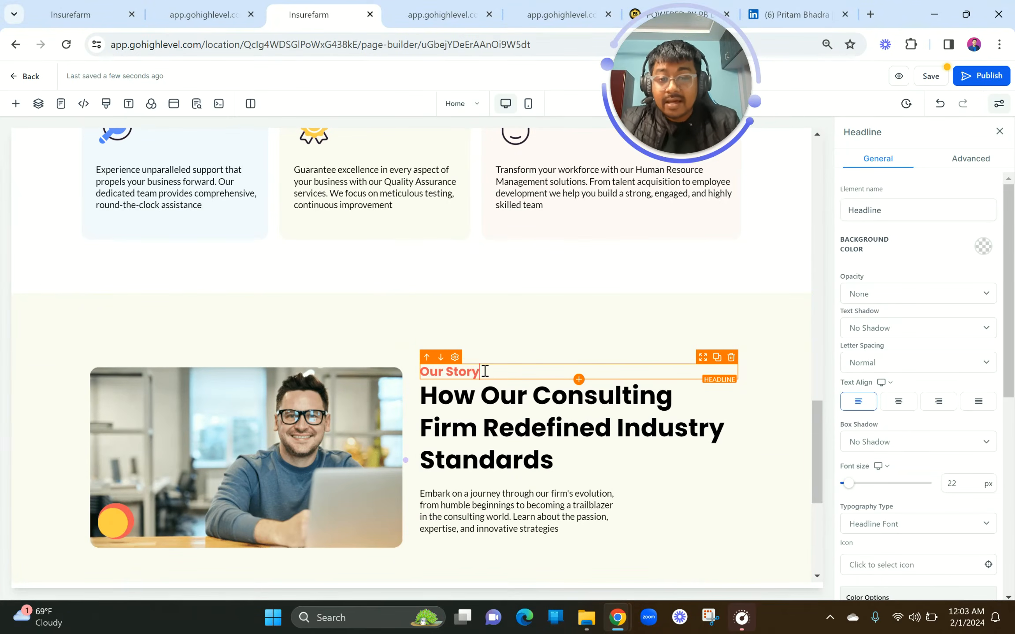
Compare the Our Story background with the reference and set MODERN BUSINESS SITE (3).svg from the Business/BUSS 1 folder as the section's background image.
scroll(344, 264, "down", 5)
scroll(344, 263, "up", 3)
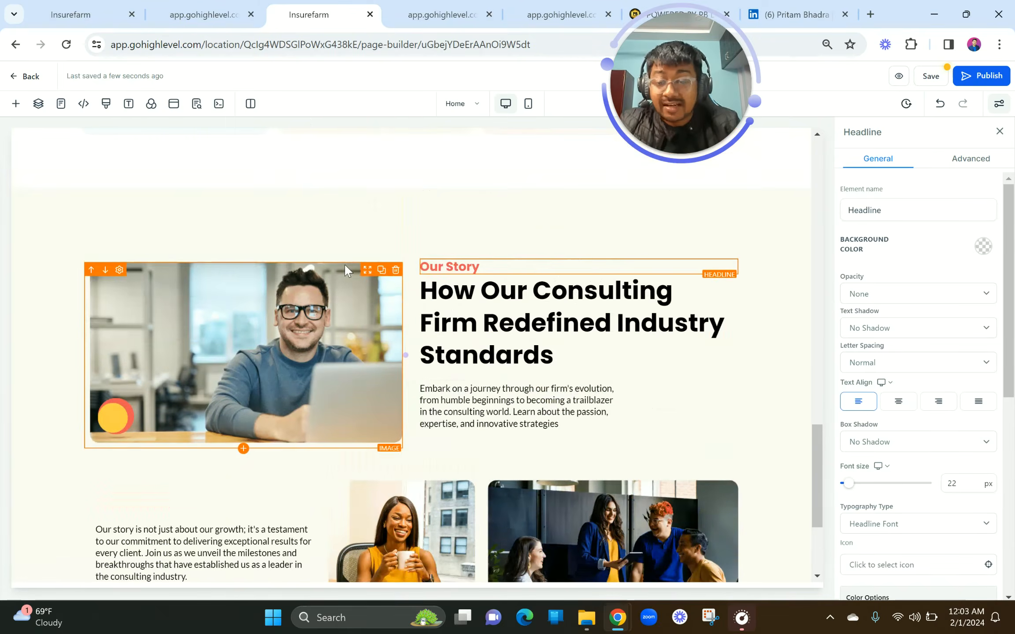
left_click(241, 6)
scroll(154, 223, "down", 3)
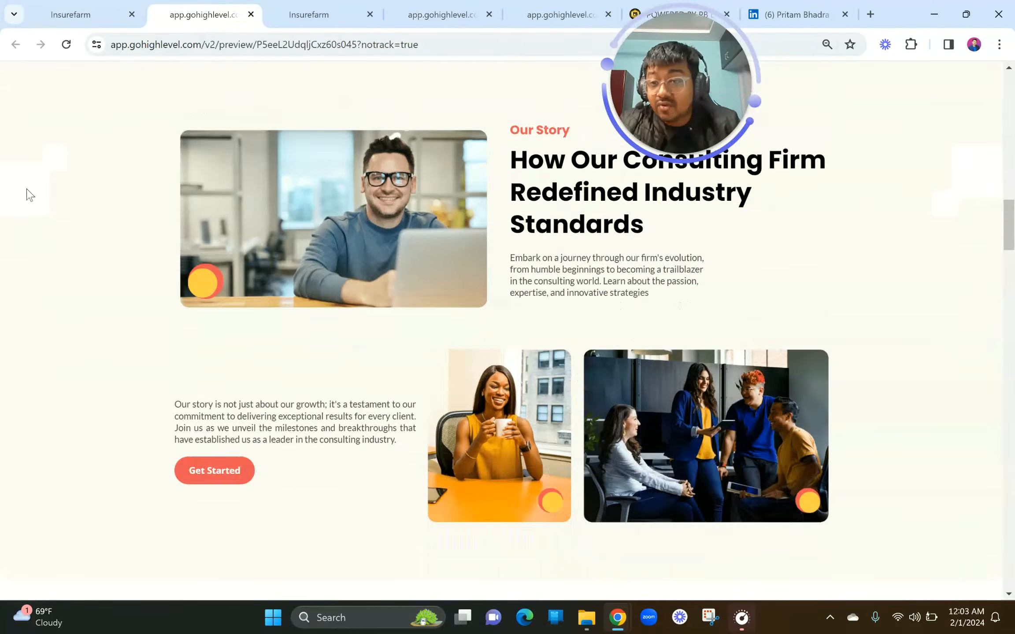
scroll(27, 189, "up", 4)
scroll(136, 199, "down", 4)
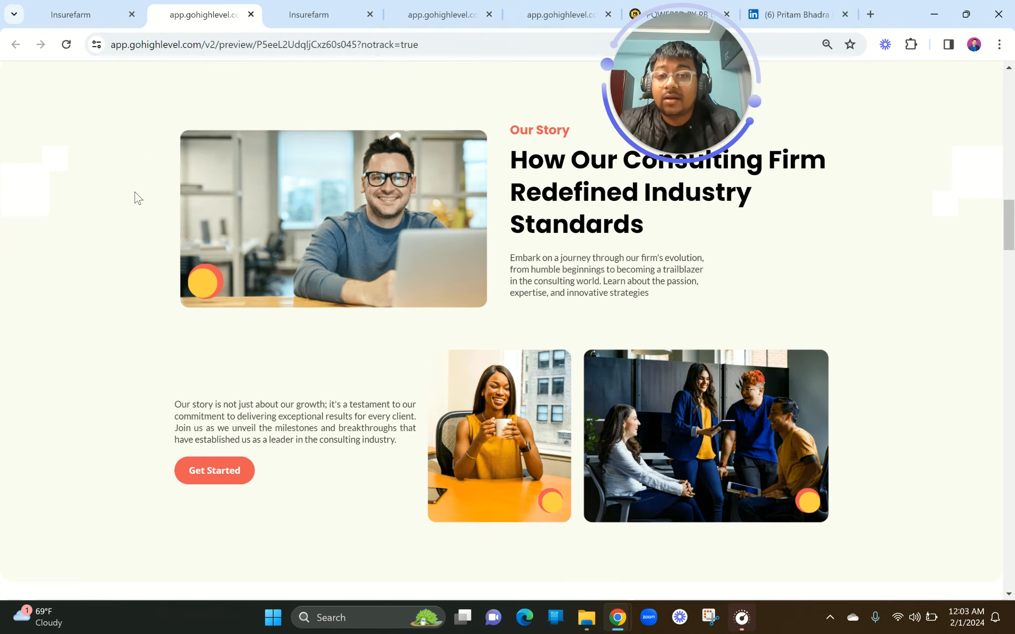
left_click(304, 15)
left_click(339, 213)
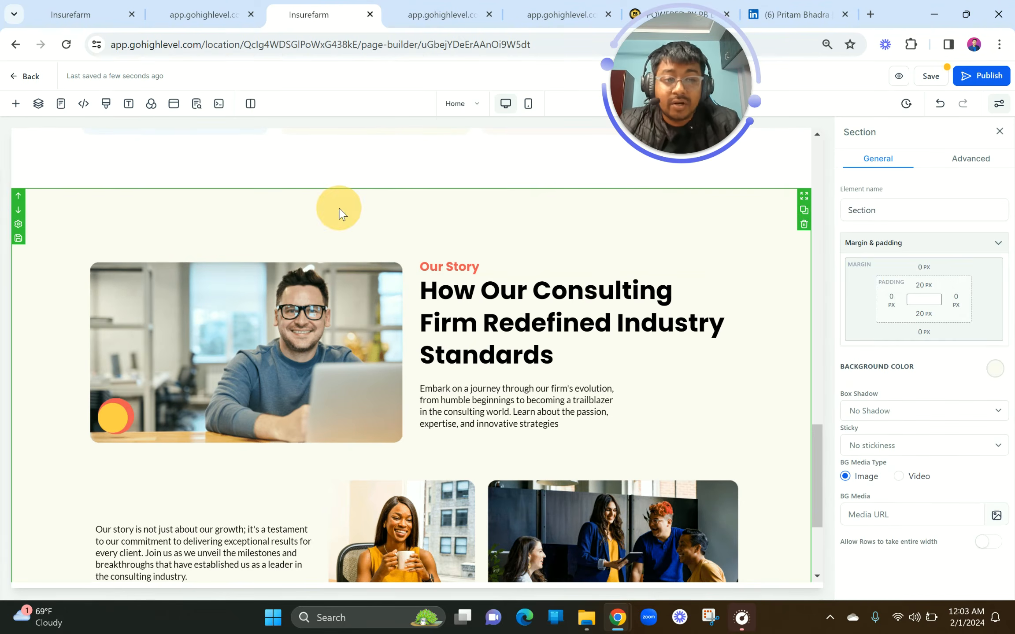
left_click(997, 515)
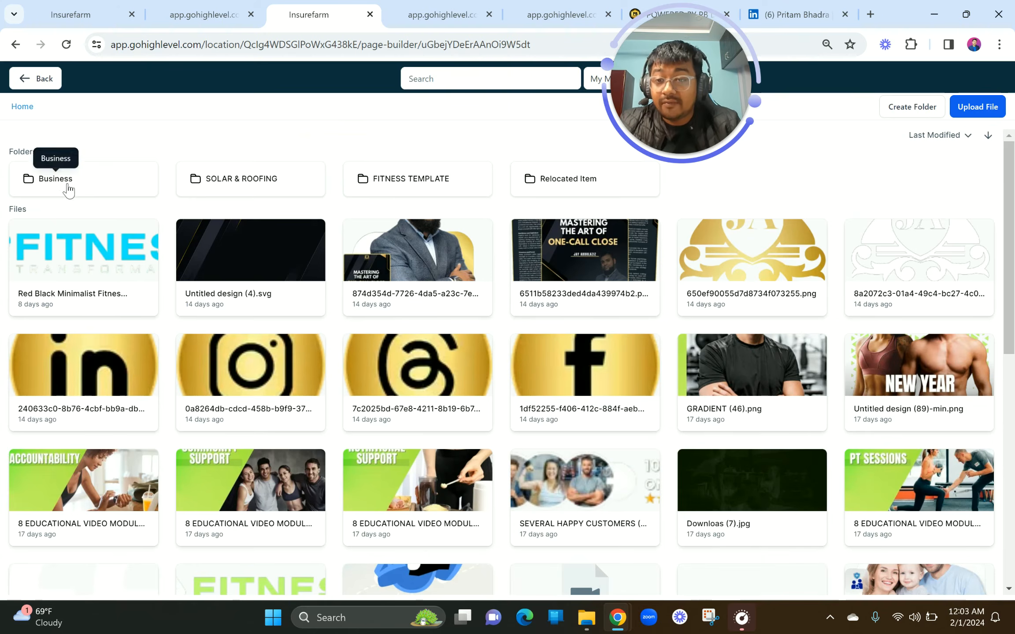
left_click(68, 190)
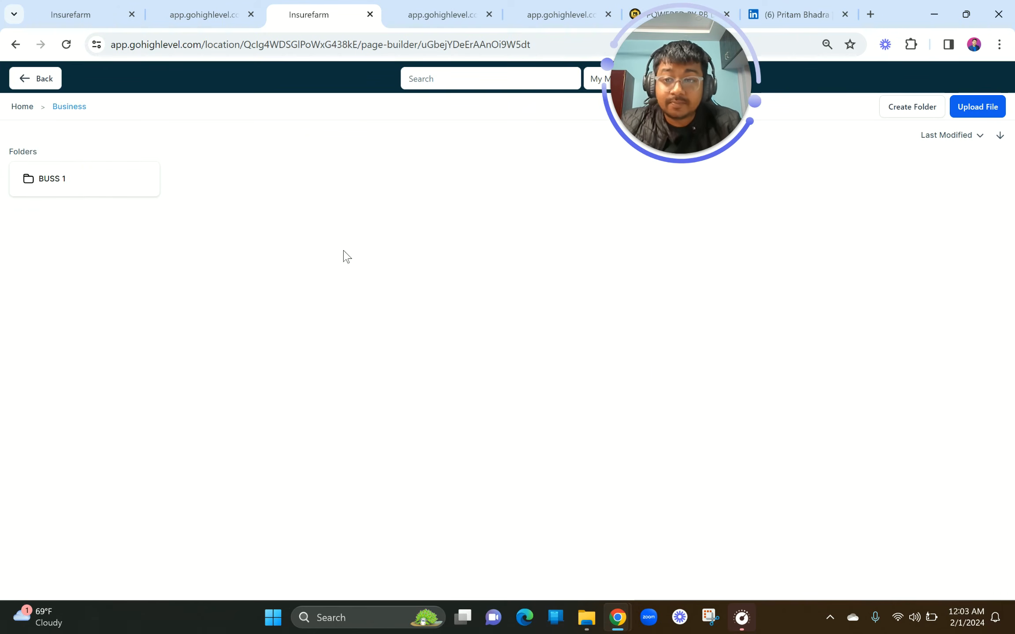
left_click(92, 186)
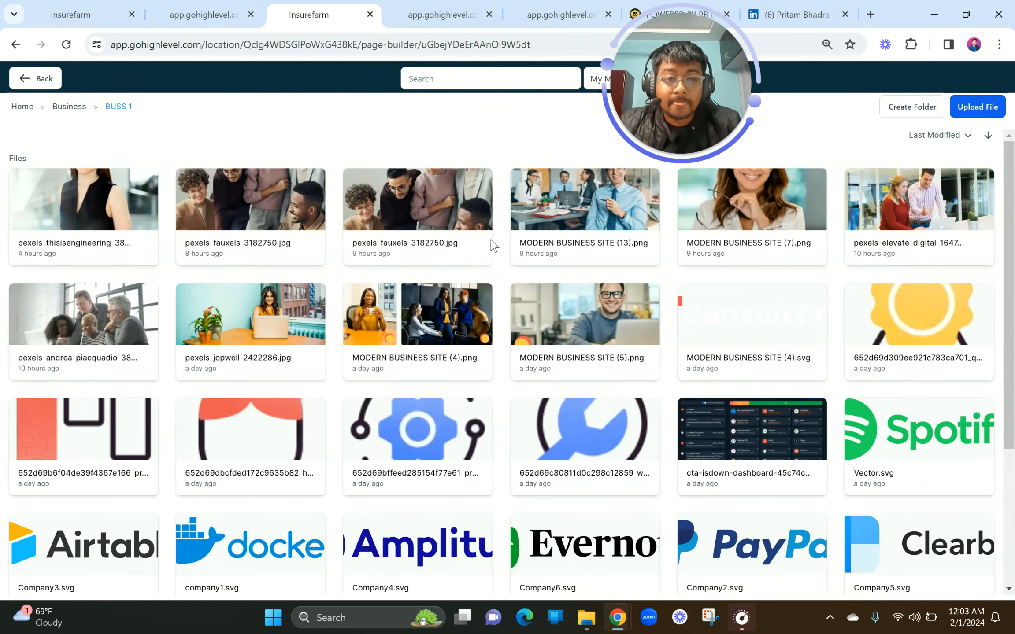
scroll(765, 473, "down", 4)
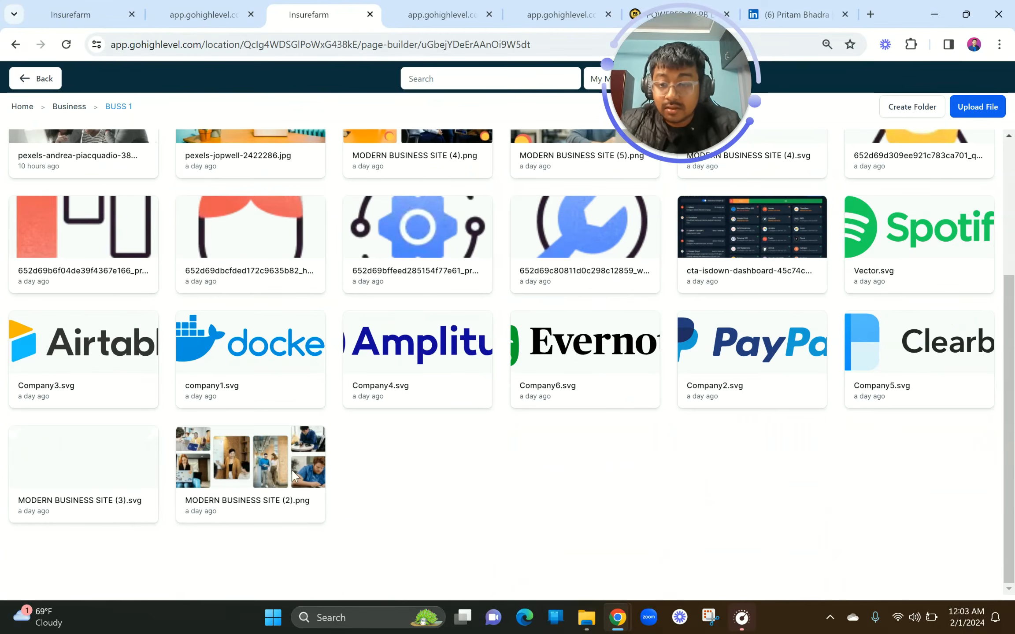
left_click(82, 471)
Set the Our Story section's background image option to Fill 100% Width and inspect the decorative squares at its edge.
scroll(476, 423, "down", 3)
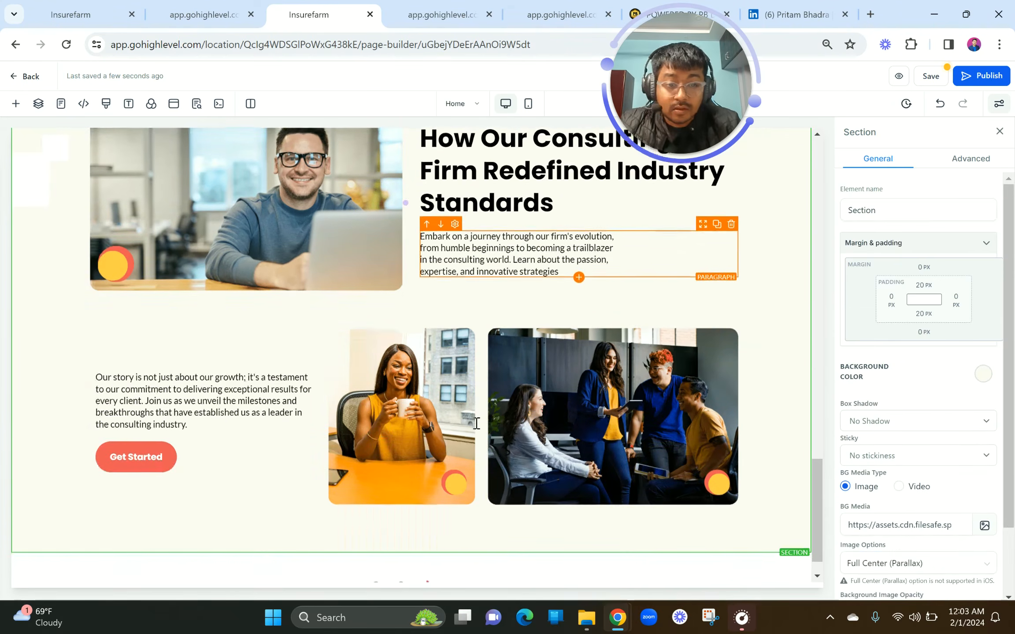
scroll(965, 514, "down", 2)
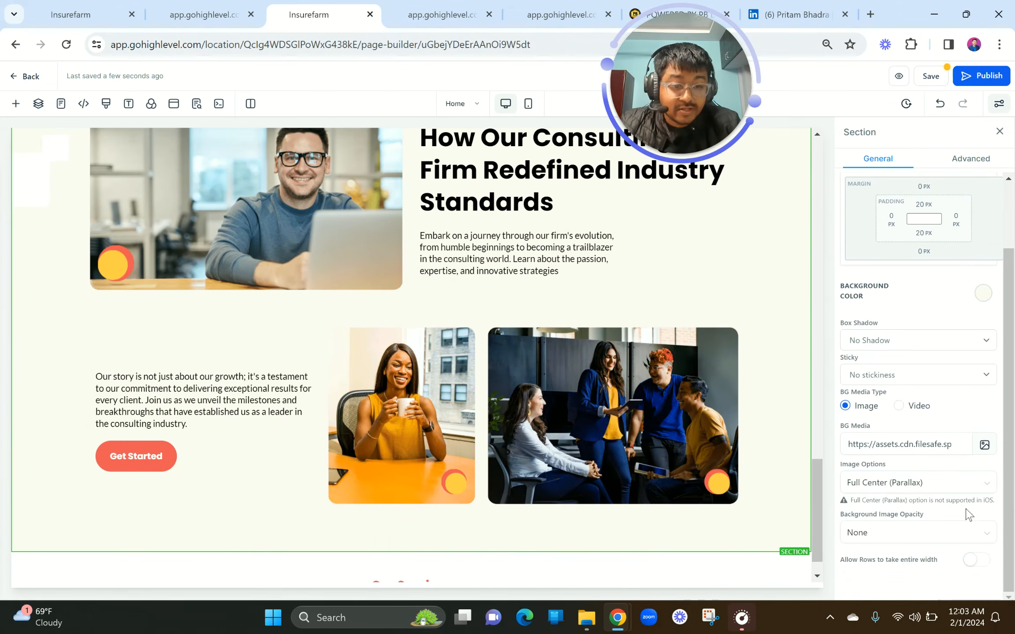
left_click(893, 491)
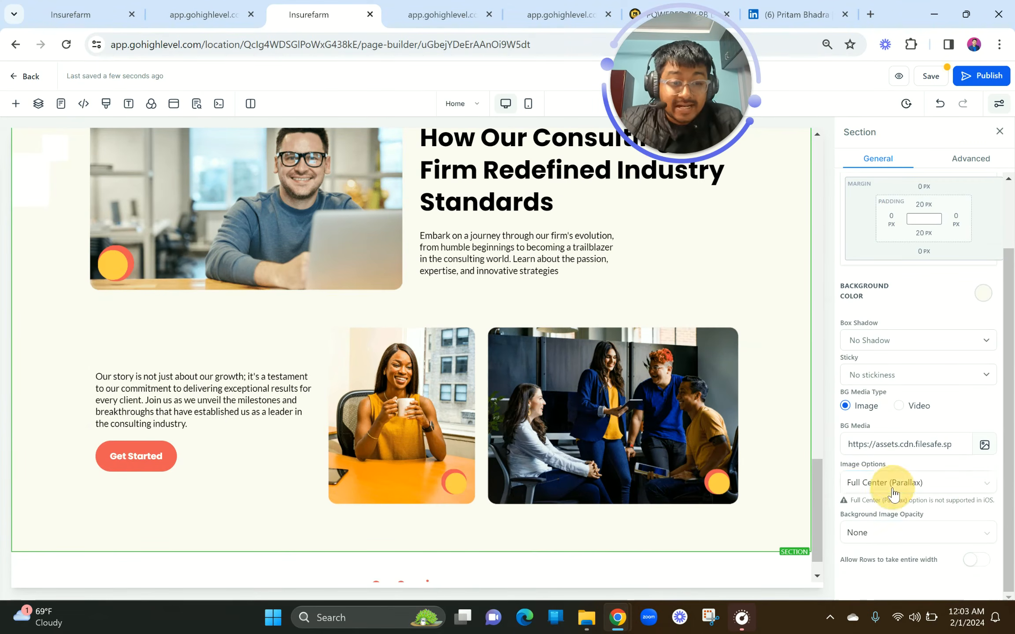
left_click(899, 376)
scroll(723, 372, "up", 3)
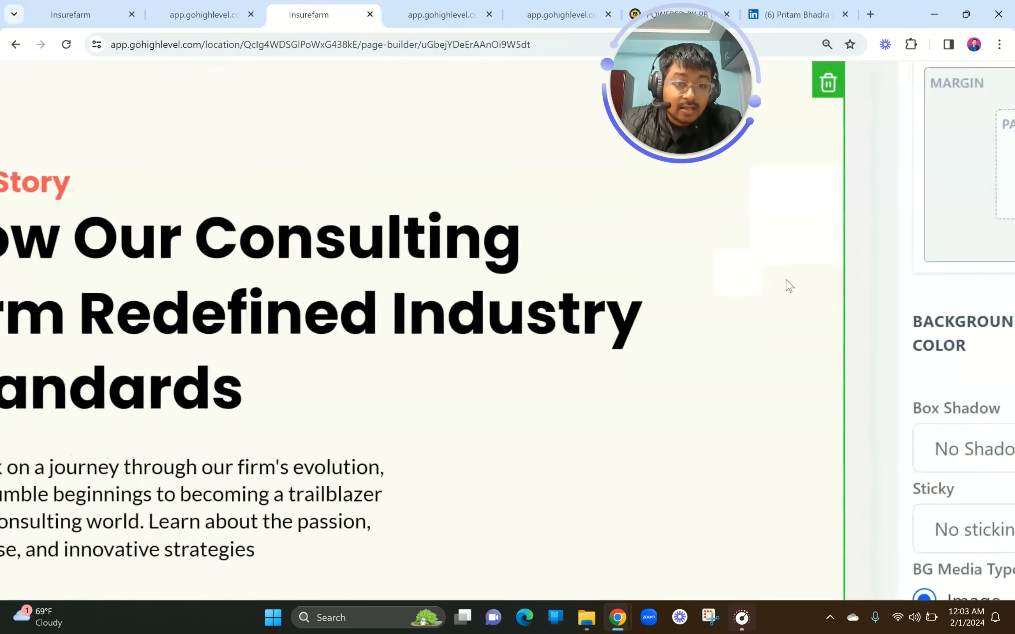
scroll(786, 280, "up", 5)
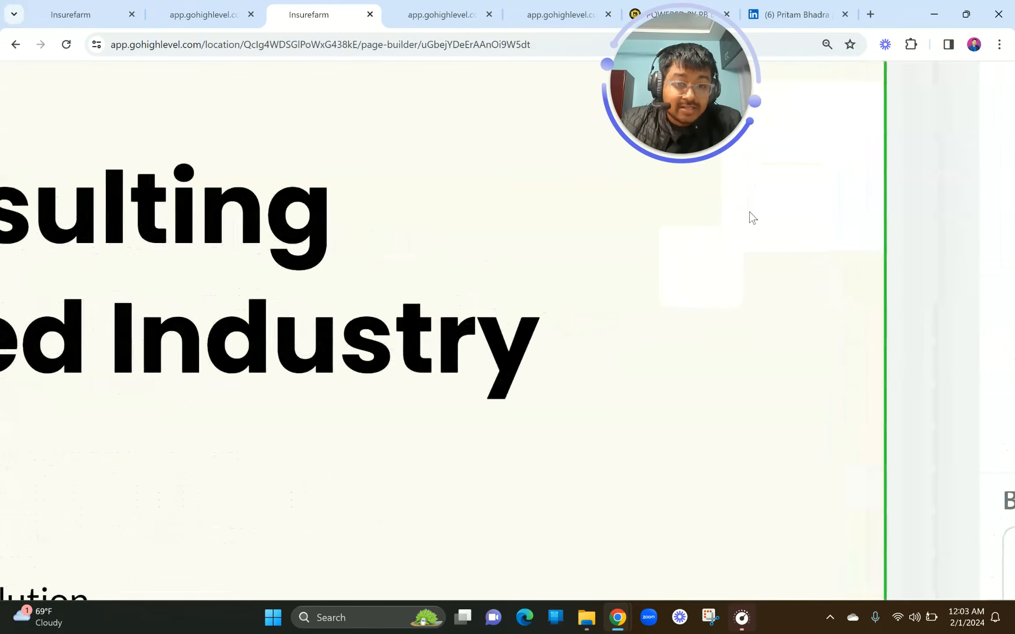
scroll(775, 295, "down", 8)
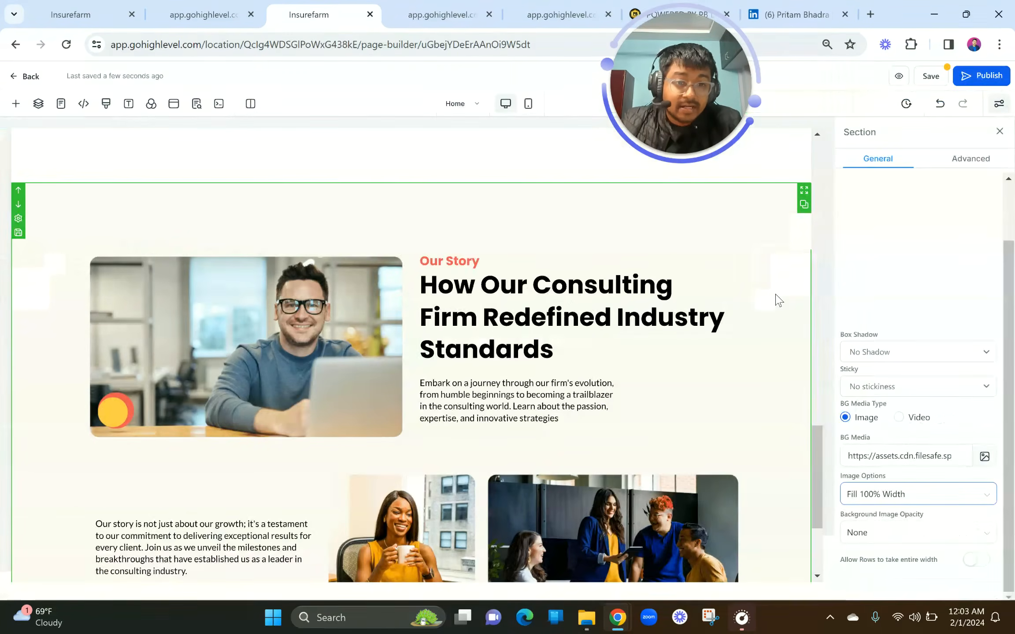
Inspect the decorative squares in the Our Story section's background and save the page.
scroll(615, 403, "down", 2)
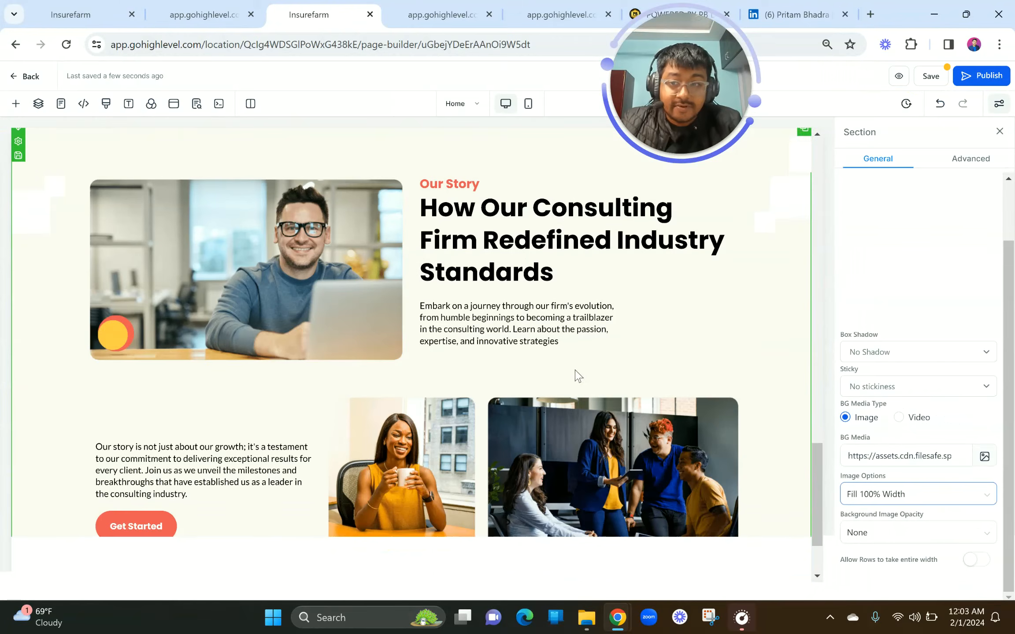
scroll(573, 374, "up", 1)
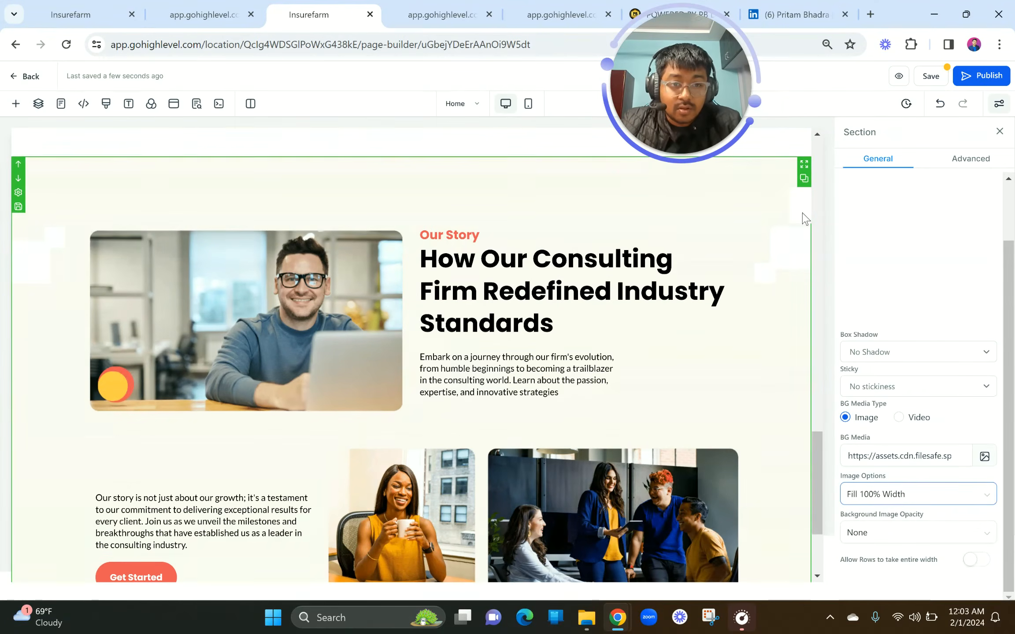
scroll(791, 238, "down", 2)
left_click(901, 79)
left_click(606, 442)
scroll(703, 411, "up", 2)
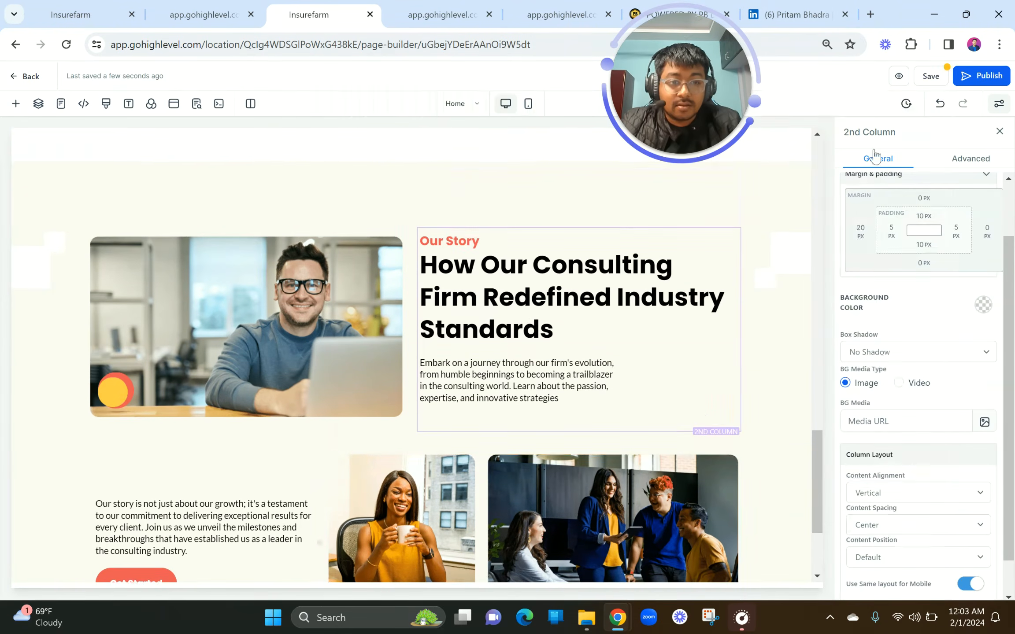
left_click(929, 77)
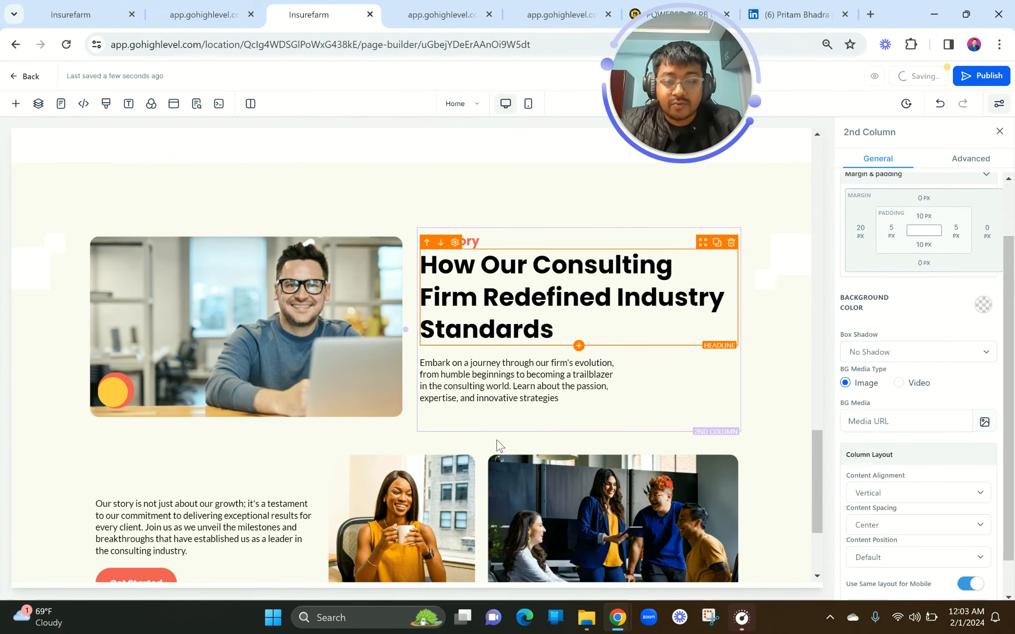
Reload the page's preview and check the Our Story section's layout, images and background squares.
scroll(498, 441, "down", 3)
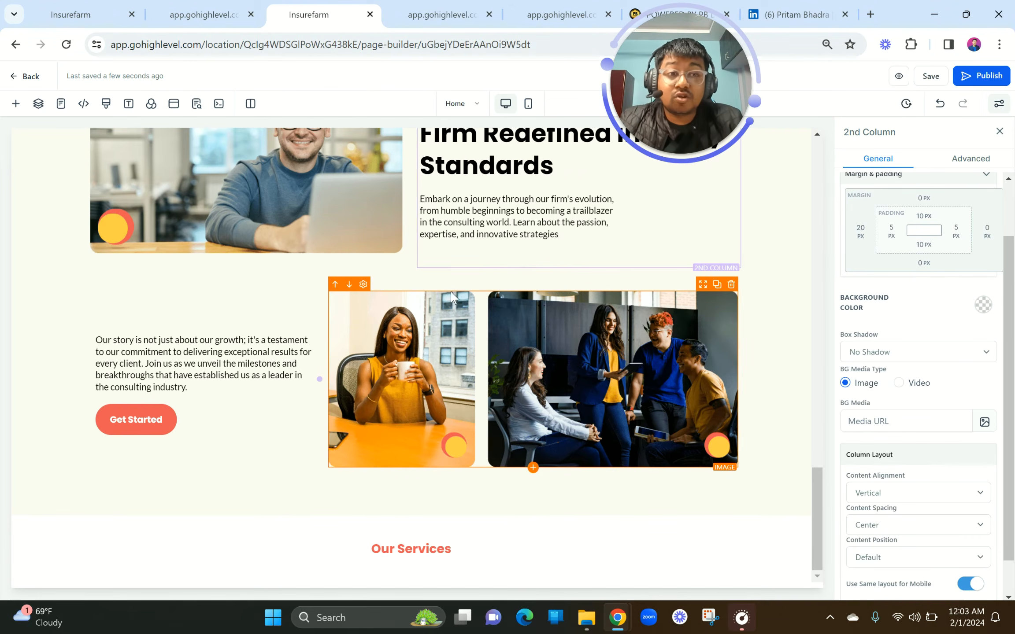
left_click(440, 15)
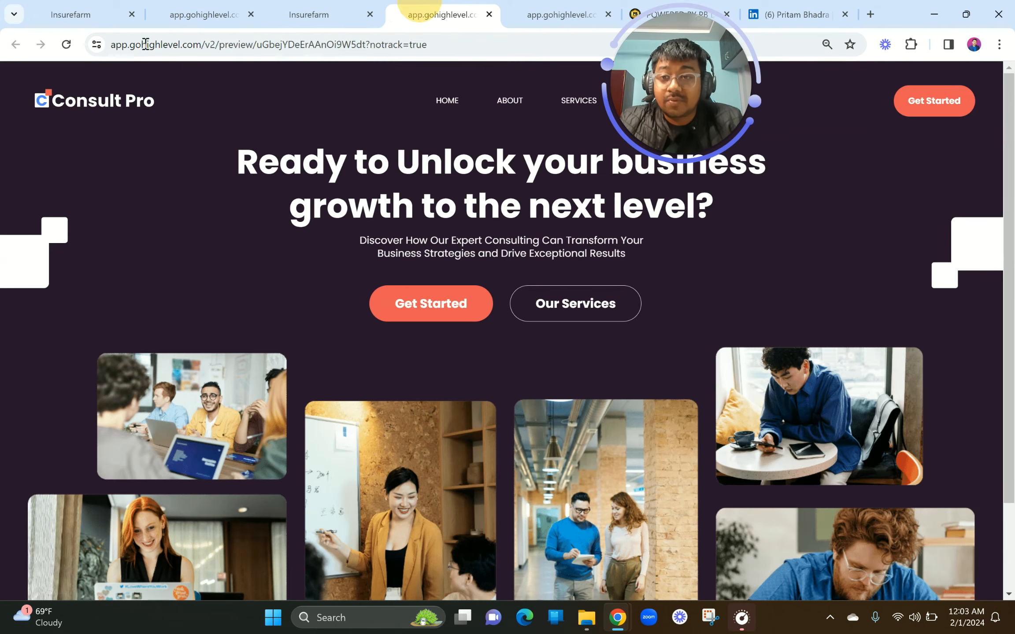
left_click(69, 49)
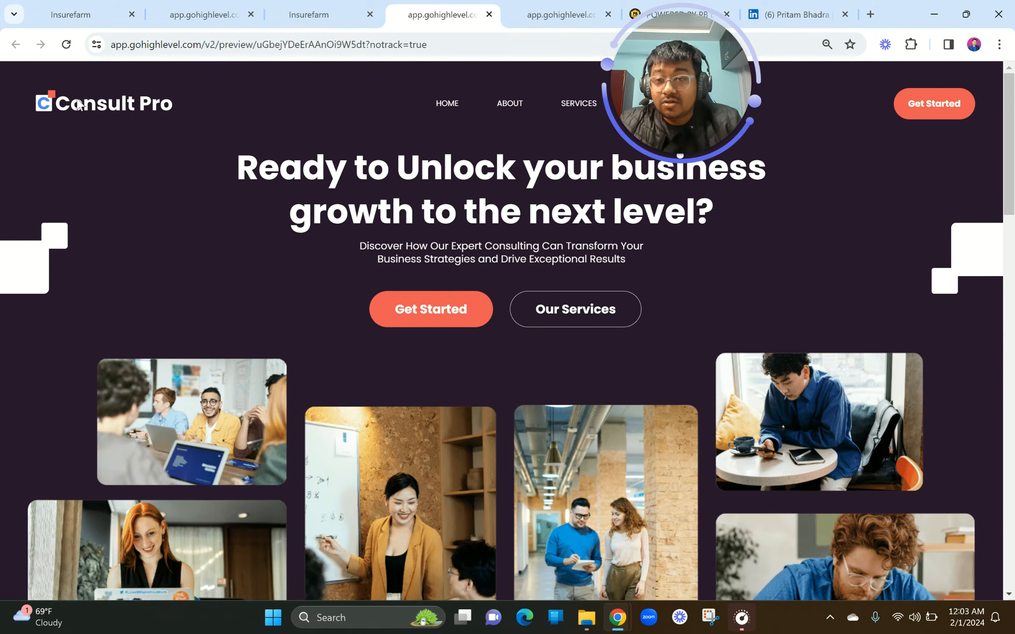
scroll(322, 396, "down", 15)
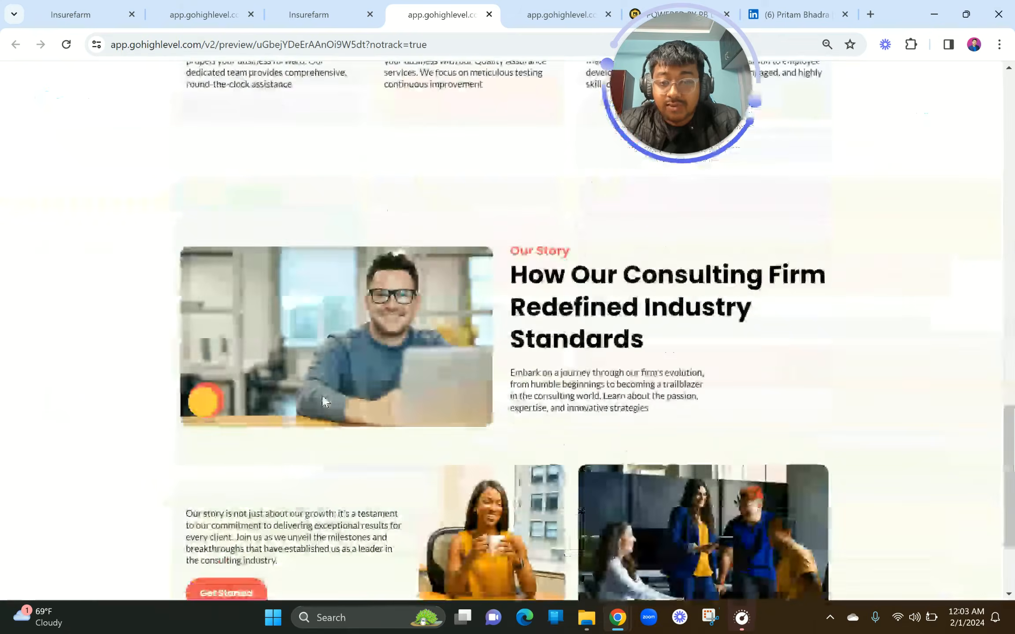
scroll(322, 397, "down", 1)
scroll(322, 397, "up", 1)
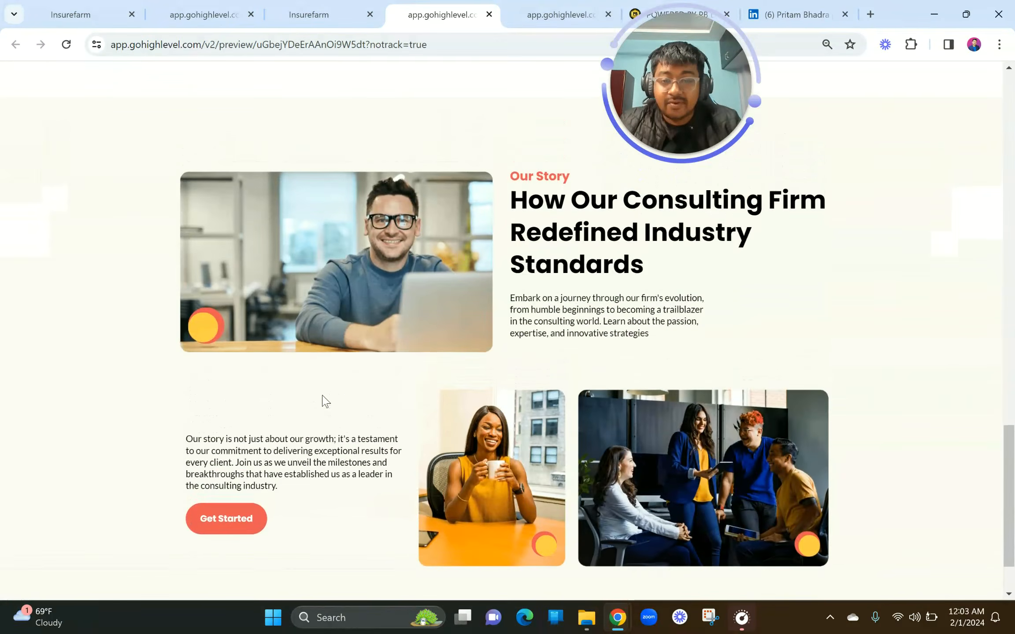
scroll(322, 396, "down", 1)
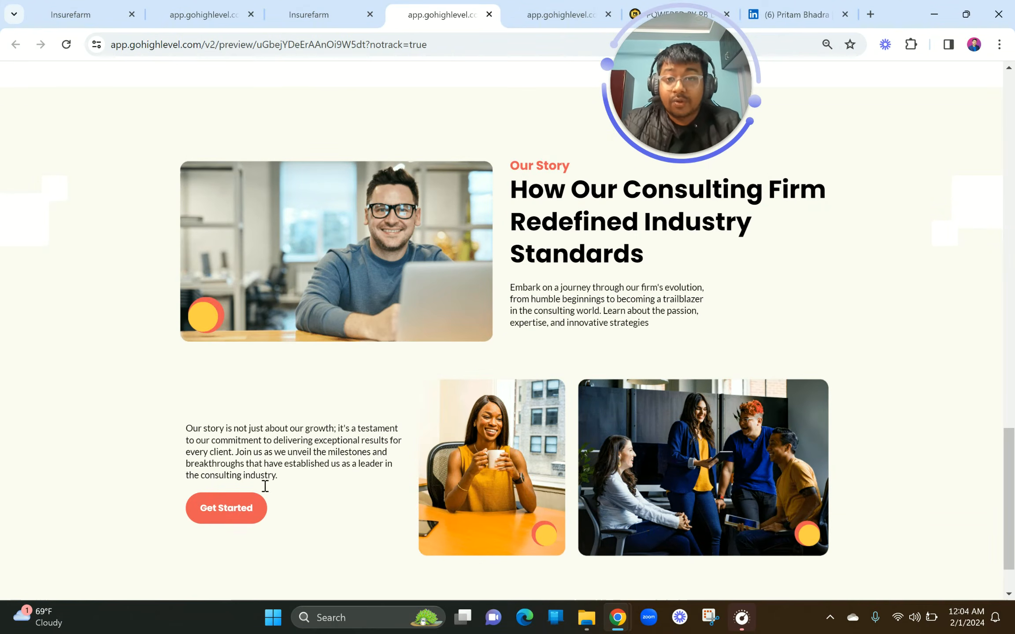
scroll(265, 486, "down", 1)
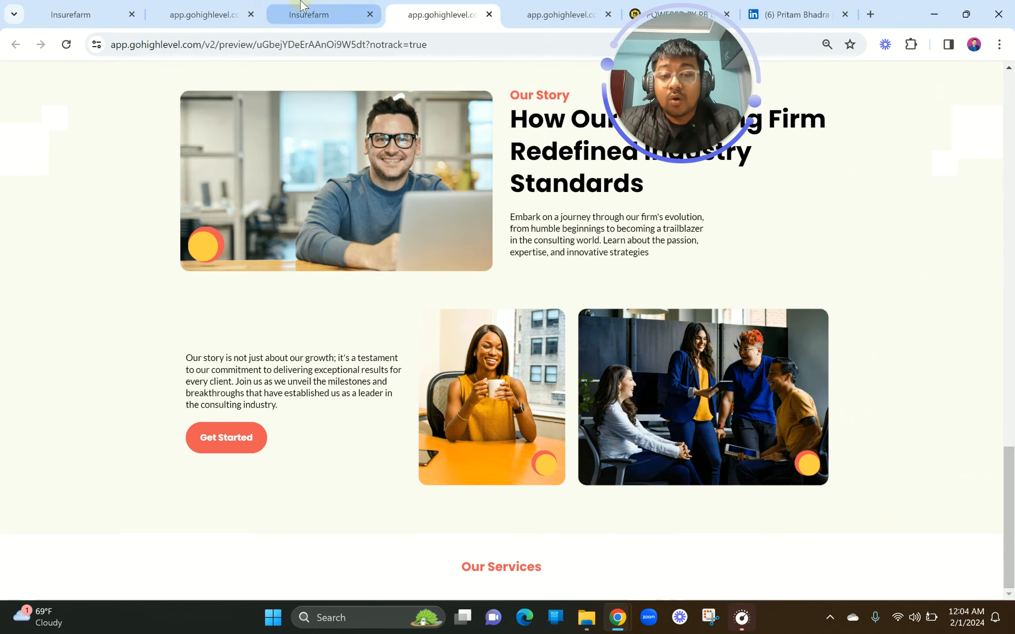
Examine the Our Process section on the reference page, including its label, heading and numbered cards.
left_click(308, 14)
left_click(222, 10)
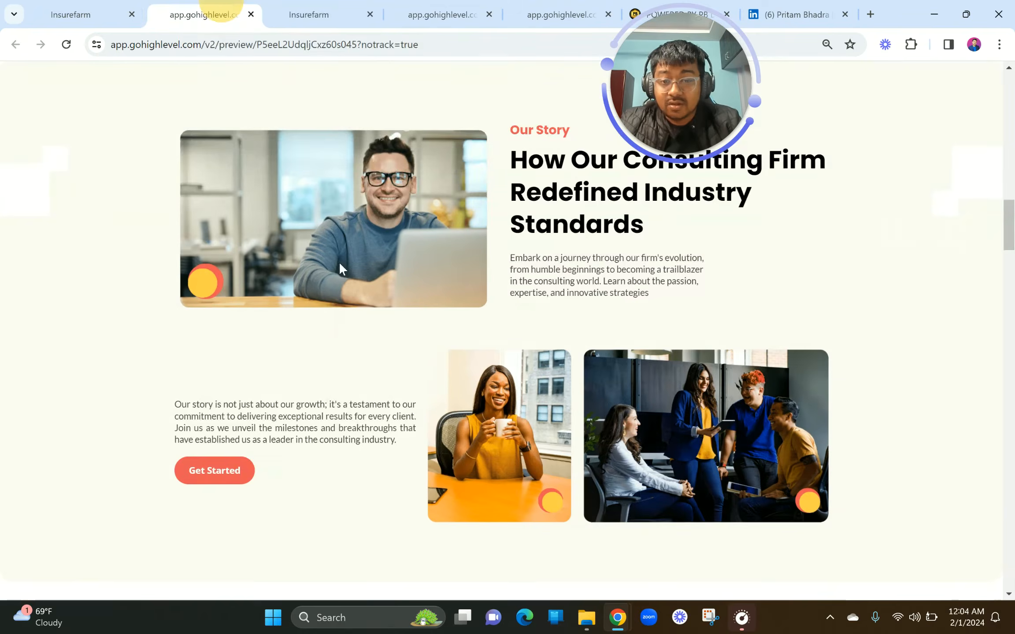
scroll(358, 317, "down", 10)
scroll(358, 317, "up", 1)
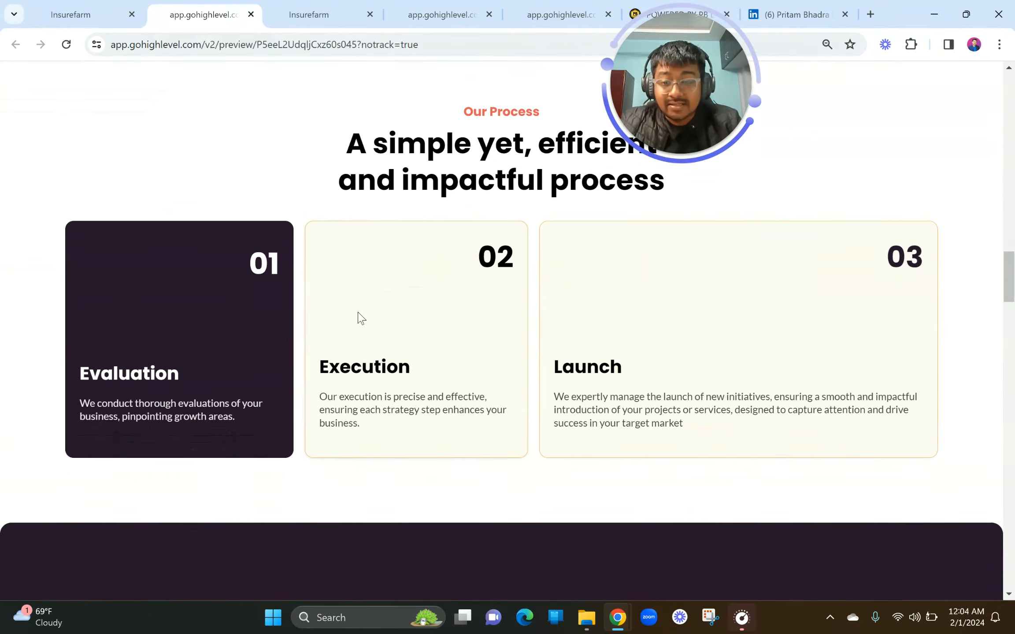
scroll(358, 318, "up", 1)
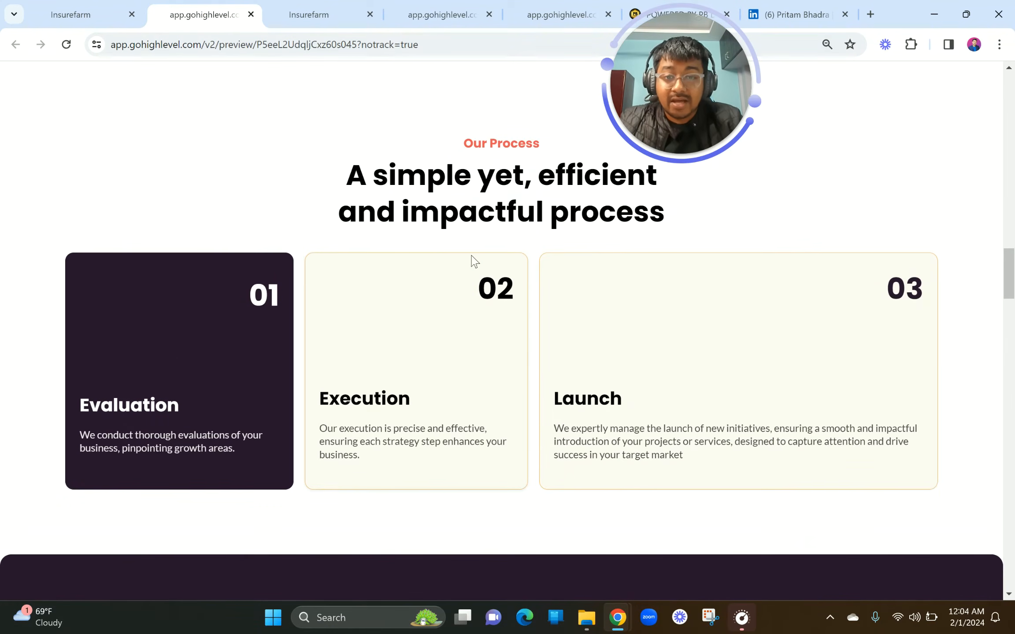
scroll(442, 272, "up", 3)
scroll(442, 273, "down", 2)
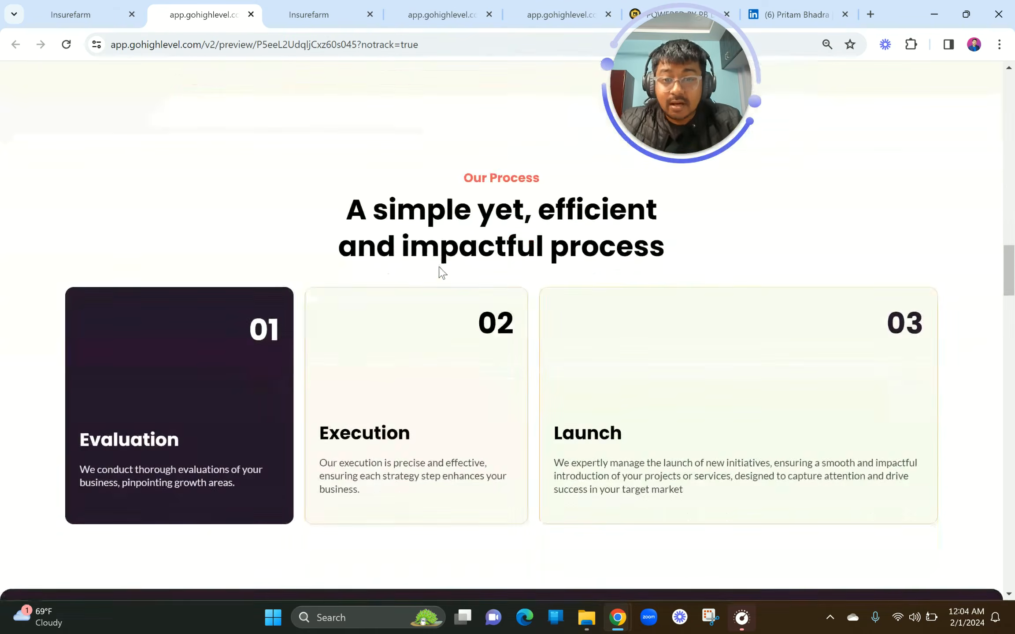
Review the remaining reference sections down to the footer and return to the Our Process cards.
scroll(439, 267, "down", 10)
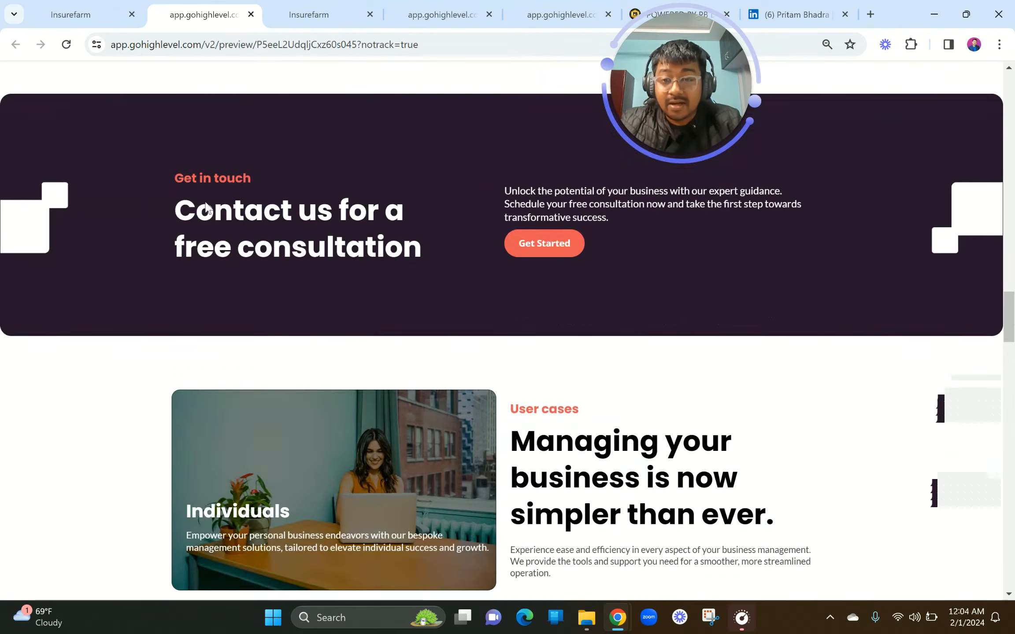
scroll(331, 274, "down", 6)
scroll(487, 228, "down", 2)
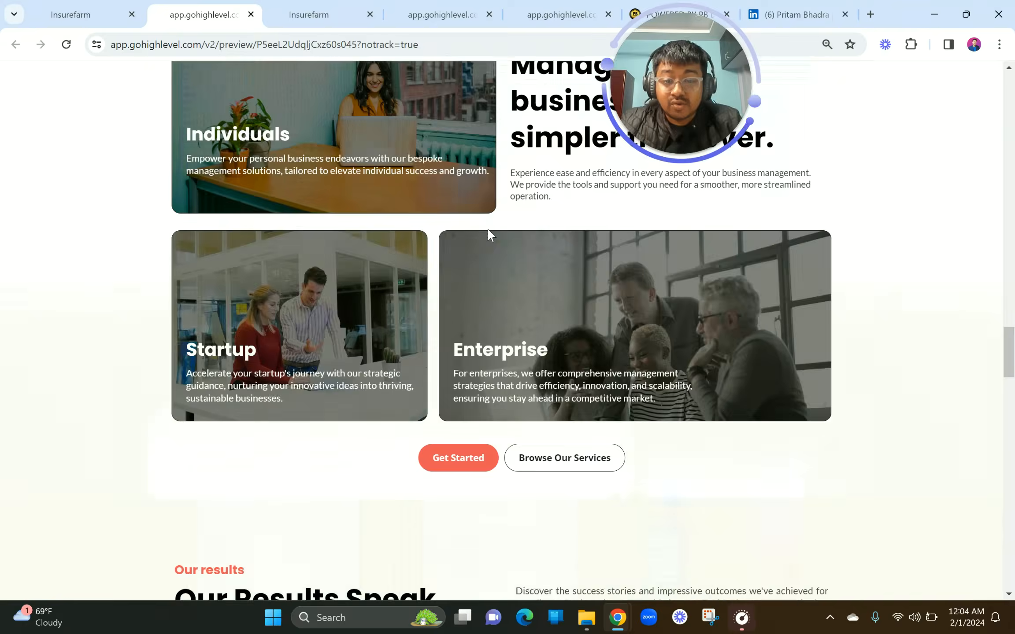
scroll(487, 228, "down", 6)
scroll(487, 228, "down", 10)
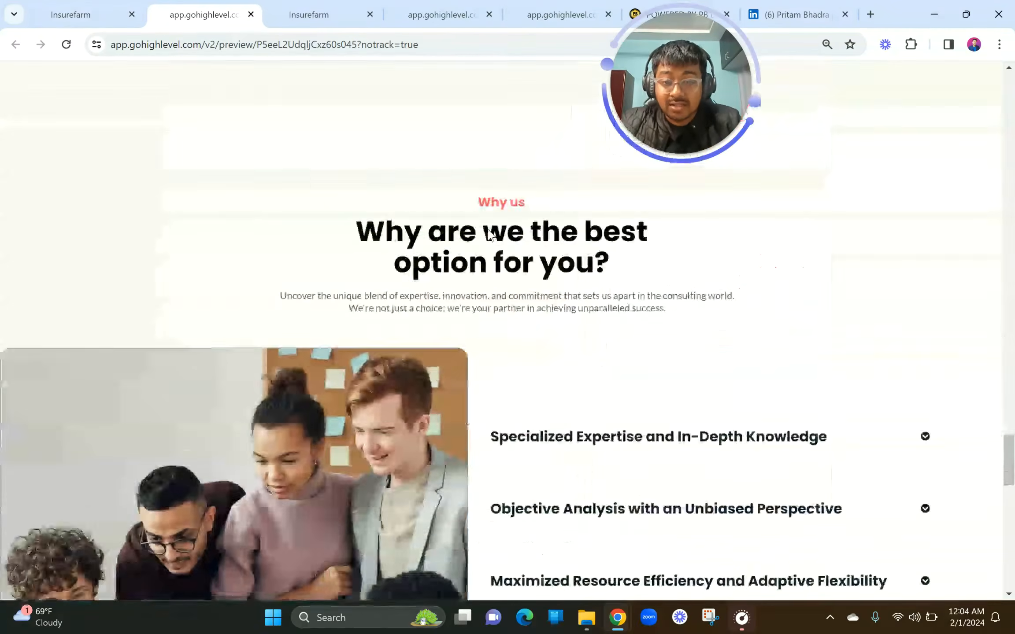
scroll(490, 233, "down", 10)
scroll(489, 233, "down", 8)
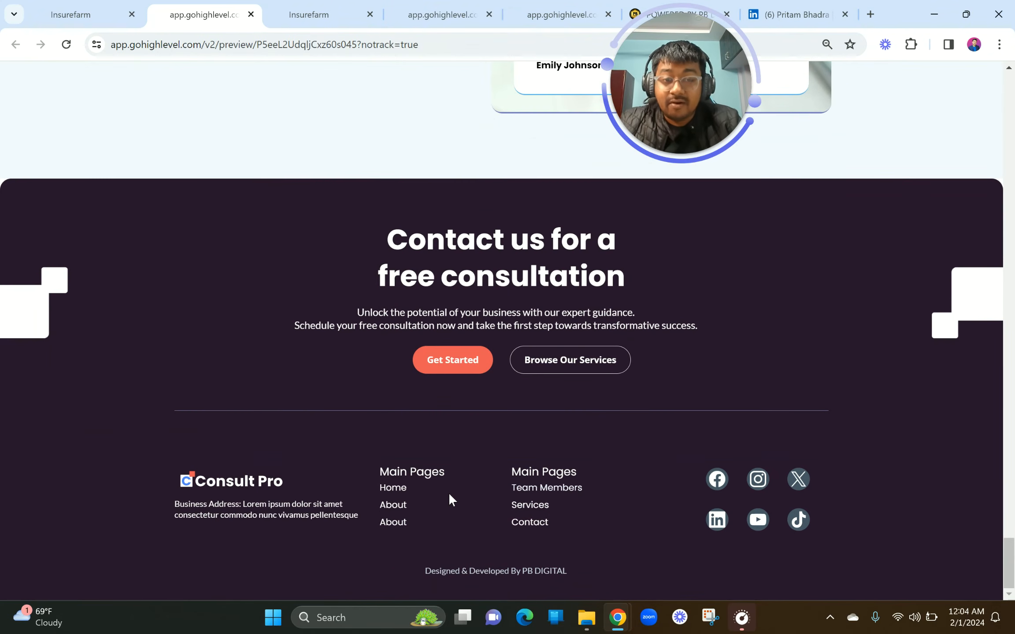
scroll(449, 495, "up", 12)
scroll(452, 500, "up", 12)
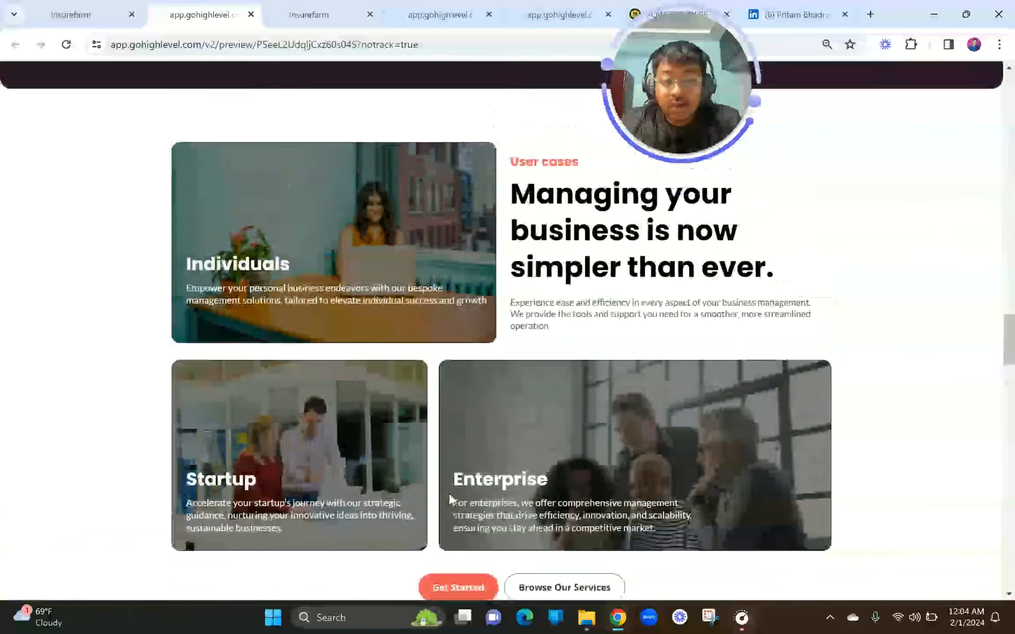
scroll(452, 500, "up", 8)
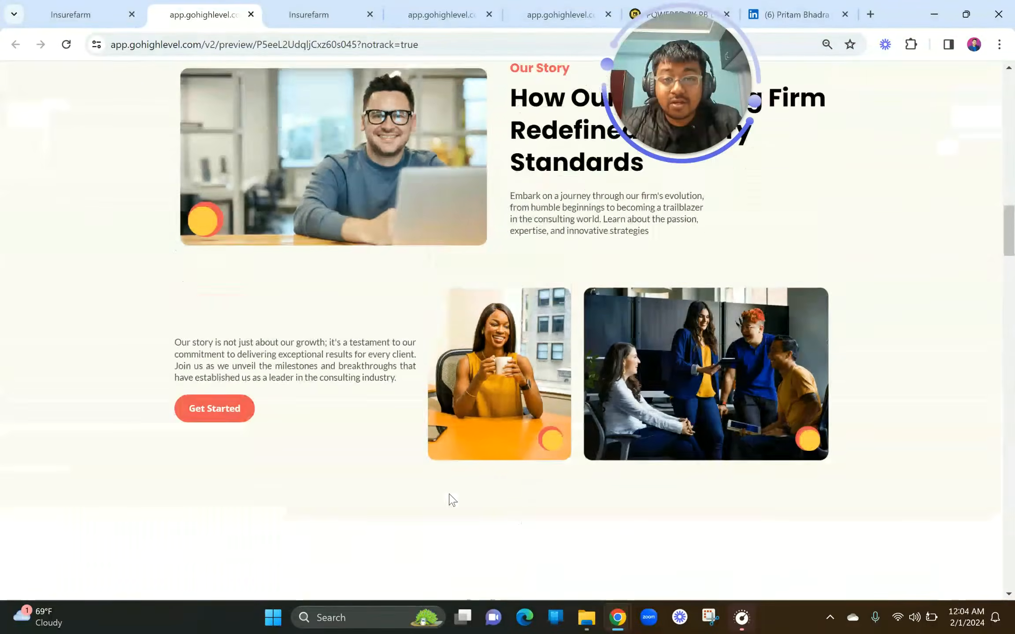
scroll(453, 500, "down", 9)
scroll(452, 500, "down", 3)
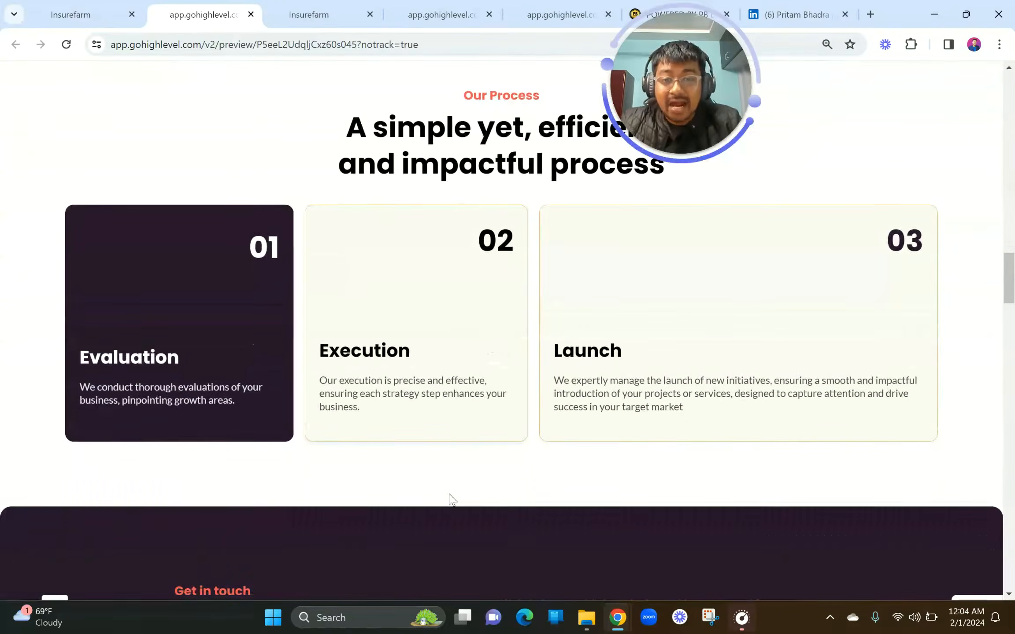
scroll(453, 500, "up", 1)
scroll(452, 499, "up", 1)
scroll(337, 290, "up", 2)
scroll(337, 290, "down", 2)
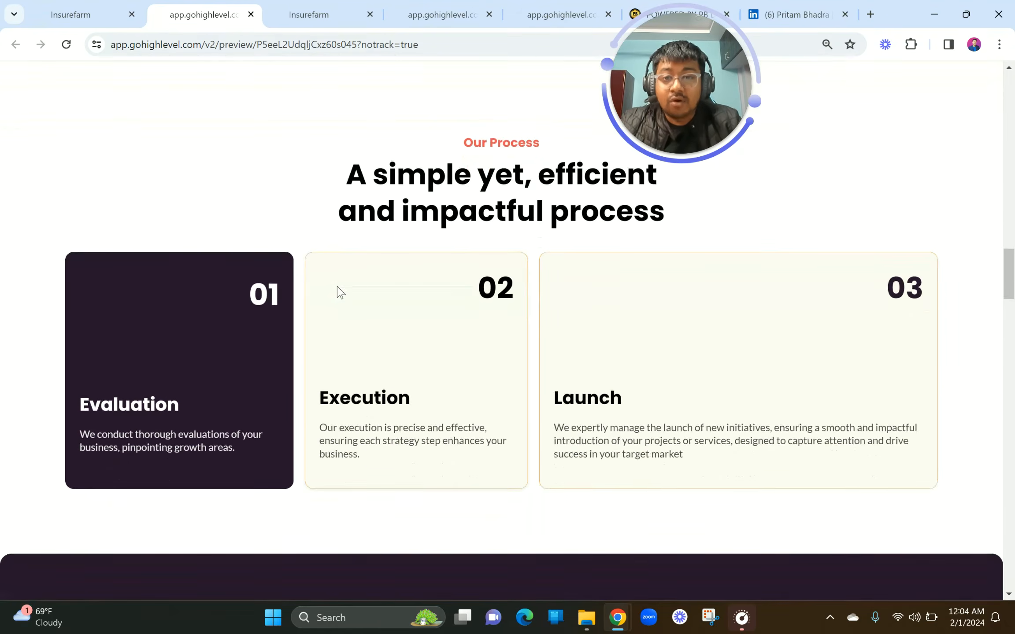
Change the "Our Services" headline below the Our Story section in the page builder to "Our Process".
left_click(299, 8)
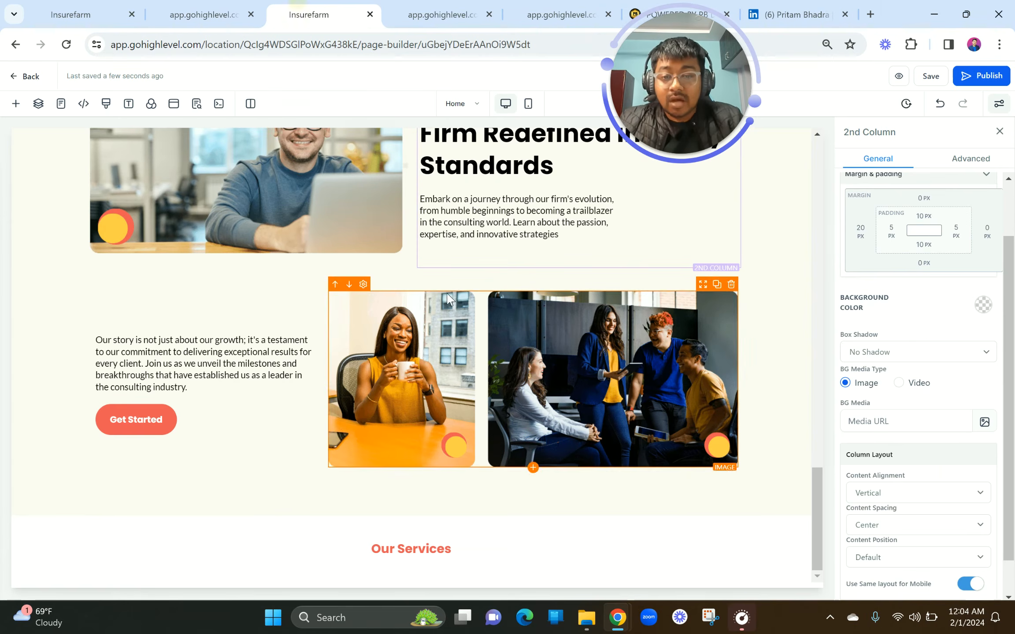
left_click(407, 549)
double_click(414, 549)
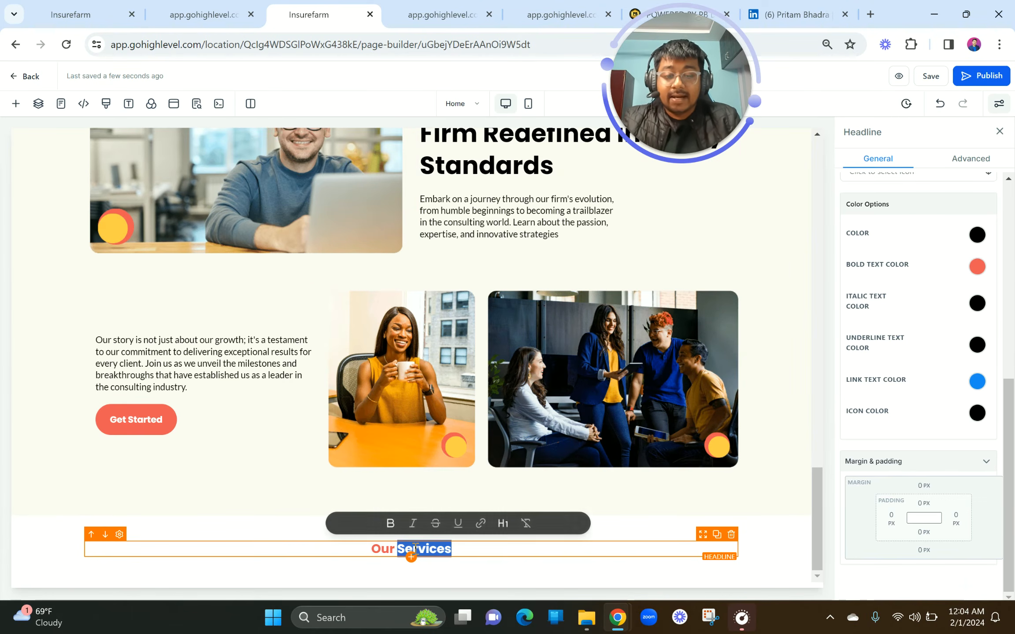
type("Pro")
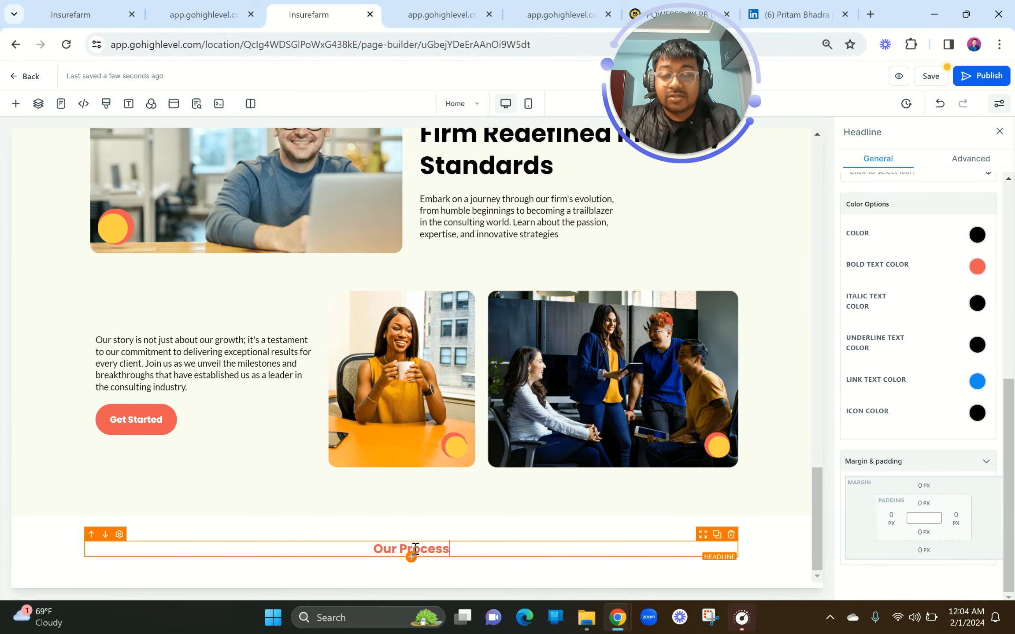
Copy the reference's process heading text, then duplicate the consulting firm heading and place the copy beneath the "Our Process" headline.
left_click(197, 7)
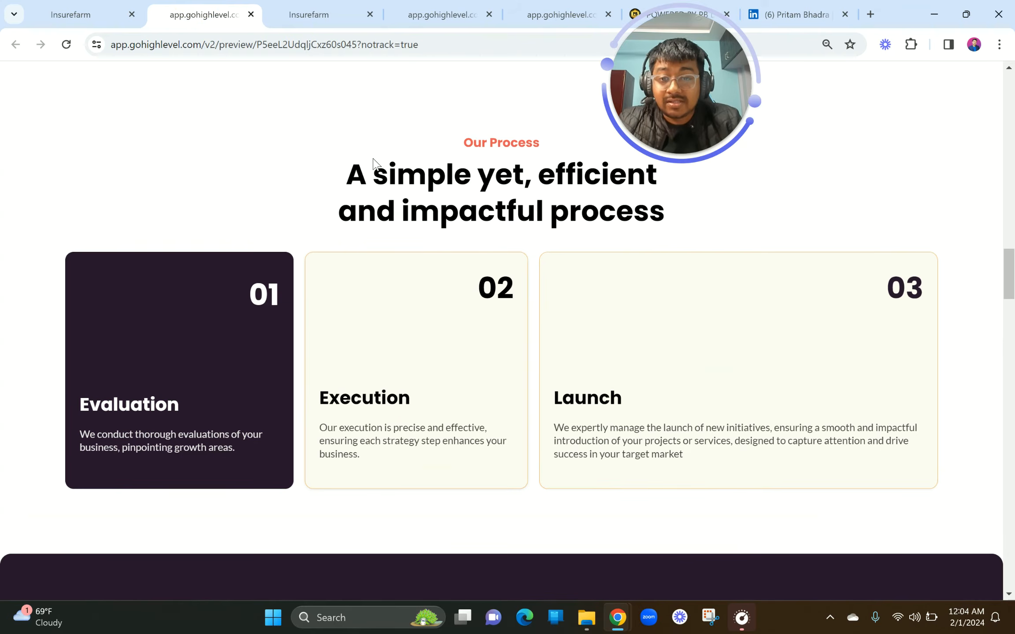
left_click_drag(344, 167, 670, 234)
key("ctrl+c")
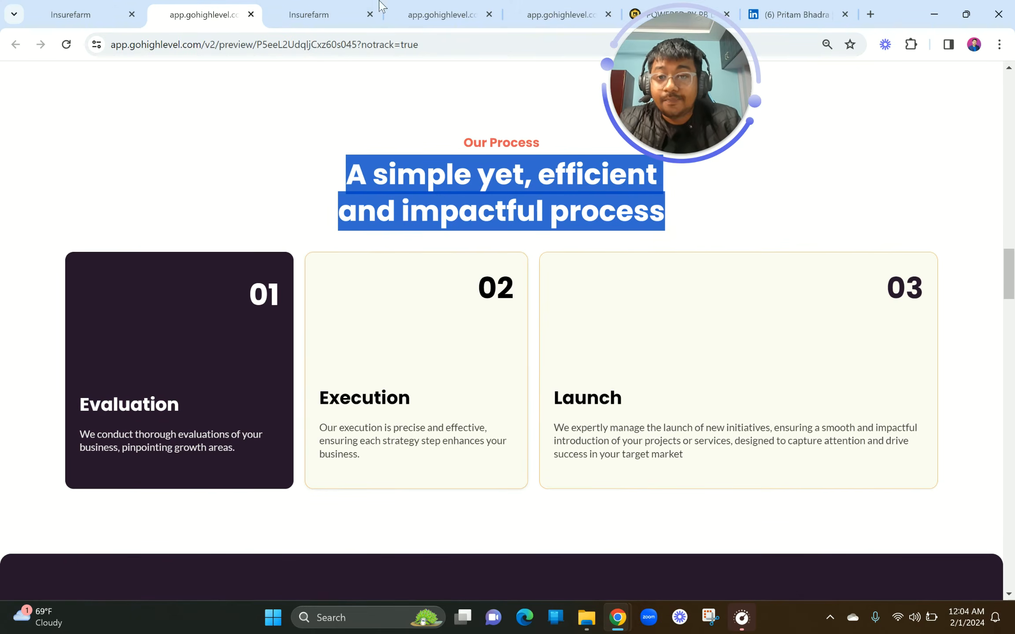
left_click(357, 7)
scroll(485, 256, "up", 2)
left_click(721, 203)
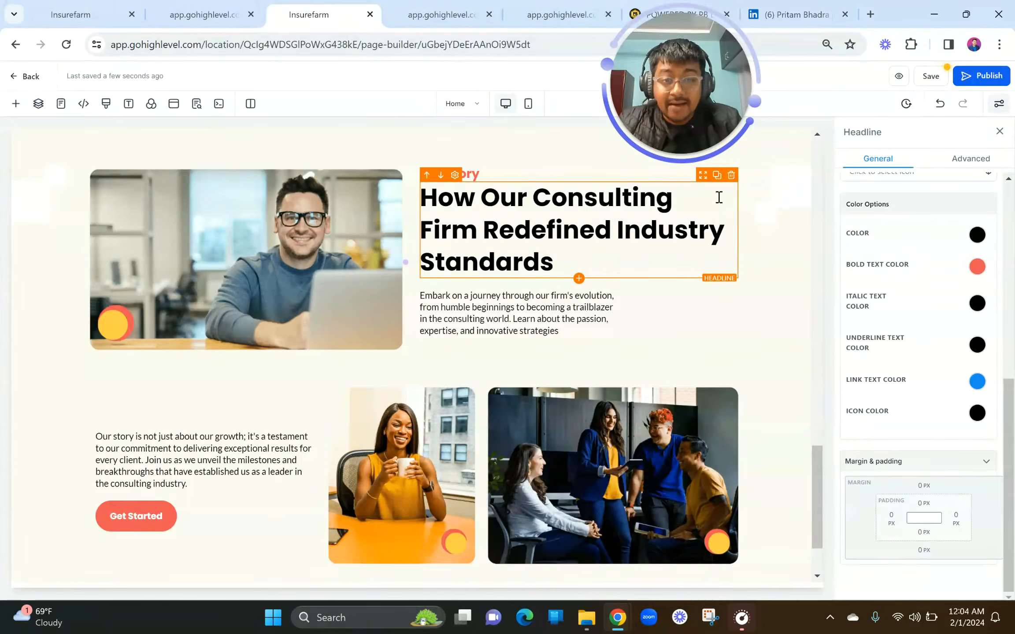
left_click(717, 177)
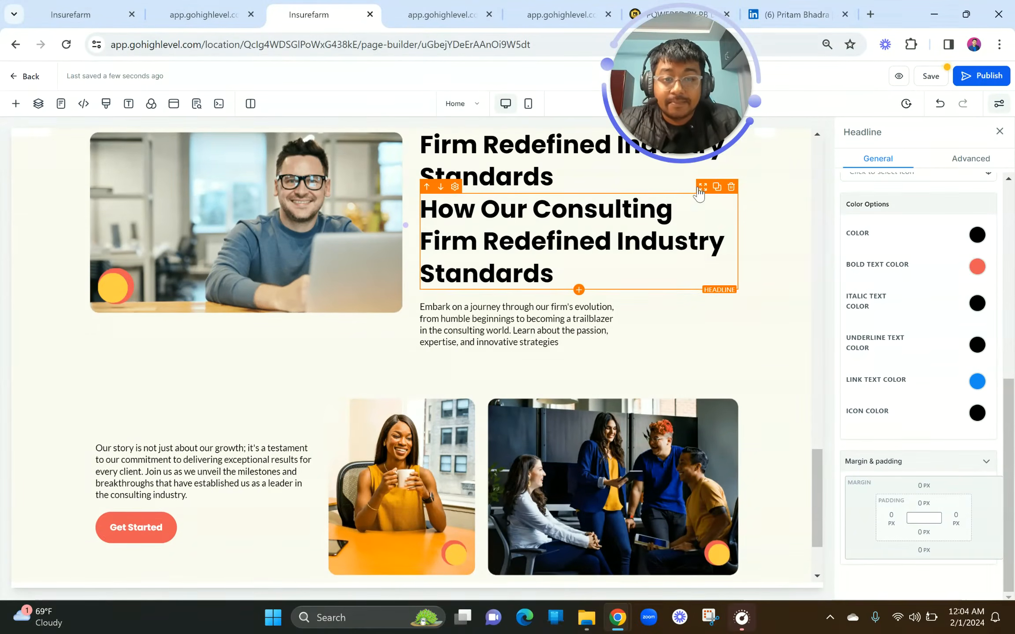
left_click_drag(701, 197, 604, 548)
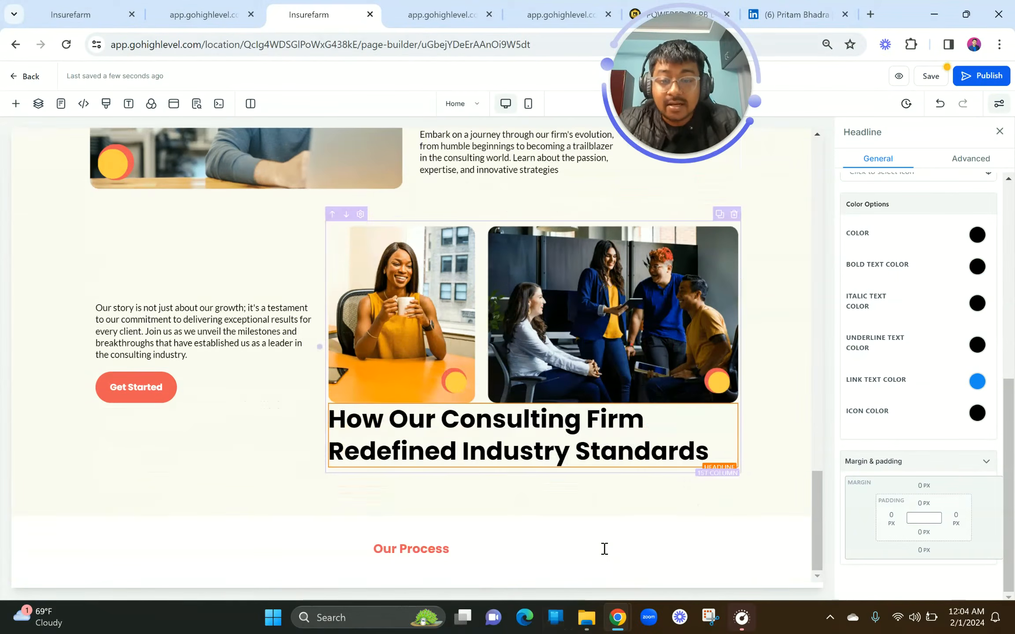
left_click_drag(703, 398, 687, 556)
Center-align the heading under "Our Process", replace its text with "A simple yet, efficient and impactful process", and return to the reference page.
scroll(956, 392, "up", 5)
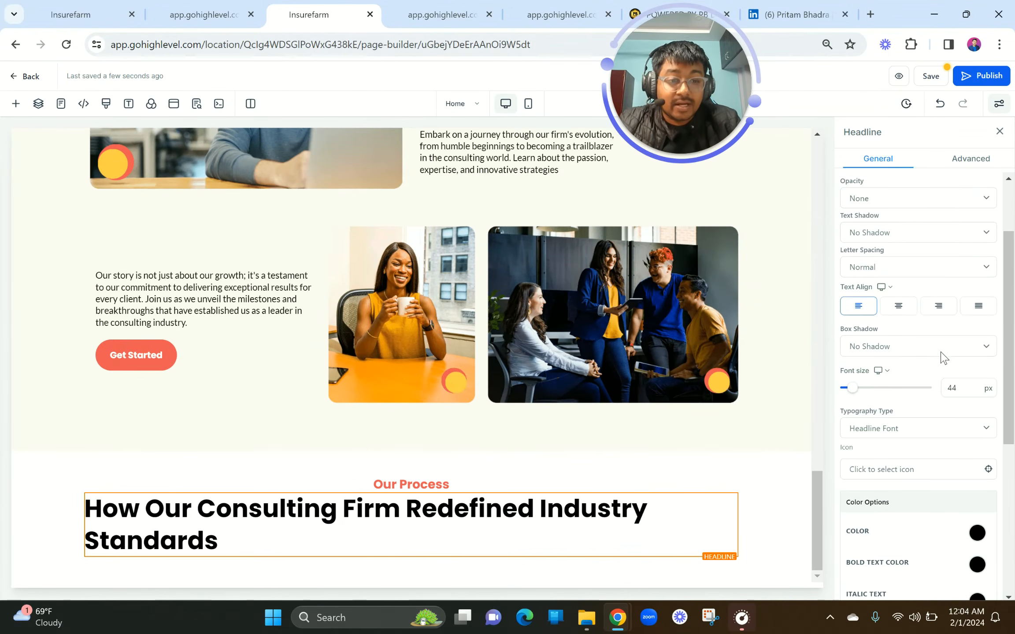
left_click(899, 305)
triple_click(438, 531)
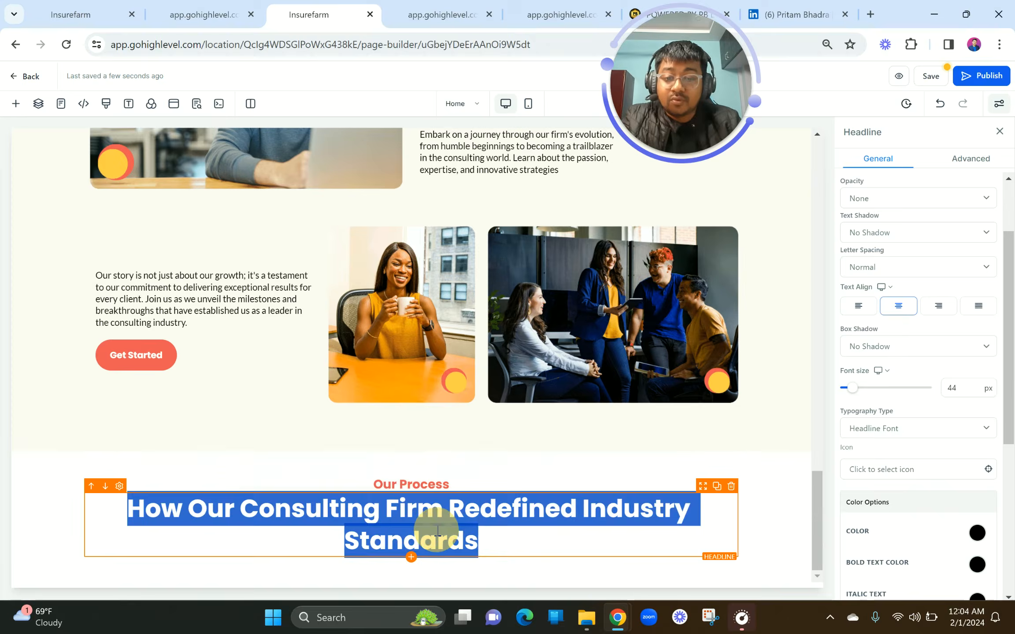
key("ctrl+v")
left_click(277, 532)
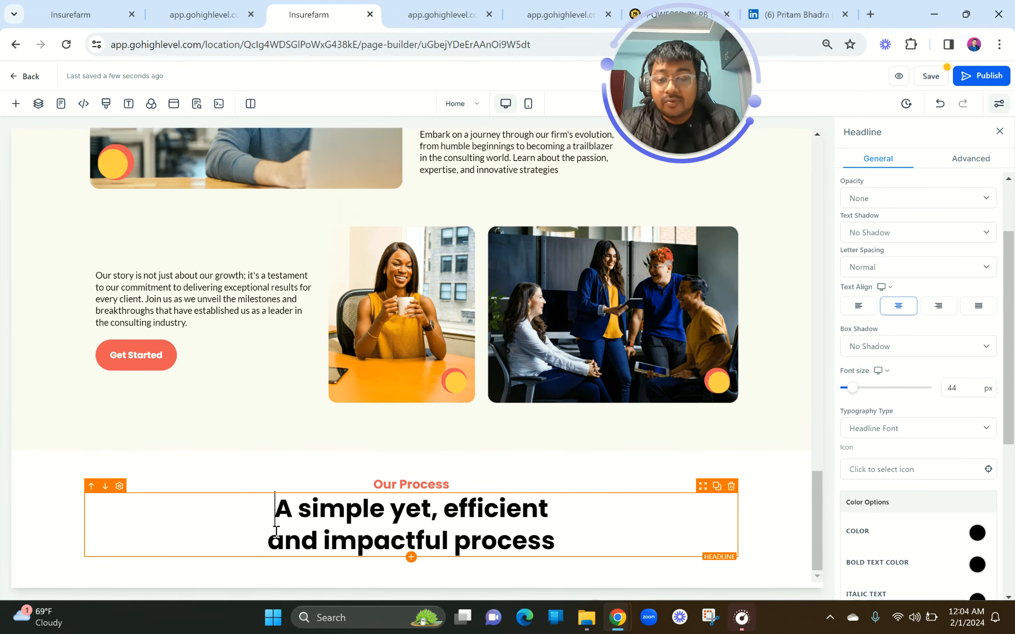
left_click(194, 11)
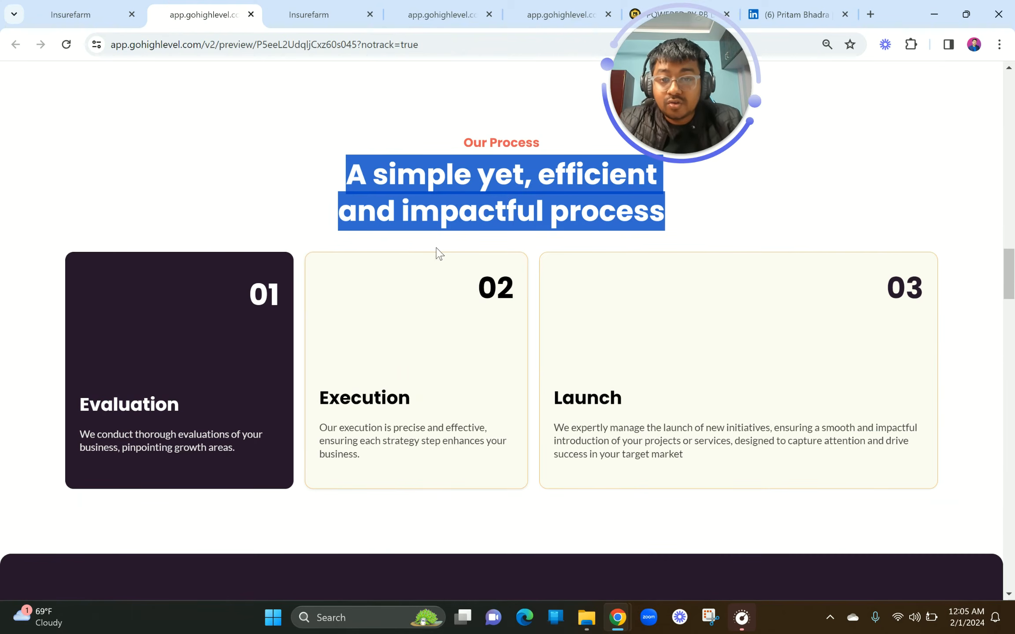
In the page builder, set the top margin of the "A simple yet, efficient and impactful process" heading to 10 px and compare it with the reference.
left_click(439, 237)
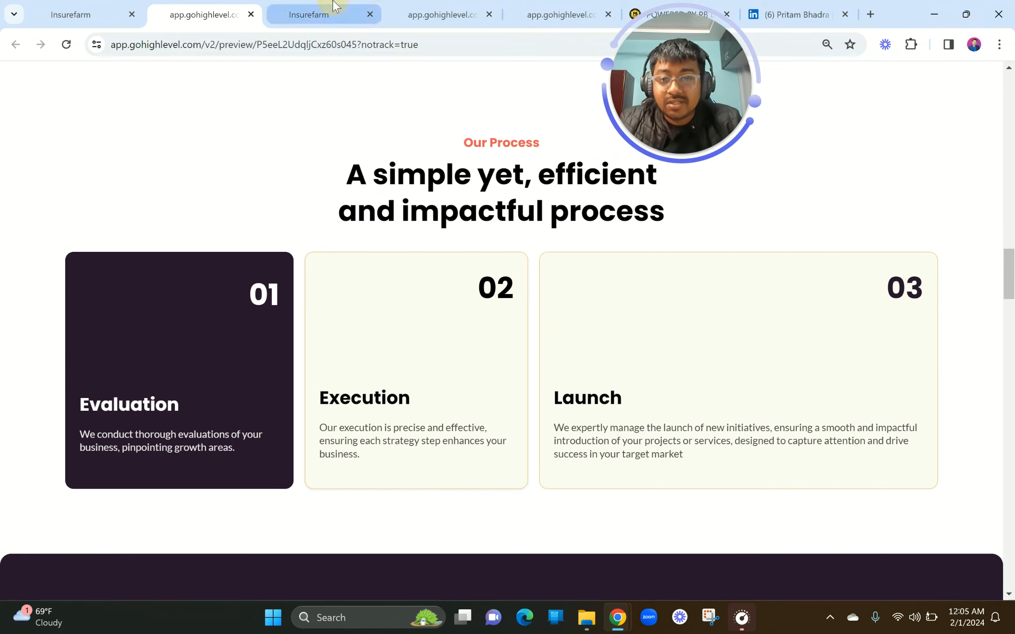
left_click(308, 14)
left_click(985, 463)
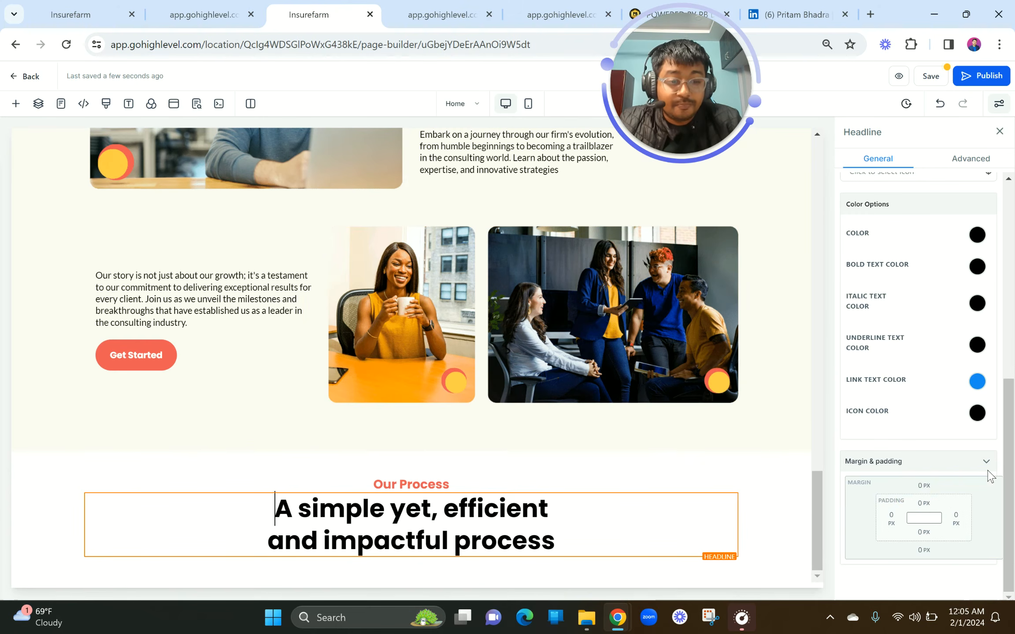
left_click(921, 485)
left_click(942, 541)
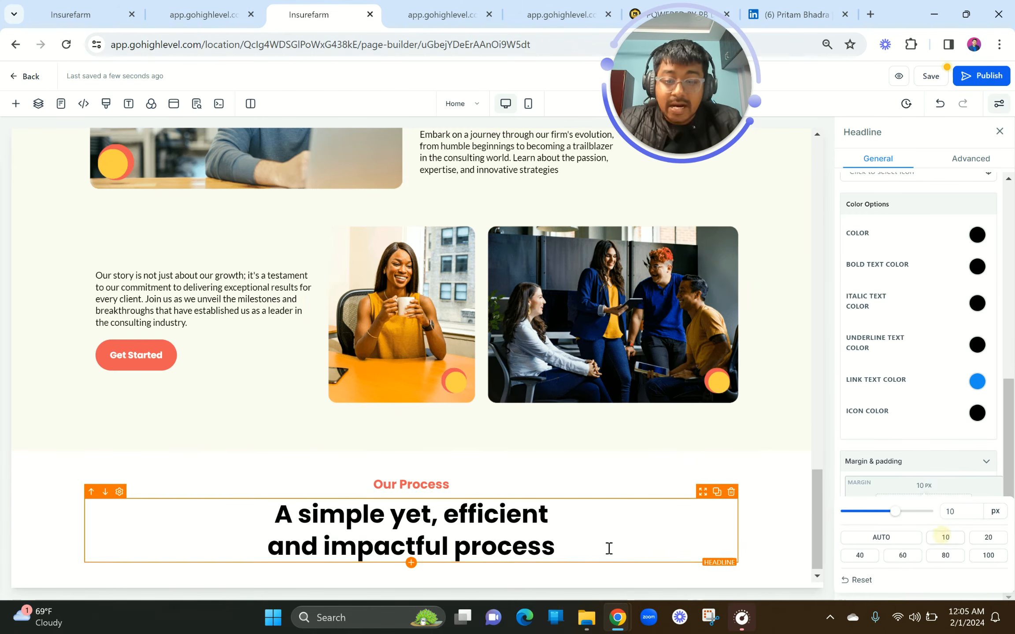
left_click(156, 7)
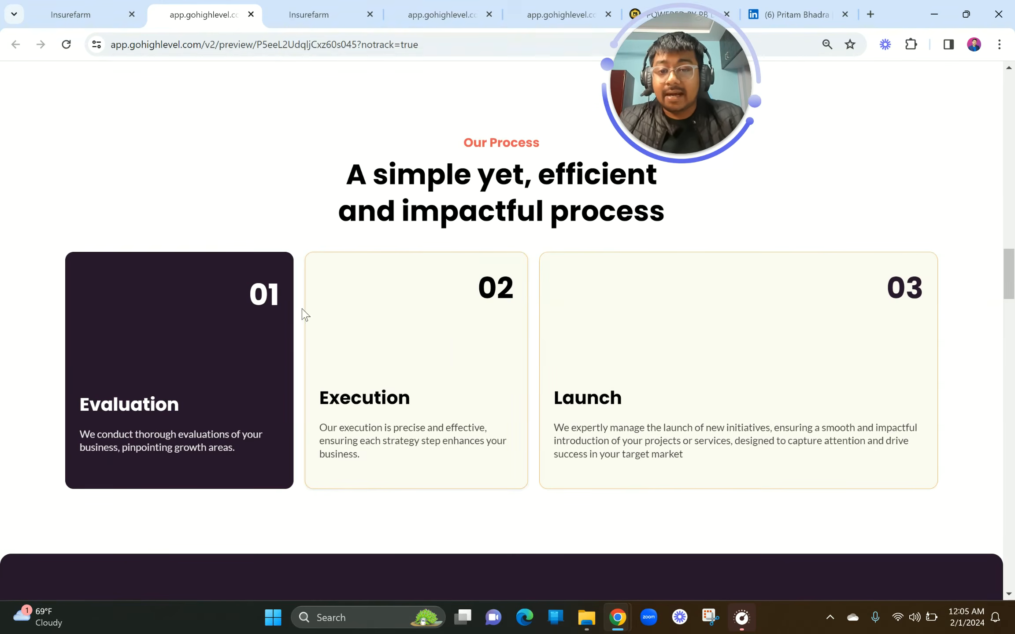
left_click(309, 15)
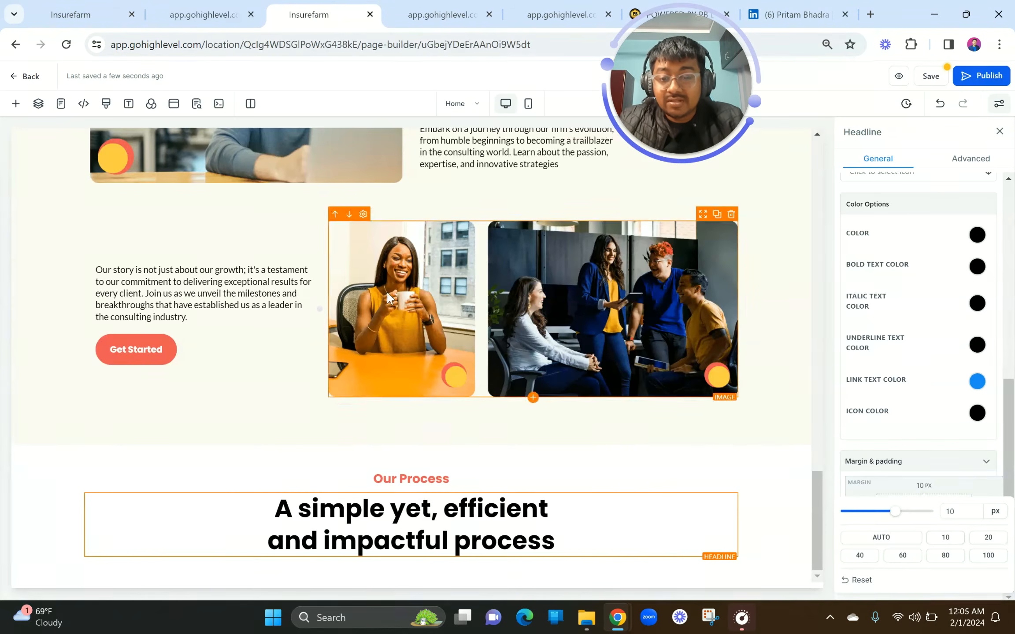
Allow rows to take the entire width in the Our Process section.
left_click(672, 458)
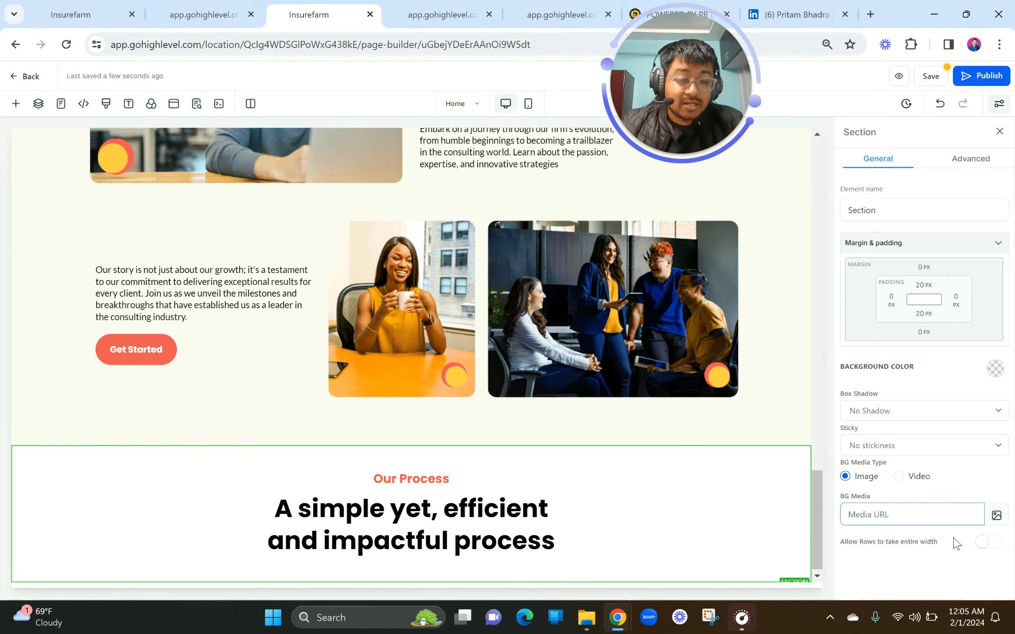
left_click(989, 548)
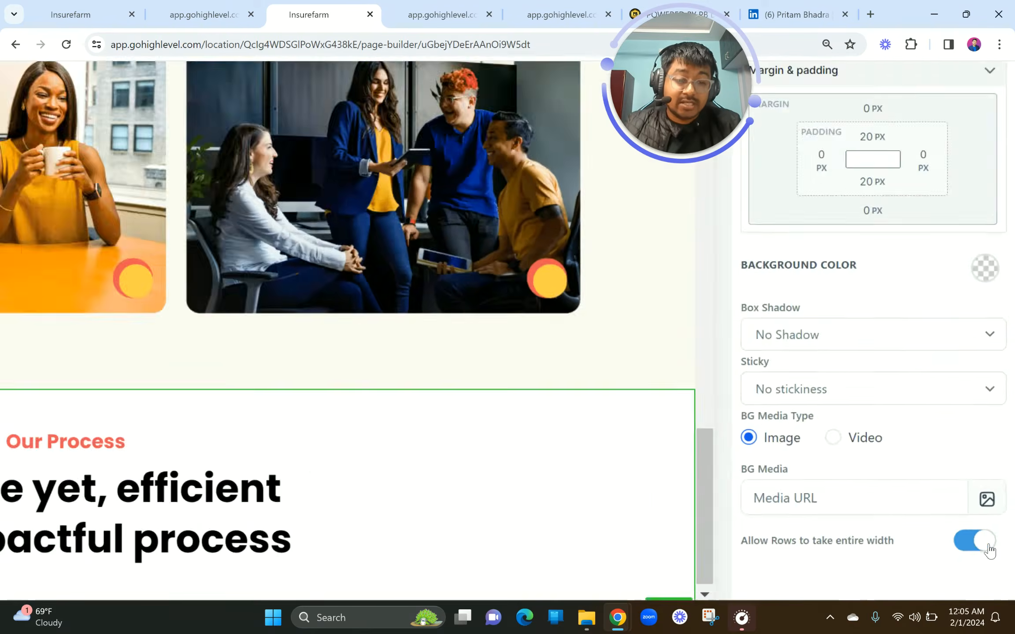
scroll(519, 488, "down", 1)
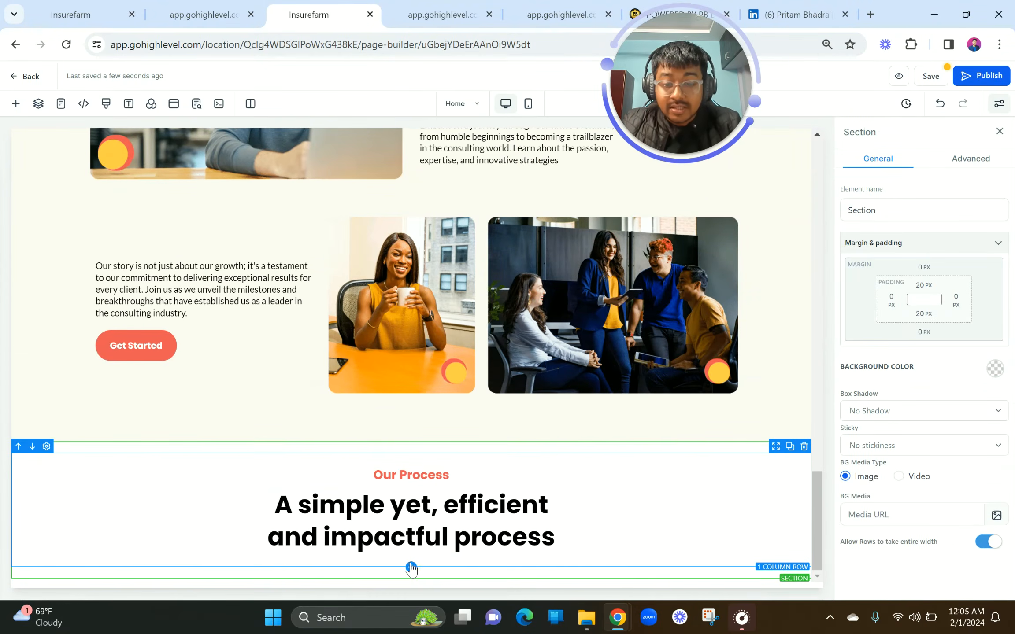
Add a 3 Column row beneath the Our Process heading row and set its width to 86.
left_click(411, 568)
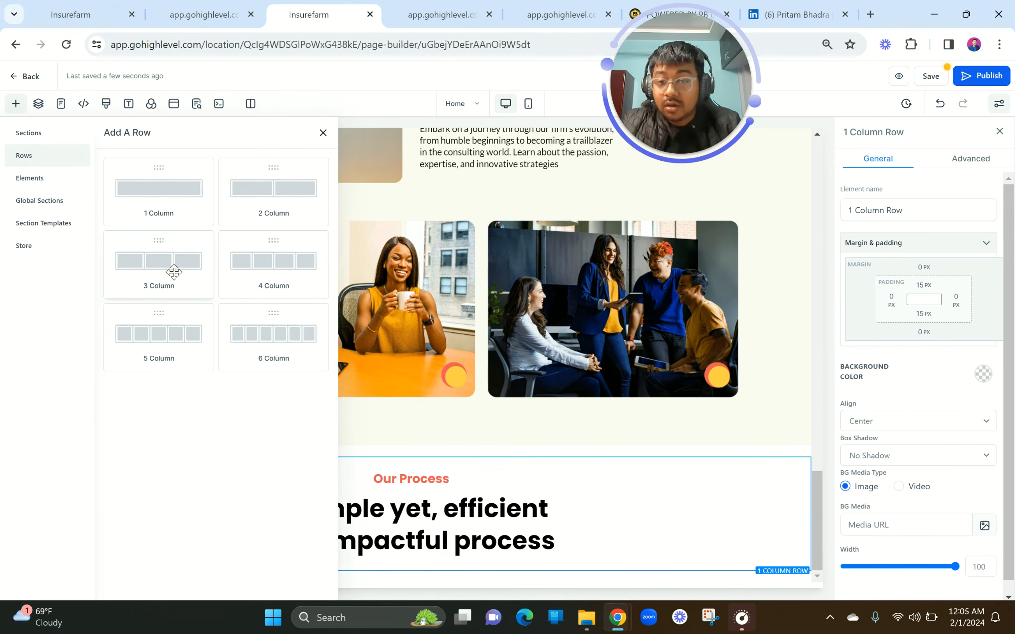
left_click(174, 272)
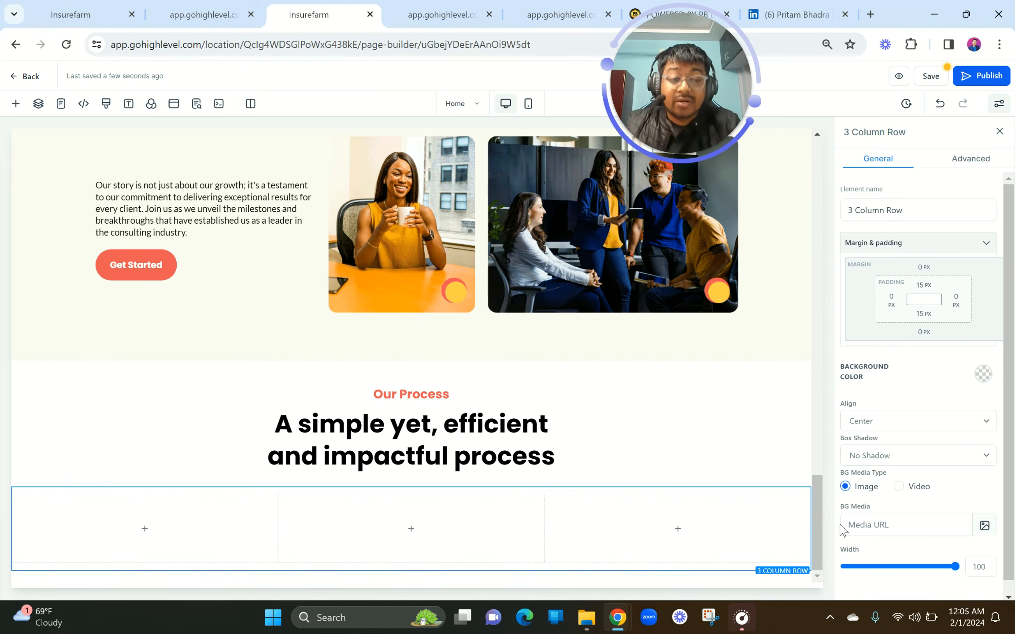
double_click(987, 570)
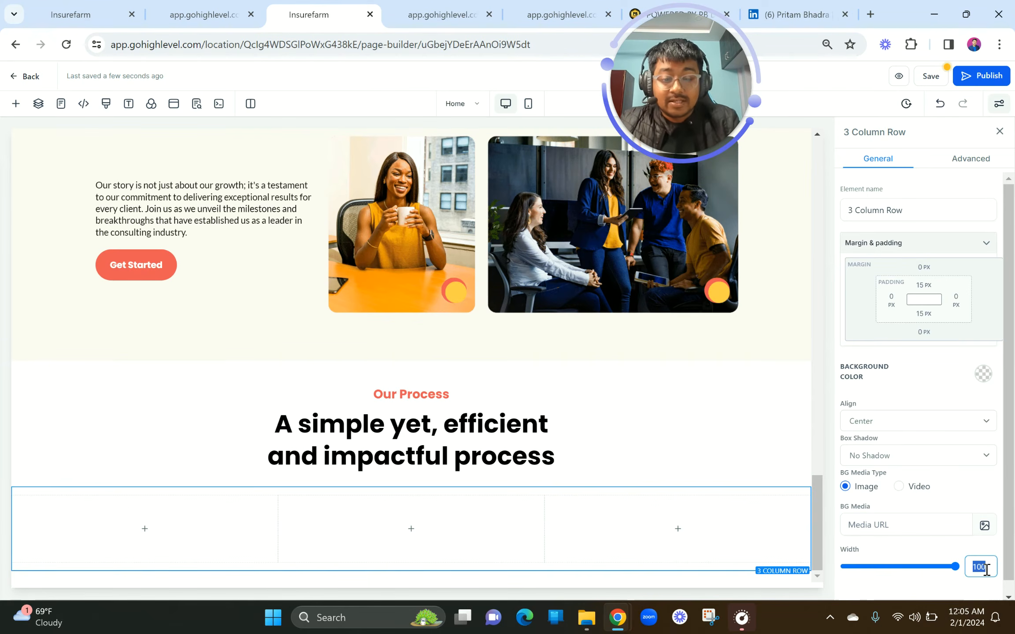
type("86")
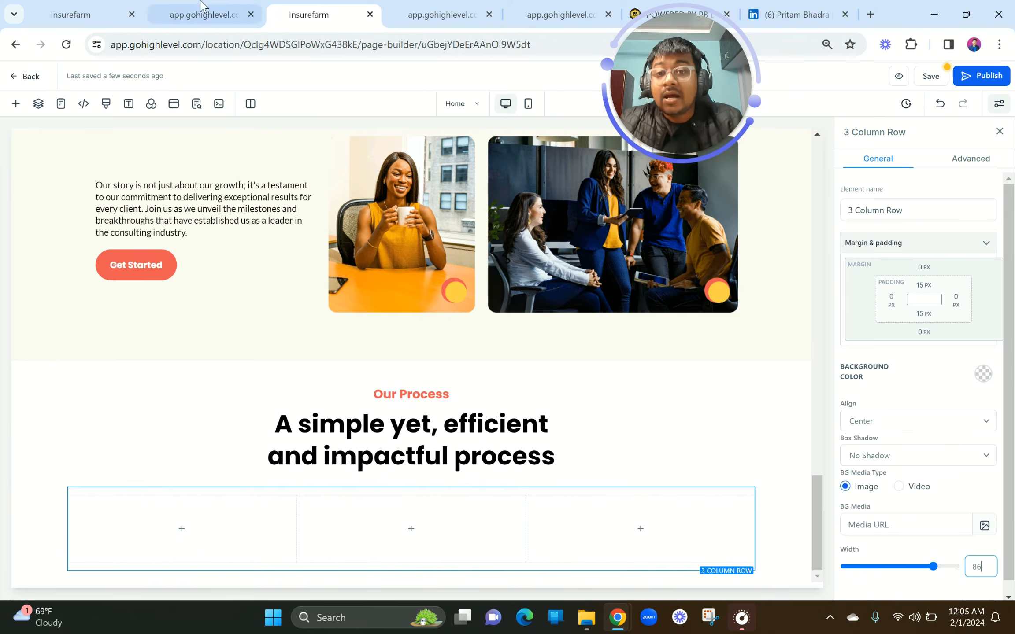
Check the reference's process cards, then give the new row's first column the dark purple background color.
left_click(201, 15)
scroll(193, 367, "down", 1)
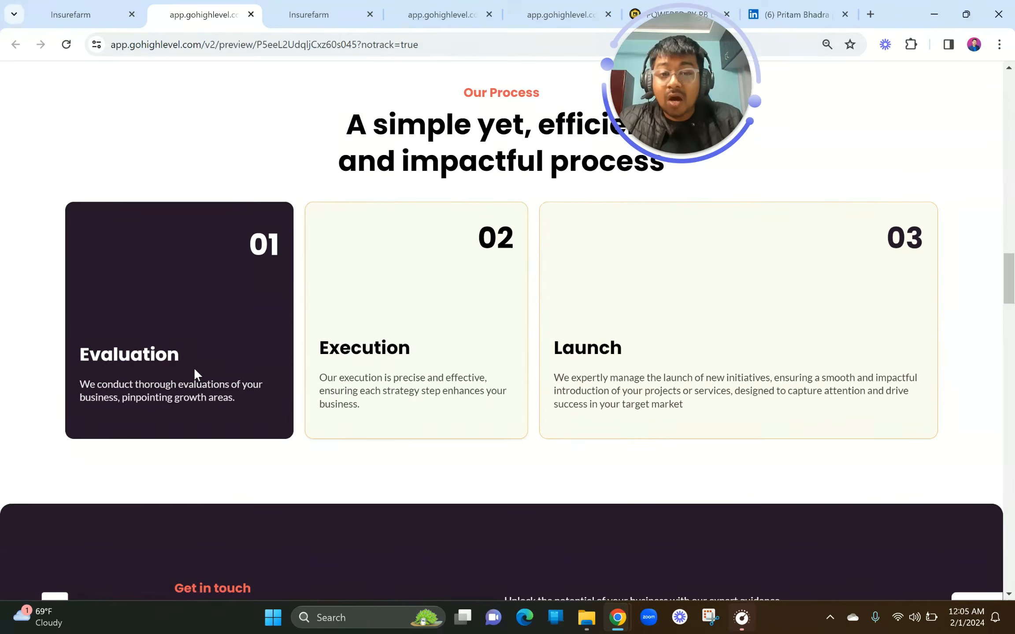
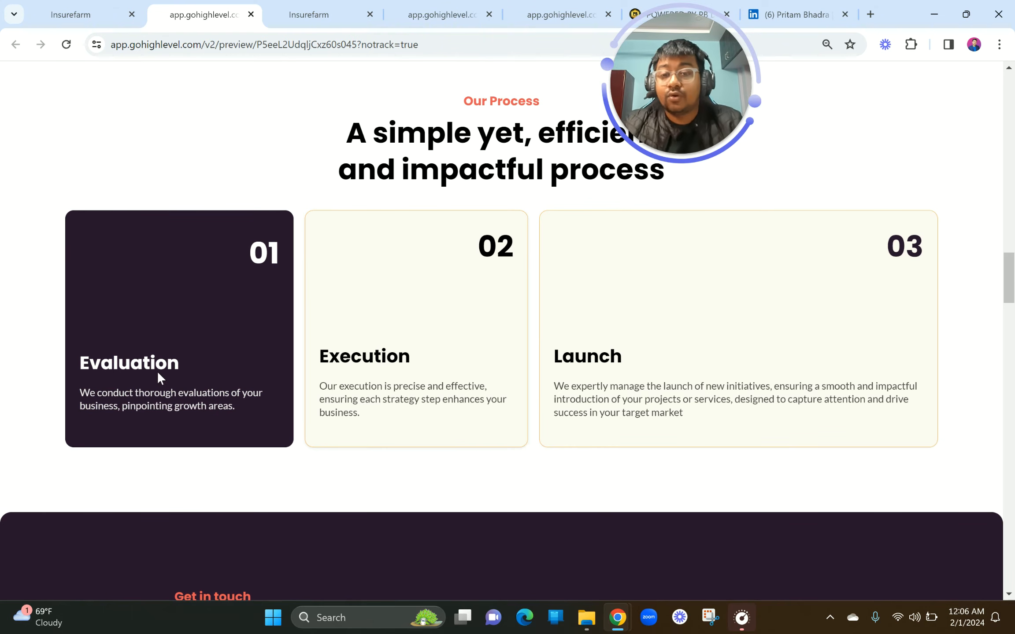
left_click(331, 7)
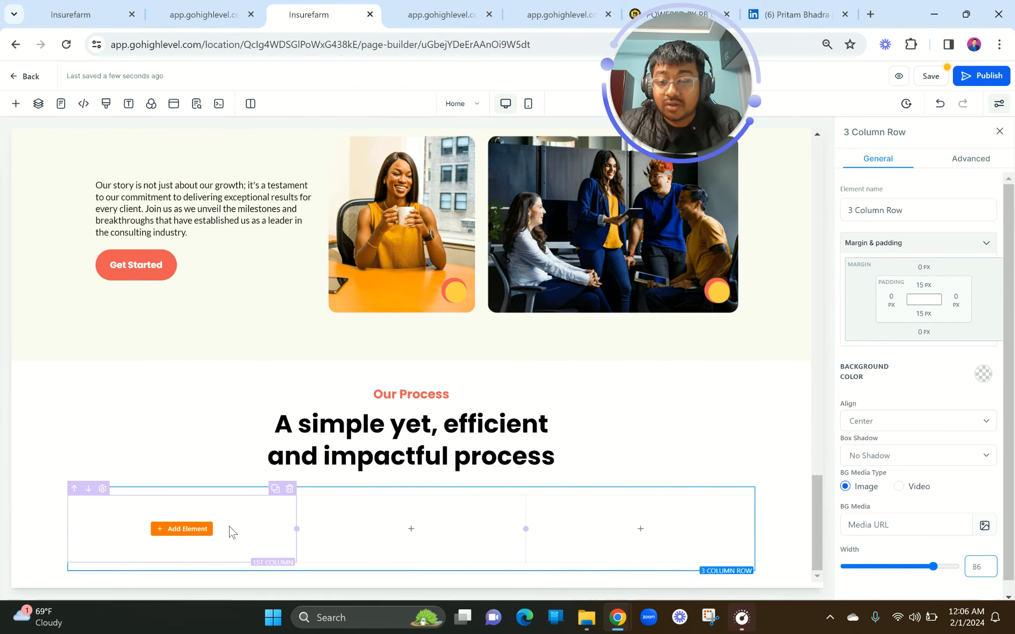
left_click(261, 511)
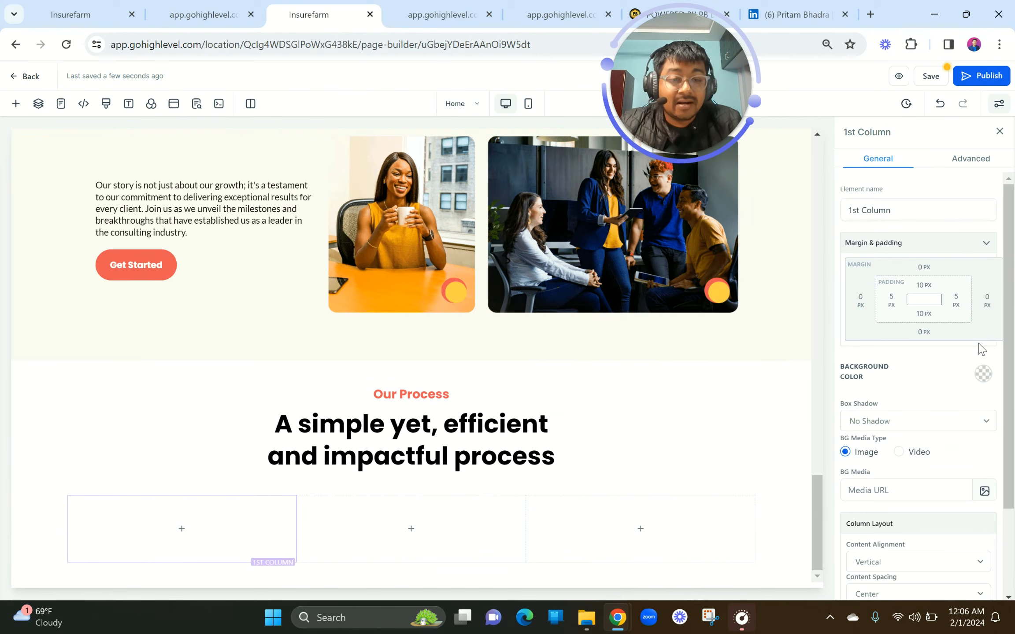
left_click(981, 374)
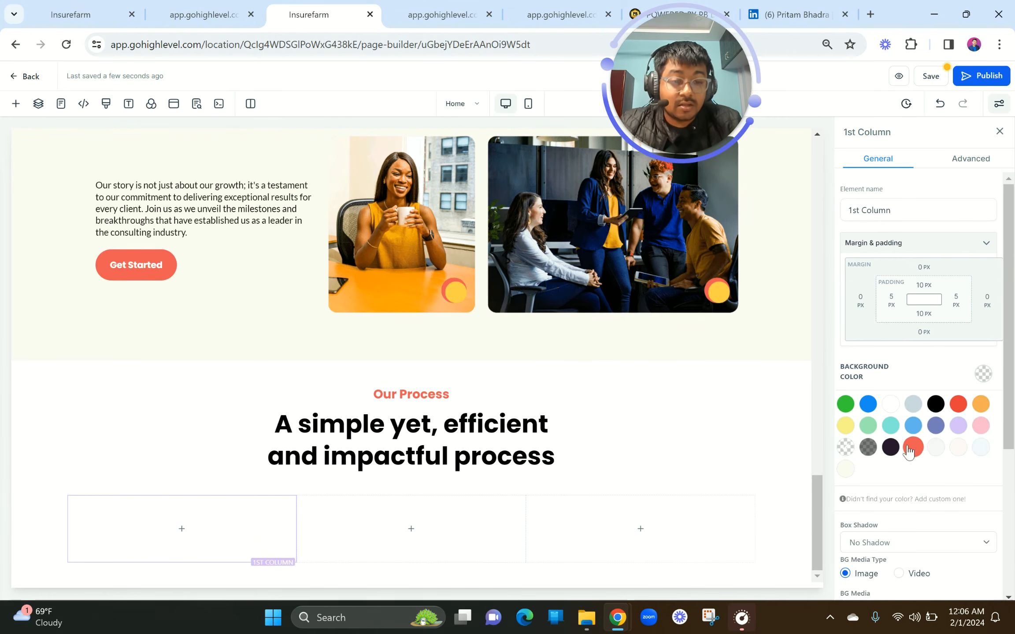
left_click(890, 447)
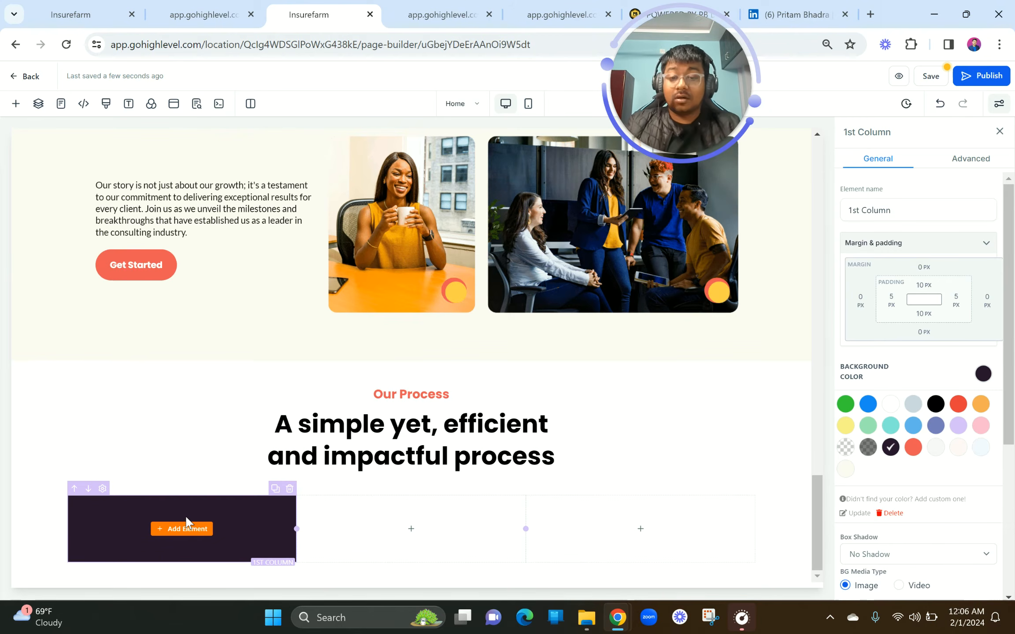
Examine the text elements of the reference's Evaluation card and check the font details of its "01" number.
left_click(196, 6)
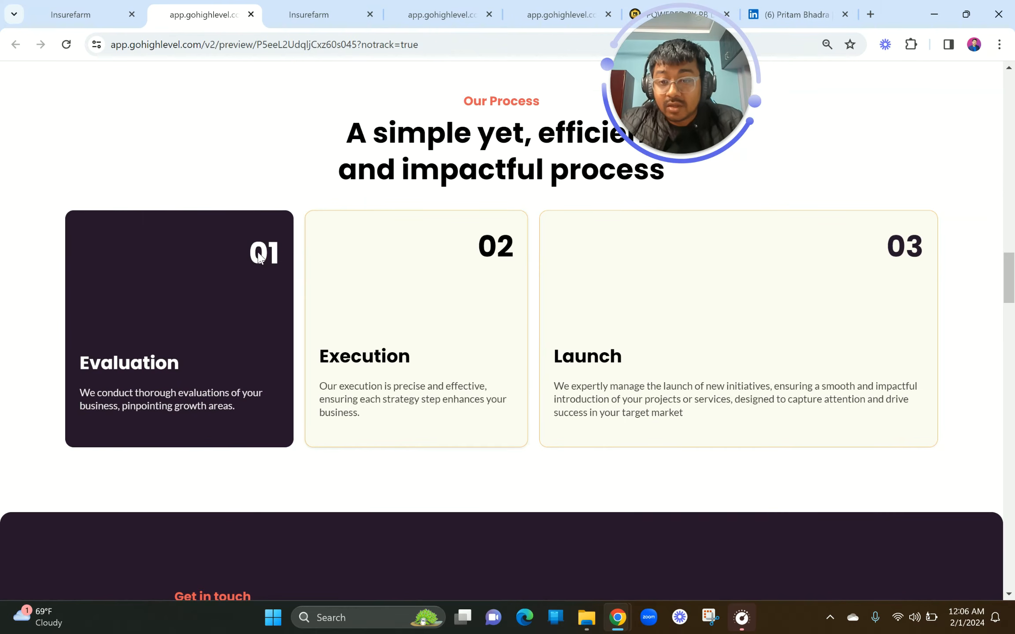
left_click_drag(254, 256, 282, 257)
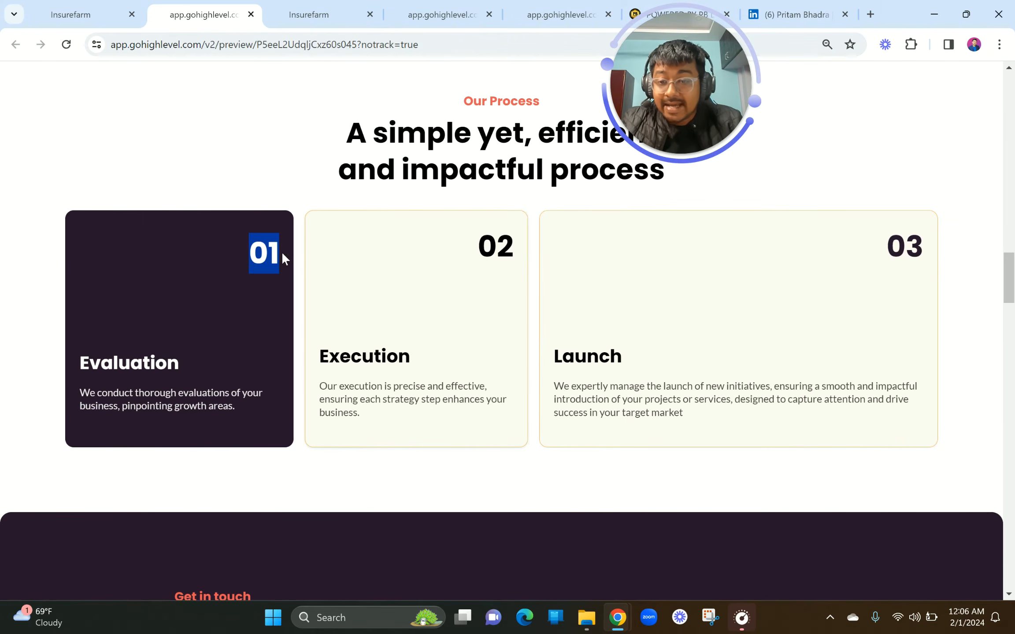
left_click(137, 369)
left_click(138, 398)
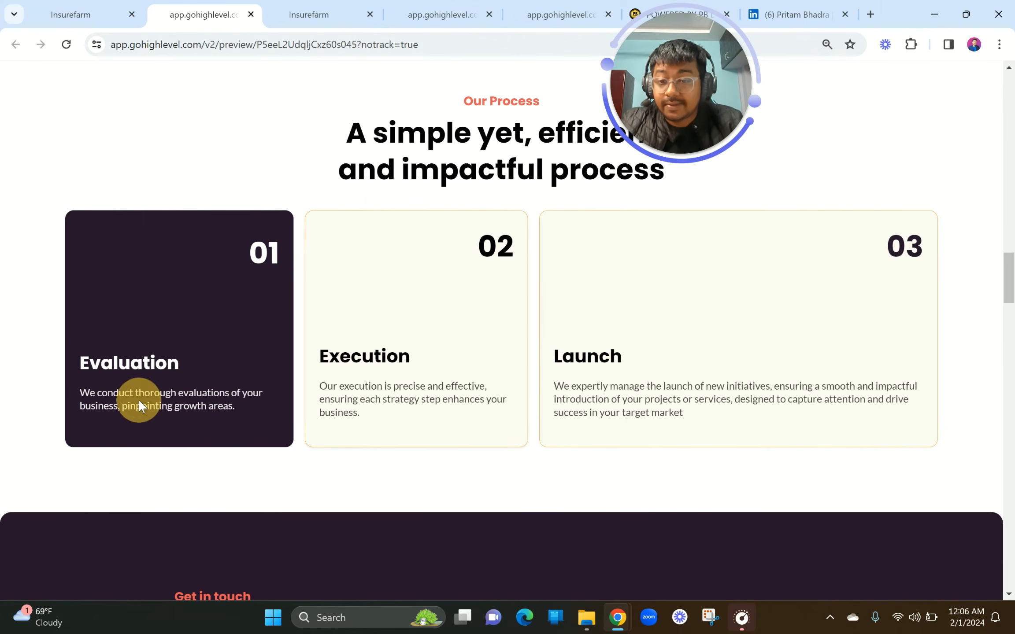
left_click(308, 14)
left_click(213, 7)
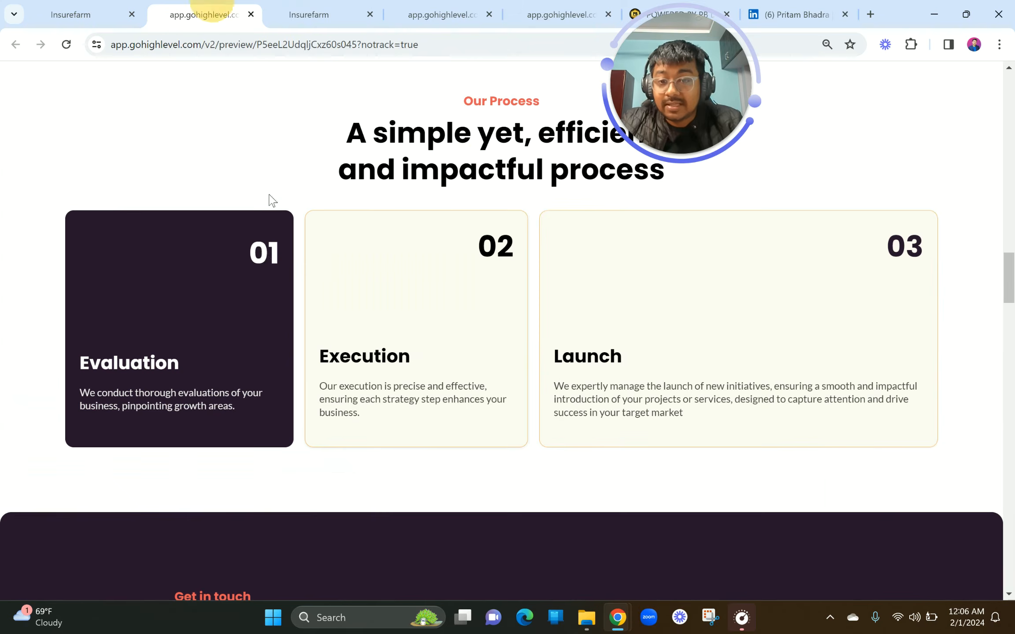
right_click(262, 252)
scroll(318, 445, "down", 2)
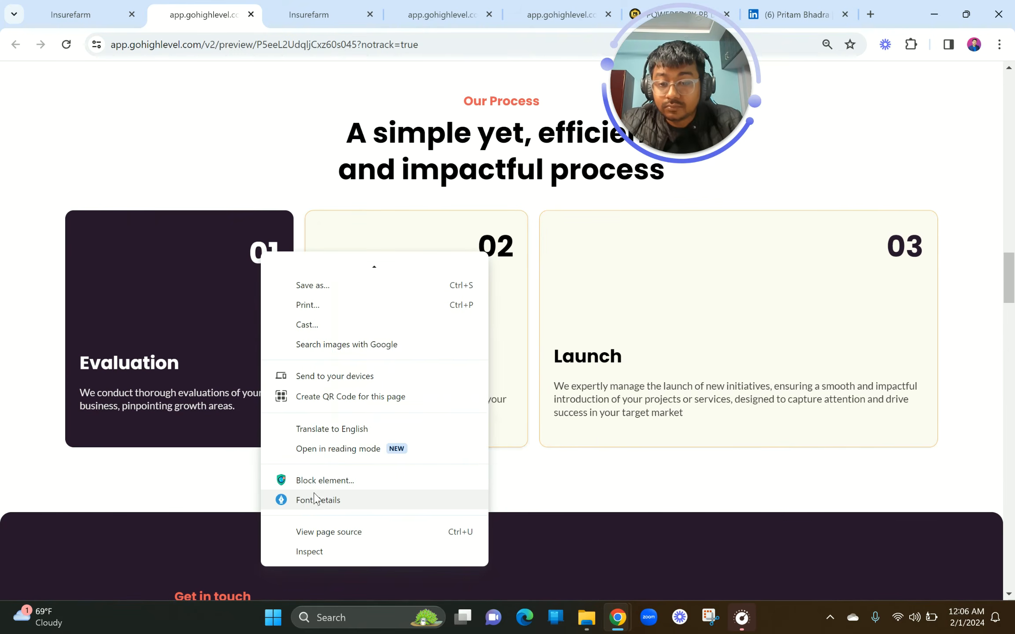
left_click(316, 500)
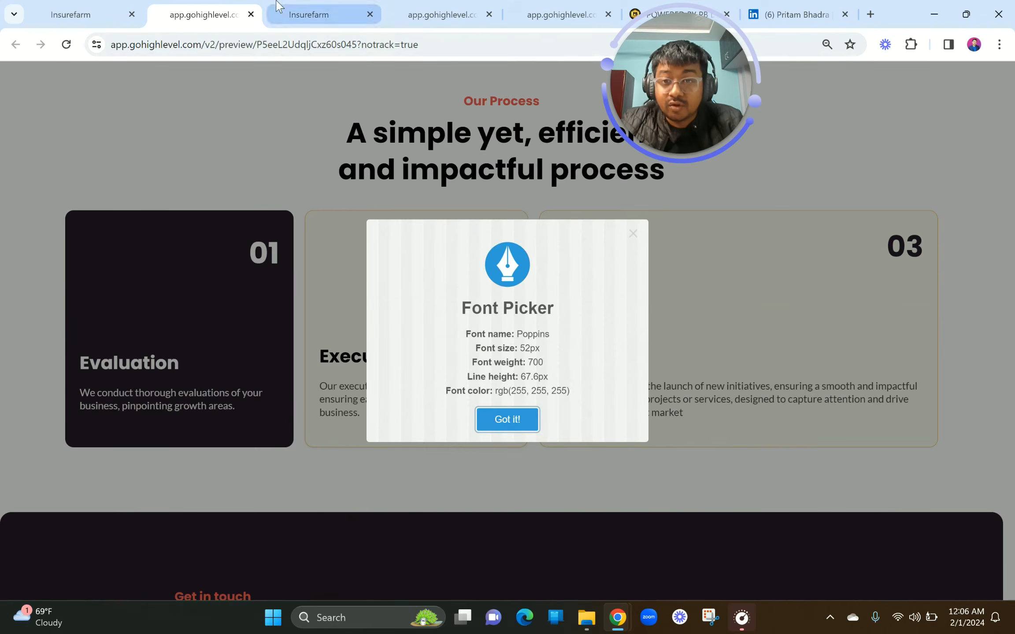
Back in the page builder, add a Headline element to the dark first column and replace its text with "01".
left_click(277, 6)
left_click(191, 532)
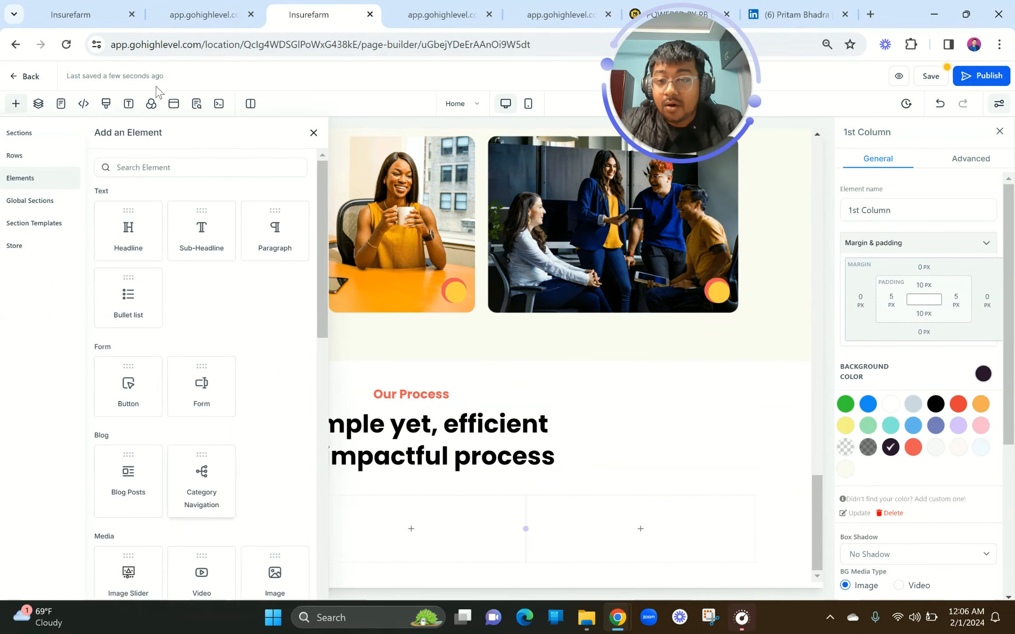
left_click_drag(140, 226, 260, 526)
left_click(259, 527)
key("ctrl+a")
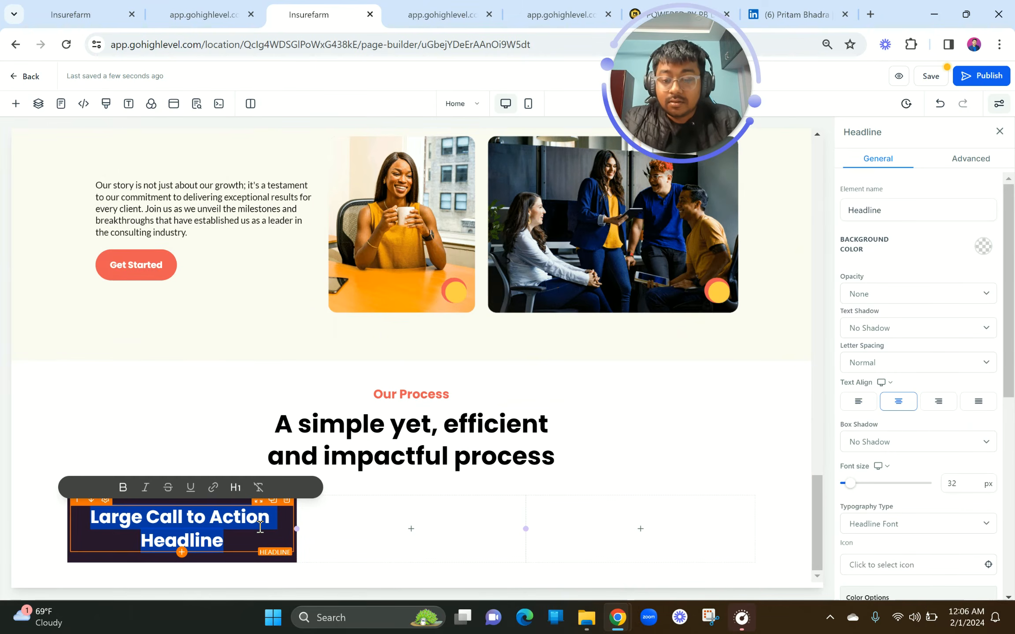
type("01")
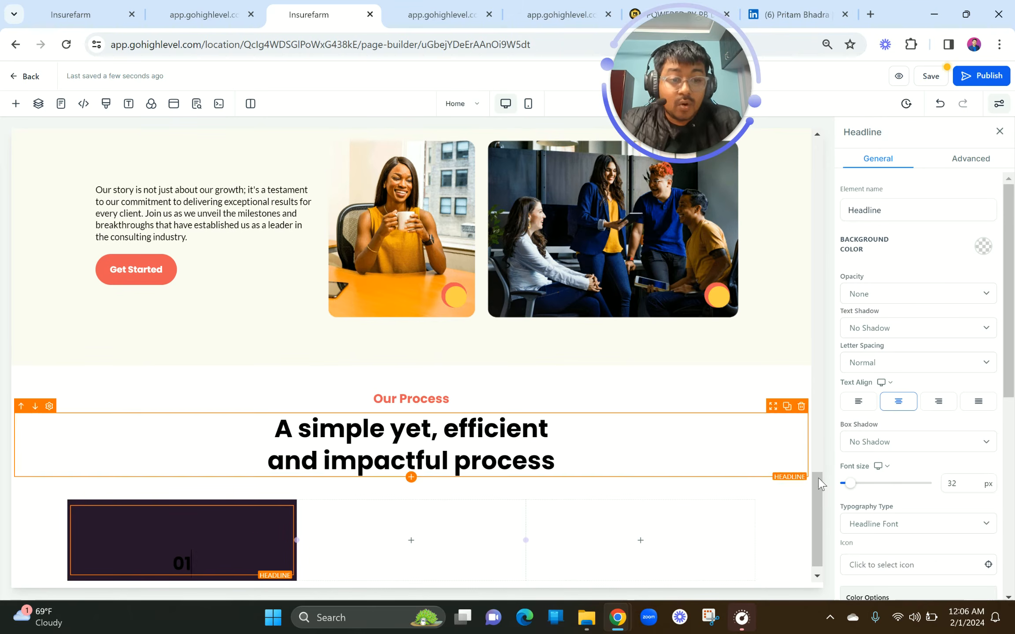
Set the "01" headline's font size to 52 px and its bold text color to white.
double_click(959, 486)
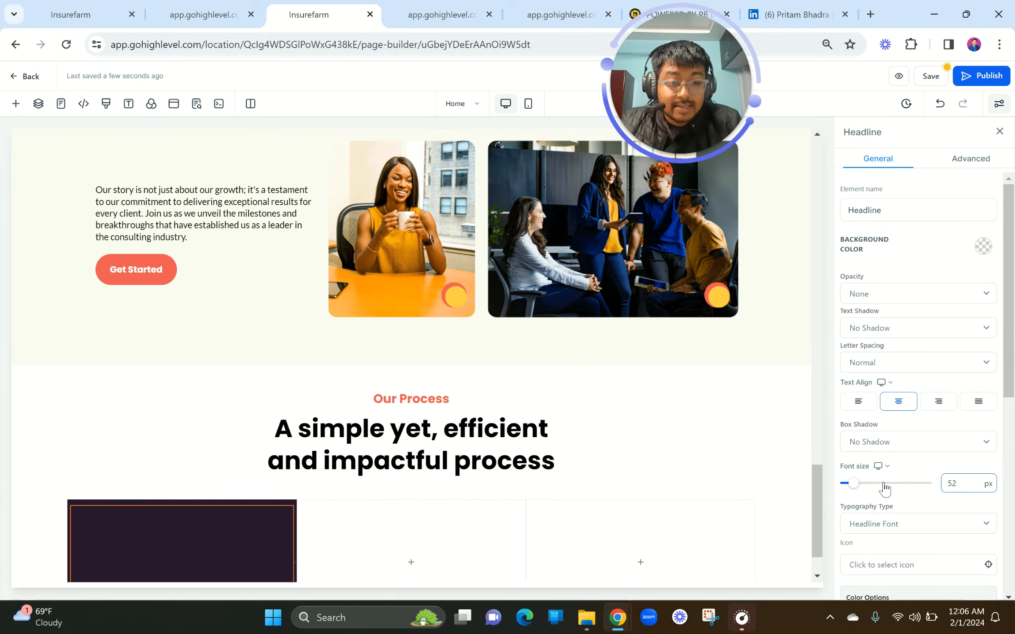
scroll(925, 440, "down", 5)
left_click(977, 419)
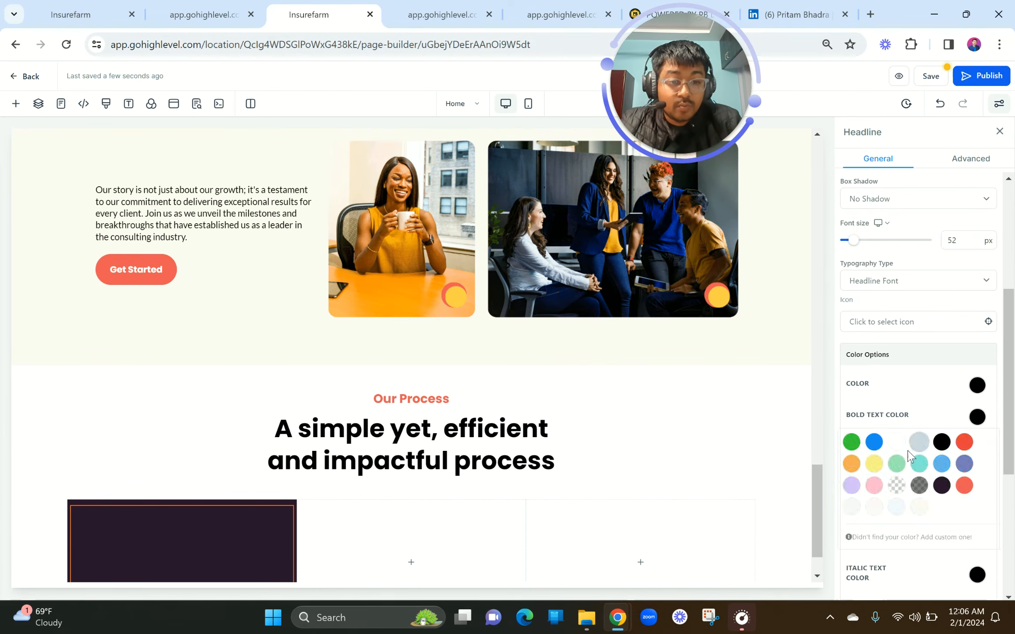
left_click(896, 442)
scroll(677, 493, "down", 1)
left_click(149, 546)
scroll(149, 547, "up", 1)
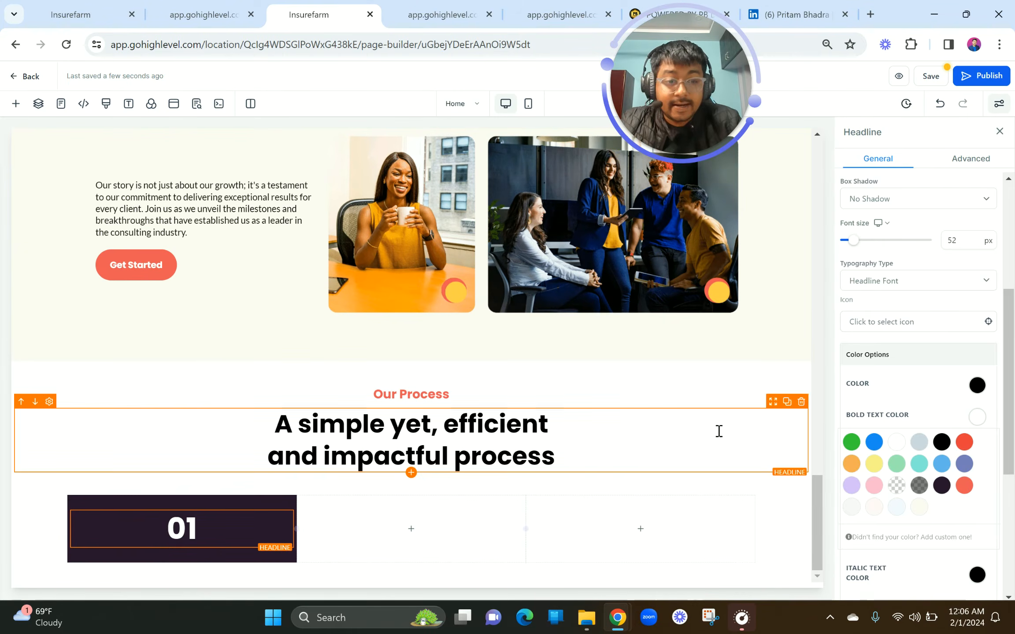
Right-align the "01" headline, set its right padding to 20 px, and return to the reference page.
scroll(902, 367, "up", 5)
left_click(938, 385)
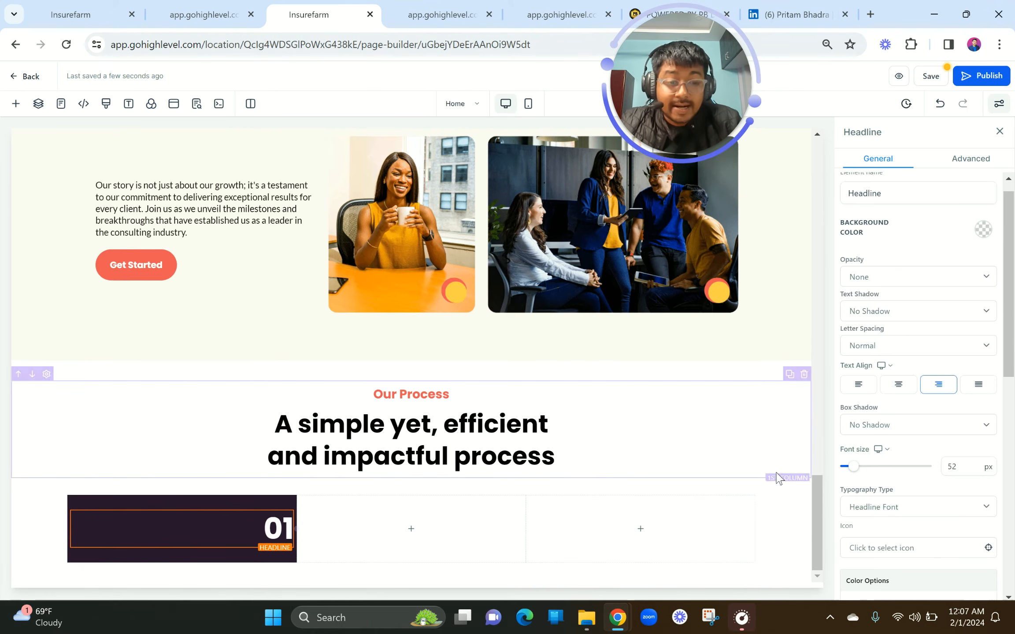
scroll(894, 453, "down", 10)
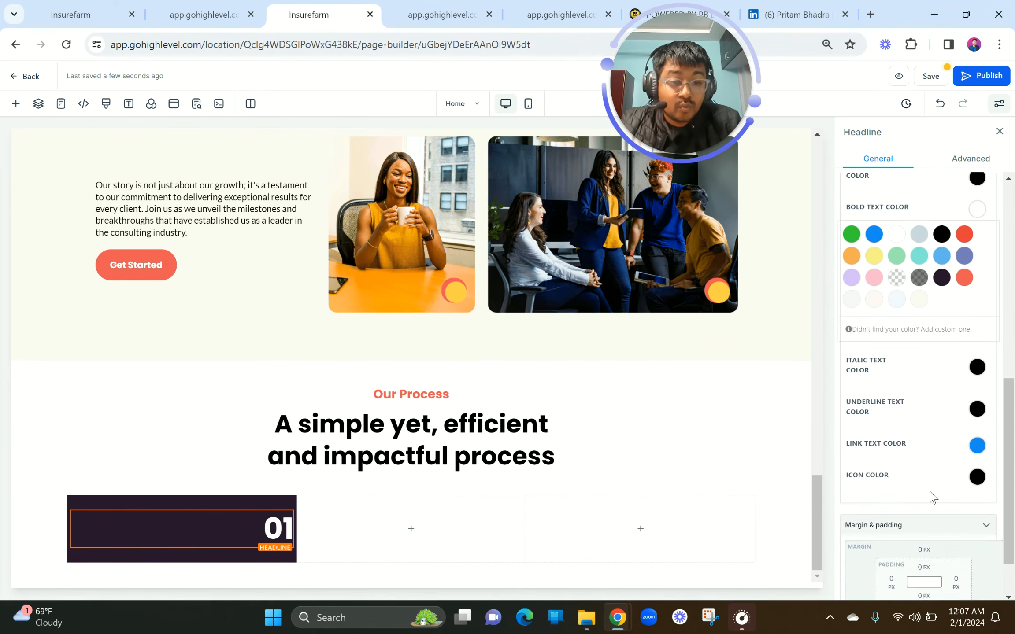
scroll(929, 495, "down", 2)
left_click(951, 513)
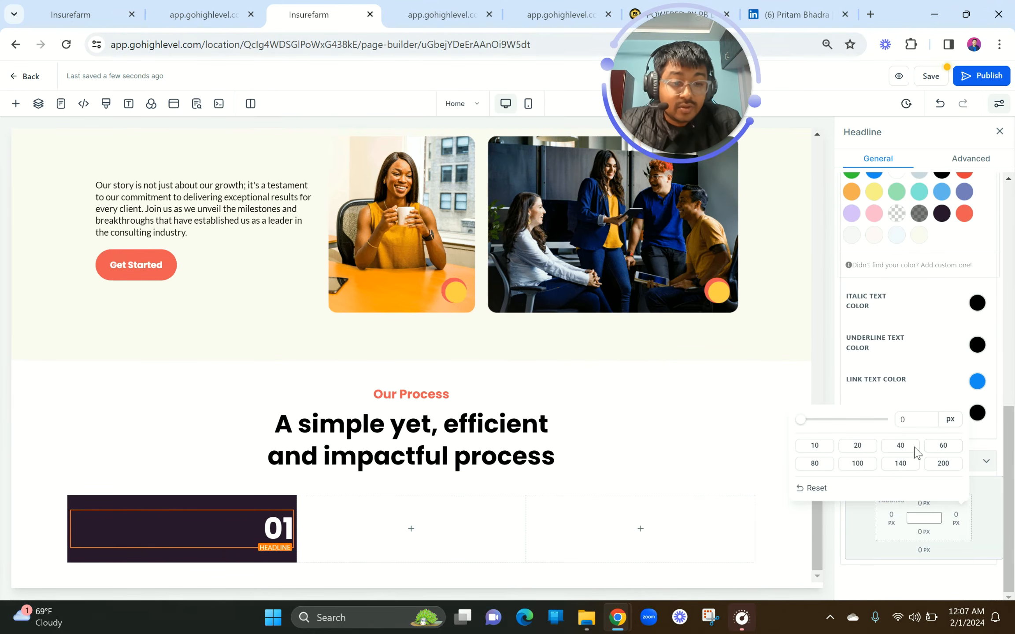
left_click(857, 449)
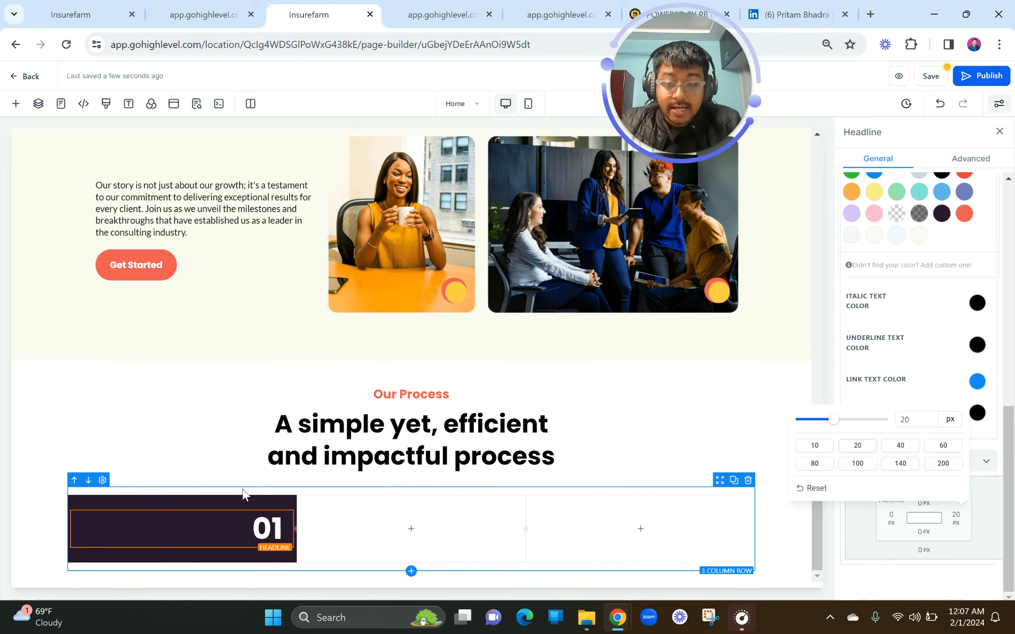
left_click(202, 13)
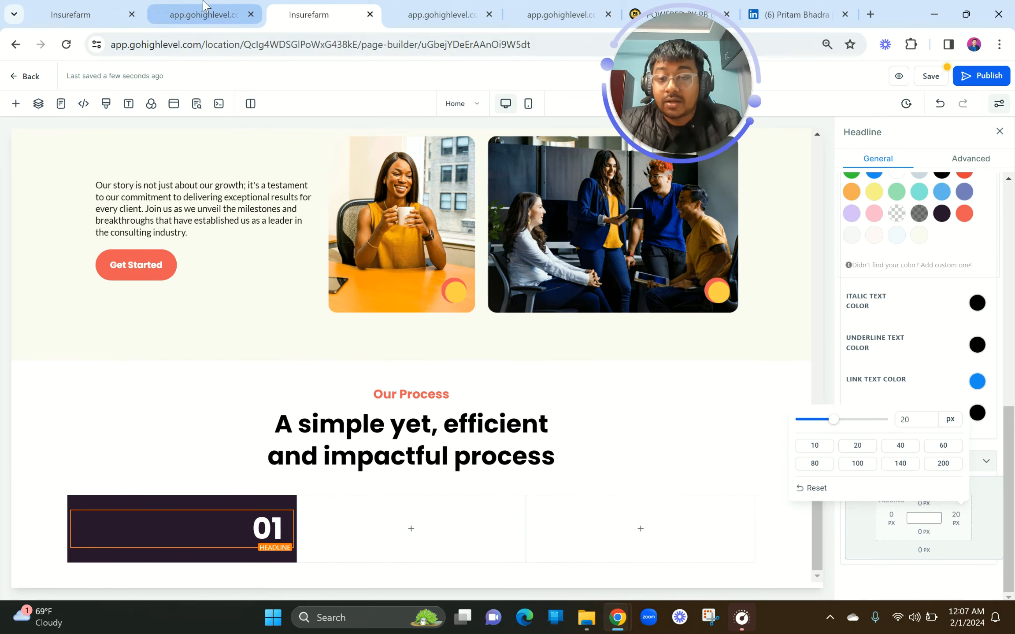
Close the open font details, copy the "Evaluation" title from the reference card, and check that title's font details.
left_click(634, 238)
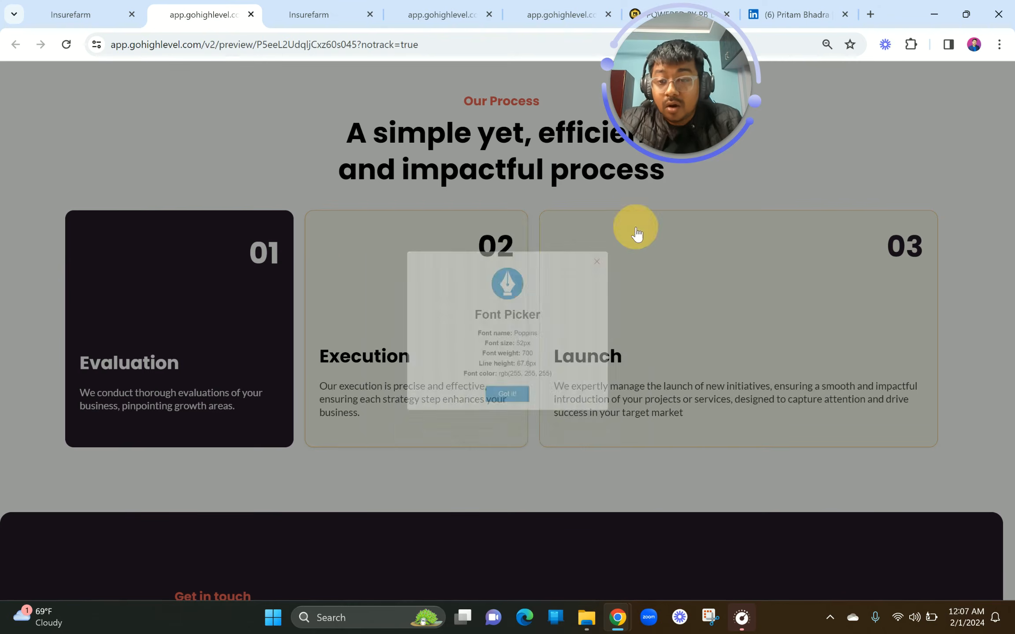
double_click(136, 364)
key("ctrl+c")
right_click(136, 363)
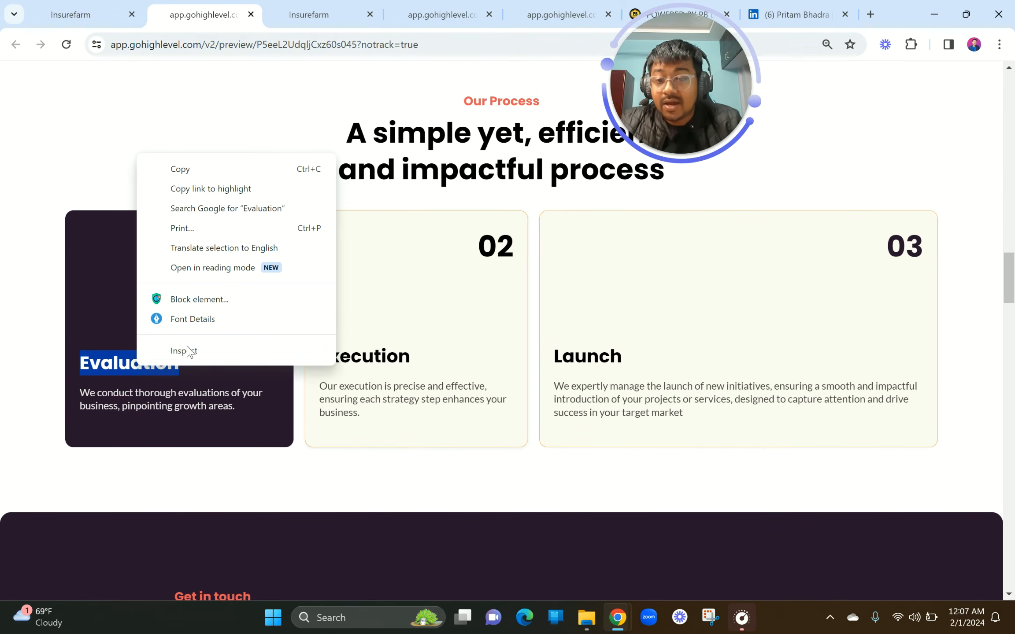
left_click(200, 321)
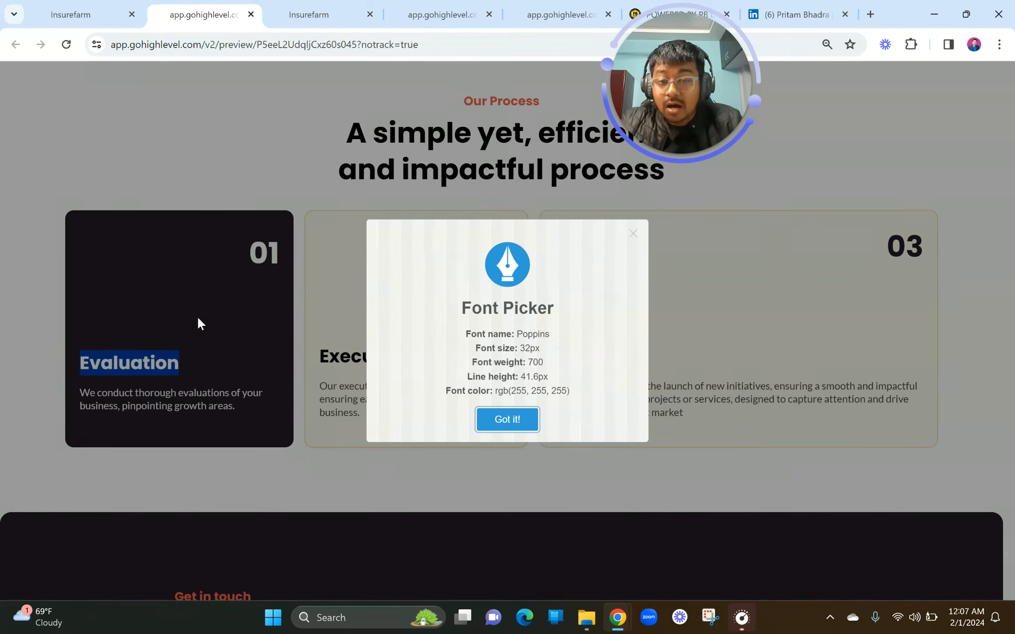
Return to the page builder and add a Sub Headline element below the "01" headline in the dark column.
left_click(308, 9)
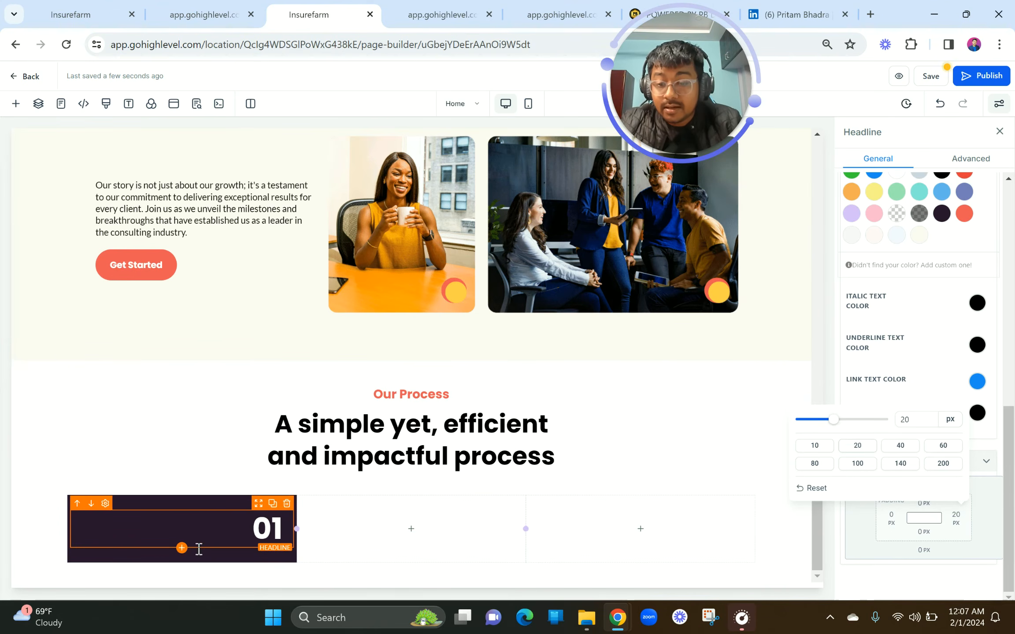
left_click(181, 547)
left_click(201, 228)
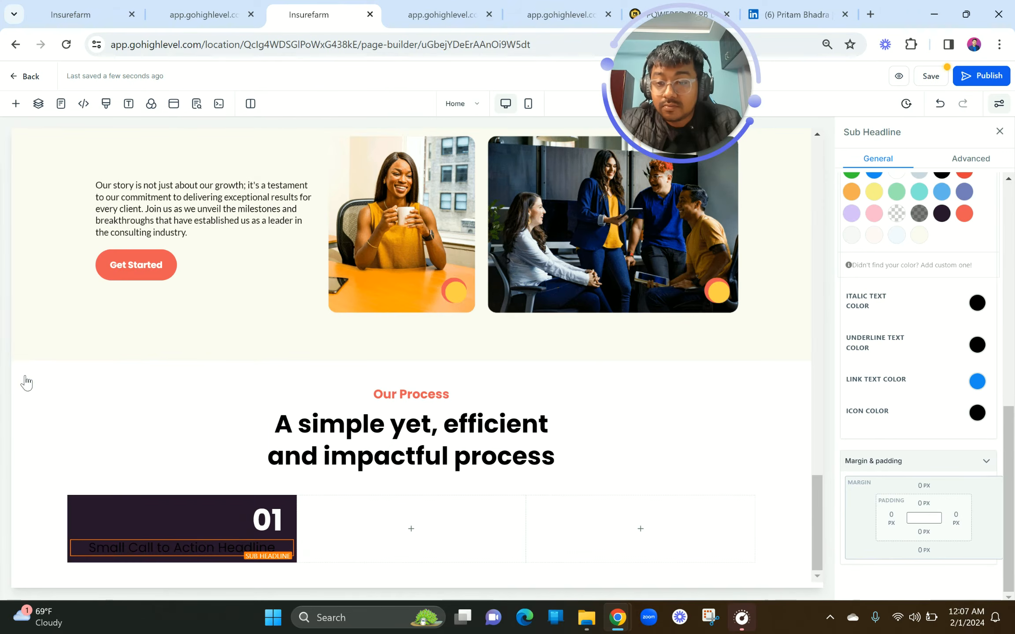
Recheck and close the reference title's font details, and replace the new sub headline's text in the page builder with the copied "Evaluation".
left_click(231, 6)
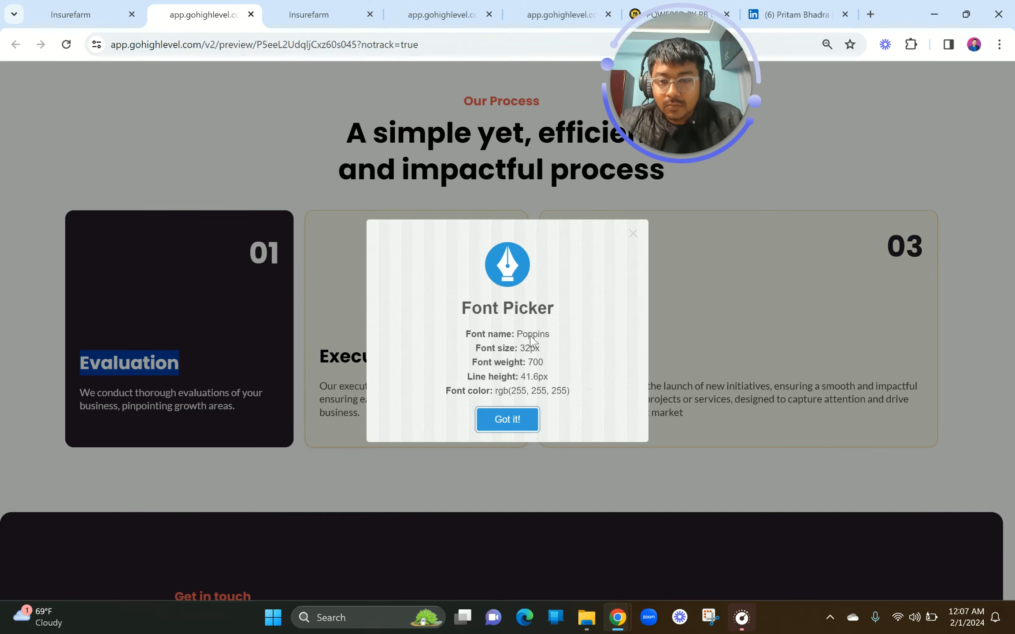
left_click(507, 419)
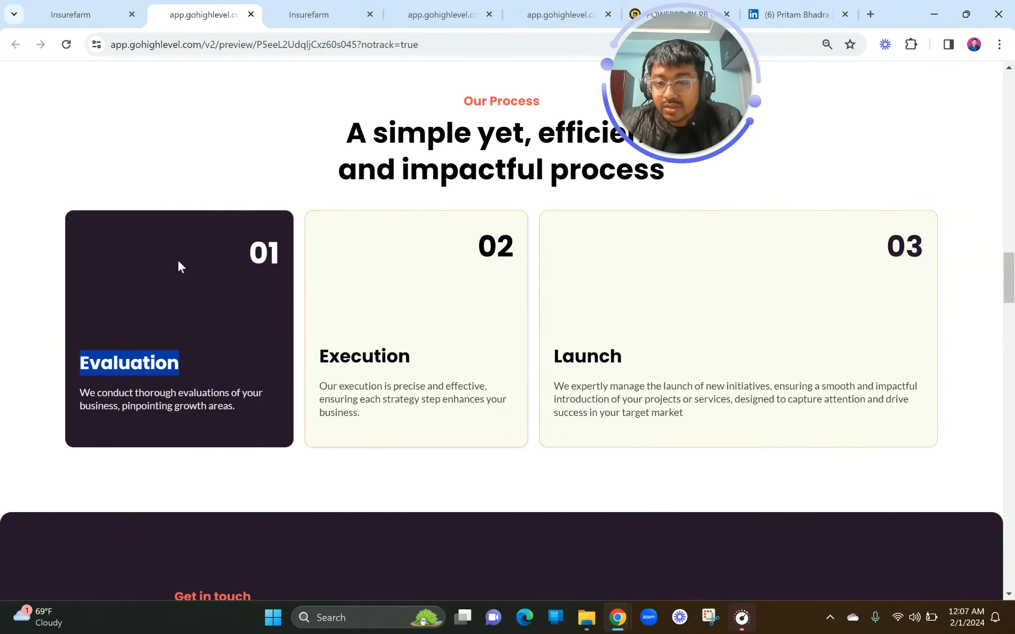
left_click(308, 15)
left_click(209, 546)
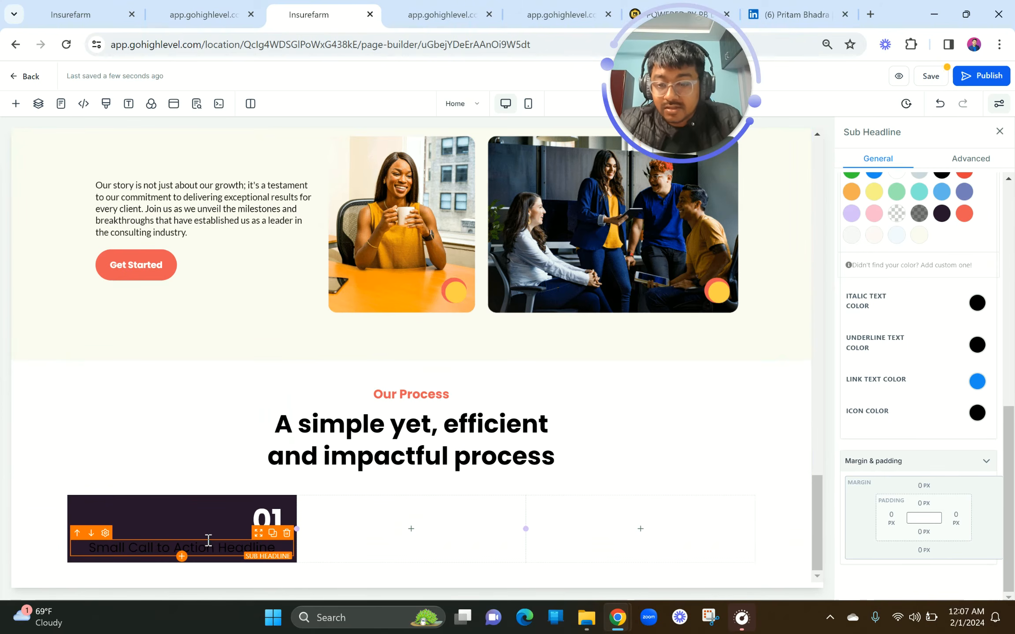
double_click(207, 548)
key("ctrl+v")
left_click(149, 567)
key("BackSpace")
key("BackSpace")
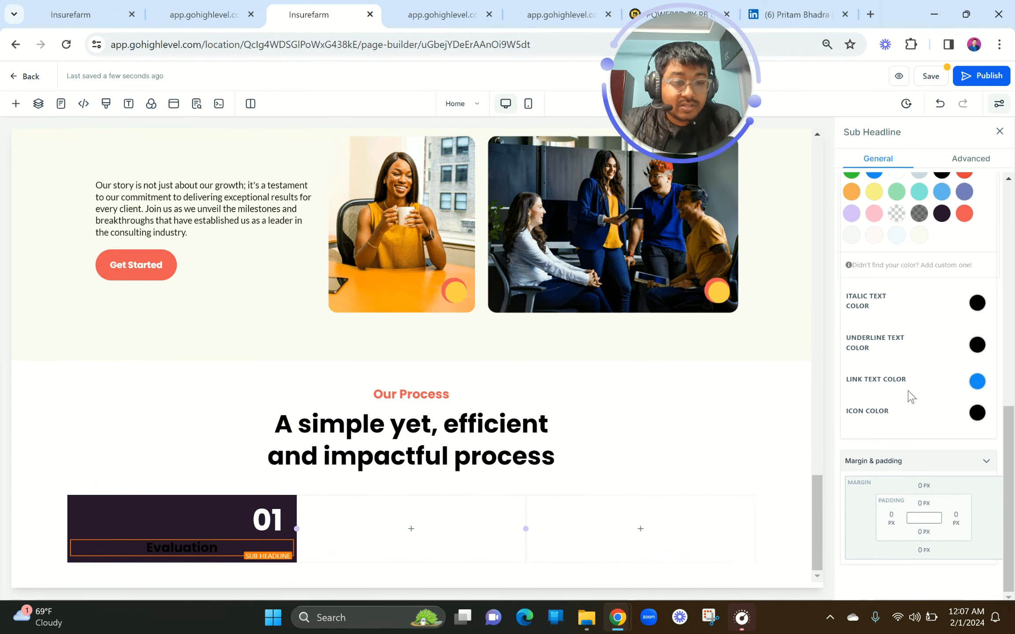
Set the "Evaluation" sub headline's font size to 32 px and compare the card's layout with the reference page.
scroll(909, 396, "up", 8)
double_click(967, 367)
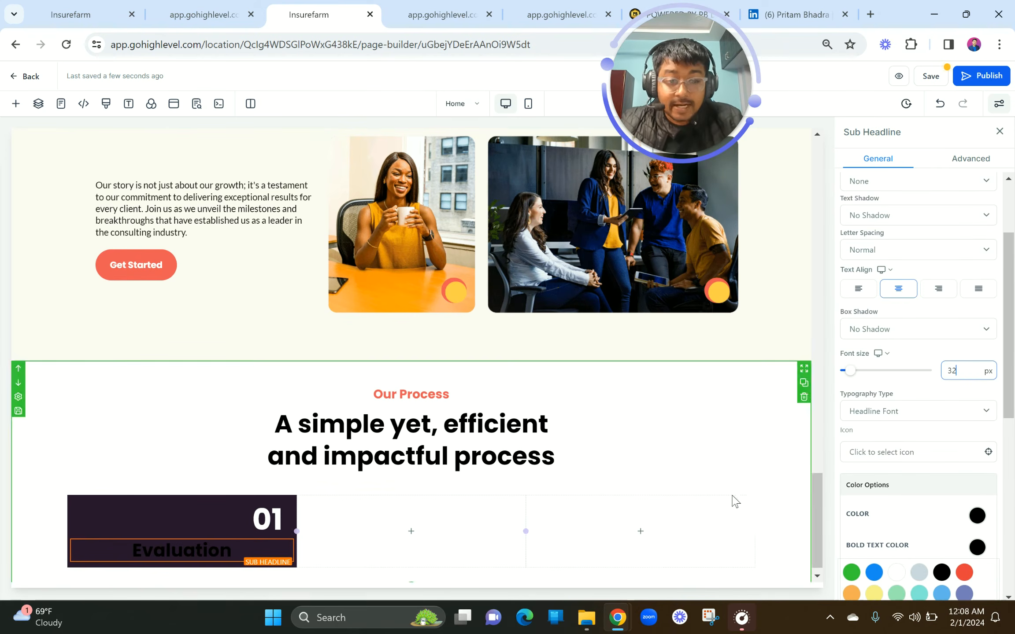
left_click(195, 6)
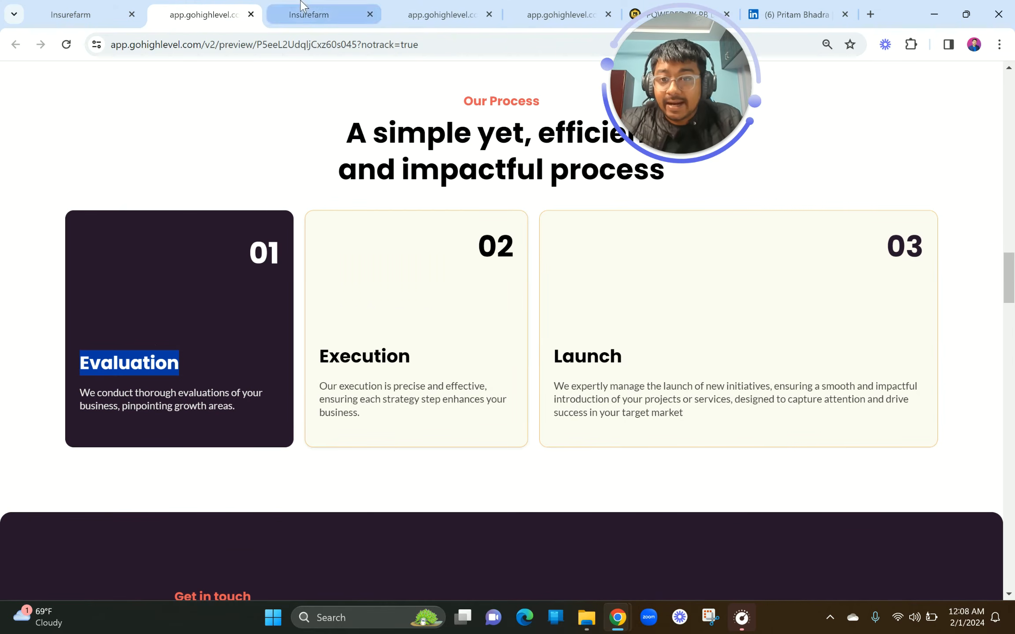
left_click_drag(256, 253, 284, 254)
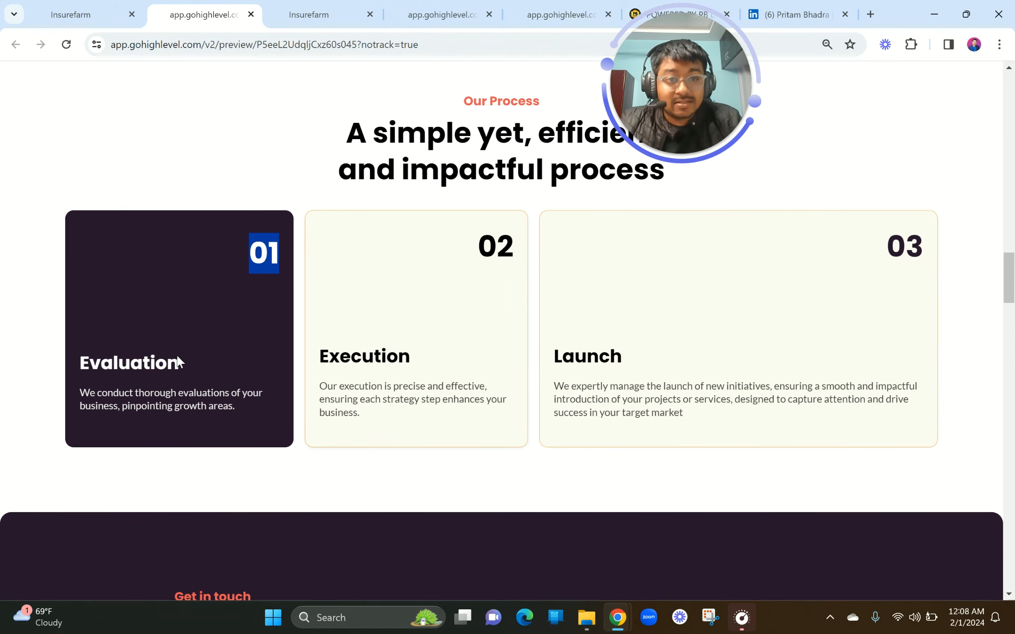
left_click(295, 27)
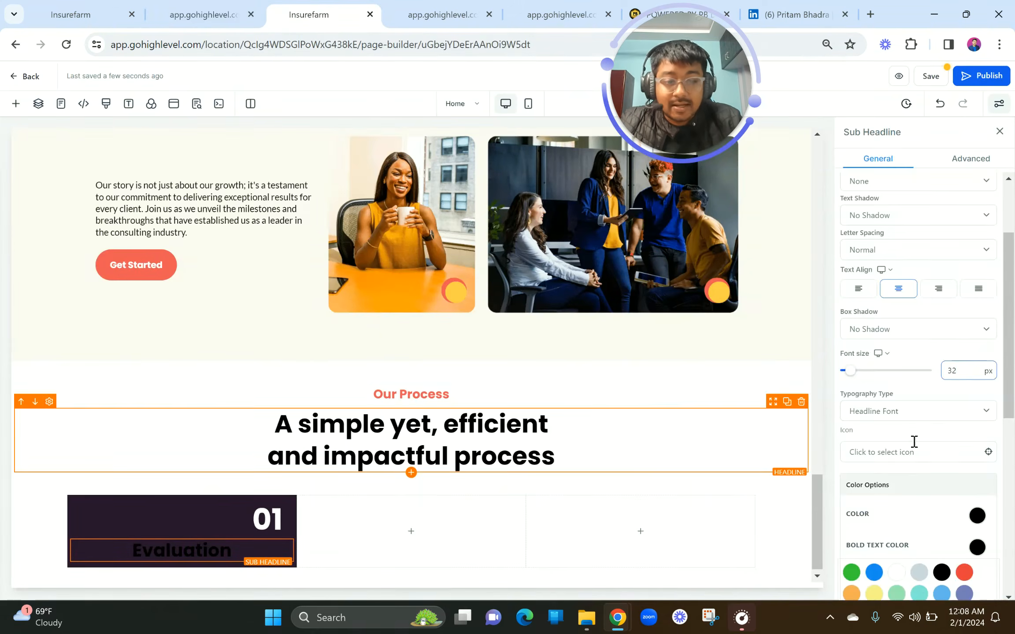
Left-align the "Evaluation" sub headline and open its padding value for editing.
scroll(927, 480, "down", 5)
scroll(925, 467, "up", 5)
left_click(863, 253)
scroll(912, 502, "down", 7)
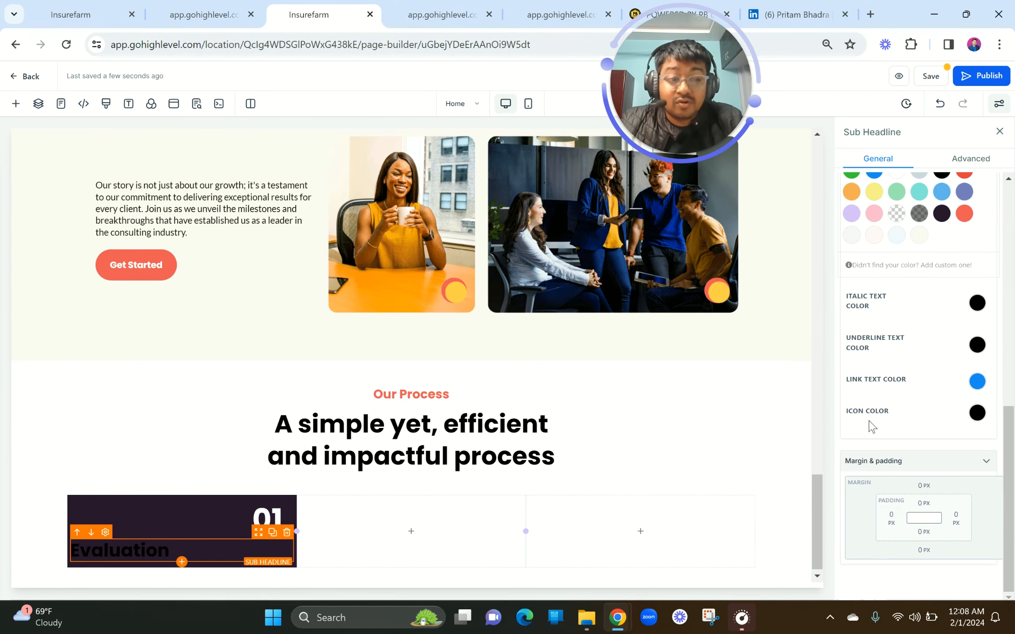
left_click(920, 522)
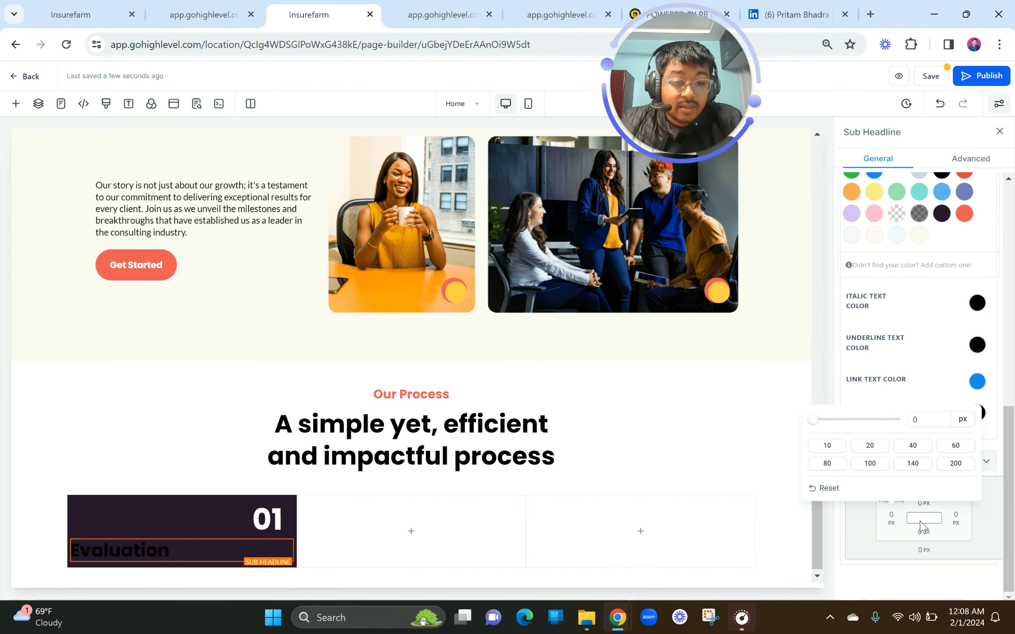
Give the Evaluation subheadline 20 px left padding and set its bold text color to white.
left_click(876, 450)
scroll(949, 389, "up", 3)
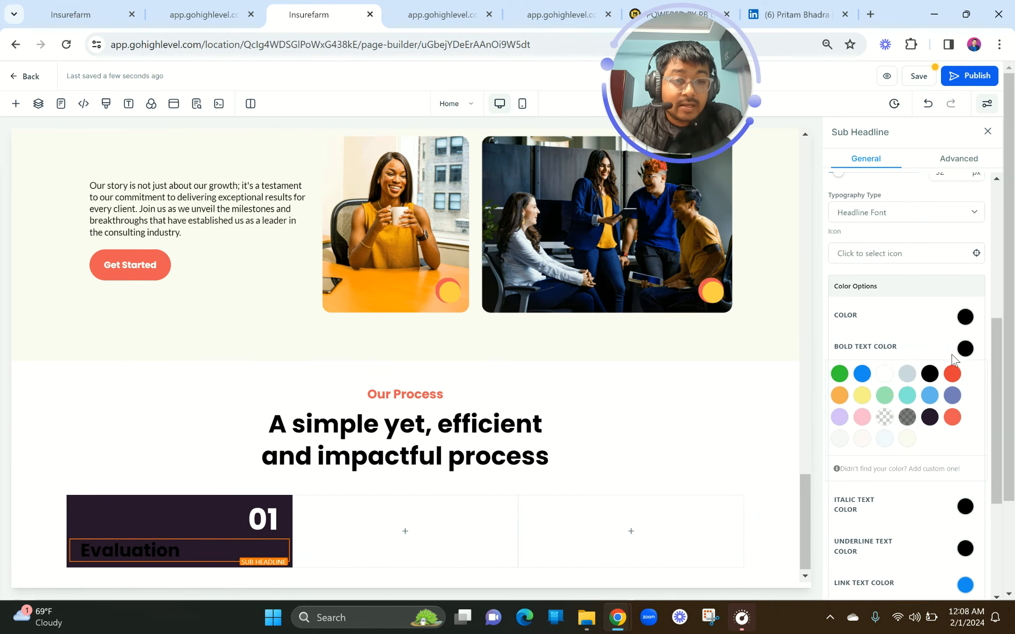
left_click(885, 373)
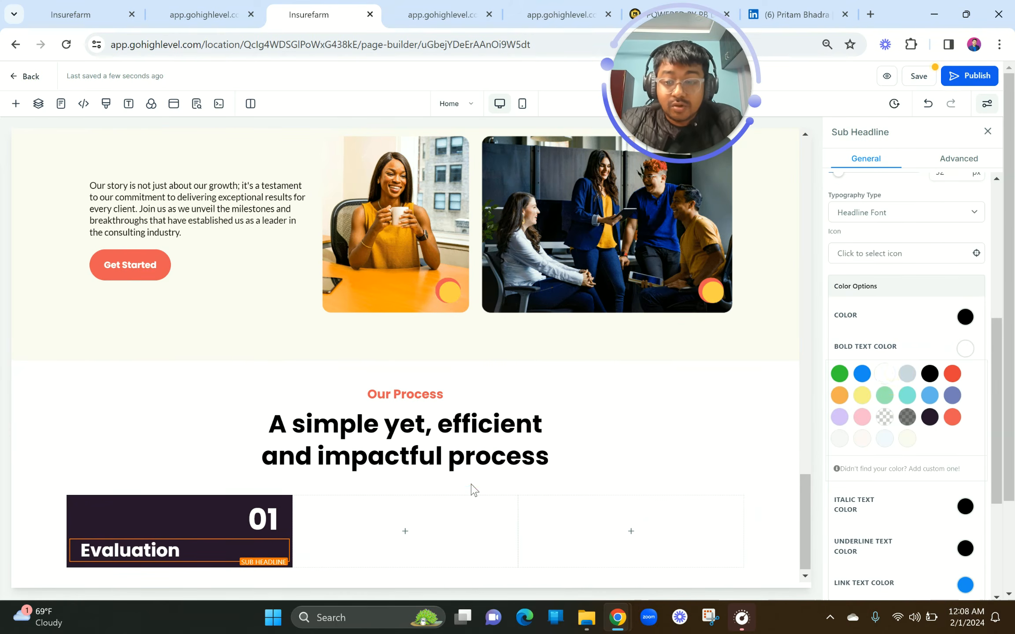
Copy the Evaluation card's description from the reference preview page and inspect its font properties.
left_click(211, 10)
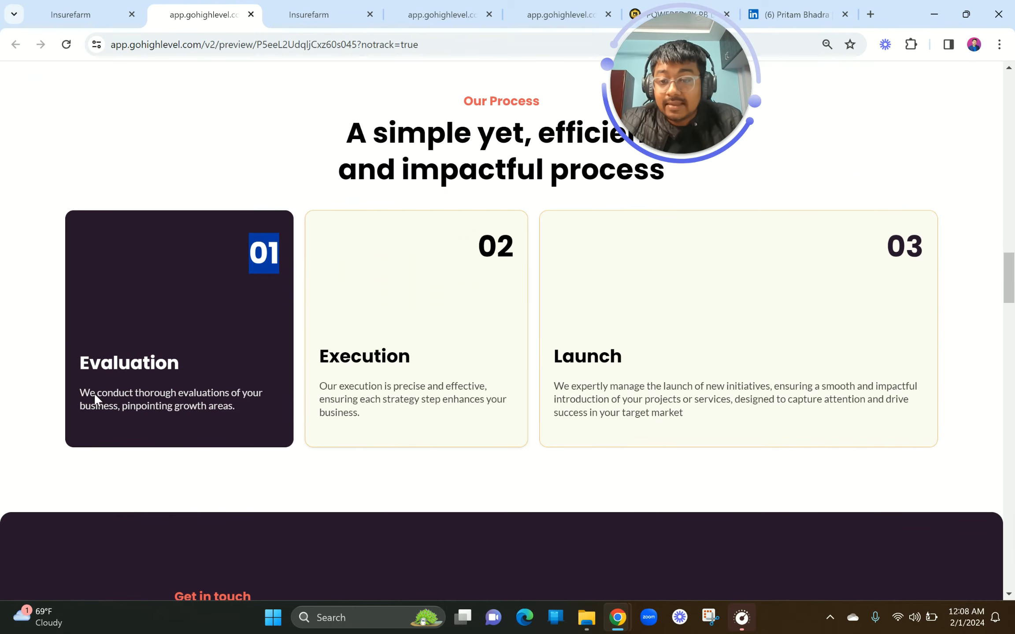
left_click_drag(74, 395, 243, 411)
key("ctrl+c")
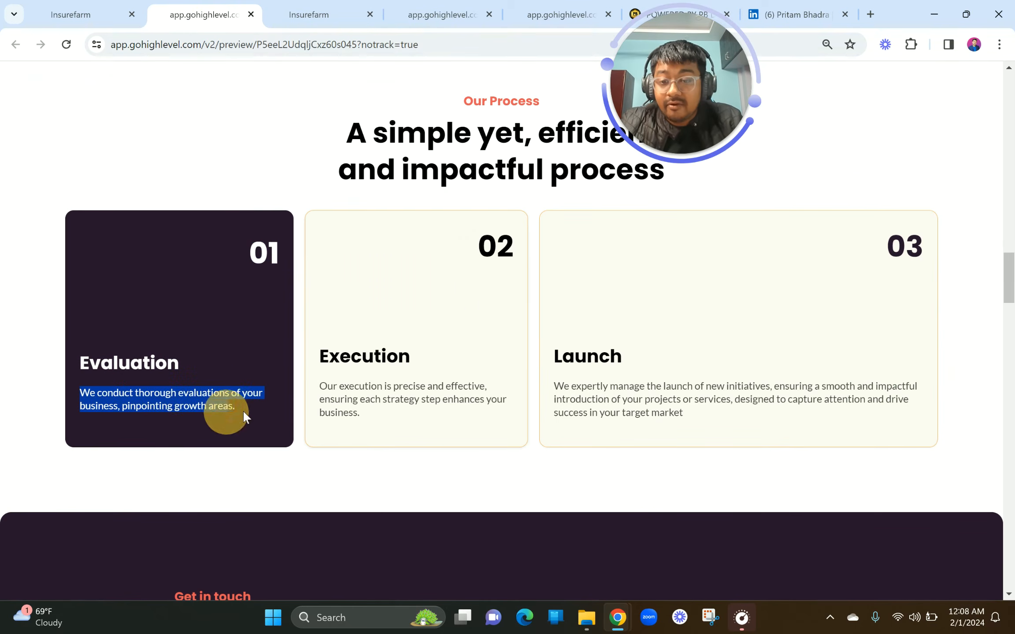
right_click(177, 394)
left_click(247, 348)
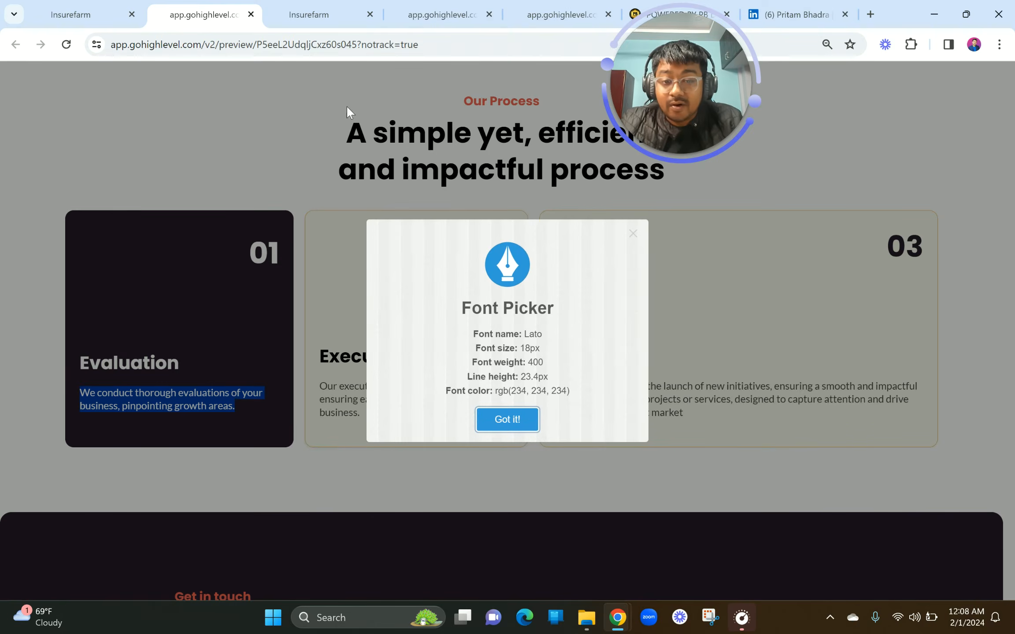
Duplicate the "Our story" paragraph in the page builder and place the copy below the Evaluation subheadline in the dark card.
left_click(309, 15)
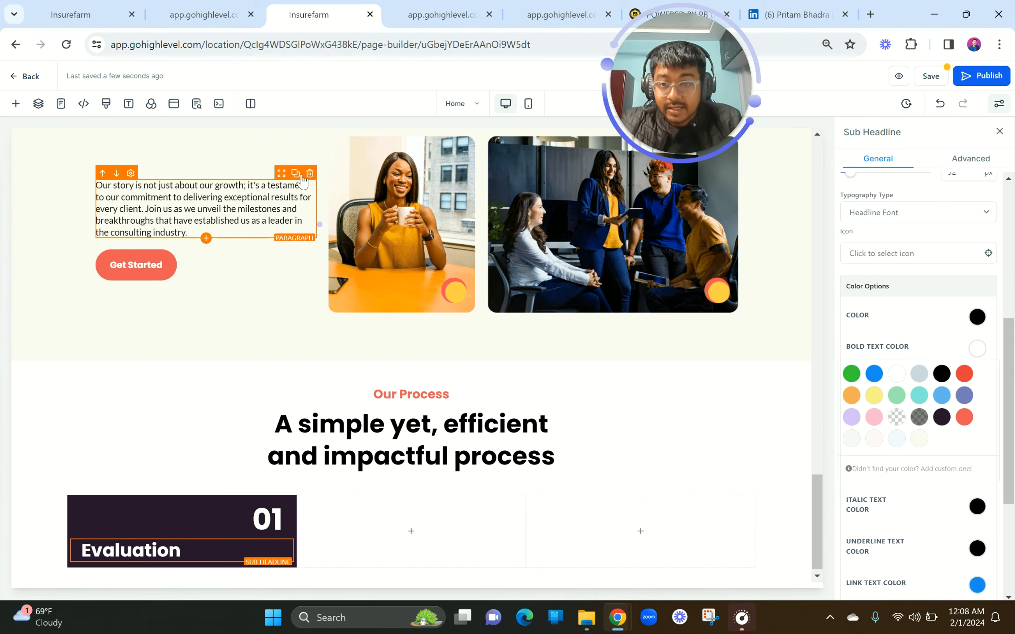
left_click(295, 173)
left_click_drag(285, 228, 229, 581)
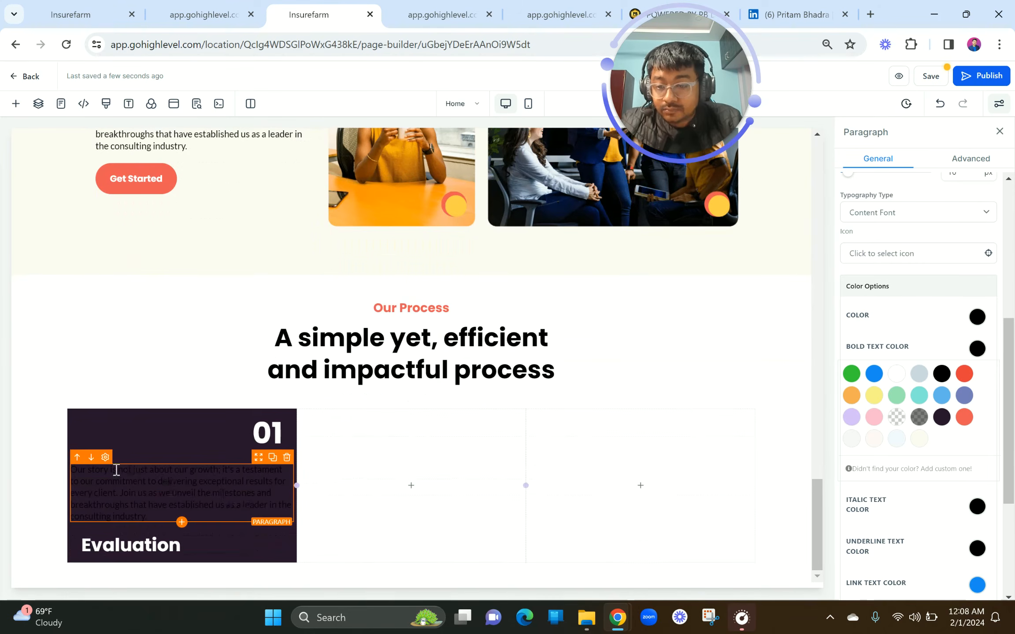
left_click(90, 458)
Replace the card paragraph with "We conduct thorough evaluations of your business, pinpointing growth areas." and color it white.
left_click(143, 523)
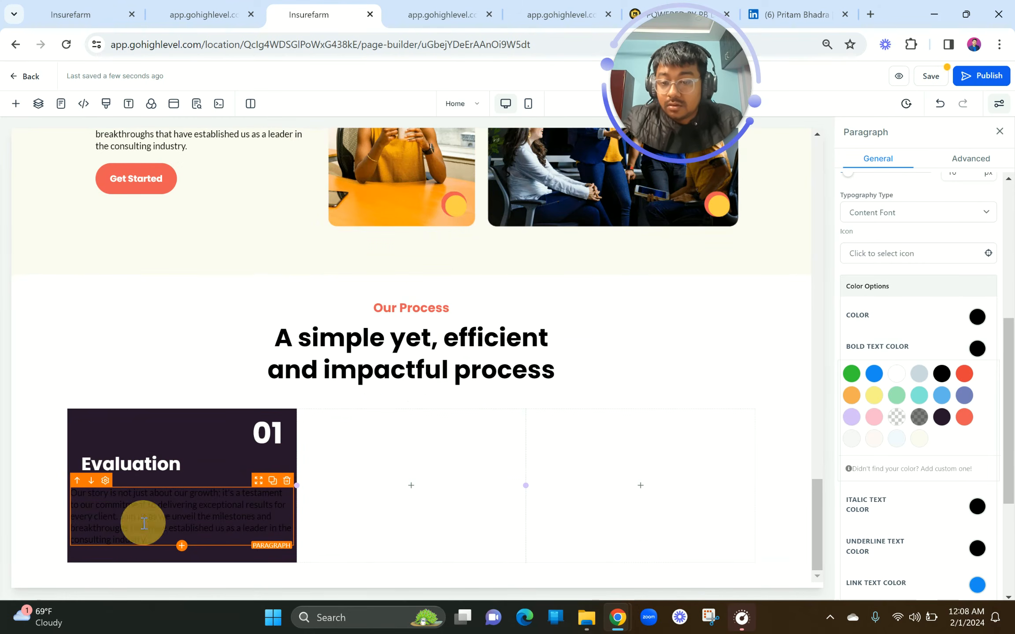
key("ctrl+a")
key("ctrl+v")
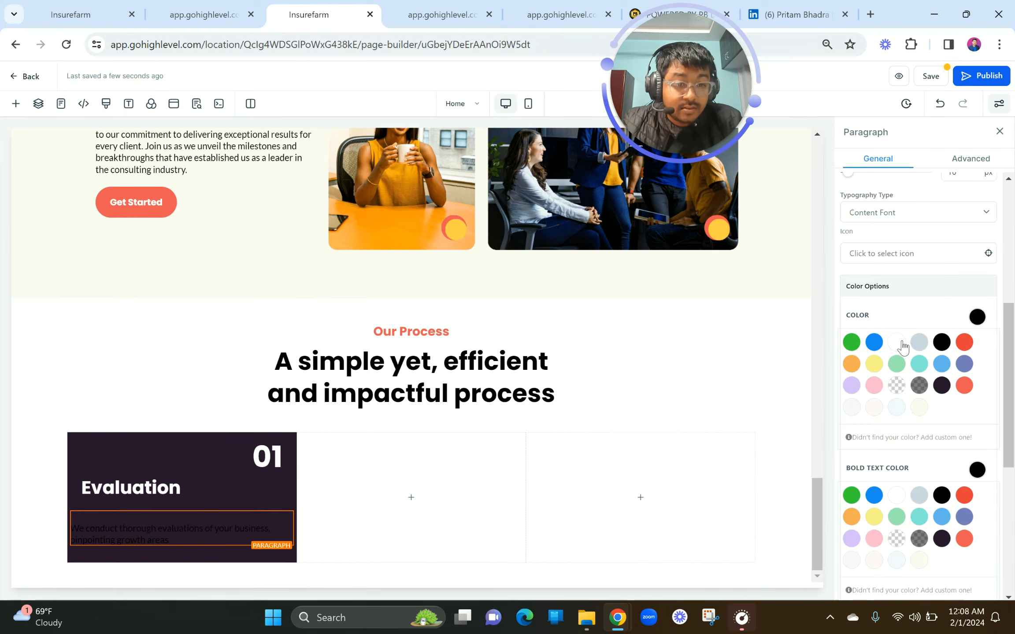
left_click(897, 342)
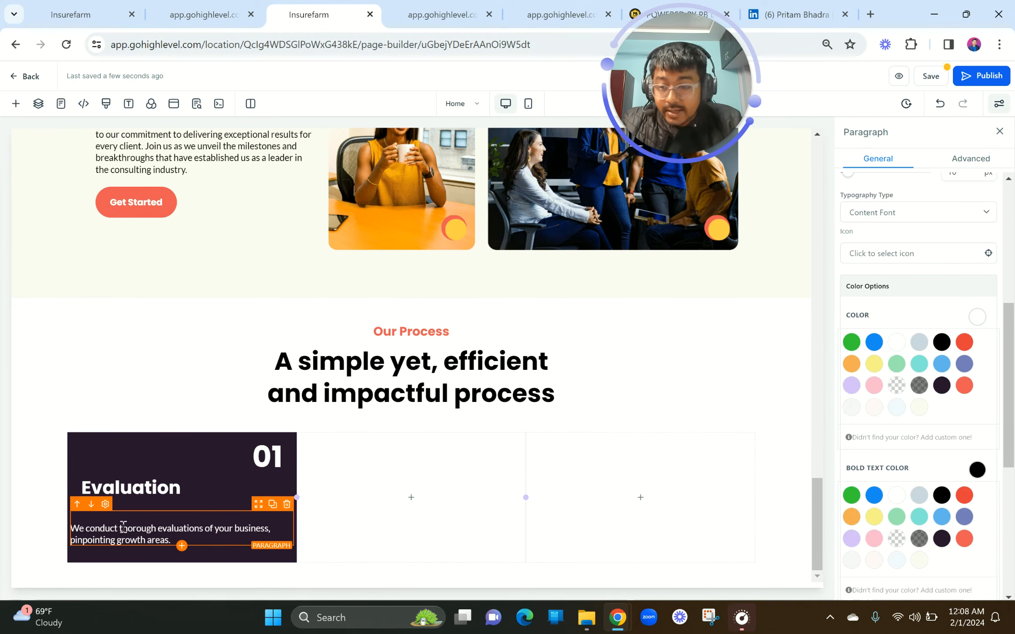
Set the left padding of the Evaluation card's paragraph to 20 px.
scroll(953, 460, "down", 7)
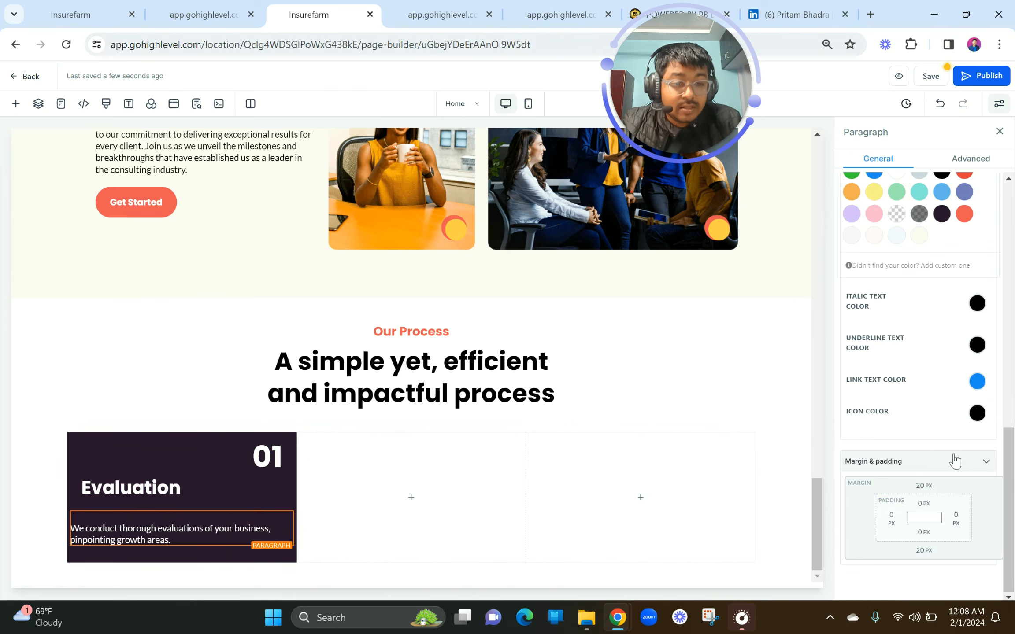
left_click(888, 518)
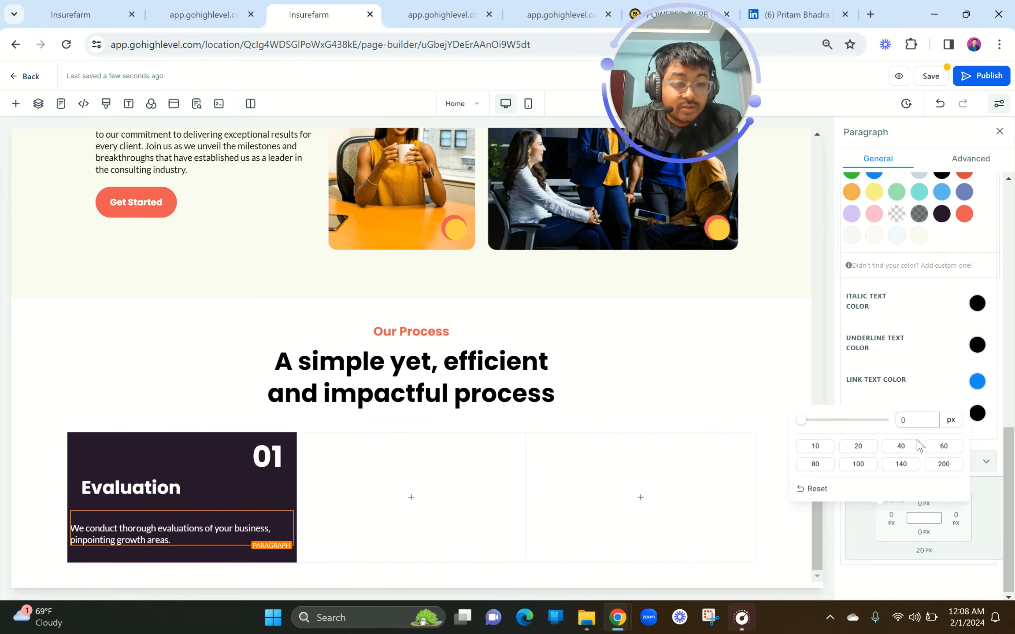
left_click(857, 446)
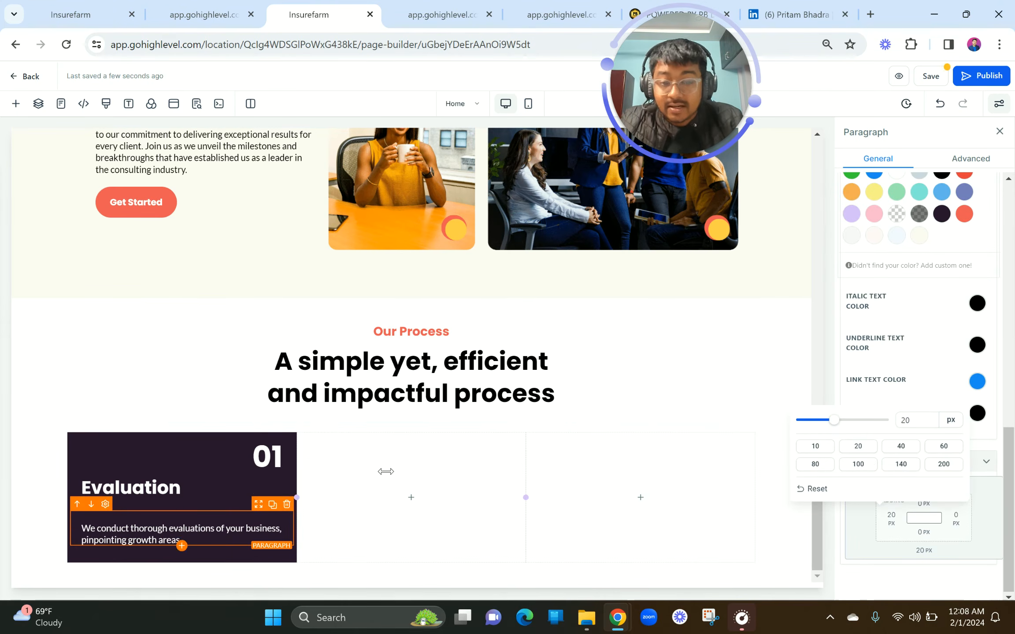
left_click(887, 563)
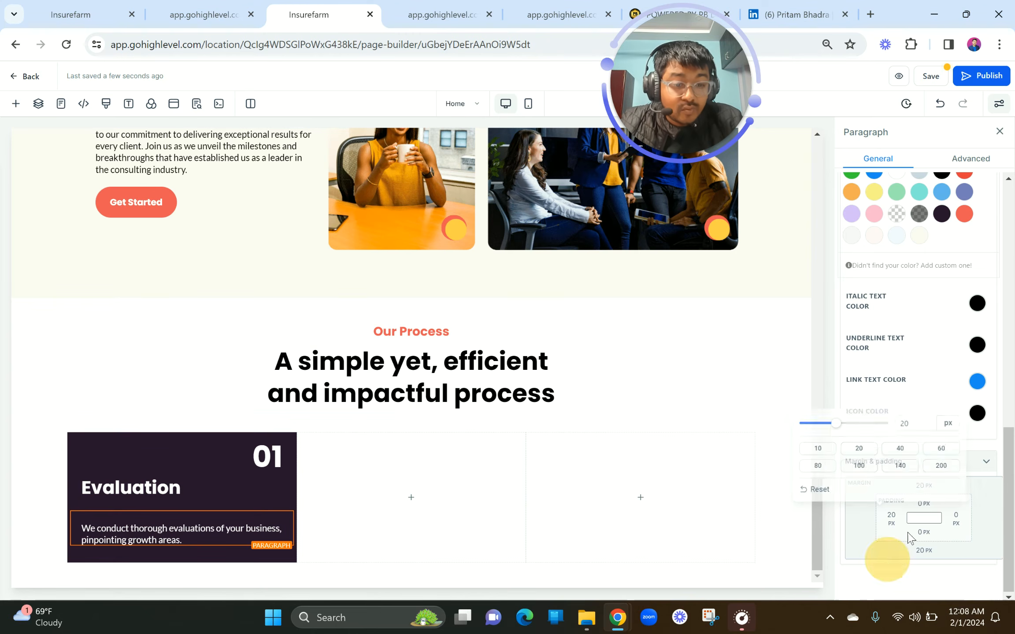
Set the top and bottom margins of the Evaluation card's paragraph to 0 px.
left_click(924, 485)
left_click_drag(904, 516, 870, 513)
double_click(963, 513)
type("0")
left_click(967, 477)
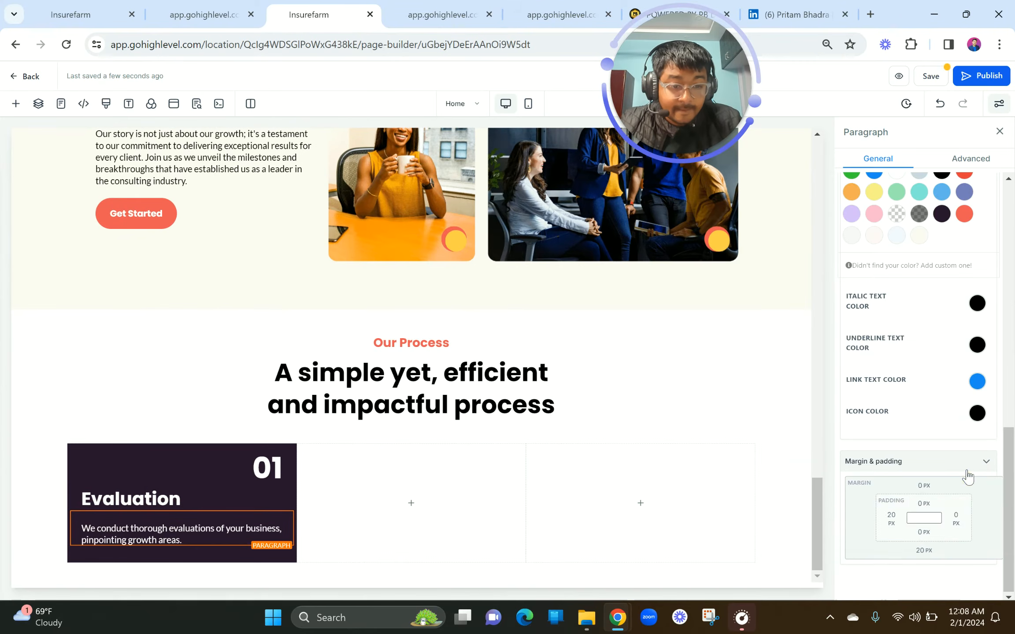
left_click(924, 550)
double_click(952, 458)
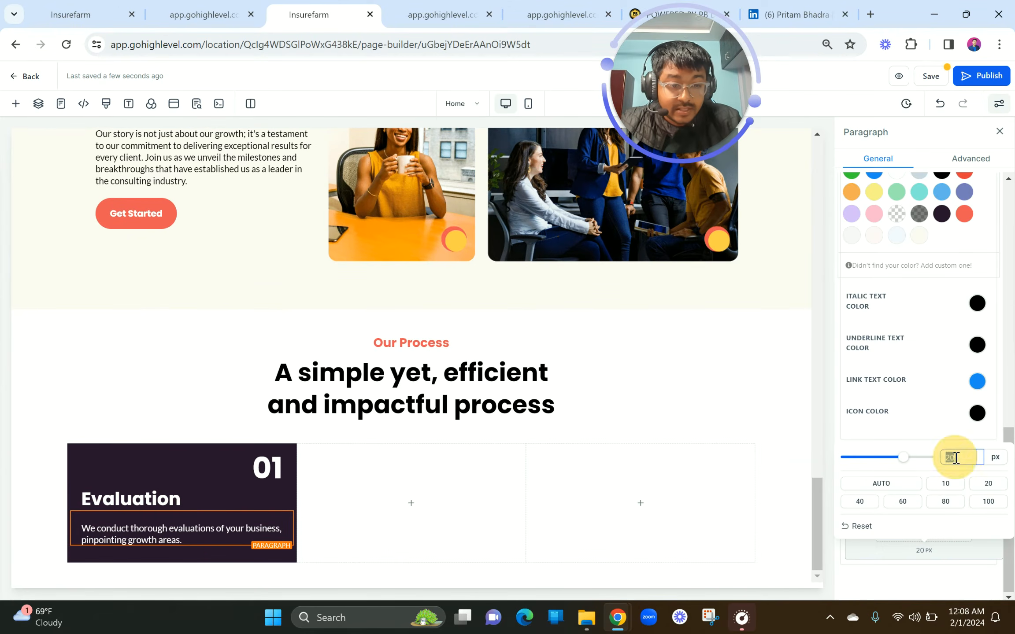
type("0")
left_click(652, 518)
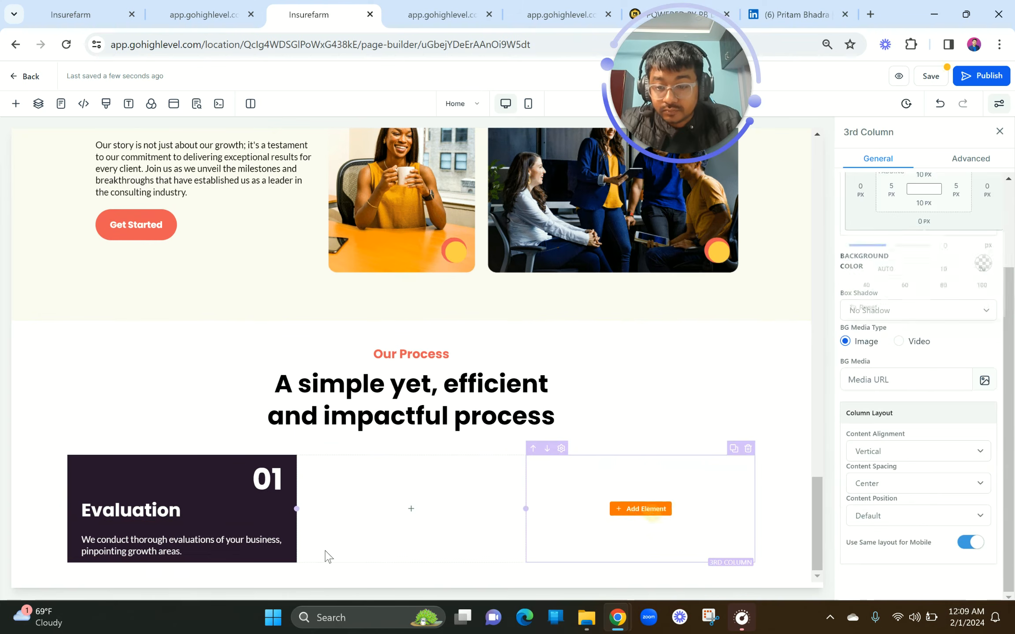
Remove the blank line above the description text in the Evaluation card's paragraph.
left_click(224, 548)
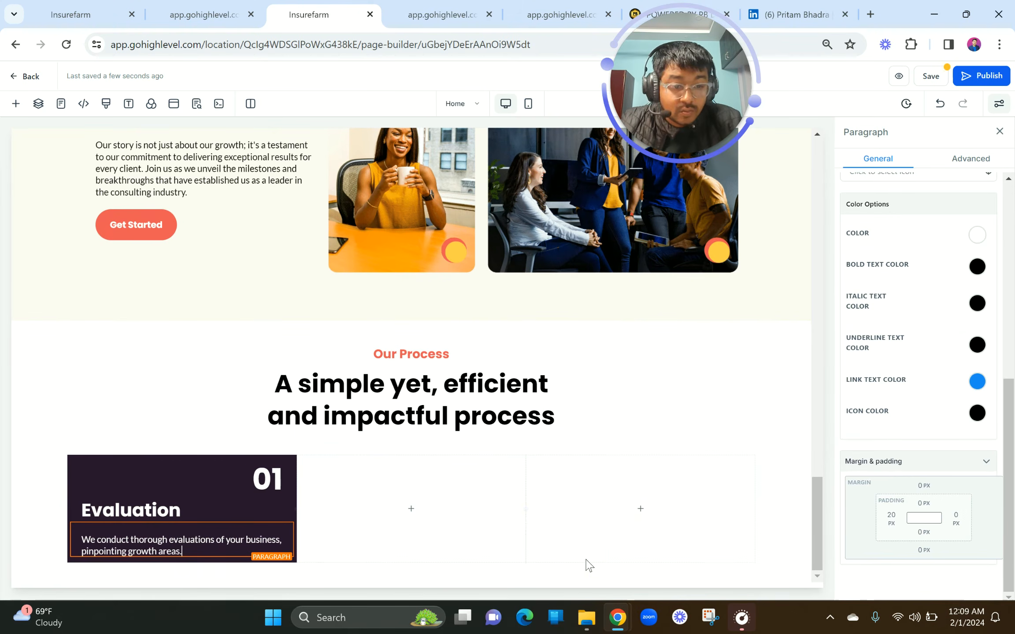
left_click(177, 508)
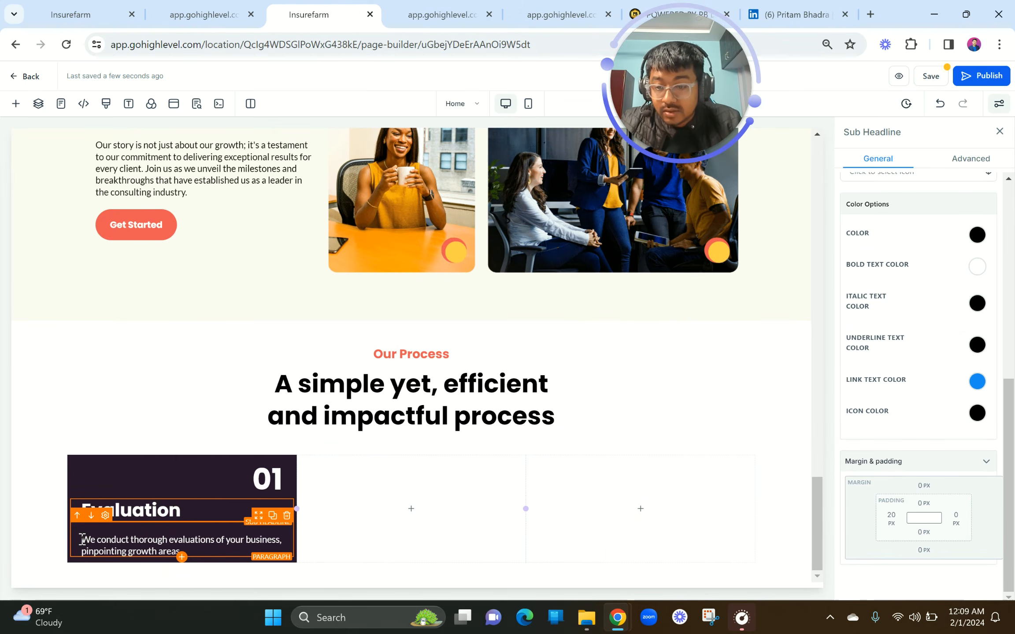
left_click(82, 539)
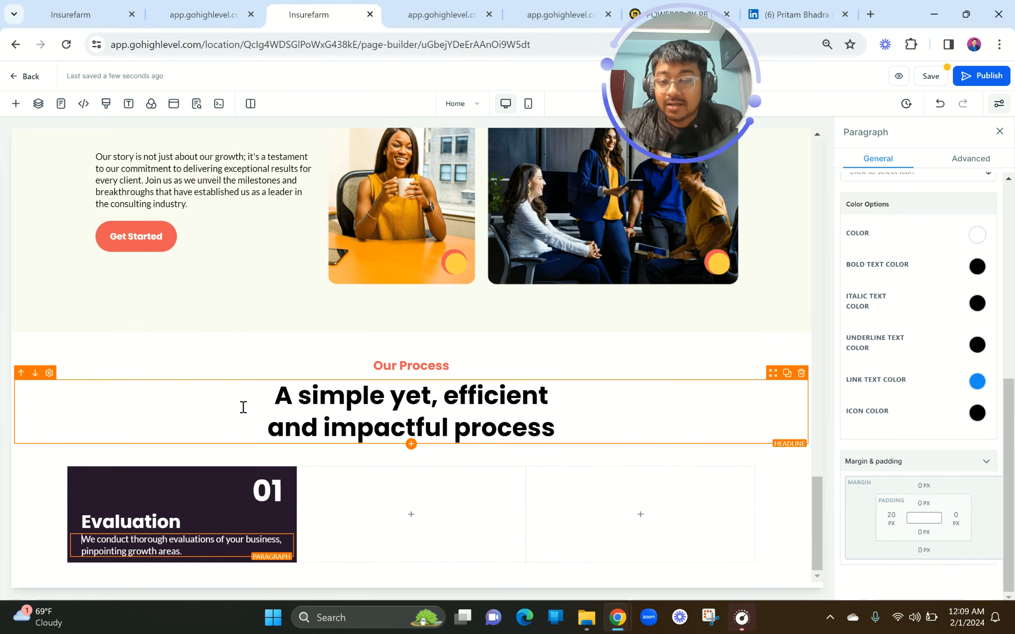
left_click(140, 550)
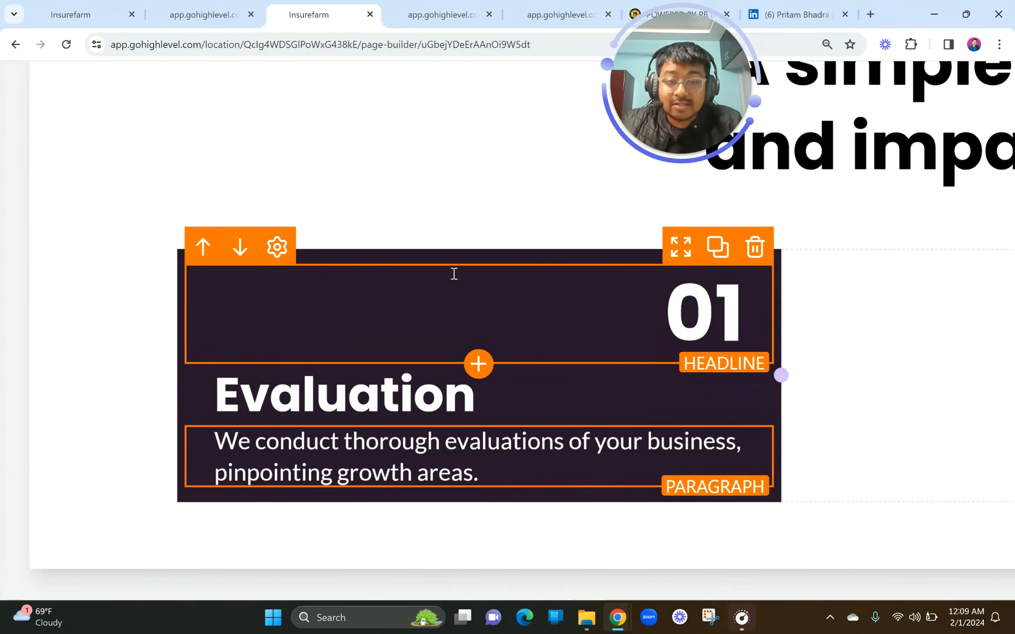
Return to the reference preview, dismiss the font details and examine the Evaluation card's layout.
left_click(172, 8)
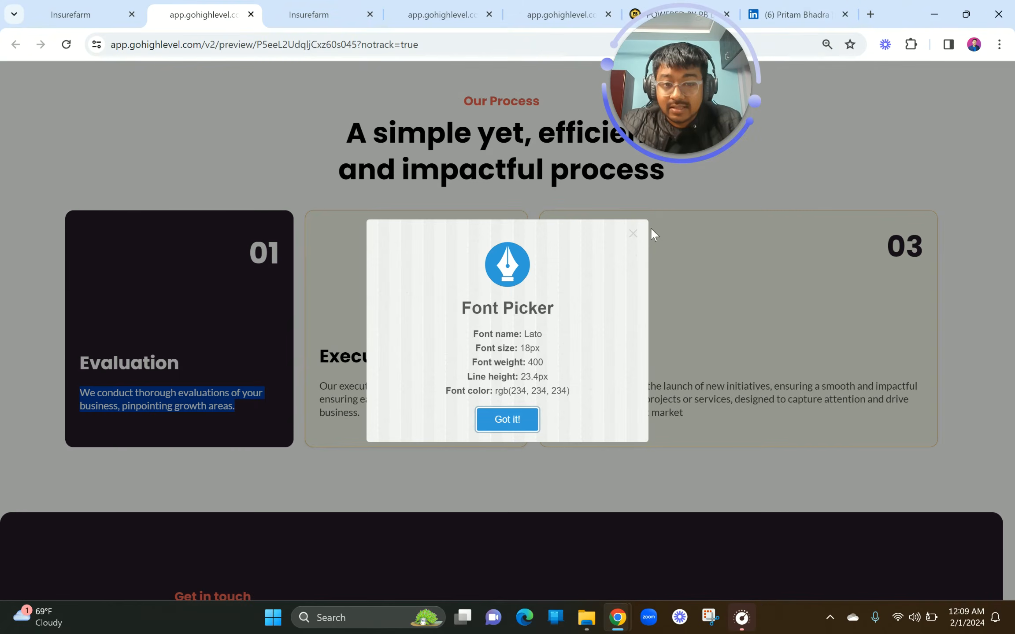
left_click(632, 234)
left_click(153, 419)
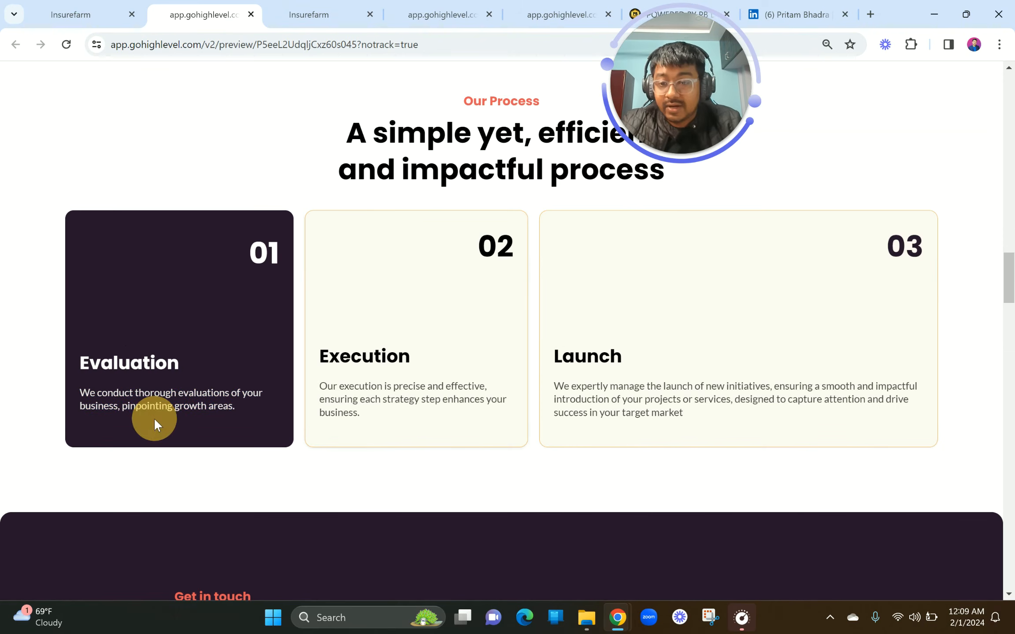
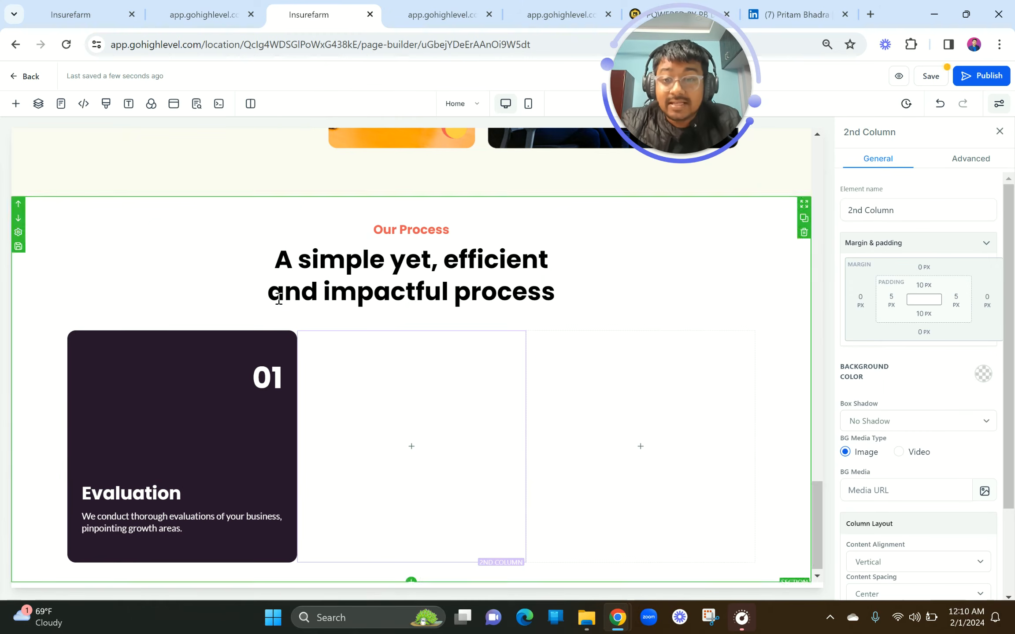
Duplicate the Evaluation column twice and delete the two empty columns beside the copies.
left_click(278, 325)
left_click(390, 325)
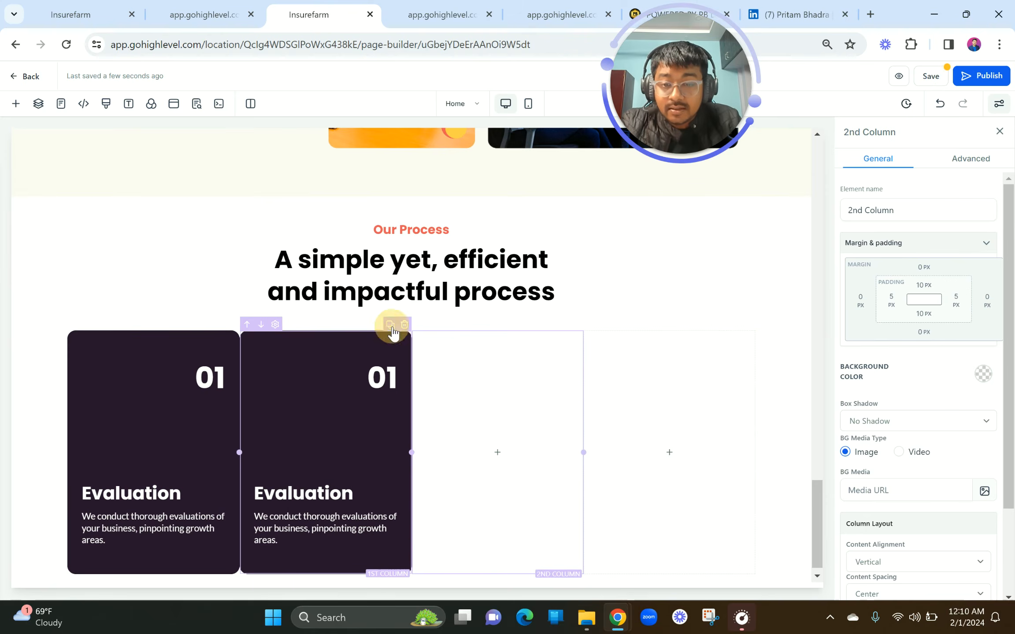
left_click(611, 324)
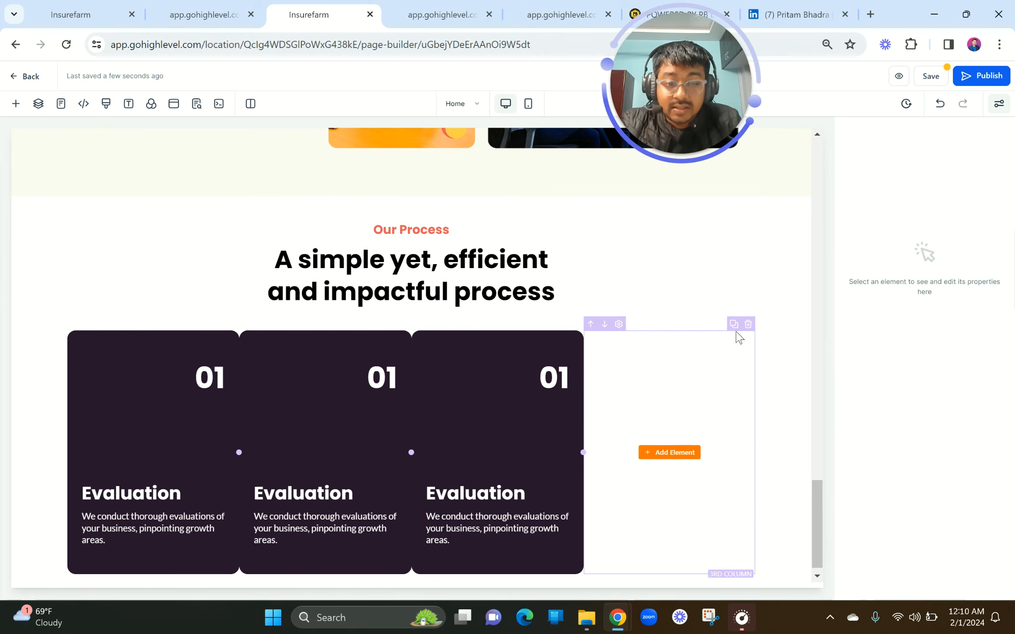
left_click(749, 325)
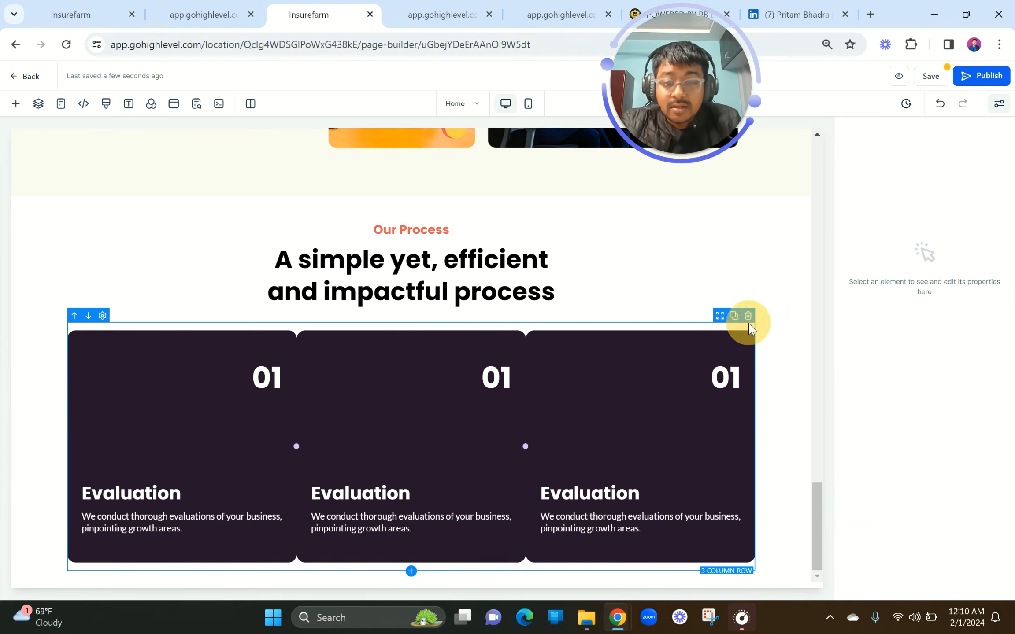
Set the left margin of the second and third card columns to 20 px each.
left_click(419, 344)
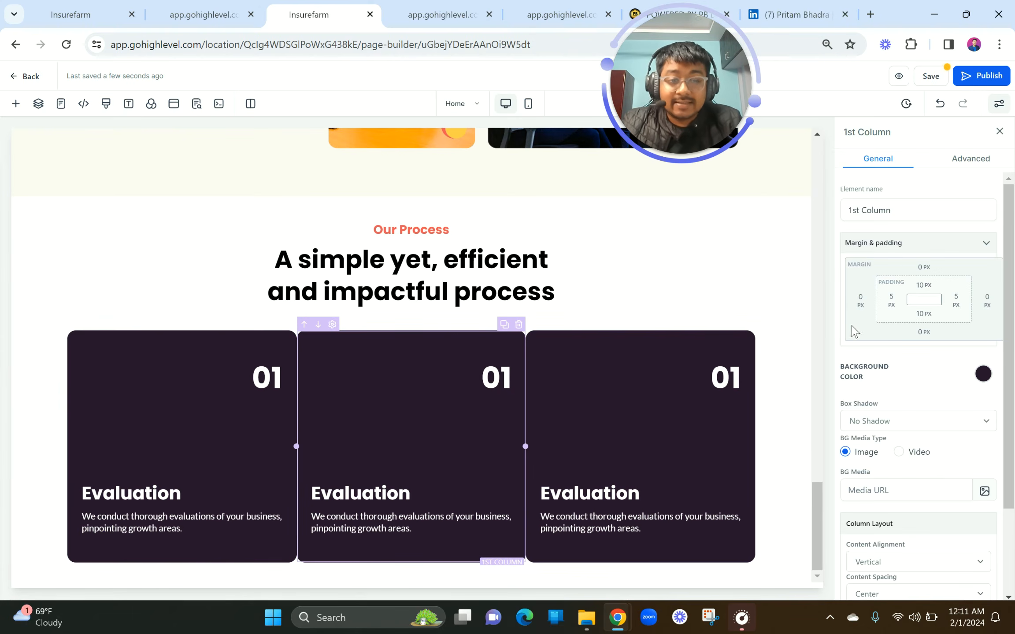
scroll(940, 374, "down", 2)
left_click(859, 244)
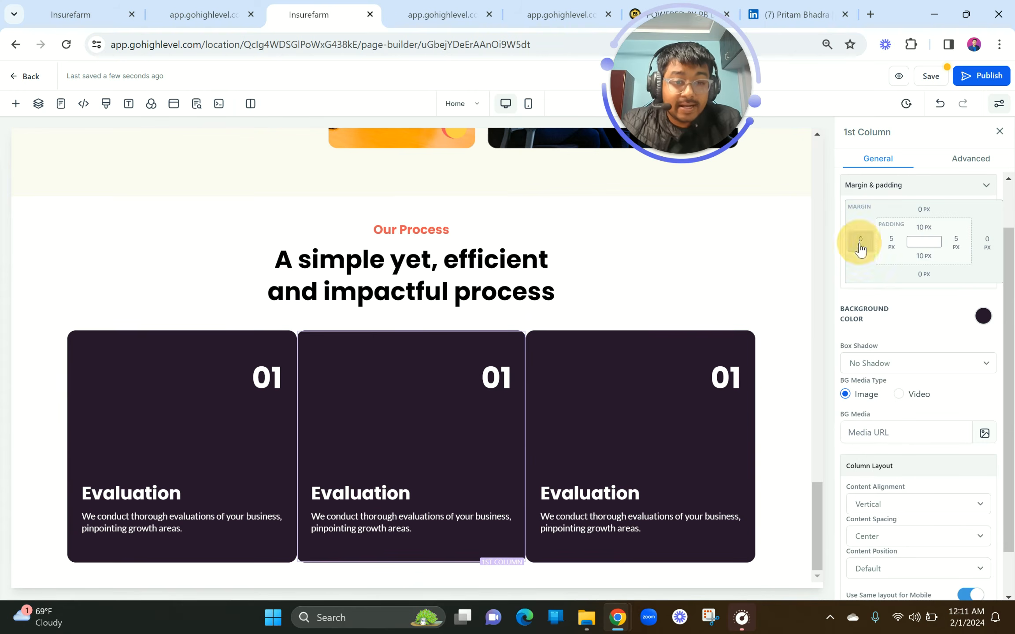
left_click(925, 299)
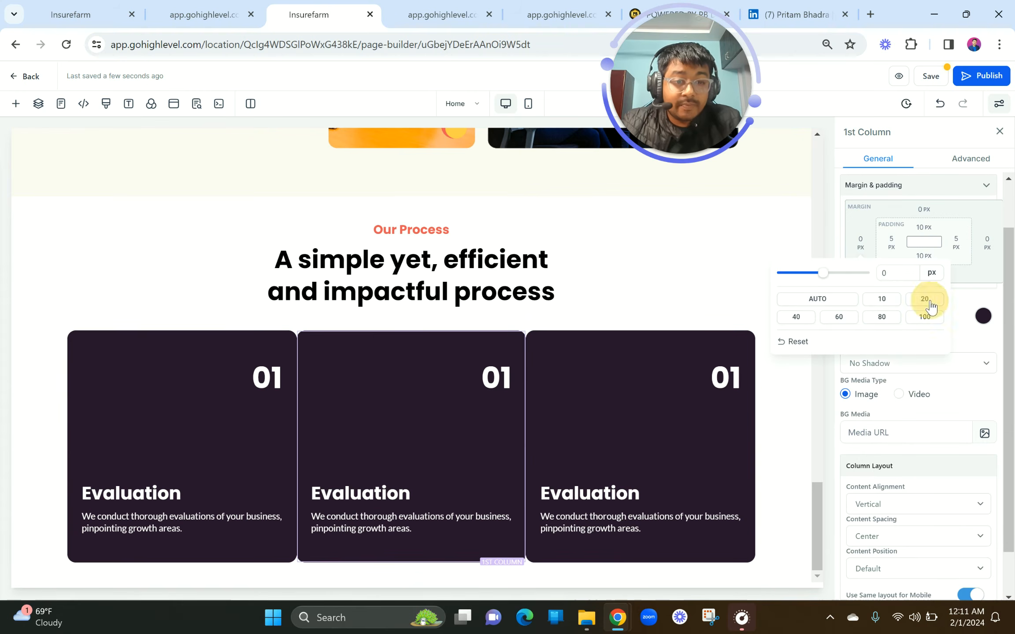
left_click(656, 339)
left_click(860, 243)
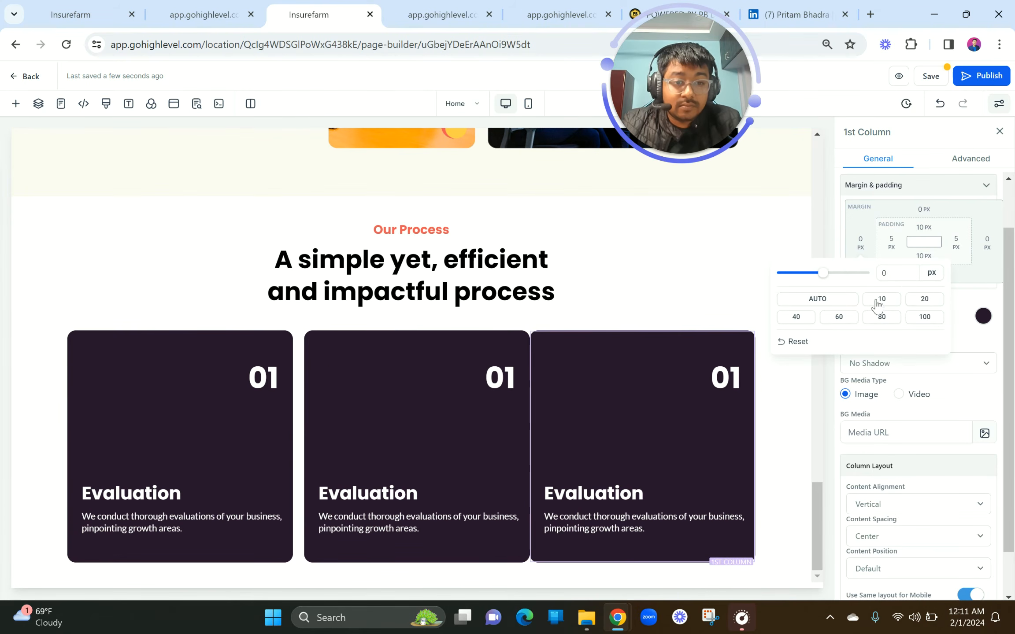
left_click(917, 299)
Compare the three cards with the reference page's process section and select the three-column row in the builder.
left_click(230, 10)
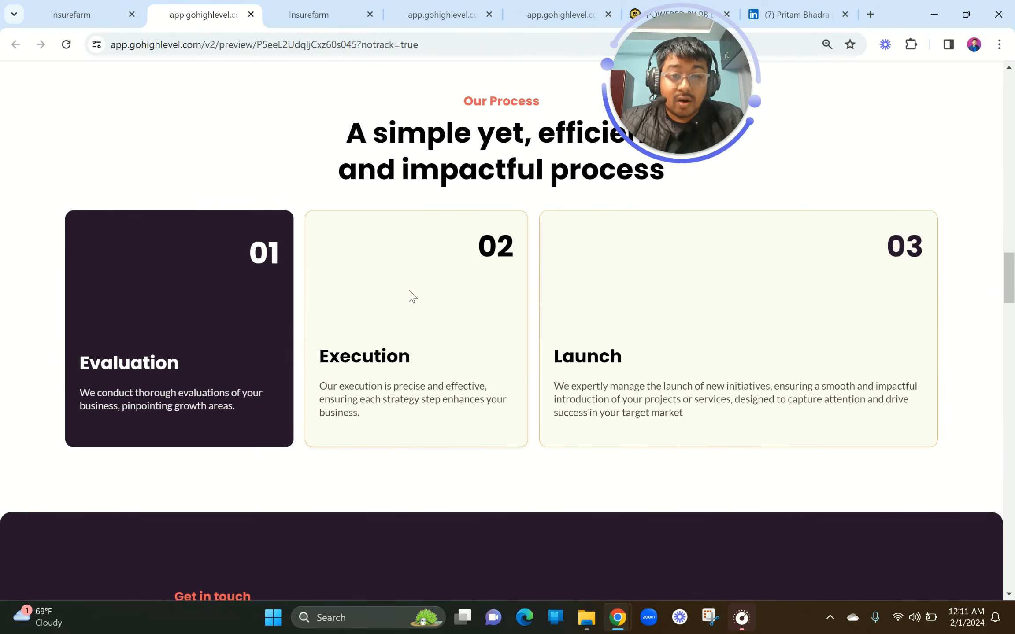
left_click(308, 15)
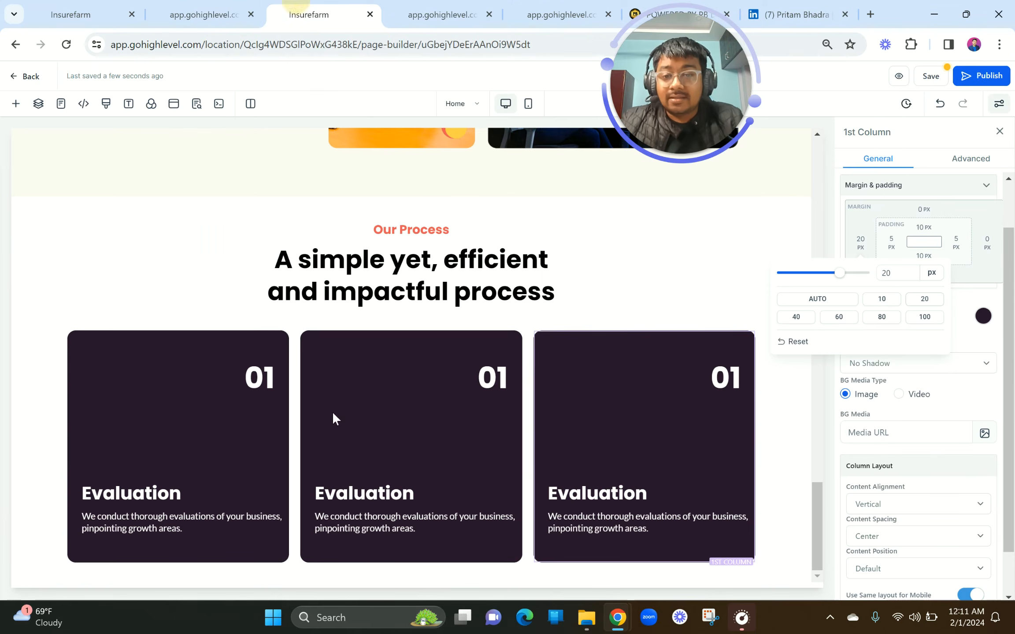
left_click(669, 331)
scroll(670, 333, "up", 3)
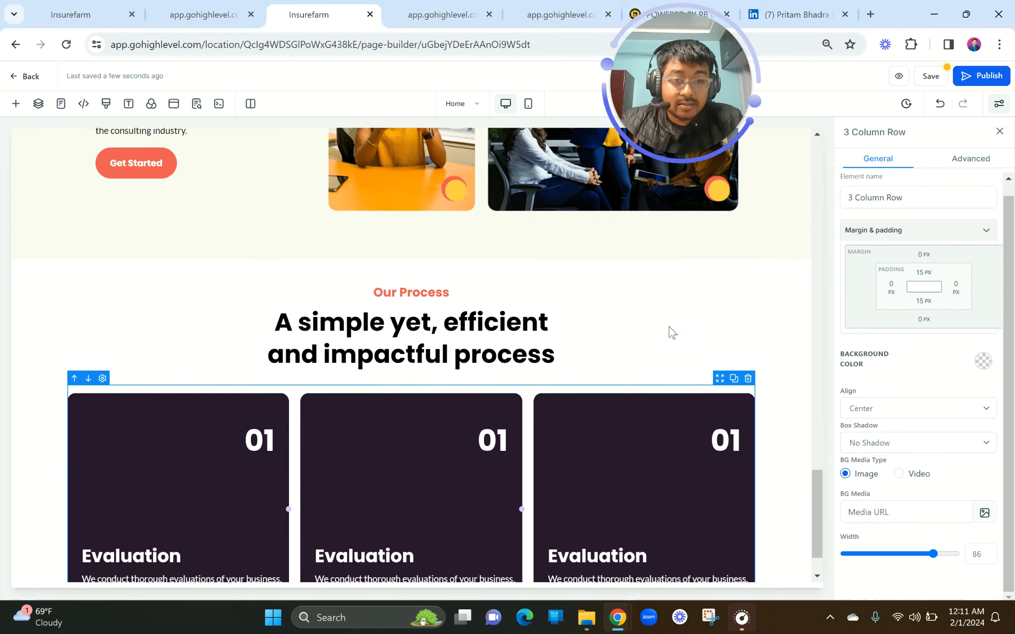
scroll(670, 333, "down", 3)
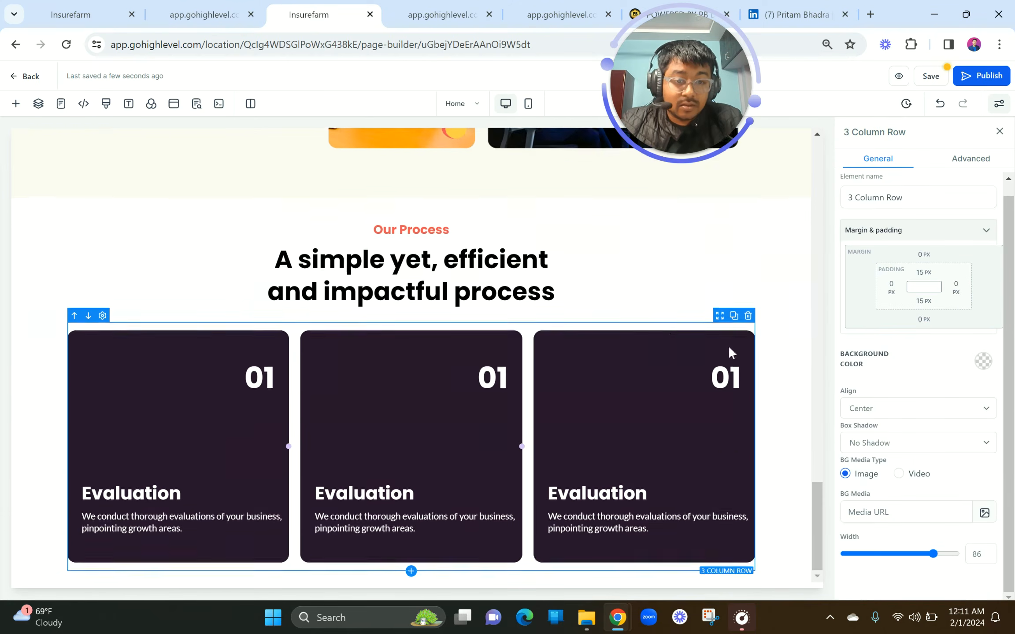
Set the three-column row's width to 88 and narrow the first card's column.
left_click(982, 546)
key("BackSpace")
type("8")
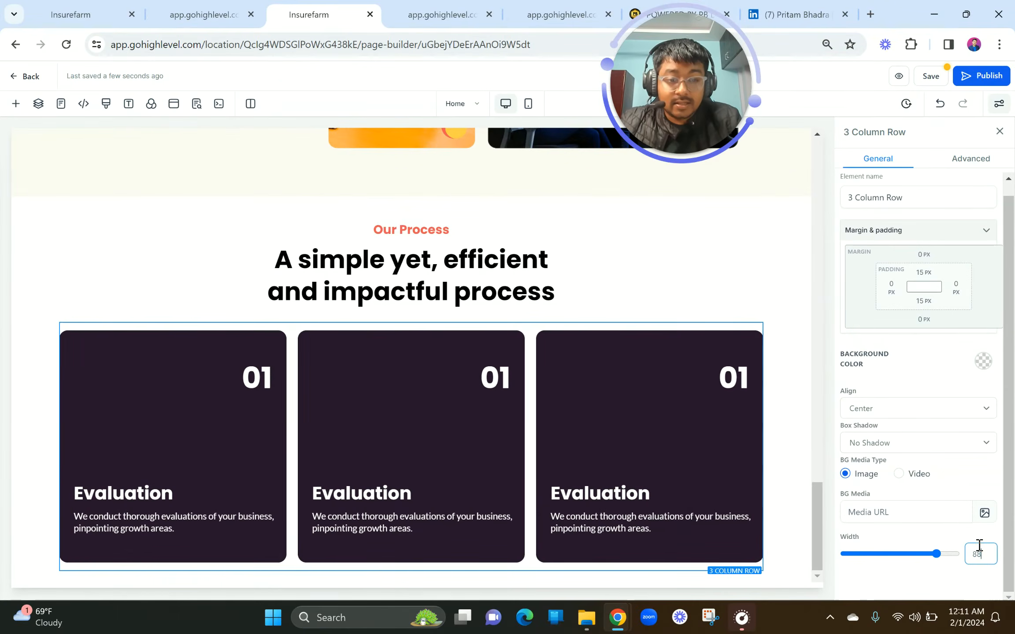
left_click_drag(286, 446, 242, 442)
Set the right padding of the first card's paragraph to 10 px.
left_click(210, 524)
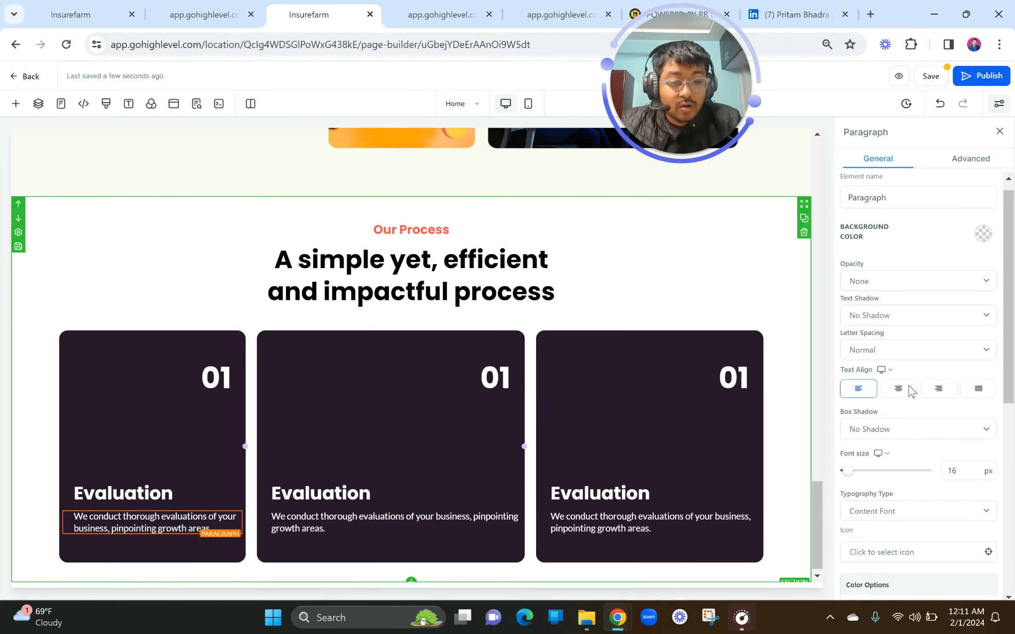
scroll(960, 440, "down", 8)
left_click(956, 522)
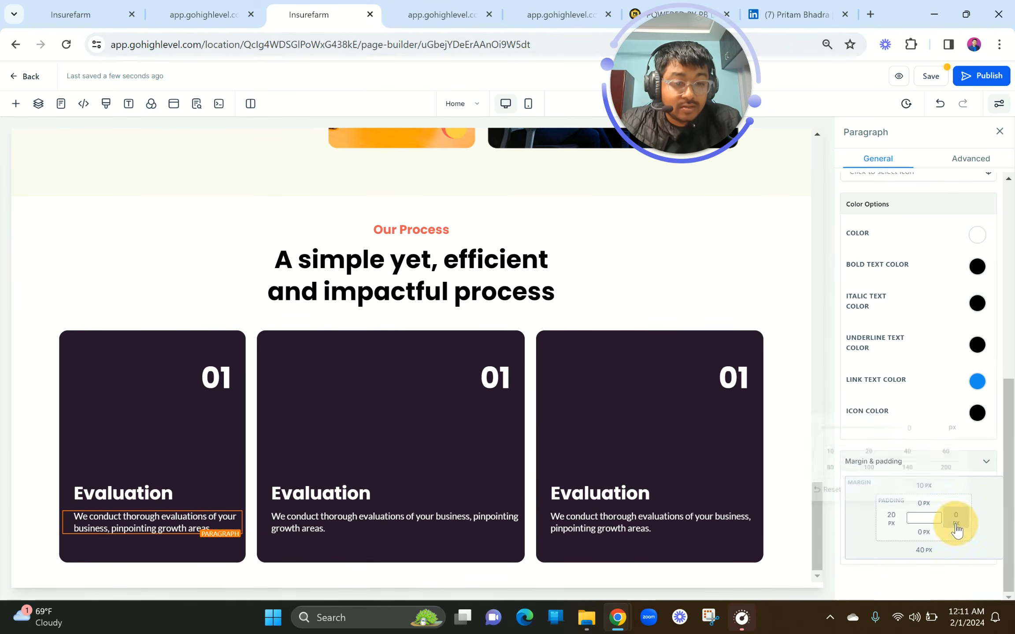
left_click(858, 446)
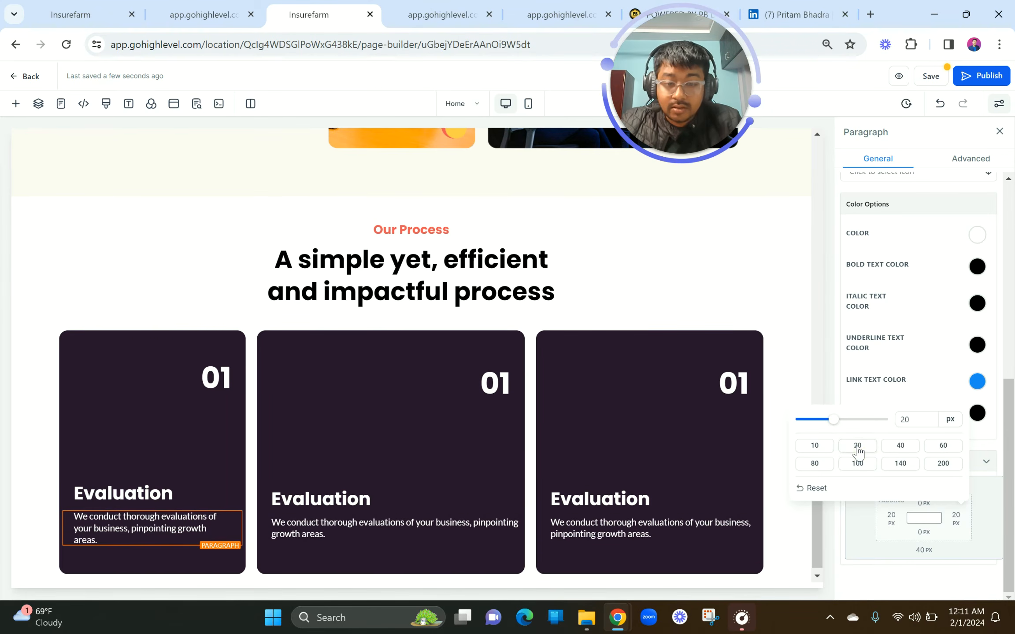
left_click(815, 445)
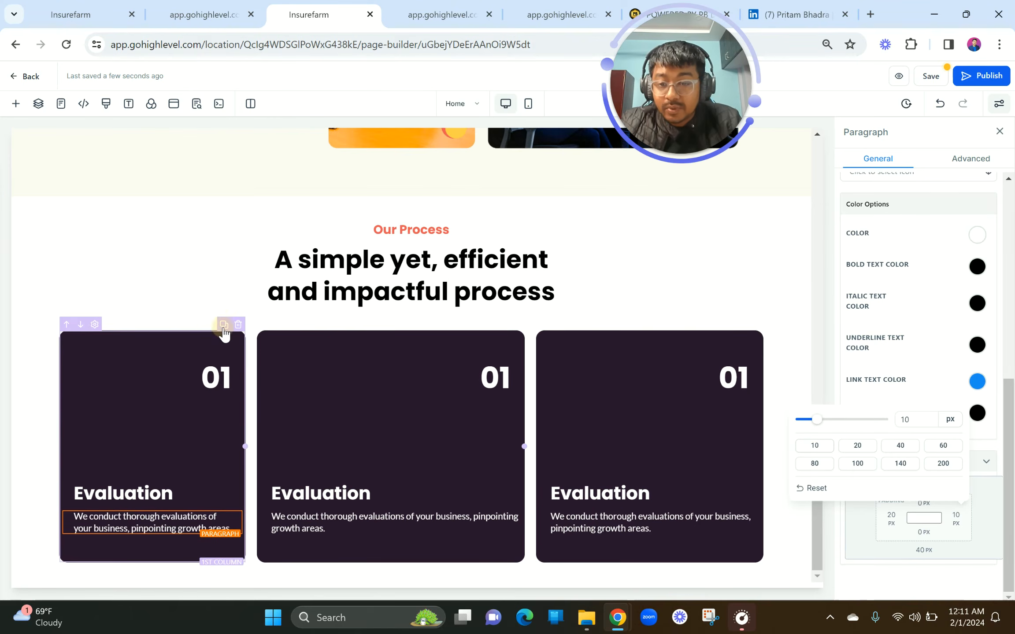
Replace the second card with a duplicate of the first and set the copy's left margin to 20 px.
left_click(224, 326)
left_click(565, 324)
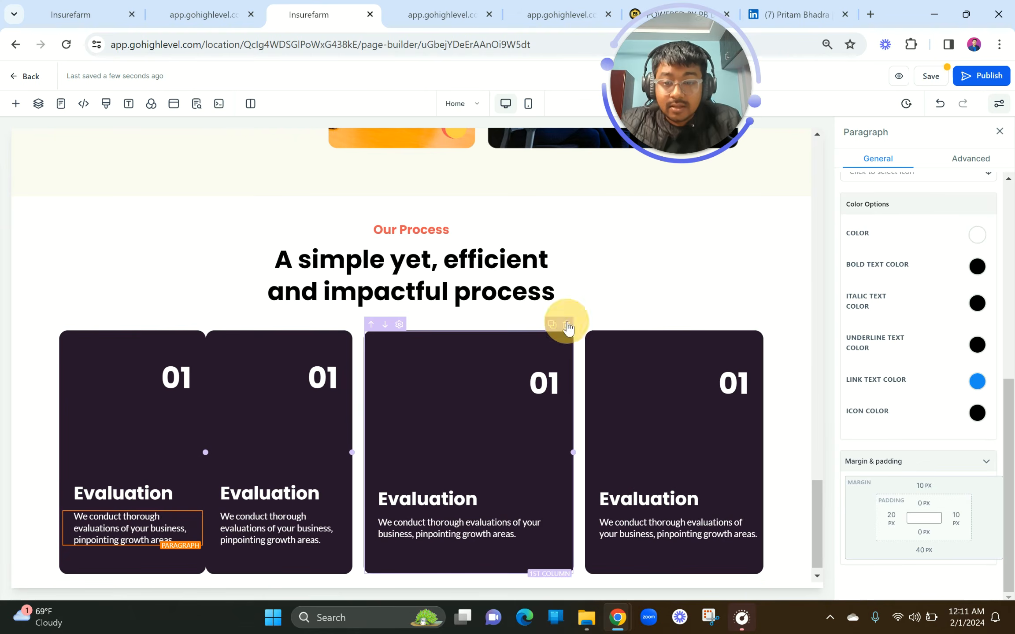
left_click(368, 341)
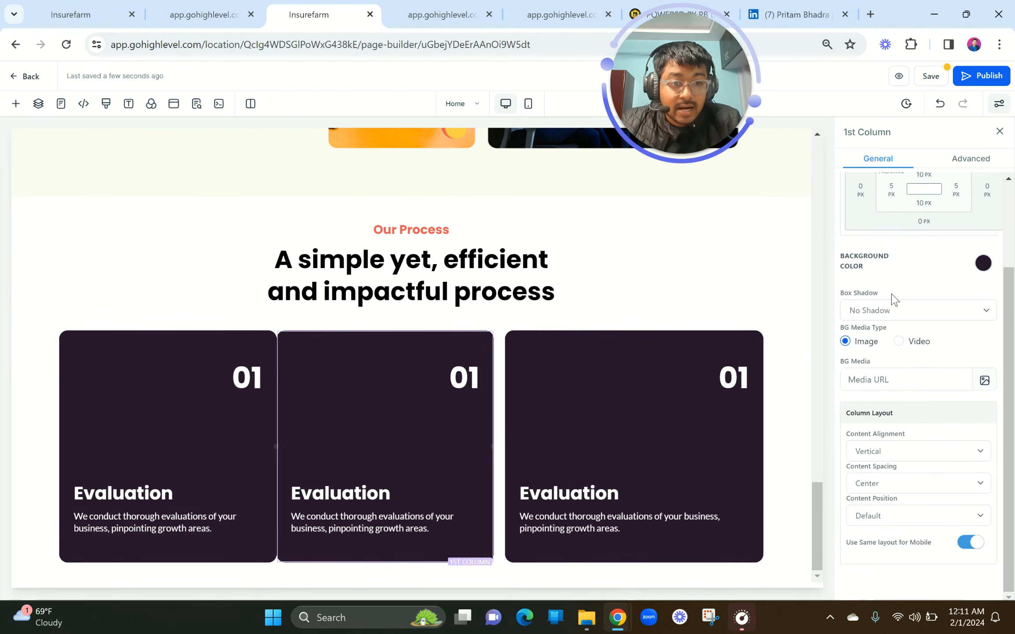
scroll(891, 295, "up", 2)
left_click(860, 273)
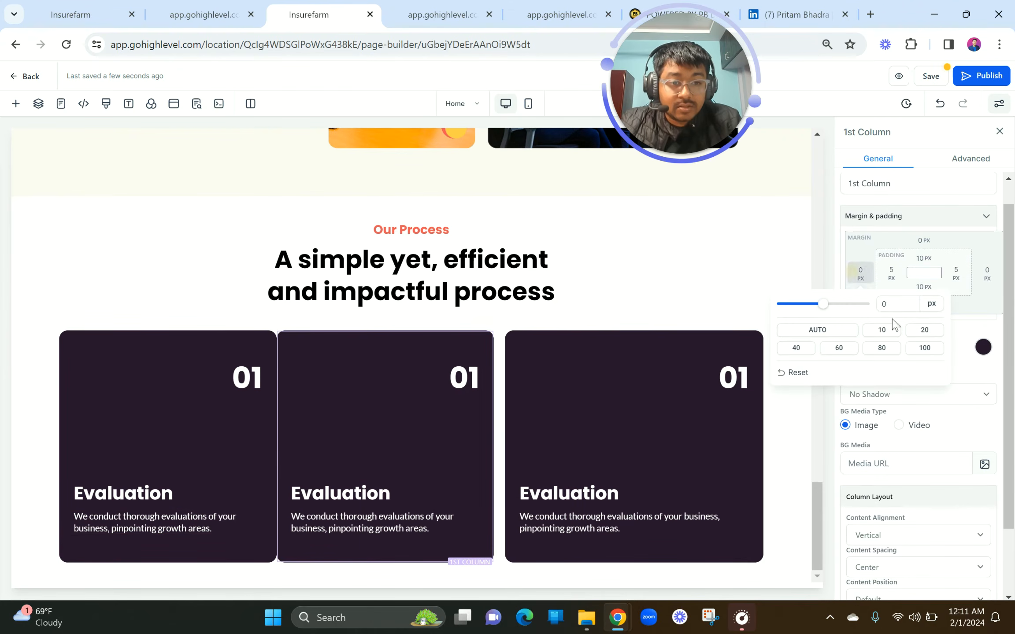
left_click(924, 329)
Narrow the first and second card columns to nearly equal widths so the third card fills the remaining space.
left_click_drag(271, 445, 240, 445)
left_click(271, 445)
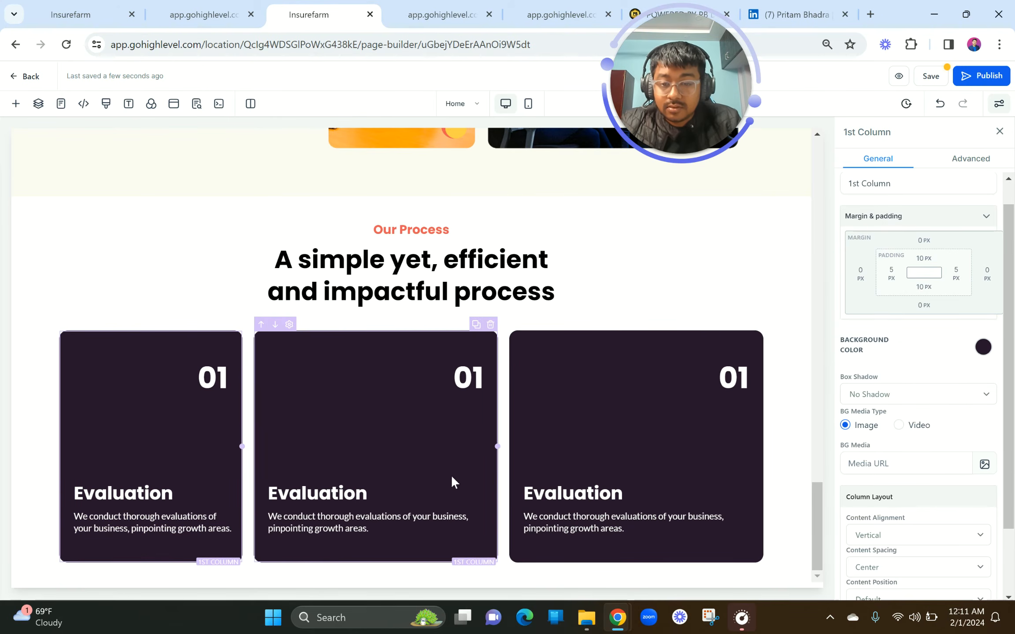
left_click_drag(492, 446, 437, 444)
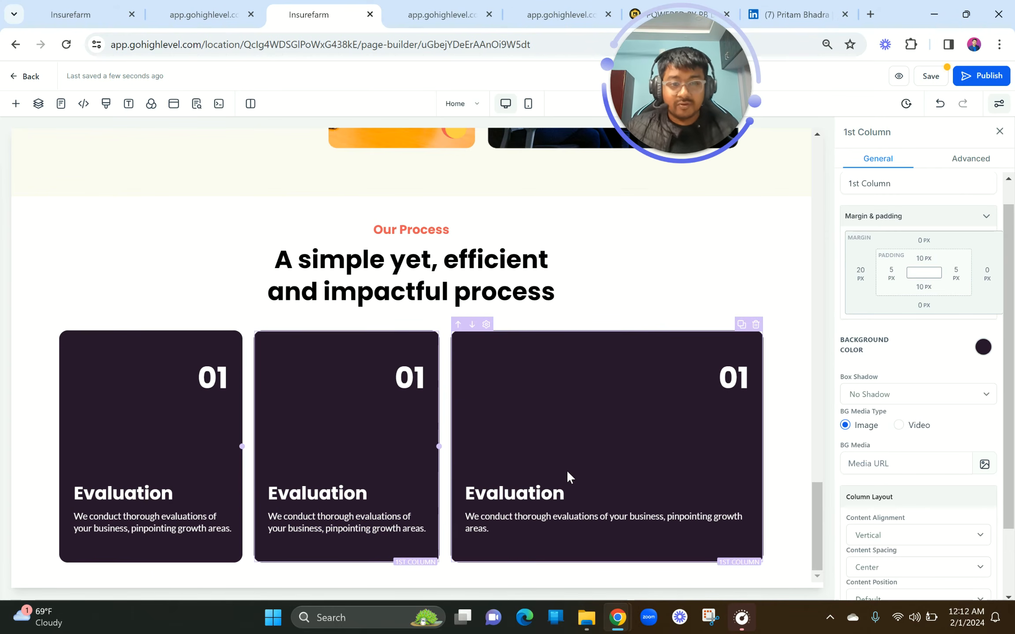
Change the second card's number to 02.
left_click(425, 379)
key("BackSpace")
type("2")
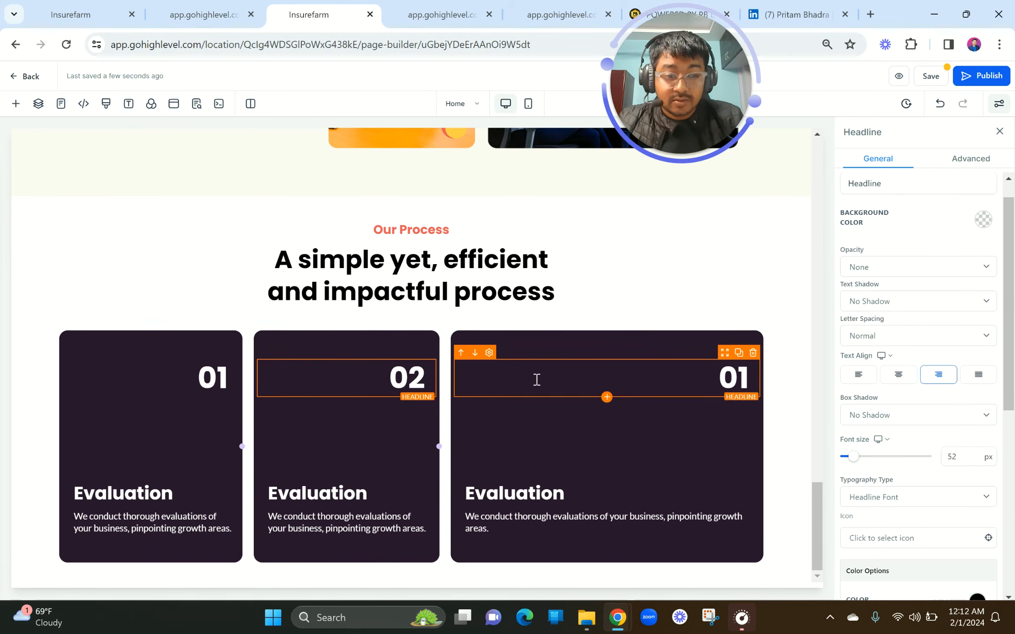
Check the Execution card in the reference preview and give the second card's column the same pale cream background.
left_click(318, 334)
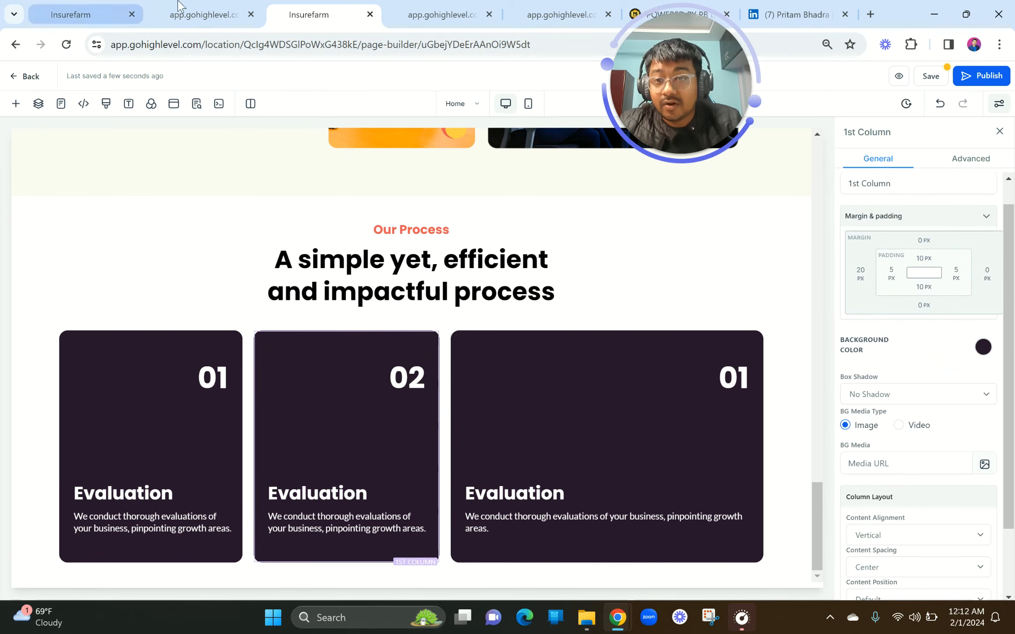
left_click(203, 15)
scroll(385, 256, "up", 5)
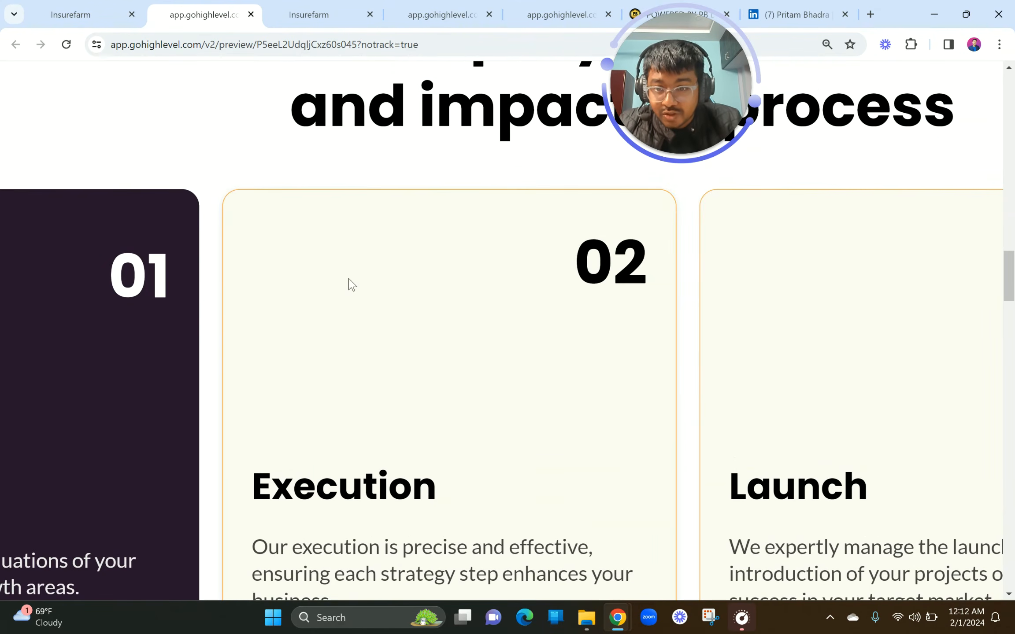
scroll(390, 217, "down", 5)
left_click(313, 14)
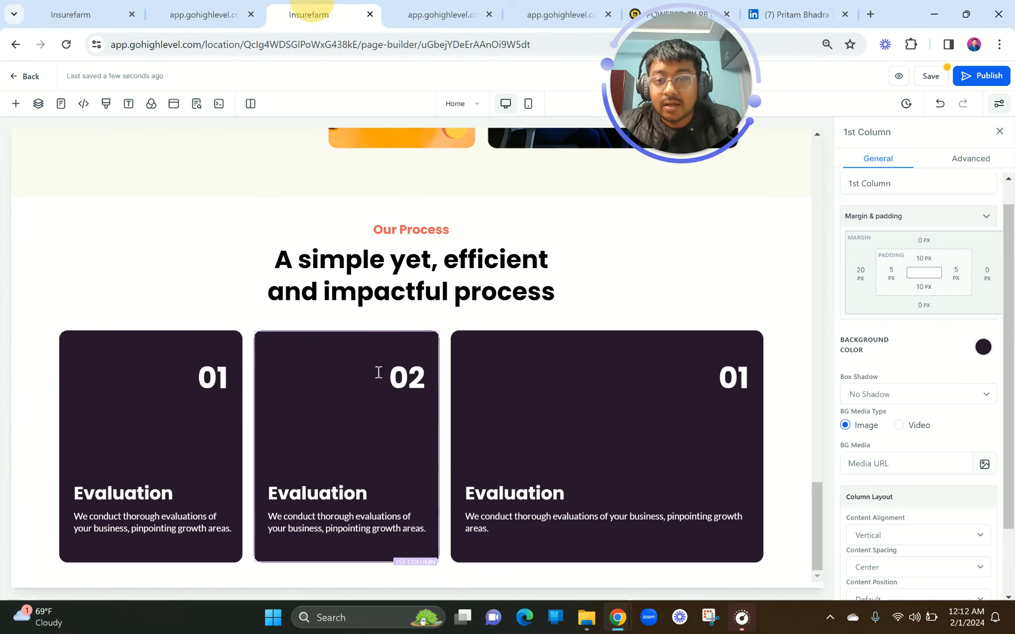
left_click(339, 340)
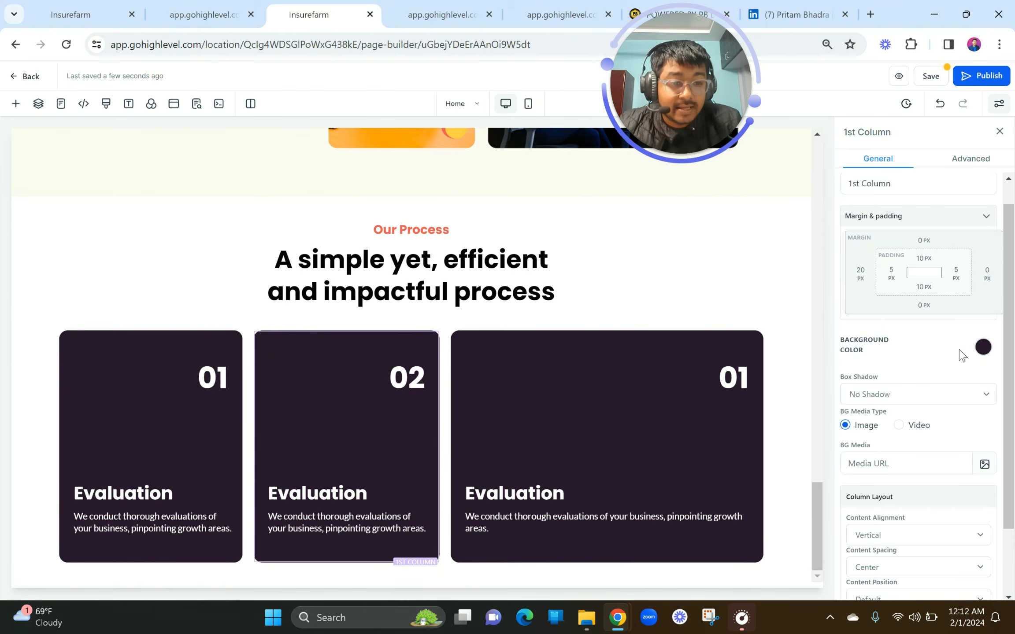
left_click(982, 348)
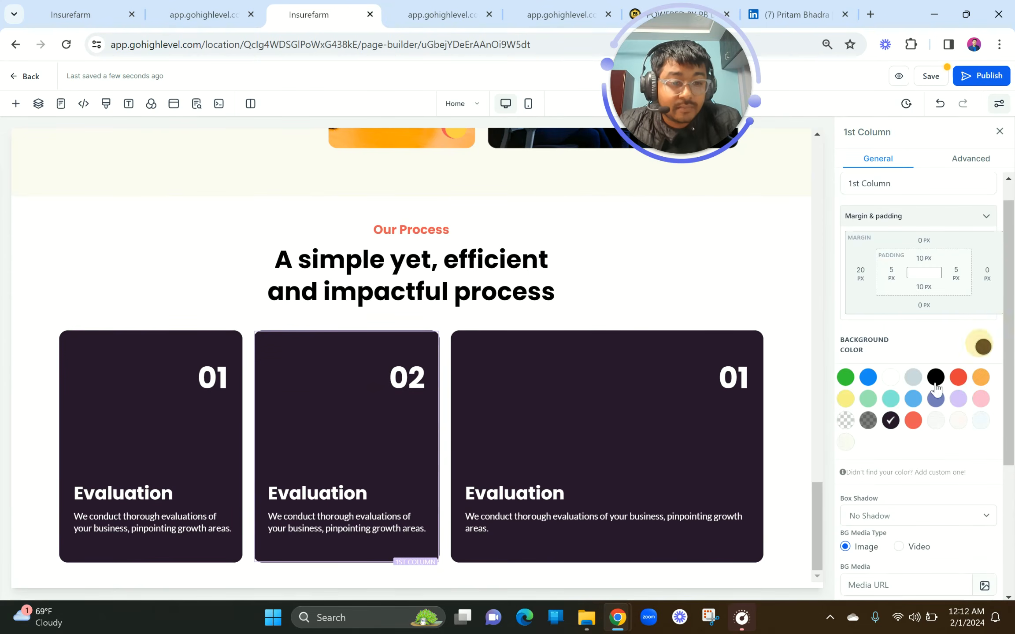
left_click(845, 443)
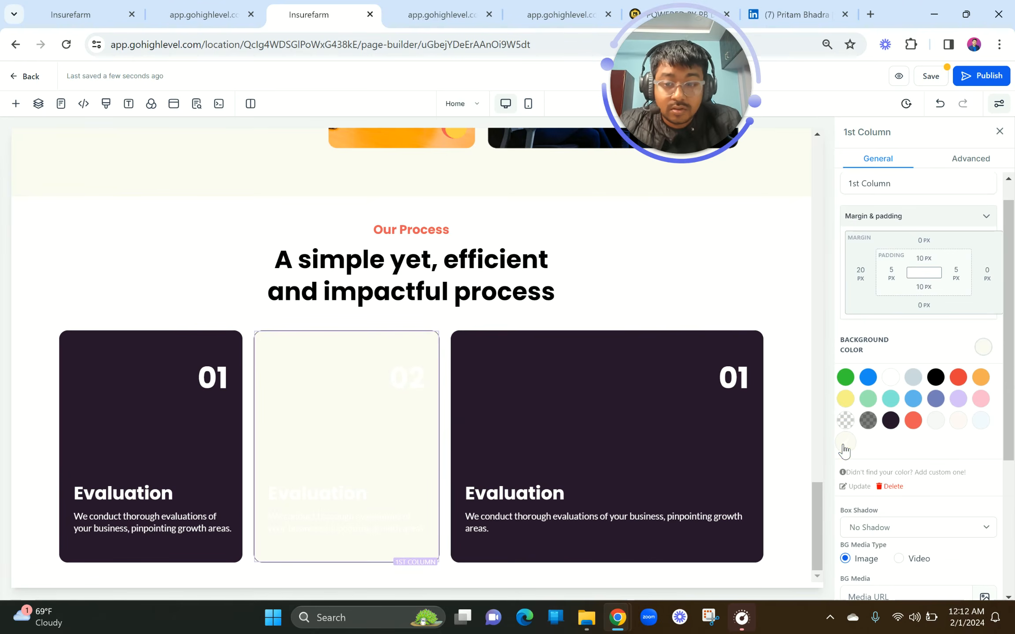
Set the second card's border color to orange and its box shadow to 10% Drop Shadow.
left_click(975, 160)
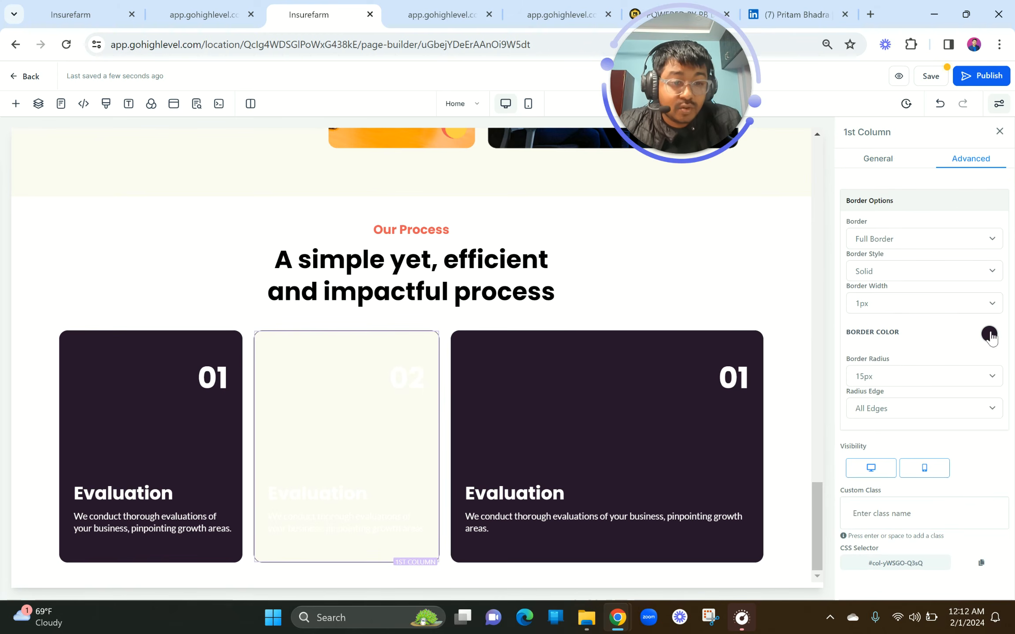
left_click(989, 335)
left_click(851, 381)
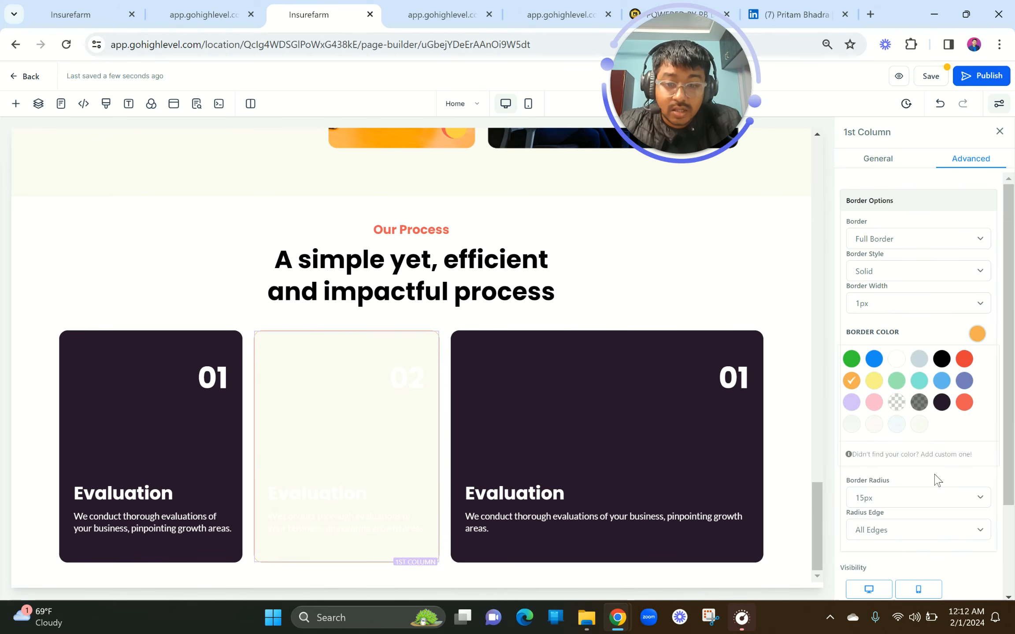
scroll(934, 476, "down", 3)
left_click(886, 163)
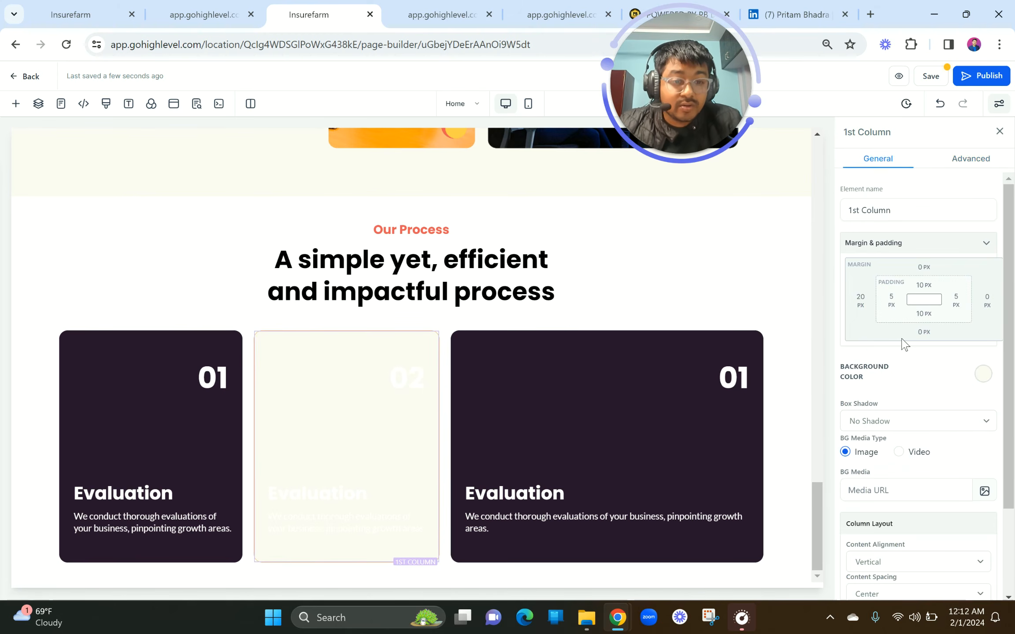
scroll(902, 343, "down", 2)
left_click(876, 311)
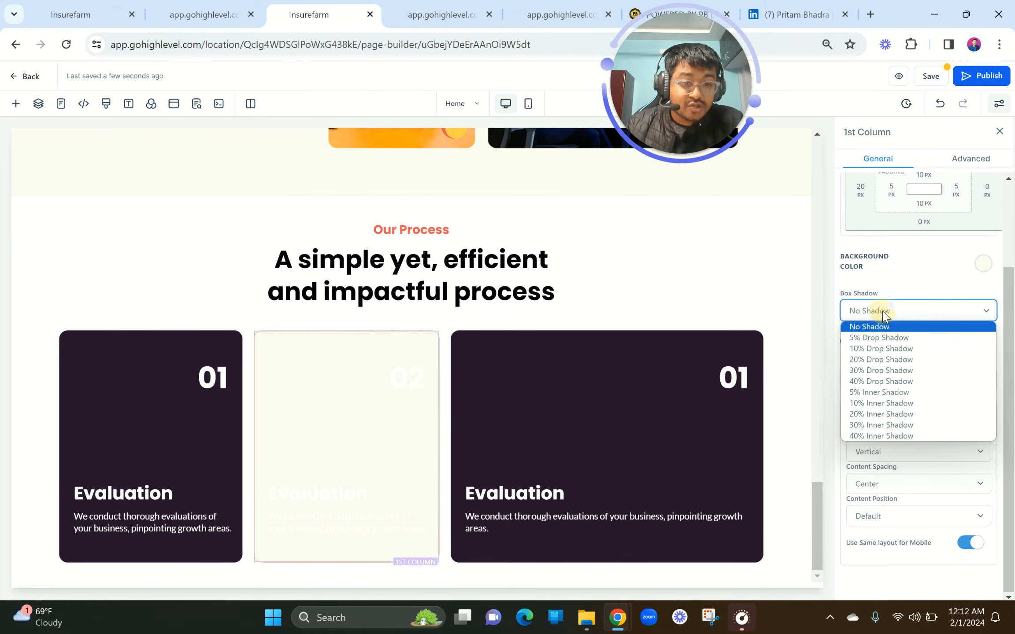
left_click(877, 349)
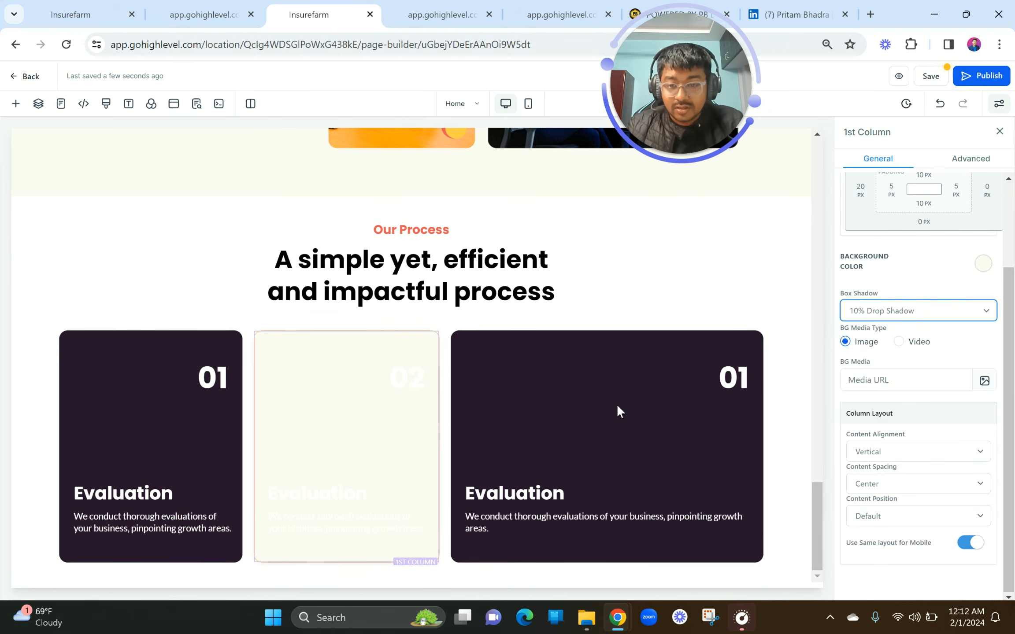
Set the bold text color of the second card's 02 headline and Evaluation sub-headline to black.
left_click(403, 380)
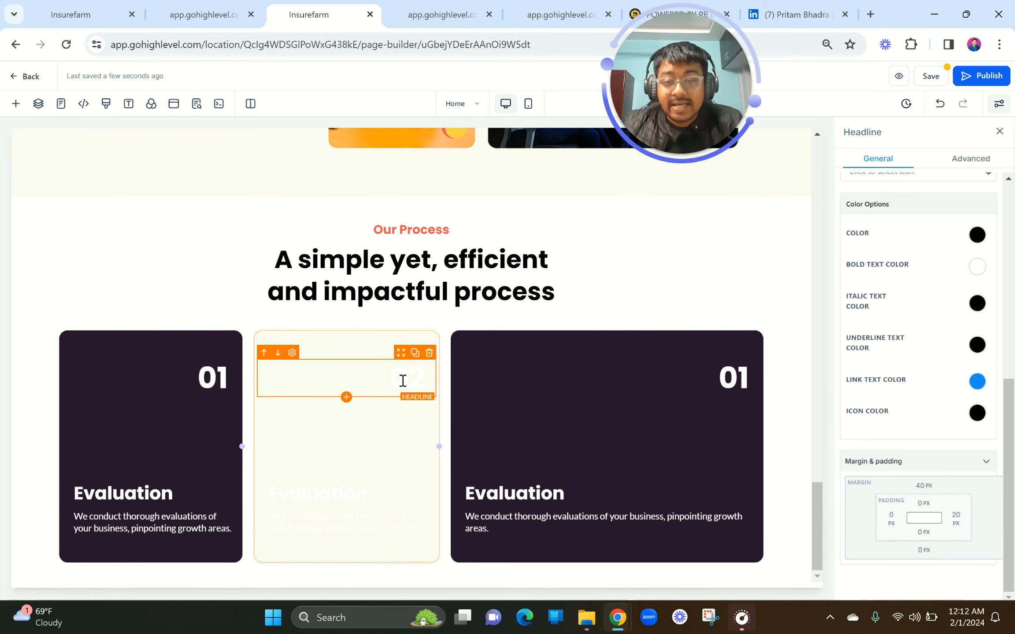
left_click(976, 267)
left_click(938, 294)
left_click(335, 494)
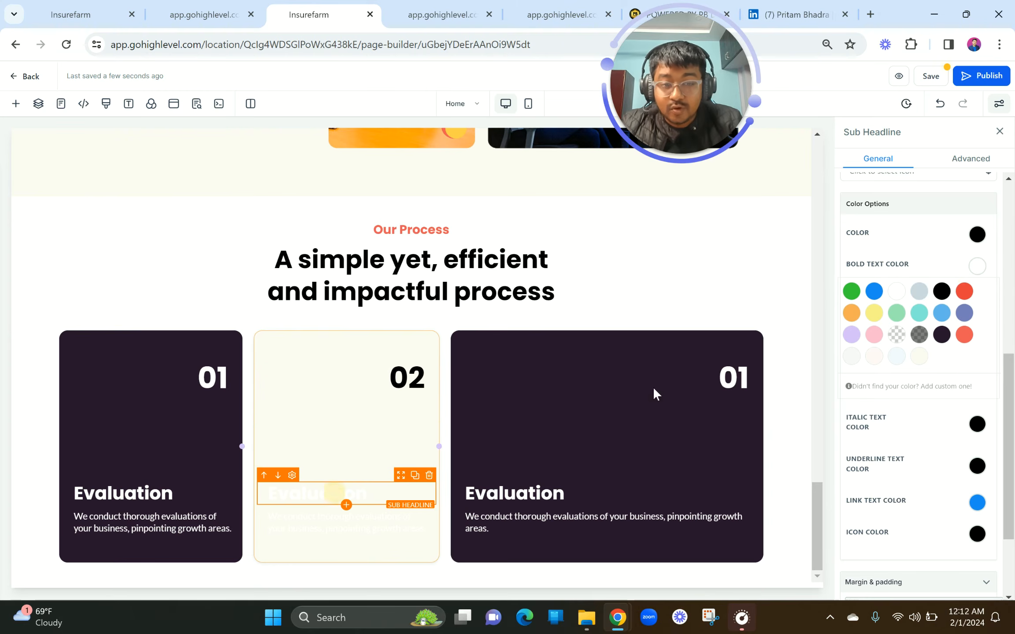
left_click(941, 292)
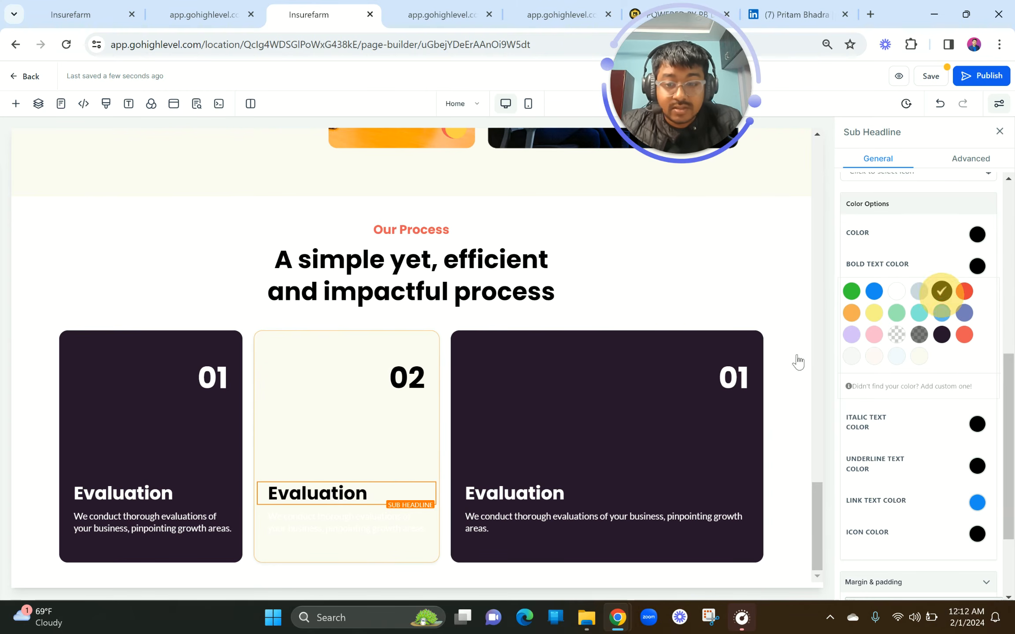
Set the text color of the second card's paragraph to black.
left_click(365, 521)
left_click(942, 294)
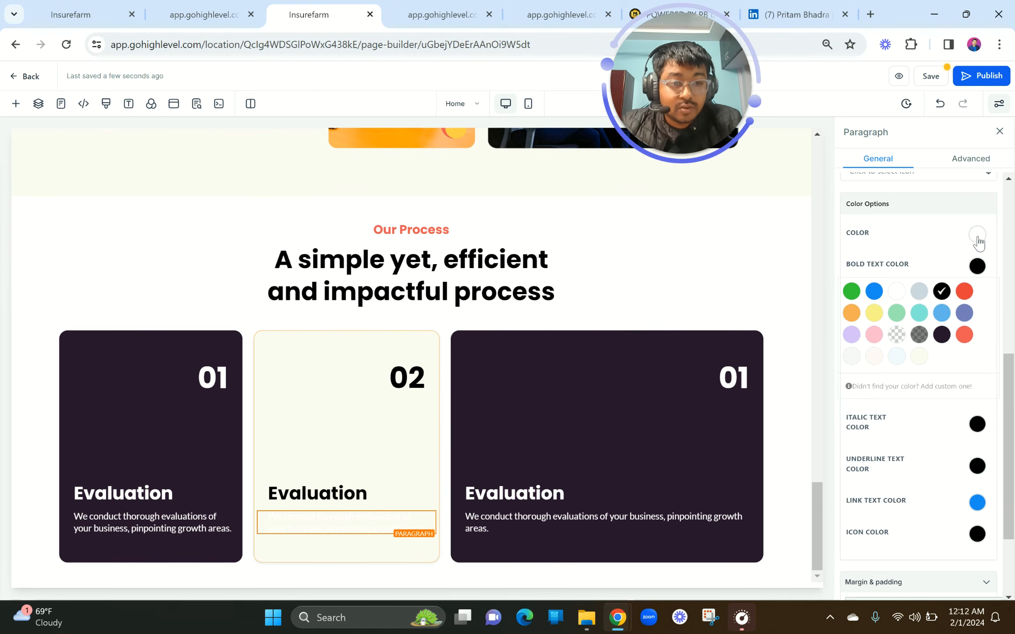
left_click(977, 238)
left_click(941, 303)
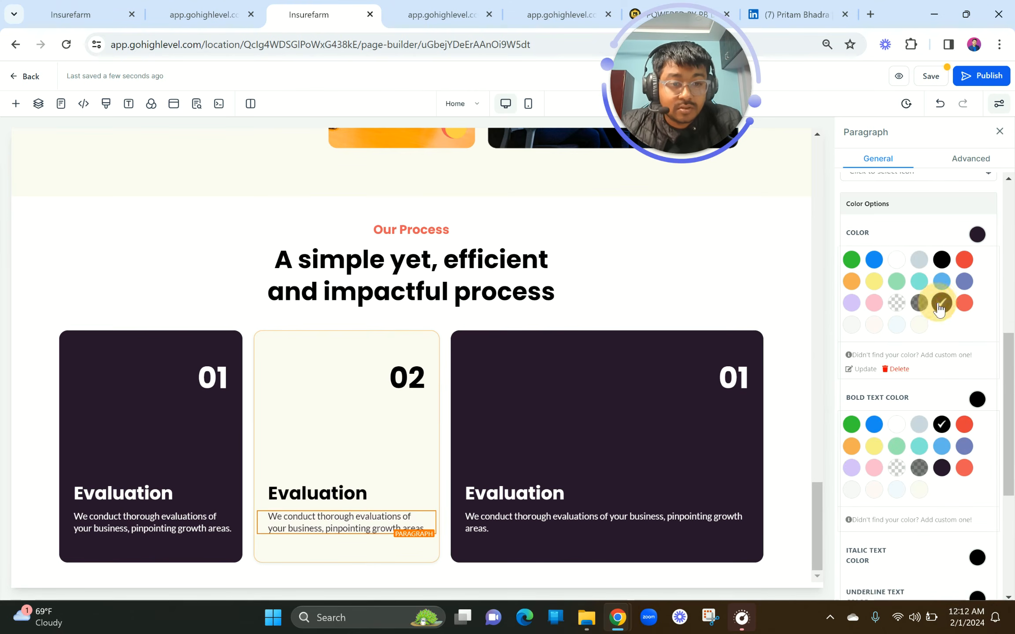
left_click(941, 263)
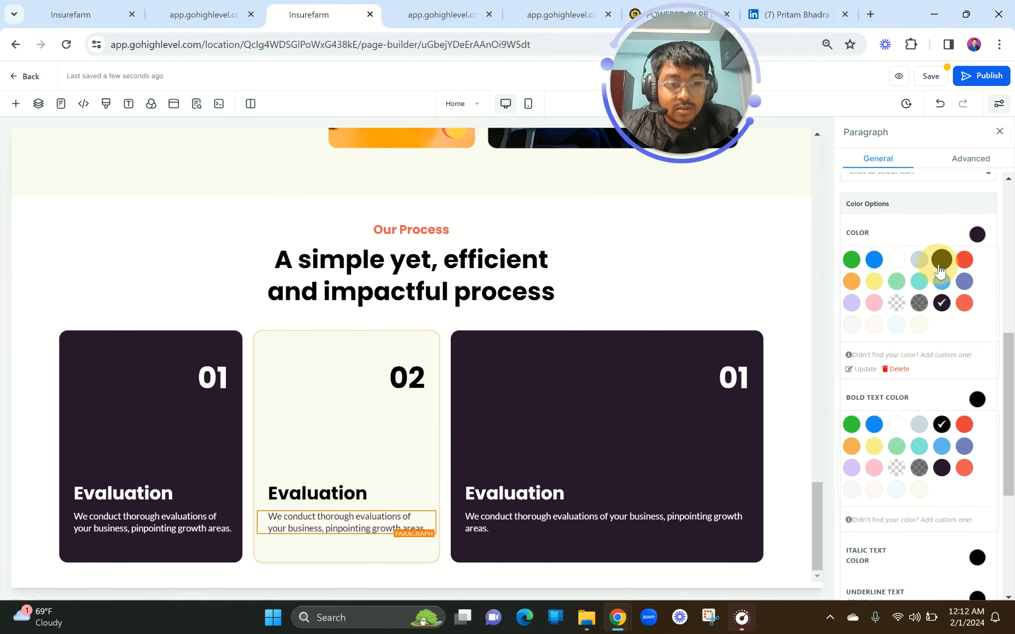
Check the Execution paragraph's text color in the reference preview and apply a new custom color #525252 to the second card's paragraph.
left_click(242, 8)
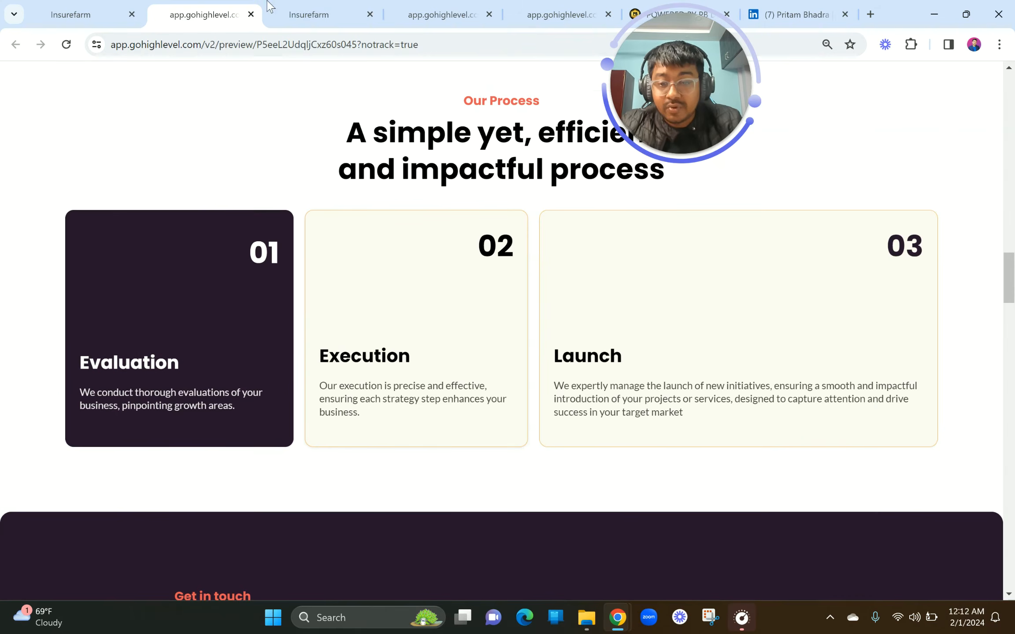
scroll(391, 359, "down", 1)
scroll(391, 359, "up", 3)
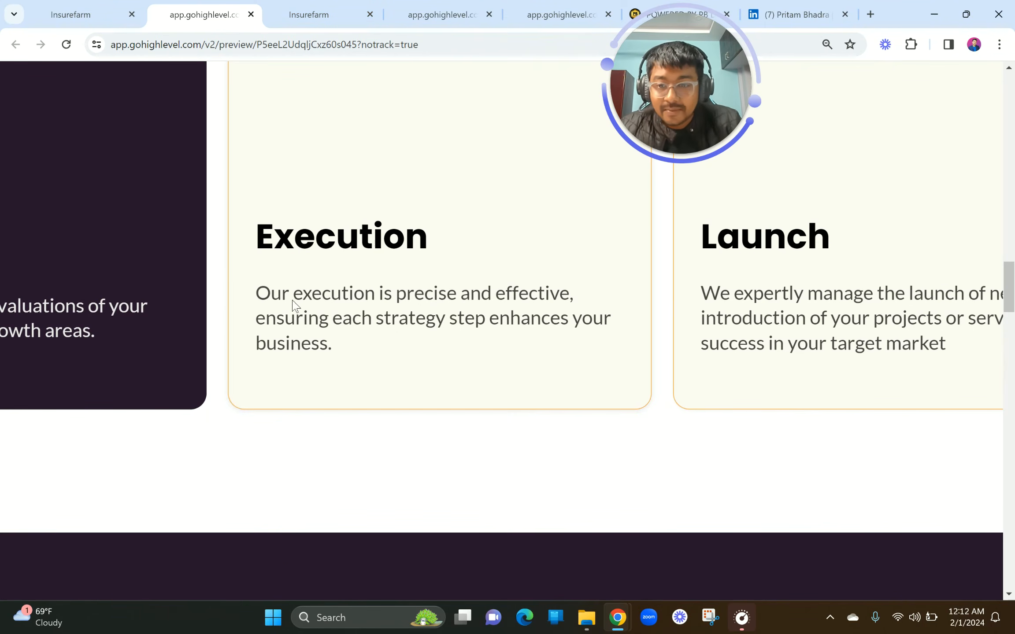
left_click_drag(246, 287, 405, 381)
scroll(405, 381, "down", 3)
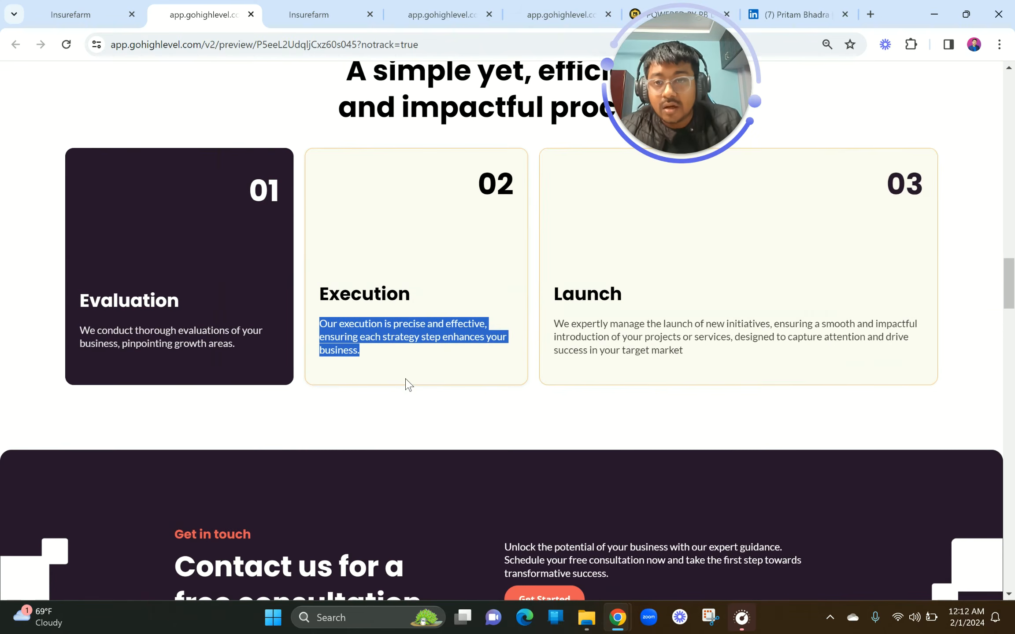
left_click(293, 5)
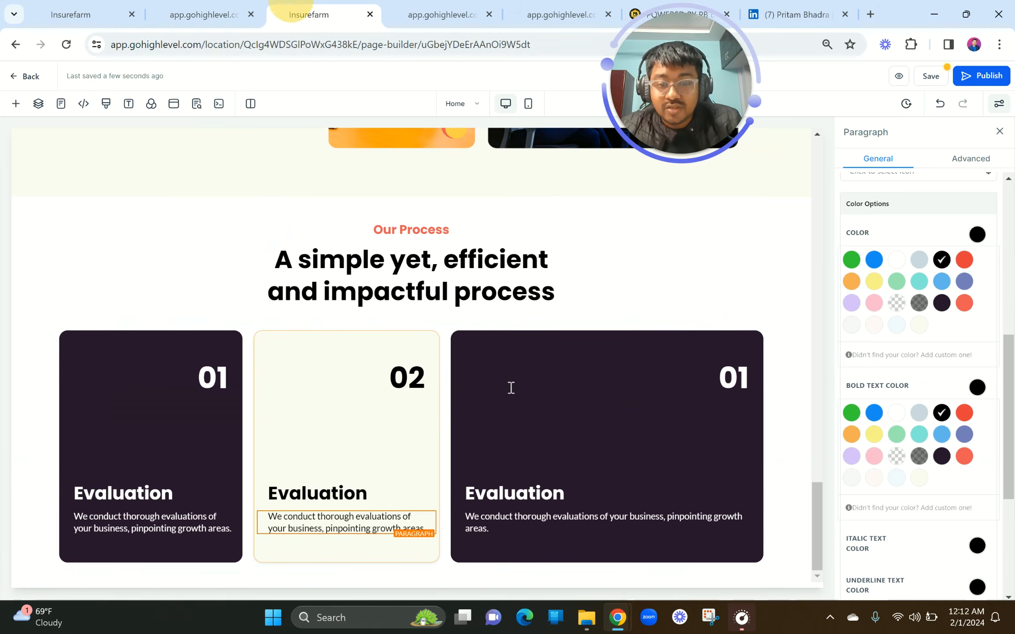
left_click(923, 359)
left_click(984, 396)
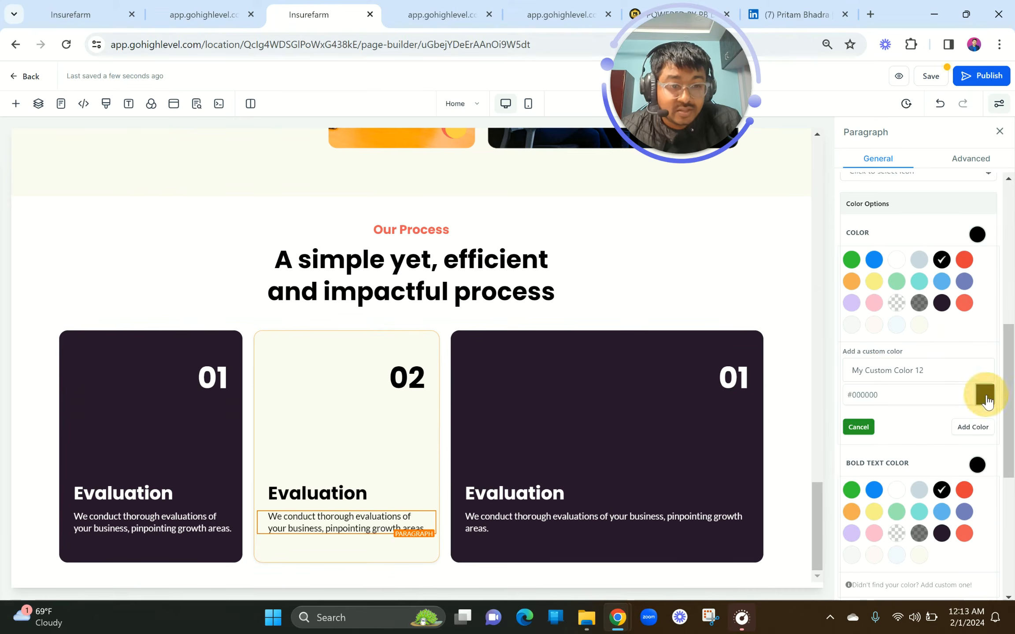
mouse_move(899, 462)
left_mouse_down()
mouse_move(901, 437)
mouse_move(920, 421)
left_mouse_up()
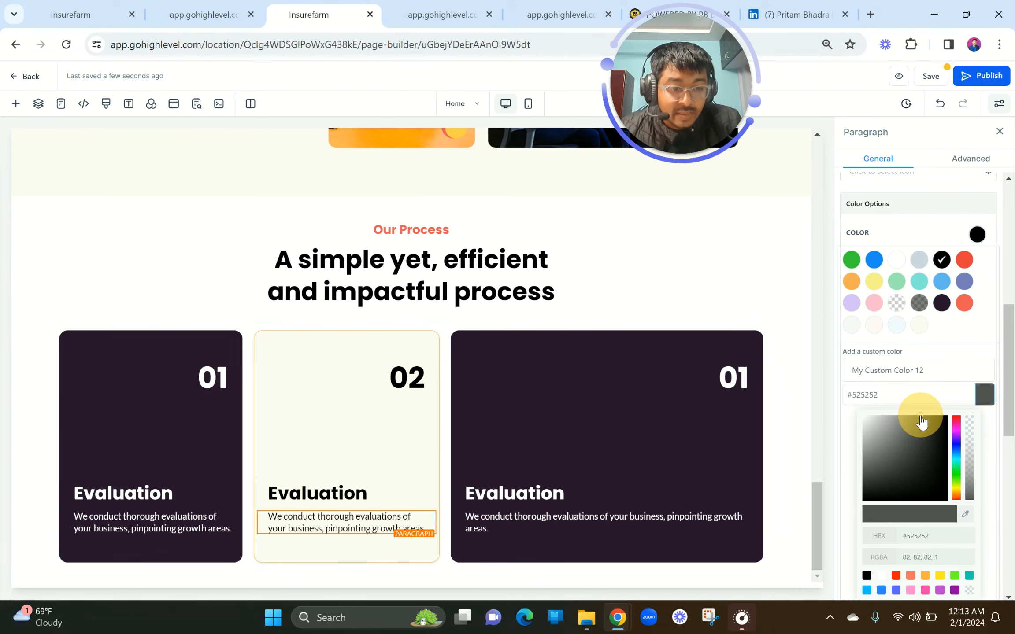
left_click_drag(1009, 384, 1009, 427)
left_click(963, 479)
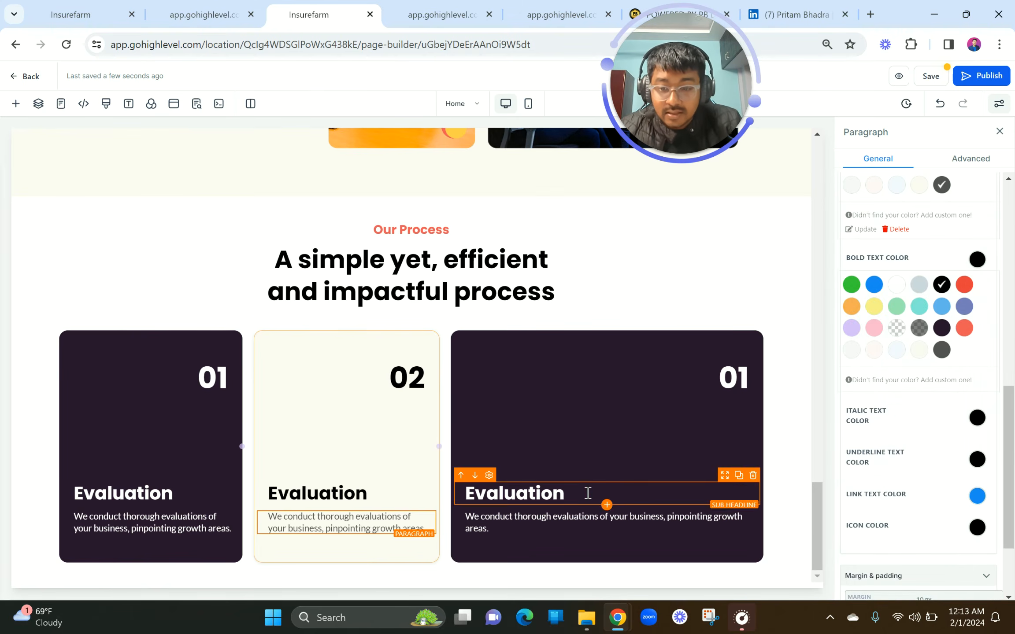
Replace the second card's Evaluation sub-headline with "Execution" copied from the reference preview, without the extra blank line.
scroll(499, 323, "up", 5)
scroll(498, 324, "down", 5)
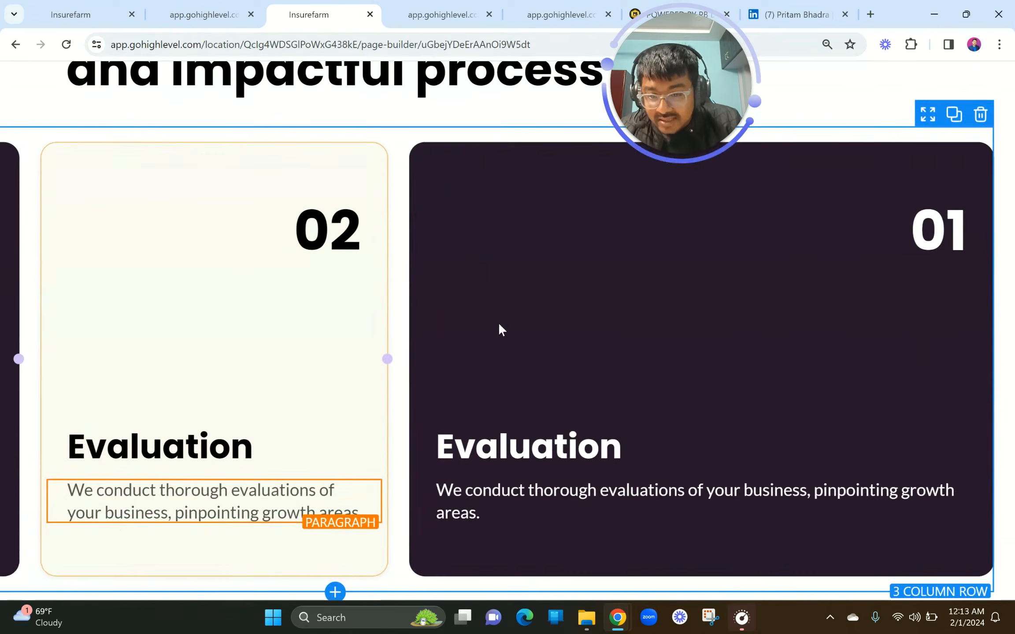
scroll(498, 324, "left", 2)
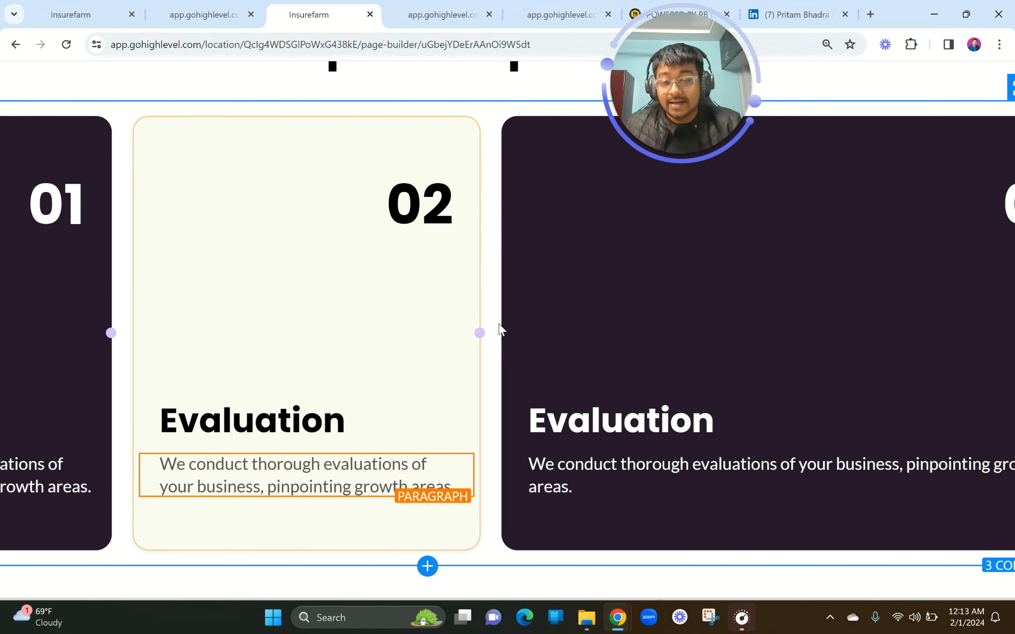
scroll(498, 328, "down", 5)
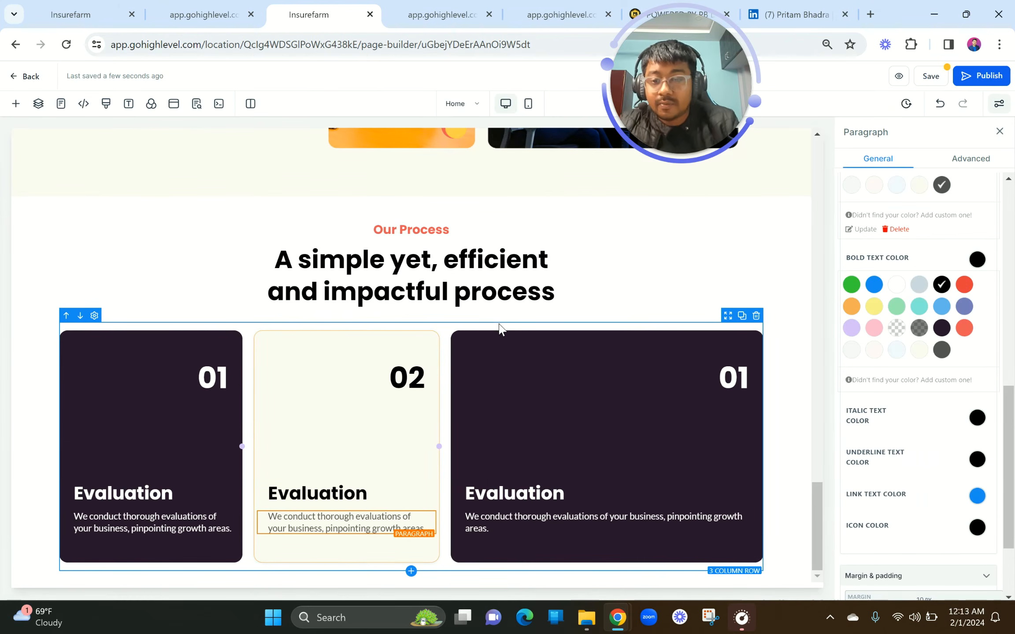
left_click(157, 12)
double_click(349, 296)
key("ctrl+c")
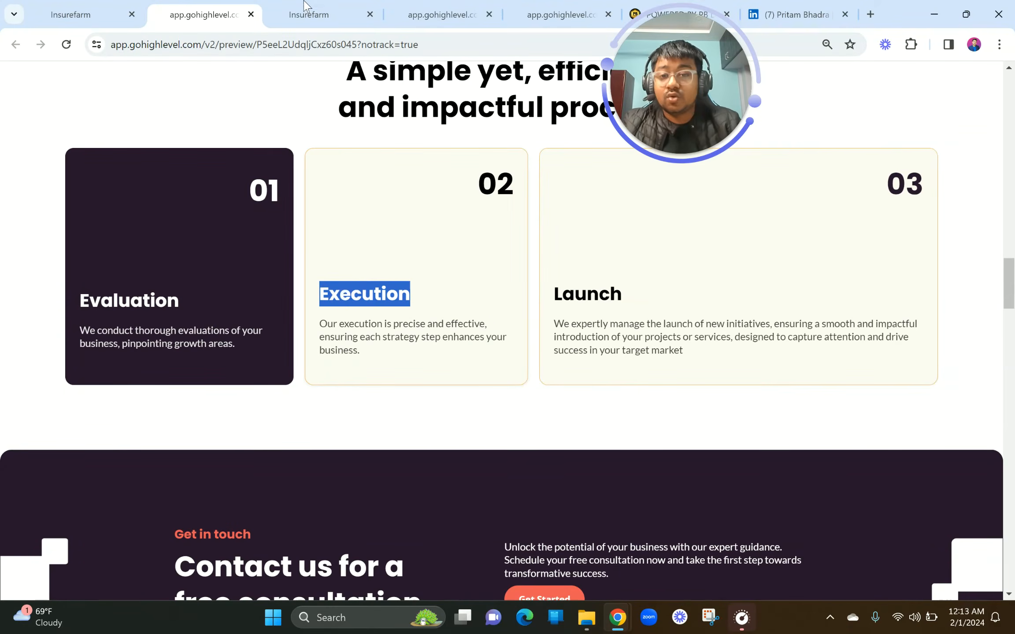
left_click(308, 14)
double_click(317, 493)
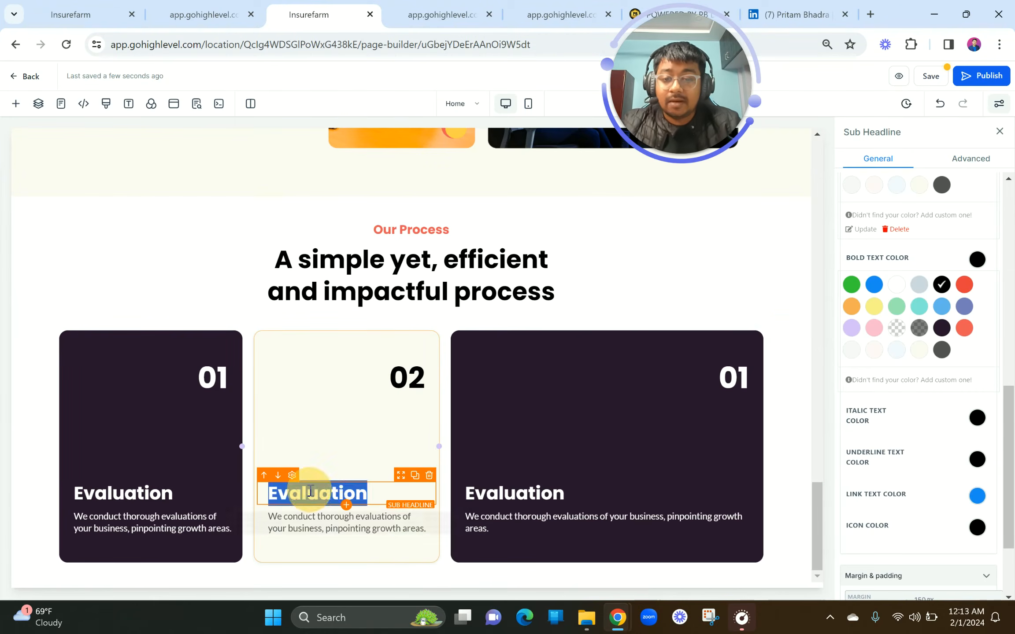
key("ctrl+v")
left_click(269, 543)
key("BackSpace")
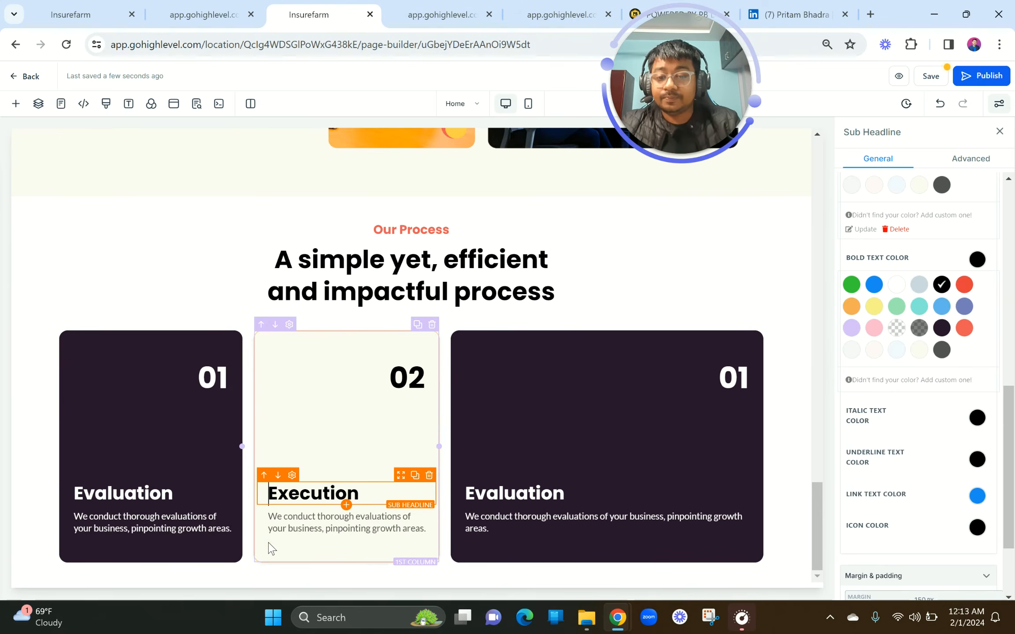
Examine the headings and paragraphs of the Evaluation, Execution and Launch cards in the reference preview.
left_click(204, 14)
left_click_drag(320, 326, 357, 351)
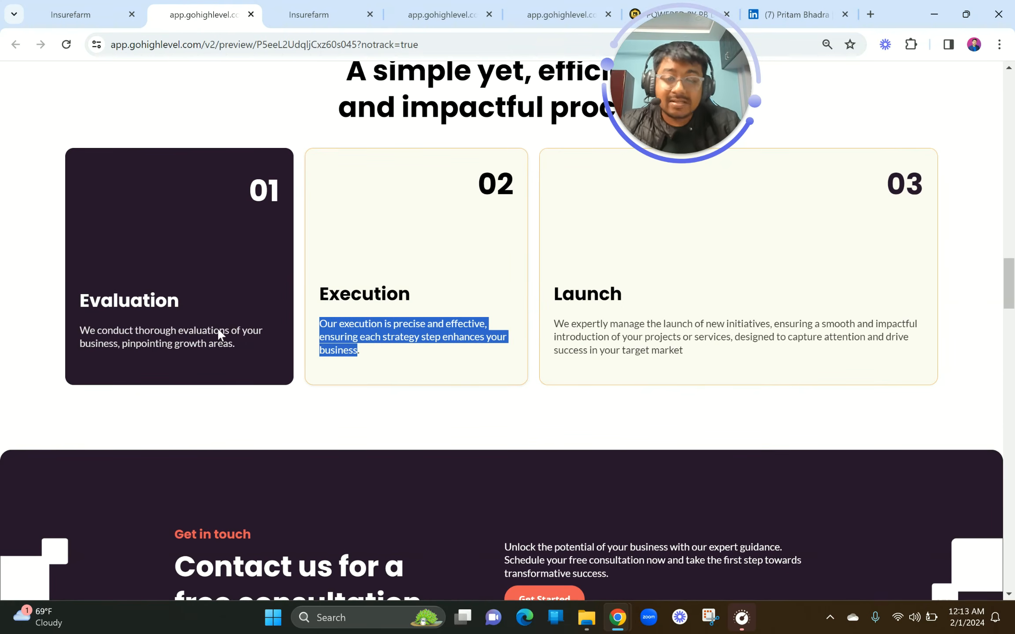
scroll(218, 330, "up", 2)
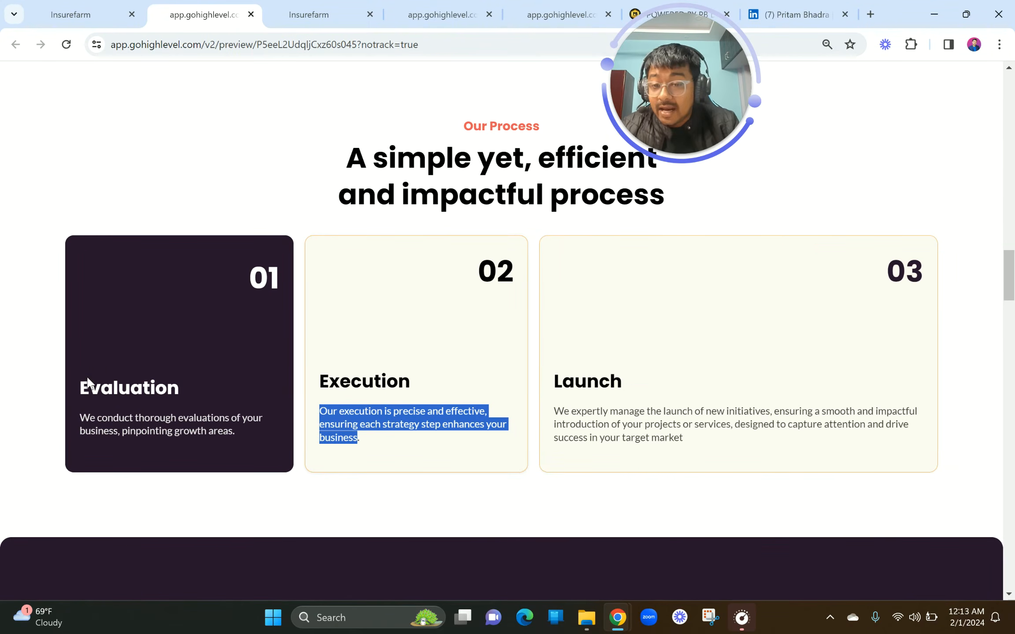
left_click_drag(87, 384, 188, 381)
left_click_drag(329, 381, 423, 381)
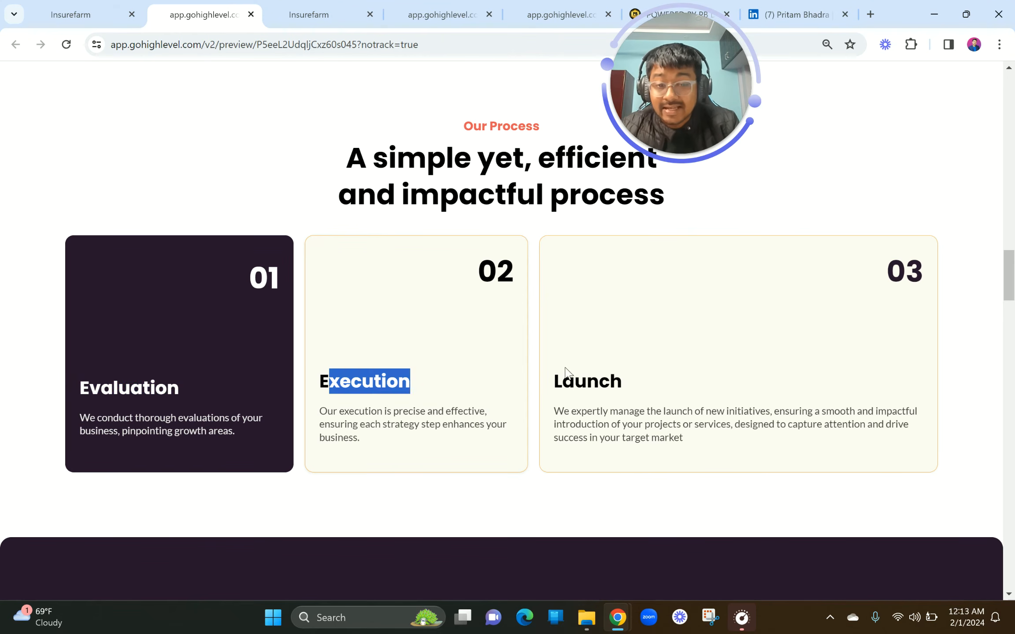
left_click_drag(565, 374, 634, 381)
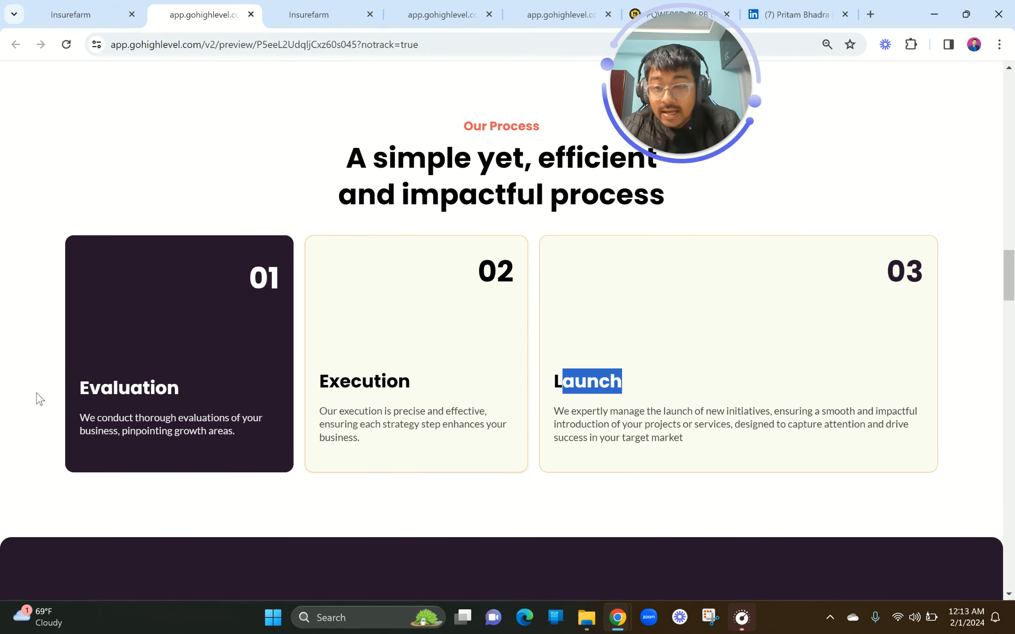
left_click_drag(76, 386, 193, 395)
left_click_drag(84, 419, 252, 430)
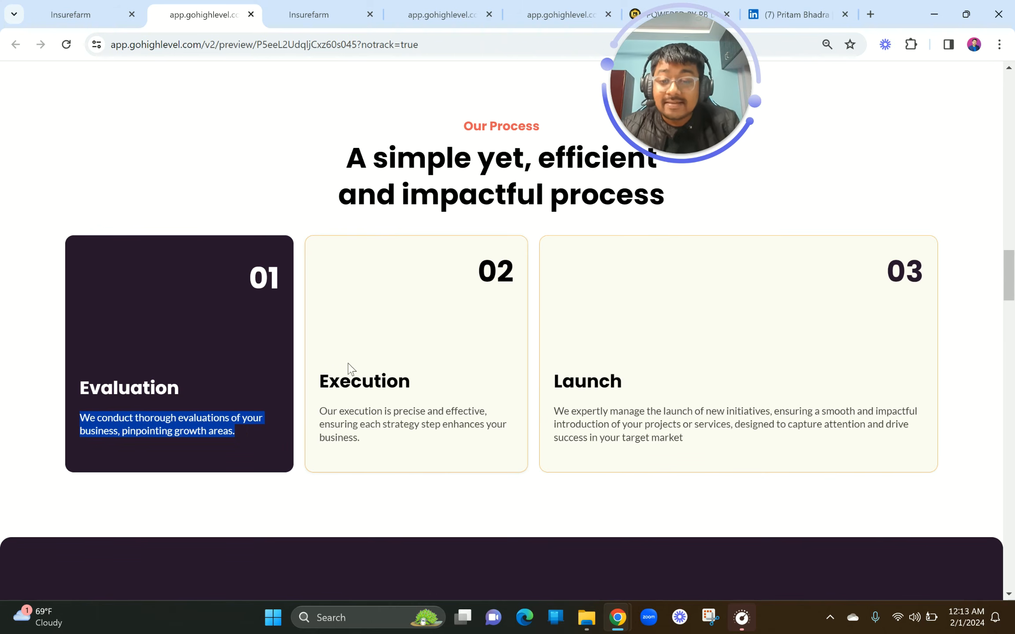
left_click_drag(319, 381, 421, 390)
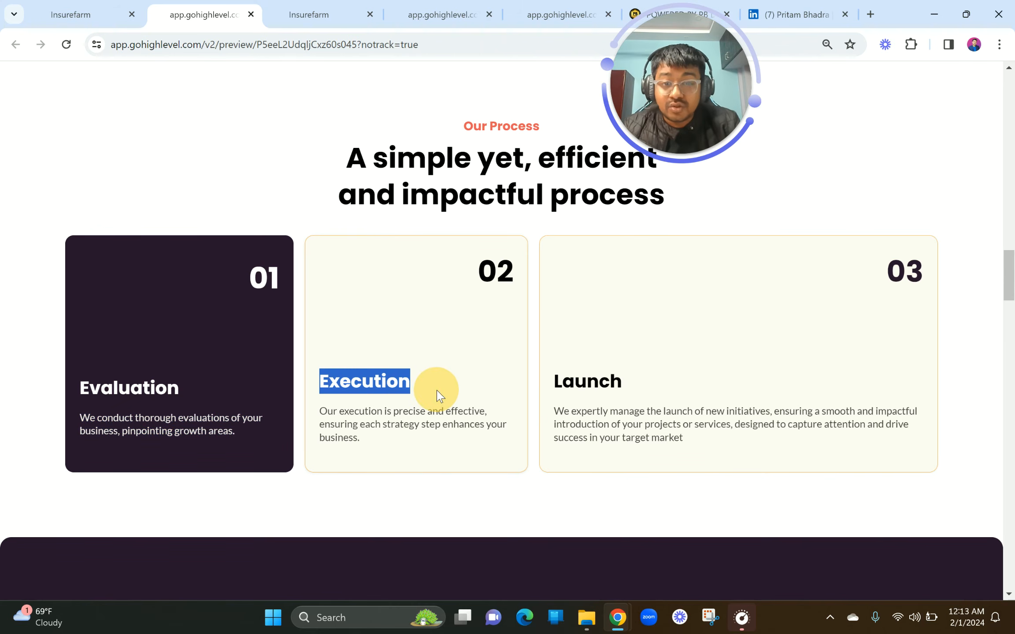
Try to paste the reference's Execution paragraph over the second card's sub-headline.
left_click_drag(317, 415, 391, 438)
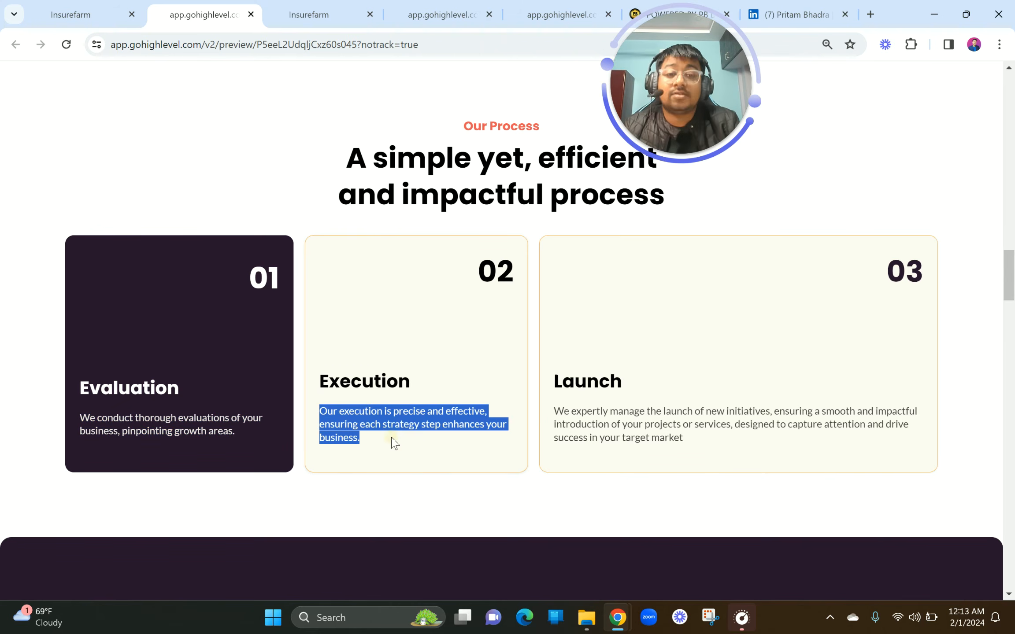
left_click(290, 17)
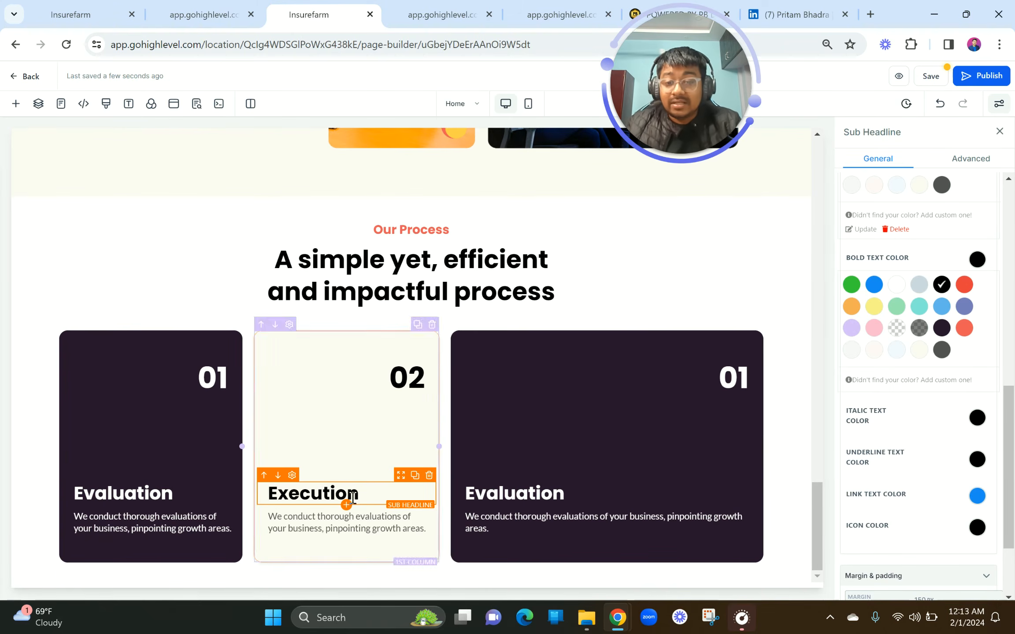
double_click(332, 490)
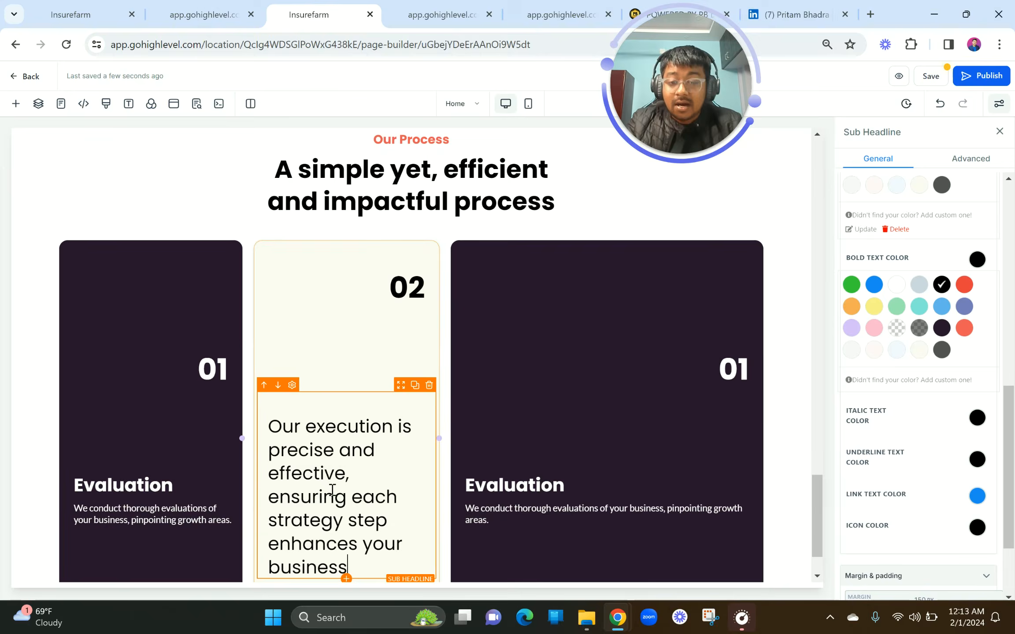
double_click(332, 490)
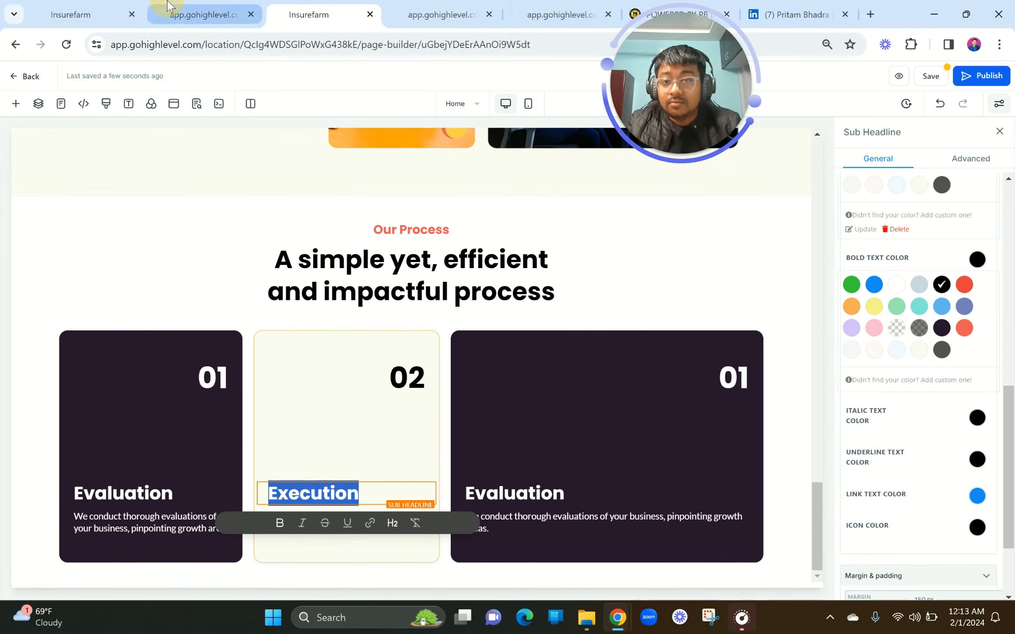
Copy the word "Execution" from the reference preview again, paste it over the second card's sub-headline and remove the blank lines above it.
left_click(203, 14)
double_click(359, 383)
key("ctrl+c")
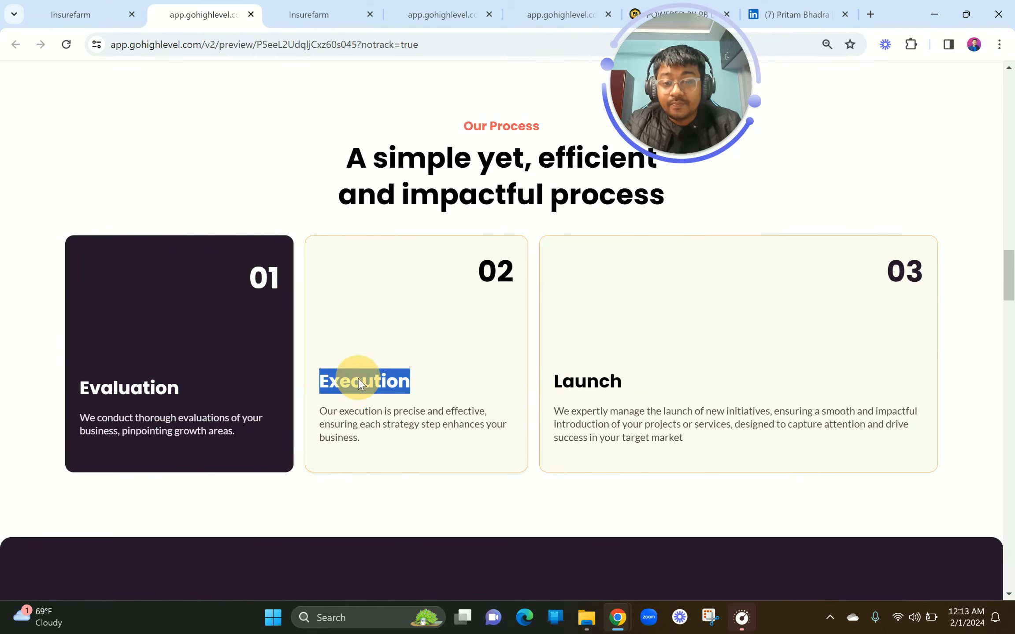
left_click(352, 11)
key("ctrl+v")
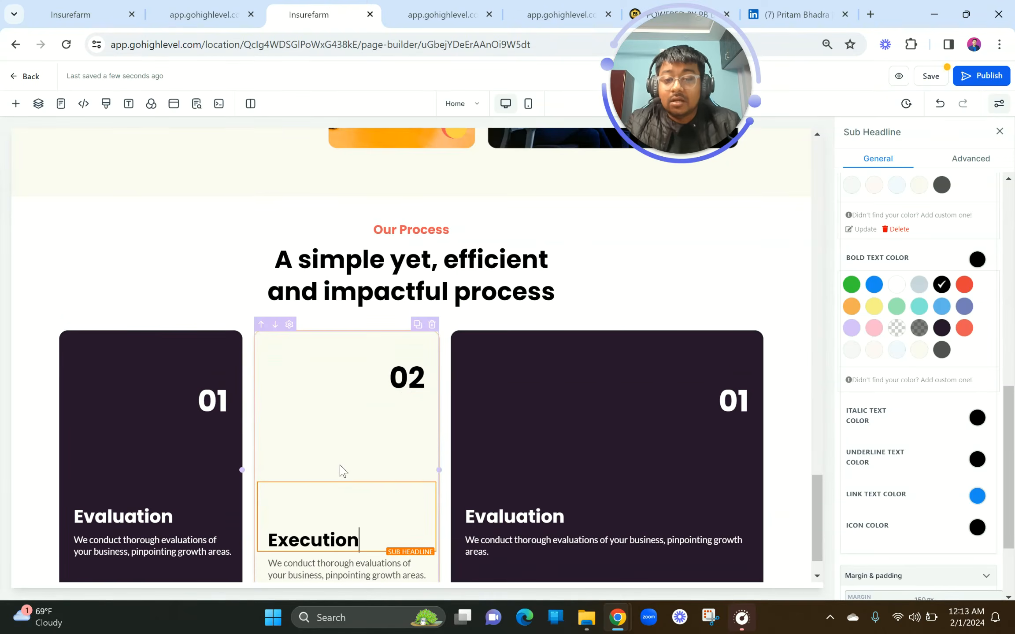
left_click(271, 539)
key("BackSpace")
key("BackSpace")
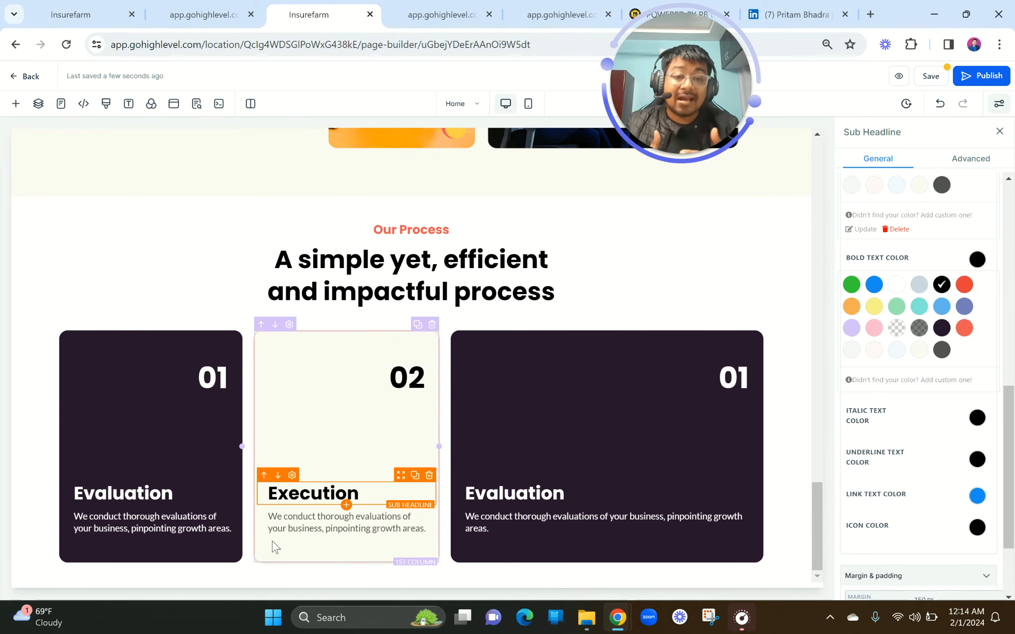
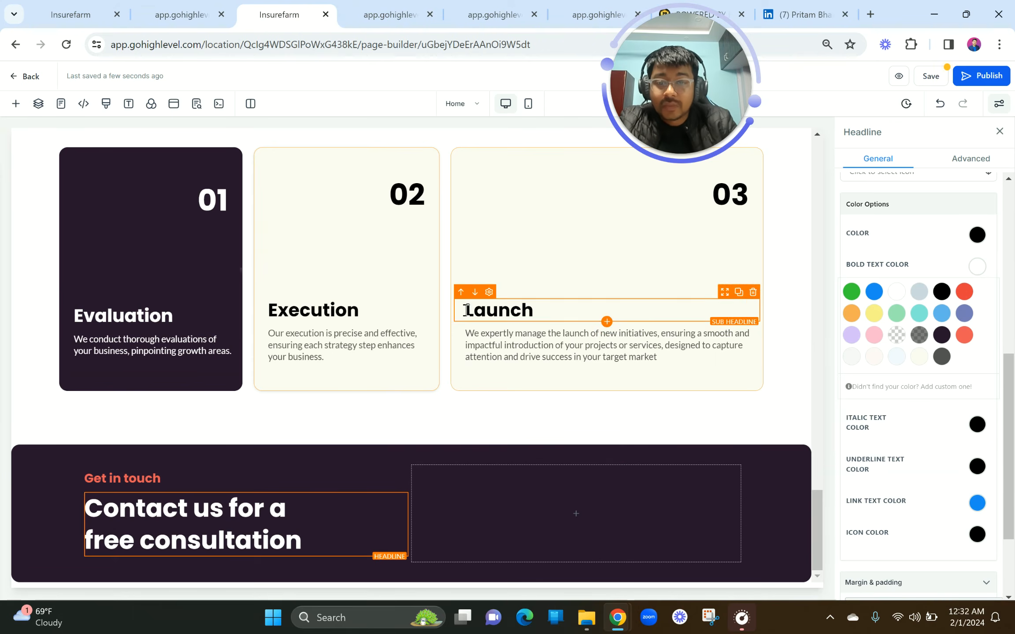
Duplicate the Launch card's paragraph into the empty column beside the "Contact us for a free consultation" headline and set its bottom margin to 10 px.
left_click(739, 321)
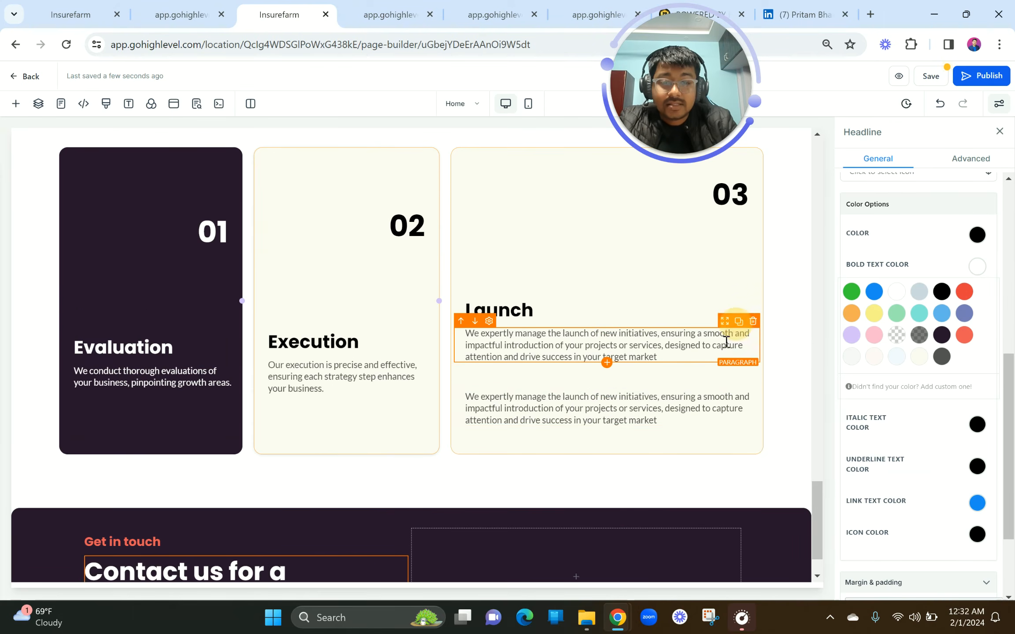
left_click_drag(721, 390, 672, 557)
scroll(922, 515, "down", 3)
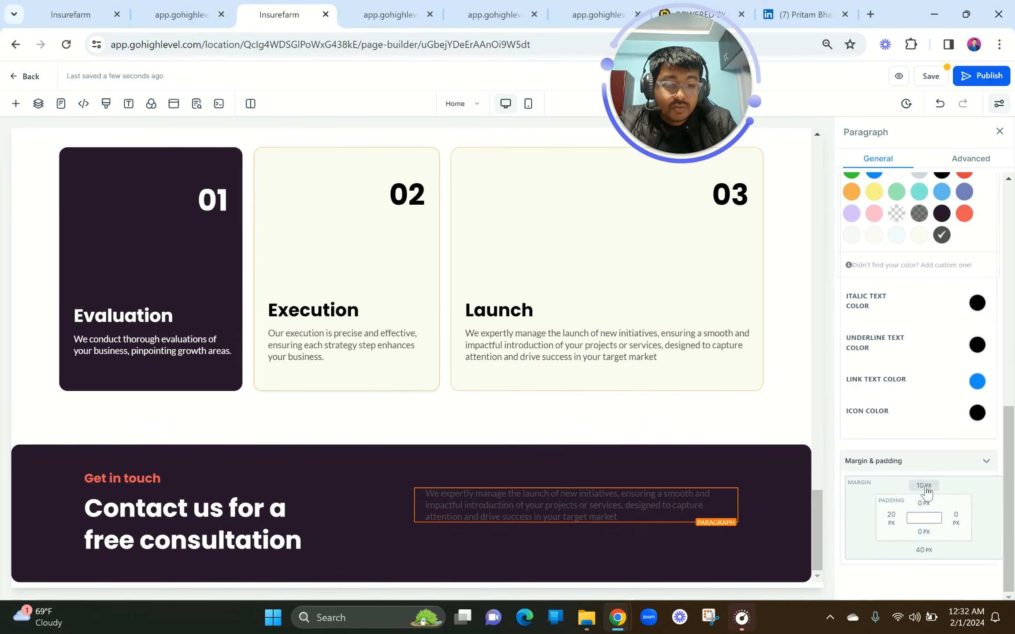
left_click(924, 550)
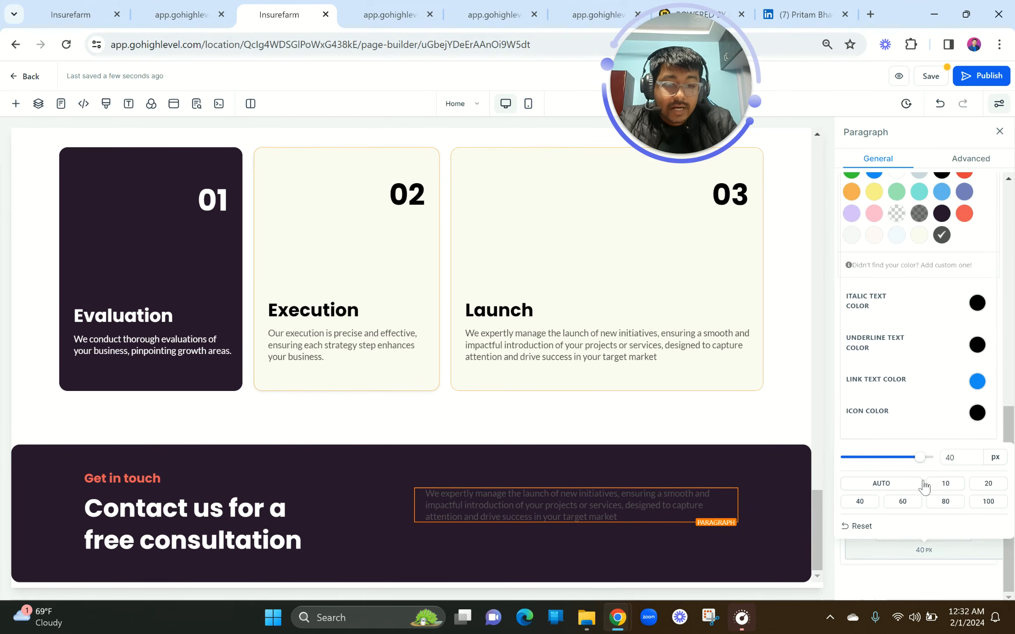
left_click(946, 483)
Replace the contact paragraph's text with the reference's copy beginning "Unlock the potential of your business with our expert guidance.".
triple_click(641, 514)
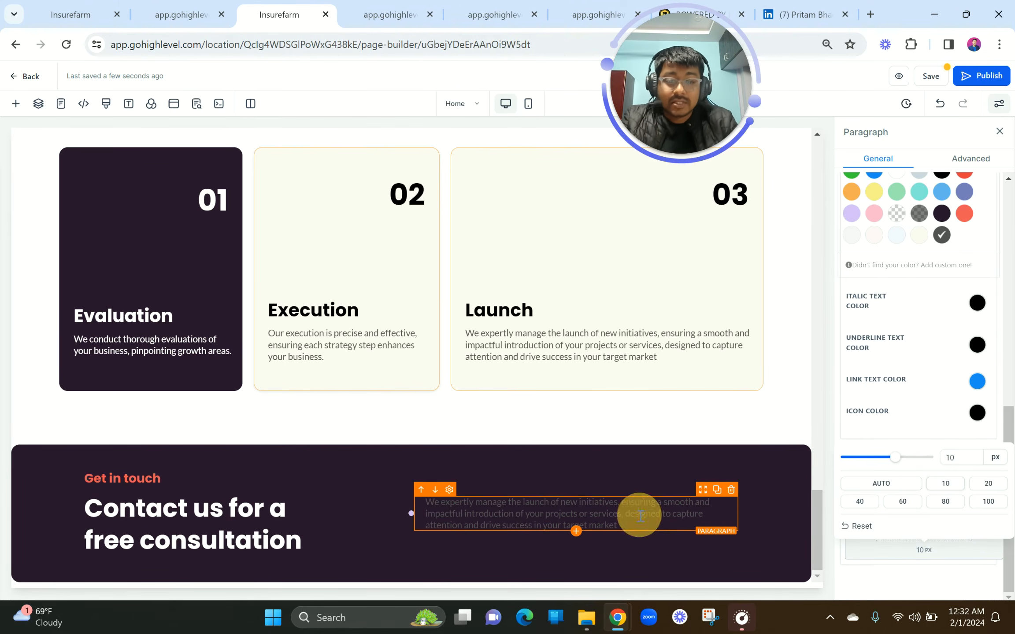
type("Unlock the potential of your business with our expert guidance. Schedule your free consultation now and take the first step towards transformative success.")
left_click(429, 516)
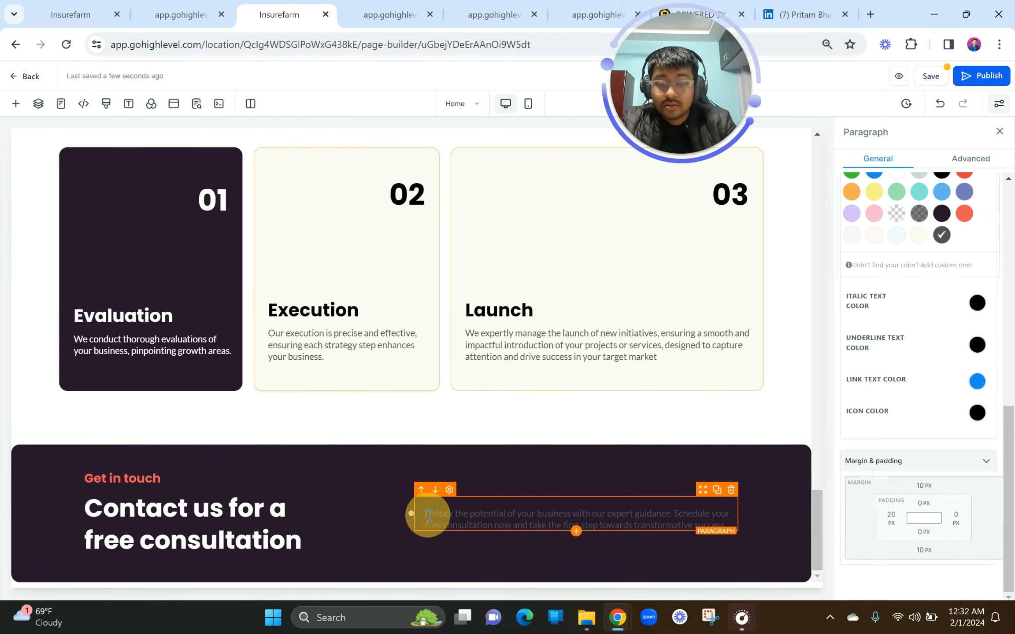
Check the contact paragraph's font details in the reference preview and set the new contact paragraph's font size to 18 px.
left_click(173, 5)
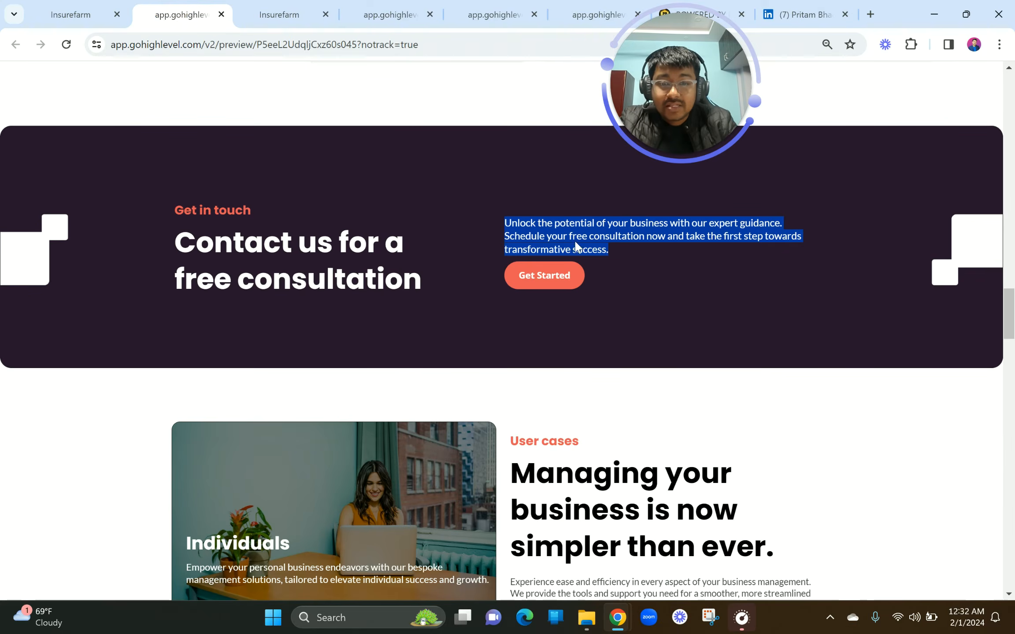
right_click(551, 230)
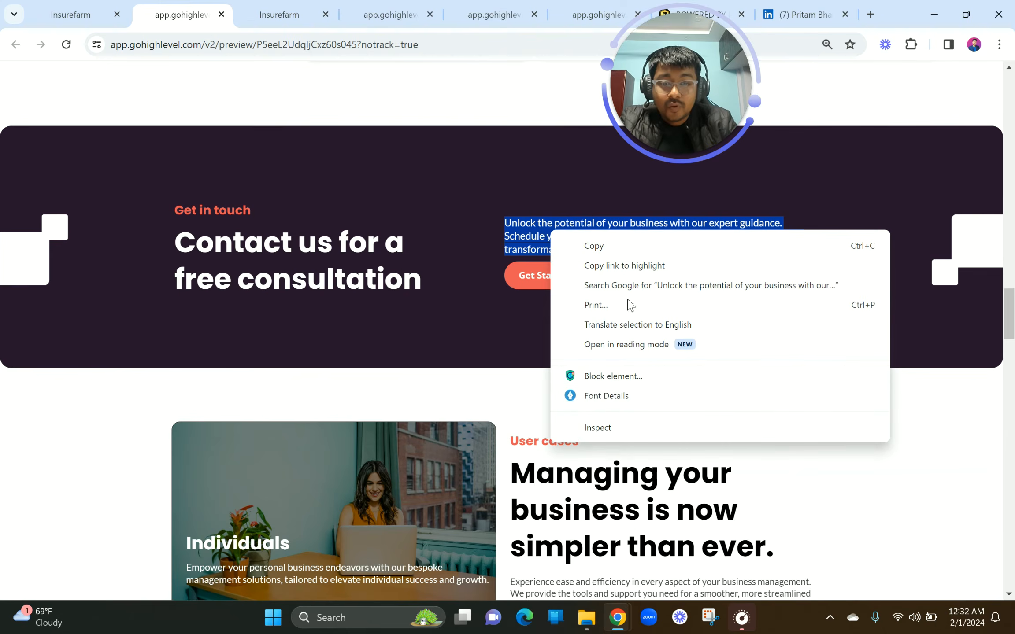
left_click(614, 394)
left_click(320, 10)
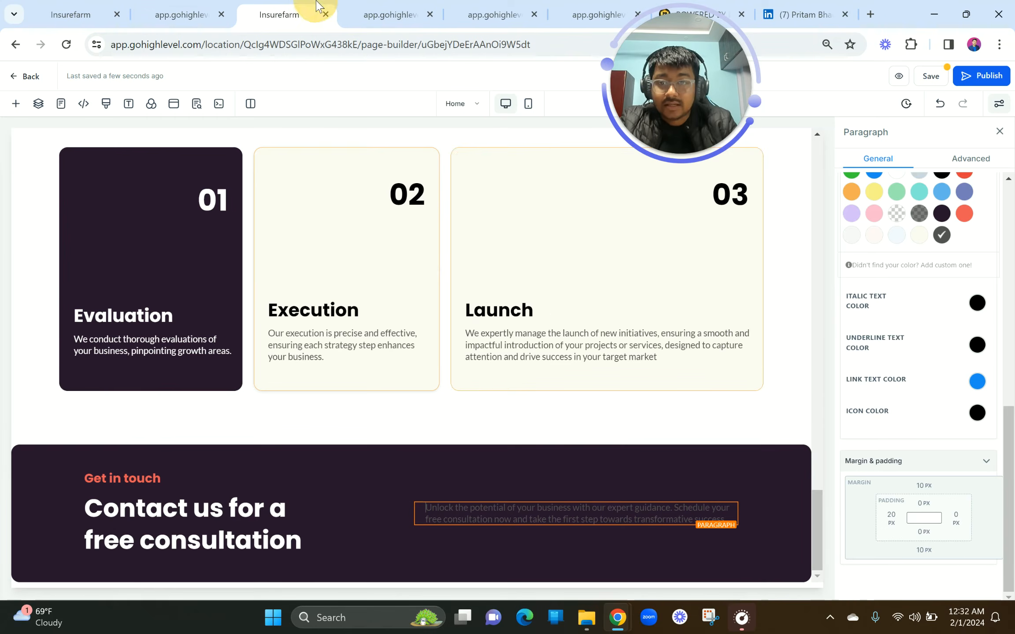
scroll(915, 362, "up", 5)
left_click(960, 447)
double_click(960, 445)
type("18")
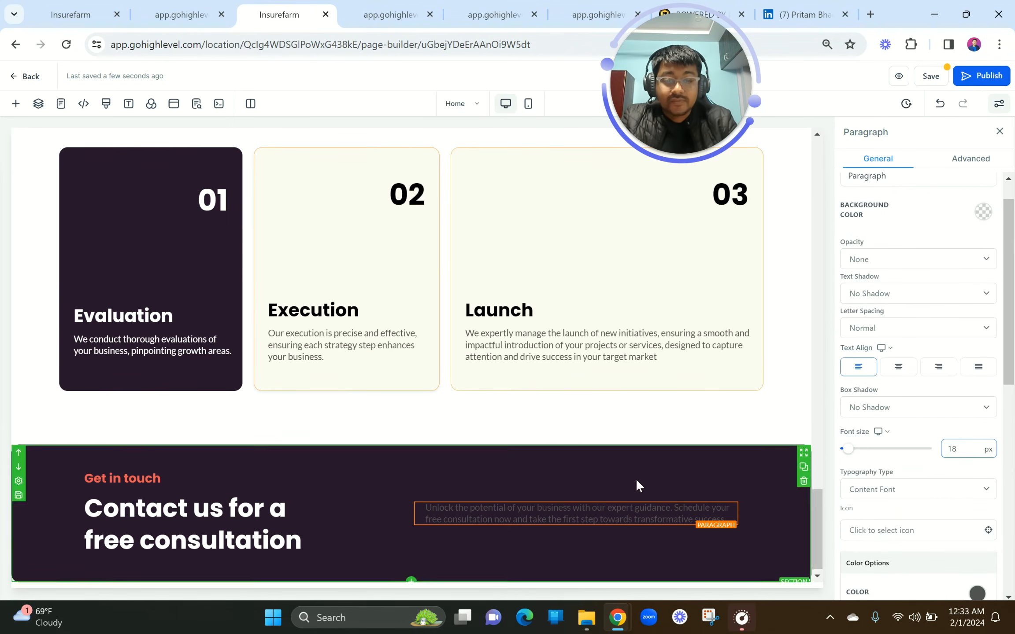
Set the contact paragraph's text color to white.
scroll(933, 458, "down", 5)
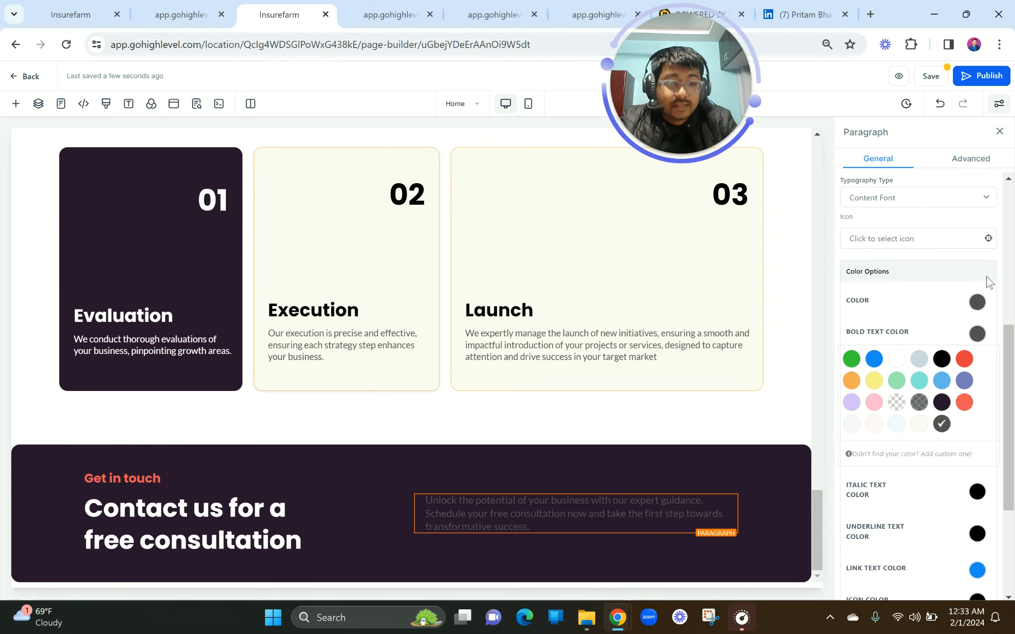
left_click(979, 308)
left_click(896, 330)
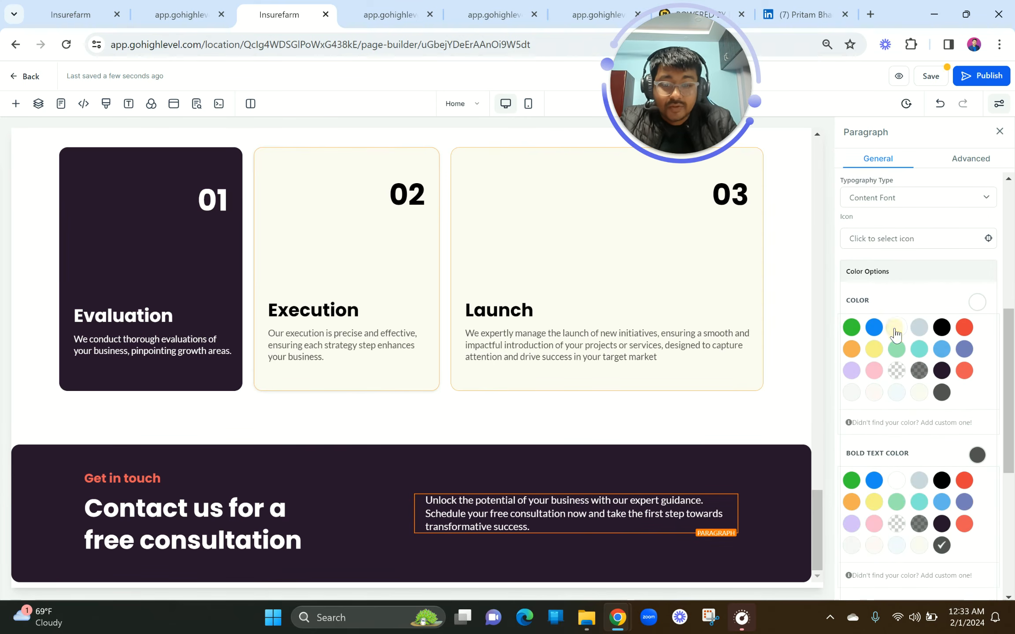
Set the contact paragraph's left padding to 0 px.
scroll(408, 524, "up", 5)
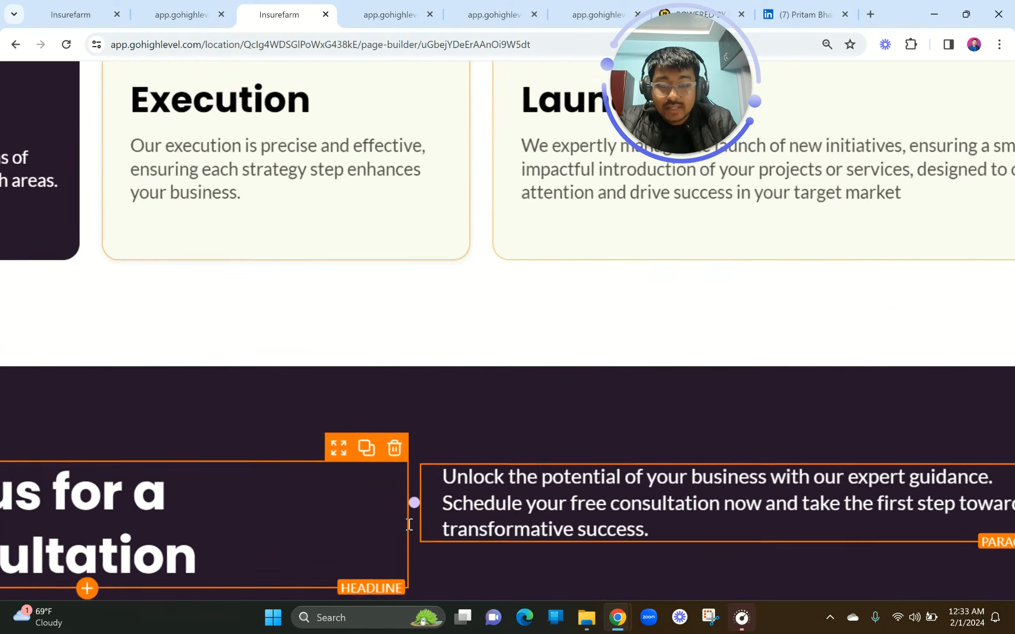
scroll(481, 514, "down", 1)
scroll(481, 513, "down", 3)
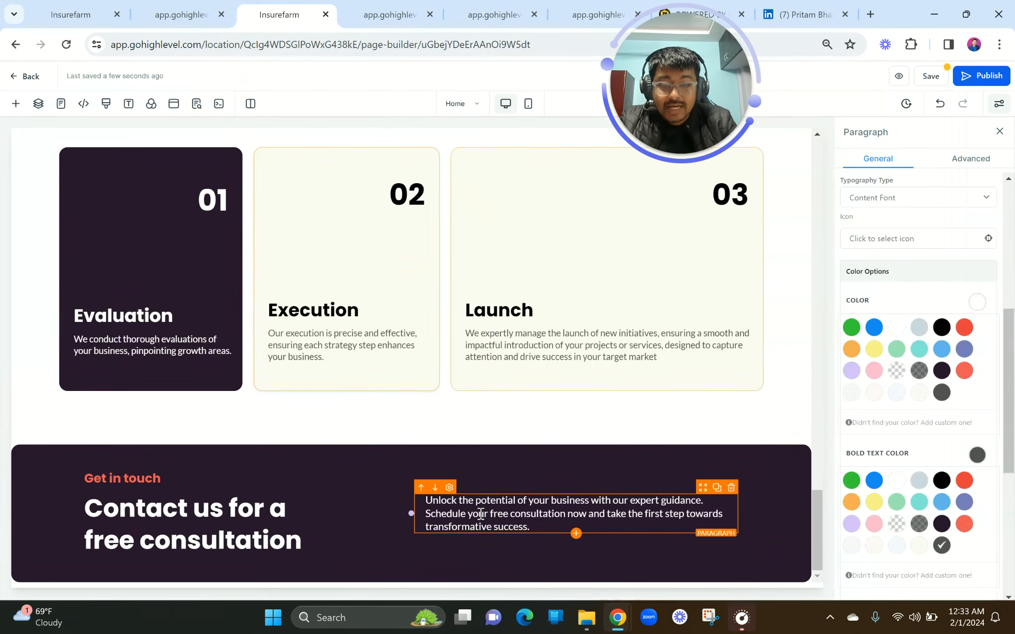
scroll(962, 442, "down", 5)
left_click(891, 516)
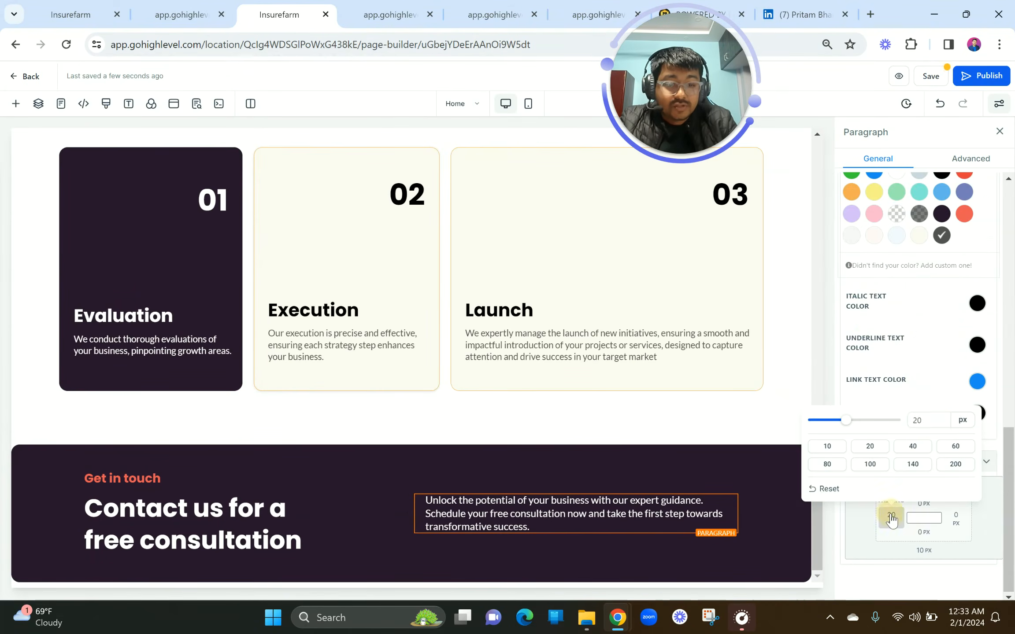
double_click(927, 419)
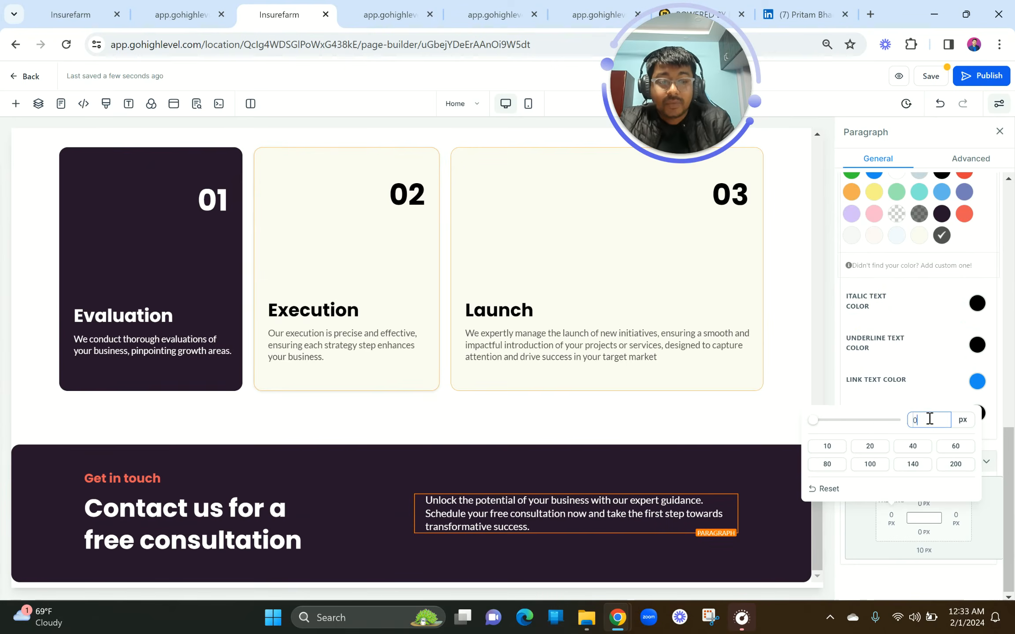
Duplicate the "Get Started" button below the "Our story" paragraph.
left_click(896, 402)
scroll(911, 274, "up", 6)
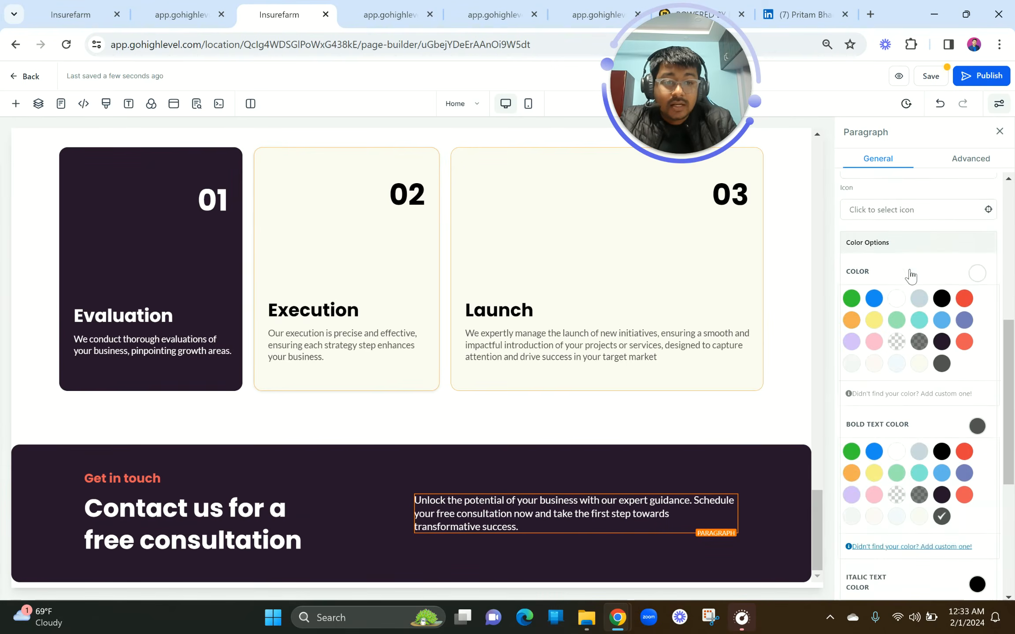
scroll(642, 305, "up", 7)
scroll(644, 309, "up", 2)
right_click(641, 303)
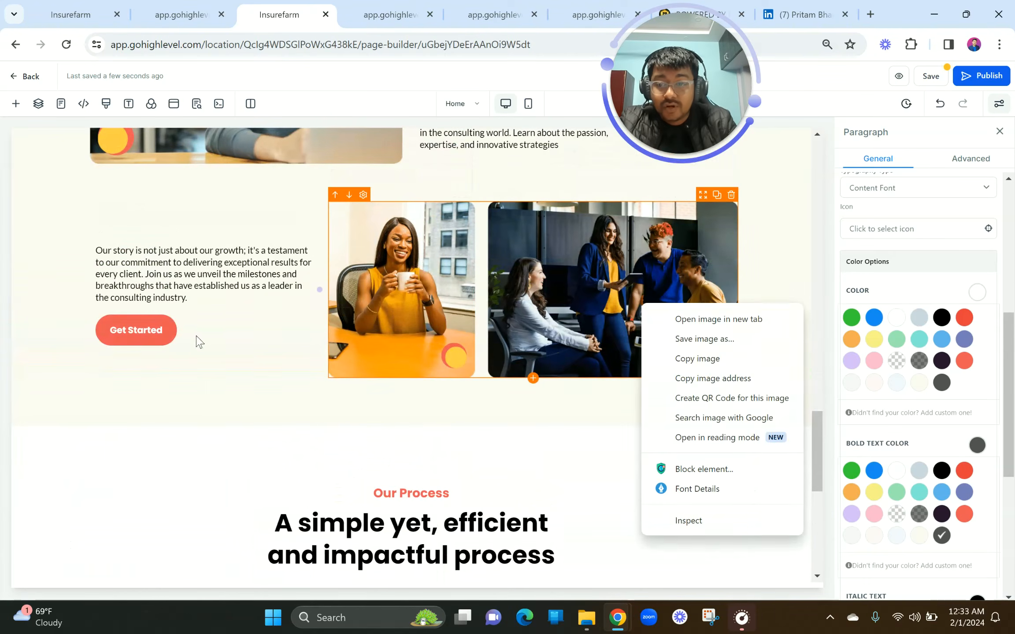
left_click(238, 336)
left_click(294, 338)
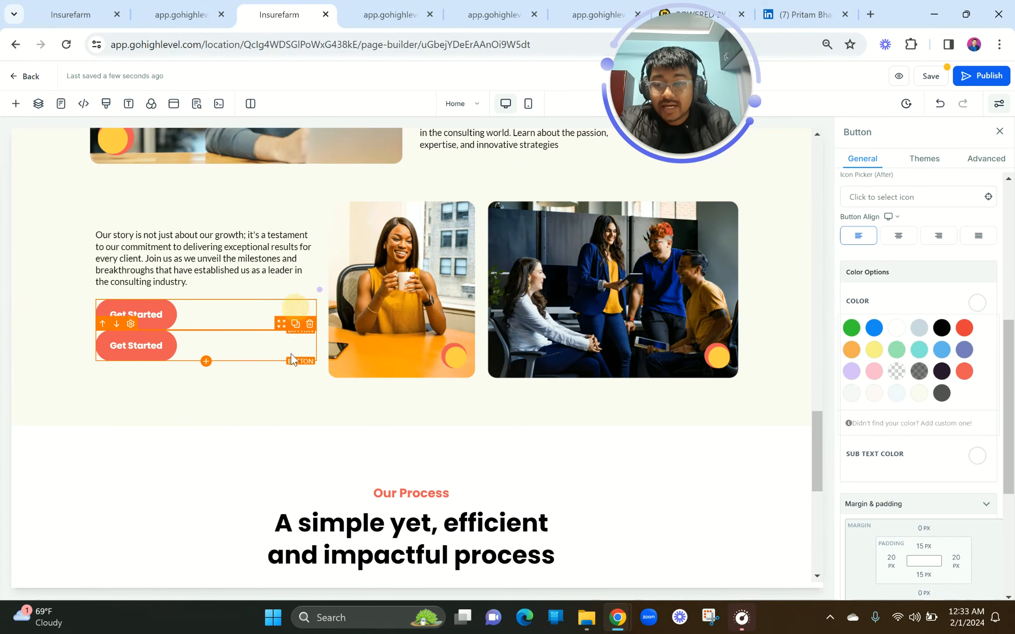
Move the duplicated "Get Started" button into the dark contact section, directly below its paragraph.
key("ctrl+z")
mouse_move(594, 605)
left_click(586, 569)
scroll(552, 571, "down", 2)
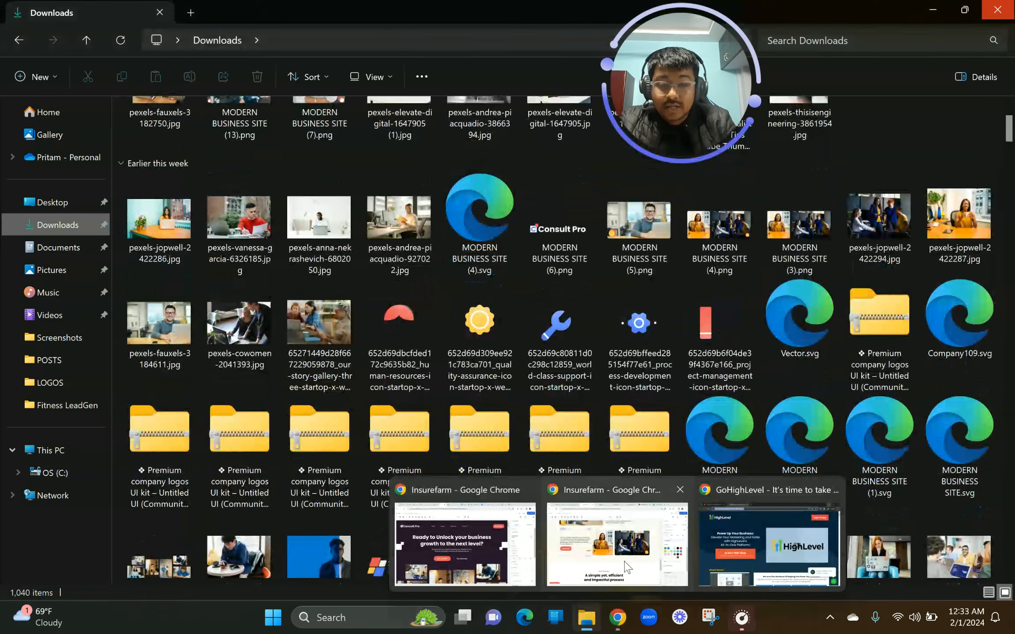
left_click(625, 562)
scroll(625, 562, "down", 6)
scroll(625, 561, "up", 2)
left_click_drag(773, 275, 720, 583)
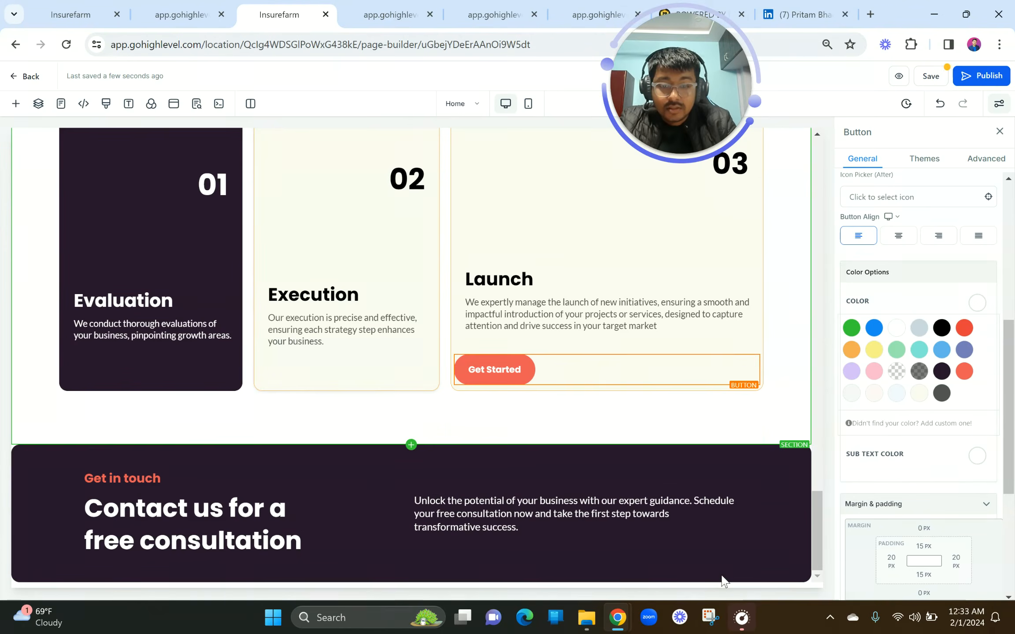
left_click_drag(725, 352, 726, 542)
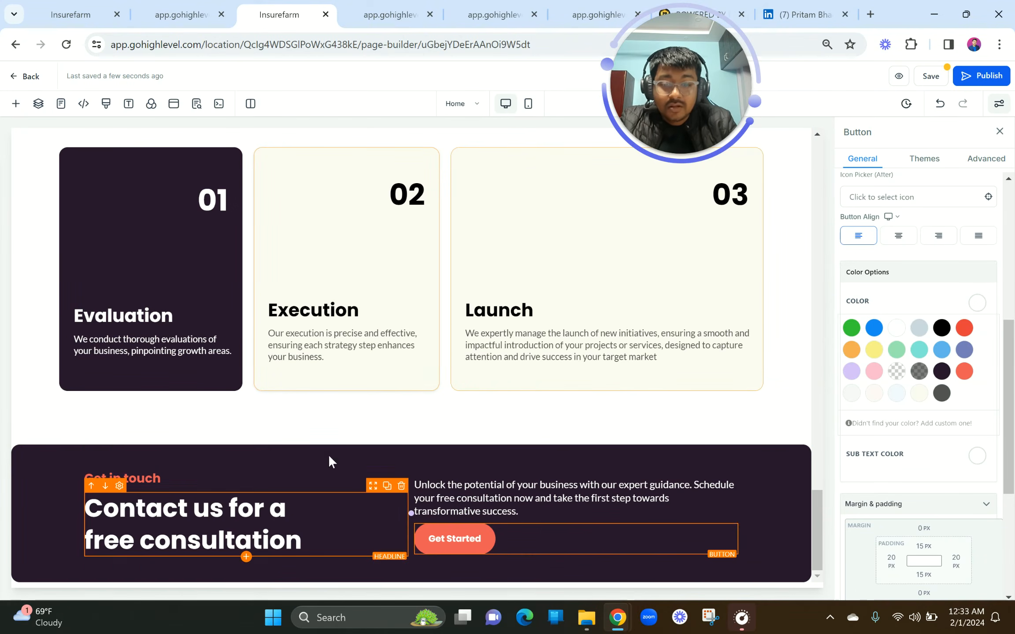
Set the top and bottom margins of the contact section's two-column row to 60 px each.
left_click(381, 460)
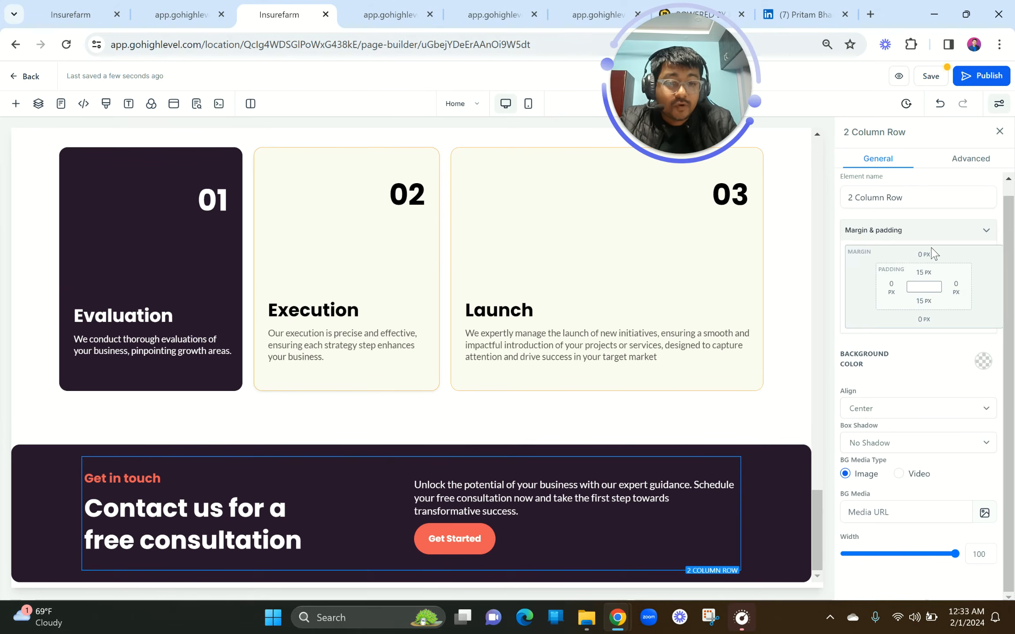
left_click(921, 256)
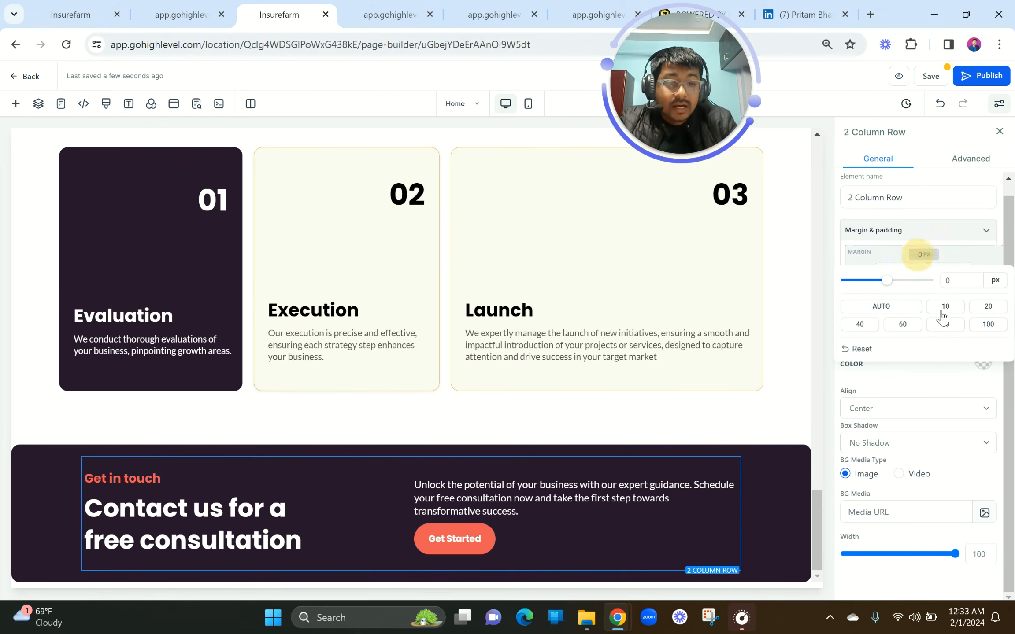
left_click(903, 324)
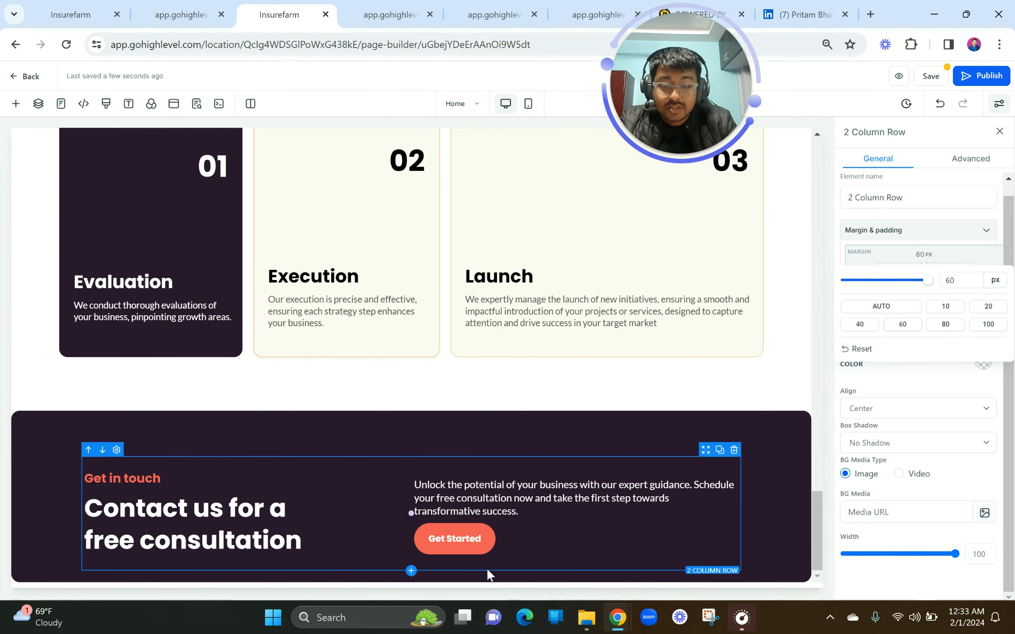
left_click(929, 379)
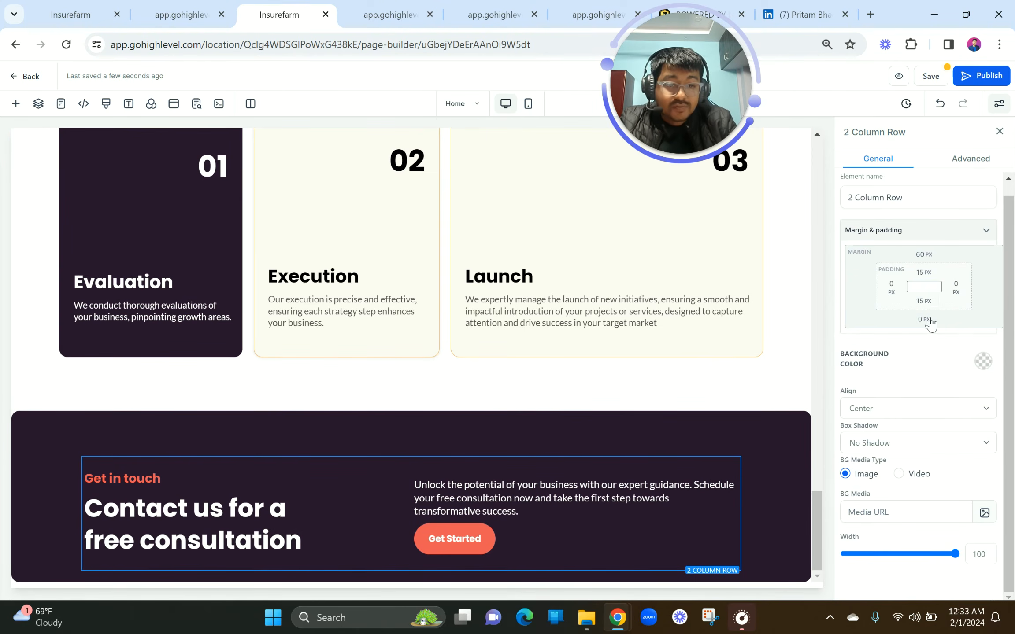
left_click(922, 322)
left_click(901, 389)
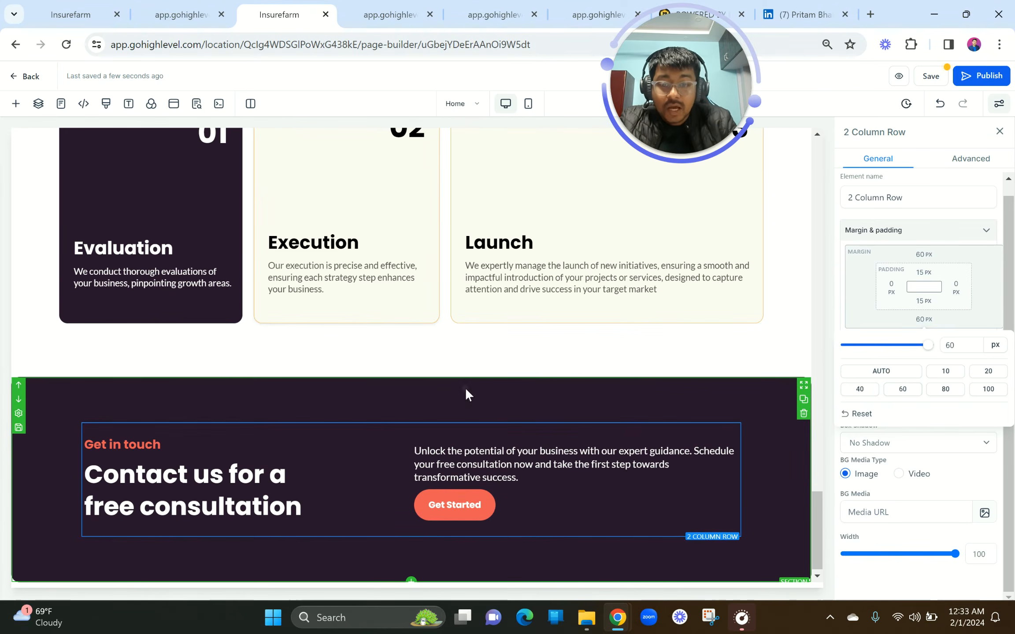
Check the contact section's background in the reference preview and apply "MODERN BUSINESS SITE (3).svg" from the Business > BUSS 1 folder as its background image.
left_click(464, 388)
left_click(172, 13)
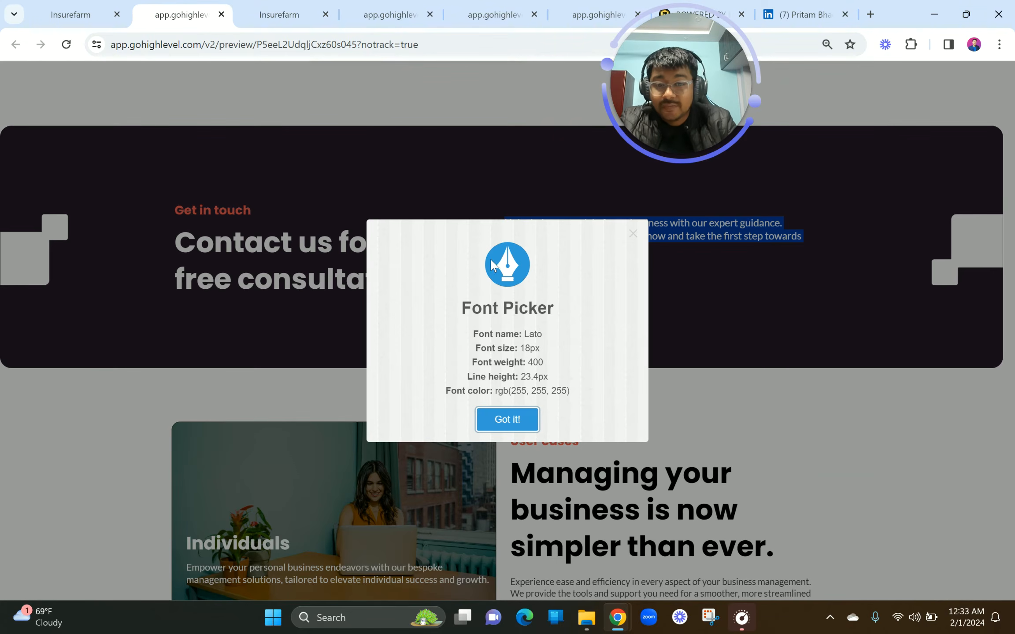
left_click(633, 234)
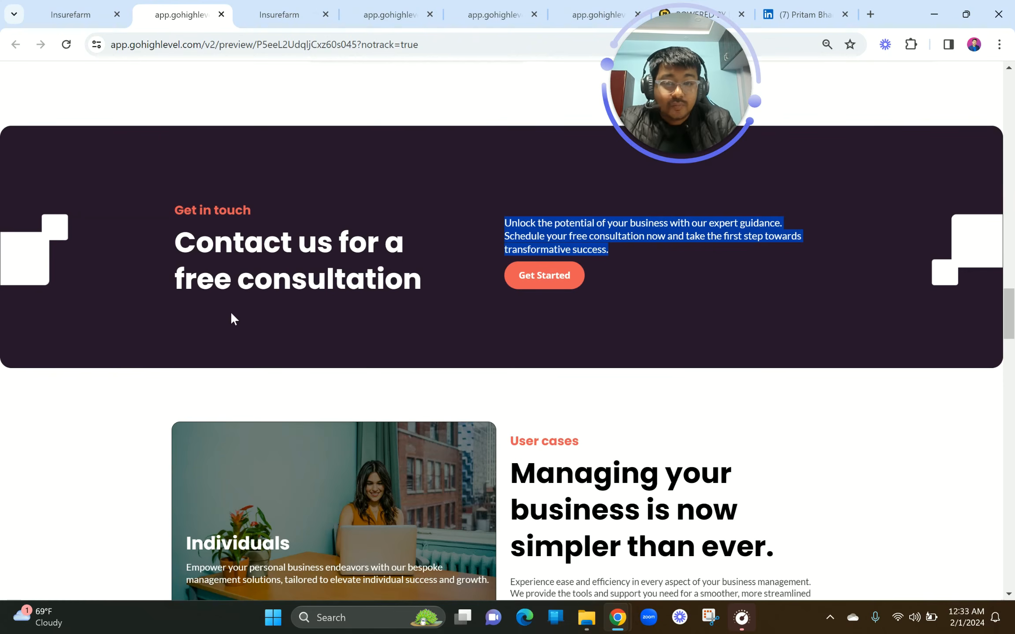
left_click(304, 8)
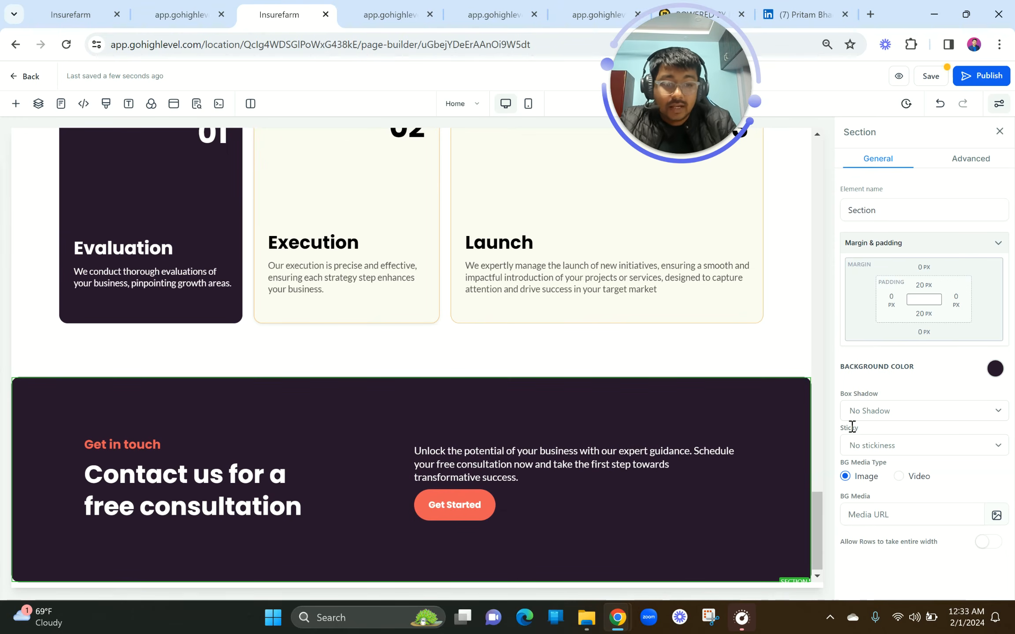
left_click(1004, 524)
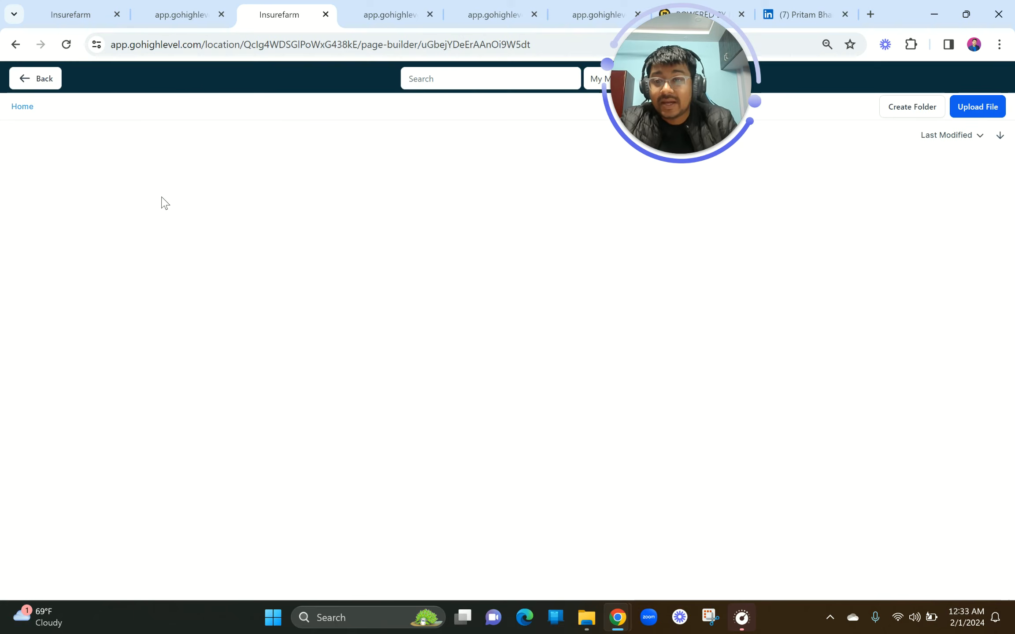
left_click(79, 182)
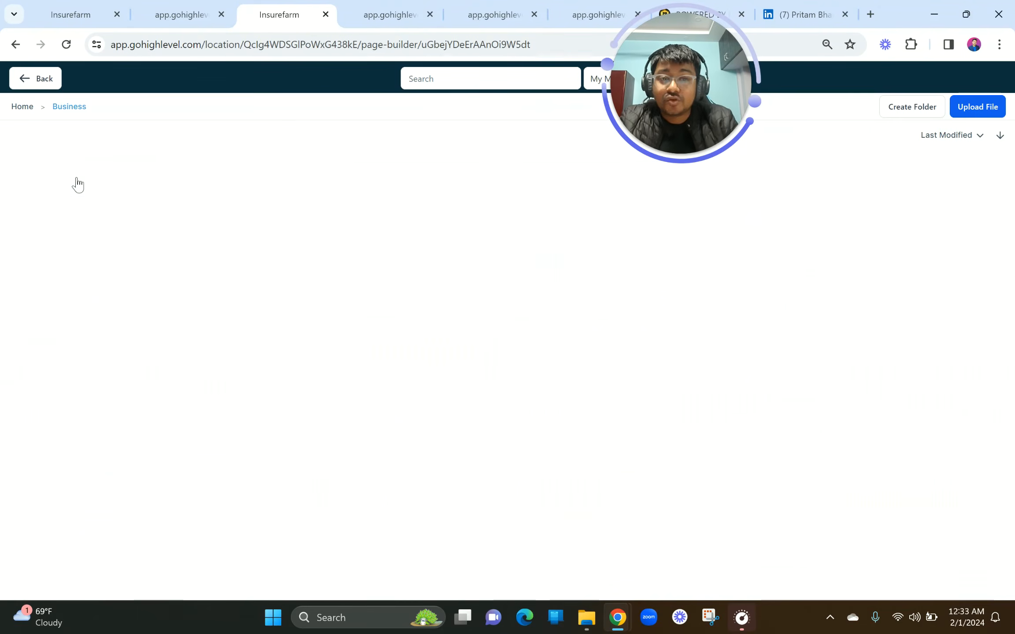
left_click(67, 184)
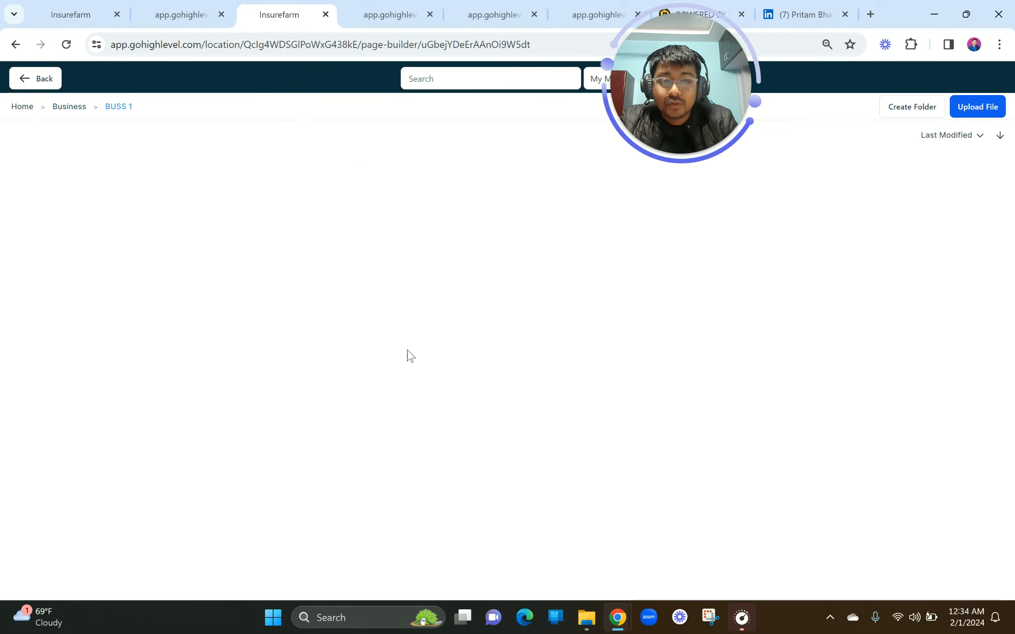
scroll(677, 500, "down", 5)
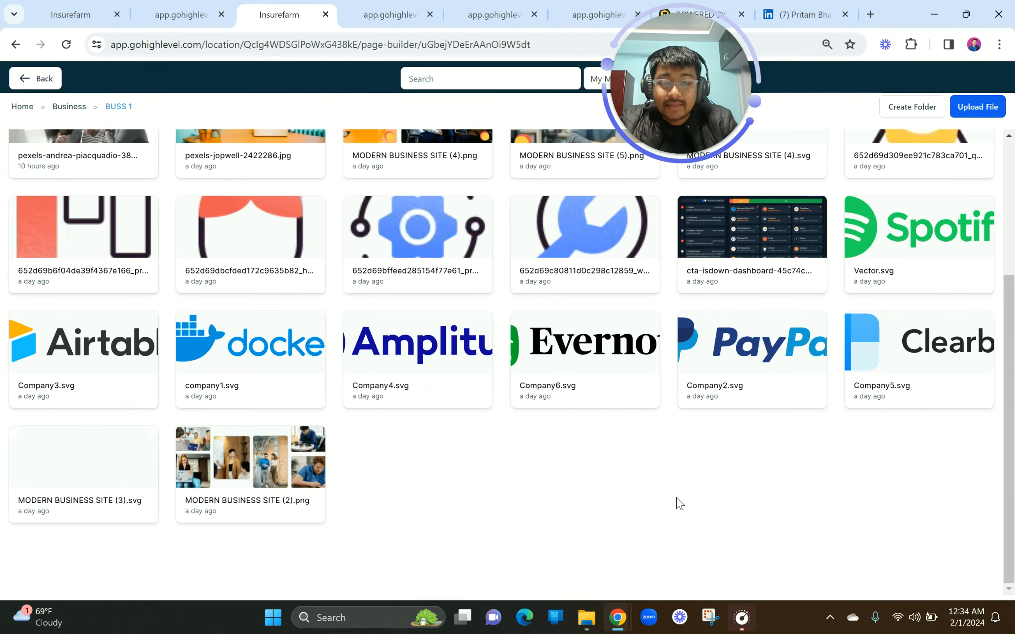
left_click(73, 458)
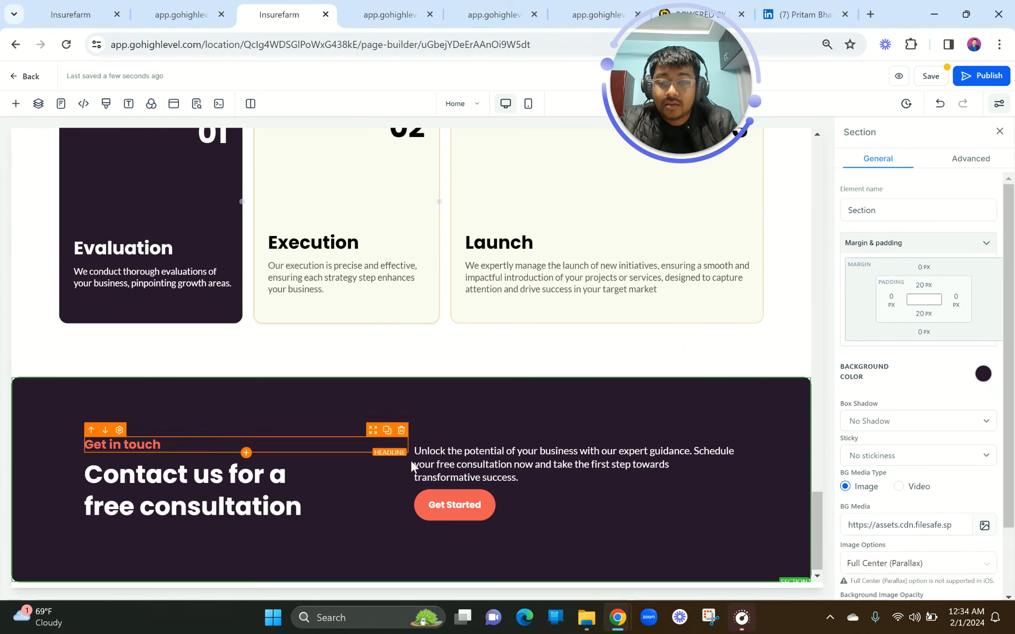
Set the contact section's background image option to Fill 100% Width and save the page.
scroll(898, 458, "down", 2)
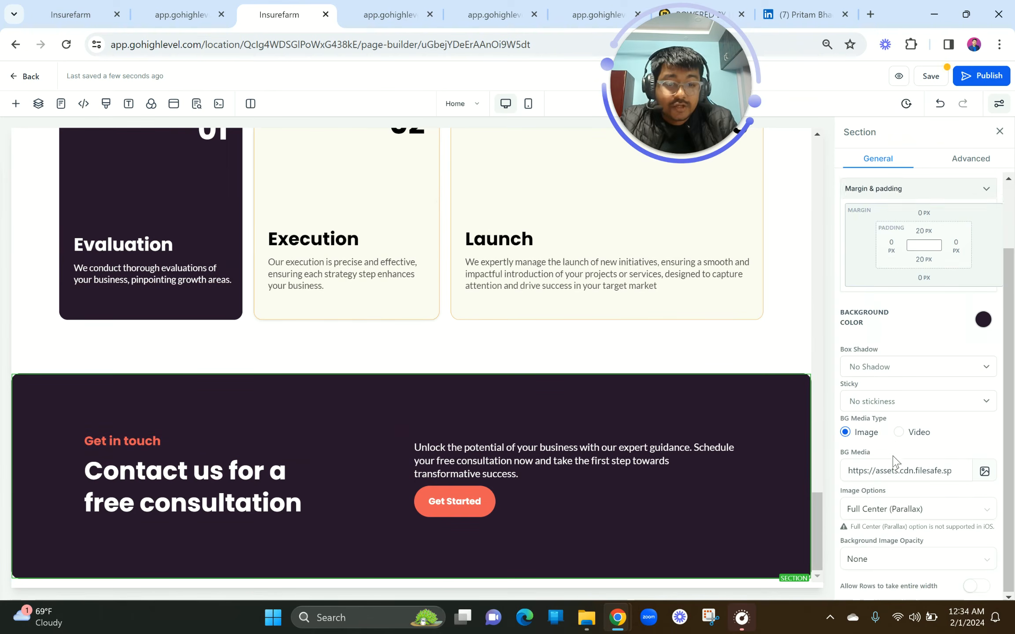
left_click(891, 493)
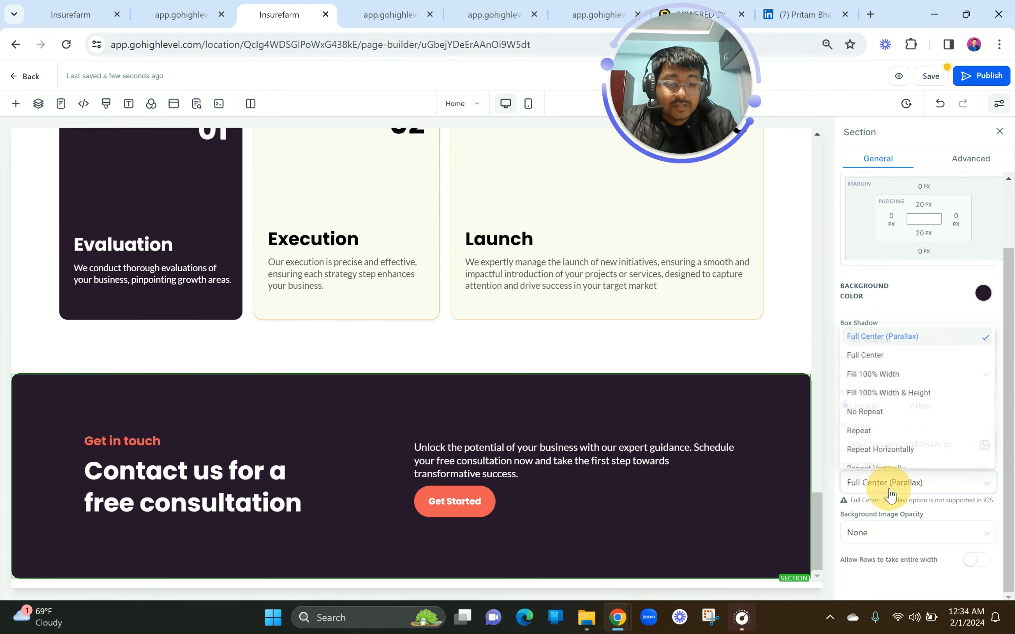
left_click(895, 374)
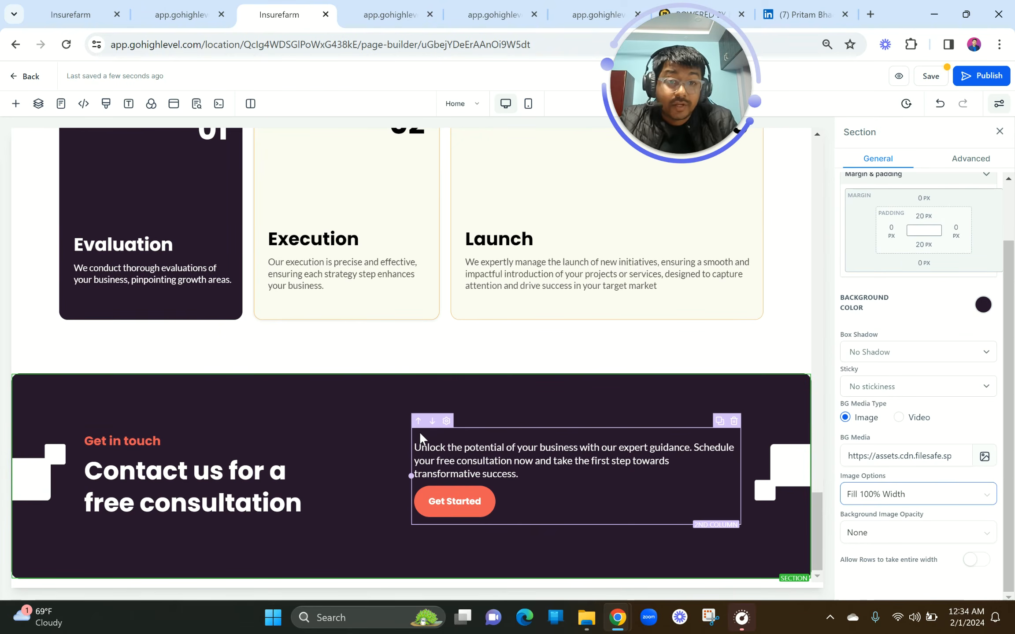
left_click(931, 77)
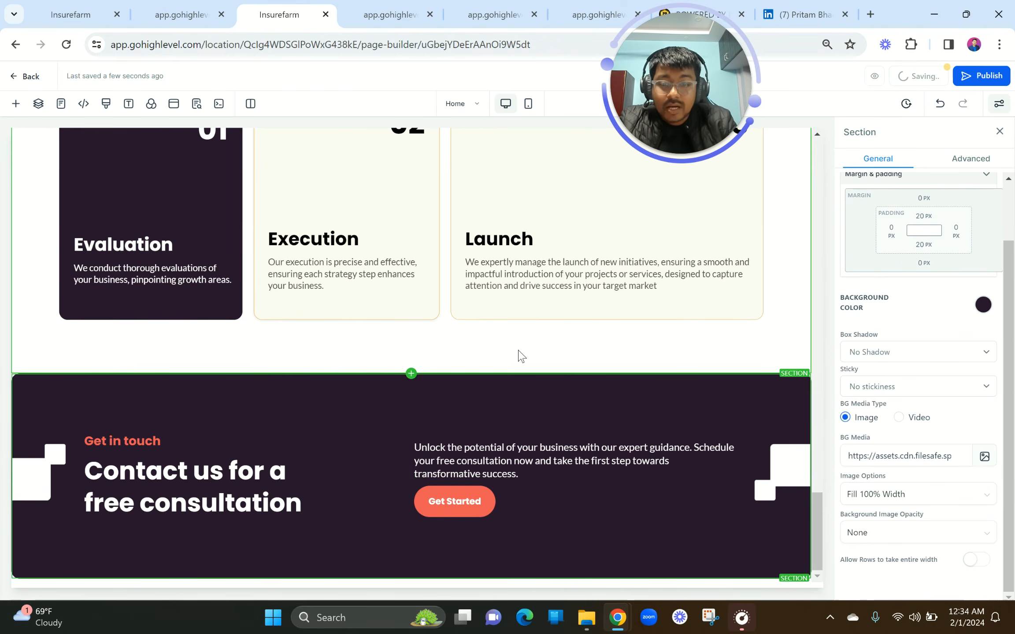
Compare the contact section with the reference preview and examine the reference's "User cases" section and its image cards.
left_click(180, 13)
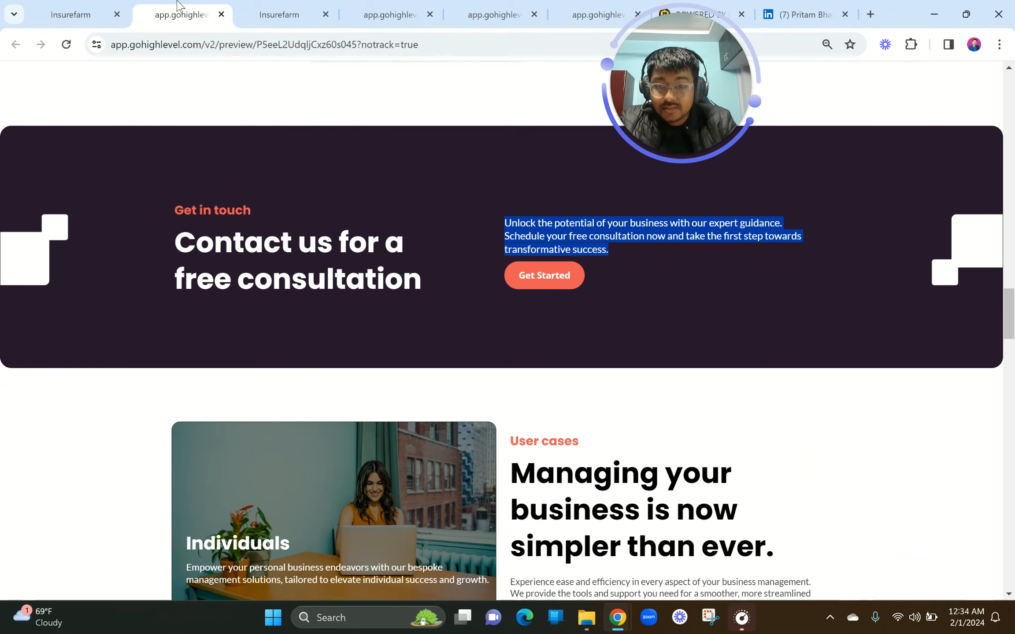
left_click(291, 12)
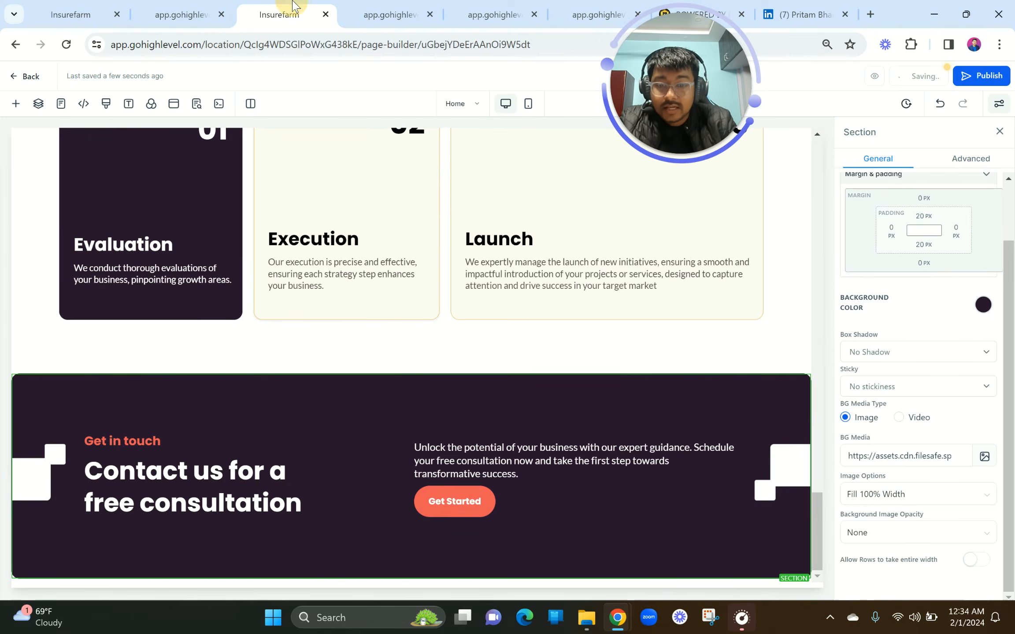
left_click(159, 3)
scroll(304, 287, "down", 6)
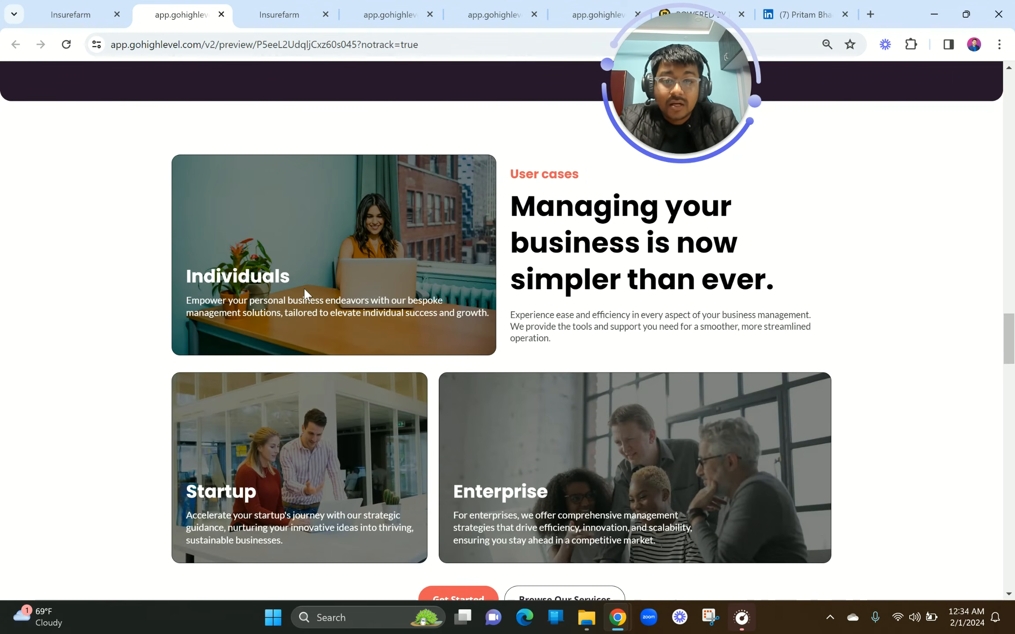
scroll(304, 287, "down", 1)
left_click_drag(183, 240, 426, 297)
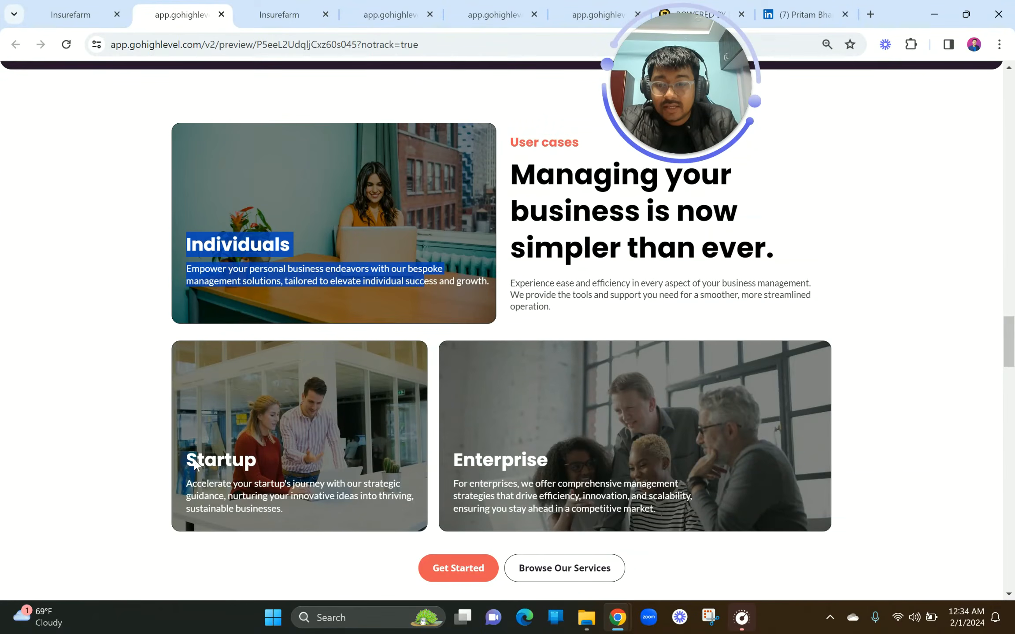
scroll(564, 450, "down", 8)
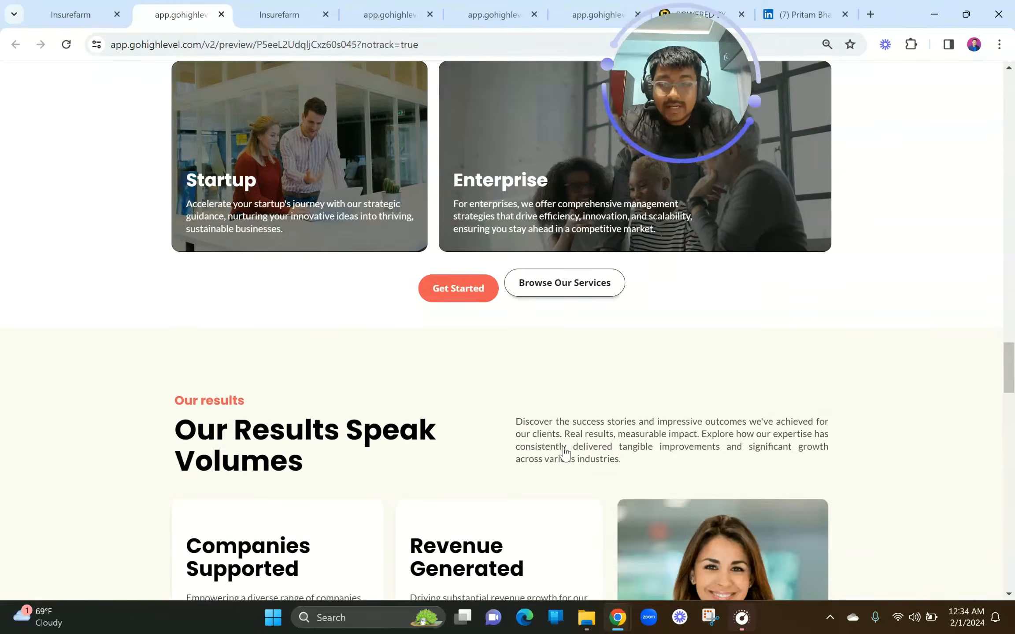
scroll(564, 447, "up", 8)
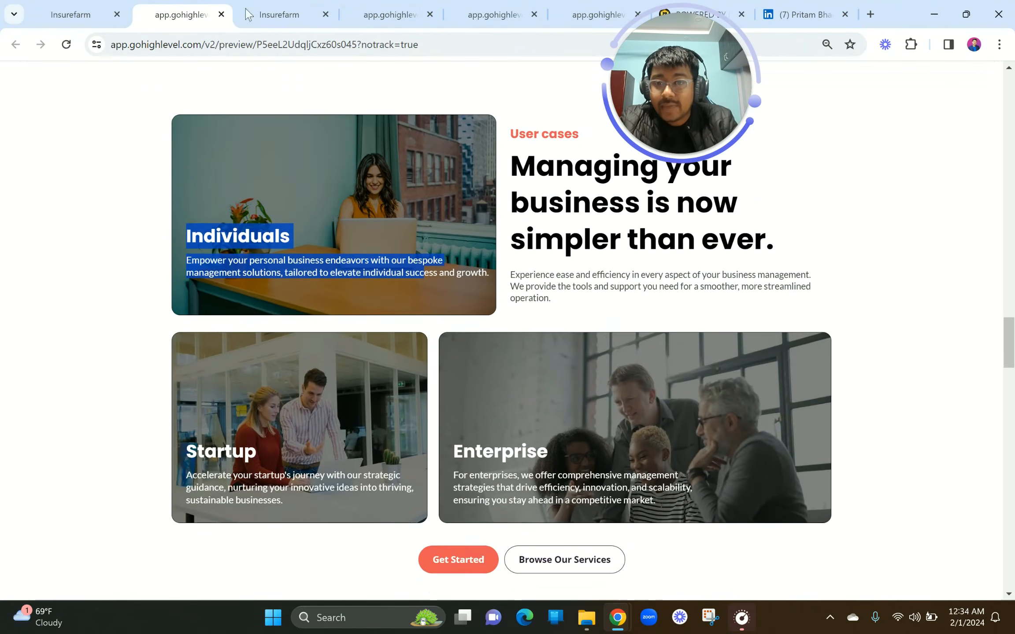
Add a new empty section below the dark contact section.
left_click(275, 13)
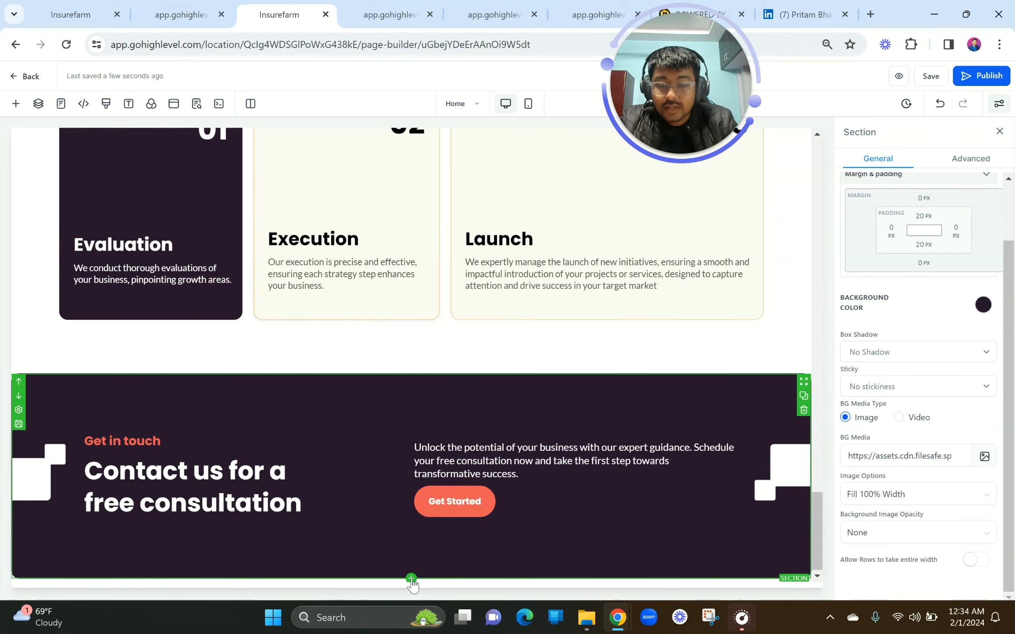
left_click(411, 578)
left_click(158, 193)
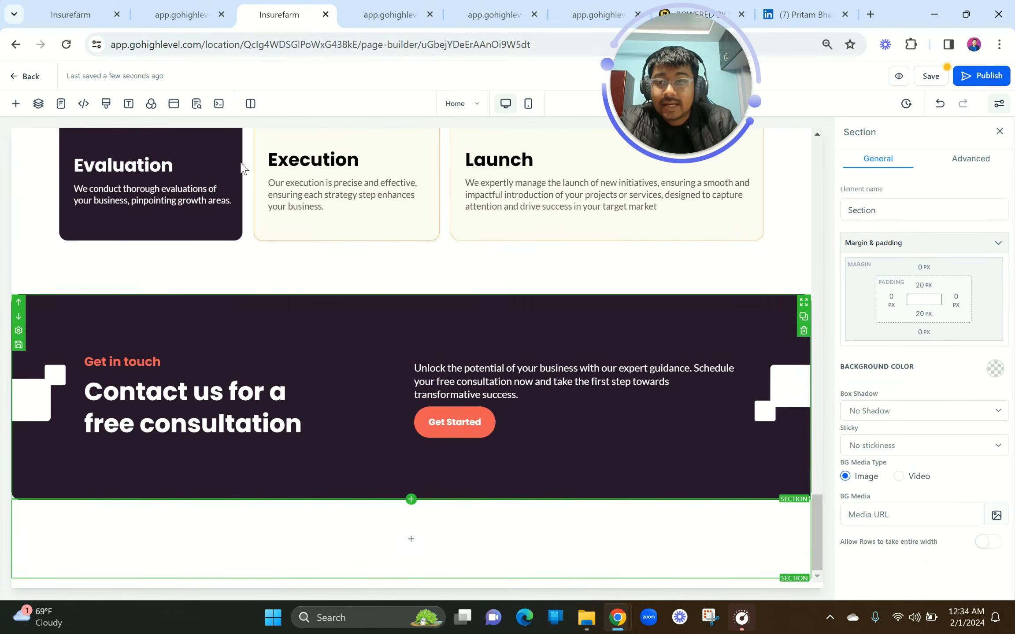
Check the reference's "User cases" layout and add a two-column row to the new empty section.
left_click(204, 7)
scroll(336, 191, "up", 2)
left_click(164, 248)
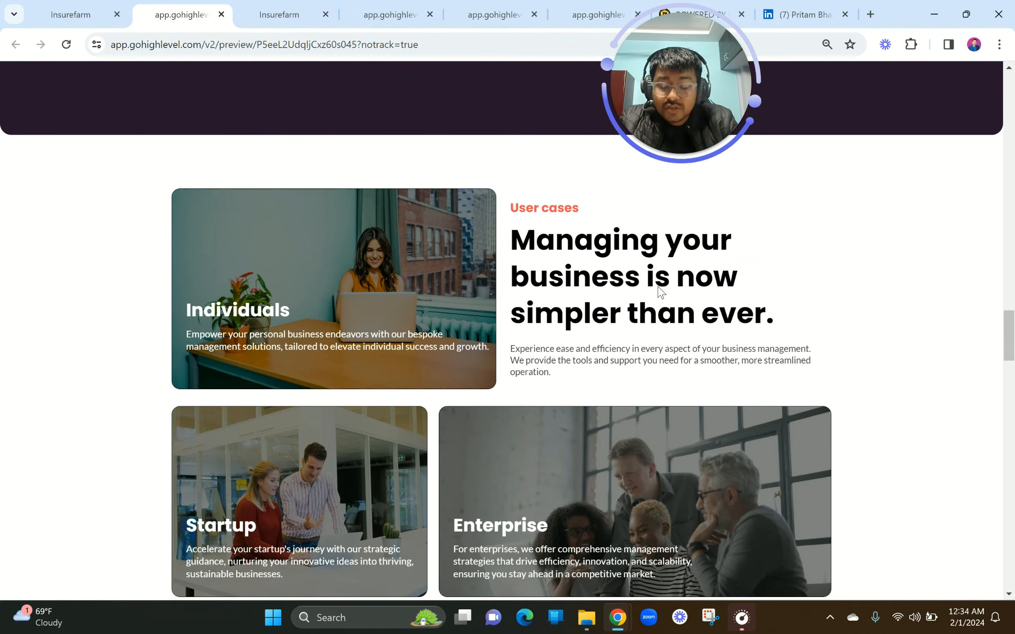
scroll(659, 291, "down", 3)
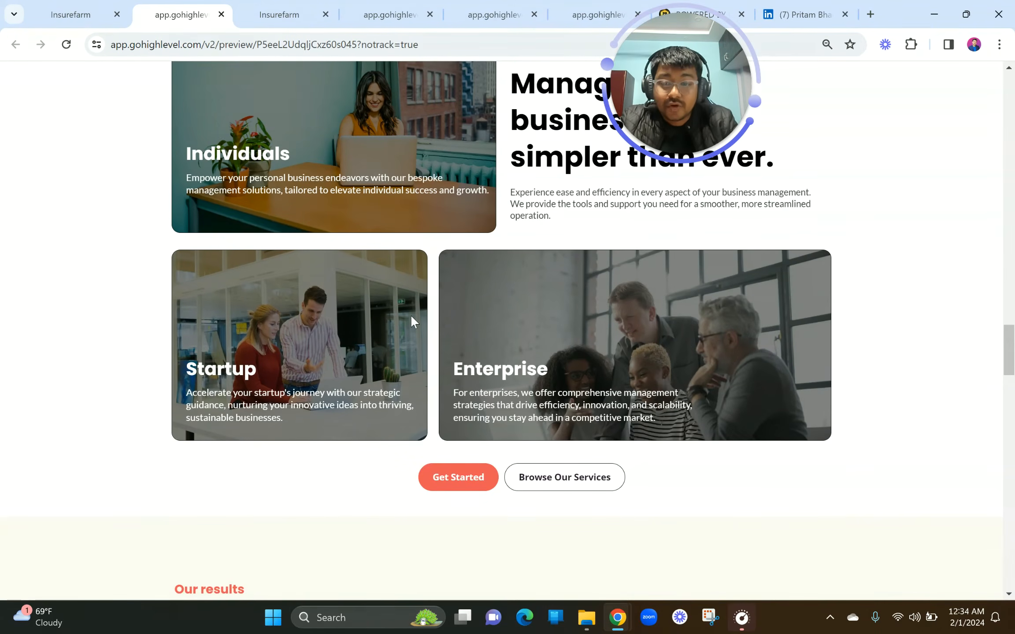
key("ctrl+Tab")
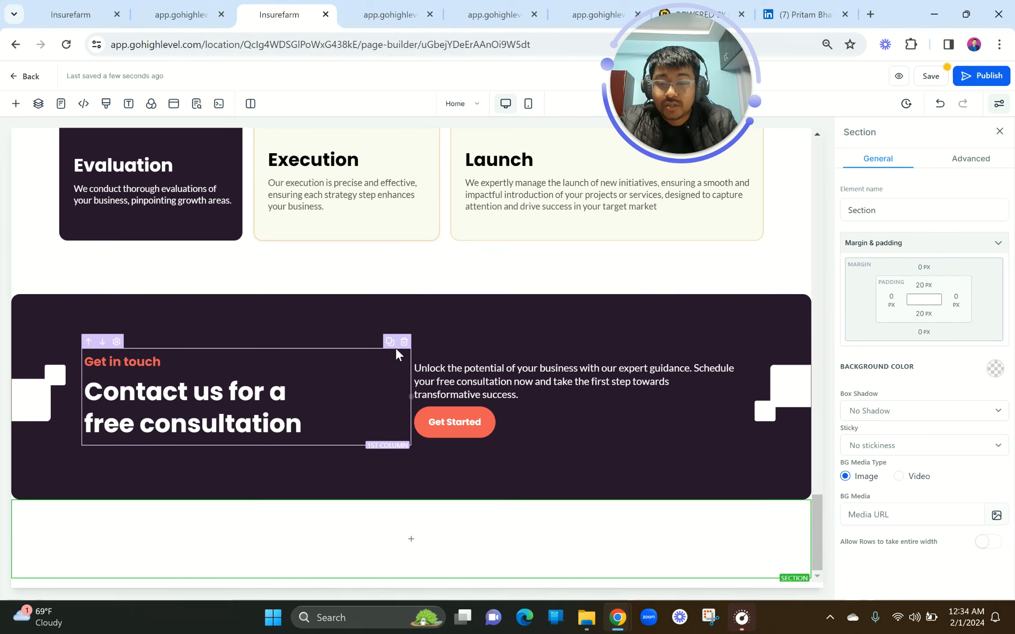
left_click(413, 540)
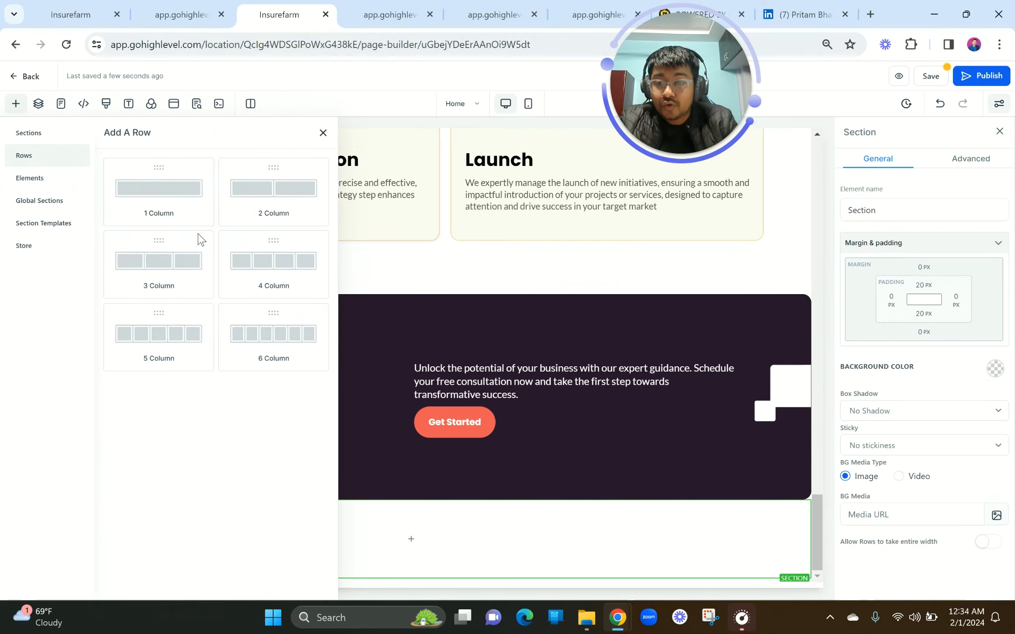
left_click(270, 191)
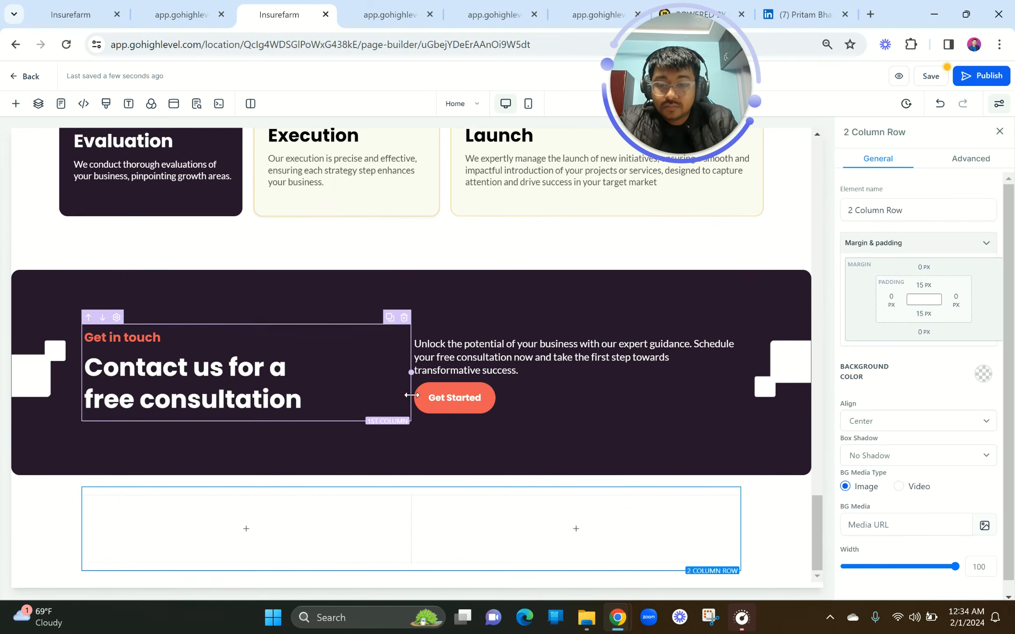
Copy the reference's "User cases" label and place a duplicate of the "Get in touch" headline in the new row's second column.
left_click(181, 15)
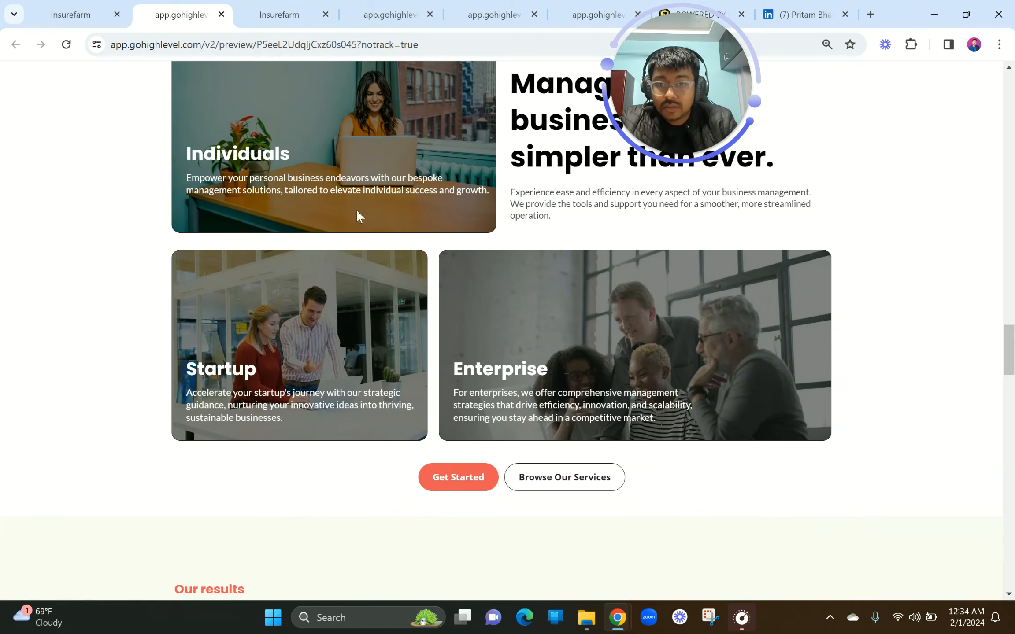
scroll(357, 211, "up", 3)
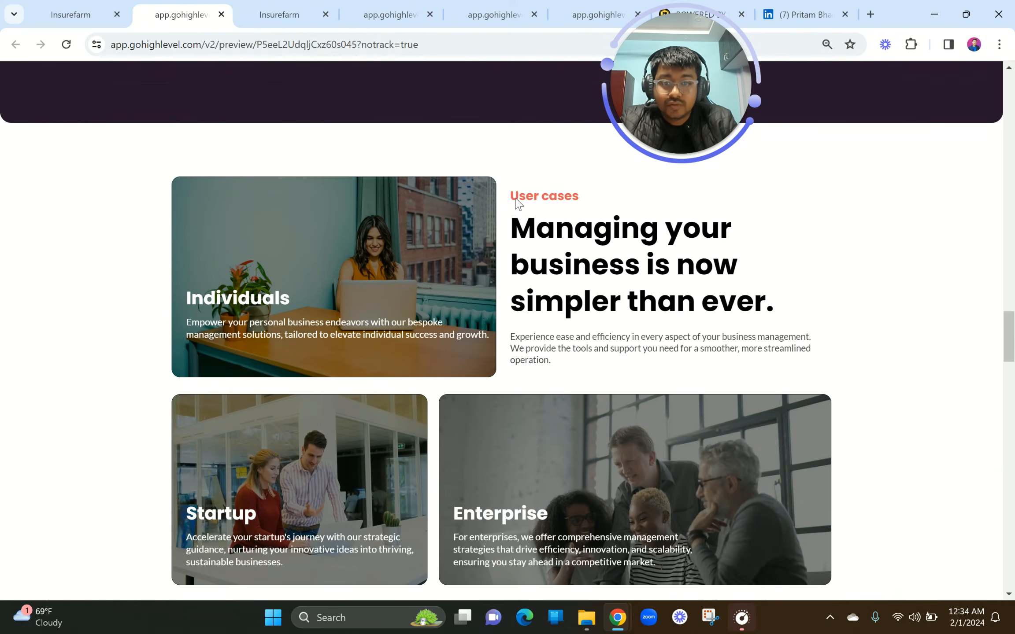
left_click_drag(516, 201, 596, 195)
left_click(590, 194)
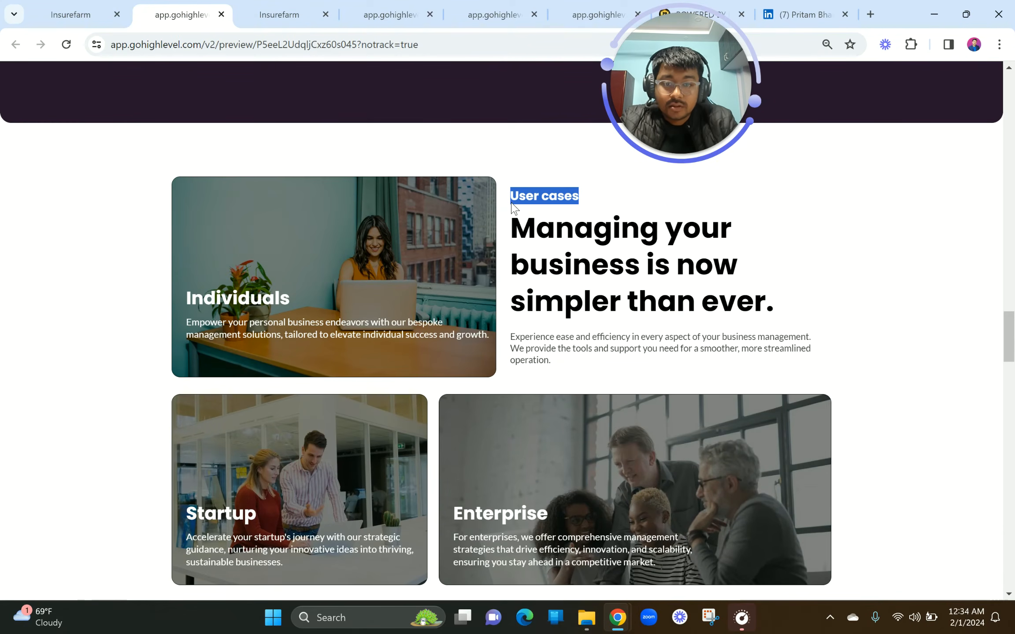
left_click(280, 15)
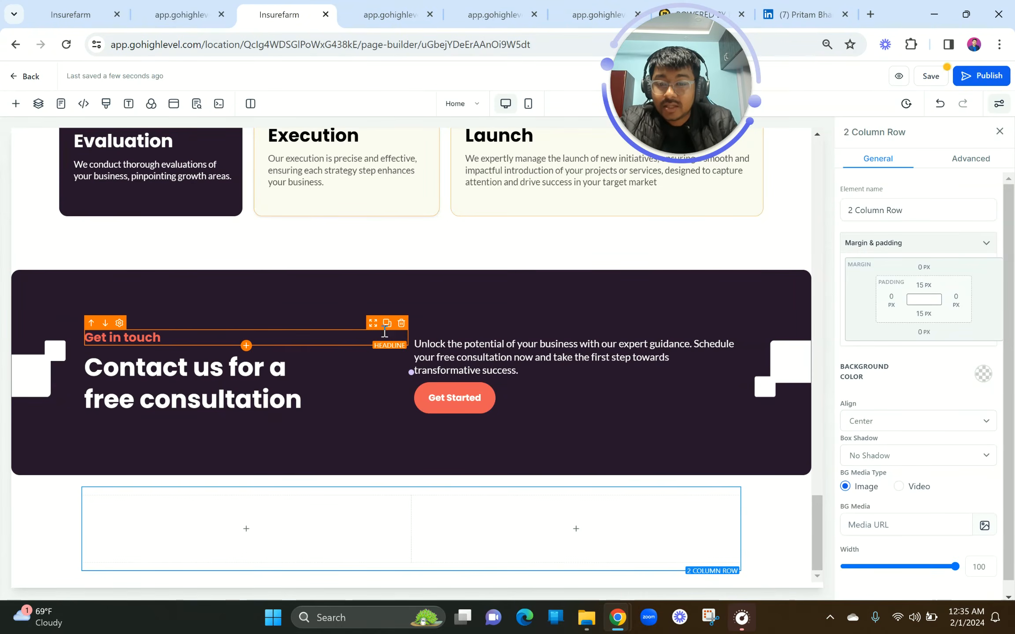
left_click(387, 324)
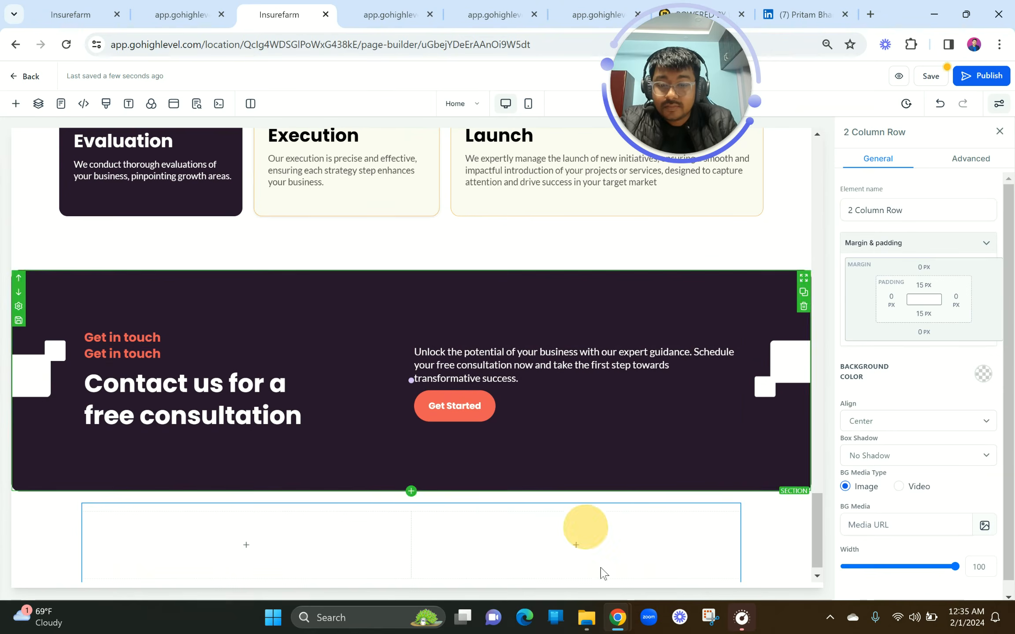
left_click(307, 406)
left_click_drag(369, 324, 571, 537)
Replace the duplicated headline's text with "User cases" and remove the extra blank line.
triple_click(458, 533)
type("User cases")
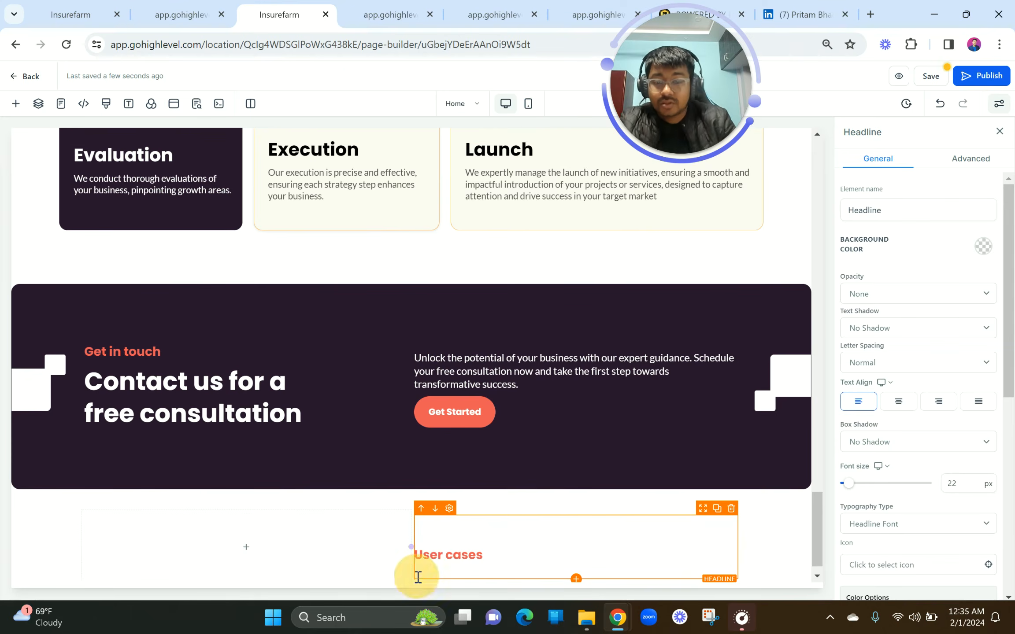
key("BackSpace")
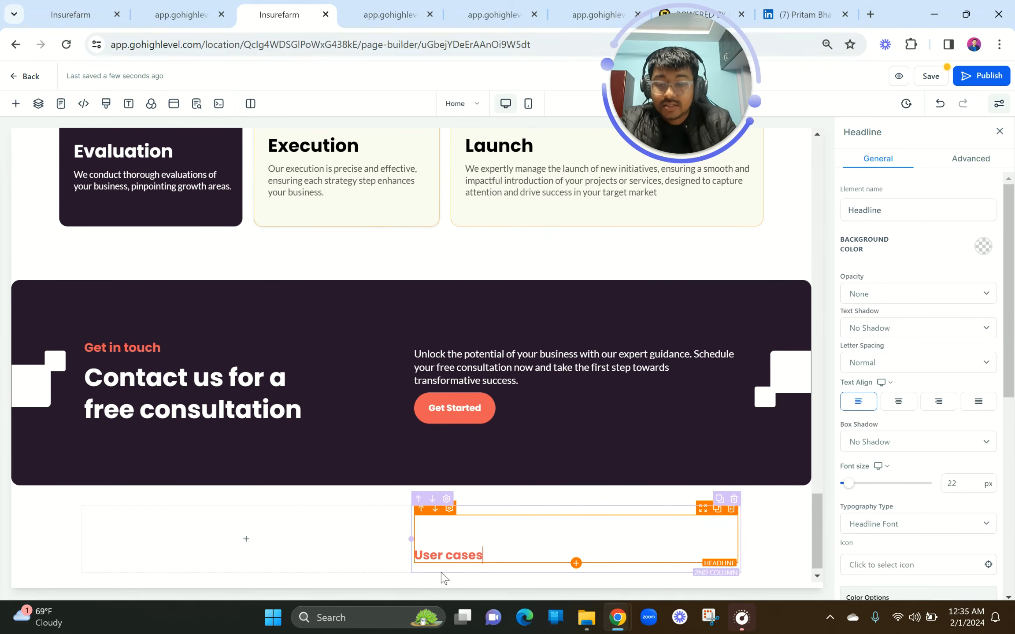
left_click(414, 555)
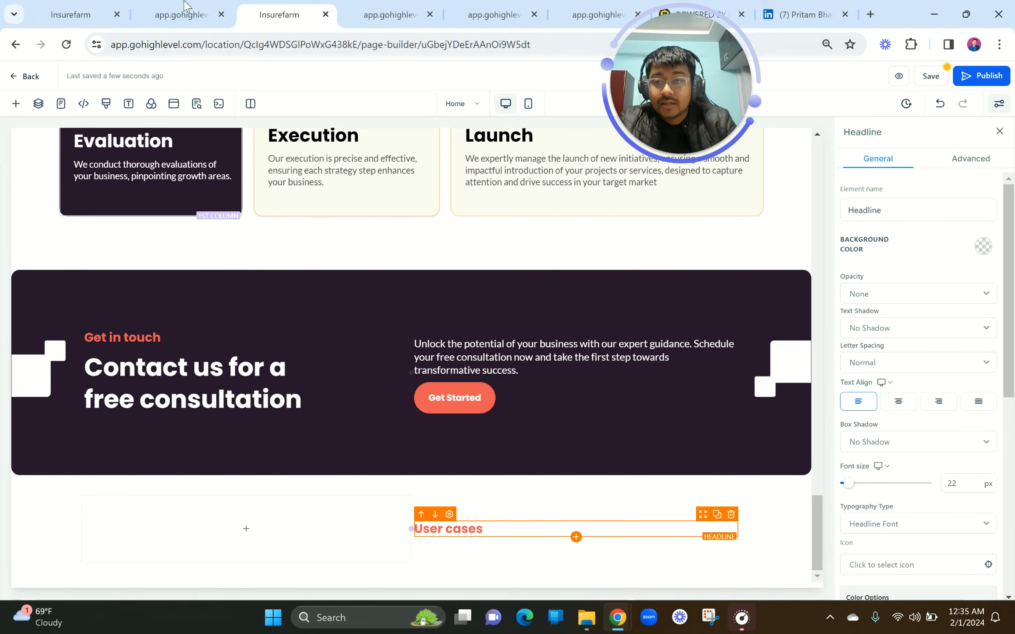
Duplicate the "Contact us for a free consultation" headline and move the copy below the "User cases" headline.
left_click(181, 15)
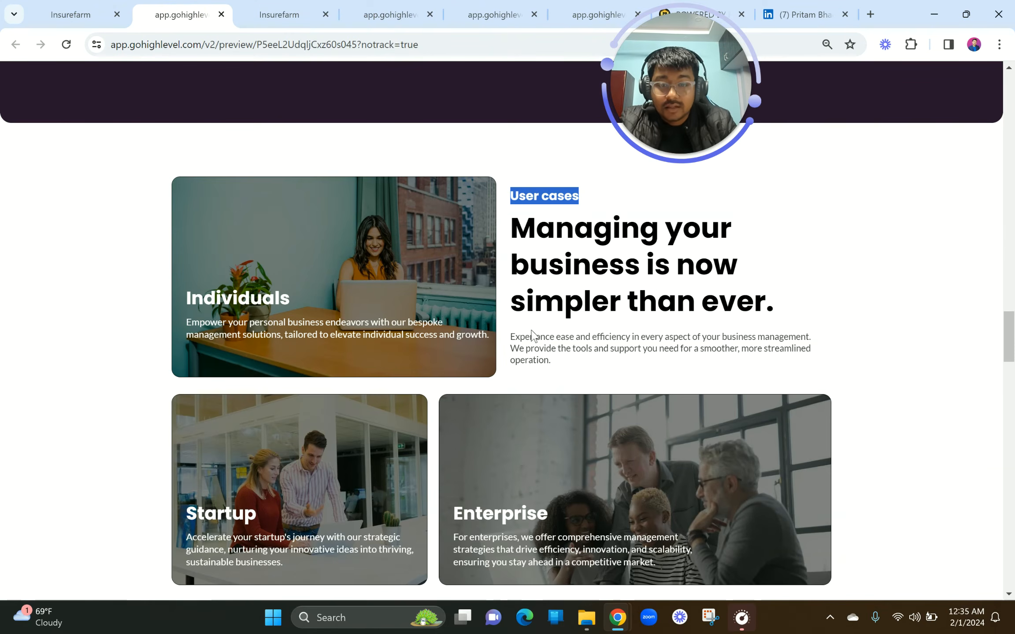
left_click_drag(504, 347, 566, 367)
left_click(566, 367)
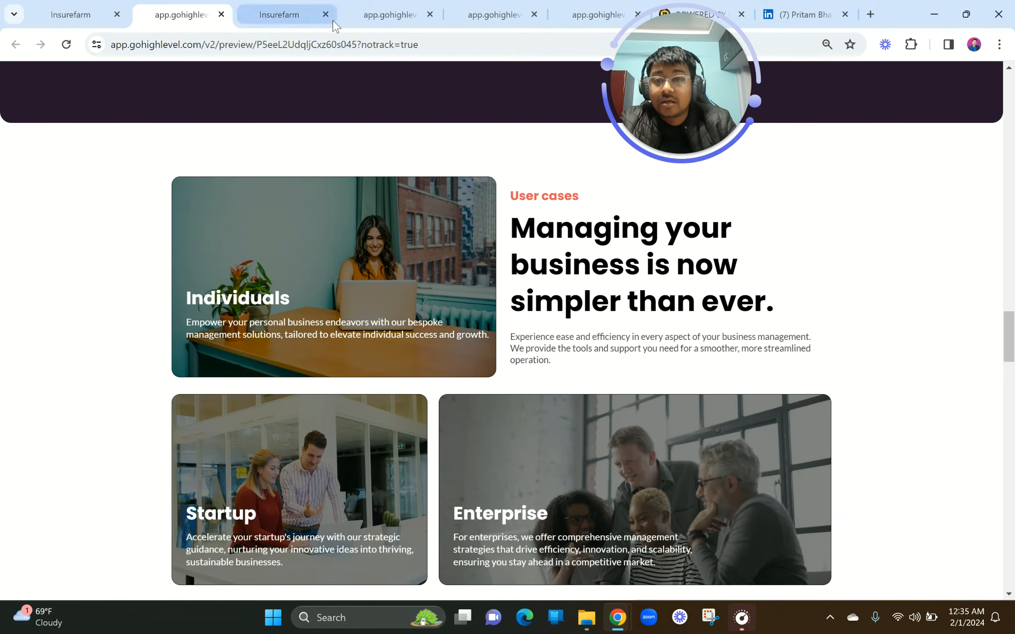
left_click(294, 5)
scroll(395, 323, "up", 1)
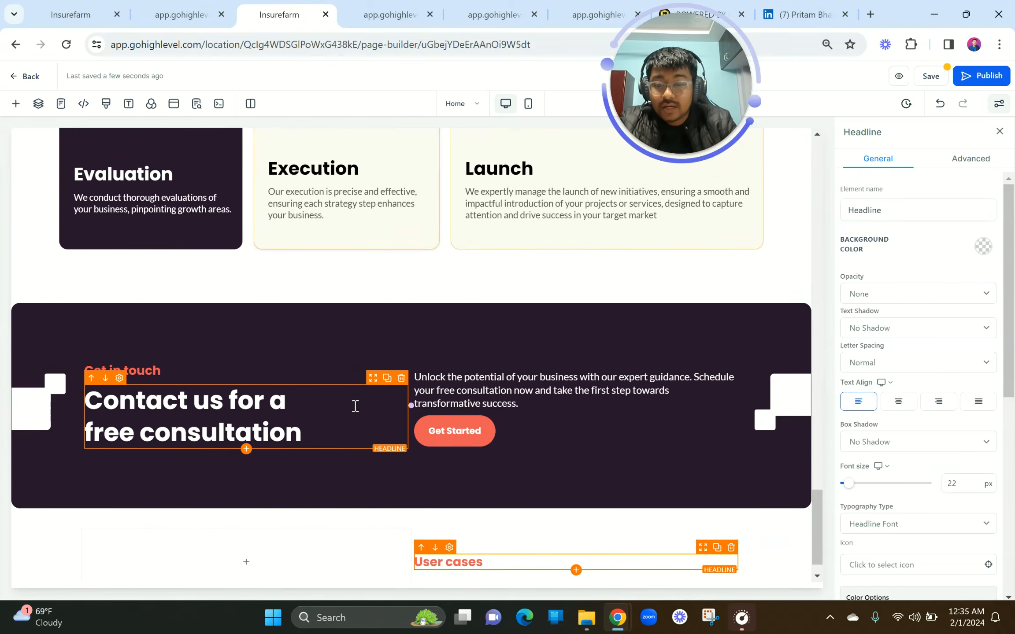
left_click(386, 378)
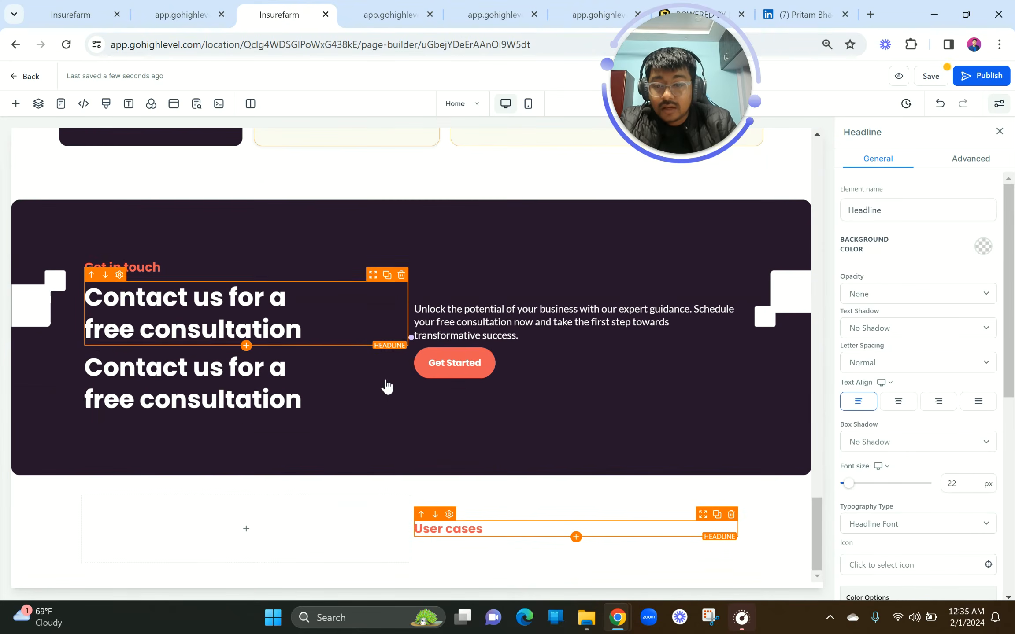
left_click_drag(374, 347, 634, 550)
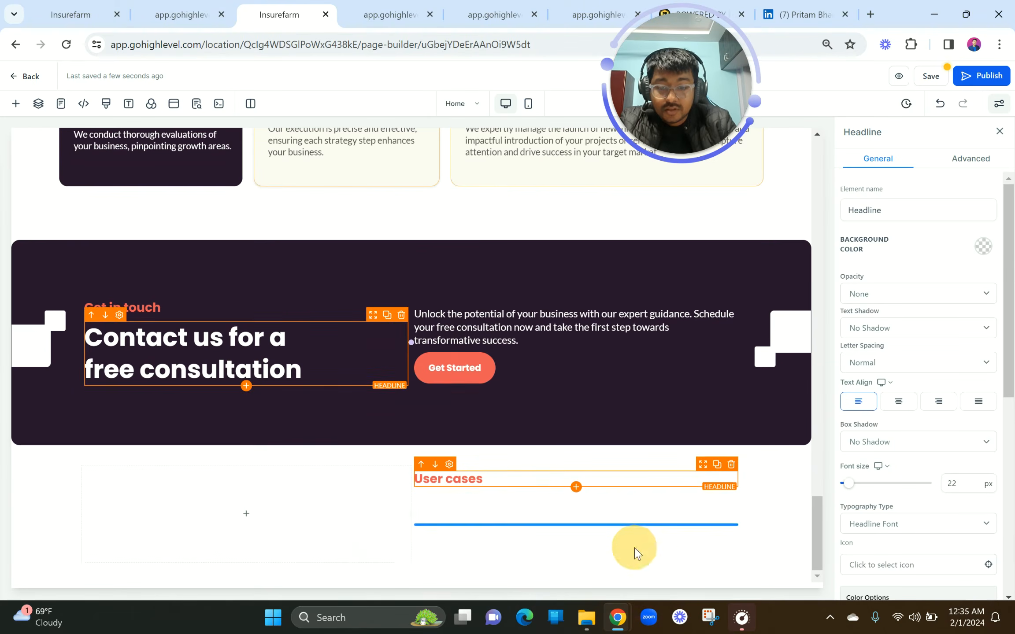
Set the moved headline copy's bold text color to black.
scroll(998, 429, "down", 6)
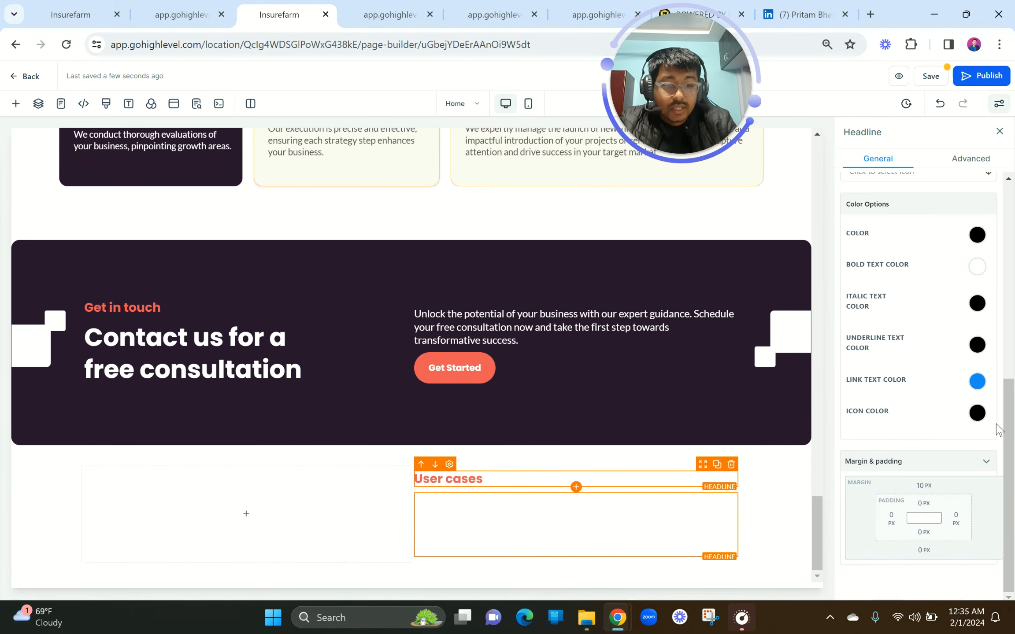
left_click(976, 268)
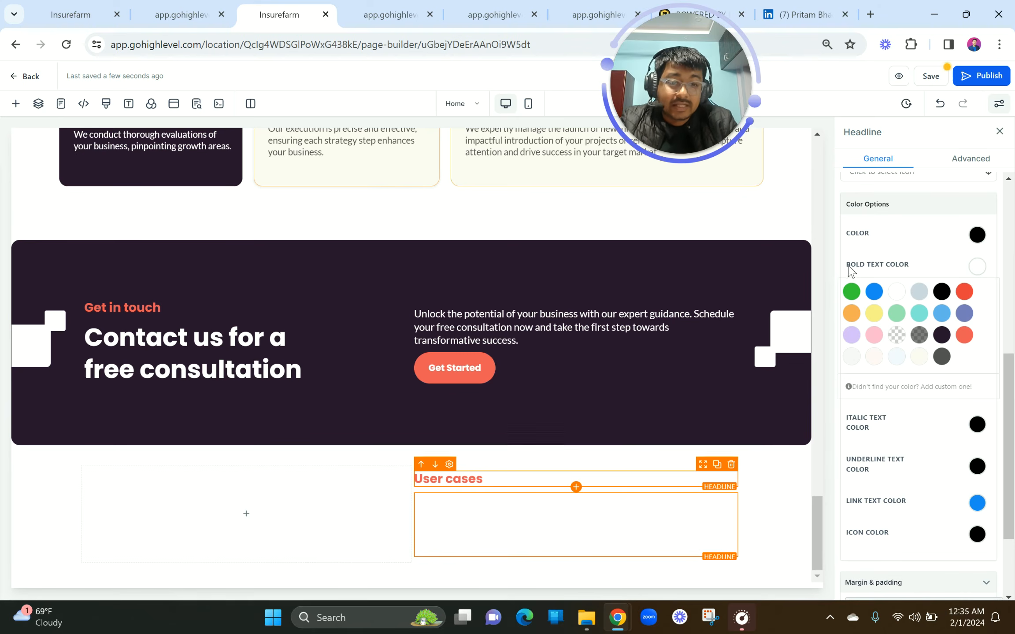
left_click(939, 292)
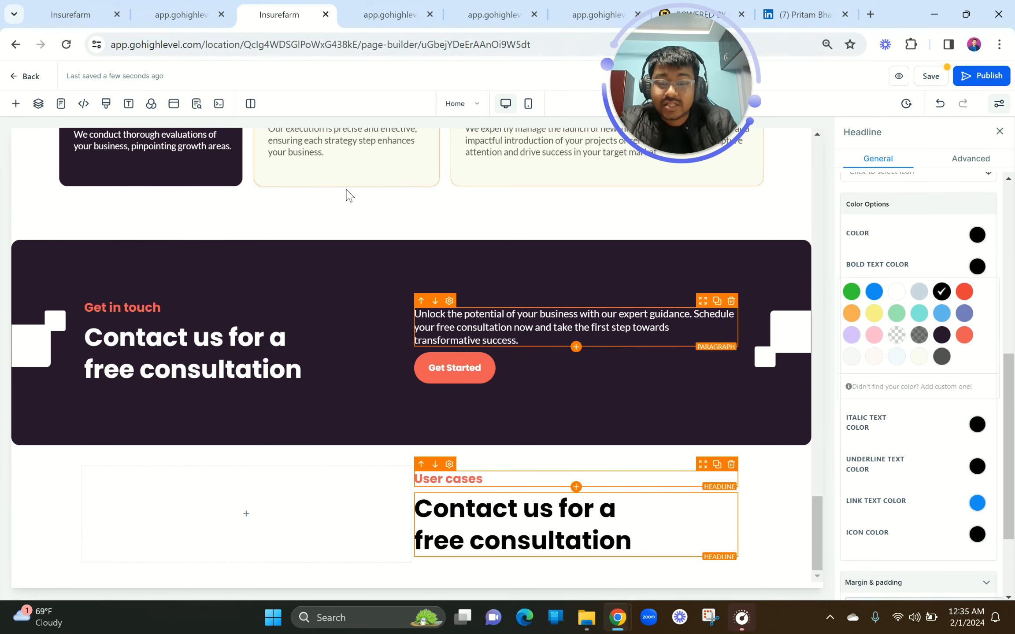
Replace the copied headline's text with the reference's "Managing your business is now simpler than ever.".
left_click(152, 11)
left_click_drag(510, 231, 776, 314)
key("ctrl+c")
left_click(282, 14)
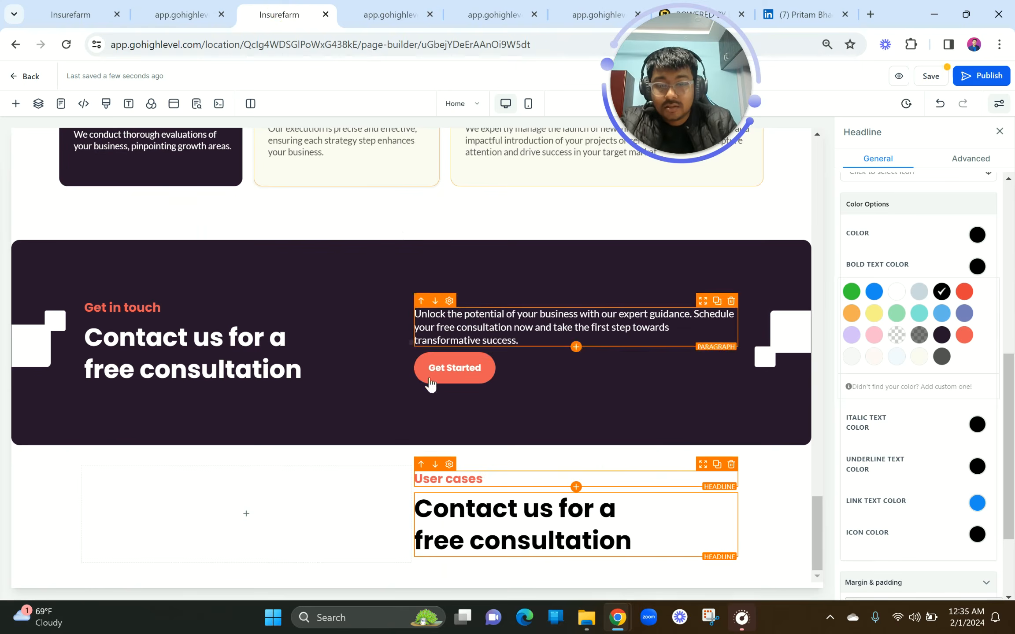
triple_click(474, 515)
key("ctrl+v")
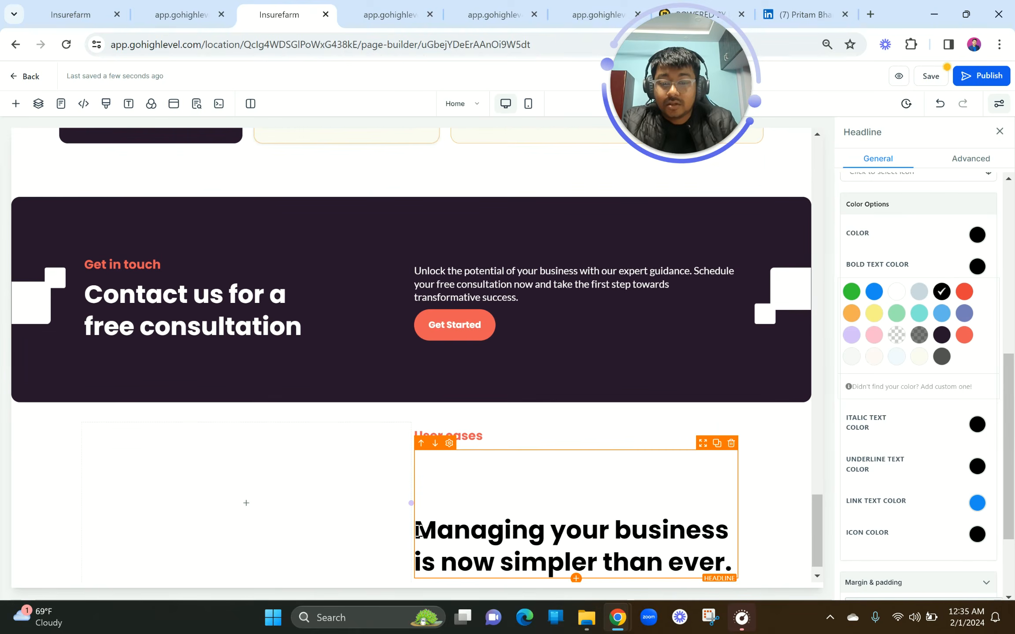
Check the reference heading's font details and set the "Managing your business" headline's font size to 50 px.
left_click(230, 8)
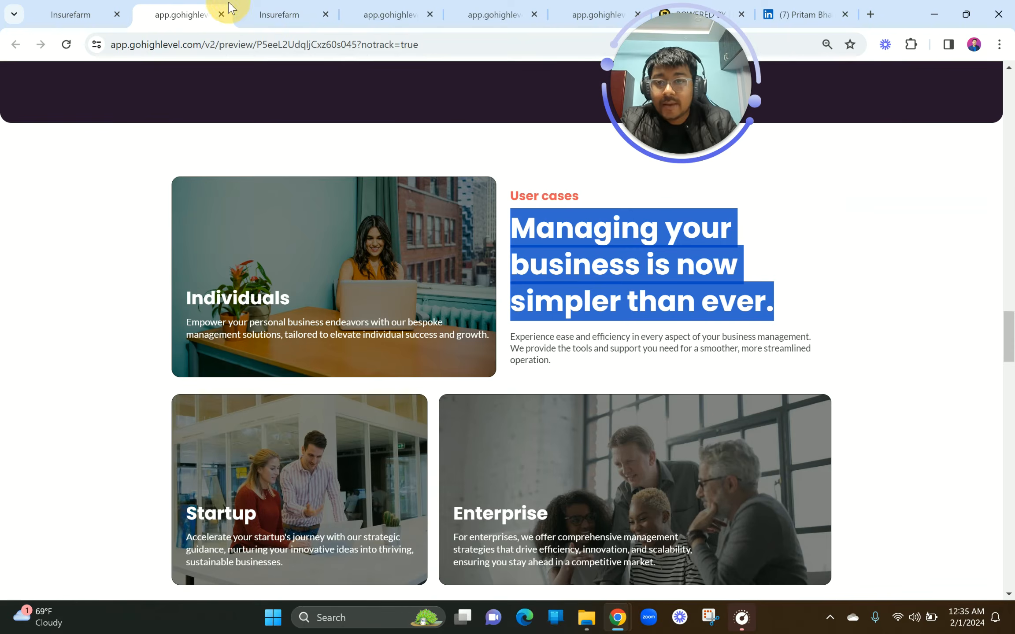
right_click(565, 275)
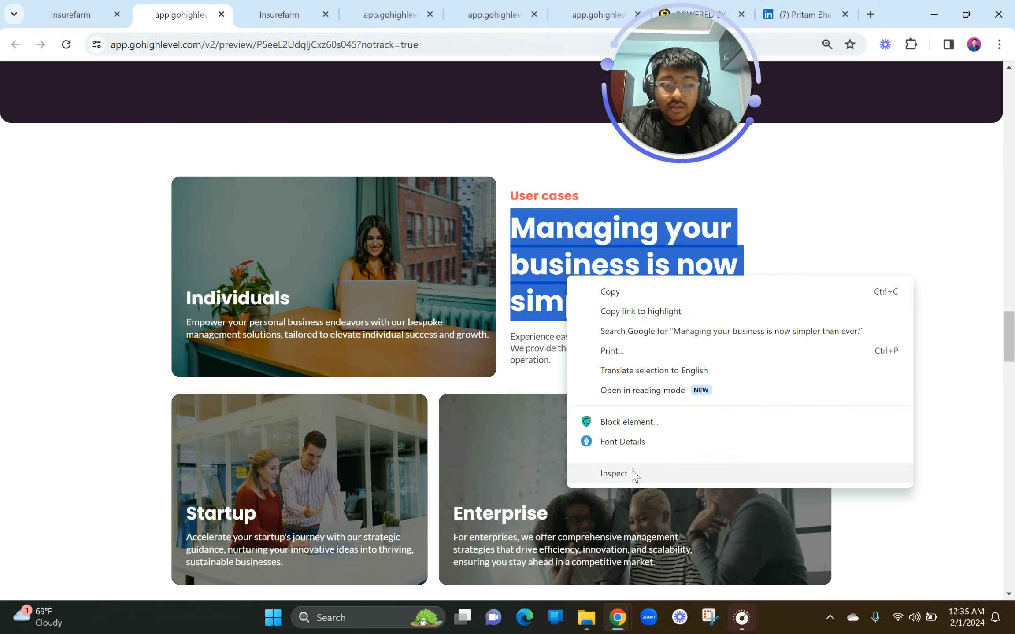
left_click(628, 444)
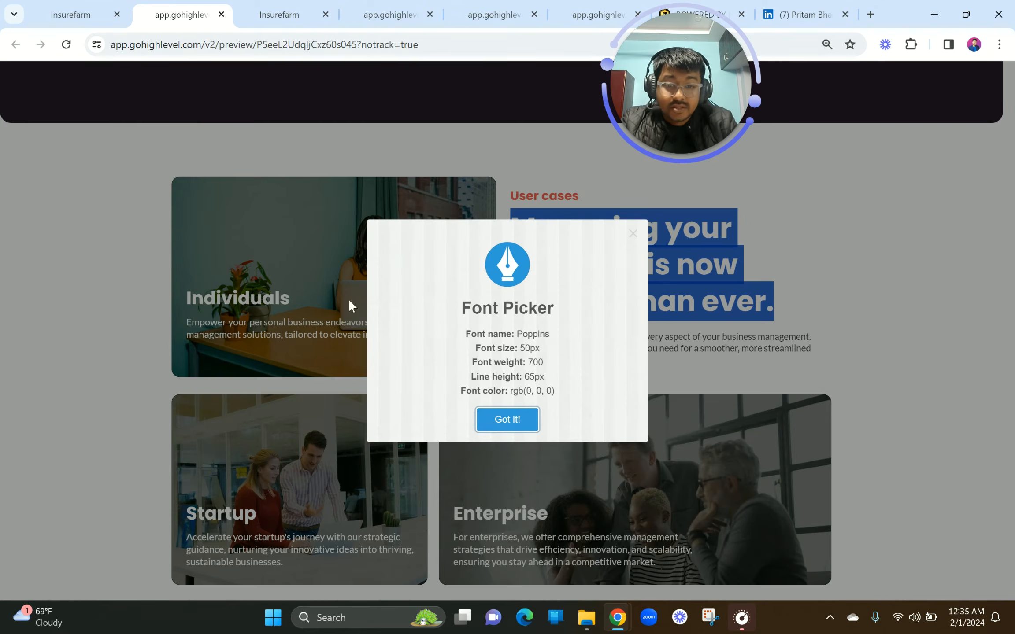
left_click(249, 18)
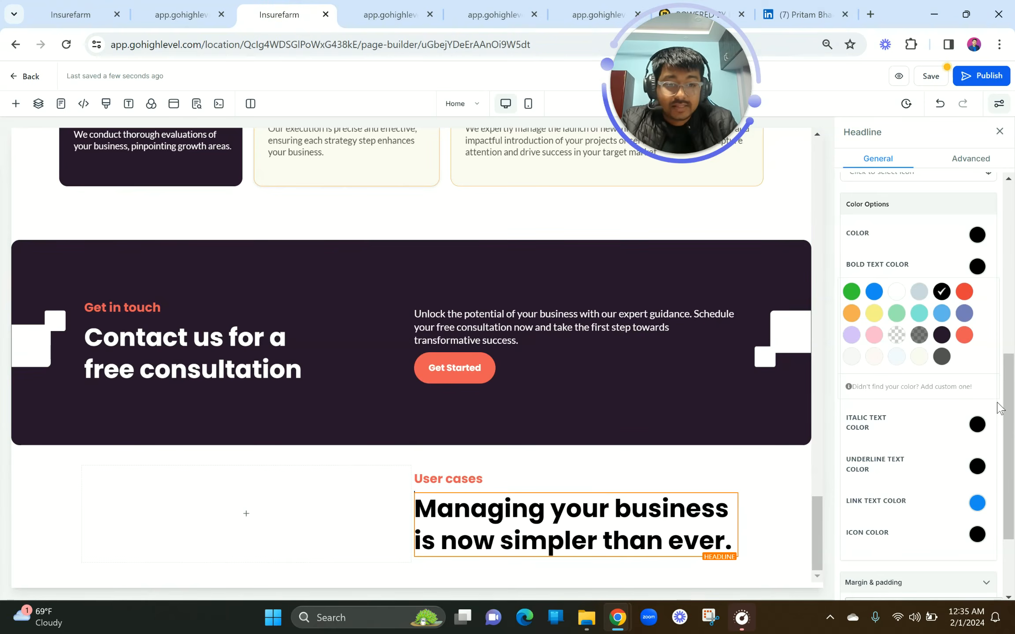
scroll(999, 408, "up", 5)
left_click(951, 404)
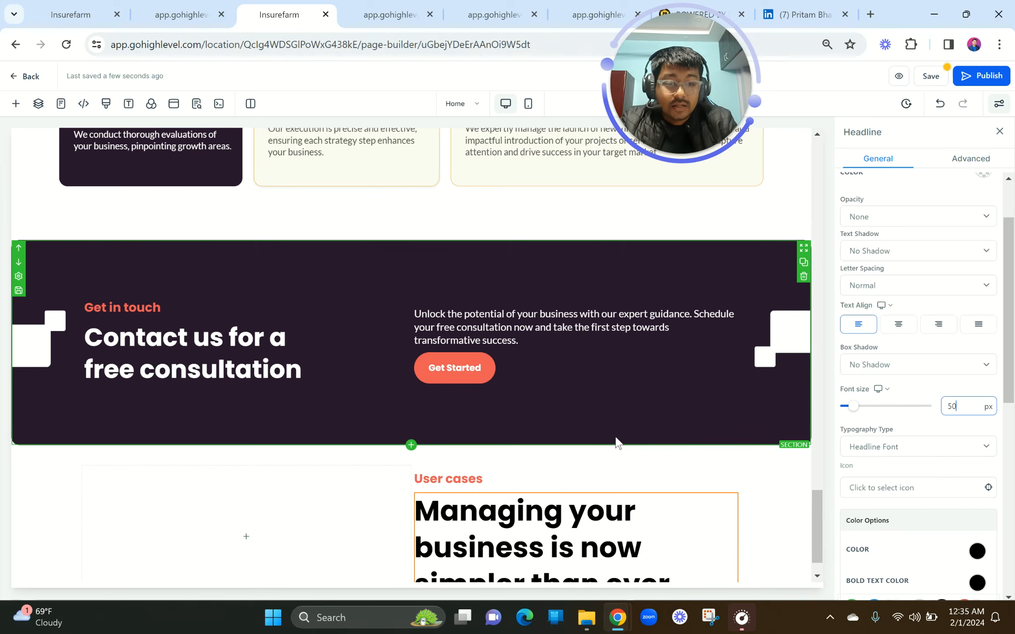
Duplicate the contact section's paragraph, break one copy's line before "Schedule", and move the other below the "Managing your business" headline.
scroll(533, 403, "down", 2)
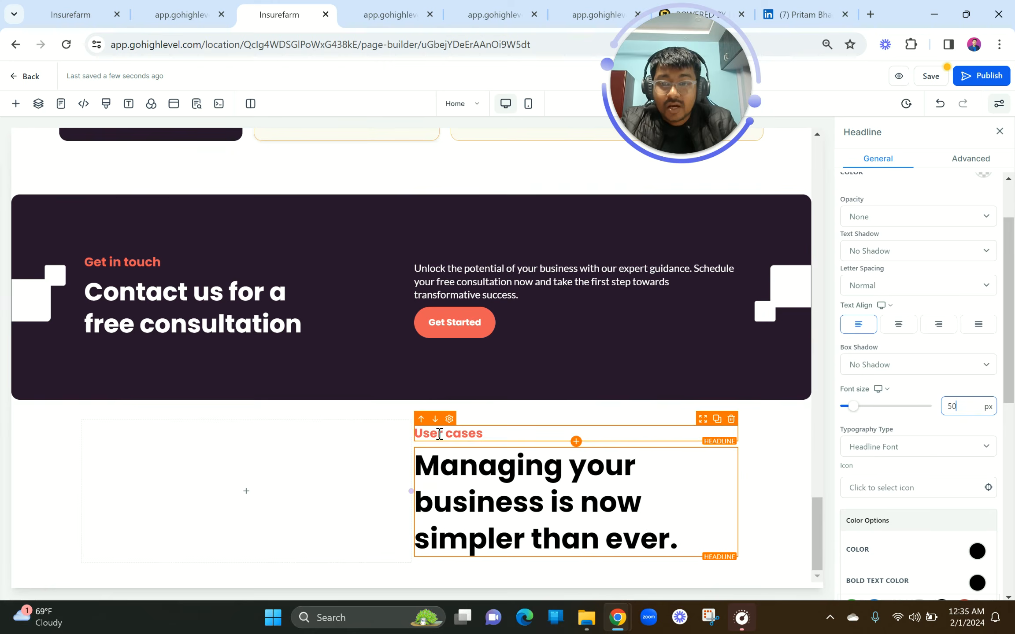
left_click(717, 256)
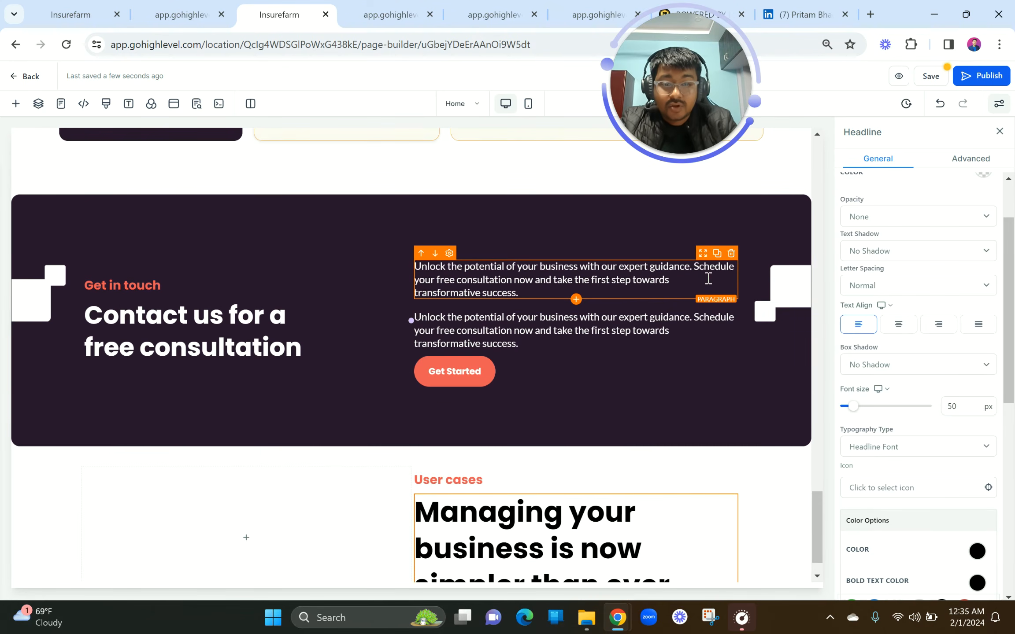
left_click(694, 267)
key("Return")
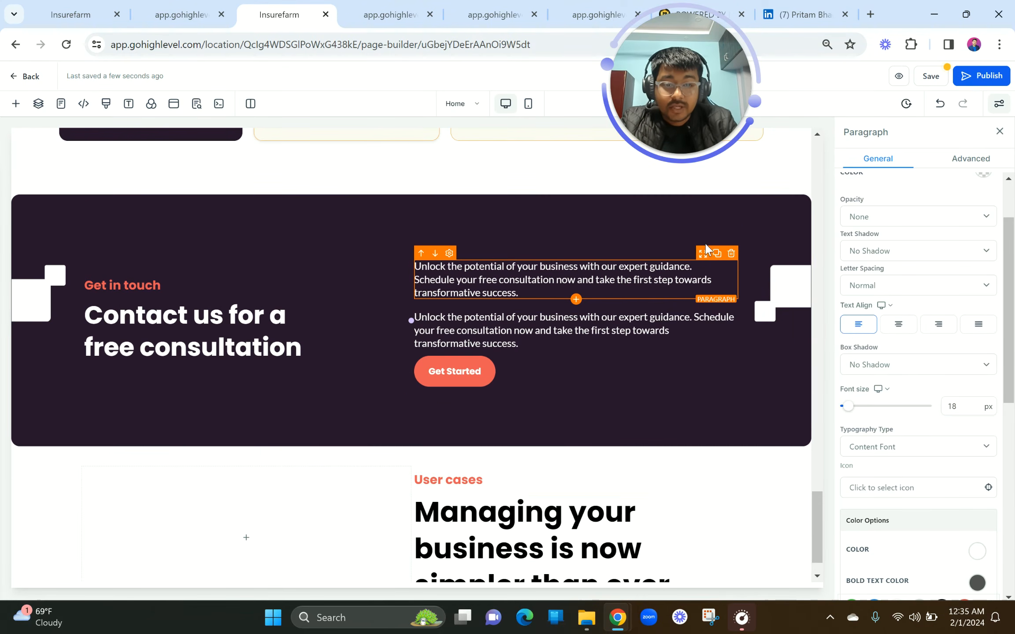
left_click_drag(703, 306, 696, 586)
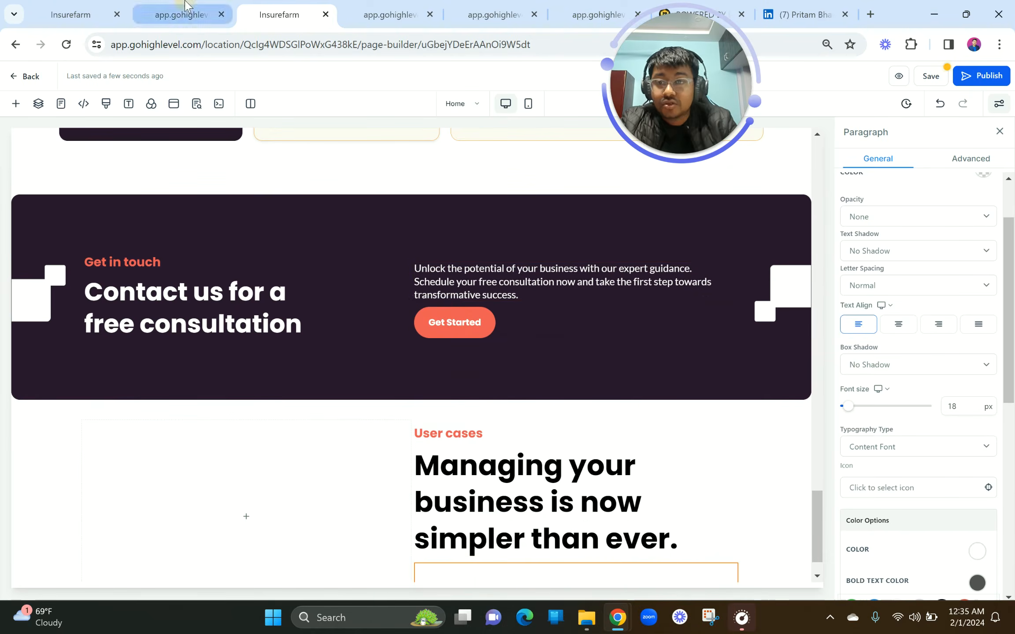
Replace the paragraph below the "Managing your business" headline with the reference's "Experience ease and efficiency in every aspect of your business management" description.
left_click(185, 9)
left_click(632, 233)
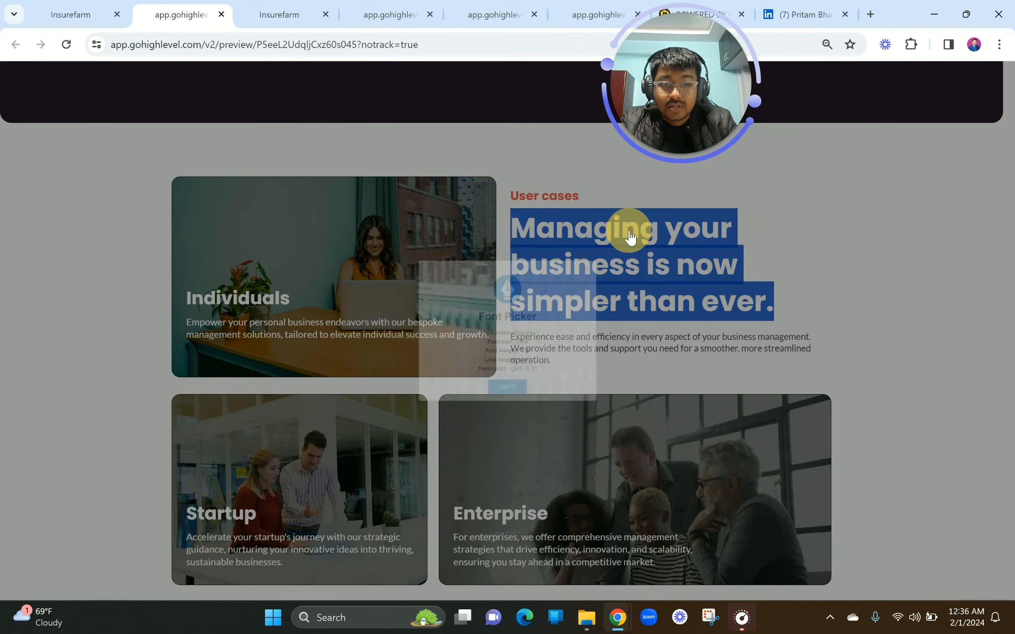
left_click_drag(552, 361, 508, 343)
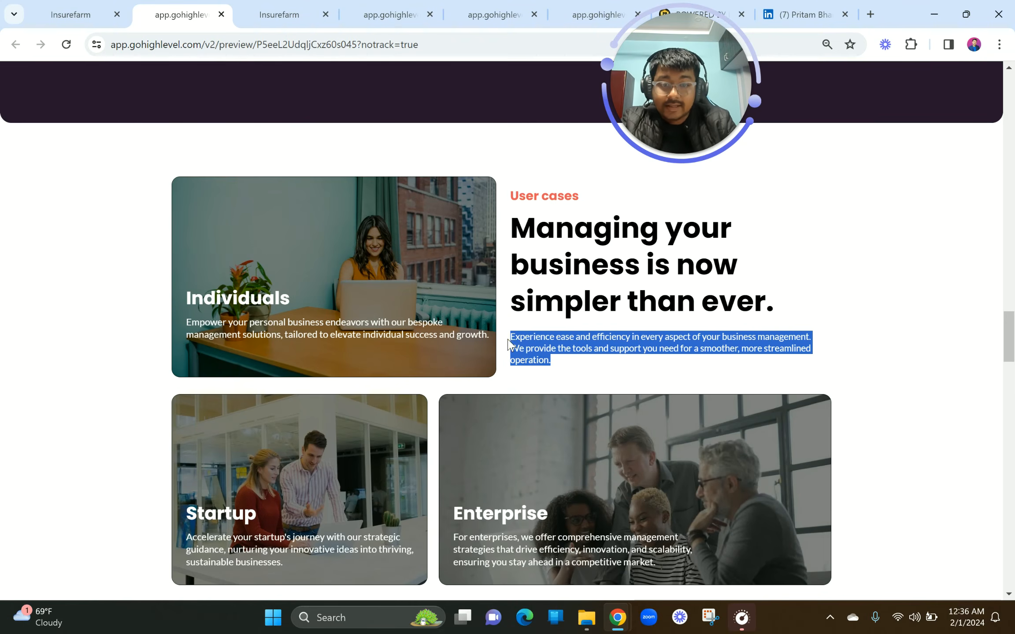
left_click(572, 369)
scroll(571, 369, "up", 5, "ctrl")
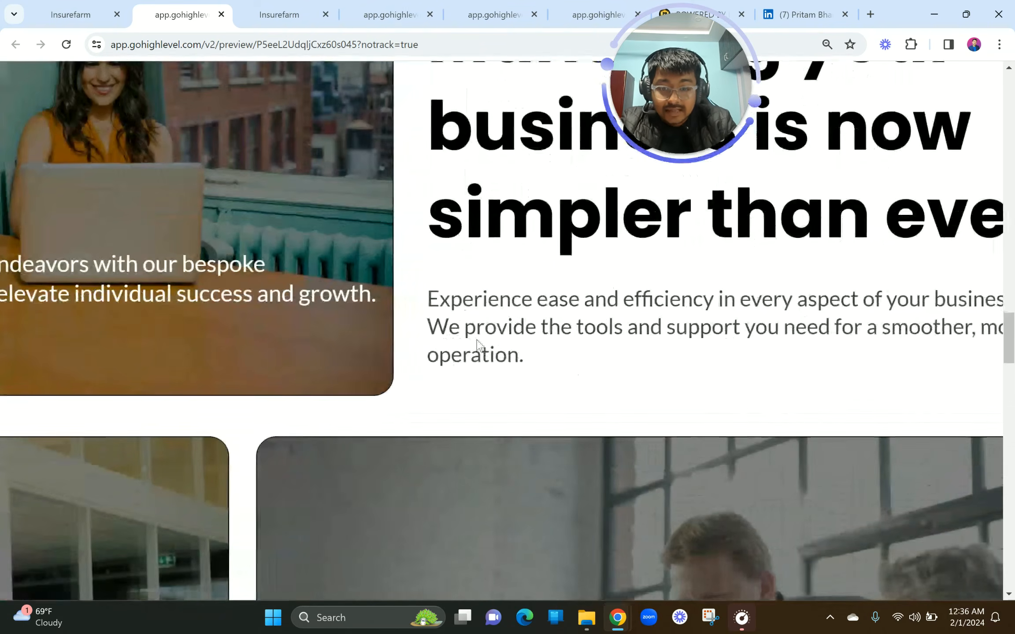
scroll(511, 152, "down", 5, "ctrl")
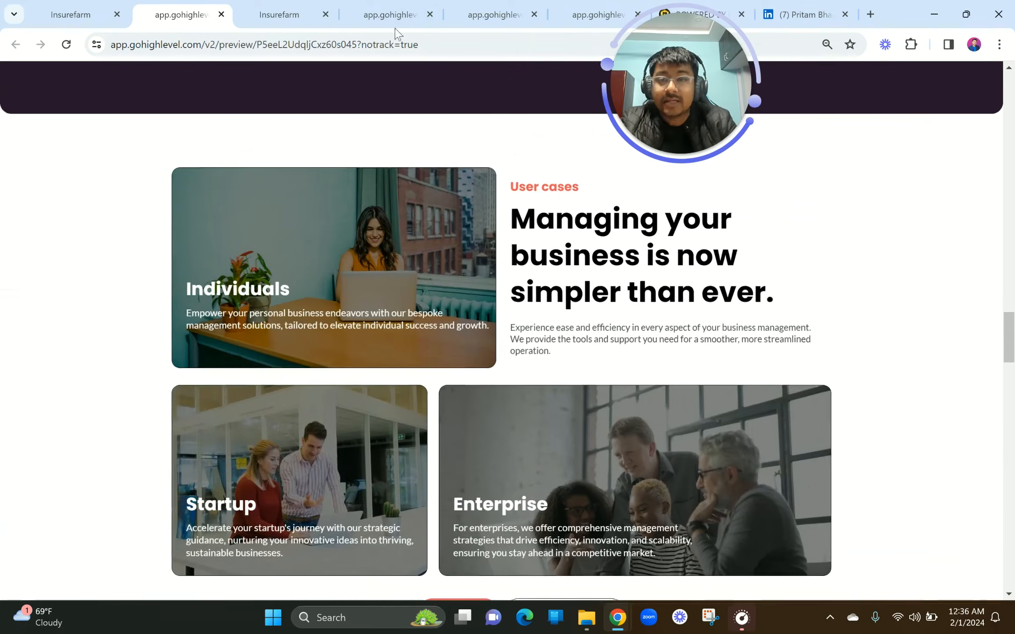
left_click(316, 6)
scroll(598, 385, "down", 1)
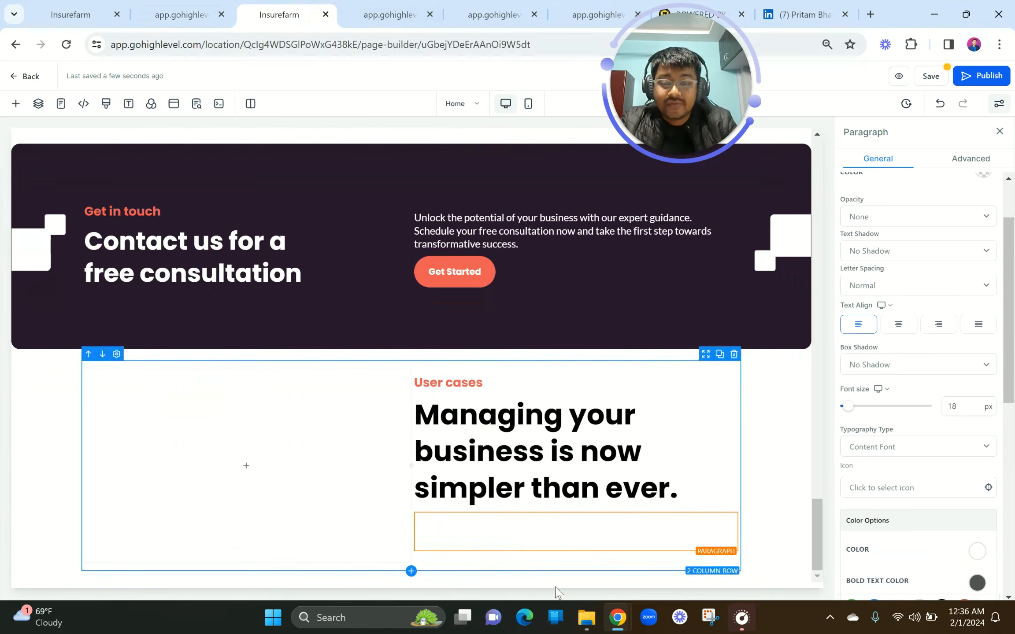
left_click(526, 536)
triple_click(525, 537)
key("BackSpace")
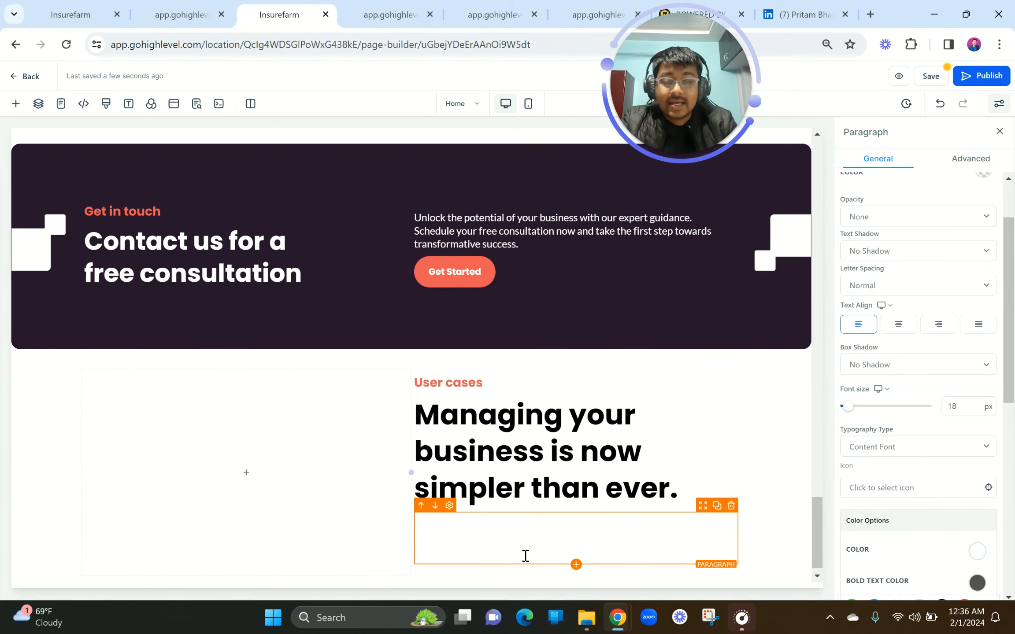
Set the "Experience ease" paragraph's text color to dark gray and remove the blank line above its text.
scroll(906, 446, "down", 5)
left_click(976, 301)
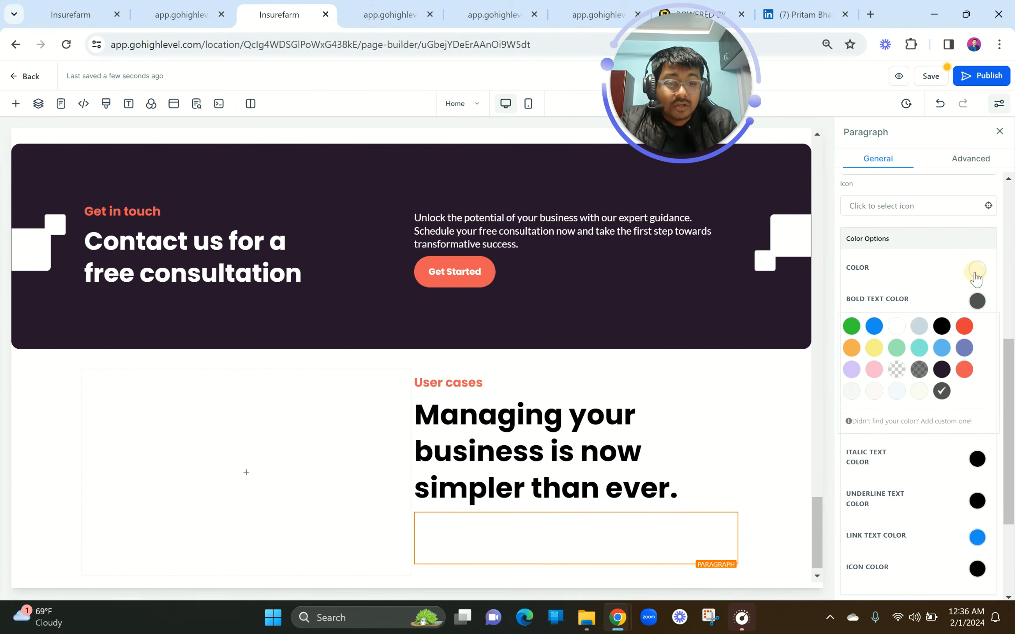
left_click(976, 271)
left_click(943, 361)
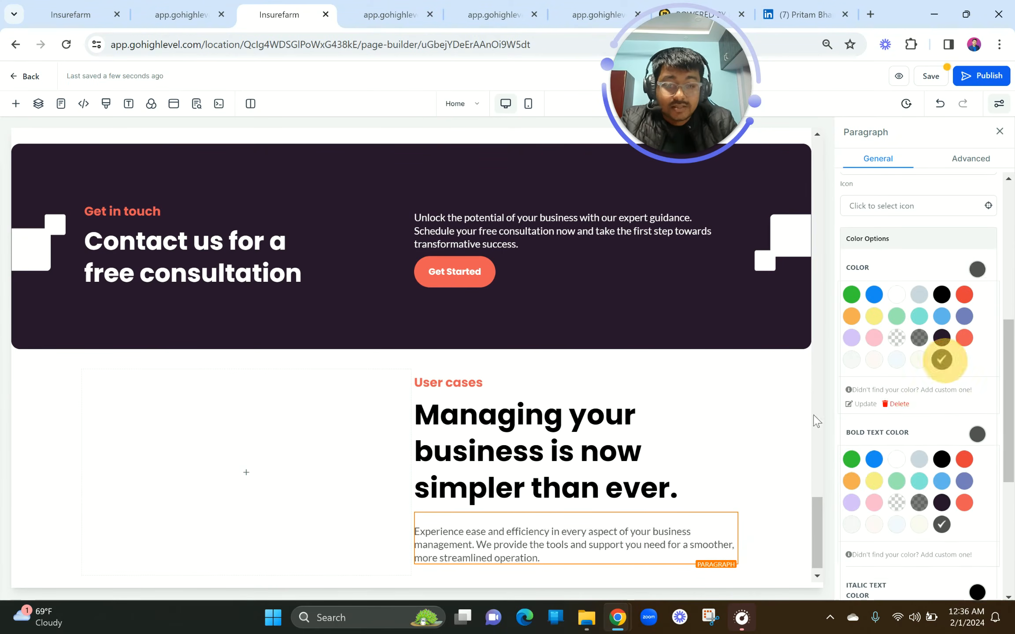
left_click(420, 530)
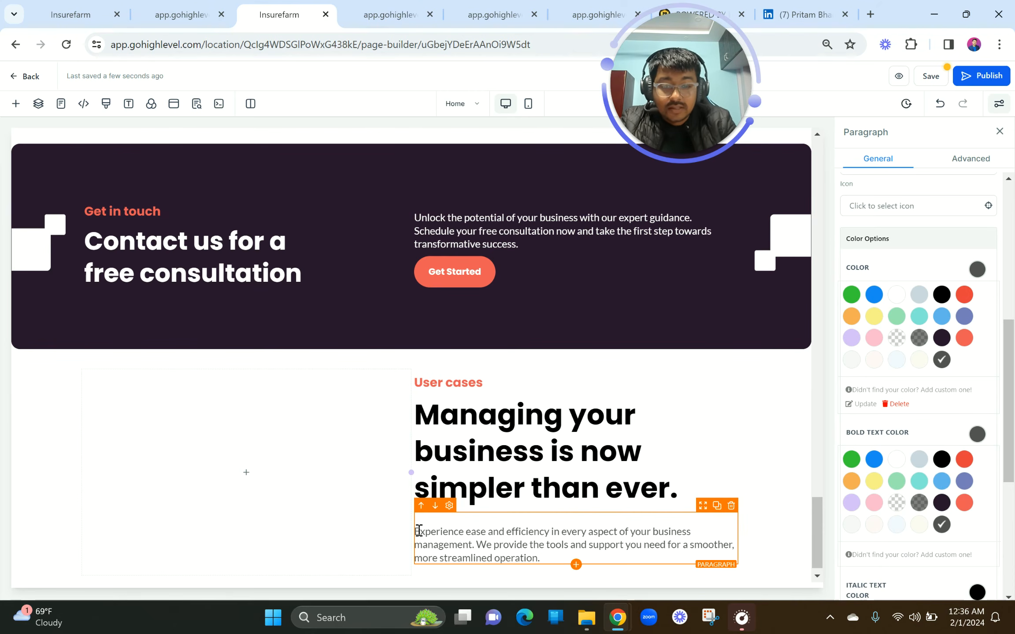
key("BackSpace")
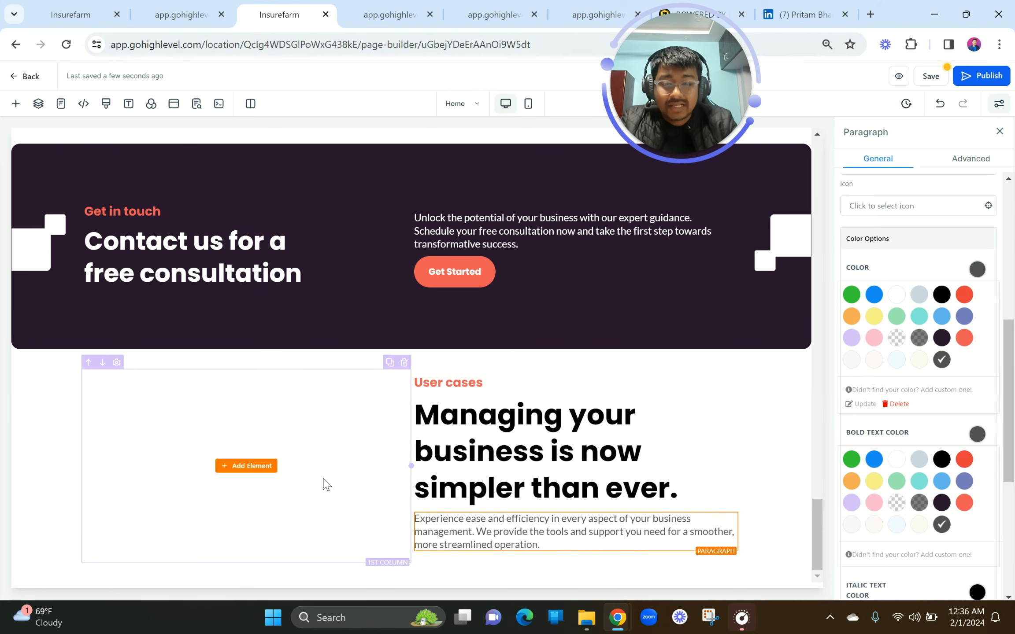
Check the reference's Individuals card and set the empty first column's background to the woman-with-laptop photo from the Business > BUSS 1 media folder.
left_click(284, 405)
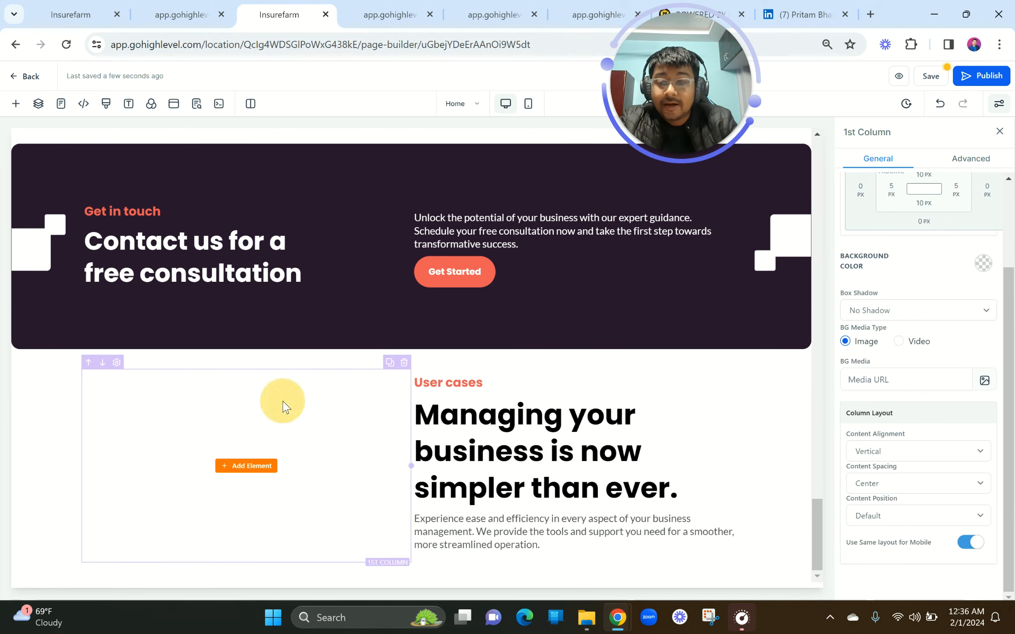
left_click(190, 14)
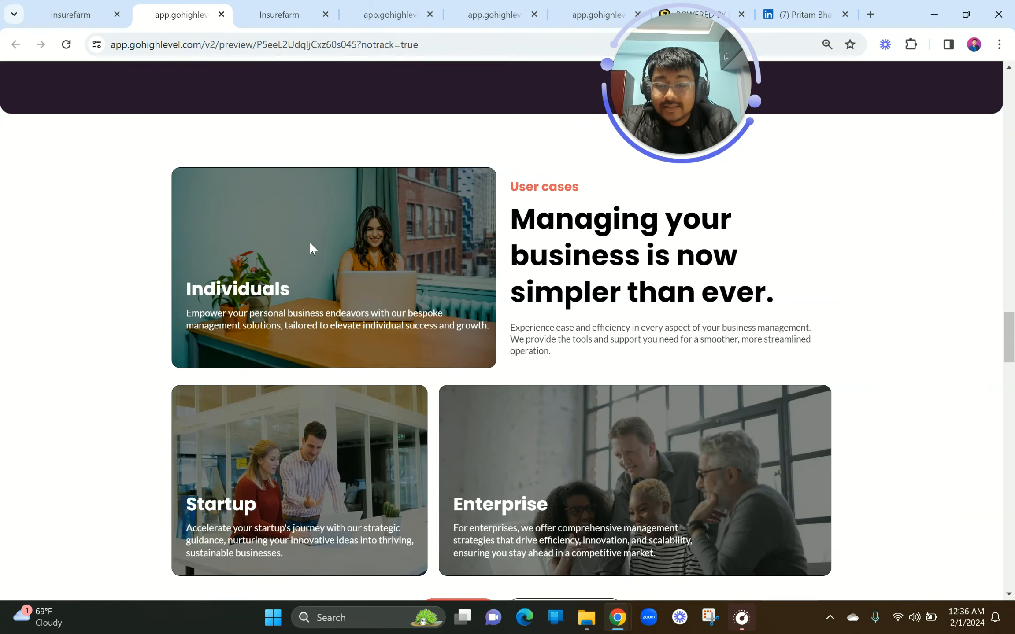
scroll(309, 241, "up", 5)
scroll(309, 241, "up", 1)
left_click_drag(113, 339, 593, 391)
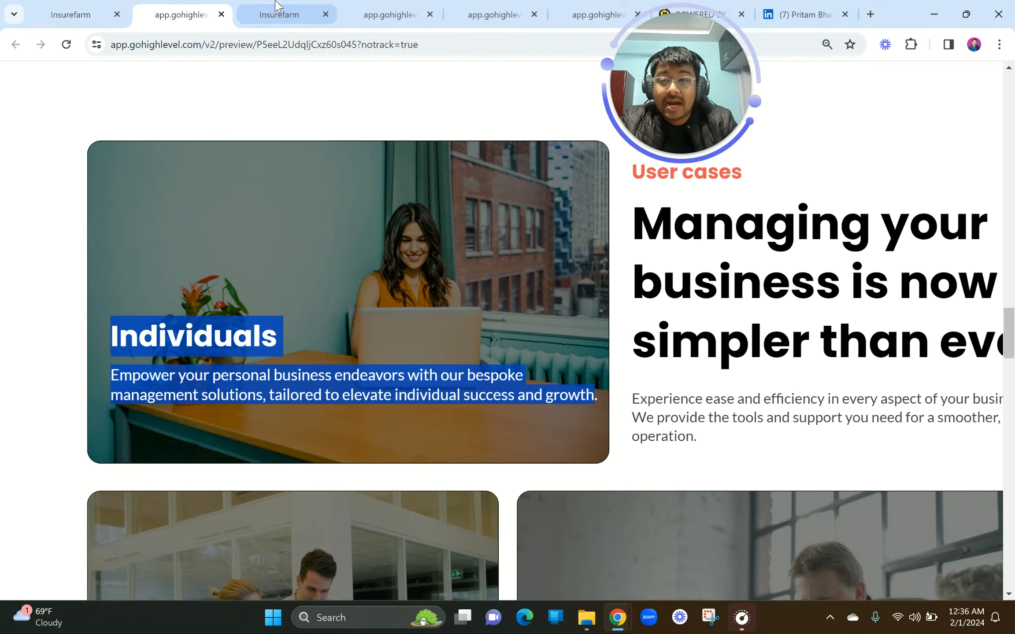
left_click(279, 15)
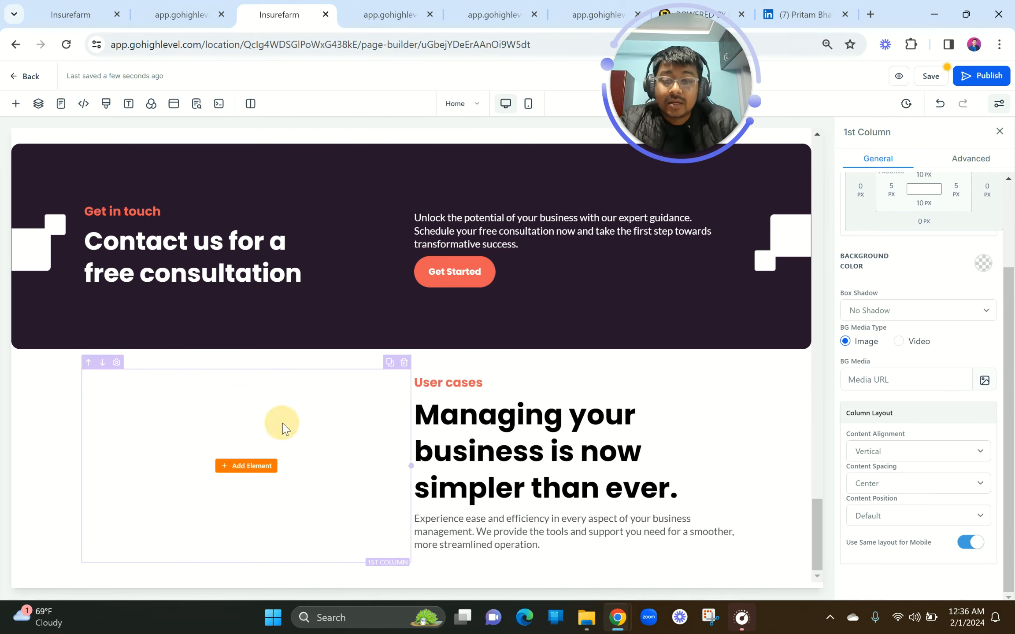
left_click(983, 381)
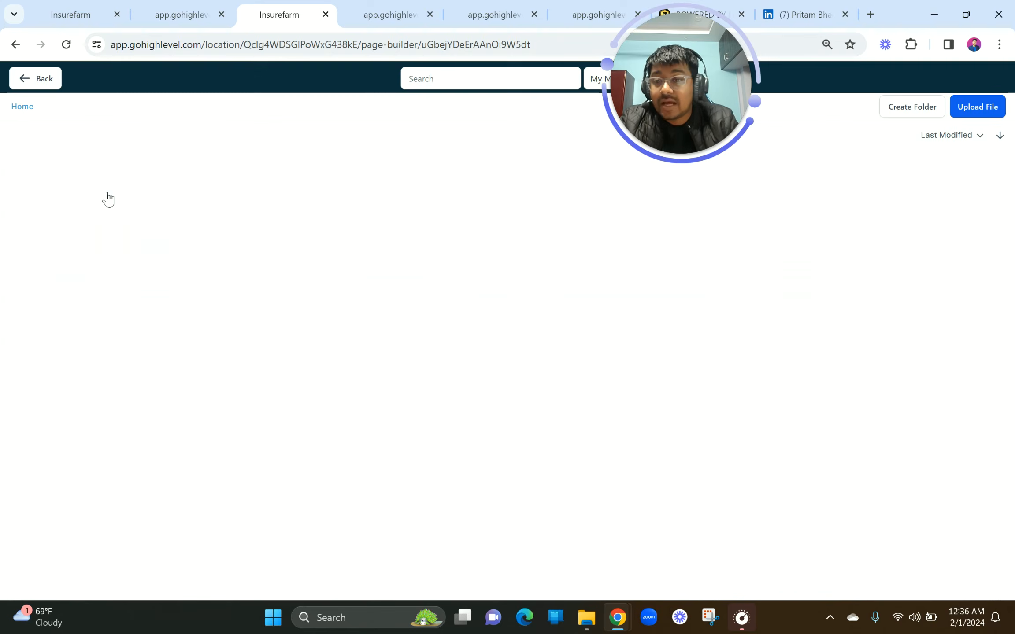
left_click(107, 194)
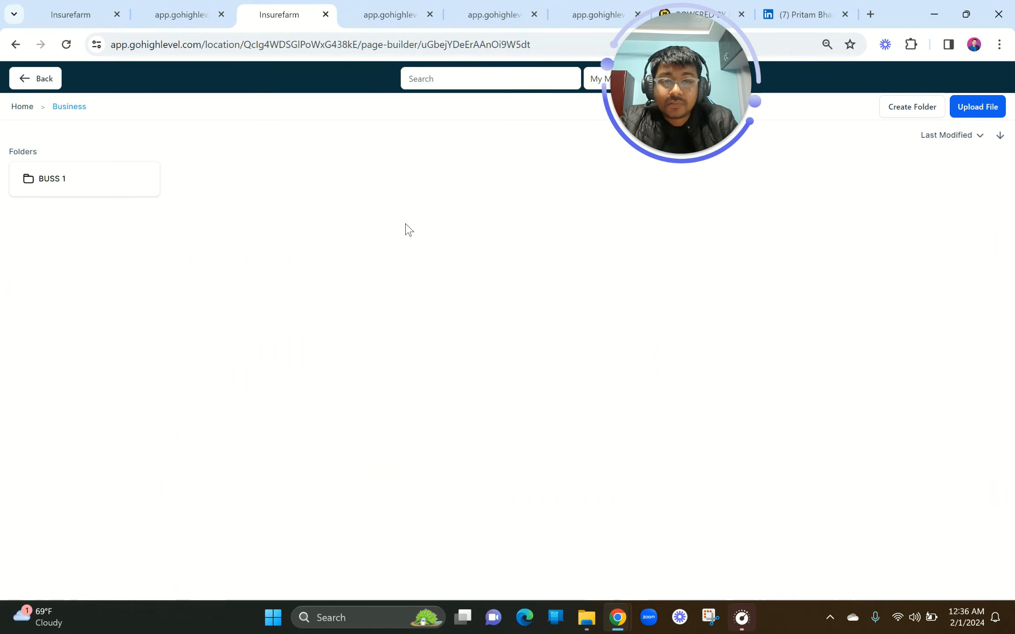
left_click(159, 180)
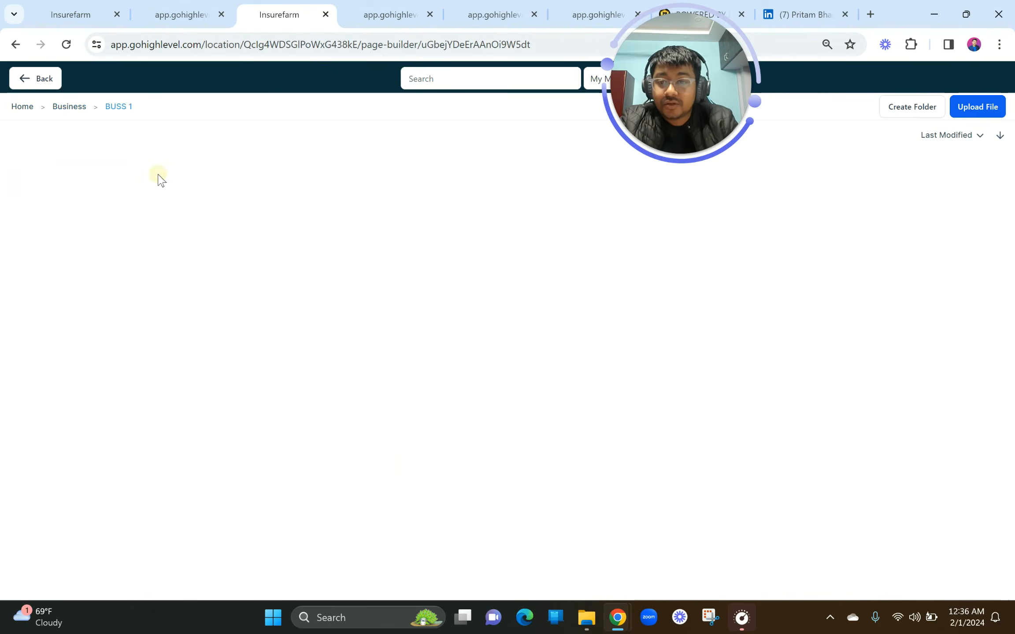
left_click(240, 332)
left_click(198, 14)
left_click(261, 9)
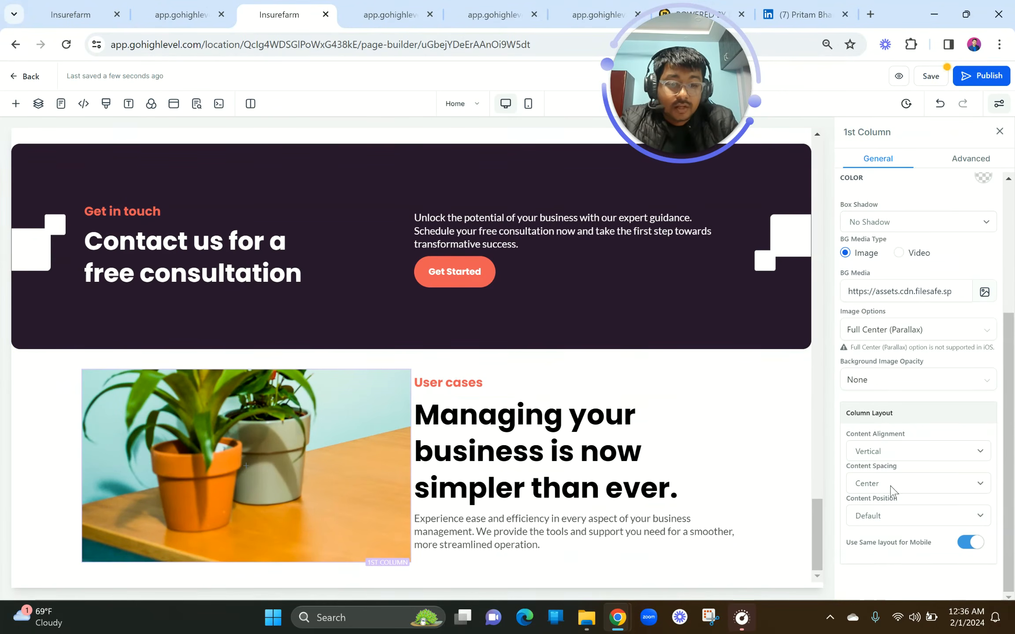
Set the first column's background image option to Full Center.
scroll(893, 419, "up", 1)
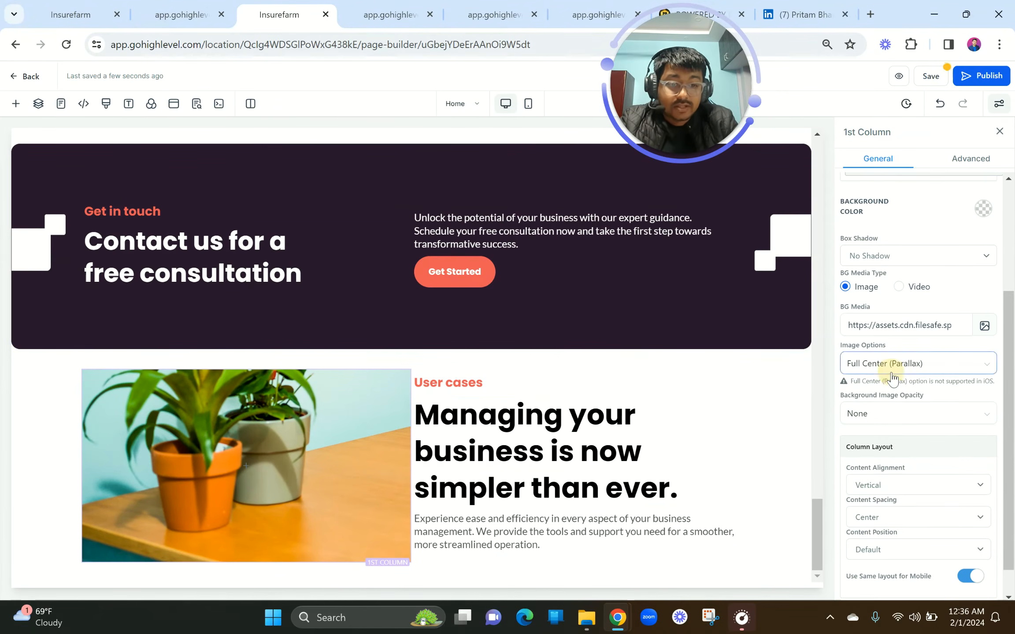
left_click(899, 363)
left_click(887, 409)
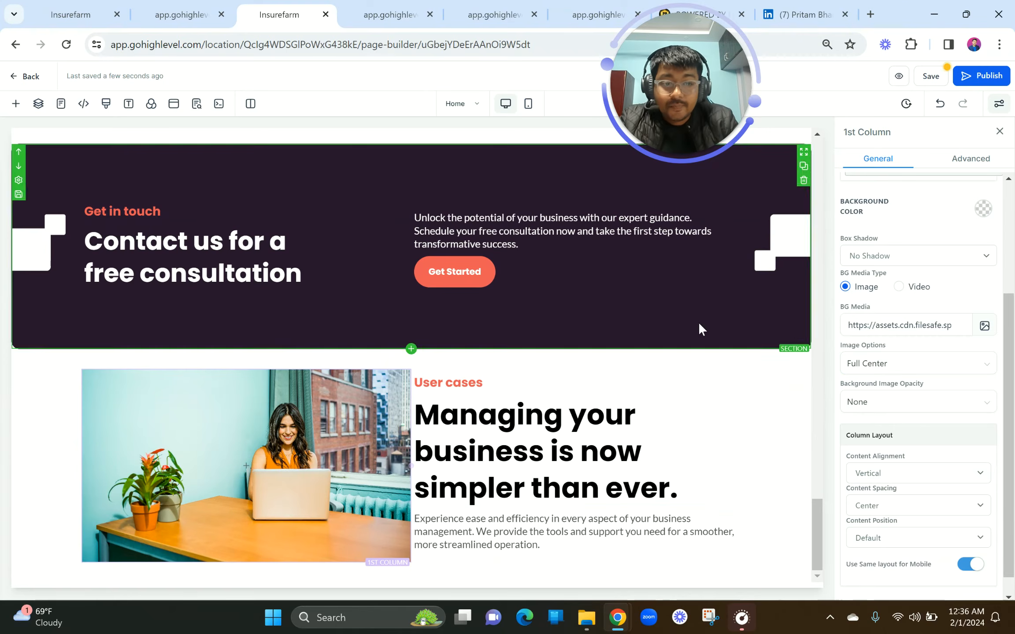
Give the photo column a full solid border 1px wide with a transparent color and a 20px radius on all edges.
left_click(978, 156)
left_click(892, 239)
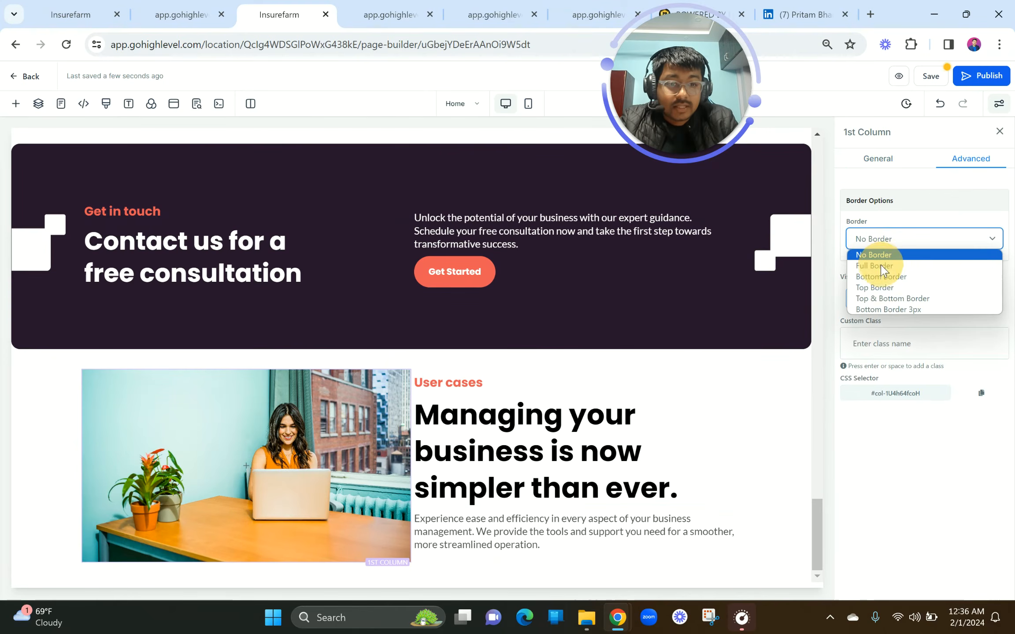
left_click(883, 267)
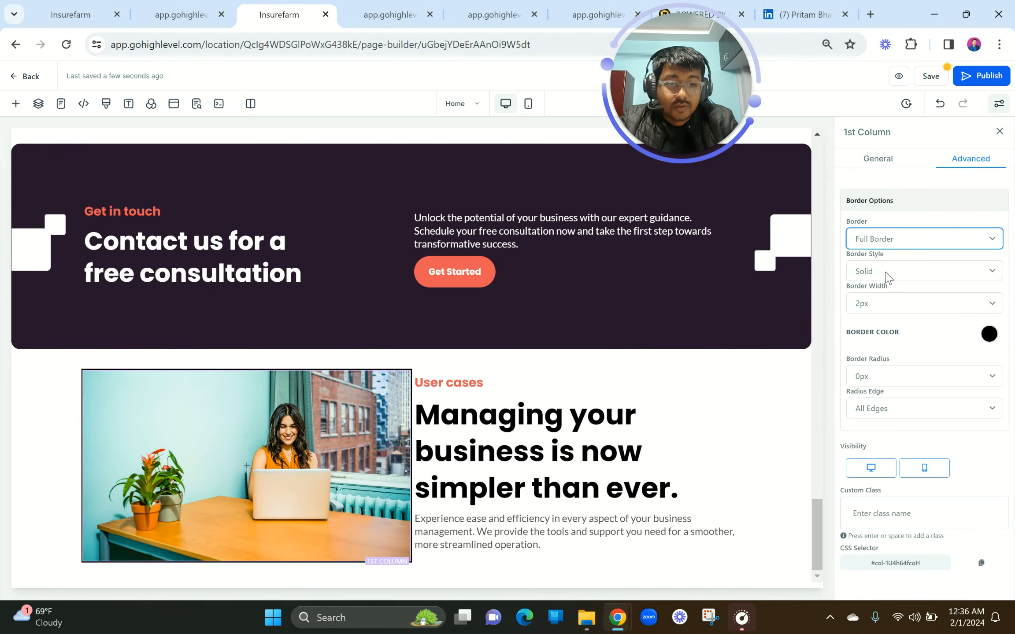
left_click(878, 311)
left_click(870, 323)
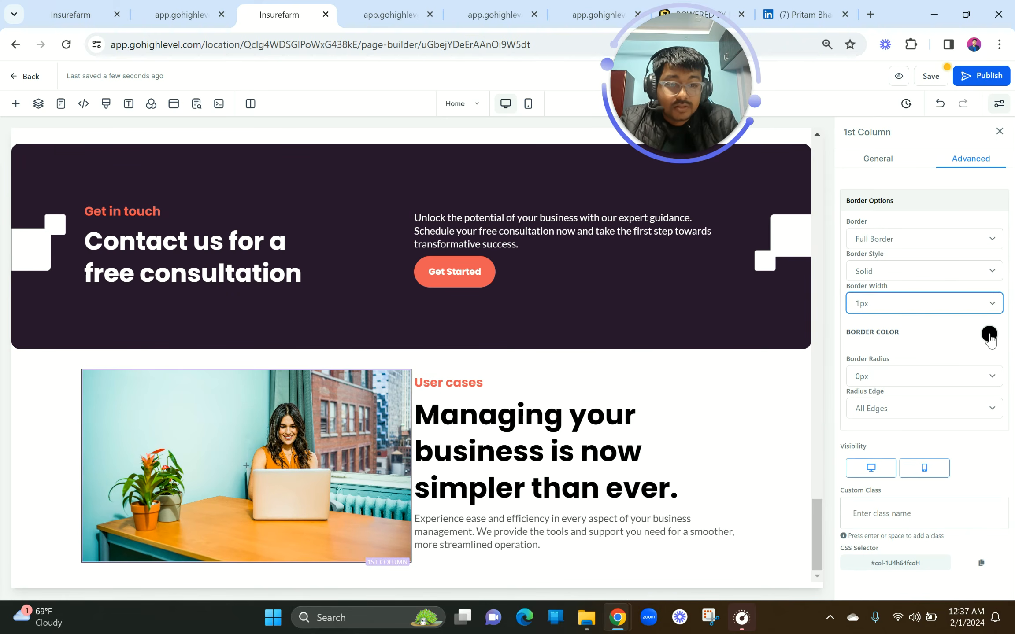
left_click(989, 333)
left_click(896, 400)
scroll(898, 411, "down", 2)
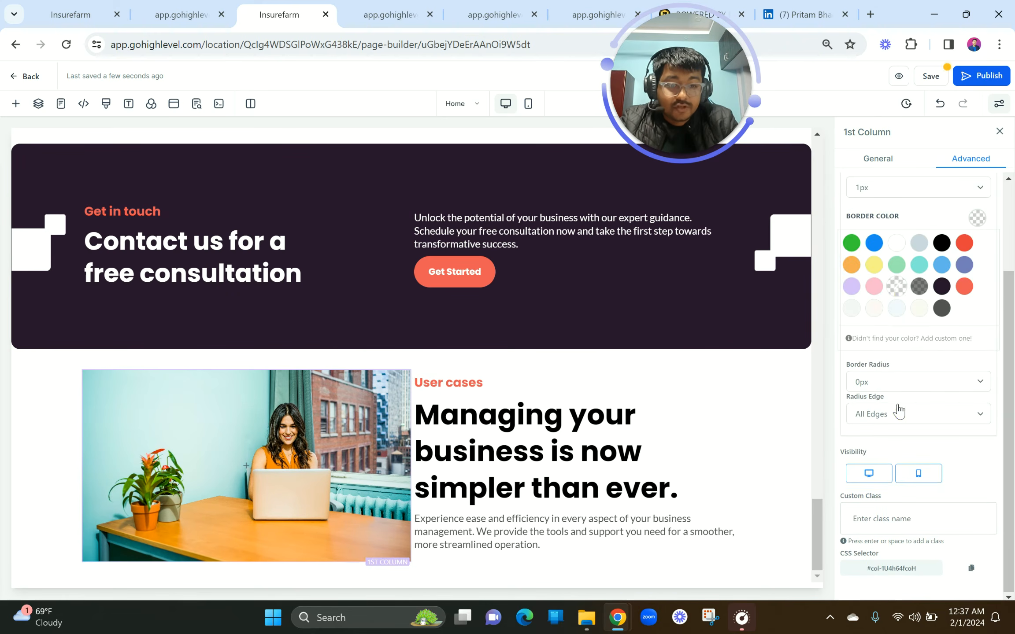
left_click(881, 382)
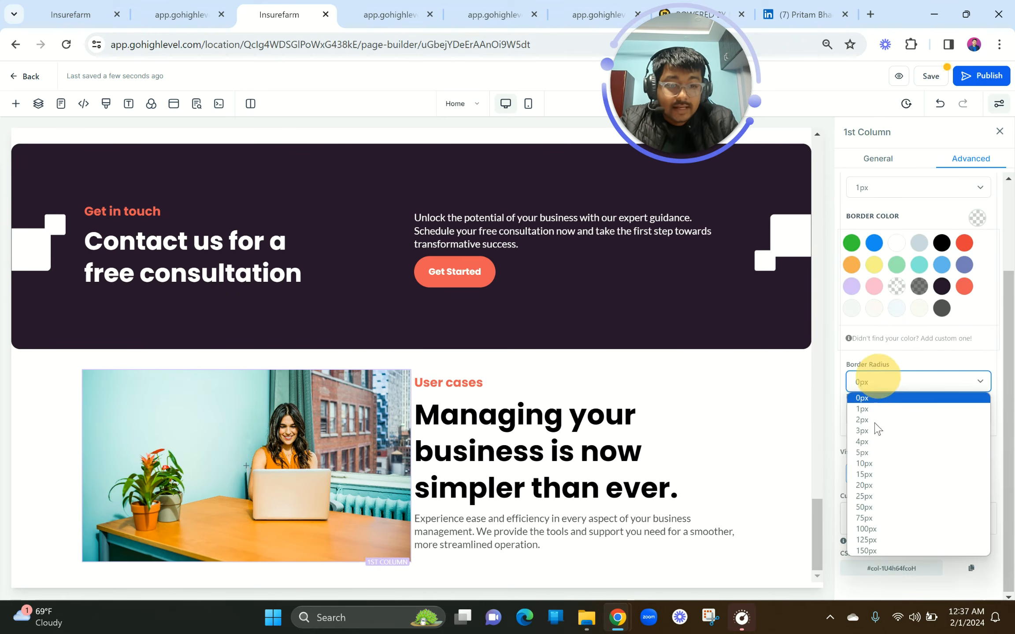
left_click(870, 488)
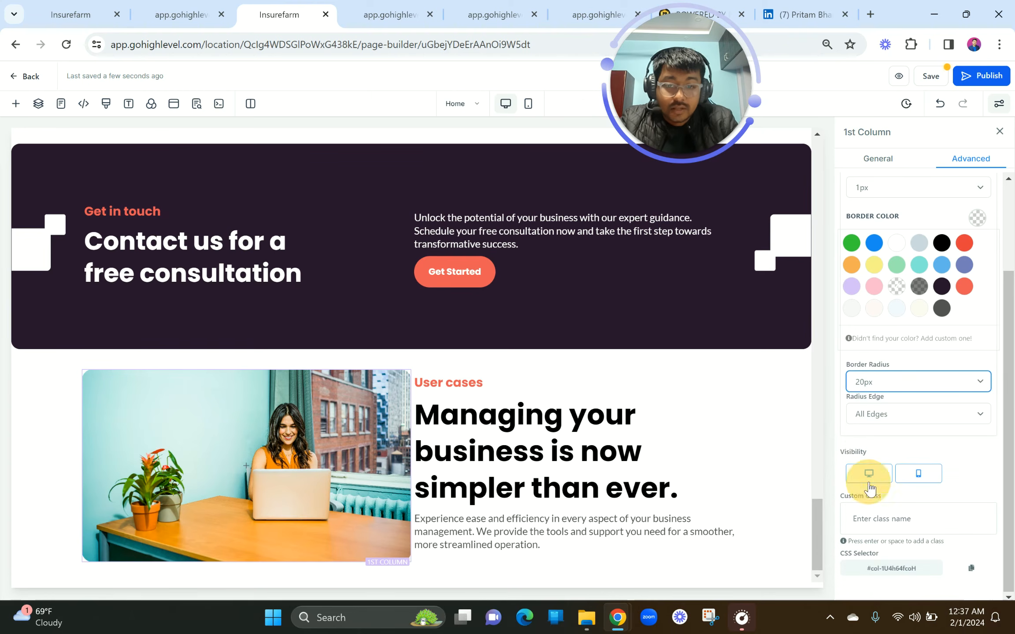
left_click(442, 487)
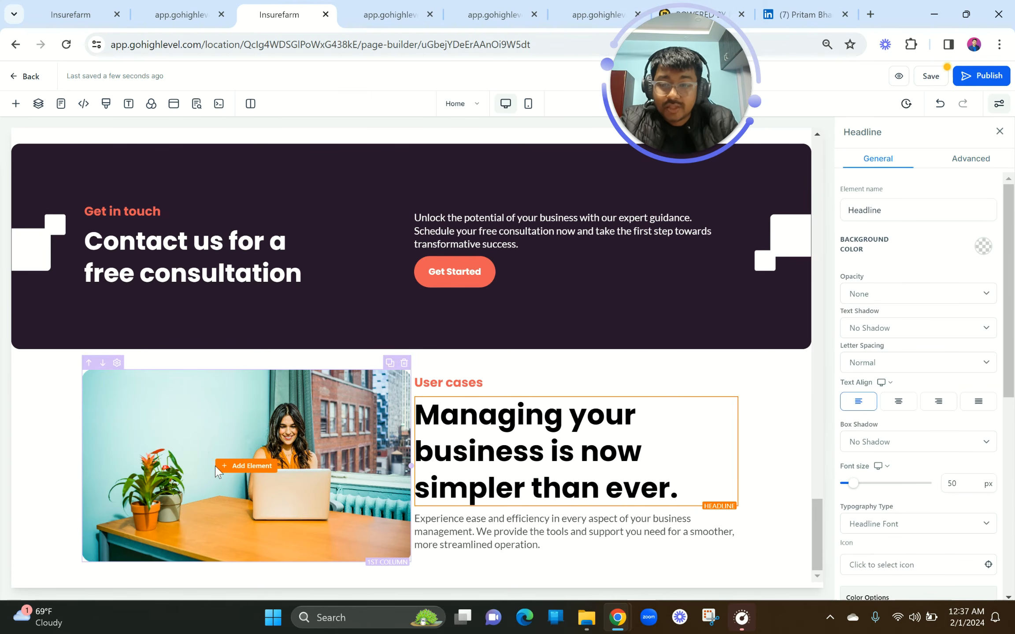
Compare with the reference's darkened Individuals card and set the photo column's background color to black.
left_click(152, 7)
left_click(273, 239)
scroll(274, 239, "down", 5)
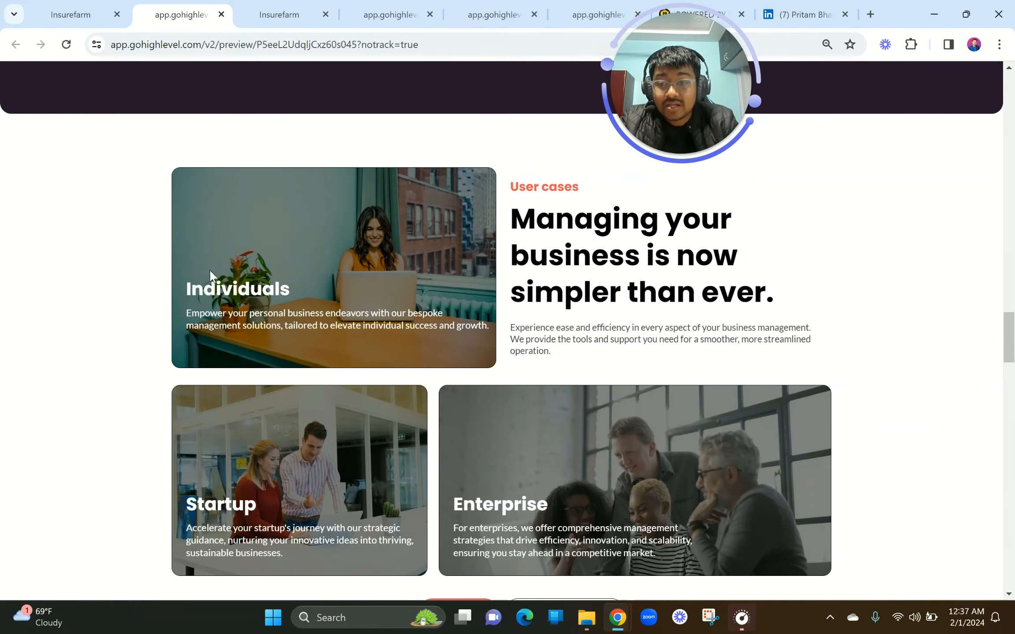
left_click_drag(250, 298, 544, 339)
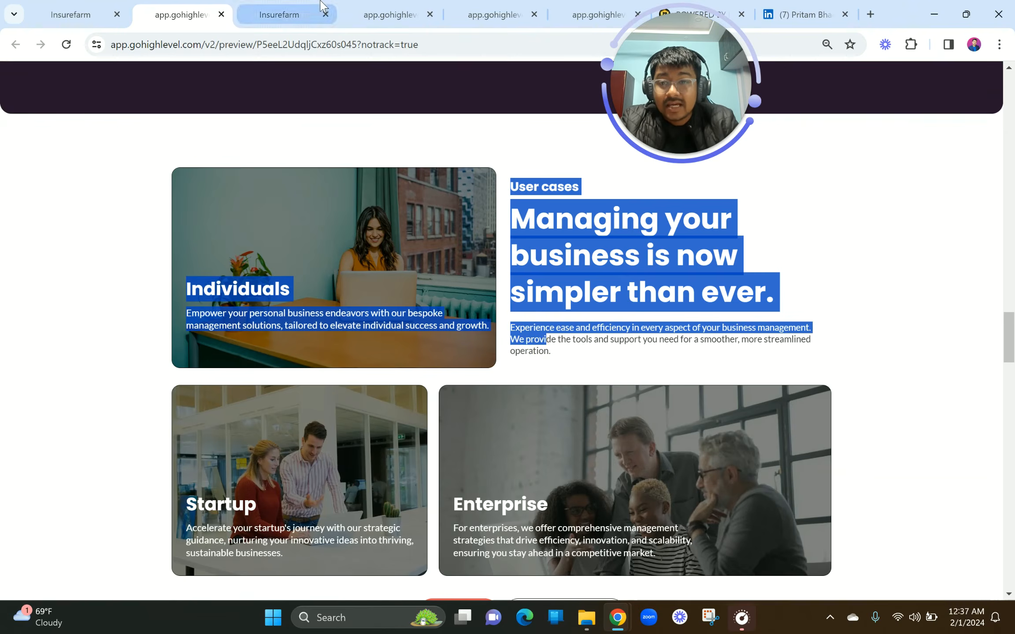
left_click(280, 15)
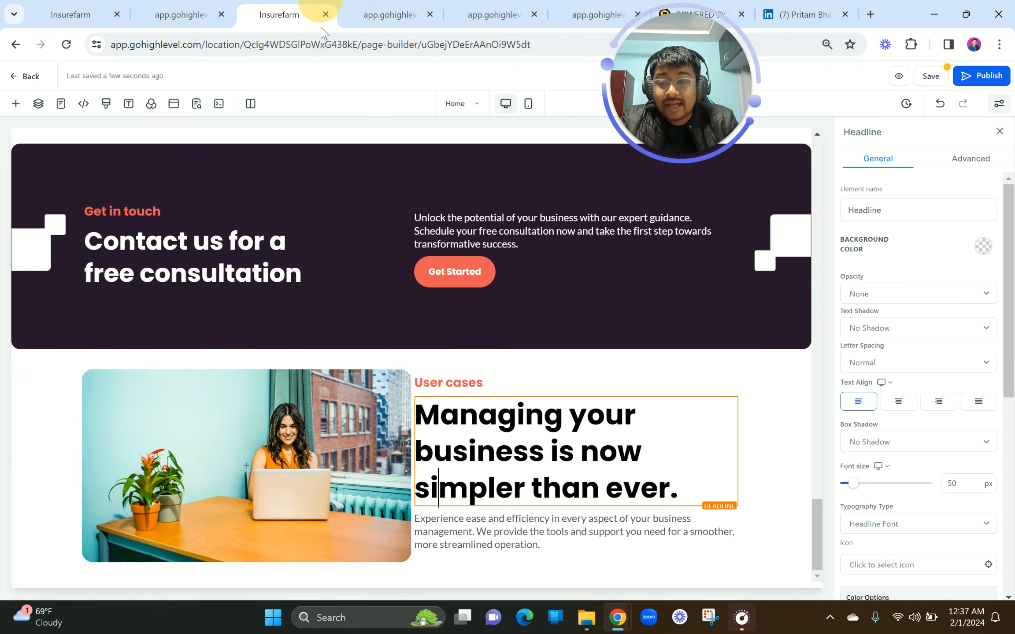
left_click(326, 421)
scroll(898, 393, "down", 3)
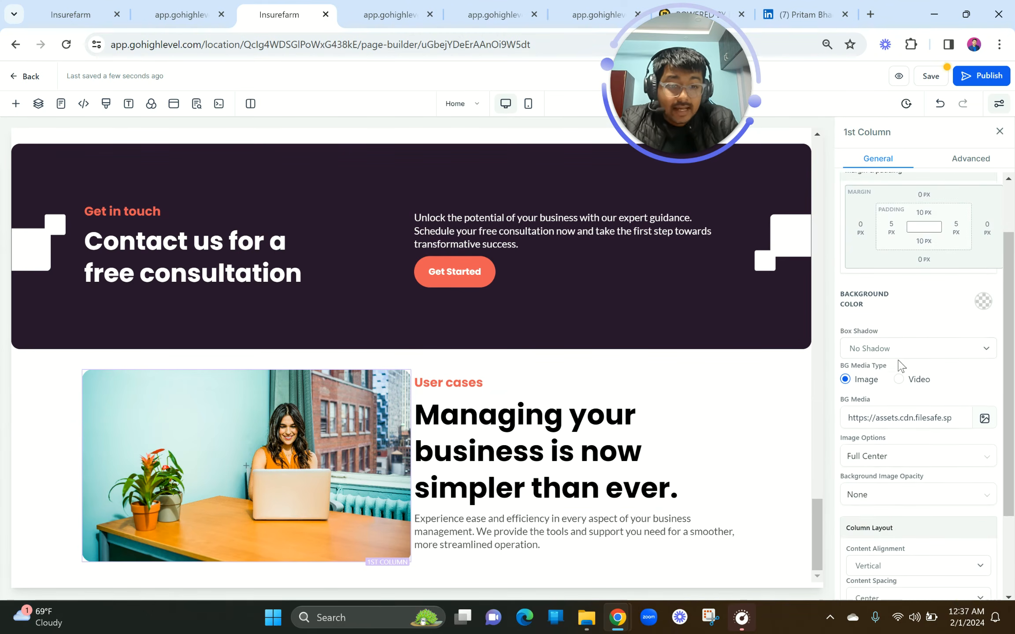
left_click(983, 247)
left_click(936, 283)
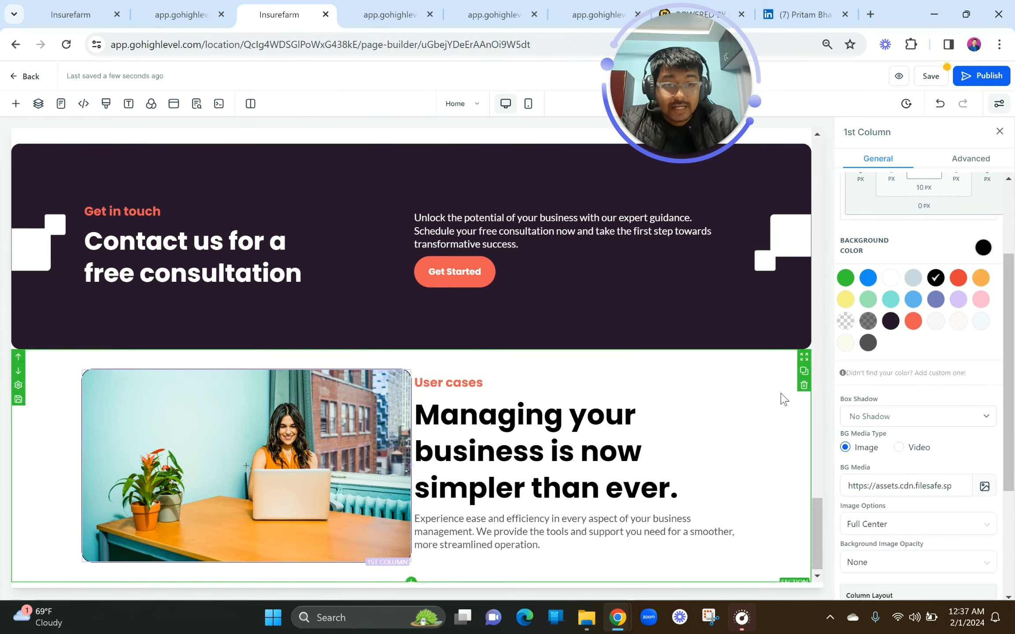
Set the photo column's background image opacity to Half Fade.
scroll(907, 408, "down", 4)
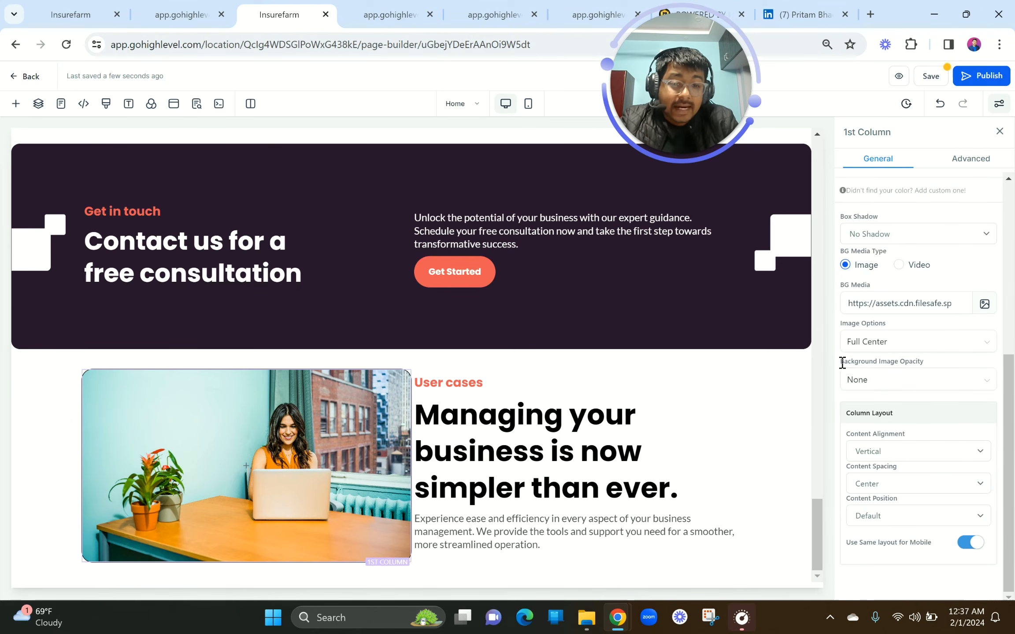
left_click_drag(841, 363, 937, 366)
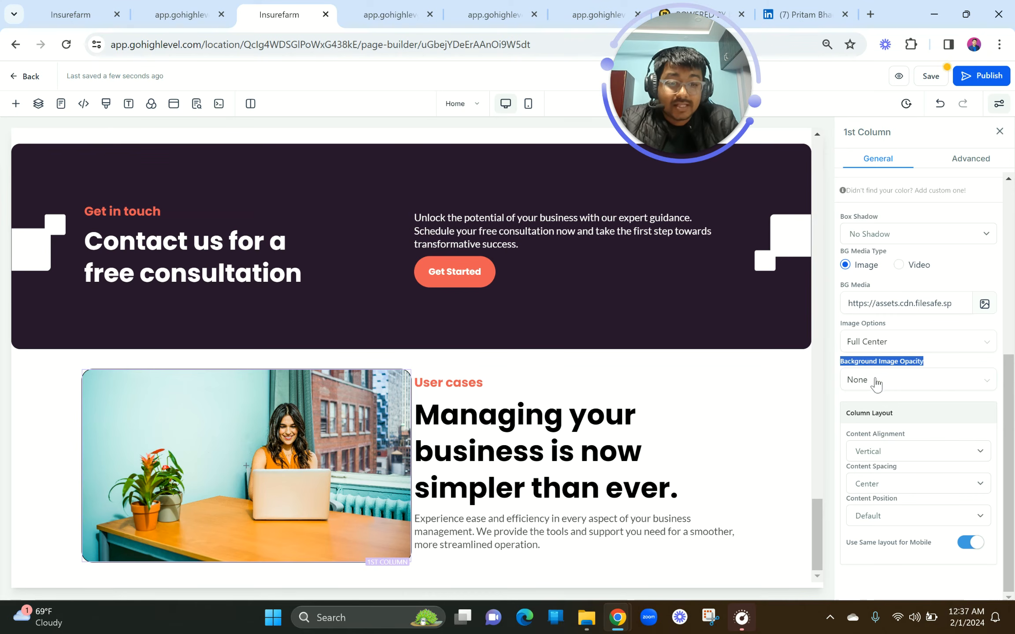
left_click(874, 381)
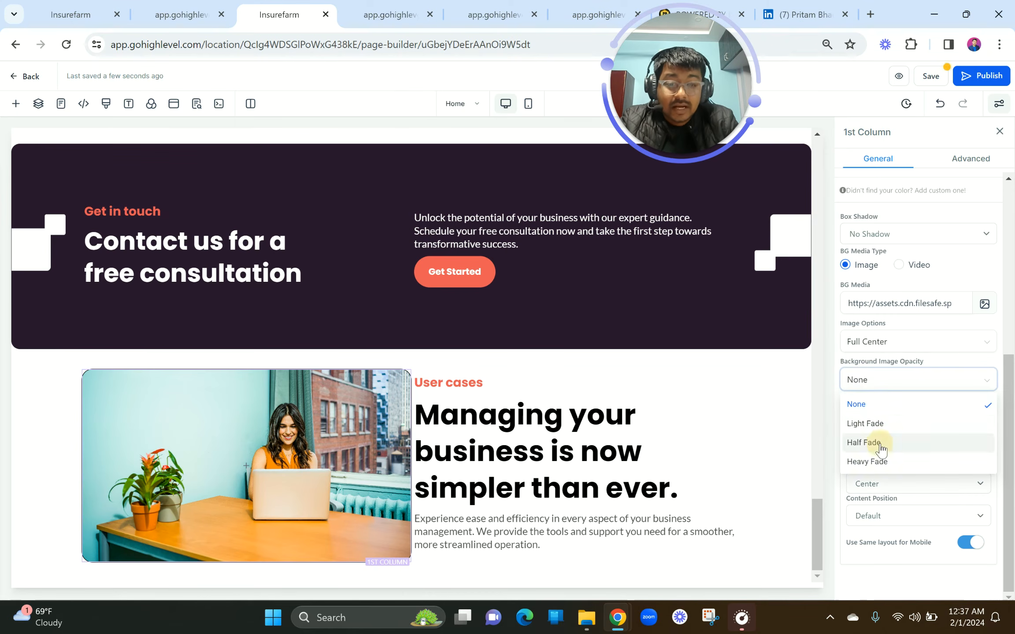
left_click(878, 443)
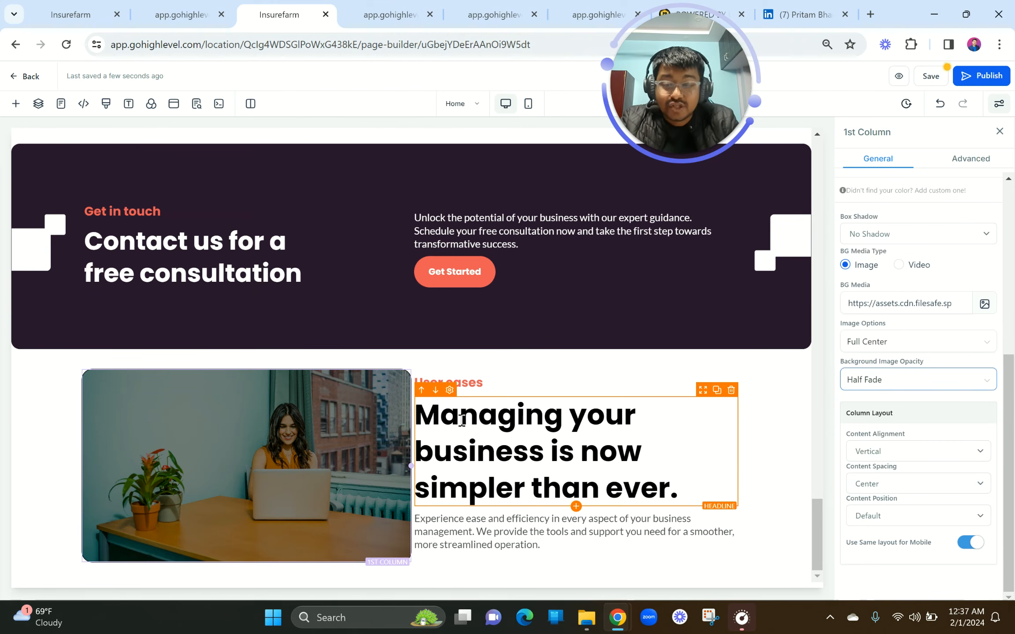
Compare the fade with the reference's Individuals card and add a headline reading "Individuals" inside the photo column.
left_click(181, 15)
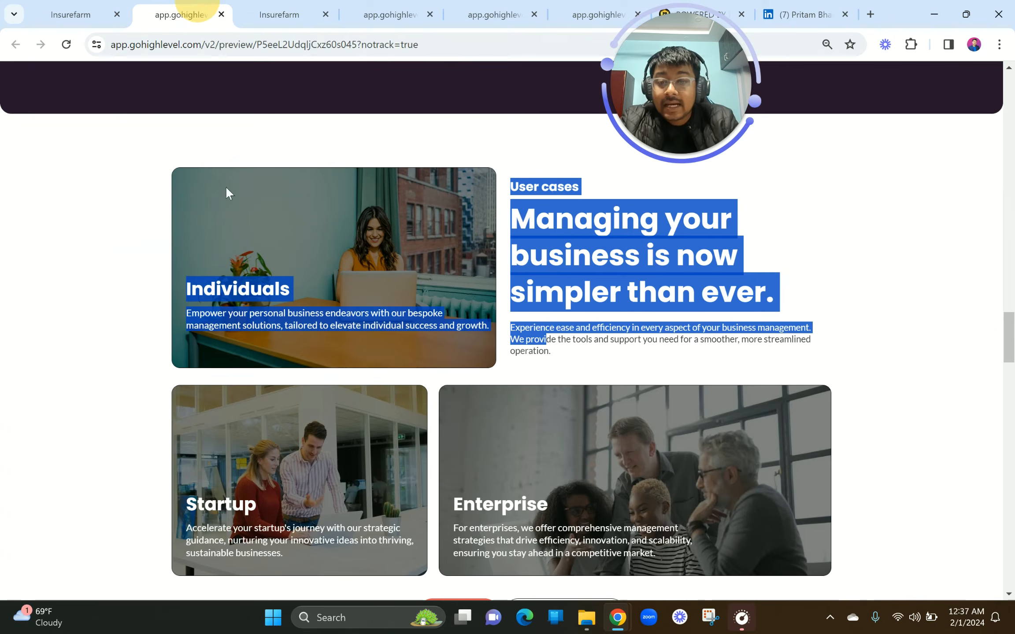
left_click(275, 259)
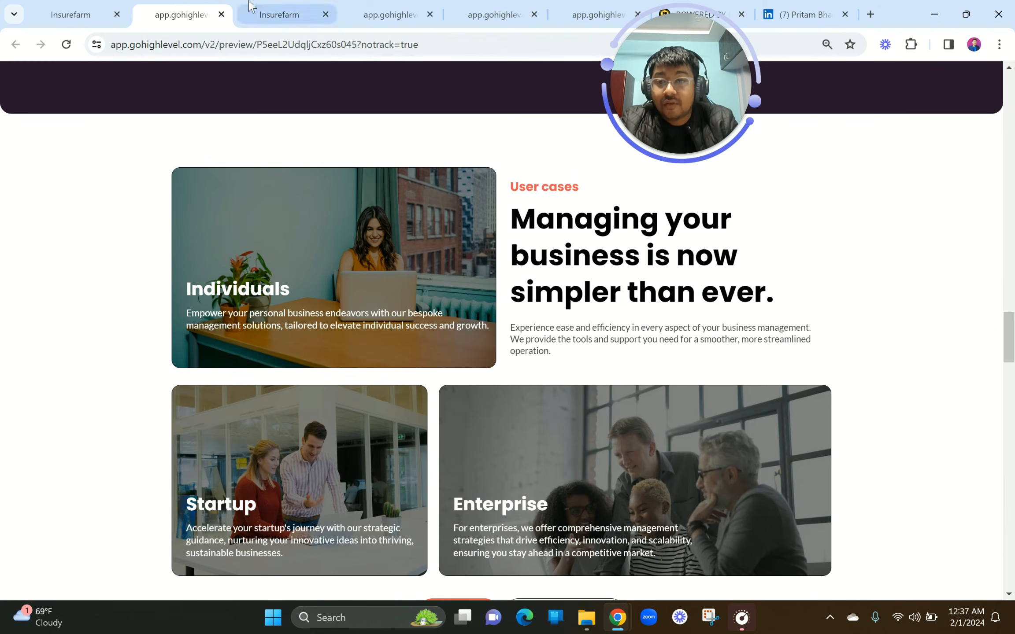
left_click(280, 15)
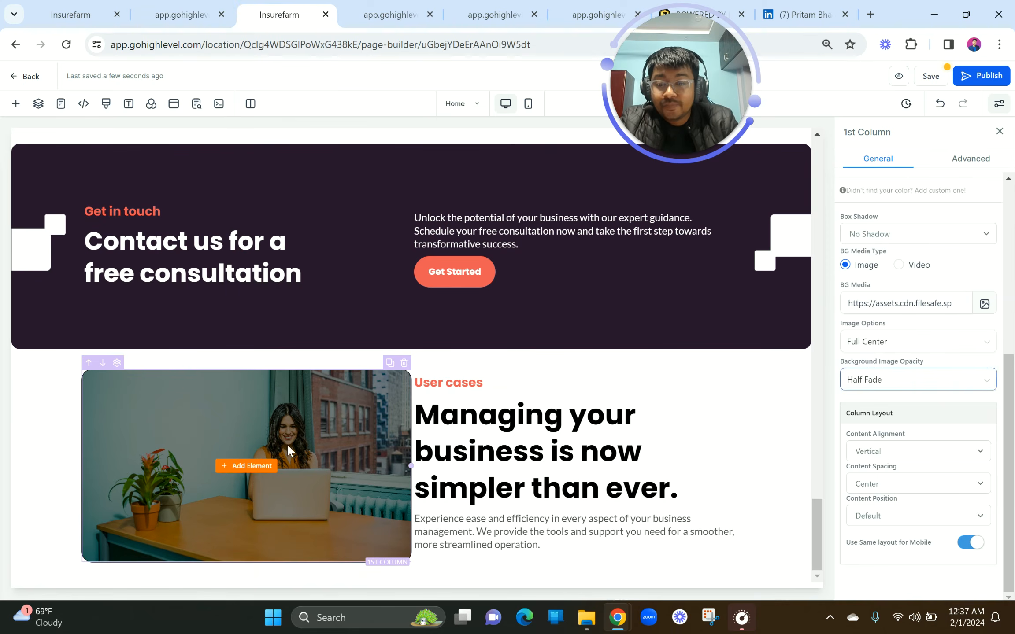
left_click(247, 465)
left_click(141, 238)
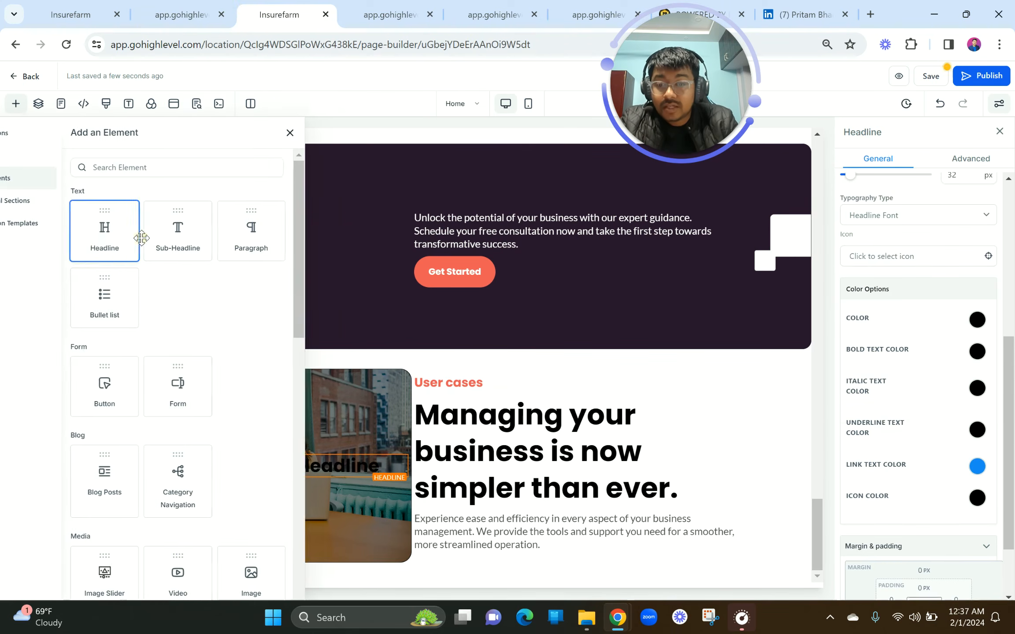
double_click(304, 465)
type("In")
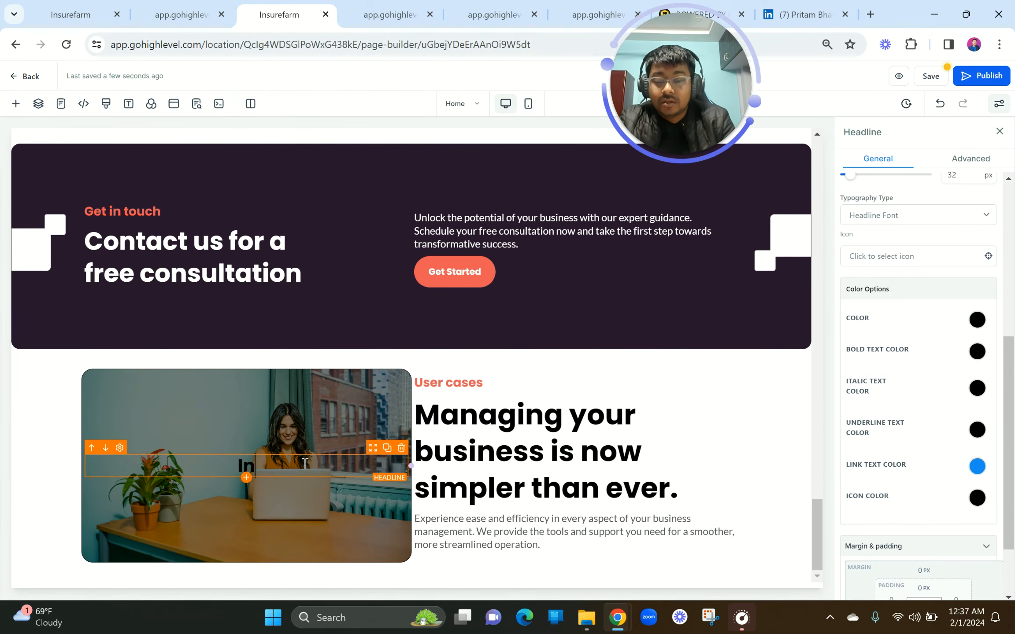
type("dividuals")
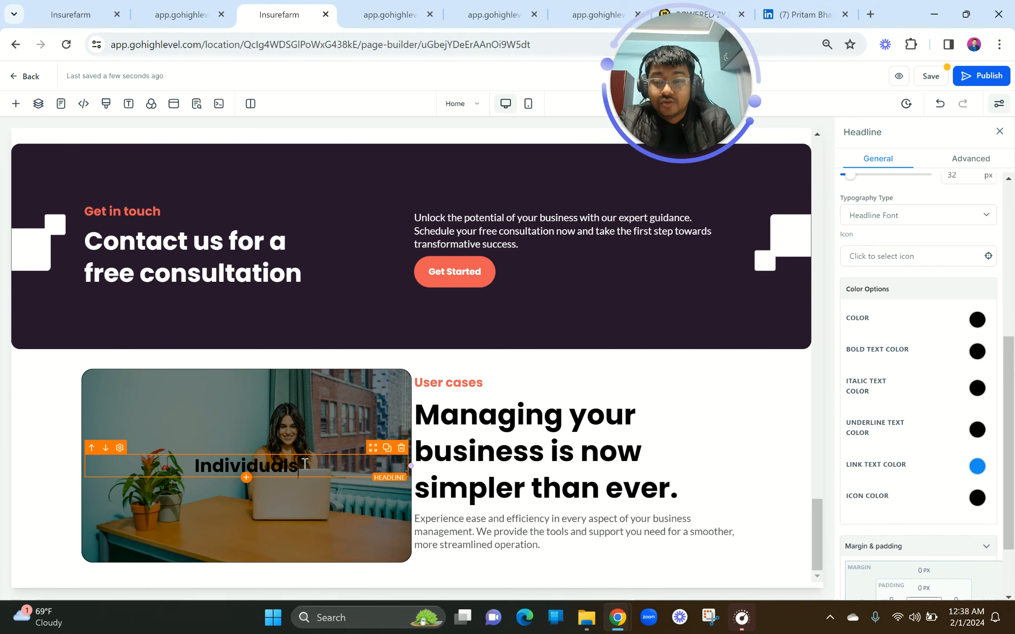
Align the "Individuals" headline to the left and set its bold text color to white.
left_click(639, 428)
scroll(867, 321, "up", 5)
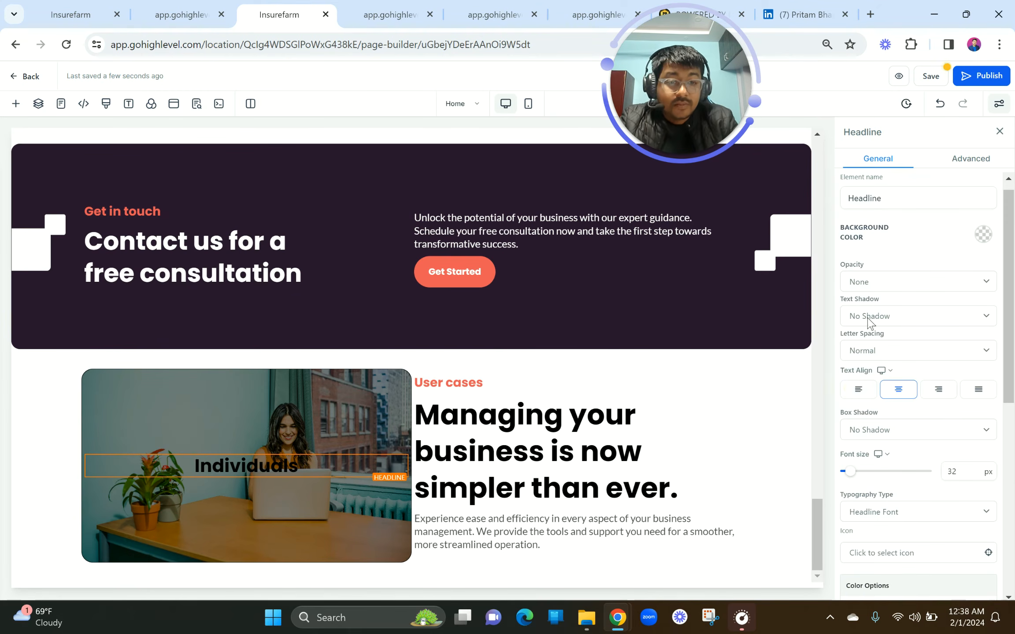
left_click(856, 390)
scroll(906, 507, "down", 6)
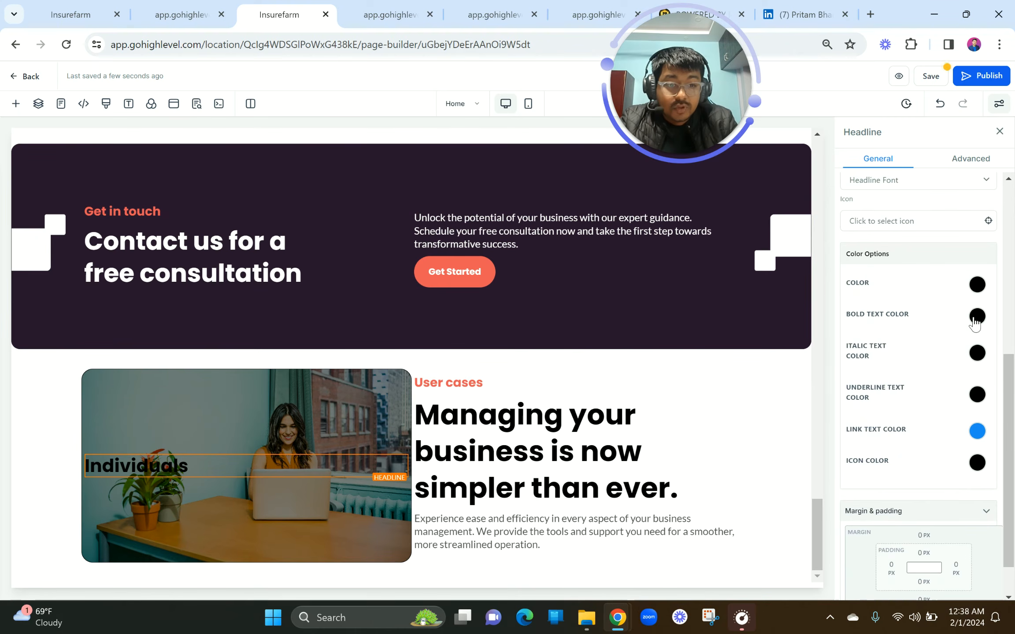
left_click(977, 315)
left_click(897, 343)
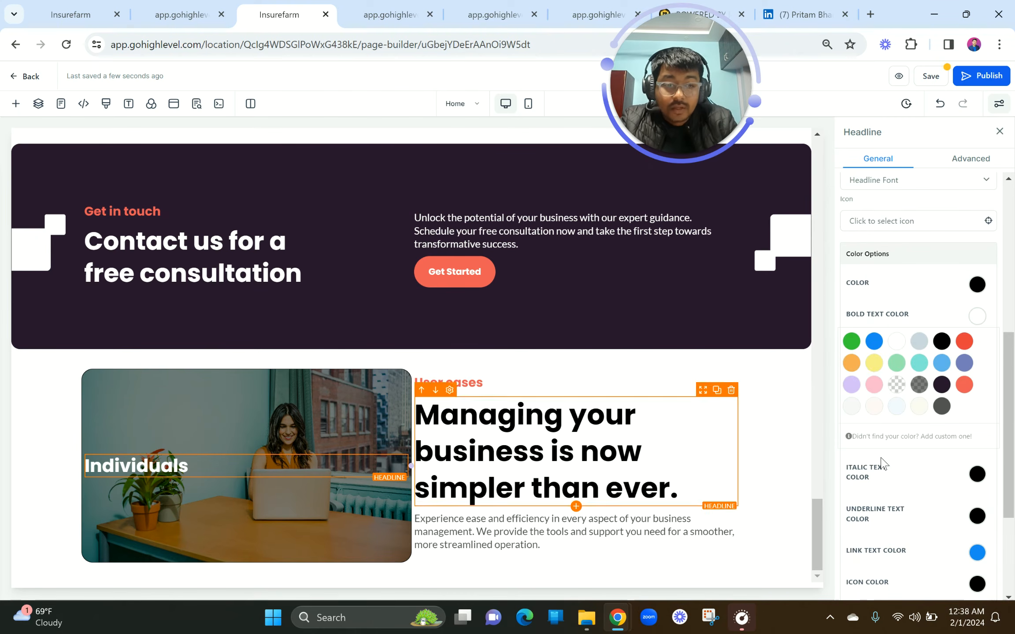
Check the reference card's text inset and give the "Individuals" headline a left padding of 20px.
scroll(978, 390, "down", 4)
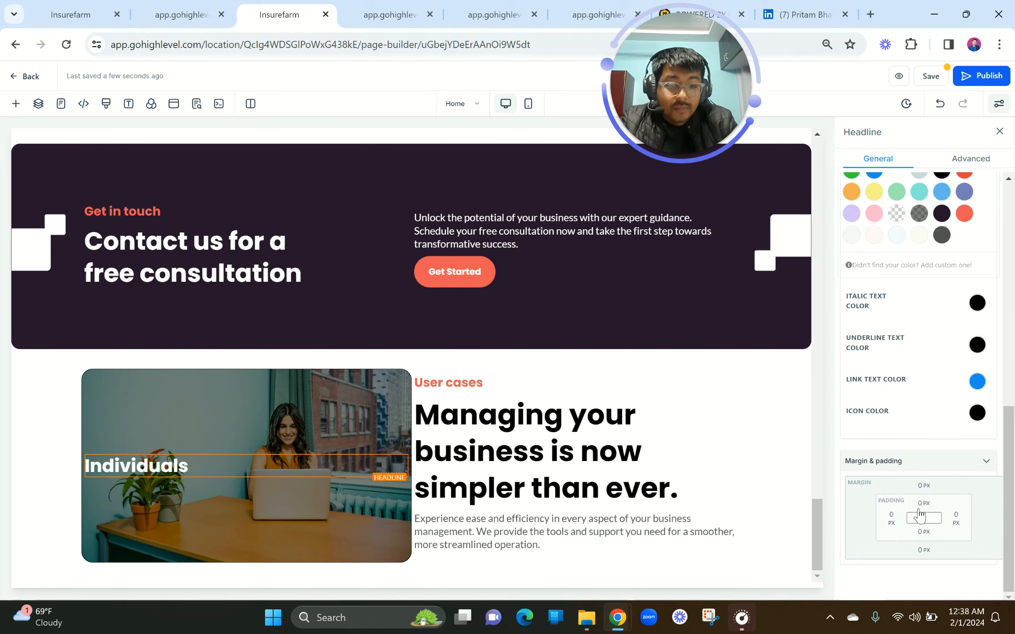
left_click(891, 517)
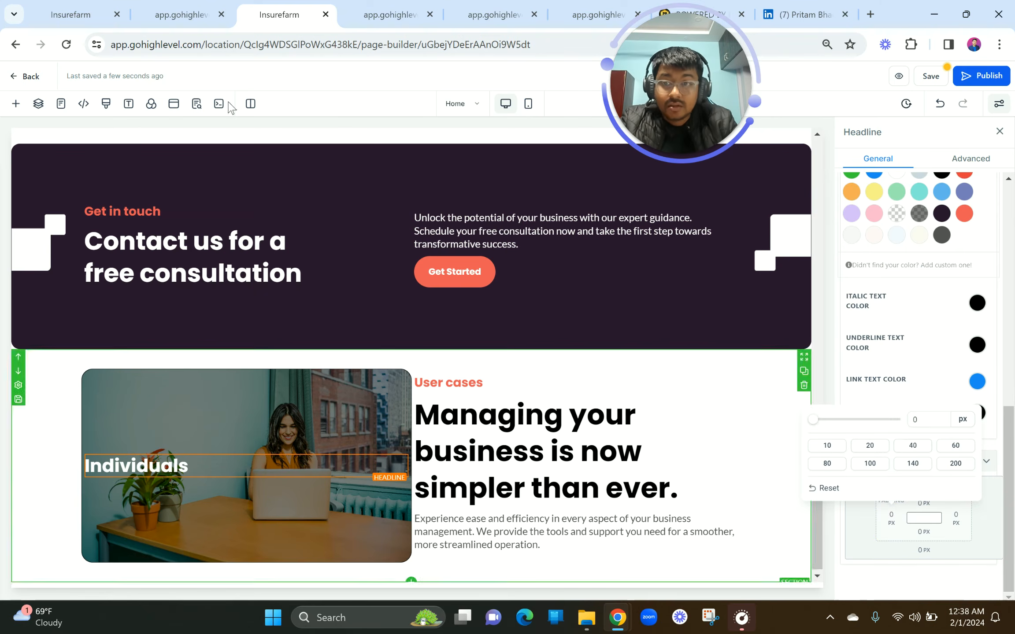
left_click(180, 2)
left_click(281, 3)
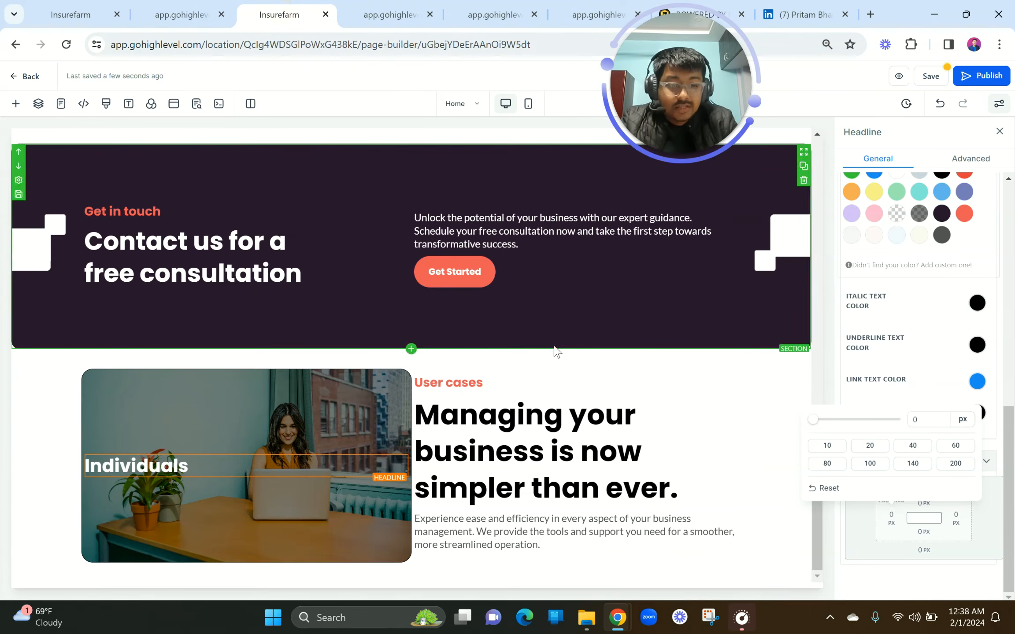
left_click(880, 445)
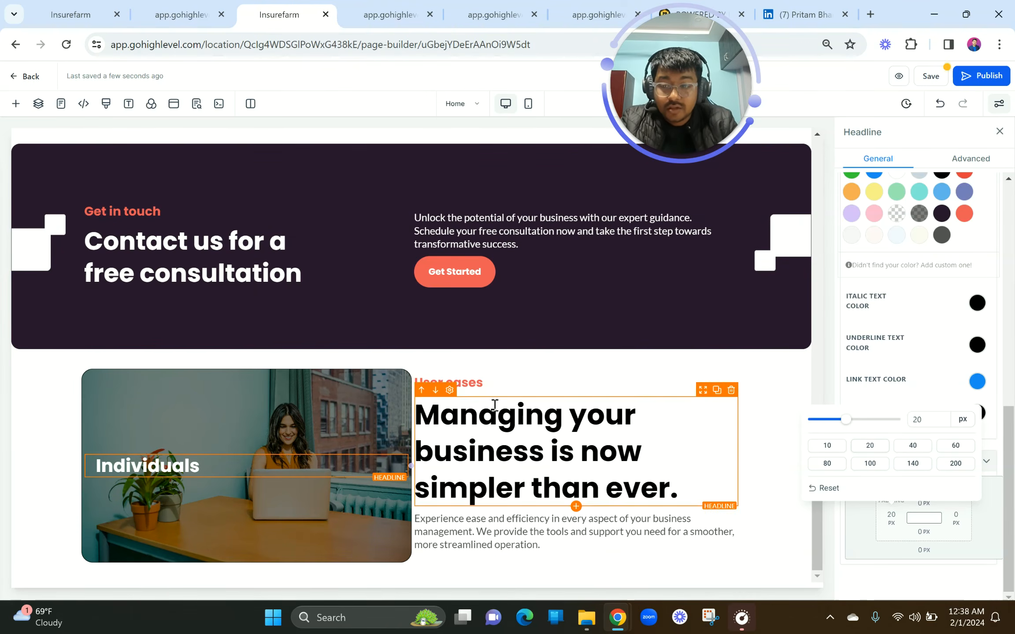
Duplicate the User cases paragraph under the "Individuals" headline and replace its text with the reference card's description, "Empower your personal business endeavors…".
left_click(151, 6)
left_click_drag(184, 319, 488, 324)
key("ctrl+c")
left_click(281, 7)
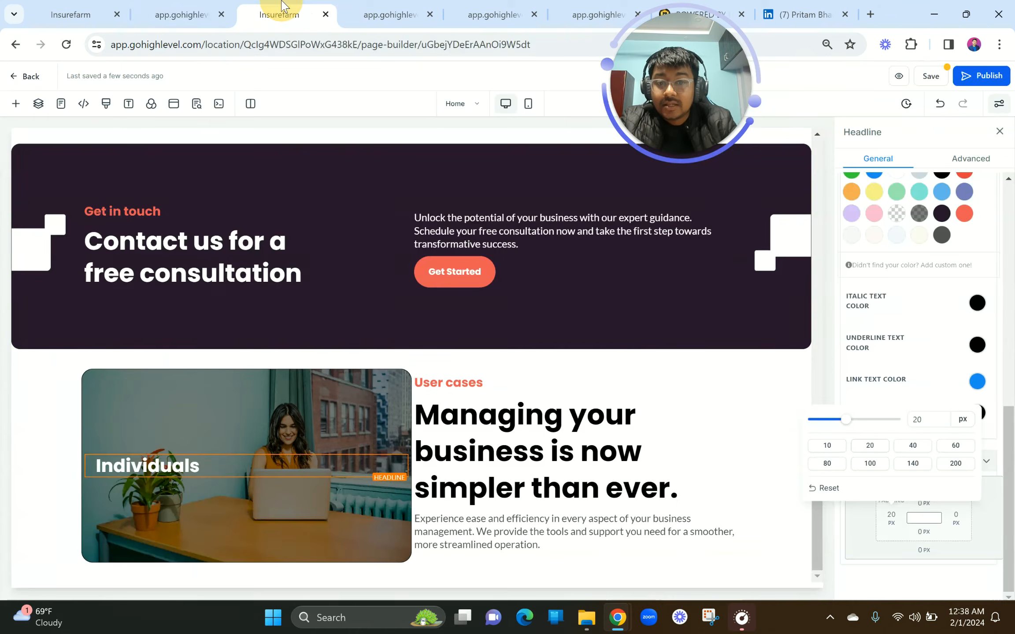
left_click(717, 507)
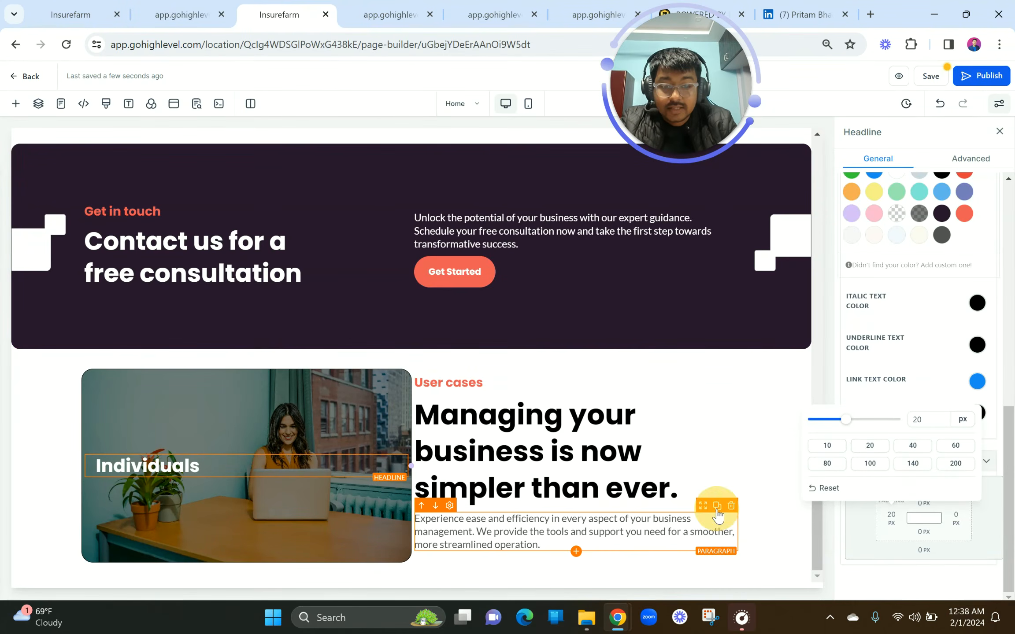
left_click_drag(703, 511, 239, 488)
left_click(238, 486)
key("ctrl+a")
key("ctrl+v")
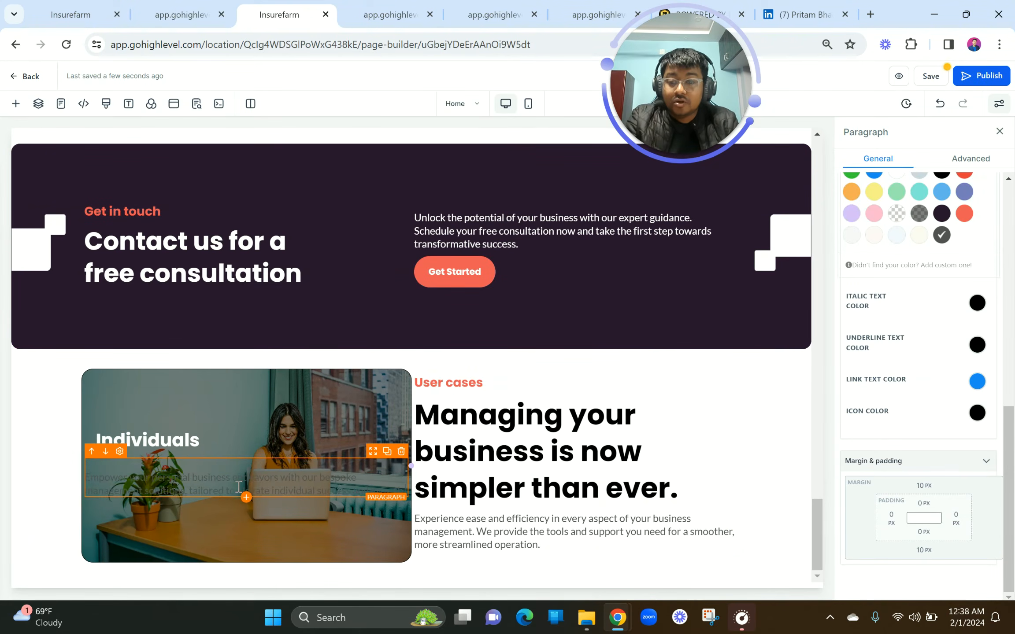
Set the Individuals description's text color to white and remove the empty line before its text.
scroll(977, 302, "up", 5)
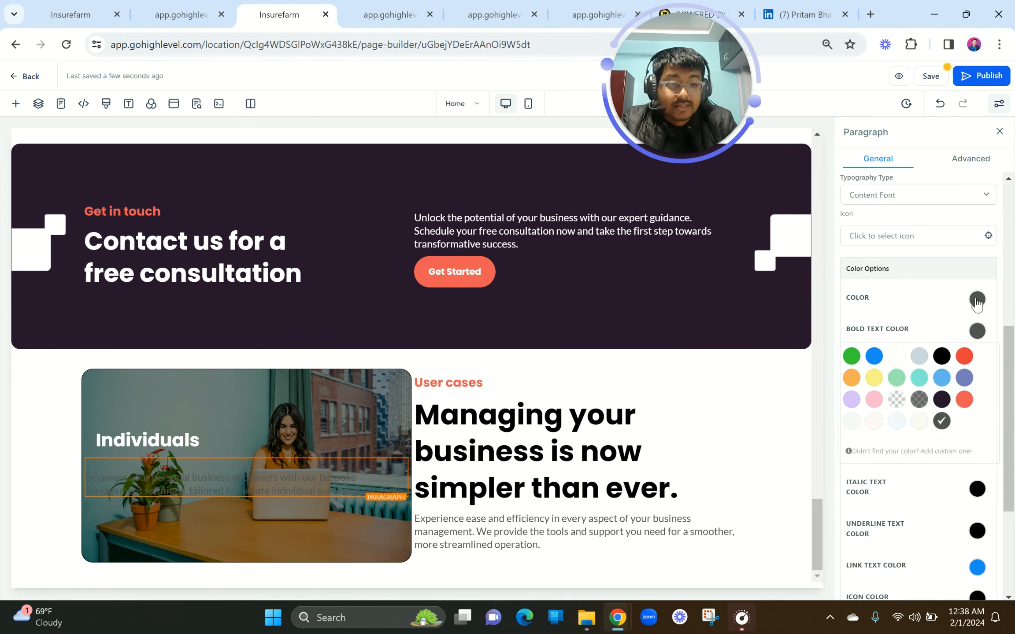
left_click(976, 299)
left_click(898, 326)
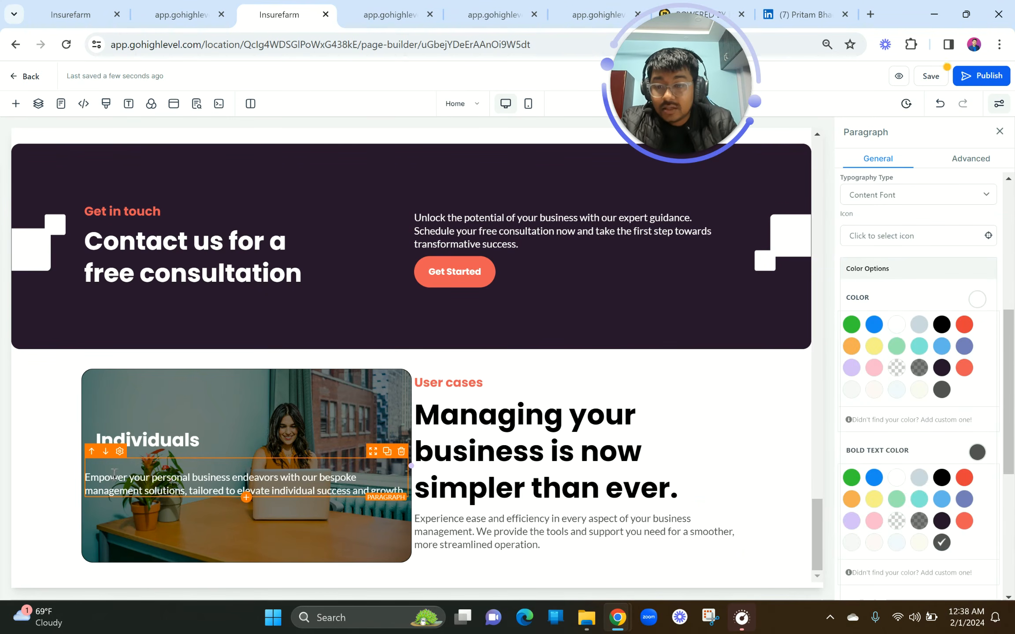
left_click(86, 478)
key("BackSpace")
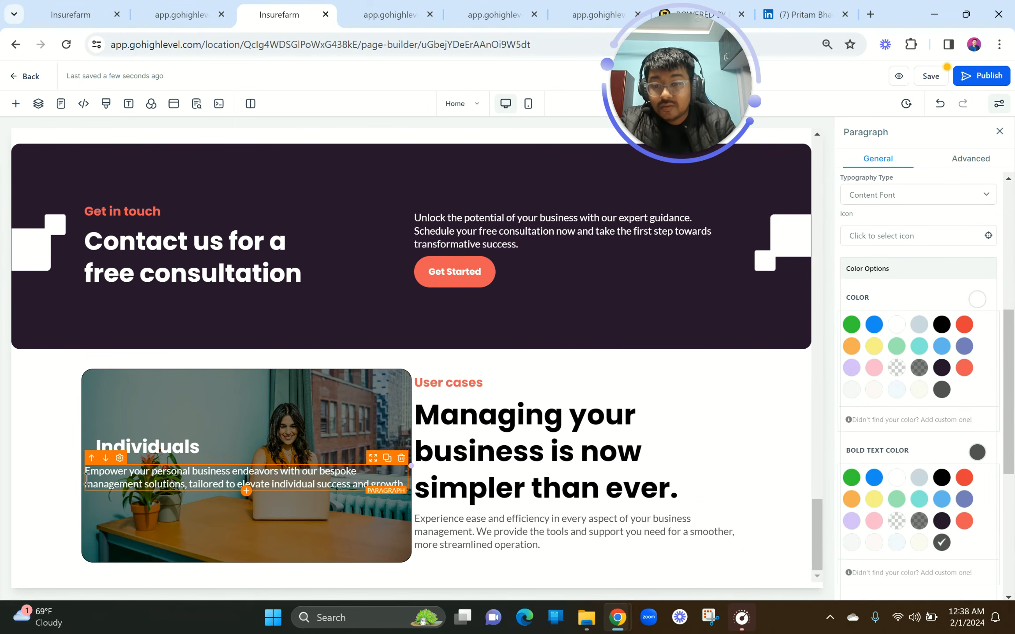
Give the Individuals description paragraph a left padding of 20px.
scroll(894, 484, "down", 5)
left_click(892, 520)
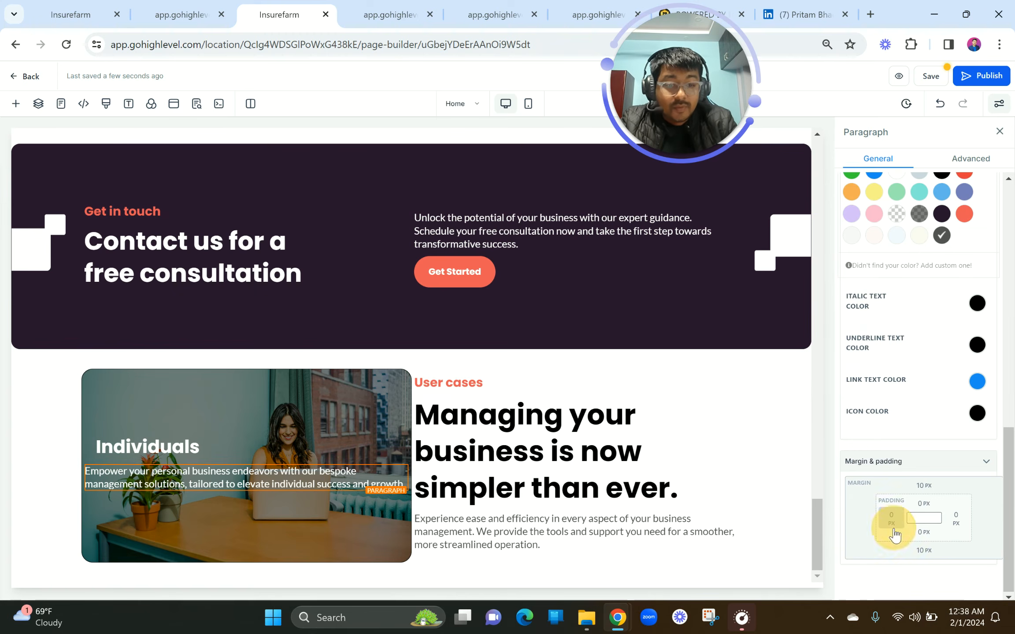
left_click(872, 450)
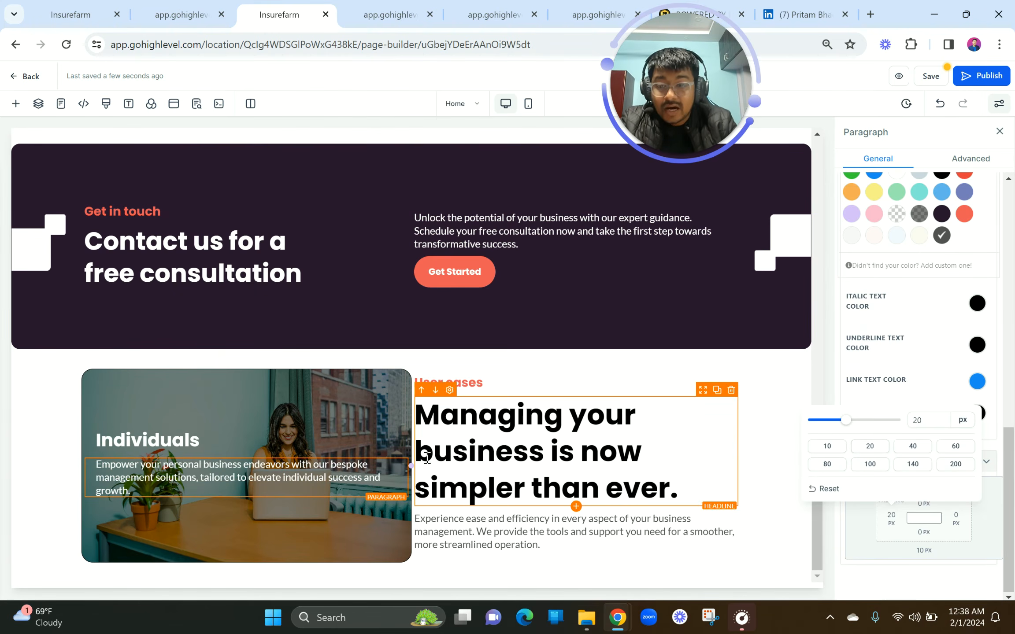
Compare the description's line breaks with the reference and widen the photo column slightly.
left_click(183, 15)
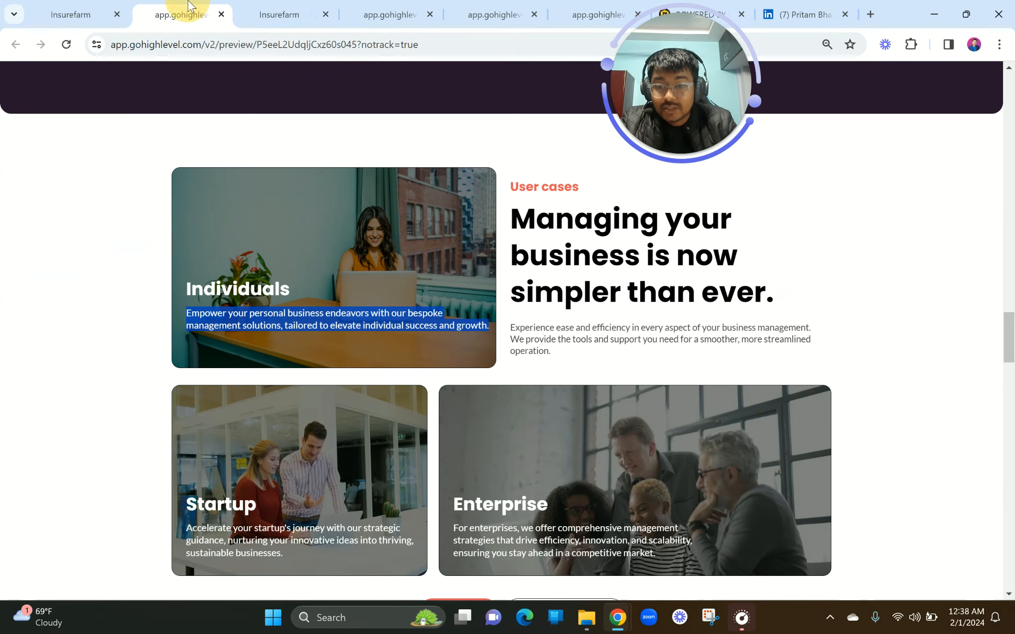
left_click(273, 9)
mouse_move(413, 468)
left_mouse_down()
mouse_move(424, 465)
mouse_move(409, 465)
left_mouse_up()
left_click(202, 479)
Check the reference card's text placement and increase the "Individuals" headline's top margin past 140px to lower the text block.
left_click(156, 10)
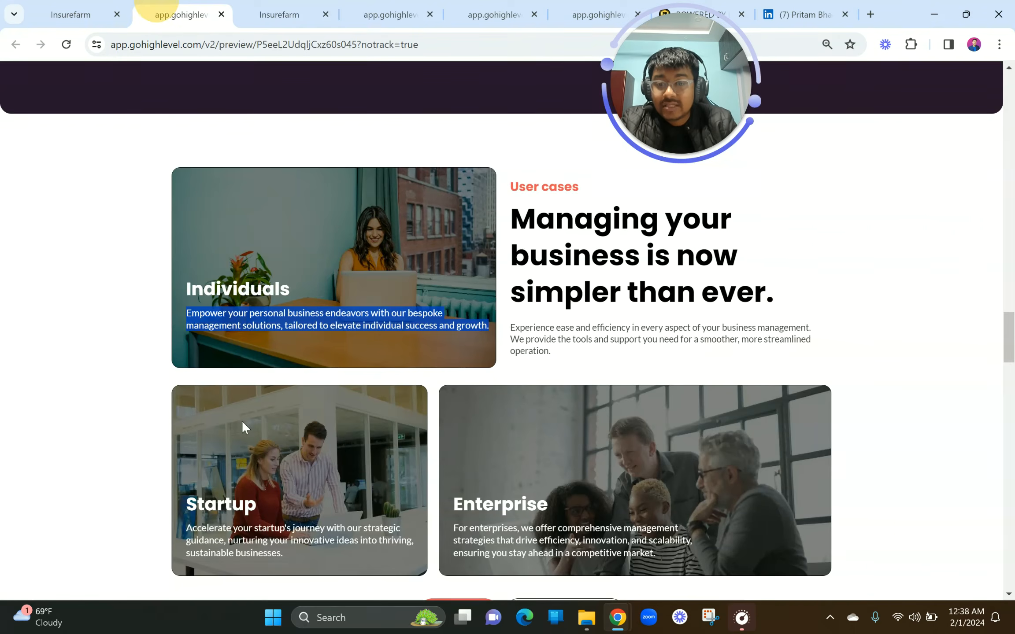
left_click(263, 322)
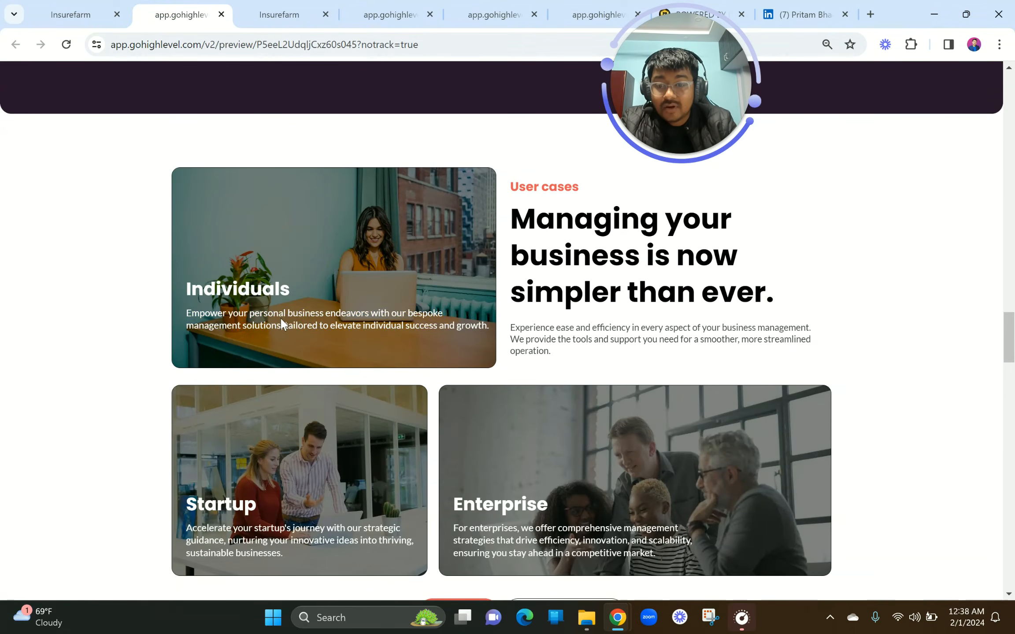
left_click_drag(177, 287, 494, 340)
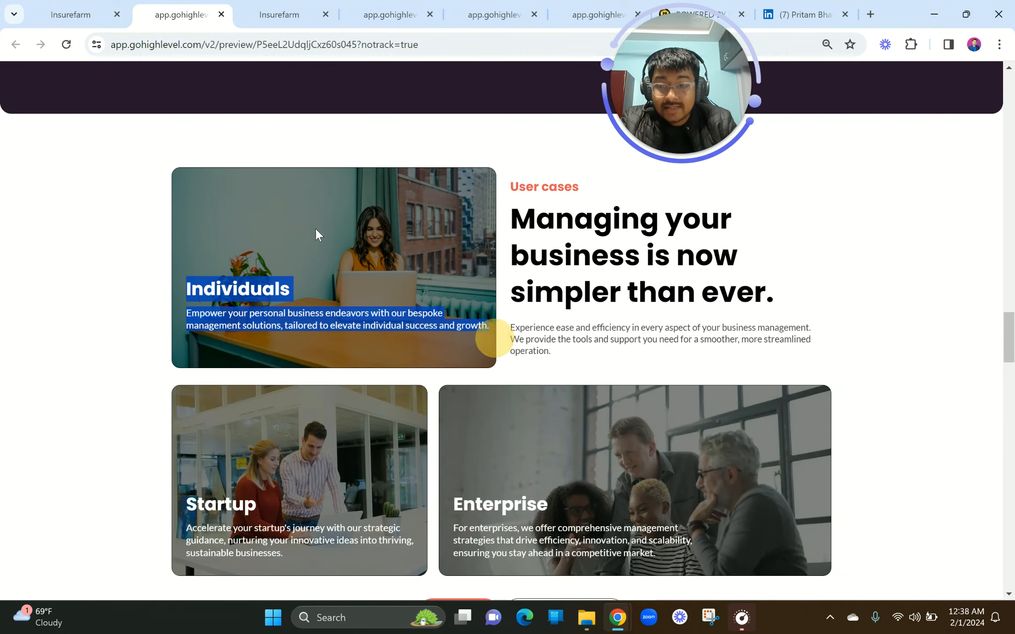
left_click(263, 12)
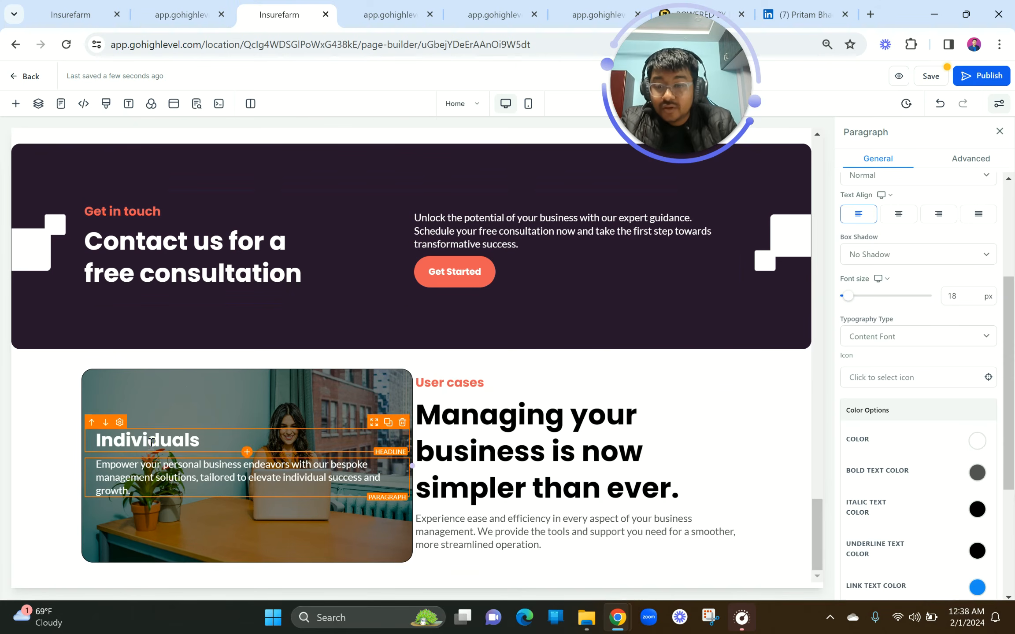
left_click(151, 442)
scroll(909, 466, "down", 5)
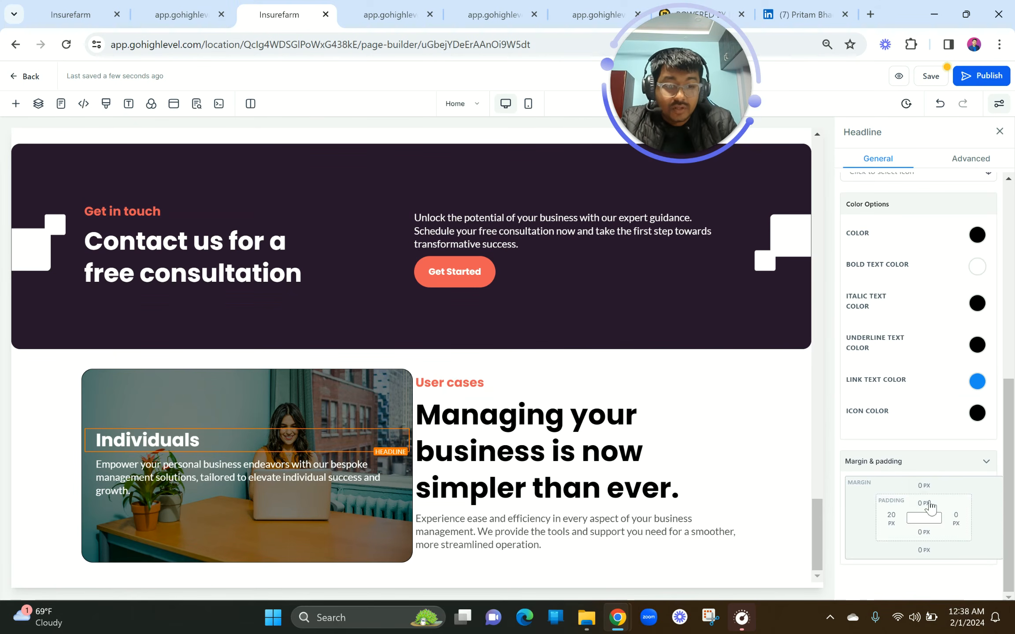
left_click(924, 485)
left_click(987, 556)
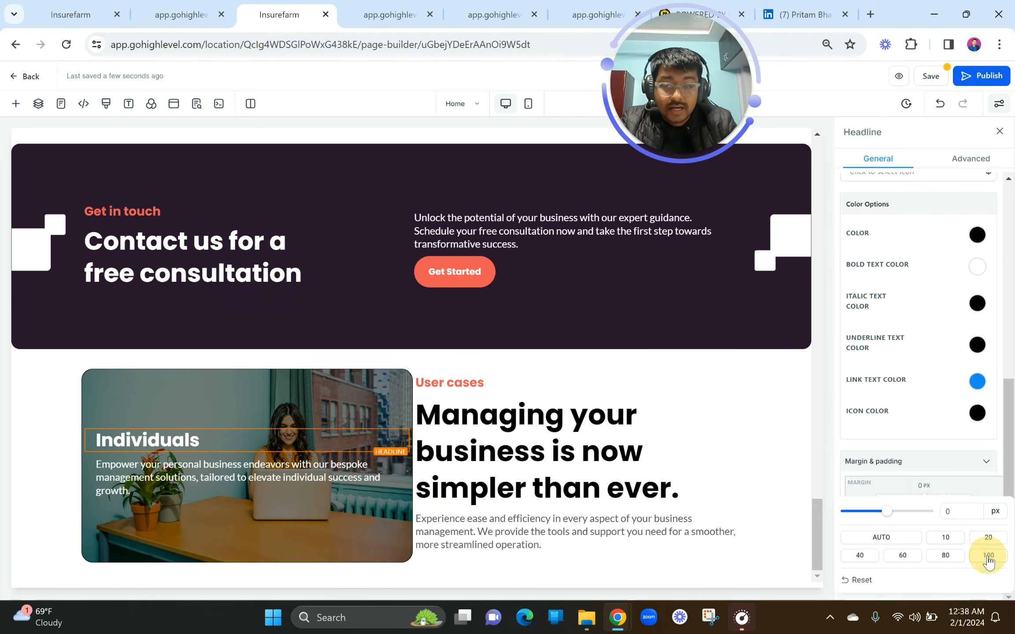
double_click(964, 510)
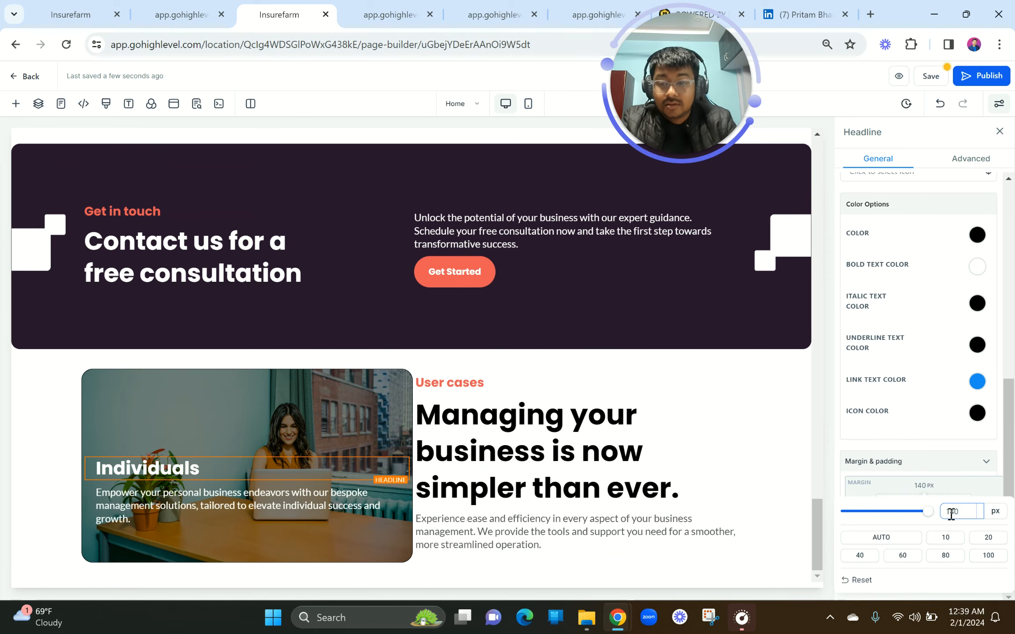
left_click(735, 521)
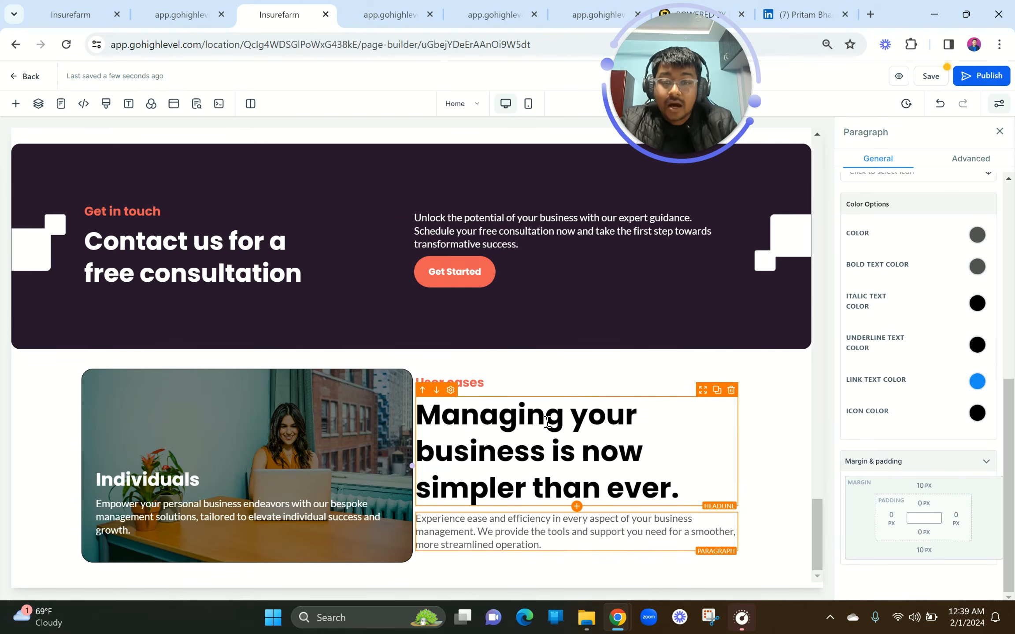
left_click(196, 11)
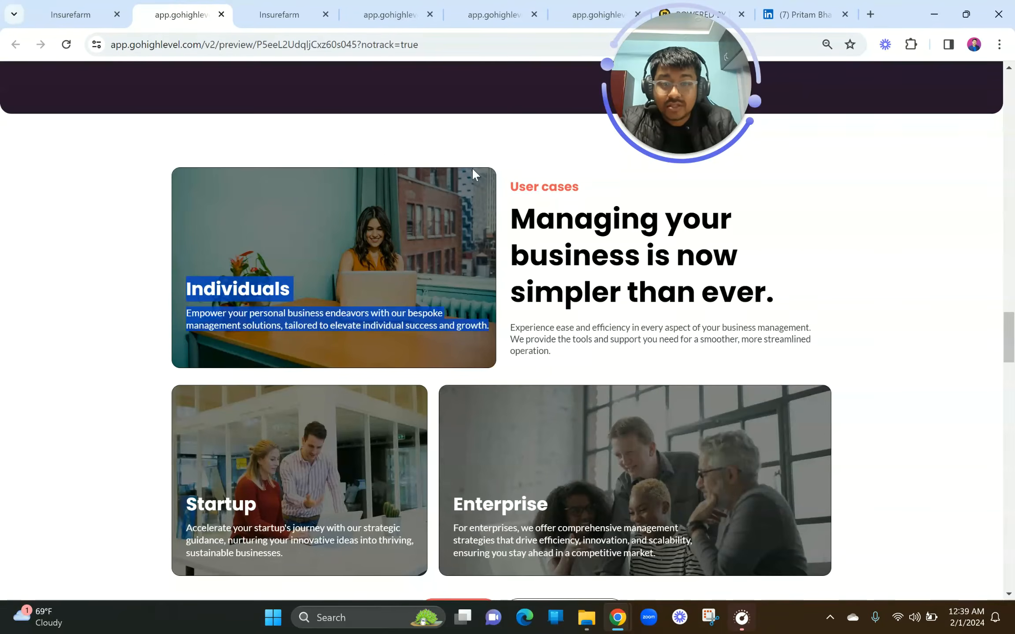
Check the reference's gap between the Individuals photo and heading text, and give the User cases text column a left margin of 20px.
left_click(487, 173)
scroll(516, 211, "up", 5)
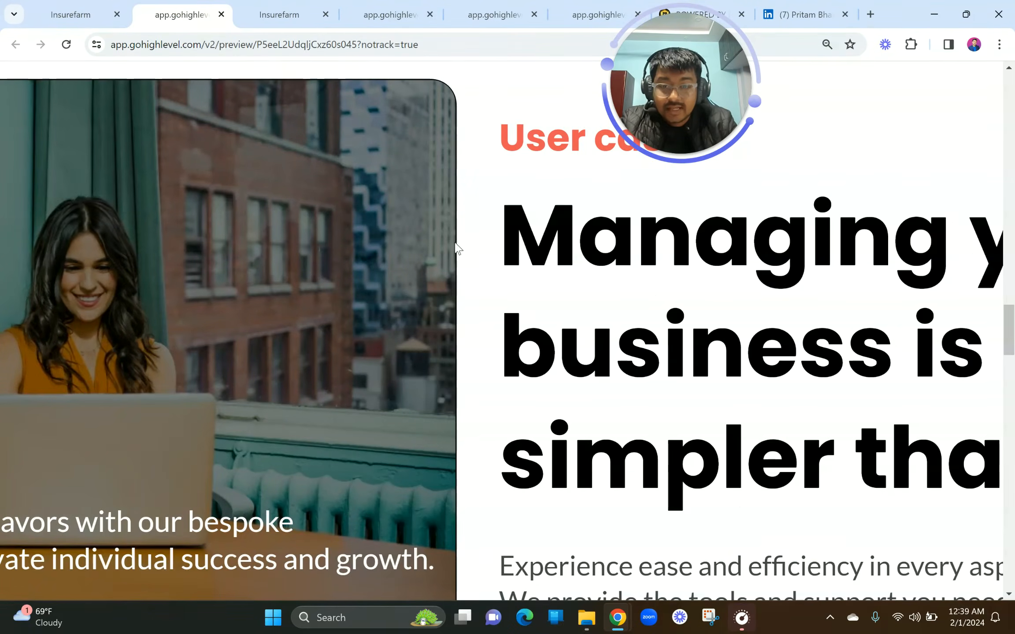
scroll(536, 180, "down", 5)
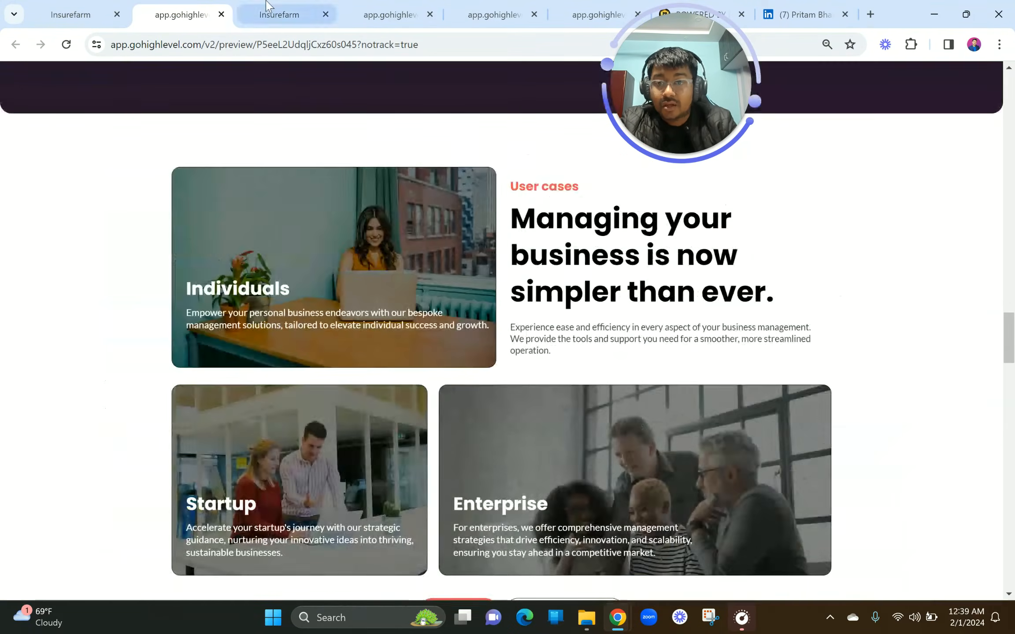
left_click(280, 14)
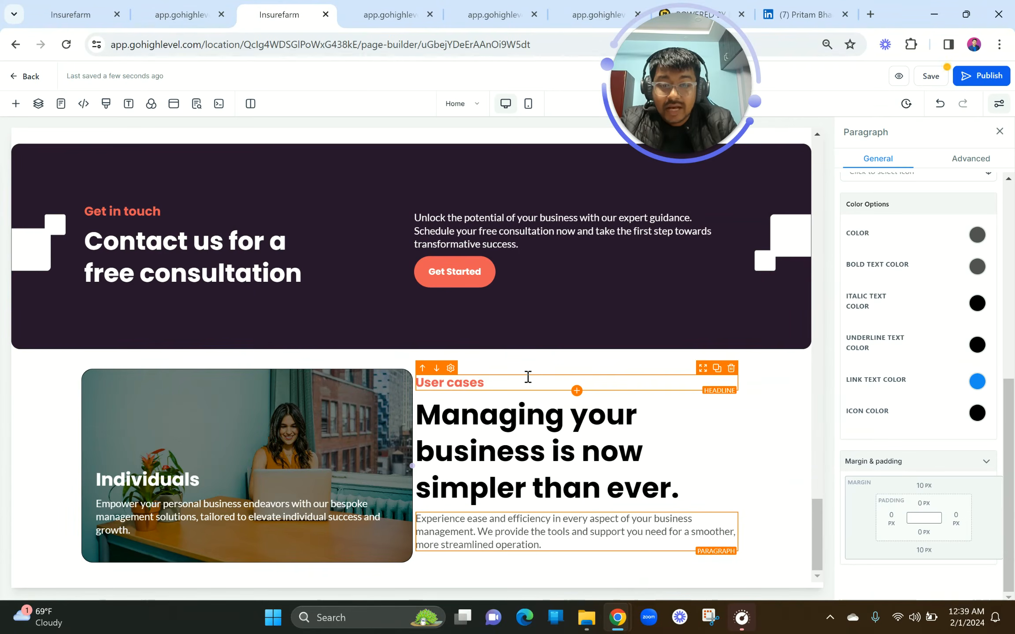
left_click(546, 372)
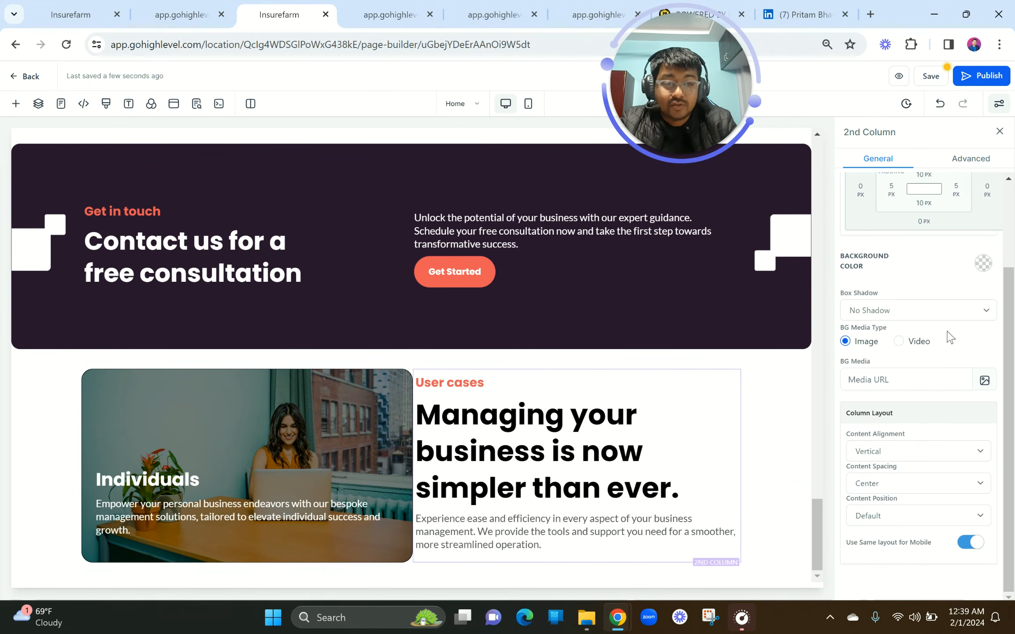
scroll(898, 342, "up", 3)
left_click(861, 297)
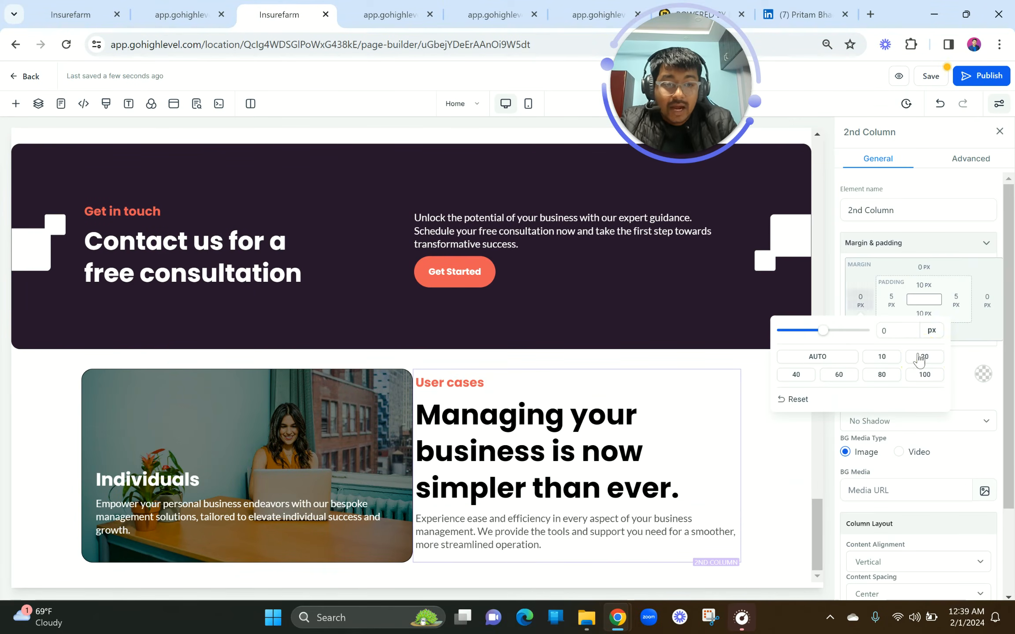
left_click(924, 358)
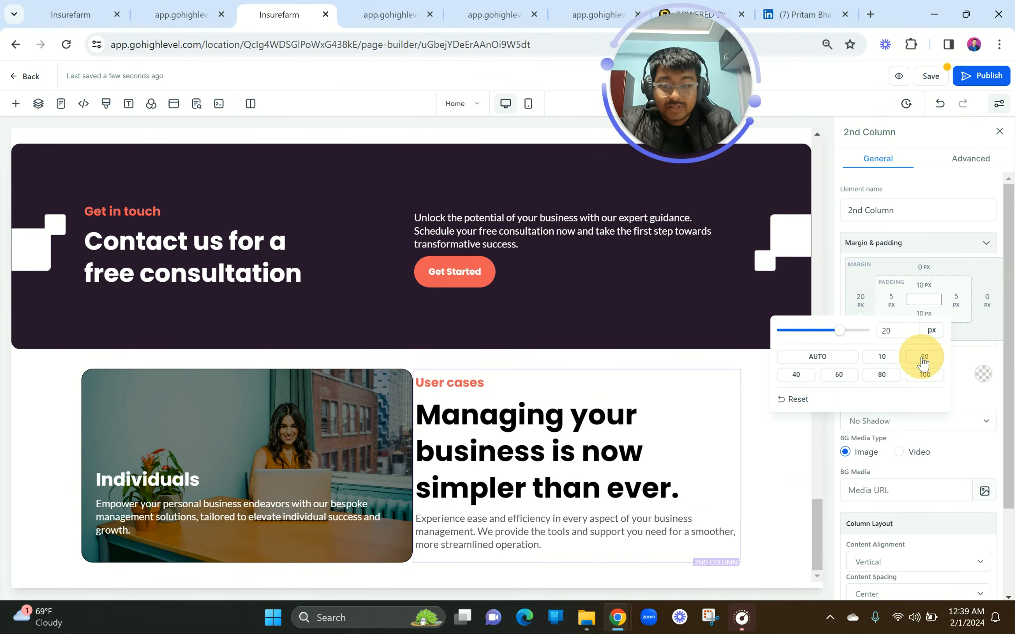
left_click(544, 457)
Compare the Individuals photo with the reference and try the Light Fade and None background image opacities on its column.
key("ctrl+shift+Tab")
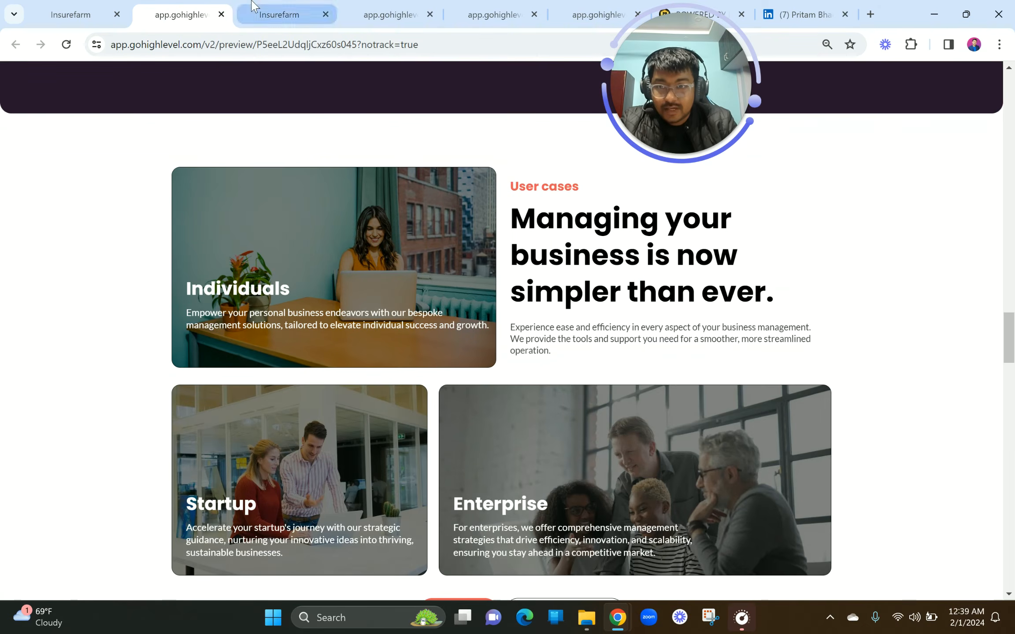
left_click(253, 6)
left_click(272, 395)
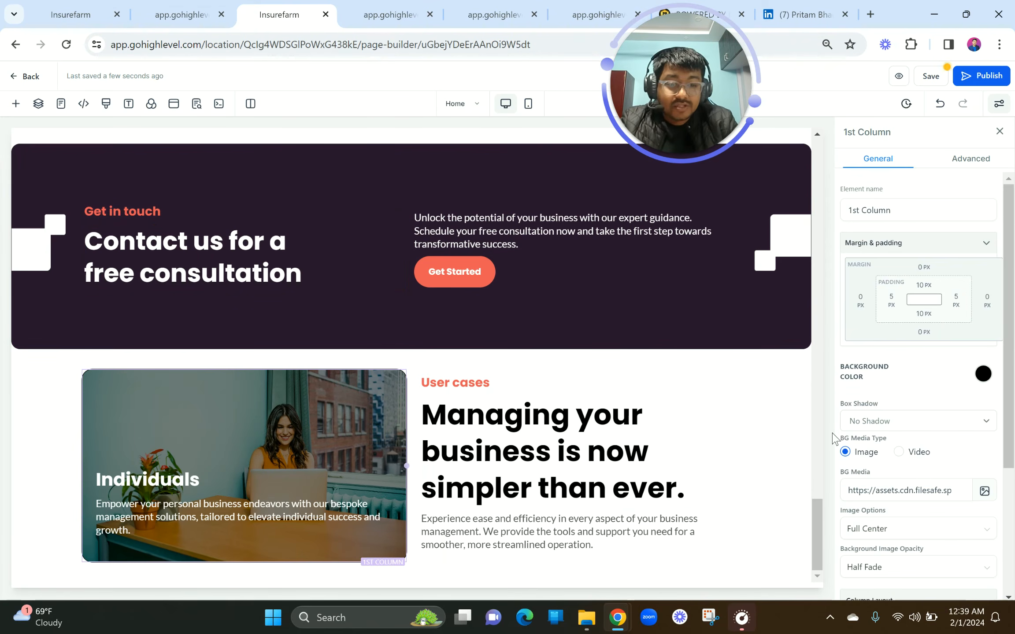
scroll(925, 478, "down", 4)
left_click(885, 386)
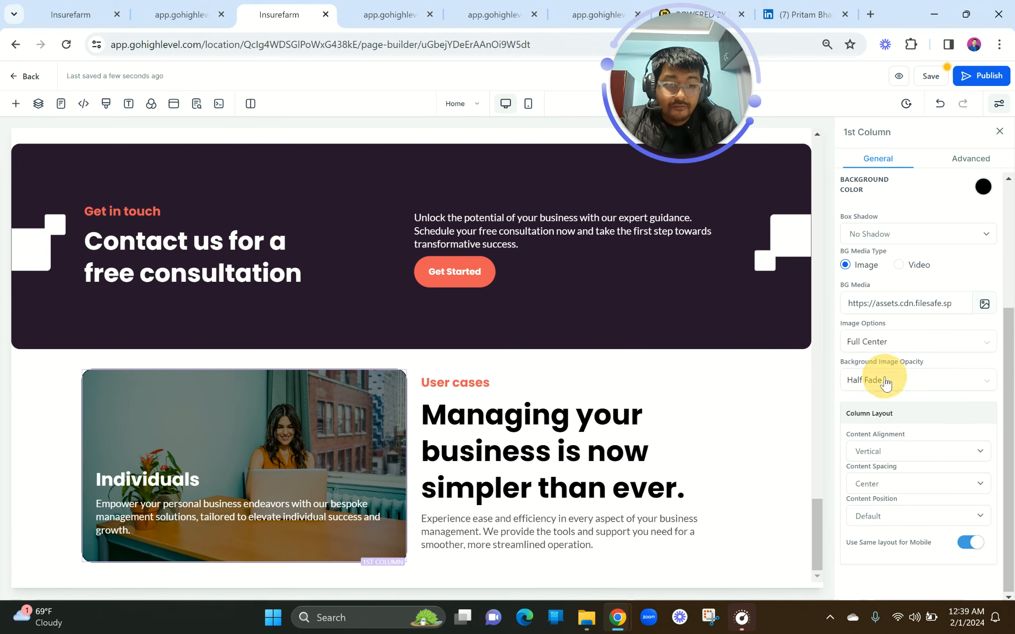
left_click(873, 422)
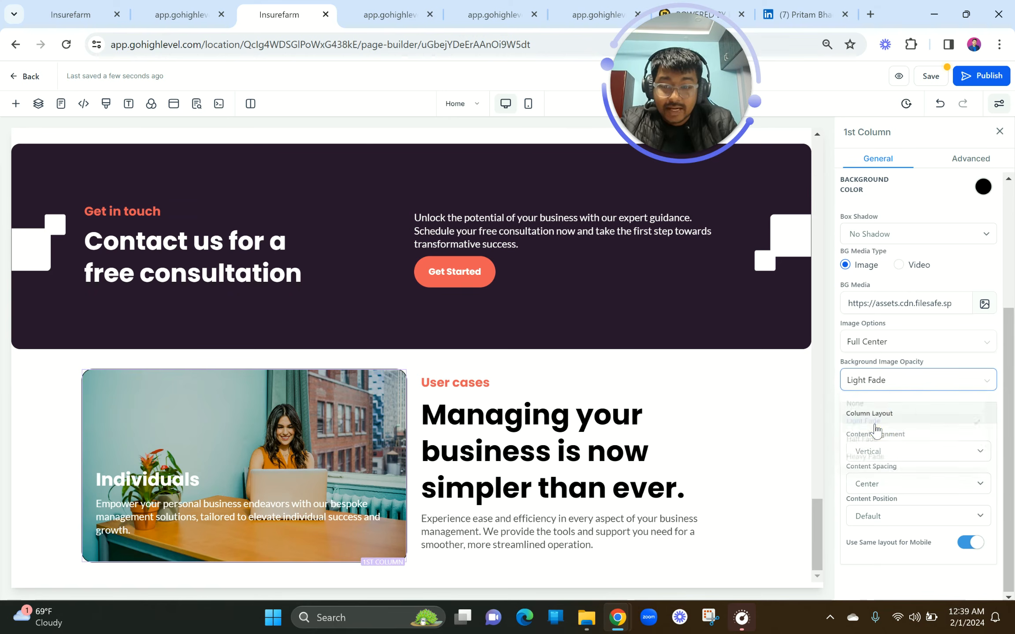
left_click(881, 381)
left_click(870, 401)
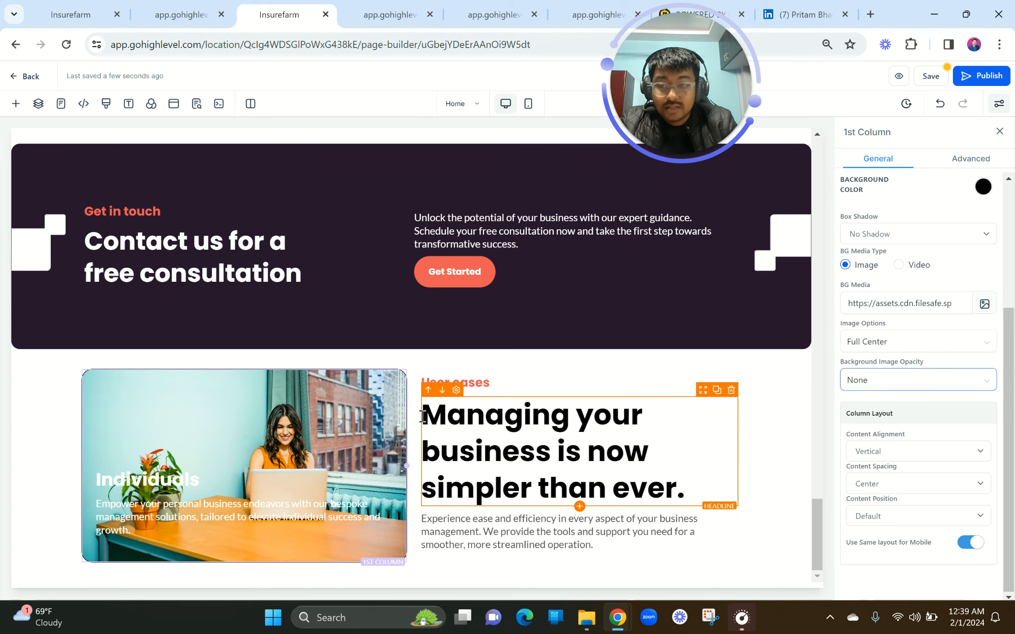
left_click(971, 159)
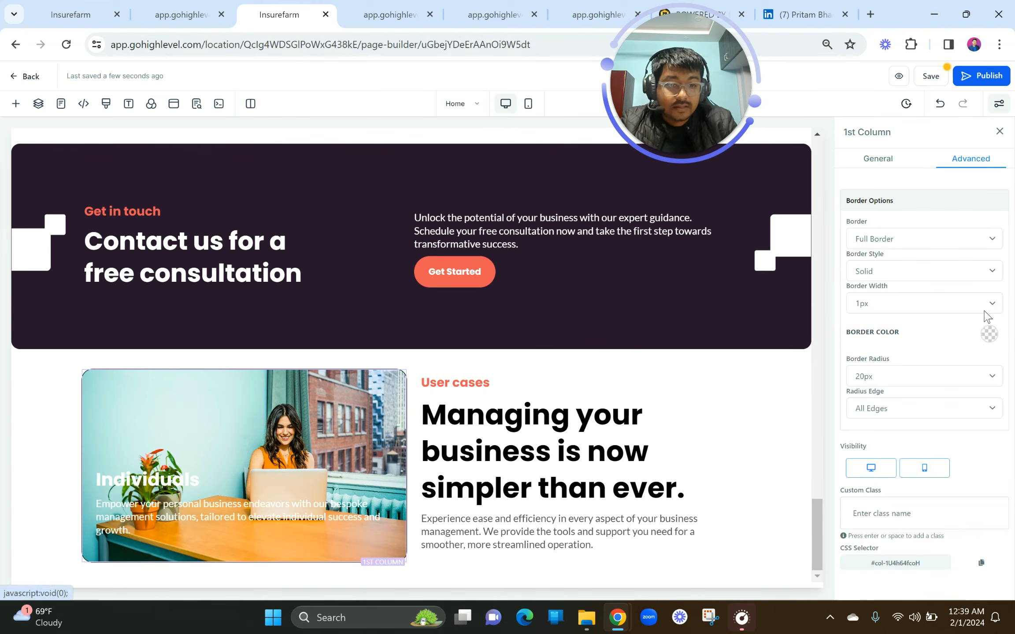
left_click(446, 443)
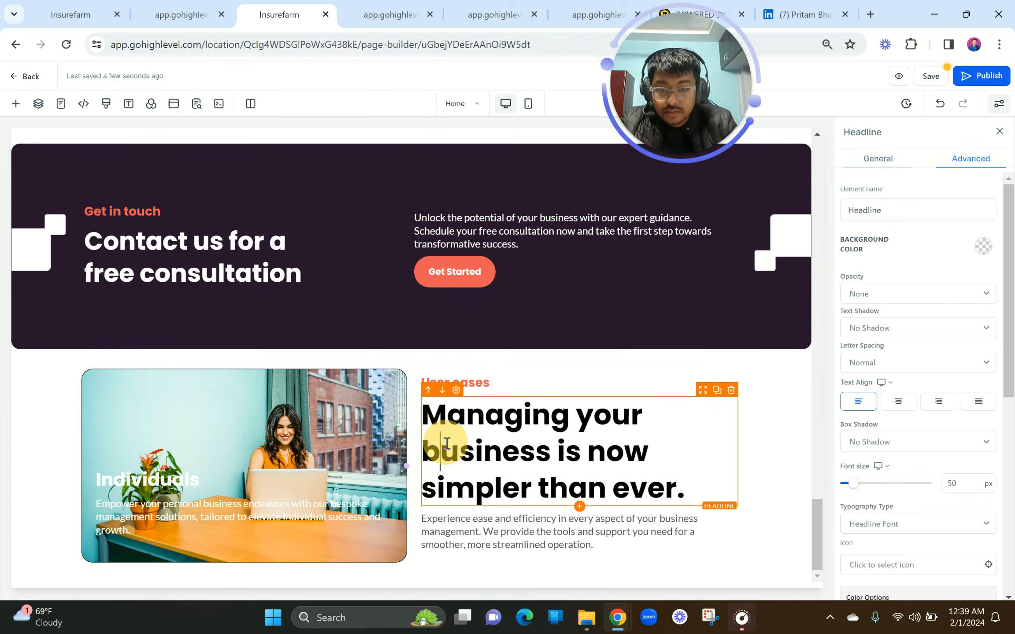
Try Heavy Fade as the Individuals photo column's background image opacity and return it to Half Fade.
left_click(194, 420)
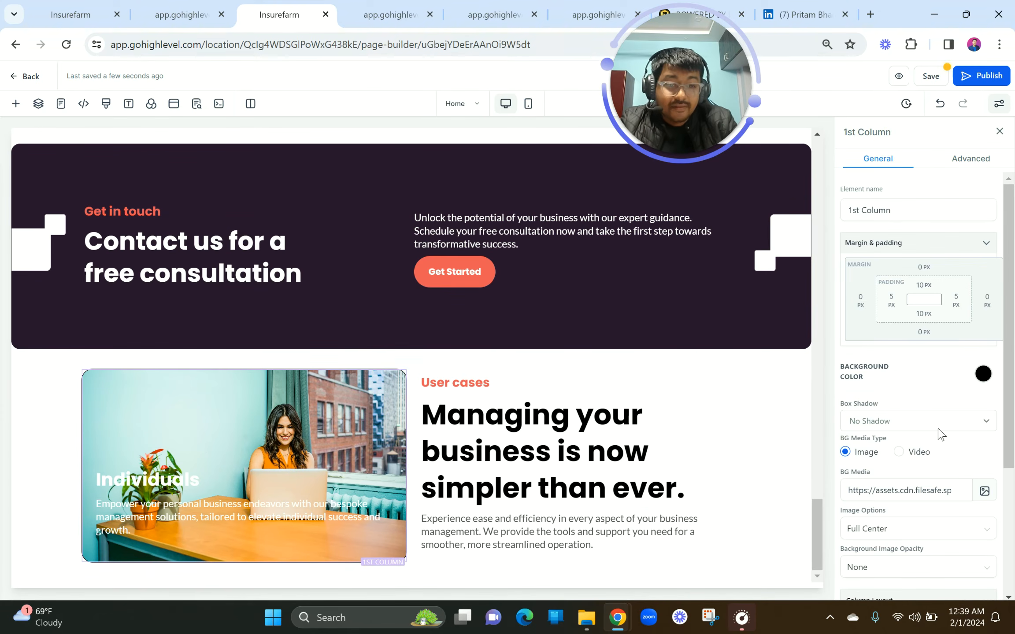
scroll(899, 482, "down", 1)
scroll(898, 482, "down", 4)
left_click(886, 380)
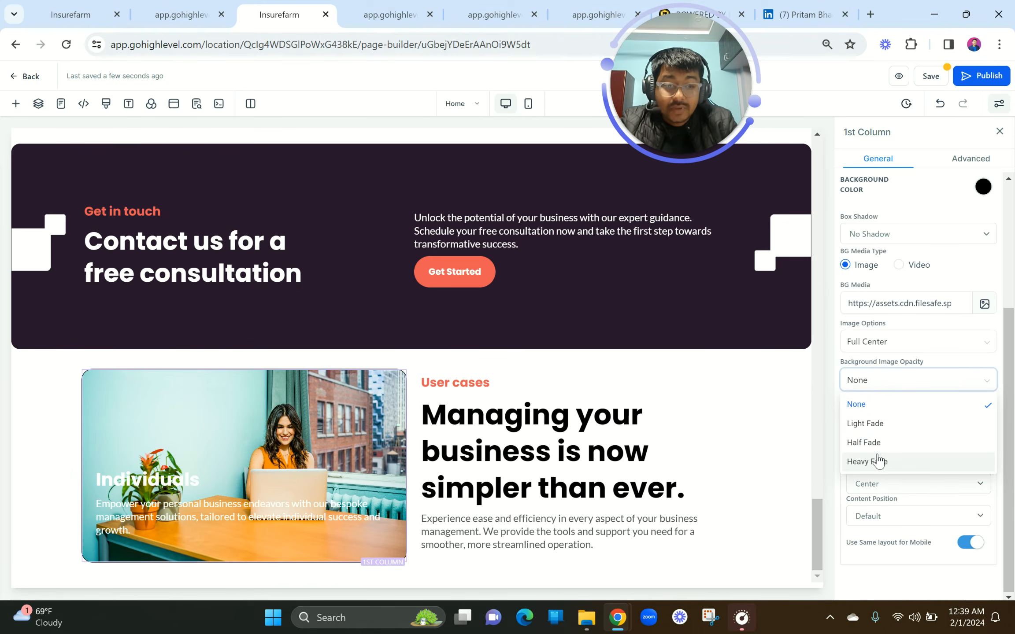
left_click(878, 461)
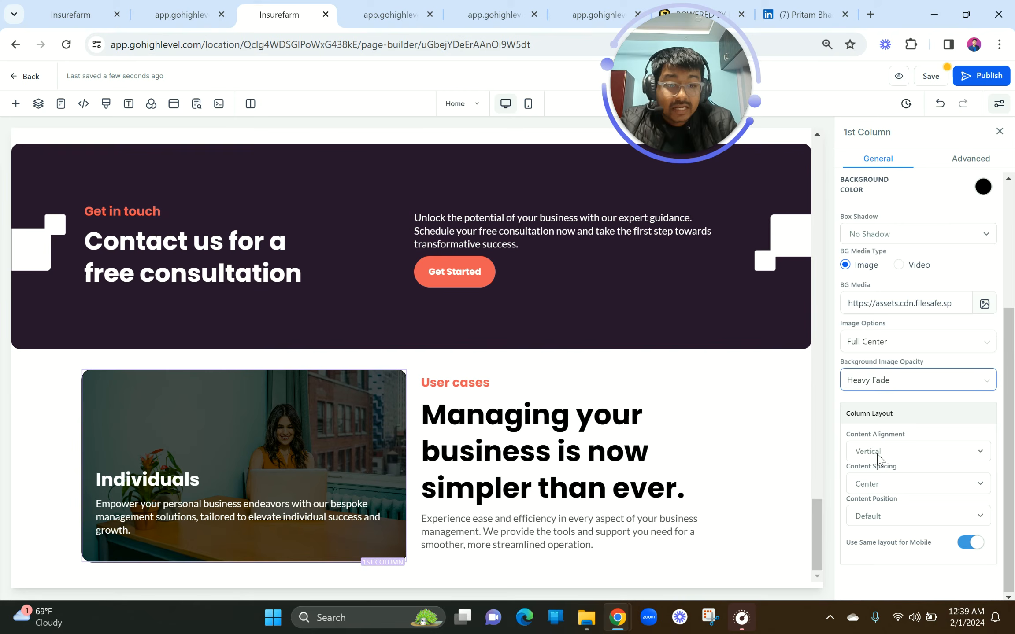
left_click(885, 380)
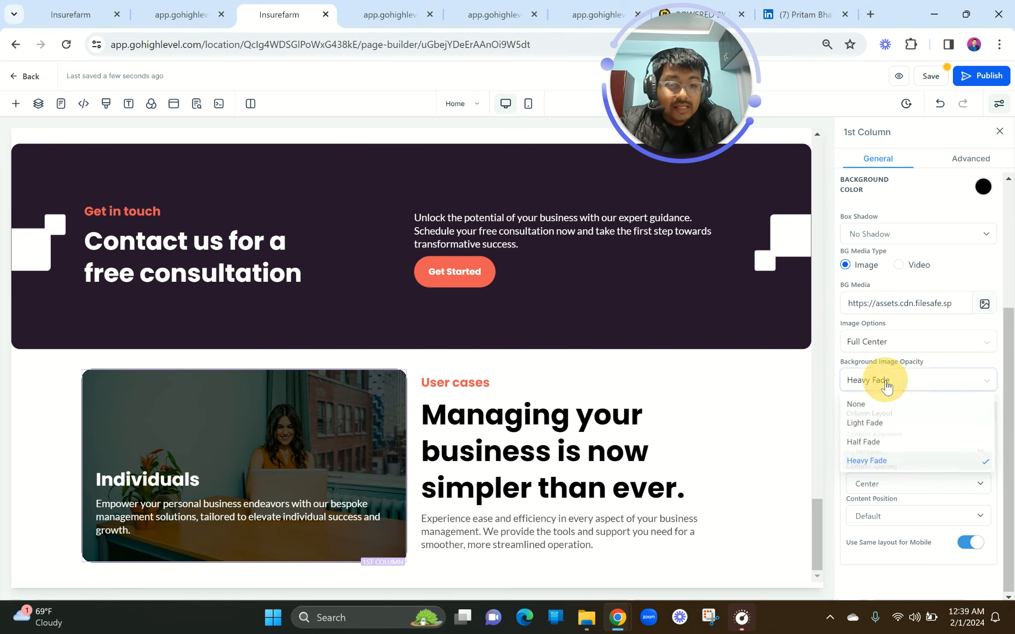
left_click(890, 443)
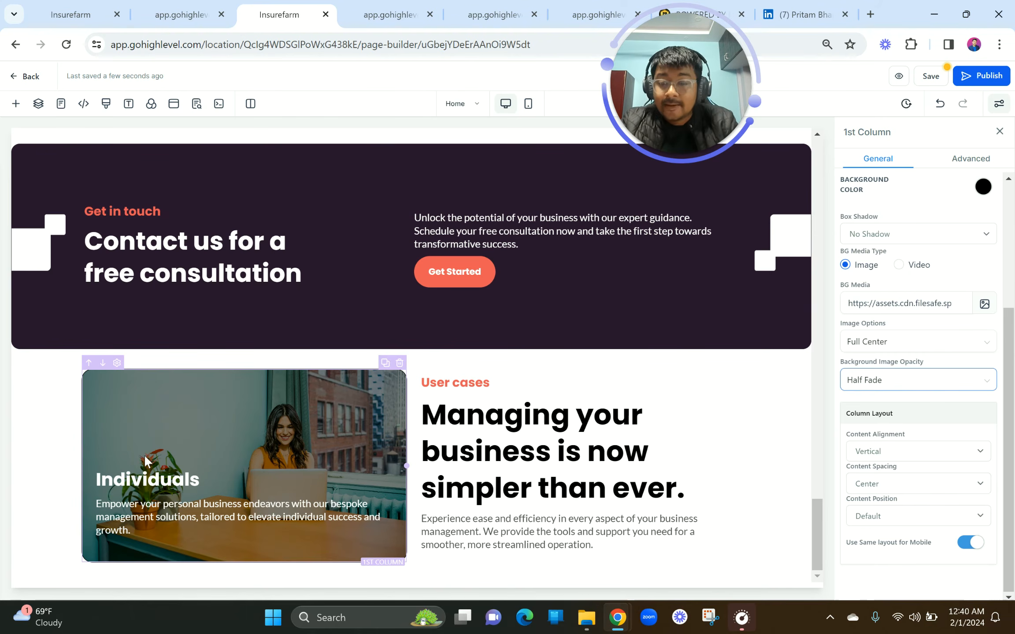
left_click_drag(98, 481, 220, 478)
left_click(278, 435)
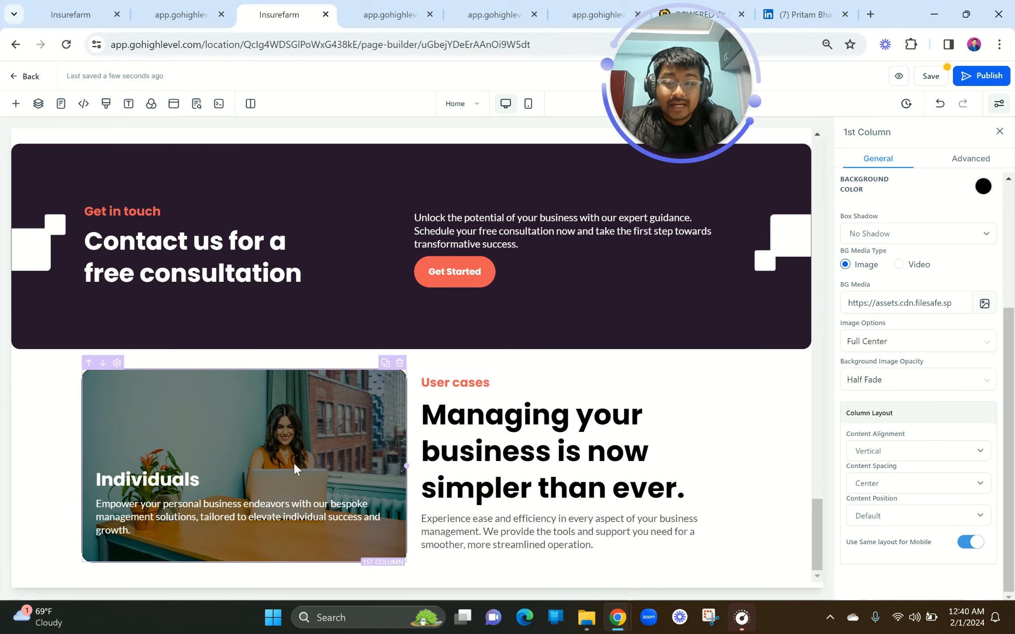
Set the top margin of the two-column User cases row to 80px.
left_click(628, 368)
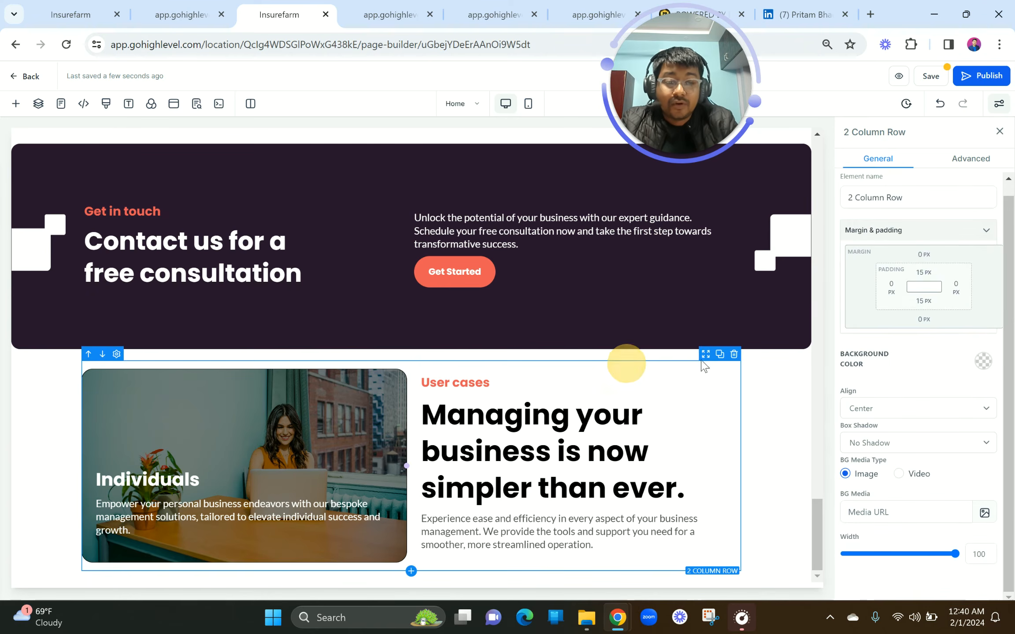
left_click(923, 254)
left_click(946, 324)
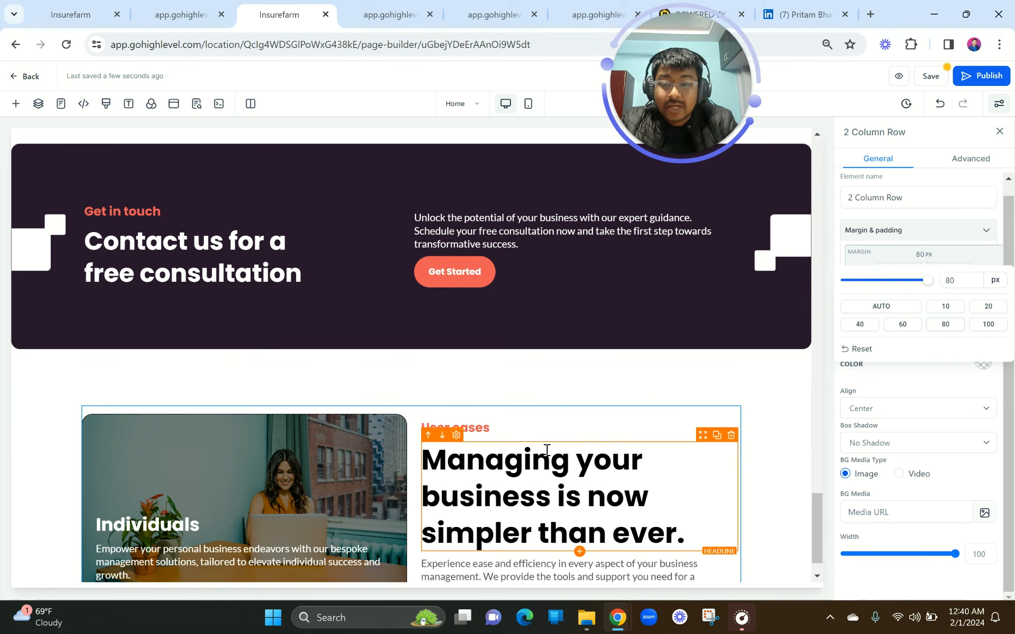
scroll(546, 454, "down", 1)
Check the reference's second card row, duplicate the two-column User cases row, and set the copy's top margin to 0px.
left_click(181, 15)
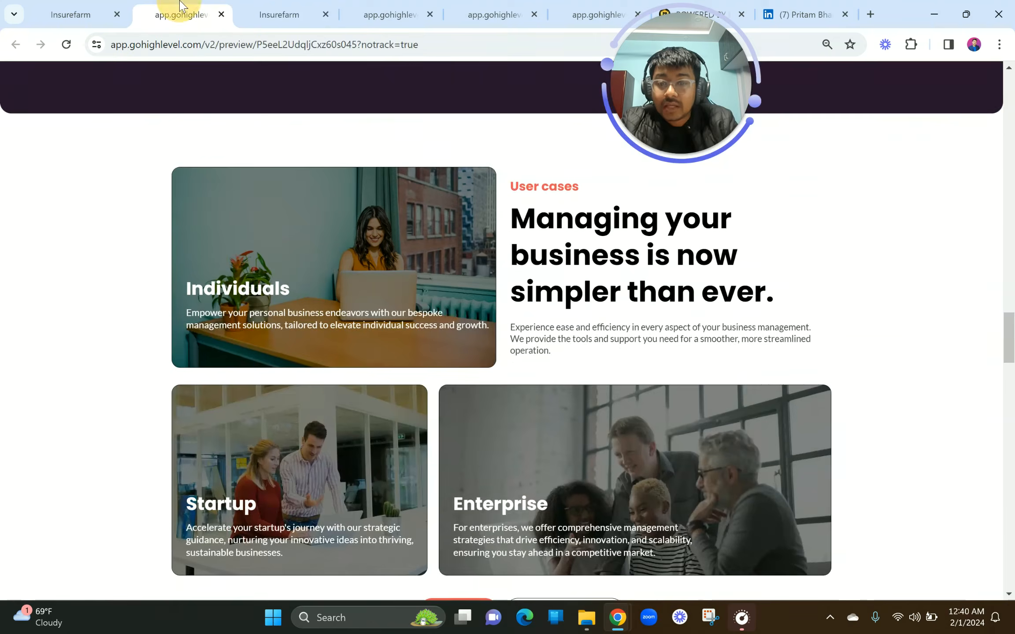
scroll(333, 289, "down", 2)
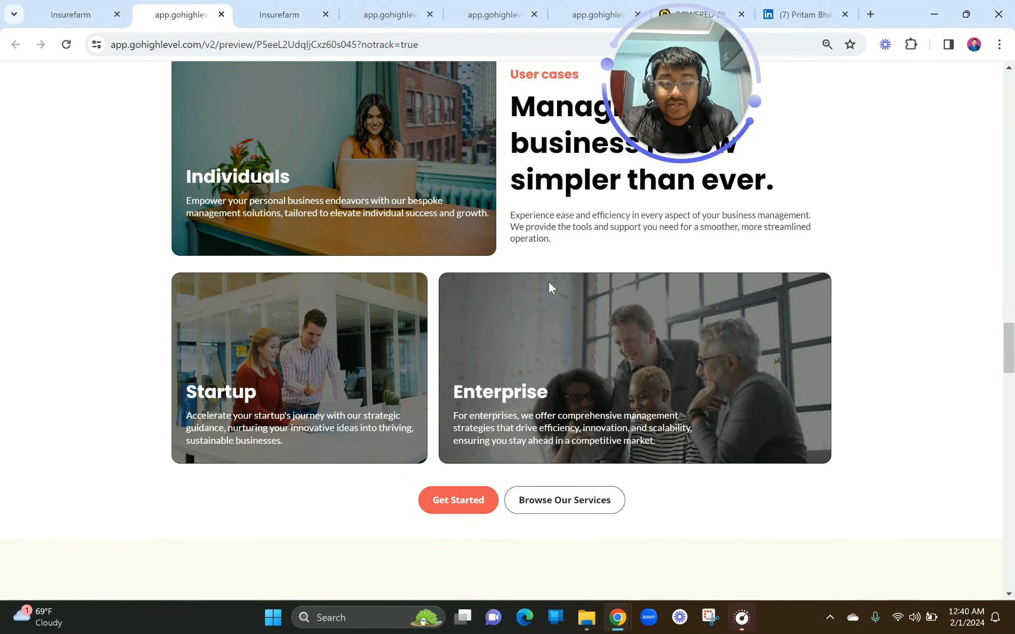
left_click(294, 6)
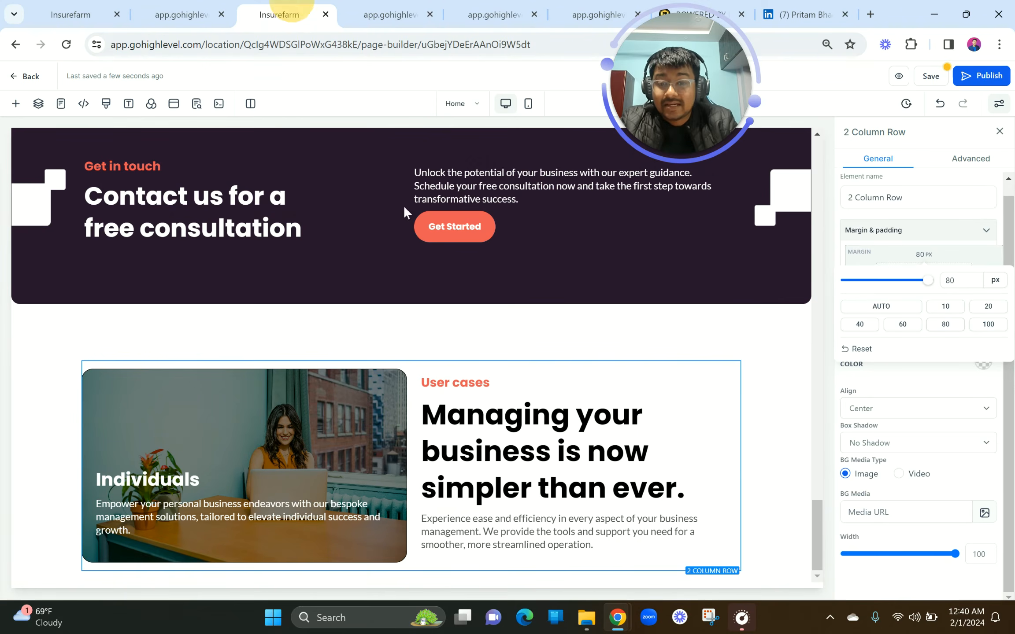
left_click(720, 354)
left_click(591, 367)
left_click(920, 255)
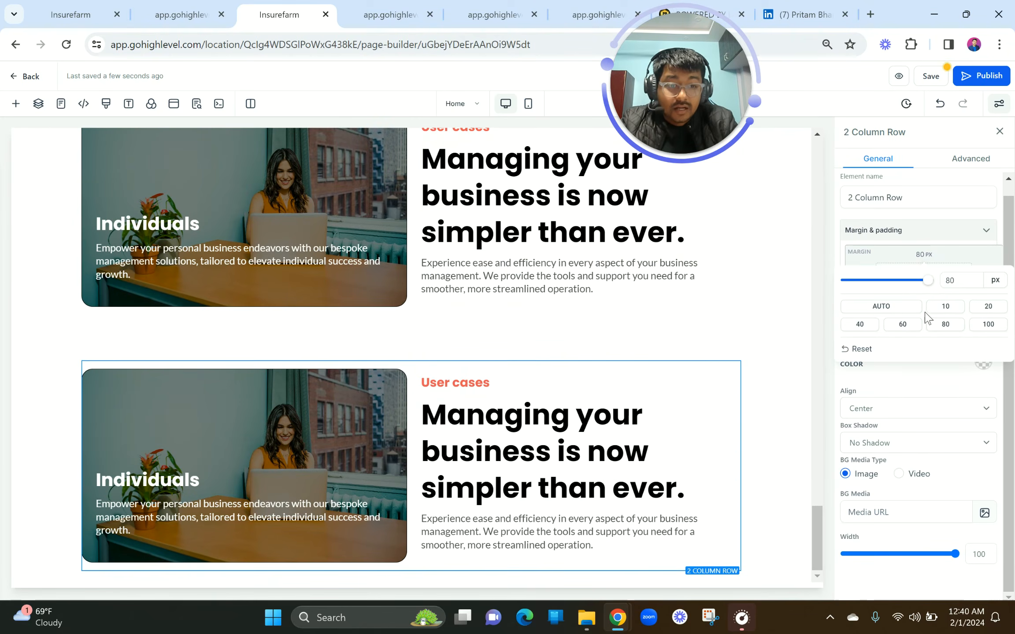
left_click_drag(928, 280, 869, 280)
double_click(980, 276)
type("0")
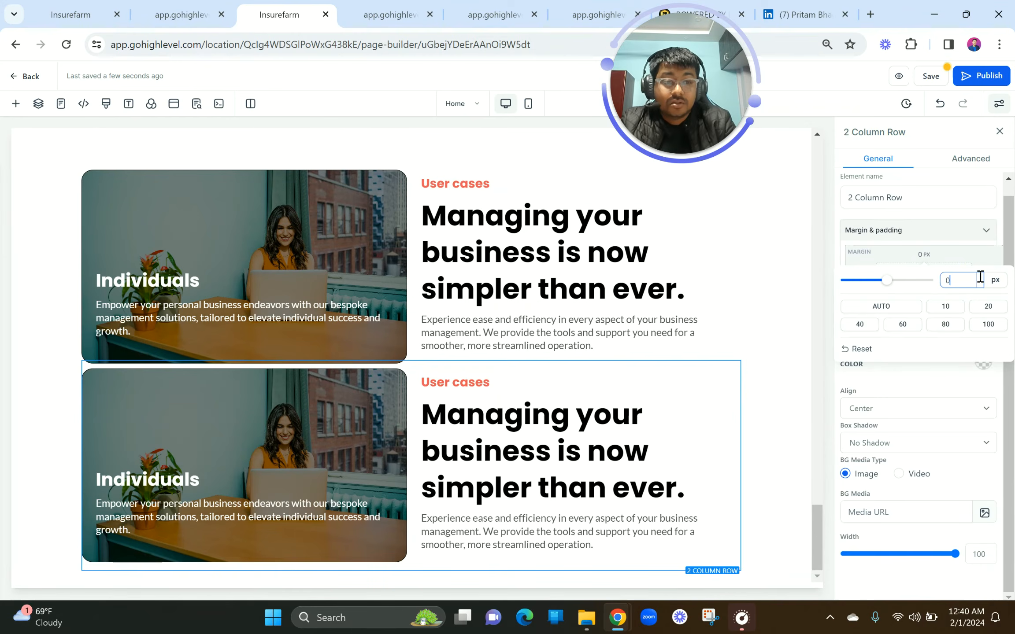
Duplicate the Individuals photo column in the lower row and delete that row's User cases text column.
left_click(660, 415)
left_click(385, 376)
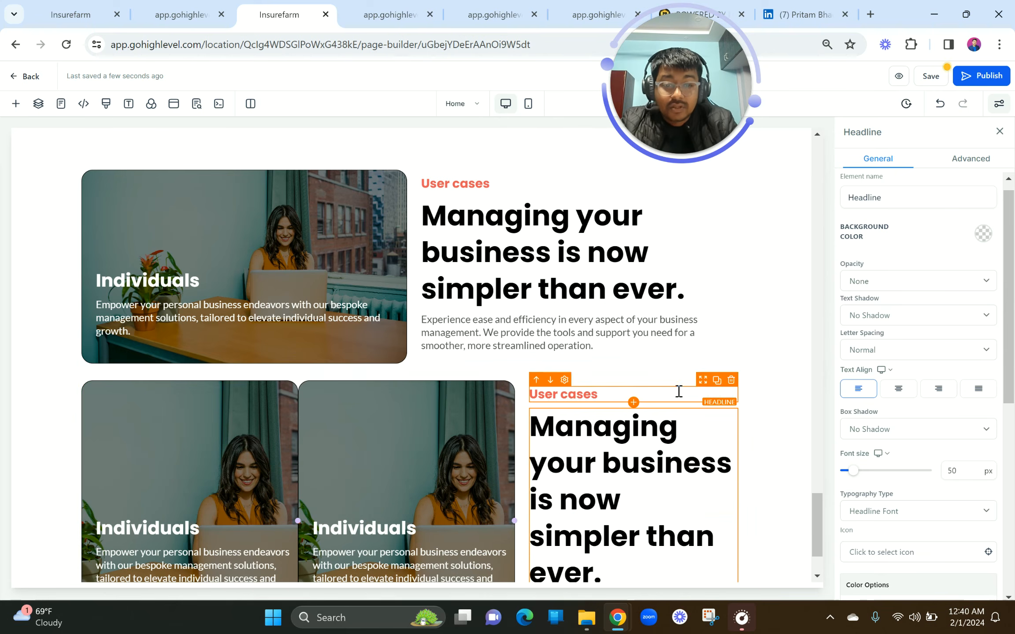
left_click(733, 374)
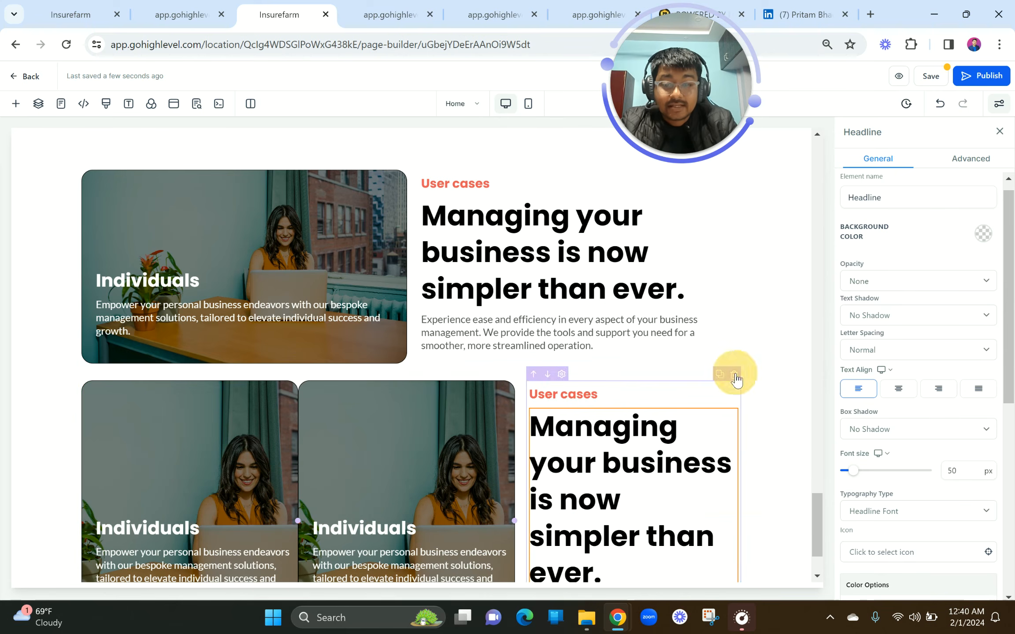
Give the second Individuals card in the lower row a left margin of 20px.
left_click(466, 401)
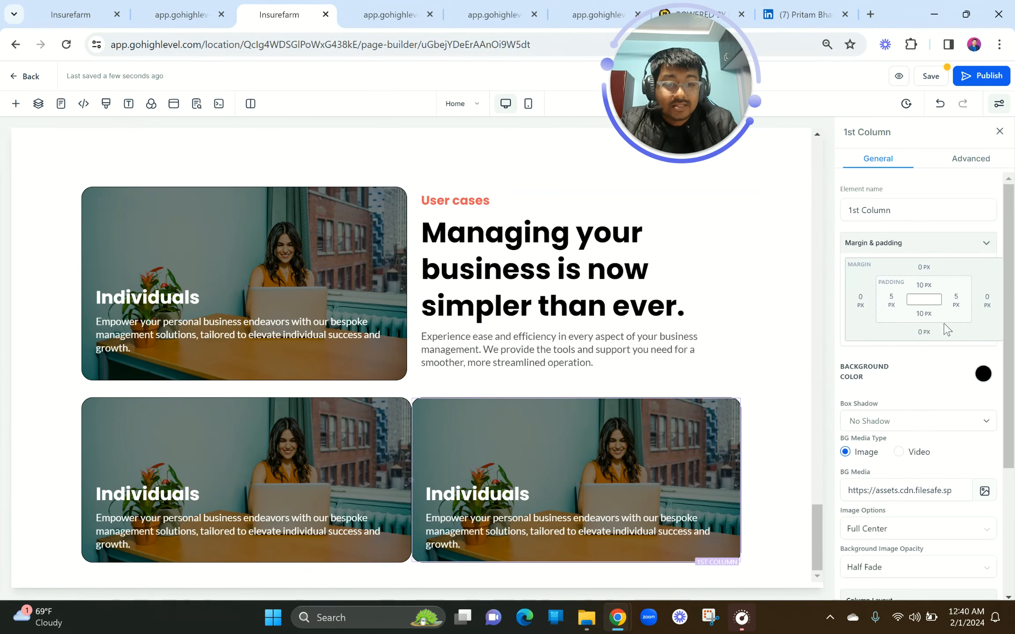
left_click(860, 301)
left_click(925, 357)
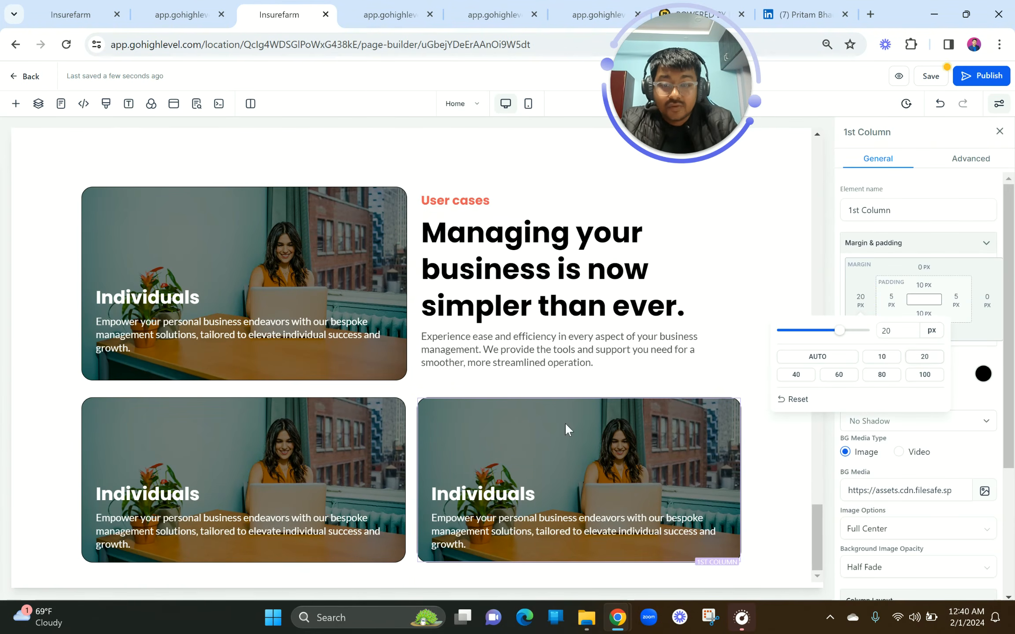
Compare the lower row's card widths with the reference and narrow its first card so the second one becomes wider.
left_click(169, 11)
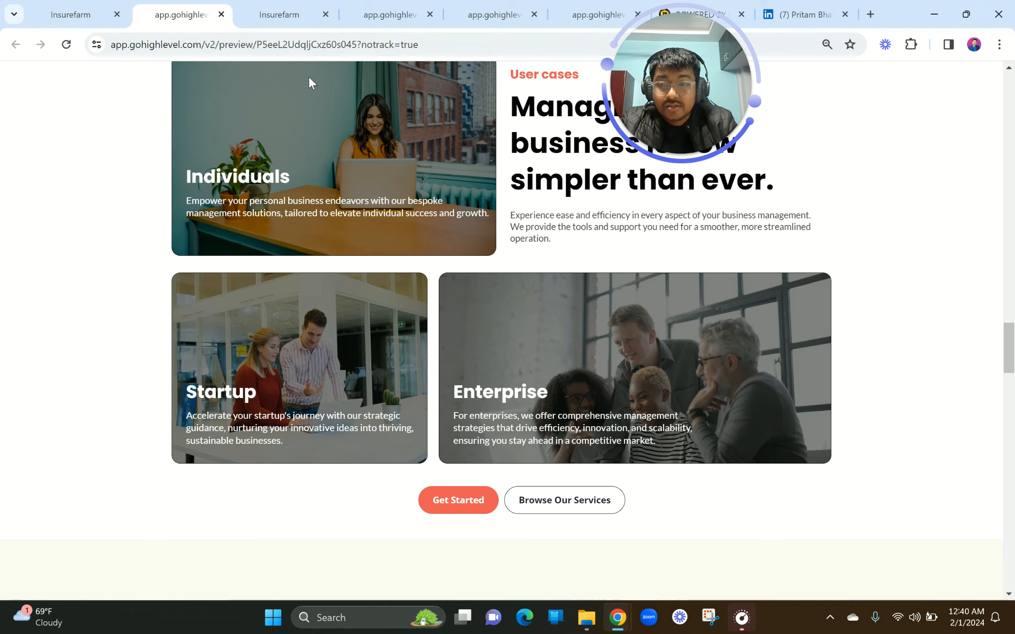
left_click(293, 12)
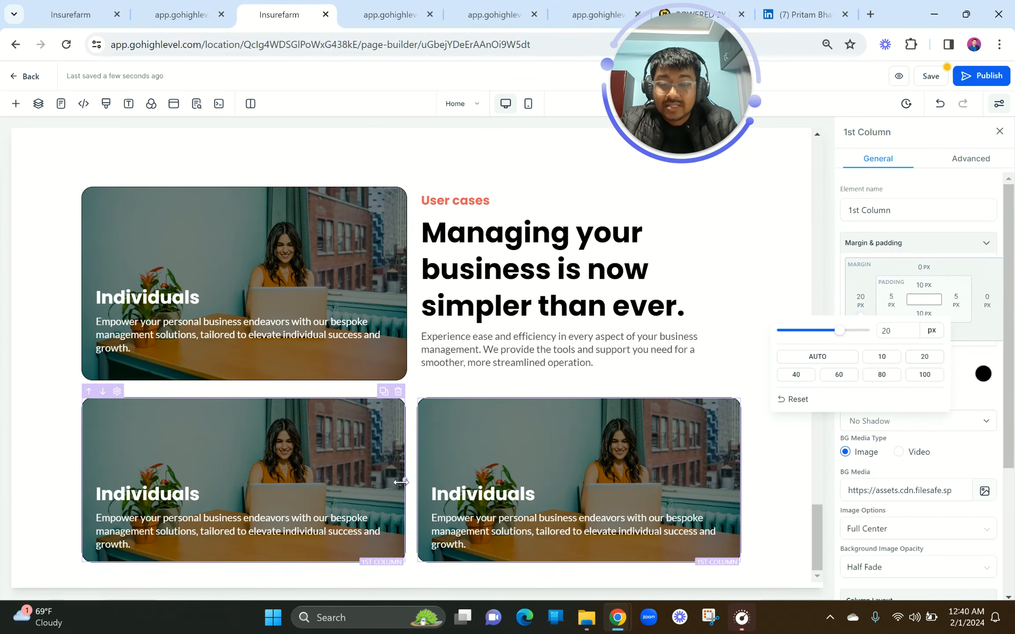
left_click(365, 484)
left_click_drag(405, 480, 342, 479)
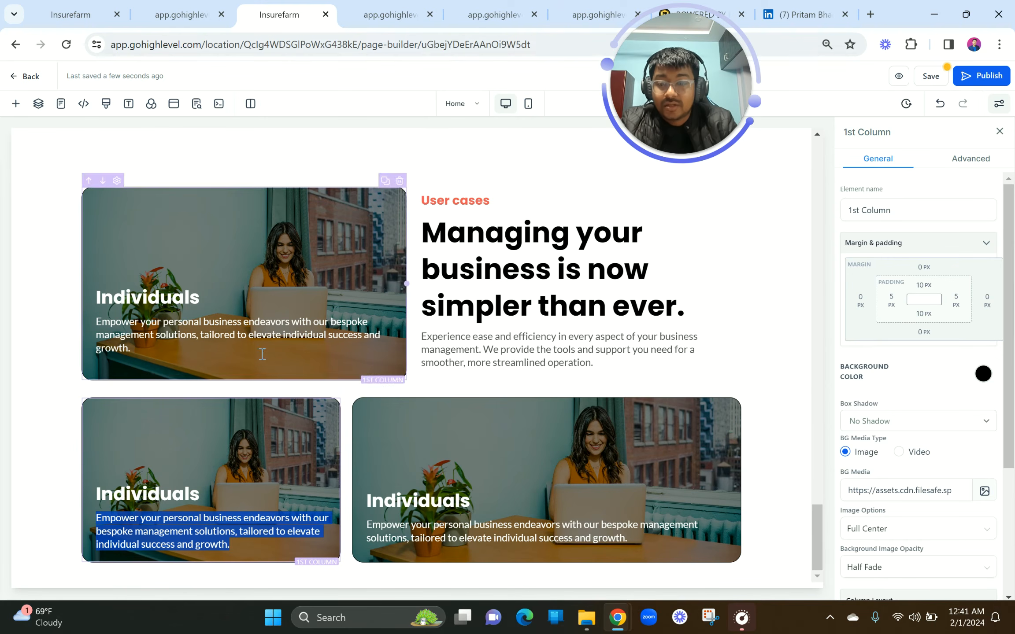
left_click(232, 439)
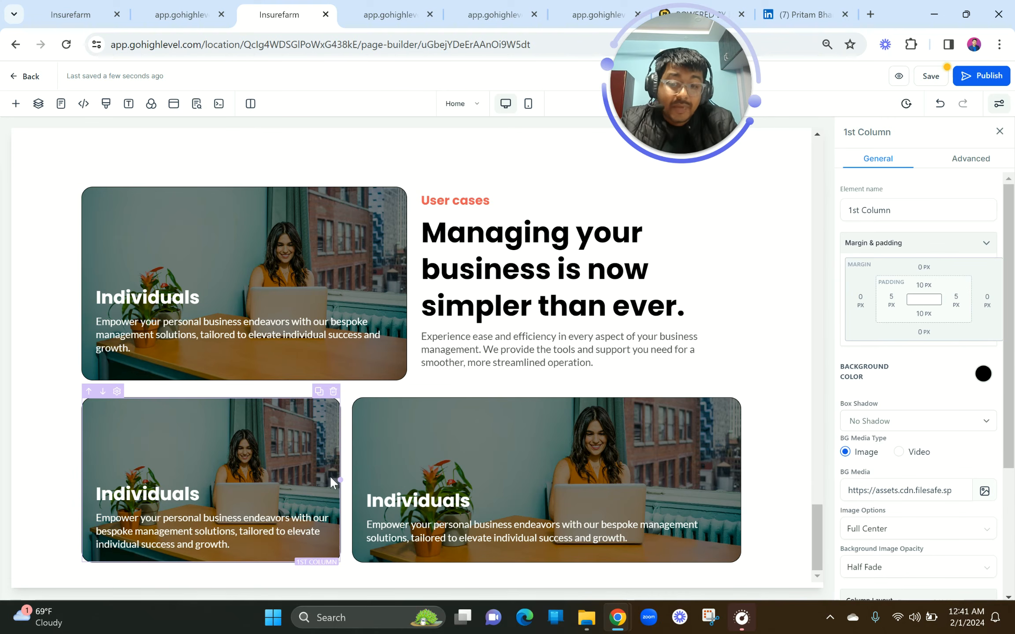
left_click_drag(339, 479, 348, 478)
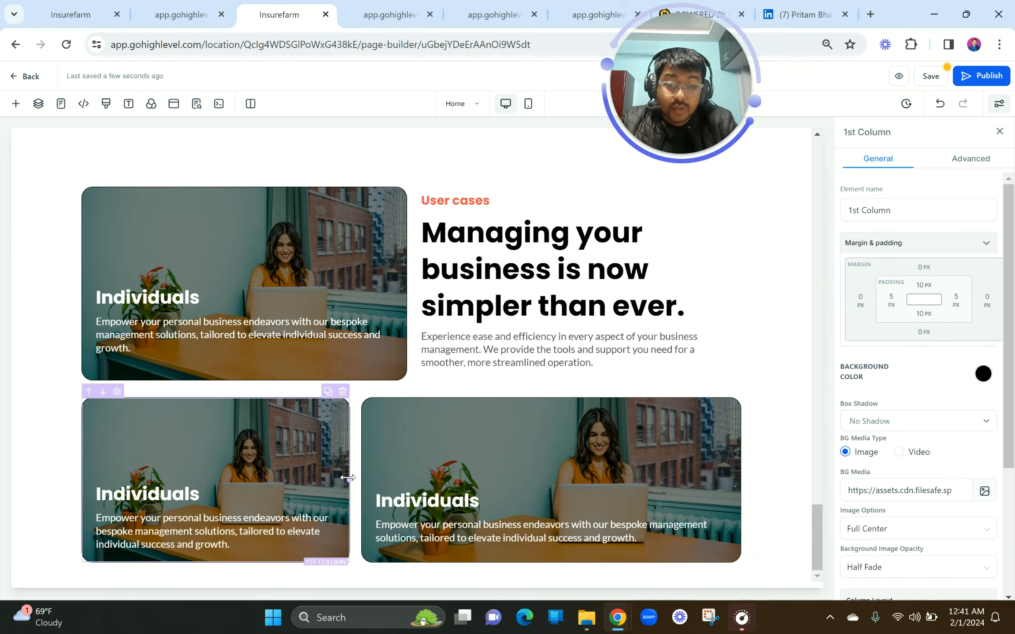
Replace the lower row's first card background with the reference Startup card's photo of two colleagues, from the Business > BUSS 1 media folder.
left_click(218, 444)
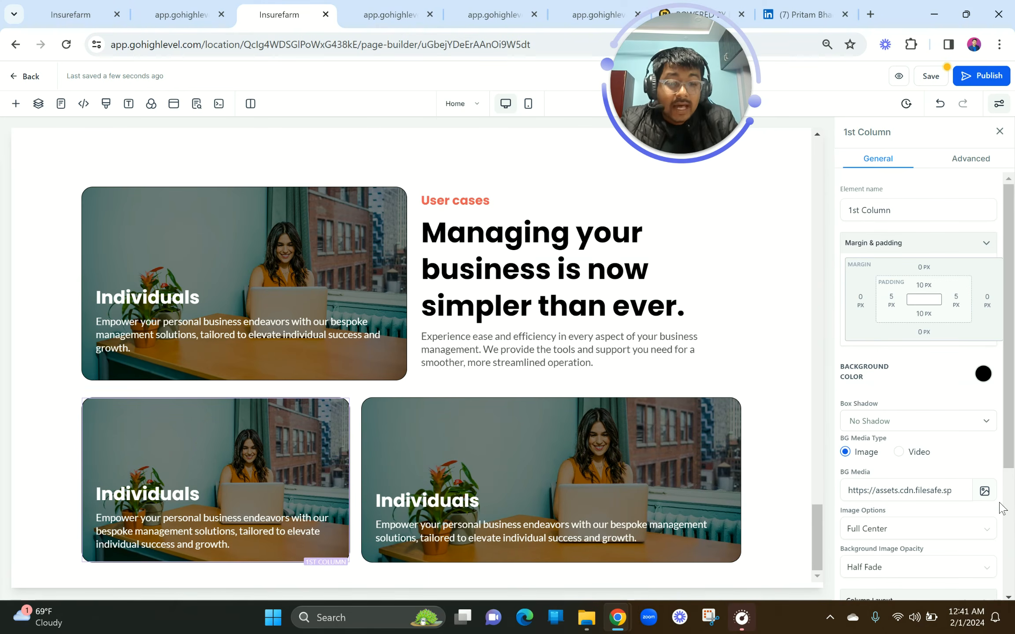
left_click(985, 492)
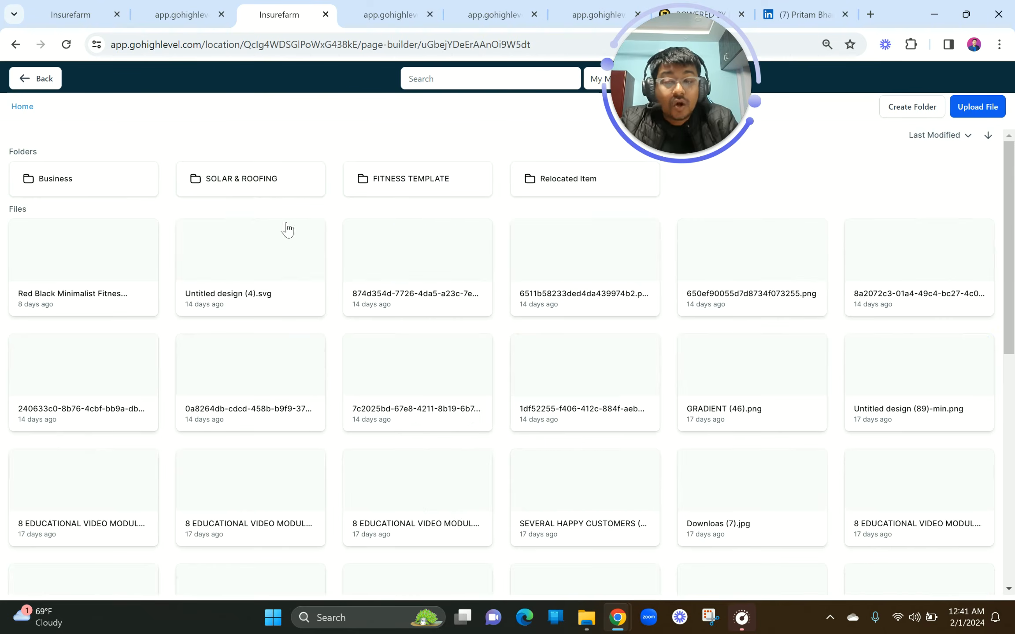
left_click(84, 187)
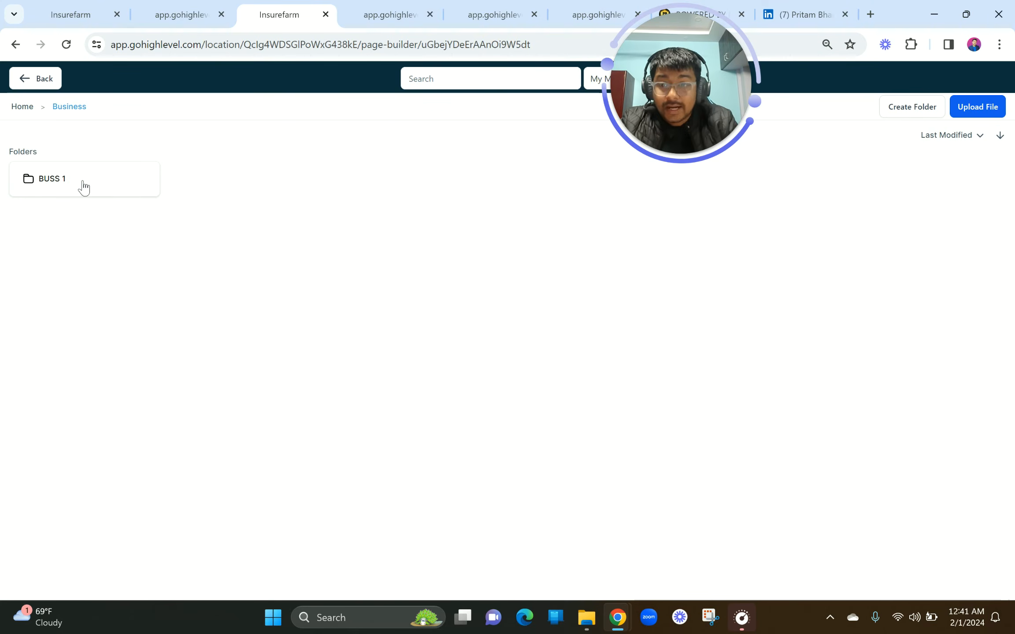
left_click(80, 186)
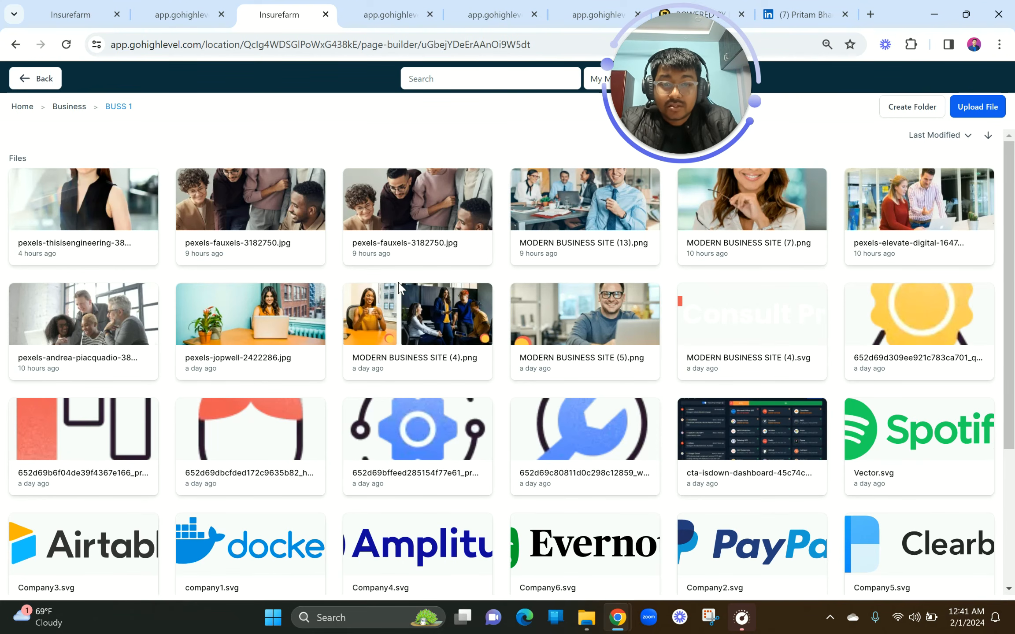
left_click(183, 14)
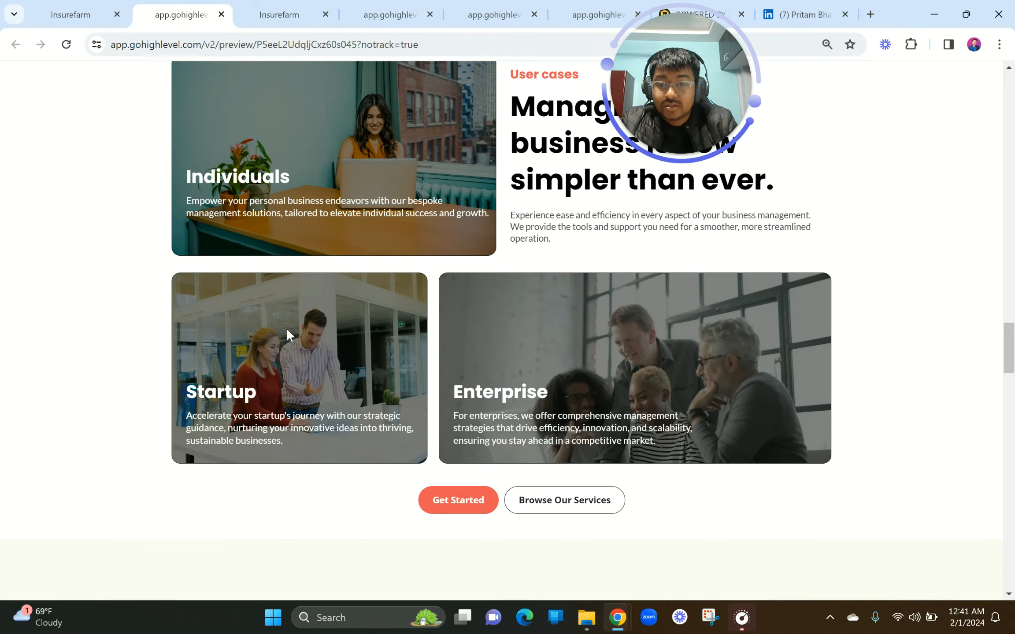
left_click(280, 6)
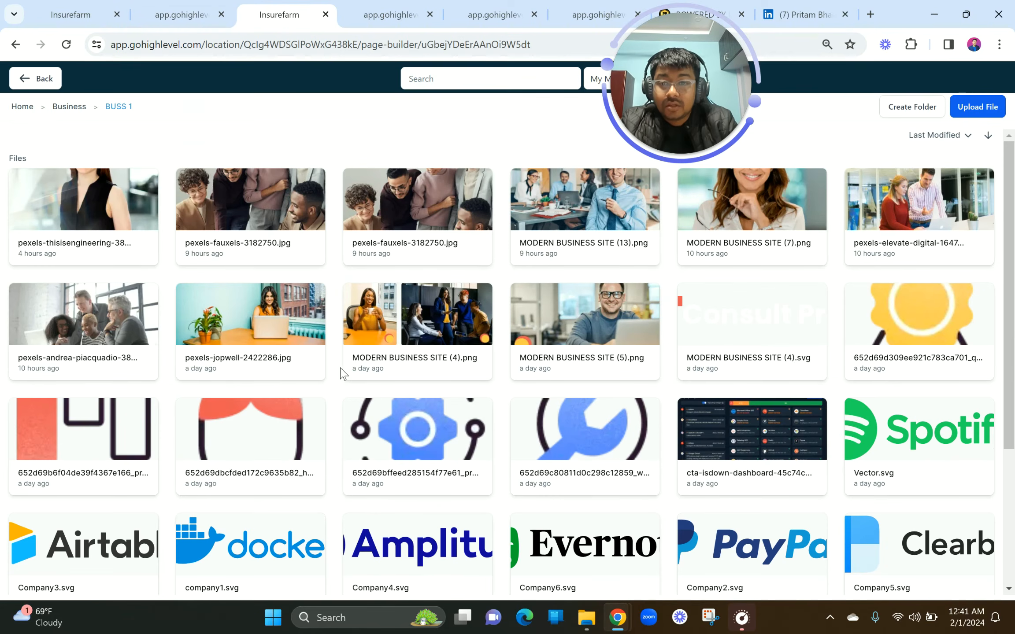
left_click(929, 196)
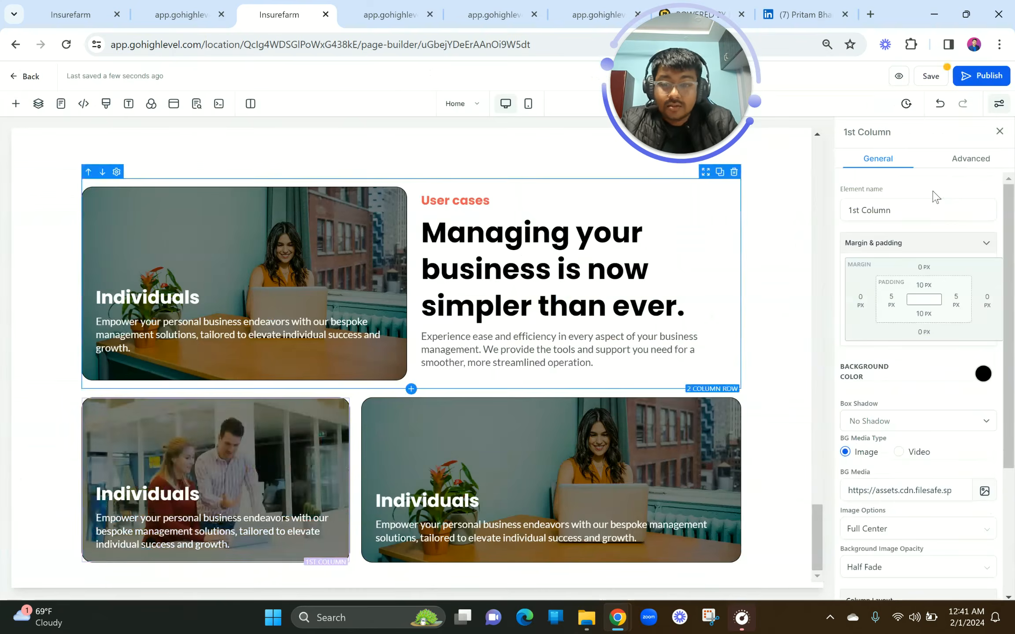
Set the lower row's second card background to the black-and-white laughing group photo from the Business > BUSS 1 folder.
left_click(451, 444)
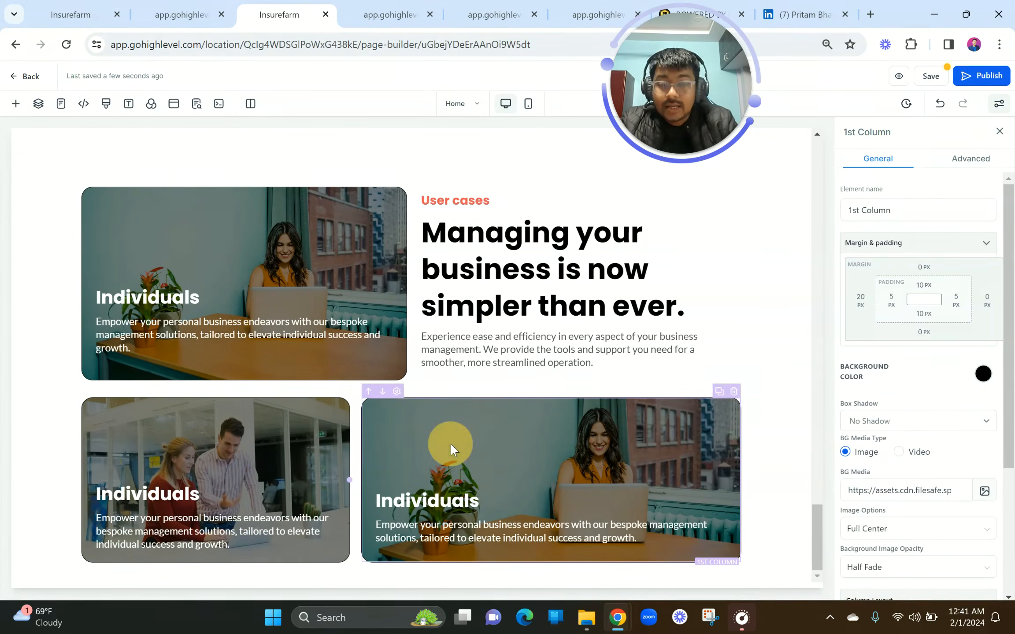
left_click(985, 491)
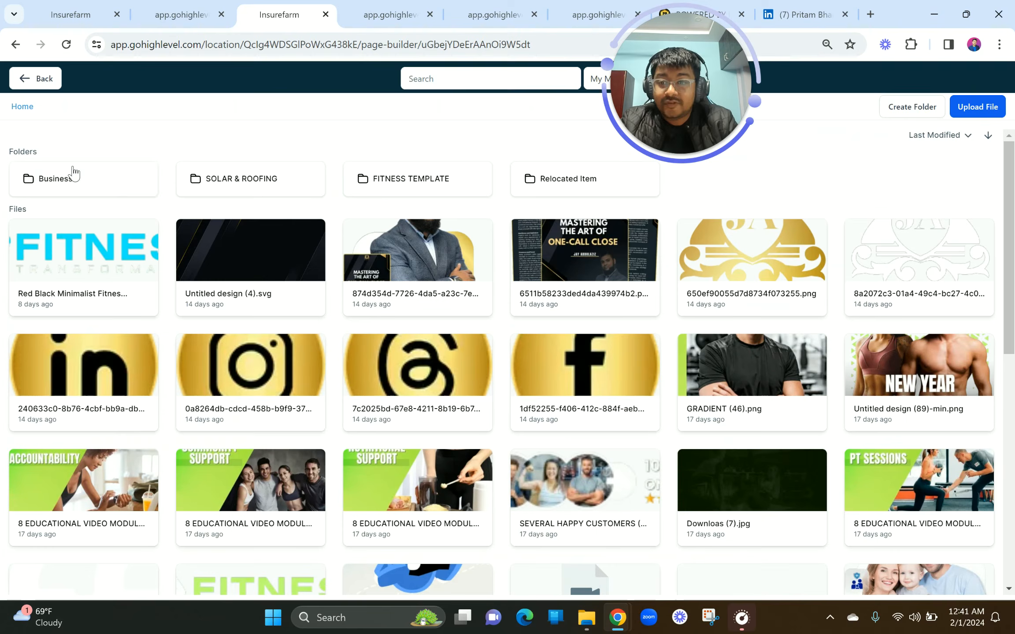
left_click(74, 173)
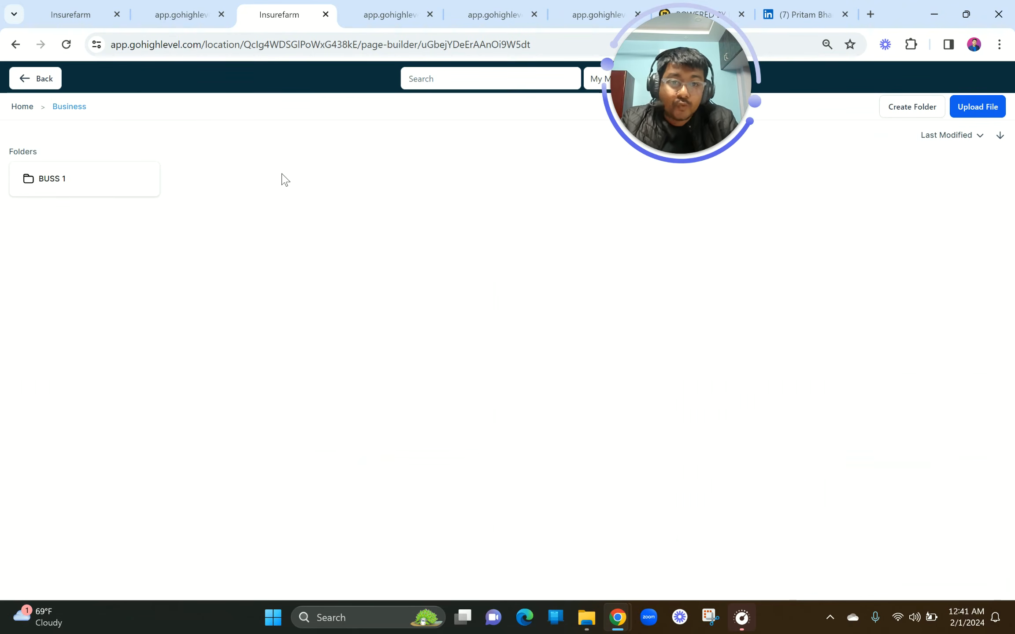
left_click(124, 178)
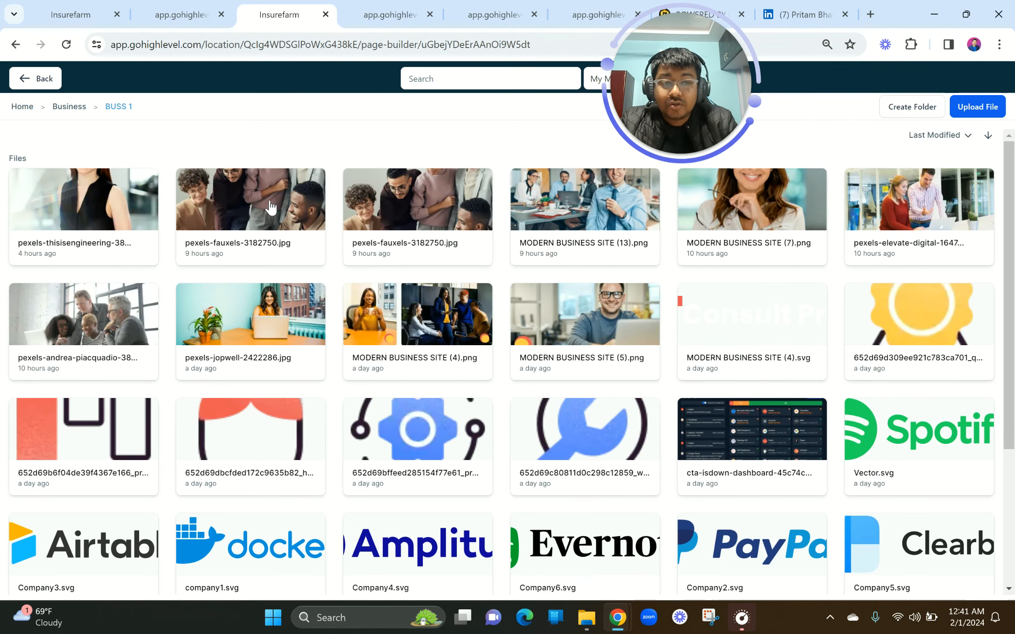
left_click(128, 314)
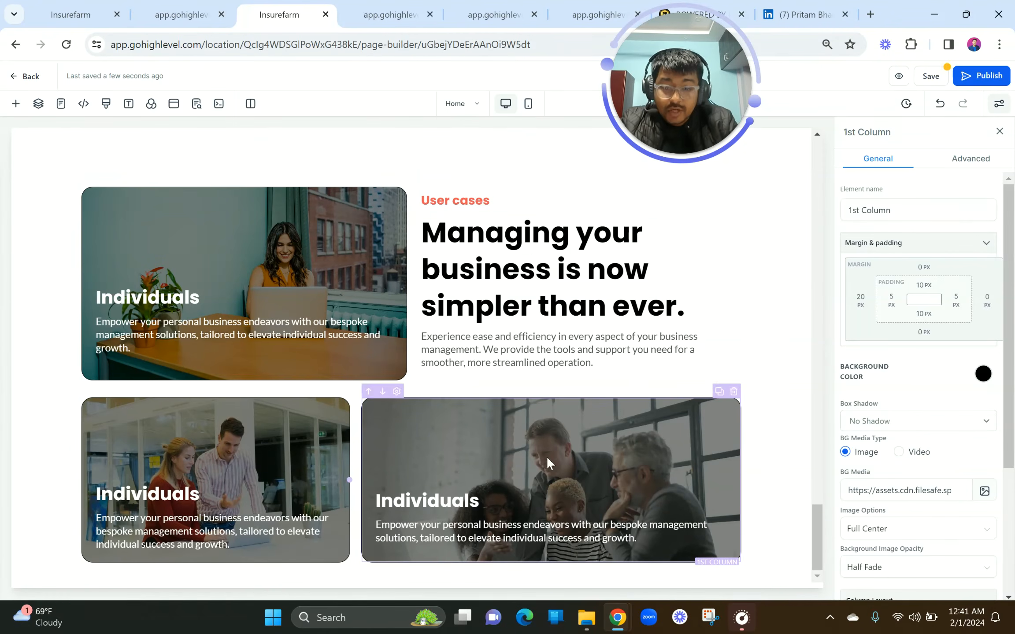
Set the top margin of the headline in the lower row's first card to 170px.
left_click(223, 485)
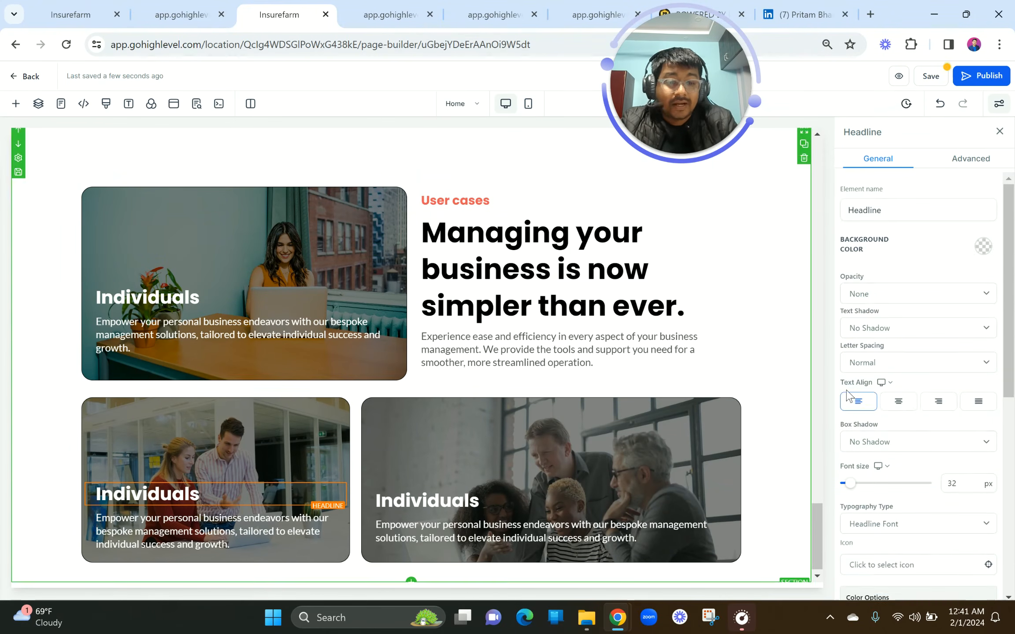
scroll(920, 441, "down", 6)
left_click(924, 487)
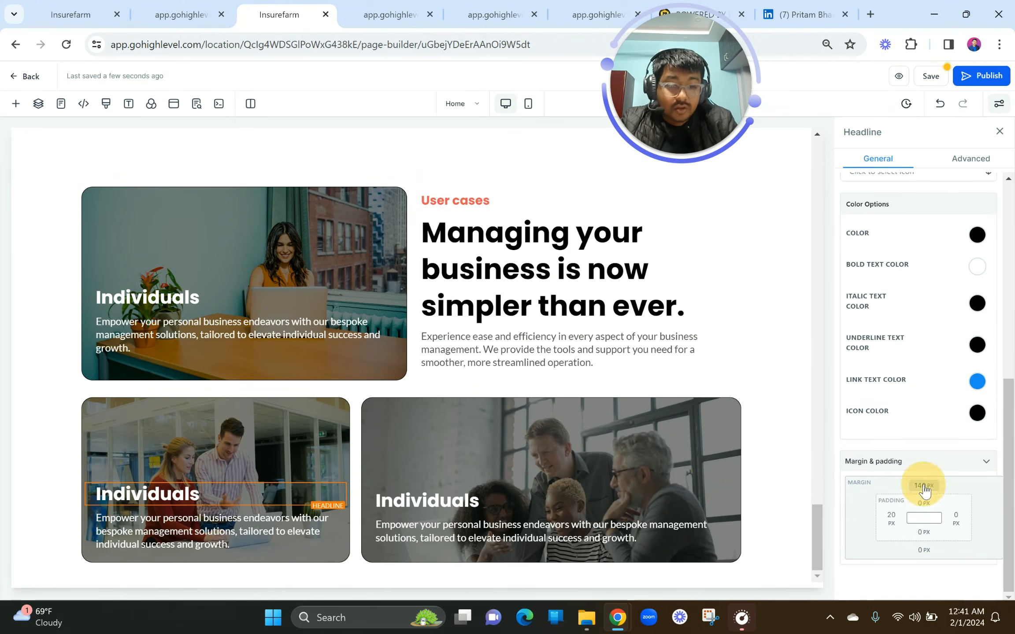
double_click(954, 510)
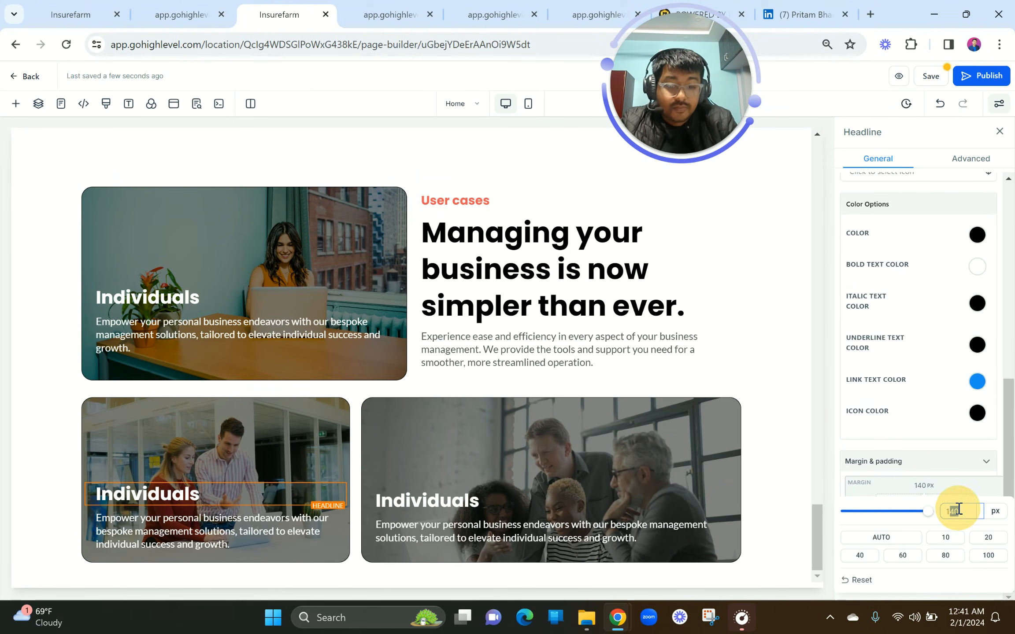
type("170")
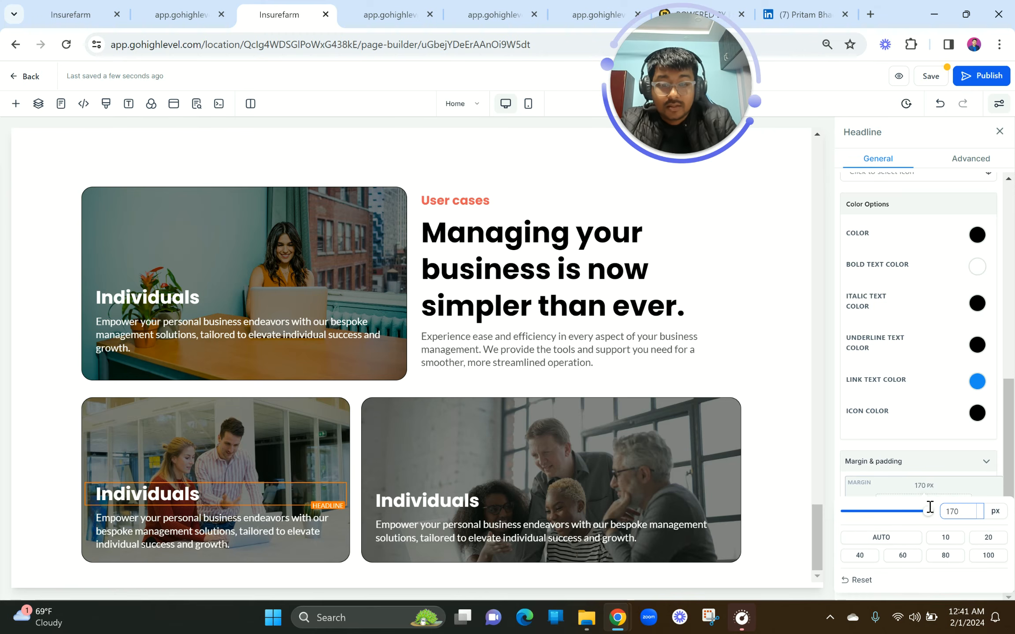
left_click(591, 483)
Compare the headline top margins of the two cards in the lower row.
left_click(528, 509)
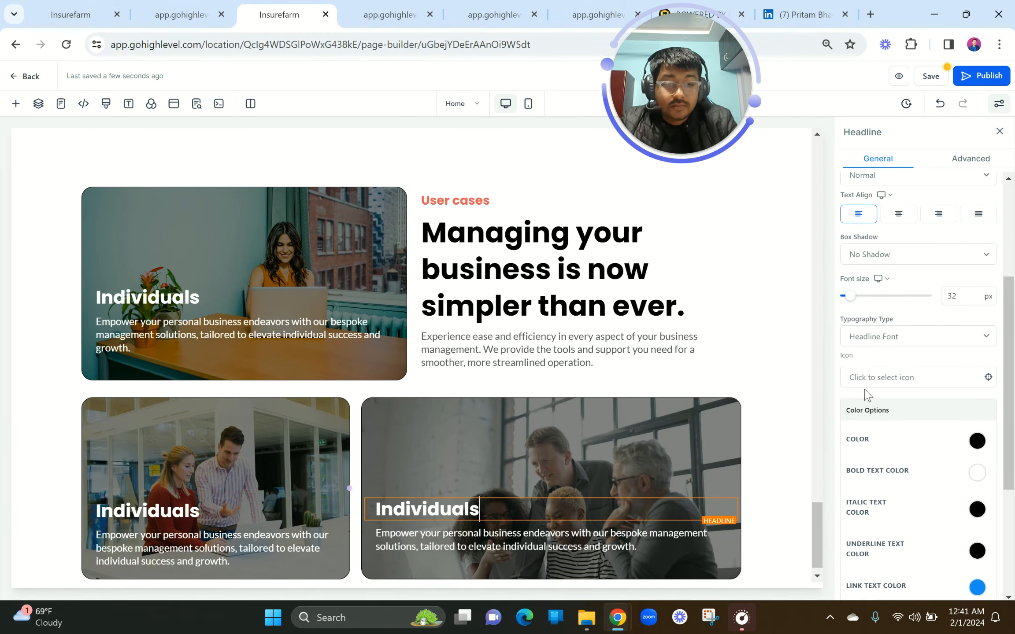
scroll(460, 471, "down", 1)
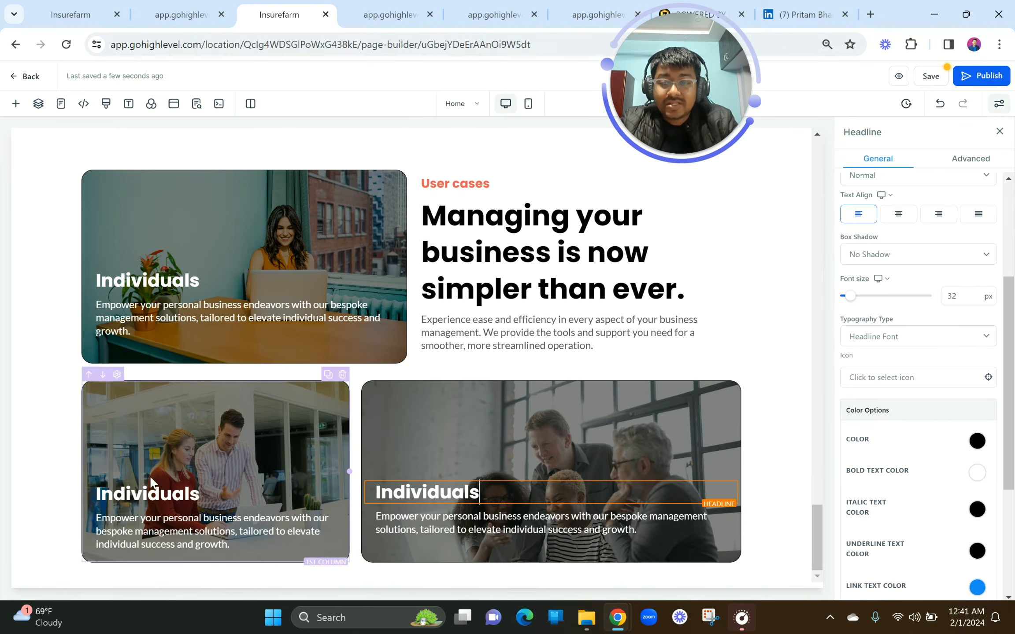
left_click(157, 490)
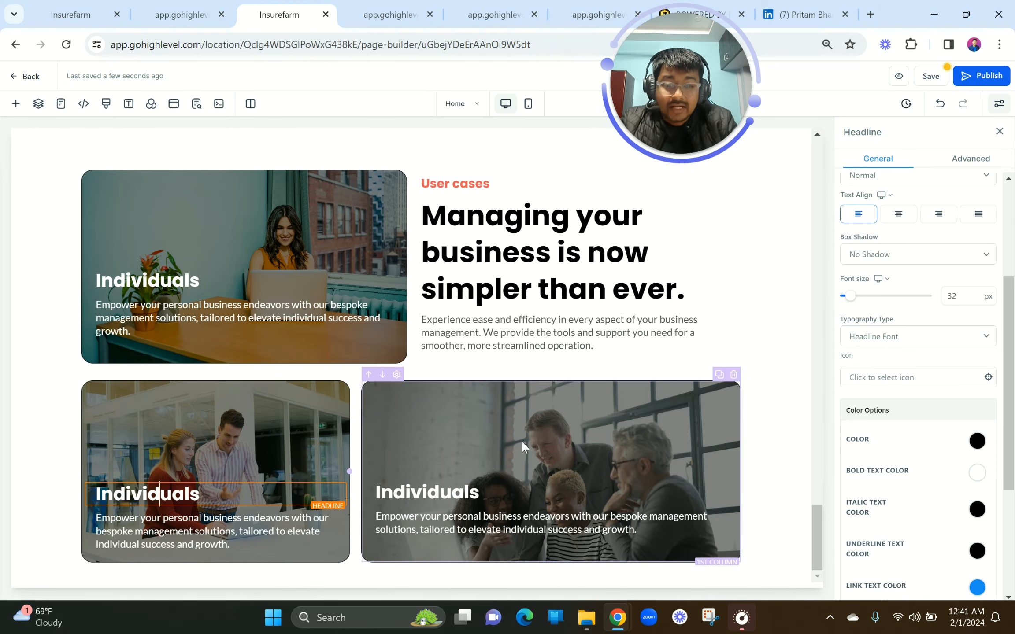
scroll(940, 445, "down", 5)
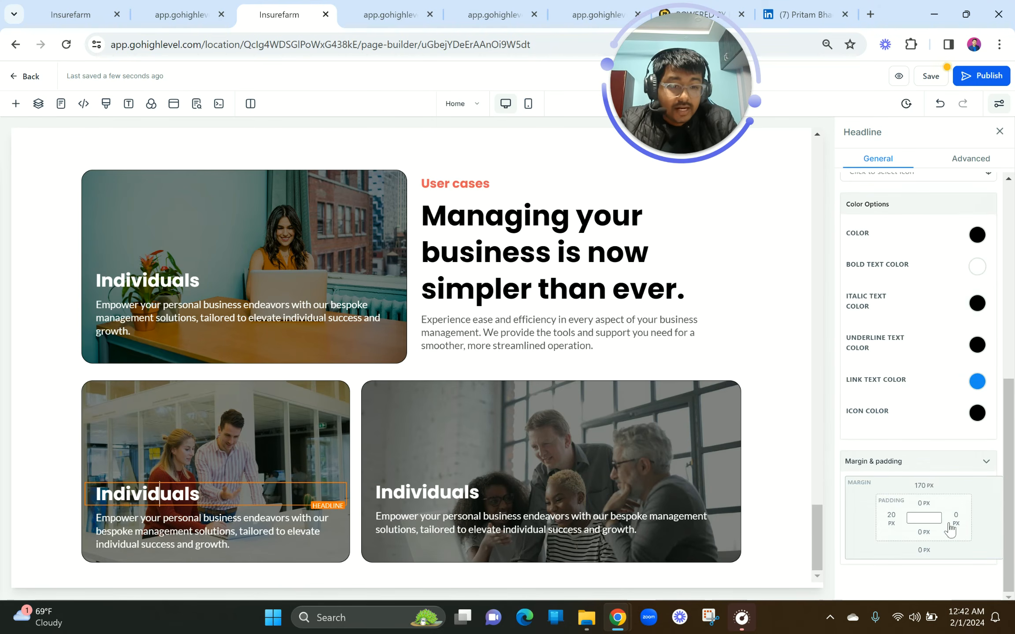
left_click(619, 428)
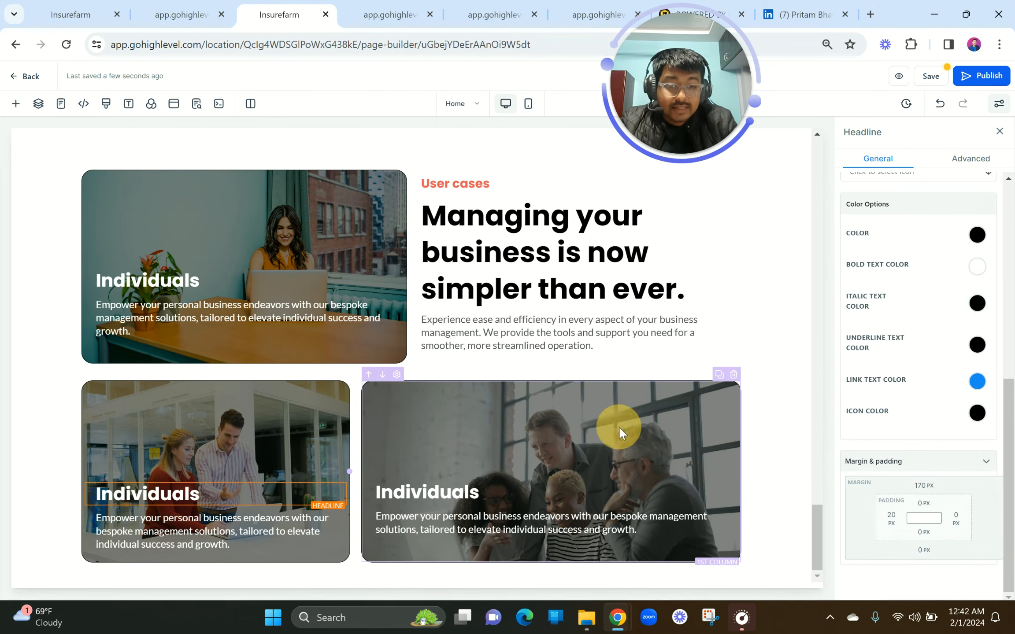
left_click(546, 489)
scroll(947, 489, "down", 3)
scroll(947, 488, "down", 2)
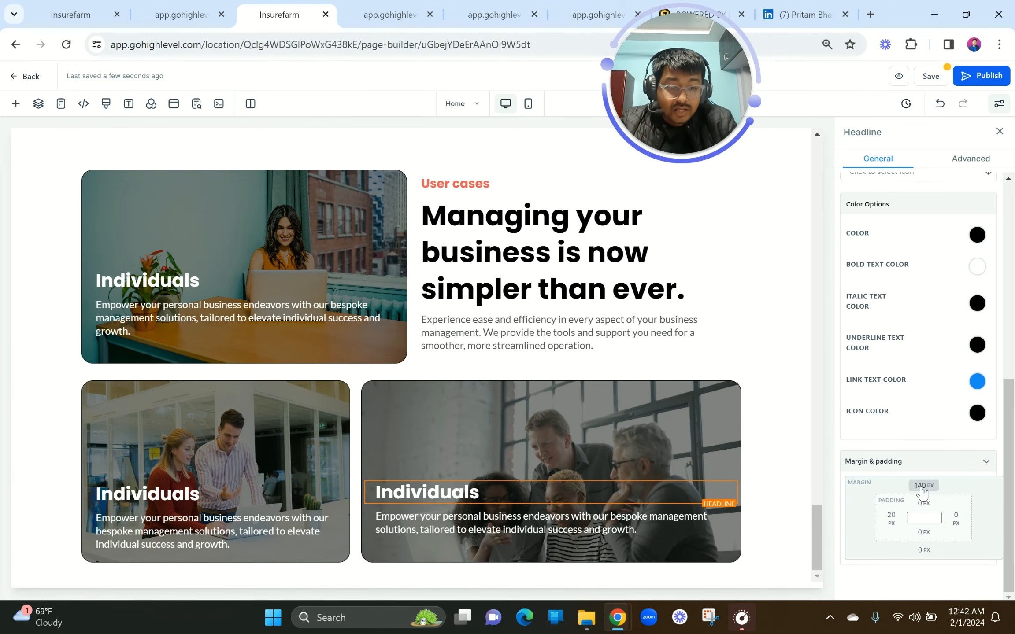
left_click(217, 491)
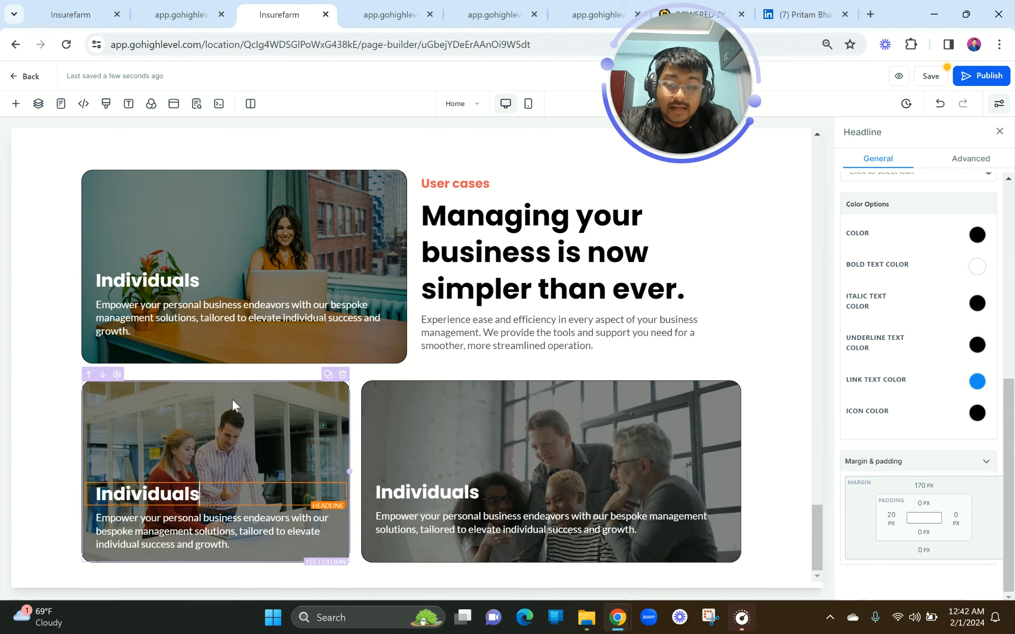
left_click(232, 495)
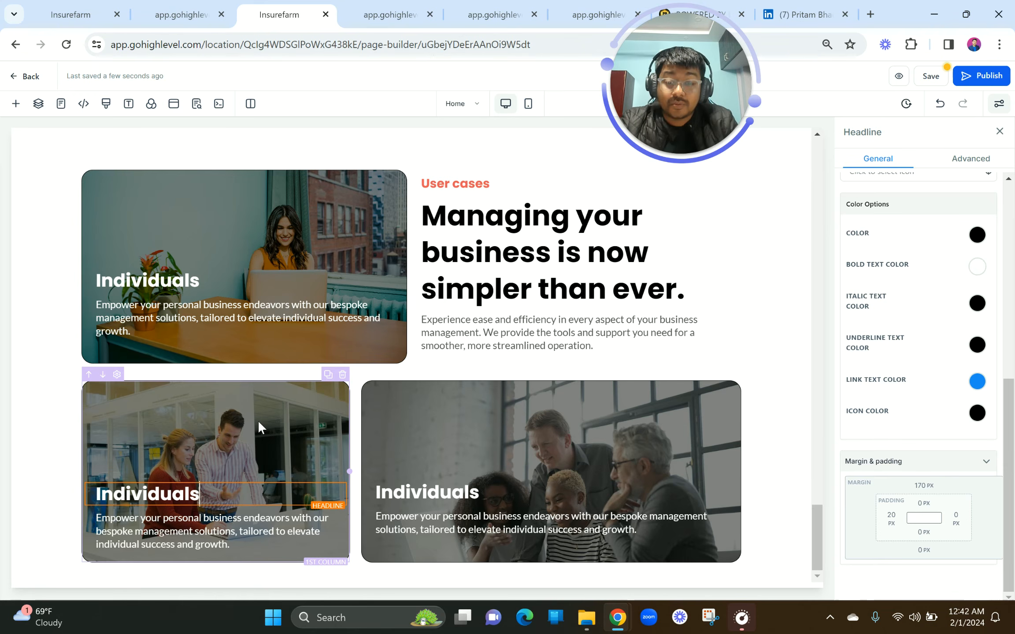
Set the top margin of the second lower card's headline to 170px, matching the first card.
left_click(376, 493)
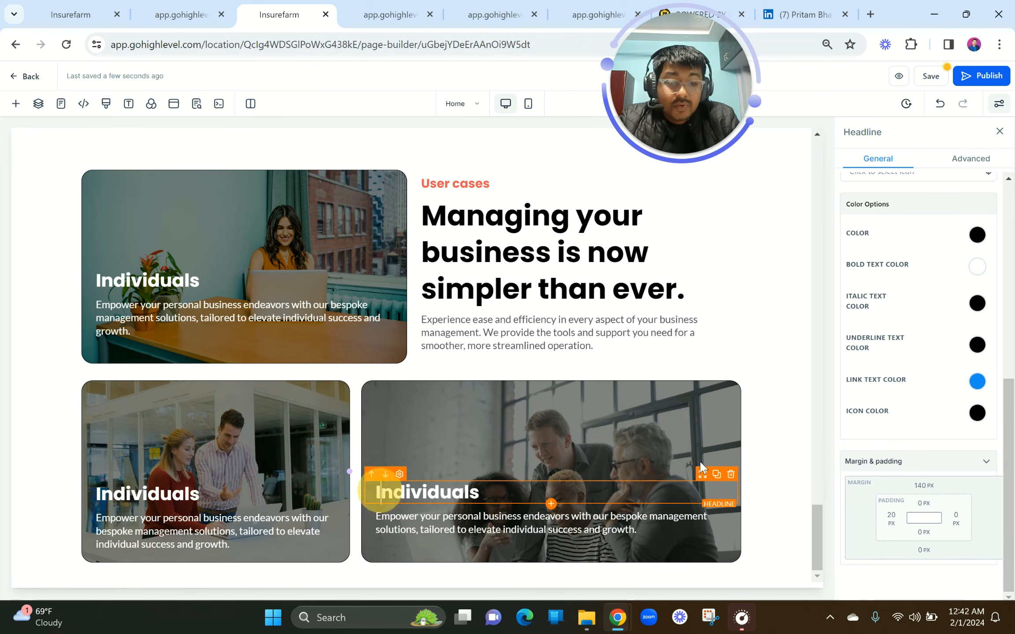
left_click(928, 486)
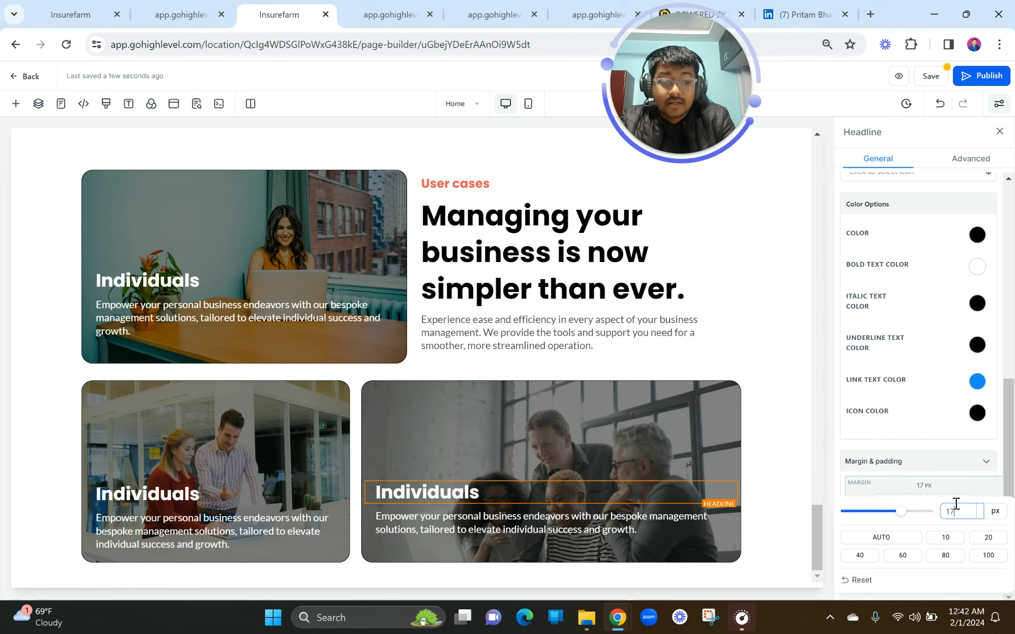
left_click(599, 442)
Check the card titles in the reference and change the lower row's first card headline to "Startup".
left_click(183, 13)
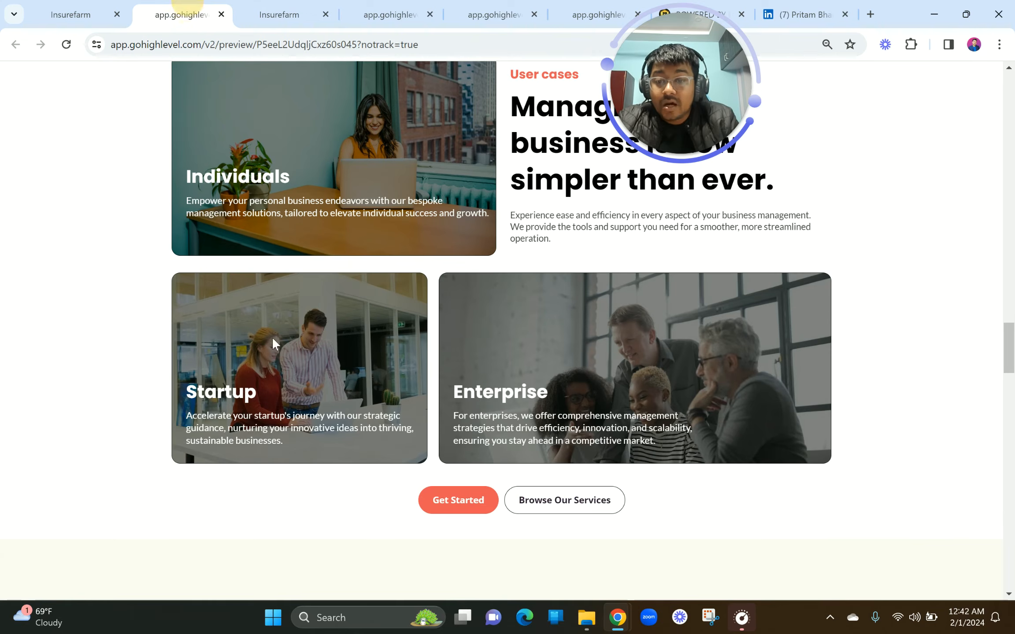
left_click(244, 6)
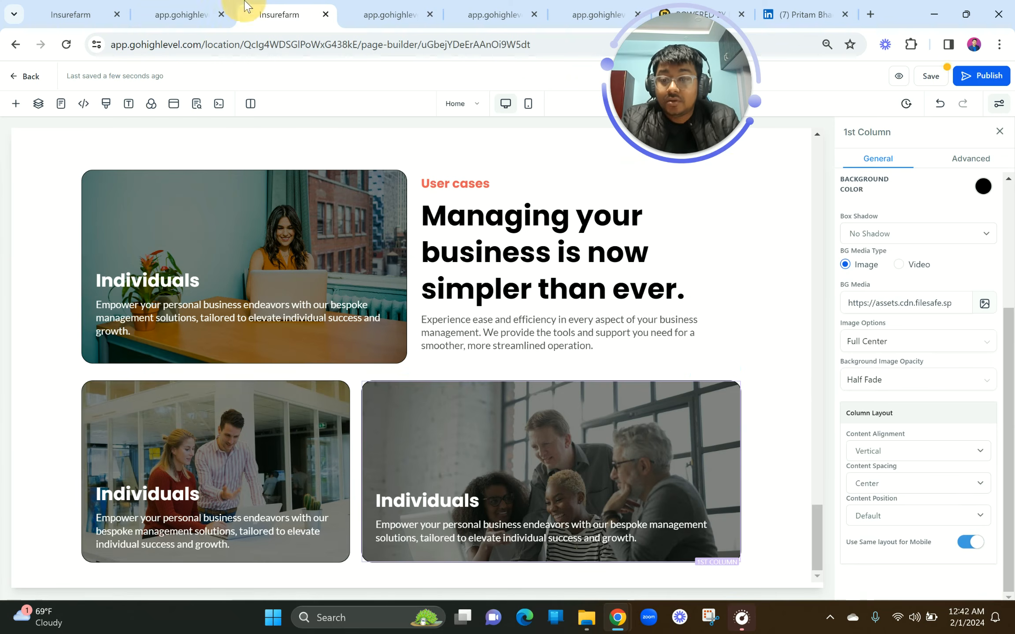
double_click(145, 492)
type("Startup")
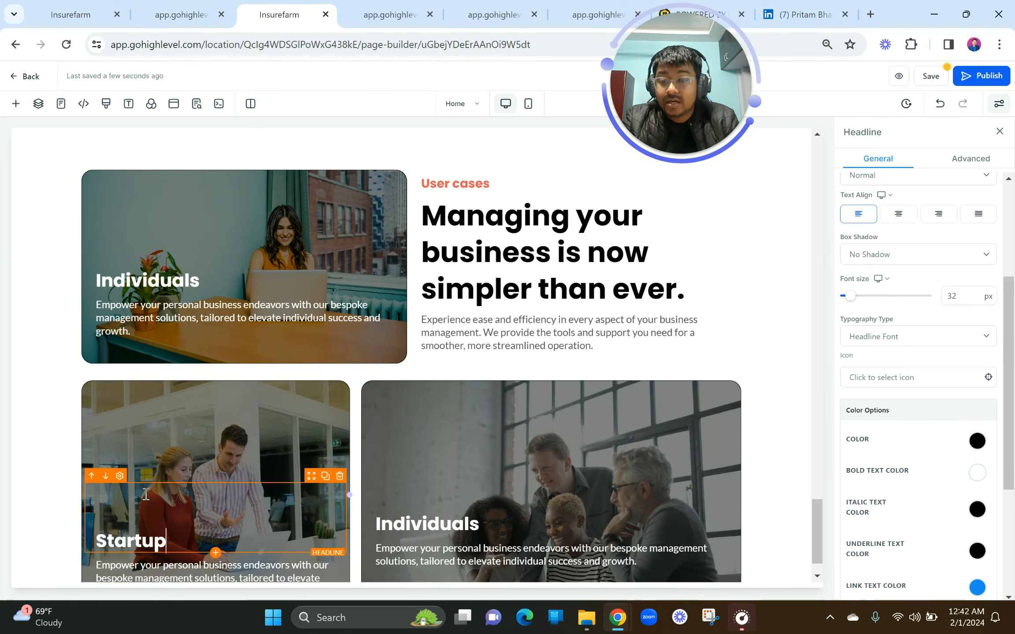
Copy the reference's Startup description and paste it over the paragraph in the Startup card.
left_click(183, 13)
left_click_drag(180, 415, 338, 447)
key("ctrl+c")
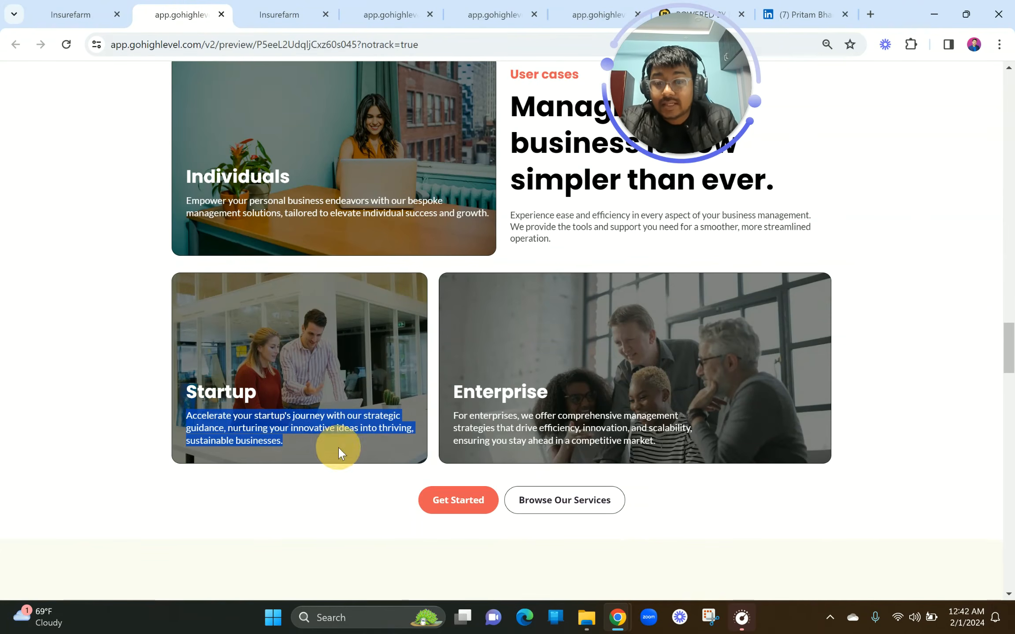
left_click(250, 17)
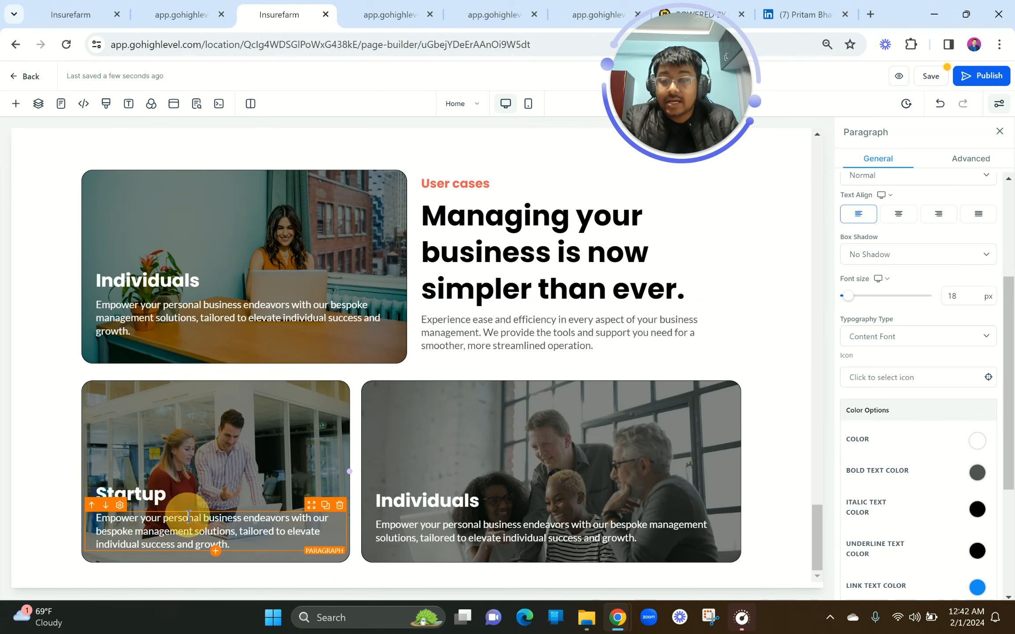
triple_click(188, 517)
key("ctrl+v")
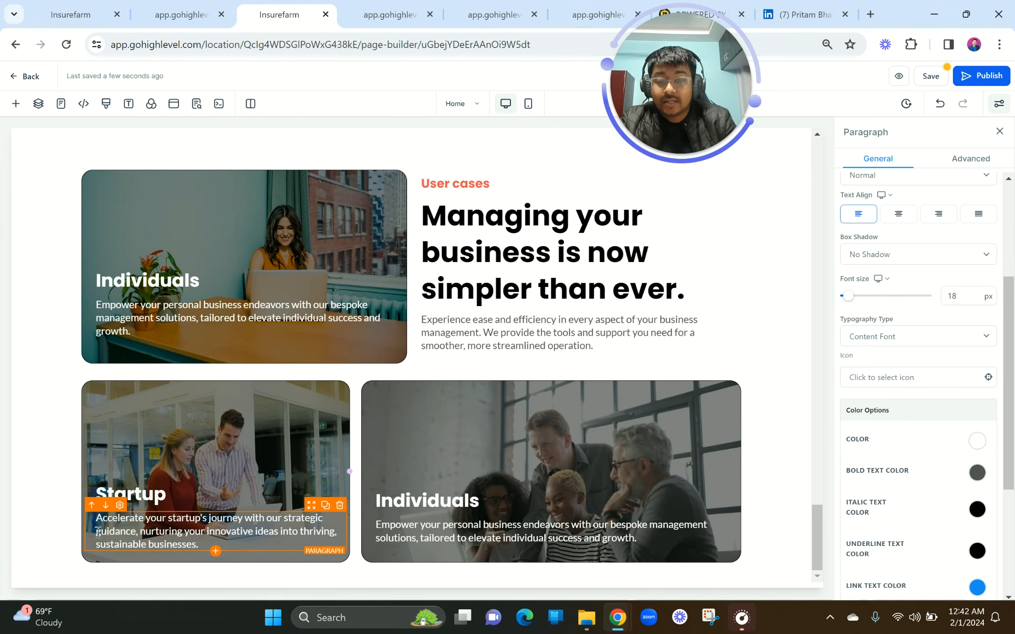
Copy the "Enterprise" title from the reference and paste it over the headline in the lower row's second card.
left_click(174, 6)
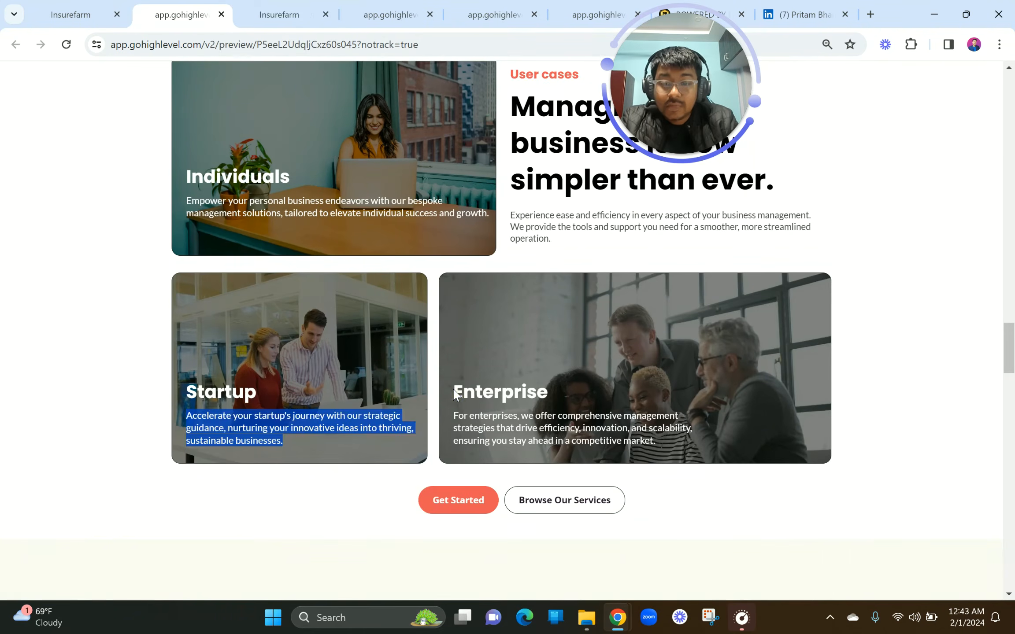
left_click_drag(455, 392, 563, 394)
key("ctrl+c")
left_click(268, 6)
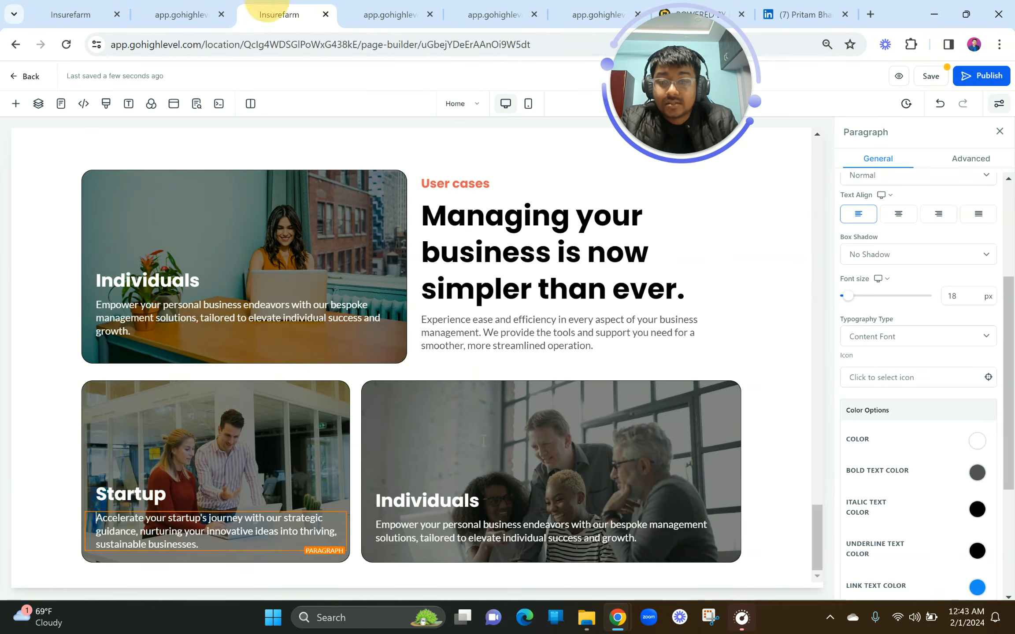
triple_click(427, 494)
key("ctrl+v")
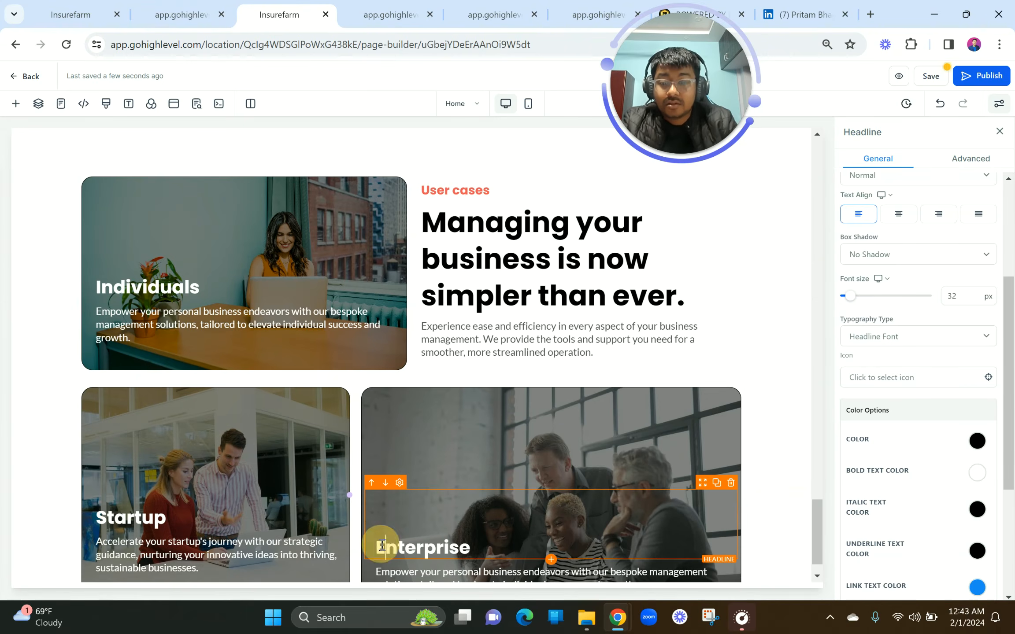
Copy the reference's Enterprise description and paste it over the paragraph in the Enterprise card.
left_click(180, 6)
left_click_drag(450, 425, 679, 444)
key("ctrl+c")
left_click(264, 5)
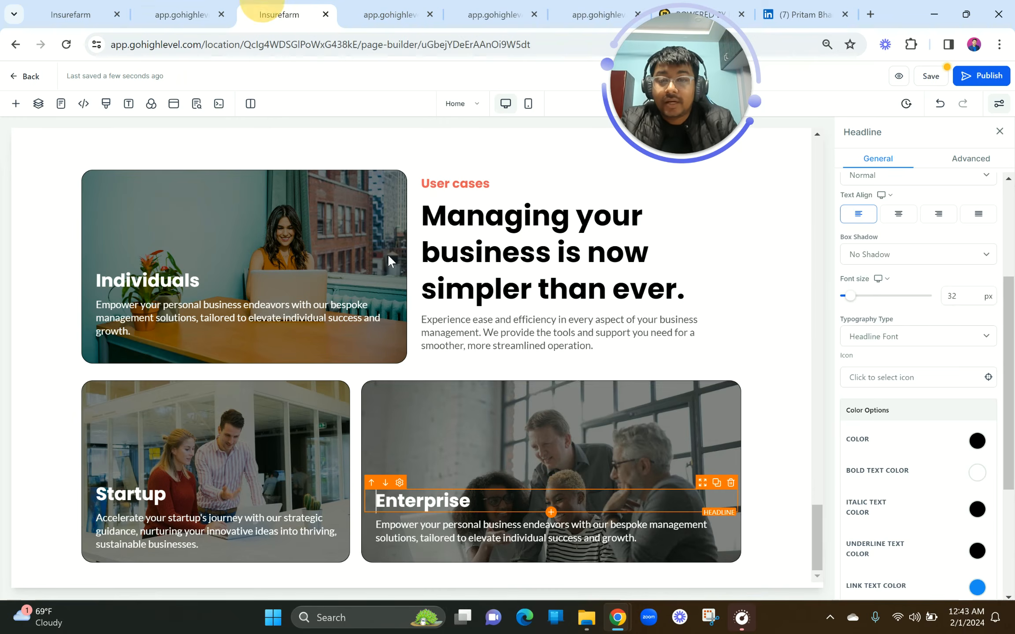
triple_click(415, 525)
key("ctrl+v")
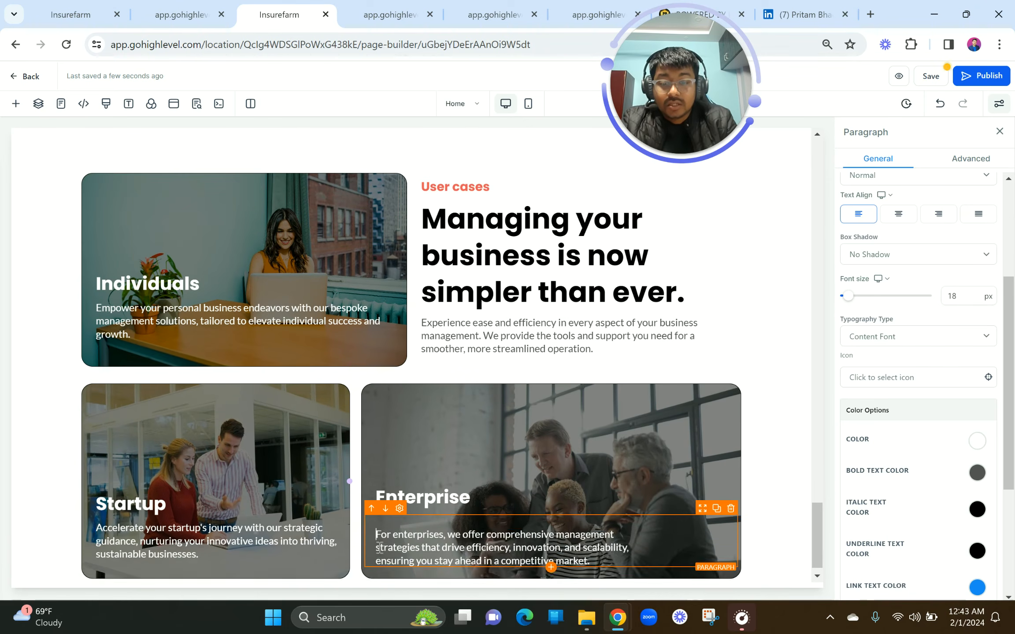
Compare the filled "User cases" cards with the reference and look over the section's layout and text elements.
left_click(183, 13)
left_click(303, 10)
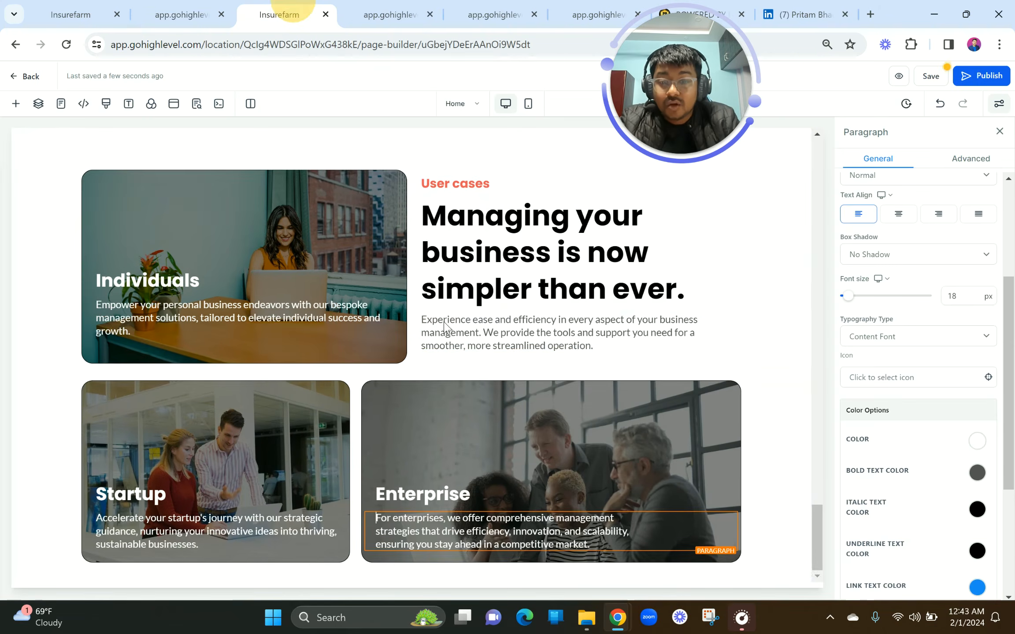
scroll(444, 326, "up", 5)
scroll(438, 282, "down", 3)
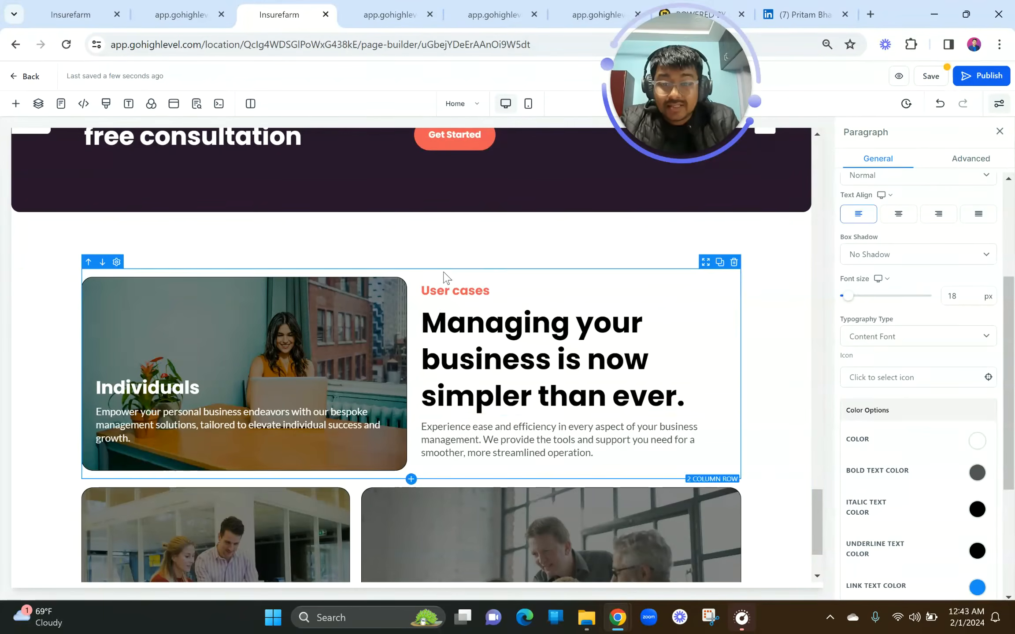
scroll(490, 272, "down", 2)
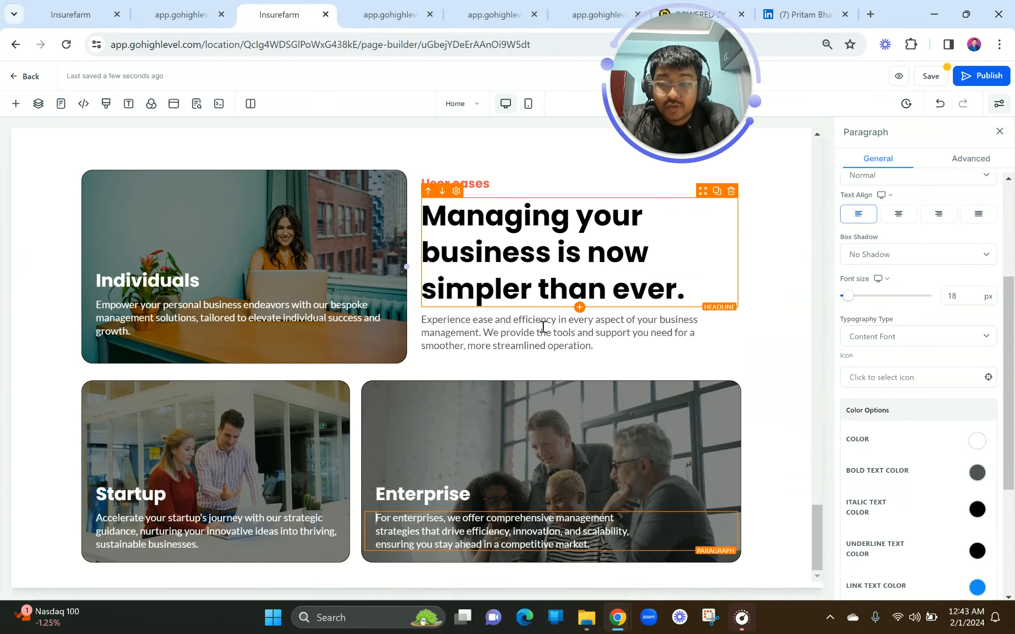
left_click(332, 216)
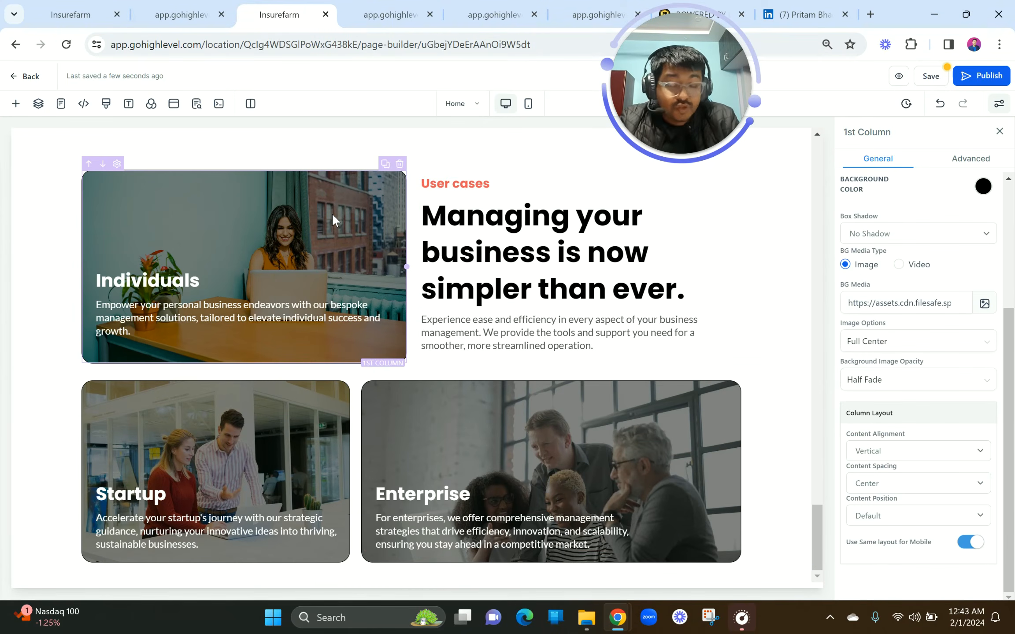
left_click(151, 282)
left_click(168, 320)
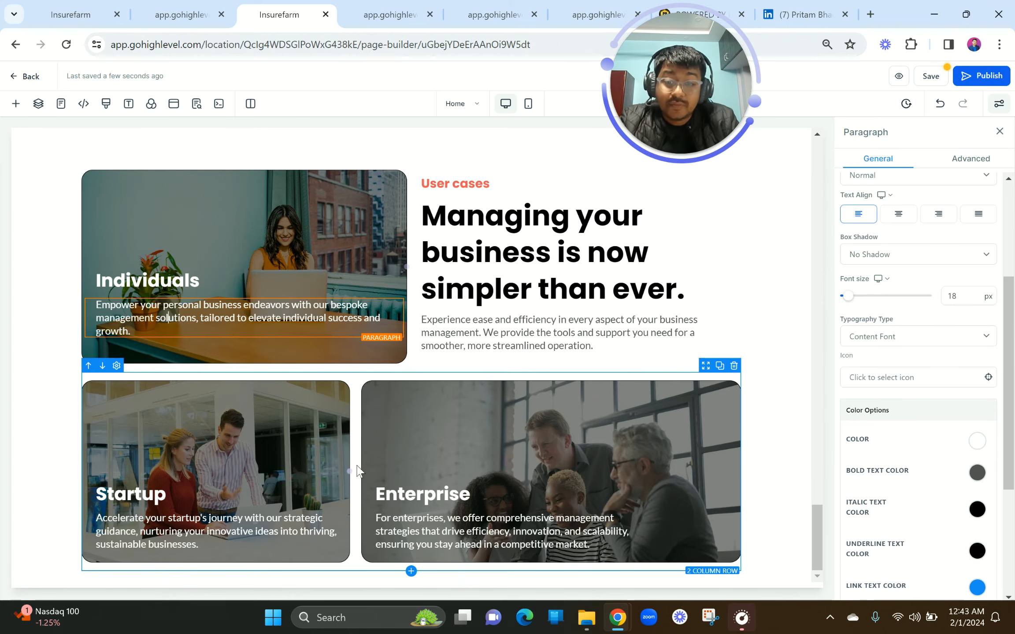
Add an empty two-column row beneath the Startup and Enterprise cards and check the reference for its buttons.
left_click(410, 572)
left_click_drag(282, 198, 365, 488)
left_click(182, 14)
left_click(277, 13)
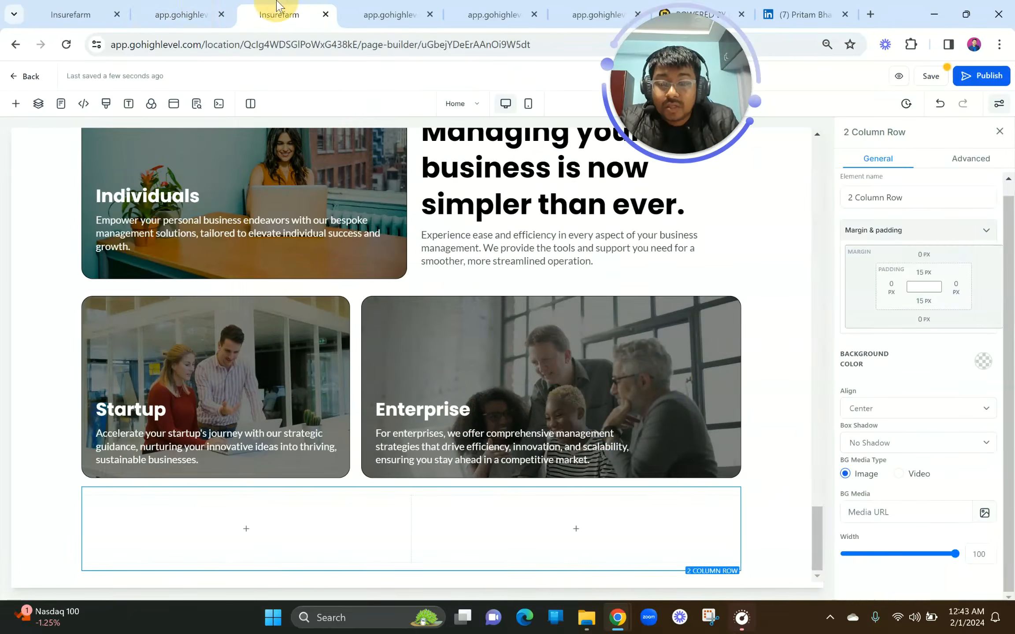
left_click(189, 5)
left_click(278, 13)
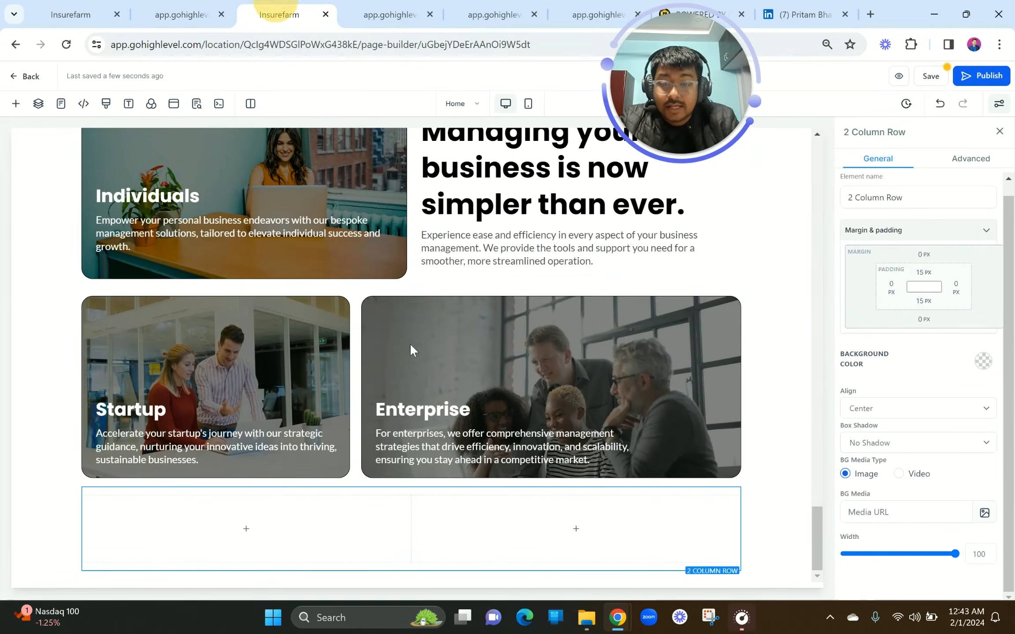
Duplicate the "Get in touch" section's Get Started button, move the copy into the new row's first column and align it right.
scroll(411, 350, "up", 4)
scroll(412, 350, "up", 4)
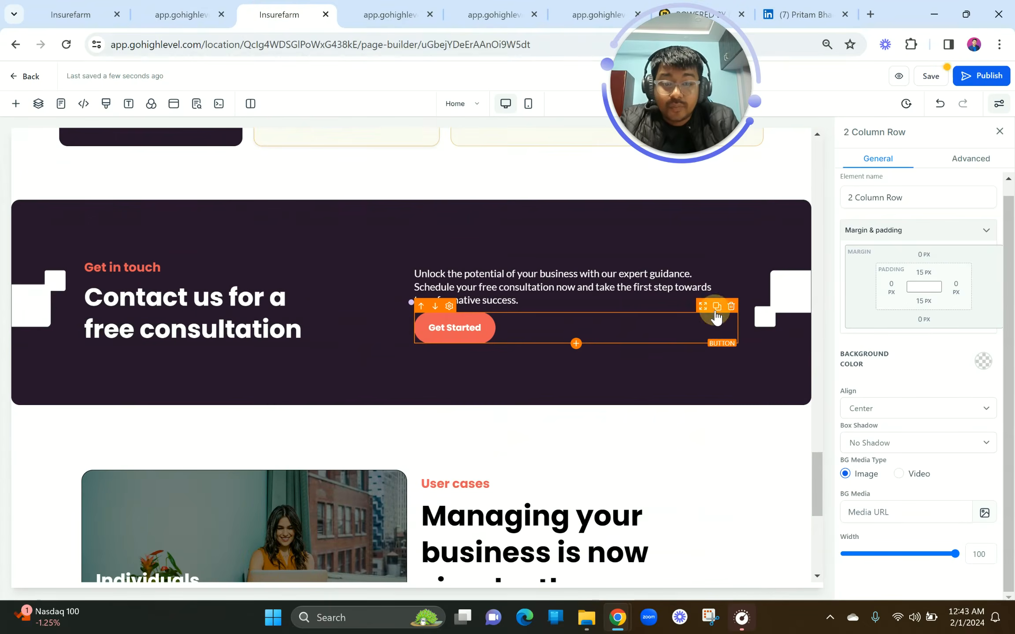
left_click(717, 306)
scroll(705, 353, "down", 2)
left_click_drag(706, 265, 381, 519)
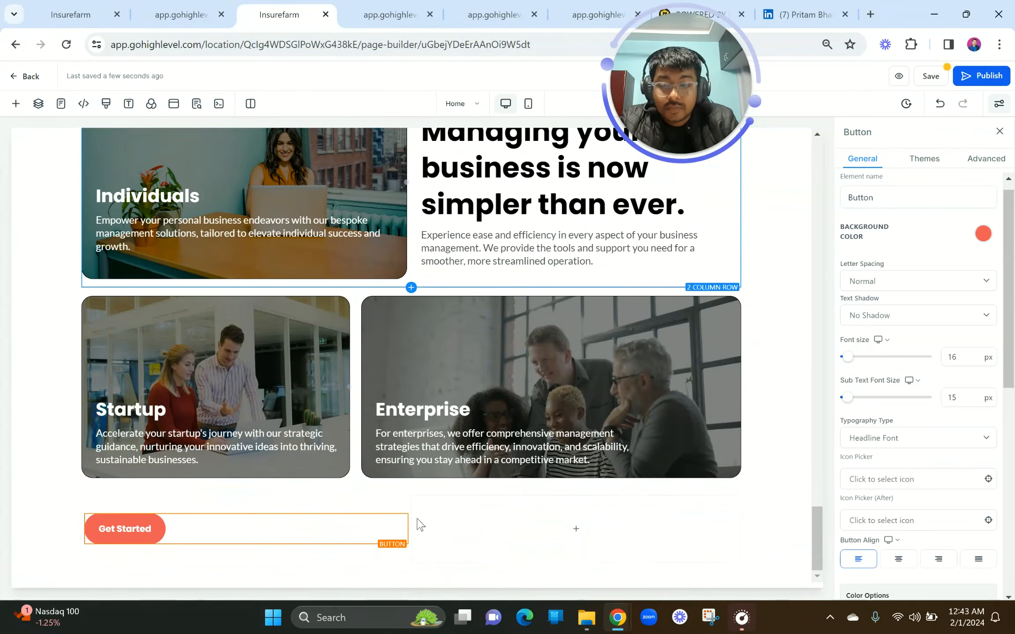
scroll(938, 390, "down", 4)
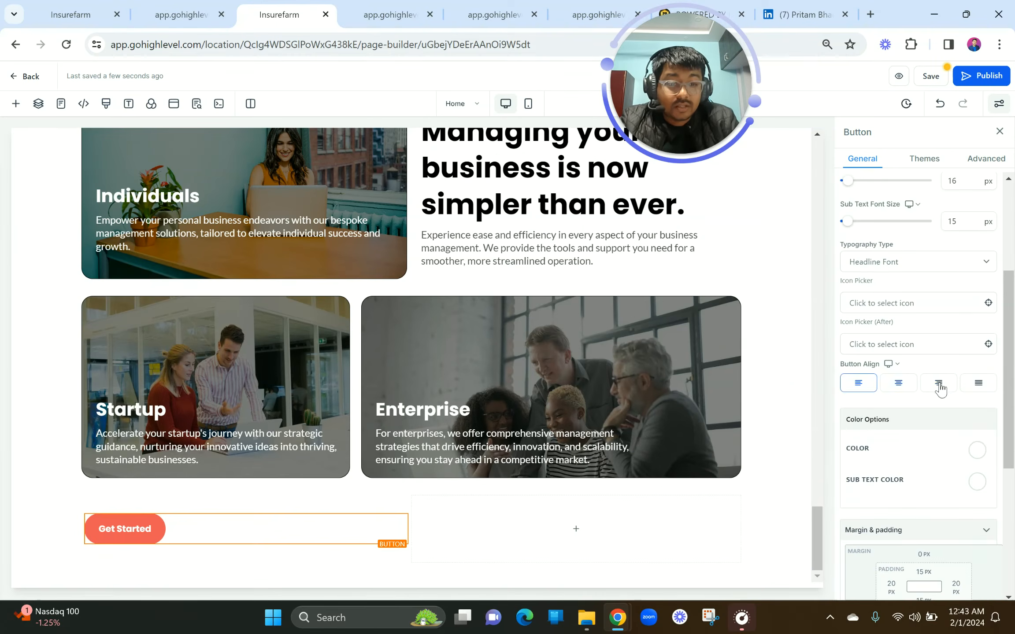
left_click(939, 383)
Duplicate the "Our Services" section's Browse Our Services button and move the copy into the second column beside the "User cases" Get Started button.
scroll(574, 431, "down", 15)
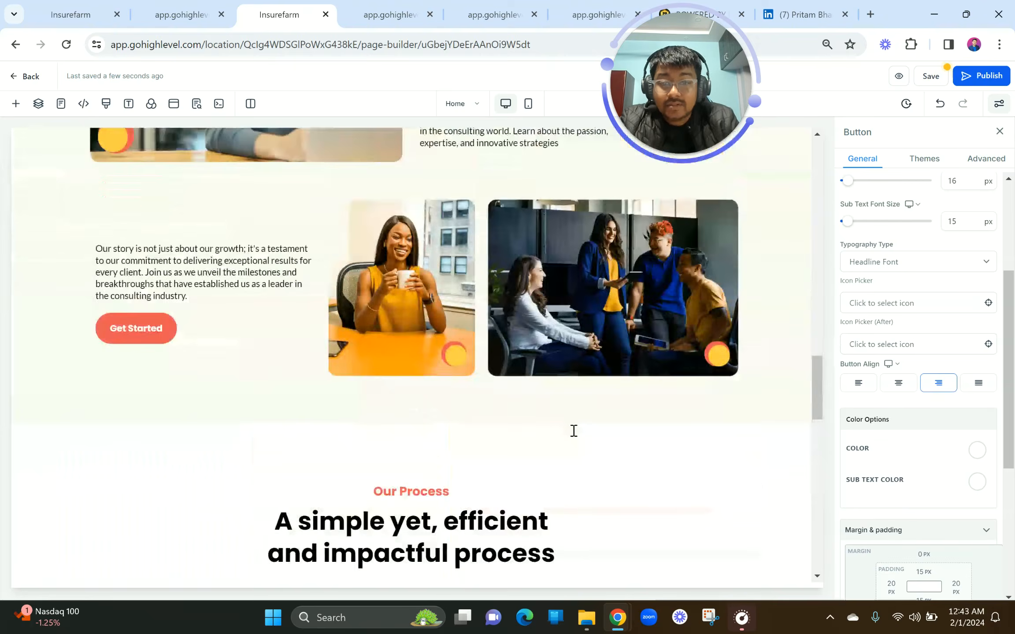
scroll(573, 431, "up", 5)
scroll(574, 431, "up", 8)
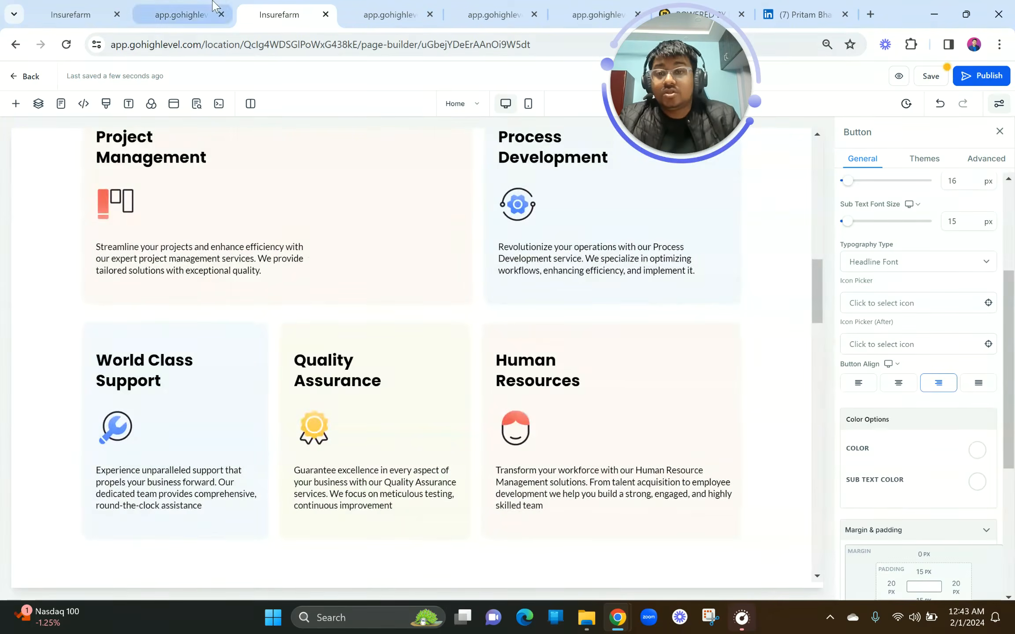
left_click(212, 6)
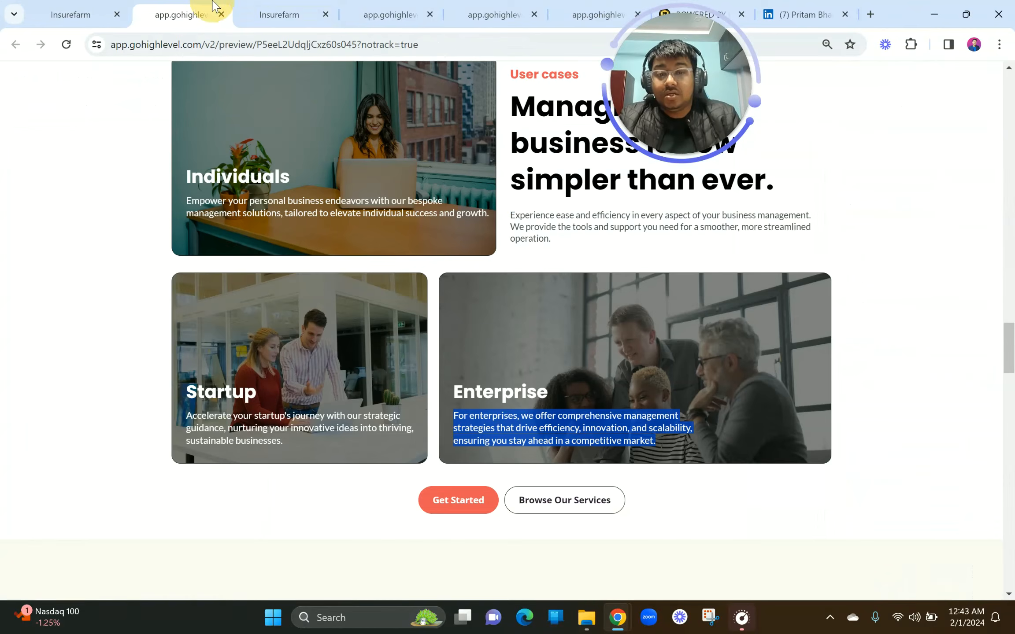
left_click(255, 6)
scroll(376, 256, "up", 8)
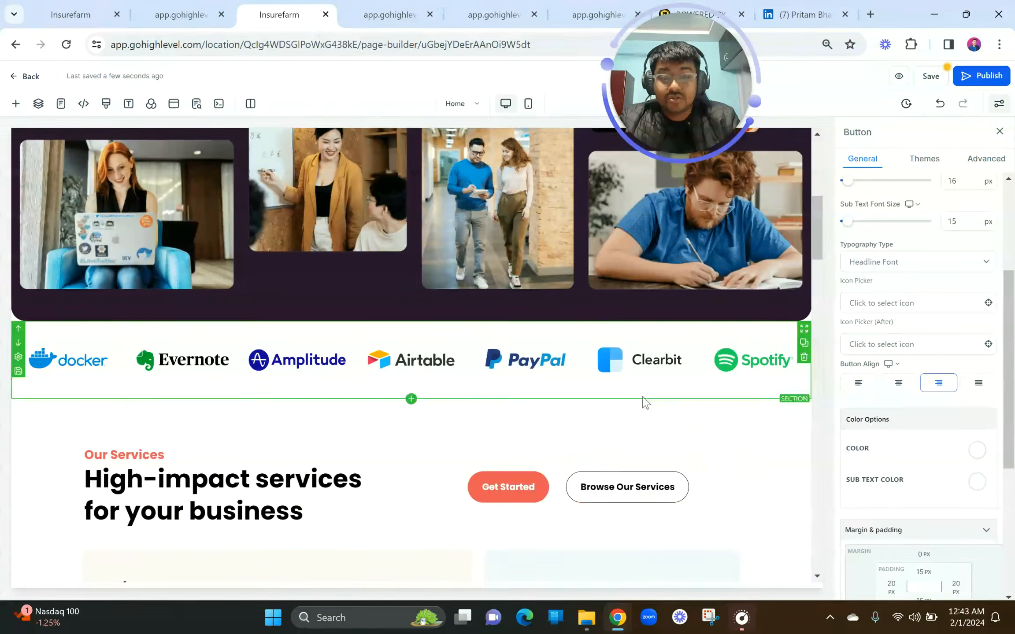
scroll(716, 517, "down", 2)
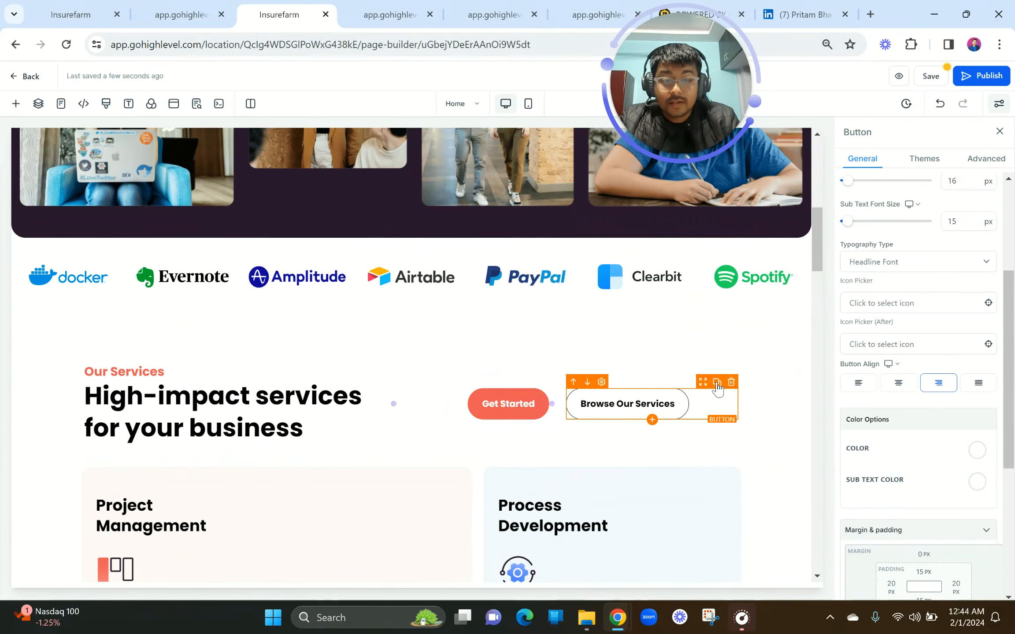
left_click(716, 382)
scroll(691, 448, "down", 1)
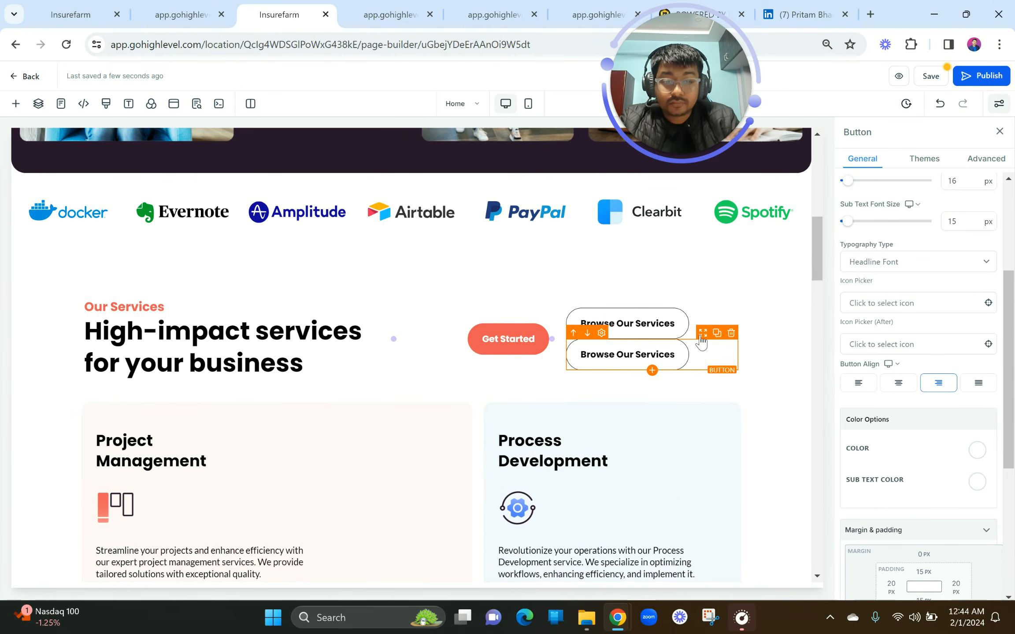
left_click_drag(701, 338, 638, 489)
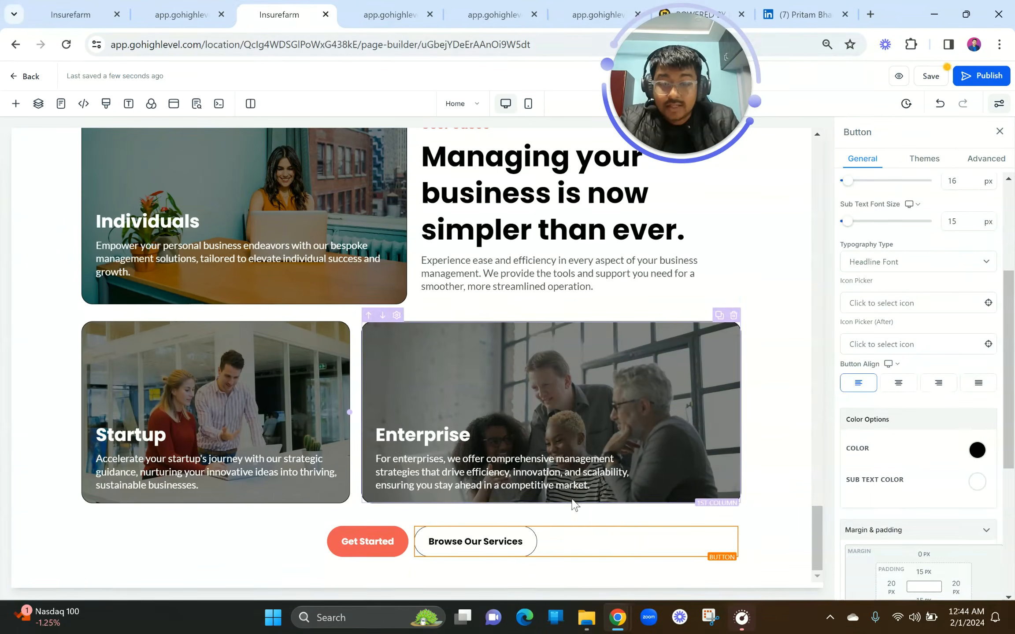
Set the left margin of the button row's second column to 20px.
left_click(585, 518)
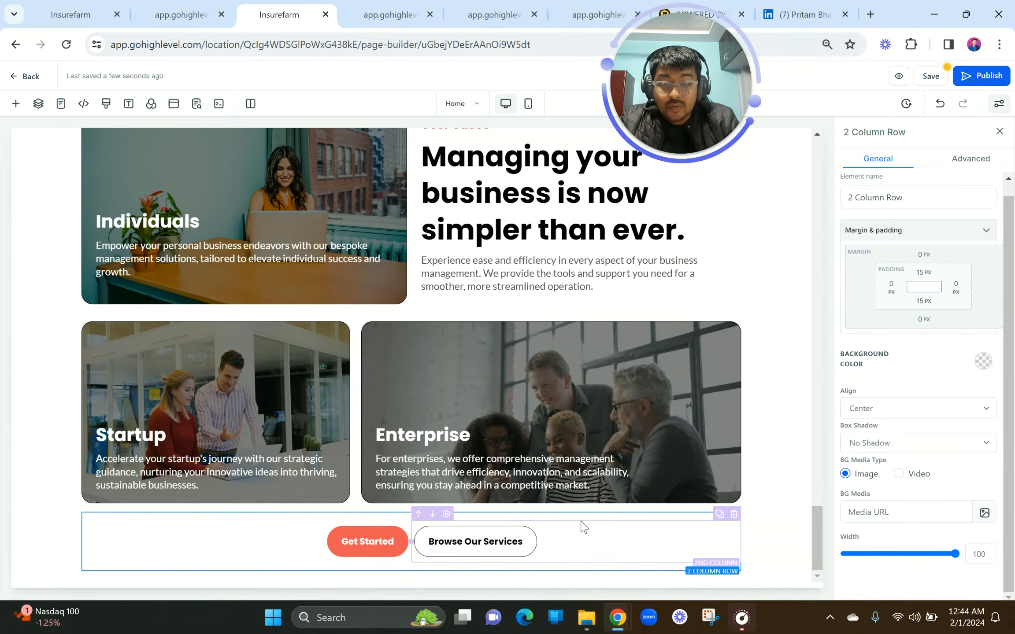
left_click(582, 527)
left_click(858, 196)
left_click(925, 246)
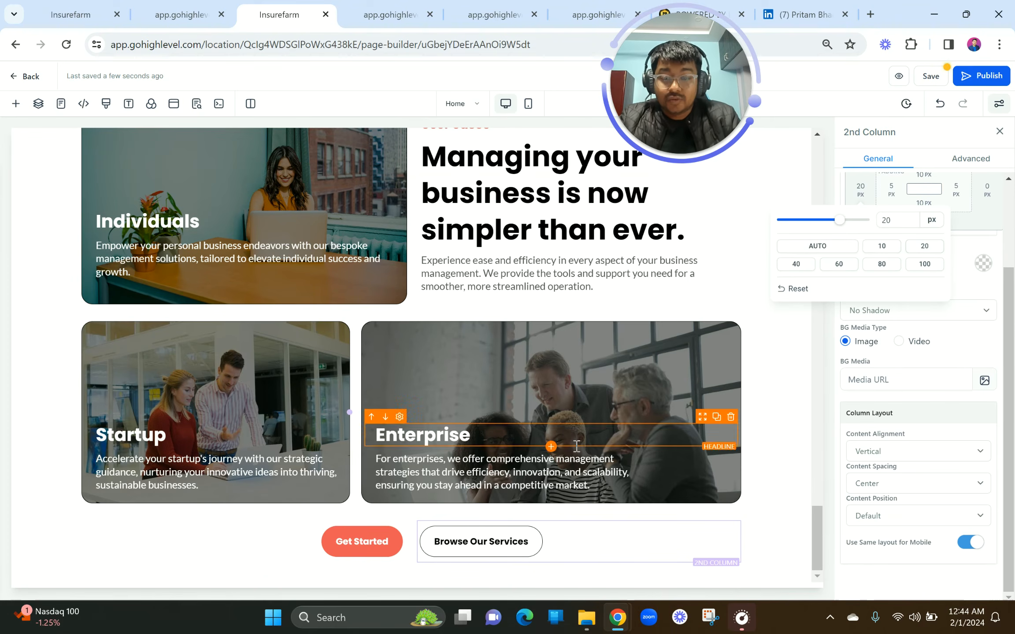
scroll(522, 446, "up", 7)
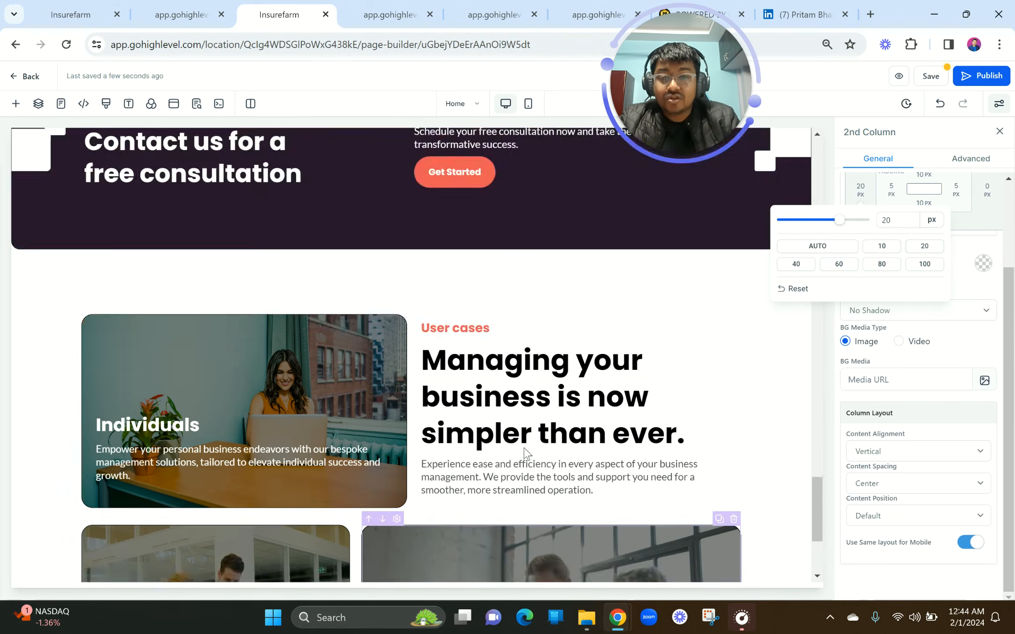
scroll(495, 410, "down", 7)
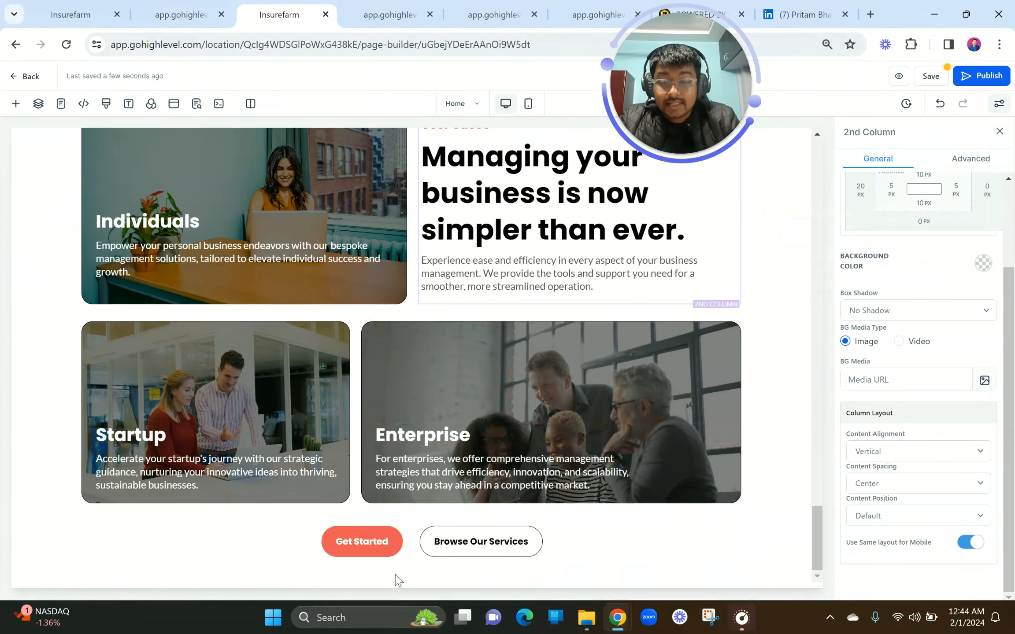
Set the bottom margin of the "User cases" button row to 80px.
left_click(381, 568)
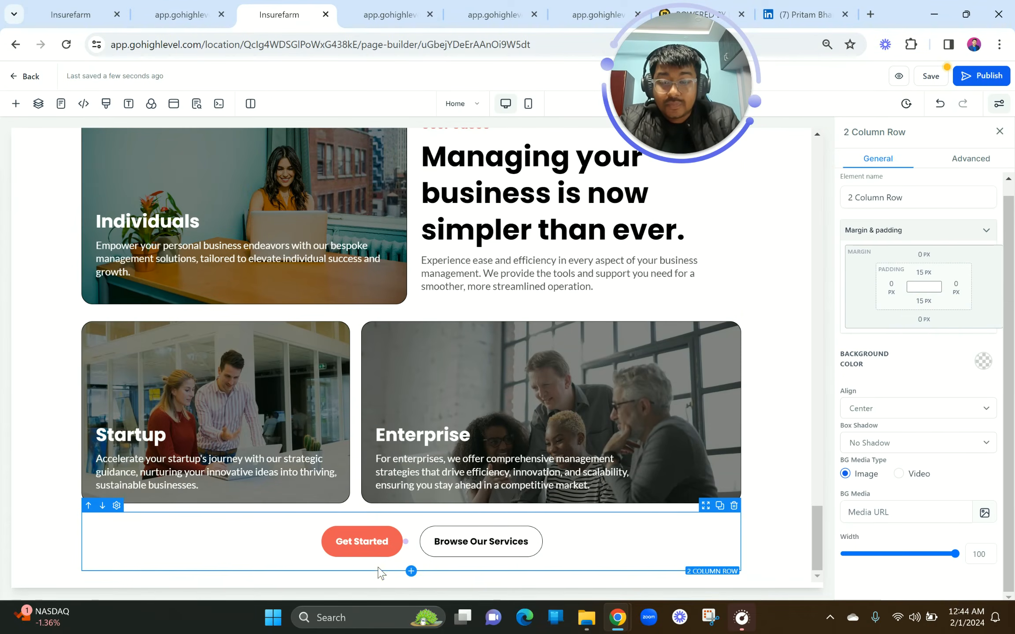
left_click(922, 319)
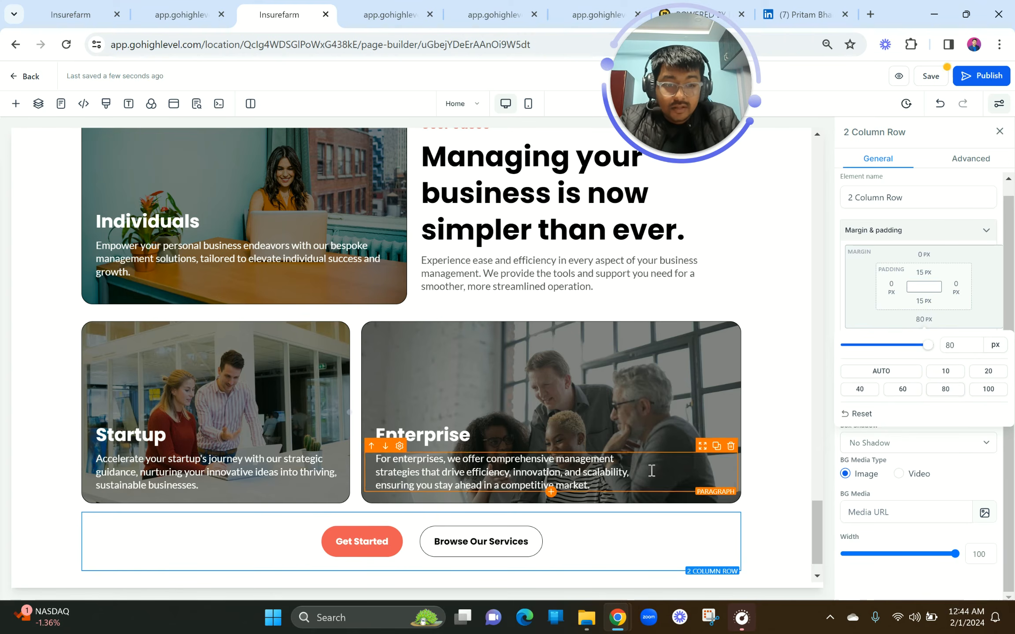
scroll(651, 470, "down", 1)
scroll(651, 471, "up", 7)
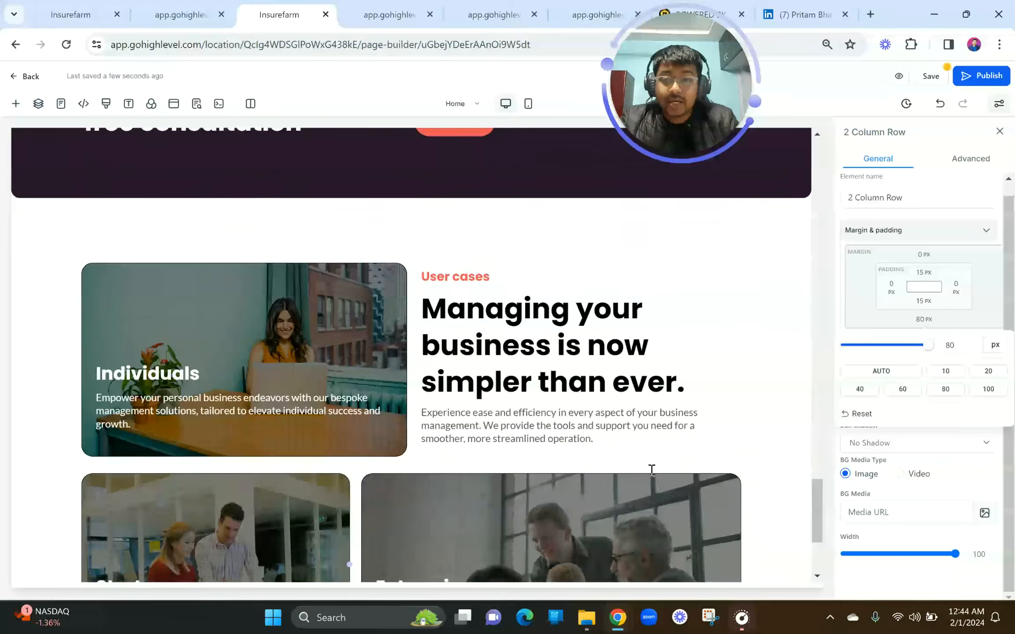
scroll(650, 468, "down", 7)
scroll(650, 468, "up", 3)
Close the outdated preview tabs and open a fresh preview of the page from the builder.
left_click(893, 75)
left_click(501, 6)
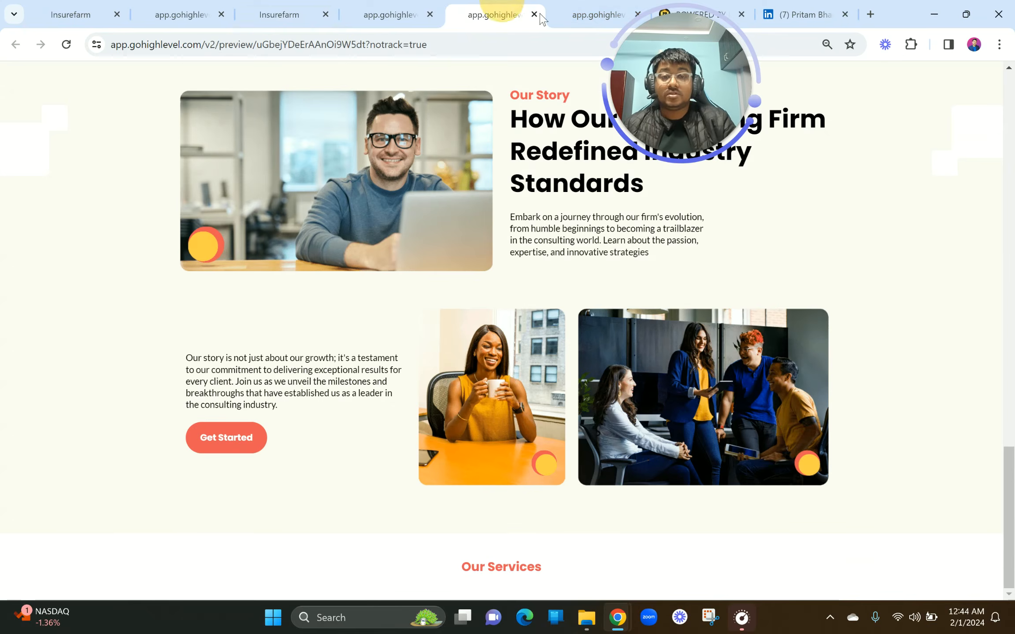
left_click(533, 14)
left_click(534, 15)
left_click(385, 4)
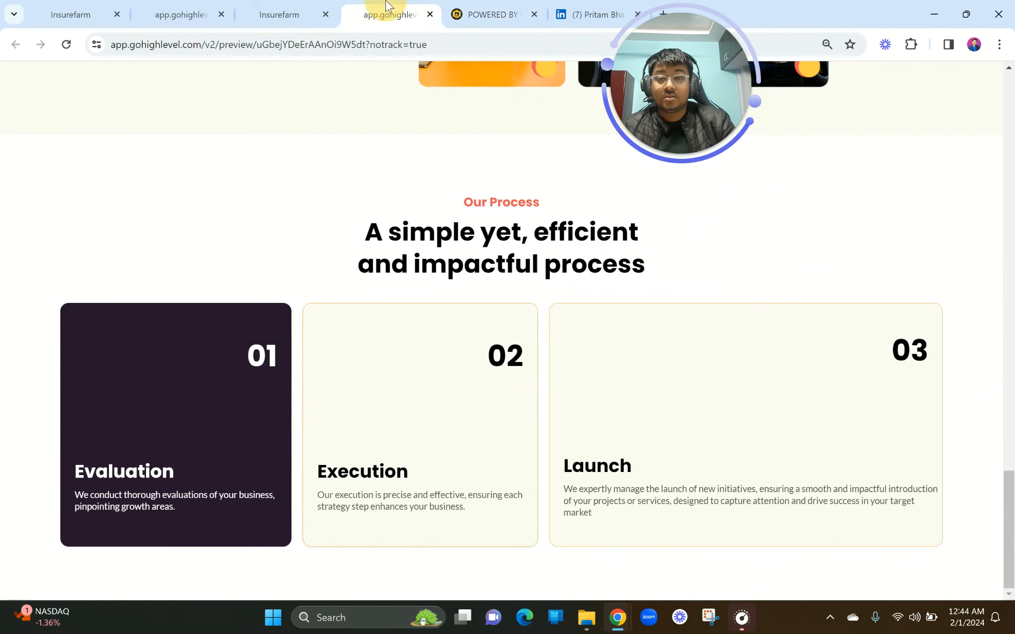
key("ctrl+w")
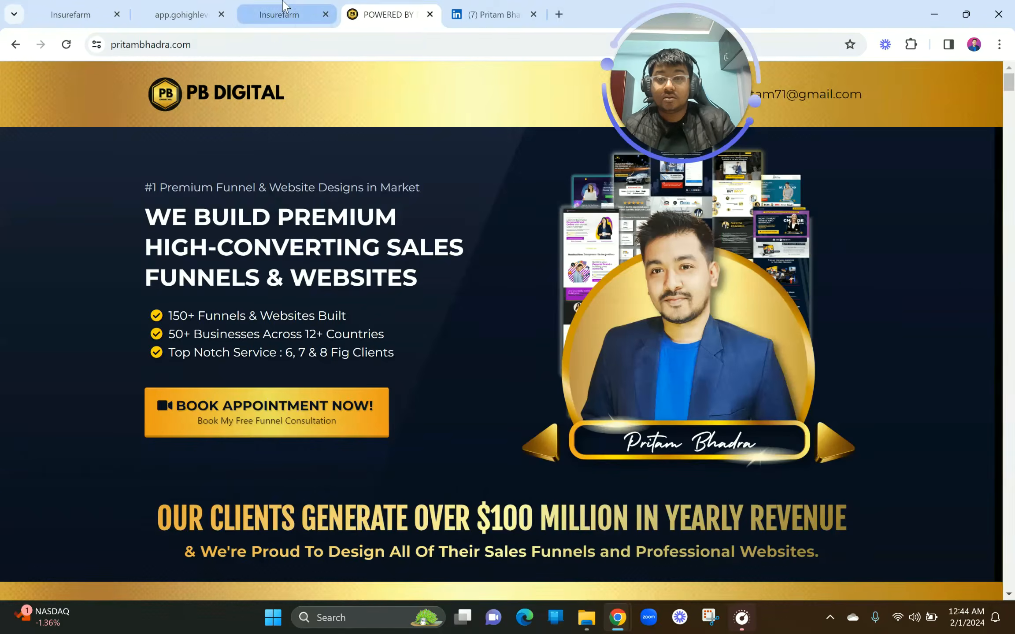
left_click(284, 5)
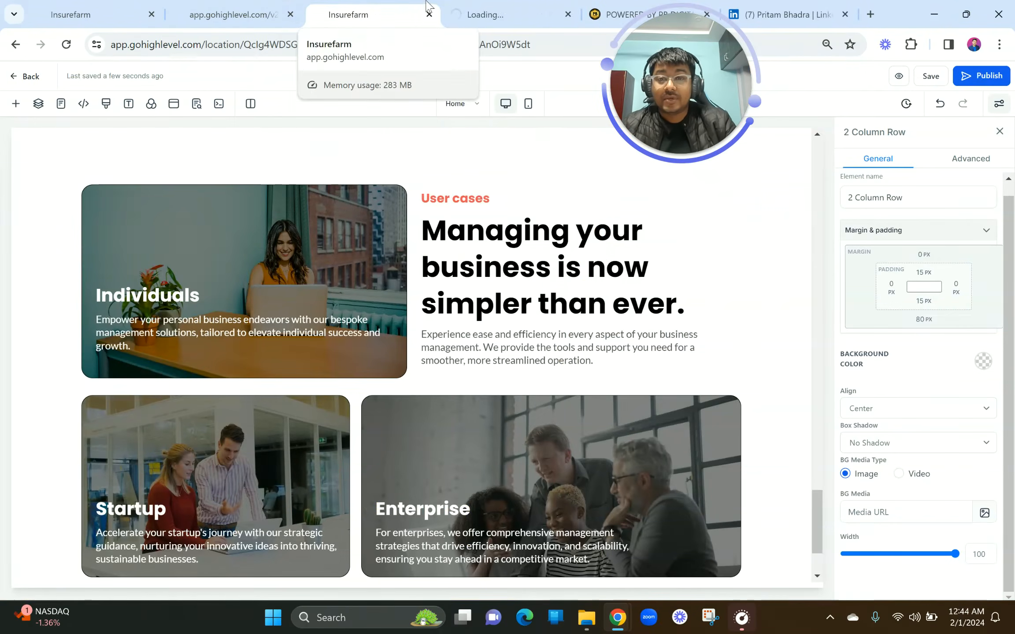
Place the fresh preview tab beside the reference tab and compare the "User cases" section in both.
left_click_drag(463, 6, 330, 2)
scroll(384, 260, "down", 20)
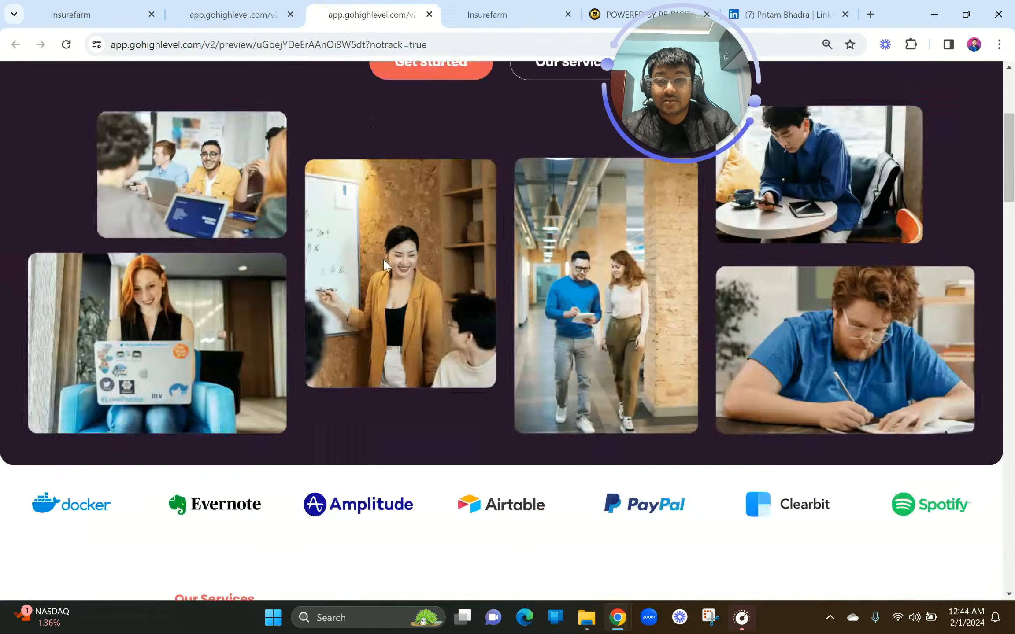
scroll(387, 266, "down", 12)
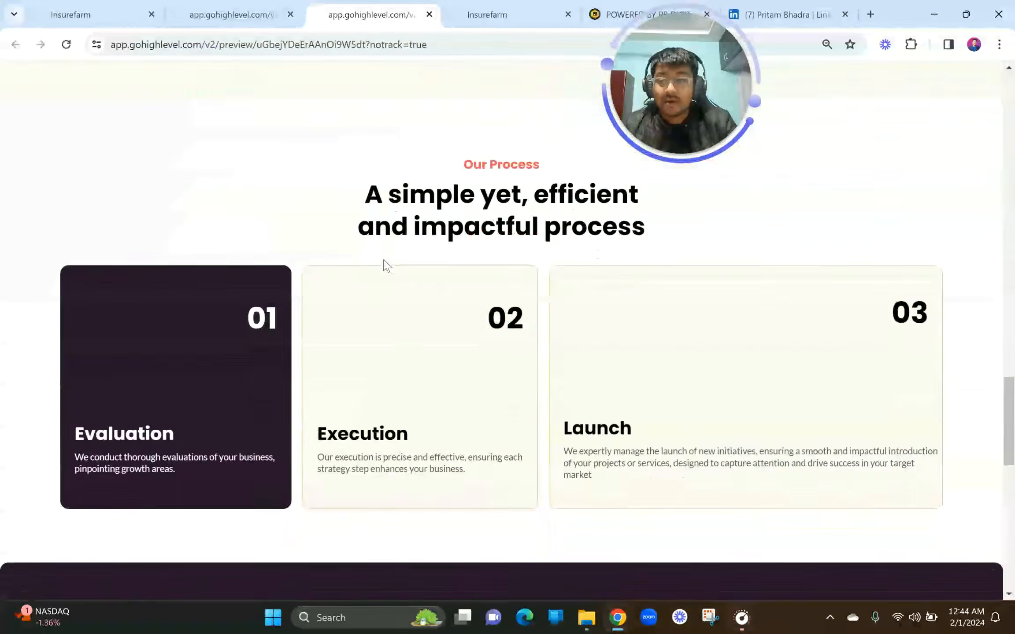
scroll(383, 262, "down", 5)
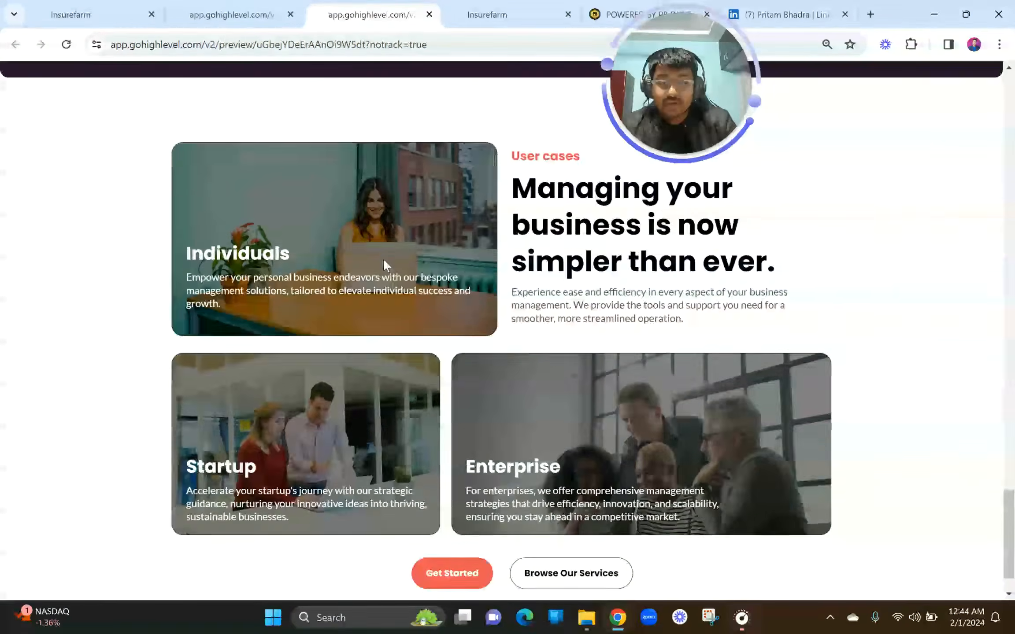
left_click(206, 8)
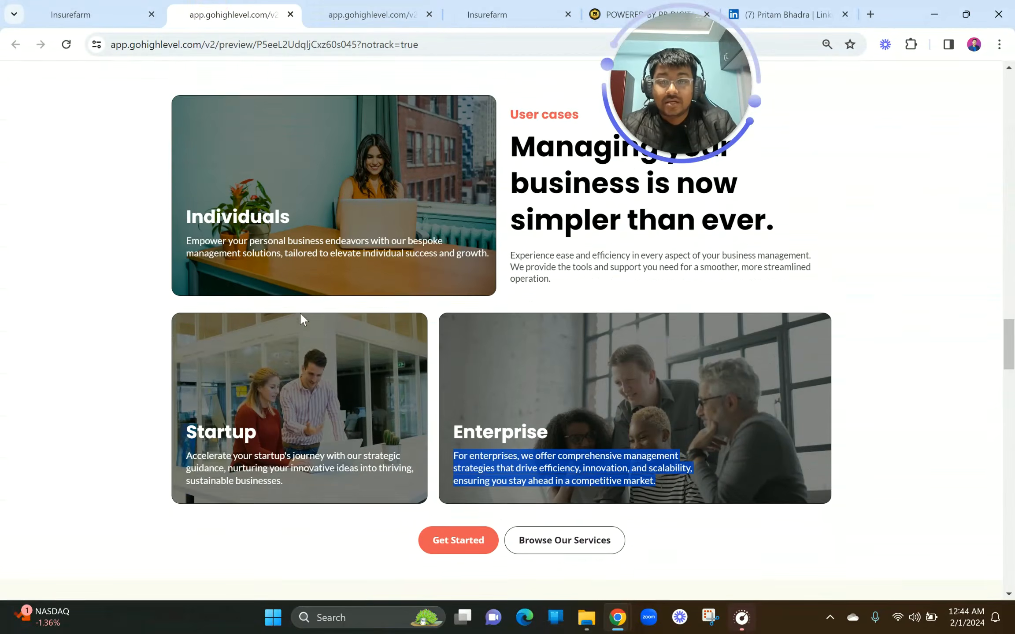
left_click(345, 9)
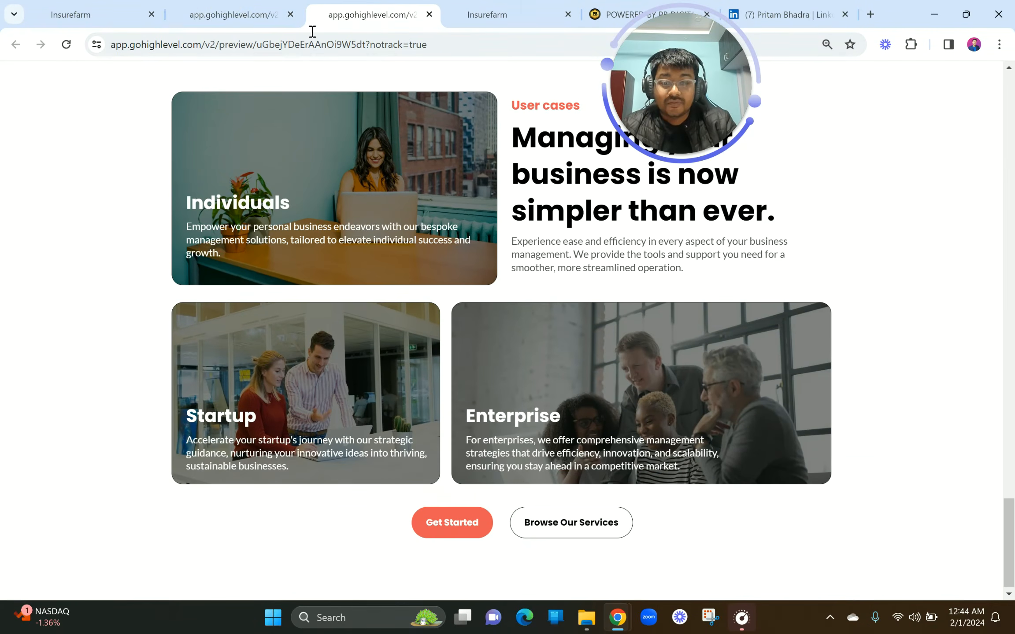
Place the builder tab beside the reference tab and add a blank section below the "User cases" section.
left_click(227, 6)
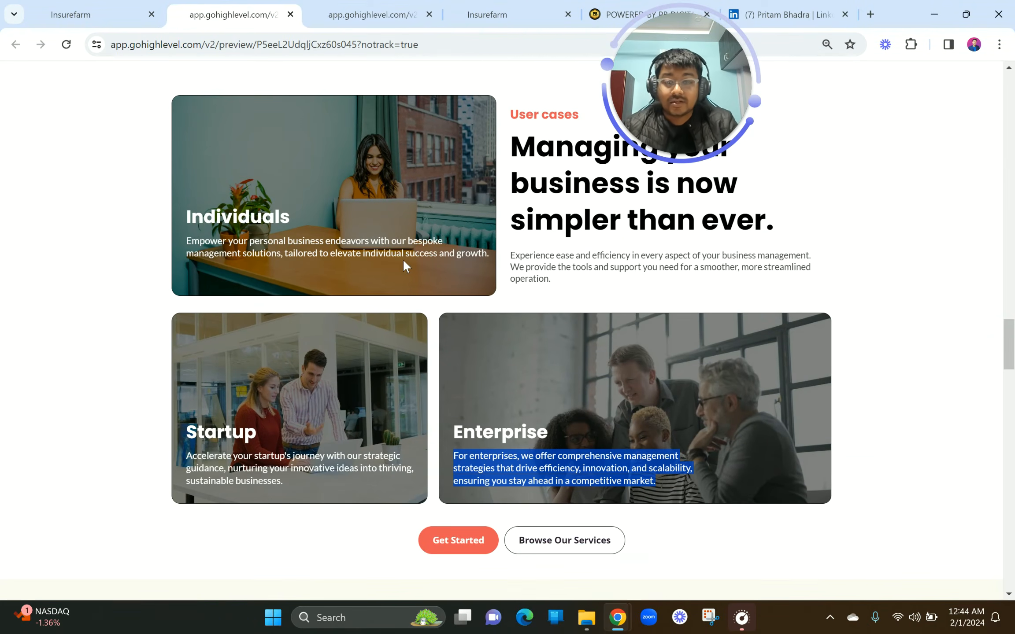
left_click_drag(416, 4, 493, 3)
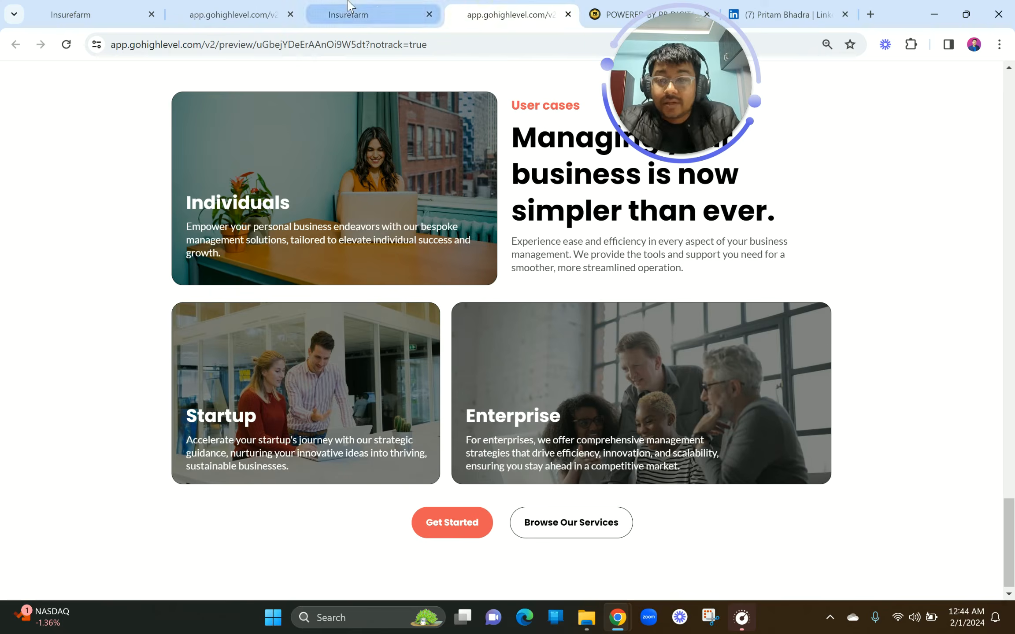
left_click(348, 2)
scroll(357, 255, "down", 3)
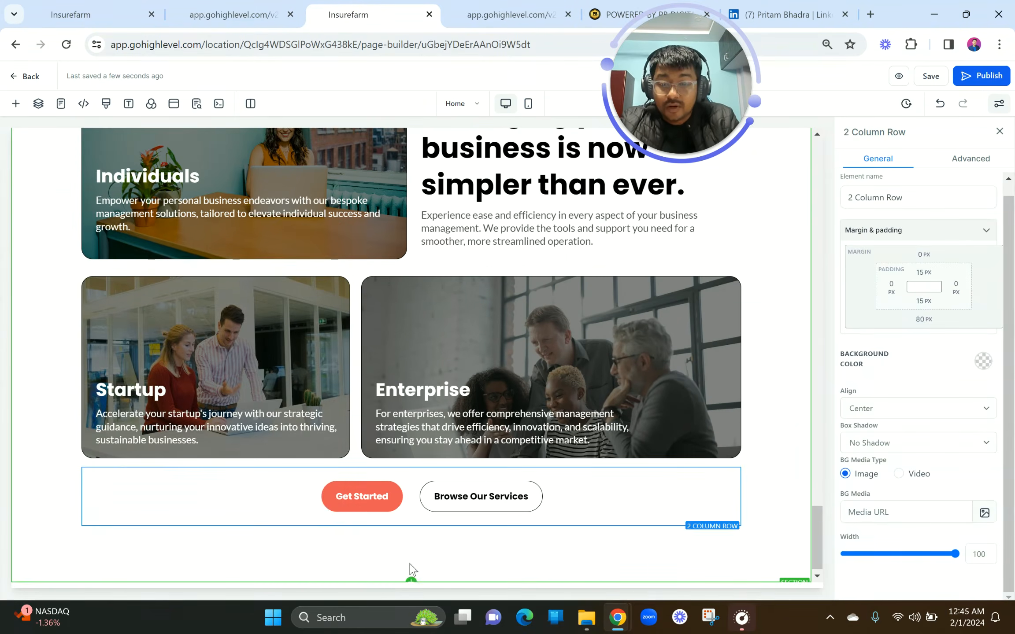
left_click(410, 581)
left_click_drag(165, 204, 413, 413)
Examine the reference page's "Our results" section and the sections that follow it to plan the layout.
left_click(234, 14)
scroll(346, 281, "down", 8)
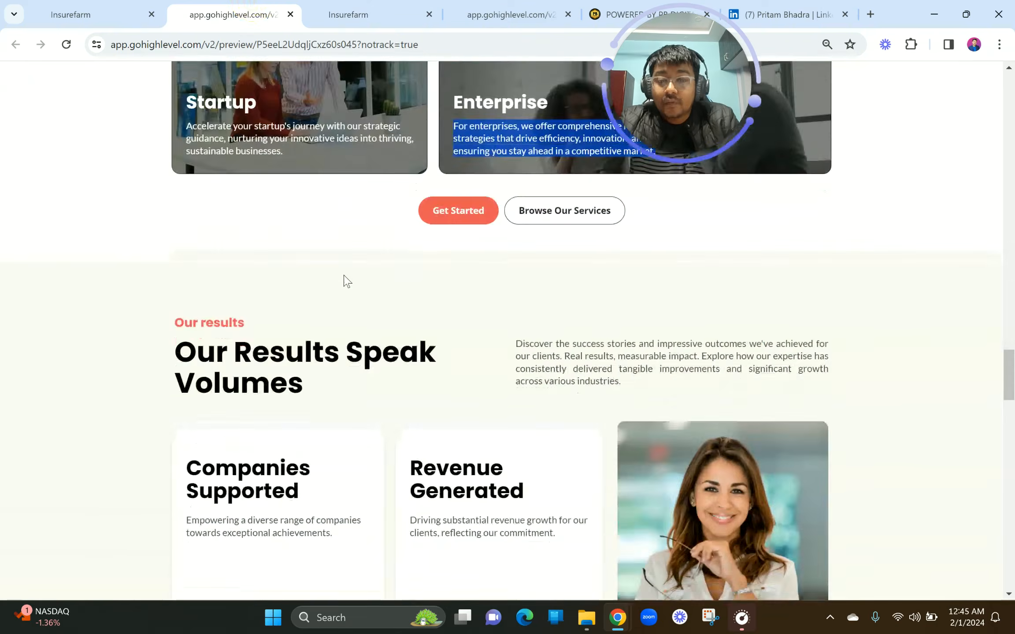
scroll(346, 281, "down", 3)
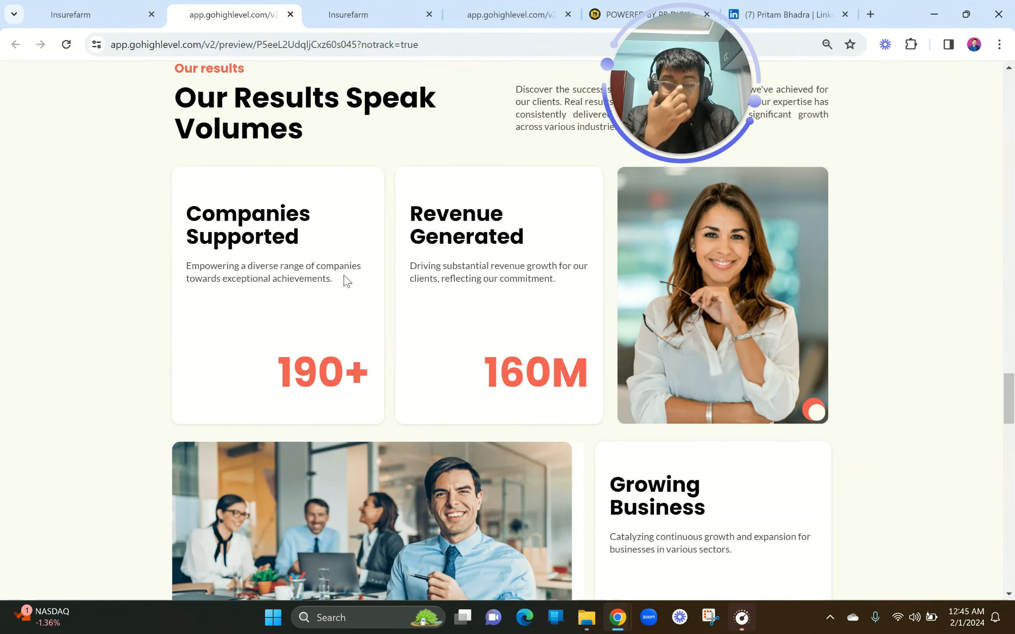
scroll(395, 346, "up", 1)
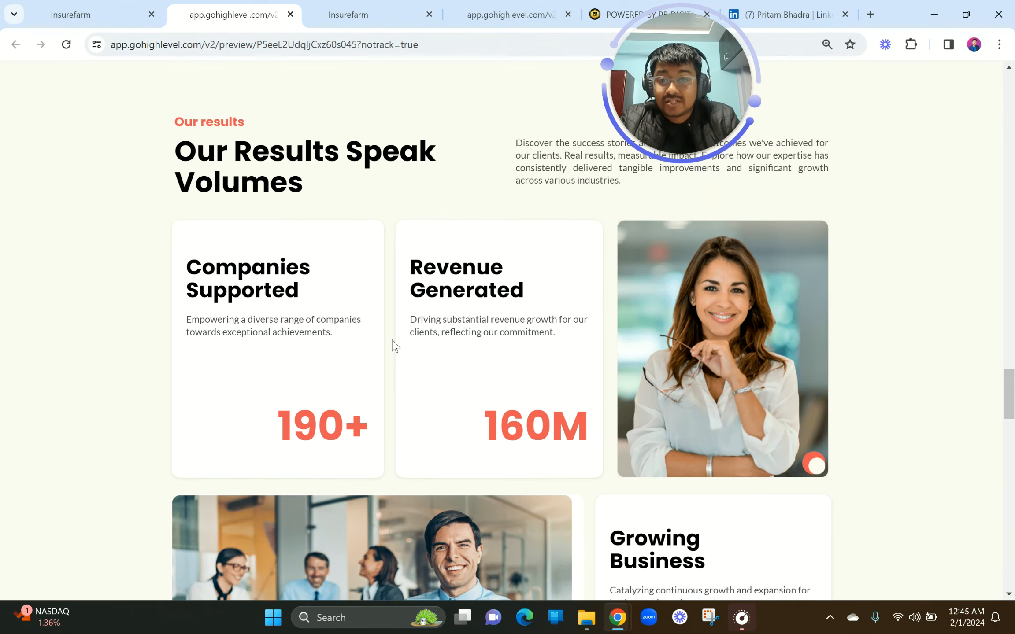
scroll(395, 346, "down", 1)
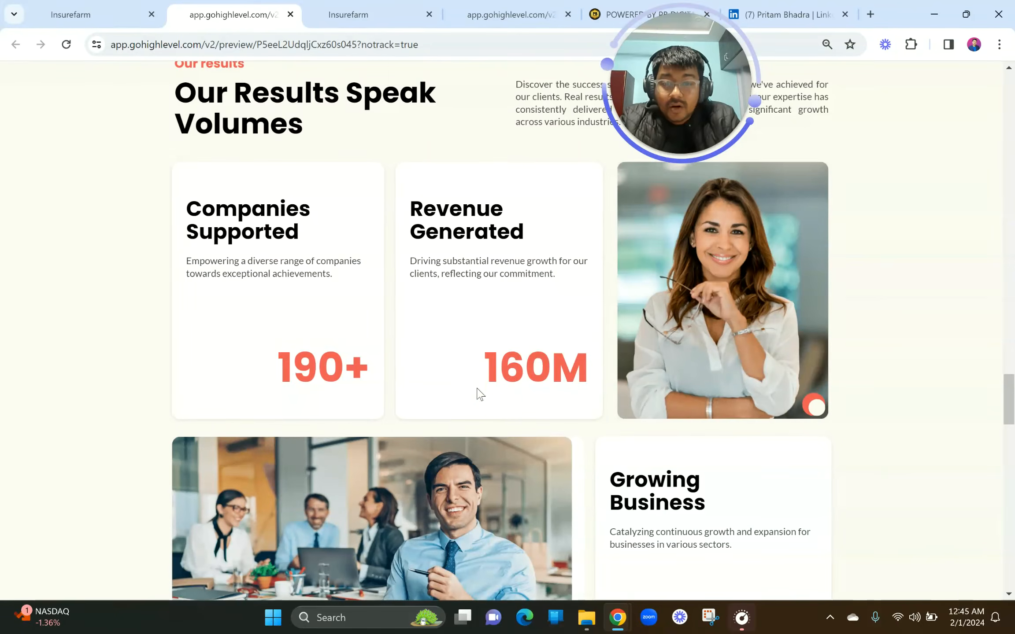
scroll(531, 355, "down", 10)
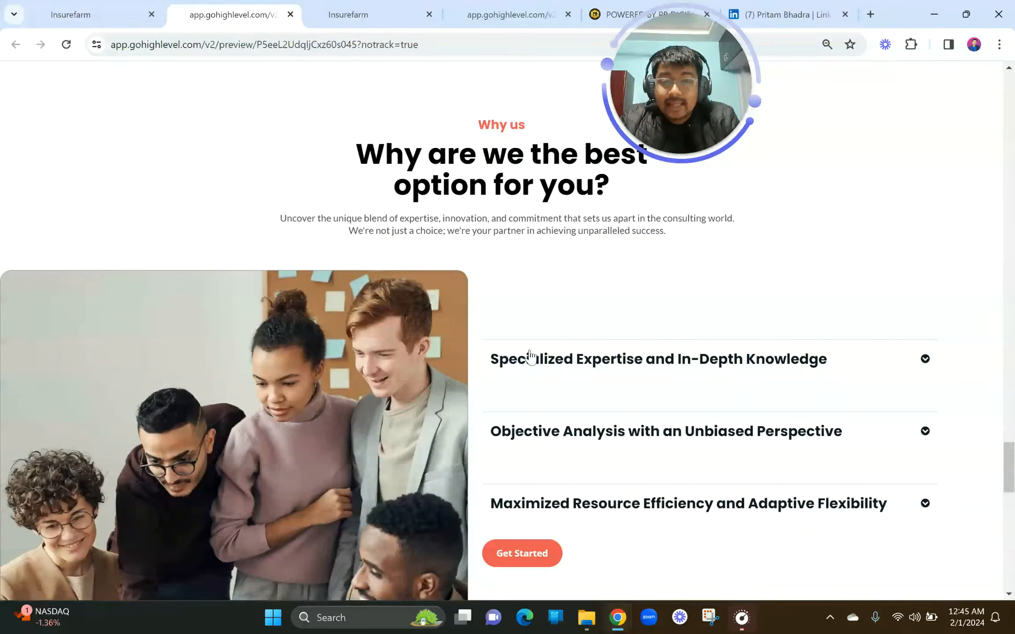
scroll(531, 355, "down", 11)
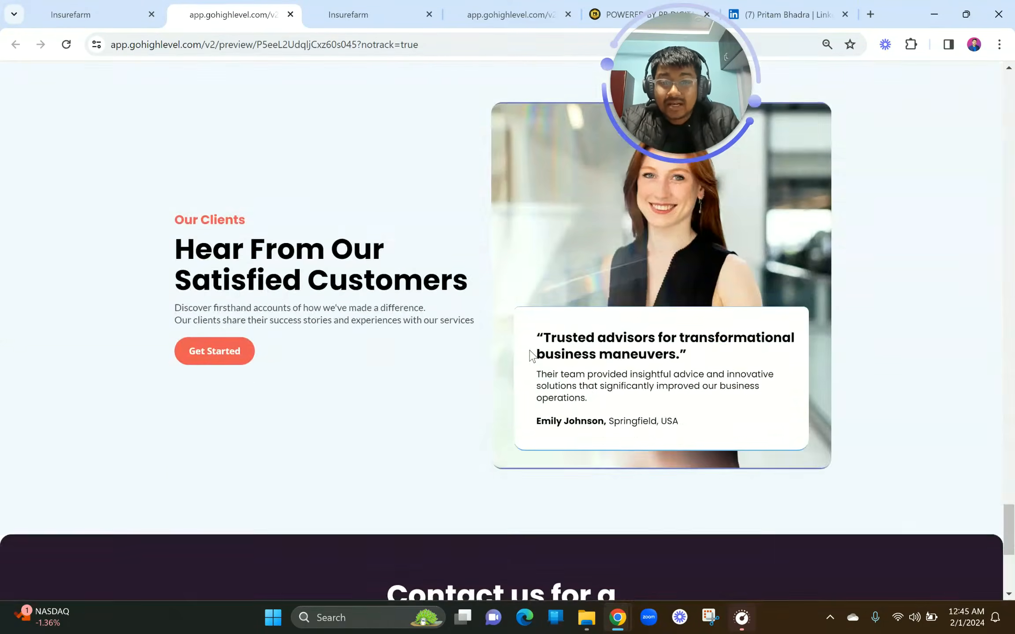
scroll(531, 355, "up", 17)
scroll(531, 355, "up", 9)
scroll(476, 308, "down", 1)
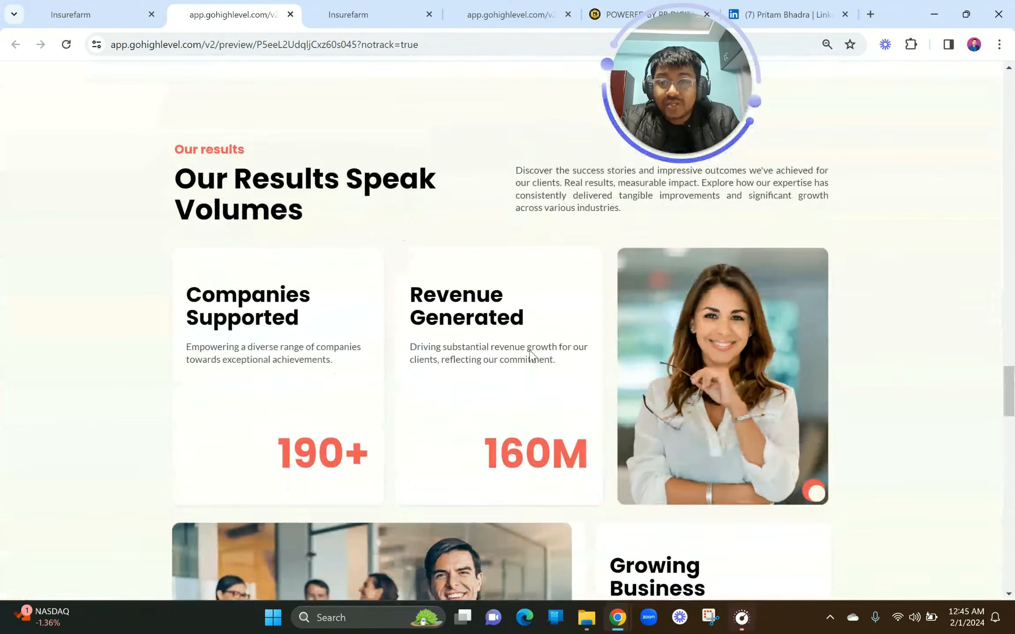
Set the new blank section's background to the light cream color.
left_click(311, 8)
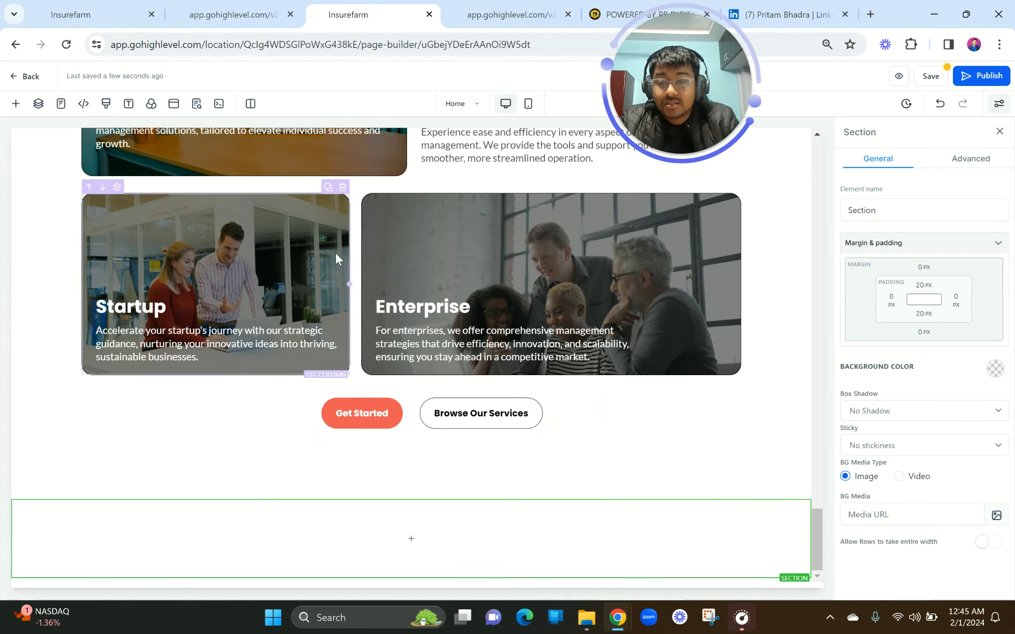
left_click(236, 517)
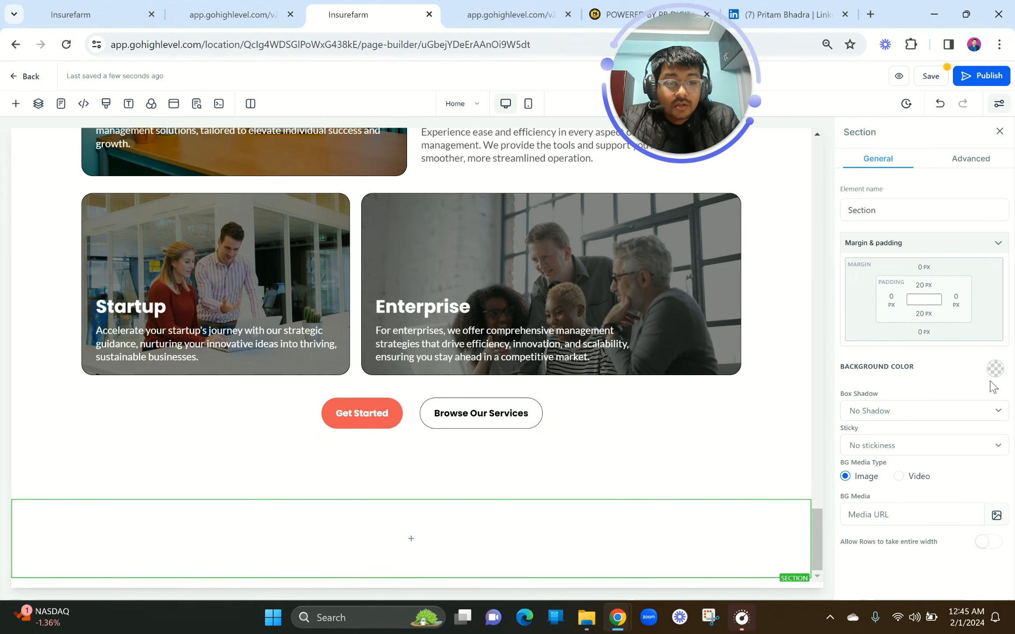
left_click(993, 370)
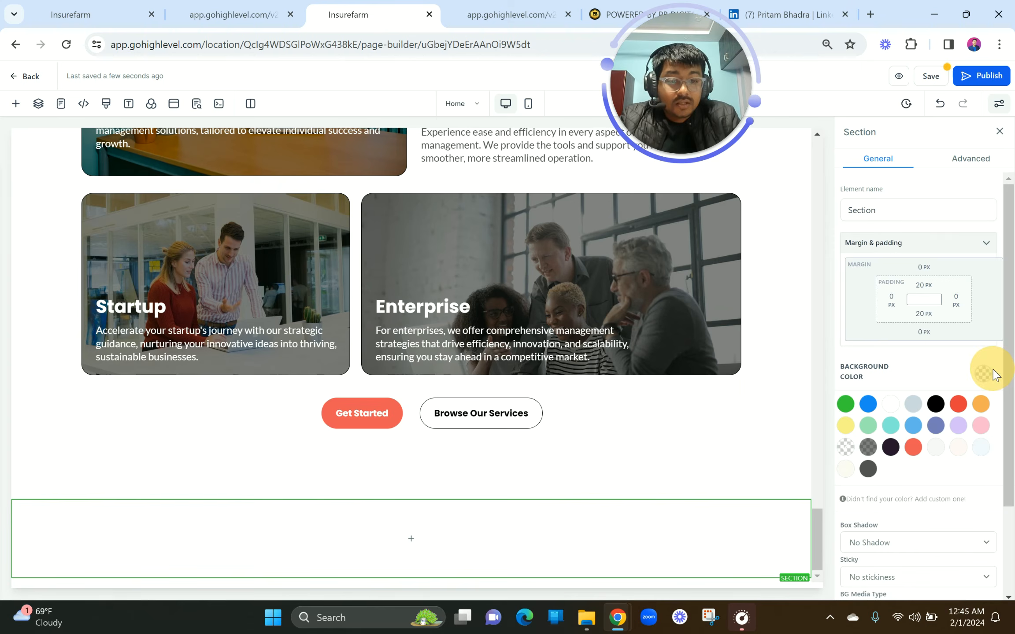
left_click(843, 477)
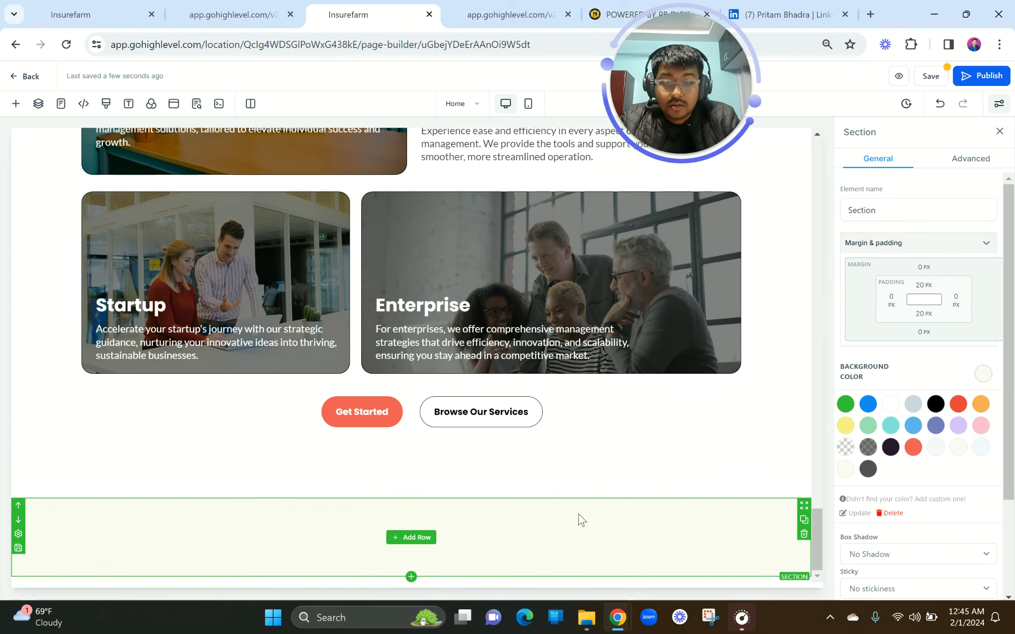
Add a two-column row to the cream section, using the reference's "Our results" header as the layout guide.
left_click(267, 7)
scroll(316, 139, "up", 1)
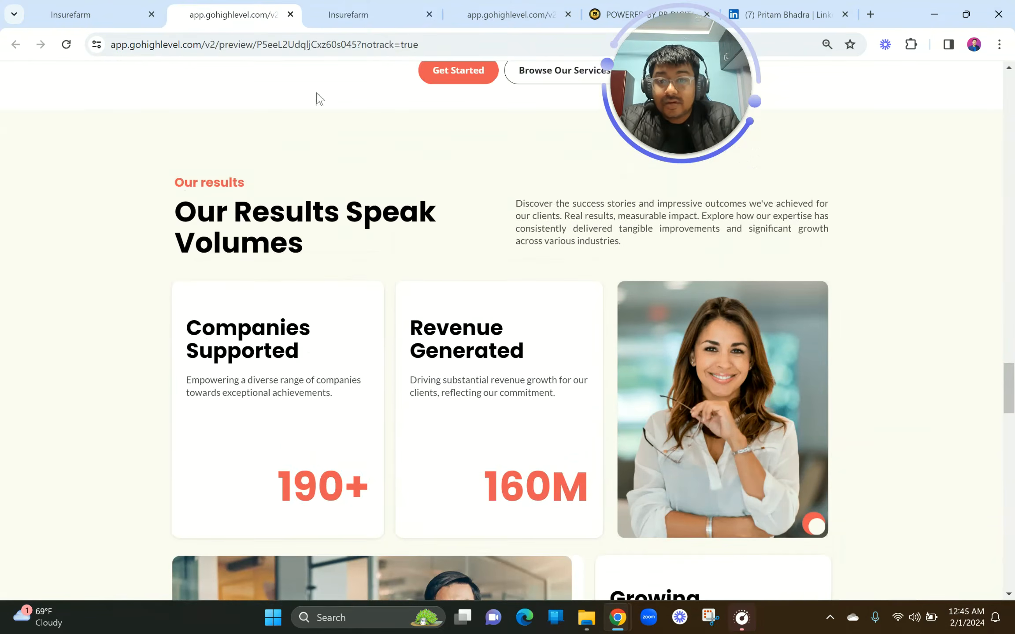
left_click(313, 8)
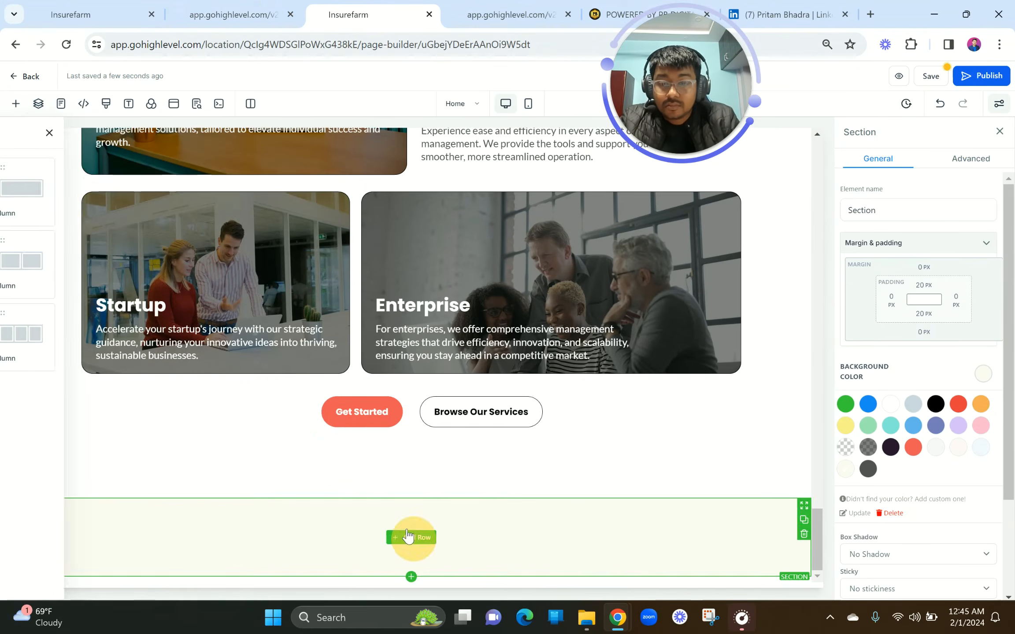
left_click(414, 539)
left_click(260, 201)
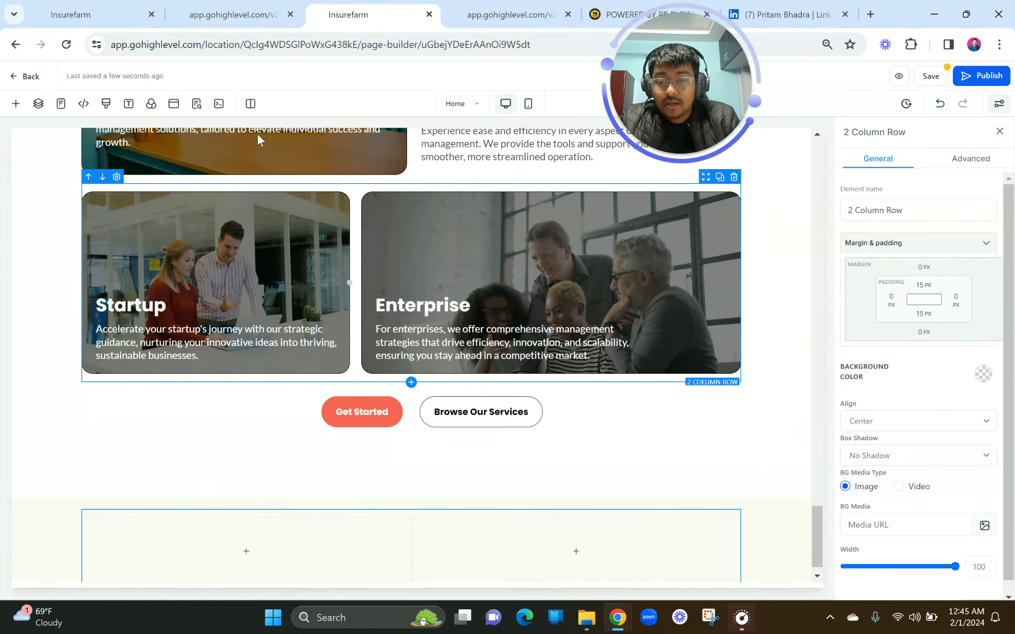
Duplicate the "User cases" headline and the large "Managing your business is now simpler than ever." headline for reuse in the new section.
left_click(233, 14)
scroll(308, 221, "up", 1)
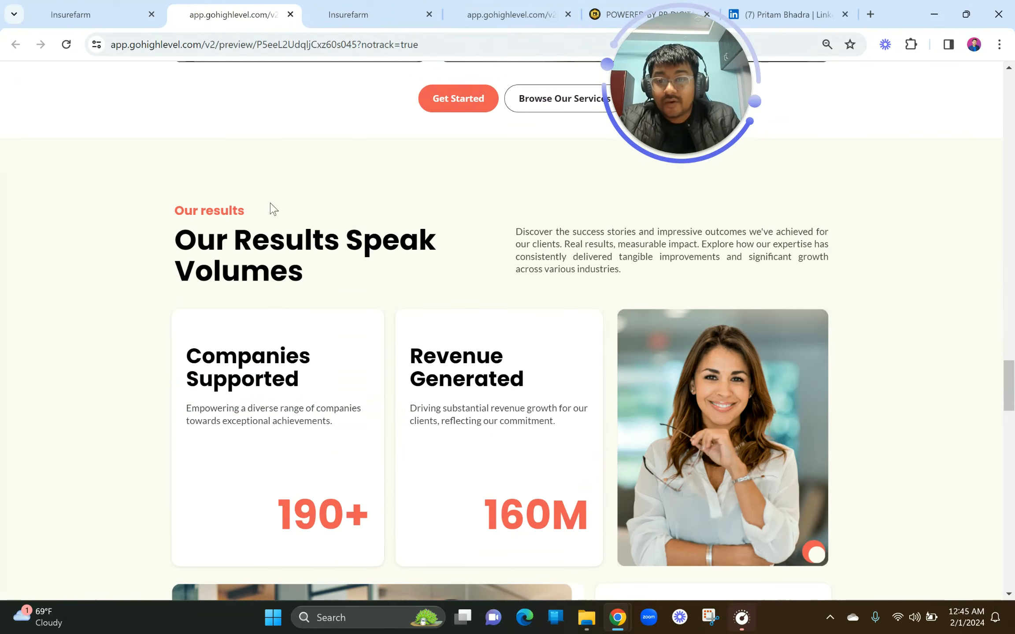
left_click(348, 14)
scroll(534, 270, "up", 5)
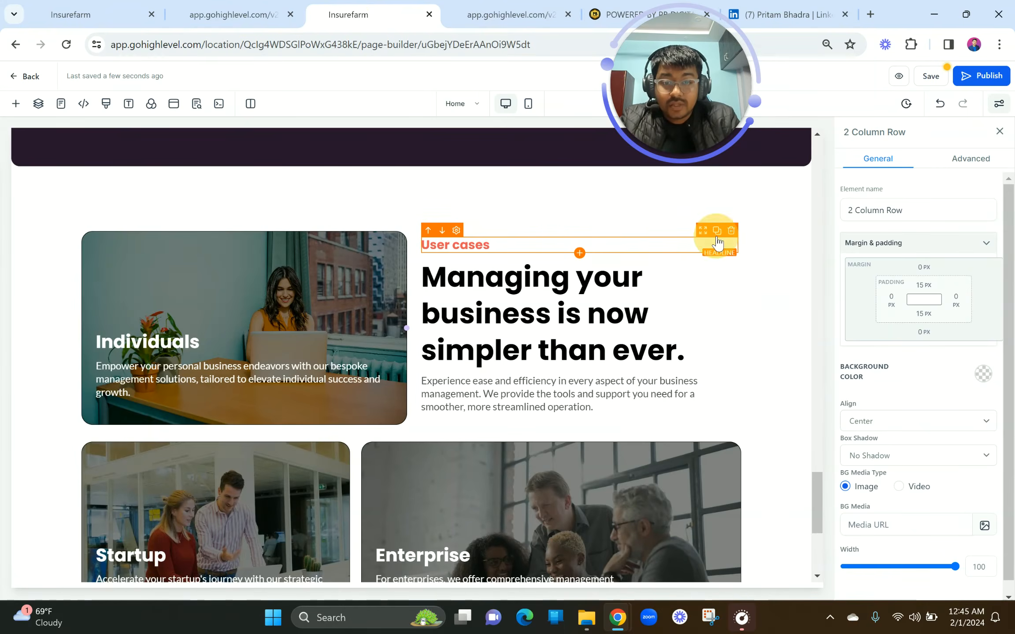
left_click(716, 238)
left_click(716, 268)
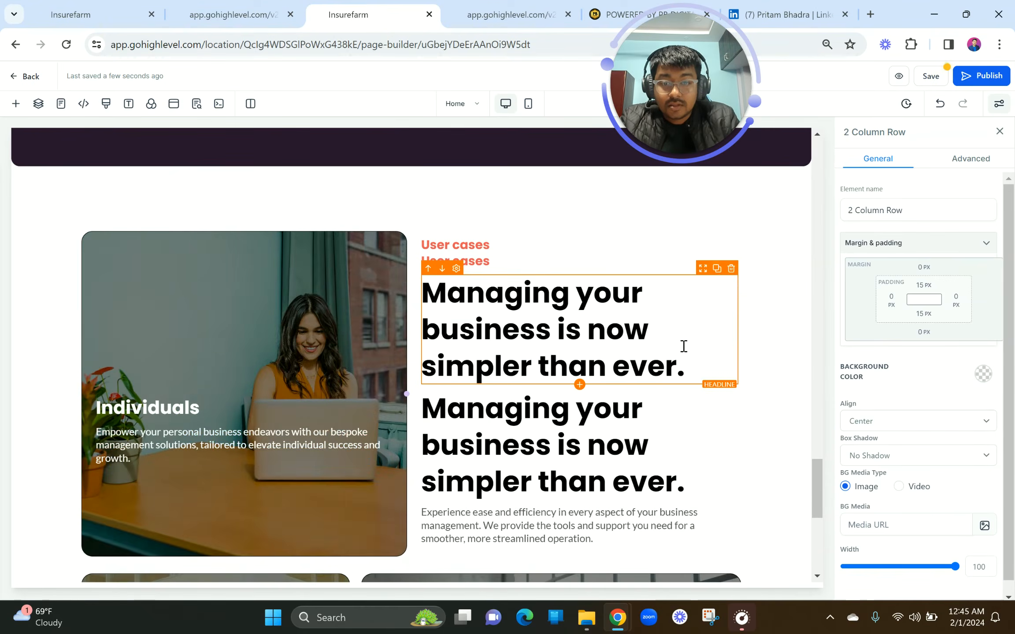
Move the duplicated "User cases" headline into the first column of the cream section's row.
scroll(661, 264, "down", 2)
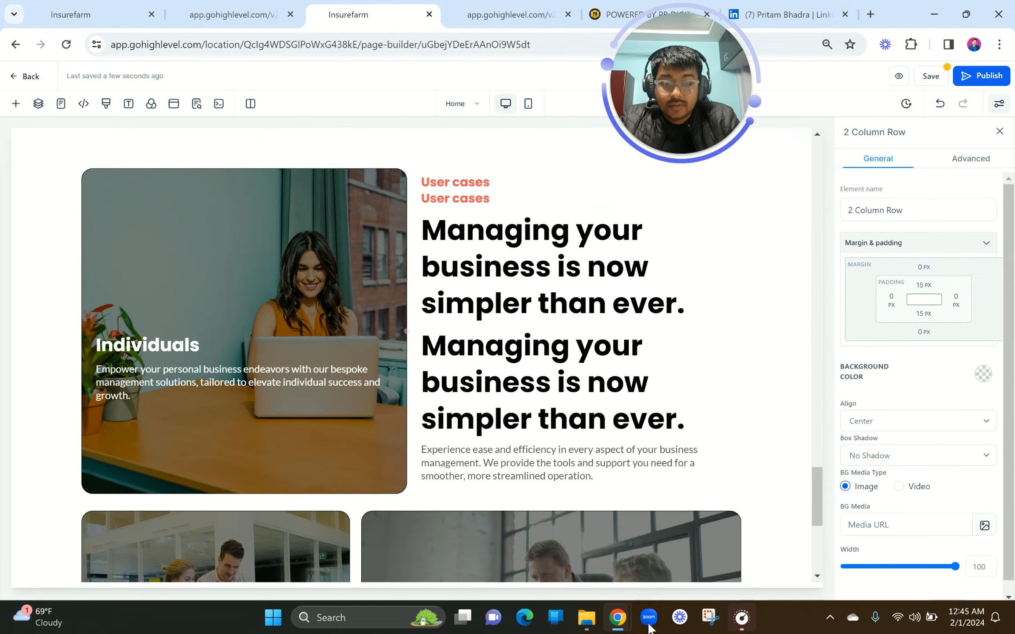
left_click(653, 208)
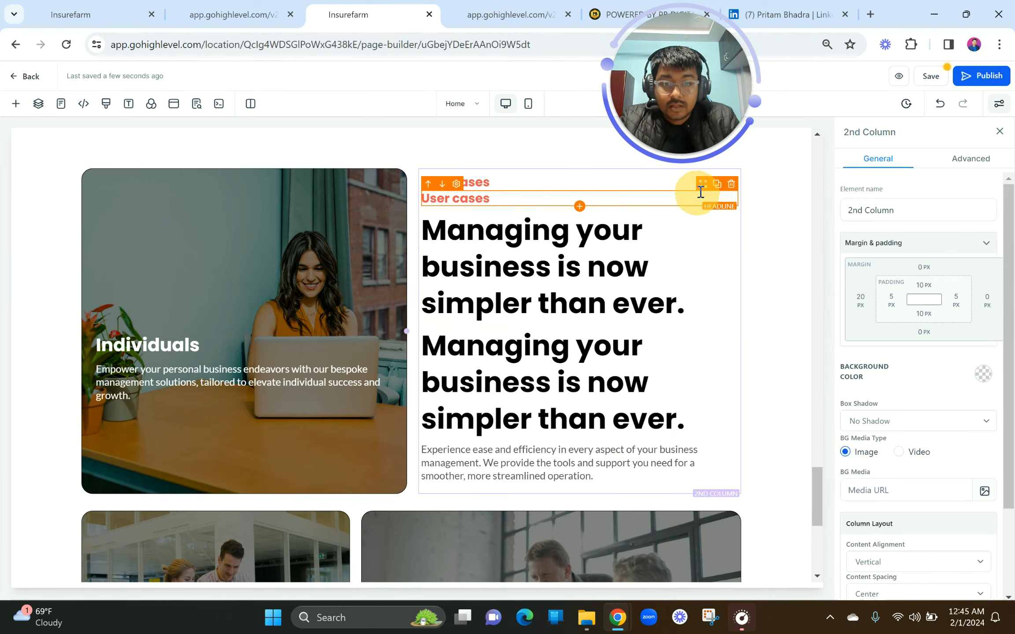
left_click_drag(704, 182, 649, 481)
scroll(649, 481, "down", 5)
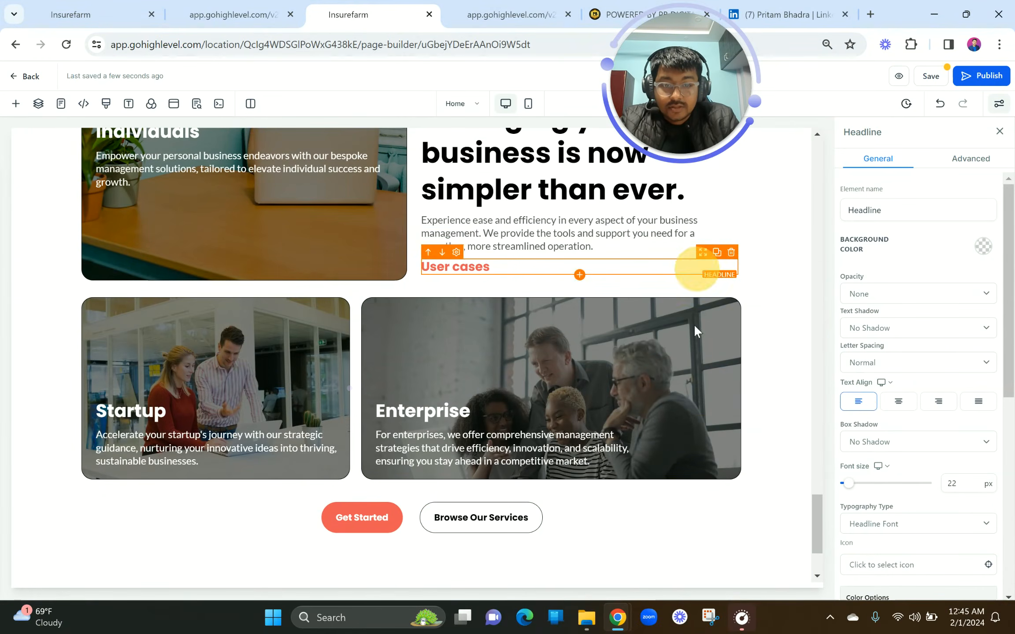
left_click(653, 501)
scroll(653, 501, "down", 3)
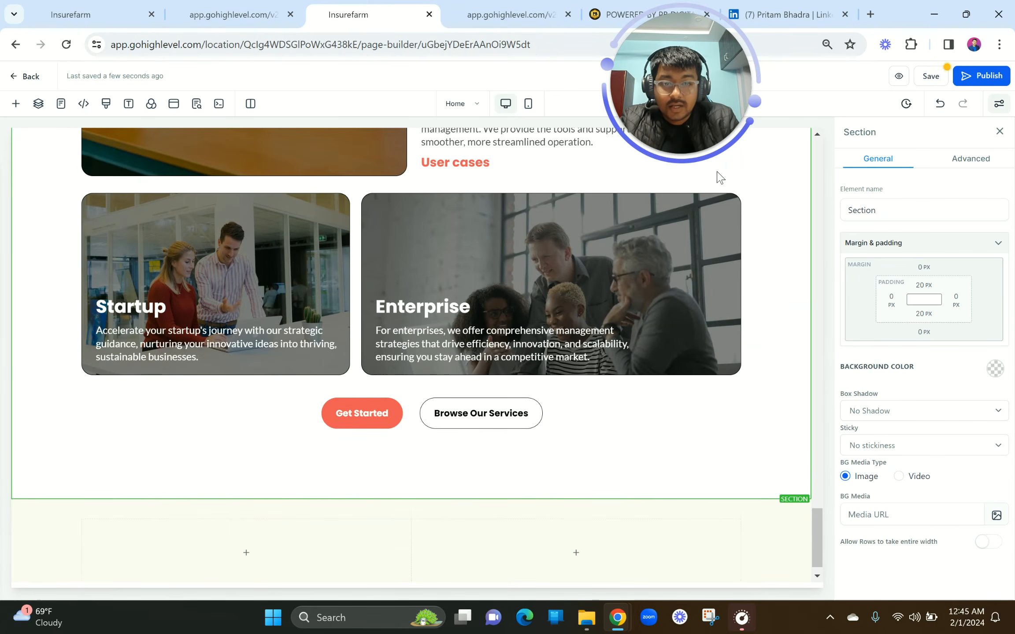
scroll(664, 195, "up", 2)
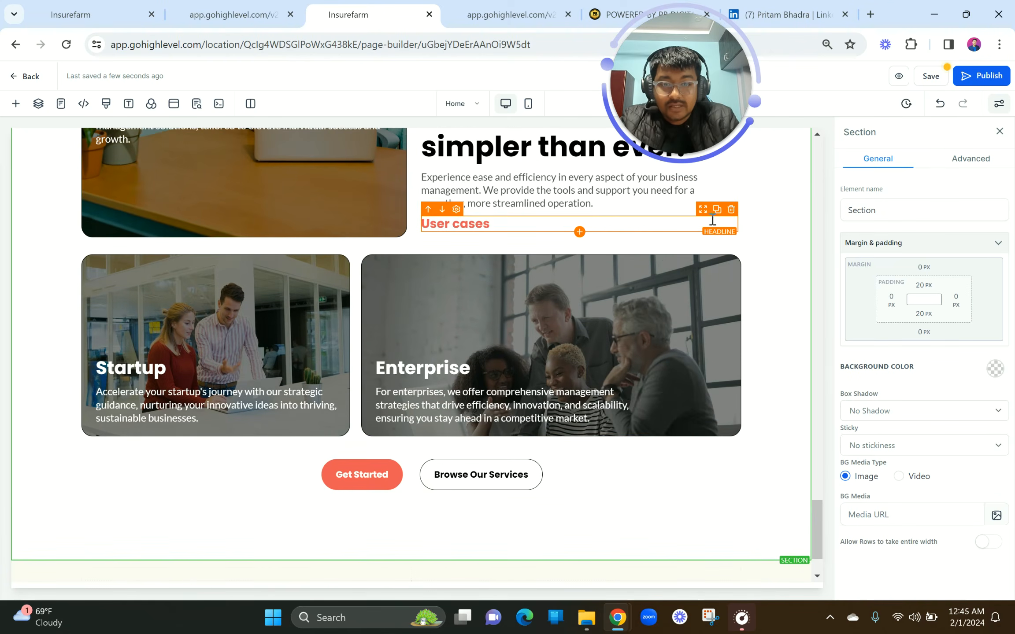
left_click_drag(669, 364, 455, 574)
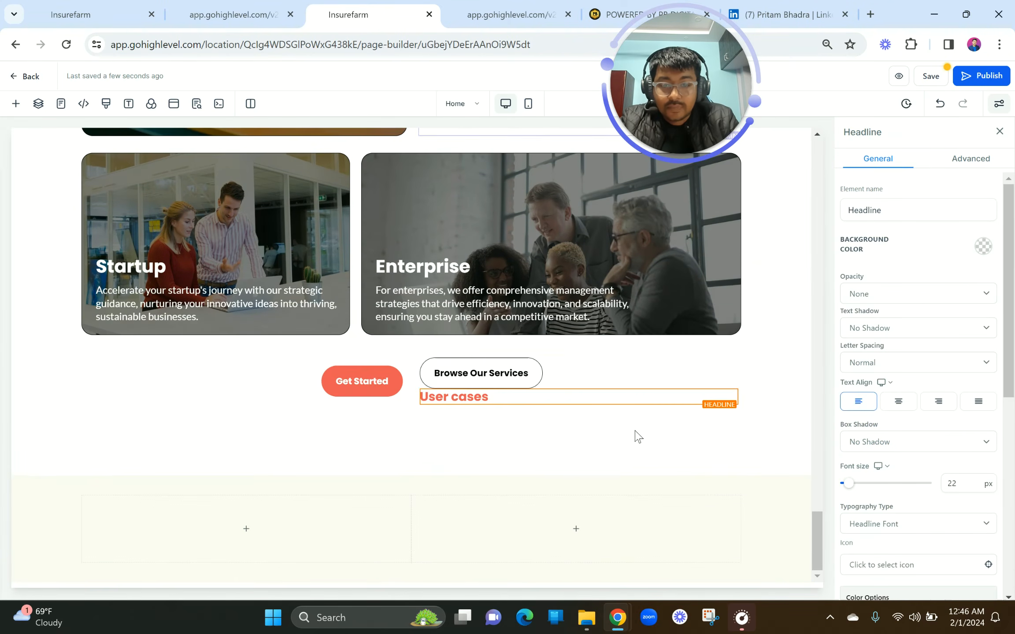
left_click_drag(696, 398, 311, 528)
Move the duplicated "Managing your business" headline below the small headline in the cream section's first column.
scroll(536, 371, "up", 7)
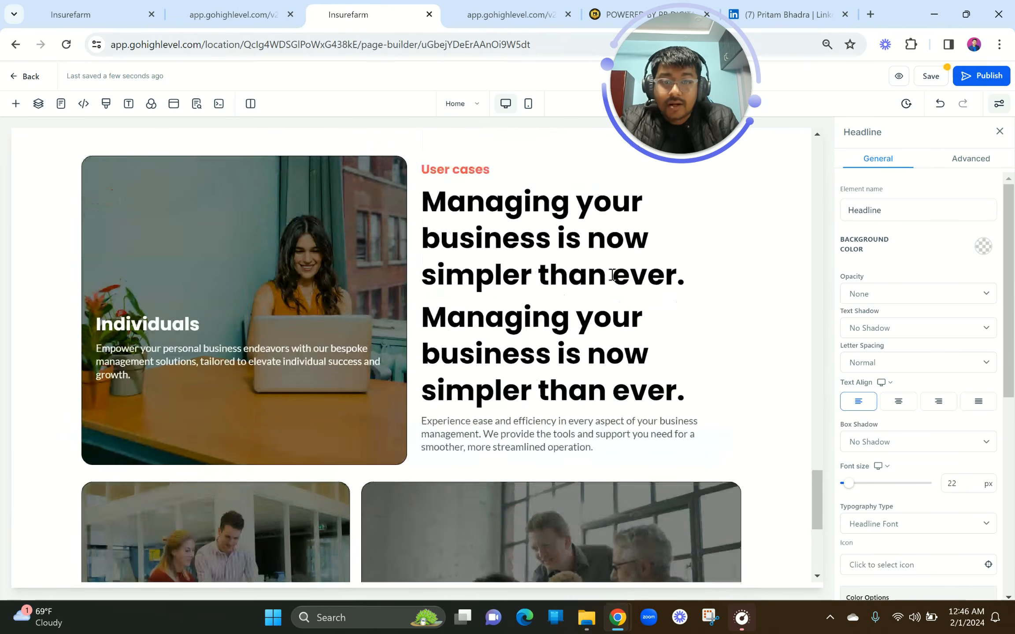
left_click_drag(702, 328, 667, 539)
scroll(668, 539, "down", 5)
left_click_drag(702, 216, 290, 539)
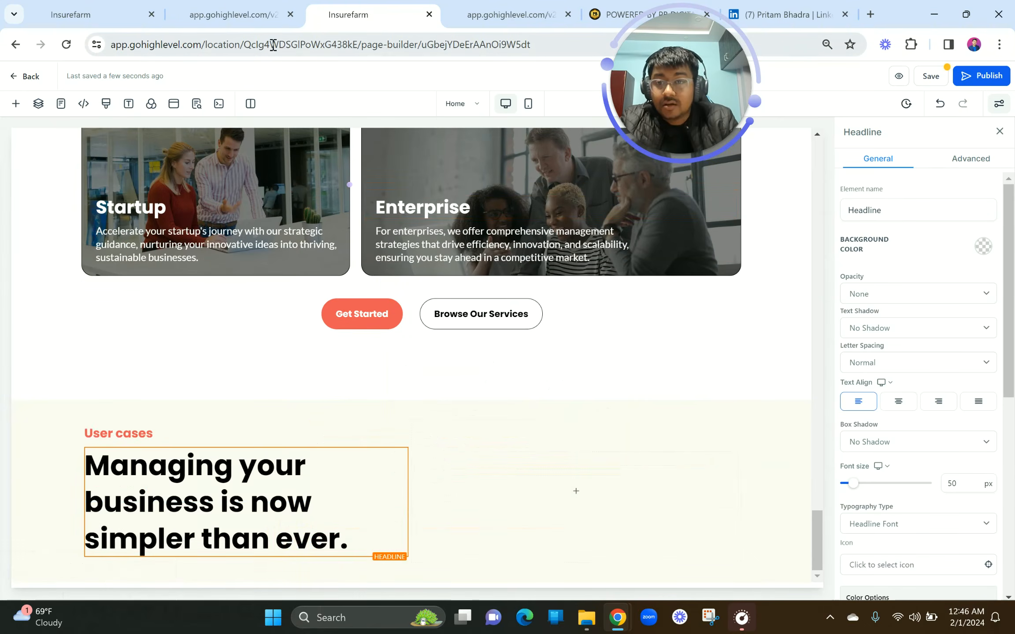
Change the cream section's small headline to "Our Results" and its large one to "Our Results Speak Volumes", copied from the reference.
left_click(233, 15)
left_click_drag(181, 240, 306, 267)
key("ctrl+c")
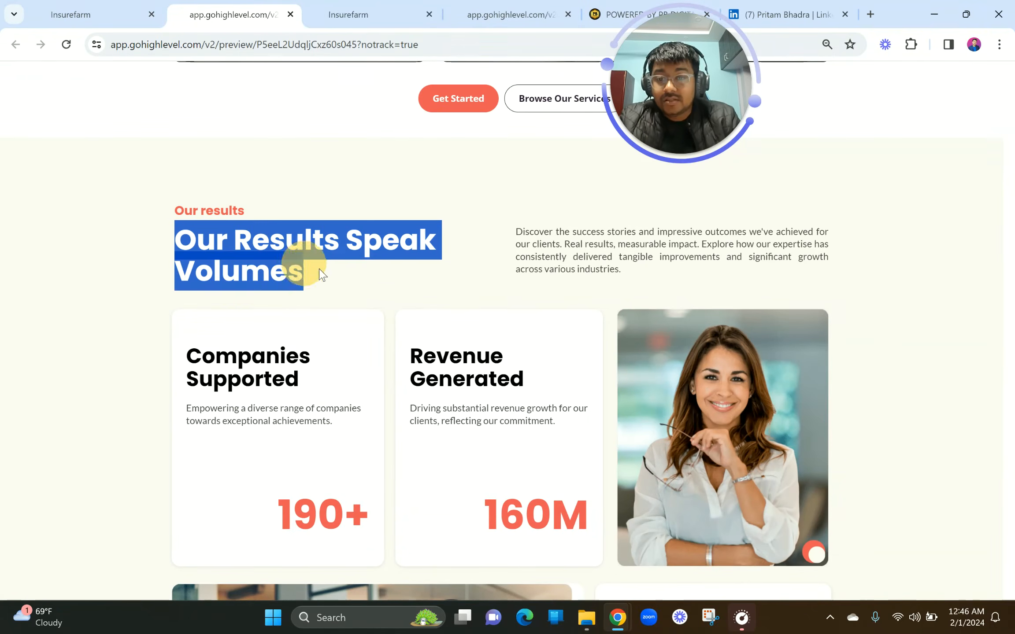
left_click(337, 5)
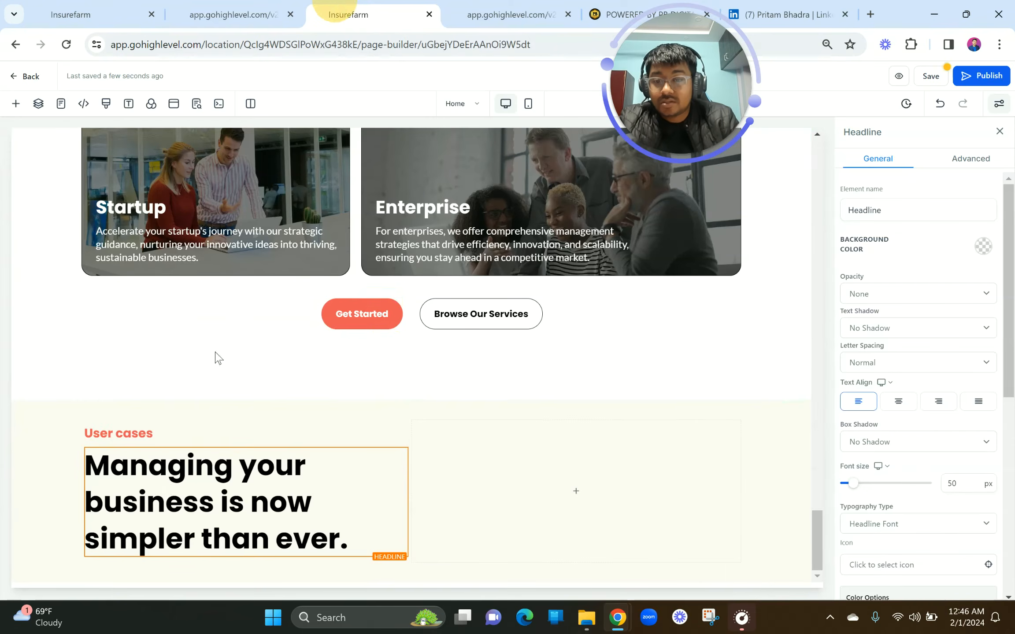
left_click(124, 433)
triple_click(125, 433)
type("Our Resul")
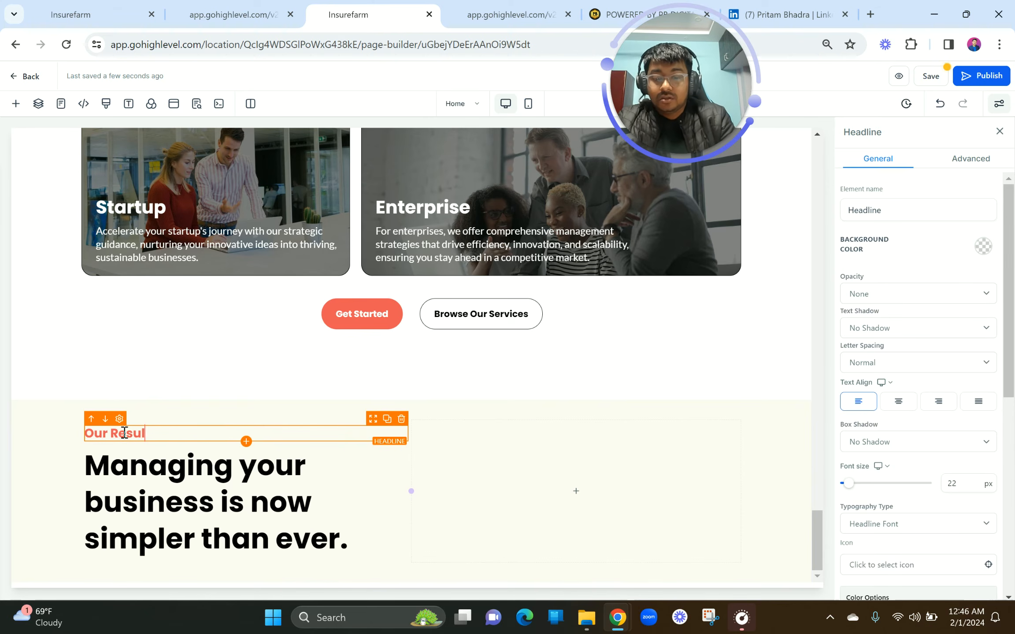
triple_click(145, 484)
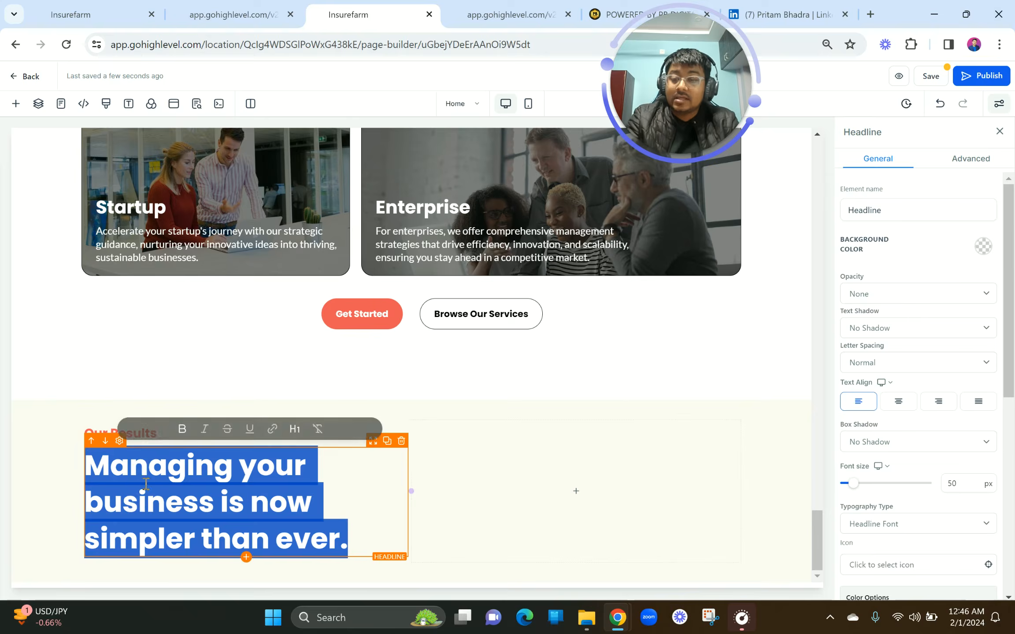
key("ctrl+v")
left_click(89, 525)
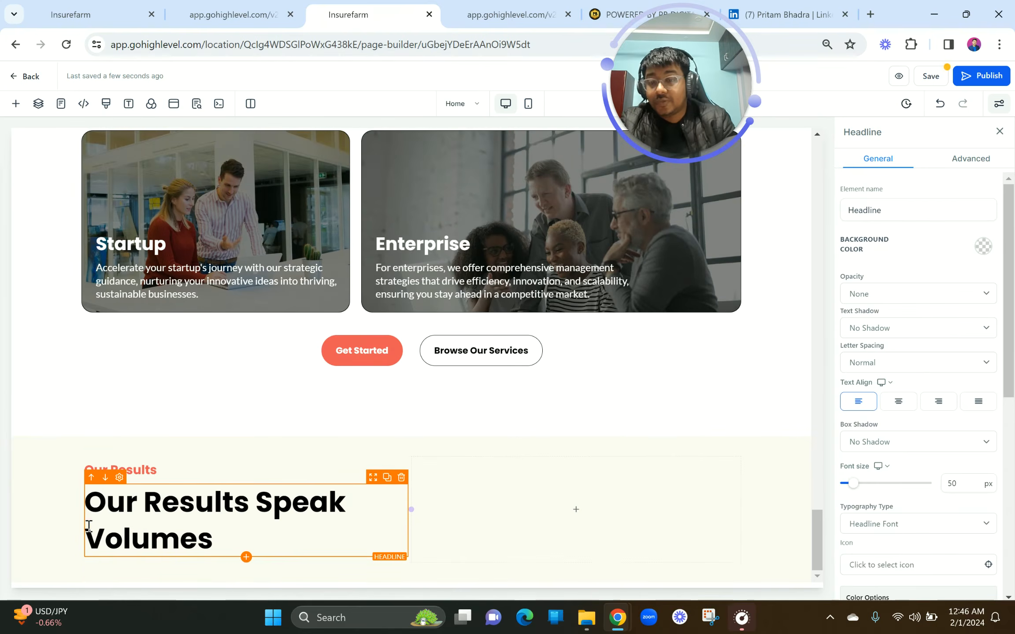
Copy the results description from the reference page, and duplicate the Enterprise card's paragraph into the cream section's second column.
left_click(247, 13)
left_click_drag(516, 234, 621, 270)
key("ctrl+c")
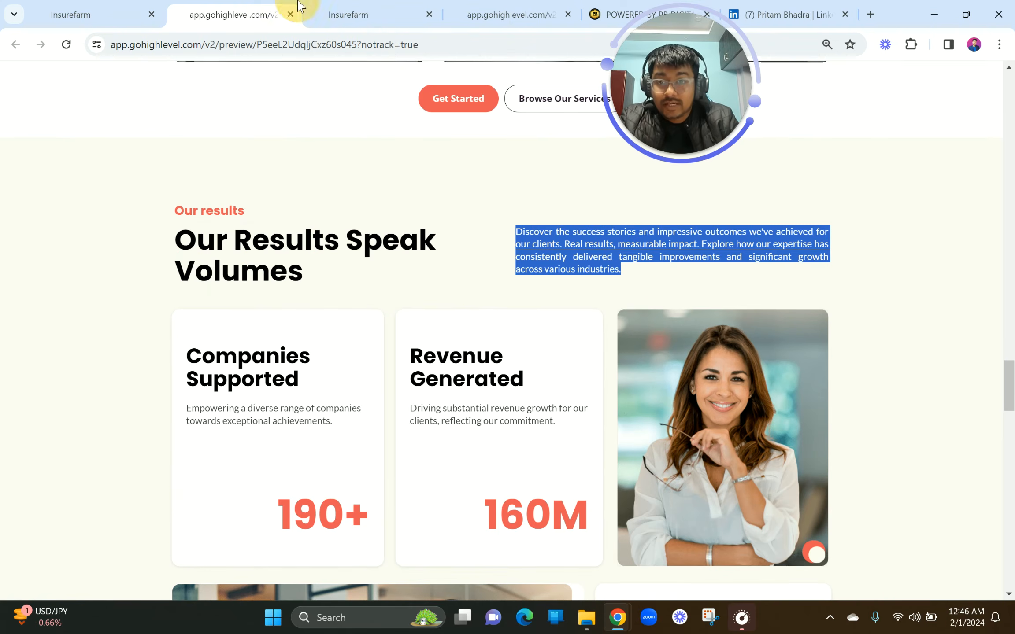
left_click(310, 9)
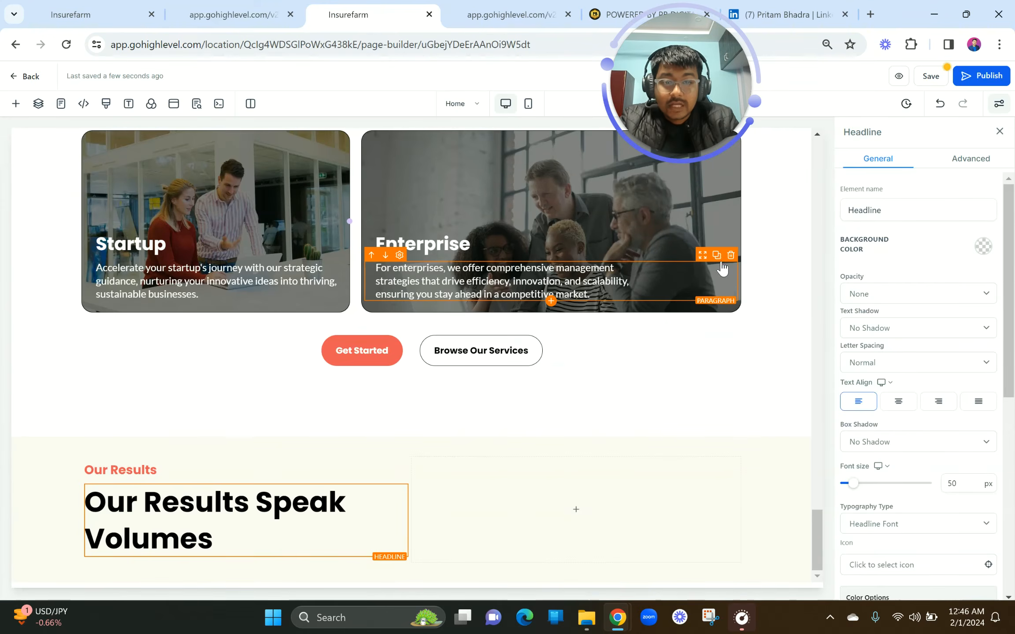
left_click(717, 255)
left_click_drag(703, 256, 707, 558)
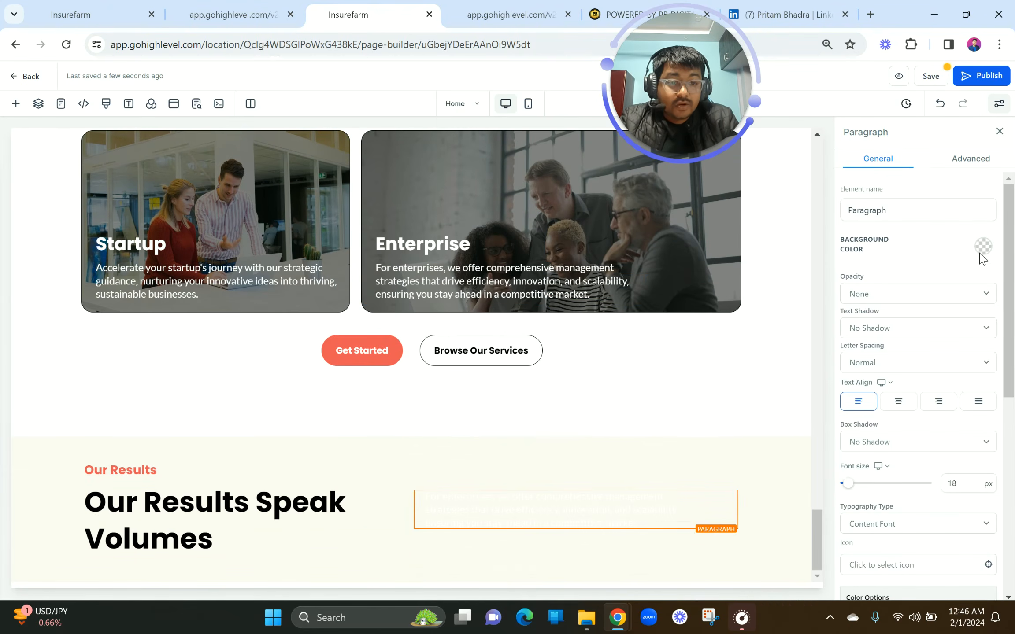
Set the moved paragraph's text color to dark gray and replace its text with the copied results description.
scroll(981, 262, "down", 7)
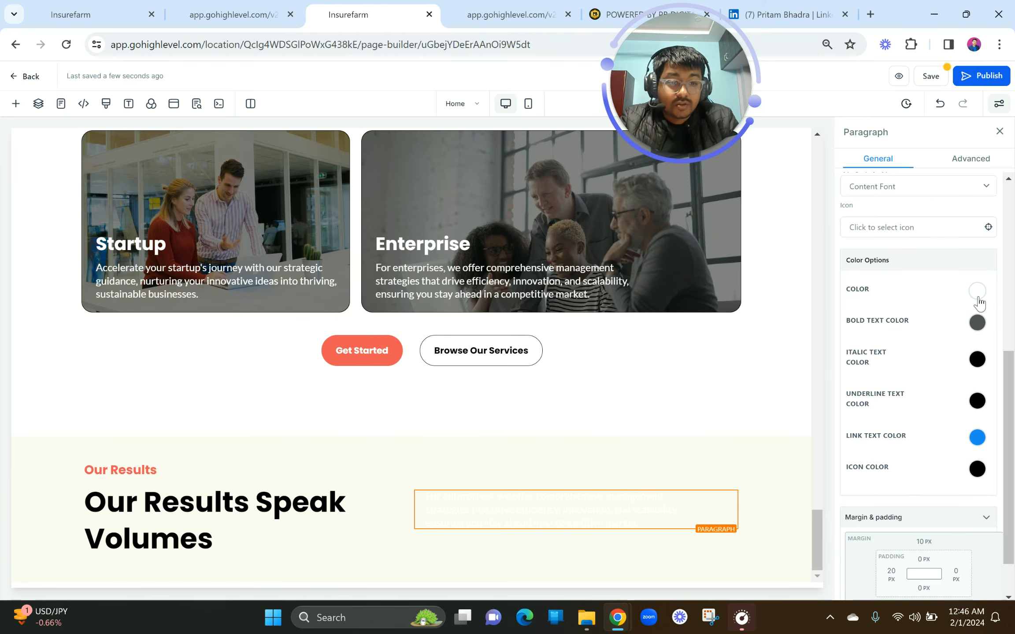
left_click(978, 292)
left_click(942, 387)
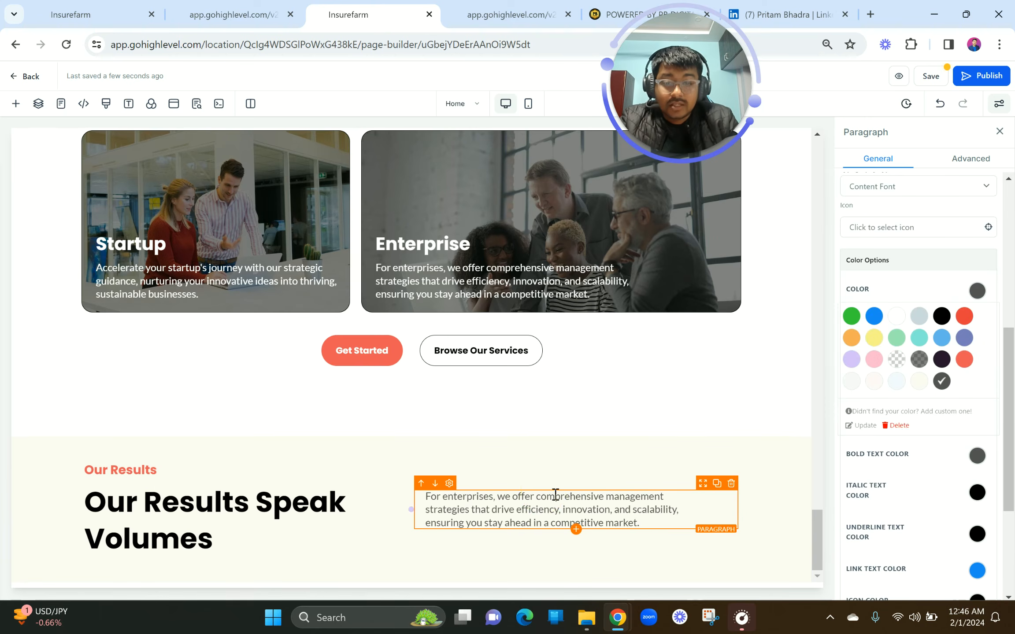
triple_click(544, 494)
key("ctrl+v")
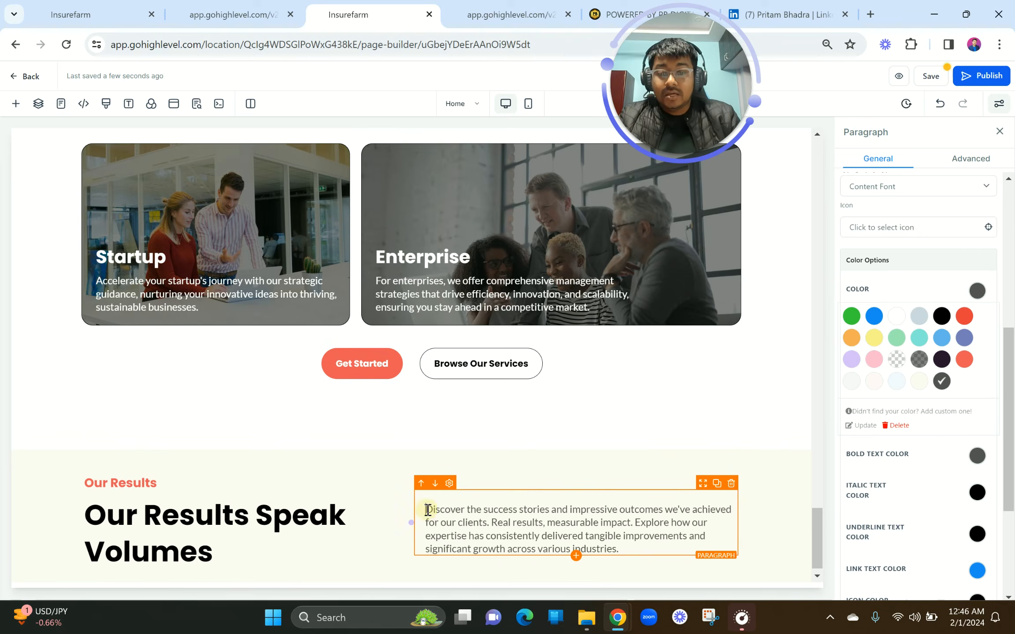
Set the results description's left padding to 0 px and justify its text.
scroll(908, 422, "down", 4)
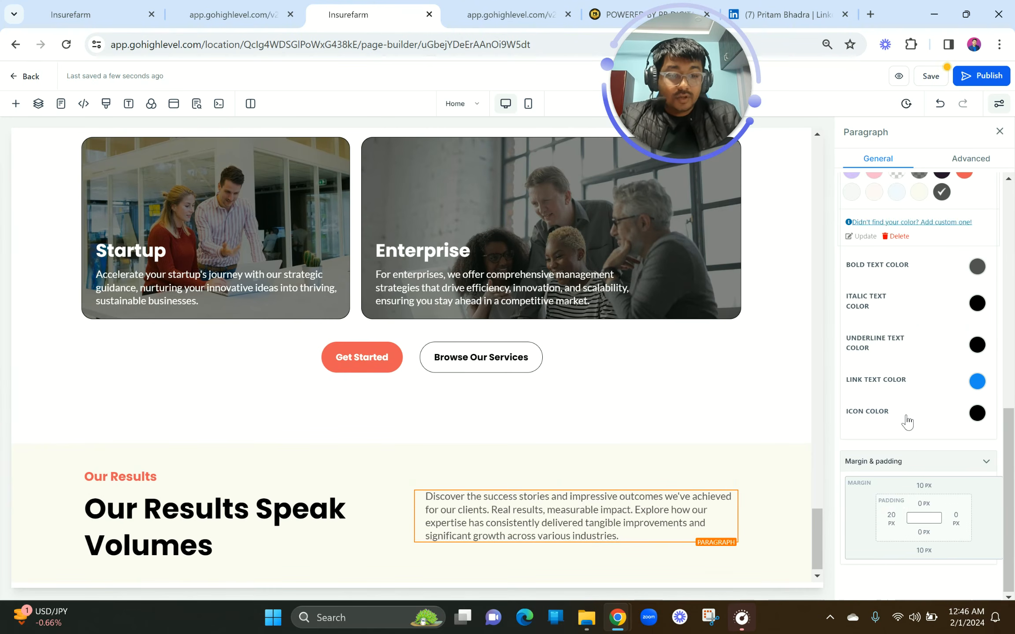
left_click(891, 518)
double_click(933, 420)
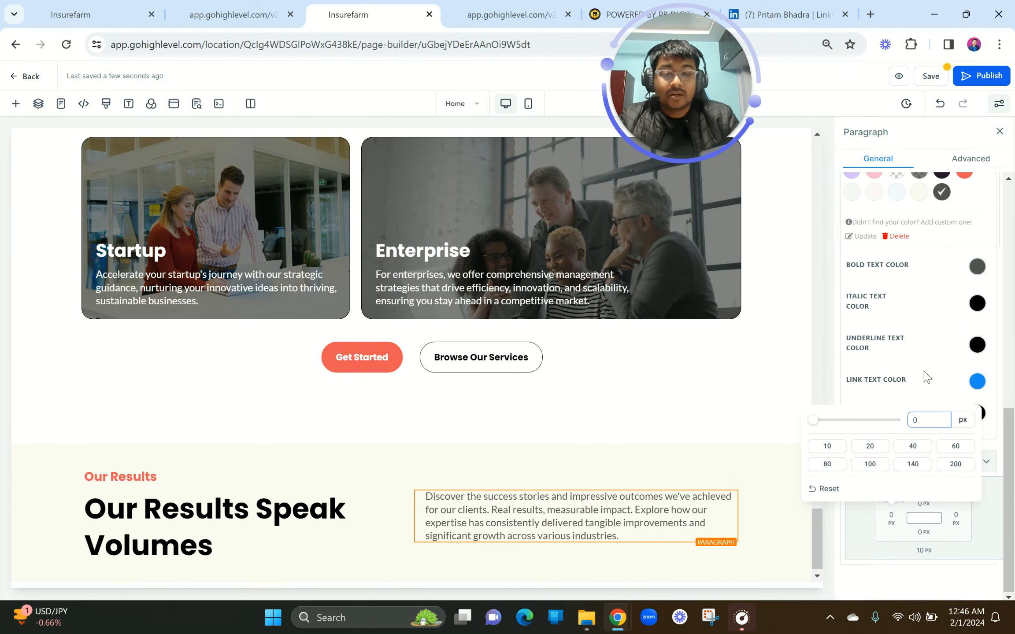
type("0")
left_click(925, 387)
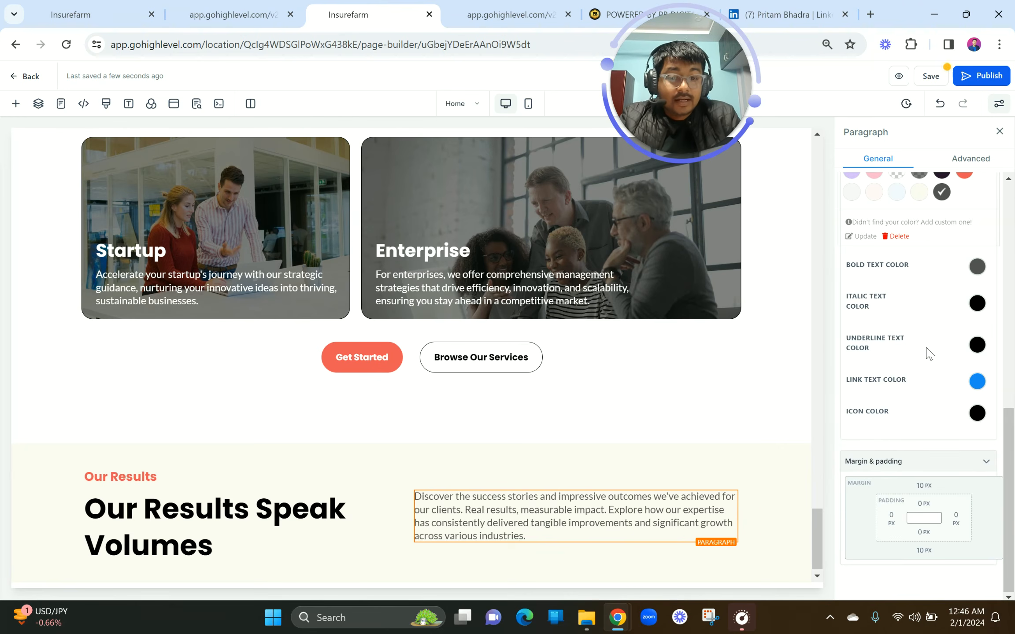
scroll(929, 352, "up", 8)
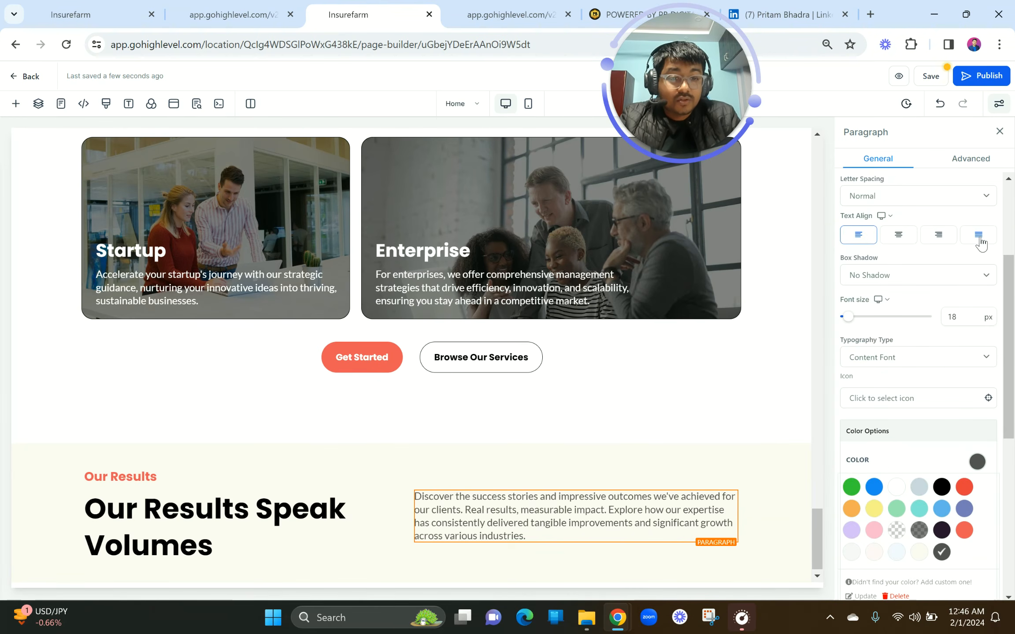
left_click(980, 244)
scroll(352, 524, "down", 1)
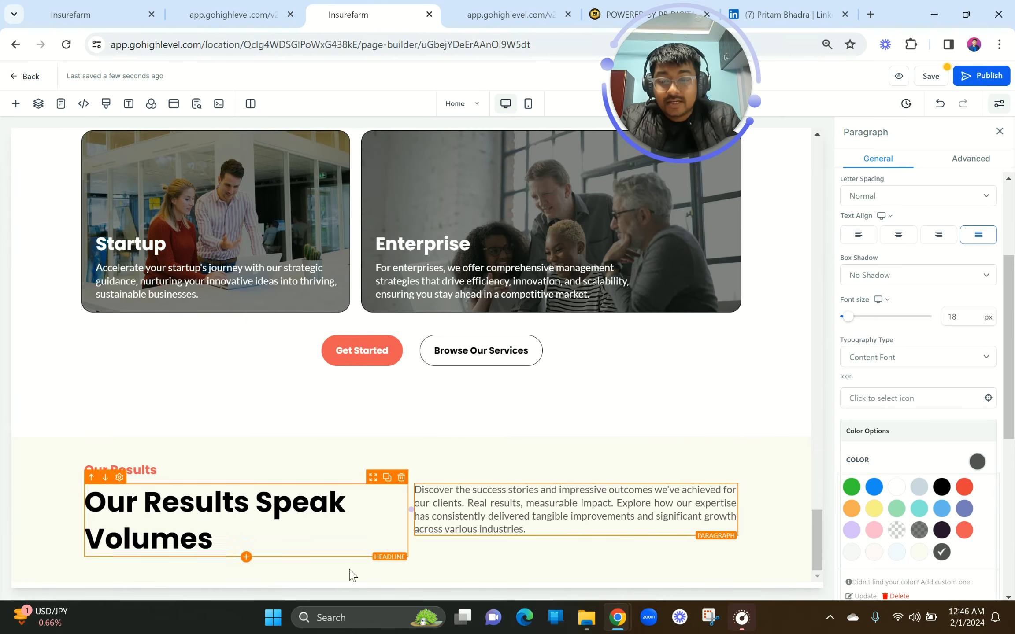
Check the reference's results card layout and add a 3 column row below the cream section's headline row.
left_click(235, 5)
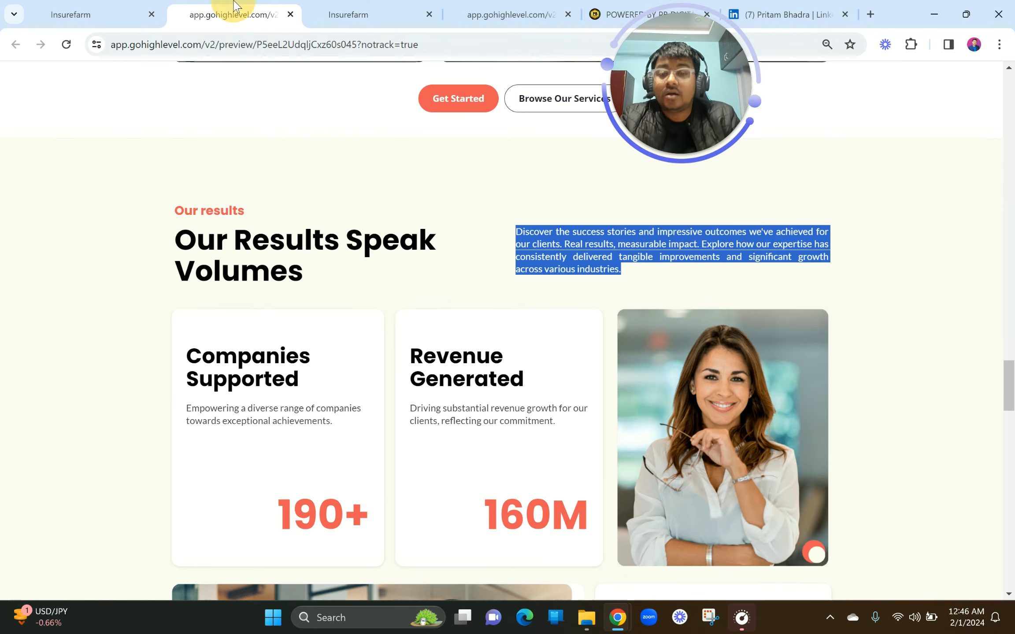
scroll(411, 359, "down", 3)
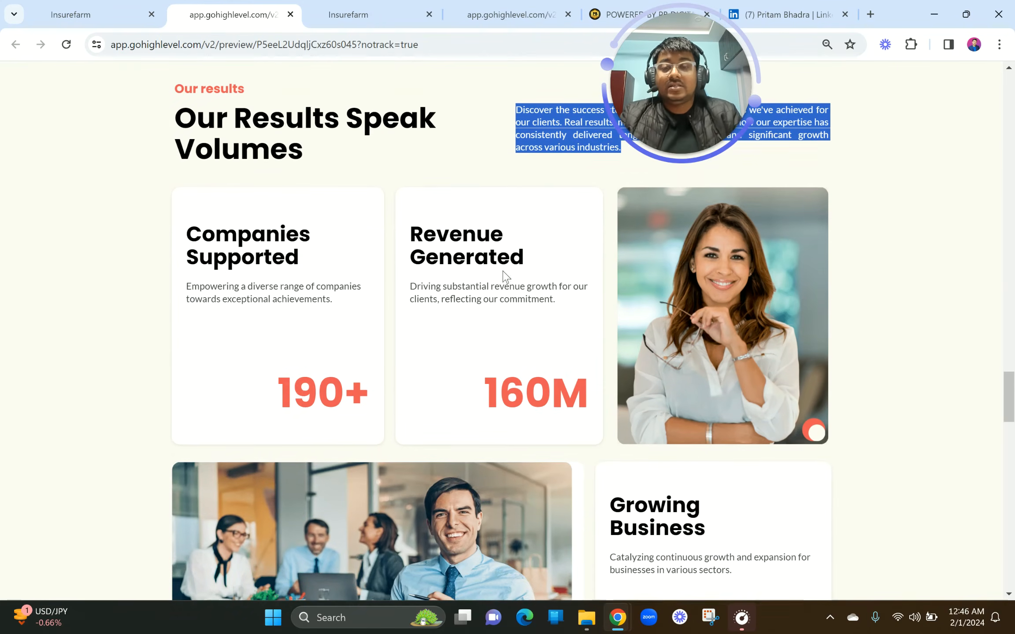
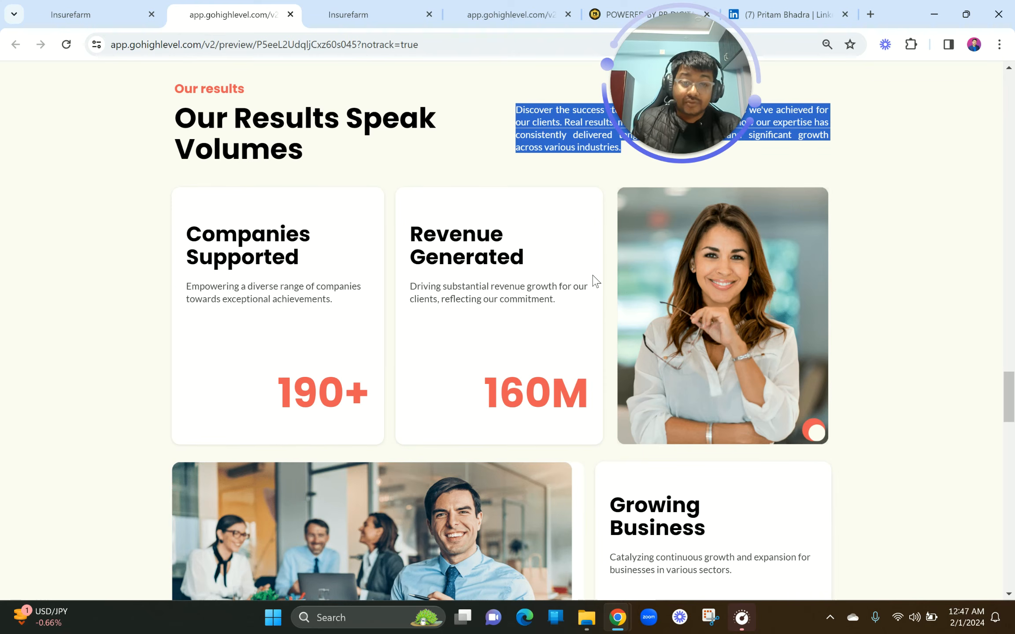
scroll(479, 332, "down", 4)
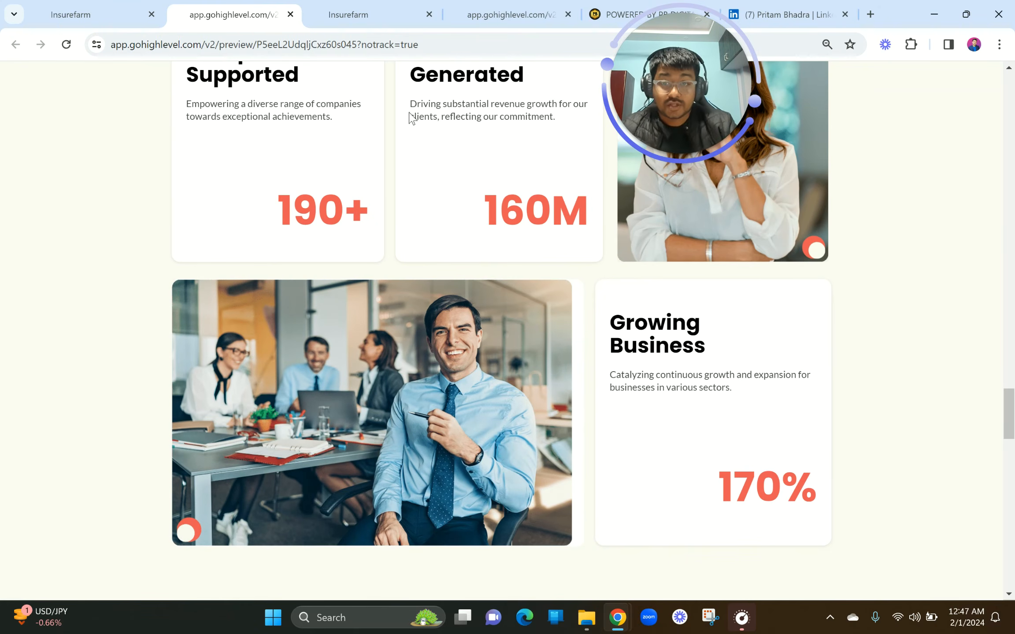
left_click(348, 15)
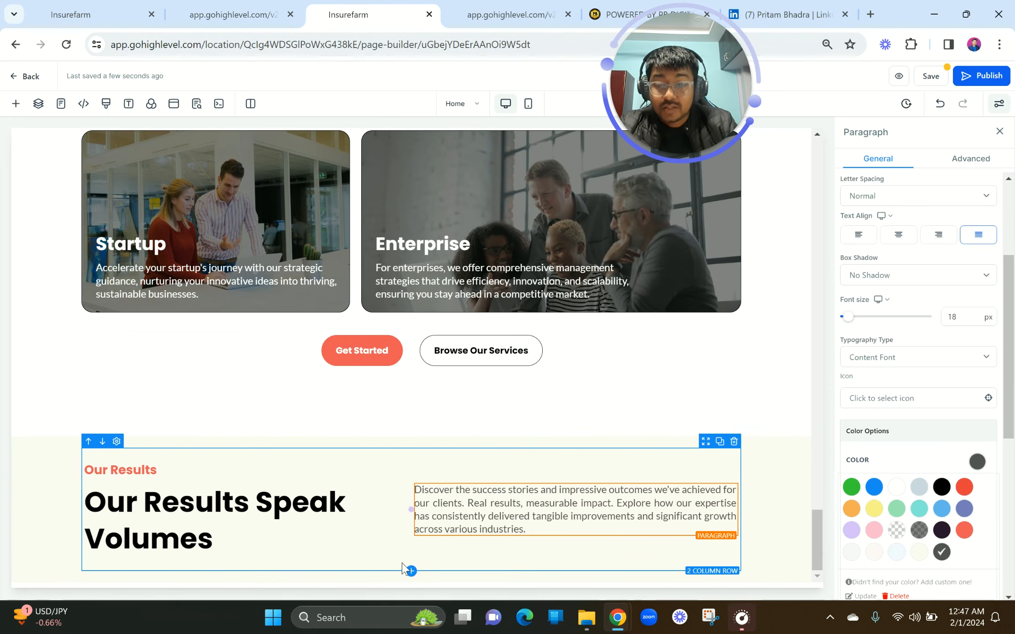
left_click(411, 572)
left_click(157, 278)
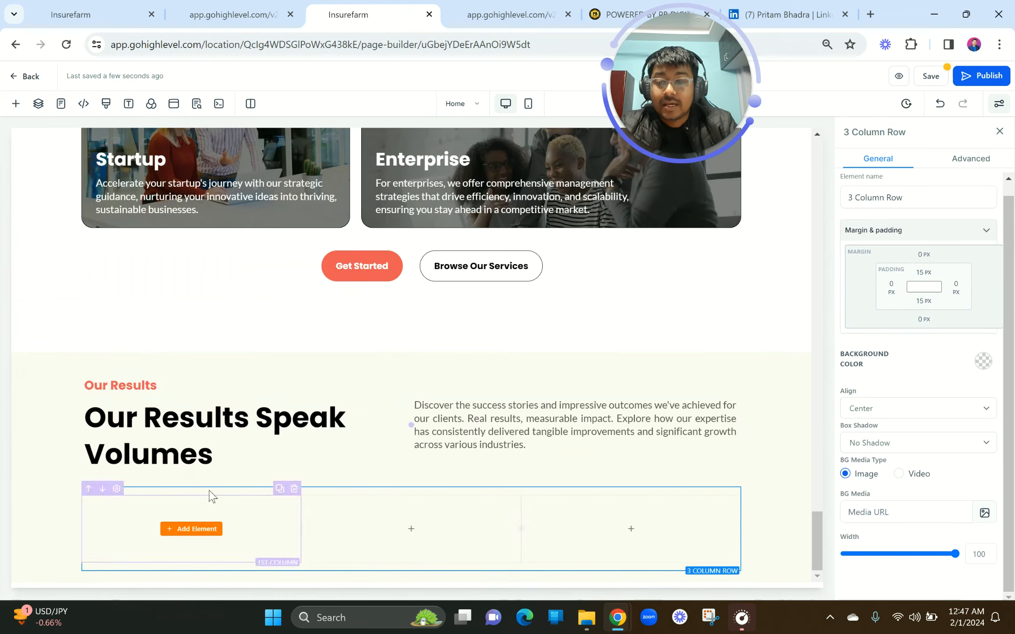
Examine the "Companies Supported" card on the reference page.
left_click(210, 7)
scroll(262, 189, "up", 3)
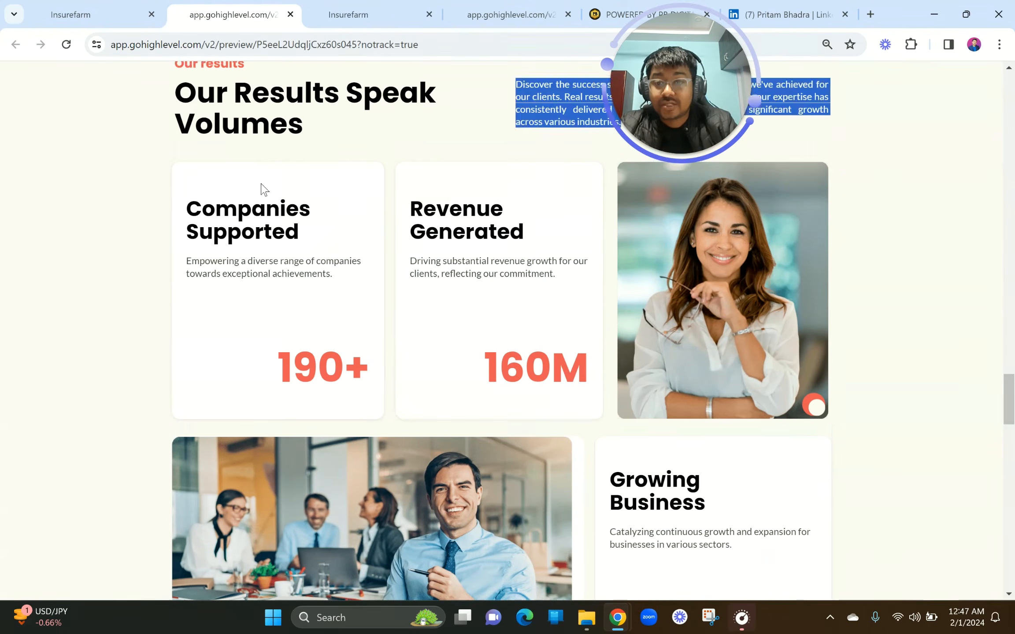
In the page builder, set the background color of the three-column row's first column to white.
left_click(238, 203)
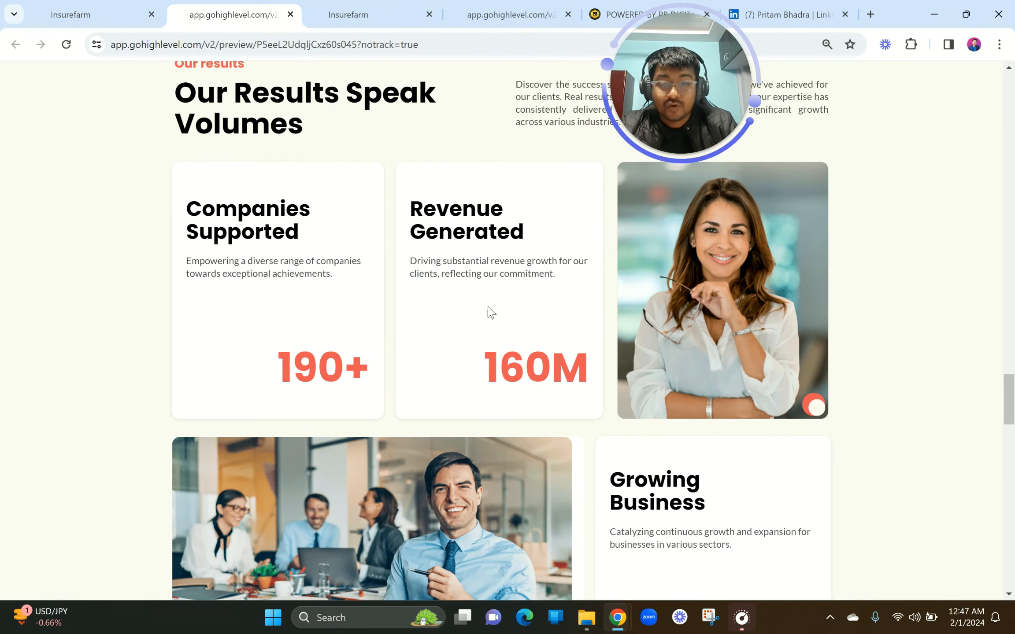
left_click(348, 6)
left_click_drag(348, 3, 191, 513)
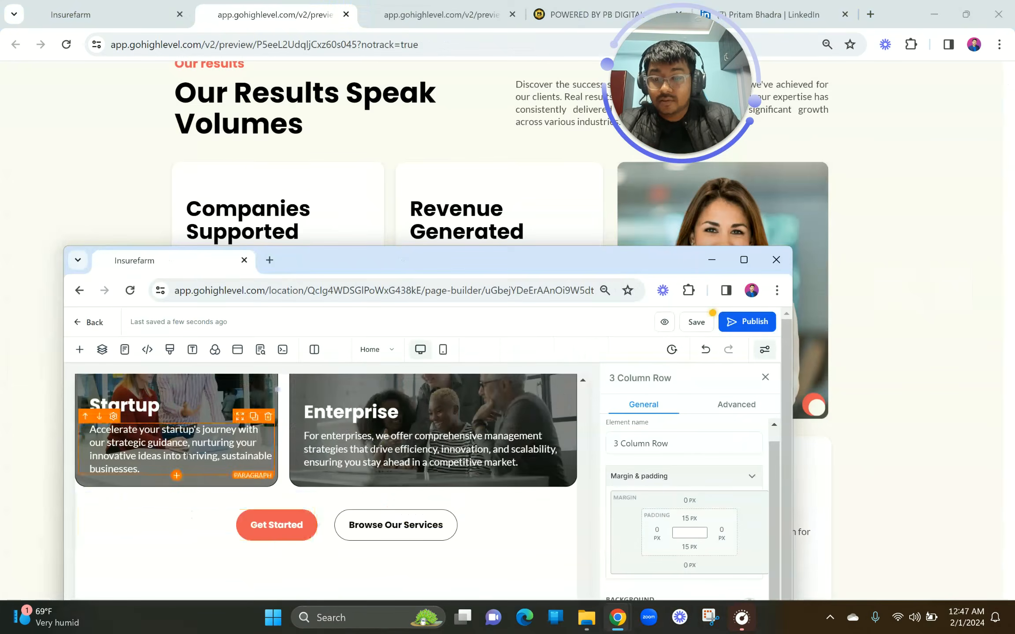
left_click_drag(175, 262, 405, 18)
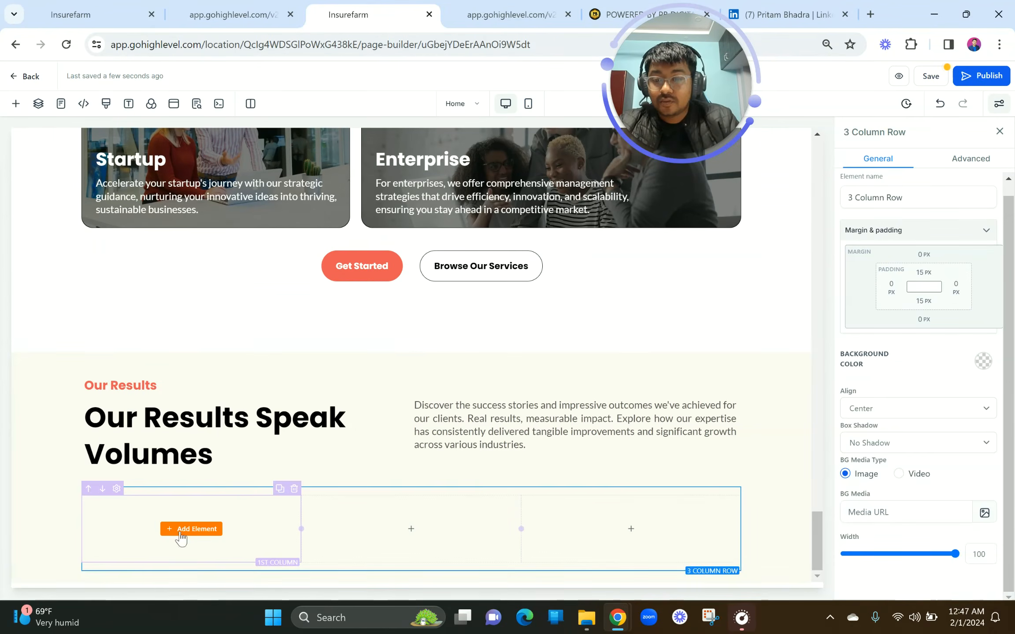
left_click(231, 513)
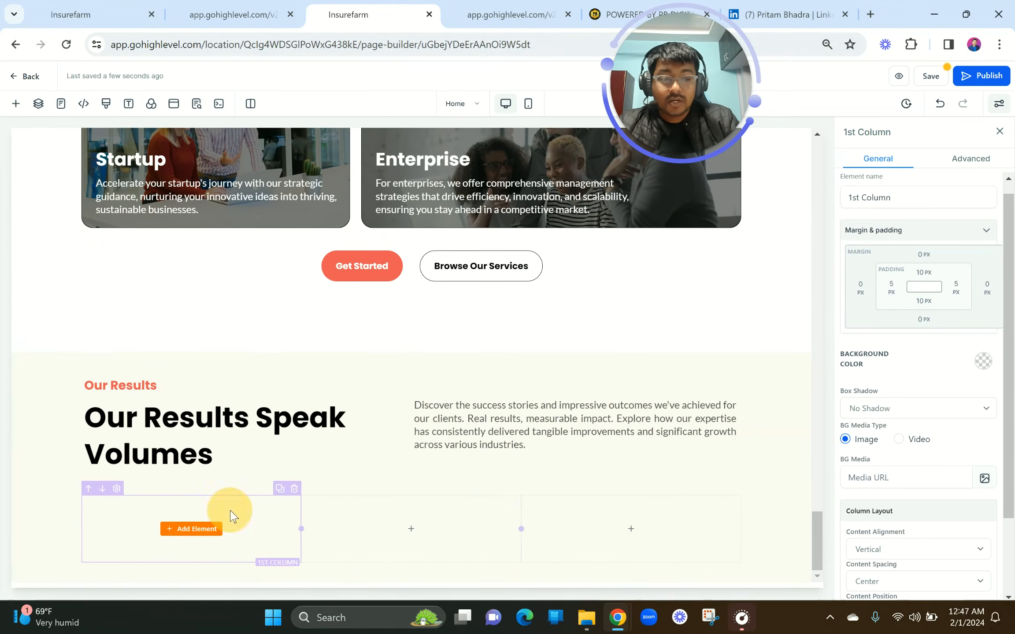
left_click(984, 362)
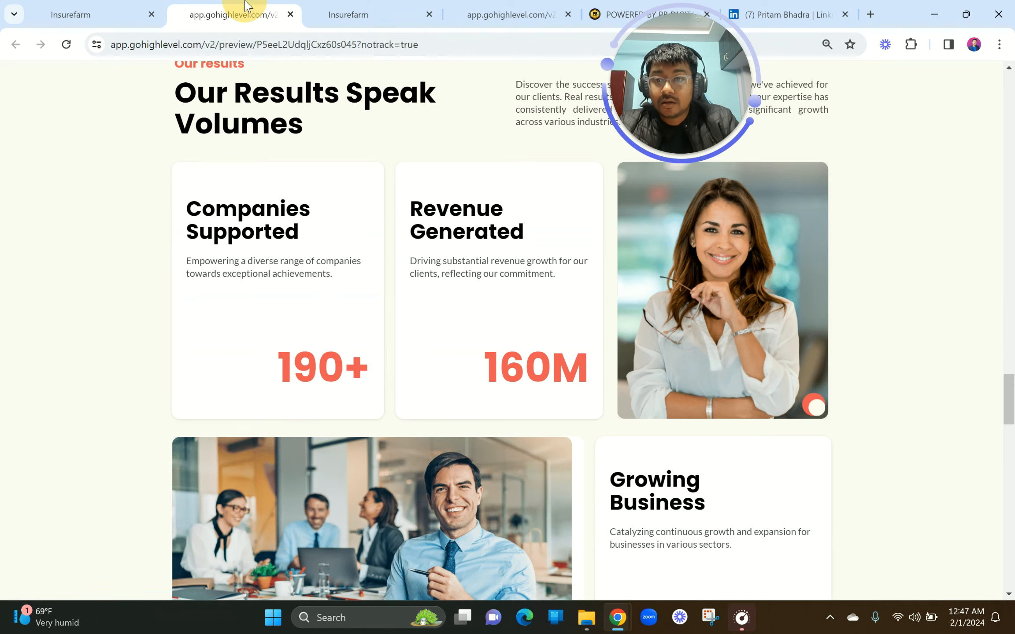
Copy the "Companies Supported" heading from the reference preview page and return to the page builder.
left_click(246, 10)
left_click_drag(189, 211, 317, 234)
key("ctrl+c")
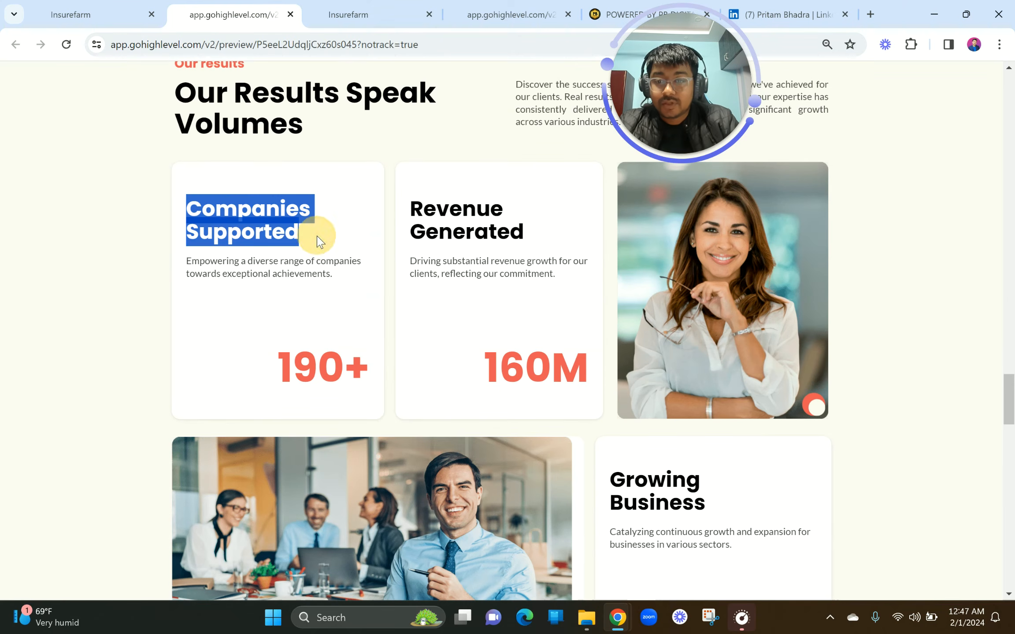
left_click(370, 5)
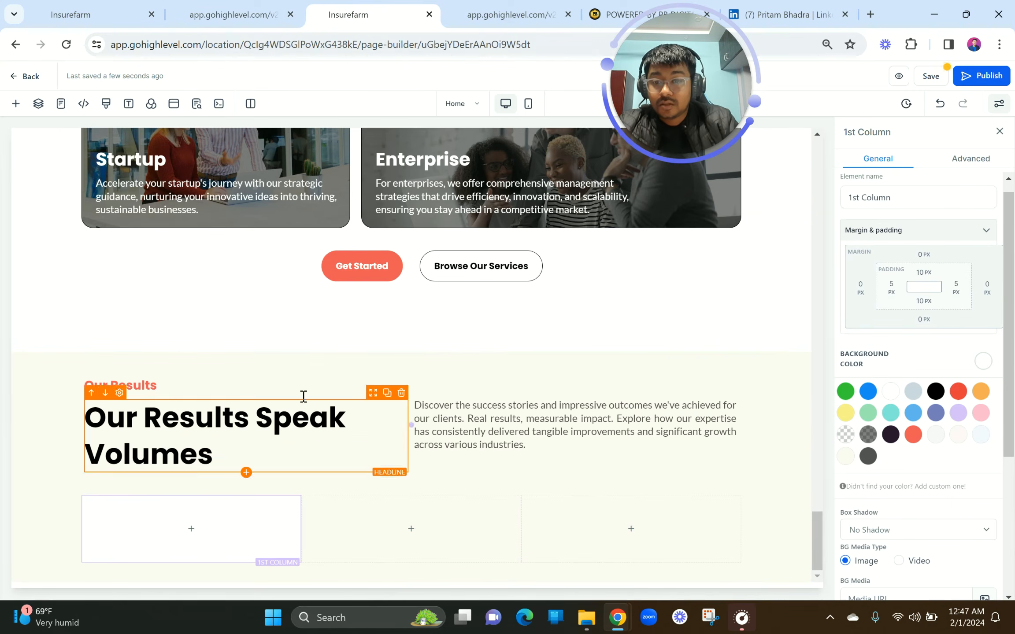
Look up the font details of the "Companies Supported" heading on the reference preview page.
left_click(234, 13)
left_click(249, 250)
mouse_move(249, 14)
left_mouse_down()
mouse_move(254, 204)
mouse_move(351, 11)
mouse_move(343, 24)
mouse_move(234, 13)
left_mouse_up()
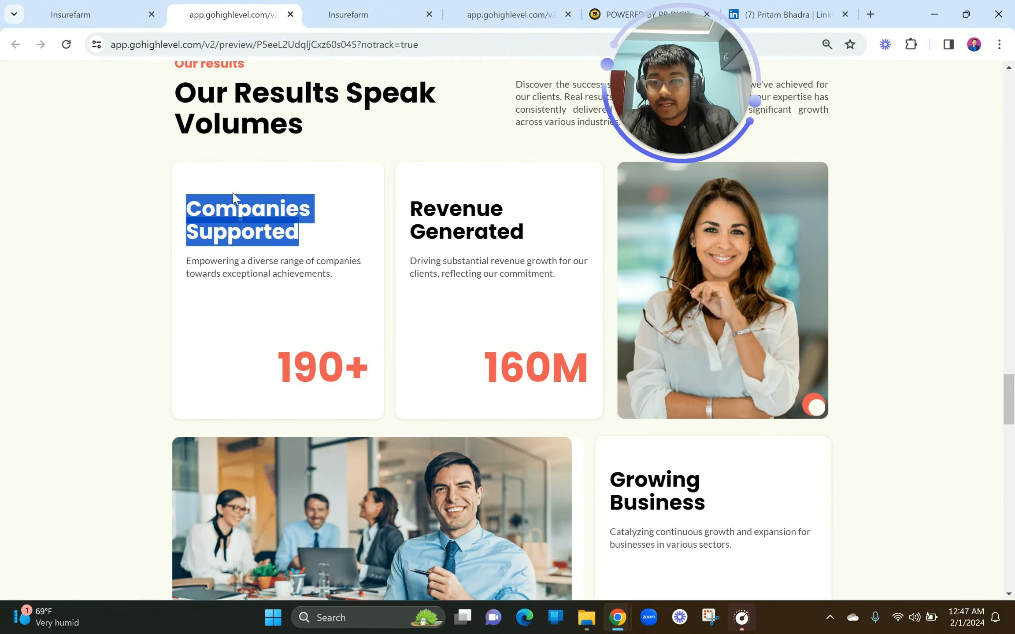
right_click(224, 227)
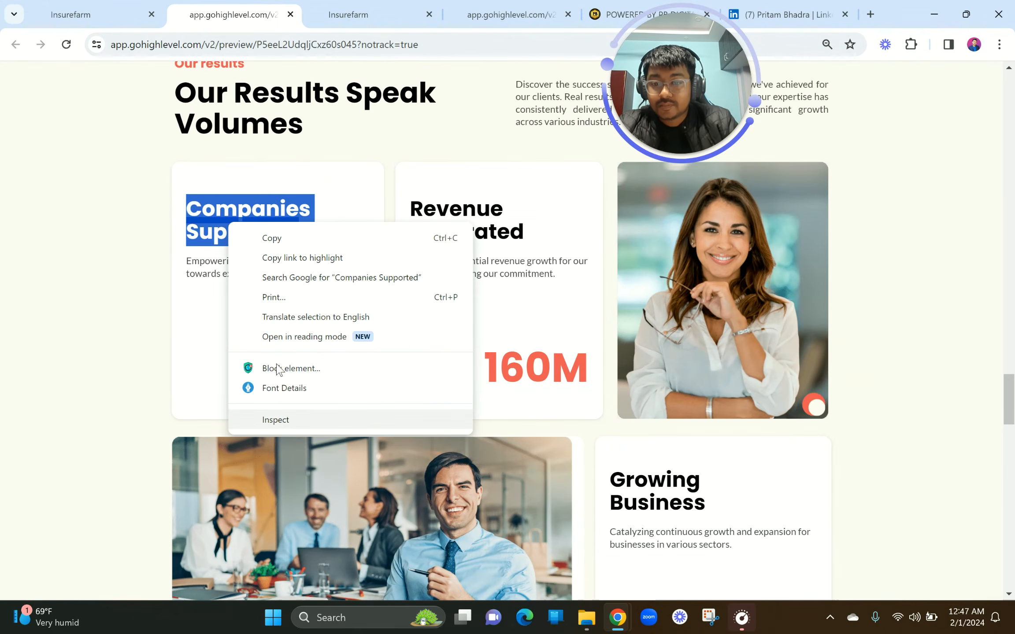
left_click(277, 388)
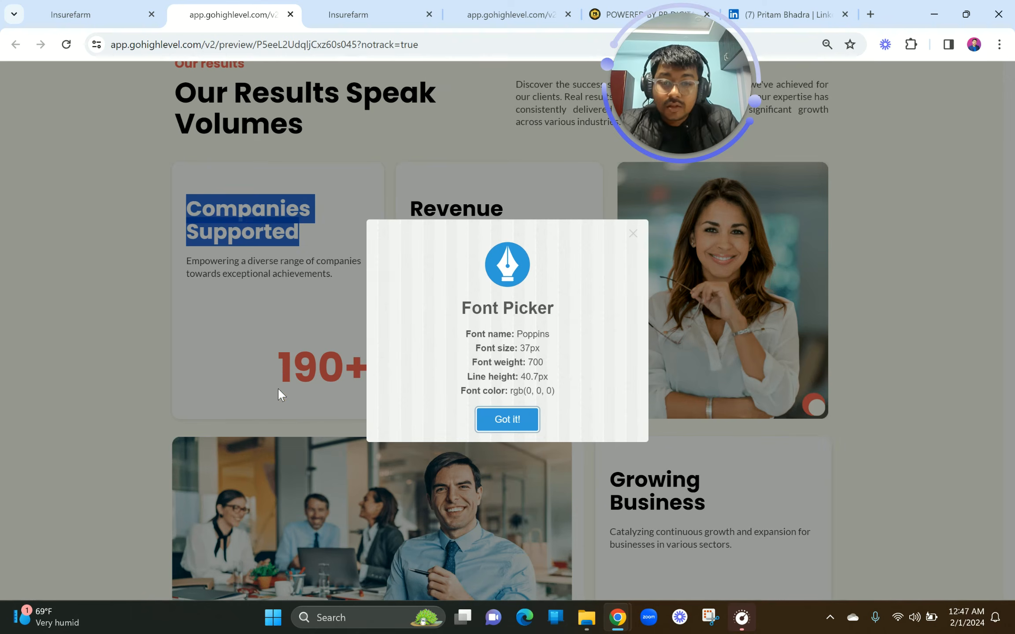
left_click(343, 6)
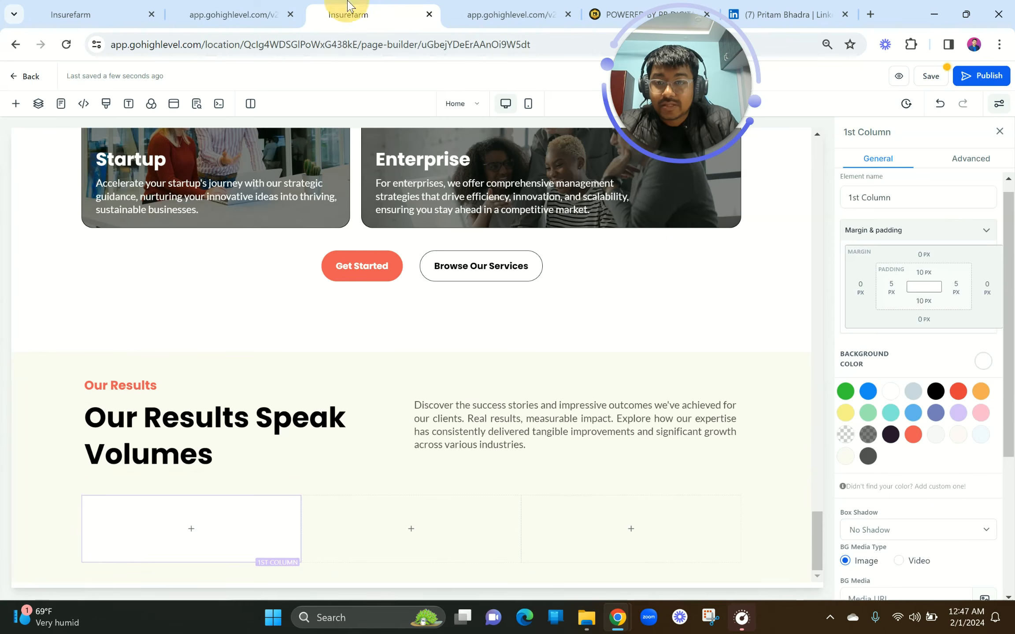
Add a sub-headline reading "Companies Supported" to the white first column and set its font size to 37 px.
left_click(196, 534)
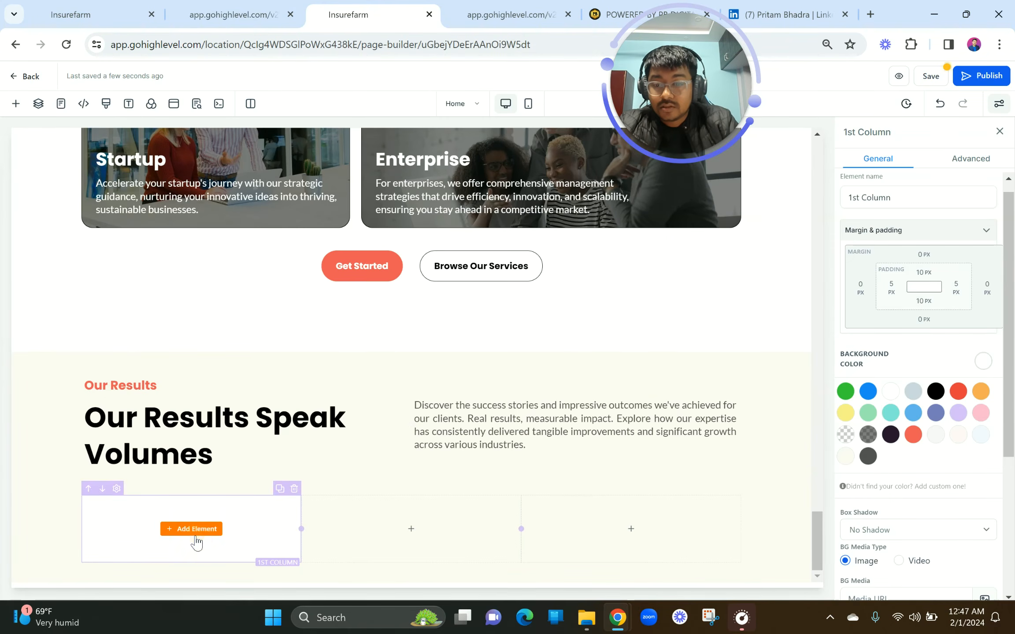
left_click(211, 230)
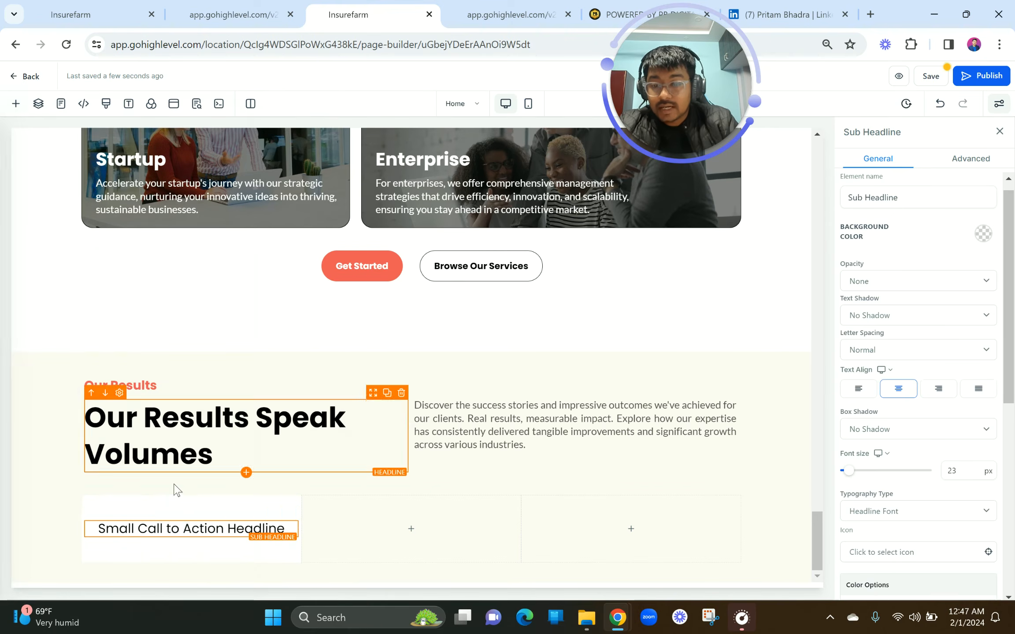
left_click(180, 524)
key("ctrl+a")
key("ctrl+v")
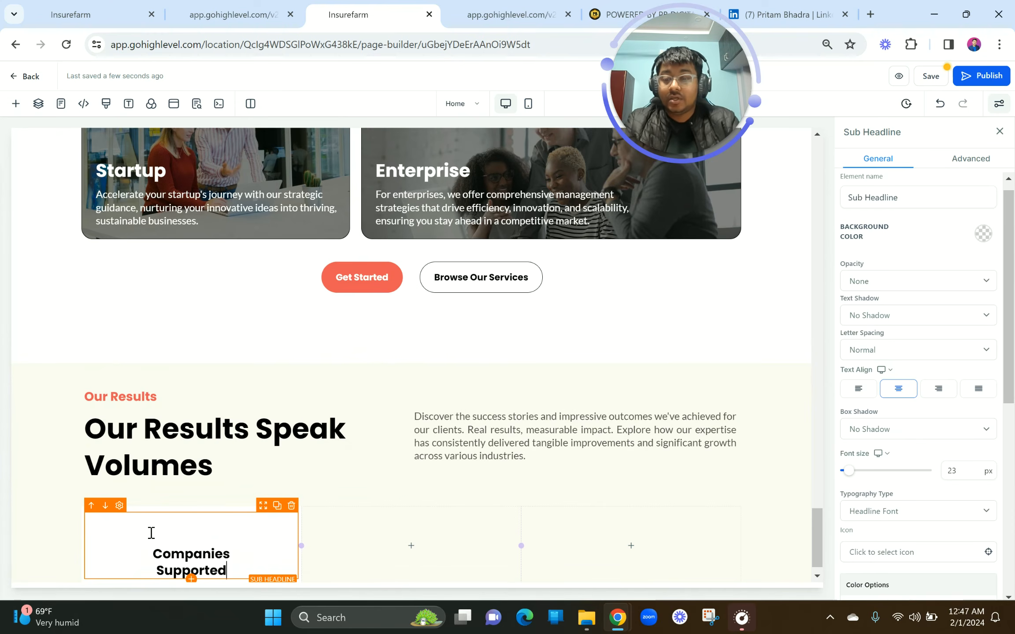
left_click(950, 471)
double_click(950, 470)
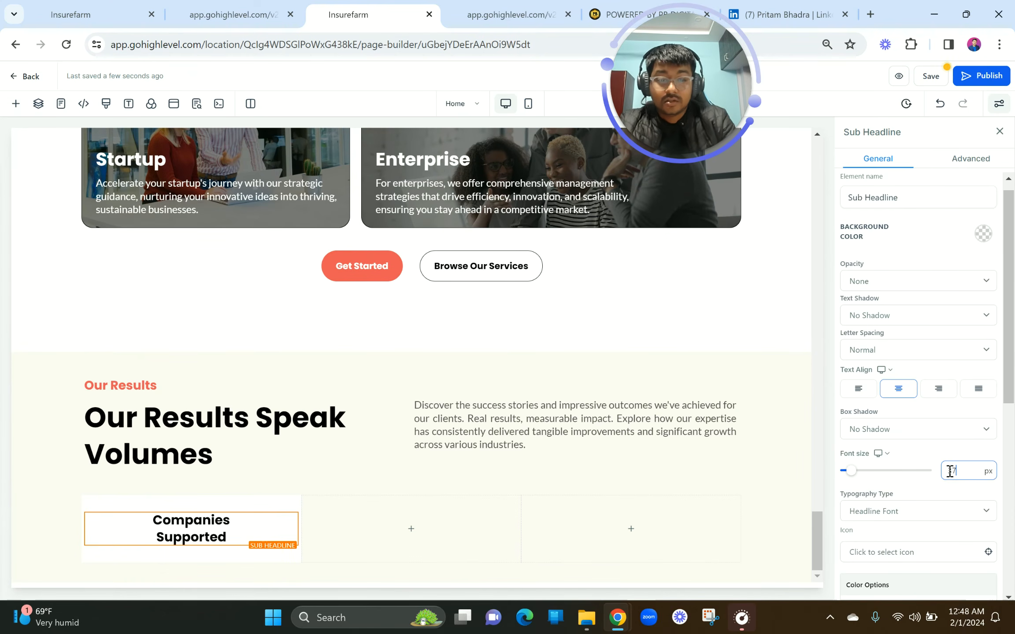
Copy the description under "Companies Supported" on the reference preview page and check its font details.
left_click(295, 6)
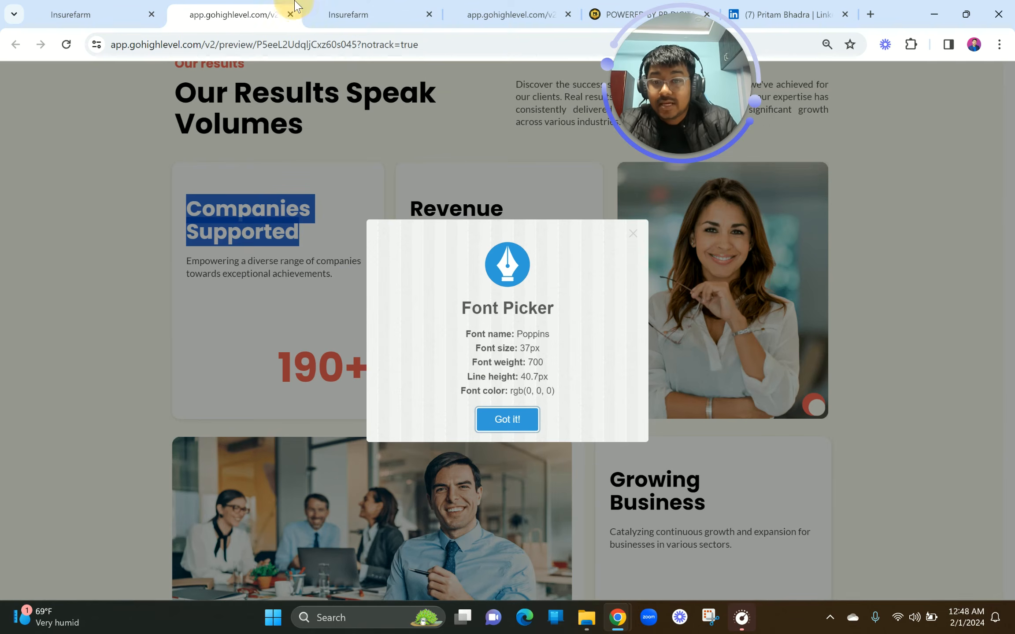
left_click(633, 233)
left_click_drag(346, 280, 182, 265)
key("ctrl+c")
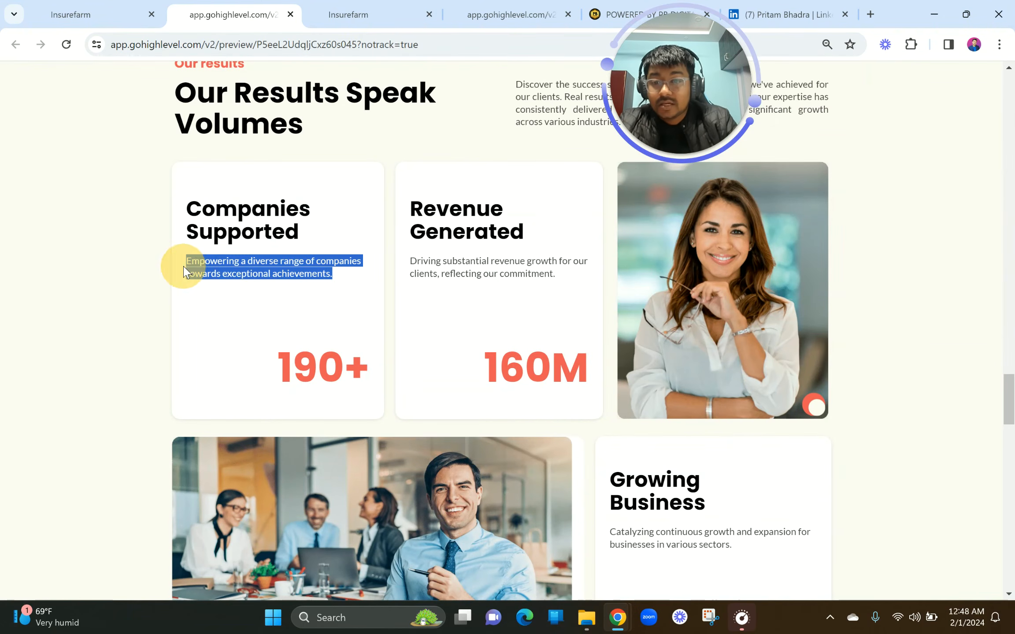
right_click(217, 268)
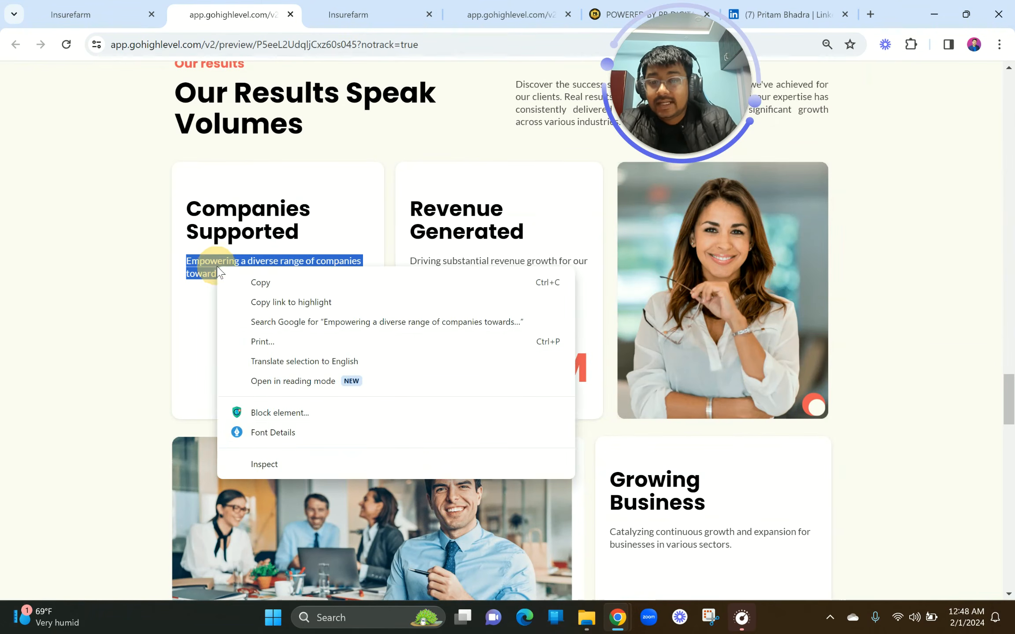
left_click(266, 432)
left_click(378, 14)
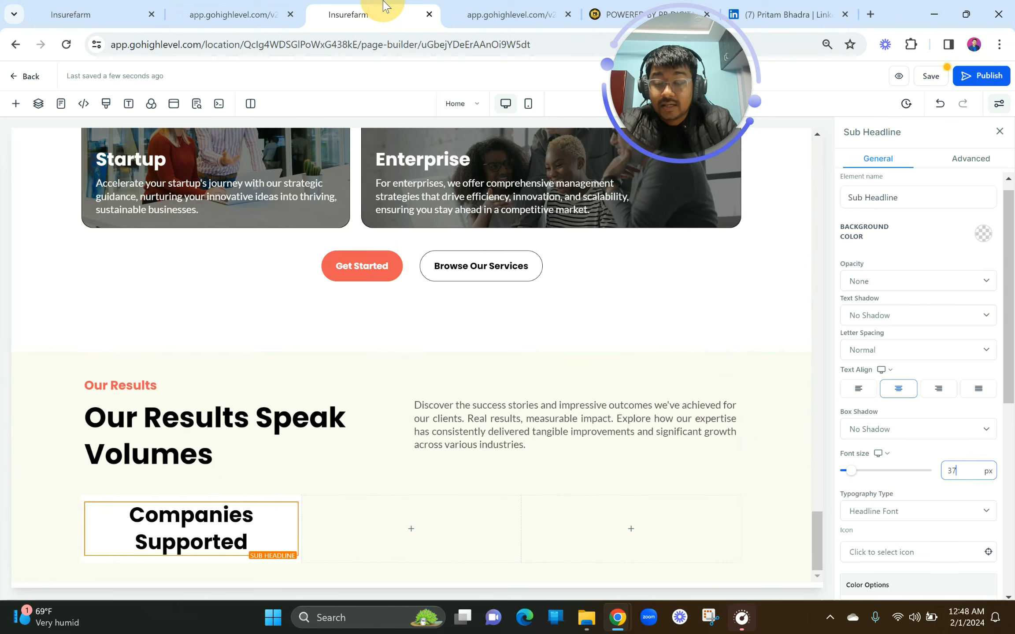
Left-align the "Companies Supported" sub-headline and place a duplicate of the "Discover the success stories" paragraph beneath it.
left_click(205, 540)
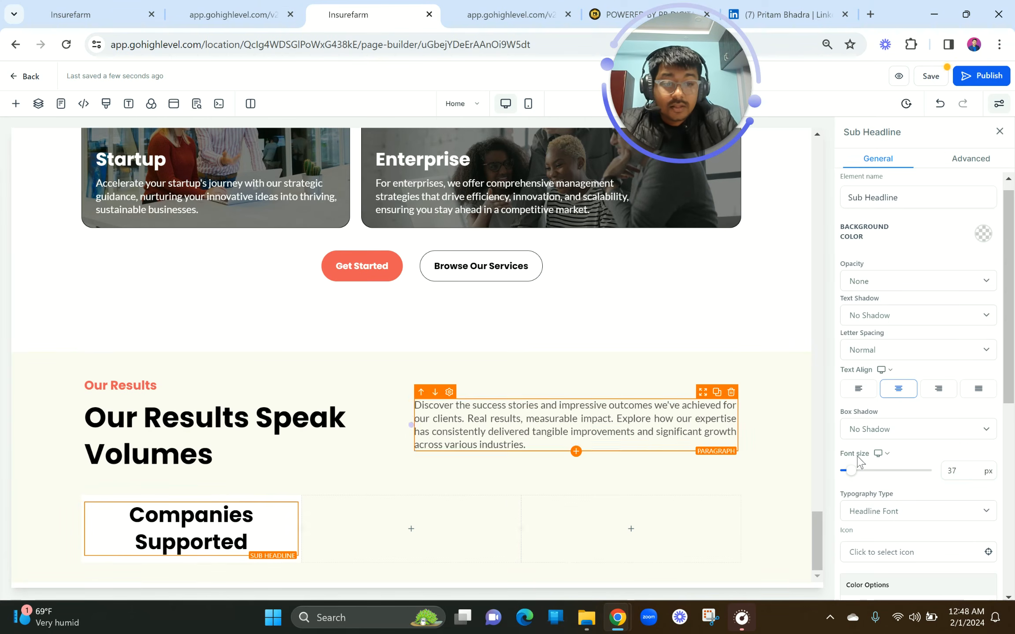
left_click(857, 388)
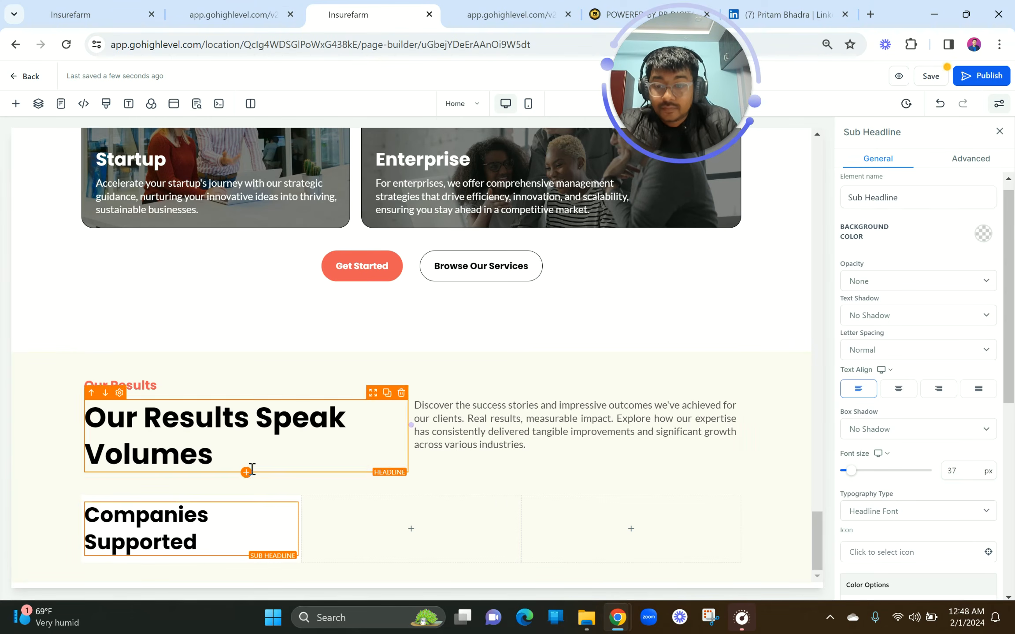
left_click(716, 392)
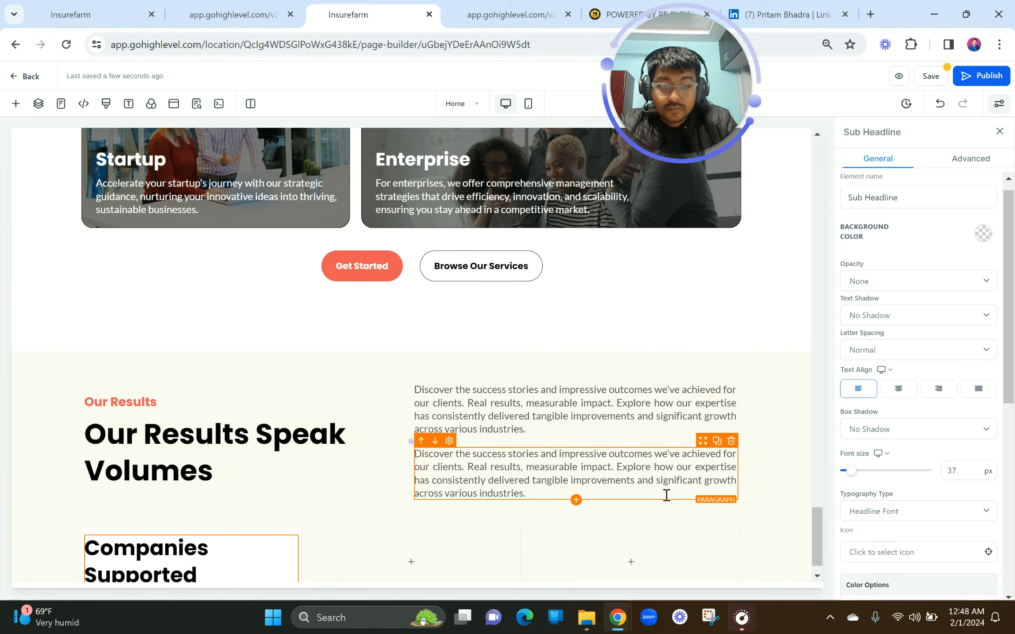
scroll(697, 431, "down", 1)
left_click_drag(704, 411, 220, 542)
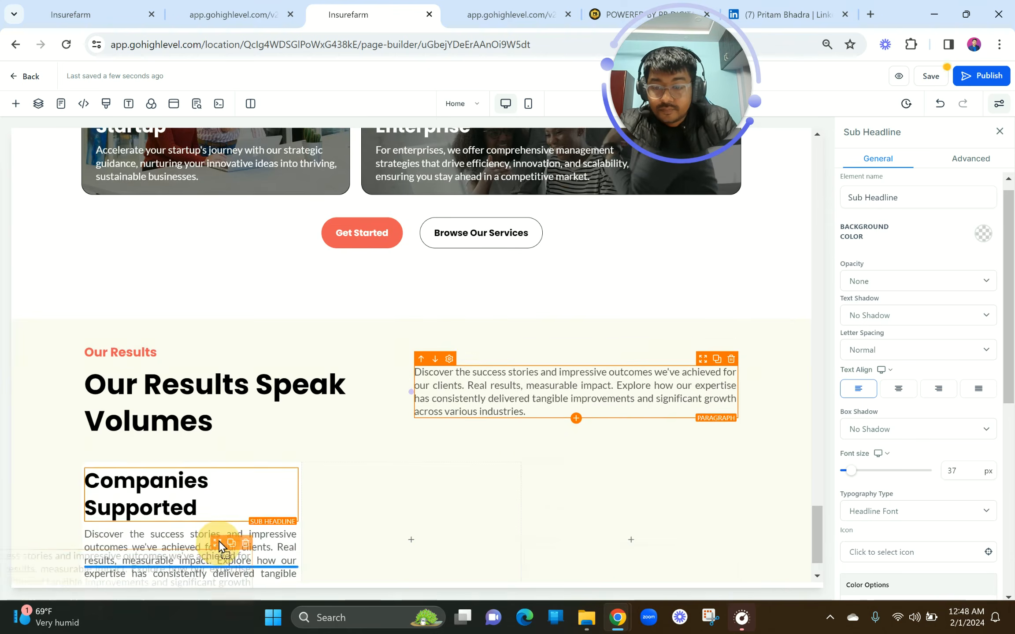
Replace the duplicated paragraph's text with "Empowering a diverse range of companies towards exceptional achievements.".
key("ctrl+a")
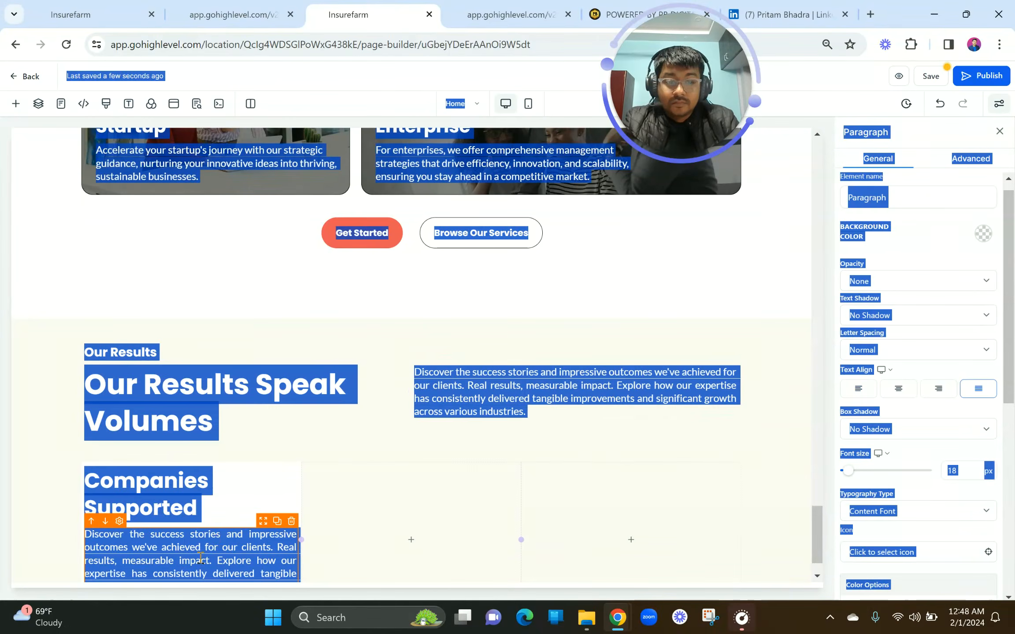
left_click(201, 559)
key("ctrl+a")
key("ctrl+v")
left_click(86, 547)
key("BackSpace")
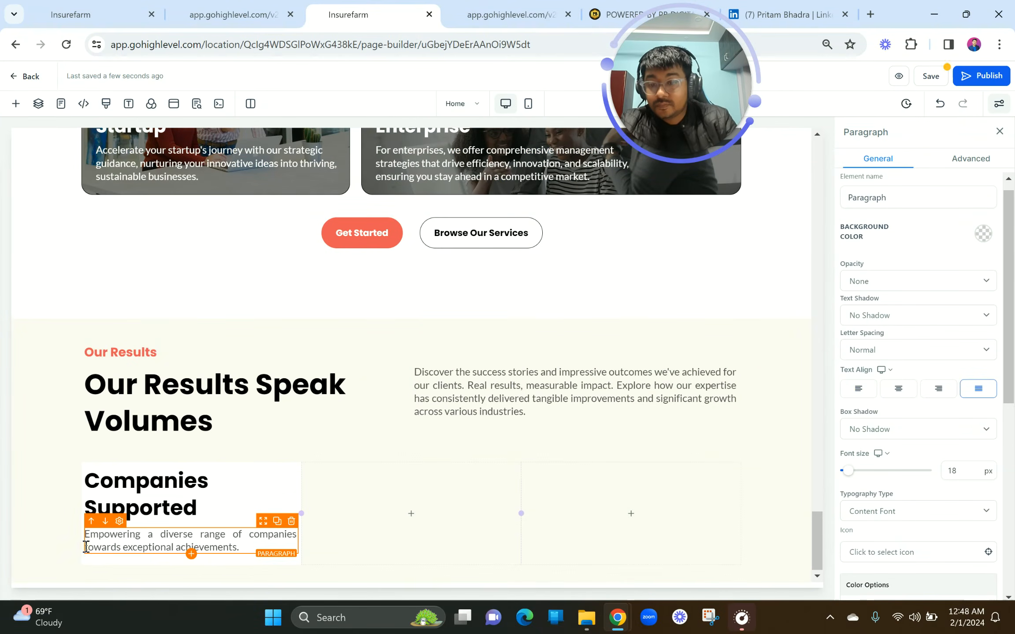
Recheck the reference heading's font details on the preview page and select the matching sub-headline in the page builder.
left_click(197, 6)
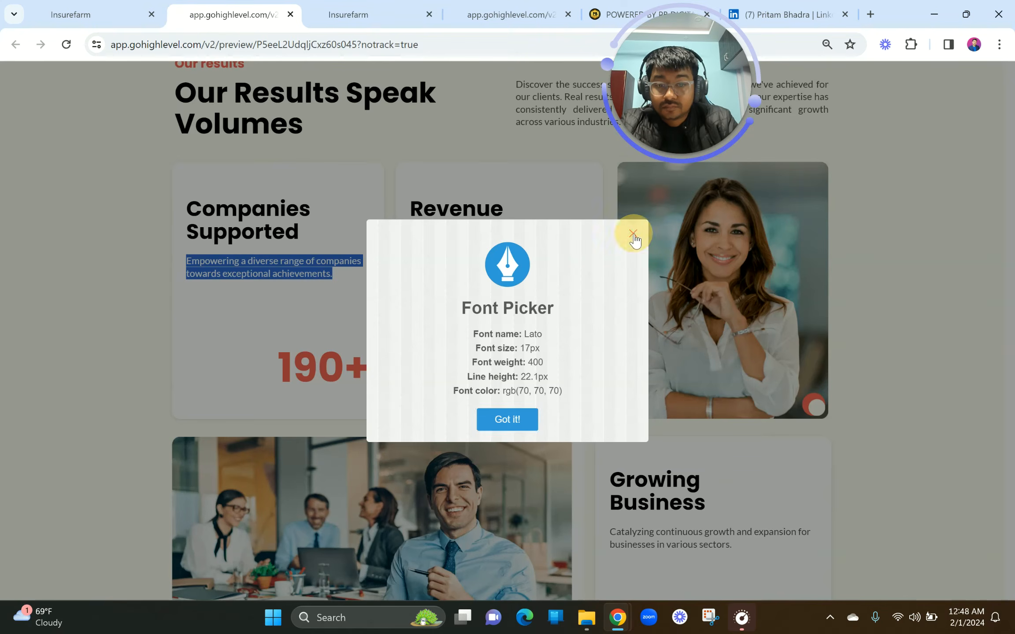
left_click(633, 234)
left_click(248, 207)
right_click(245, 211)
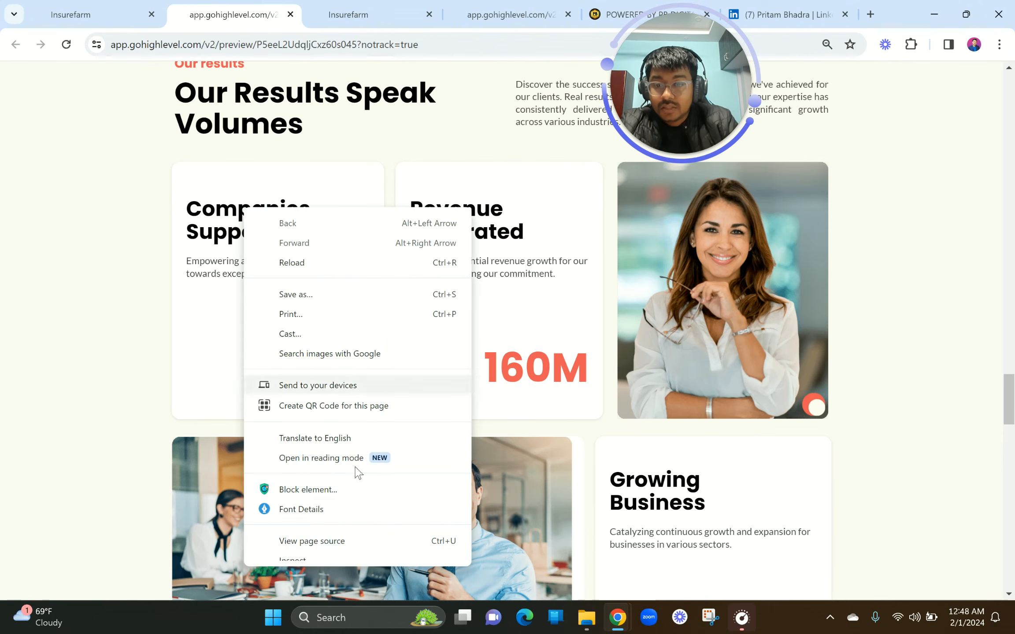
left_click(335, 508)
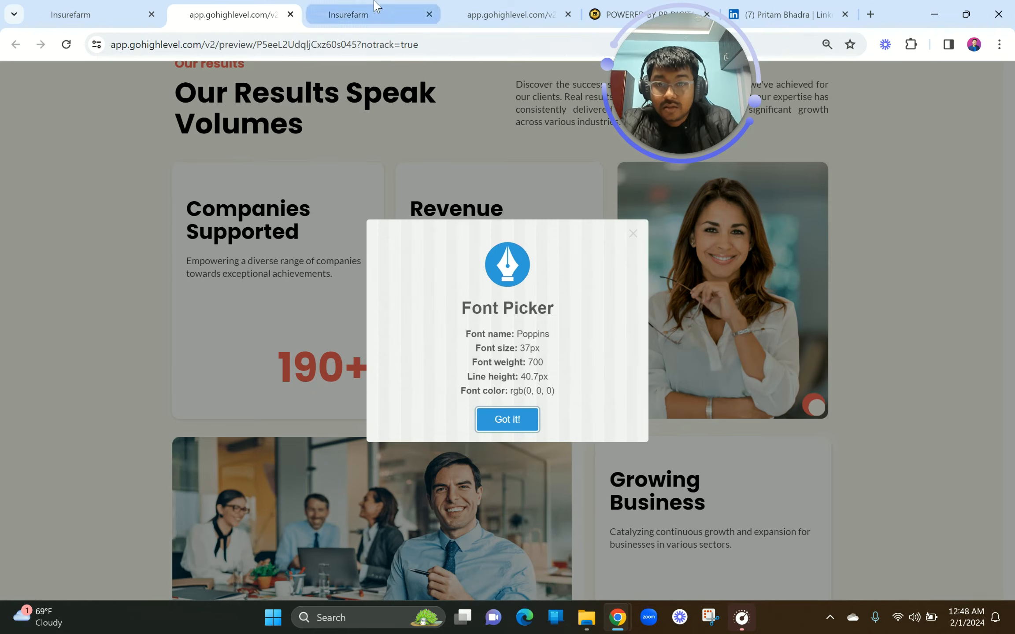
left_click(374, 12)
left_click(243, 480)
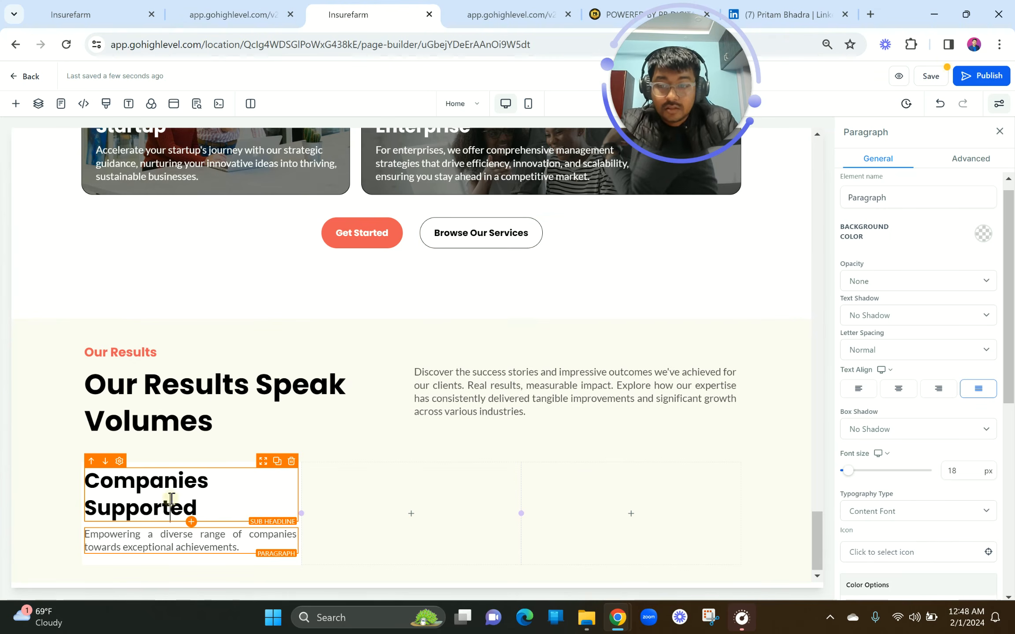
Using the reference card's figure, add a headline reading "190+" below the description in the first column.
left_click(185, 12)
left_click(633, 234)
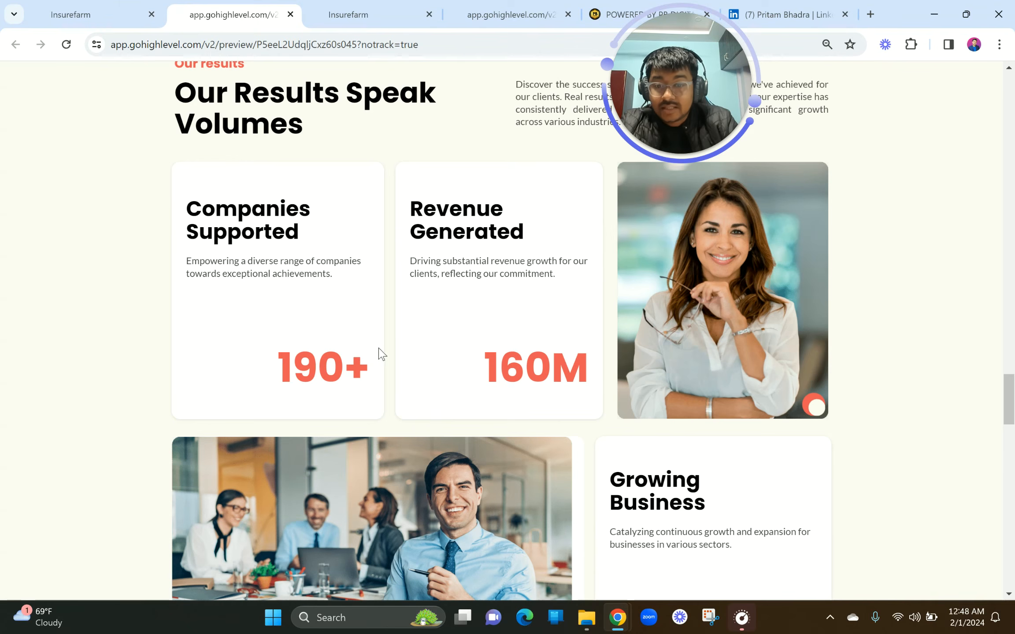
left_click_drag(285, 383, 369, 385)
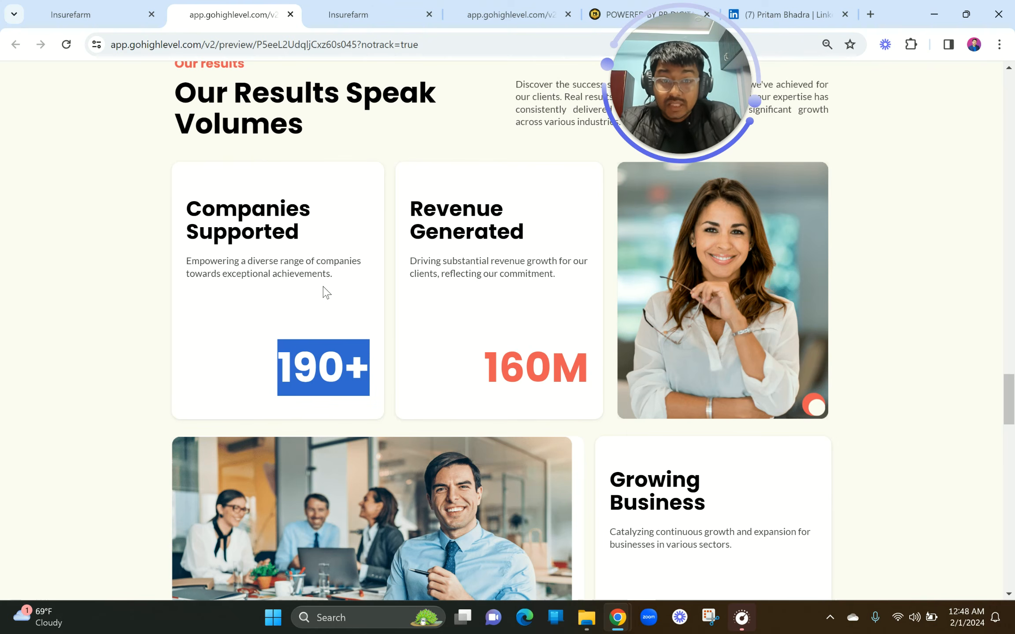
left_click(348, 15)
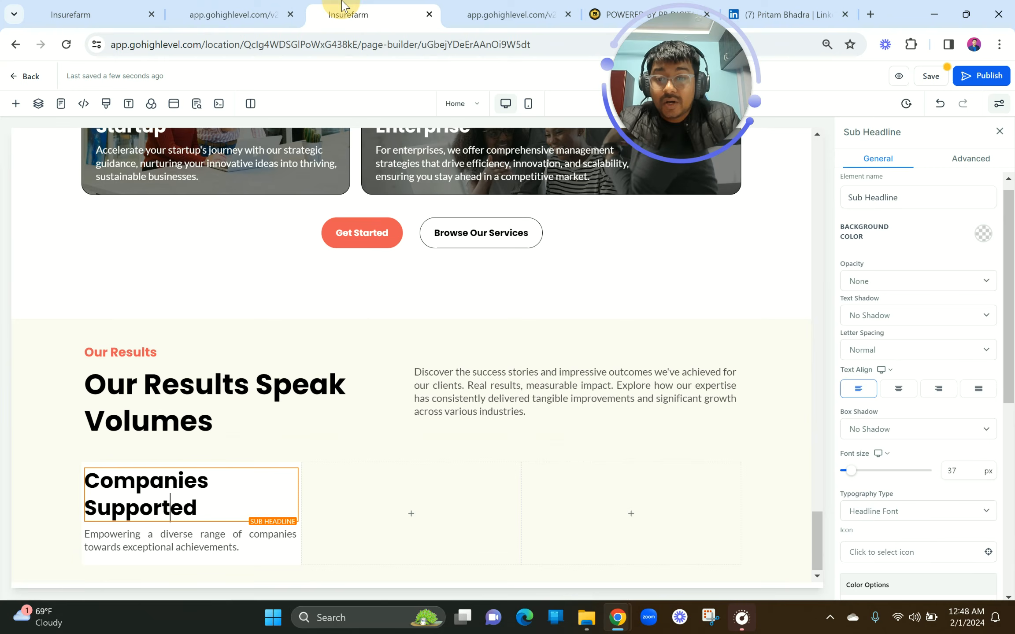
left_click(191, 551)
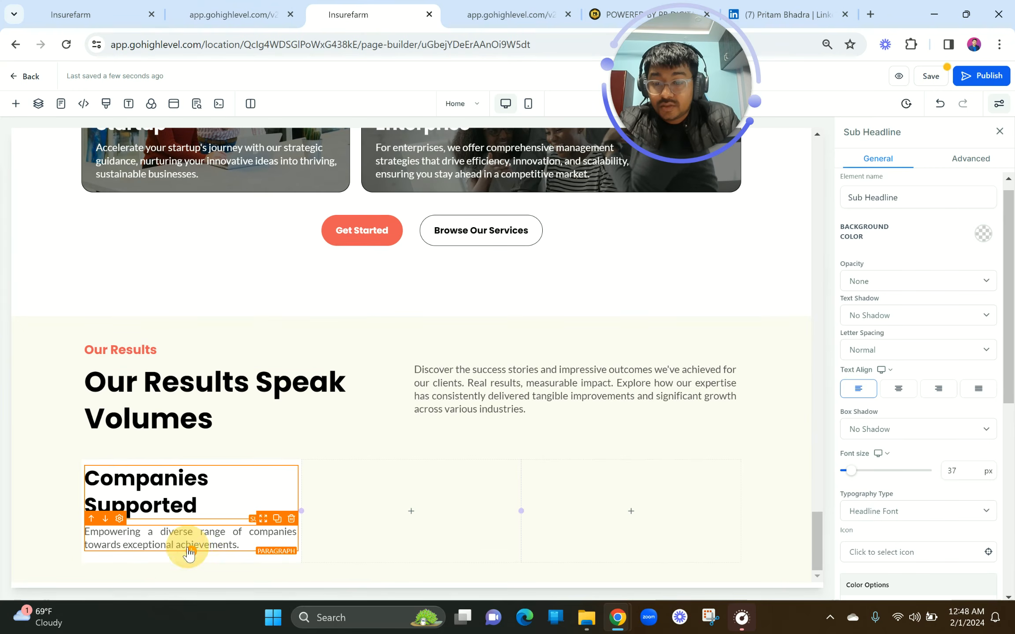
left_click(157, 250)
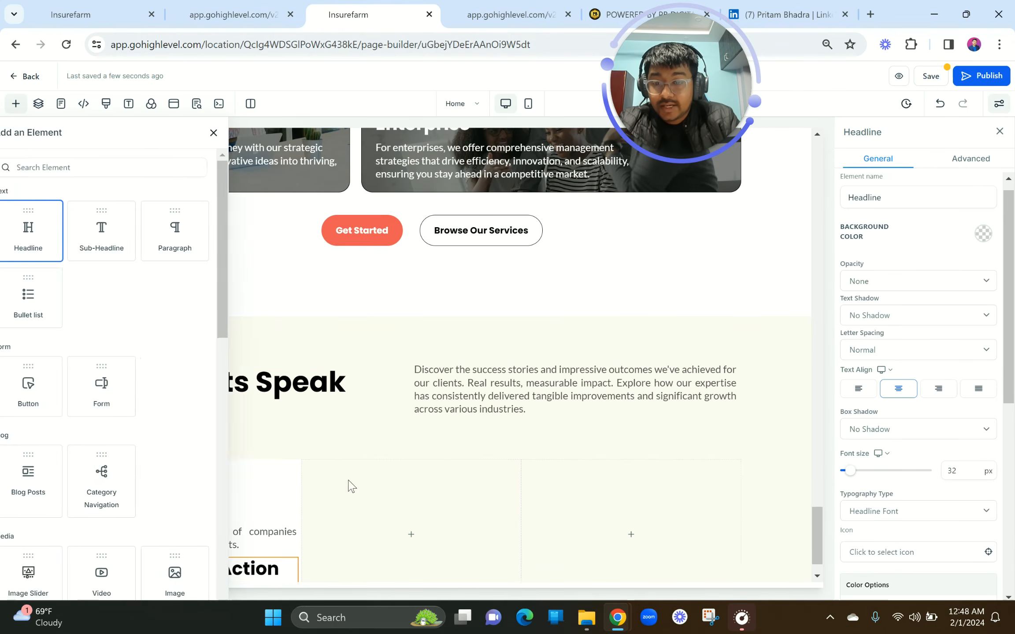
triple_click(232, 538)
type("190+")
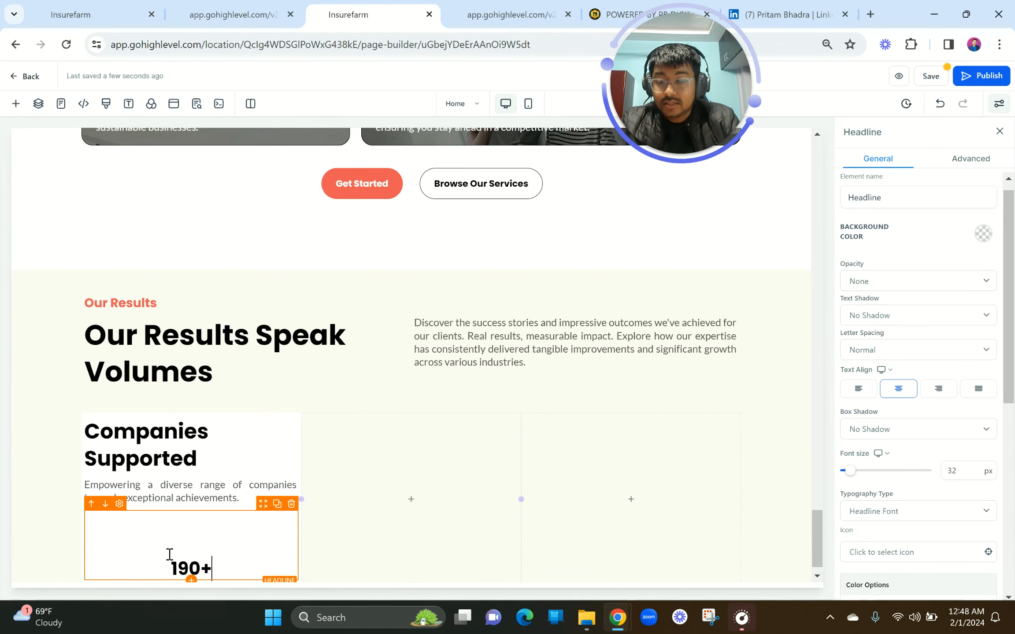
Remove the blank lines above "190+" in the first column's headline and align it right.
key("BackSpace")
key("BackSpace")
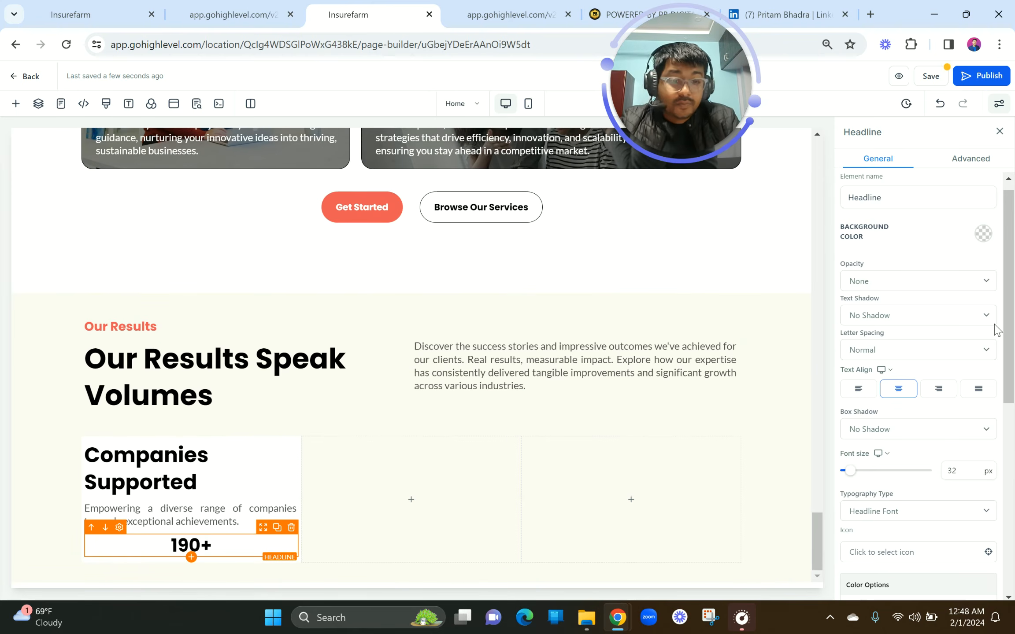
left_click(937, 389)
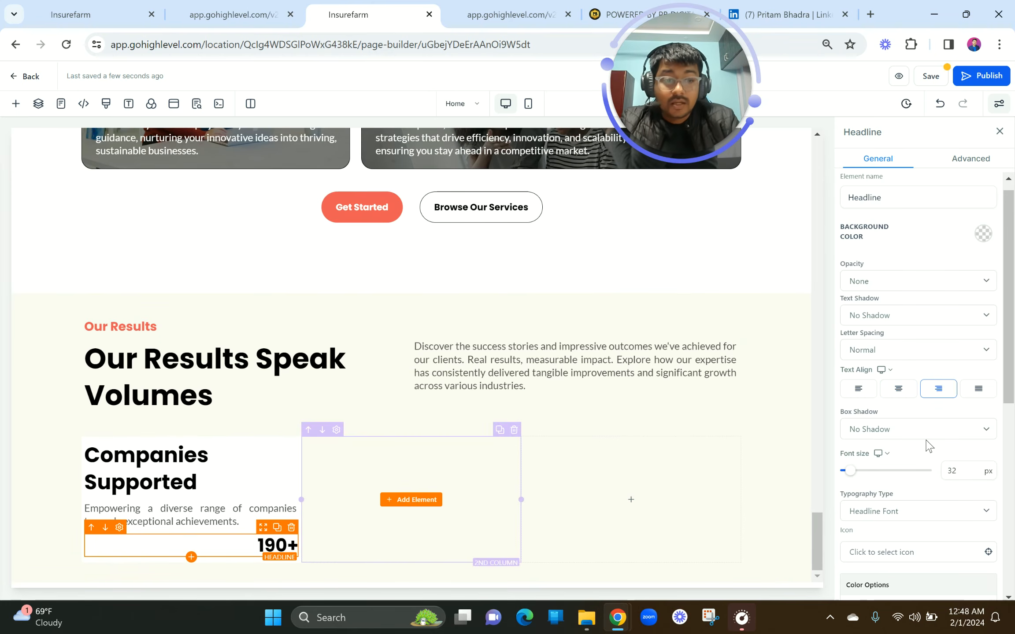
Change the bold text color of the "190+" headline to the saved coral swatch.
scroll(928, 445, "down", 8)
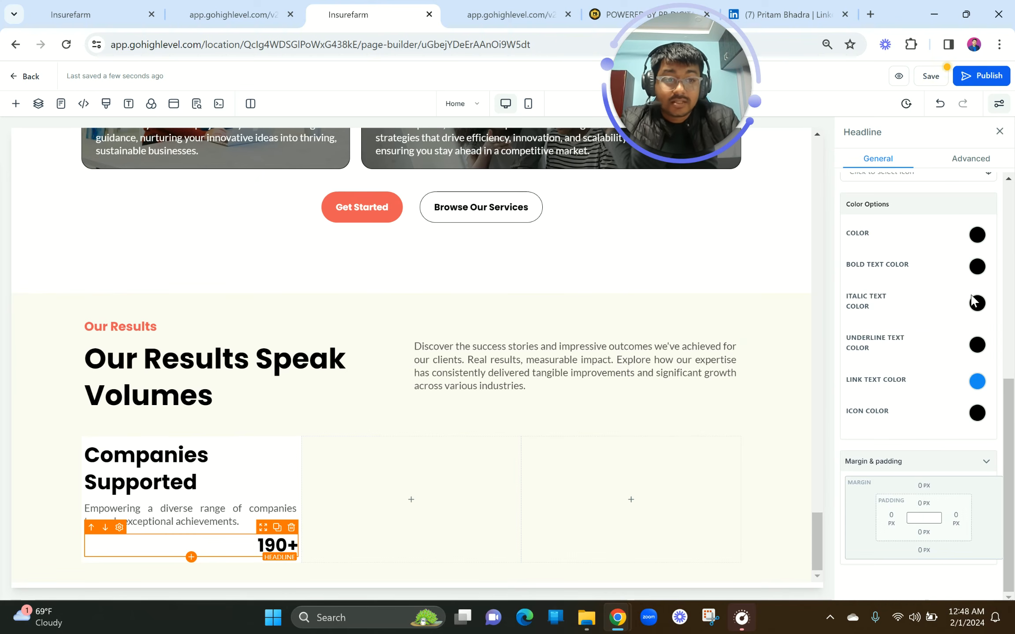
left_click(975, 267)
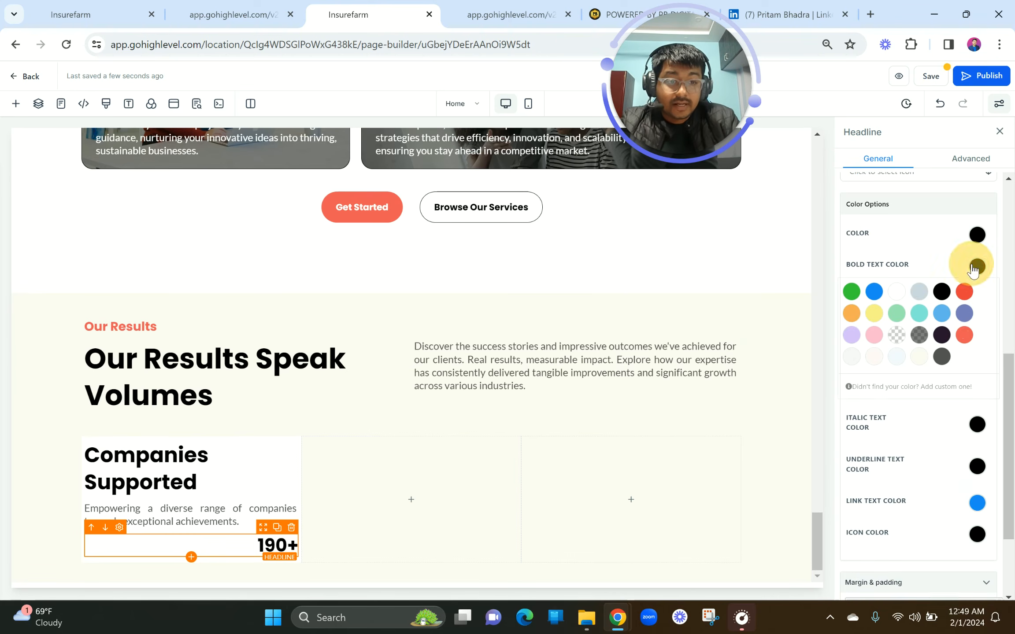
left_click(964, 336)
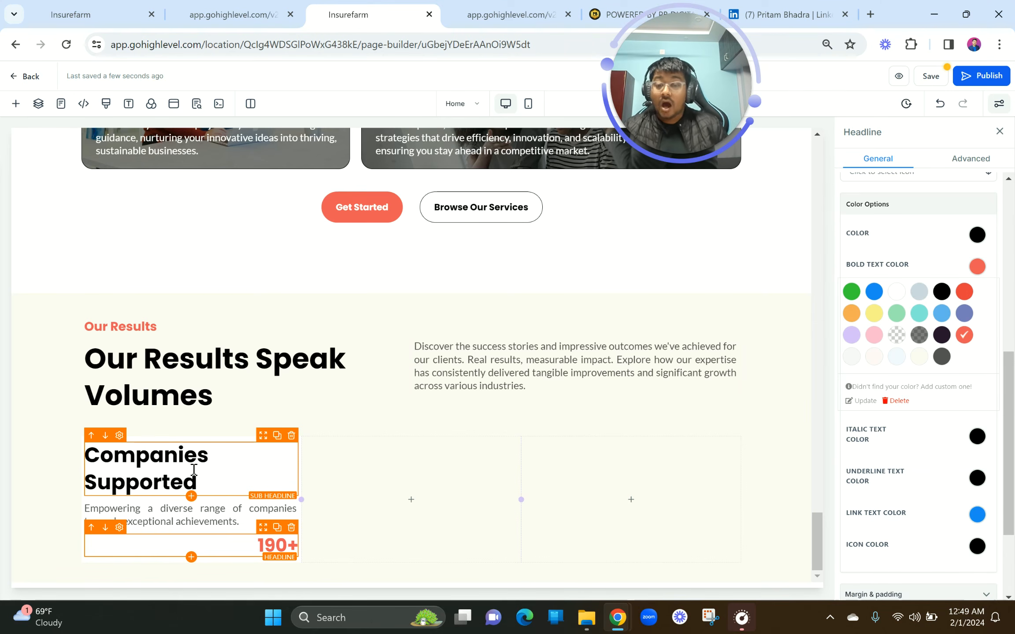
left_click(90, 509)
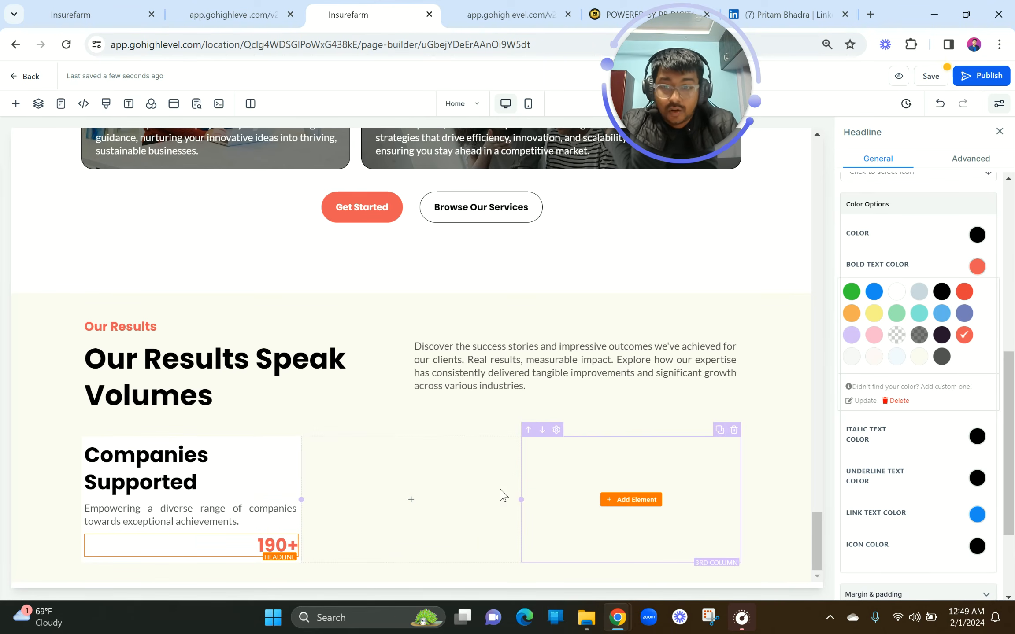
Give the "Companies Supported" sub-headline a 20 px top margin and 20 px of left padding.
left_click(209, 475)
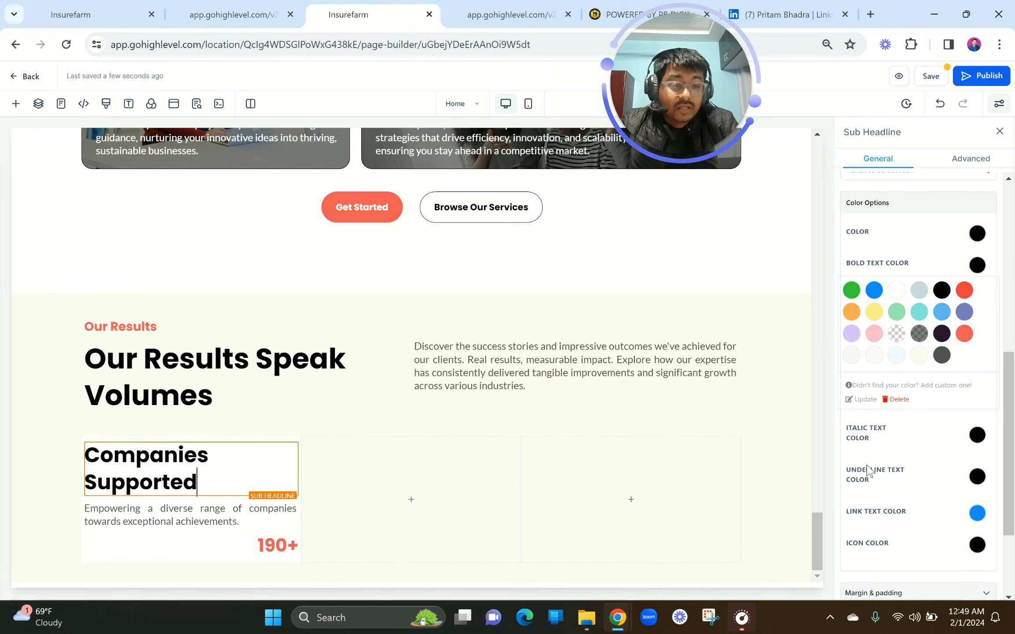
scroll(867, 470, "down", 3)
left_click(924, 486)
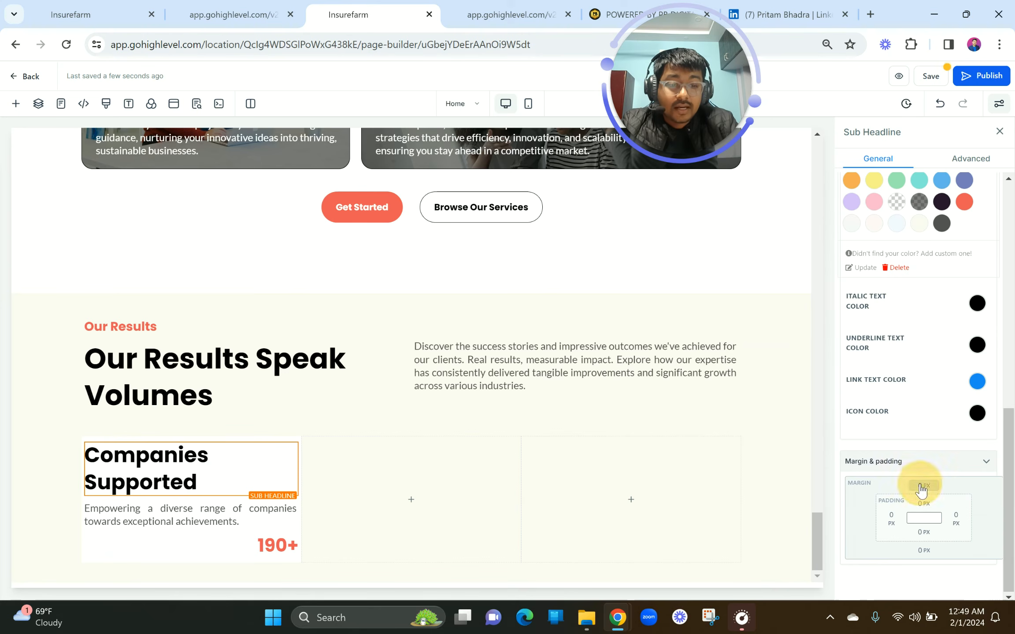
left_click(989, 538)
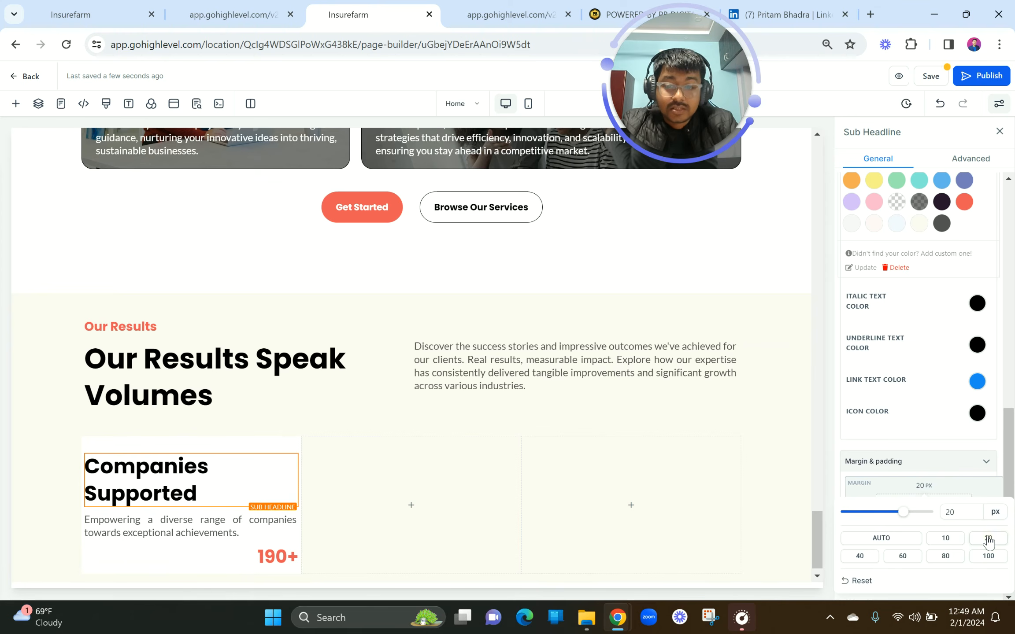
left_click(923, 485)
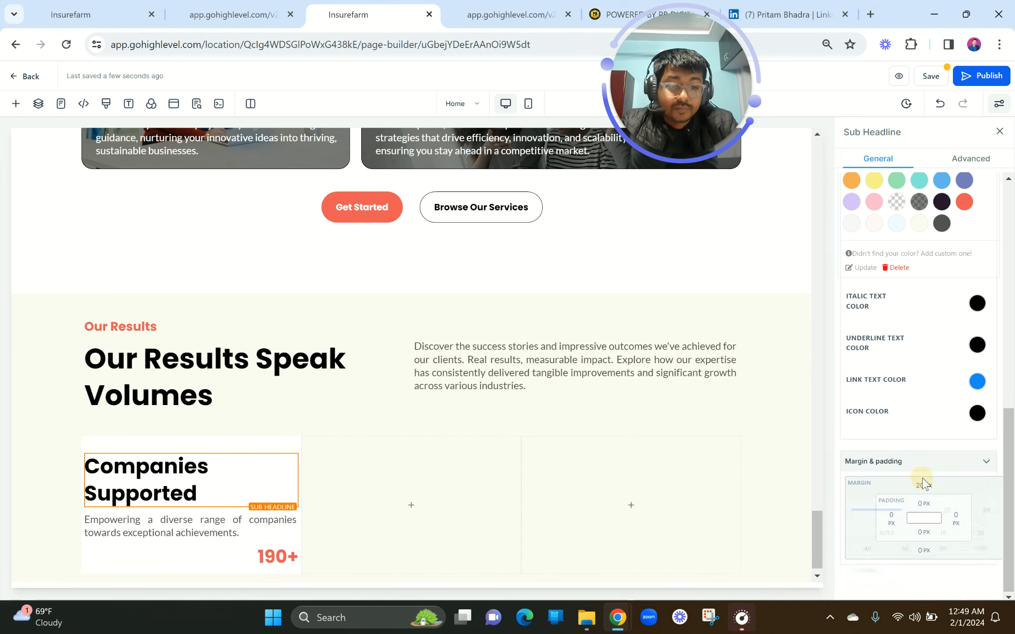
left_click(898, 524)
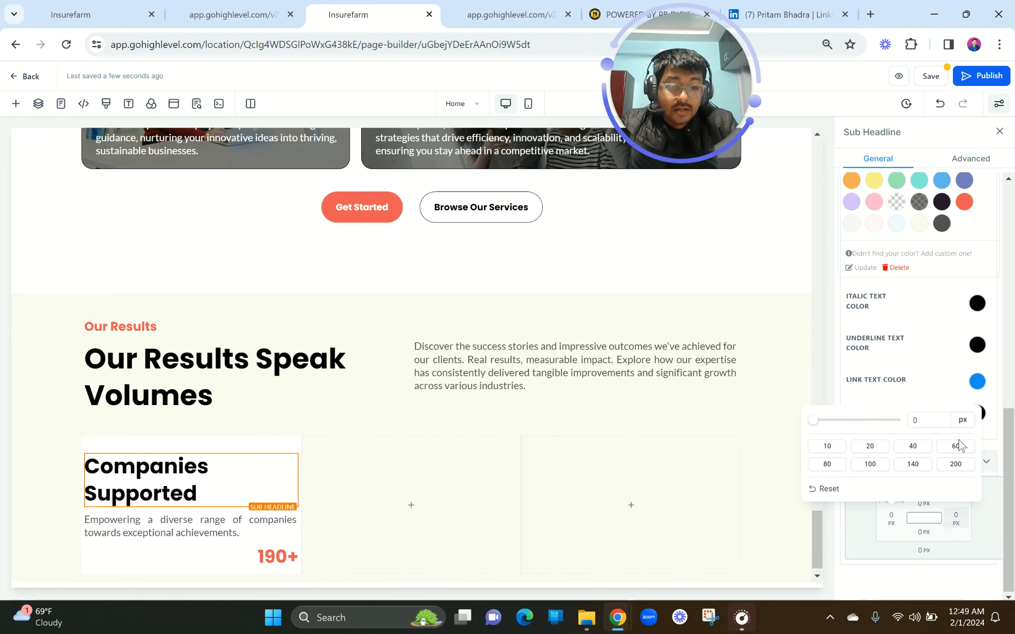
left_click(869, 446)
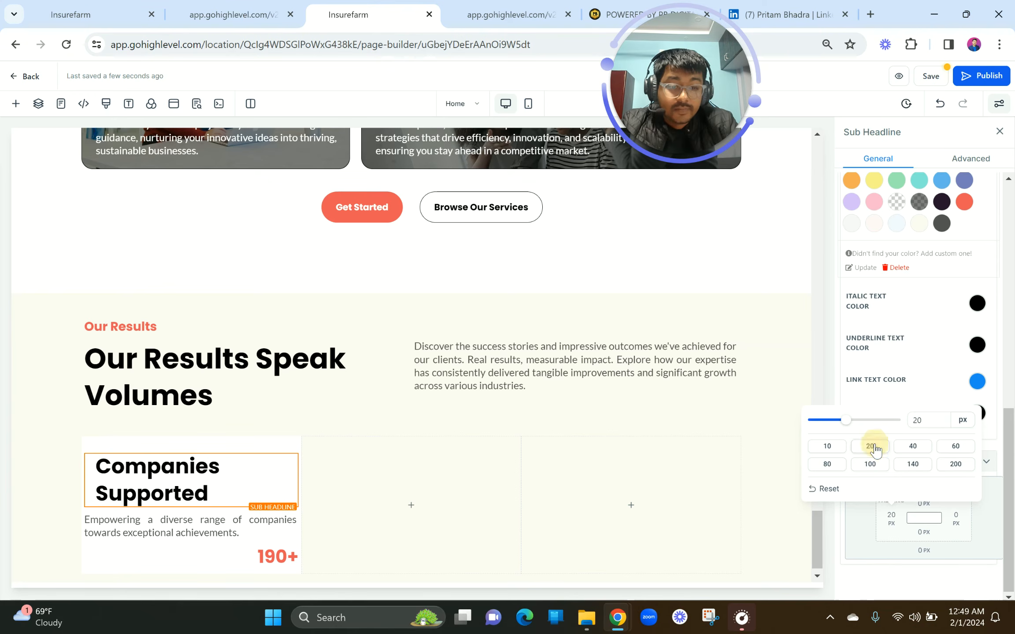
Give the description paragraph 20 px of left padding and compare it with the reference card.
left_click(183, 522)
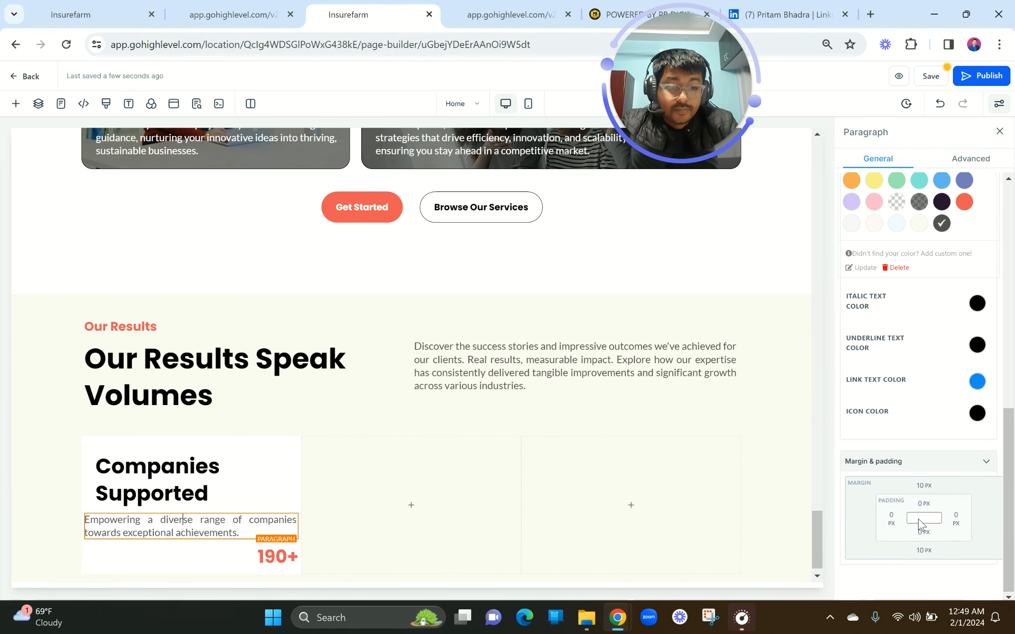
left_click(892, 522)
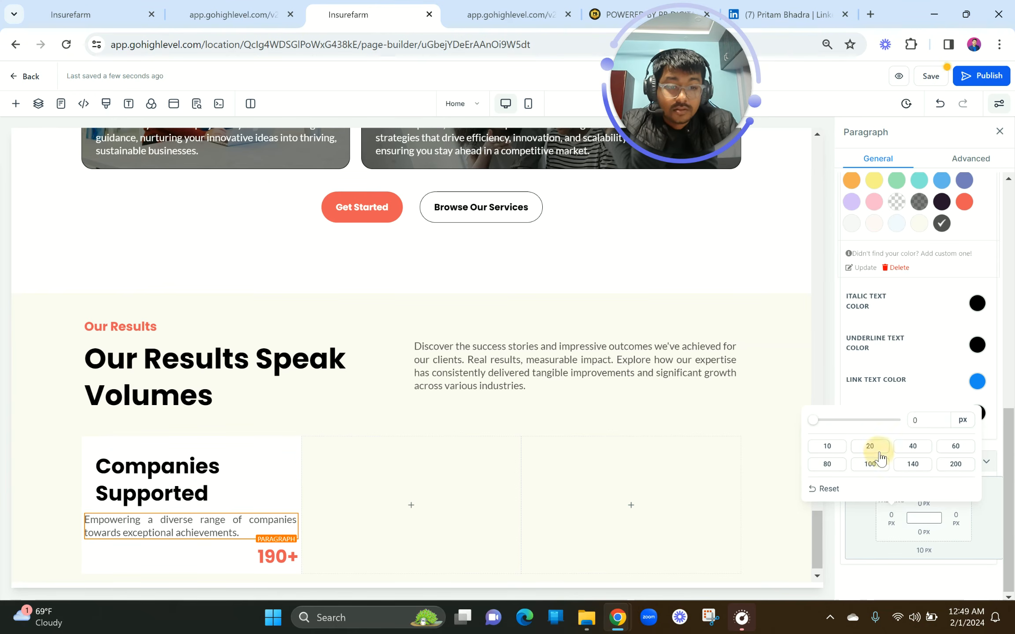
left_click(235, 13)
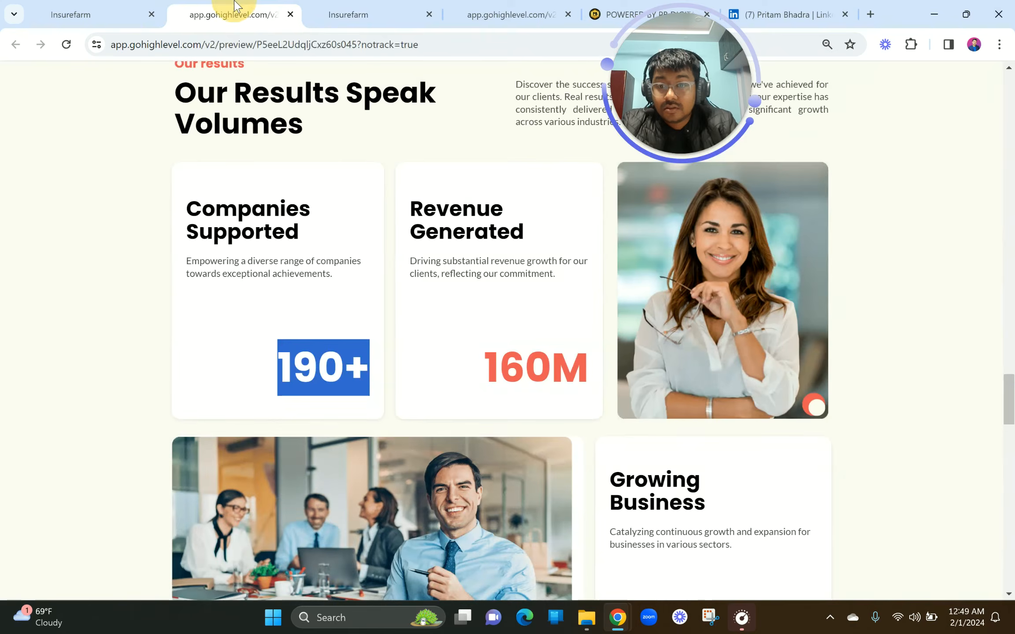
left_click(339, 6)
Set the description's font size to 16 px and break the line before "towards exceptional achievements.".
left_click(247, 518)
scroll(957, 237, "up", 5)
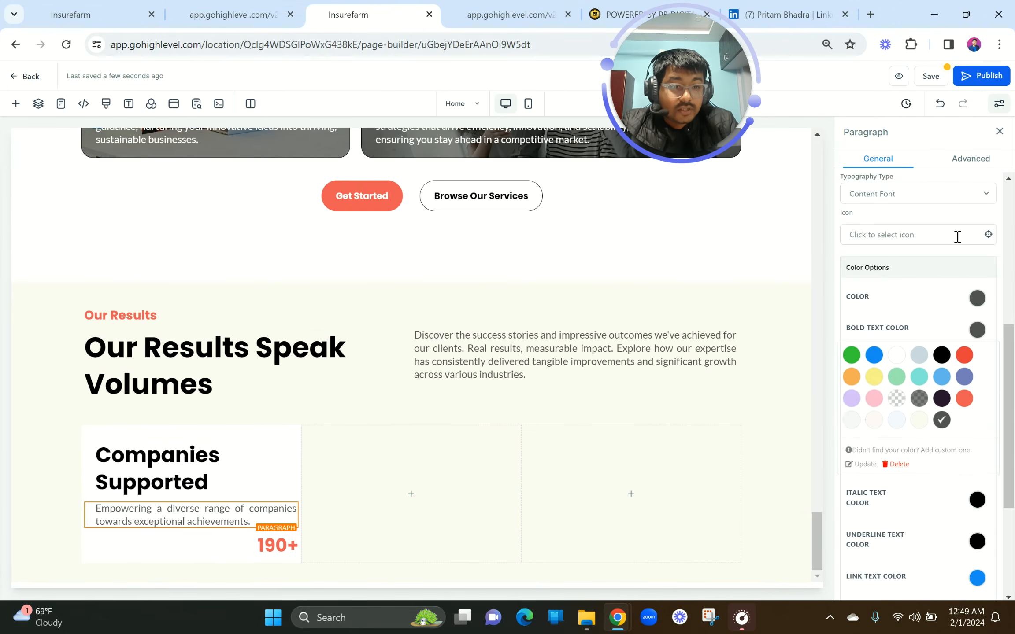
scroll(953, 237, "up", 2)
left_click(947, 256)
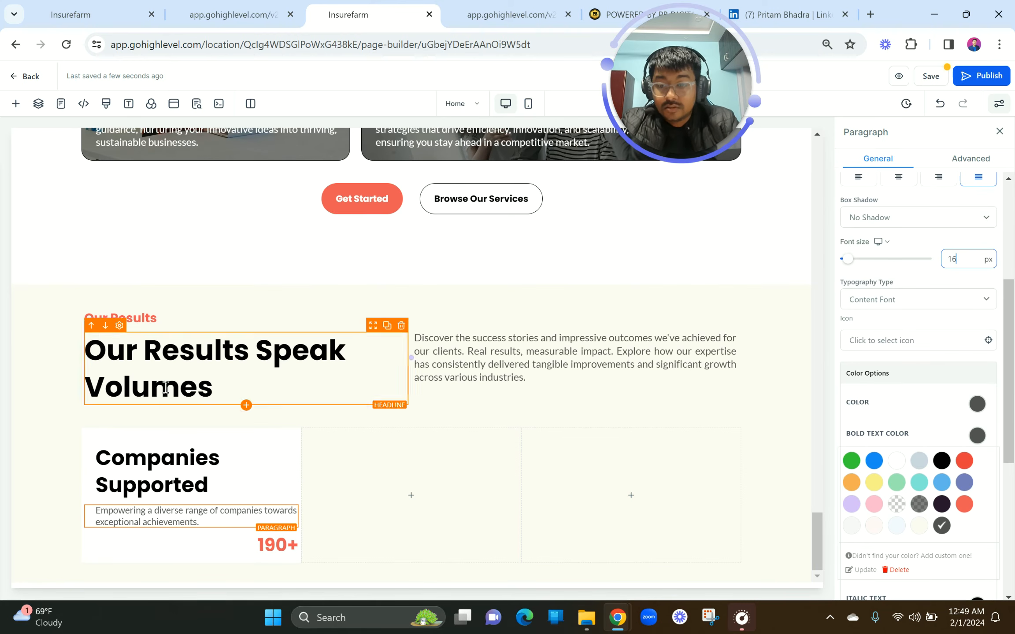
left_click(264, 511)
key("Return")
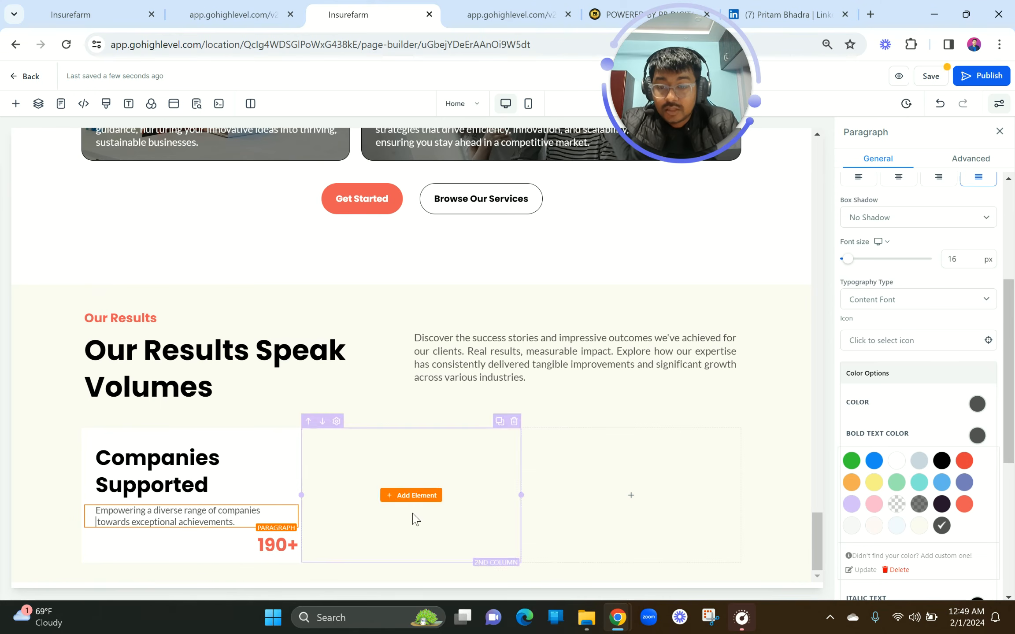
Look up the font details of the reference "190+" figure and set the matching headline's font size to 72 px.
left_click(274, 545)
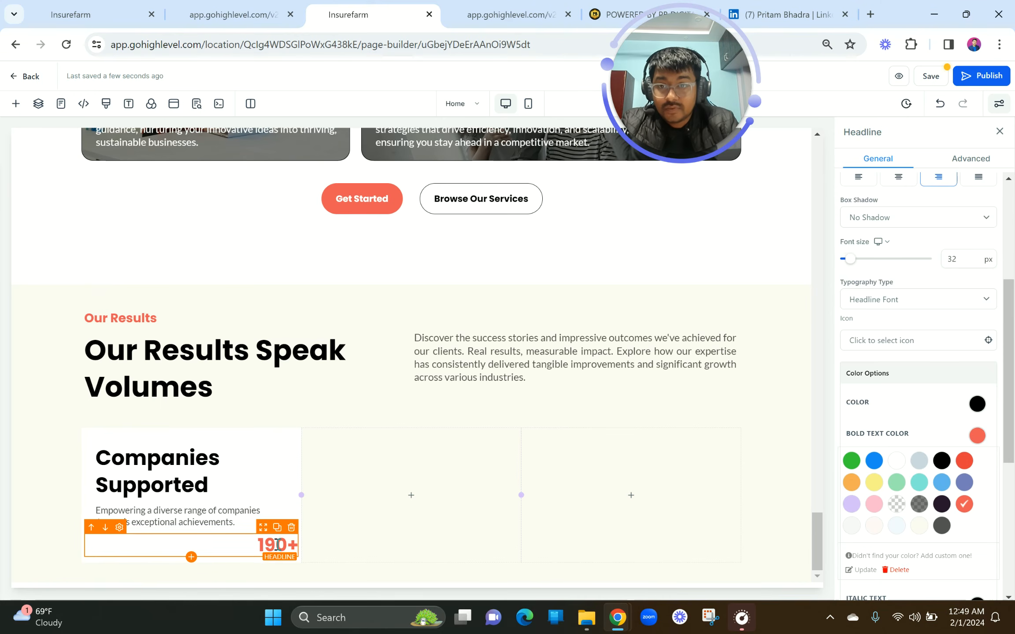
left_click(273, 6)
right_click(294, 365)
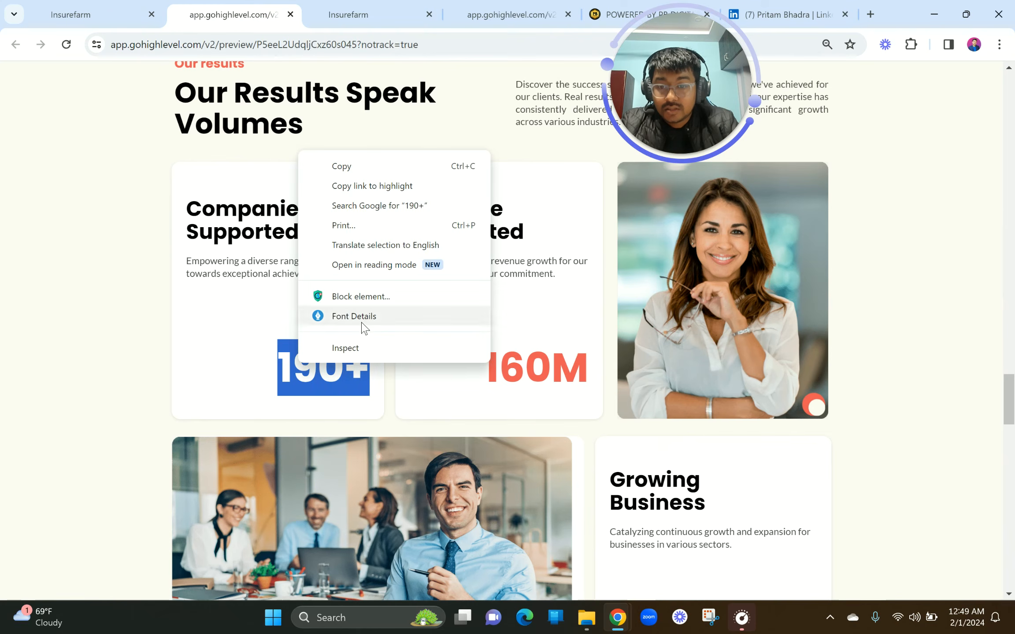
left_click(361, 323)
left_click(343, 10)
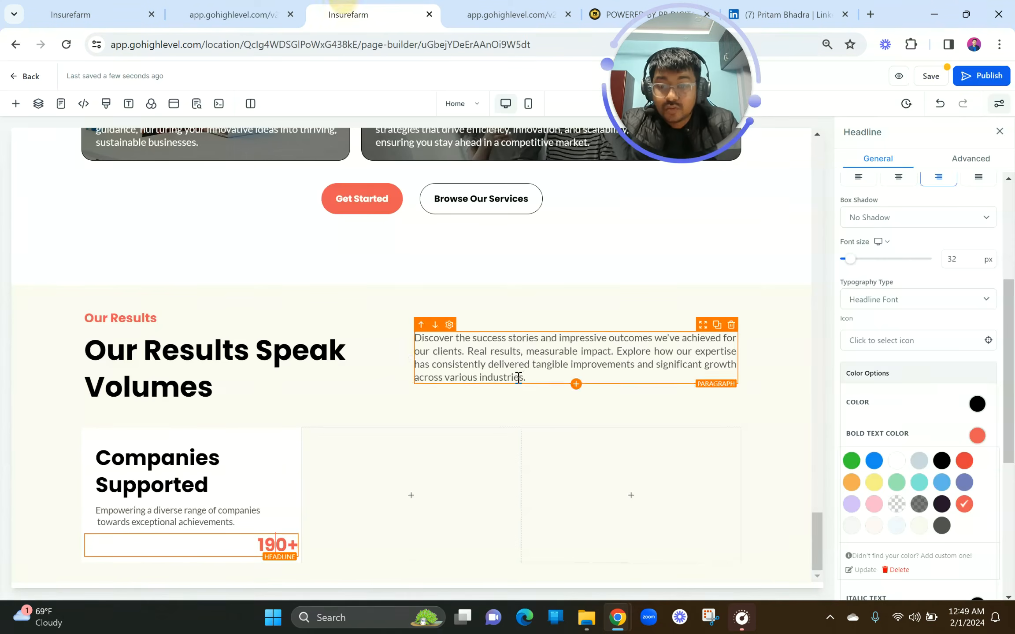
double_click(964, 260)
type("7")
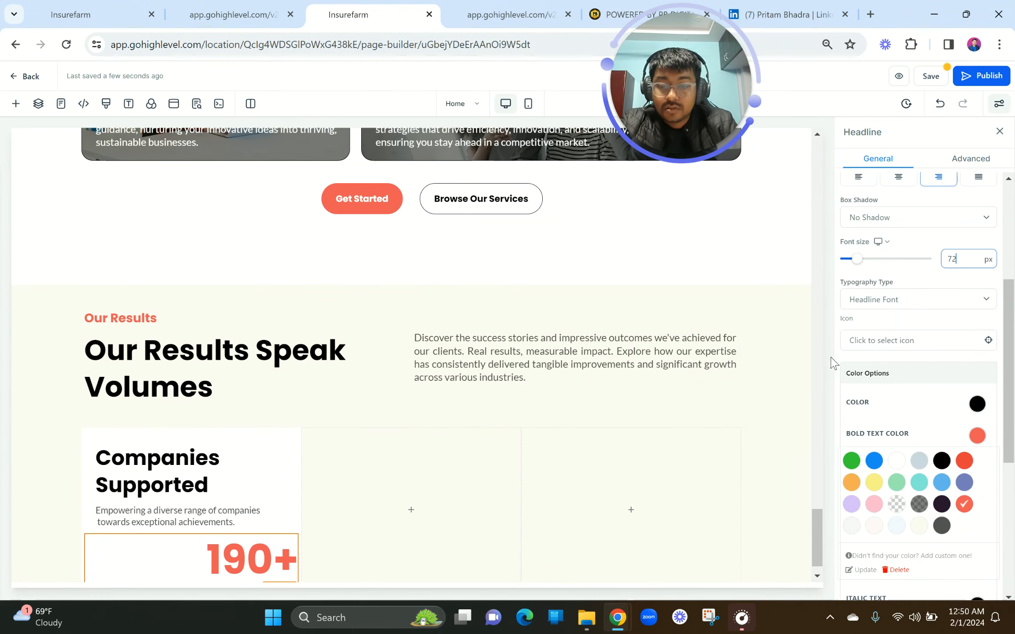
Set the right padding of the "190+" headline to 20 px.
scroll(951, 414, "down", 5)
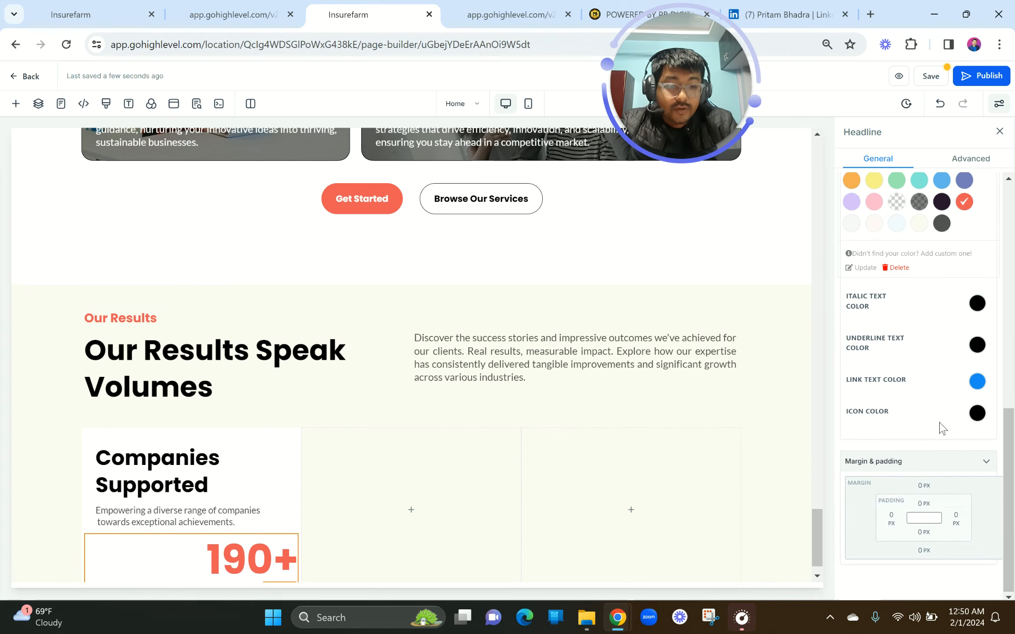
left_click(955, 518)
left_click(857, 446)
scroll(623, 507, "down", 1)
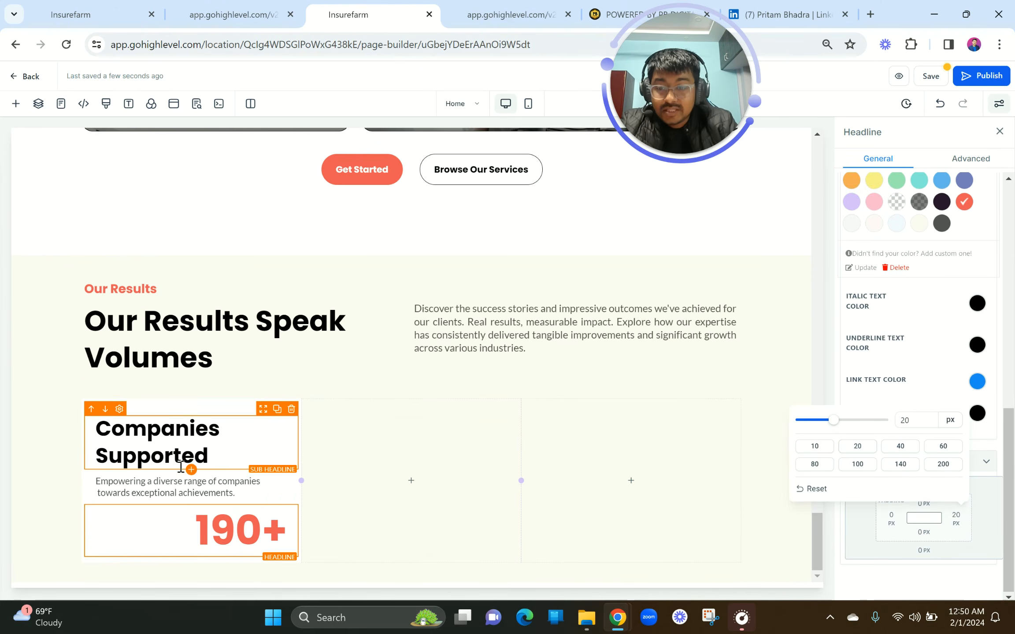
Set the "190+" headline's top margin to 60 px and its bottom margin to 20 px.
left_click(170, 516)
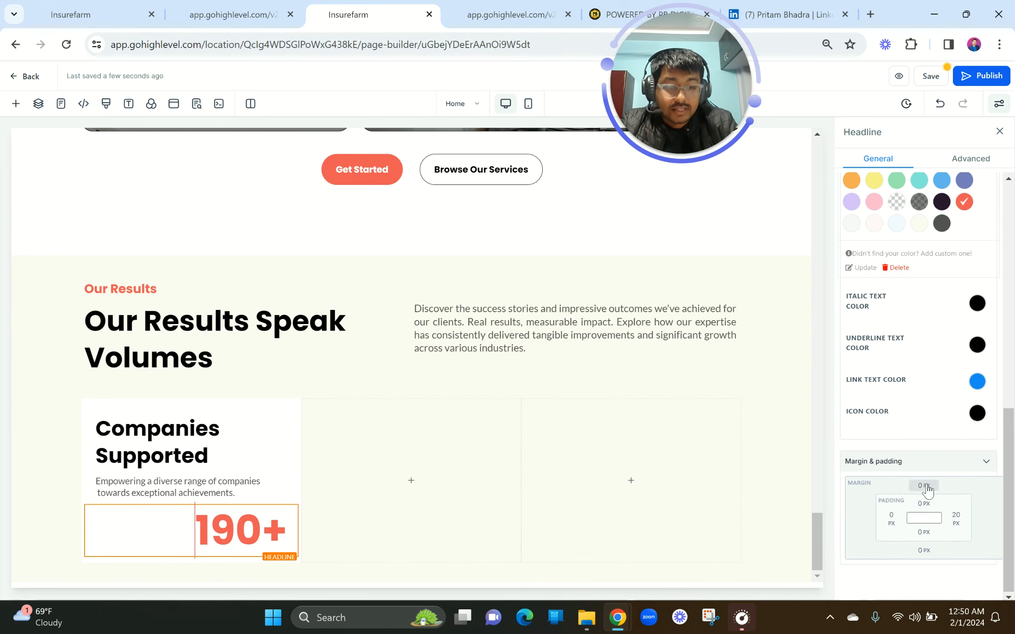
left_click(924, 486)
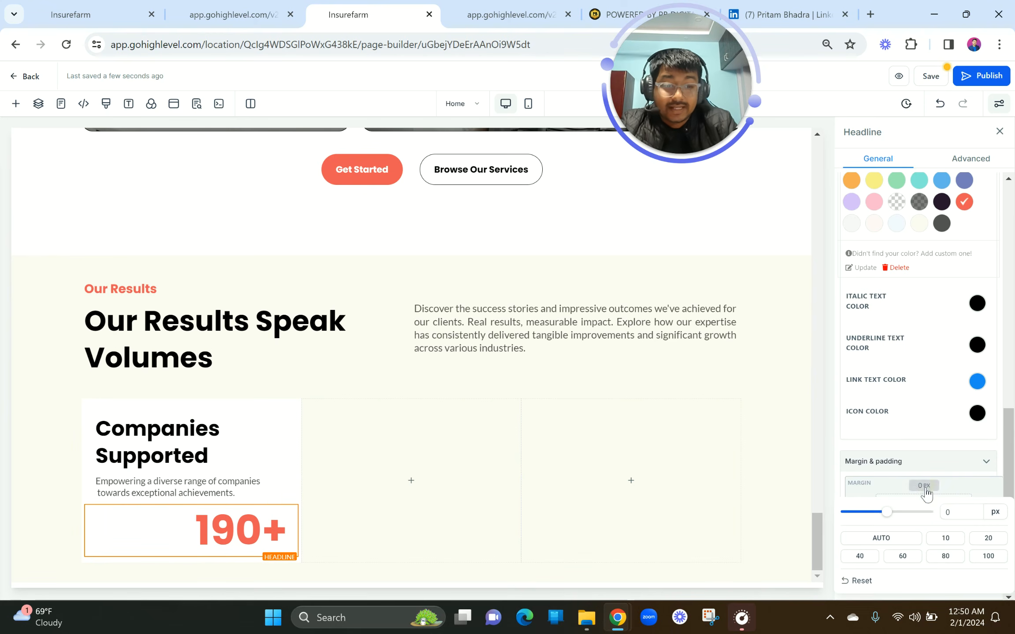
left_click(903, 559)
scroll(552, 540, "down", 1)
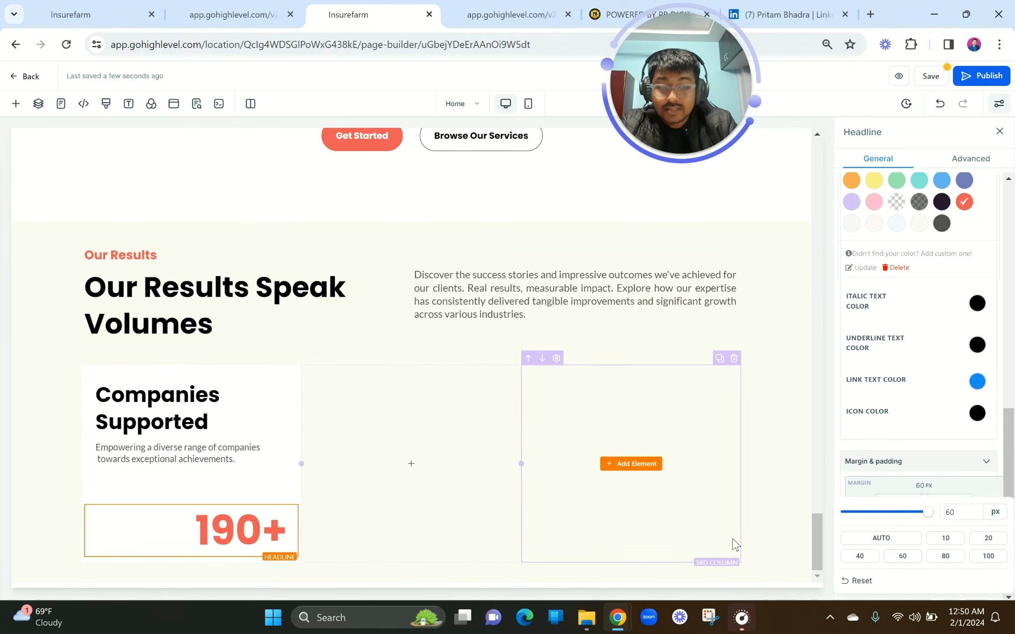
left_click(937, 474)
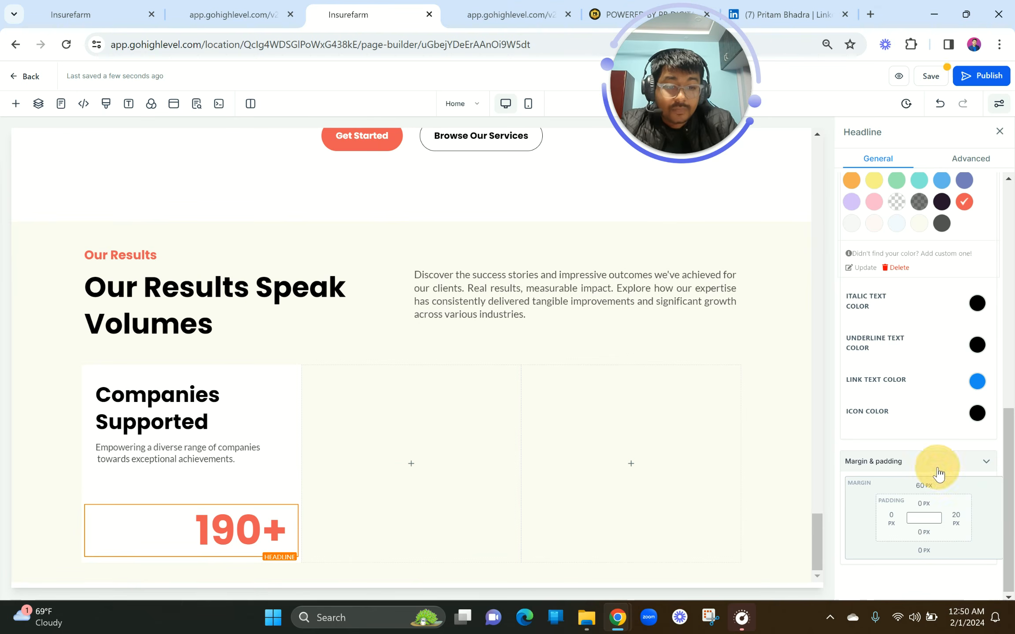
left_click(921, 552)
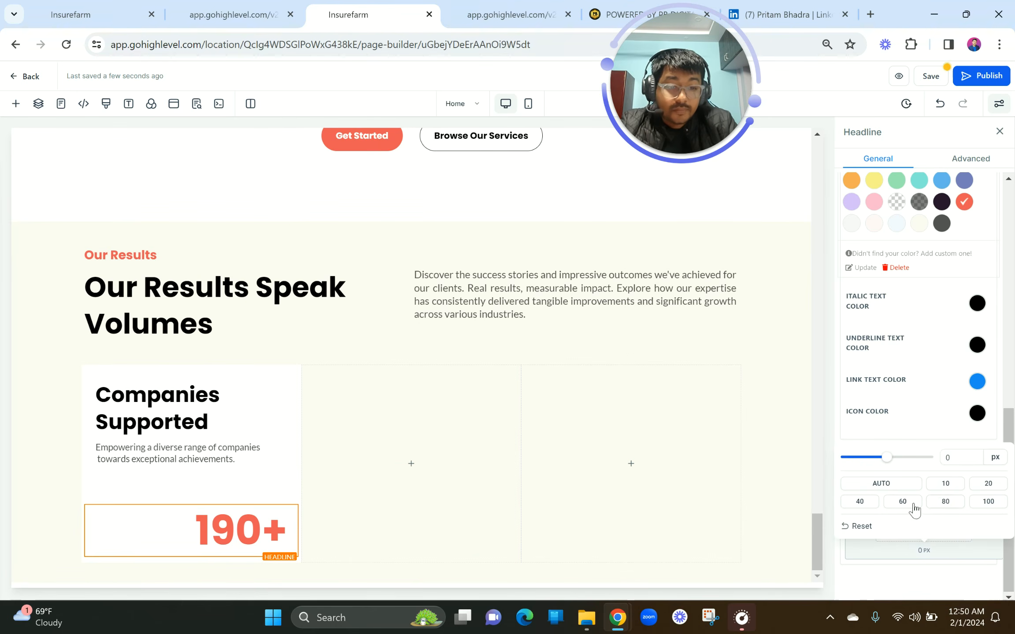
left_click(988, 487)
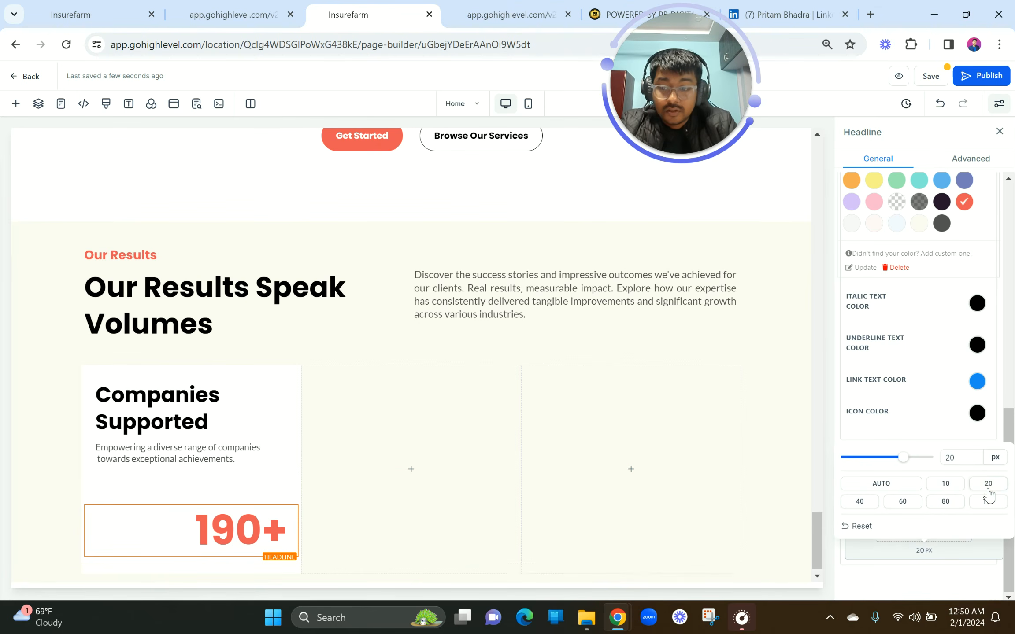
Check the spacing of the reference card and set the "Companies Supported" sub-headline's top margin to 40 px.
left_click(225, 6)
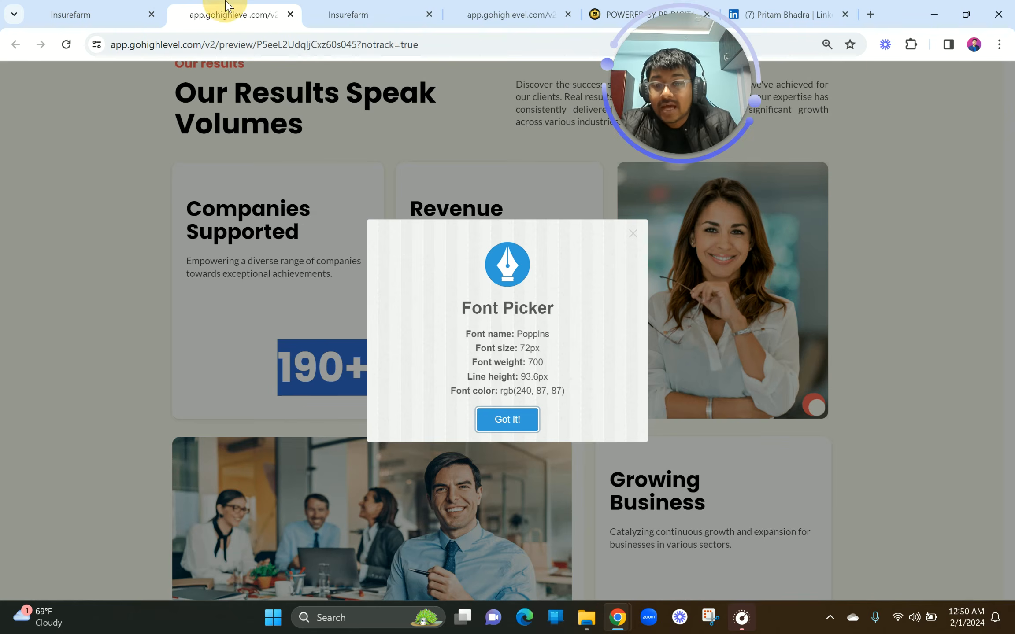
left_click(633, 234)
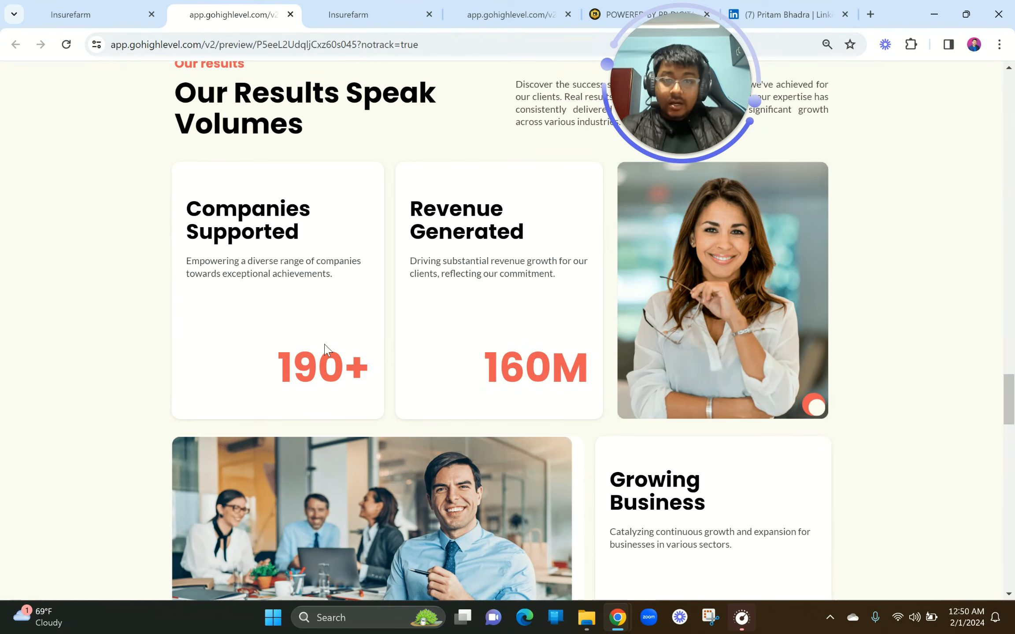
left_click(387, 10)
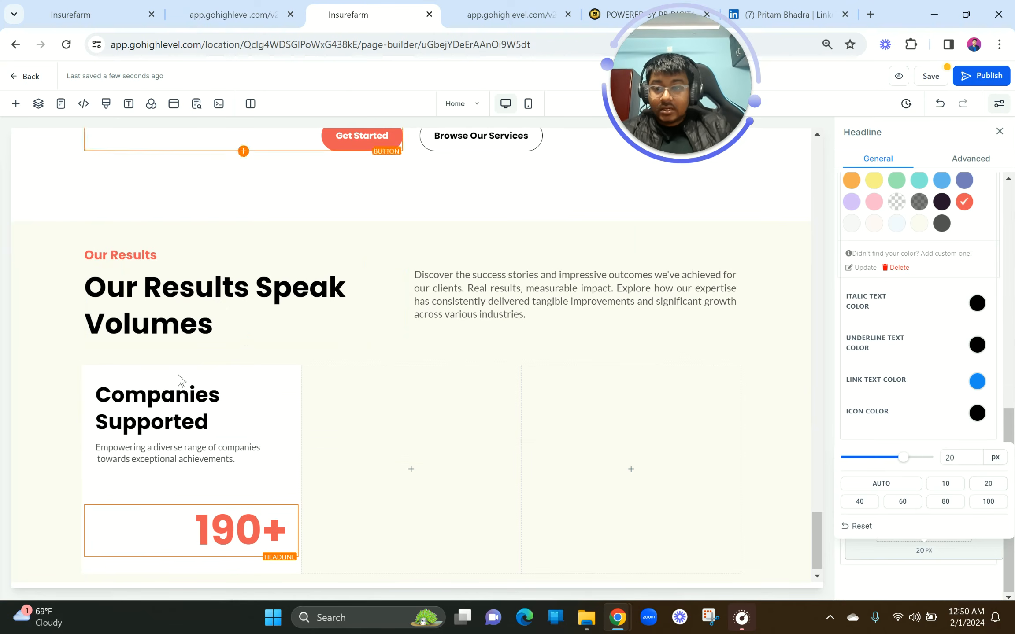
left_click(146, 418)
left_click(892, 429)
left_click(923, 486)
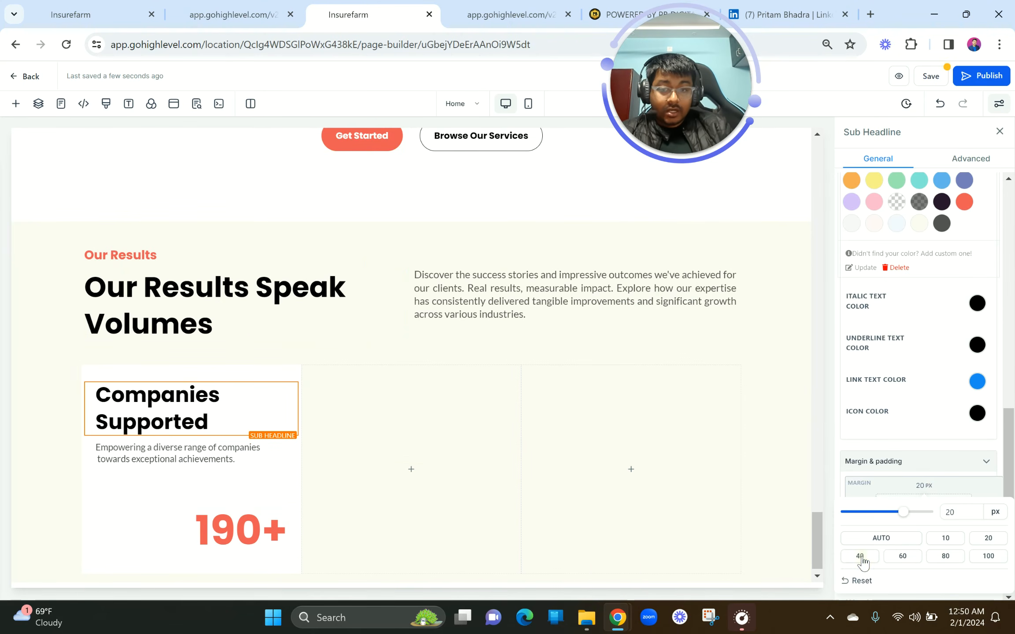
left_click(859, 556)
scroll(631, 498, "down", 1)
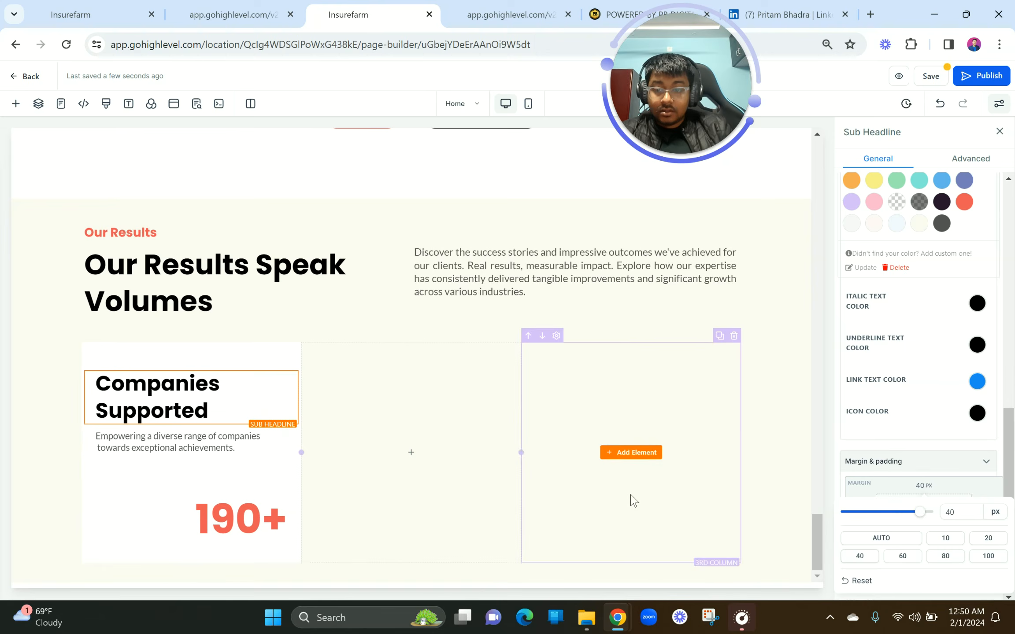
Set the bottom margin of the "190+" headline to 40 px.
left_click(235, 522)
left_click(919, 551)
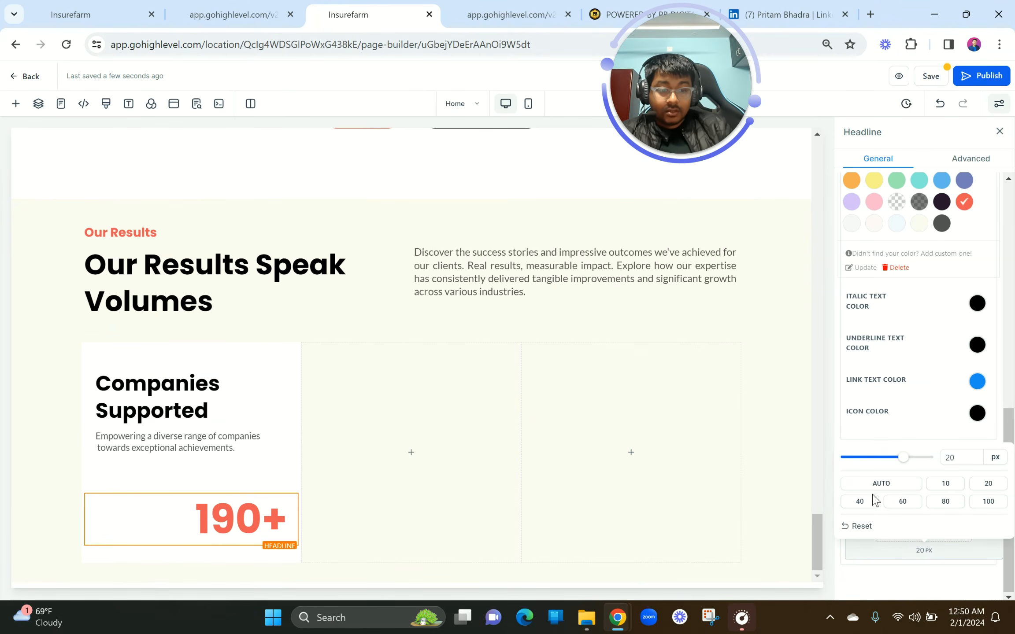
left_click(862, 502)
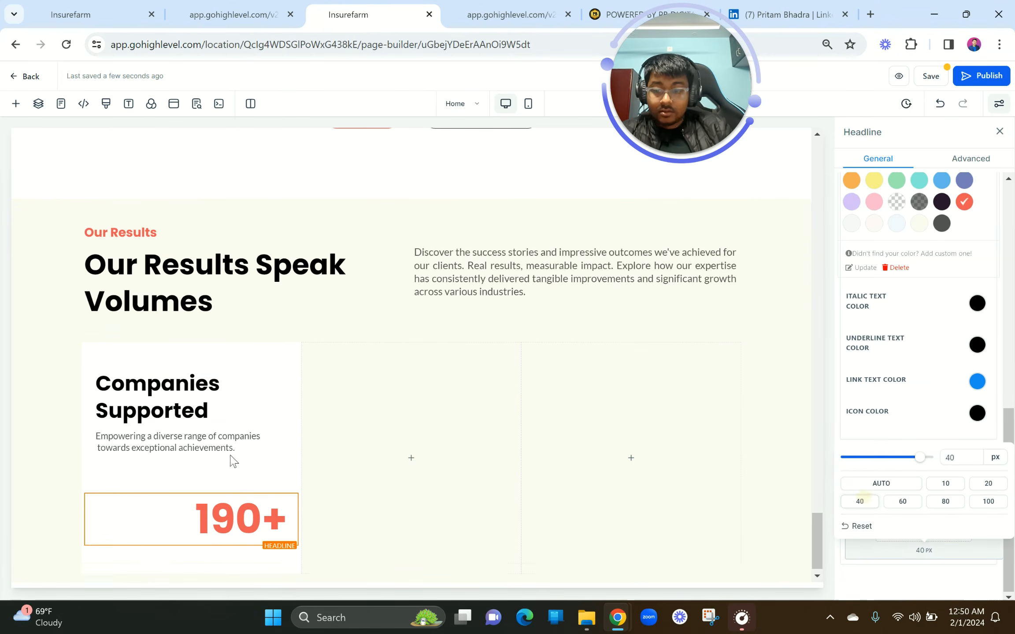
Compare the card with the reference and give its column a full border, 1 px wide, in the transparent color.
left_click(27, 390)
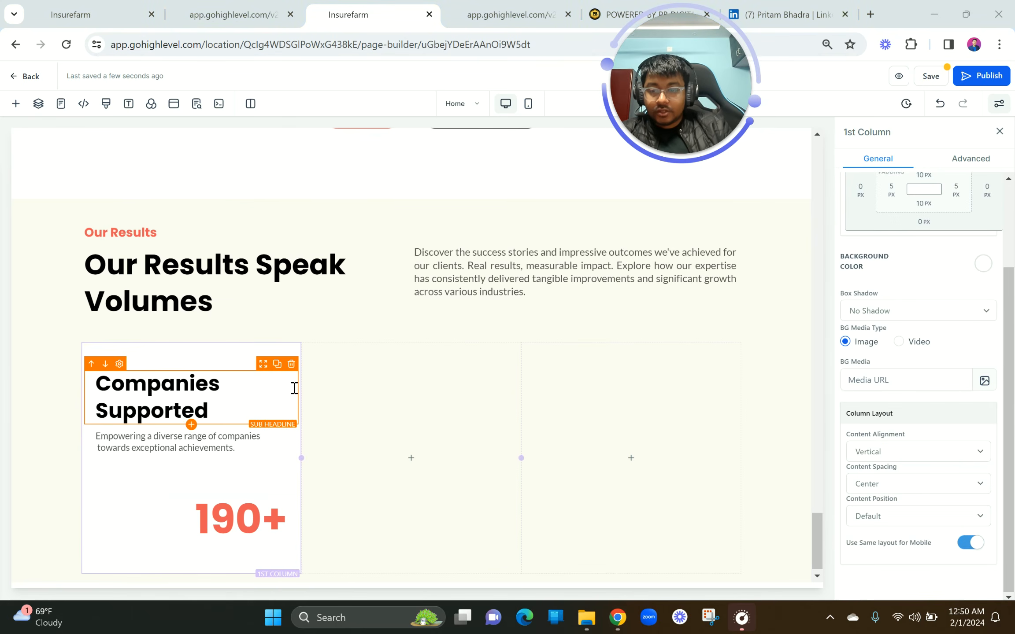
left_click(226, 15)
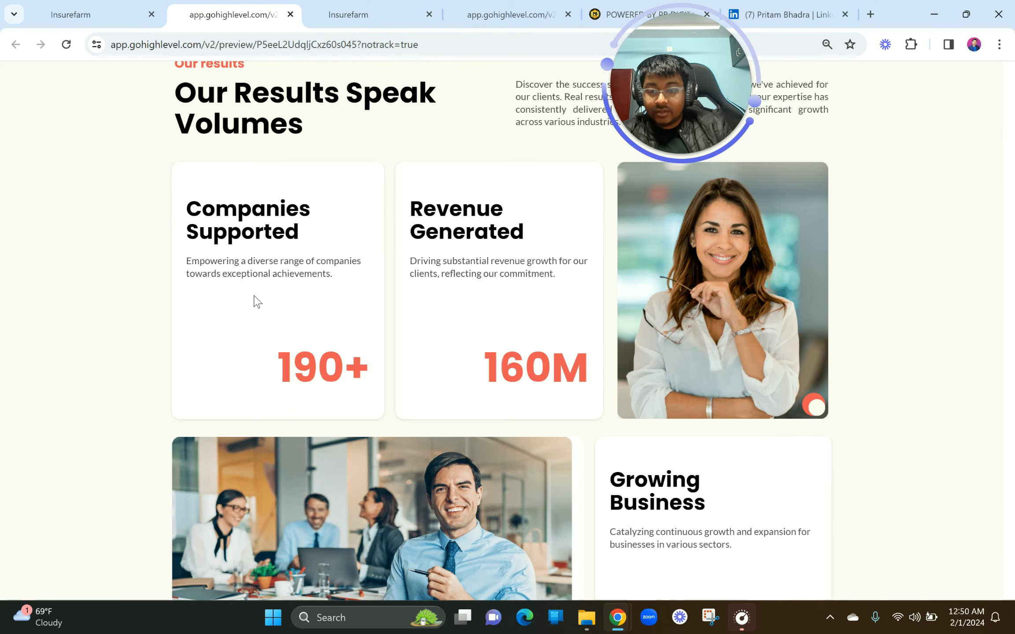
left_click(339, 13)
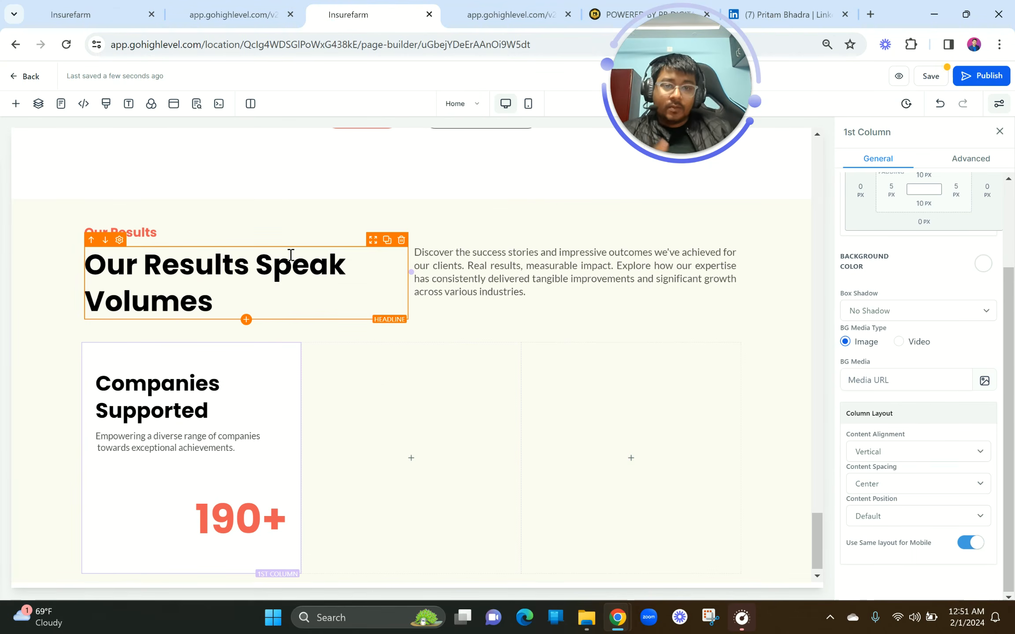
left_click(965, 159)
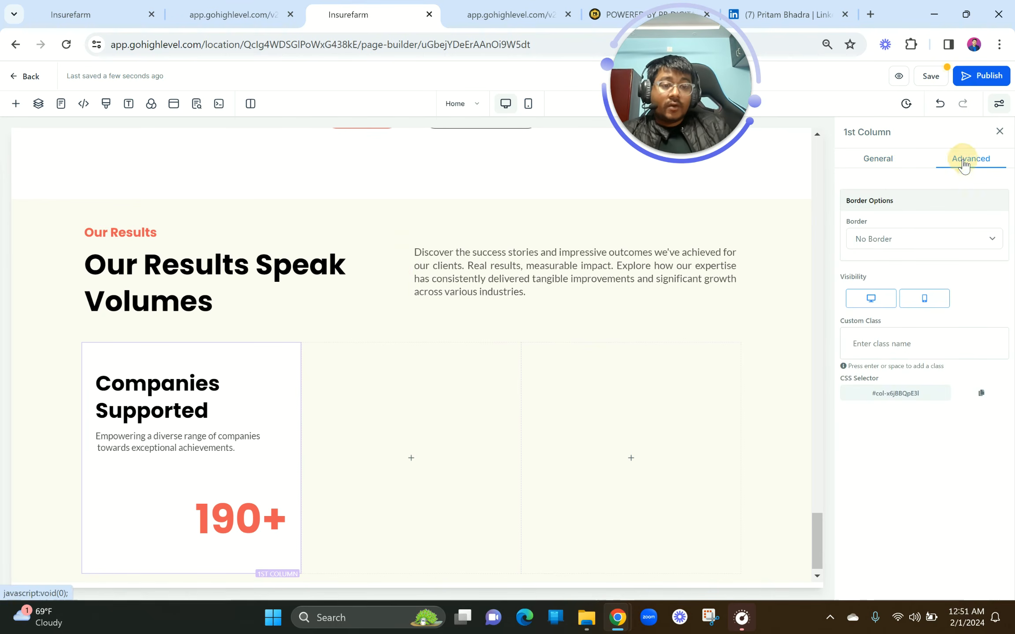
left_click(894, 249)
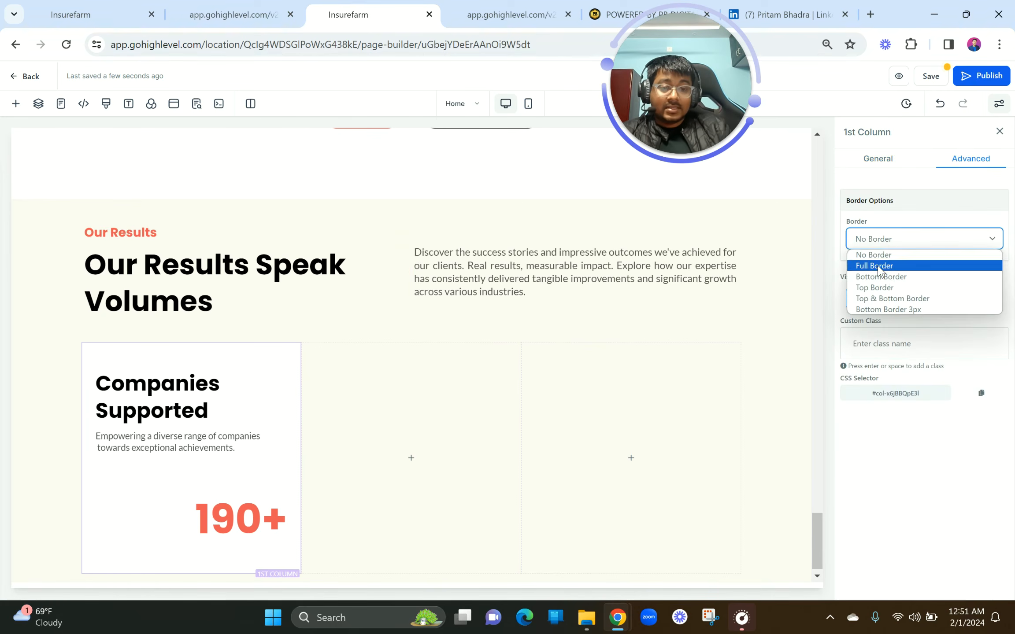
left_click(878, 265)
left_click(884, 303)
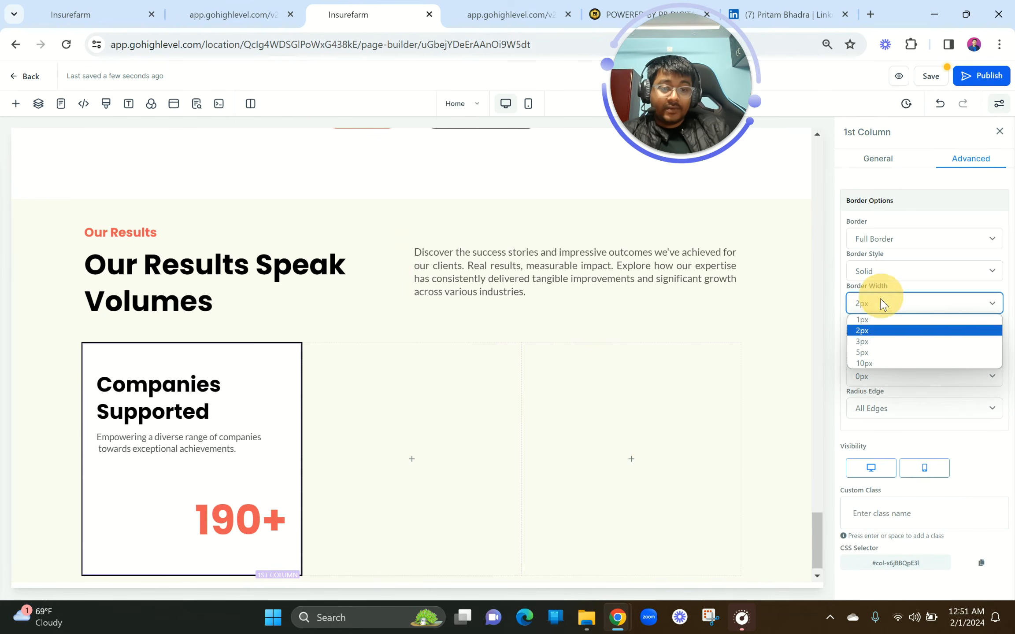
left_click(864, 324)
left_click(988, 335)
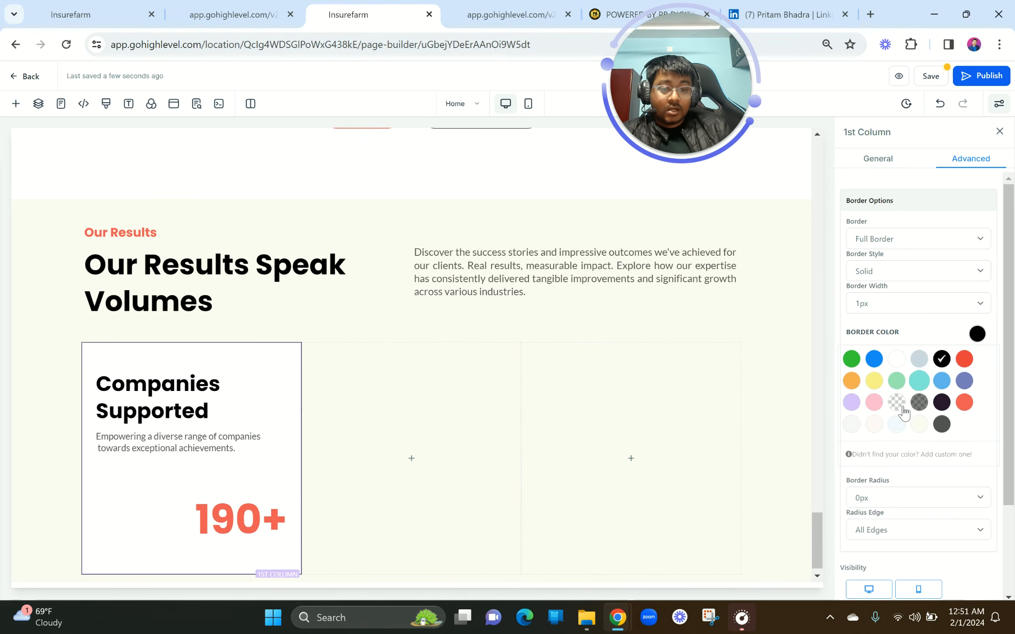
left_click(897, 401)
Set the card column's border radius to 20 px and compare the corners with the reference card.
scroll(898, 404, "down", 3)
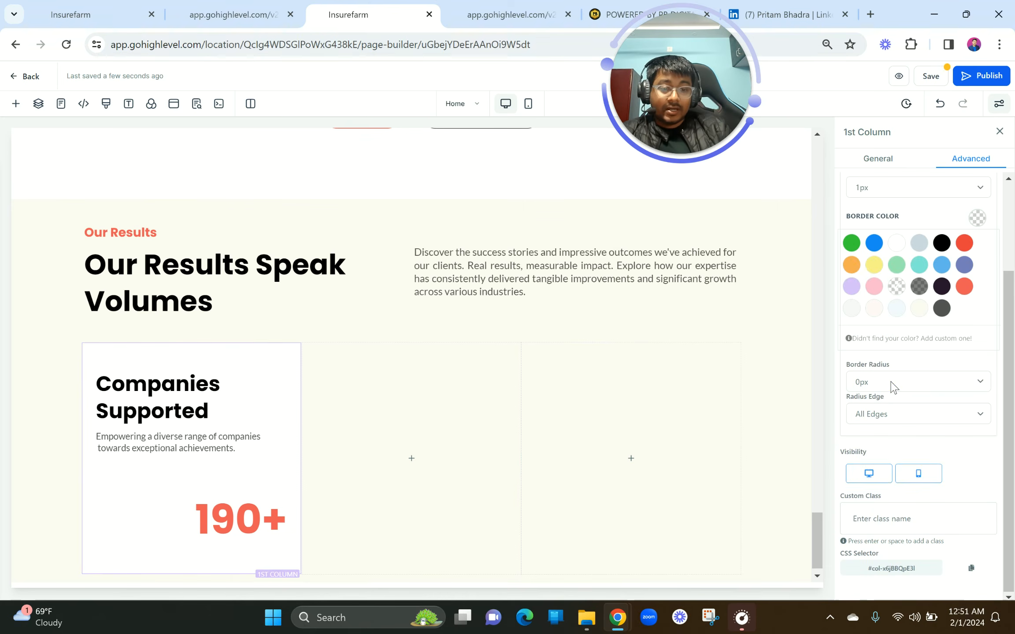
left_click(893, 386)
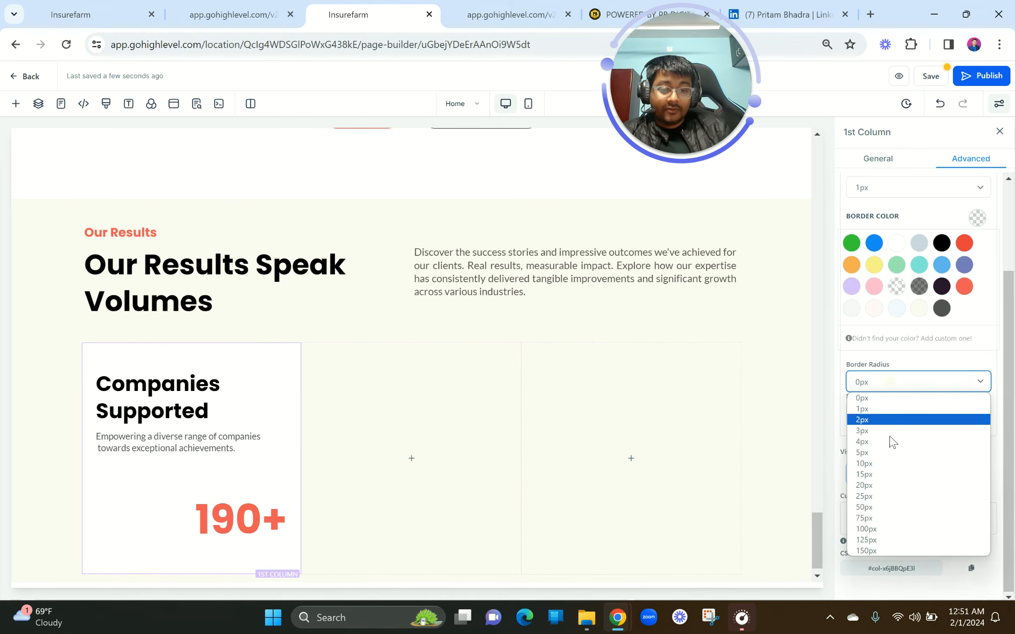
left_click(884, 485)
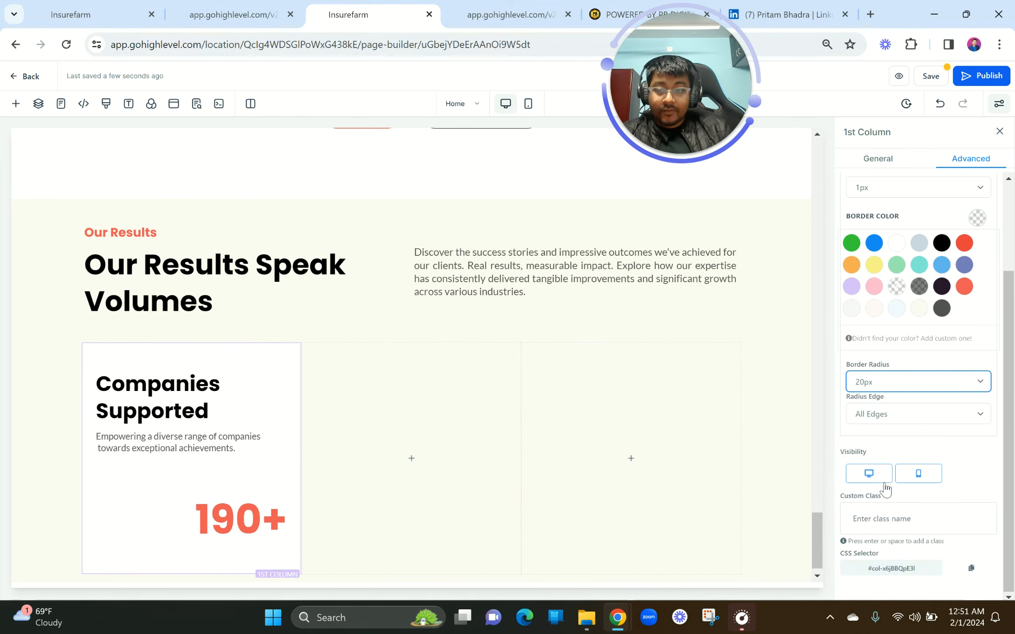
left_click(250, 13)
left_click(383, 13)
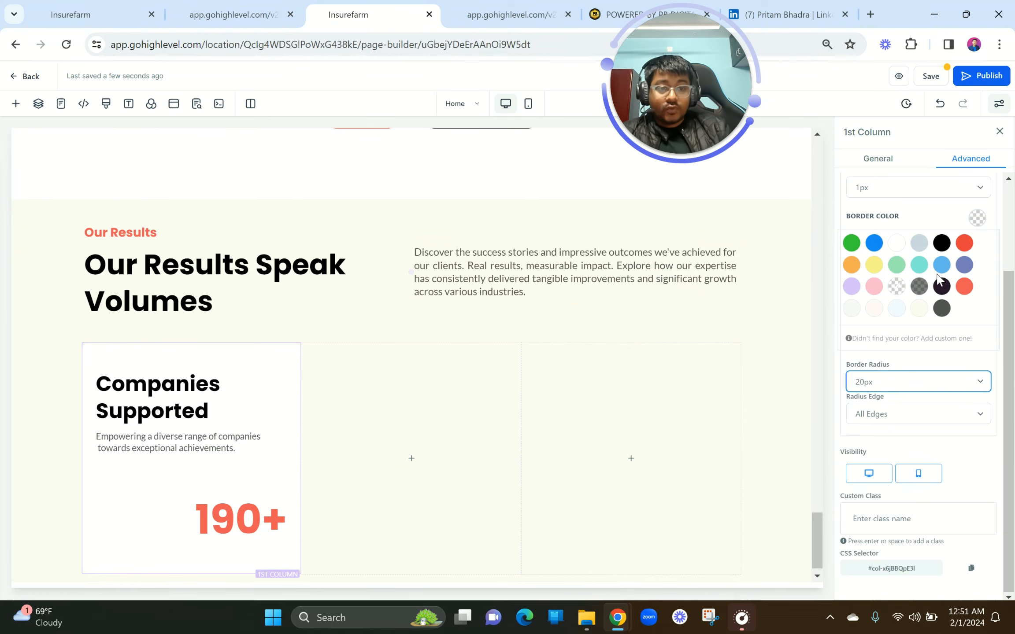
Apply a 10% Drop Shadow to the card column and deselect it to view the card.
scroll(904, 222, "up", 3)
left_click(874, 171)
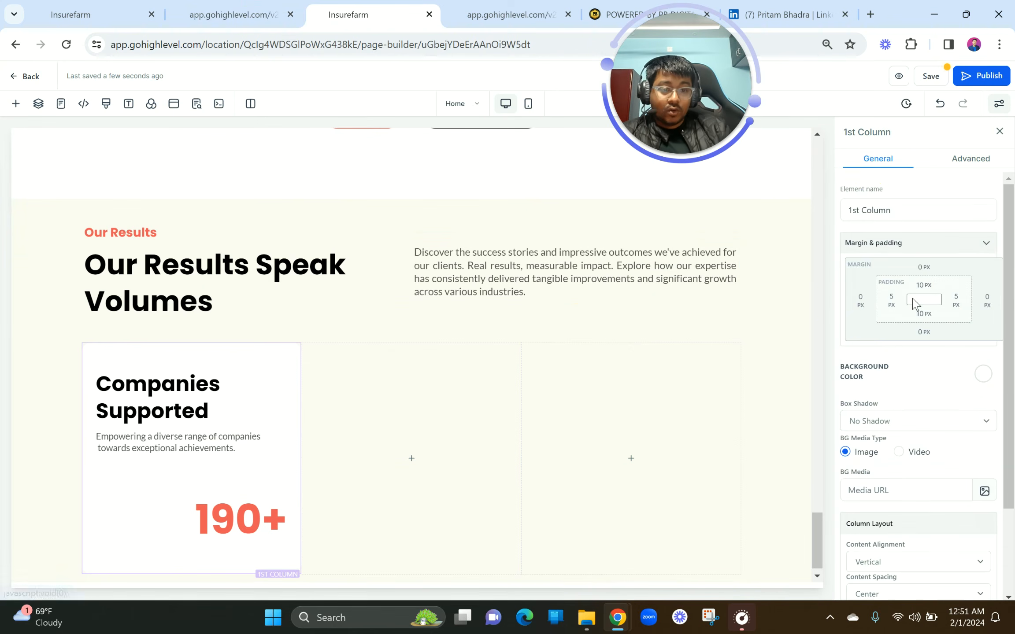
scroll(901, 317, "down", 3)
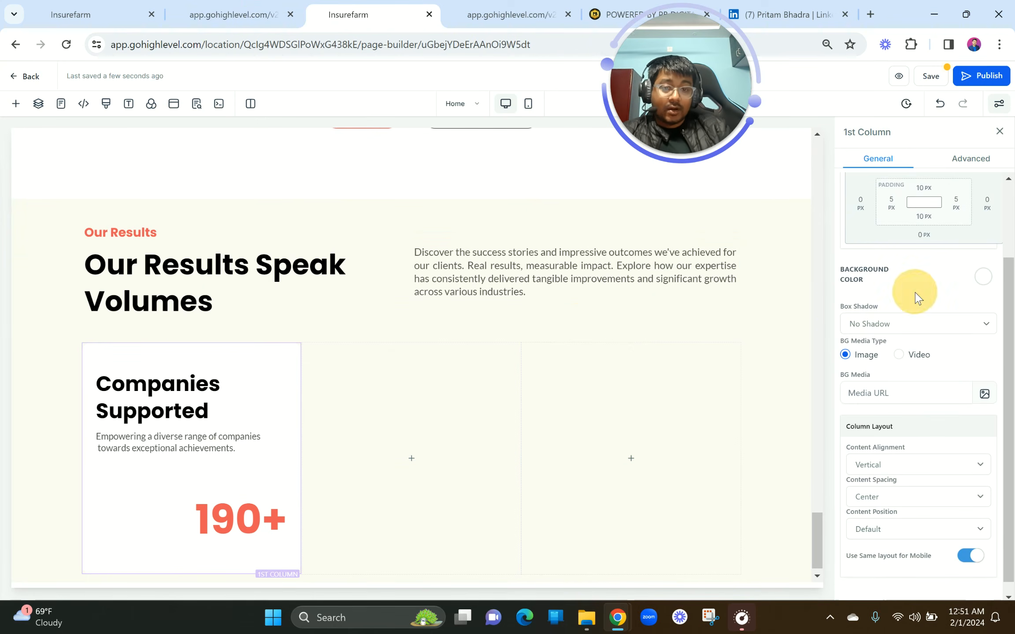
left_click(905, 326)
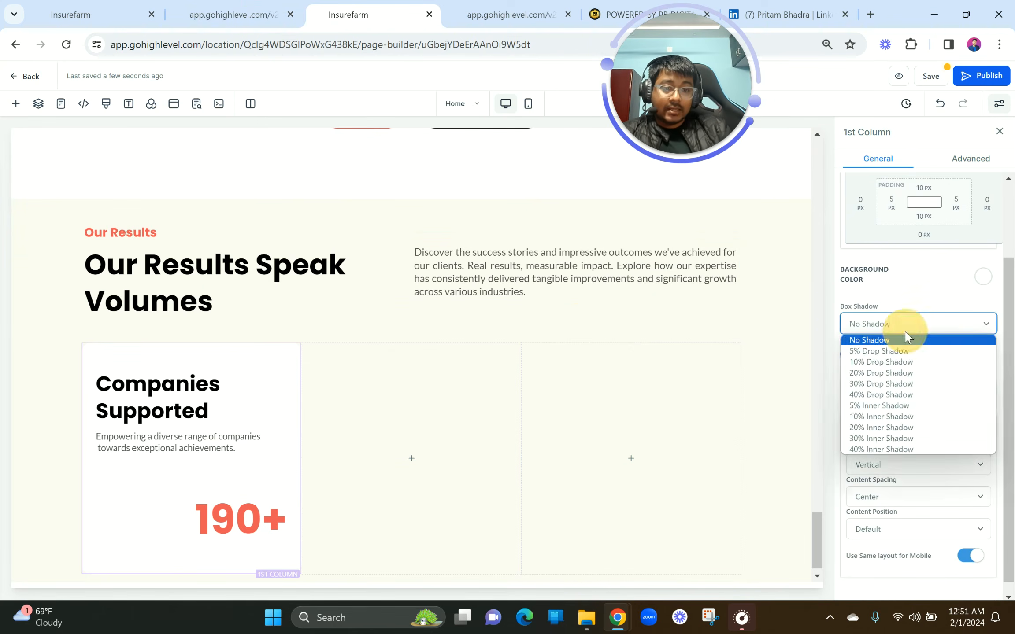
left_click(890, 362)
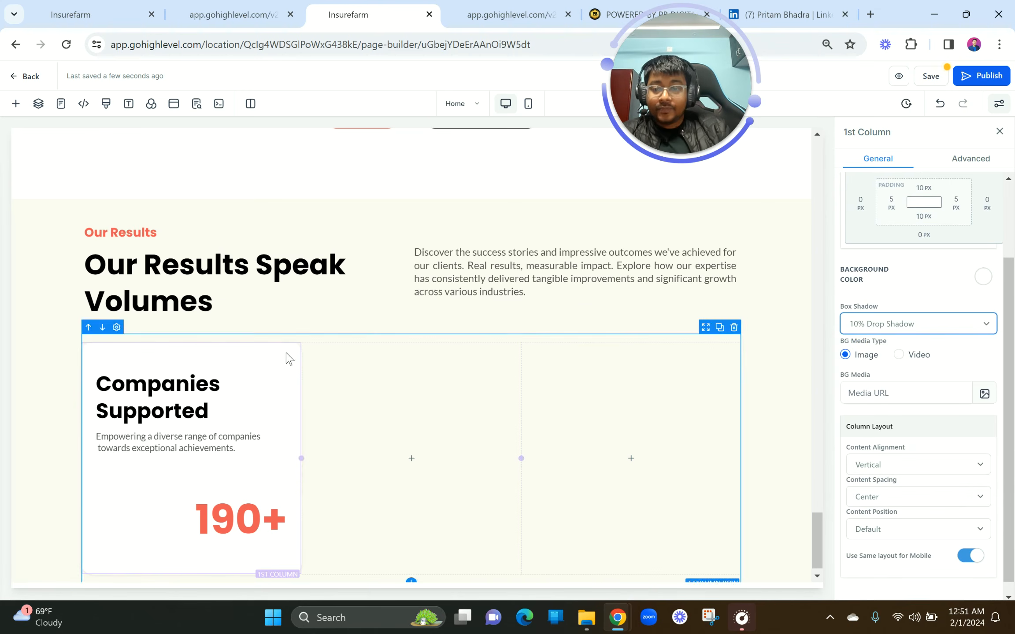
left_click(312, 264)
left_click(314, 264)
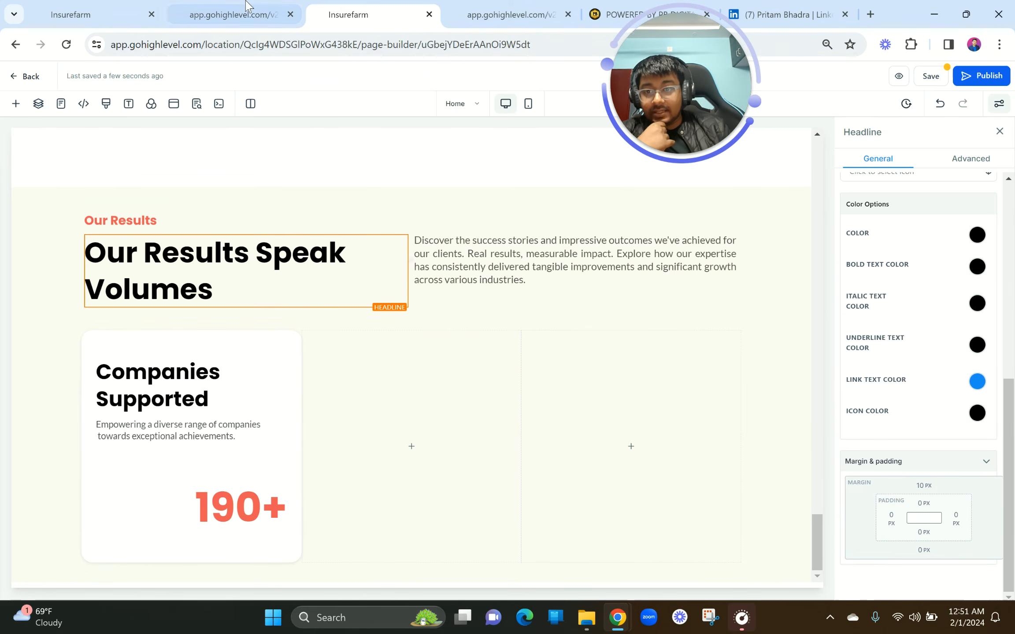
Remove the leading space before "towards" in the card's paragraph and set the paragraph's top margin to 20 px.
left_click(100, 434)
left_click(218, 15)
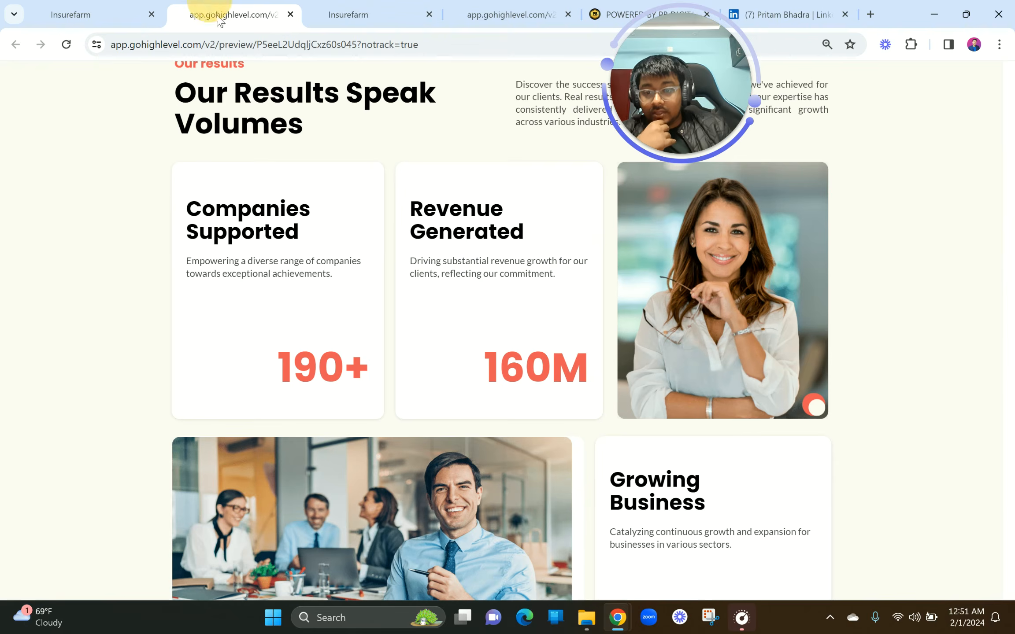
left_click(352, 10)
left_click(178, 427)
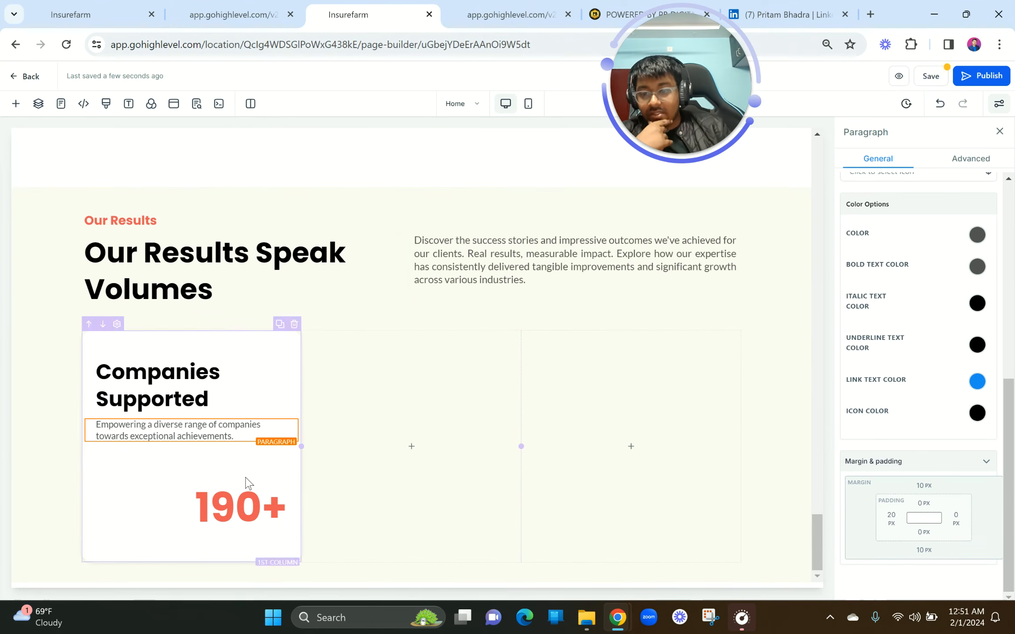
left_click(924, 486)
left_click(978, 540)
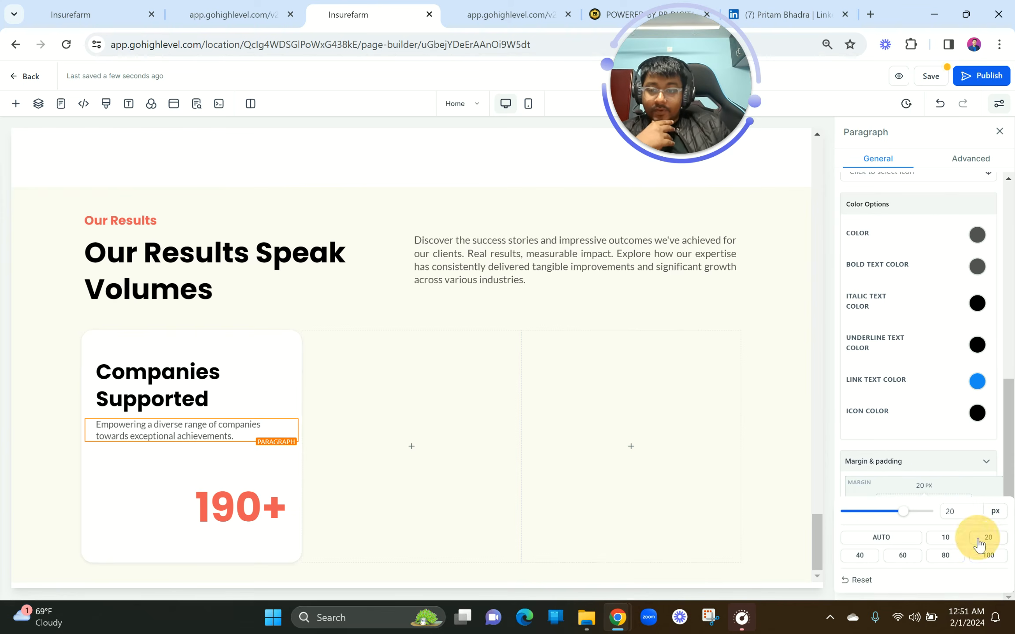
left_click(587, 470)
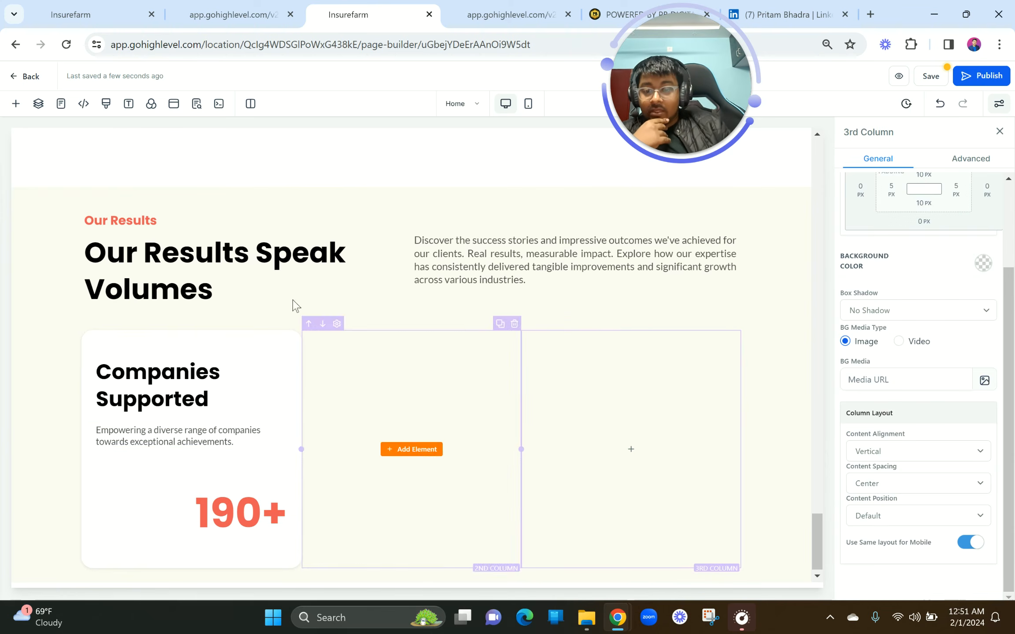
Check the reference card's corners again and set the card column's border radius to 10 px.
left_click(234, 6)
left_click(337, 6)
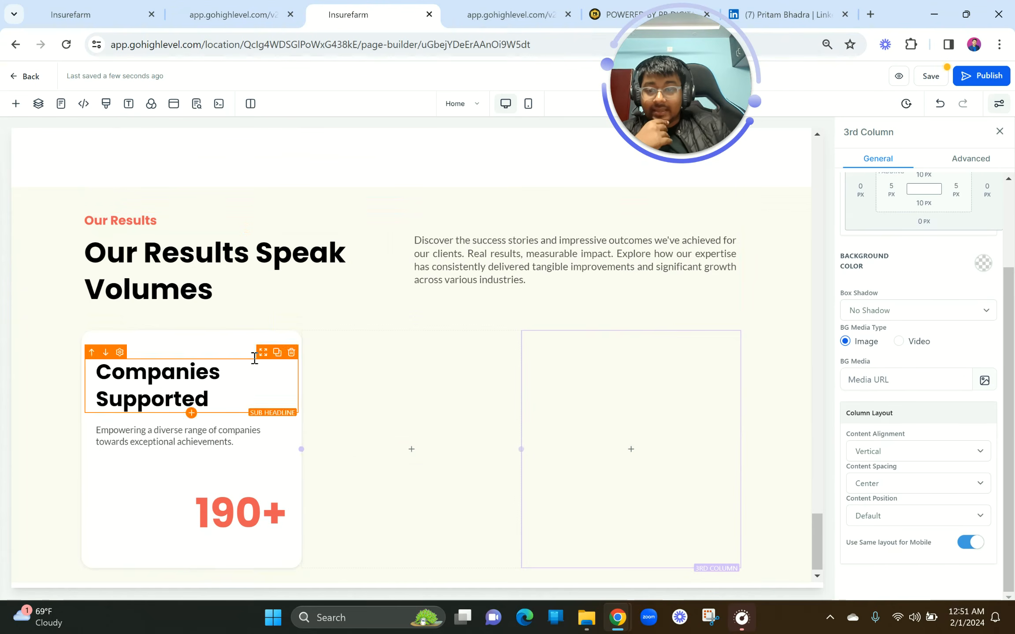
left_click(250, 338)
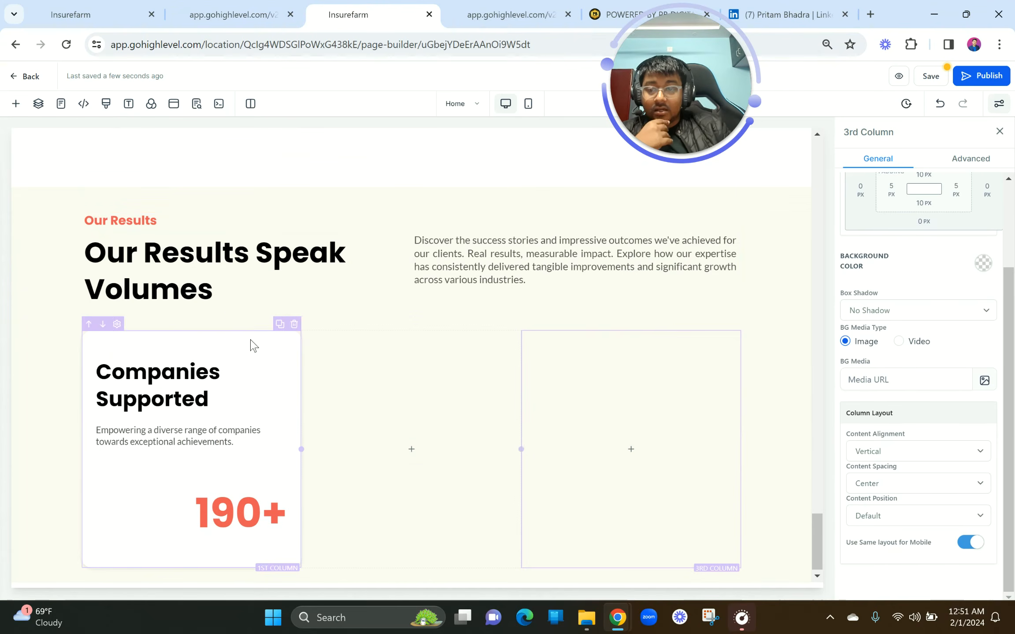
left_click(963, 167)
left_click(911, 375)
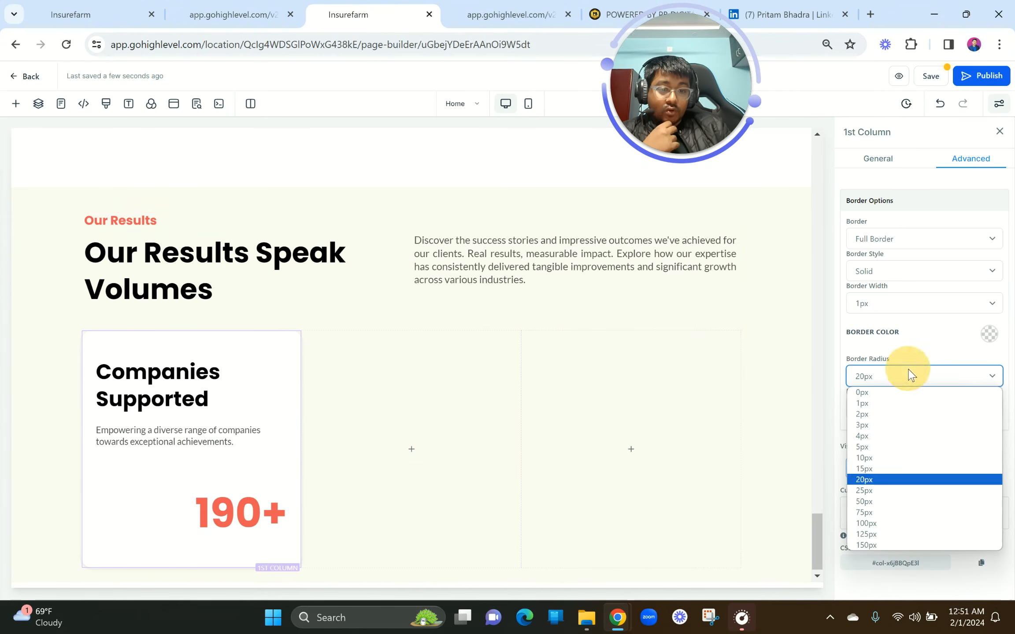
left_click(874, 458)
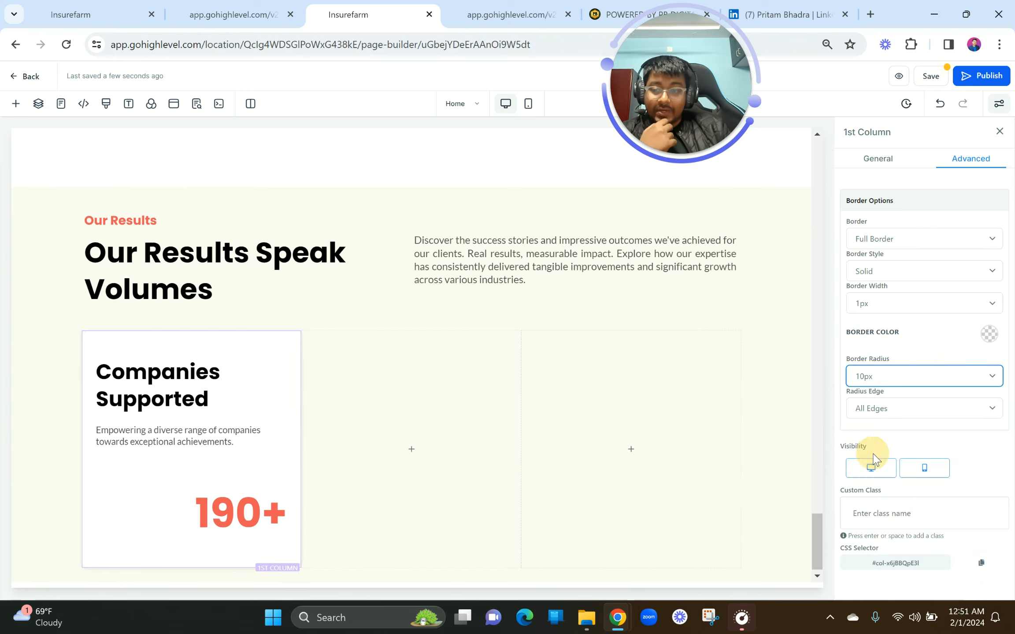
left_click(545, 444)
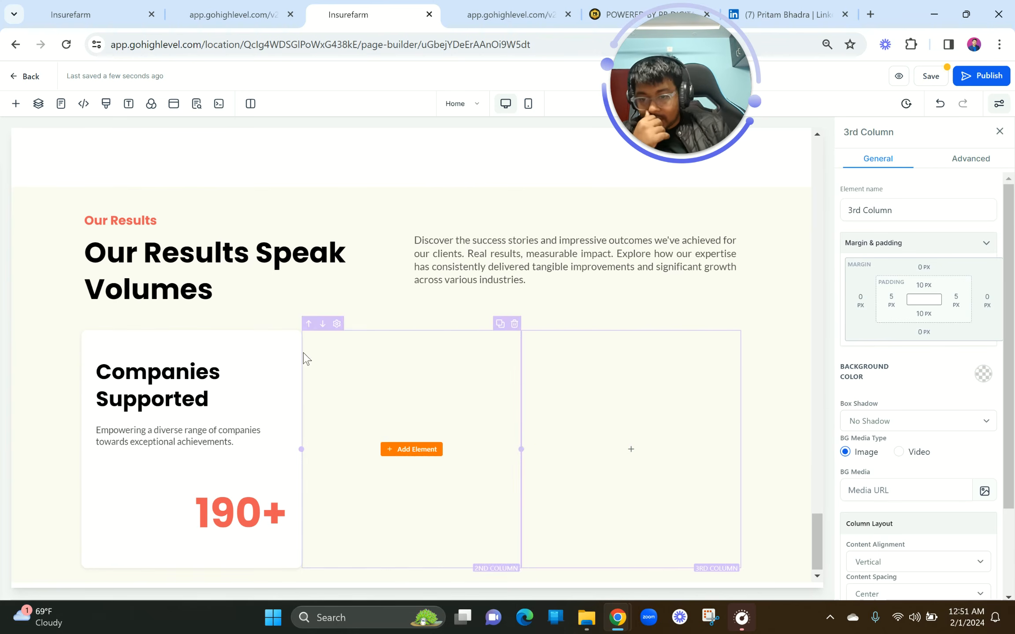
Duplicate the "Companies Supported" card column and delete the empty column next to the copy.
left_click(280, 325)
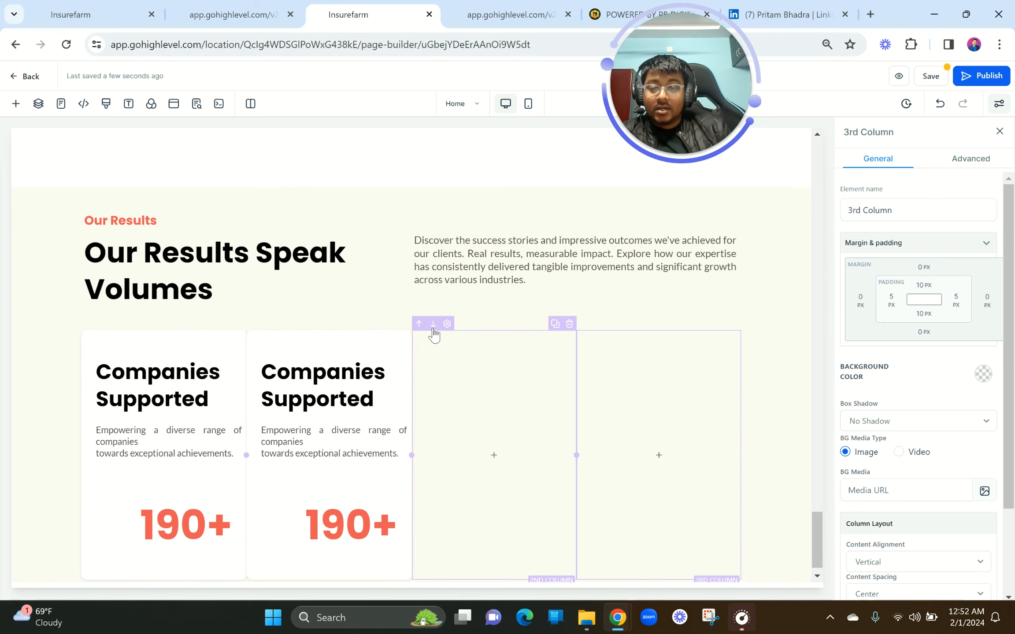
left_click(571, 326)
Set the left margin of both the duplicated card column and the empty third column to 20 px.
left_click(430, 350)
left_click(861, 302)
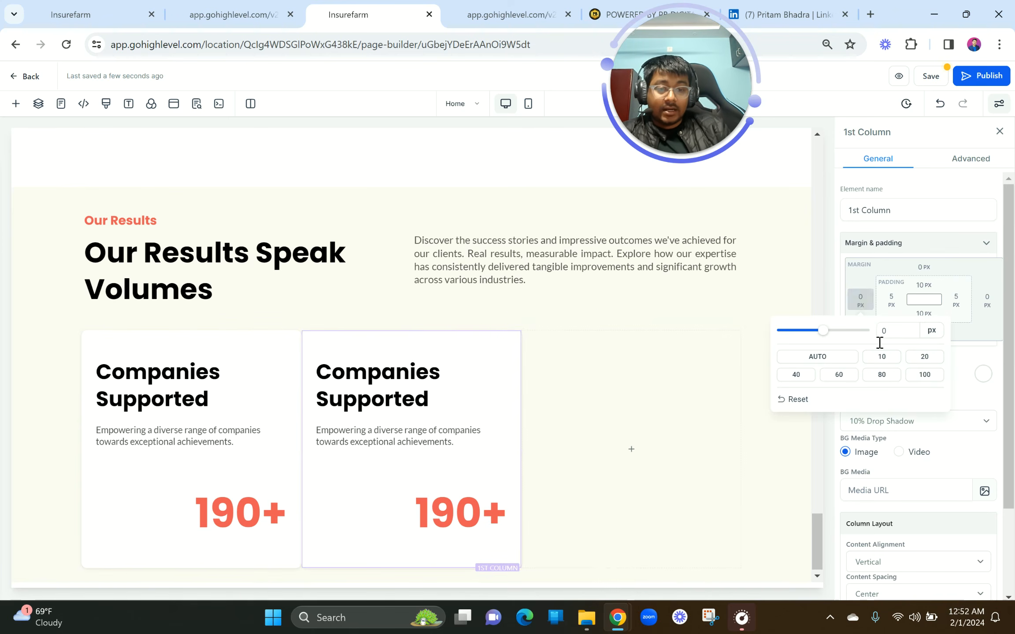
left_click(924, 357)
left_click(599, 360)
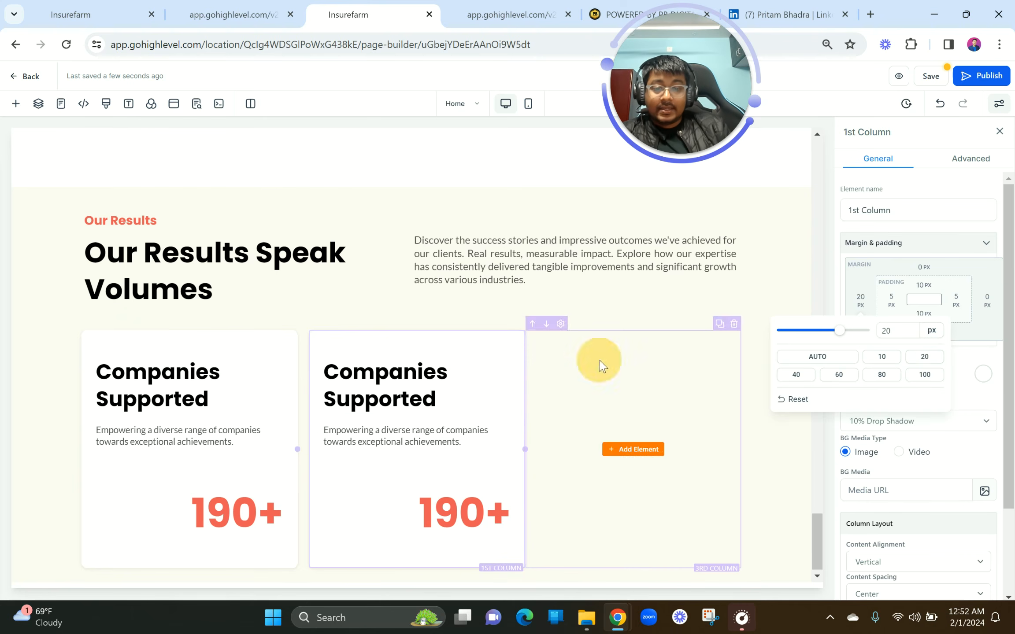
left_click(861, 300)
left_click(924, 356)
Add an Image element to the empty third column and turn off its Optimize Image Load option.
left_click(651, 451)
left_click(154, 169)
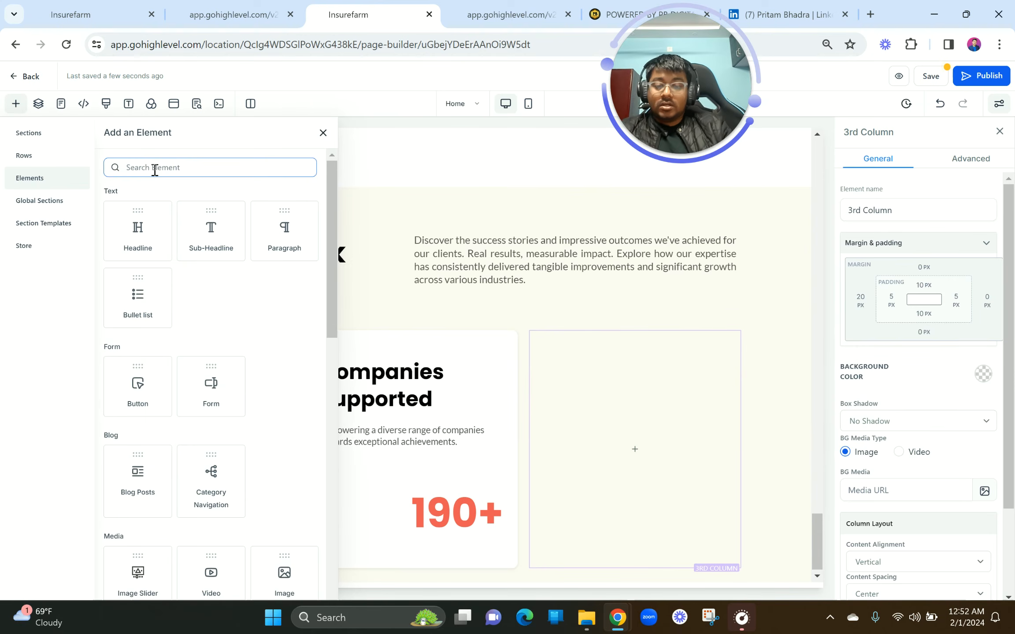
left_click_drag(283, 584, 635, 449)
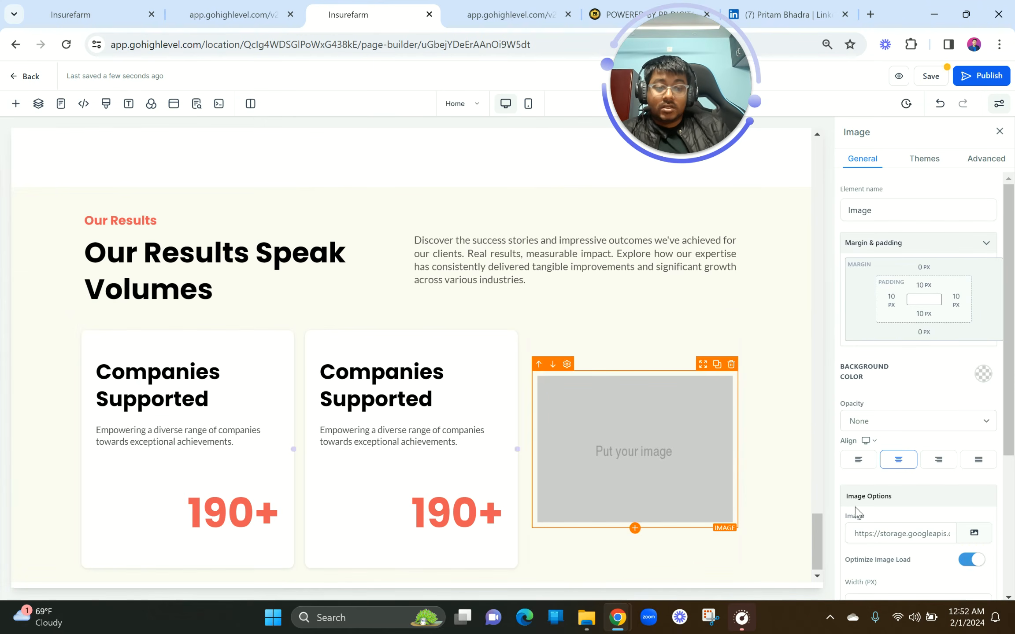
left_click(970, 568)
left_click(971, 566)
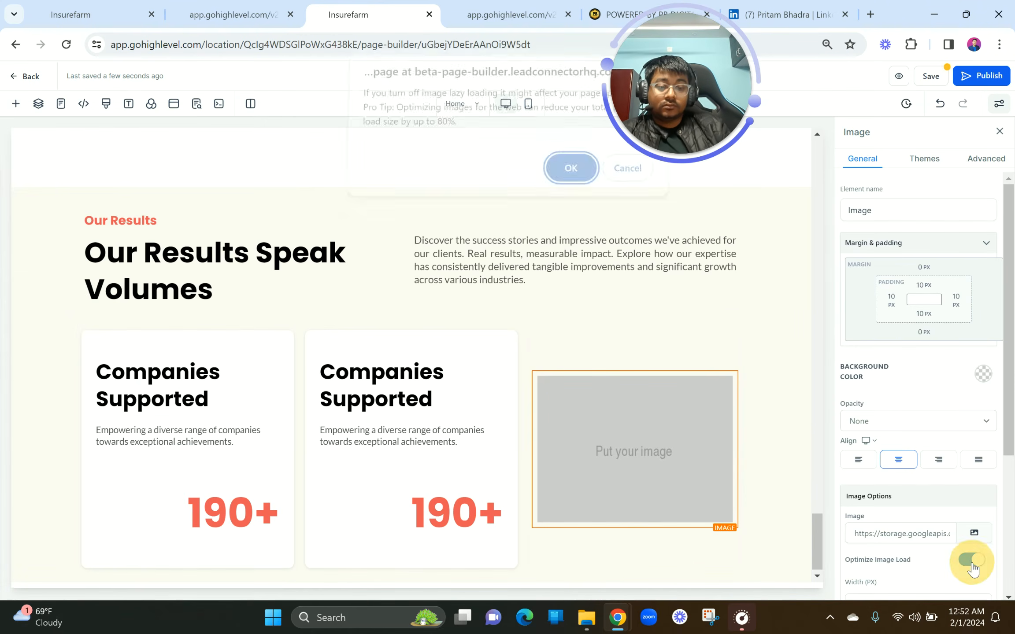
Set the third column's image to MODERN BUSINESS SITE (7).png from the media library's Business > BUSS 1 folder.
left_click(982, 535)
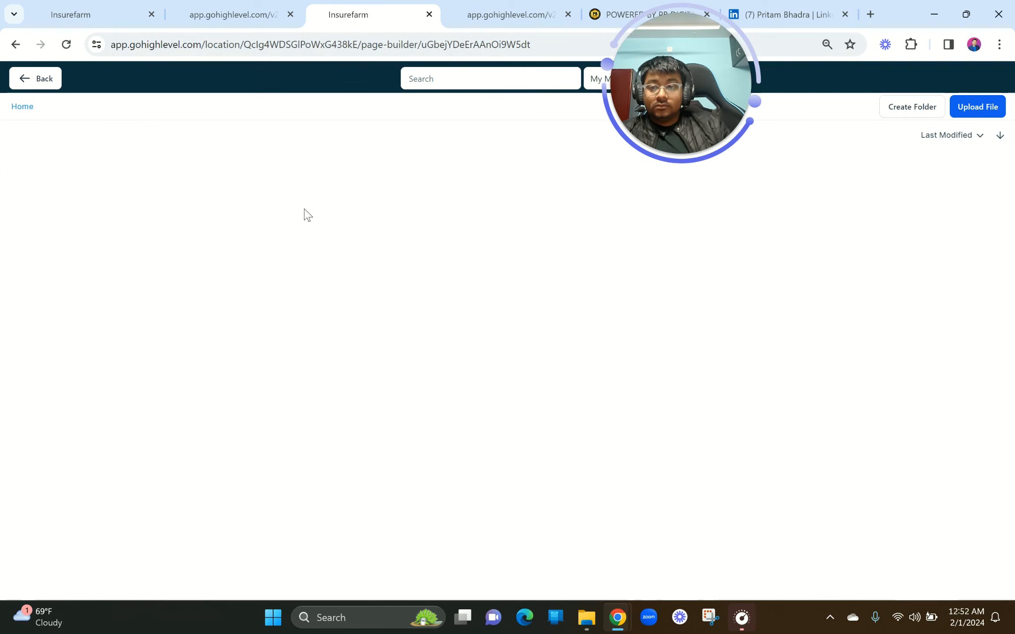
double_click(76, 188)
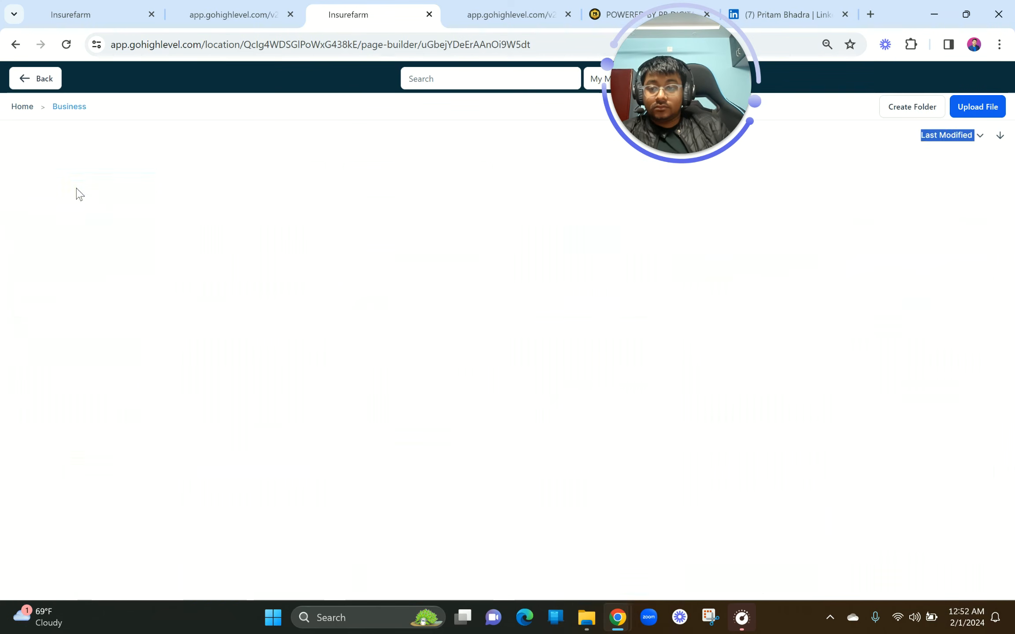
double_click(78, 191)
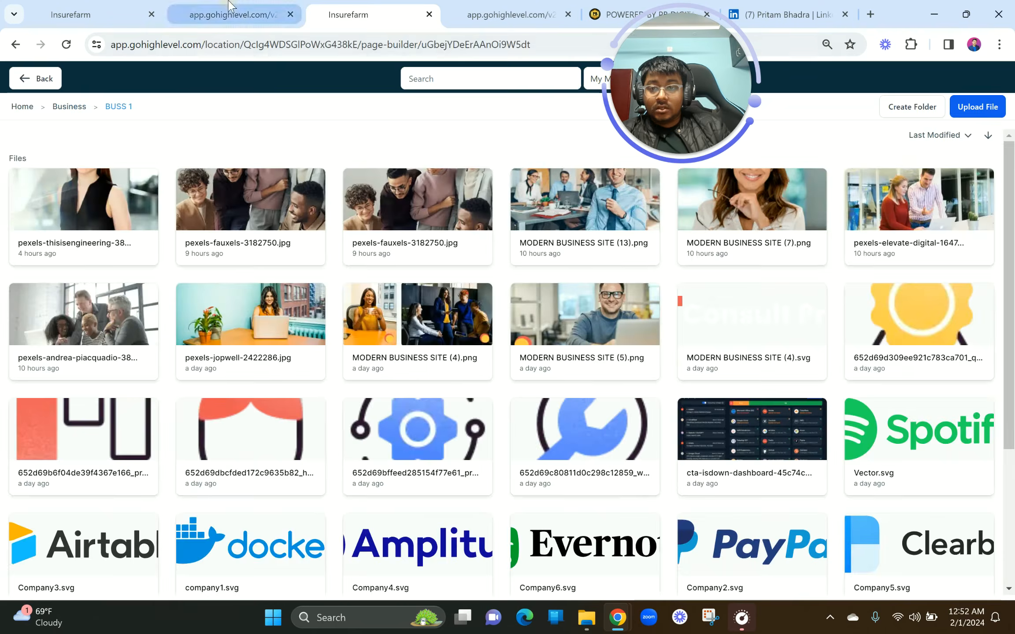
left_click(228, 6)
left_click(366, 11)
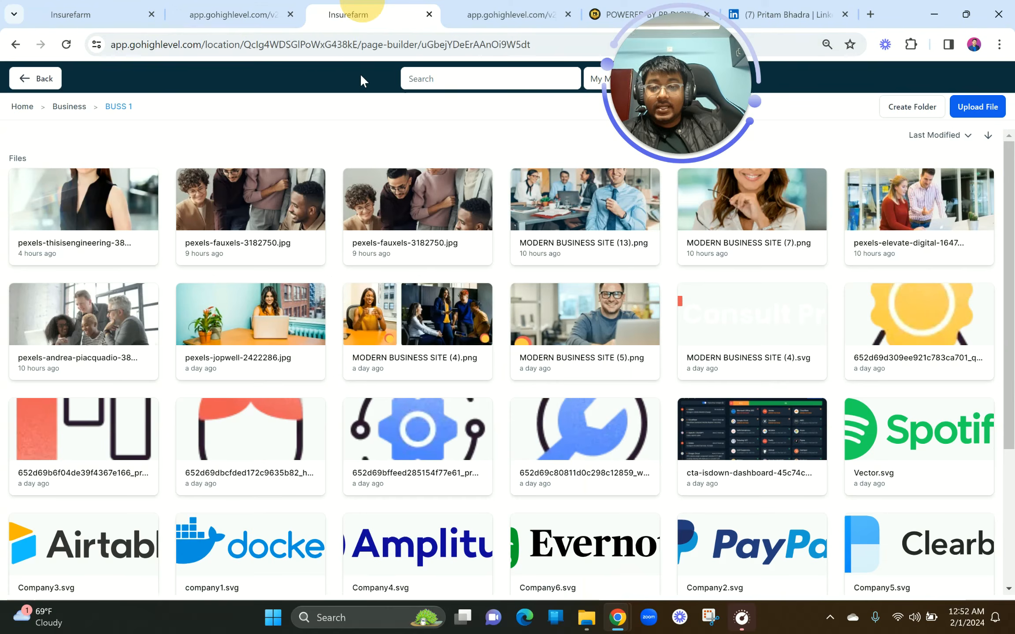
left_click(762, 219)
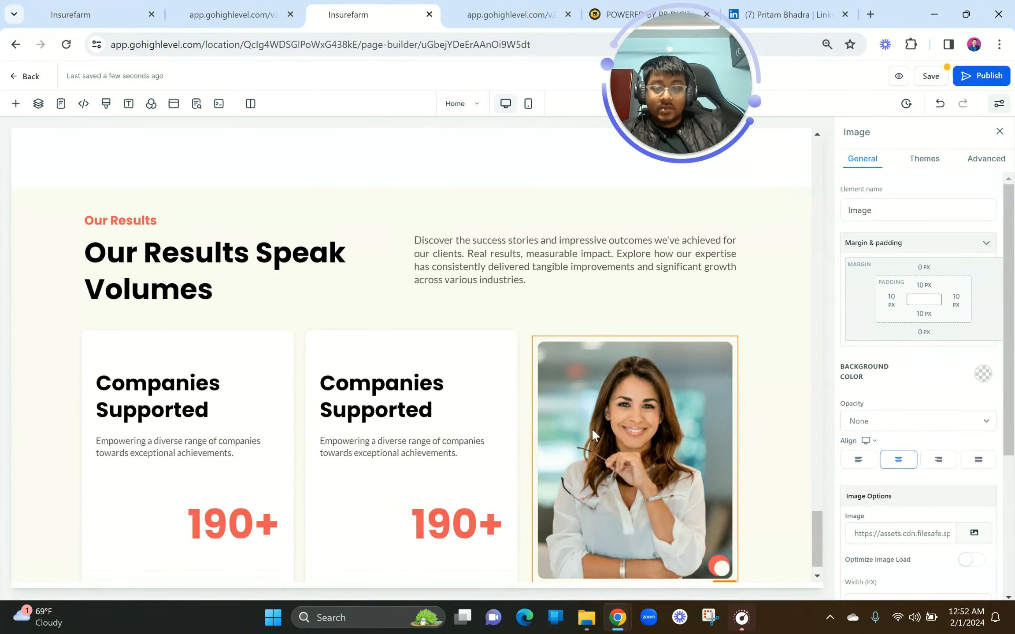
Set the image element's top, bottom, left and right padding to 0 px.
scroll(616, 478, "down", 1)
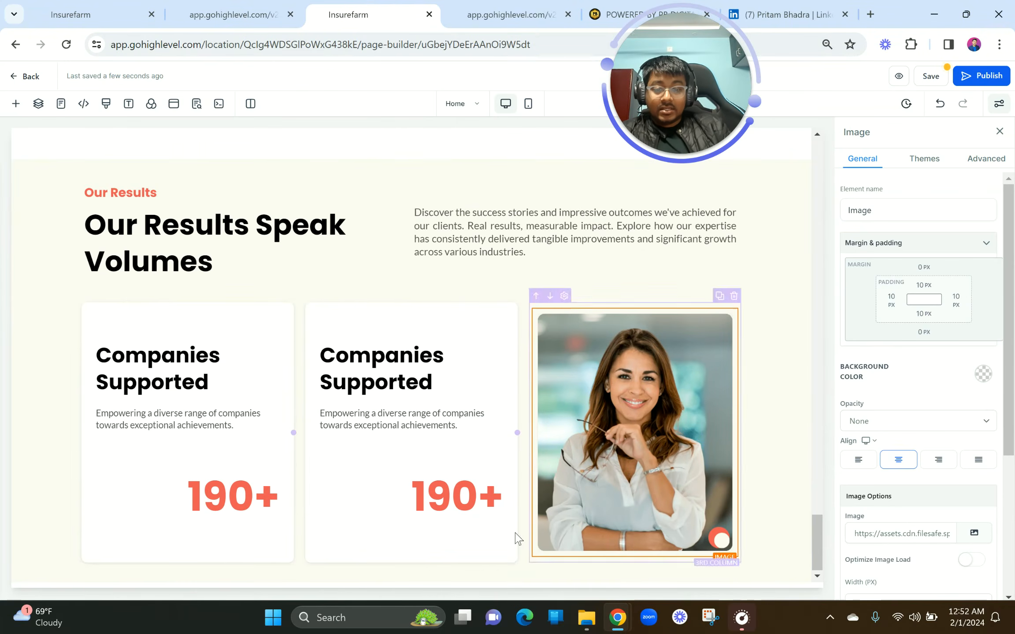
scroll(514, 518, "up", 5)
scroll(580, 460, "up", 3)
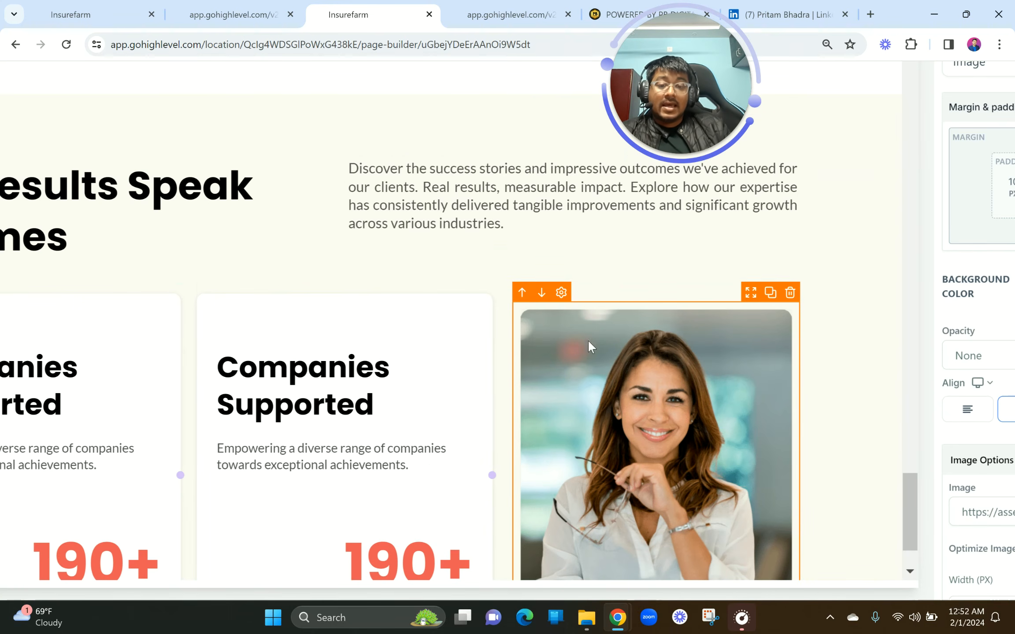
scroll(607, 387, "down", 3)
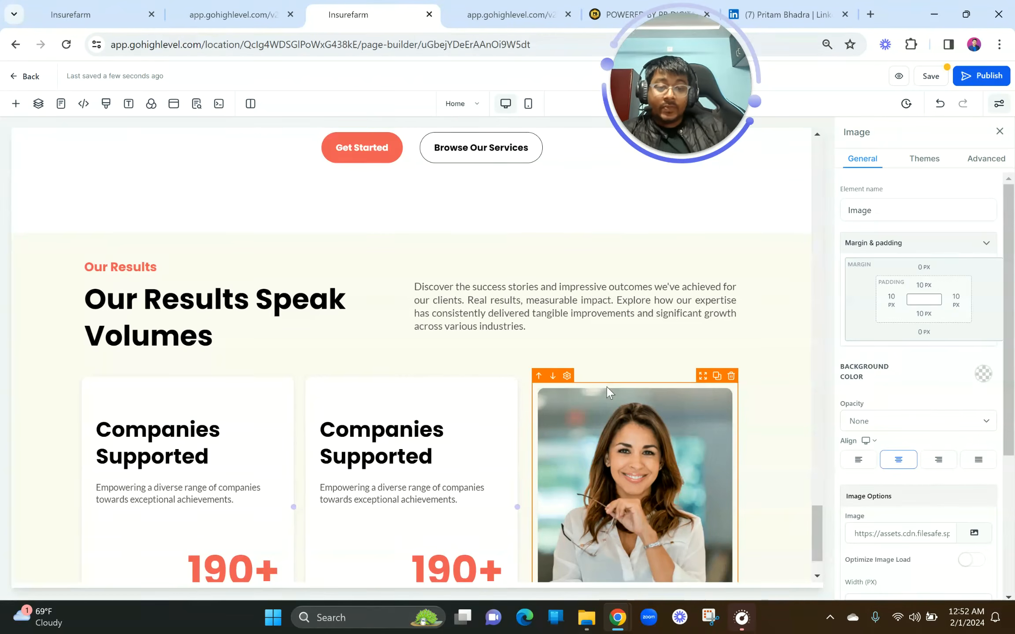
left_click(913, 291)
left_click_drag(858, 311, 809, 317)
left_click(979, 279)
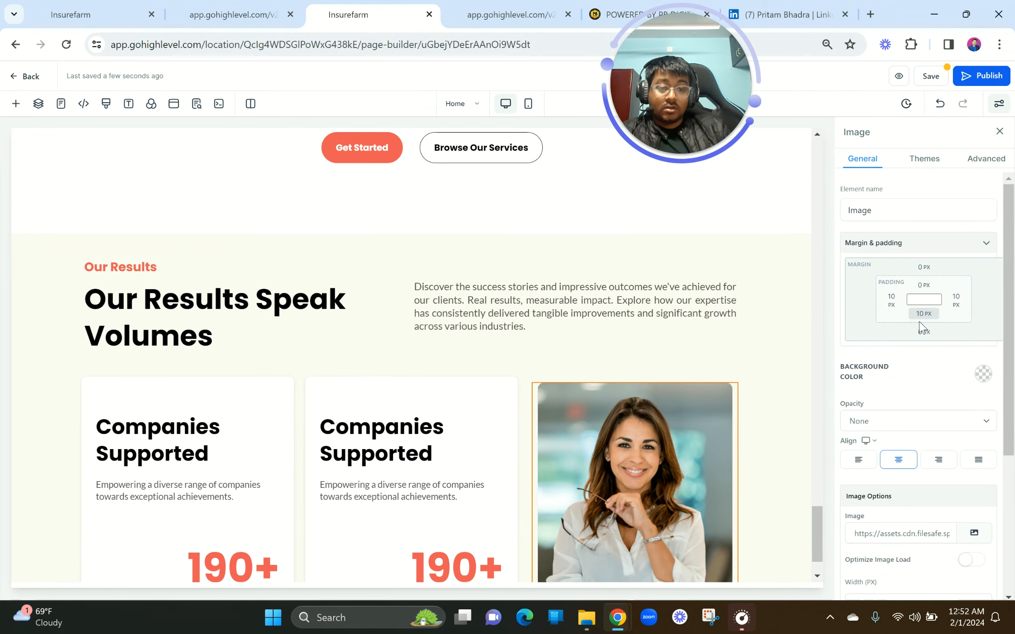
left_click(924, 314)
left_click_drag(862, 341, 788, 333)
left_click(890, 296)
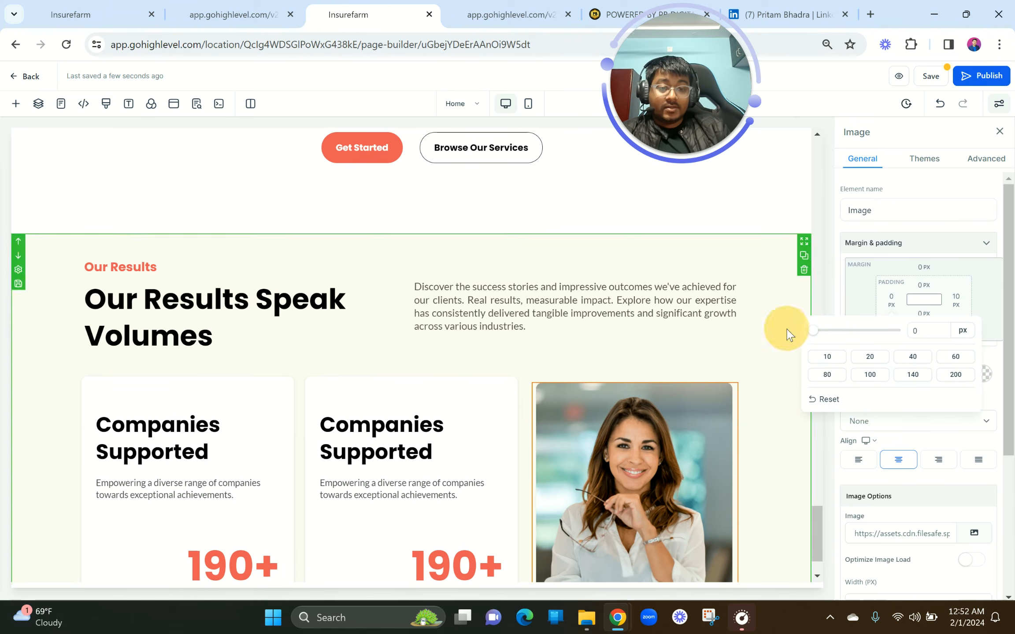
left_click_drag(818, 339, 754, 321)
left_click(468, 464)
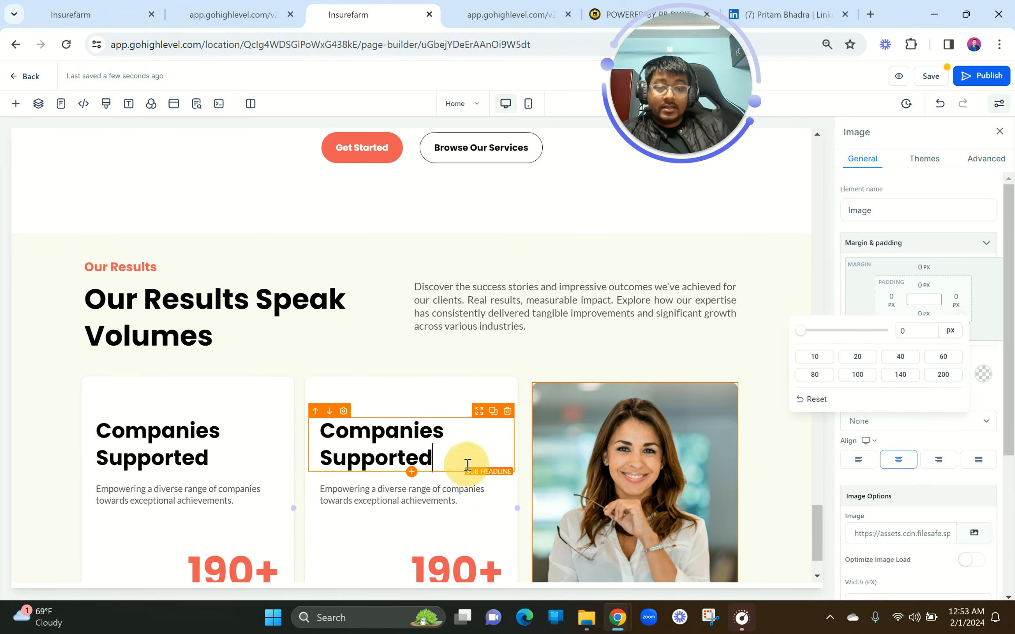
left_click(483, 499)
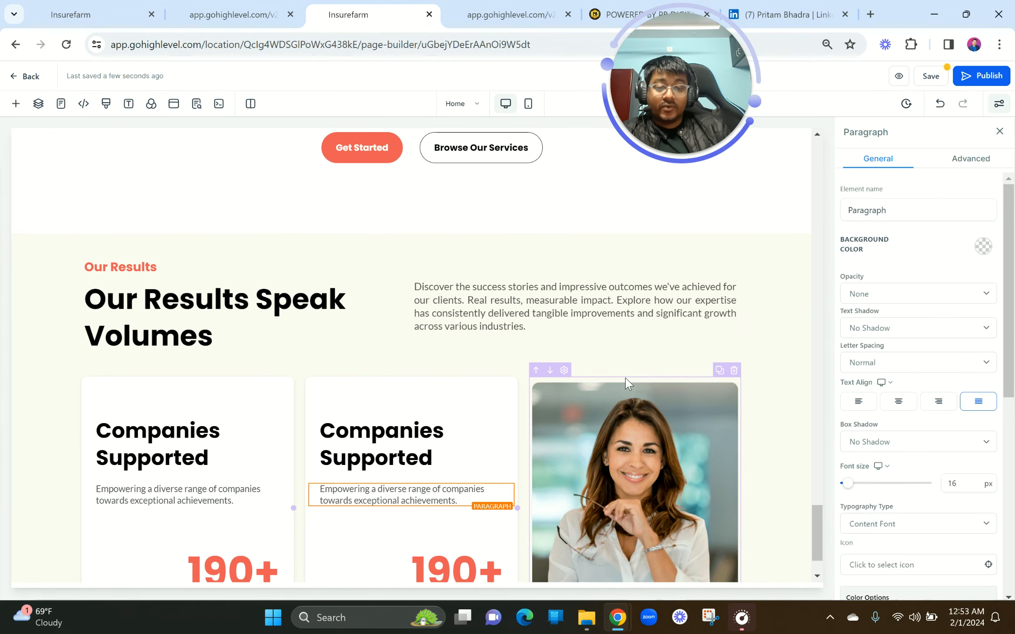
Set the top and bottom padding of the column holding the image to 0 px and check its alignment with the cards.
left_click(625, 382)
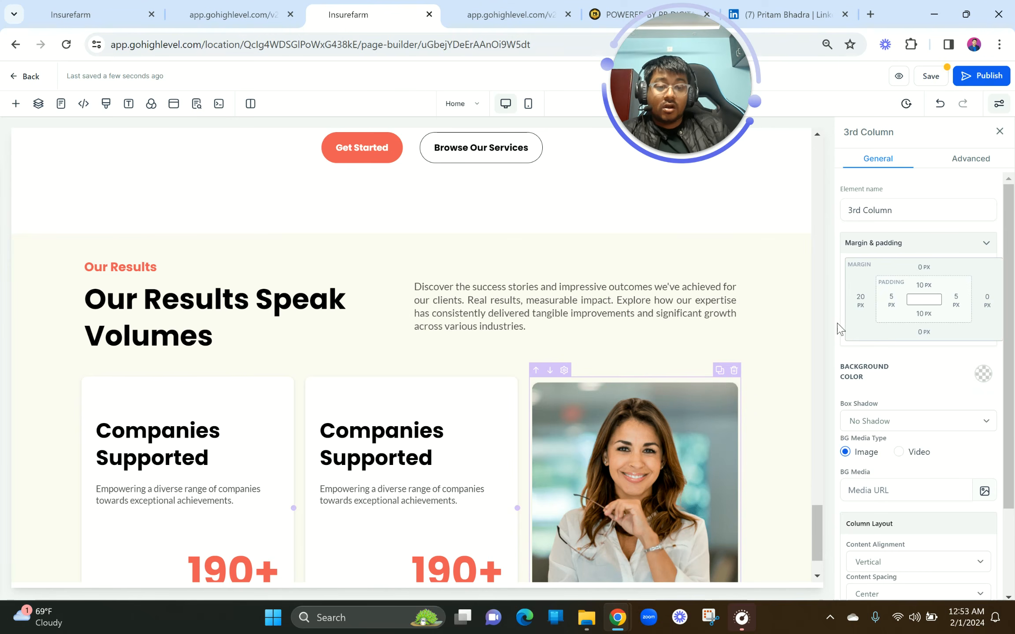
left_click(921, 287)
left_click_drag(870, 315, 803, 320)
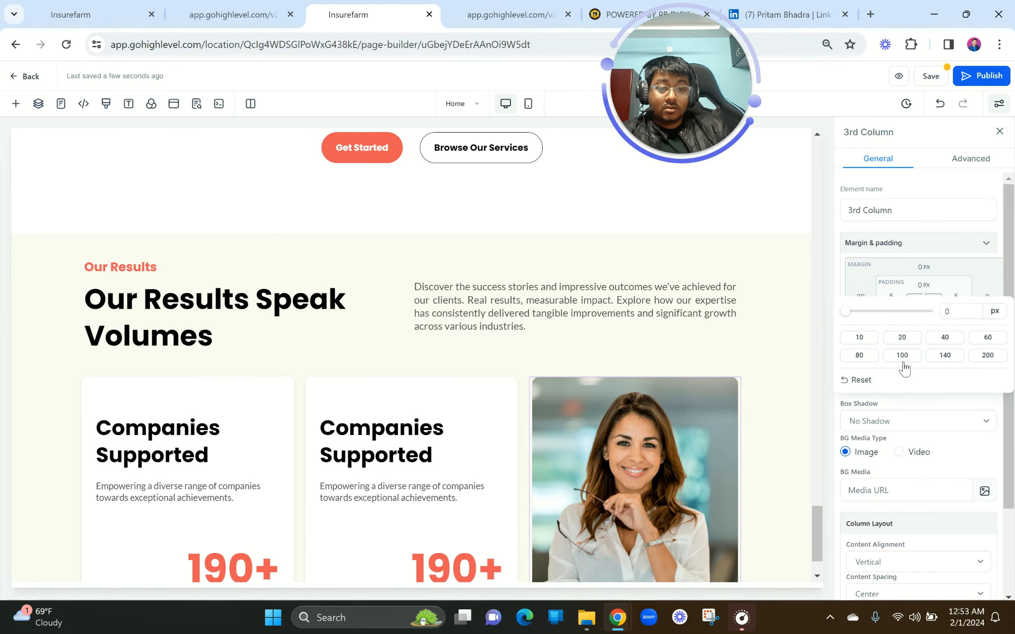
left_click(977, 278)
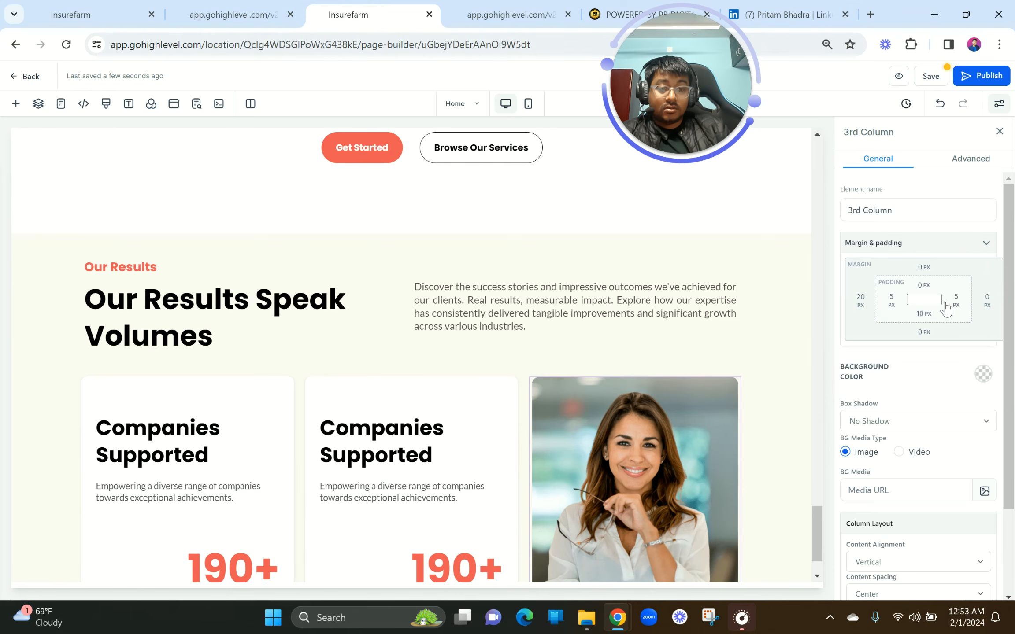
left_click(927, 315)
left_click_drag(890, 336, 844, 339)
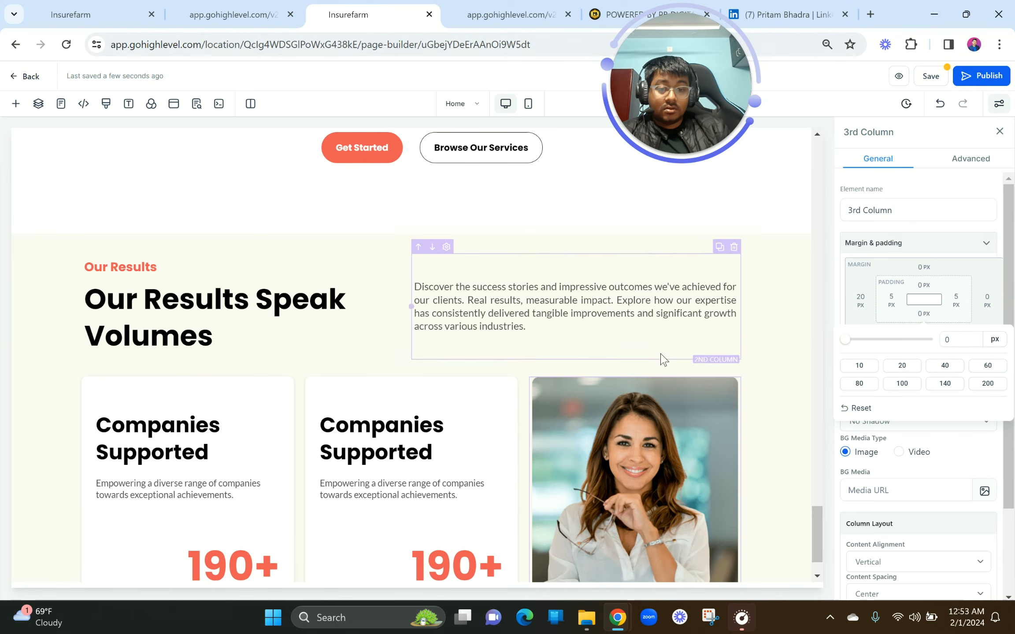
scroll(652, 383, "down", 2)
left_click(485, 583)
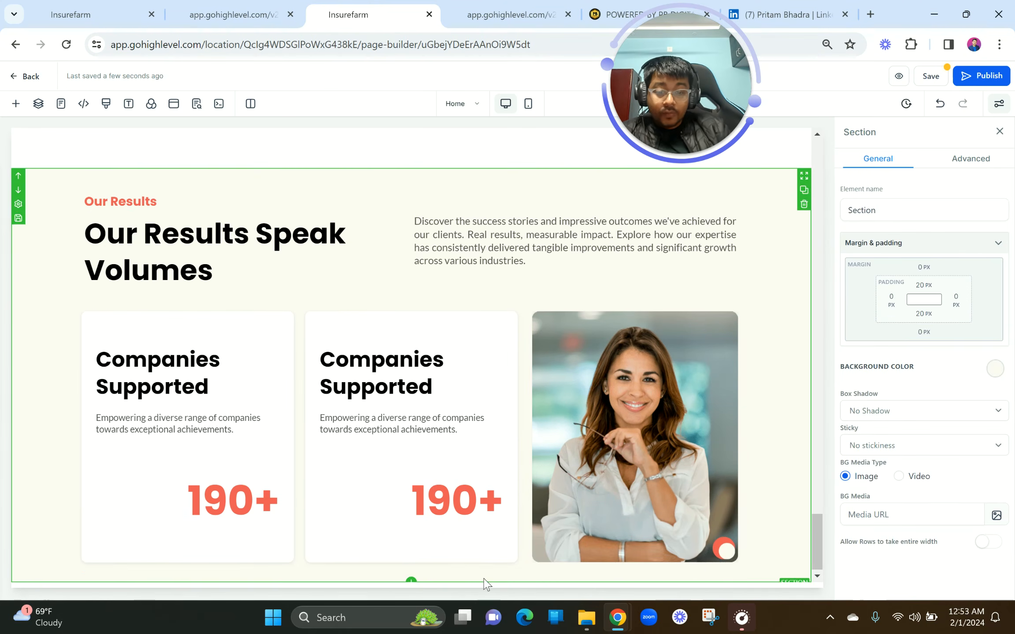
scroll(524, 558, "up", 5)
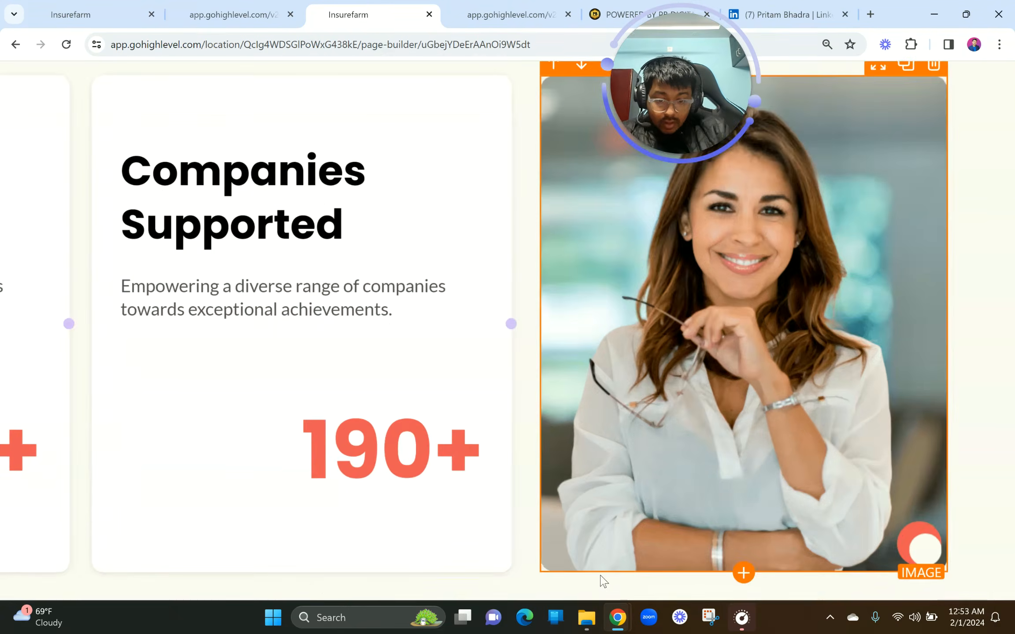
scroll(424, 562, "down", 5)
Replace the second card's heading with "Revenue Generated" copied from the reference site, removing the extra blank lines.
left_click(192, 7)
left_click_drag(416, 213, 543, 228)
key("ctrl+c")
left_click(367, 12)
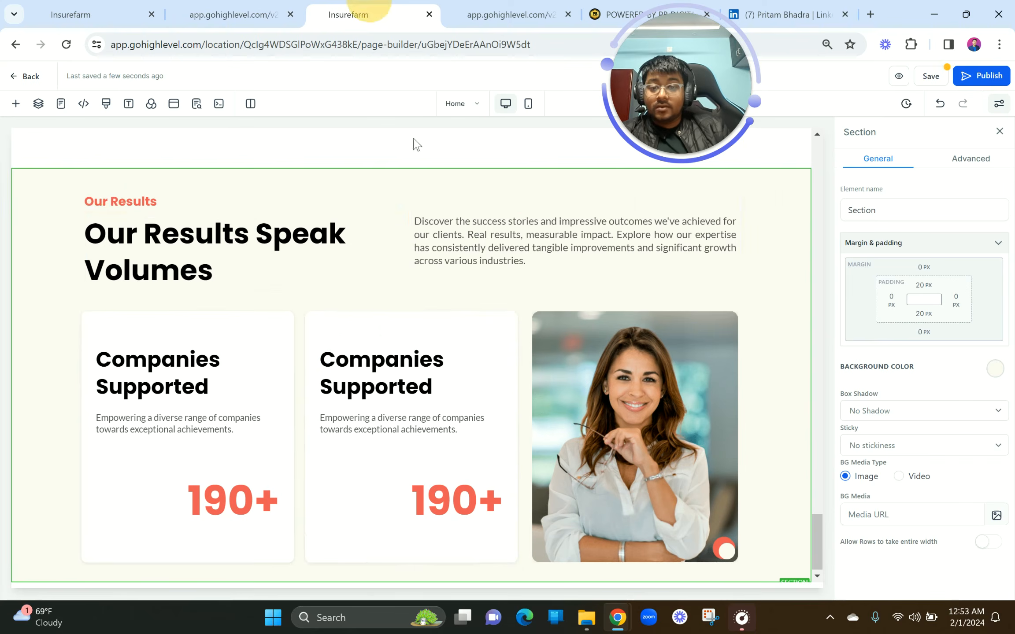
triple_click(361, 380)
key("ctrl+v")
left_click(323, 413)
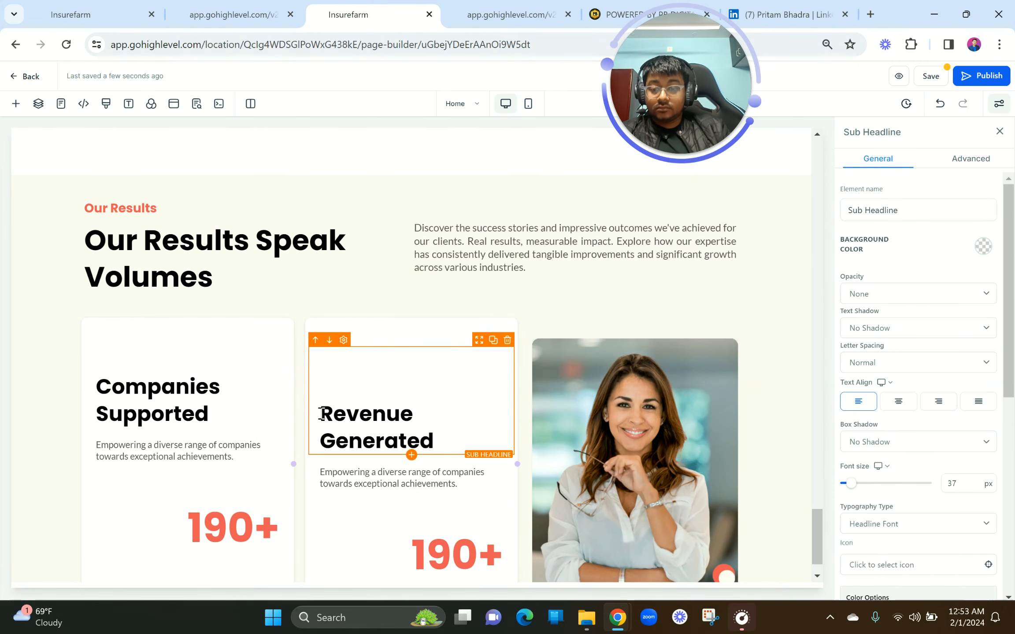
key("BackSpace")
key("BackSpace")
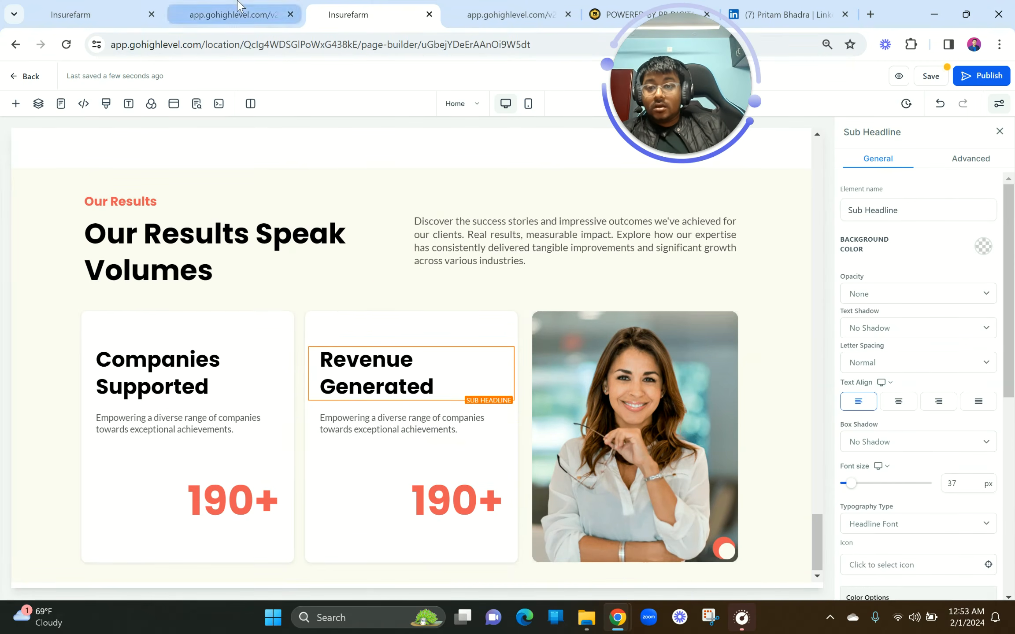
Replace the second card's paragraph with the reference text "Driving substantial revenue growth for our clients, reflecting our commitment." and break the line after "growth".
left_click(237, 14)
mouse_move(416, 263)
left_mouse_down()
mouse_move(550, 272)
mouse_move(562, 282)
mouse_move(412, 266)
left_mouse_up()
key("ctrl+c")
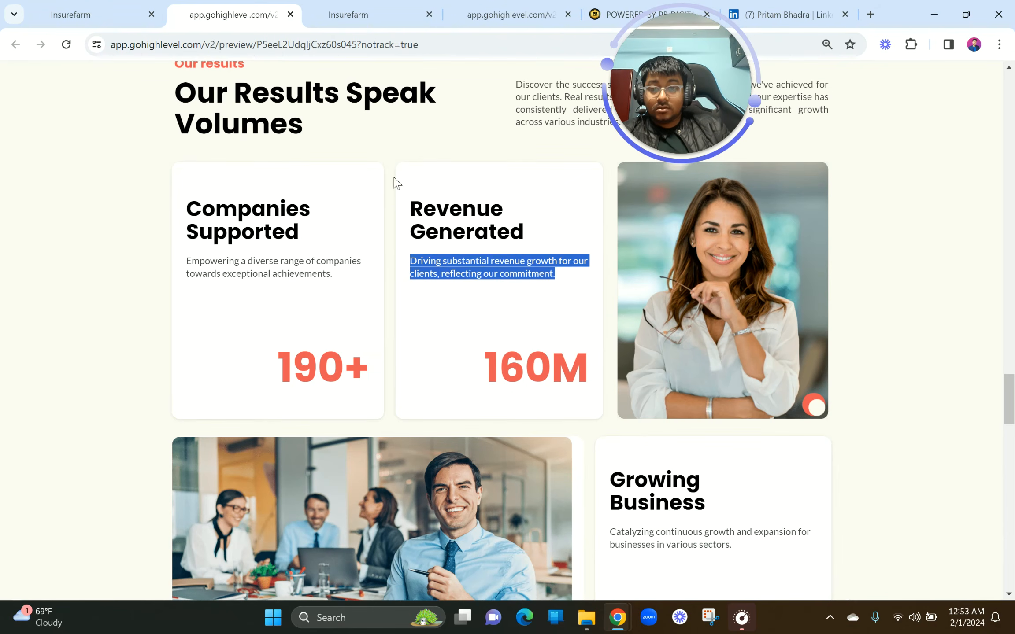
left_click(349, 13)
left_click(348, 425)
key("ctrl+a")
key("ctrl+v")
key("BackSpace")
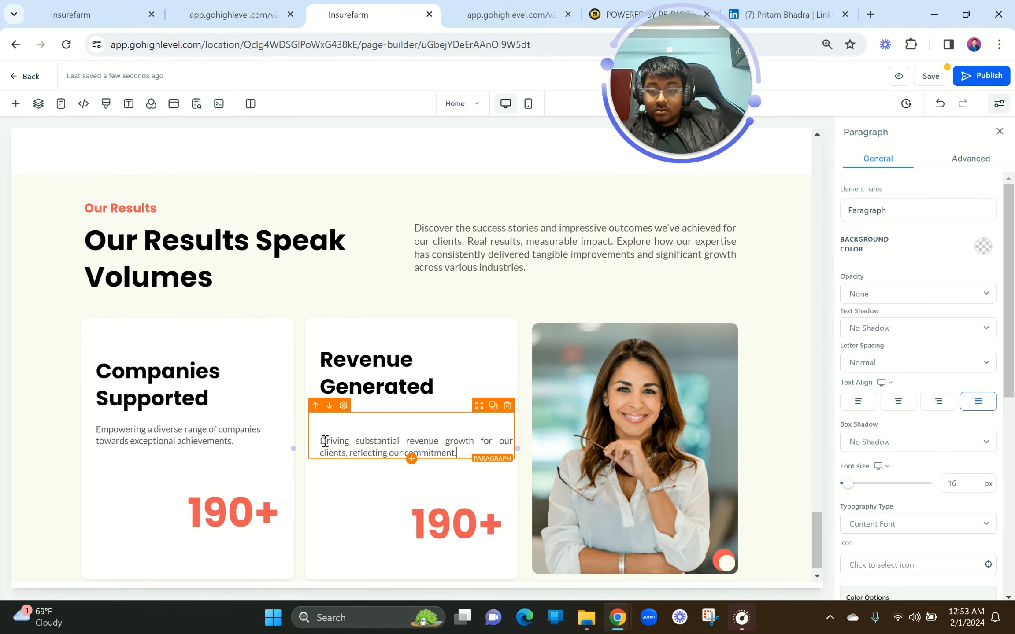
left_click(322, 440)
key("BackSpace")
left_click(480, 419)
key("Return")
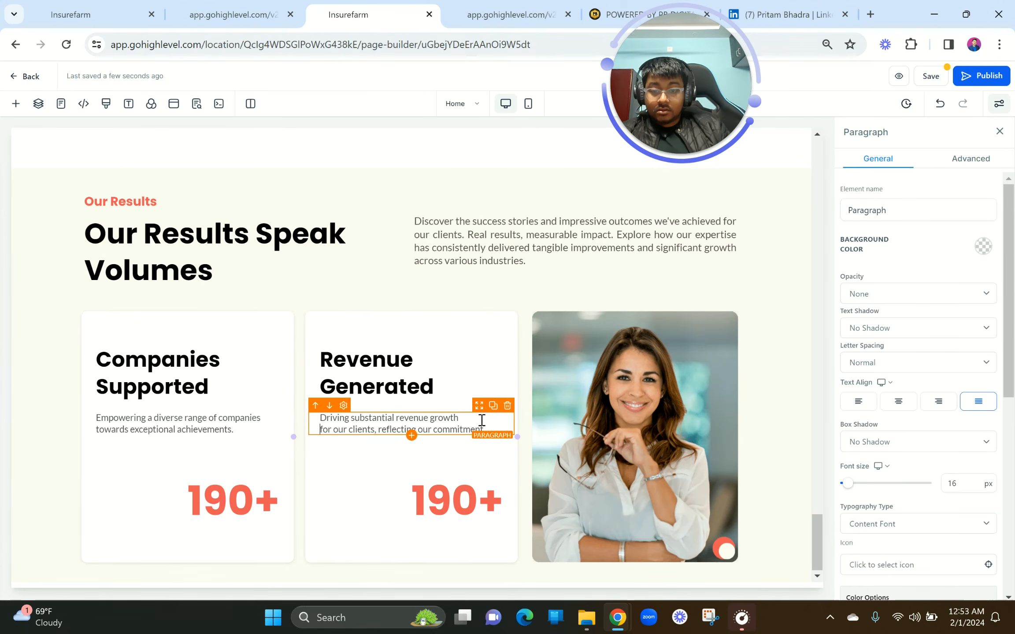
Left-align the description paragraphs of both result cards.
left_click(868, 402)
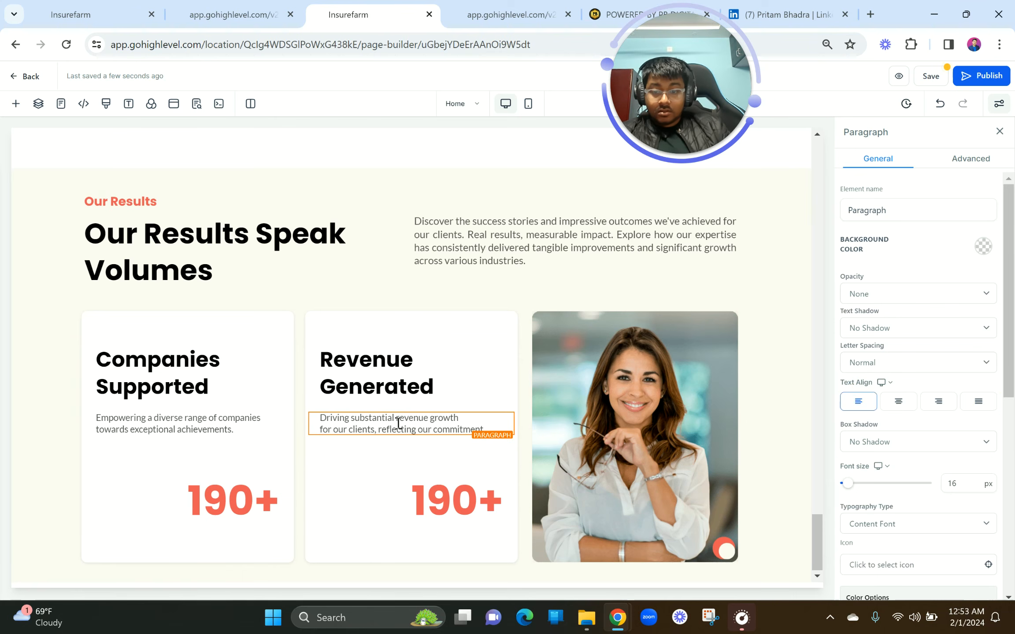
left_click(196, 430)
left_click(858, 402)
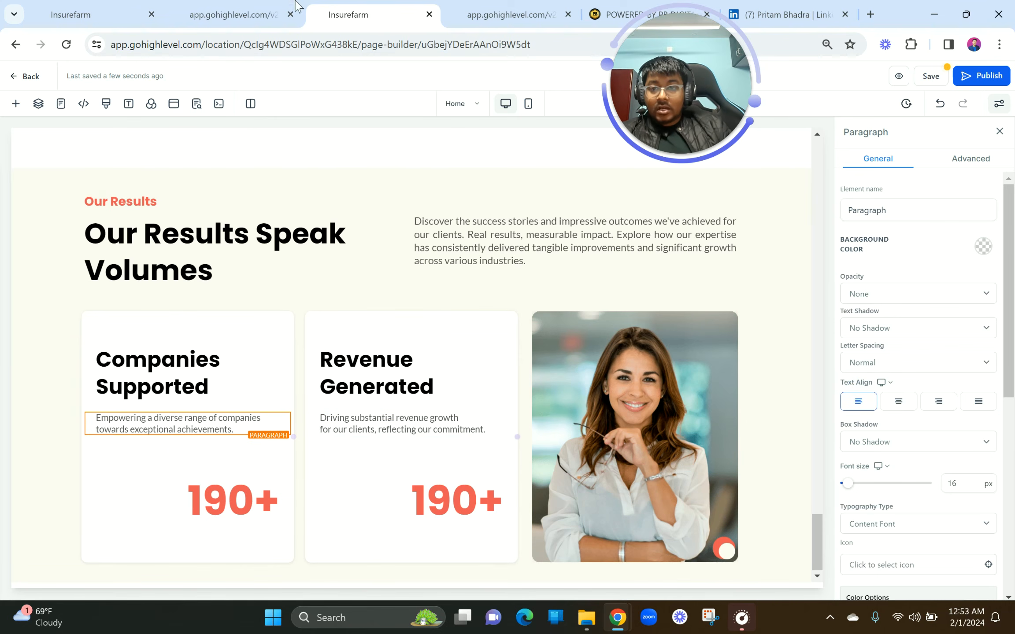
Check the reference card's figure and change the "Revenue Generated" card's number to 160M.
left_click(240, 13)
left_click(384, 6)
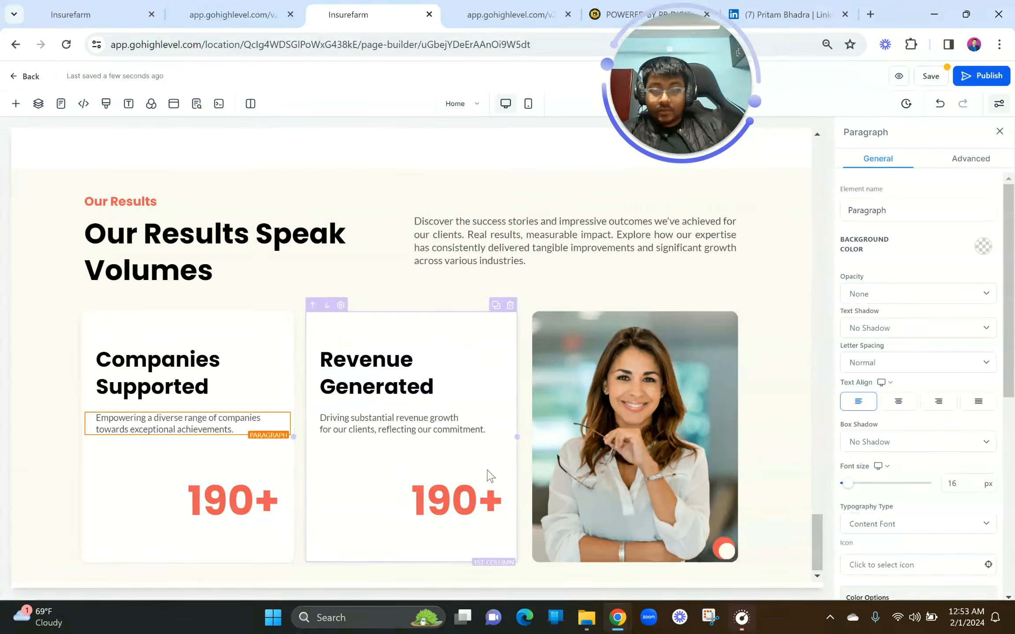
double_click(472, 499)
type("1")
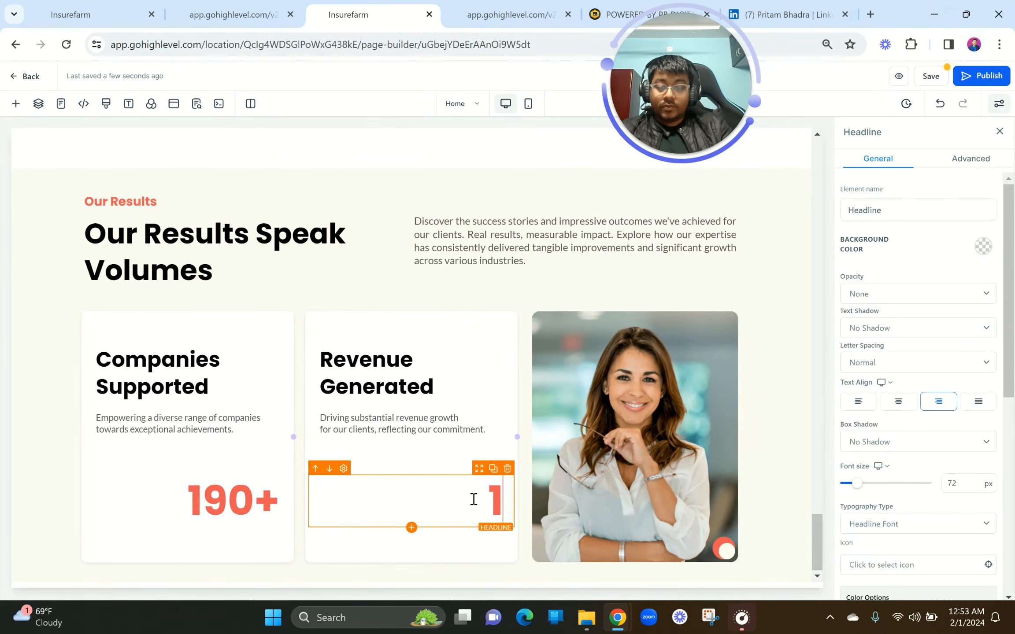
type("60M")
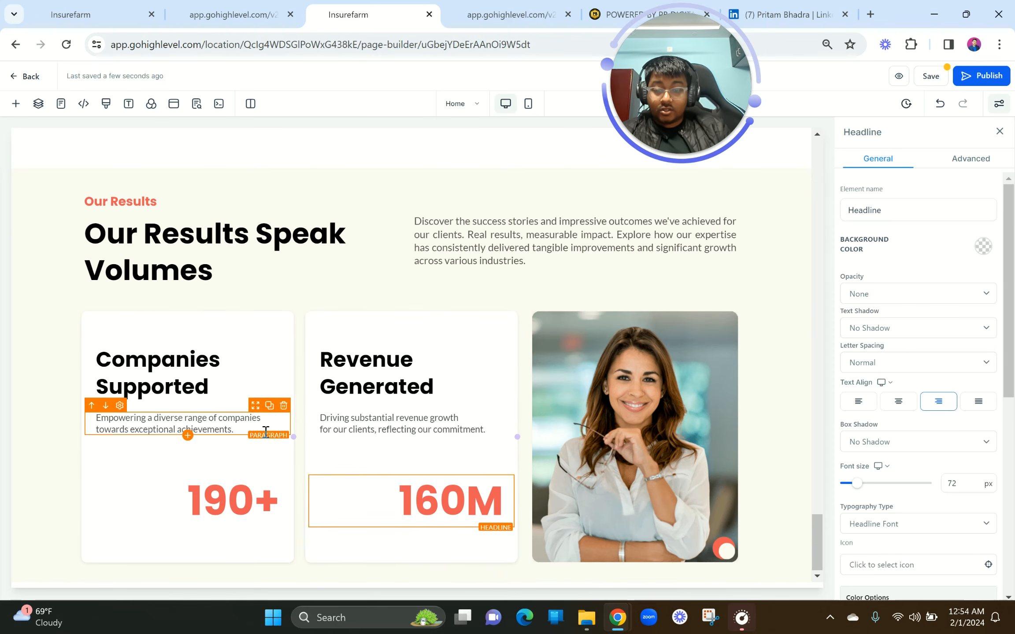
Compare the cards with the reference site, copy the "Growing Business" heading from its second results row, and return to the page builder.
left_click(199, 5)
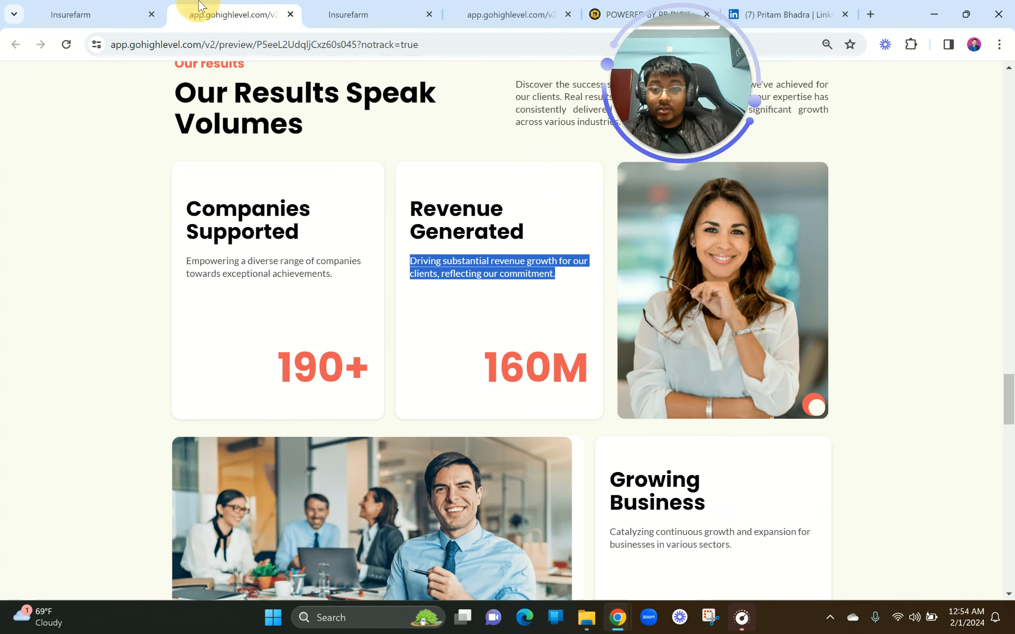
left_click(329, 177)
left_click(348, 10)
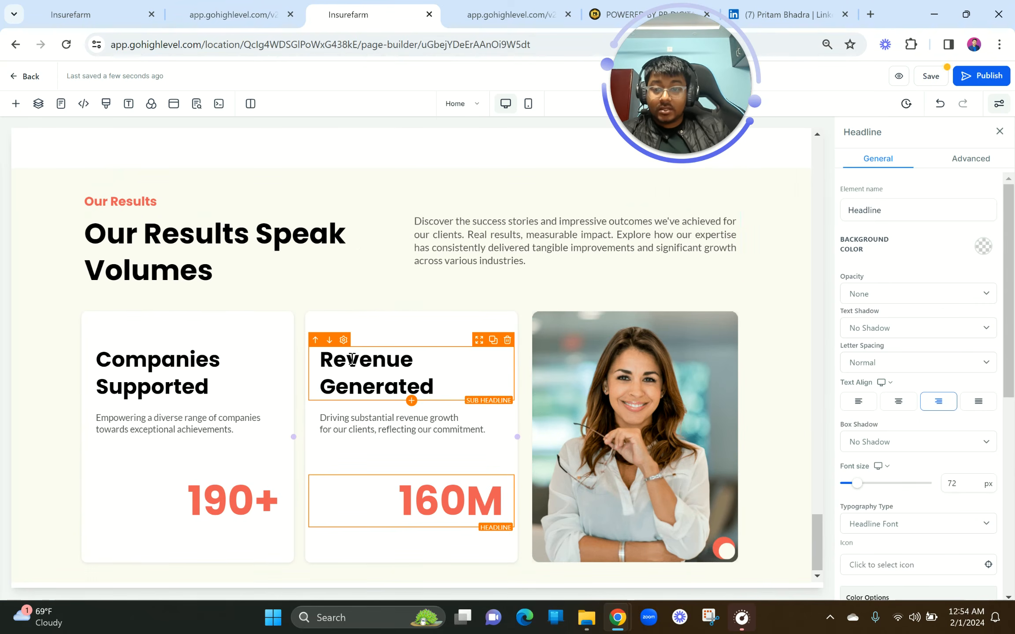
left_click(244, 11)
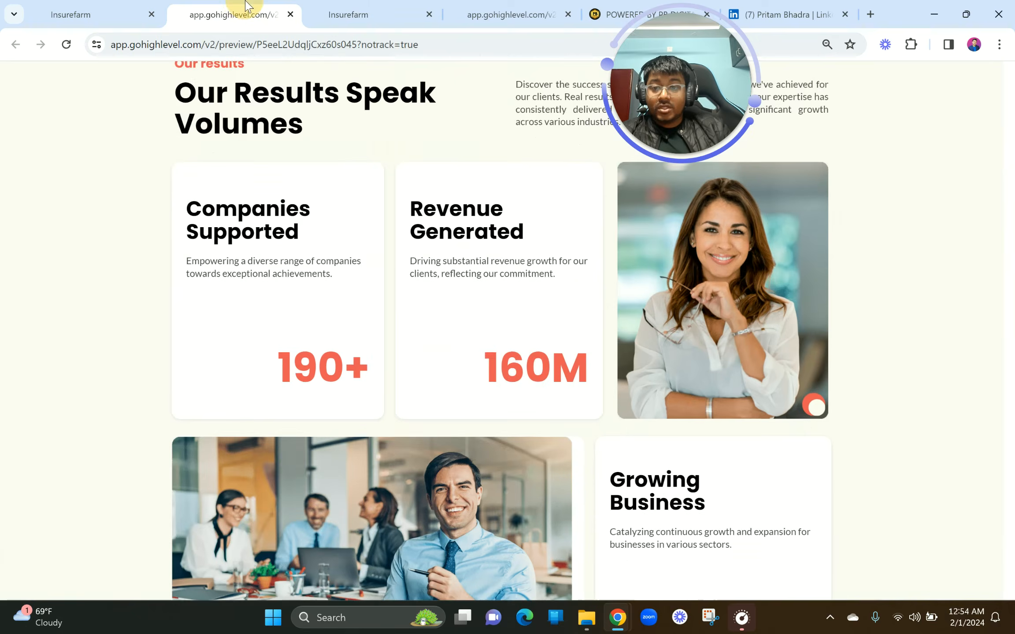
scroll(498, 358, "down", 5)
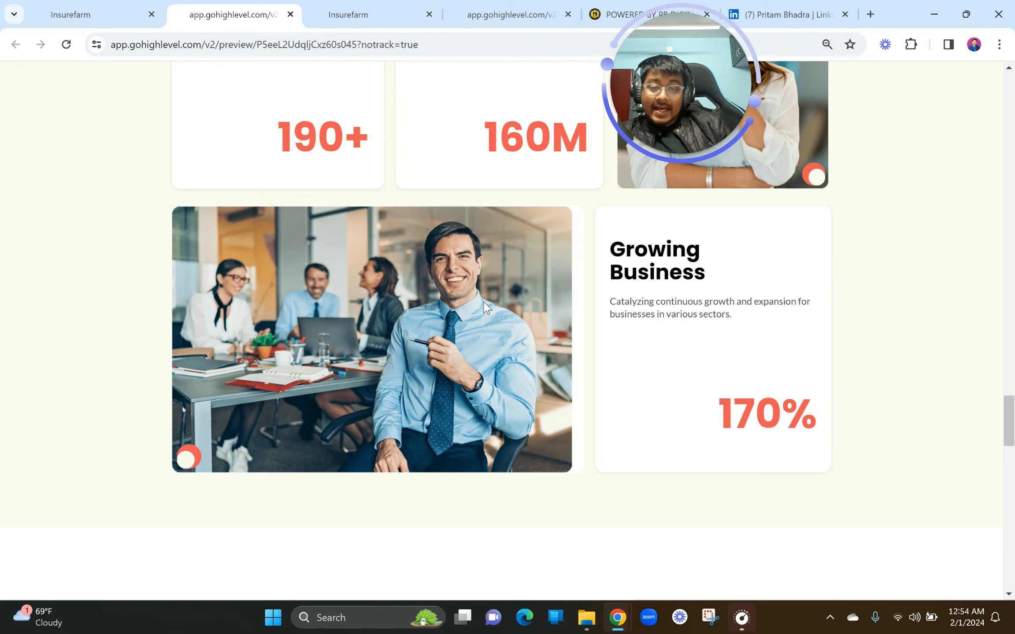
left_click_drag(605, 249, 725, 272)
key("ctrl+c")
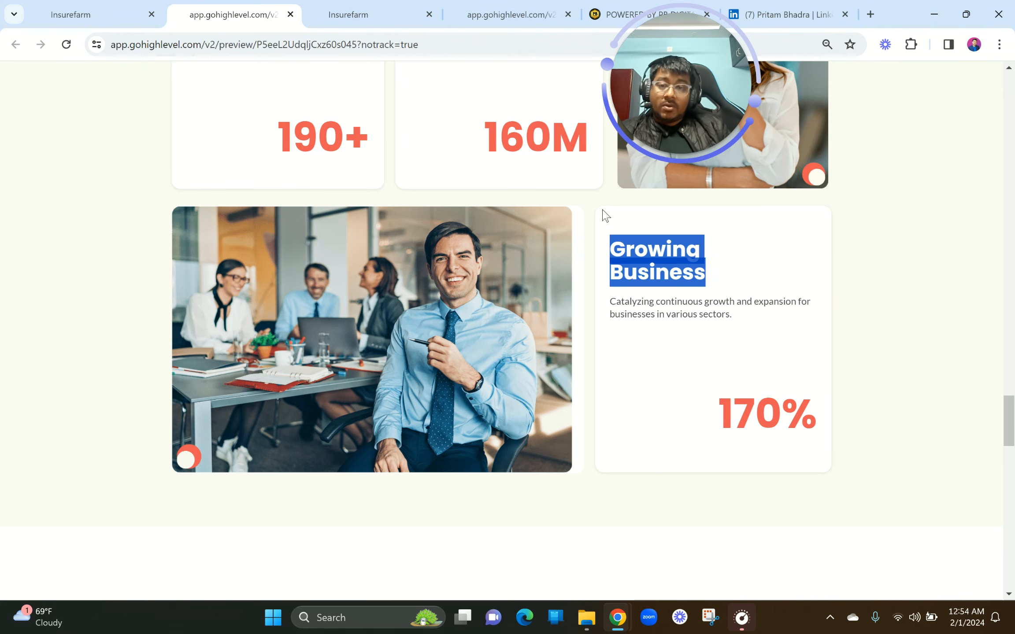
left_click(390, 8)
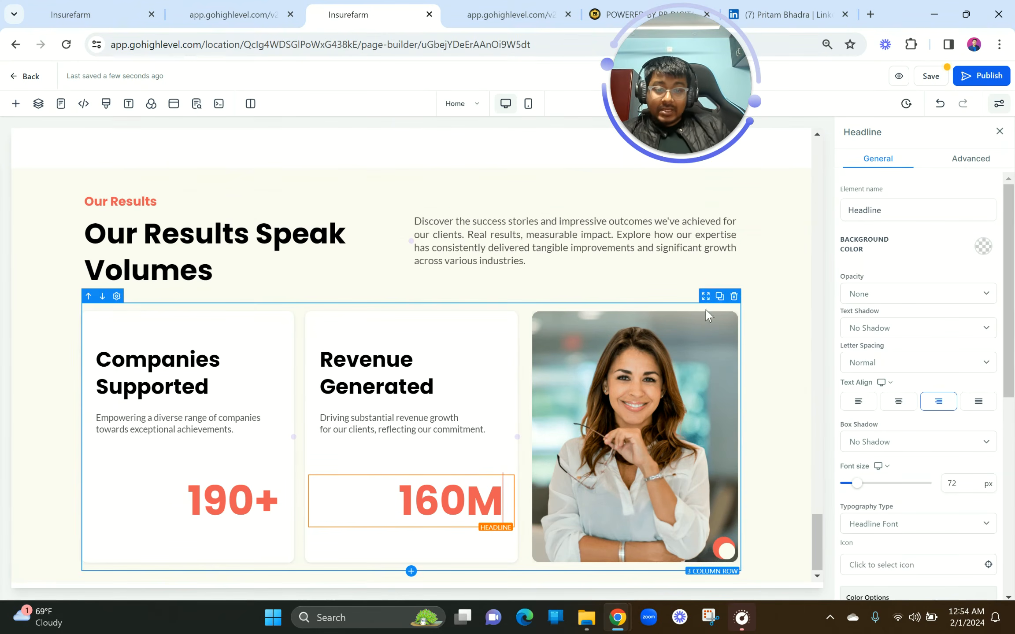
Duplicate the three-column results row and delete the "Revenue Generated" card from the copy.
left_click(719, 297)
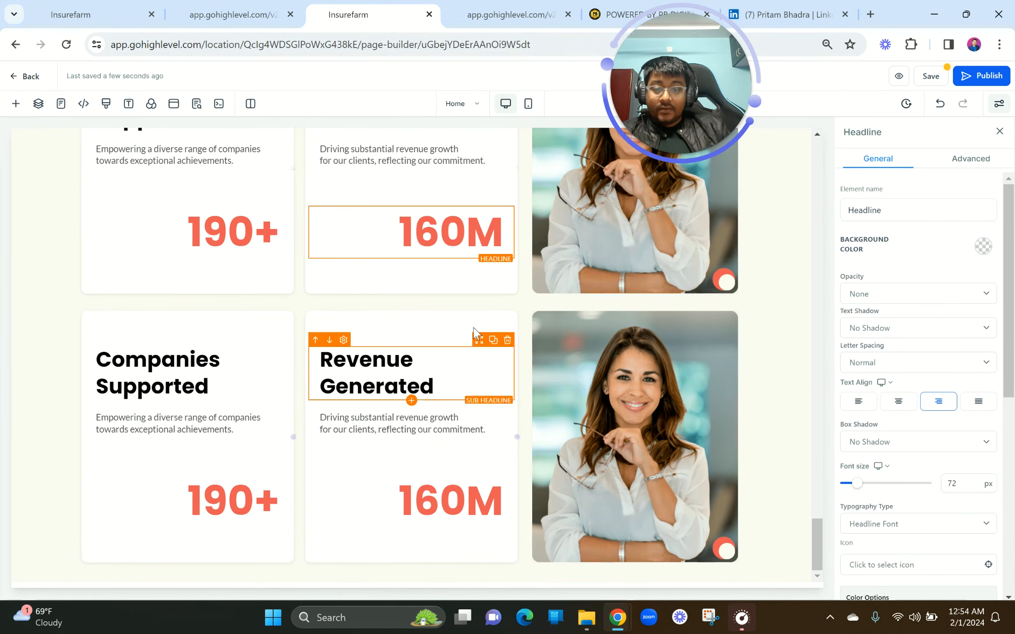
left_click(510, 307)
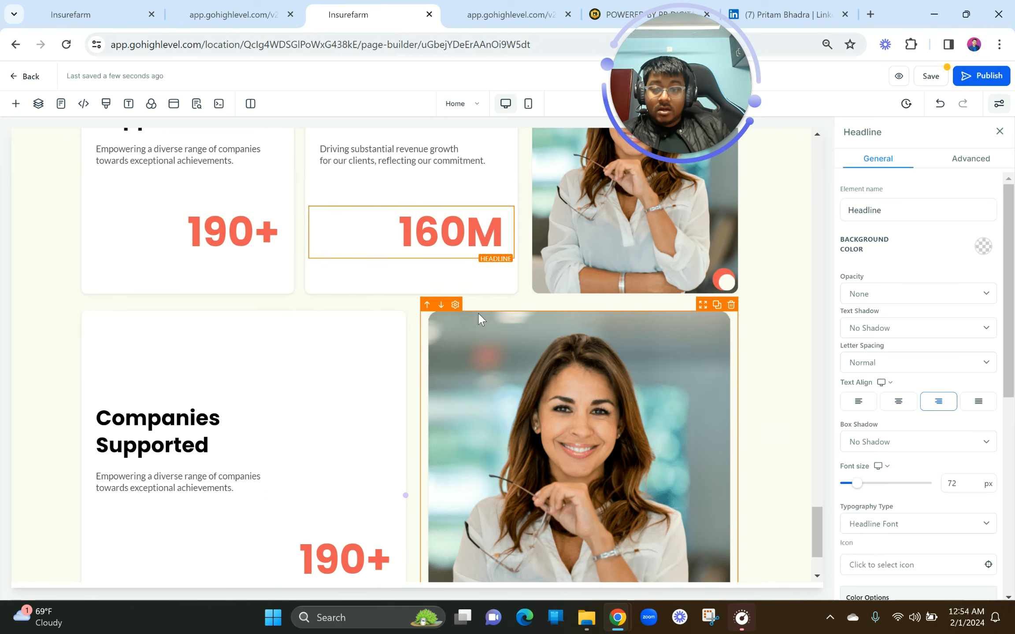
Move the copied row's "Companies Supported" card after the image and widen the image column to match the reference layout.
left_click(373, 318)
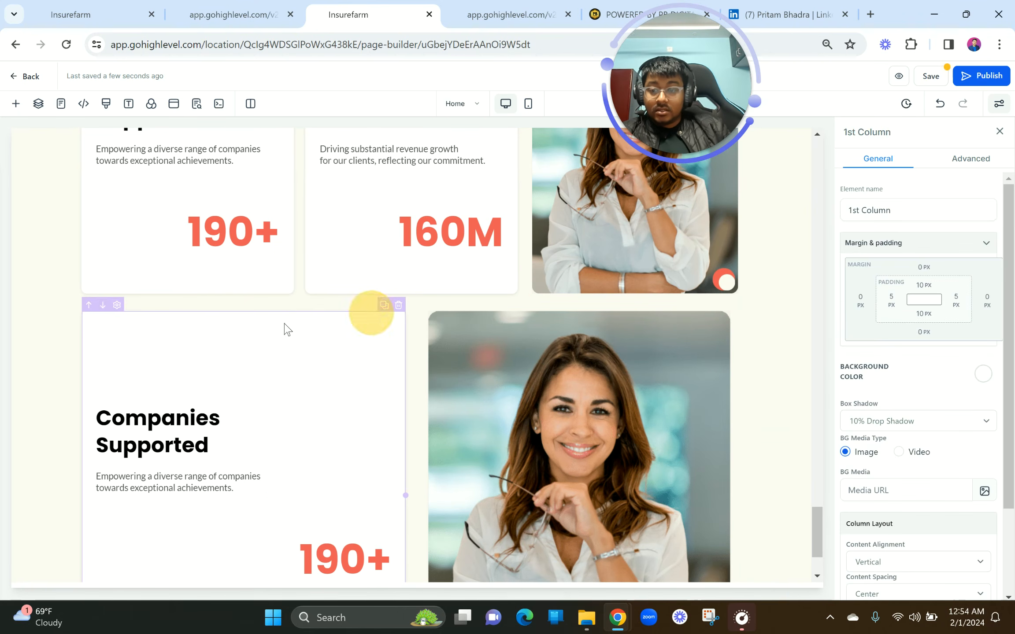
left_click(103, 307)
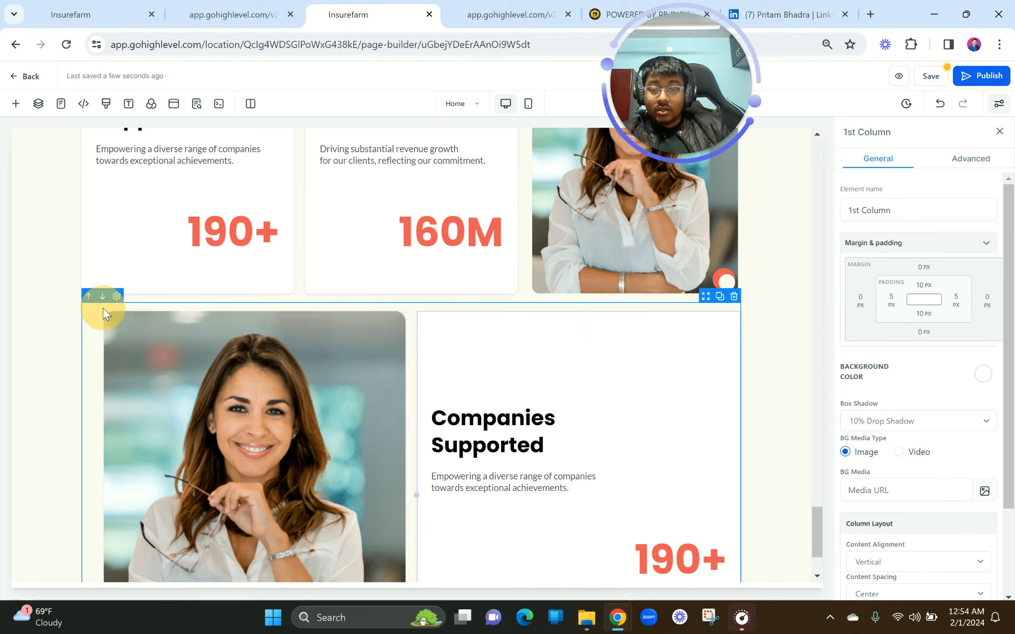
left_click(196, 446)
left_click_drag(406, 494, 510, 499)
left_click(245, 14)
left_click(328, 13)
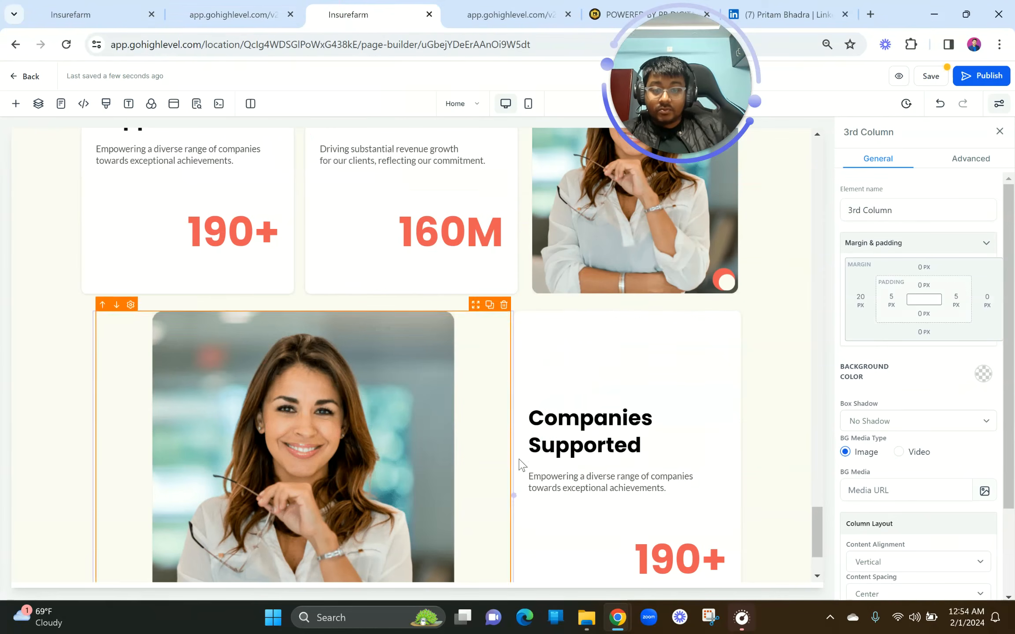
left_click_drag(513, 495, 505, 495)
scroll(584, 351, "down", 2)
left_click(384, 457)
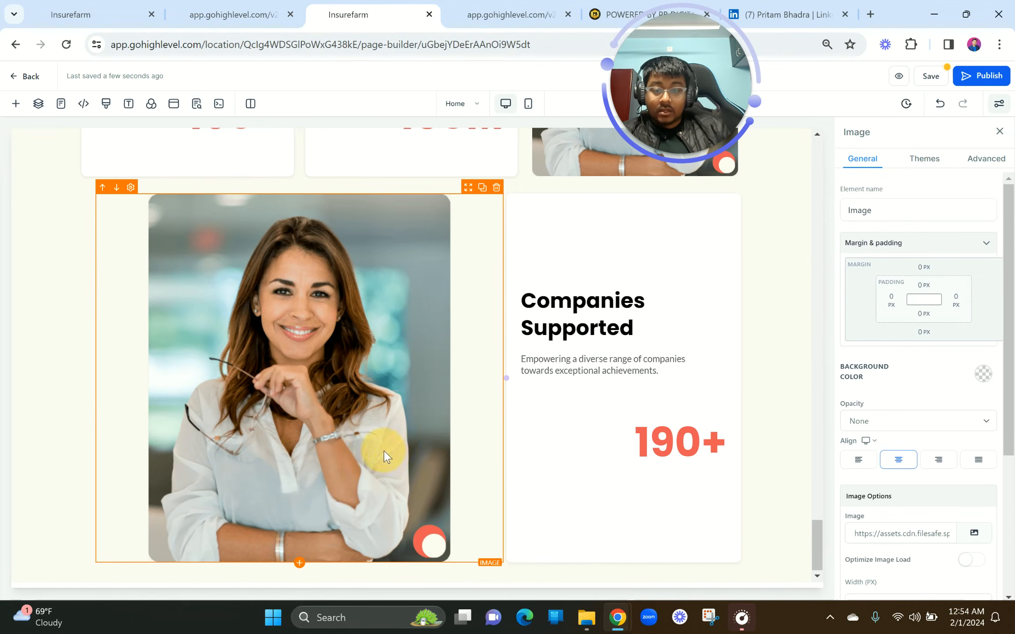
Replace the second row's card heading with the copied "Growing Business" text and remove the extra line breaks.
triple_click(602, 328)
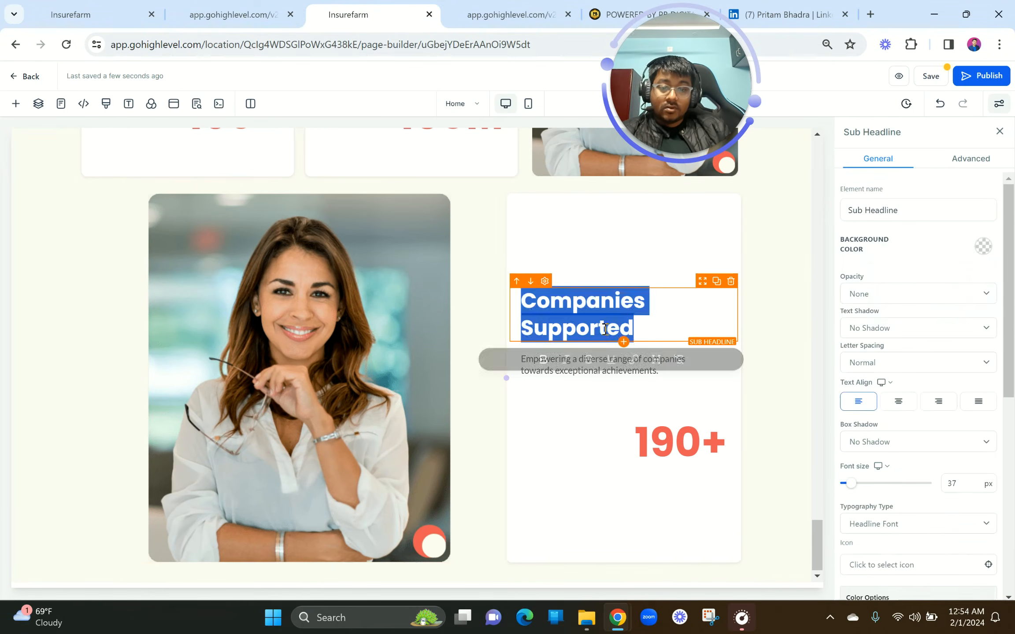
key("ctrl+v")
left_click(522, 359)
key("BackSpace")
key("BackSpace")
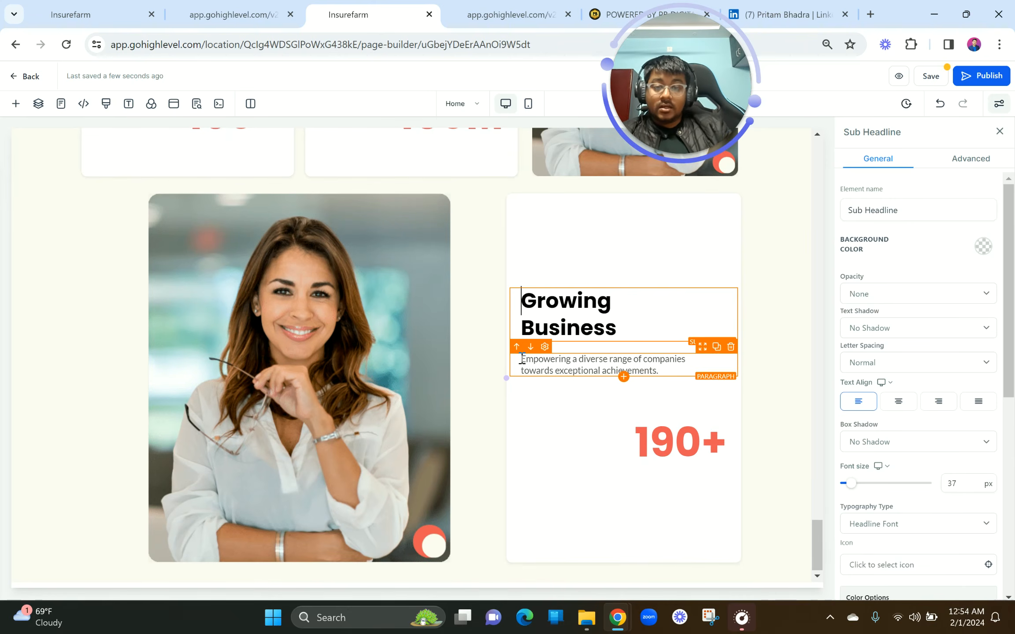
Replace the "Growing Business" card's paragraph with the reference text "Catalyzing continuous growth and expansion for businesses in various sectors." without a leading blank line.
left_click(285, 6)
left_click_drag(608, 302, 764, 320)
key("ctrl+c")
left_click(348, 14)
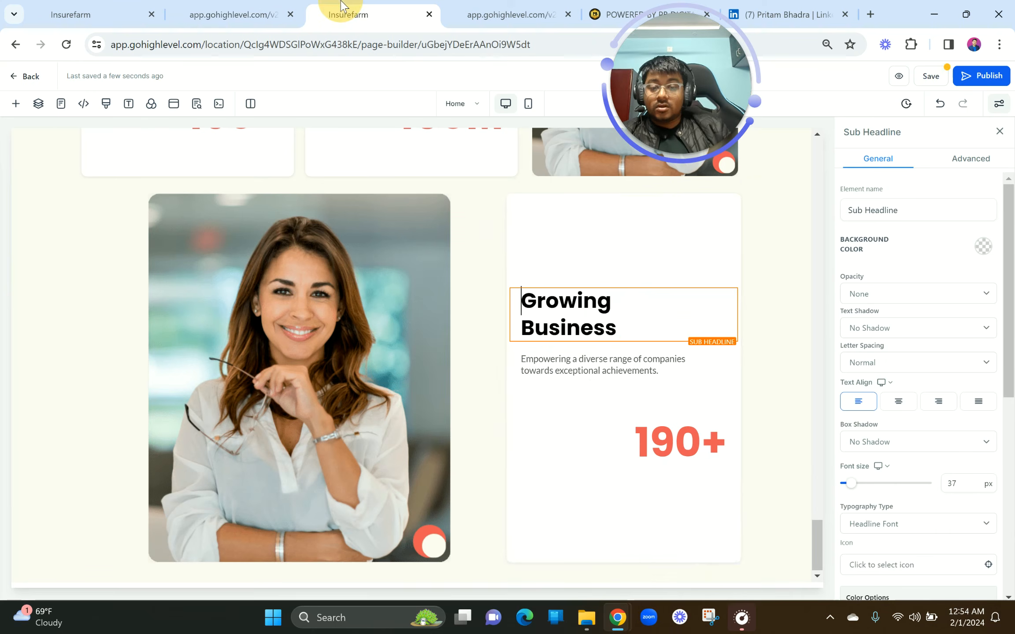
triple_click(587, 365)
key("ctrl+v")
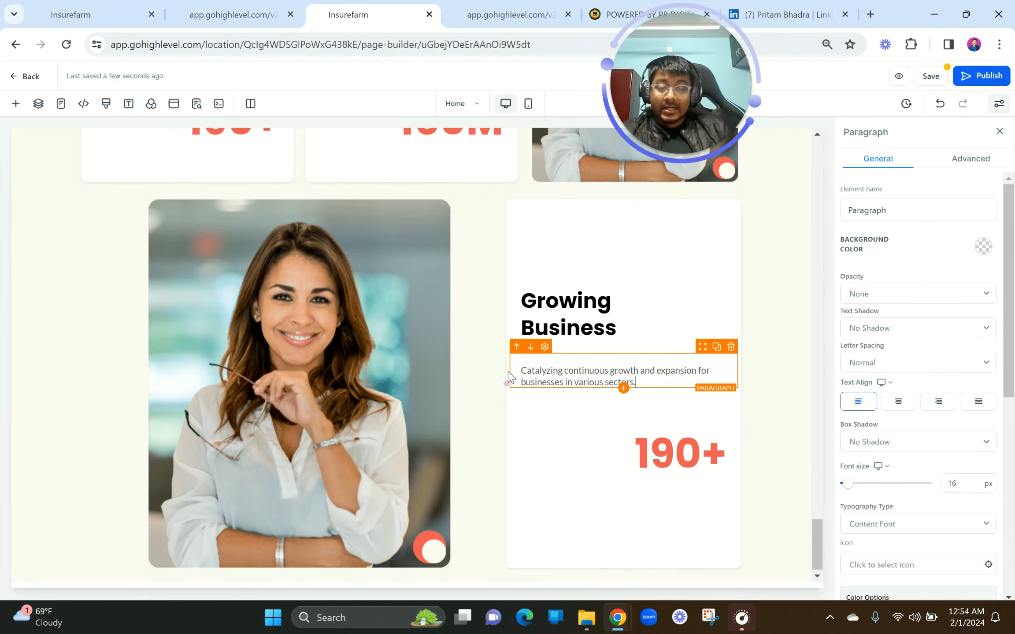
left_click(523, 370)
key("BackSpace")
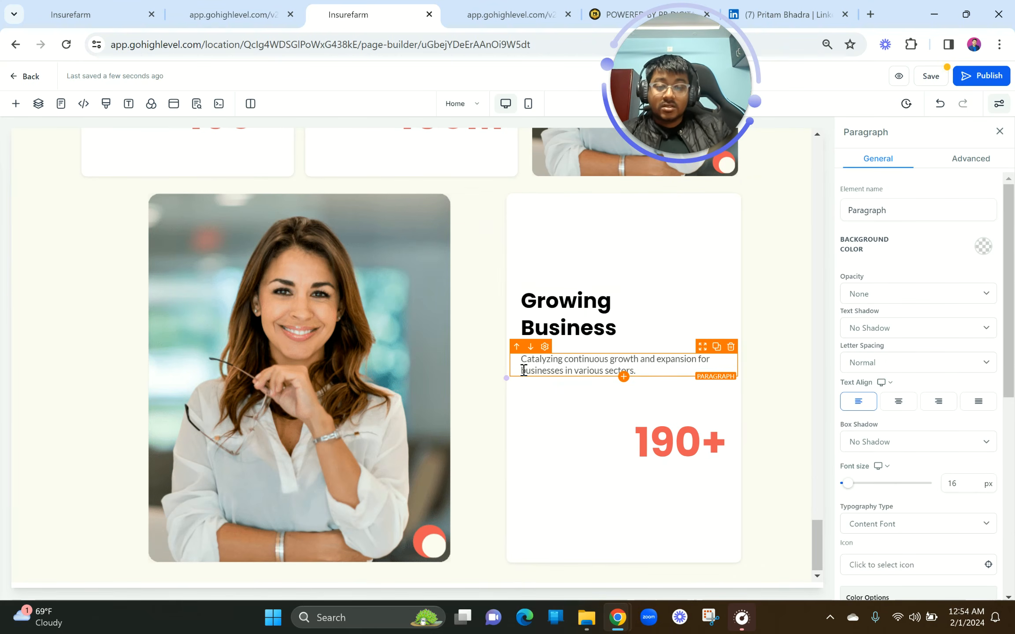
Copy the 170% figure from the reference site and replace the "Growing Business" card's number with it.
left_click(233, 14)
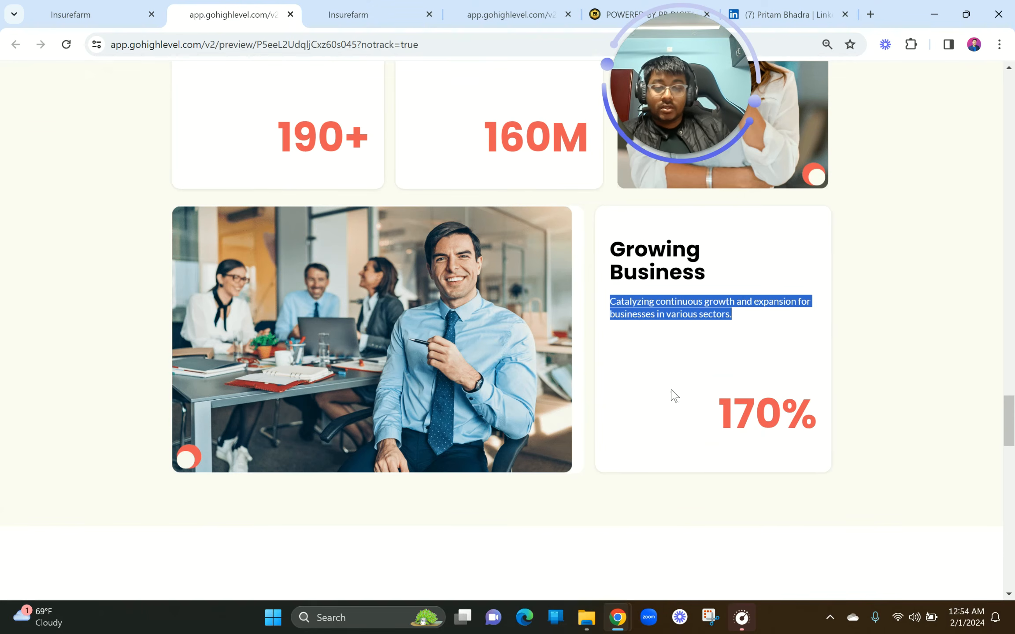
left_click_drag(706, 415, 824, 403)
key("ctrl+c")
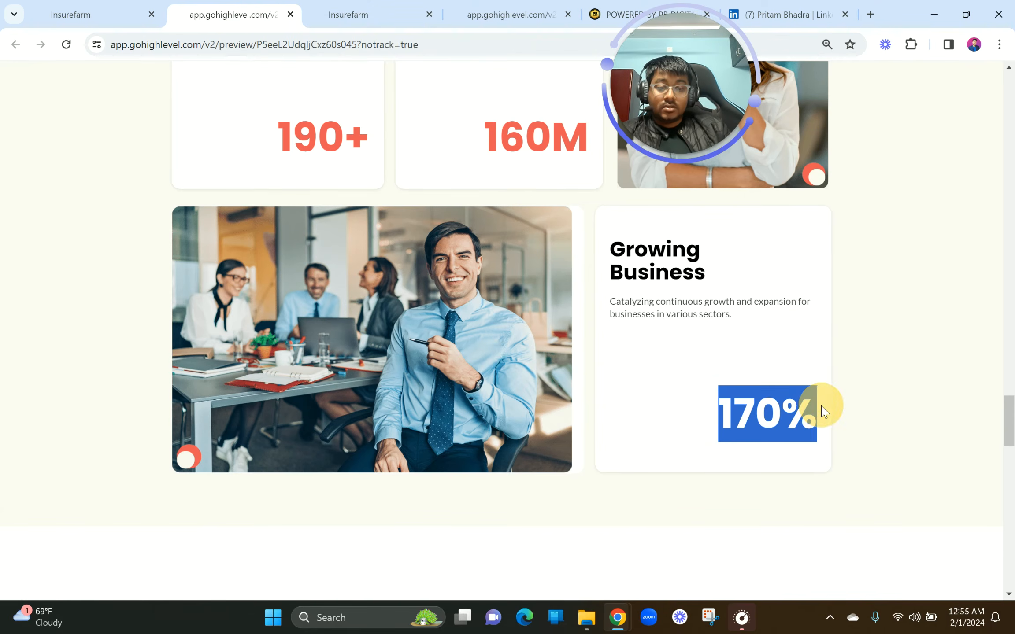
left_click(384, 14)
left_click(674, 443)
key("ctrl+a")
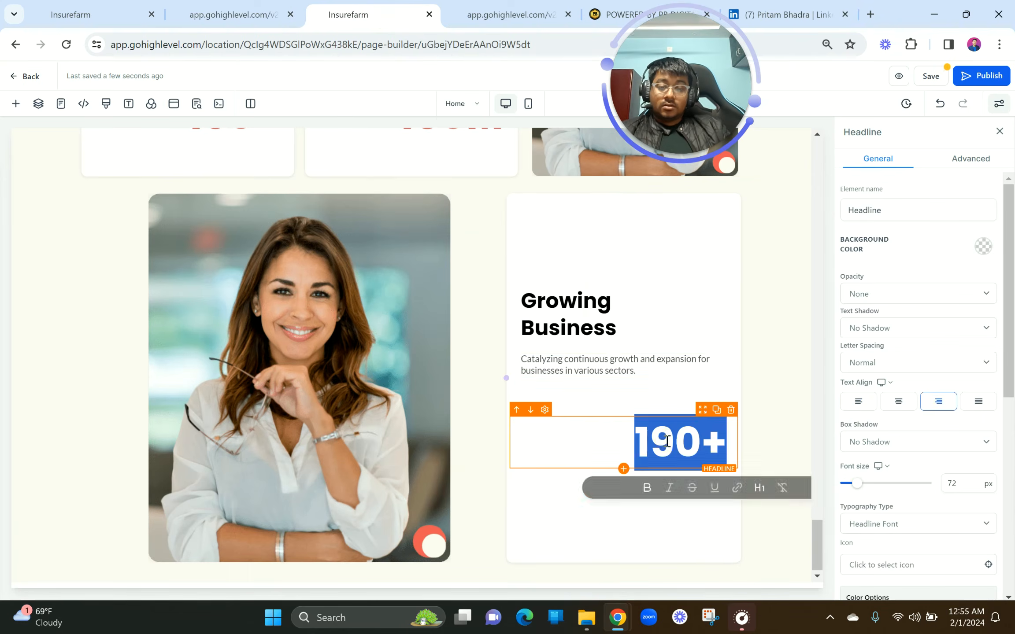
key("ctrl+v")
Replace the second row's image with MODERN BUSINESS SITE (13).png from the media library's Business > BUSS 1 folder.
left_click(355, 462)
left_click(975, 533)
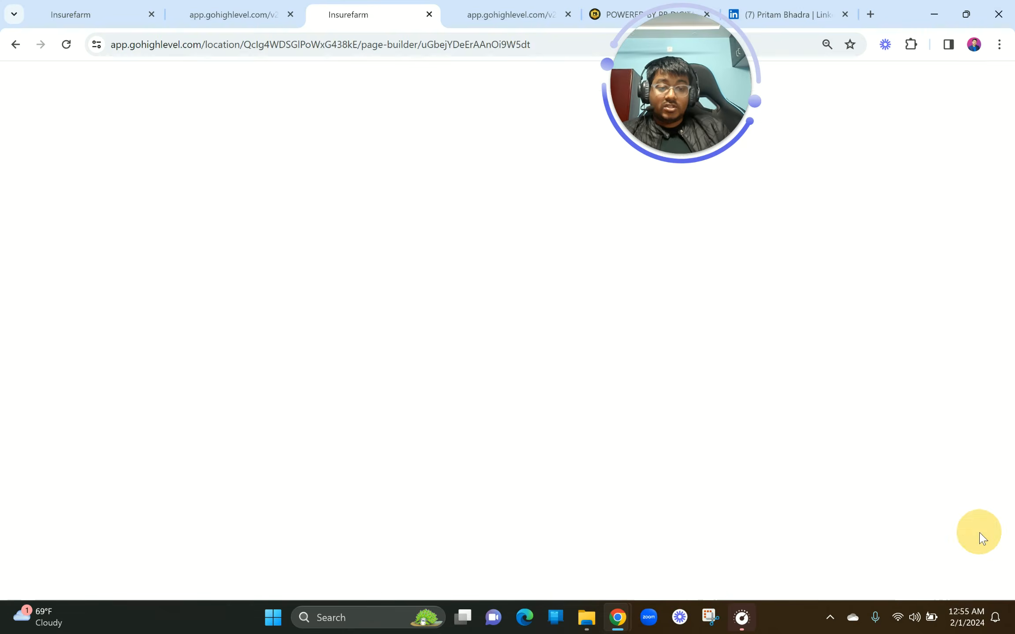
left_click(93, 180)
double_click(94, 180)
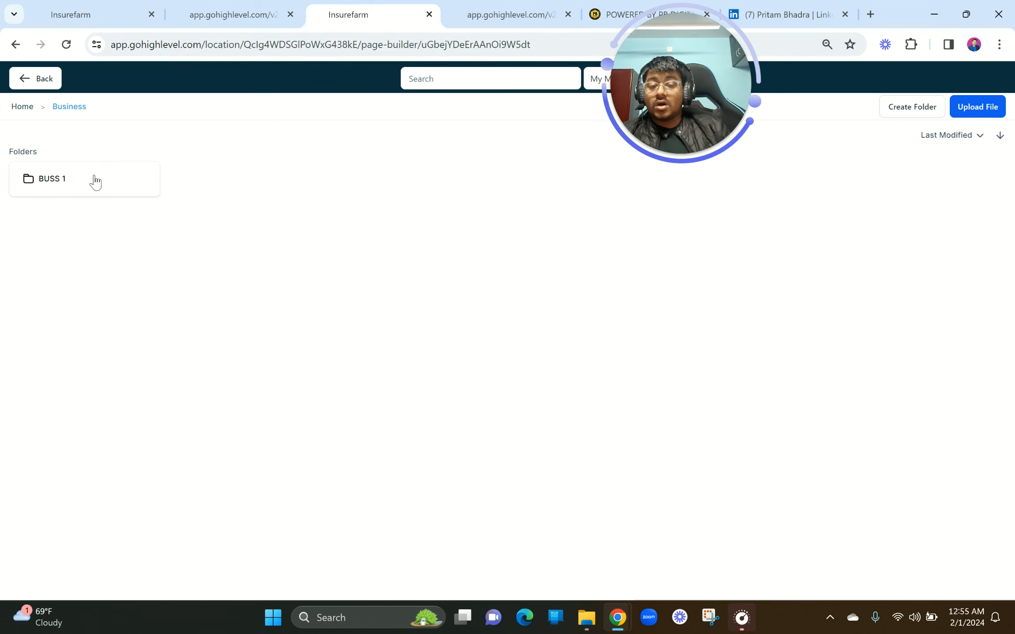
double_click(119, 190)
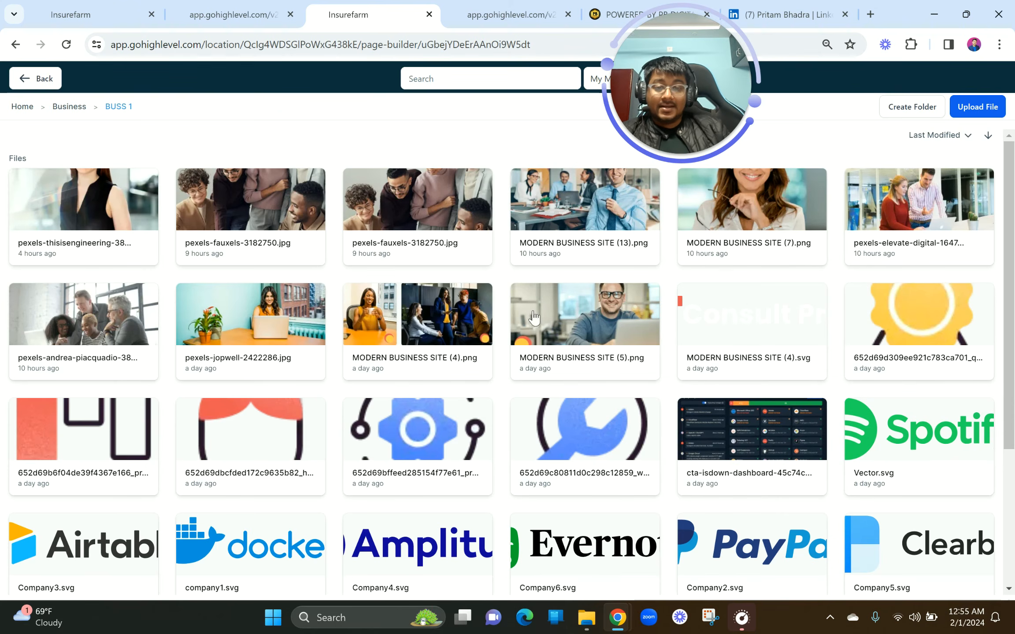
left_click(582, 216)
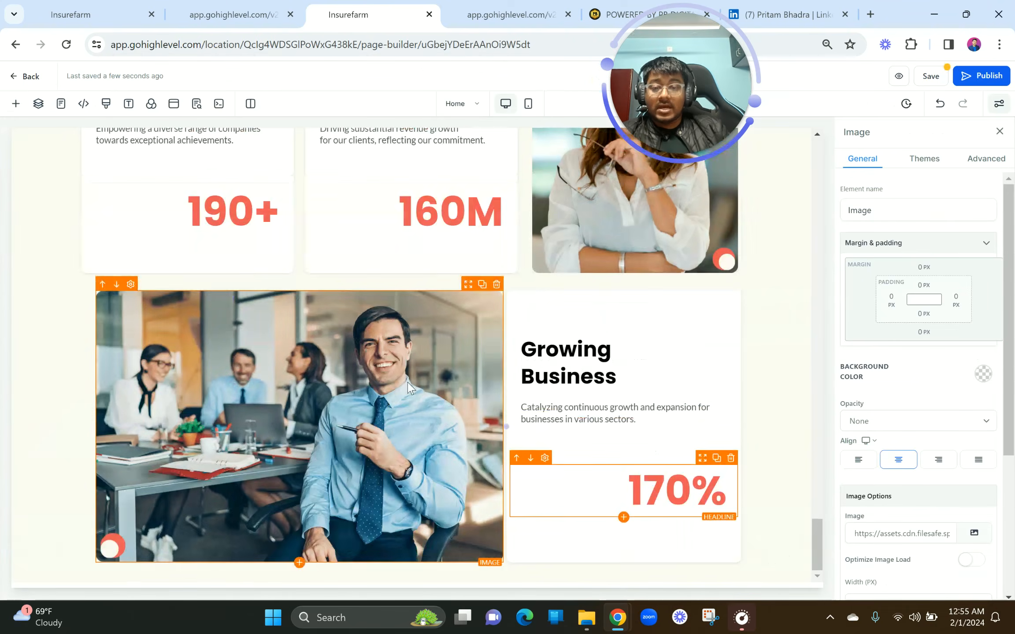
Set the "Growing Business" card column's left margin to 20 px.
left_click(600, 303)
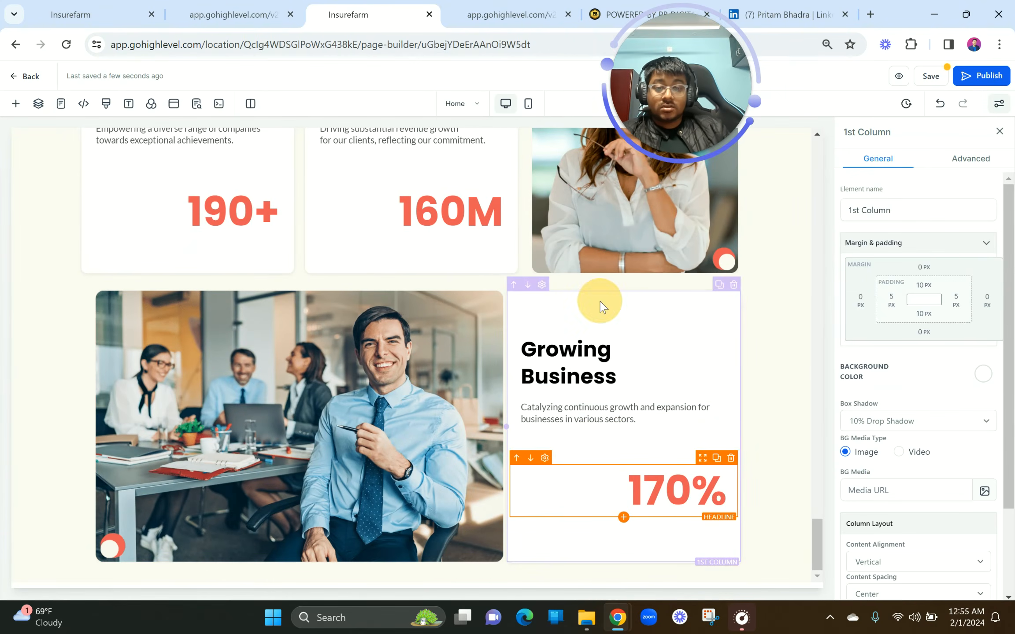
left_click(857, 301)
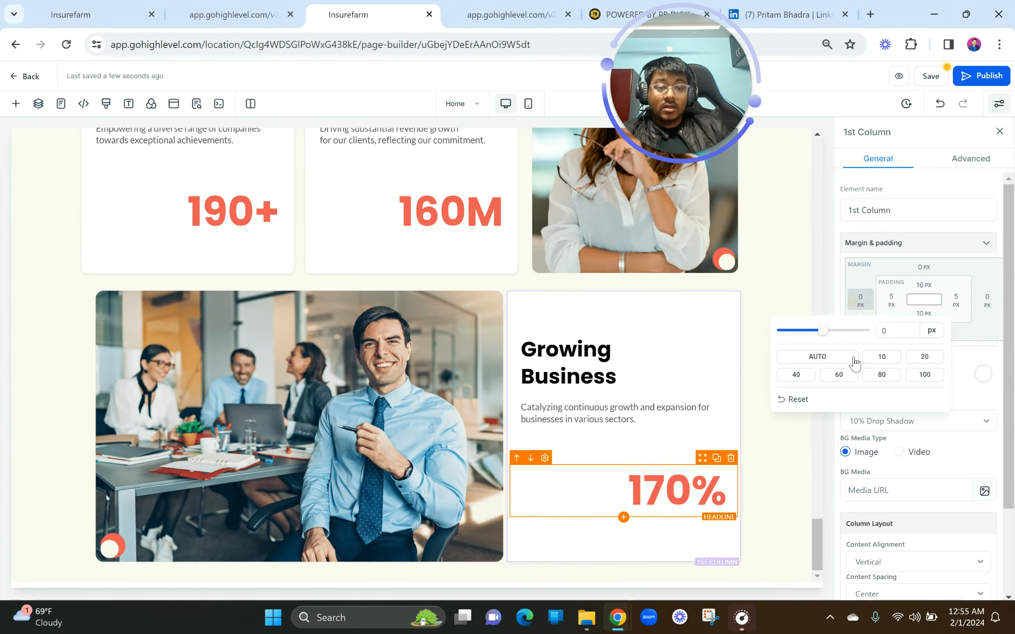
left_click(924, 357)
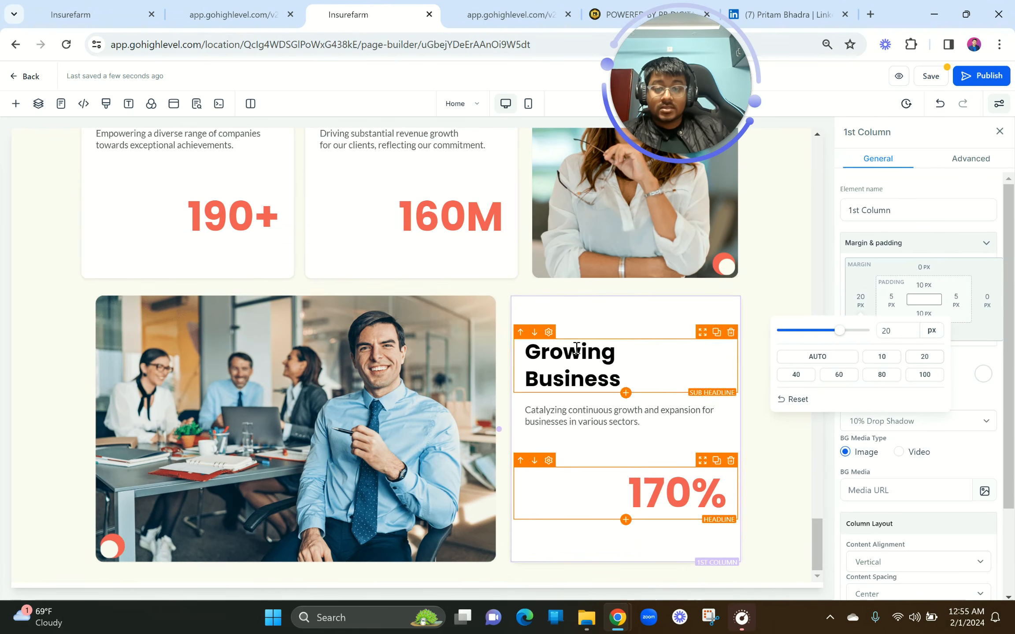
left_click(324, 175)
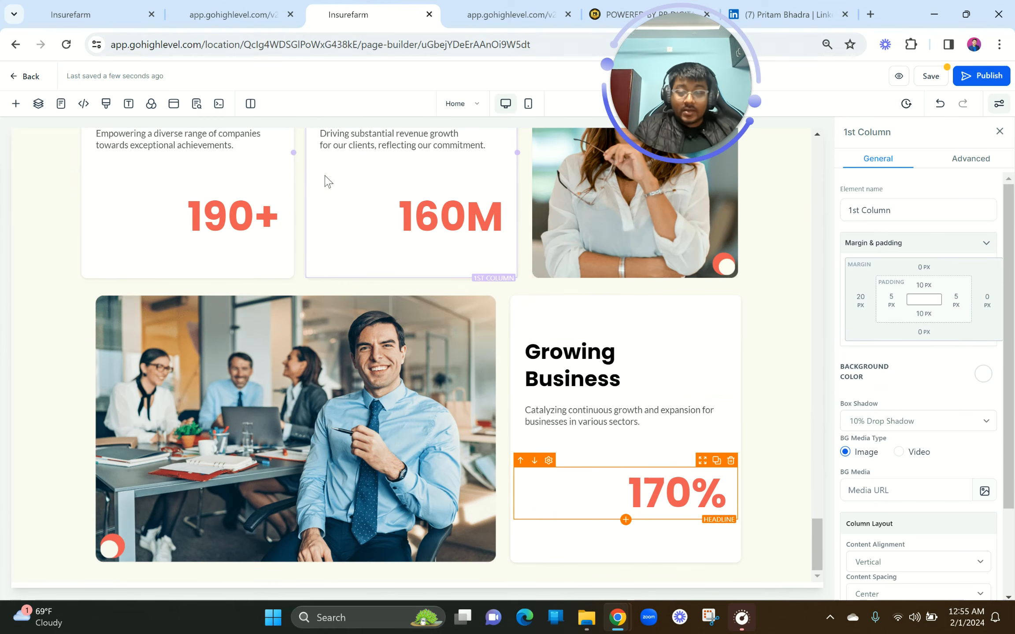
Compare the results cards with the reference site and examine the layout of its following "Why us" section.
scroll(326, 181, "up", 3)
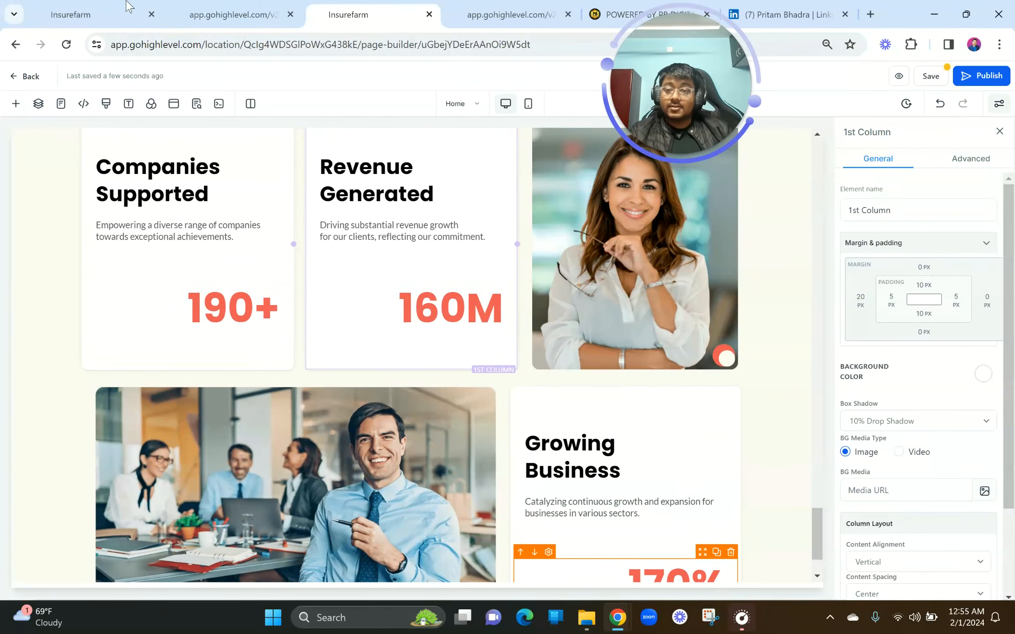
left_click(219, 13)
scroll(355, 210, "up", 3)
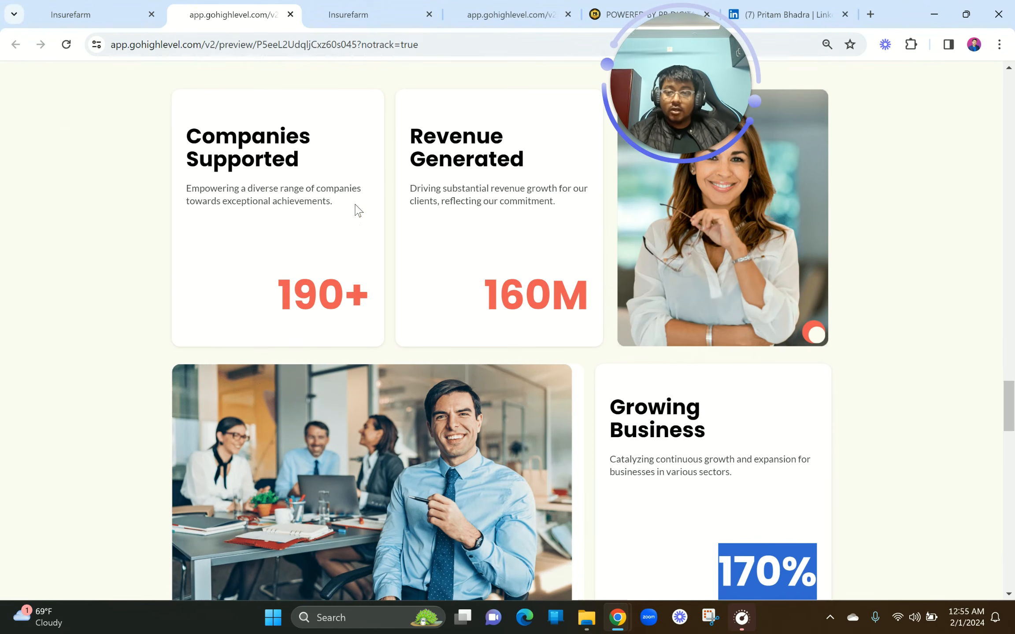
left_click(381, 7)
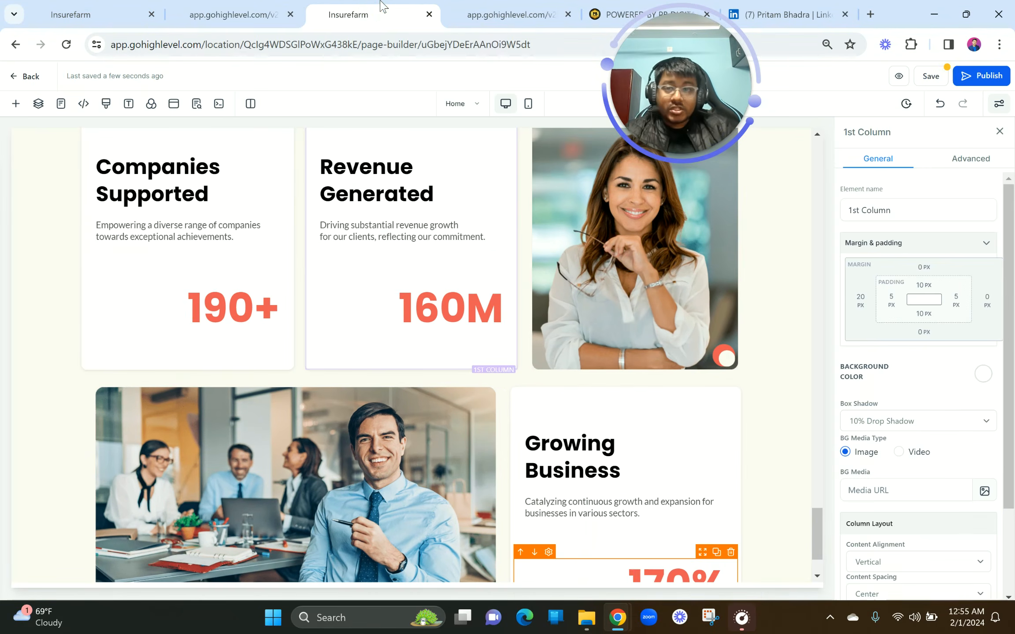
left_click(253, 6)
scroll(394, 400, "down", 10)
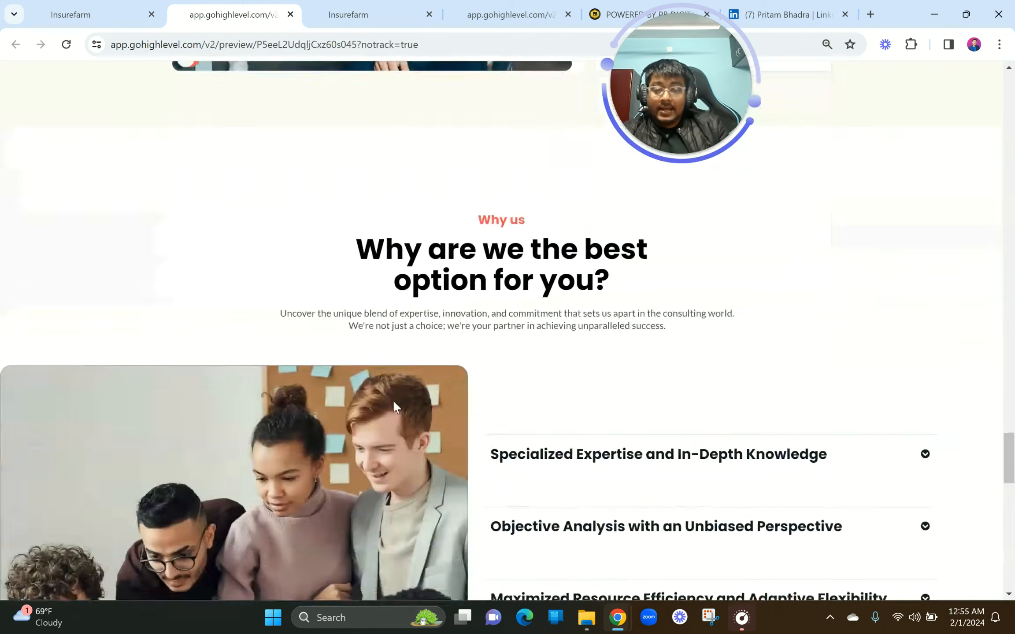
left_click_drag(480, 140, 554, 138)
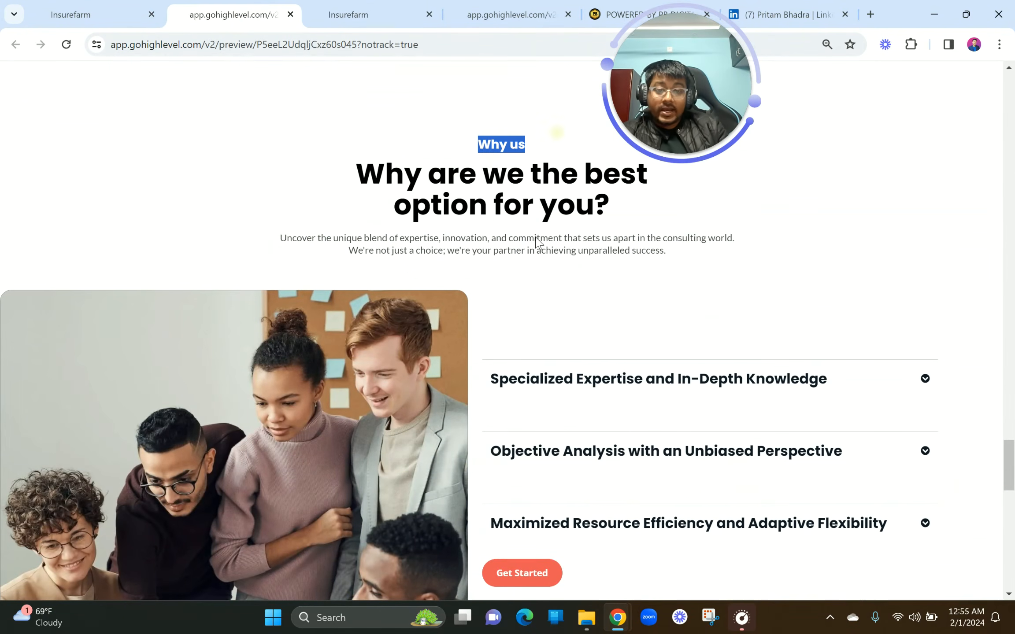
scroll(561, 293, "down", 5)
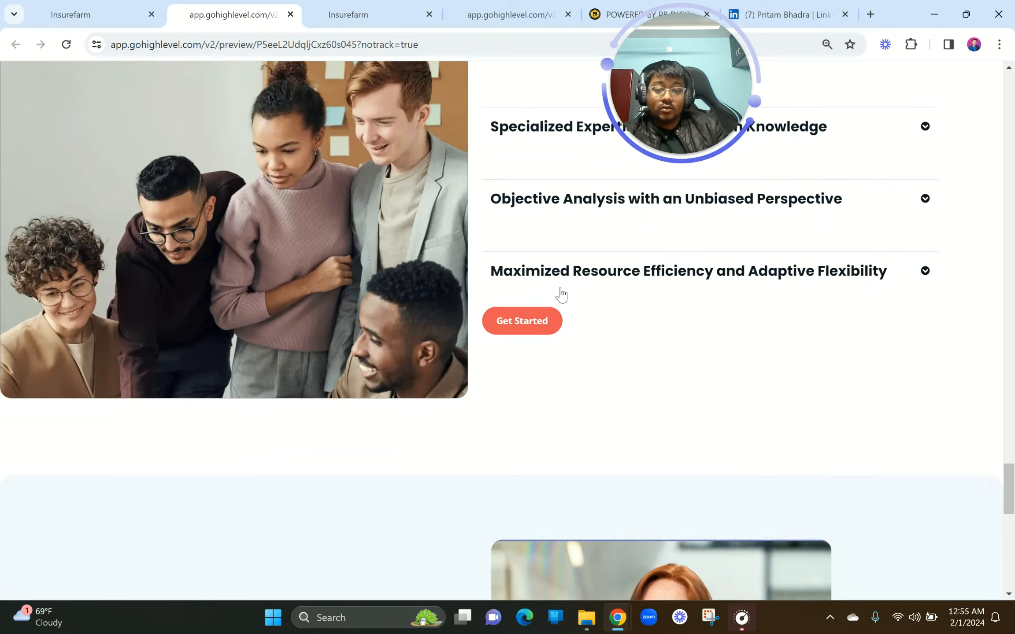
scroll(409, 211, "up", 4)
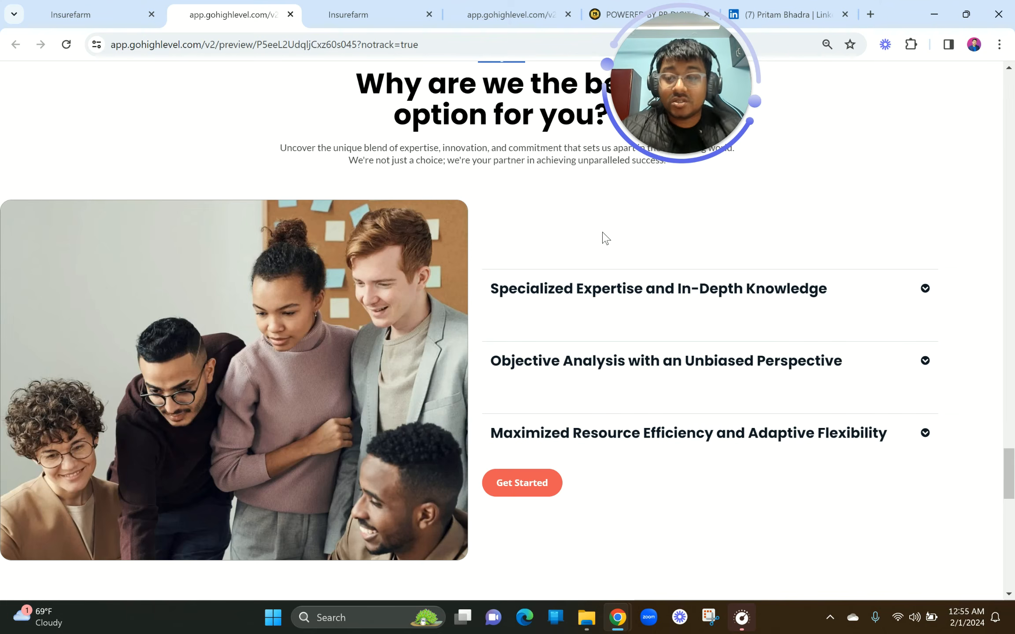
Return to the page builder and set the top margin of the "Our Results" heading row to 60 px.
left_click(354, 14)
scroll(528, 295, "up", 4)
left_click(458, 190)
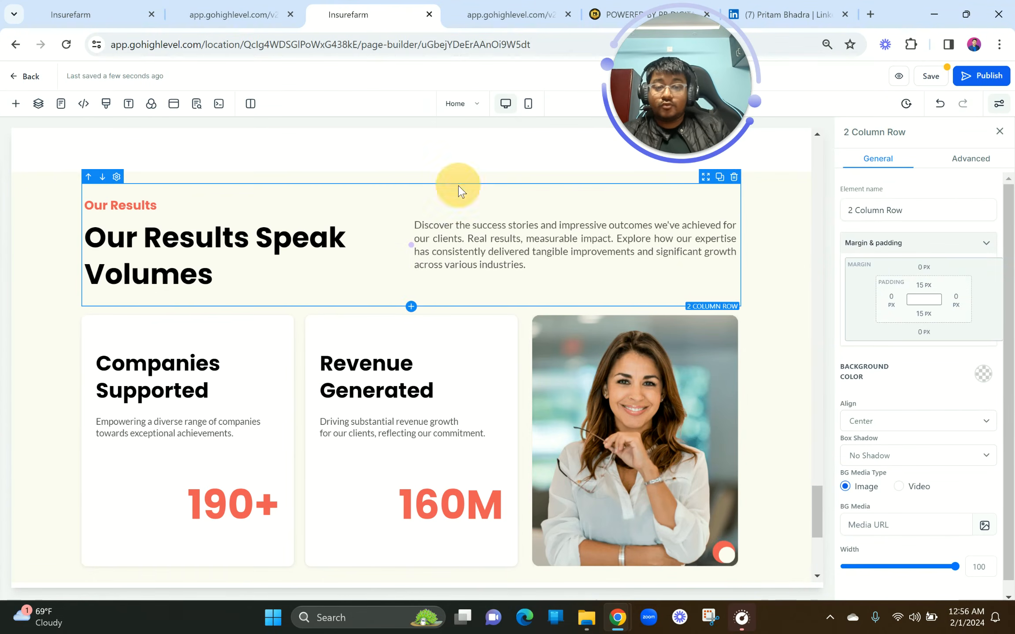
left_click(922, 267)
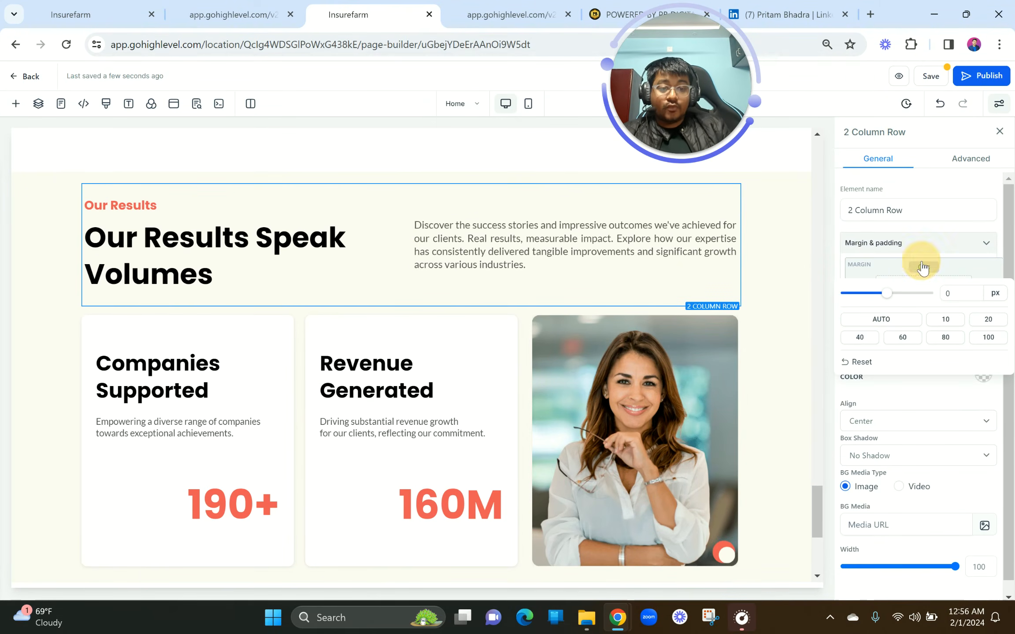
left_click(902, 339)
Set the bottom margin of the "Growing Business" row to 60 px.
scroll(566, 486, "down", 5)
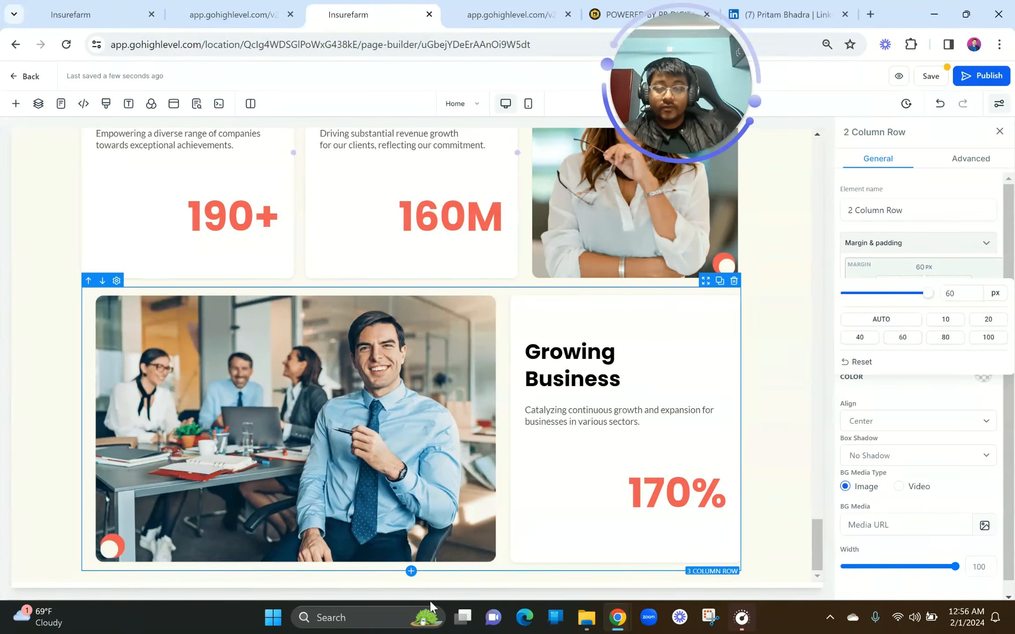
left_click(442, 575)
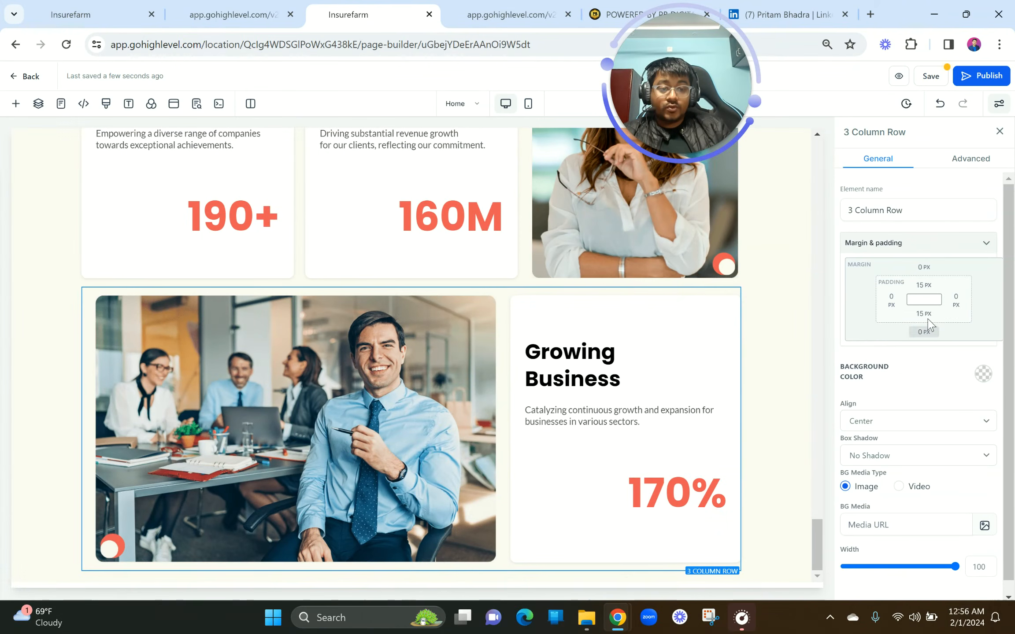
left_click(924, 332)
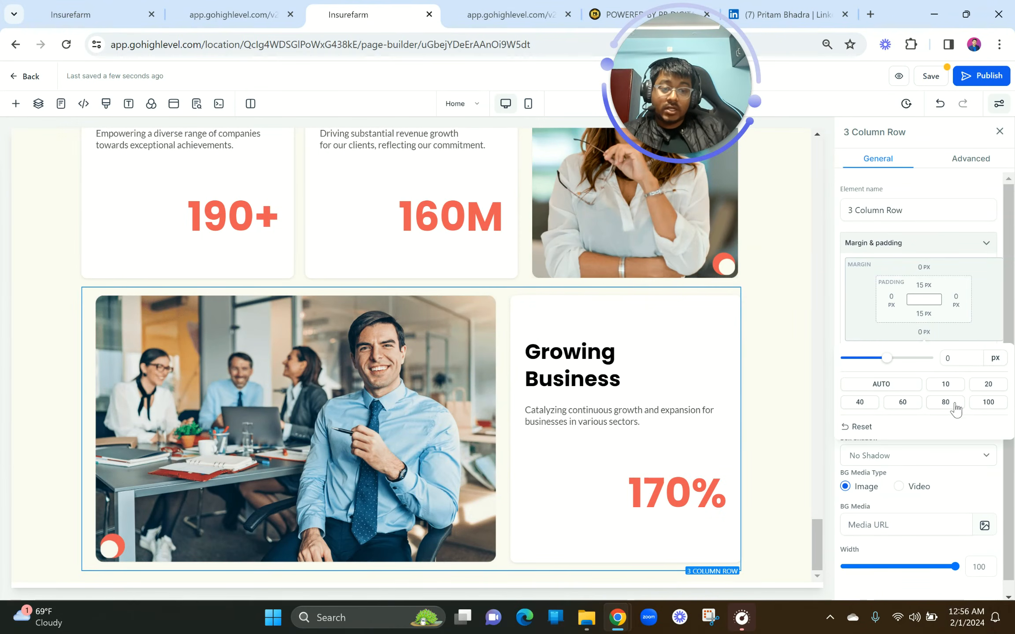
left_click(908, 403)
scroll(639, 455, "up", 5)
scroll(539, 335, "up", 6)
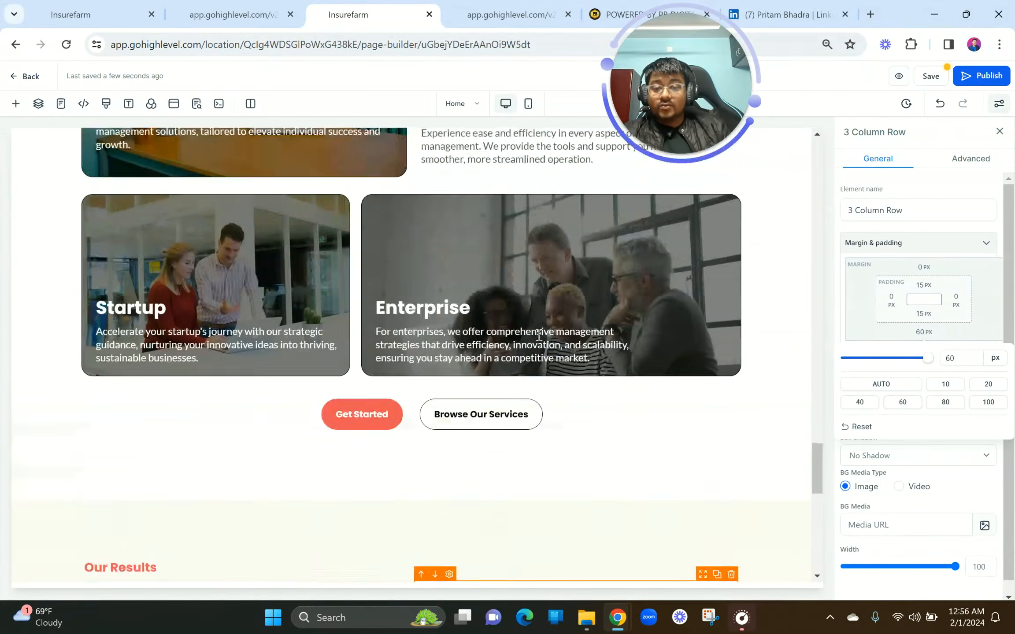
Add a full-width section below the results section at the end of the page.
scroll(538, 335, "down", 8)
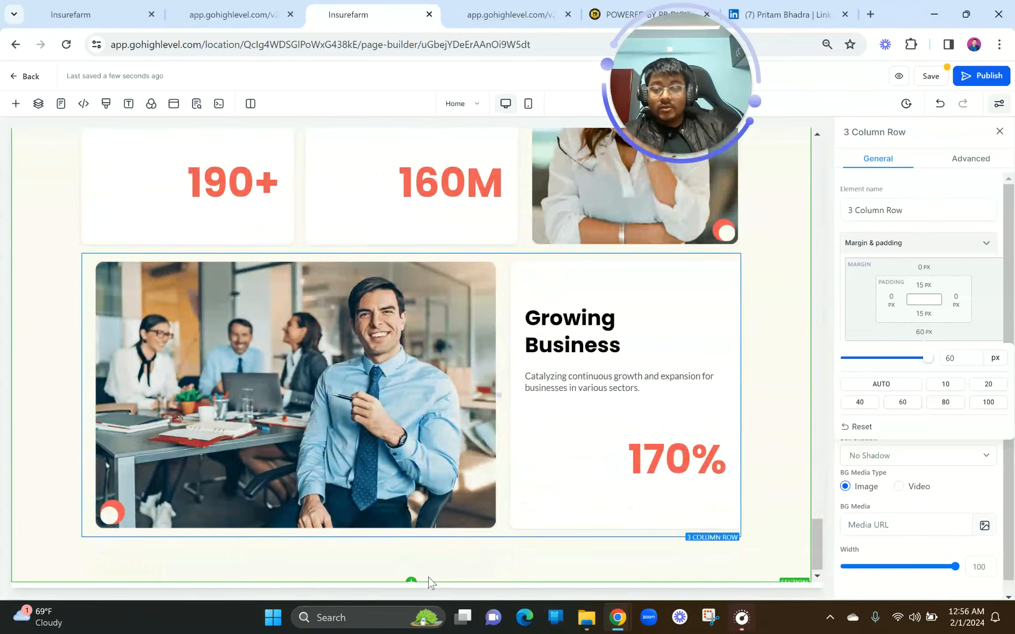
left_click(410, 580)
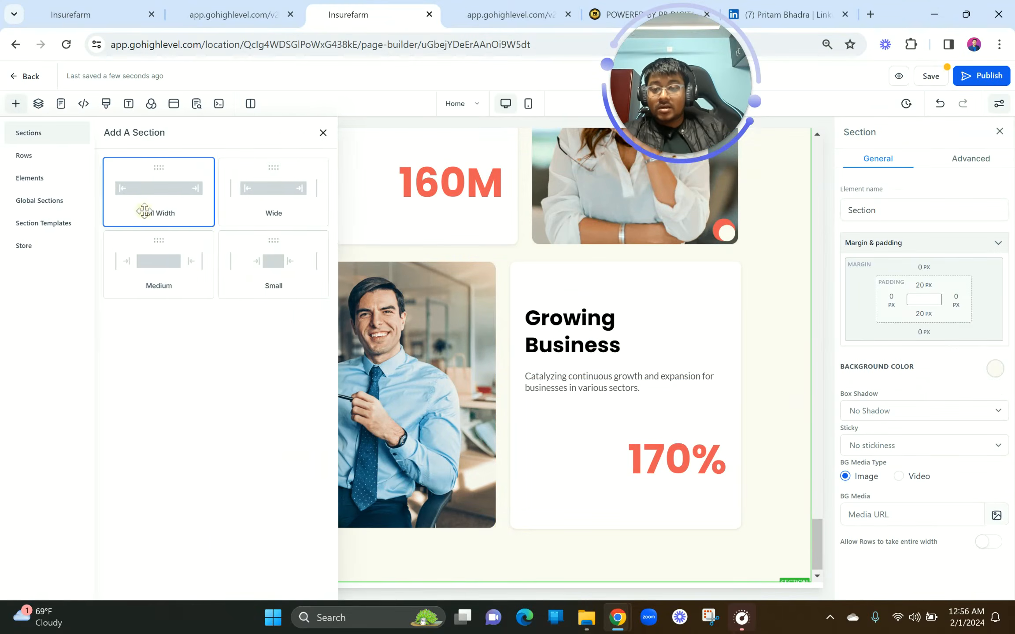
left_click(144, 209)
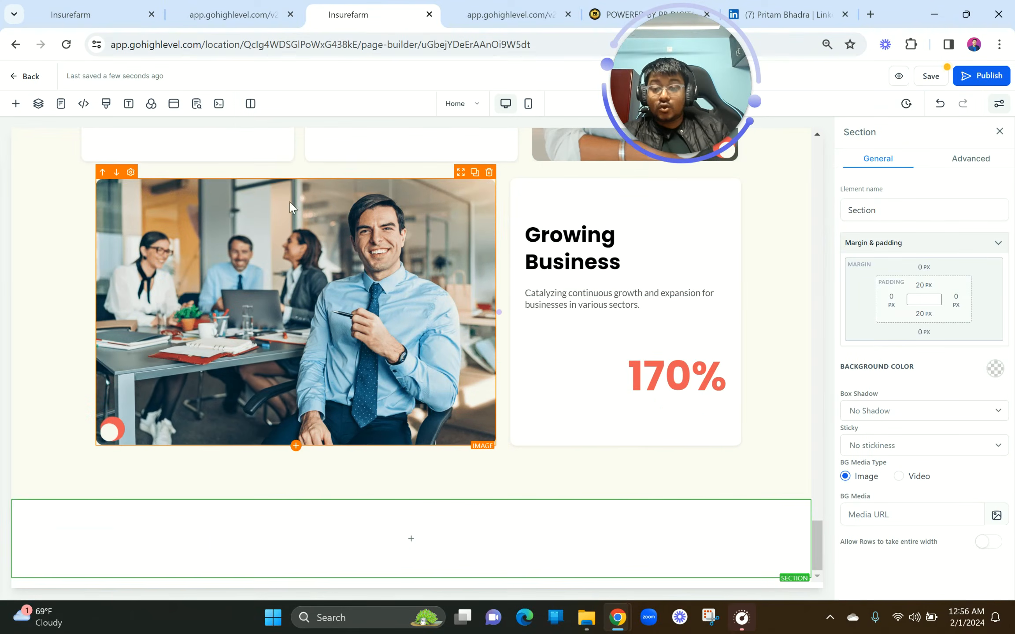
Copy the headline "Why are we the best option for you?" from the reference site and return to the page builder.
left_click(233, 15)
scroll(463, 326, "up", 2)
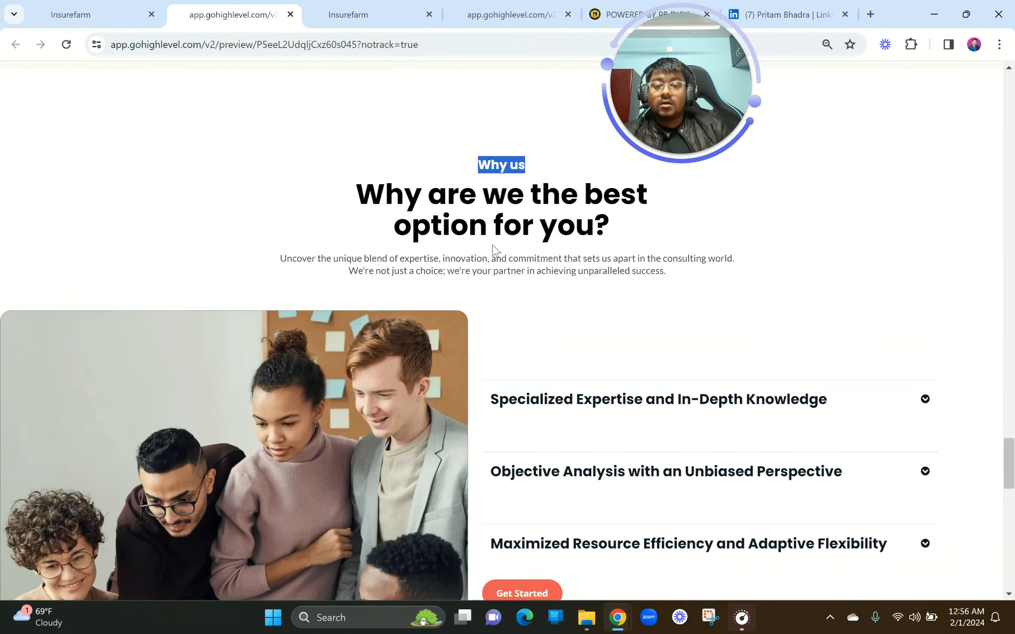
mouse_move(357, 194)
left_mouse_down()
mouse_move(464, 197)
mouse_move(650, 244)
mouse_move(373, 202)
left_mouse_up()
key("ctrl+c")
left_click(618, 238)
left_click(348, 15)
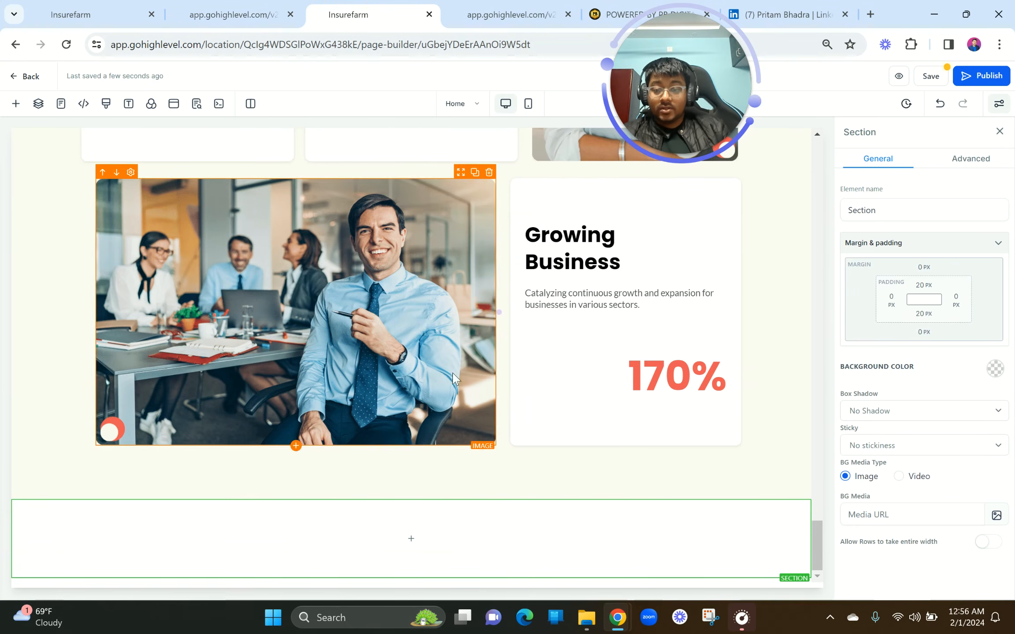
Add a one-column row to the new section and move a duplicate of the "Our Results" label into it.
left_click(411, 539)
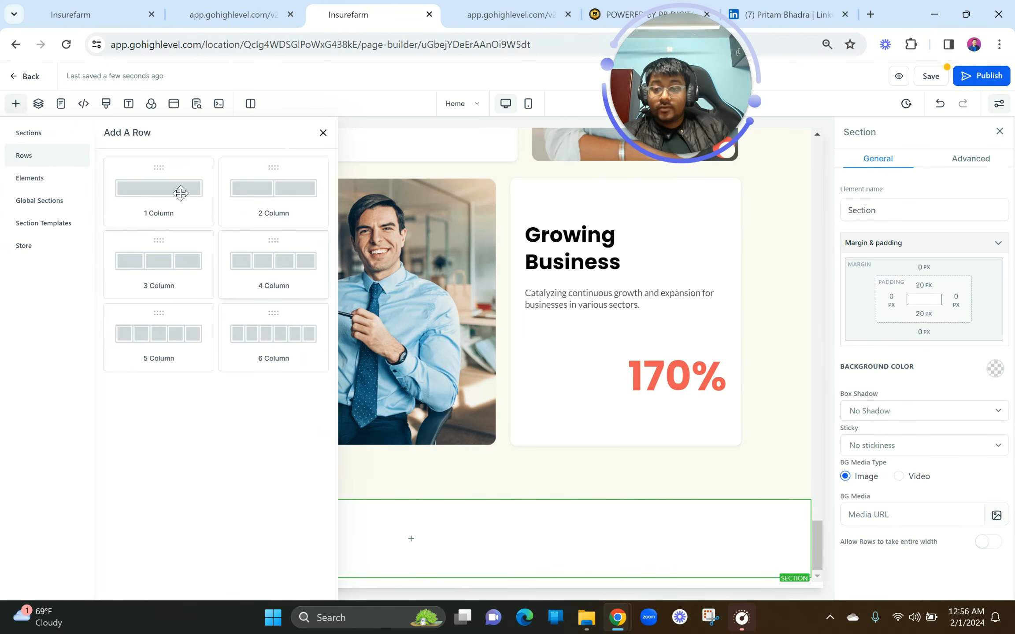
left_click(170, 186)
scroll(442, 311, "up", 8)
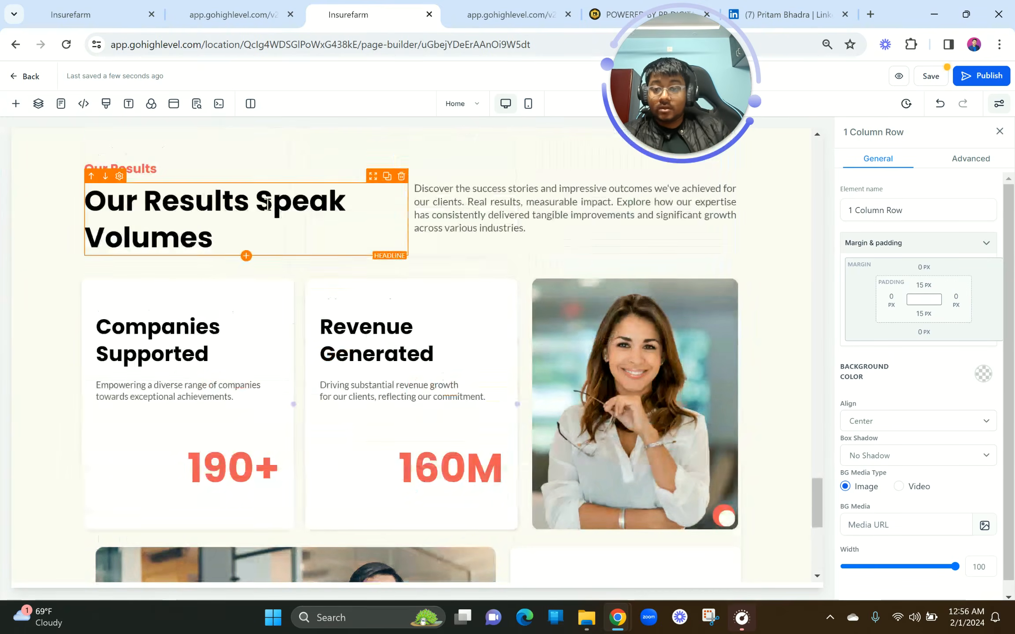
left_click(386, 155)
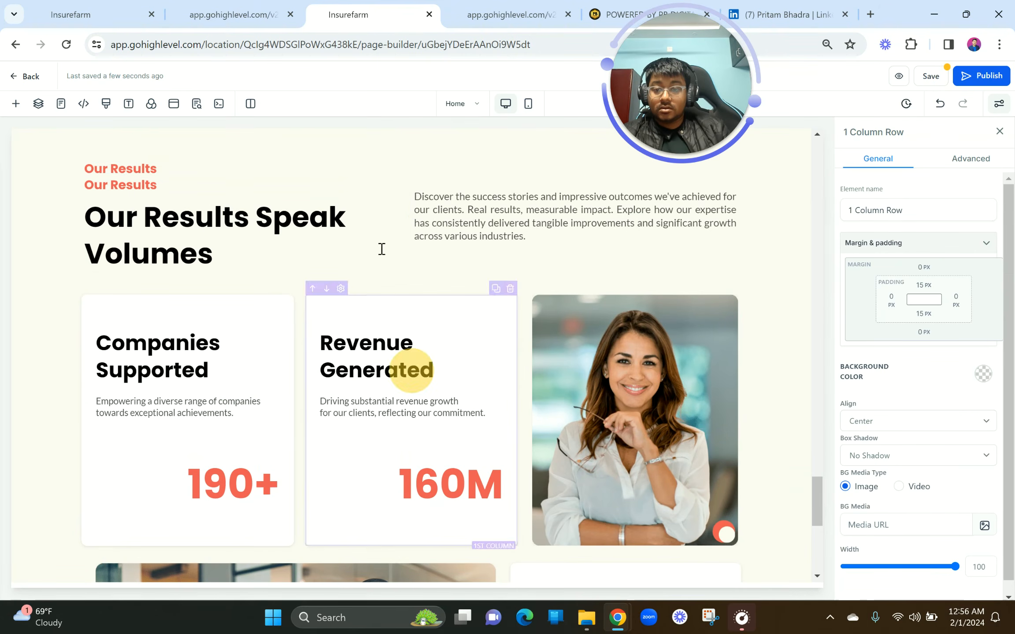
left_click_drag(376, 174, 636, 561)
scroll(636, 560, "down", 6)
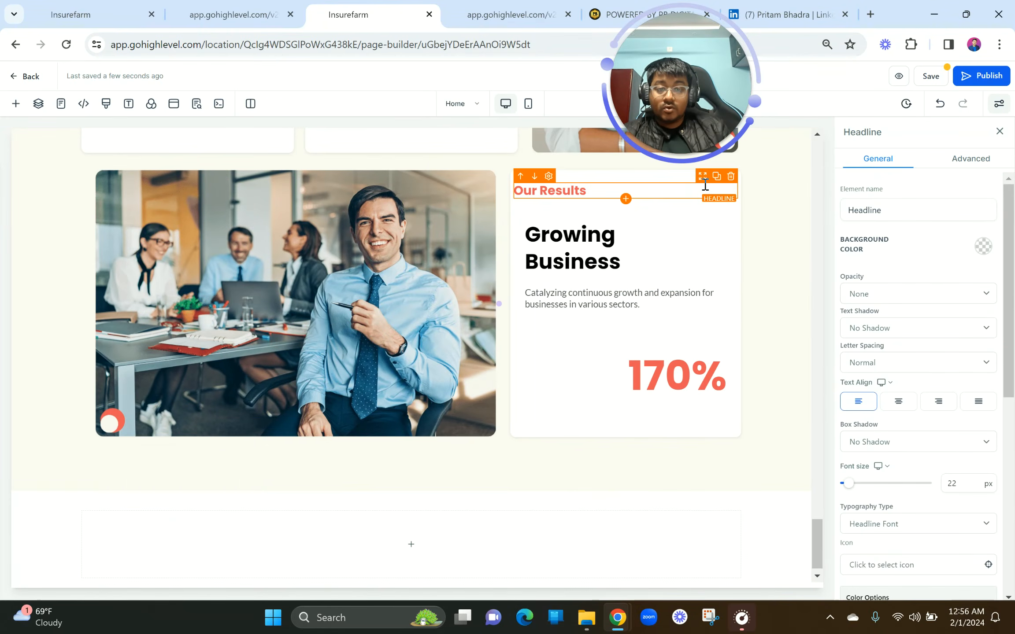
left_click_drag(703, 185, 503, 546)
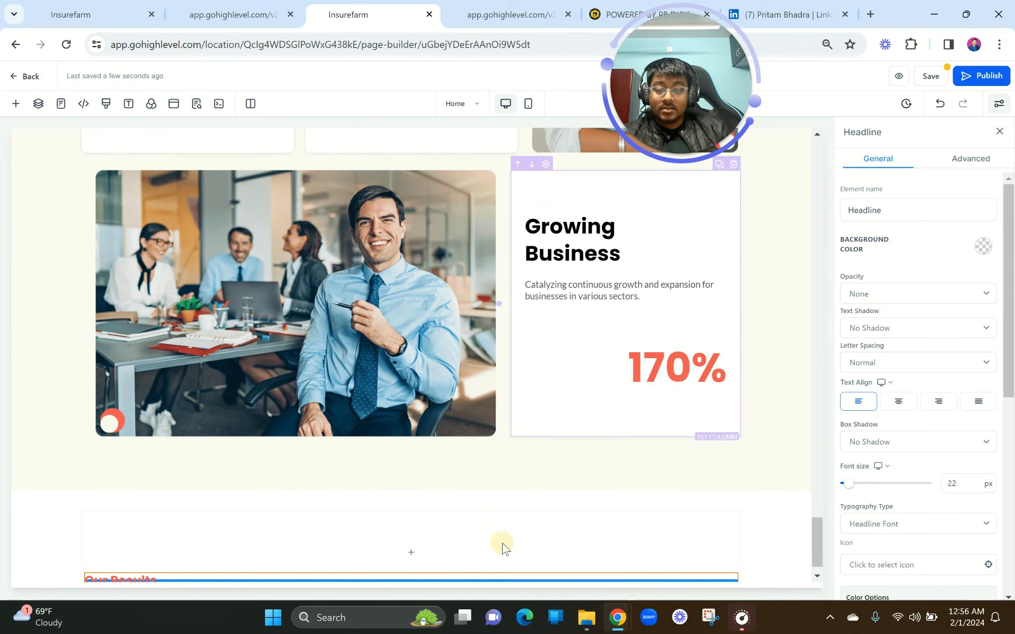
Center the duplicated label and change its text to "Why us", matching the reference site.
left_click(899, 401)
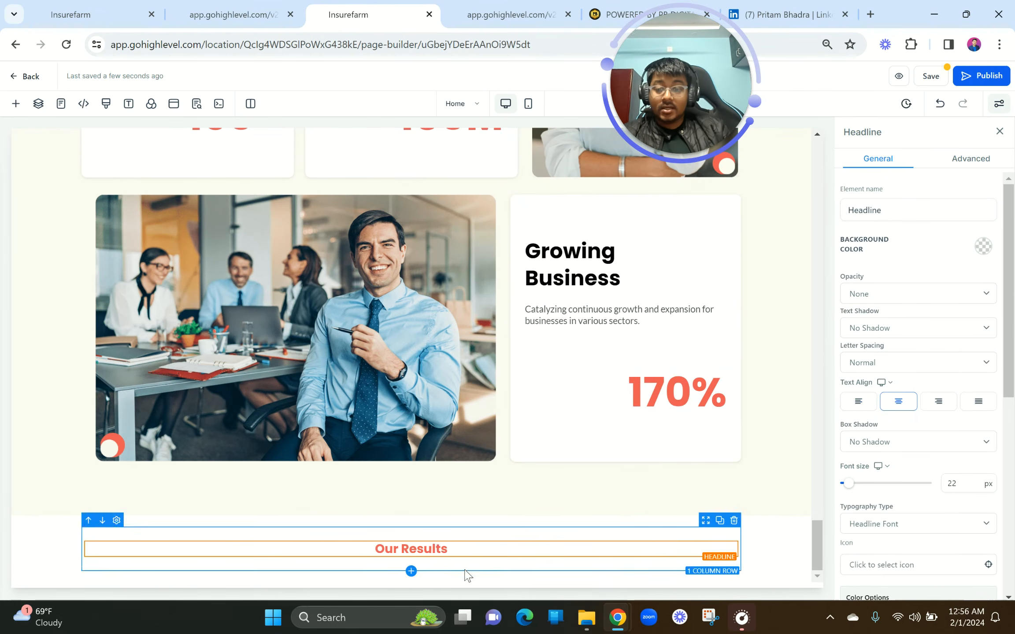
triple_click(436, 551)
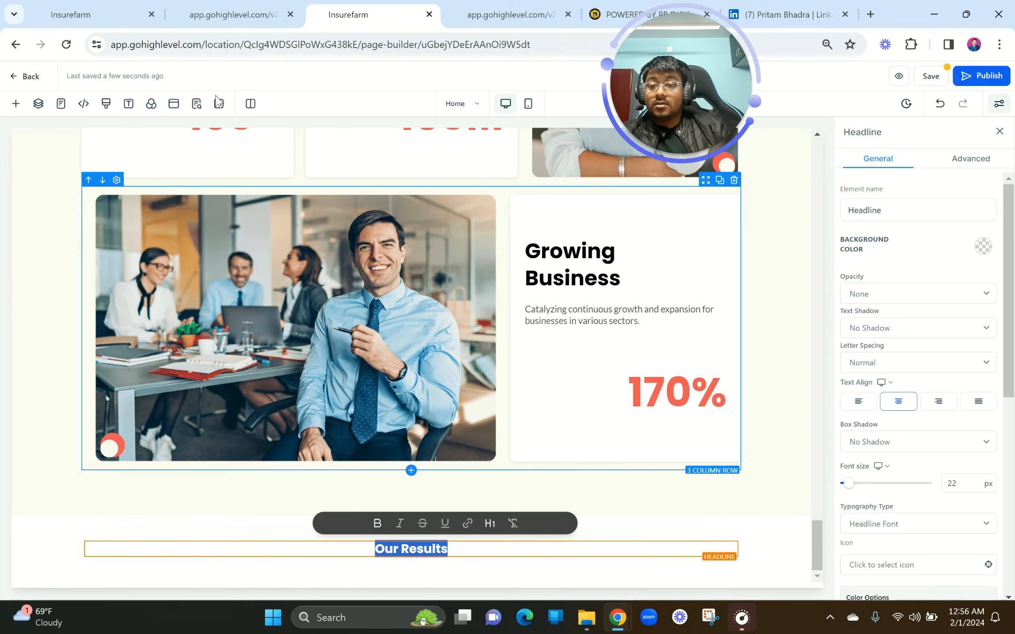
left_click(243, 9)
left_click(328, 6)
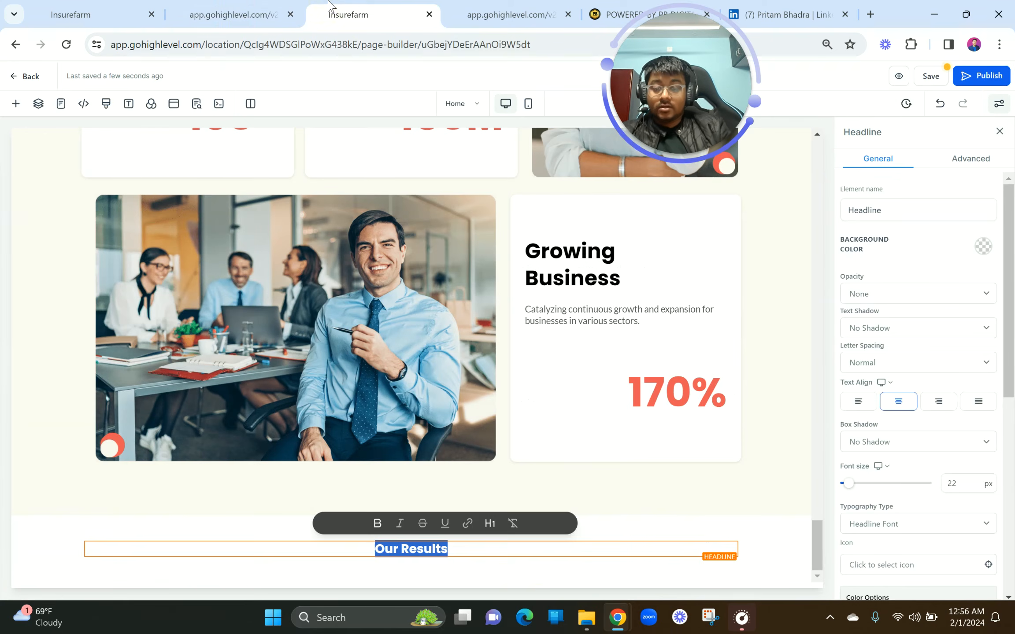
type("Wht")
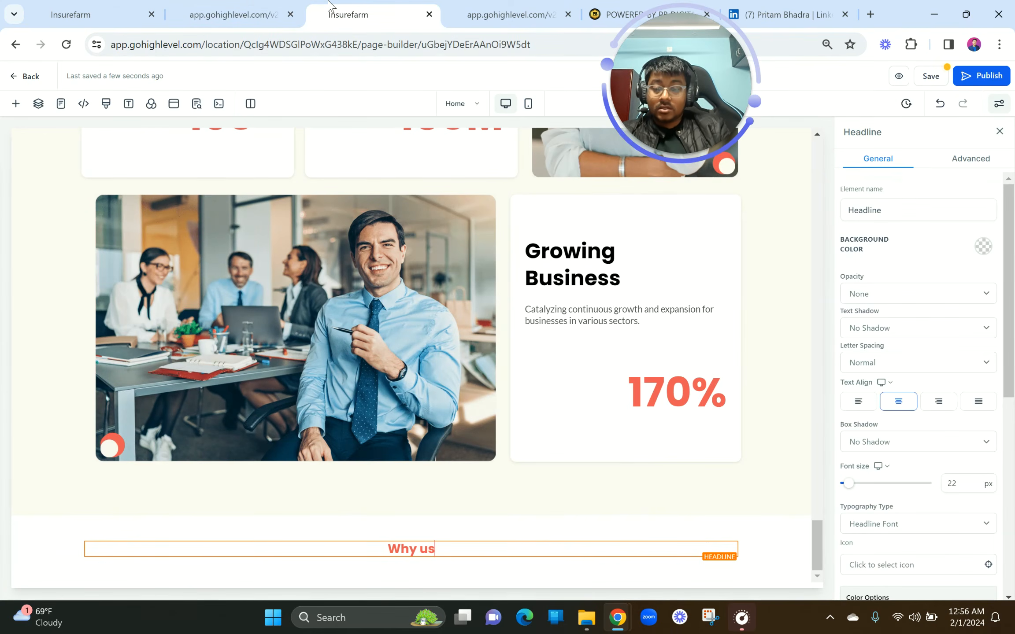
Duplicate the "Our Results Speak Volumes" headline and move the copy directly below the "Why us" label.
left_click(246, 10)
left_click(348, 12)
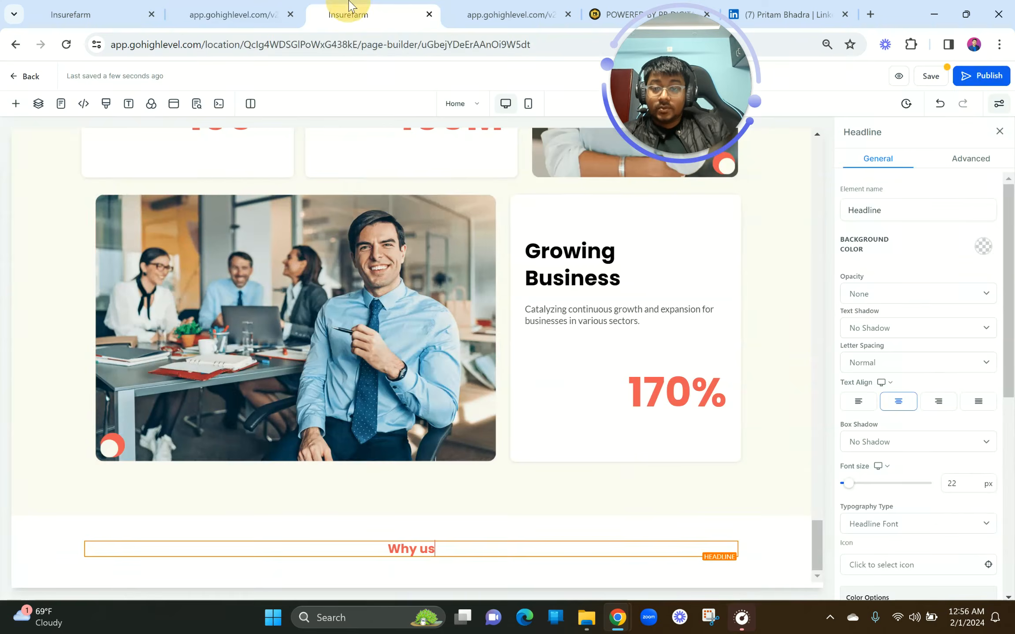
scroll(438, 344, "up", 8)
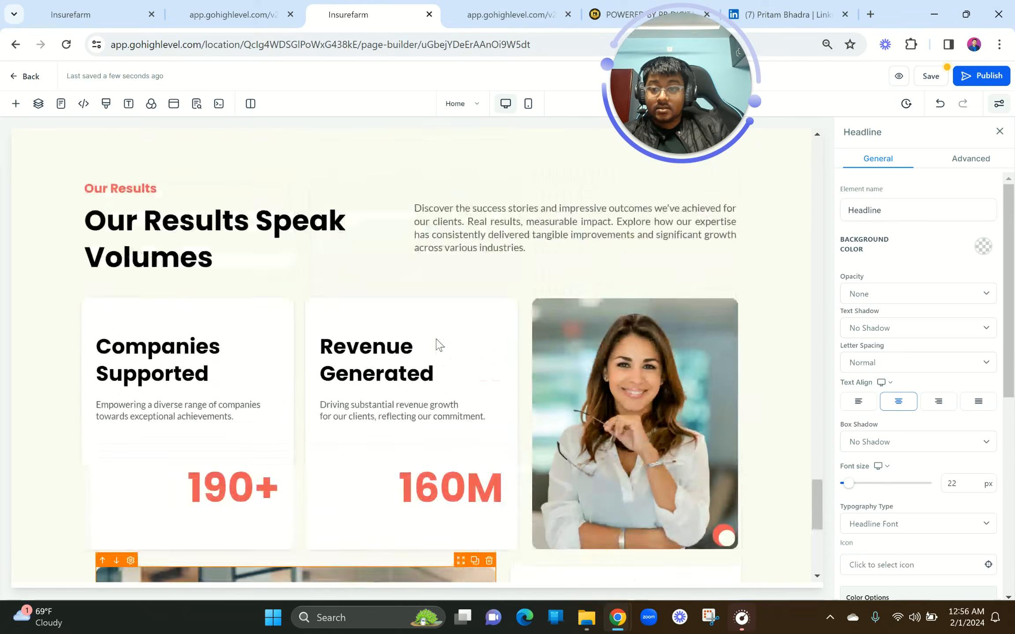
left_click(389, 260)
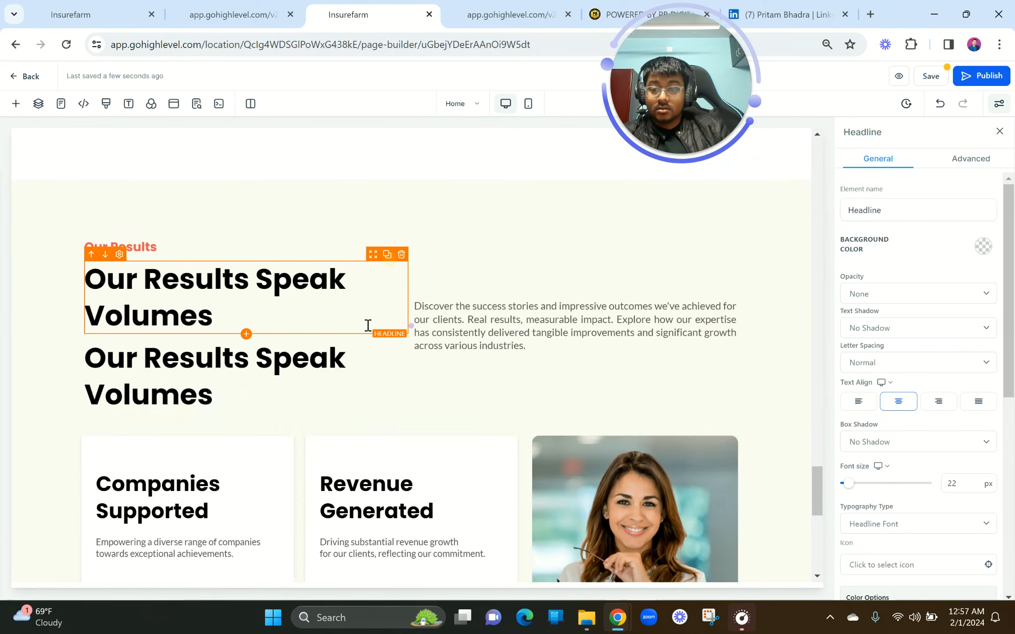
scroll(367, 324, "down", 2)
left_click(369, 272)
left_click_drag(404, 302, 698, 568)
scroll(698, 568, "down", 1)
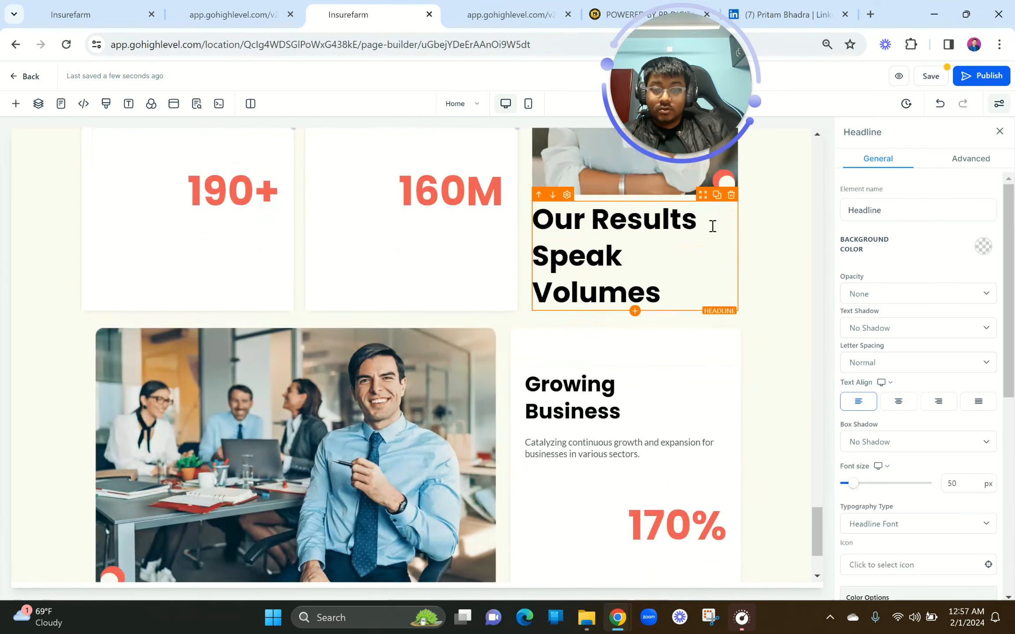
left_click_drag(703, 195, 667, 579)
left_click_drag(702, 340, 512, 564)
Center the moved headline and replace its text with "Why are we the best option for you?", without leading blank lines.
left_click(899, 405)
triple_click(480, 539)
key("ctrl+v")
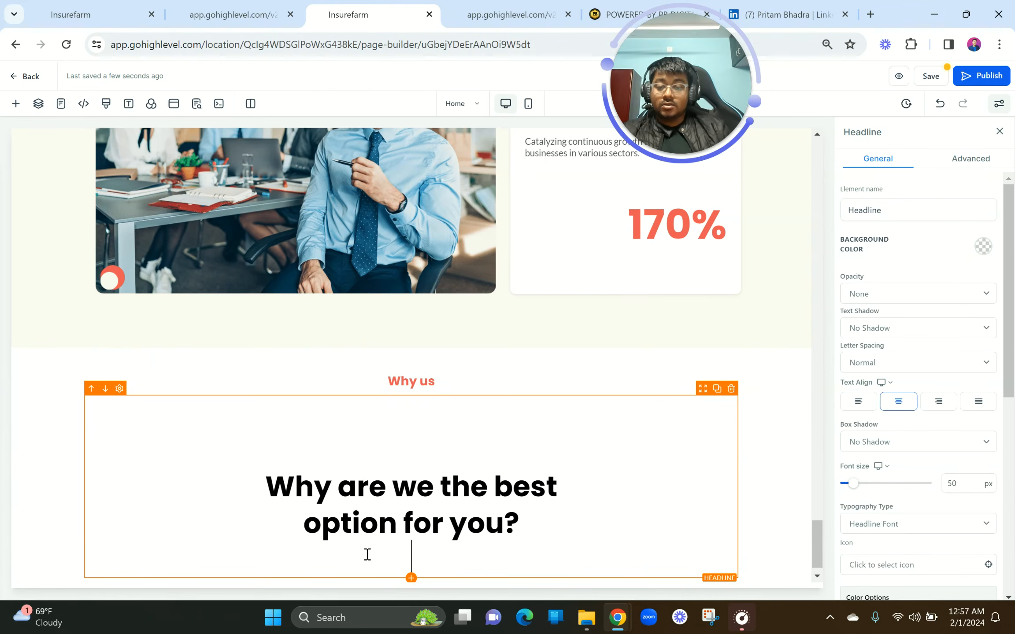
left_click(247, 487)
key("BackSpace")
key("BackSpace")
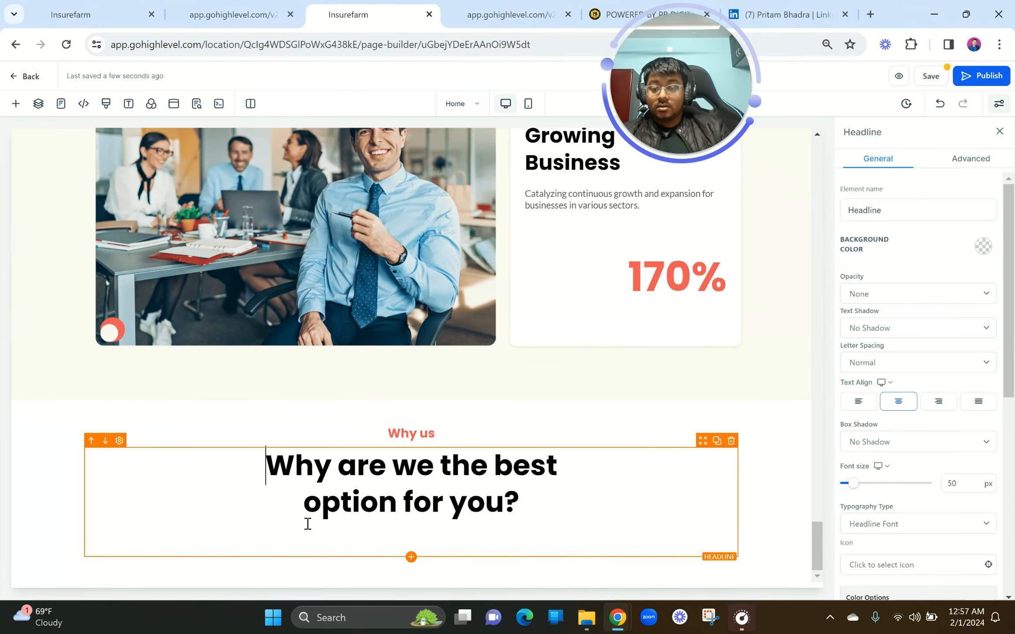
Copy the "Uncover the unique blend of expertise" paragraph from the reference site and return to the page builder.
left_click(246, 15)
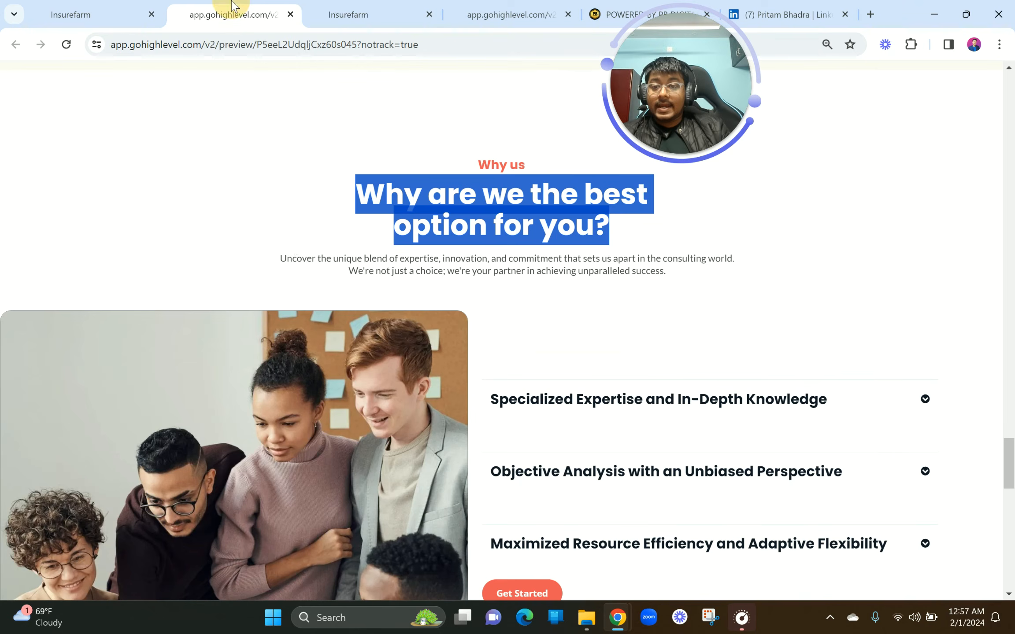
left_click_drag(666, 271, 271, 263)
key("ctrl+c")
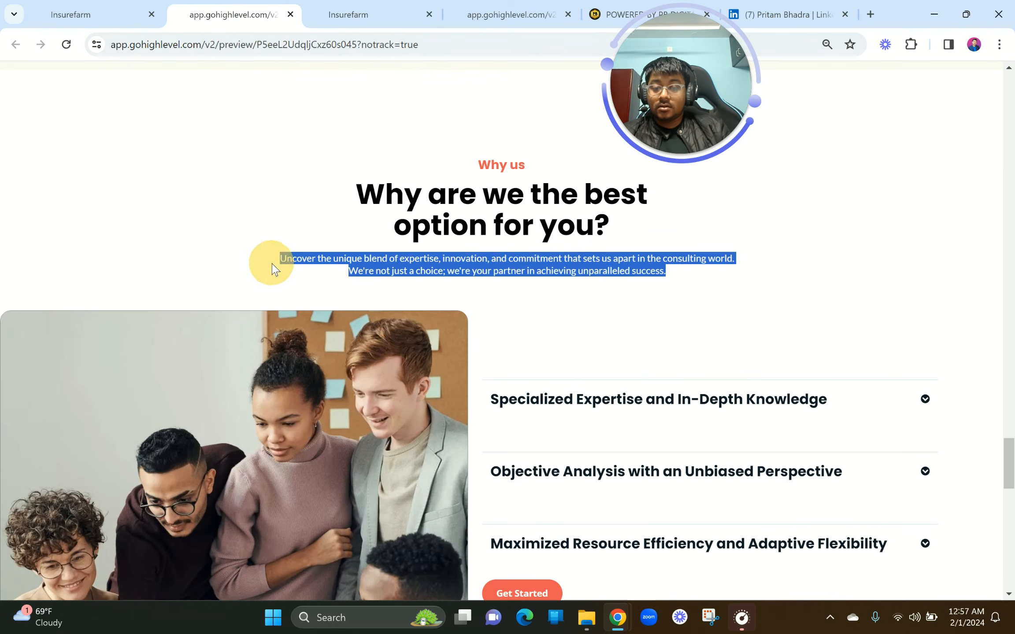
left_click(353, 15)
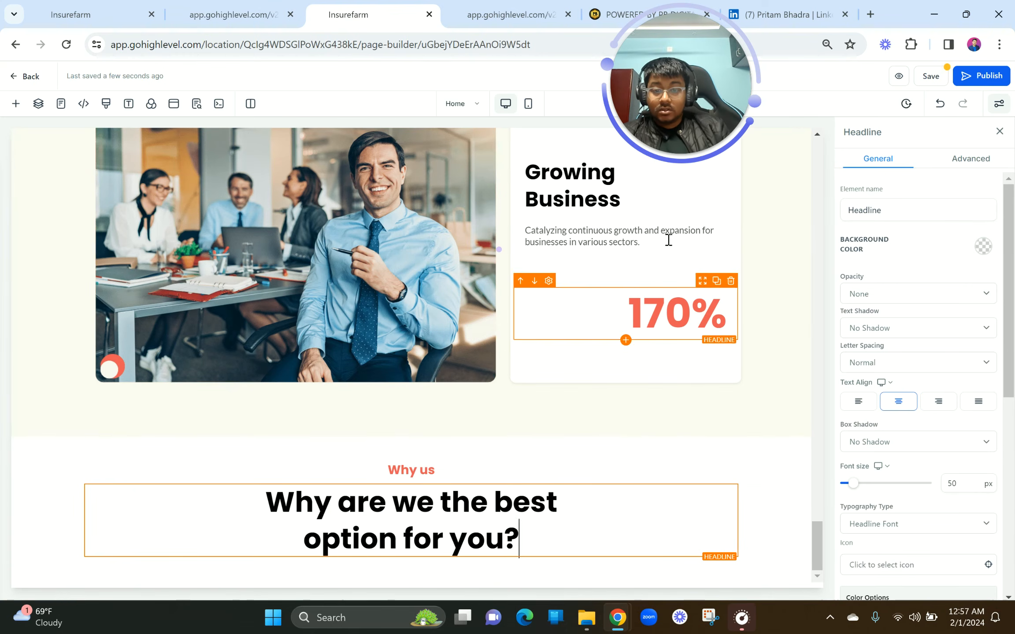
Duplicate the "Growing Business" description, move the copy below the "Why us" headline and replace its text with the copied paragraph.
left_click(716, 218)
left_click_drag(704, 243, 545, 559)
double_click(447, 576)
key("ctrl+v")
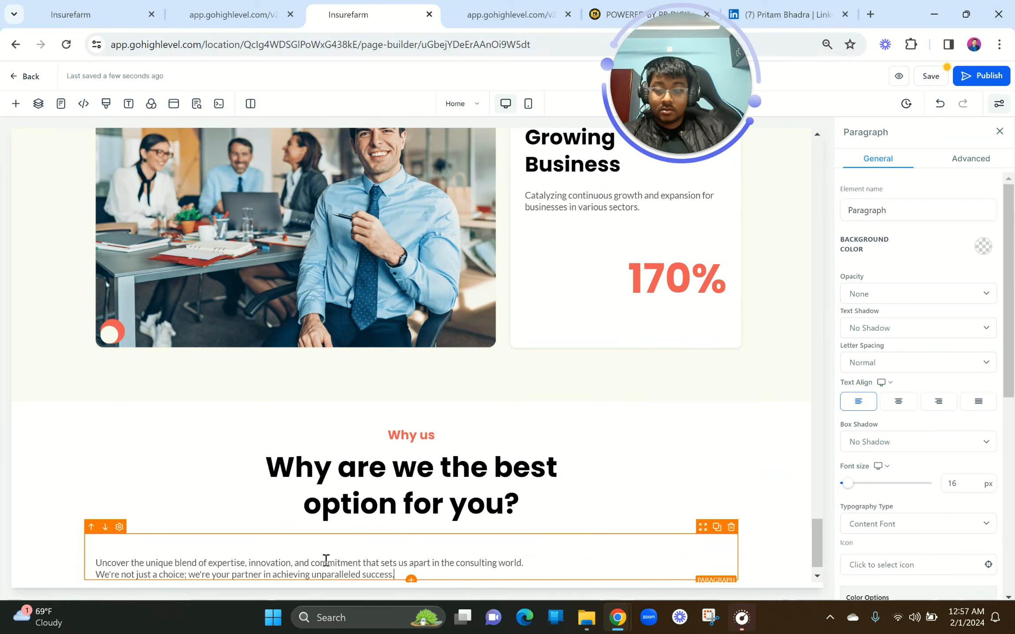
Remove the blank line above the "Why us" paragraph, center the text and set its top margin to 10 px.
left_click(98, 563)
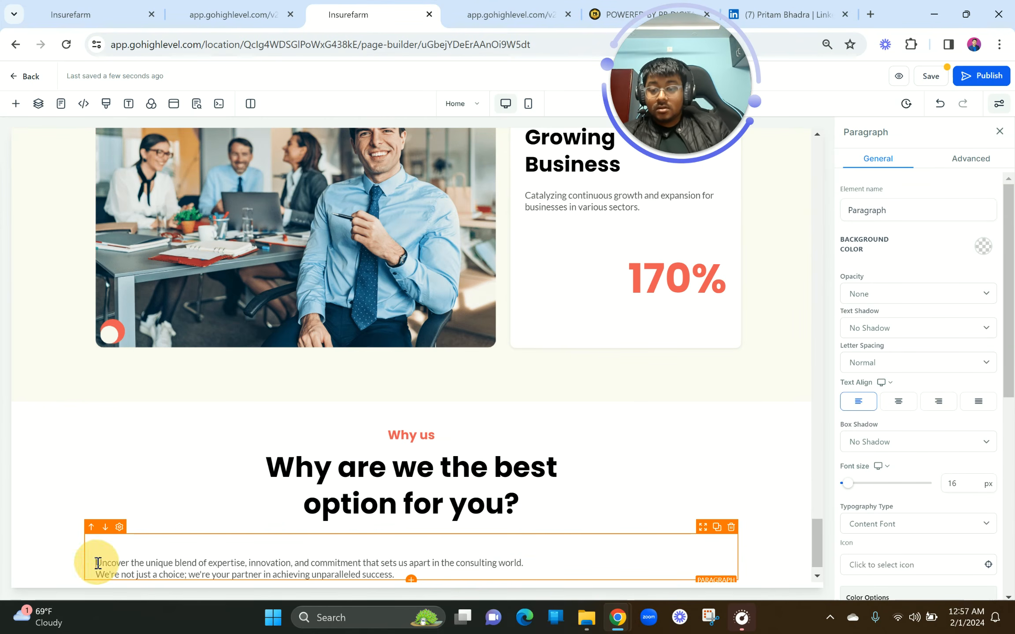
key("BackSpace")
left_click(894, 403)
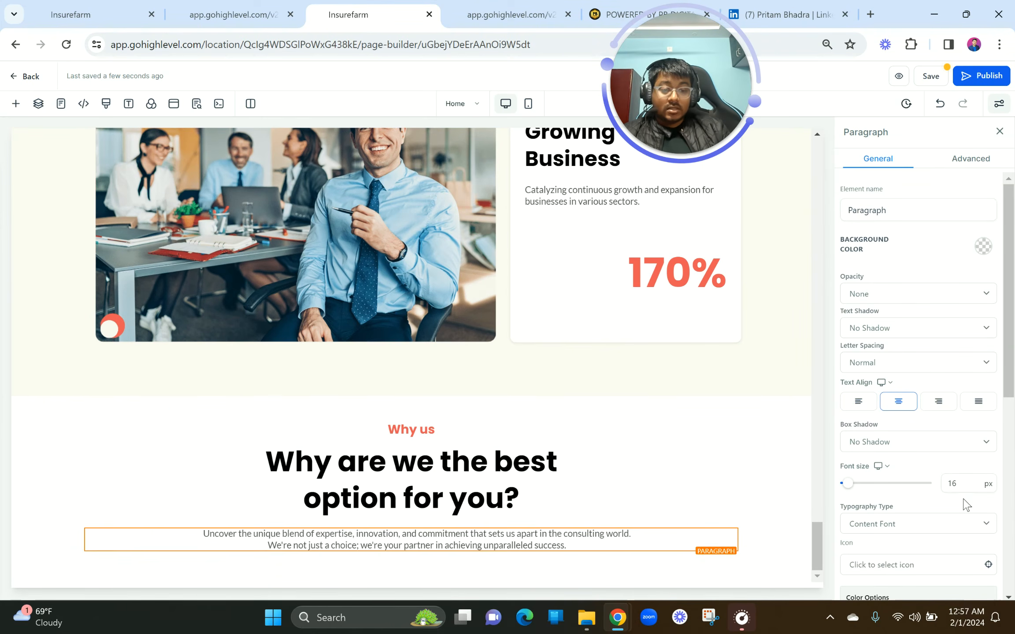
scroll(964, 503, "down", 5)
left_click(925, 486)
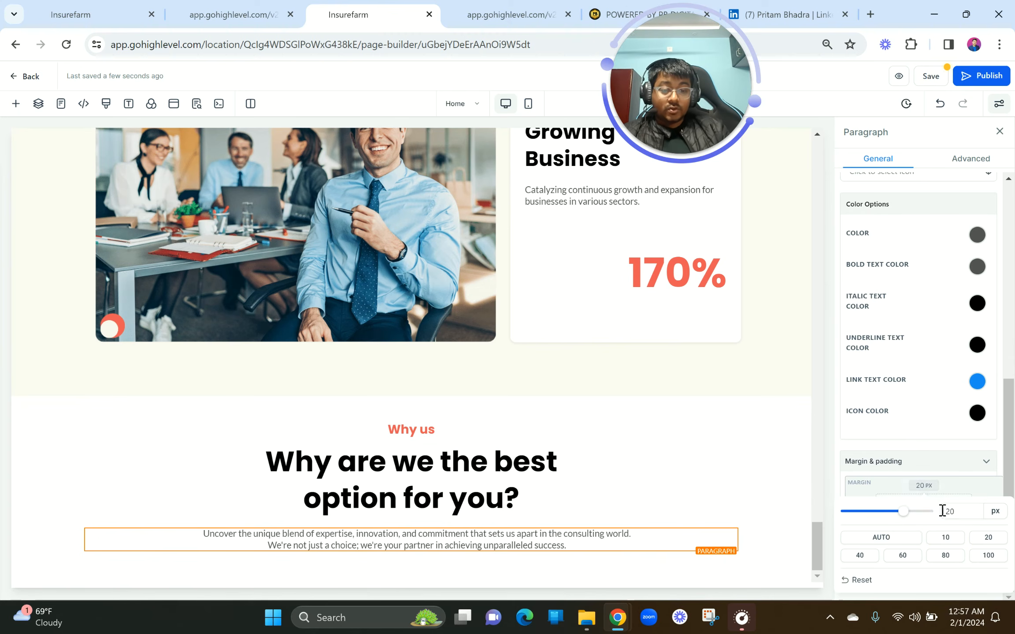
left_click(940, 538)
Set the top margin of the "Why us" one-column row to 60 px.
left_click(494, 469)
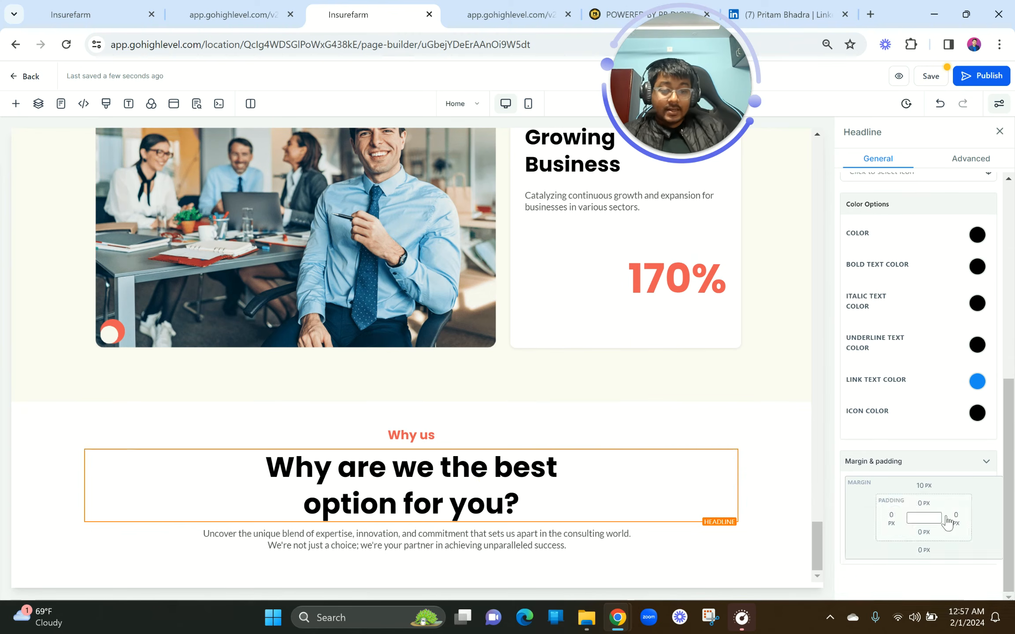
left_click(530, 441)
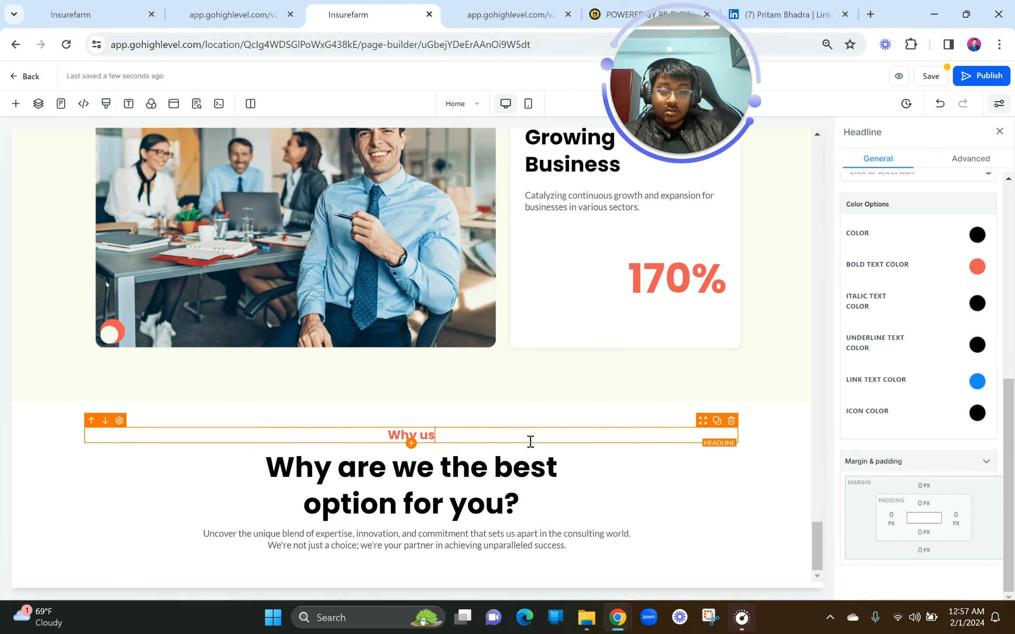
left_click(487, 472)
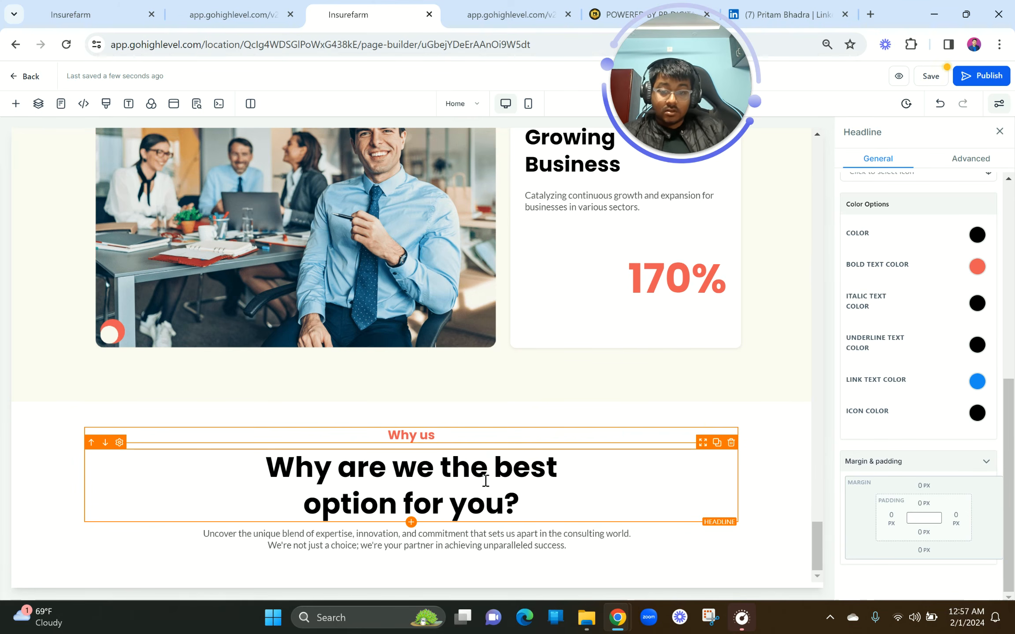
left_click(432, 420)
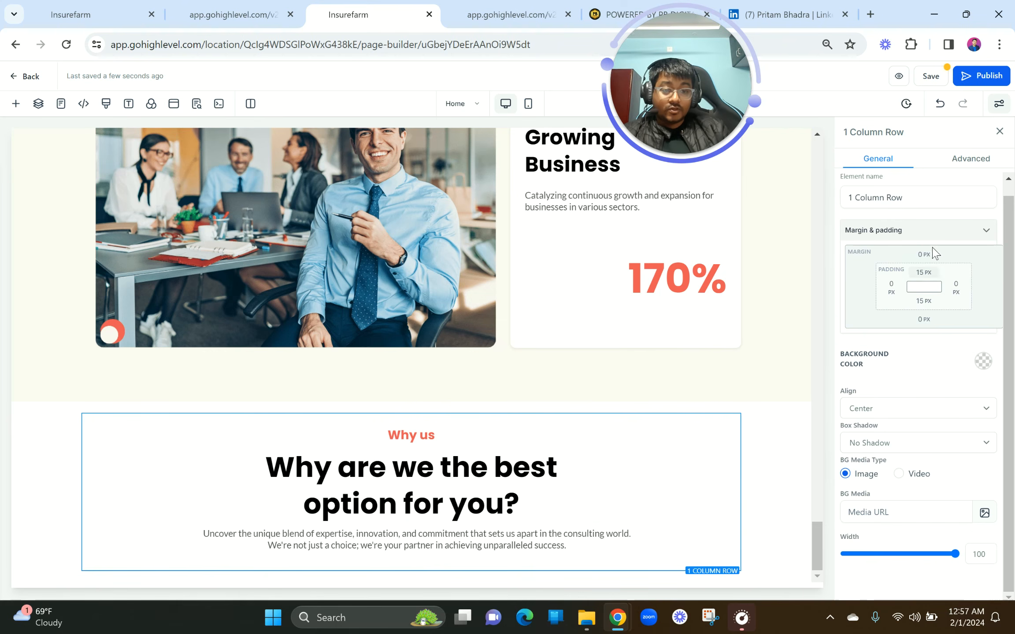
left_click(923, 255)
left_click(902, 326)
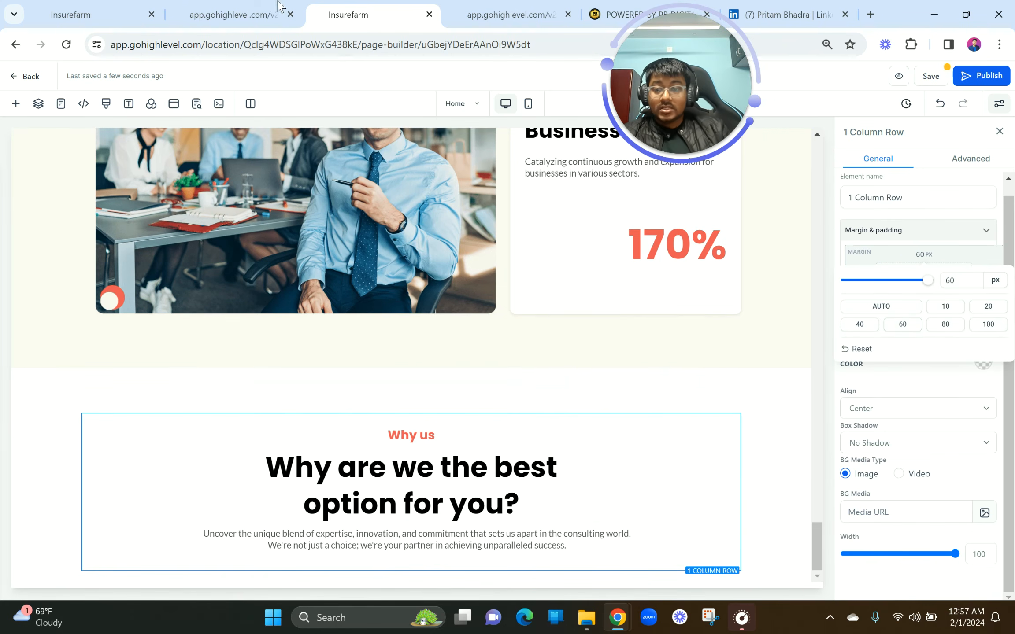
Check the reference site's image-and-accordion layout, return to the page builder and add a two-column row below the "Why us" heading row.
left_click(238, 15)
scroll(419, 414, "down", 6)
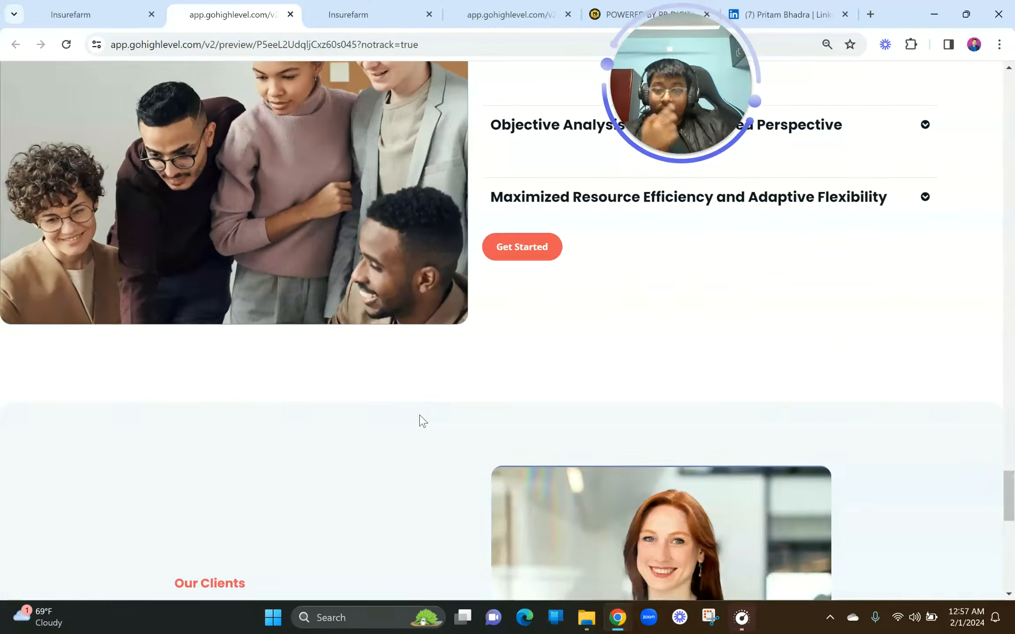
scroll(421, 419, "up", 5)
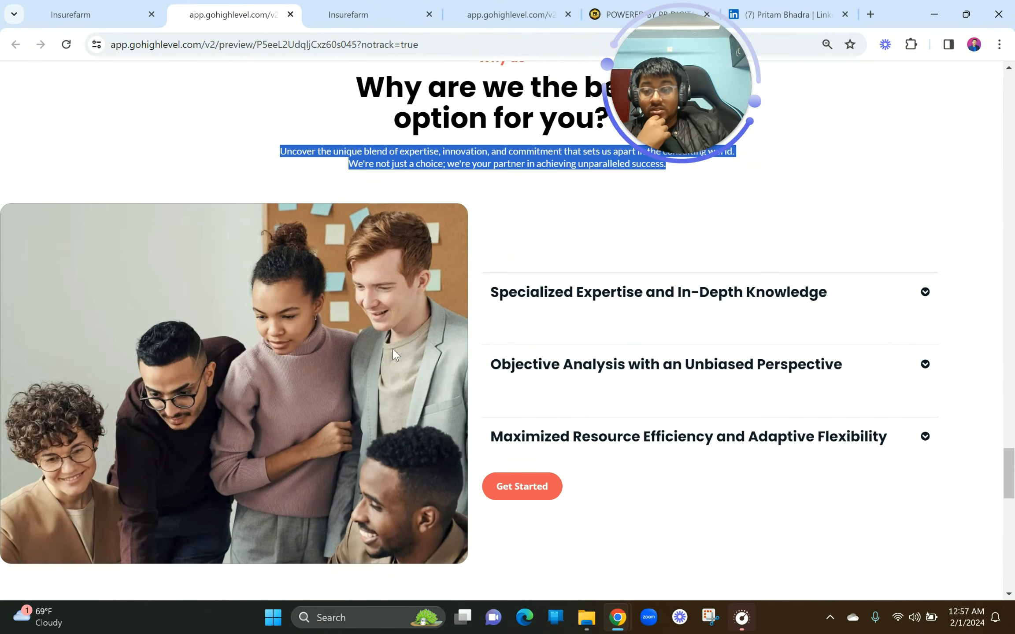
scroll(105, 243, "up", 5)
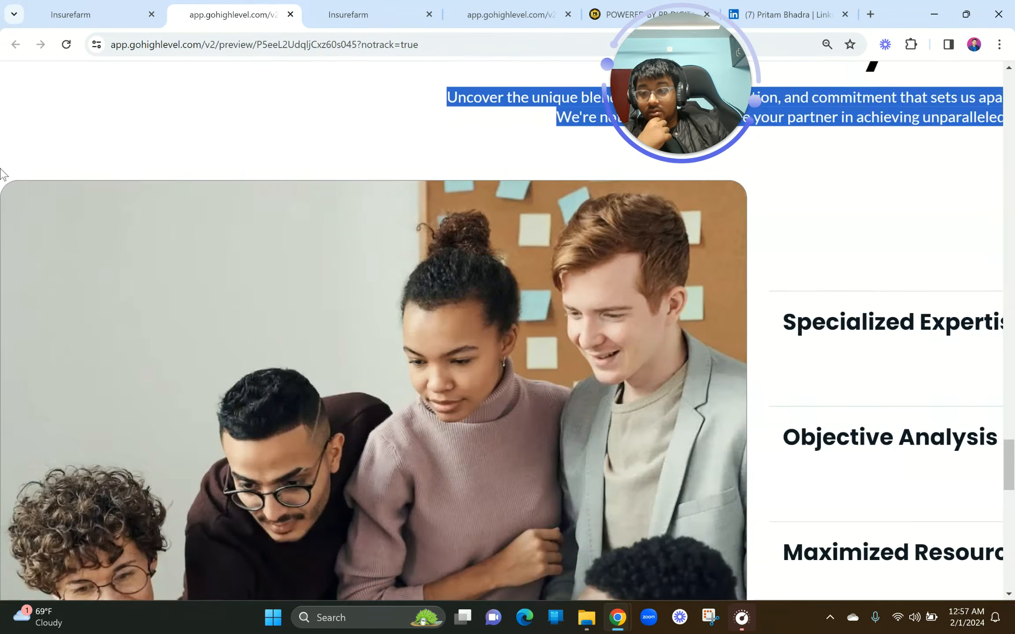
scroll(132, 213, "down", 5)
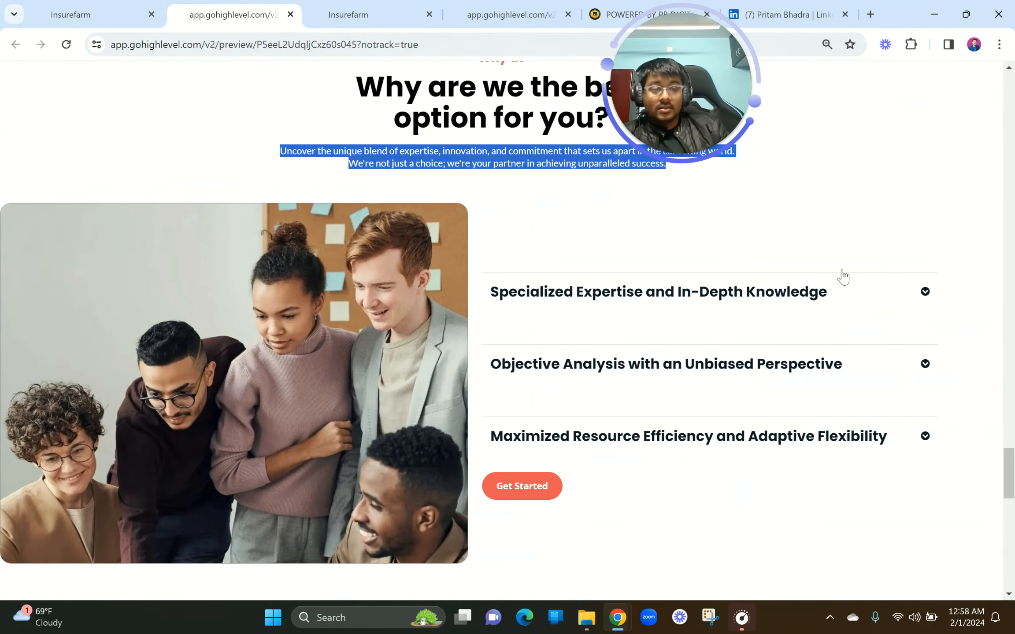
left_click(360, 5)
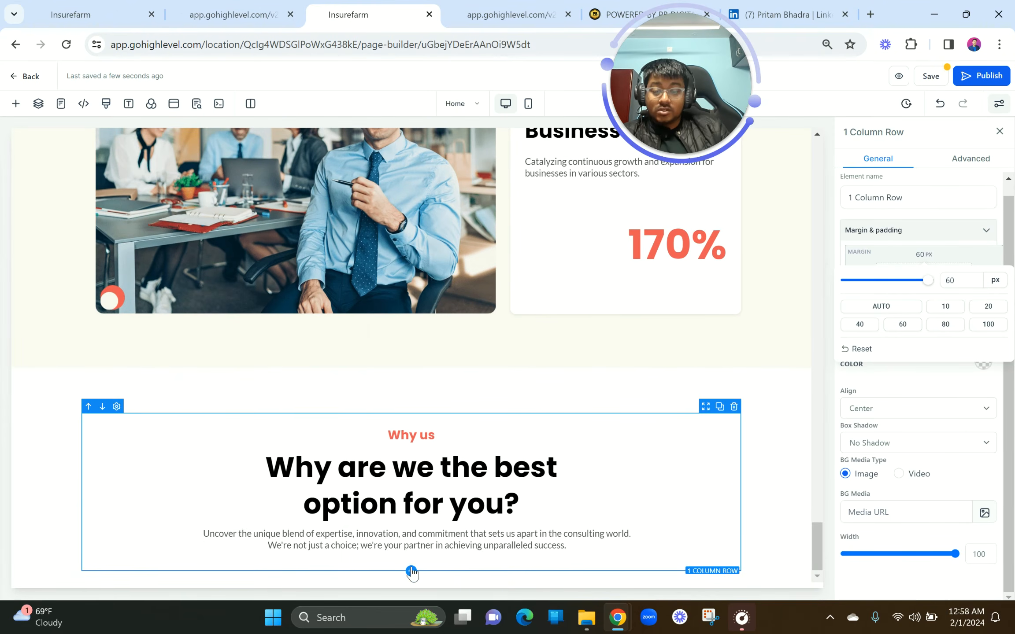
left_click(411, 573)
left_click_drag(287, 178, 446, 523)
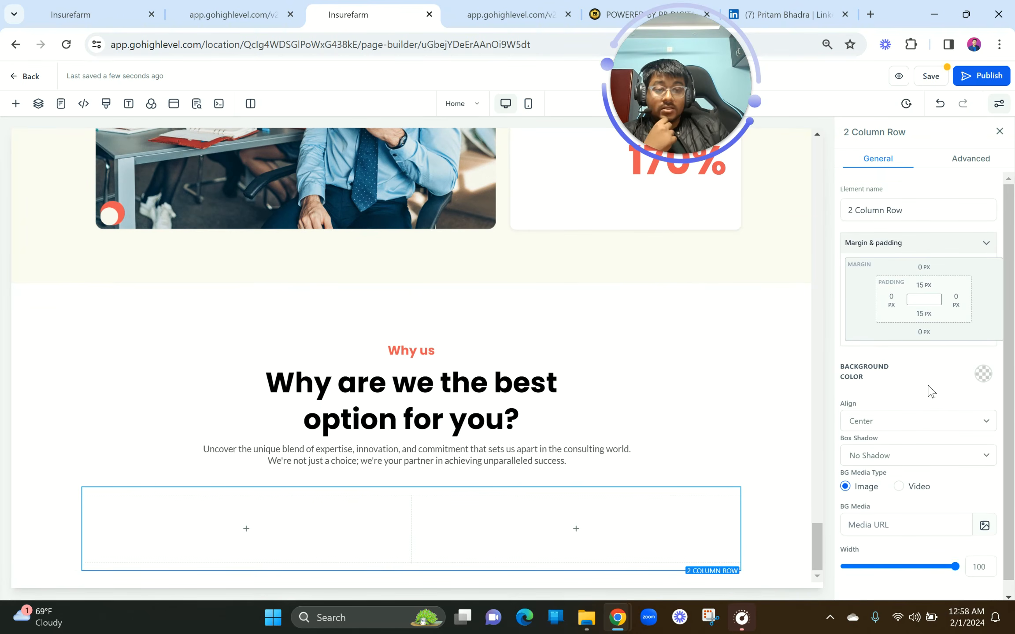
Allow the rows of the "Why us" section to take the entire width.
scroll(929, 391, "up", 1)
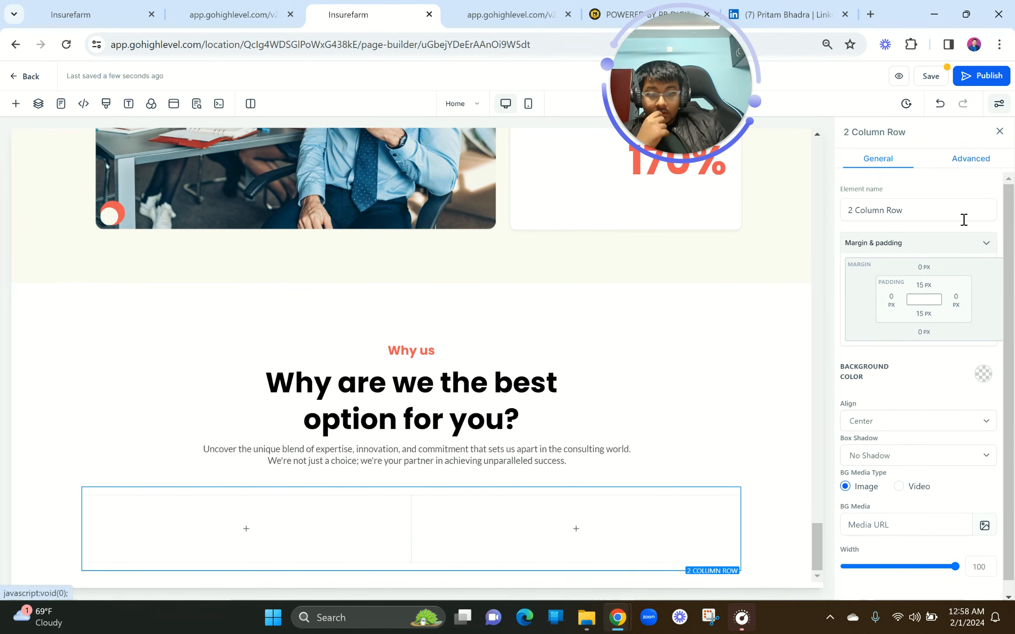
scroll(749, 375, "down", 1)
left_click(696, 296)
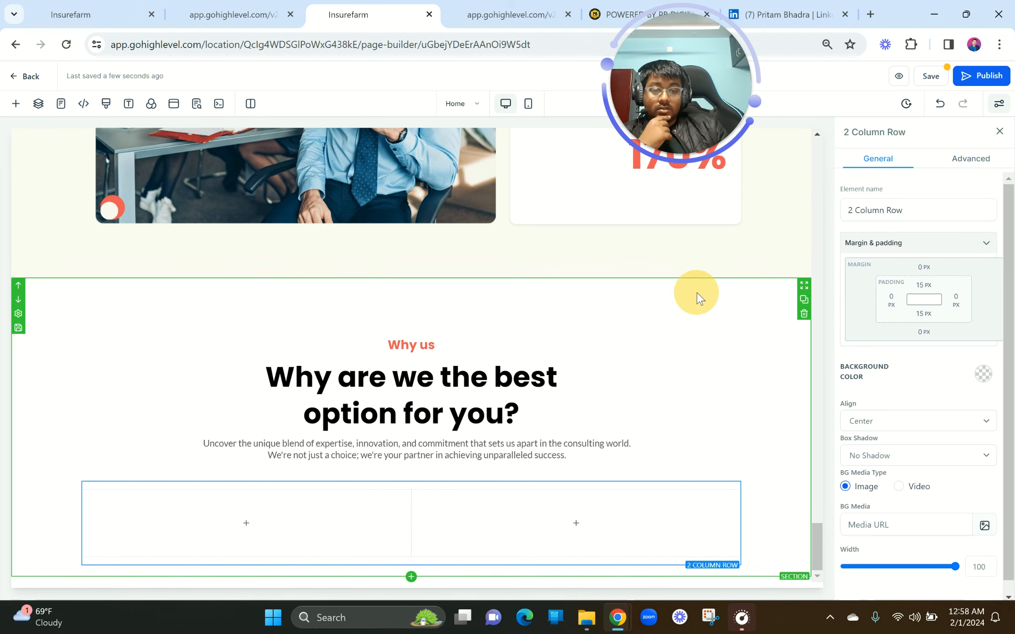
left_click(984, 546)
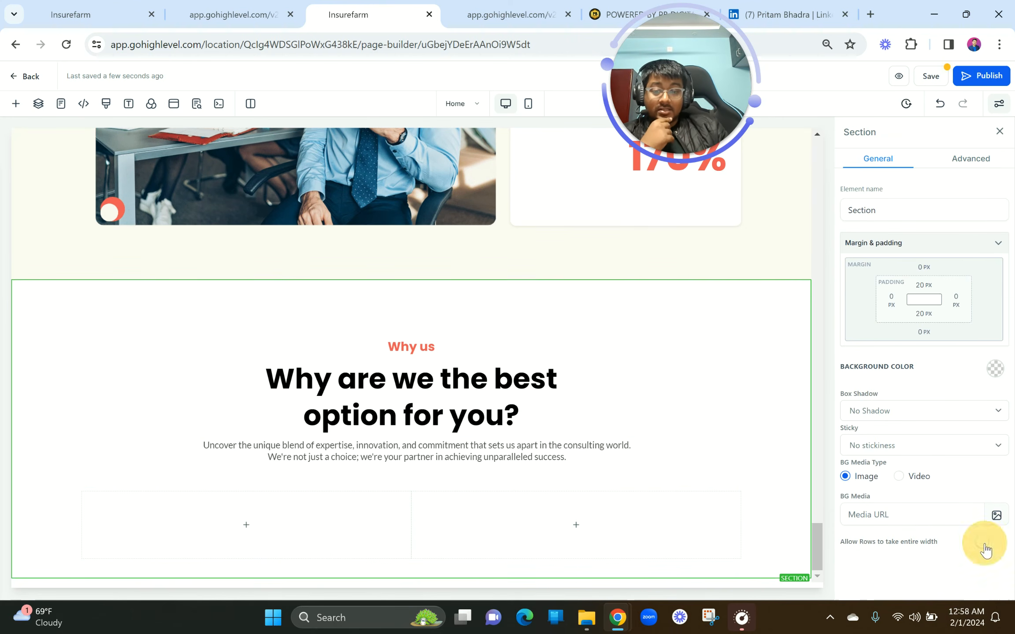
Set pexels-fauxels-3182750.jpg from the Business > BUSS 1 media folder as the first column's background, using the Fill 100% Width option.
left_click(369, 514)
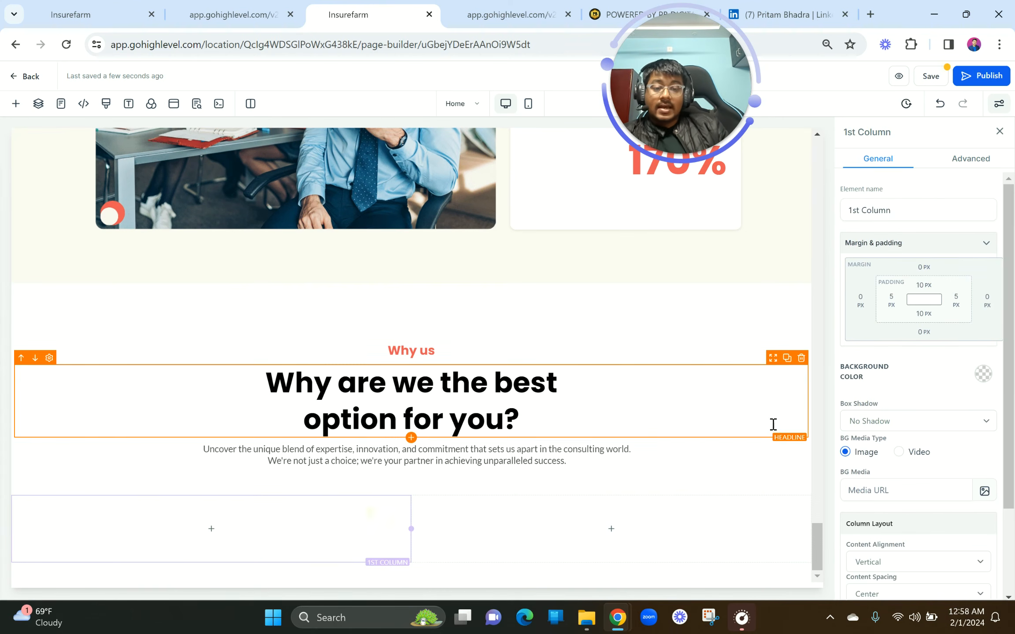
left_click(985, 492)
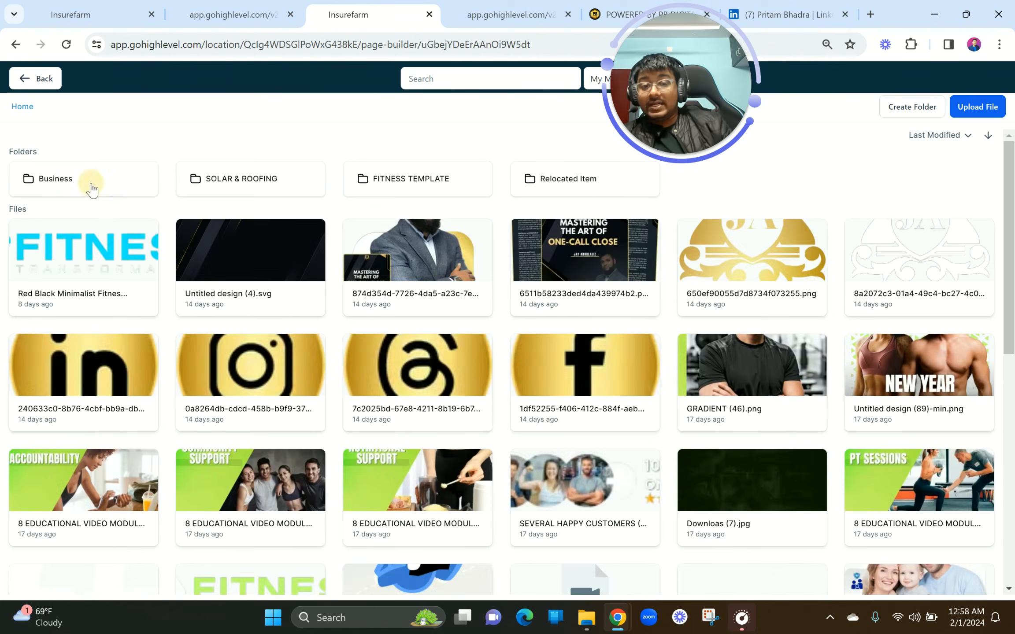
left_click(91, 189)
left_click(91, 188)
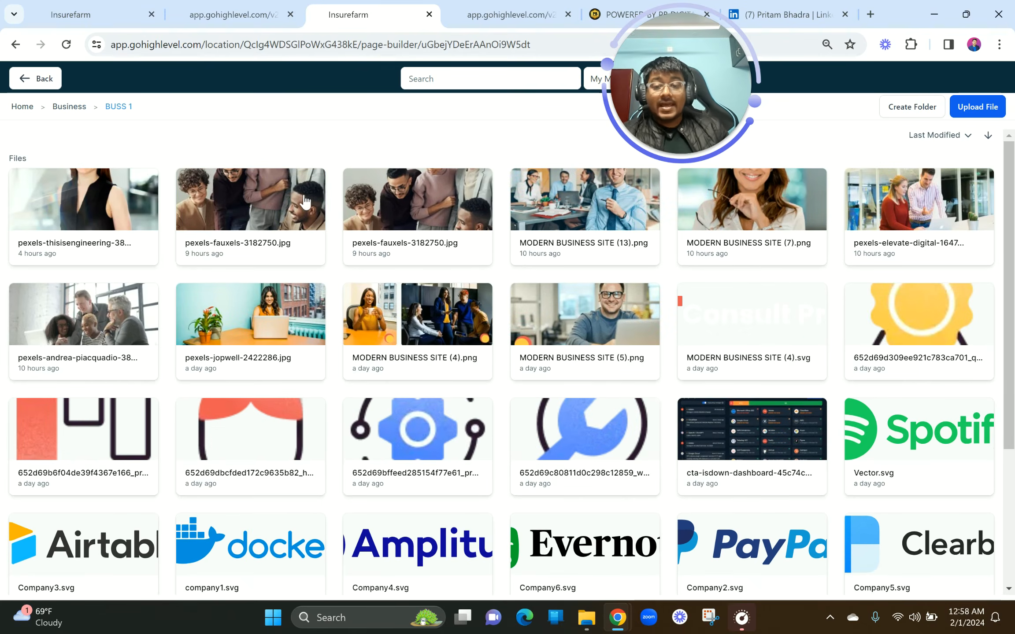
left_click(259, 210)
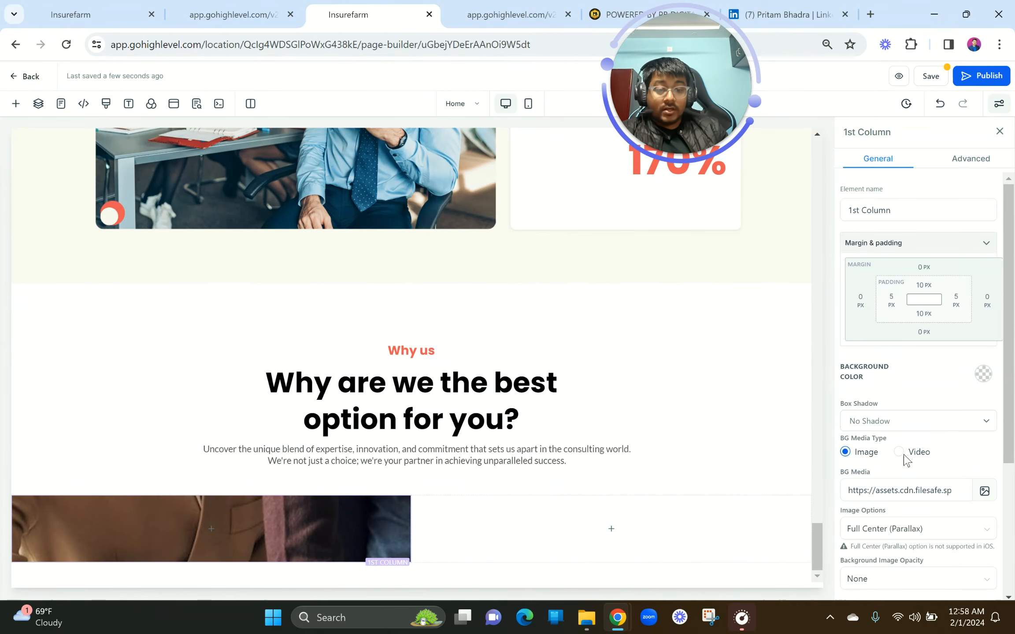
left_click(898, 527)
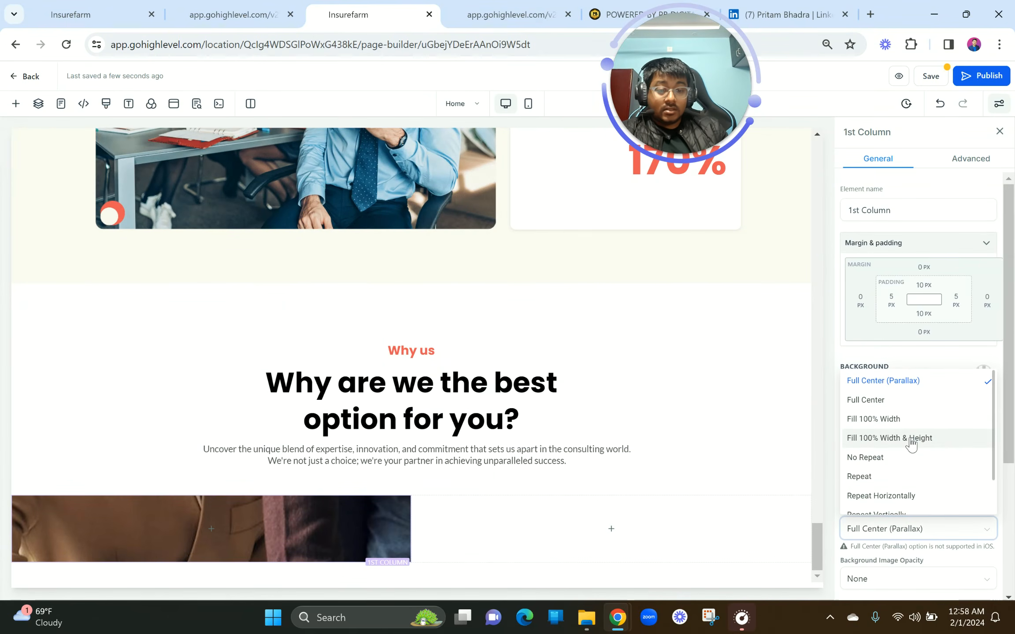
left_click(900, 418)
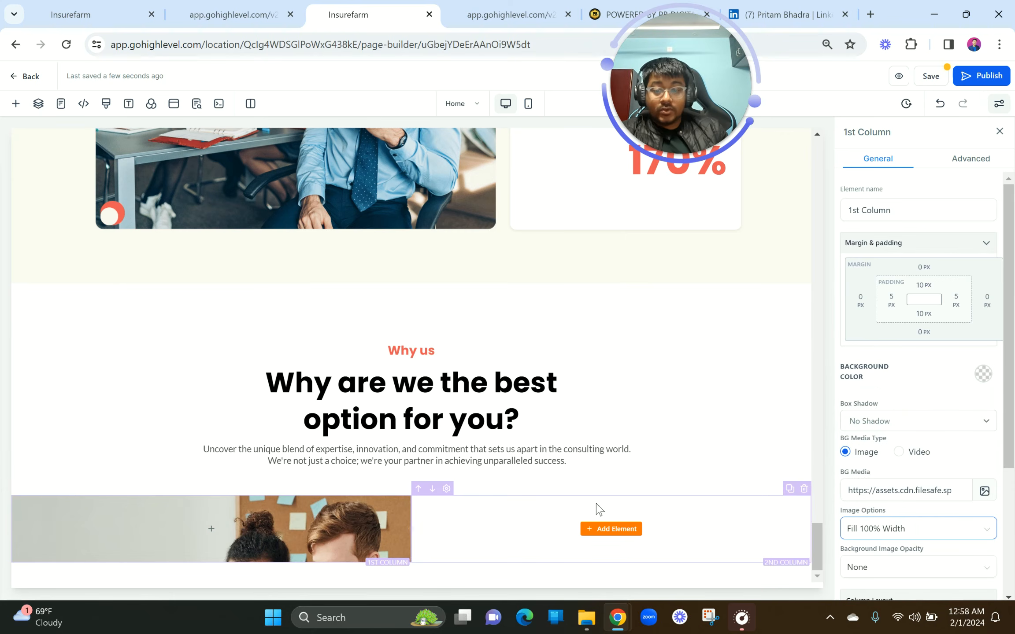
Set the second column's left margin to 20 px and its right margin to 80 px.
left_click(473, 525)
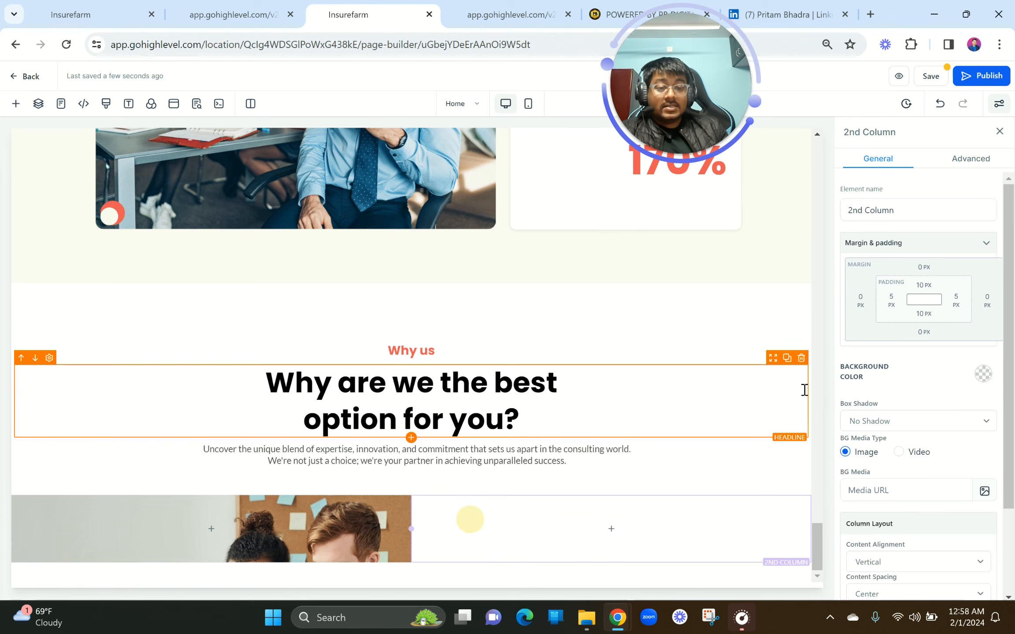
left_click(860, 300)
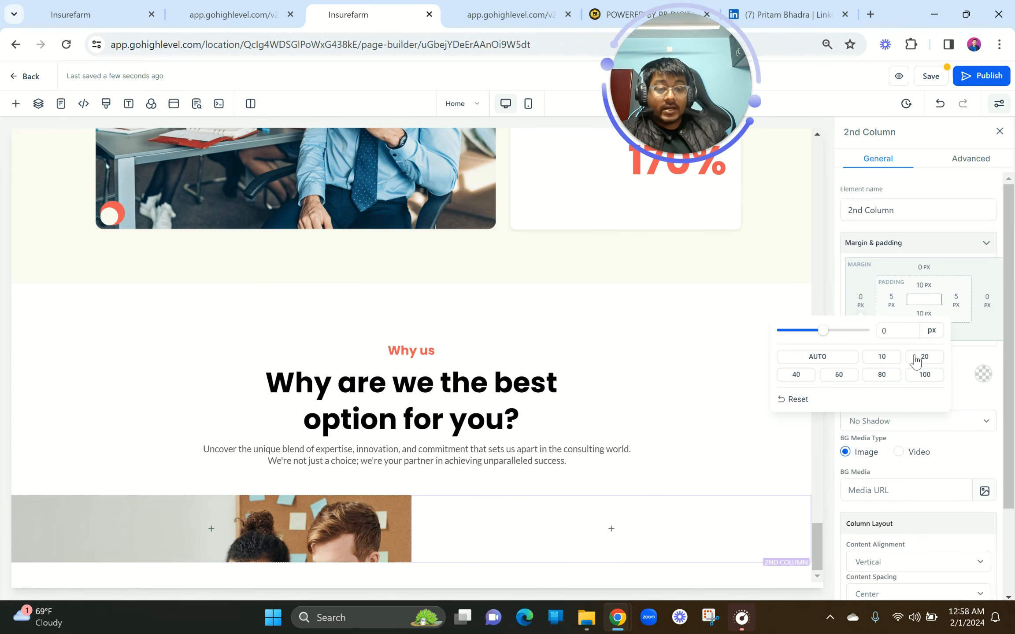
left_click(929, 361)
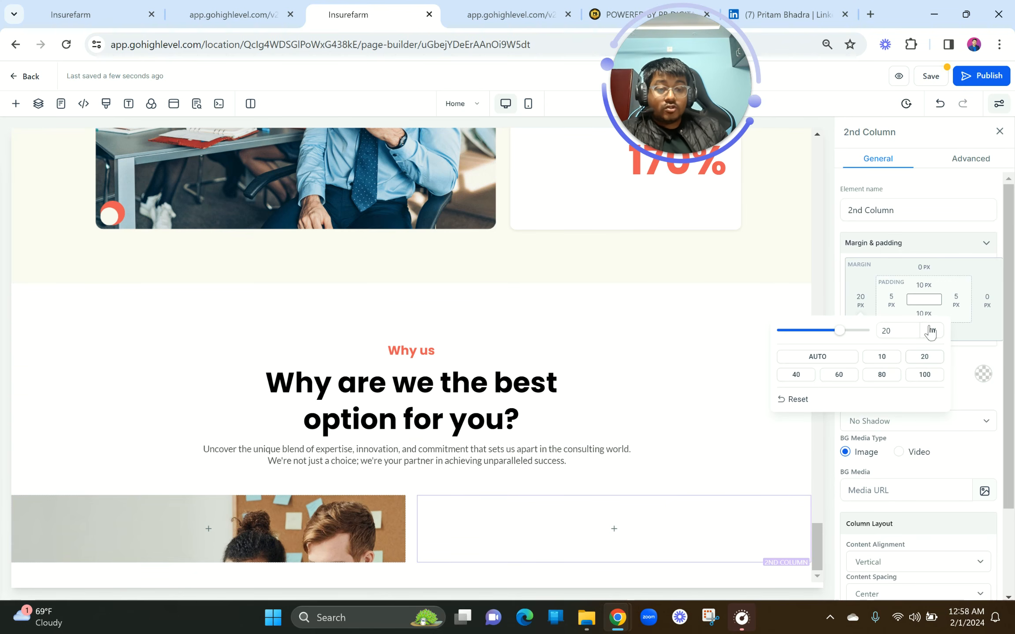
left_click(987, 300)
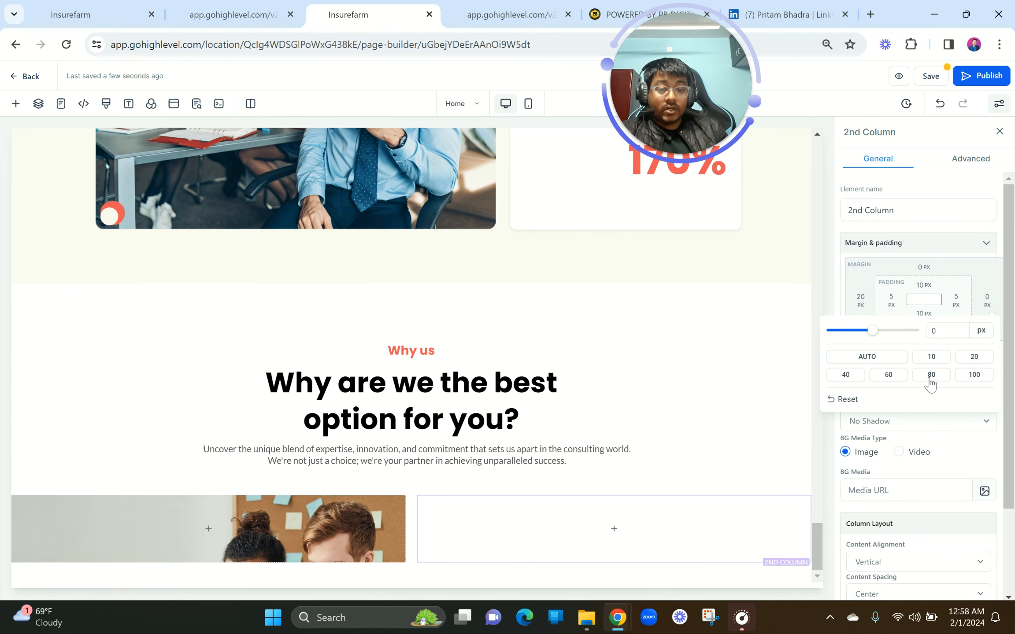
left_click(888, 374)
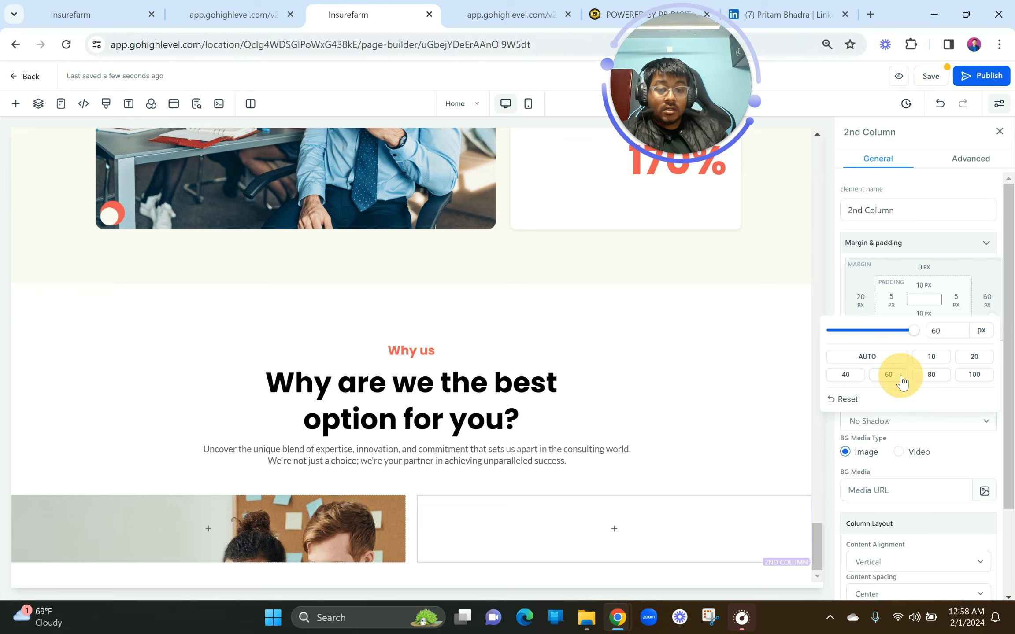
left_click(931, 374)
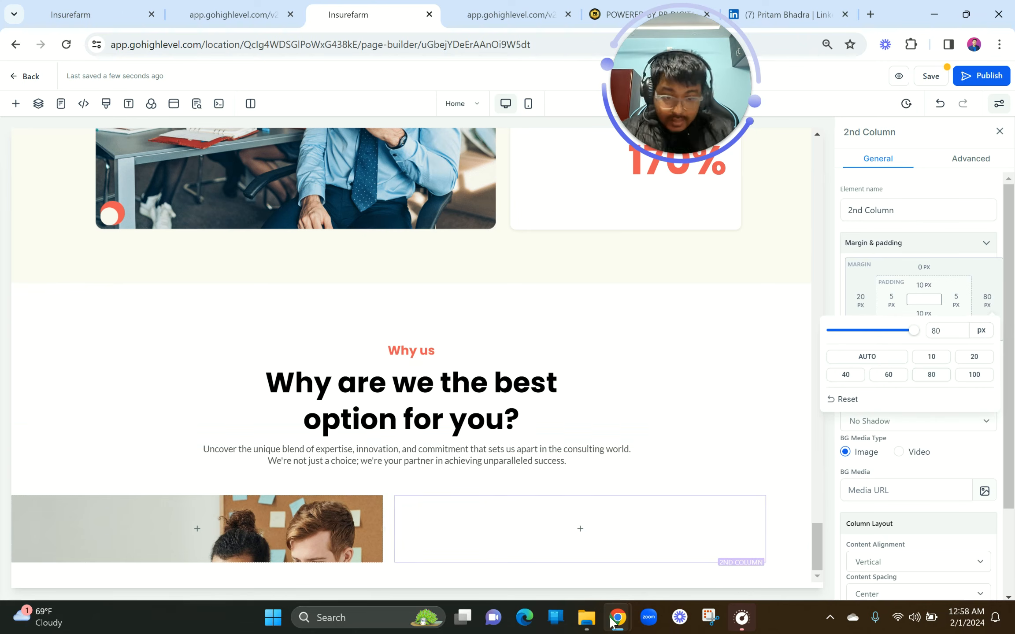
Give the first column with the background image a full solid border 1px wide.
left_click(285, 514)
left_click(972, 161)
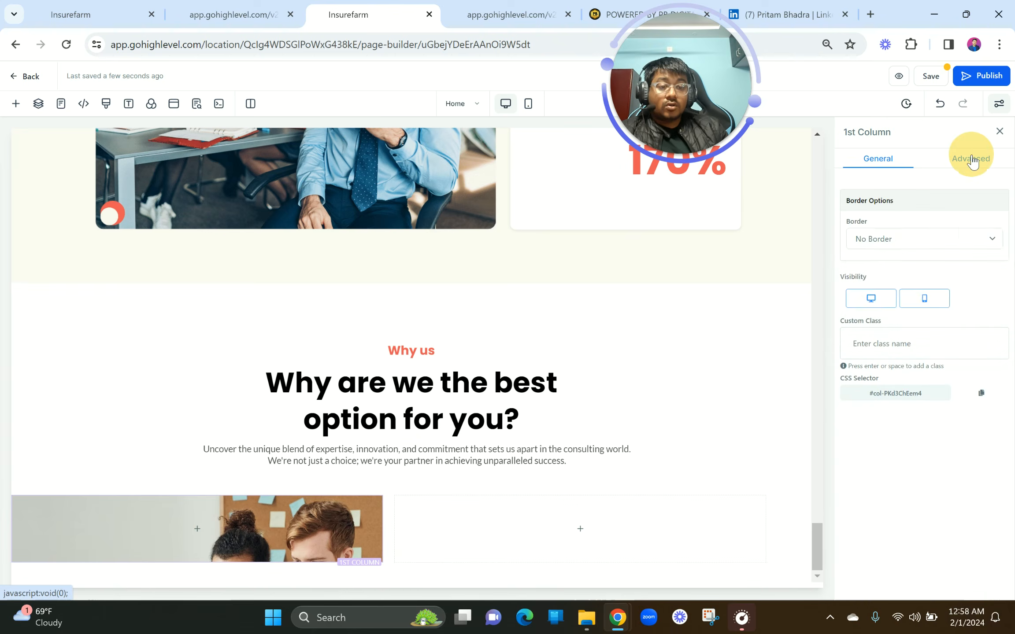
left_click(904, 241)
left_click(900, 264)
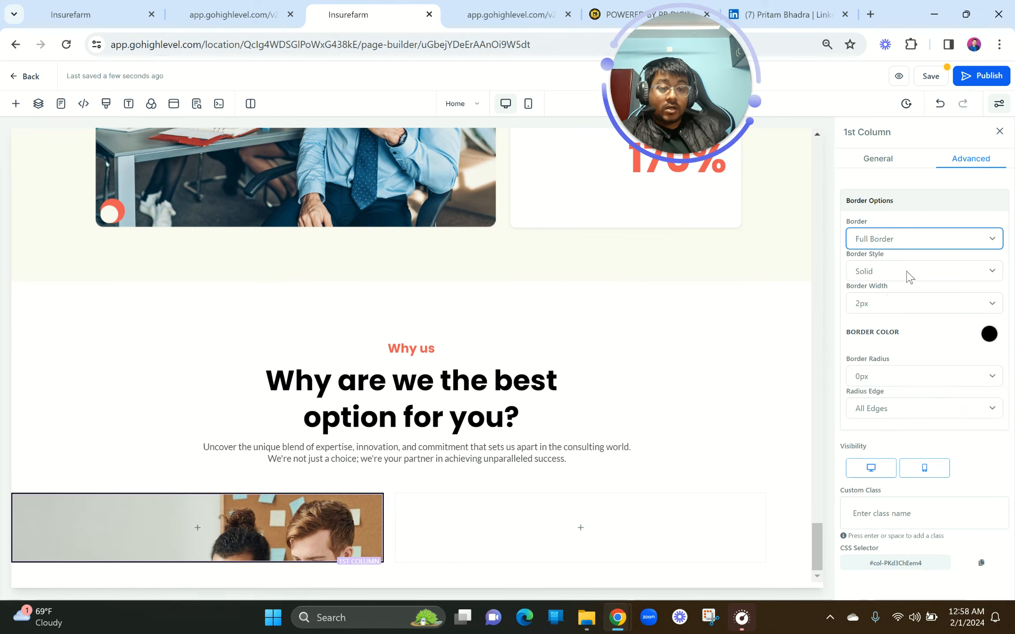
left_click(898, 310)
left_click(881, 318)
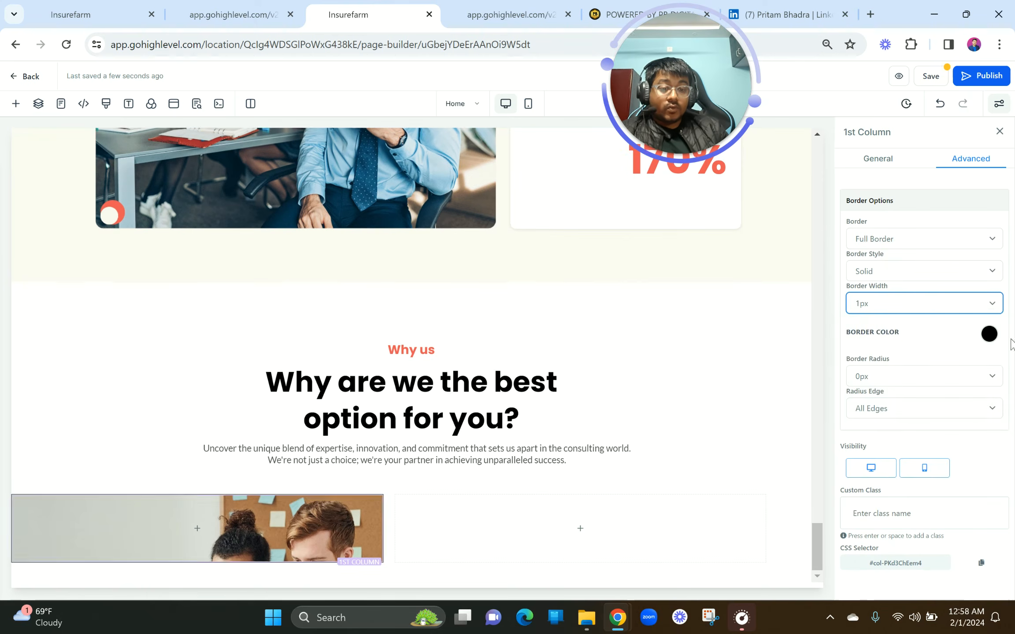
Set the image column's border color to semi-transparent dark gray and its border radius to 15px.
left_click(988, 334)
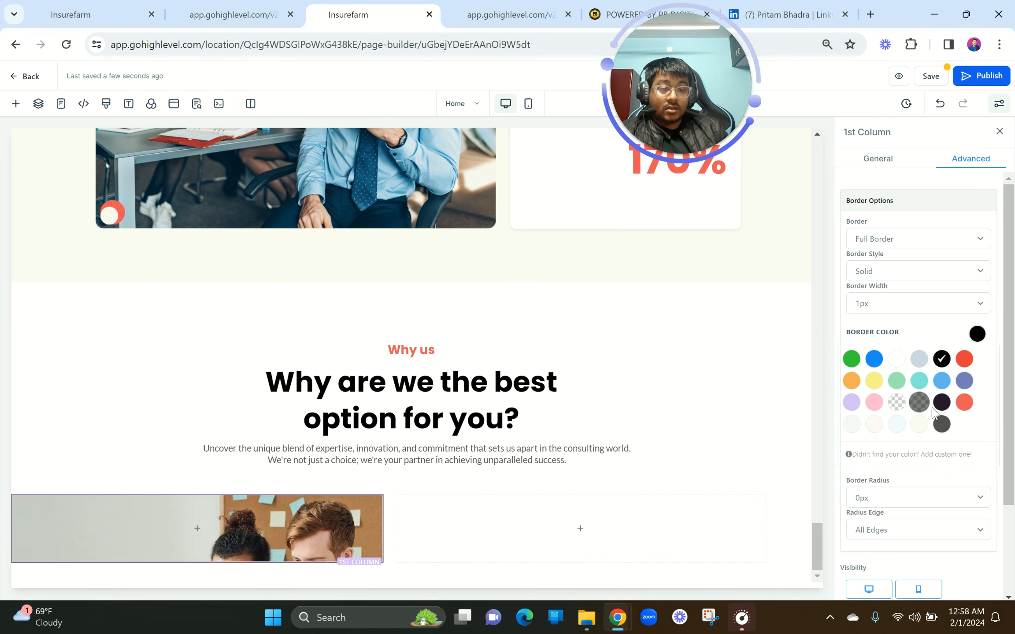
left_click(854, 384)
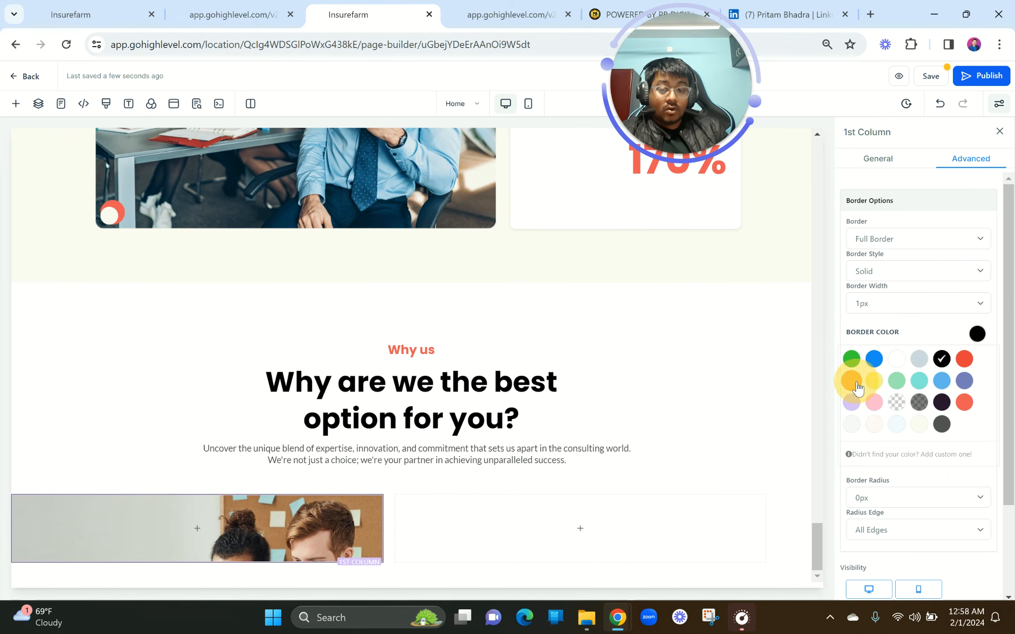
scroll(939, 414, "down", 3)
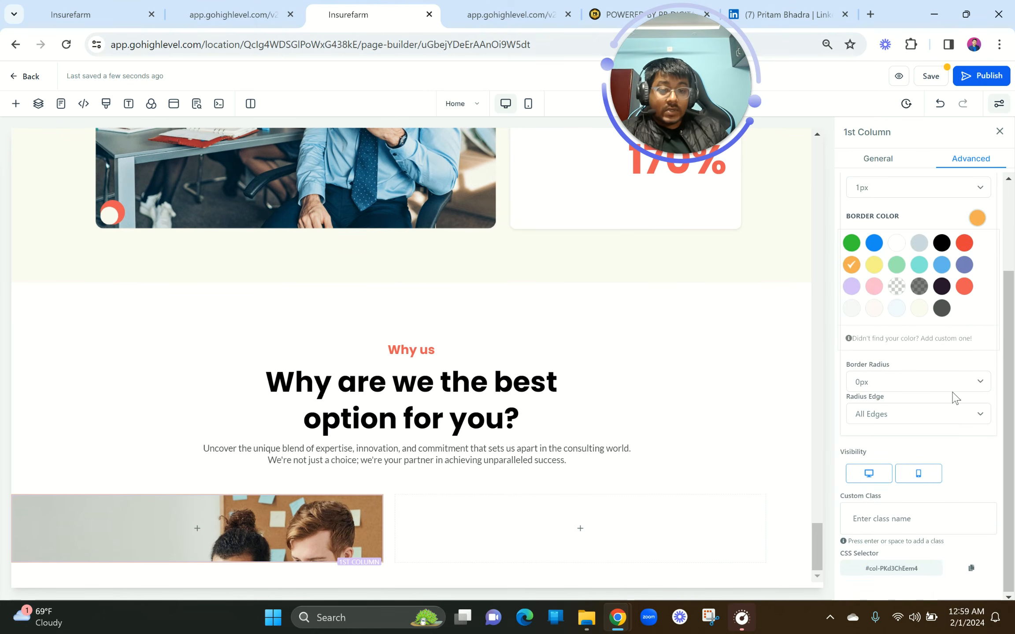
left_click(919, 288)
left_click(877, 384)
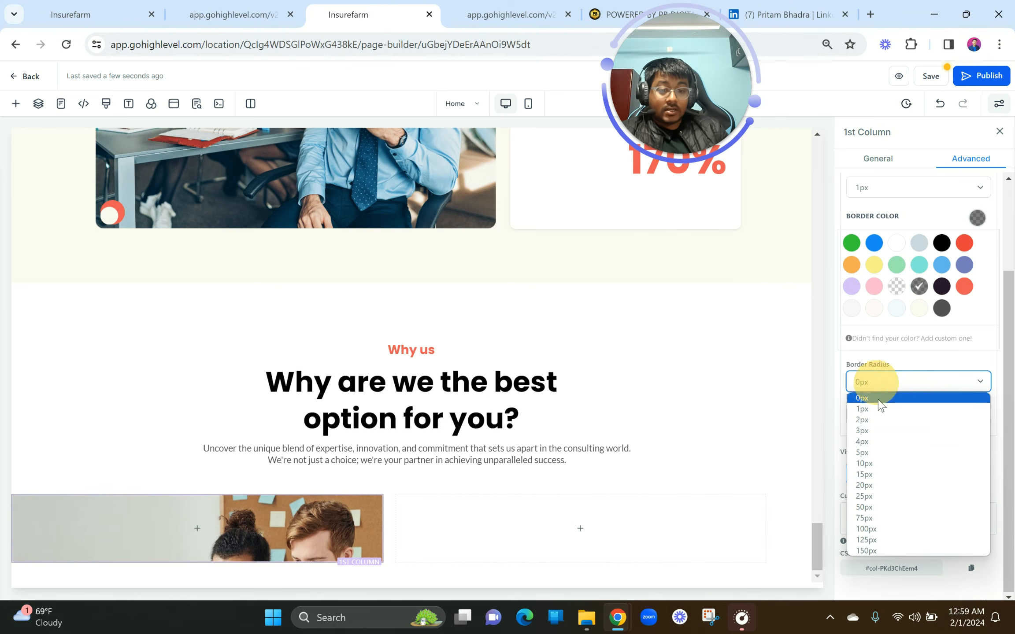
left_click(874, 475)
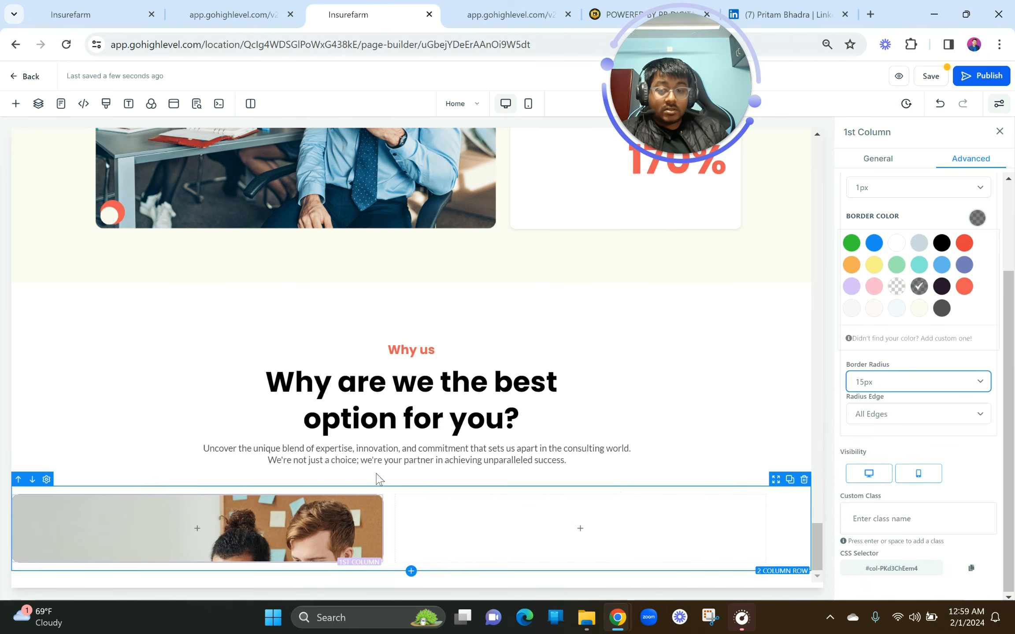
Add a paragraph element inside the image column and replace its placeholder text with "1".
left_click(220, 531)
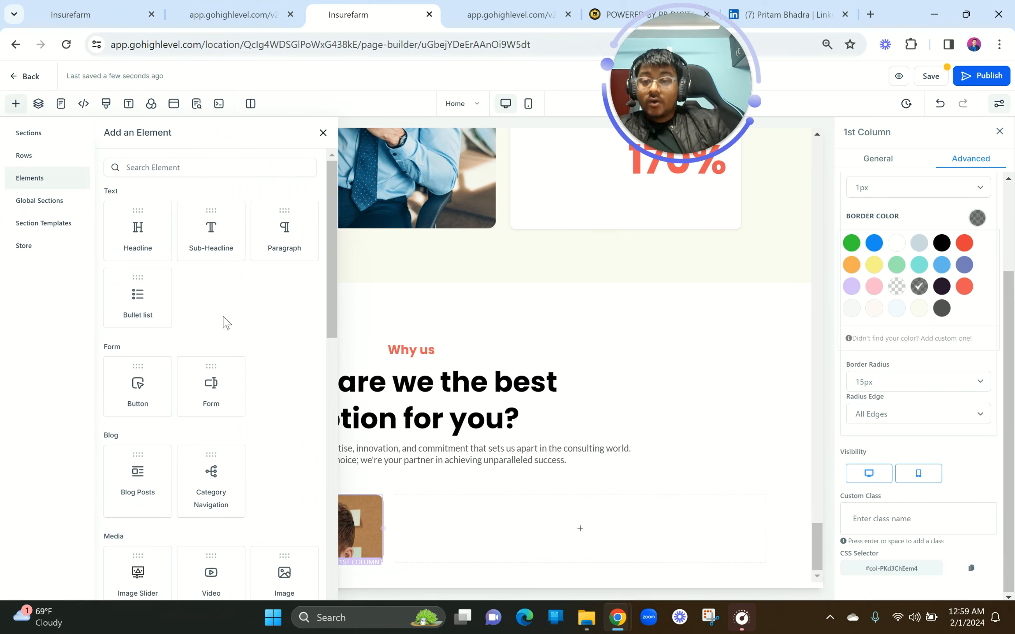
left_click(240, 15)
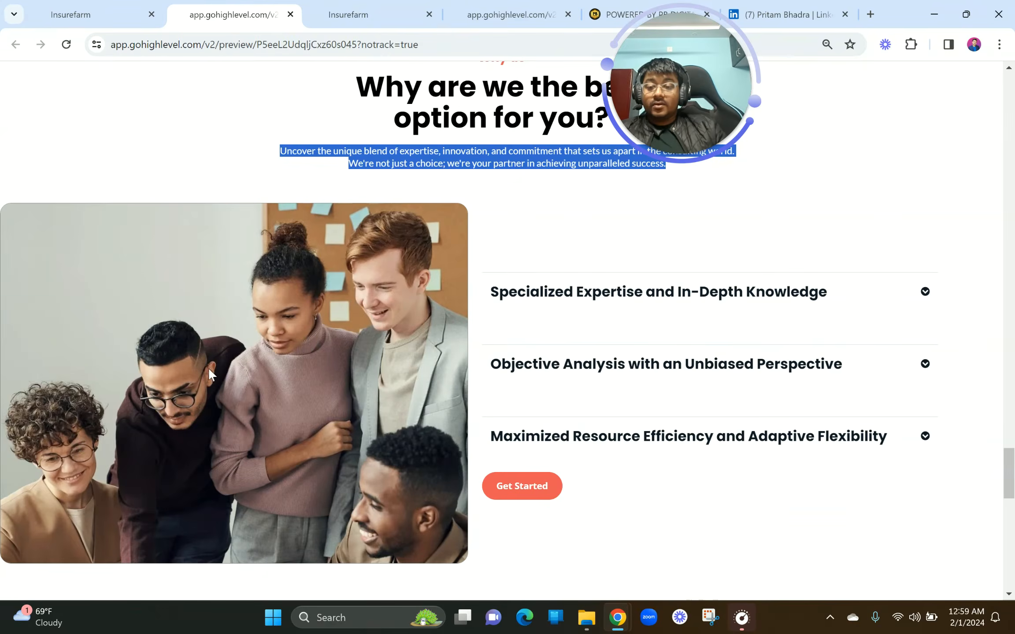
left_click(348, 15)
left_click_drag(283, 240, 231, 528)
key("ctrl+a")
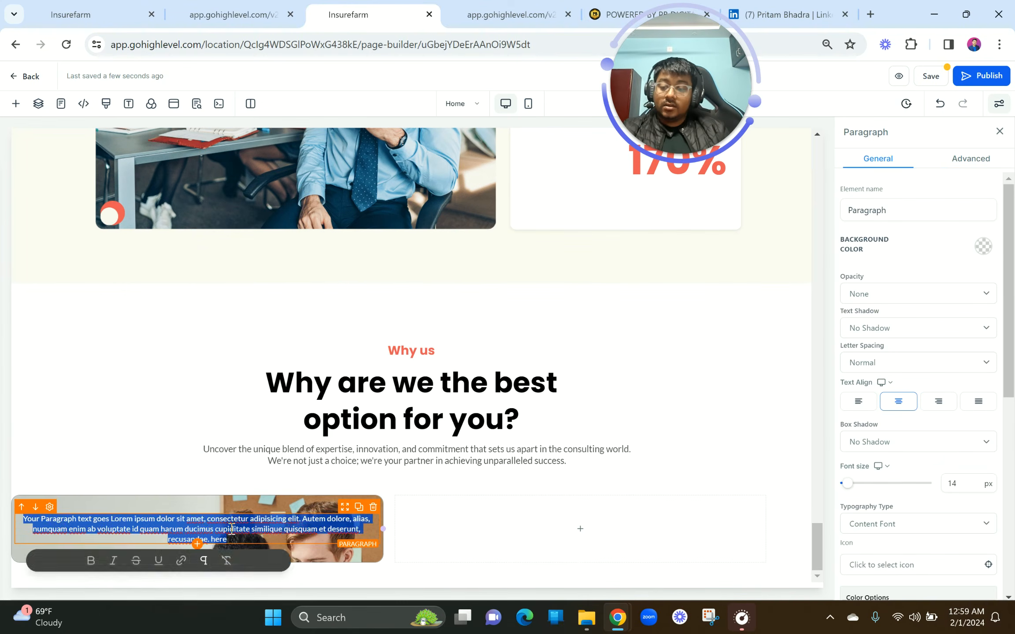
key("BackSpace")
Make the text color of the "1" paragraph fully transparent and set its top margin to 100 px.
scroll(933, 516, "down", 5)
scroll(936, 515, "up", 5)
scroll(937, 515, "down", 5)
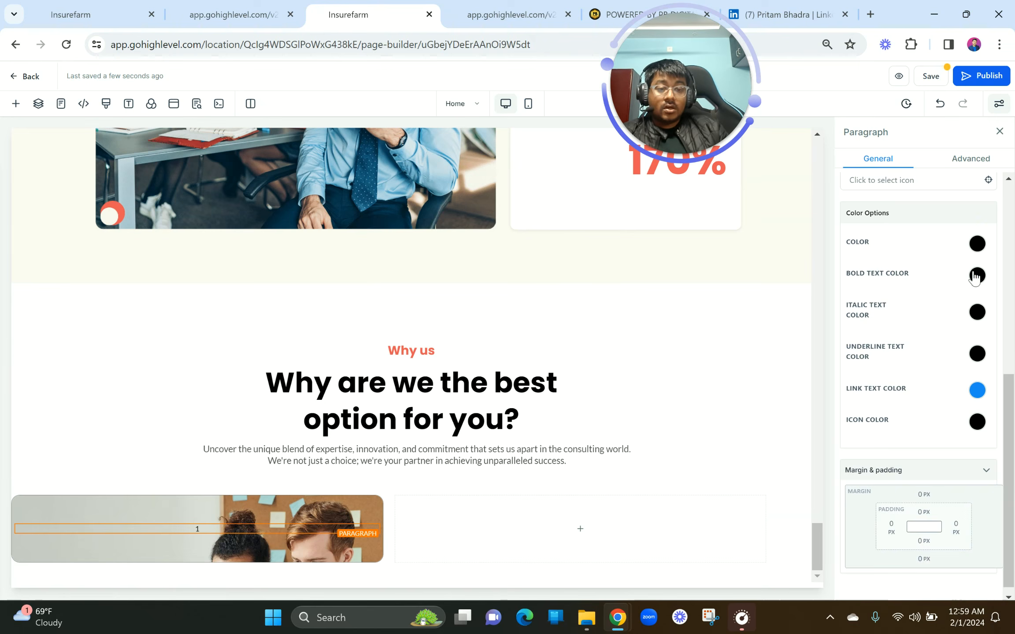
left_click(977, 242)
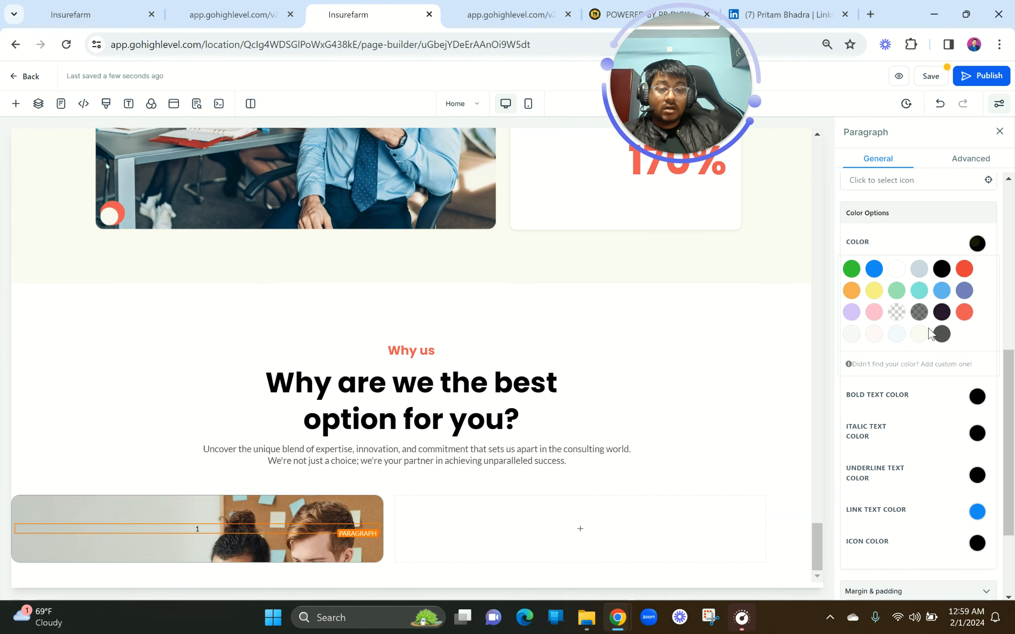
left_click(896, 312)
scroll(945, 466, "down", 3)
left_click(944, 462)
left_click(924, 486)
left_click(988, 556)
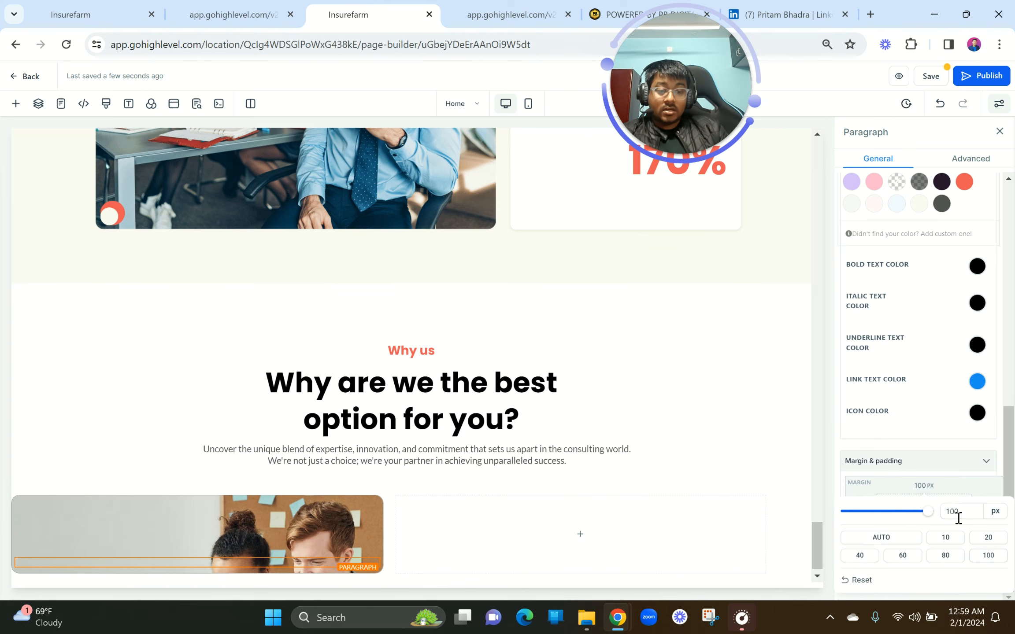
Set the transparent "1" paragraph's top margin to 400 px and its bottom margin to 300 px.
mouse_move(952, 514)
left_mouse_down()
mouse_move(940, 511)
mouse_move(941, 519)
left_mouse_up()
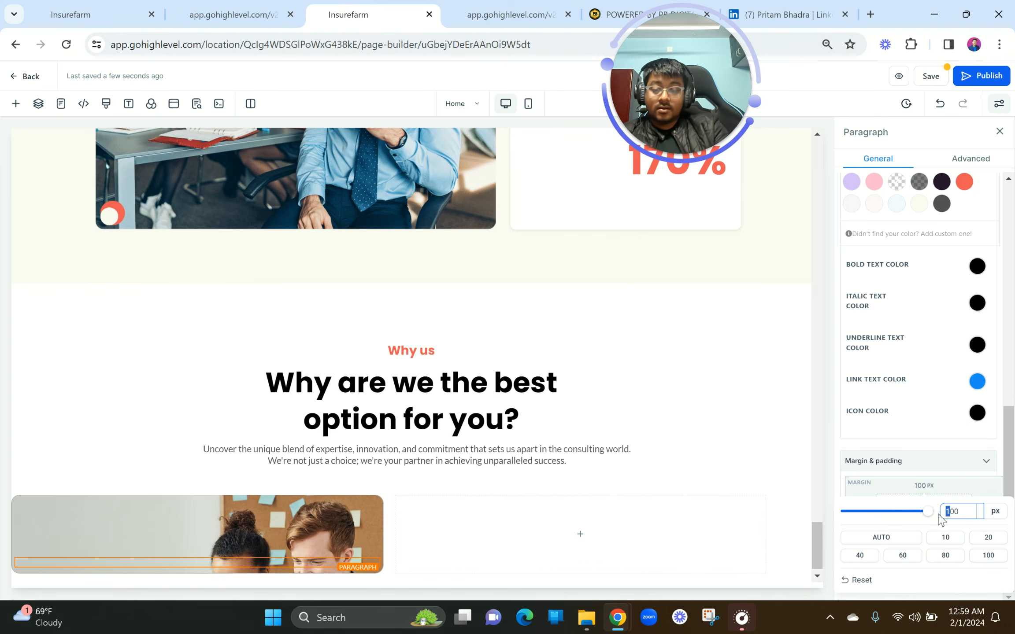
left_click(948, 481)
scroll(564, 487, "down", 4)
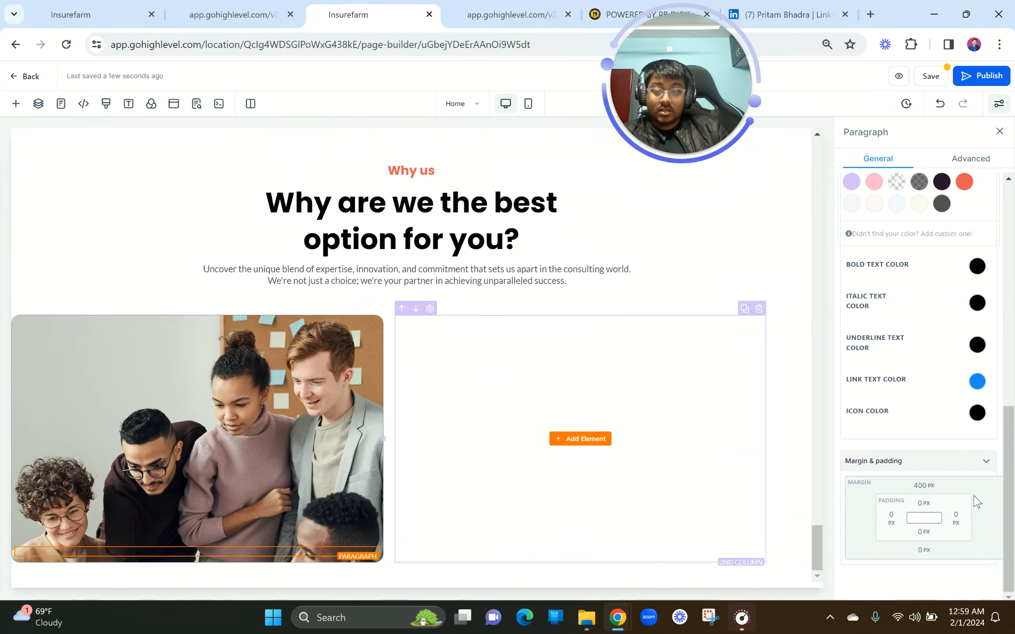
left_click(921, 551)
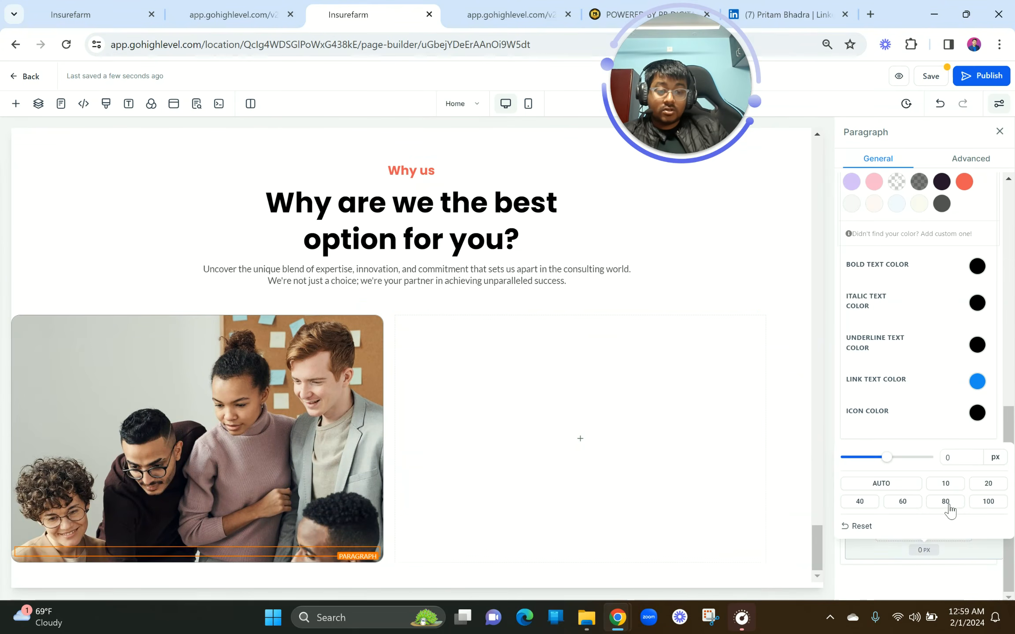
left_click(980, 506)
left_click_drag(951, 458, 942, 459)
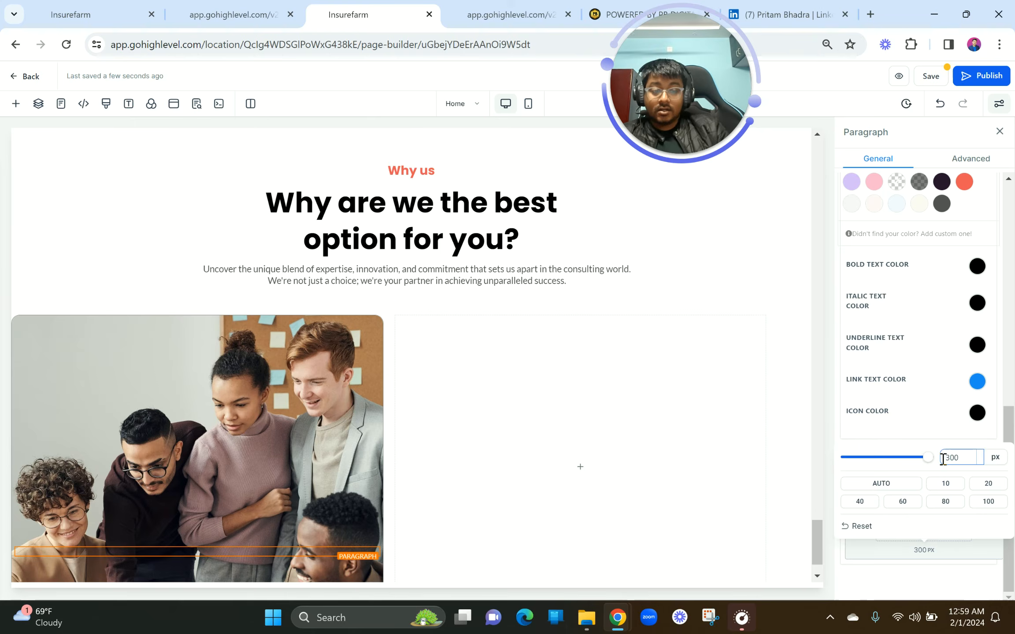
left_click(657, 450)
scroll(658, 450, "down", 3)
scroll(493, 380, "up", 1)
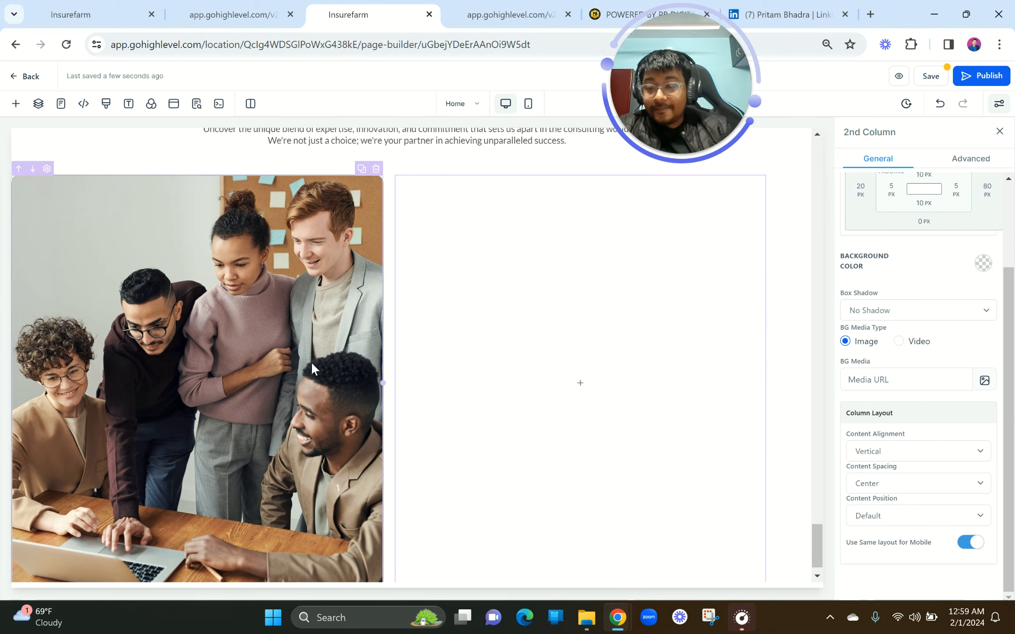
Examine how the three accordion items beside the team image on the reference page expand and collapse.
left_click(240, 3)
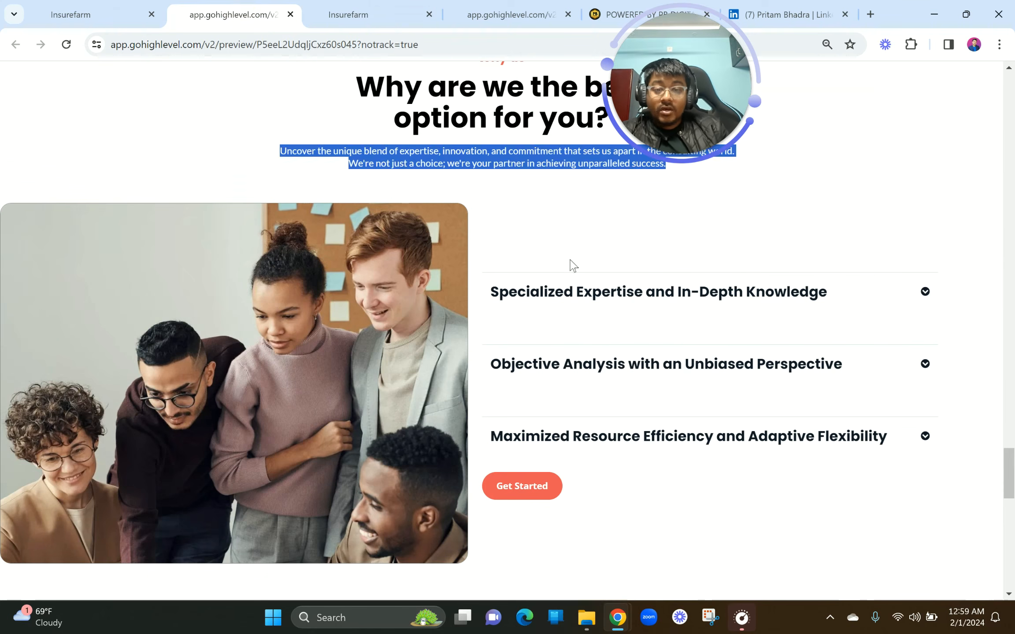
left_click(921, 293)
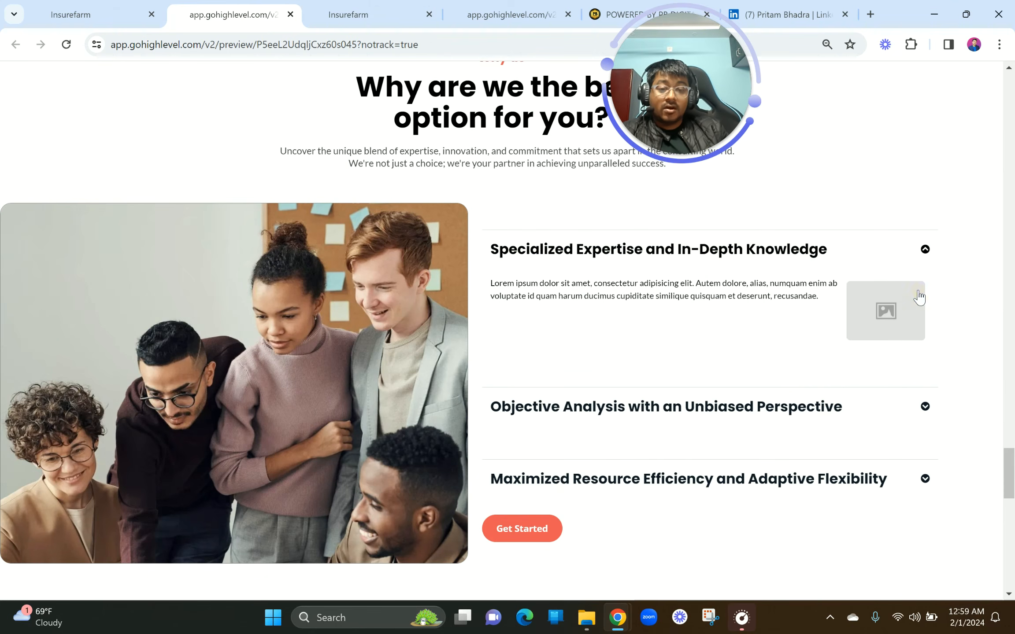
left_click(788, 414)
scroll(791, 415, "down", 3)
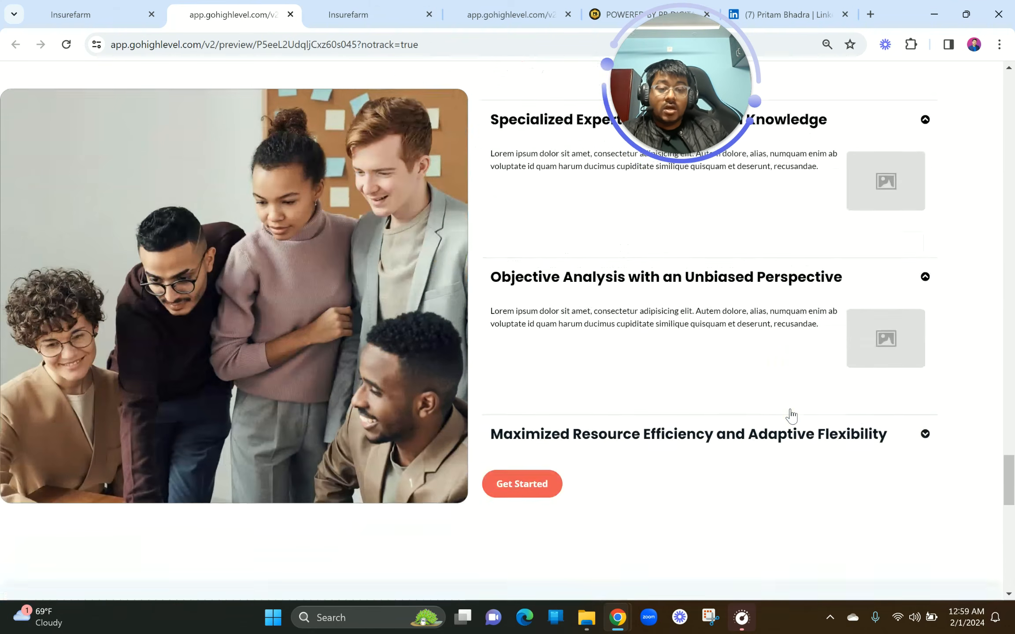
left_click(769, 425)
scroll(768, 426, "down", 3)
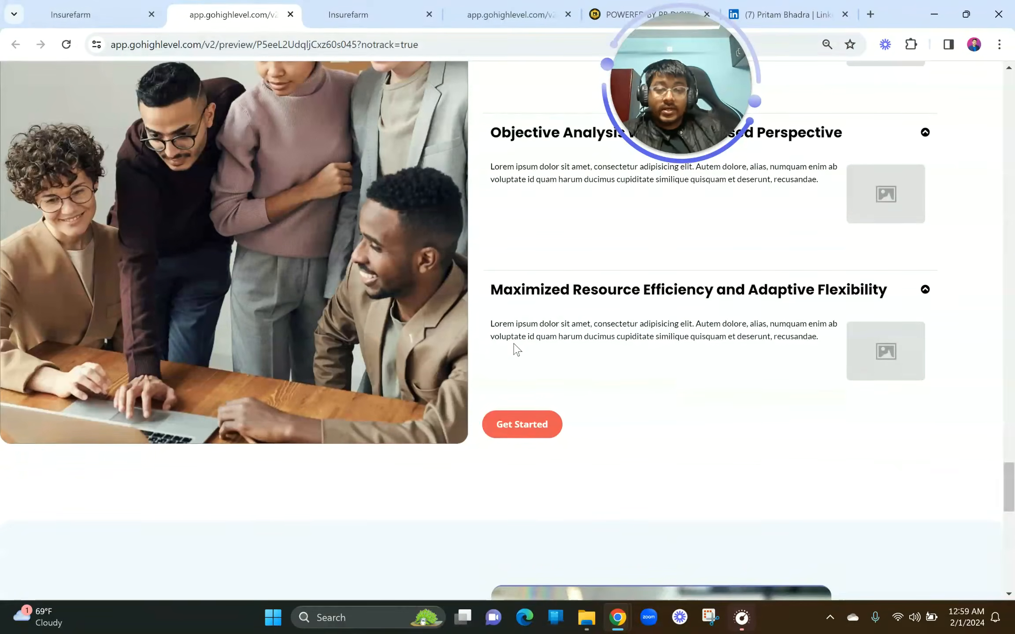
left_click(590, 302)
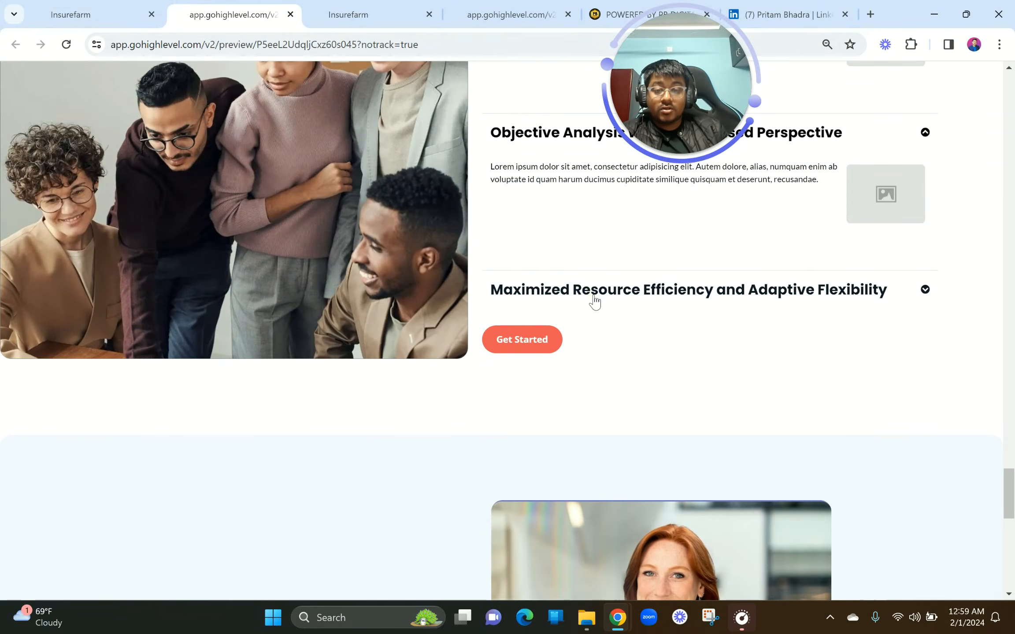
left_click(593, 294)
left_click(601, 292)
scroll(604, 299, "up", 4)
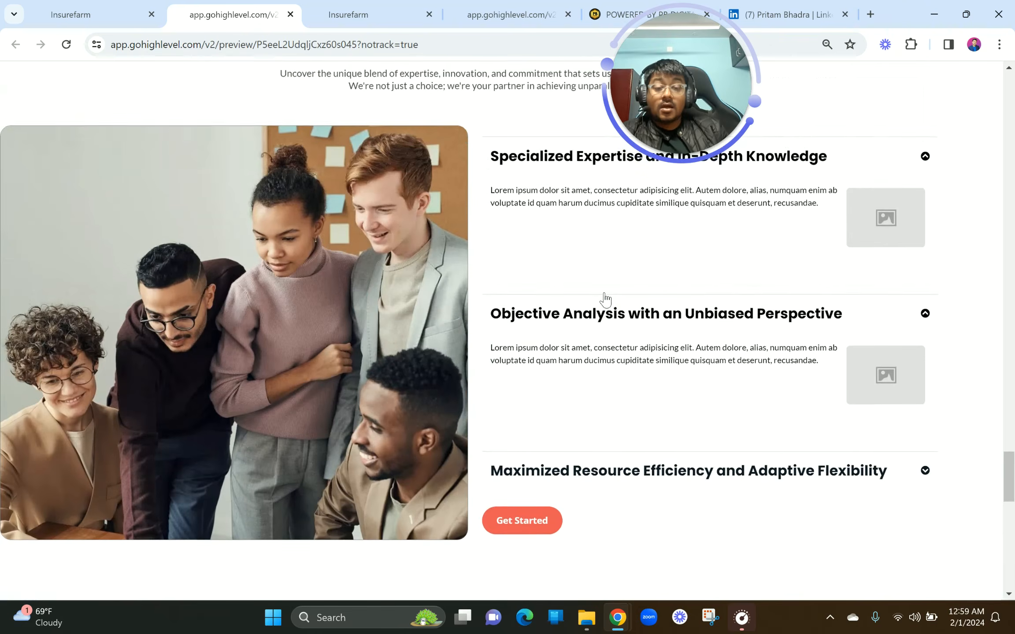
left_click(532, 159)
left_click(546, 247)
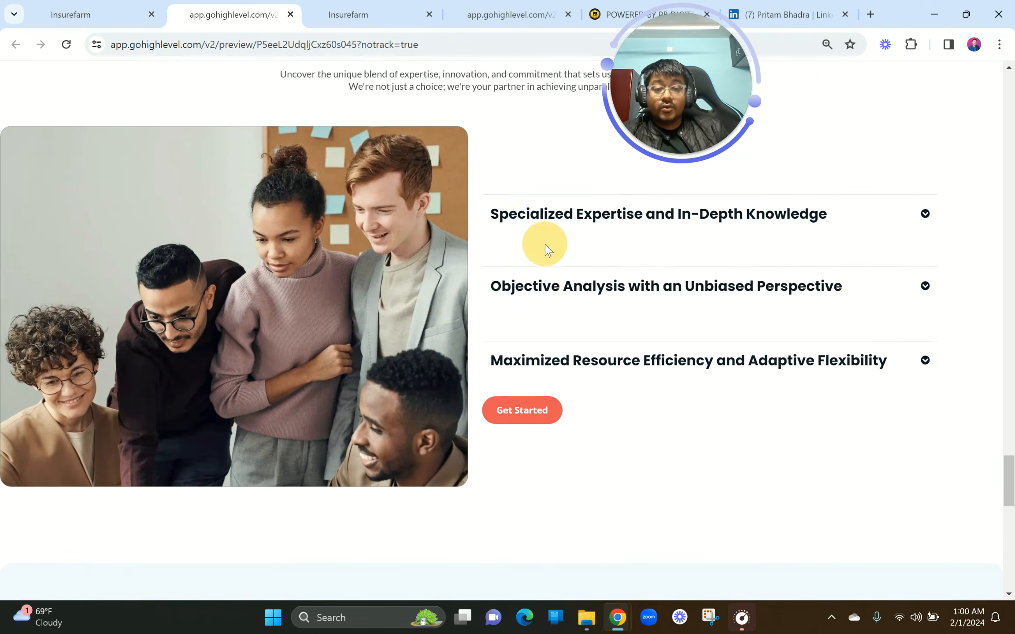
Back in the page builder, add an FAQ element to the empty second column and delete its list items 3 and 2.
left_click(353, 14)
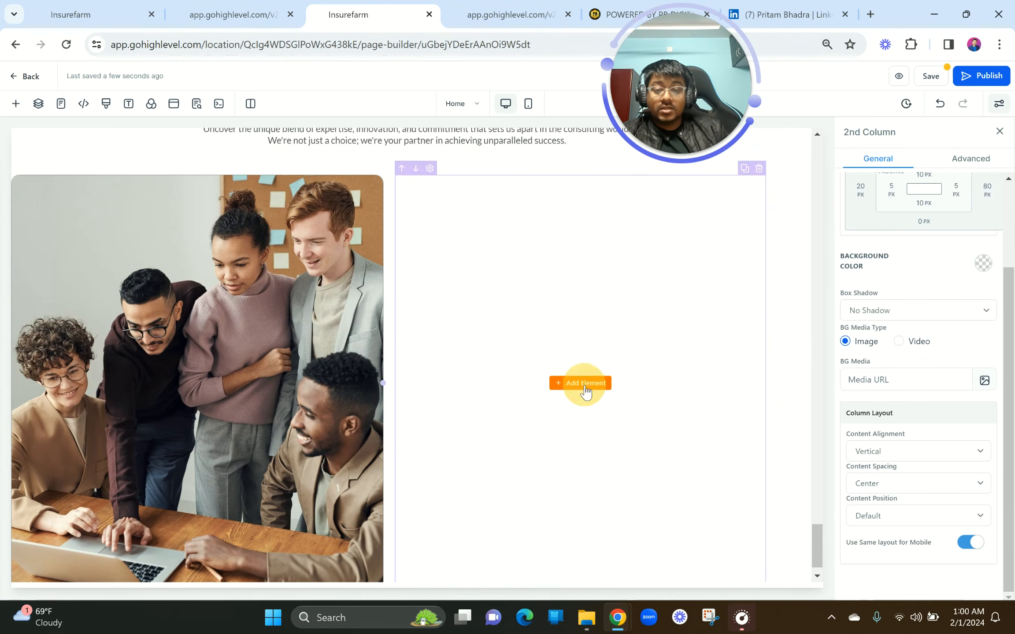
left_click(585, 383)
left_click(159, 168)
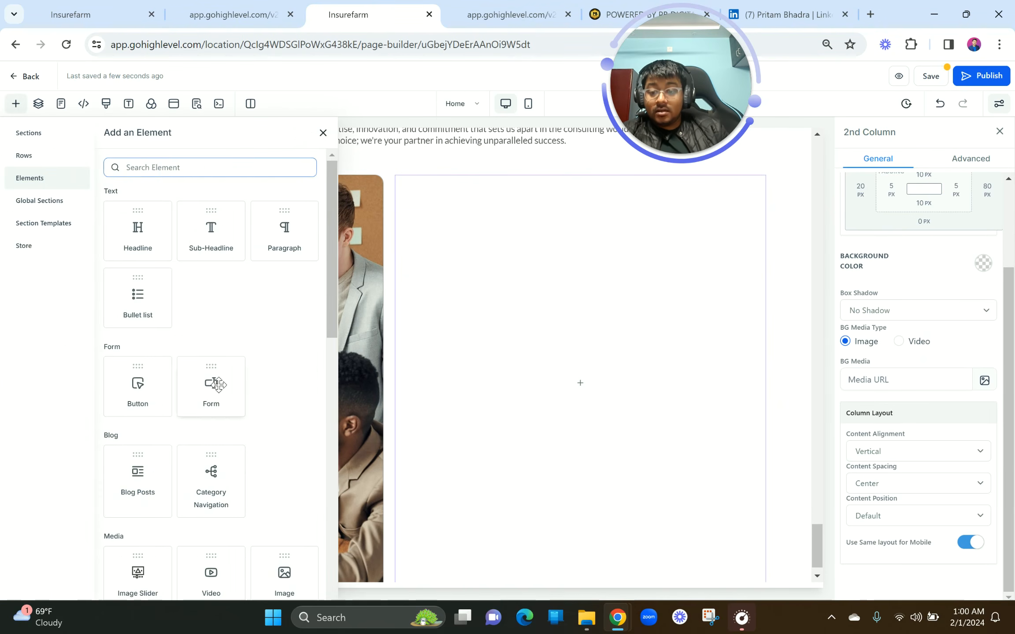
scroll(218, 384, "down", 14)
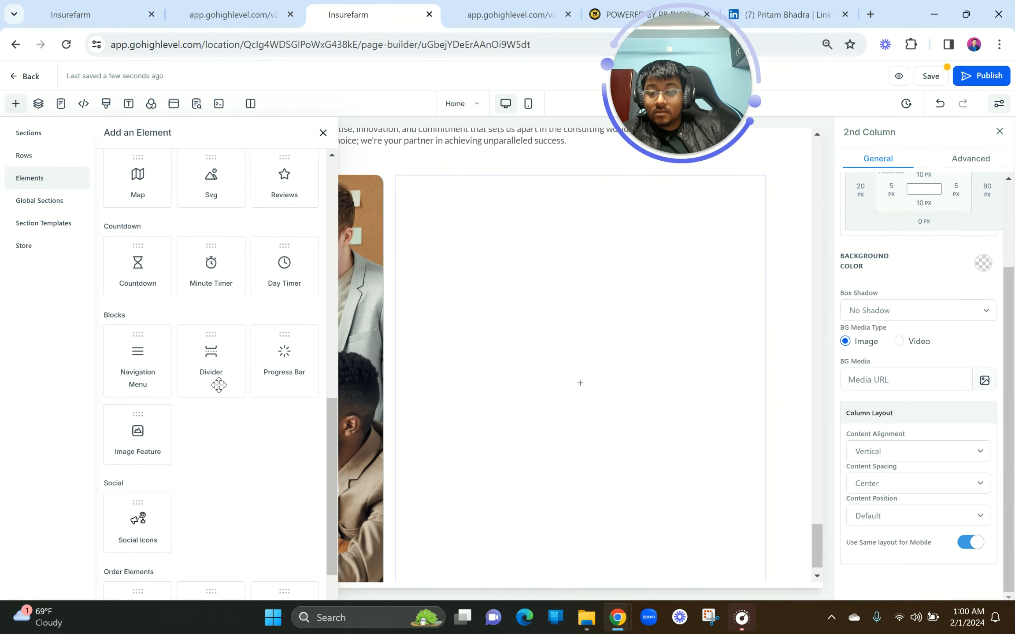
scroll(204, 444, "down", 2)
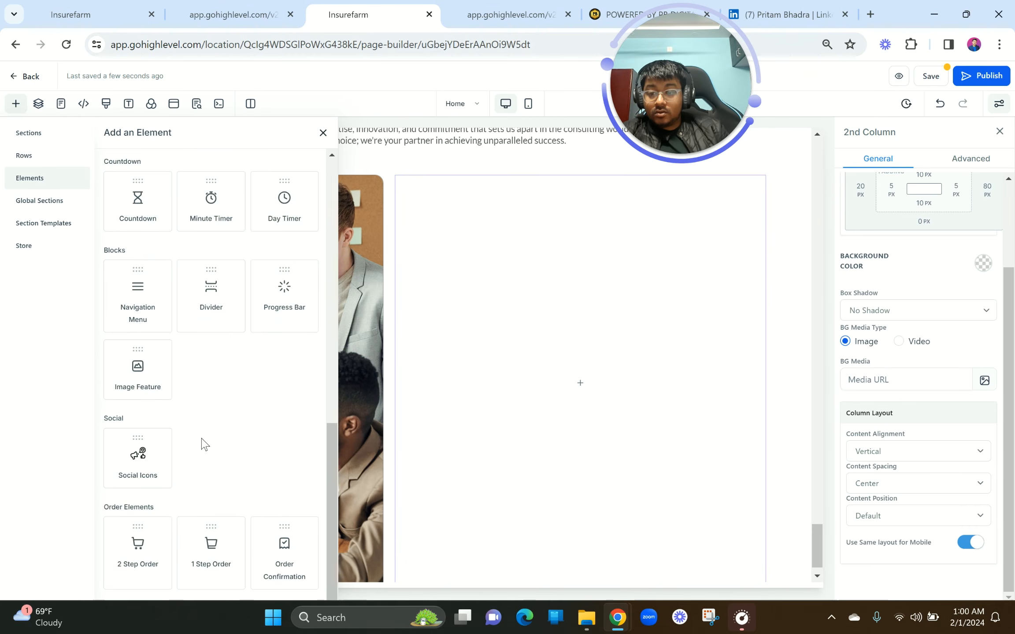
scroll(204, 444, "up", 15)
scroll(264, 444, "down", 5)
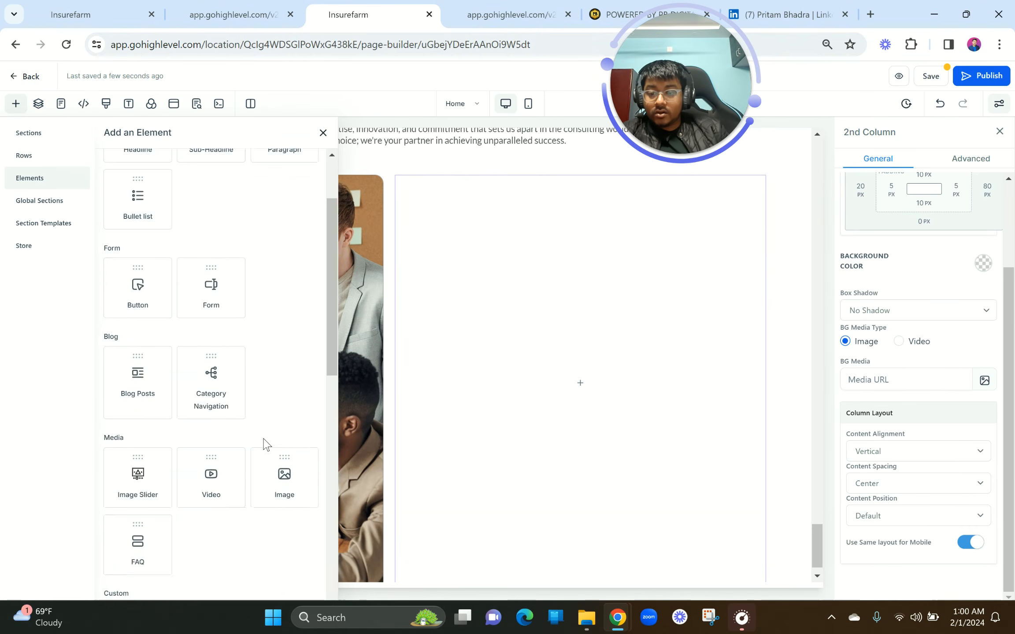
scroll(266, 444, "down", 4)
left_click(147, 385)
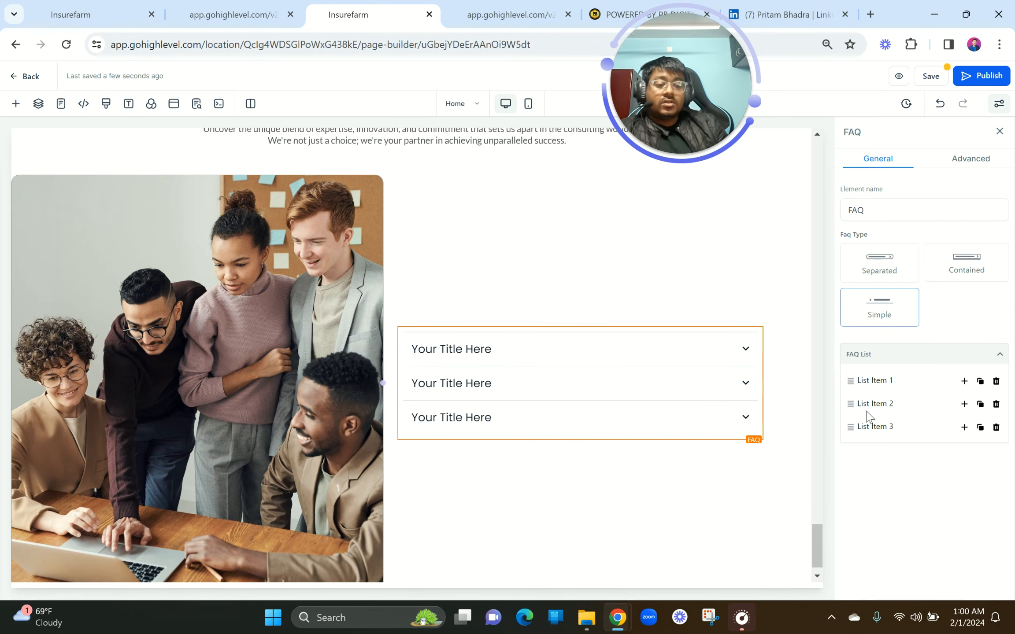
left_click(996, 427)
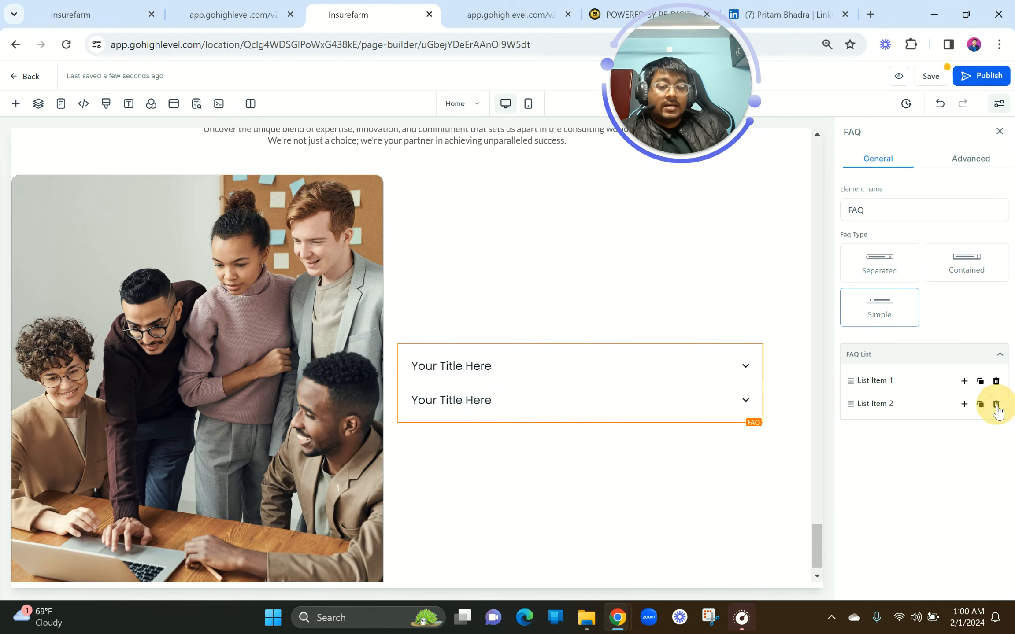
left_click(995, 404)
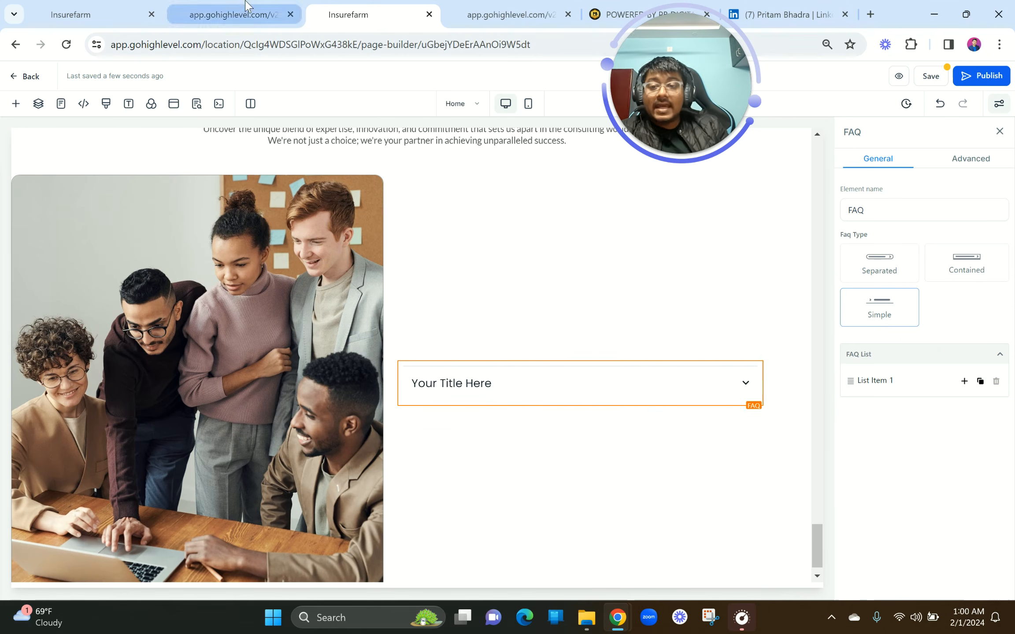
Replace the FAQ item's placeholder title with "Specialized Expertise and In-Depth Knowledge", copied from the reference page.
left_click(234, 14)
left_click_drag(825, 222, 480, 220)
key("ctrl+c")
left_click(341, 13)
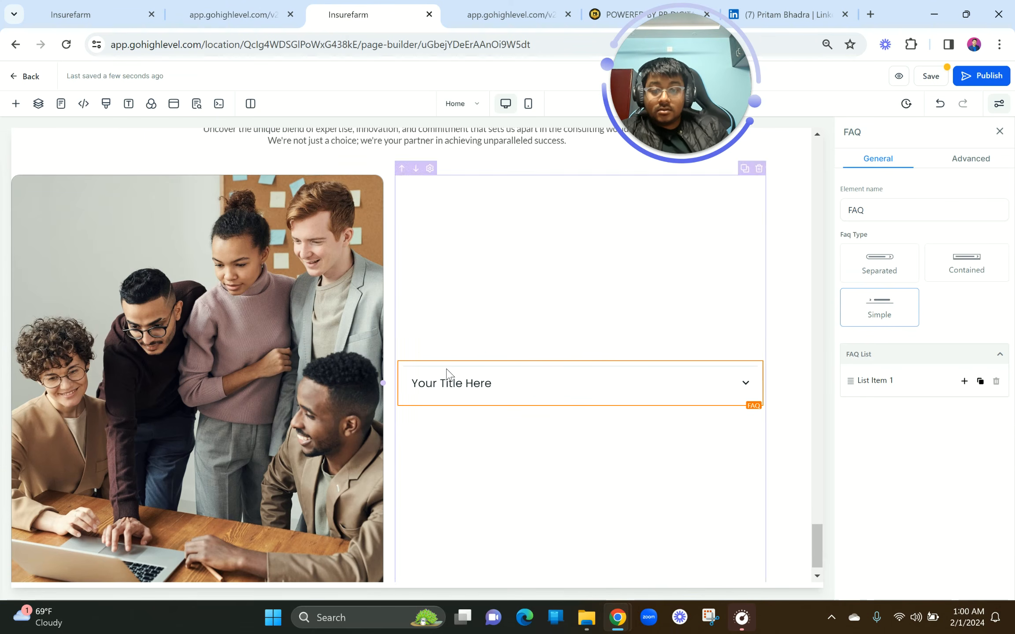
left_click(444, 384)
double_click(444, 384)
key("ctrl+a")
key("ctrl+v")
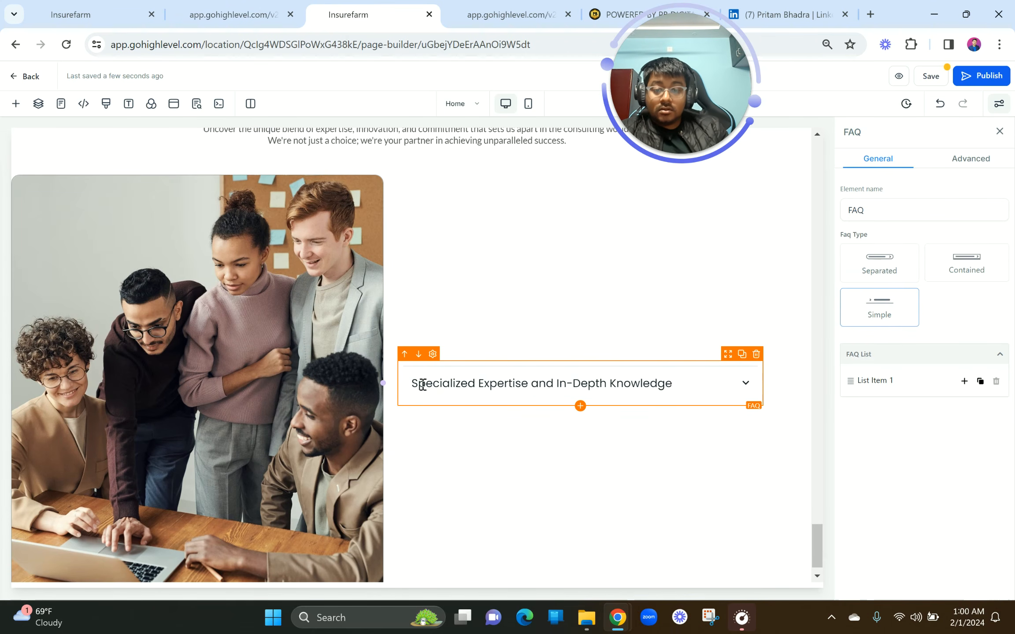
Make the FAQ title "Specialized Expertise and In-Depth Knowledge" bold.
triple_click(422, 384)
left_click(508, 407)
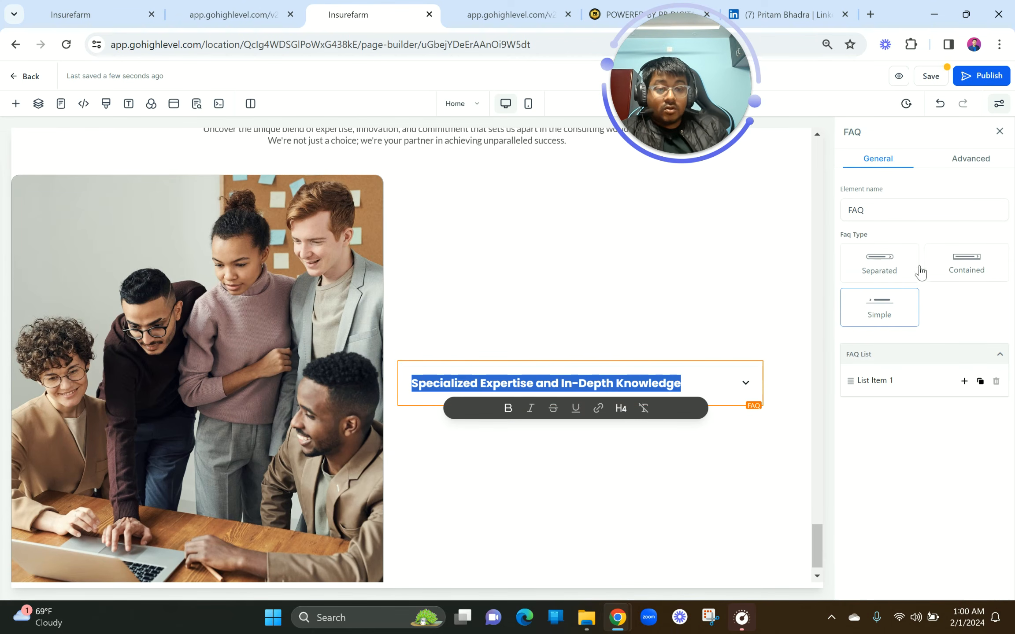
left_click(884, 326)
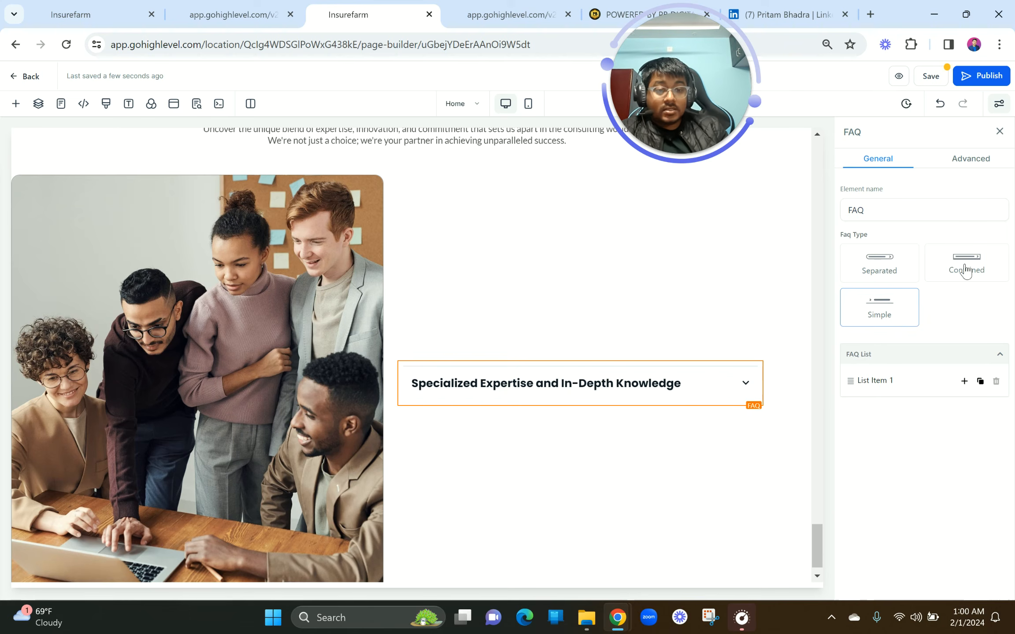
Set the FAQ's close icon to chevron-circle-down, found by searching the icons for "arrow".
left_click(964, 164)
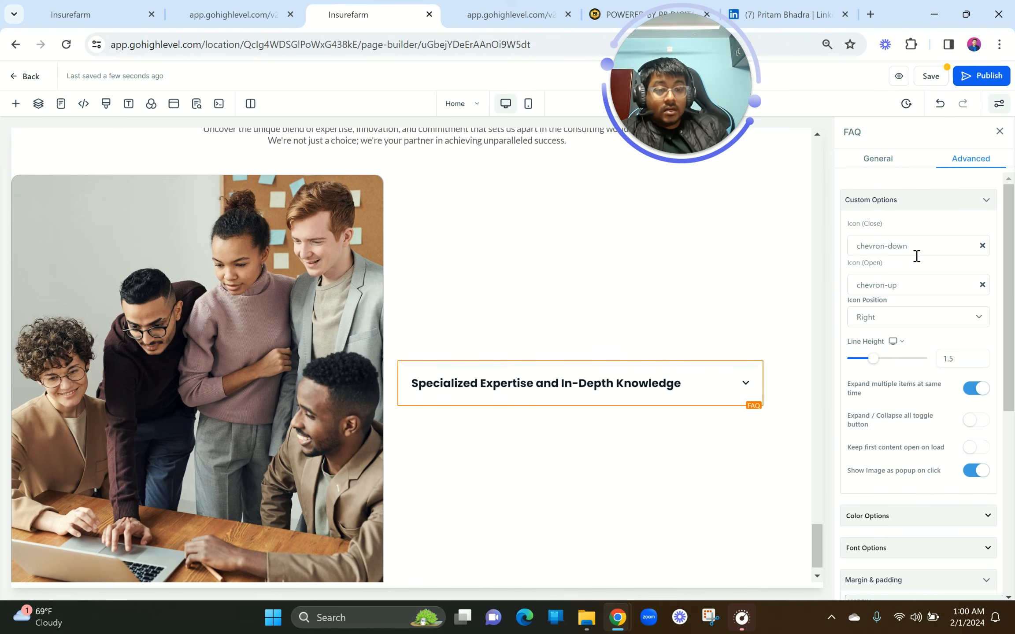
left_click(895, 241)
scroll(902, 323, "down", 10)
scroll(894, 270, "up", 10)
left_click(882, 272)
type("arrow")
scroll(909, 319, "down", 2)
scroll(864, 318, "down", 1)
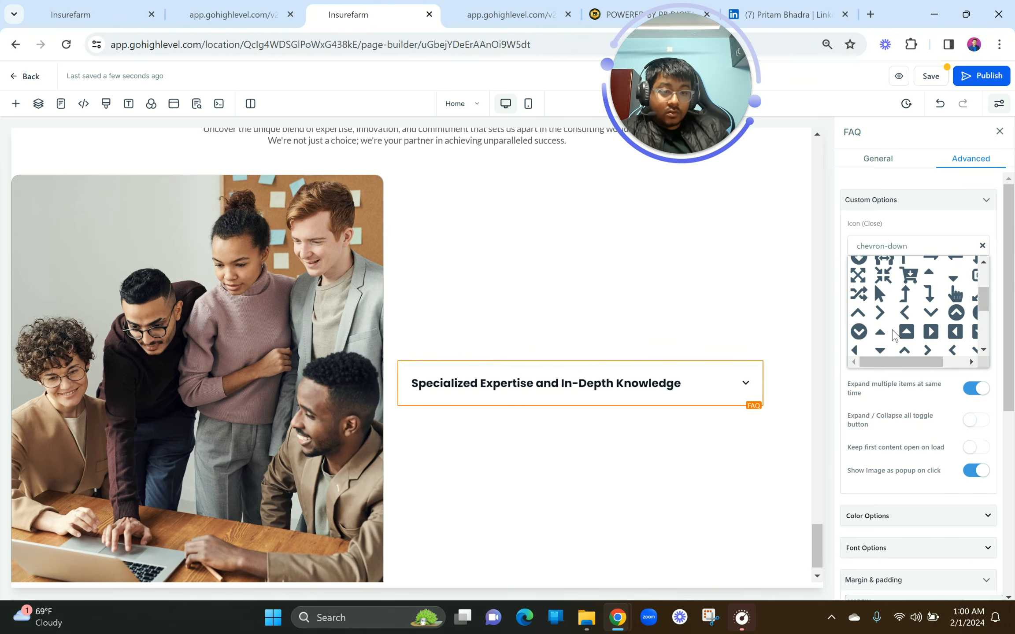
left_click(859, 332)
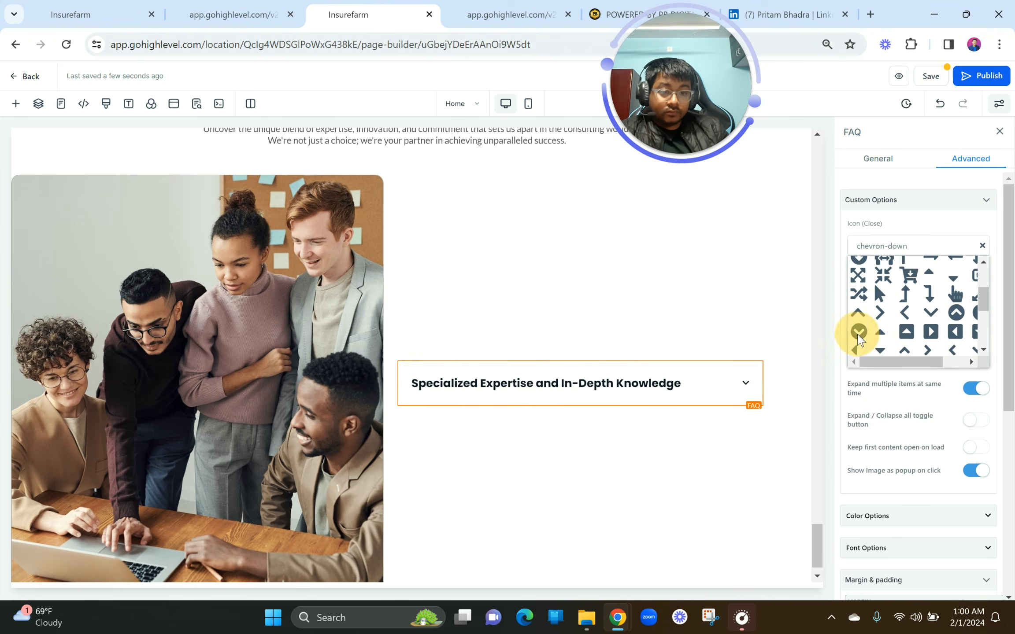
Set the FAQ's open icon to chevron-circle-up, found by searching the icons for "arrow".
left_click(905, 285)
left_click(900, 314)
type("arrow")
scroll(900, 334, "down", 5)
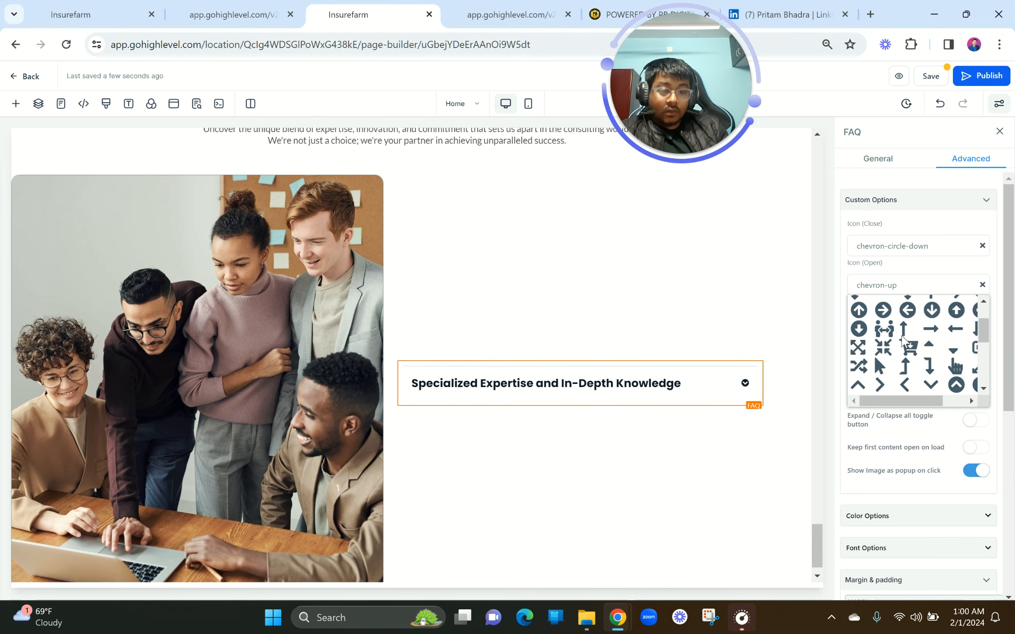
scroll(952, 329, "right", 1)
left_click(922, 320)
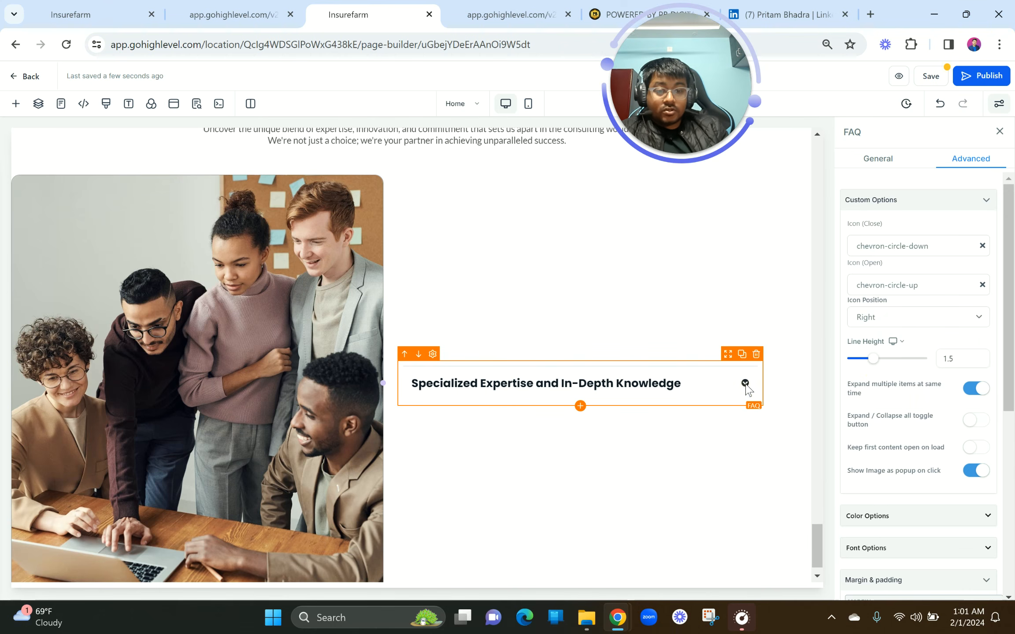
Expand the FAQ's list item and duplicate the whole FAQ element twice within the second column.
left_click(879, 159)
left_click(873, 383)
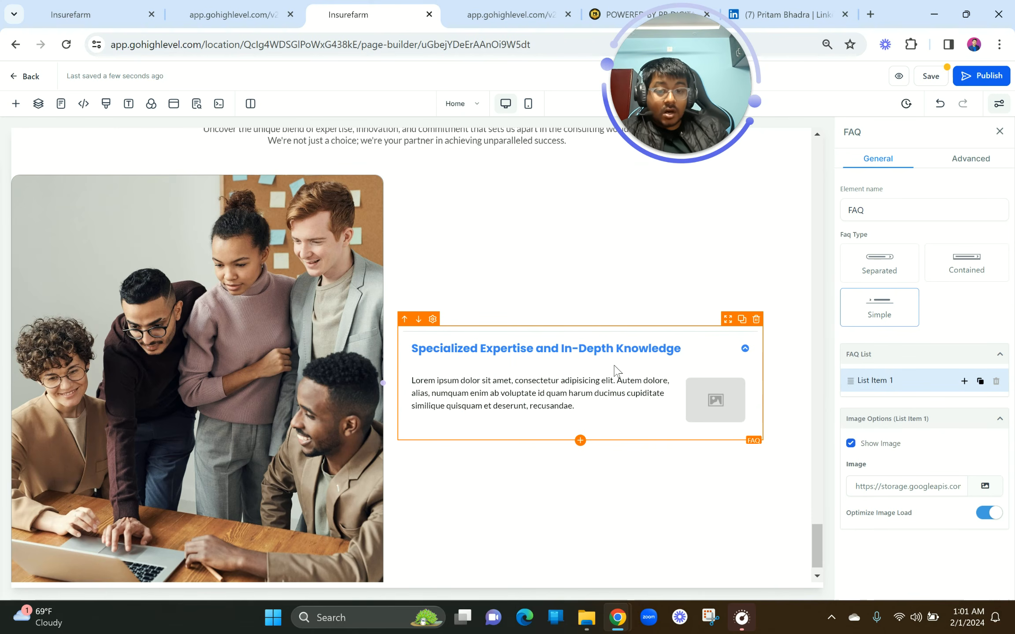
left_click(741, 320)
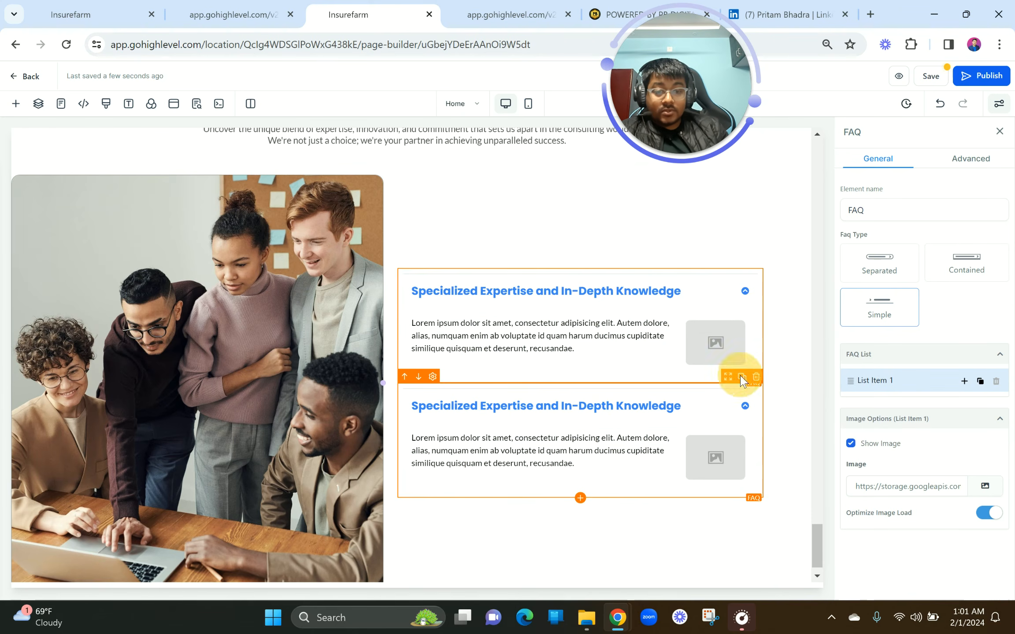
left_click(742, 378)
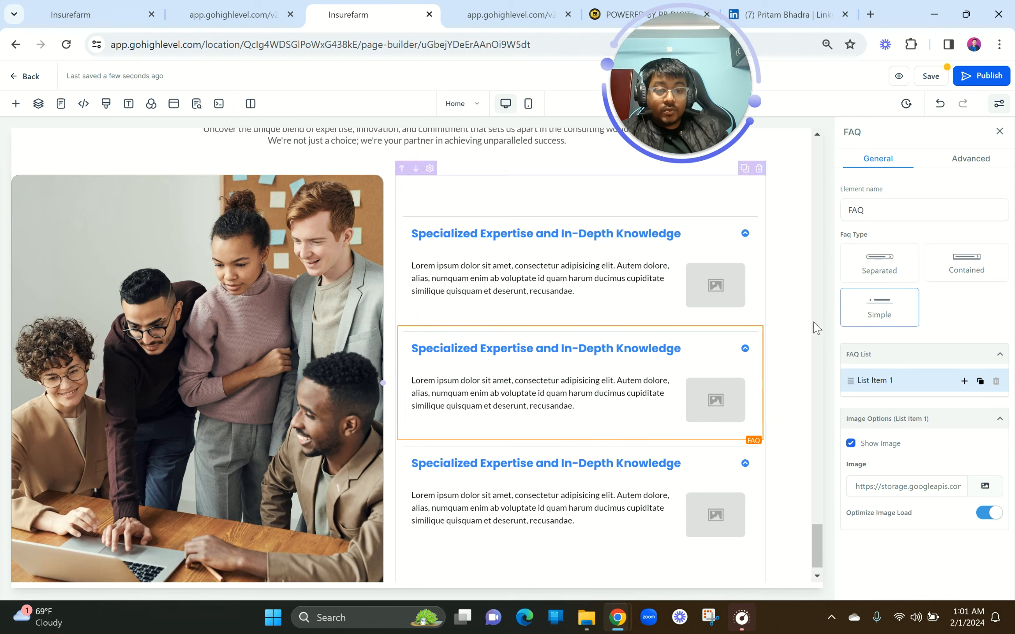
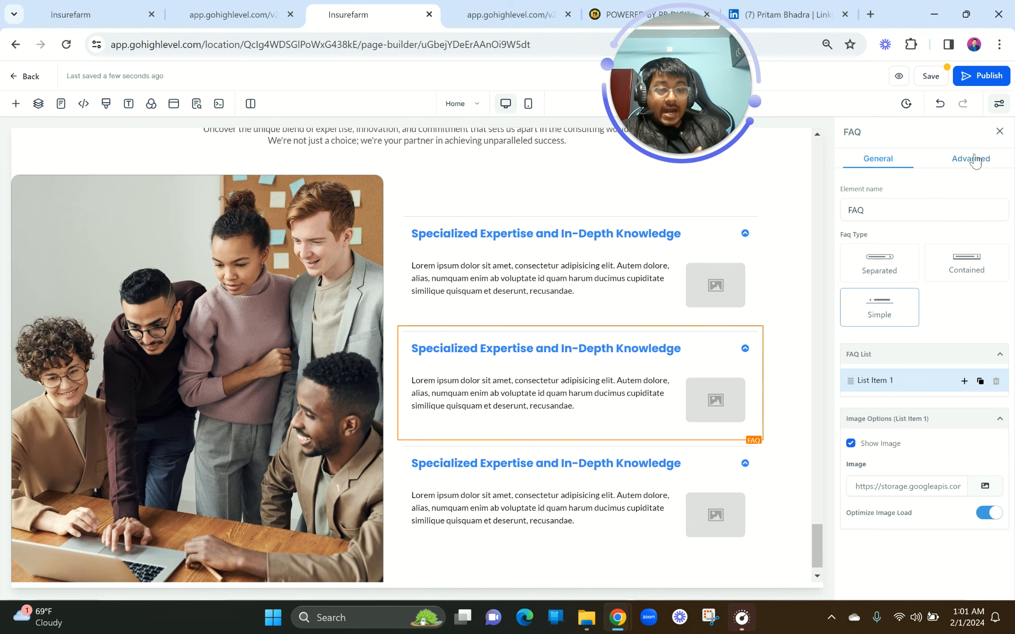
Set the top margin of the second FAQ element to 40 px.
left_click(974, 160)
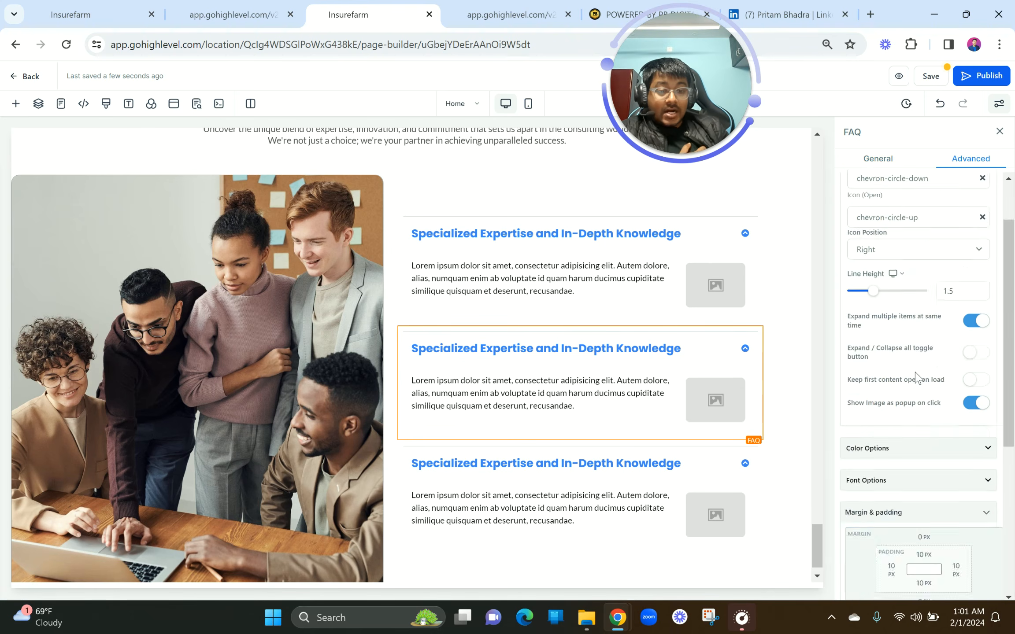
scroll(915, 376, "down", 5)
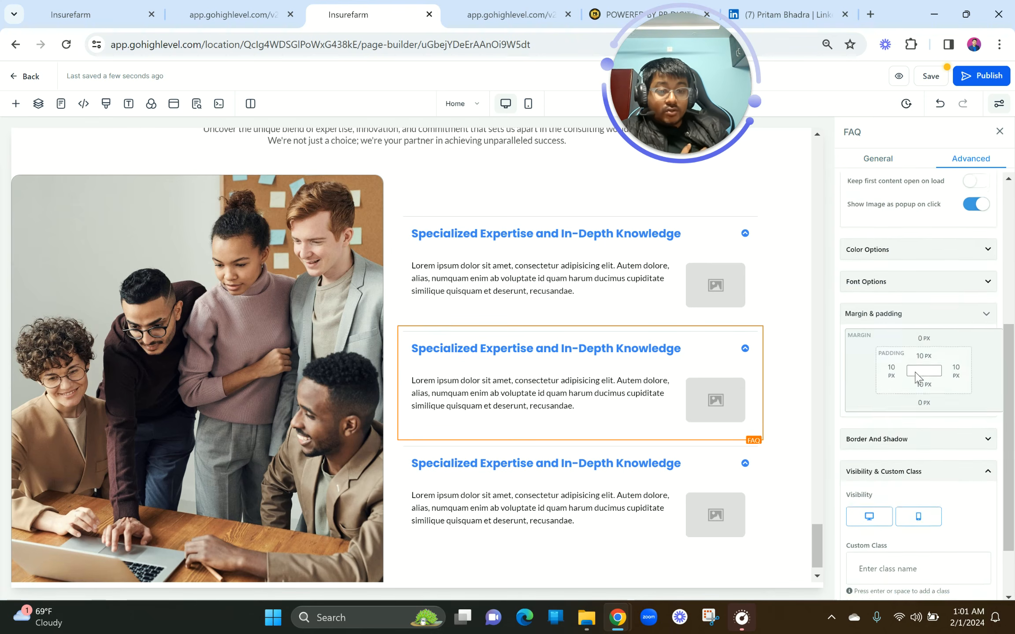
left_click(924, 338)
left_click(859, 407)
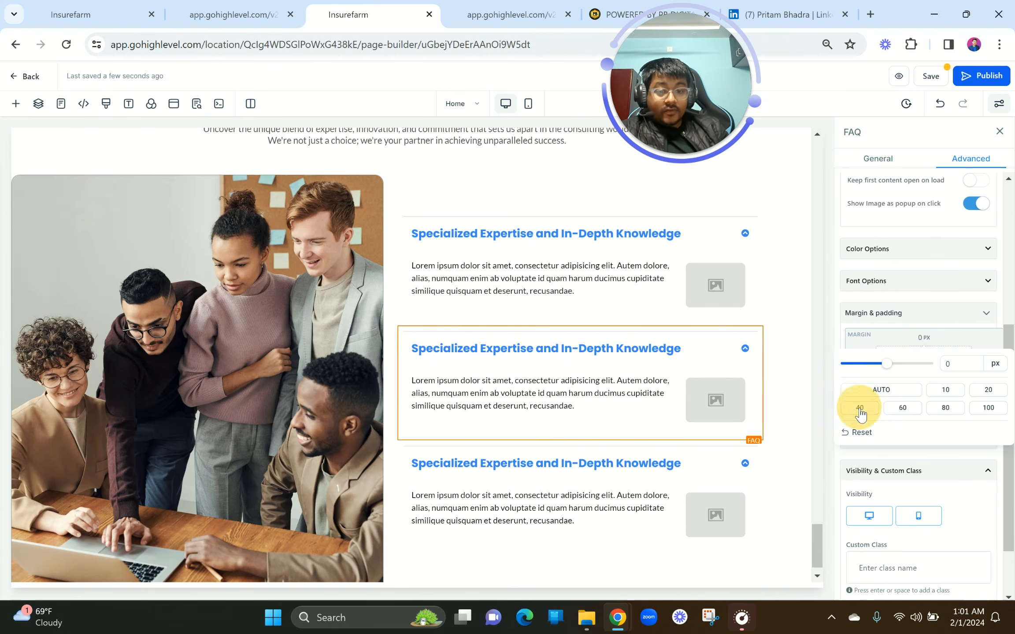
Set the top margin of the third FAQ element to 40 px.
scroll(680, 419, "down", 1)
left_click(646, 459)
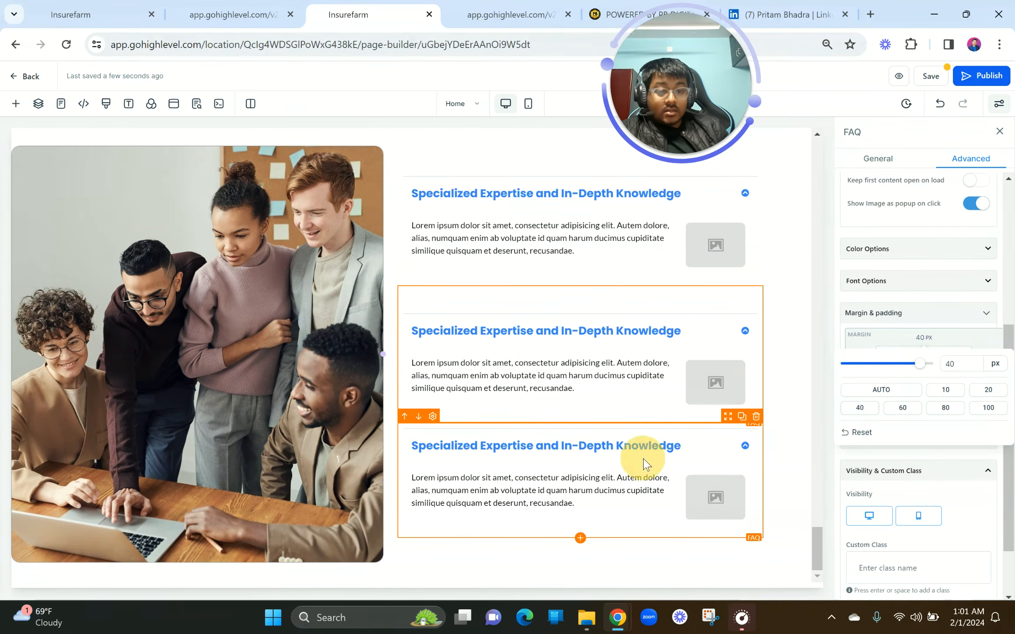
left_click(973, 159)
scroll(903, 388, "down", 6)
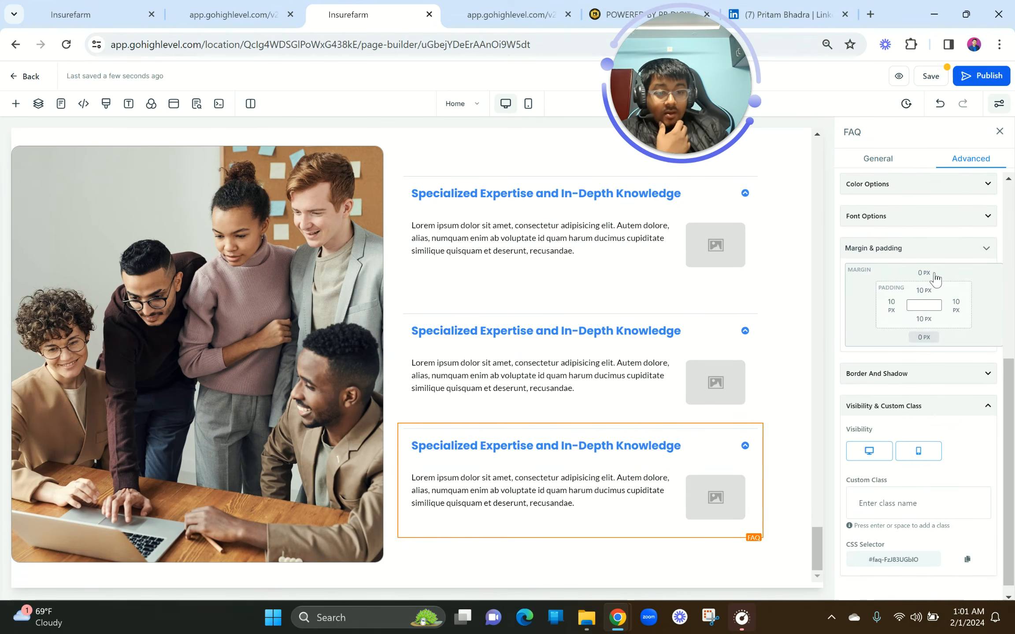
left_click(924, 273)
left_click(860, 343)
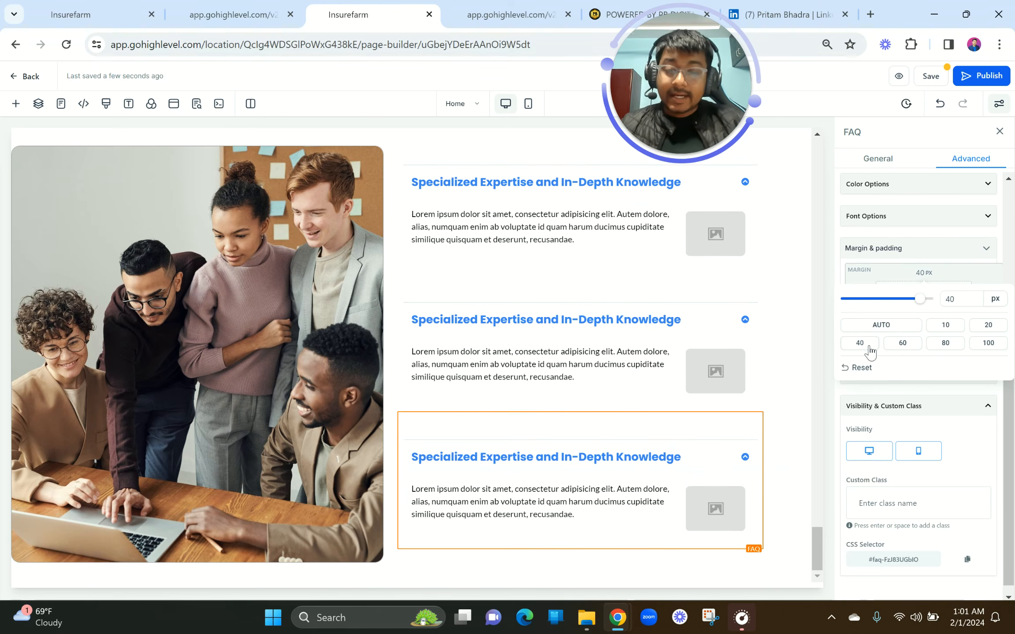
Expand the first two FAQ items on the reference page for comparison, and set the builder's first FAQ open title text color to coral red.
left_click(233, 14)
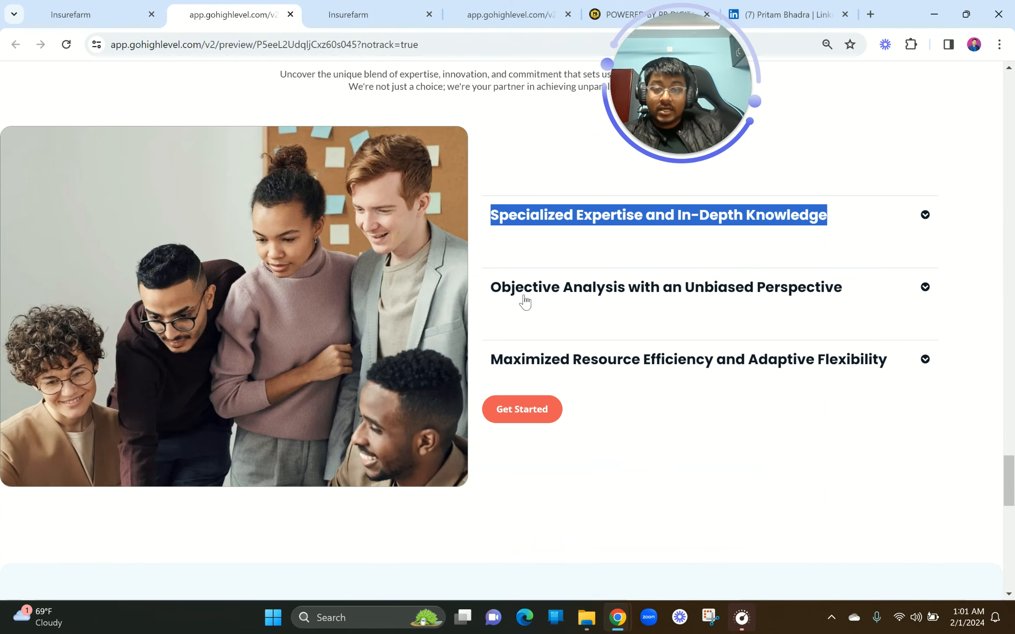
left_click(586, 212)
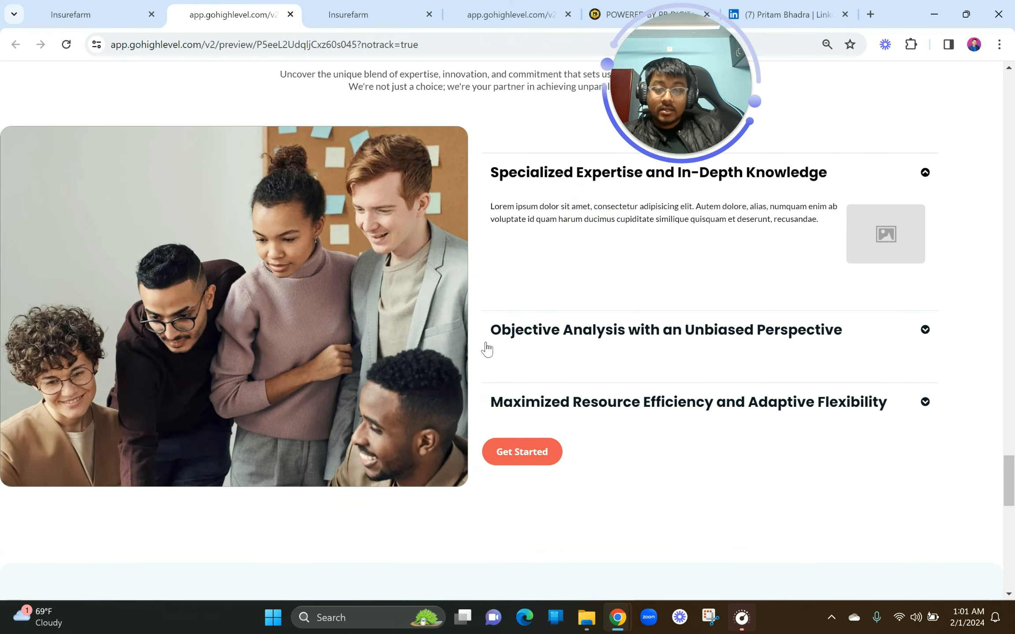
left_click_drag(487, 335, 842, 331)
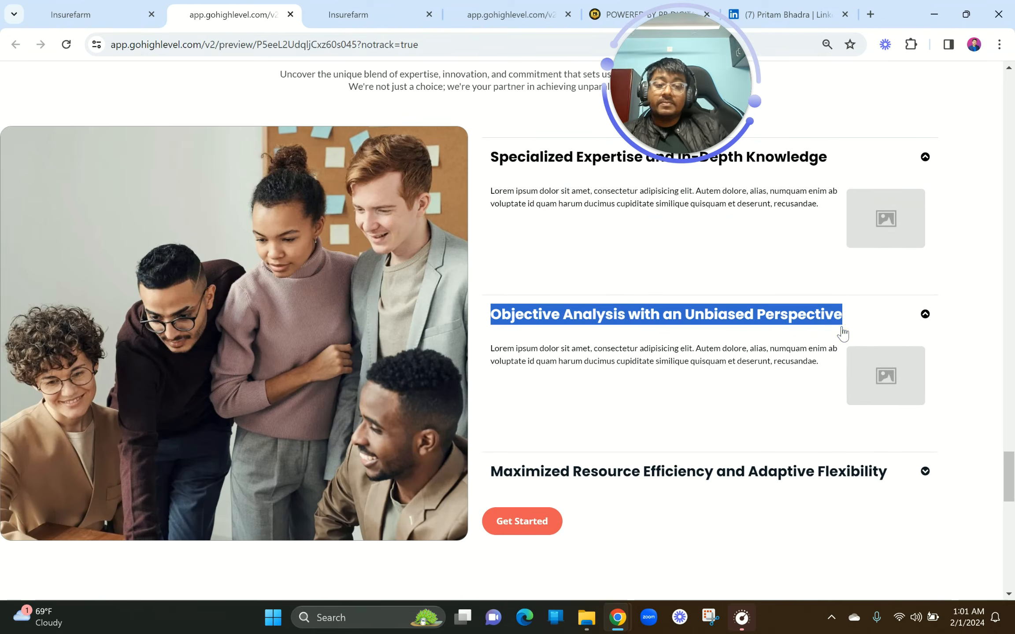
left_click(361, 17)
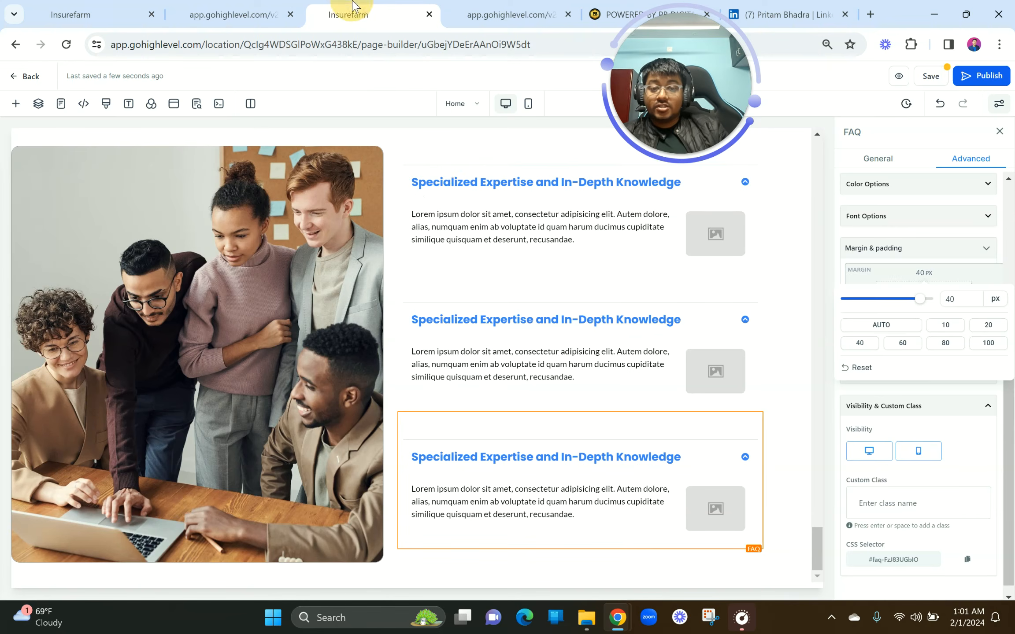
left_click(450, 182)
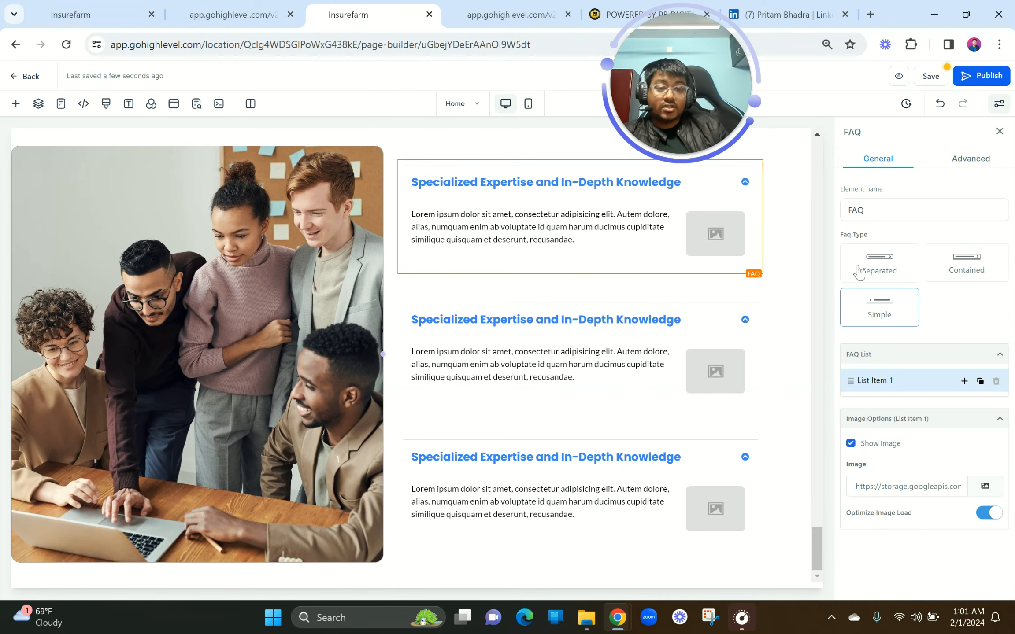
left_click(971, 159)
scroll(939, 295, "down", 5)
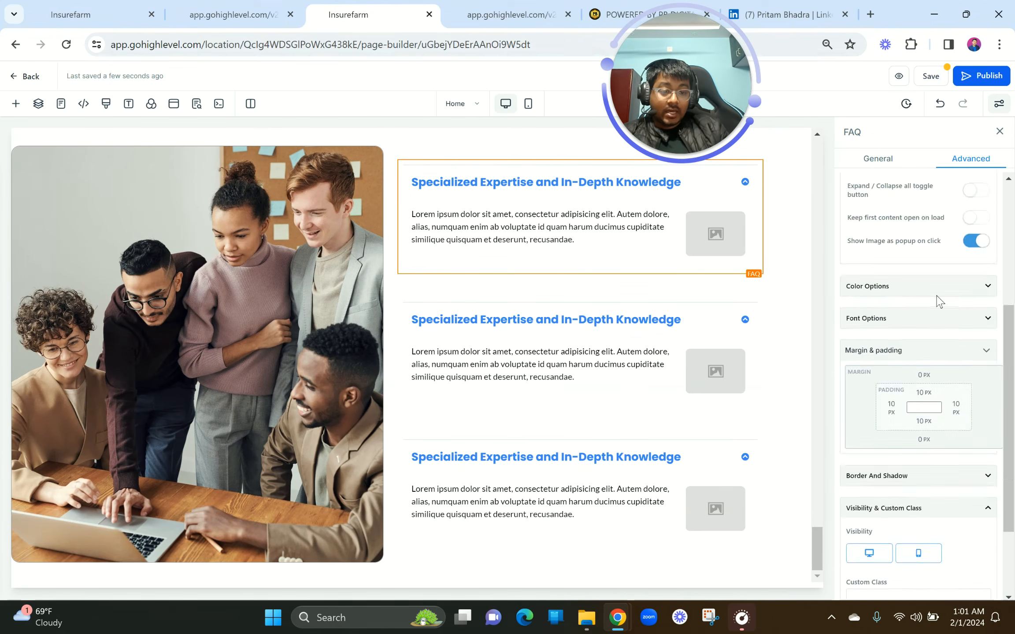
scroll(939, 302, "up", 5)
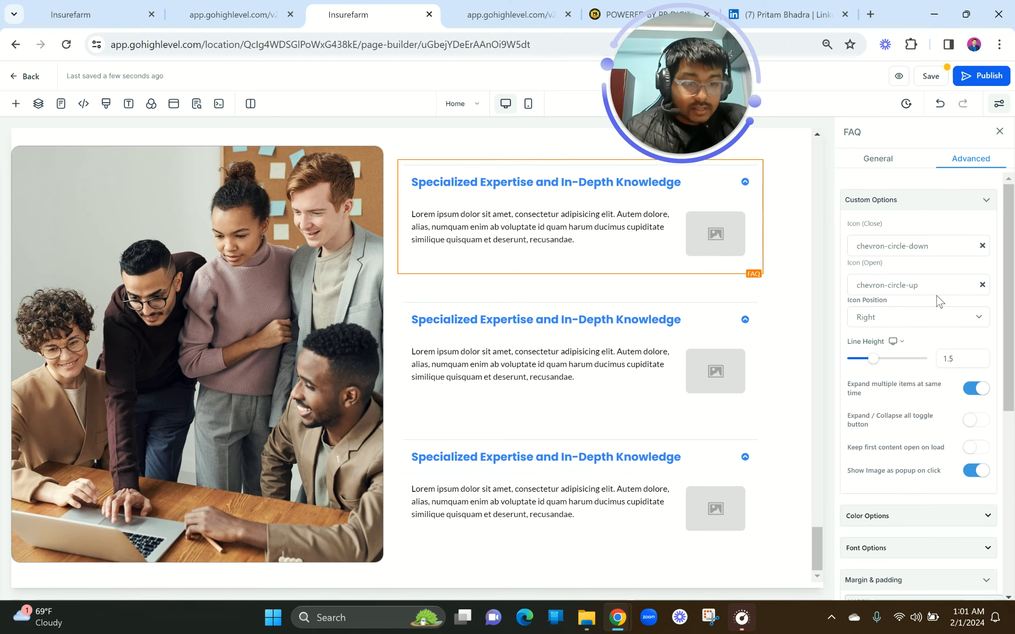
scroll(939, 302, "down", 5)
left_click(898, 241)
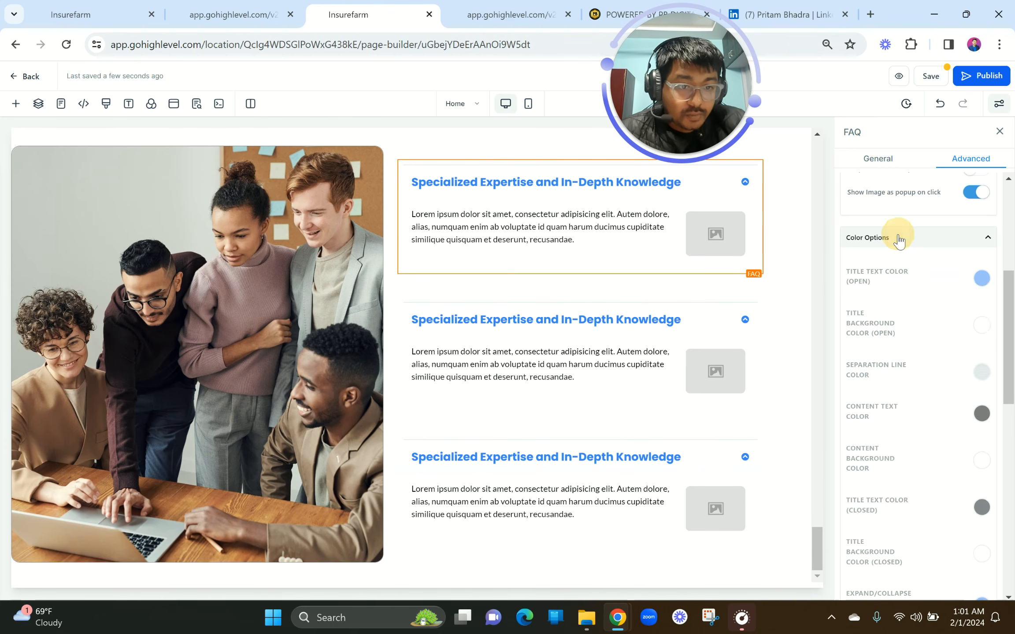
left_click(981, 276)
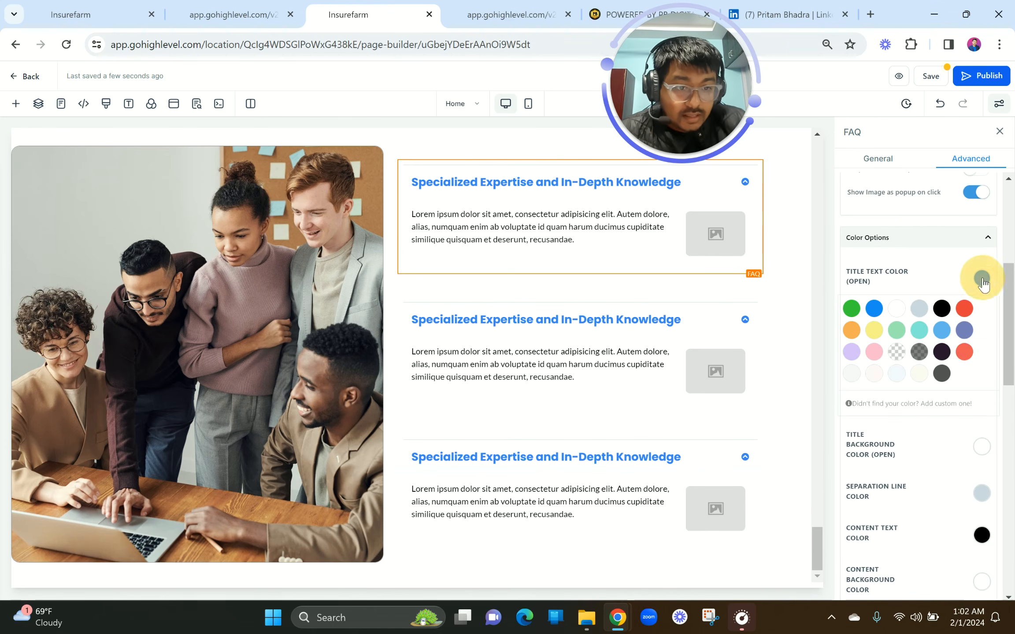
left_click(964, 352)
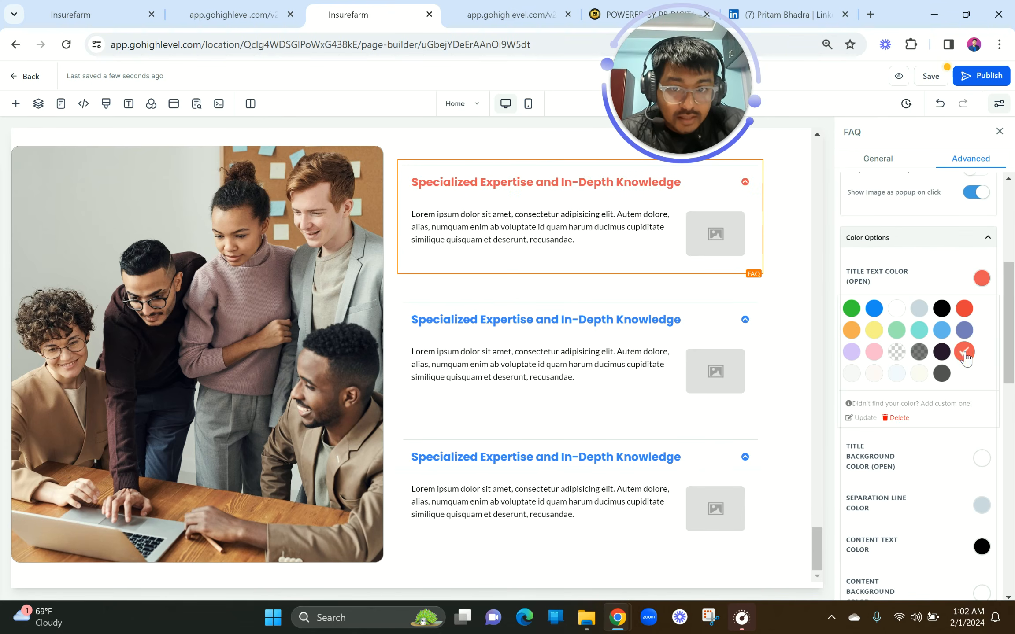
Set the open title text color of the second FAQ to the same coral red swatch.
left_click(722, 323)
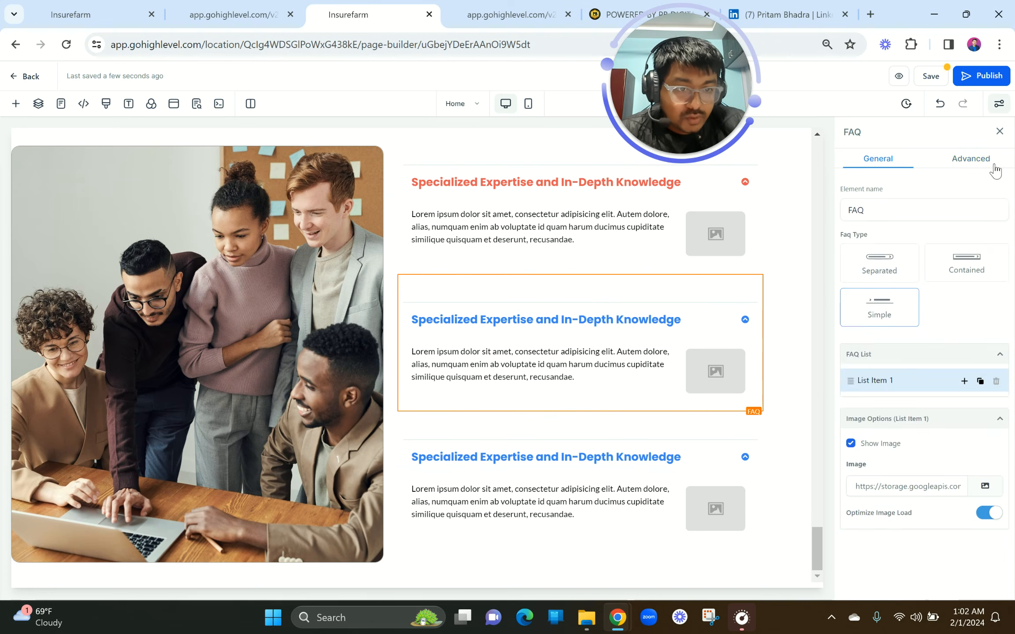
left_click(972, 161)
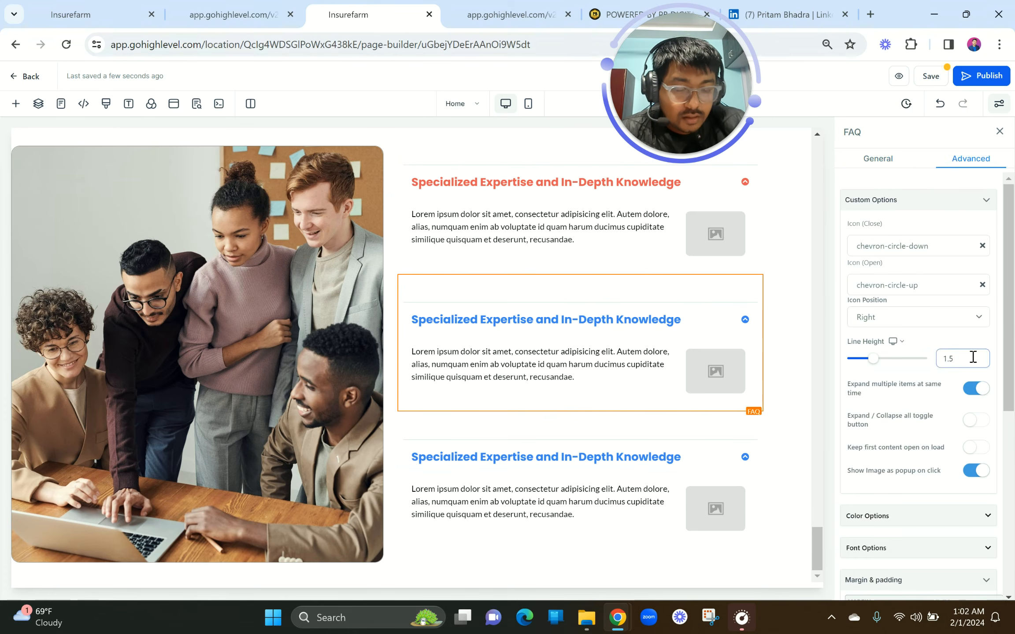
scroll(947, 403, "down", 7)
scroll(924, 453, "up", 6)
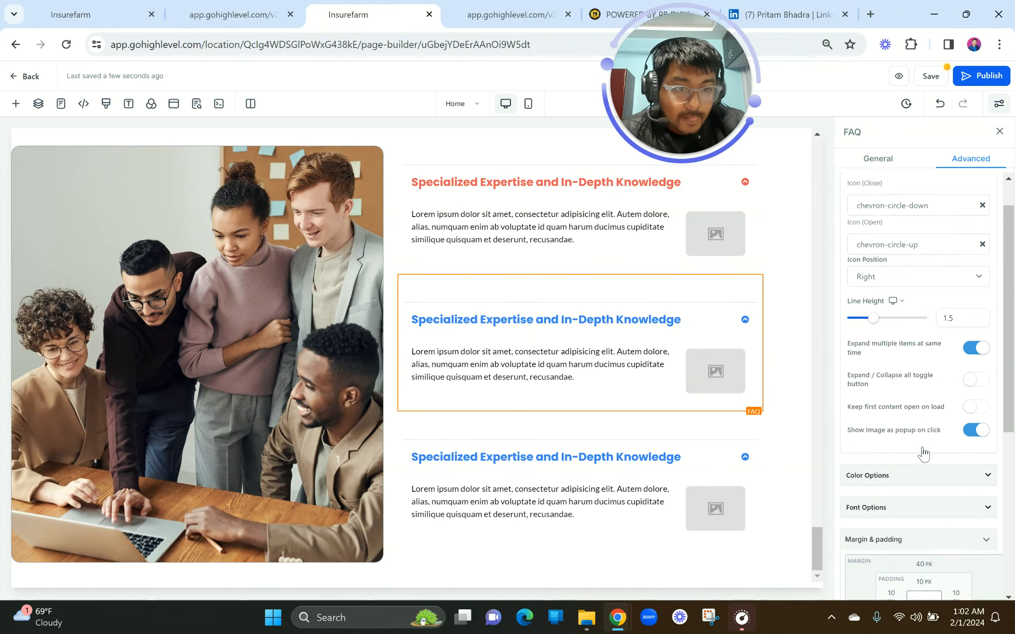
scroll(924, 453, "down", 3)
left_click(889, 364)
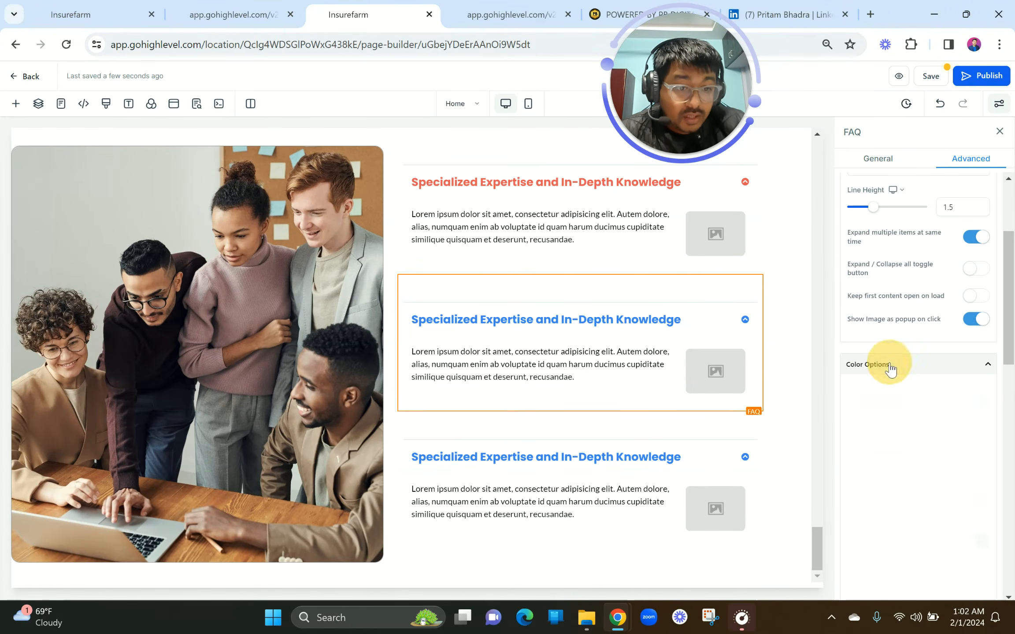
left_click(980, 404)
left_click(965, 477)
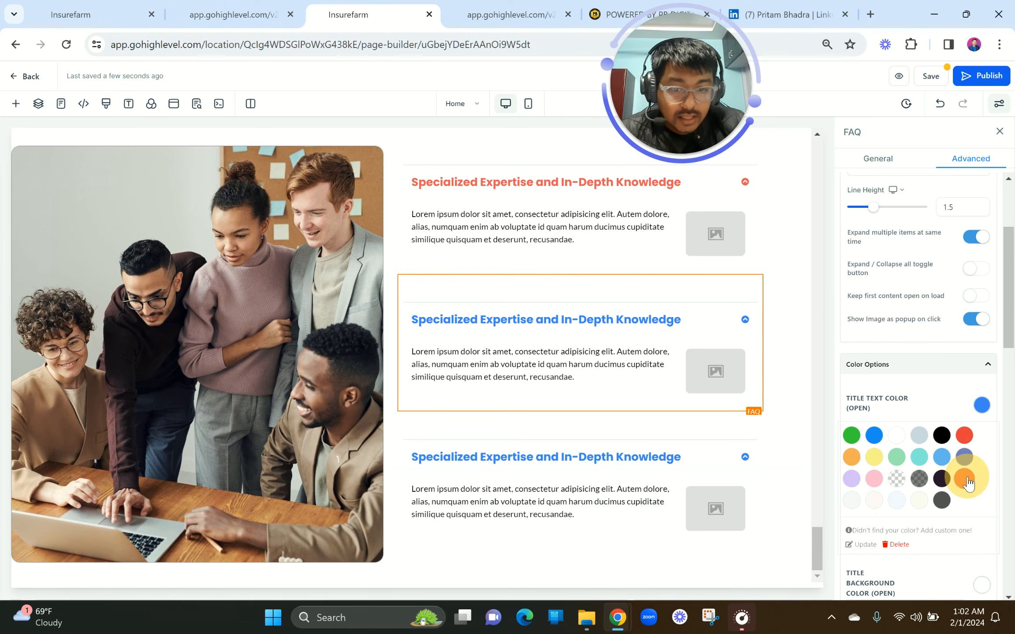
Set the open title text color of the third FAQ to the matching coral red swatch.
left_click(598, 471)
left_click(967, 156)
scroll(917, 374, "down", 5)
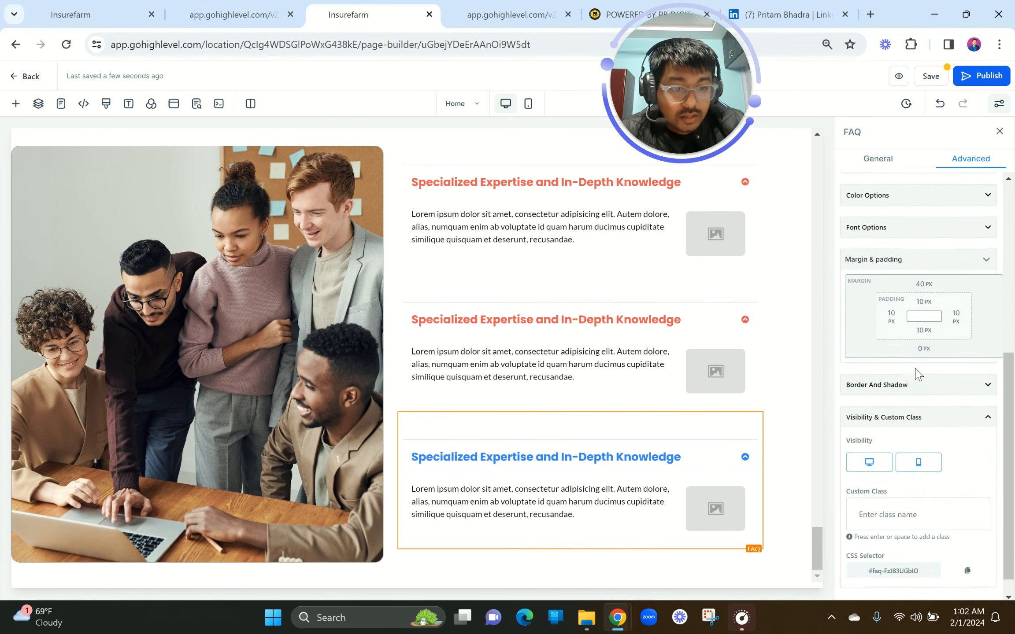
scroll(917, 374, "up", 3)
left_click(906, 295)
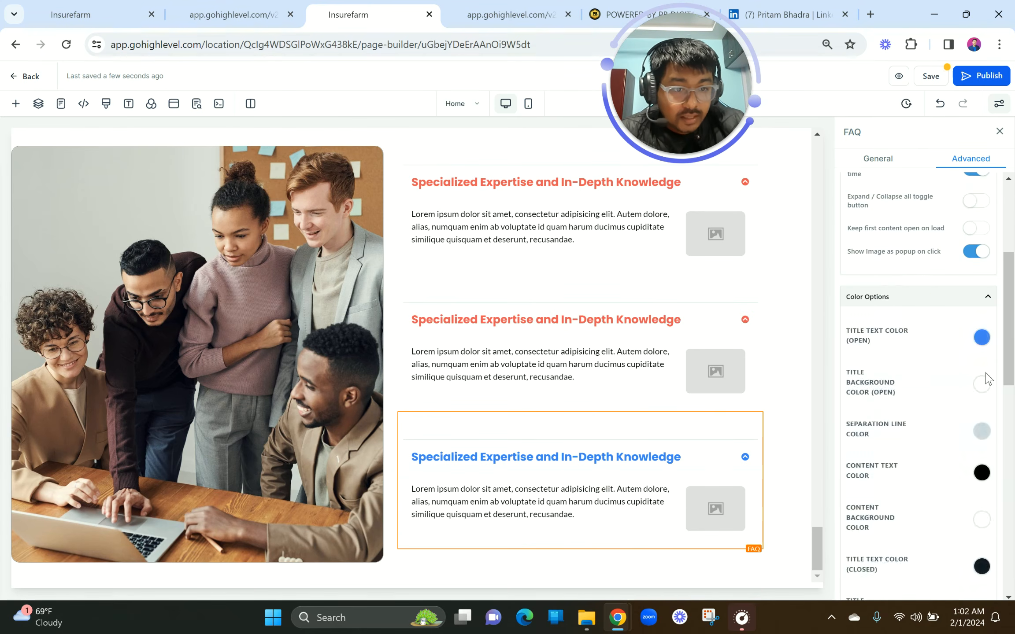
left_click(981, 338)
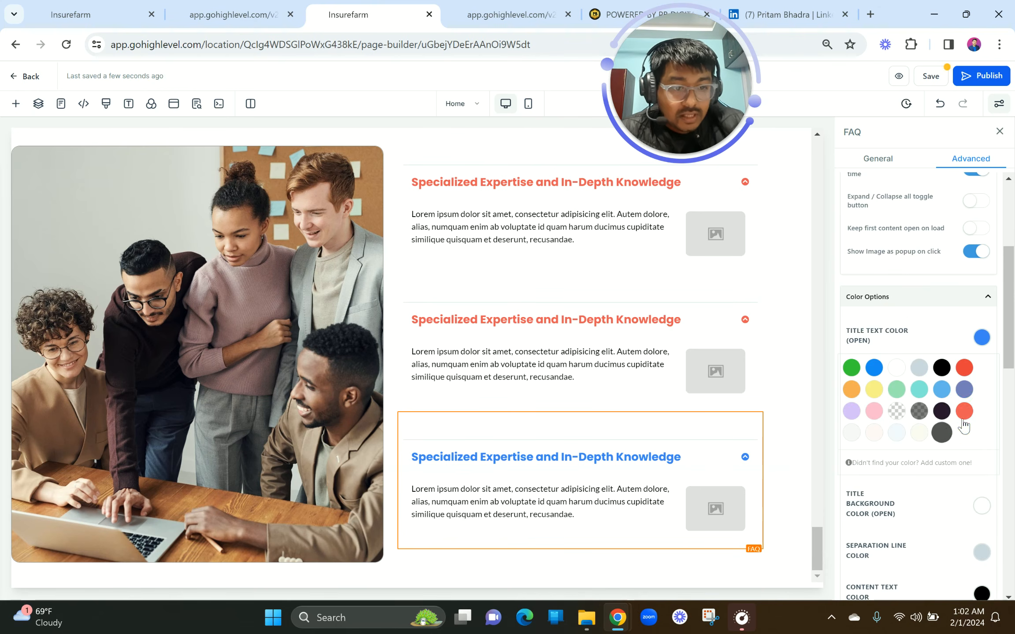
left_click(963, 414)
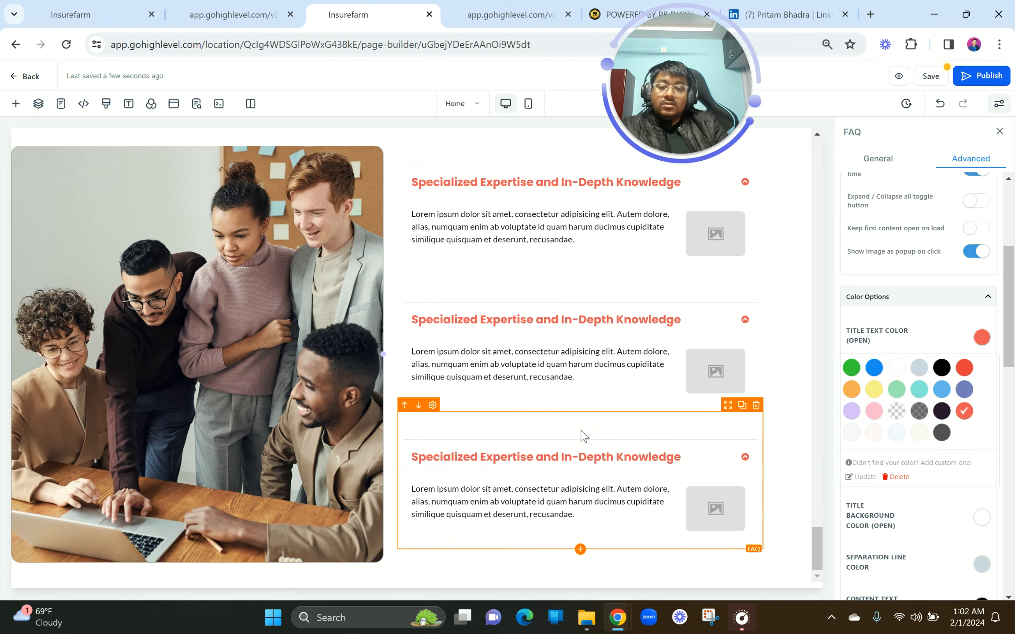
Check the reference section's button, duplicate the Get Started button below the Startup and Enterprise cards, and move the copy beneath the third FAQ.
scroll(446, 303, "up", 5)
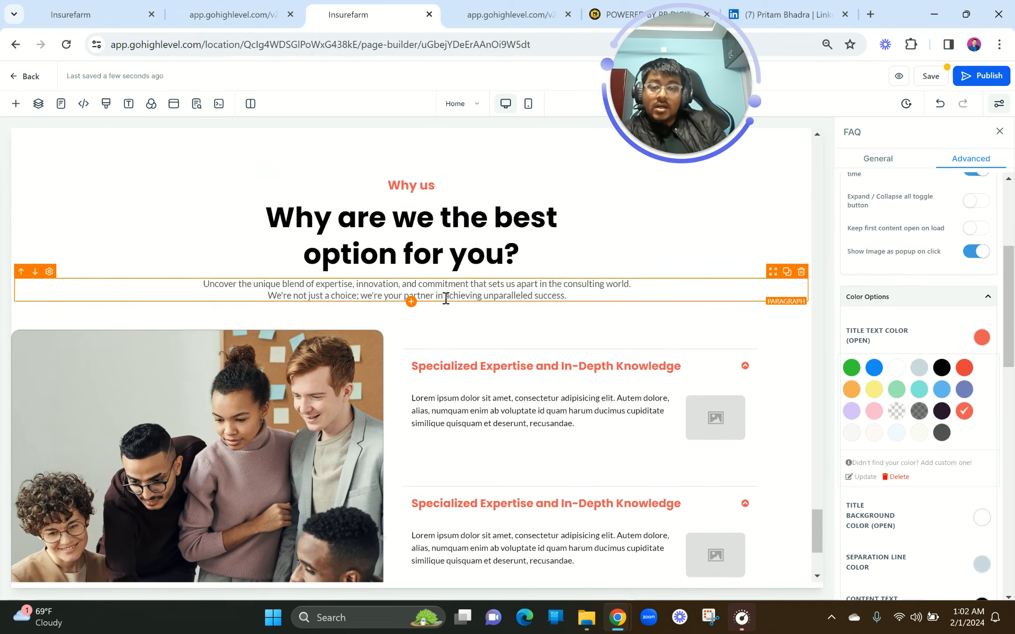
left_click(264, 13)
scroll(405, 326, "down", 2)
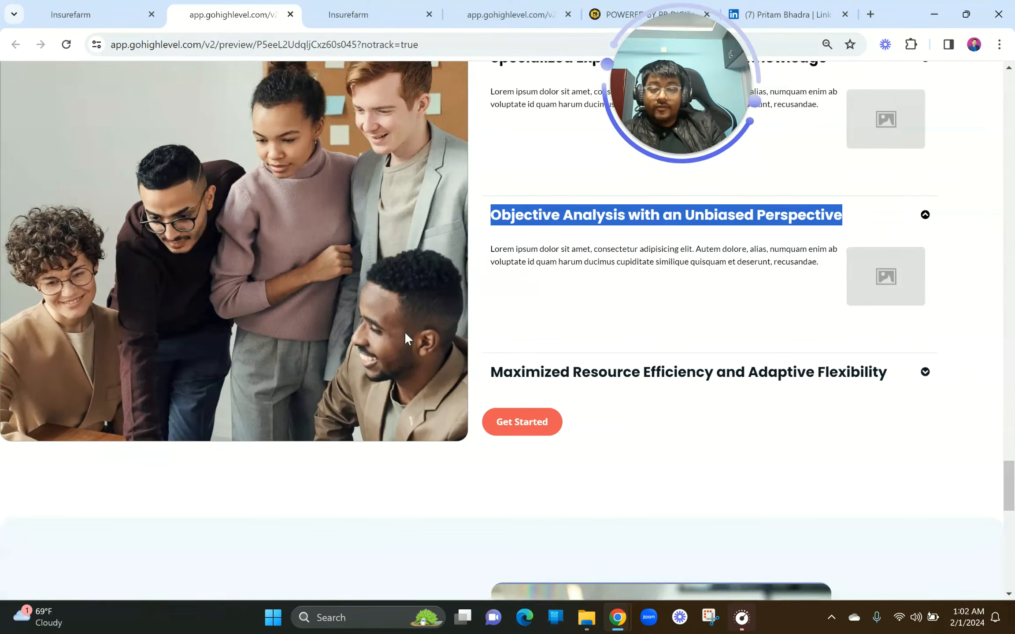
key("ctrl+Tab")
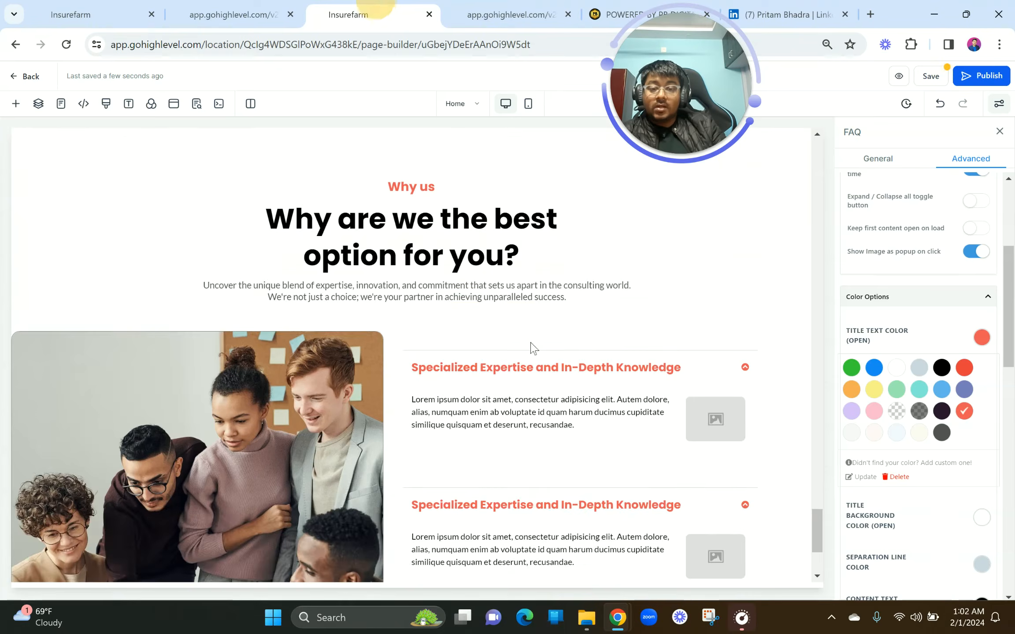
scroll(530, 348, "up", 5)
scroll(531, 347, "up", 5)
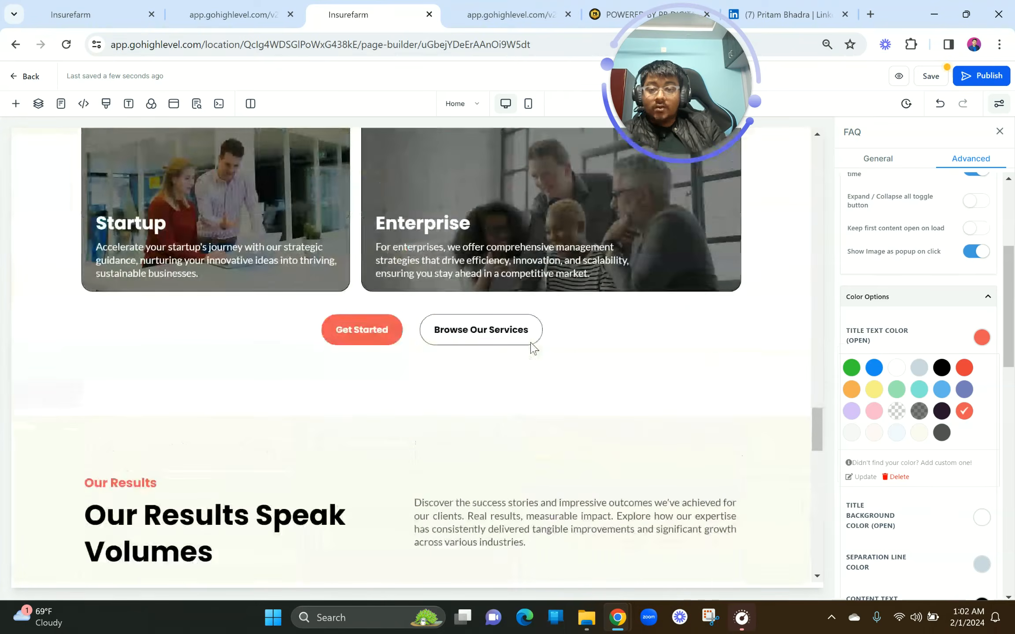
left_click(382, 309)
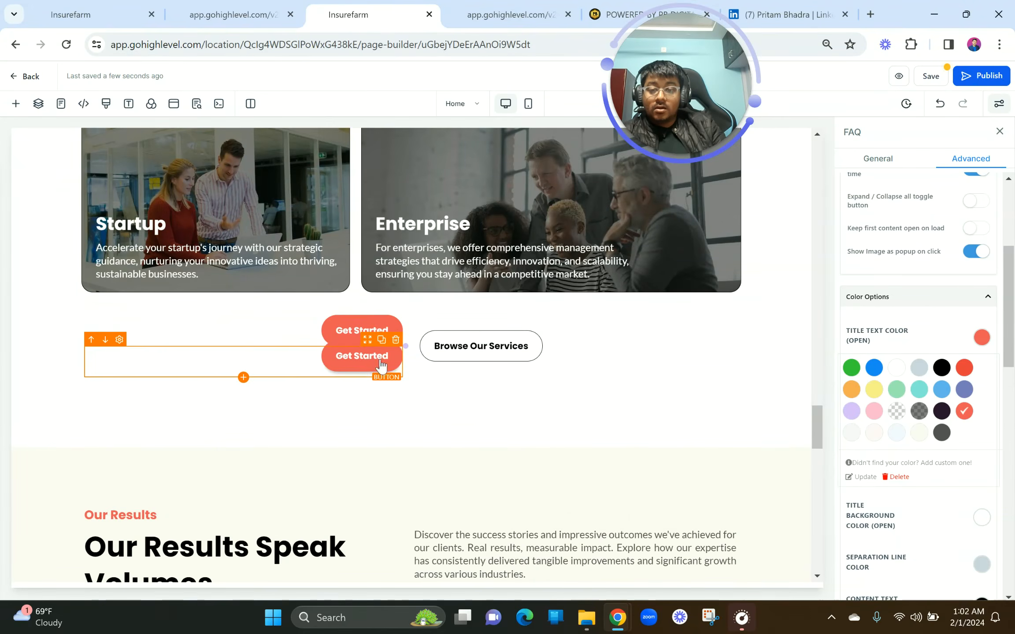
left_click_drag(375, 351, 471, 554)
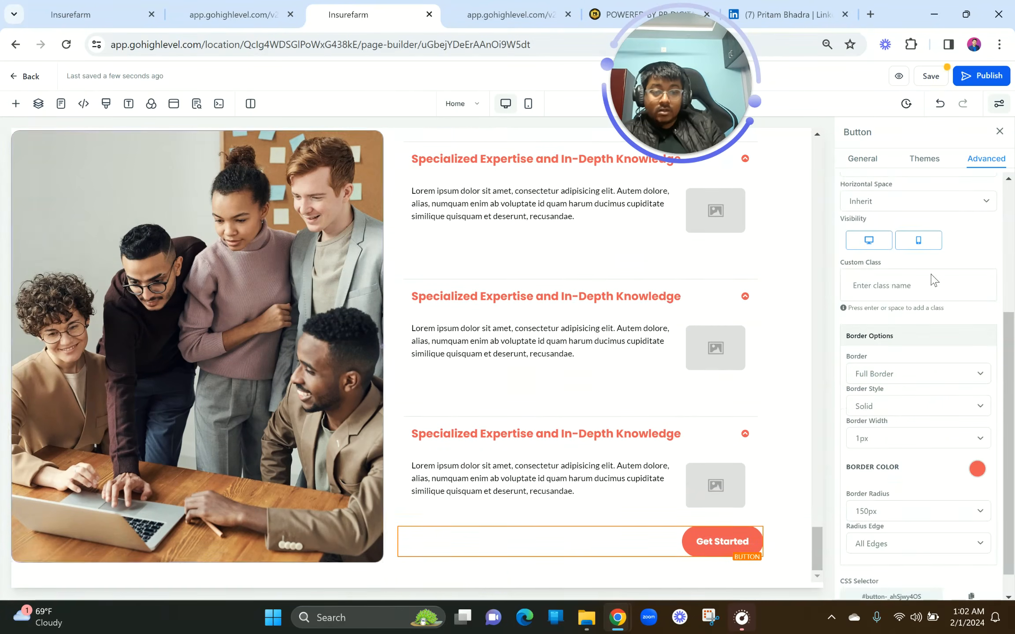
Align the Get Started button under the FAQ column to the left.
scroll(882, 390, "down", 5)
scroll(886, 390, "up", 5)
left_click(862, 160)
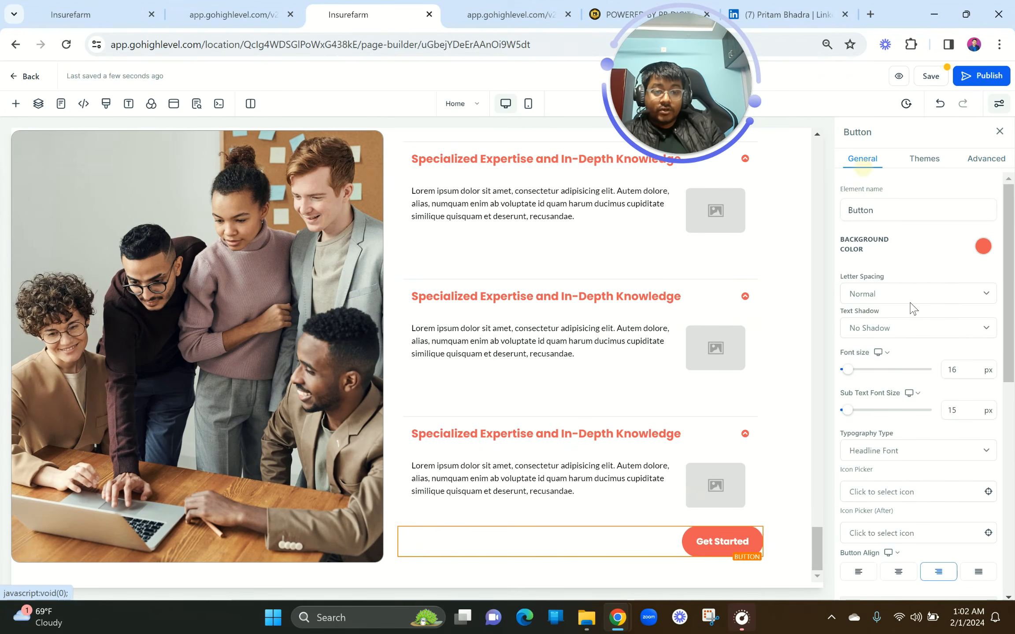
scroll(911, 314, "down", 5)
scroll(912, 316, "down", 3)
scroll(867, 279, "up", 2)
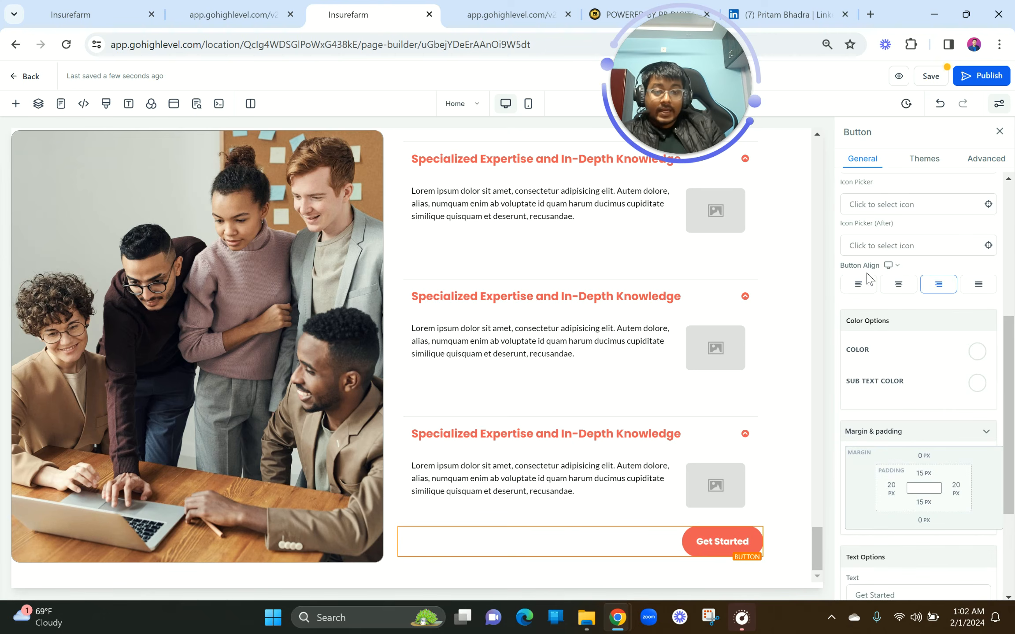
left_click(858, 291)
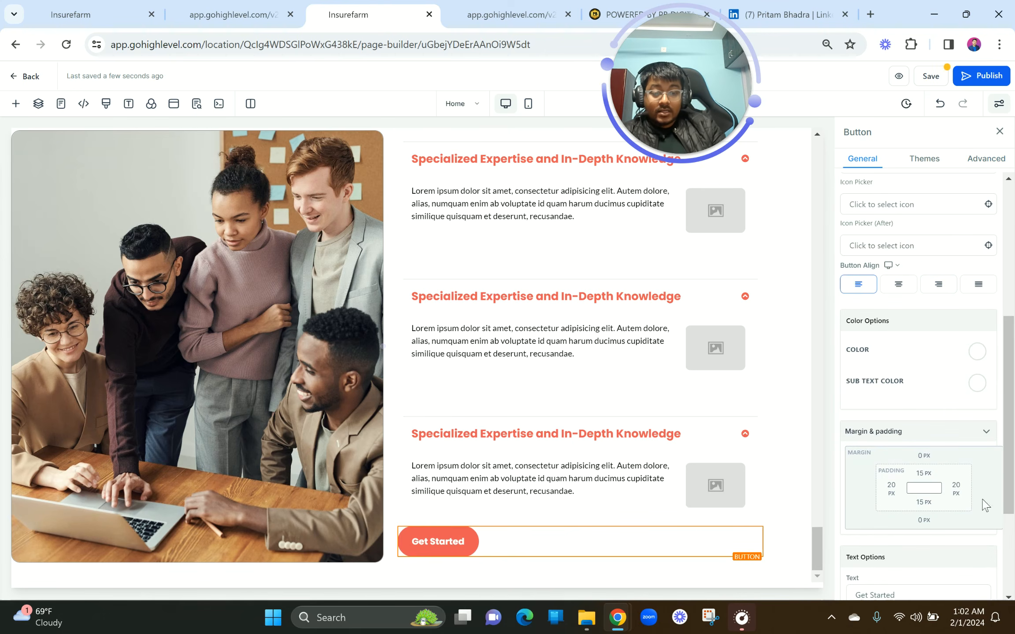
Open a preview of the page and compare its "Why are we the best option for you?" section with the reference page.
left_click(482, 498)
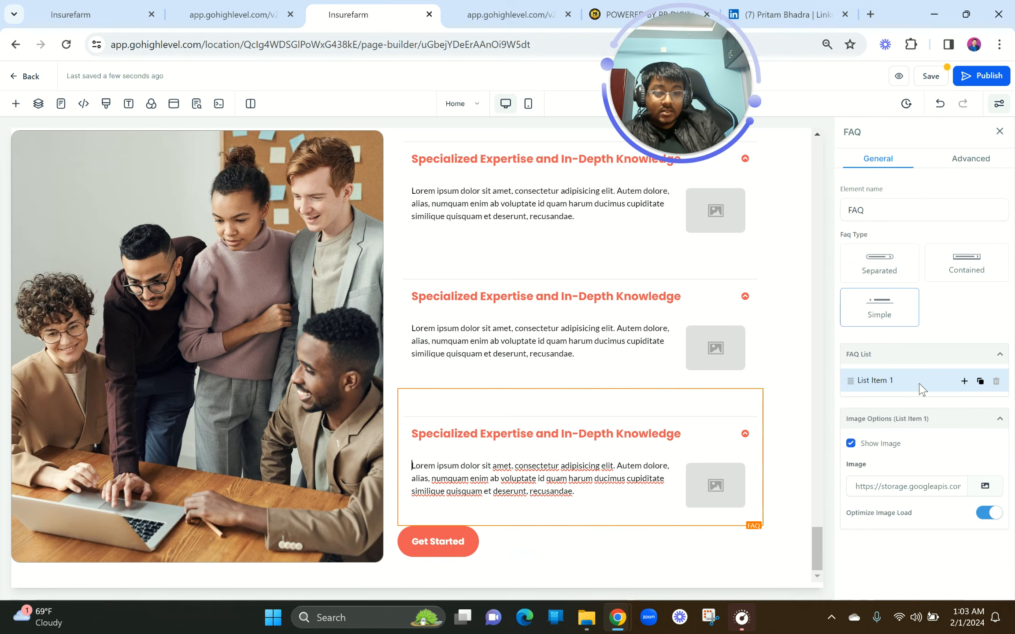
left_click(969, 169)
scroll(936, 384, "down", 10)
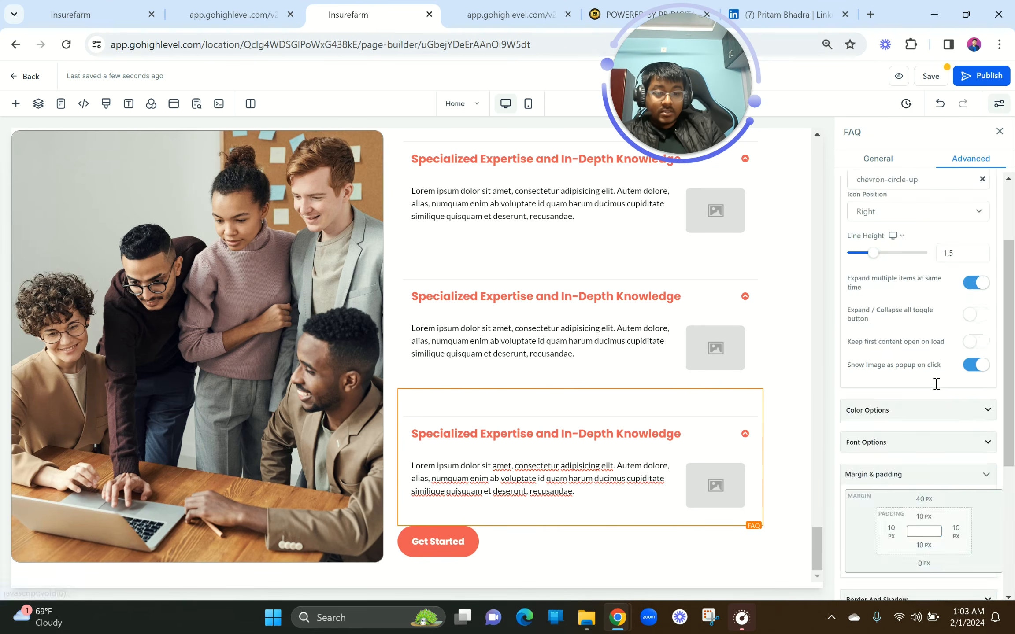
left_click(897, 85)
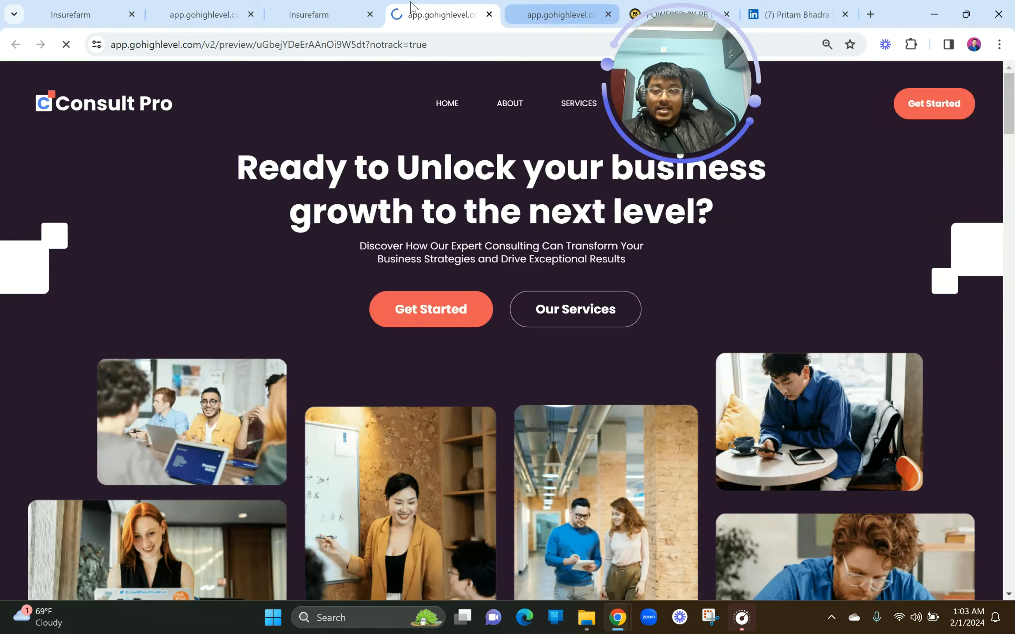
left_click_drag(411, 10, 310, 10)
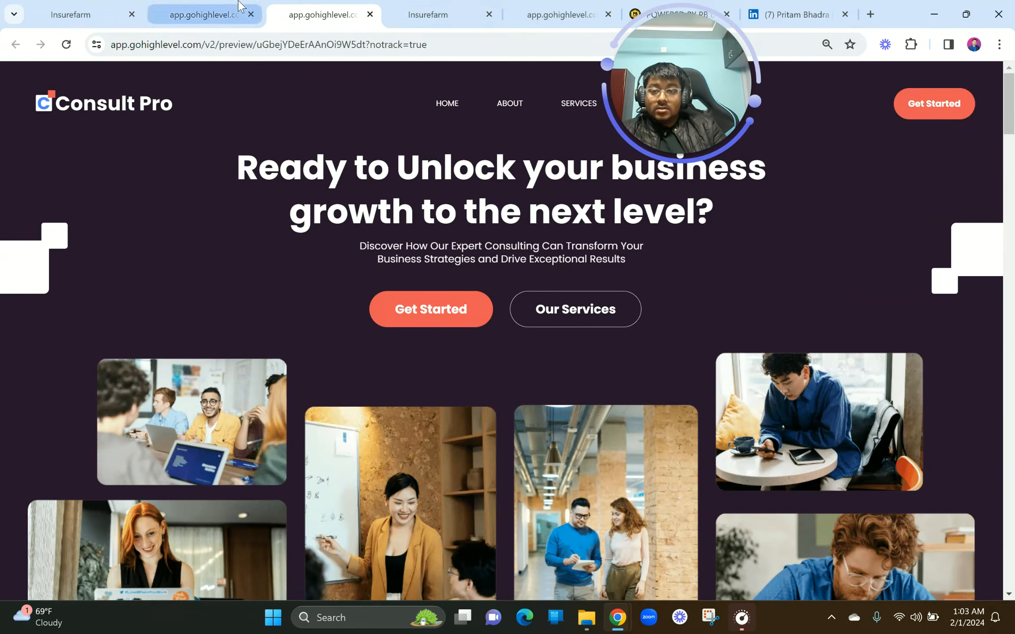
left_click(203, 14)
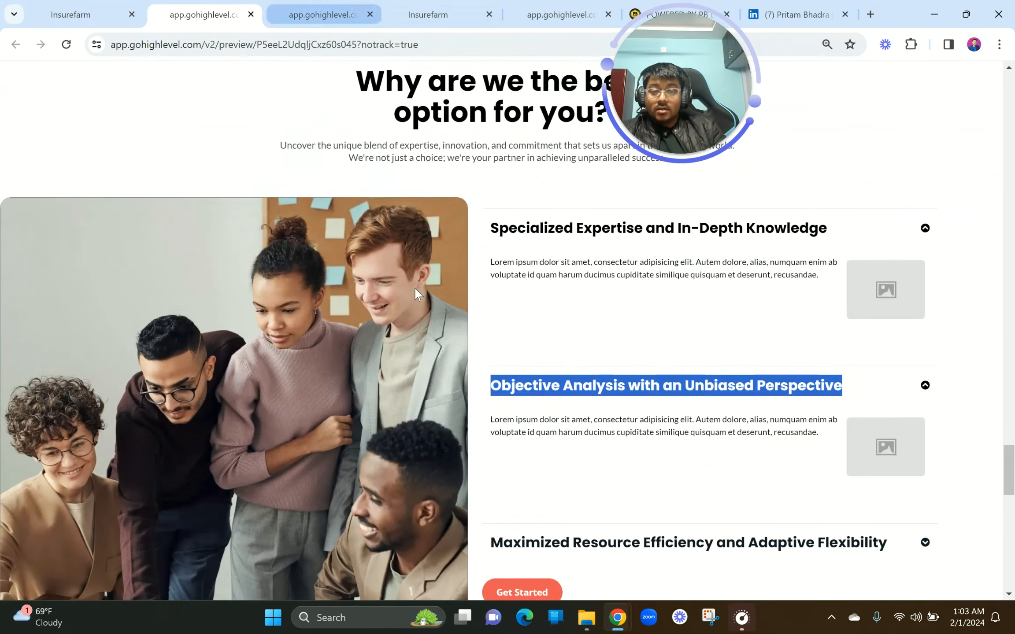
scroll(414, 287, "down", 1)
left_click(322, 14)
scroll(504, 389, "down", 20)
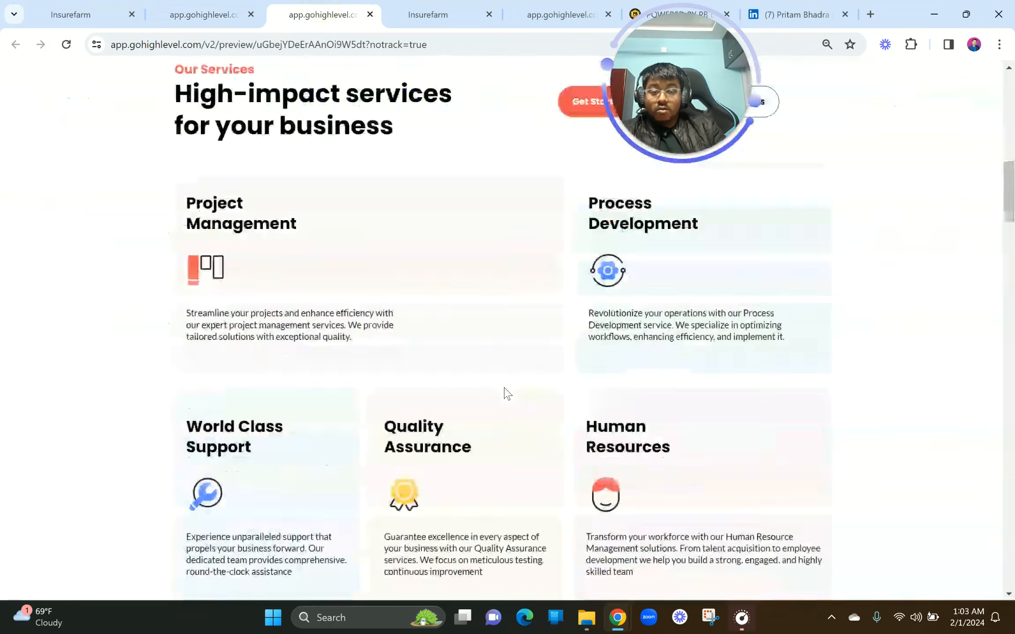
scroll(505, 388, "down", 8)
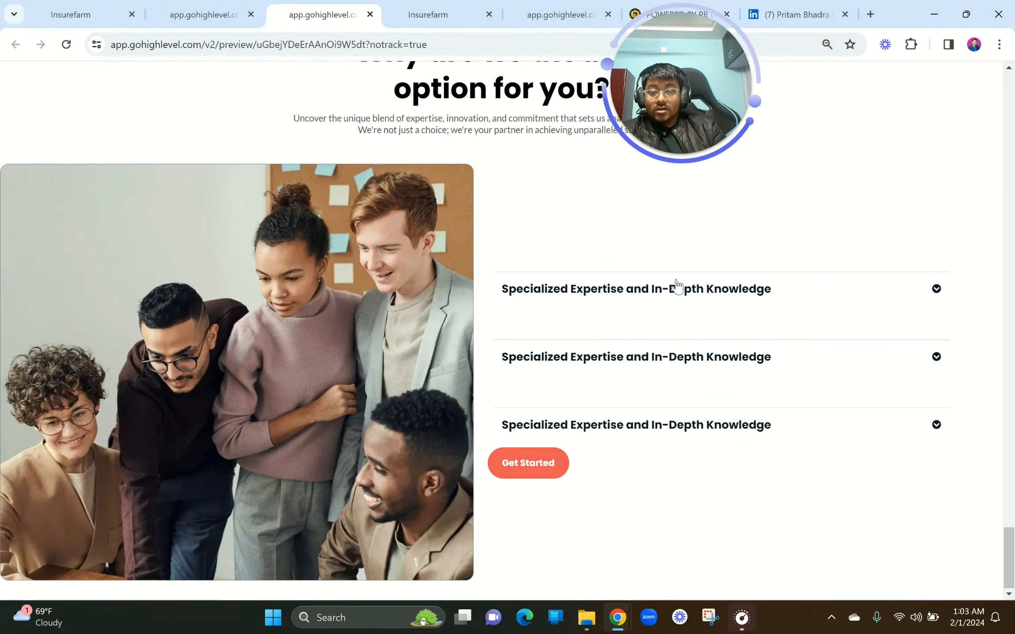
Expand all three FAQ items in the page preview to check their open state.
left_click(935, 291)
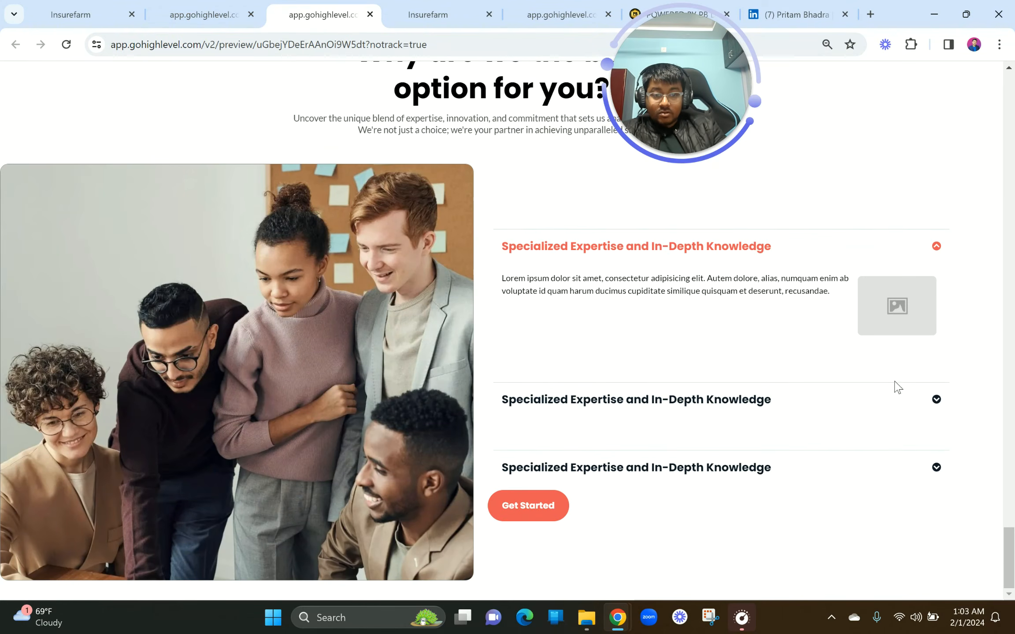
left_click(919, 397)
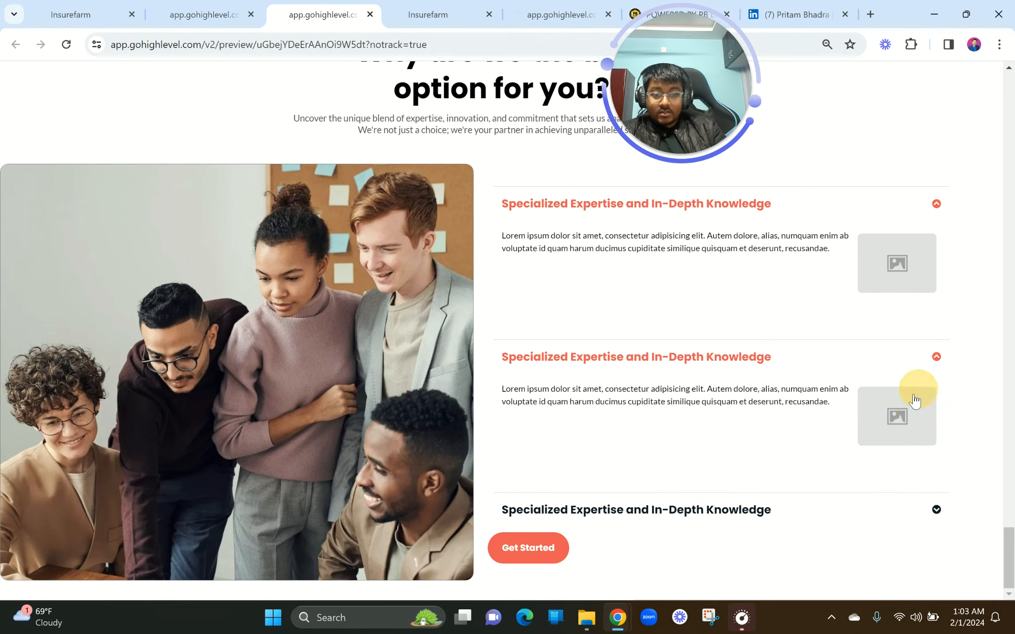
left_click(934, 508)
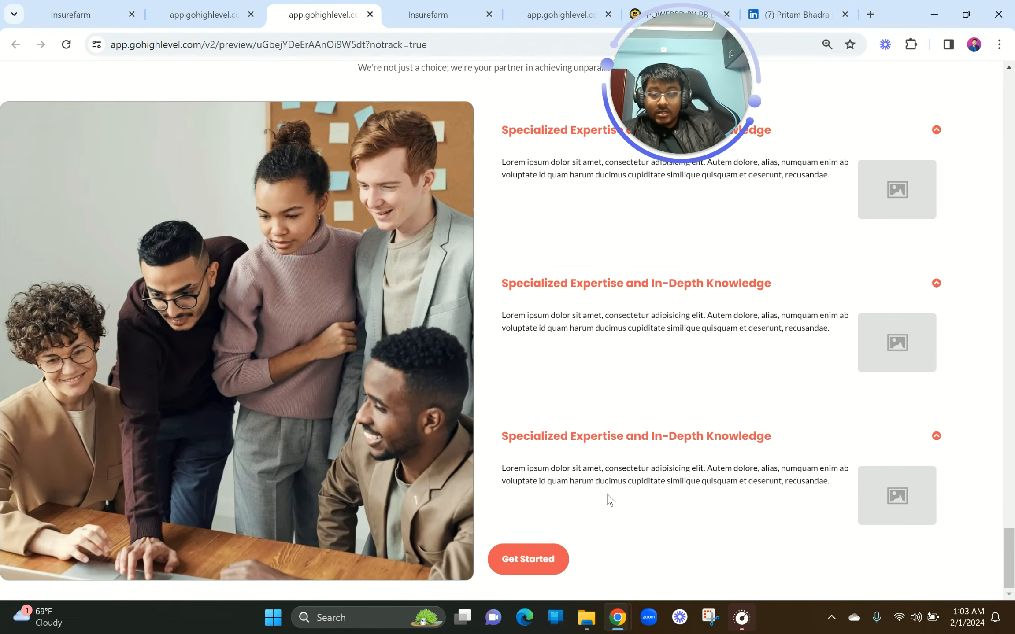
scroll(581, 494, "up", 1)
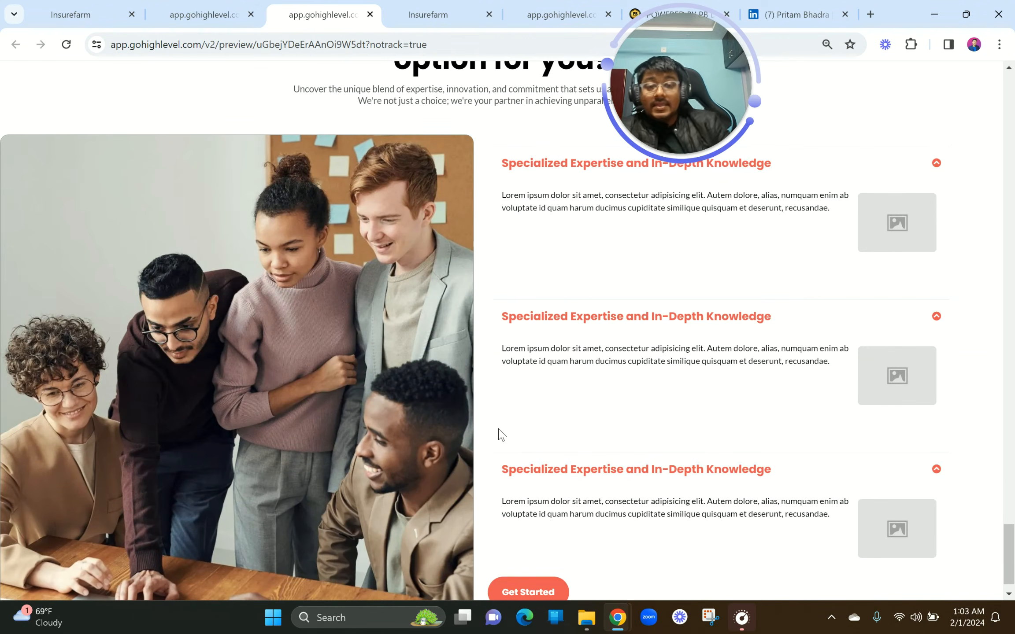
Test the image popups of the first two FAQ items in the preview, closing each enlarged image.
left_click_drag(501, 196, 842, 234)
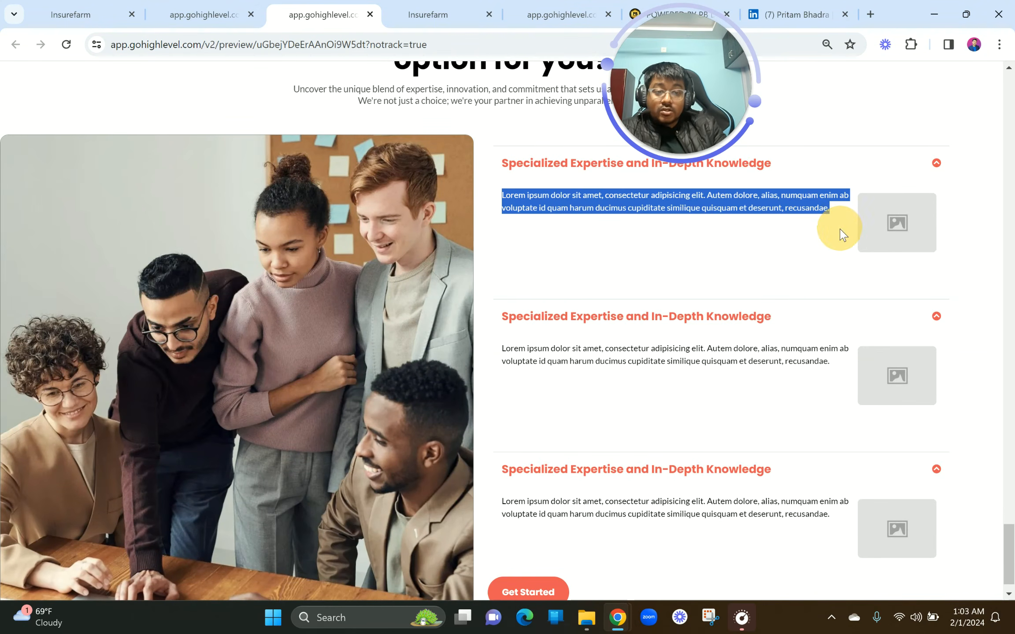
left_click(885, 230)
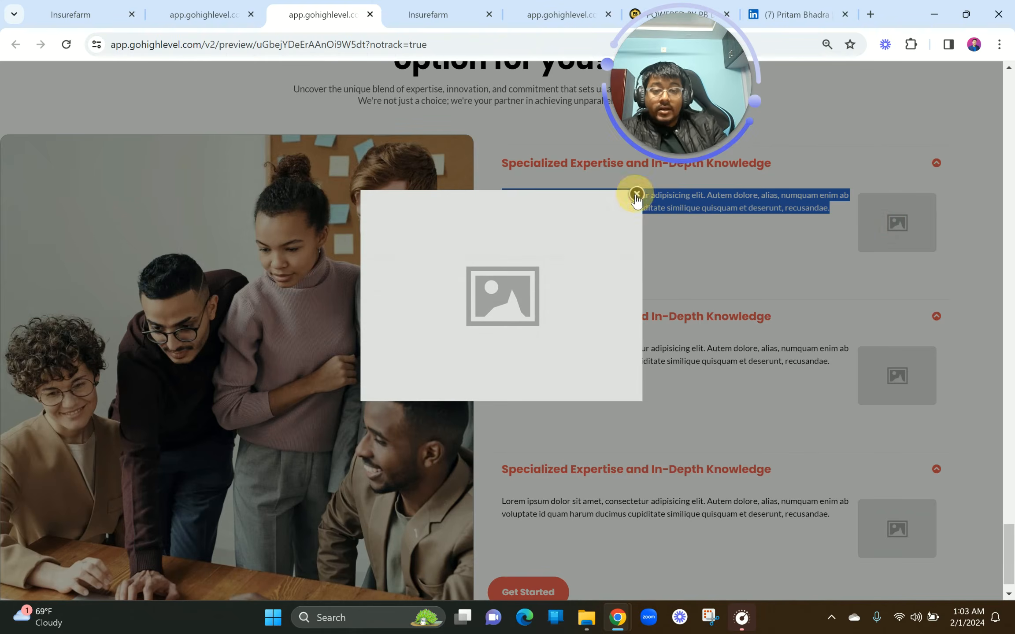
left_click(636, 193)
left_click(901, 223)
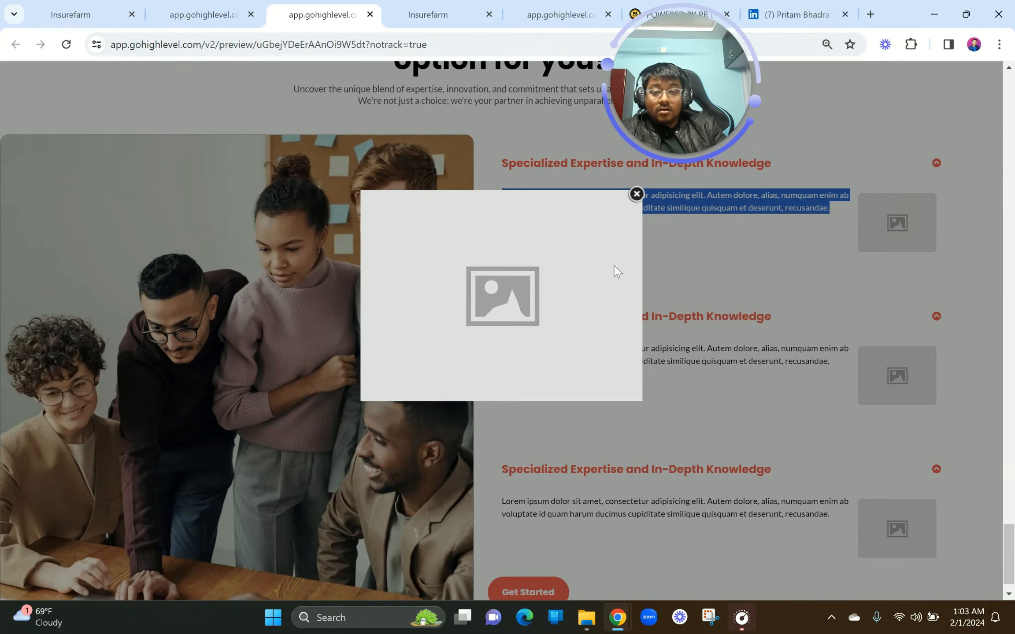
left_click(636, 194)
left_click(898, 381)
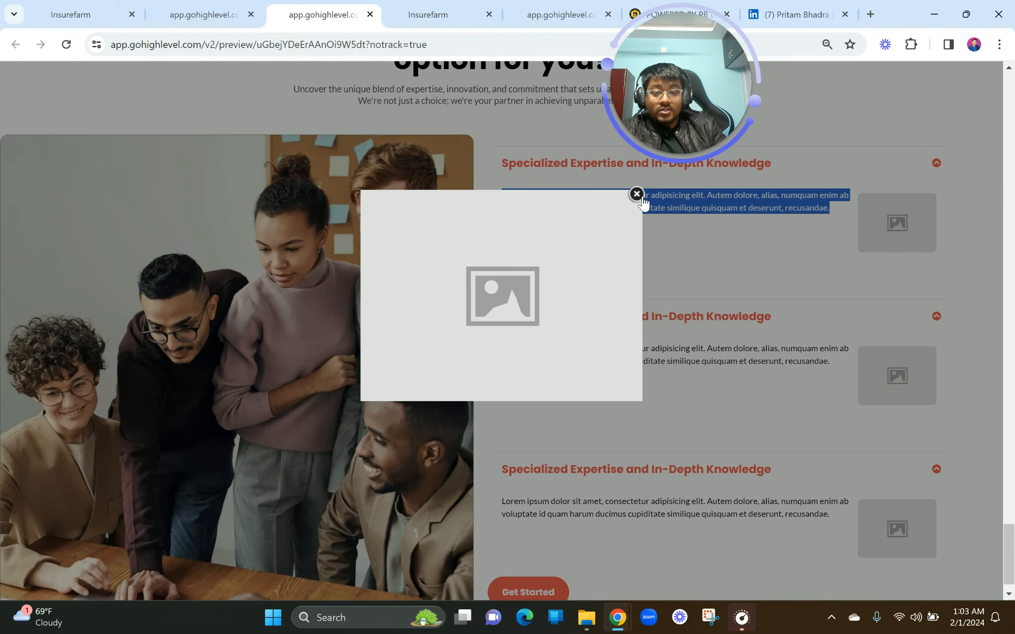
left_click(636, 194)
Return to the page builder and look over the FAQ items and their image options.
left_click(428, 15)
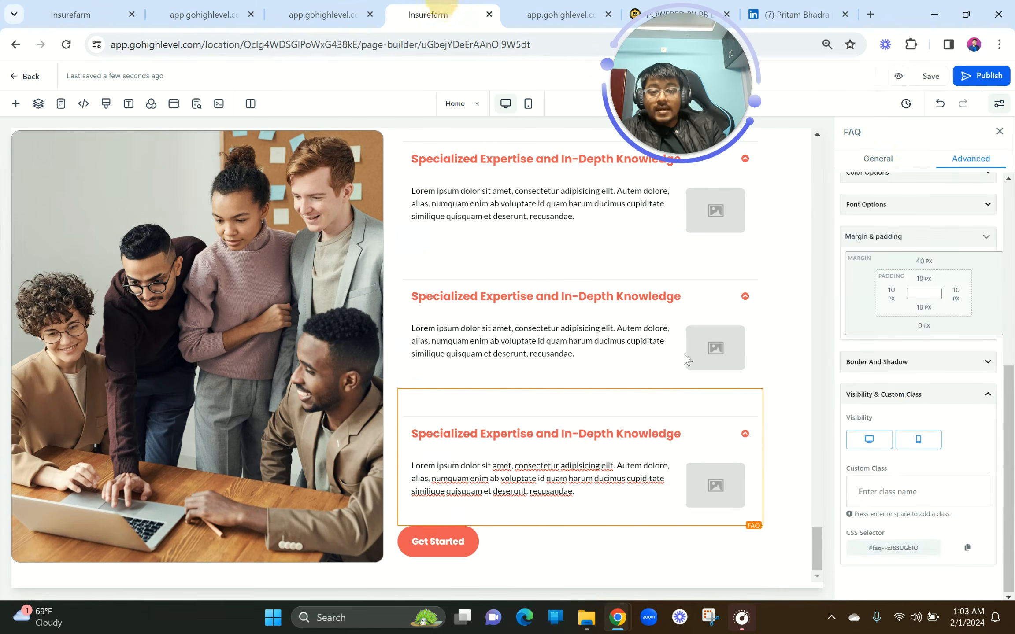
left_click(715, 352)
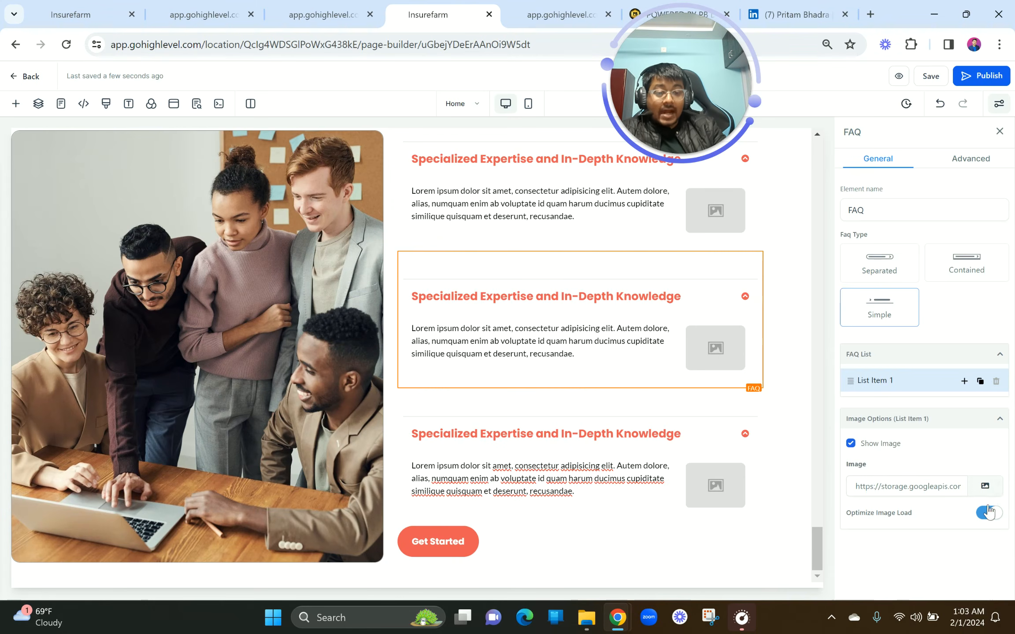
double_click(556, 353)
left_click(502, 452)
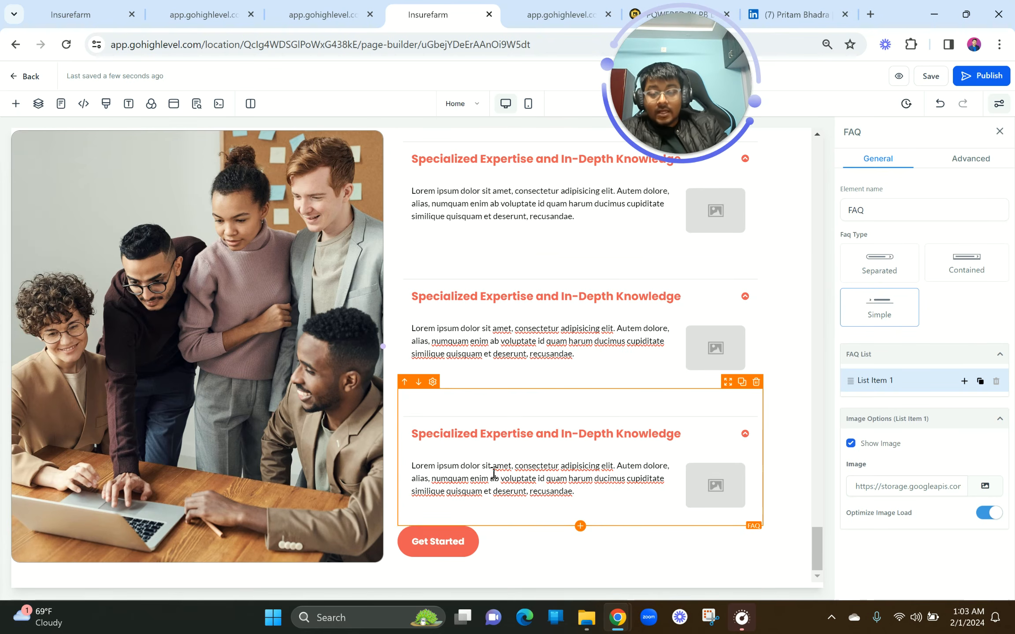
scroll(493, 472, "up", 5)
scroll(494, 473, "up", 3)
scroll(491, 473, "down", 7)
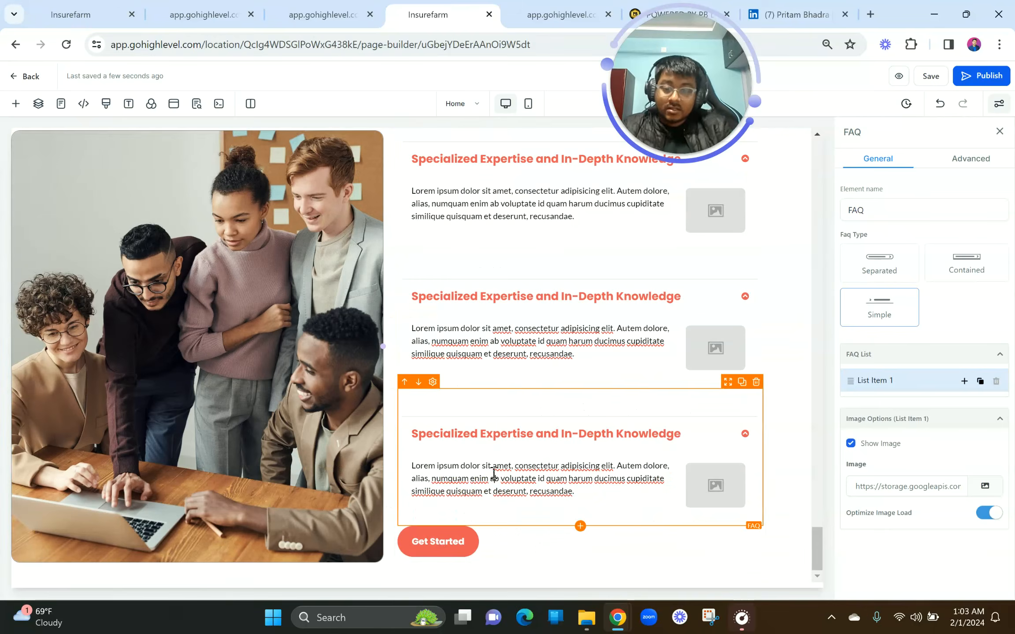
scroll(393, 470, "up", 5)
scroll(399, 459, "down", 5)
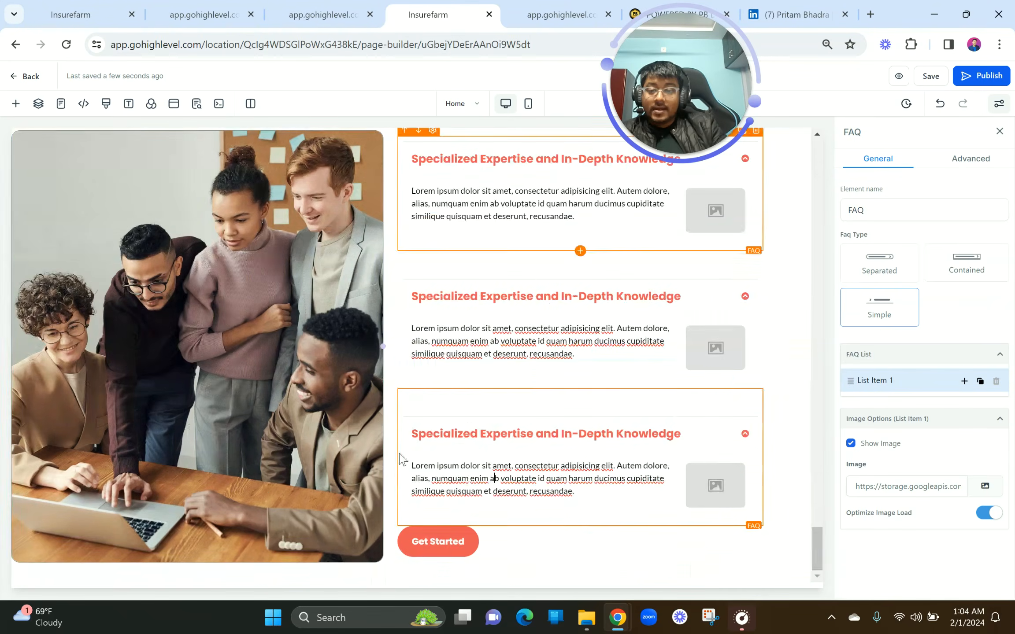
Set the bottom margin of the two-column FAQ row to 60 px and add a full-width section below it.
left_click(404, 567)
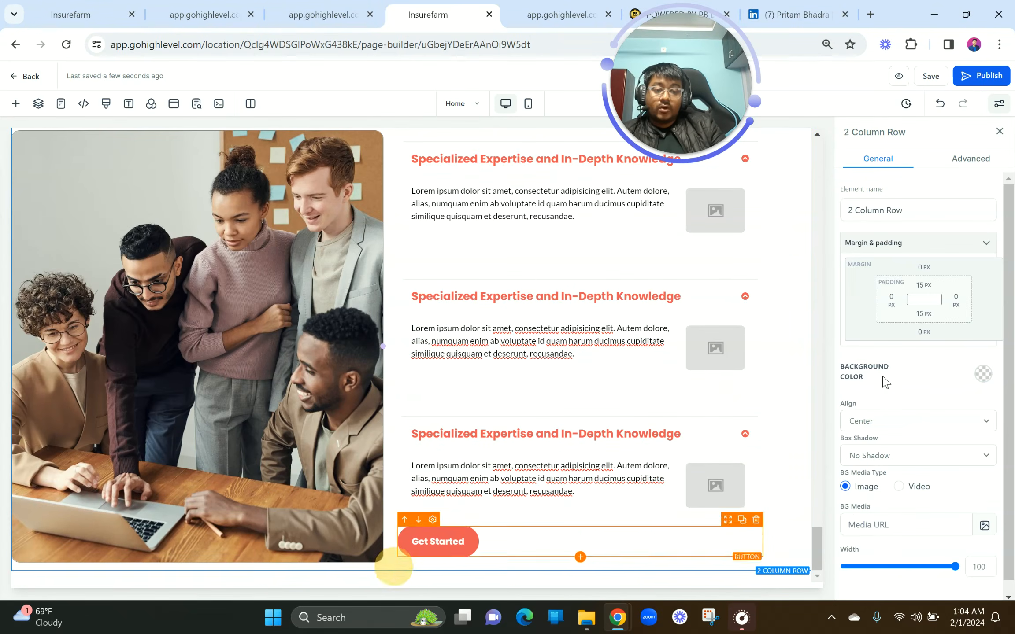
left_click(924, 333)
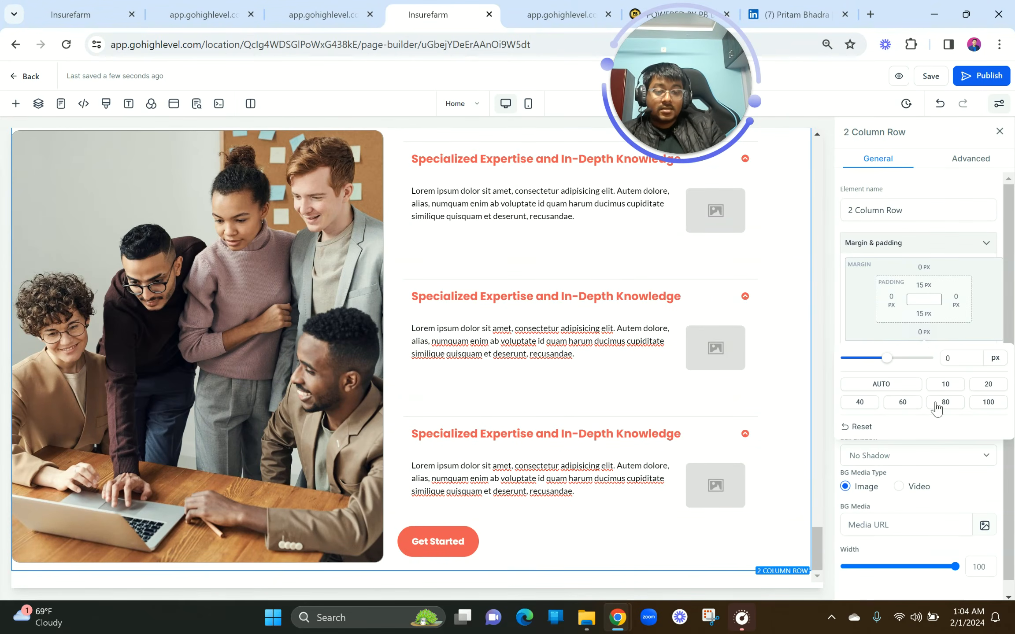
left_click(906, 402)
scroll(485, 564, "down", 1)
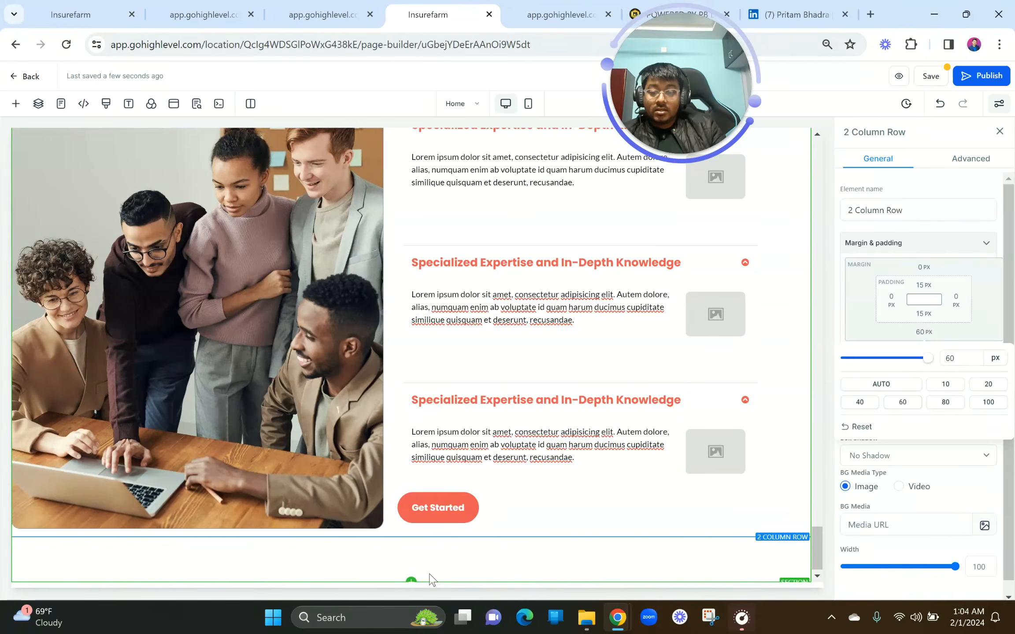
left_click(411, 582)
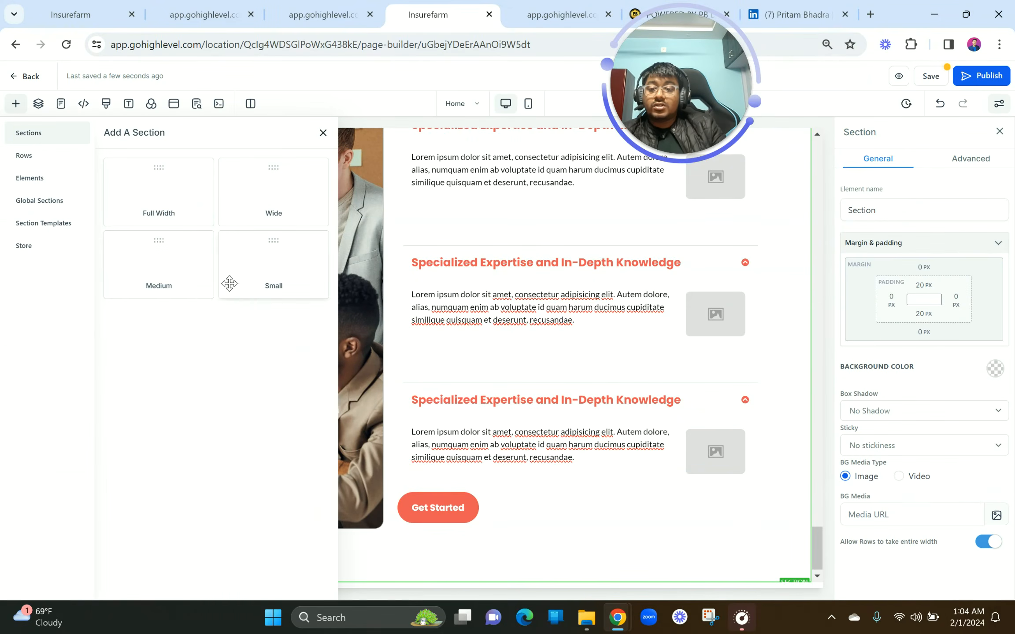
left_click(175, 203)
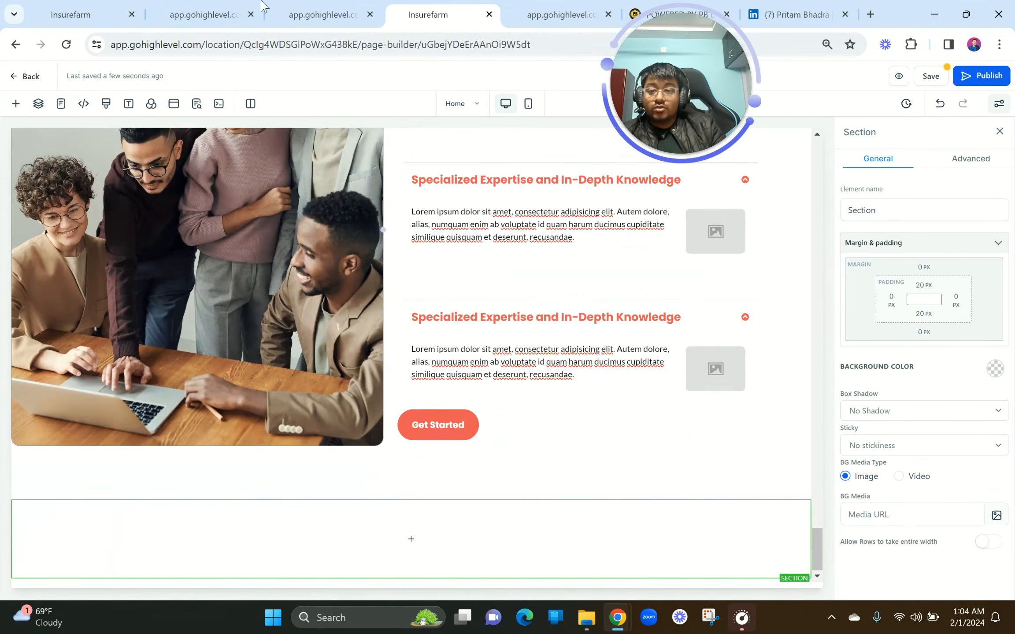
Examine the reference page's "Our Clients" section, including its heading, button, background and testimonial card over the portrait.
left_click(328, 14)
scroll(450, 358, "down", 1)
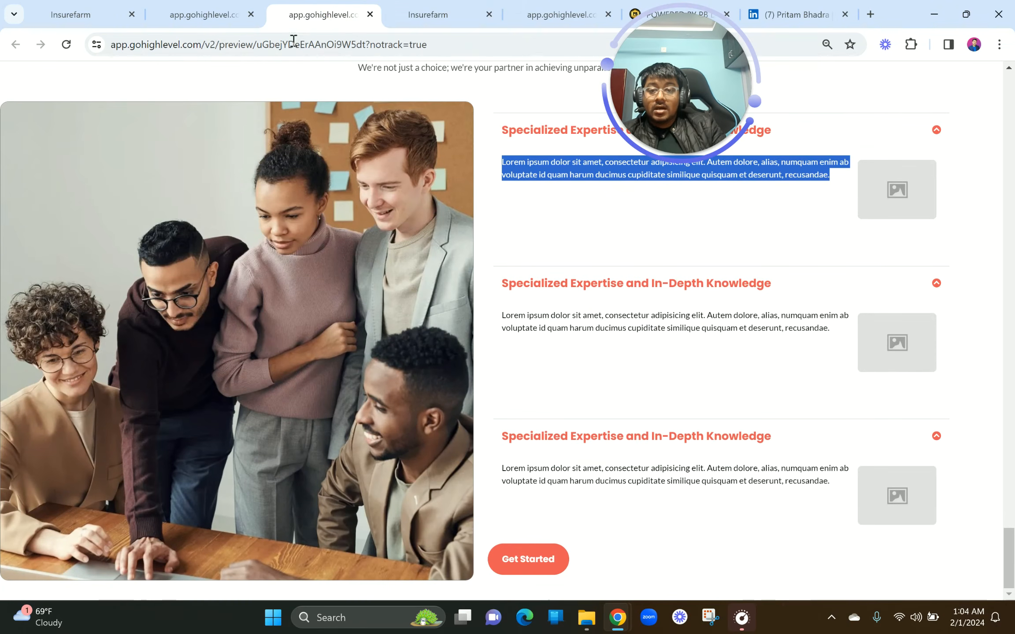
left_click_drag(317, 14, 440, 13)
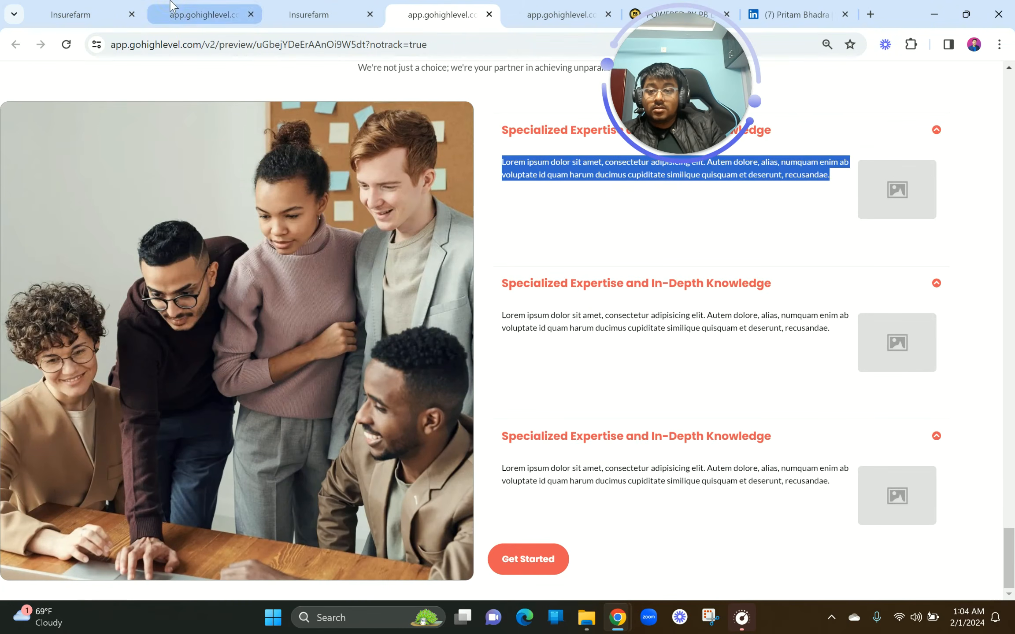
left_click(172, 6)
scroll(362, 369, "down", 10)
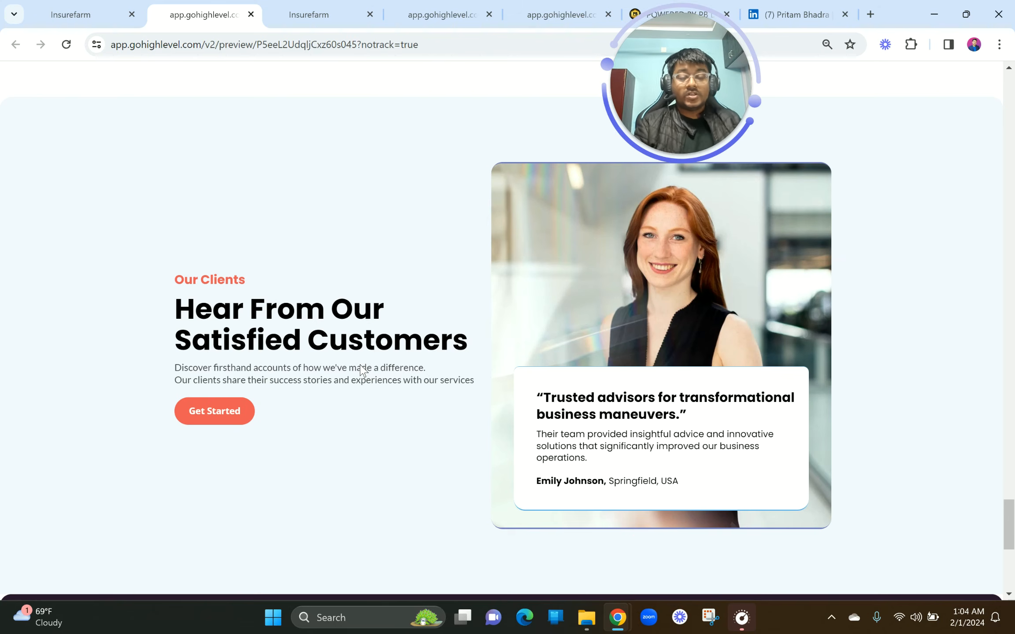
left_click_drag(538, 396, 741, 506)
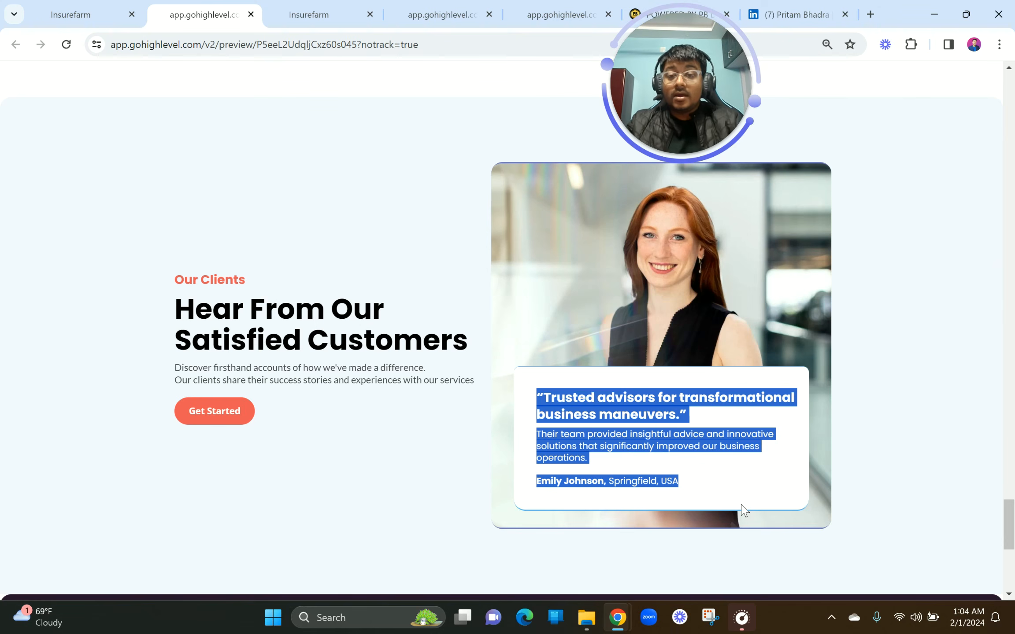
scroll(635, 561, "down", 8)
scroll(635, 561, "up", 8)
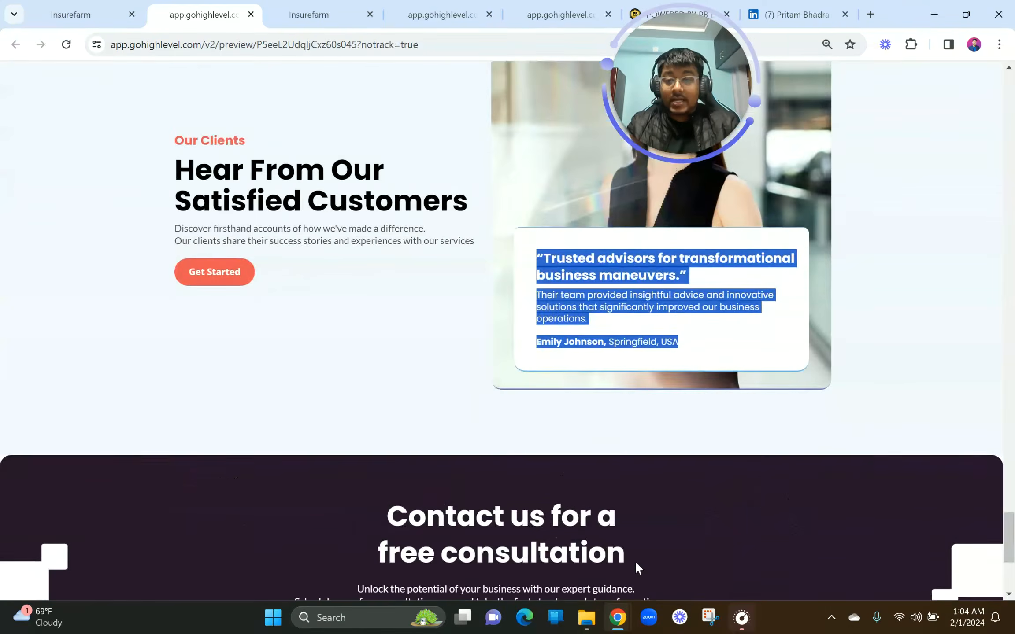
scroll(392, 219, "up", 6)
scroll(392, 220, "down", 6)
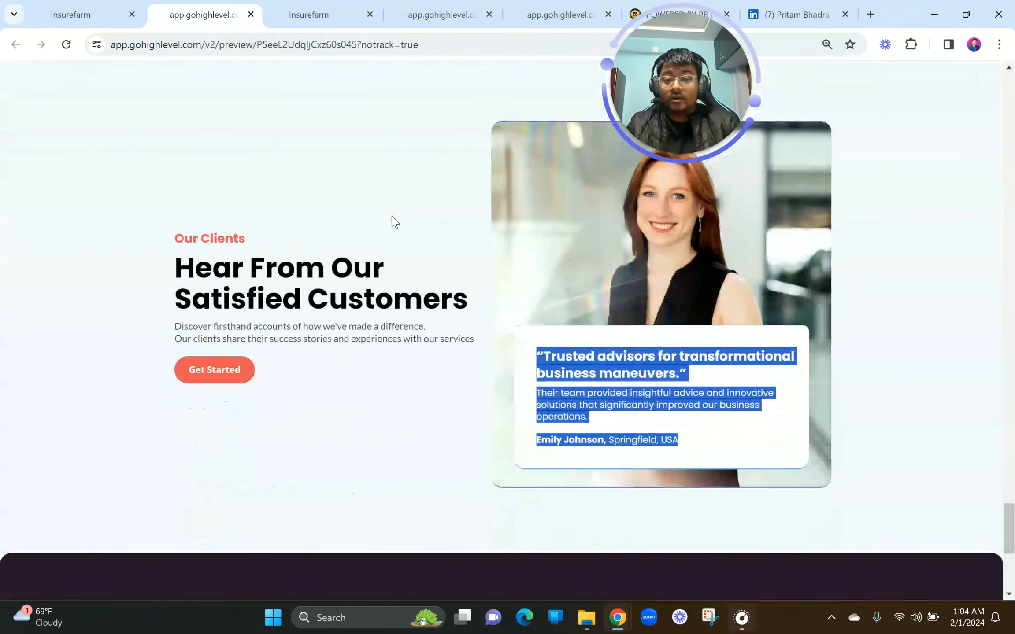
scroll(393, 221, "up", 2)
scroll(395, 221, "down", 1)
Give the new empty section the light blue background swatch and add a two-column row inside it.
left_click(309, 15)
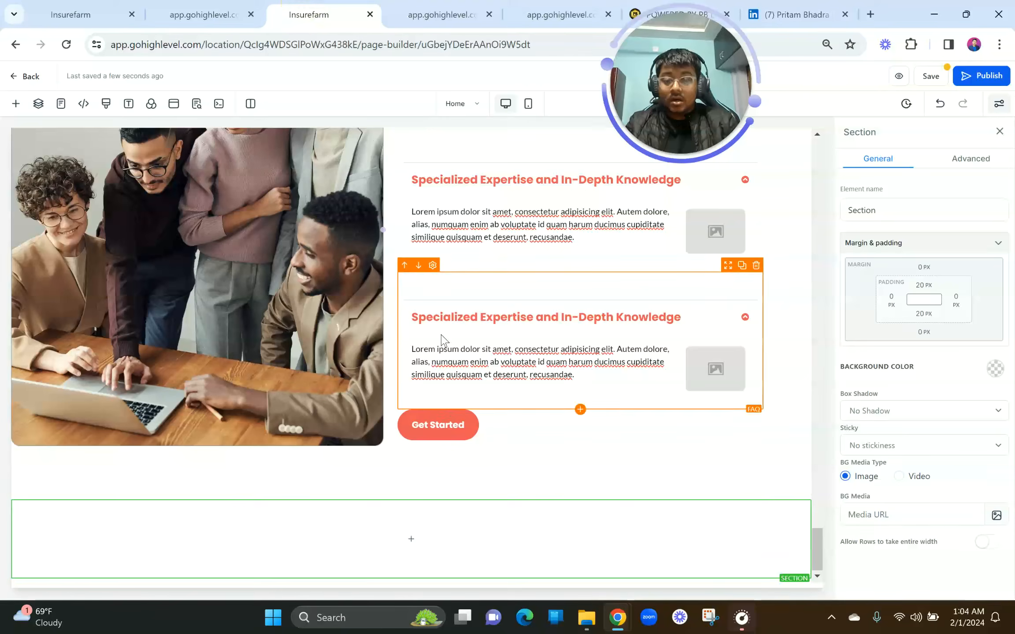
left_click(489, 506)
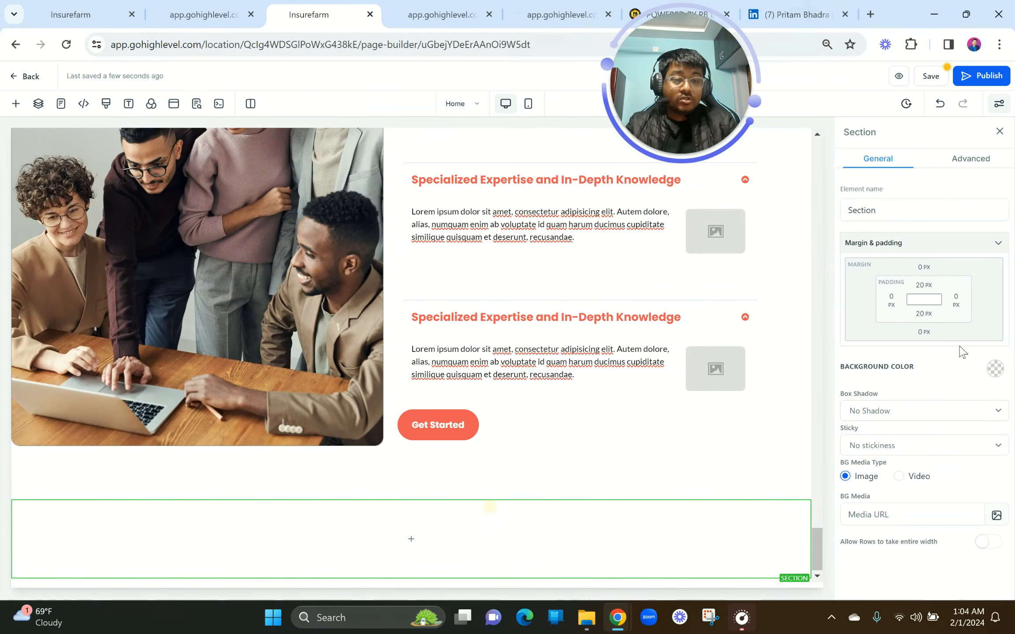
left_click(996, 370)
left_click(982, 448)
left_click(411, 539)
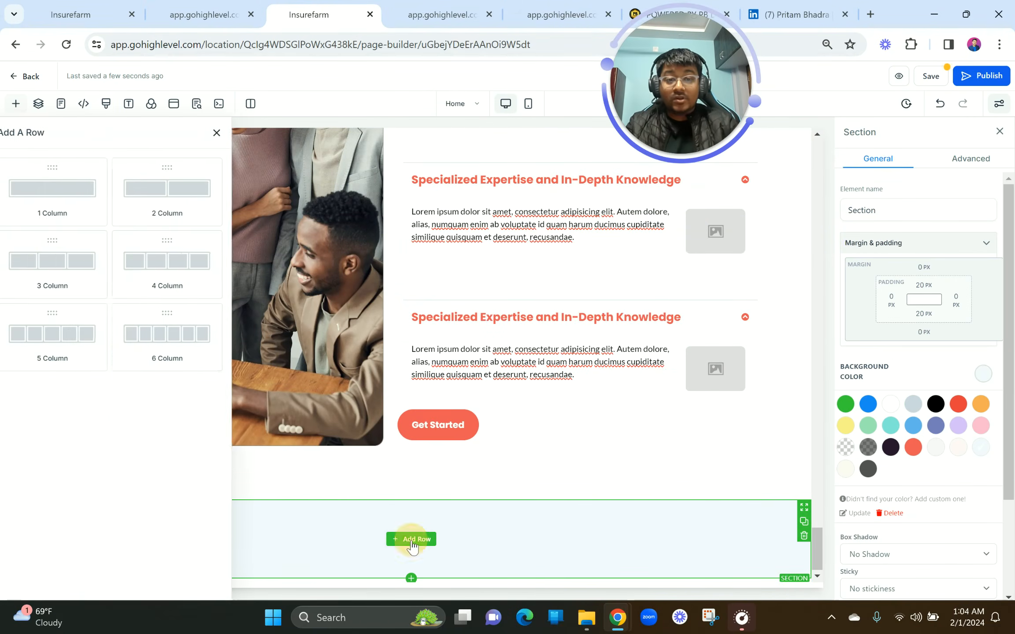
left_click(303, 211)
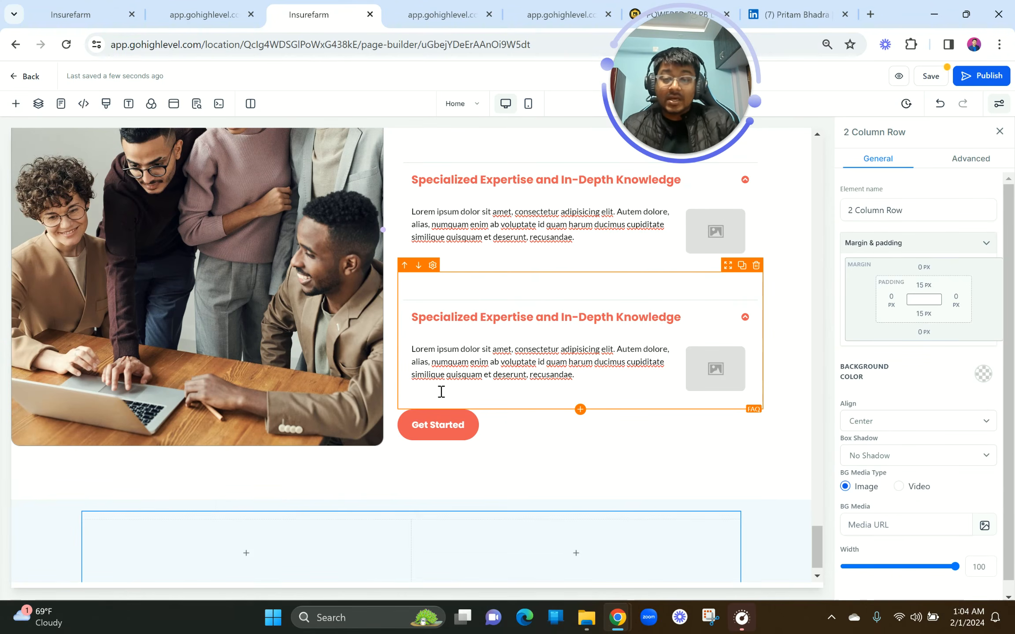
Compare with the reference page, and duplicate the "Why us" headline above the FAQ section's title in the page builder.
left_click(183, 14)
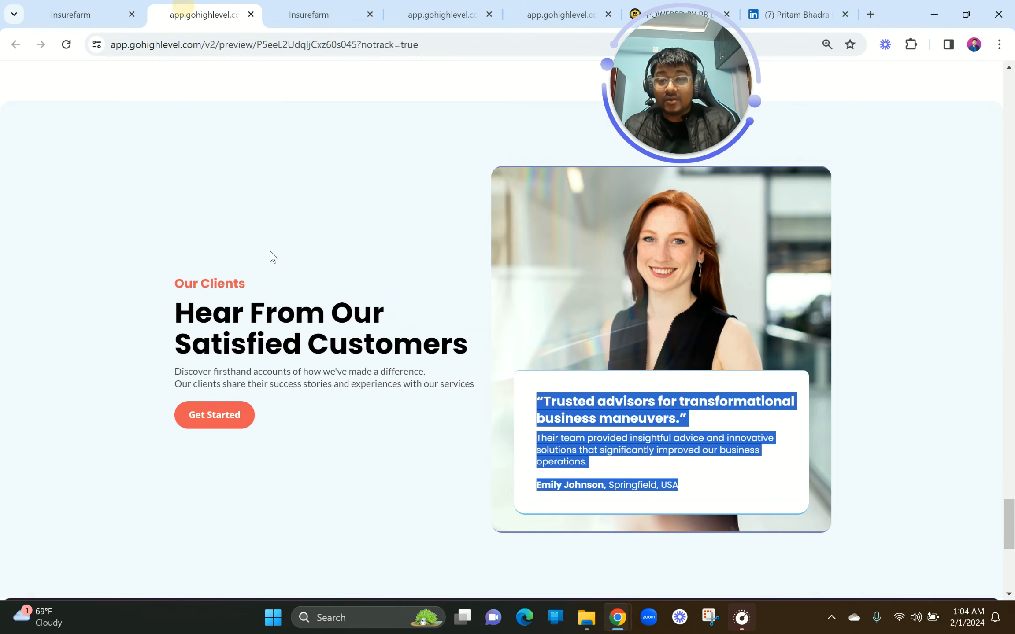
left_click(308, 14)
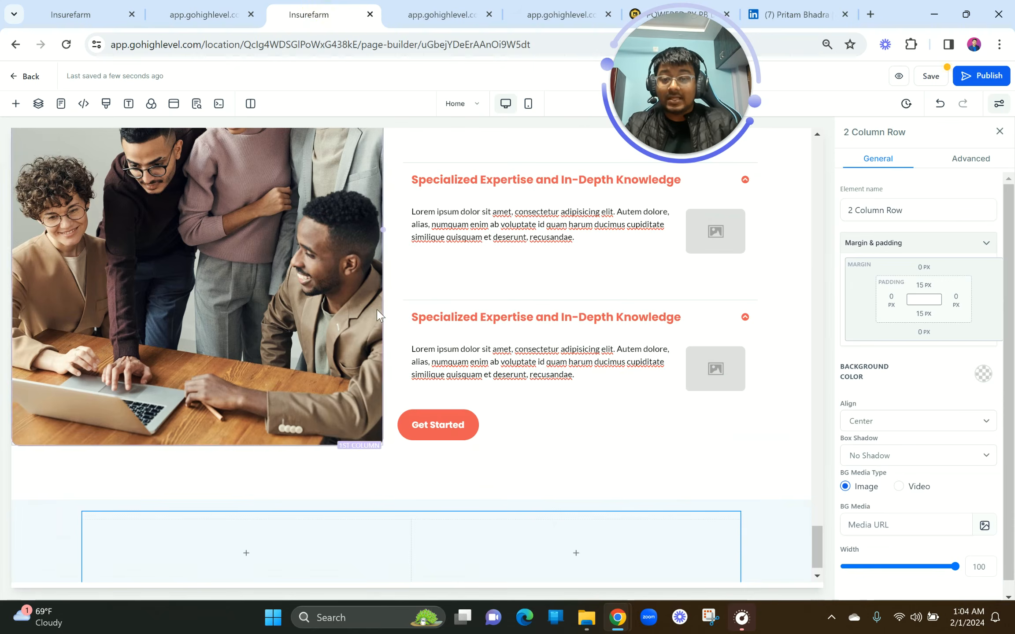
scroll(379, 315, "up", 5)
scroll(377, 308, "up", 4)
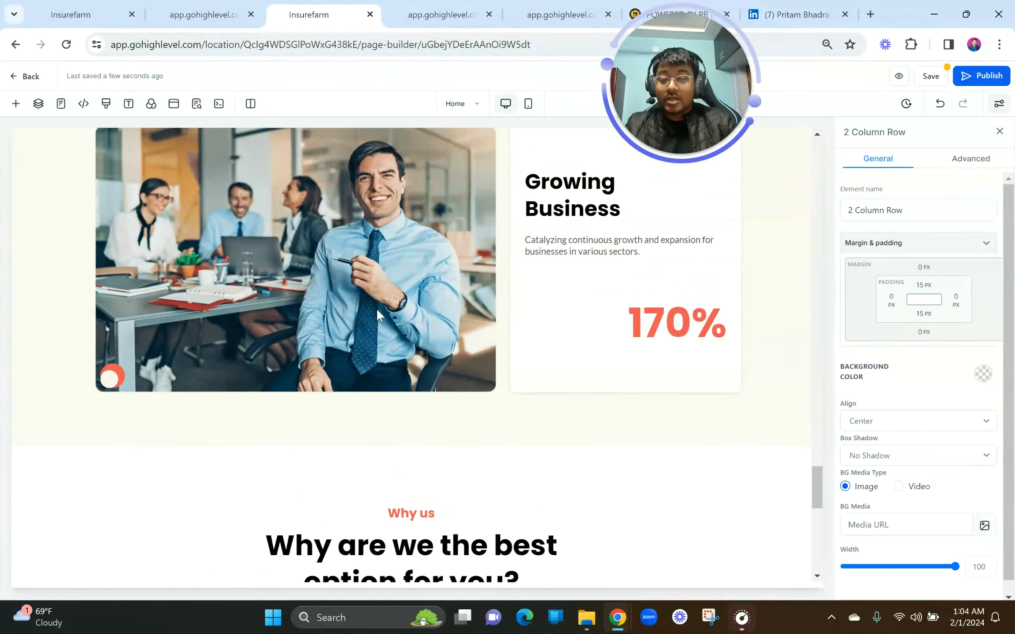
scroll(491, 462, "down", 4)
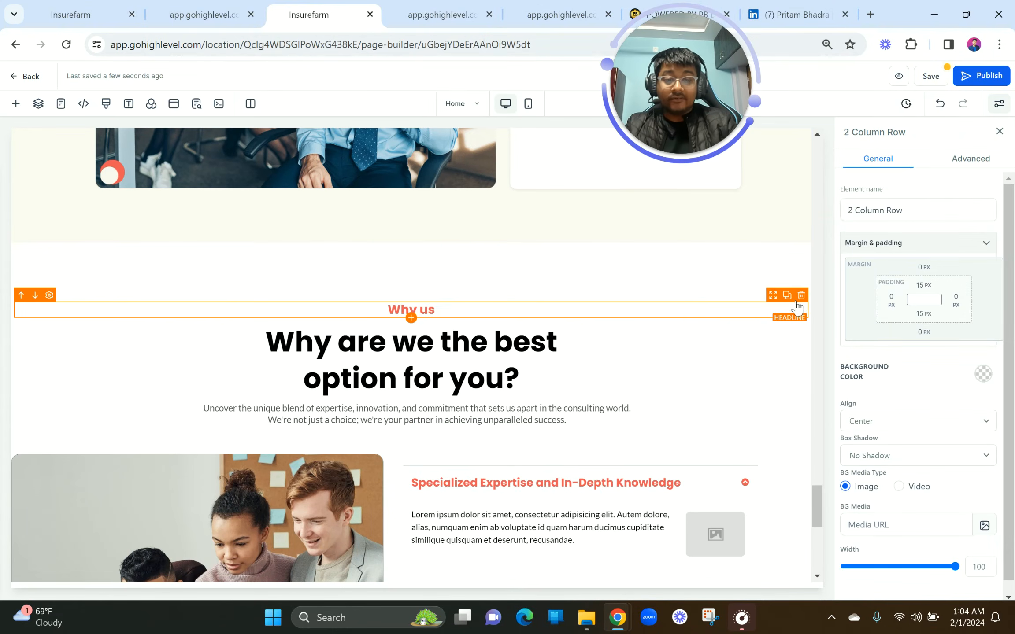
scroll(754, 350, "down", 2)
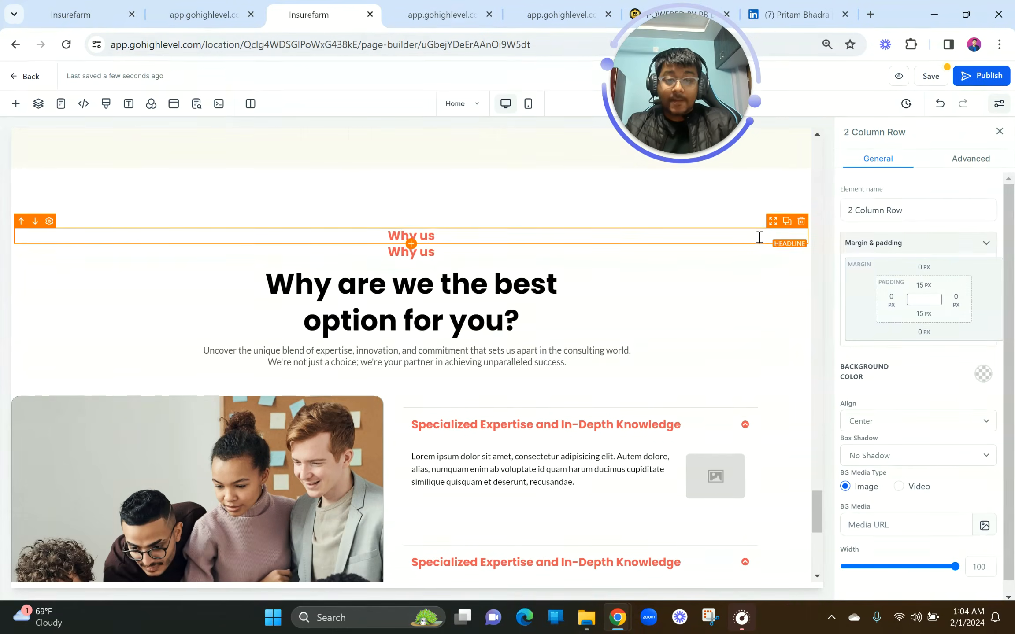
Move the duplicated "Why us" headline down into the first column of the light blue section's two-column row.
left_click_drag(774, 225, 714, 490)
mouse_move(736, 292)
left_click_drag(730, 289, 714, 591)
scroll(714, 572, "down", 3)
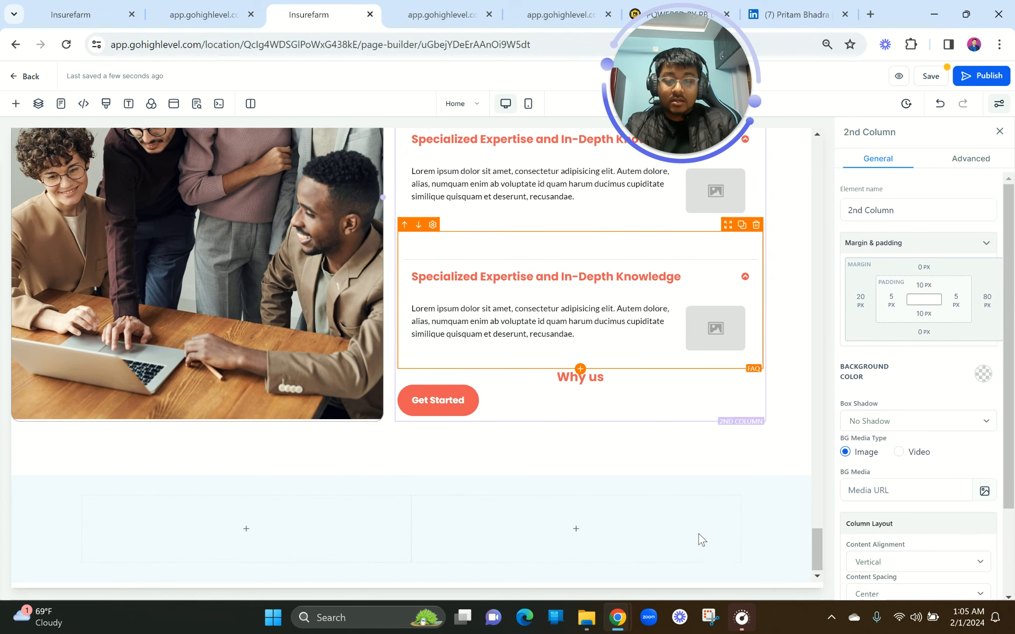
left_click_drag(728, 370, 741, 387)
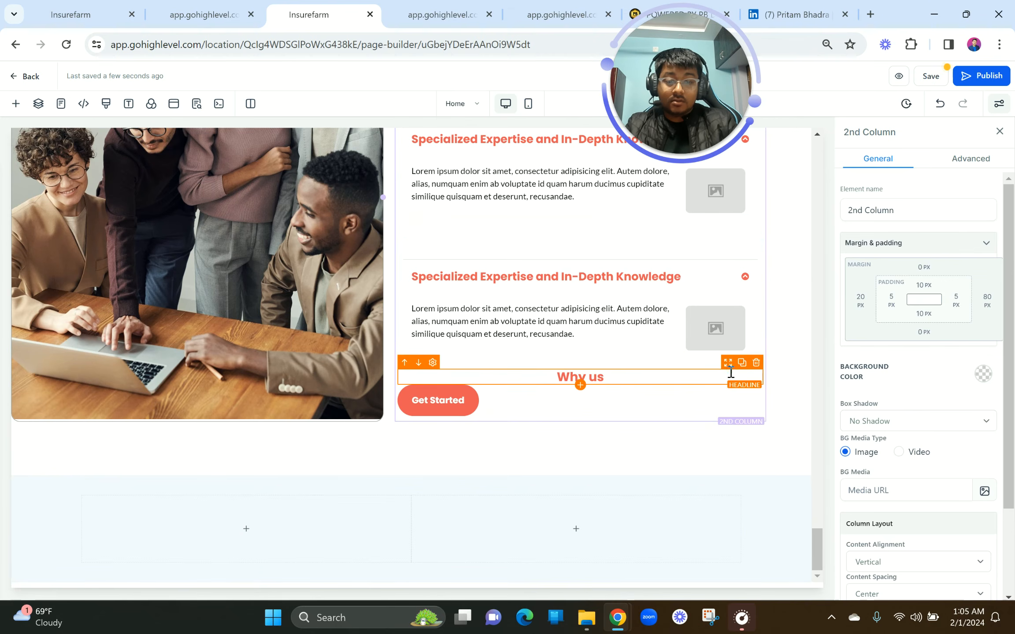
left_click(730, 374)
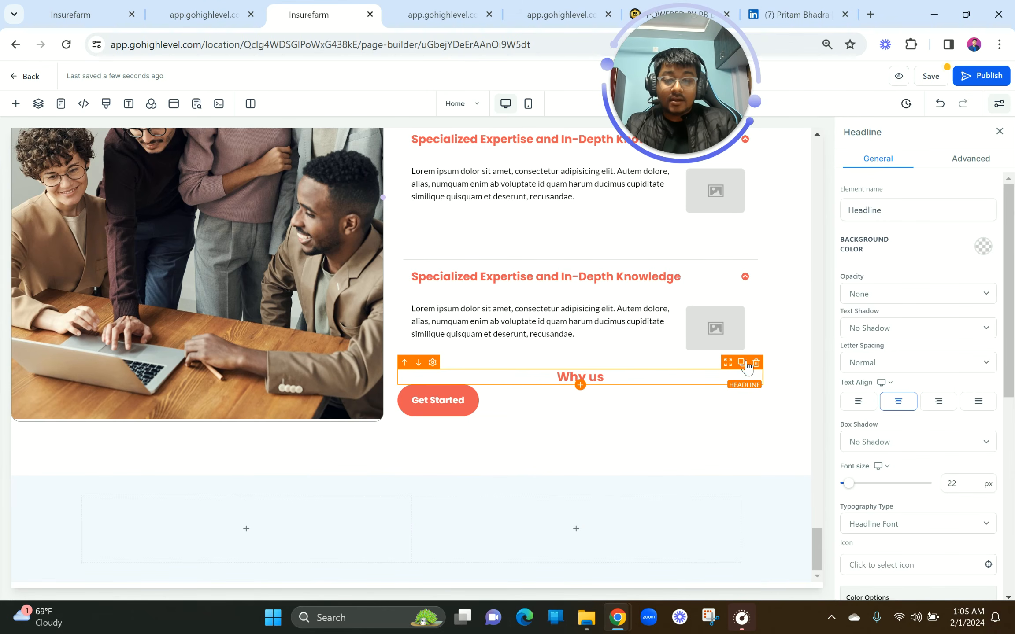
left_click_drag(727, 369, 238, 535)
Copy the heading text "Hear From Our Satisfied Customers" from the reference page.
left_click(243, 9)
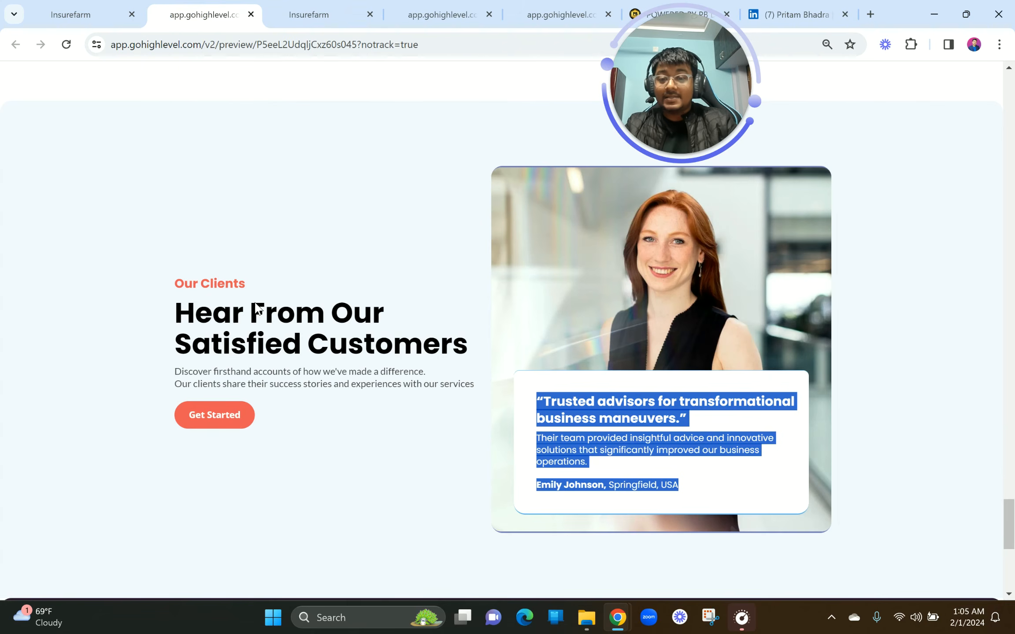
left_click_drag(167, 311, 482, 344)
key("ctrl+c")
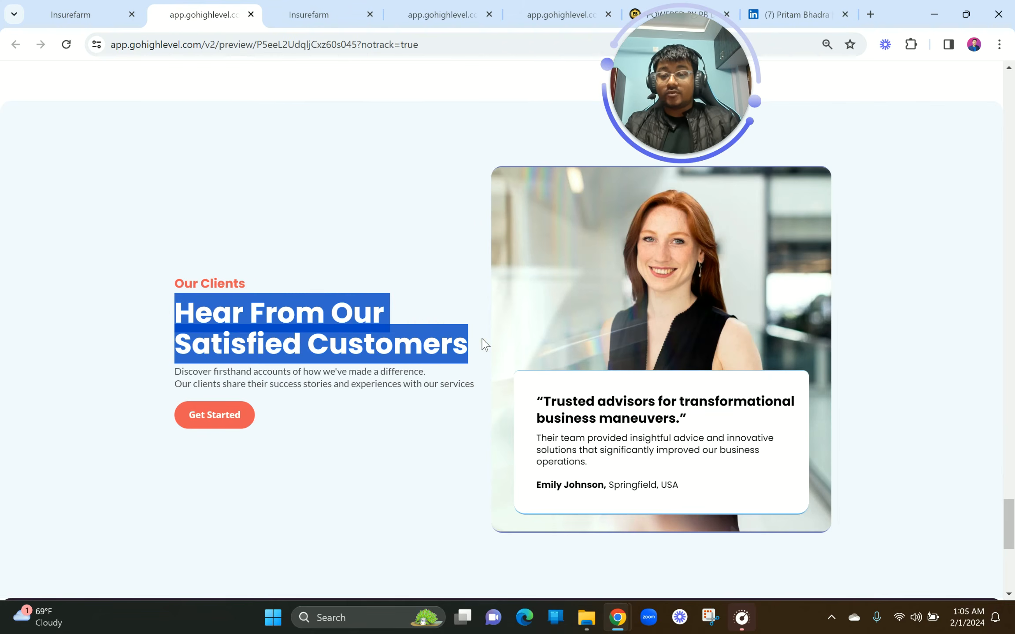
Change the duplicated headline in the light blue section to "Our Clients" and align it left.
left_click(351, 9)
left_click_drag(261, 544, 258, 558)
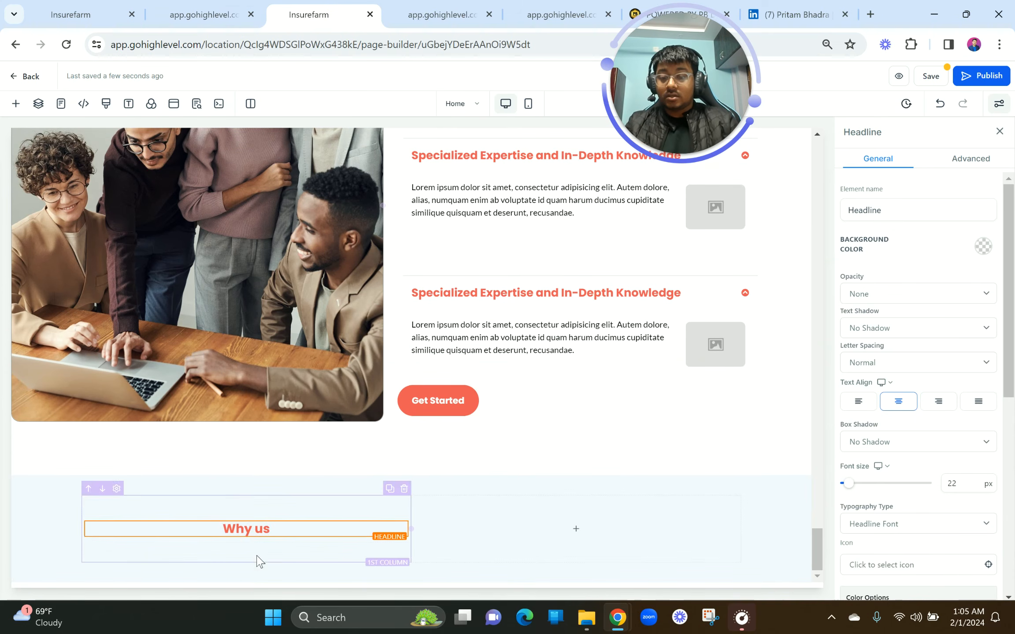
left_click(258, 551)
triple_click(258, 530)
type("Our Clients")
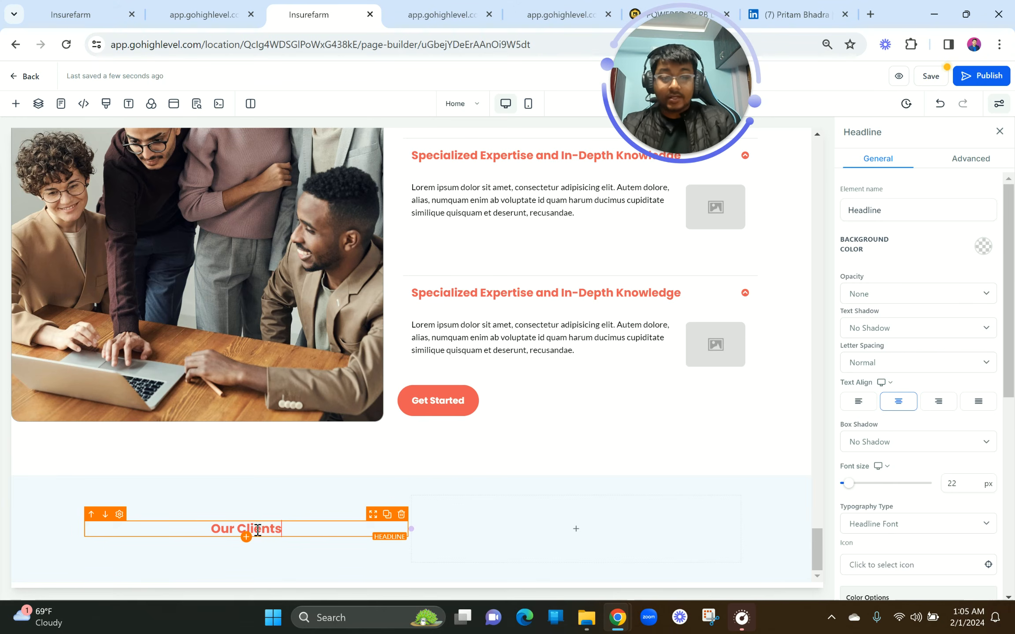
left_click(858, 402)
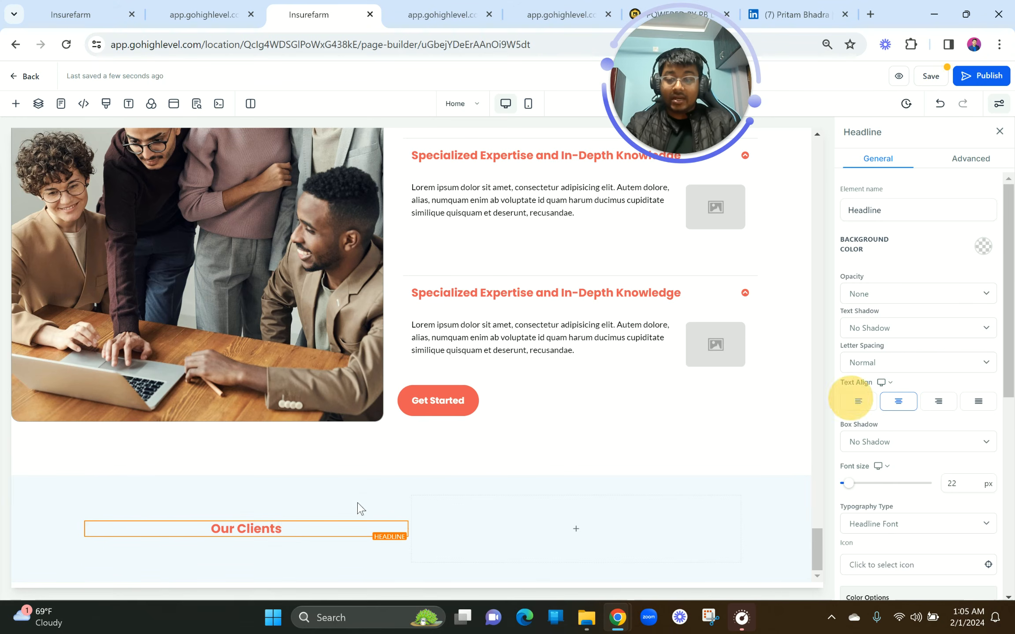
Duplicate the "Why are we the best option for you?" headline and move the copy below "Our Clients" in the first column.
left_click(241, 5)
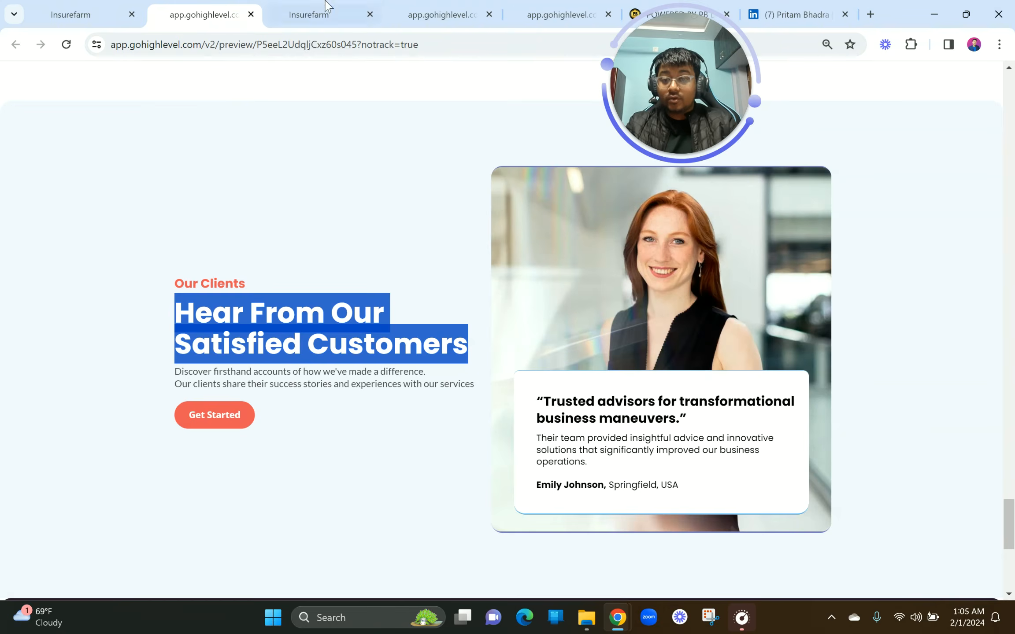
left_click(326, 5)
scroll(320, 247, "up", 6)
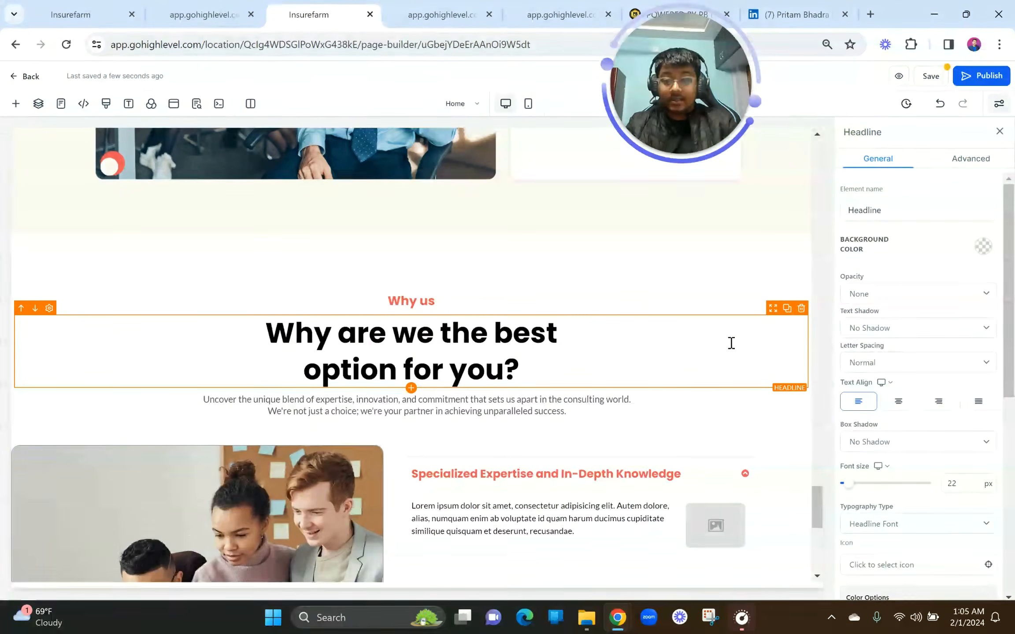
left_click(787, 309)
scroll(754, 276, "down", 3)
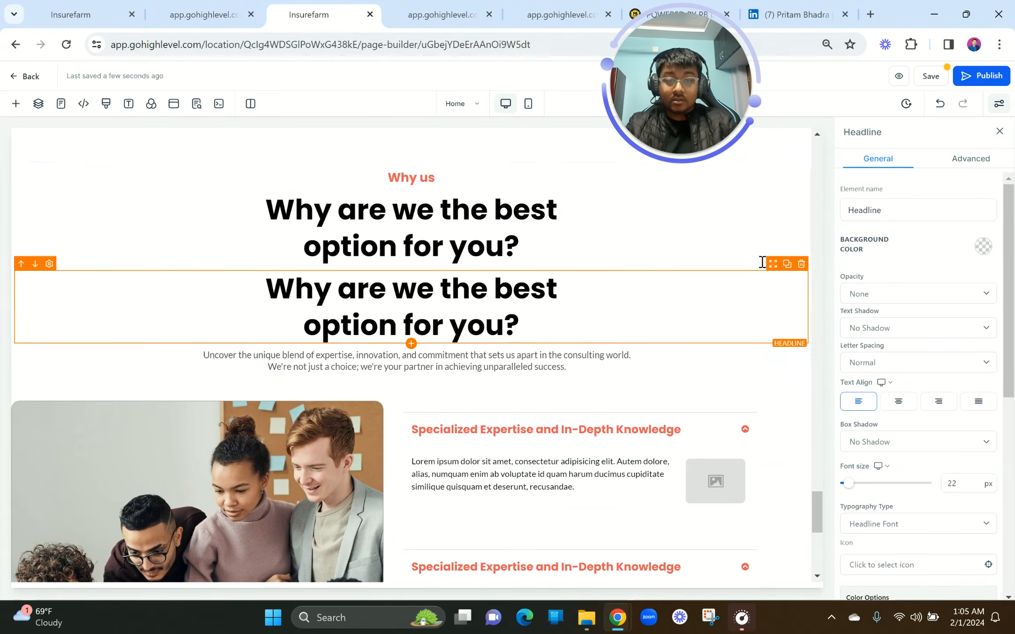
left_click_drag(773, 263, 697, 537)
scroll(698, 533, "down", 3)
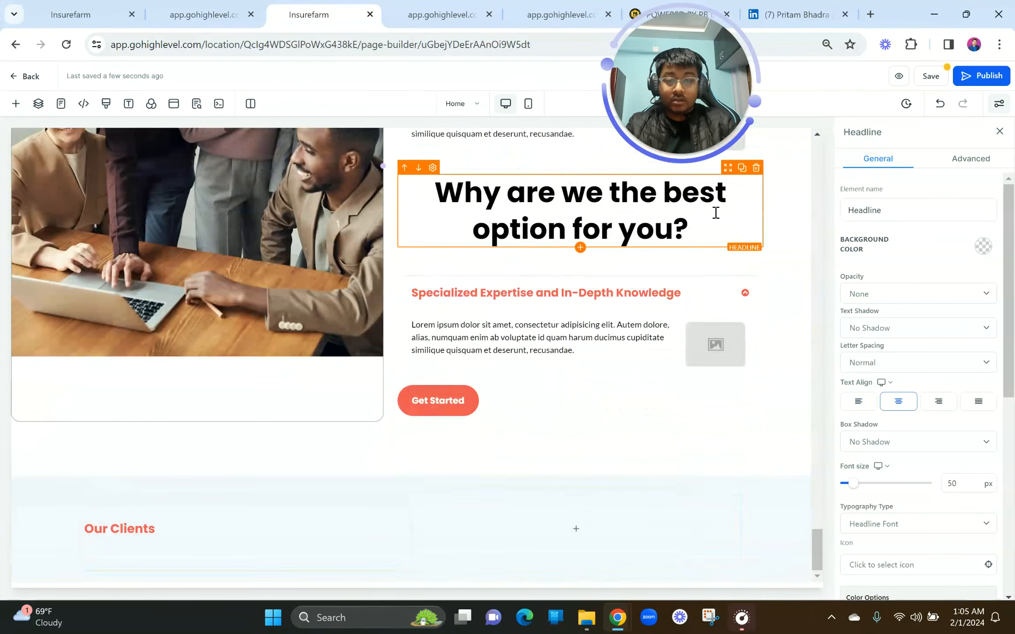
scroll(720, 201, "up", 1)
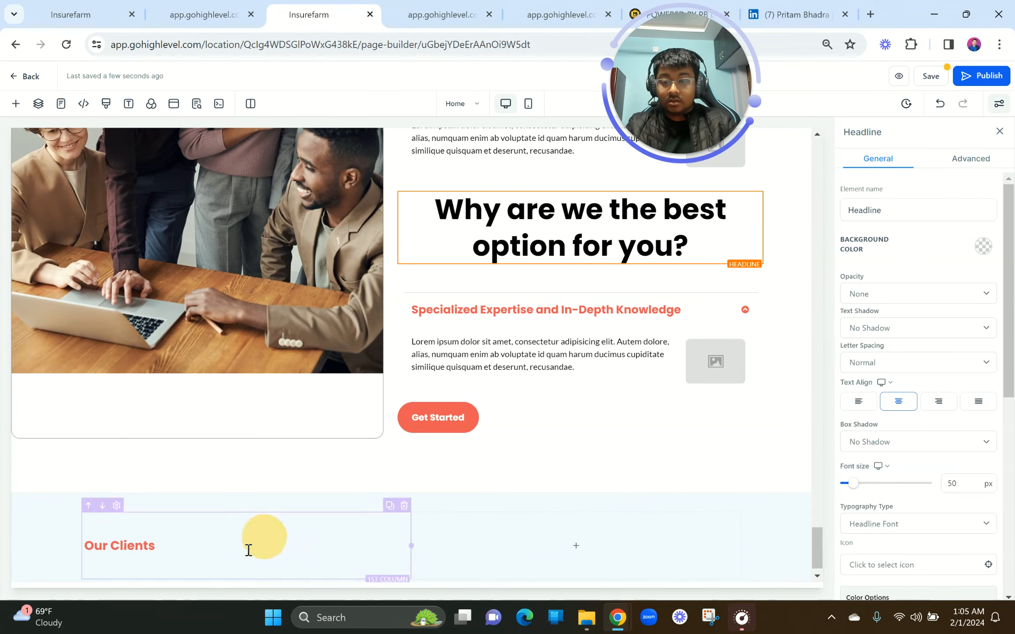
left_click_drag(729, 186, 351, 526)
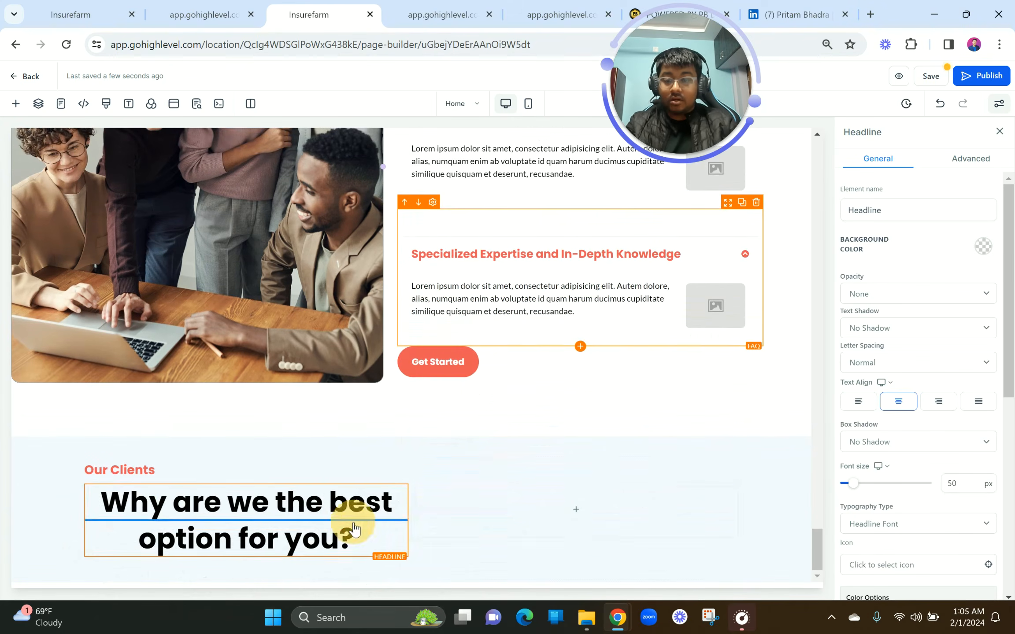
Replace the moved headline's text with the copied "Hear From Our Satisfied Customers", remove the blank lines above it, and align it left.
left_click(302, 532)
key("ctrl+a")
key("ctrl+v")
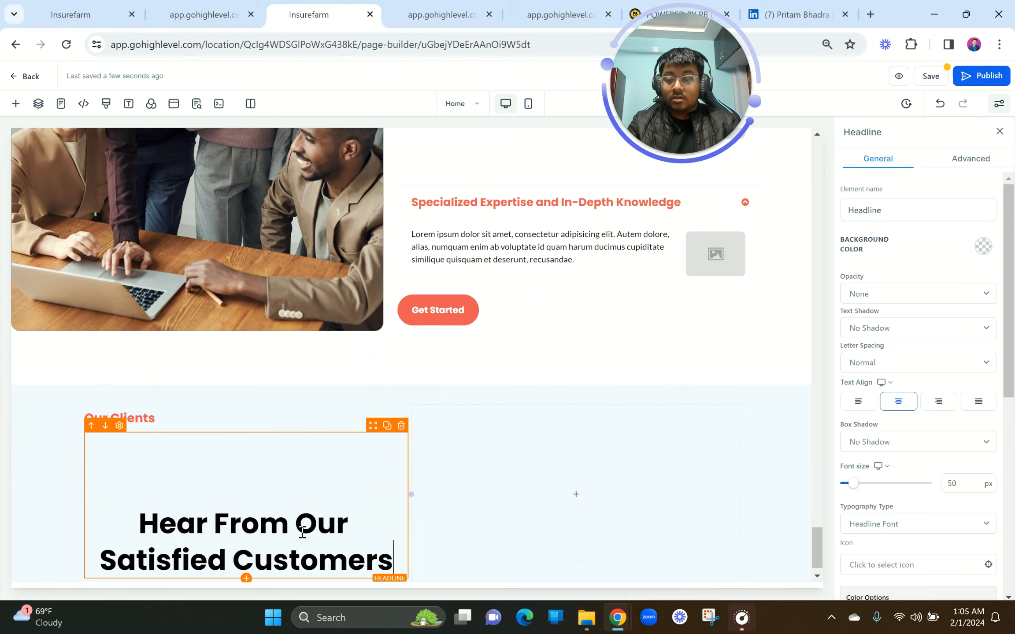
key("BackSpace")
key("BackSpace")
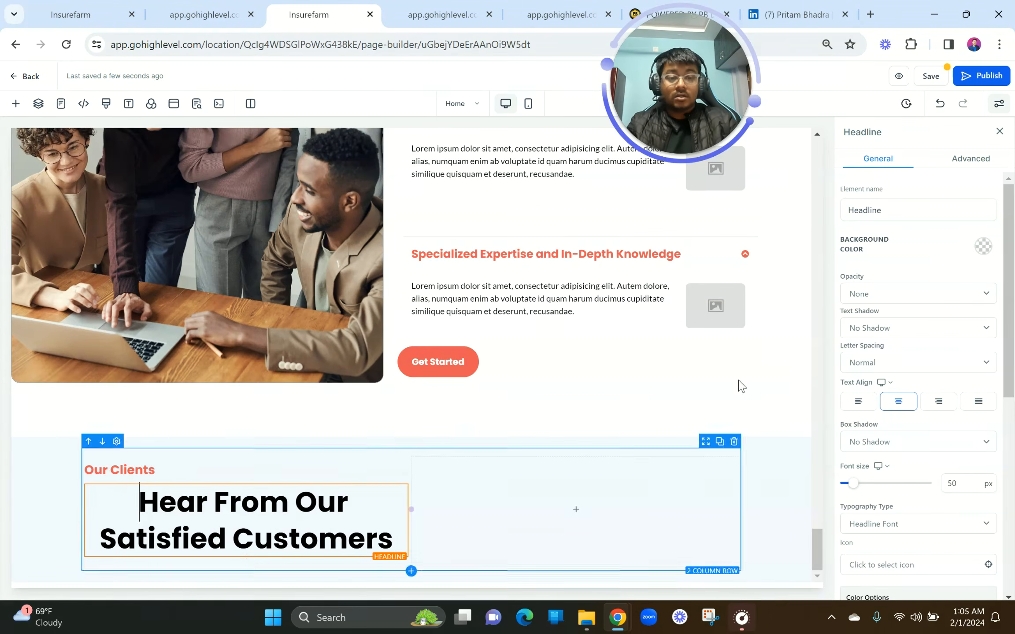
left_click(859, 402)
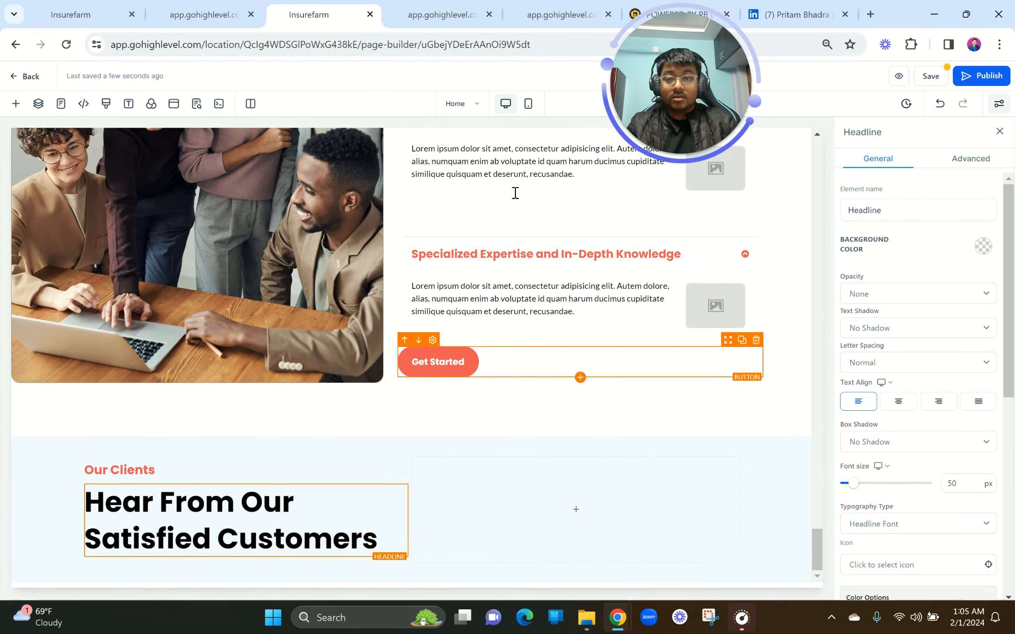
Copy the two-line "Discover firsthand accounts" description under the clients heading on the reference page.
left_click(210, 7)
left_click(308, 14)
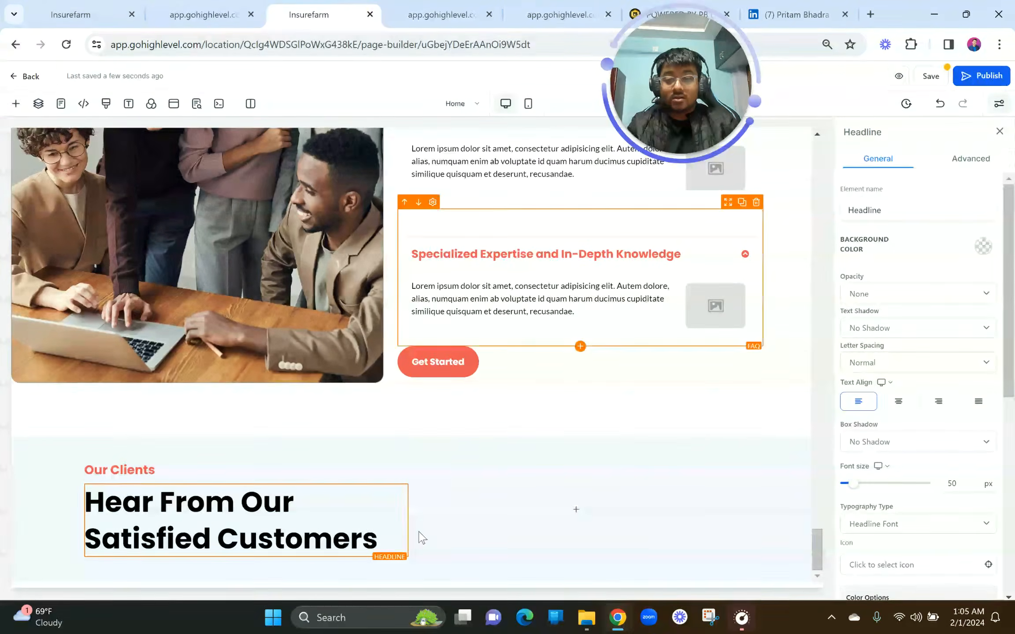
left_click(209, 15)
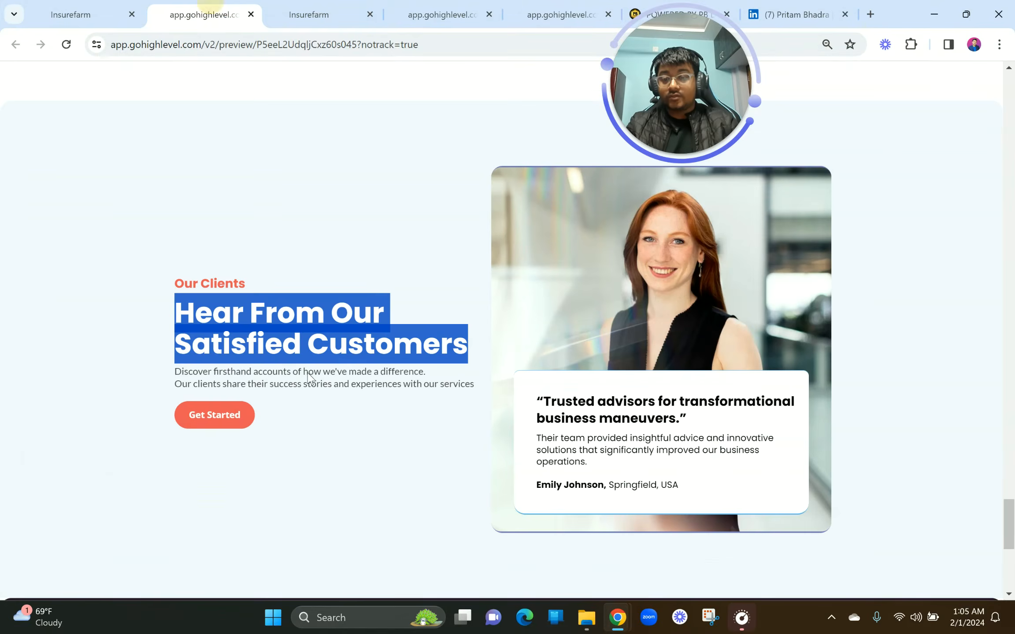
left_click_drag(167, 377, 480, 385)
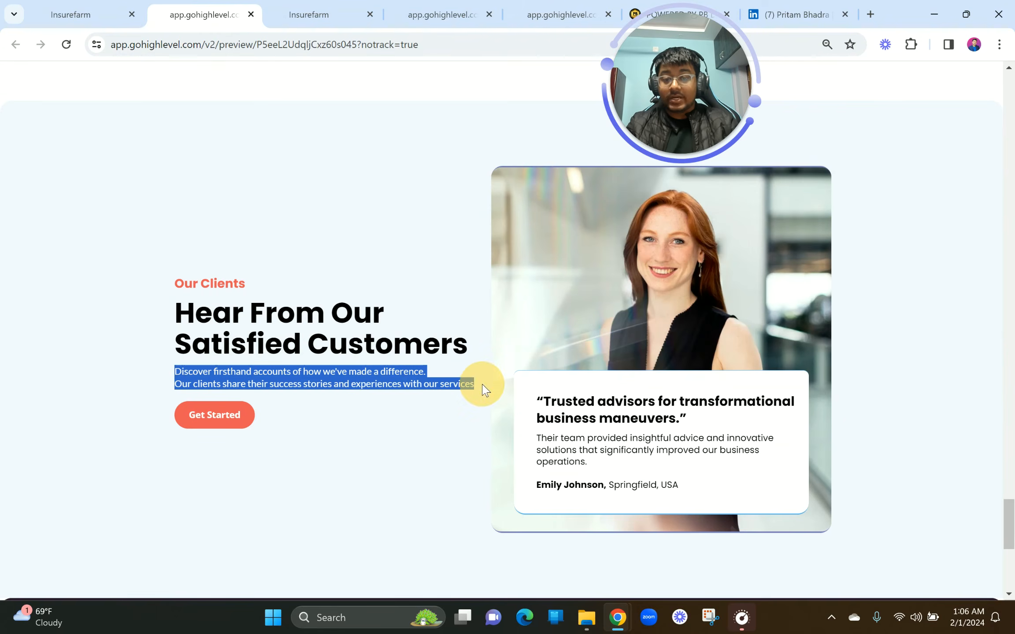
Duplicate the "Uncover the unique blend of expertise" paragraph under the "Why us" heading in the page builder.
left_click(325, 9)
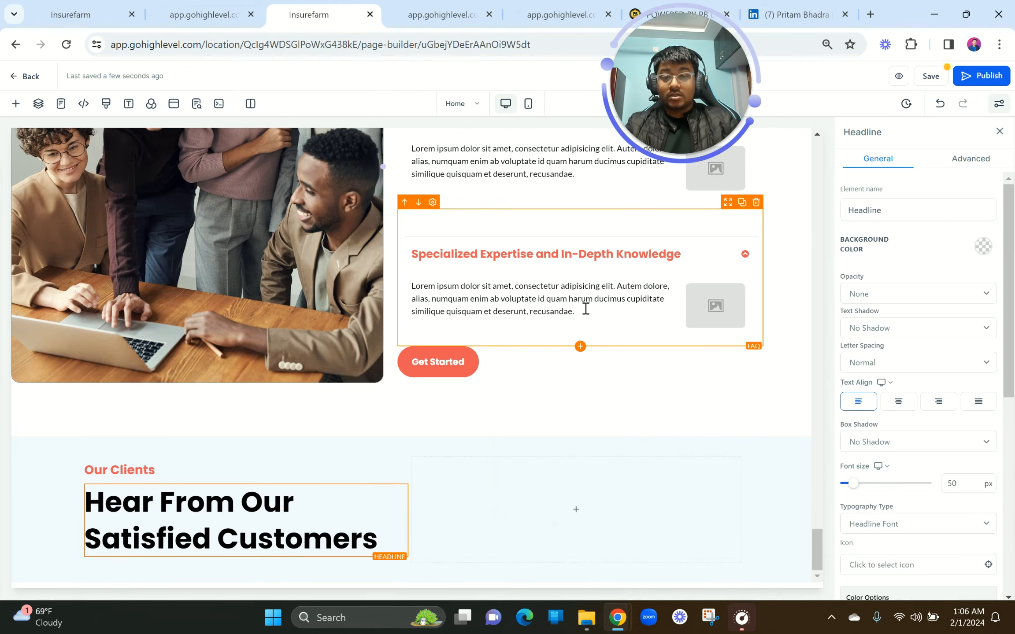
scroll(585, 309, "up", 10)
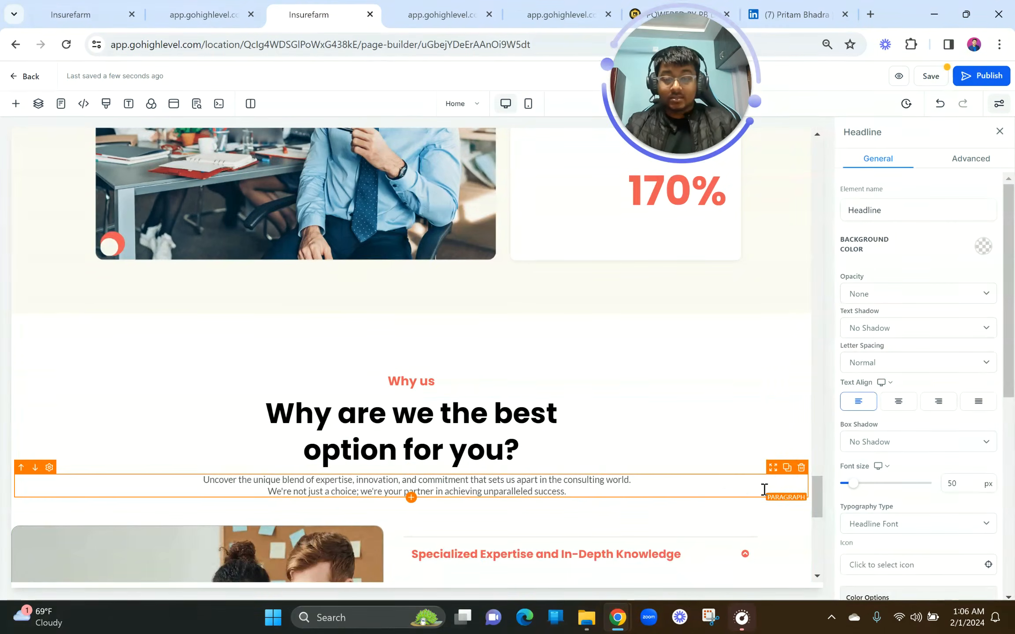
left_click(787, 467)
scroll(705, 538, "down", 5)
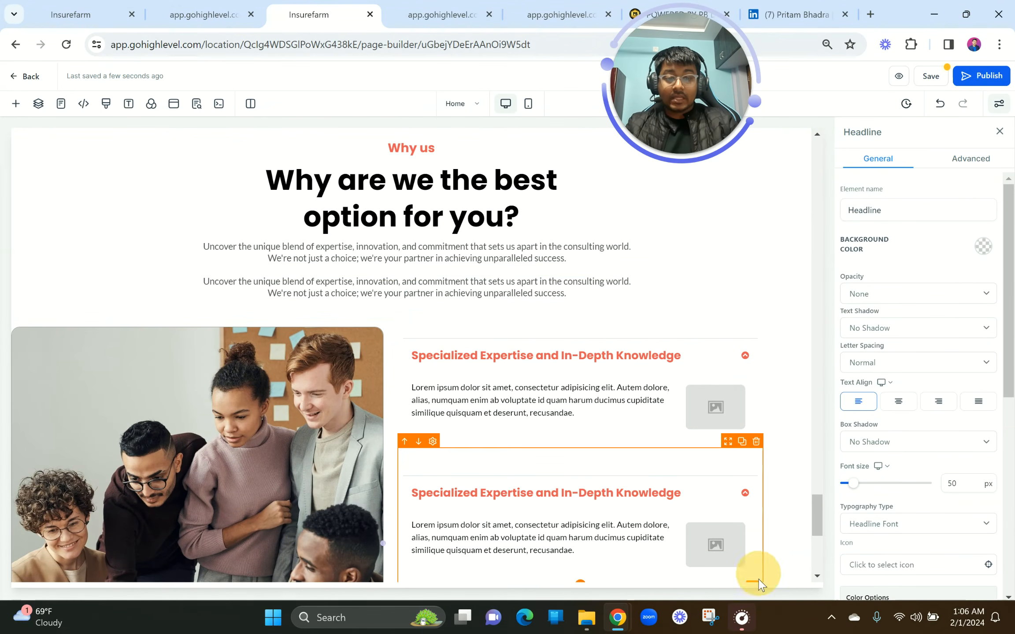
Move the duplicated paragraph below the "Hear From Our Satisfied Customers" headline in the first column, dismissing the audio console window.
left_click_drag(778, 294, 659, 576)
left_click_drag(746, 518, 769, 470)
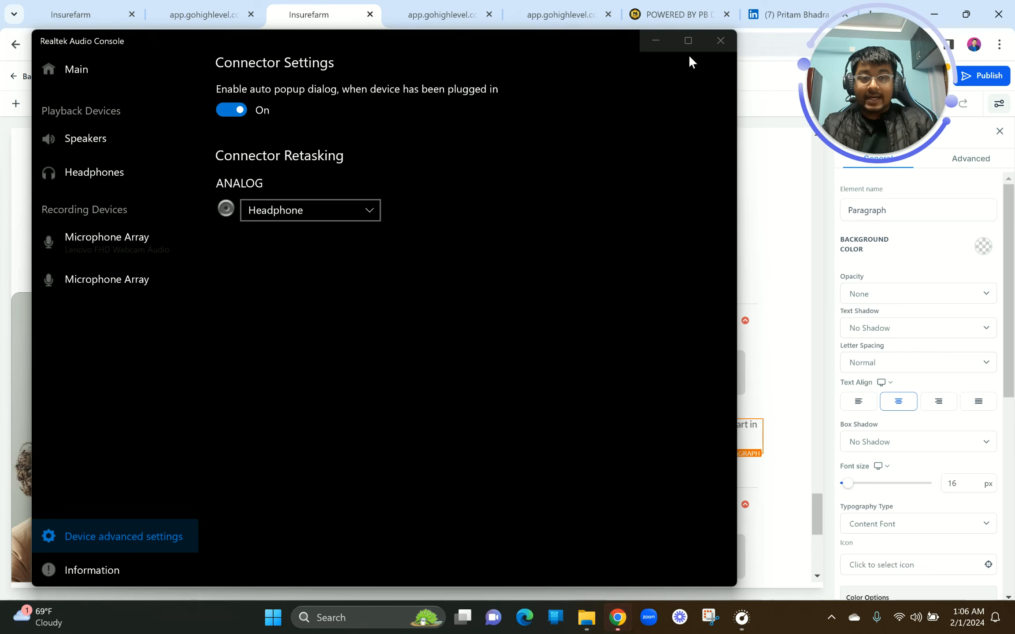
left_click(655, 39)
scroll(611, 426, "down", 5)
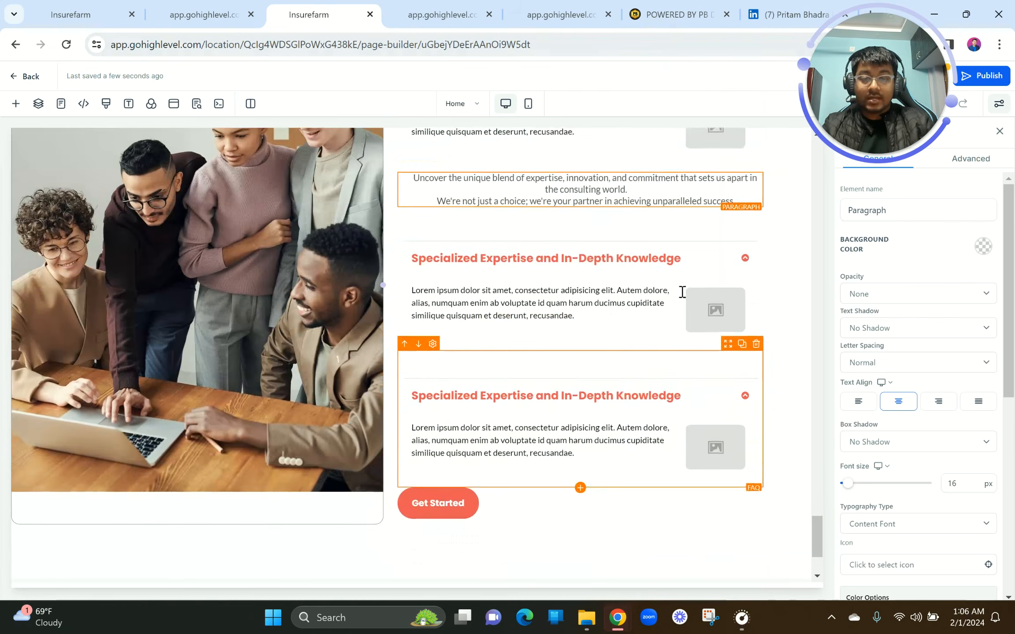
left_click_drag(728, 166, 492, 557)
scroll(493, 558, "down", 3)
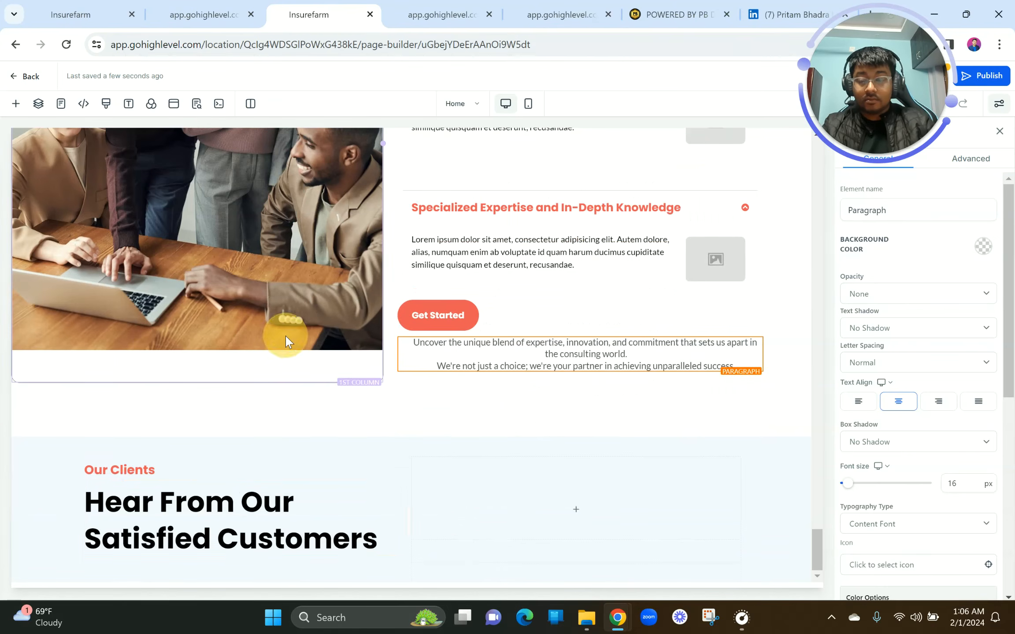
left_click(287, 342)
left_click_drag(728, 330, 332, 535)
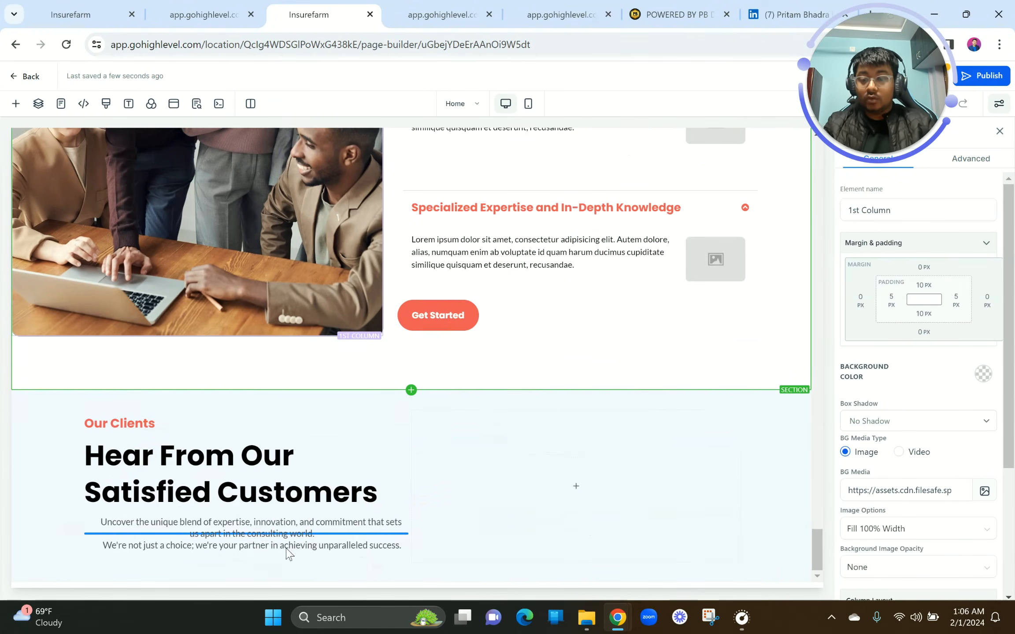
Replace the moved paragraph's text with the copied "Discover firsthand accounts of how we've made a difference" description and remove the blank lines above it.
left_click(254, 535)
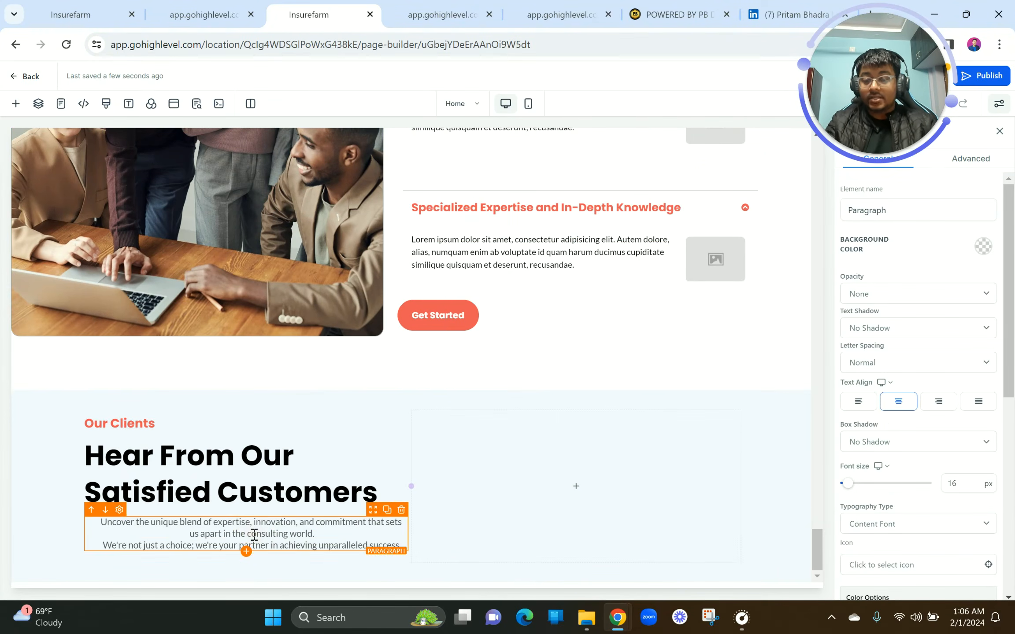
key("ctrl+a")
left_click(254, 535)
key("ctrl+a")
type("Discover firsthand accounts of how we've made a difference. Our clients share their success stories and experiences with our services.")
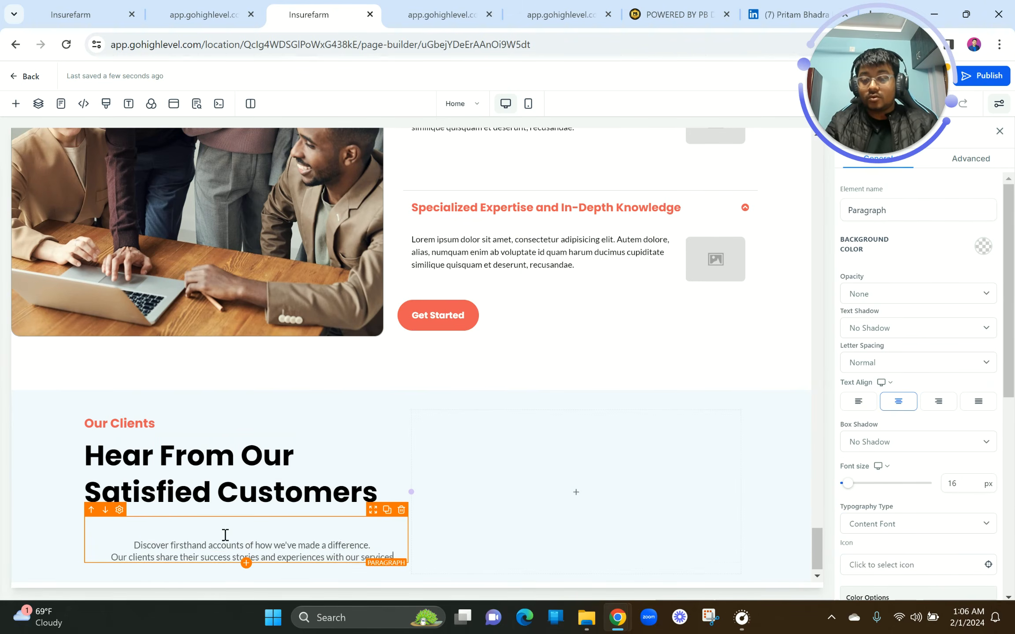
left_click(130, 546)
key("BackSpace")
key("BackSpace")
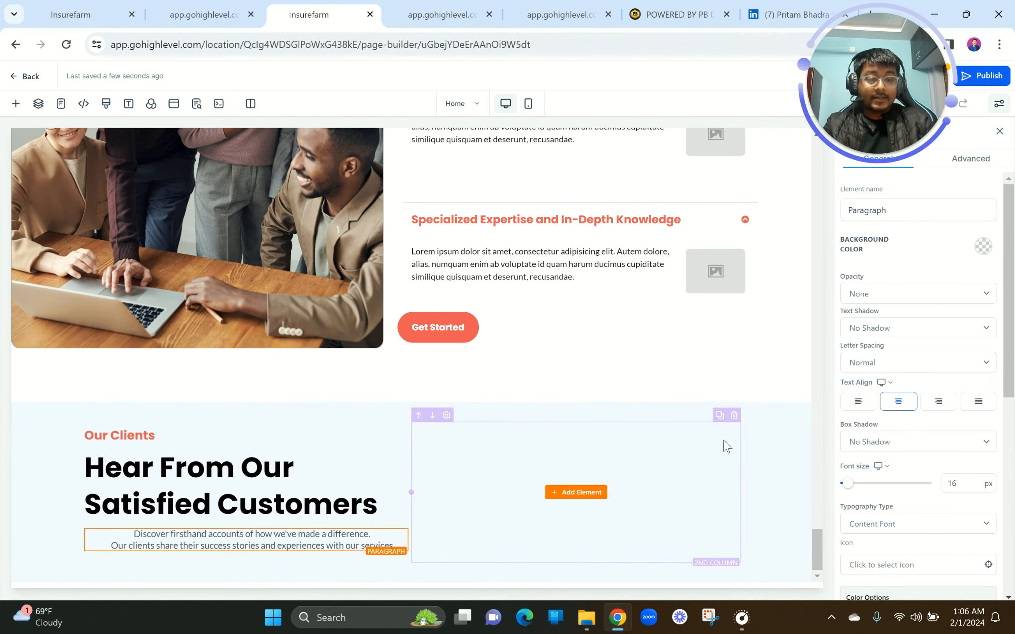
Left-align the "Discover firsthand accounts" paragraph in the clients section and compare it with the reference page.
left_click(858, 403)
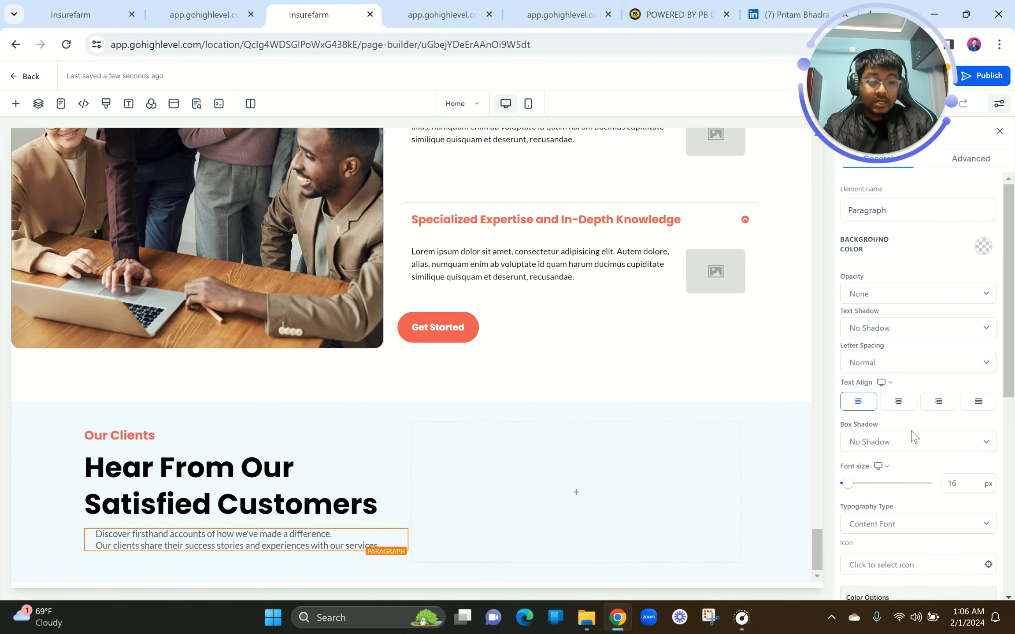
scroll(912, 436, "down", 6)
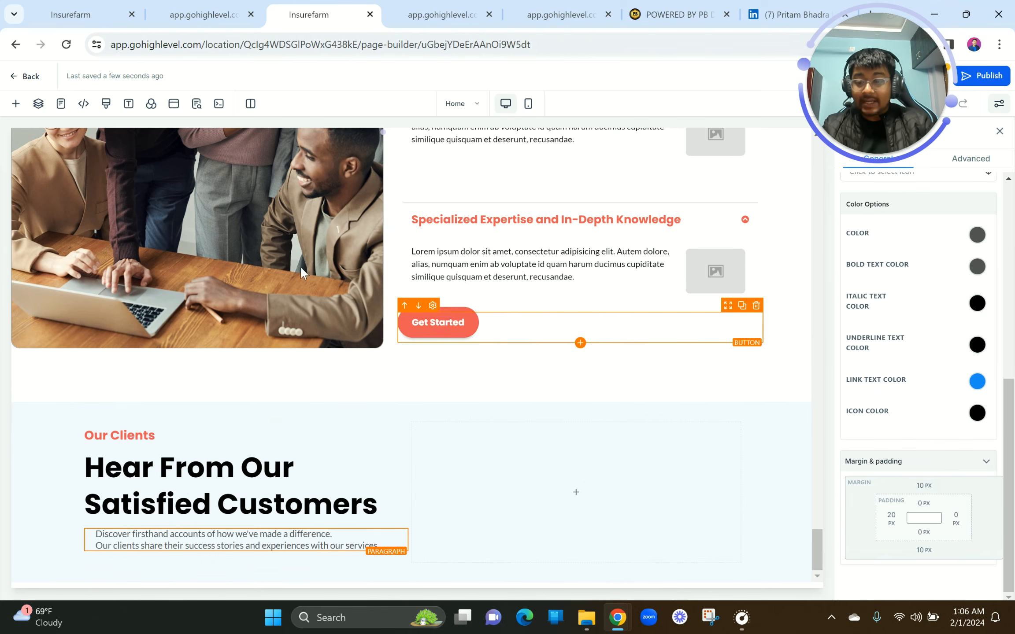
left_click(202, 14)
left_click(323, 13)
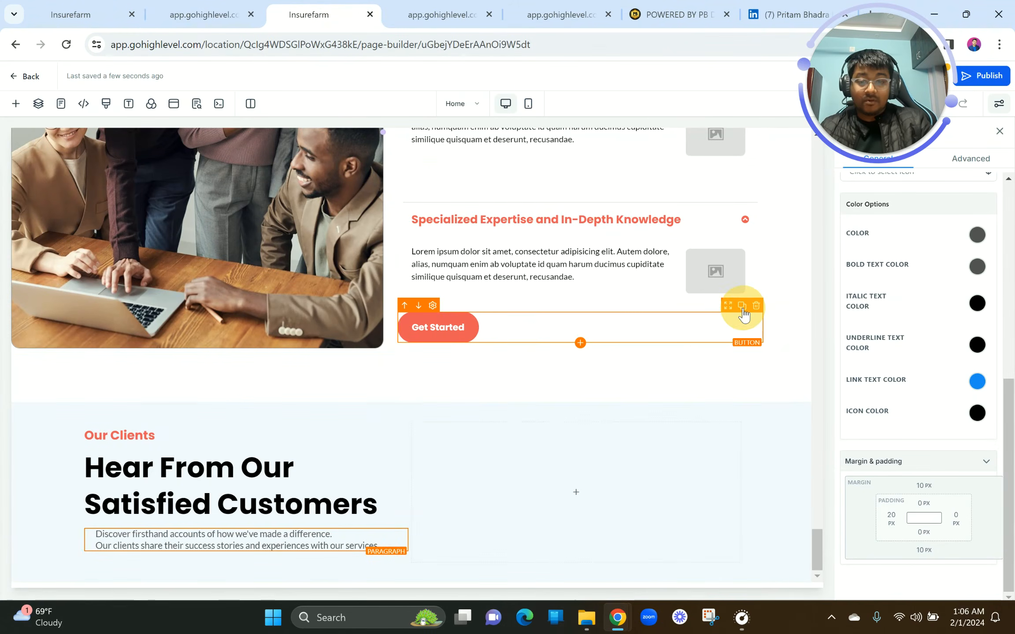
Duplicate the "Get Started" button from the section above and place the copy below the "Discover firsthand accounts" description.
left_click(742, 306)
left_click_drag(729, 341, 210, 470)
left_click(208, 470)
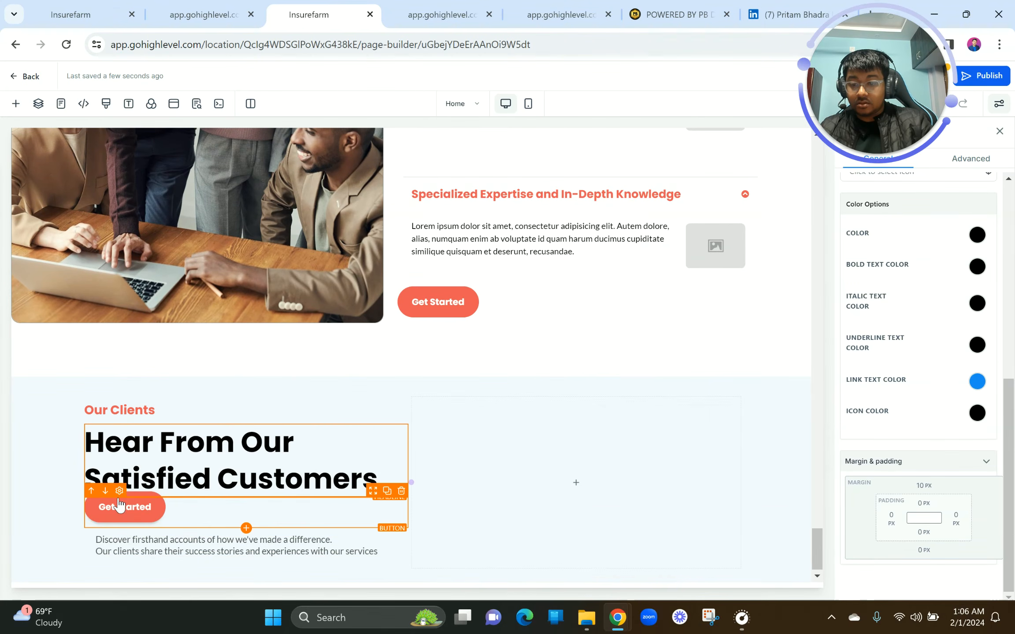
left_click(105, 489)
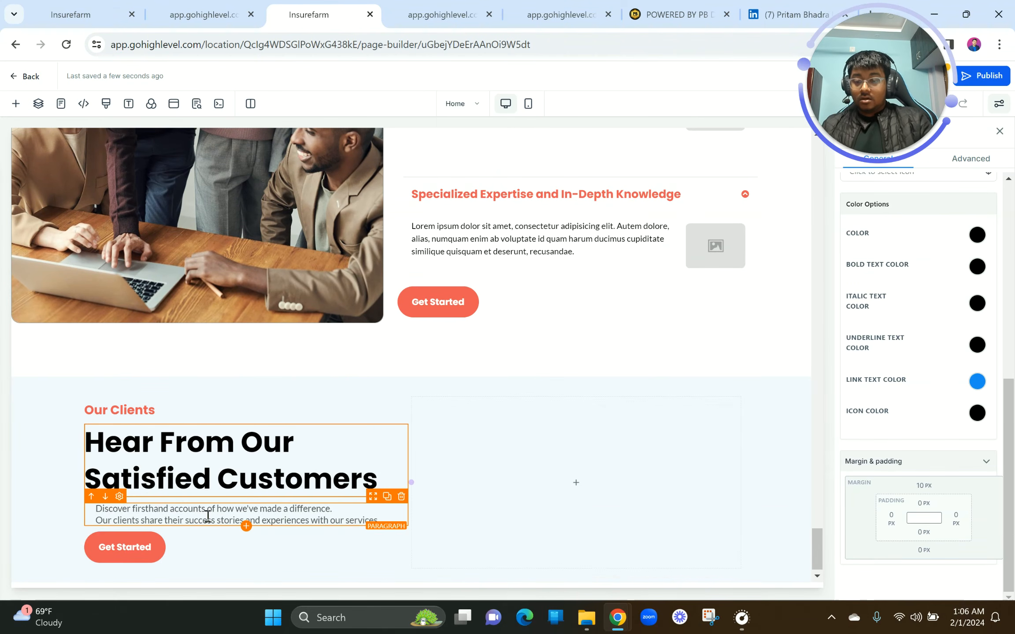
Set the left padding of the "Discover firsthand accounts" paragraph to 0 px.
left_click(232, 507)
scroll(69, 532, "up", 5)
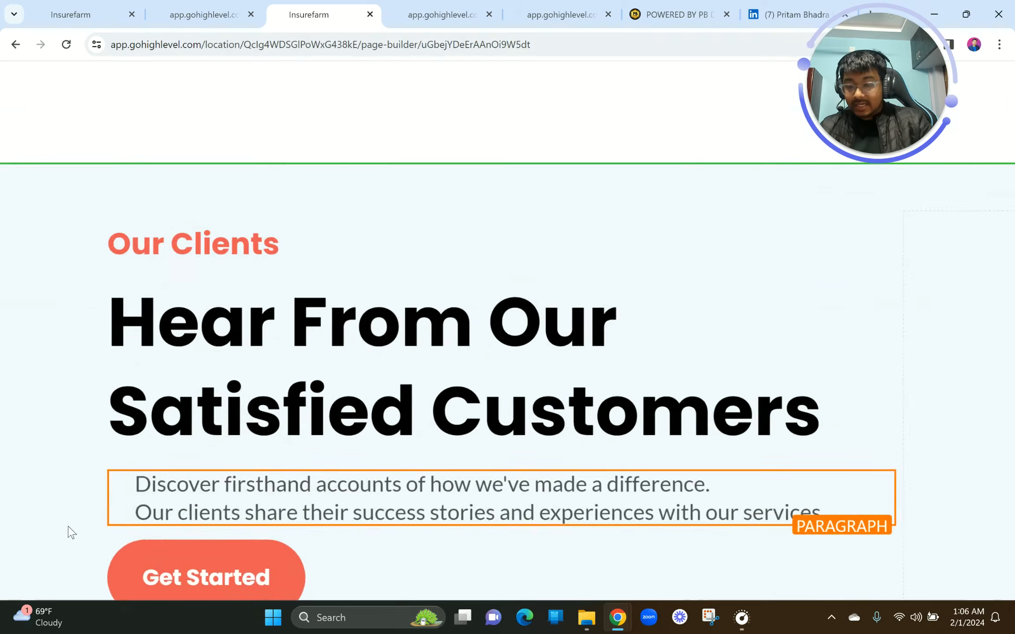
scroll(197, 480, "down", 5)
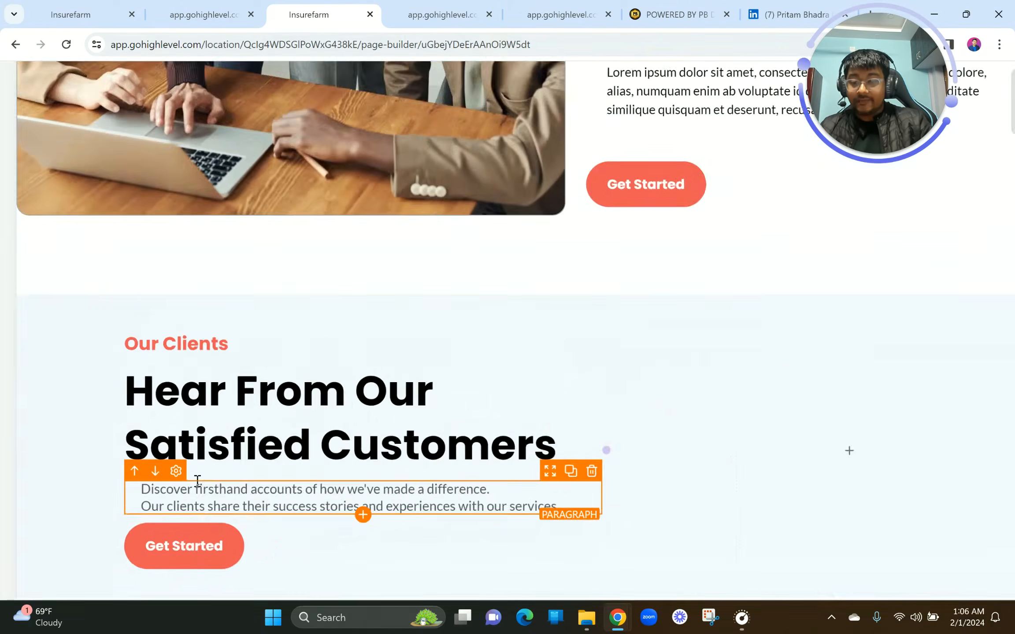
left_click(890, 516)
left_click_drag(845, 421, 788, 416)
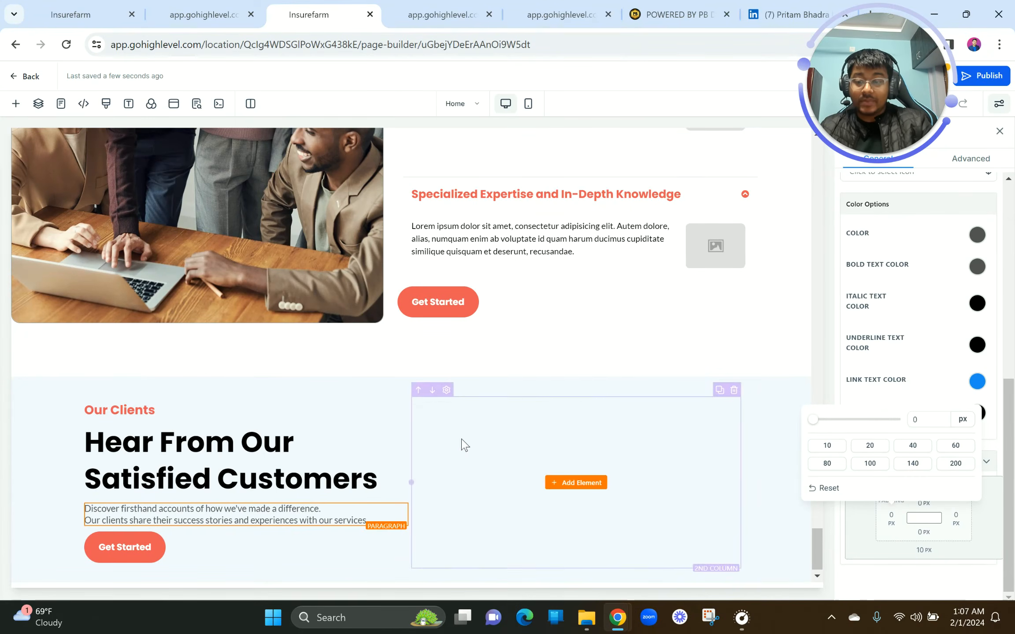
Check the testimonial image card on the reference page and set the clients section's empty second column to a 20 px left margin.
left_click(204, 14)
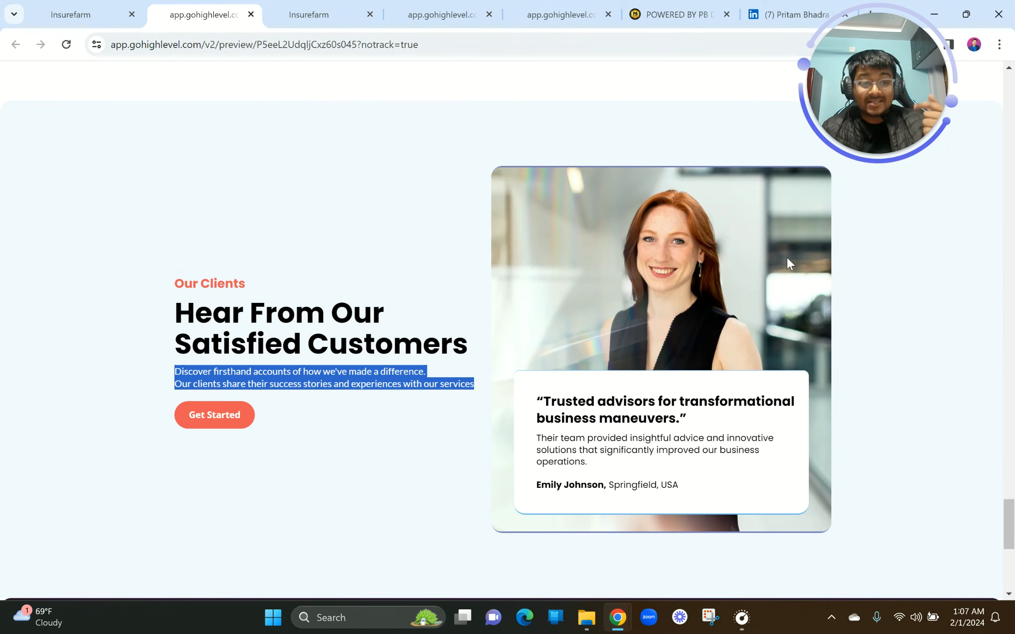
left_click(309, 15)
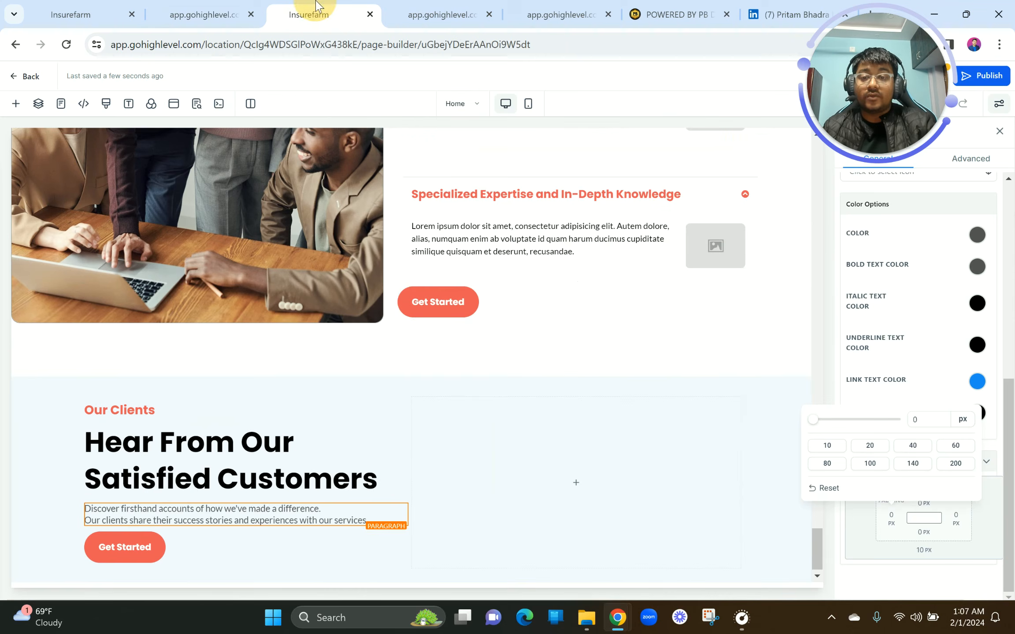
left_click(548, 438)
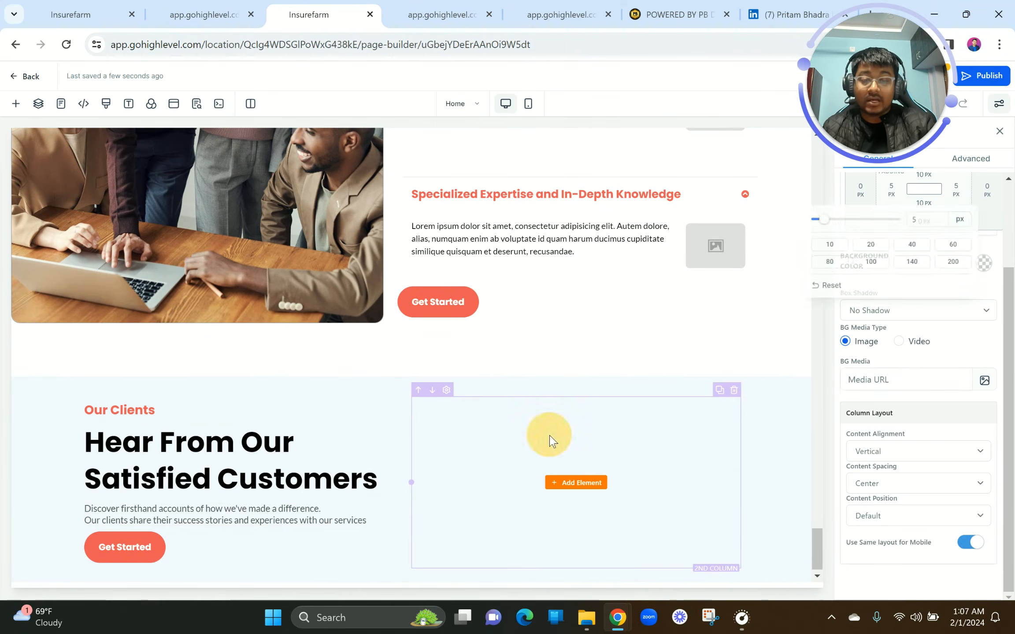
scroll(879, 338, "up", 3)
left_click(860, 298)
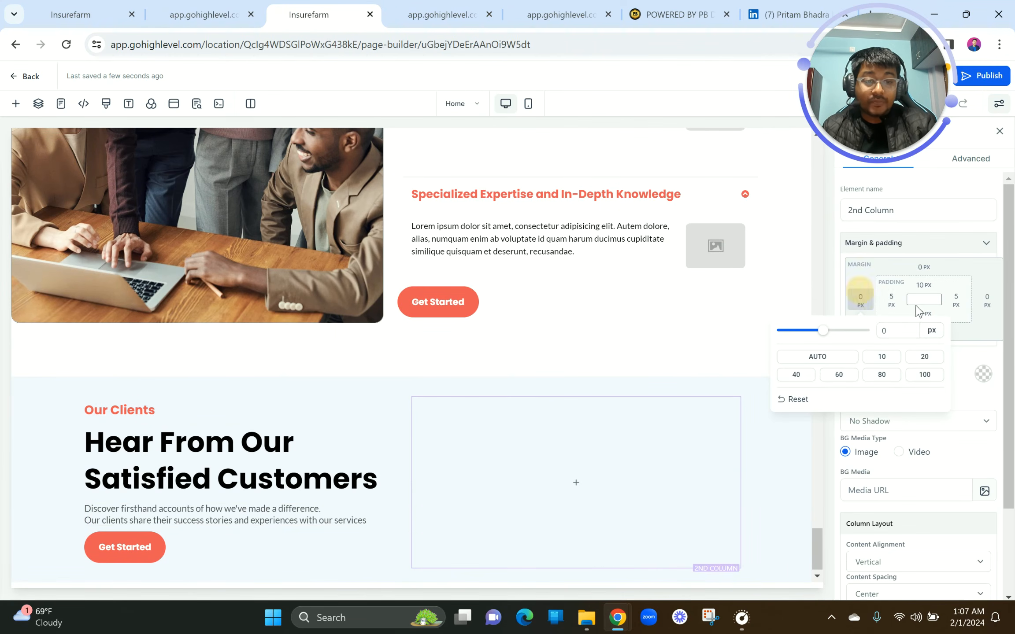
left_click(924, 356)
Open the media library for the background image of the clients section's second column.
left_click(584, 412)
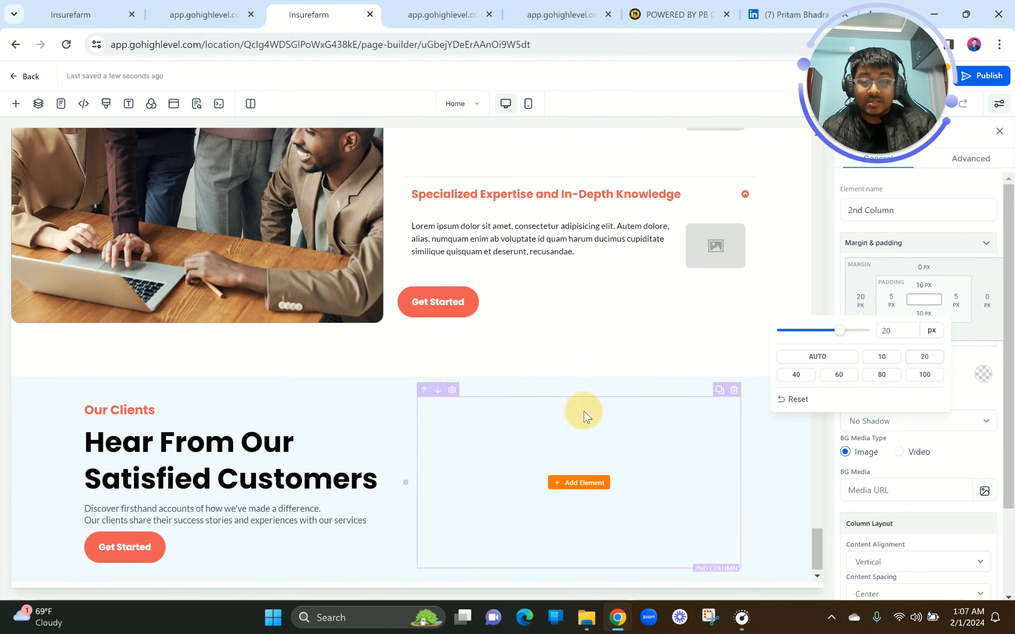
left_click(984, 492)
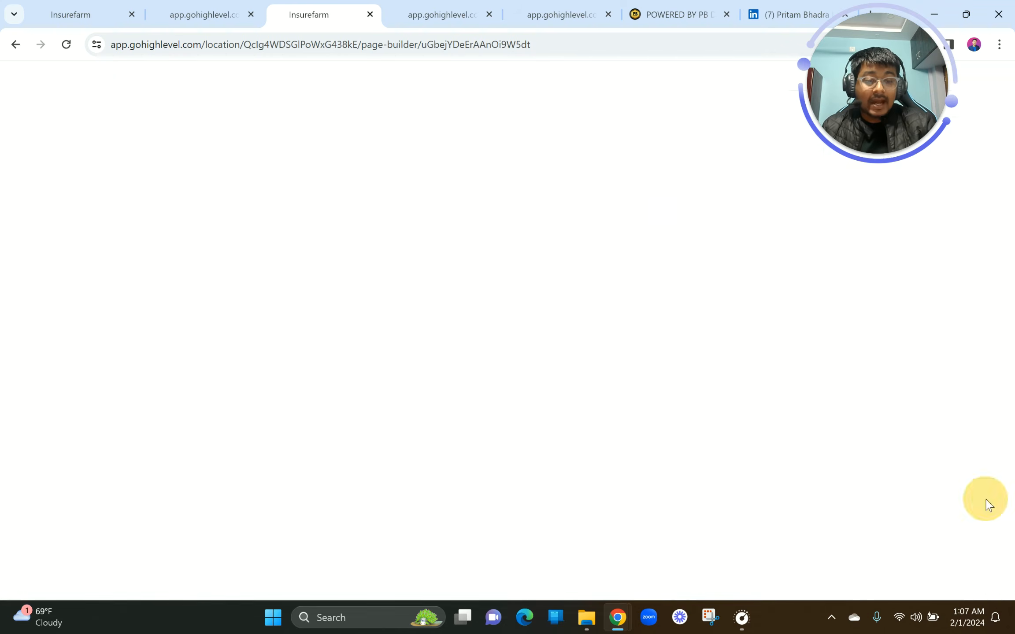
Use the first pexels-thisisengineering image from the Business > BUSS 1 media folder as the 2nd column's background, with the Full Center option.
left_click(88, 192)
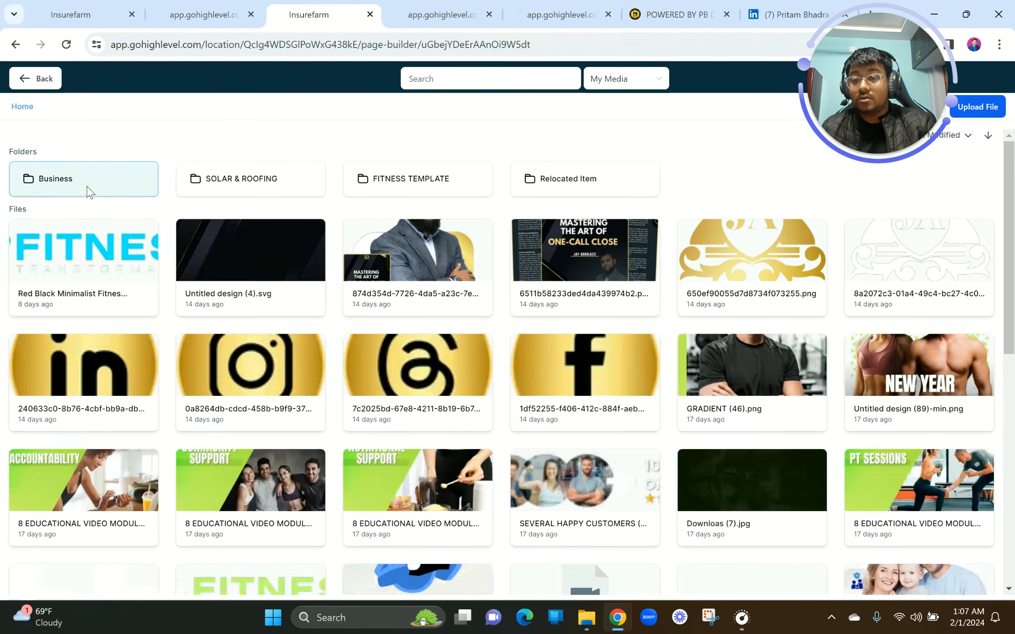
left_click(78, 185)
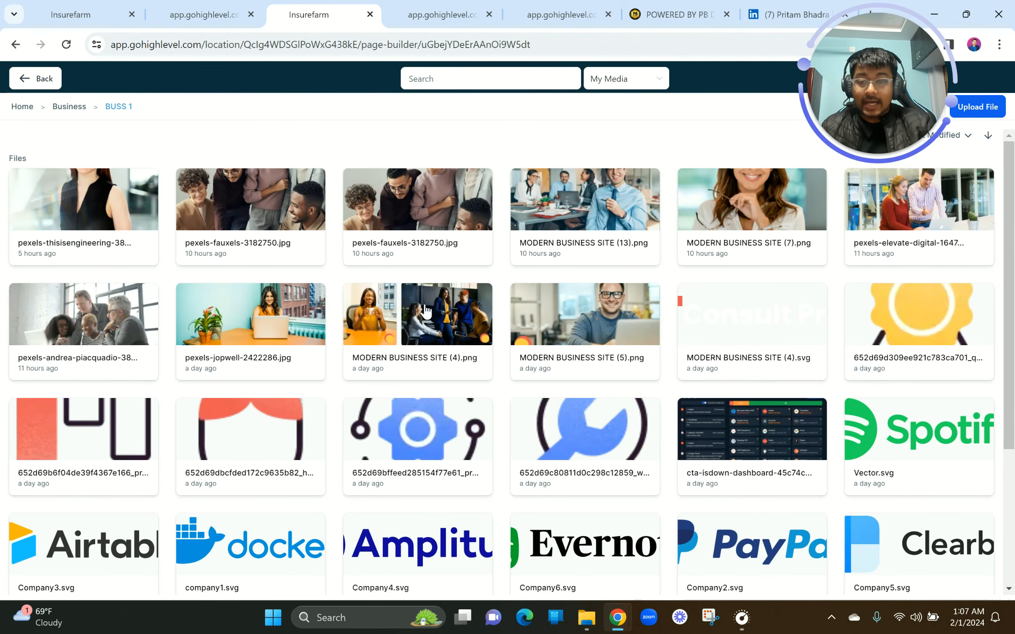
left_click(60, 225)
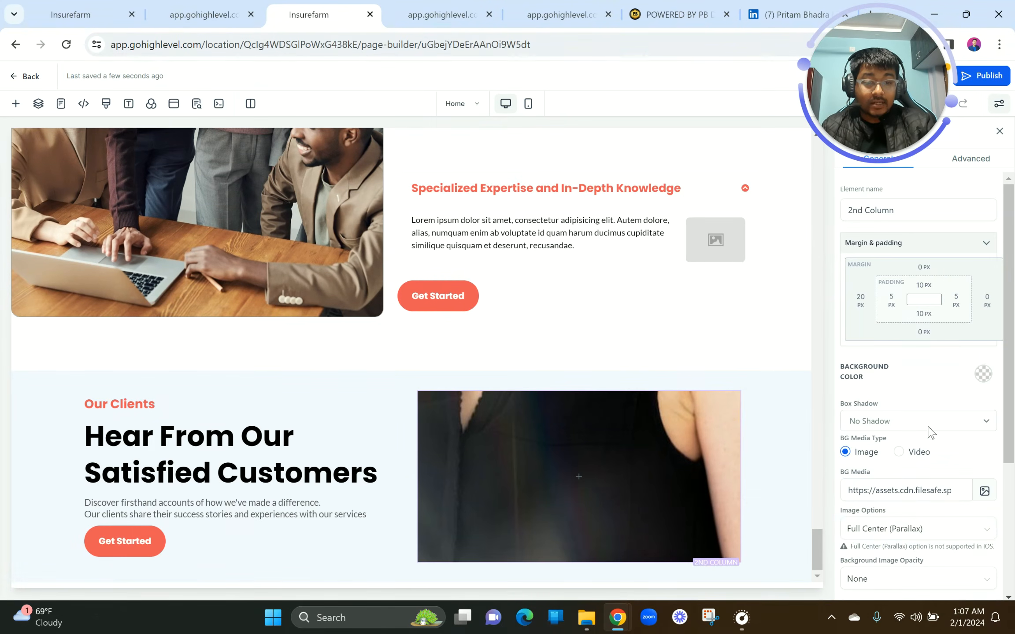
left_click(903, 527)
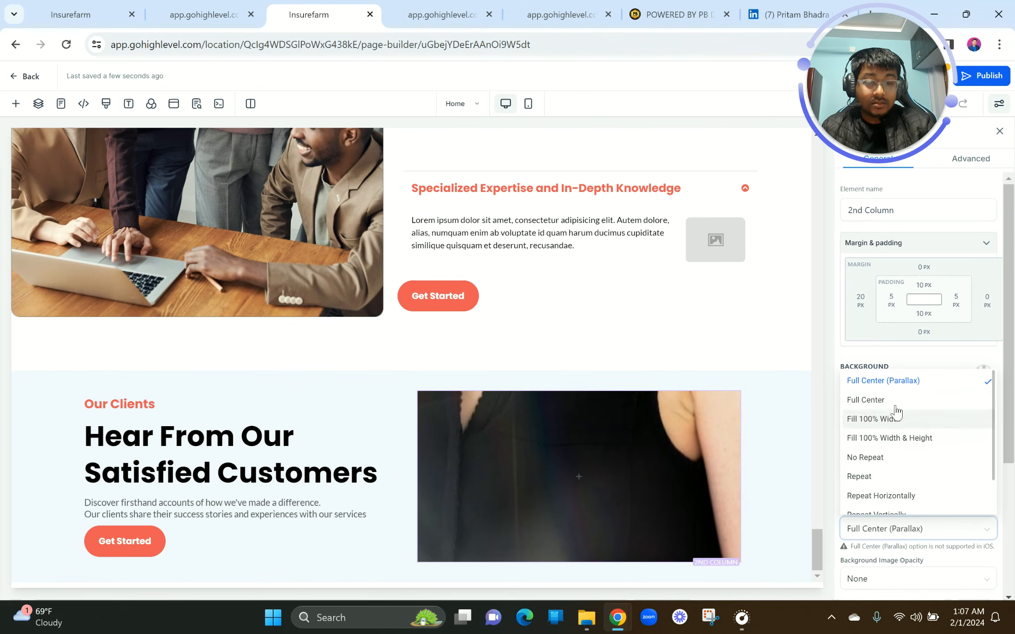
left_click(895, 408)
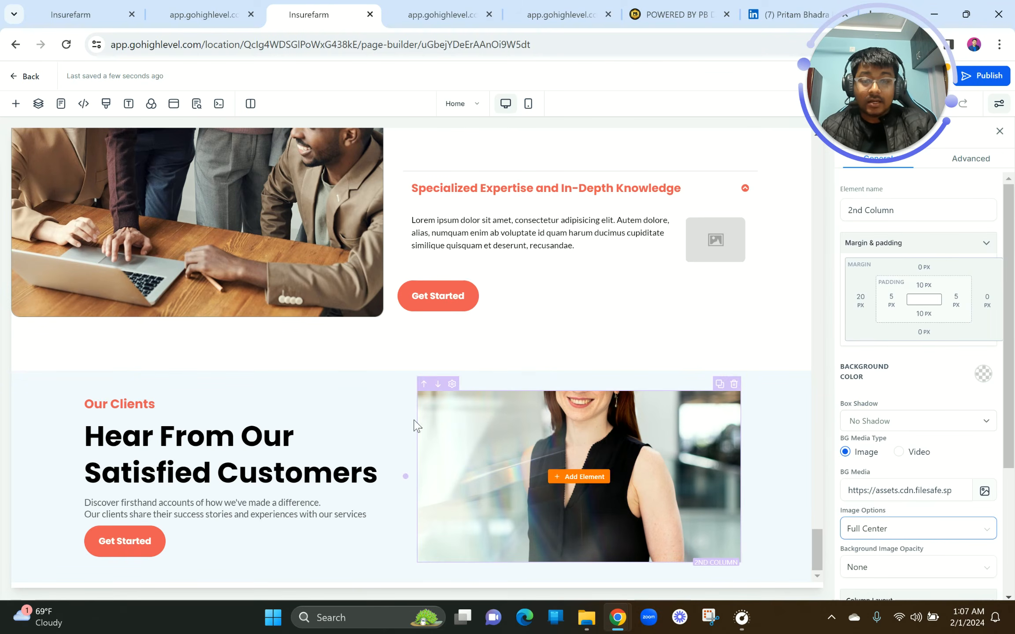
Copy the testimonial heading “Trusted advisors for transformational business maneuvers.” from the reference preview page.
left_click(204, 13)
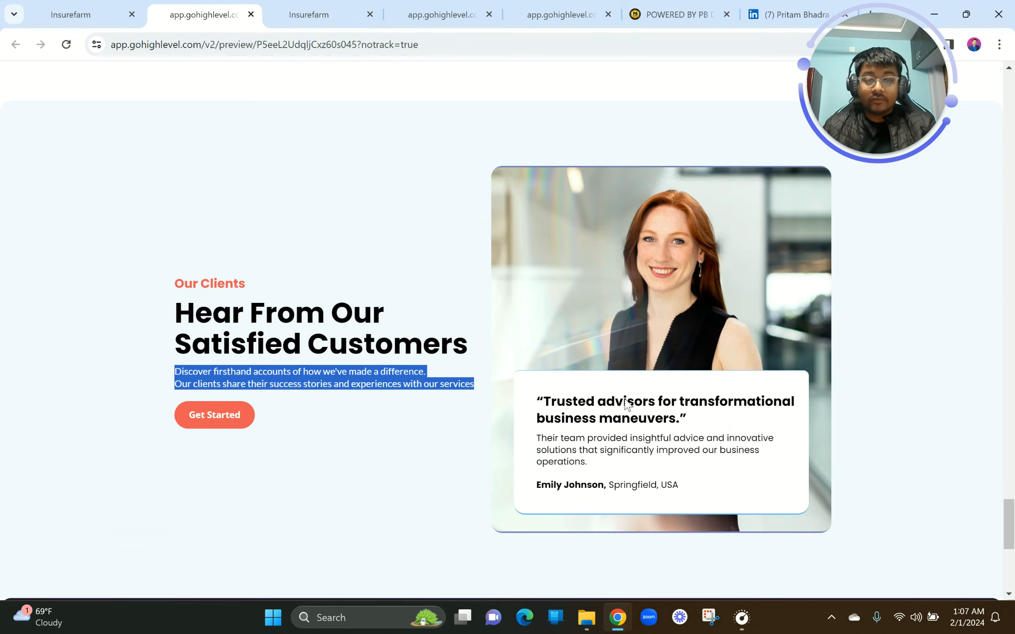
scroll(627, 404, "down", 2)
triple_click(572, 331)
key("ctrl+c")
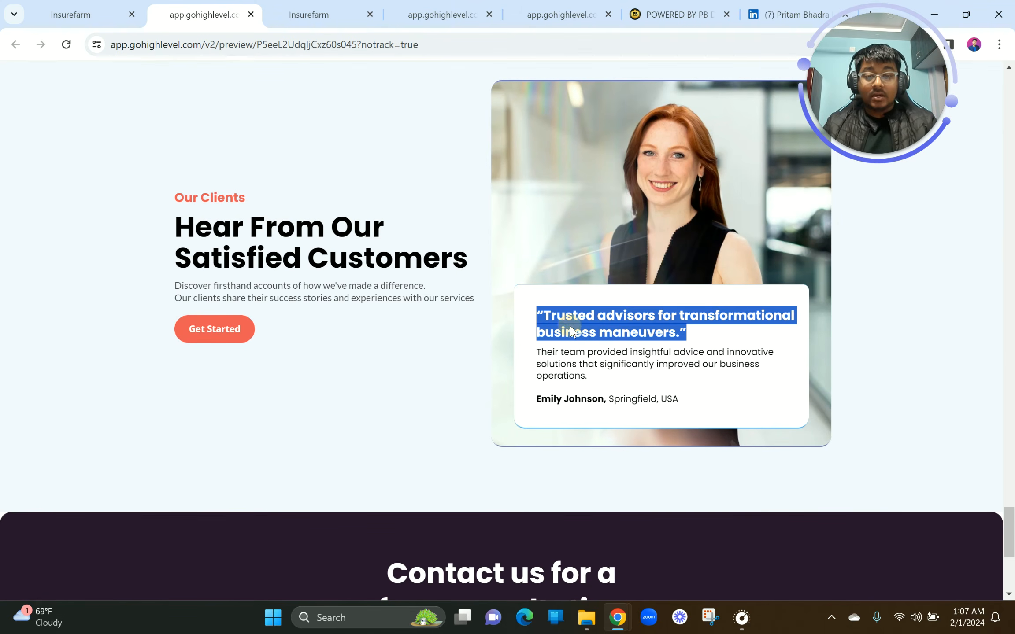
Add a sub-headline with the copied testimonial heading to the 2nd column in the page builder and give it a white background.
left_click(329, 6)
left_click(580, 476)
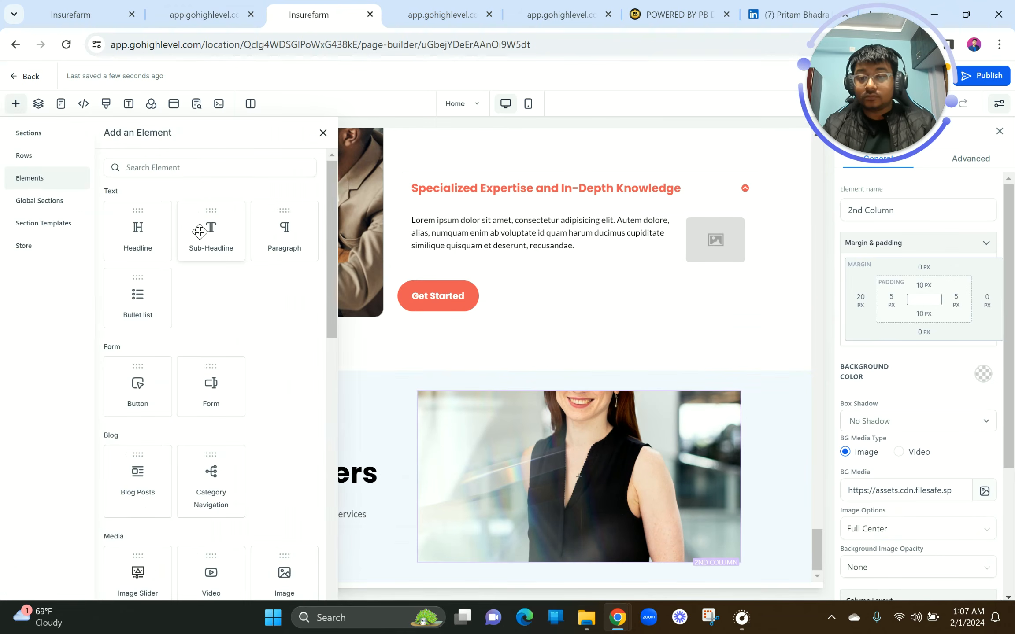
left_click(200, 231)
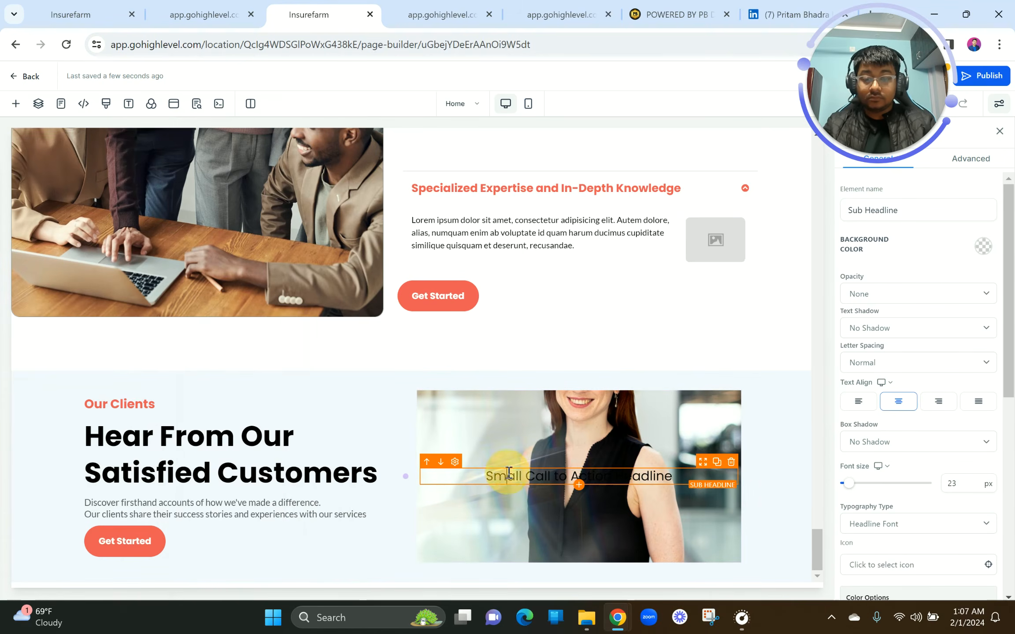
key("ctrl+a")
key("ctrl+v")
left_click(441, 504)
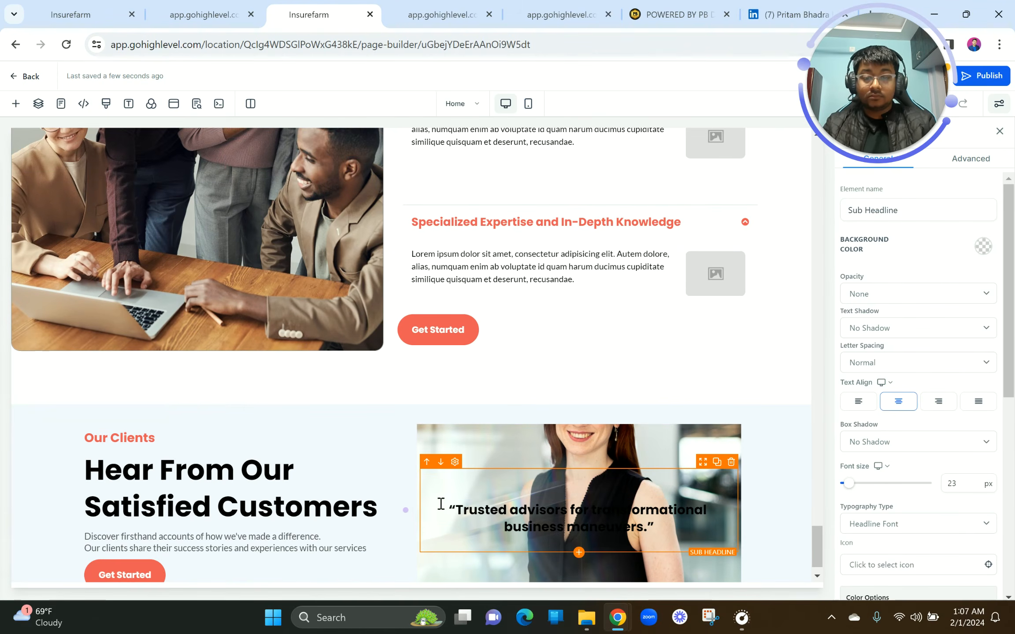
scroll(441, 503, "down", 1)
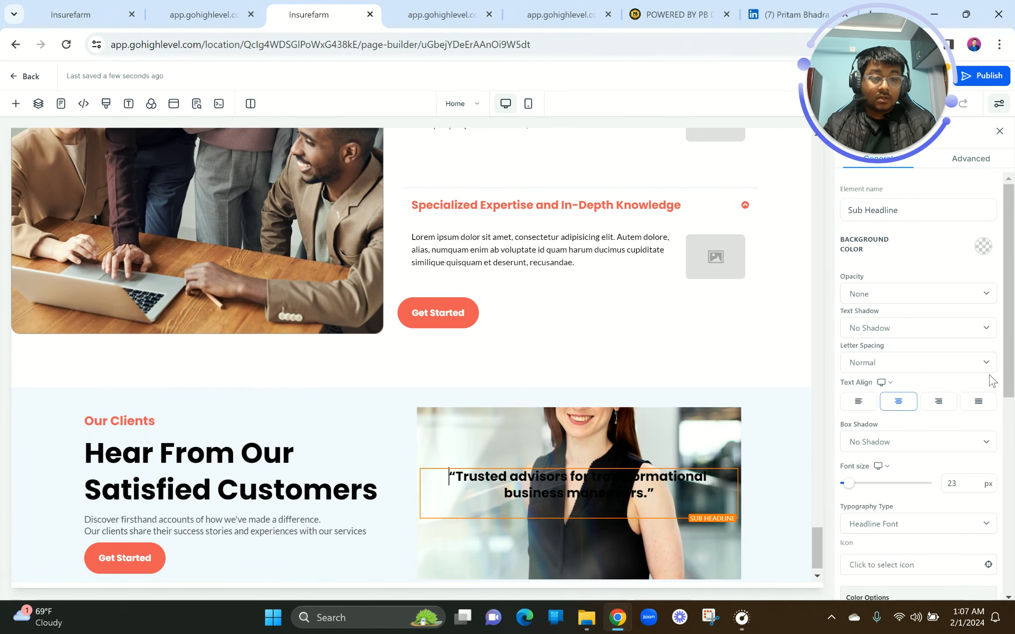
left_click(982, 247)
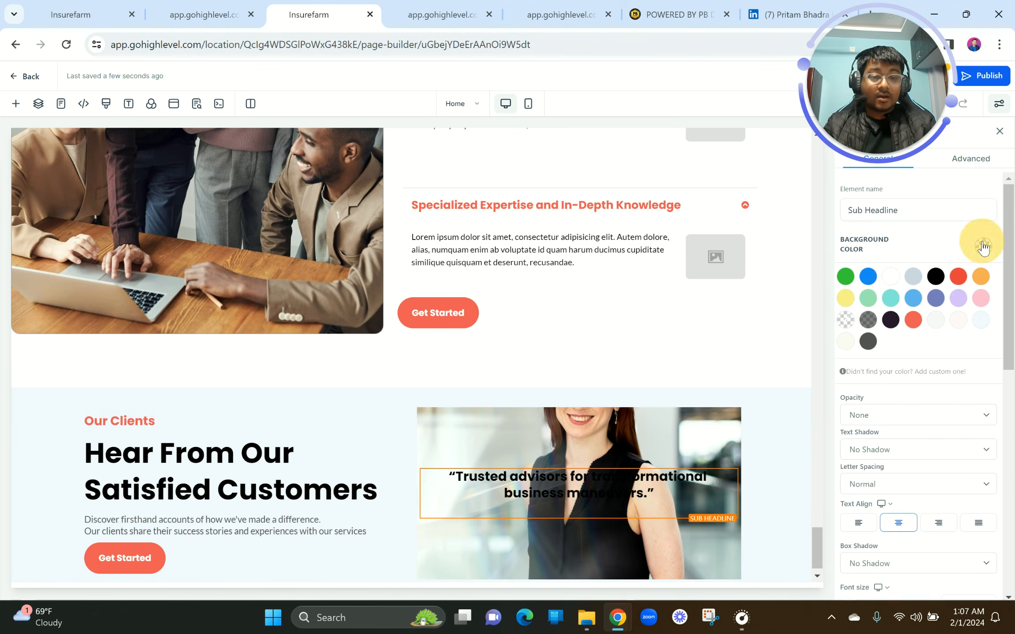
left_click(888, 277)
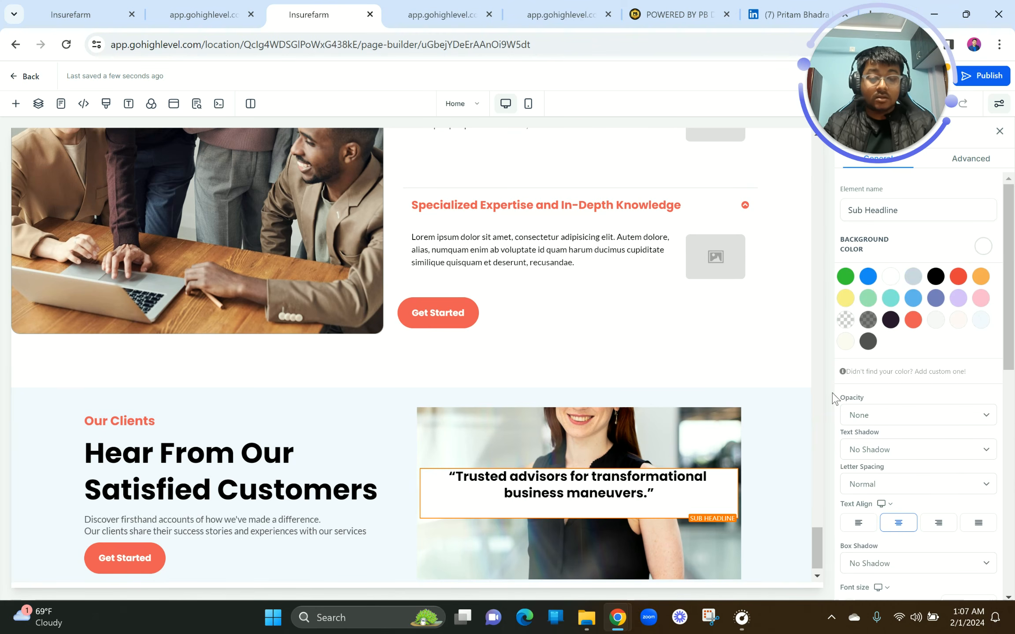
Copy the testimonial body together with the client's name and location line from the reference preview page.
left_click(202, 14)
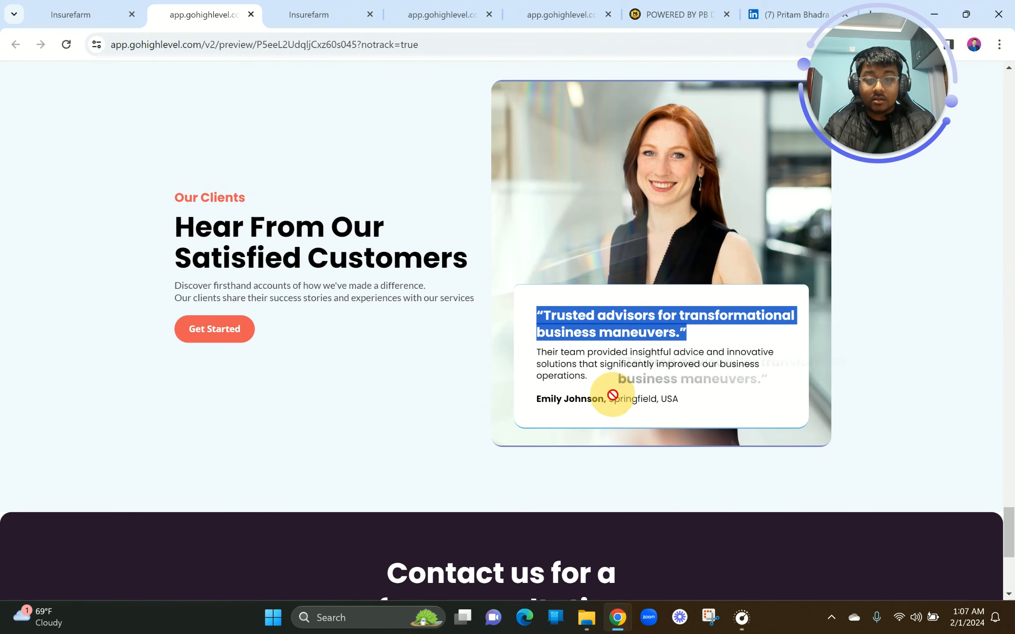
left_click(594, 381)
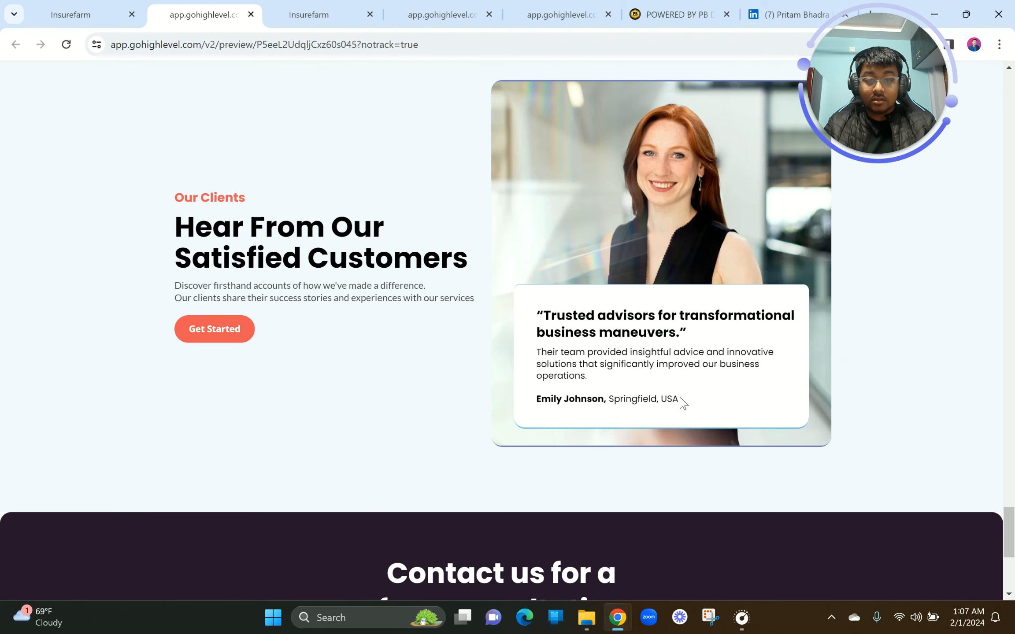
left_click_drag(533, 361, 713, 403)
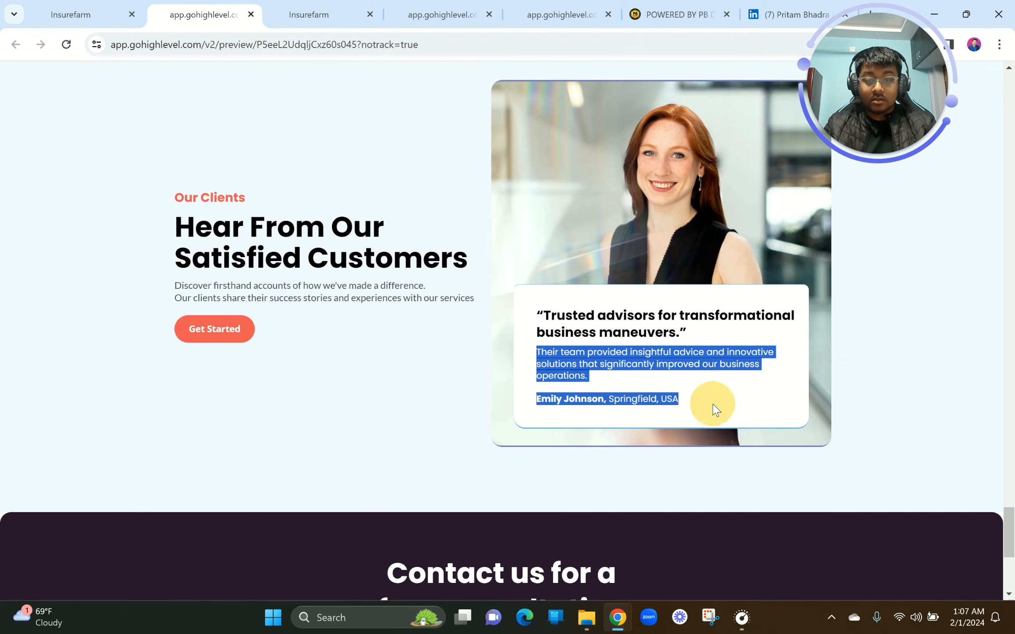
Add a paragraph below the testimonial sub-headline in the page builder and replace its placeholder with the copied testimonial text.
left_click(319, 11)
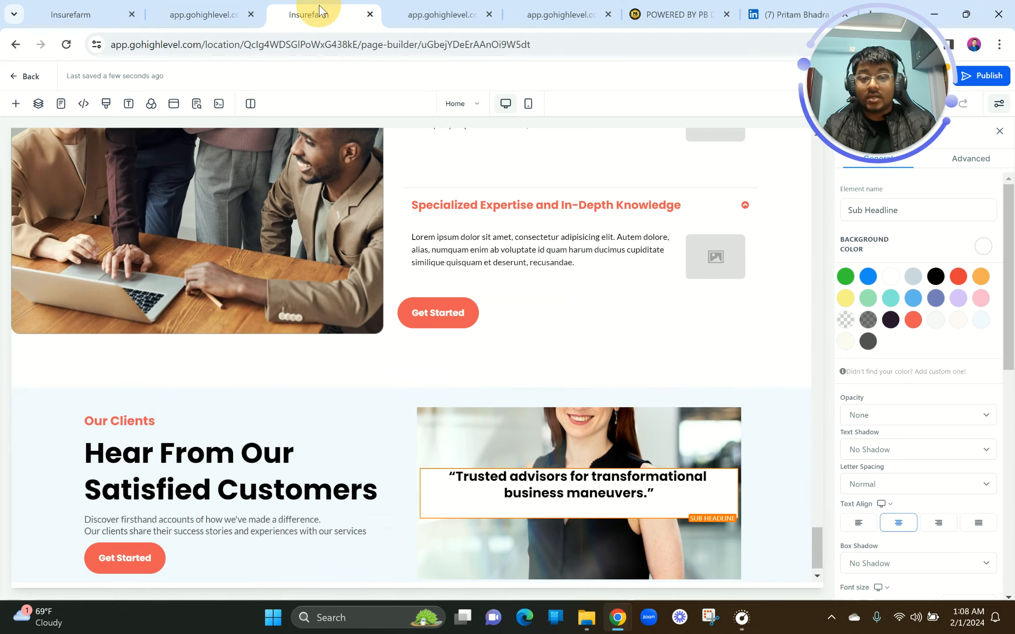
left_click(578, 518)
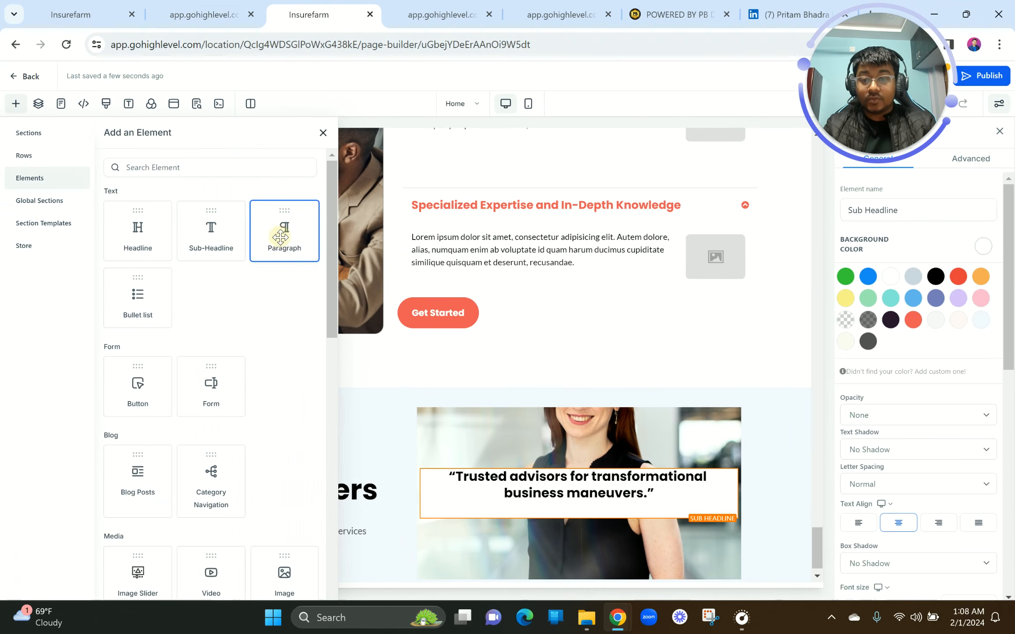
left_click(277, 229)
triple_click(473, 518)
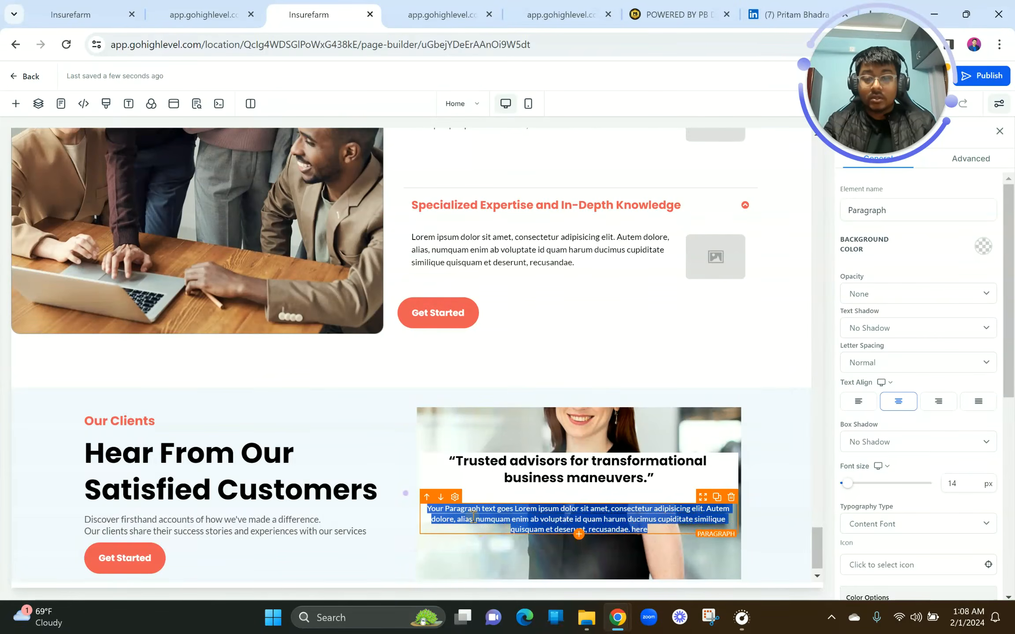
type("Their team provided insightful advice and innovative solutions that significantly improved our business operations. Emily Johnson Springfield, USA")
left_click(422, 527)
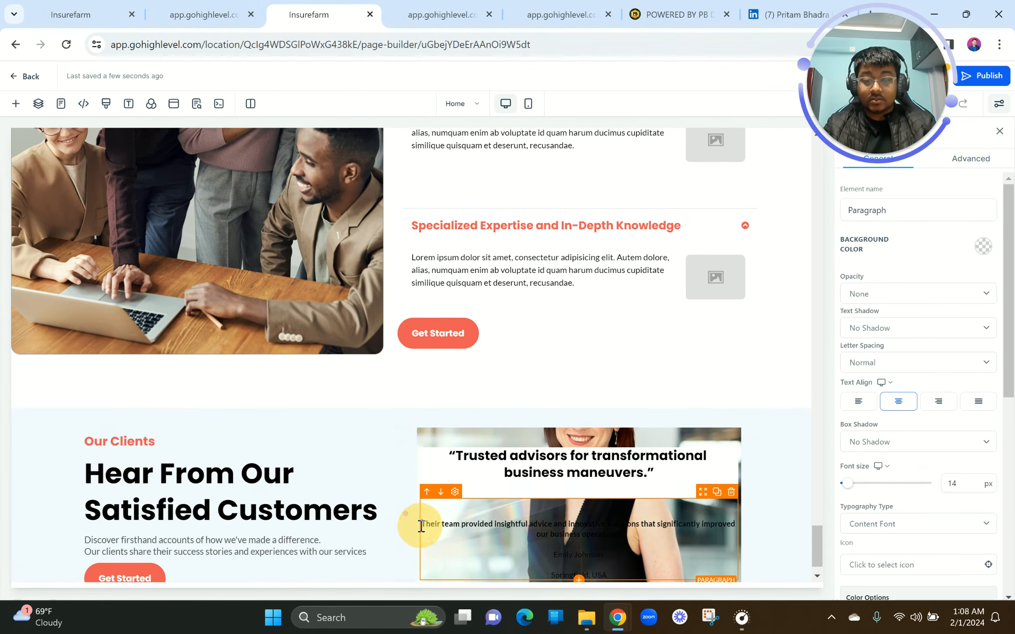
Remove the bold formatting from the testimonial paragraph and set its font size to 18 px.
key("ctrl+a")
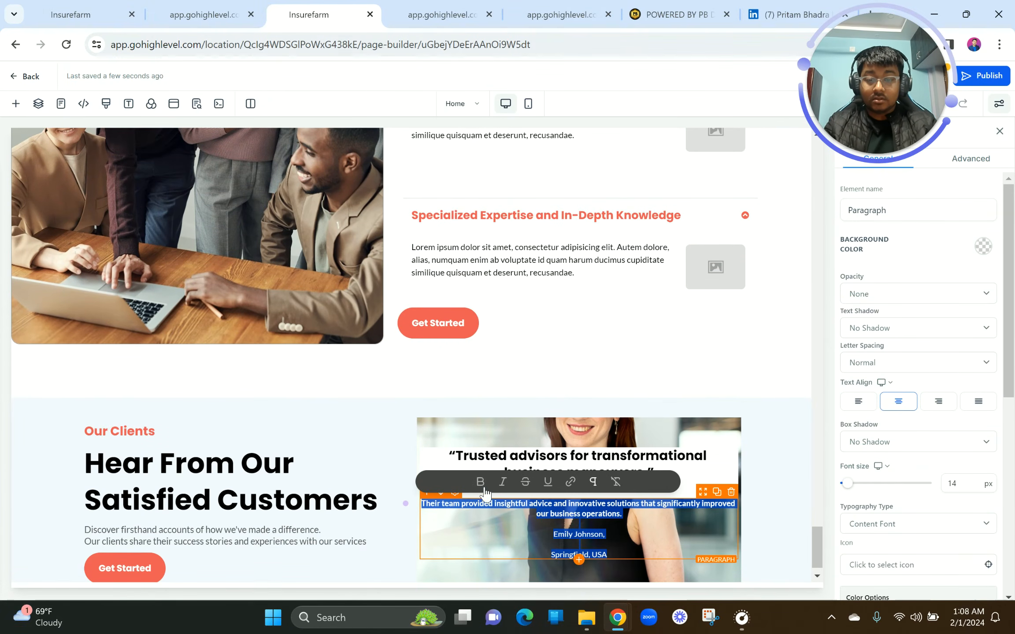
left_click(482, 486)
left_click(482, 486)
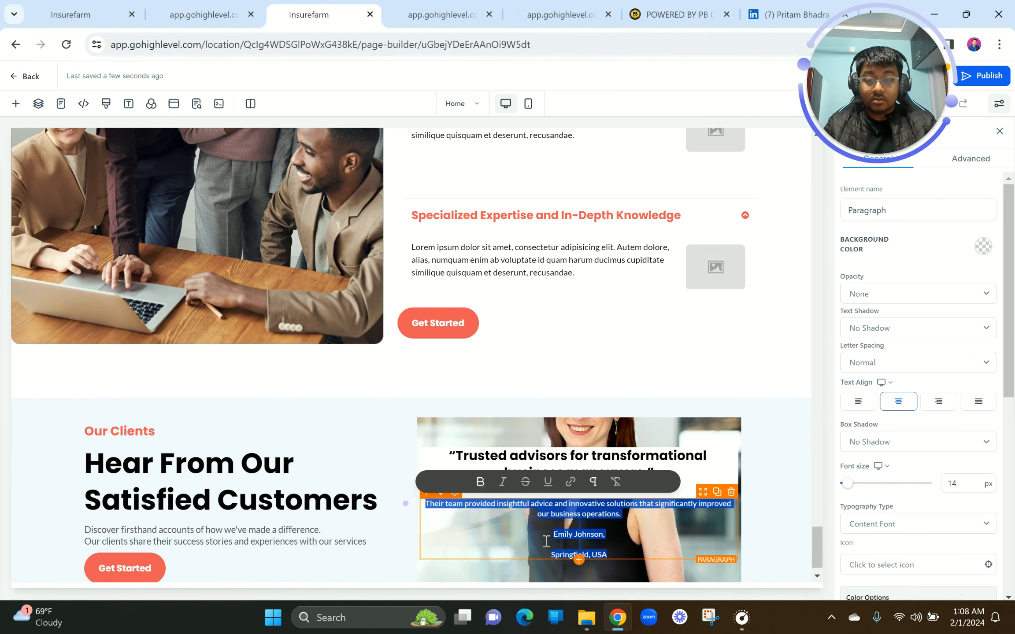
left_click(559, 557)
double_click(952, 482)
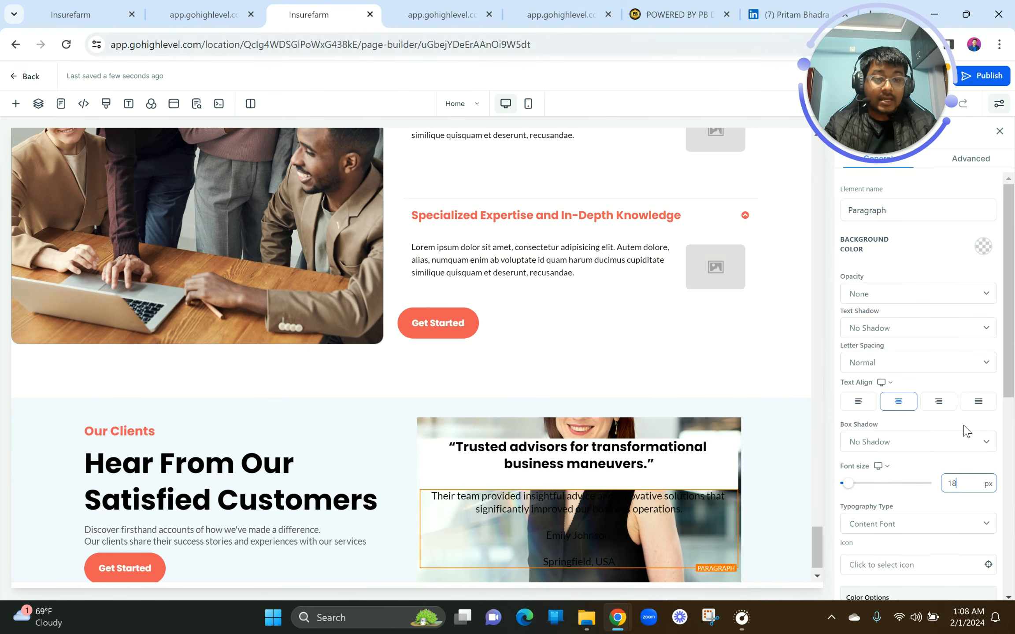
Give the testimonial paragraph a white background and align its text left.
scroll(964, 431, "down", 5)
scroll(979, 278, "up", 4)
left_click(983, 203)
left_click(888, 242)
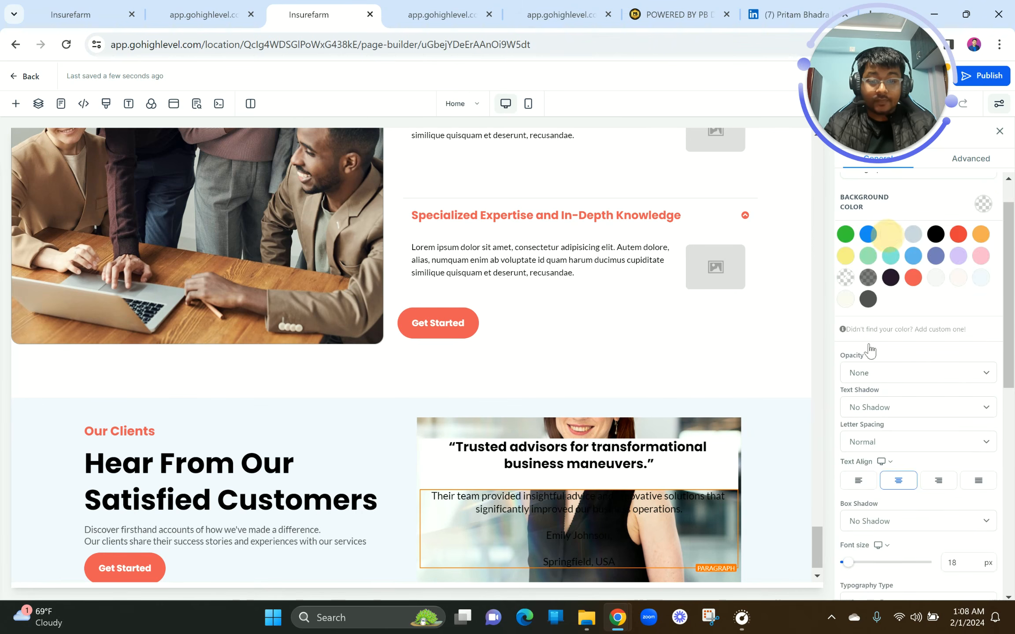
scroll(889, 458, "down", 6)
scroll(930, 363, "up", 2)
left_click(859, 280)
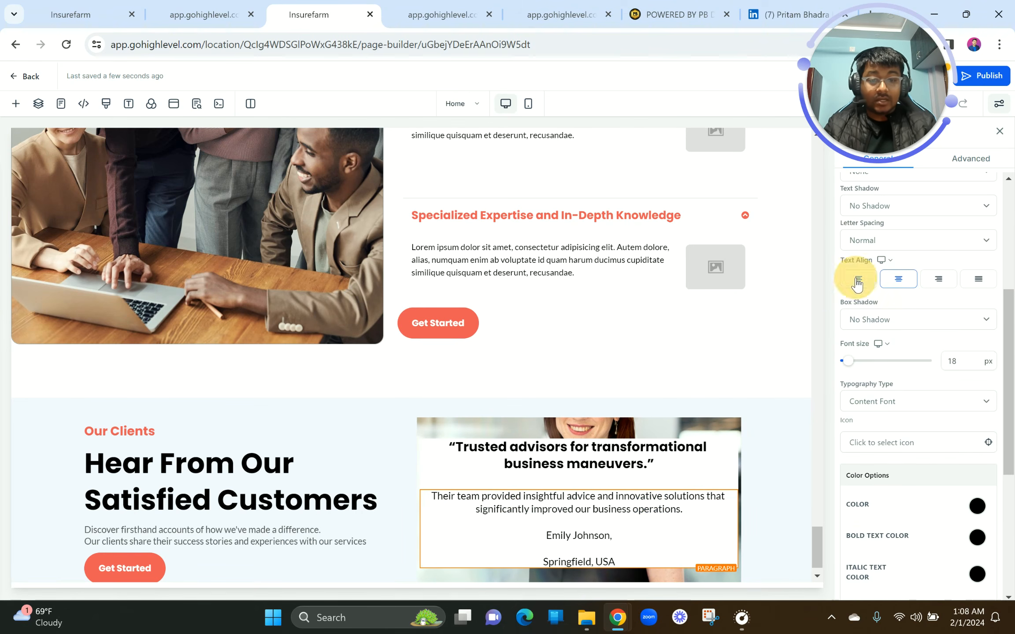
Align the testimonial sub-headline left and remove the empty line at its end.
left_click(501, 460)
scroll(886, 260, "up", 4)
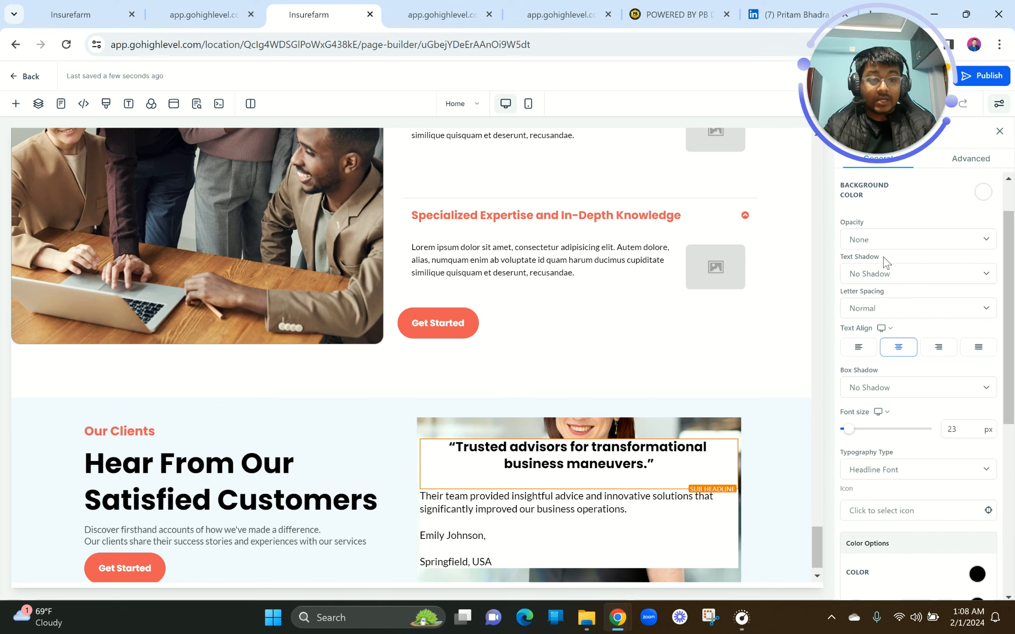
left_click(866, 347)
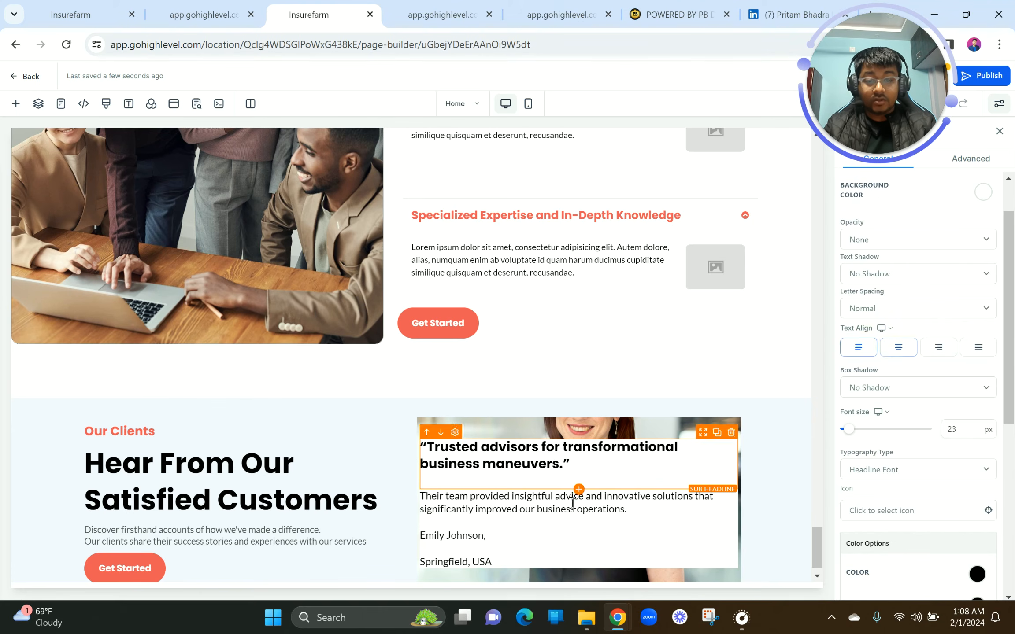
left_click(548, 483)
key("BackSpace")
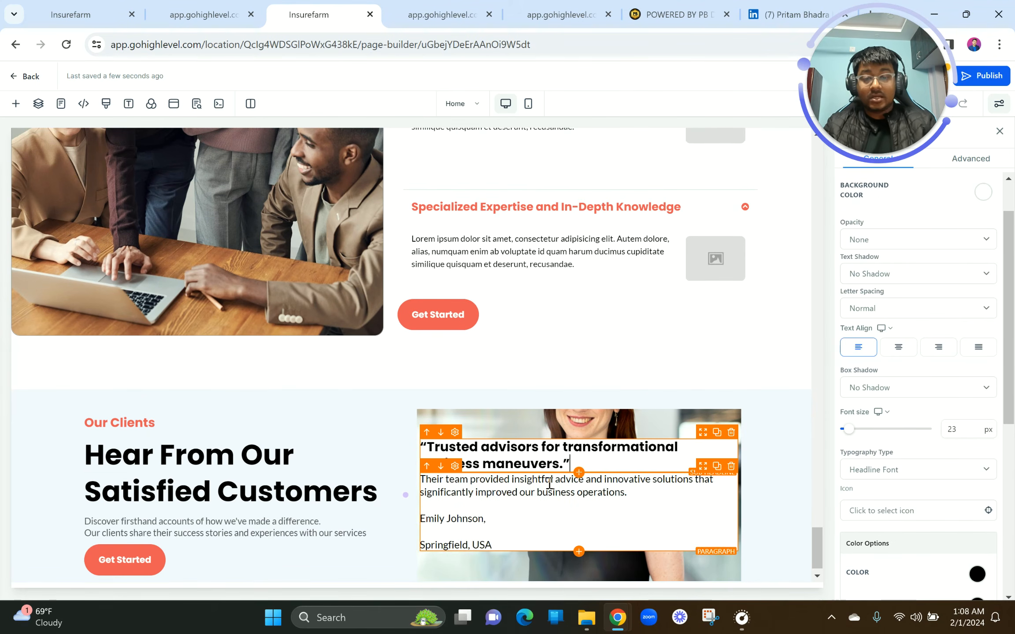
Join the client's location onto the same line as the client's name in the testimonial paragraph.
left_click(425, 547)
key("BackSpace")
key("BackSpace")
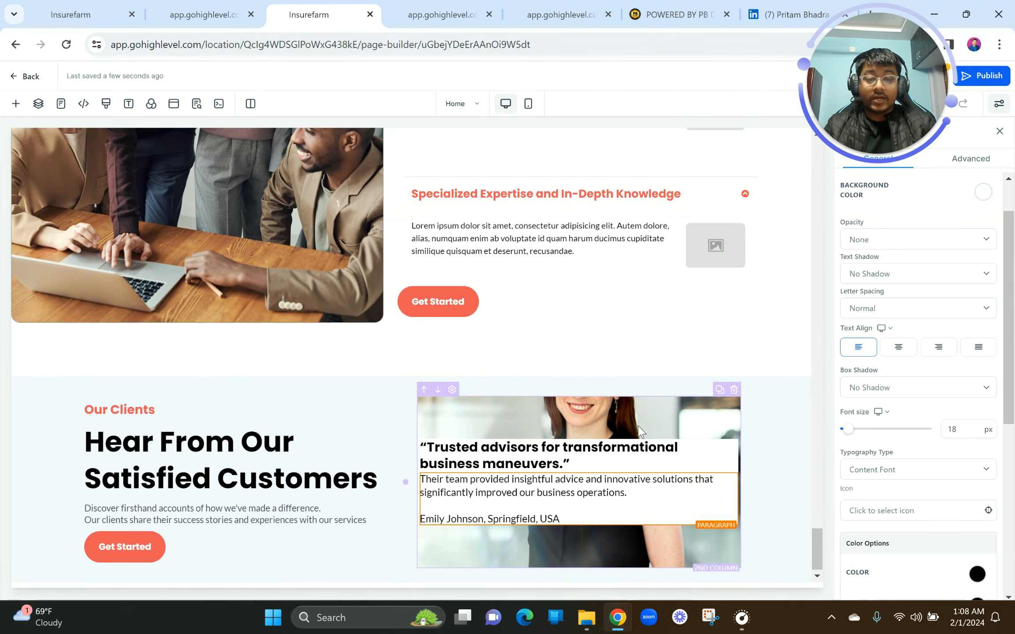
Set the 2nd column's left padding to 20 px and its right margin to 20 px.
left_click(651, 414)
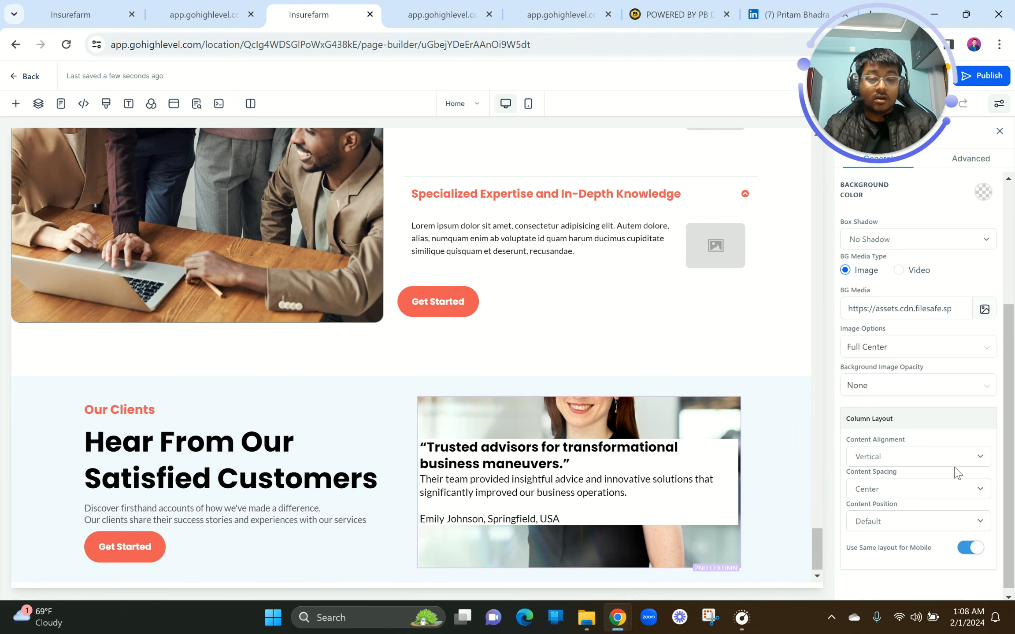
scroll(956, 473, "up", 4)
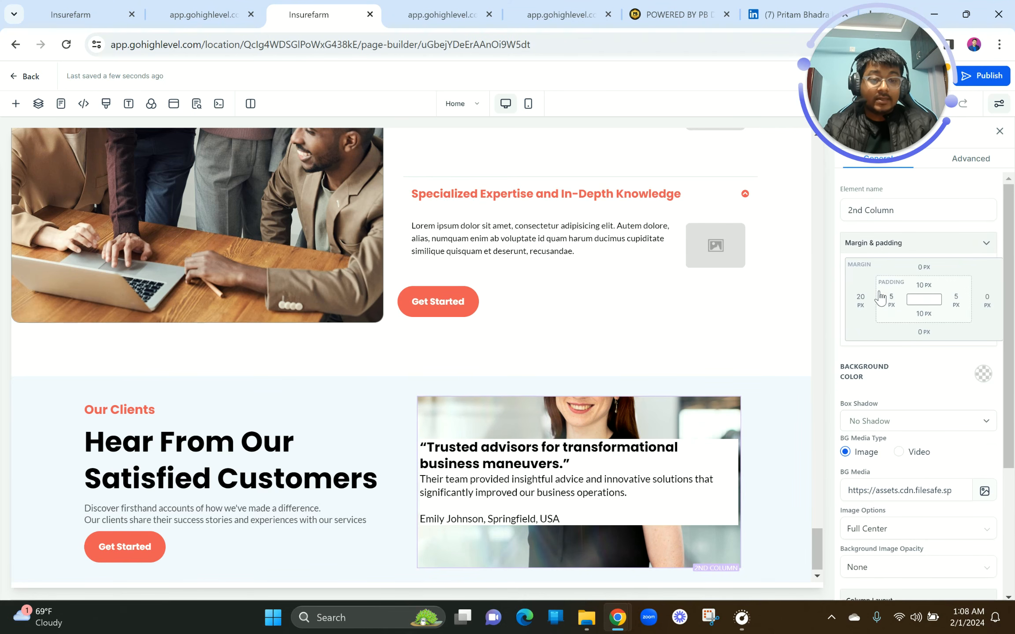
left_click(889, 303)
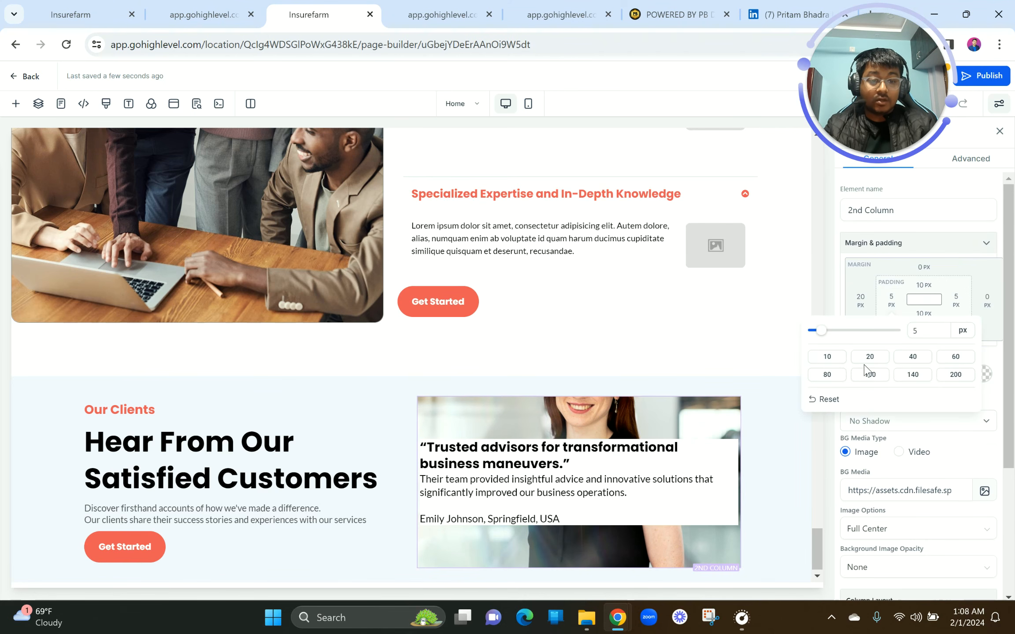
left_click(830, 361)
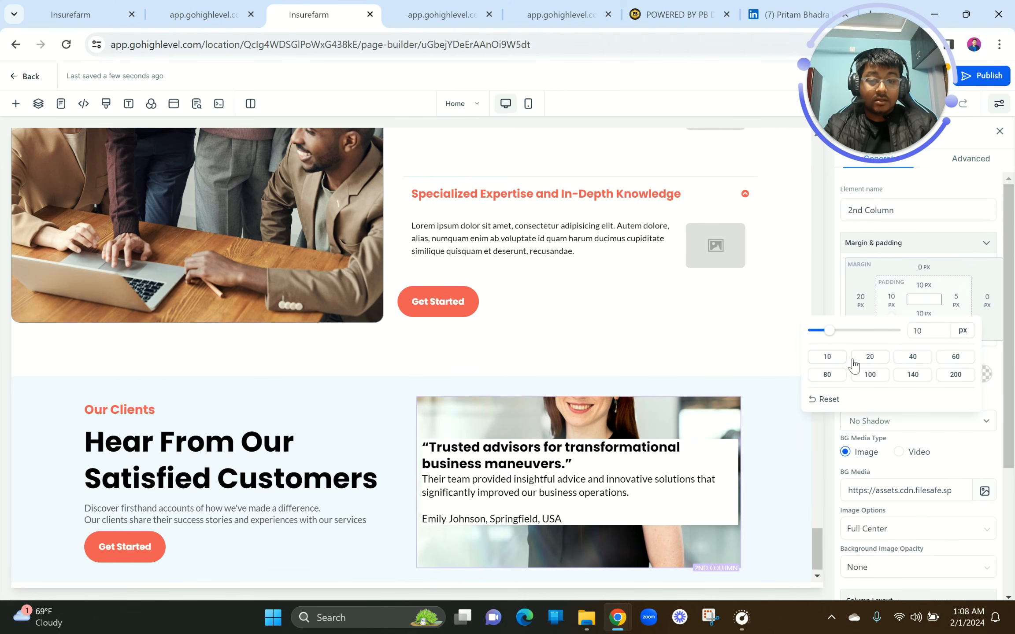
left_click(871, 358)
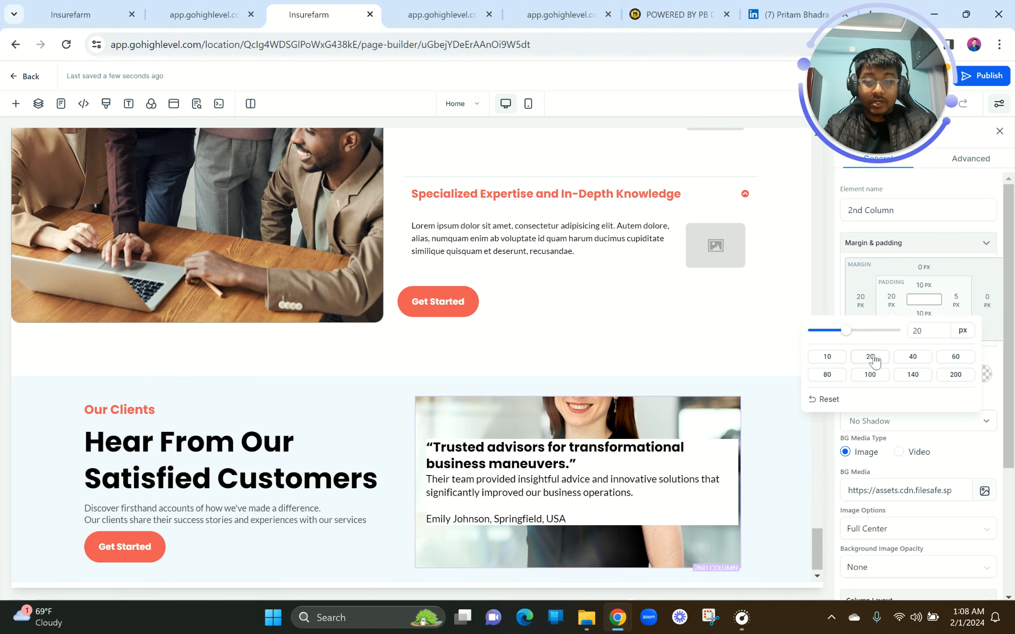
left_click(986, 301)
left_click(972, 357)
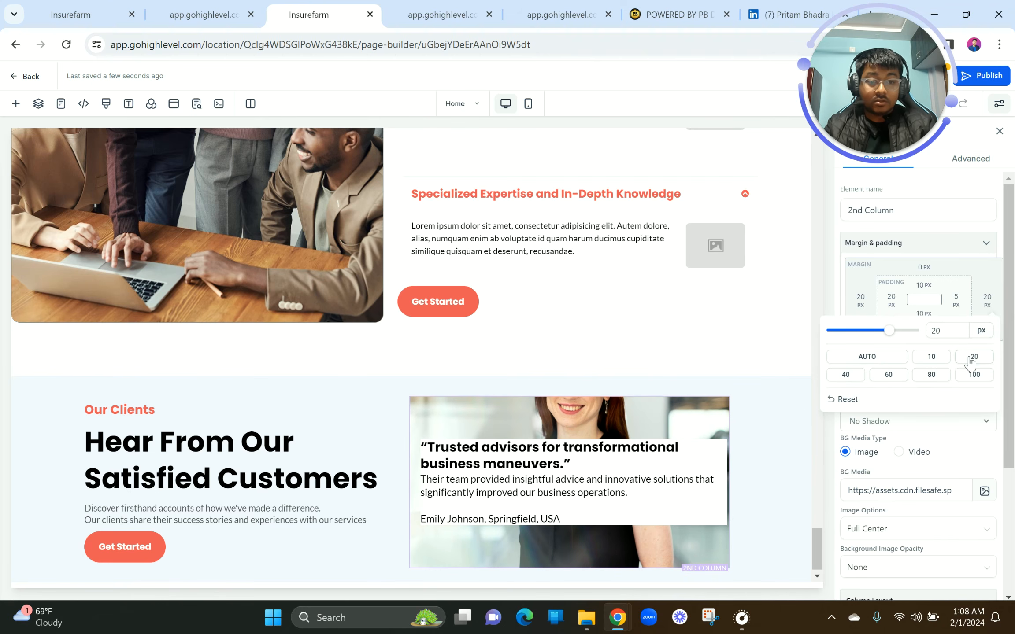
Set the 2nd column's right margin to 1 px.
left_click(930, 357)
mouse_move(877, 334)
left_mouse_down()
mouse_move(862, 333)
mouse_move(874, 333)
left_mouse_up()
left_click(941, 333)
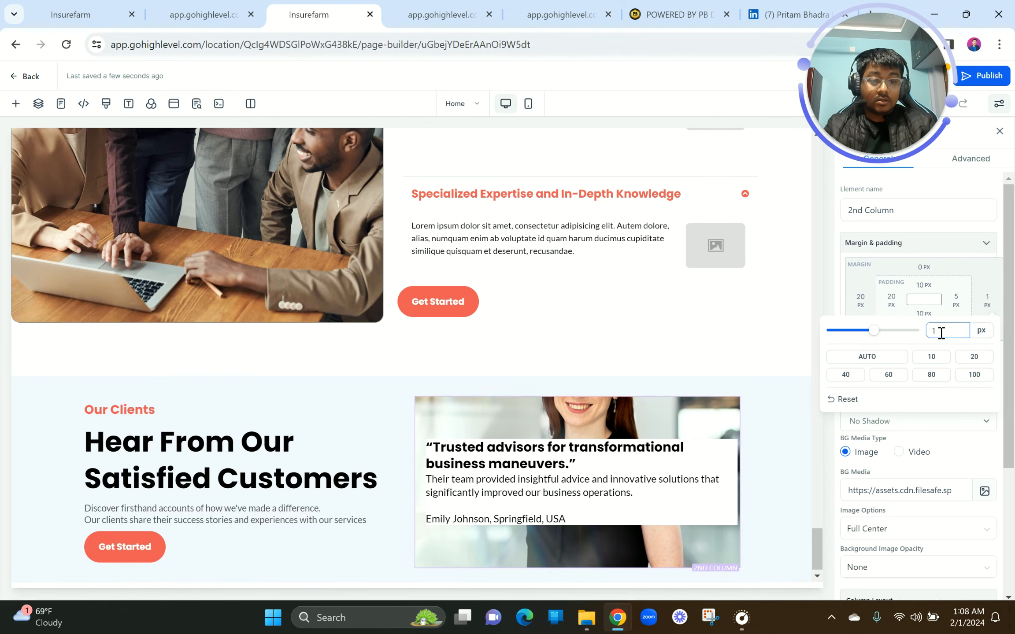
Set the 2nd column's right and left padding to 30 px each.
left_click(953, 302)
left_click(858, 358)
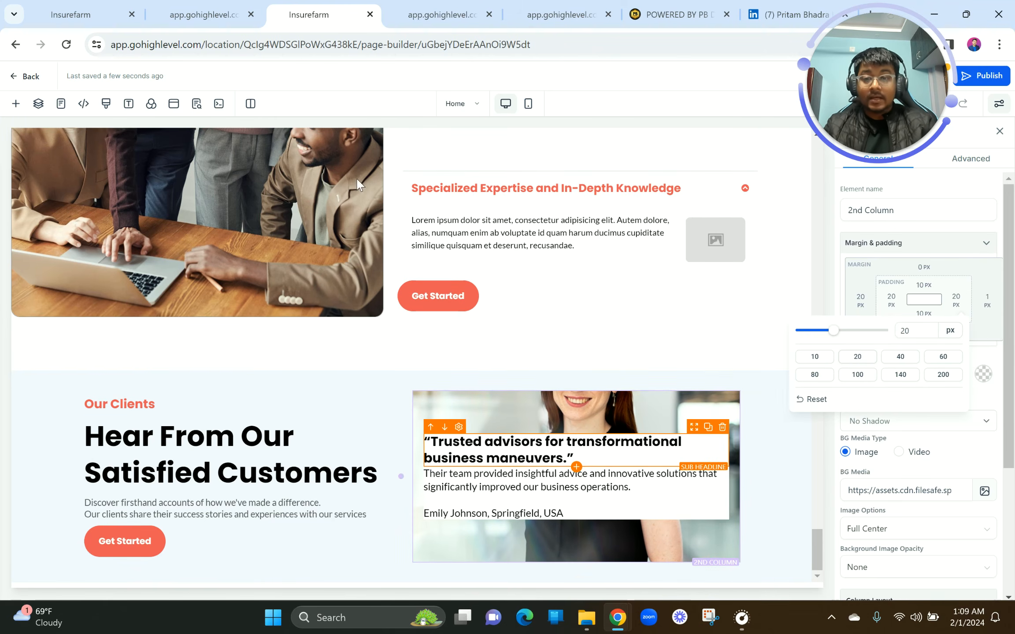
left_click(221, 11)
left_click(278, 7)
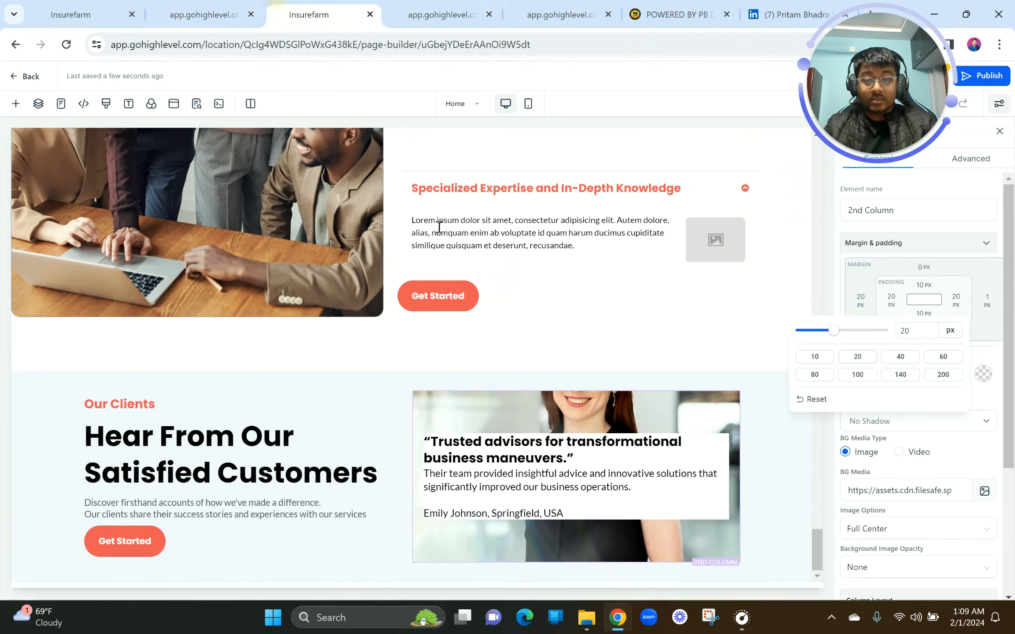
double_click(905, 331)
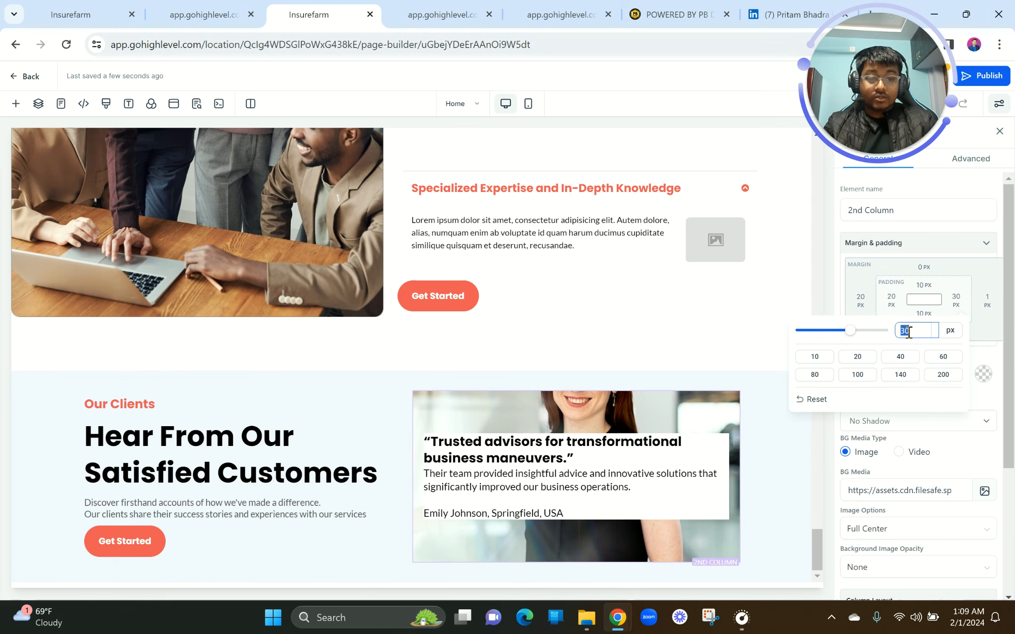
left_click(886, 298)
double_click(917, 329)
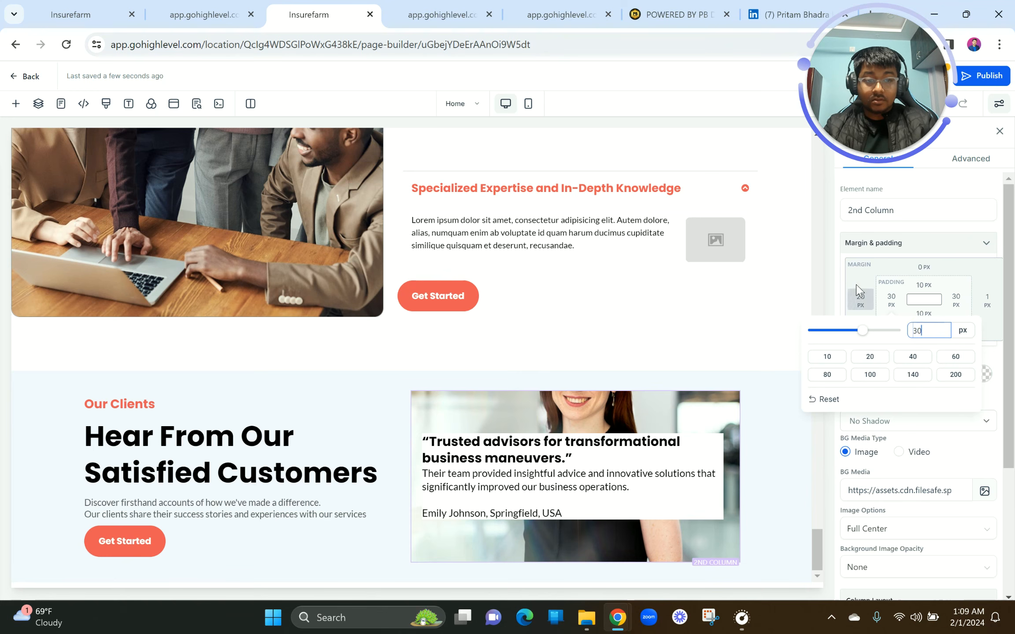
left_click(783, 297)
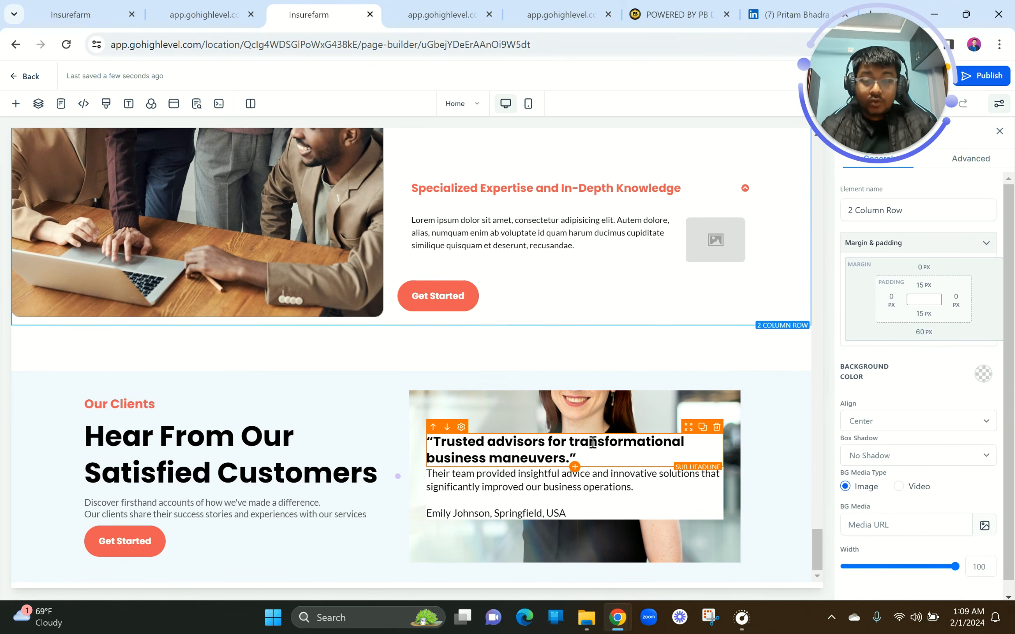
Set the testimonial sub-headline's top padding to 40 px, comparing the card with the reference page.
left_click(205, 14)
left_click(348, 11)
left_click(562, 445)
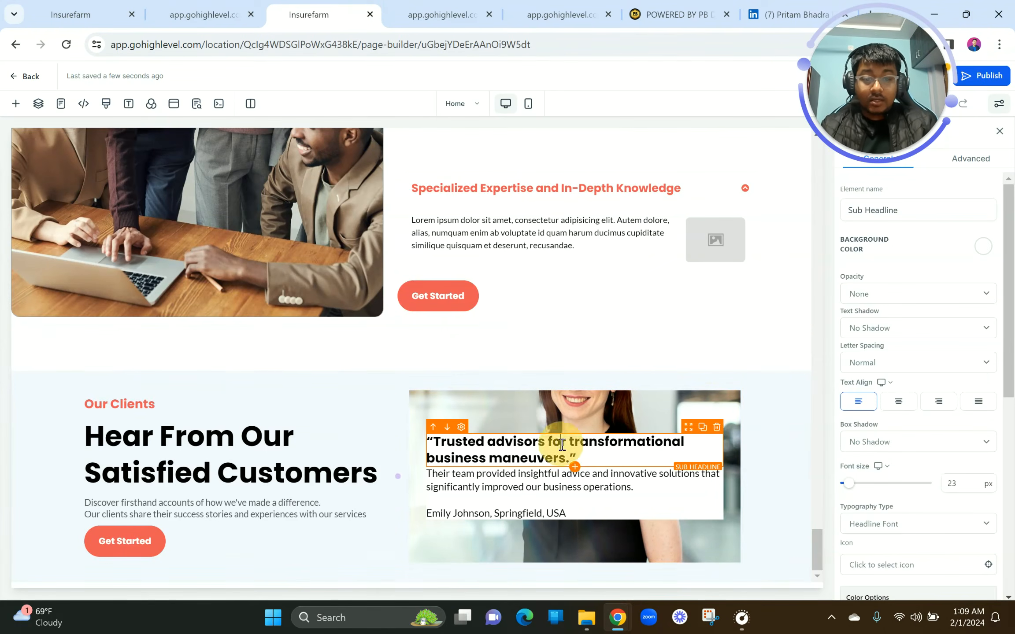
scroll(934, 493, "down", 5)
left_click(921, 505)
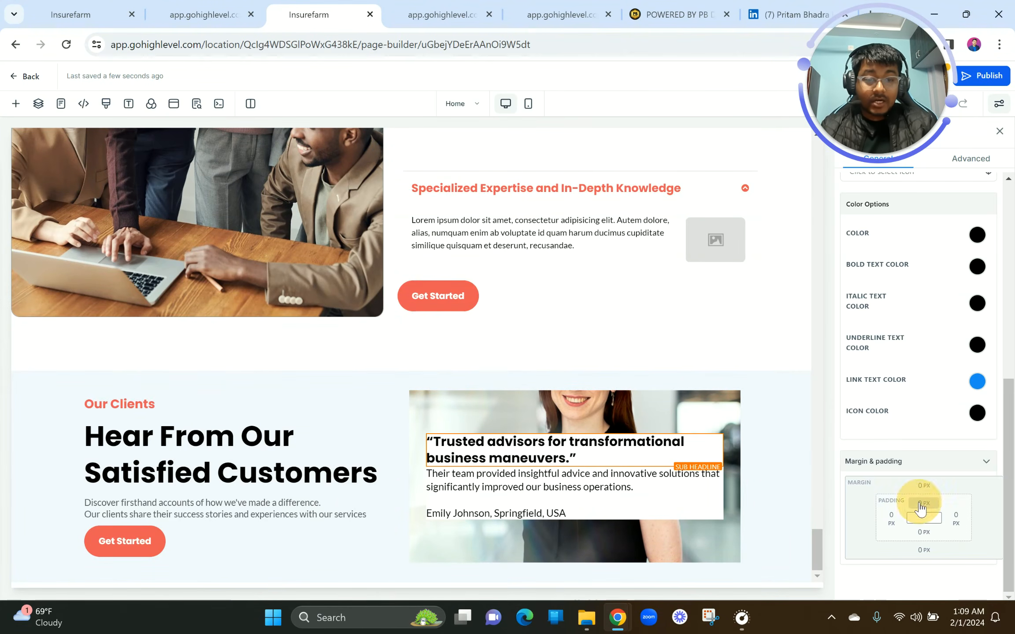
left_click(903, 437)
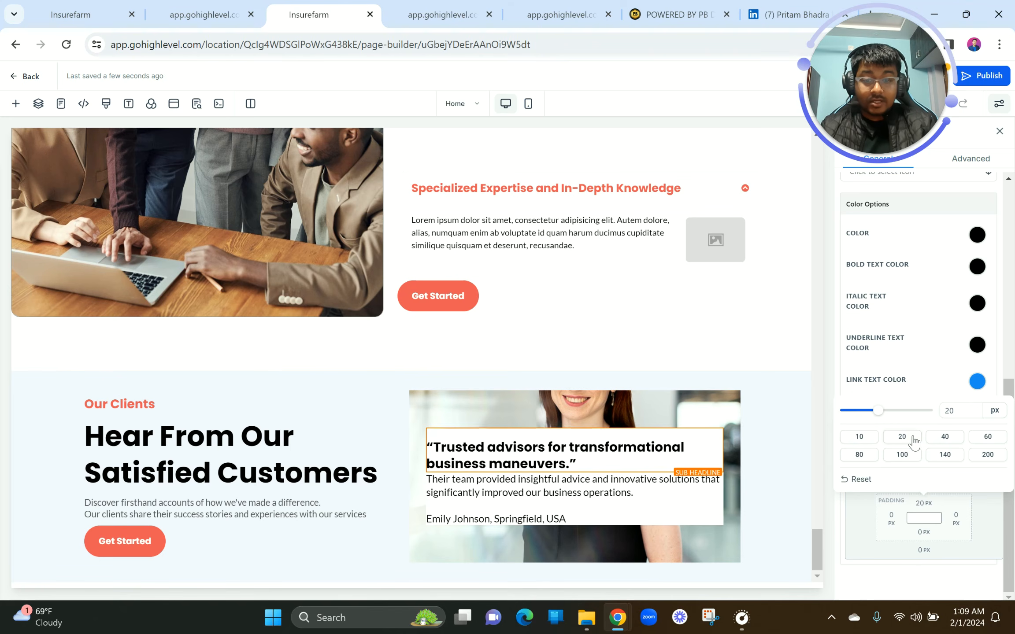
left_click(934, 437)
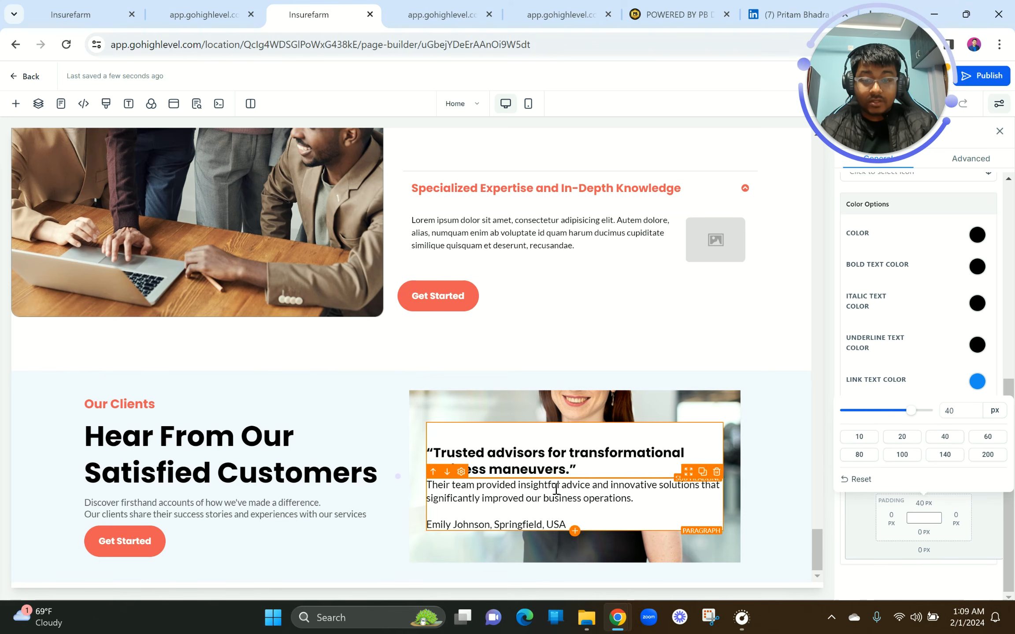
left_click(224, 9)
left_click(304, 13)
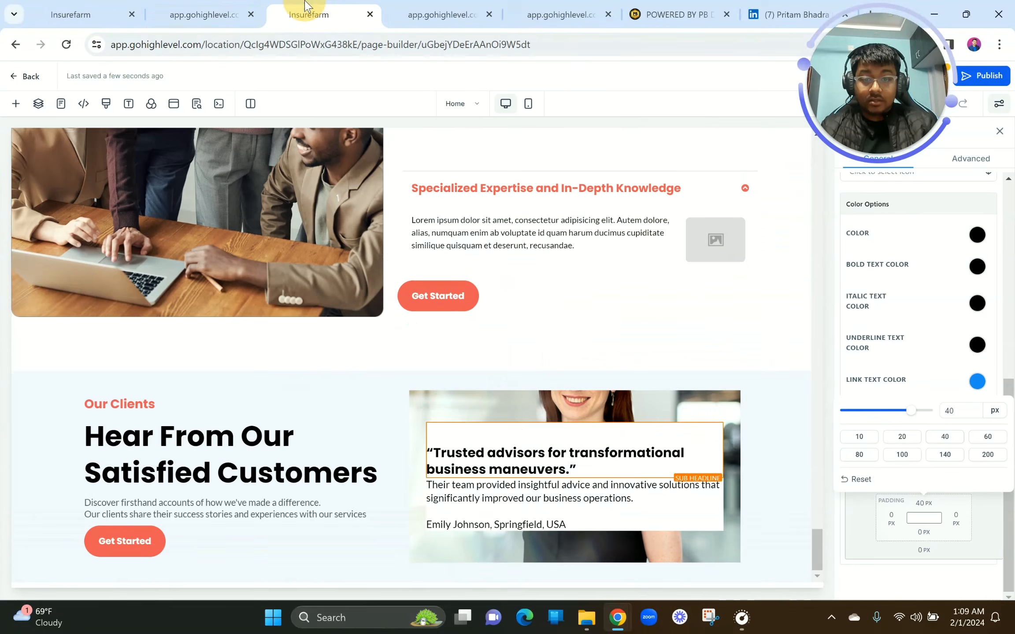
left_click(501, 501)
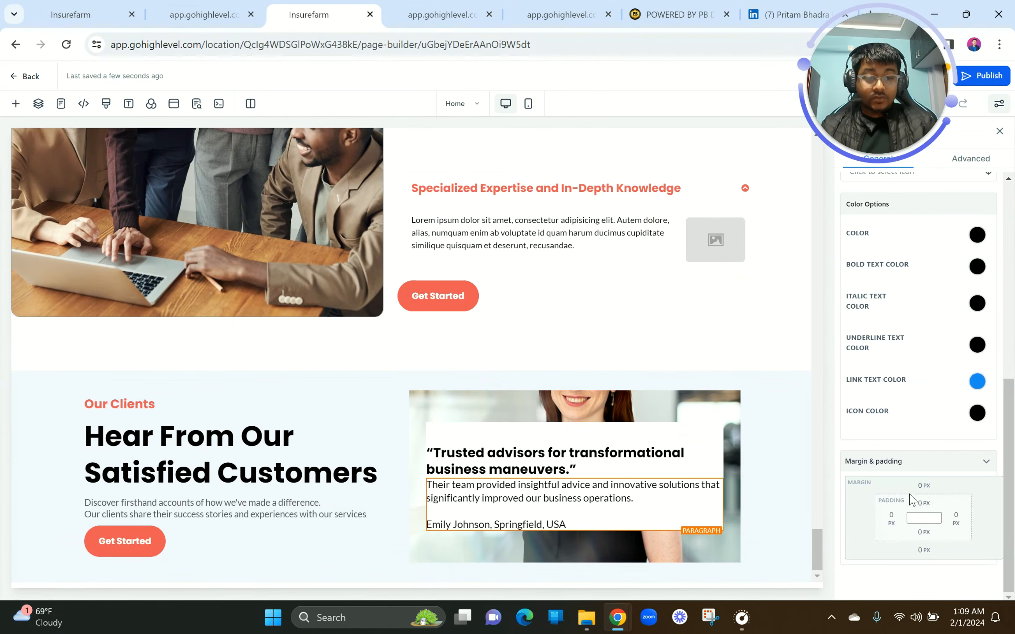
left_click(924, 487)
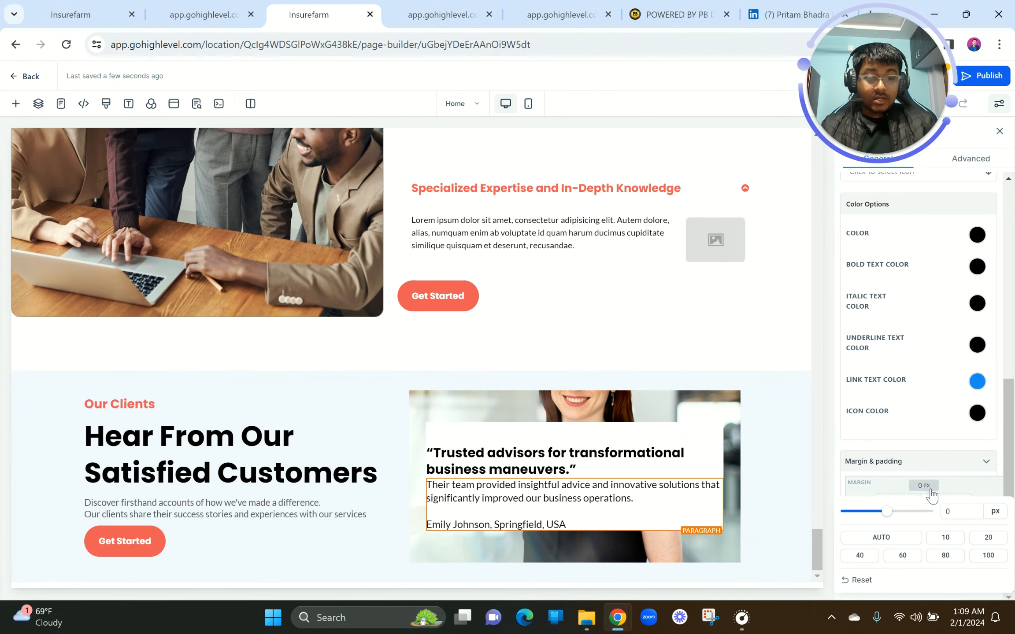
left_click(947, 538)
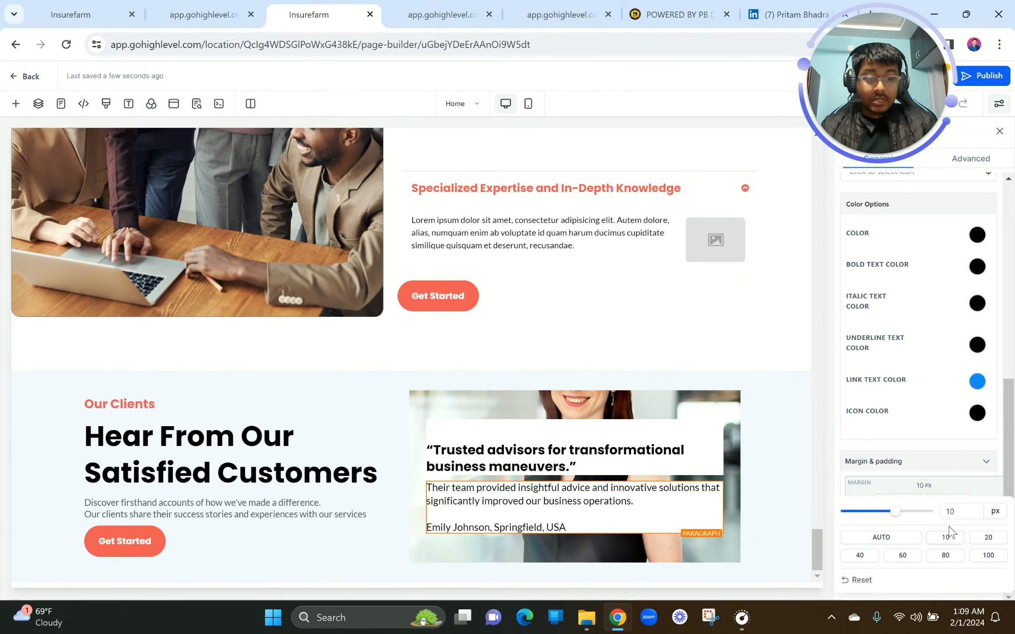
double_click(948, 512)
type("0")
left_click(963, 485)
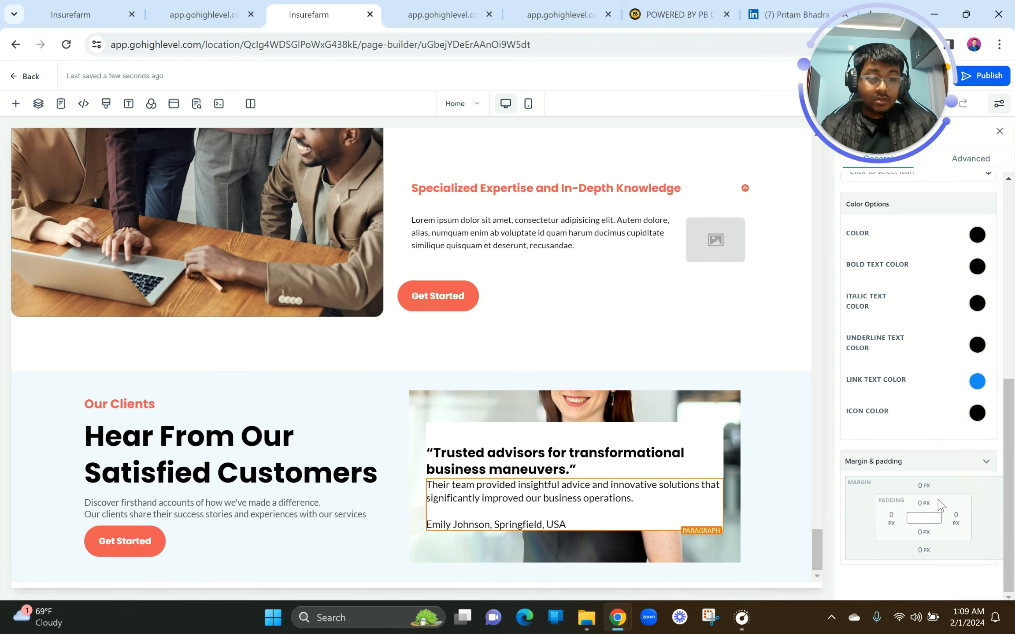
Set the testimonial paragraph's top padding to 20 px and make the client's name bold.
left_click(923, 502)
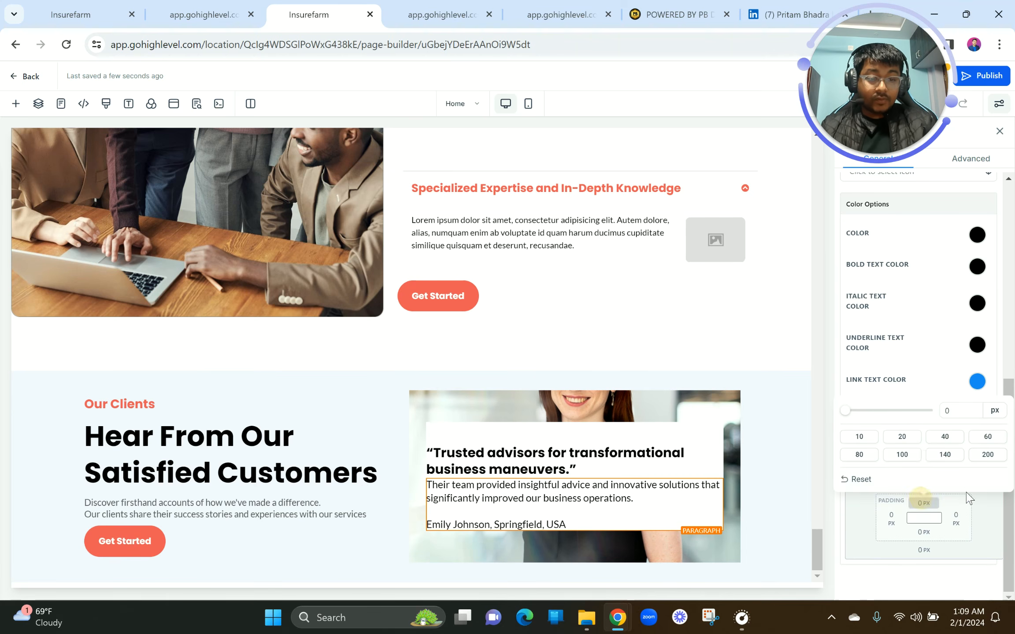
left_click(902, 438)
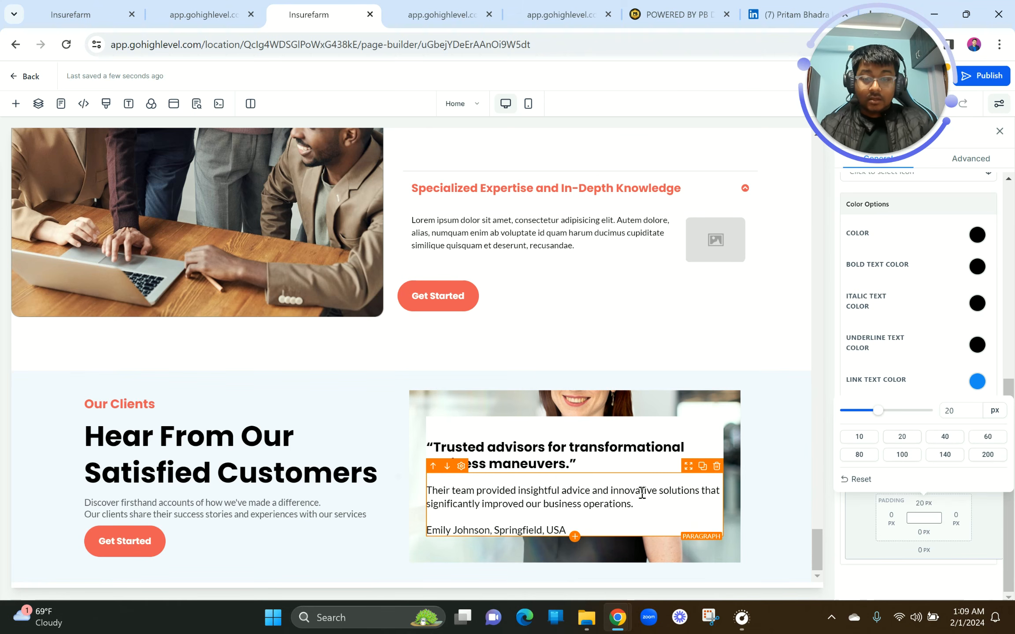
left_click_drag(492, 531, 426, 531)
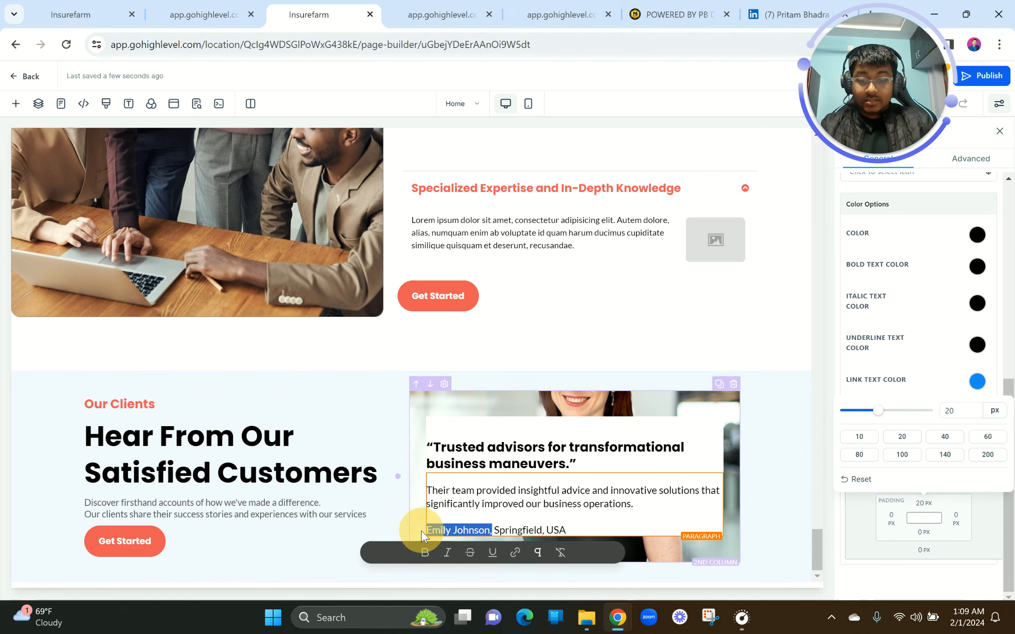
left_click(451, 527)
double_click(469, 529)
left_click(431, 551)
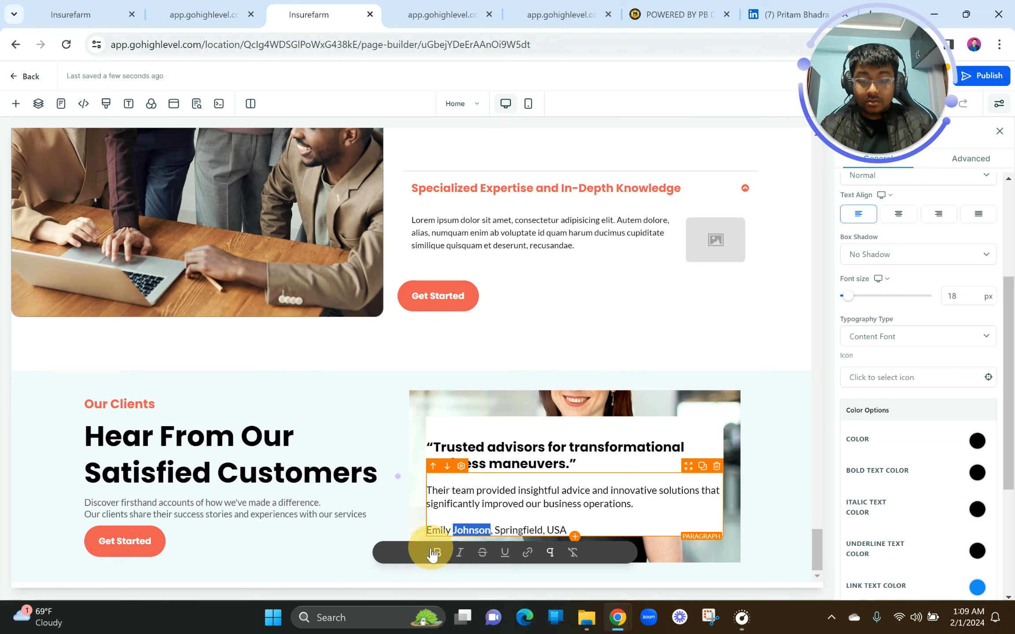
double_click(438, 530)
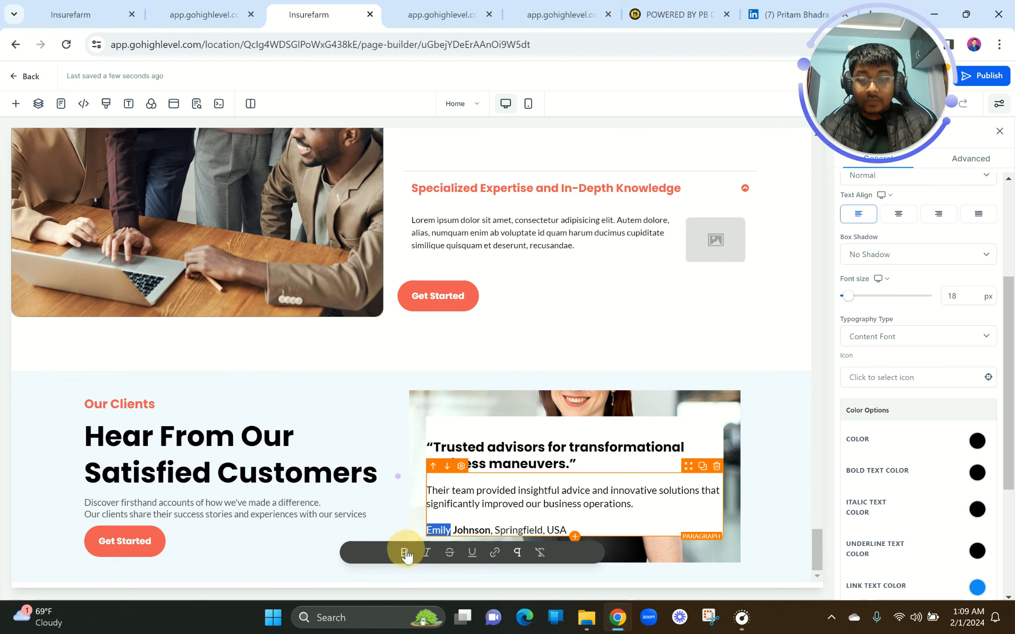
left_click(405, 552)
Set the left padding of both the testimonial sub-headline and the testimonial paragraph to 20 px.
left_click(545, 447)
scroll(927, 500, "down", 5)
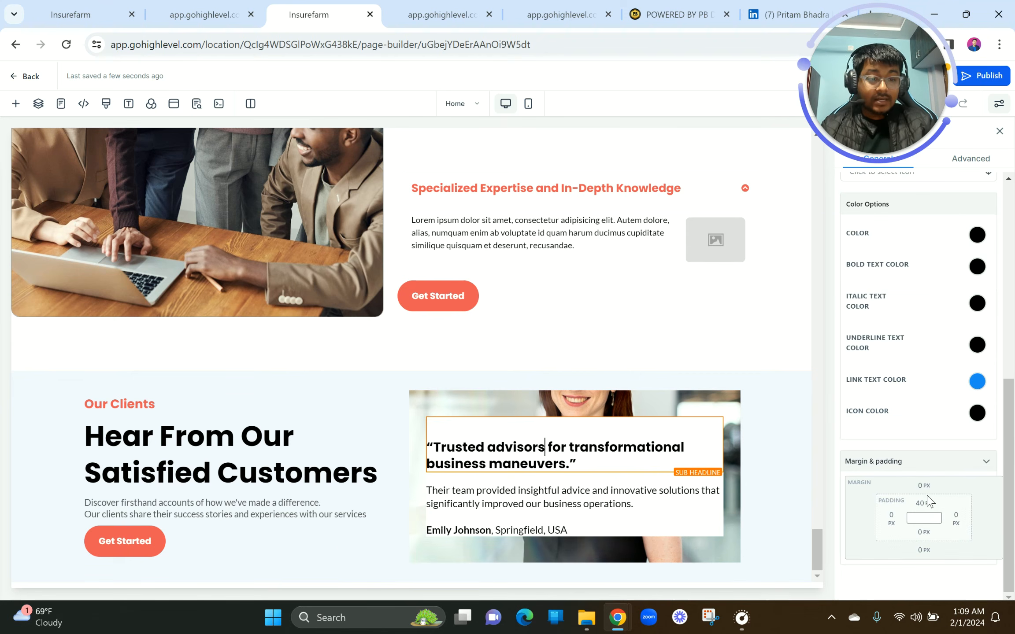
left_click(891, 518)
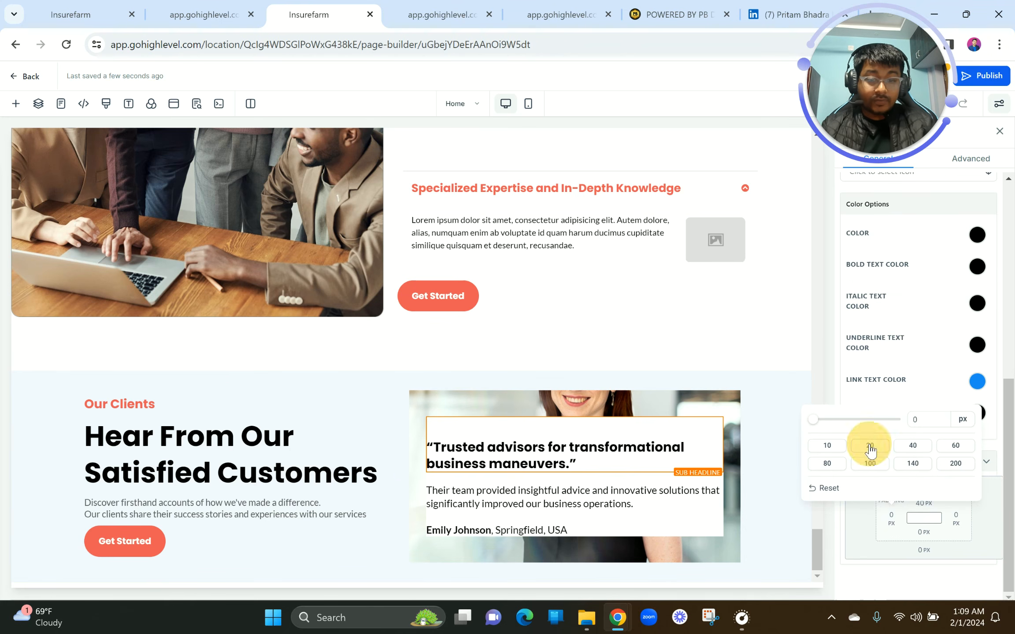
left_click(870, 445)
left_click(579, 490)
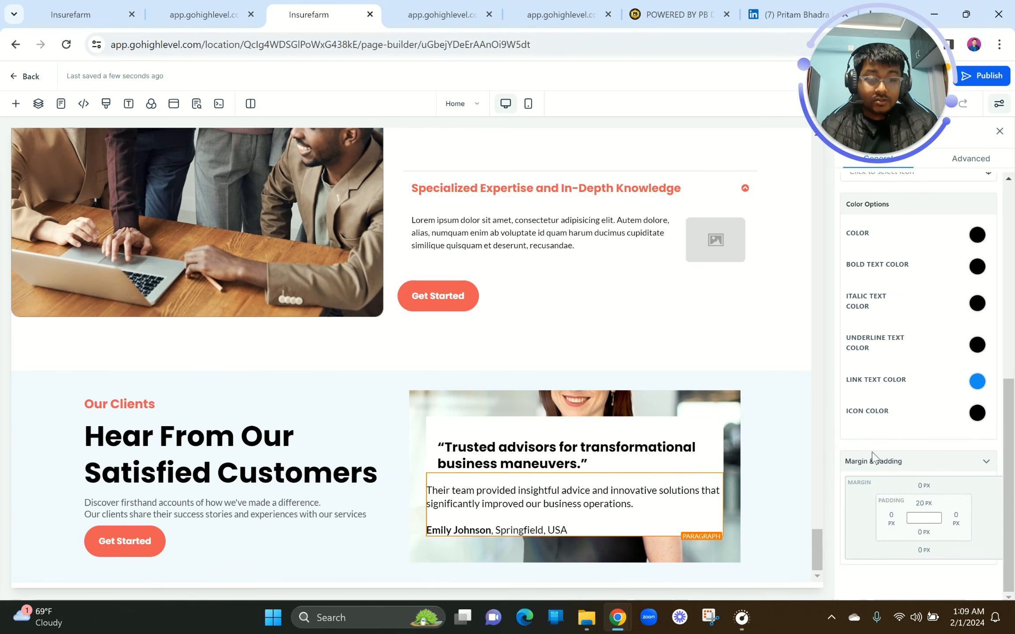
left_click(891, 516)
left_click(870, 446)
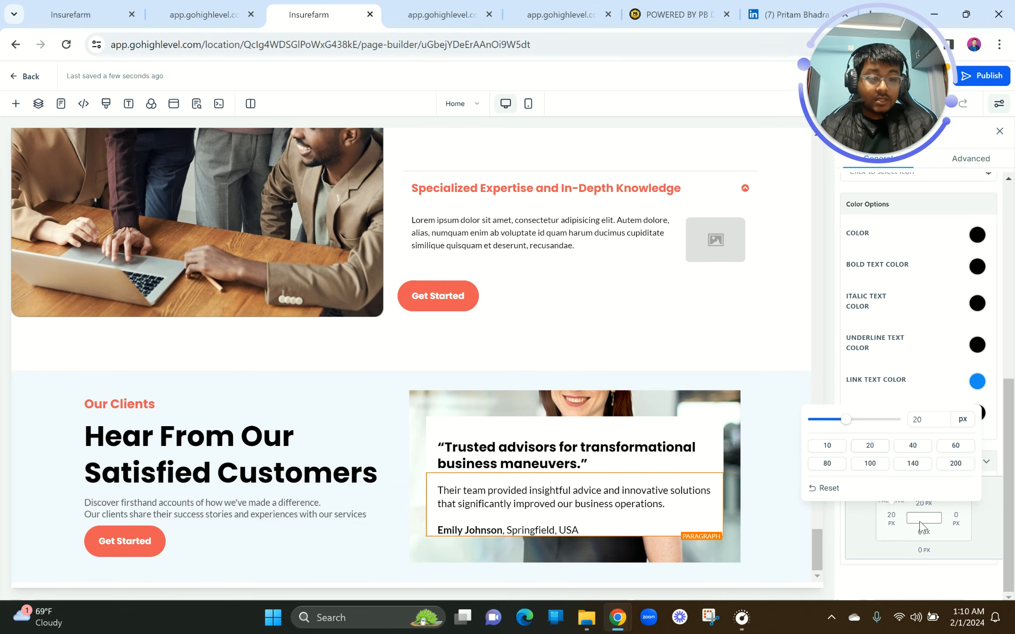
Set the testimonial paragraph's bottom padding to 40 px, using the reference page's card as a guide.
left_click(924, 538)
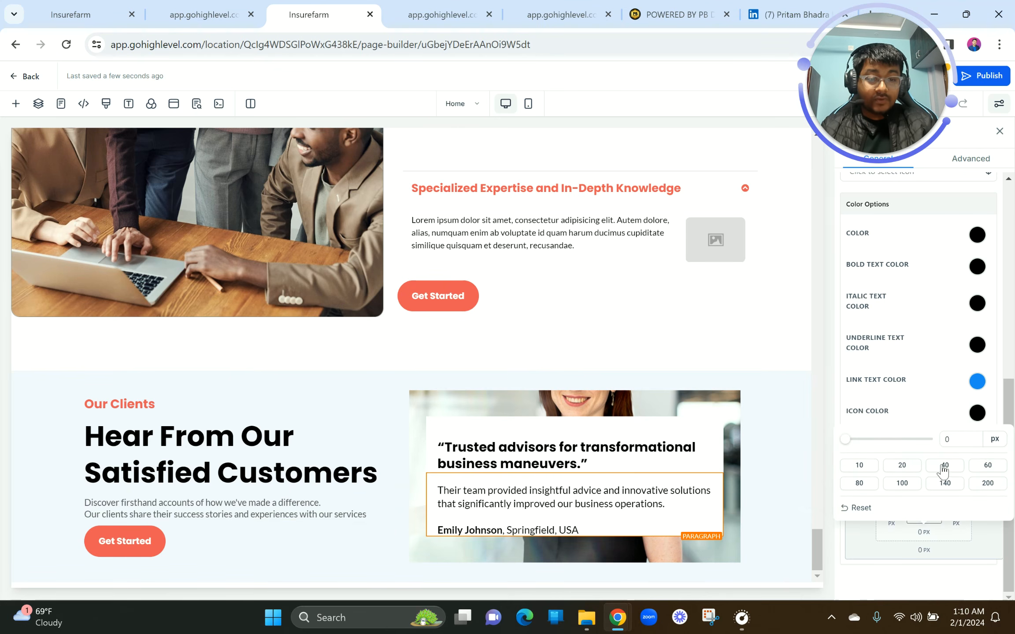
left_click(902, 465)
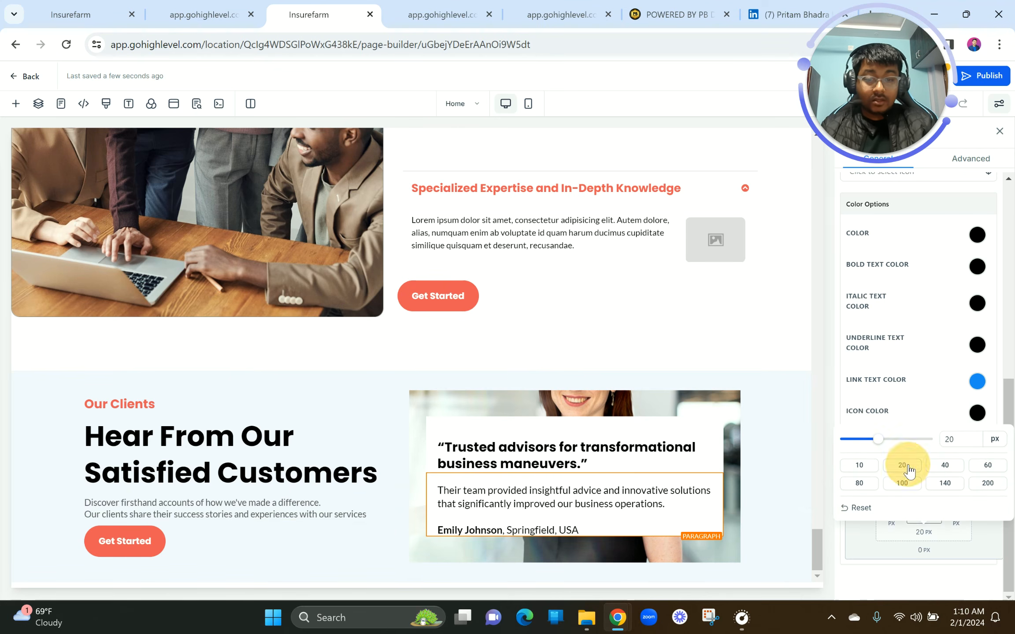
left_click(150, 9)
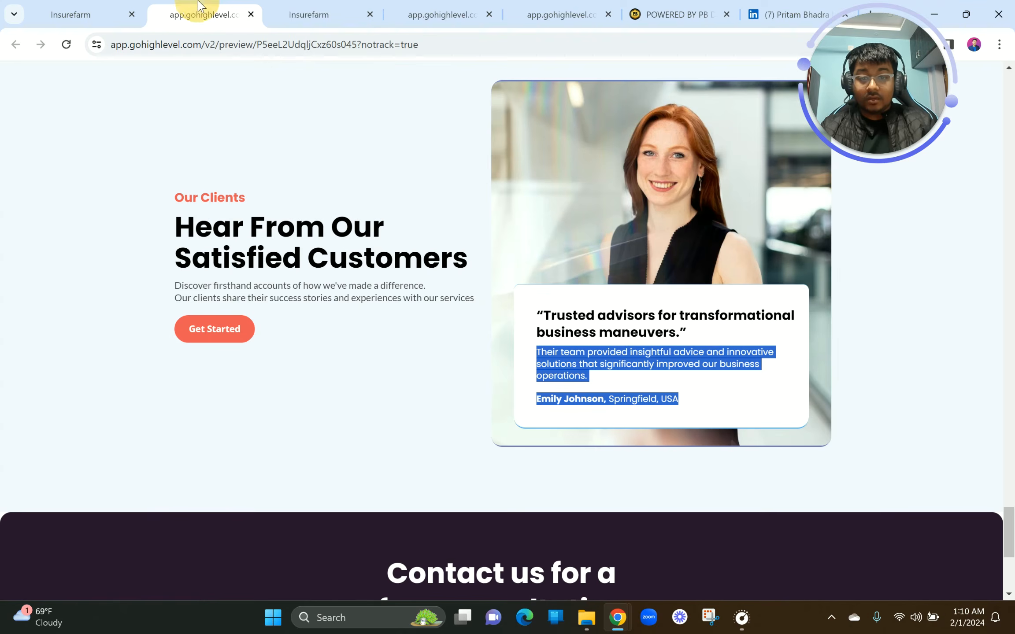
left_click(307, 9)
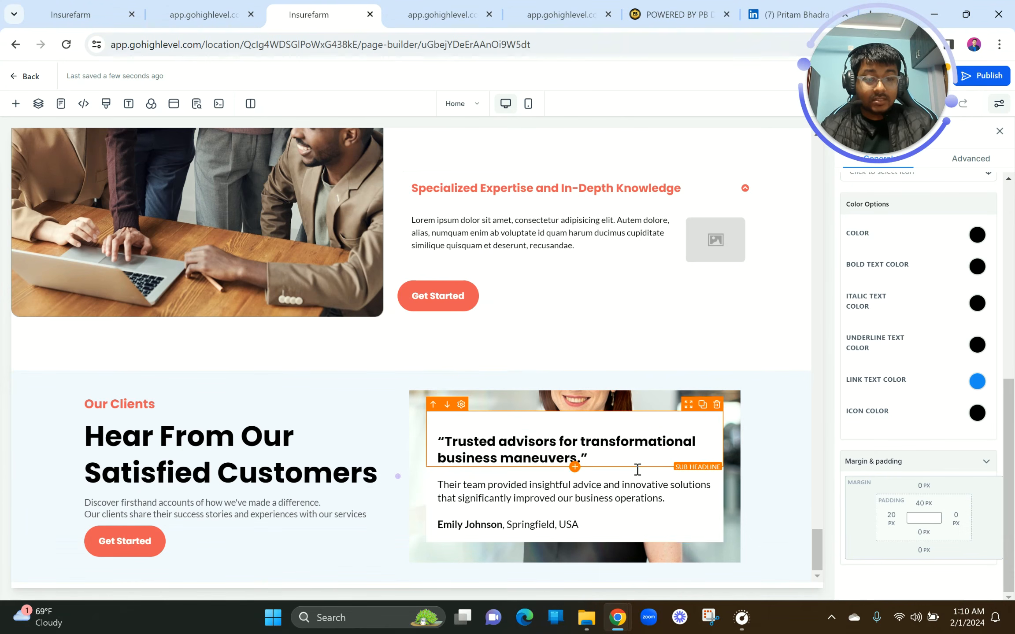
left_click(521, 517)
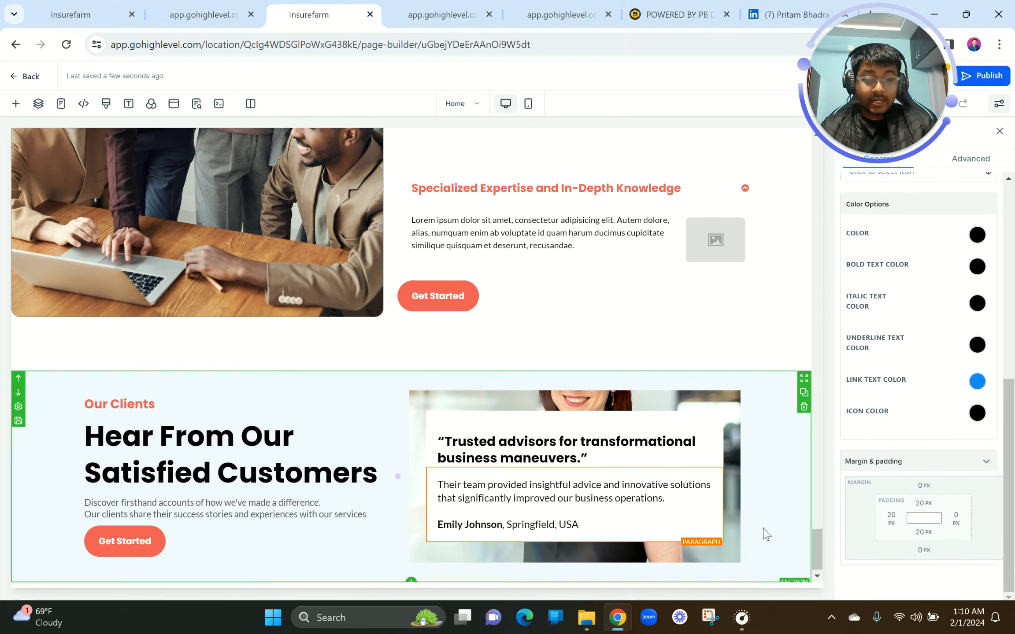
left_click(922, 533)
left_click(944, 466)
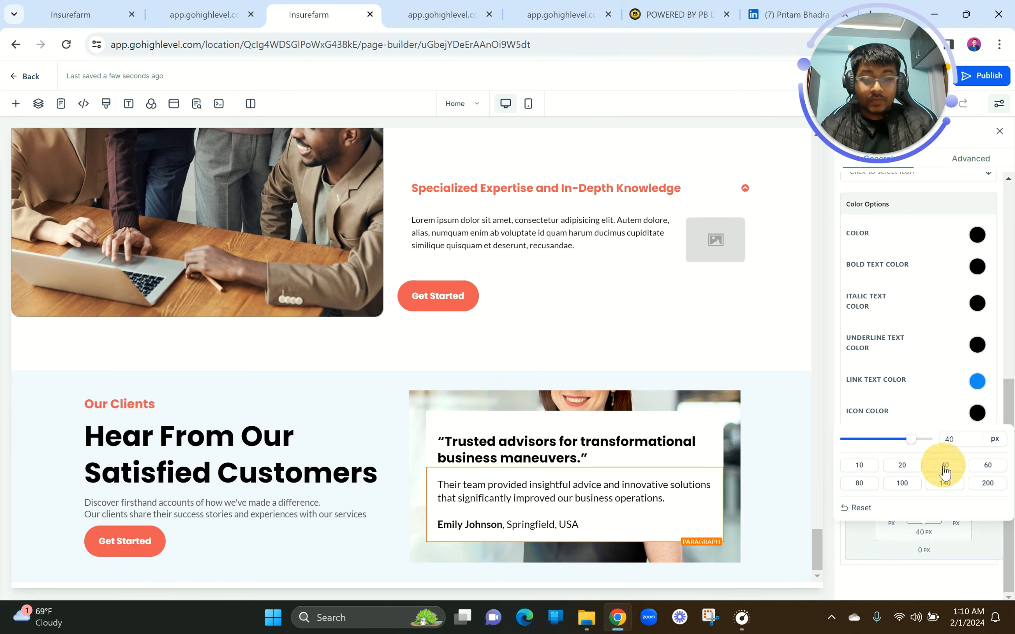
Give the testimonial sub-headline a solid top border with a width of 1px and check the reference card.
left_click(581, 419)
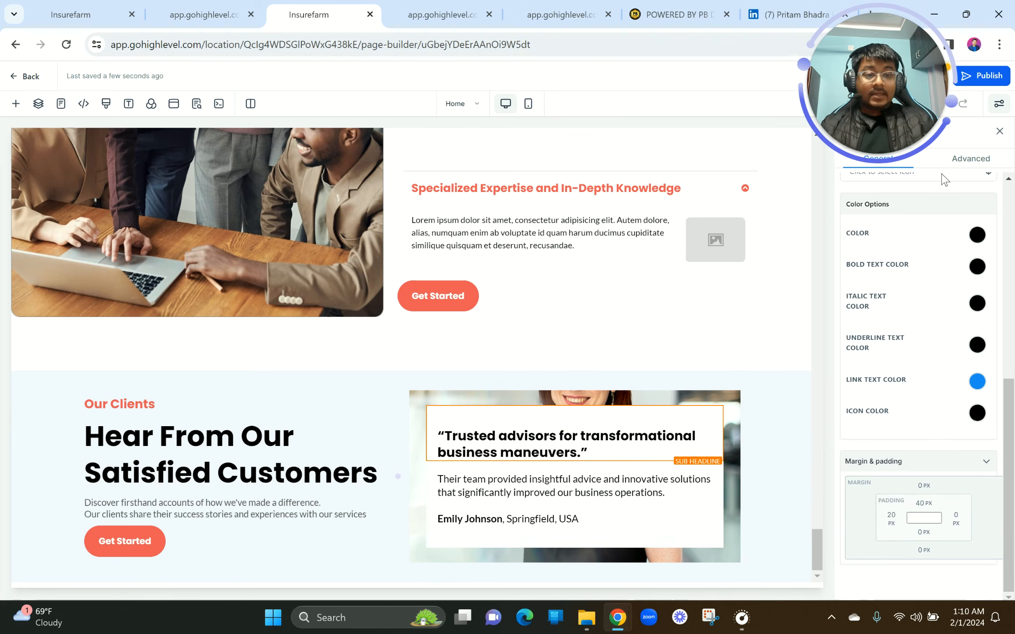
left_click(969, 158)
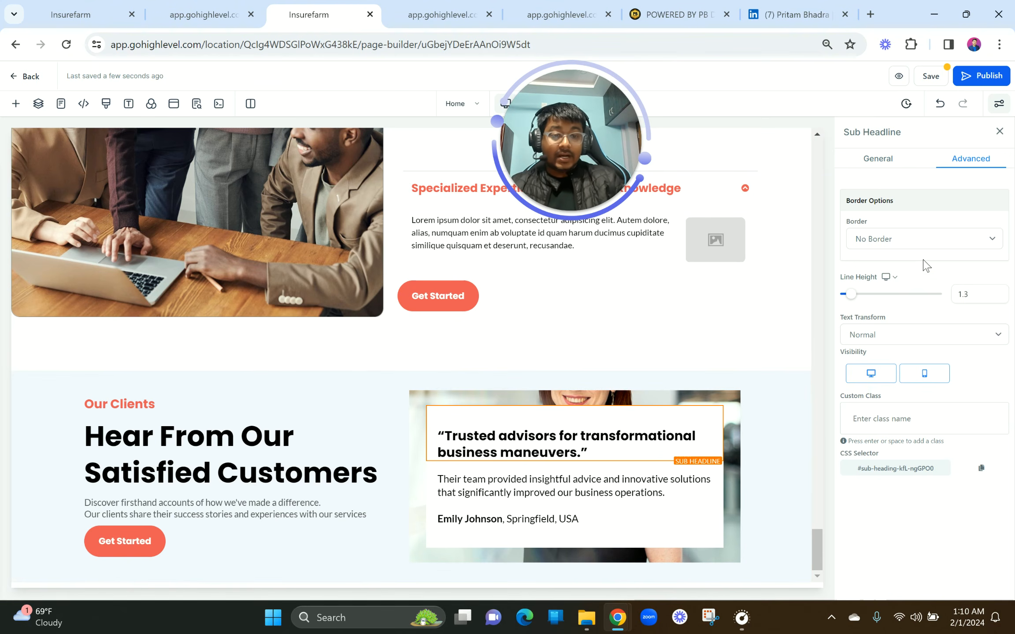
left_click(888, 242)
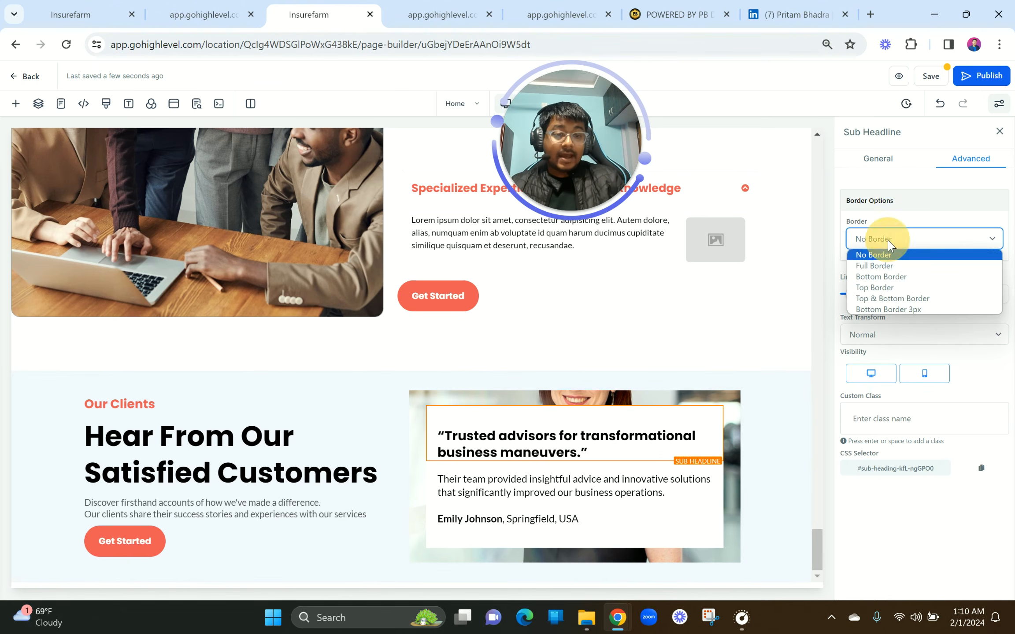
left_click(885, 288)
left_click(910, 304)
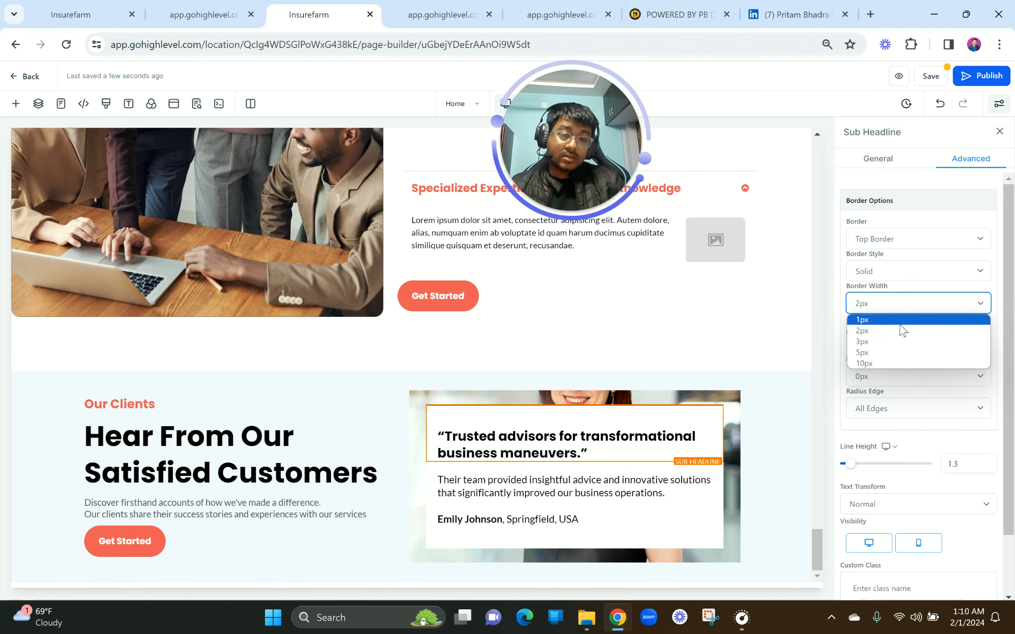
left_click(901, 320)
left_click(201, 14)
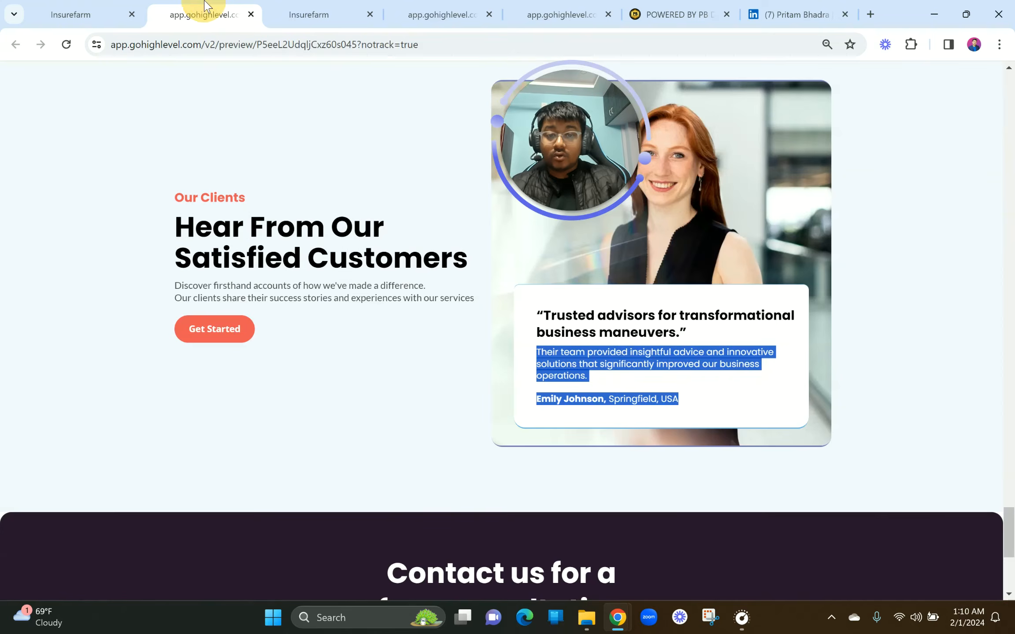
Set the testimonial sub-headline's top border to 2px wide and light blue, using the reference card as a guide.
left_click(293, 13)
left_click(885, 303)
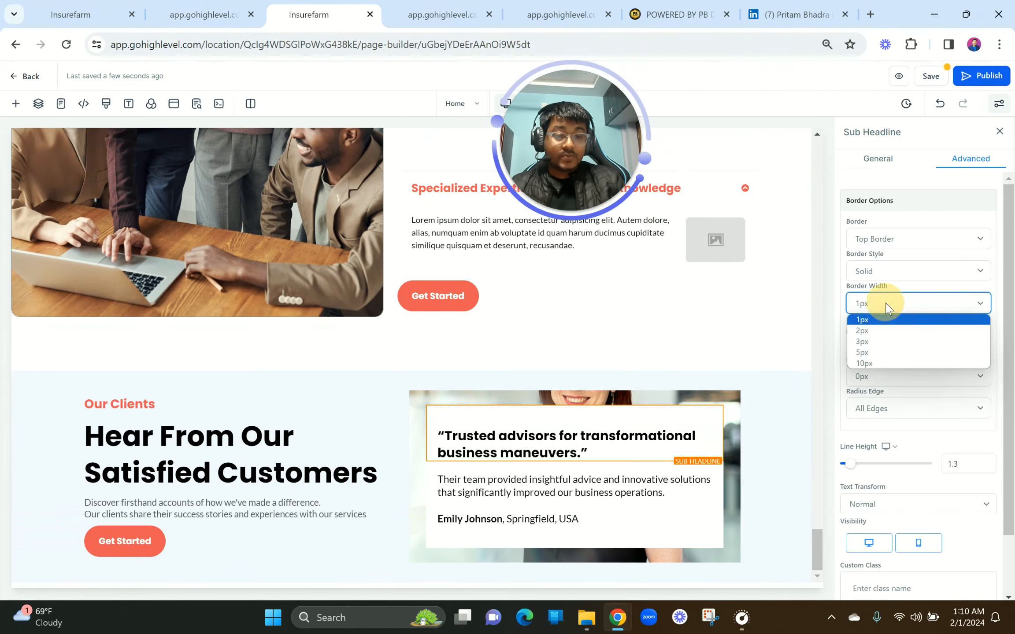
left_click(881, 331)
left_click(977, 333)
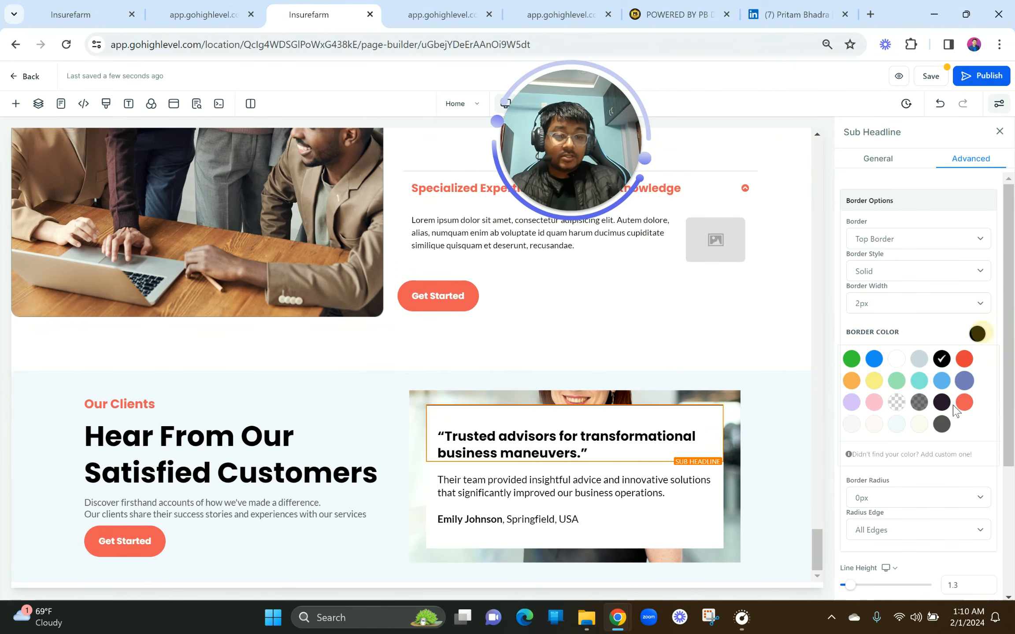
left_click(203, 13)
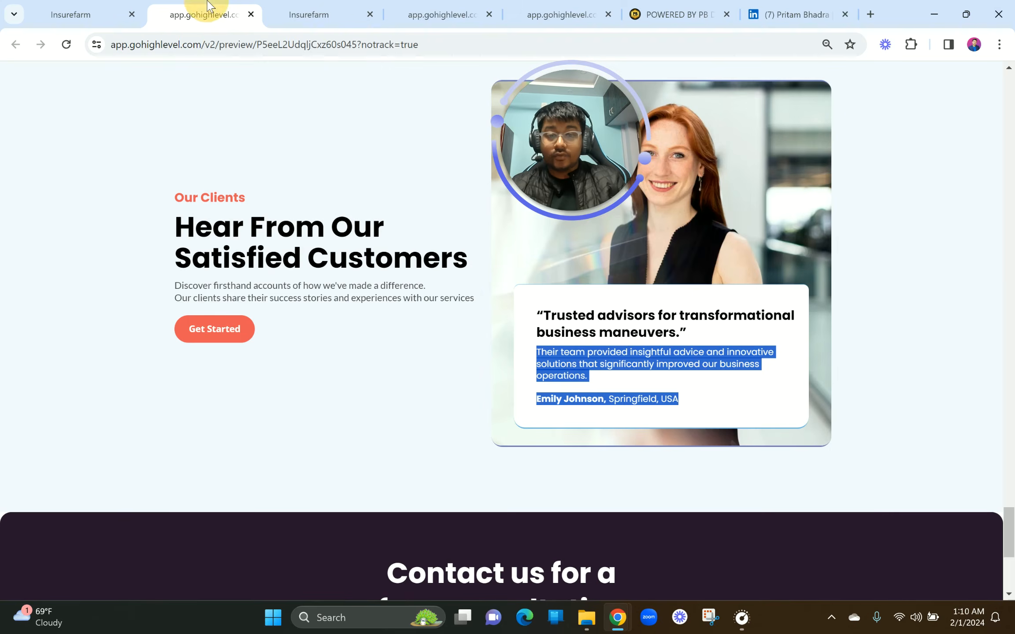
left_click(308, 6)
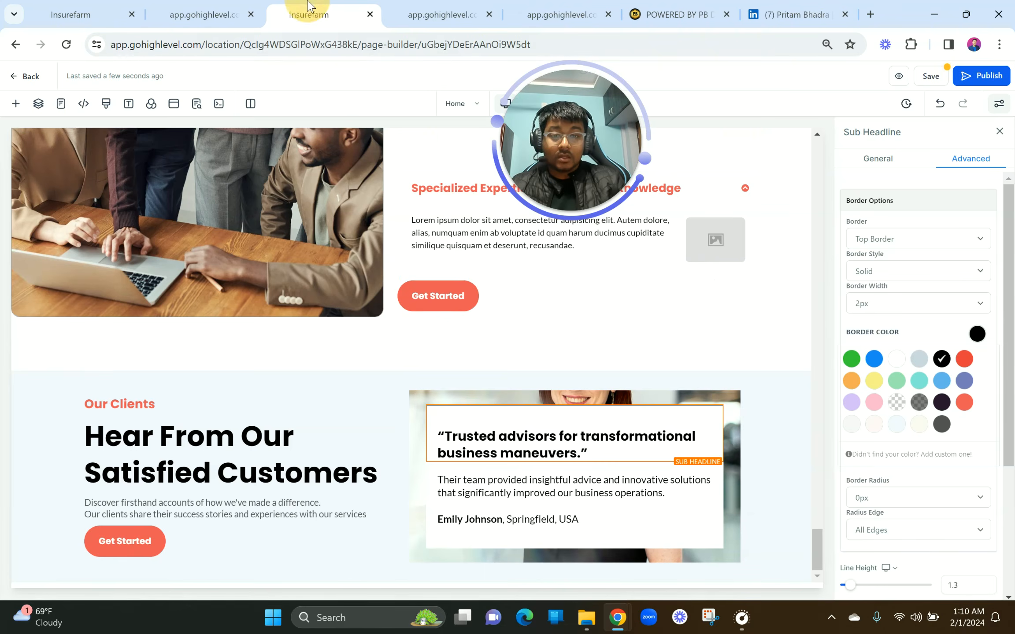
left_click(941, 380)
Set the testimonial sub-headline's border radius to 15px, limited to the top edges only.
left_click(893, 503)
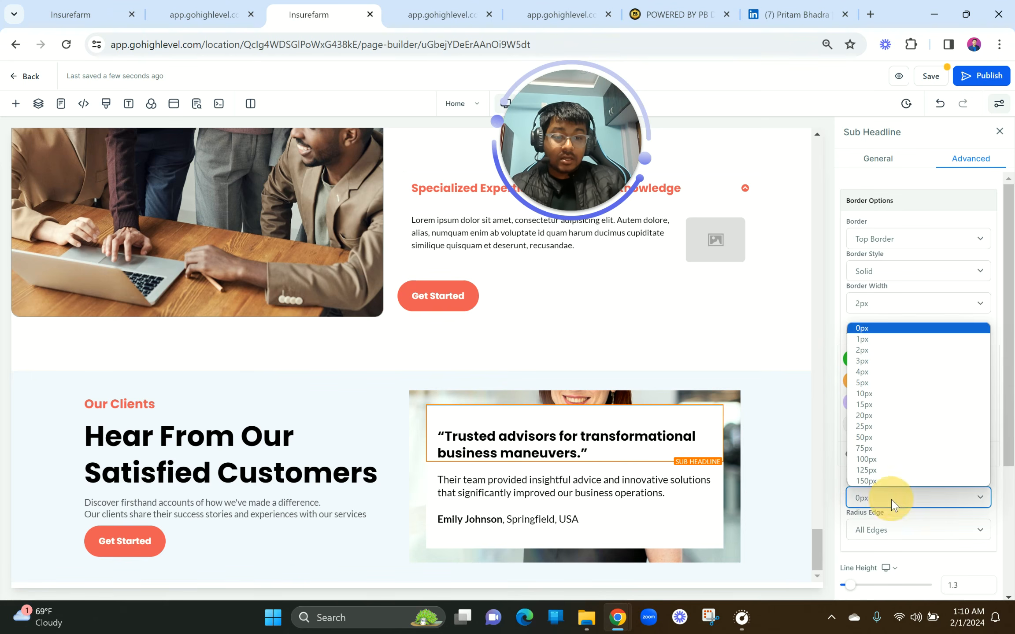
left_click(893, 415)
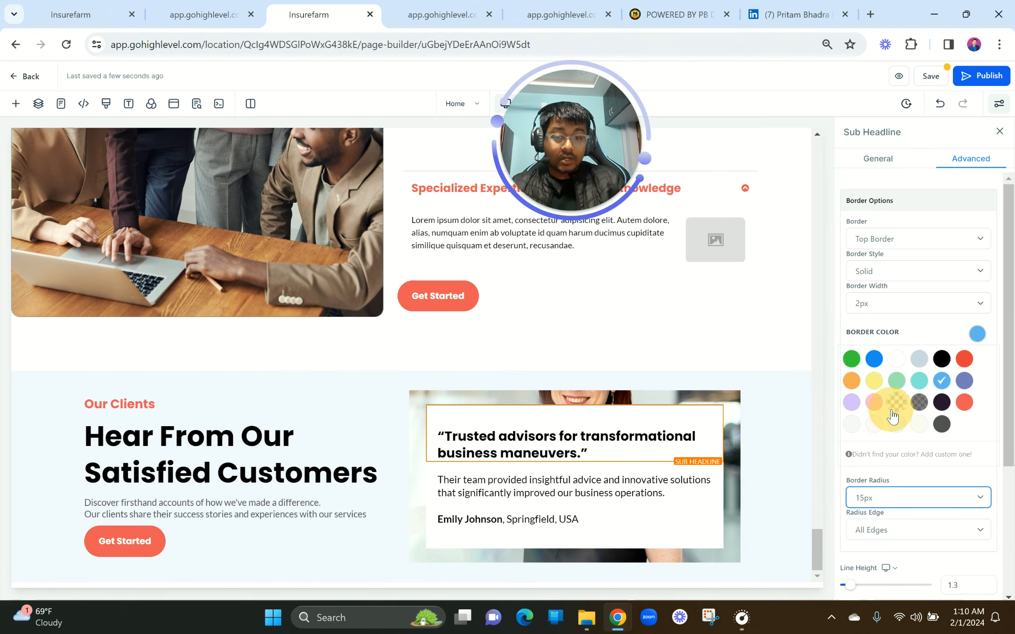
left_click(898, 533)
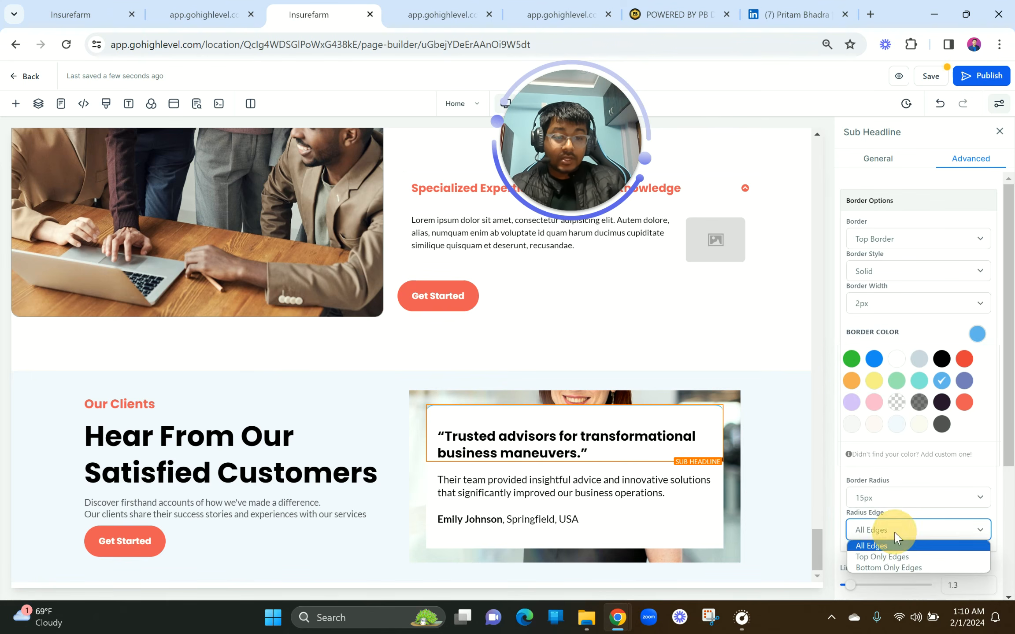
left_click(888, 557)
left_click(734, 537)
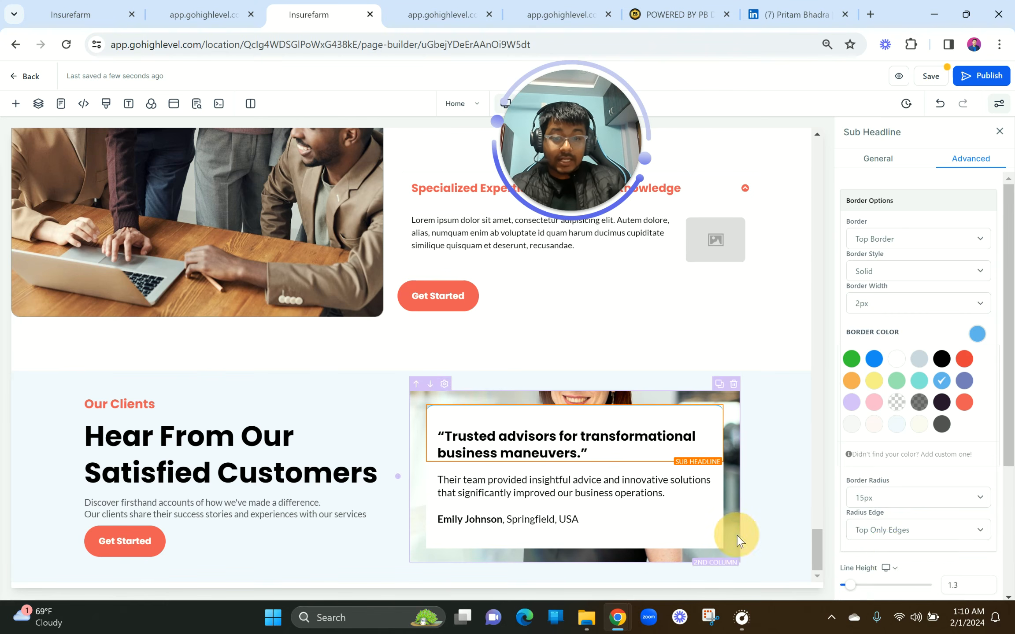
Give the testimonial paragraph a solid light blue bottom border with a width of 2px.
left_click(616, 533)
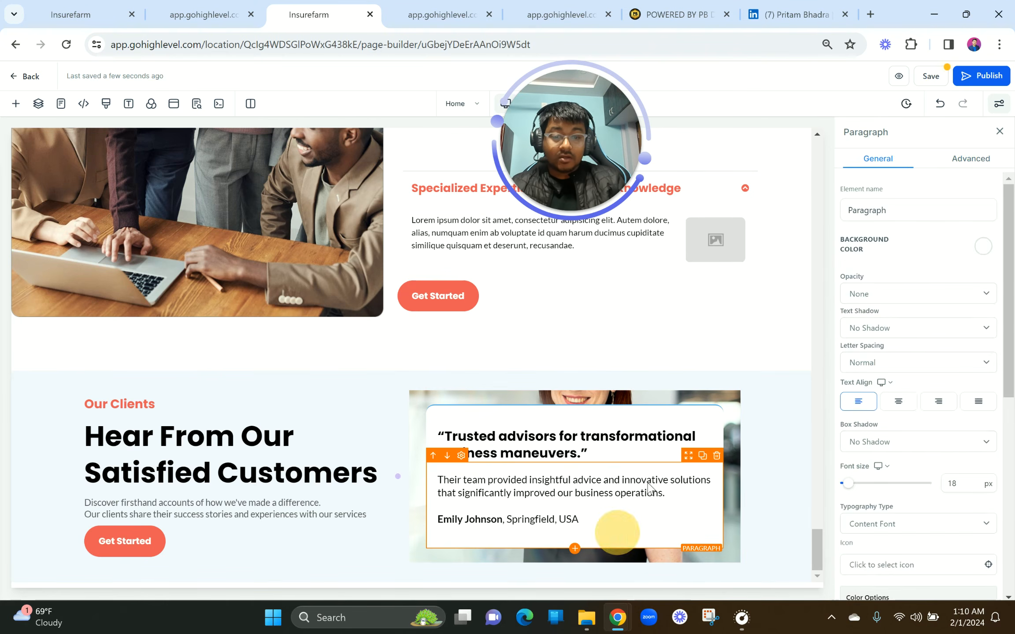
left_click(962, 171)
left_click(903, 238)
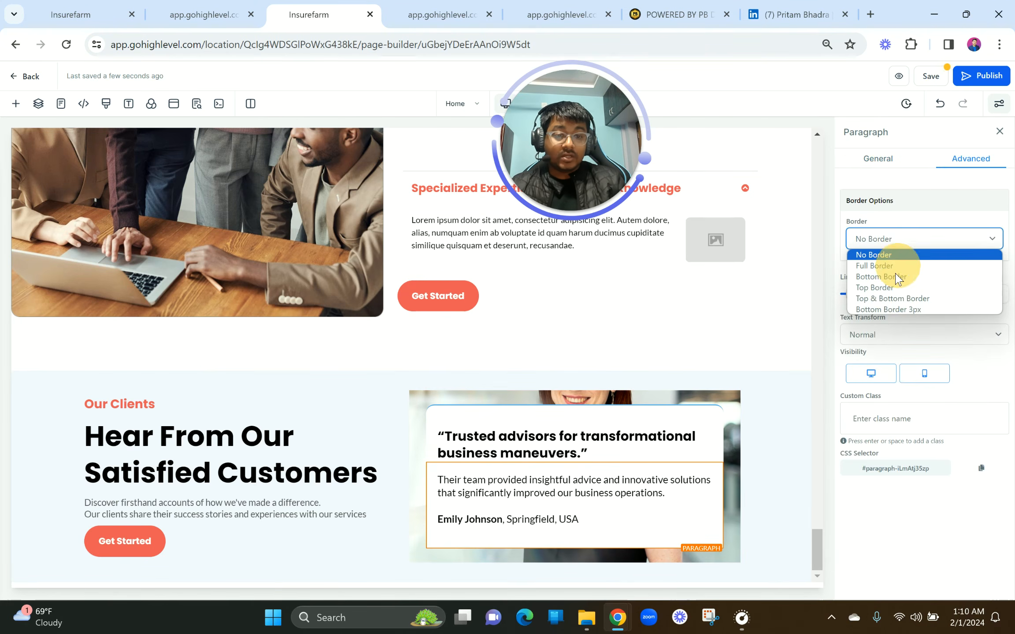
left_click(883, 276)
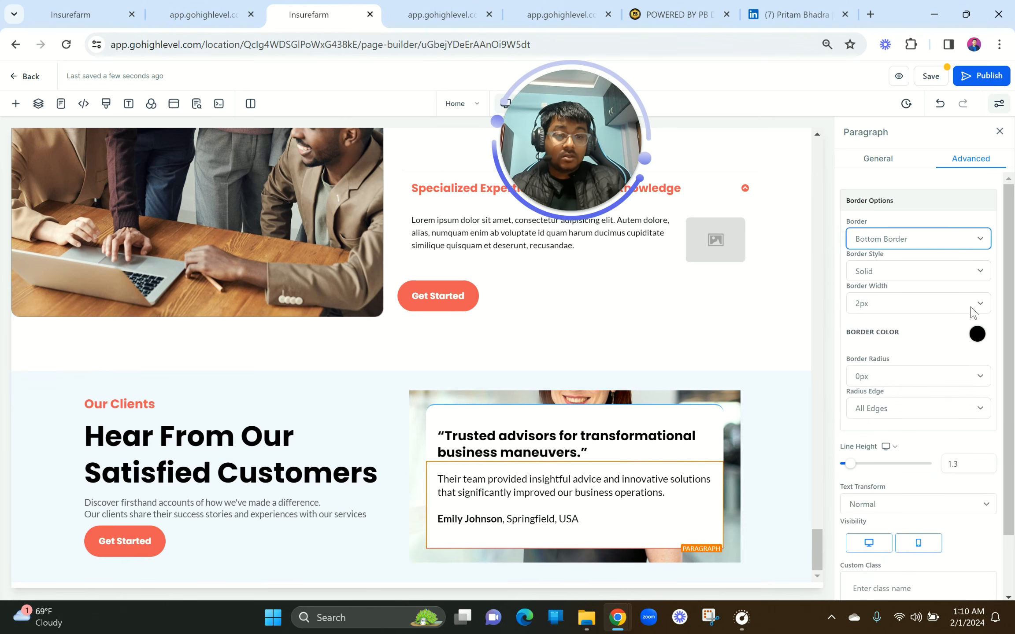
left_click(901, 303)
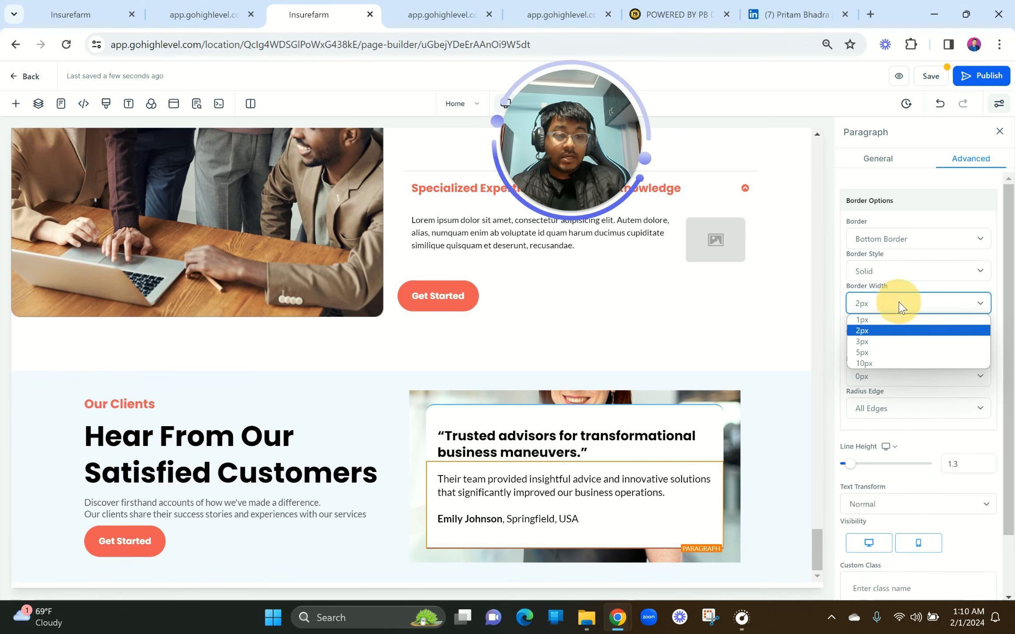
left_click(990, 337)
left_click(978, 334)
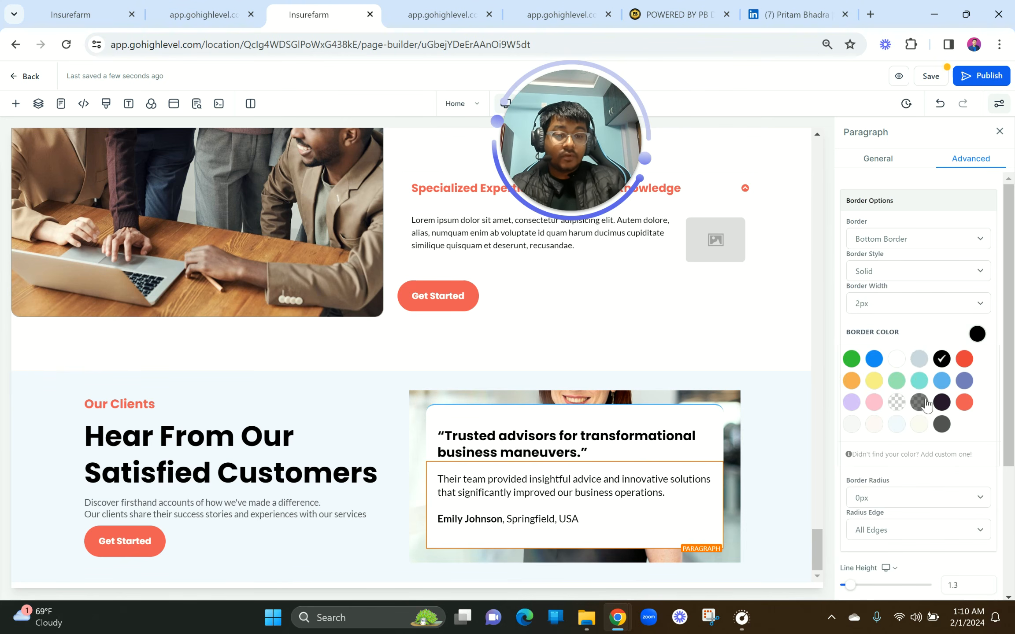
left_click(939, 382)
Round the testimonial paragraph's border with a 20px radius on the bottom edges only.
scroll(940, 385, "down", 3)
left_click(883, 369)
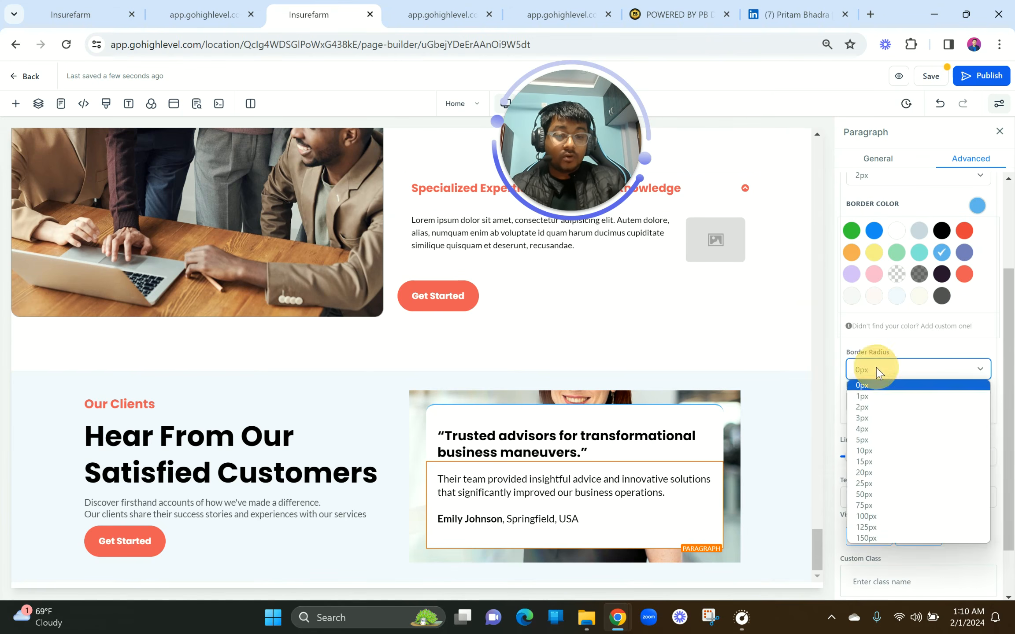
left_click(882, 473)
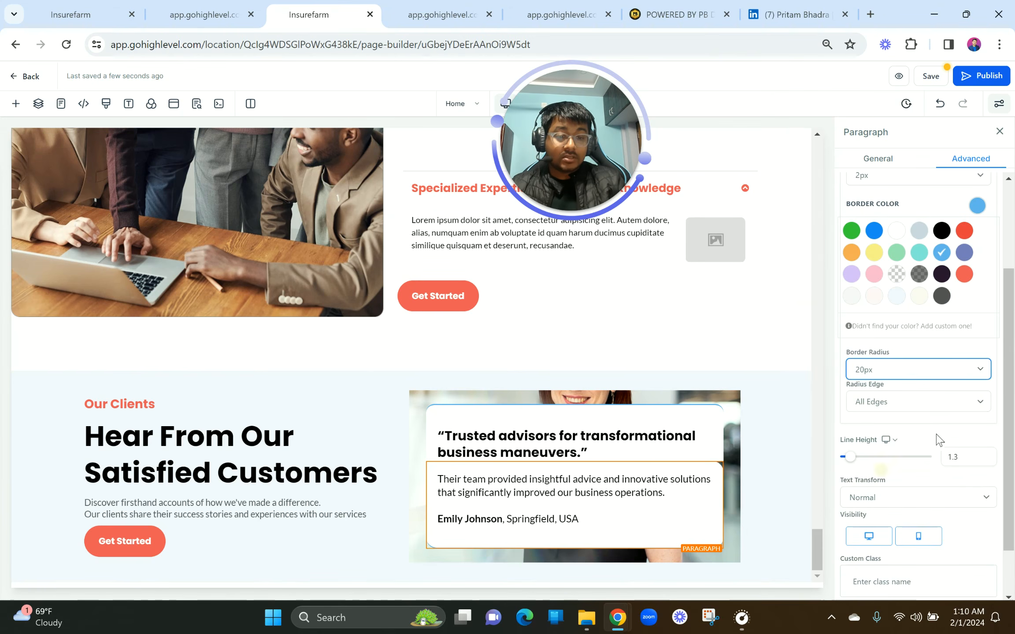
left_click(905, 407)
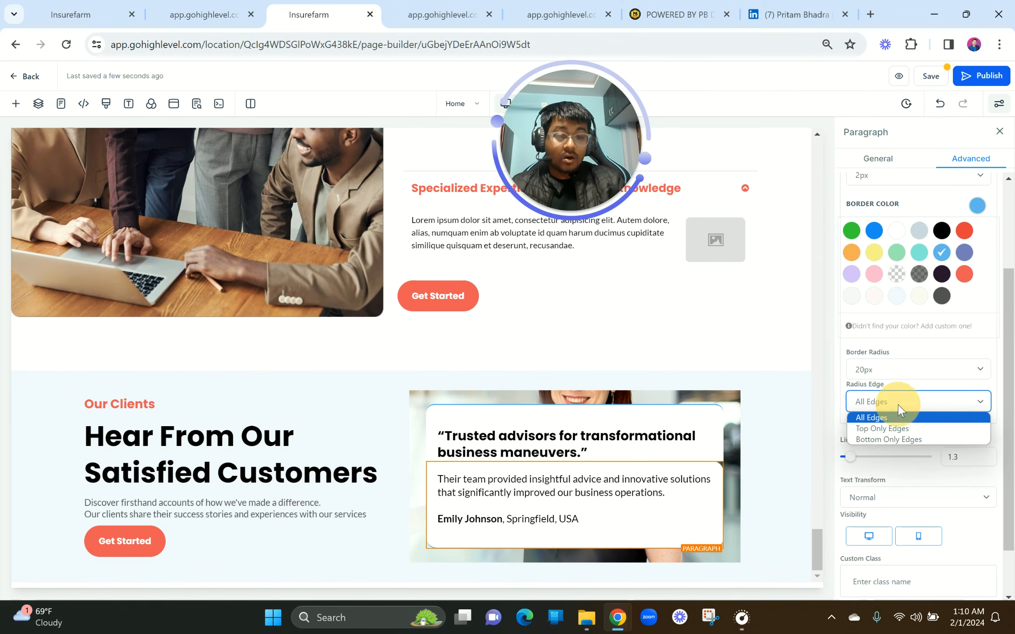
left_click(896, 440)
left_click(348, 485)
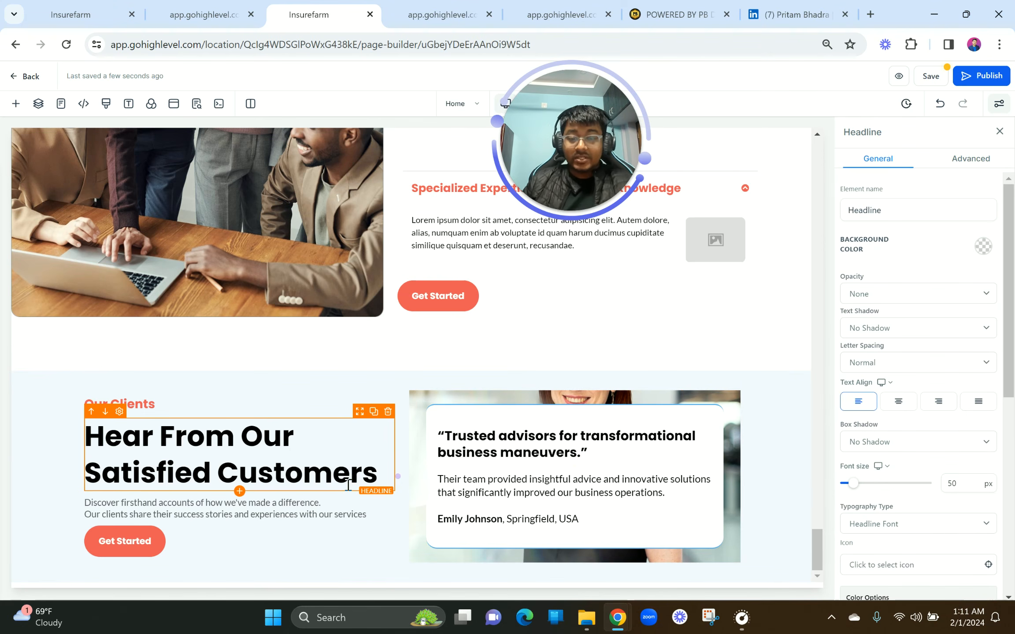
Set the testimonial paragraph's right padding to 20 px.
left_click(559, 487)
scroll(943, 477, "down", 6)
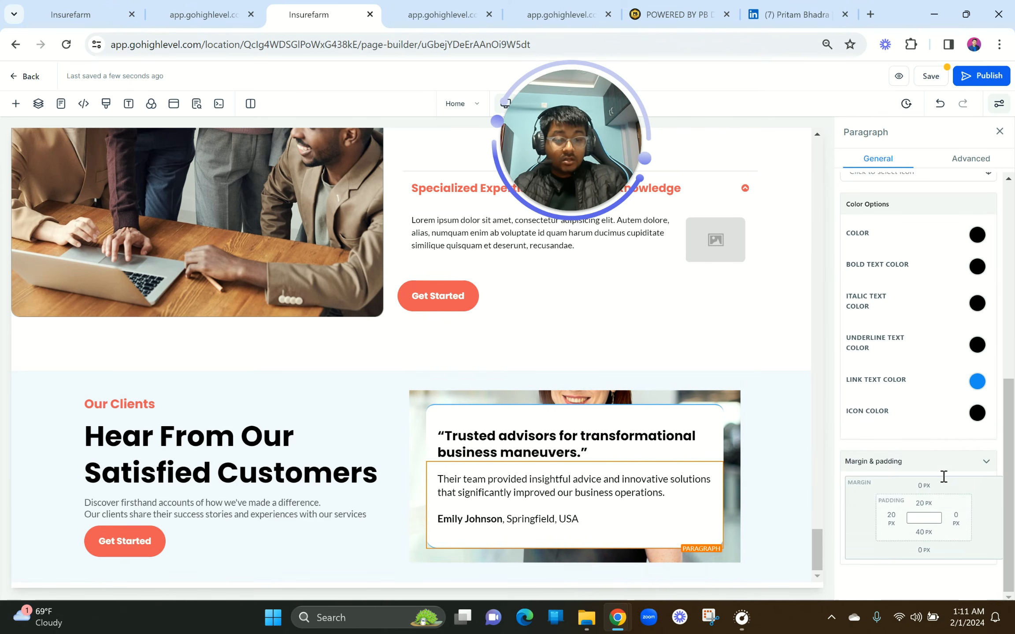
left_click(958, 517)
left_click(847, 450)
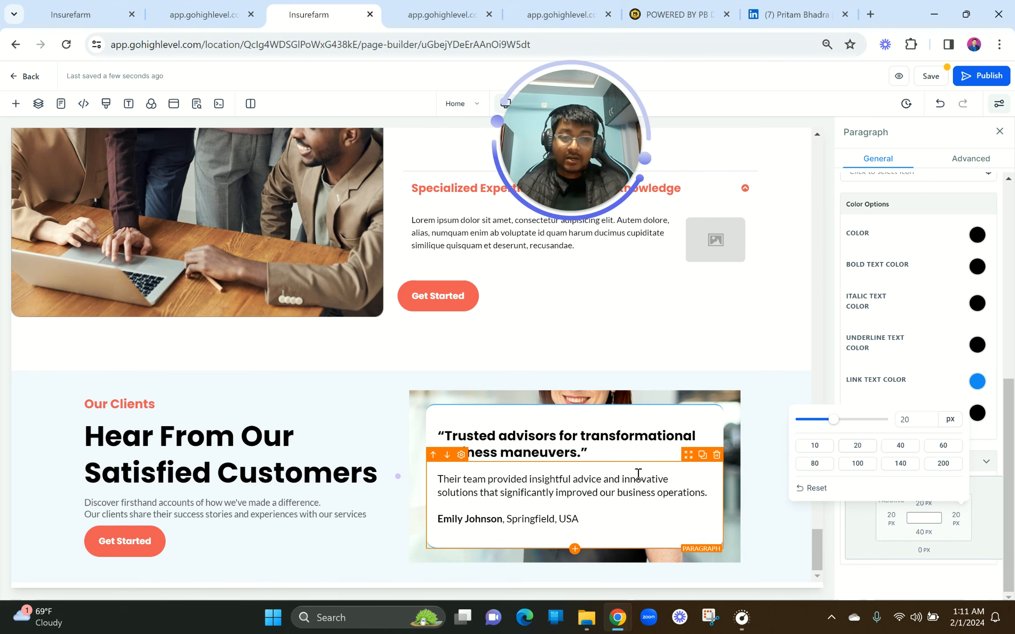
Set the testimonial sub-headline's top margin to 150 px to reveal more of the background photo above the card.
left_click(597, 404)
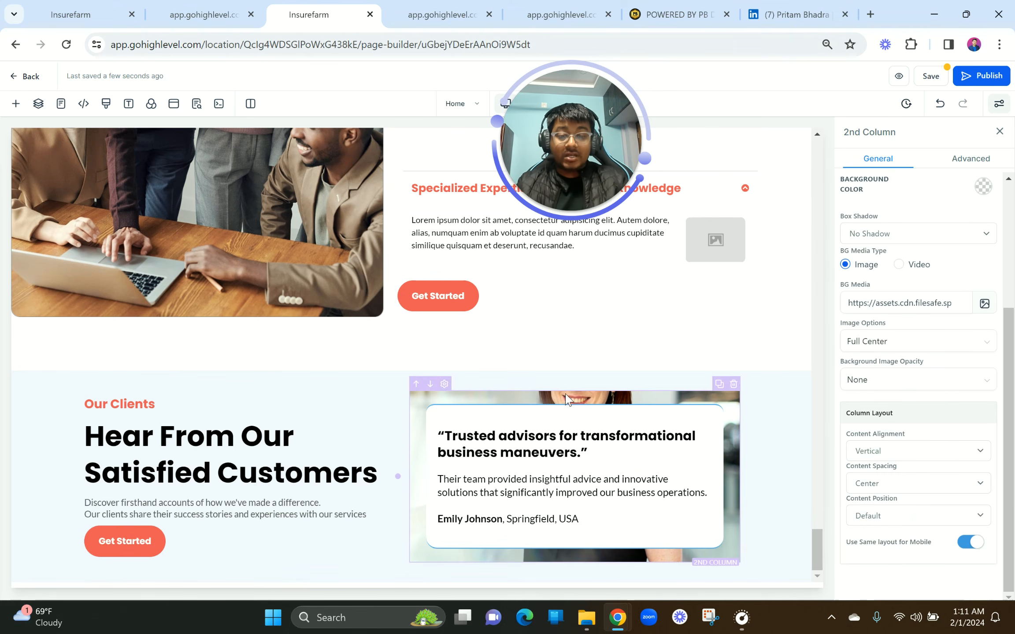
left_click(584, 436)
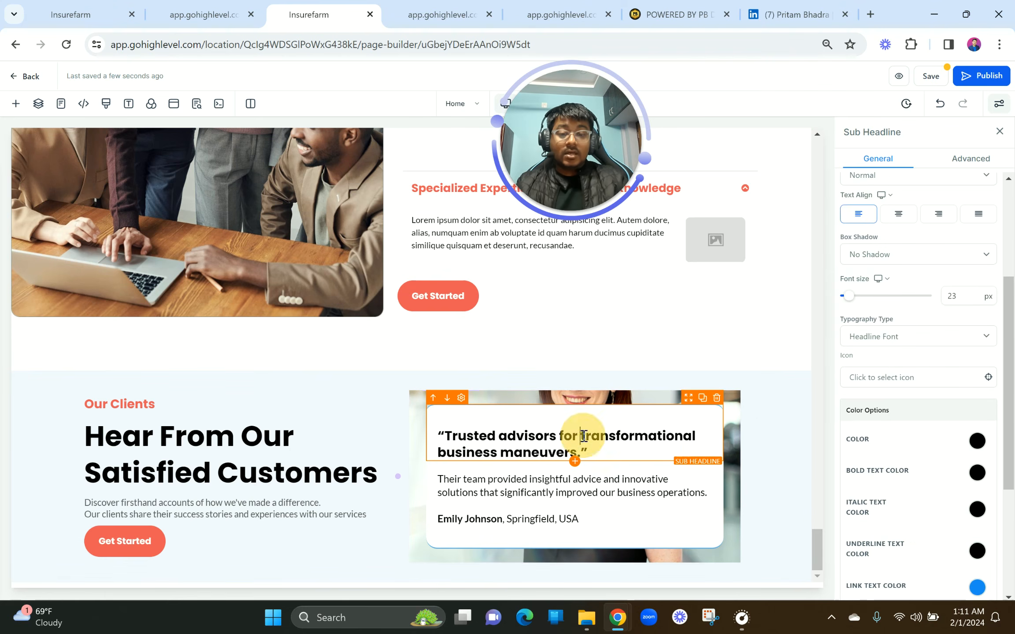
scroll(944, 478, "down", 5)
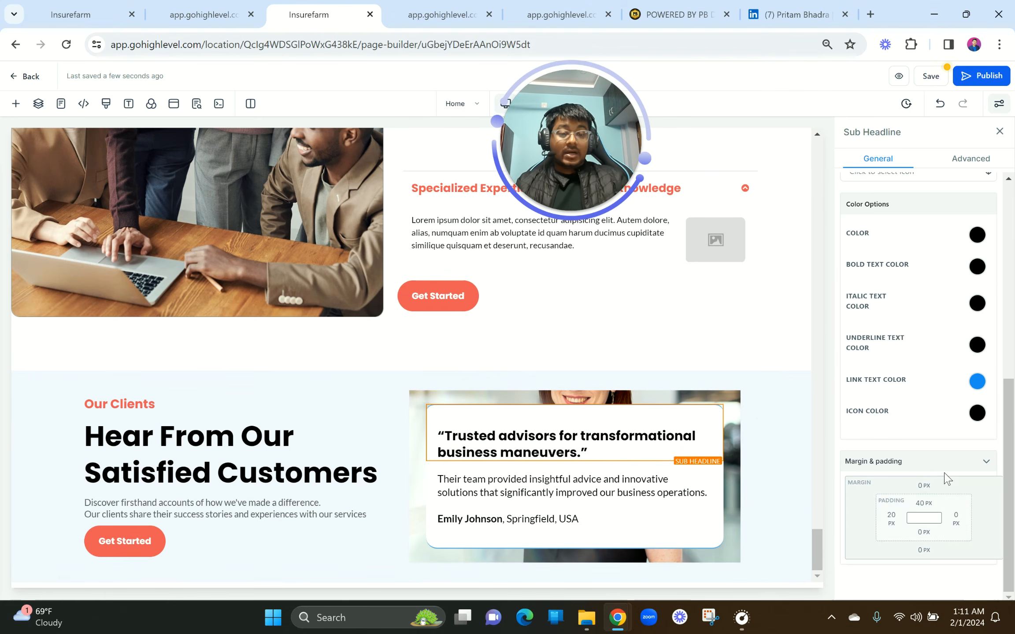
left_click(921, 485)
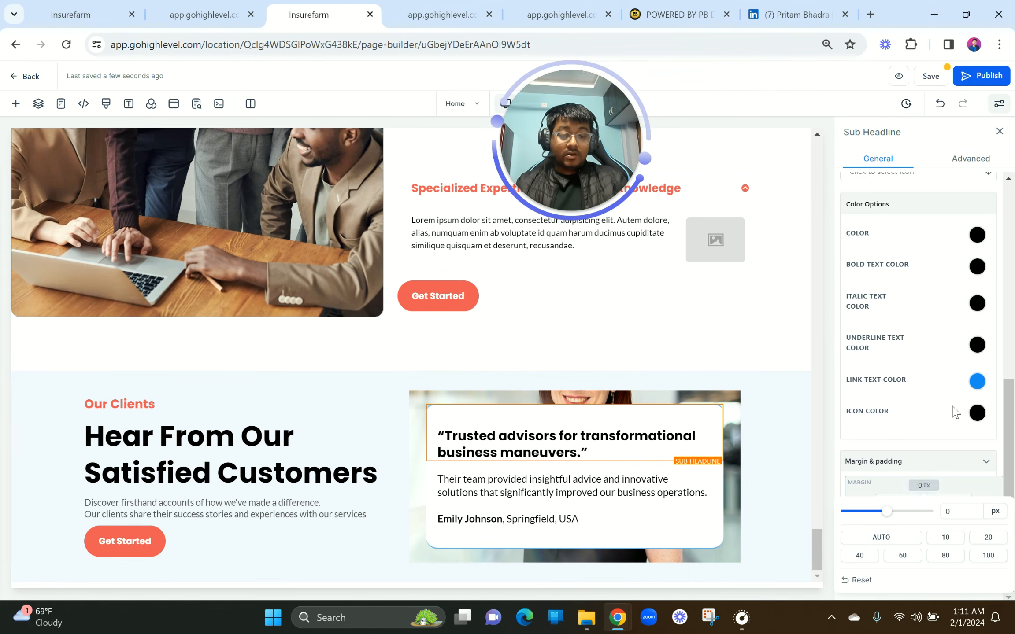
left_click(986, 556)
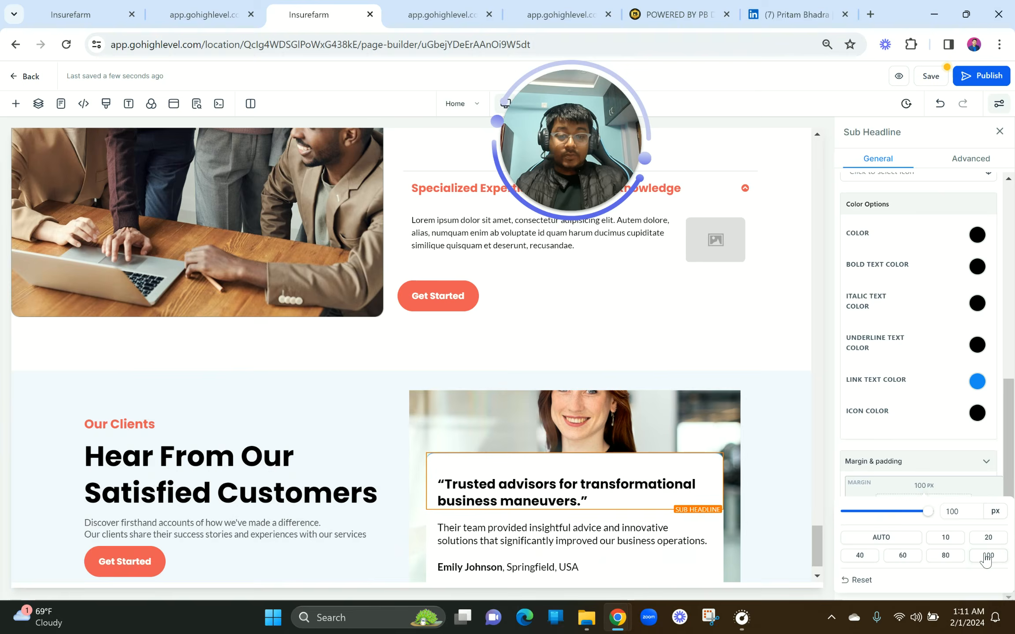
left_click(952, 508)
double_click(952, 508)
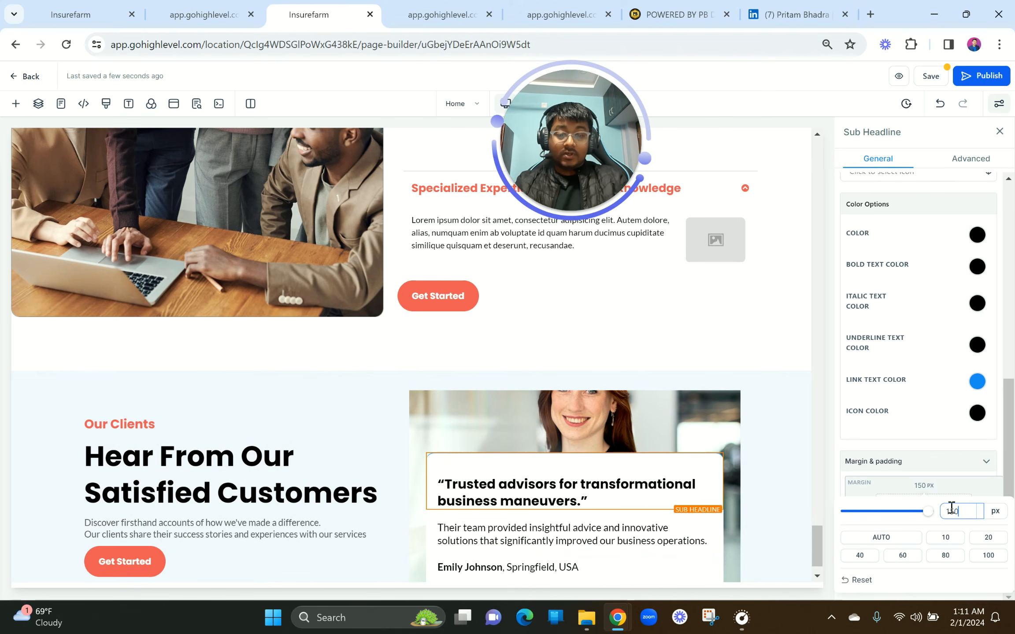
scroll(676, 458, "down", 1)
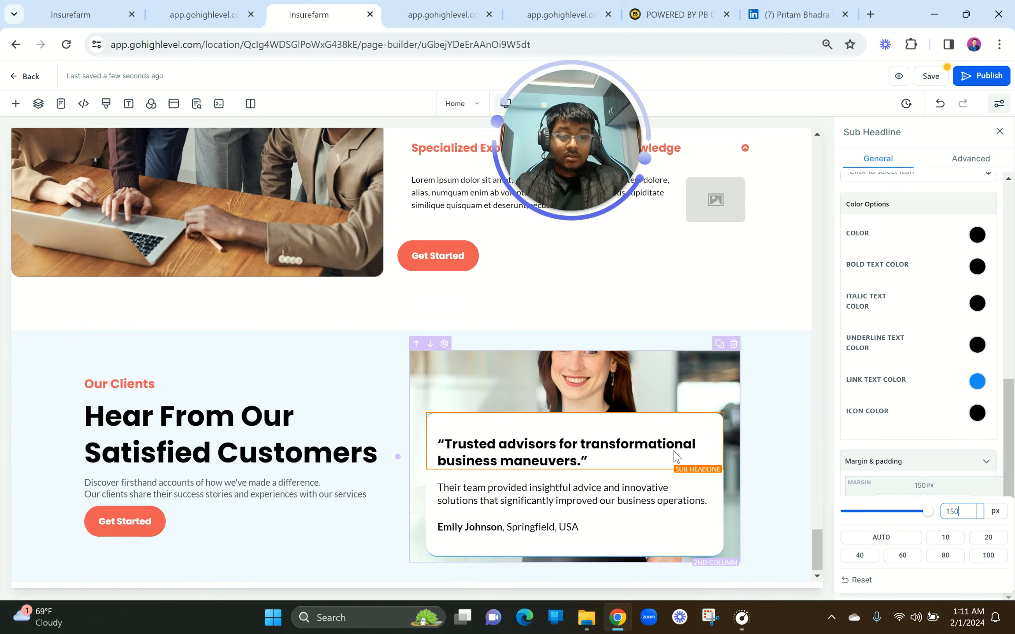
Give the photo column a solid top and bottom border, 3px wide, in slate blue.
left_click(637, 369)
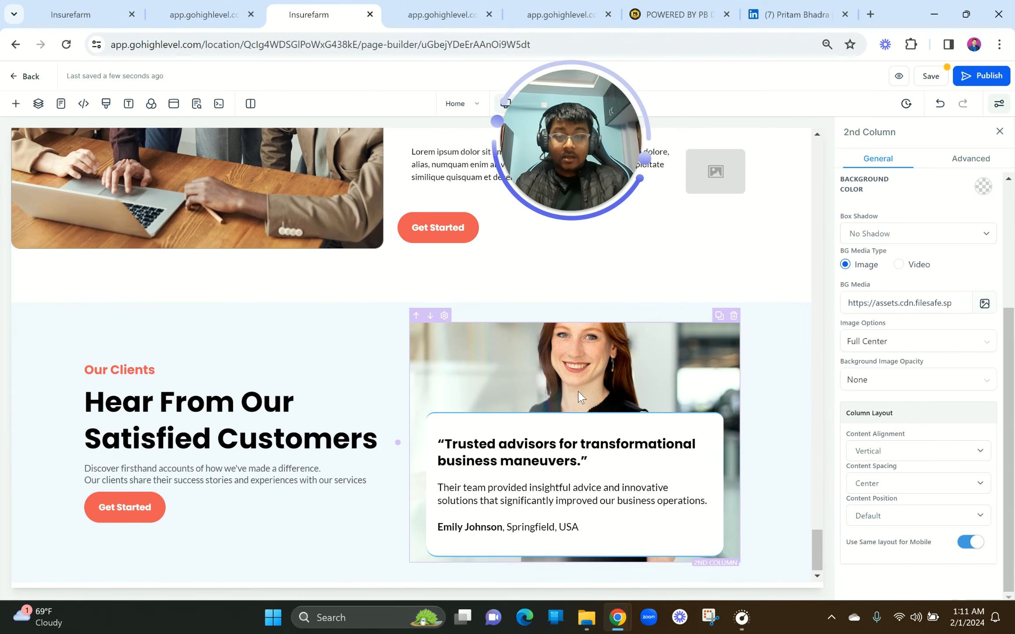
left_click(972, 167)
left_click(910, 238)
left_click(901, 268)
left_click(894, 238)
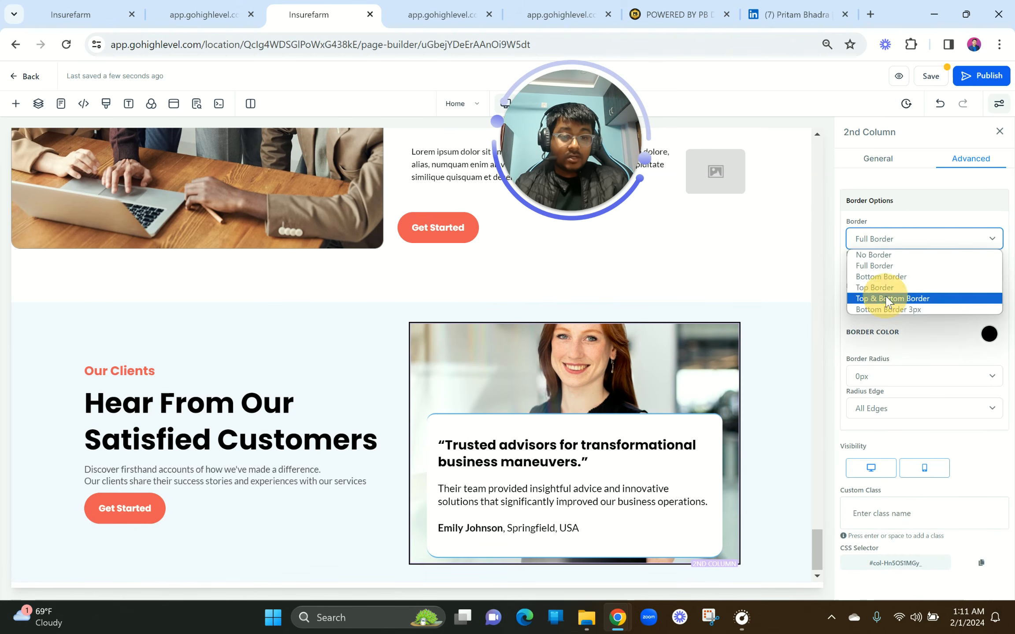
left_click(887, 302)
left_click(947, 303)
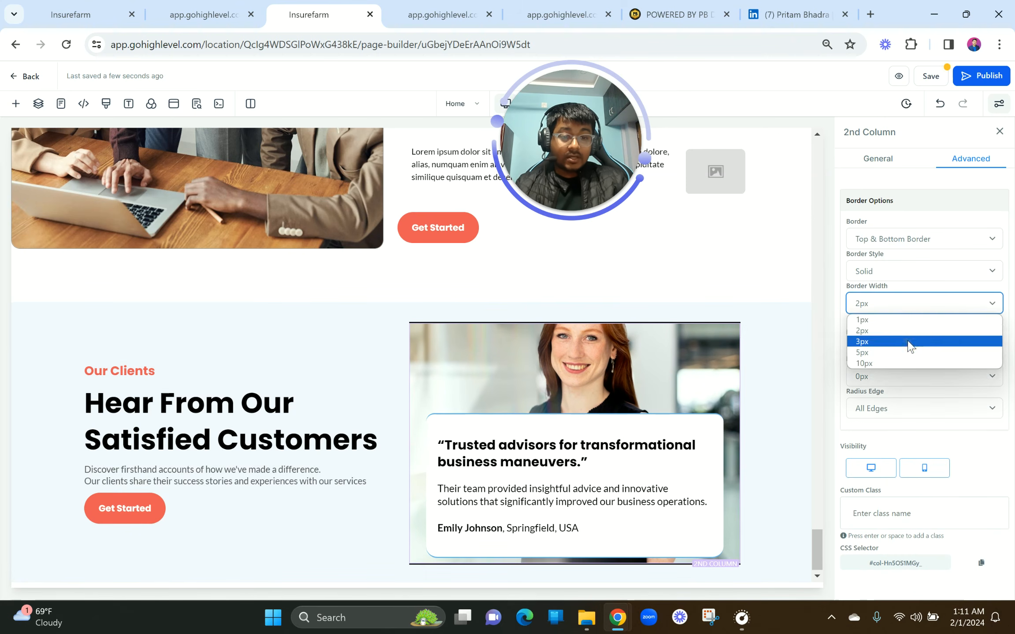
left_click(910, 342)
left_click(988, 335)
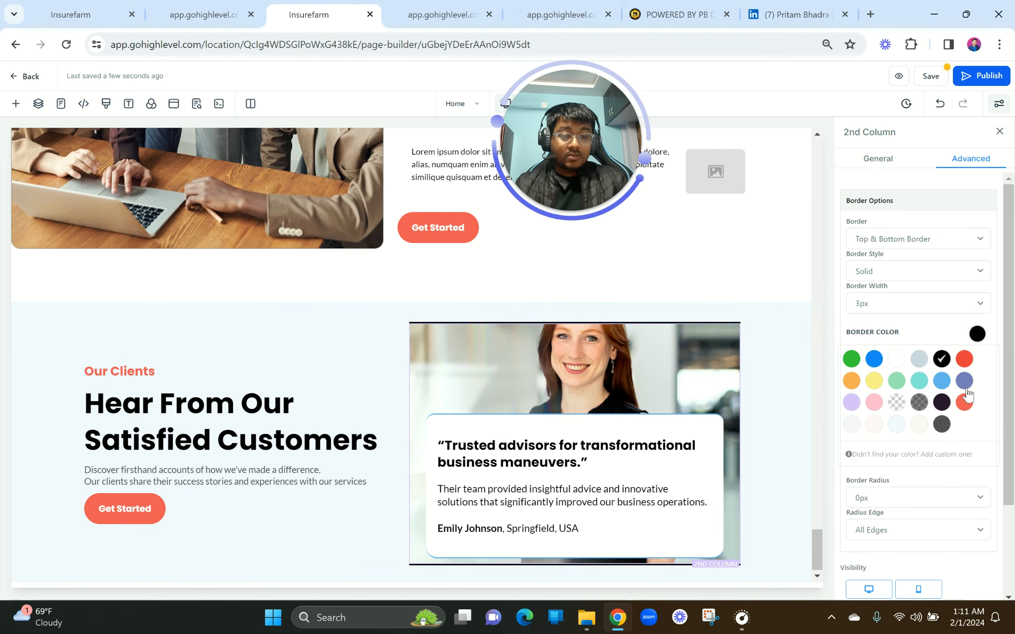
left_click(964, 382)
Set the photo column's border radius to 20px on all edges and compare the section with the reference page.
scroll(969, 385, "down", 3)
left_click(873, 383)
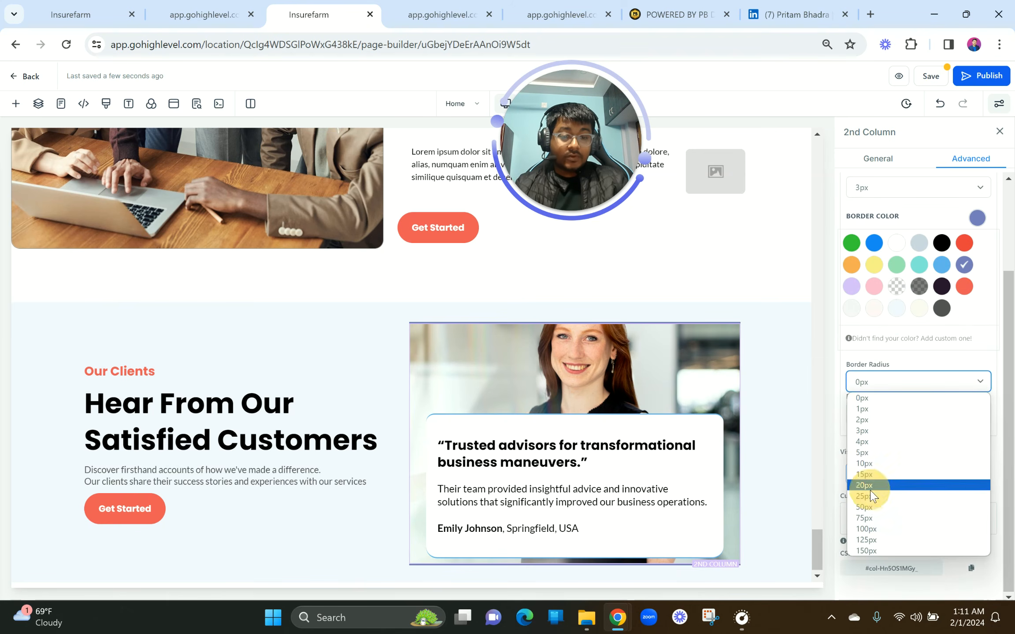
left_click(866, 484)
left_click(907, 416)
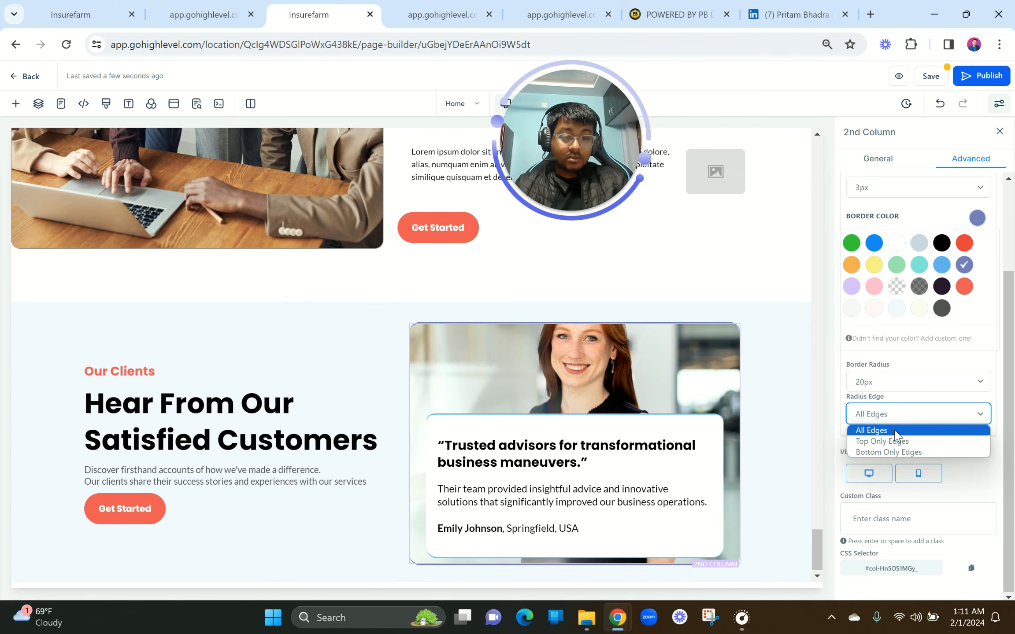
left_click(895, 432)
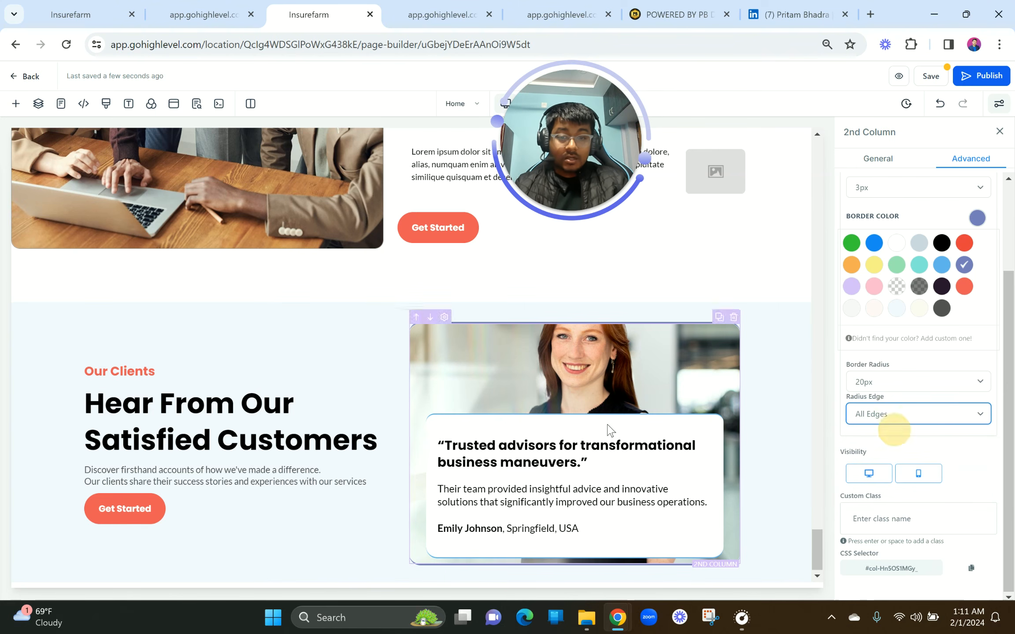
left_click(240, 453)
left_click(204, 13)
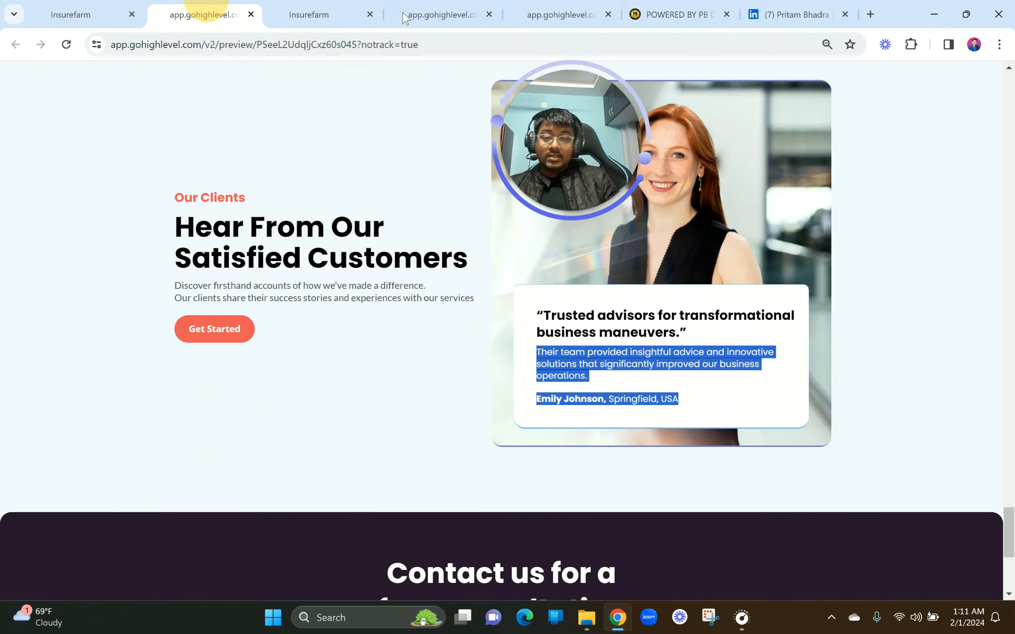
scroll(564, 313, "up", 3)
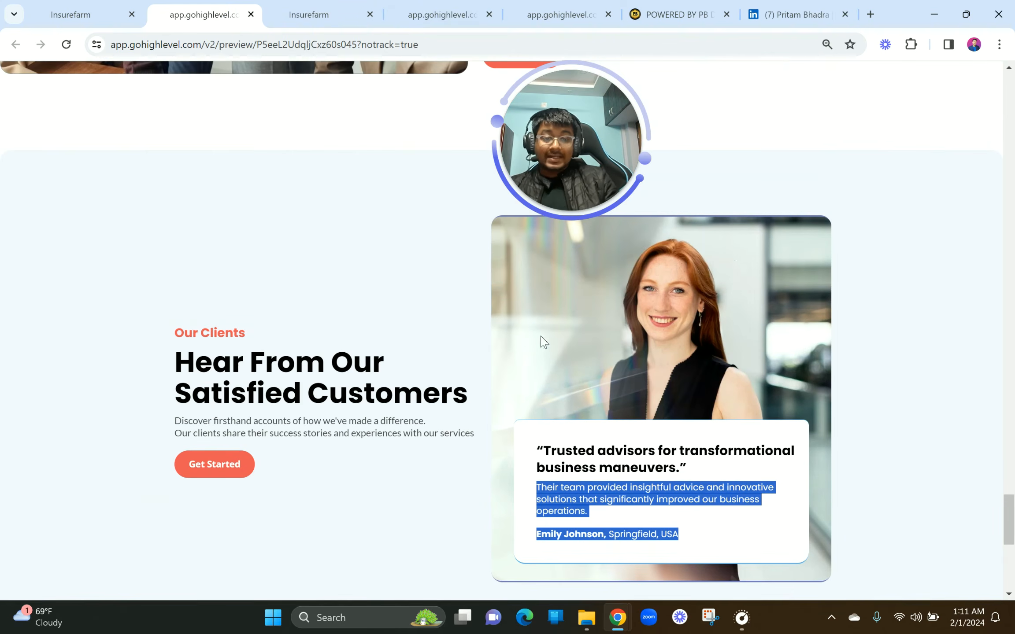
Switch back to the page builder and set the testimonial sub-headline's top margin to 250 px.
left_click(332, 10)
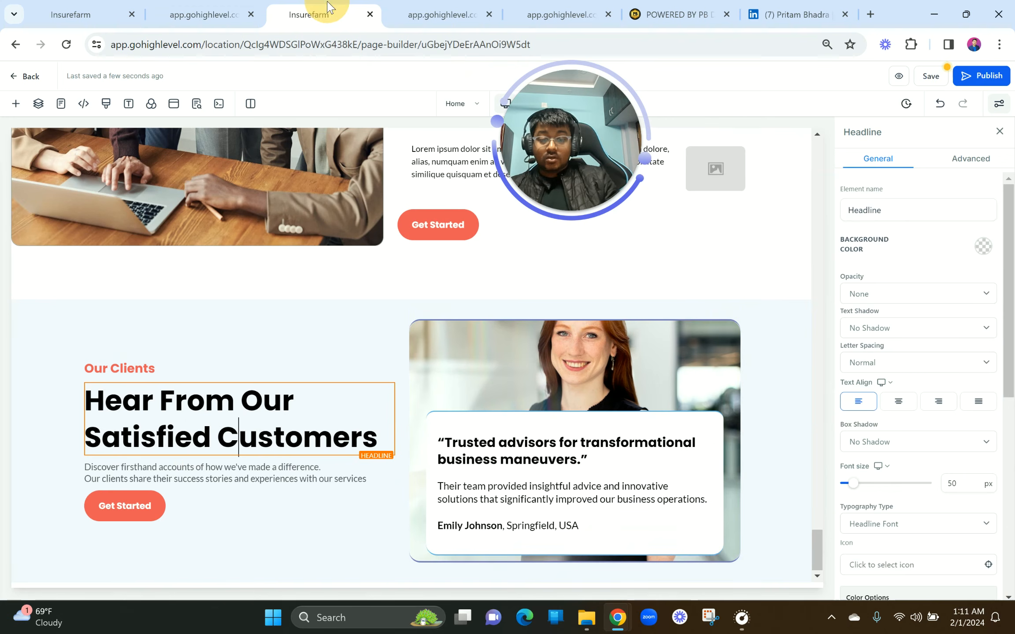
left_click(554, 417)
scroll(974, 517, "down", 5)
left_click(922, 504)
left_click_drag(962, 411, 947, 411)
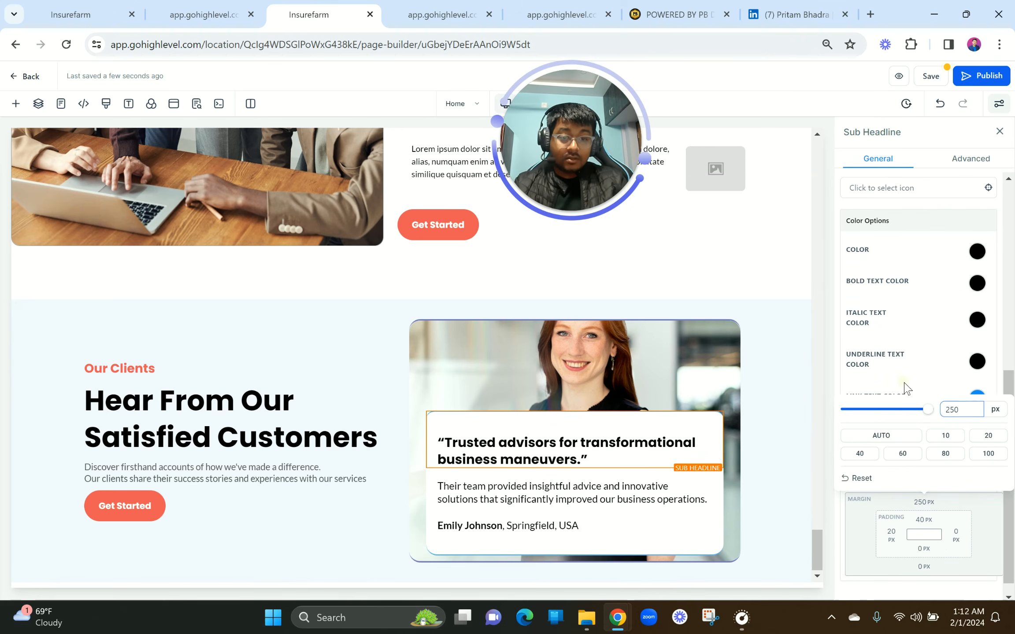
left_click(904, 388)
Increase the testimonial sub-headline's top margin to 400 px.
left_click(925, 510)
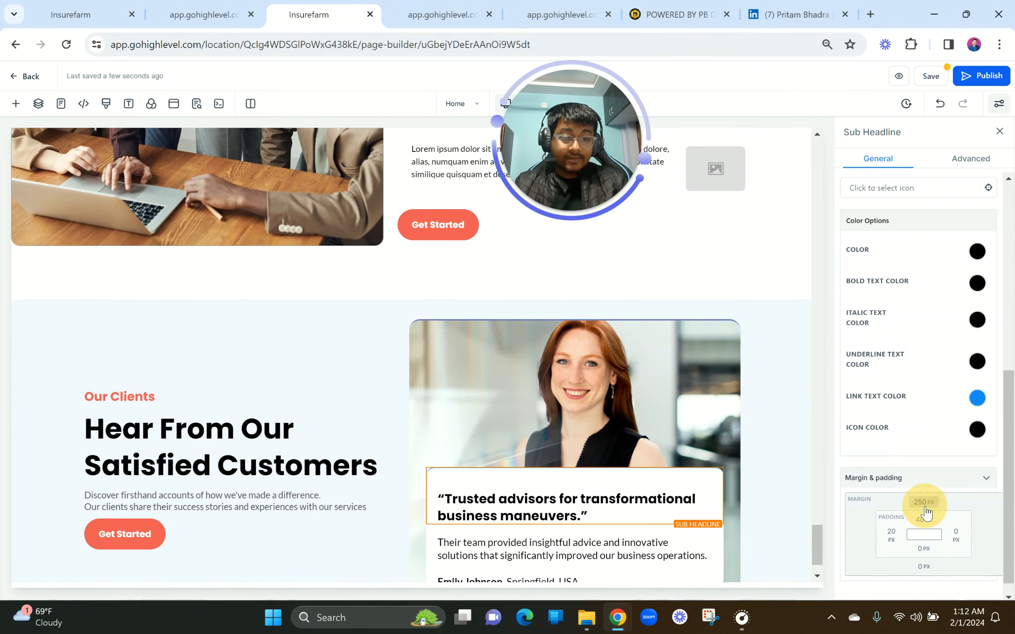
double_click(956, 409)
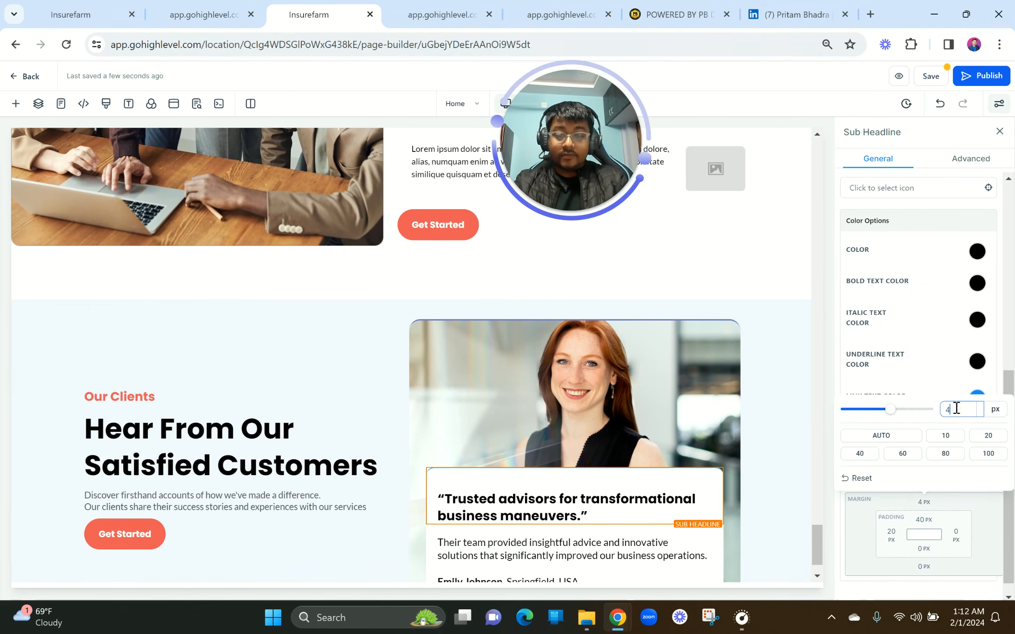
left_click(763, 414)
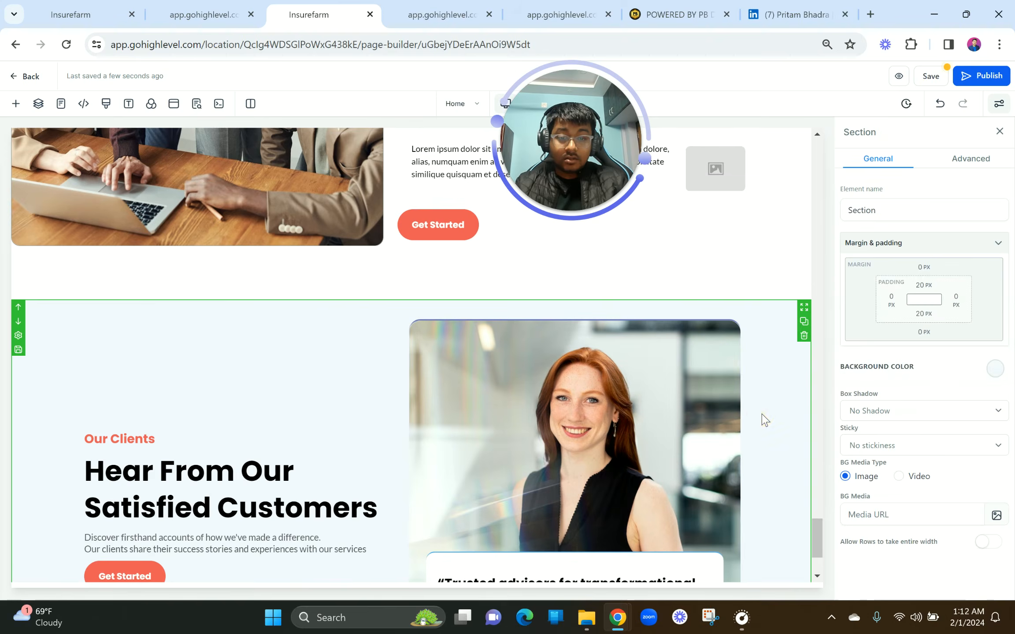
Set the testimonial paragraph's bottom margin to 40 px, after trying 100 px.
scroll(630, 523, "down", 2)
left_click(616, 547)
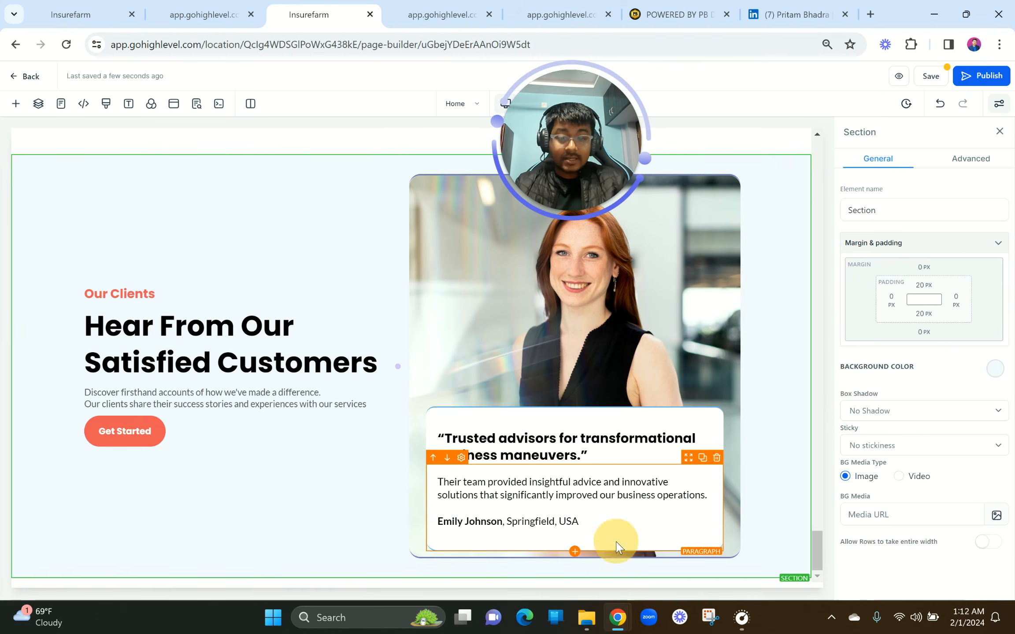
scroll(947, 506, "down", 8)
left_click(926, 553)
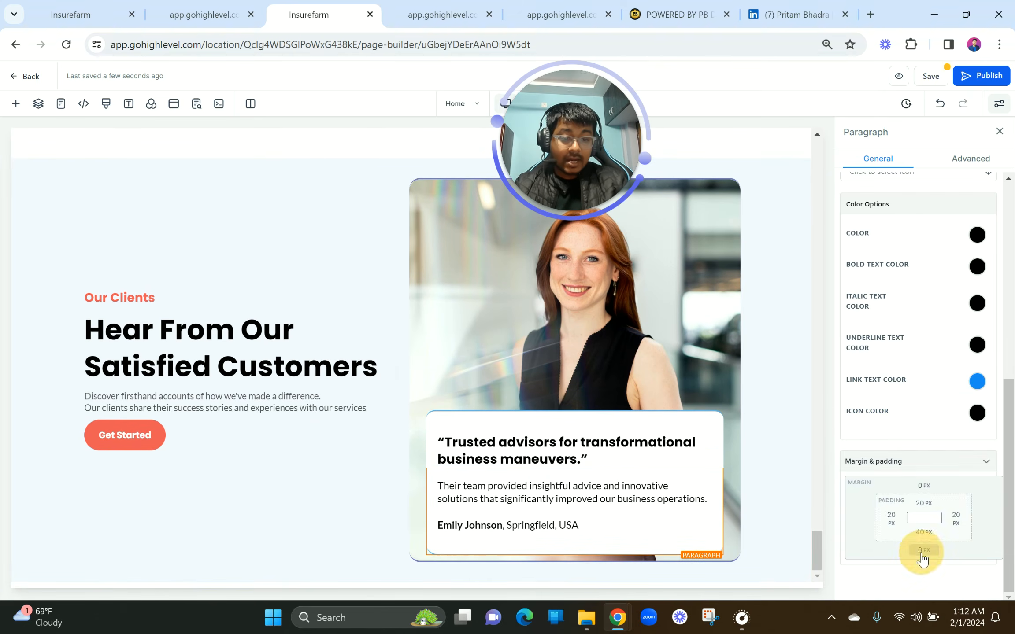
left_click(985, 502)
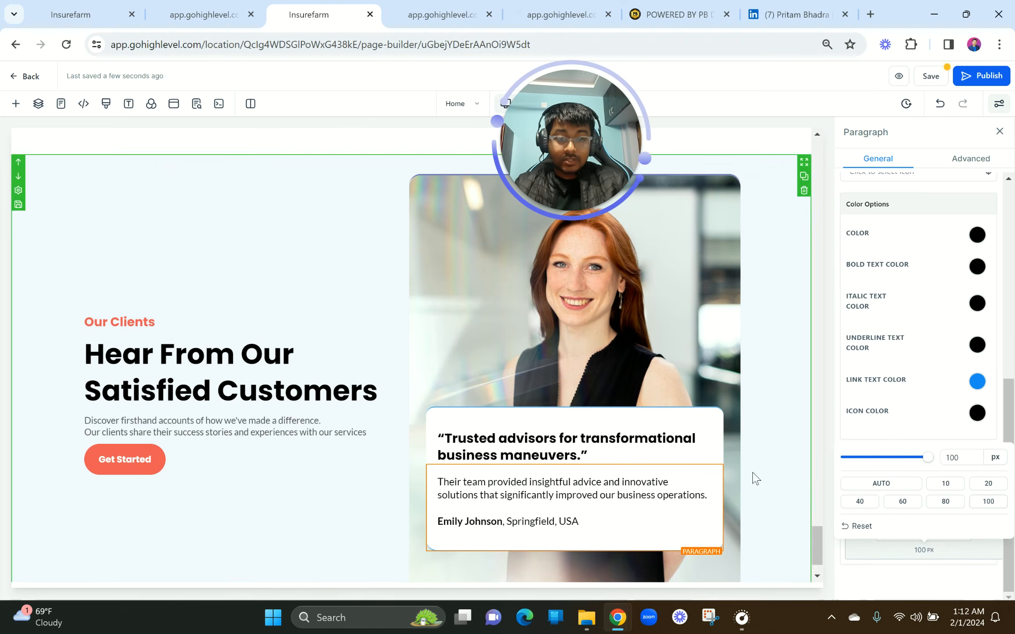
scroll(656, 476, "down", 1)
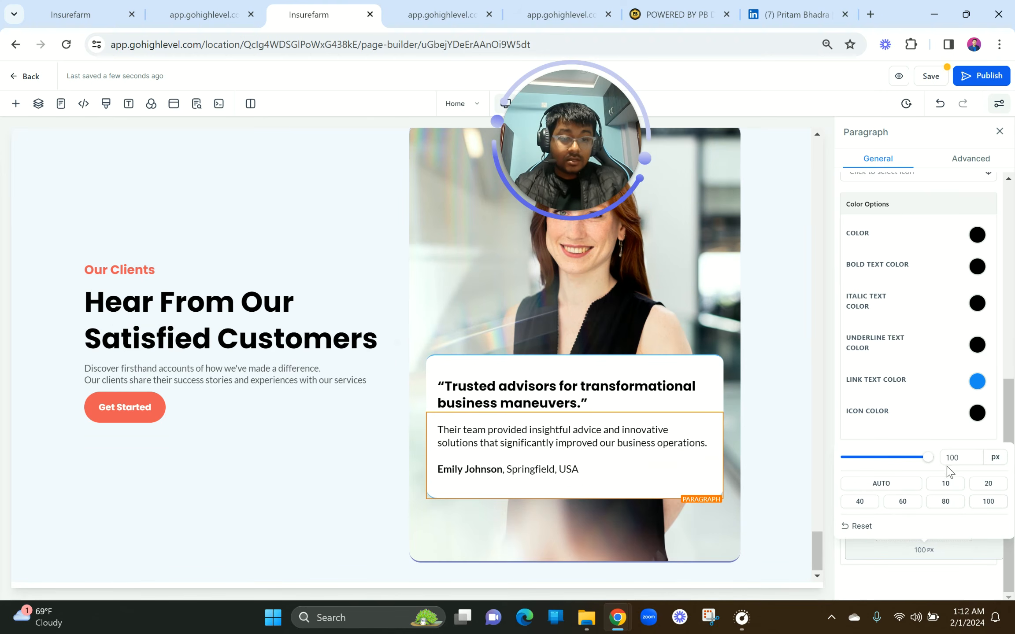
left_click(861, 502)
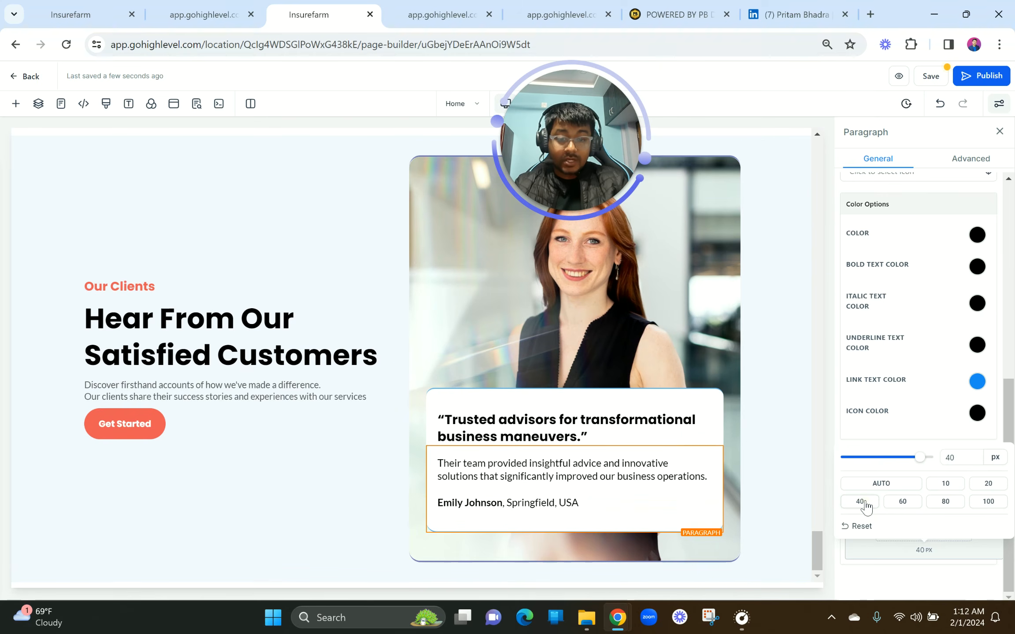
Reduce the testimonial sub-headline's top margin to 340 px.
left_click(682, 337)
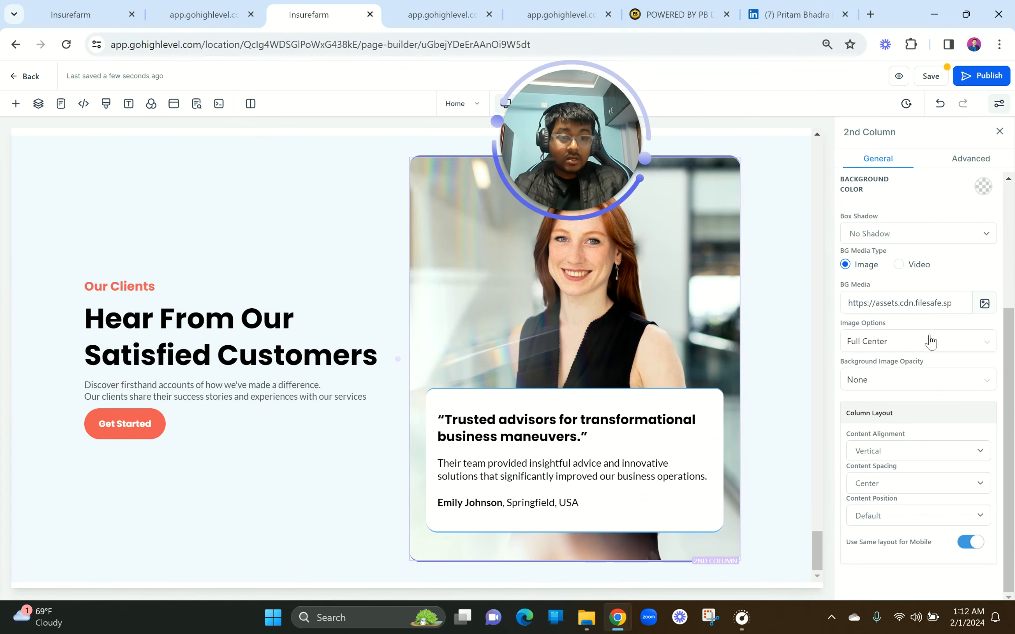
scroll(909, 436, "up", 4)
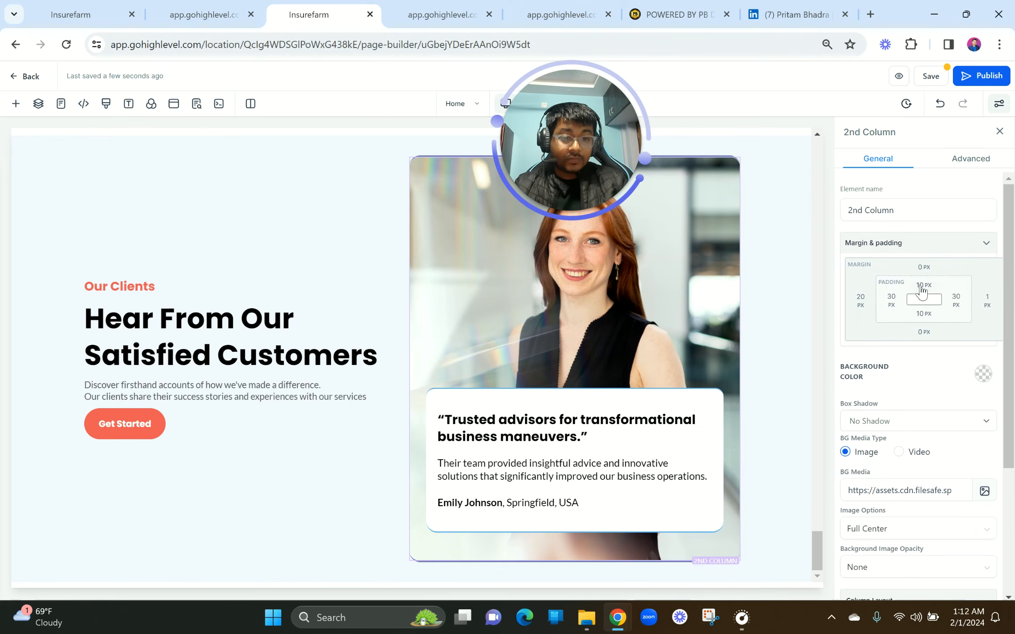
left_click(607, 415)
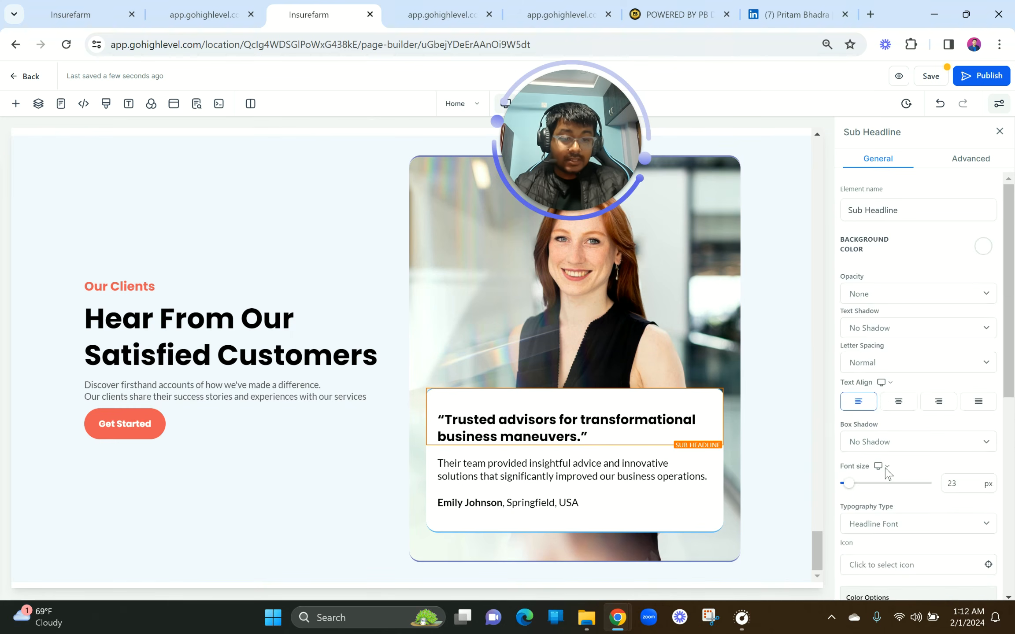
scroll(973, 490, "down", 8)
left_click(923, 486)
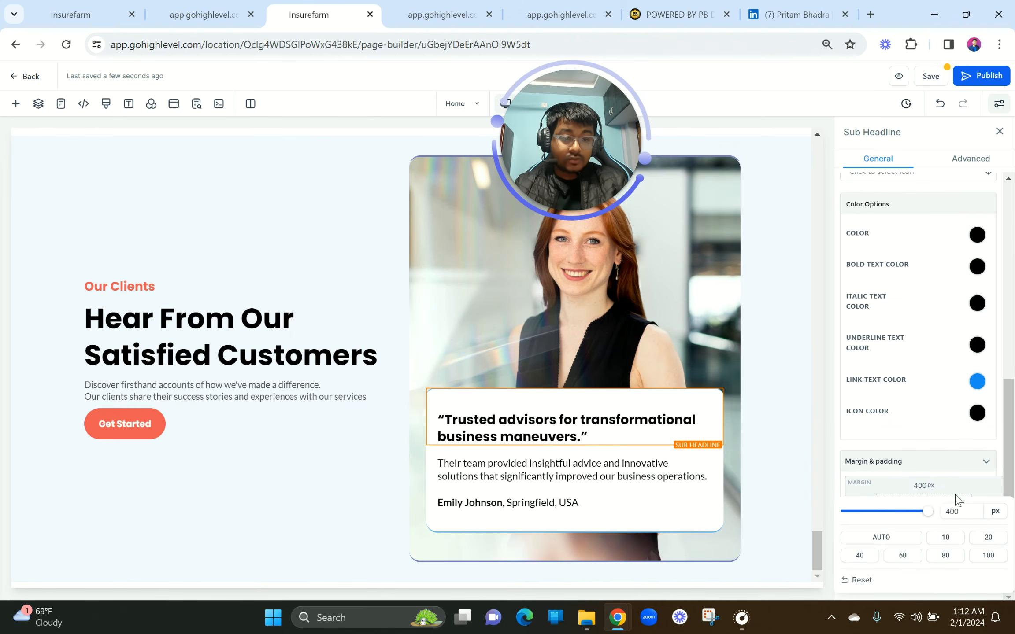
double_click(952, 510)
type("34")
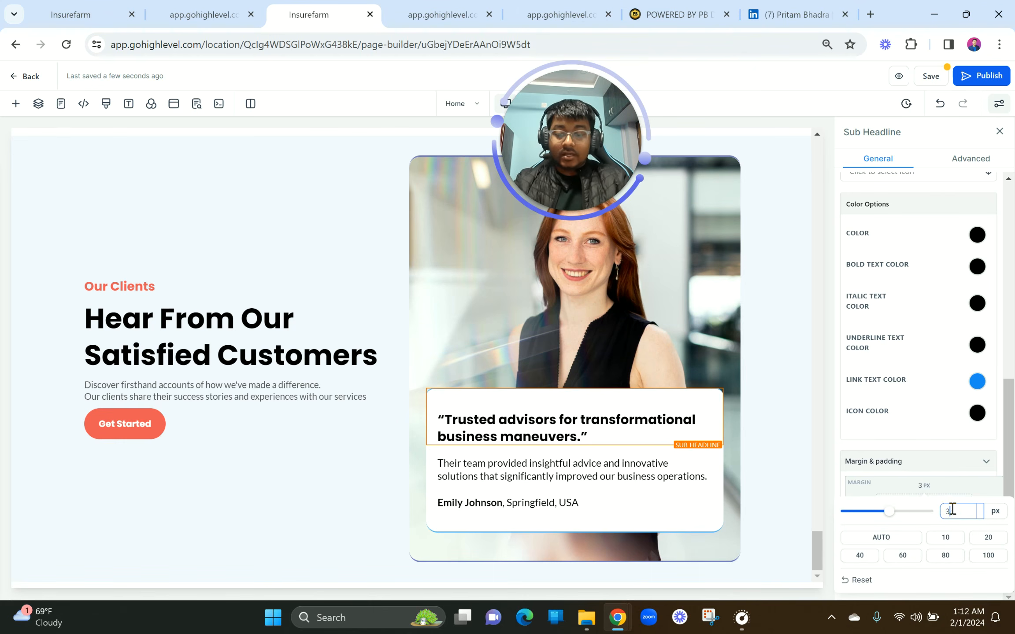
left_click(345, 463)
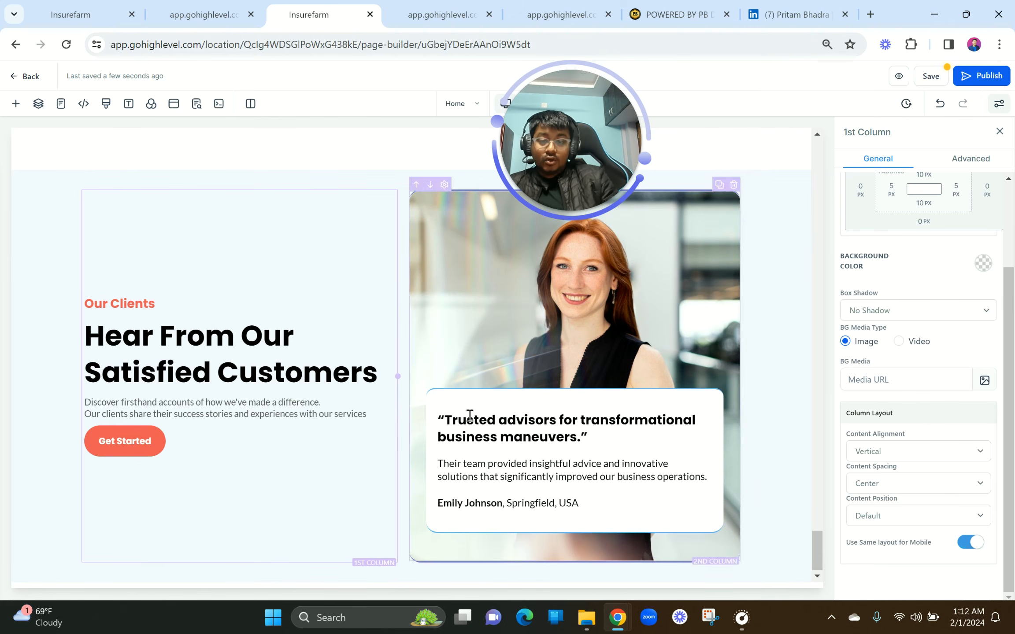
Compare the client testimonial section with the reference page and save the edited page in the builder.
left_click(207, 13)
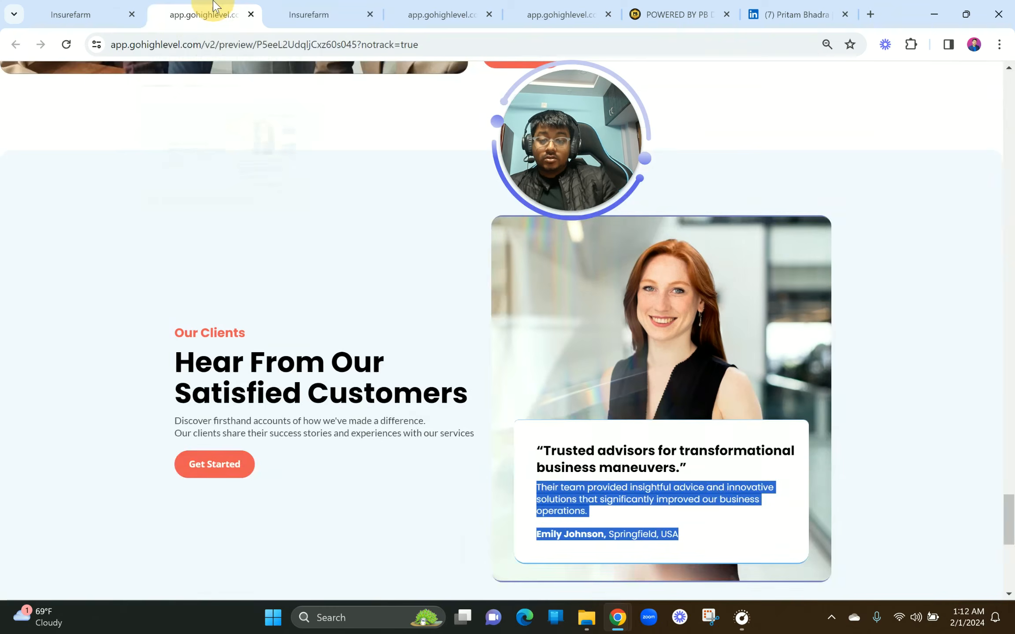
left_click(619, 507)
scroll(620, 511, "down", 3)
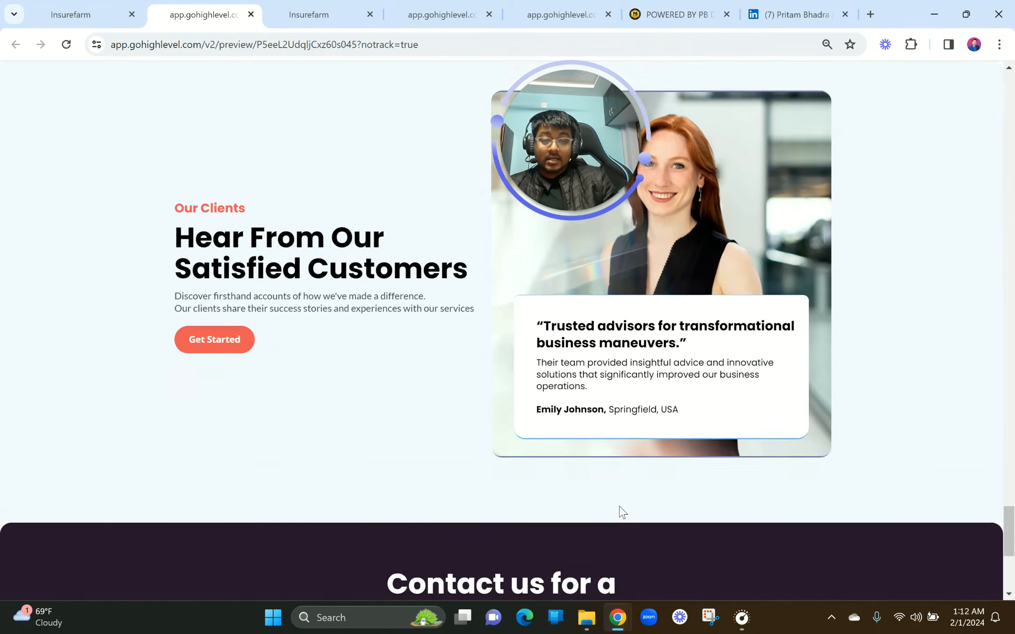
scroll(619, 511, "up", 2)
left_click_drag(550, 167, 64, 533)
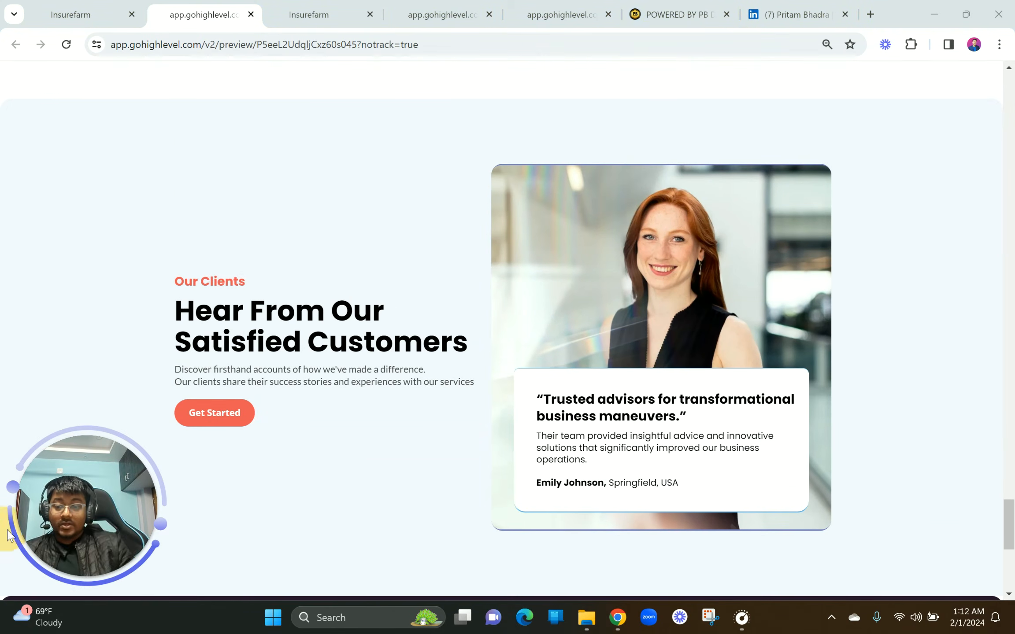
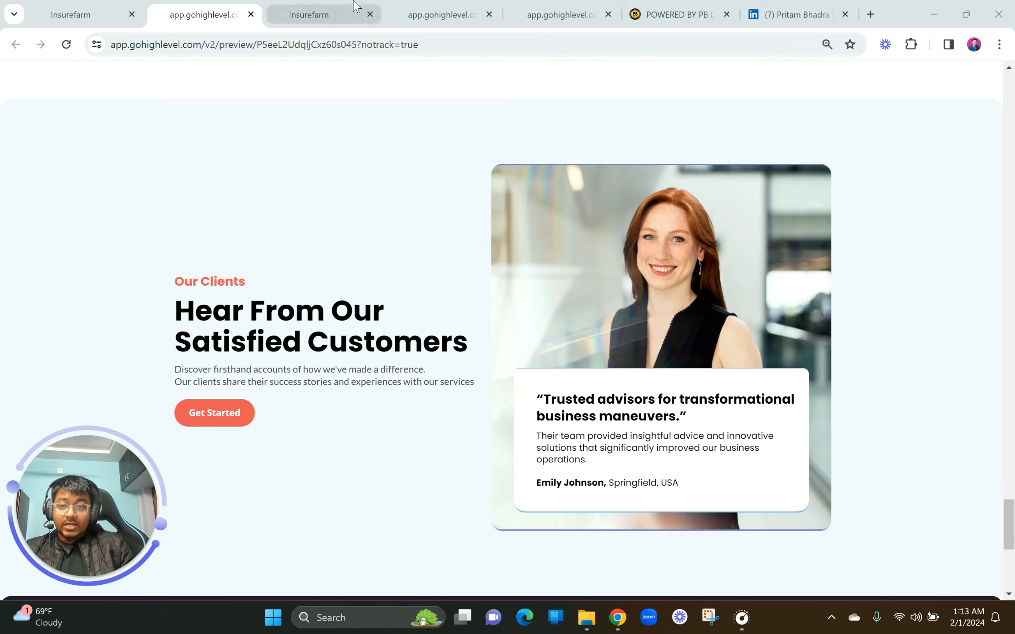
left_click(308, 15)
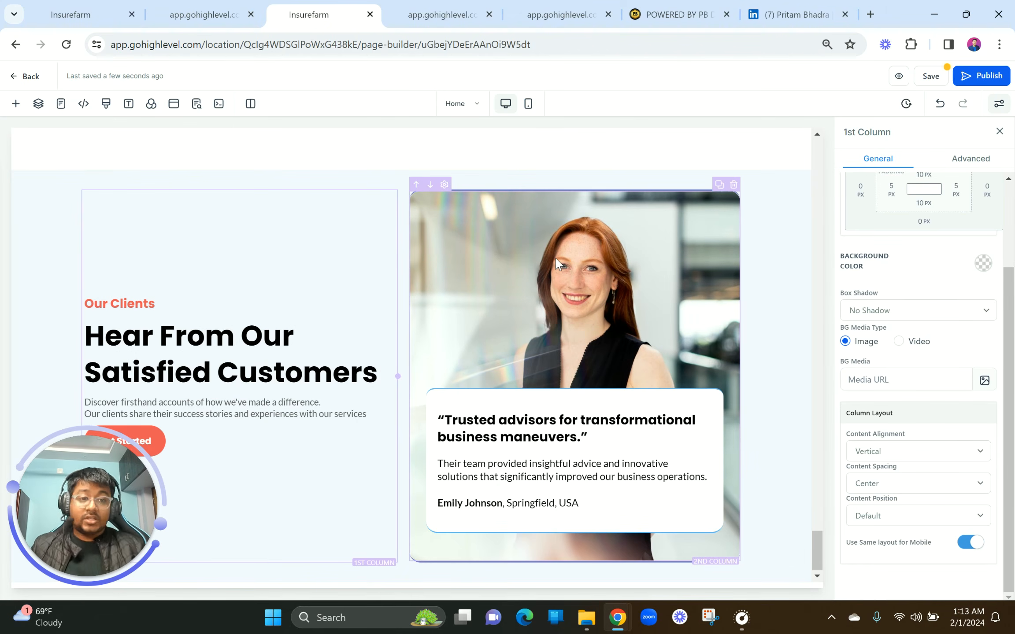
left_click(928, 74)
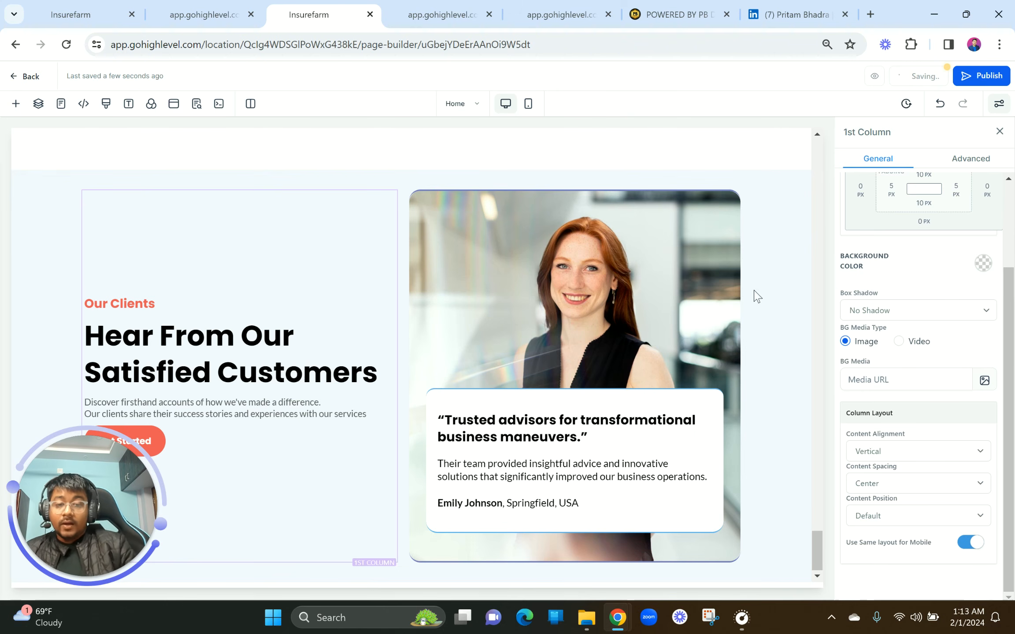
Duplicate the testimonial photo column and delete the copy.
left_click(519, 434)
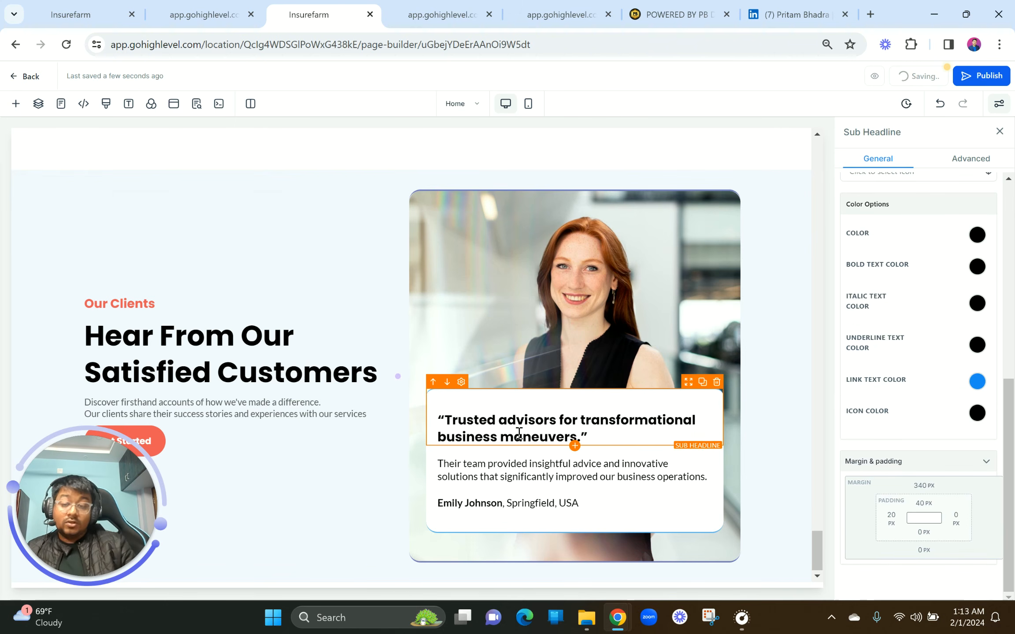
double_click(569, 431)
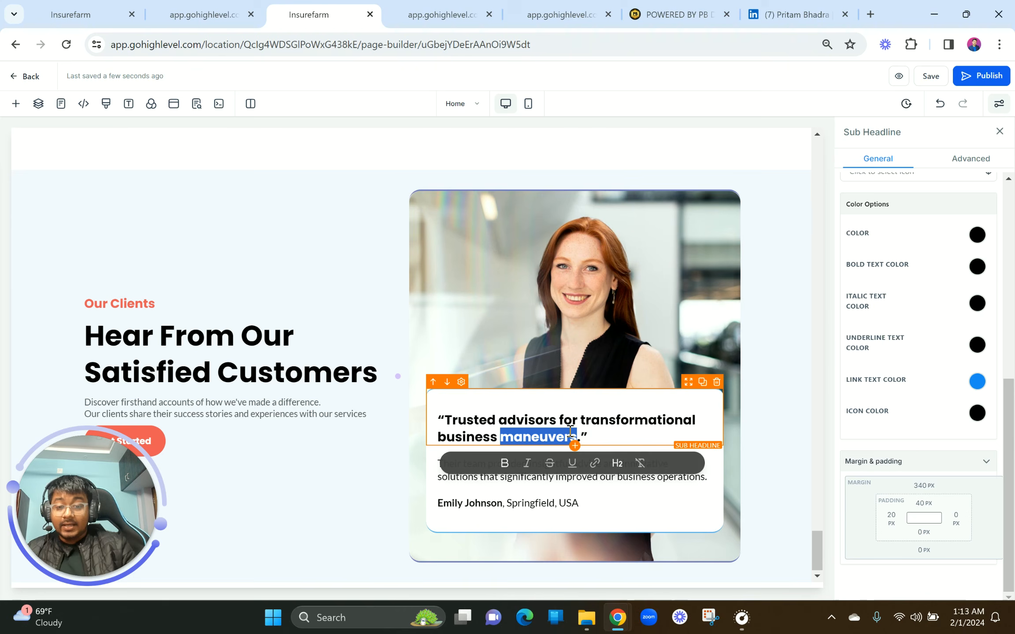
left_click(608, 314)
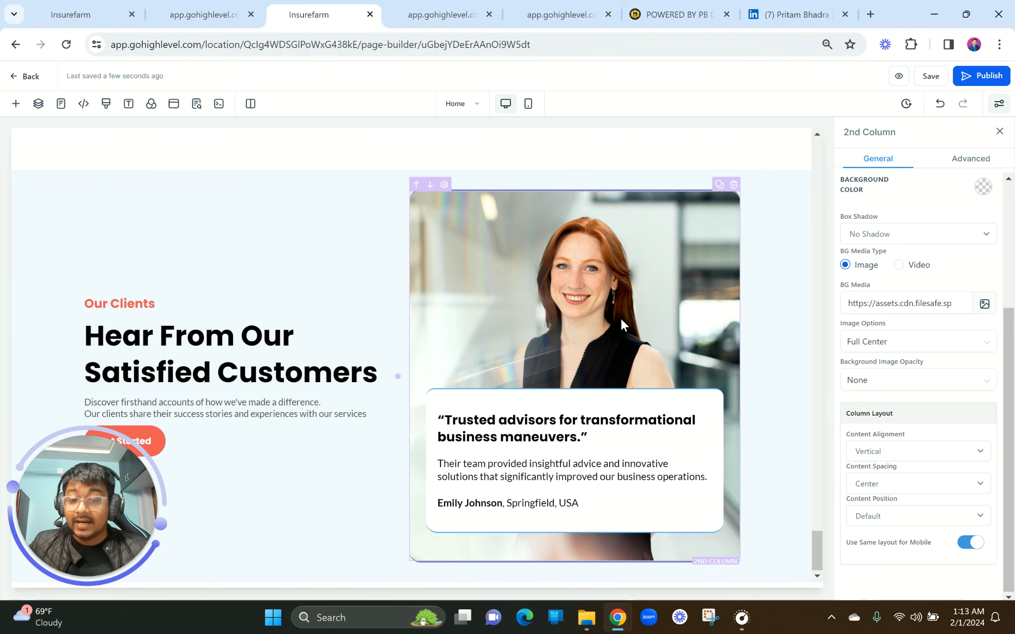
left_click(719, 185)
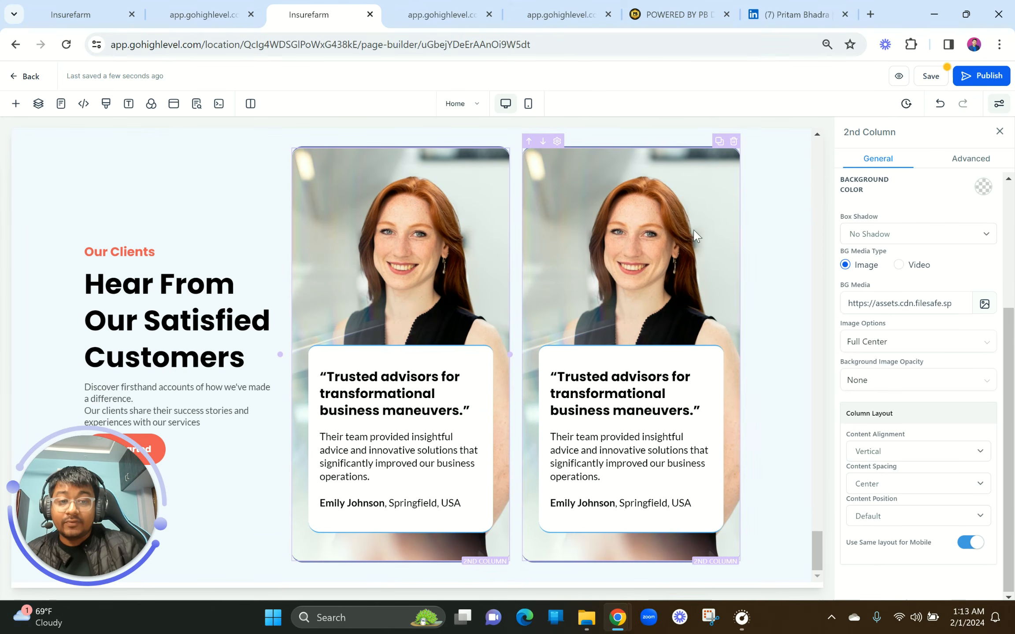
left_click(733, 142)
Reload the page preview, expand the first two accordion items and check the client testimonial section.
left_click(438, 6)
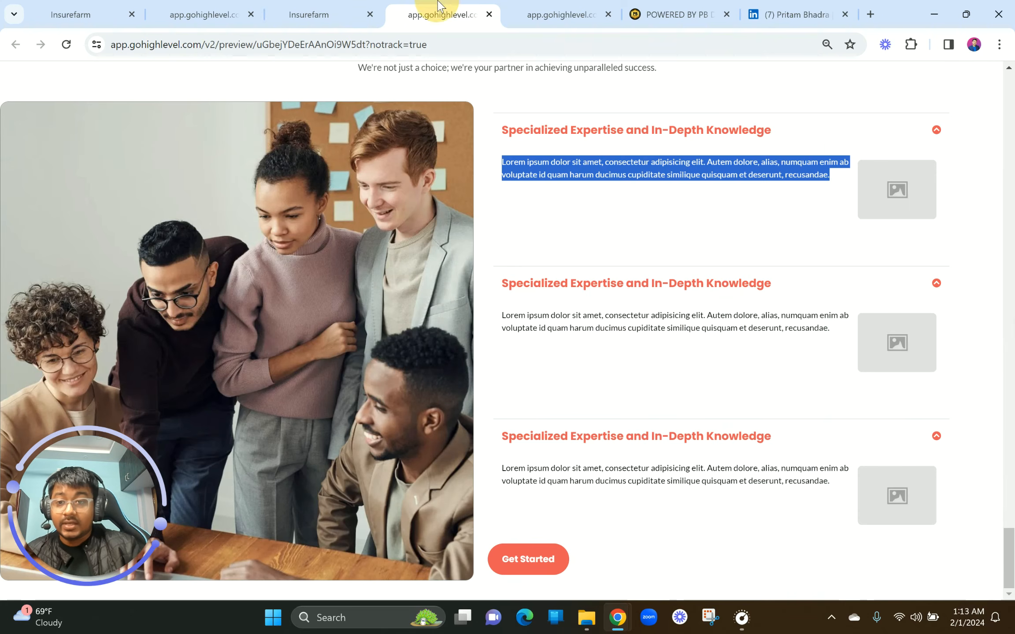
left_click(67, 50)
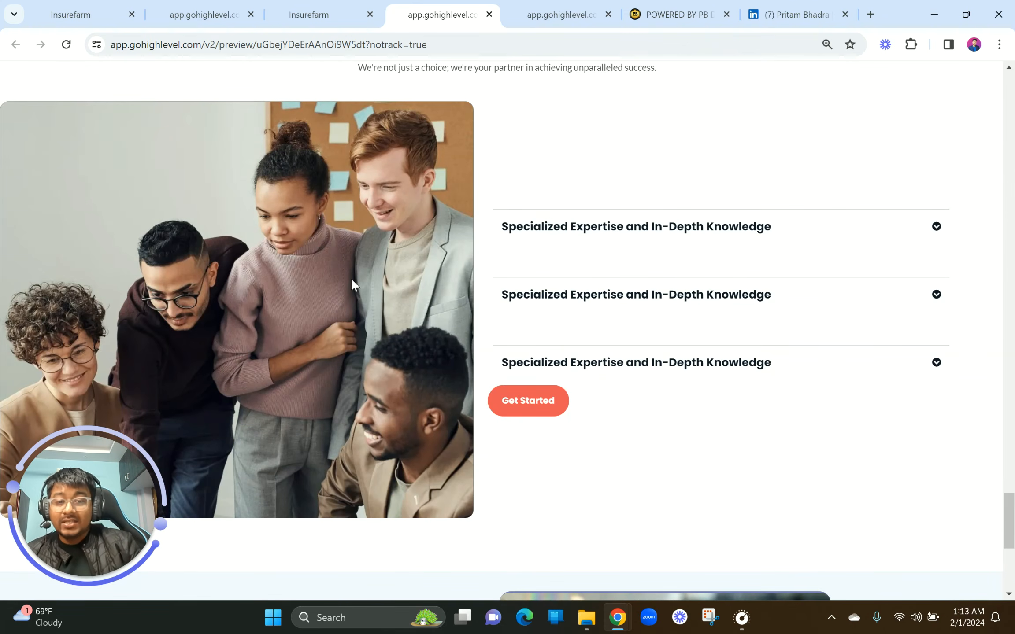
left_click(563, 231)
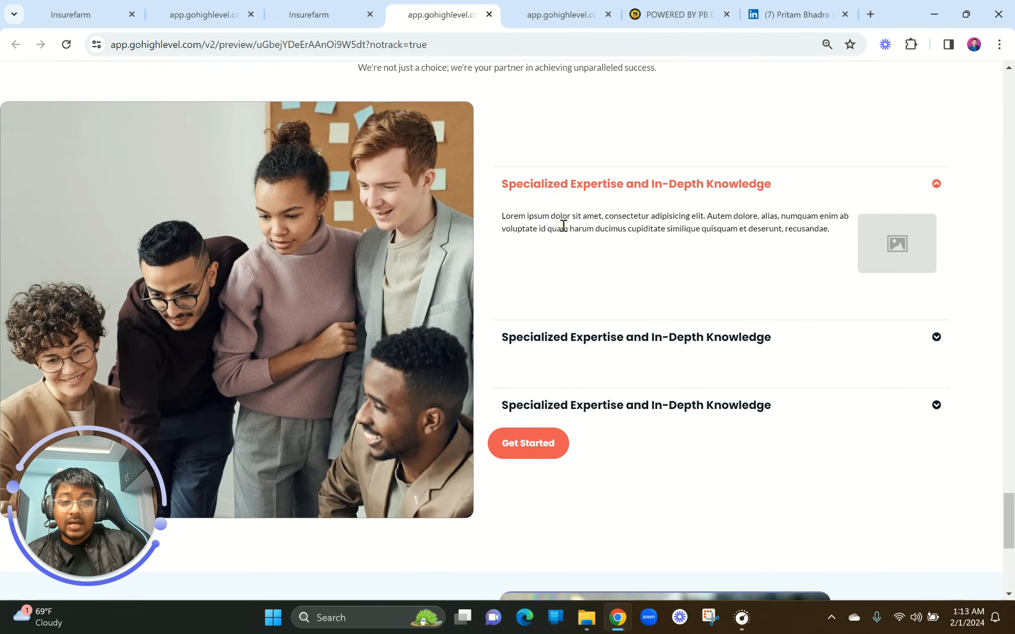
scroll(562, 225, "down", 1)
left_click(566, 282)
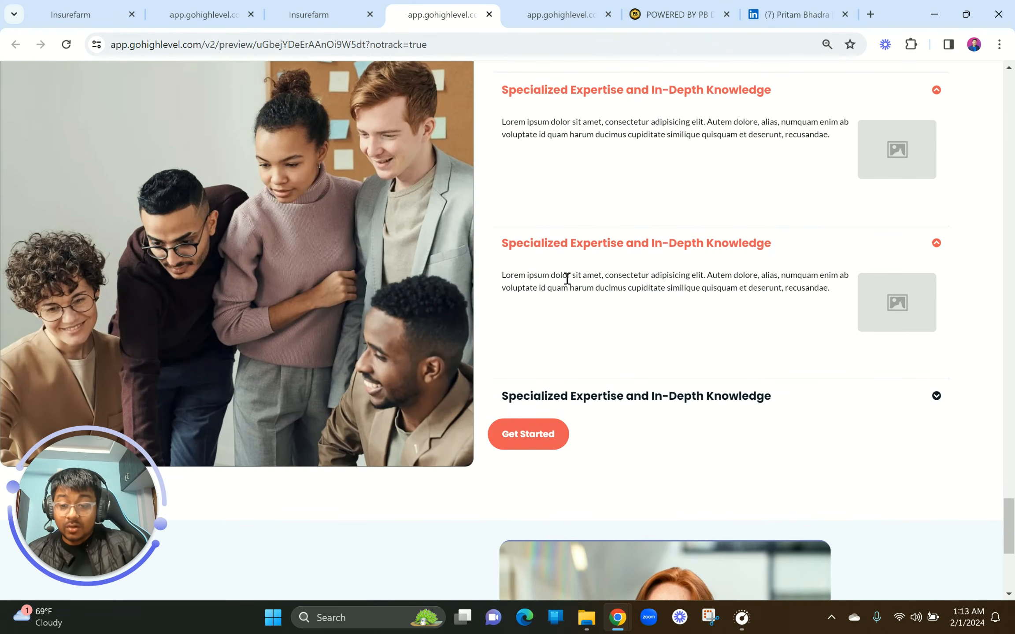
scroll(567, 278, "down", 5)
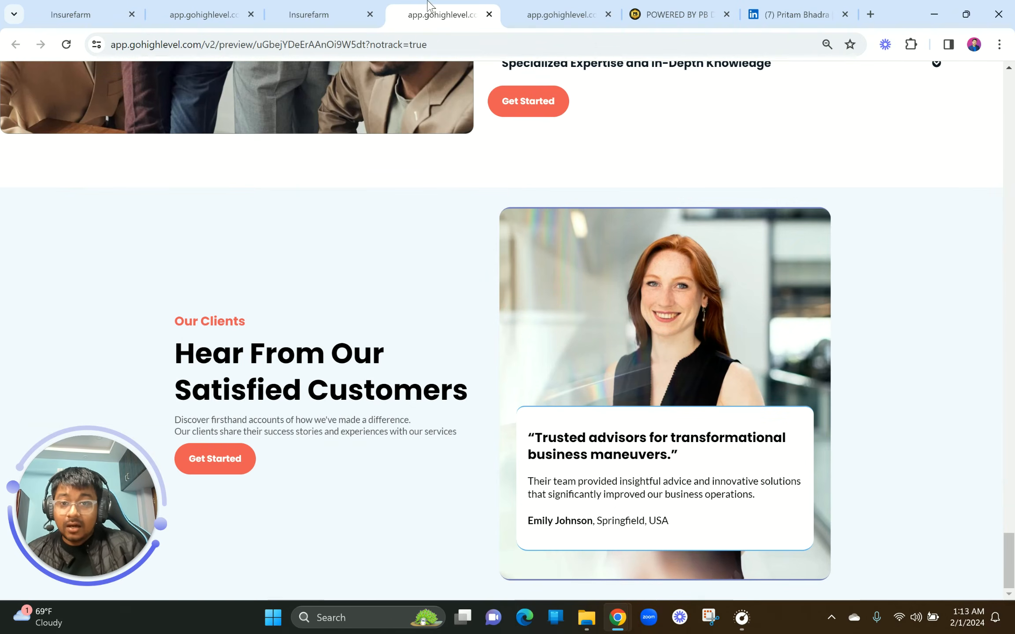
Place the preview tab beside the reference page, compare their testimonial sections and close the preview.
left_click_drag(423, 4, 304, 9)
left_click(204, 21)
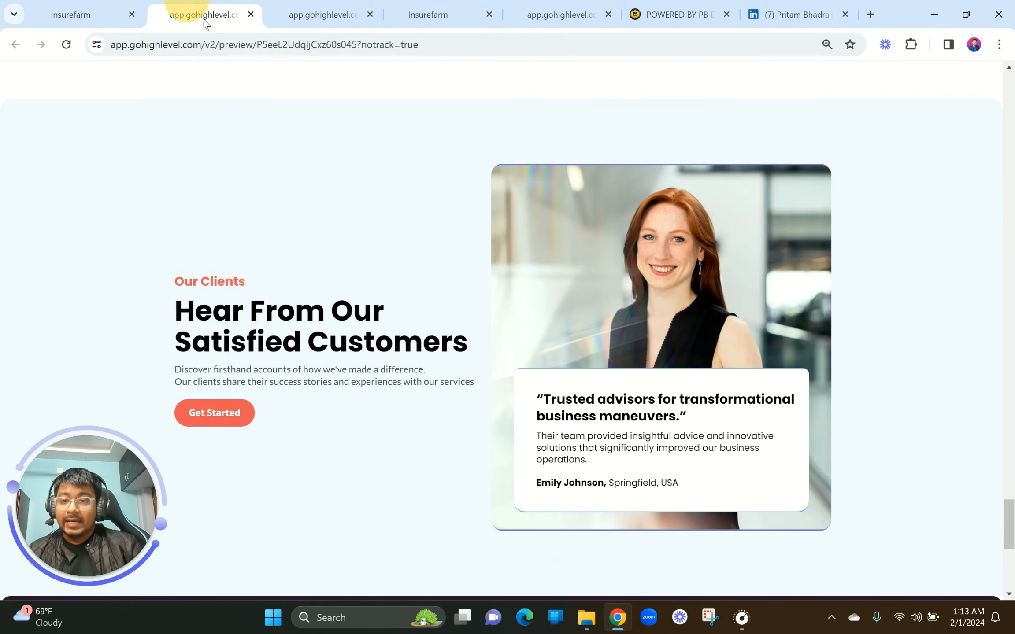
left_click(335, 4)
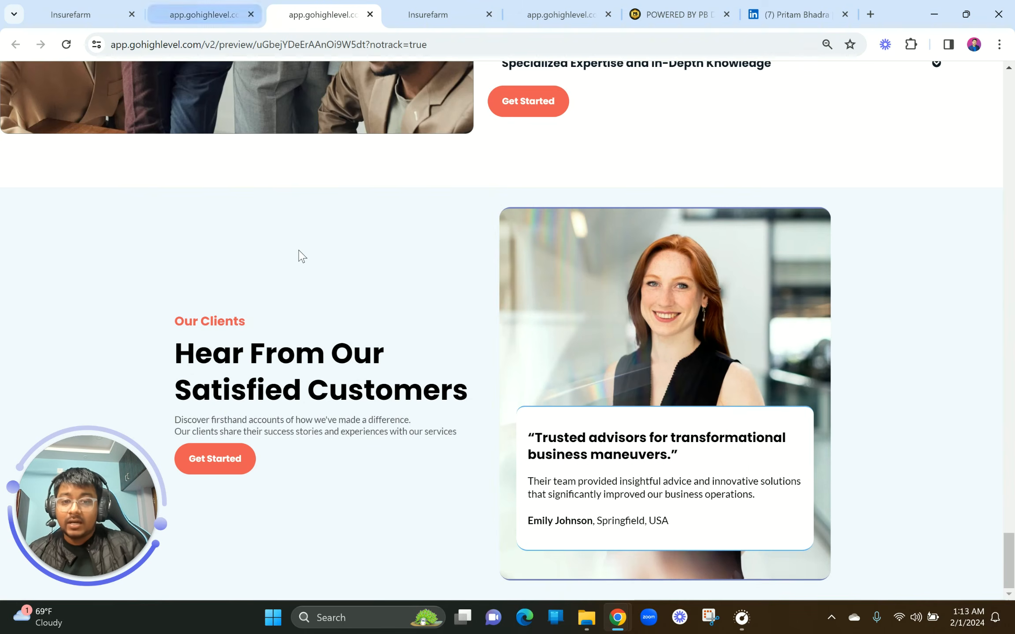
left_click(202, 14)
left_click(303, 5)
left_click(370, 14)
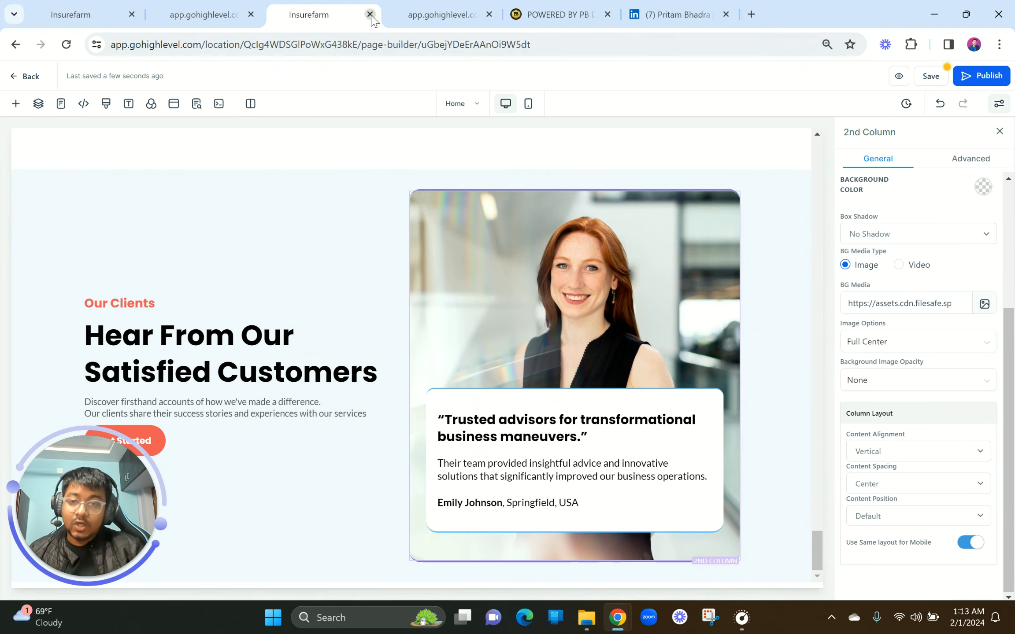
Switch to the reference page and examine its contact call-to-action and footer section.
left_click(245, 6)
scroll(419, 309, "down", 8)
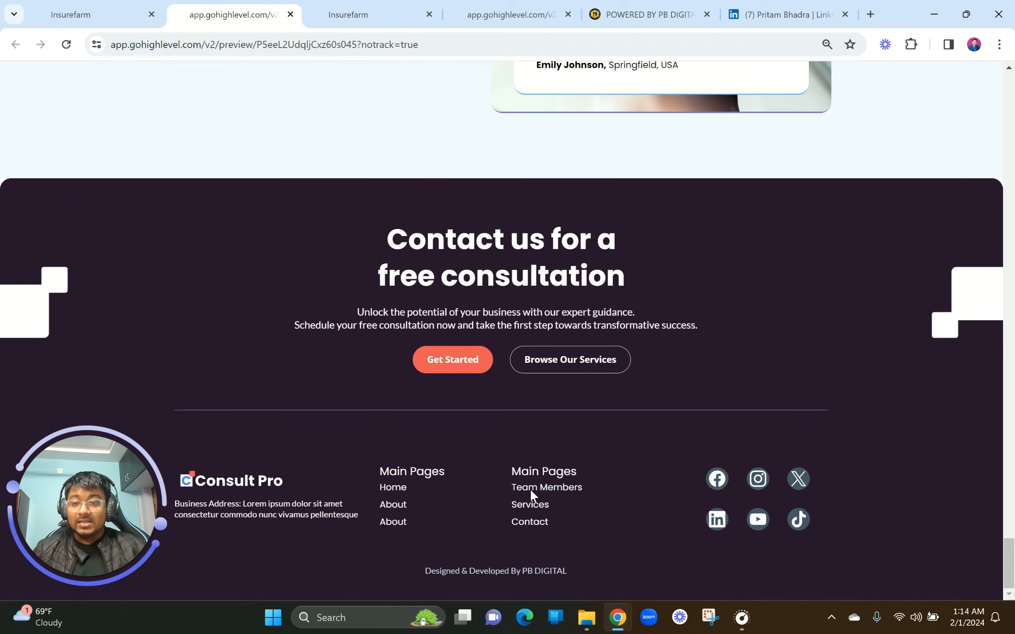
Switch back to the page builder and duplicate the dark contact call-to-action section above the user cases section.
left_click(348, 14)
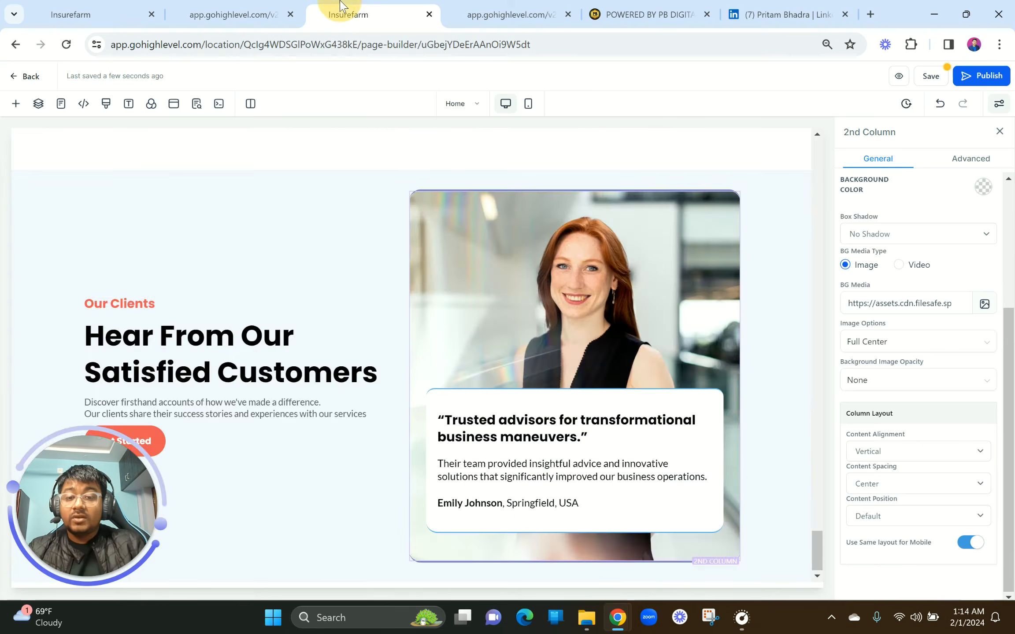
scroll(412, 304, "up", 20)
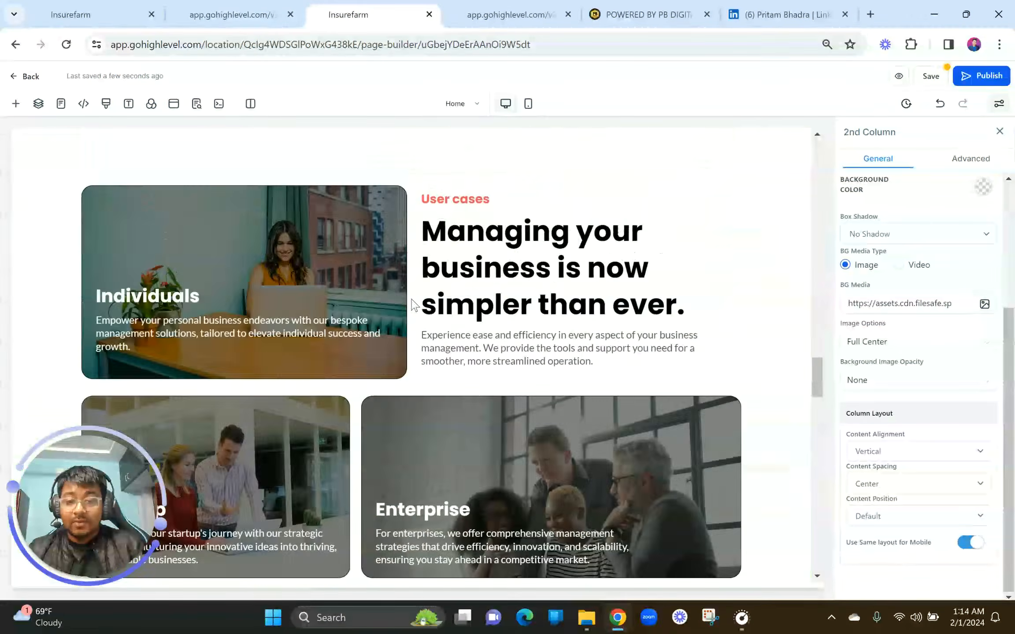
scroll(412, 304, "up", 10)
left_click(803, 360)
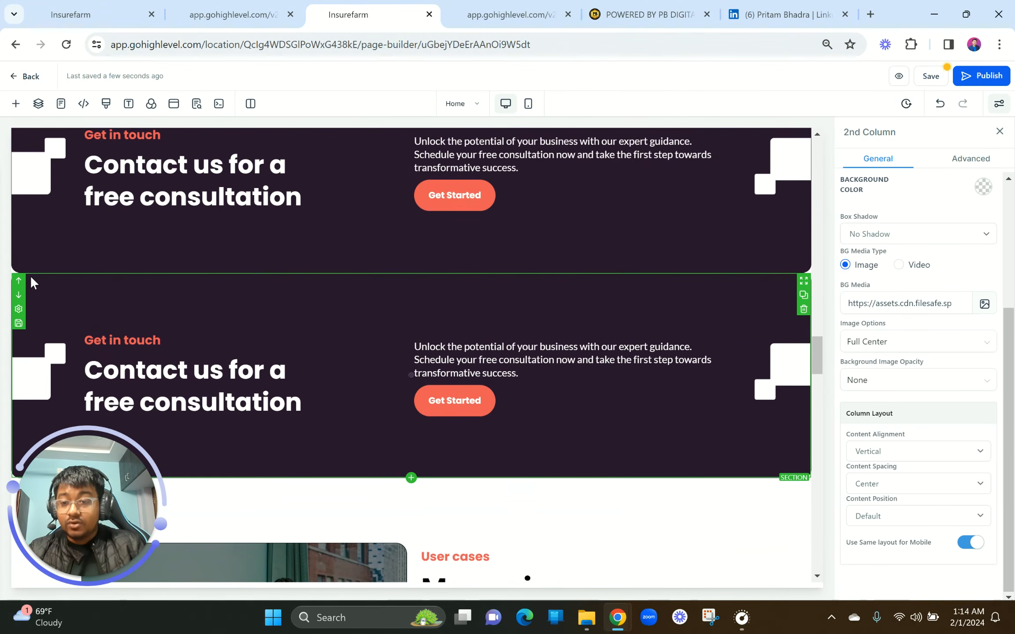
Move the duplicated contact section down the page until it sits below the client testimonial section.
scroll(30, 275, "down", 3)
scroll(26, 165, "up", 5)
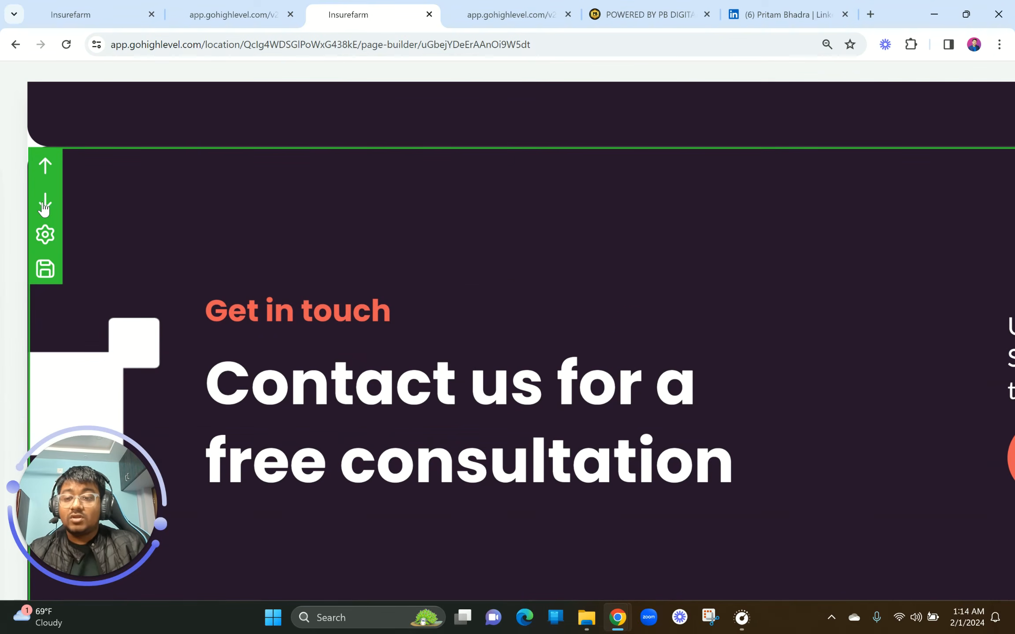
scroll(45, 209, "down", 5)
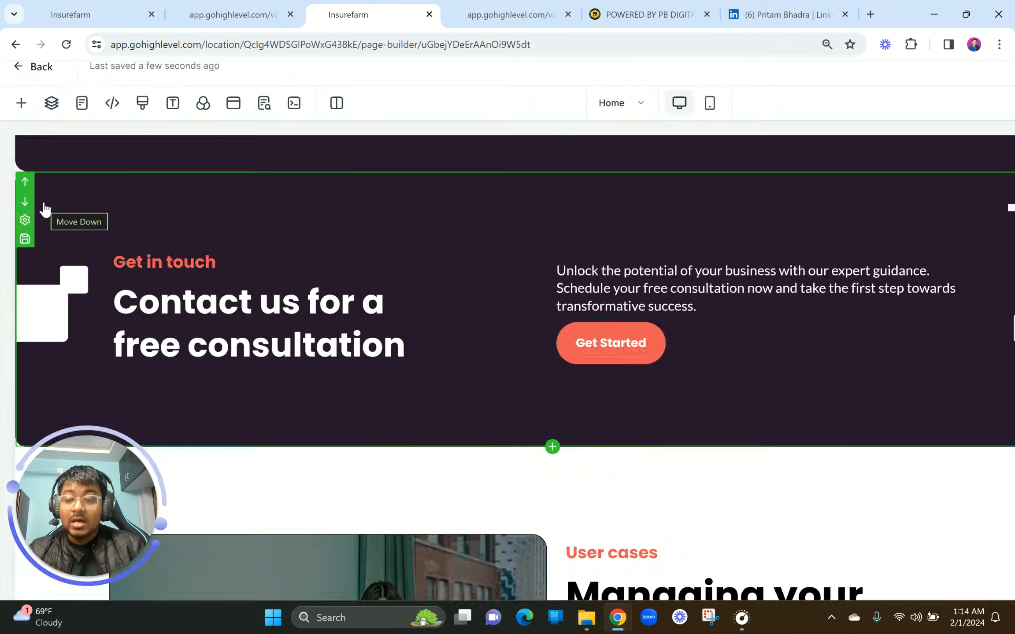
left_click(18, 179)
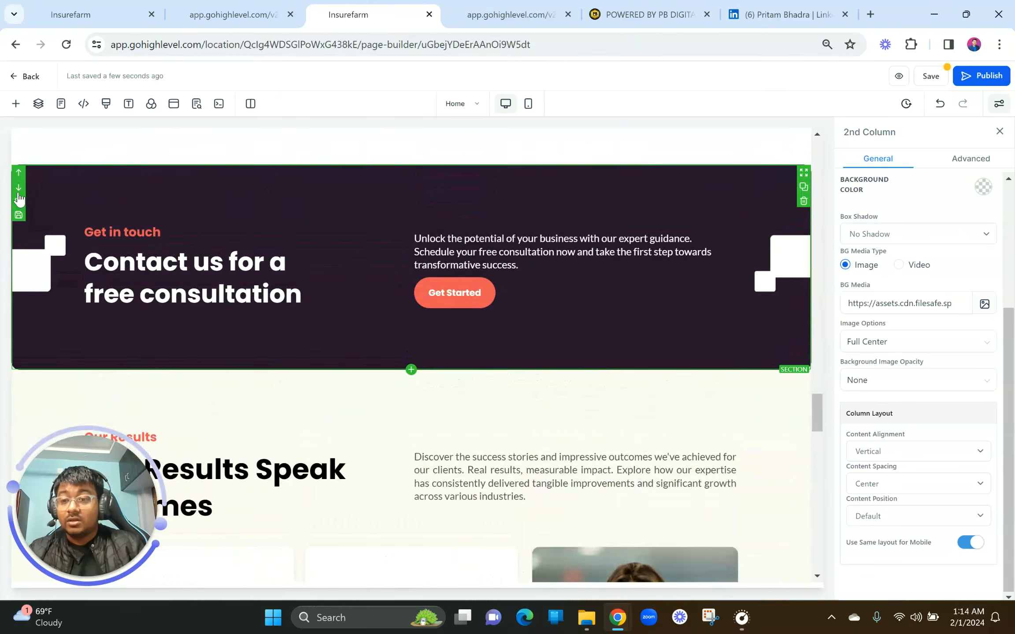
left_click(19, 189)
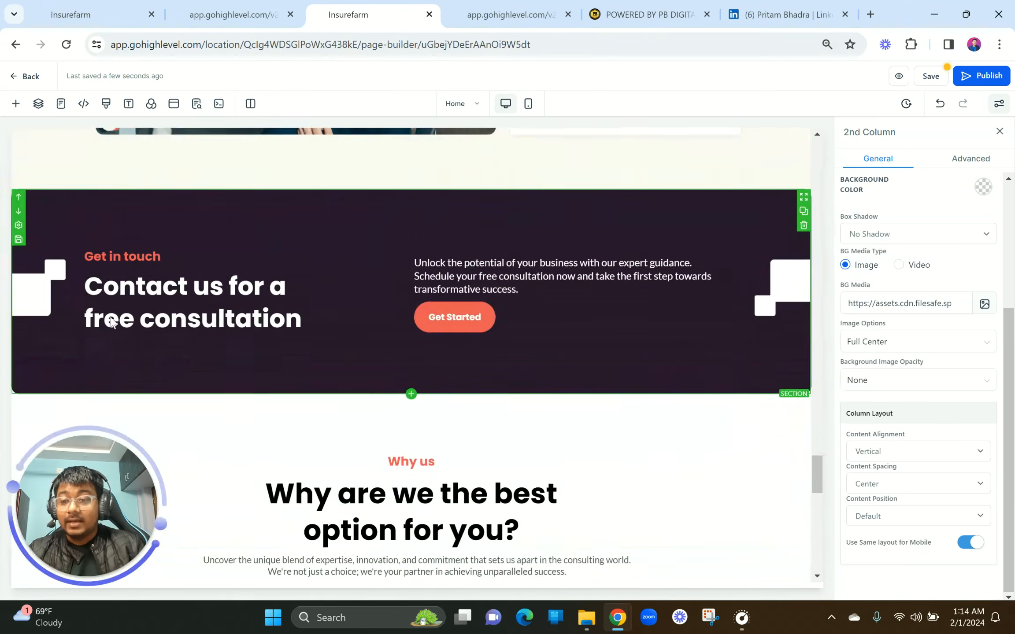
left_click(18, 211)
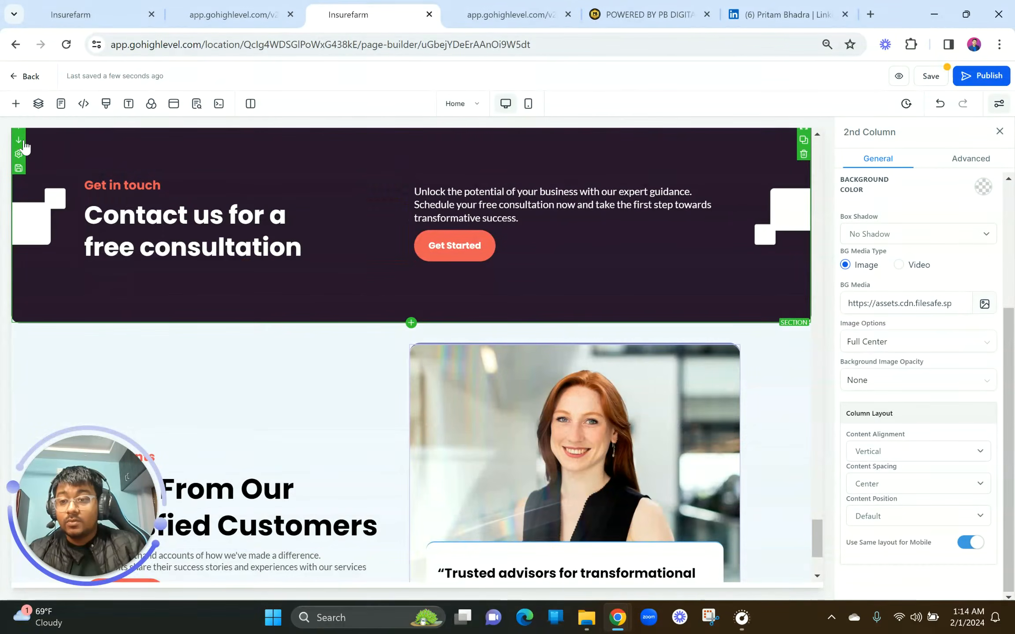
left_click(19, 142)
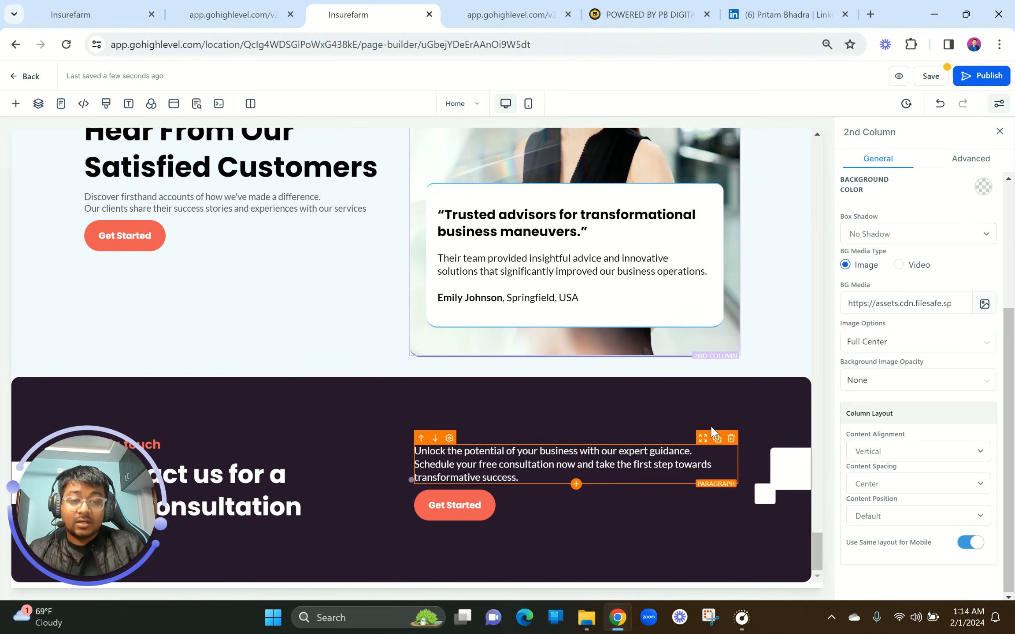
Set the border of the bottom contact section to Top Border.
left_click(670, 402)
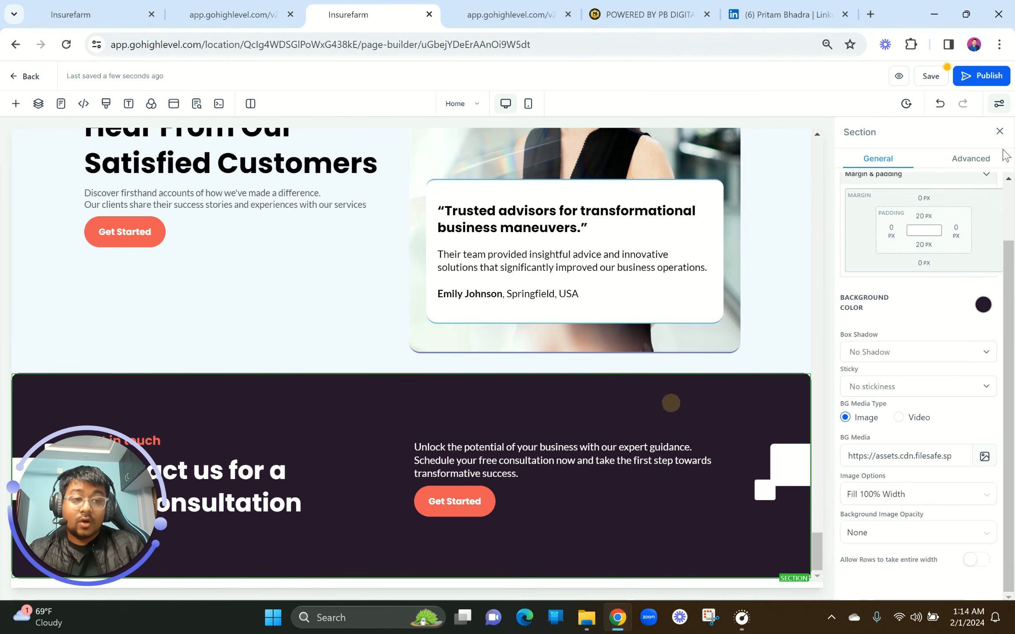
left_click(974, 160)
left_click(882, 211)
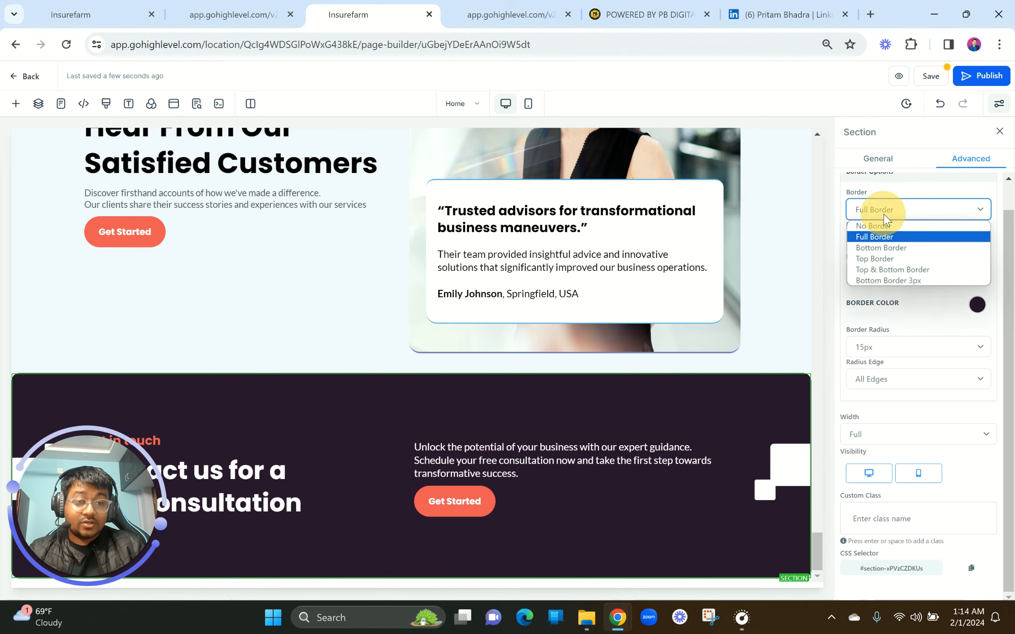
left_click(882, 260)
left_click(638, 254)
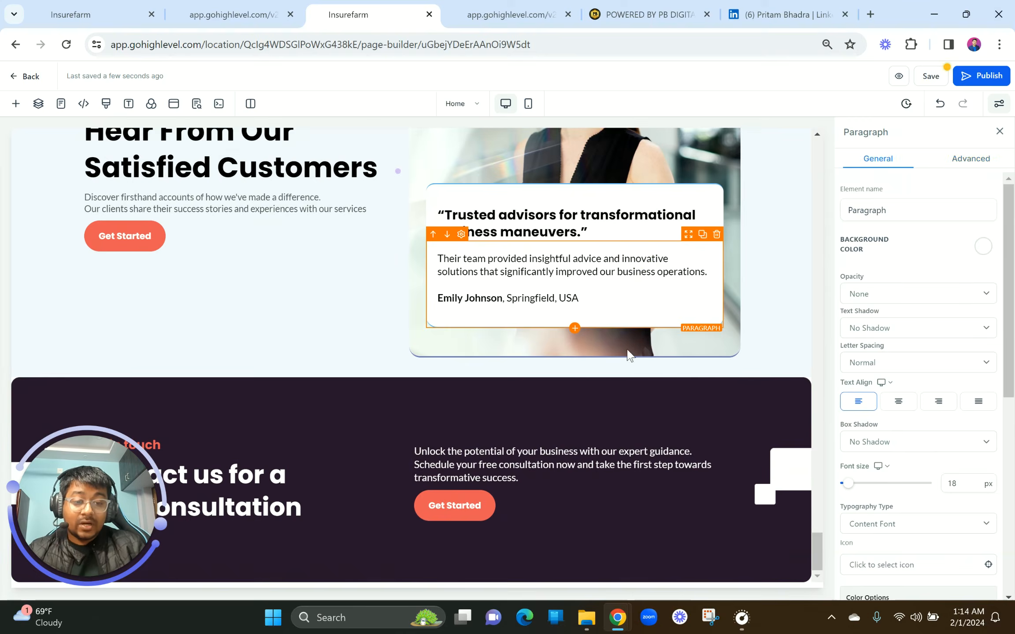
Set the bottom contact section's radius edge to Top Only Edges.
left_click(695, 562)
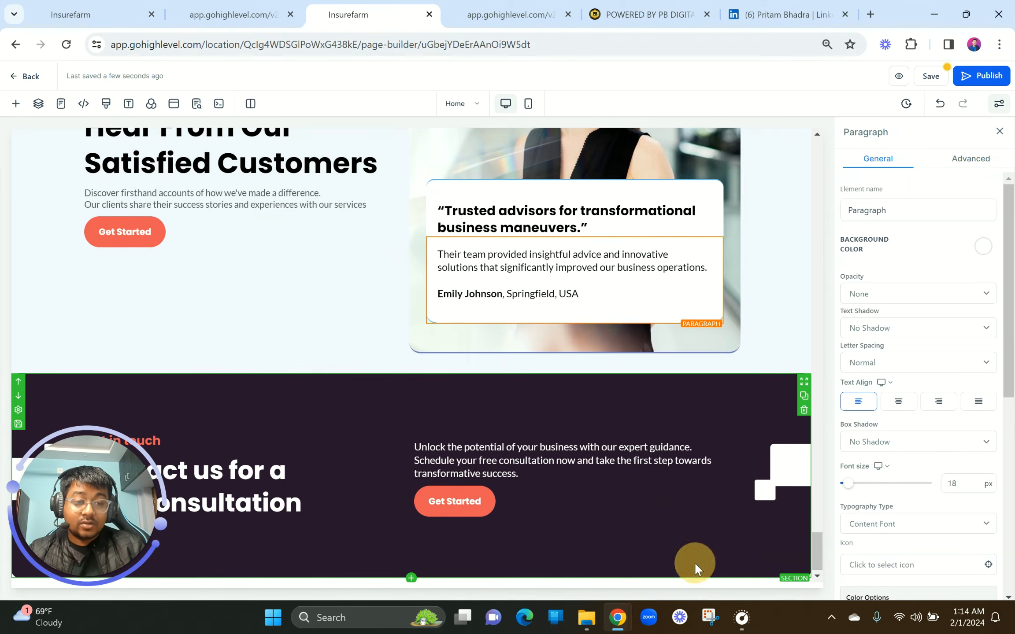
left_click(971, 158)
scroll(904, 484, "down", 1)
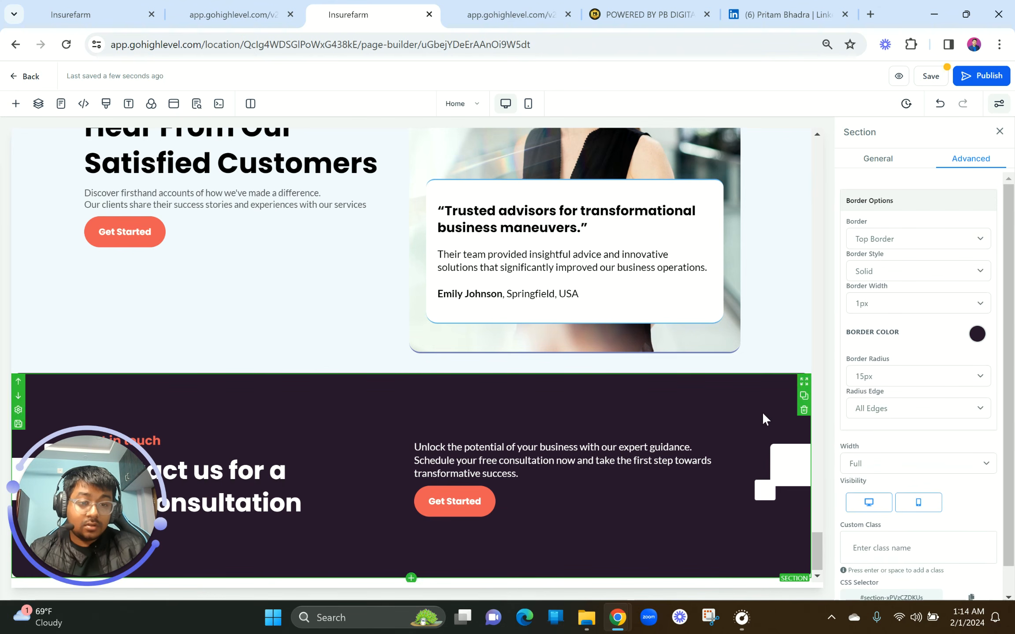
left_click(890, 379)
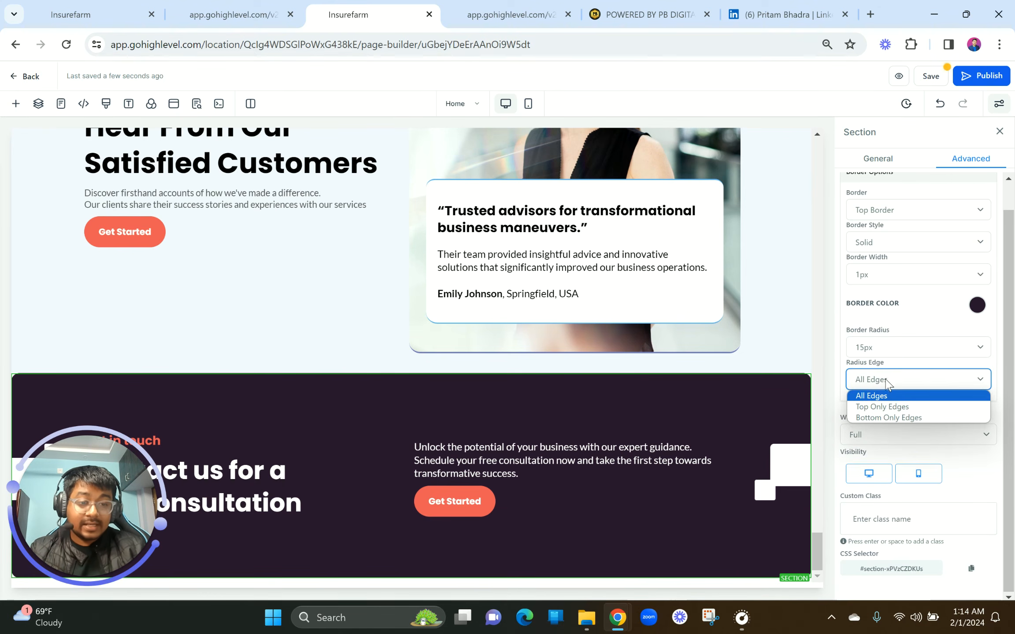
scroll(907, 378, "up", 5)
scroll(858, 390, "down", 5)
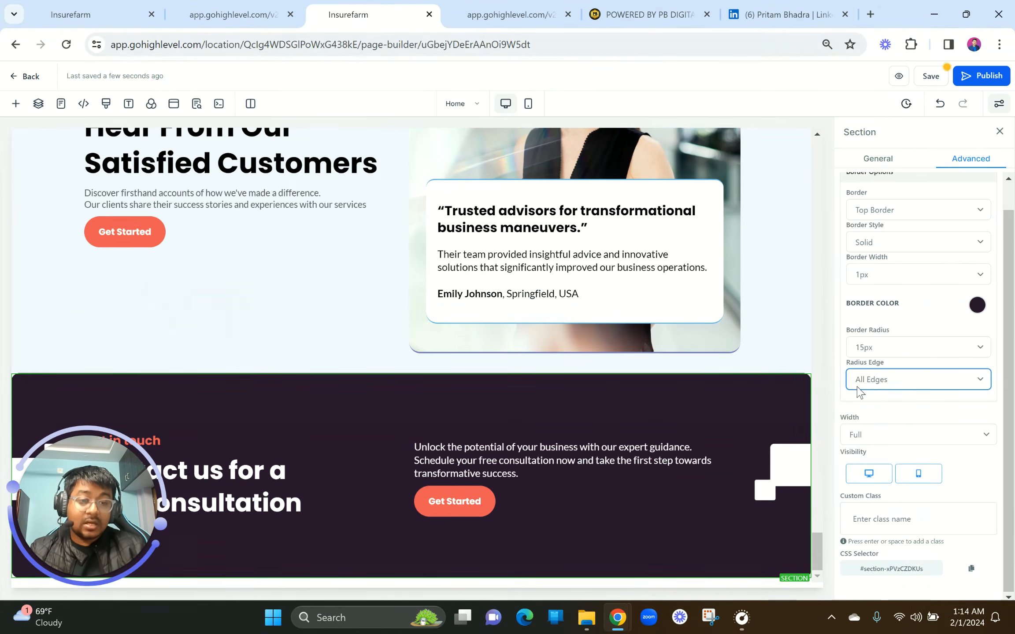
left_click(875, 381)
left_click(873, 406)
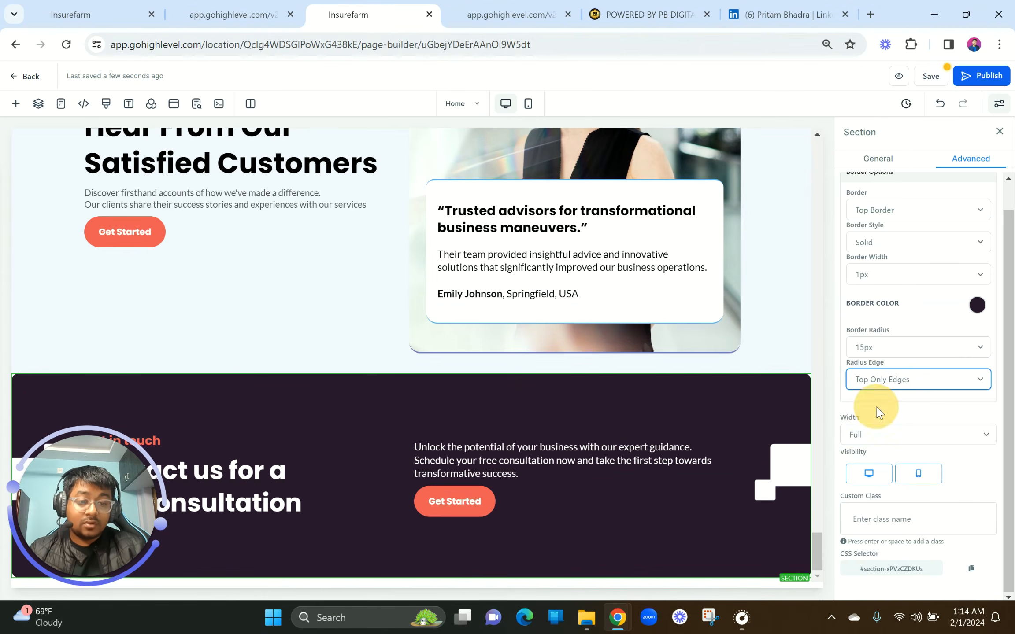
left_click(614, 320)
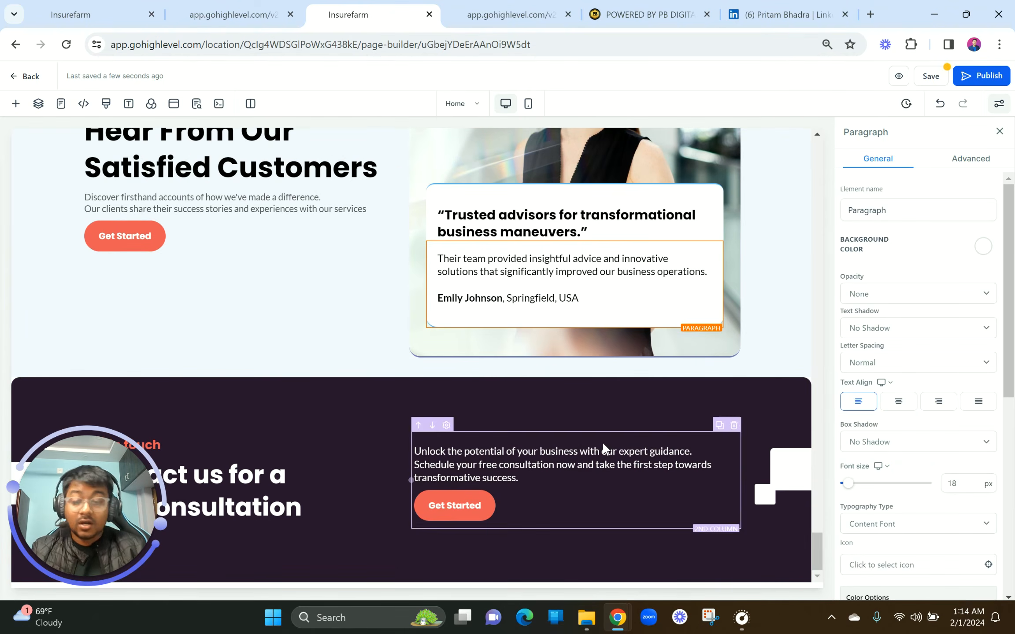
Check the reference contact block, add a one-column row to the bottom contact section and move it above the two-column row.
left_click(184, 4)
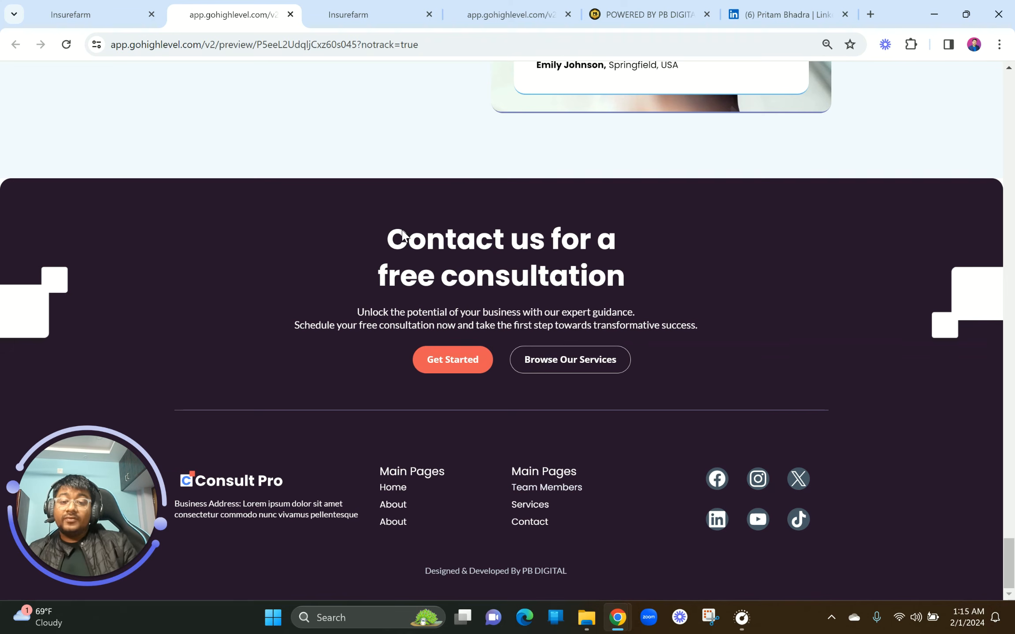
left_click_drag(375, 228, 730, 390)
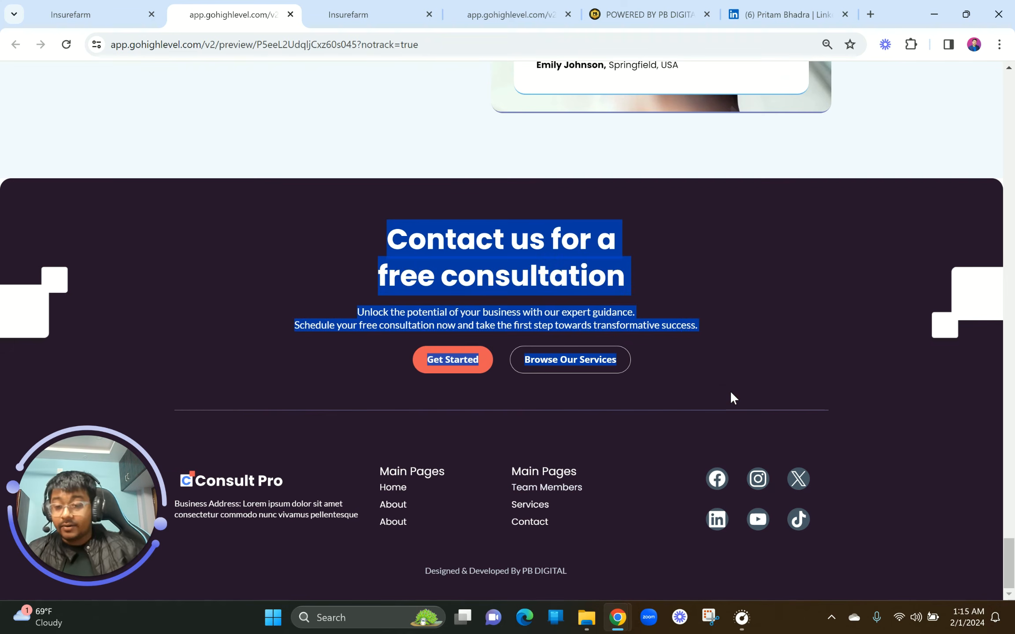
left_click(361, 13)
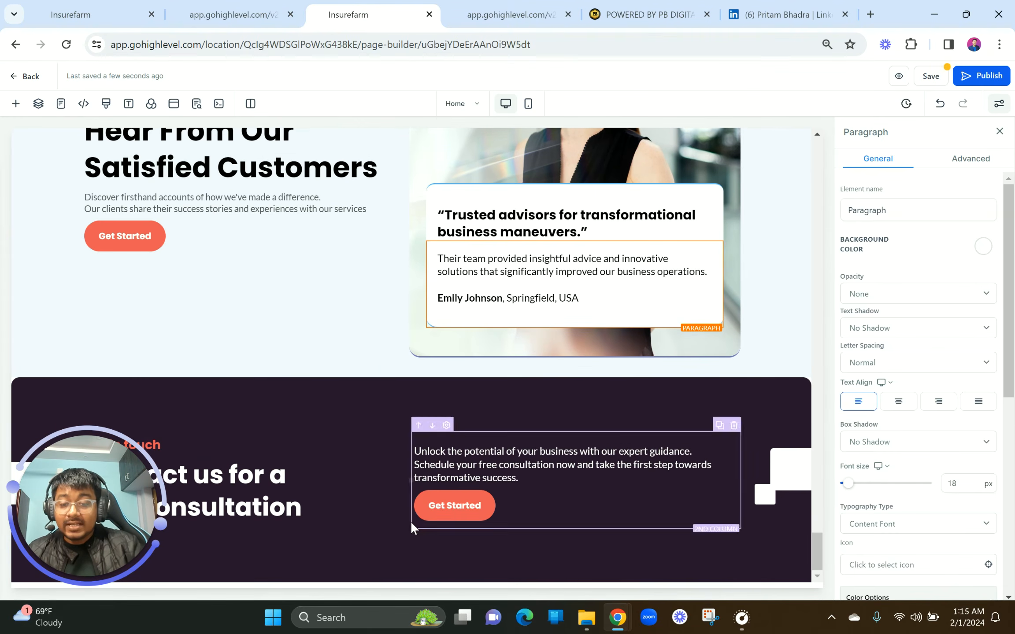
left_click(411, 532)
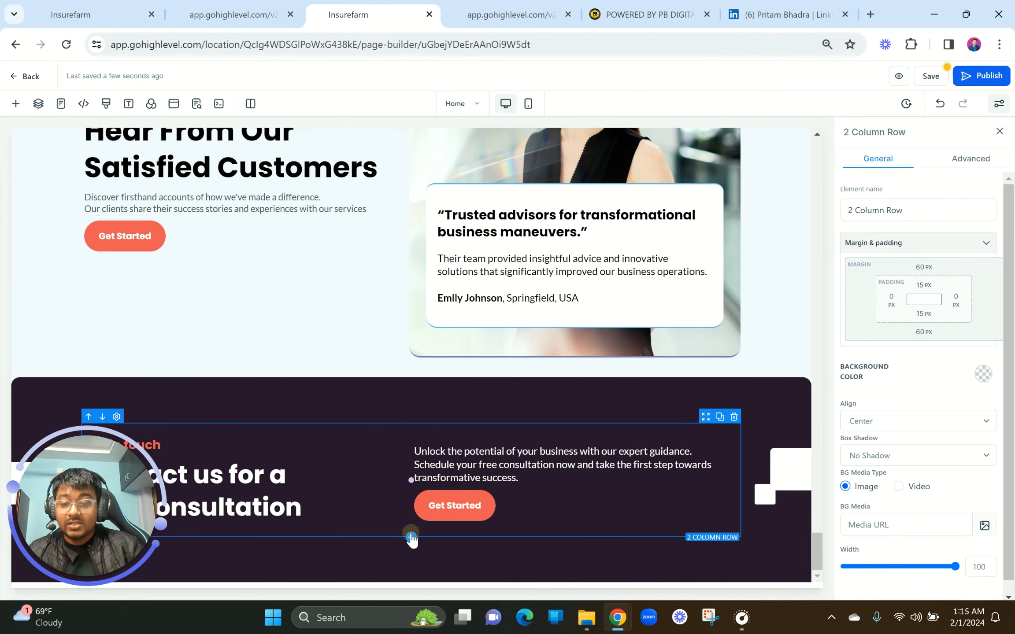
left_click(411, 537)
left_click(154, 194)
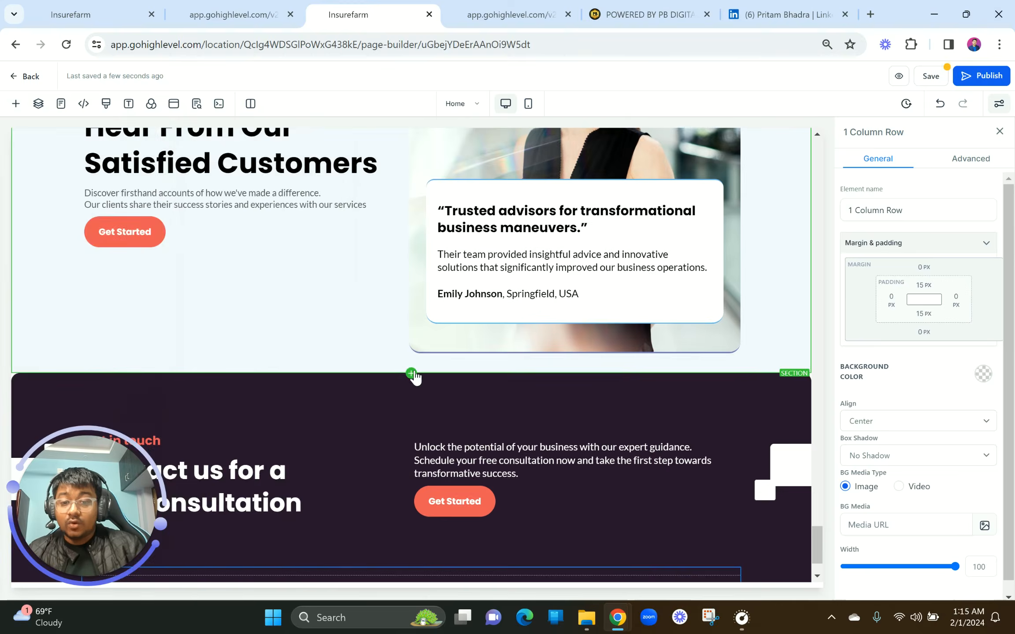
left_click_drag(79, 487, 90, 163)
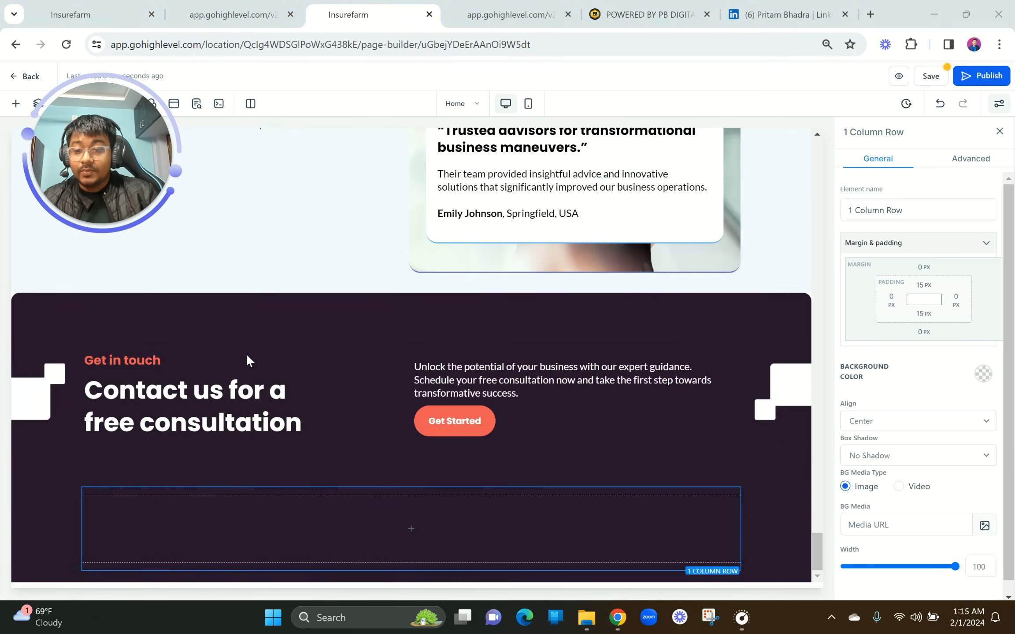
left_click(89, 482)
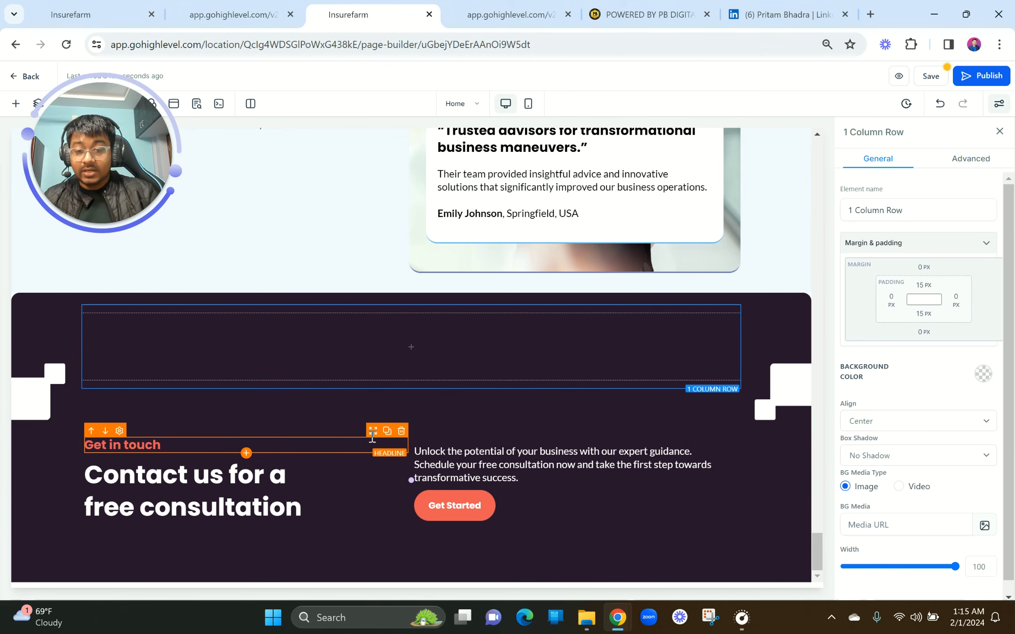
Move the "Get in touch" and "Contact us for a free consultation" headlines into the one-column row, with "Get in touch" first.
left_click_drag(372, 433, 488, 350)
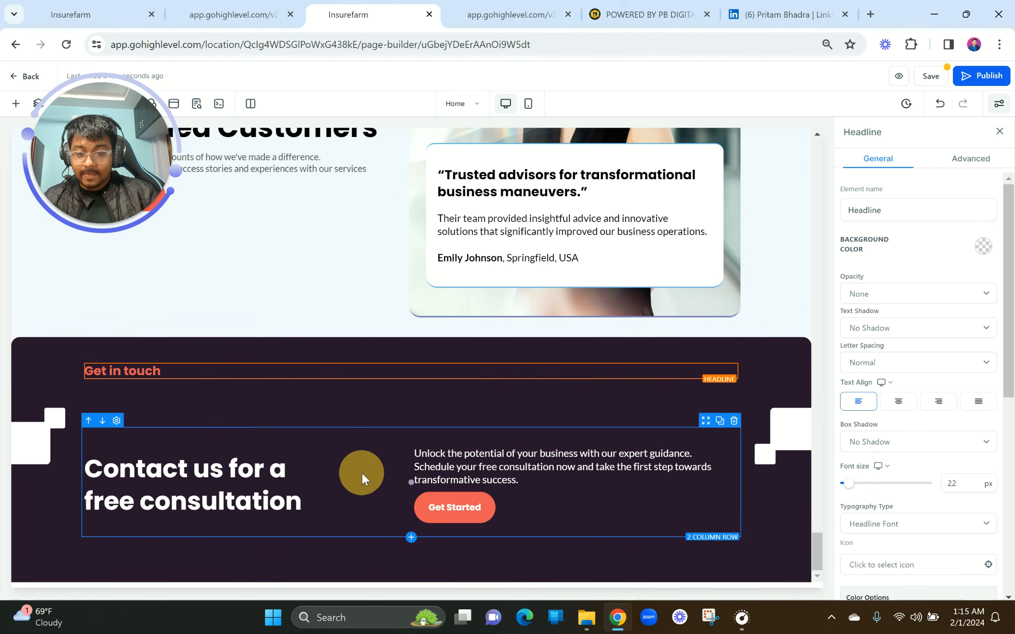
left_click(361, 471)
mouse_move(373, 446)
left_mouse_down()
mouse_move(464, 387)
mouse_move(488, 351)
left_mouse_up()
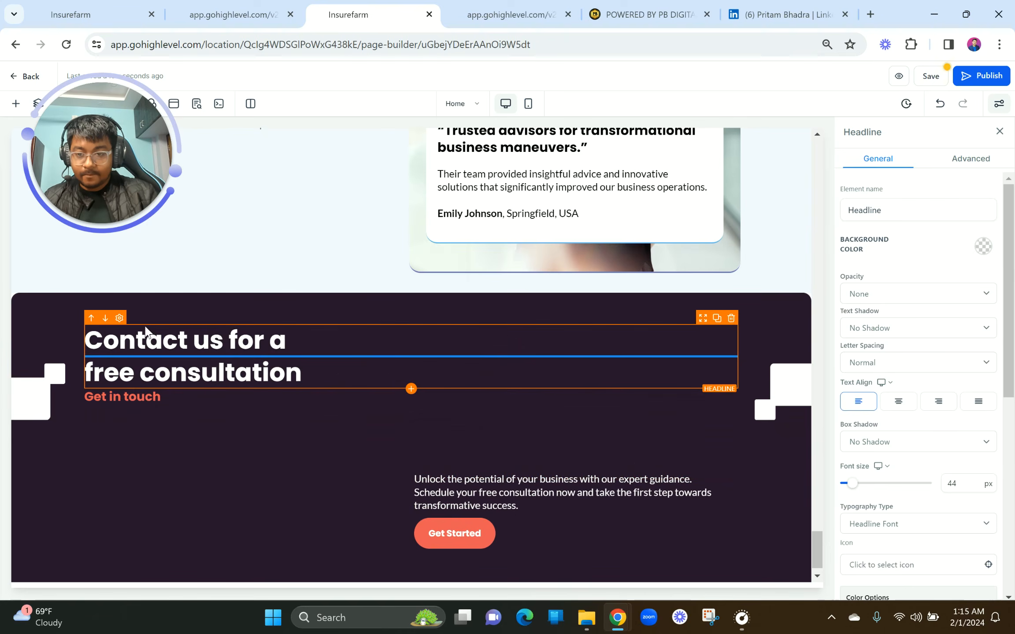
left_click(105, 317)
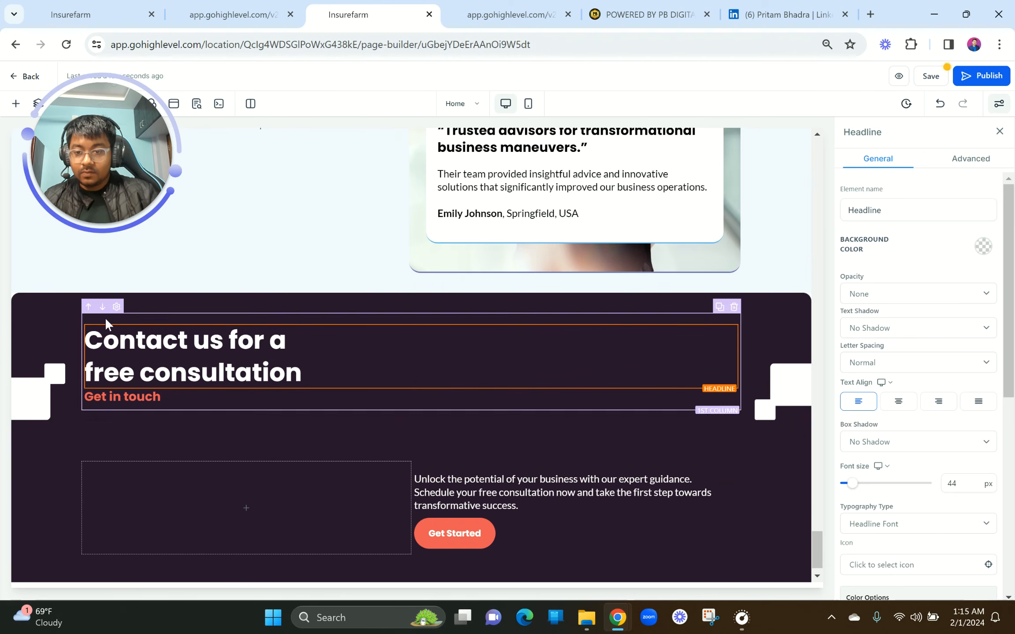
left_click(105, 318)
Center-align the "Contact us for a free consultation" and "Get in touch" headlines.
left_click(322, 365)
left_click(897, 401)
left_click(312, 328)
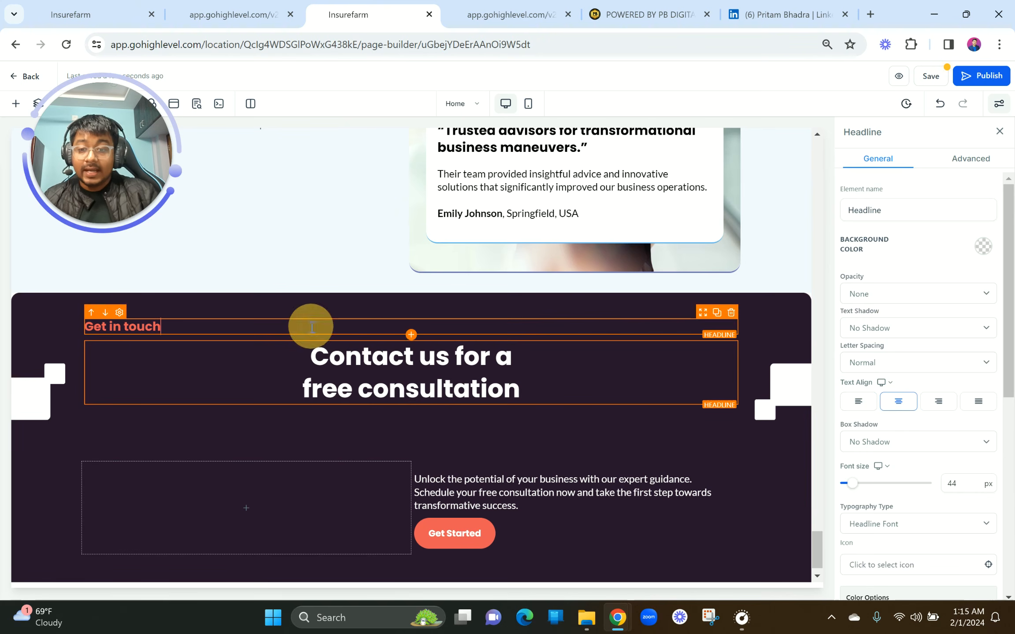
left_click(896, 402)
Move the consultation paragraph below the headlines in the one-column row and center-align its text.
left_click_drag(704, 468, 564, 406)
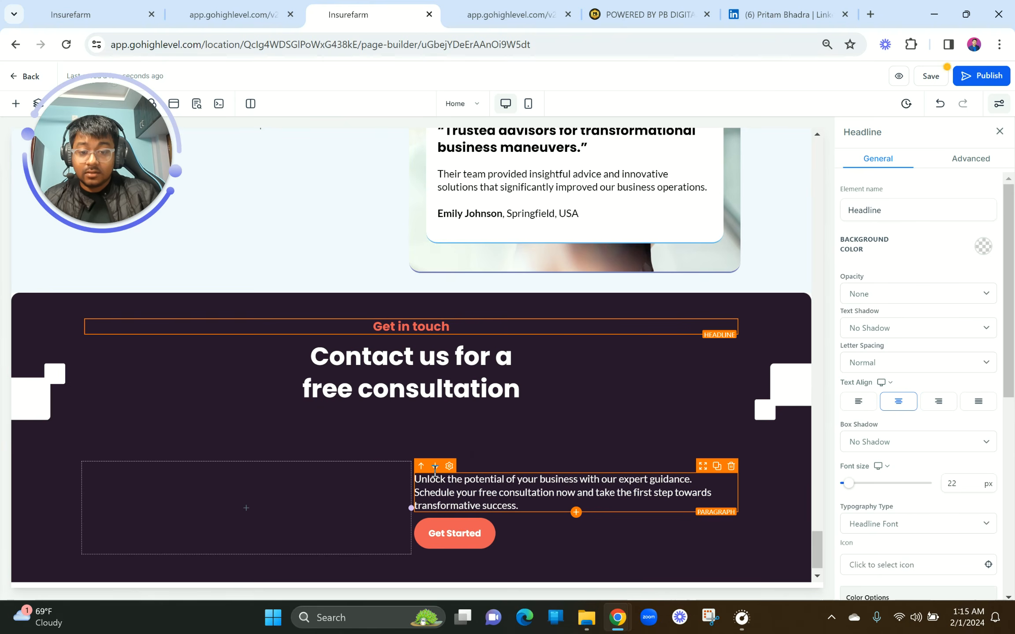
left_click_drag(703, 466, 564, 390)
left_click(898, 402)
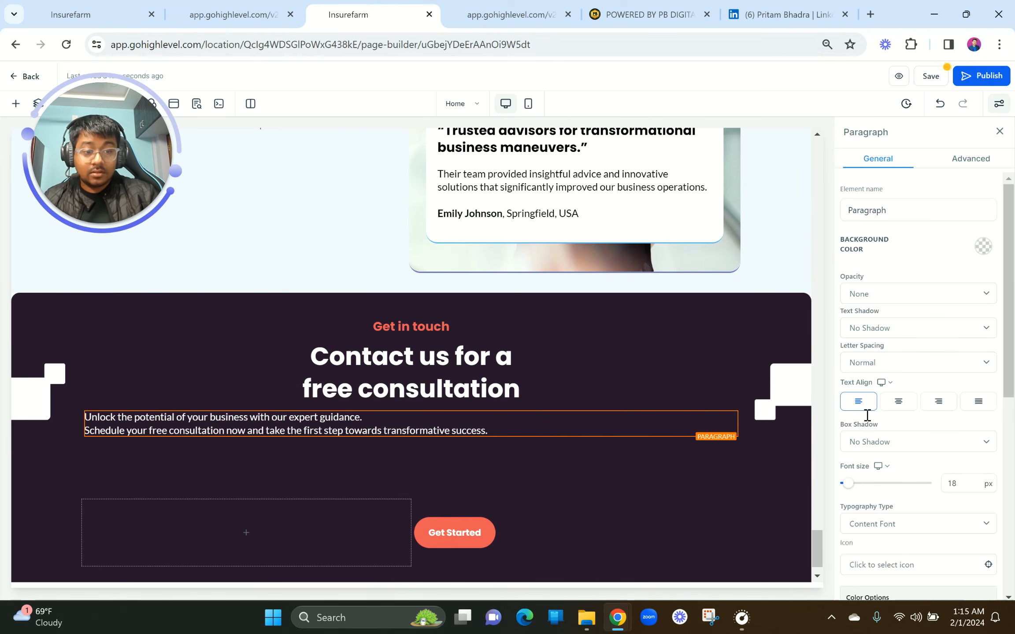
left_click(892, 410)
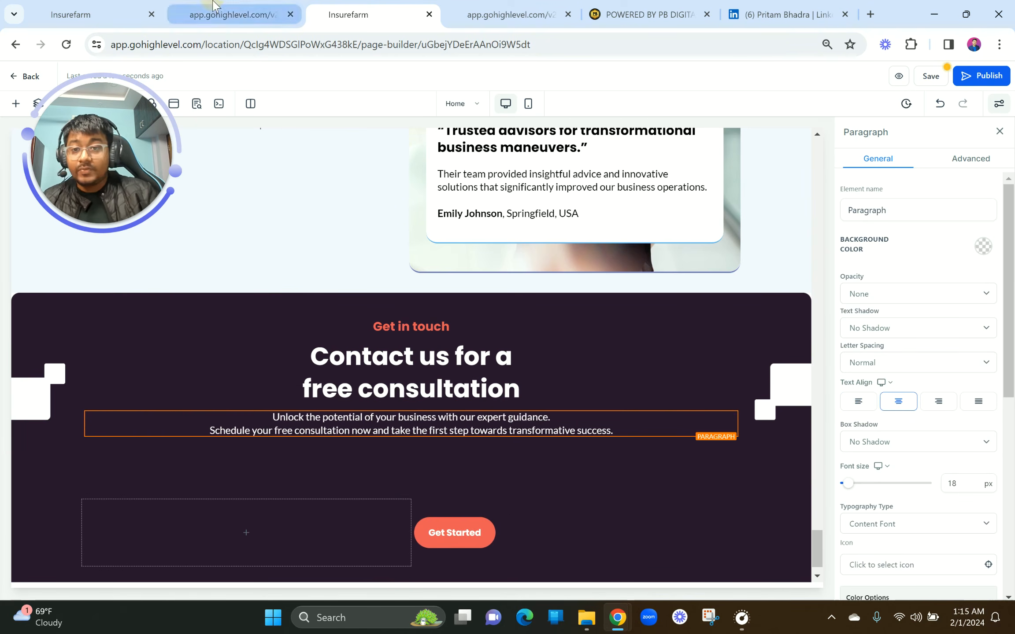
Check the reference button layout, move the Get Started button into the two-column row's first column and align it right.
left_click(233, 13)
left_click(372, 6)
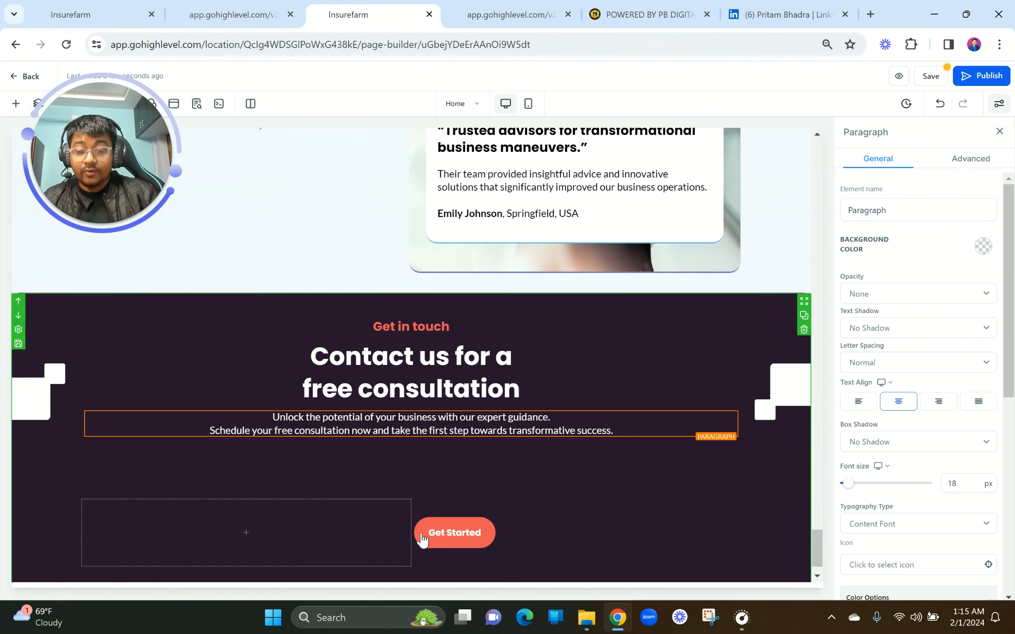
left_click_drag(703, 517, 381, 506)
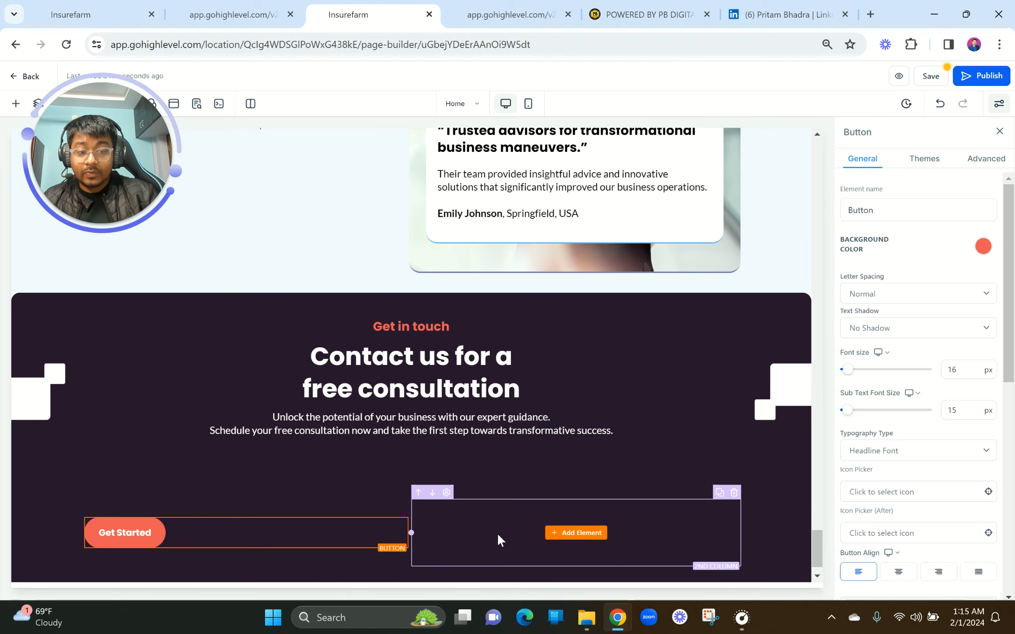
left_click(938, 572)
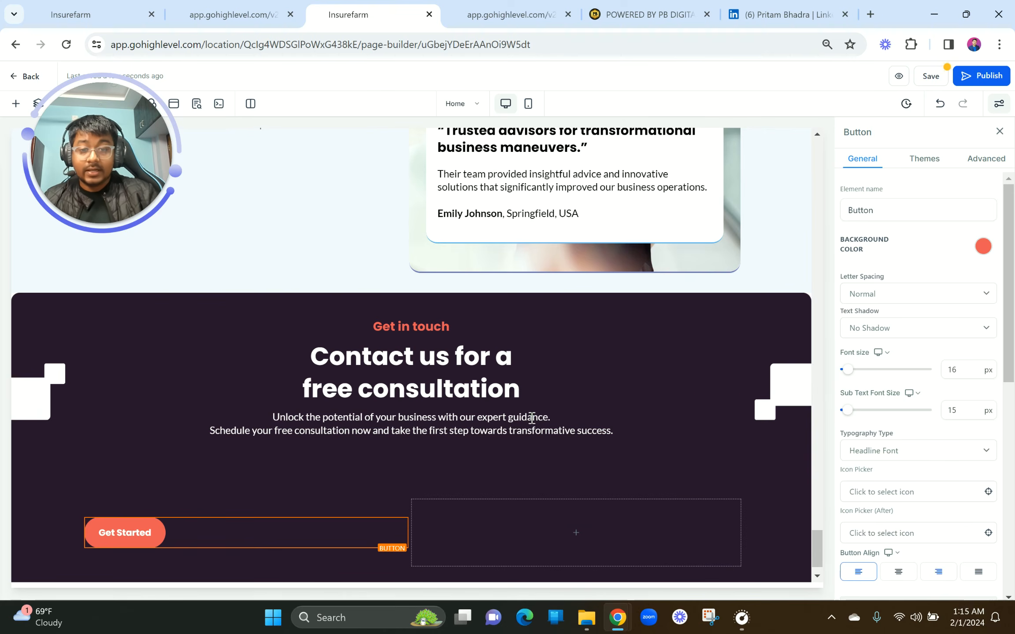
scroll(532, 418, "up", 10)
scroll(531, 419, "up", 15)
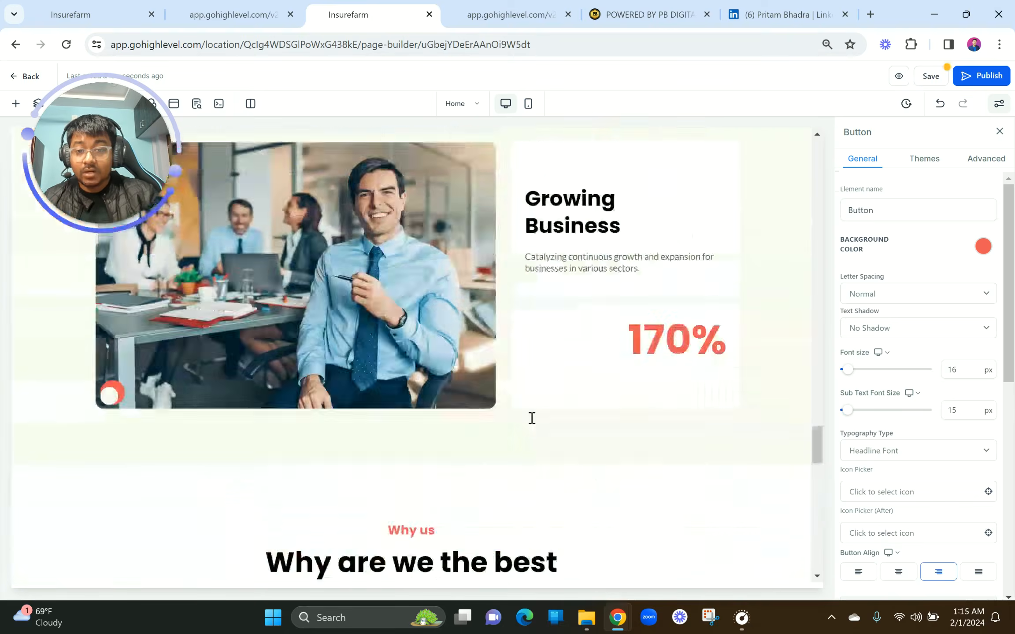
scroll(532, 419, "down", 1)
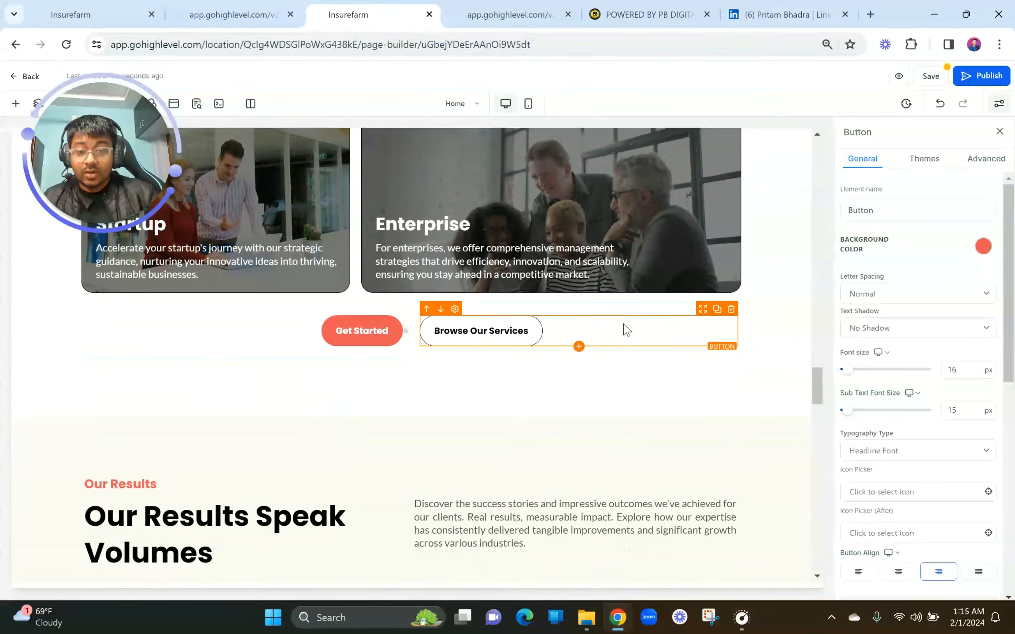
left_click(717, 310)
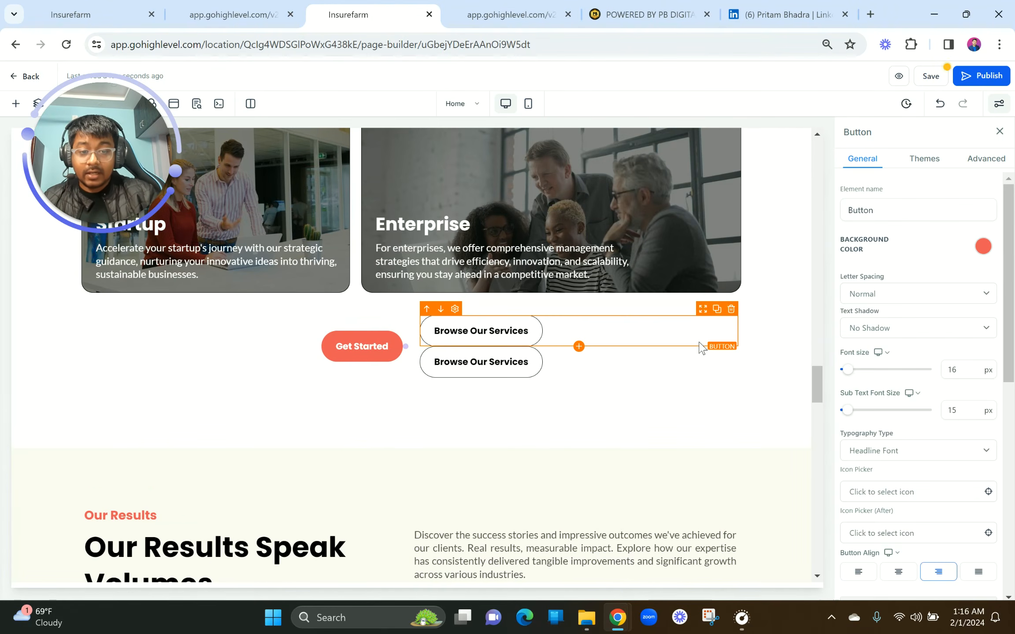
left_click_drag(703, 340, 720, 480)
scroll(719, 479, "down", 6)
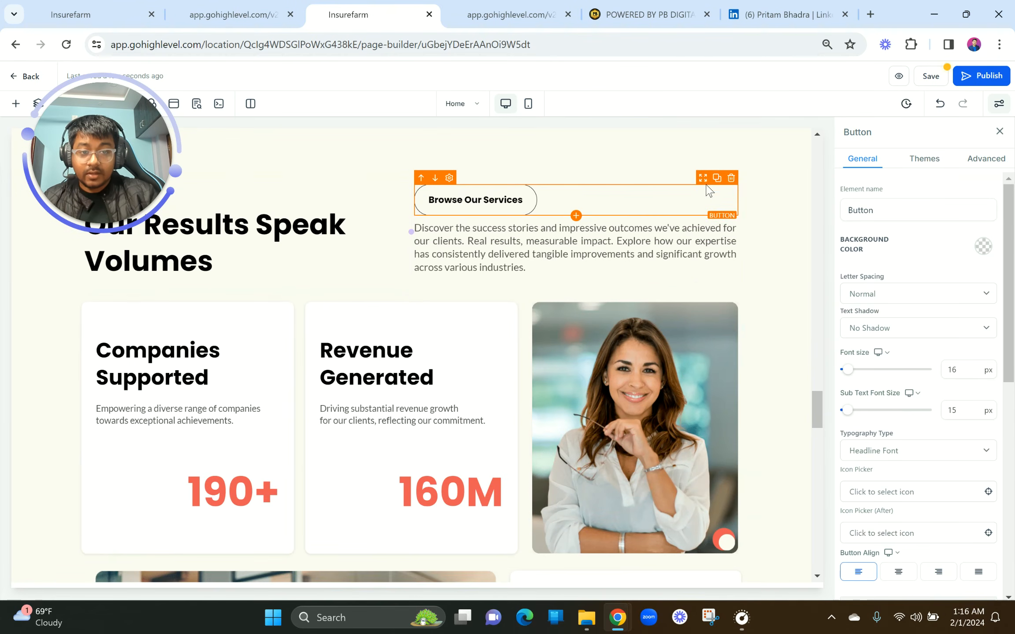
left_click_drag(703, 184, 711, 569)
scroll(707, 568, "down", 6)
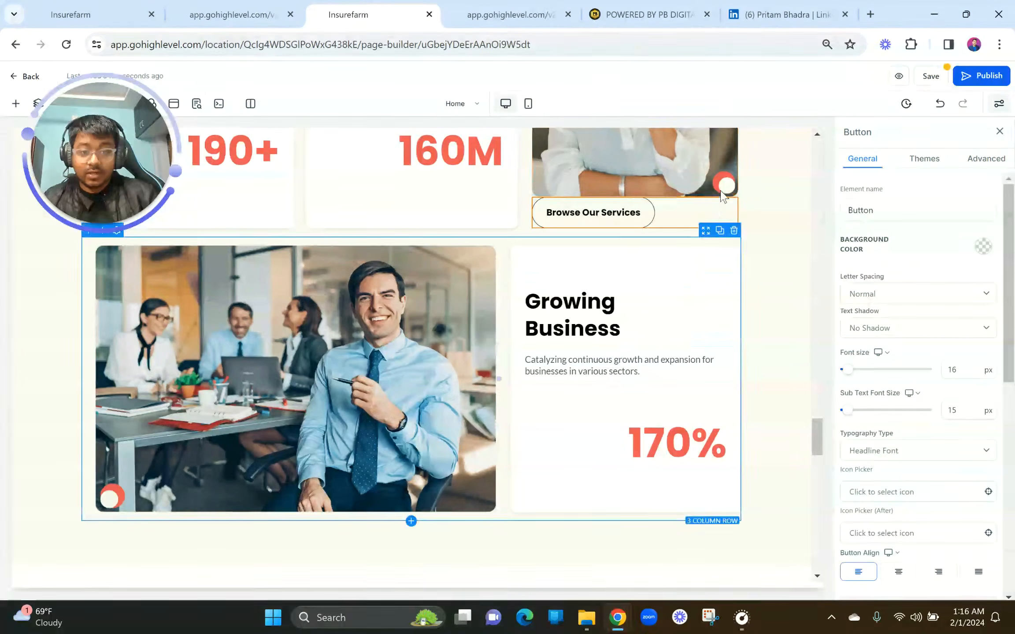
left_click_drag(703, 191, 691, 380)
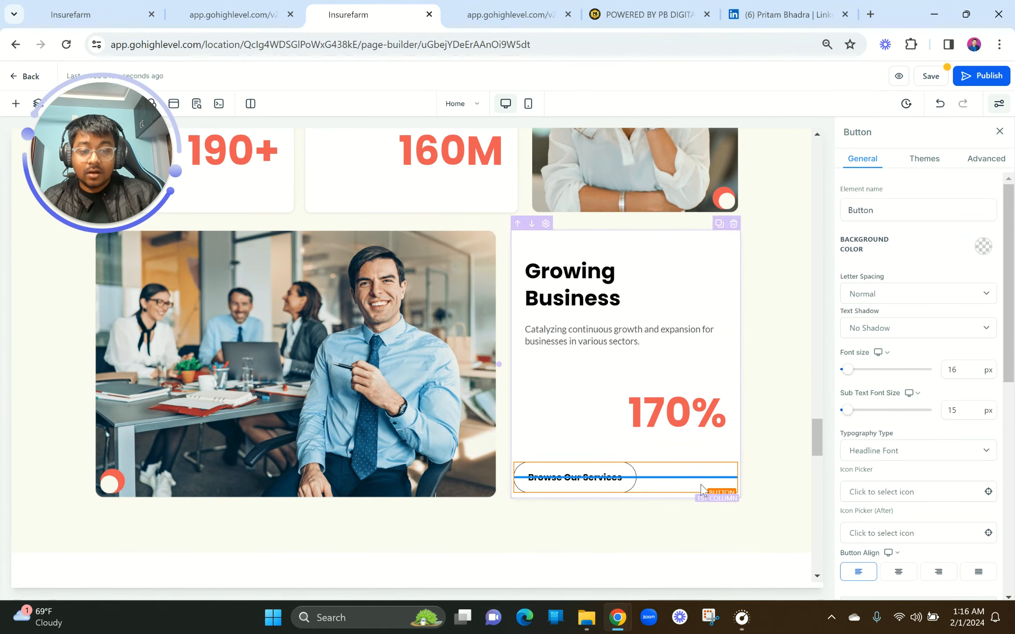
left_click(730, 455)
scroll(585, 494, "down", 10)
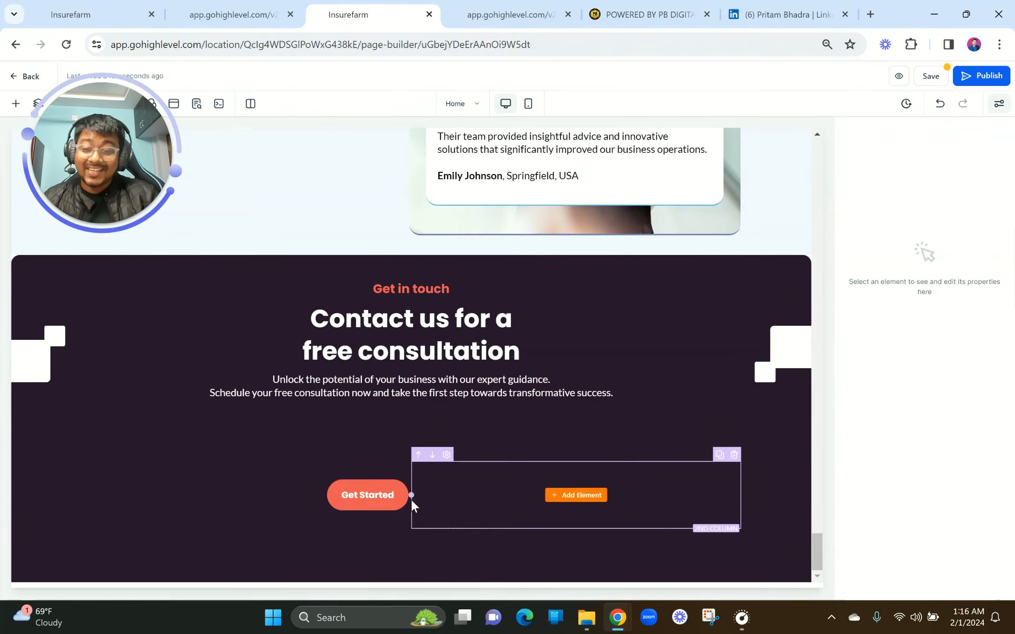
left_click(389, 486)
left_click(388, 473)
left_click_drag(373, 462, 521, 493)
left_click_drag(373, 462, 537, 500)
left_click_drag(372, 493, 526, 492)
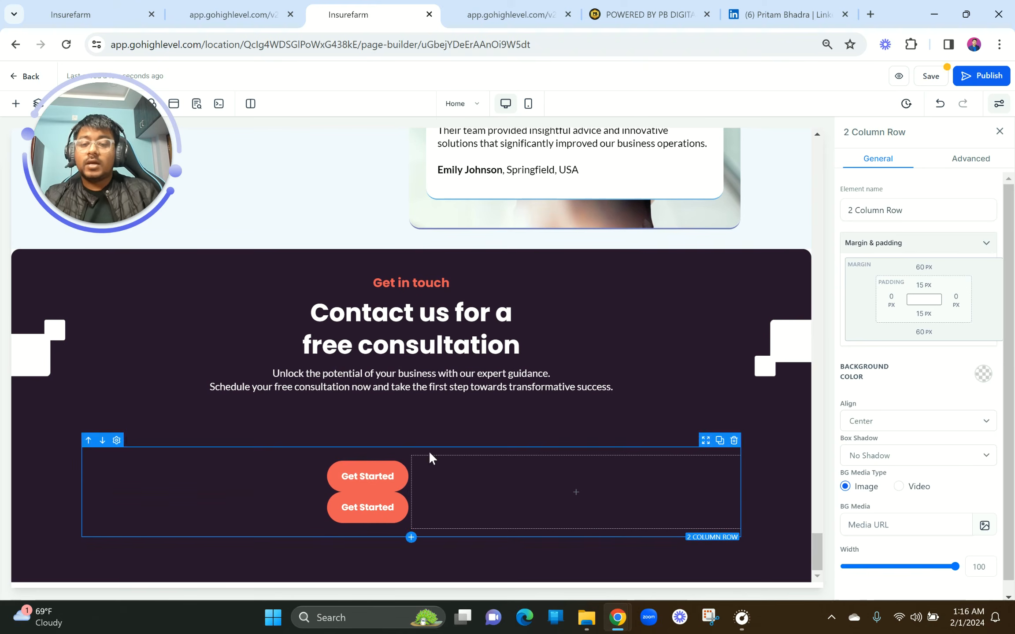
left_click(375, 477)
left_click_drag(373, 460, 515, 492)
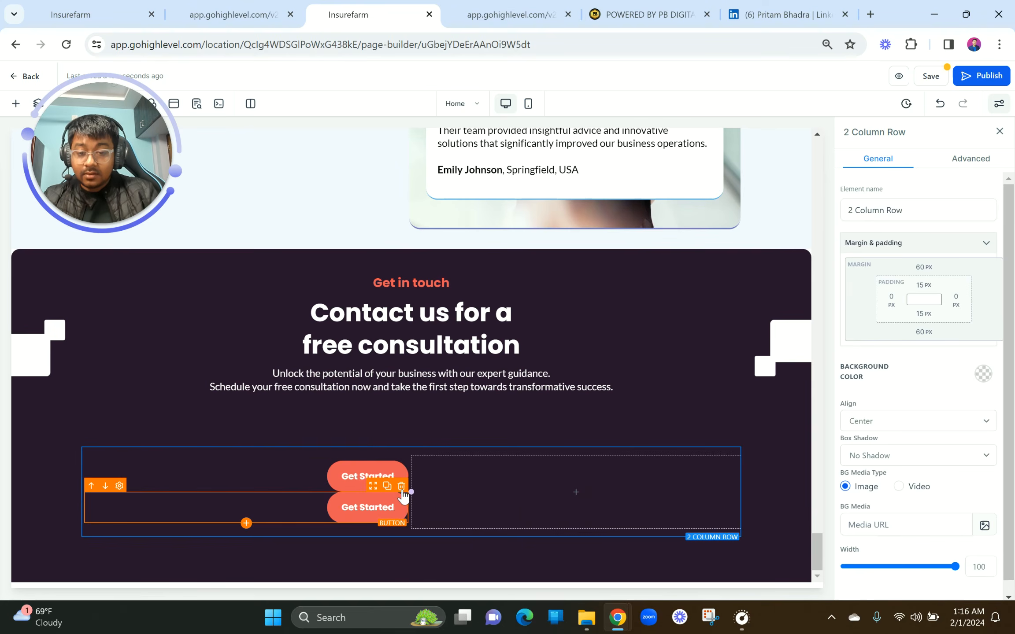
left_click(401, 487)
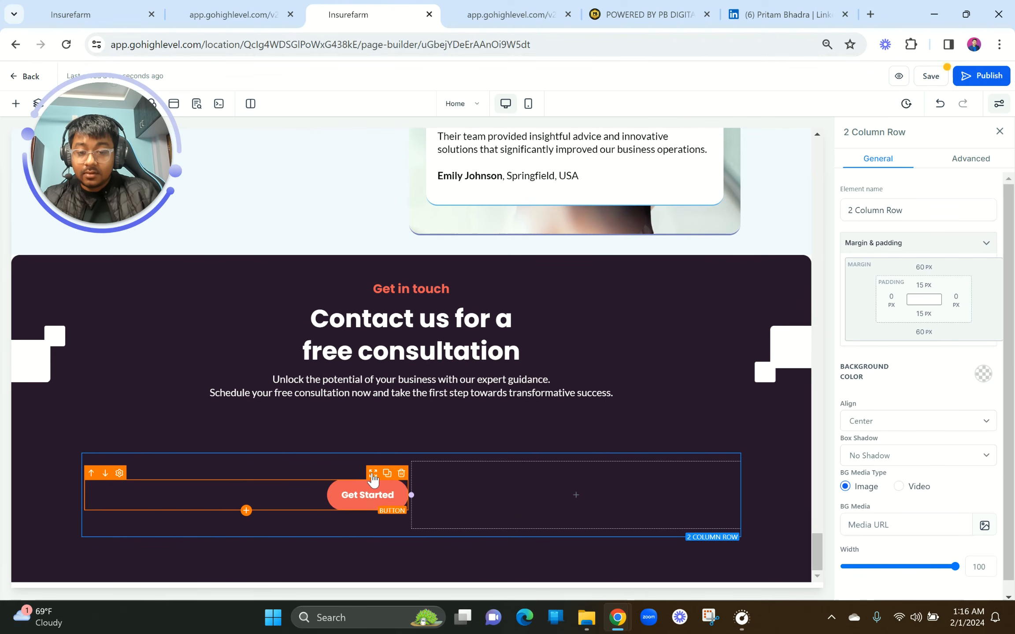
Add a Button element to the second column beside the Get Started button and align it left.
left_click(569, 496)
left_click_drag(118, 177, 114, 538)
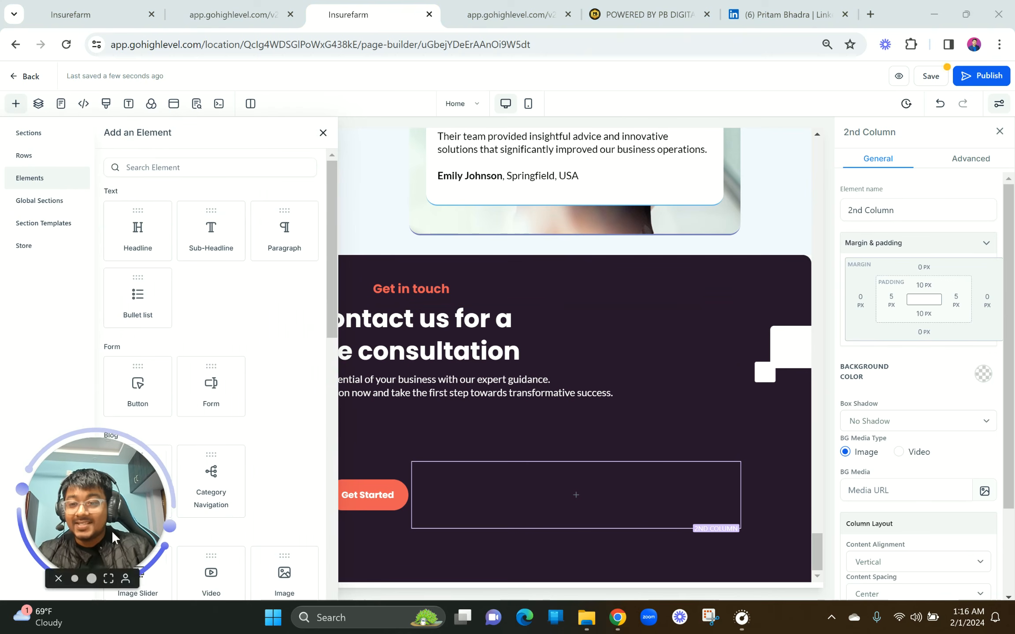
left_click(171, 172)
type("butt")
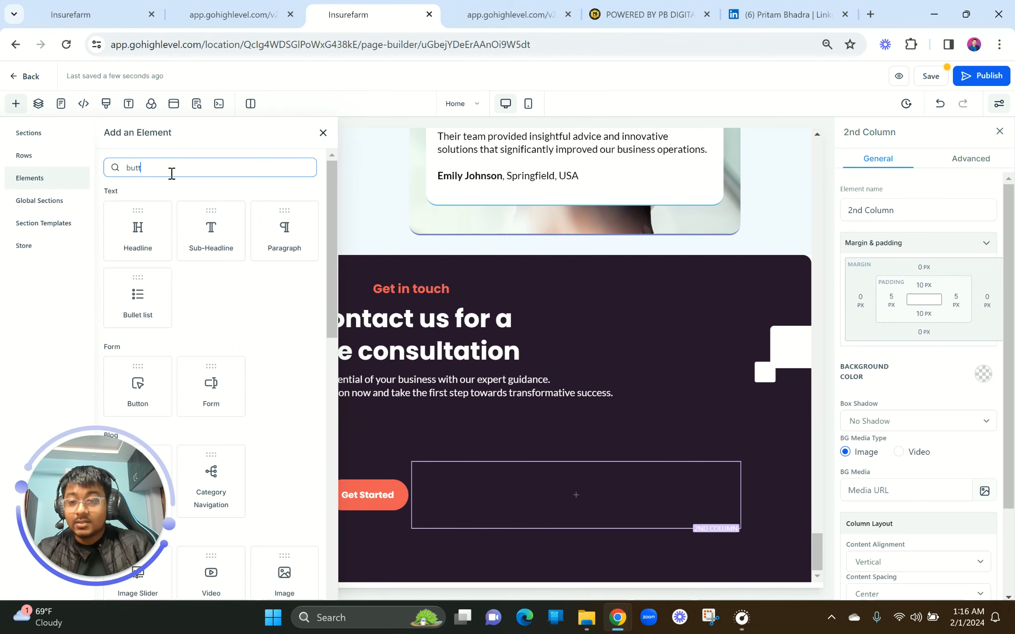
scroll(236, 288, "down", 4)
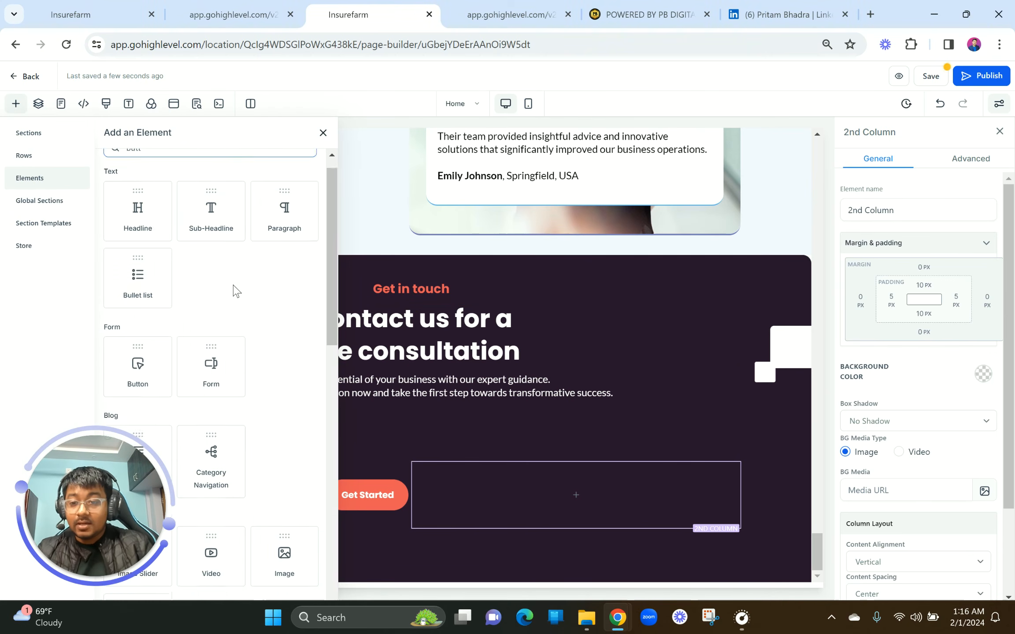
left_click_drag(158, 193, 577, 495)
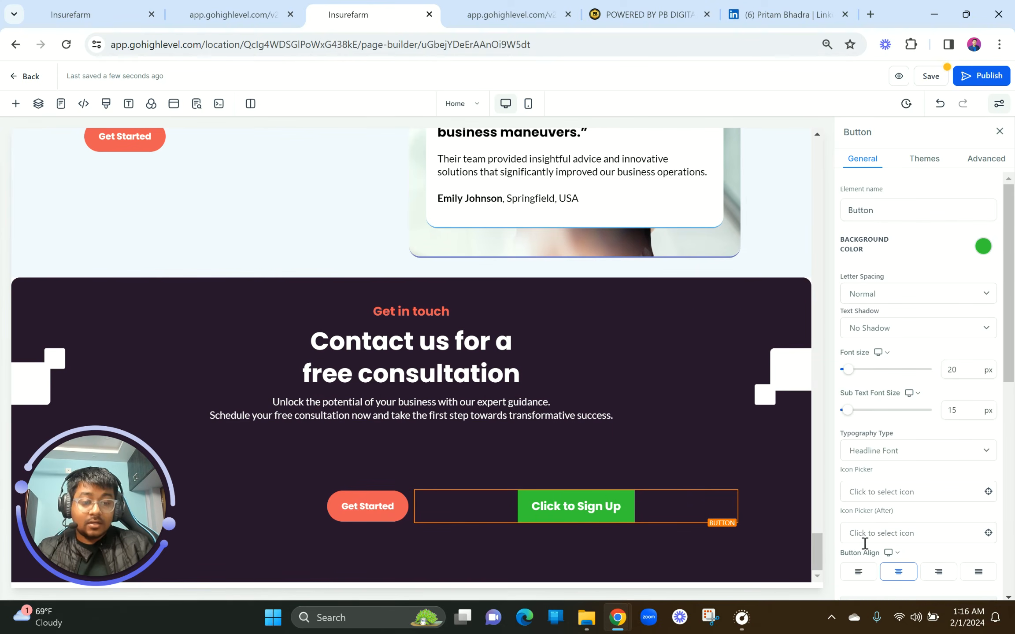
left_click(859, 571)
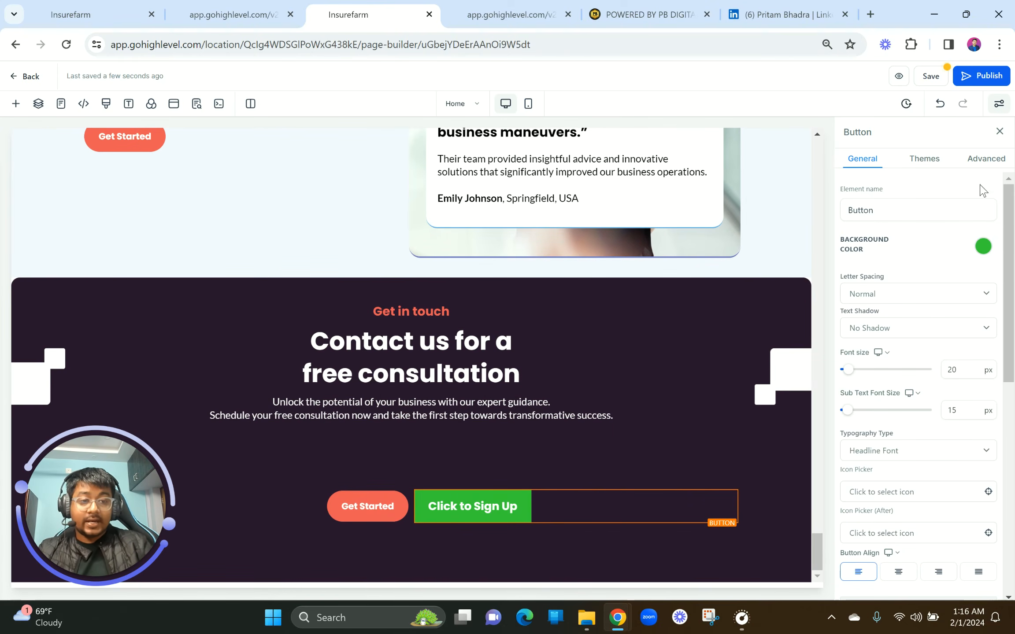
Set the new Click to Sign Up button's background color to transparent.
scroll(965, 238, "down", 5)
scroll(961, 319, "up", 4)
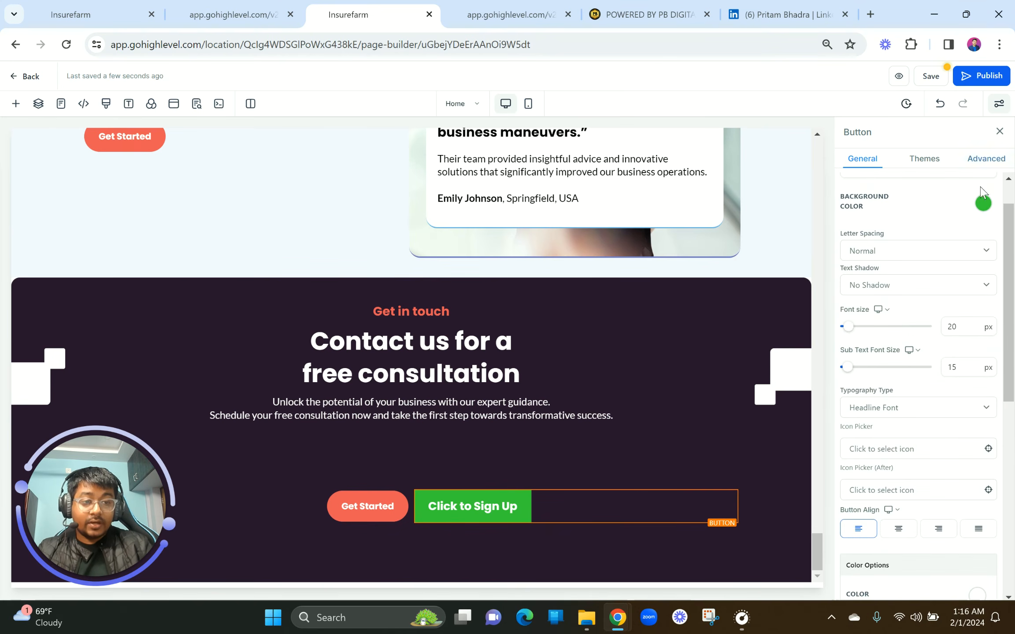
left_click(983, 204)
left_click(845, 278)
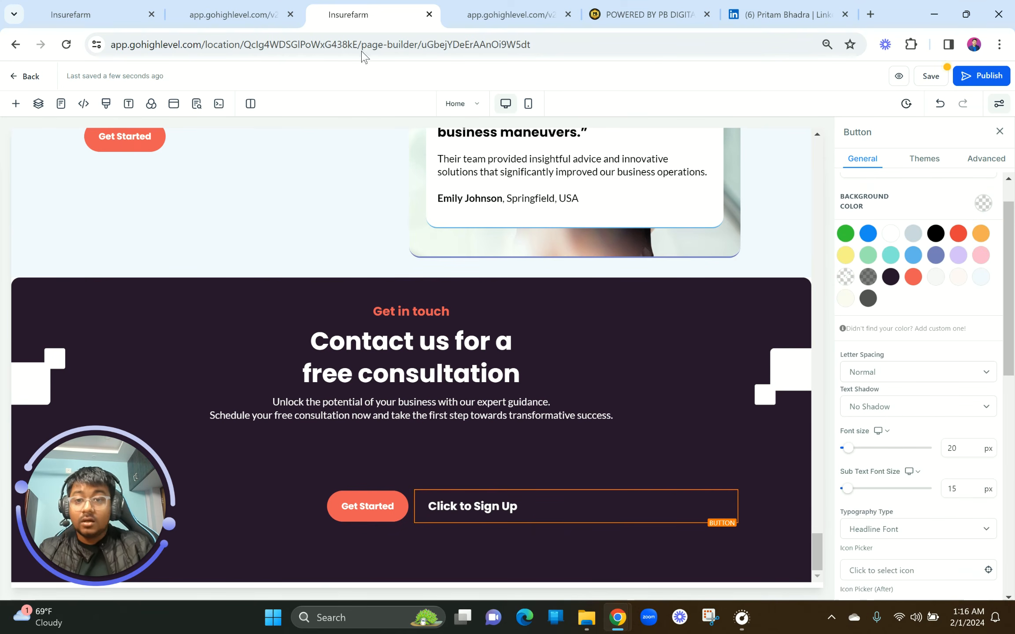
Check the reference page's second button and set the new button's text to "Browse Our Services".
left_click(281, 13)
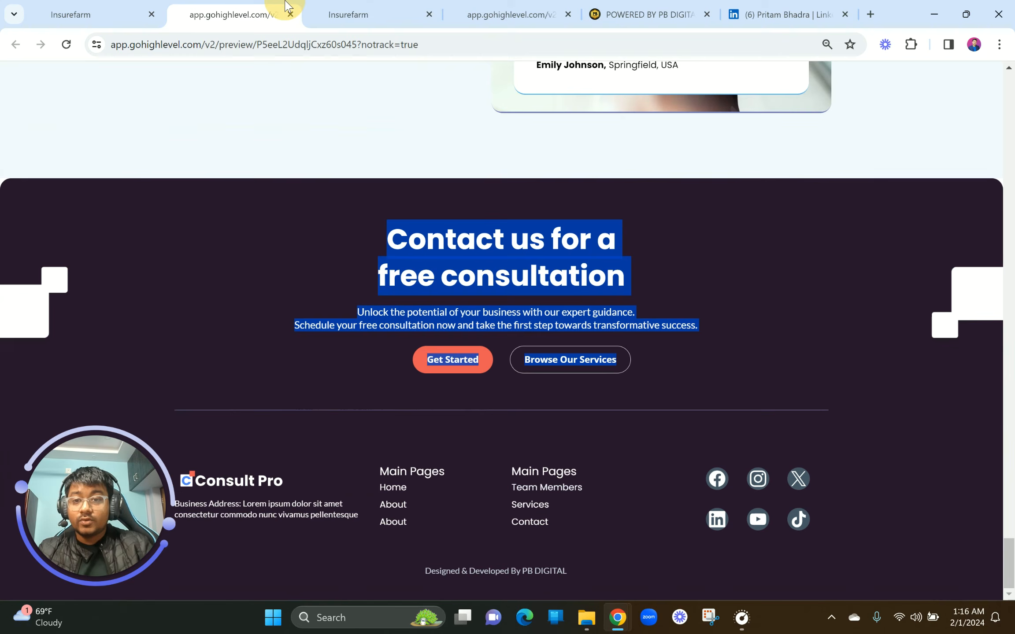
left_click(426, 295)
left_click(348, 14)
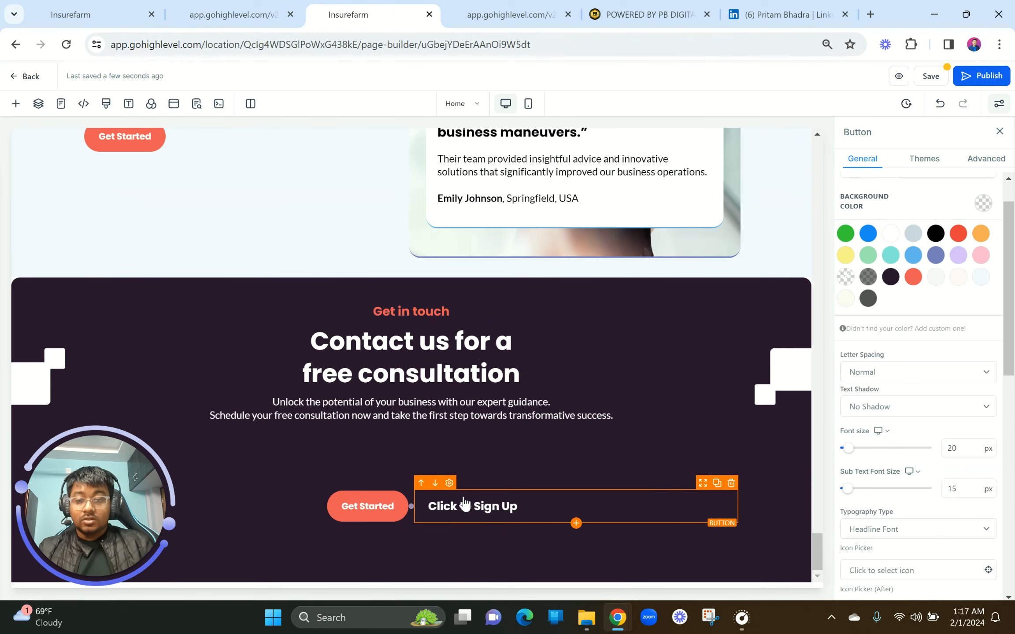
scroll(901, 519, "down", 5)
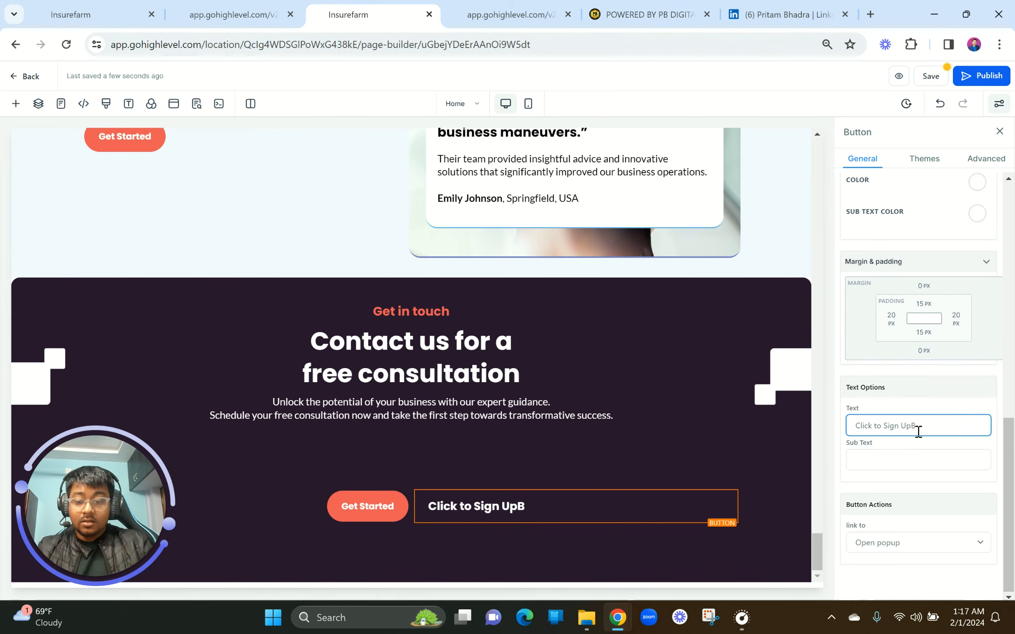
left_click_drag(926, 422, 856, 424)
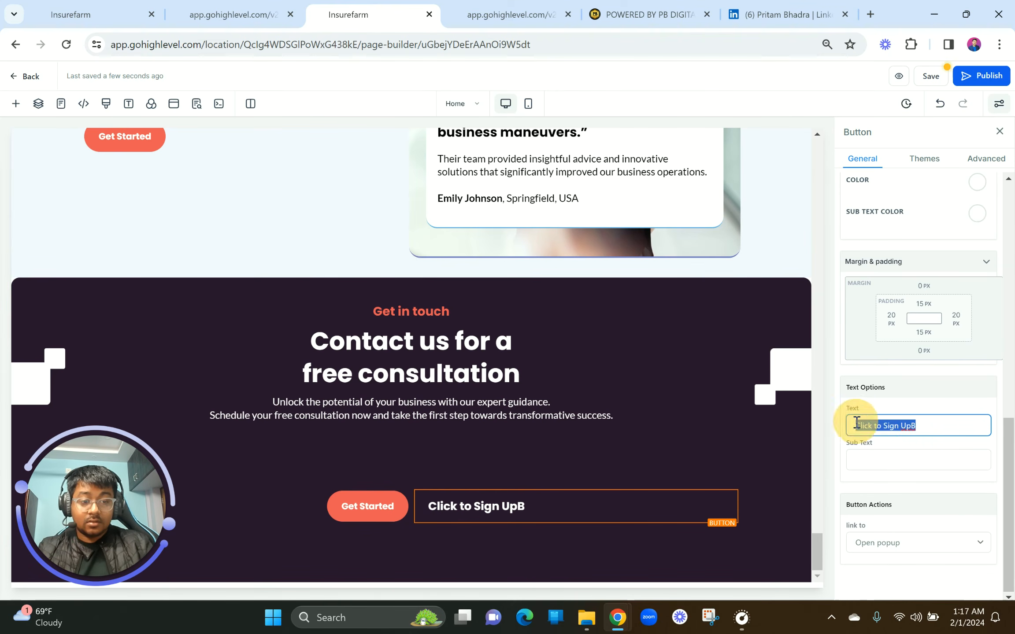
type("Browse Our Services")
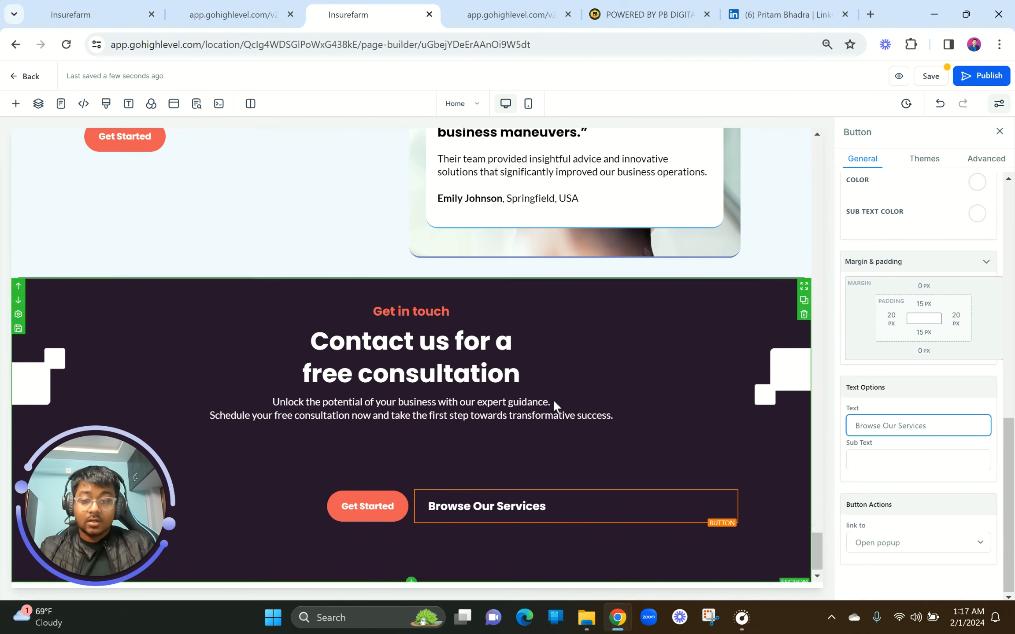
left_click(23, 386)
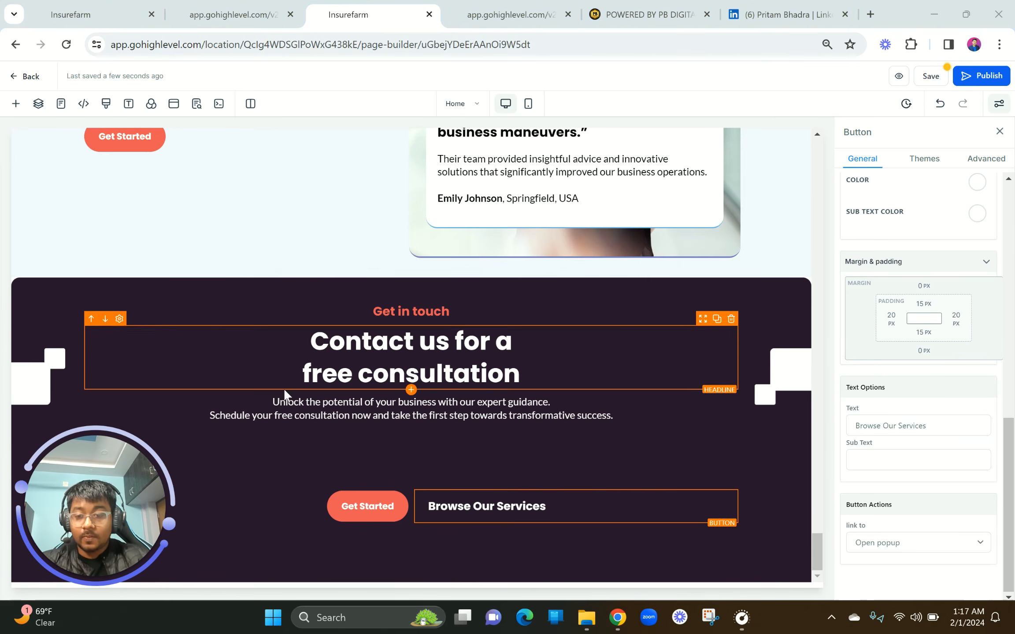
Check the Get Started button's font size and set the Browse Our Services button's font size to 16 px.
left_click(459, 505)
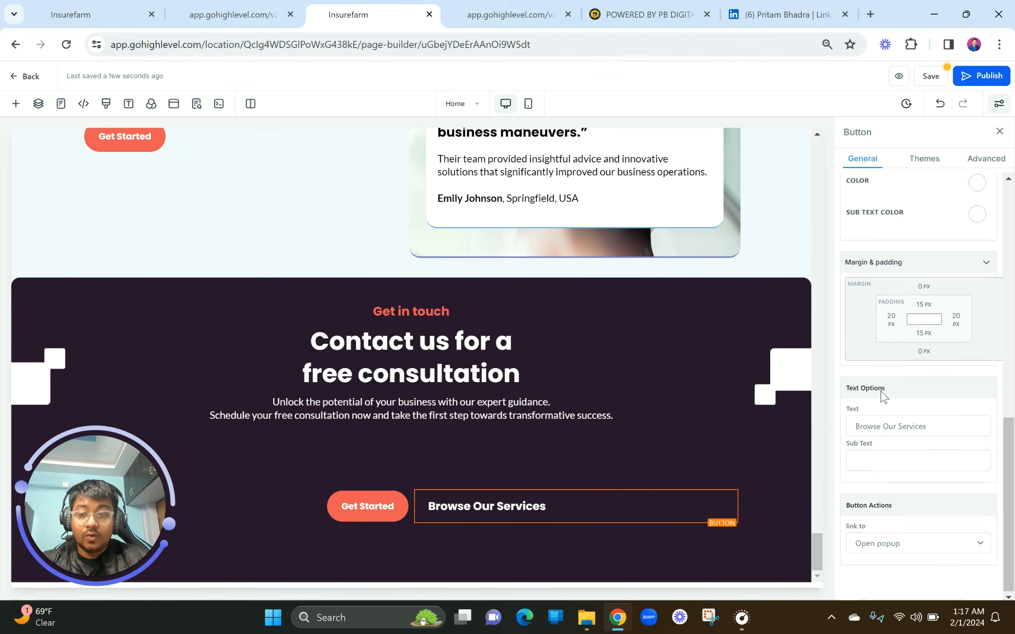
scroll(881, 396, "down", 5)
left_click(962, 344)
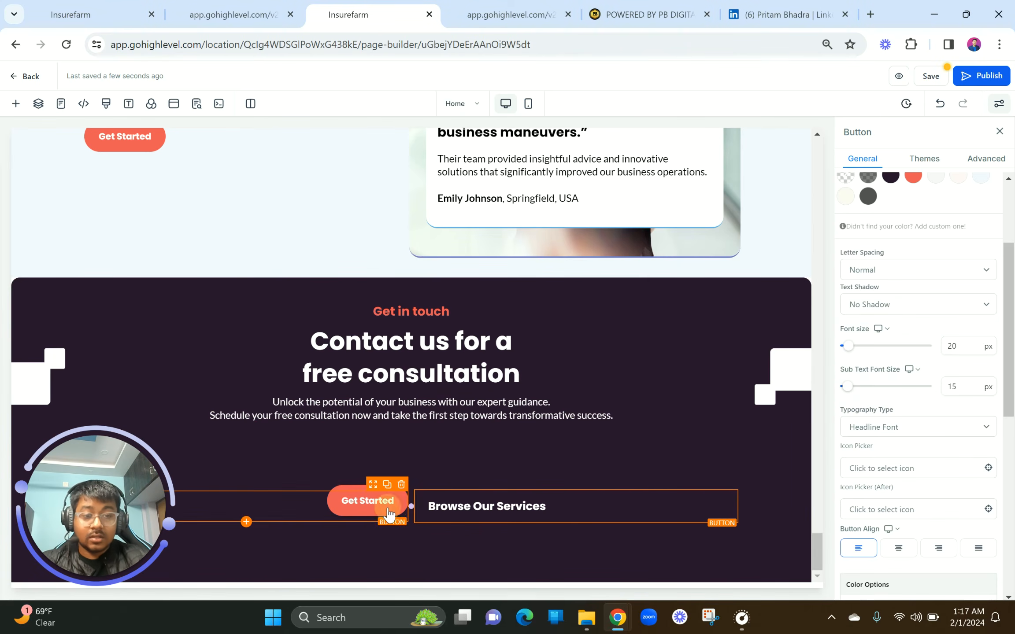
left_click(396, 512)
left_click(438, 509)
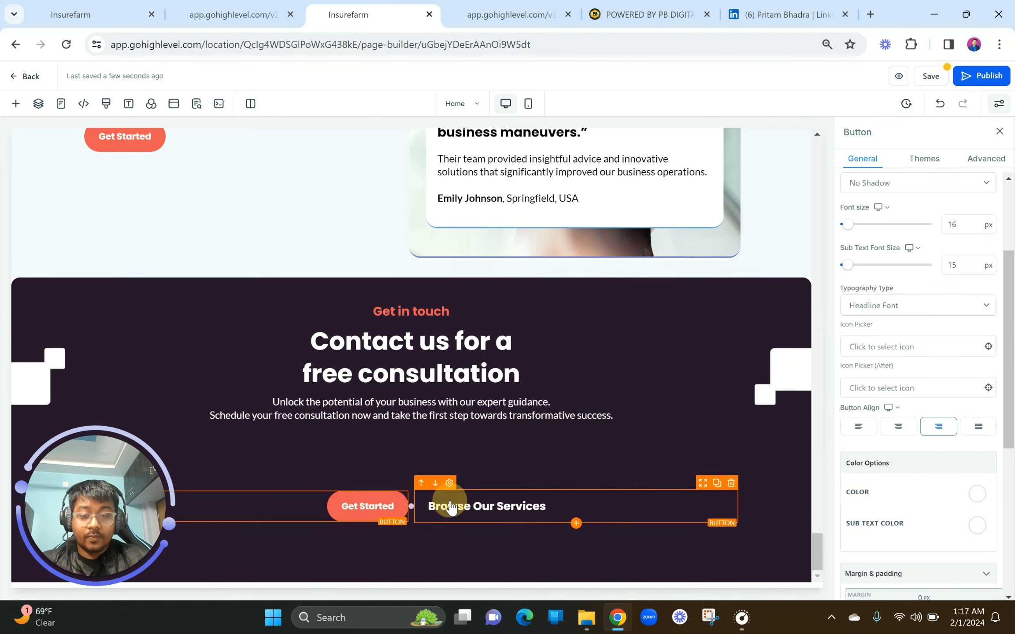
double_click(957, 224)
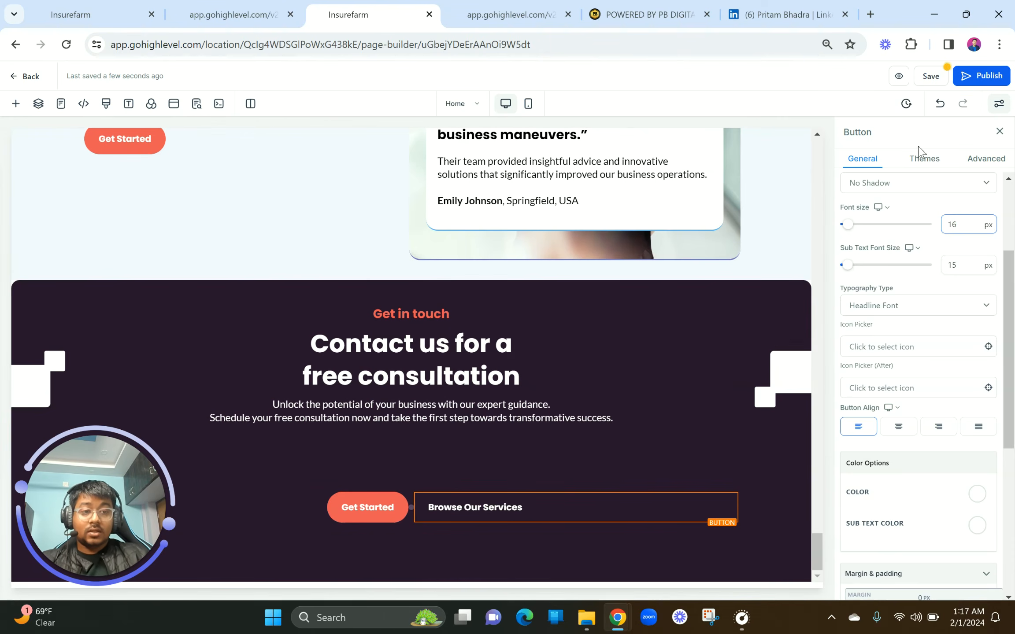
Give the Browse Our Services button a Full Border with a width of 1px.
left_click(983, 159)
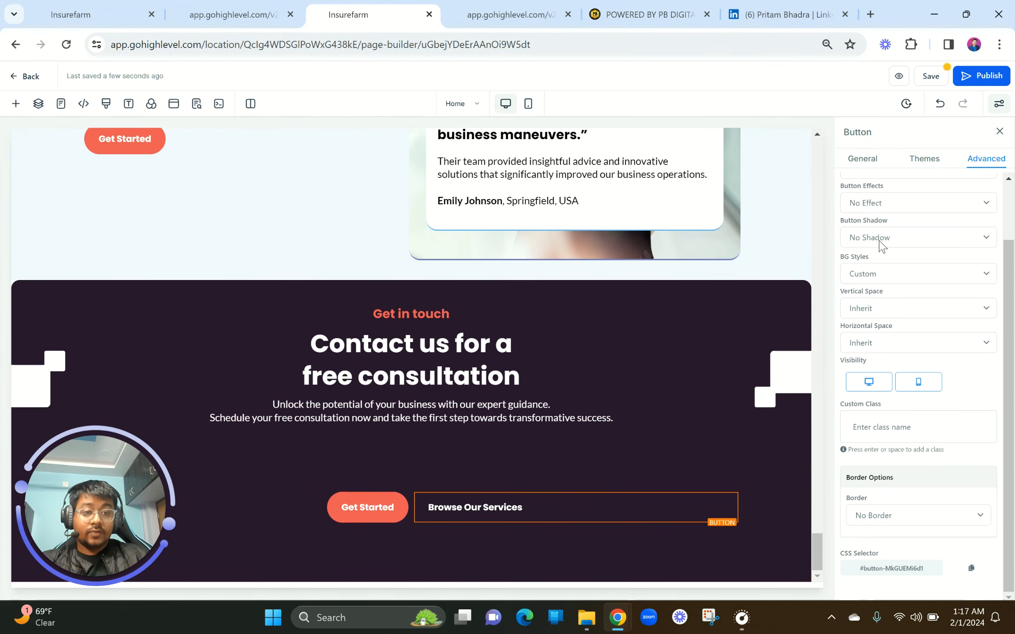
left_click(880, 515)
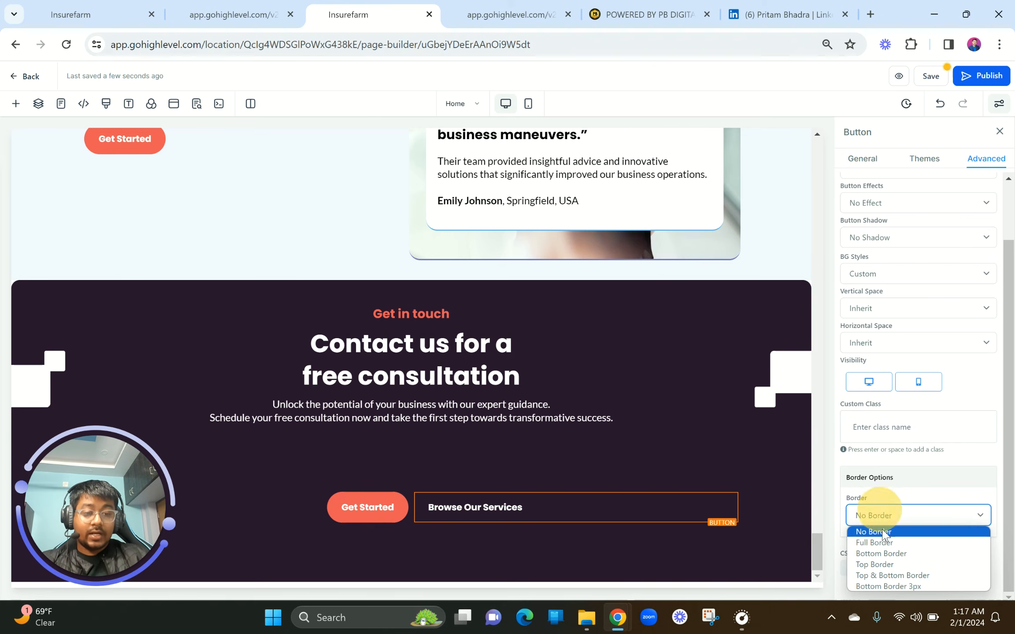
left_click(882, 545)
left_click(894, 575)
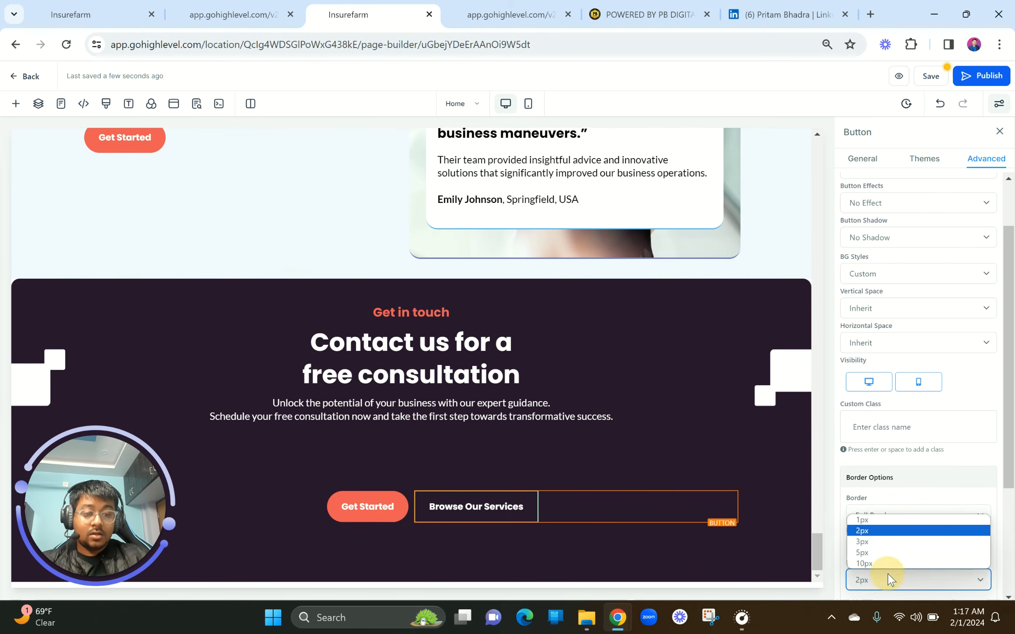
left_click(871, 520)
scroll(973, 463, "down", 3)
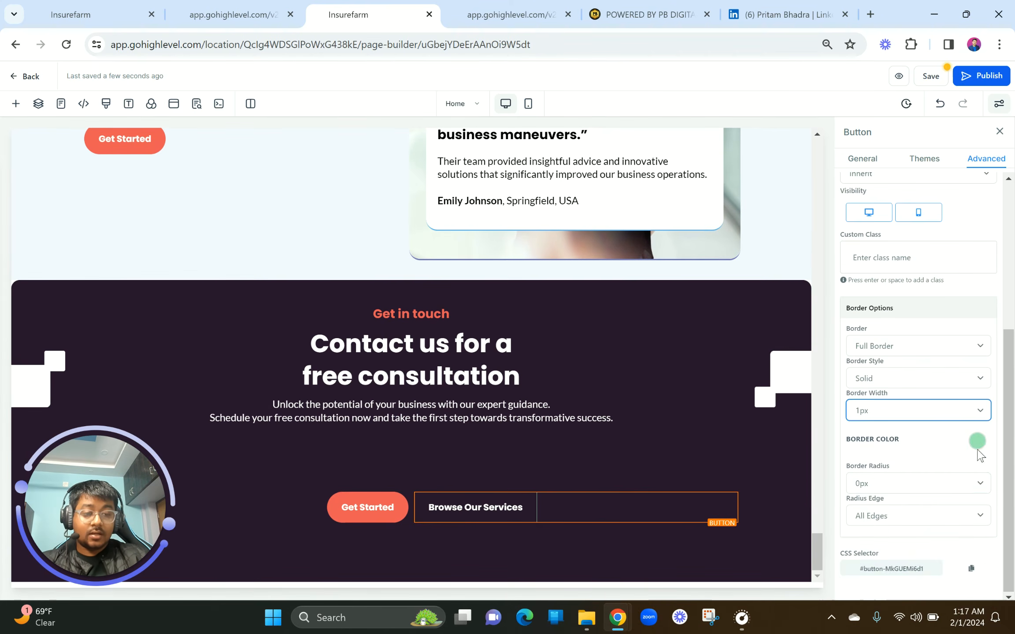
Set the Browse Our Services button's border color to white and its border radius to 150px on all edges.
left_click(979, 443)
left_click(892, 468)
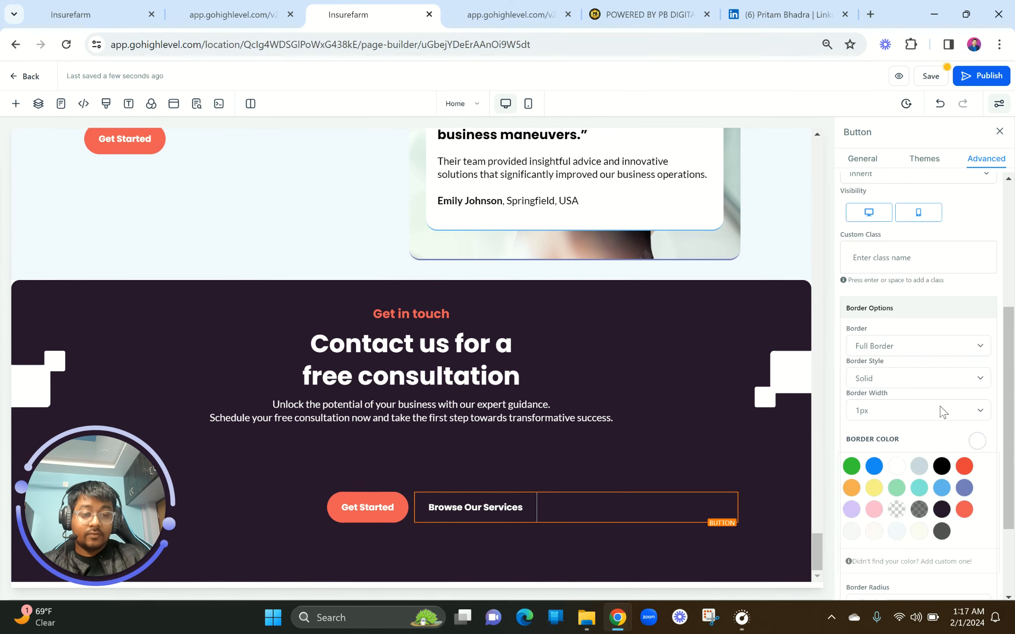
scroll(900, 463, "down", 3)
left_click(890, 483)
left_click(886, 467)
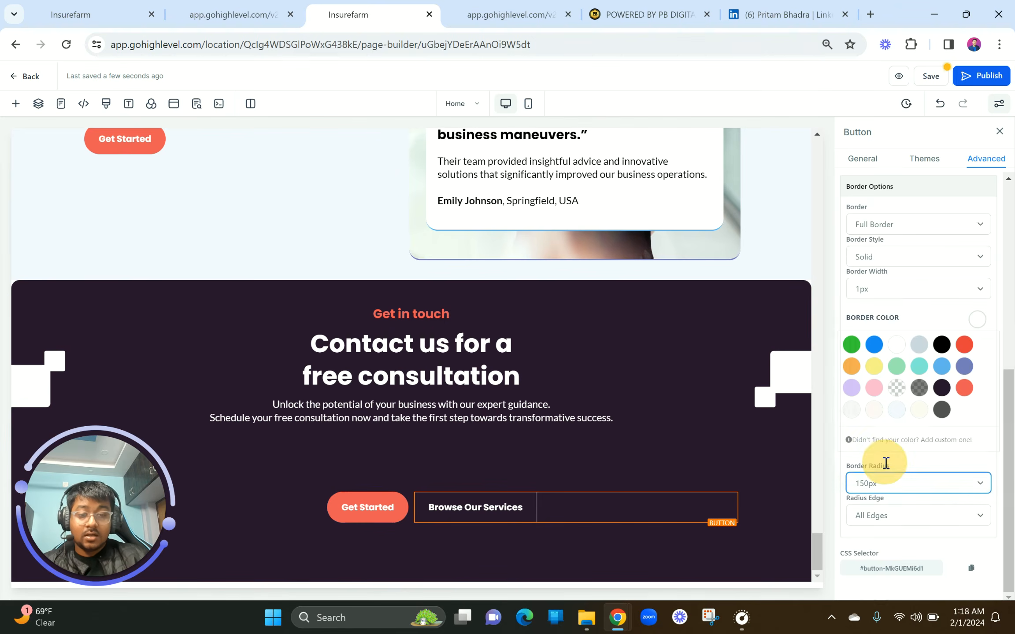
Set the top margin of the two-column row holding the call-to-action buttons to 0 px.
left_click(426, 434)
left_click(425, 438)
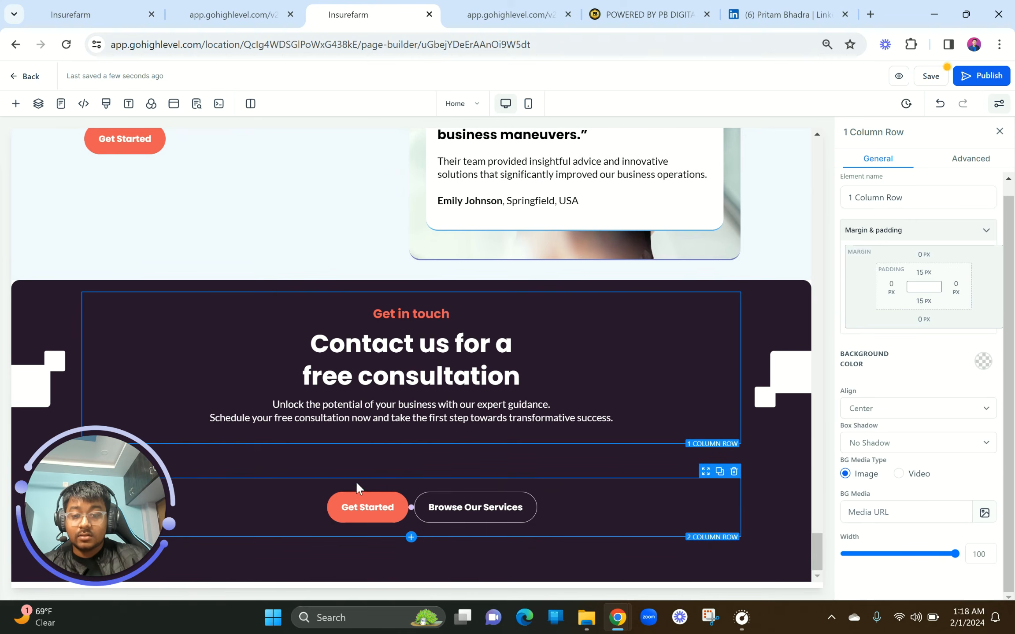
left_click(356, 478)
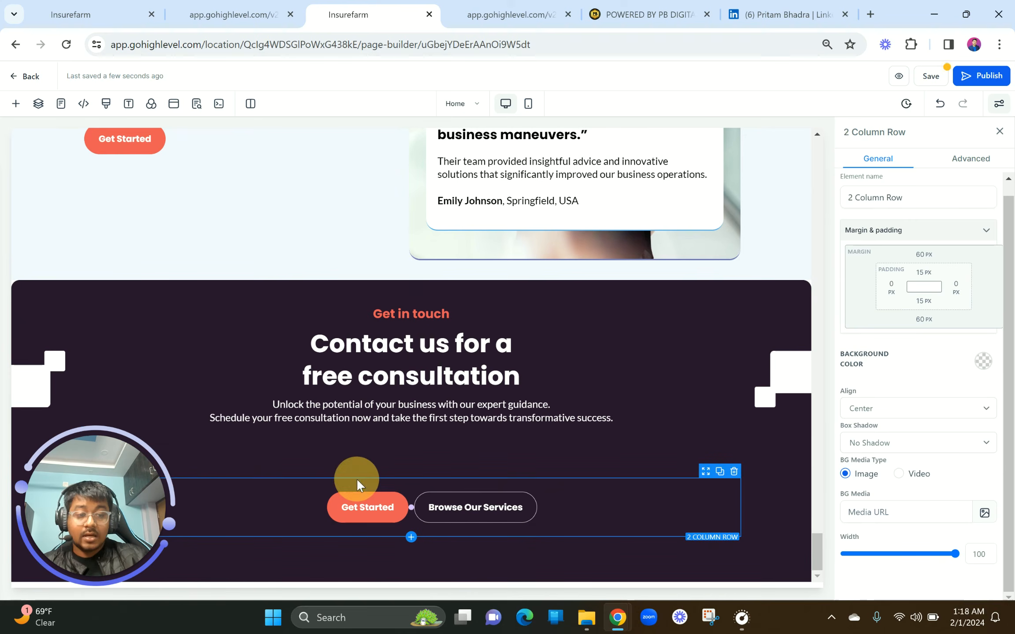
left_click(921, 255)
mouse_move(930, 289)
left_mouse_down()
mouse_move(793, 295)
mouse_move(922, 280)
left_mouse_up()
double_click(955, 282)
type("0")
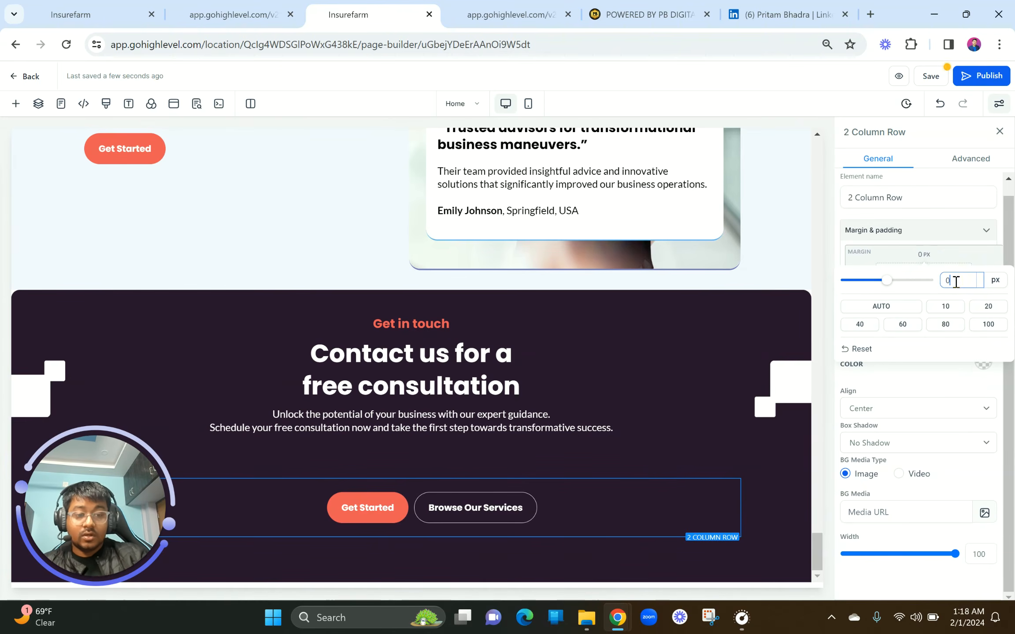
left_click(561, 532)
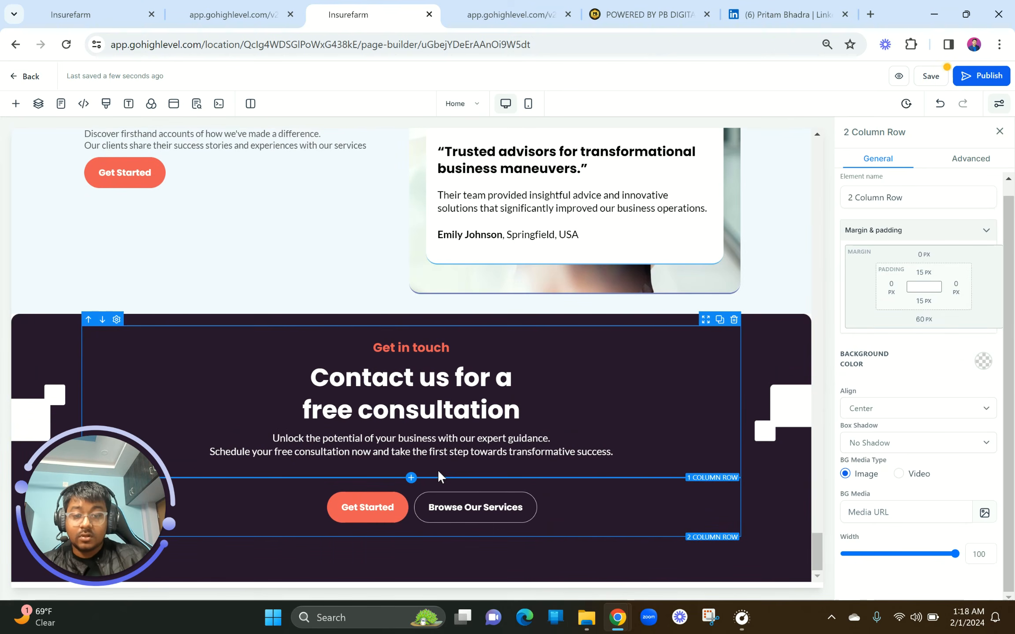
Reduce the bottom padding of the column that holds the contact headline and paragraph.
left_click(451, 452)
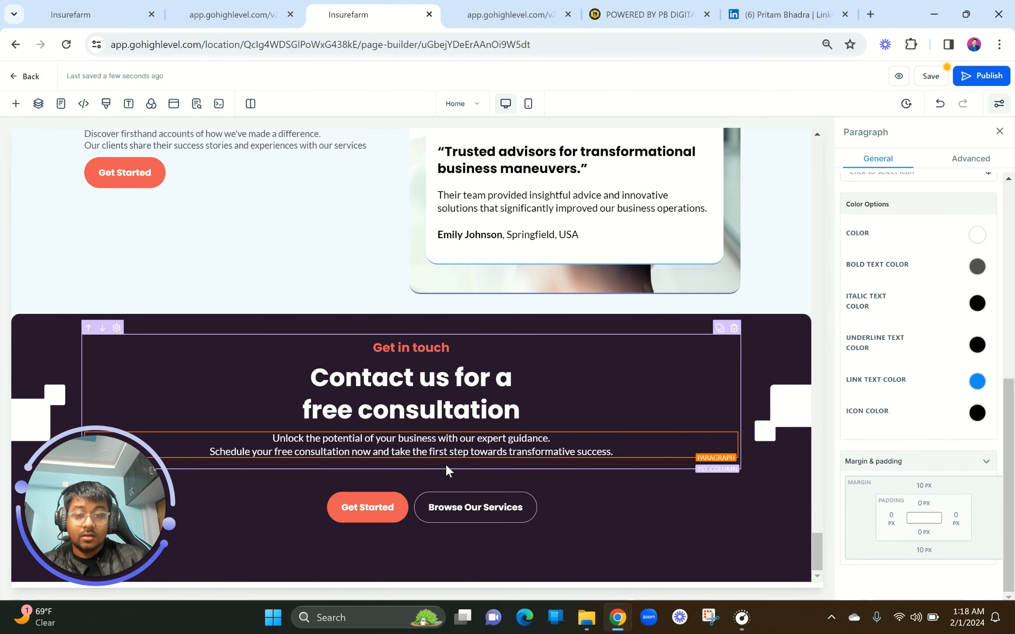
left_click(445, 463)
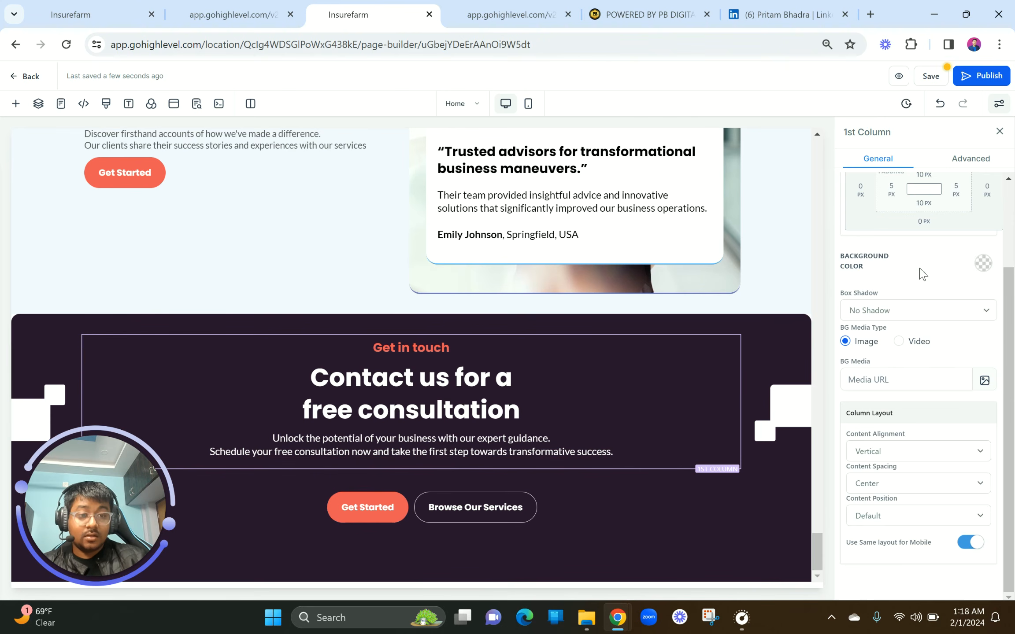
scroll(920, 271, "up", 3)
left_click(923, 285)
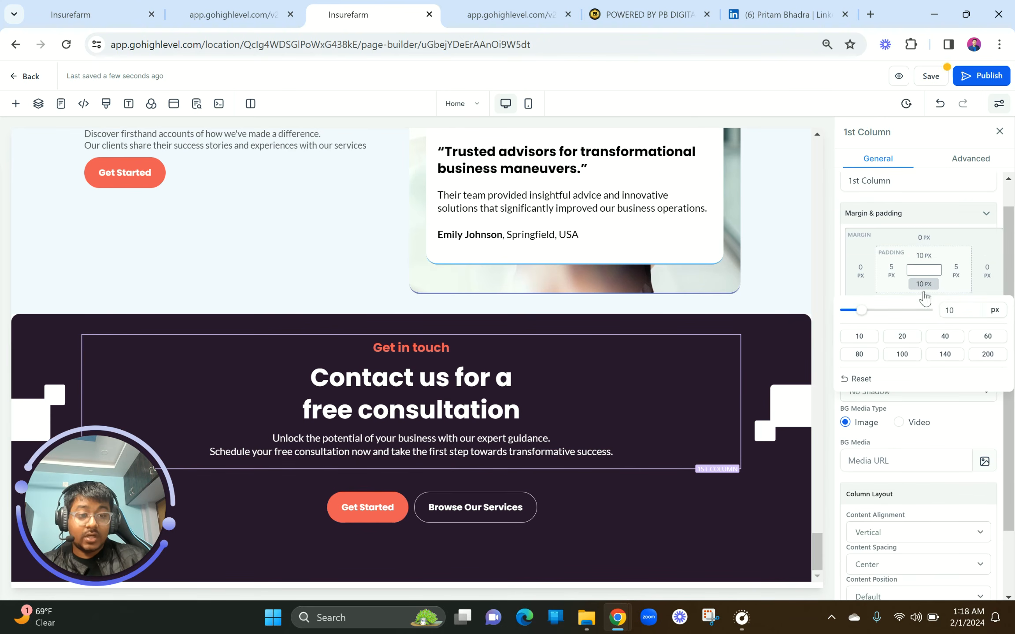
double_click(947, 311)
left_click(637, 453)
Check the contact section on the reference page and delete the "Get in touch" text above the headline.
left_click(213, 4)
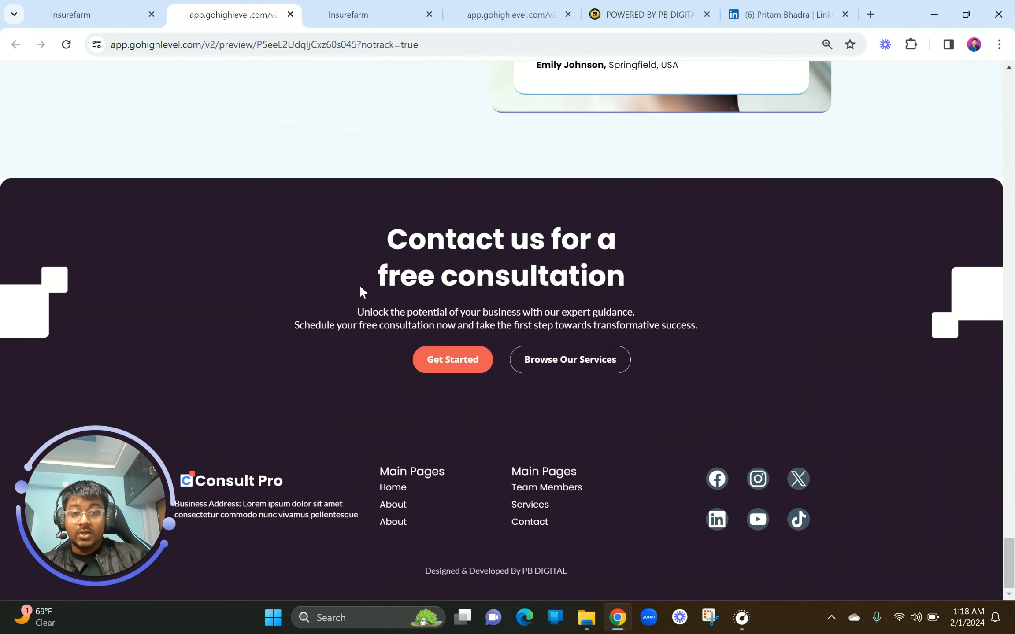
left_click(309, 5)
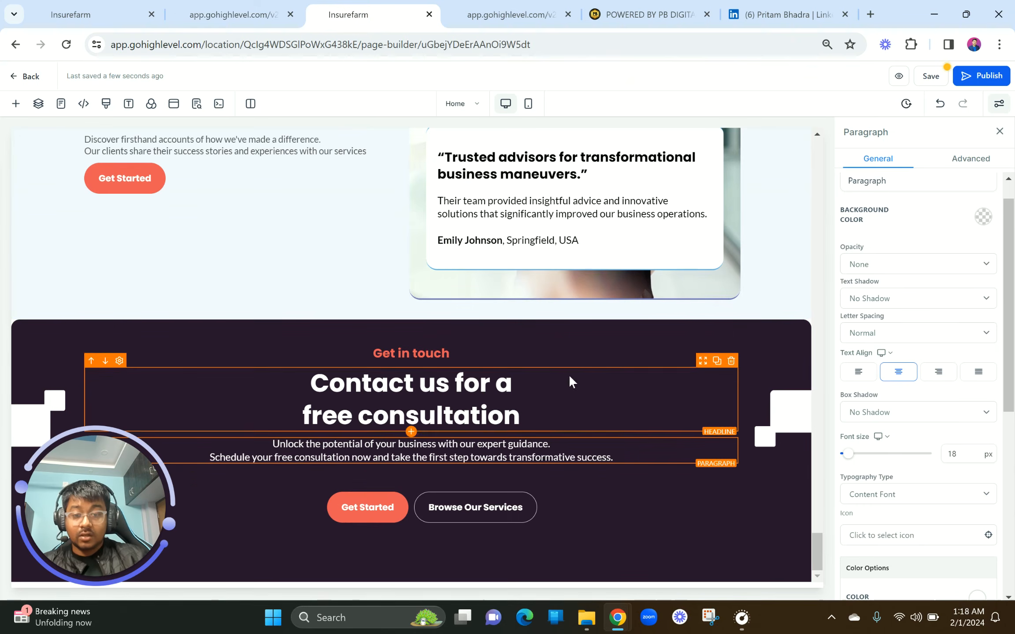
left_click(731, 339)
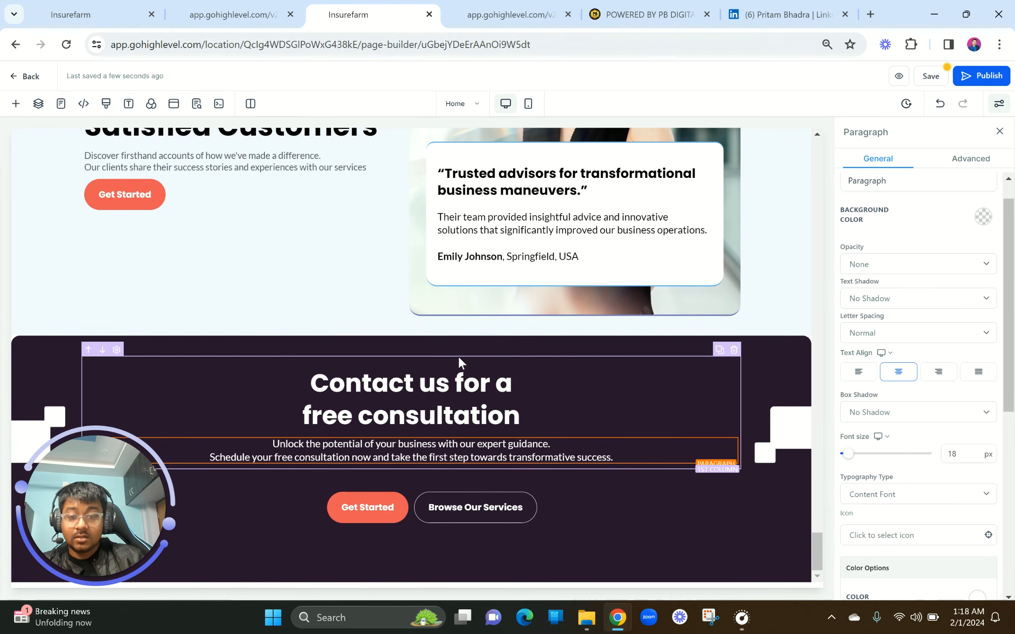
Set the top margin of the one-column row around the contact headline to 60 px.
left_click(470, 349)
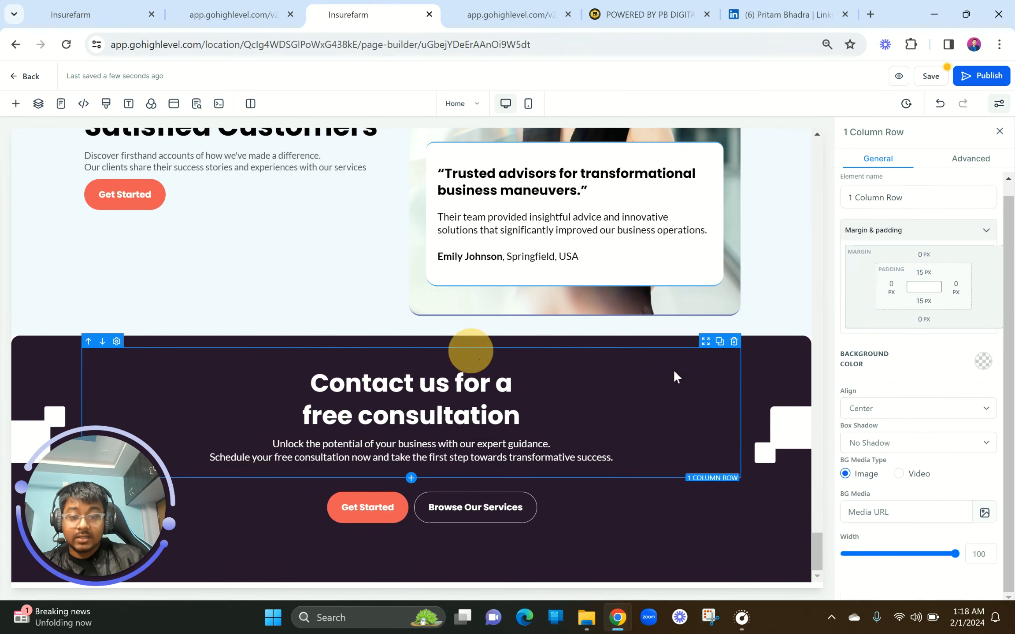
left_click(916, 257)
left_click(901, 326)
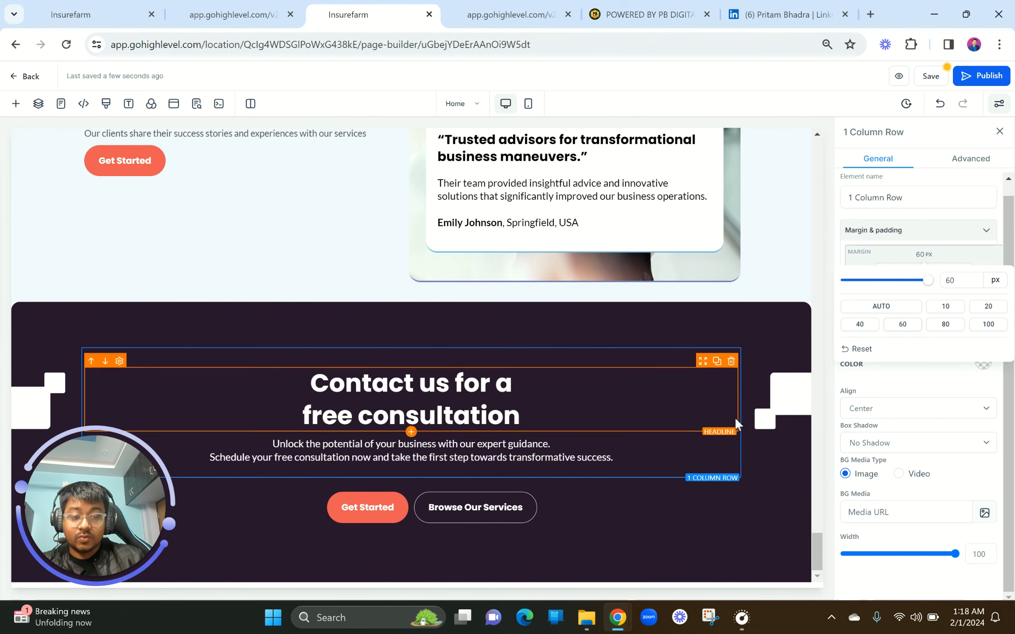
Examine the reference page's footer, including its divider line, logo, link columns, social icons and credit line.
left_click(220, 5)
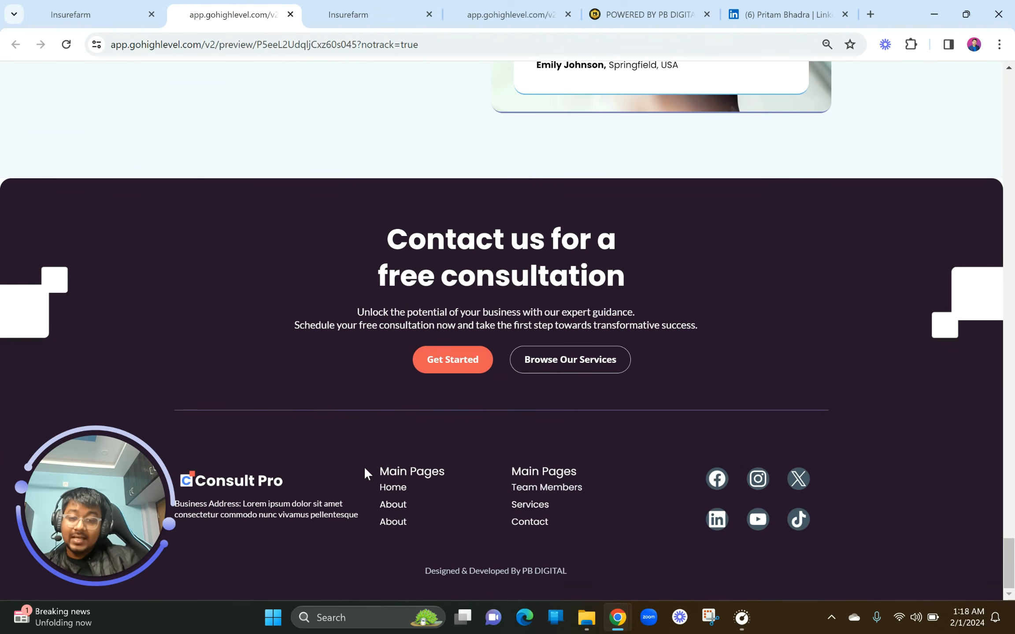
left_click_drag(211, 461, 823, 532)
left_click(823, 532)
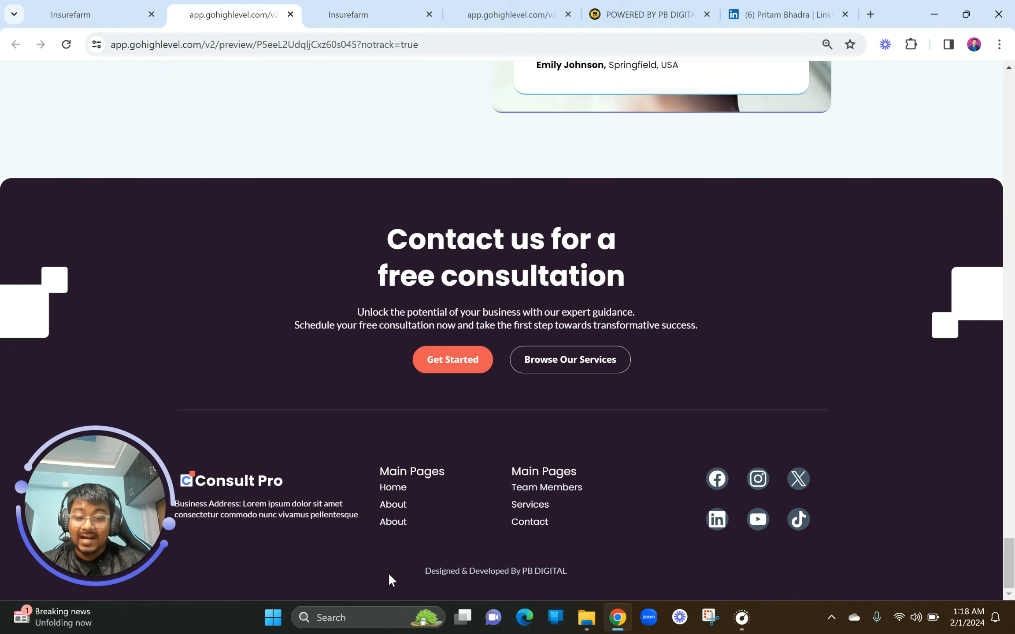
left_click_drag(396, 570, 640, 591)
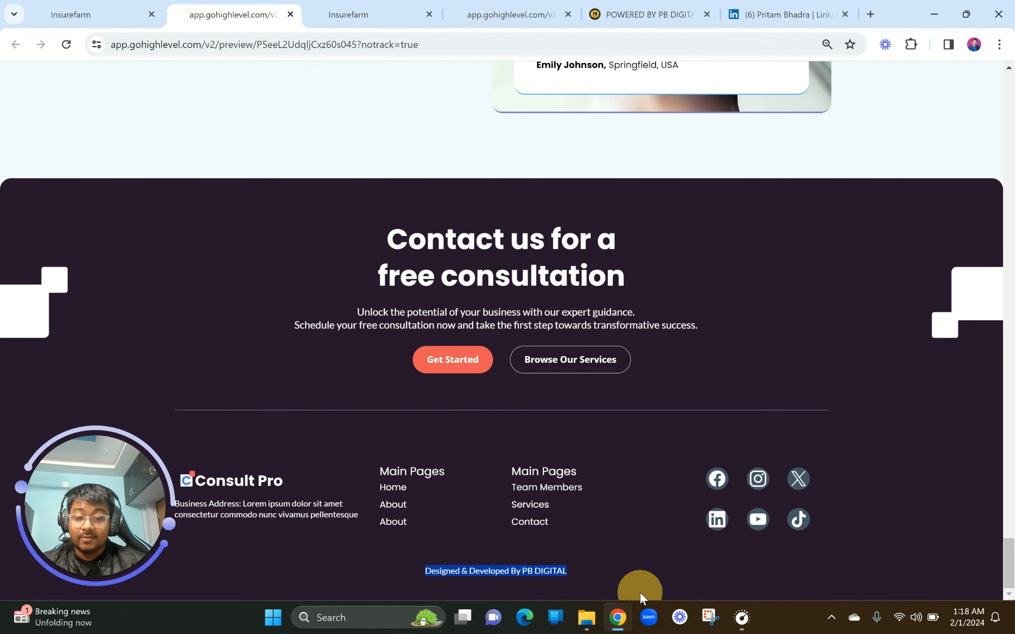
left_click(366, 6)
key("ctrl+shift+Tab")
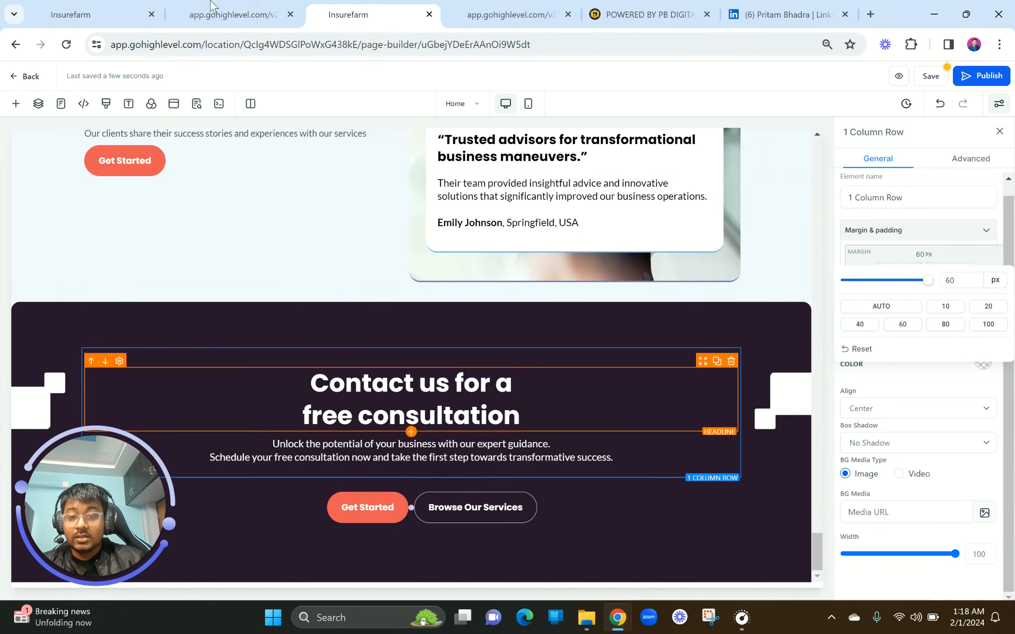
left_click_drag(167, 404, 840, 416)
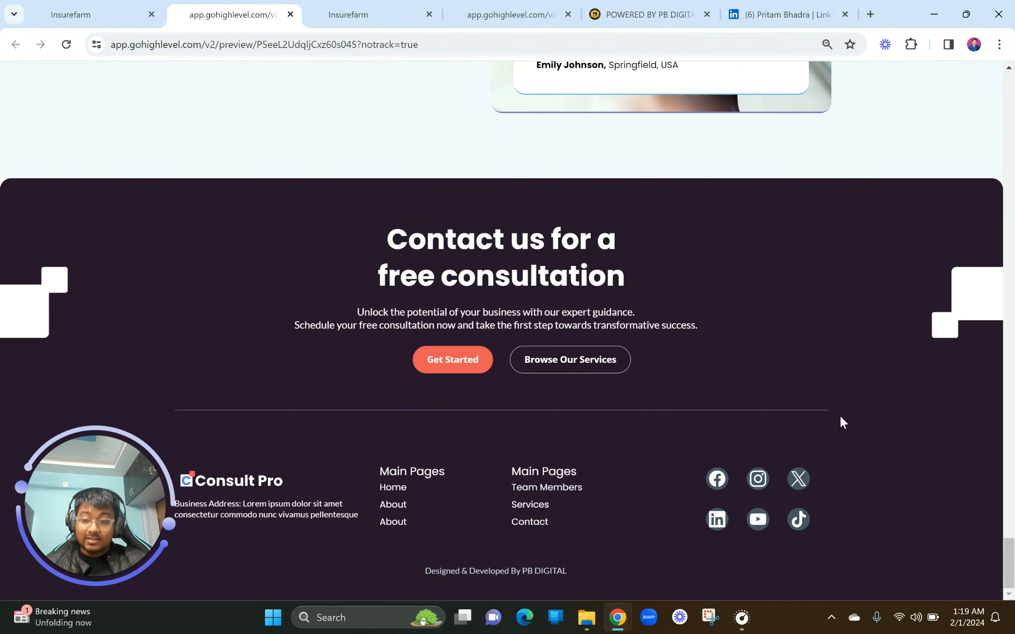
left_click(412, 6)
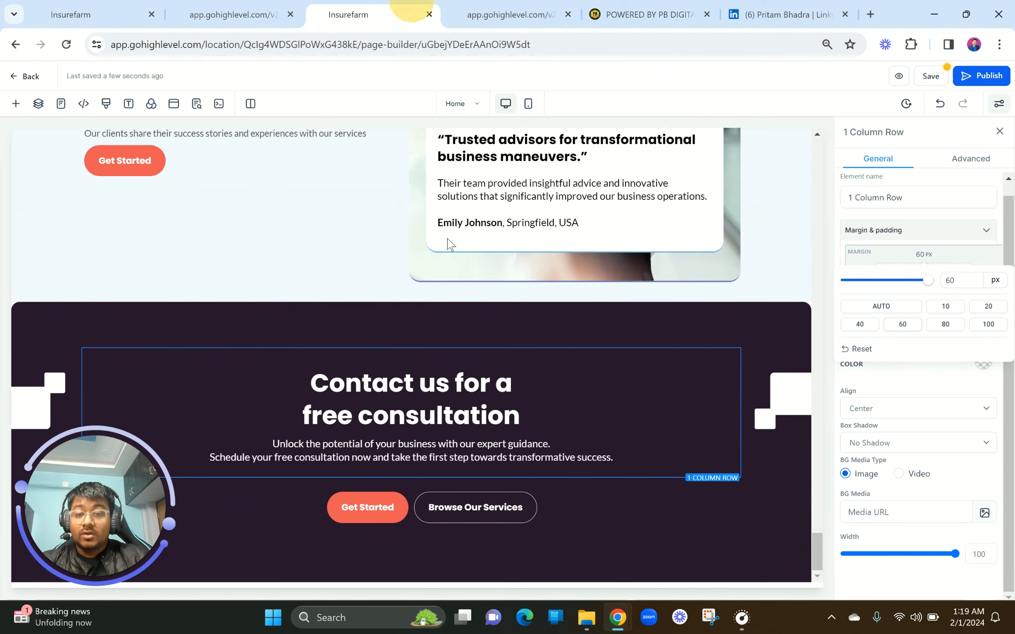
Add a one-column row below the call-to-action buttons and open the element choices for its column.
left_click(412, 537)
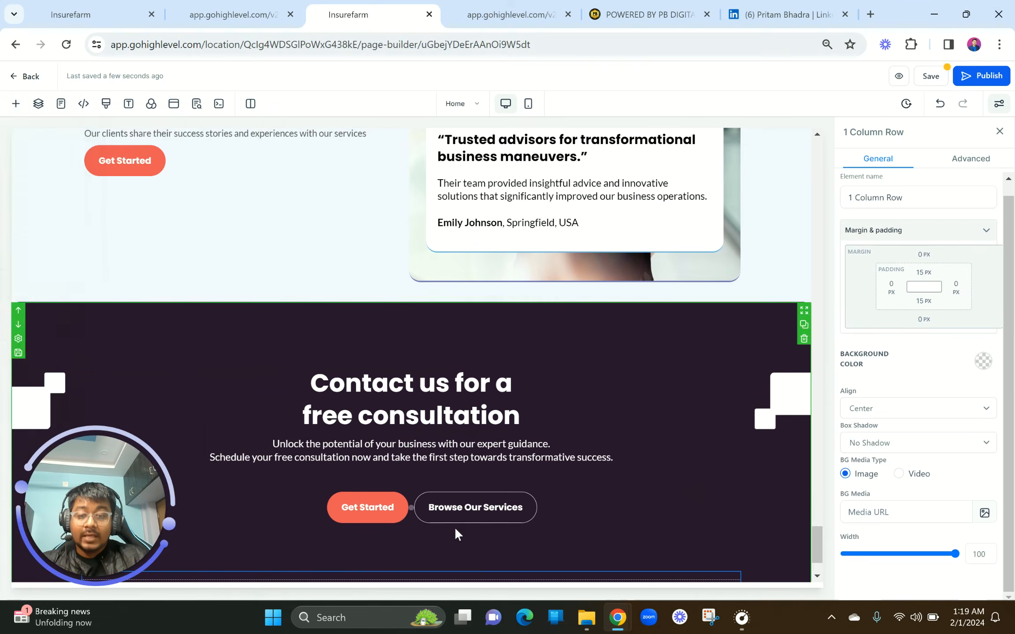
left_click(411, 528)
left_click(192, 165)
Insert a Divider element in the new row and set its color to the muted slate blue swatch.
scroll(246, 300, "down", 3)
scroll(248, 299, "down", 10)
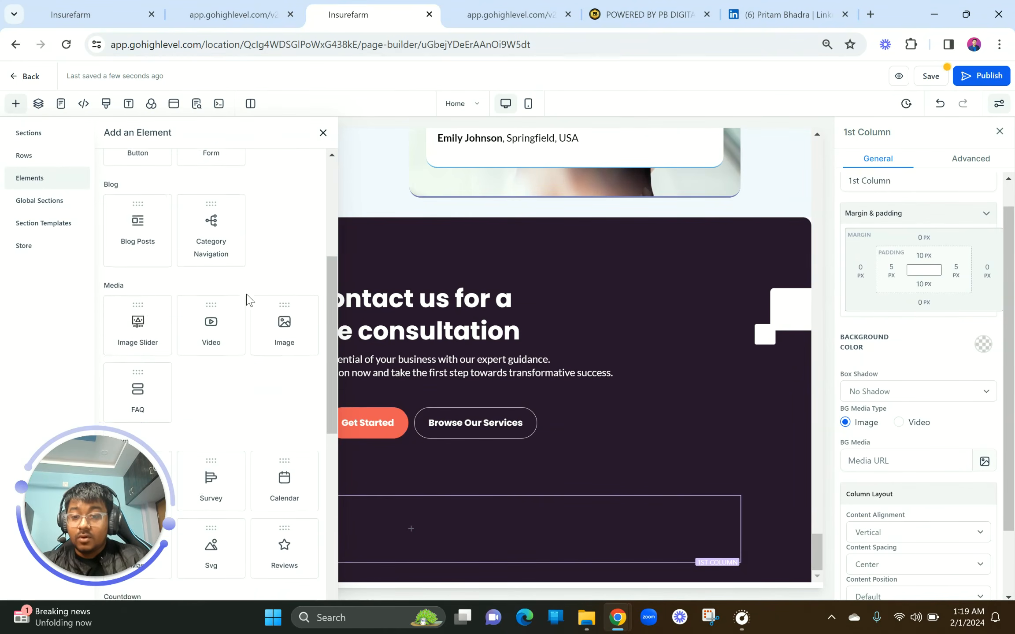
scroll(249, 299, "down", 3)
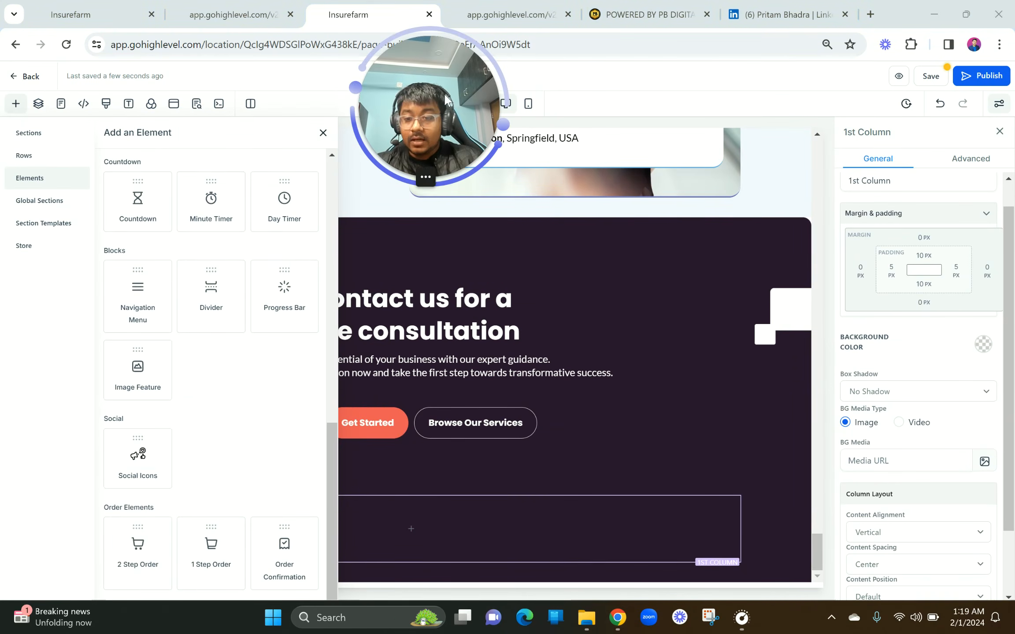
scroll(197, 484, "up", 5)
scroll(196, 484, "up", 5)
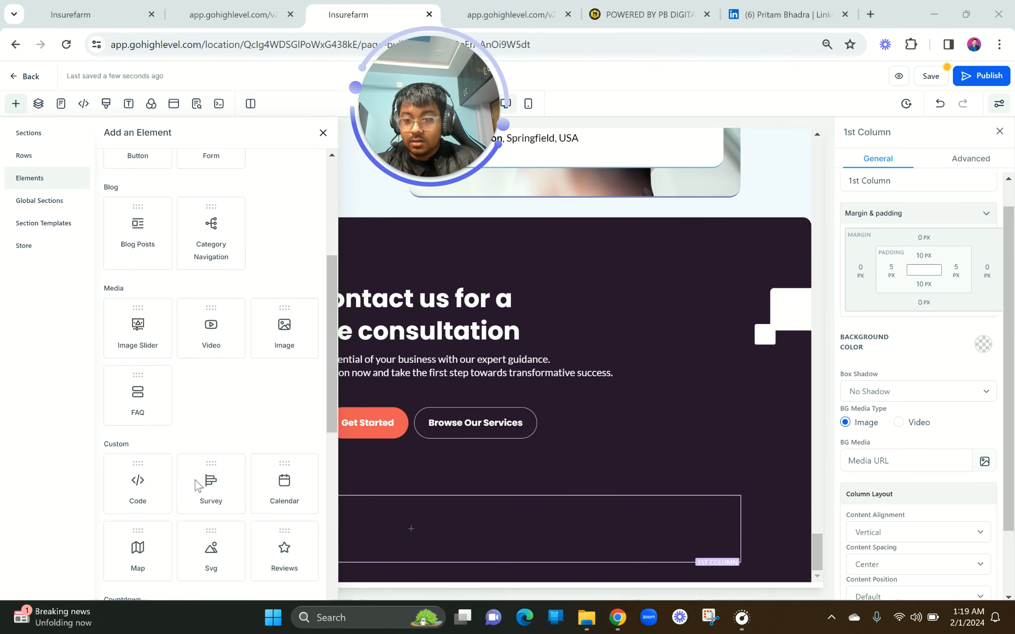
scroll(272, 343, "up", 3)
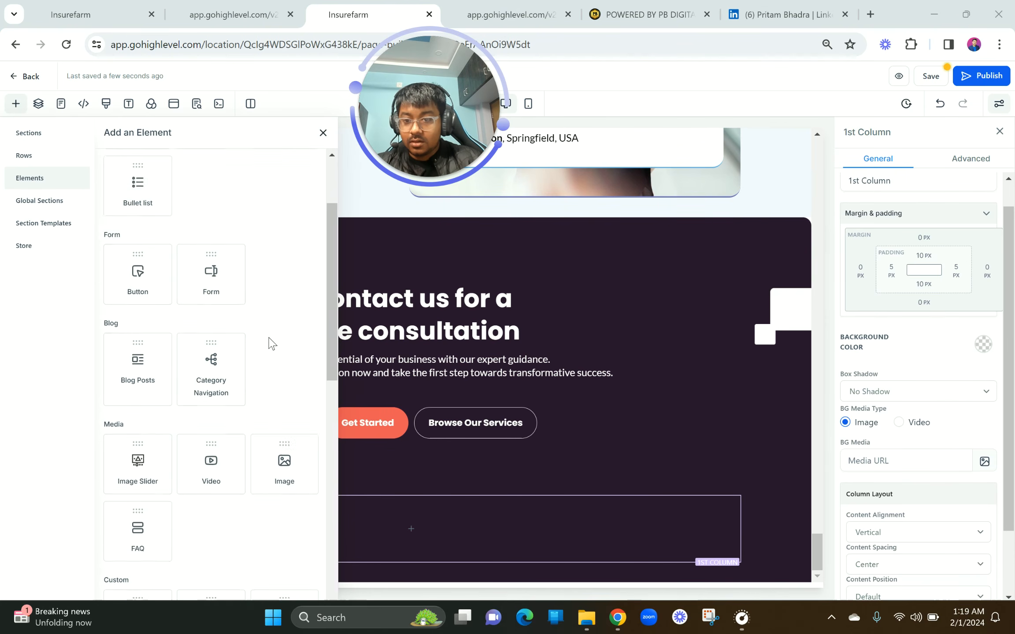
scroll(273, 344, "down", 1)
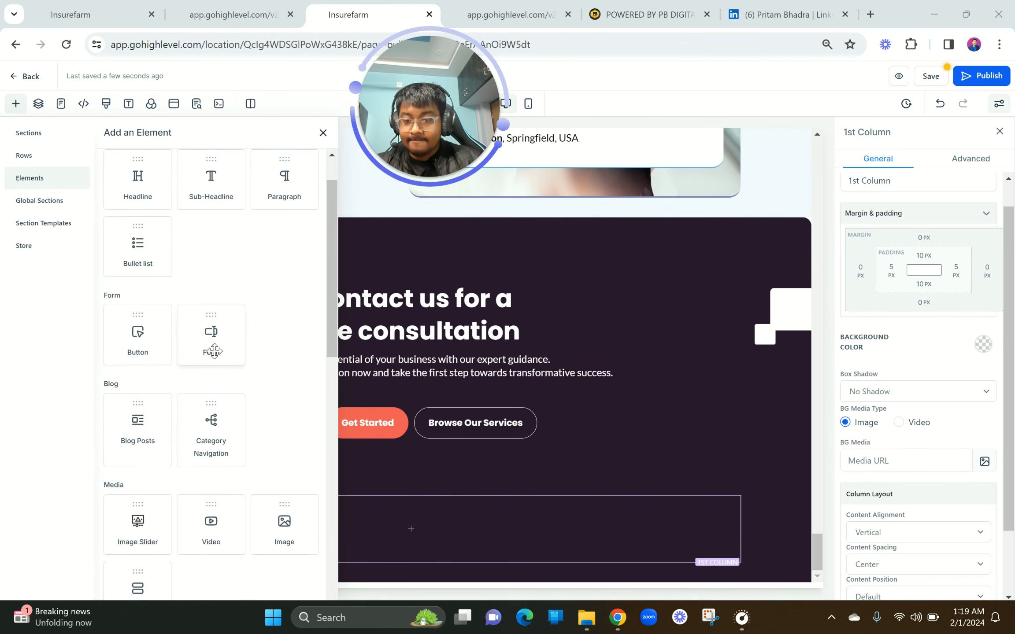
scroll(260, 399, "down", 2)
scroll(243, 520, "down", 5)
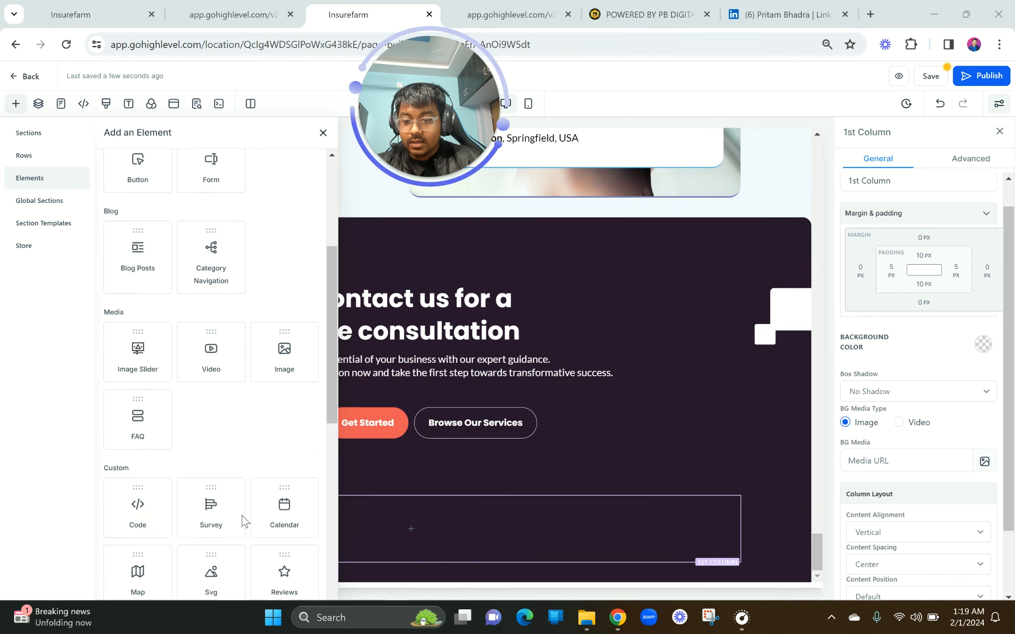
scroll(245, 522, "down", 5)
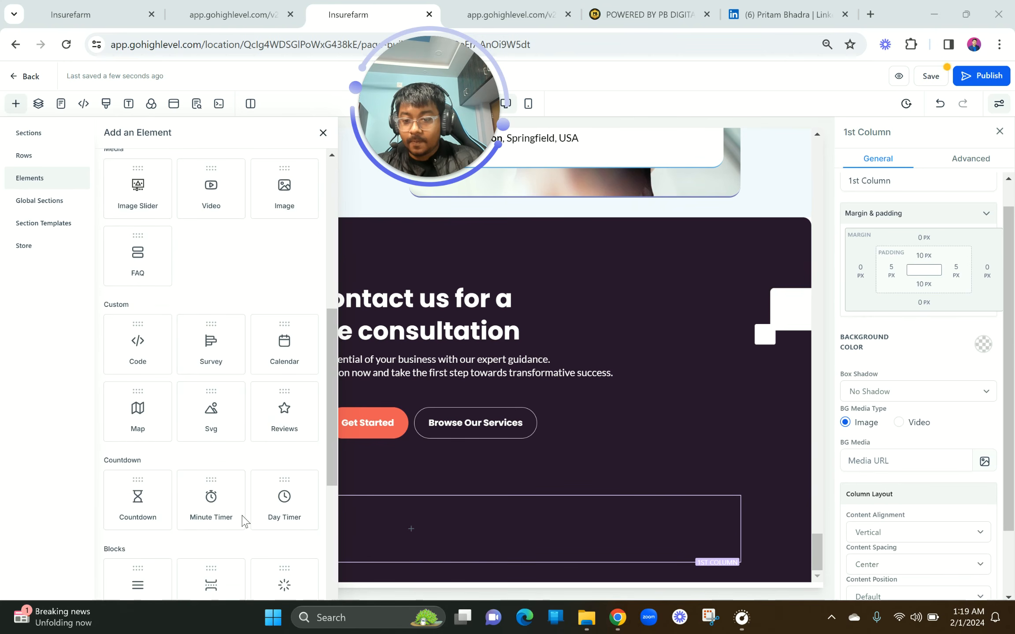
left_click(211, 457)
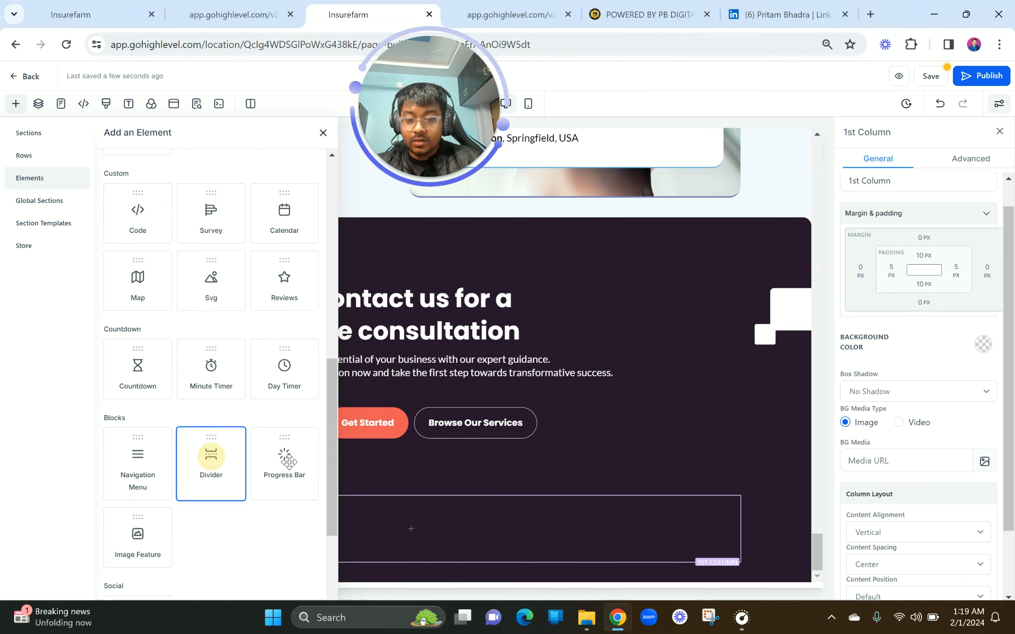
left_click(996, 370)
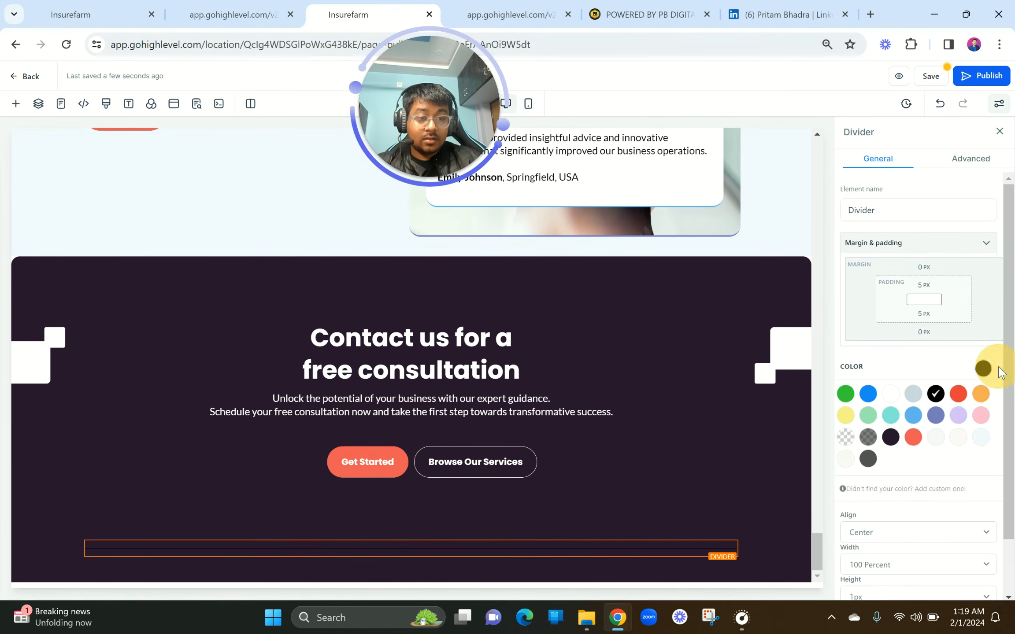
left_click(934, 417)
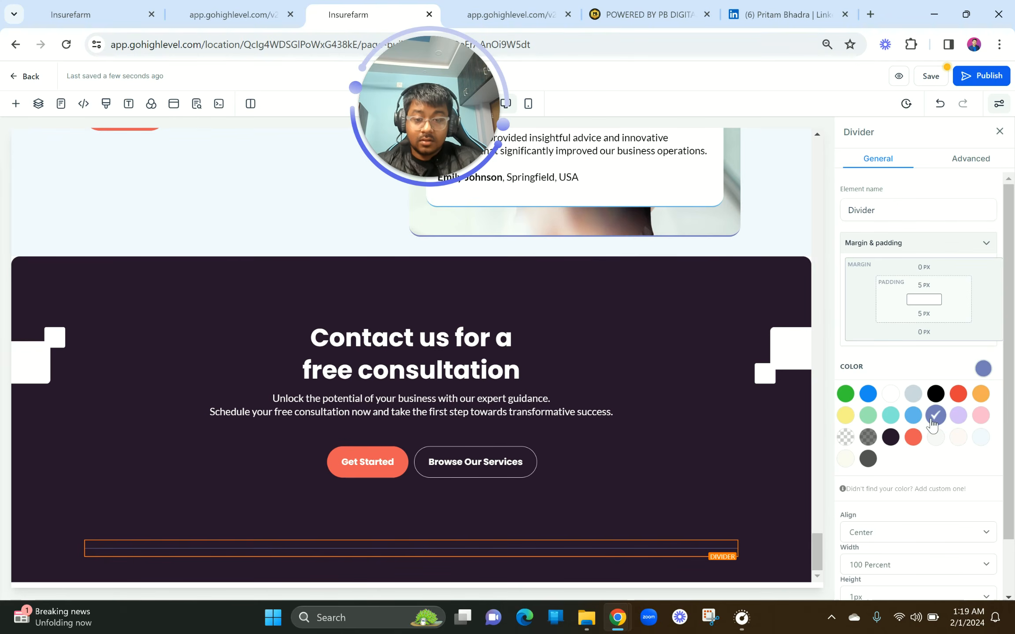
Set the bottom margin of the two-column button row to 0 px.
left_click(462, 493)
left_click(920, 335)
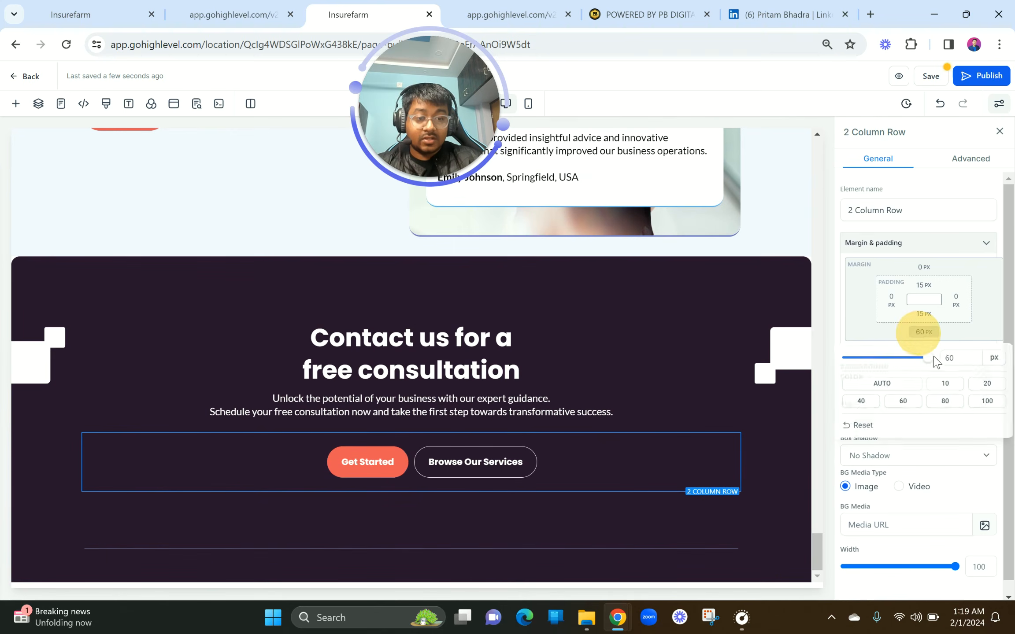
left_click_drag(924, 359, 878, 364)
left_click(955, 358)
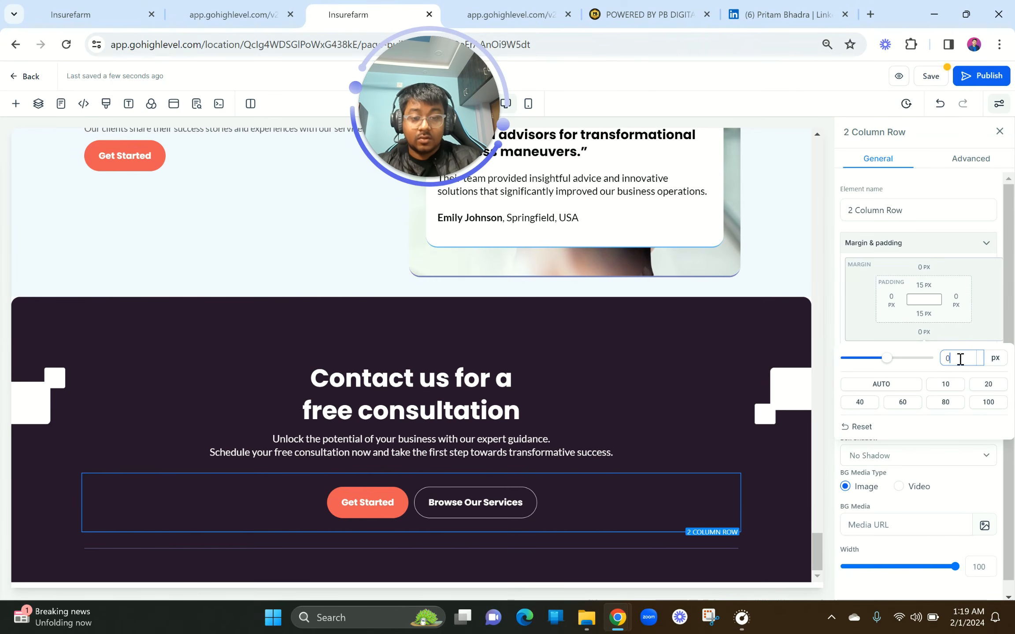
Set both the top and bottom padding of the divider's column to 2 px.
left_click(472, 545)
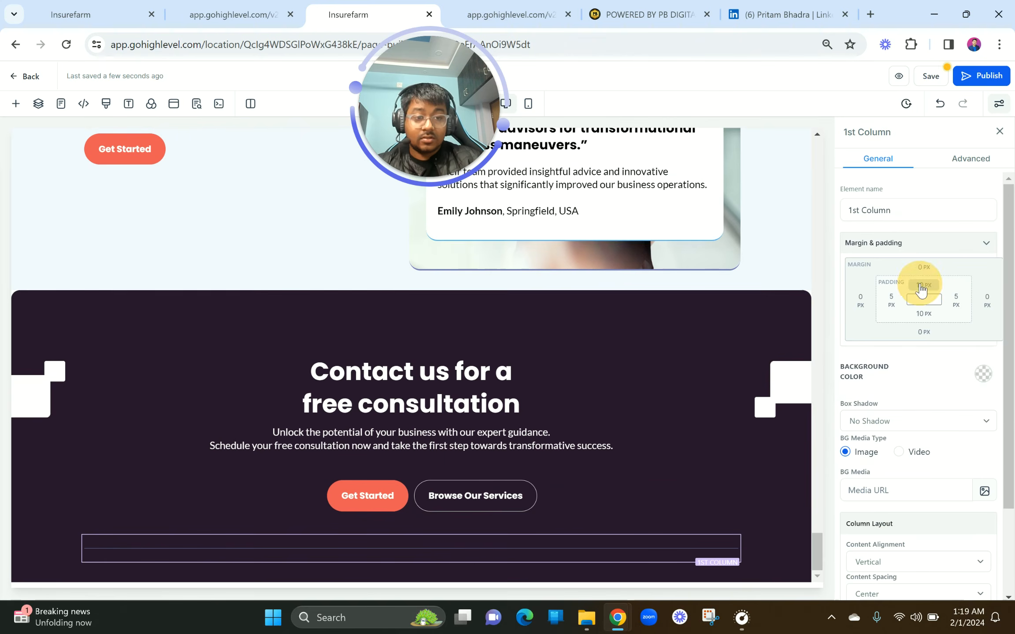
left_click(921, 290)
double_click(962, 311)
type("2")
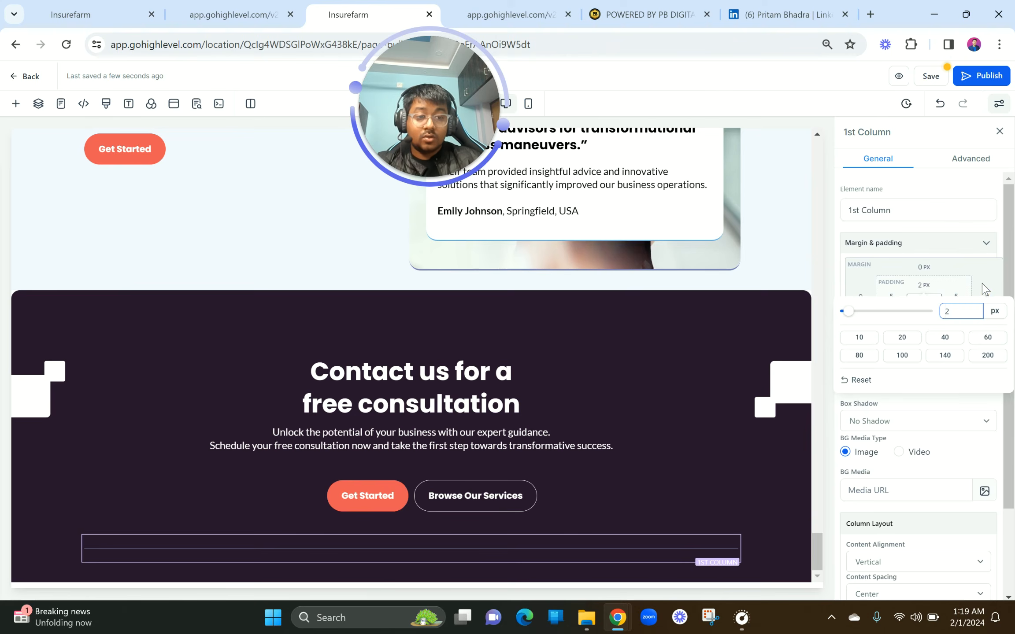
left_click(982, 286)
left_click(914, 316)
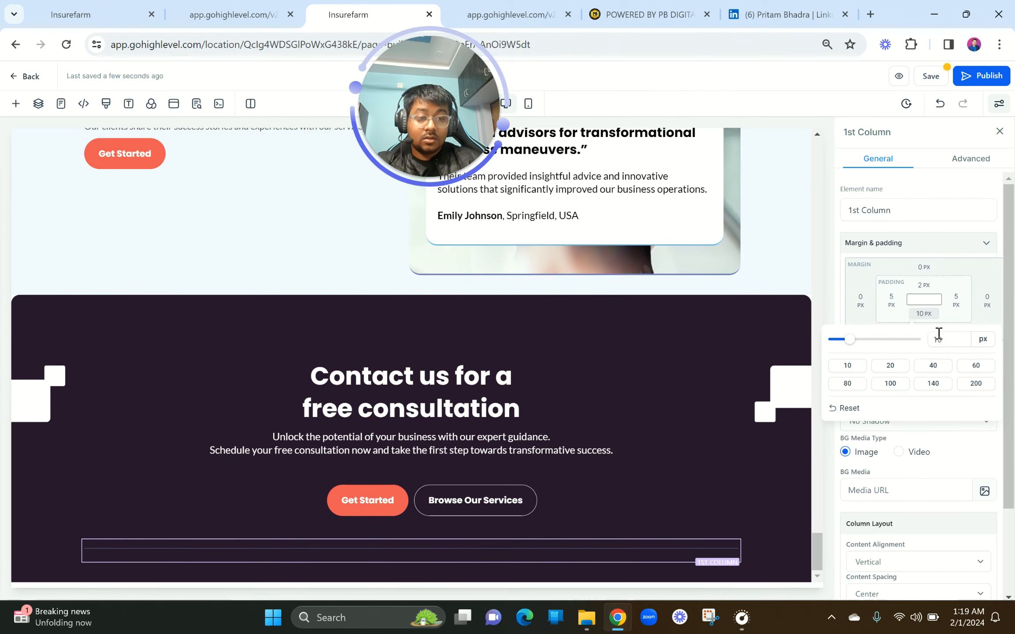
double_click(938, 337)
type("2")
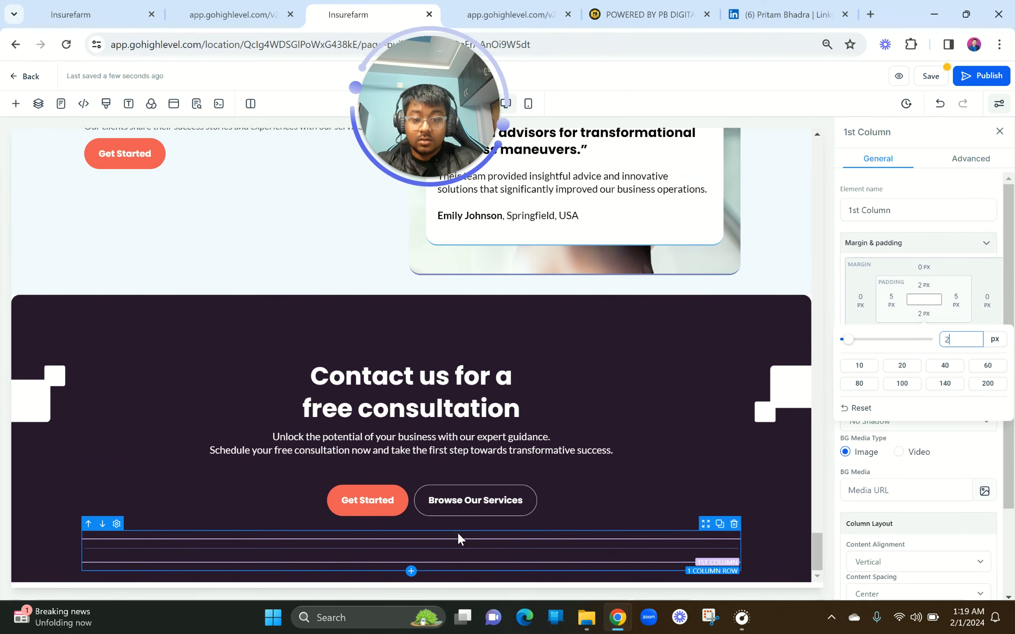
Set both the top and bottom padding of the contact call-to-action section to 2 px.
left_click(458, 538)
left_click(923, 285)
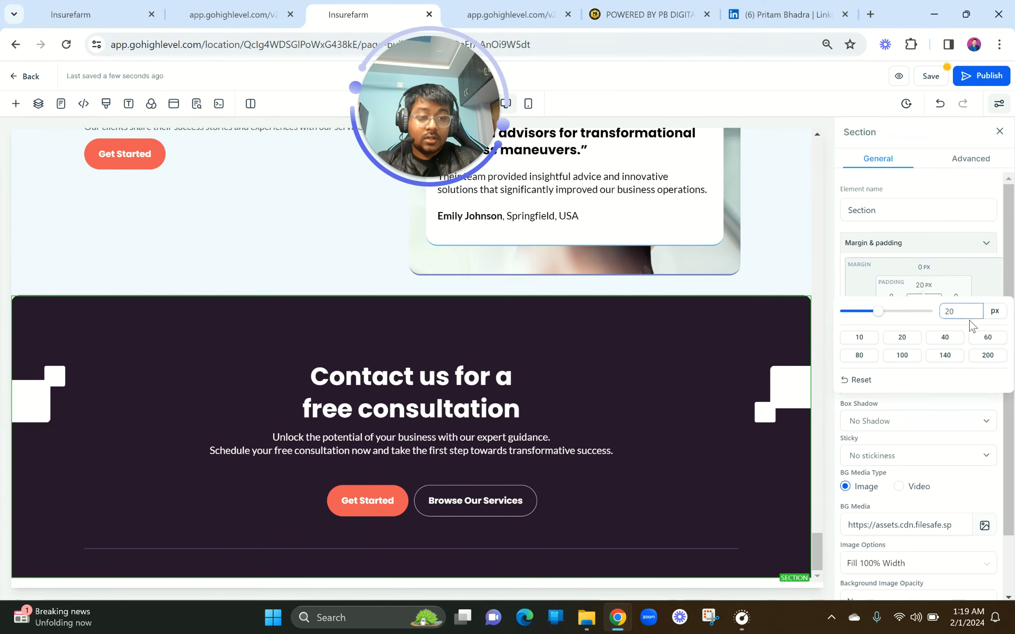
double_click(952, 311)
type("2")
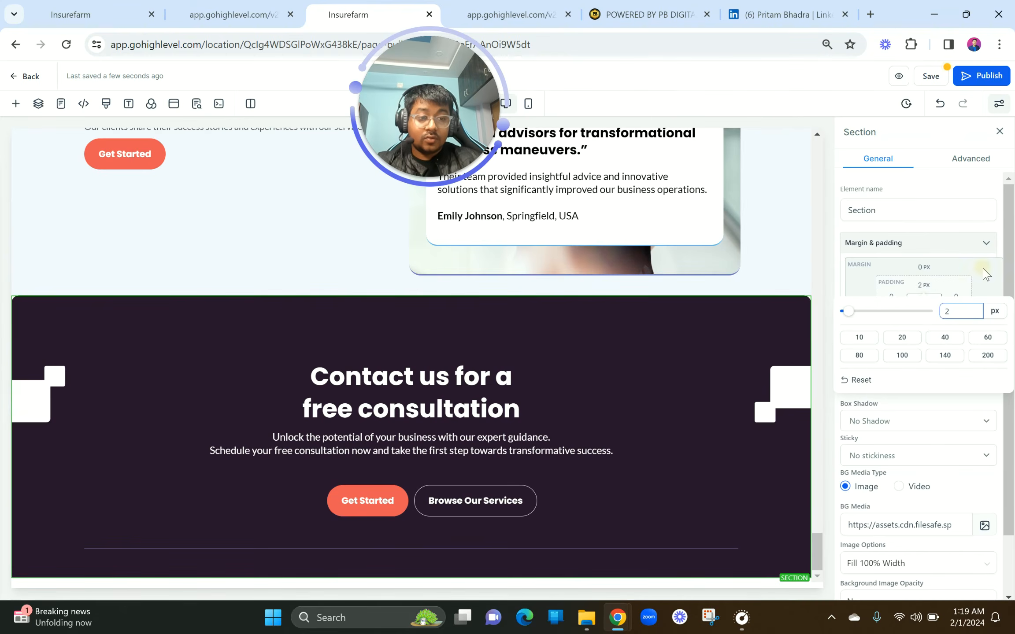
left_click(983, 271)
left_click(923, 315)
double_click(958, 340)
type("2")
left_click(985, 296)
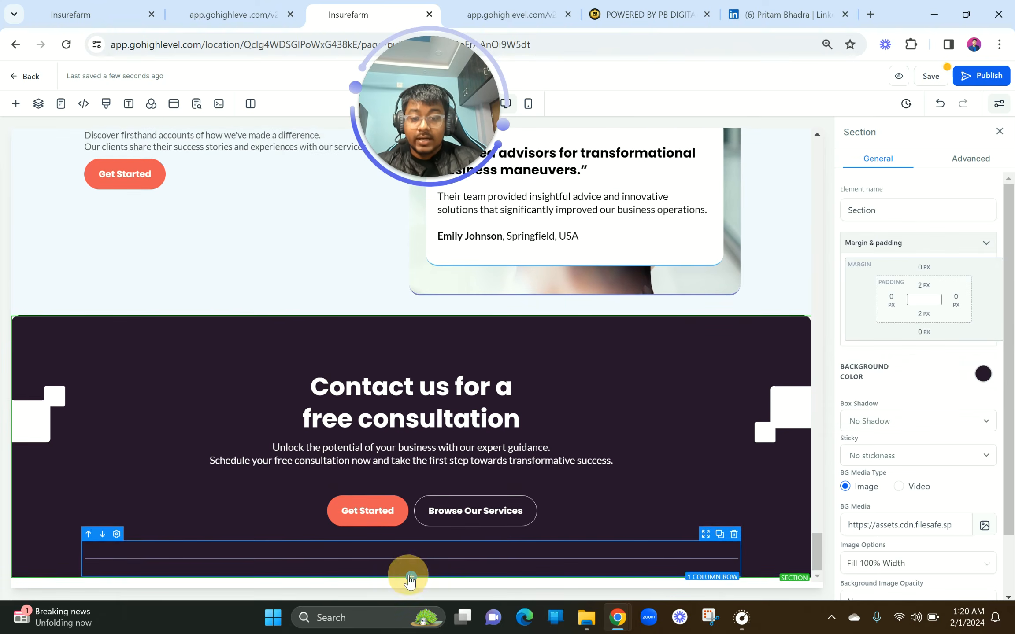
Add a new section directly below the contact call-to-action section and give it the dark plum background swatch.
left_click(410, 577)
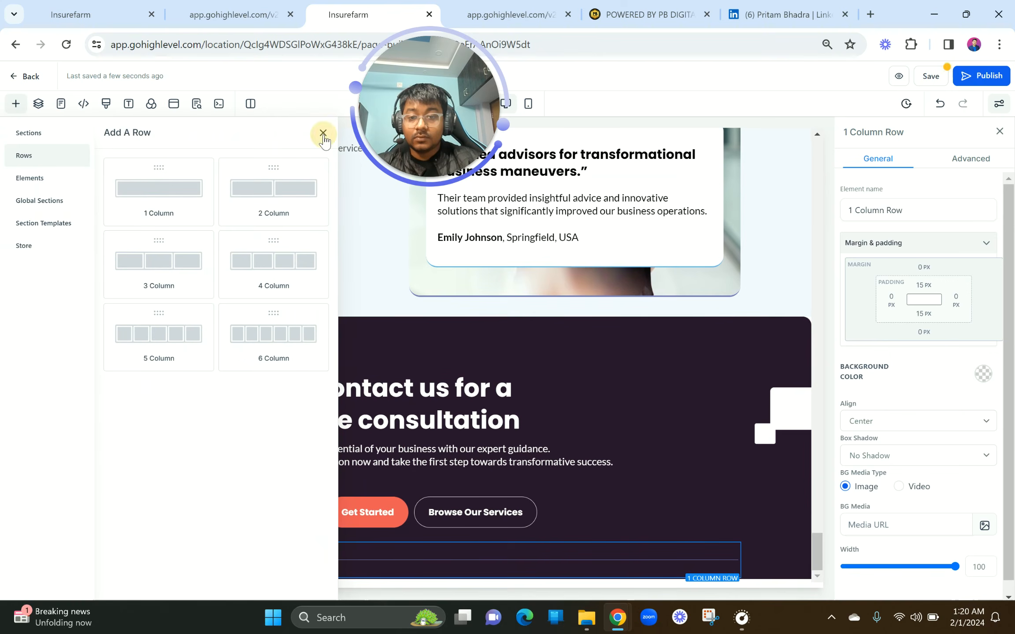
left_click(323, 133)
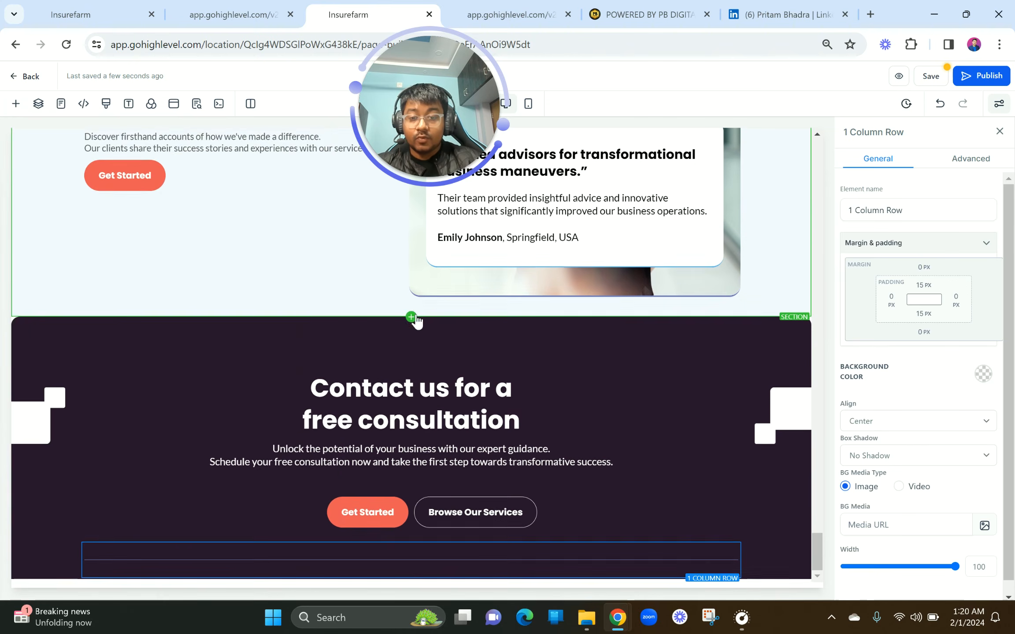
left_click(411, 317)
left_click(164, 196)
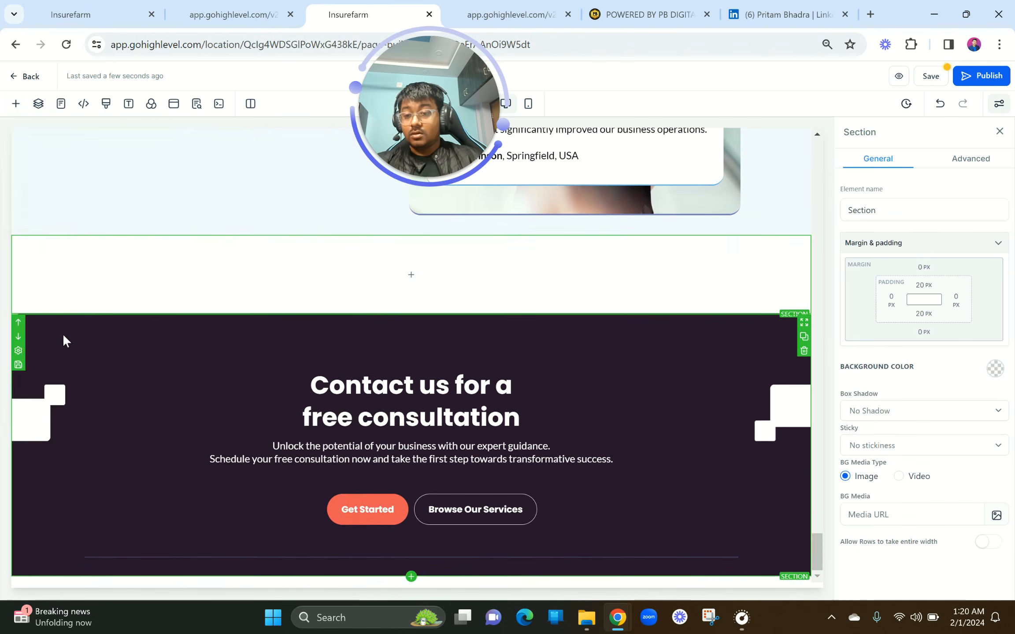
left_click(18, 263)
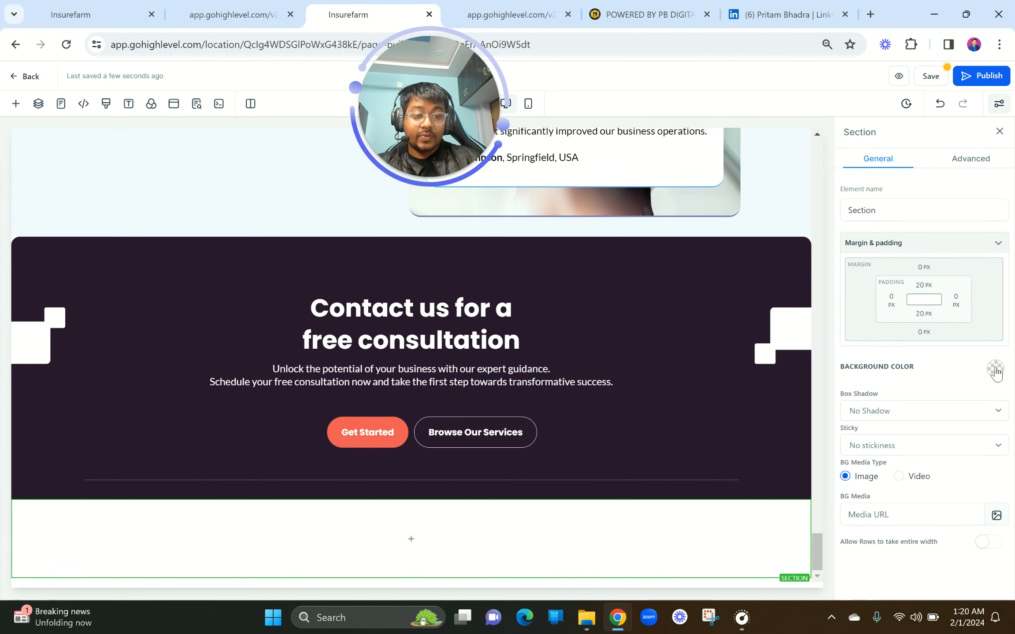
left_click(994, 368)
left_click(889, 454)
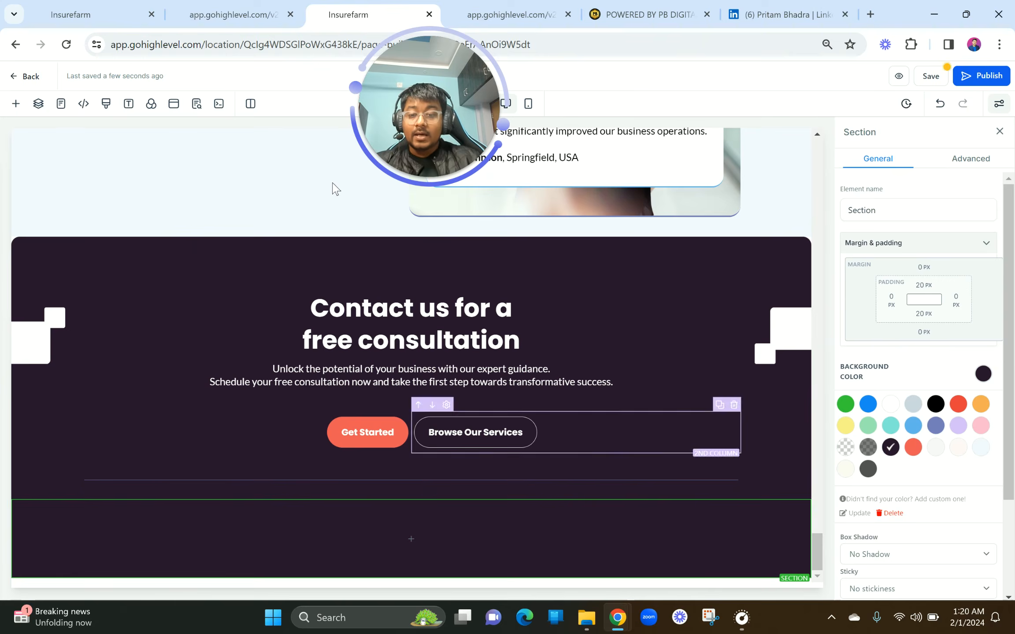
Check the footer layout on the reference page and add a matching four-column row to the new dark section.
left_click(234, 13)
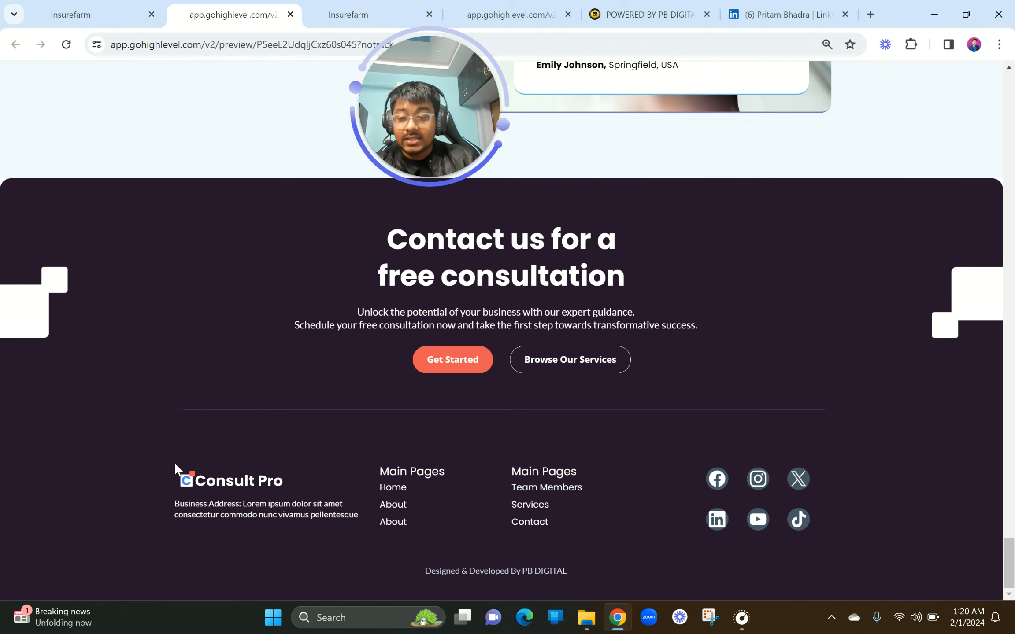
left_click_drag(175, 466, 328, 525)
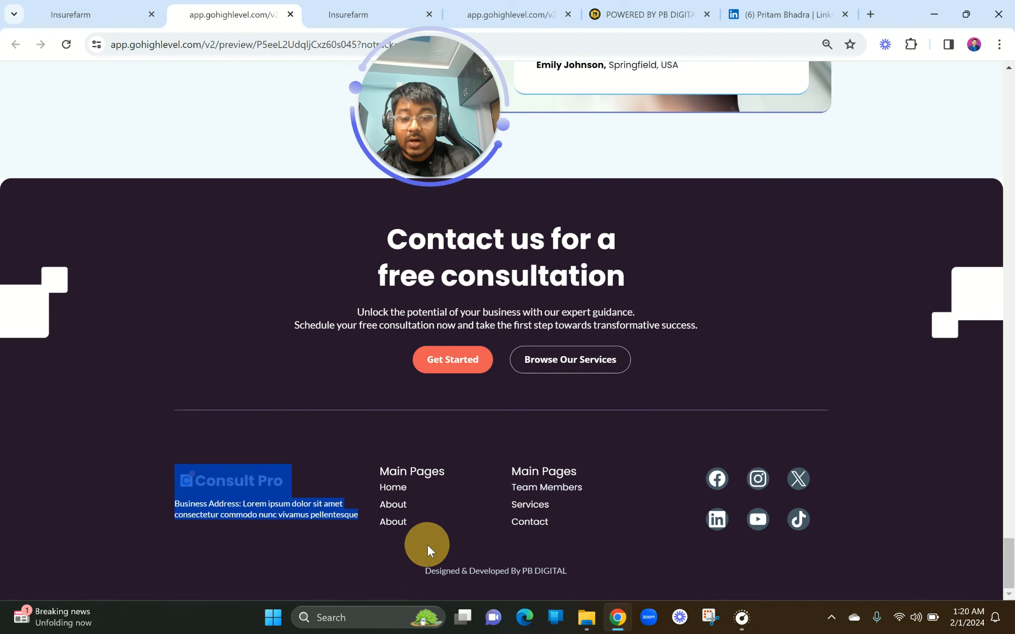
left_click_drag(507, 464, 566, 529)
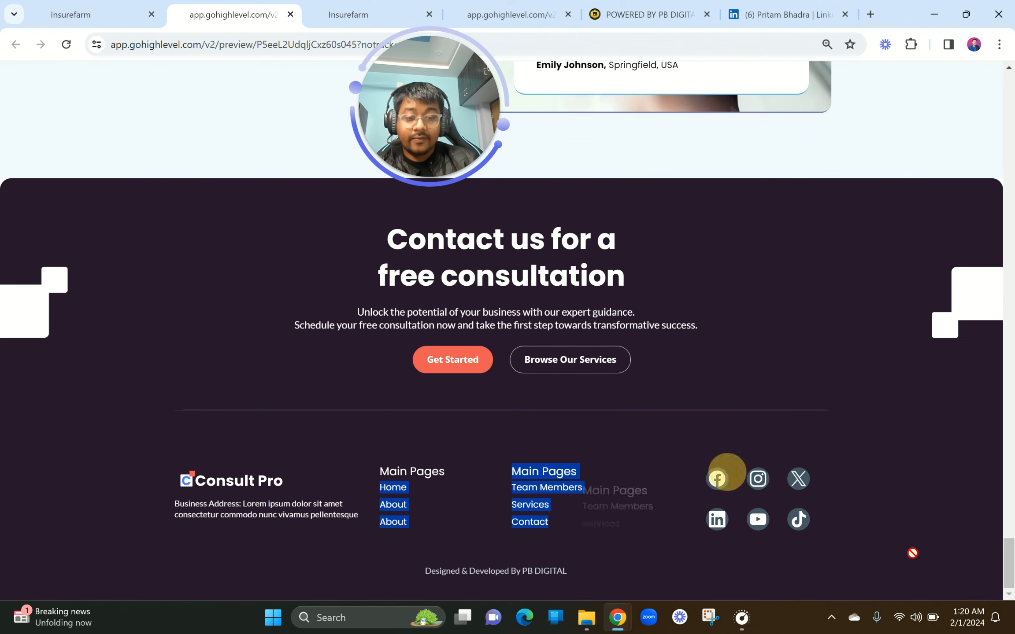
left_click(363, 7)
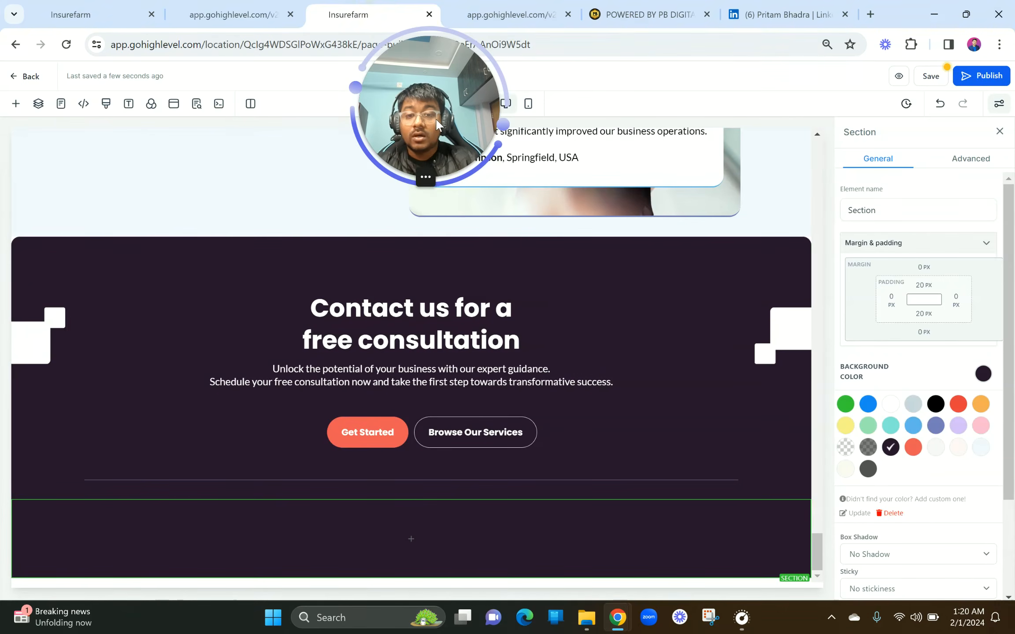
mouse_move(405, 542)
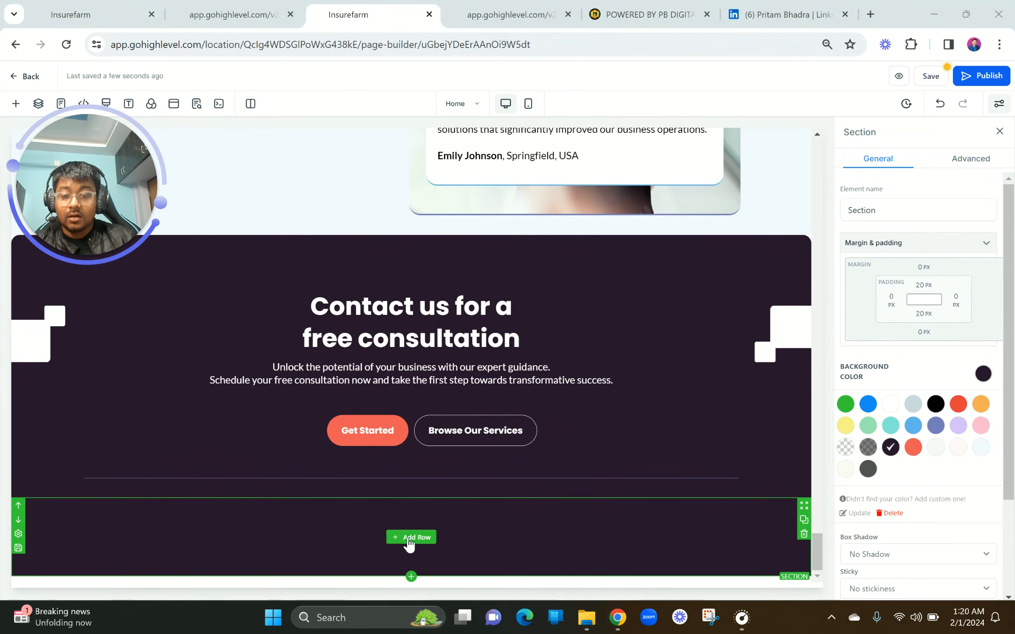
left_click(410, 537)
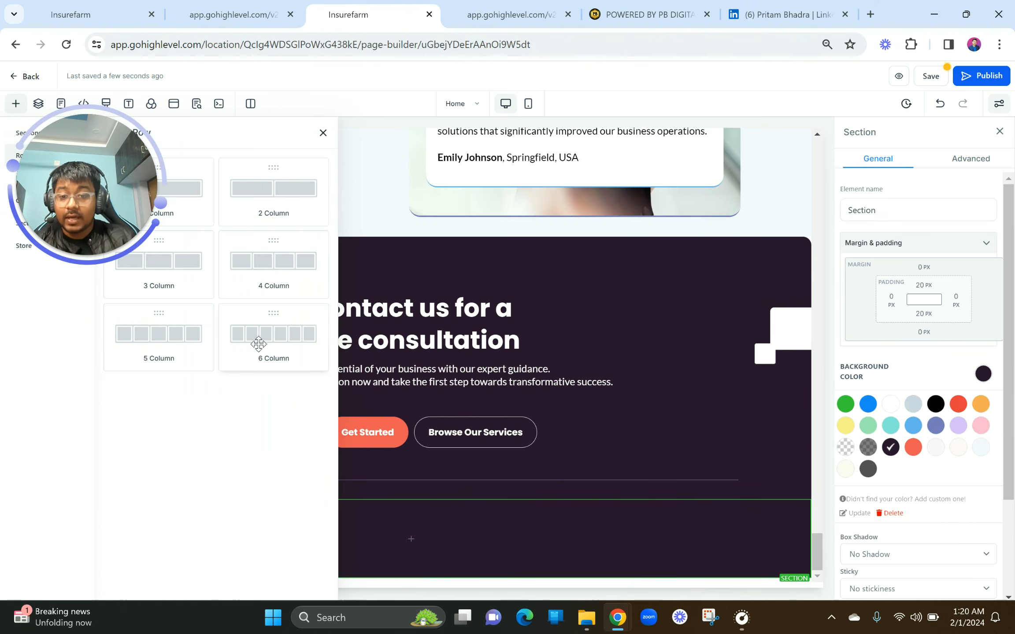
left_click_drag(290, 272, 544, 434)
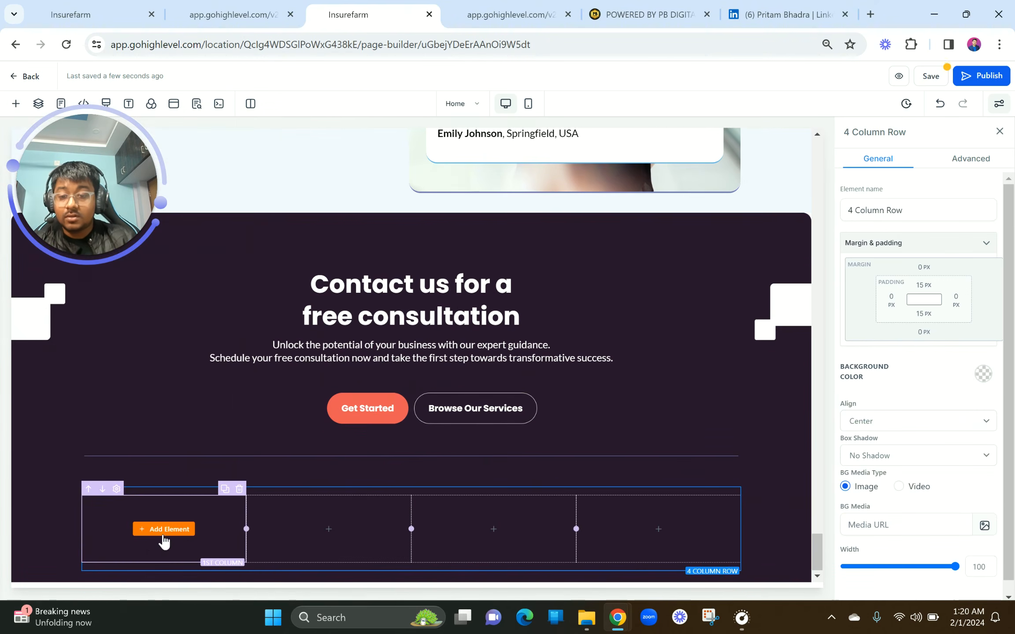
Copy the business address text under the logo in the reference page's footer and return to the page builder.
left_click(200, 6)
left_click_drag(162, 494, 178, 511)
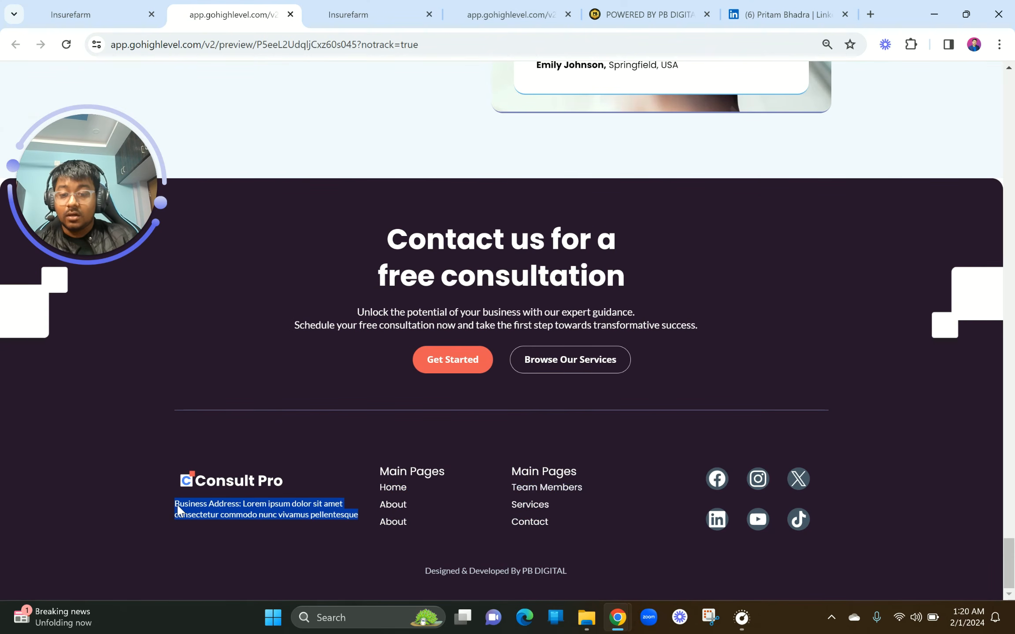
left_click(363, 14)
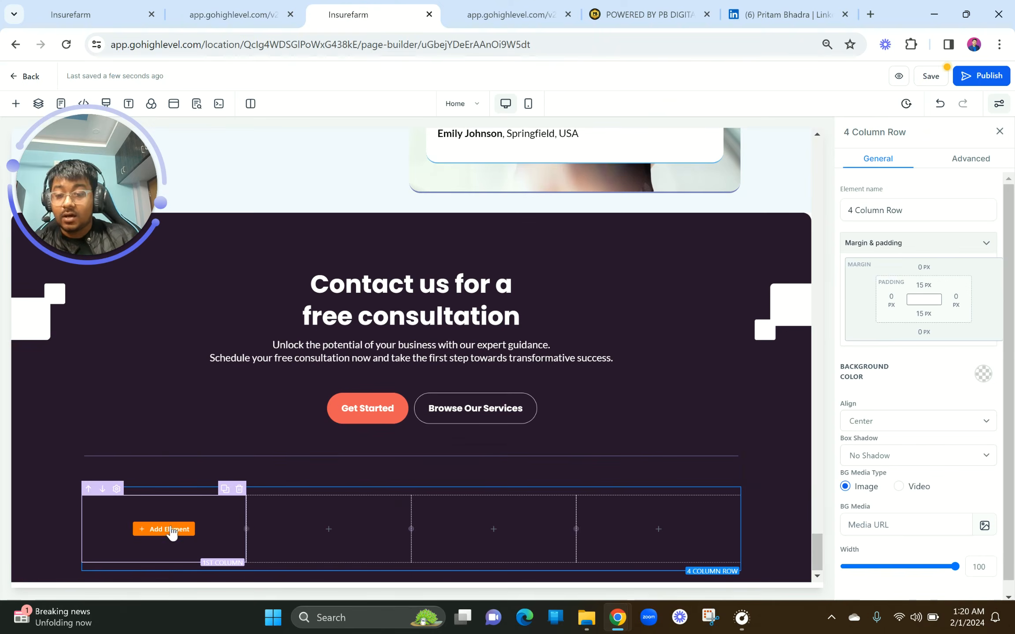
Insert an Image element in the footer row's first column and use the Consult Pro logo, MODERN BUSINESS SITE (4).svg, from the BUSS 1 folder.
left_click(168, 528)
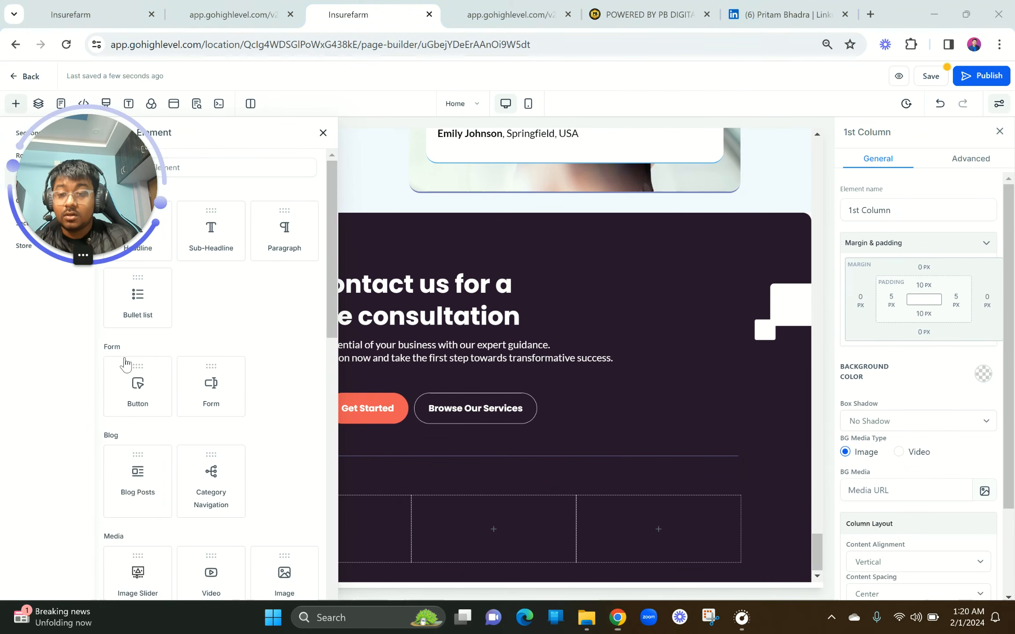
scroll(256, 333, "down", 5)
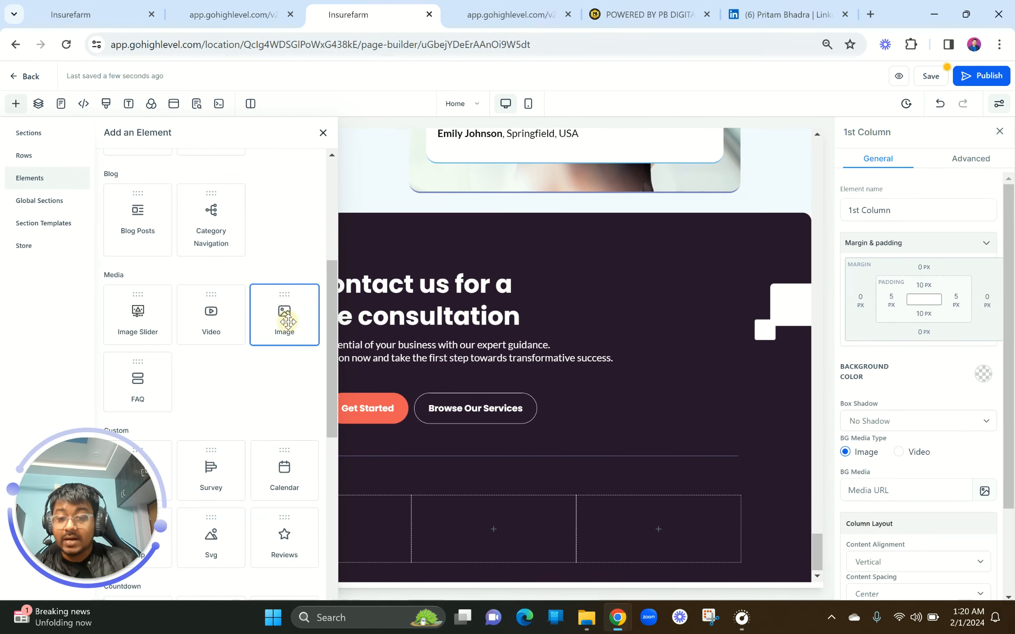
left_click(287, 322)
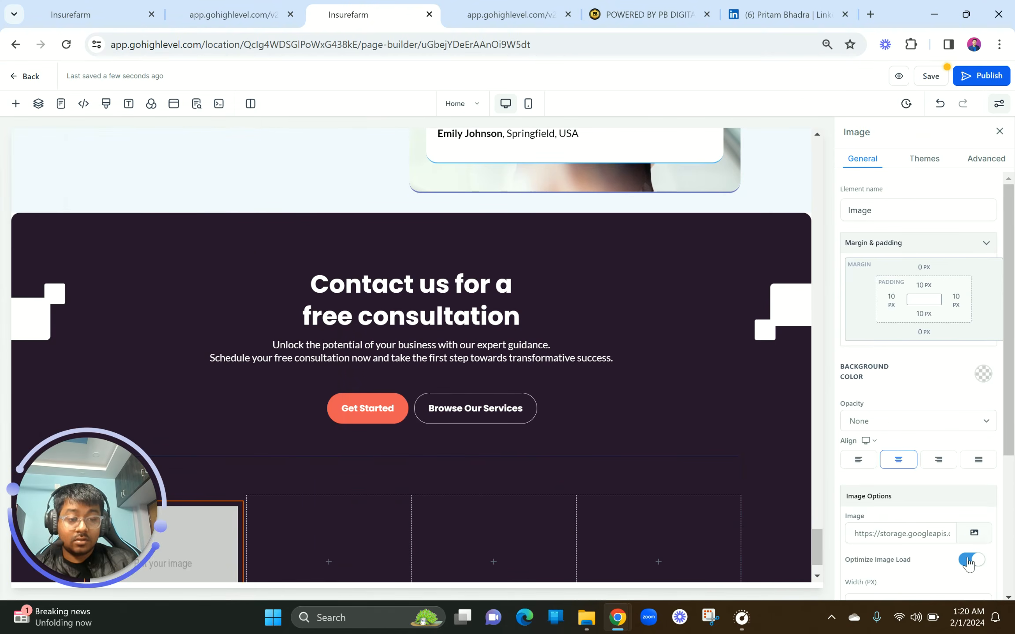
left_click(974, 533)
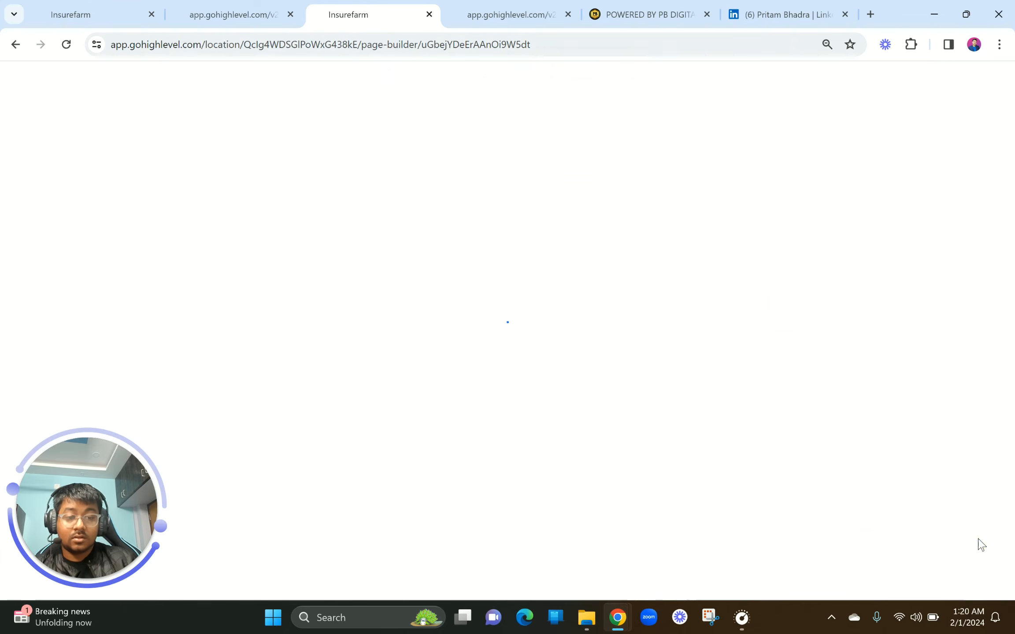
left_click(88, 180)
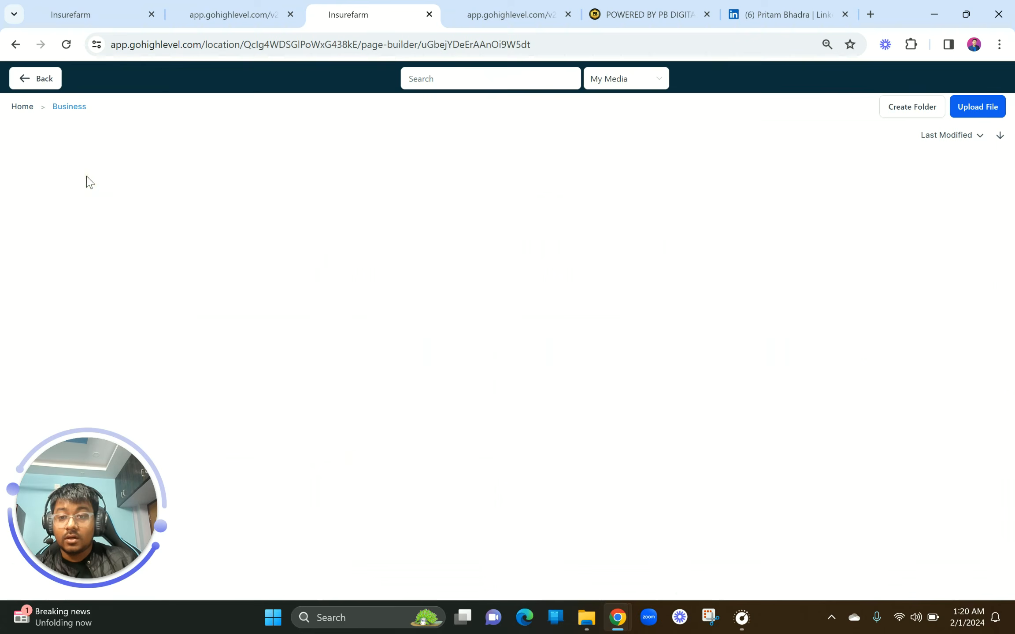
left_click(88, 180)
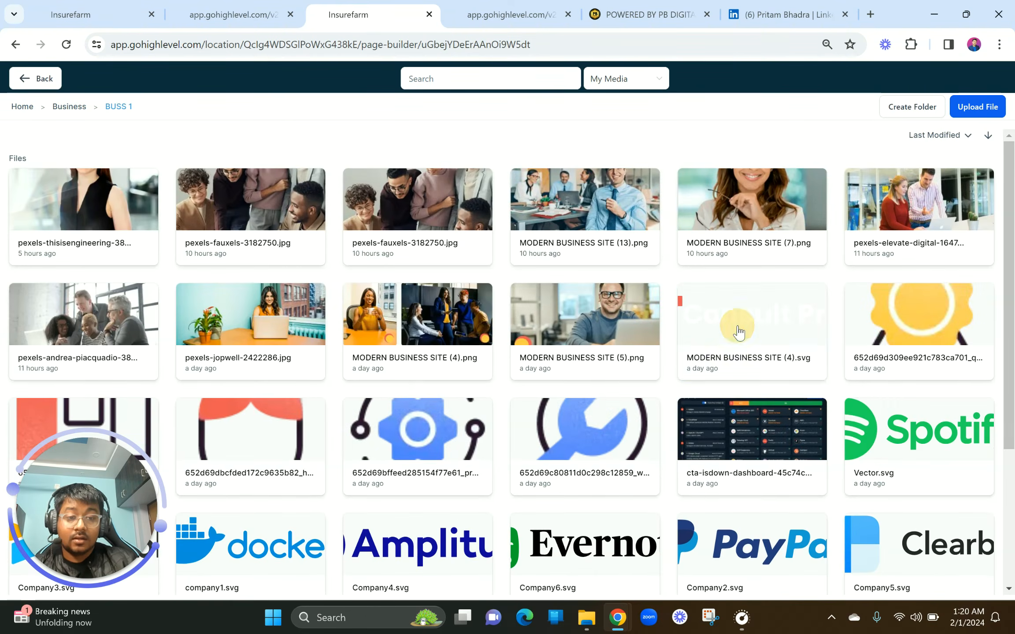
left_click(738, 333)
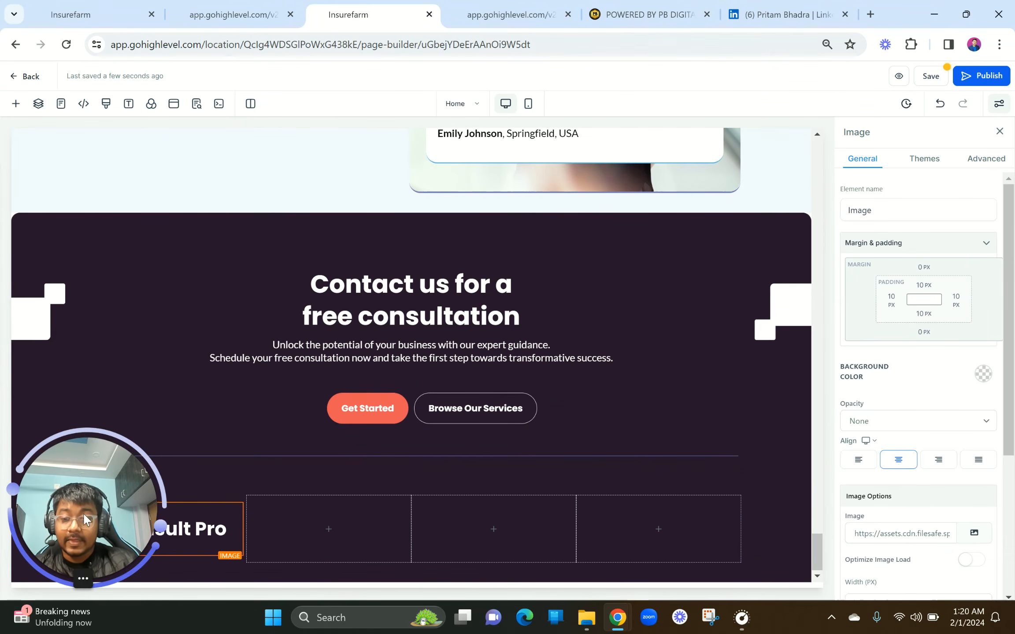
left_click_drag(84, 519, 123, 223)
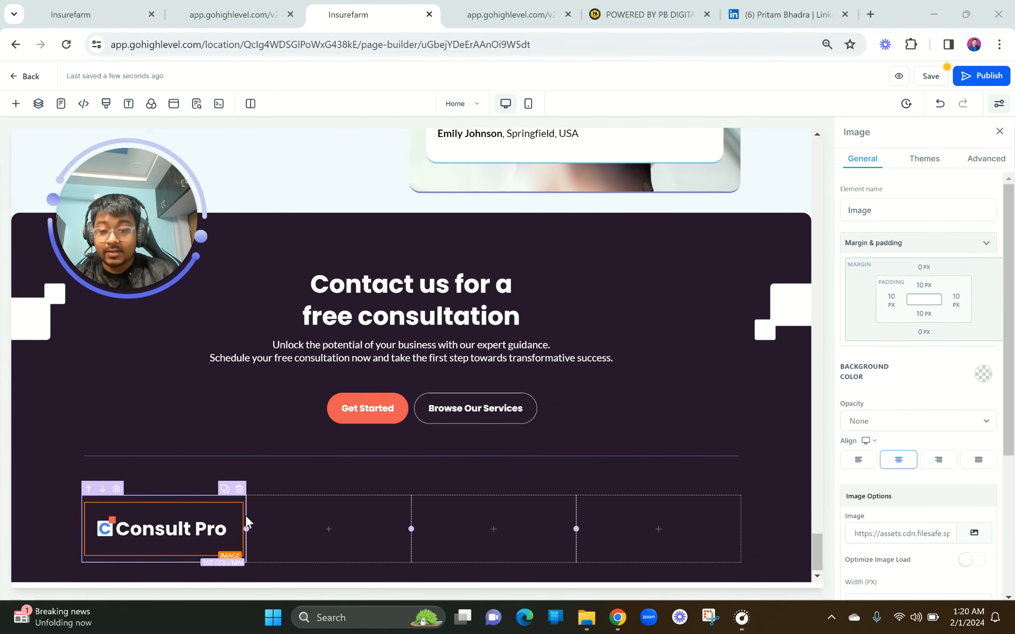
Set the top padding of the footer row's first column to 0 px.
left_click(187, 497)
left_click(913, 285)
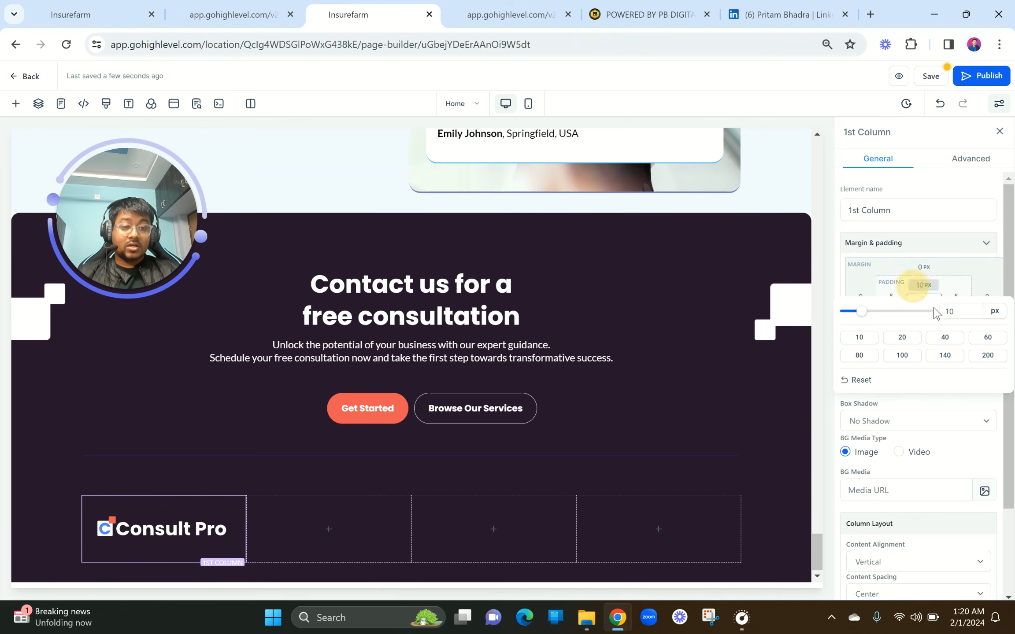
double_click(952, 310)
type("0")
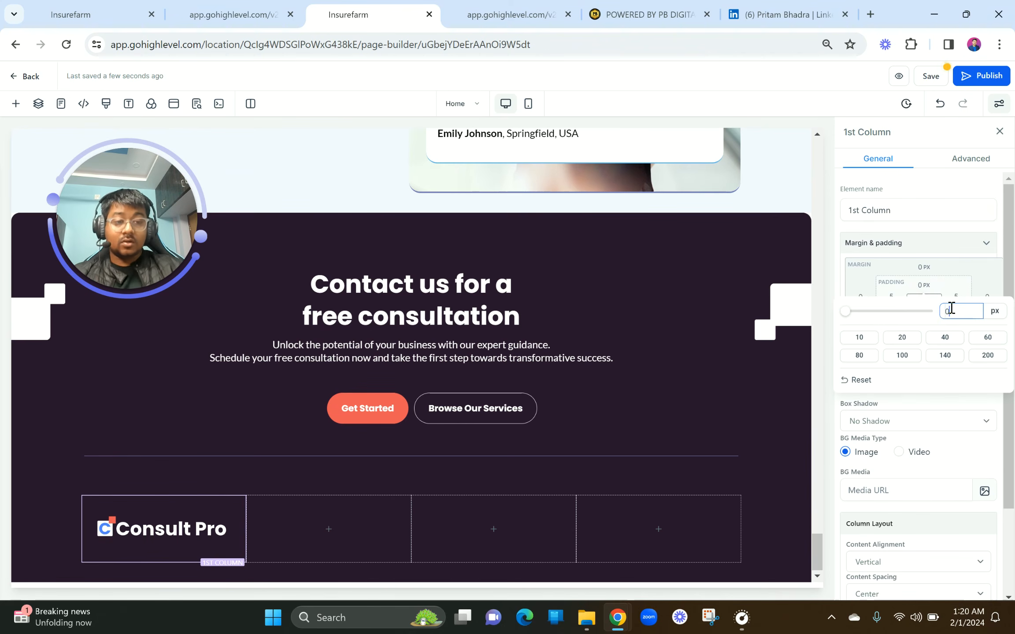
left_click(952, 255)
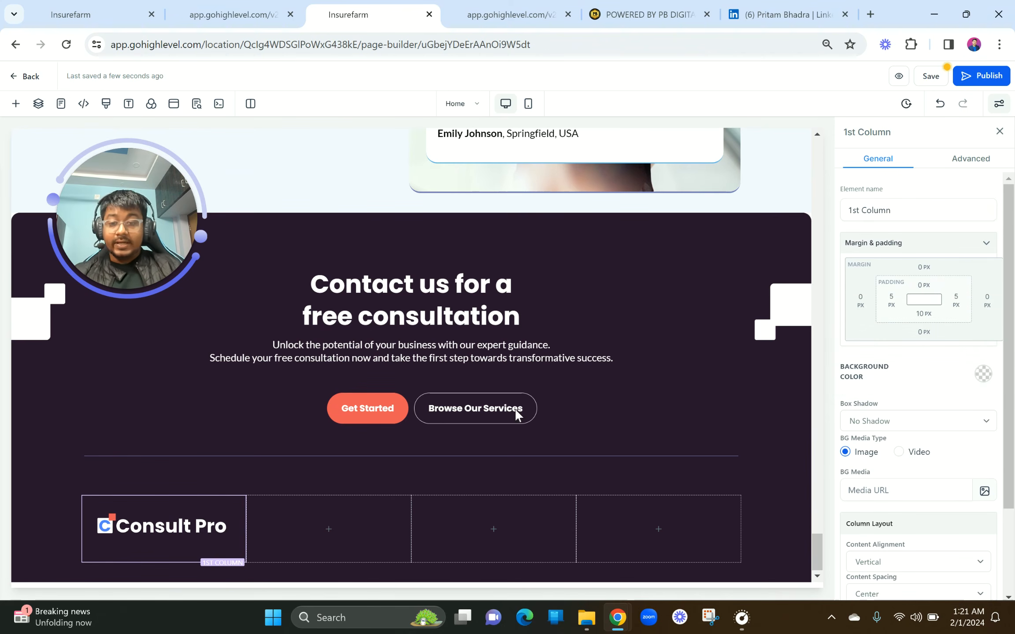
Set both the top and bottom padding of the footer logo image to 0 px.
left_click(179, 541)
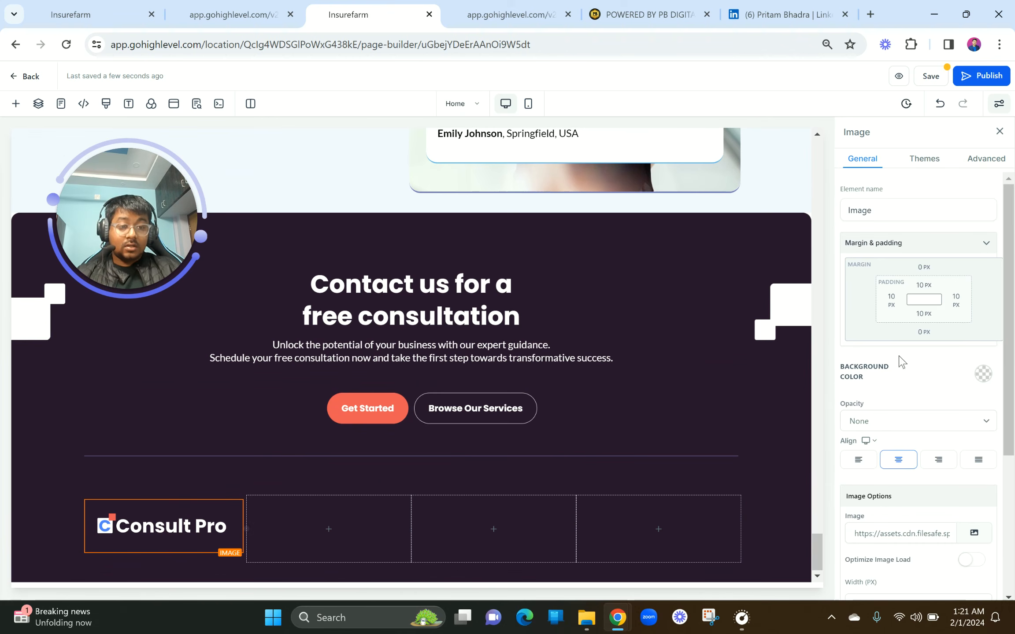
left_click(923, 288)
double_click(963, 312)
type("1")
key("BackSpace")
type("0")
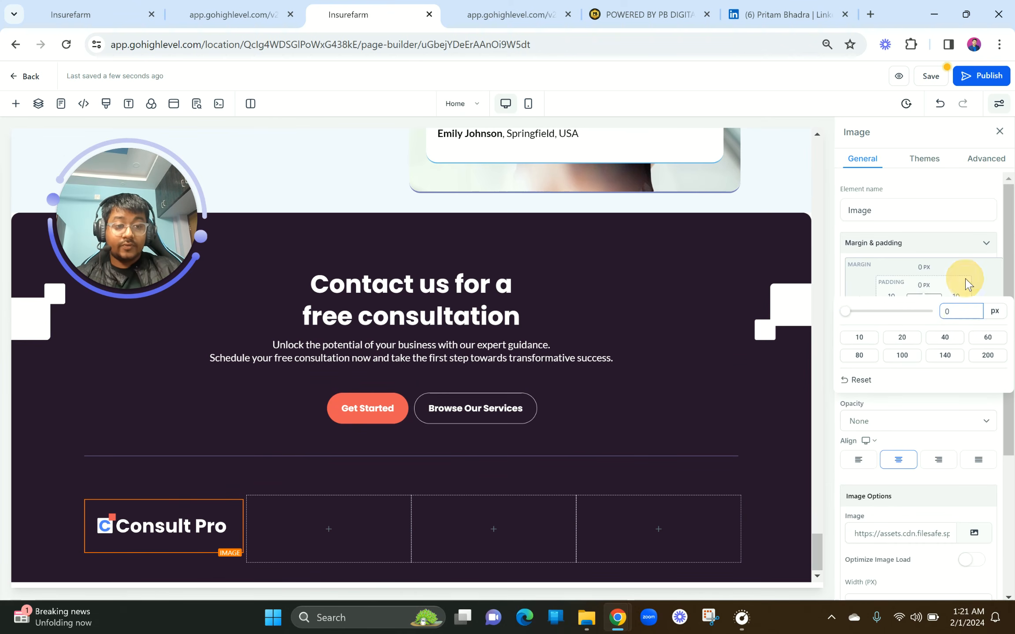
left_click(966, 284)
left_click(923, 314)
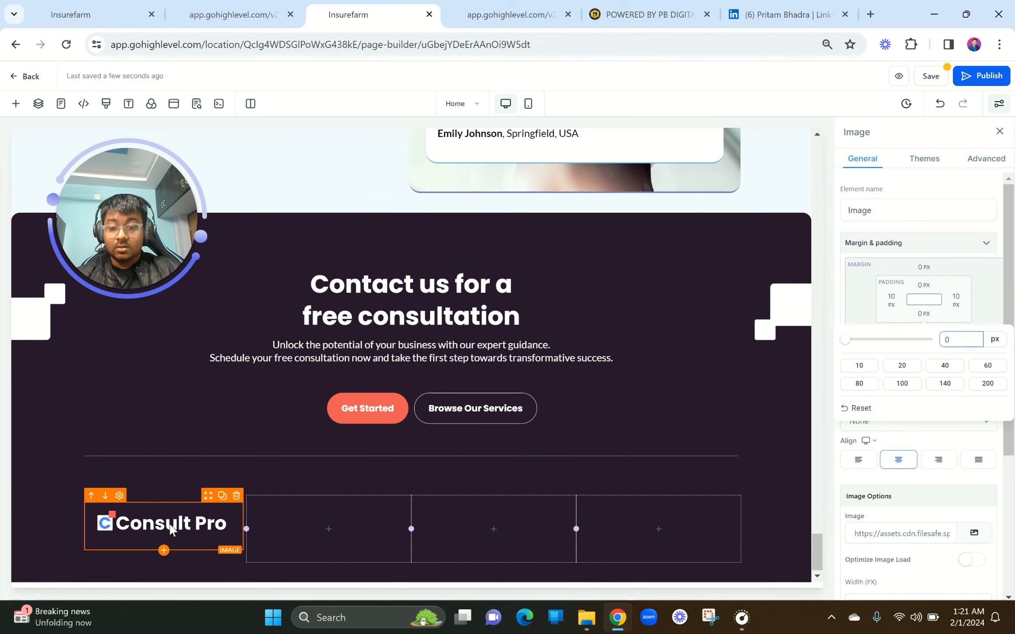
Insert a Paragraph element below the footer logo and replace its placeholder text with the copied business address.
left_click(165, 526)
left_click(163, 548)
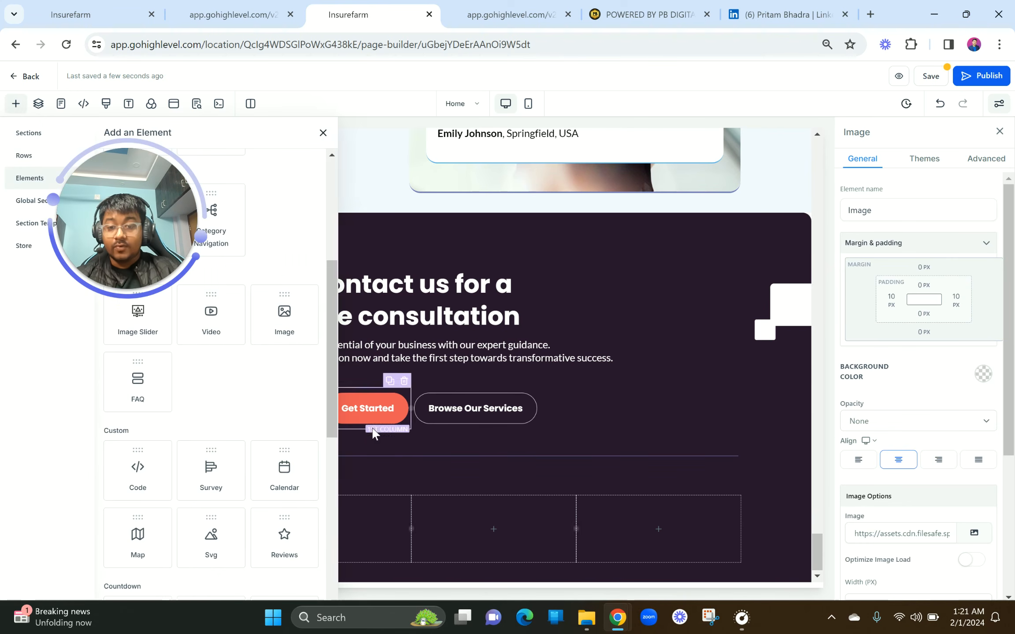
scroll(282, 238, "up", 5)
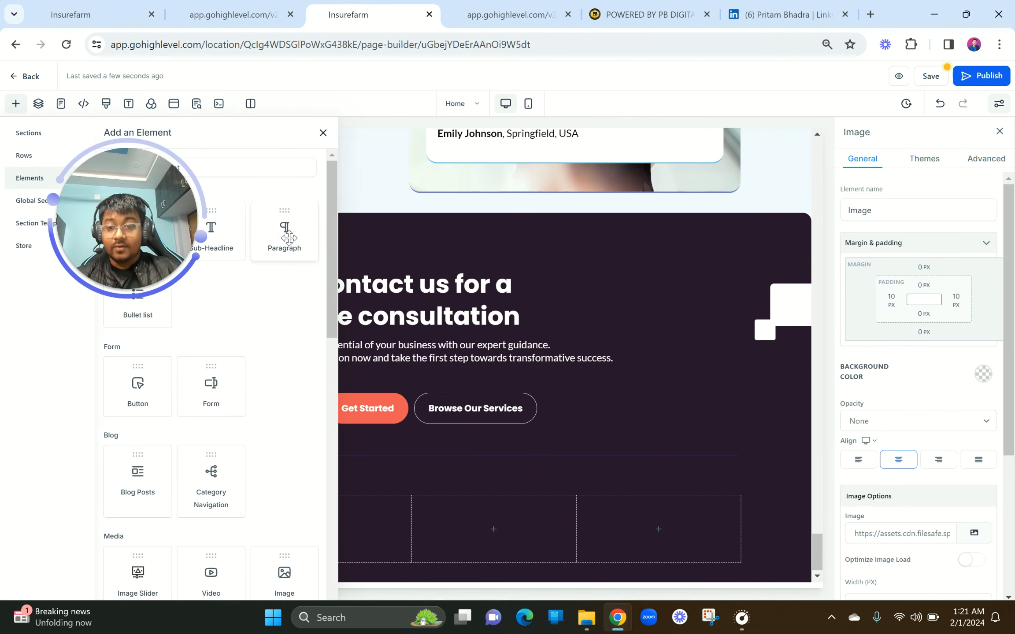
left_click_drag(289, 238, 181, 558)
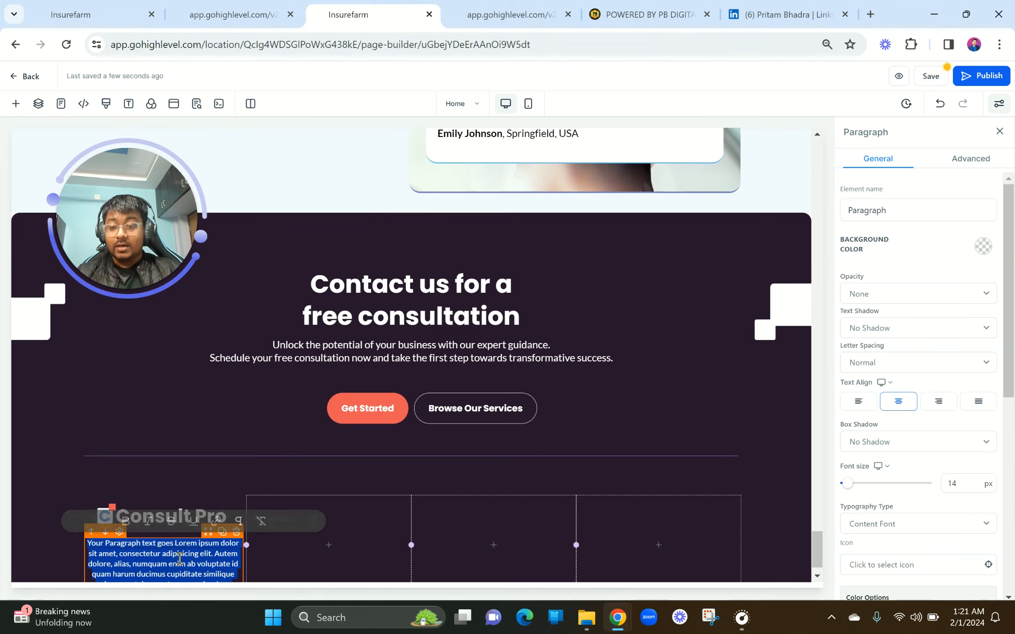
scroll(920, 524, "down", 8)
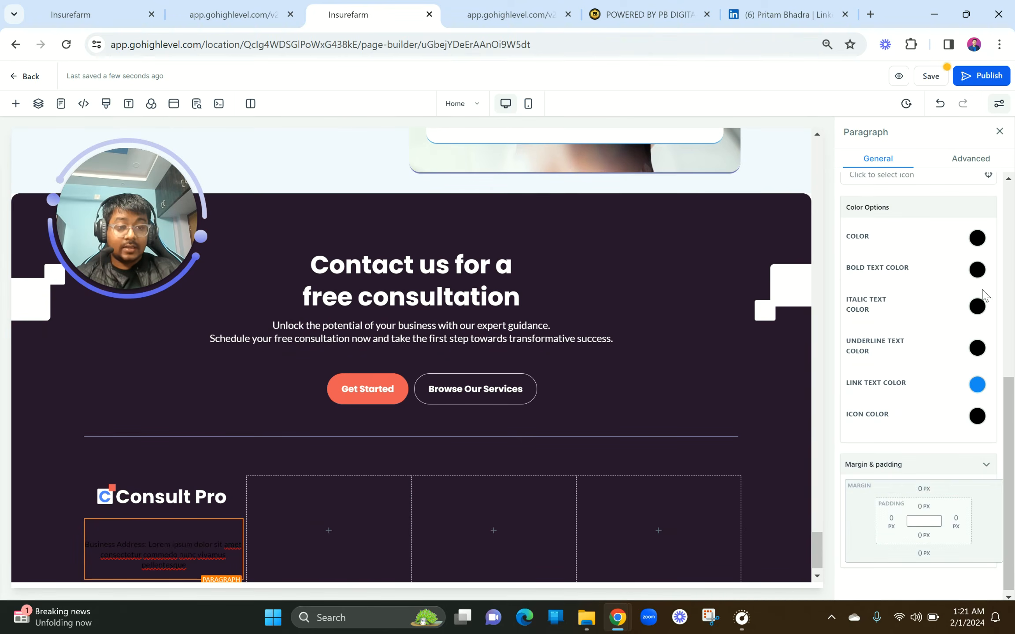
Set the text color of the footer's business address paragraph to white.
left_click(977, 239)
left_click(897, 265)
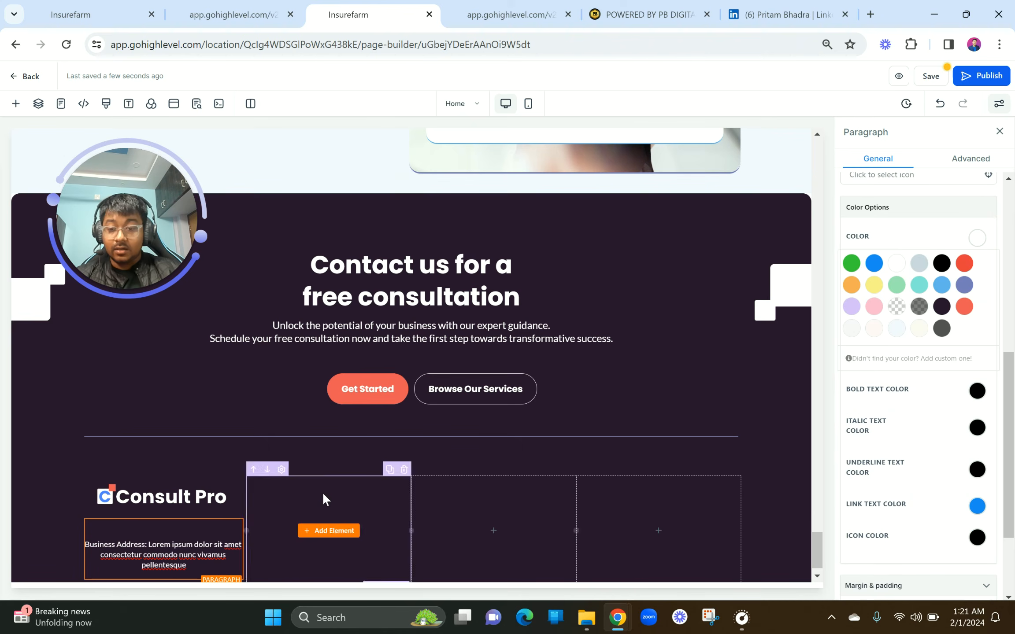
Shorten the business address's last word to "pellentu" and remove the blank line above the text.
left_click(127, 547)
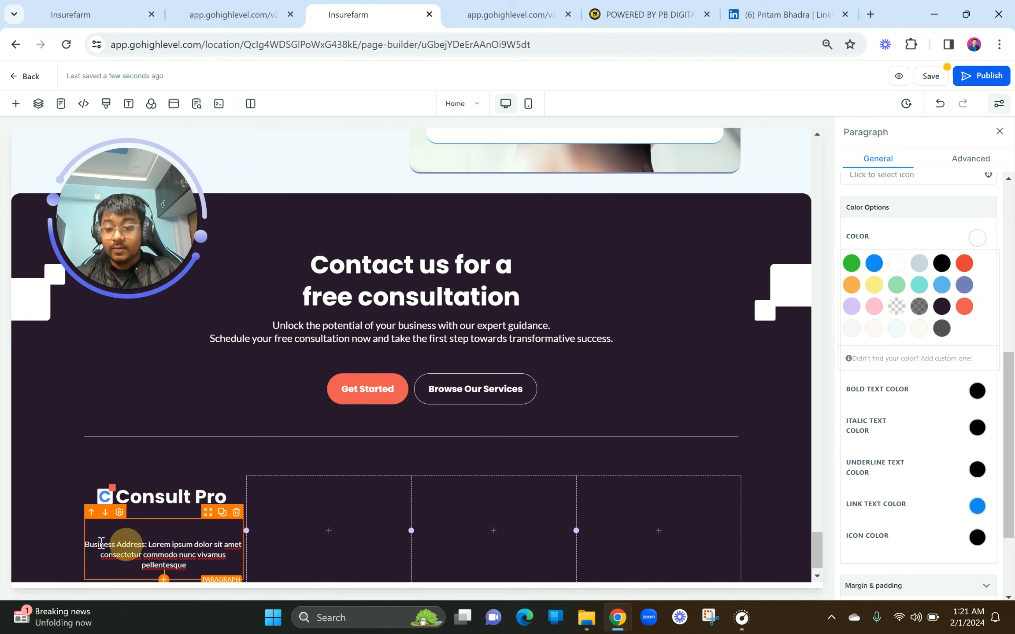
left_click(87, 543)
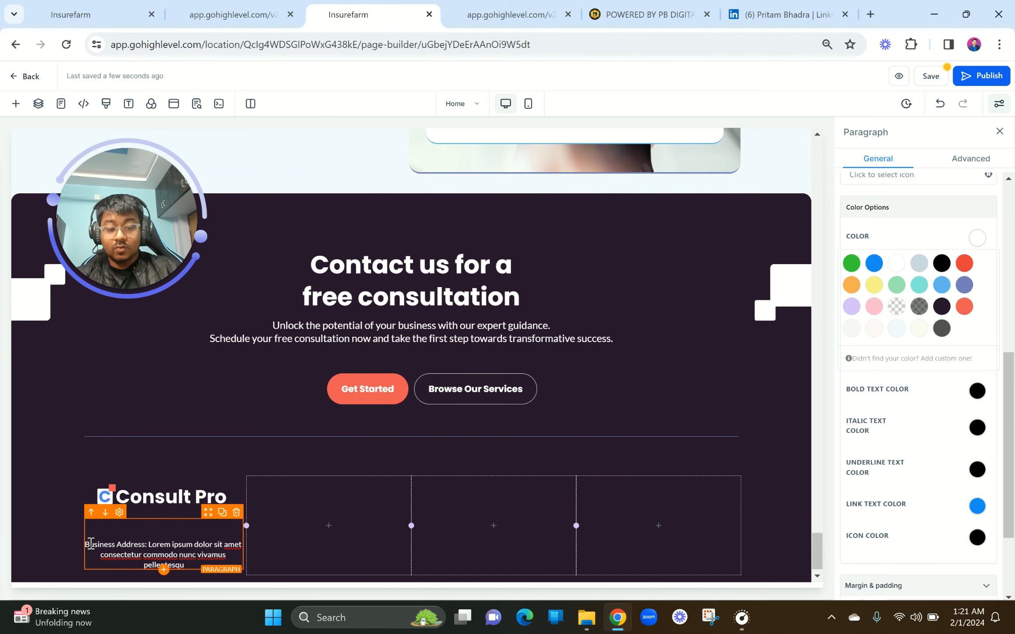
key("BackSpace")
left_click(91, 543)
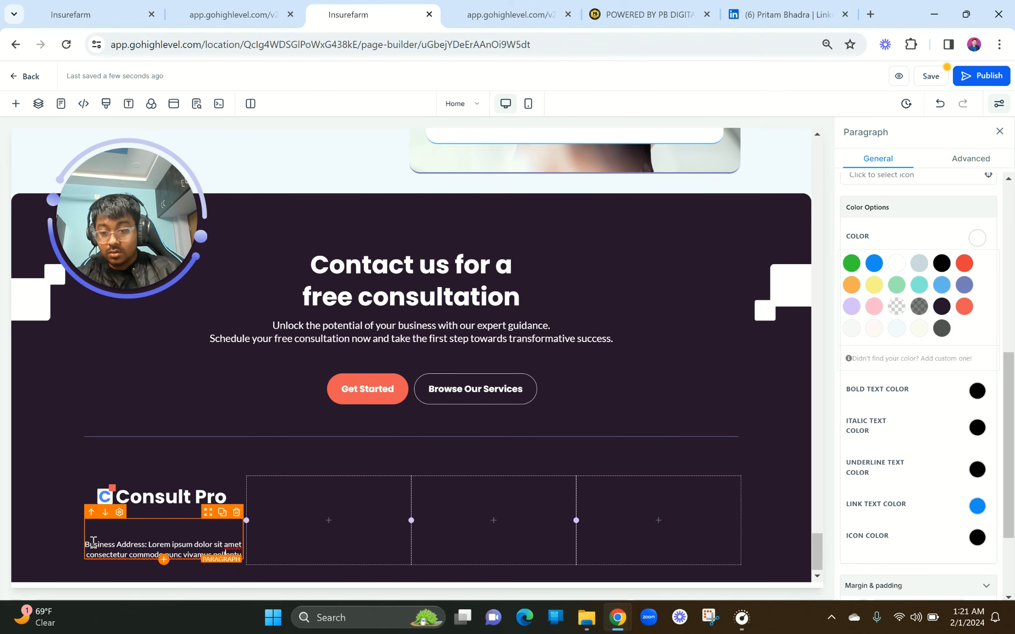
triple_click(144, 541)
left_click(144, 542)
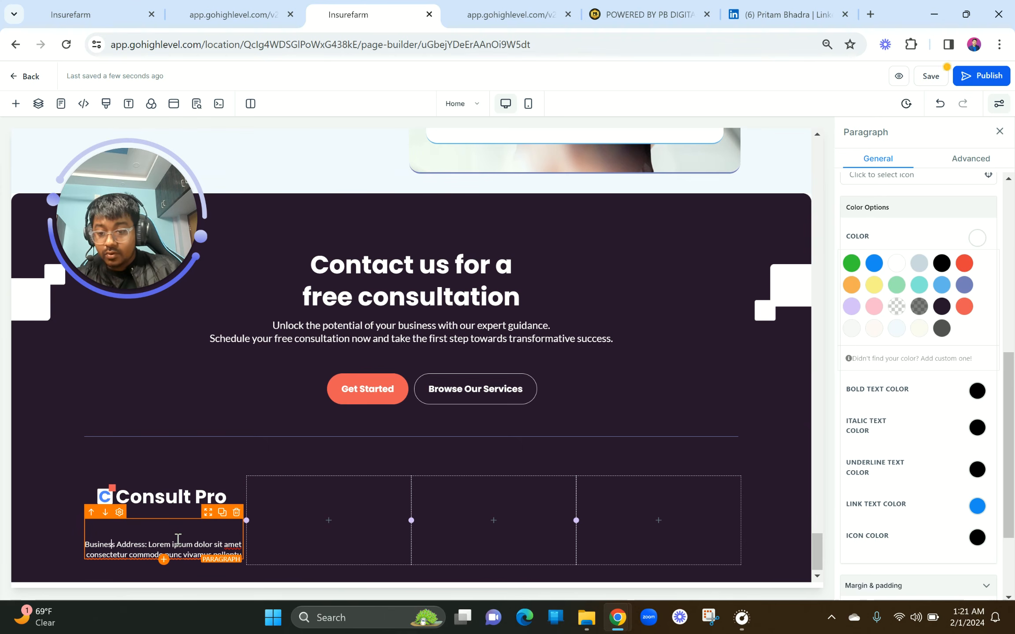
scroll(178, 539, "up", 1)
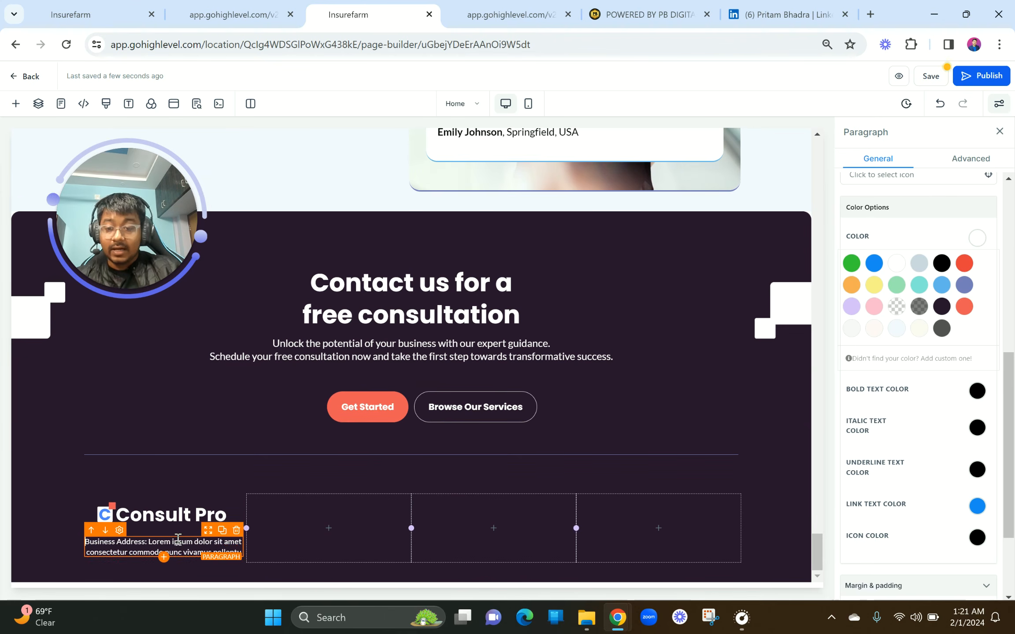
Reduce the left padding of the footer's Consult Pro logo image.
scroll(944, 335, "up", 3)
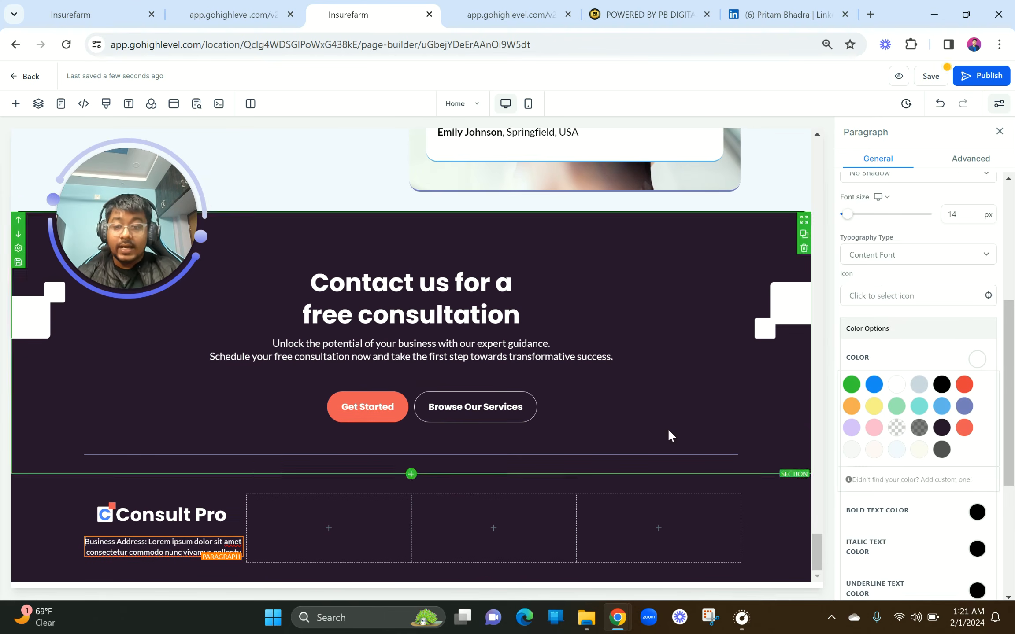
left_click(136, 513)
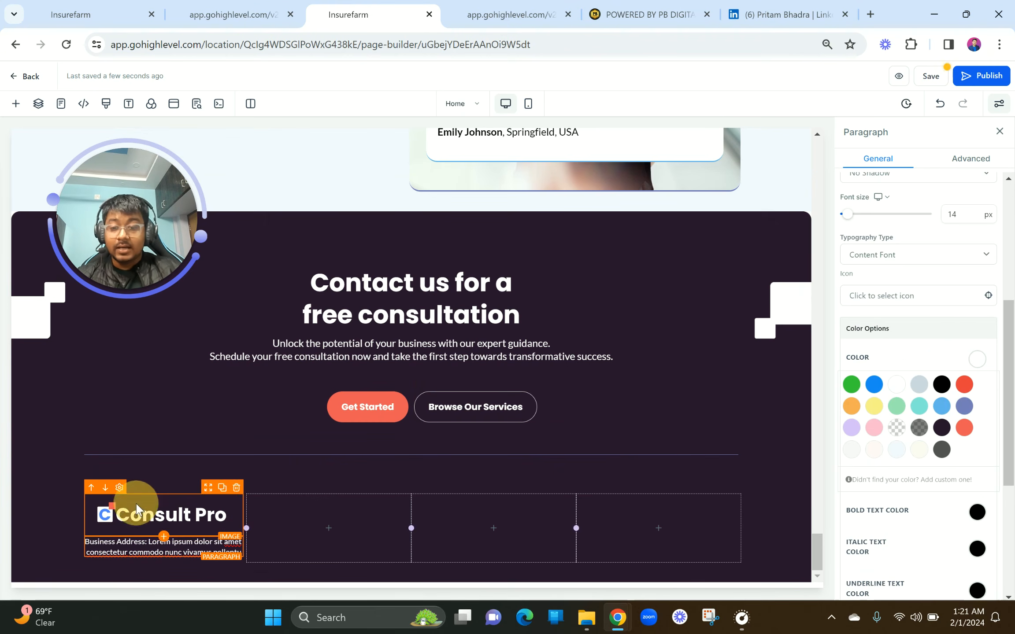
scroll(947, 343, "up", 5)
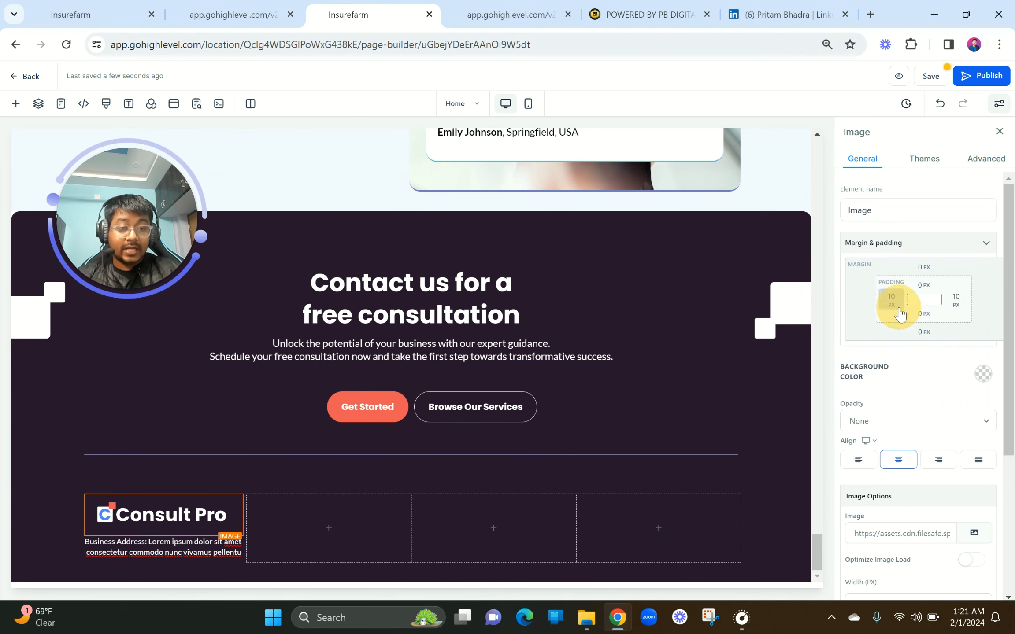
left_click(898, 309)
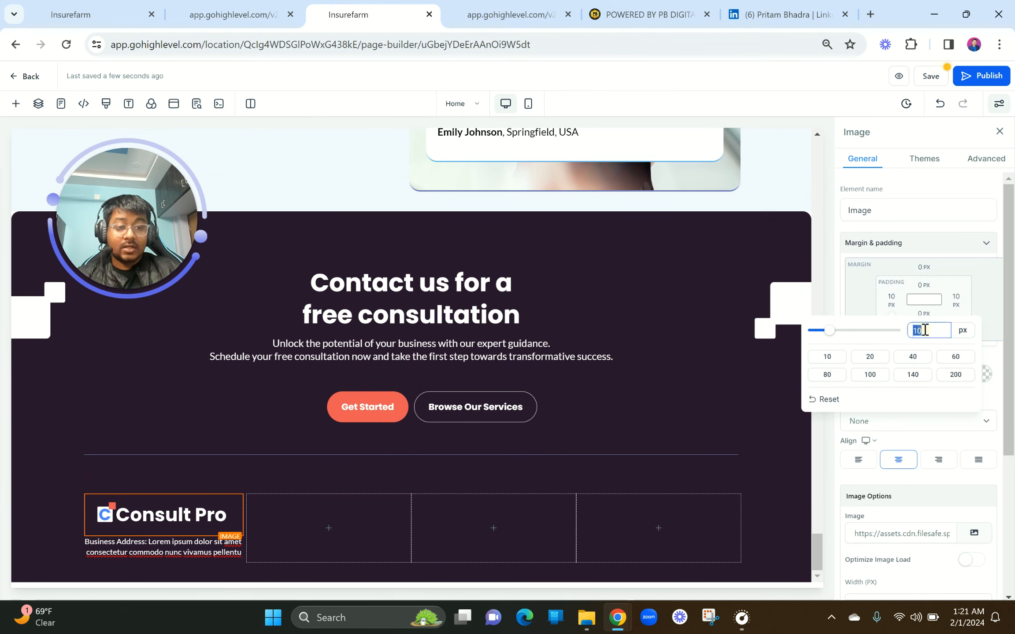
left_click(542, 453)
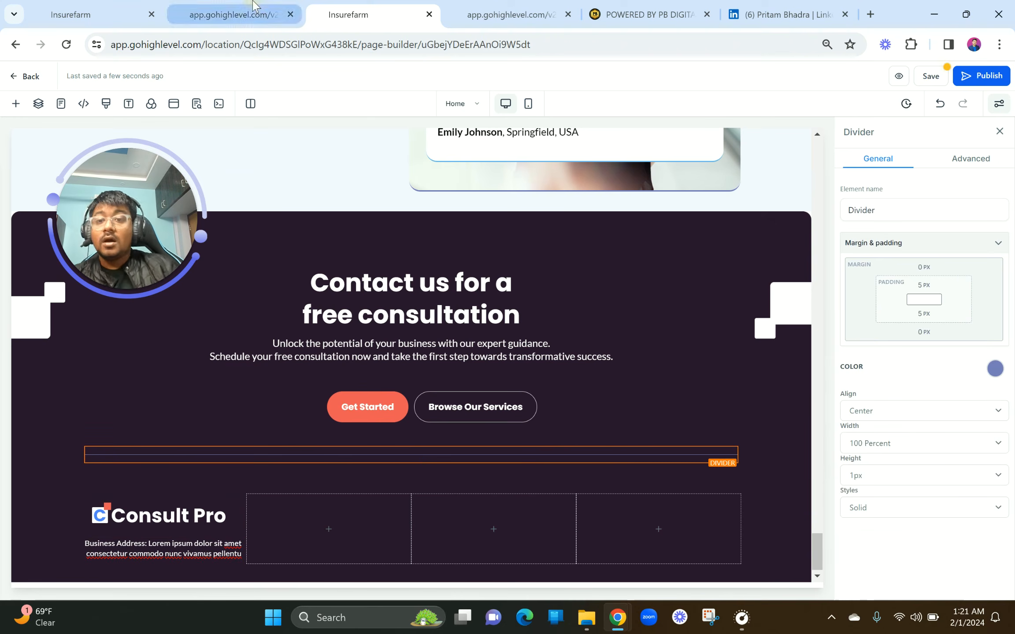
Insert a Sub Headline element in the footer row's second column, after checking the reference page, and replace its placeholder with "Home Page".
left_click(246, 13)
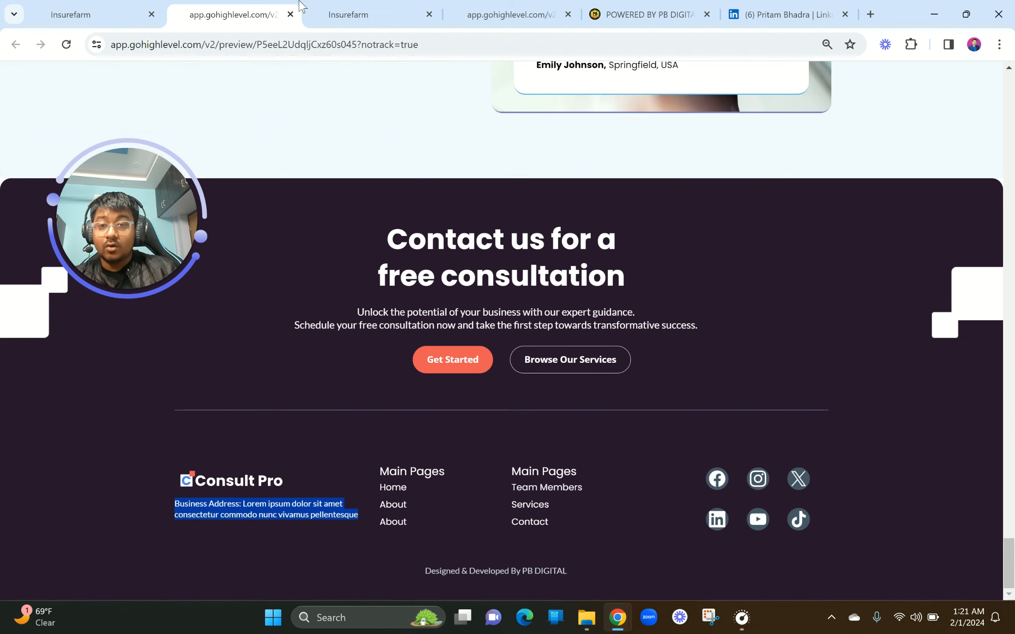
left_click(348, 14)
left_click(335, 531)
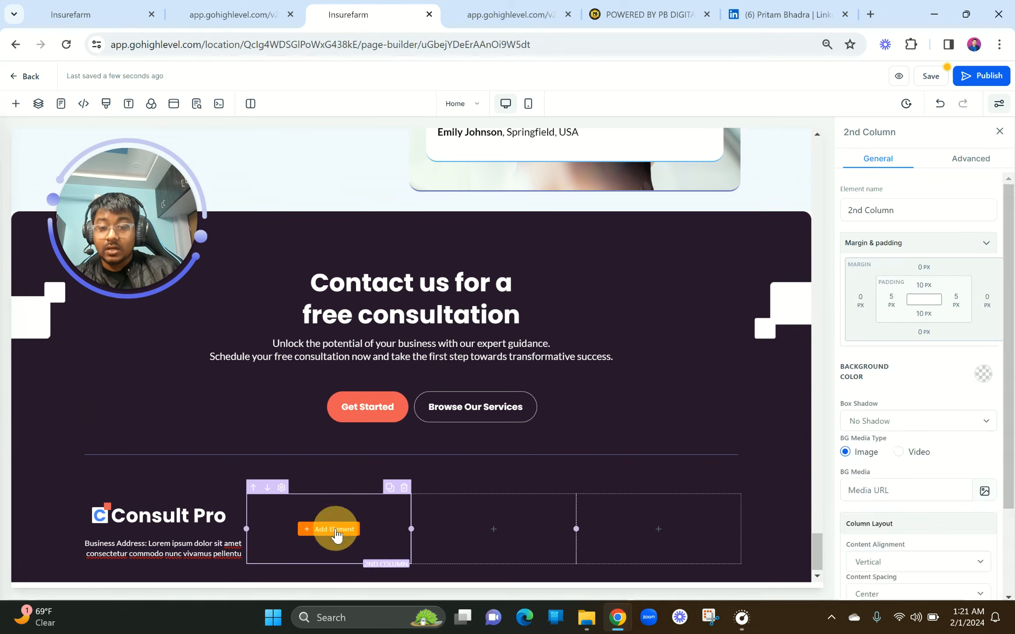
left_click_drag(227, 243, 337, 531)
triple_click(337, 537)
type("Home Page")
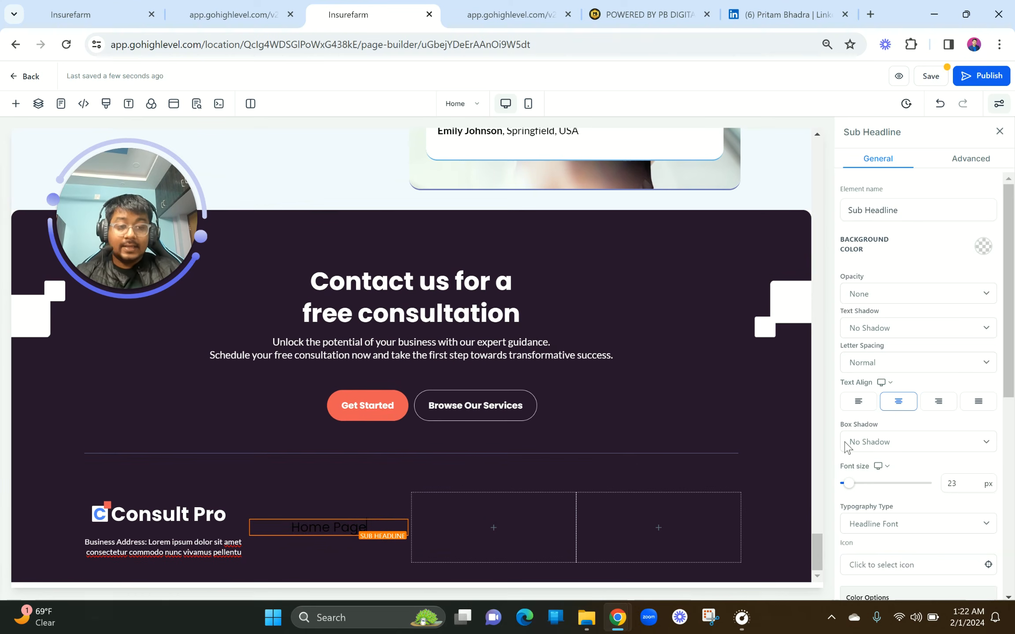
Left-align the Home Page sub headline and change its text color to white and finally to the pale blue swatch.
scroll(928, 440, "down", 6)
scroll(985, 295, "up", 1)
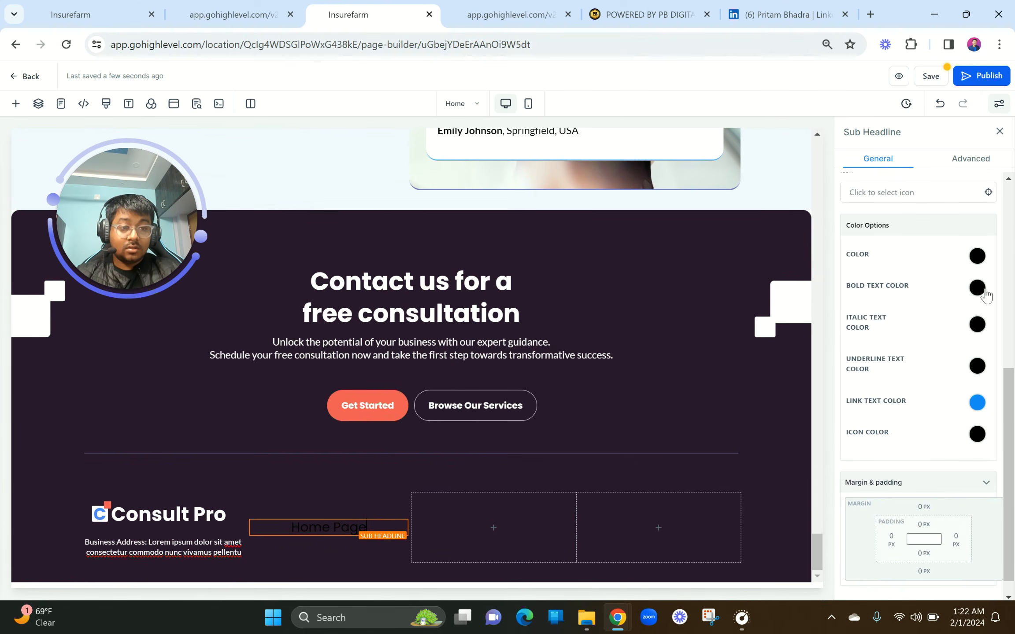
left_click(976, 256)
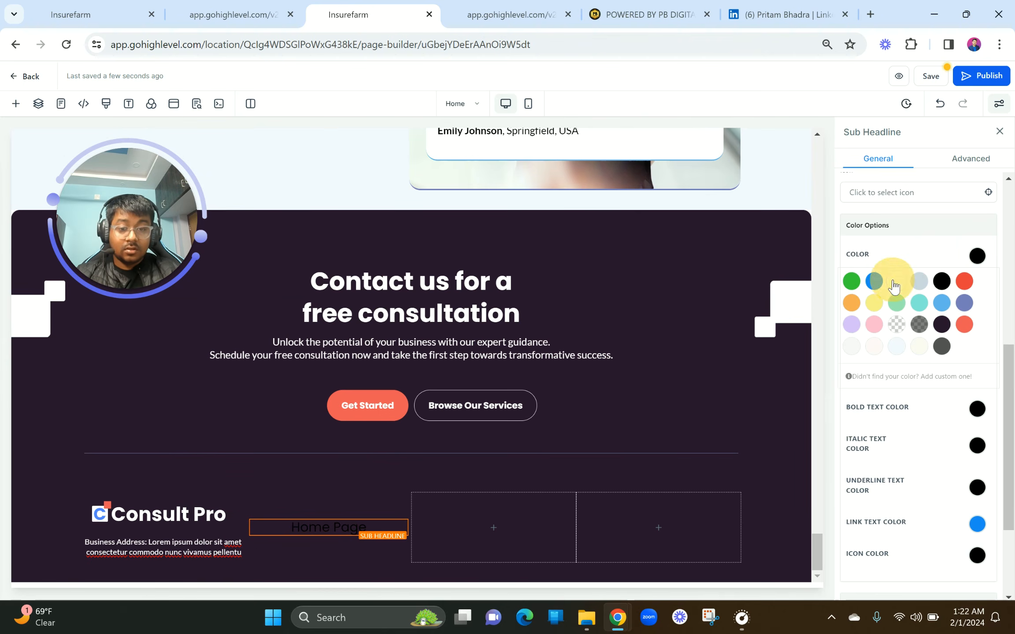
left_click(895, 282)
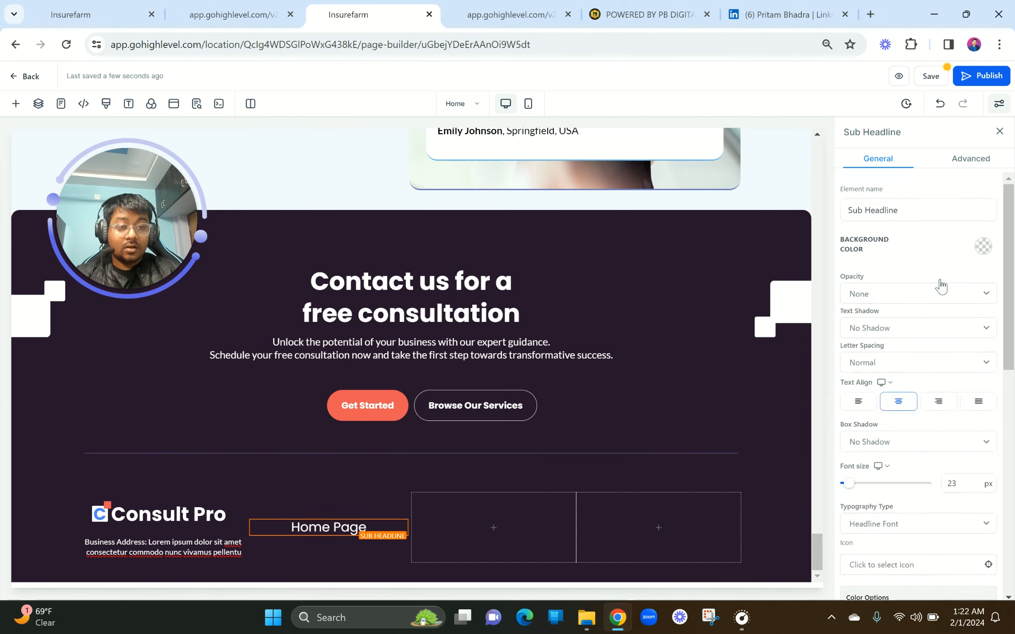
left_click(866, 403)
scroll(925, 372, "down", 6)
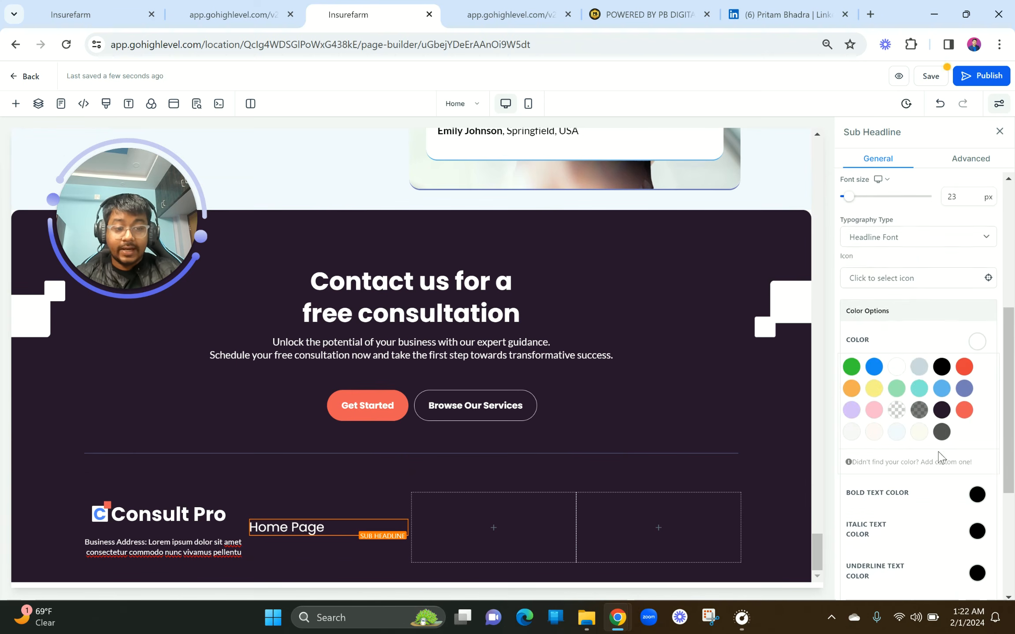
left_click(897, 436)
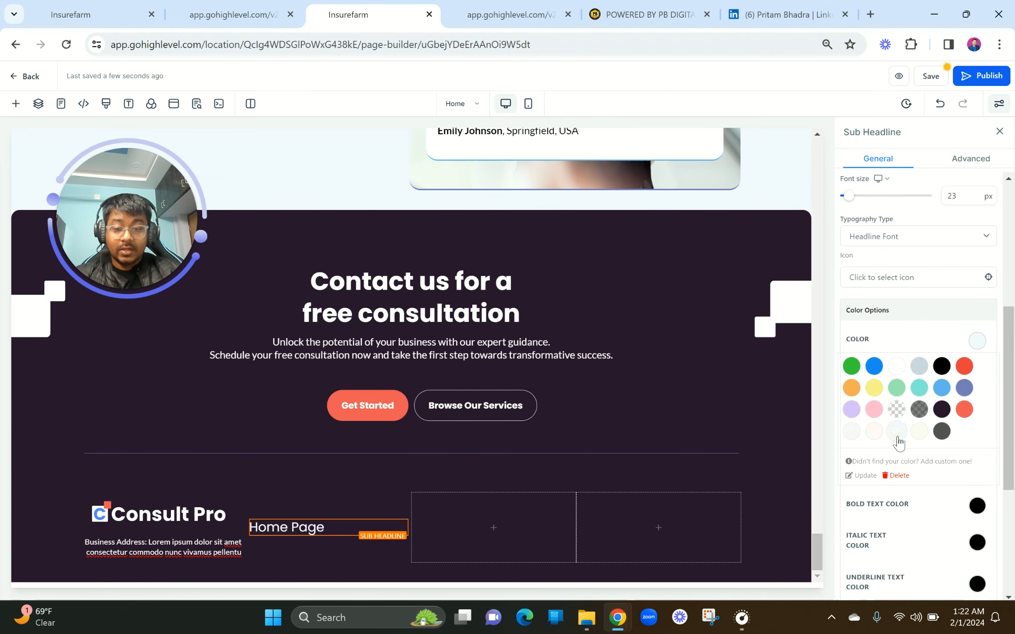
Compare with the reference footer and set the content spacing of the footer row's second column to Left.
left_click(240, 5)
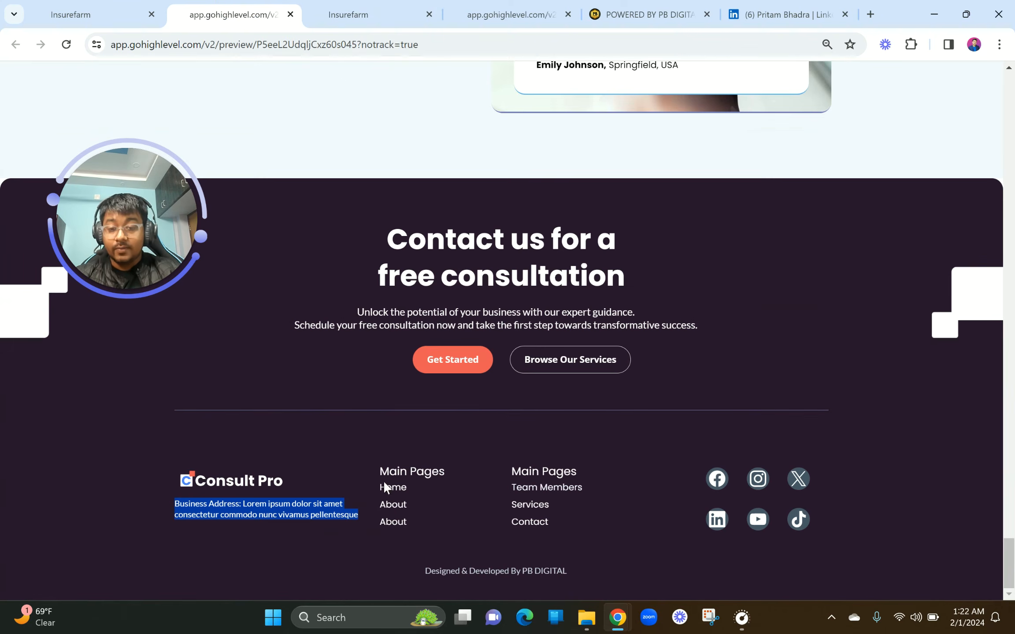
left_click(348, 15)
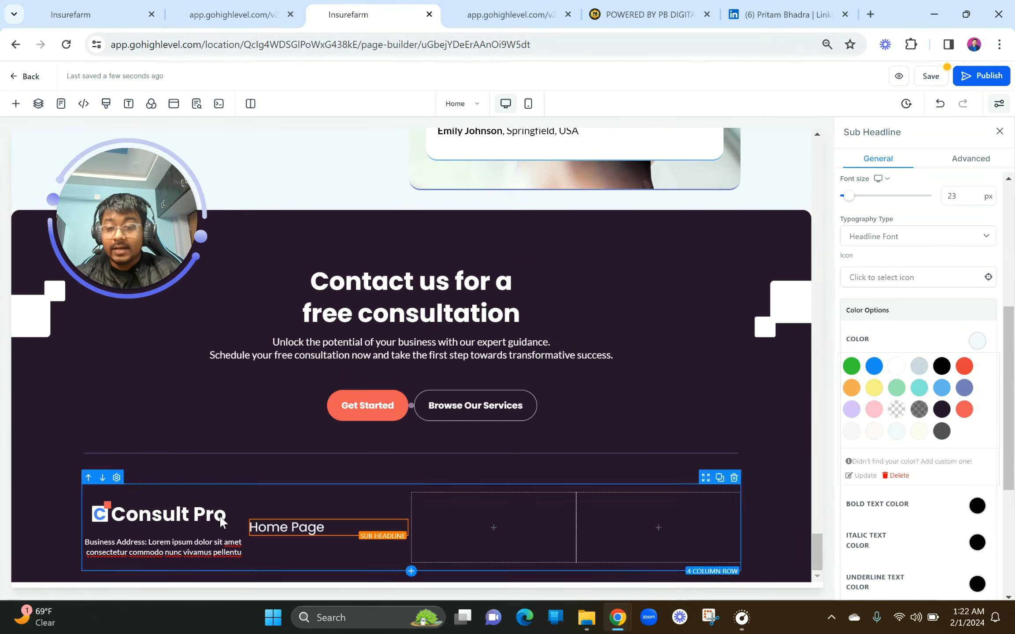
left_click(333, 493)
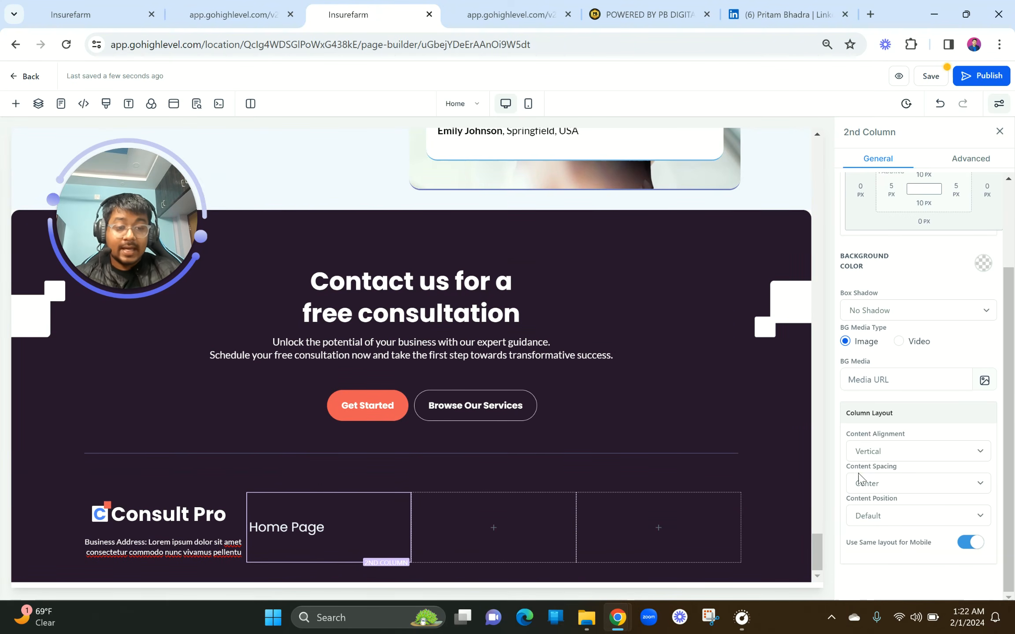
left_click(890, 485)
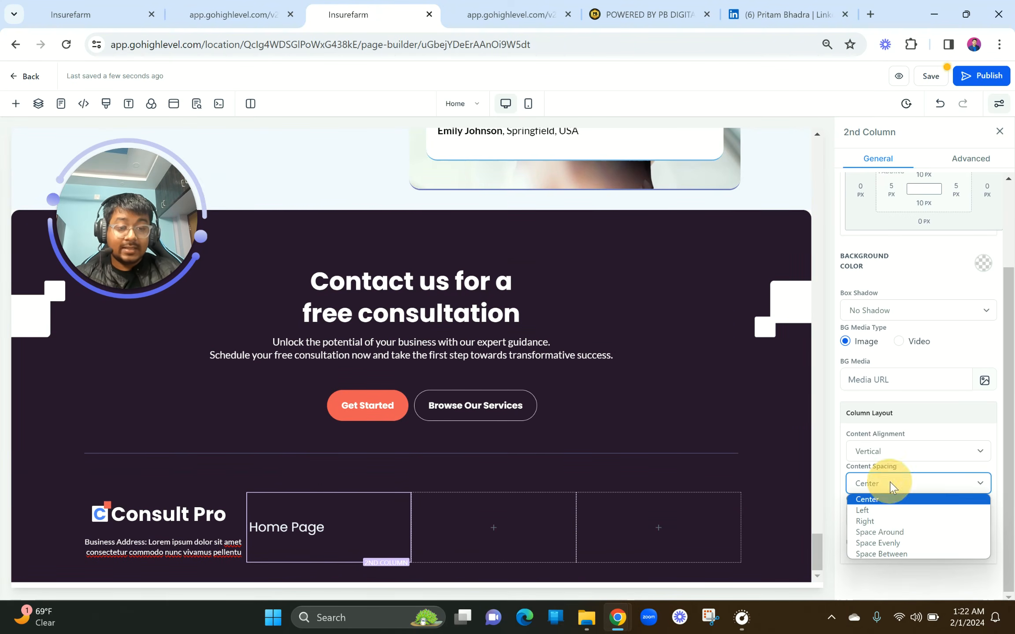
left_click(886, 511)
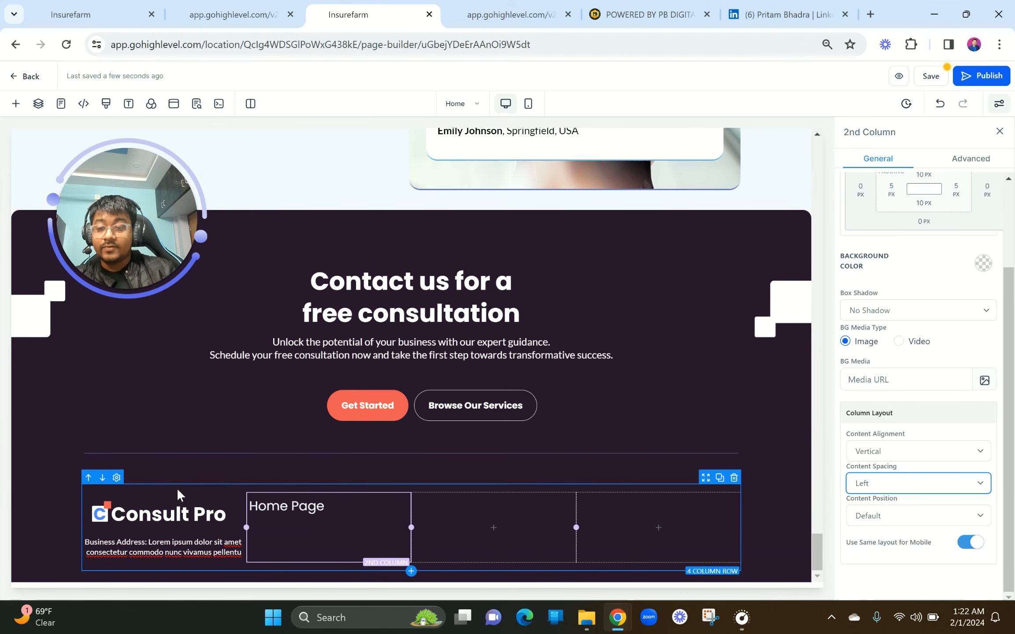
Set the content spacing of the footer row's first column to Left.
left_click(171, 561)
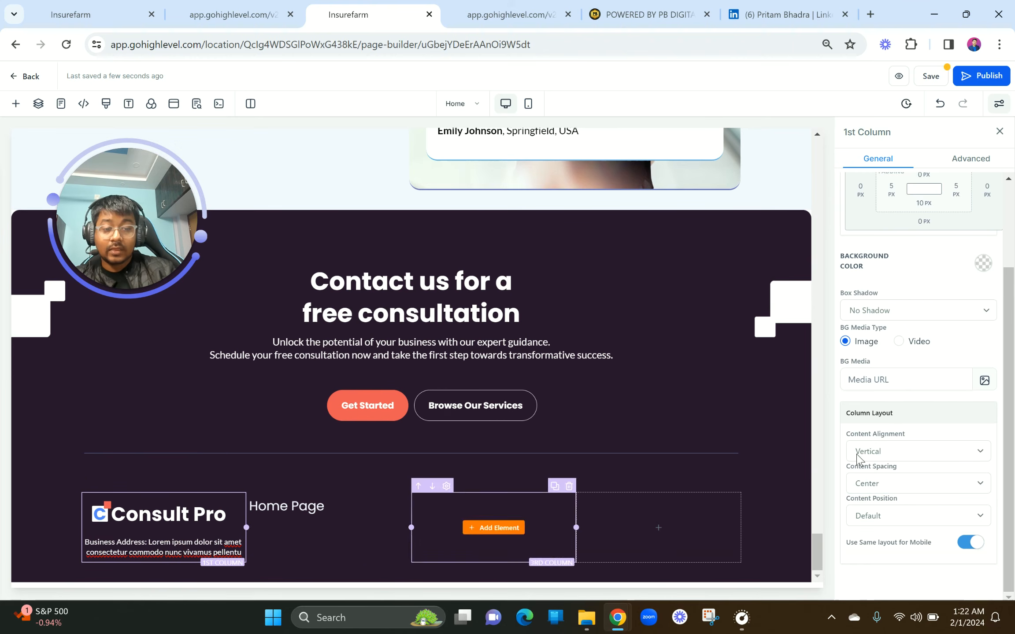
left_click(879, 487)
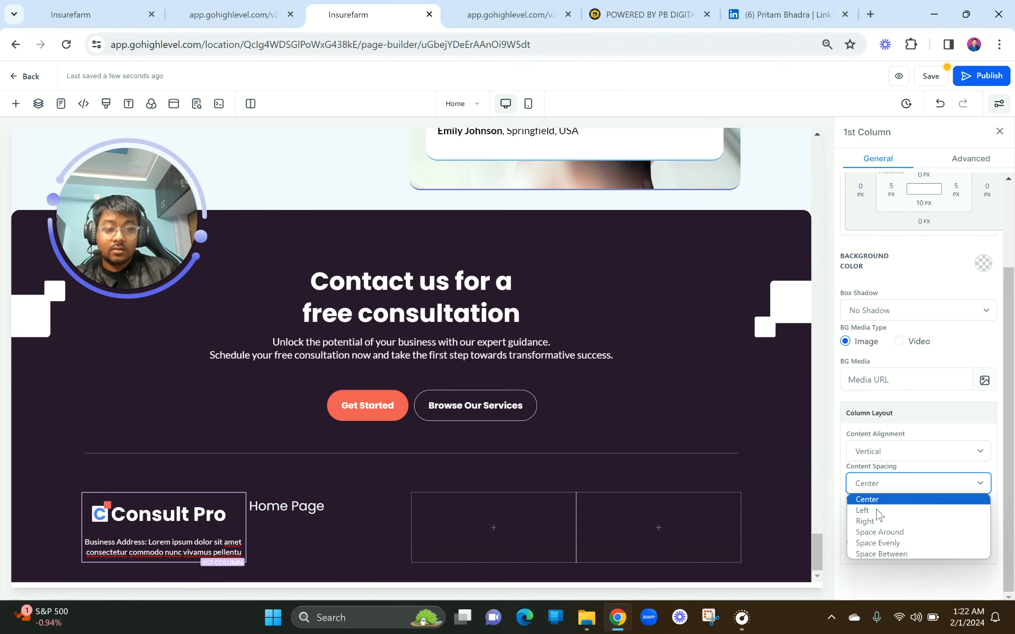
left_click(873, 511)
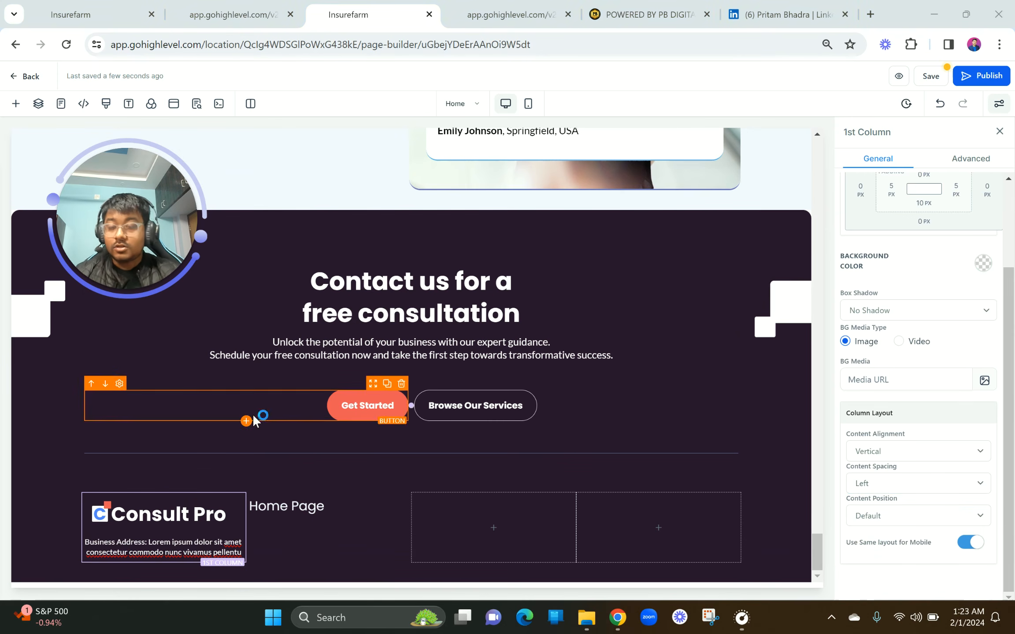
Duplicate the business address paragraph and place the copy below the Home Page sub headline in the second column.
left_click(344, 508)
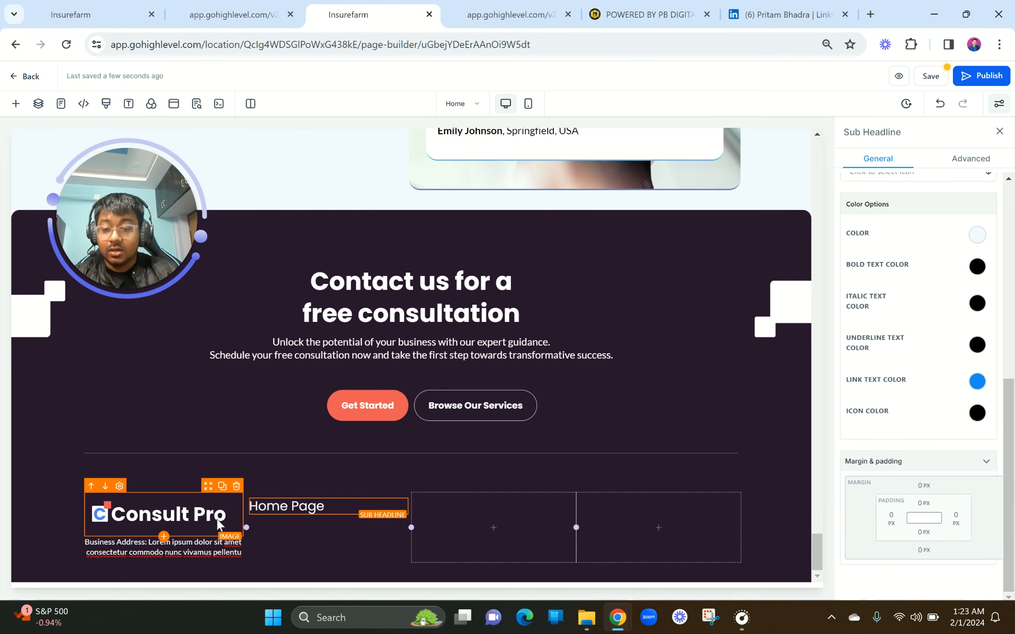
left_click_drag(221, 542, 330, 535)
triple_click(327, 525)
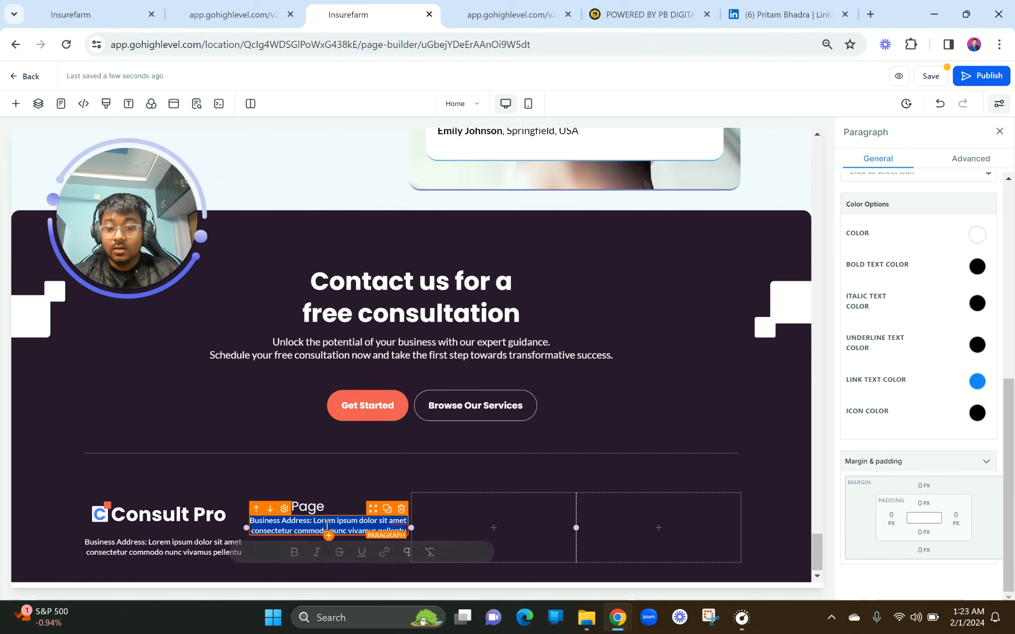
Check the reference footer's link heading and change the sub headline in the second column to "Main Page".
left_click(233, 15)
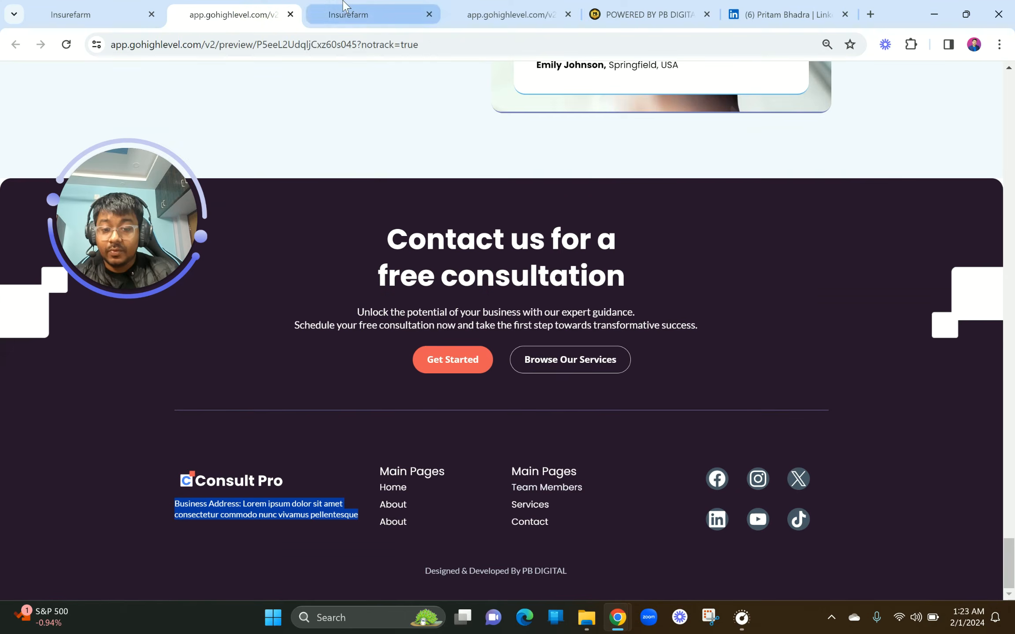
left_click(345, 15)
left_click(275, 512)
left_click(303, 511)
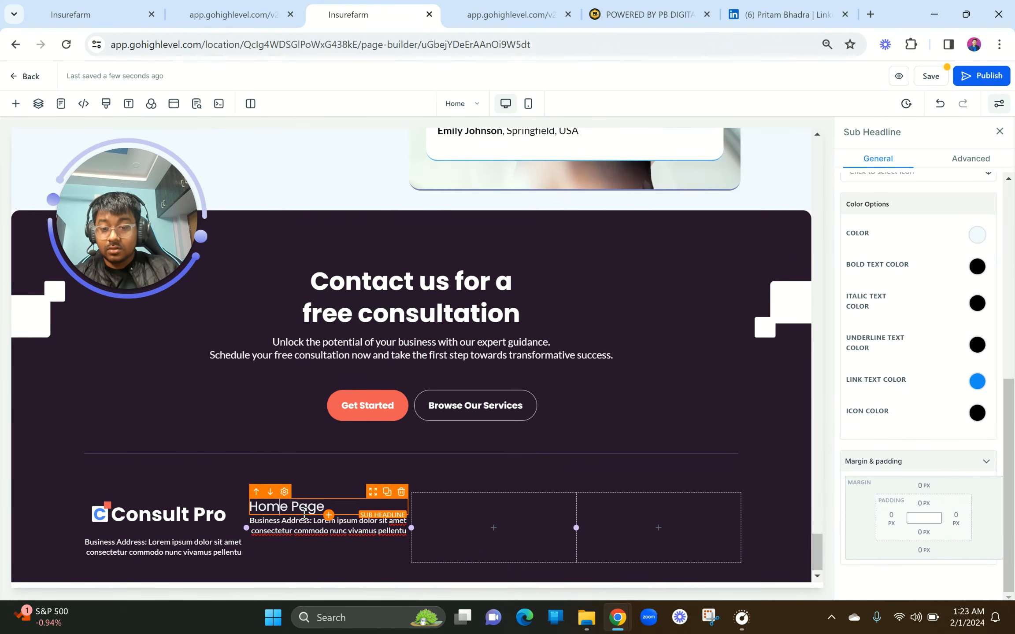
key("BackSpace")
key("BackSpace")
key("BackSpace")
key("BackSpace")
type("Main")
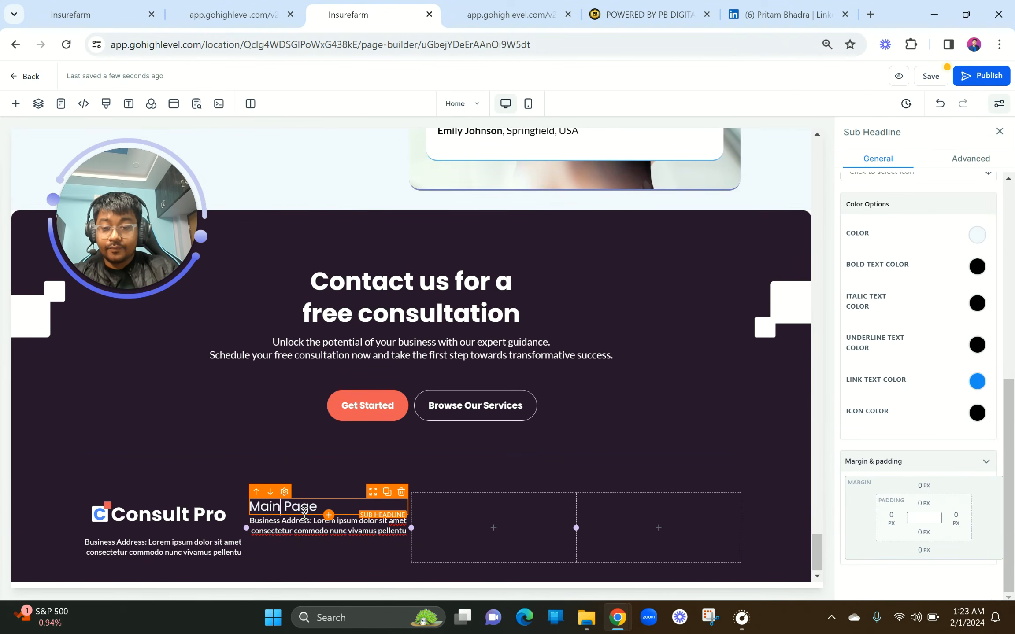
Replace the duplicated paragraph's text with "Home" and format it left-aligned at 16 px.
left_click(296, 525)
triple_click(296, 523)
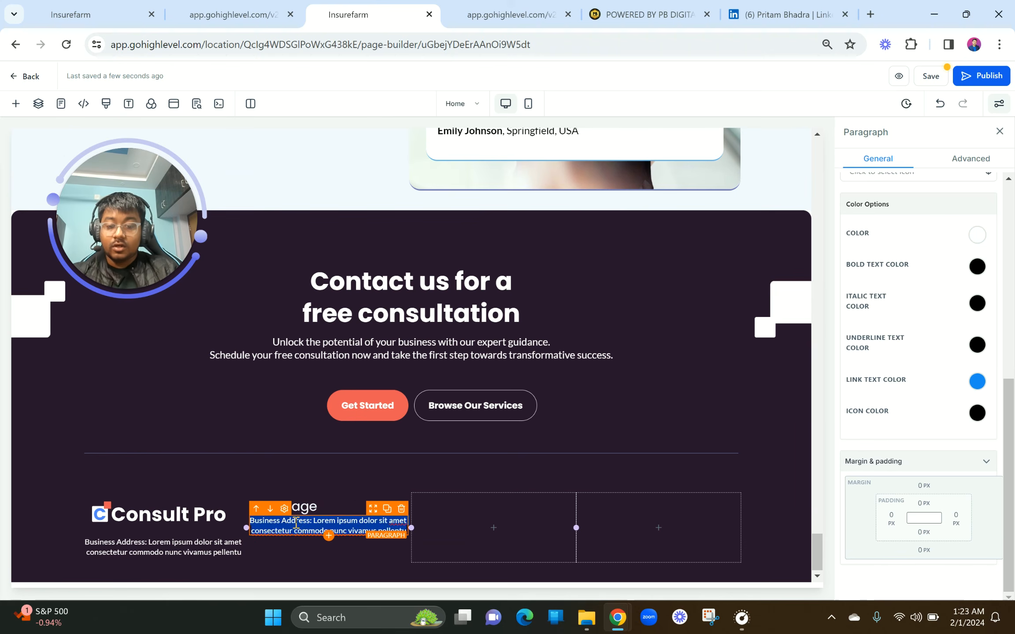
type("Ho")
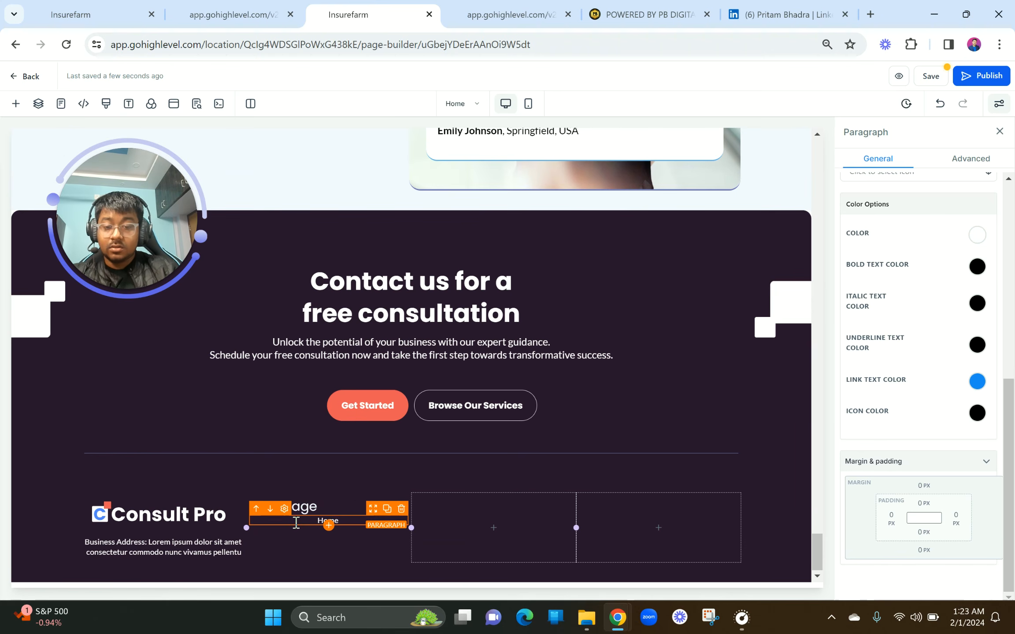
type("me")
scroll(967, 387, "up", 6)
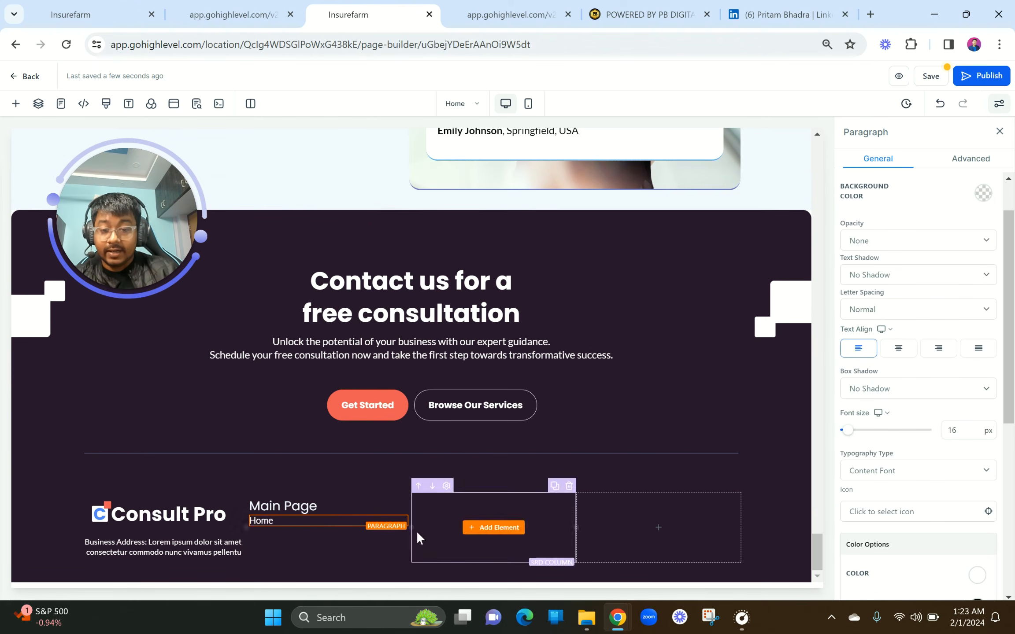
Set the top and bottom margins of the "Home" paragraph in the footer's second column to 5 px.
scroll(911, 462, "down", 6)
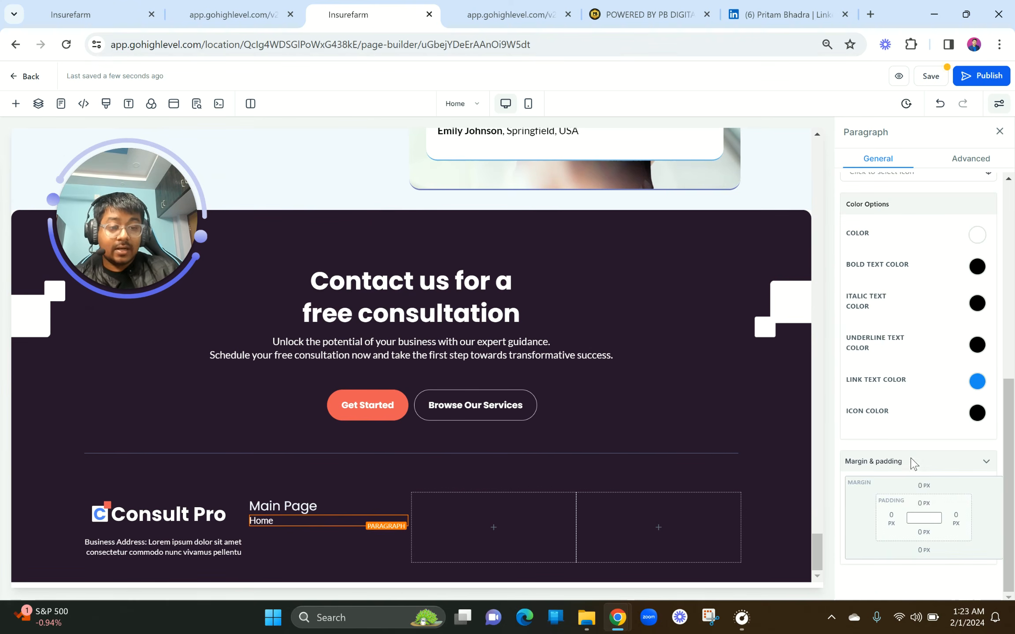
left_click(924, 486)
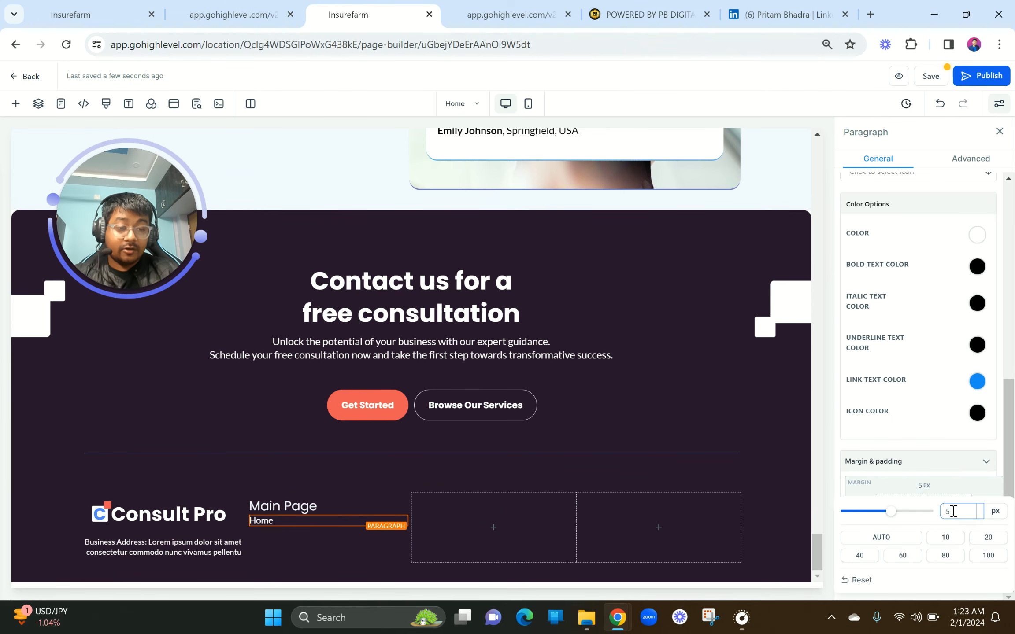
left_click(953, 484)
left_click(924, 533)
left_click(921, 551)
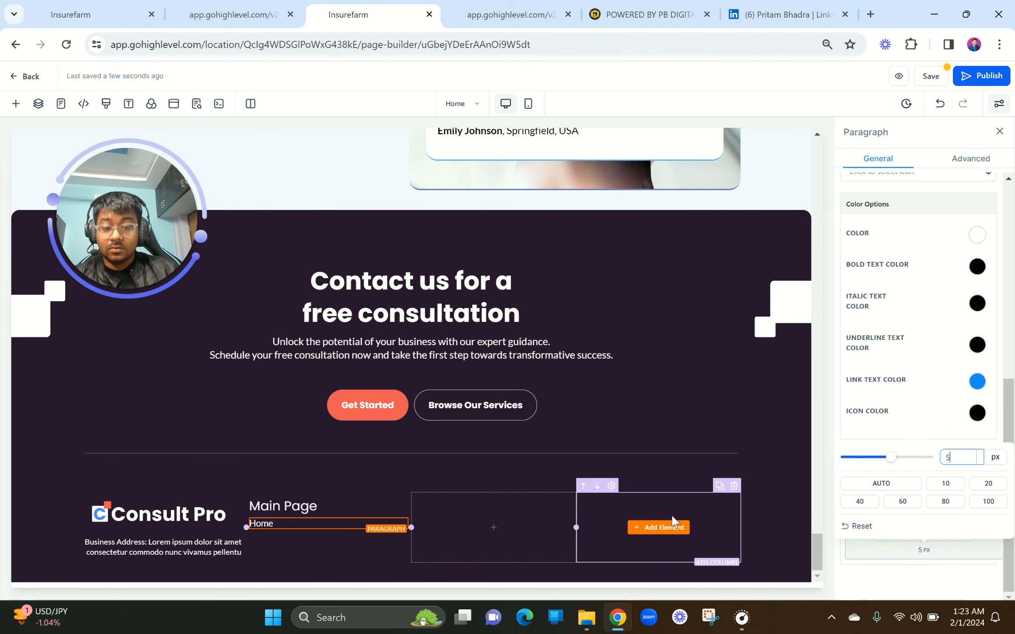
left_click(541, 534)
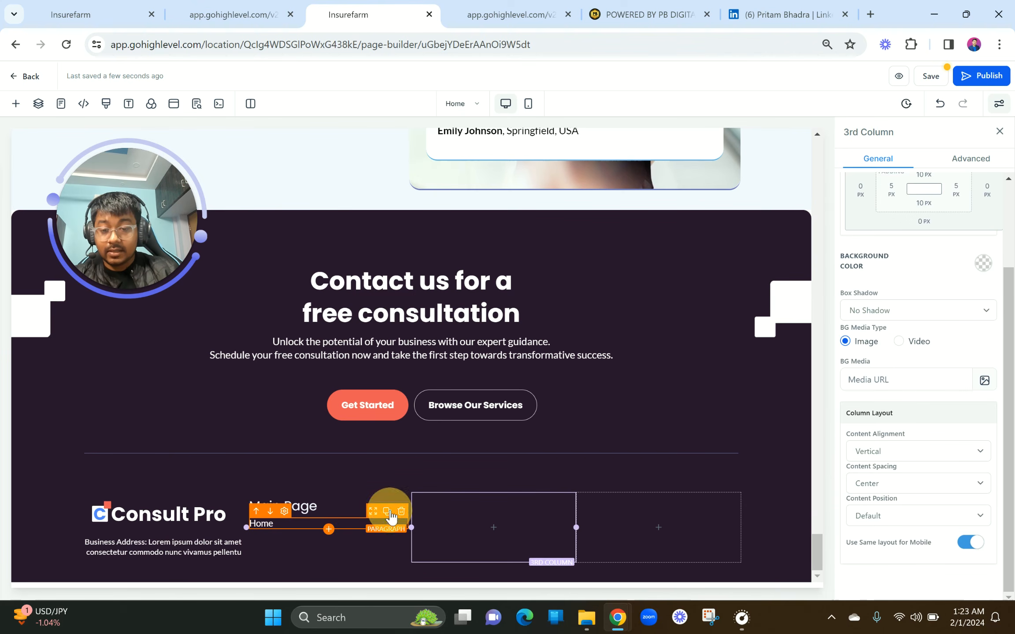
left_click(388, 512)
scroll(300, 552, "down", 1)
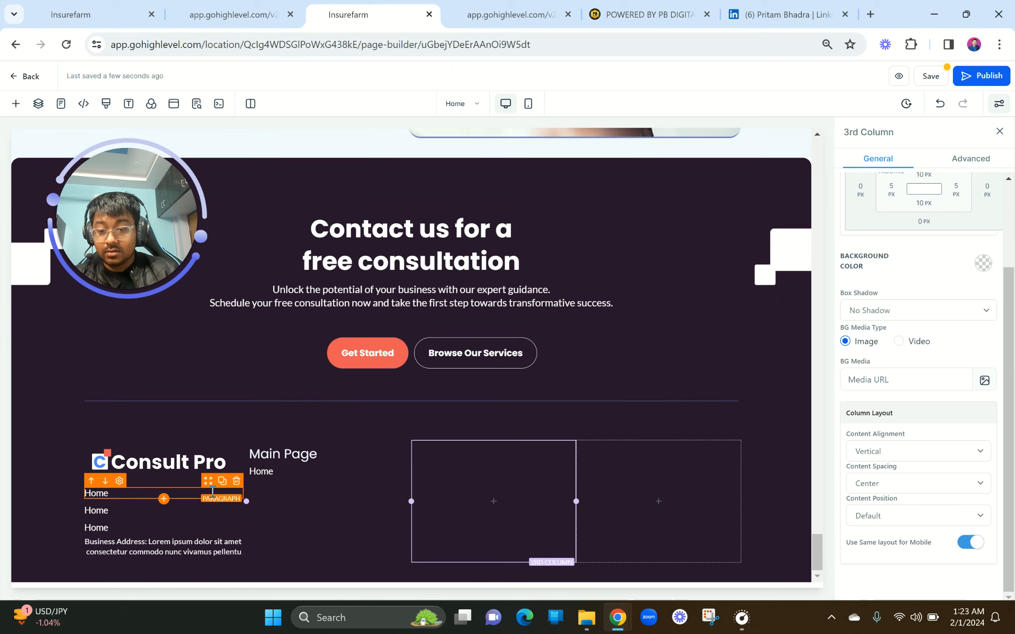
left_click(237, 483)
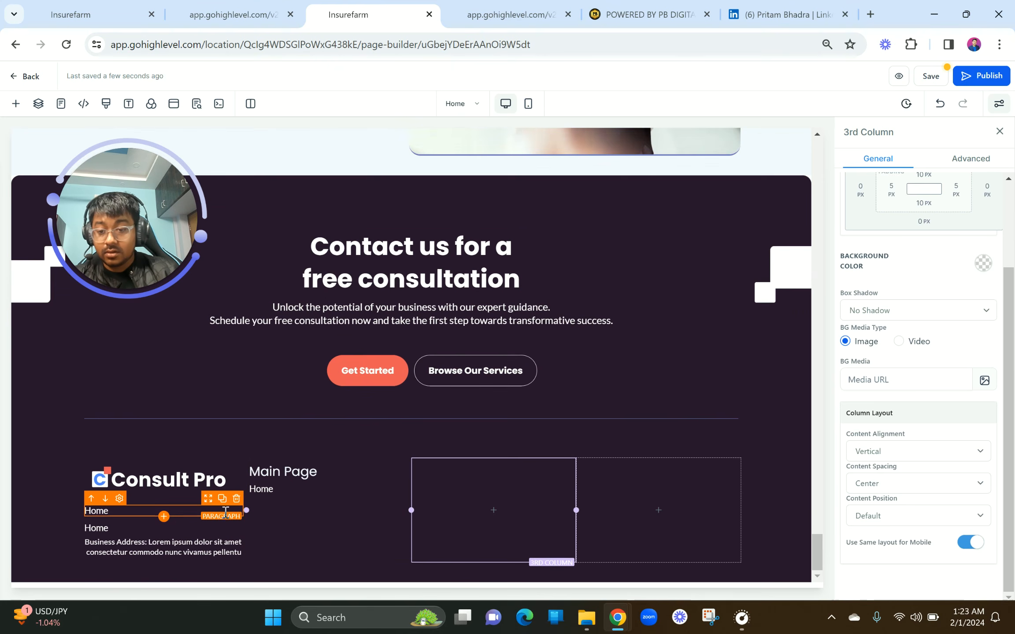
left_click(236, 500)
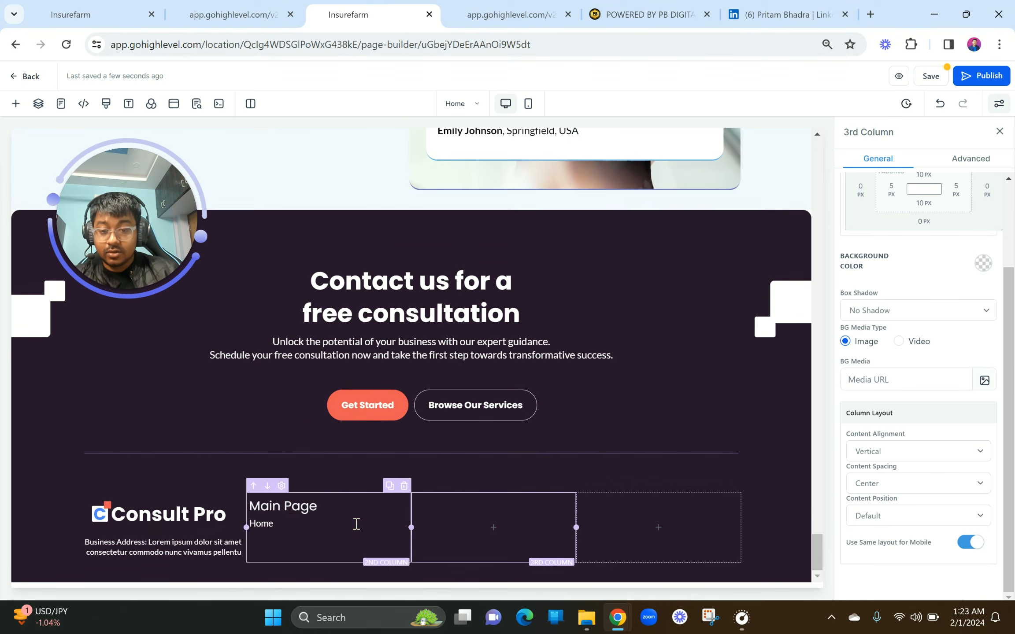
Duplicate the "Home" paragraph in the second column, delete the stray copy in the first column and move "Main Page" above the links.
left_click(387, 512)
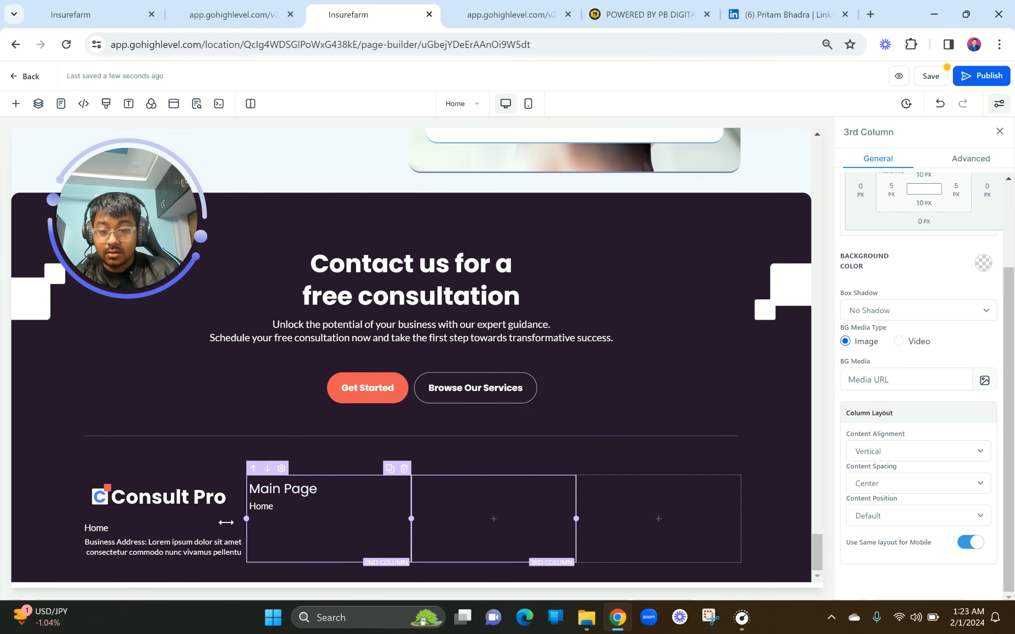
left_click_drag(207, 515, 343, 505)
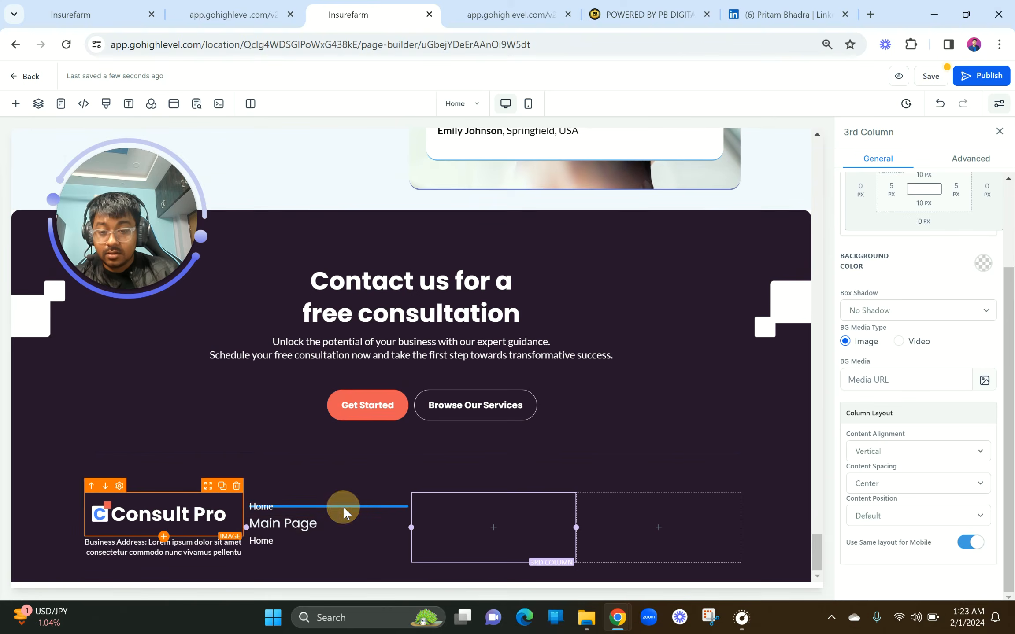
left_click(167, 520)
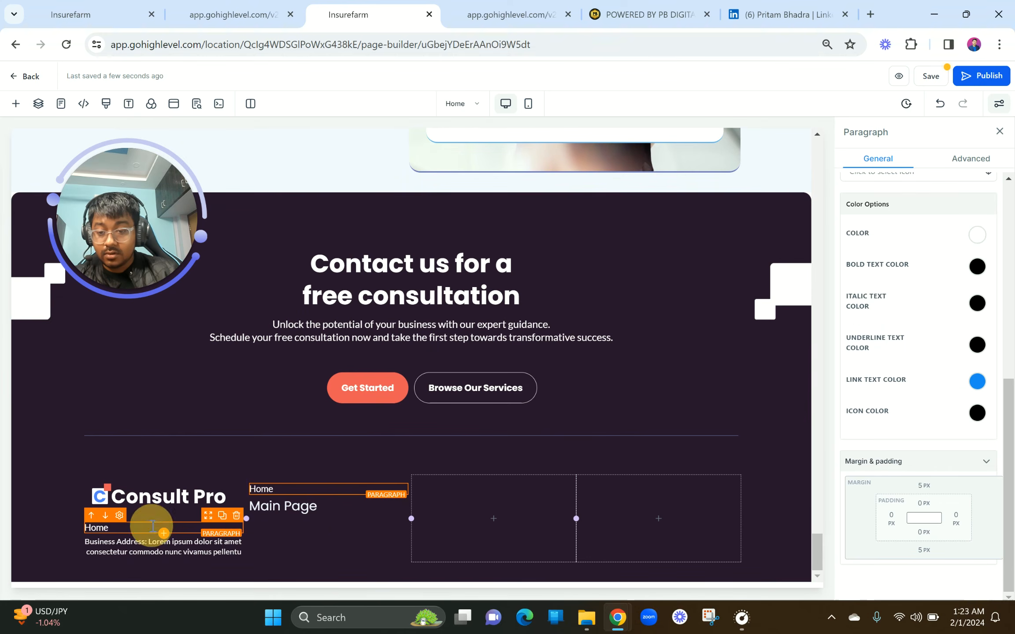
left_click(237, 516)
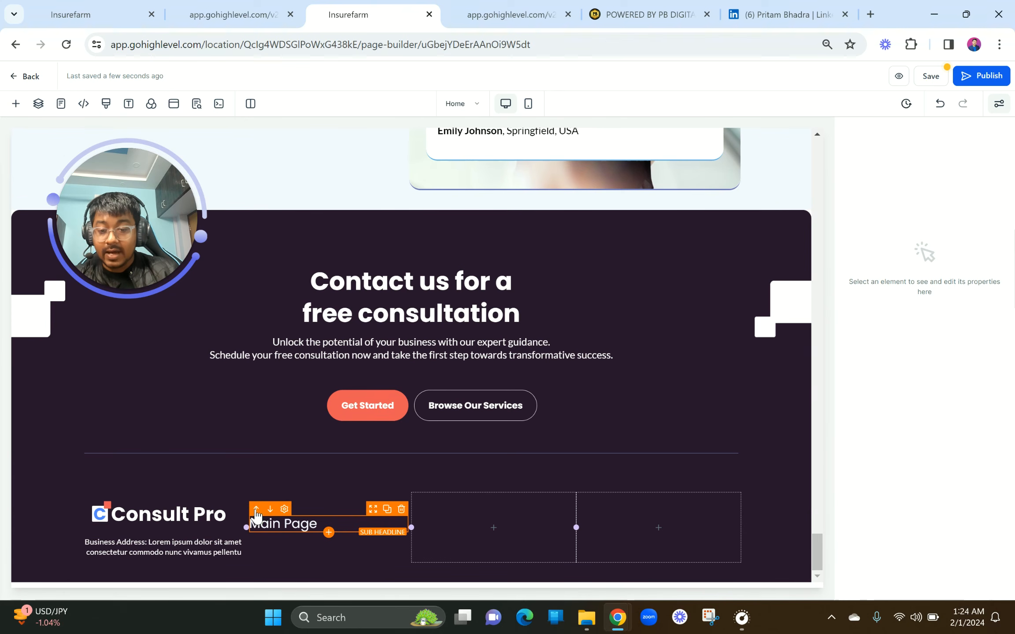
left_click(256, 510)
left_click(29, 377)
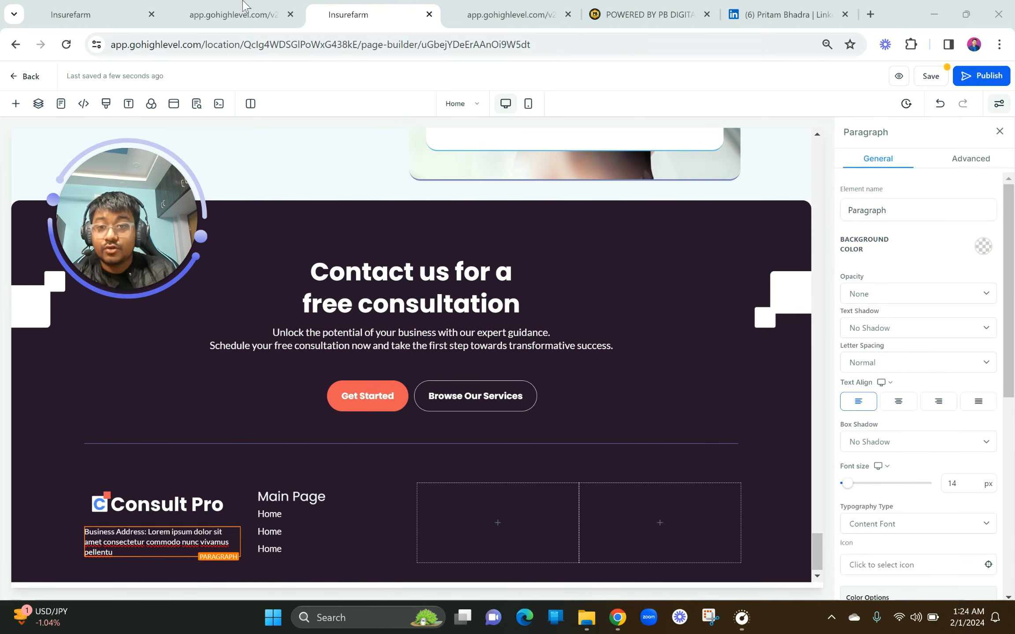
left_click(245, 13)
key("ctrl+Tab")
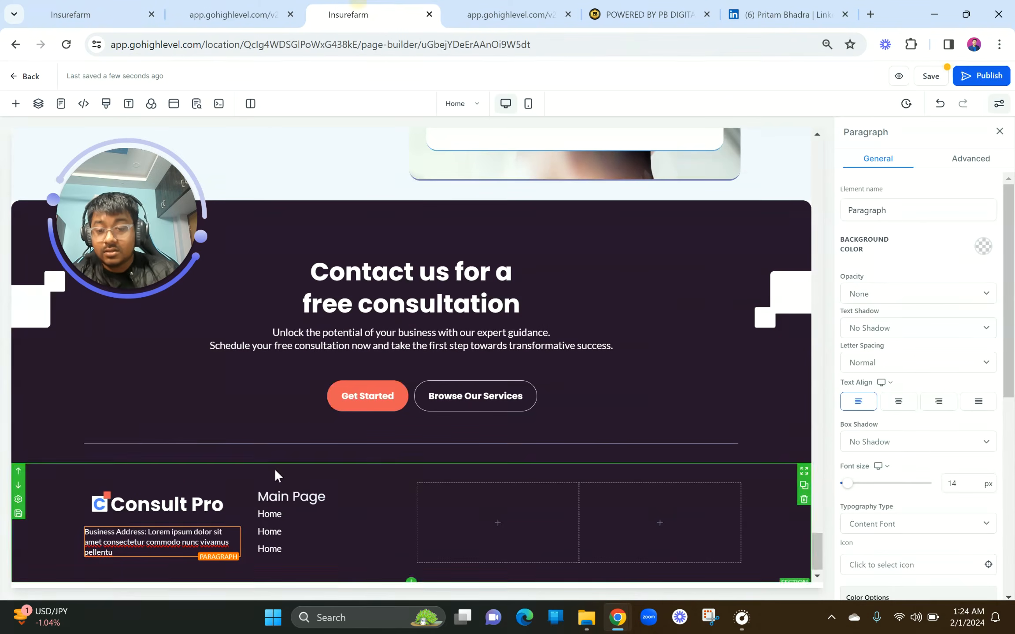
left_click(393, 502)
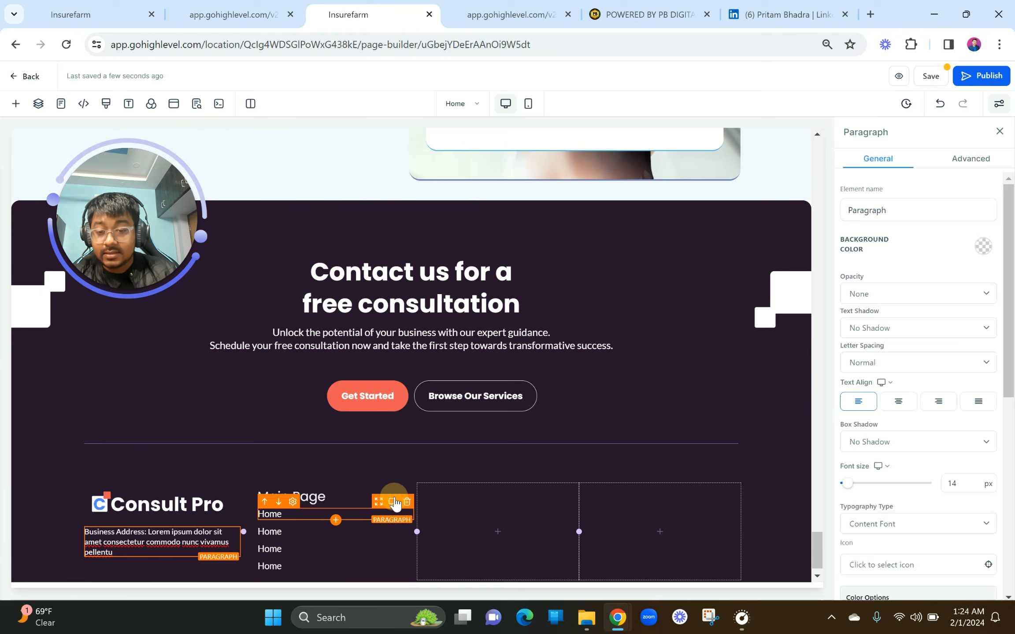
left_click(395, 503)
scroll(392, 504, "down", 1)
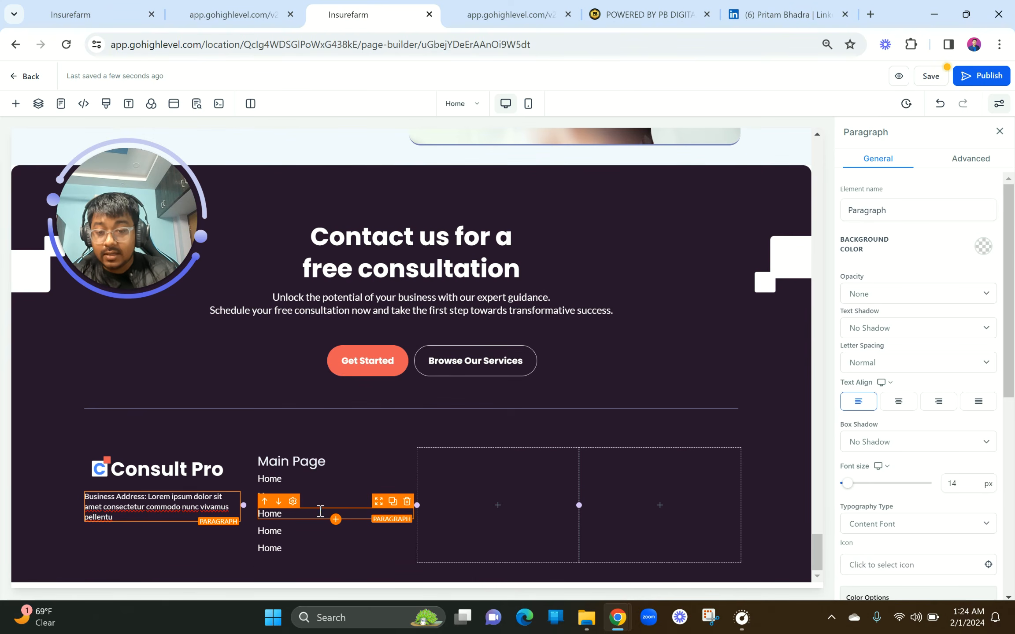
left_click(407, 503)
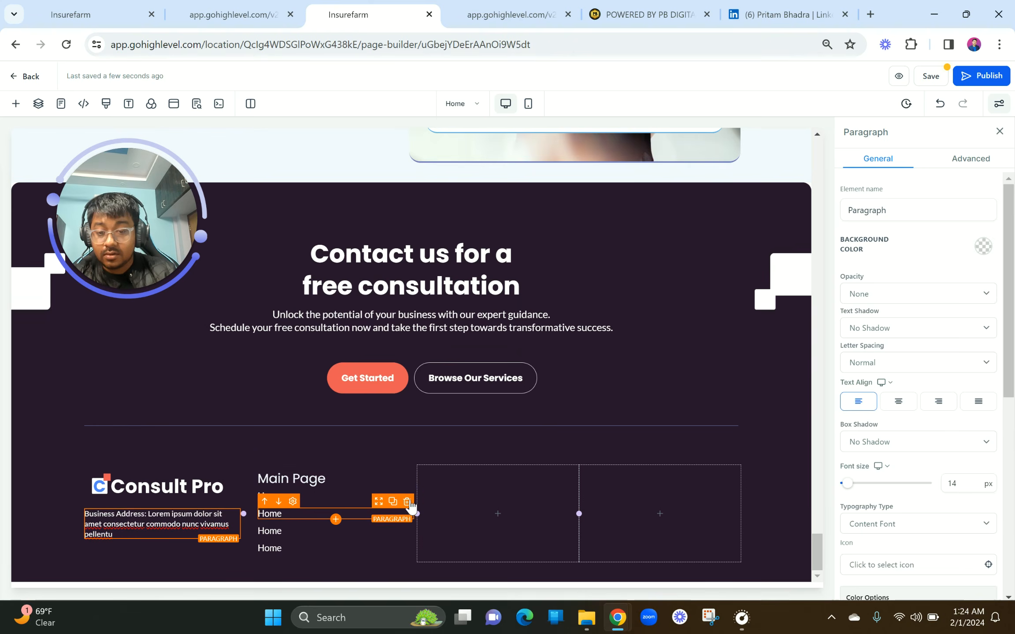
left_click(407, 503)
Change the second "Home" paragraph in the second column to "About" and the third to "Business".
left_click(303, 533)
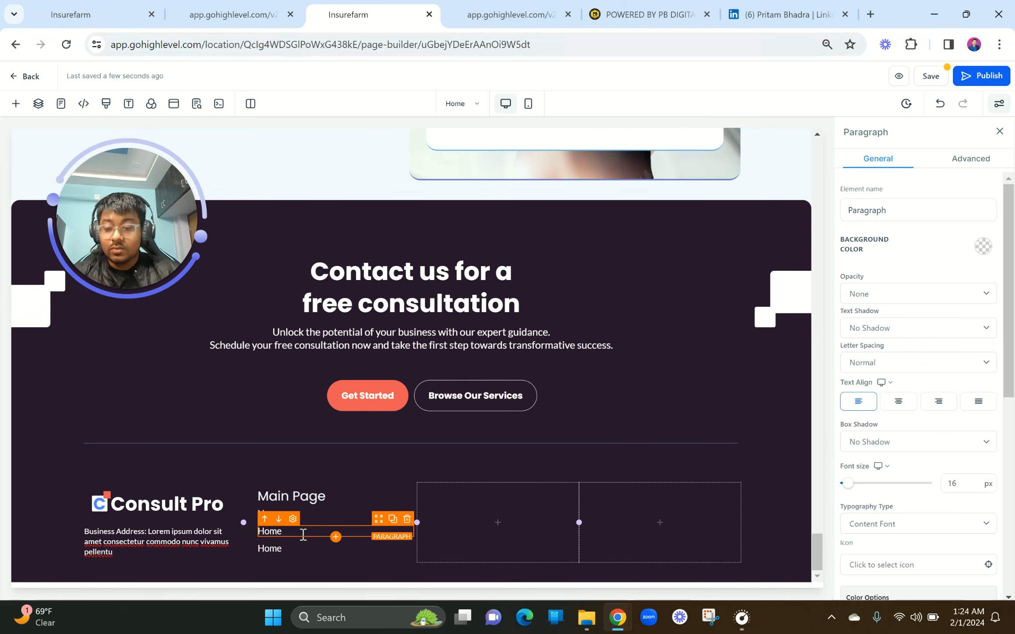
key("ctrl+a")
type("Ab")
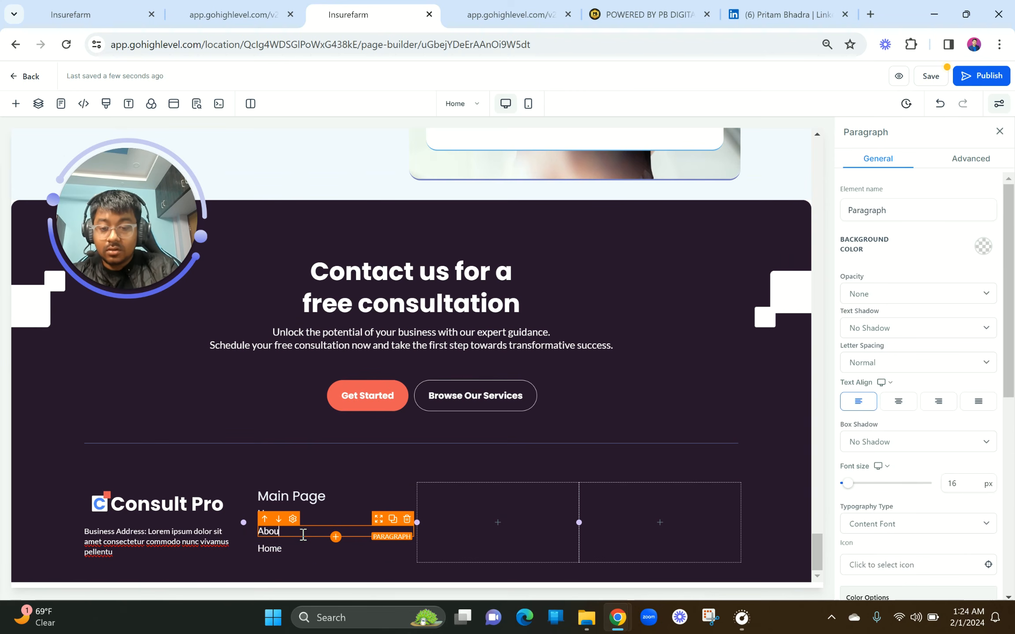
left_click(303, 549)
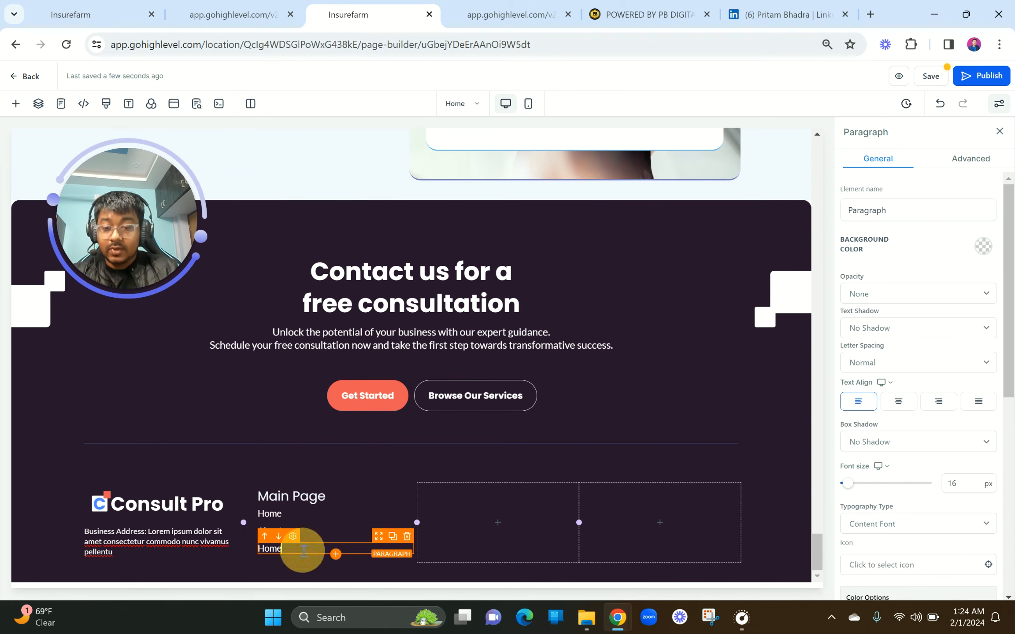
key("ctrl+a")
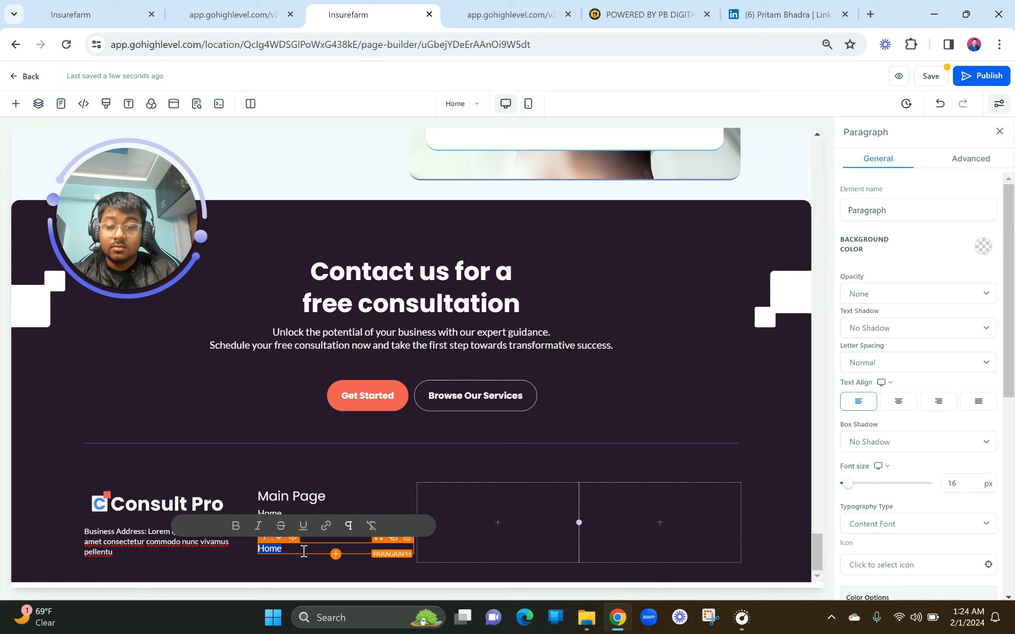
type("Bui")
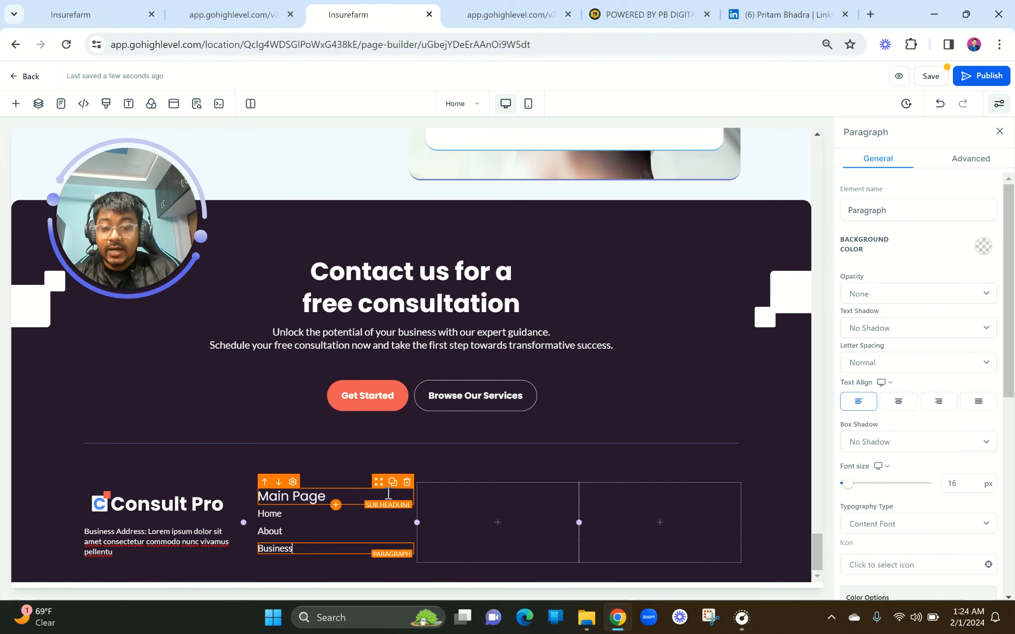
Duplicate the footer's second column and delete the empty third column beside the copy.
left_click(396, 475)
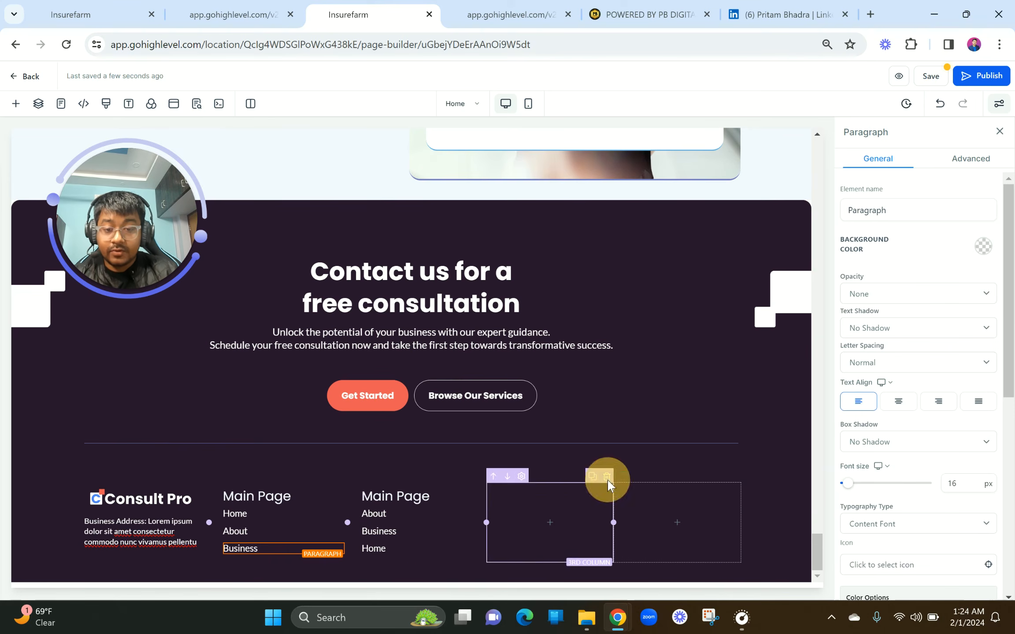
left_click(607, 476)
Check the reference footer's links and change the third column's paragraphs to "Team Members", "Services" and "Contact".
left_click(264, 8)
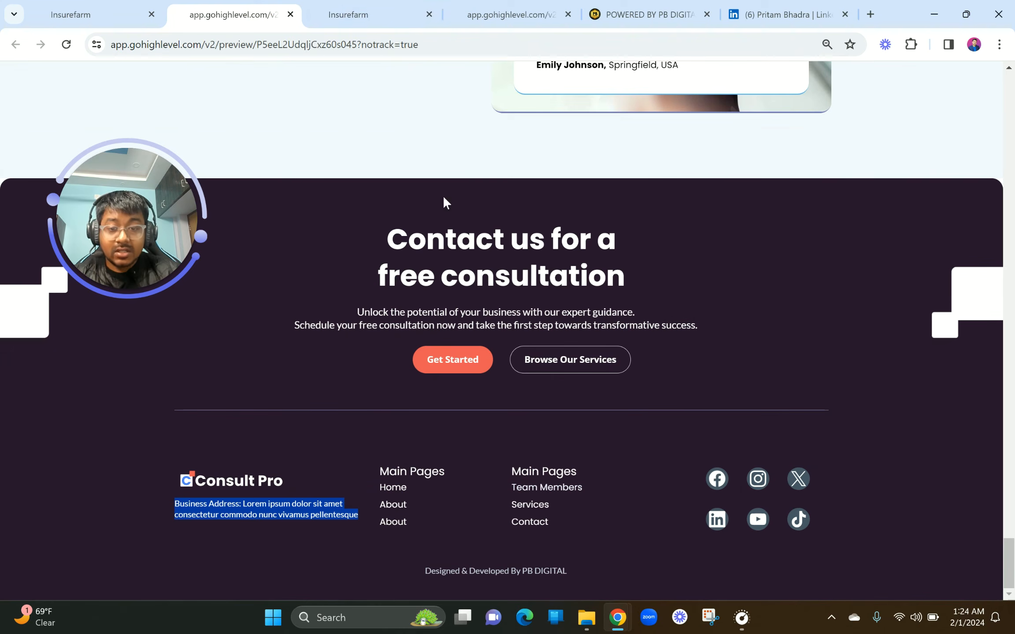
left_click(378, 14)
left_click(444, 514)
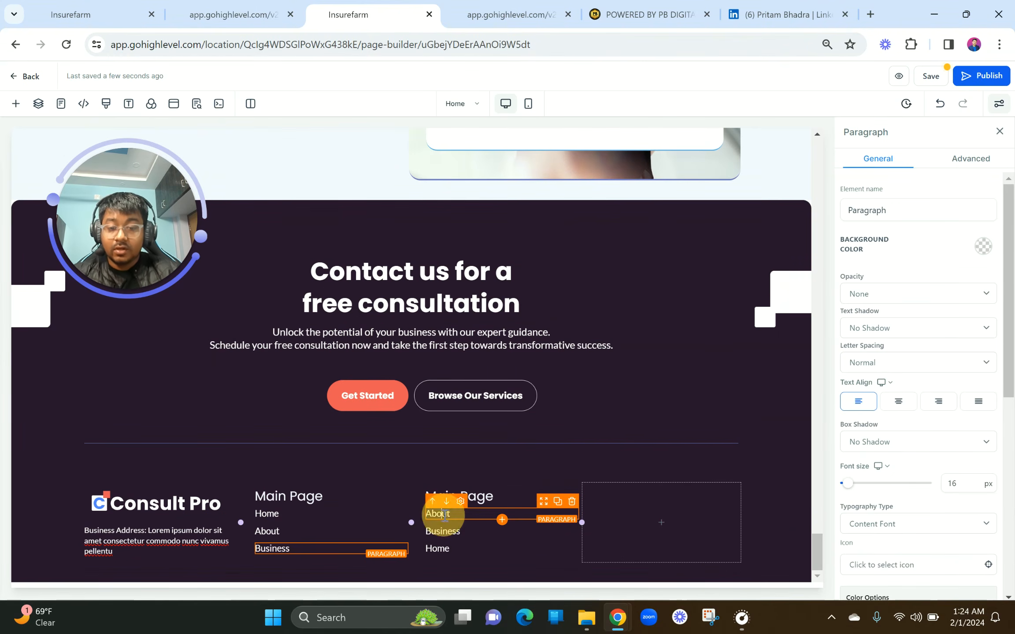
double_click(444, 514)
type("te")
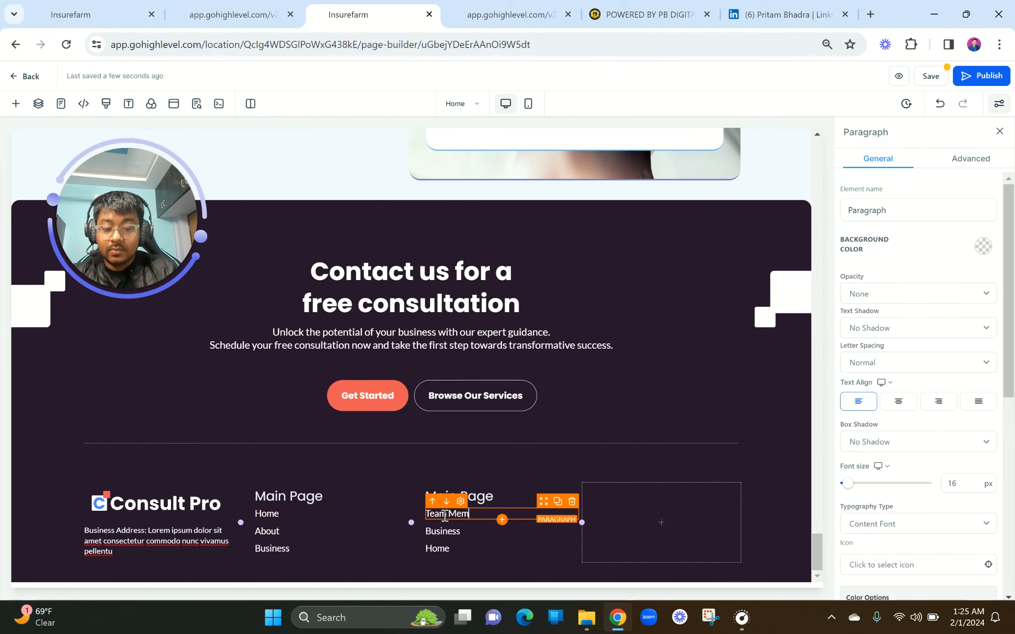
left_click(444, 532)
double_click(444, 532)
type("Services")
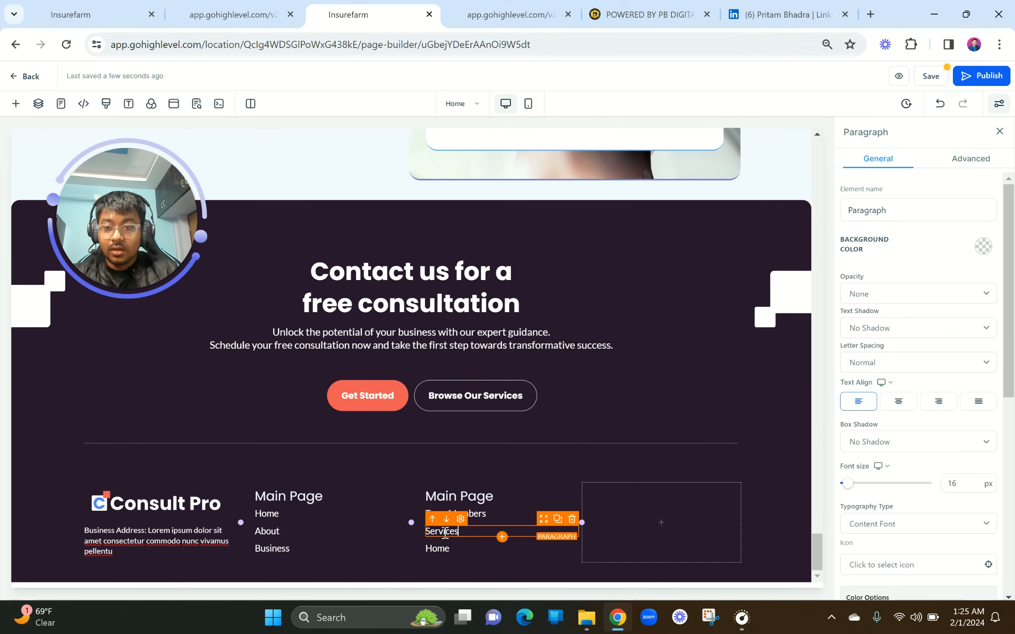
left_click(463, 550)
double_click(463, 550)
type("Contact")
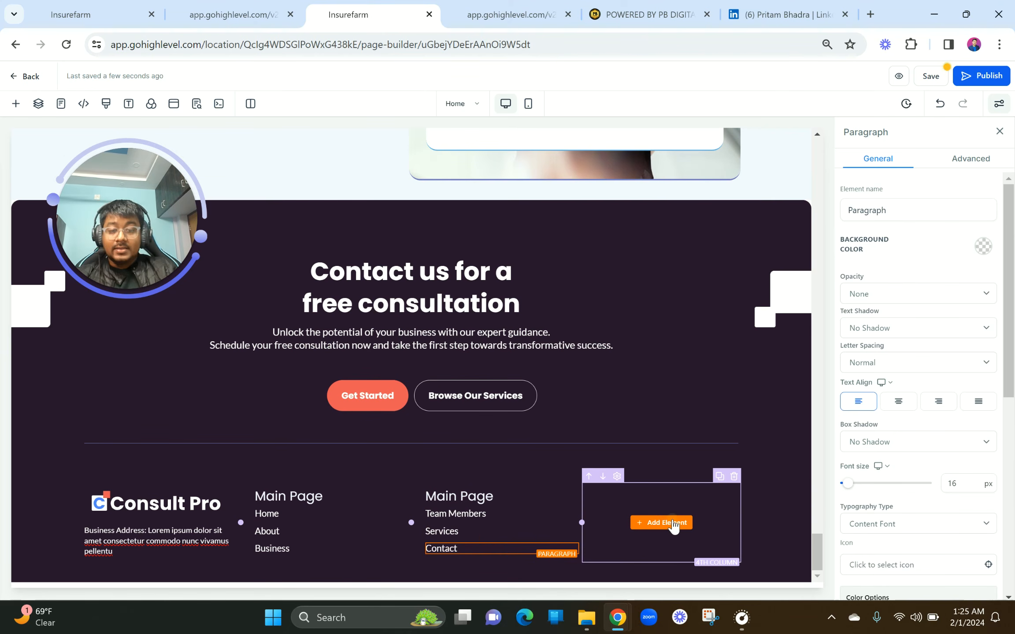
Start adding an element to the footer's empty fourth column and set that column's content spacing to Left.
left_click(673, 524)
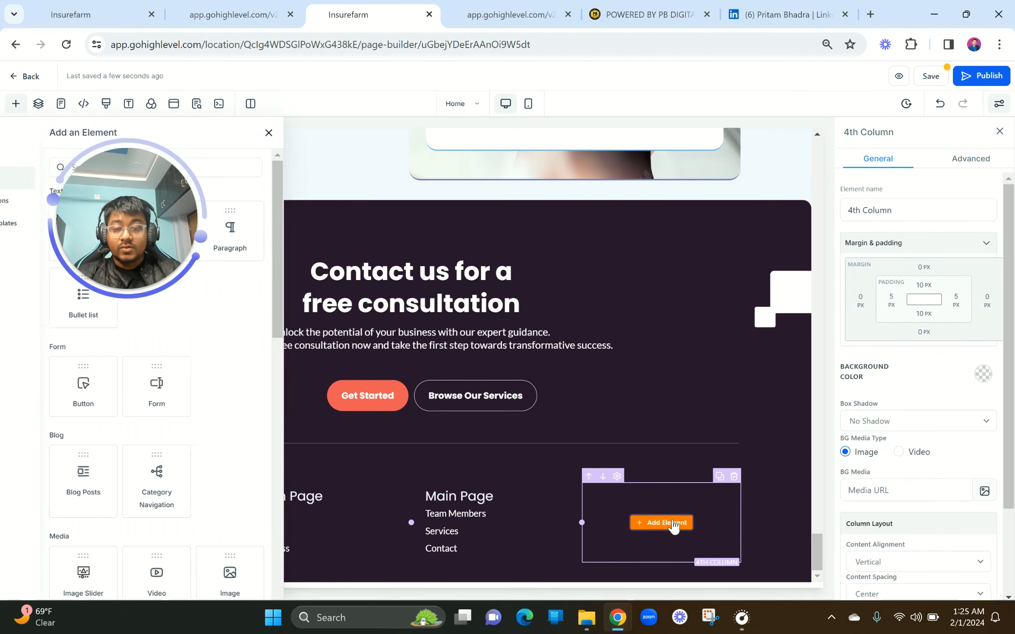
scroll(882, 566, "down", 2)
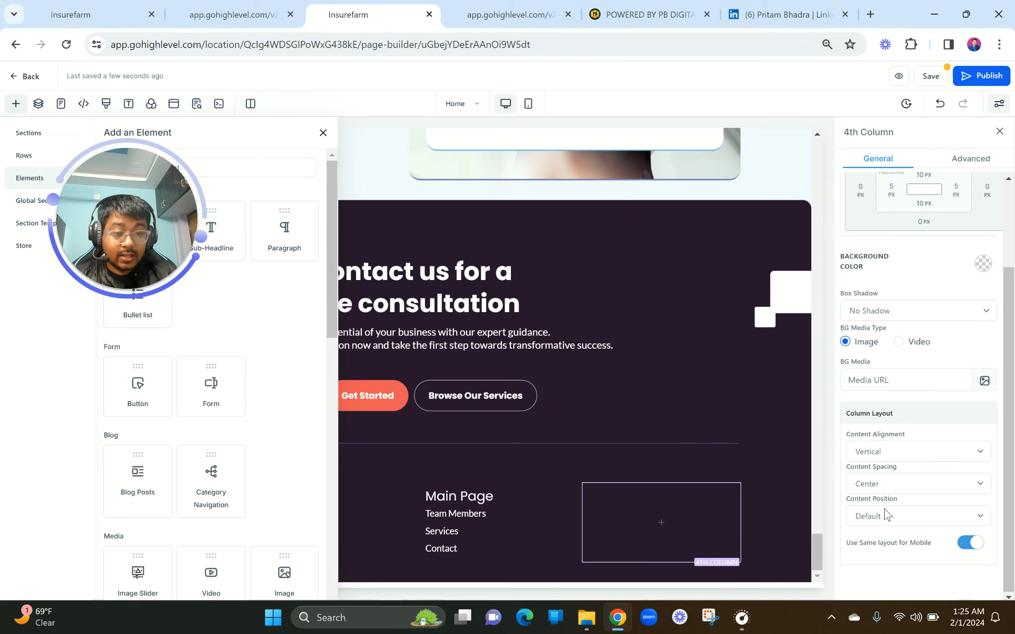
left_click(877, 489)
left_click(861, 512)
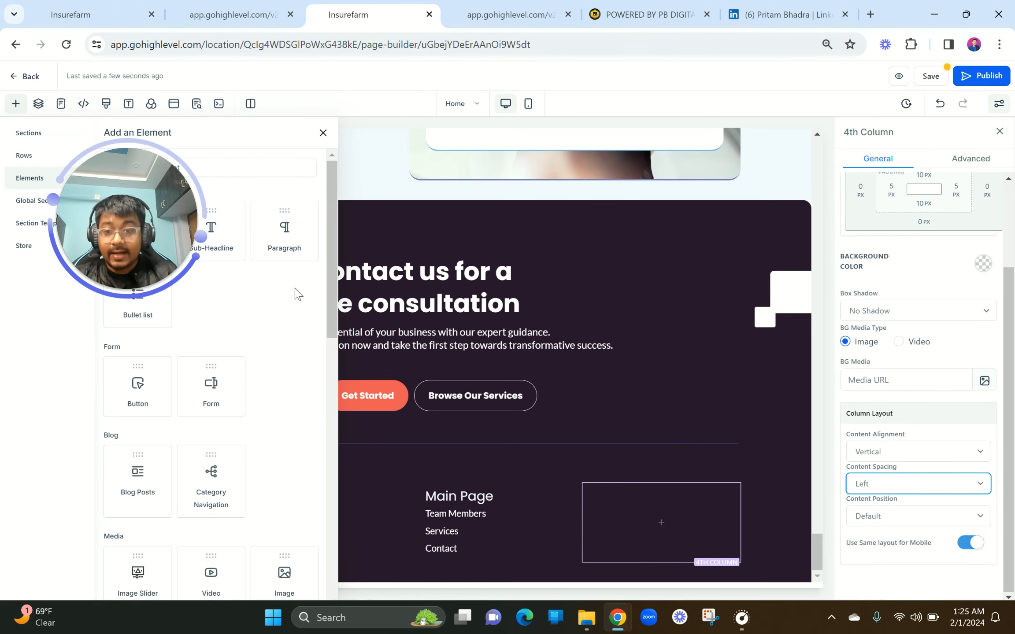
Add a Social Icons element to the fourth column and apply the theme with plain white icons.
scroll(236, 442, "down", 8)
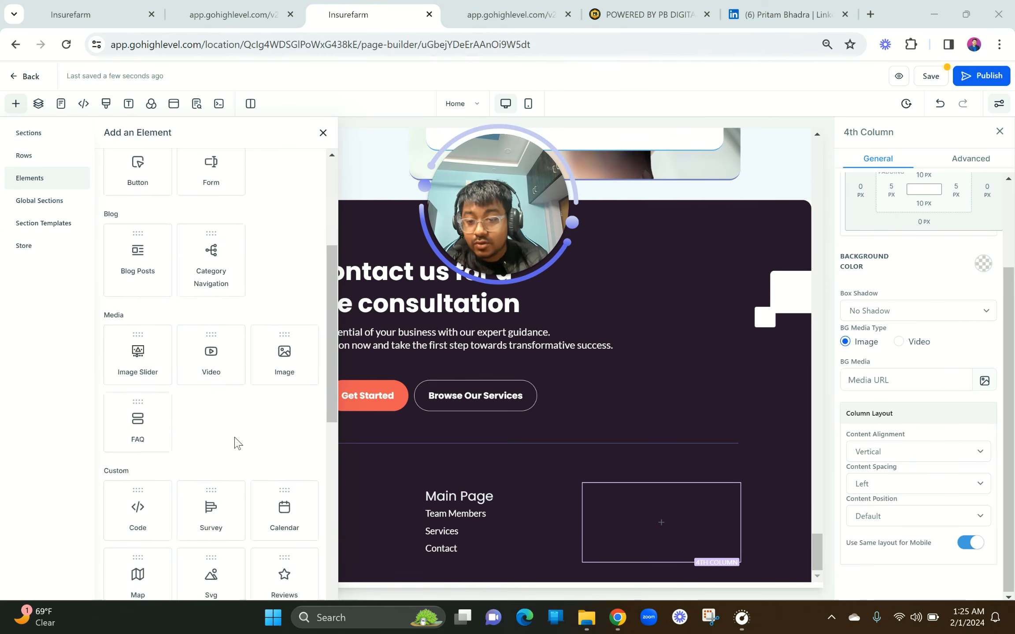
scroll(236, 441, "down", 6)
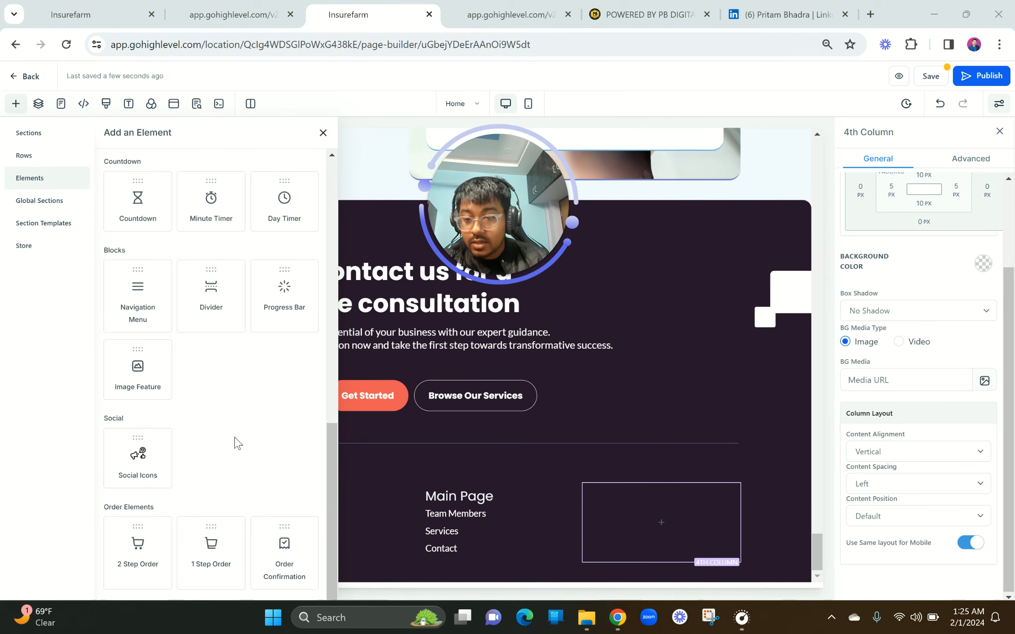
left_click(136, 455)
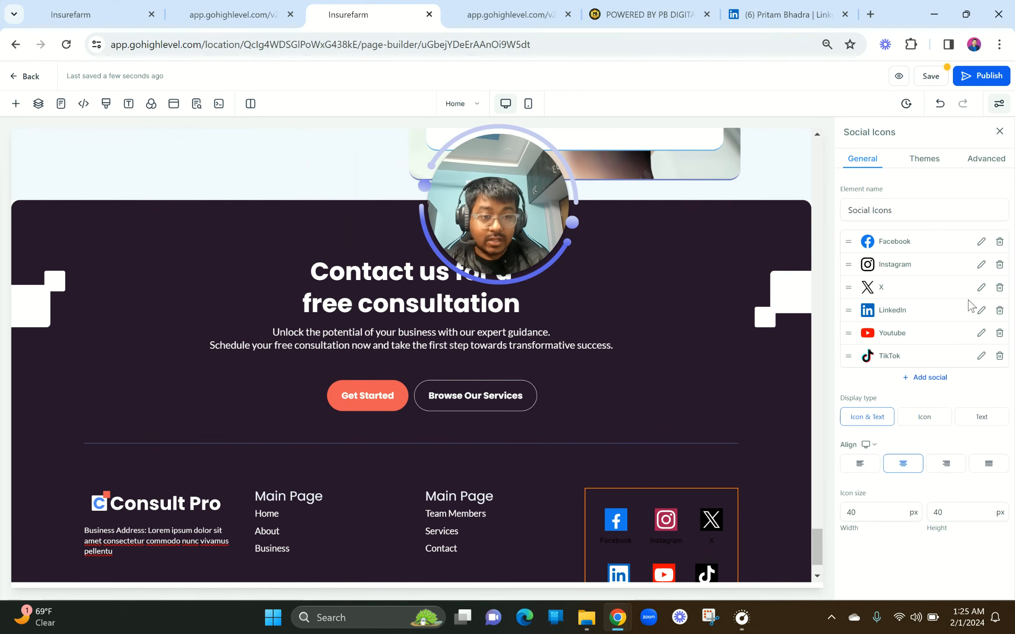
left_click(924, 164)
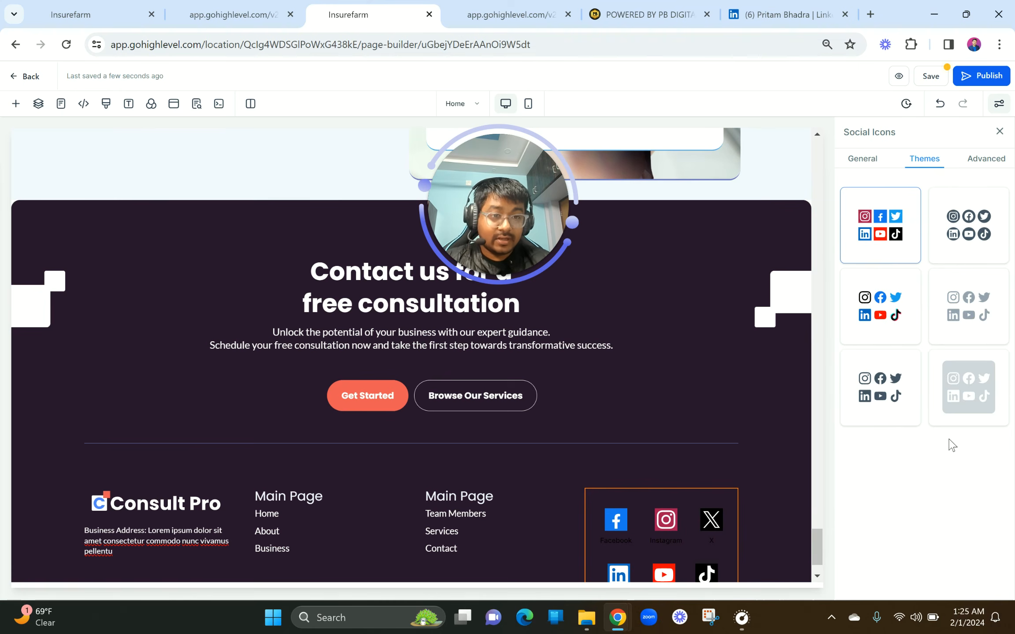
left_click(968, 397)
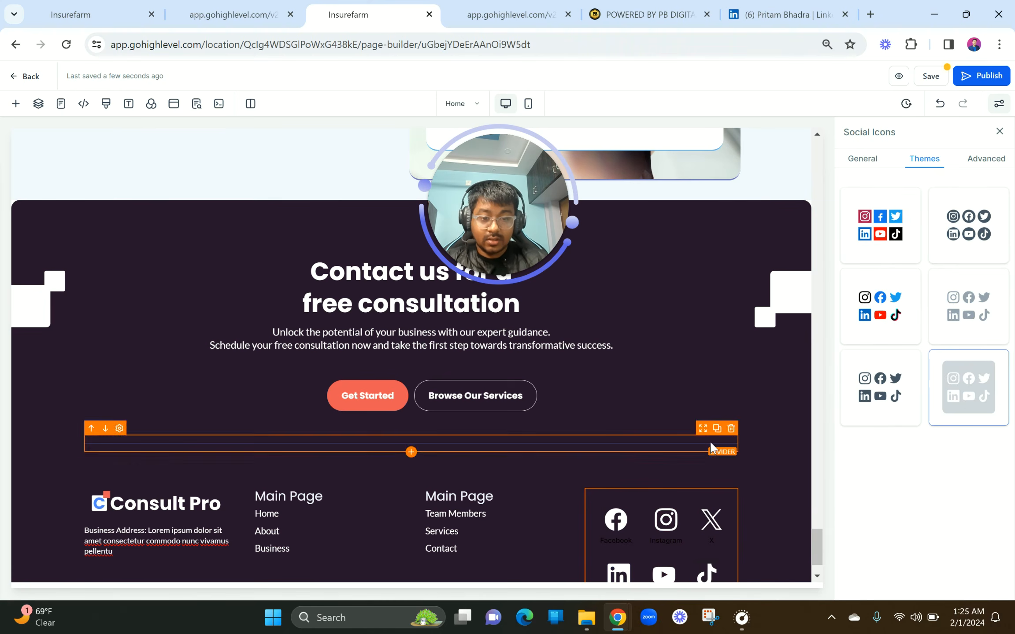
Apply the social icons theme with white symbols on dark round backgrounds, checking the reference footer, and set the display type to Icon.
left_click(967, 304)
left_click(893, 369)
left_click(980, 226)
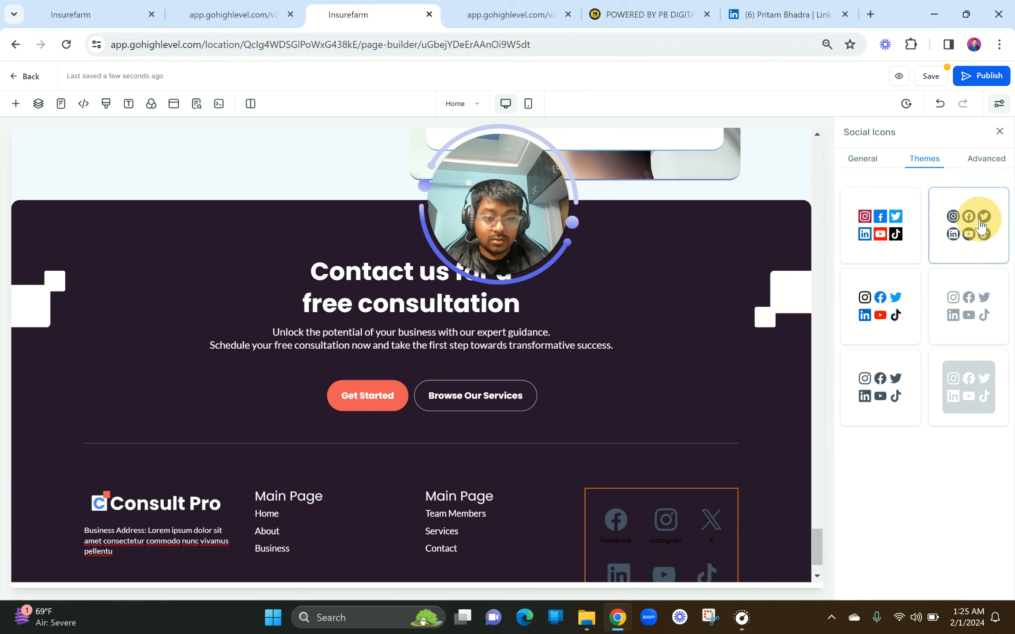
left_click(238, 13)
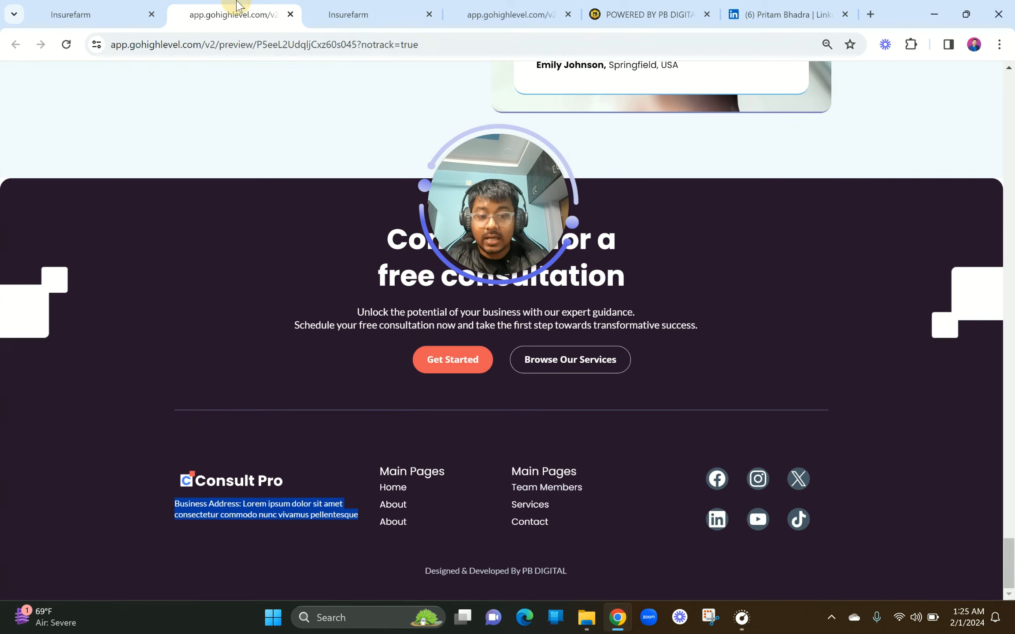
left_click(352, 14)
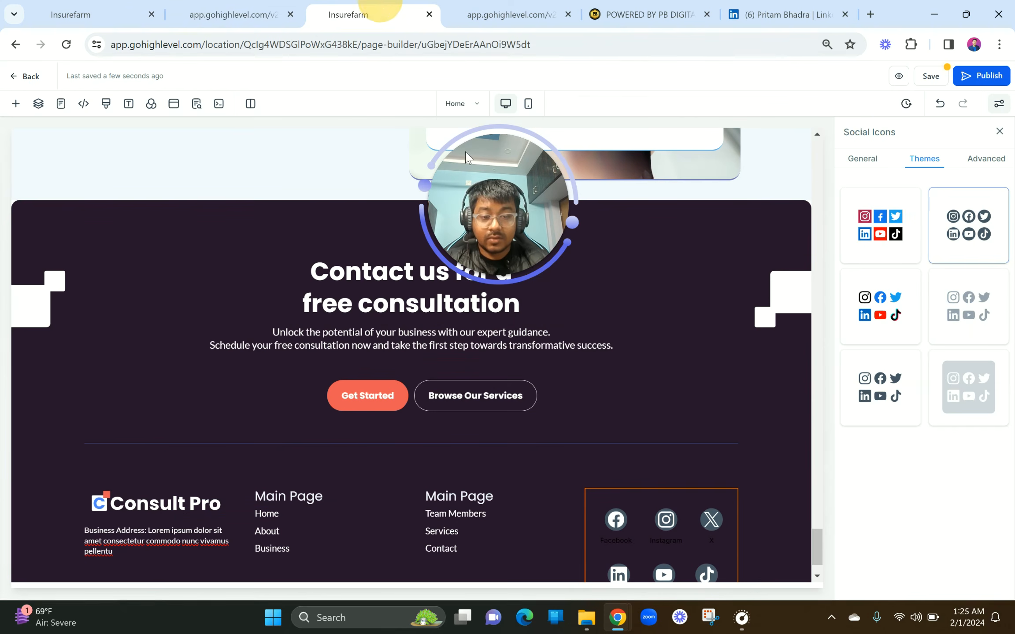
left_click(861, 158)
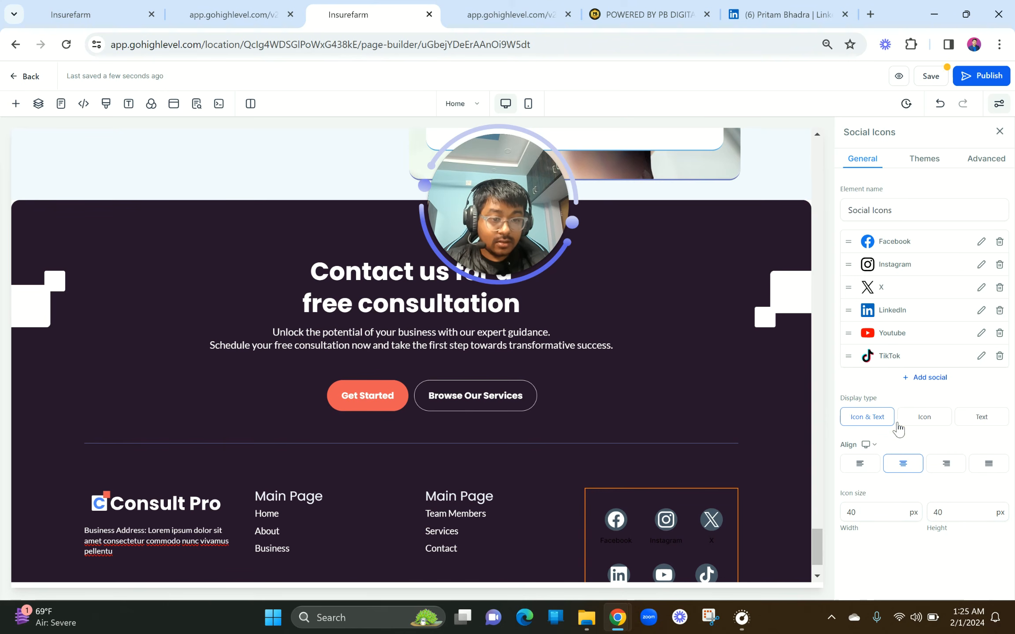
left_click(921, 424)
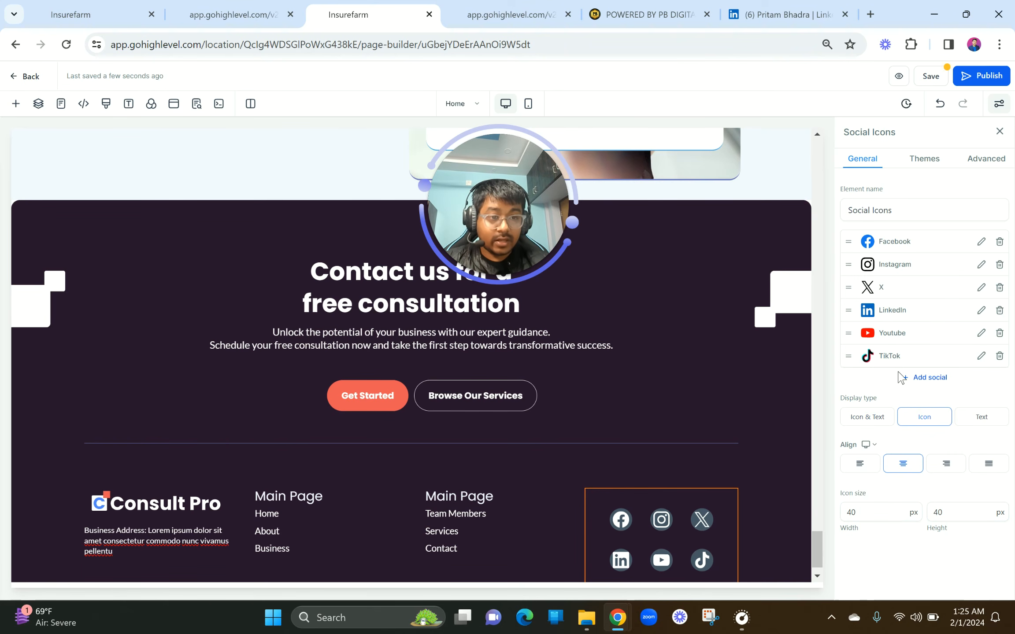
Set the social icons element's top margin and left padding to 0 px.
left_click(985, 160)
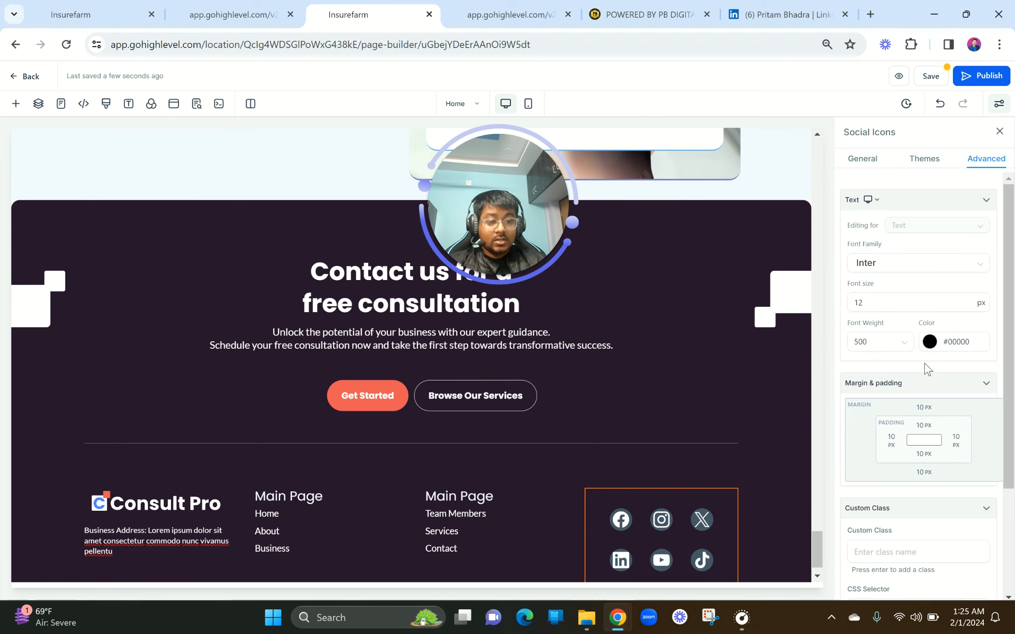
left_click(922, 407)
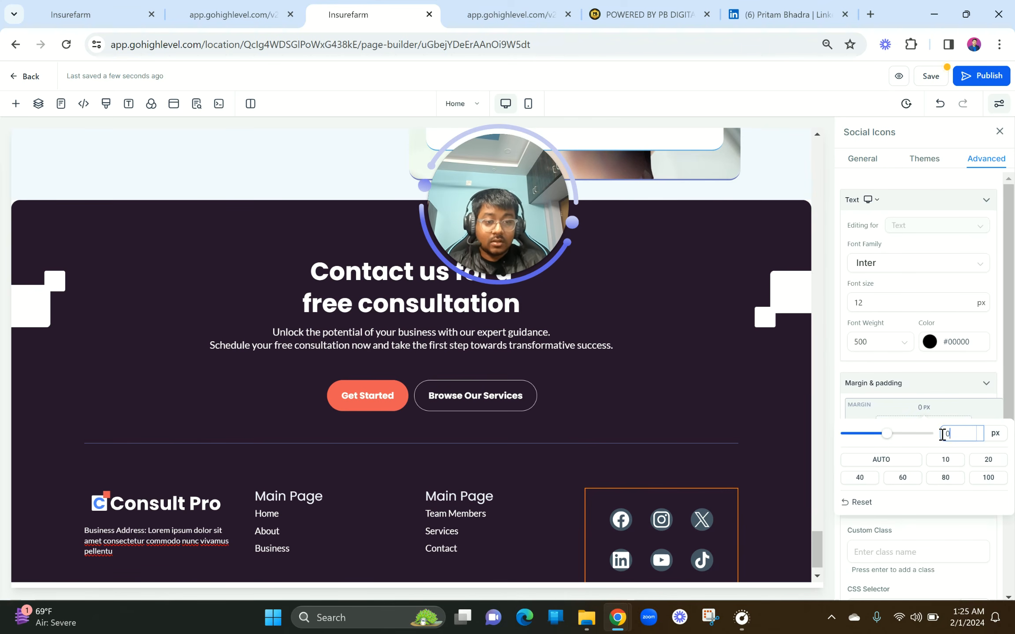
left_click(962, 408)
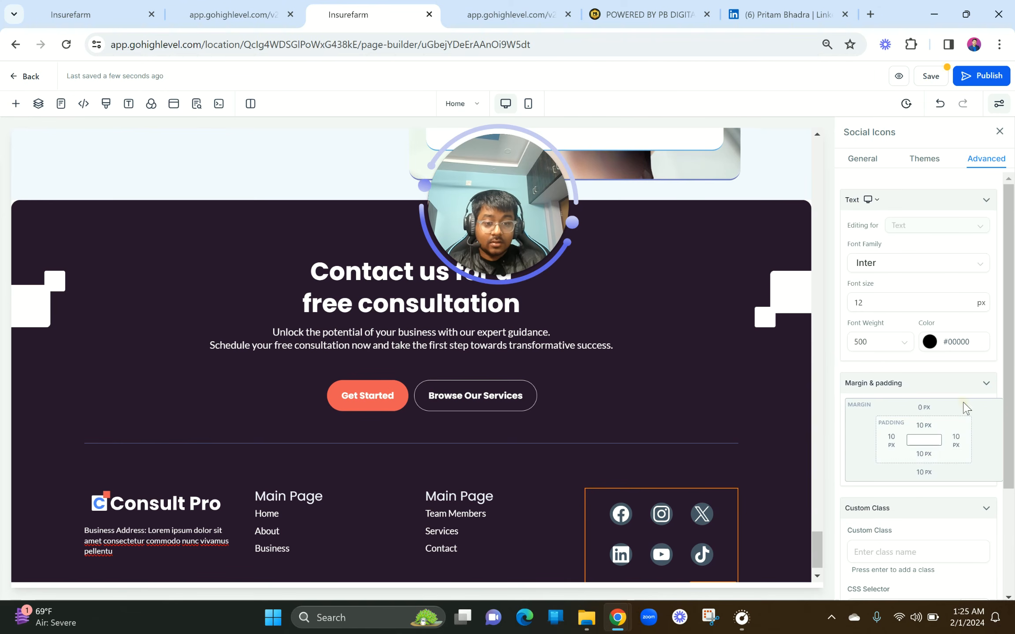
left_click(887, 449)
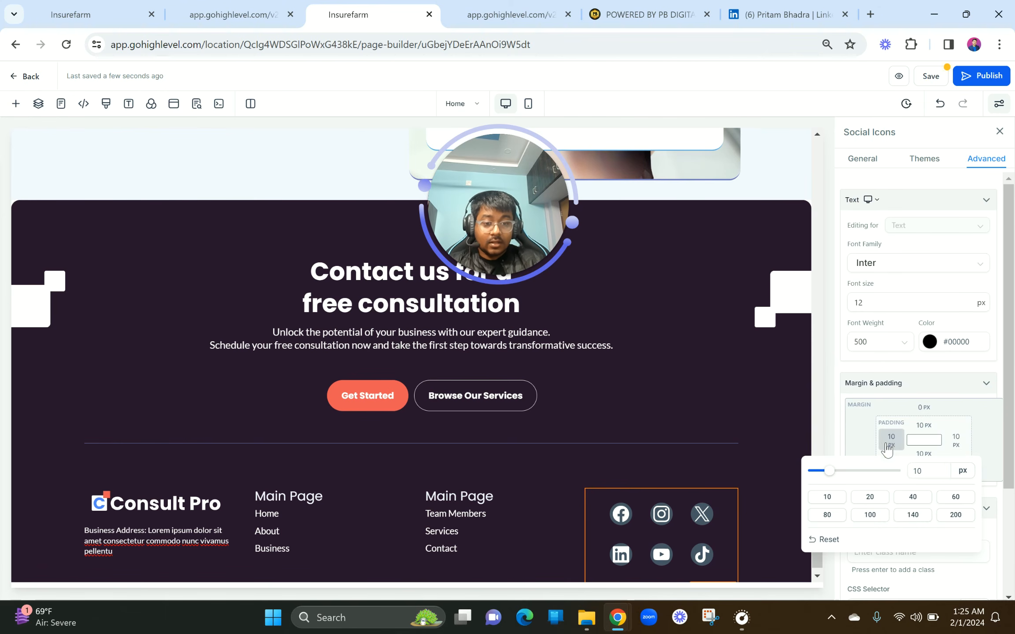
double_click(928, 468)
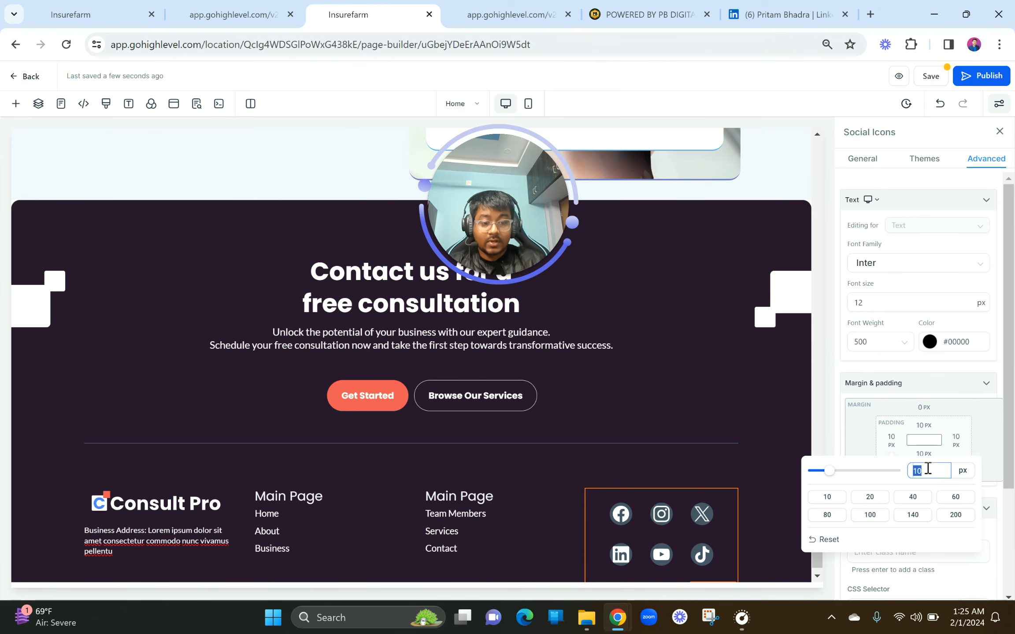
left_click(965, 410)
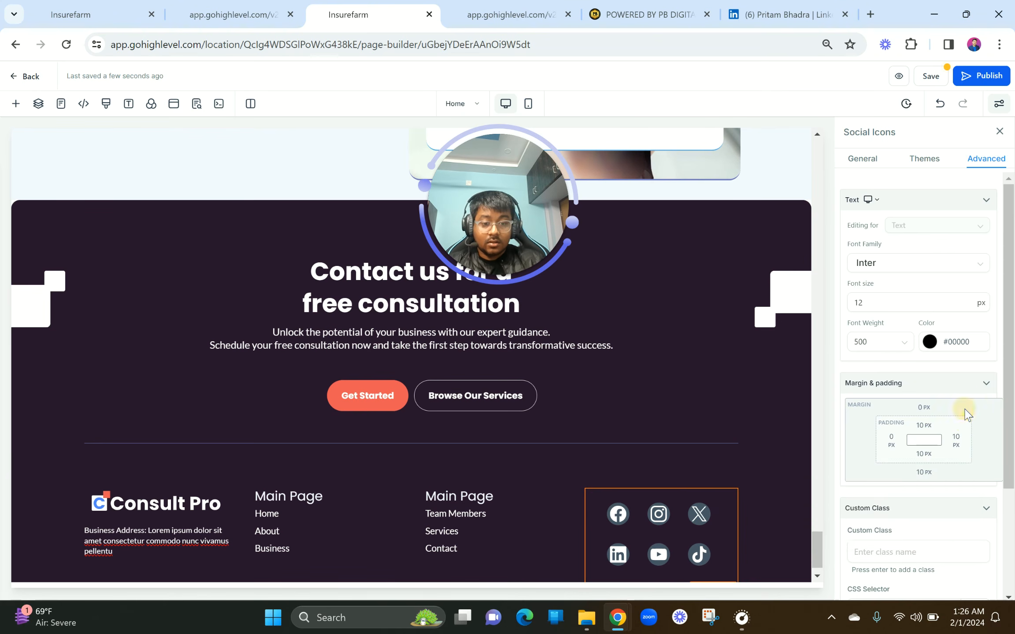
Set the top padding of the footer's fourth column to 0 px.
left_click(638, 481)
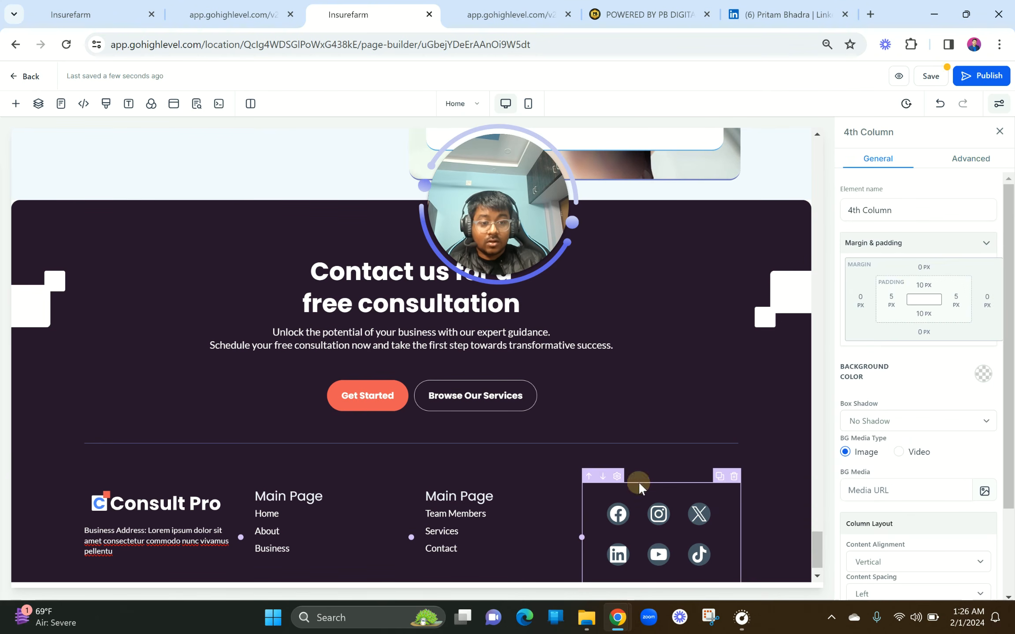
left_click(923, 286)
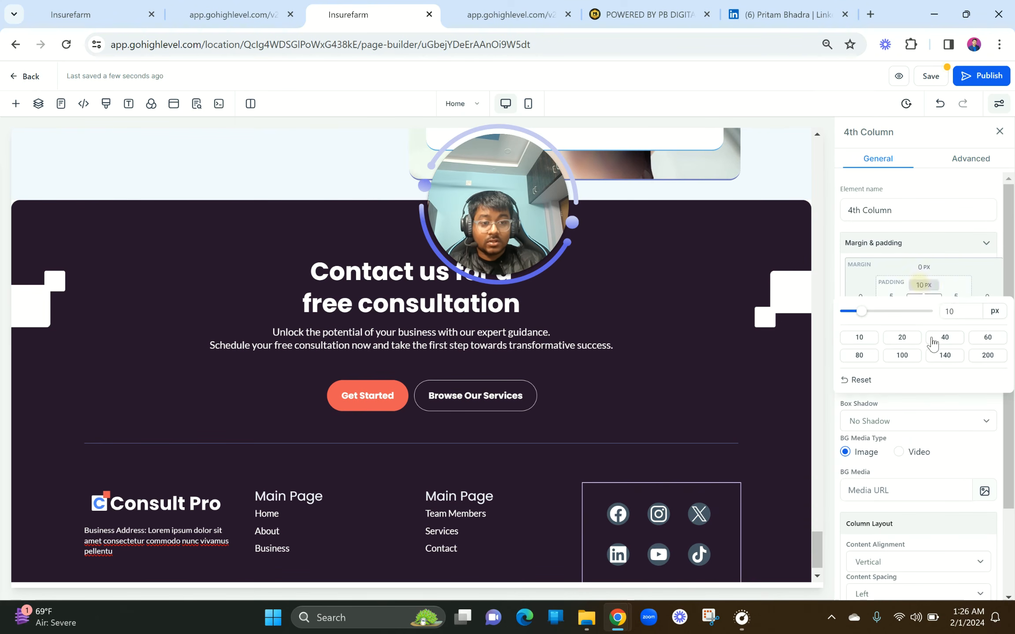
double_click(963, 309)
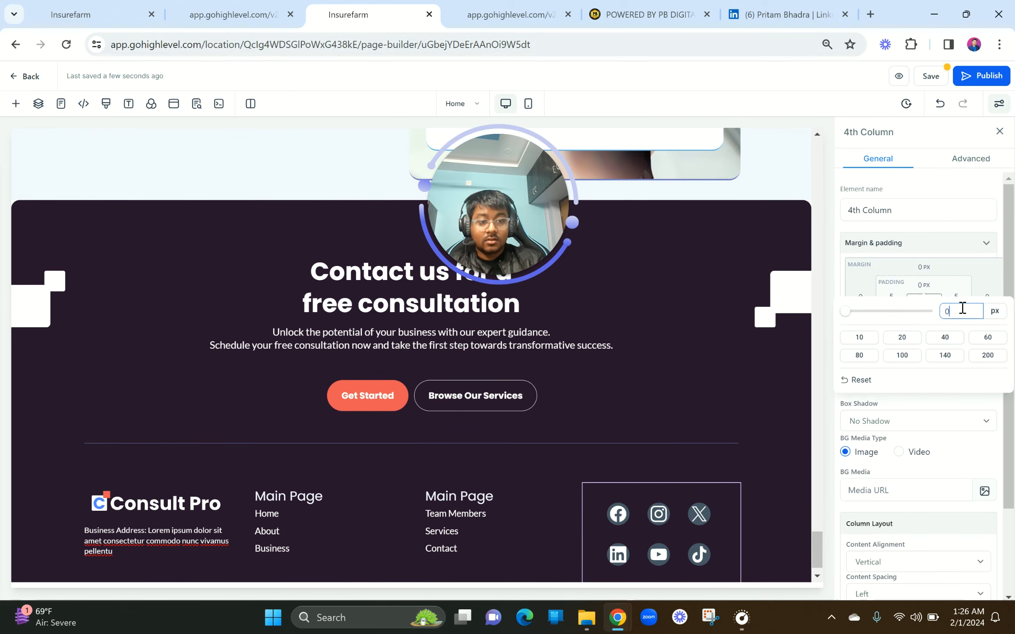
left_click_drag(725, 435, 545, 493)
left_click(527, 488)
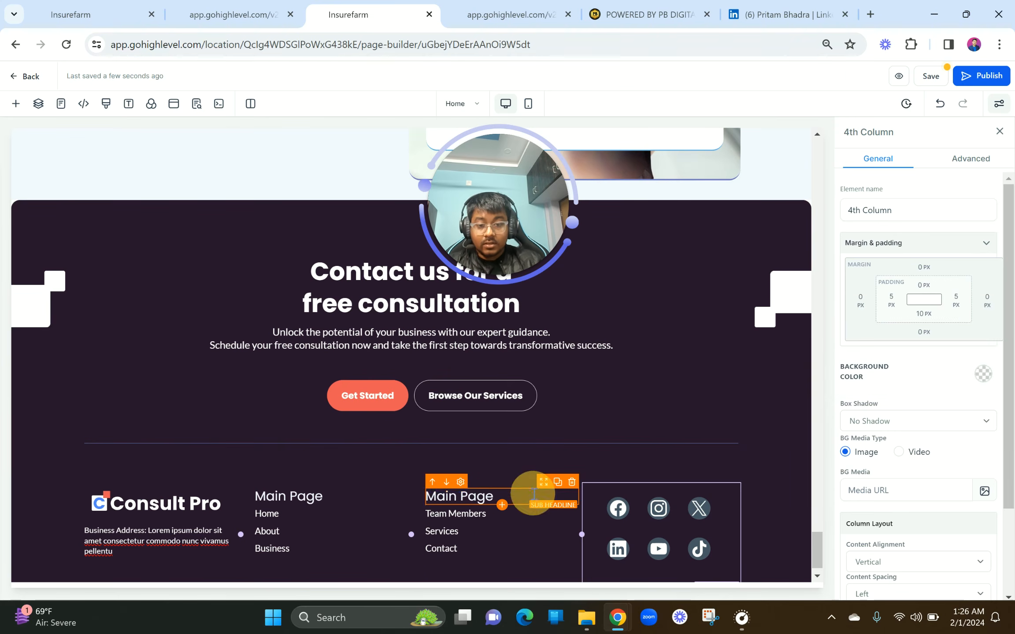
Set the top padding of the footer's two Main Page link columns to 0 px.
left_click(501, 483)
left_click(922, 285)
double_click(955, 310)
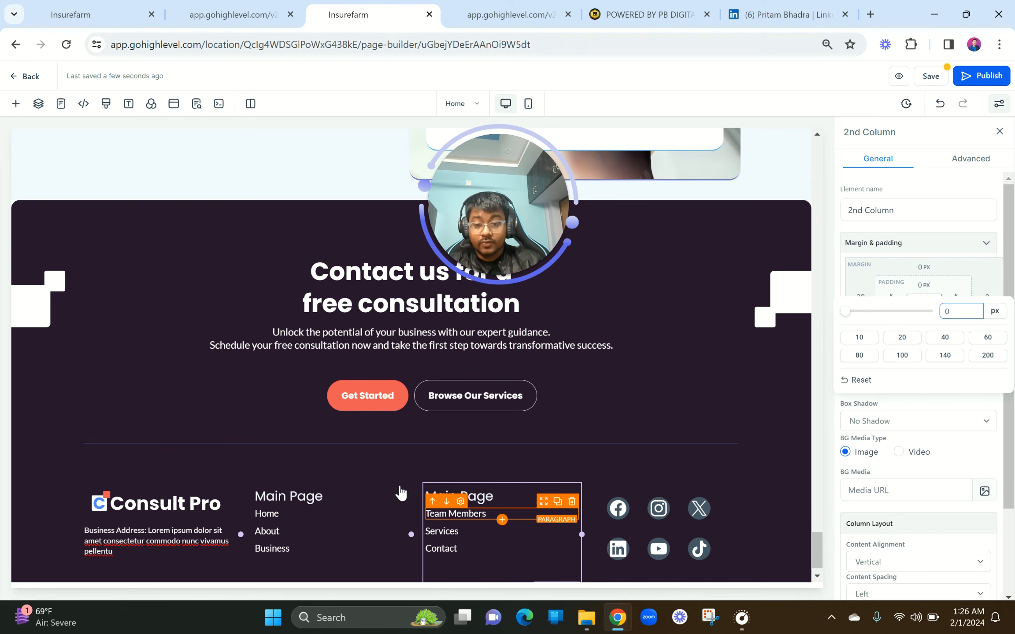
left_click(353, 485)
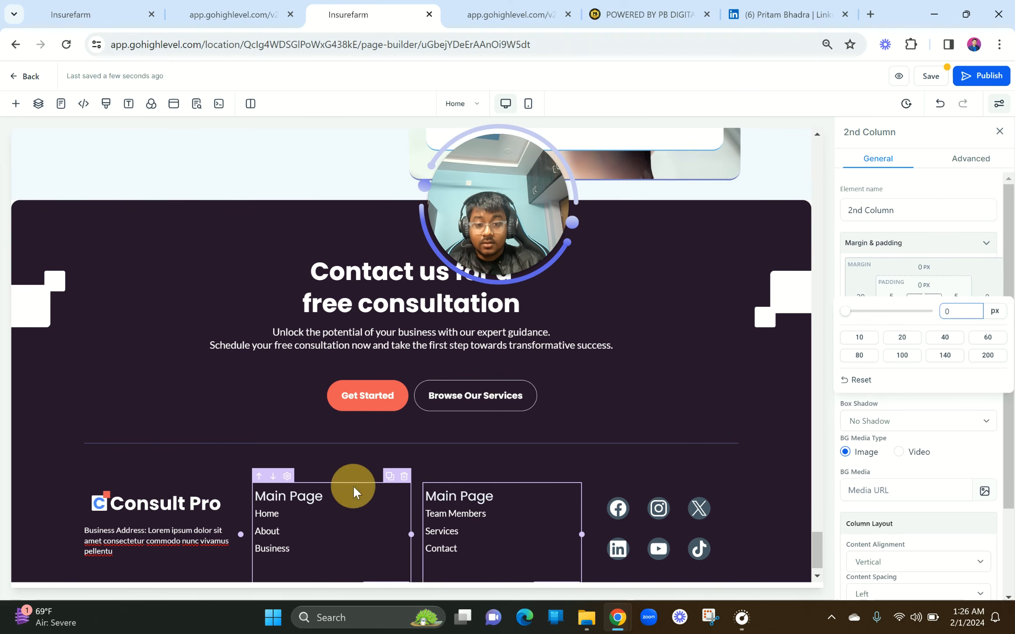
left_click(920, 291)
double_click(951, 309)
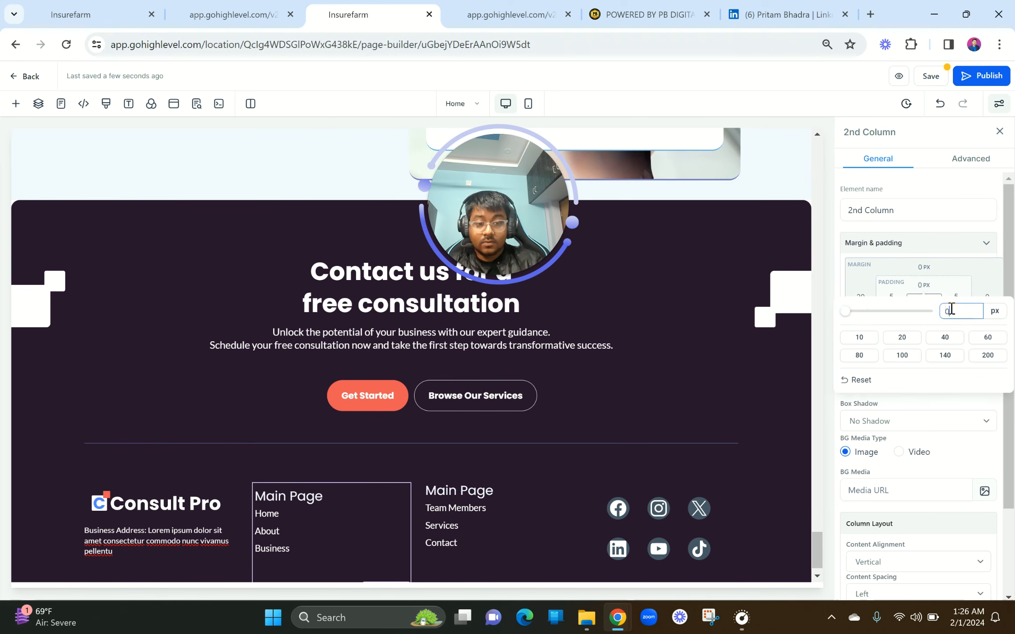
left_click(570, 433)
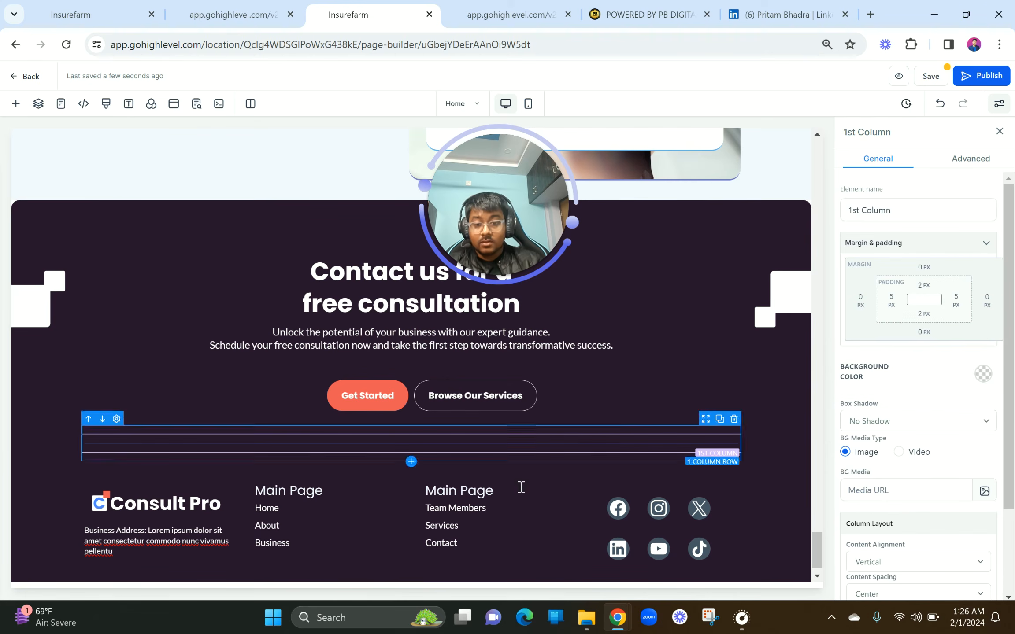
Open a preview of the finished page and set the browser zoom to 90%.
scroll(687, 483, "down", 1)
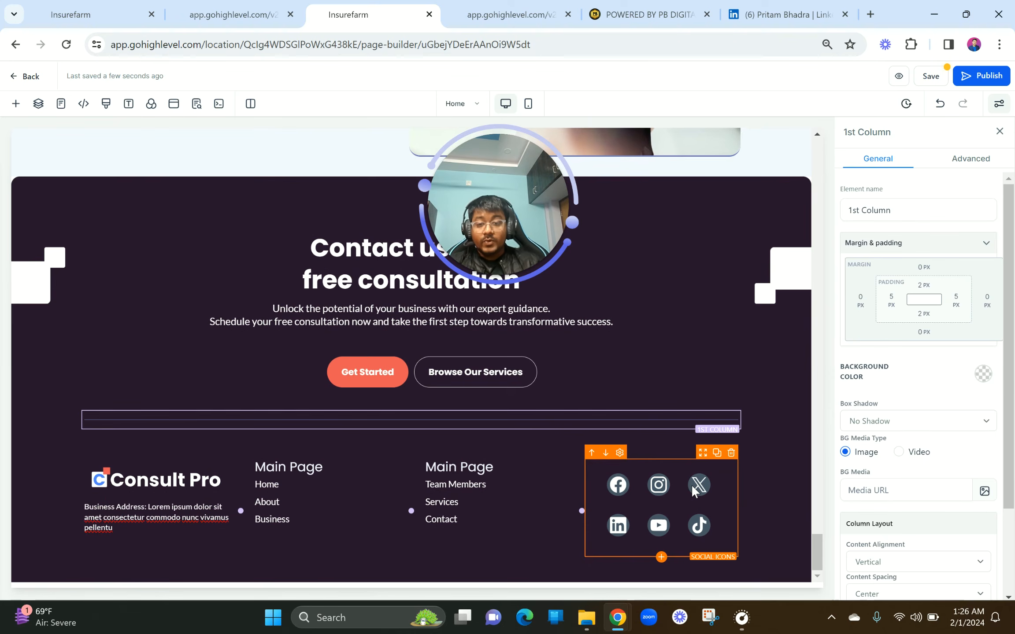
scroll(421, 489, "up", 6)
scroll(421, 487, "up", 3)
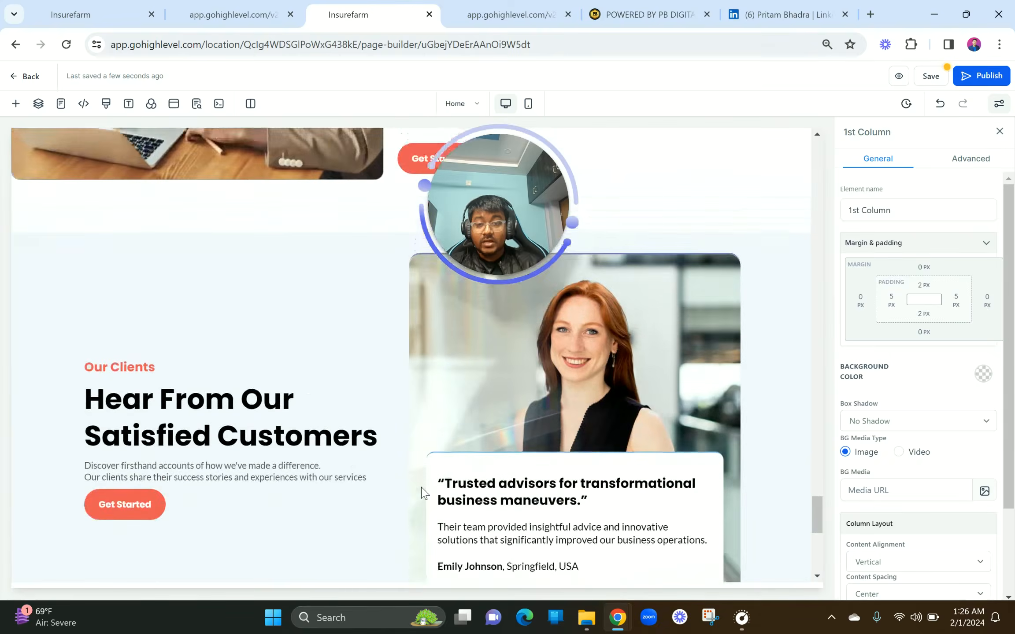
left_click(896, 76)
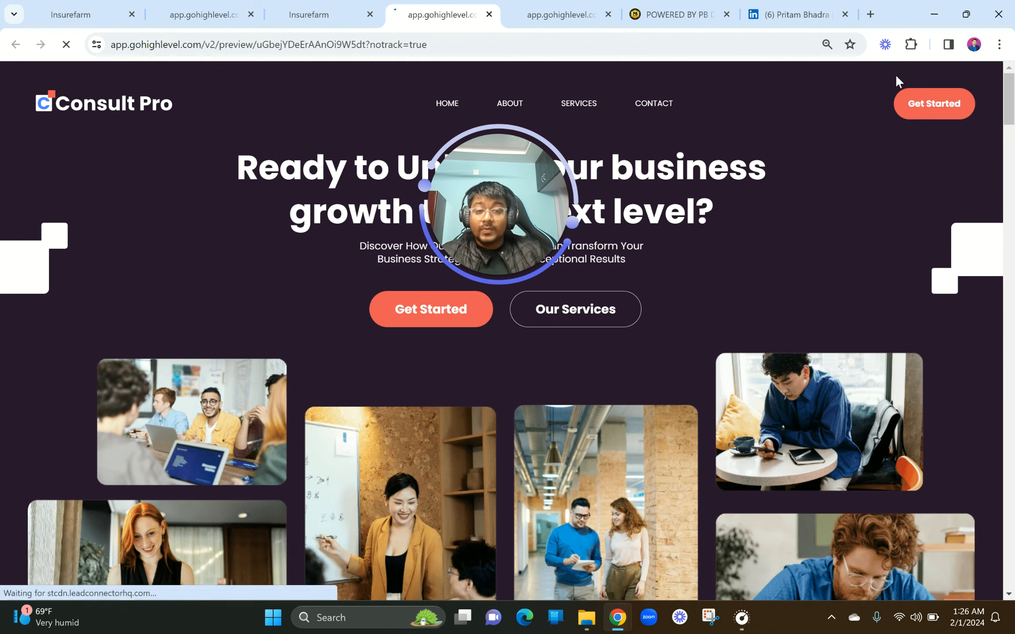
scroll(877, 264, "down", 3)
scroll(910, 204, "up", 3)
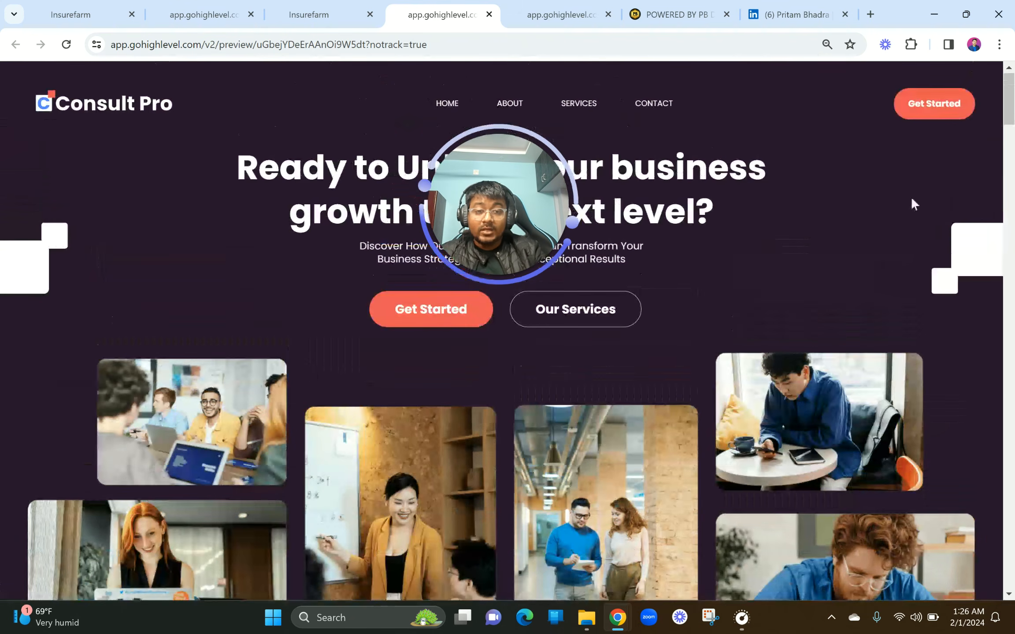
key("ctrl+plus")
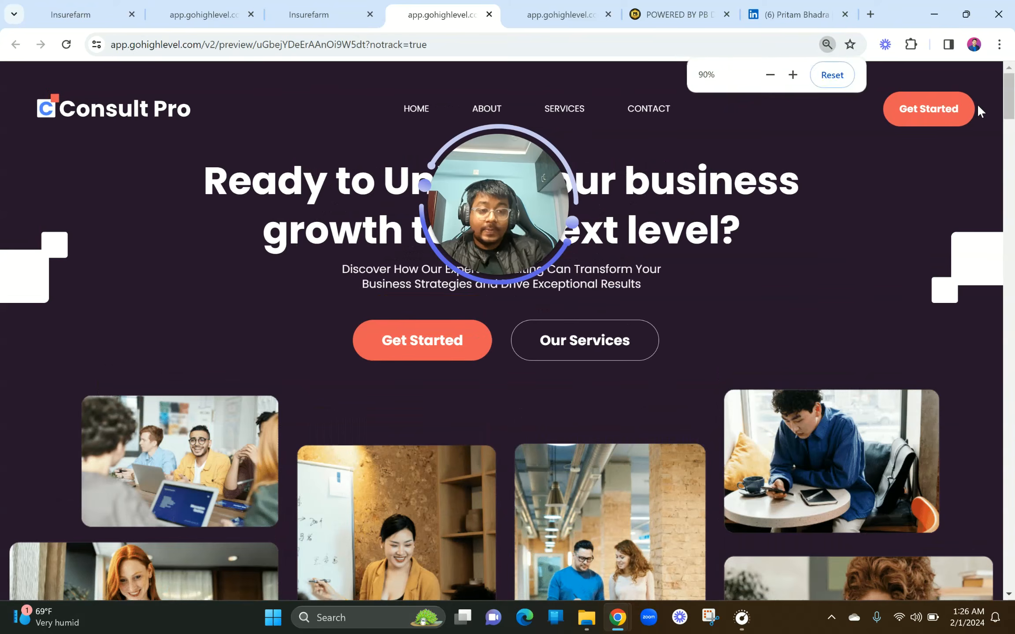
scroll(716, 315, "down", 1)
scroll(717, 315, "up", 1)
mouse_move(517, 228)
left_click_drag(517, 233, 94, 525)
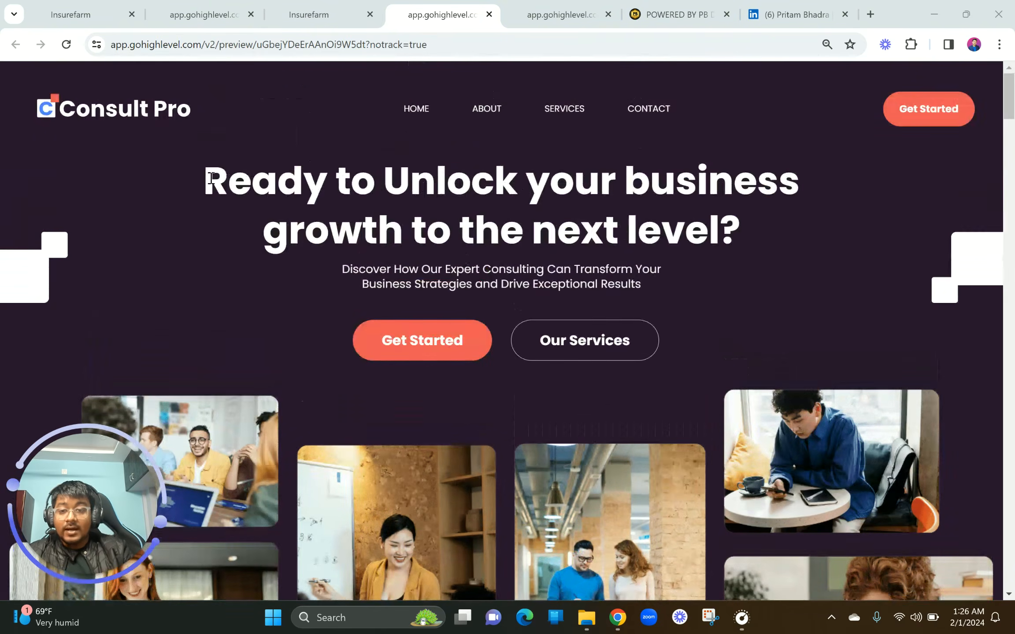
Review the page preview from the hero heading through the logo strip, services cards, Our Story section and Our Process cards.
left_click_drag(204, 180, 722, 240)
scroll(458, 492, "down", 10)
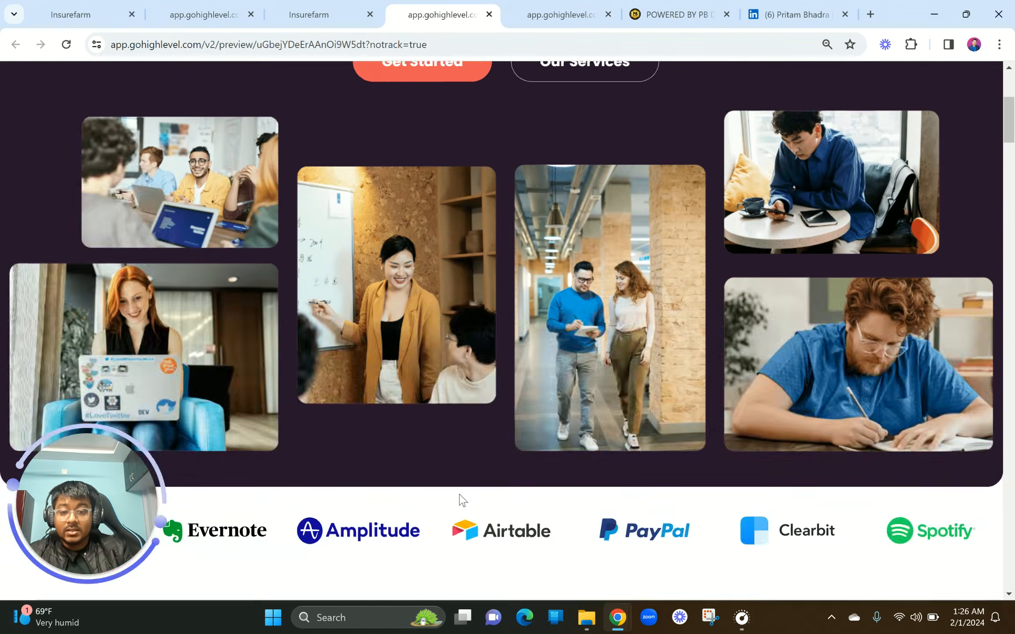
scroll(586, 257, "down", 4)
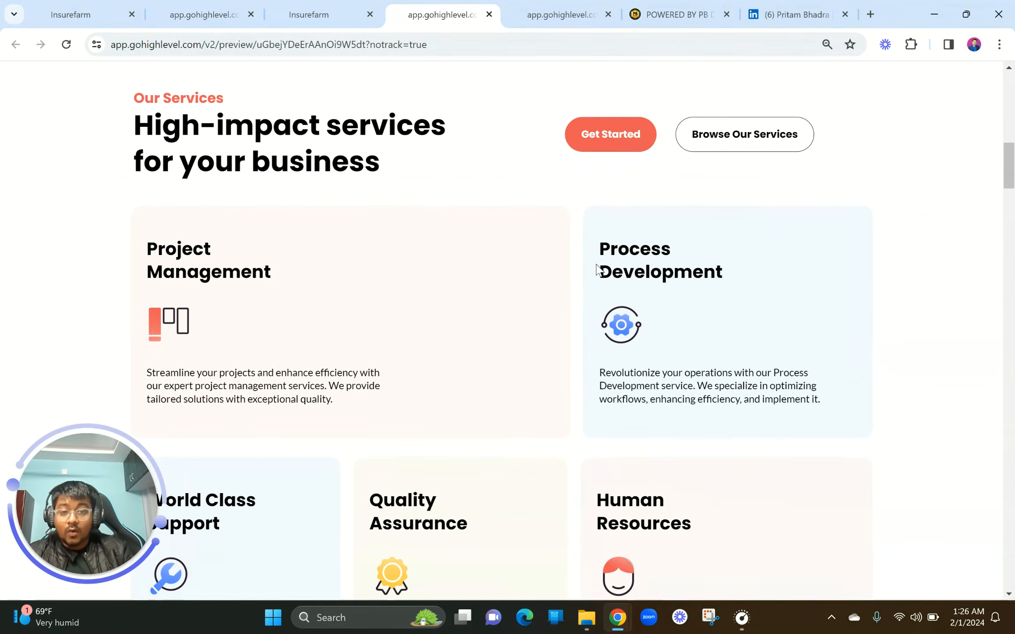
scroll(596, 269, "down", 4)
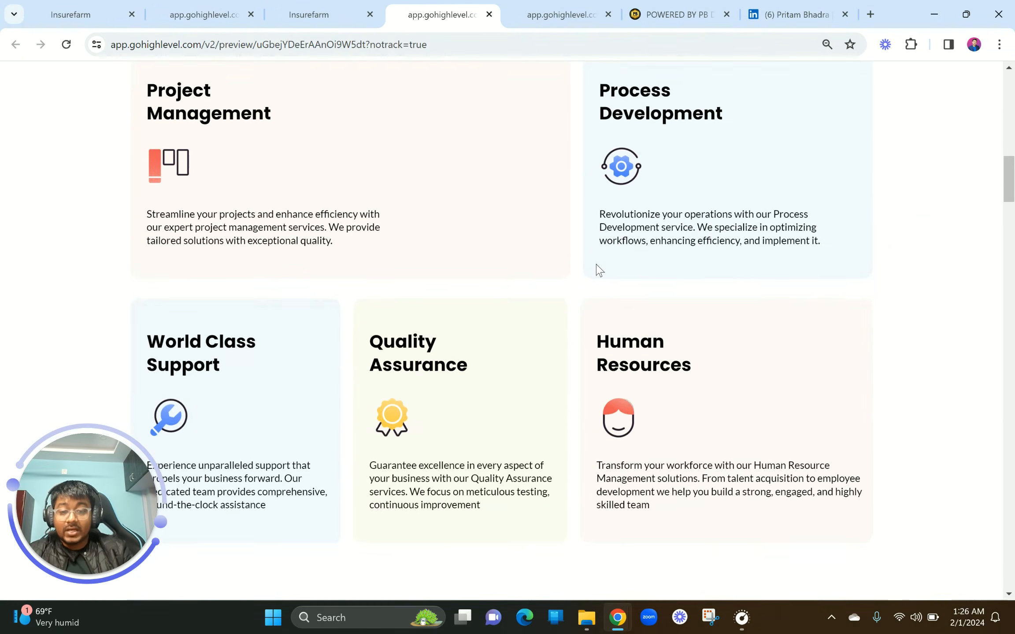
scroll(599, 269, "down", 12)
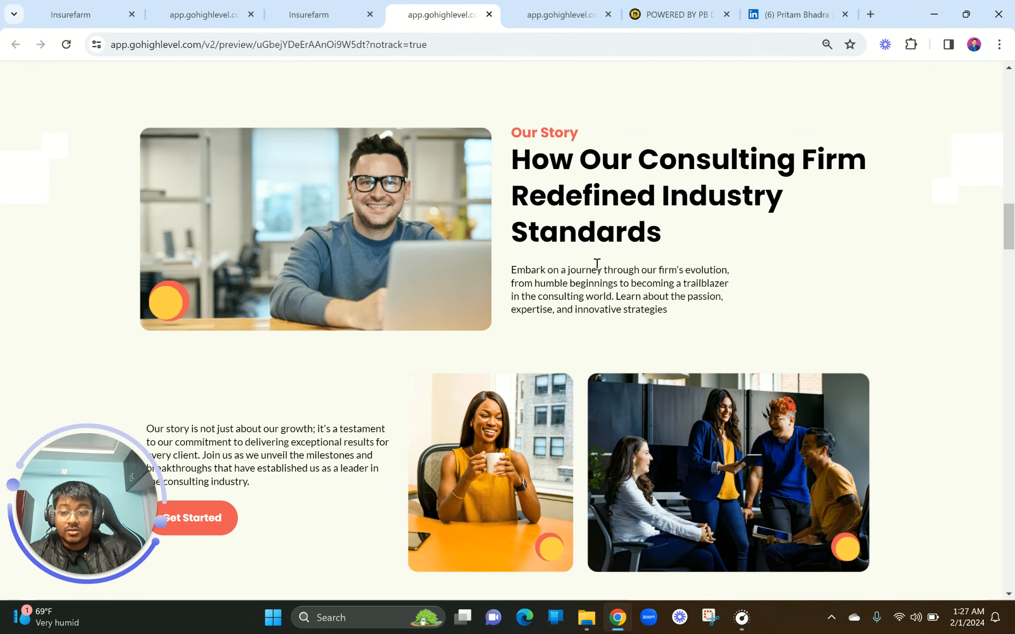
scroll(596, 267, "down", 6)
scroll(597, 264, "down", 9)
scroll(599, 270, "up", 1)
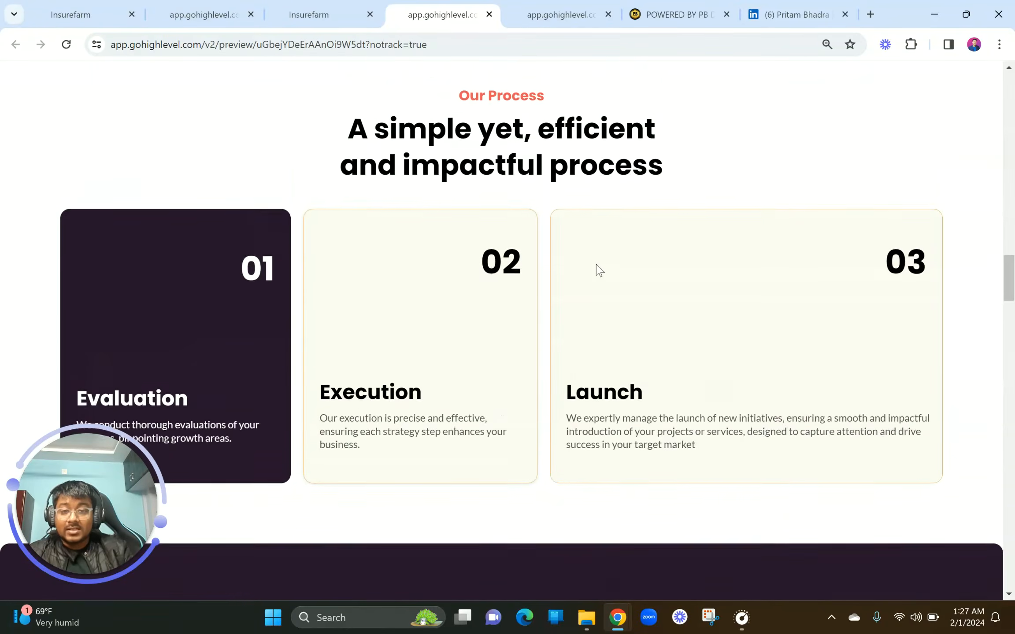
Examine the previewed consultation banner, User cases cards, Our Results section and the Why us heading and image.
scroll(599, 269, "down", 11)
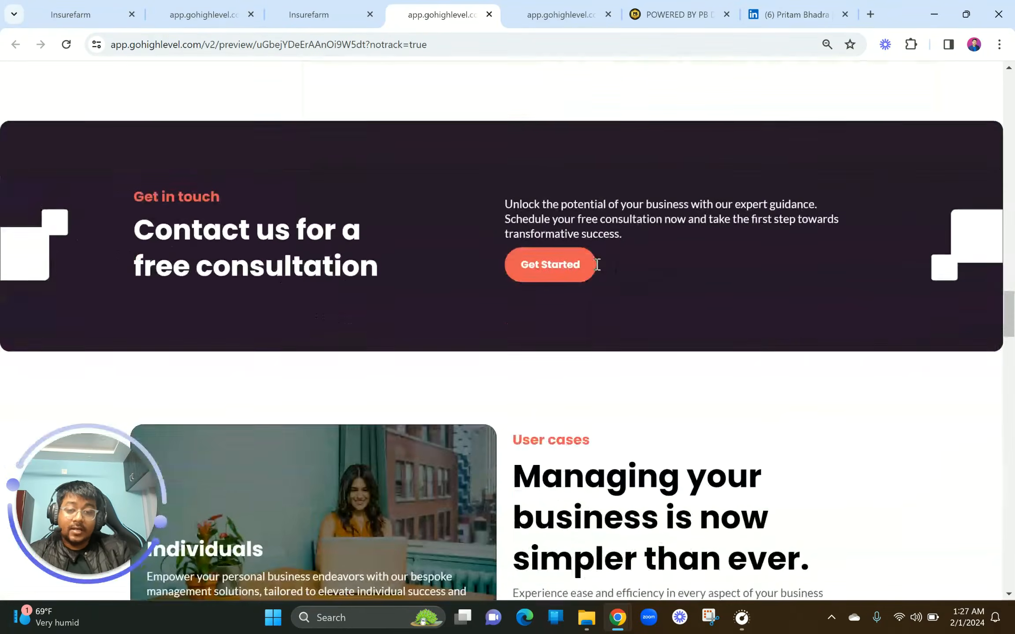
scroll(598, 269, "down", 7)
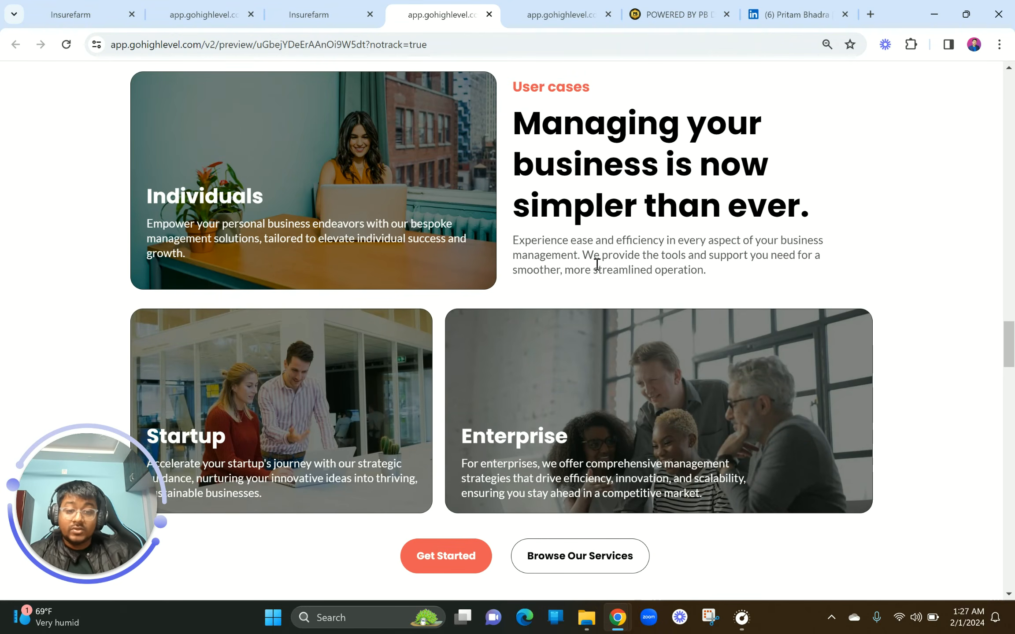
scroll(556, 341, "down", 13)
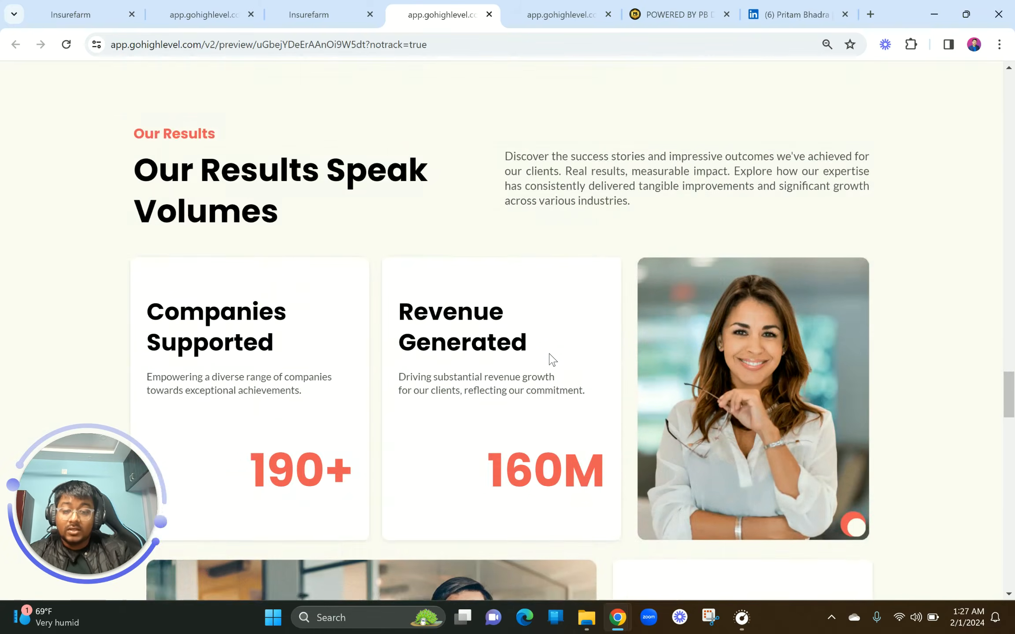
scroll(552, 359, "down", 8)
scroll(552, 359, "up", 4)
scroll(552, 359, "down", 4)
scroll(552, 359, "up", 4)
scroll(552, 359, "down", 7)
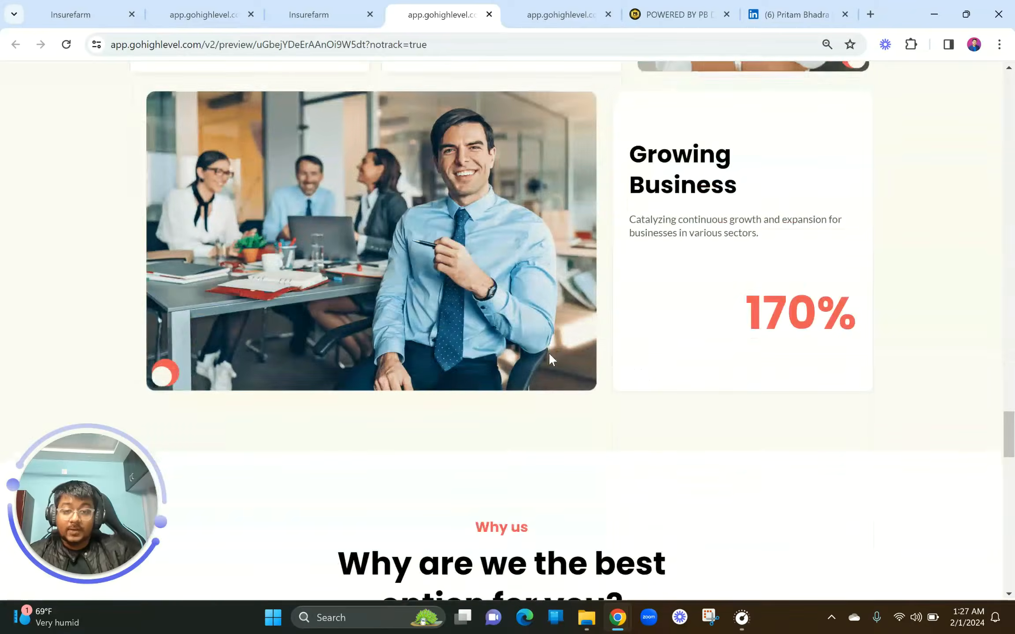
scroll(549, 354, "down", 12)
scroll(550, 354, "up", 2)
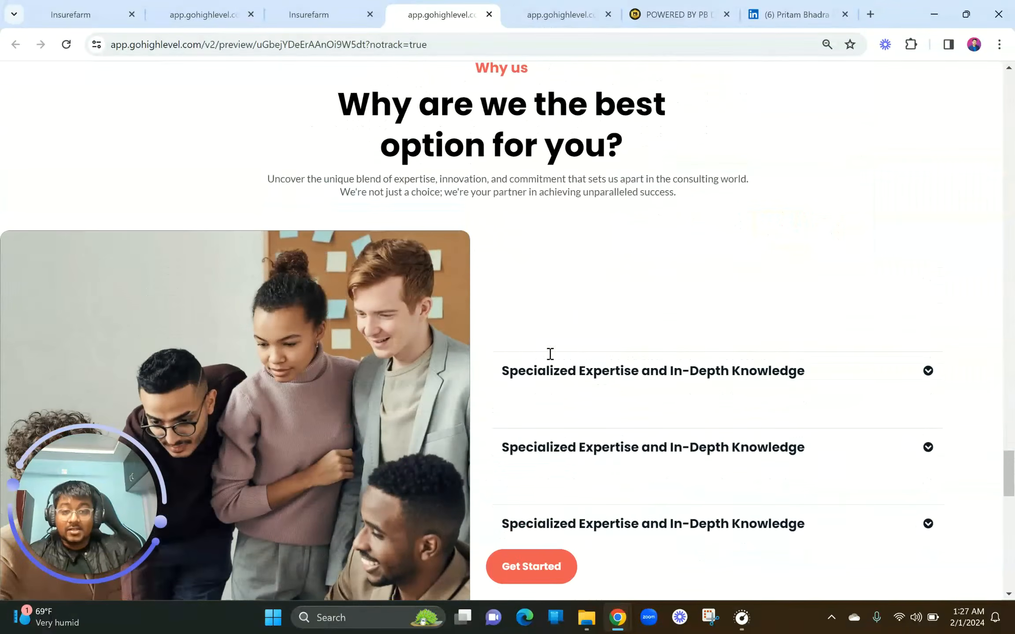
Expand all three "Specialized Expertise and In-Depth Knowledge" accordion items in the Why us section and check their content.
scroll(550, 354, "down", 4)
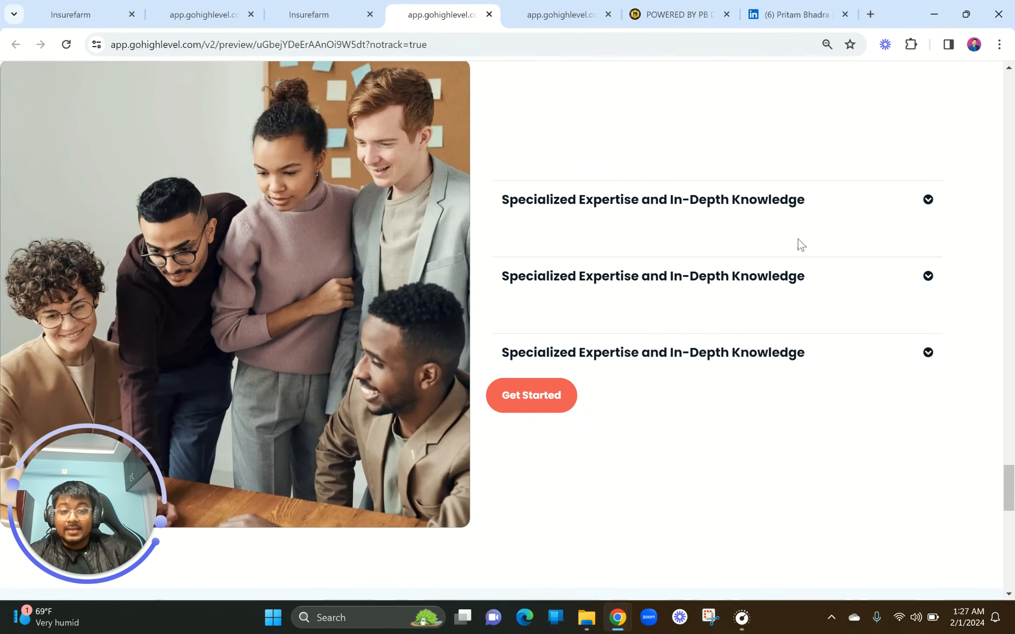
left_click(905, 223)
left_click(922, 310)
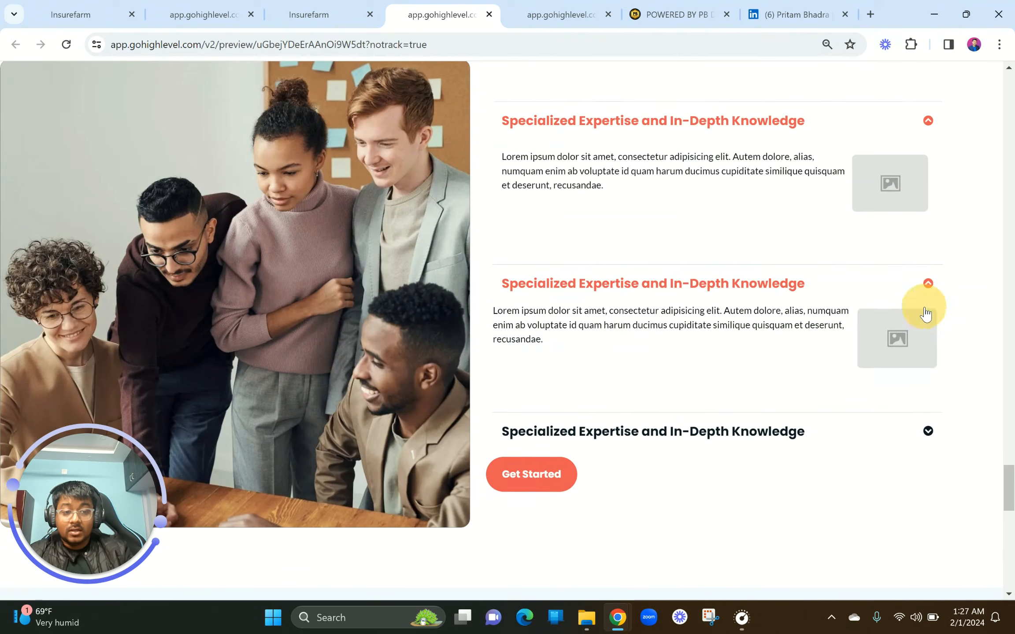
left_click(917, 450)
scroll(716, 464, "down", 3)
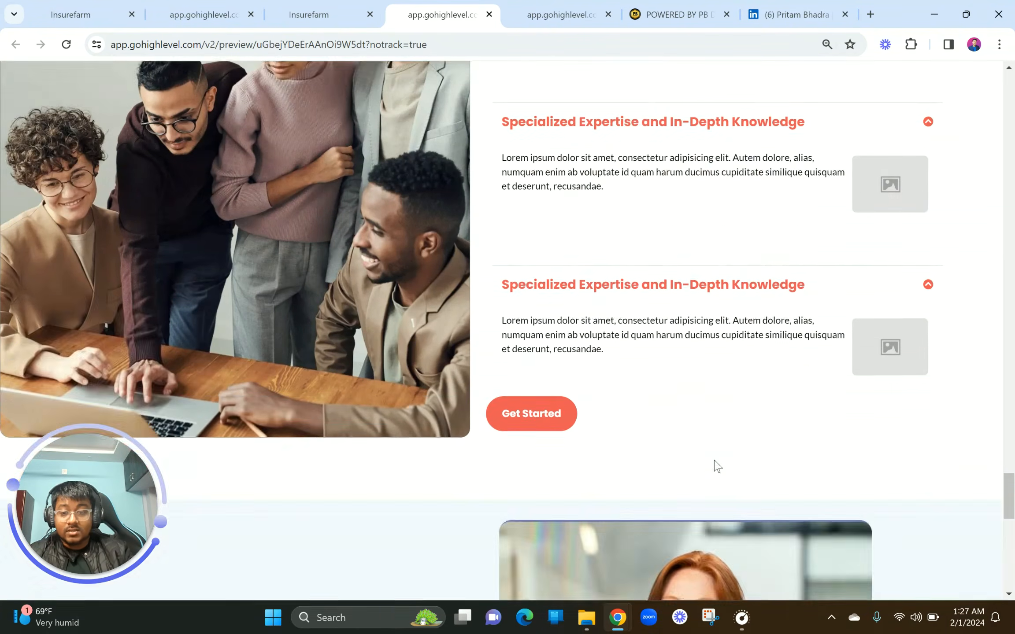
scroll(521, 384, "up", 8)
scroll(522, 384, "down", 7)
Check the client testimonial section, the closing consultation call-to-action and the footer, and return to the page's hero section.
scroll(522, 385, "down", 8)
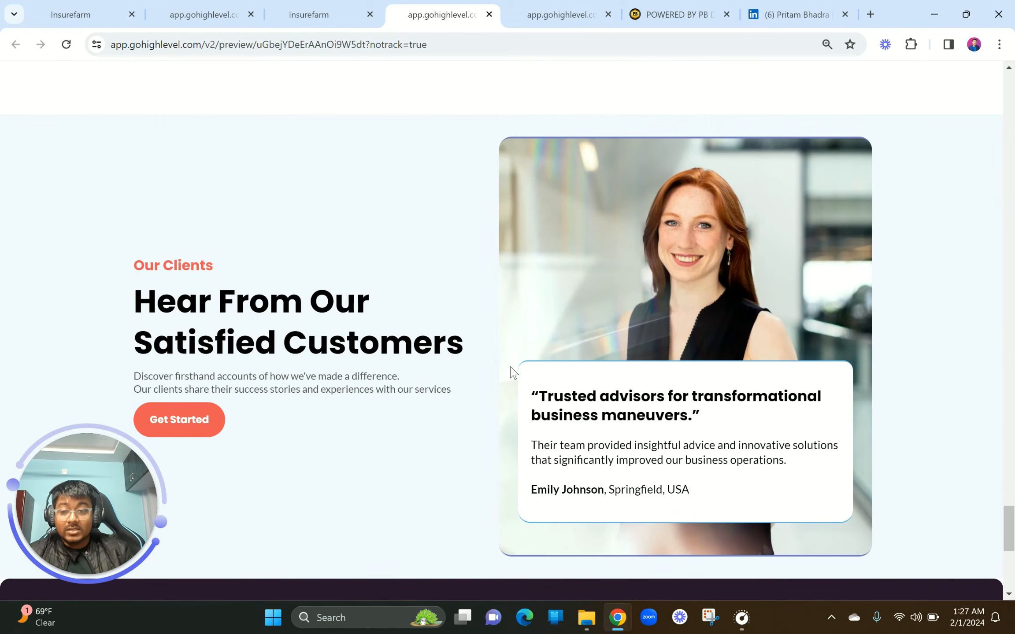
scroll(511, 366, "down", 9)
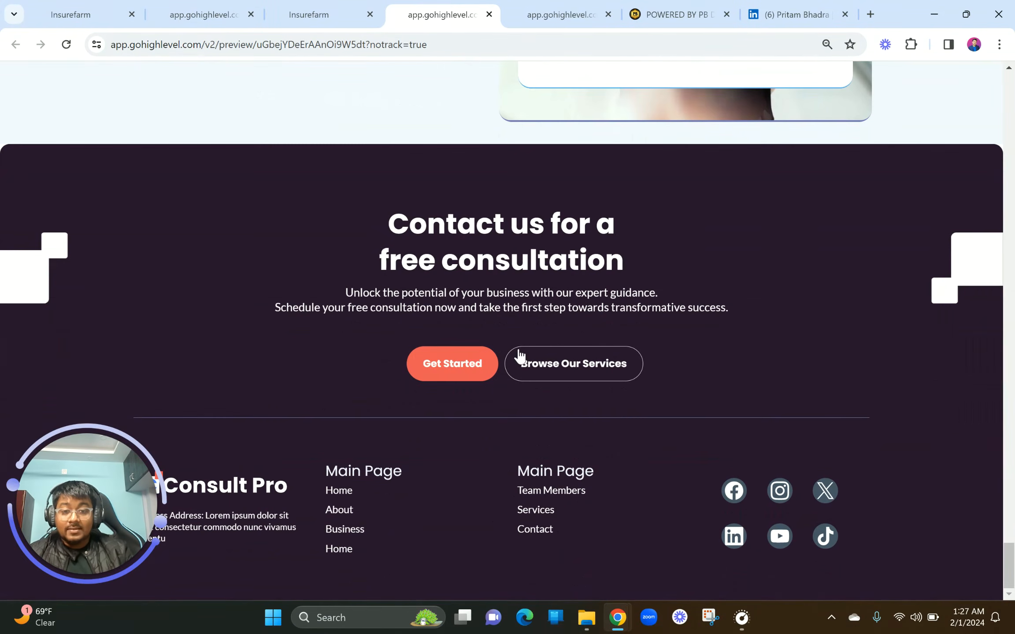
left_click_drag(378, 235, 690, 258)
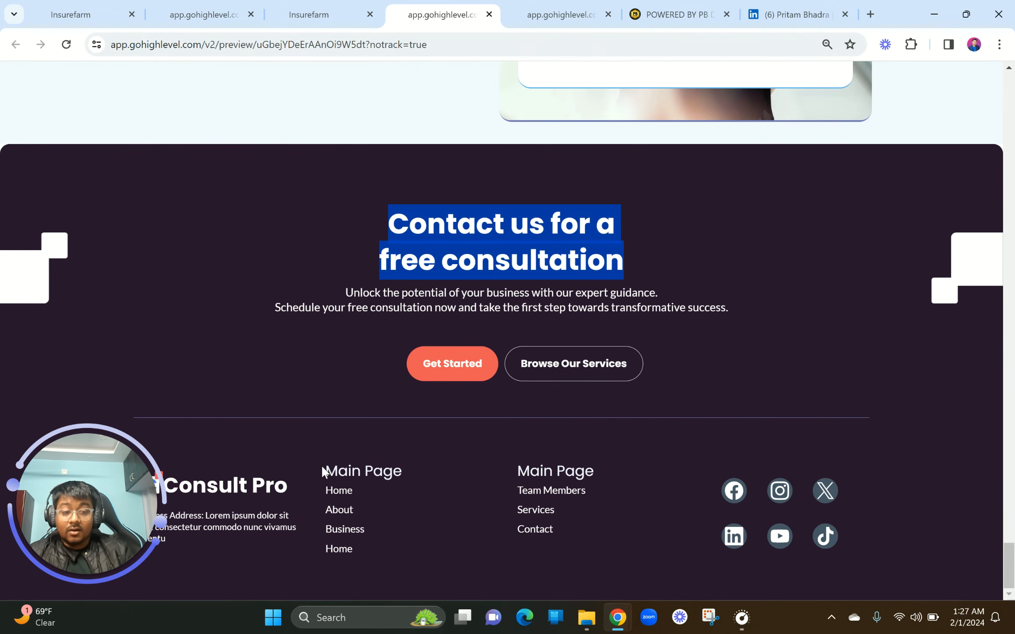
scroll(321, 465, "up", 20)
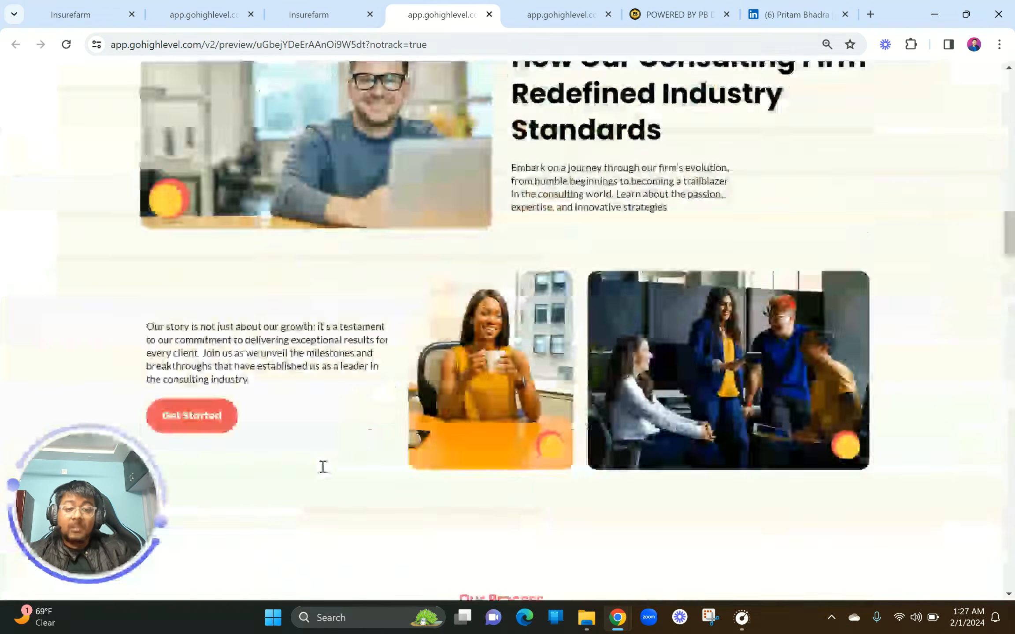
scroll(325, 472, "up", 8)
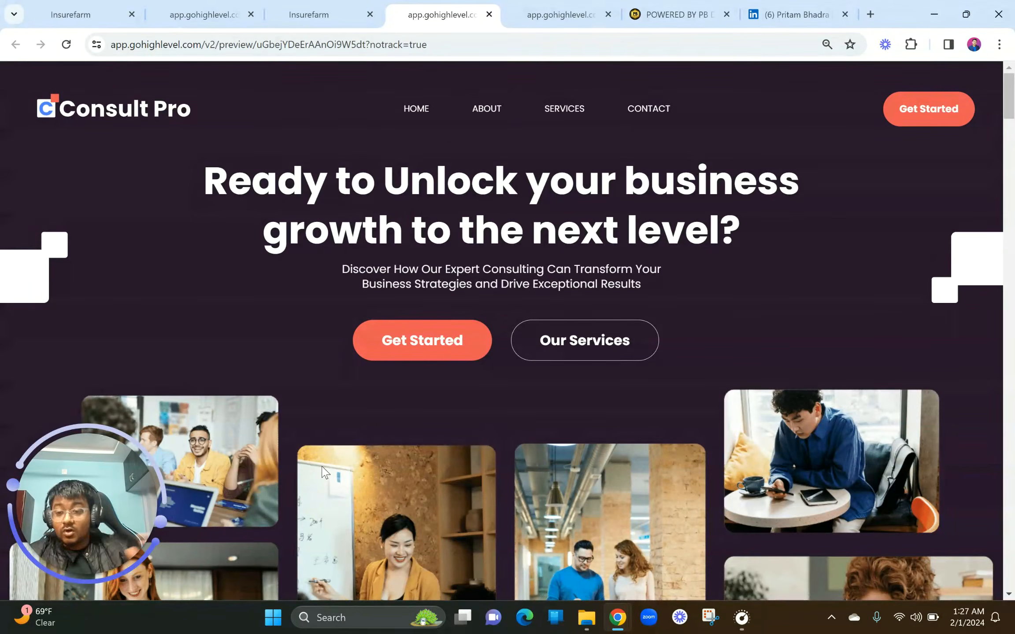